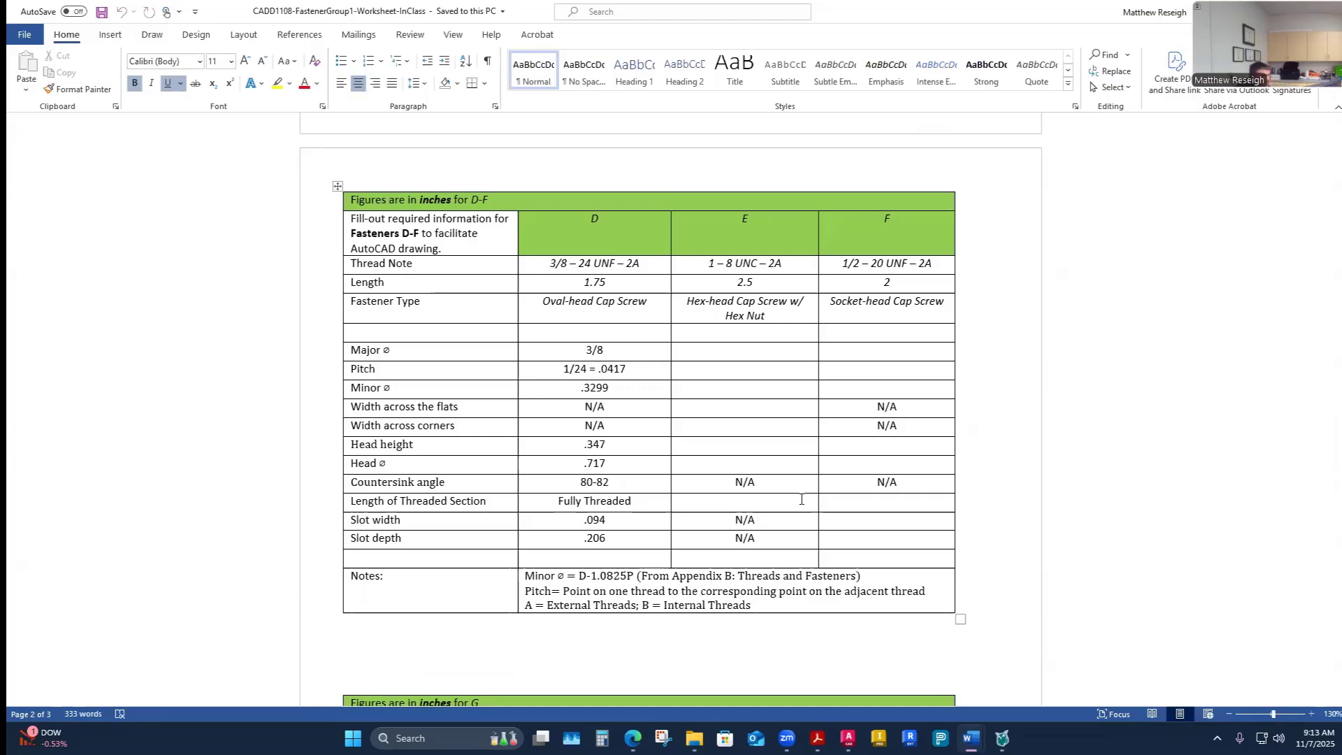
- Enter fastener E's major diameter as 1 and its pitch as 1/8 = .125 in the worksheet table
{"action": "scroll", "coordinate": [802, 499], "scroll_direction": "up", "scroll_amount": 1}
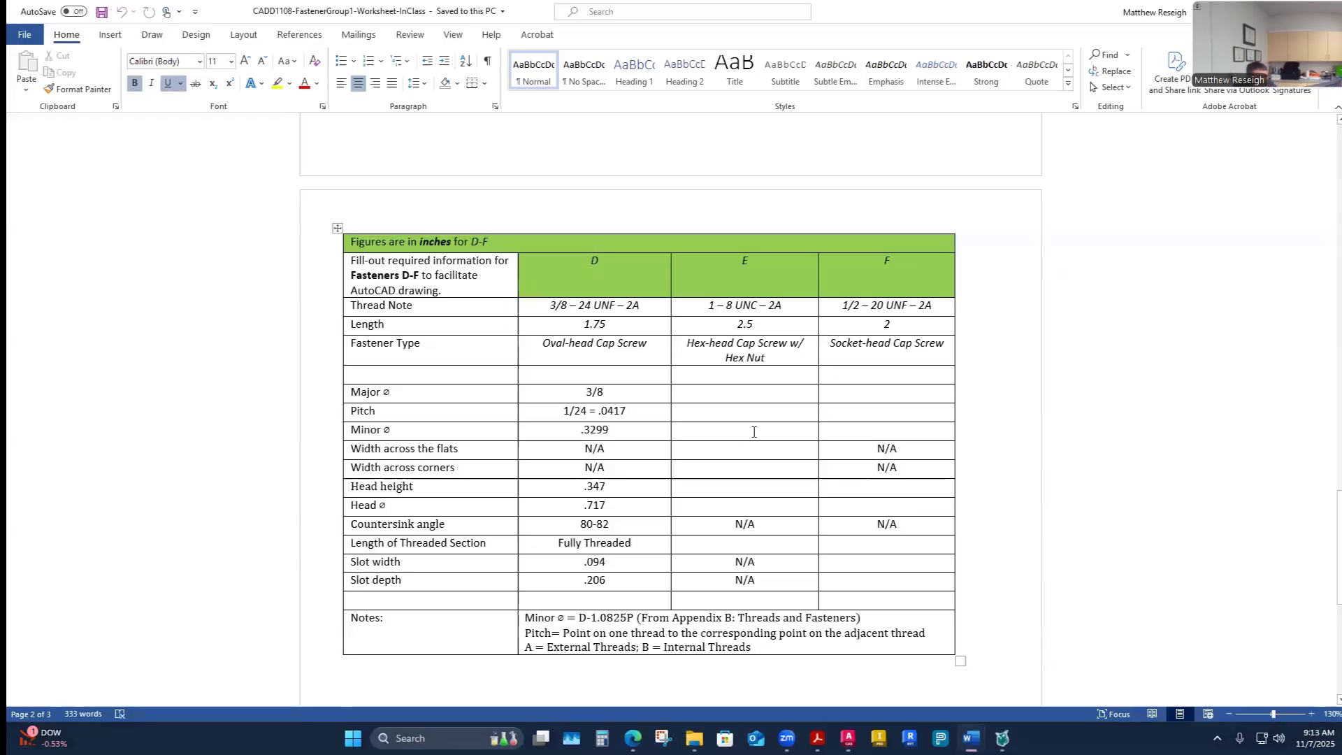
{"action": "left_click", "coordinate": [736, 397]}
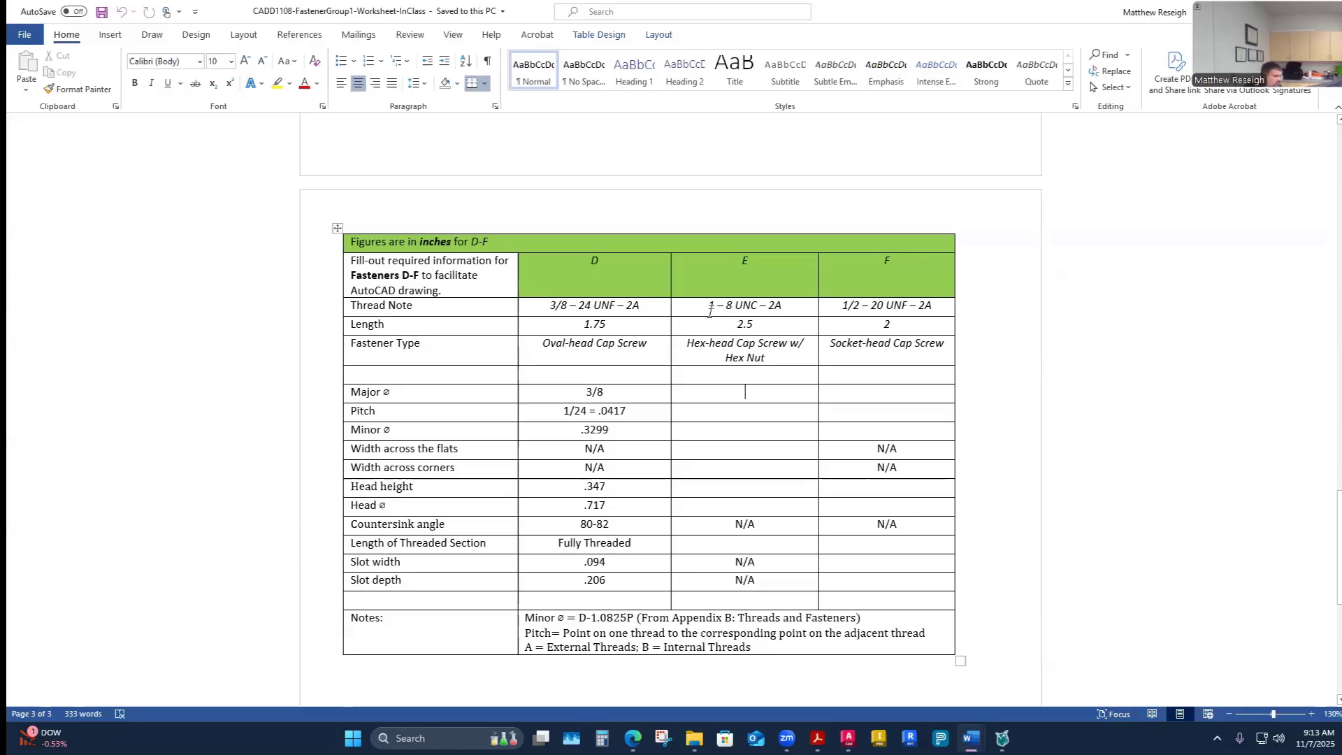
{"action": "type", "text": "1"}
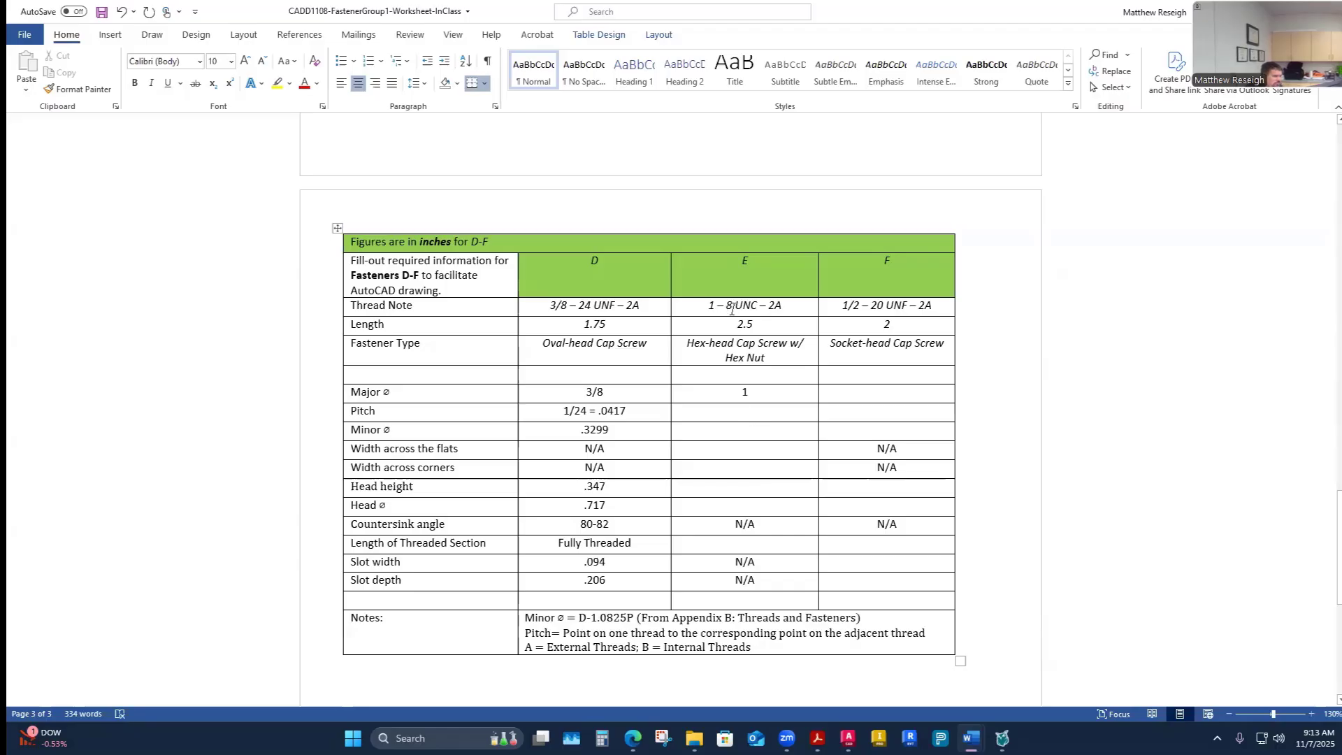
{"action": "type", "text": "1/8"}
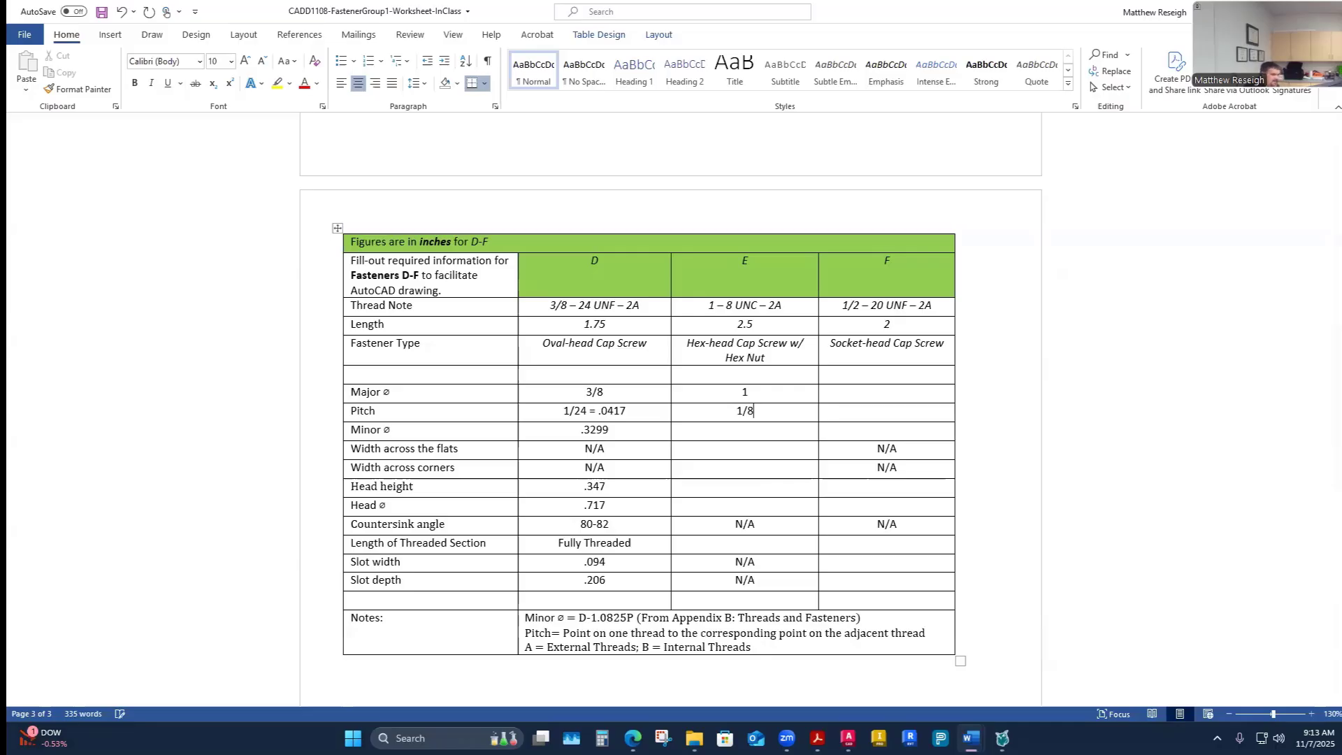
{"action": "type", "text": " = .125"}
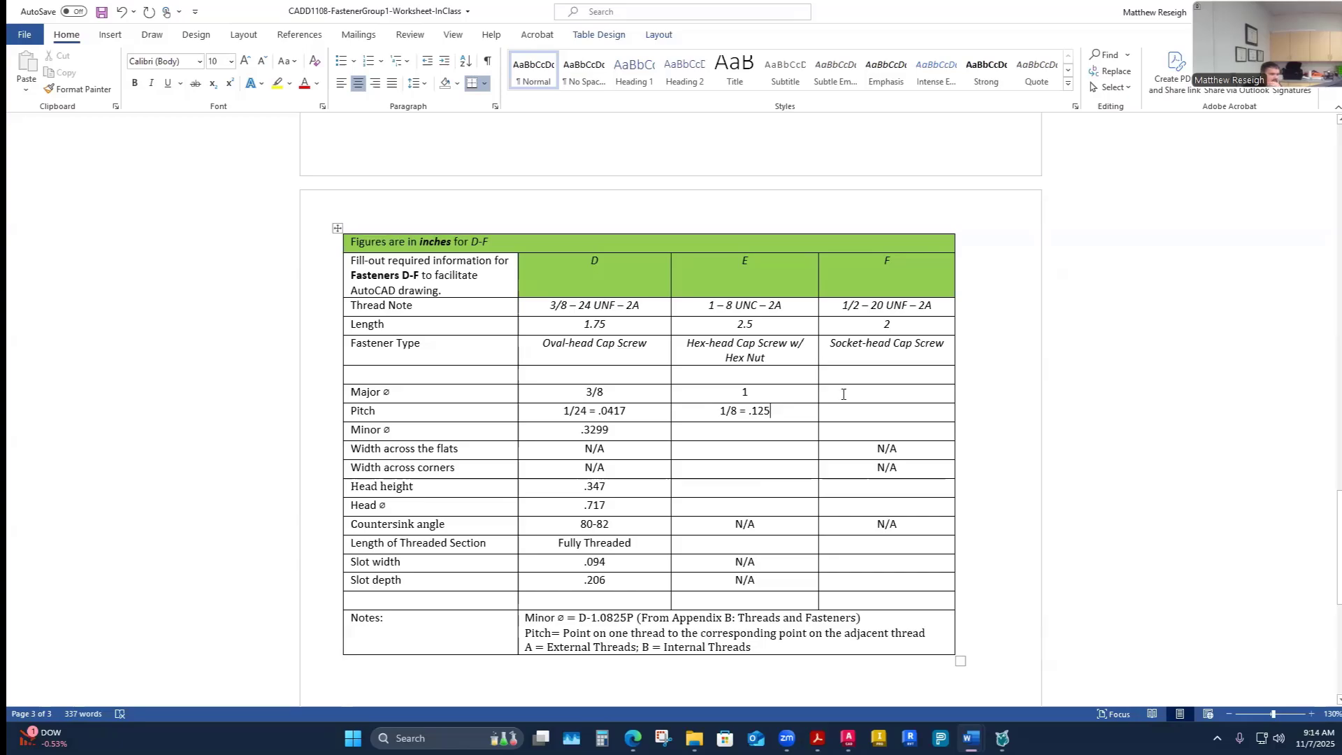
- Calculate fastener E's minor diameter as 1 − (1.0825 × 0.125) in Calculator
{"action": "left_click", "coordinate": [744, 434]}
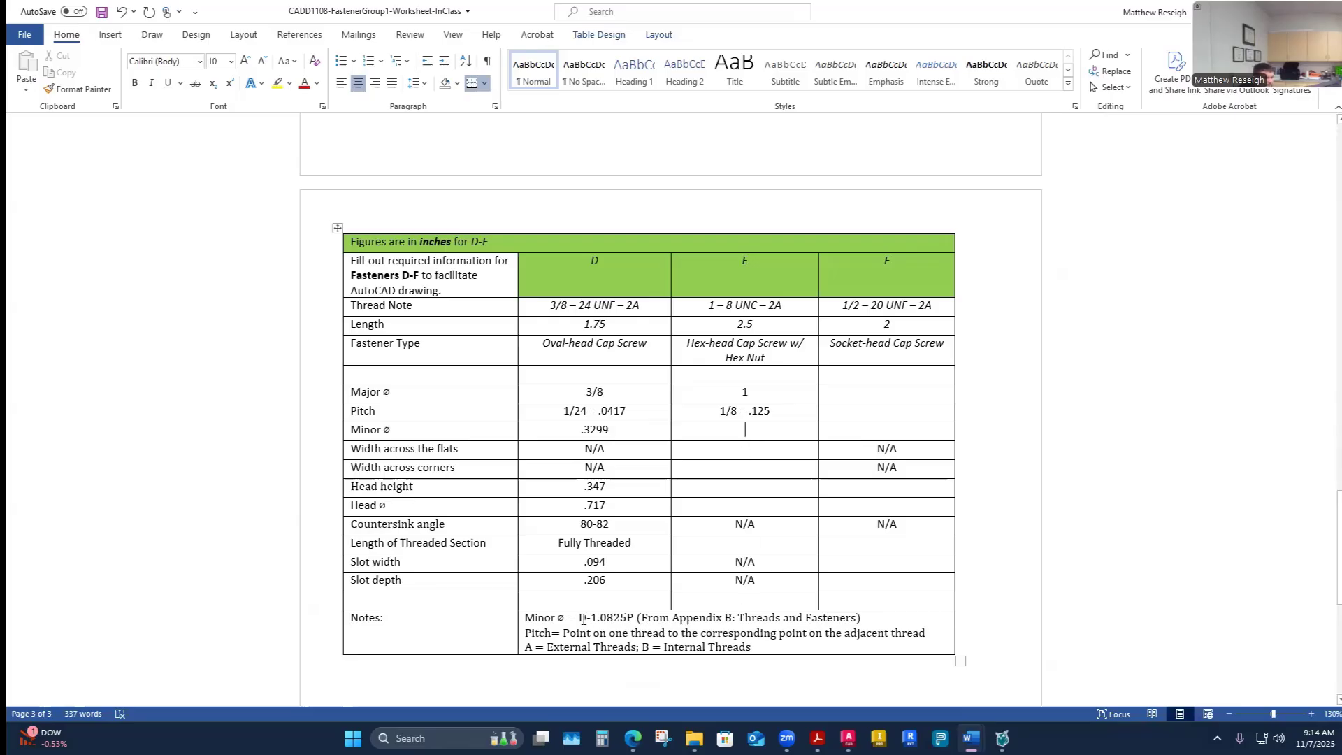
{"action": "left_click", "coordinate": [602, 738]}
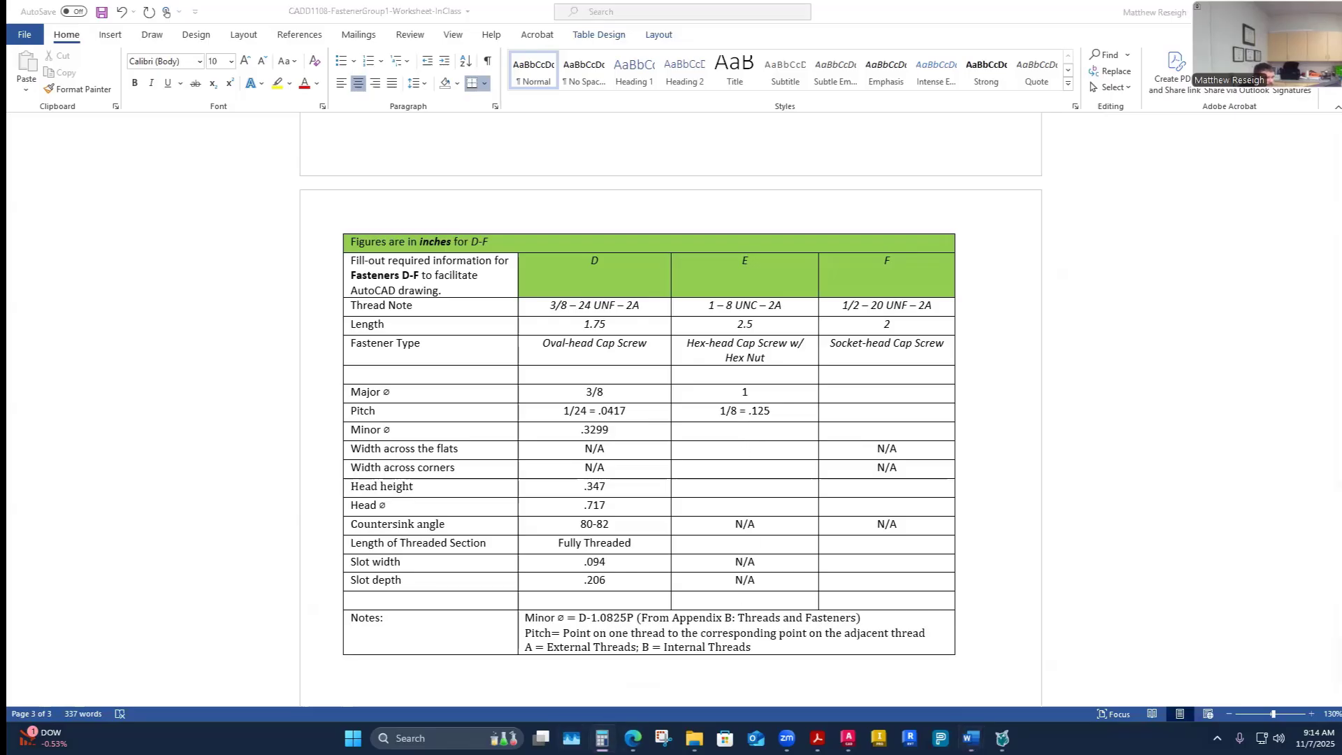
{"action": "key", "text": "1"}
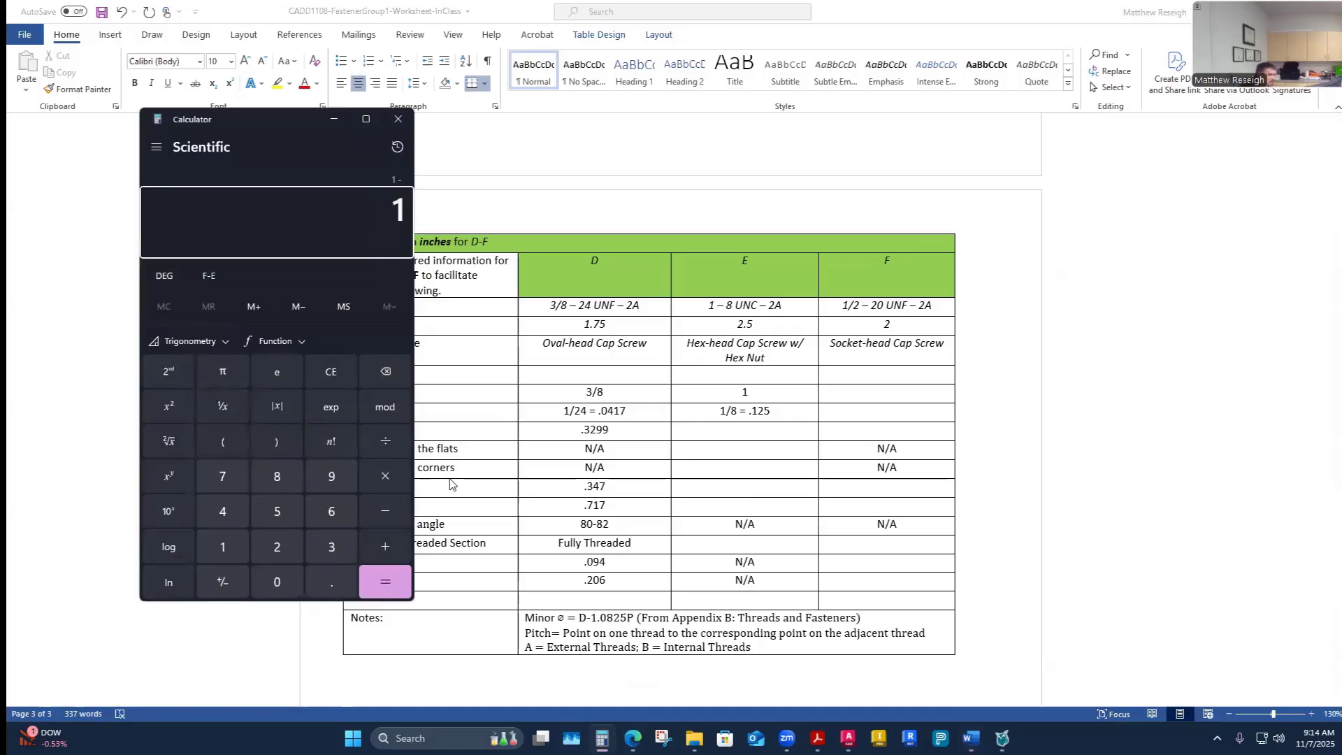
{"action": "left_click", "coordinate": [227, 440]}
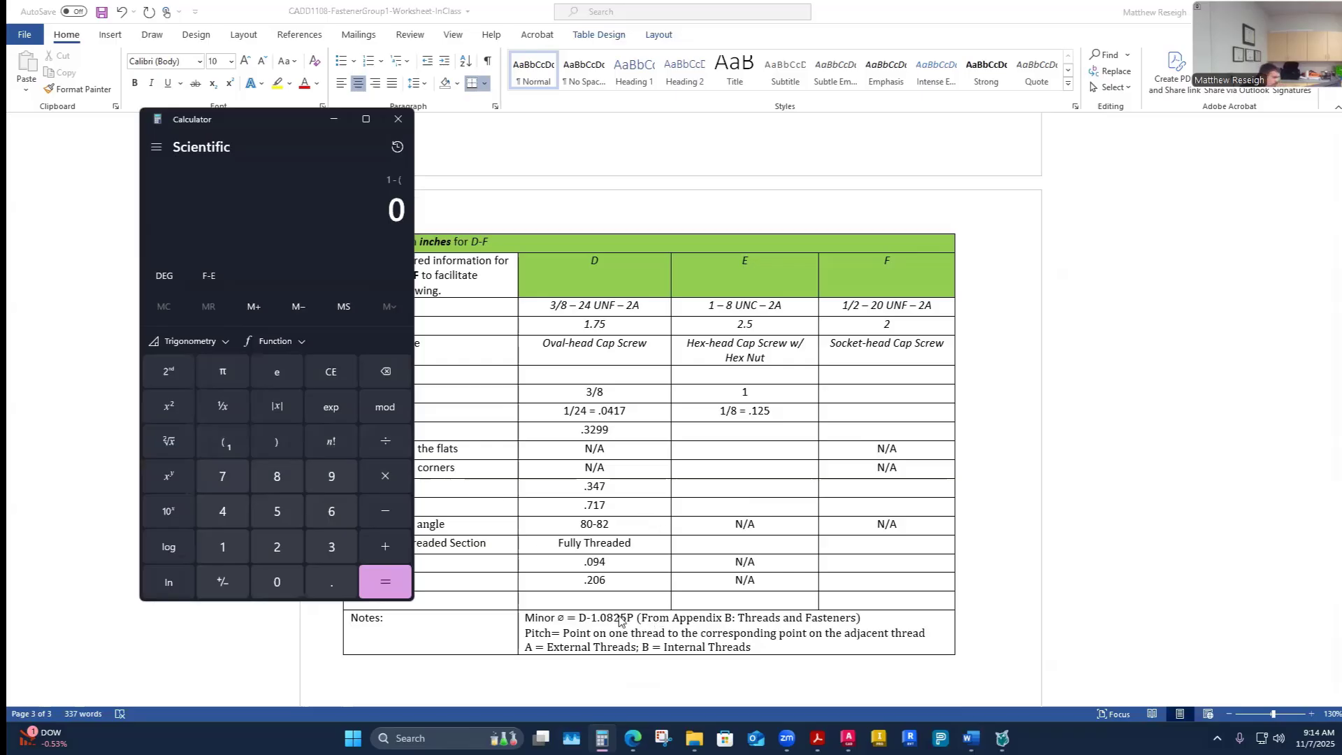
{"action": "type", "text": "1.08"}
{"action": "type", "text": "25*"}
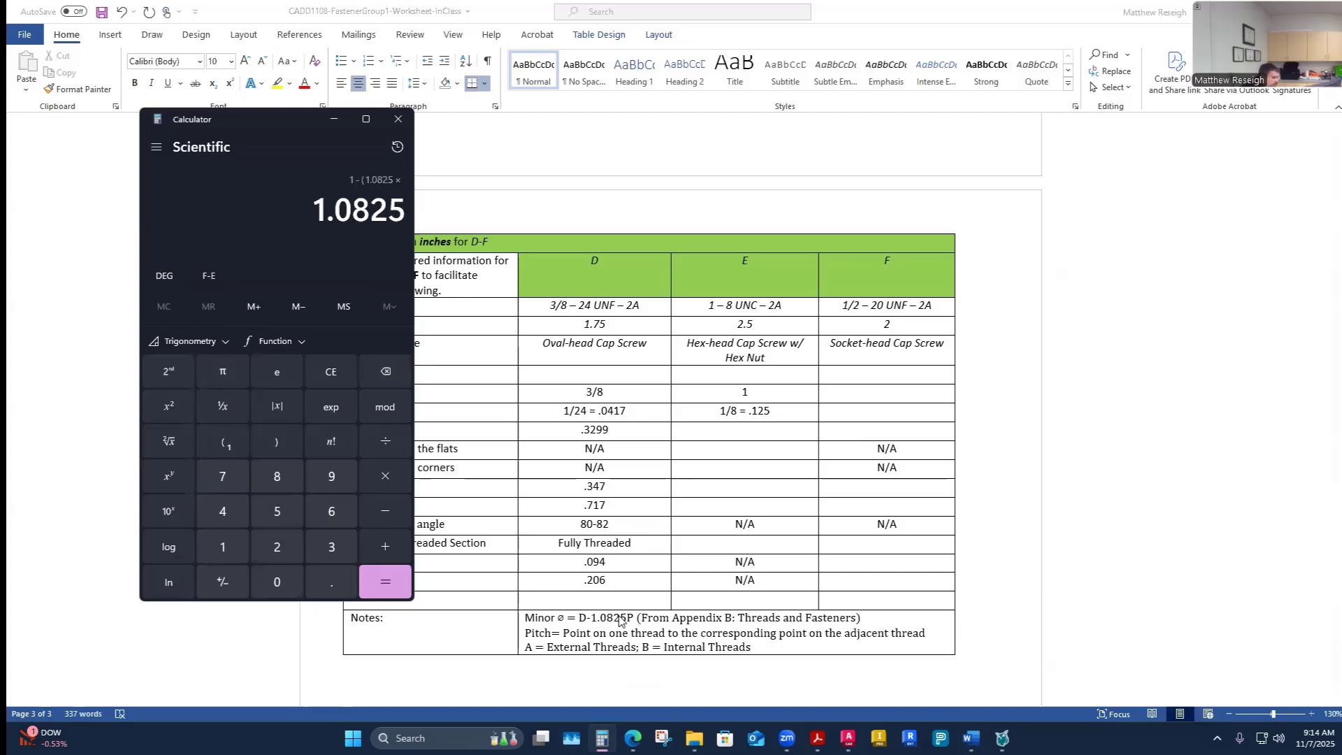
{"action": "type", "text": ".125"}
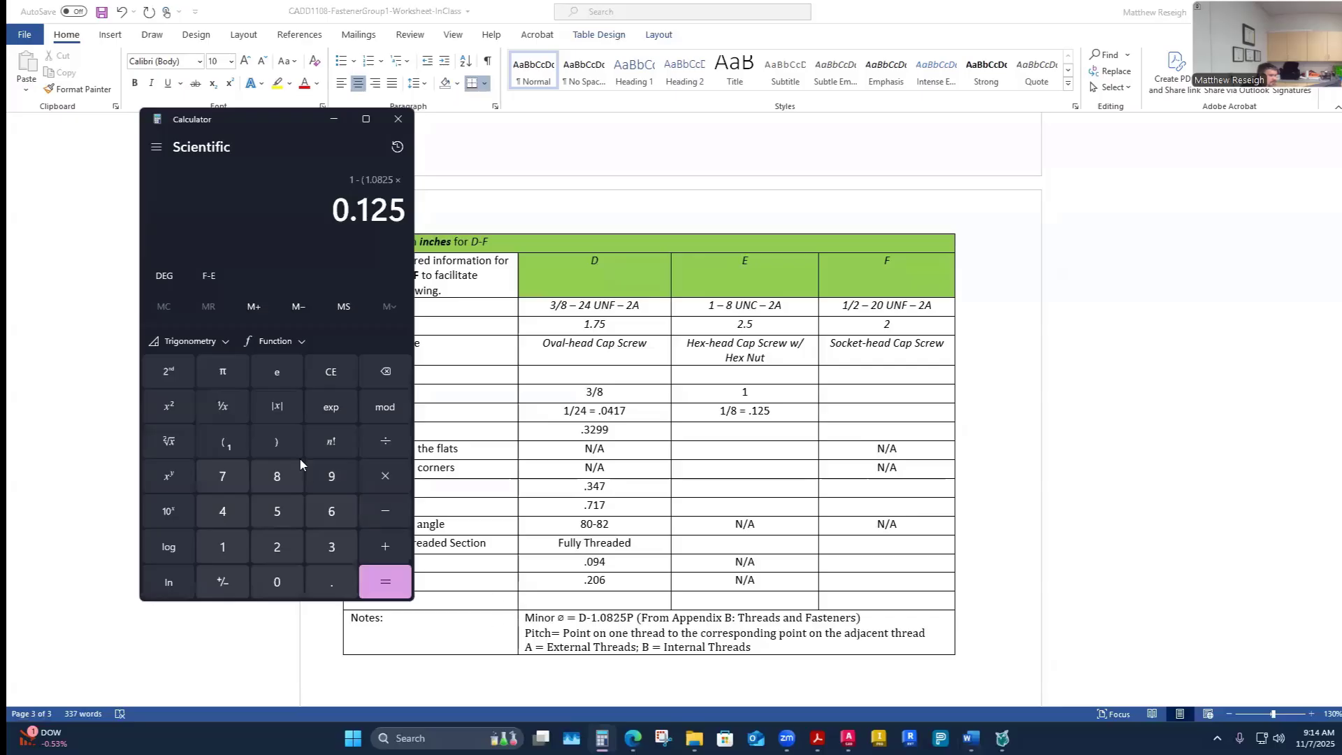
{"action": "type", "text": ")"}
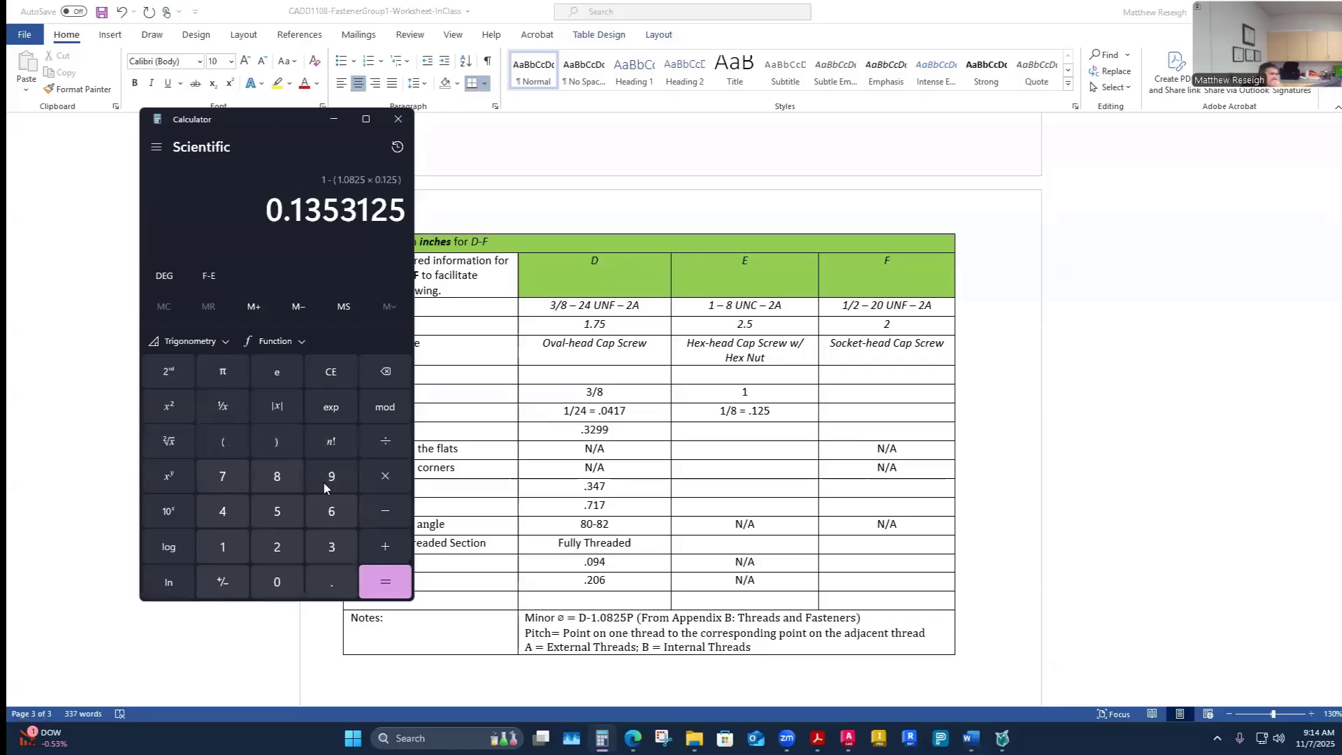
{"action": "left_click", "coordinate": [385, 581]}
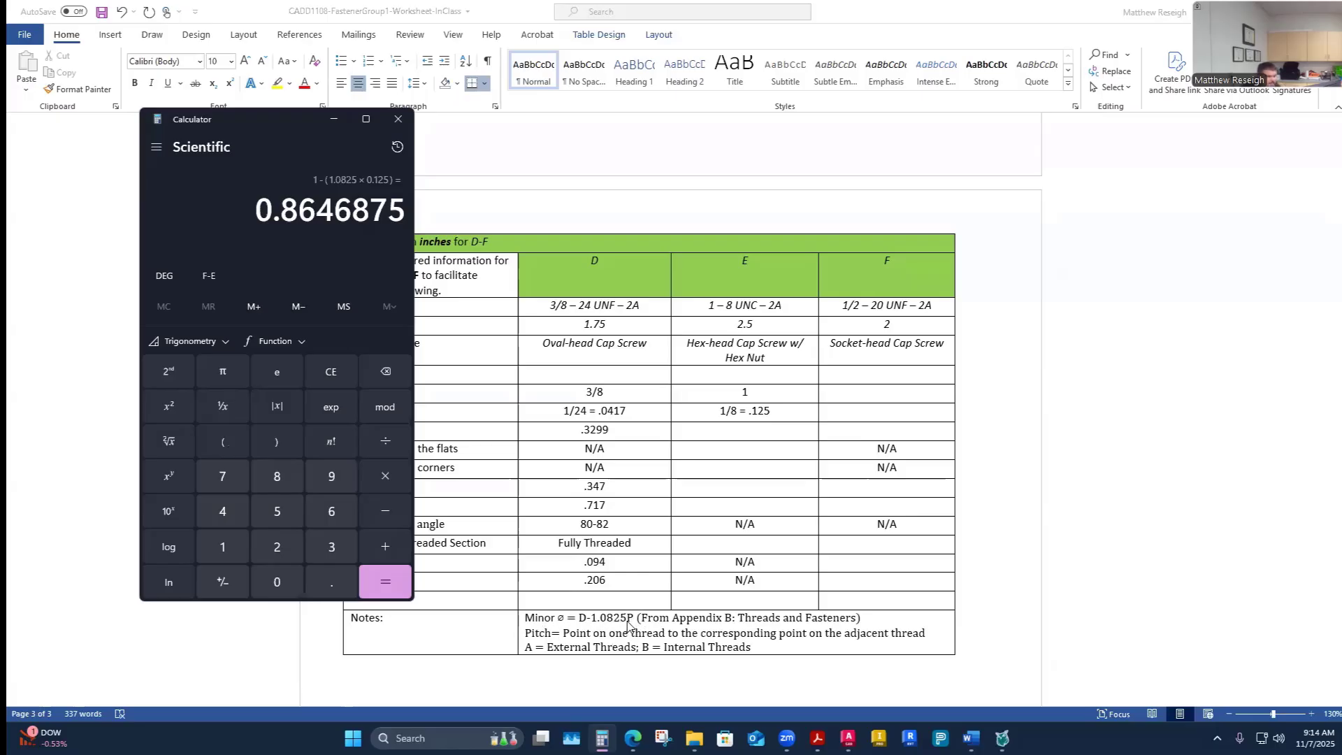
- Enter .8647 as fastener E's minor diameter in the worksheet table
{"action": "left_click", "coordinate": [747, 430]}
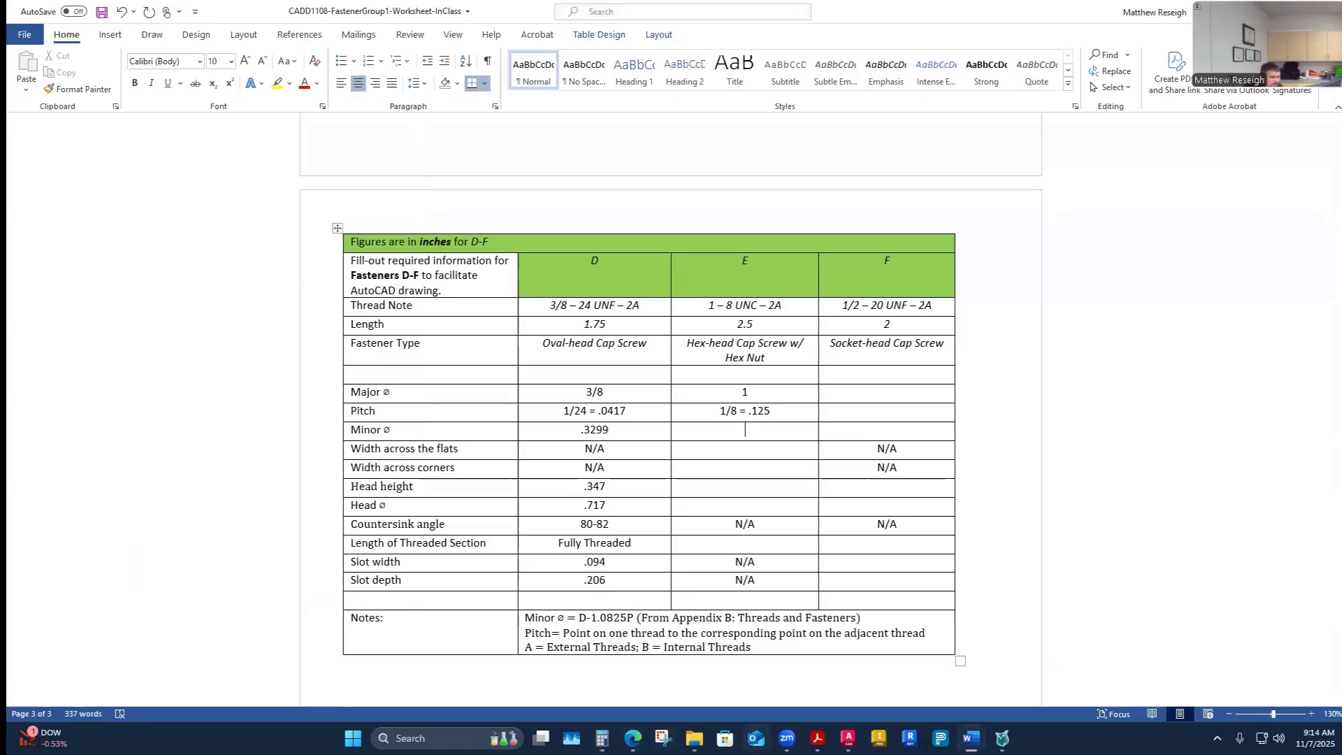
{"action": "type", "text": ".8647"}
{"action": "left_click", "coordinate": [602, 738]}
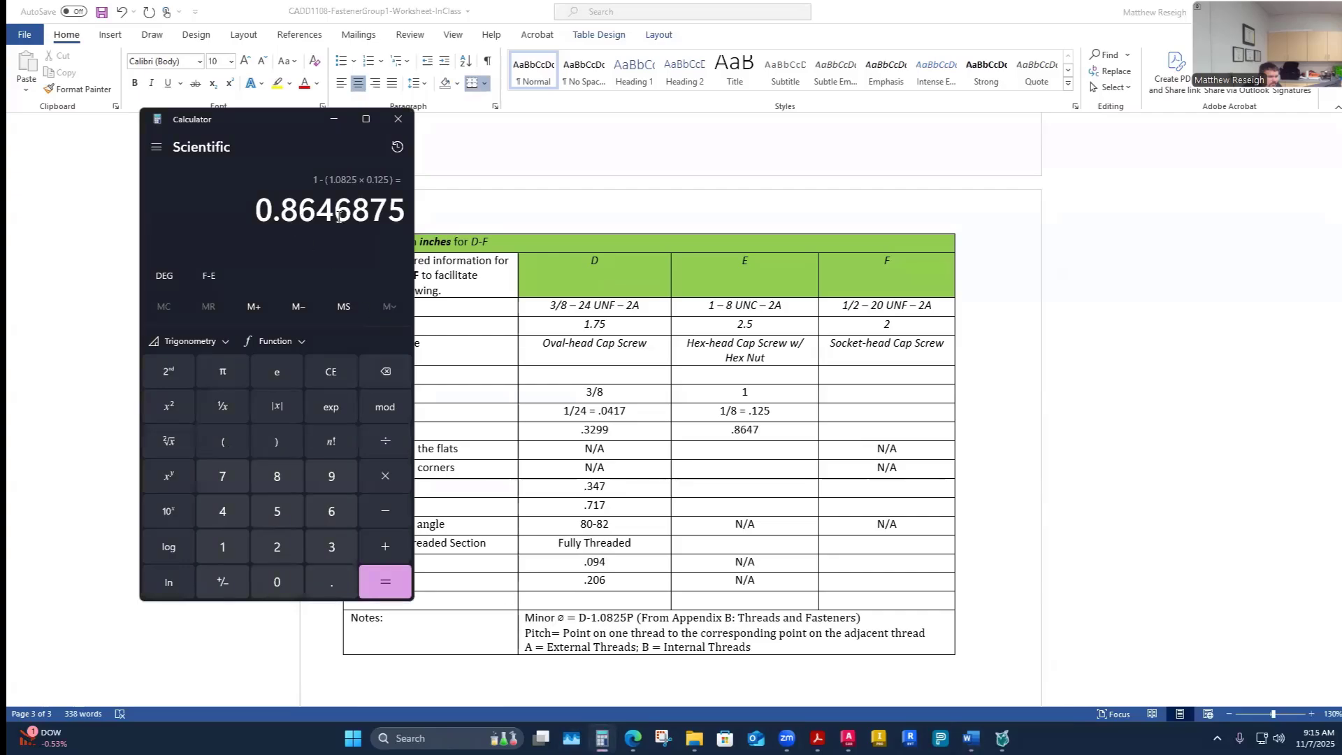
{"action": "key", "text": "alt+Tab"}
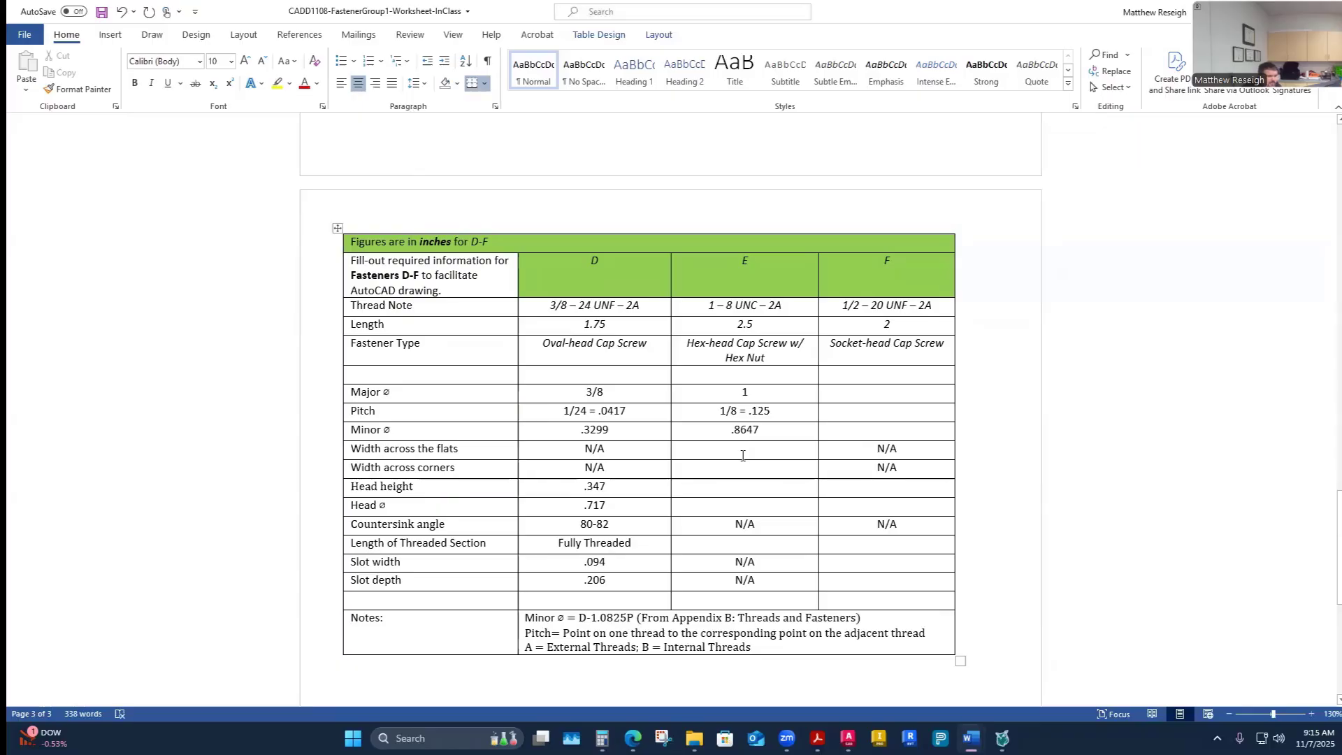
- Browse the Appendix B thread and fastener tables in the textbook PDF
{"action": "scroll", "coordinate": [745, 521], "scroll_direction": "down", "scroll_amount": 1}
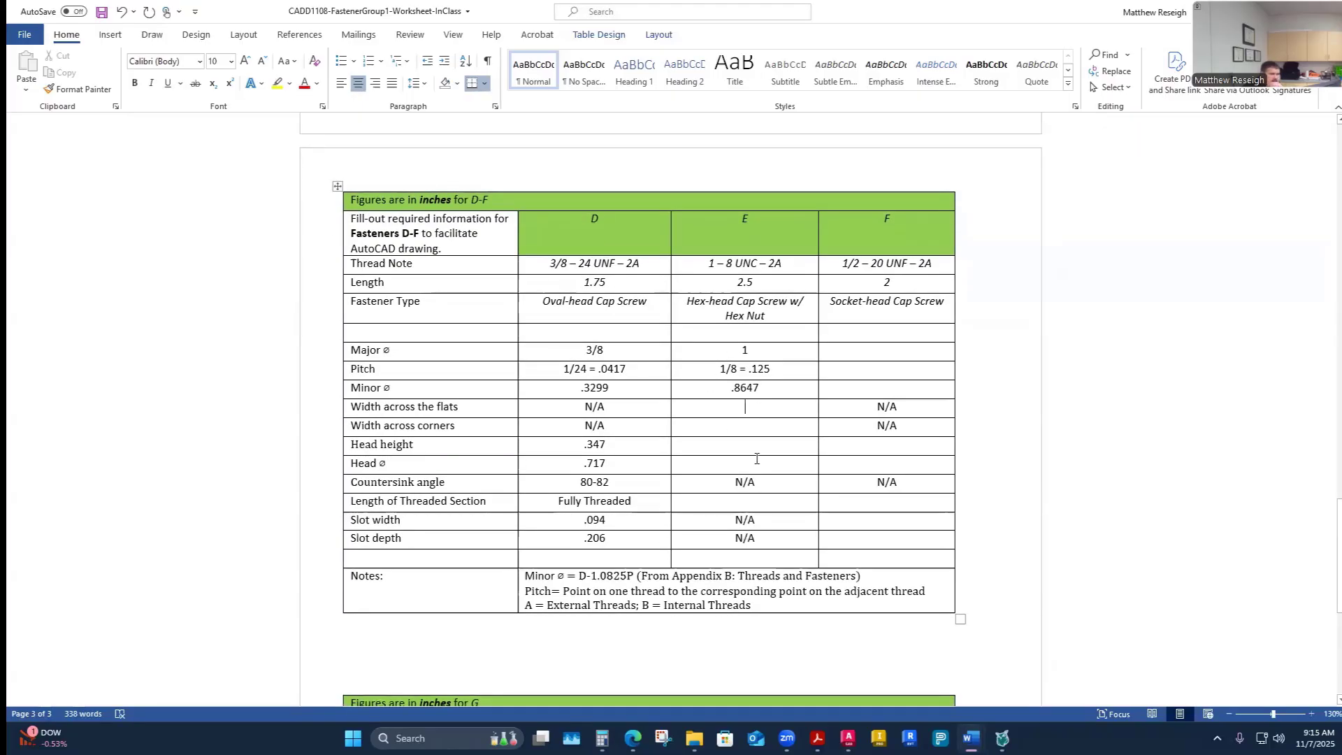
{"action": "left_click", "coordinate": [817, 738]}
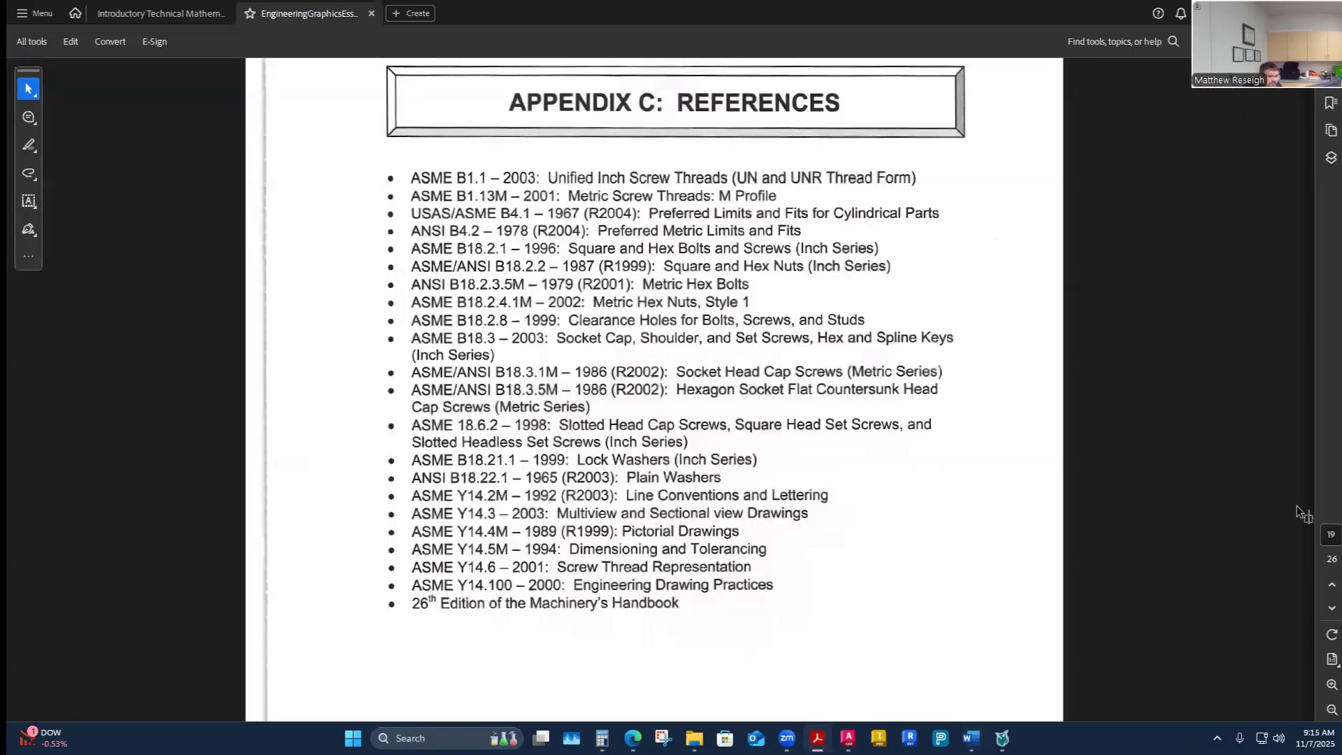
{"action": "left_click_drag", "start_coordinate": [1310, 517], "coordinate": [1308, 137]}
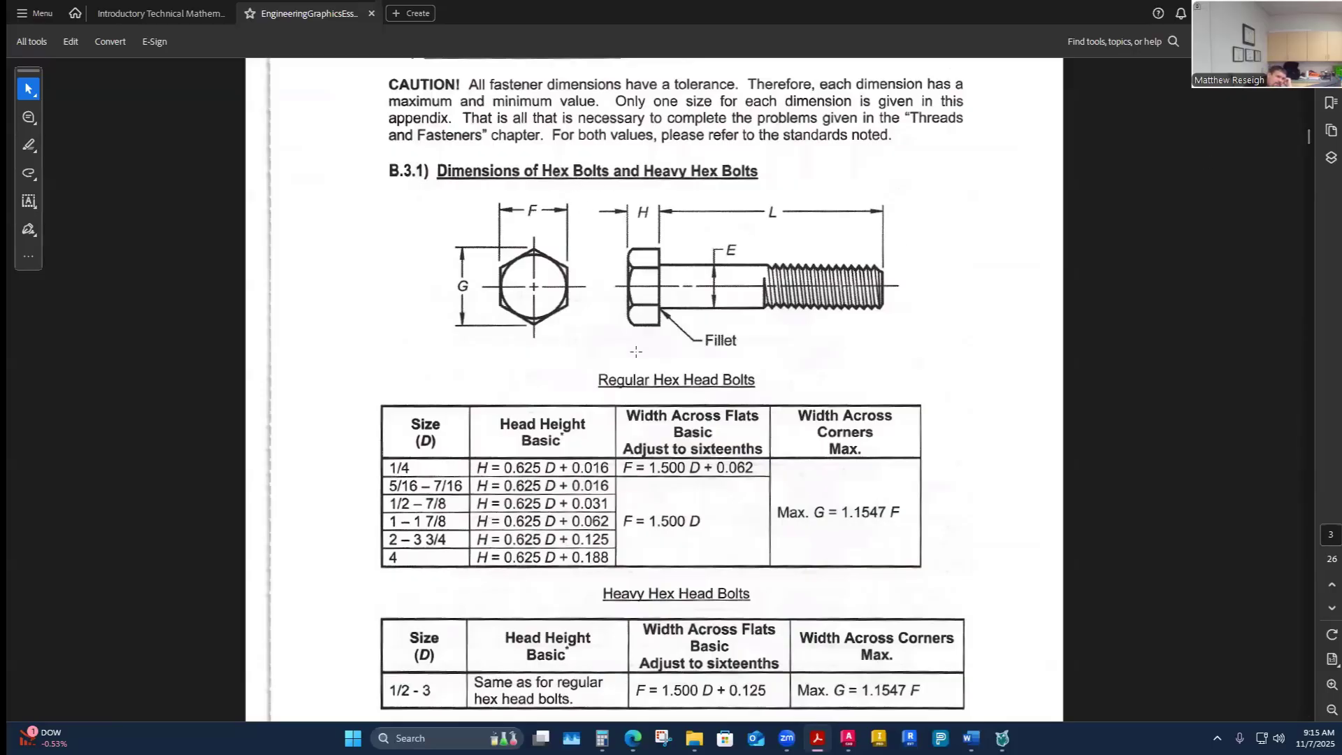
{"action": "scroll", "coordinate": [673, 354], "scroll_direction": "up", "scroll_amount": 20}
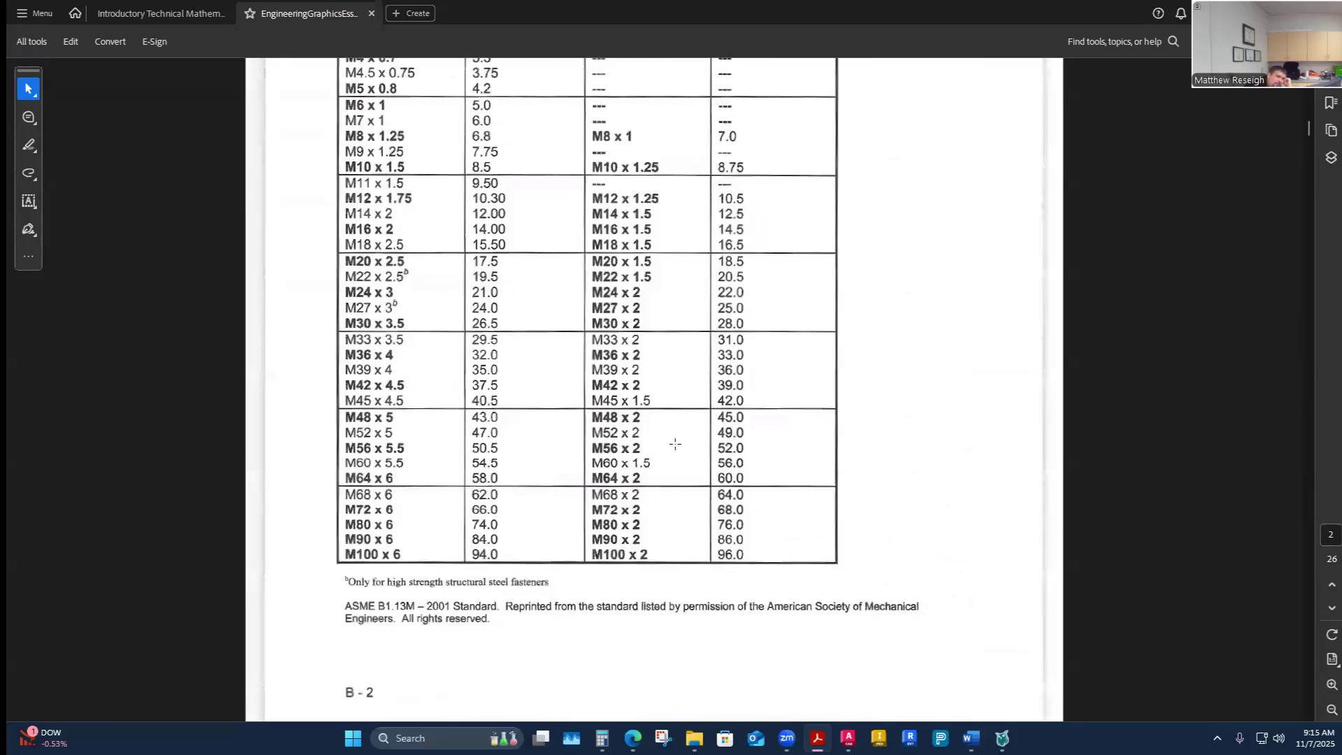
{"action": "scroll", "coordinate": [667, 488], "scroll_direction": "down", "scroll_amount": 5}
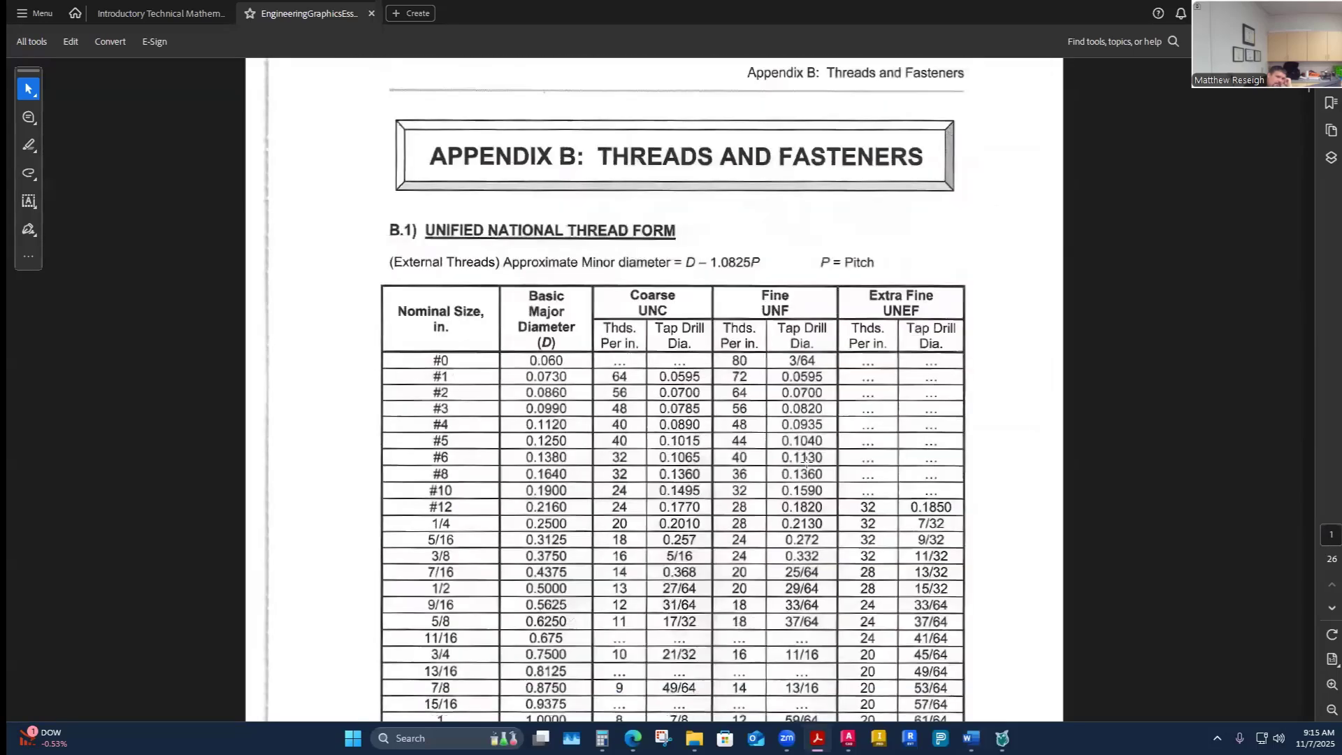
{"action": "mouse_move", "coordinate": [971, 738]}
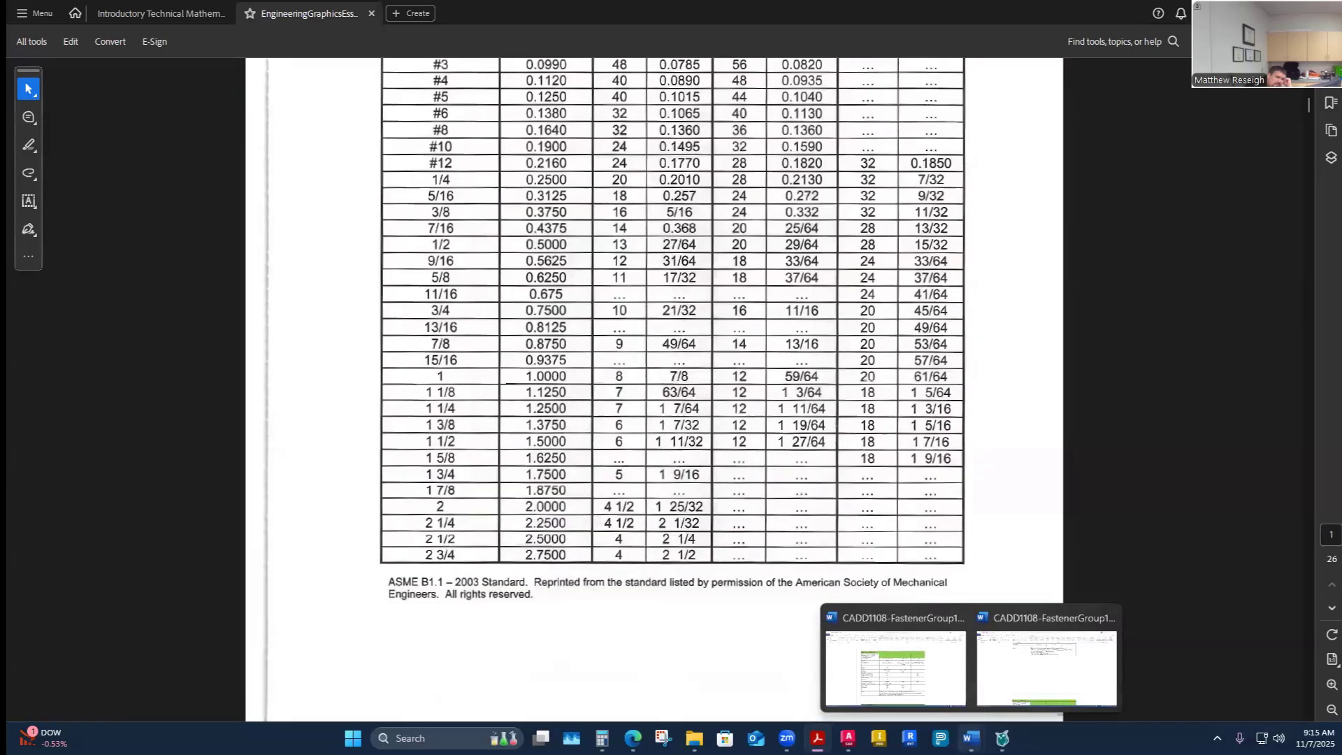
- Review Problem 13-1's fastener list and layout drawing at the start of the worksheet
{"action": "left_click", "coordinate": [831, 615]}
{"action": "scroll", "coordinate": [777, 497], "scroll_direction": "up", "scroll_amount": 20}
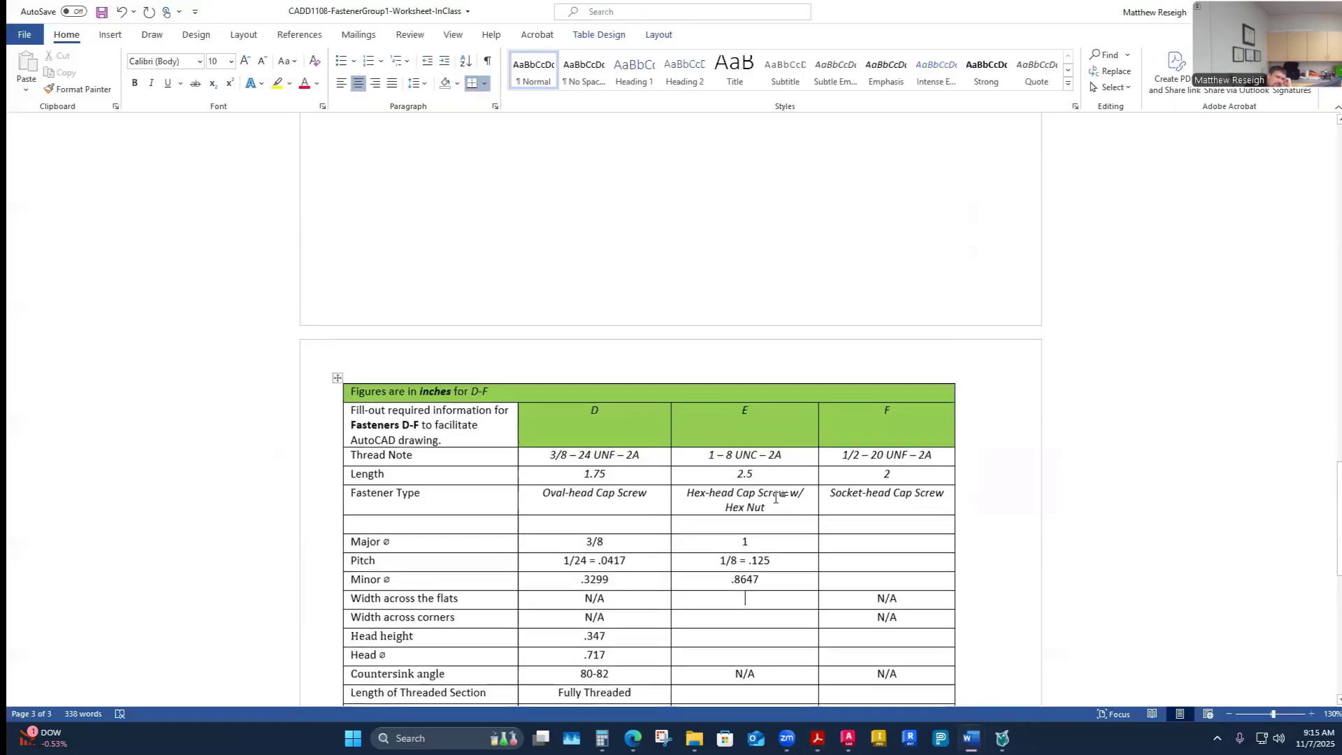
{"action": "scroll", "coordinate": [771, 489], "scroll_direction": "up", "scroll_amount": 2}
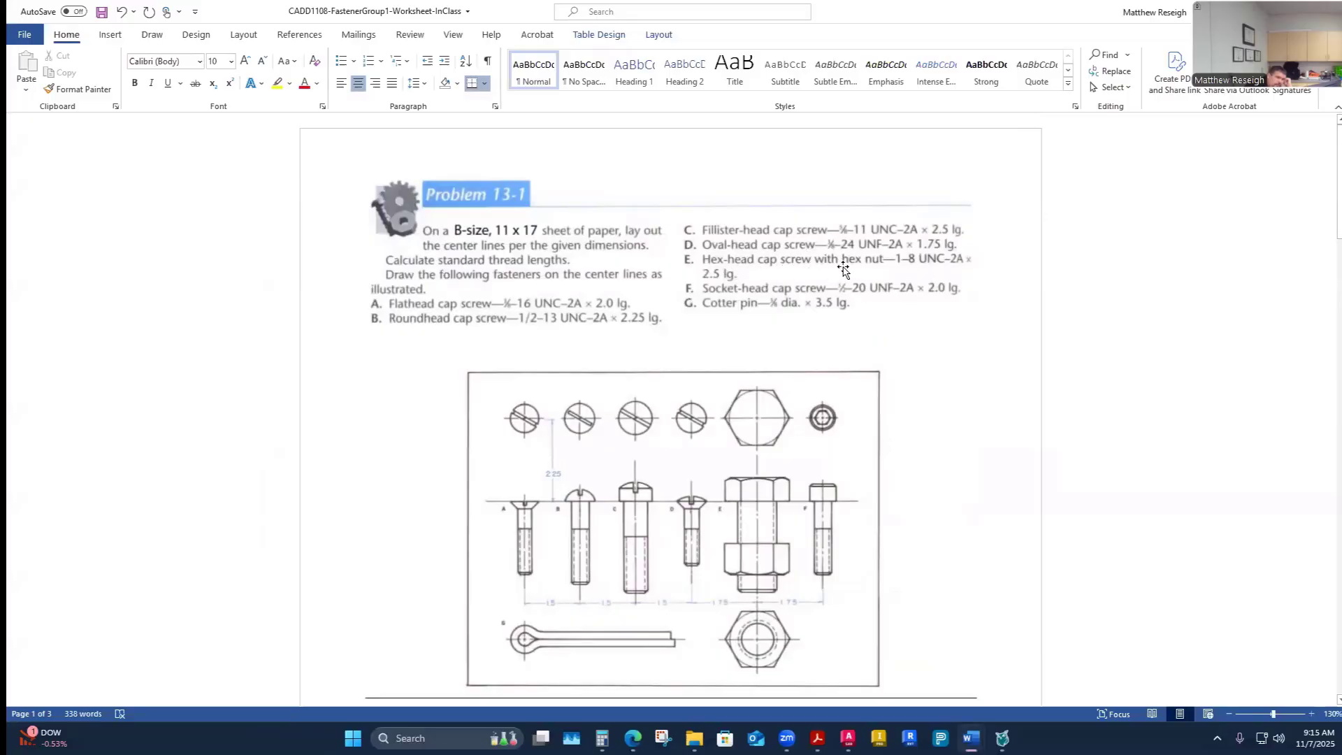
{"action": "scroll", "coordinate": [893, 445], "scroll_direction": "down", "scroll_amount": 3}
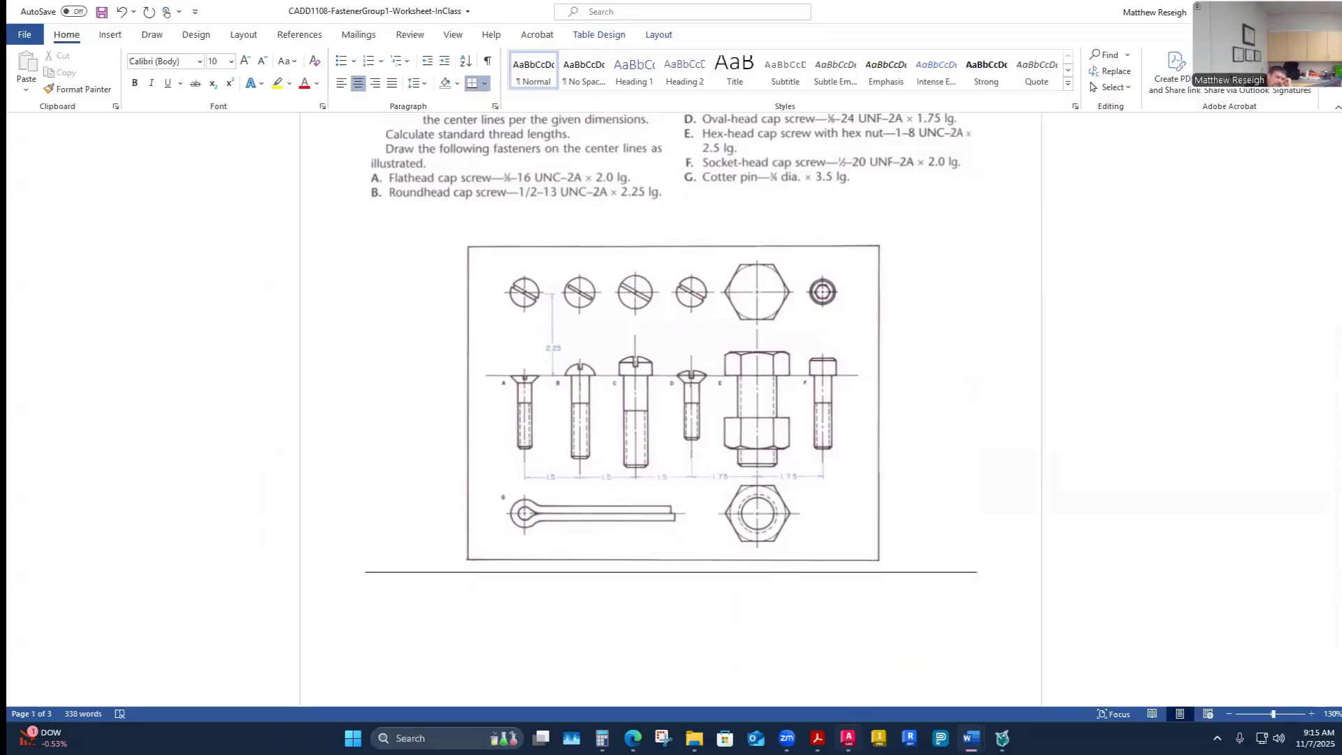
{"action": "mouse_move", "coordinate": [849, 734]}
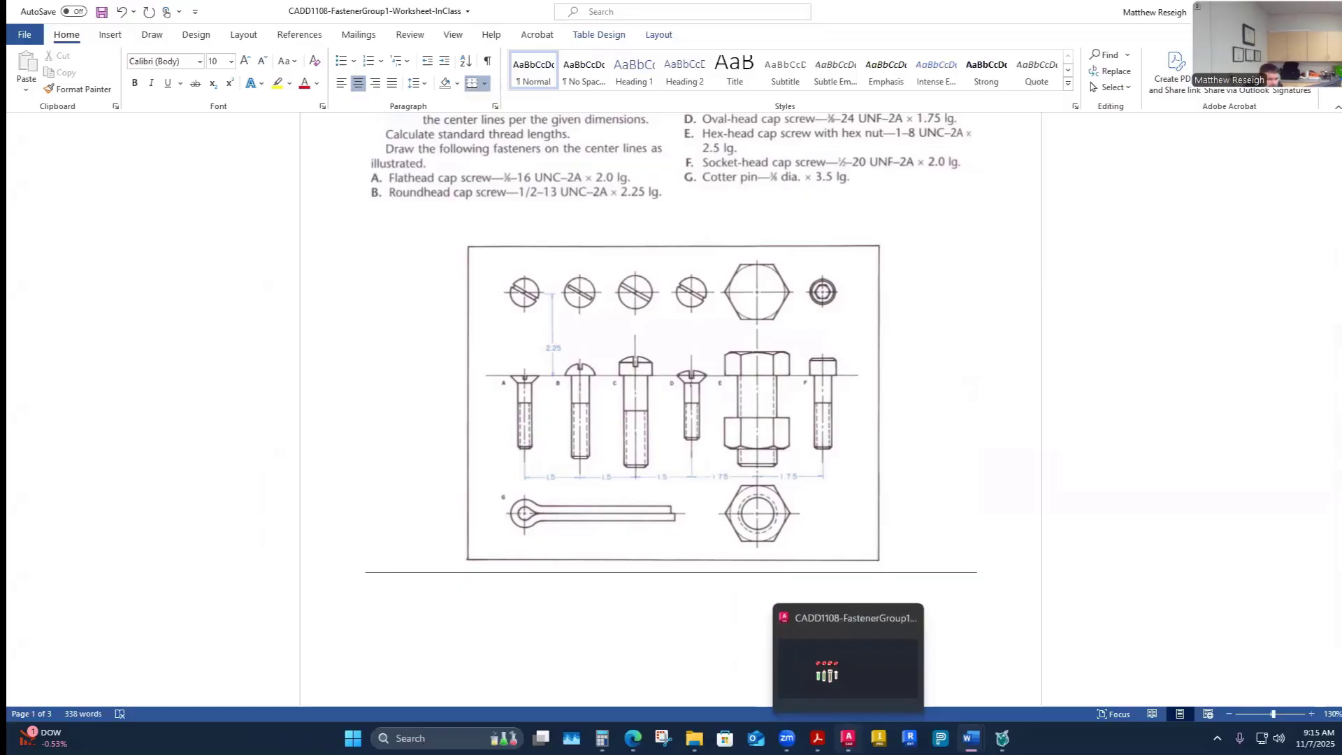
- Look up the hex bolt dimension formulas in the PDF and compute width across flats as 1.5 × 1 in Calculator
{"action": "left_click", "coordinate": [1006, 664]}
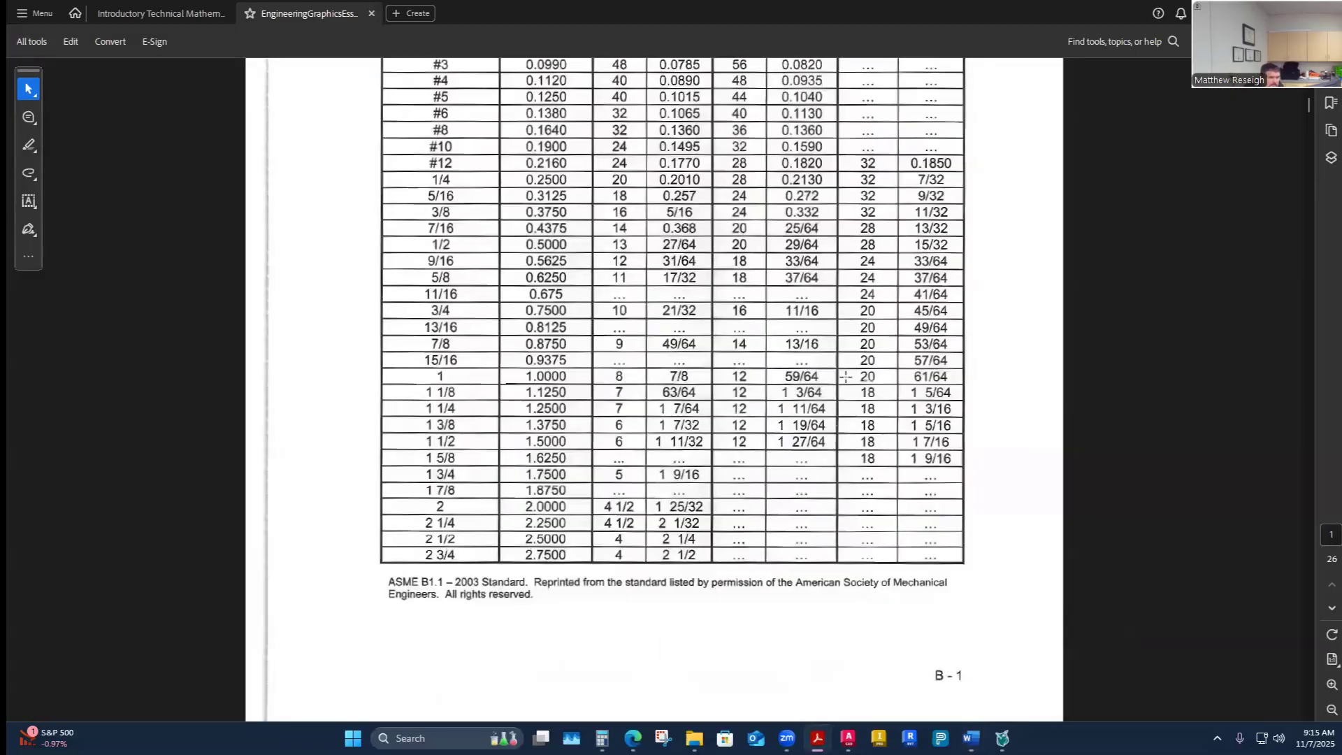
{"action": "scroll", "coordinate": [846, 377], "scroll_direction": "down", "scroll_amount": 15}
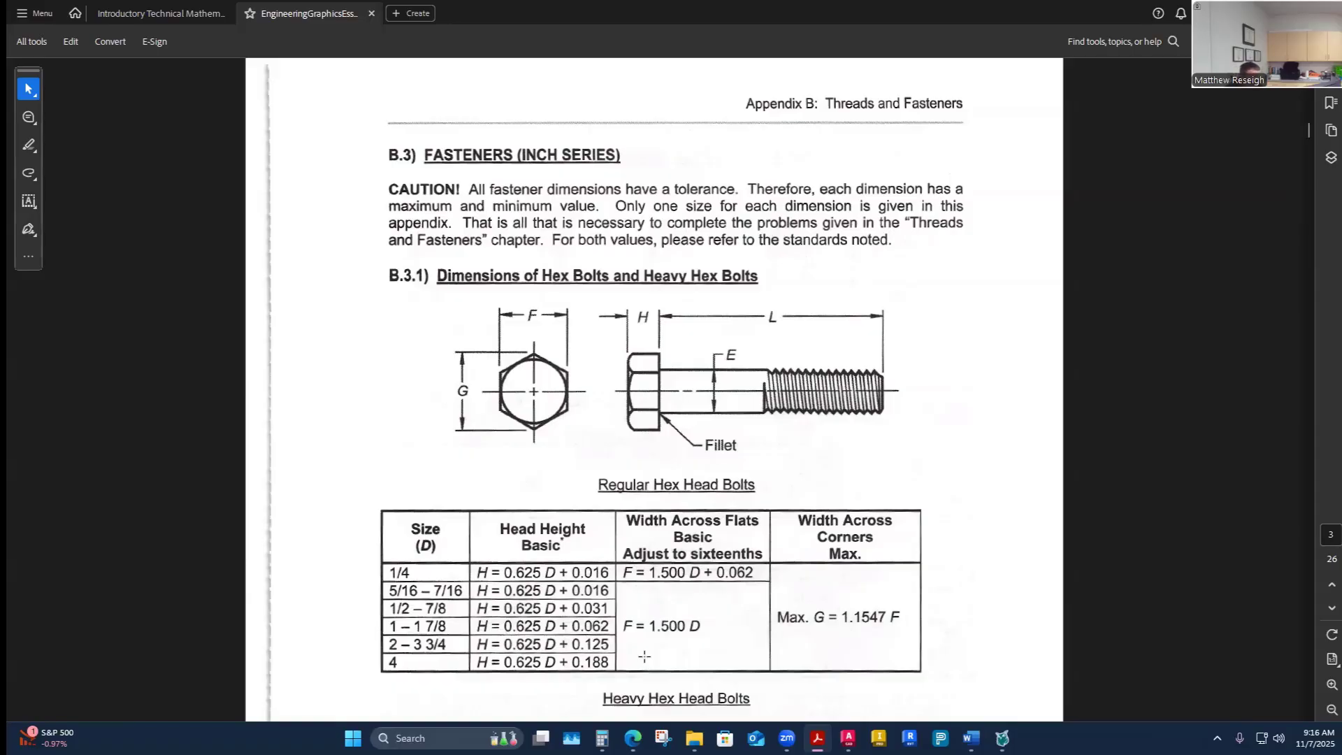
{"action": "left_click", "coordinate": [602, 738]}
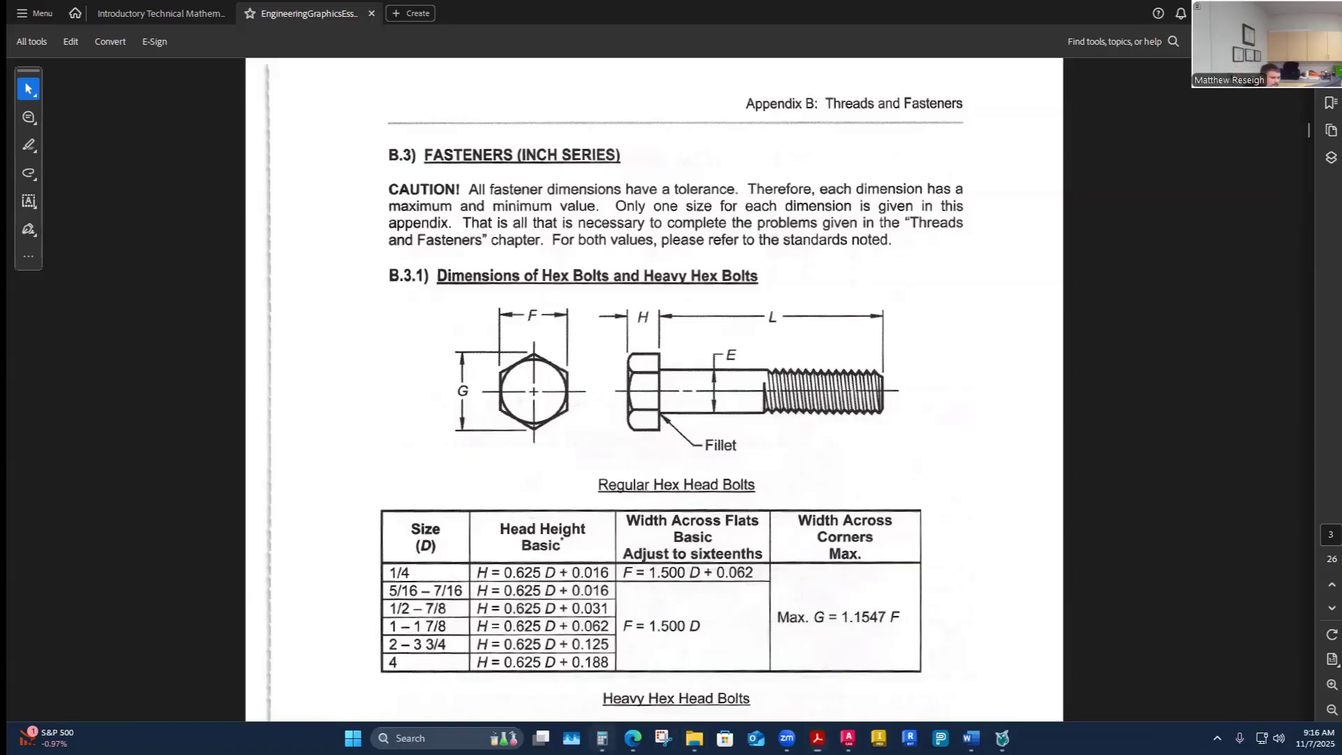
{"action": "type", "text": ".625"}
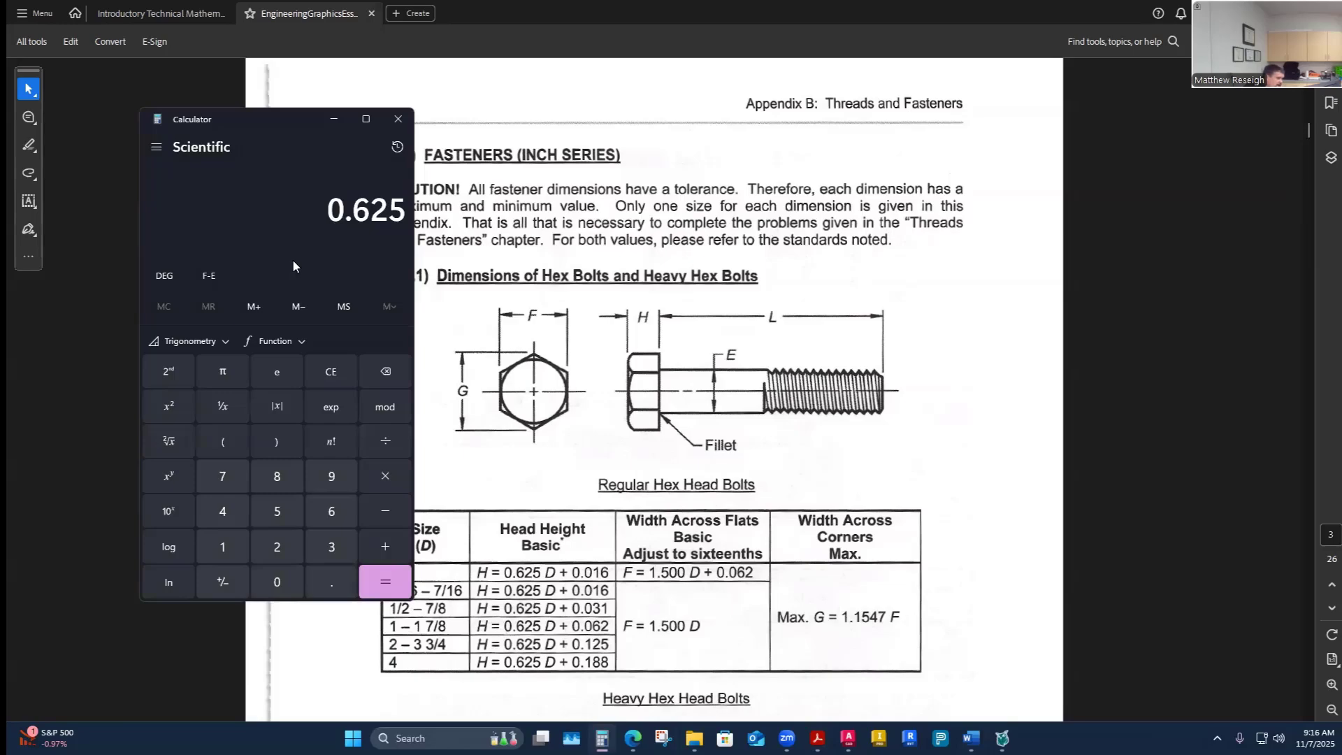
{"action": "key", "text": "asterisk"}
{"action": "type", "text": "1"}
{"action": "type", "text": "1.5"}
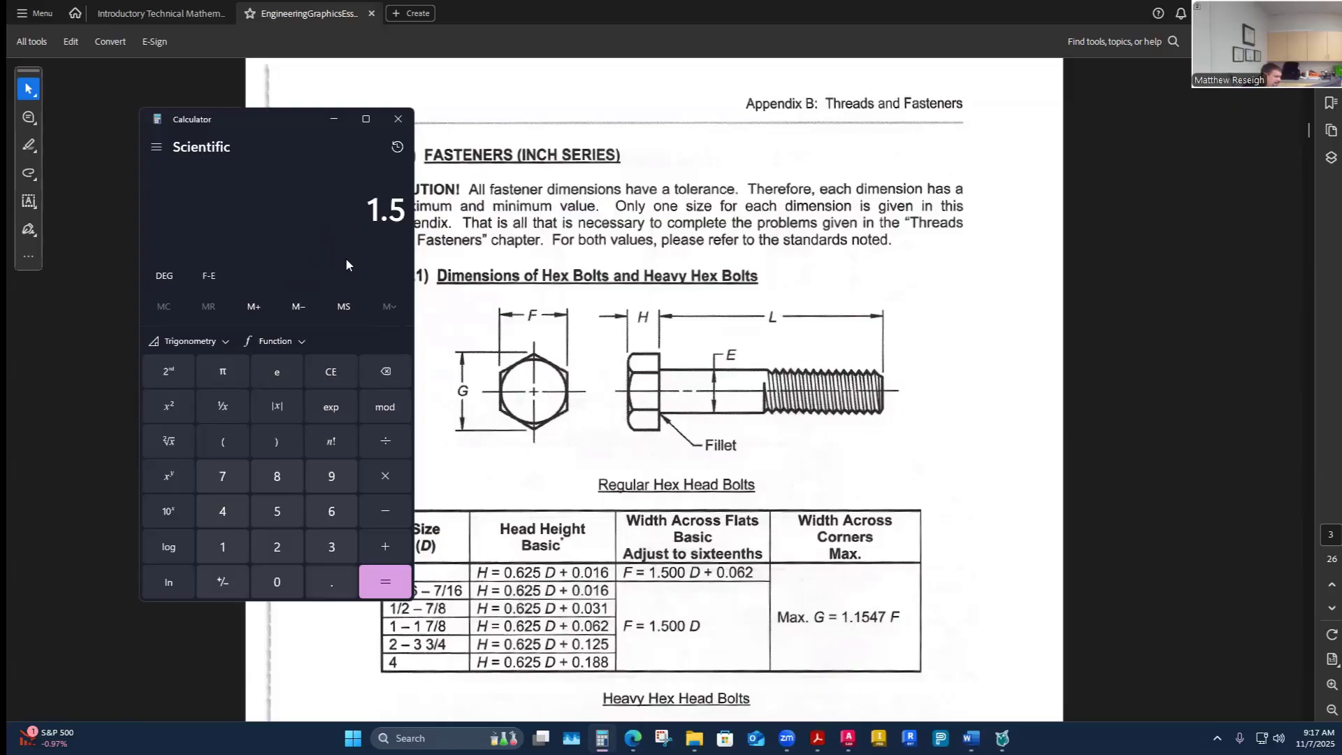
{"action": "type", "text": "*1"}
{"action": "key", "text": "Return"}
- Enter 1.5 as fastener E's width across the flats in the worksheet table
{"action": "mouse_move", "coordinate": [972, 738]}
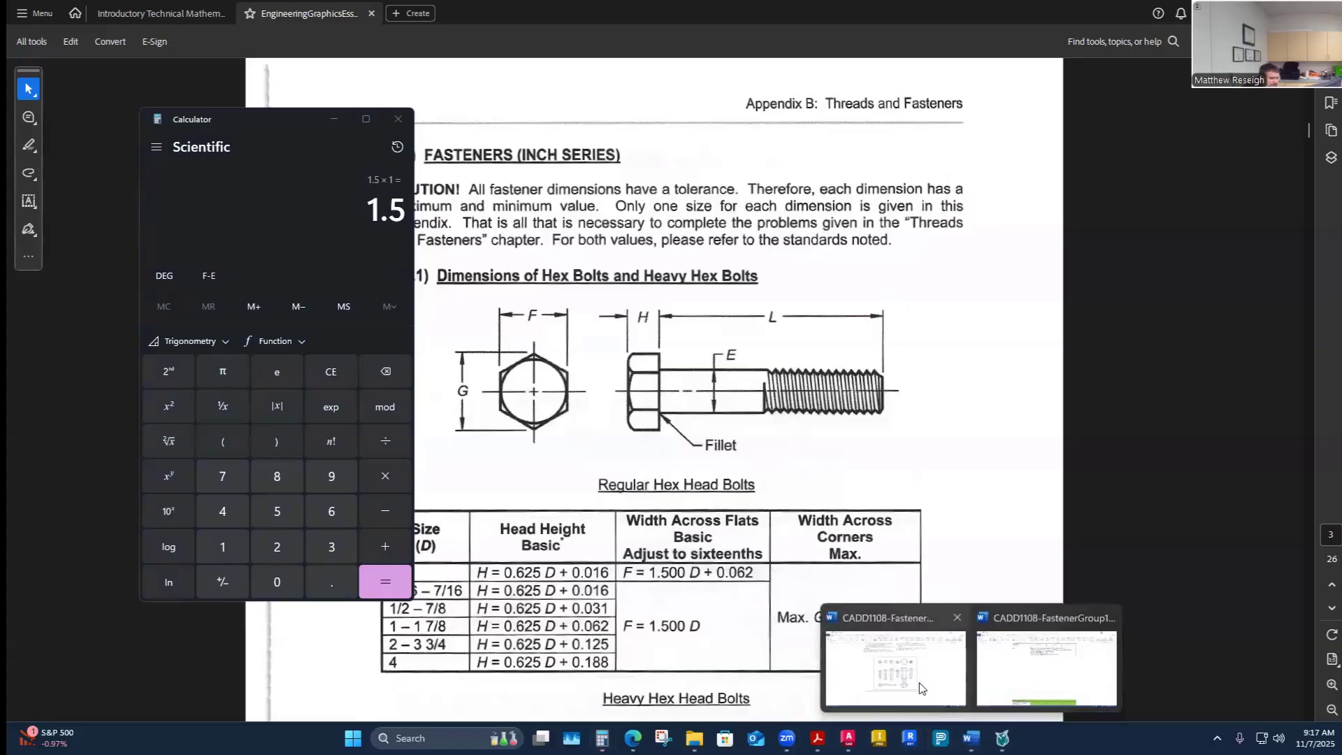
{"action": "left_click", "coordinate": [916, 678]}
{"action": "scroll", "coordinate": [865, 587], "scroll_direction": "down", "scroll_amount": 20}
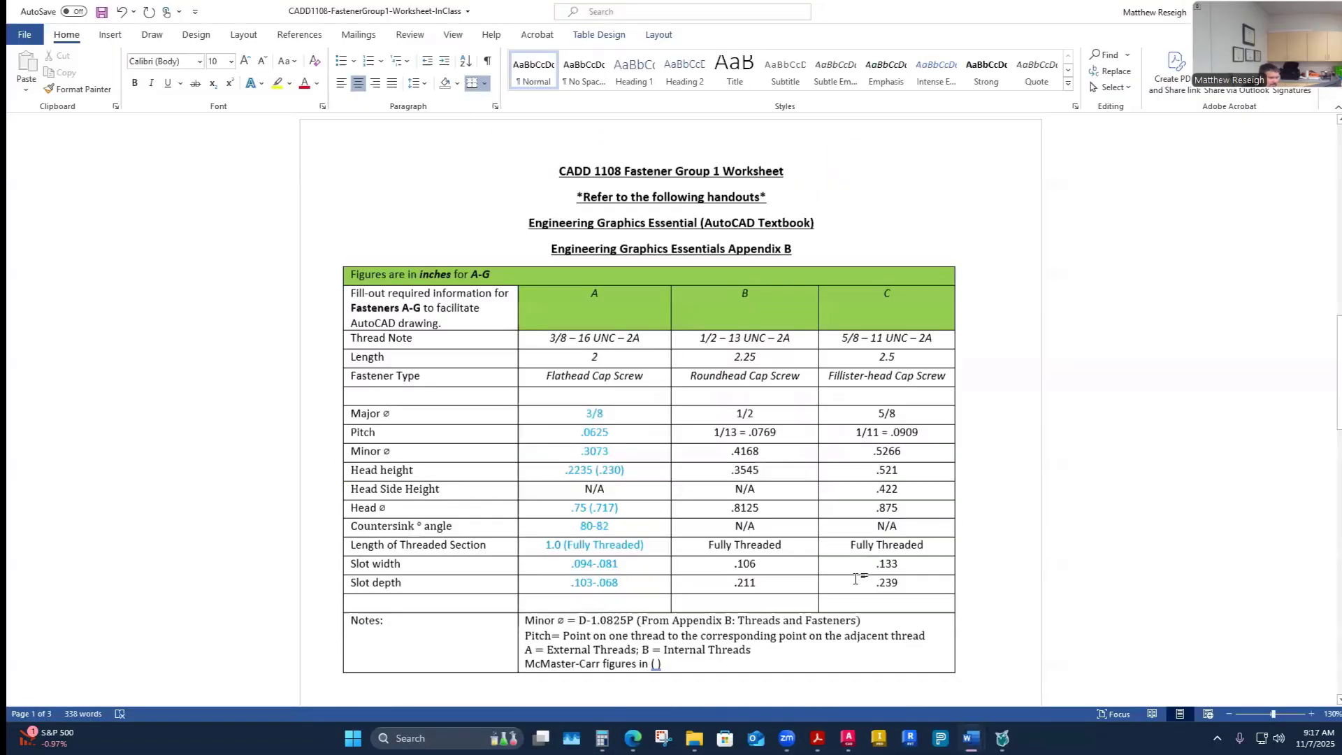
{"action": "scroll", "coordinate": [855, 579], "scroll_direction": "down", "scroll_amount": 4}
{"action": "left_click", "coordinate": [745, 362]}
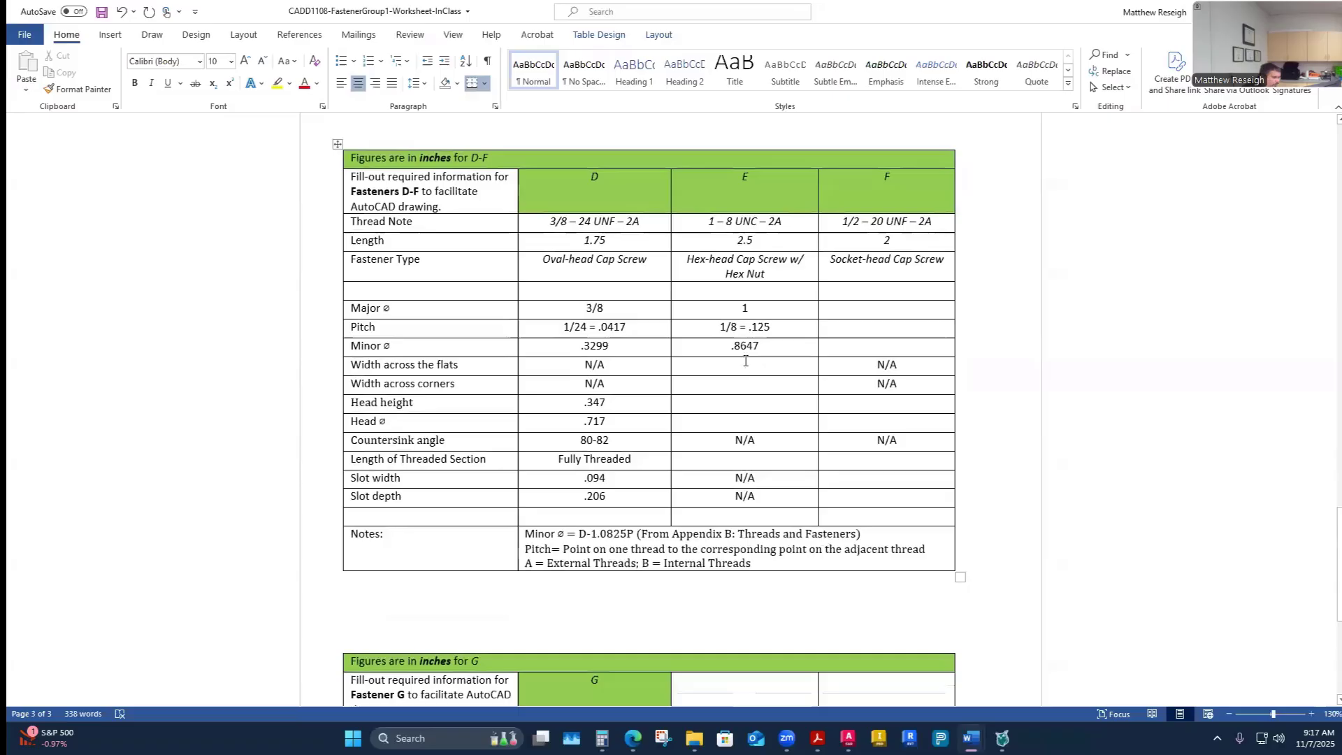
{"action": "type", "text": "1.5"}
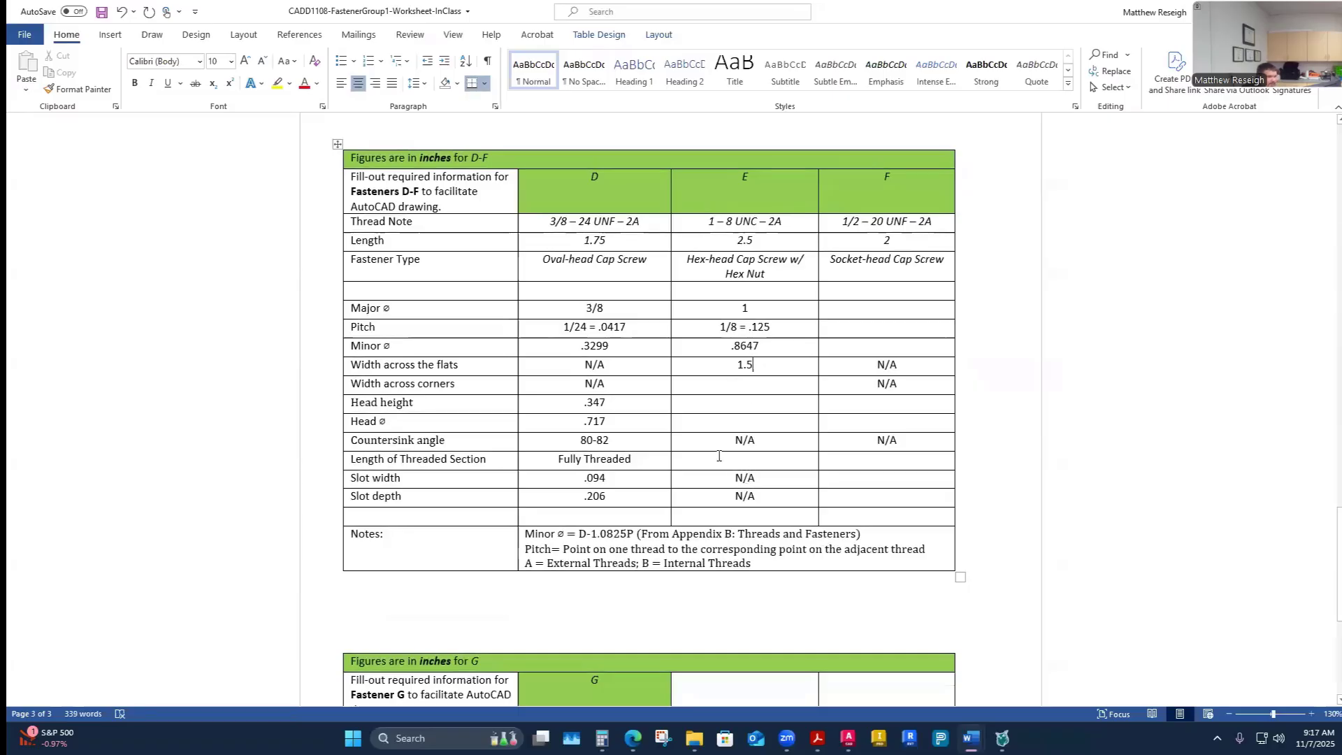
- Compute fastener E's width across corners as 1.5 × 1.1547 in Calculator
{"action": "left_click", "coordinate": [747, 389]}
{"action": "mouse_move", "coordinate": [818, 738]}
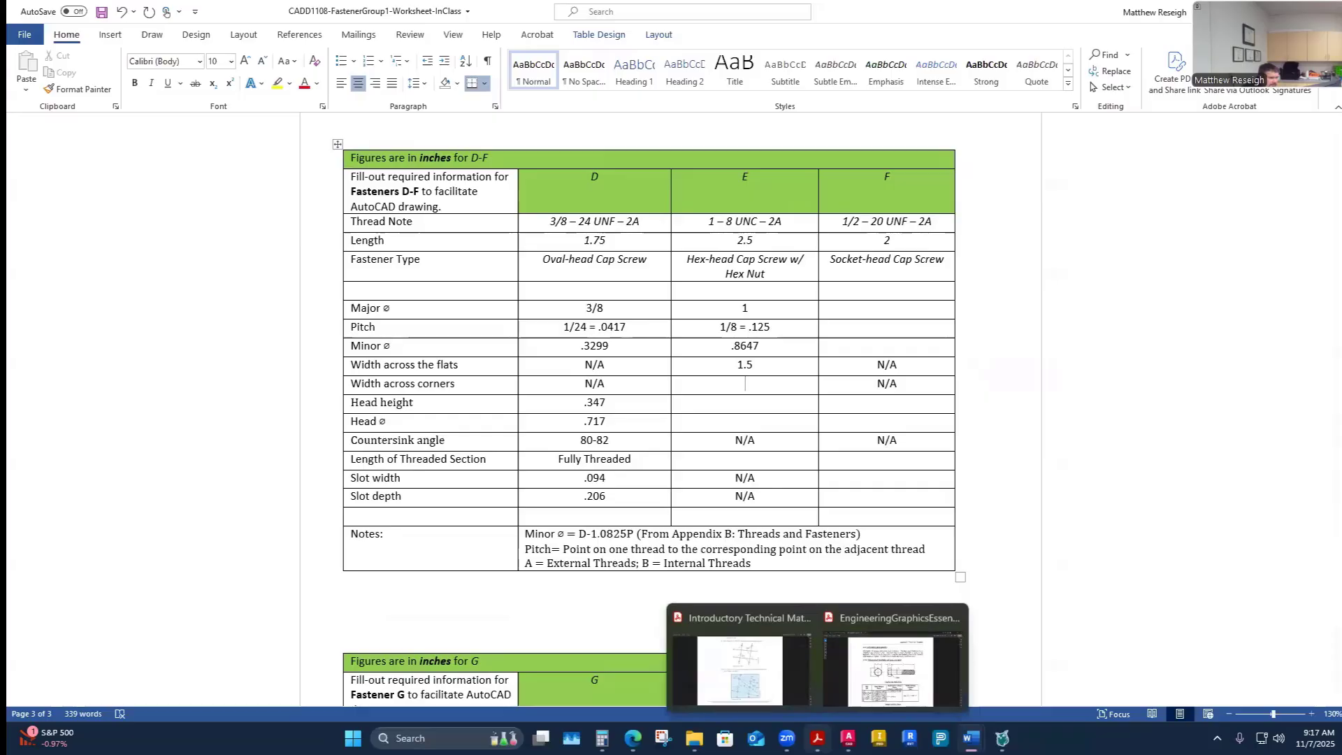
{"action": "left_click", "coordinate": [891, 667]}
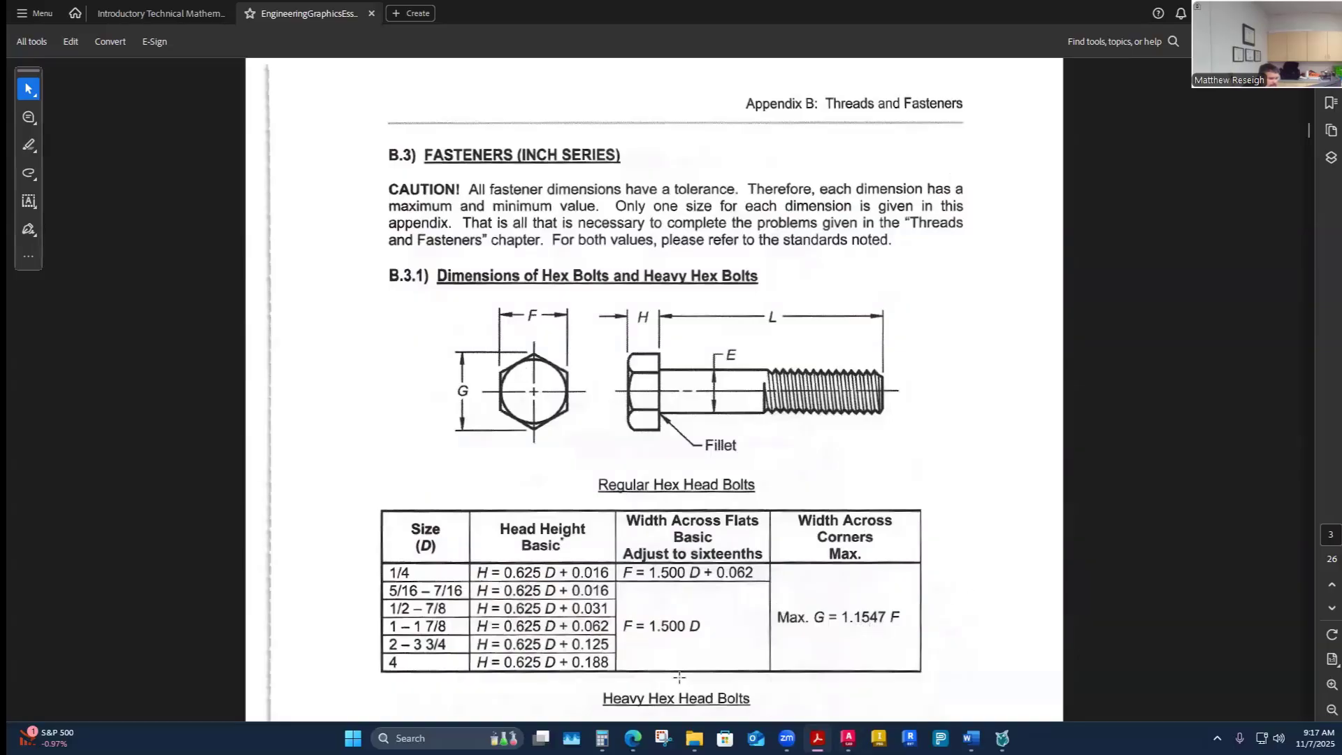
{"action": "left_click", "coordinate": [601, 739]}
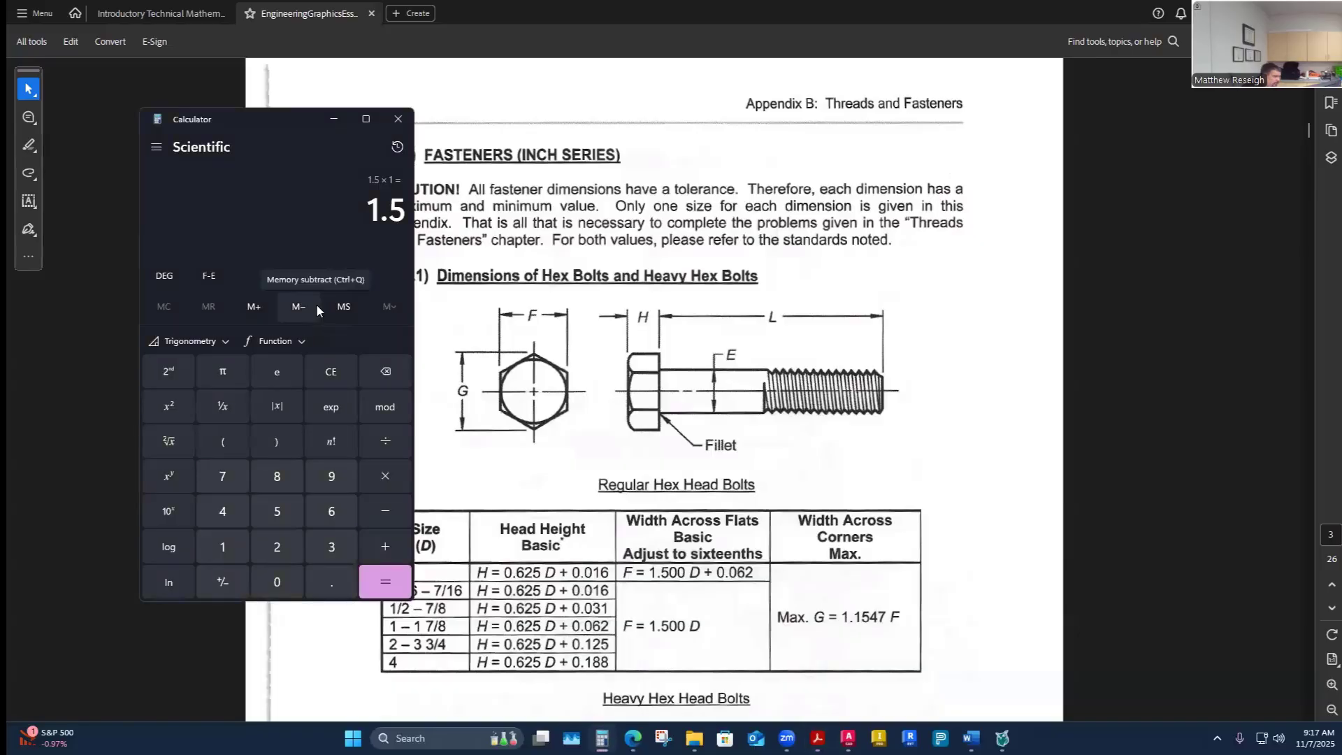
{"action": "key", "text": "asterisk"}
{"action": "type", "text": "1.15"}
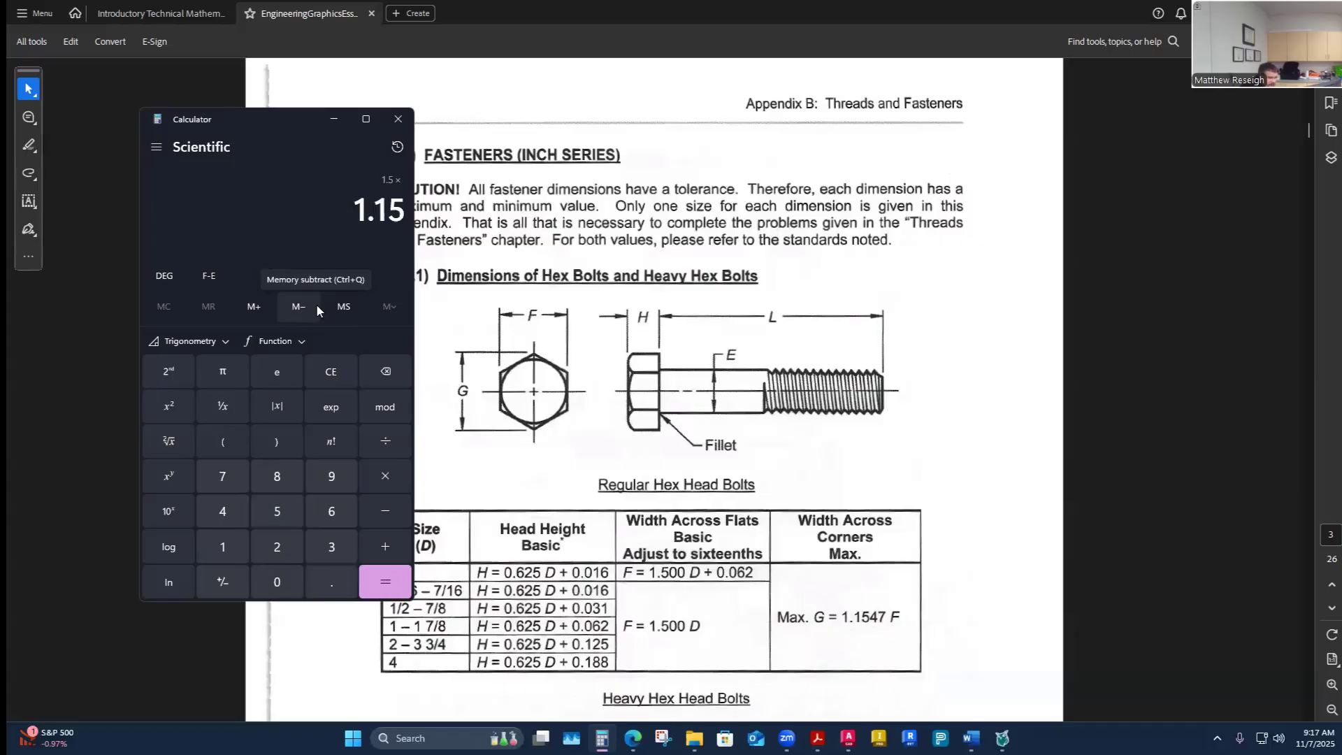
{"action": "type", "text": "47"}
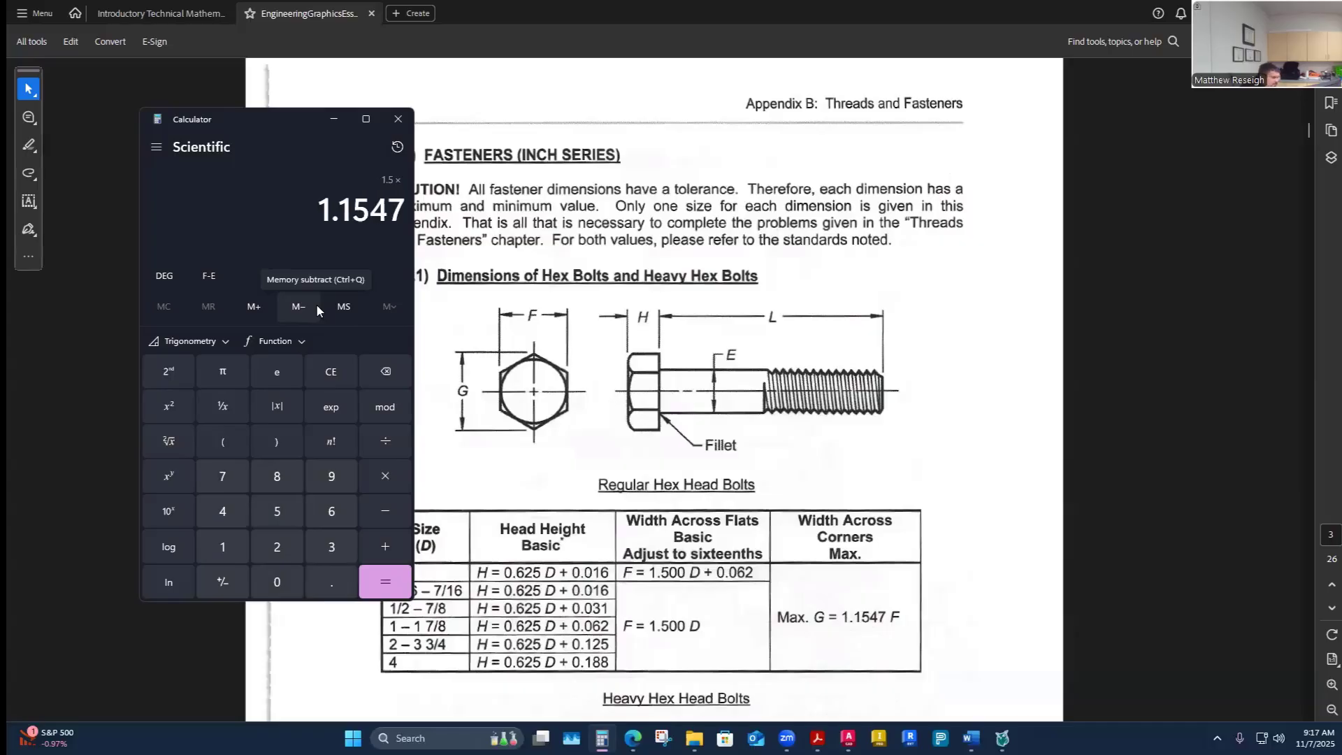
{"action": "key", "text": "Return"}
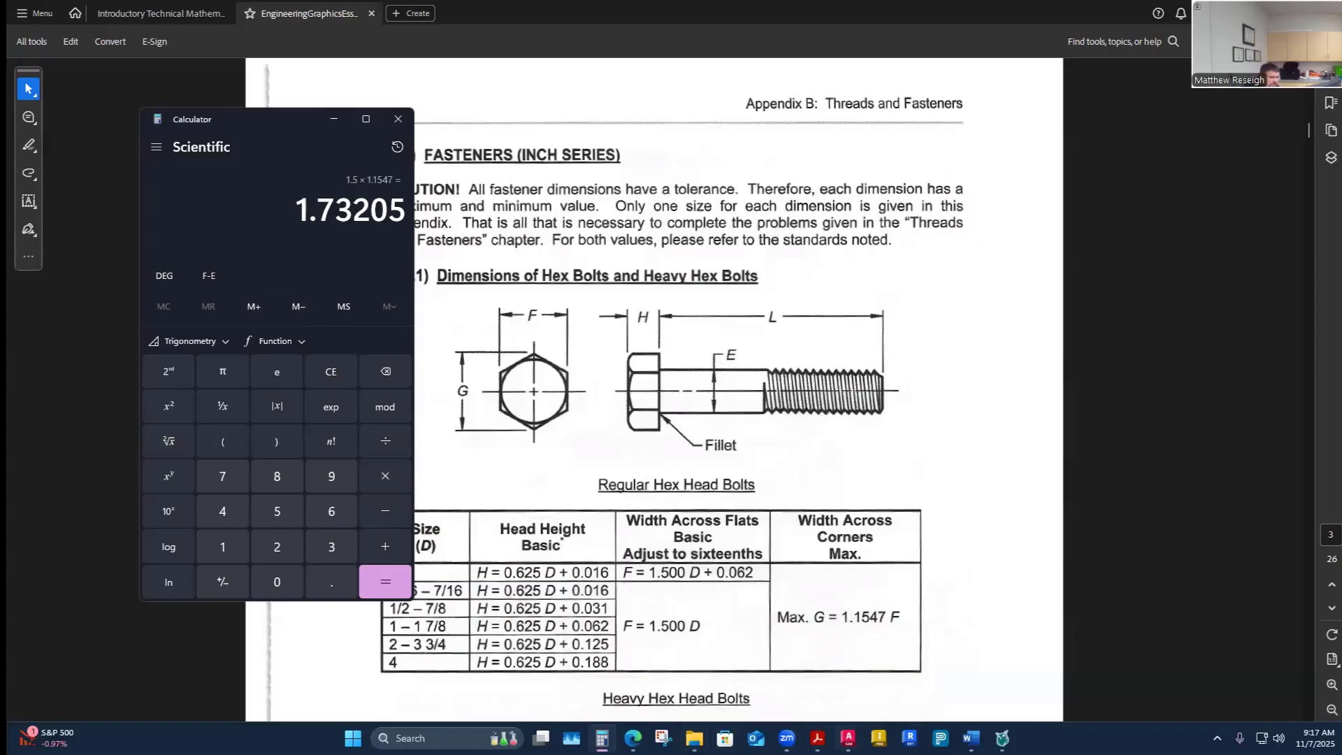
- Enter 1.7321 as fastener E's width across corners in the worksheet
{"action": "mouse_move", "coordinate": [971, 738]}
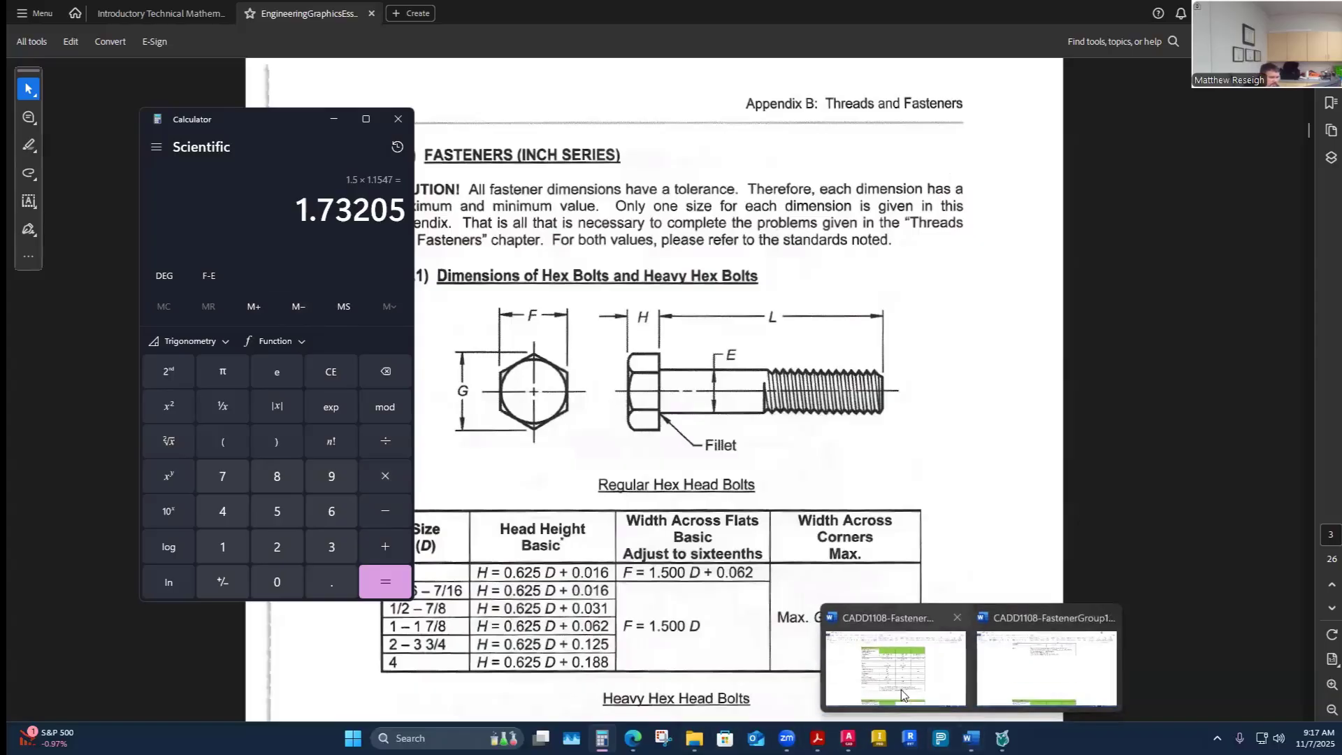
{"action": "left_click", "coordinate": [902, 671]}
{"action": "type", "text": "1."}
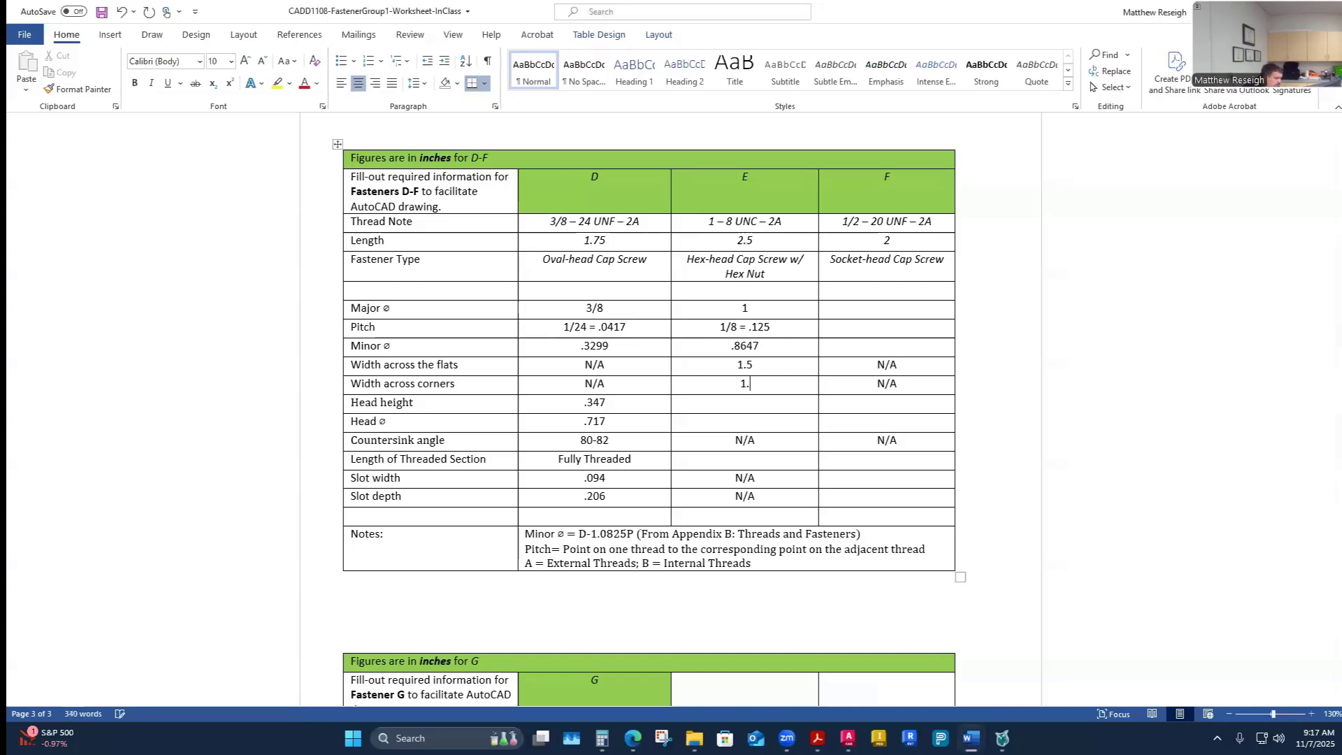
{"action": "type", "text": "7321"}
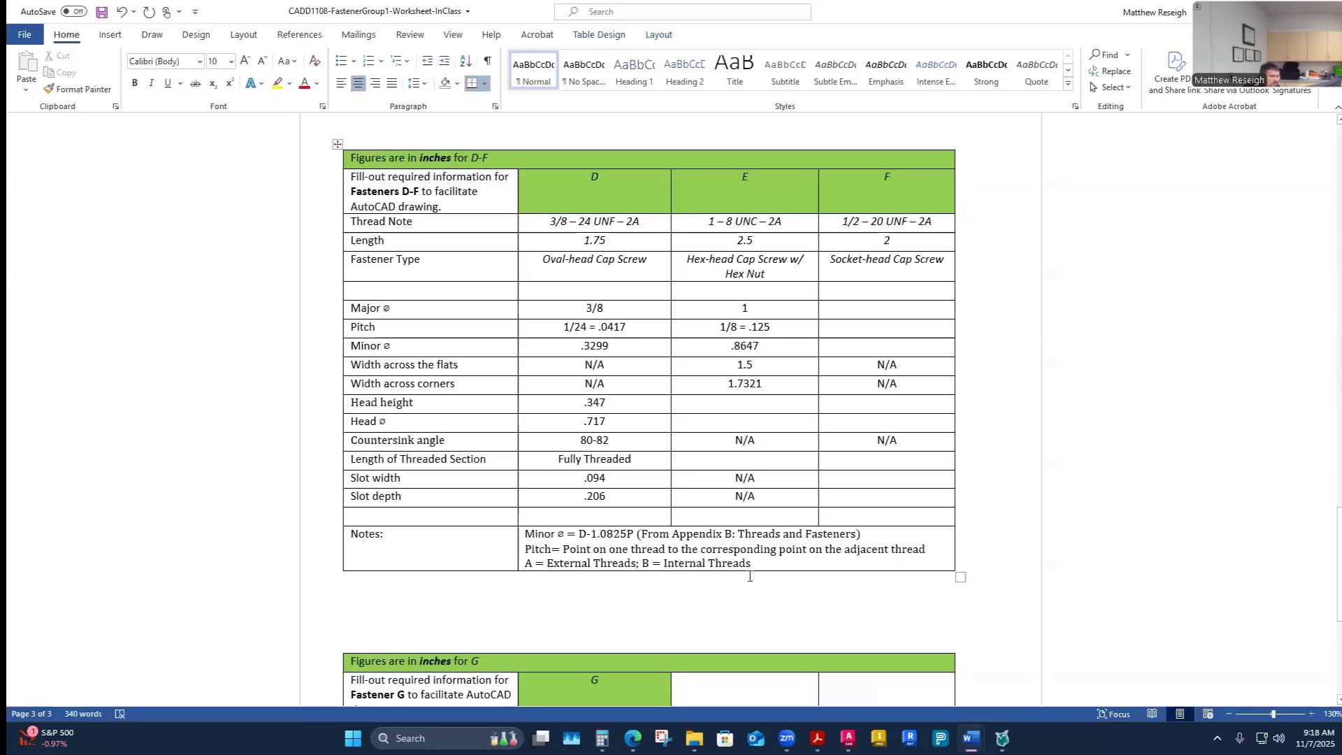
- Compute the hex head height as 0.625 × 1 + 0.062 in Calculator
{"action": "left_click", "coordinate": [601, 738]}
{"action": "key", "text": "alt+Tab"}
{"action": "mouse_move", "coordinate": [694, 738]}
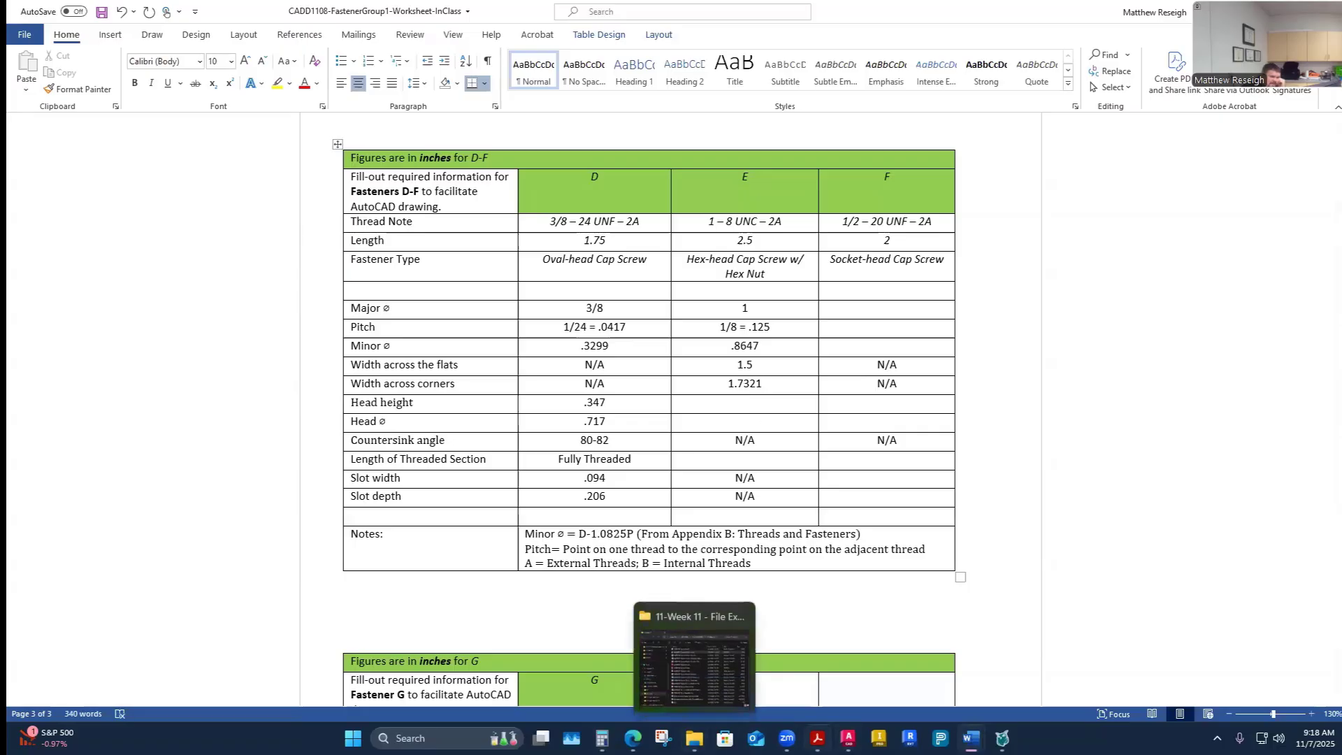
{"action": "left_click", "coordinate": [818, 738]}
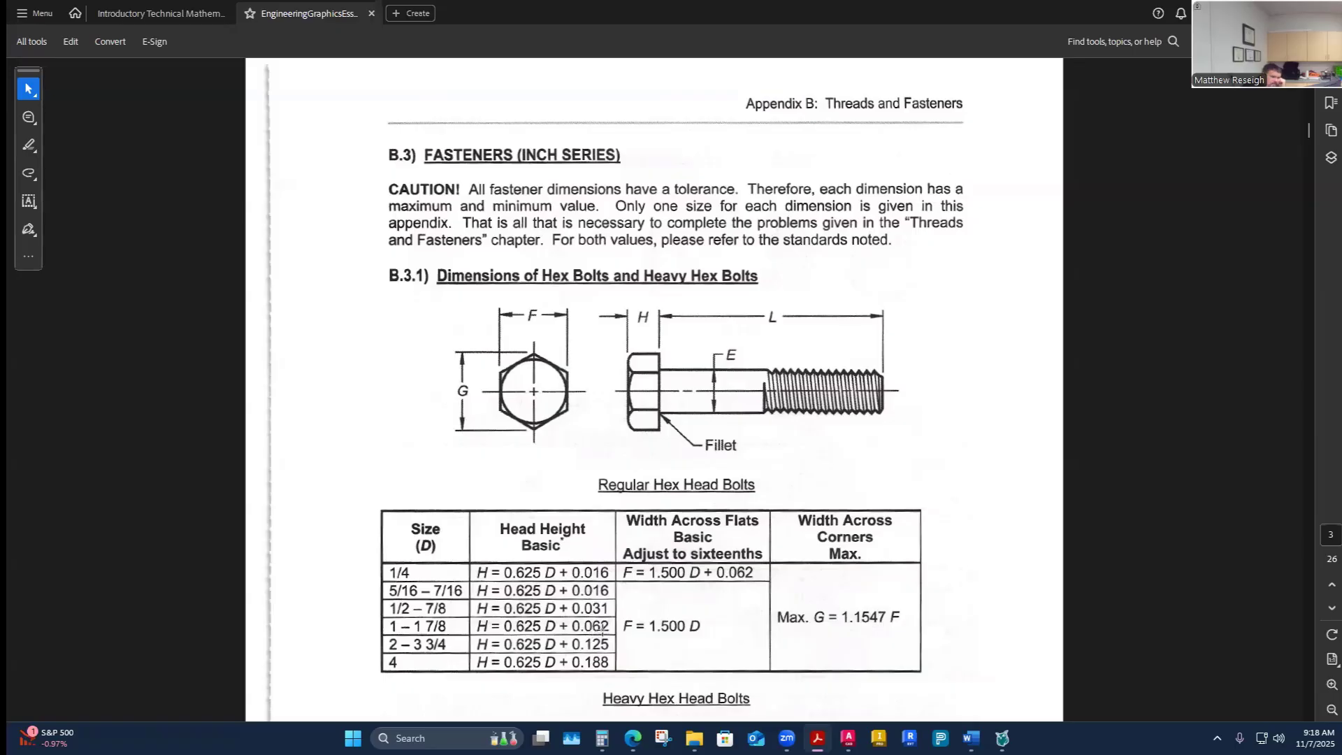
{"action": "left_click", "coordinate": [602, 738]}
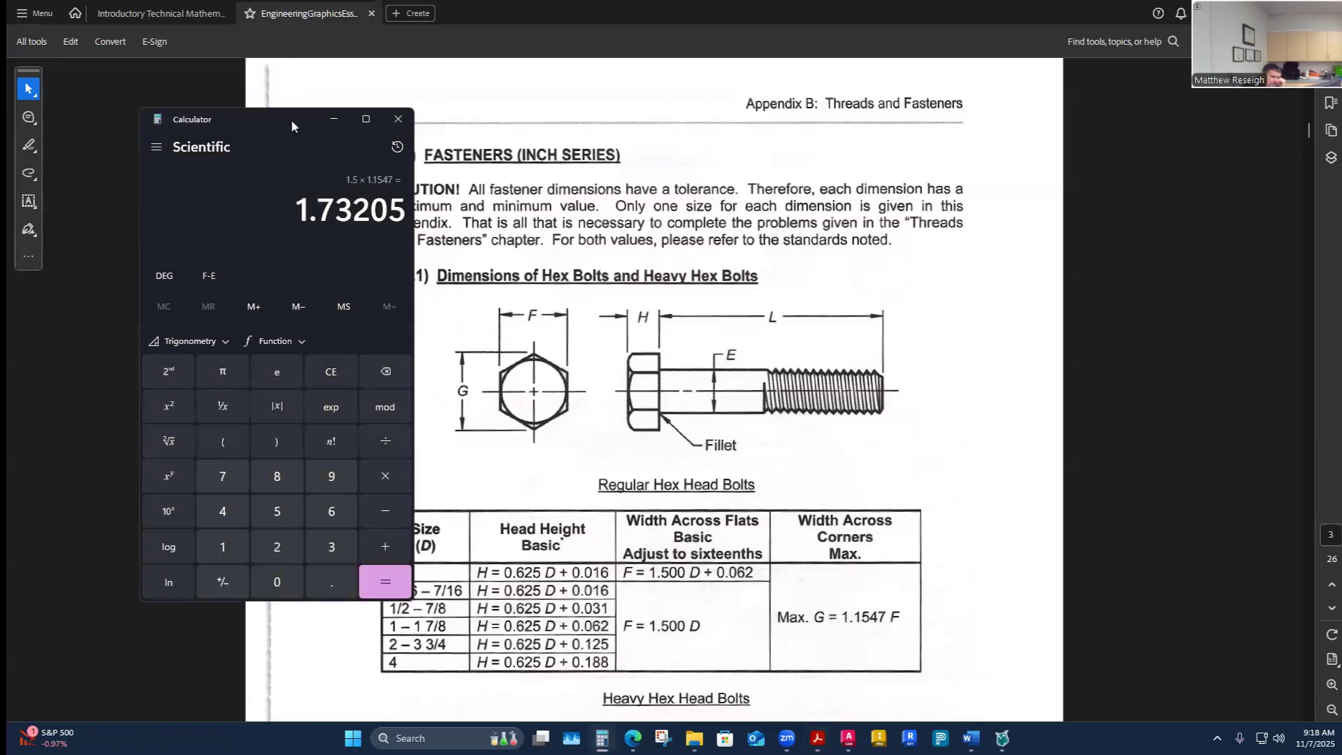
{"action": "left_click_drag", "start_coordinate": [290, 119], "coordinate": [976, 161]}
{"action": "left_click", "coordinate": [1018, 414]}
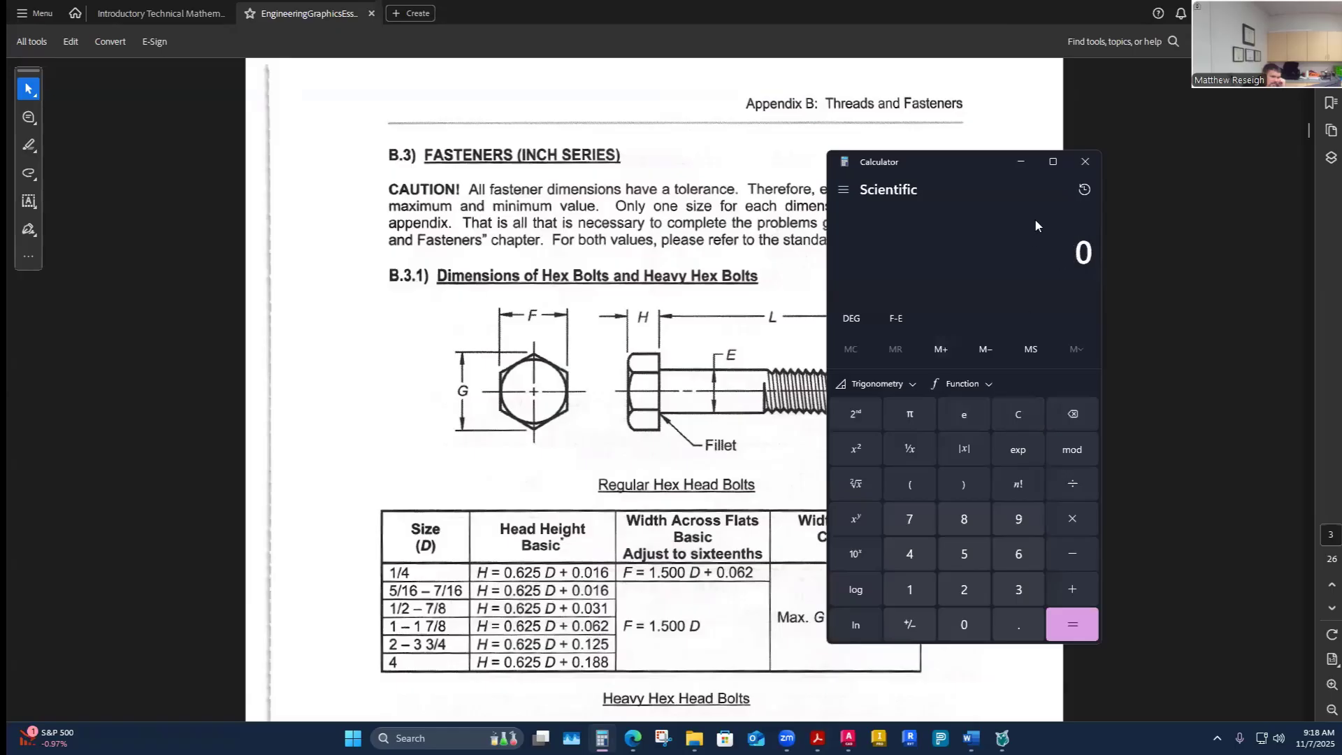
{"action": "type", "text": ".62"}
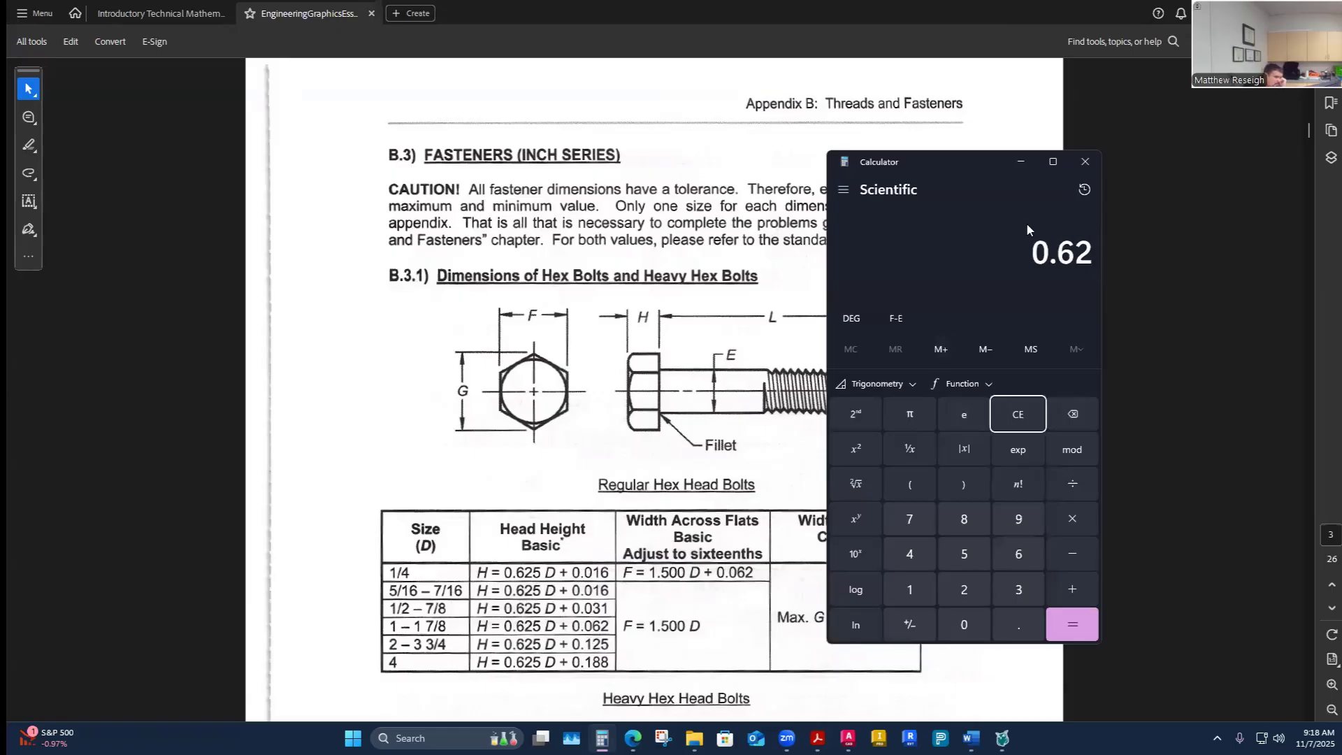
{"action": "type", "text": "5*1"}
{"action": "key", "text": "Return"}
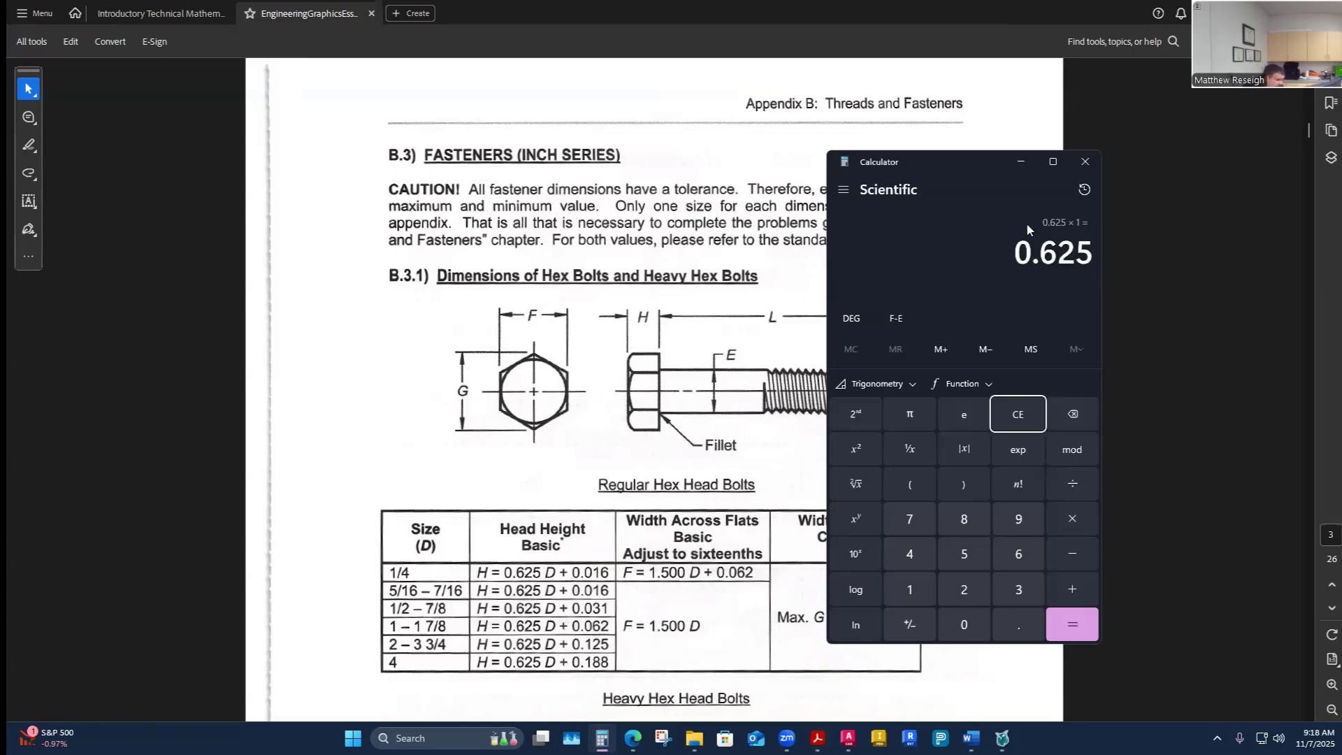
{"action": "type", "text": "+"}
{"action": "type", "text": ".06"}
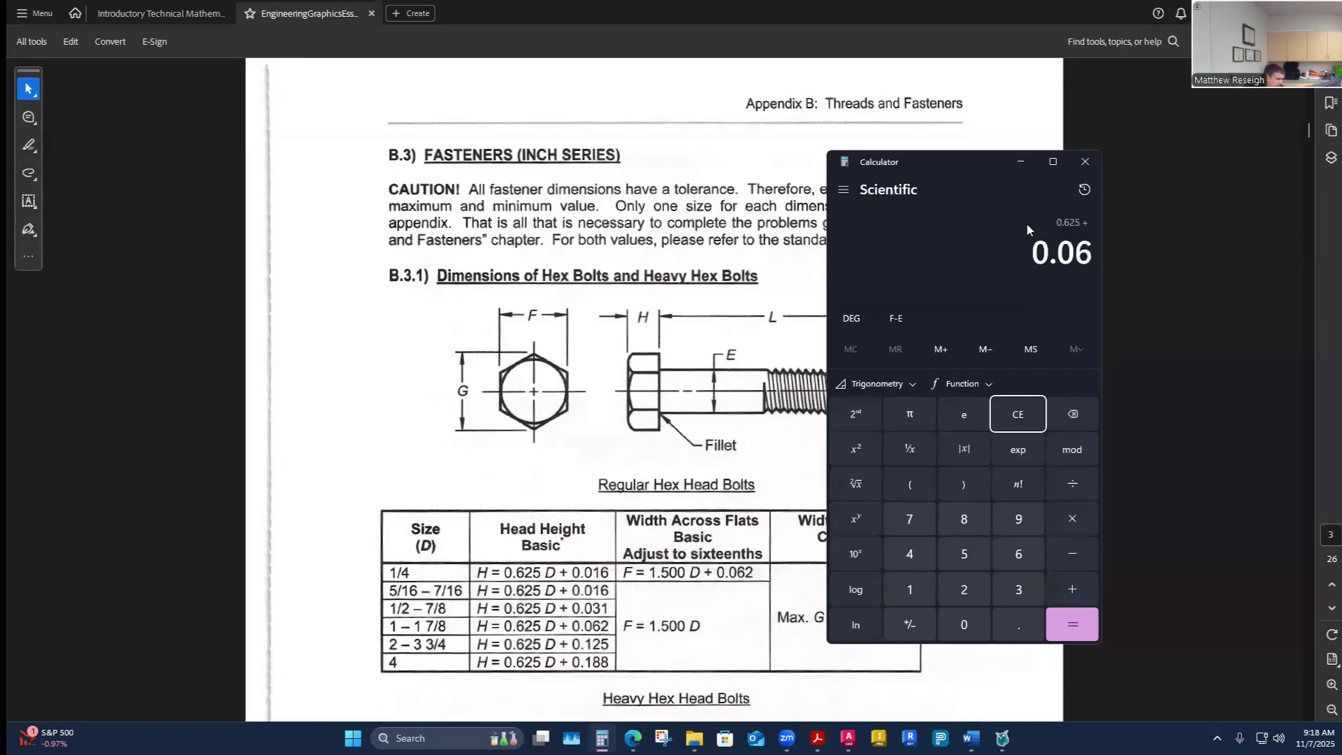
{"action": "type", "text": "2"}
{"action": "key", "text": "Return"}
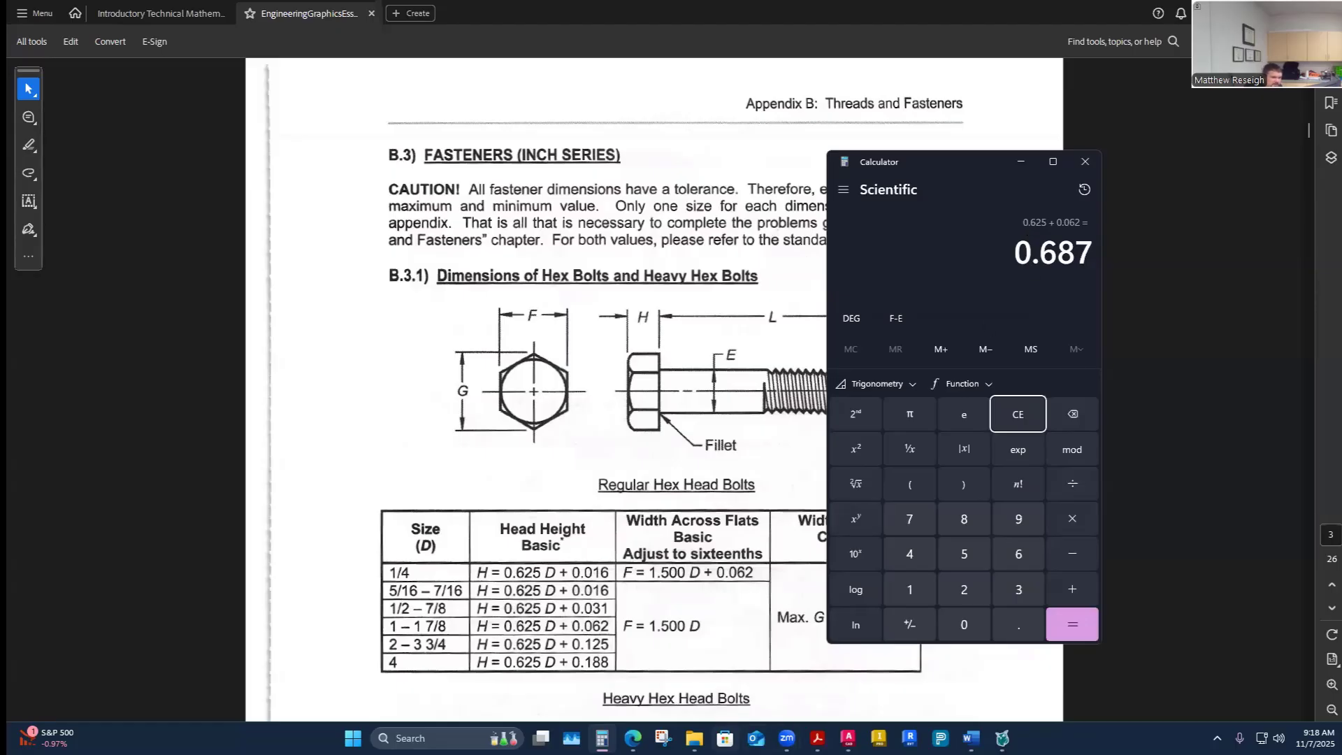
- Enter .687 as fastener E's head height in the worksheet
{"action": "left_click", "coordinate": [971, 738]}
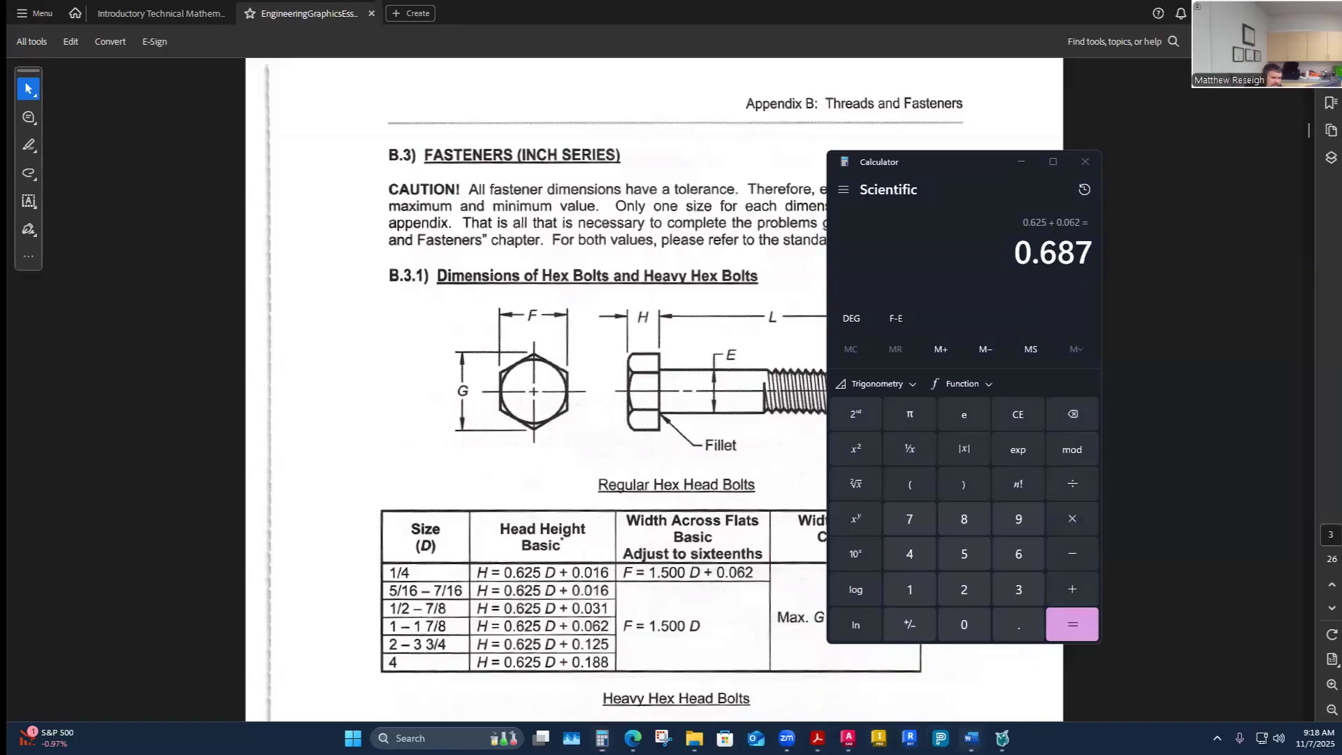
{"action": "left_click", "coordinate": [874, 668]}
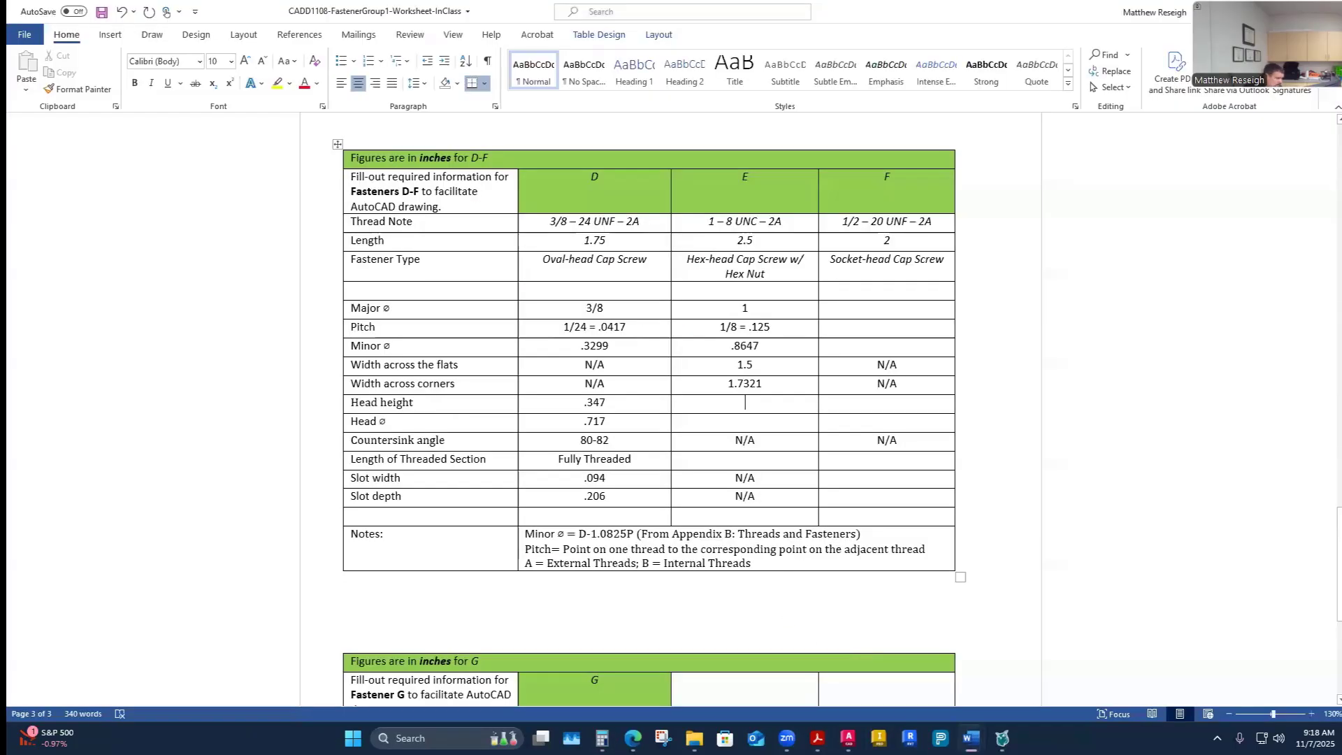
{"action": "type", "text": ".687"}
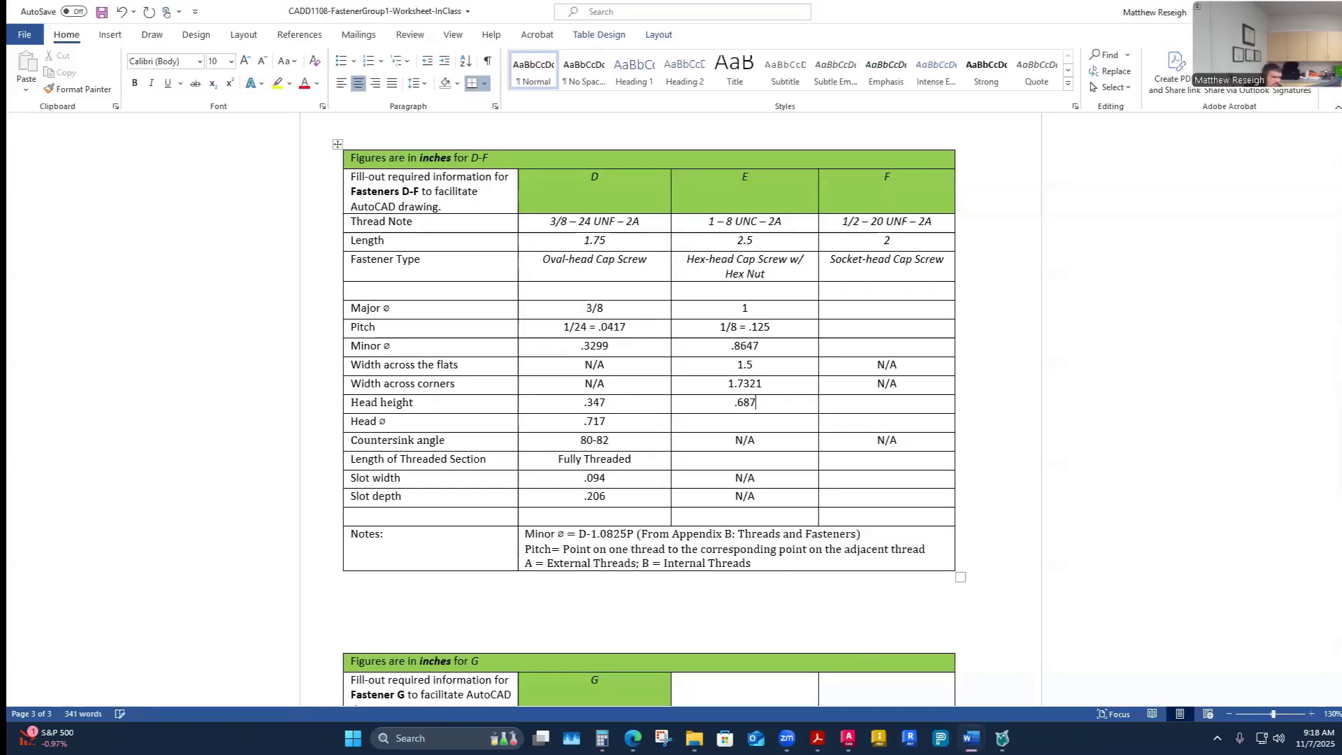
- Enter N/A for fastener E's head diameter
{"action": "key", "text": "Down"}
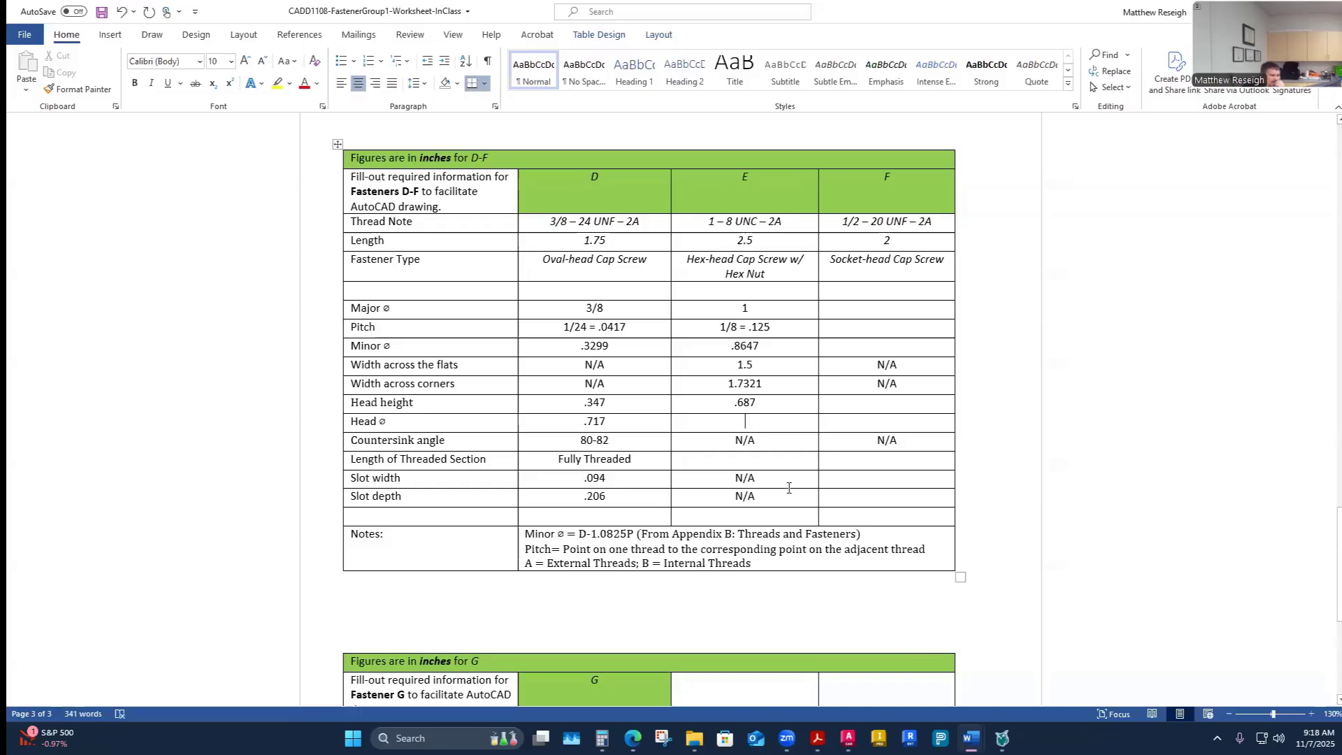
{"action": "type", "text": "NA"}
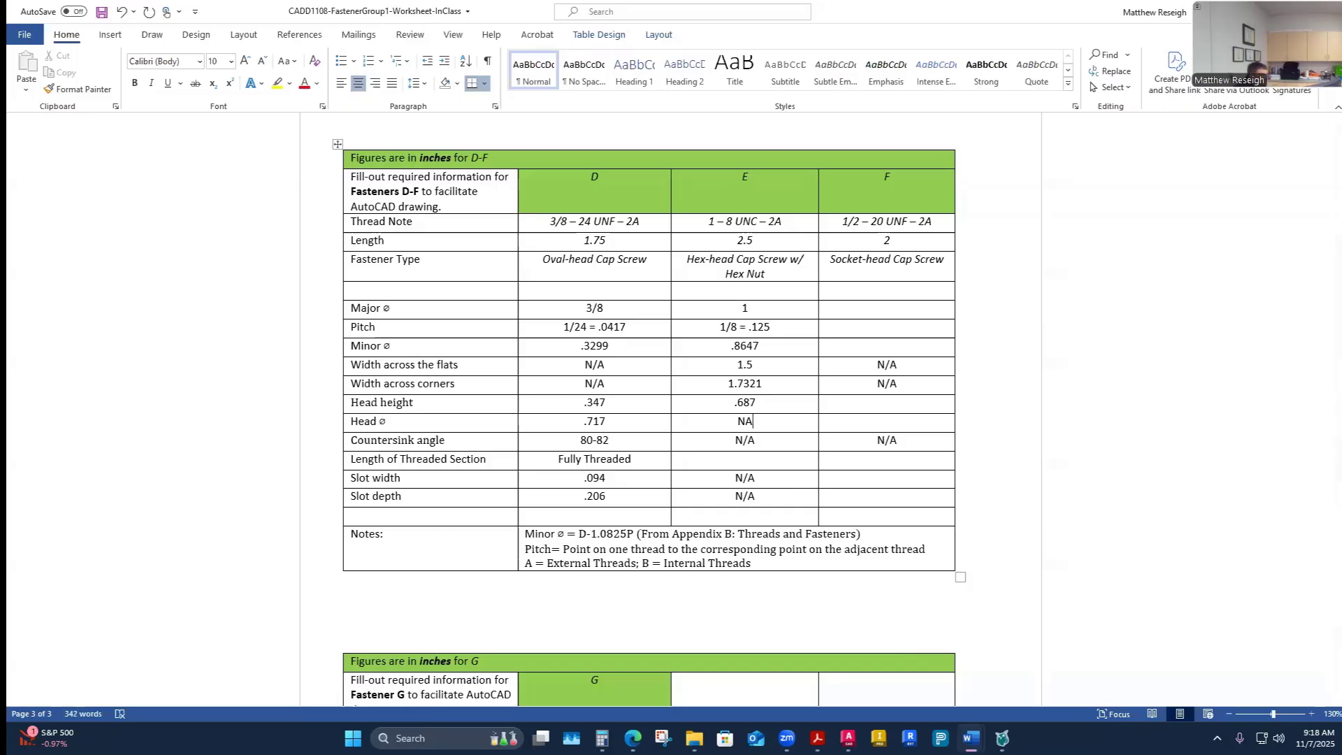
{"action": "key", "text": "BackSpace"}
{"action": "type", "text": "/a"}
{"action": "key", "text": "BackSpace"}
{"action": "type", "text": "A"}
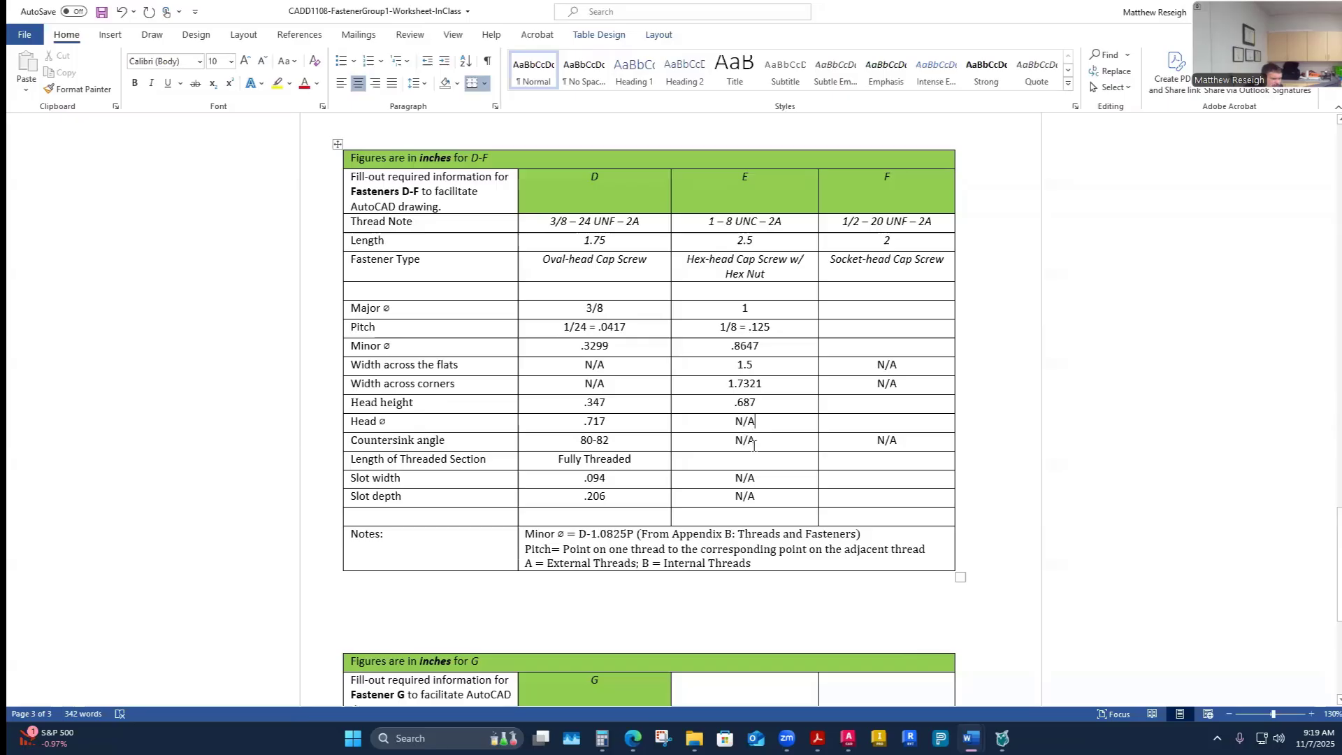
- Enter Fully Threaded as fastener E's length of threaded section
{"action": "left_click", "coordinate": [717, 462]}
{"action": "type", "text": "Fully "}
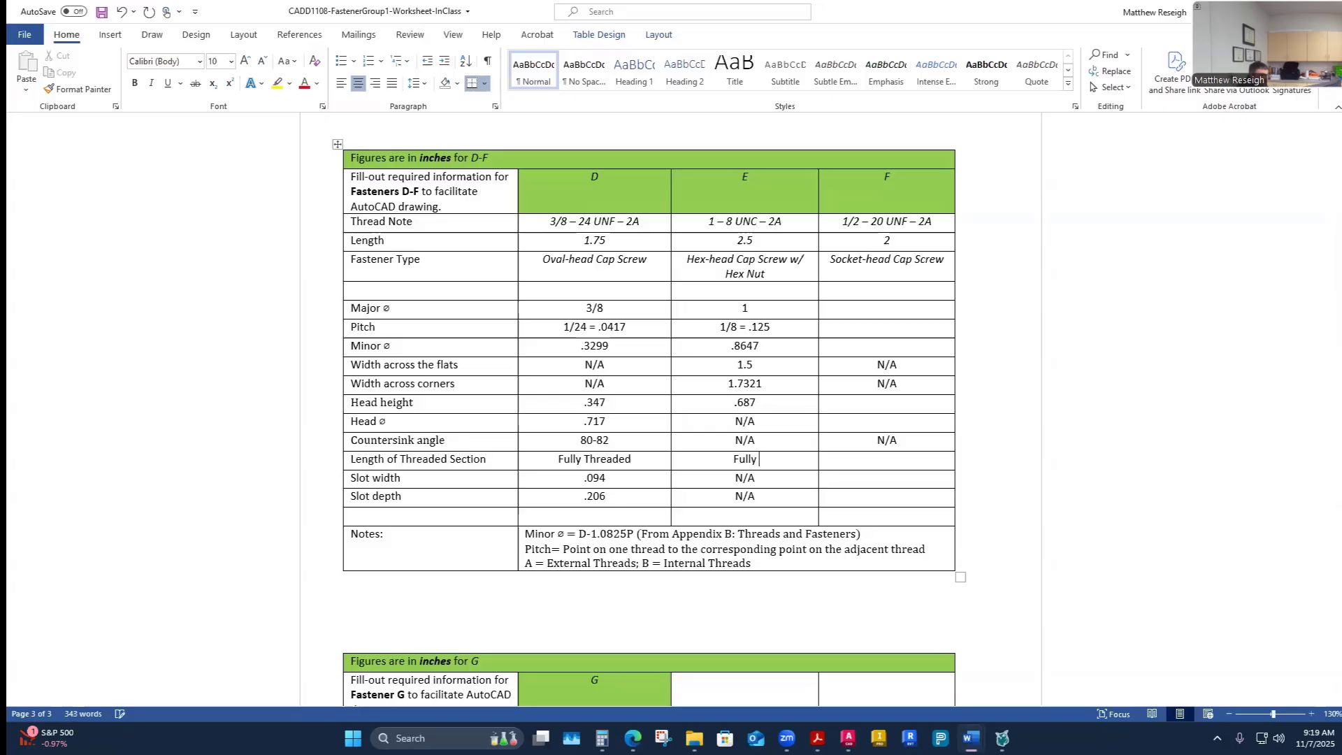
{"action": "type", "text": "Threaded"}
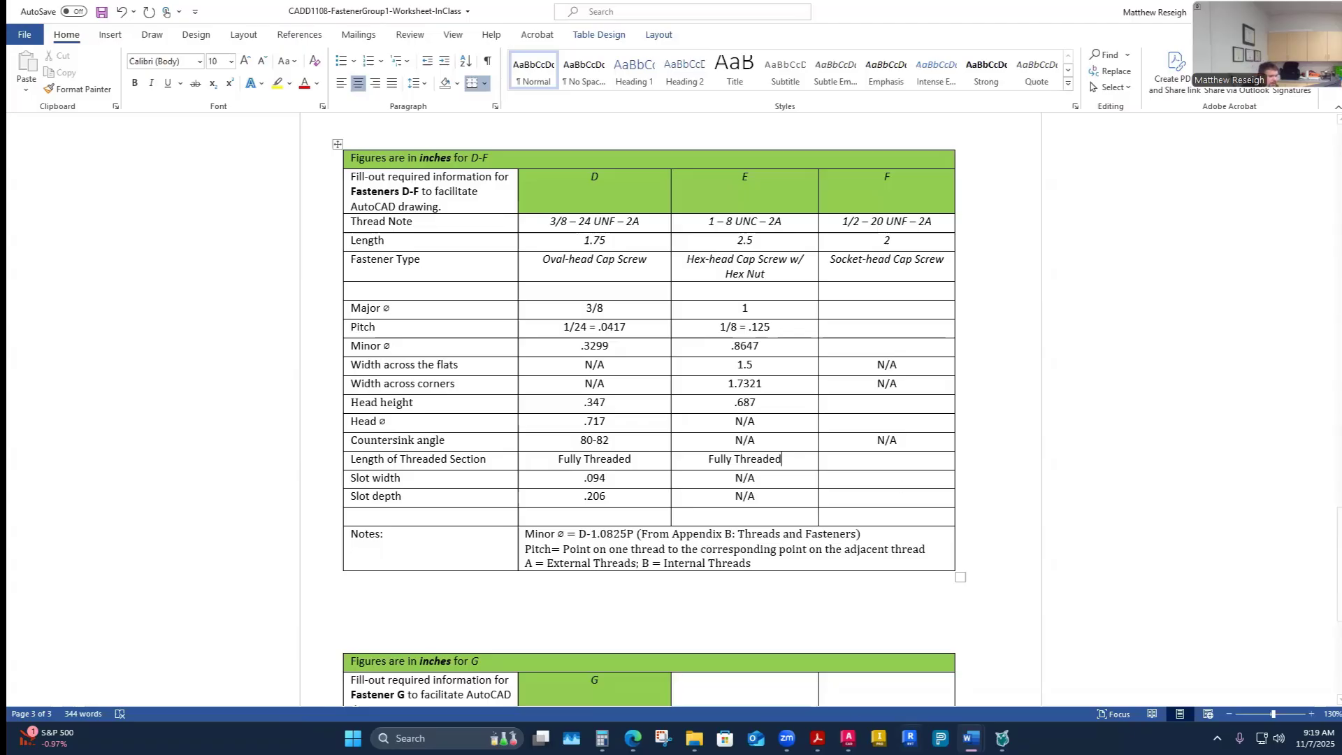
- Switch to the answer key worksheet and review its values for fasteners A–F
{"action": "mouse_move", "coordinate": [971, 738]}
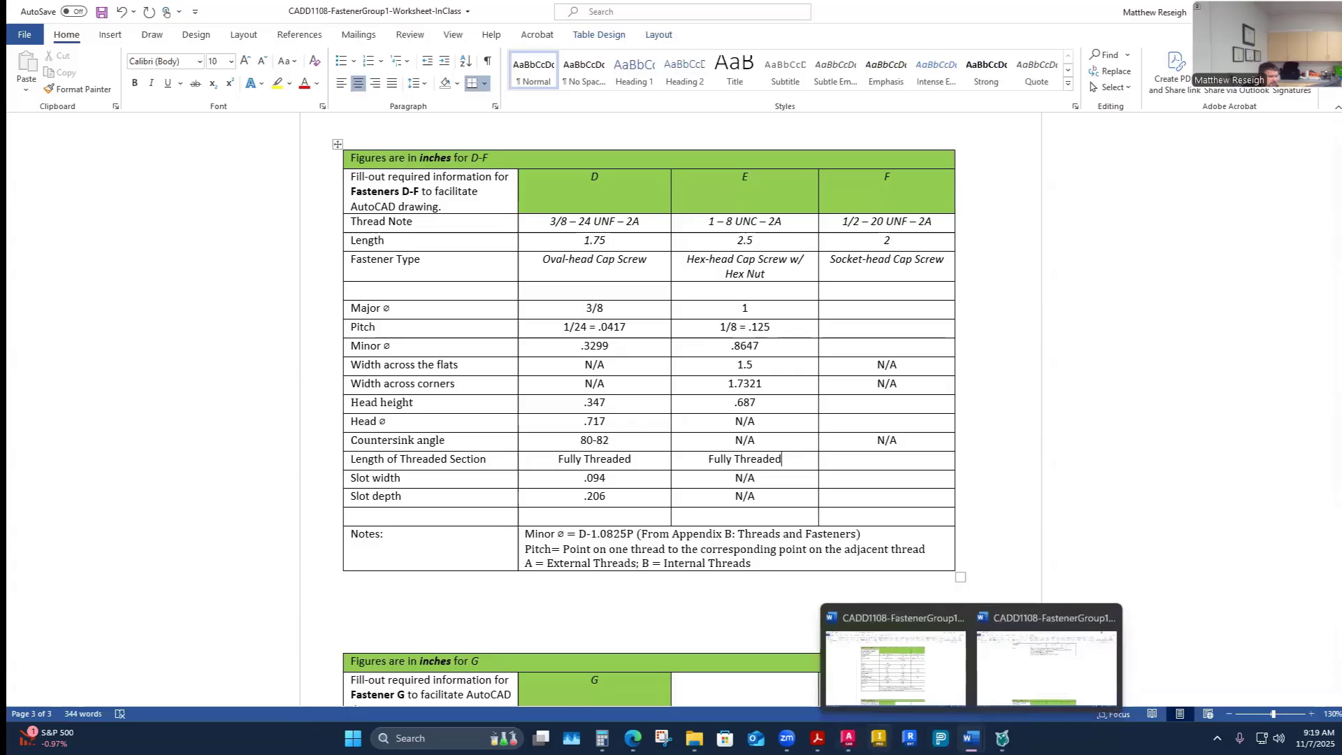
{"action": "mouse_move", "coordinate": [971, 738]}
{"action": "left_click", "coordinate": [1046, 668]}
{"action": "scroll", "coordinate": [802, 546], "scroll_direction": "up", "scroll_amount": 4}
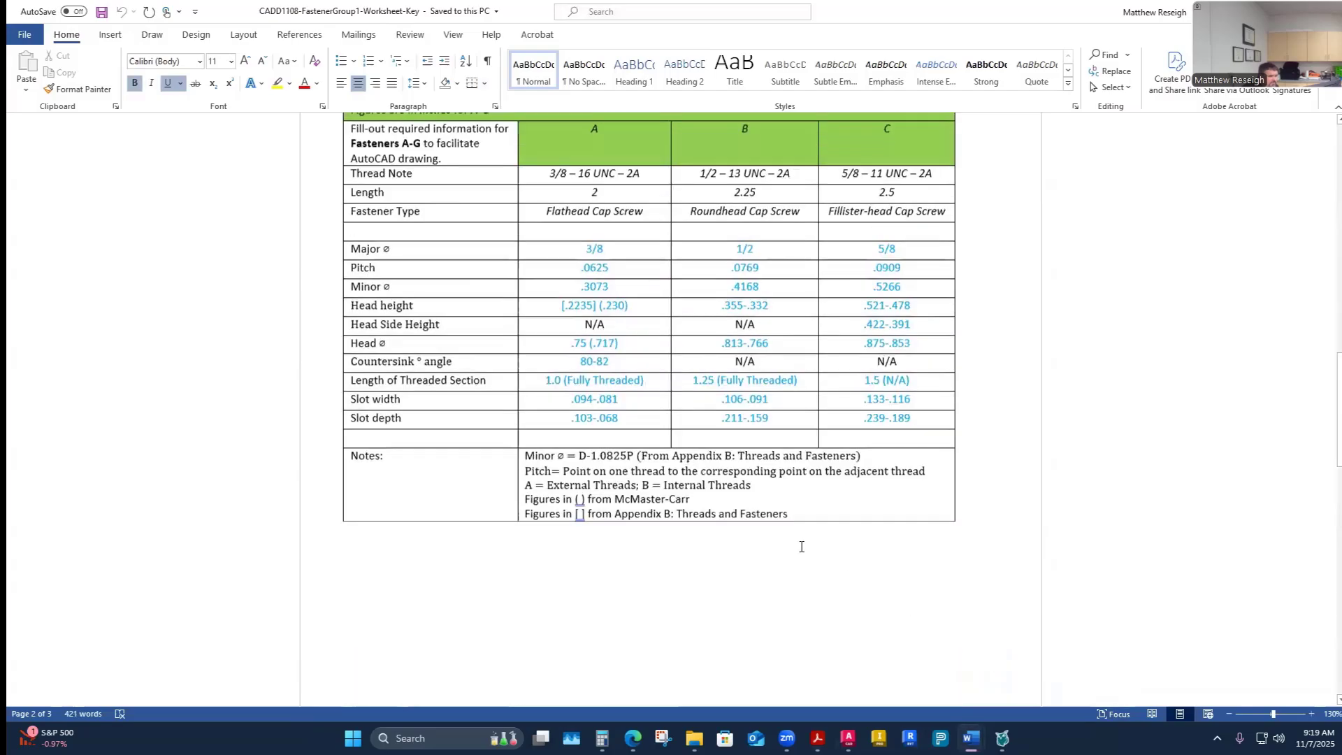
{"action": "scroll", "coordinate": [802, 547], "scroll_direction": "up", "scroll_amount": 2}
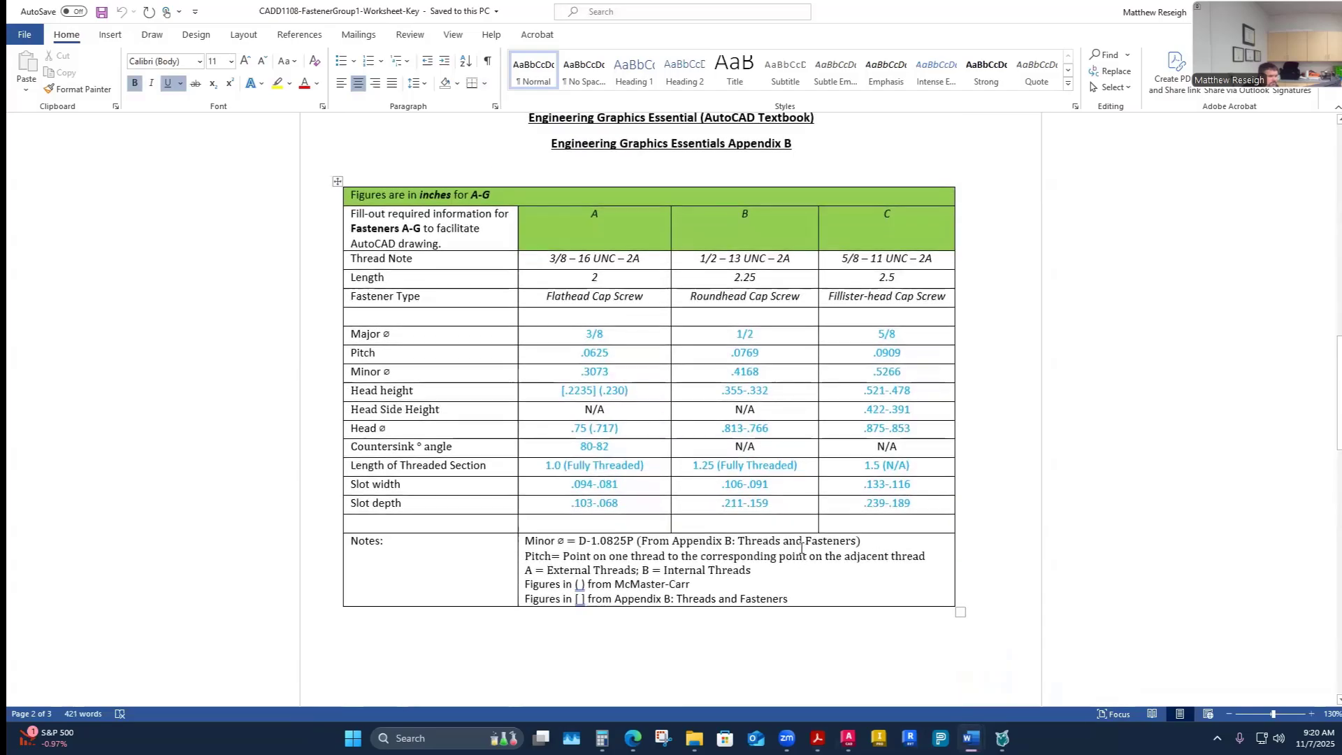
{"action": "scroll", "coordinate": [802, 547], "scroll_direction": "down", "scroll_amount": 10}
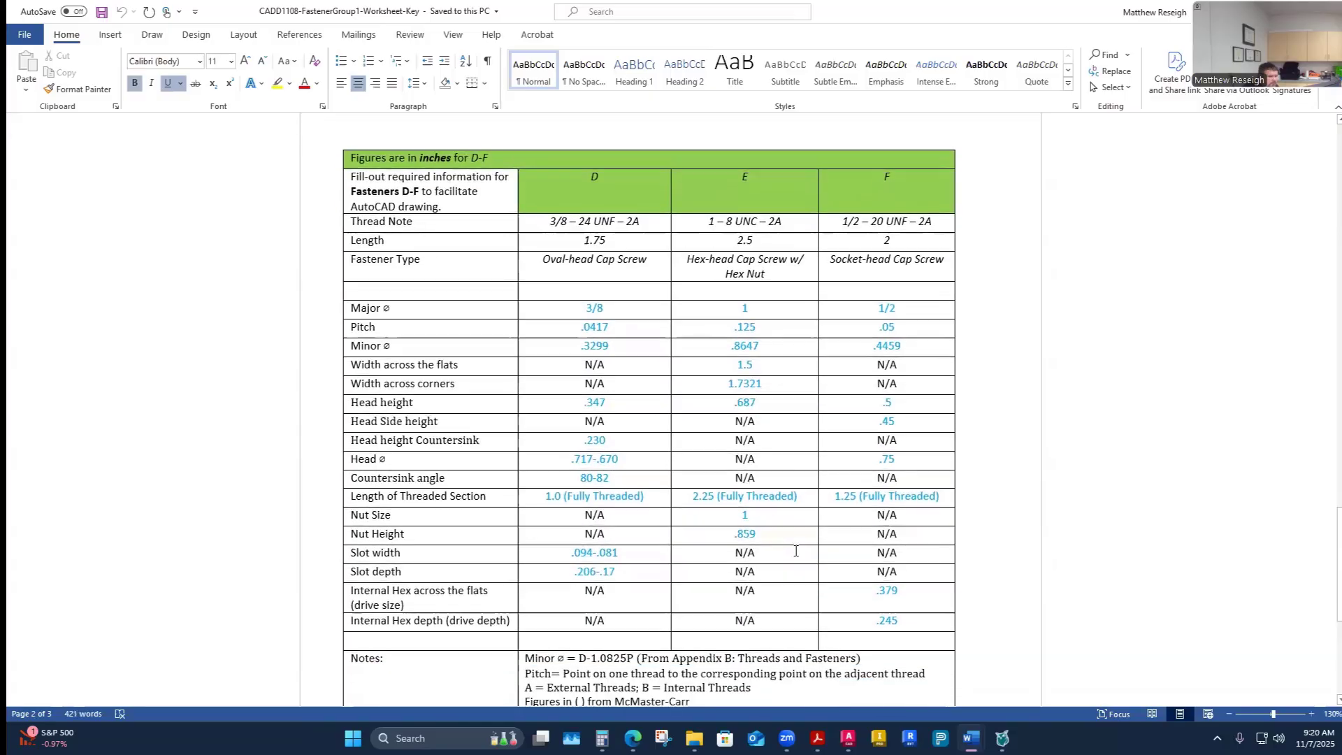
{"action": "scroll", "coordinate": [796, 551], "scroll_direction": "down", "scroll_amount": 1}
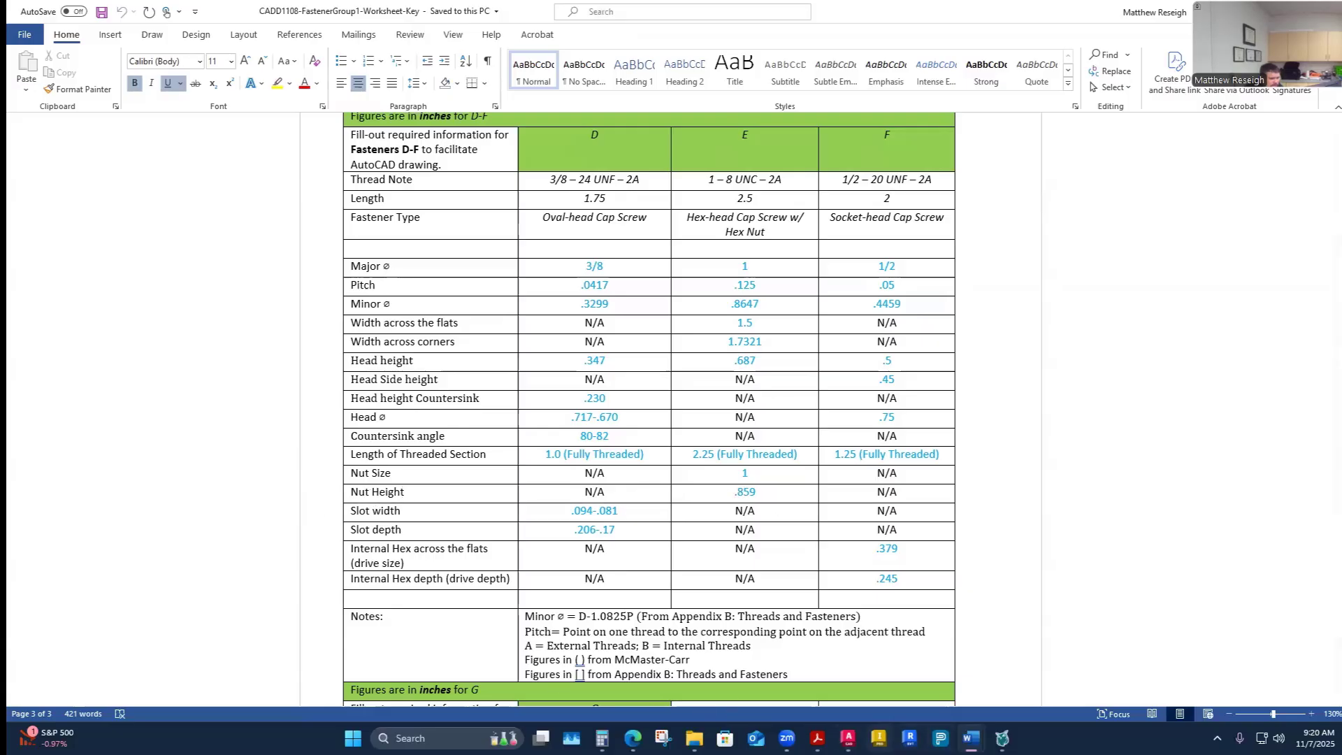
{"action": "mouse_move", "coordinate": [971, 738]}
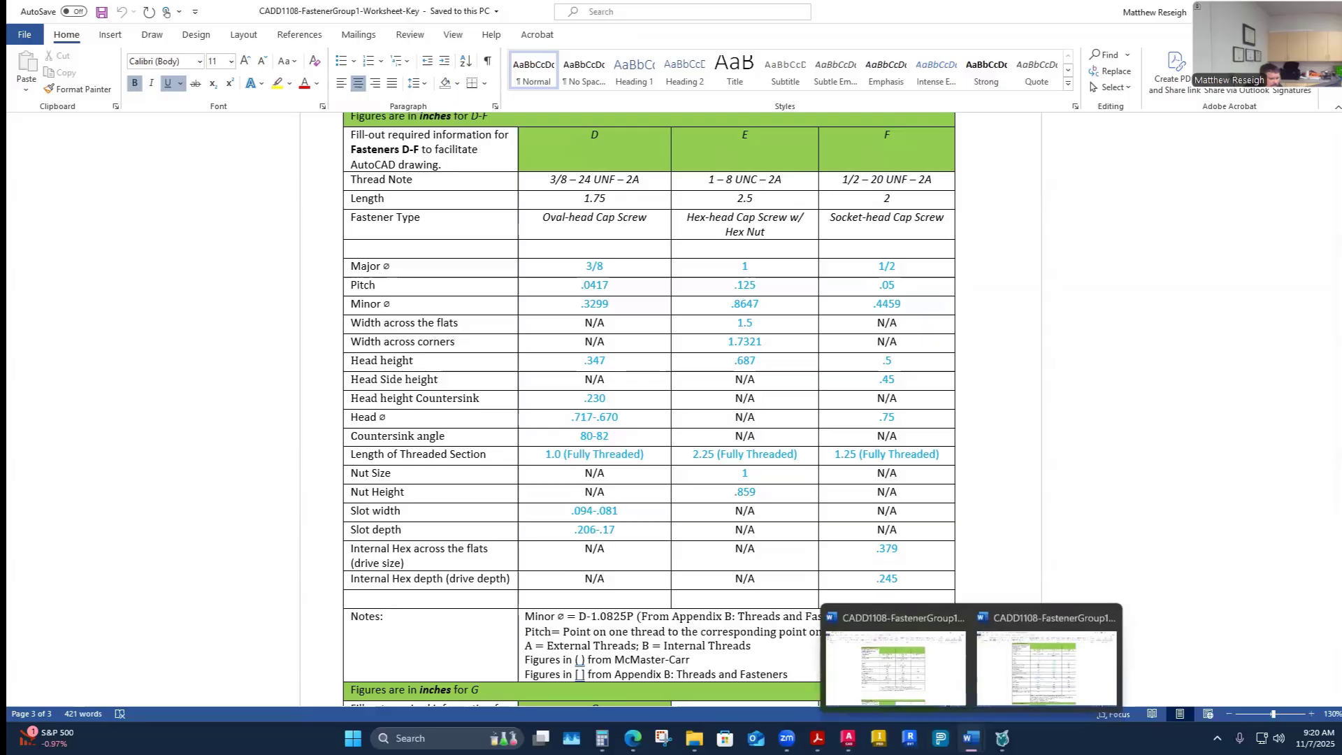
- Return to the in-class worksheet and insert two blank rows below the Length of Threaded Section row
{"action": "left_click", "coordinate": [897, 667]}
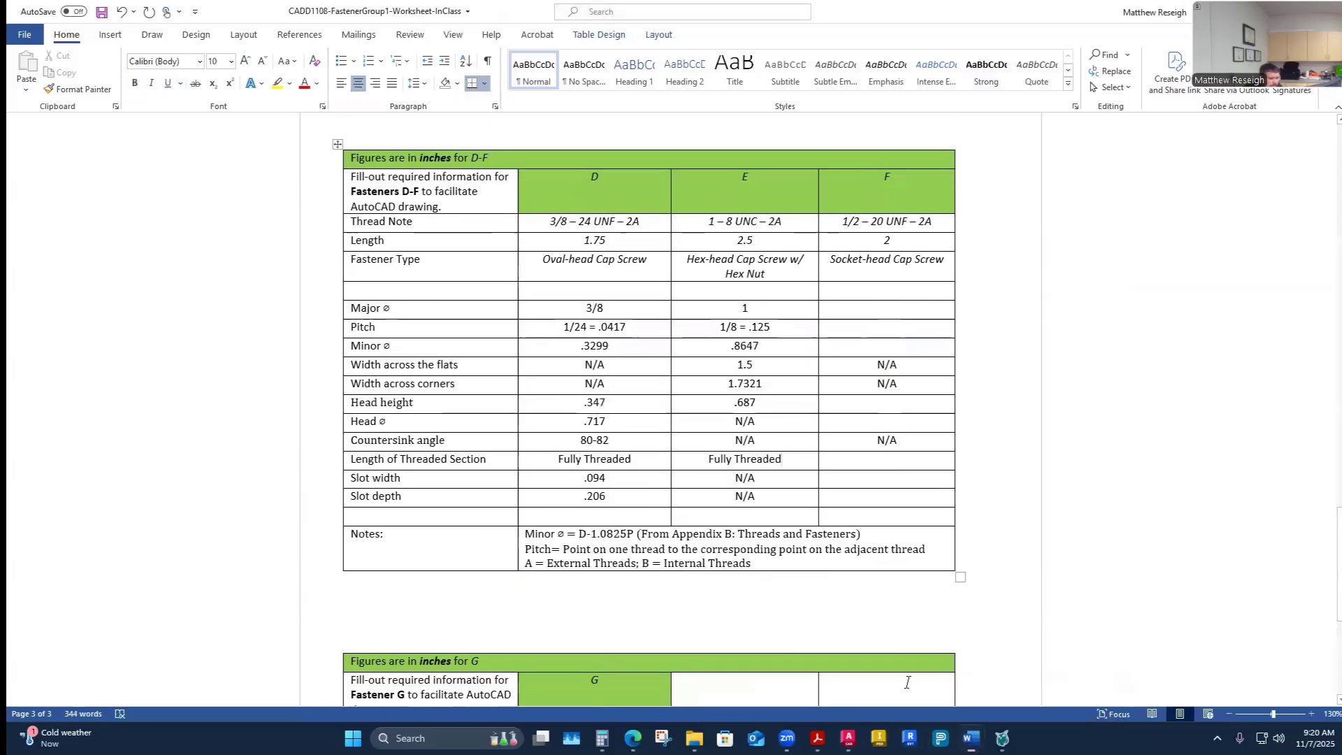
{"action": "left_click", "coordinate": [366, 497]}
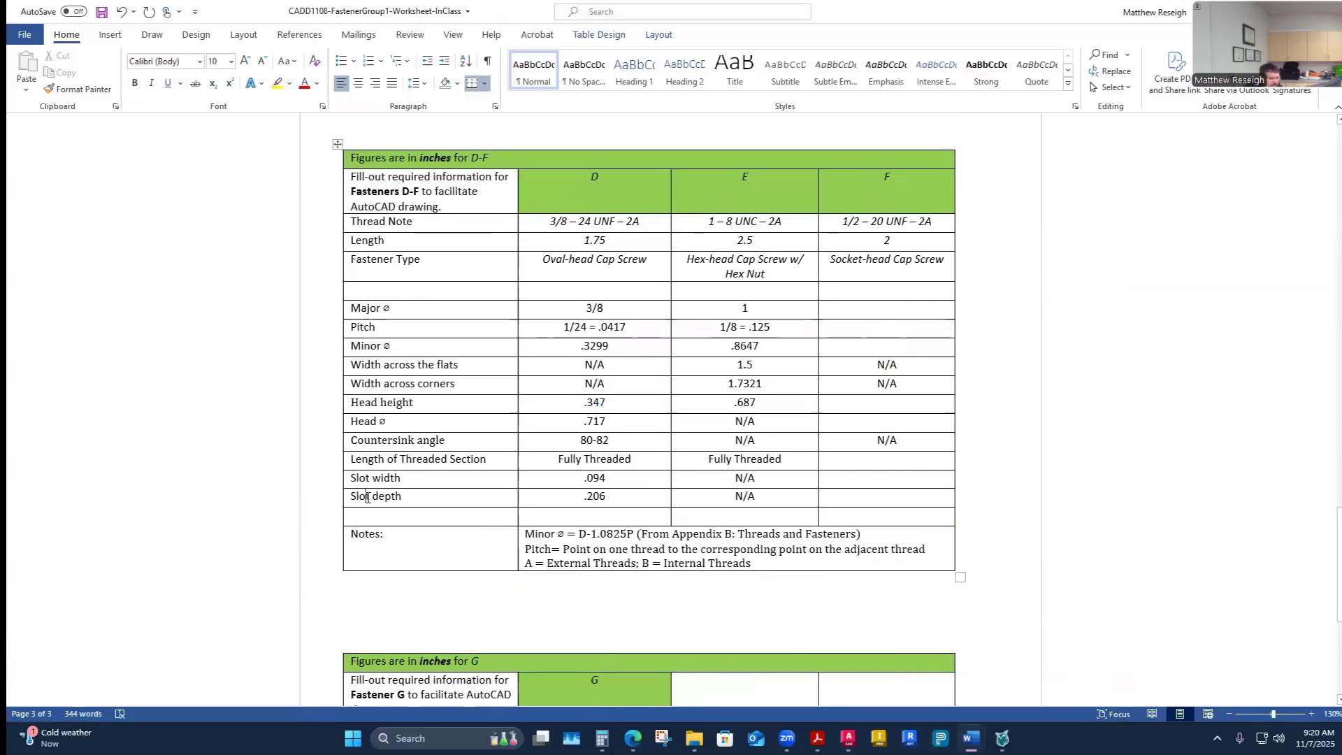
{"action": "left_click", "coordinate": [386, 461]}
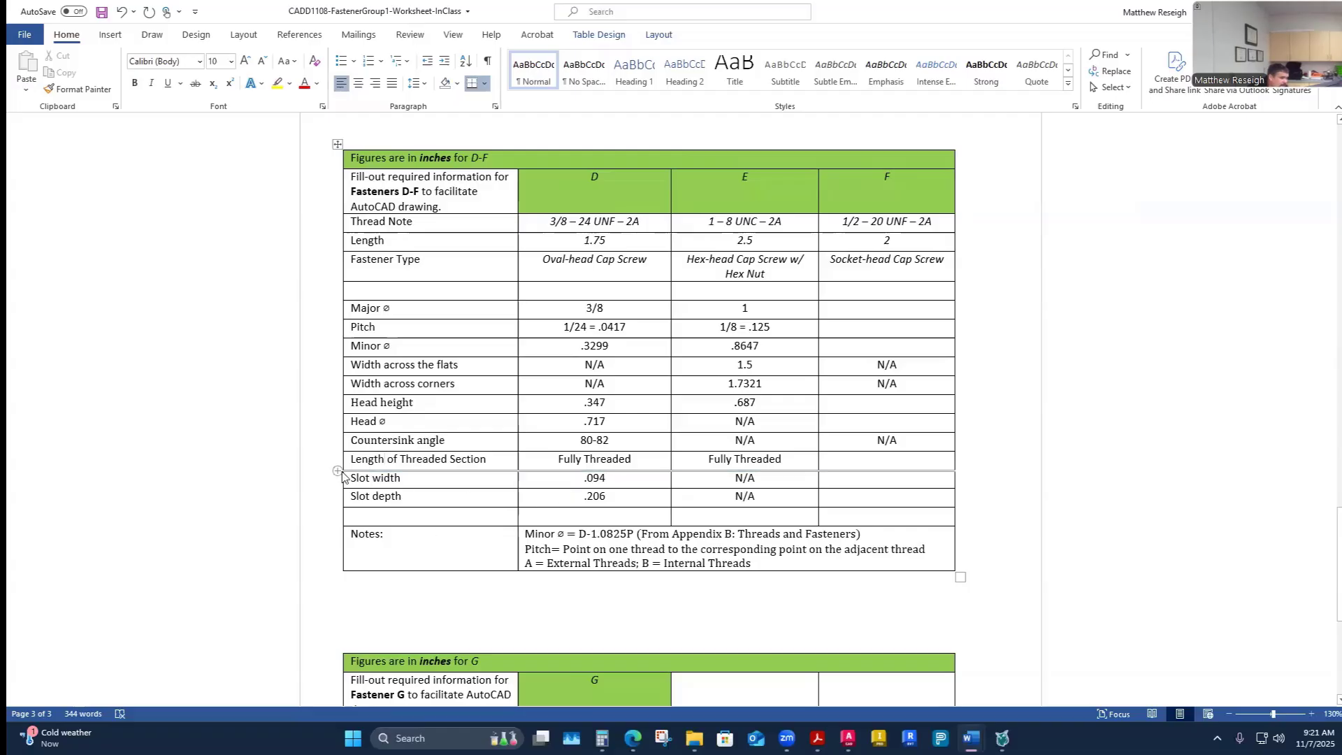
{"action": "left_click", "coordinate": [337, 471]}
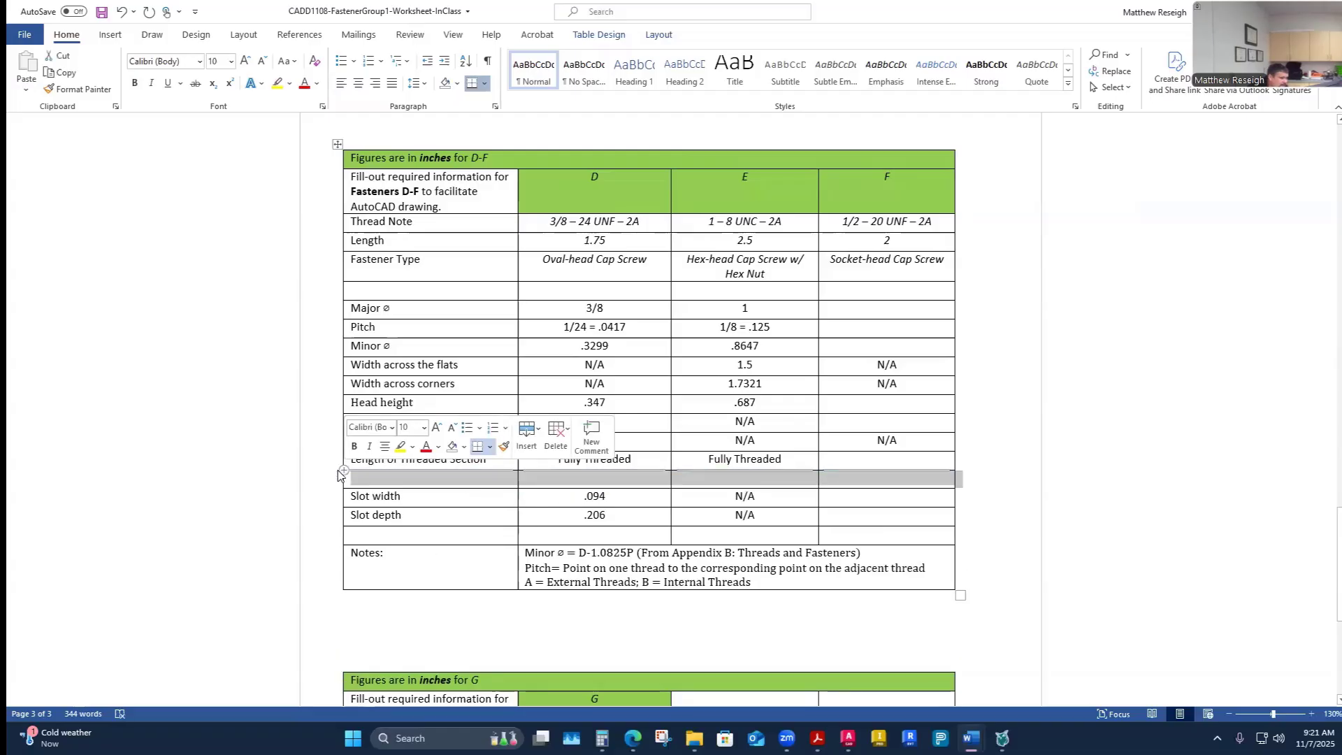
{"action": "left_click", "coordinate": [338, 472]}
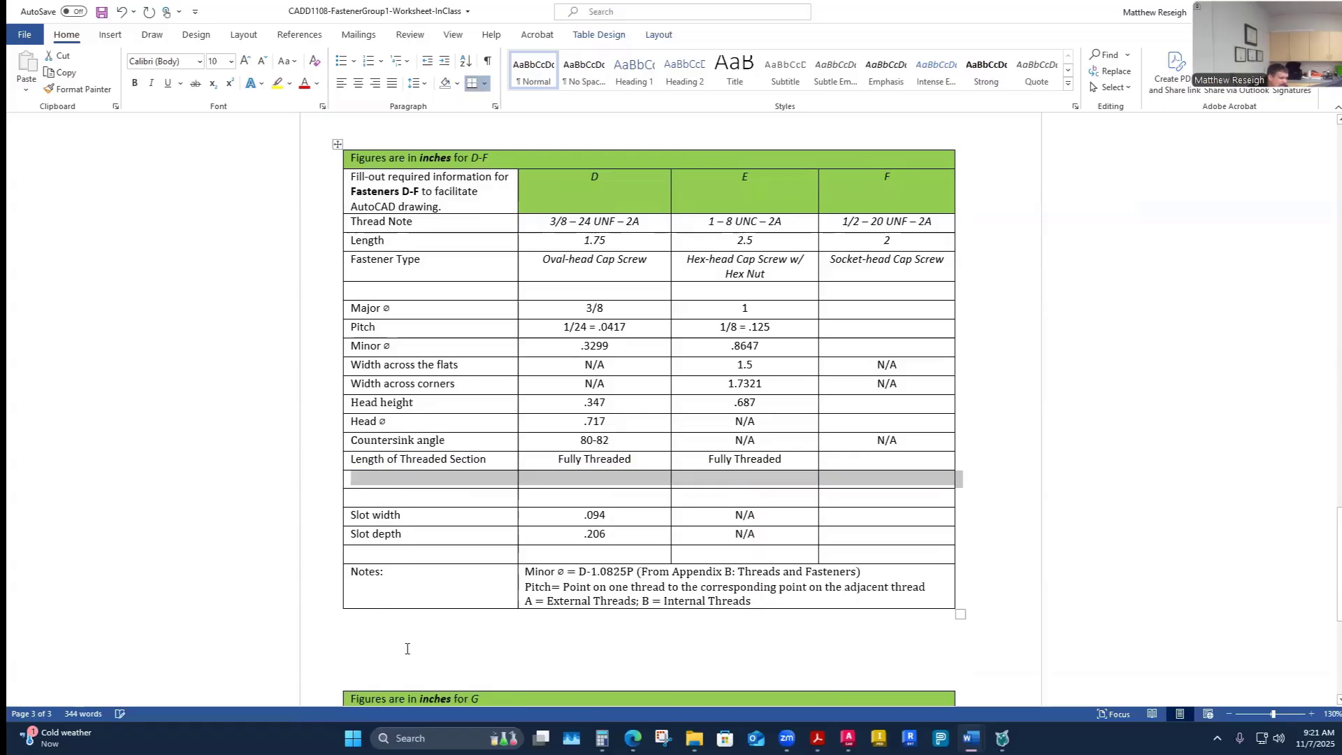
{"action": "left_click", "coordinate": [419, 481]}
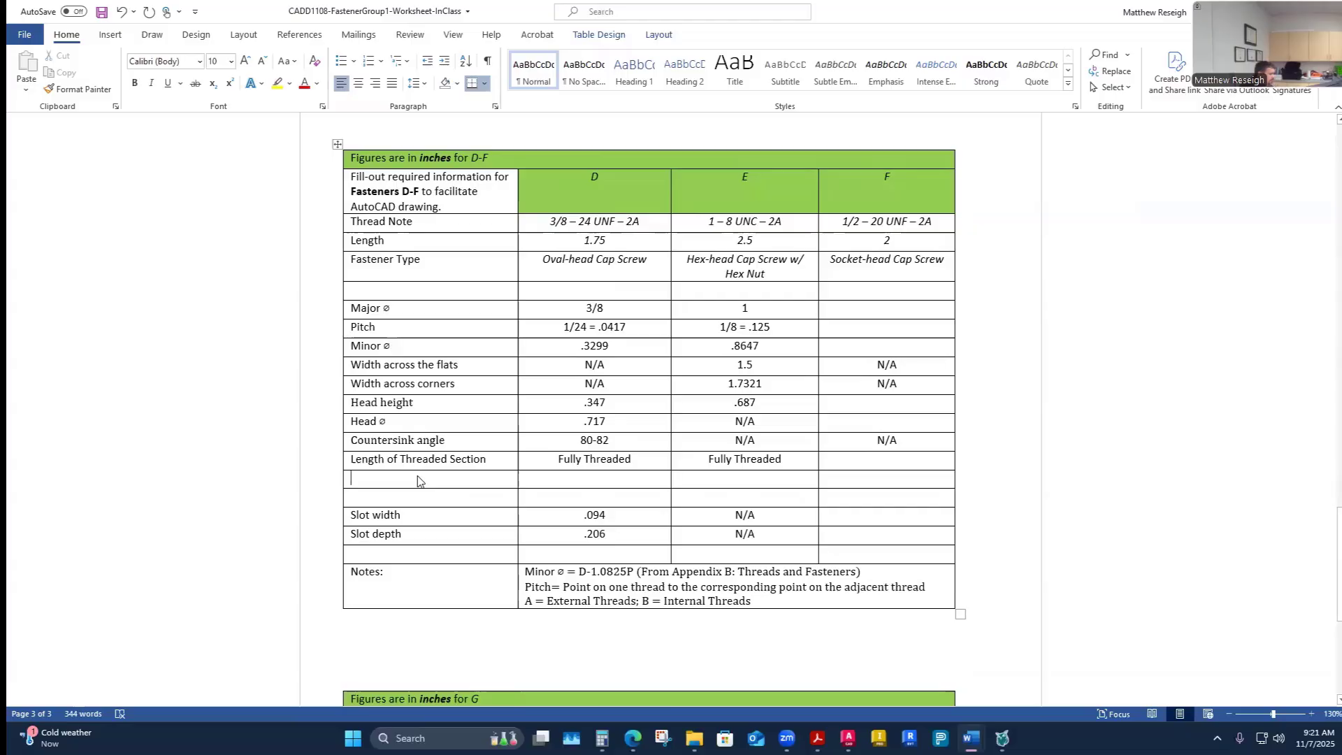
- Label the two new rows Nut Size and Nut Height, checking the answer key for the row names
{"action": "type", "text": "Nut"}
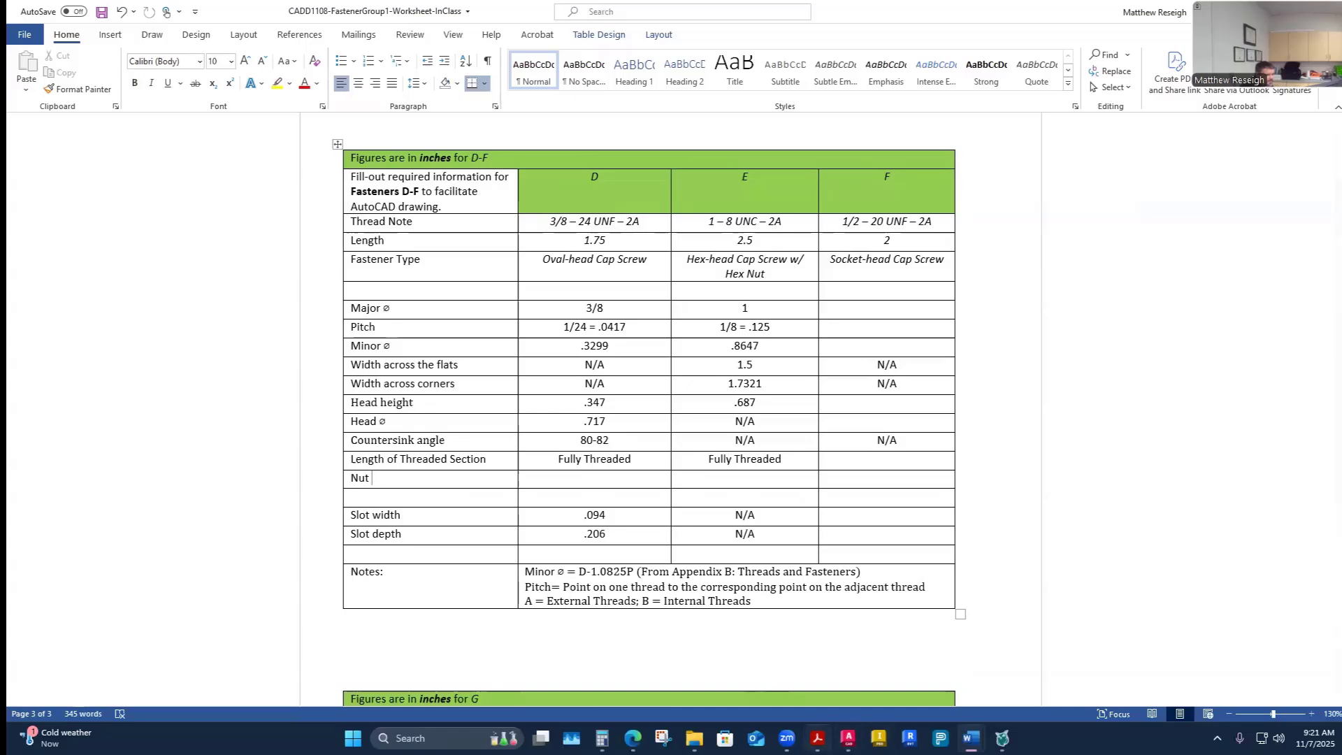
{"action": "mouse_move", "coordinate": [971, 738]}
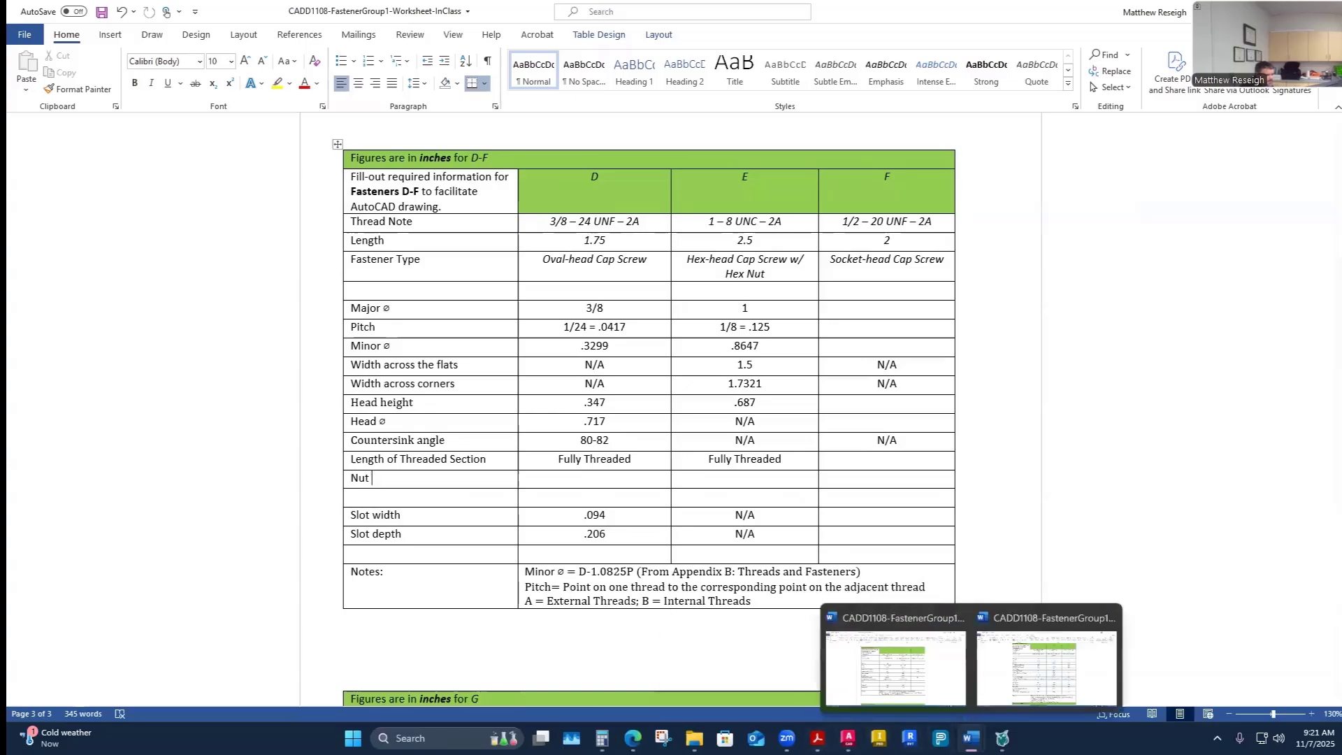
{"action": "left_click", "coordinate": [1029, 686]}
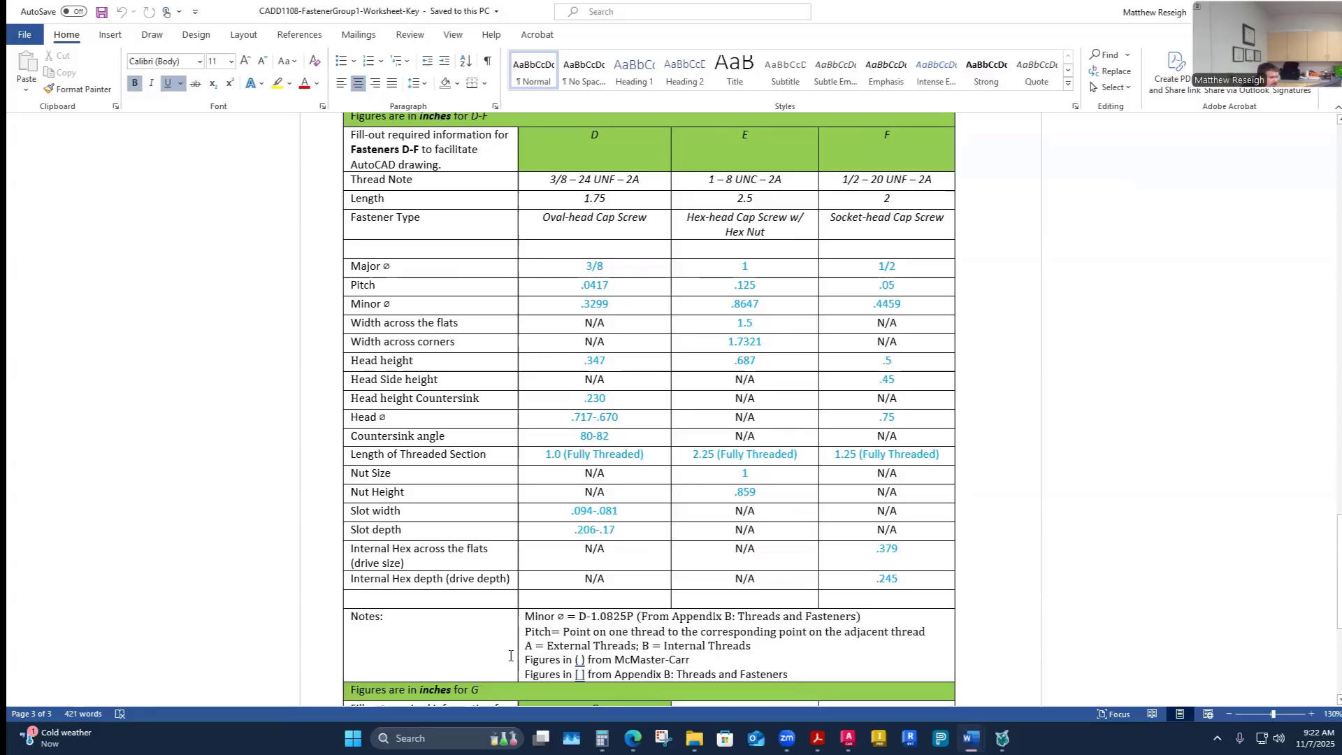
{"action": "mouse_move", "coordinate": [971, 739]}
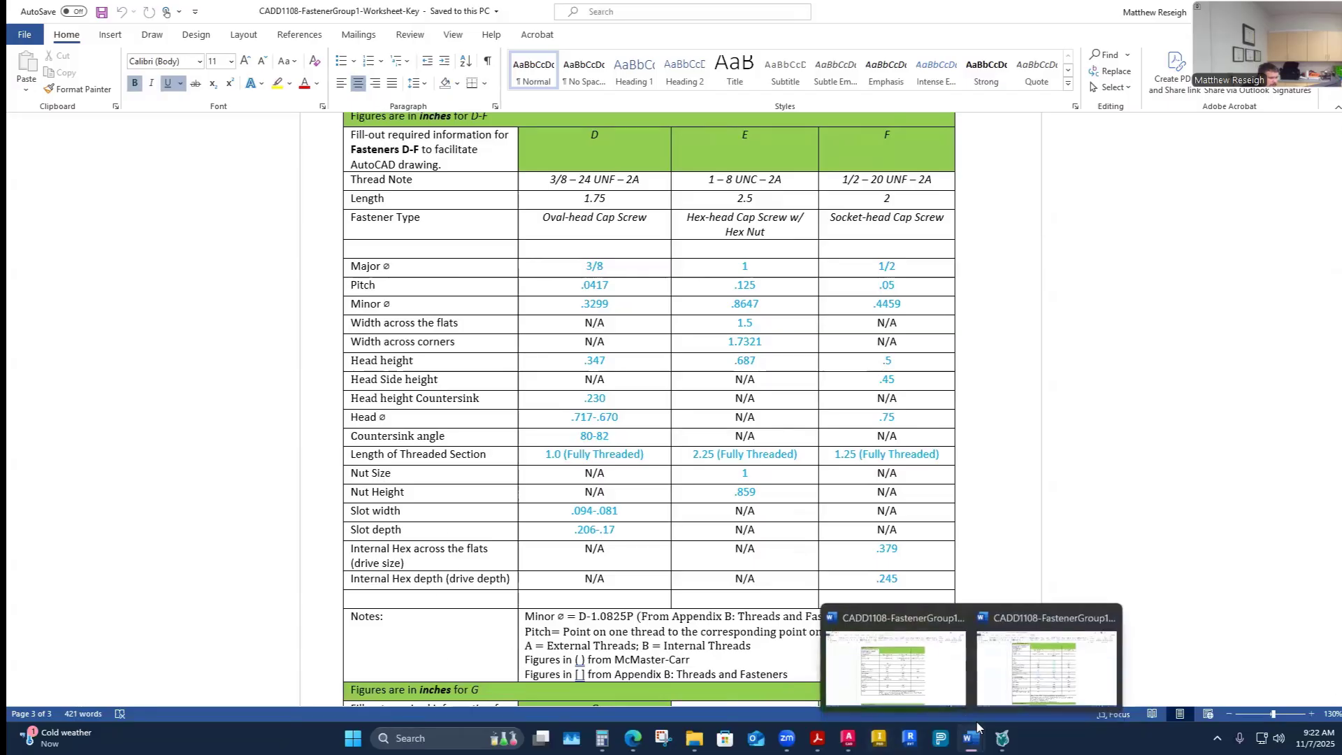
{"action": "left_click", "coordinate": [937, 694]}
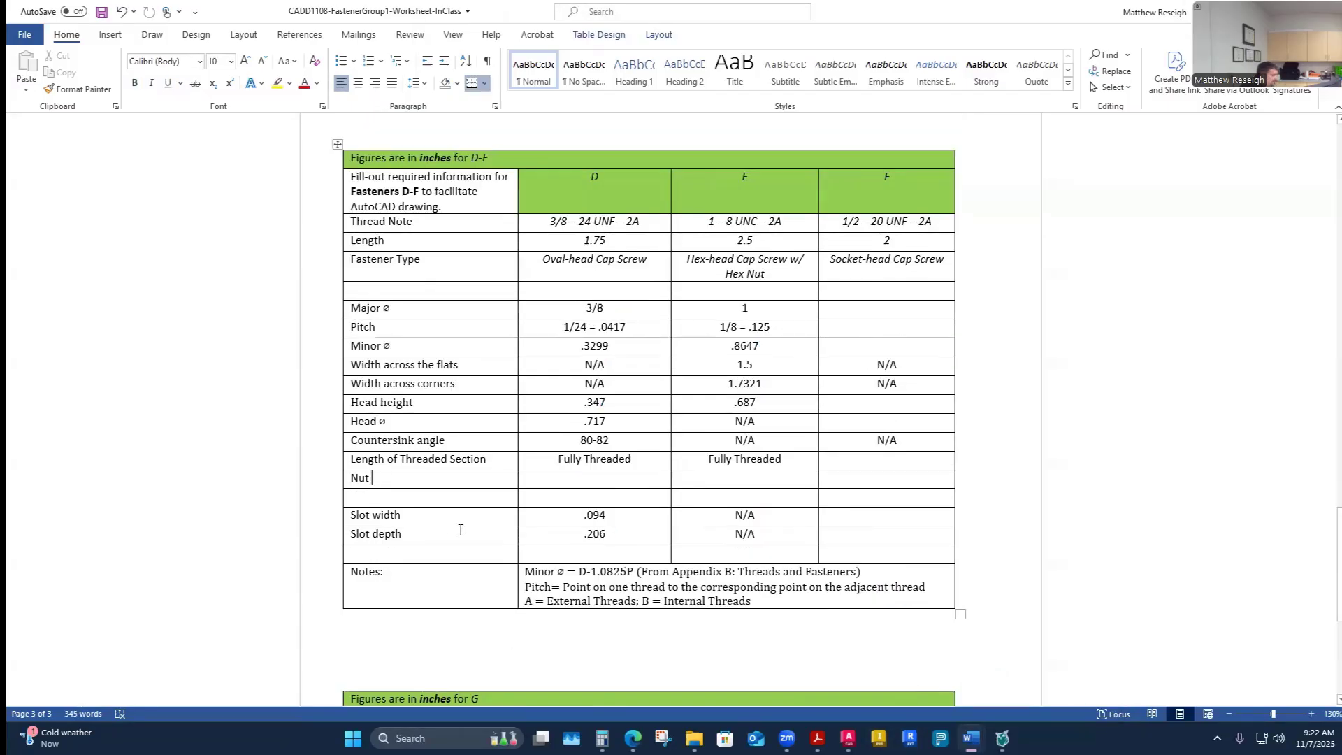
{"action": "type", "text": "Size"}
{"action": "type", "text": "Nut "}
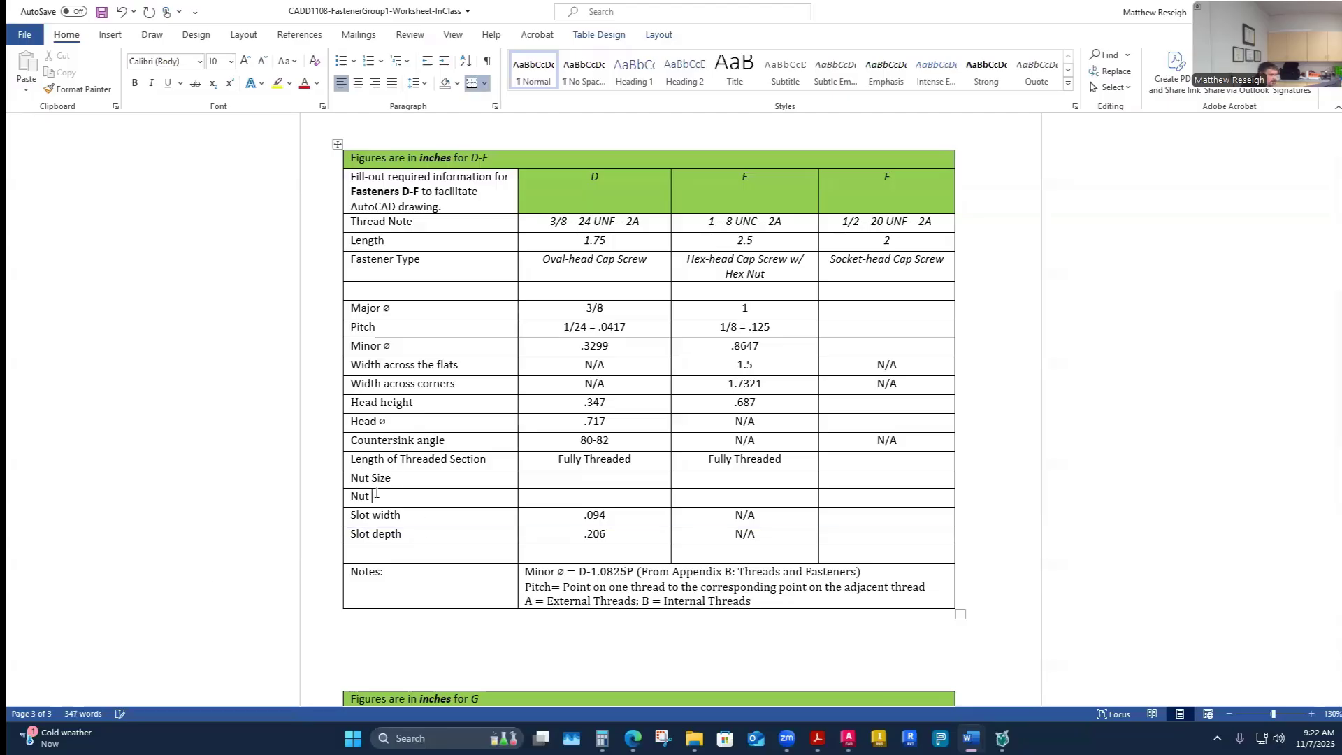
{"action": "type", "text": "Height"}
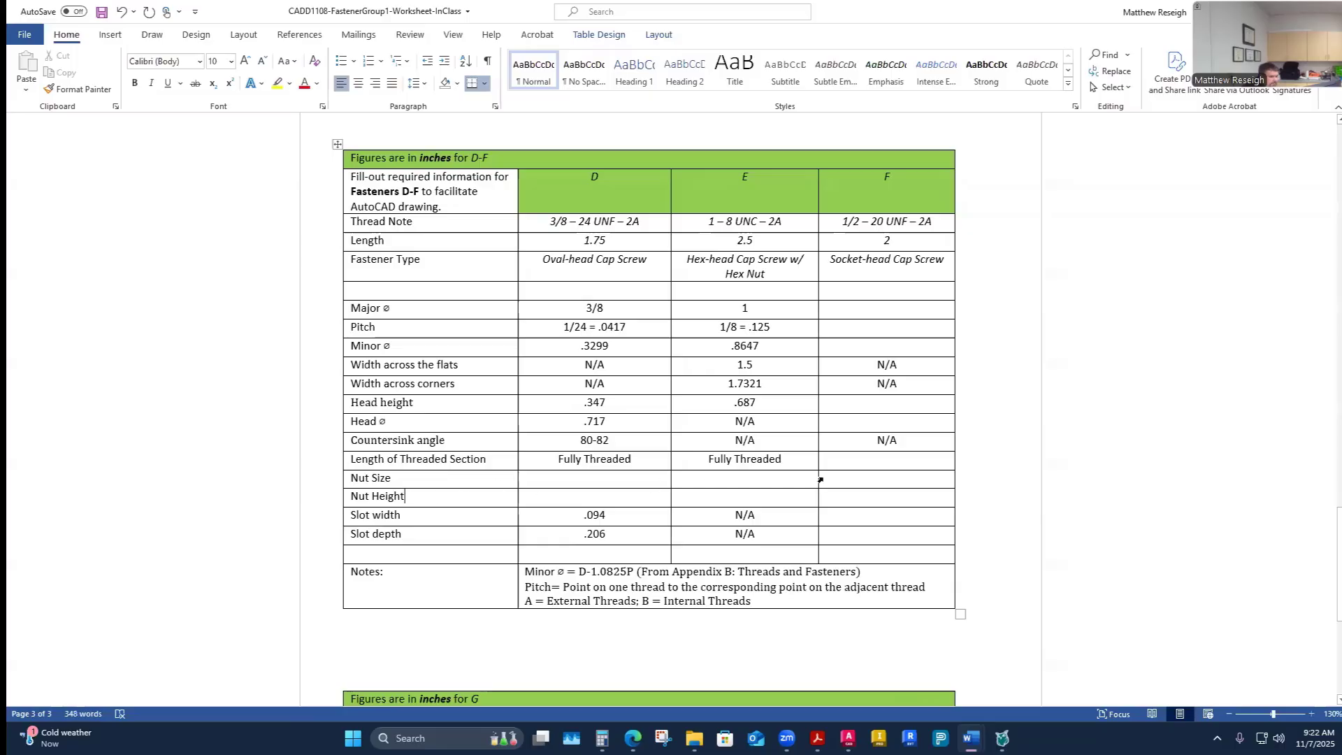
{"action": "left_click", "coordinate": [593, 478]}
{"action": "type", "text": "N"}
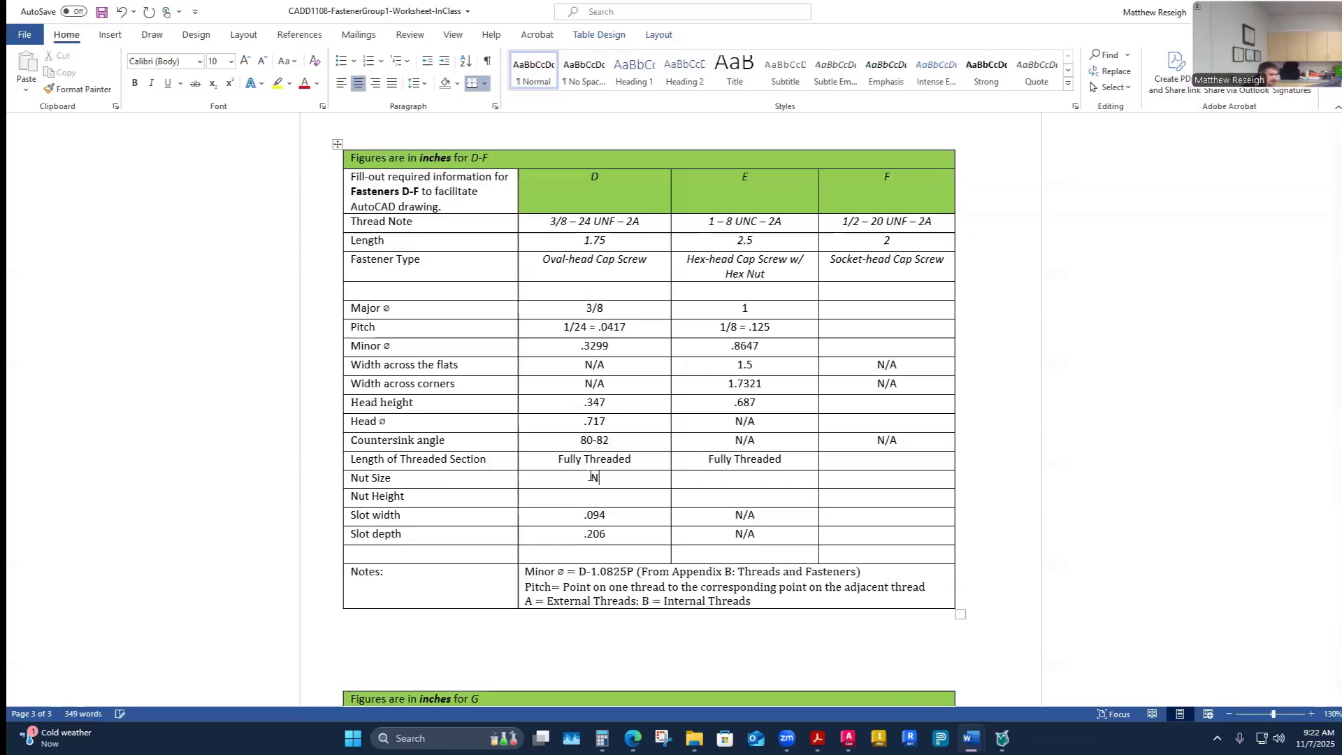
{"action": "key", "text": "BackSpace"}
- Copy an existing N/A entry into the Nut Size and Nut Height cells for fasteners D and F
{"action": "left_click_drag", "start_coordinate": [767, 521], "coordinate": [734, 516]}
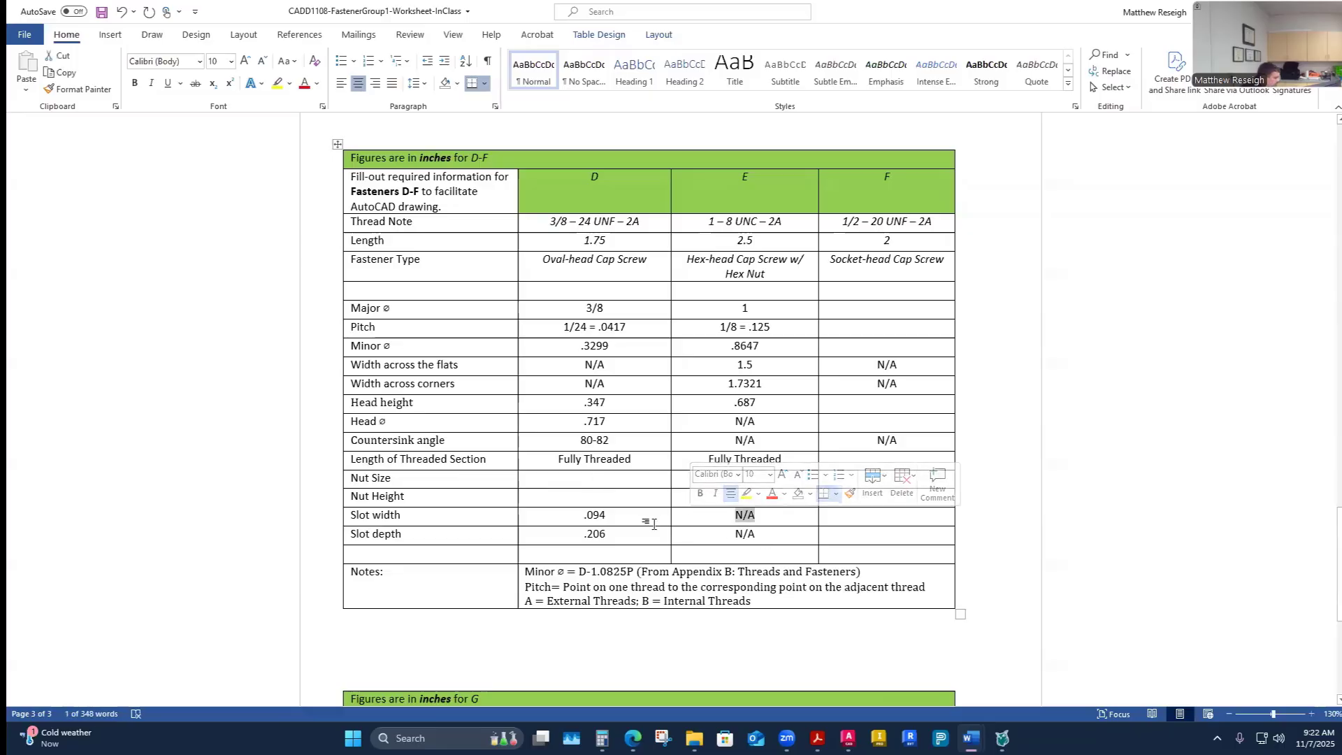
{"action": "key", "text": "ctrl+c"}
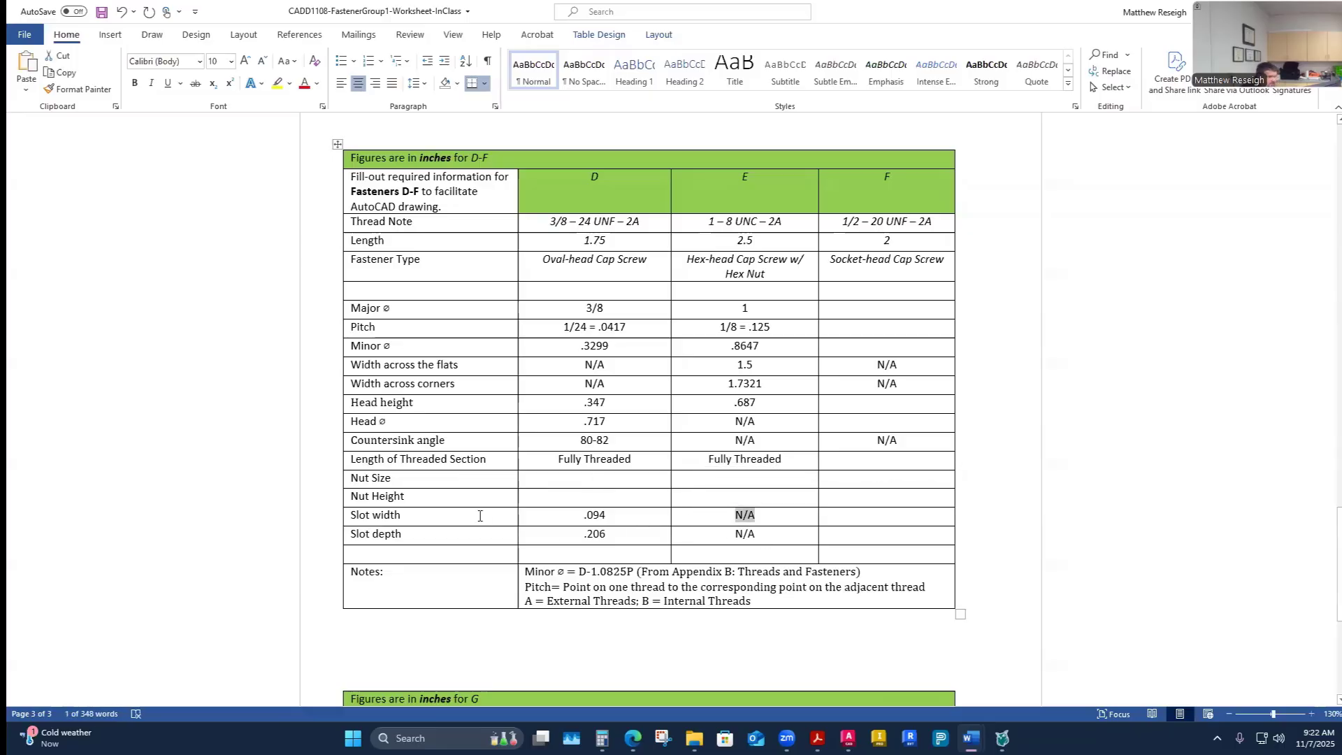
{"action": "left_click", "coordinate": [596, 479]}
{"action": "key", "text": "ctrl+v"}
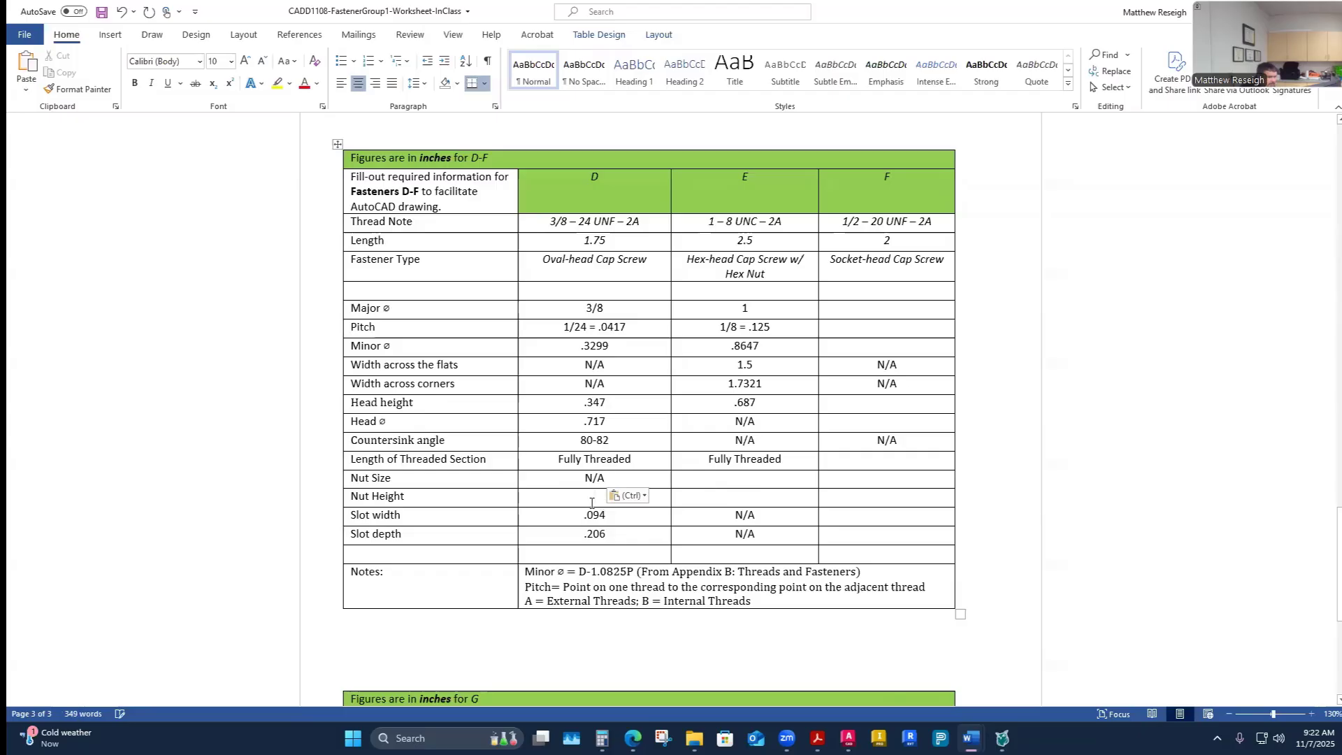
{"action": "left_click", "coordinate": [593, 500]}
{"action": "key", "text": "ctrl+v"}
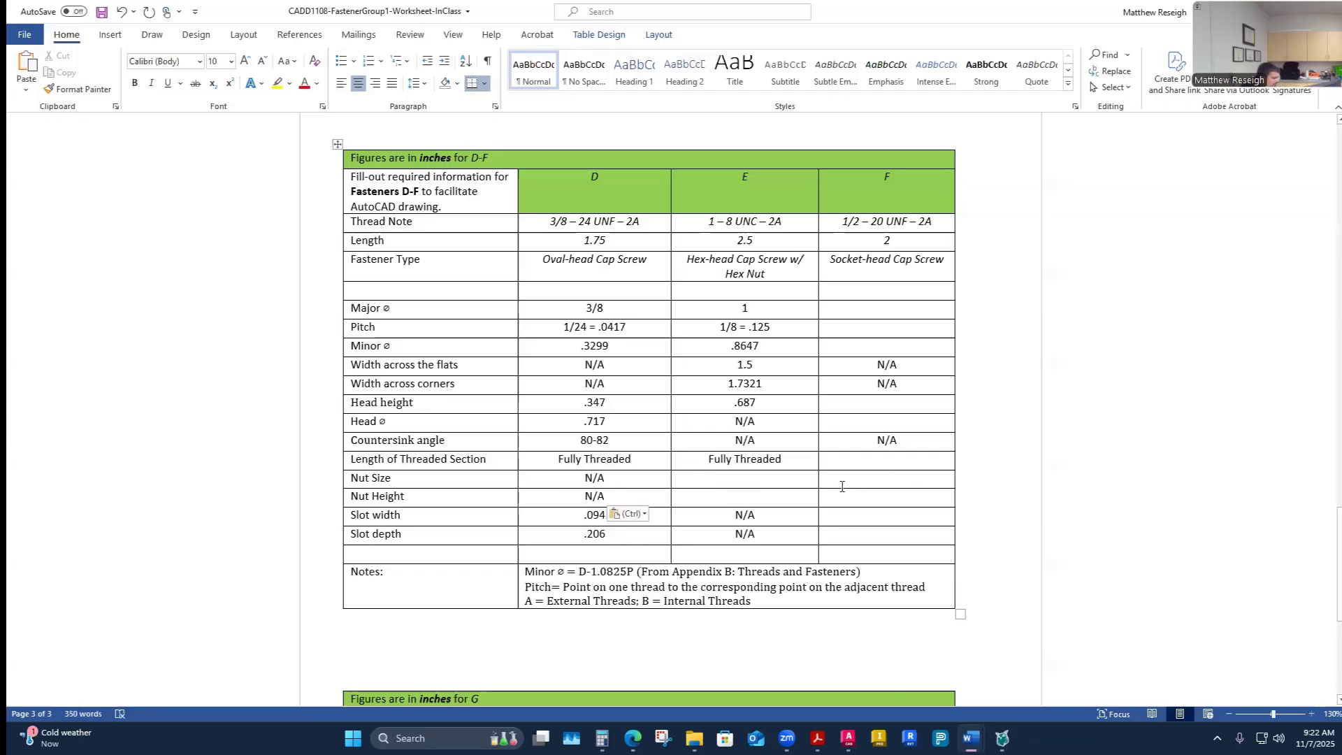
{"action": "left_click", "coordinate": [843, 482]}
{"action": "key", "text": "ctrl+v"}
{"action": "left_click", "coordinate": [869, 503]}
{"action": "key", "text": "ctrl+v"}
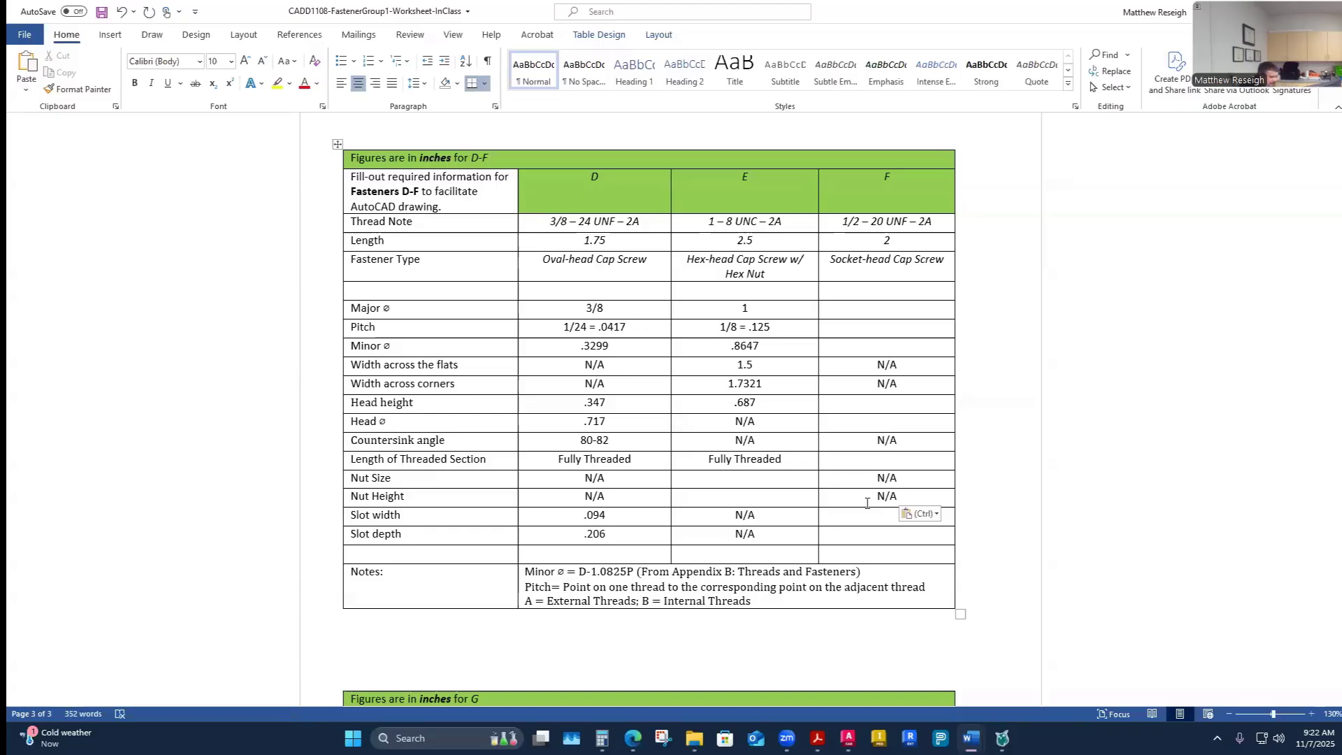
- Enter 1 as fastener E's nut size in the worksheet
{"action": "left_click", "coordinate": [760, 474]}
{"action": "type", "text": "1"}
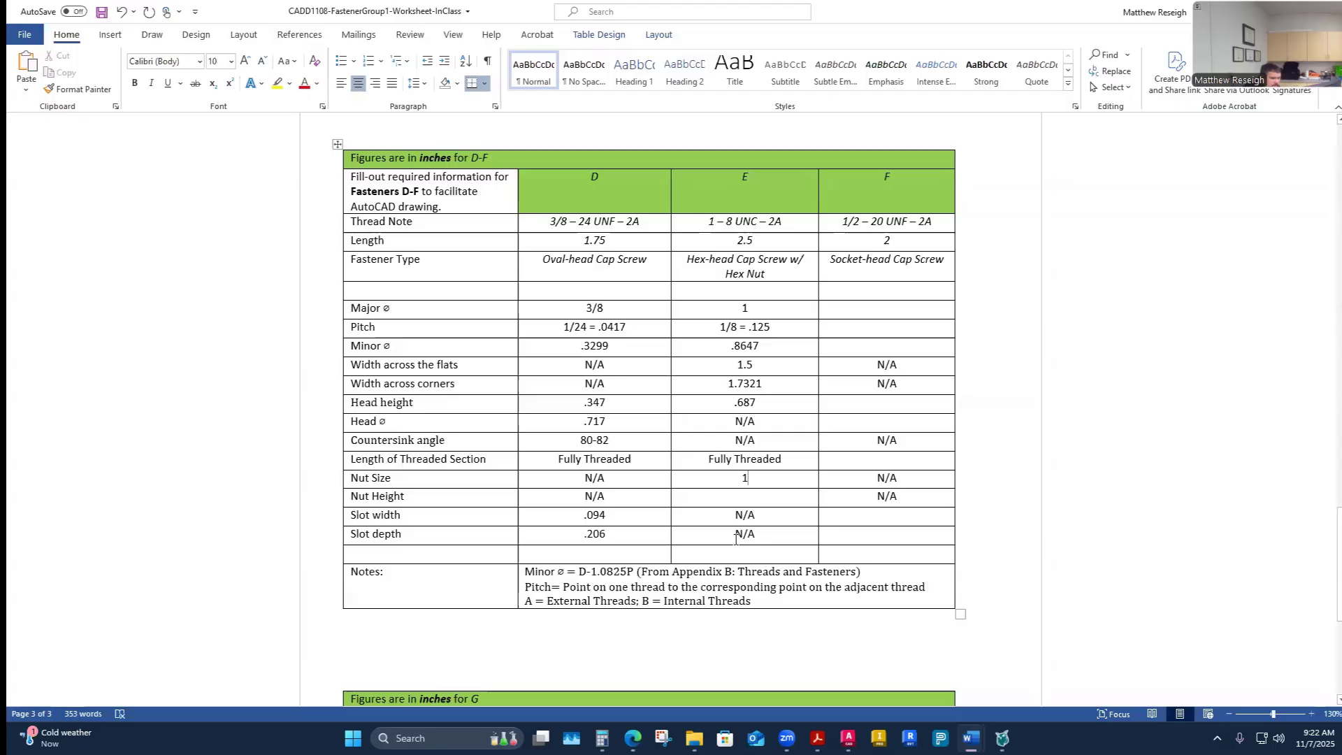
{"action": "left_click", "coordinate": [751, 498]}
- Switch to the Appendix B PDF and examine the Hex Nuts dimension table
{"action": "mouse_move", "coordinate": [818, 738]}
{"action": "left_click", "coordinate": [884, 681]}
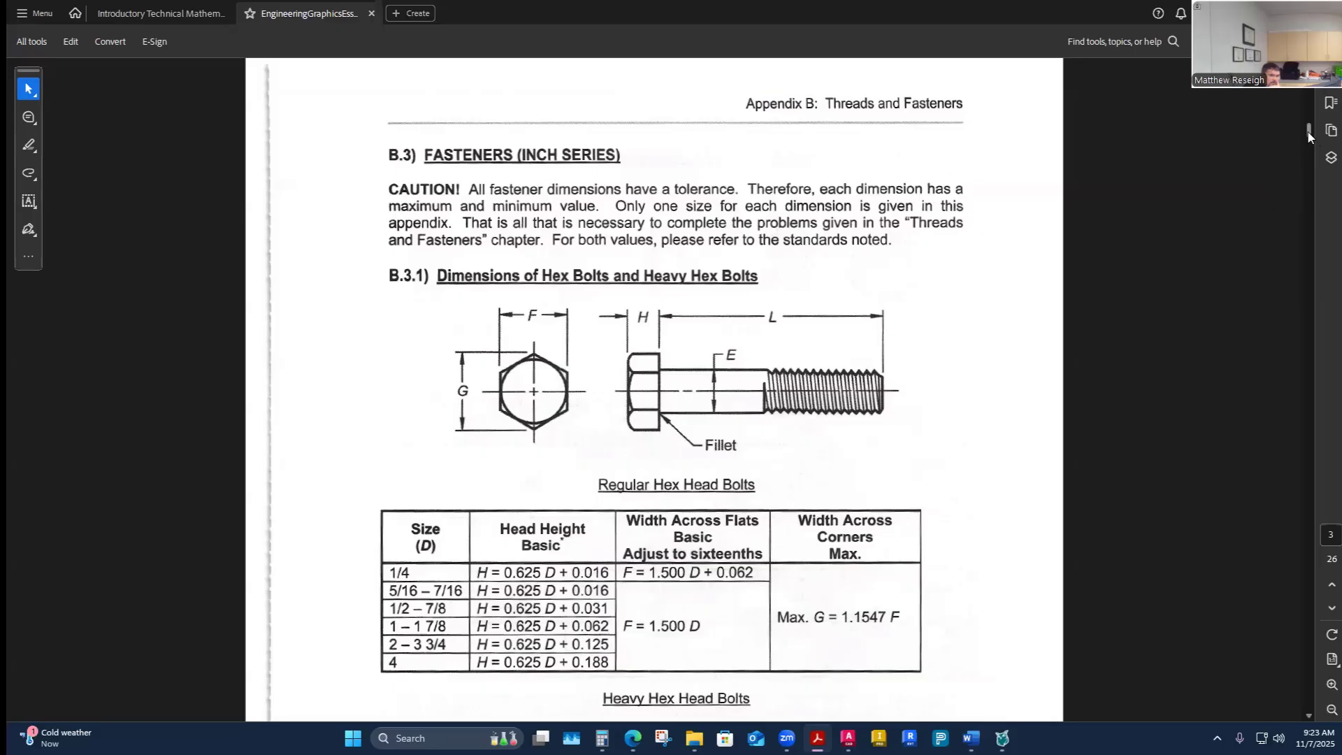
{"action": "left_click_drag", "start_coordinate": [1309, 137], "coordinate": [1304, 164]}
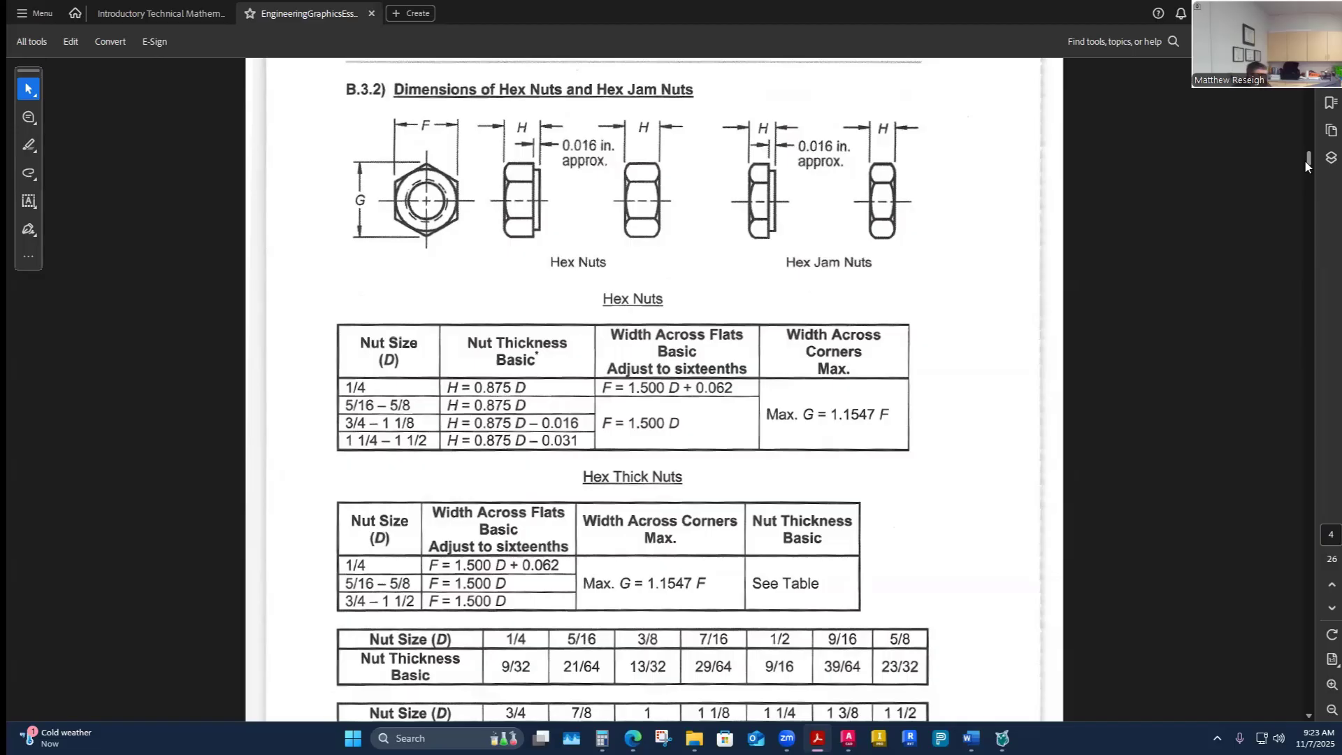
{"action": "scroll", "coordinate": [661, 362], "scroll_direction": "up", "scroll_amount": 1}
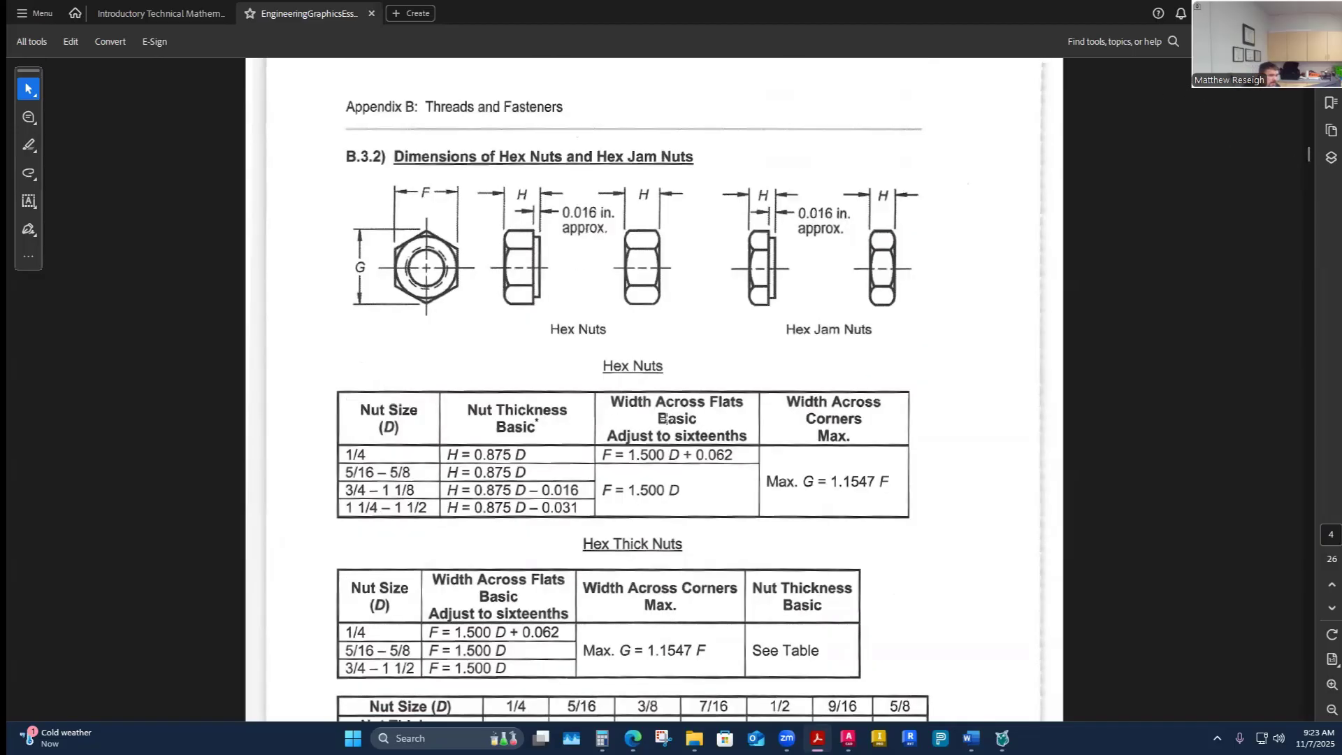
{"action": "scroll", "coordinate": [666, 419], "scroll_direction": "down", "scroll_amount": 4}
{"action": "scroll", "coordinate": [665, 423], "scroll_direction": "up", "scroll_amount": 3}
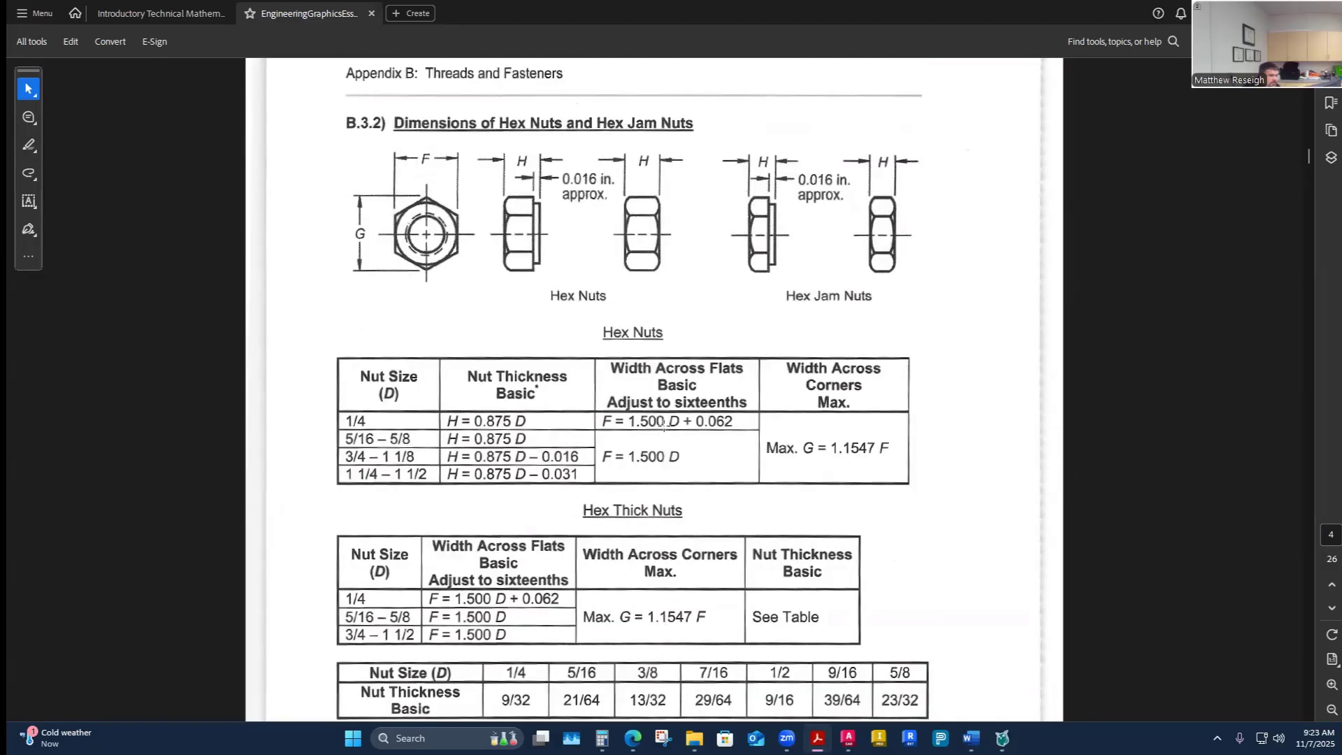
{"action": "scroll", "coordinate": [663, 424], "scroll_direction": "up", "scroll_amount": 1}
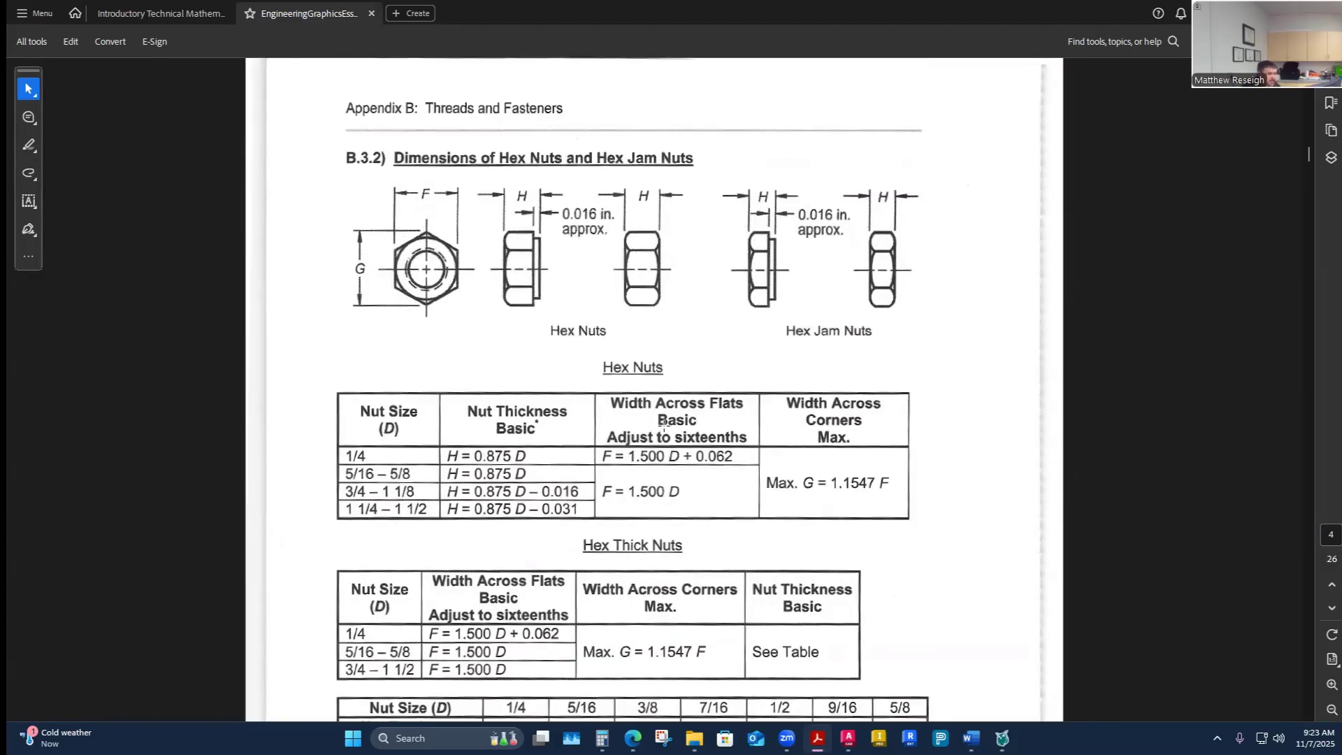
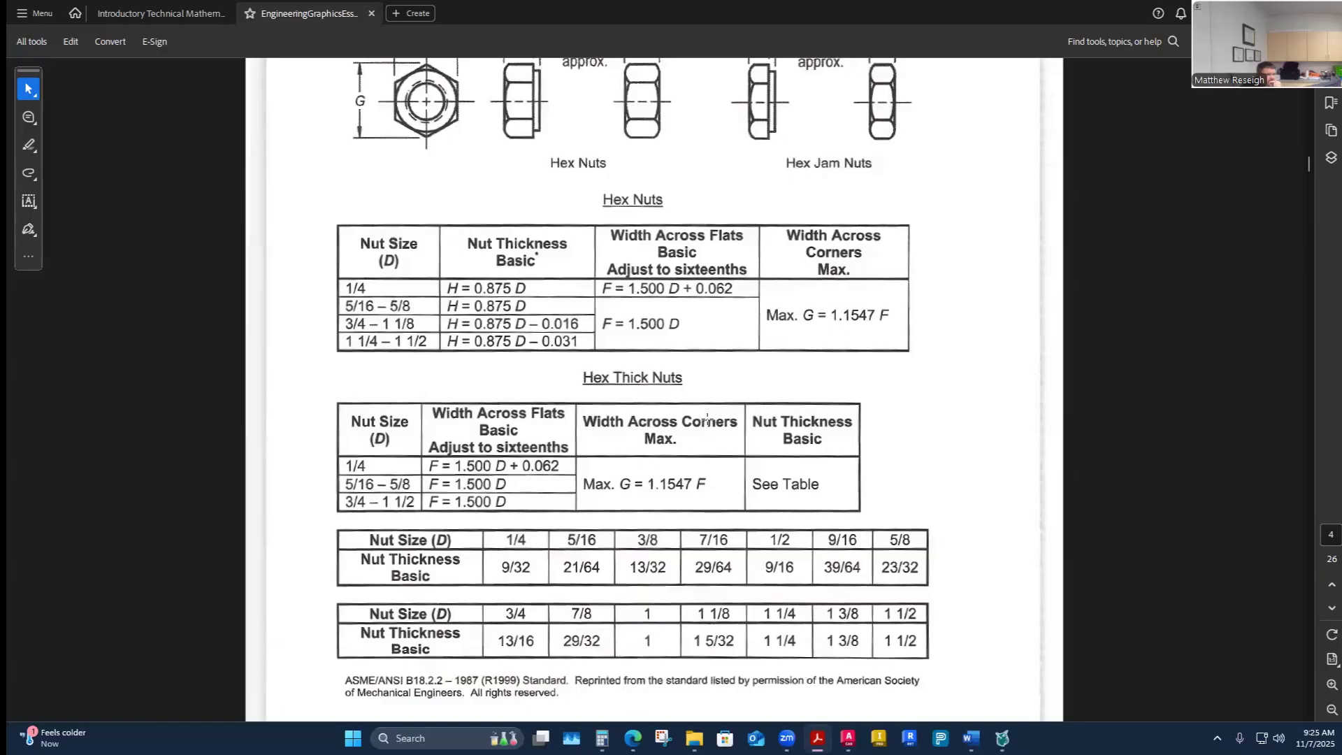
- Study the nut thickness formulas in the Hex Nuts table and the Hex Thick Nuts thickness tables
{"action": "scroll", "coordinate": [707, 419], "scroll_direction": "up", "scroll_amount": 1}
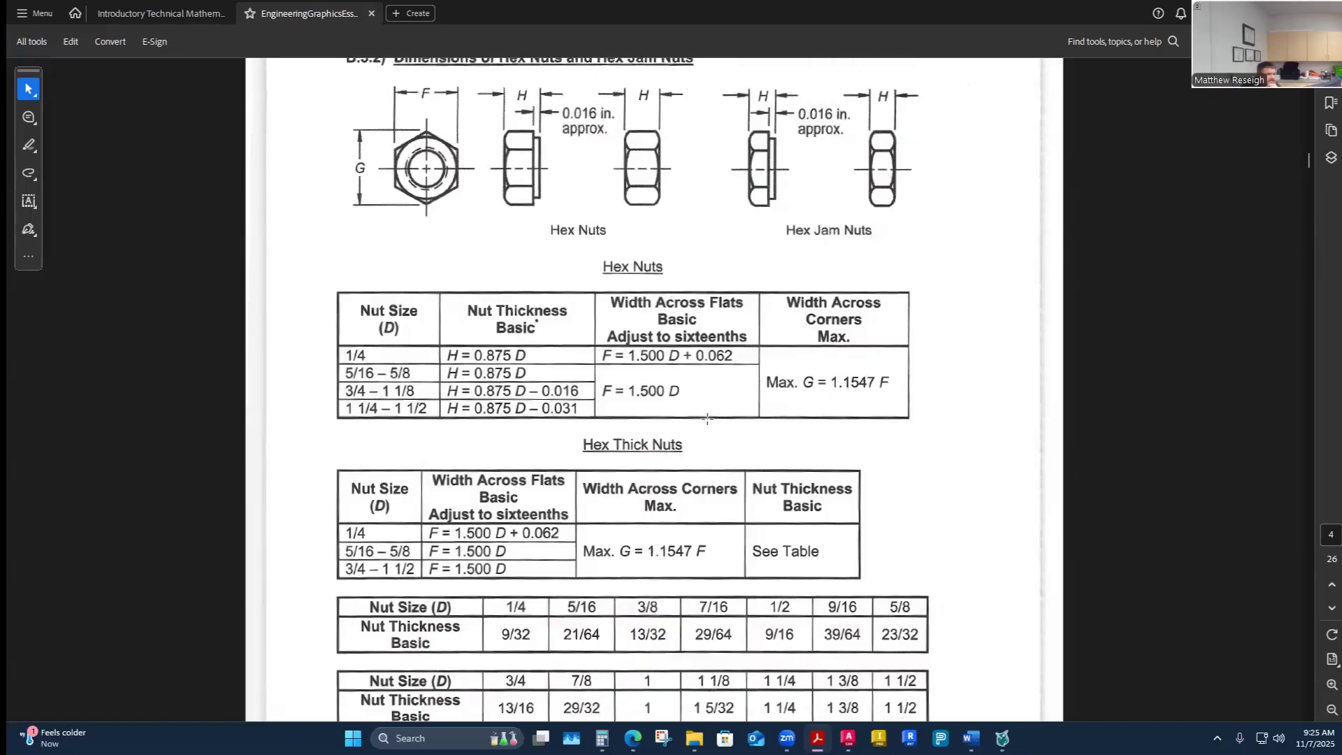
{"action": "scroll", "coordinate": [708, 419], "scroll_direction": "up", "scroll_amount": 1}
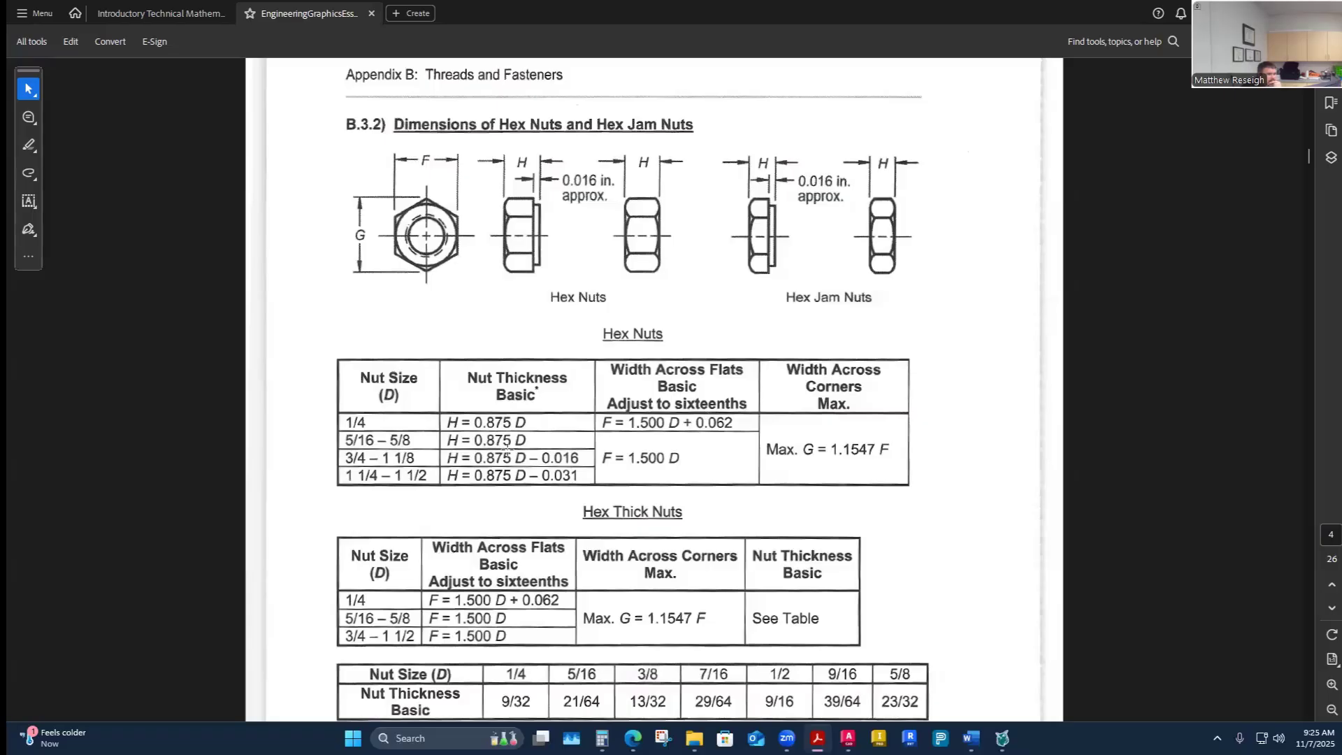
{"action": "scroll", "coordinate": [479, 486], "scroll_direction": "down", "scroll_amount": 1}
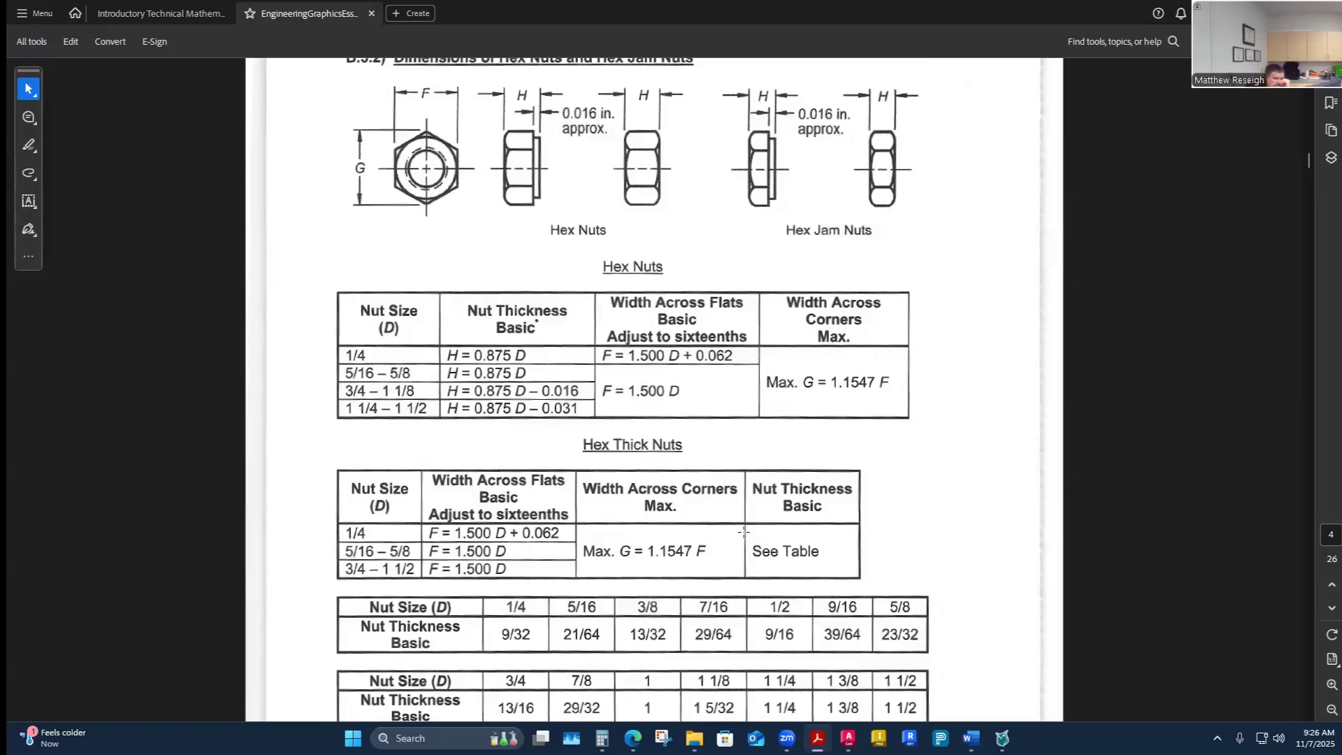
{"action": "scroll", "coordinate": [755, 505], "scroll_direction": "down", "scroll_amount": 3}
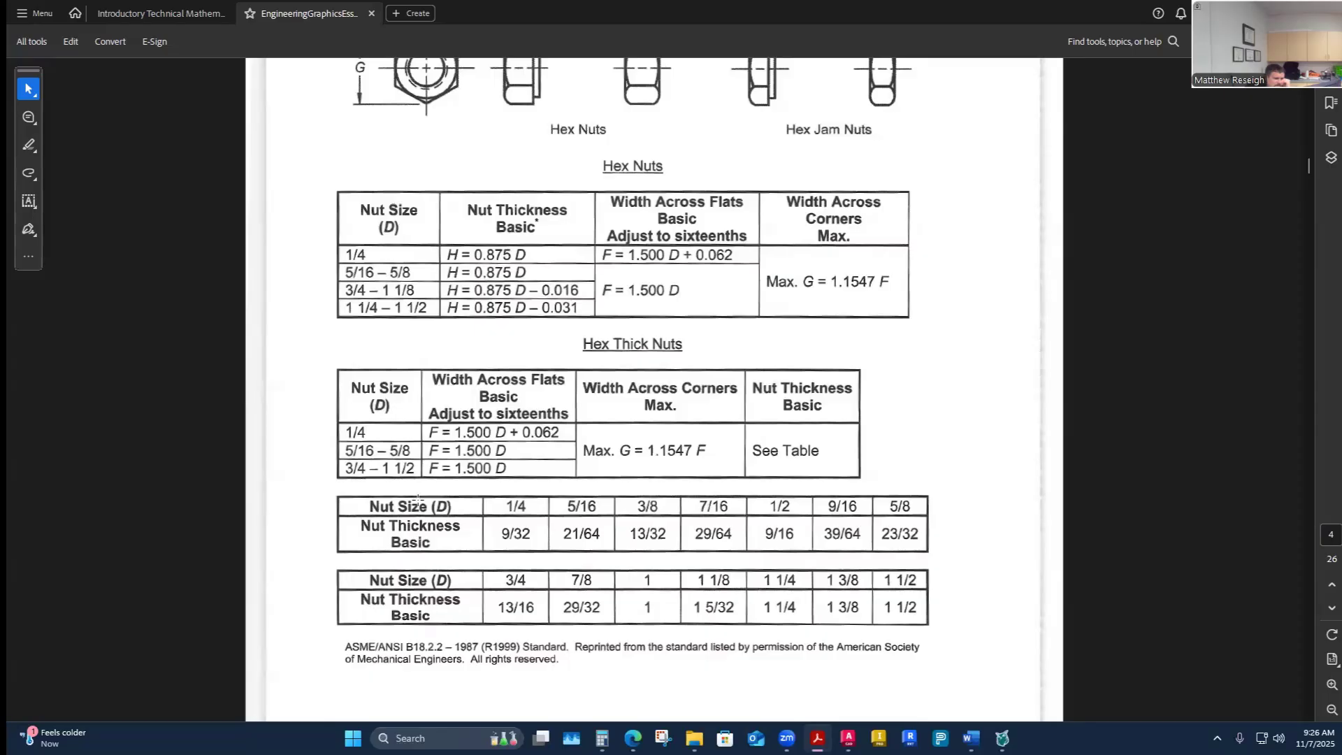
{"action": "scroll", "coordinate": [419, 587], "scroll_direction": "up", "scroll_amount": 3}
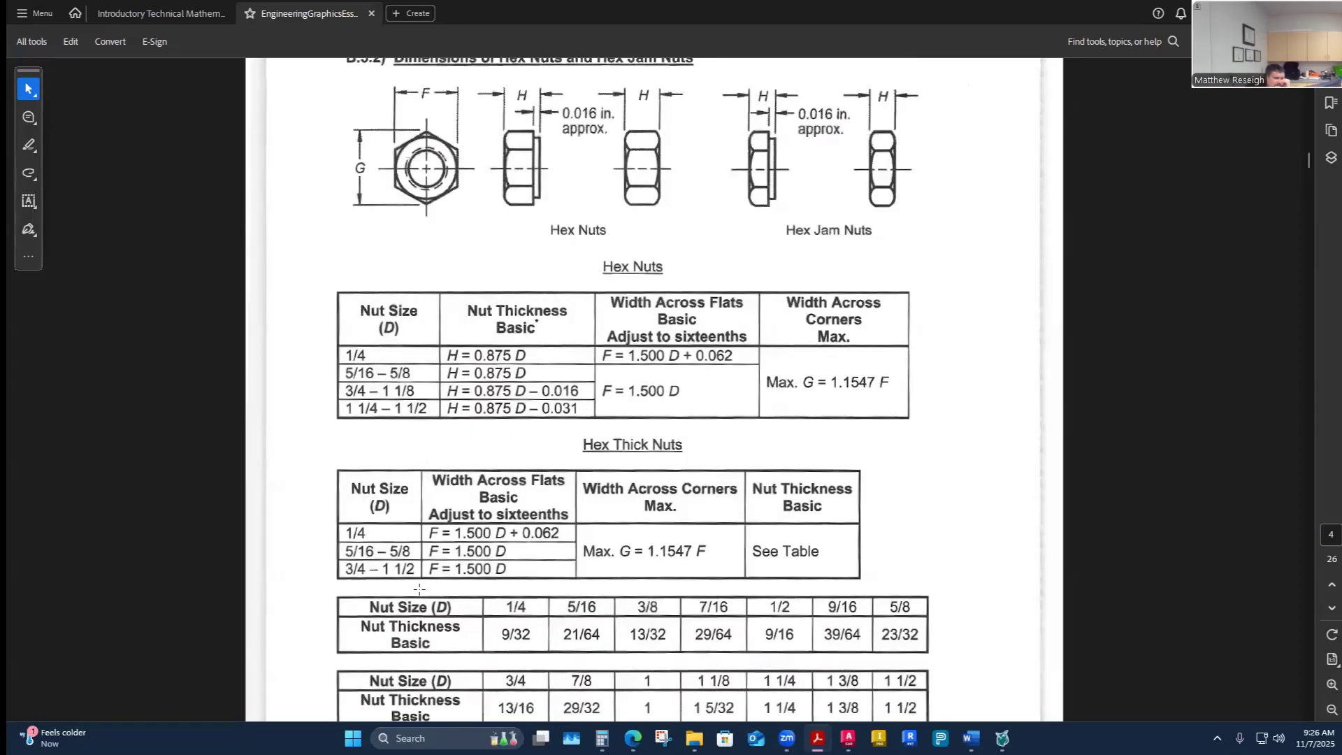
{"action": "scroll", "coordinate": [420, 590], "scroll_direction": "up", "scroll_amount": 4}
{"action": "scroll", "coordinate": [433, 548], "scroll_direction": "down", "scroll_amount": 4}
{"action": "scroll", "coordinate": [435, 542], "scroll_direction": "up", "scroll_amount": 1}
{"action": "scroll", "coordinate": [442, 535], "scroll_direction": "down", "scroll_amount": 3}
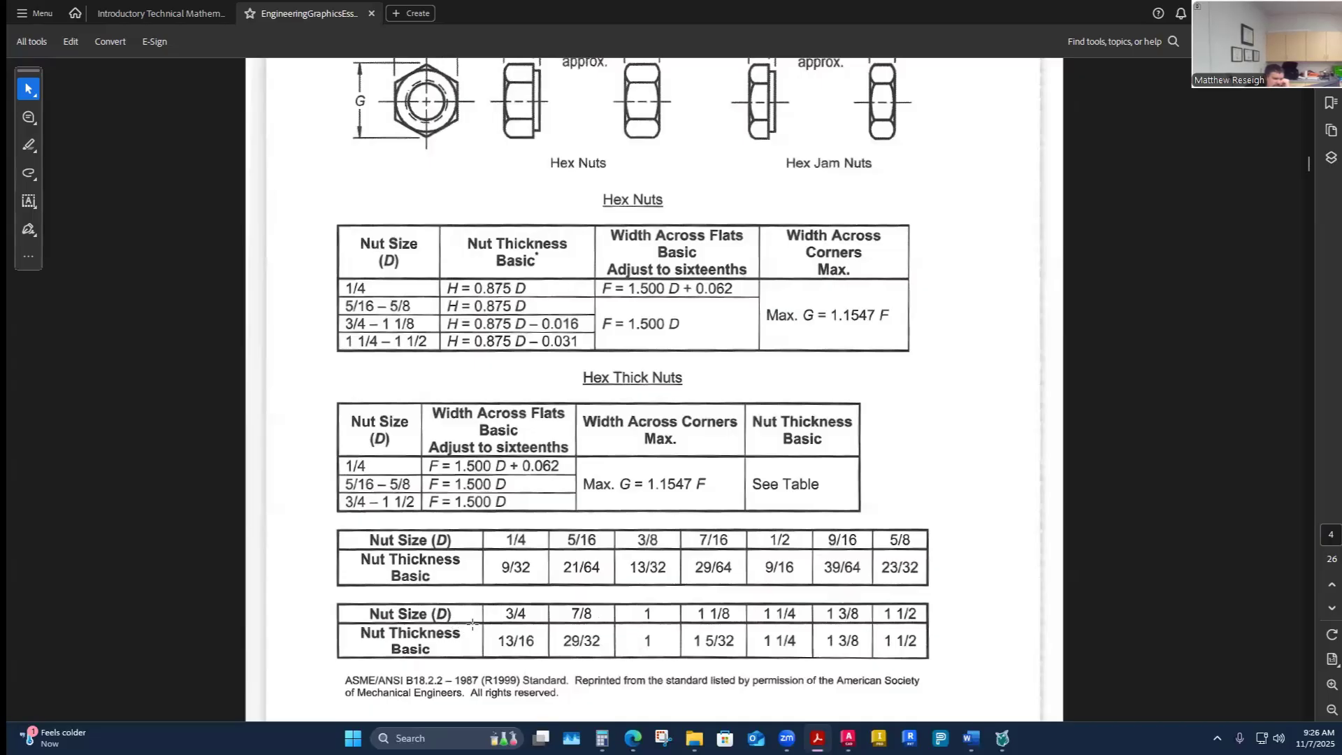
{"action": "scroll", "coordinate": [472, 623], "scroll_direction": "down", "scroll_amount": 2}
{"action": "scroll", "coordinate": [628, 647], "scroll_direction": "up", "scroll_amount": 3}
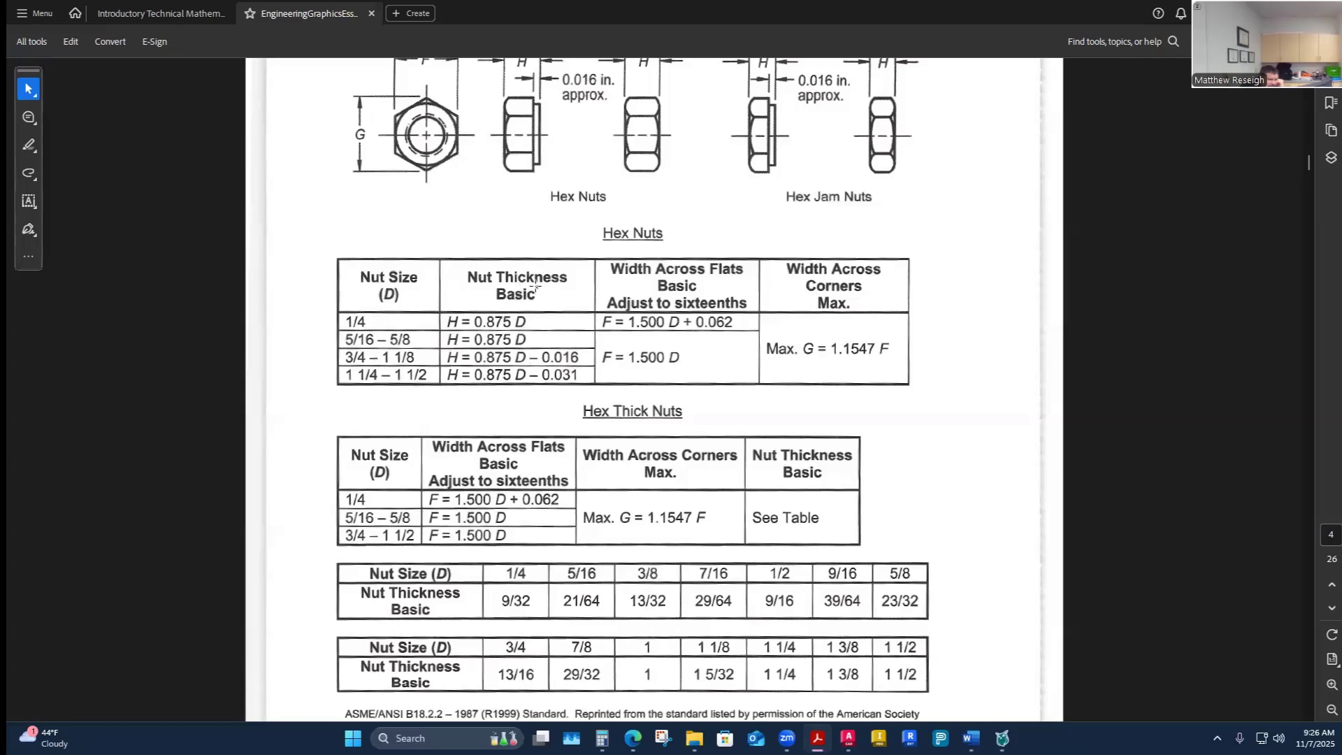
{"action": "scroll", "coordinate": [518, 349], "scroll_direction": "down", "scroll_amount": 3}
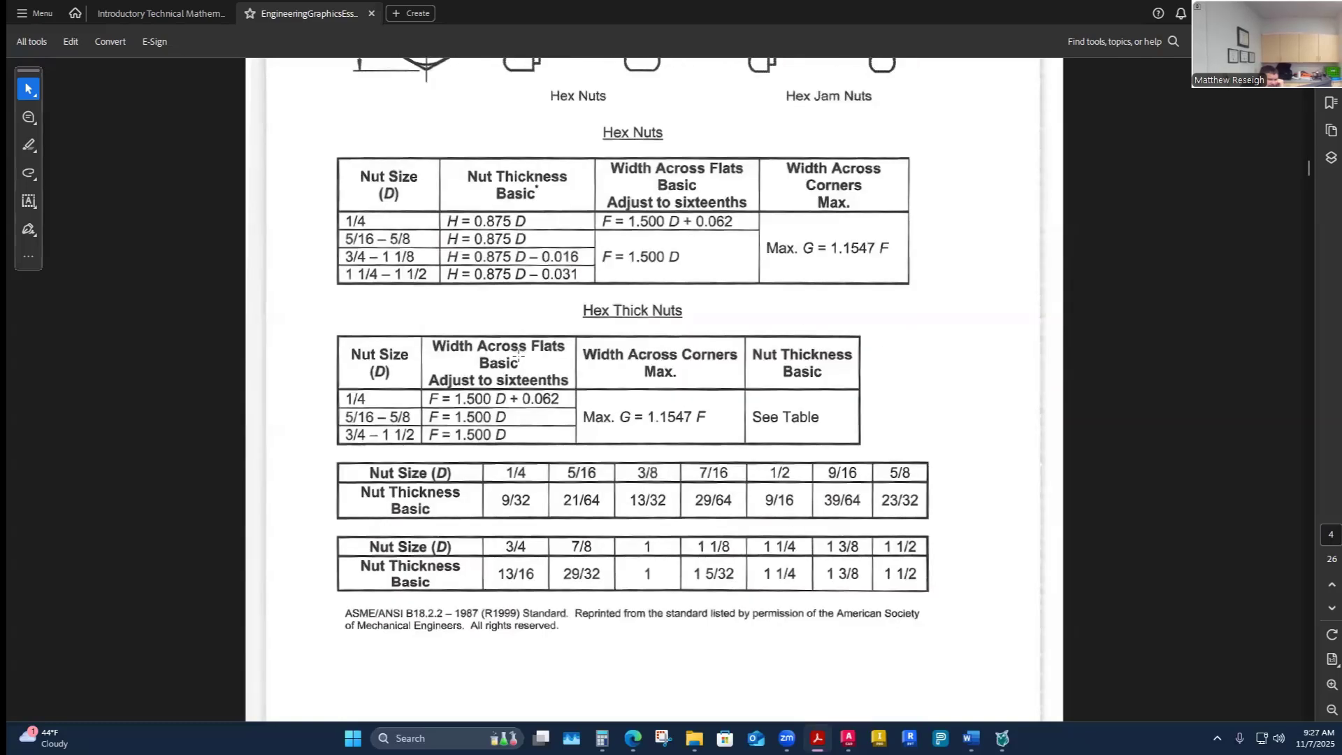
{"action": "scroll", "coordinate": [518, 353], "scroll_direction": "up", "scroll_amount": 4}
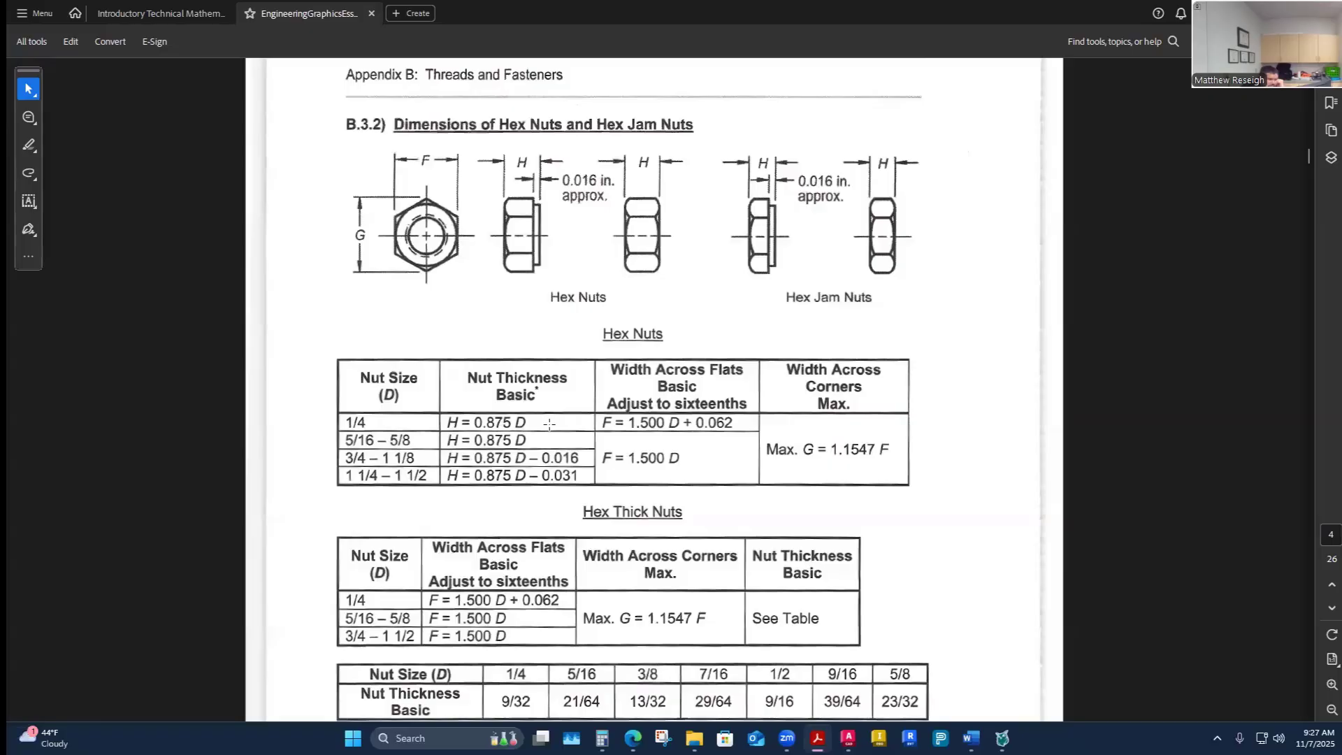
{"action": "scroll", "coordinate": [578, 413], "scroll_direction": "down", "scroll_amount": 3}
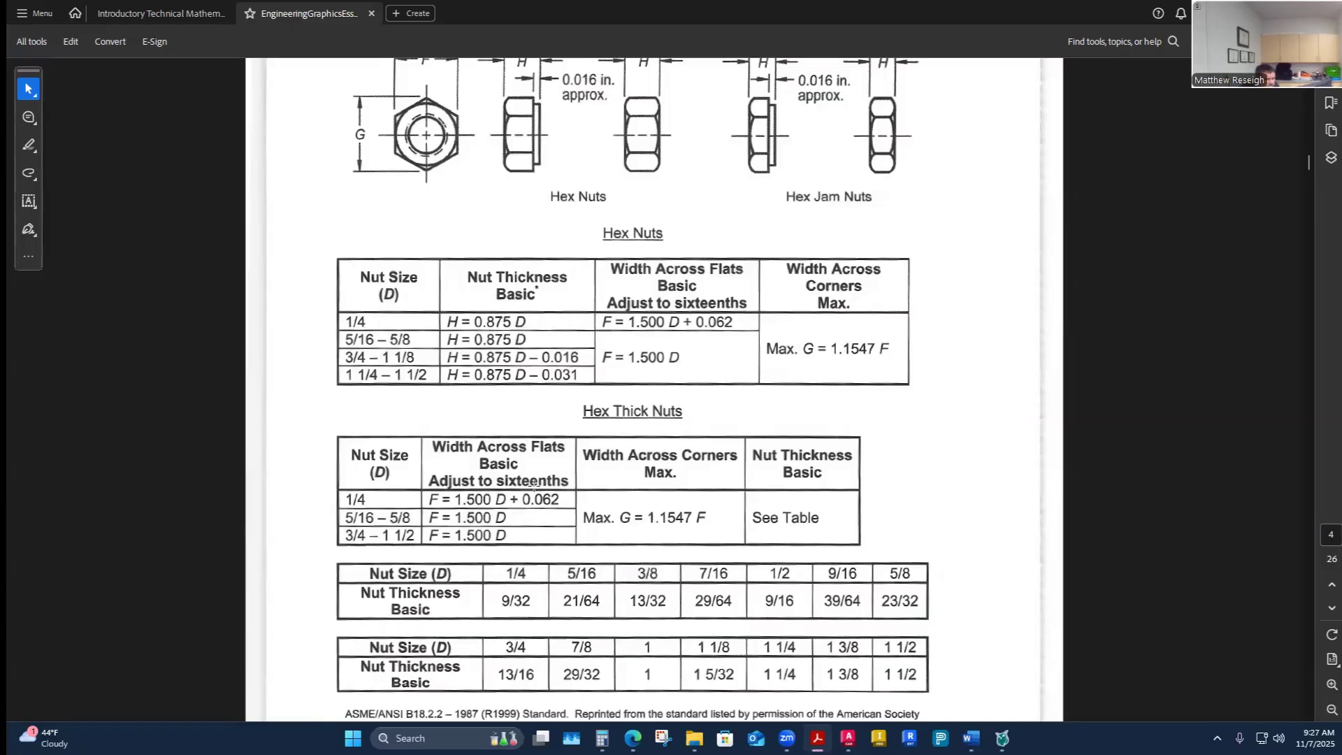
{"action": "scroll", "coordinate": [538, 495], "scroll_direction": "up", "scroll_amount": 3}
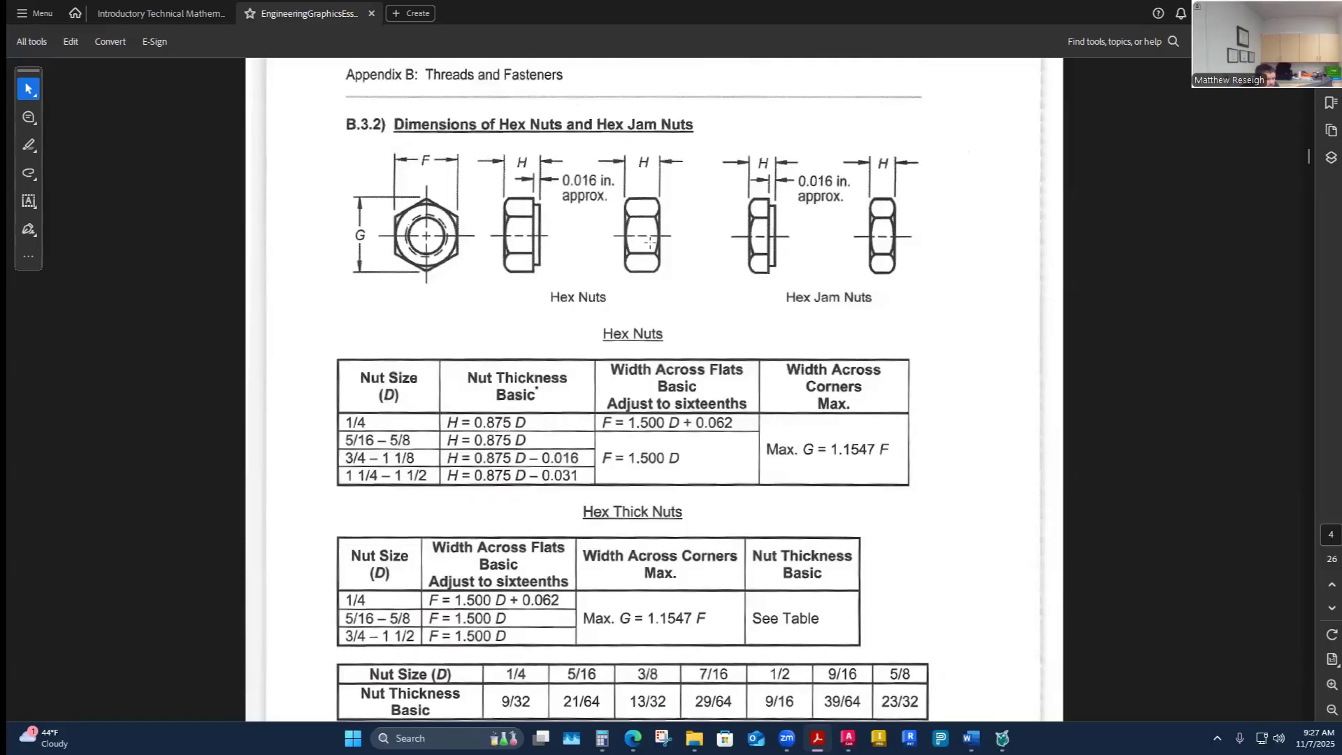
{"action": "scroll", "coordinate": [602, 531], "scroll_direction": "down", "scroll_amount": 2}
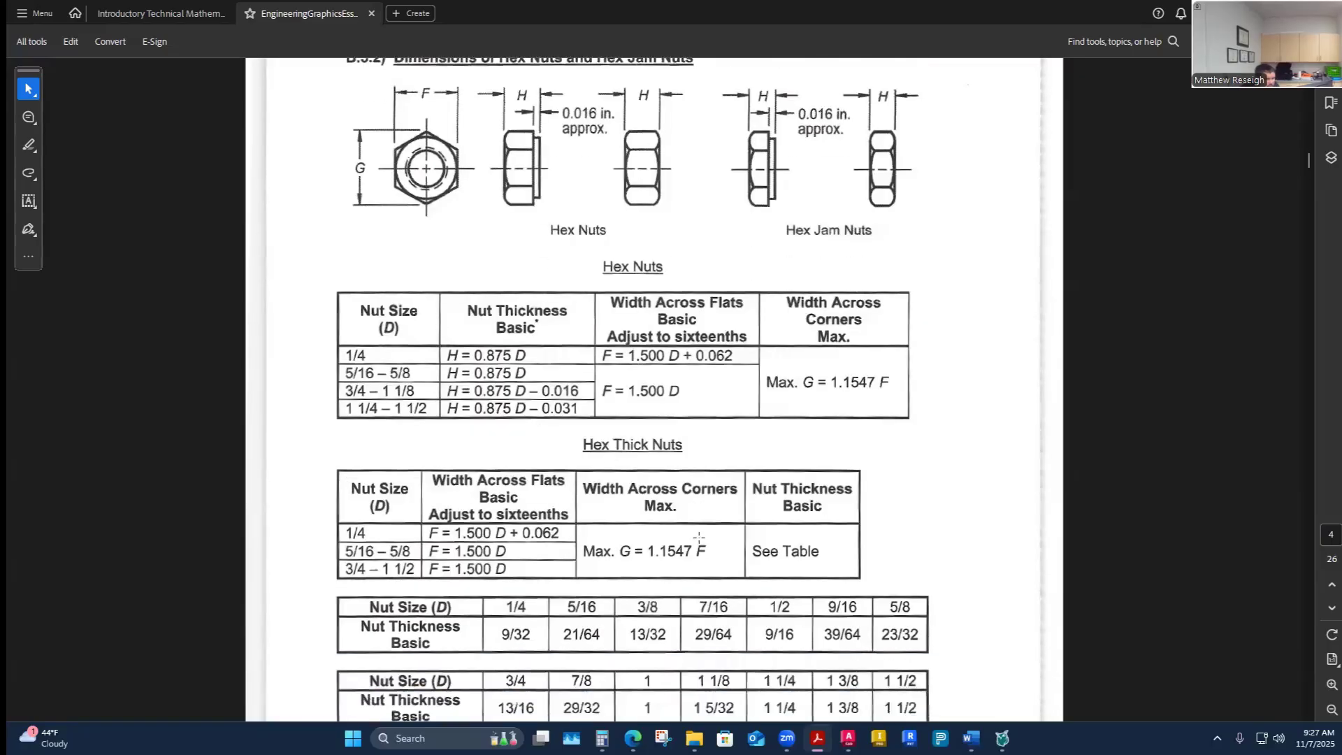
{"action": "scroll", "coordinate": [650, 535], "scroll_direction": "down", "scroll_amount": 2}
{"action": "scroll", "coordinate": [699, 537], "scroll_direction": "up", "scroll_amount": 2}
{"action": "scroll", "coordinate": [699, 538], "scroll_direction": "up", "scroll_amount": 1}
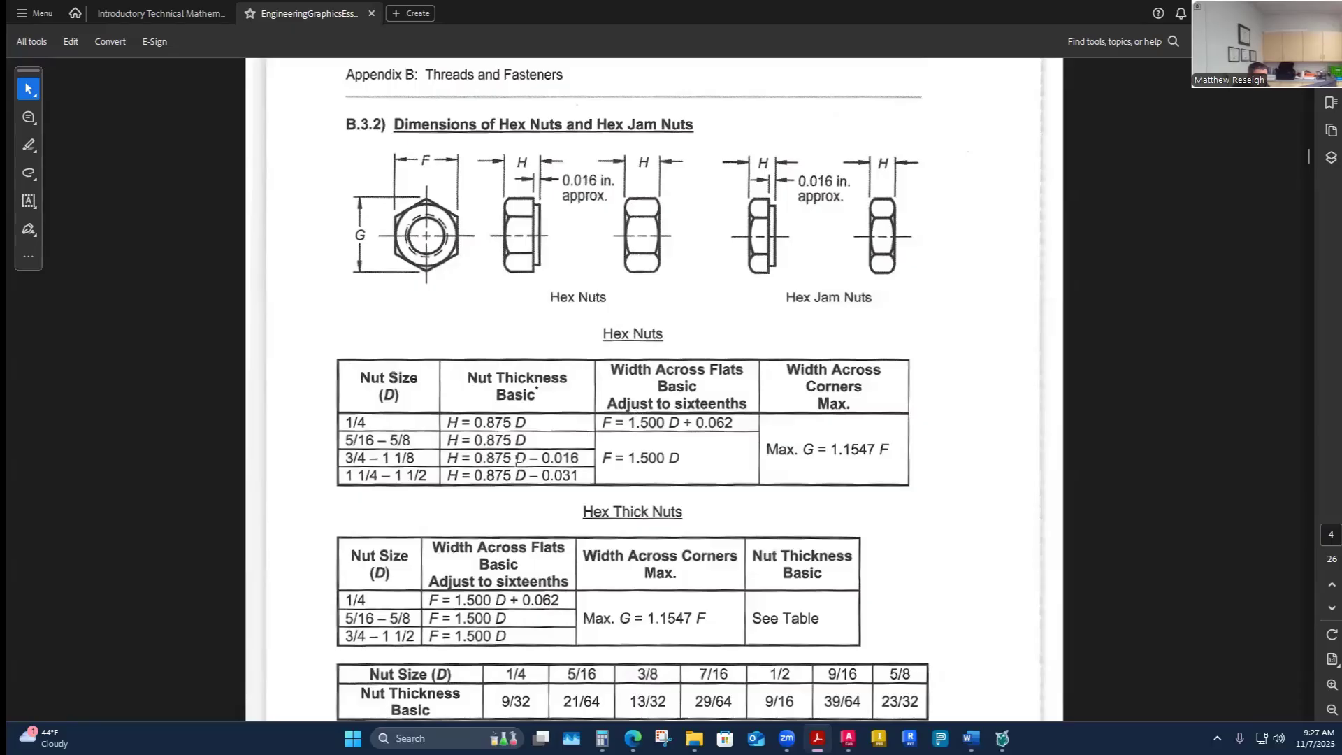
{"action": "scroll", "coordinate": [573, 496], "scroll_direction": "down", "scroll_amount": 3}
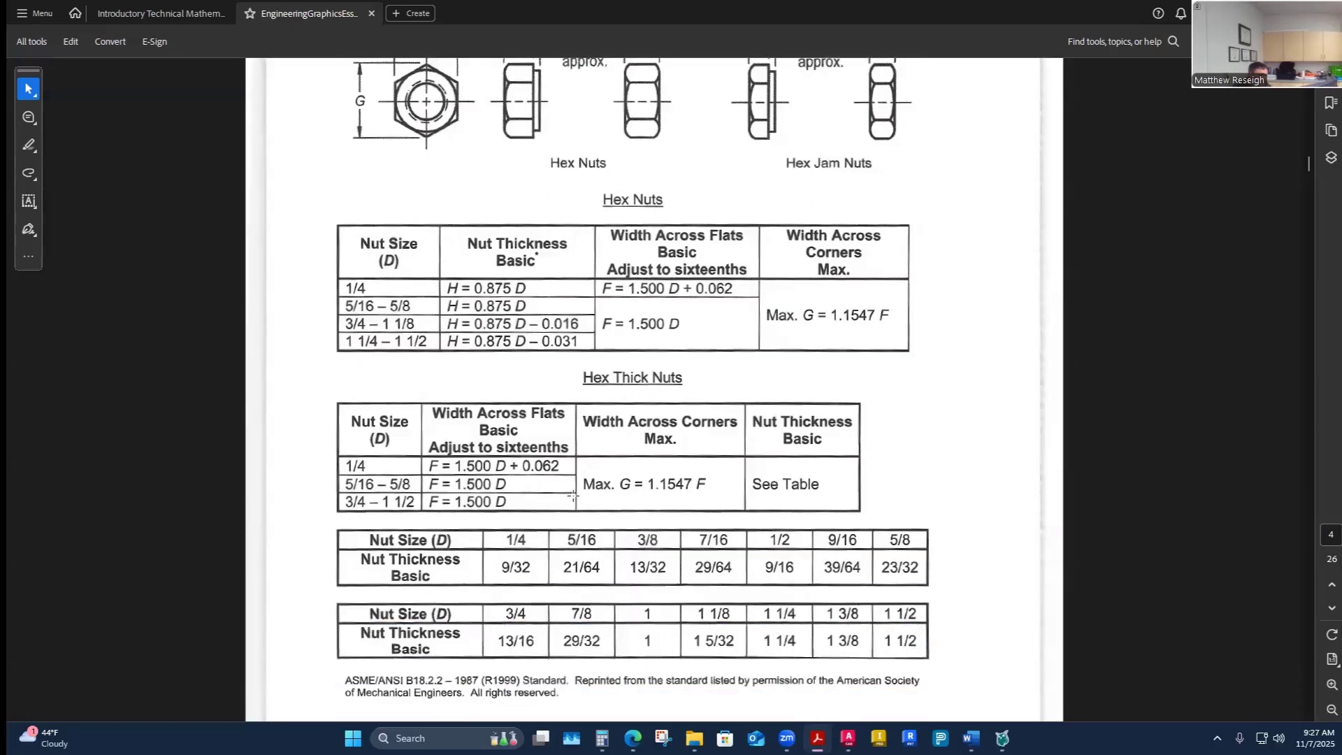
{"action": "scroll", "coordinate": [597, 422], "scroll_direction": "up", "scroll_amount": 2}
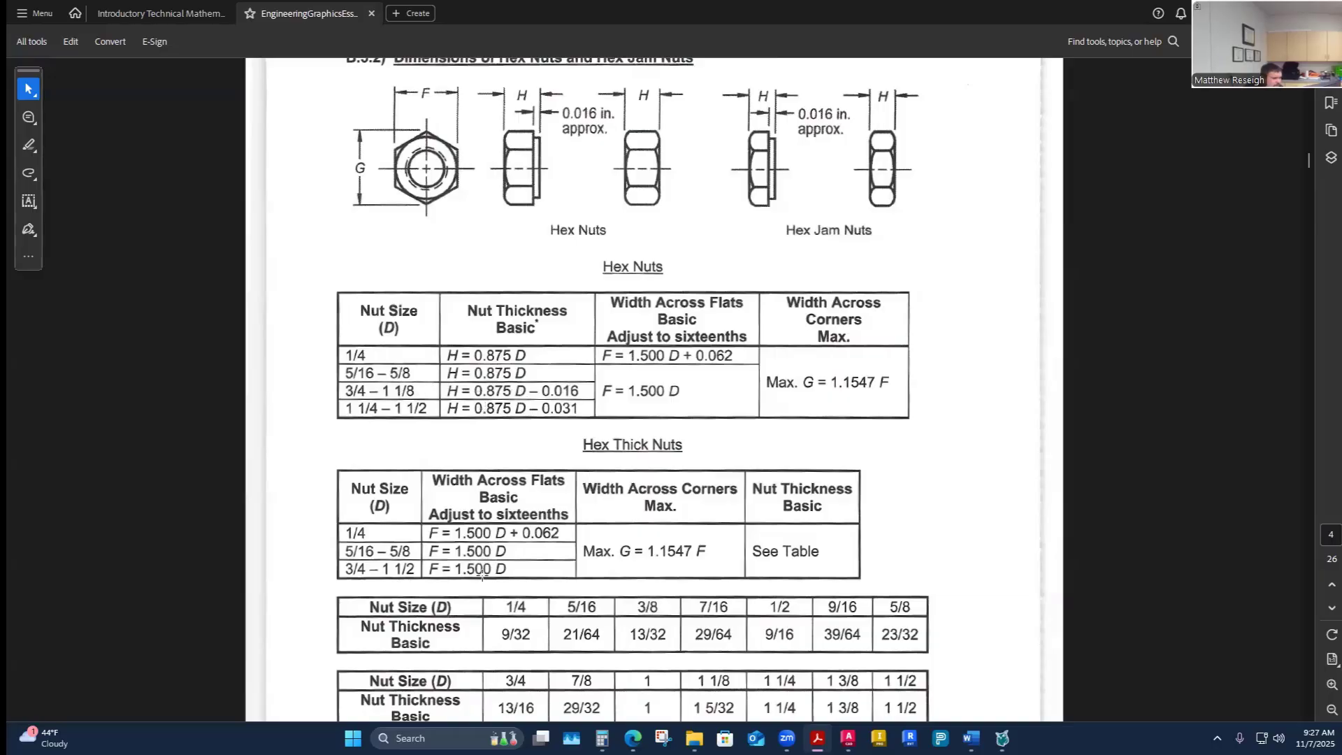
- Calculate 0.875 × 1 − 0.016 and enter .859 as fastener E's nut height in the worksheet
{"action": "left_click", "coordinate": [601, 738]}
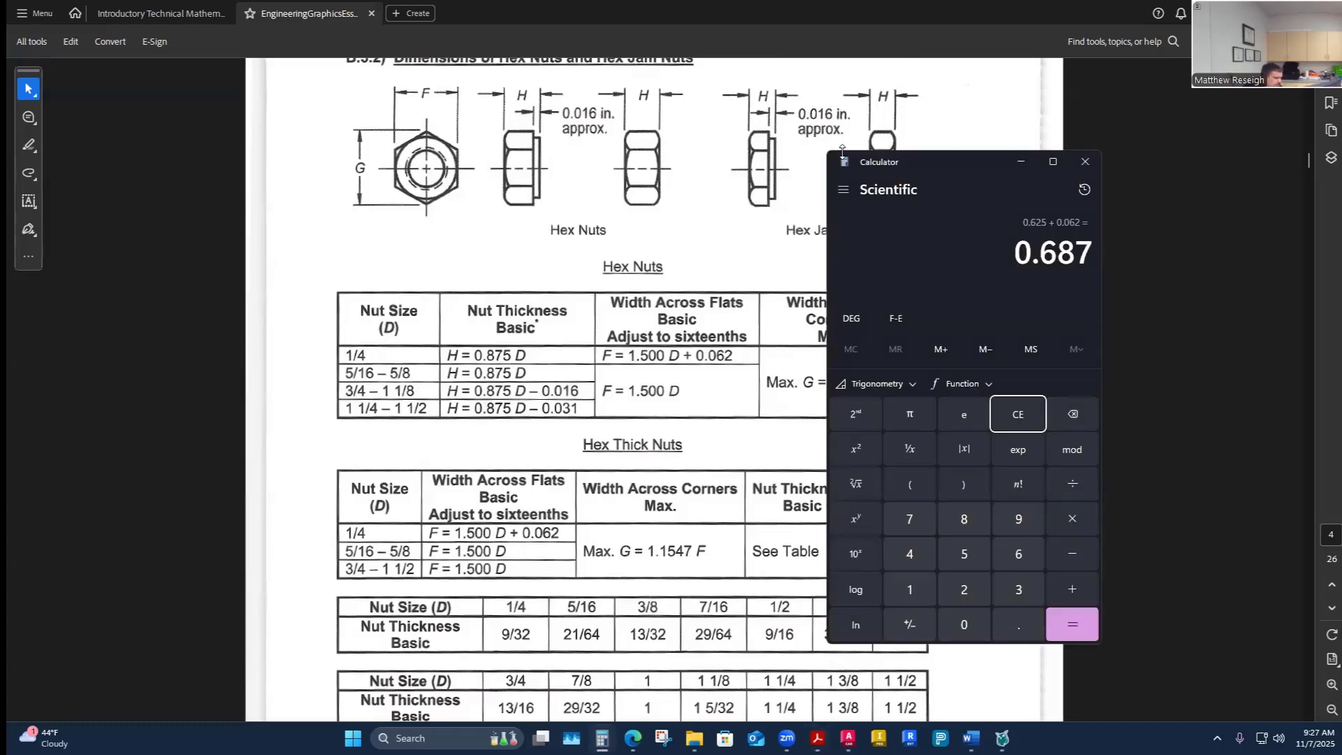
{"action": "type", "text": ".875*"}
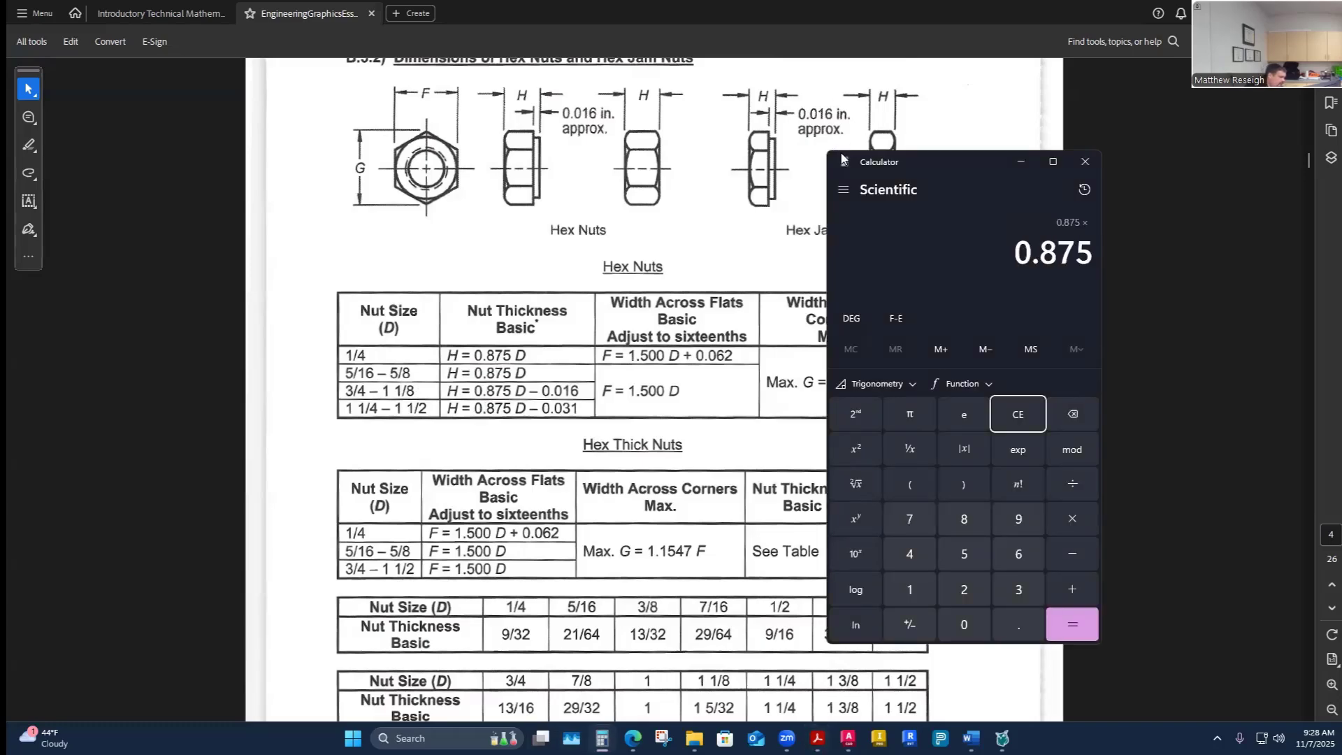
{"action": "type", "text": "1"}
{"action": "key", "text": "Return"}
{"action": "type", "text": "-0.016"}
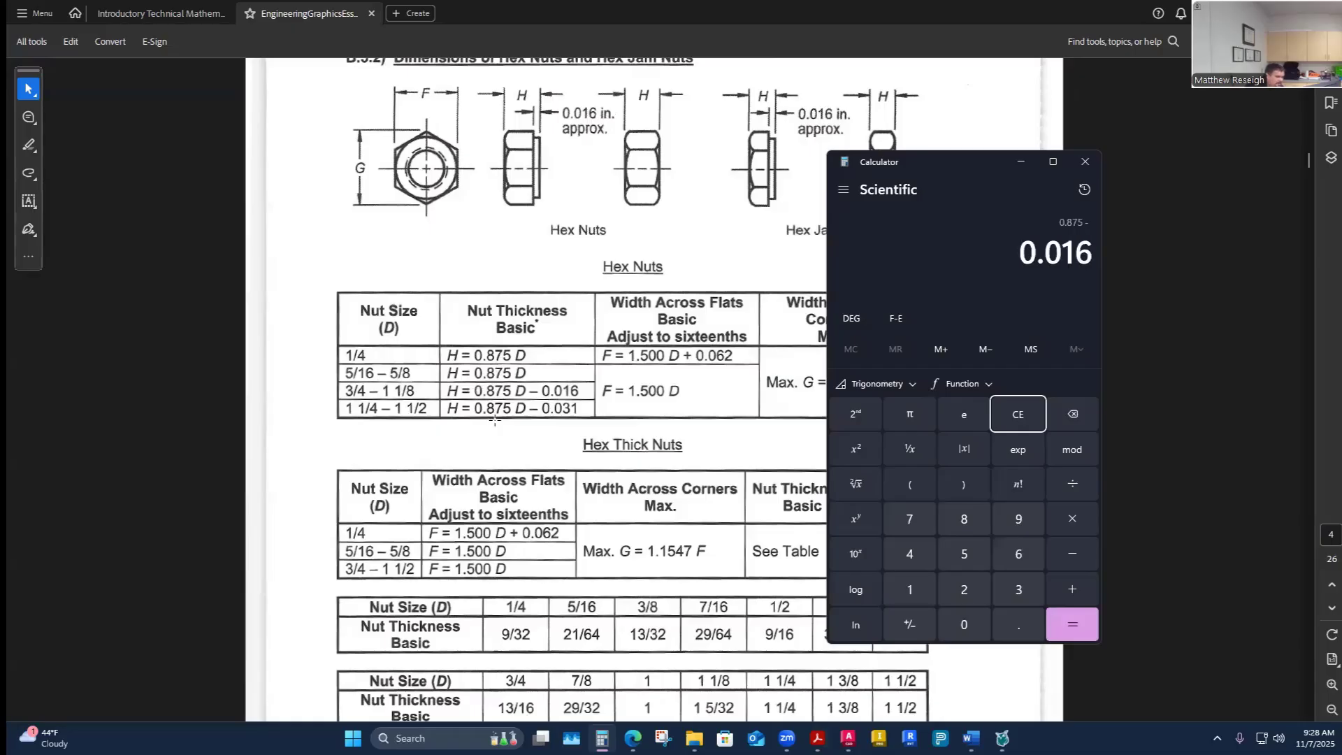
{"action": "key", "text": "Return"}
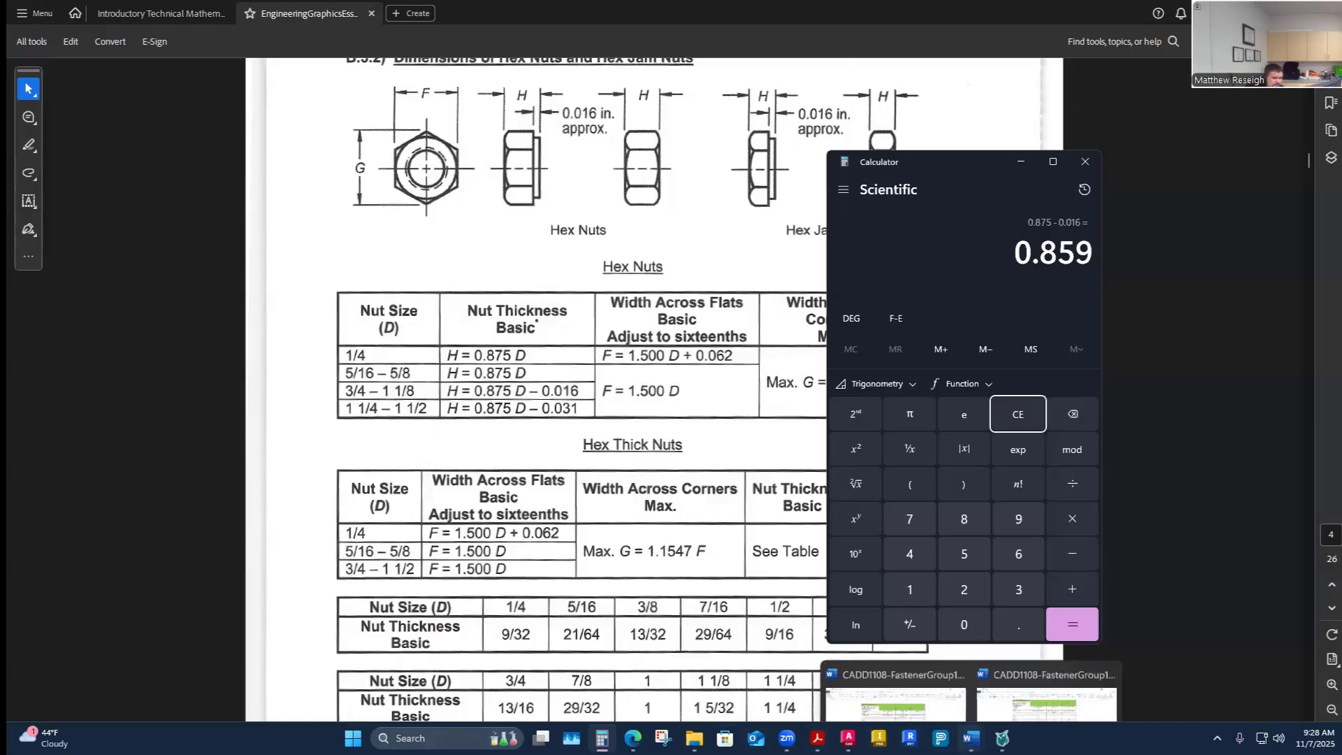
{"action": "left_click", "coordinate": [970, 738]}
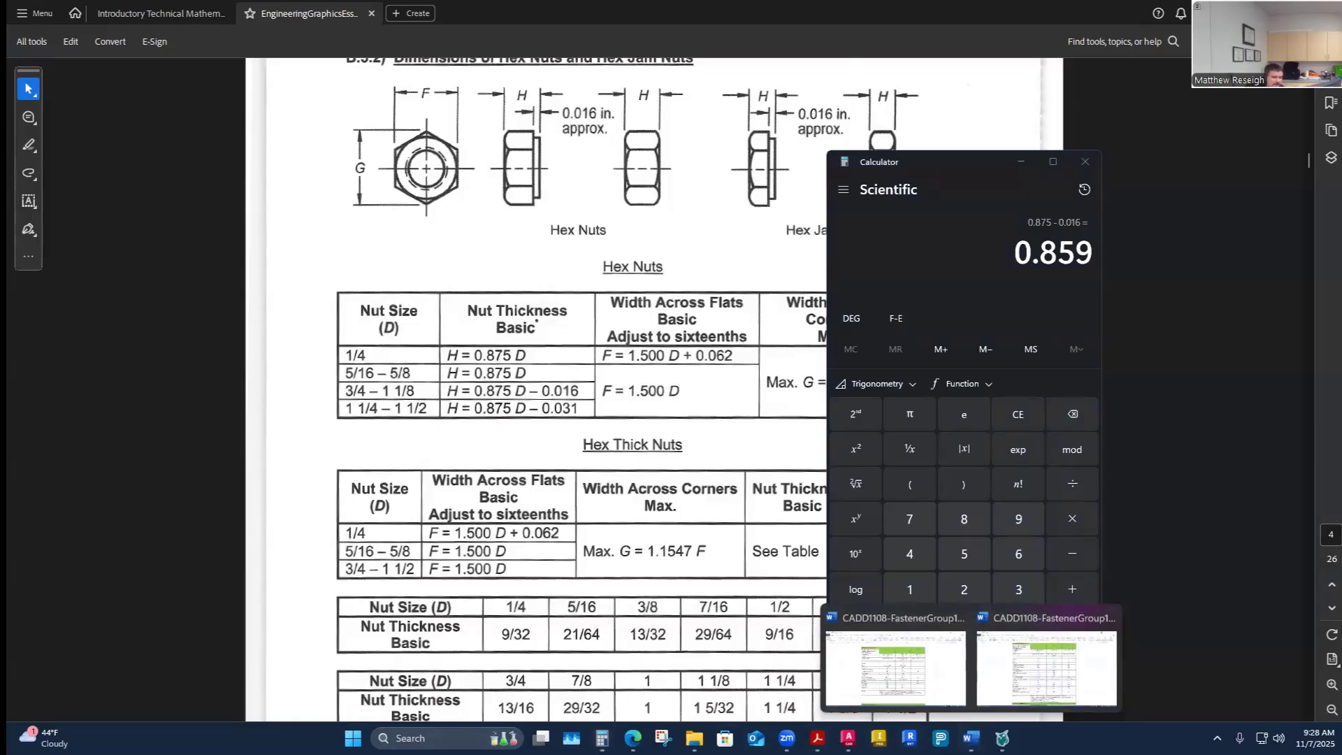
{"action": "left_click", "coordinate": [896, 668]}
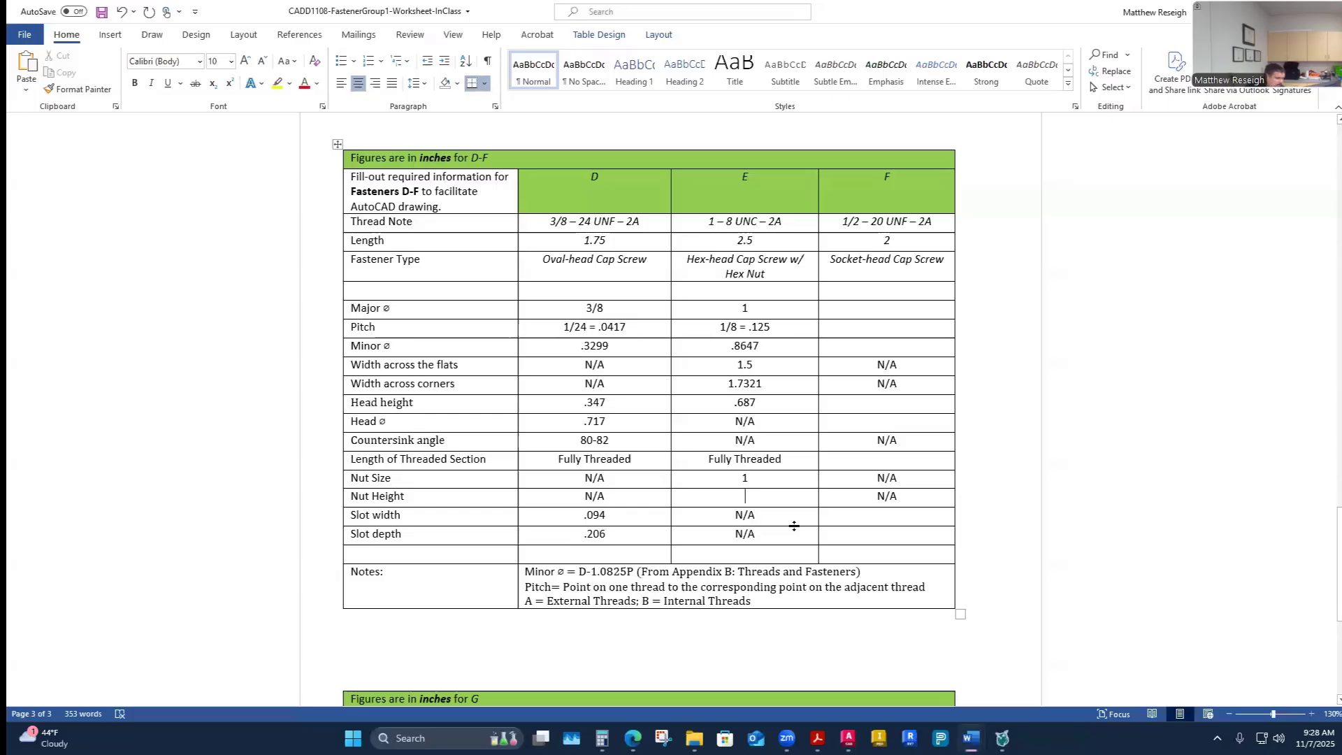
{"action": "type", "text": ".859"}
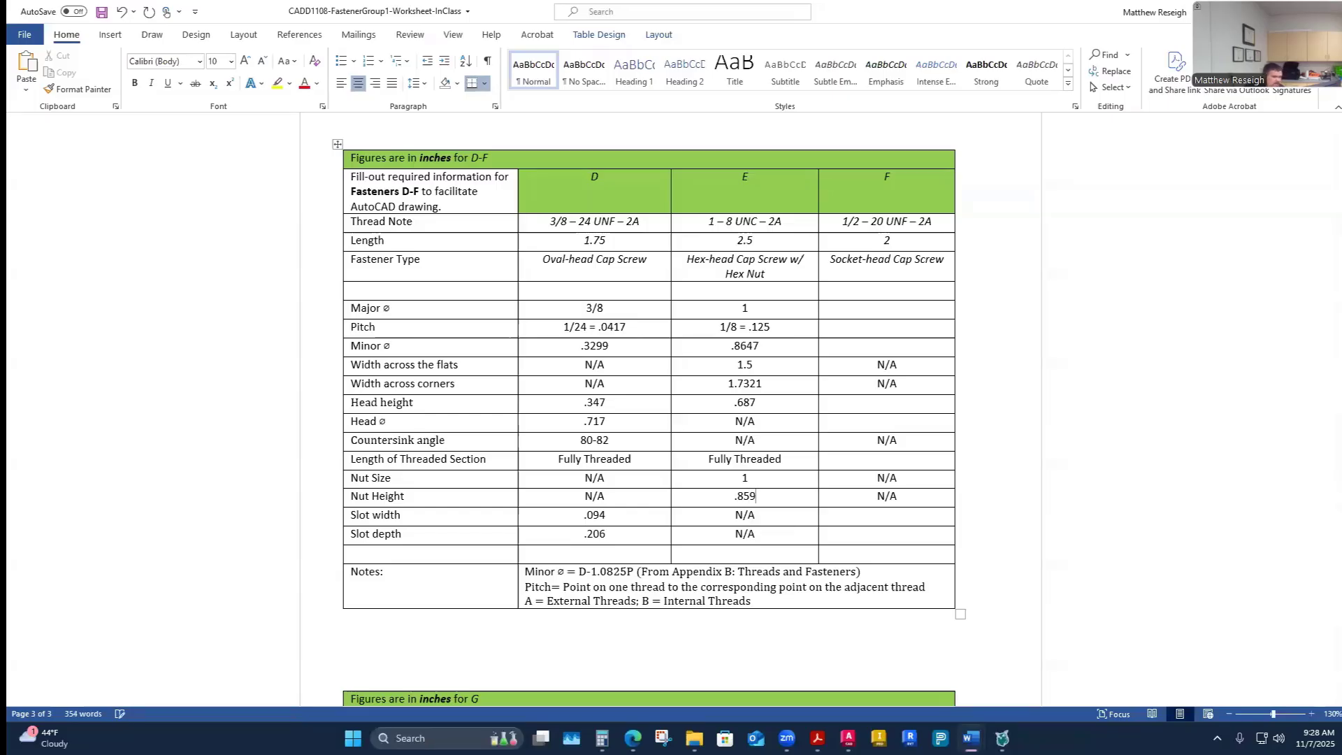
{"action": "left_click", "coordinate": [797, 561]}
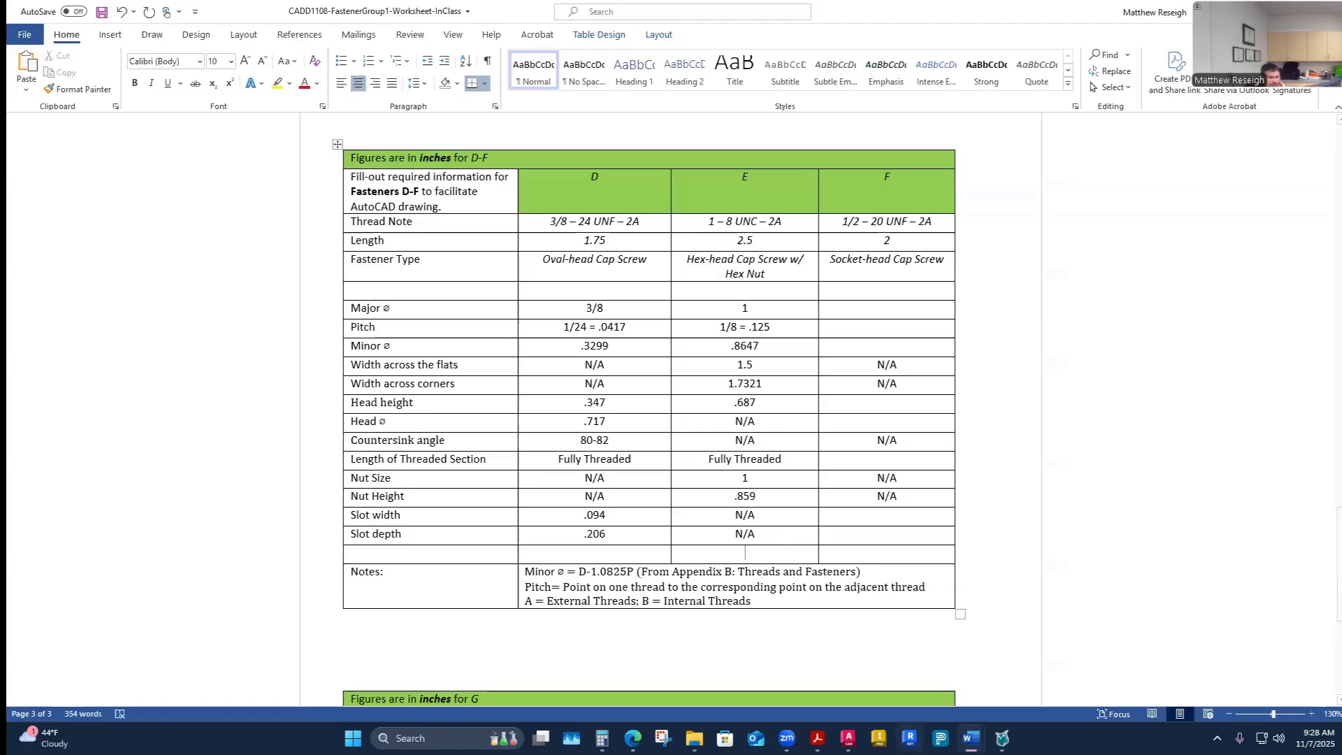
- Compare the nut values against the answer key and review the nut tables in Appendix B again
{"action": "mouse_move", "coordinate": [848, 739]}
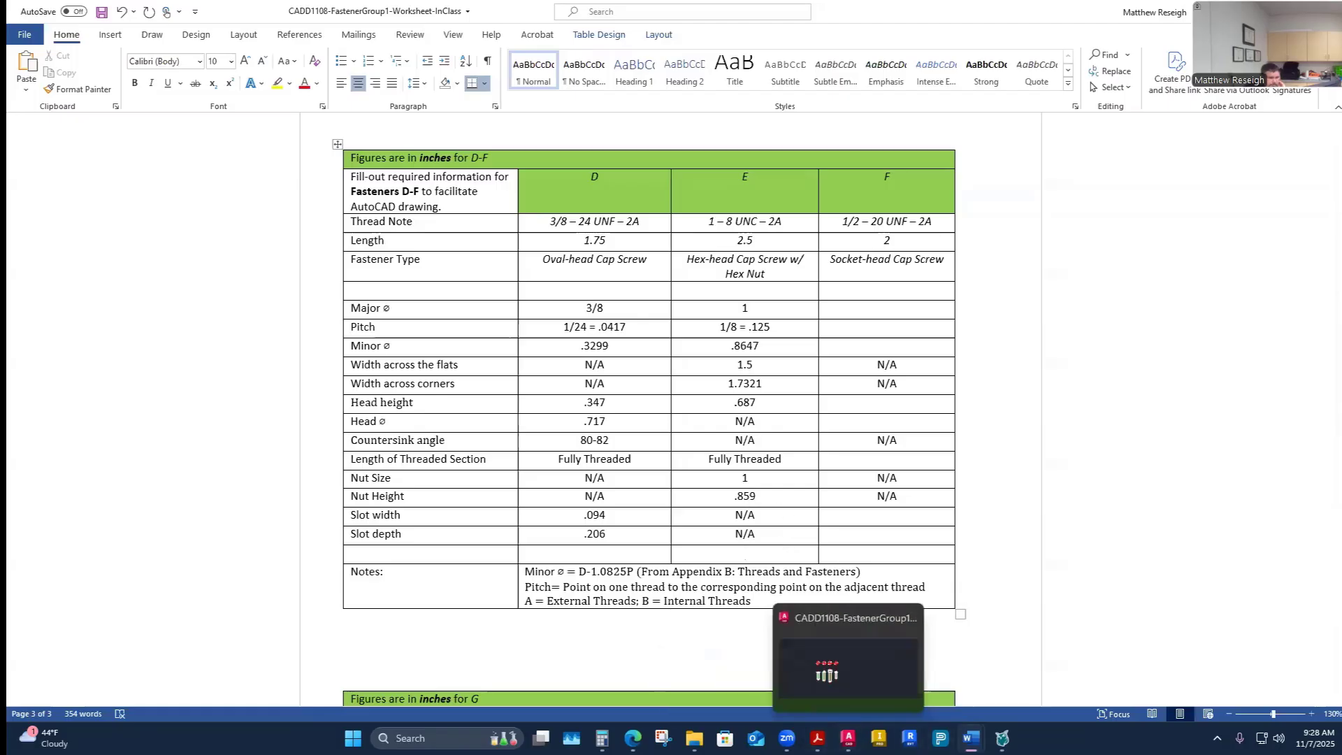
{"action": "left_click", "coordinate": [1049, 664]}
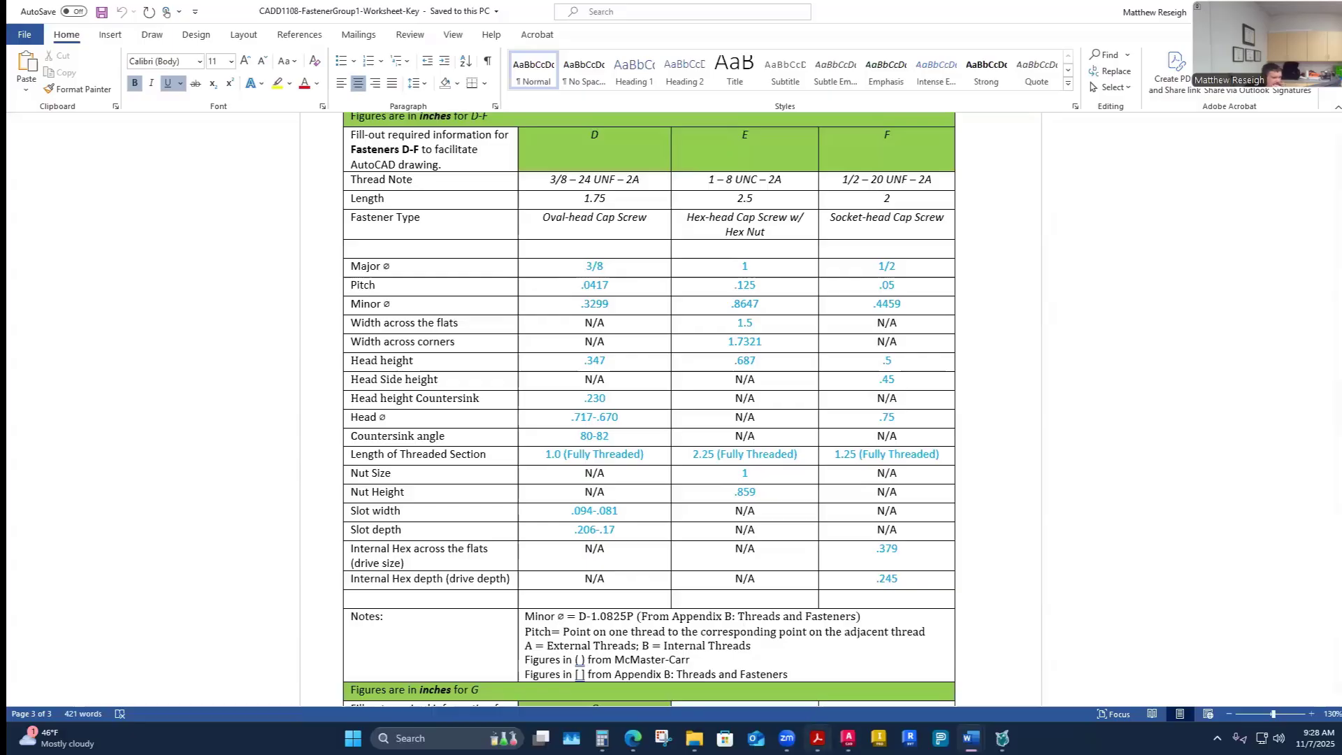
{"action": "left_click", "coordinate": [817, 738]}
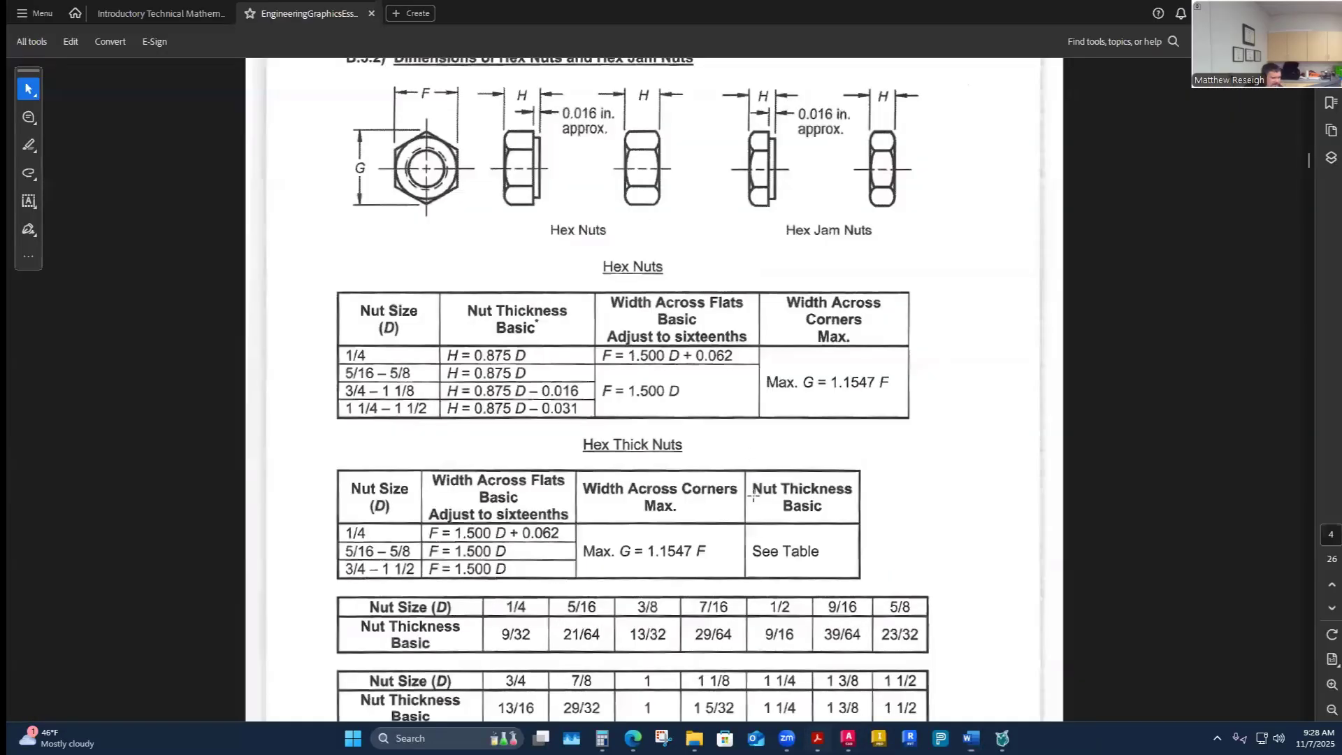
{"action": "scroll", "coordinate": [752, 489], "scroll_direction": "down", "scroll_amount": 1}
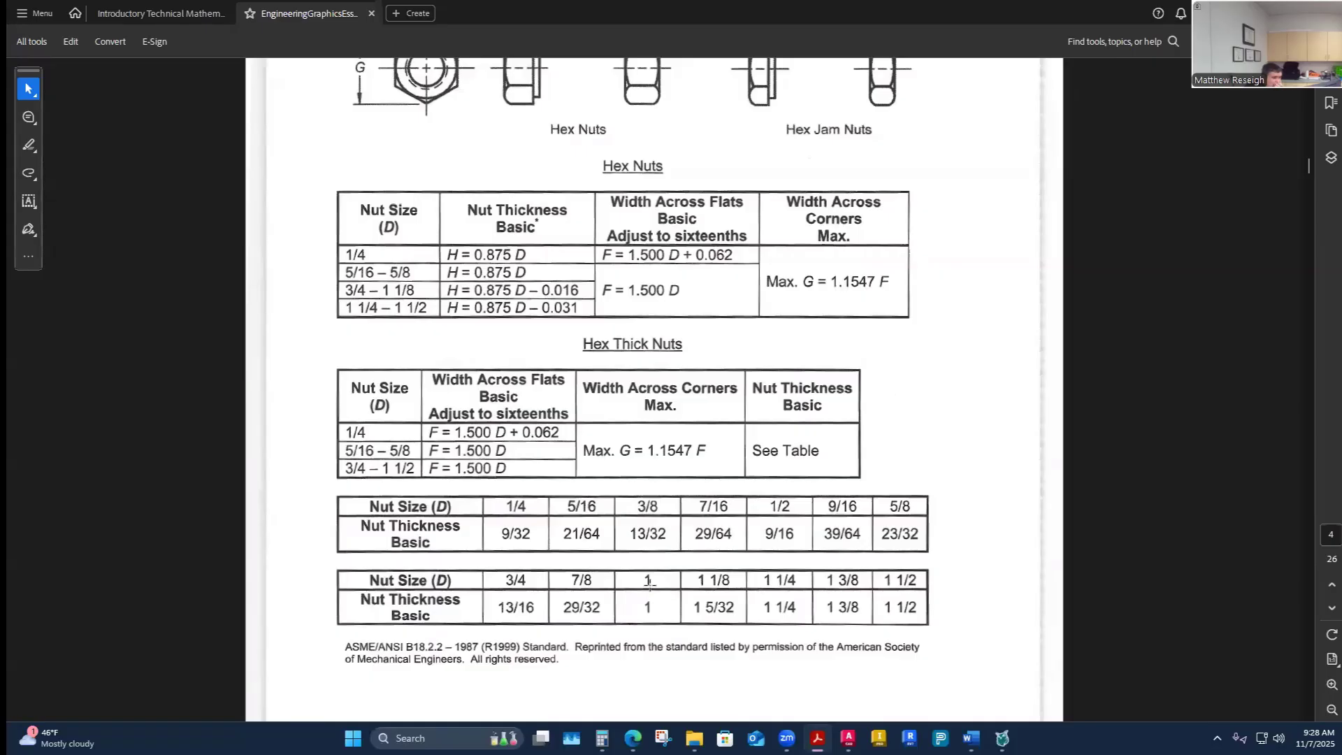
{"action": "scroll", "coordinate": [661, 627], "scroll_direction": "up", "scroll_amount": 1}
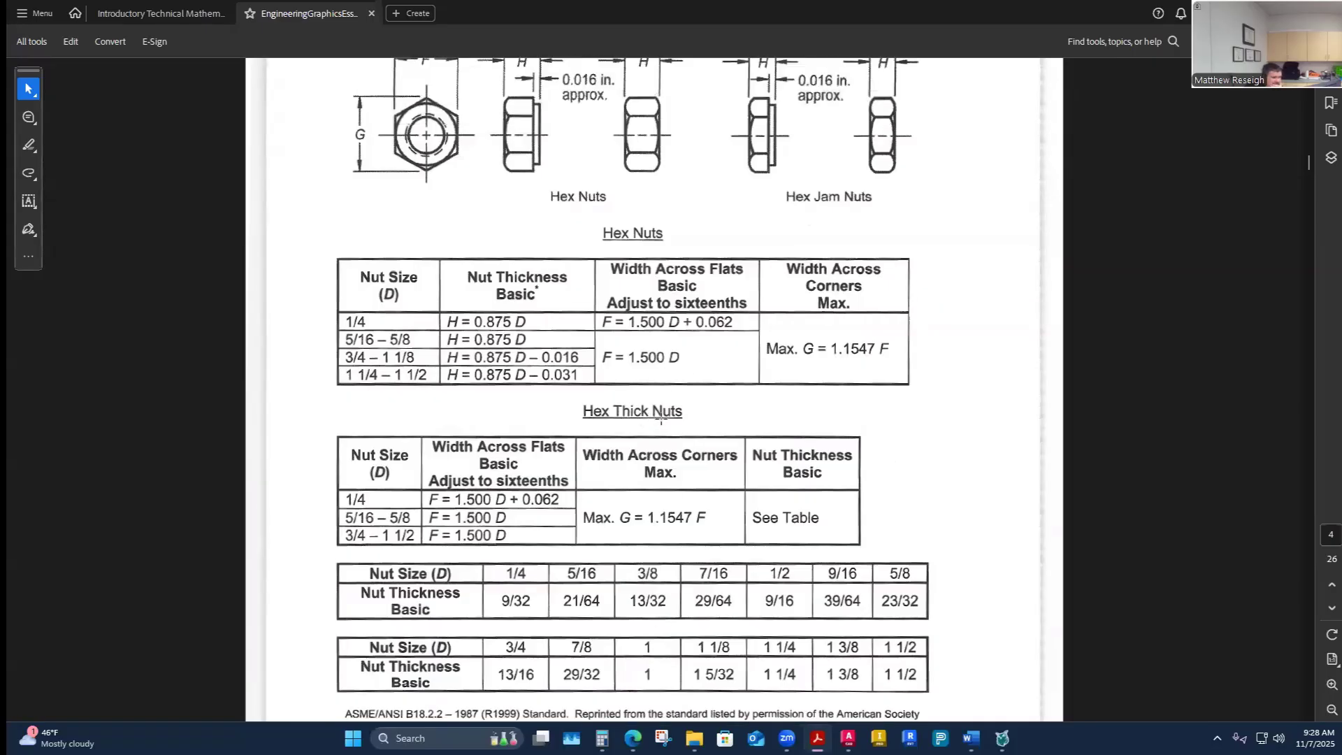
{"action": "scroll", "coordinate": [653, 266], "scroll_direction": "up", "scroll_amount": 1}
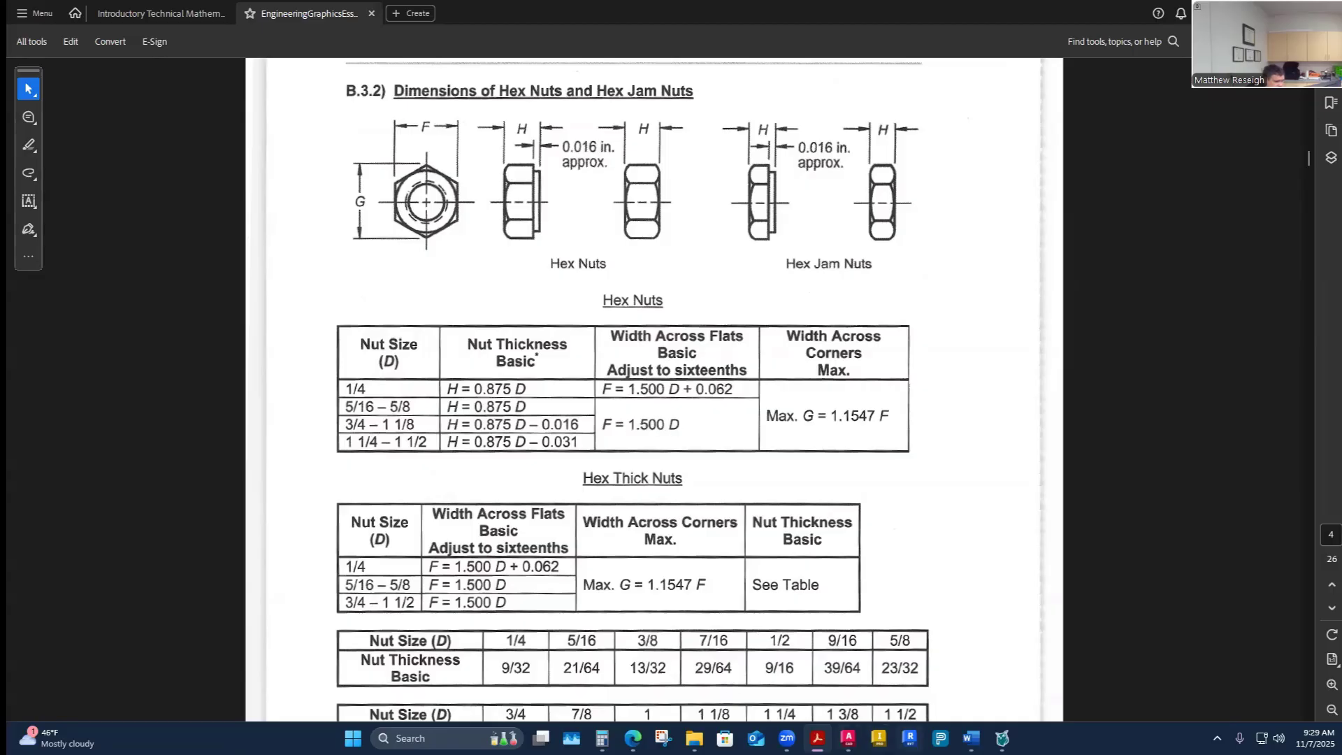
{"action": "mouse_move", "coordinate": [971, 738]}
{"action": "left_click", "coordinate": [930, 650]}
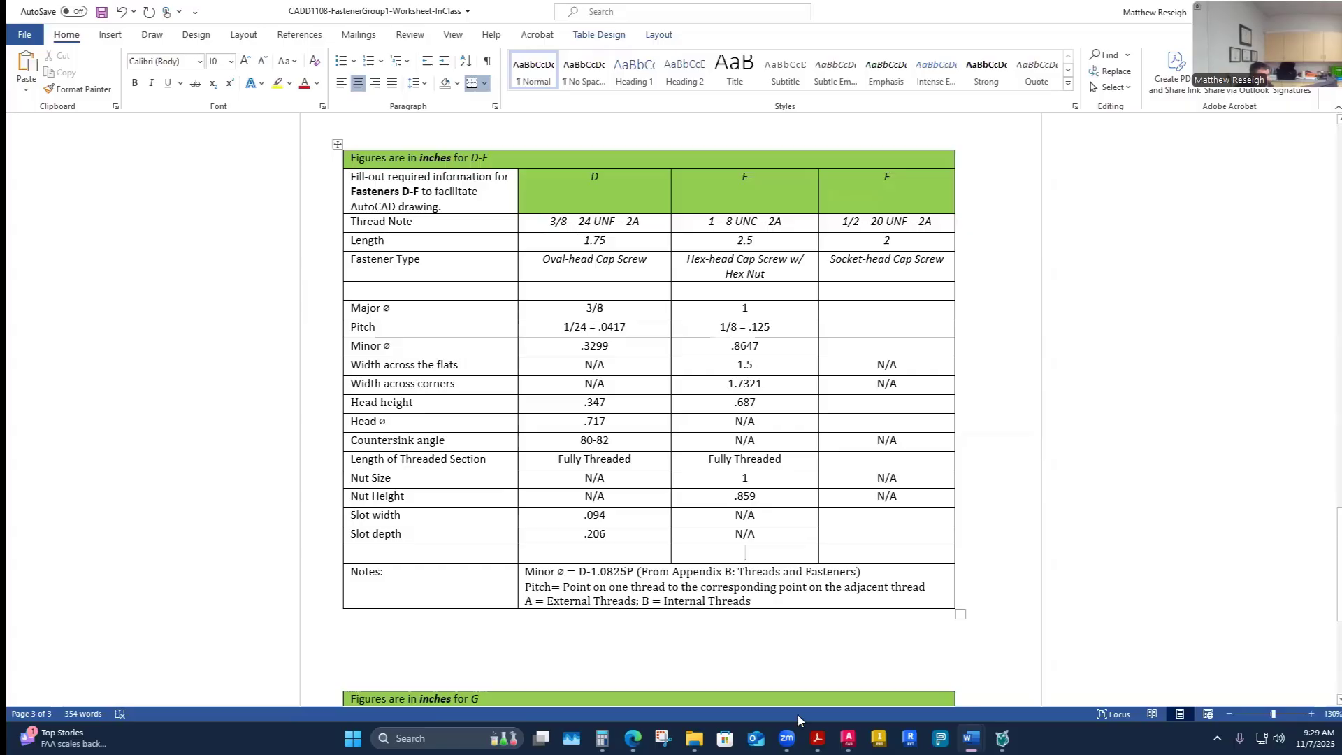
- Open the CADD 1108 Fastener Group 1 Drawing assignment page and view its example drawing of fasteners A–G
{"action": "left_click", "coordinate": [633, 738]}
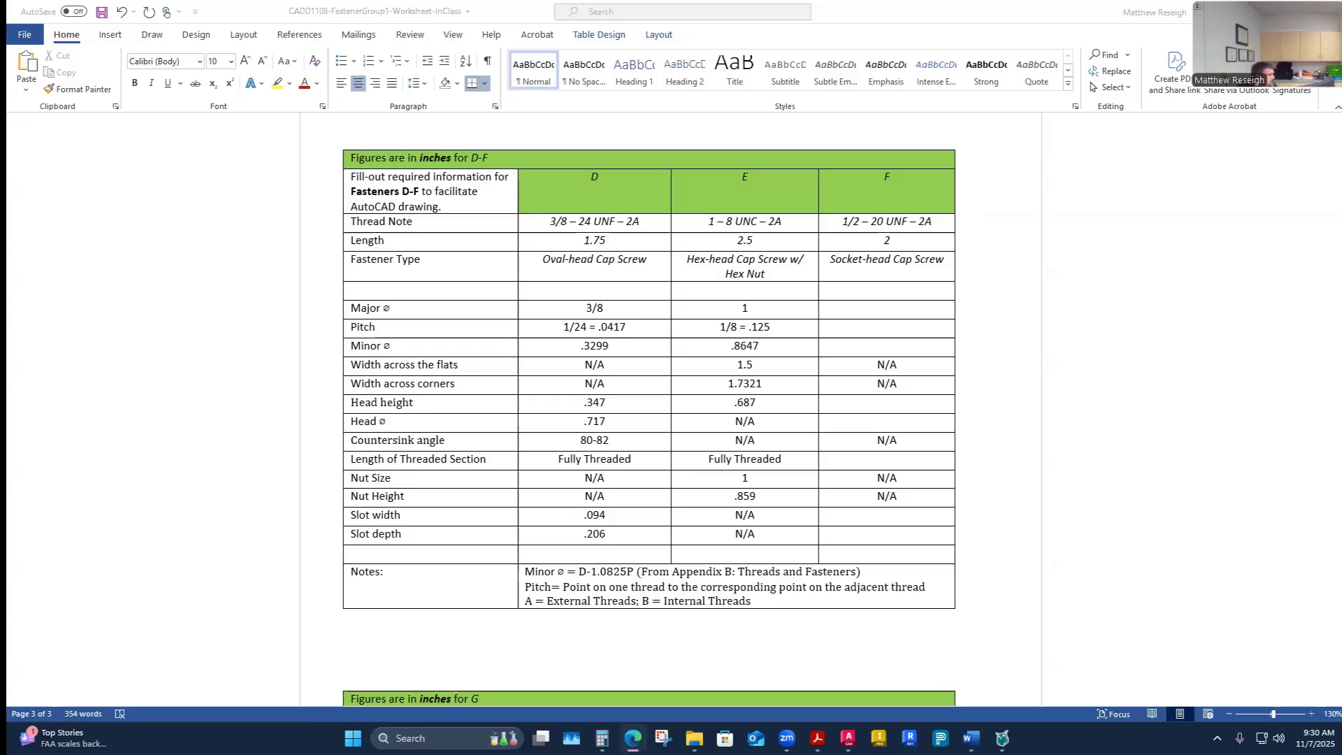
{"action": "left_click_drag", "start_coordinate": [488, 106], "coordinate": [726, 1]}
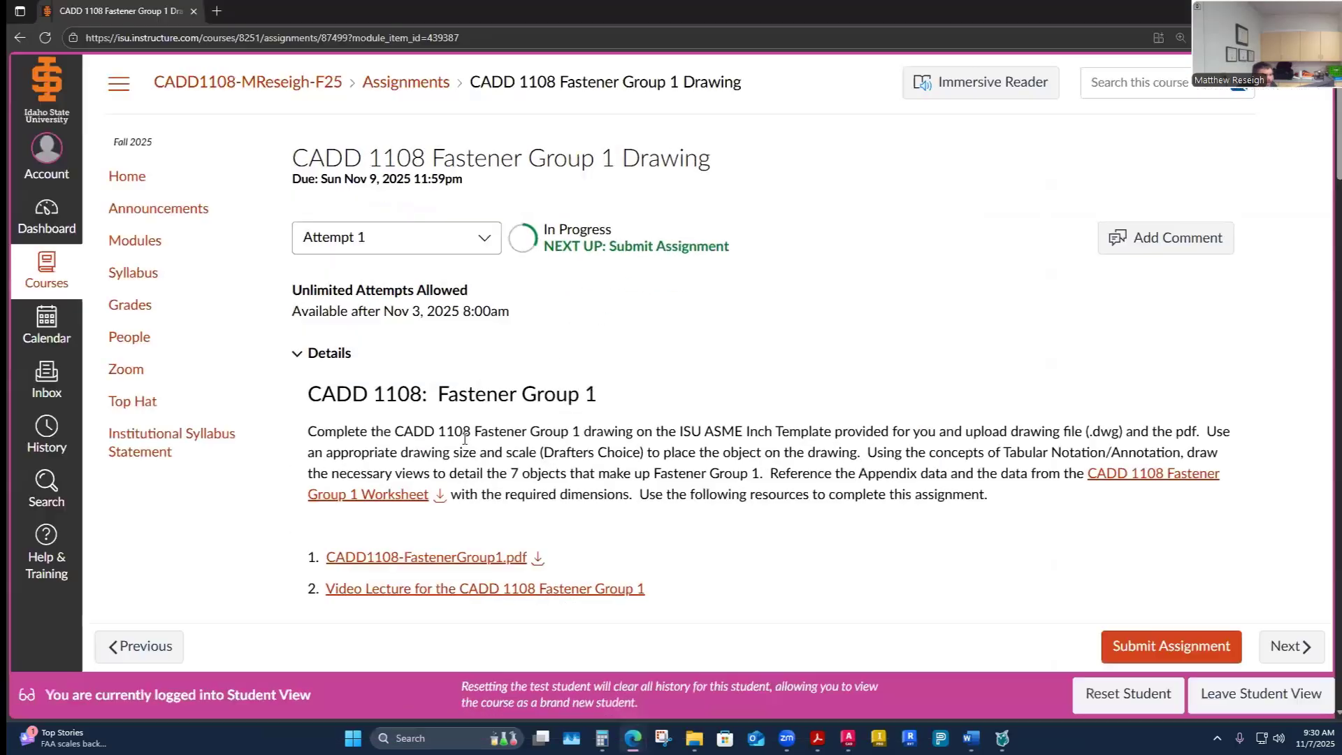
{"action": "scroll", "coordinate": [506, 461], "scroll_direction": "down", "scroll_amount": 7}
{"action": "scroll", "coordinate": [601, 454], "scroll_direction": "down", "scroll_amount": 2}
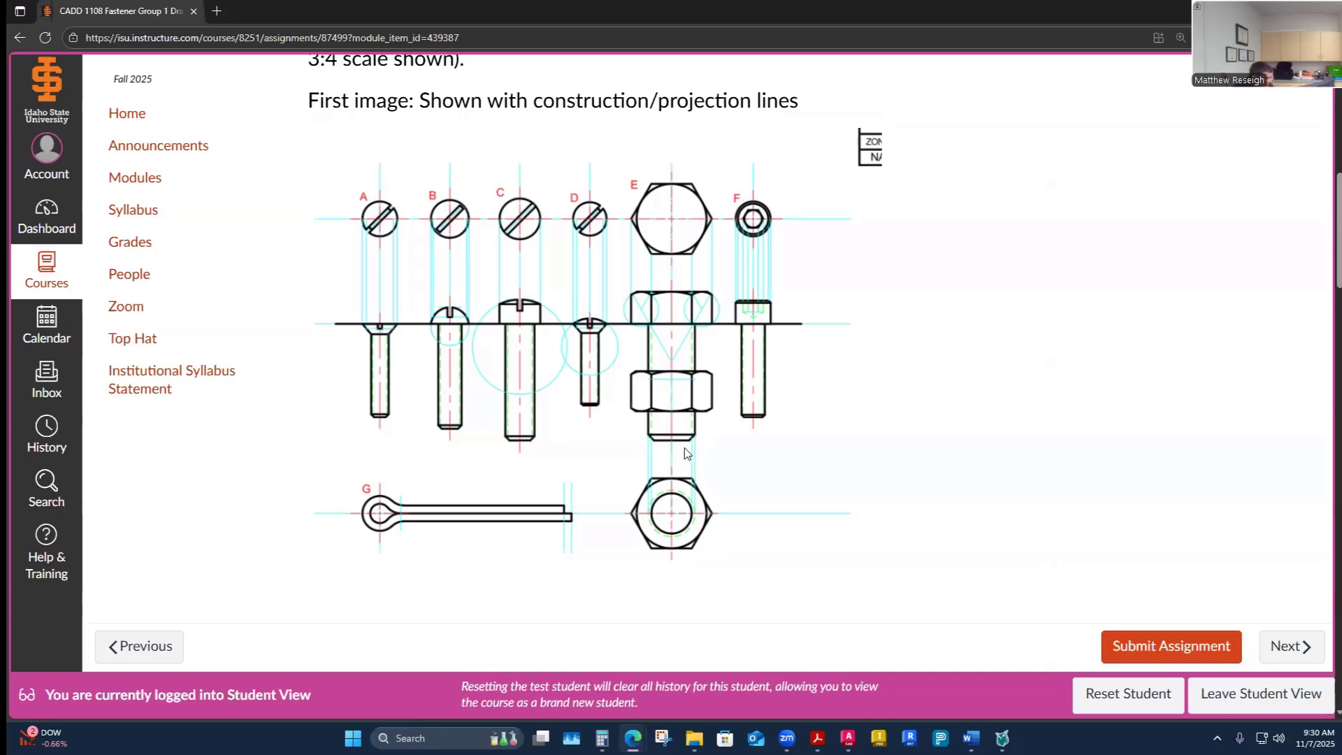
{"action": "scroll", "coordinate": [682, 450], "scroll_direction": "up", "scroll_amount": 1, "text": "ctrl"}
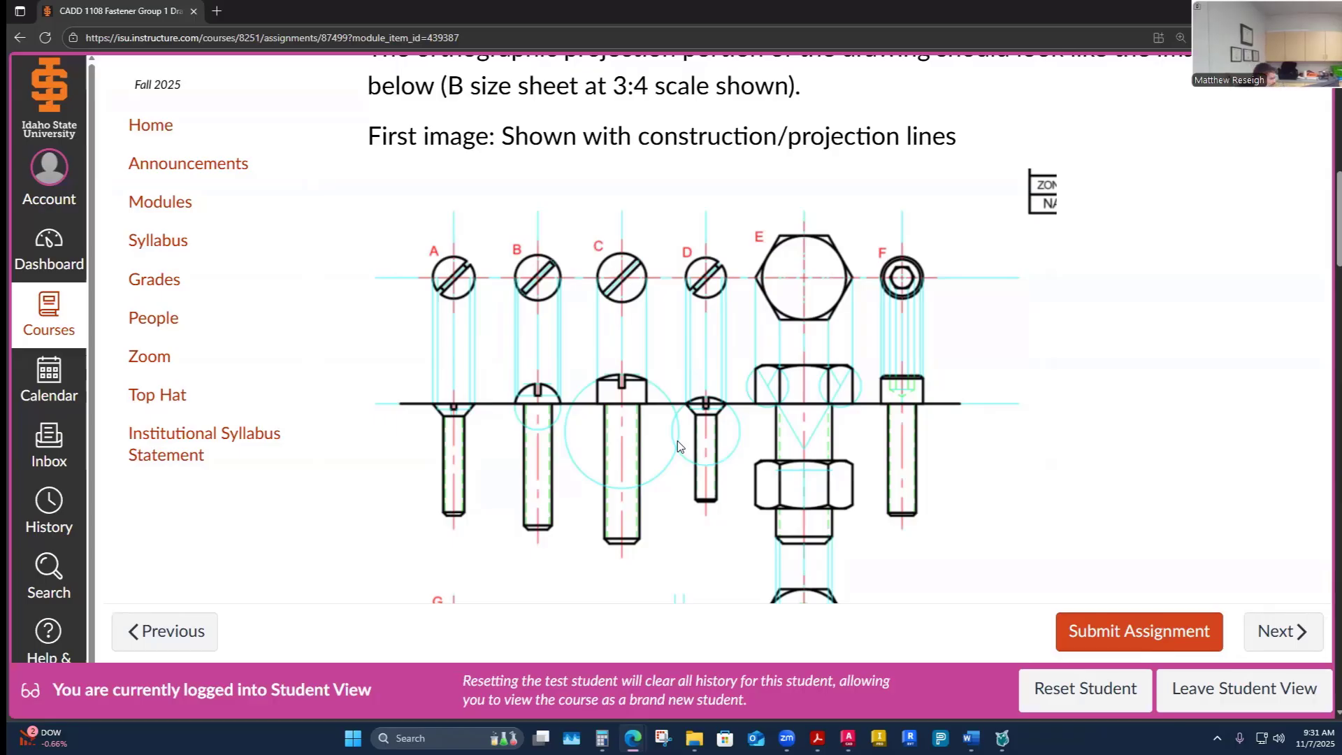
{"action": "scroll", "coordinate": [699, 447], "scroll_direction": "down", "scroll_amount": 4}
{"action": "scroll", "coordinate": [747, 476], "scroll_direction": "up", "scroll_amount": 2}
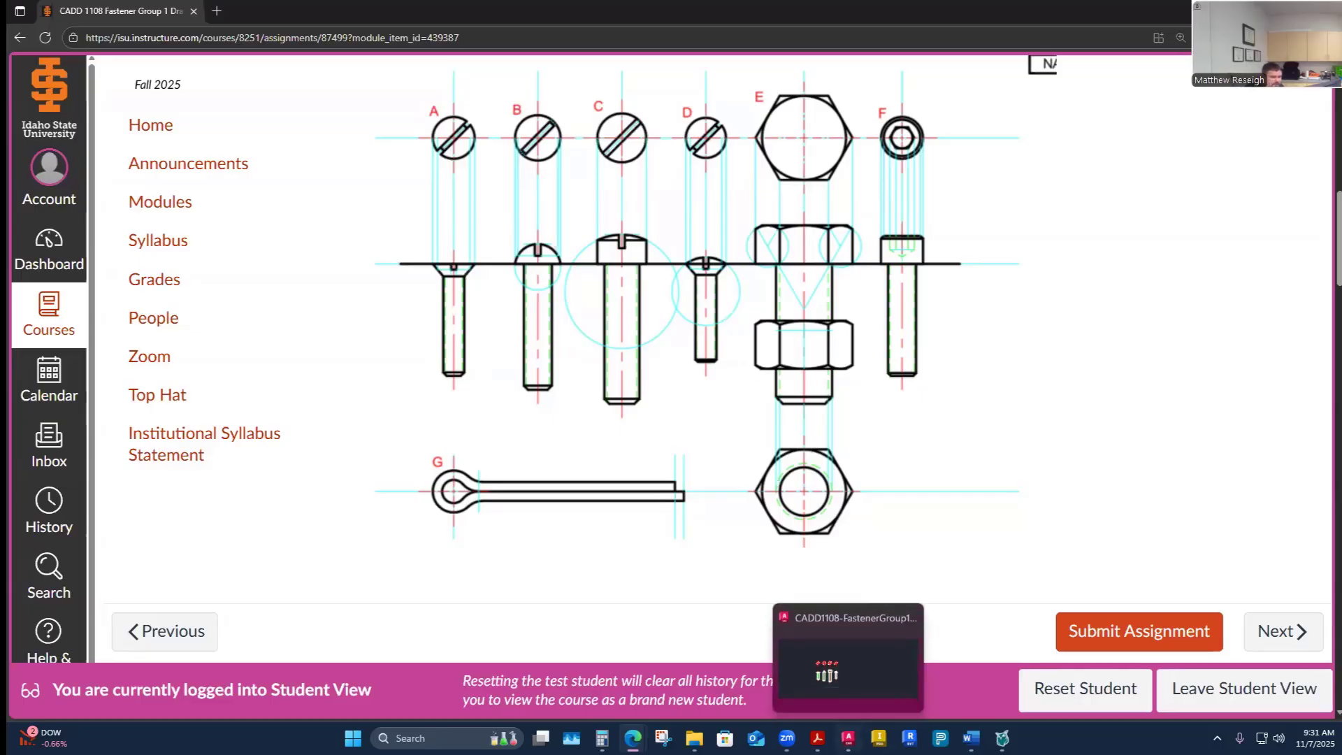
- Return to the drawing and turn on the Construction layer
{"action": "left_click", "coordinate": [847, 738]}
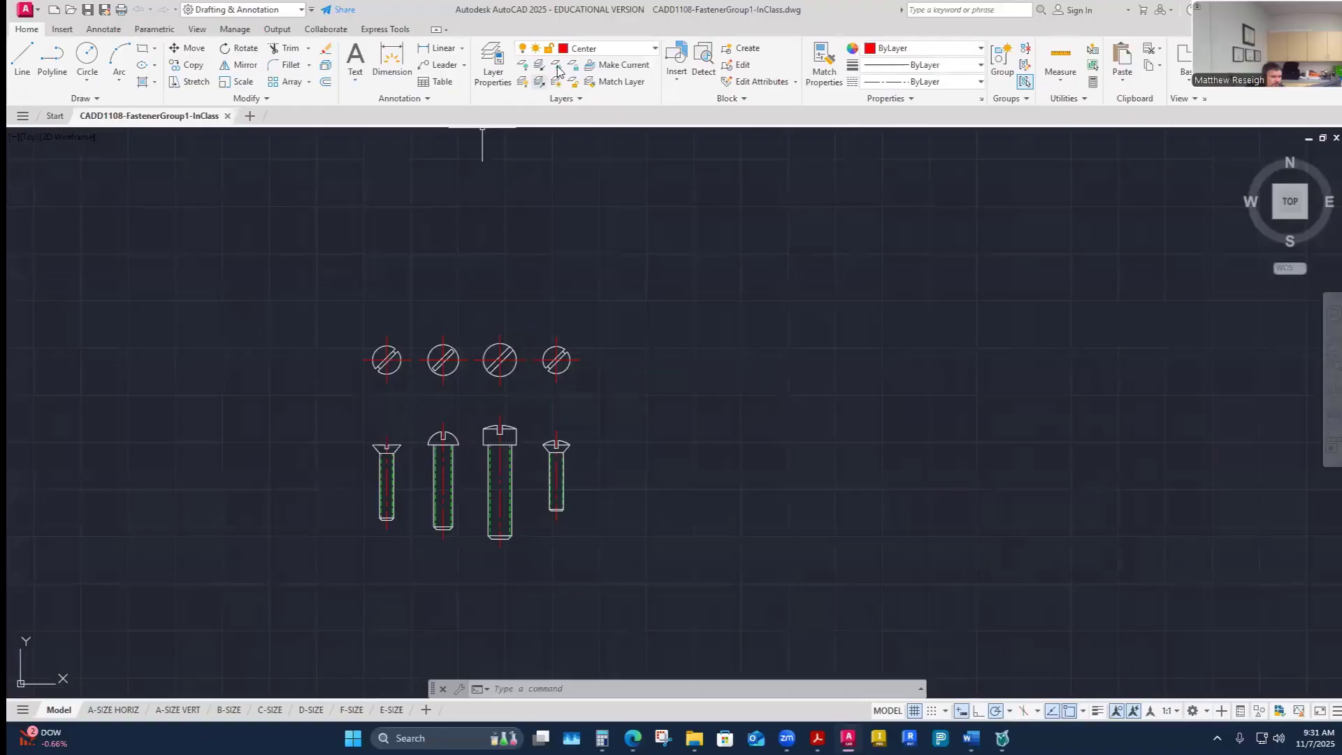
{"action": "left_click", "coordinate": [594, 48]}
{"action": "left_click", "coordinate": [525, 166]}
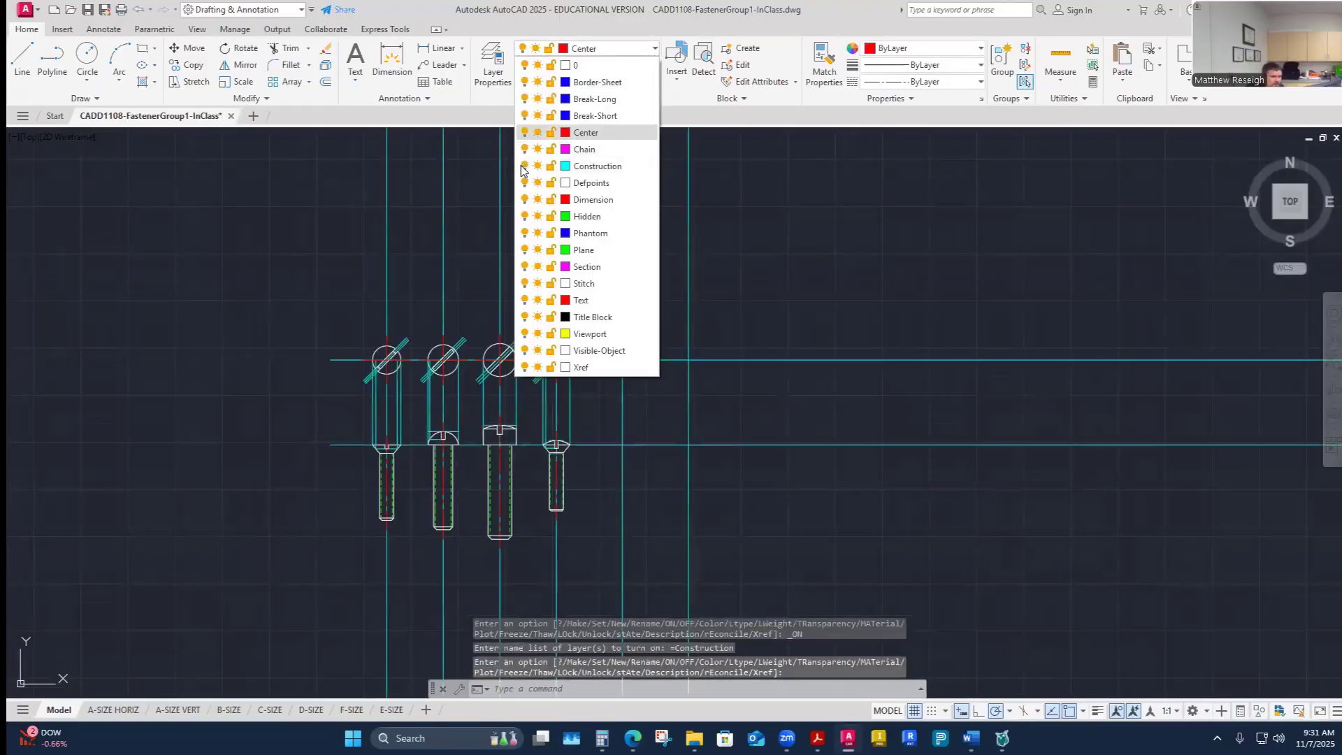
- Start a six-sided polygon centered where fastener E's vertical construction line meets the top-view horizontal line
{"action": "scroll", "coordinate": [764, 481], "scroll_direction": "down", "scroll_amount": 2}
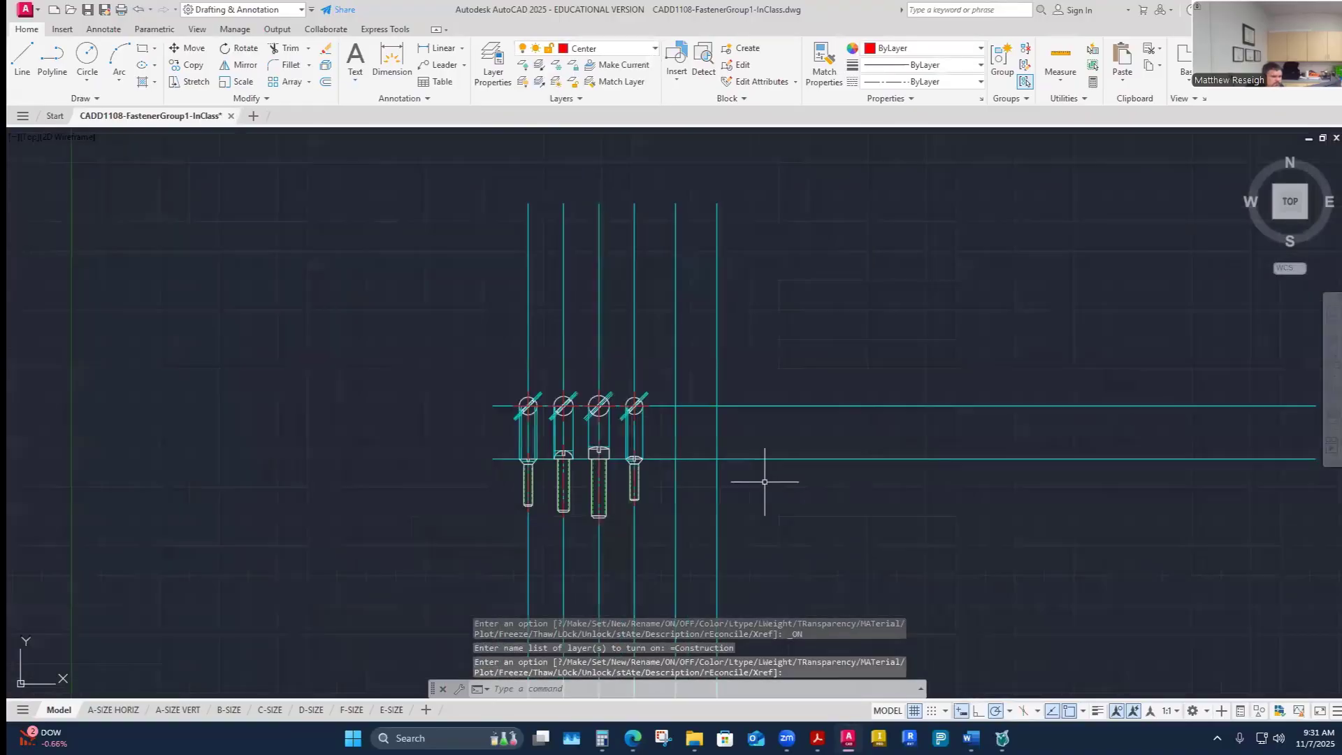
{"action": "scroll", "coordinate": [772, 430], "scroll_direction": "up", "scroll_amount": 4}
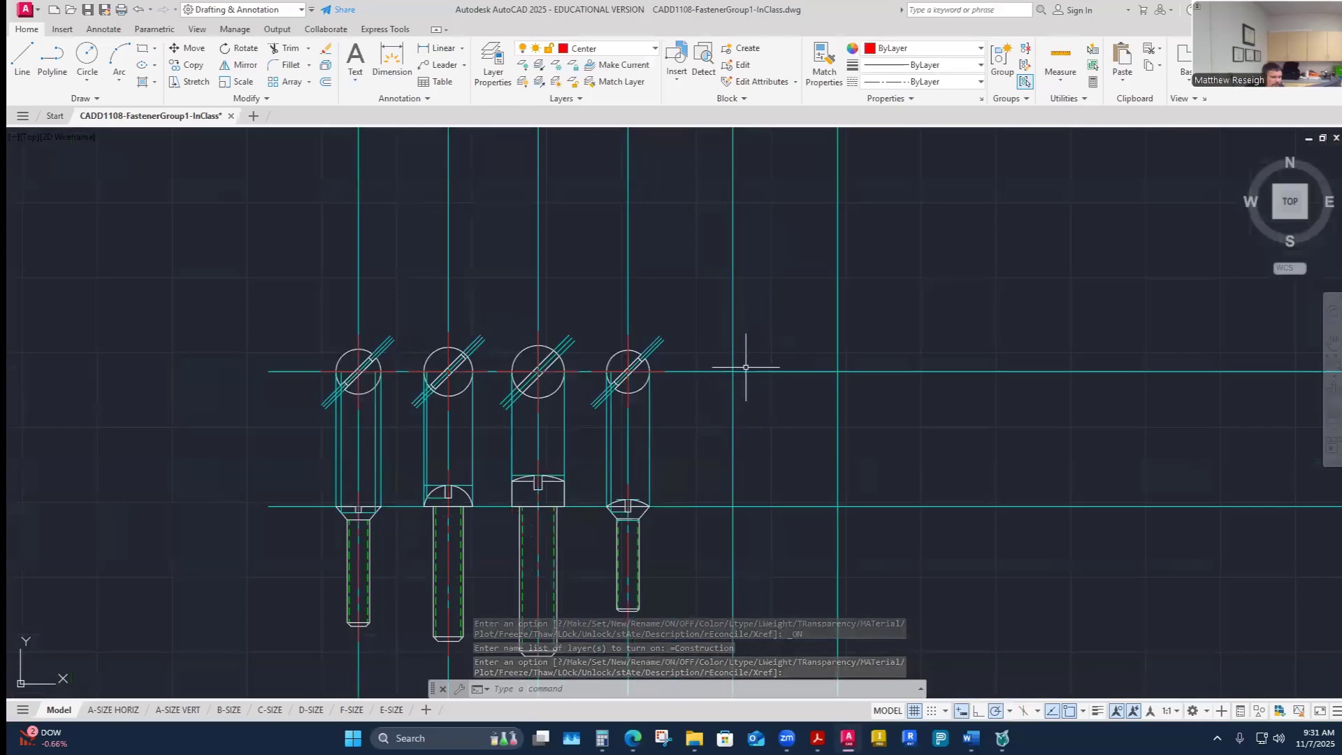
{"action": "left_click", "coordinate": [151, 52]}
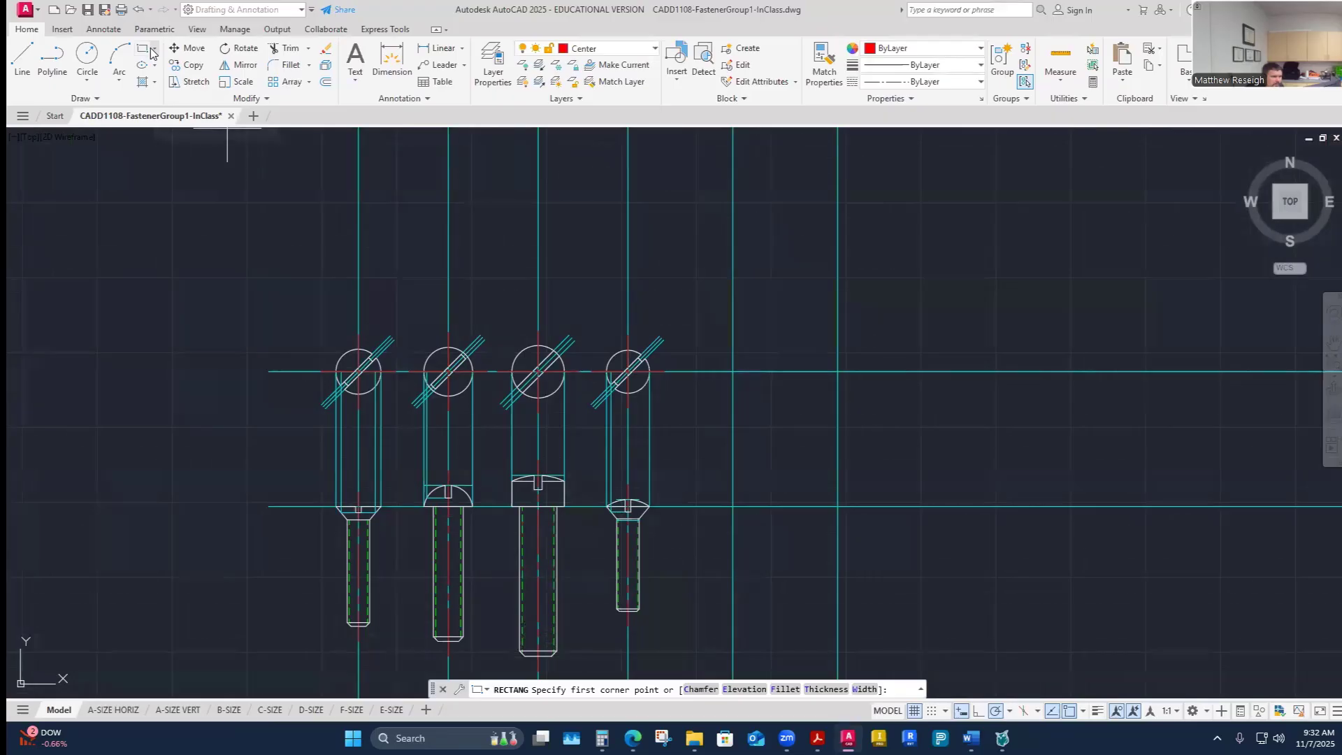
{"action": "left_click", "coordinate": [153, 52]}
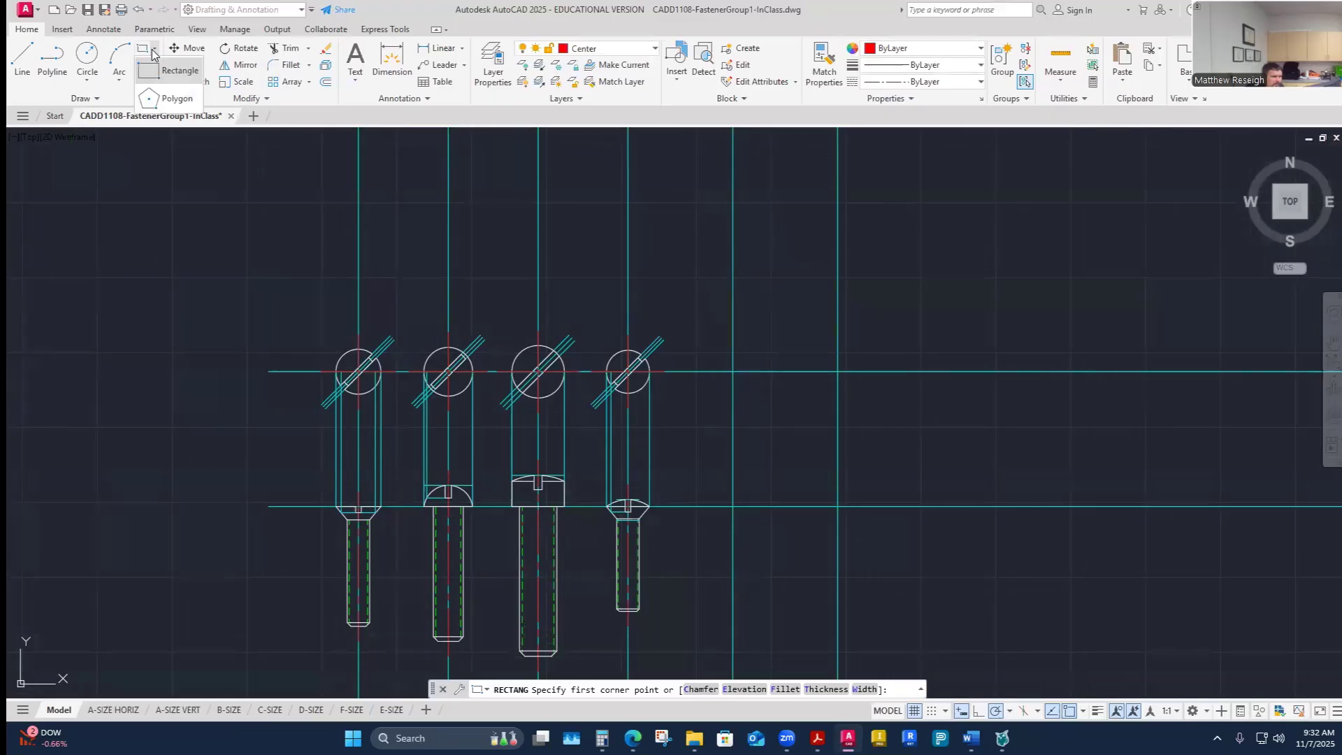
{"action": "left_click", "coordinate": [177, 100]}
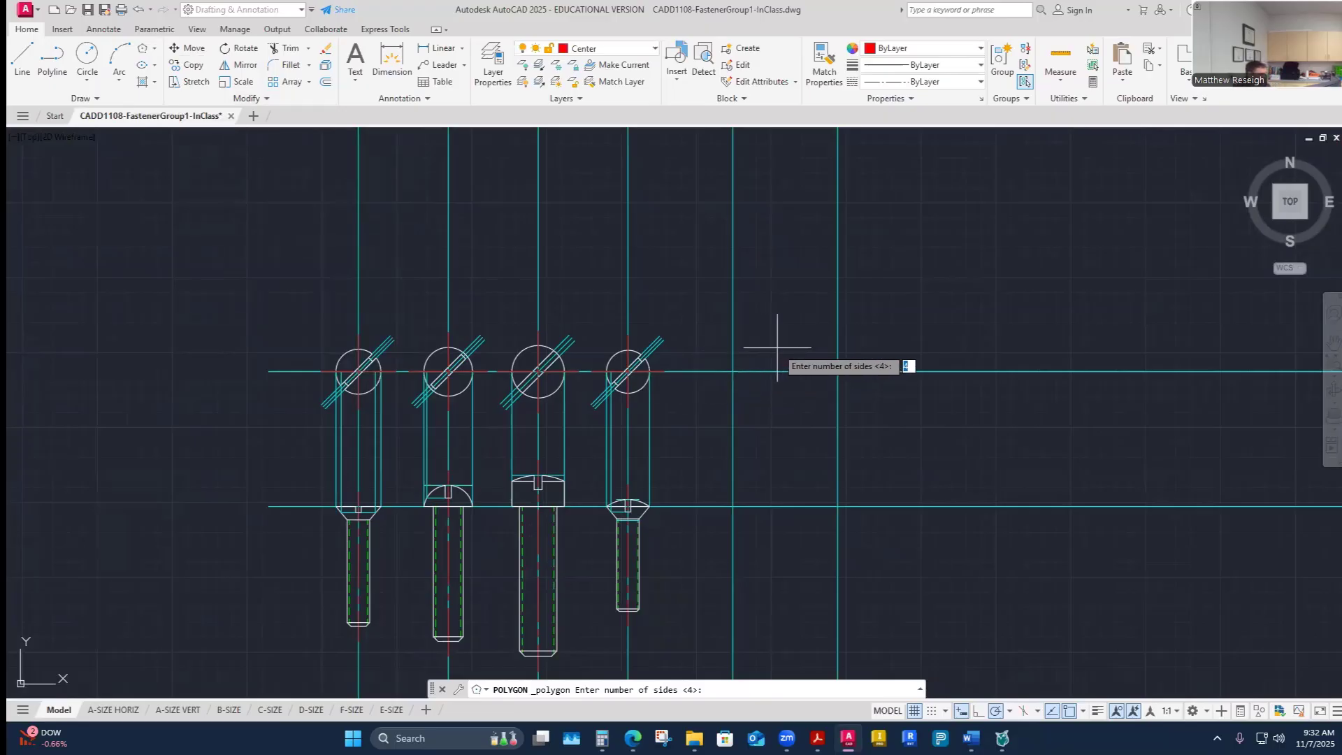
{"action": "type", "text": "6"}
{"action": "key", "text": "Return"}
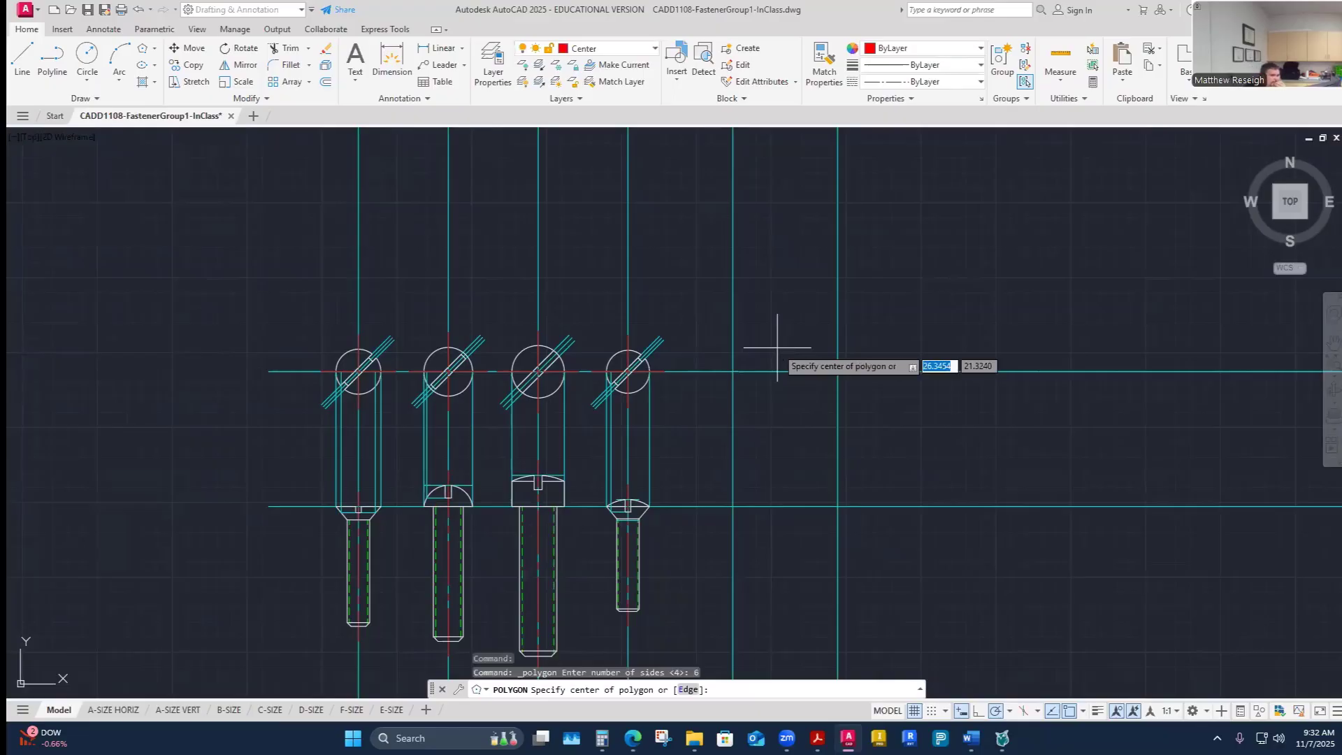
{"action": "scroll", "coordinate": [797, 363], "scroll_direction": "up", "scroll_amount": 2}
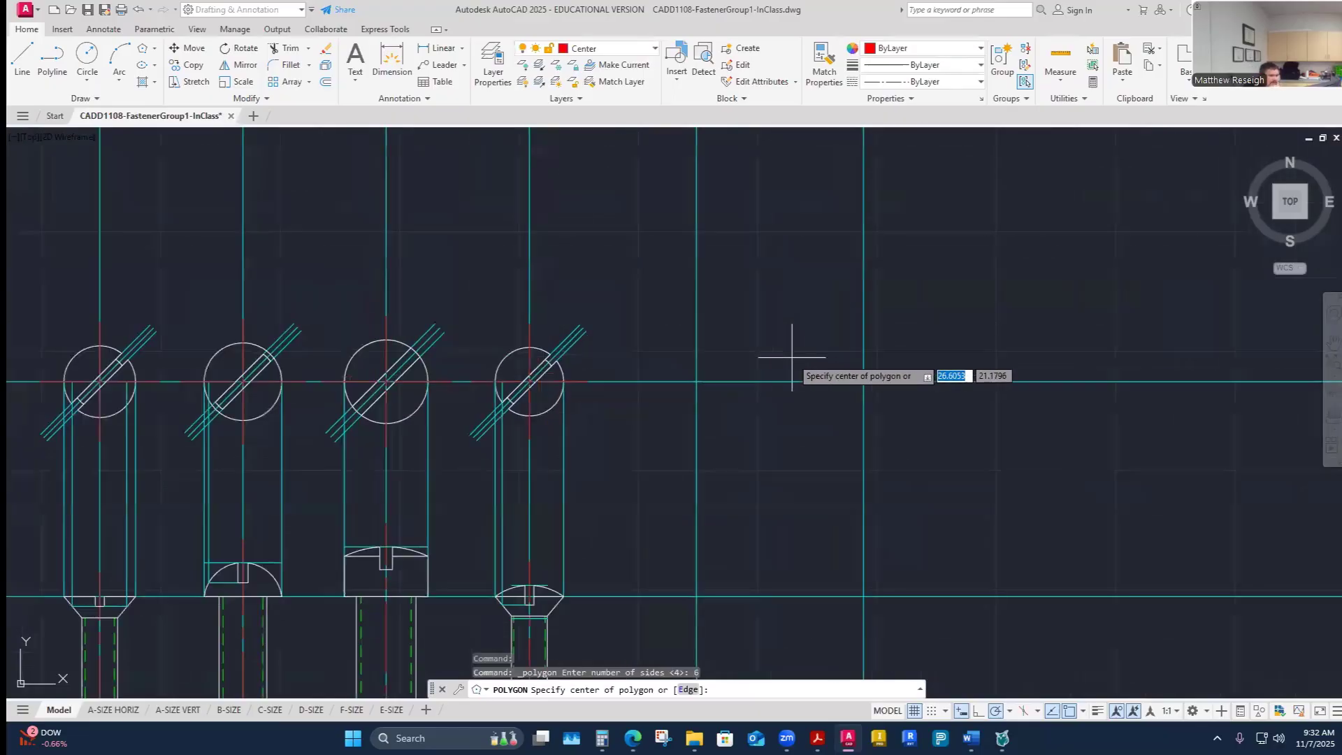
{"action": "left_click", "coordinate": [696, 382]}
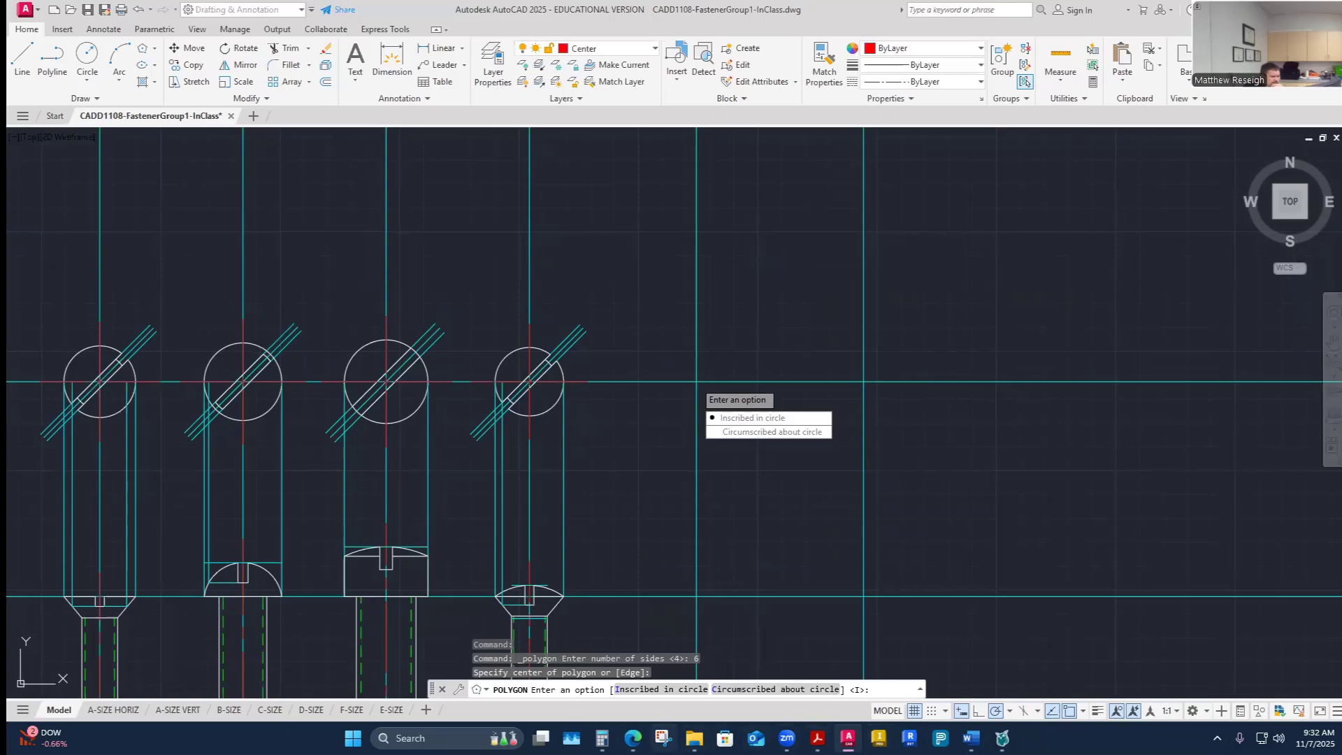
- Check the example drawing and worksheet, then compute 1.5 ÷ 2 with the calculator for the hex head radius
{"action": "mouse_move", "coordinate": [633, 738]}
{"action": "left_click", "coordinate": [699, 661]}
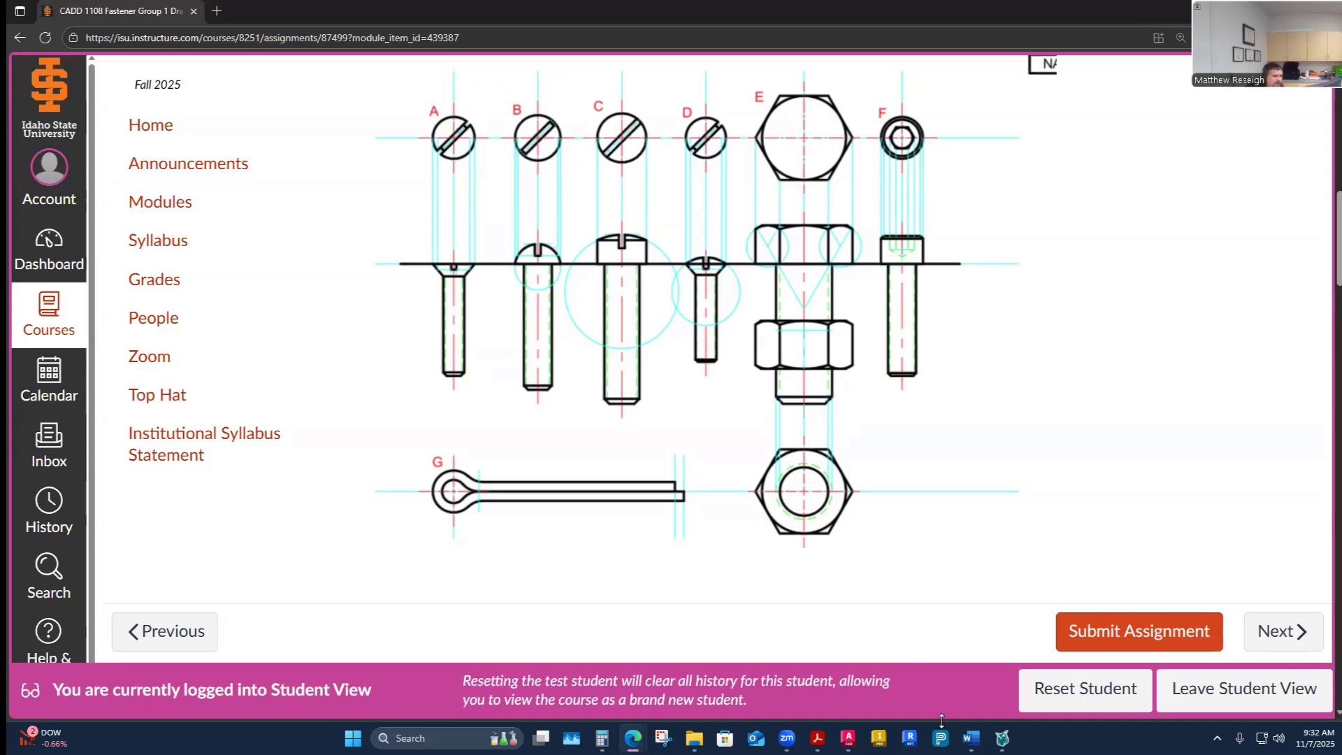
{"action": "mouse_move", "coordinate": [971, 738]}
{"action": "left_click", "coordinate": [916, 704]}
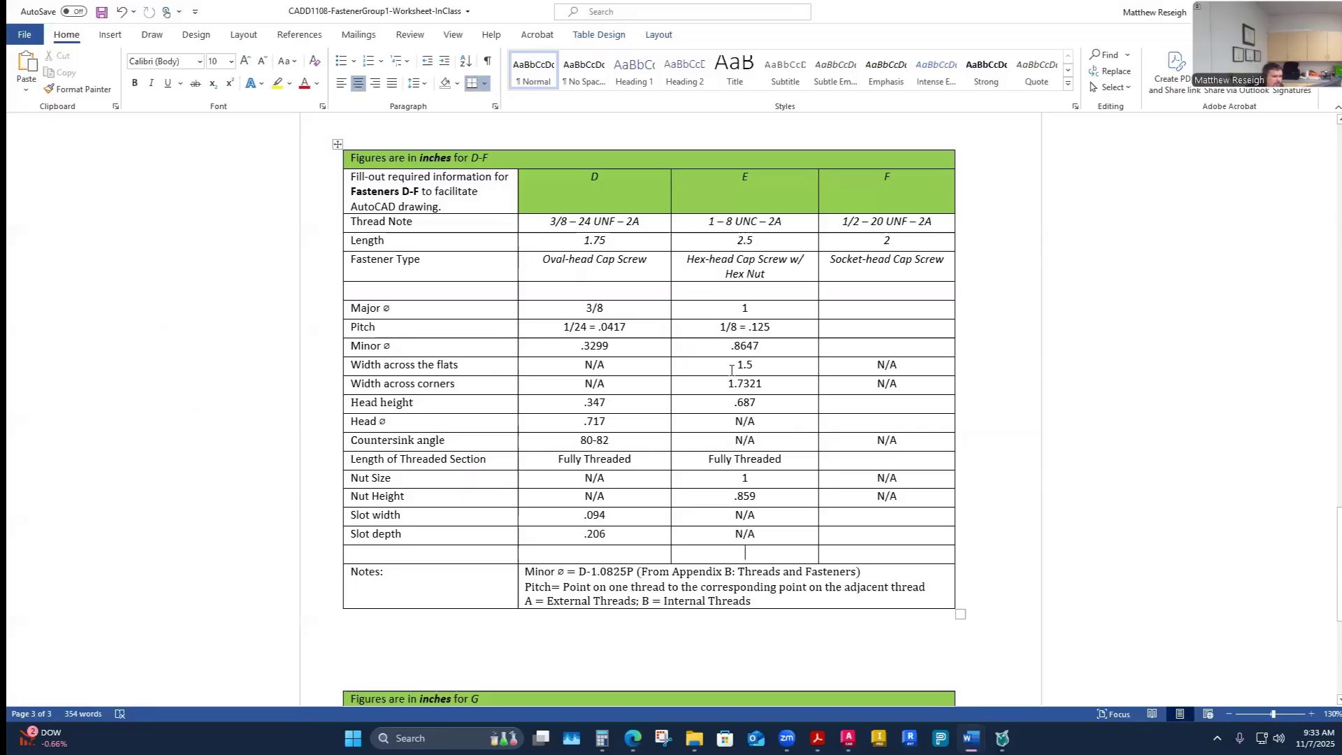
{"action": "left_click", "coordinate": [602, 738]}
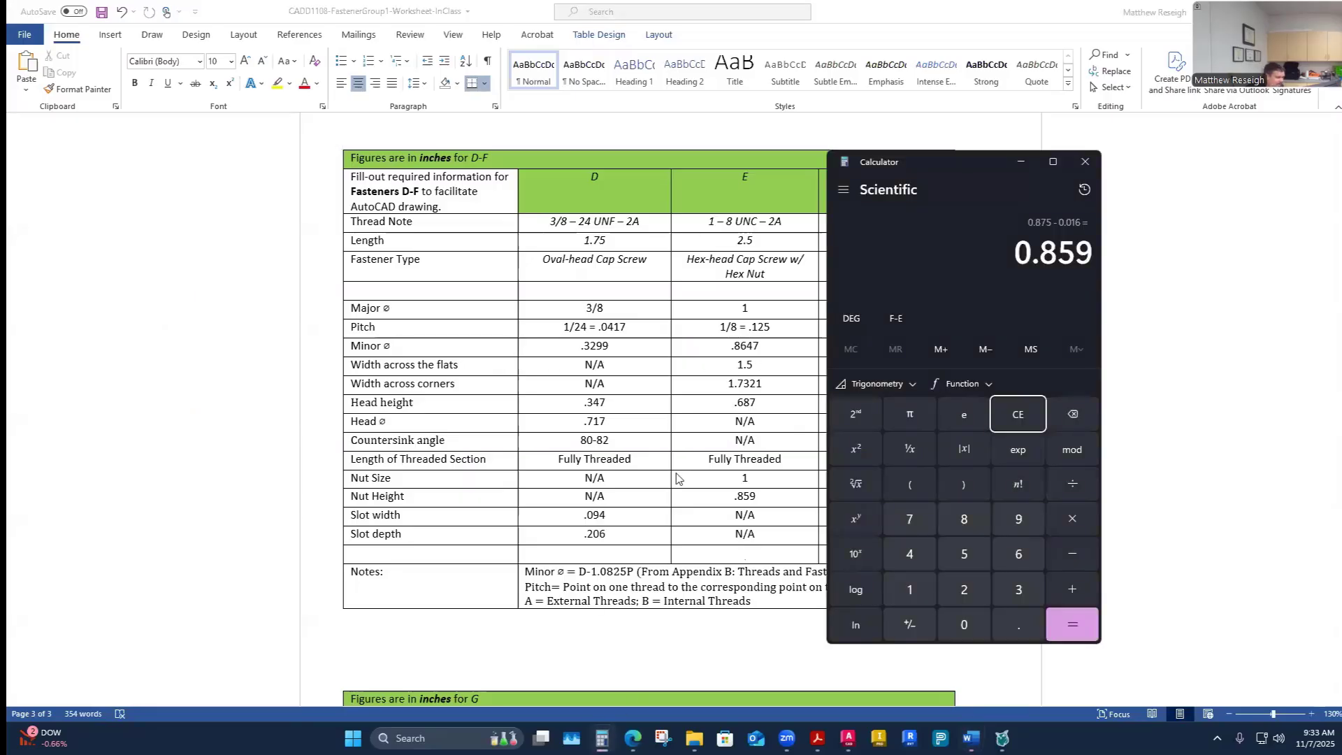
{"action": "type", "text": "1.5/"}
{"action": "type", "text": "2"}
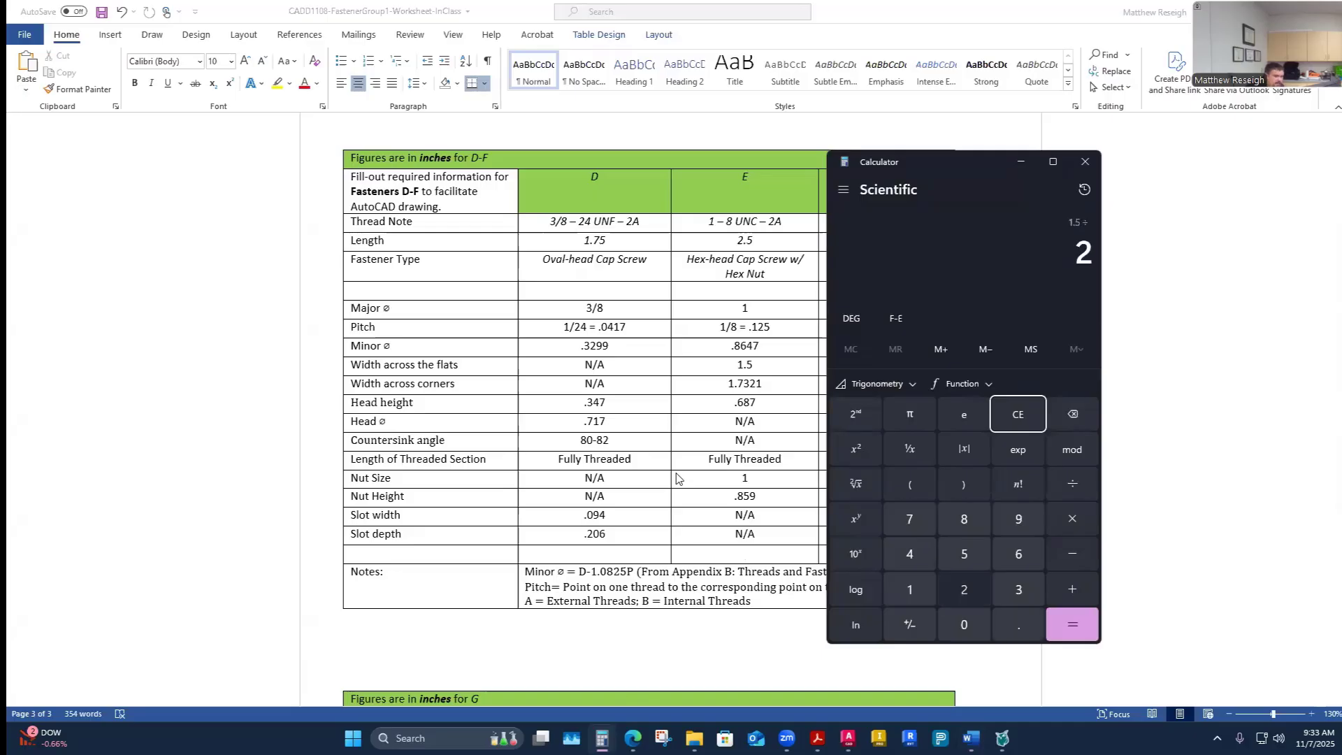
{"action": "key", "text": "Return"}
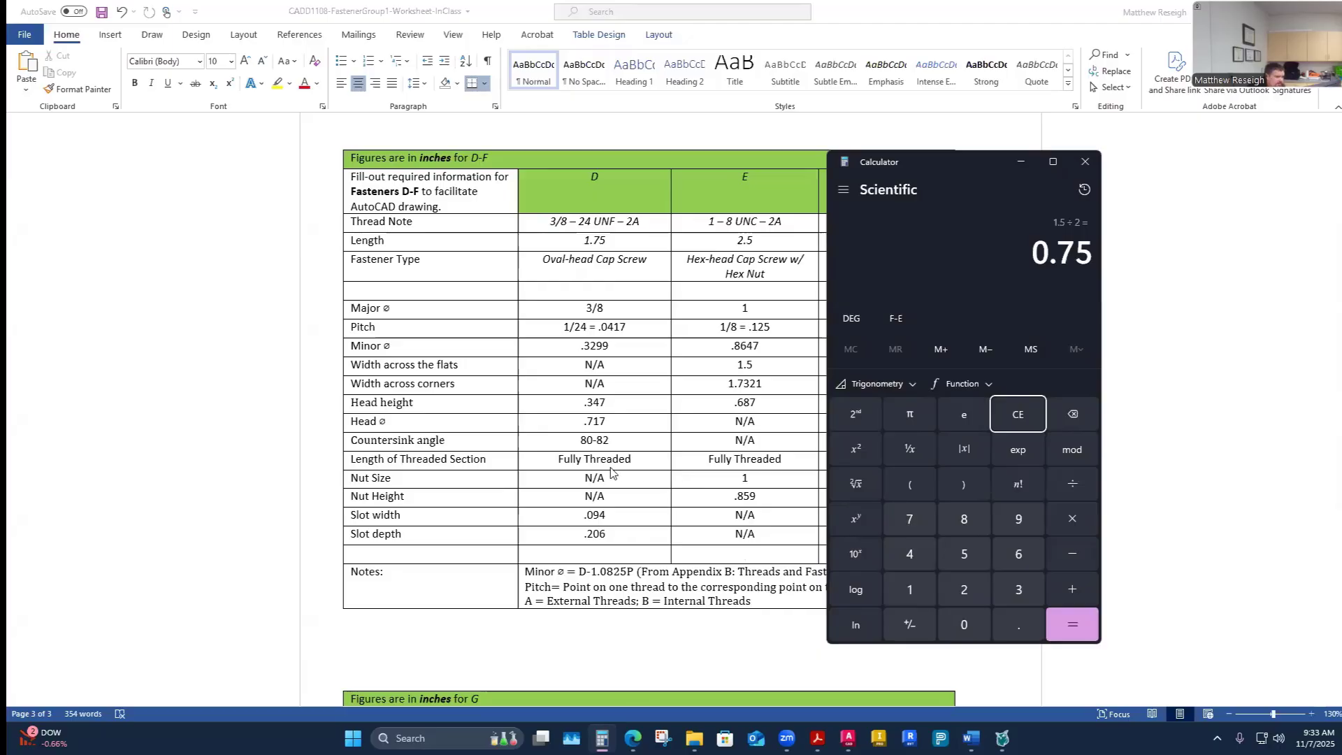
- Complete fastener E's hexagon as circumscribed about a circle with radius .75
{"action": "left_click", "coordinate": [848, 737]}
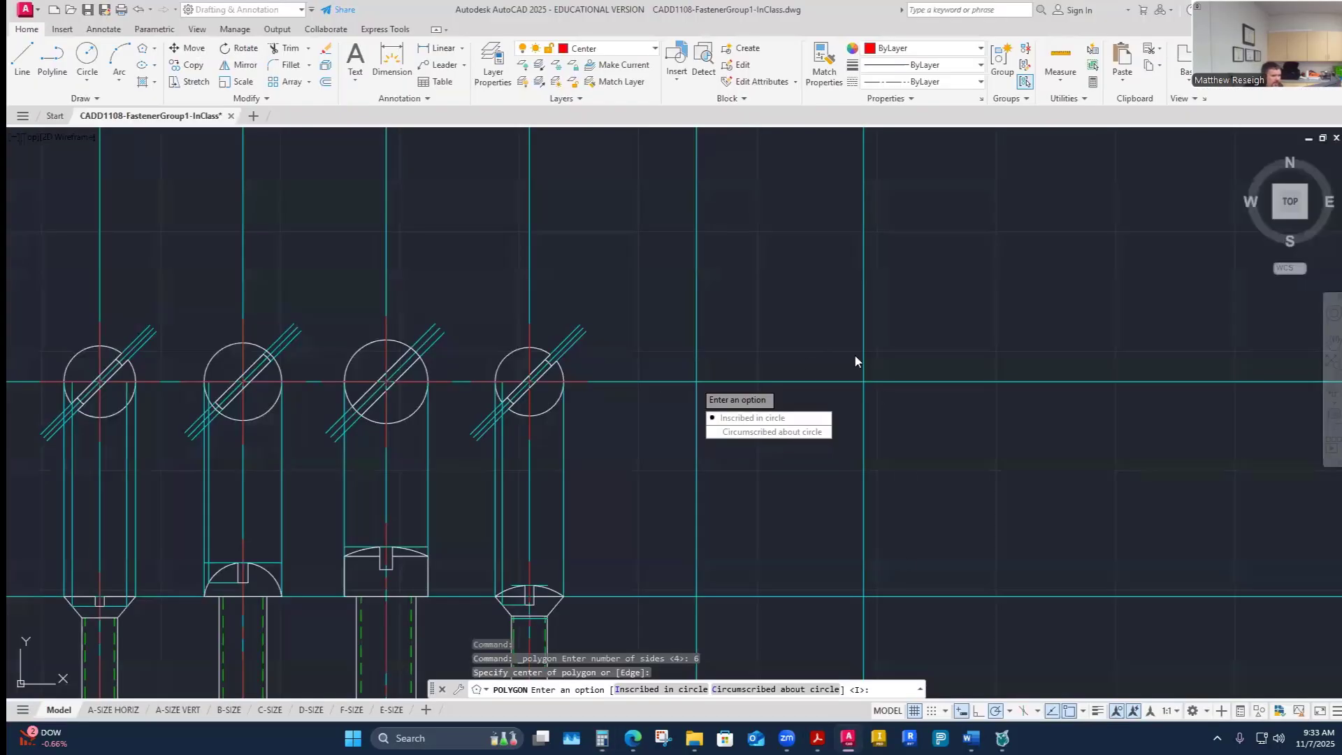
{"action": "left_click", "coordinate": [752, 432]}
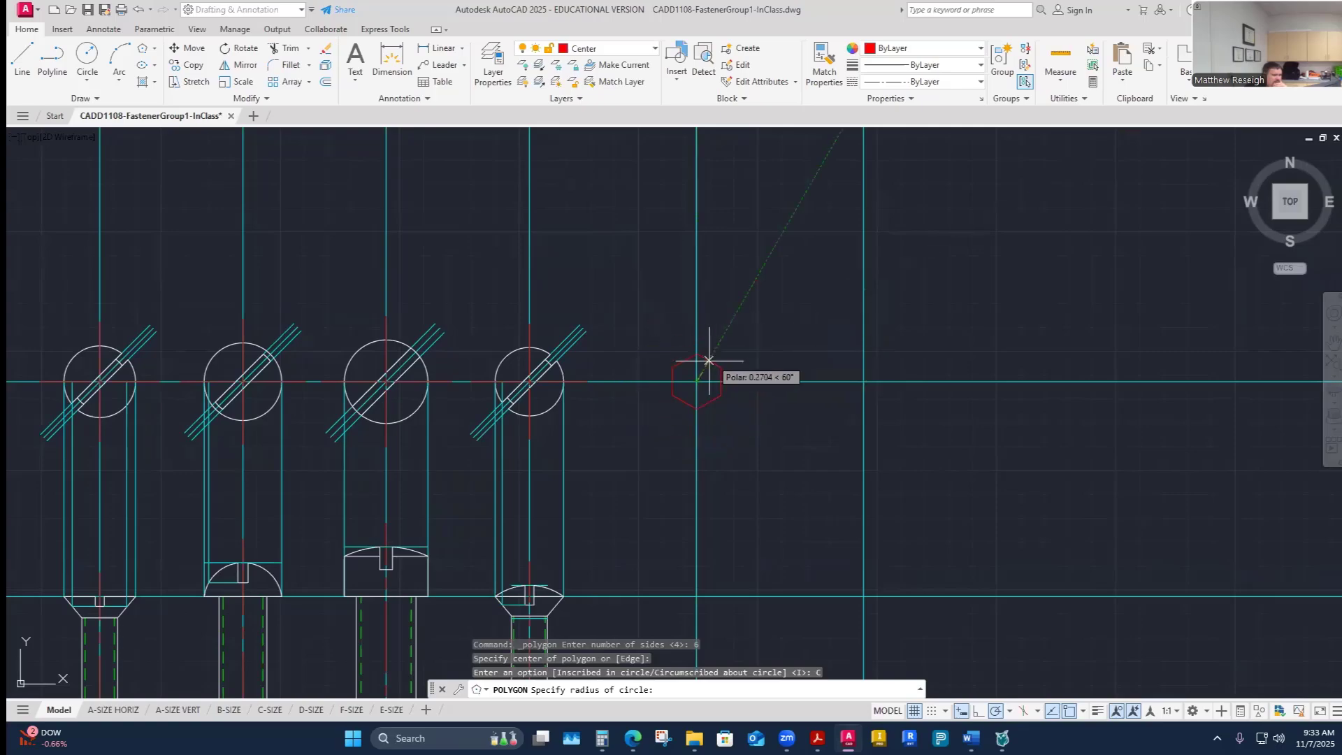
{"action": "scroll", "coordinate": [699, 395], "scroll_direction": "up", "scroll_amount": 4}
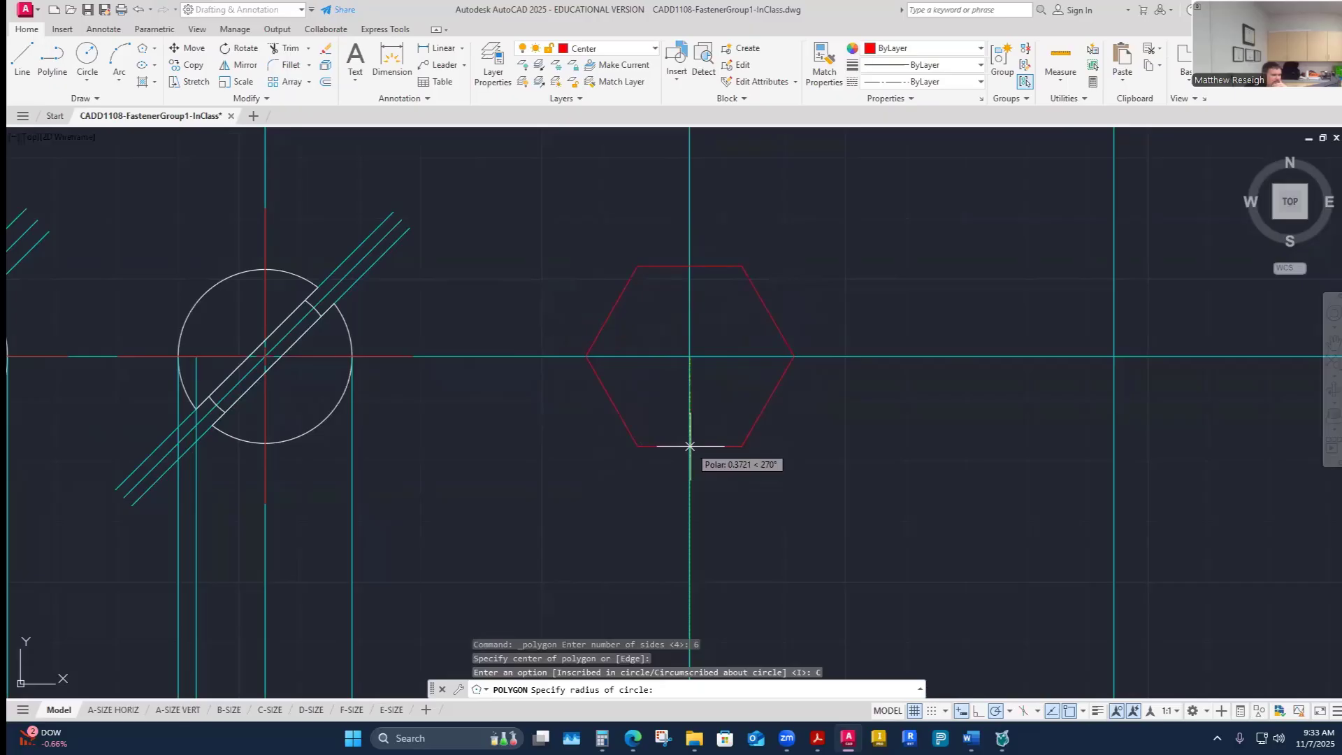
{"action": "scroll", "coordinate": [690, 446], "scroll_direction": "down", "scroll_amount": 2}
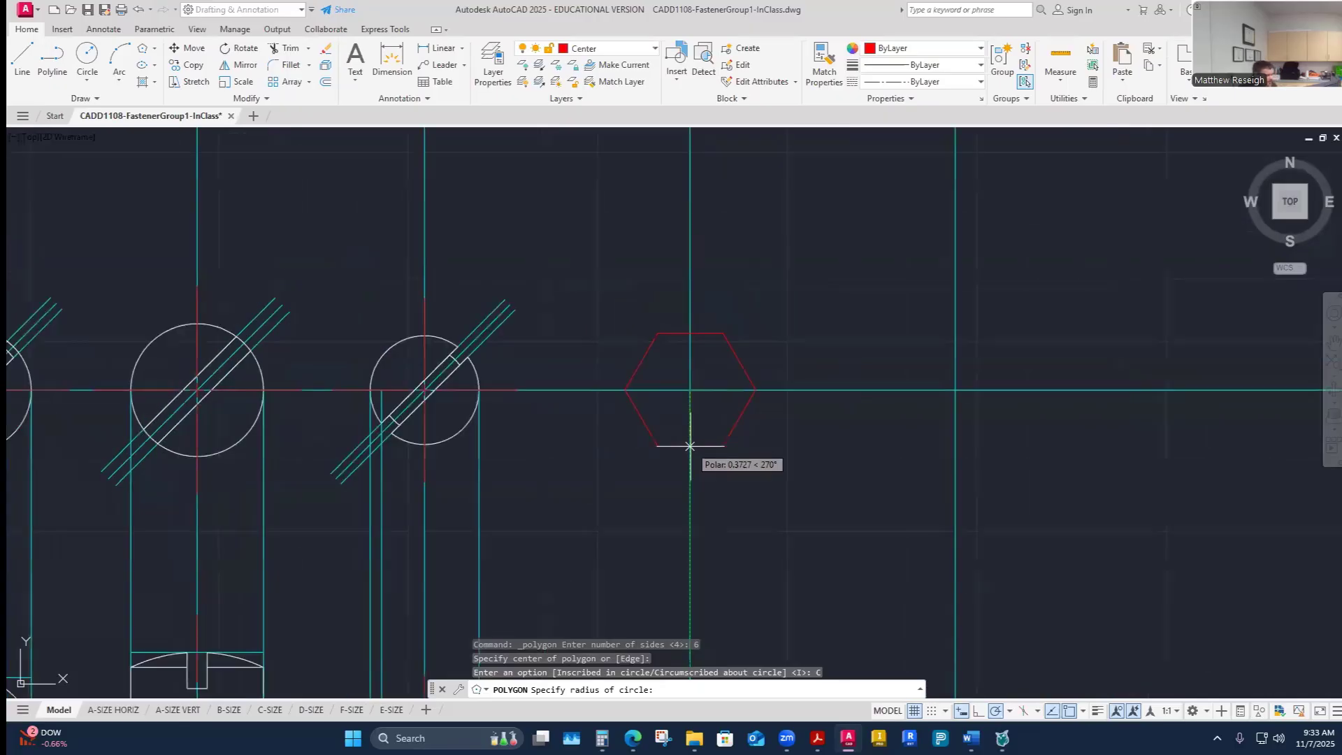
{"action": "type", "text": ".75"}
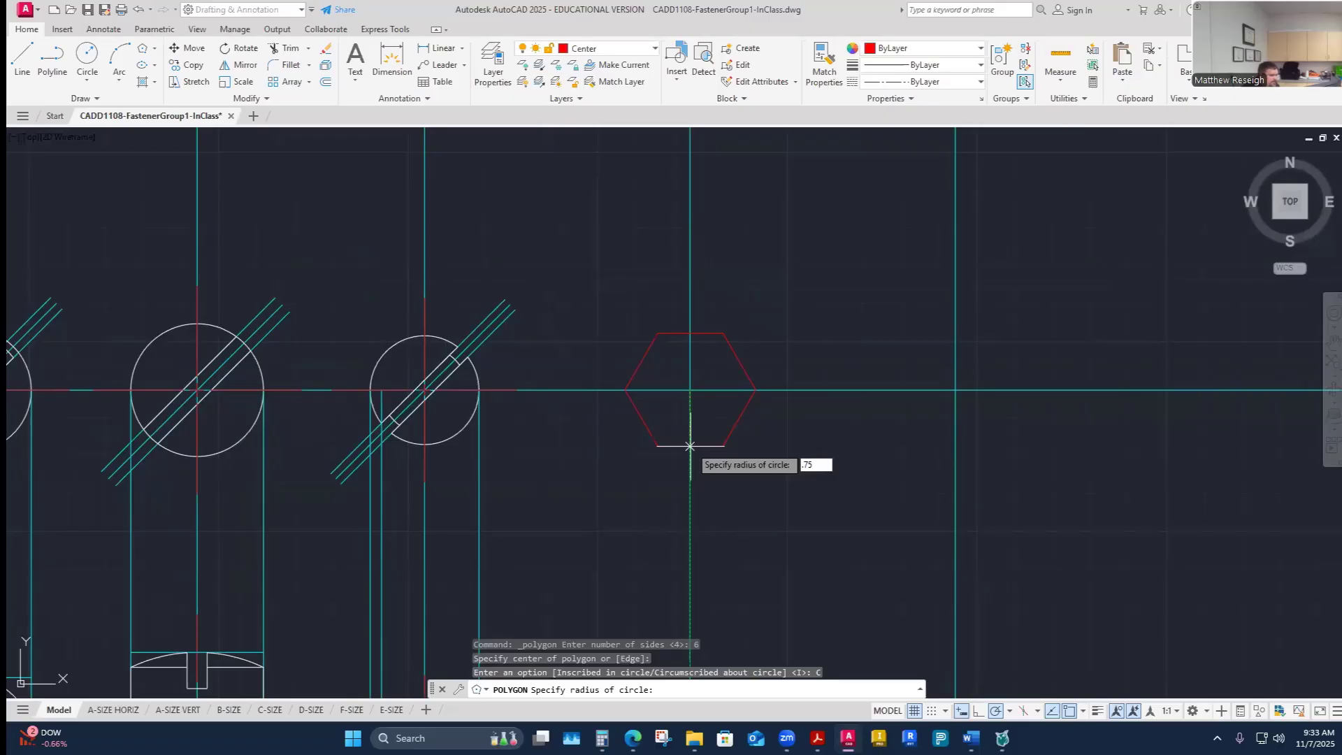
{"action": "key", "text": "Return"}
{"action": "scroll", "coordinate": [789, 460], "scroll_direction": "down", "scroll_amount": 1}
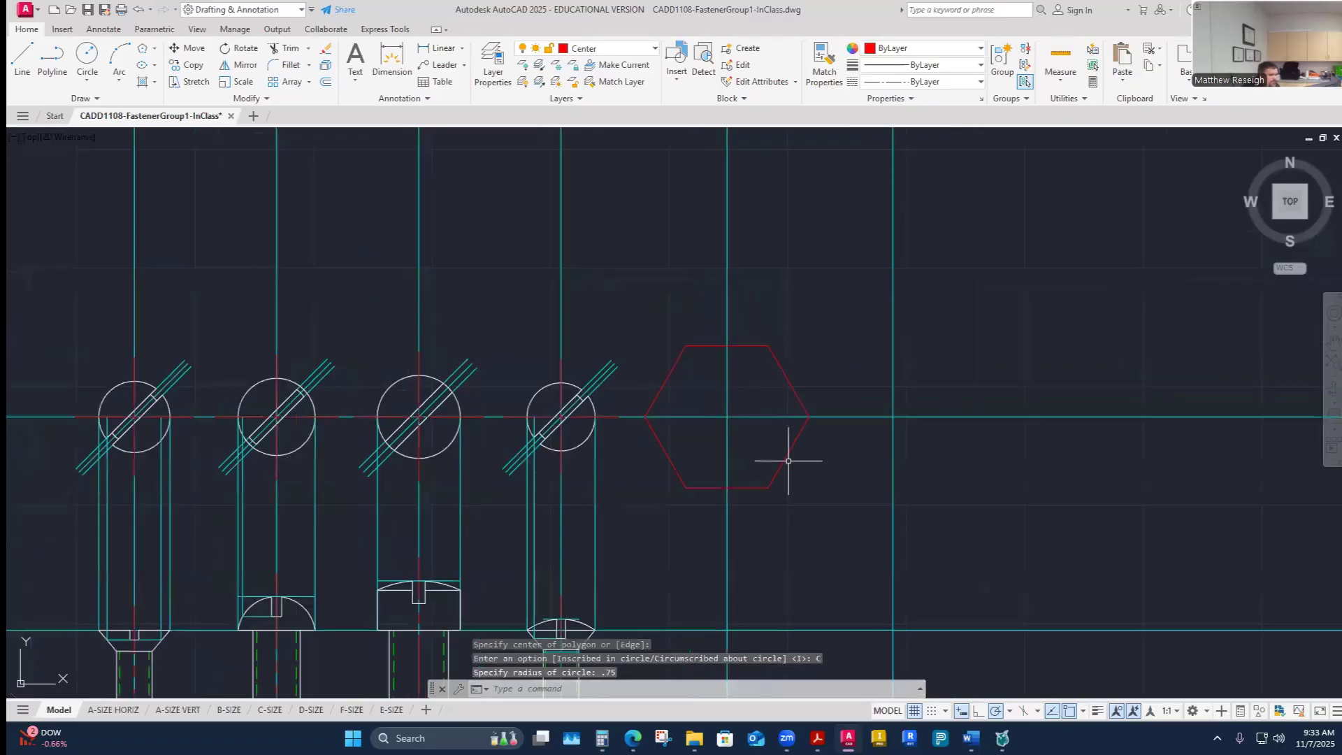
{"action": "scroll", "coordinate": [789, 460], "scroll_direction": "down", "scroll_amount": 1}
{"action": "left_click", "coordinate": [154, 49]}
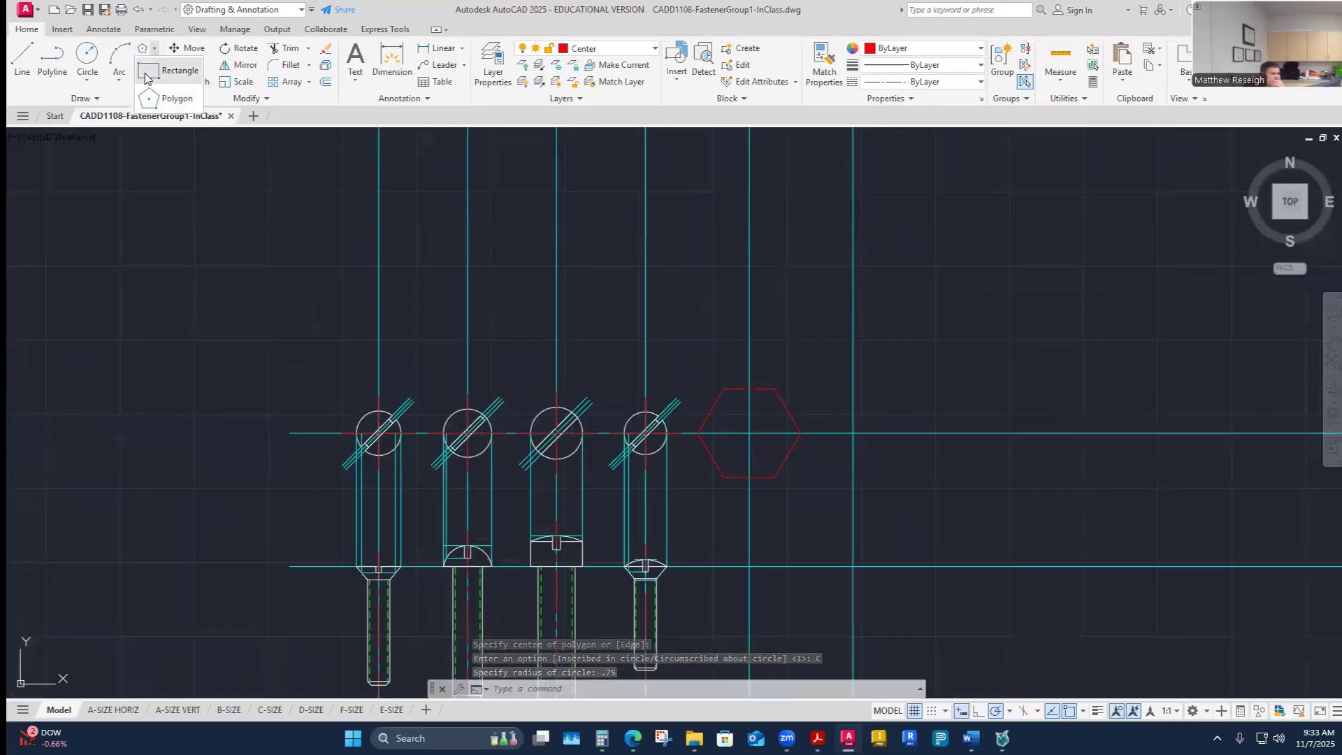
{"action": "left_click", "coordinate": [148, 74]}
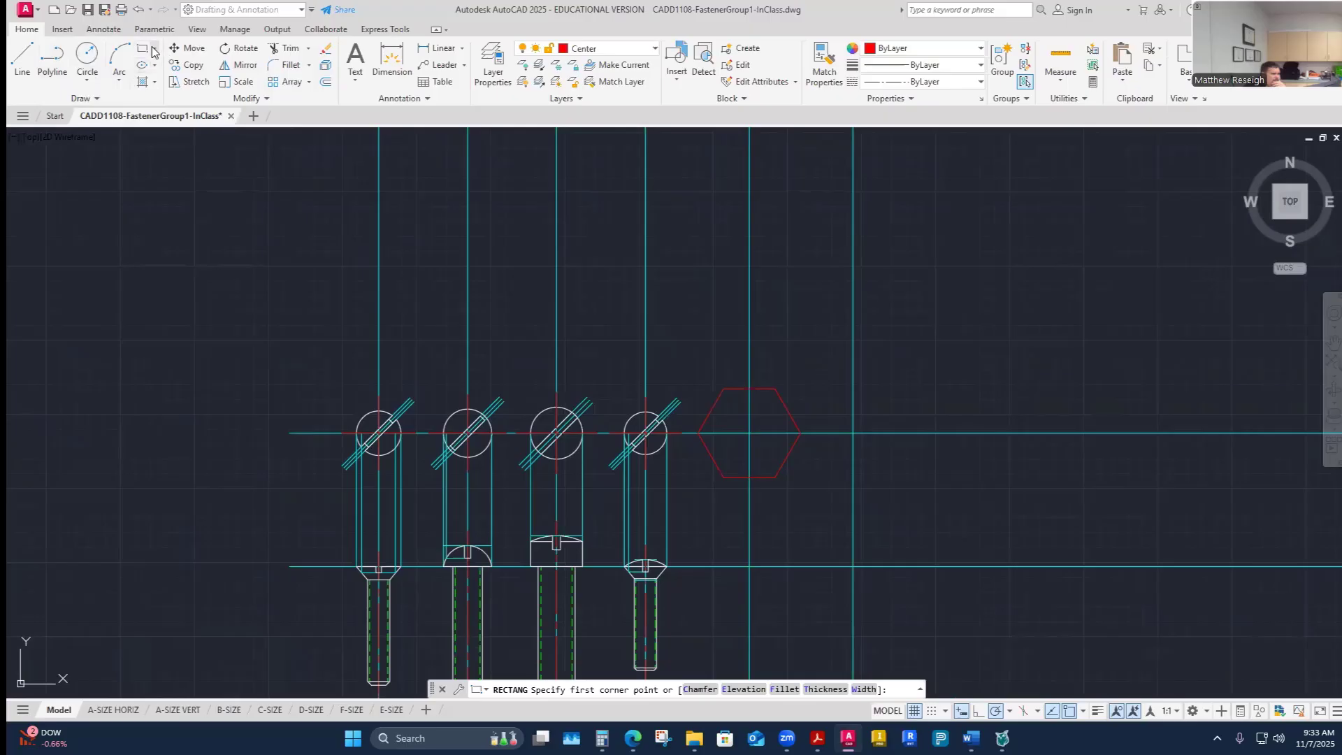
{"action": "left_click", "coordinate": [154, 51]}
{"action": "left_click", "coordinate": [159, 97]}
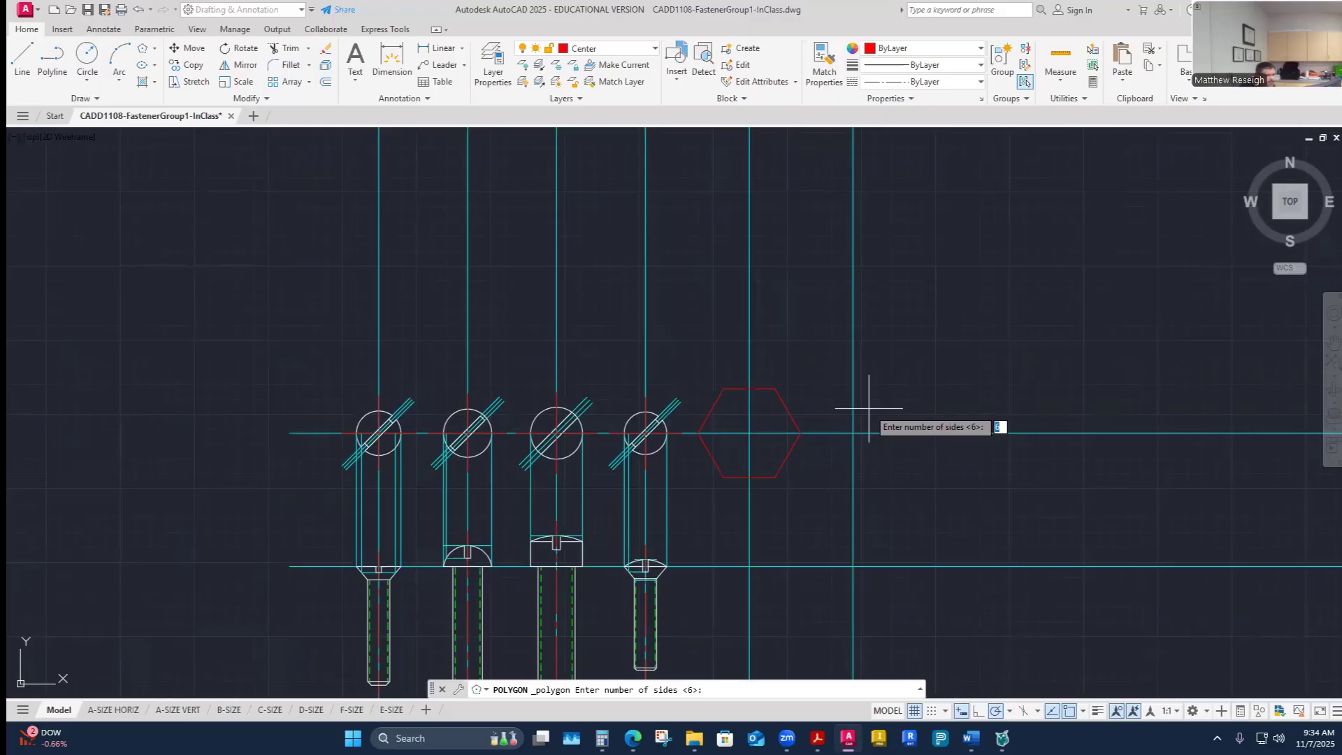
{"action": "key", "text": "Escape"}
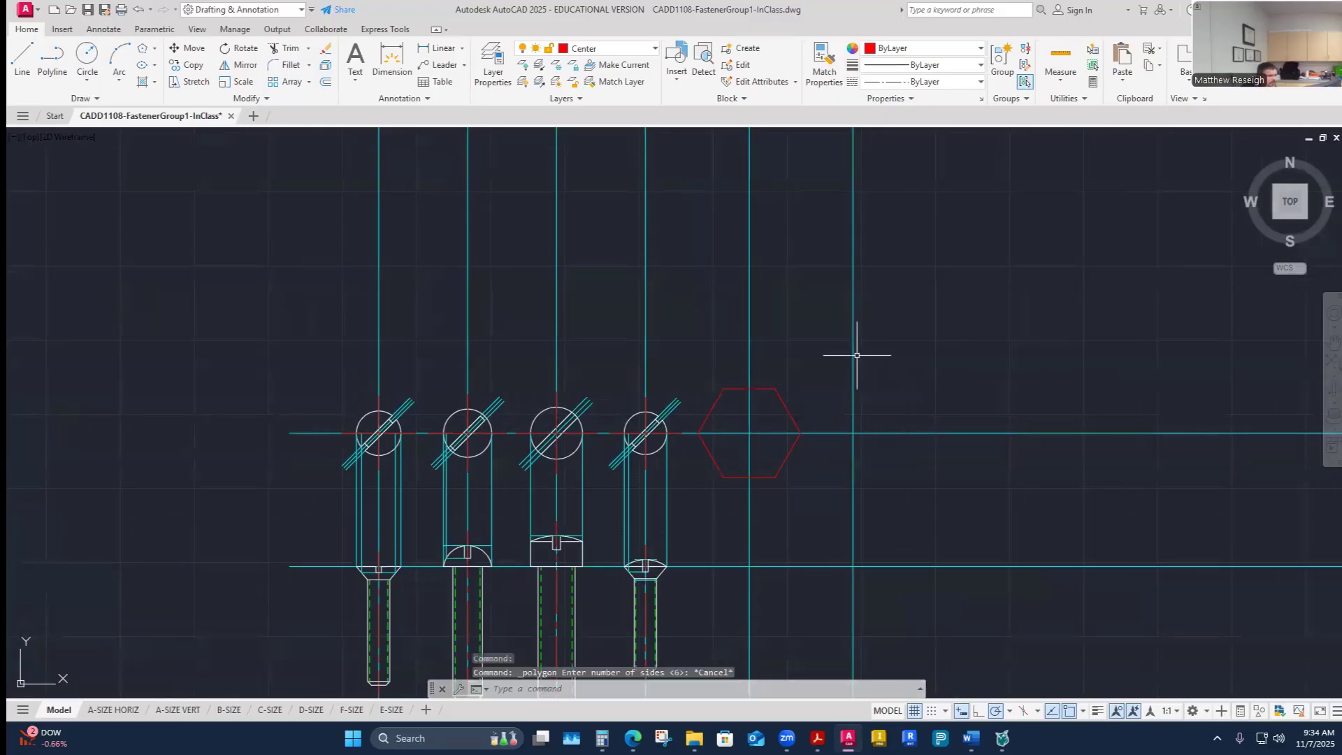
{"action": "left_click", "coordinate": [147, 50]}
{"action": "type", "text": "6"}
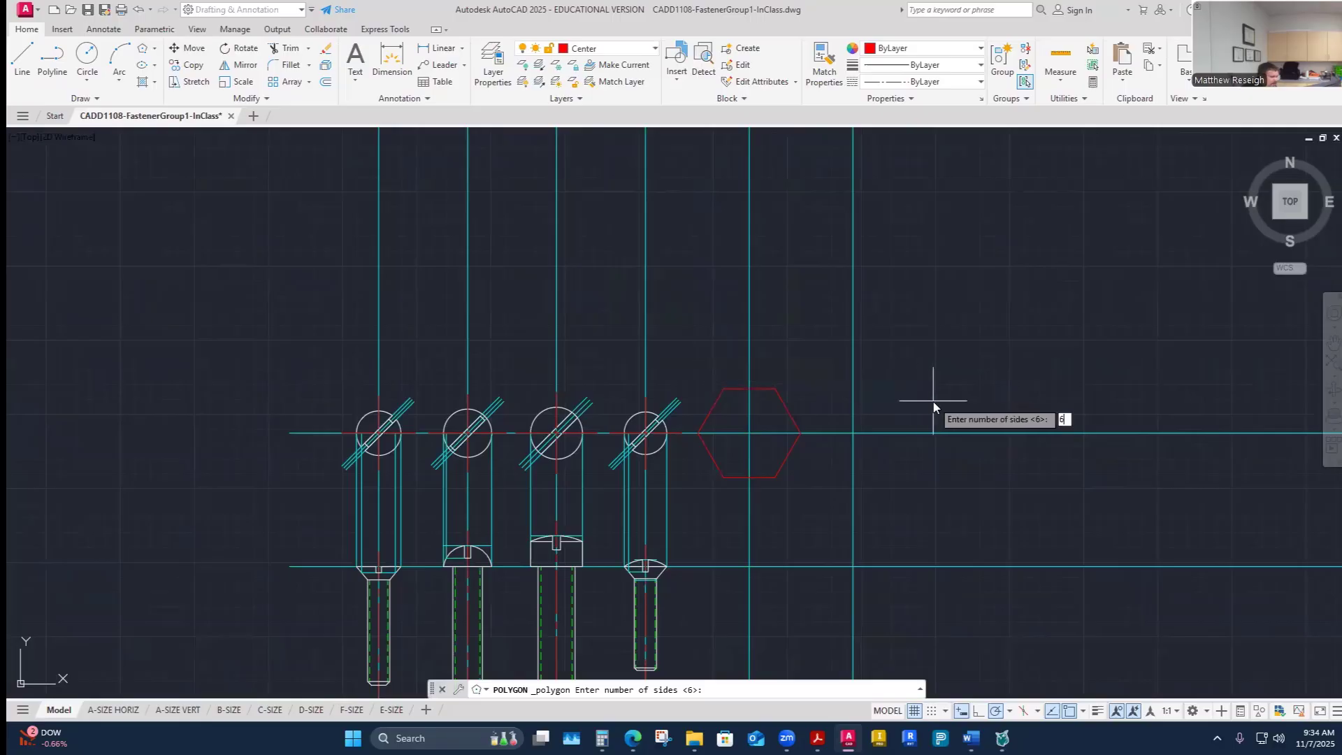
{"action": "key", "text": "Return"}
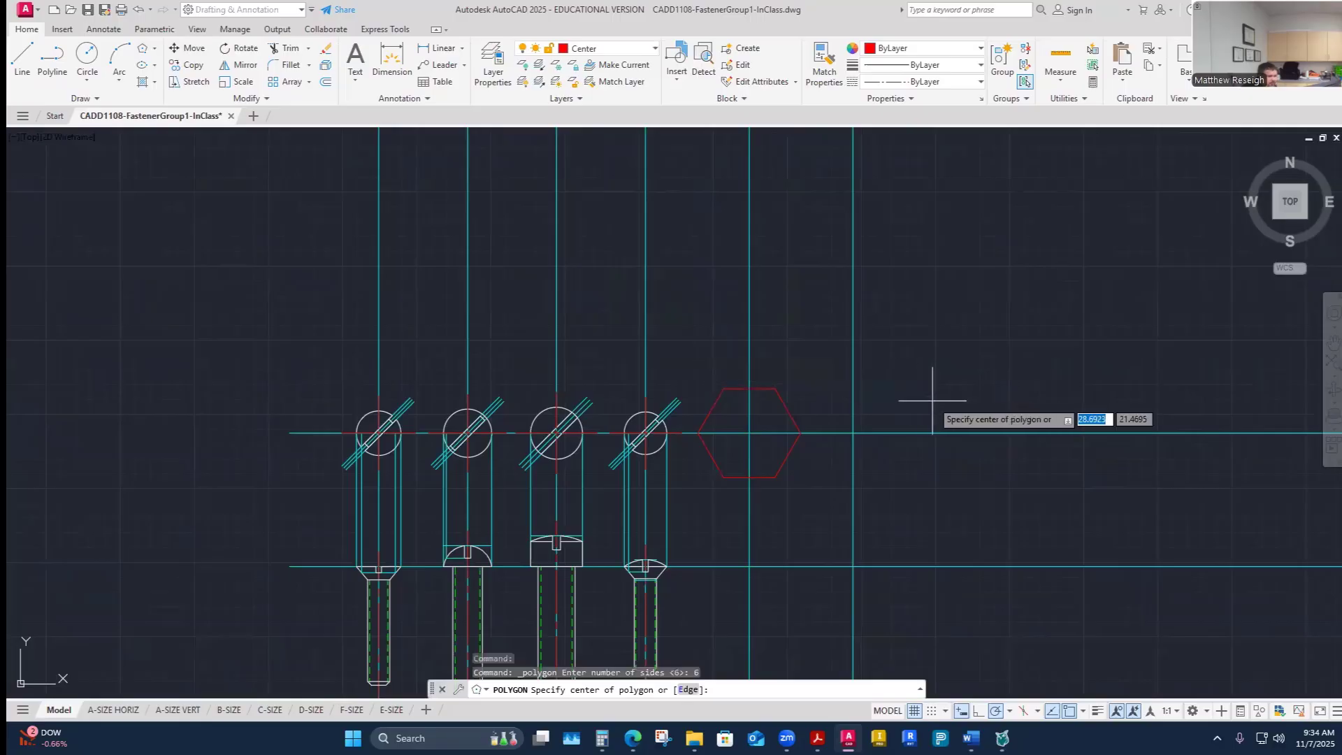
{"action": "left_click", "coordinate": [852, 433]}
{"action": "left_click", "coordinate": [909, 469]}
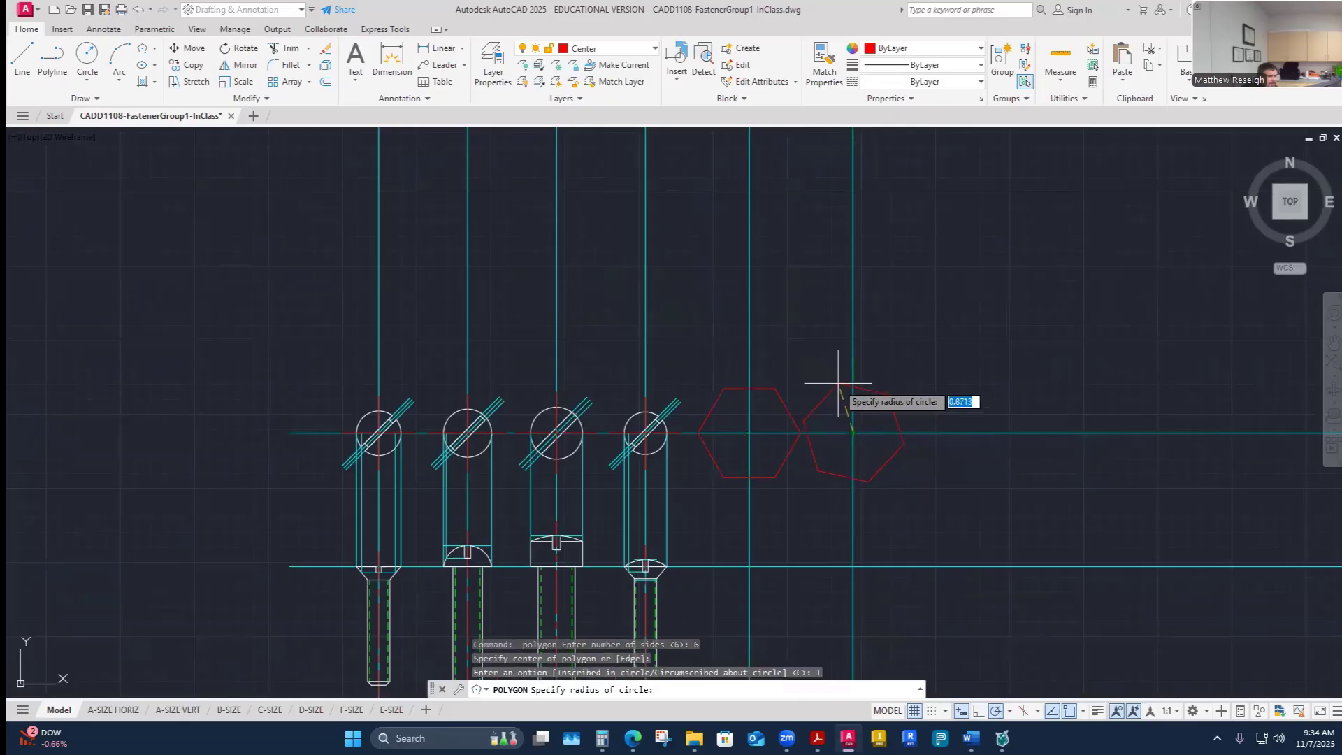
{"action": "scroll", "coordinate": [846, 415], "scroll_direction": "up", "scroll_amount": 2}
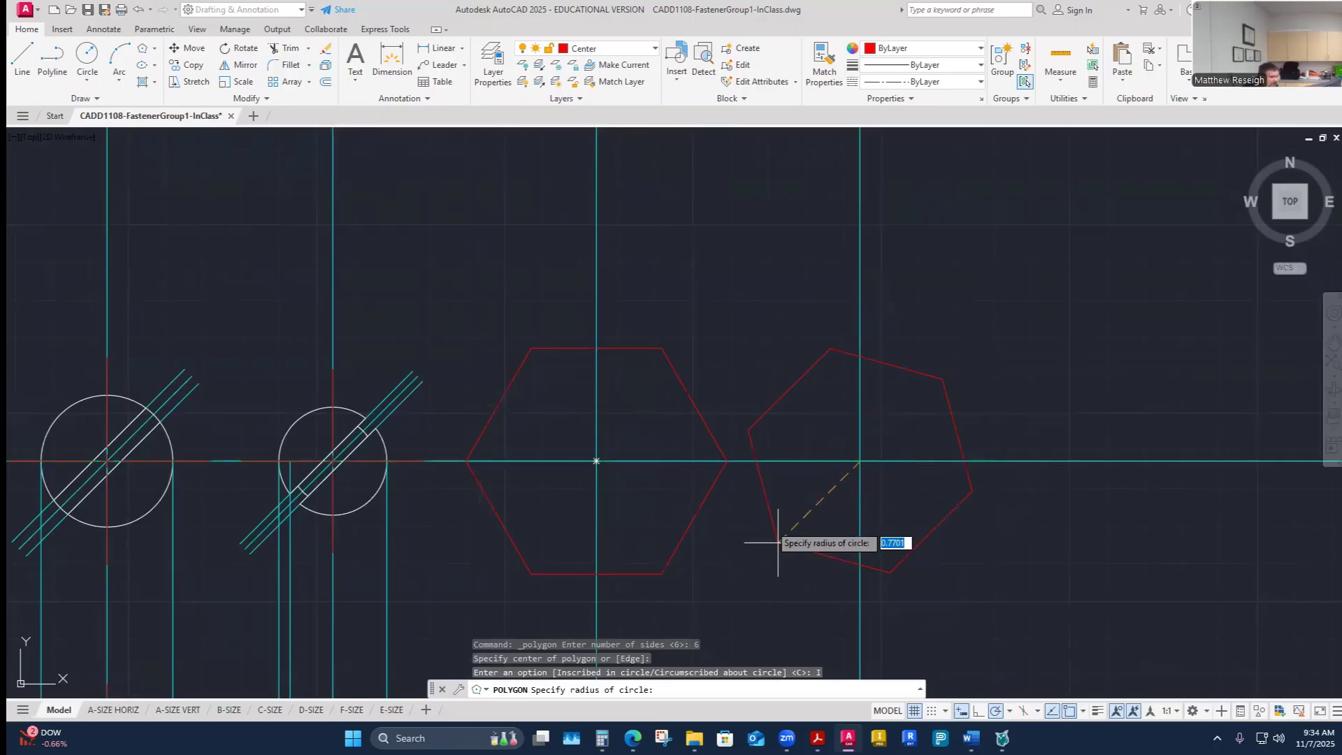
{"action": "mouse_move", "coordinate": [971, 737]}
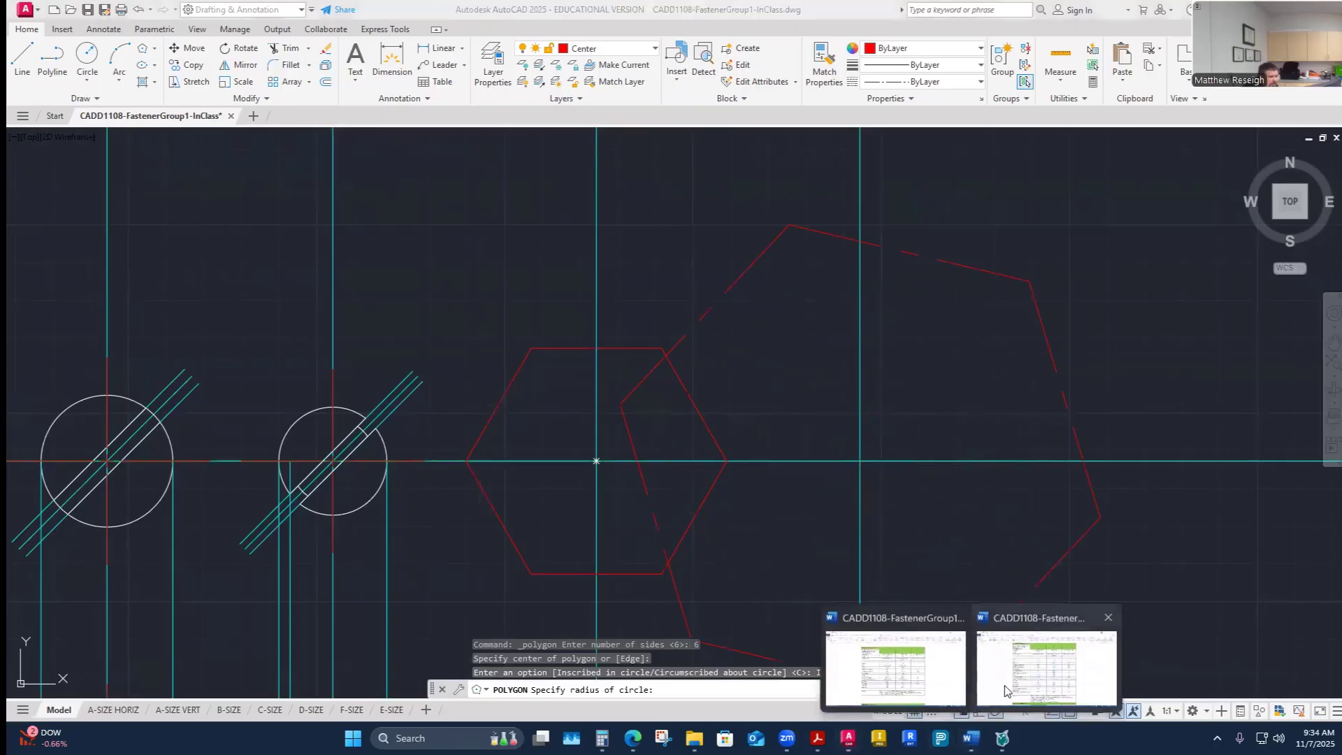
{"action": "left_click", "coordinate": [932, 692]}
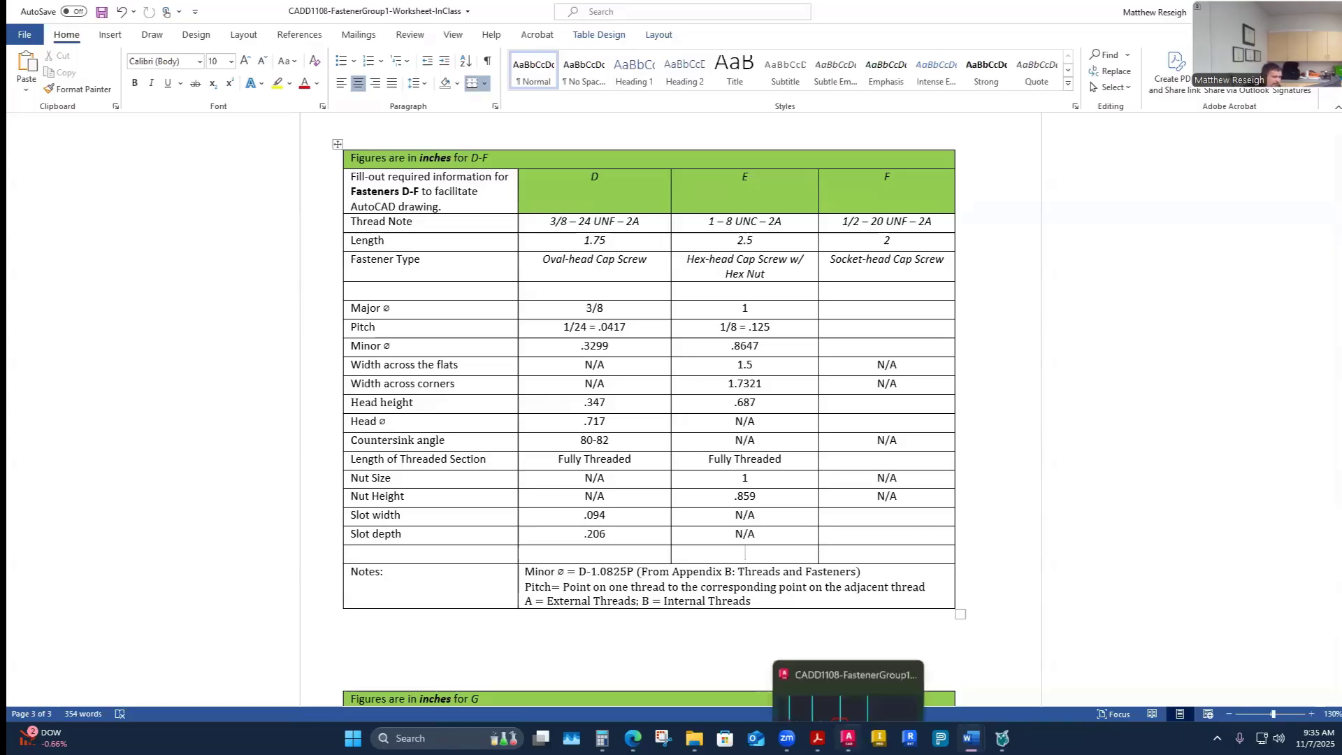
{"action": "left_click", "coordinate": [848, 738]}
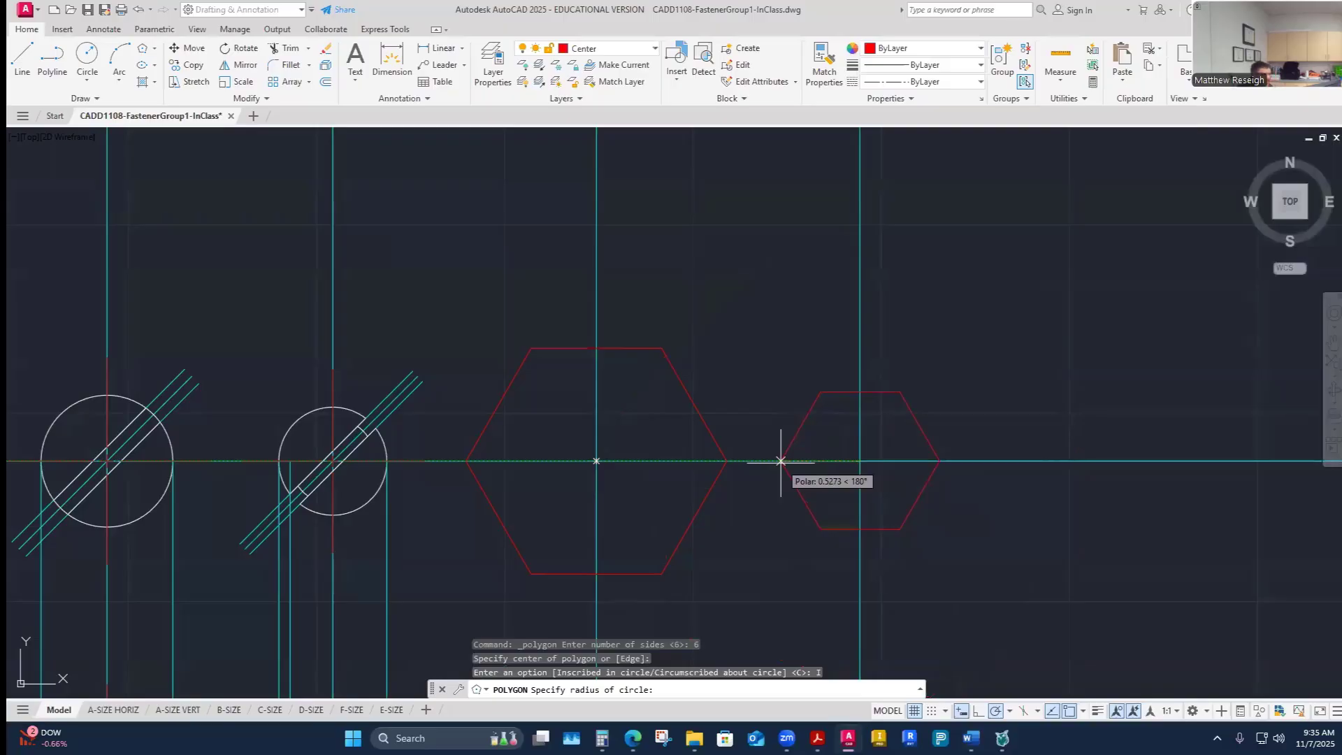
{"action": "key", "text": "Escape"}
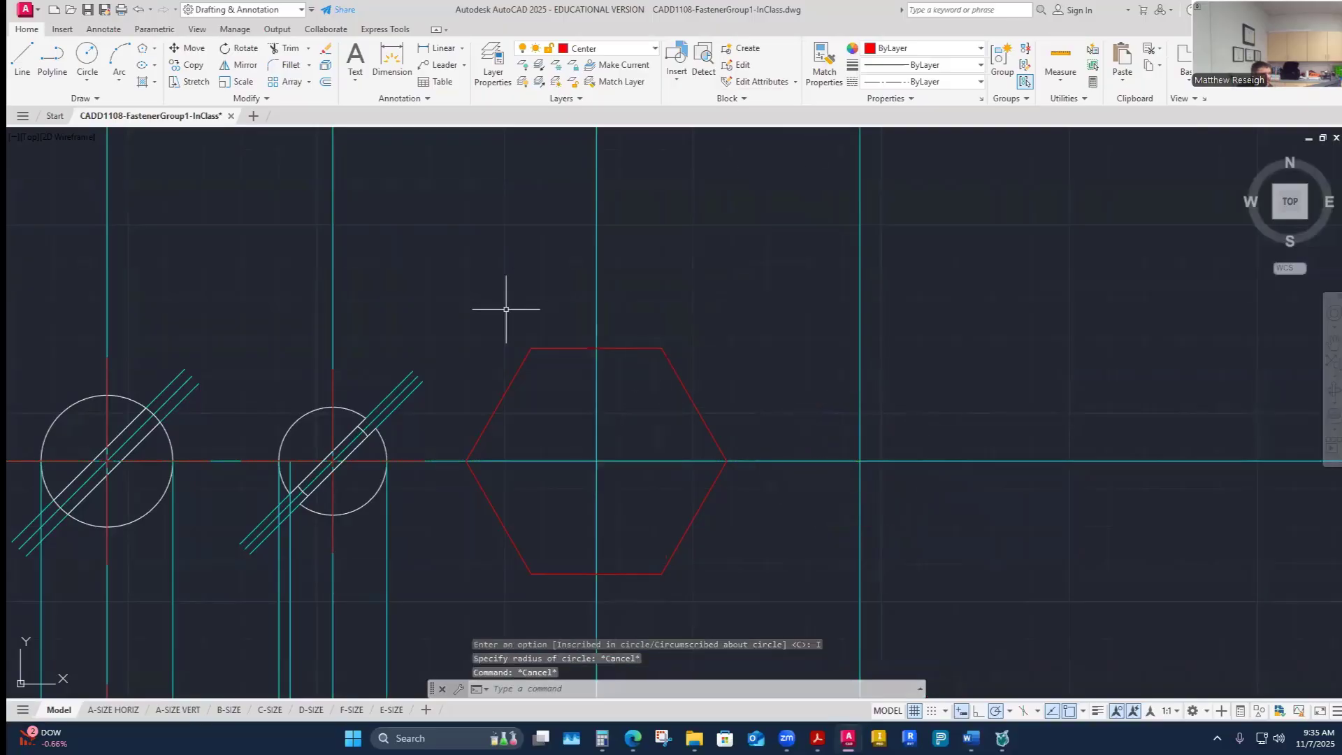
- Match the hexagon's properties to fastener D's head circle so it takes the visible-object layer
{"action": "left_click", "coordinate": [824, 61]}
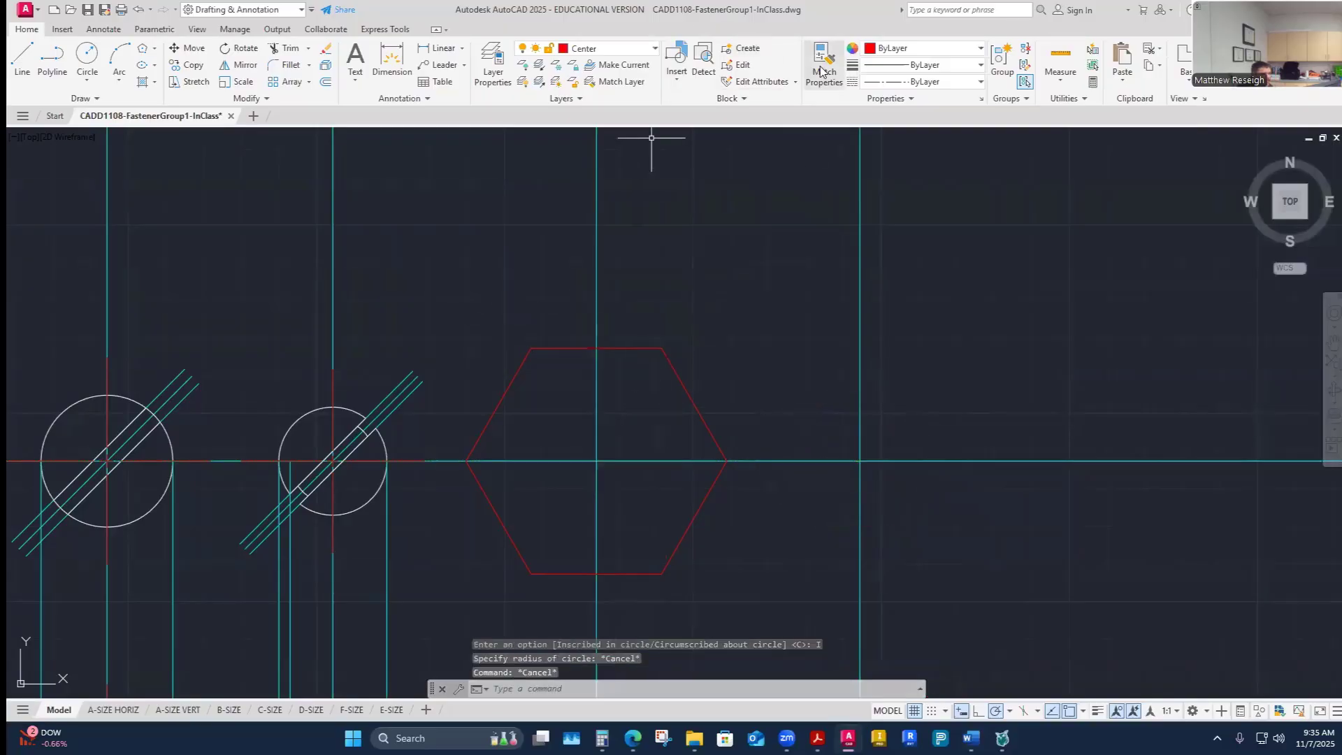
{"action": "left_click", "coordinate": [386, 453]}
{"action": "key", "text": "Escape"}
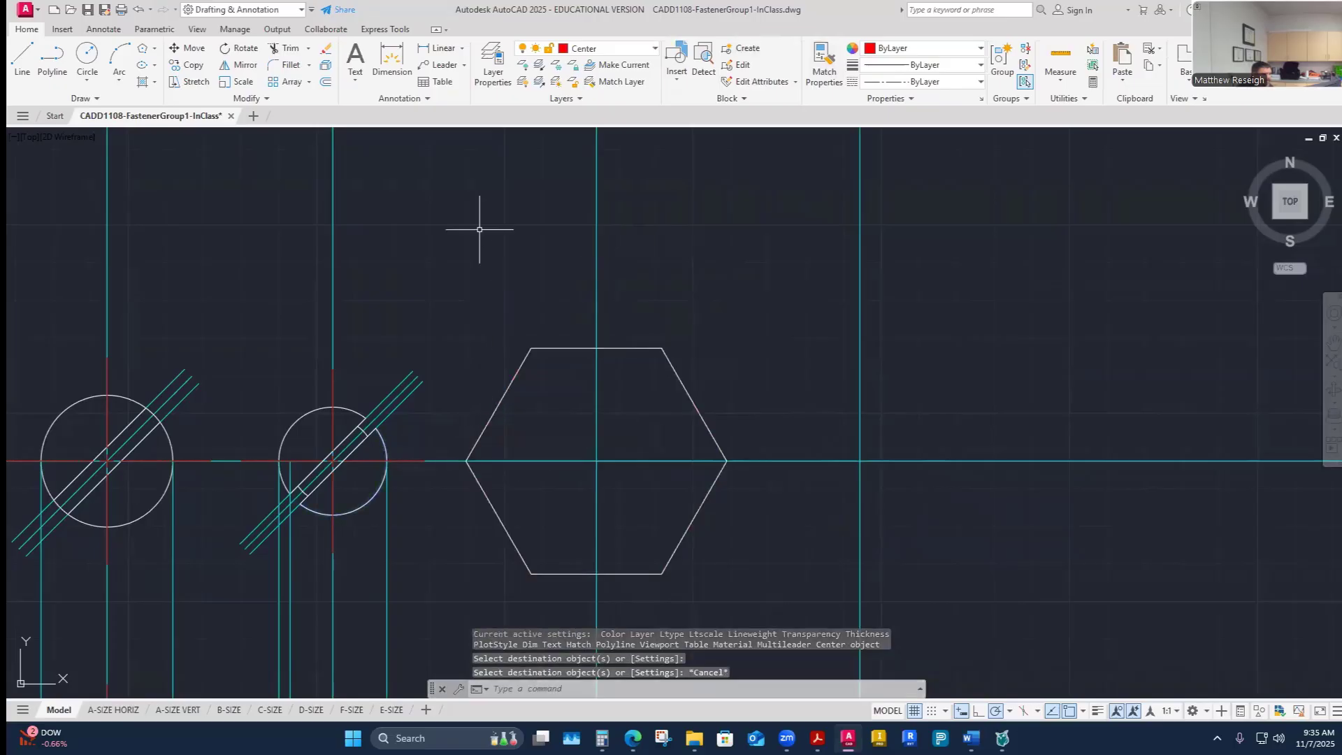
{"action": "scroll", "coordinate": [480, 231], "scroll_direction": "down", "scroll_amount": 5}
{"action": "scroll", "coordinate": [474, 279], "scroll_direction": "up", "scroll_amount": 3}
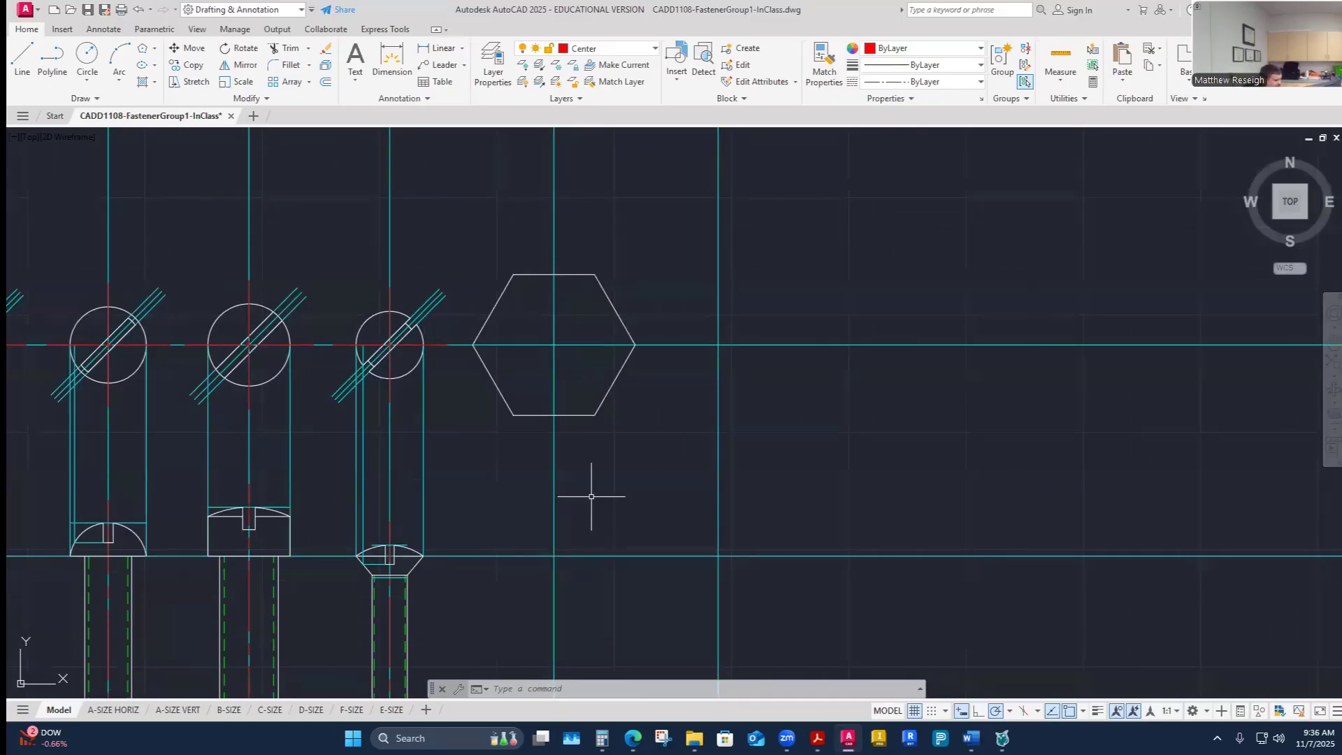
{"action": "scroll", "coordinate": [639, 389], "scroll_direction": "down", "scroll_amount": 1}
{"action": "scroll", "coordinate": [639, 389], "scroll_direction": "down", "scroll_amount": 1}
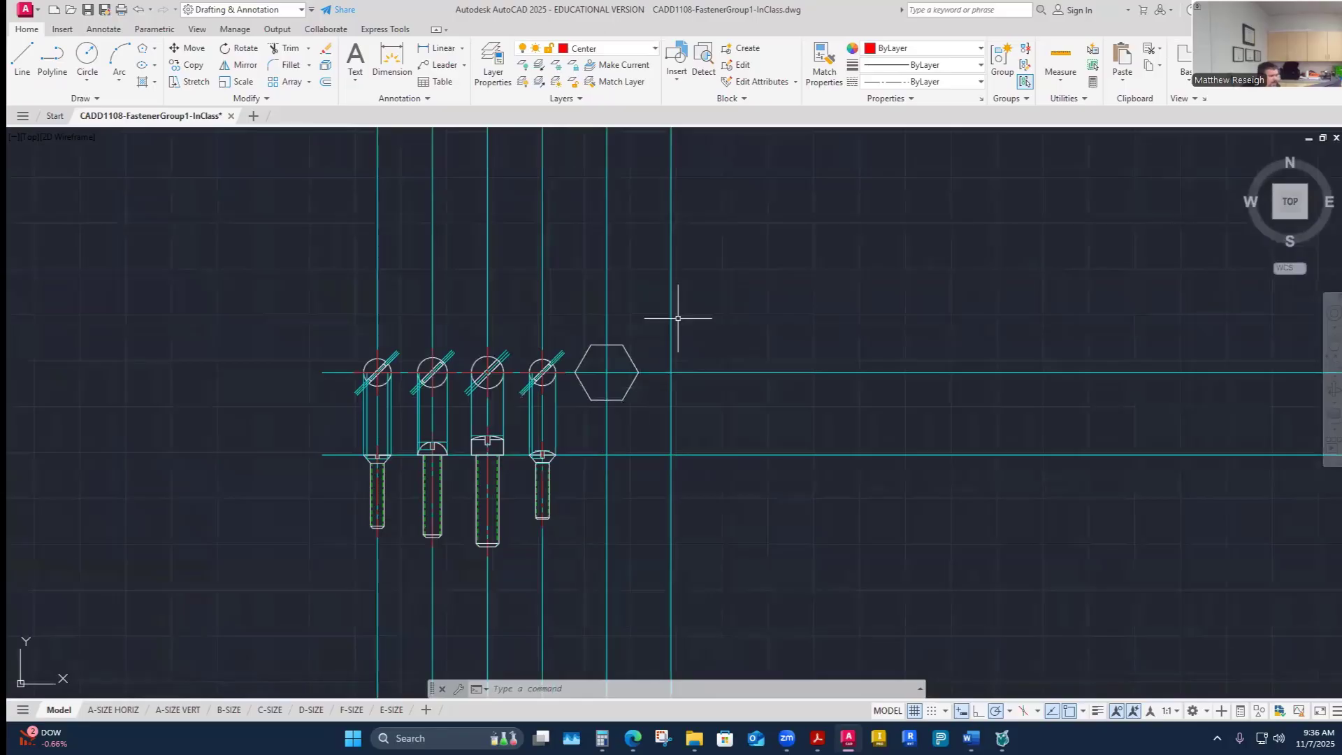
{"action": "scroll", "coordinate": [671, 387], "scroll_direction": "up", "scroll_amount": 2}
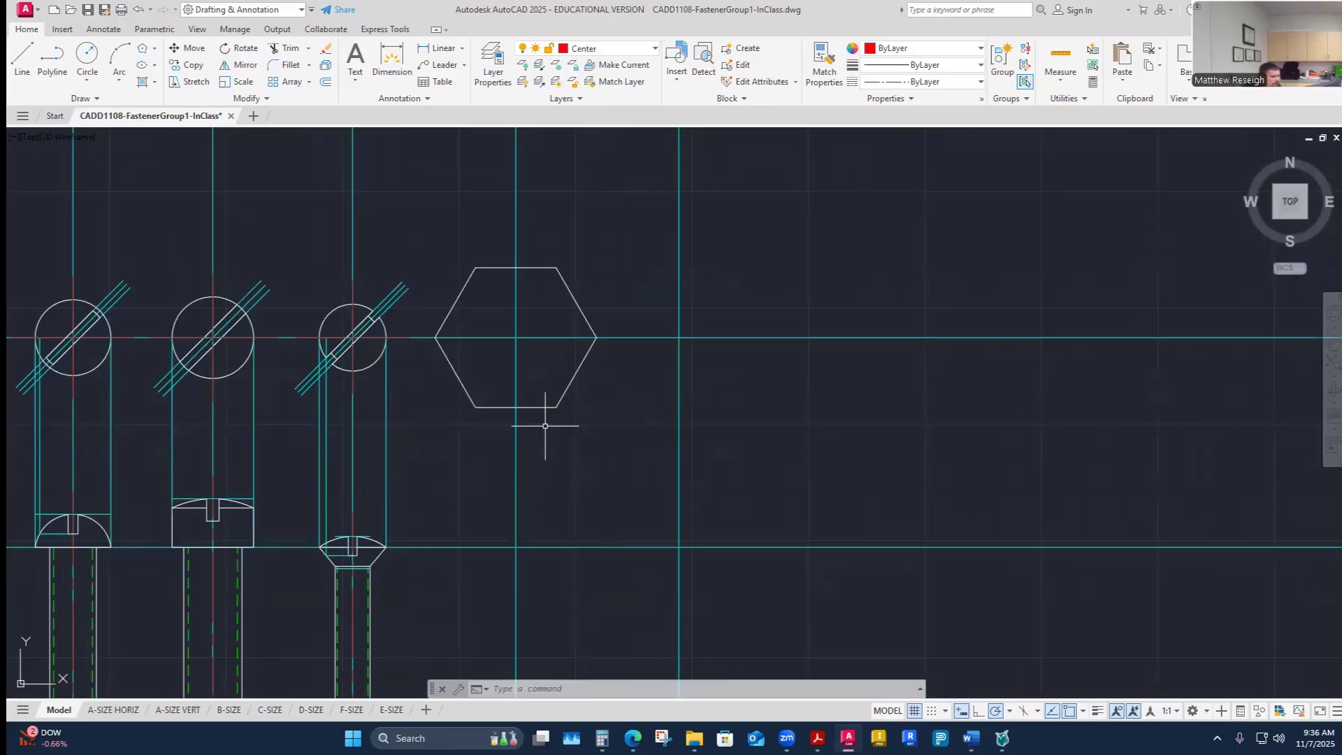
{"action": "scroll", "coordinate": [579, 397], "scroll_direction": "down", "scroll_amount": 2}
{"action": "scroll", "coordinate": [535, 437], "scroll_direction": "up", "scroll_amount": 2}
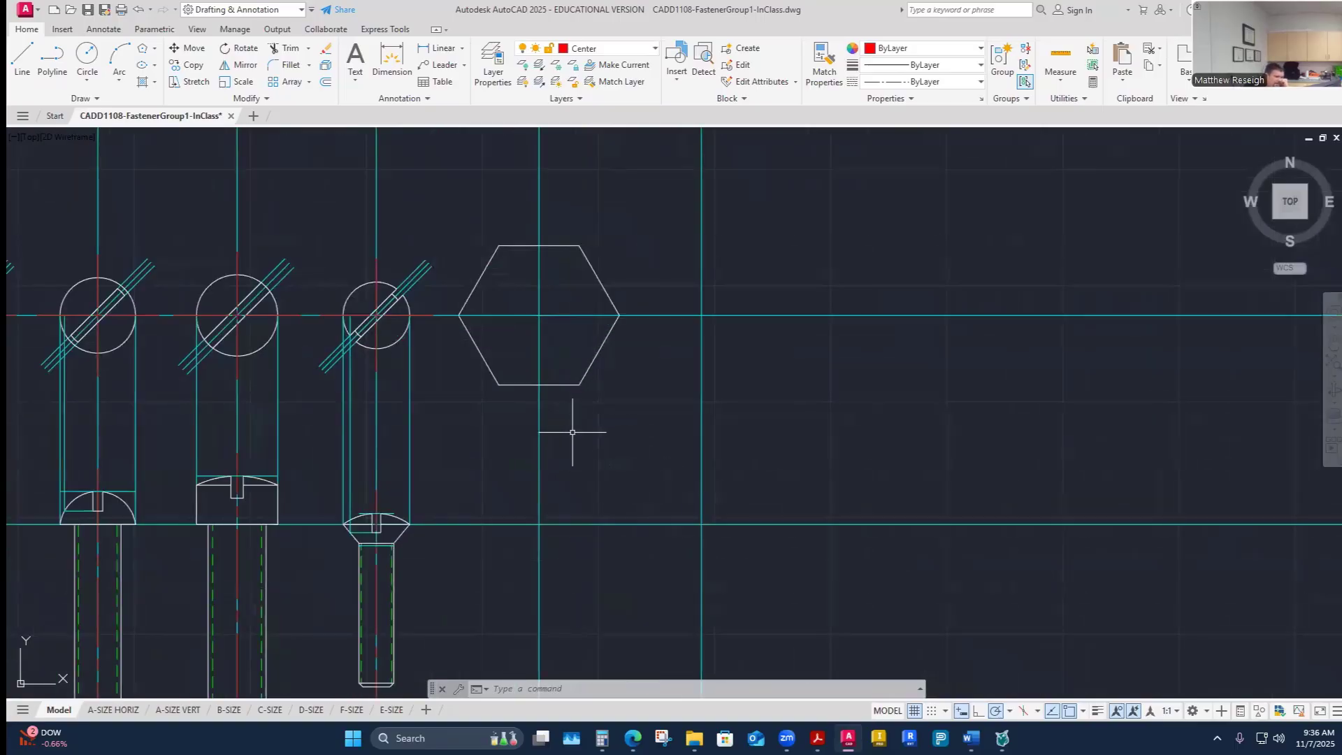
{"action": "scroll", "coordinate": [607, 453], "scroll_direction": "down", "scroll_amount": 5}
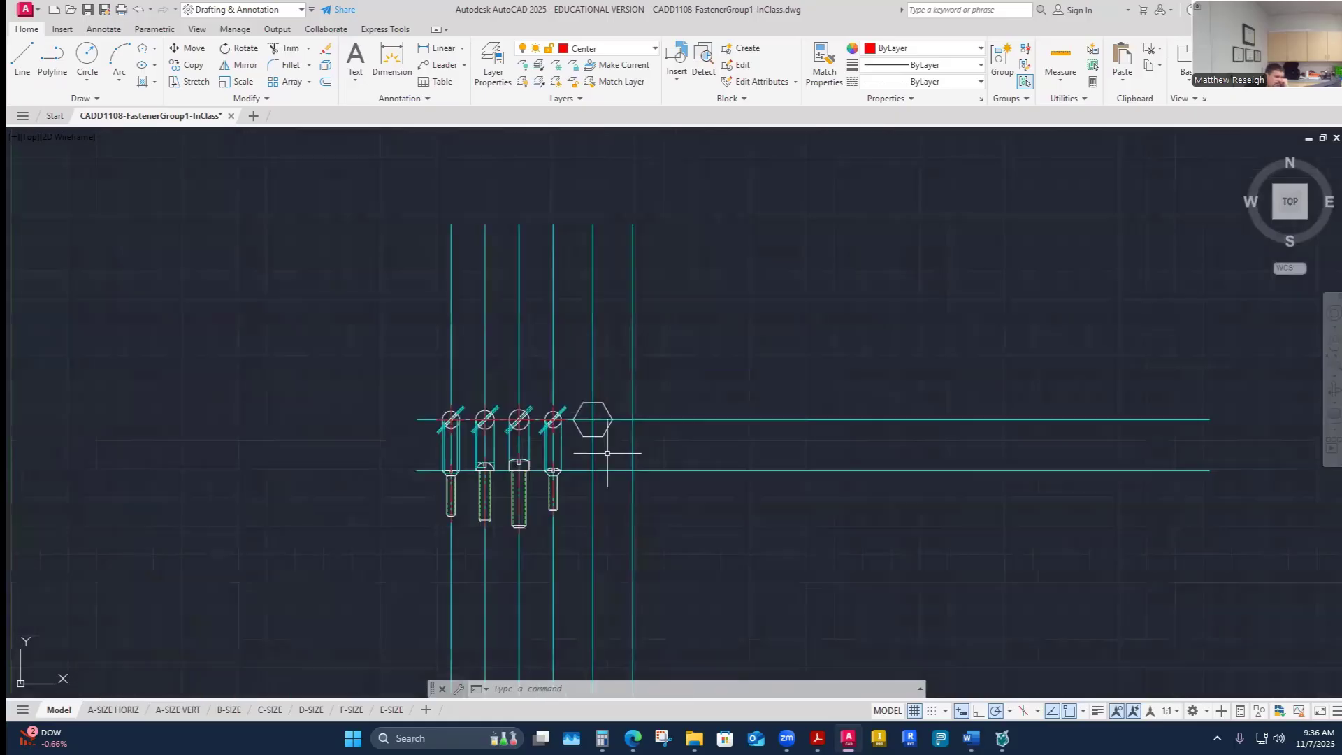
{"action": "scroll", "coordinate": [607, 453], "scroll_direction": "up", "scroll_amount": 4}
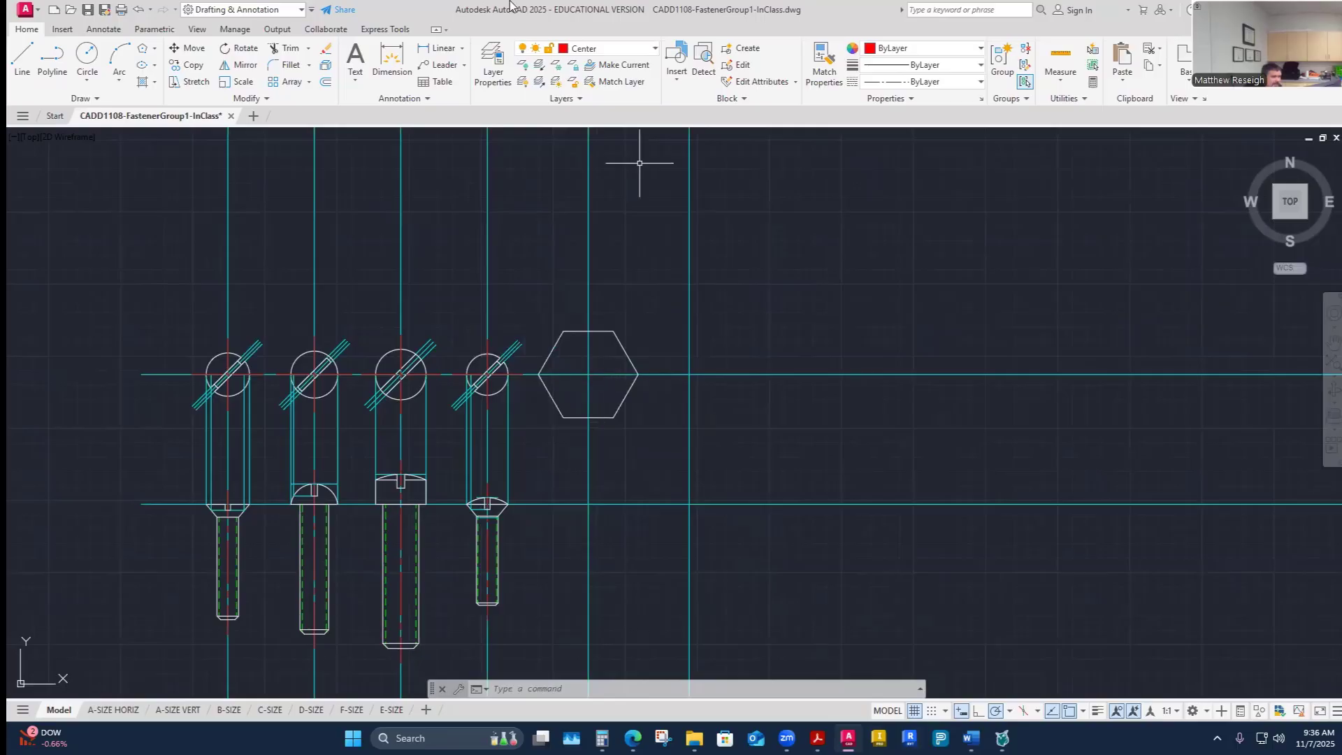
- Switch to the Visible-Object layer and draw a circle inscribed in fastener E's hexagon, centered on its center
{"action": "left_click", "coordinate": [608, 47]}
{"action": "left_click", "coordinate": [594, 348]}
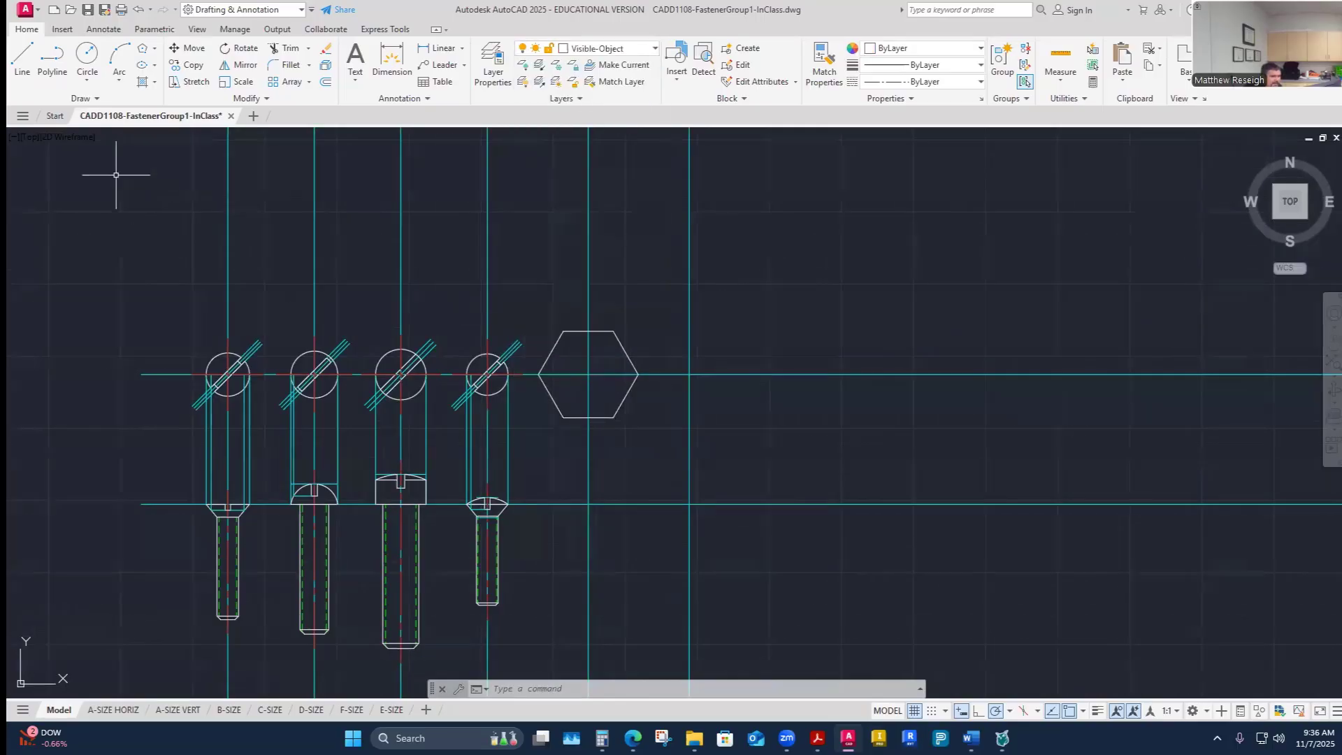
{"action": "left_click", "coordinate": [91, 64]}
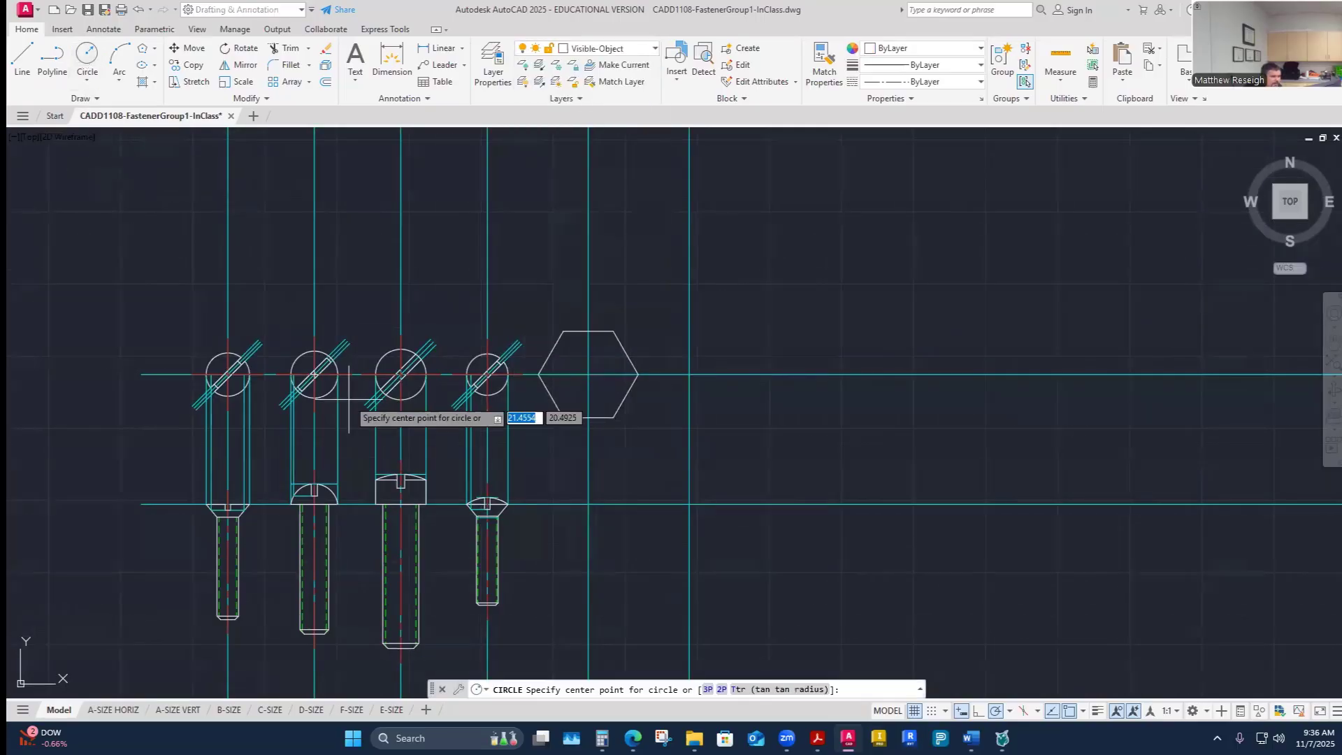
{"action": "left_click", "coordinate": [588, 374]}
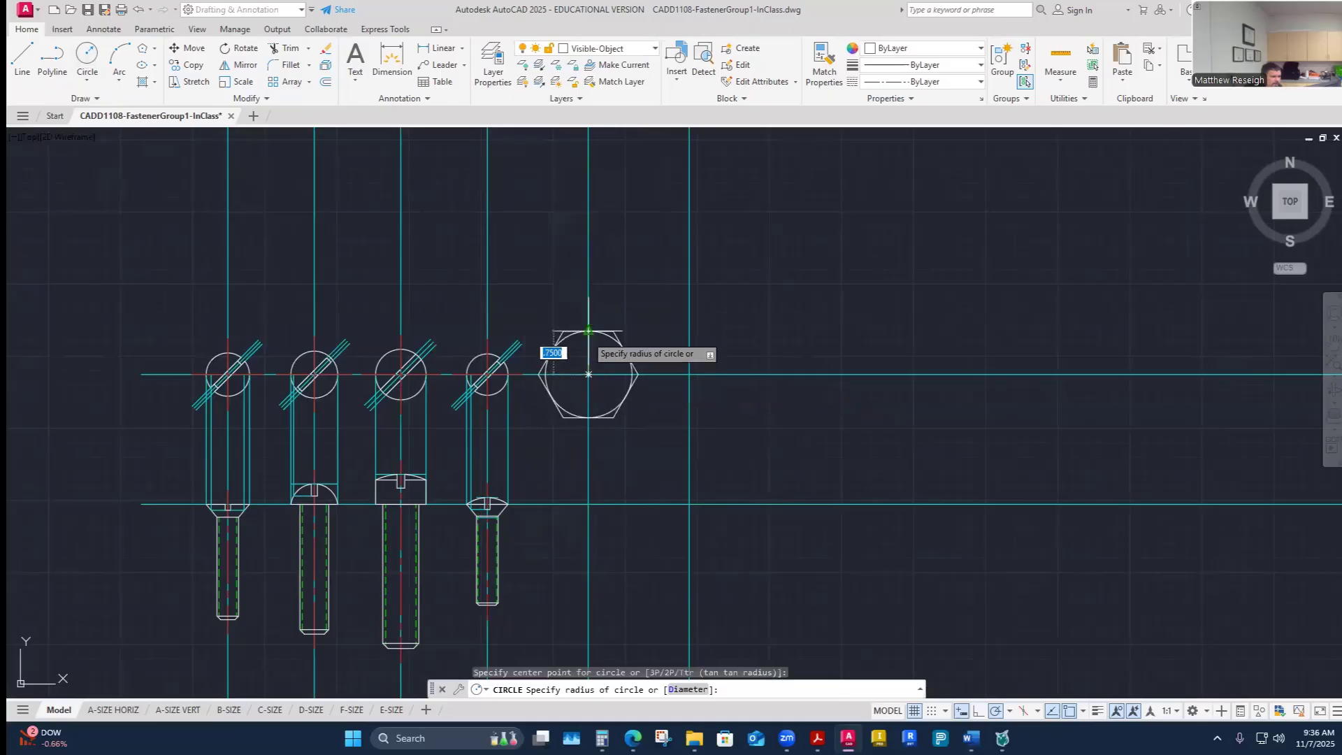
{"action": "left_click", "coordinate": [552, 353]}
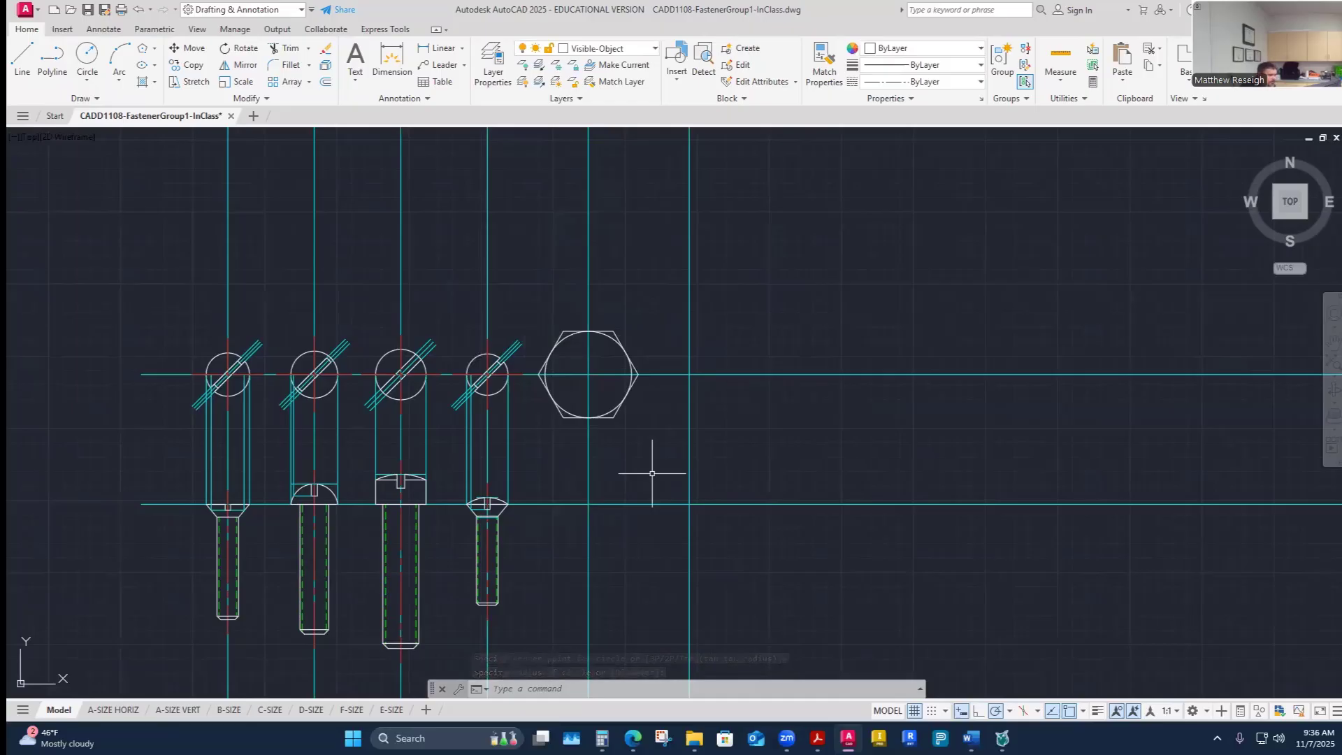
{"action": "scroll", "coordinate": [585, 376], "scroll_direction": "up", "scroll_amount": 2}
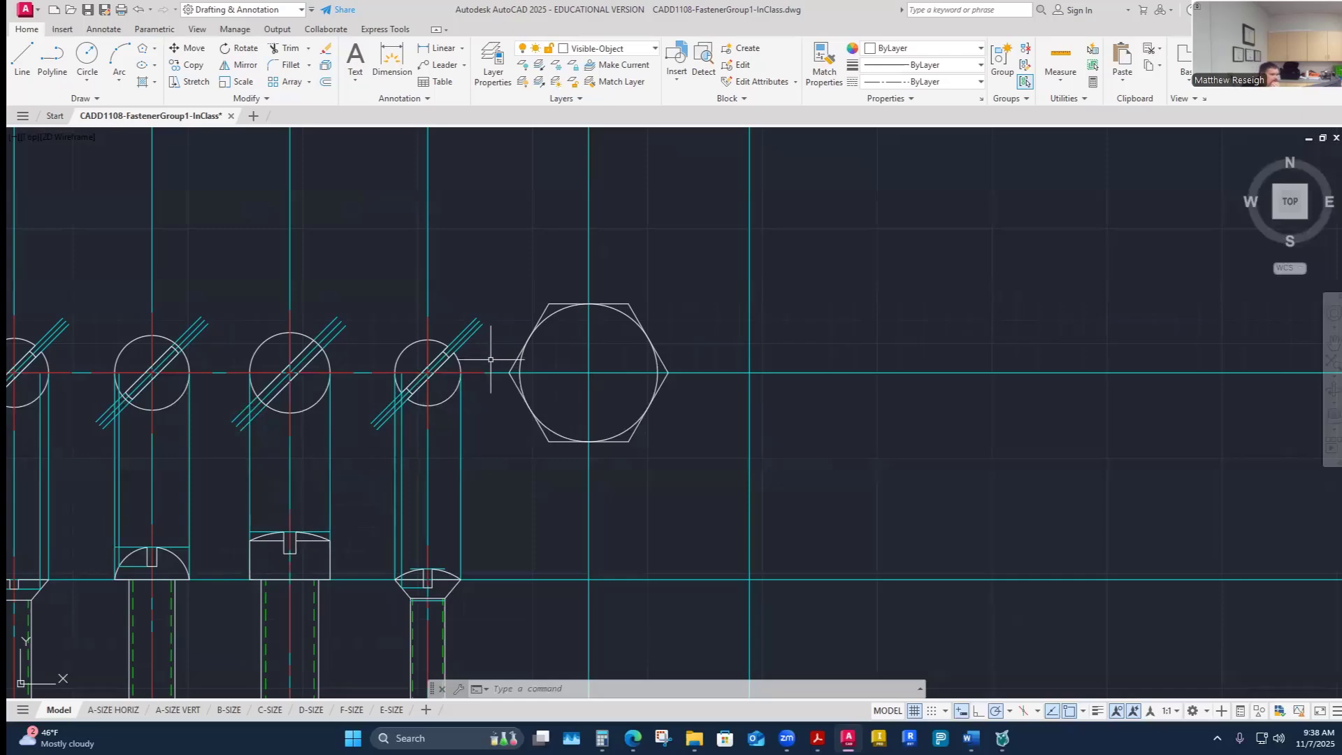
{"action": "scroll", "coordinate": [615, 386], "scroll_direction": "down", "scroll_amount": 9}
{"action": "scroll", "coordinate": [578, 392], "scroll_direction": "up", "scroll_amount": 7}
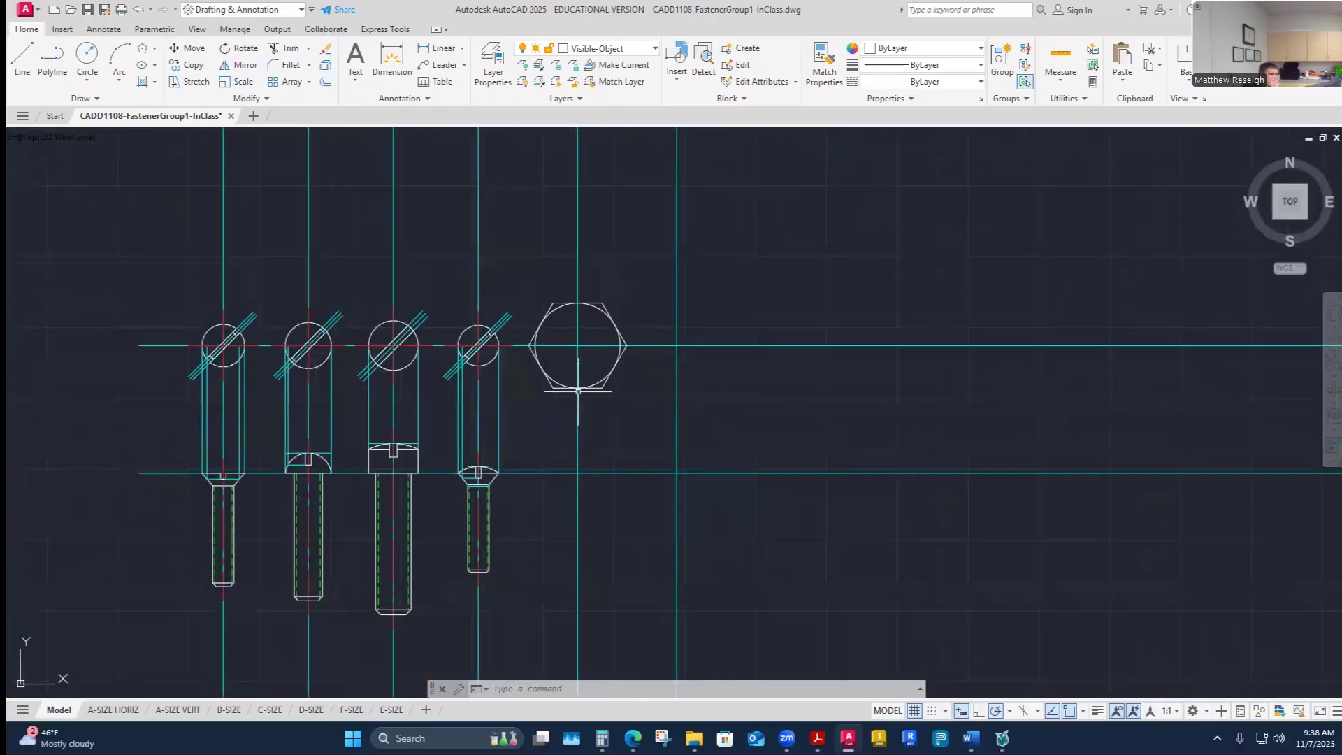
{"action": "scroll", "coordinate": [578, 392], "scroll_direction": "up", "scroll_amount": 2}
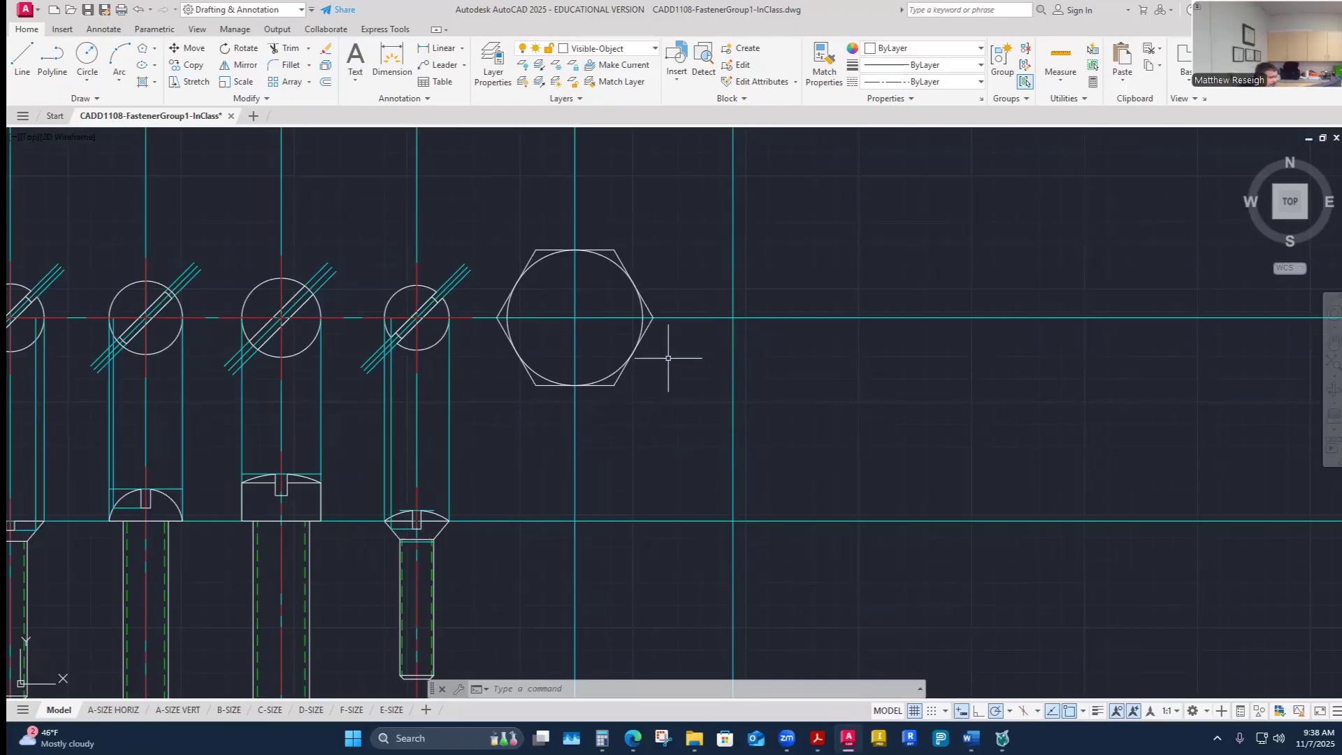
{"action": "scroll", "coordinate": [669, 357], "scroll_direction": "up", "scroll_amount": 1}
{"action": "scroll", "coordinate": [645, 363], "scroll_direction": "down", "scroll_amount": 1}
{"action": "scroll", "coordinate": [645, 363], "scroll_direction": "down", "scroll_amount": 2}
{"action": "scroll", "coordinate": [599, 389], "scroll_direction": "up", "scroll_amount": 2}
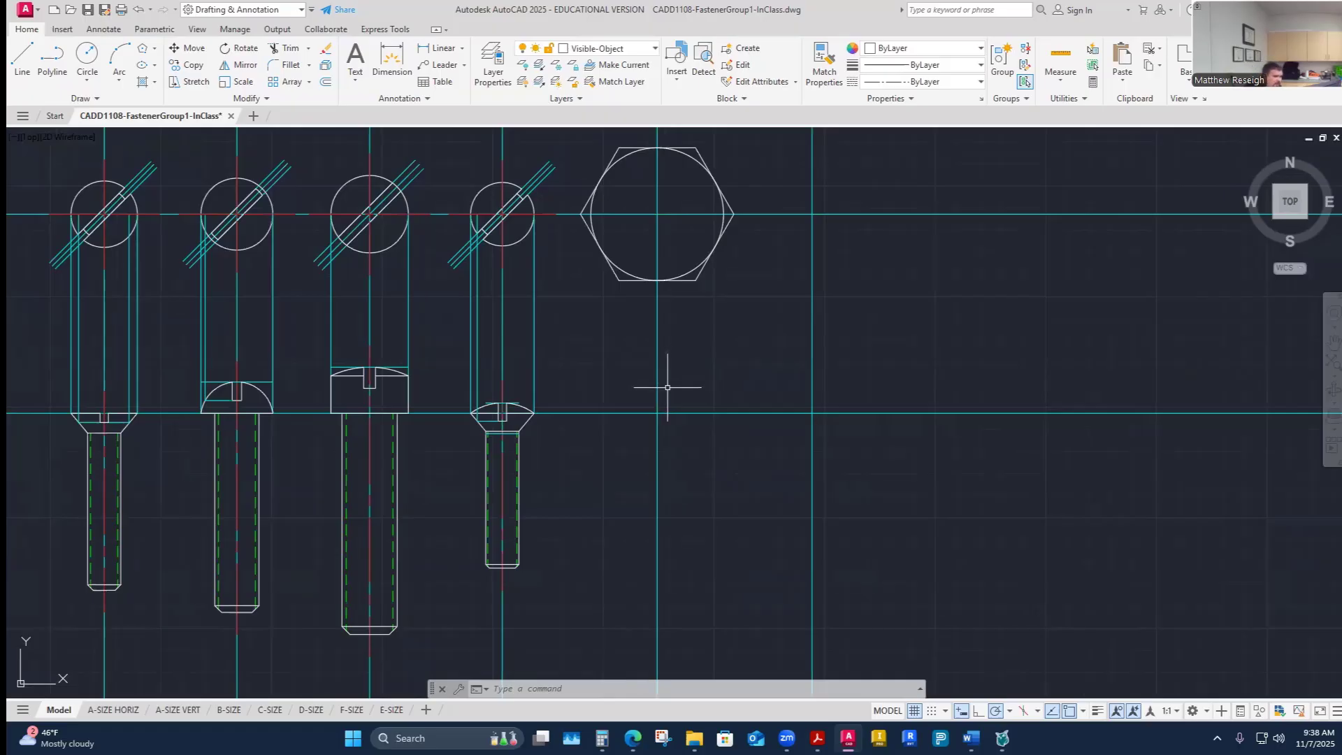
{"action": "scroll", "coordinate": [668, 388], "scroll_direction": "down", "scroll_amount": 5}
{"action": "scroll", "coordinate": [669, 384], "scroll_direction": "up", "scroll_amount": 5}
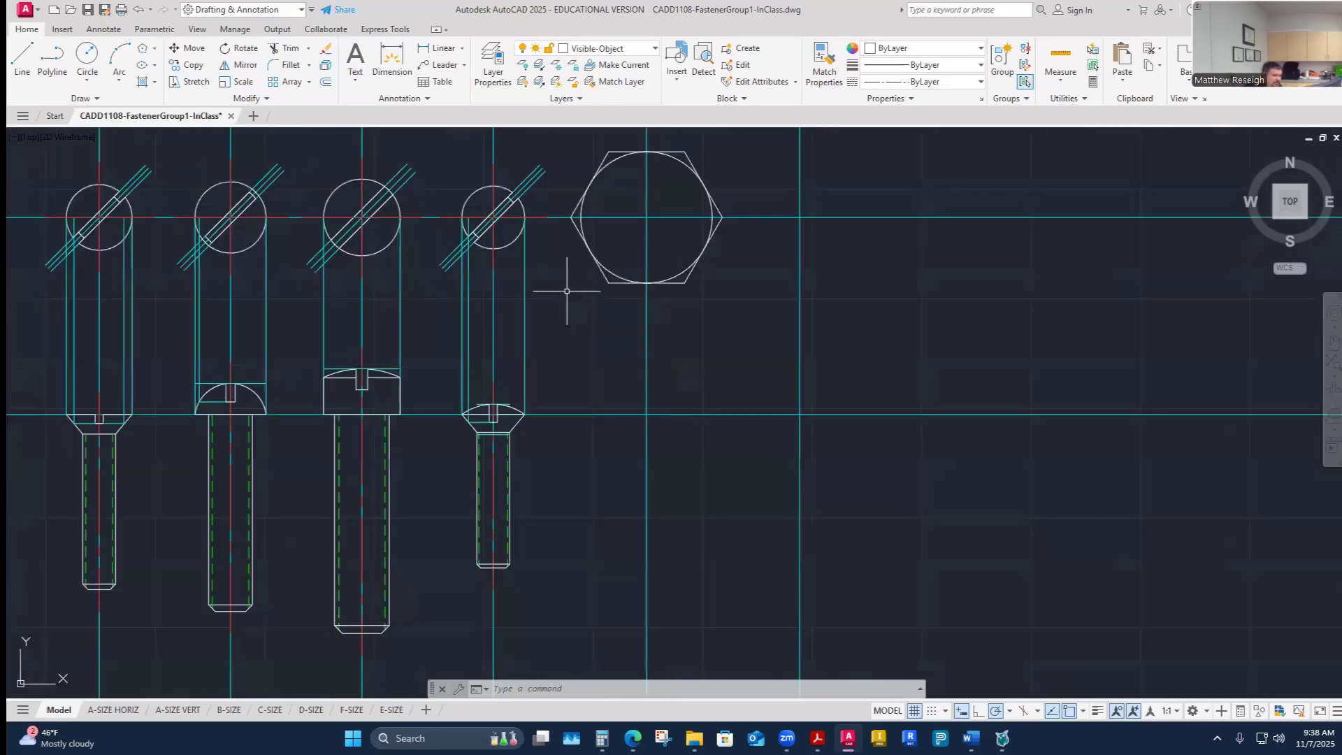
- Switch to the Construction layer and project a vertical line from the hexagon's left corner down to the front view's head line
{"action": "left_click", "coordinate": [654, 49]}
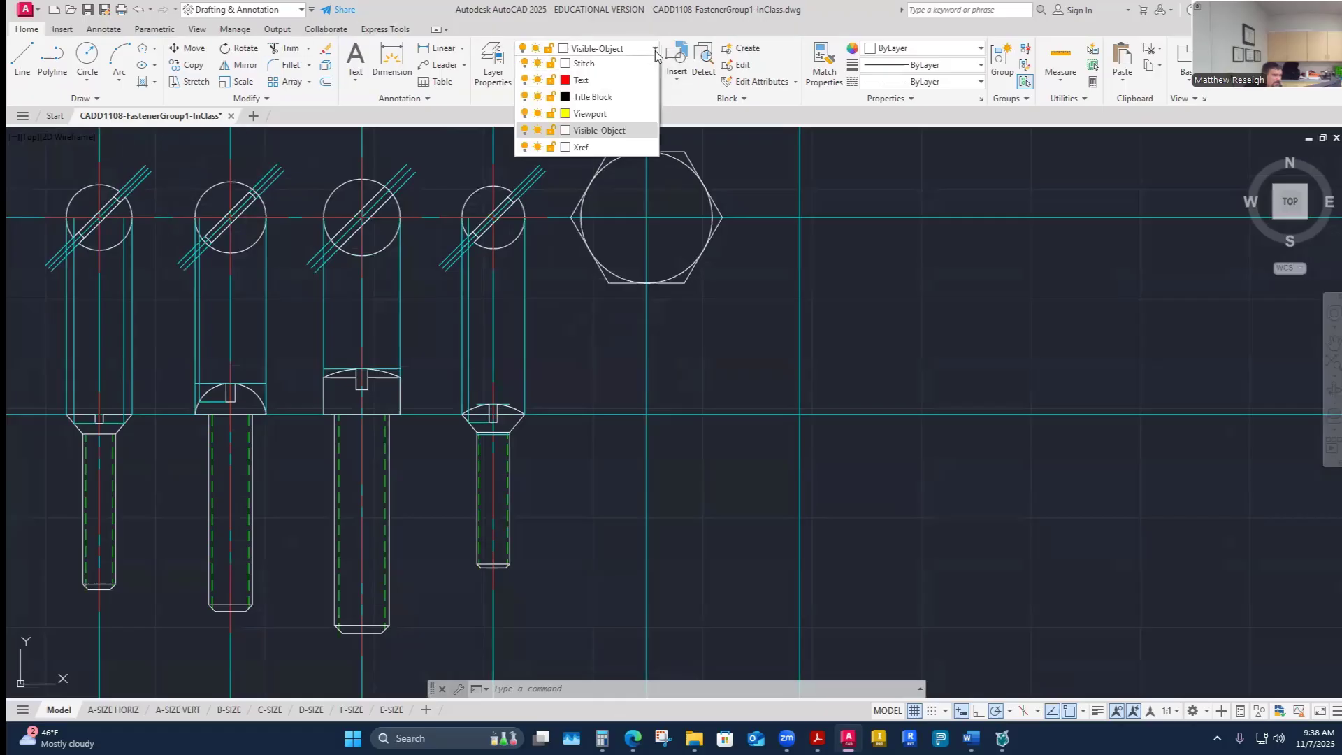
{"action": "left_click", "coordinate": [594, 166]}
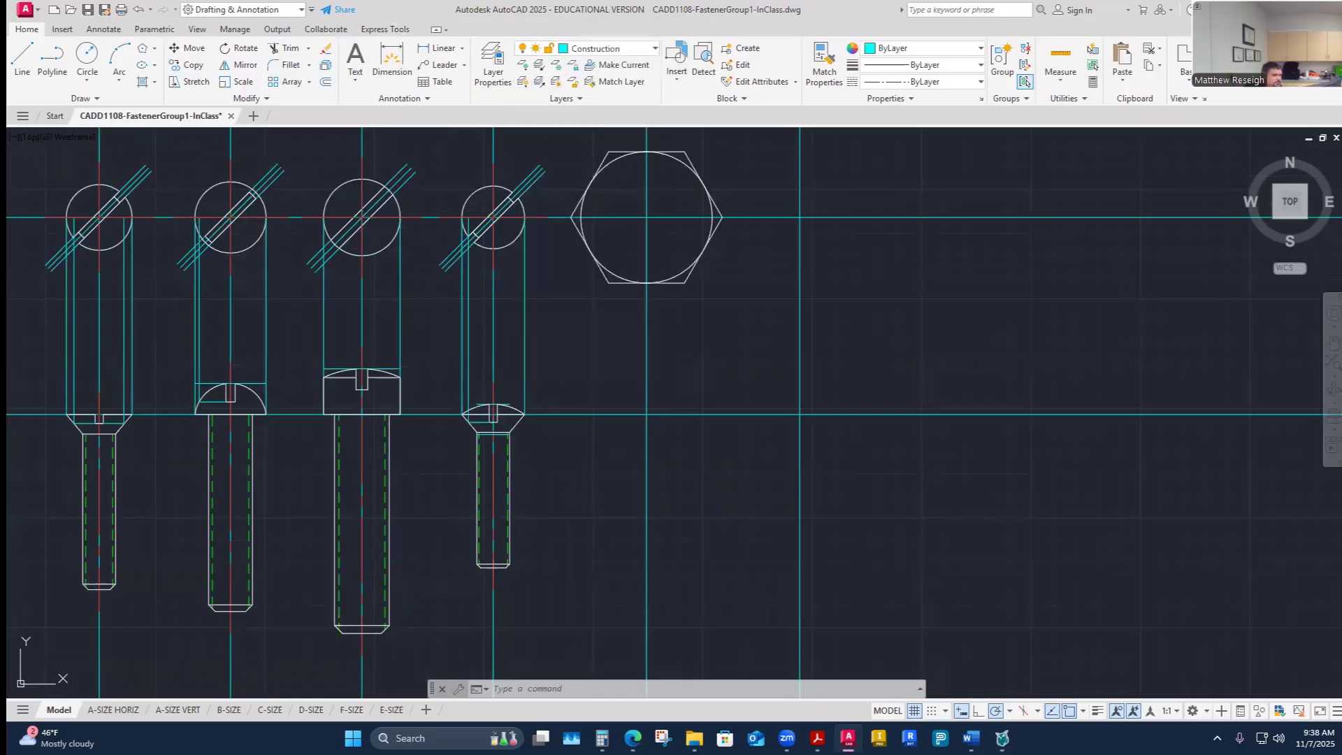
{"action": "left_click", "coordinate": [22, 60]}
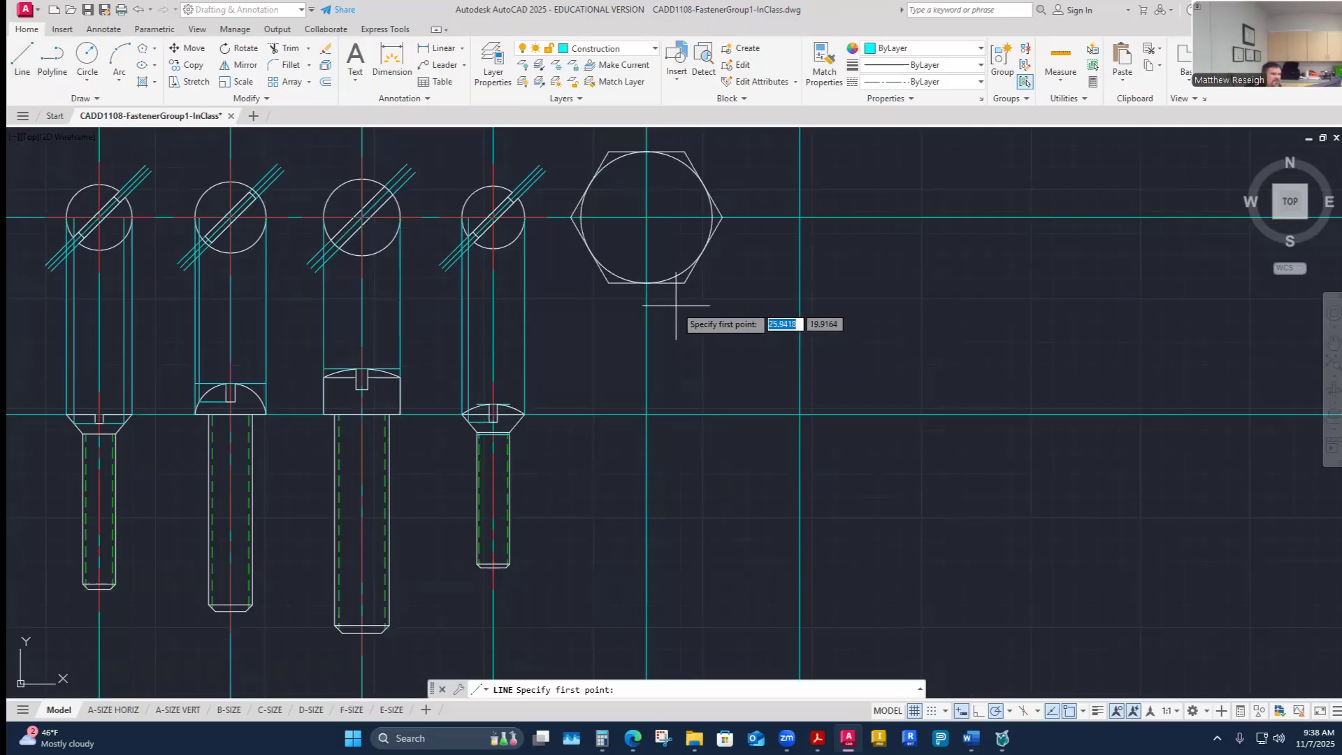
{"action": "left_click", "coordinate": [571, 217]}
{"action": "scroll", "coordinate": [571, 218], "scroll_direction": "down", "scroll_amount": 4}
{"action": "scroll", "coordinate": [580, 317], "scroll_direction": "up", "scroll_amount": 3}
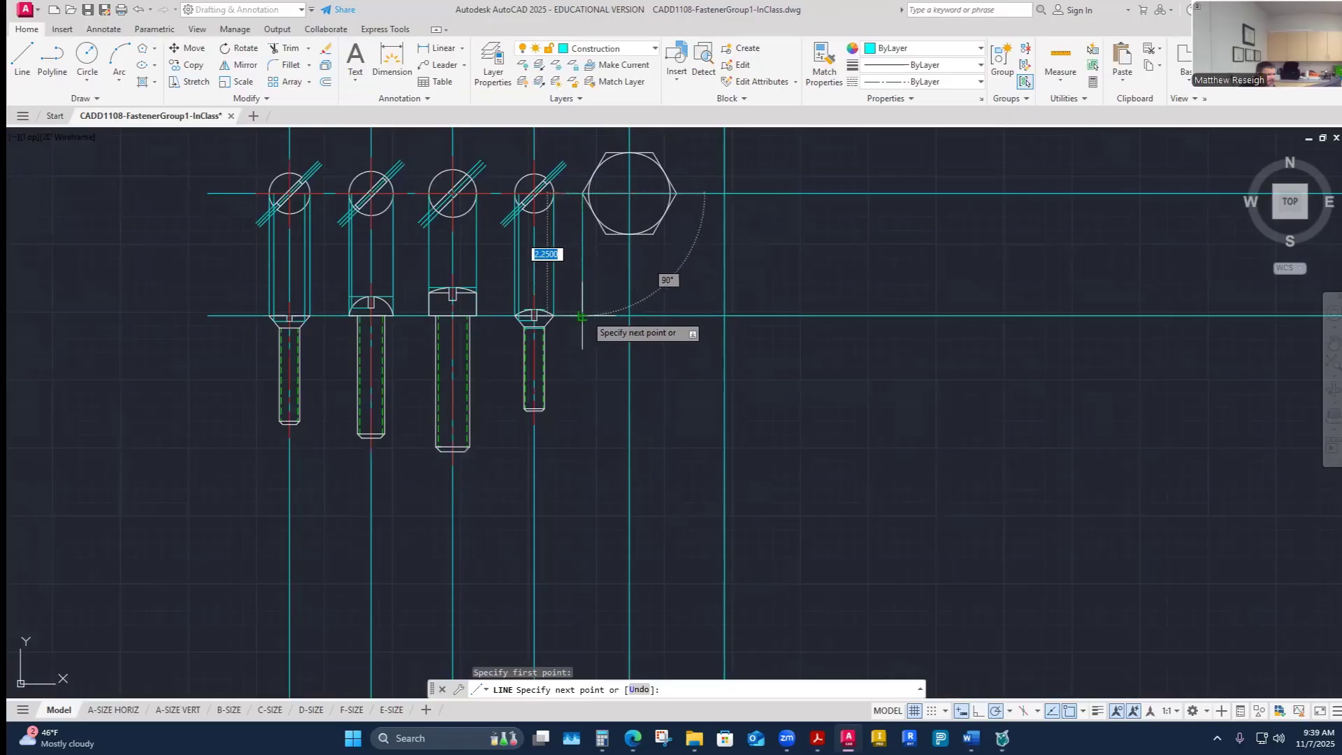
{"action": "left_click", "coordinate": [581, 316]}
{"action": "key", "text": "Escape"}
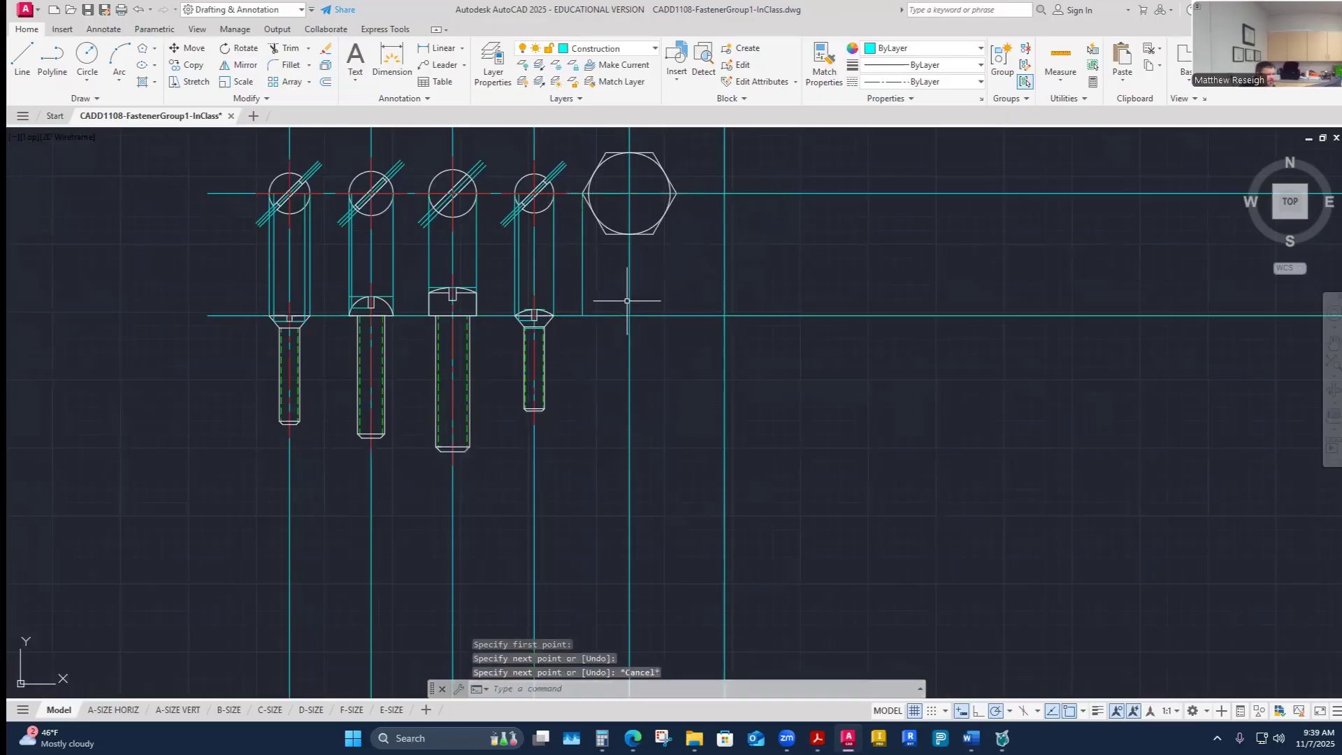
- Project a vertical construction line from the hexagon's right corner down to the front view's head line
{"action": "scroll", "coordinate": [629, 301], "scroll_direction": "up", "scroll_amount": 5}
{"action": "right_click", "coordinate": [664, 322]}
{"action": "left_click", "coordinate": [681, 333]}
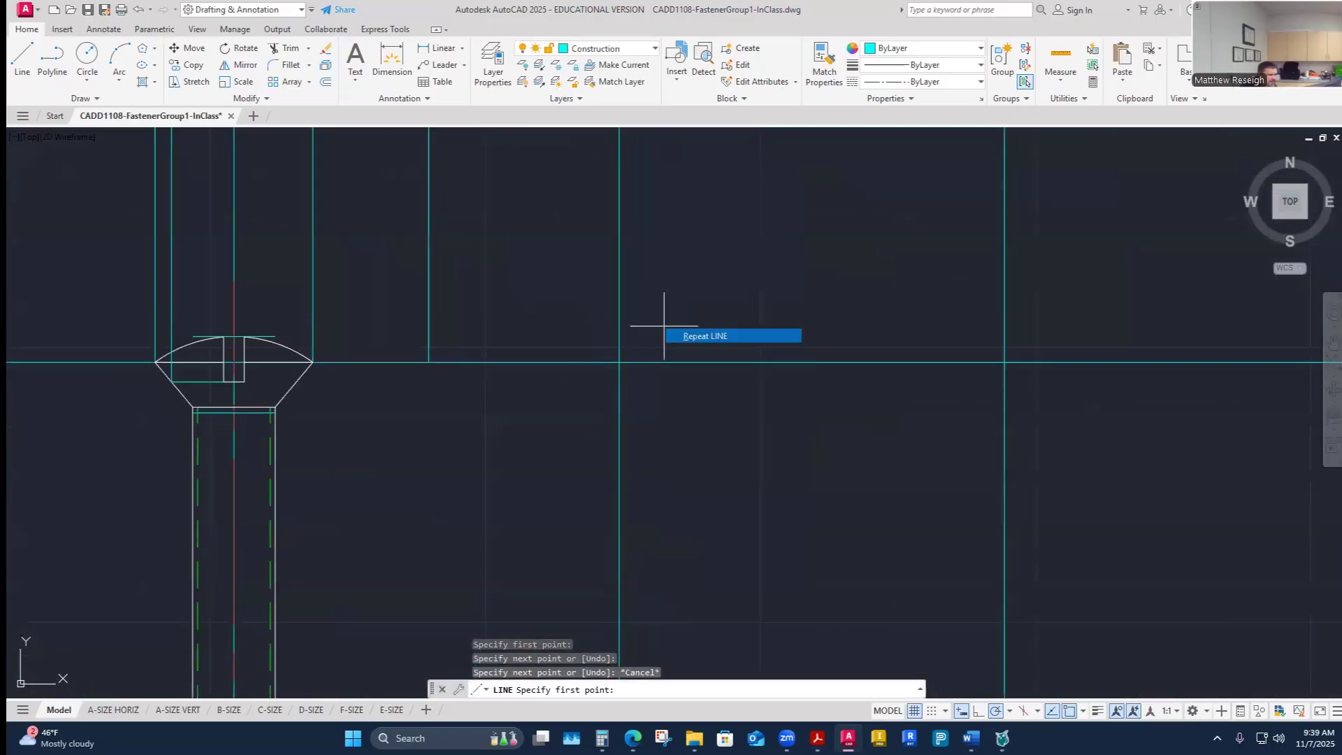
{"action": "scroll", "coordinate": [682, 335], "scroll_direction": "down", "scroll_amount": 5}
{"action": "scroll", "coordinate": [688, 300], "scroll_direction": "up", "scroll_amount": 2}
{"action": "left_click", "coordinate": [720, 279]}
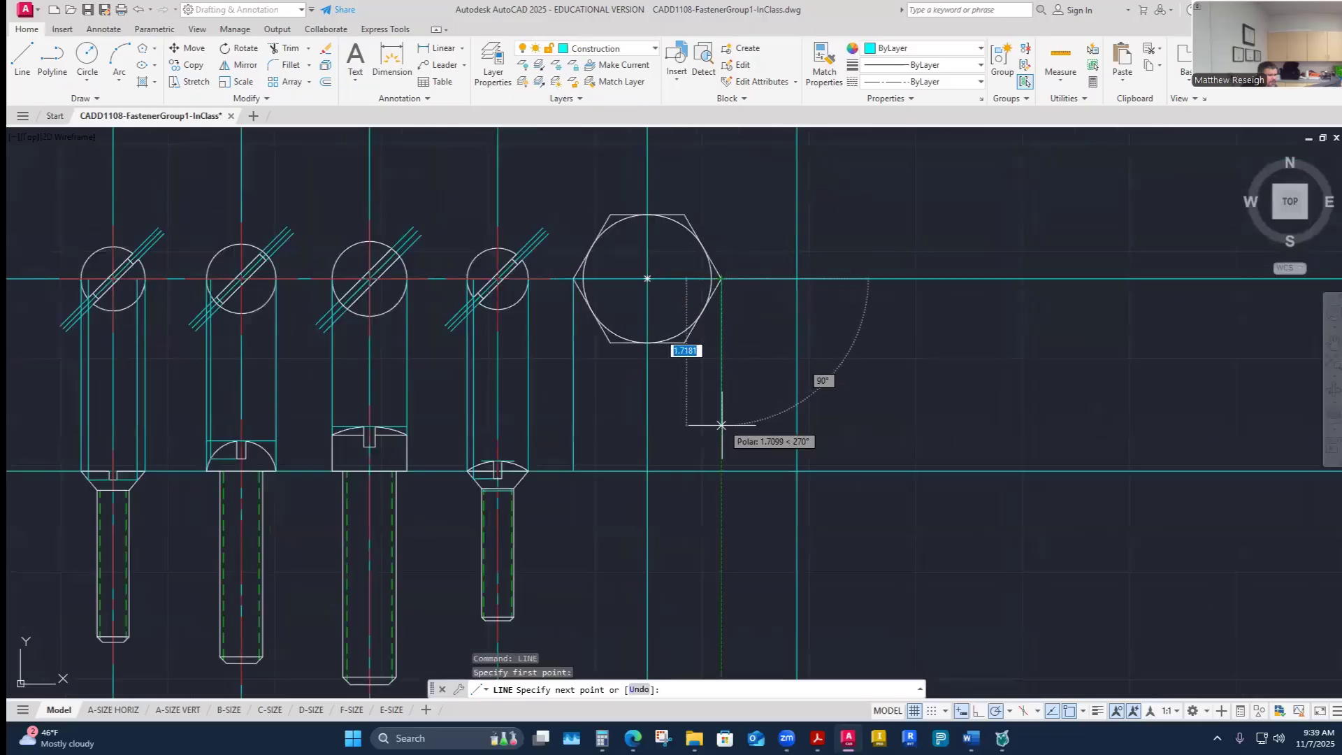
{"action": "right_click", "coordinate": [721, 469]}
{"action": "left_click", "coordinate": [742, 478]}
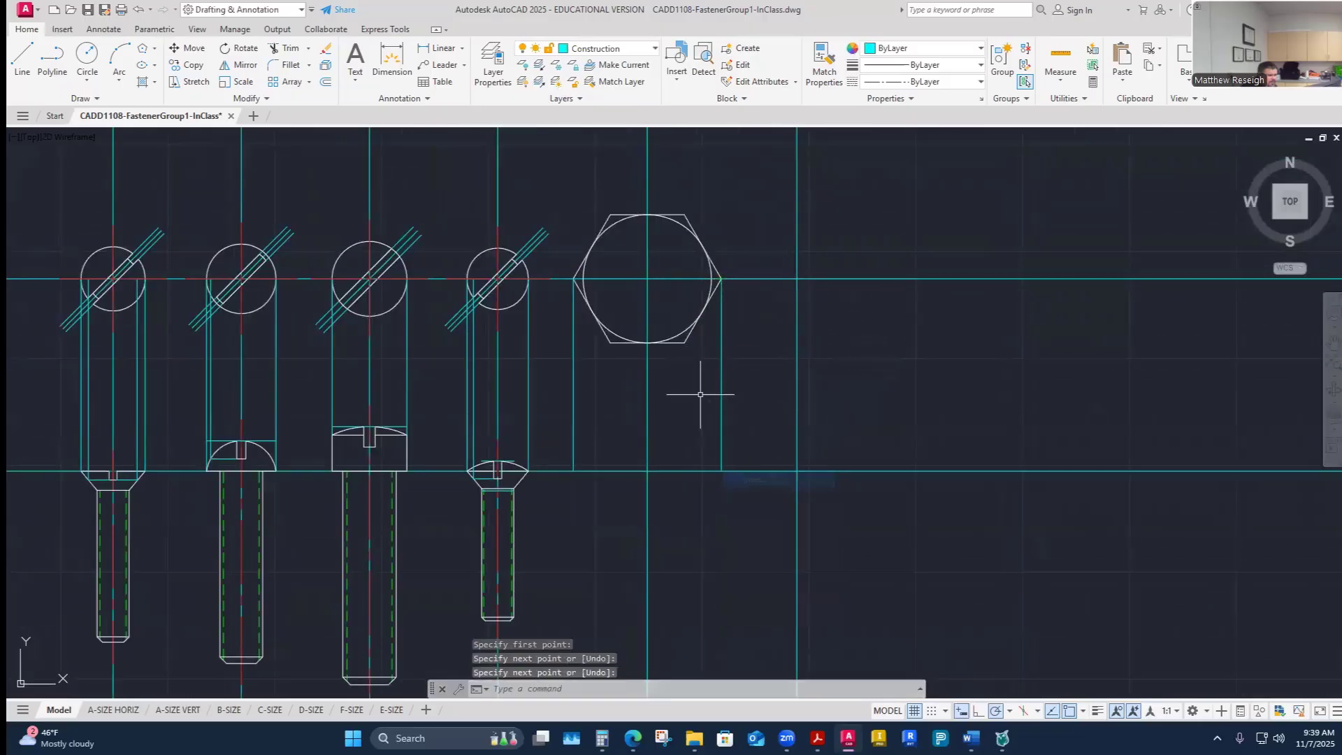
- Project vertical construction lines from the hexagon's two lower corners down to the front view's head line
{"action": "right_click", "coordinate": [689, 393]}
{"action": "left_click", "coordinate": [721, 402]}
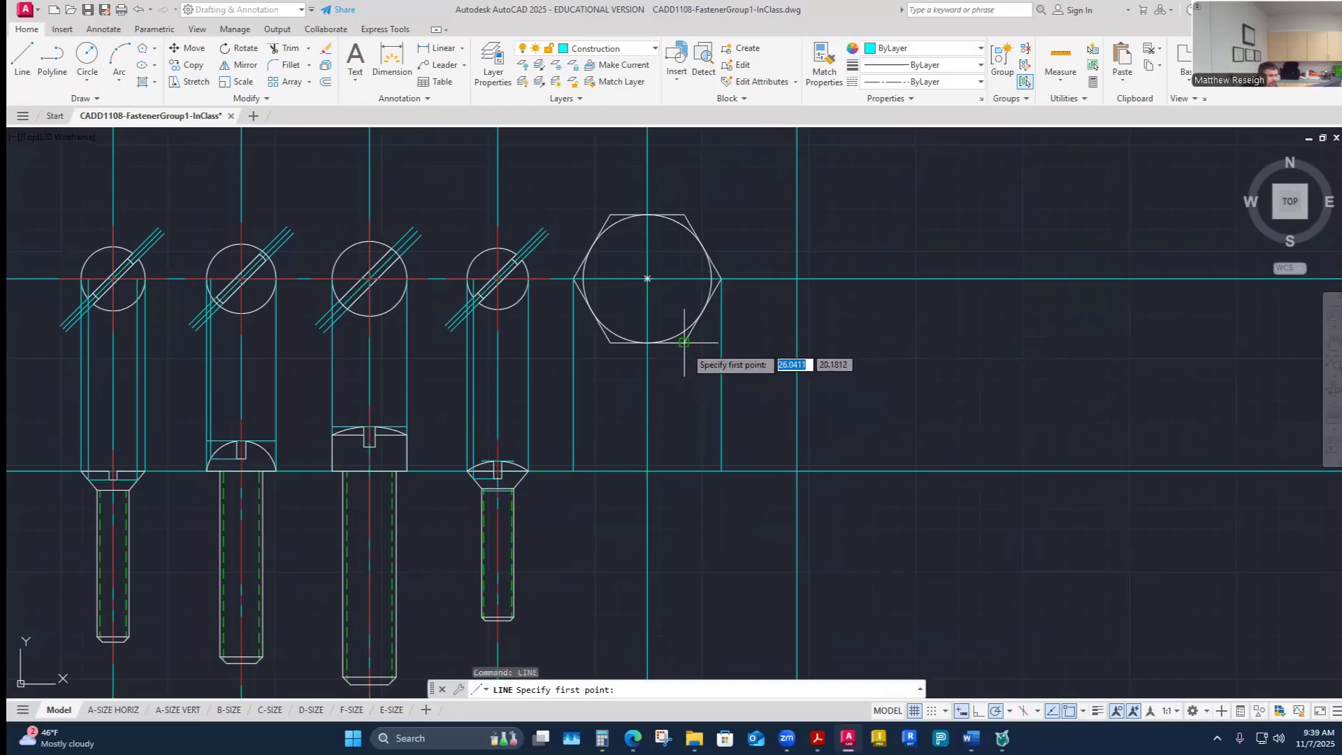
{"action": "left_click", "coordinate": [684, 342]}
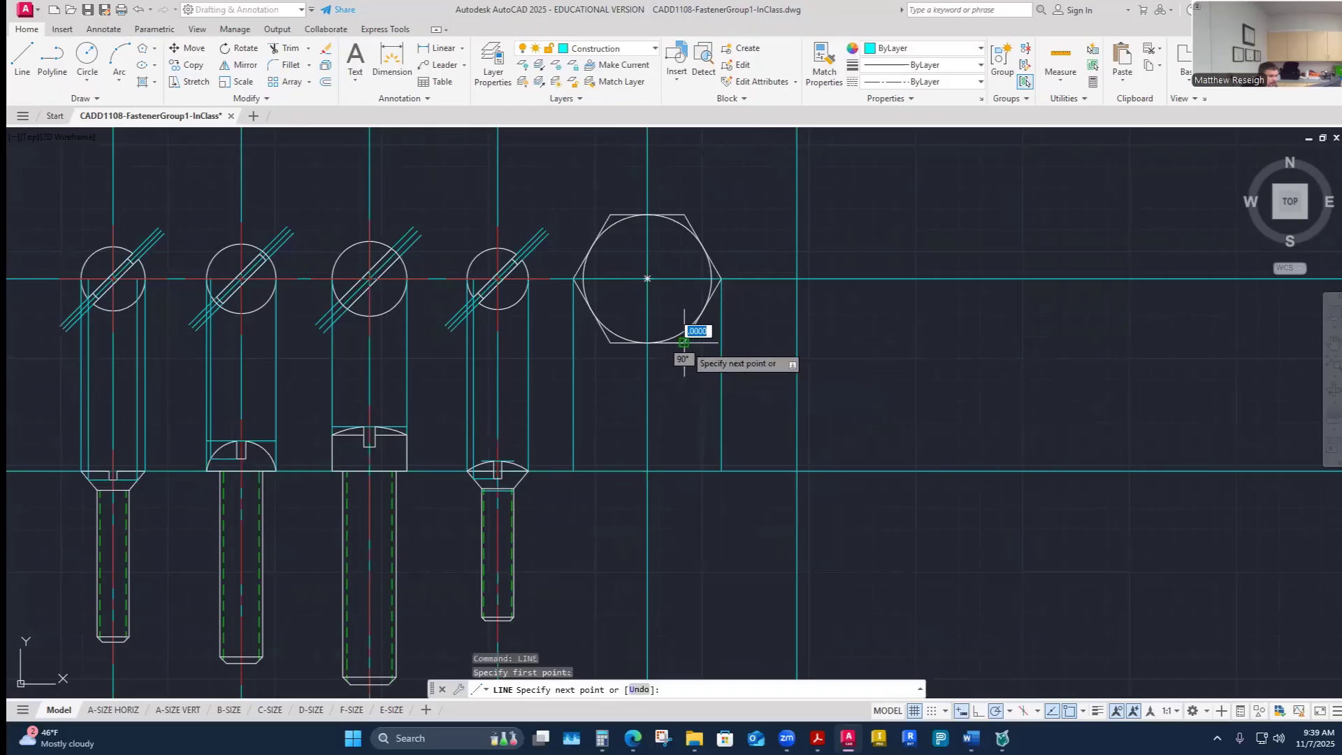
{"action": "left_click", "coordinate": [684, 469]}
{"action": "right_click", "coordinate": [684, 470]}
{"action": "left_click", "coordinate": [698, 479]}
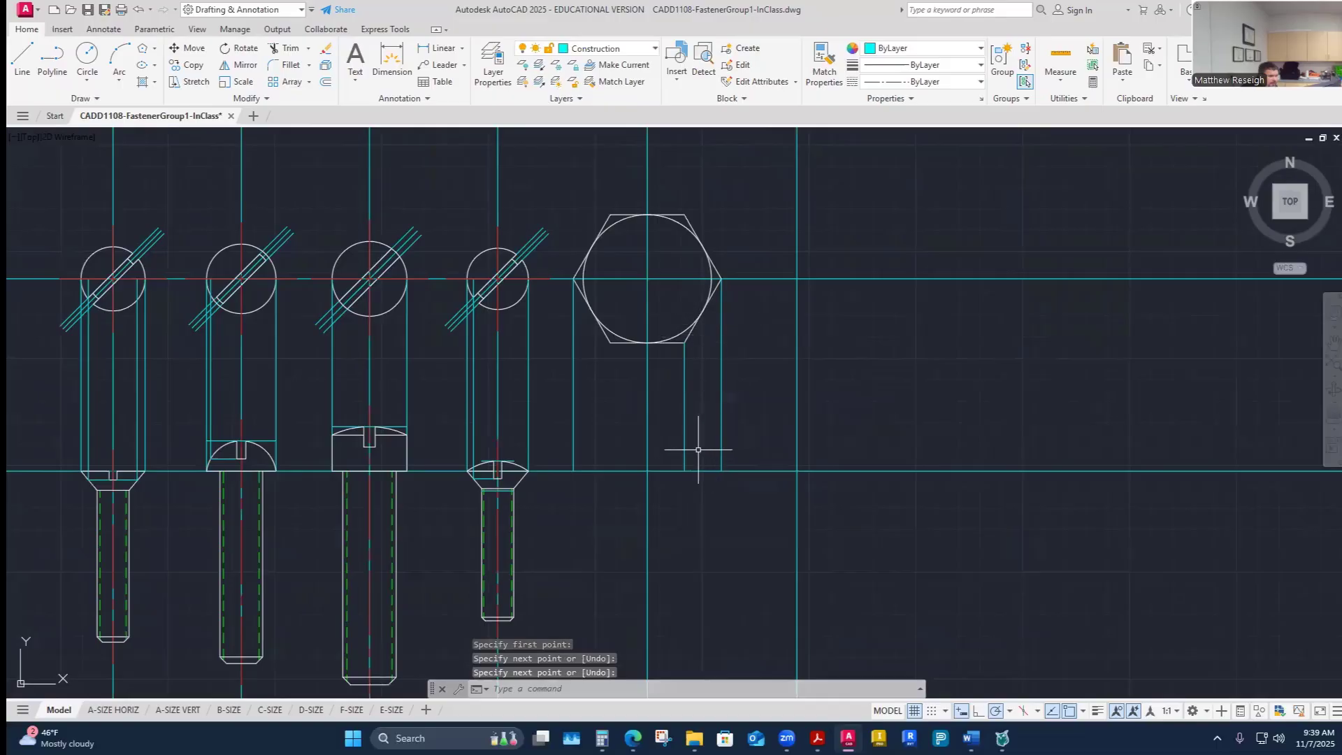
{"action": "right_click", "coordinate": [673, 425]}
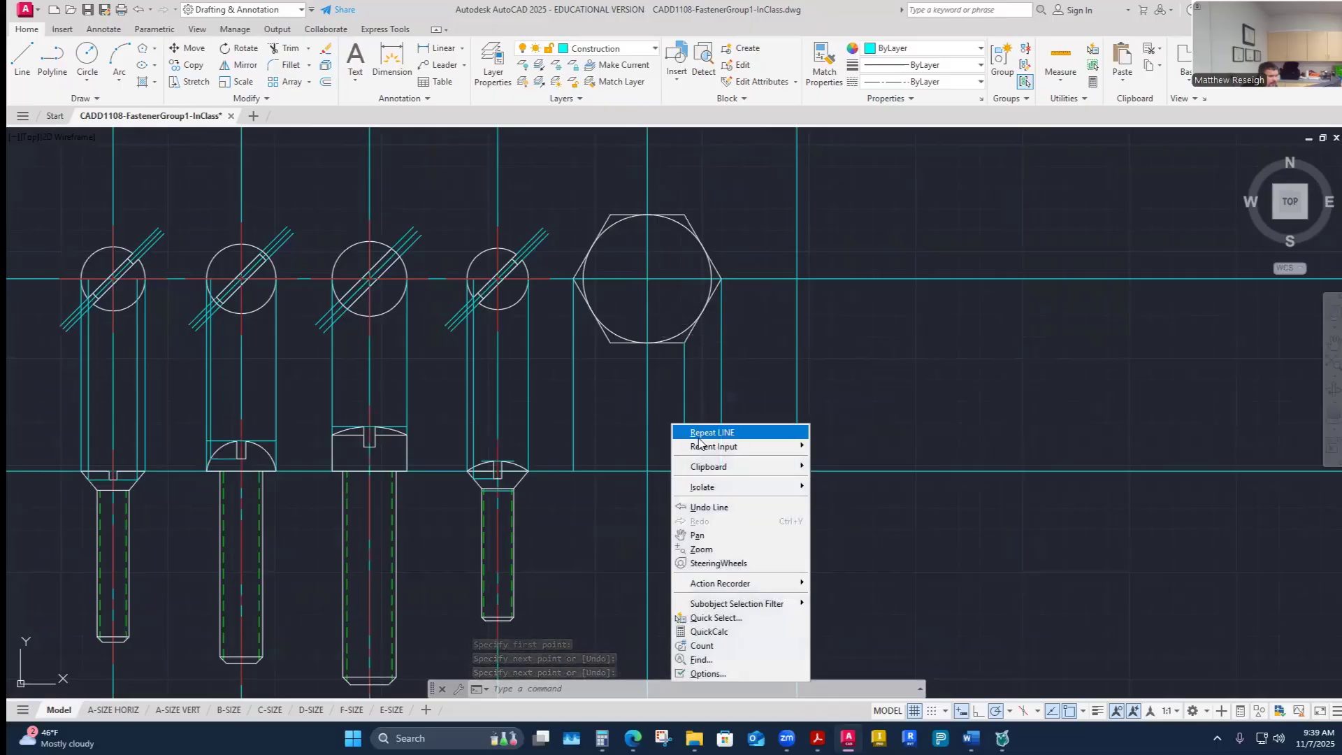
{"action": "left_click", "coordinate": [695, 433]}
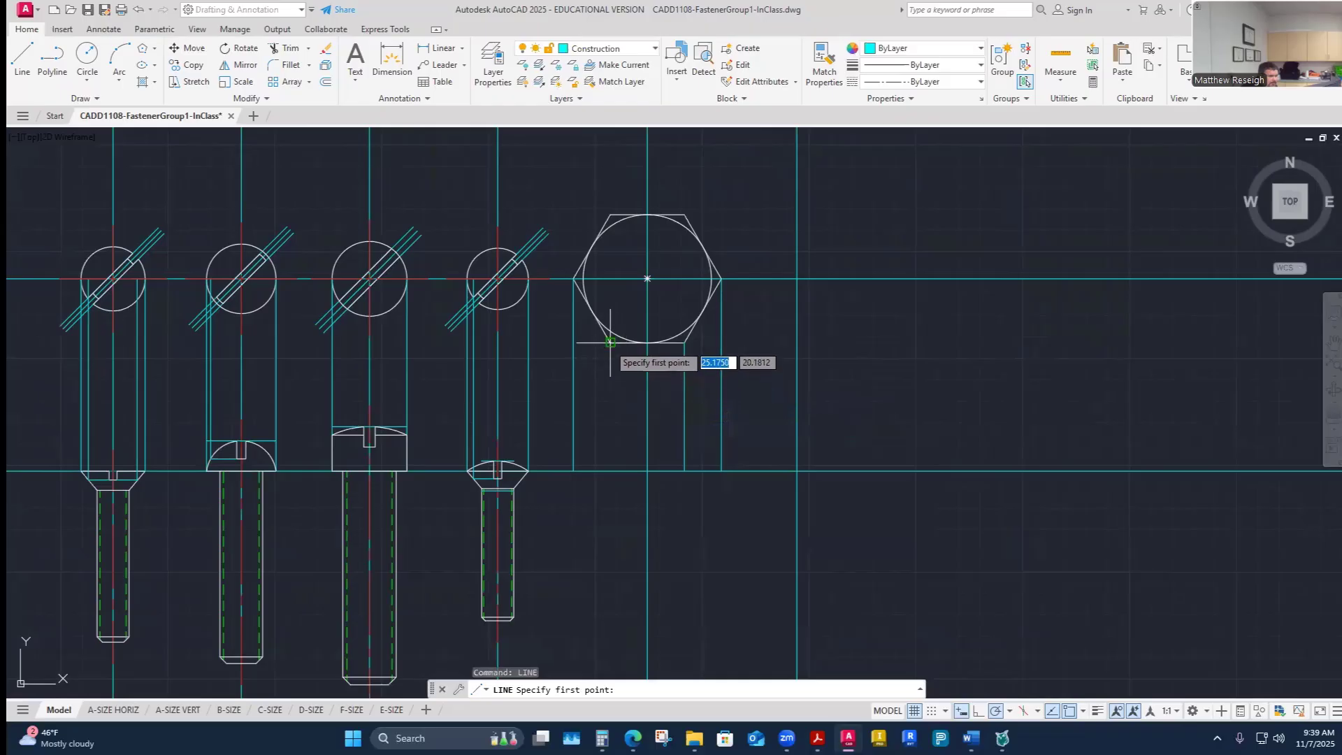
{"action": "left_click", "coordinate": [610, 342]}
{"action": "left_click", "coordinate": [610, 470]}
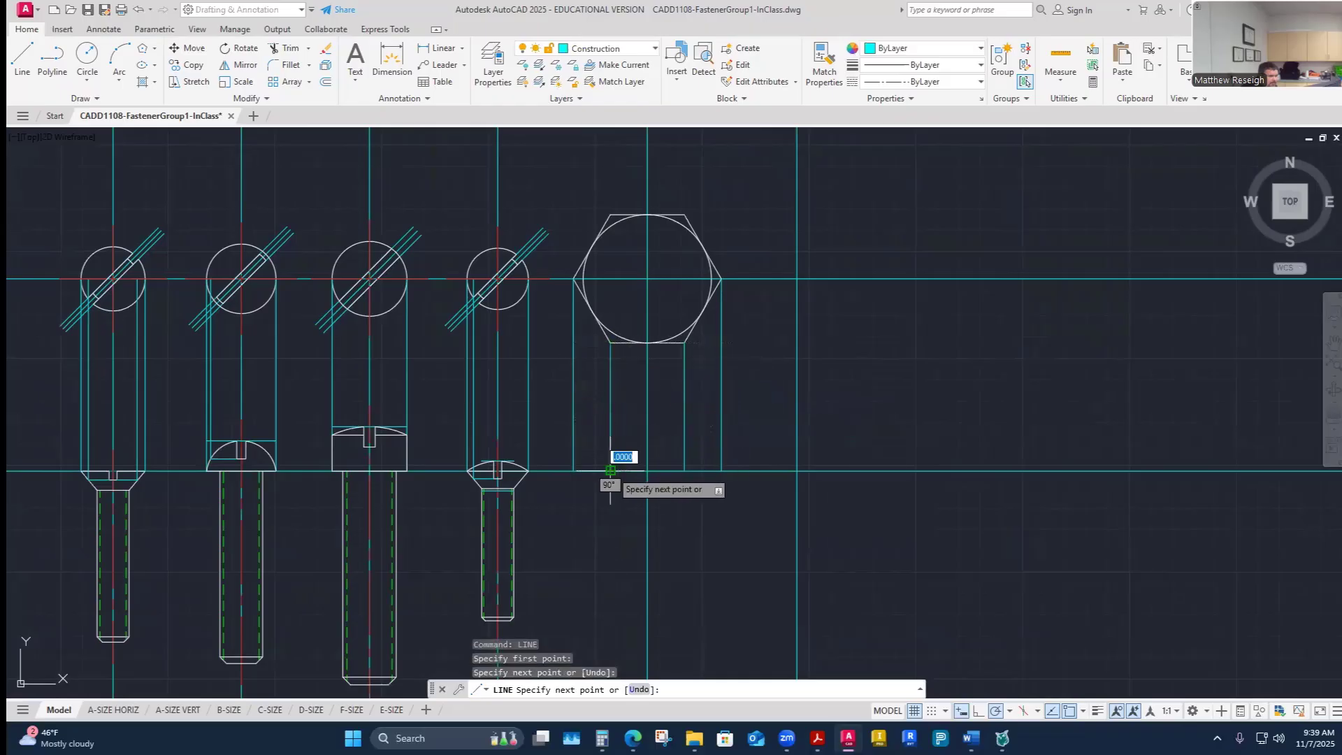
{"action": "right_click", "coordinate": [610, 470]}
{"action": "left_click", "coordinate": [633, 479]}
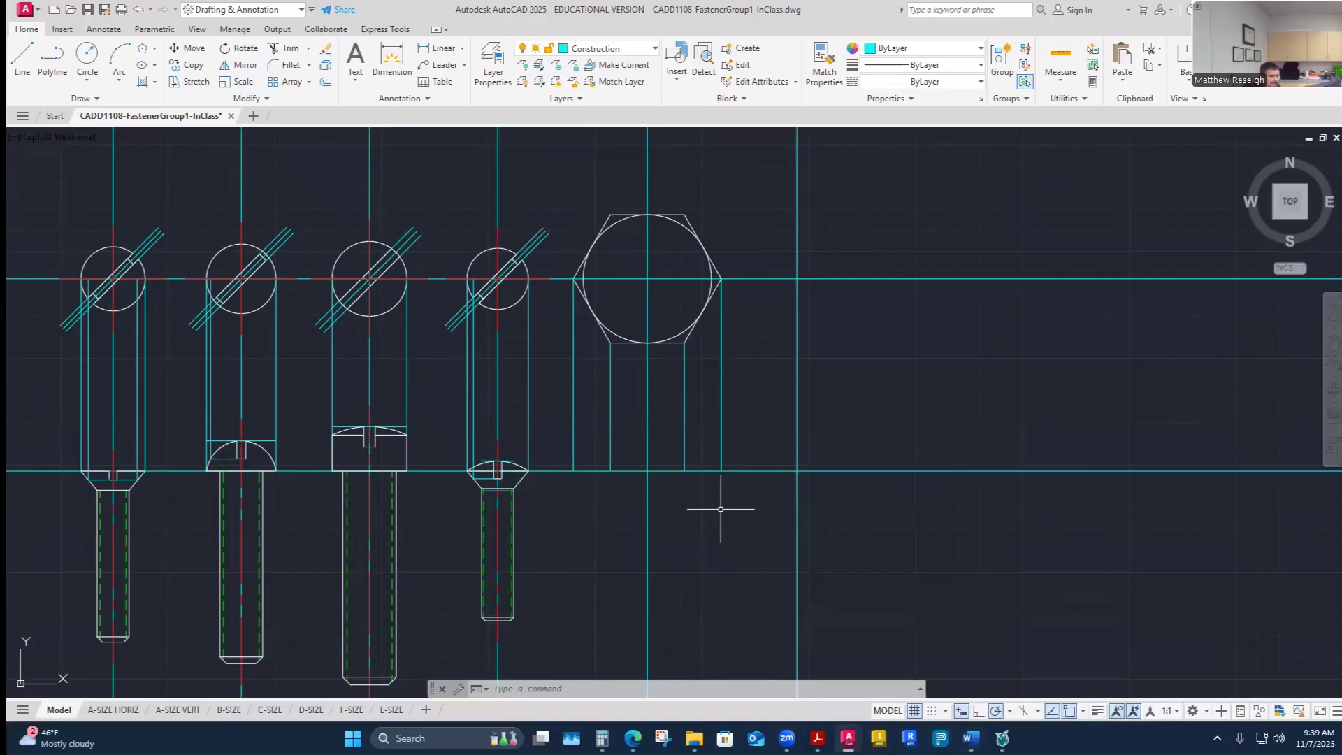
- Switch to the Visible-Object layer and draw the hex head's bottom edge between the outer projection lines in the front view
{"action": "left_click", "coordinate": [646, 48]}
{"action": "left_click", "coordinate": [619, 350]}
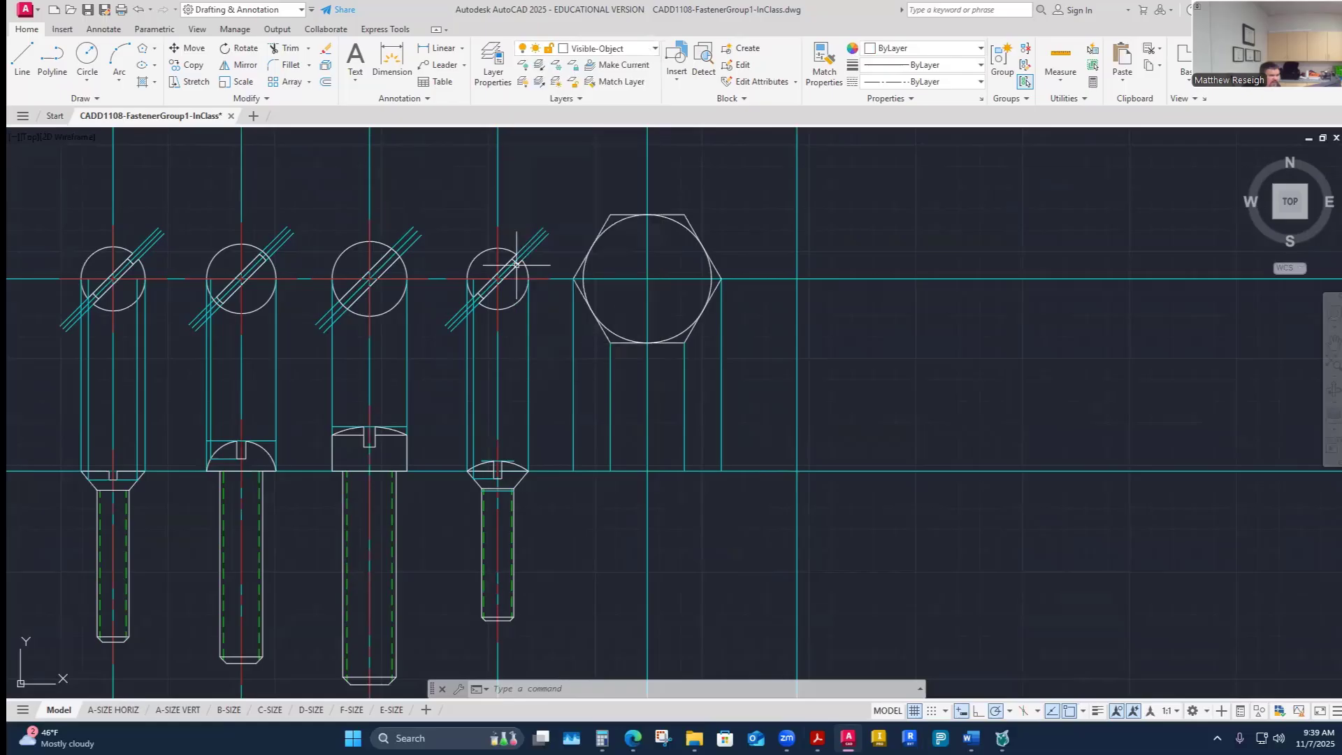
{"action": "left_click", "coordinate": [22, 59]}
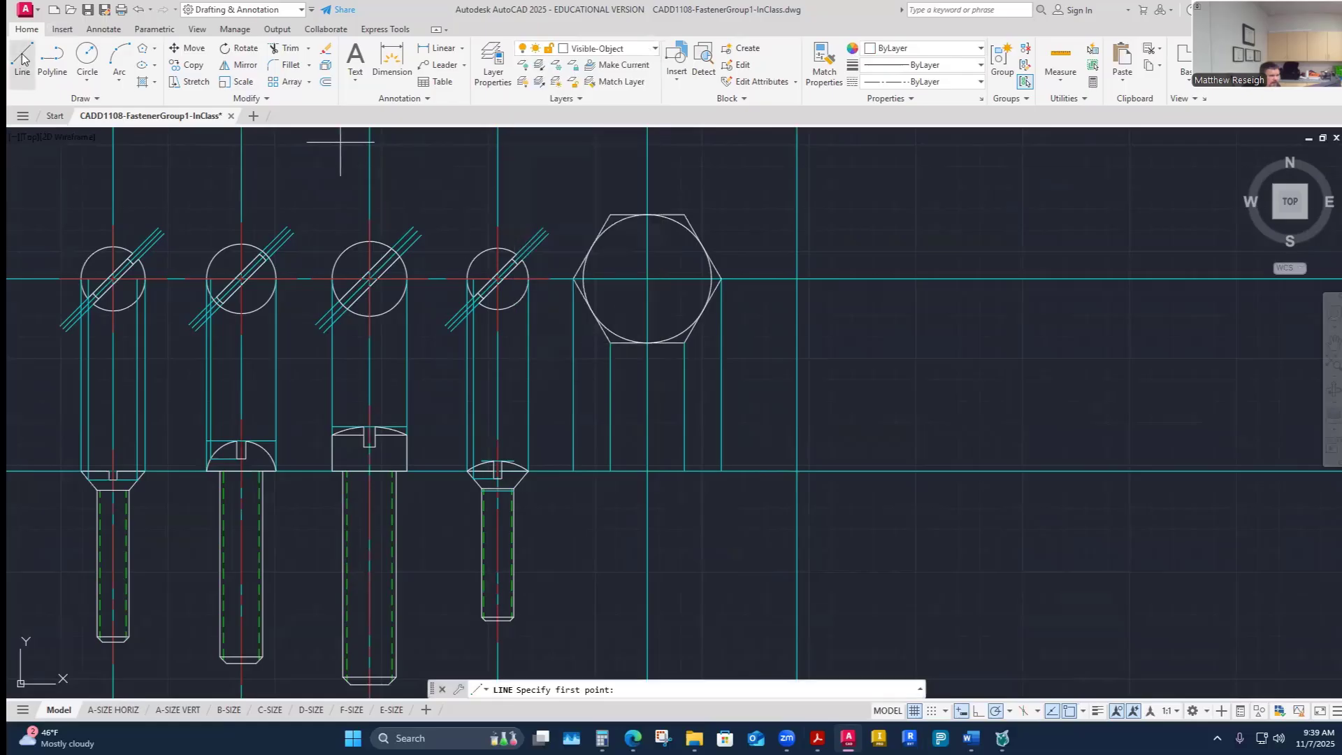
{"action": "left_click", "coordinate": [573, 471]}
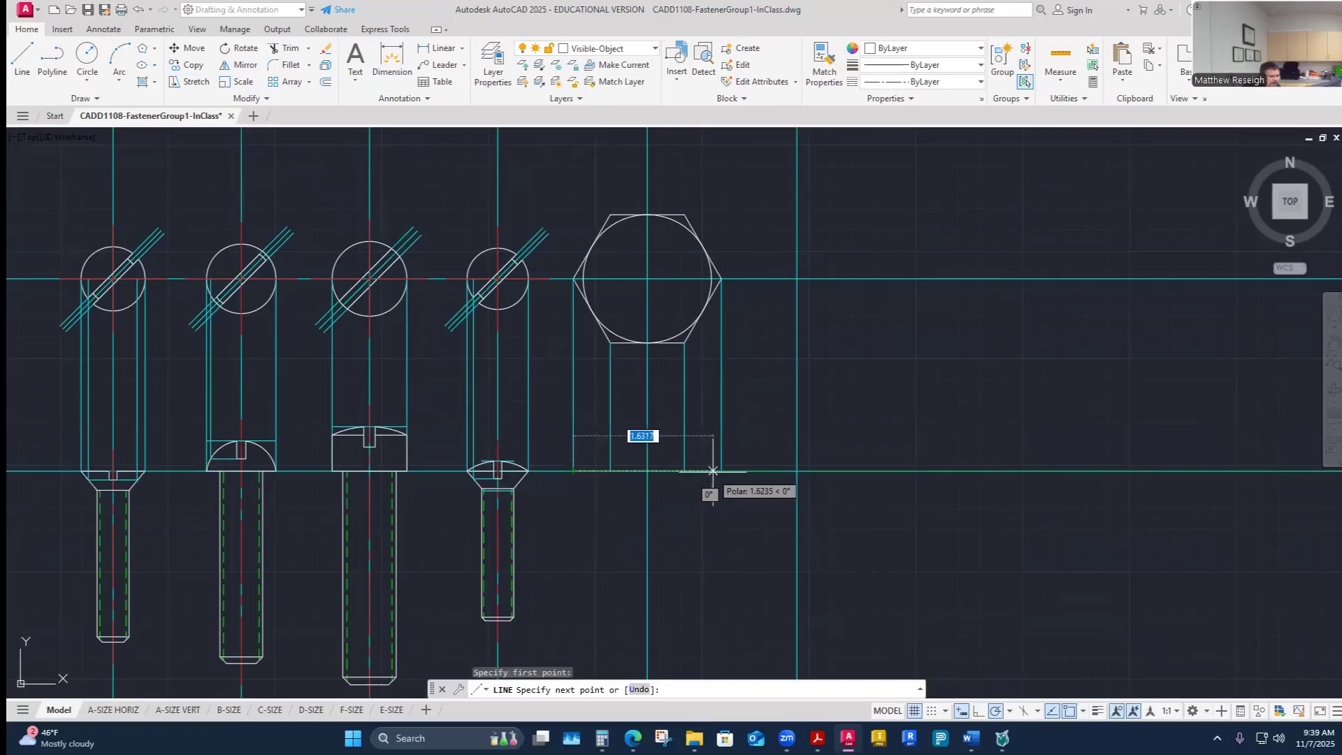
{"action": "left_click", "coordinate": [721, 471]}
{"action": "right_click", "coordinate": [721, 472]}
{"action": "left_click", "coordinate": [742, 481]}
{"action": "scroll", "coordinate": [601, 516], "scroll_direction": "up", "scroll_amount": 6}
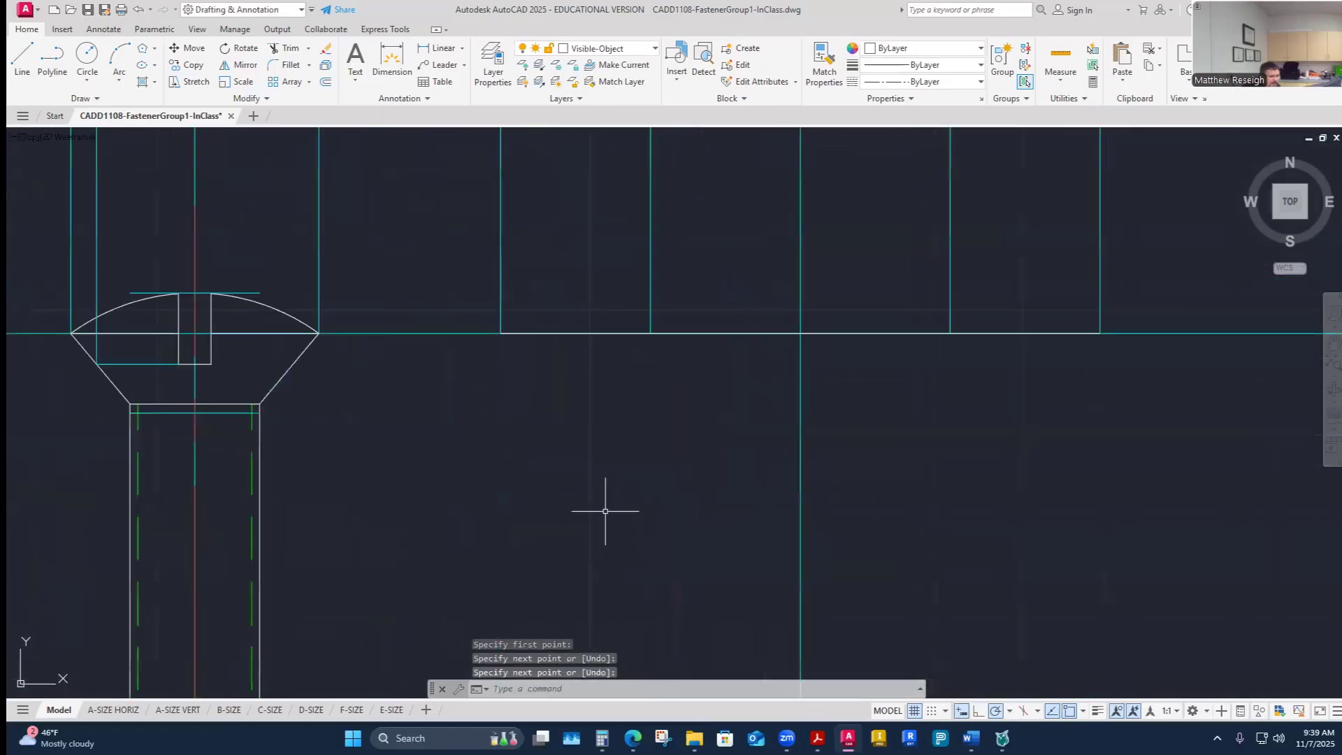
{"action": "left_click", "coordinate": [622, 332]}
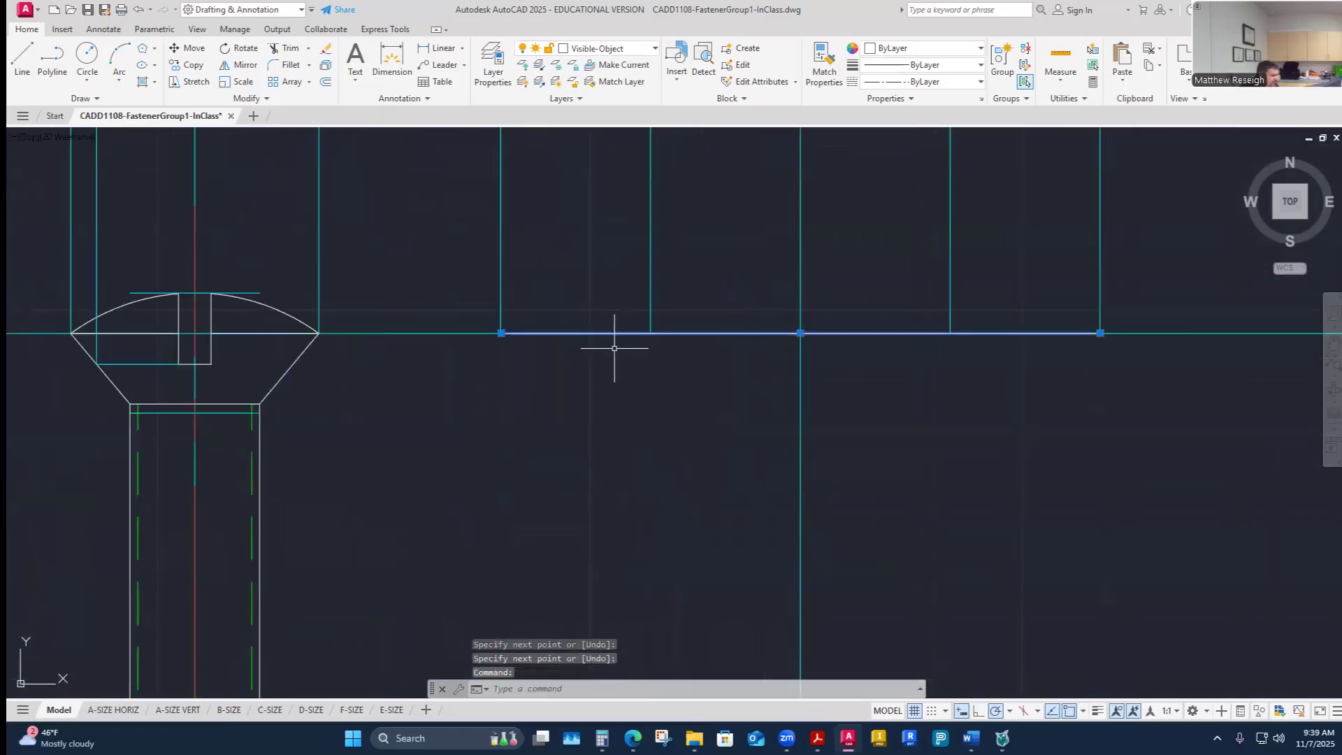
{"action": "key", "text": "Escape"}
{"action": "scroll", "coordinate": [579, 495], "scroll_direction": "down", "scroll_amount": 5}
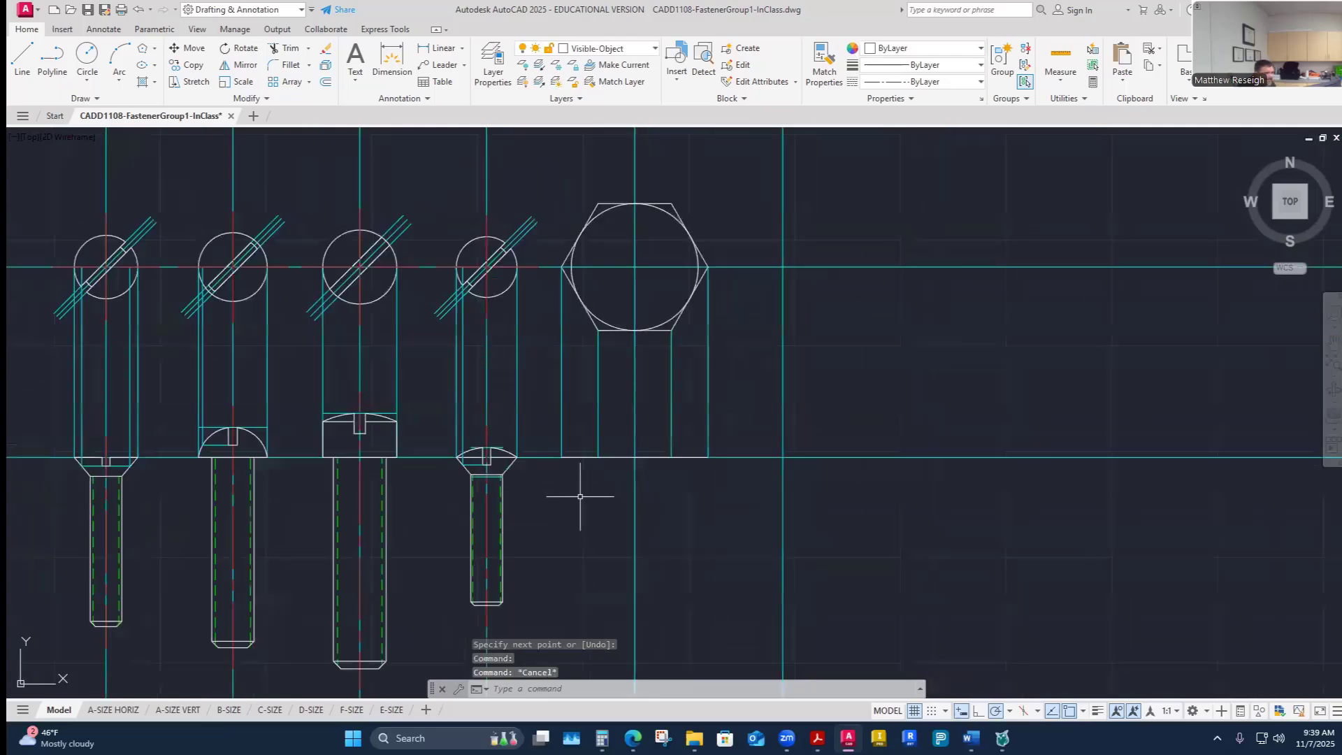
{"action": "scroll", "coordinate": [580, 496], "scroll_direction": "down", "scroll_amount": 2}
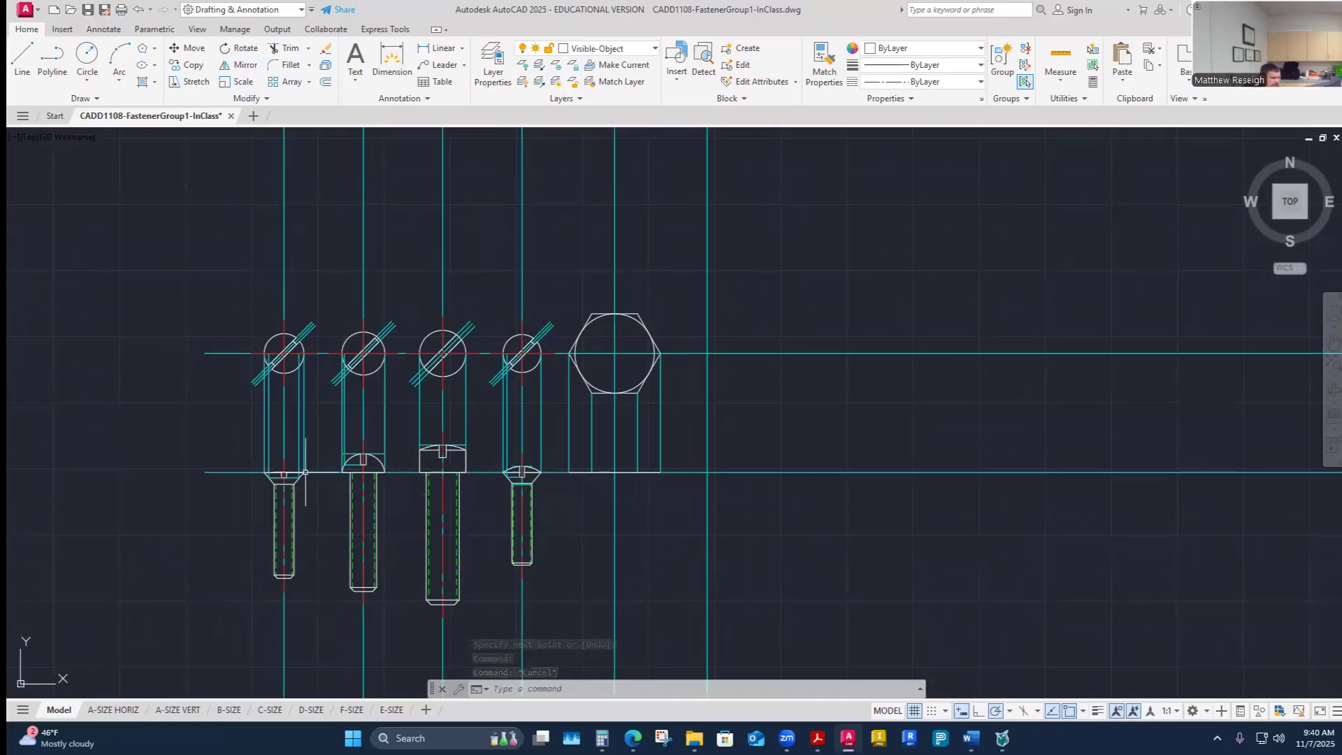
{"action": "scroll", "coordinate": [599, 466], "scroll_direction": "up", "scroll_amount": 2}
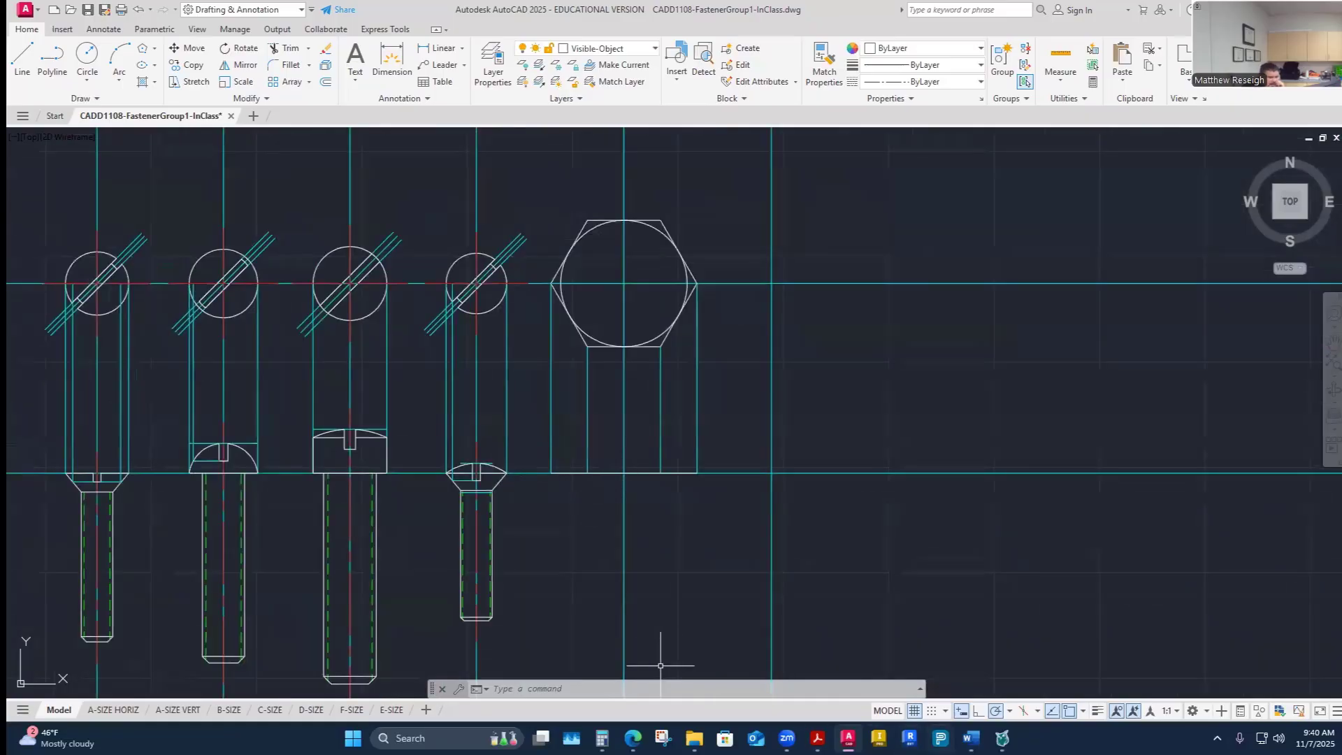
- Check fastener E's head height in the worksheet, then offset the front view's head bottom edge upward by .687
{"action": "left_click", "coordinate": [971, 737]}
{"action": "left_click", "coordinate": [893, 671]}
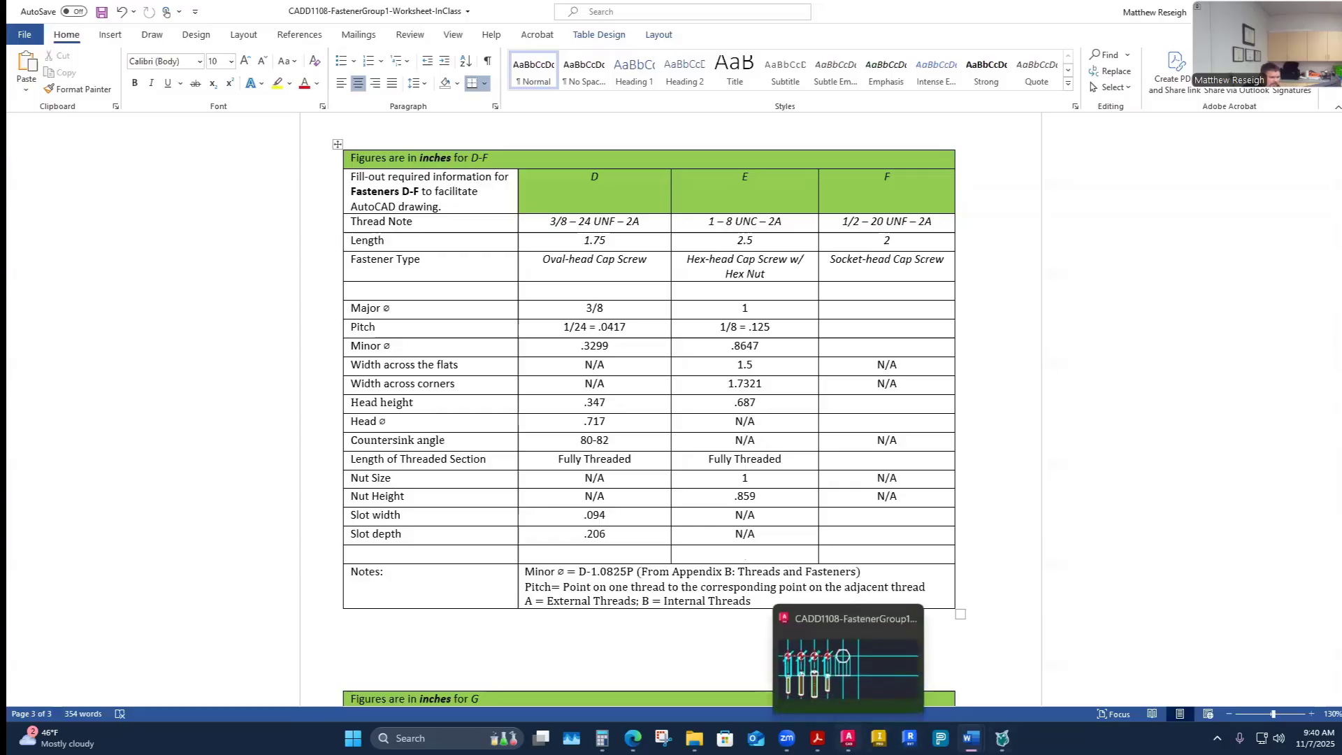
{"action": "mouse_move", "coordinate": [971, 739]}
{"action": "left_click", "coordinate": [848, 738]}
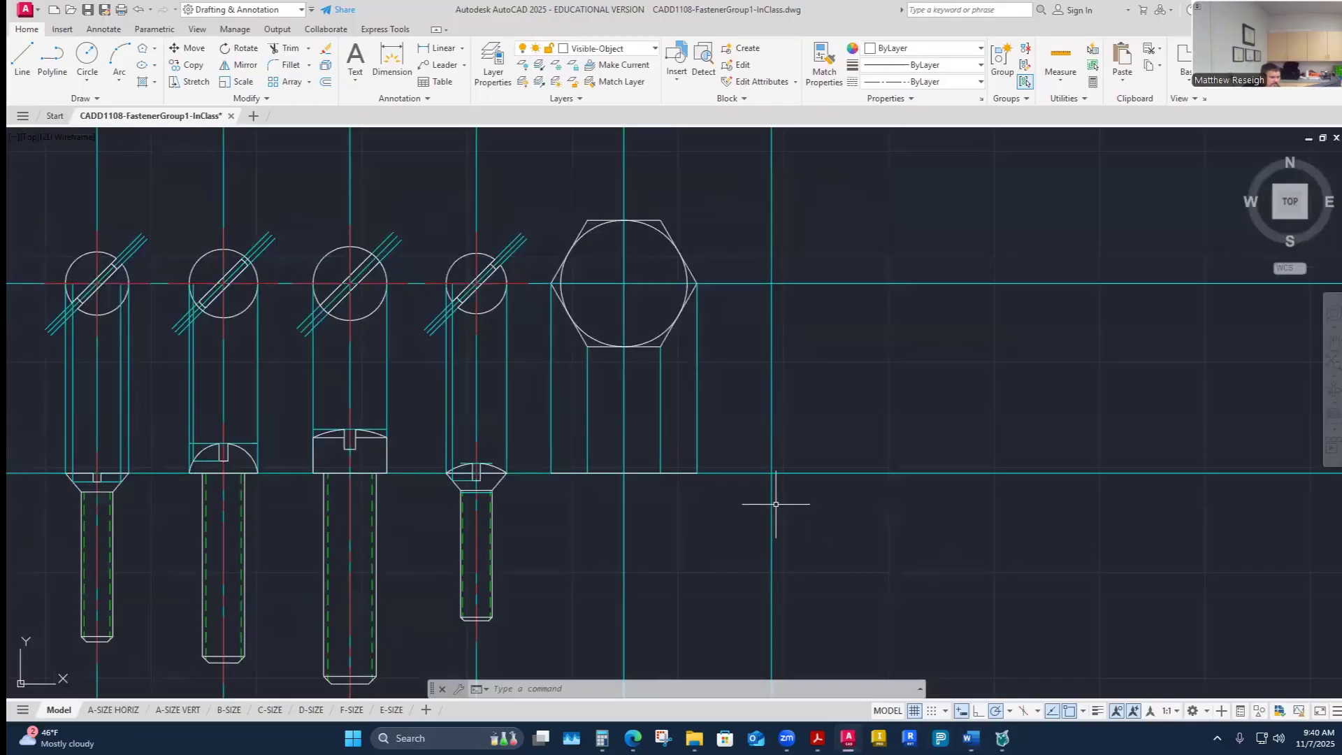
{"action": "left_click", "coordinate": [326, 82]}
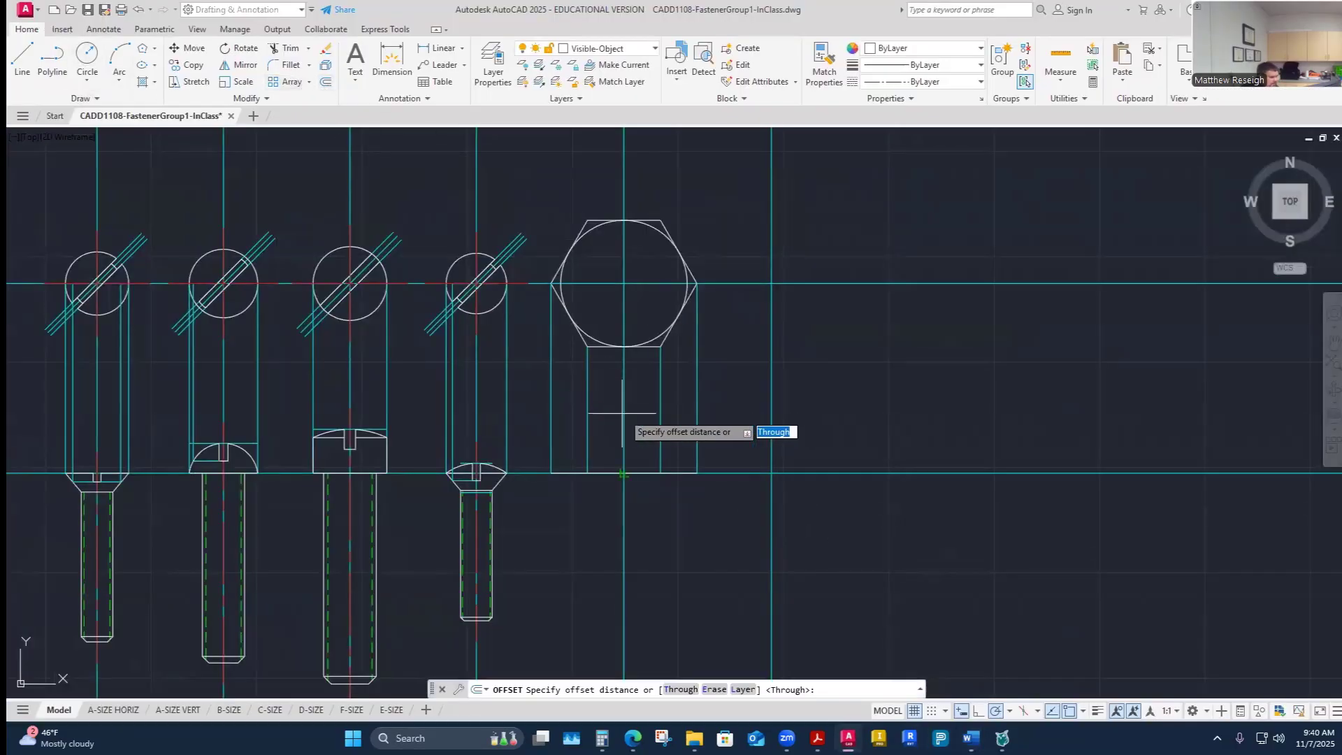
{"action": "type", "text": ".687"}
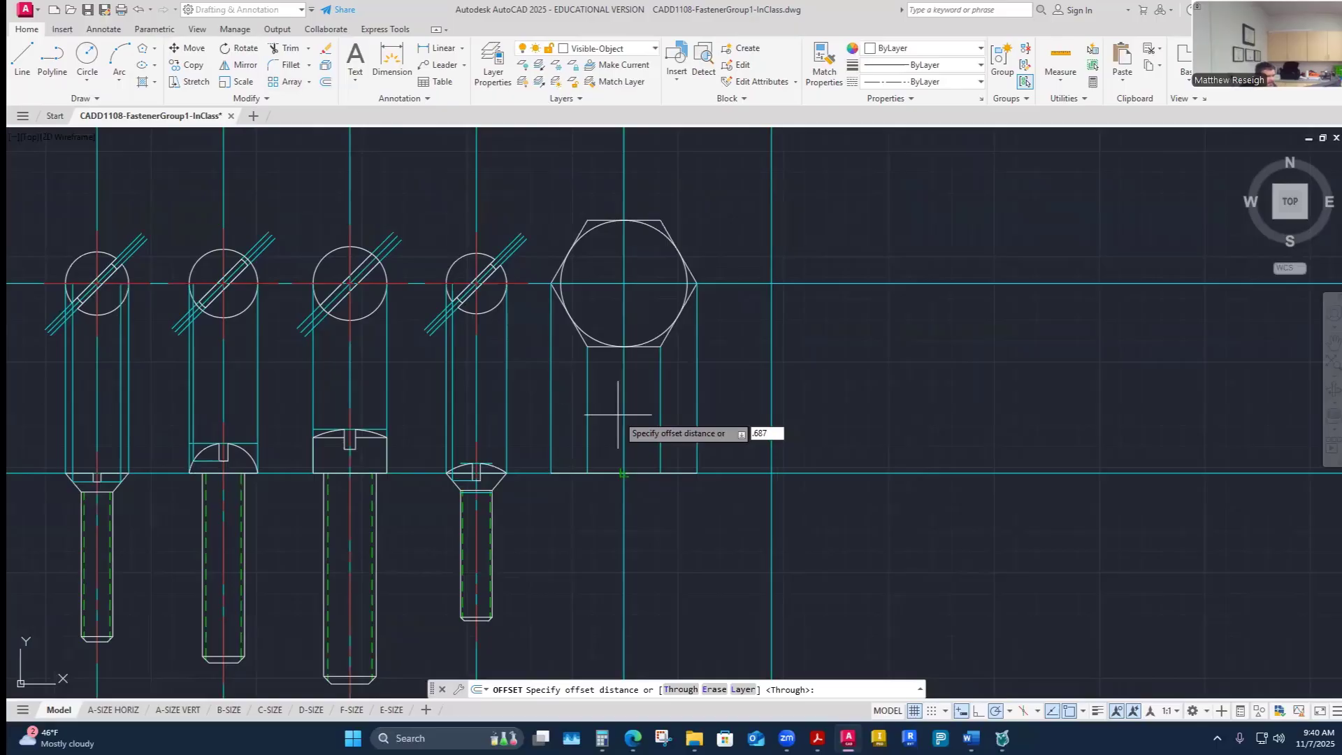
{"action": "key", "text": "Return"}
{"action": "left_click", "coordinate": [640, 473]}
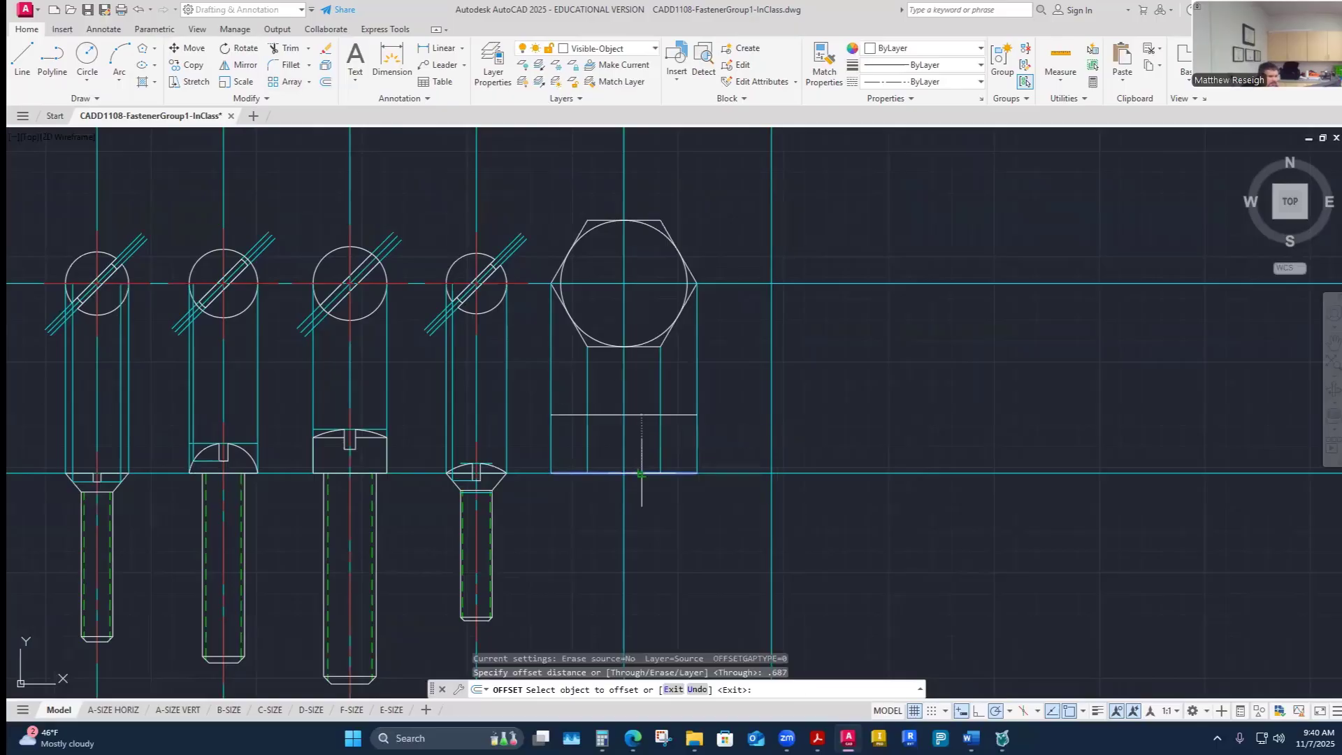
{"action": "left_click", "coordinate": [643, 442]}
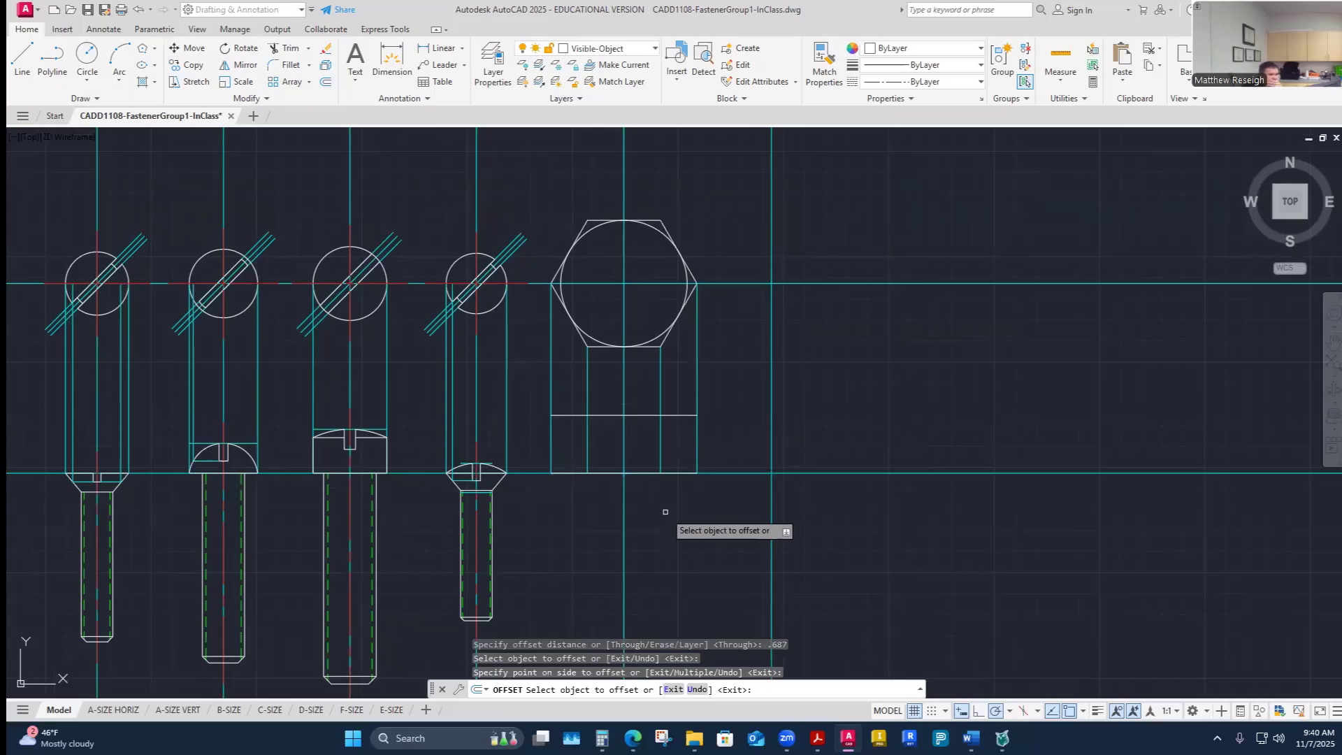
- Review the hex head cap screw drawing details in the reference PDF
{"action": "scroll", "coordinate": [671, 496], "scroll_direction": "up", "scroll_amount": 2}
{"action": "scroll", "coordinate": [678, 482], "scroll_direction": "down", "scroll_amount": 2}
{"action": "scroll", "coordinate": [678, 474], "scroll_direction": "up", "scroll_amount": 2}
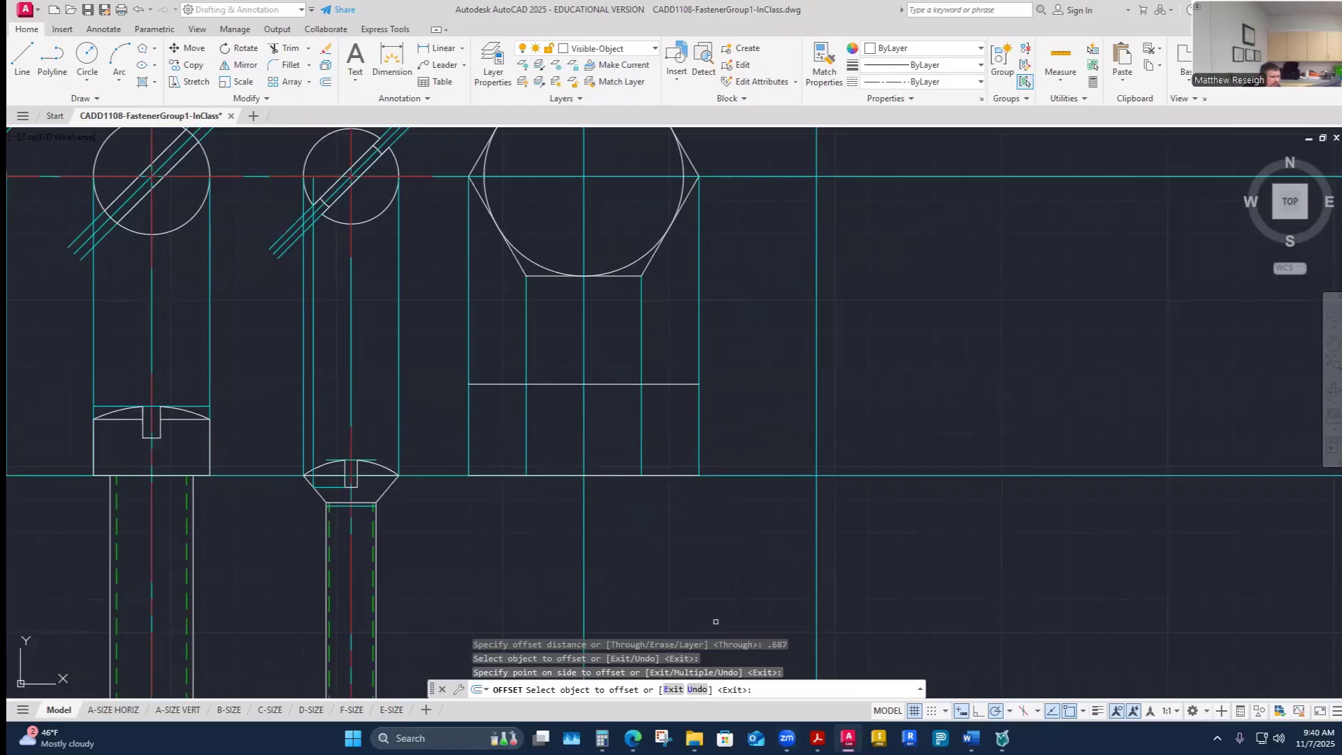
{"action": "mouse_move", "coordinate": [817, 738]}
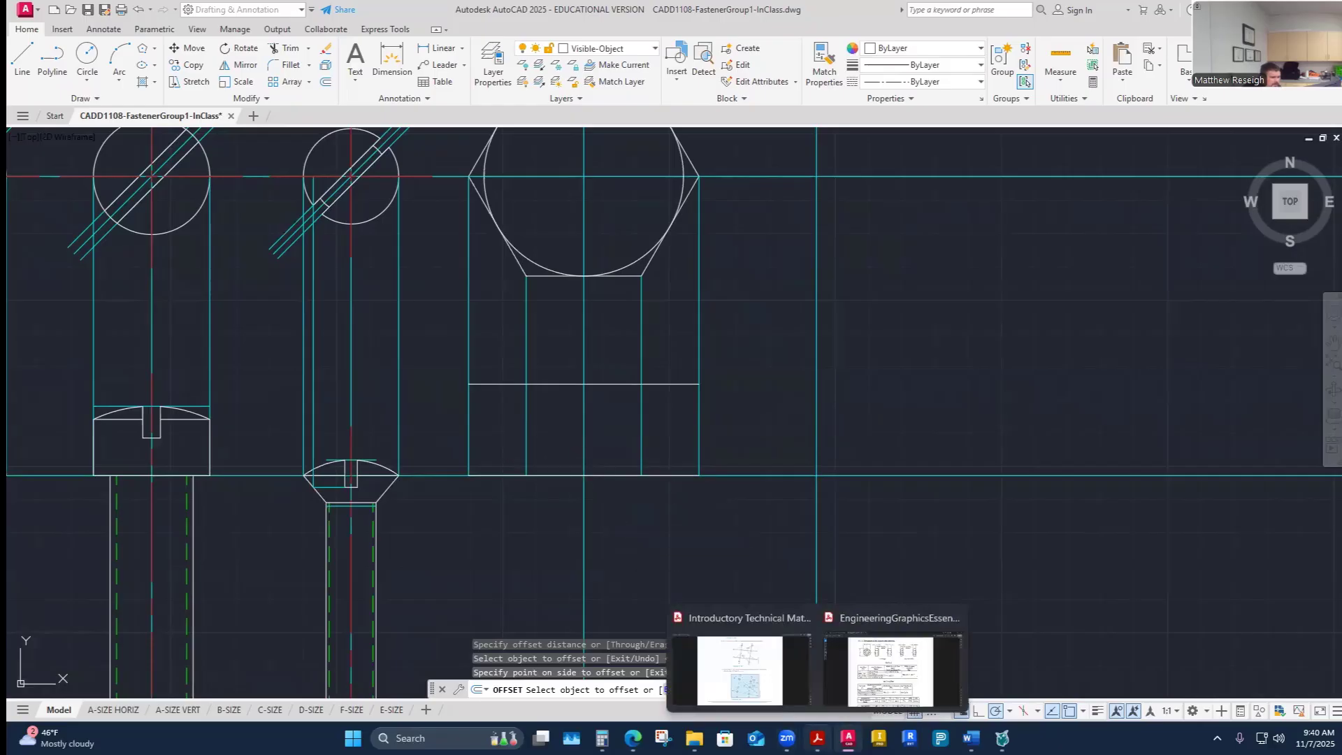
{"action": "left_click", "coordinate": [891, 664]}
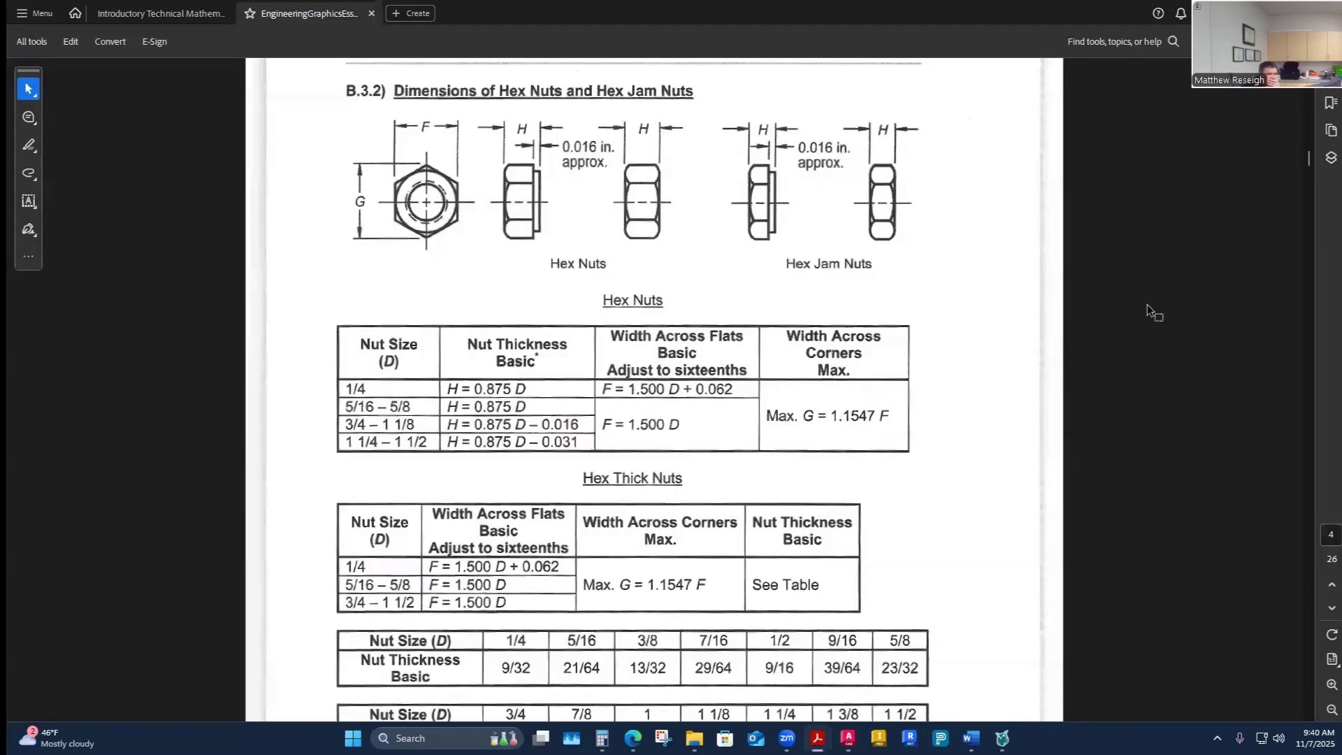
{"action": "left_click_drag", "start_coordinate": [1309, 163], "coordinate": [1323, 415]}
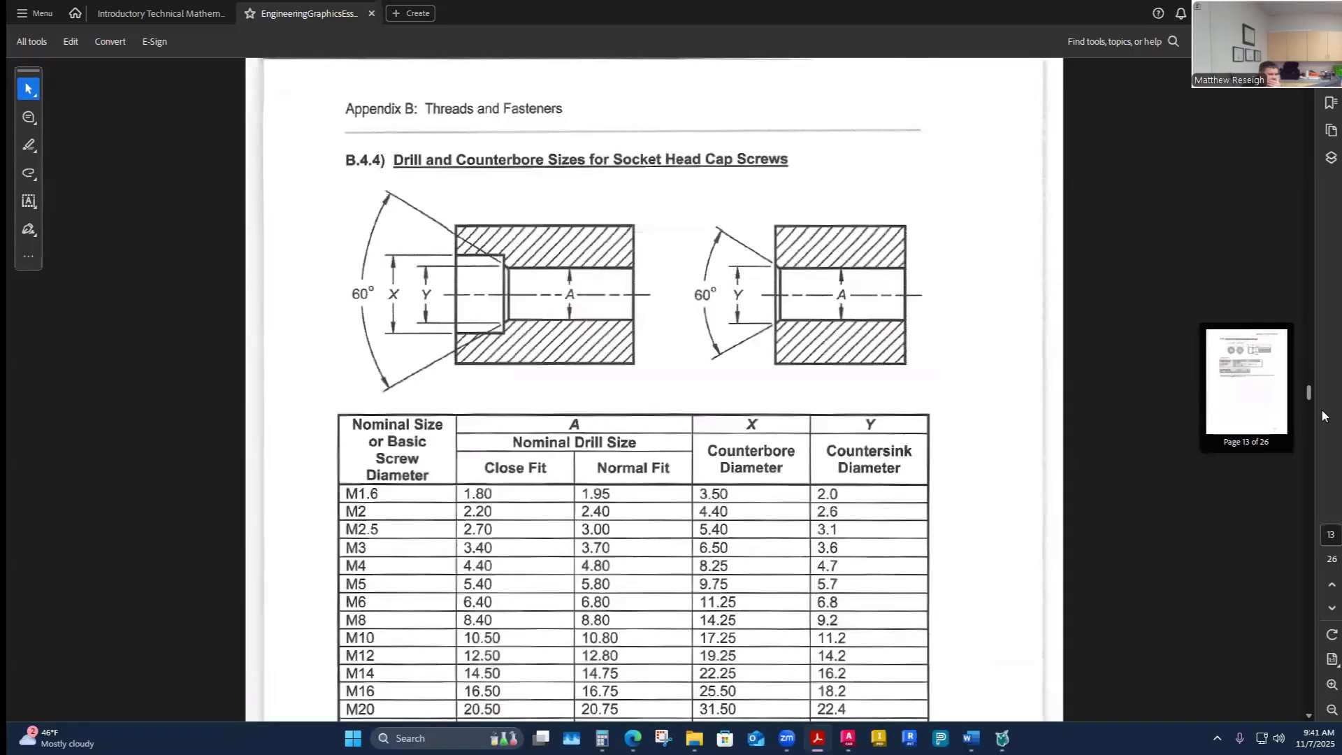
{"action": "left_click_drag", "start_coordinate": [1317, 466], "coordinate": [1310, 582]}
{"action": "scroll", "coordinate": [774, 543], "scroll_direction": "down", "scroll_amount": 5}
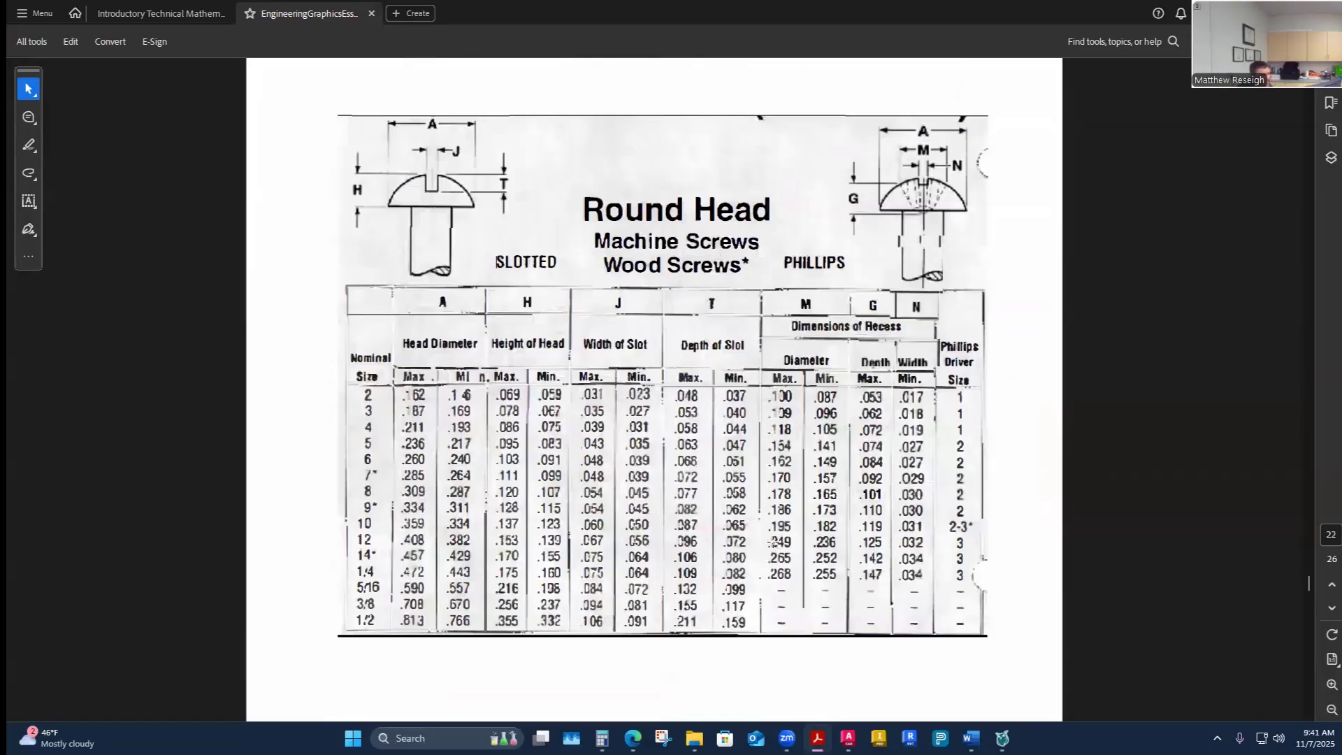
{"action": "scroll", "coordinate": [774, 543], "scroll_direction": "up", "scroll_amount": 5}
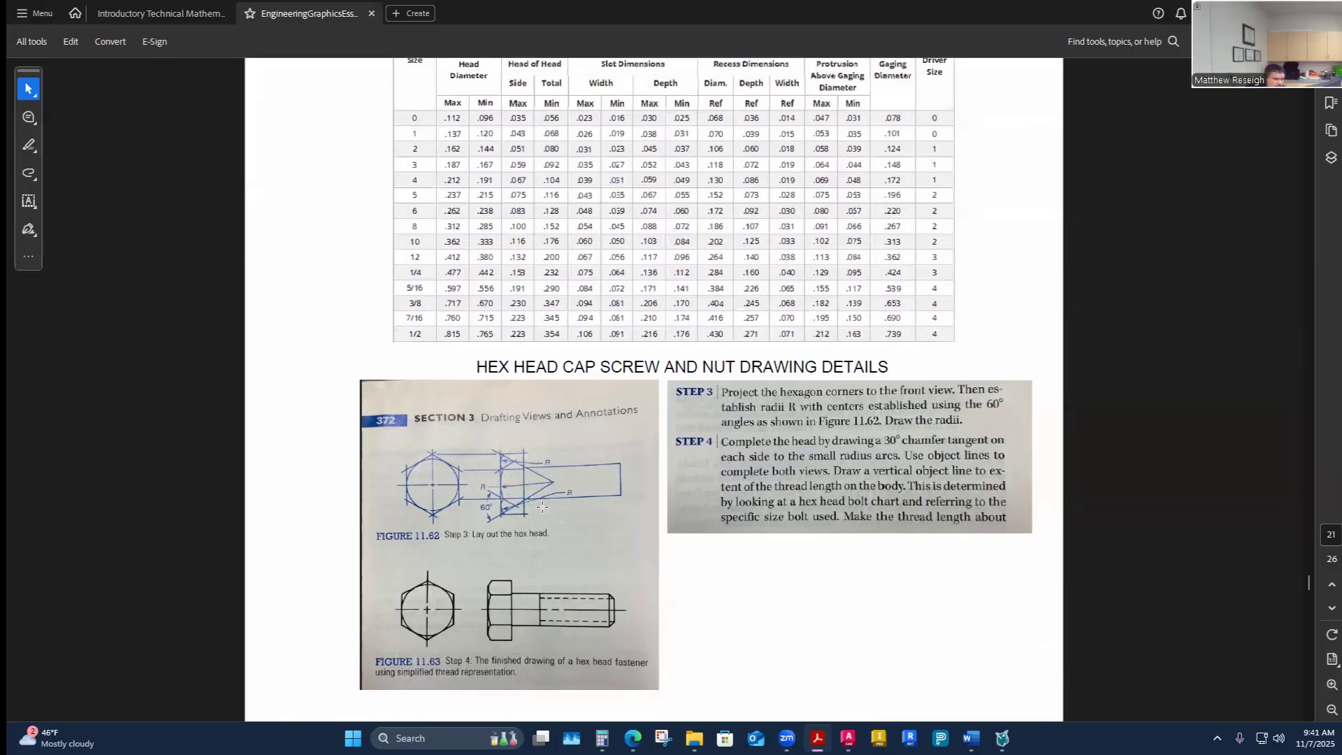
{"action": "scroll", "coordinate": [496, 485], "scroll_direction": "down", "scroll_amount": 1}
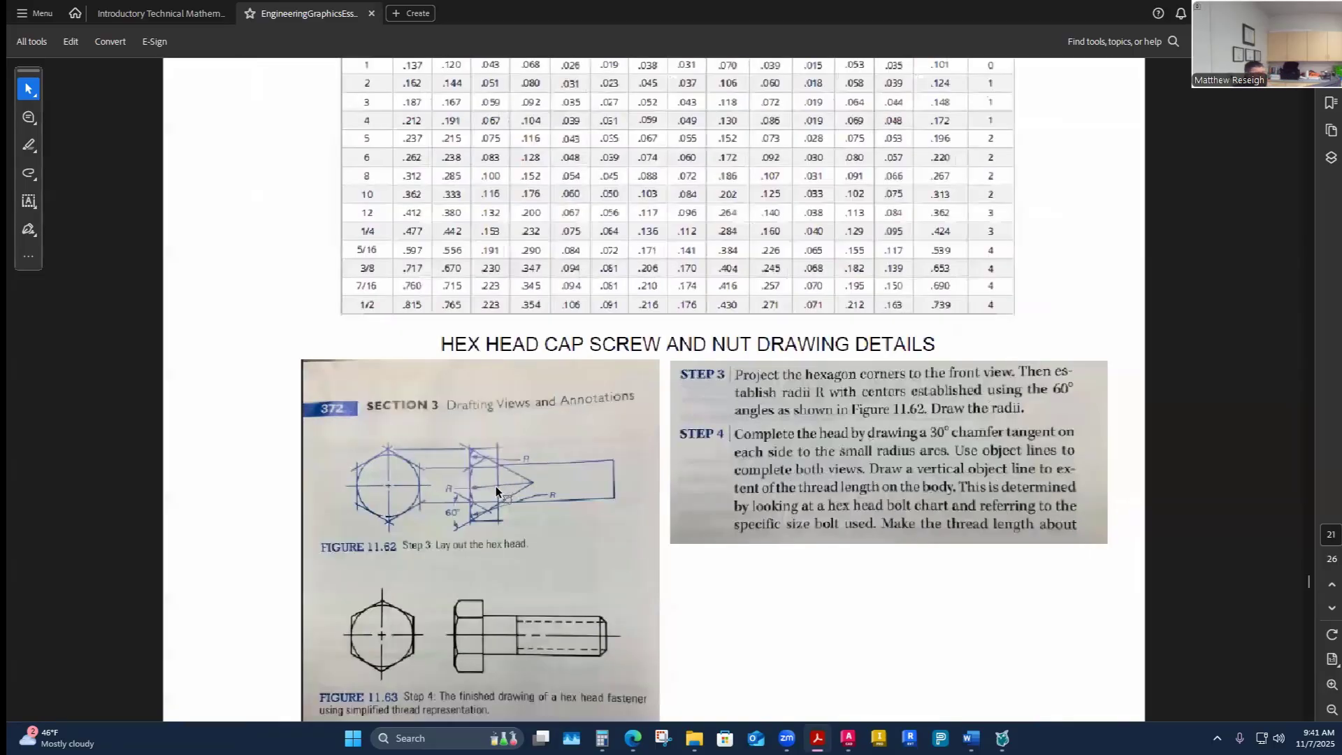
{"action": "scroll", "coordinate": [496, 485], "scroll_direction": "up", "scroll_amount": 3, "text": "ctrl"}
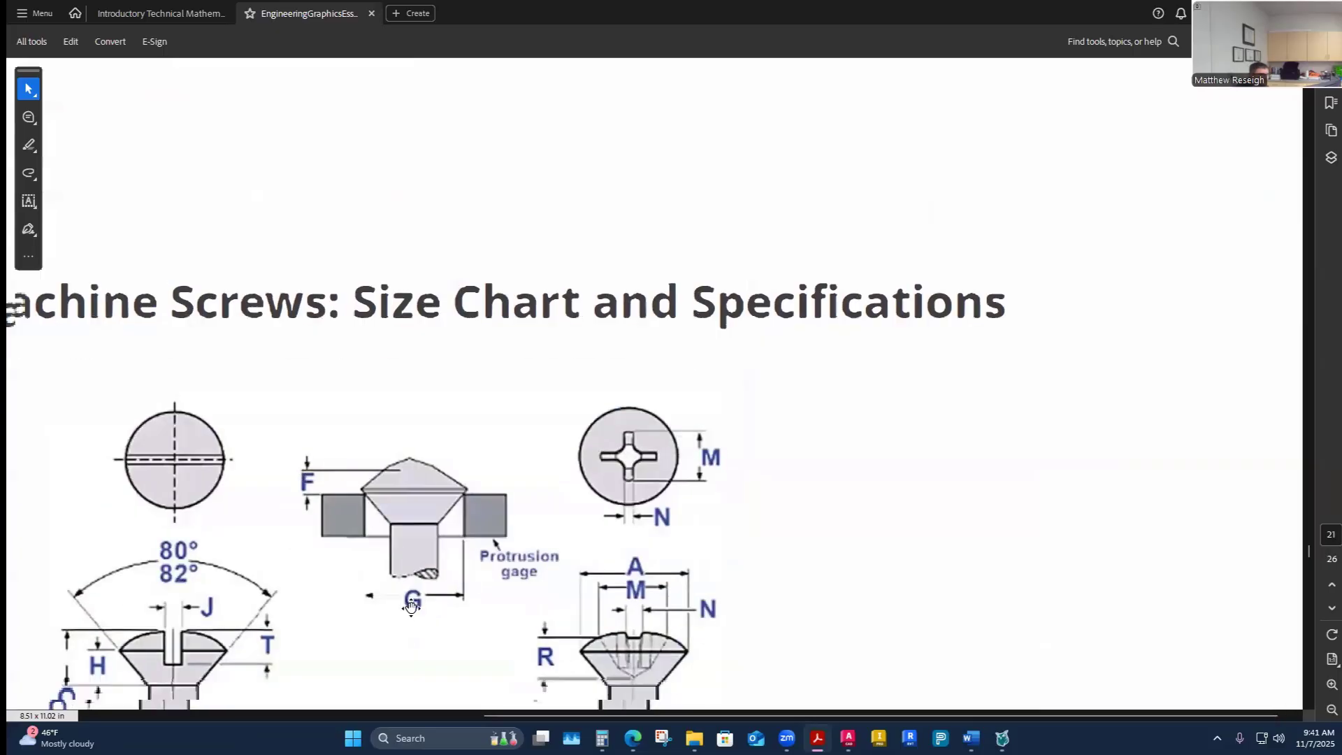
{"action": "scroll", "coordinate": [495, 516], "scroll_direction": "up", "scroll_amount": 1}
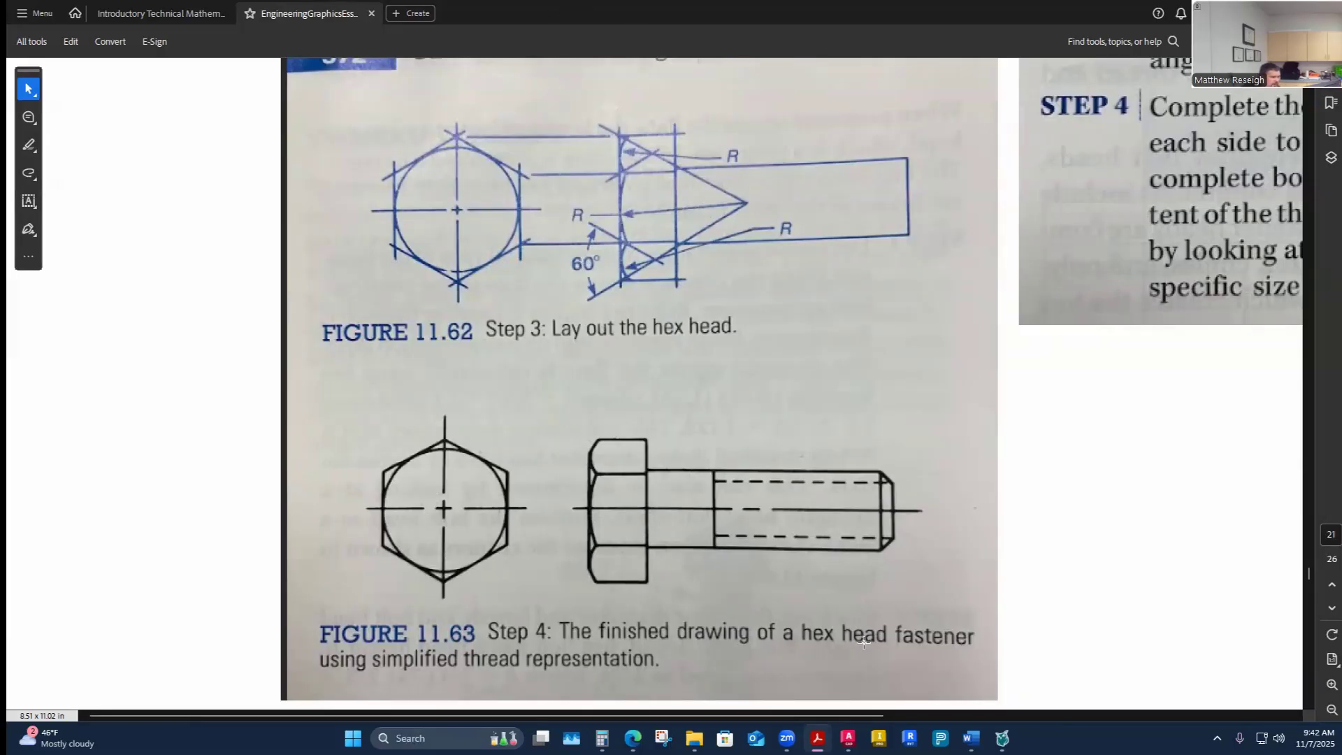
{"action": "key", "text": "alt+Tab"}
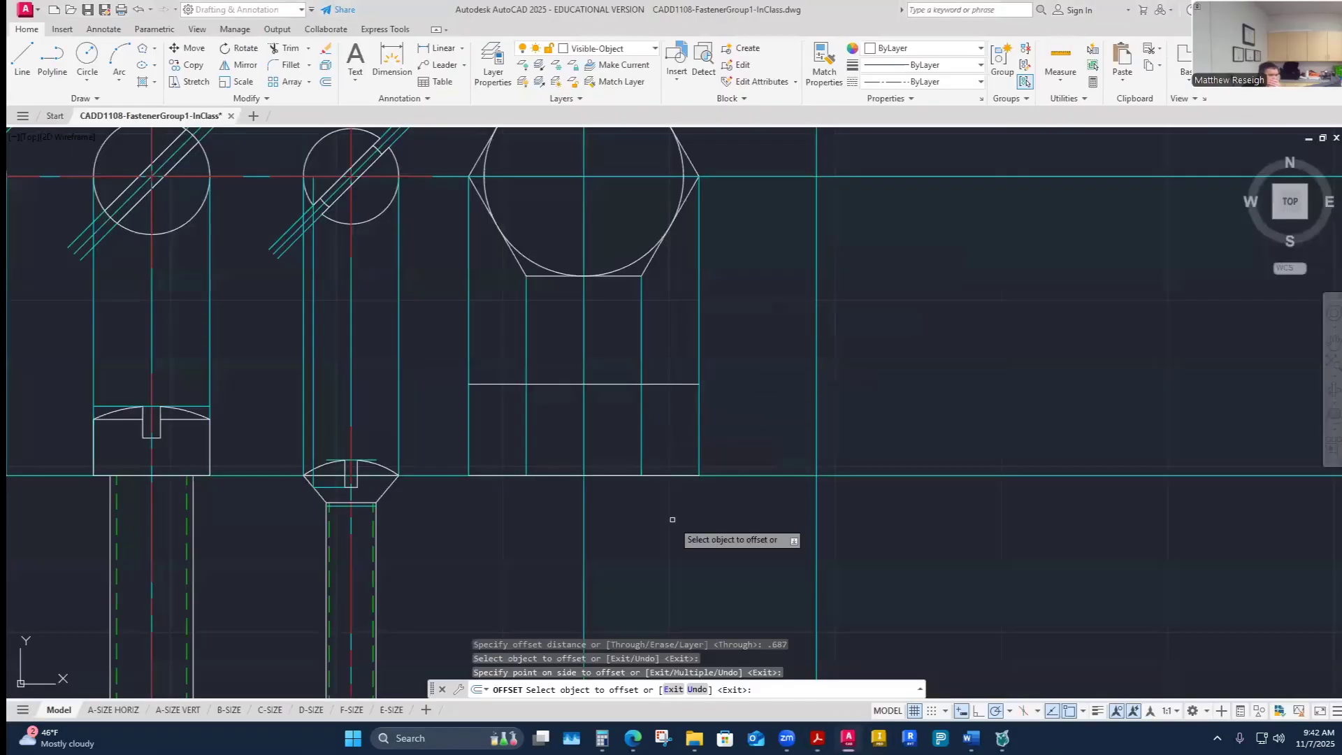
{"action": "scroll", "coordinate": [689, 539], "scroll_direction": "up", "scroll_amount": 5}
{"action": "scroll", "coordinate": [683, 490], "scroll_direction": "down", "scroll_amount": 6}
{"action": "scroll", "coordinate": [645, 400], "scroll_direction": "up", "scroll_amount": 4}
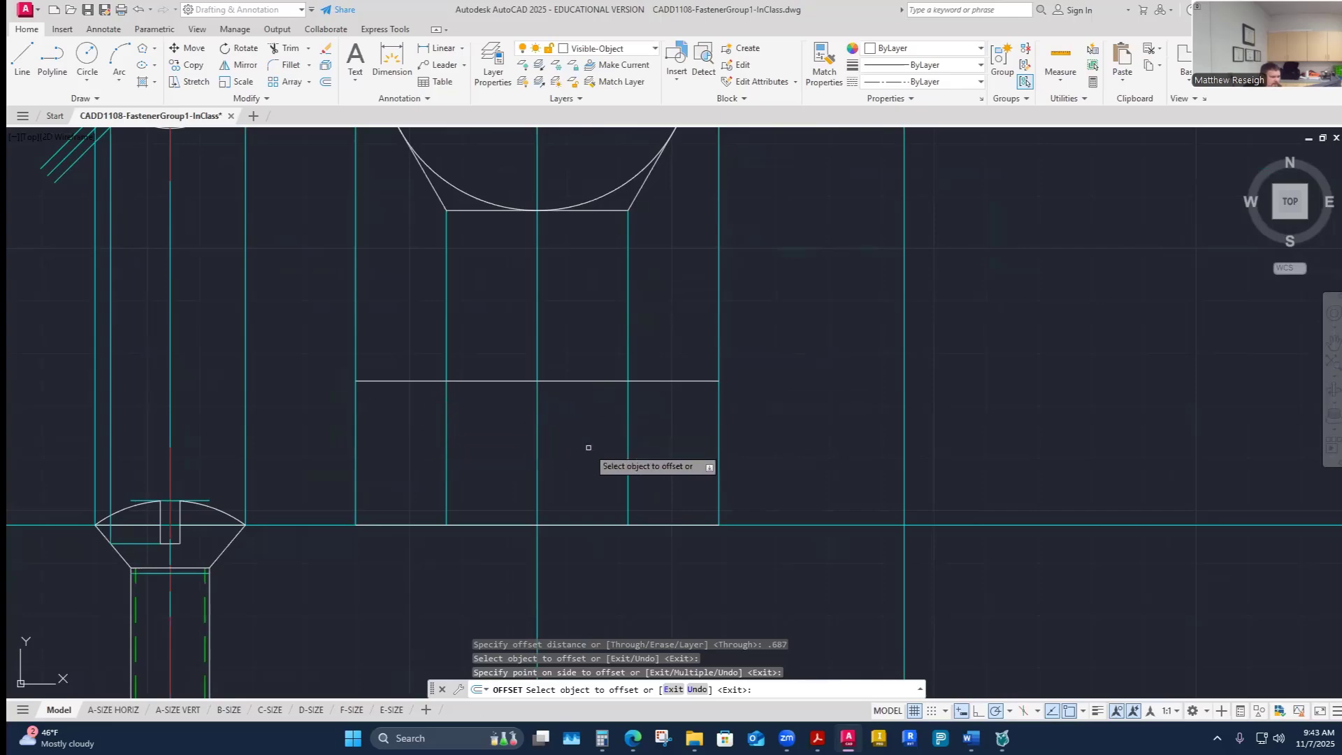
- Switch to the Construction layer and draw a 60° construction line down from the head top's inner left projection corner
{"action": "left_click", "coordinate": [655, 48]}
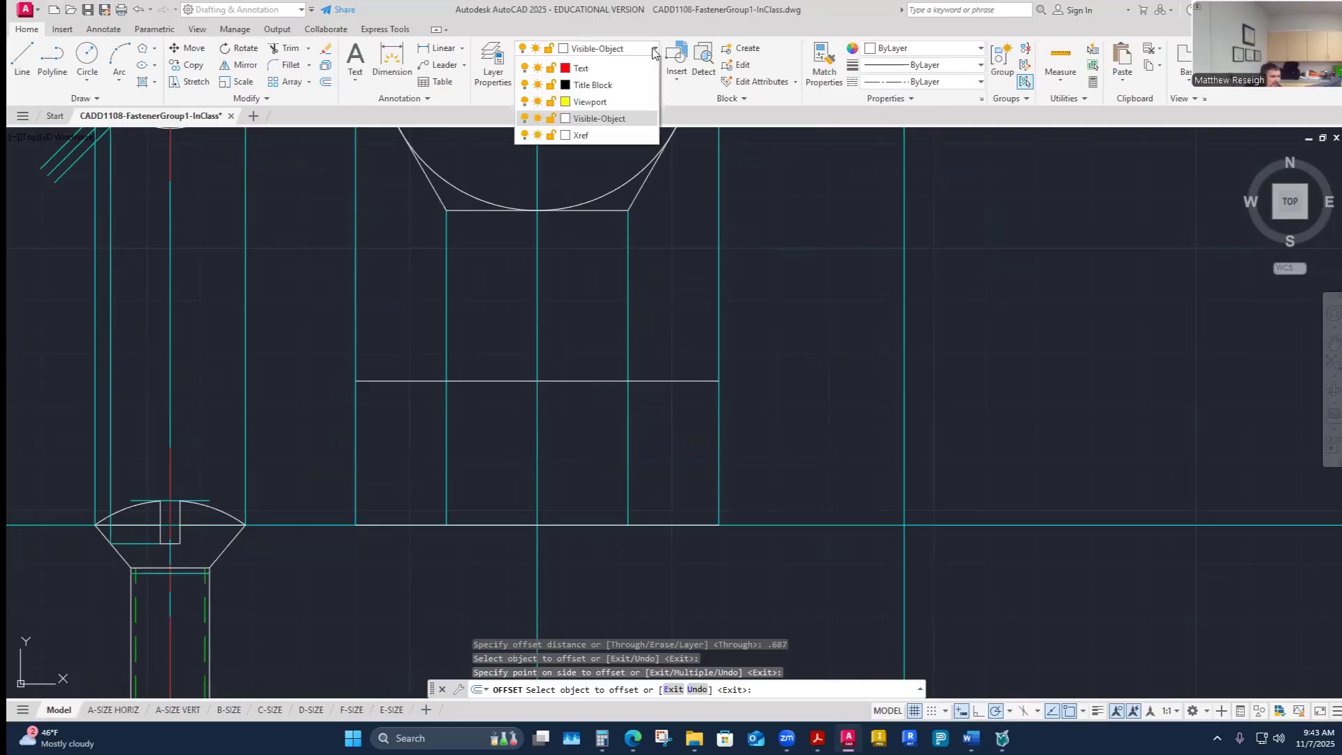
{"action": "left_click", "coordinate": [589, 166]}
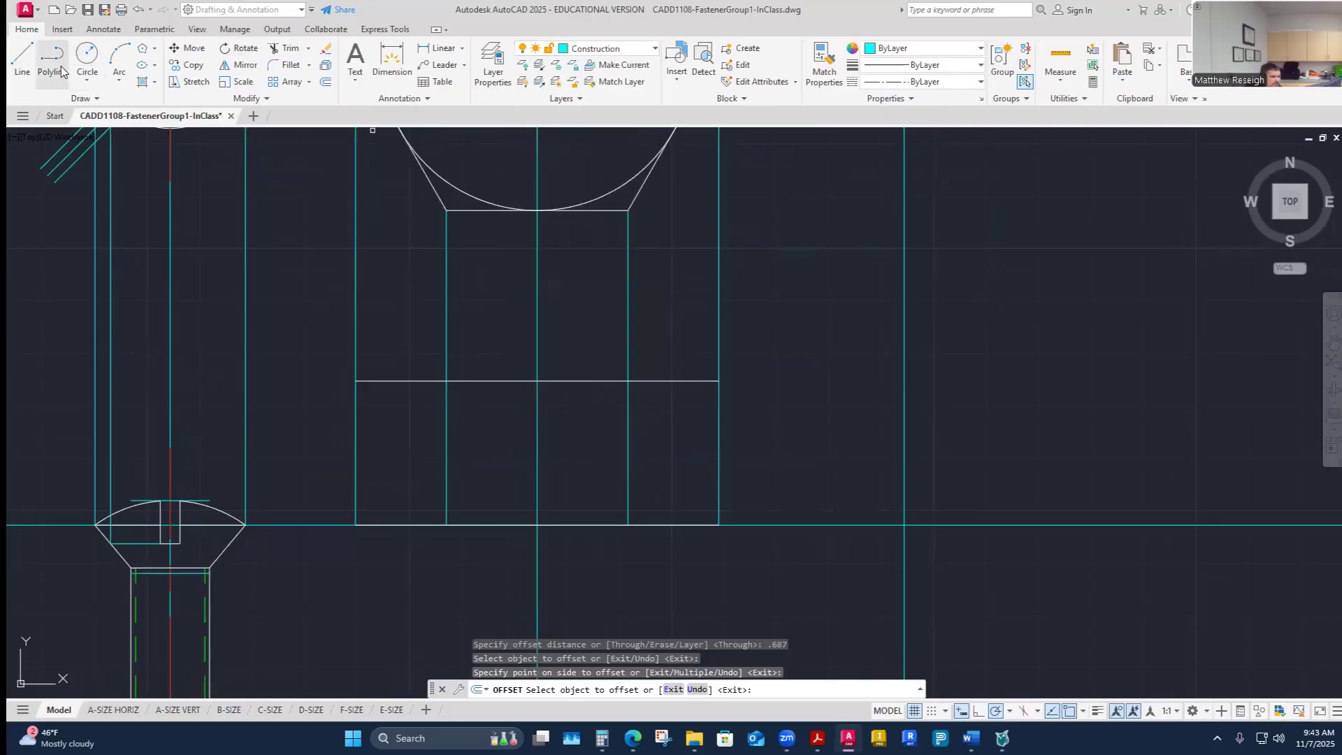
{"action": "left_click", "coordinate": [23, 57]}
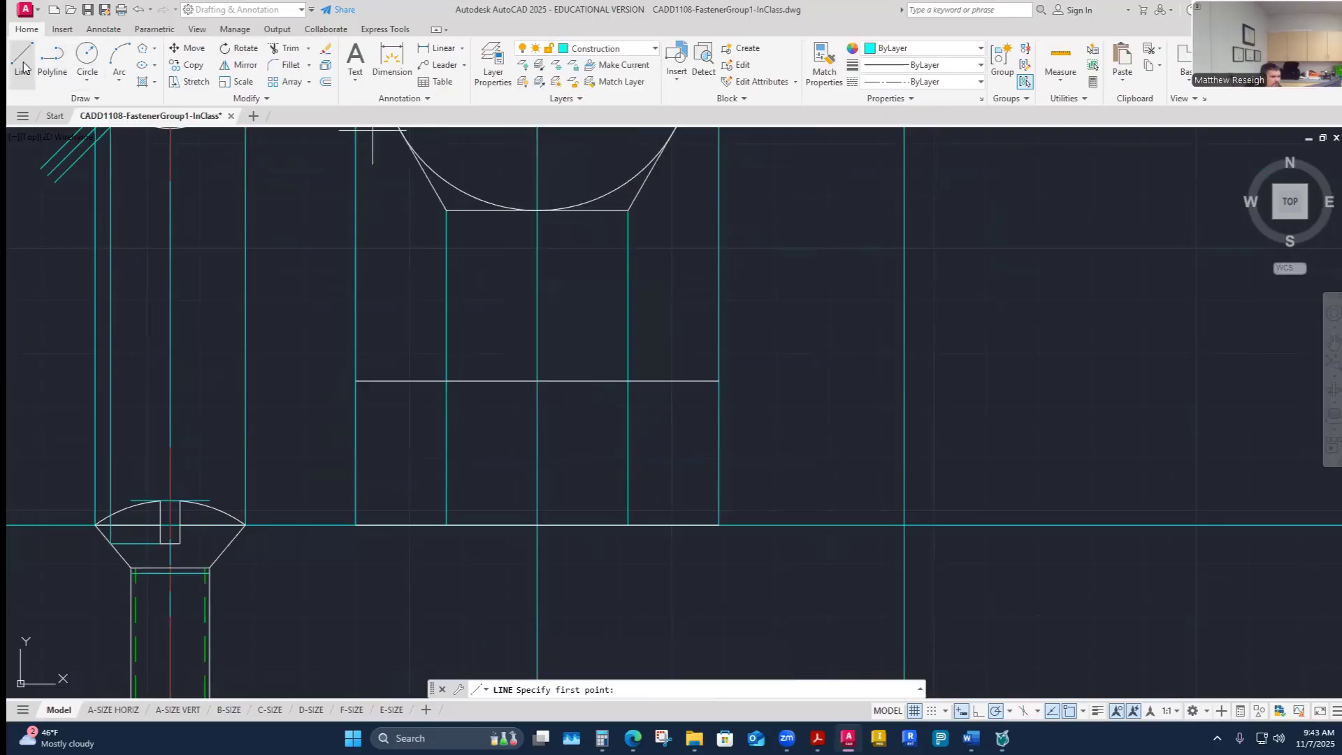
{"action": "left_click", "coordinate": [628, 381]}
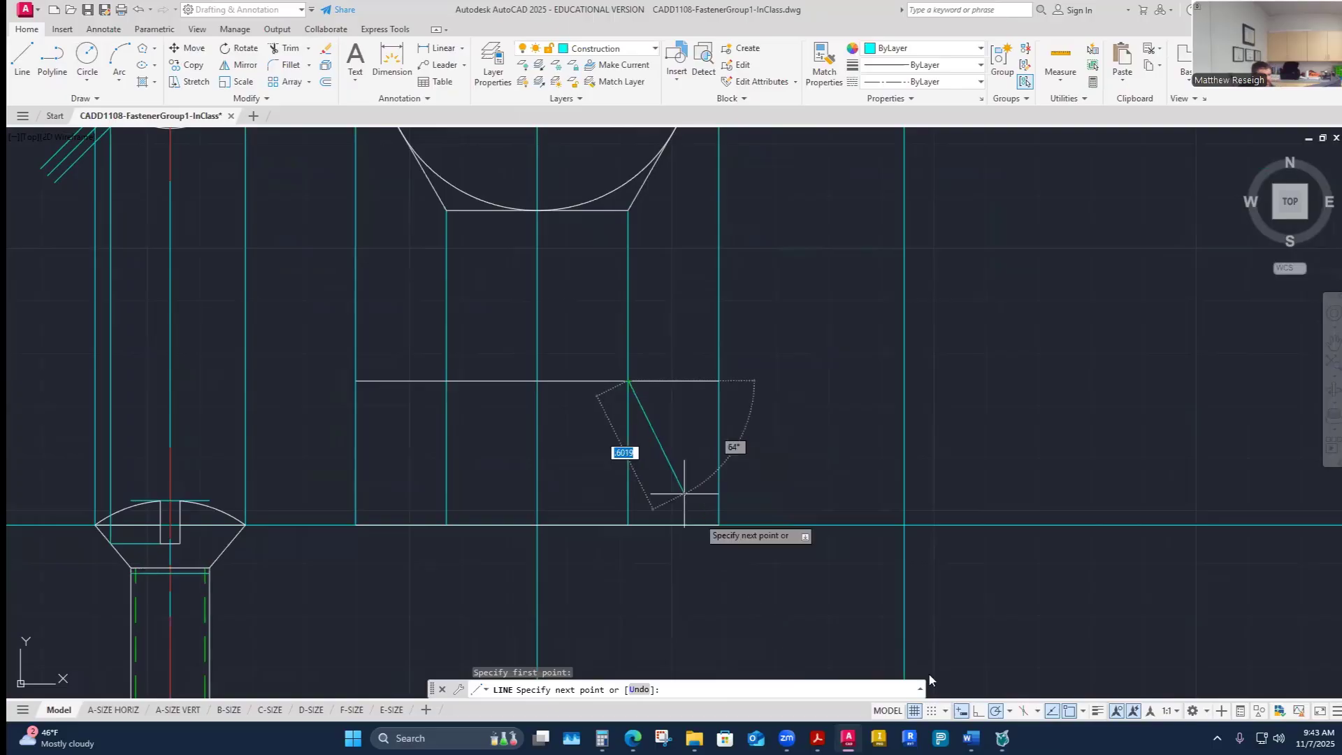
{"action": "left_click", "coordinate": [1010, 711]}
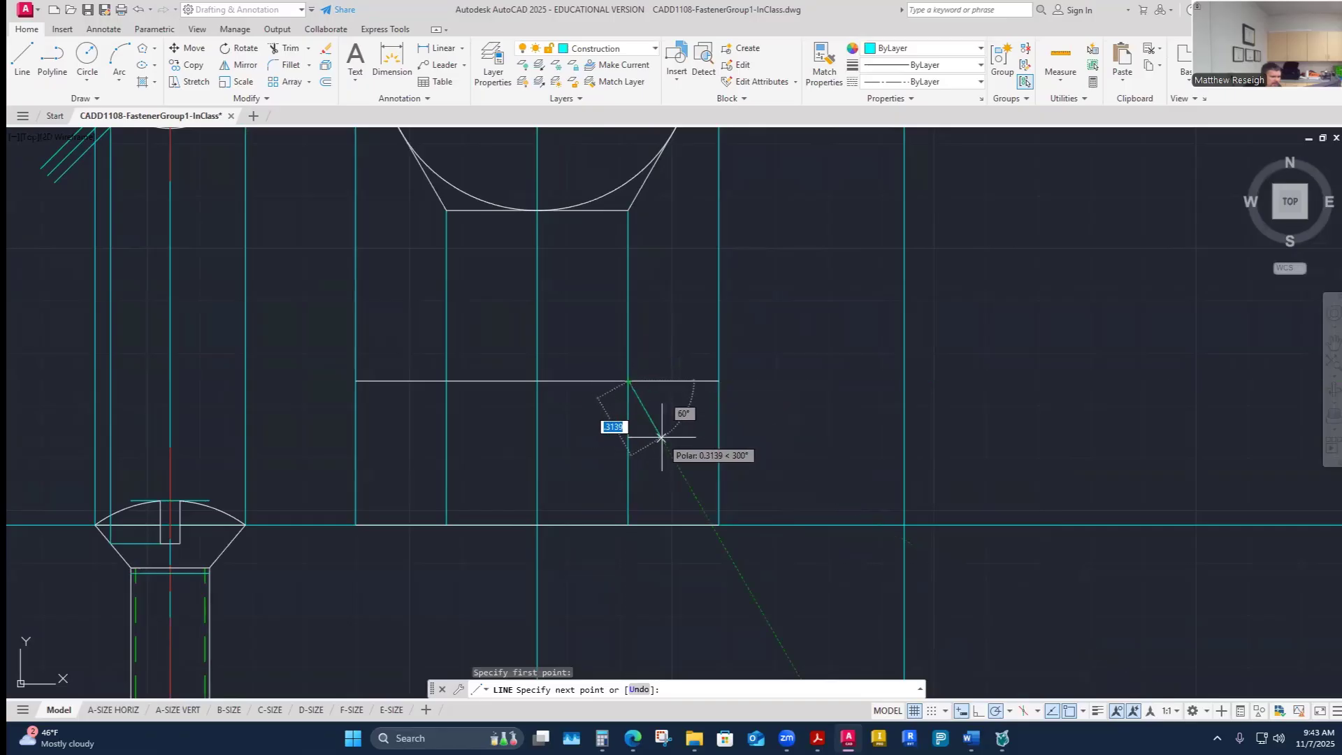
{"action": "left_click", "coordinate": [676, 467]}
{"action": "right_click", "coordinate": [676, 466]}
{"action": "left_click", "coordinate": [699, 473]}
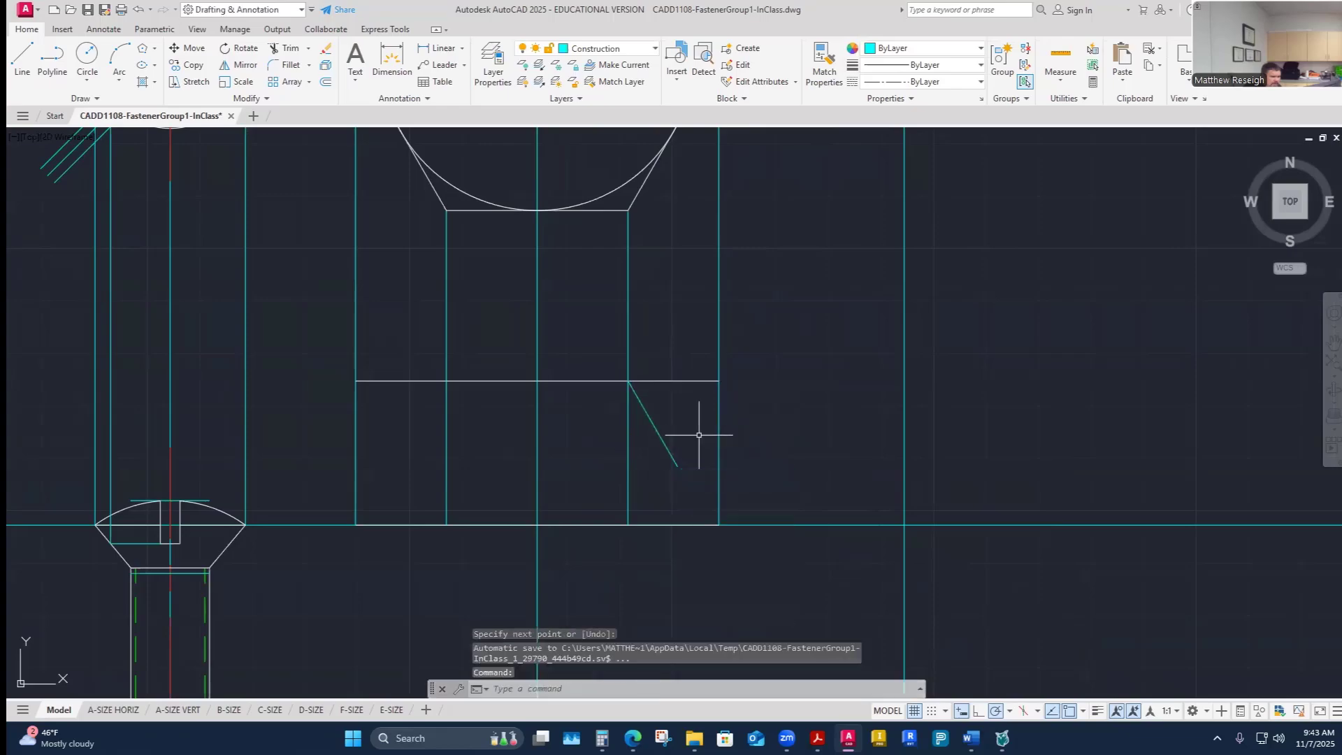
- Draw a second 60° construction line down from the head top's right corner to cross the first
{"action": "right_click", "coordinate": [699, 435]}
{"action": "left_click", "coordinate": [720, 443]}
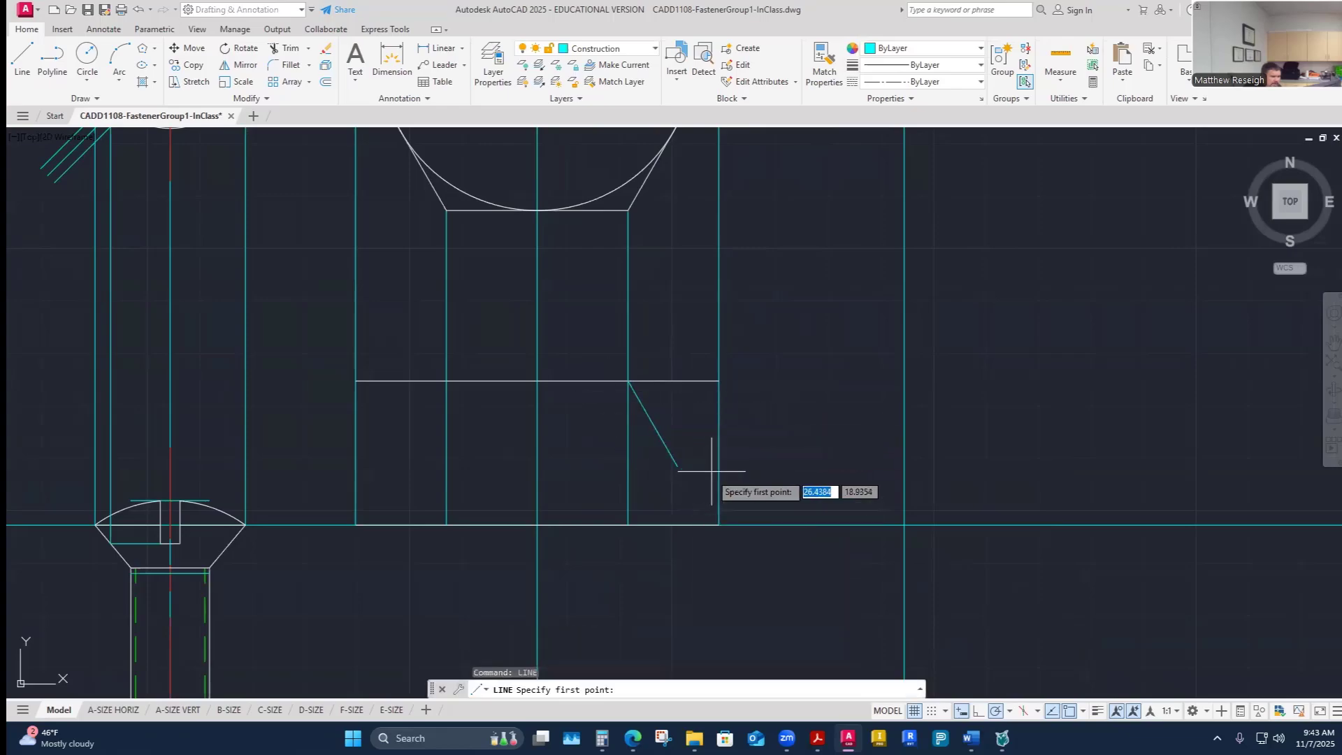
{"action": "left_click", "coordinate": [719, 381]}
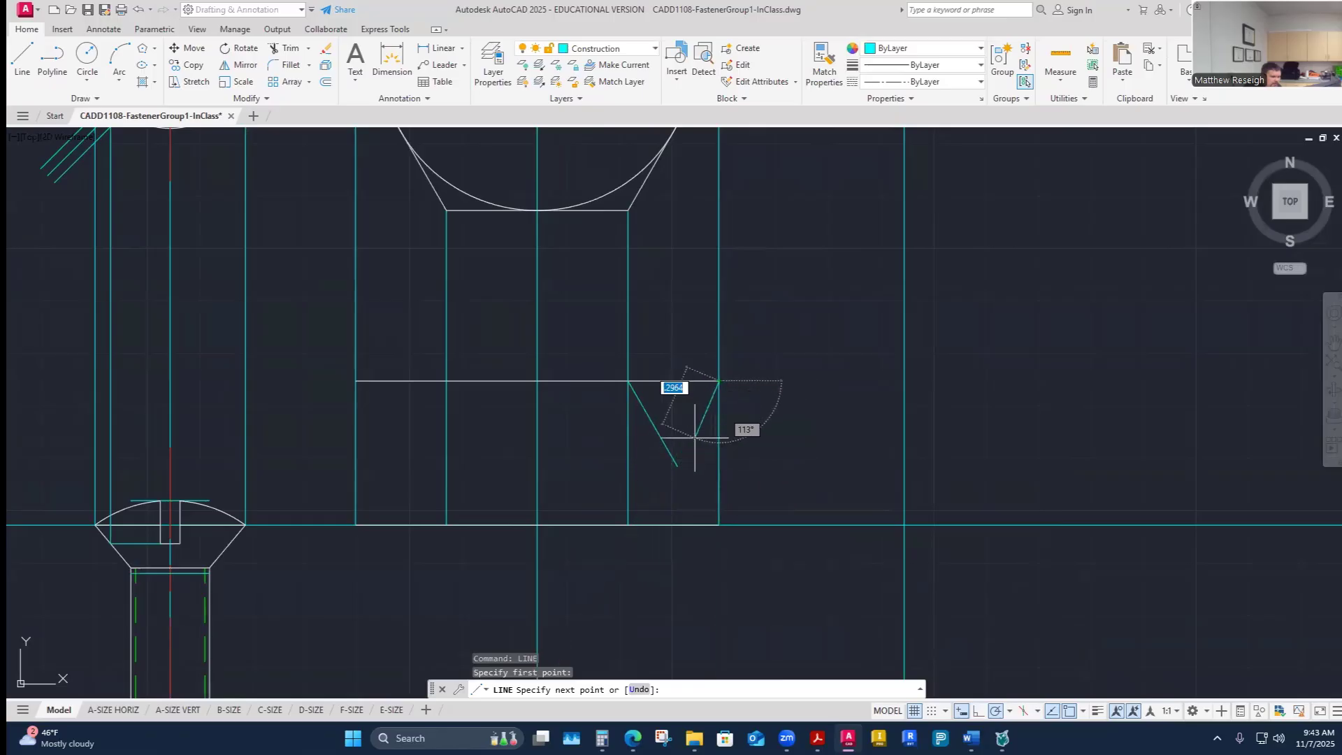
{"action": "left_click", "coordinate": [671, 464]}
{"action": "key", "text": "Escape"}
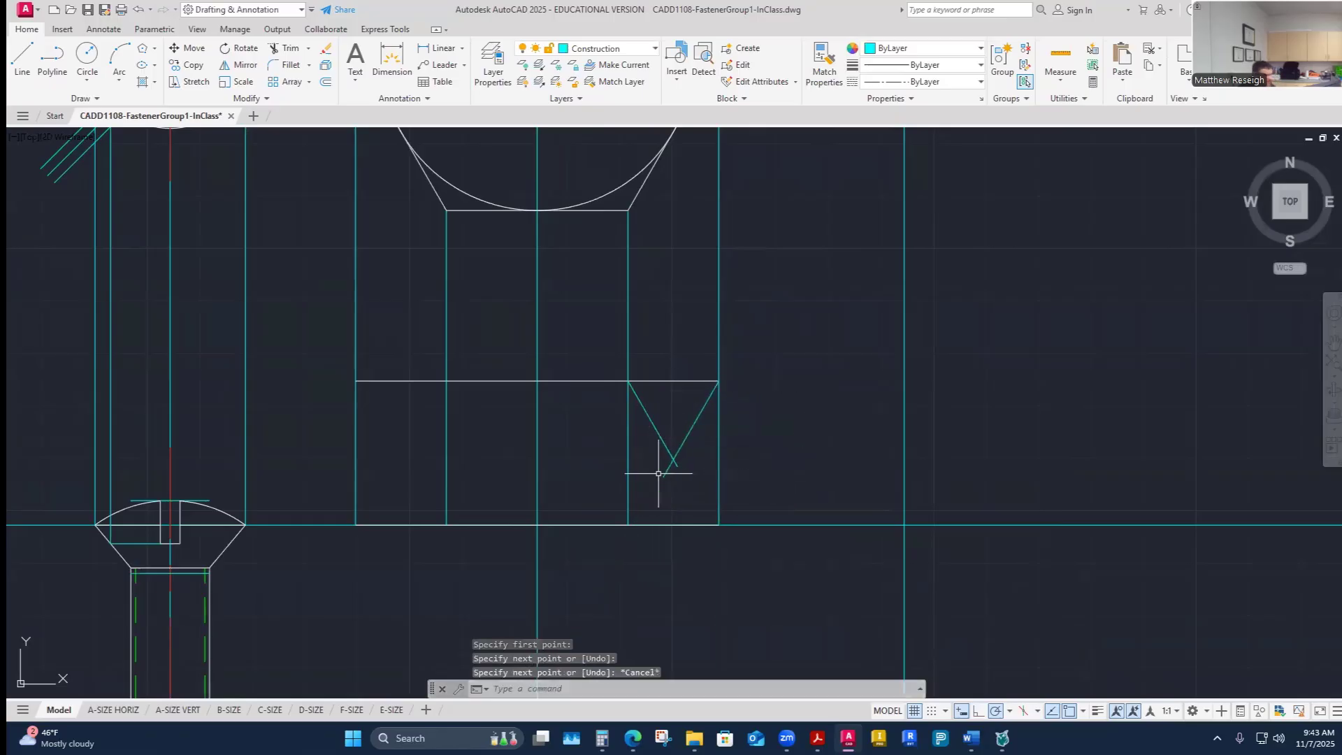
- Measure the angle between the two new construction lines
{"action": "scroll", "coordinate": [682, 463], "scroll_direction": "up", "scroll_amount": 2}
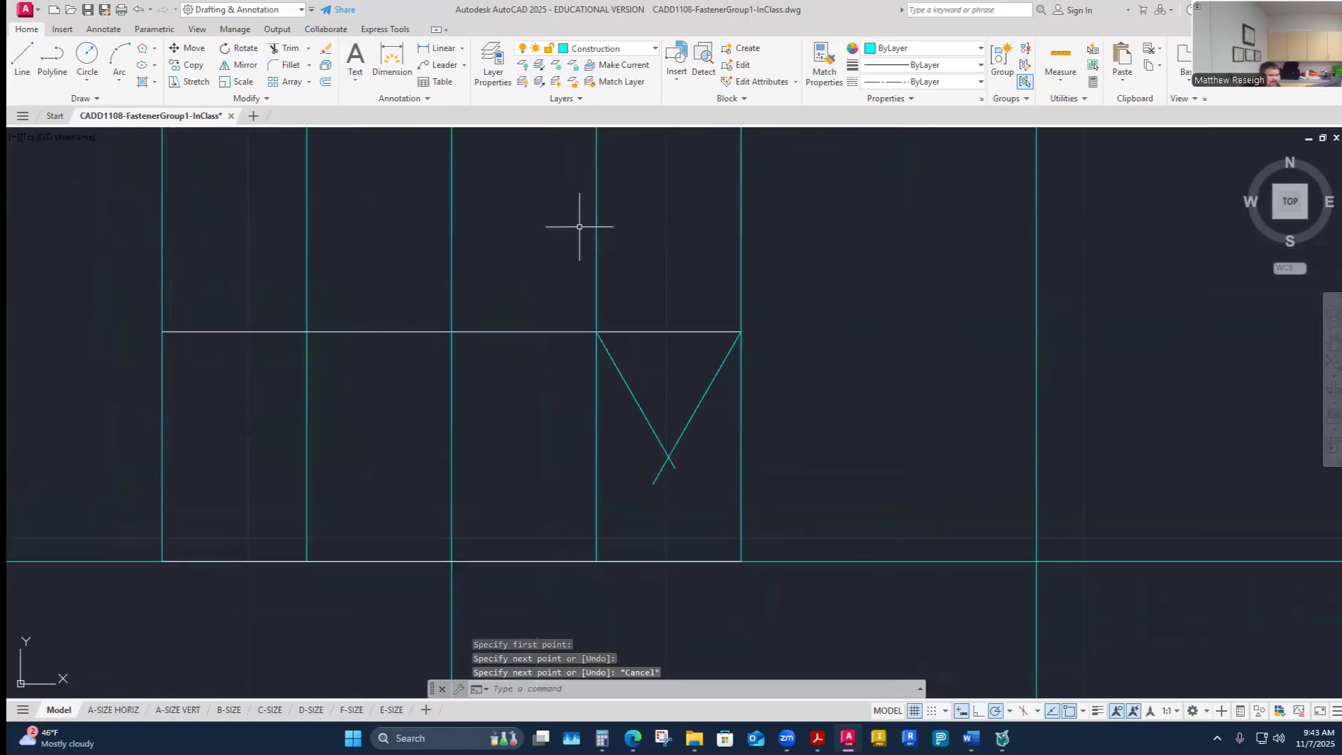
{"action": "left_click", "coordinate": [1060, 77]}
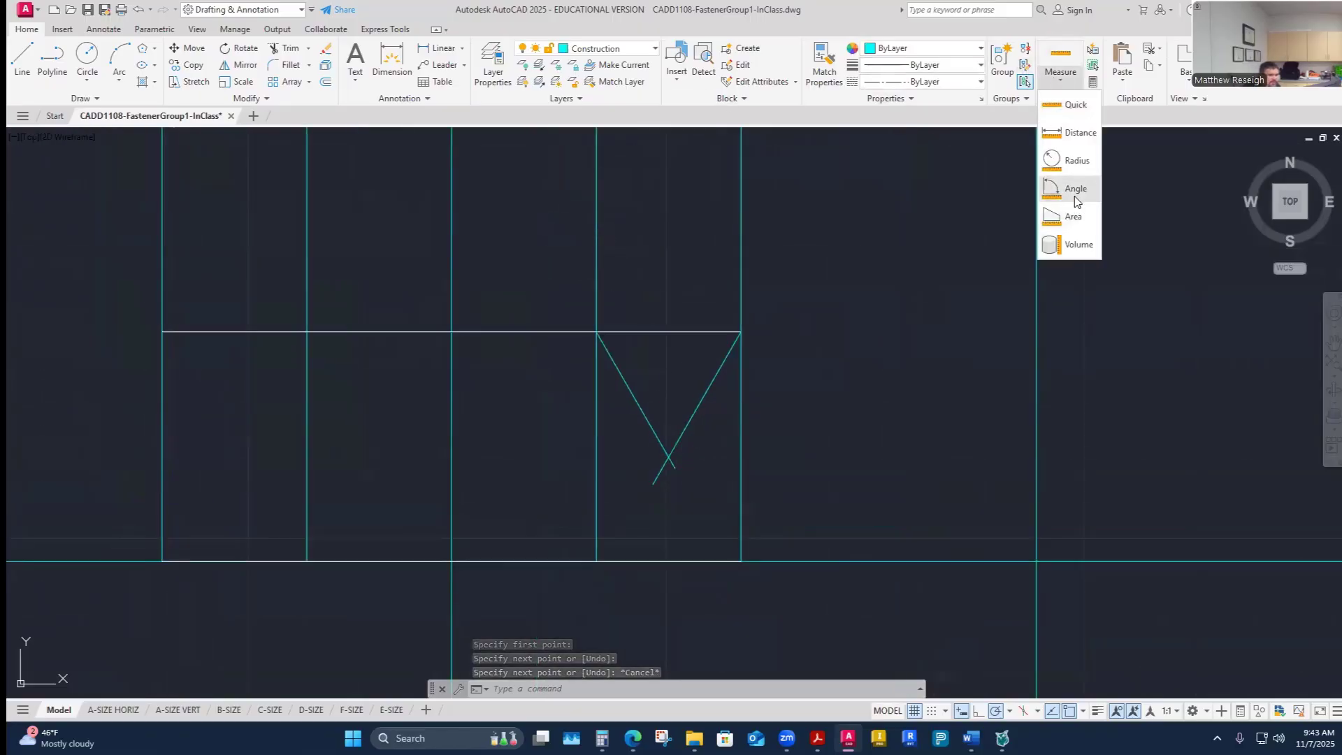
{"action": "left_click", "coordinate": [1070, 190]}
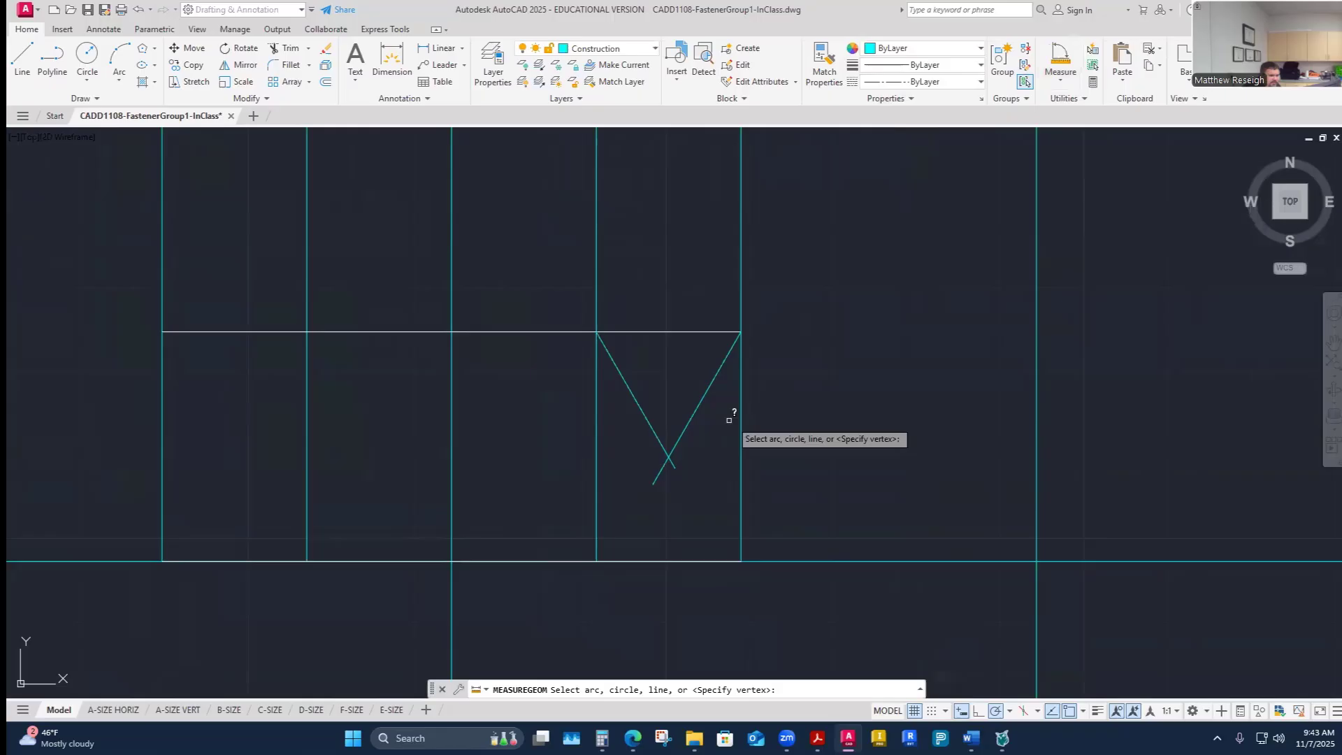
{"action": "left_click", "coordinate": [703, 396]}
{"action": "left_click", "coordinate": [643, 413]}
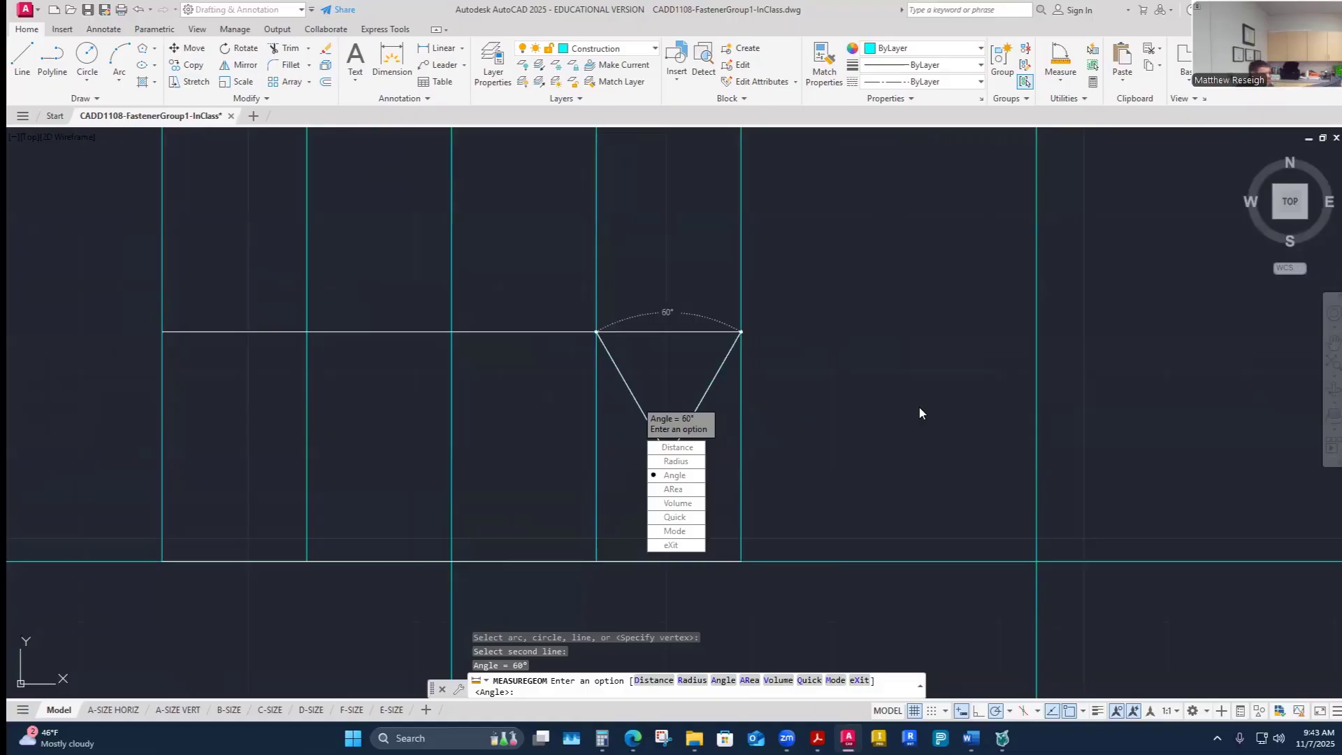
- Extend the second 60° construction line further down by stretching its lower endpoint
{"action": "key", "text": "Escape"}
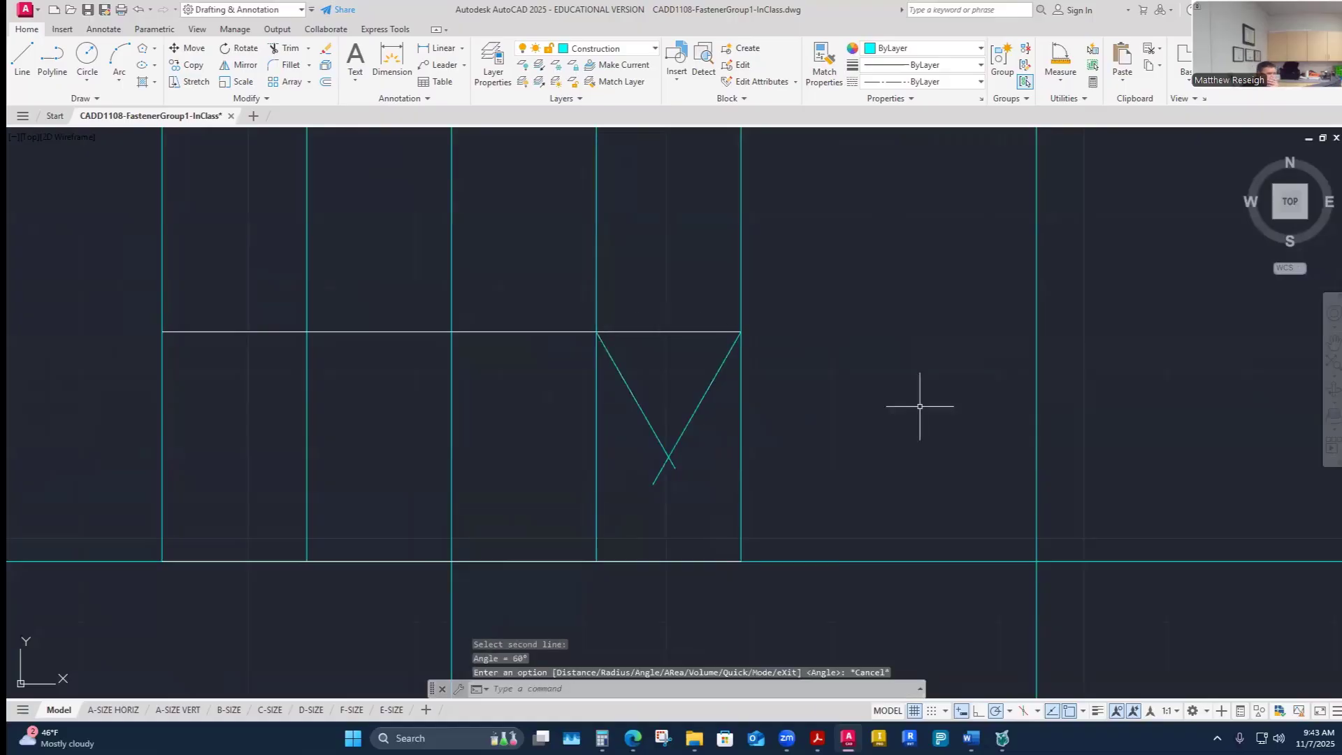
{"action": "scroll", "coordinate": [652, 479], "scroll_direction": "up", "scroll_amount": 2}
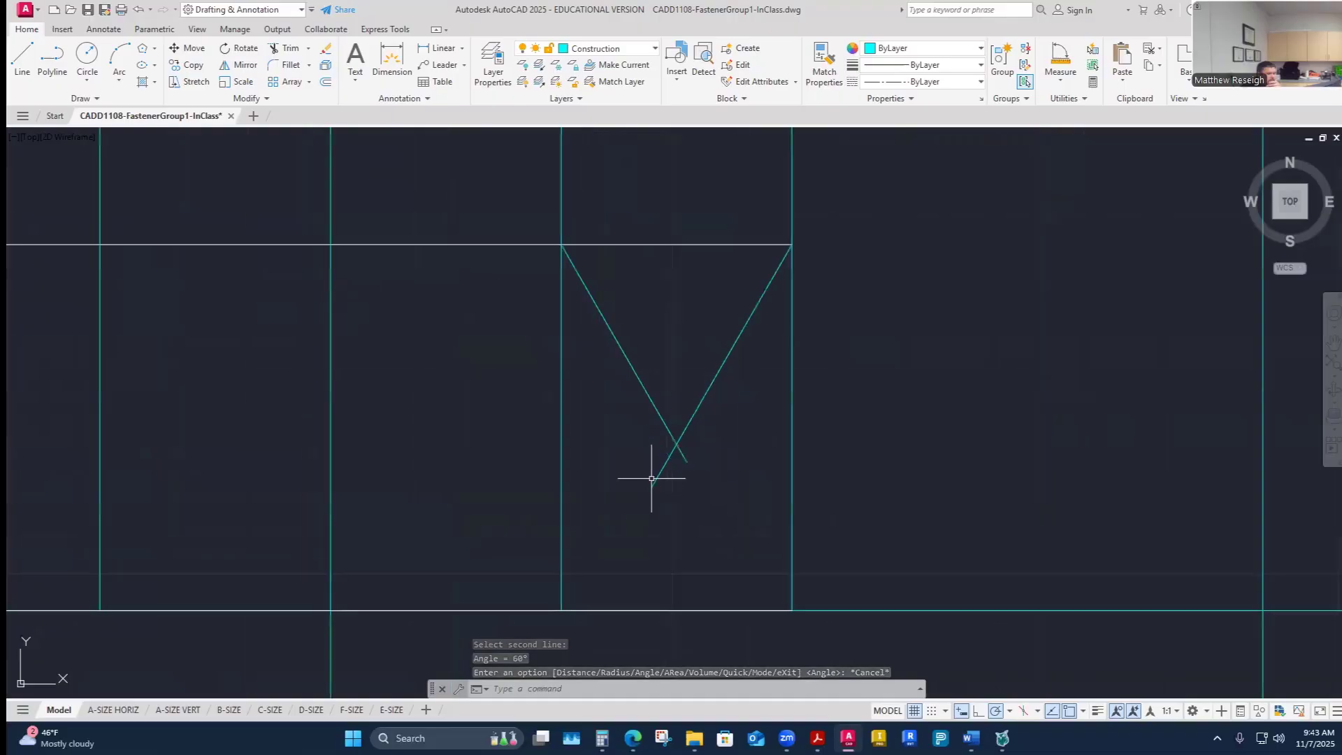
{"action": "scroll", "coordinate": [661, 472], "scroll_direction": "up", "scroll_amount": 2}
{"action": "scroll", "coordinate": [691, 417], "scroll_direction": "down", "scroll_amount": 4}
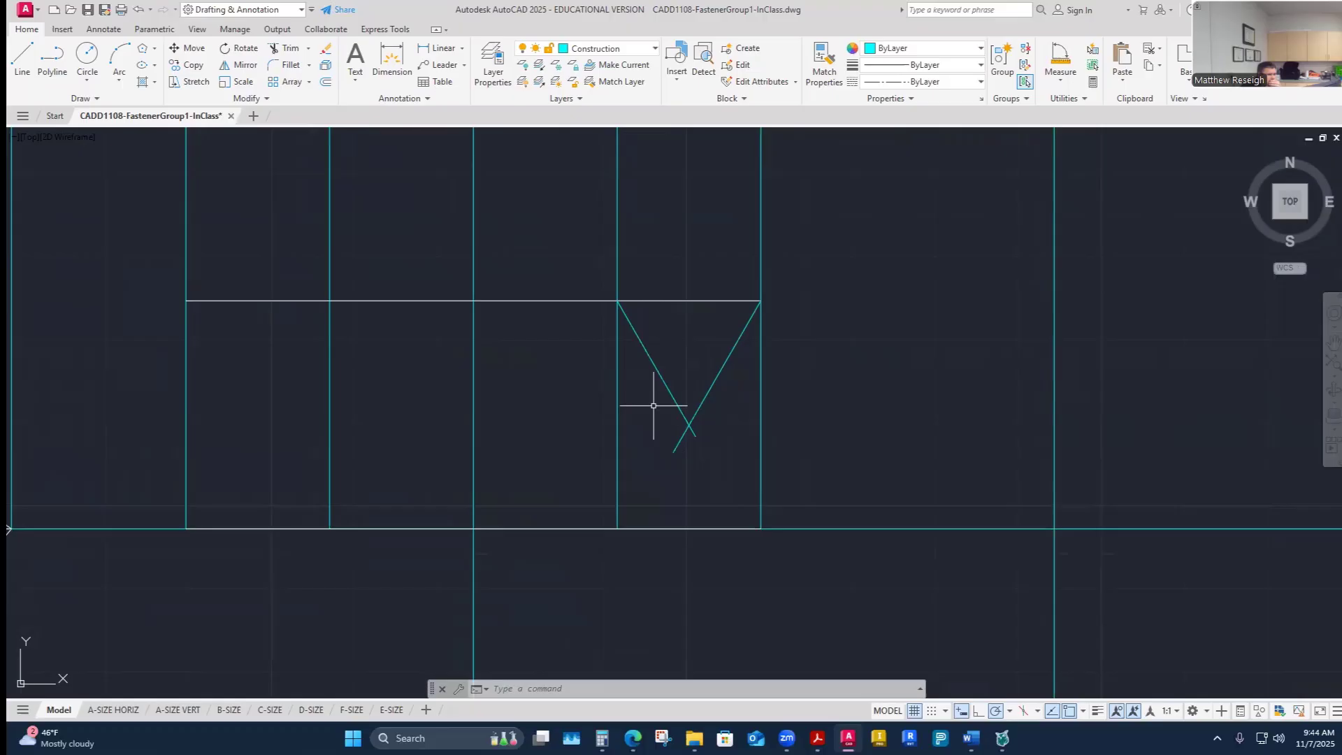
{"action": "scroll", "coordinate": [657, 427], "scroll_direction": "up", "scroll_amount": 2}
{"action": "scroll", "coordinate": [622, 462], "scroll_direction": "down", "scroll_amount": 4}
{"action": "scroll", "coordinate": [629, 474], "scroll_direction": "up", "scroll_amount": 3}
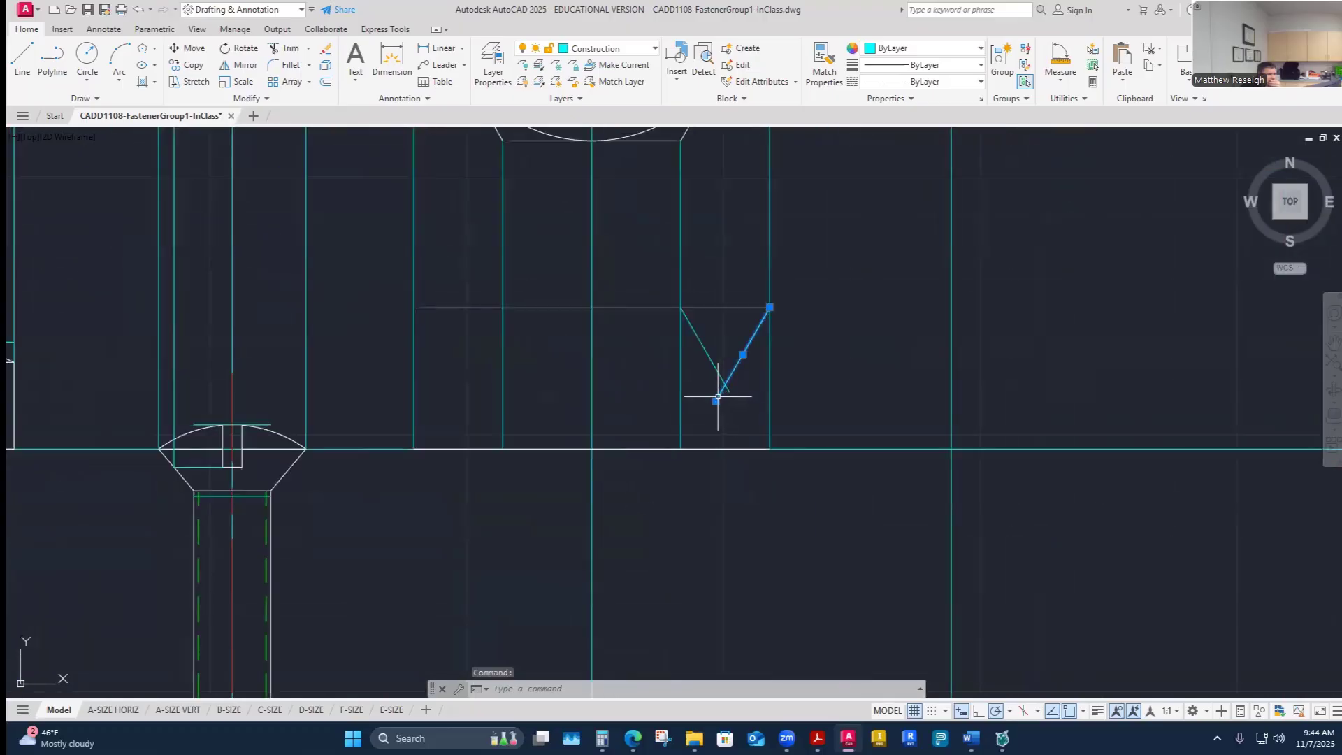
{"action": "left_click", "coordinate": [715, 401]}
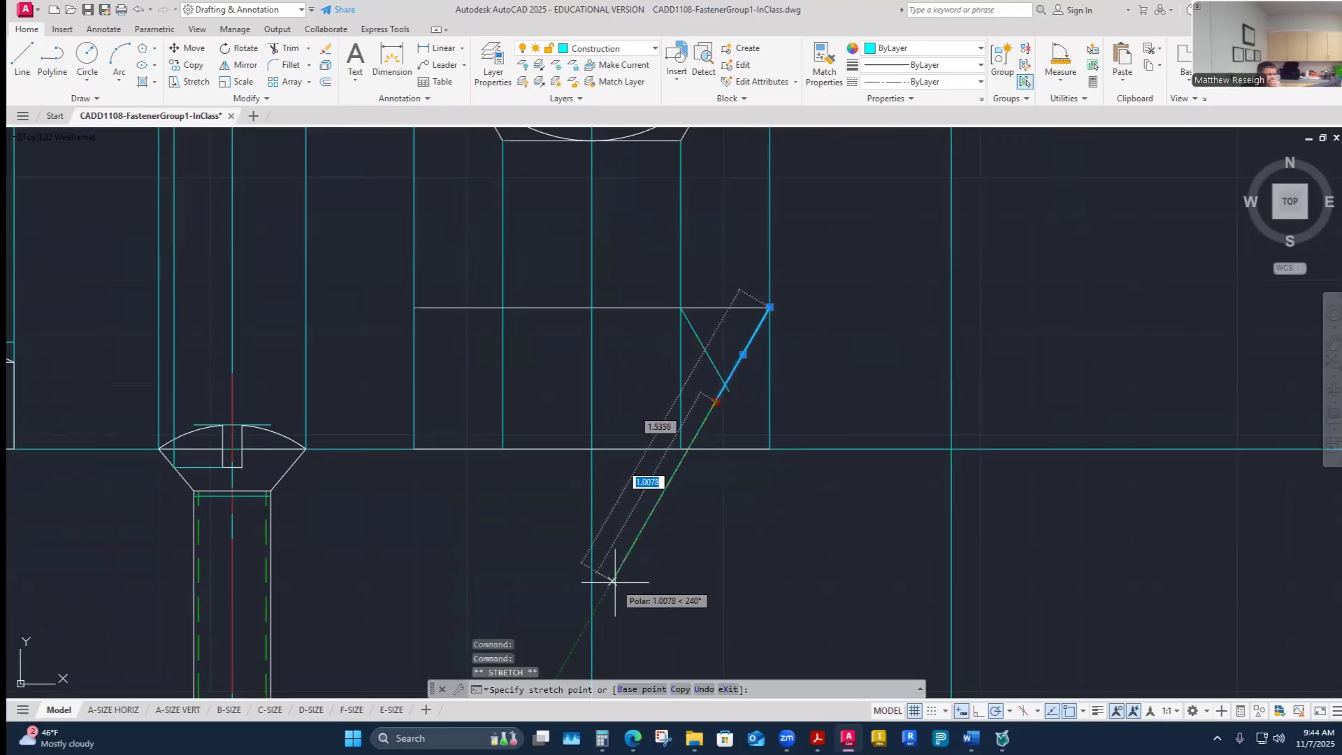
{"action": "left_click", "coordinate": [573, 645]}
{"action": "right_click", "coordinate": [573, 645]}
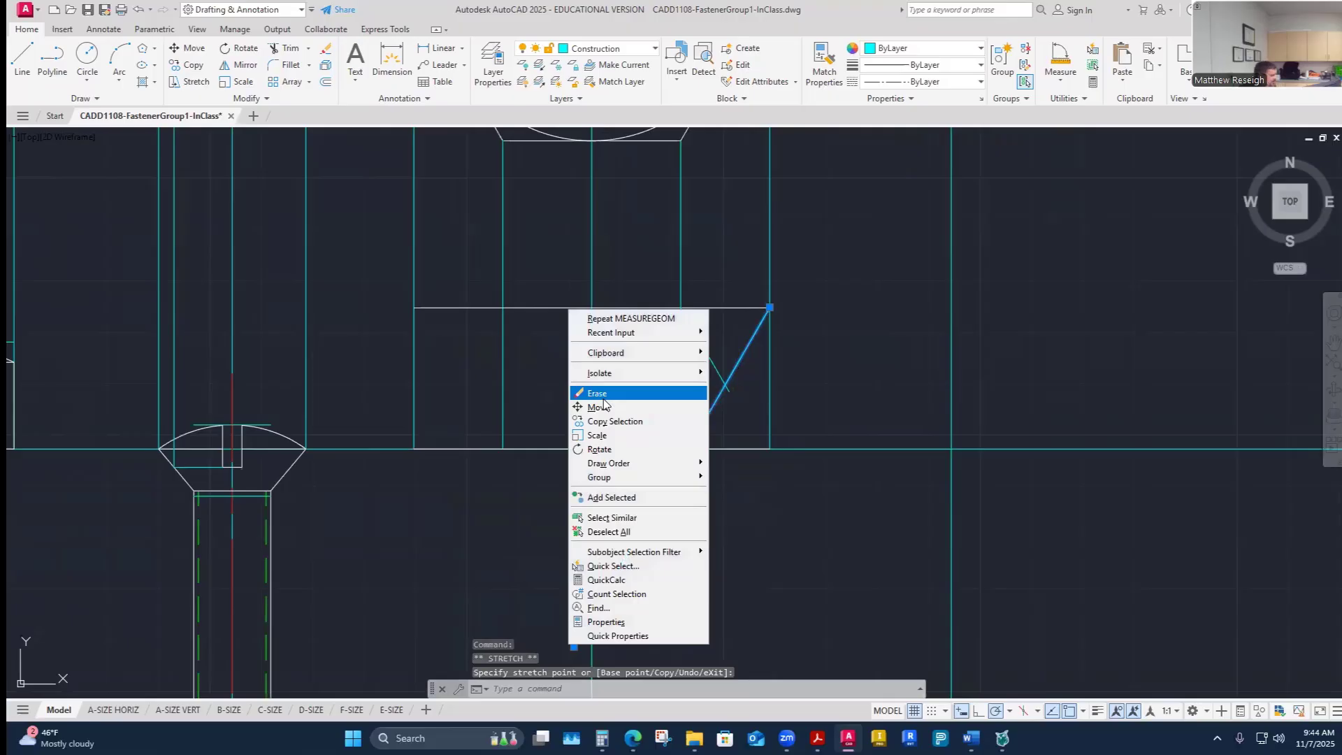
{"action": "key", "text": "Escape"}
- Draw a 60° construction line down from the head top's left corner to cross the extended line
{"action": "scroll", "coordinate": [660, 300], "scroll_direction": "down", "scroll_amount": 3}
{"action": "scroll", "coordinate": [764, 255], "scroll_direction": "up", "scroll_amount": 3}
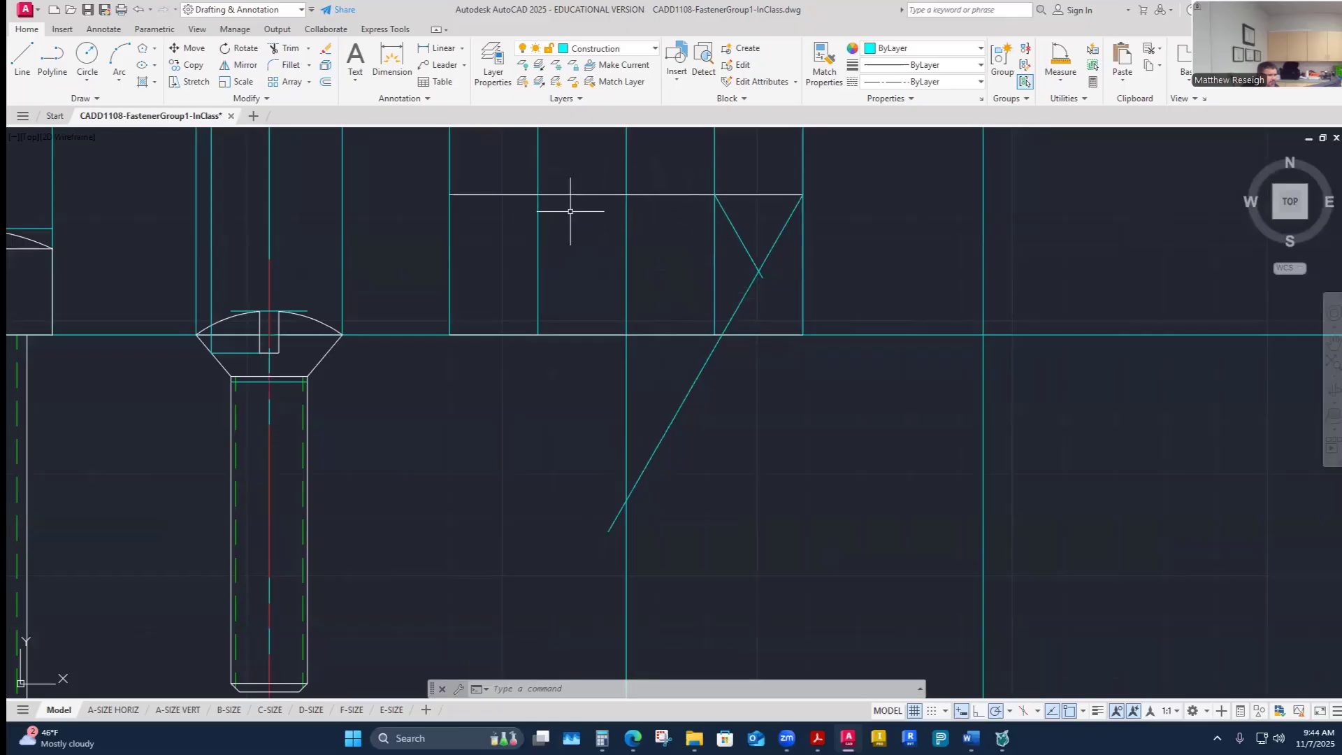
{"action": "left_click", "coordinate": [22, 57]}
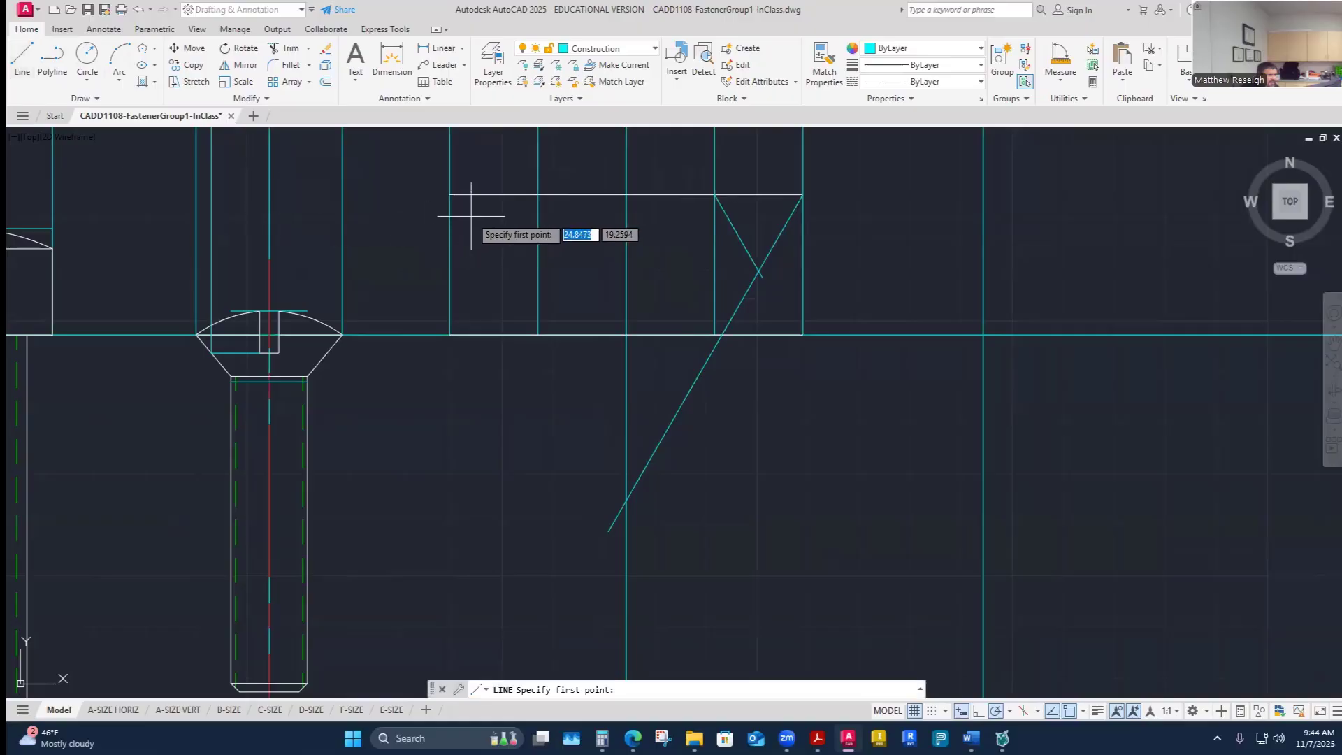
{"action": "left_click", "coordinate": [449, 195]}
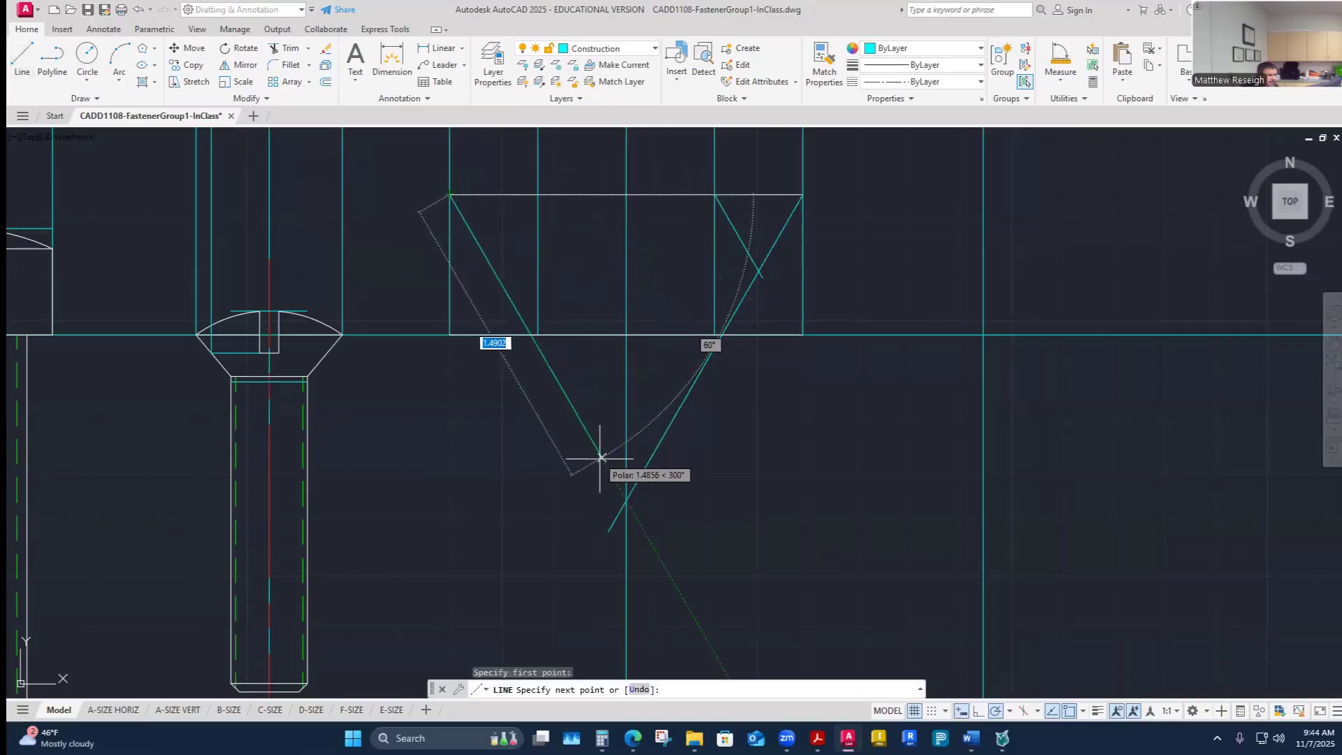
{"action": "left_click", "coordinate": [650, 541]}
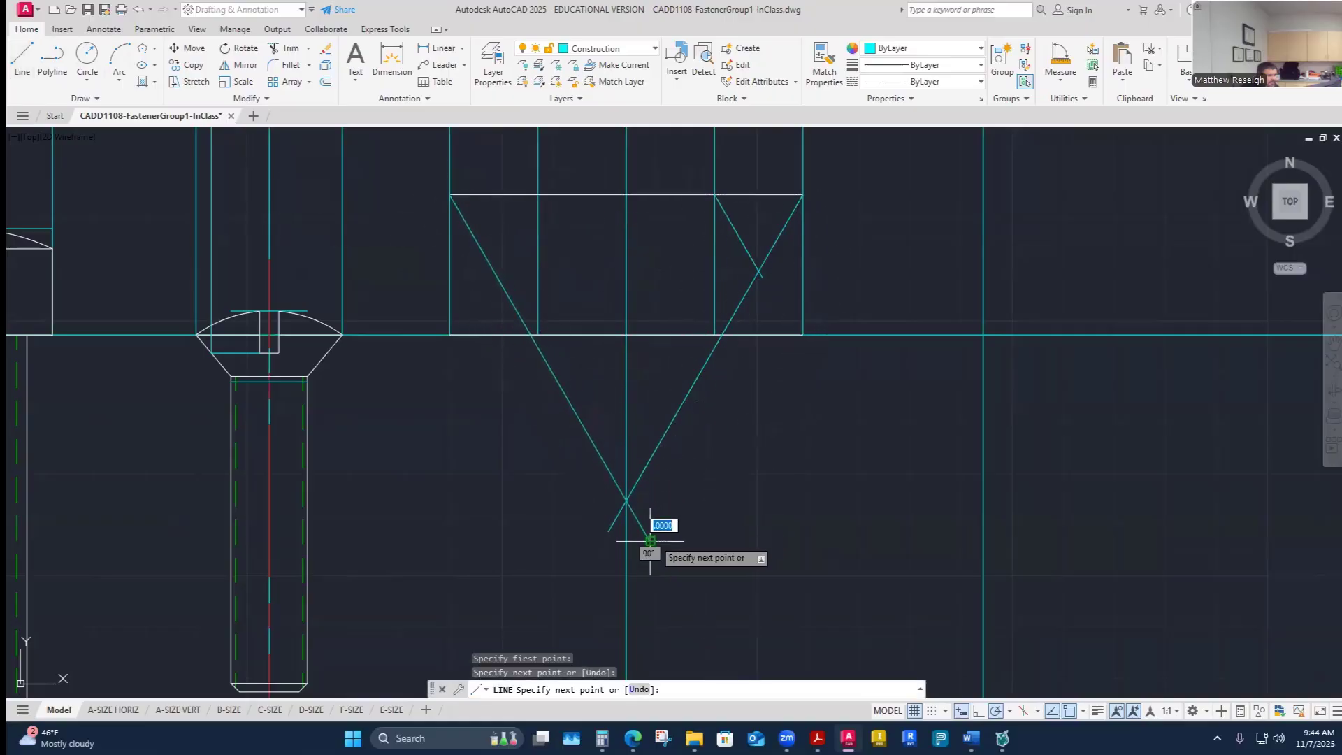
{"action": "right_click", "coordinate": [651, 541]}
{"action": "left_click", "coordinate": [682, 548]}
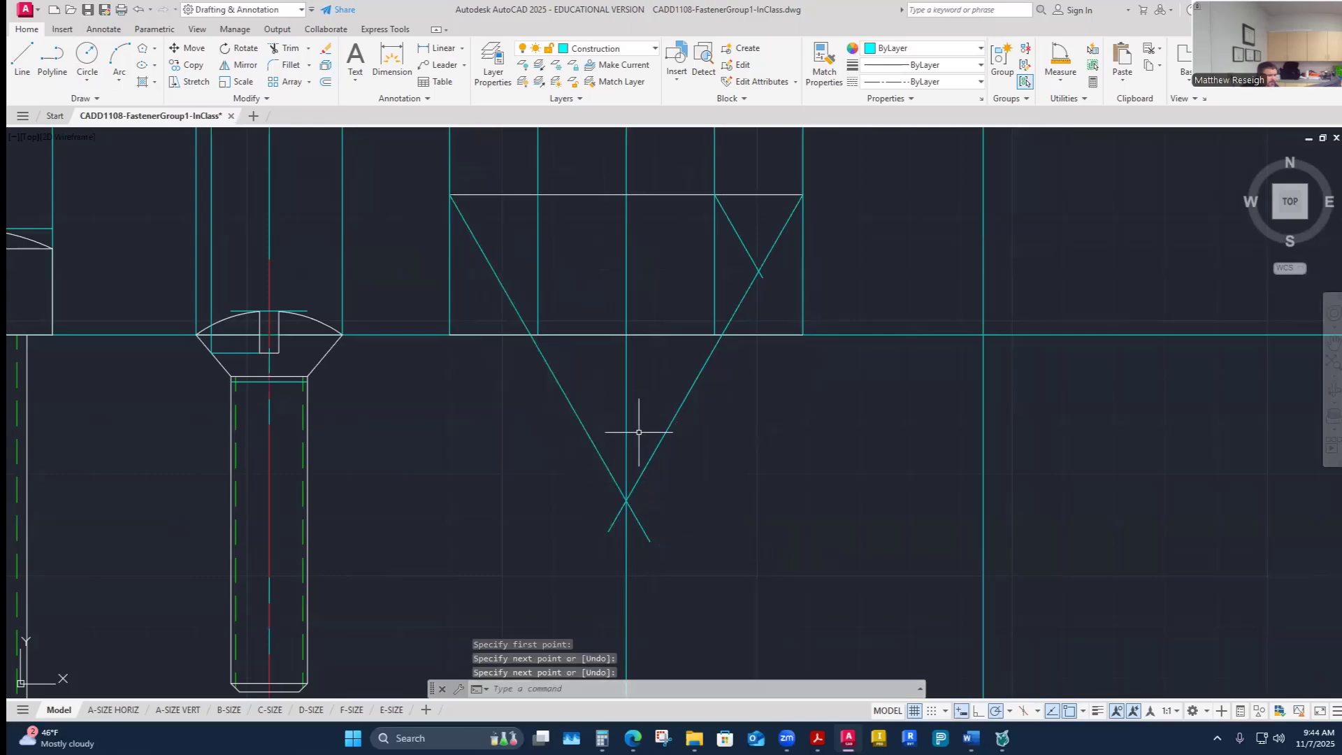
- Draw a short 60° construction line down-left from the top end of the left inner projection line
{"action": "right_click", "coordinate": [568, 267]}
{"action": "left_click", "coordinate": [595, 274]}
{"action": "left_click", "coordinate": [538, 195]}
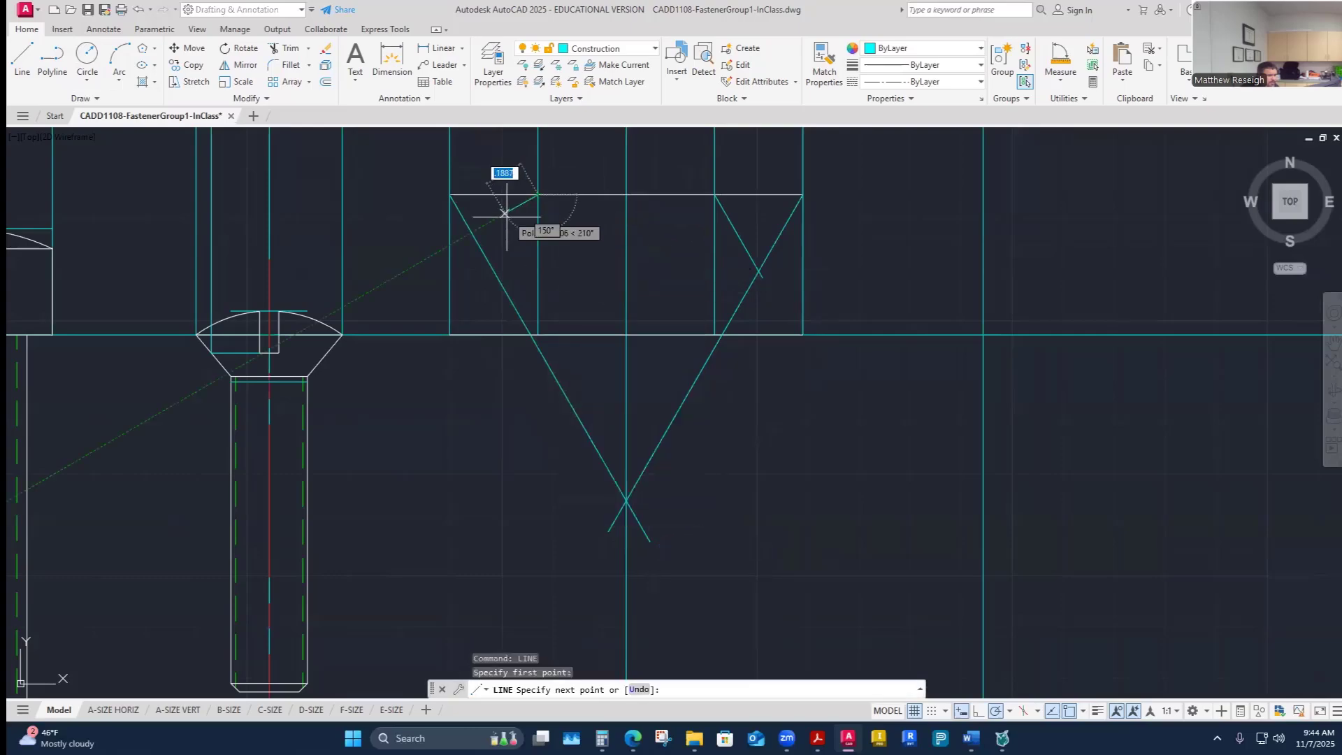
{"action": "left_click", "coordinate": [483, 291]}
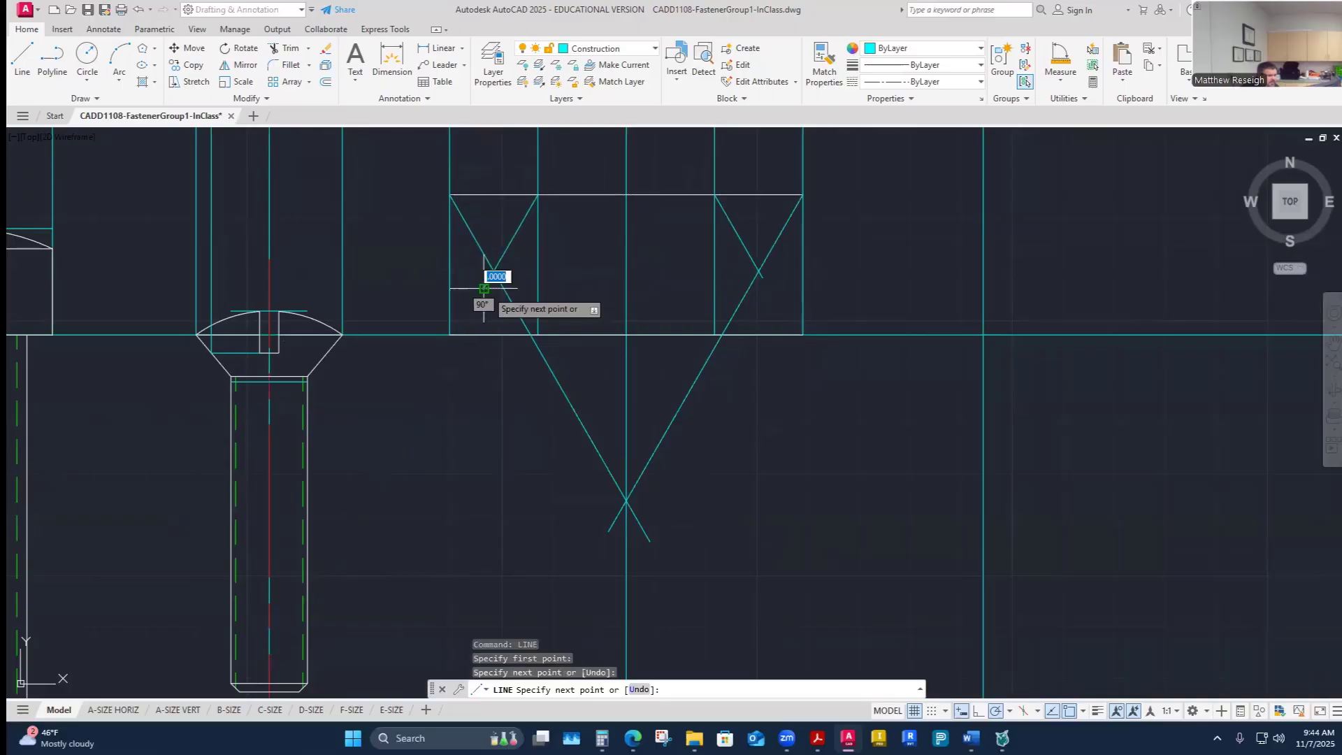
{"action": "right_click", "coordinate": [483, 291]}
{"action": "left_click", "coordinate": [514, 300]}
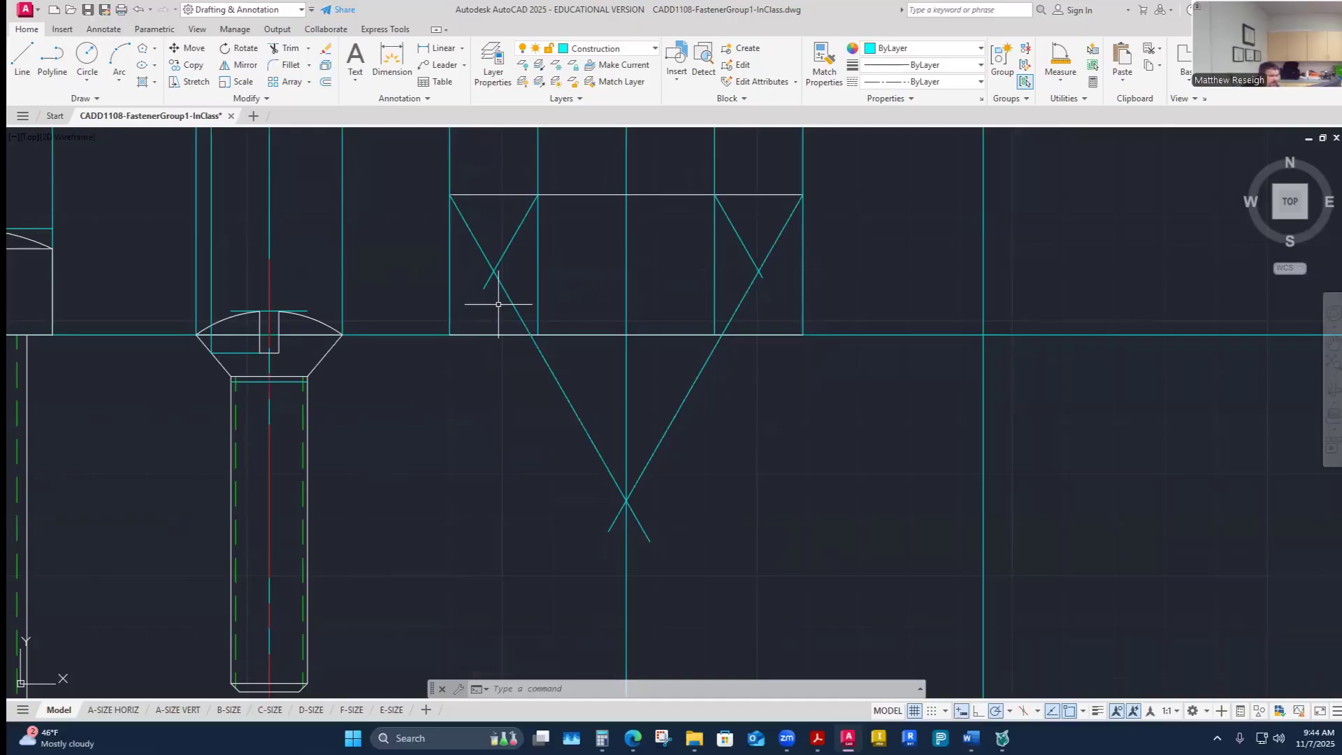
- Check the hex head layout figure in the reference PDF
{"action": "scroll", "coordinate": [498, 304], "scroll_direction": "up", "scroll_amount": 1}
{"action": "scroll", "coordinate": [539, 366], "scroll_direction": "down", "scroll_amount": 1}
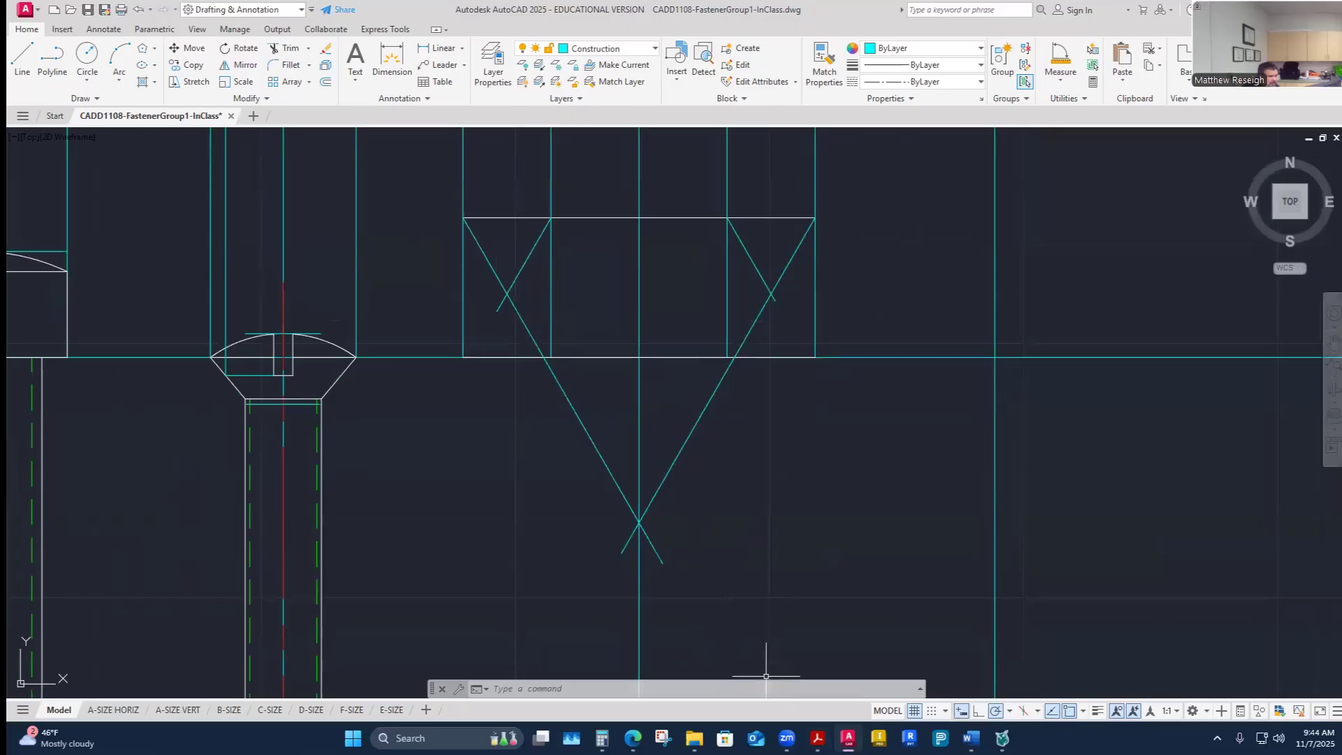
{"action": "mouse_move", "coordinate": [817, 738]}
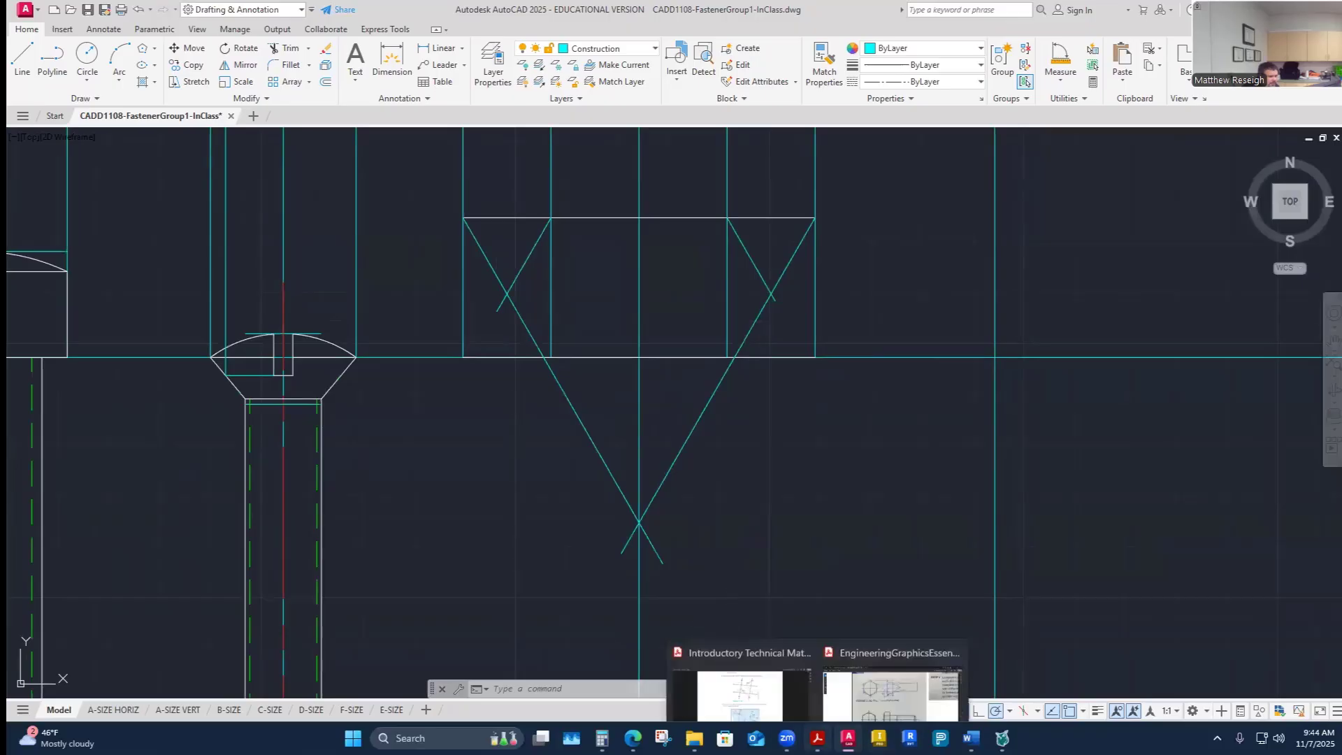
{"action": "left_click", "coordinate": [906, 671]}
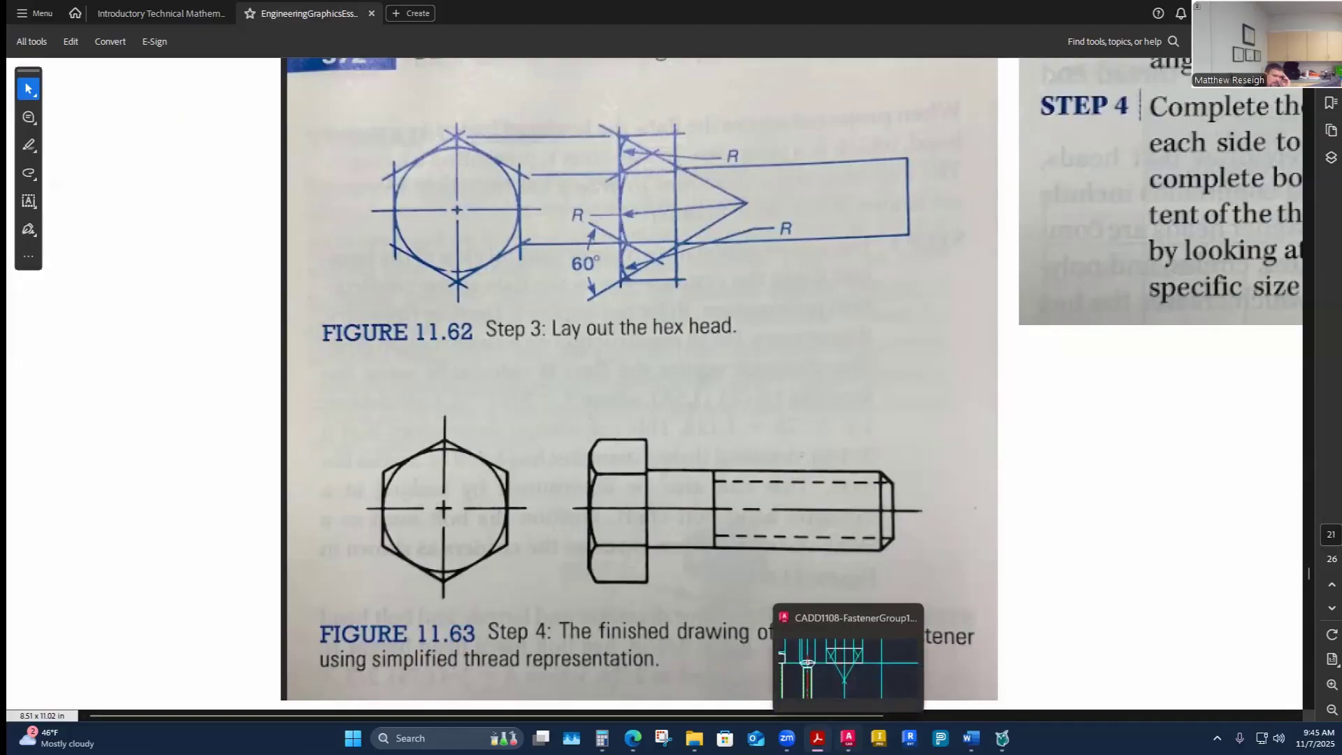
{"action": "left_click", "coordinate": [848, 737]}
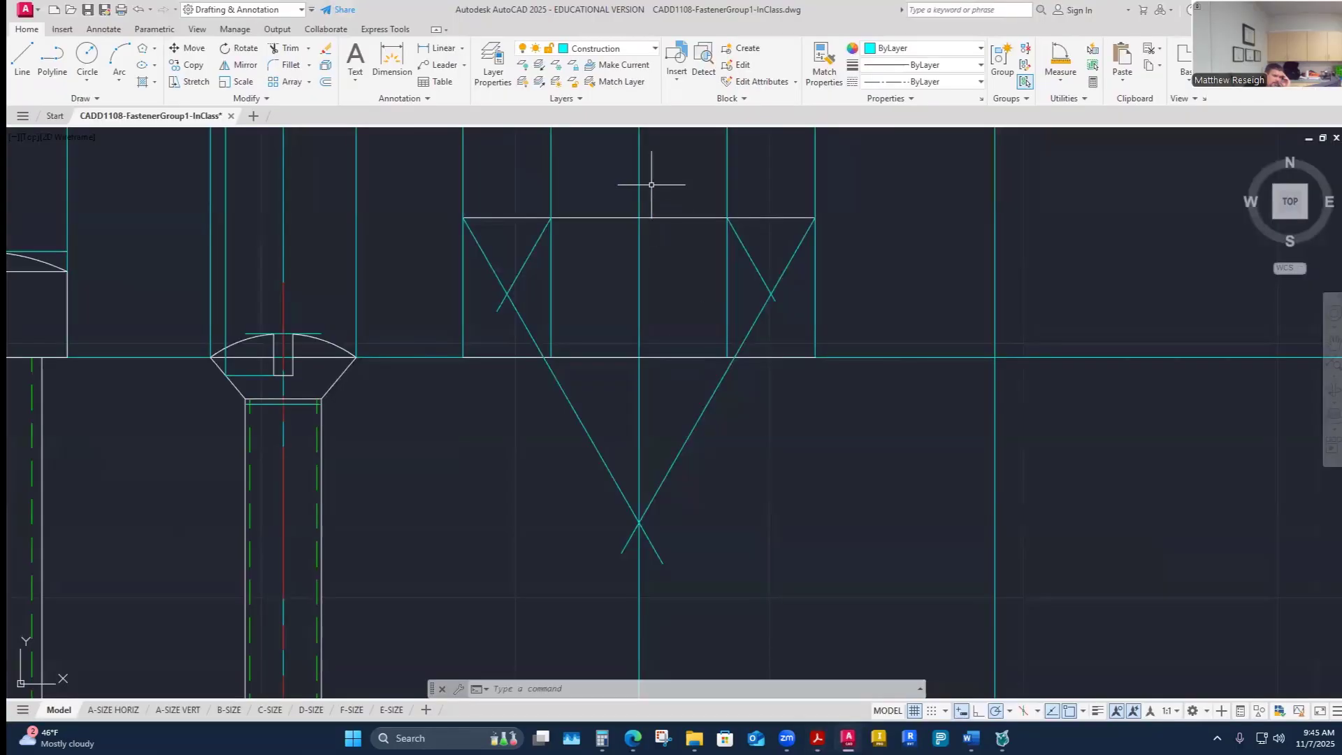
- Draw a construction circle centered at the left construction lines' intersection, tangent to the head's top line
{"action": "left_click", "coordinate": [87, 56]}
{"action": "left_click", "coordinate": [508, 294]}
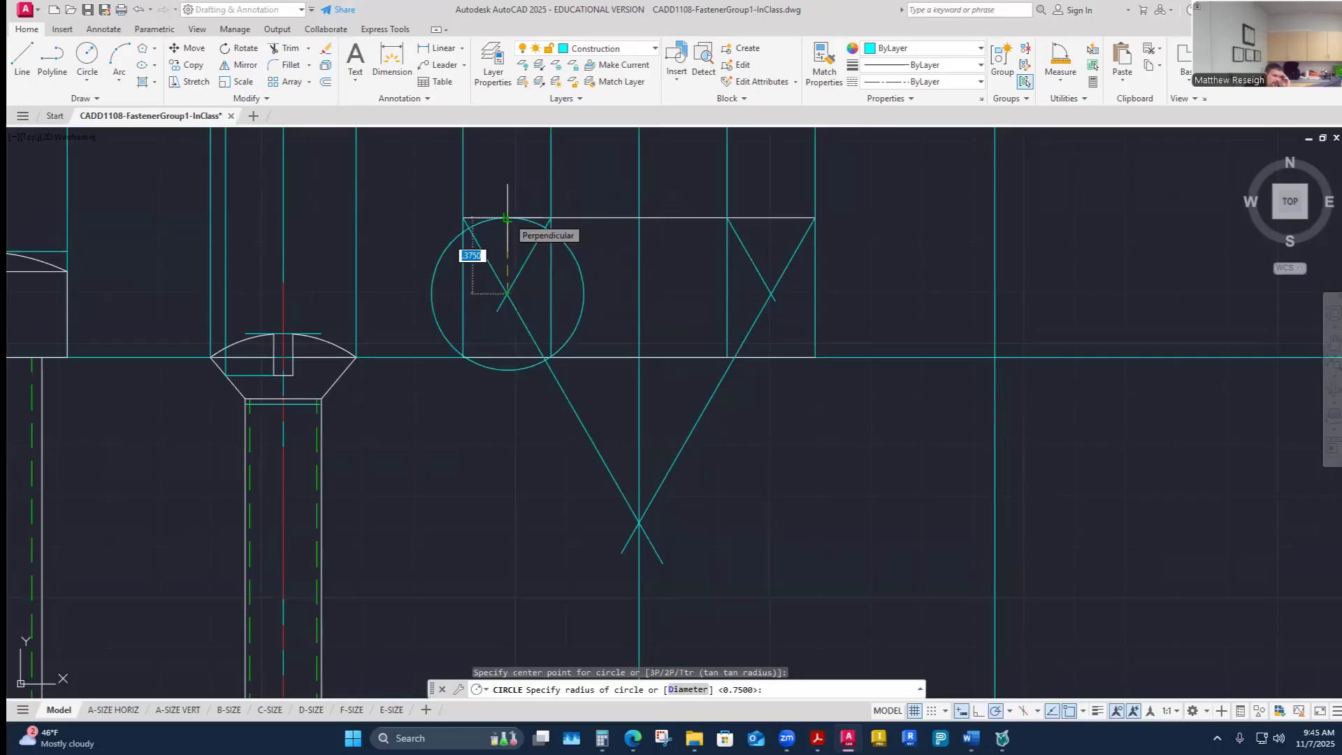
{"action": "left_click", "coordinate": [506, 219]}
{"action": "right_click", "coordinate": [638, 432]}
{"action": "scroll", "coordinate": [517, 204], "scroll_direction": "up", "scroll_amount": 3}
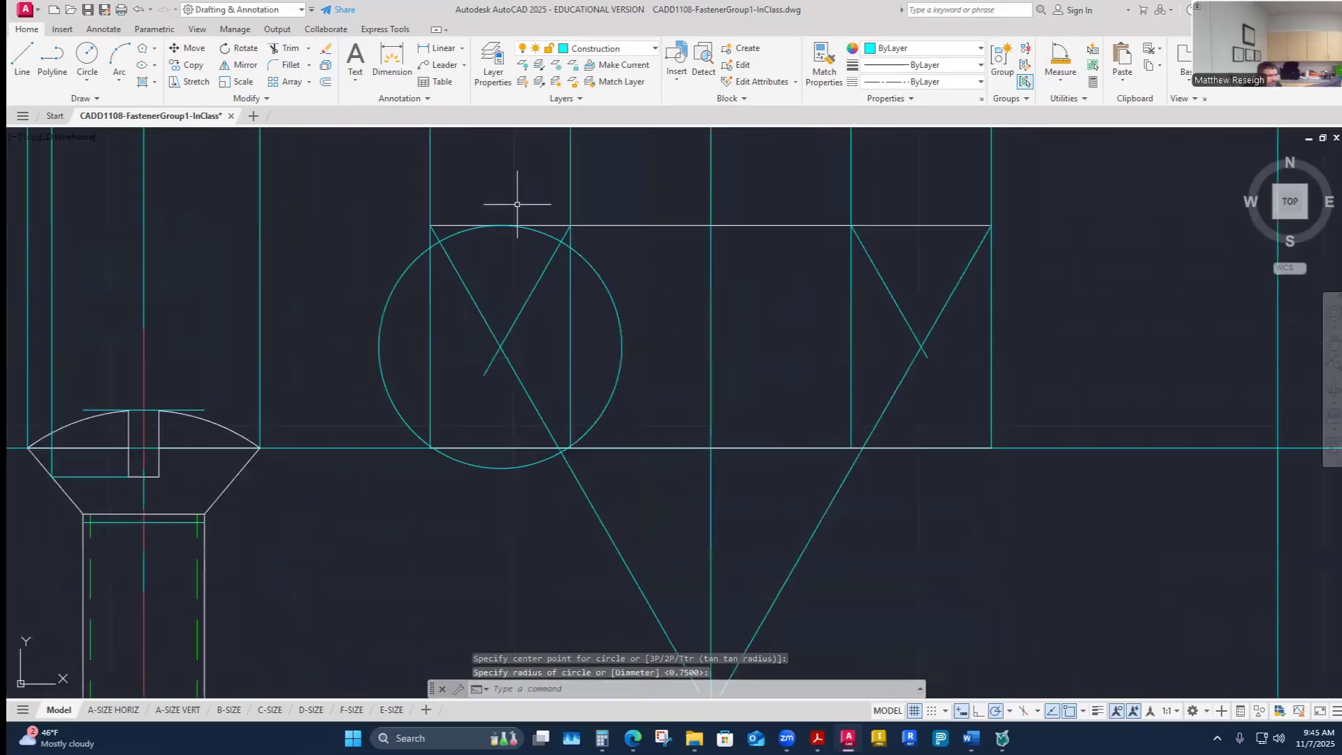
{"action": "scroll", "coordinate": [517, 204], "scroll_direction": "up", "scroll_amount": 2}
{"action": "scroll", "coordinate": [620, 285], "scroll_direction": "up", "scroll_amount": 2}
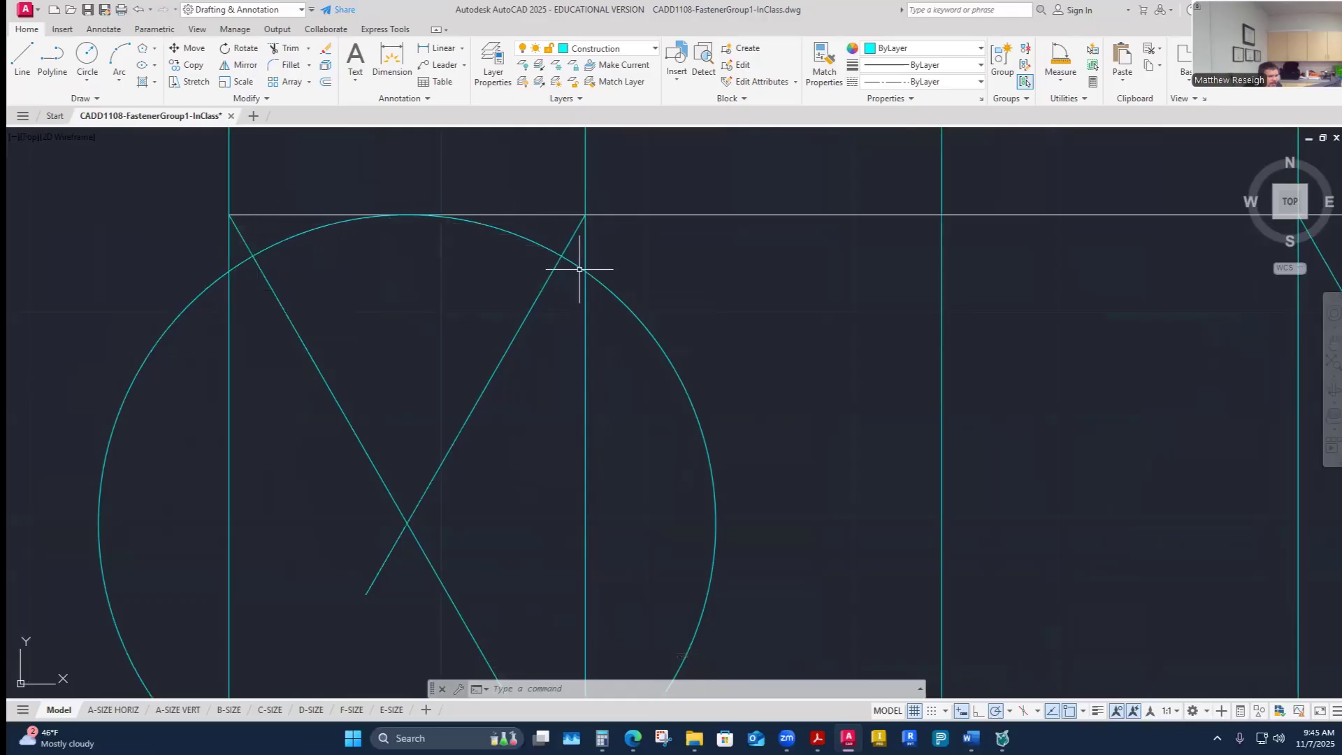
{"action": "scroll", "coordinate": [586, 273], "scroll_direction": "down", "scroll_amount": 5}
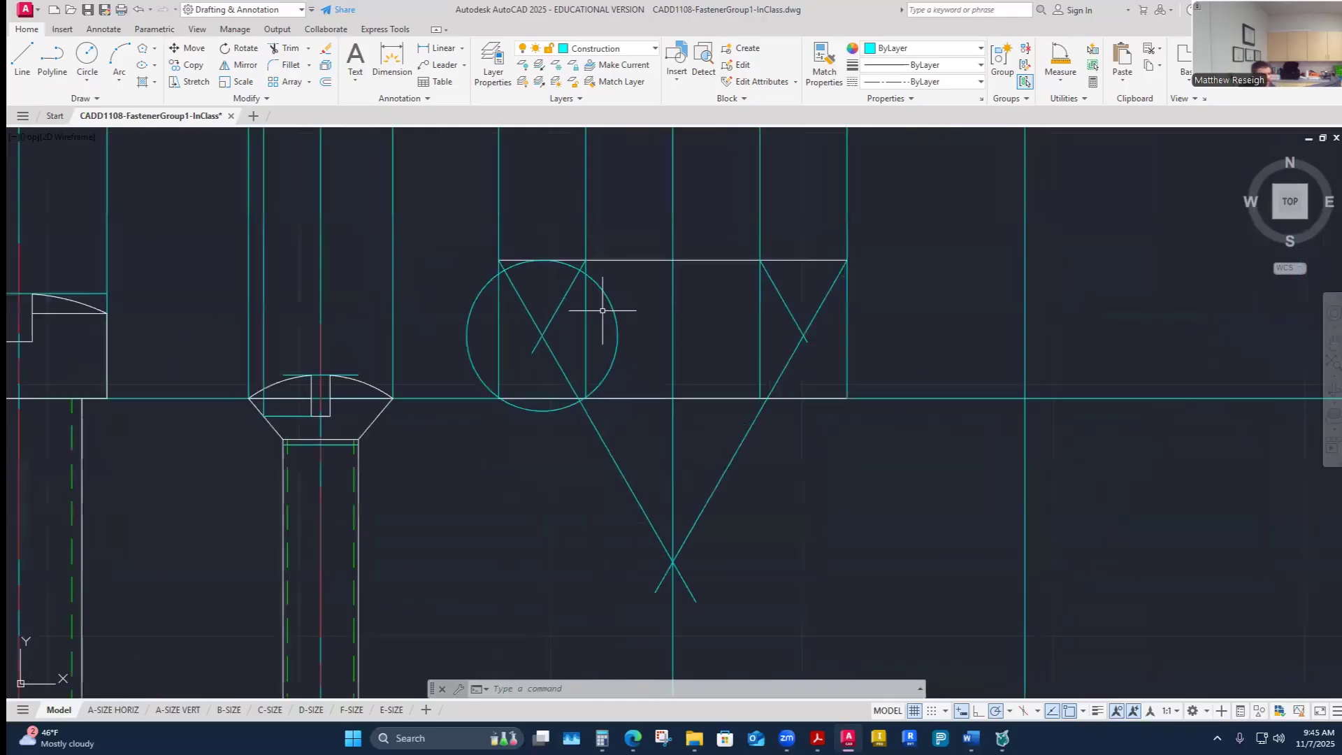
{"action": "key", "text": "Escape"}
- Switch to the Visible-Object layer and draw the head's left vertical edge from top to bottom
{"action": "left_click", "coordinate": [615, 48]}
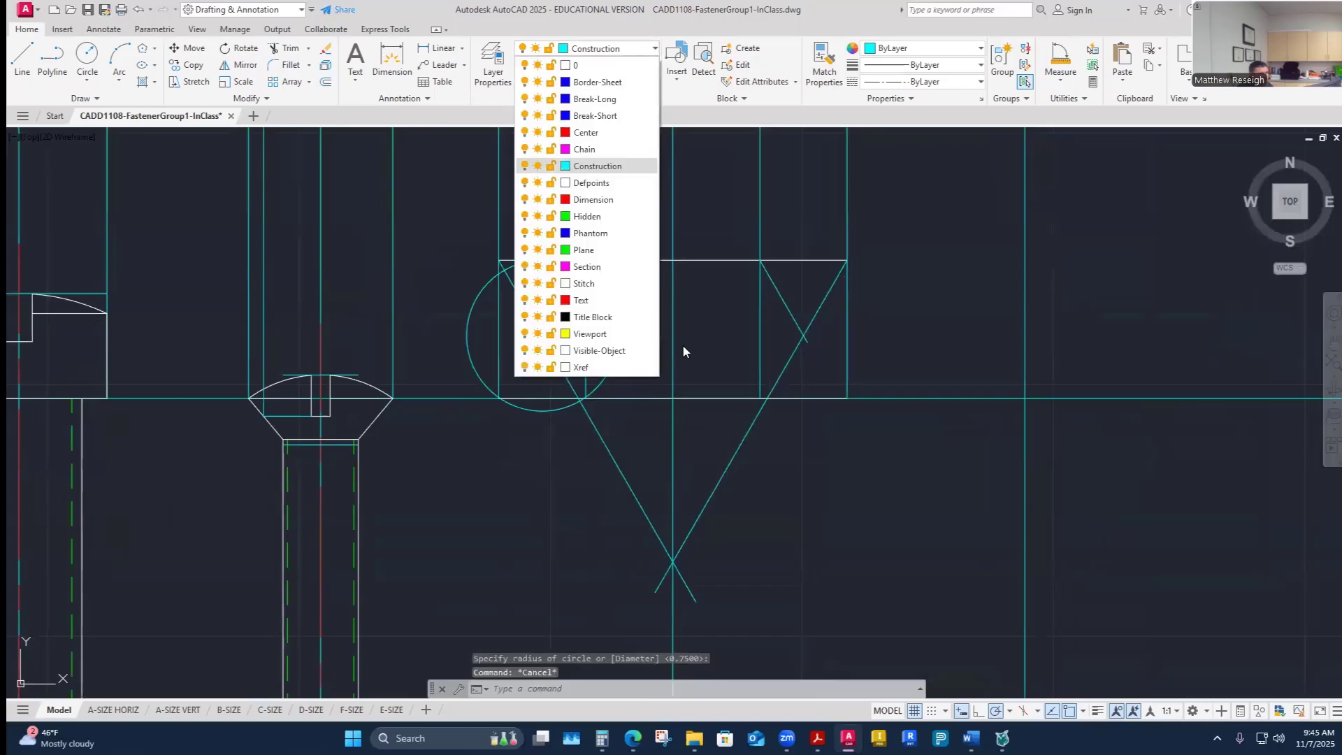
{"action": "left_click", "coordinate": [616, 351]}
{"action": "left_click", "coordinate": [22, 60]}
{"action": "scroll", "coordinate": [508, 306], "scroll_direction": "up", "scroll_amount": 4}
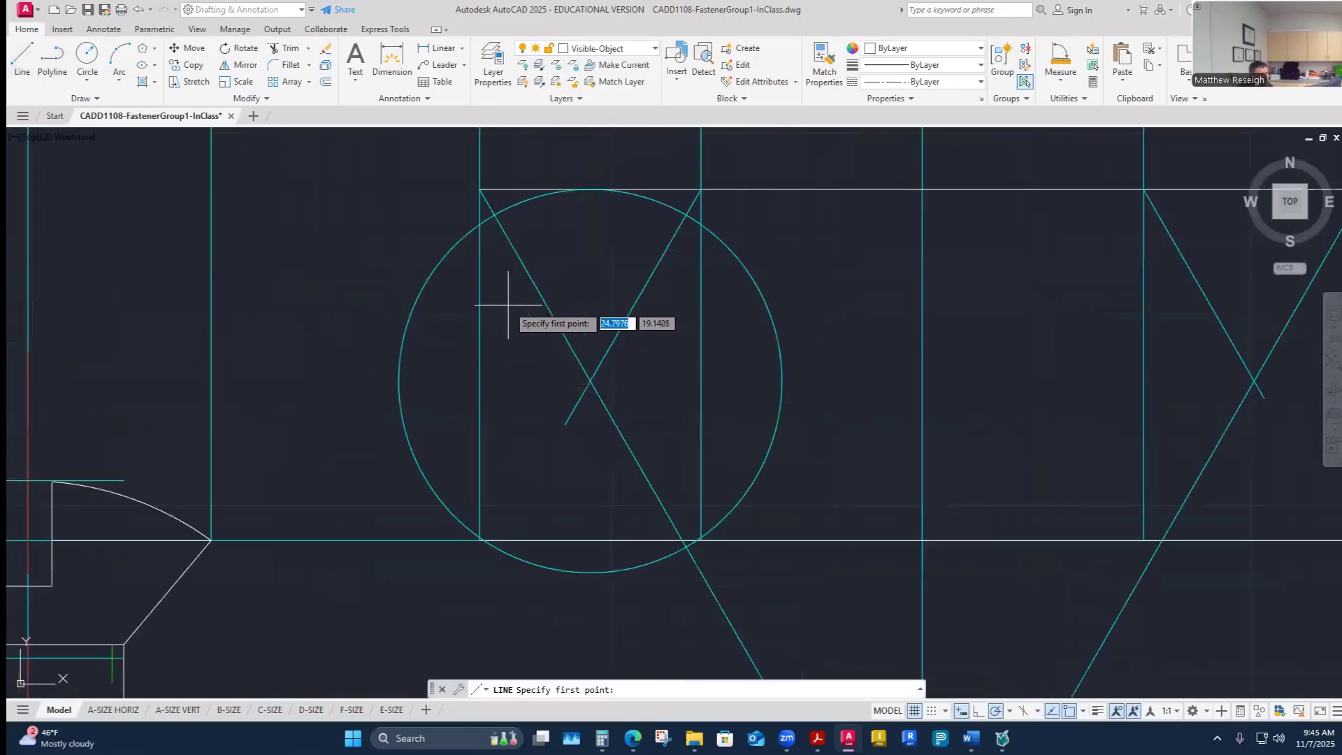
{"action": "left_click", "coordinate": [480, 190]}
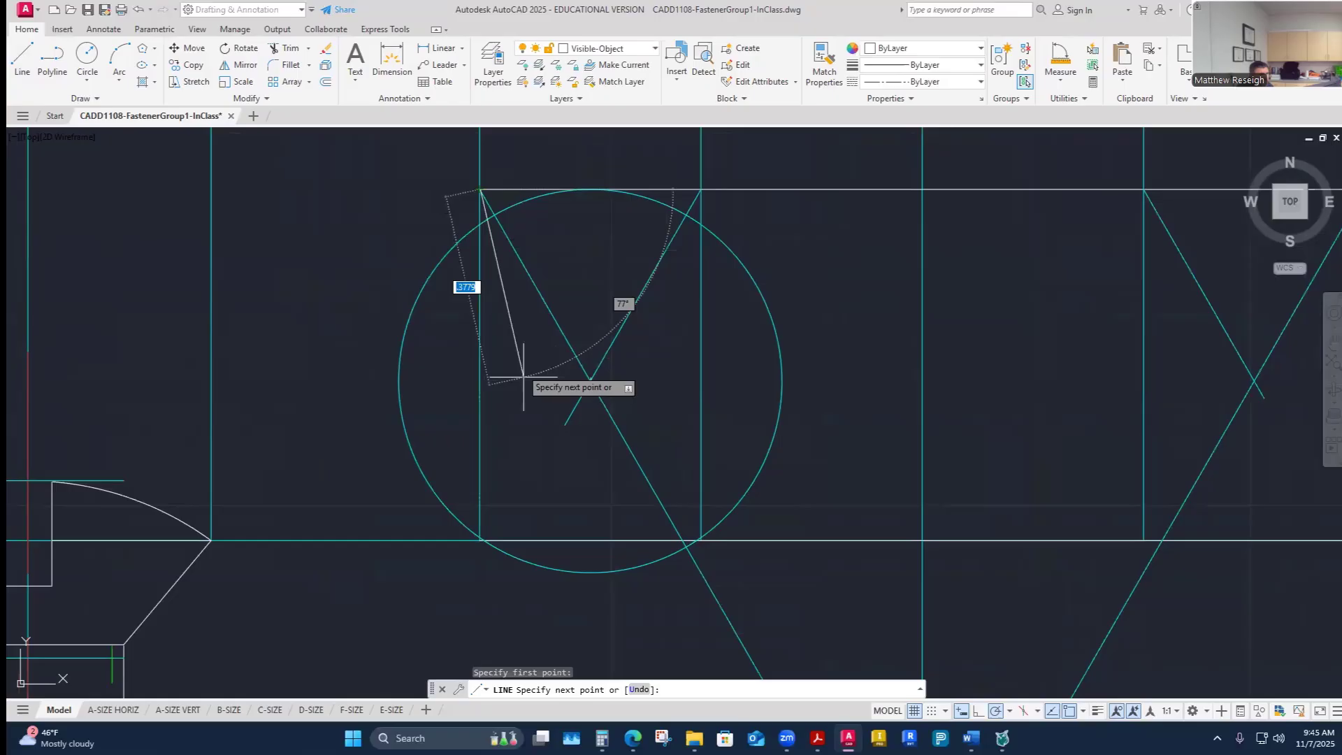
{"action": "left_click", "coordinate": [479, 539]}
{"action": "key", "text": "Escape"}
- Draw the head's right vertical edge from the top corner down to the bottom line
{"action": "scroll", "coordinate": [445, 499], "scroll_direction": "down", "scroll_amount": 2}
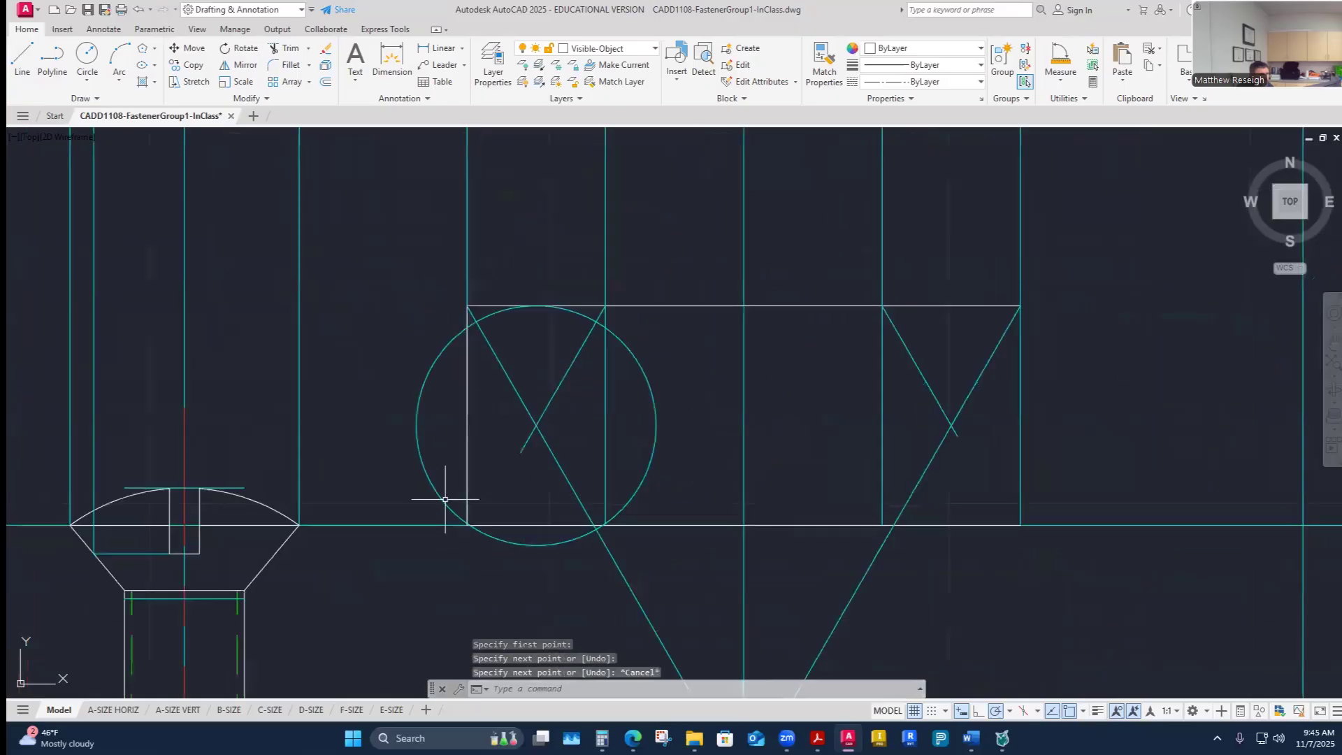
{"action": "scroll", "coordinate": [445, 500], "scroll_direction": "down", "scroll_amount": 2}
{"action": "right_click", "coordinate": [830, 455]}
{"action": "left_click", "coordinate": [849, 463]}
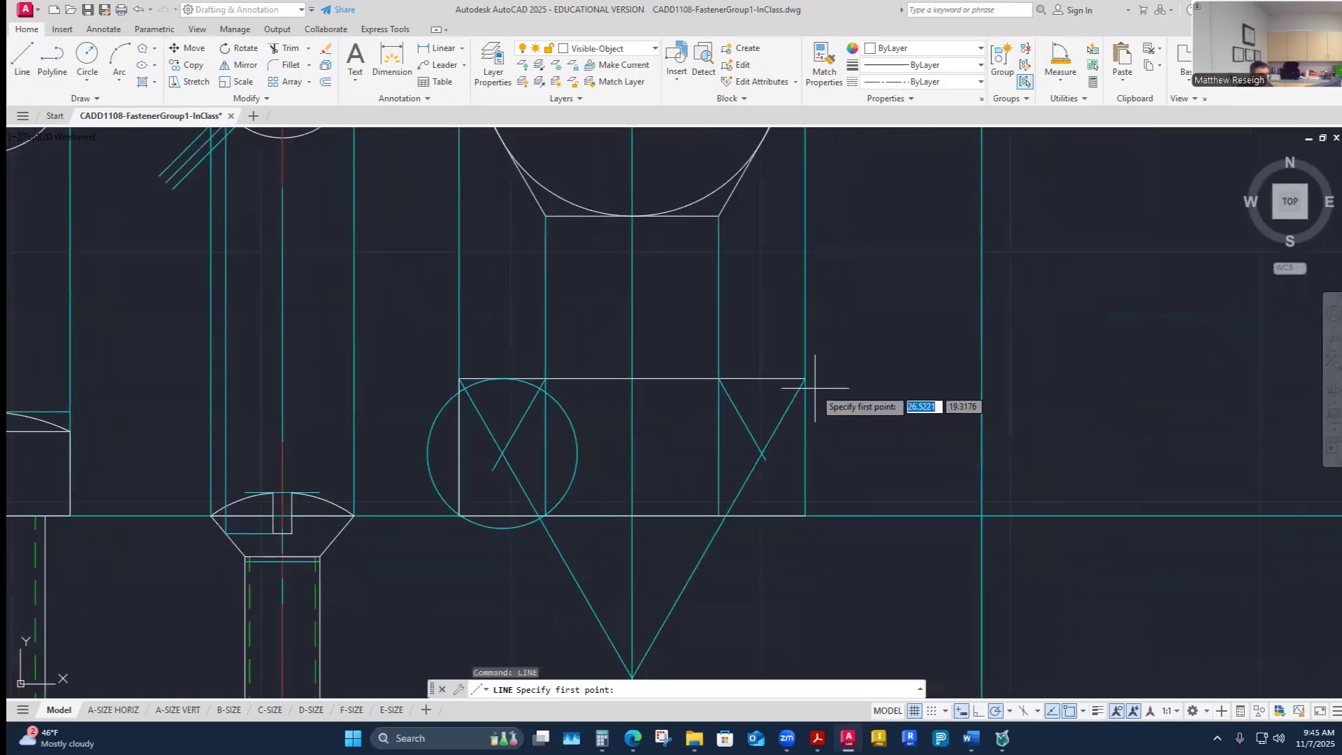
{"action": "left_click", "coordinate": [805, 378]}
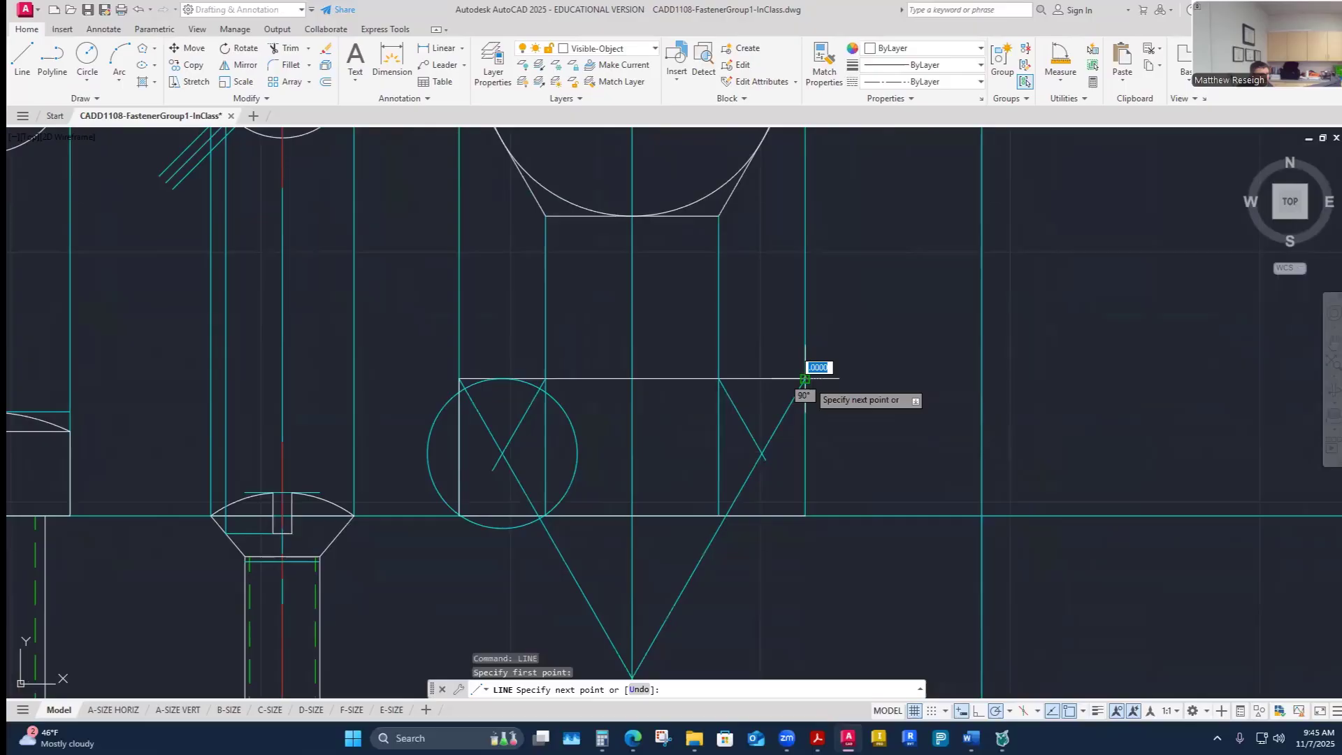
{"action": "left_click", "coordinate": [805, 516]}
{"action": "key", "text": "Escape"}
{"action": "right_click", "coordinate": [659, 455]}
{"action": "left_click", "coordinate": [682, 464]}
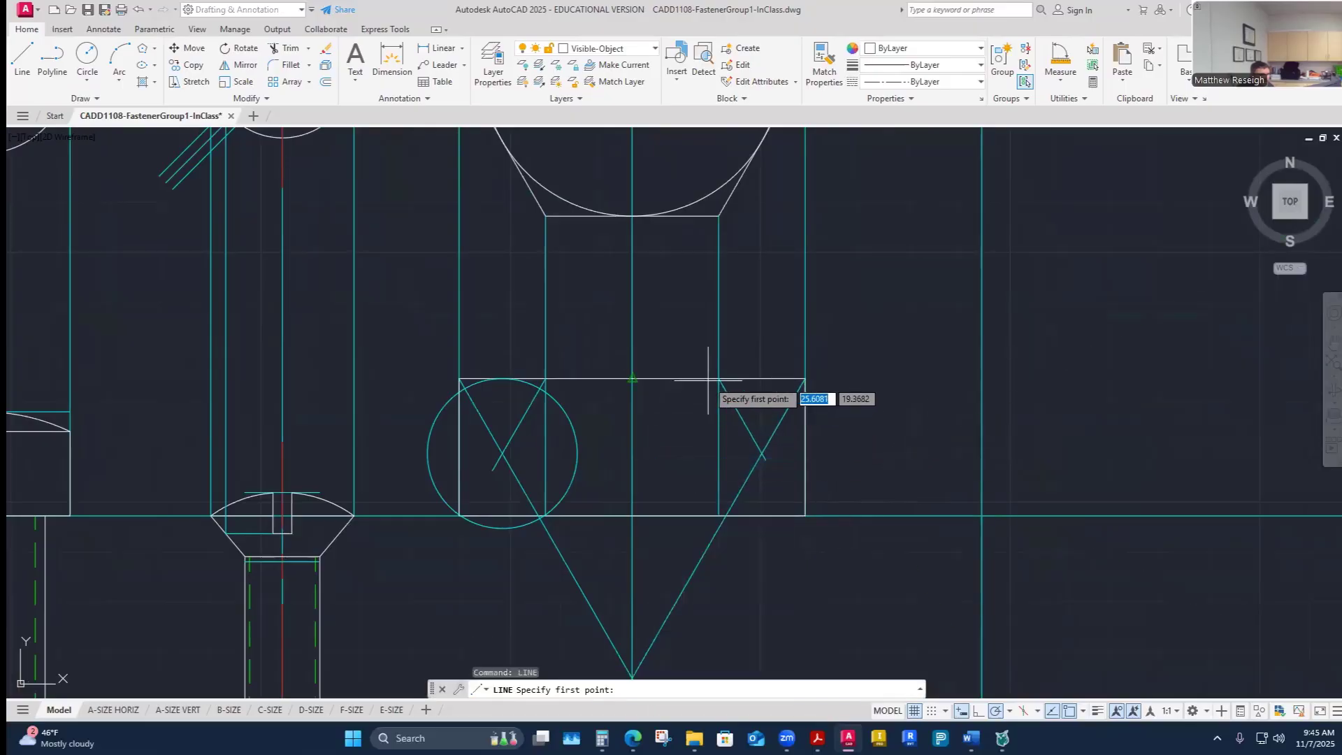
{"action": "left_click", "coordinate": [717, 379]}
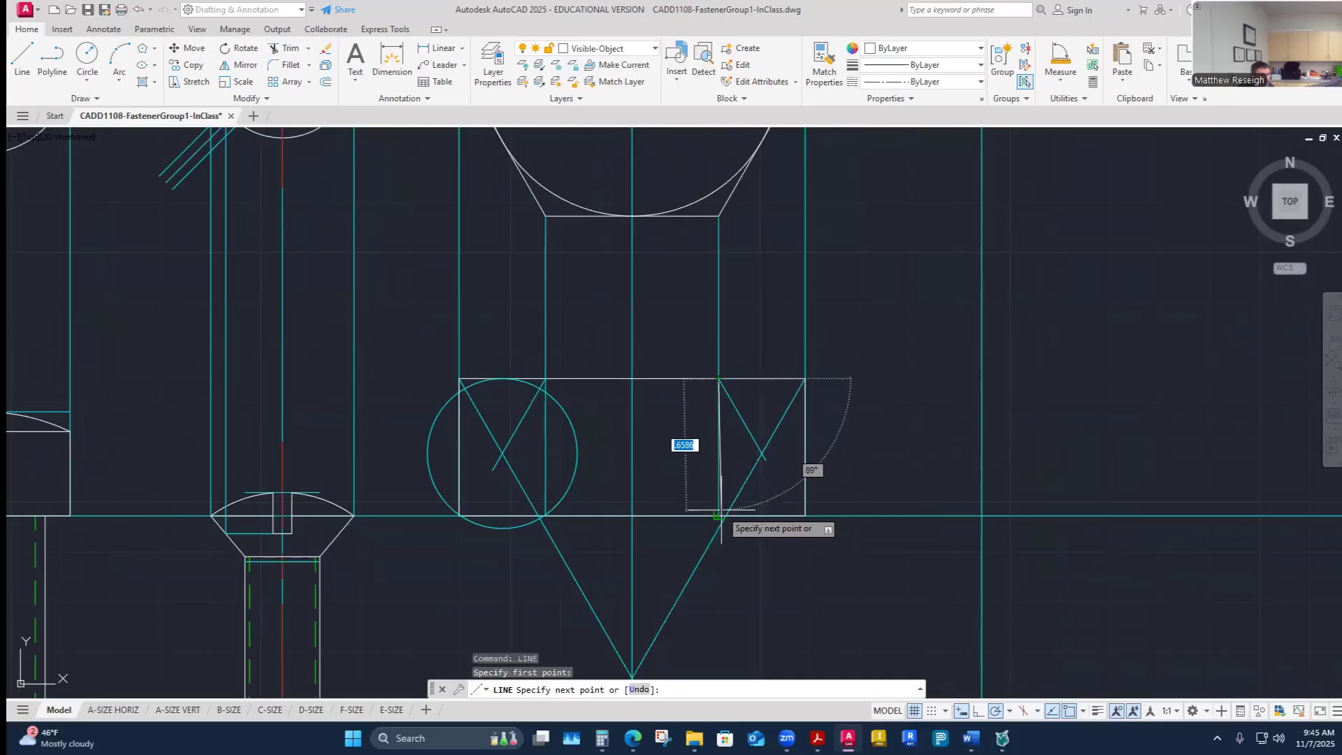
{"action": "key", "text": "Escape"}
- Draw a vertical visible edge from the left inner projection corner down to the head's bottom line
{"action": "right_click", "coordinate": [657, 483]}
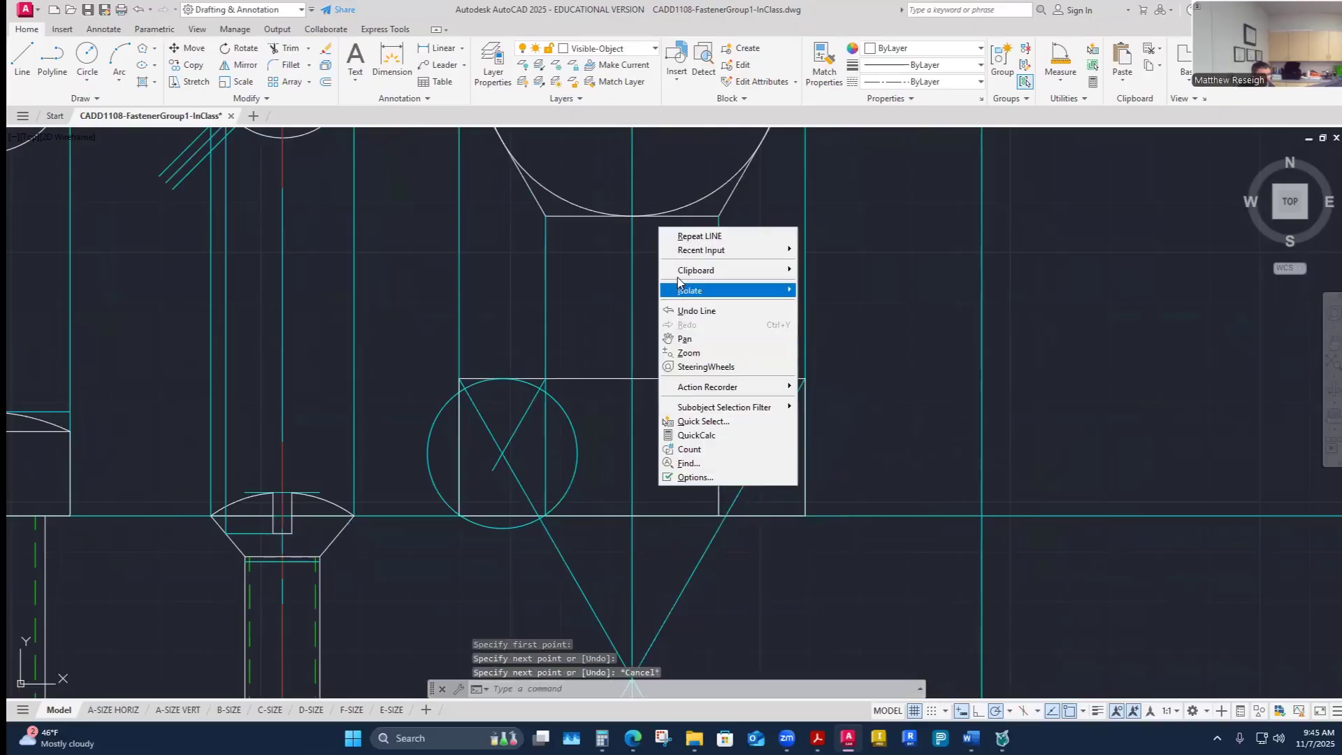
{"action": "left_click", "coordinate": [692, 236]}
{"action": "left_click", "coordinate": [545, 379]}
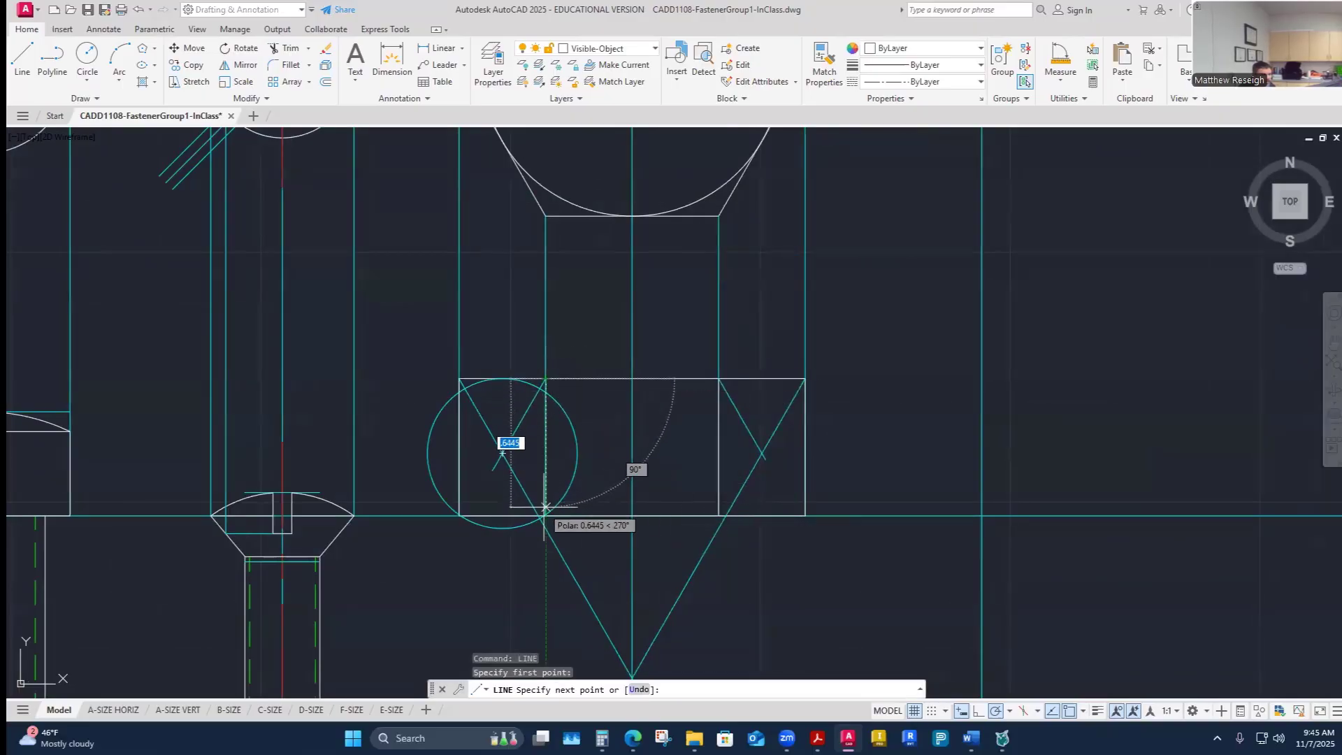
{"action": "scroll", "coordinate": [586, 518], "scroll_direction": "up", "scroll_amount": 6}
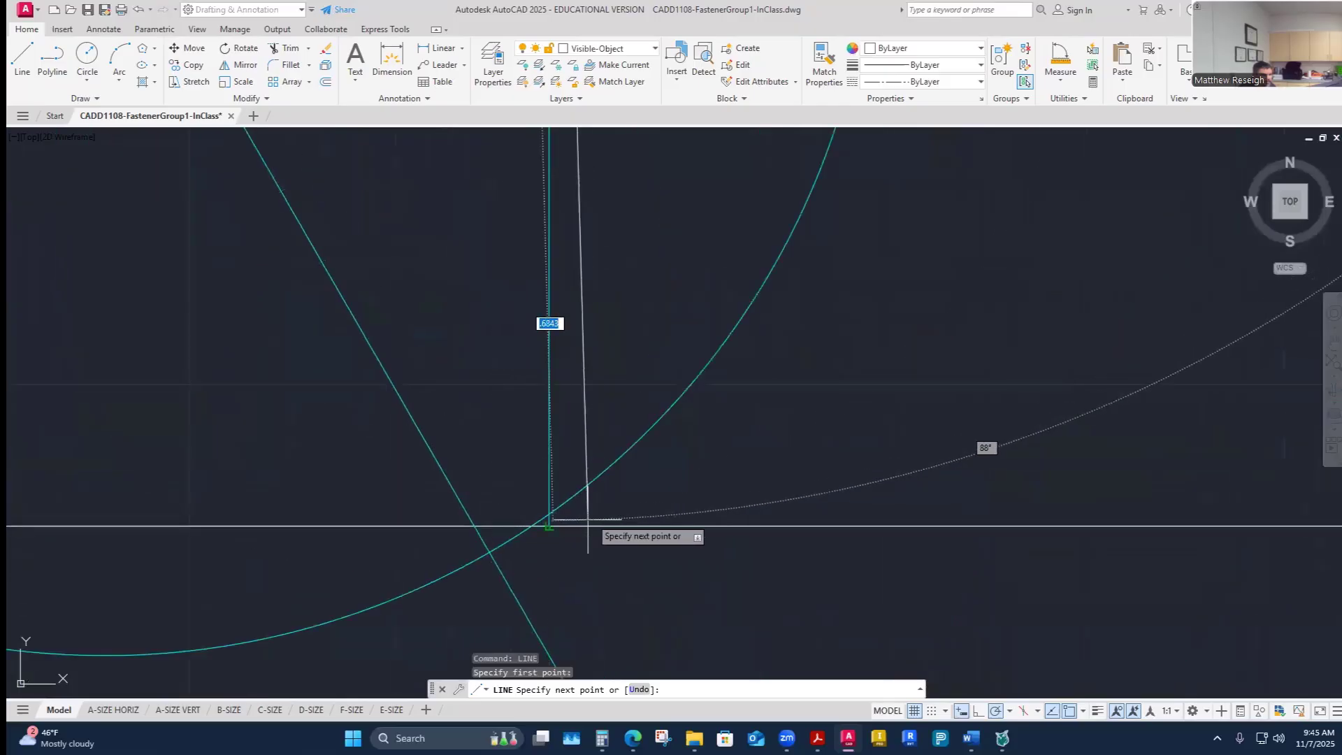
{"action": "left_click", "coordinate": [549, 526]}
{"action": "key", "text": "Escape"}
{"action": "scroll", "coordinate": [648, 491], "scroll_direction": "down", "scroll_amount": 6}
{"action": "scroll", "coordinate": [914, 510], "scroll_direction": "up", "scroll_amount": 5}
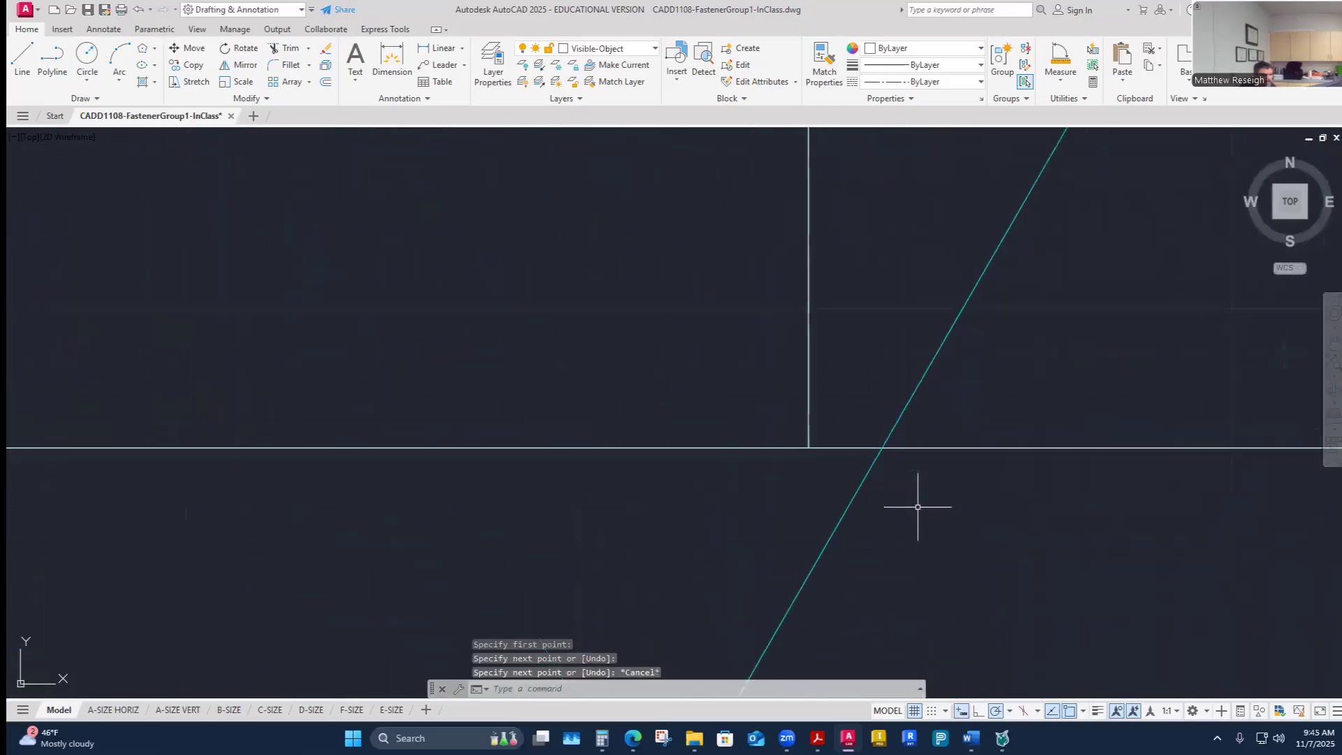
{"action": "scroll", "coordinate": [822, 454], "scroll_direction": "down", "scroll_amount": 7}
{"action": "scroll", "coordinate": [736, 386], "scroll_direction": "up", "scroll_amount": 2}
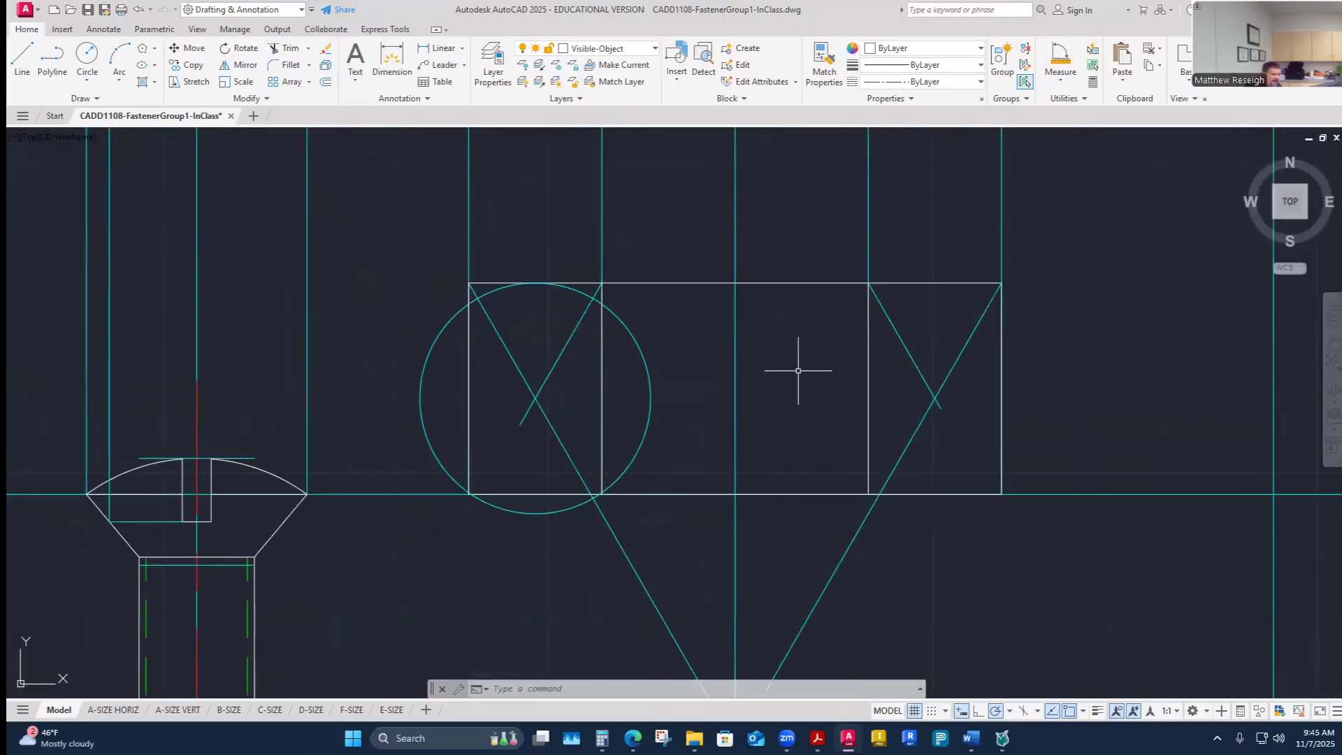
- Draw a three-point arc along the construction circle from the head's left edge, through its top, to the inner left vertical edge
{"action": "scroll", "coordinate": [510, 300], "scroll_direction": "up", "scroll_amount": 4}
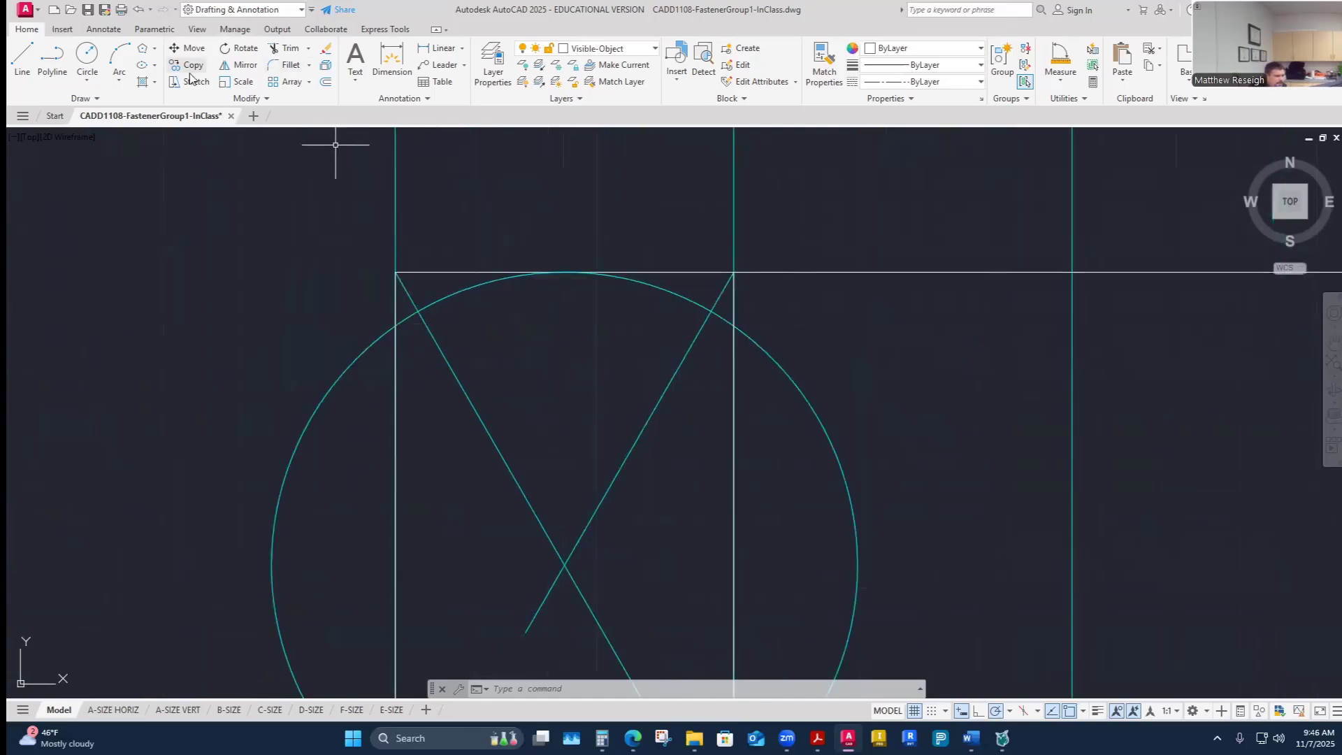
{"action": "left_click", "coordinate": [124, 61]}
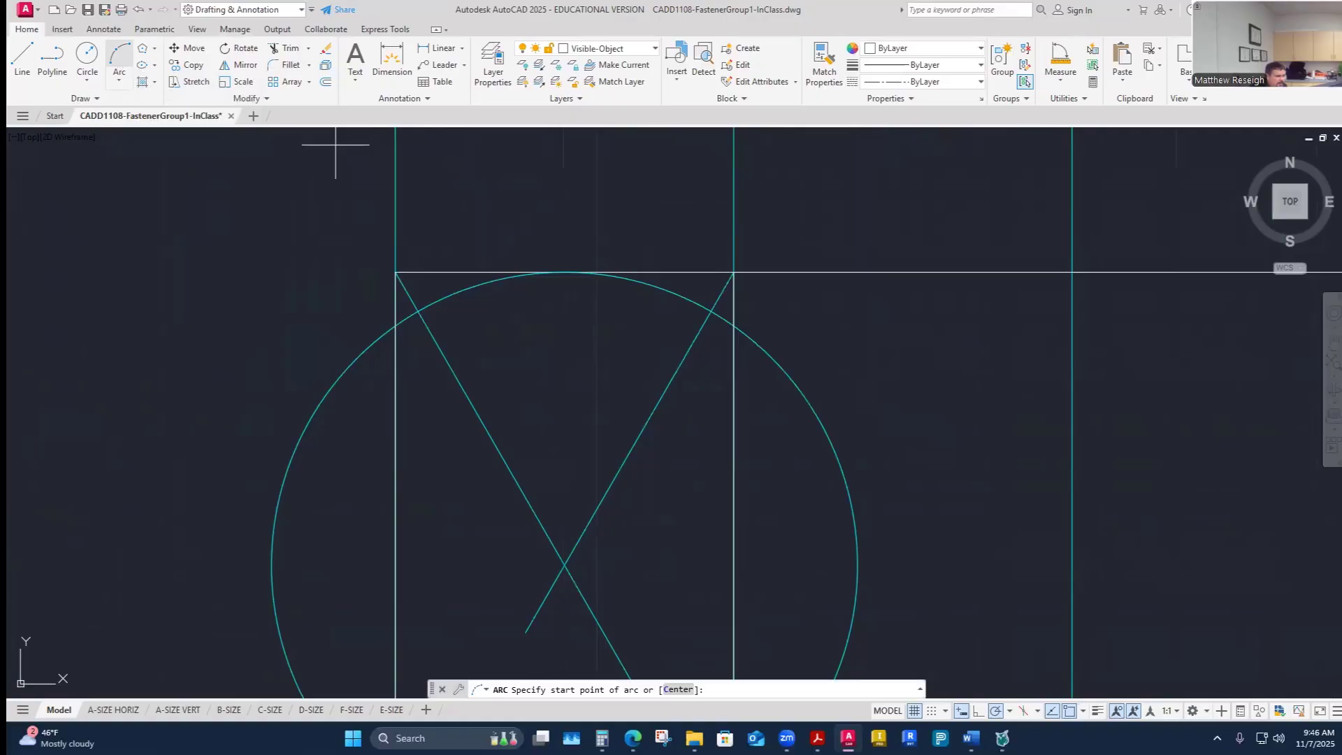
{"action": "left_click", "coordinate": [395, 325]}
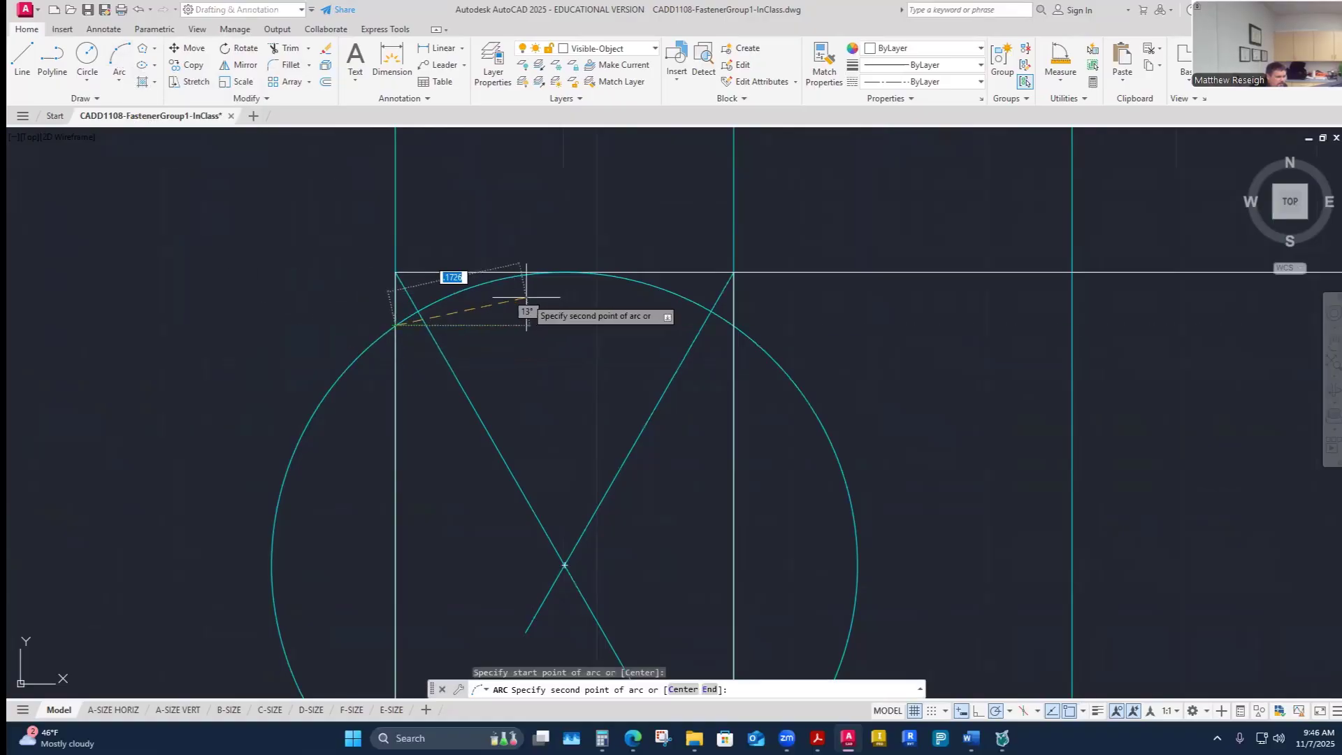
{"action": "left_click", "coordinate": [564, 272]}
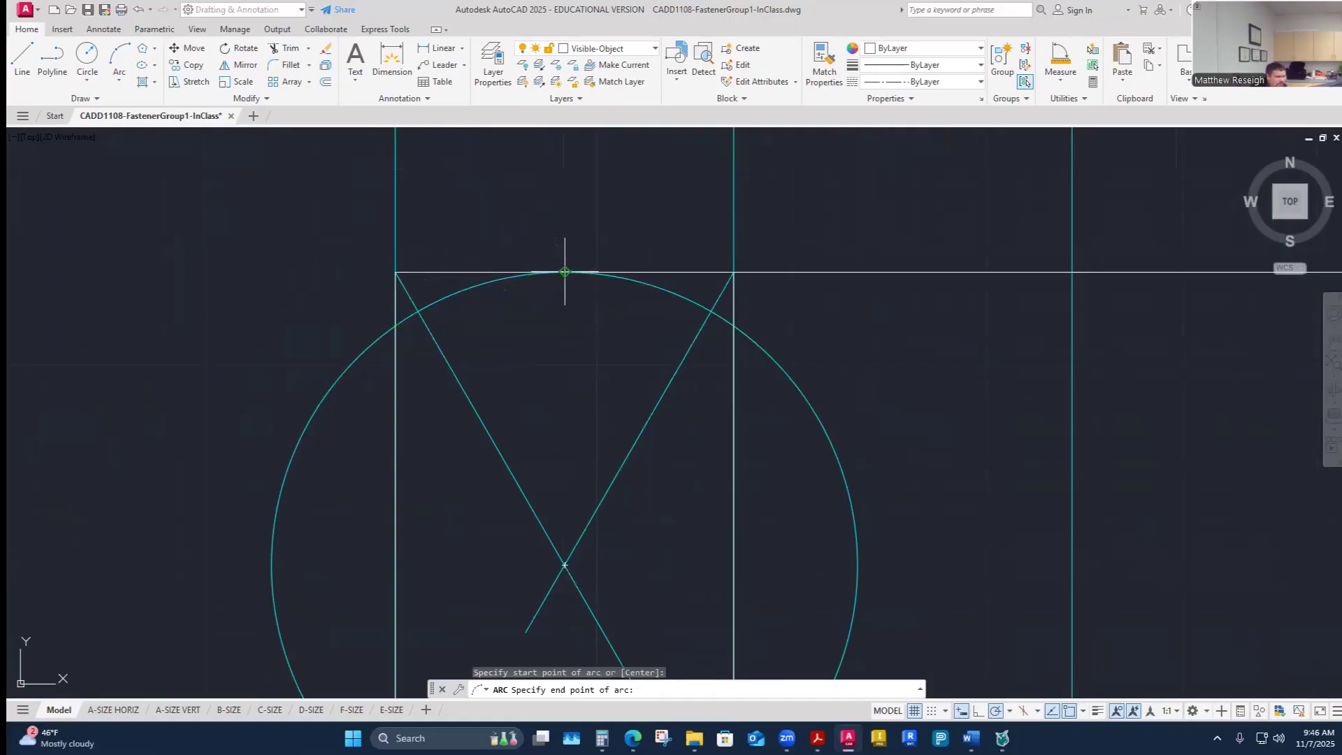
{"action": "left_click", "coordinate": [733, 325]}
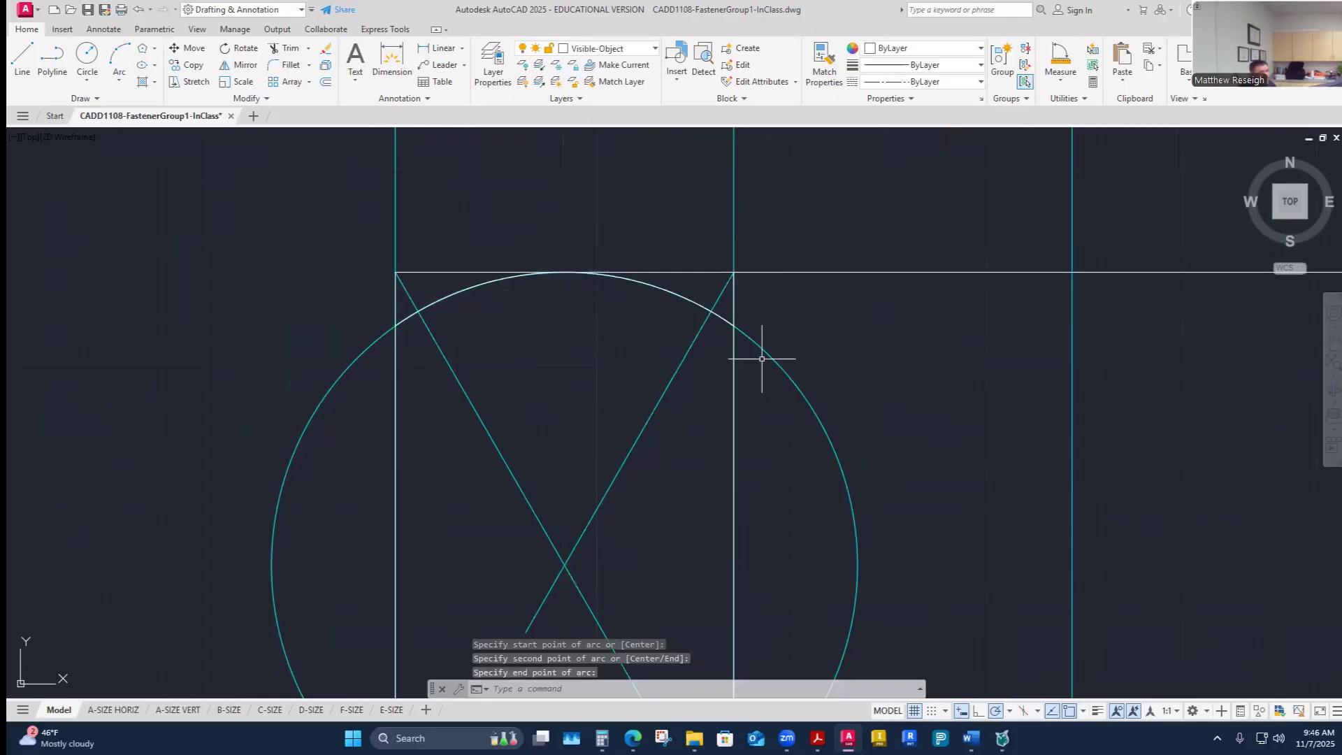
{"action": "key", "text": "Escape"}
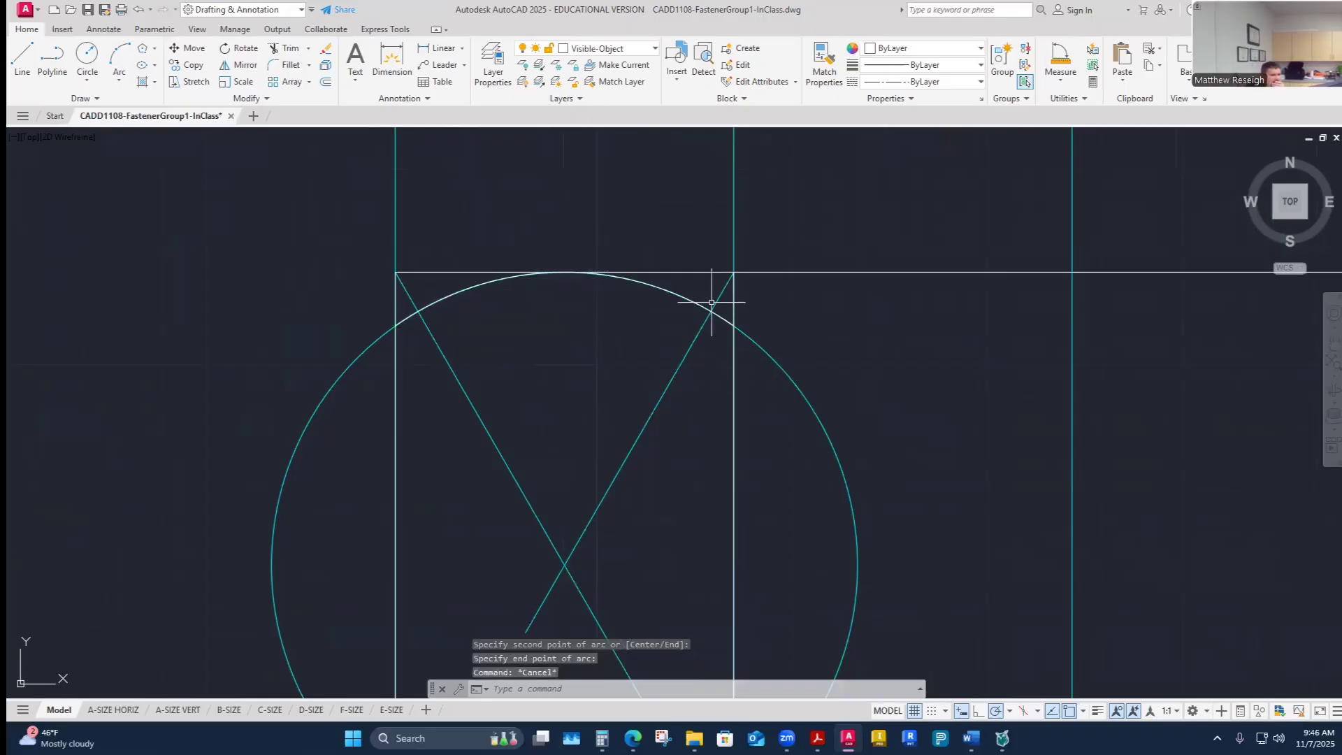
{"action": "scroll", "coordinate": [646, 290], "scroll_direction": "down", "scroll_amount": 5}
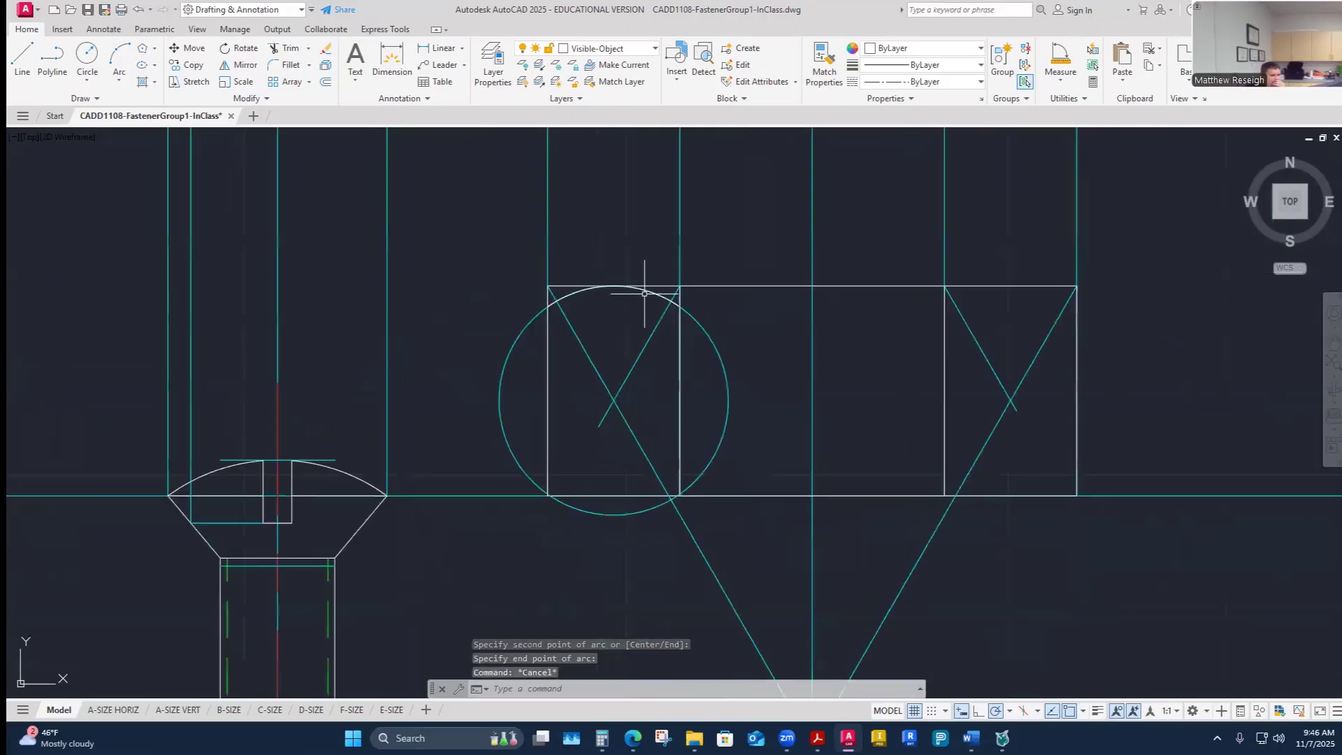
{"action": "scroll", "coordinate": [671, 283], "scroll_direction": "up", "scroll_amount": 3}
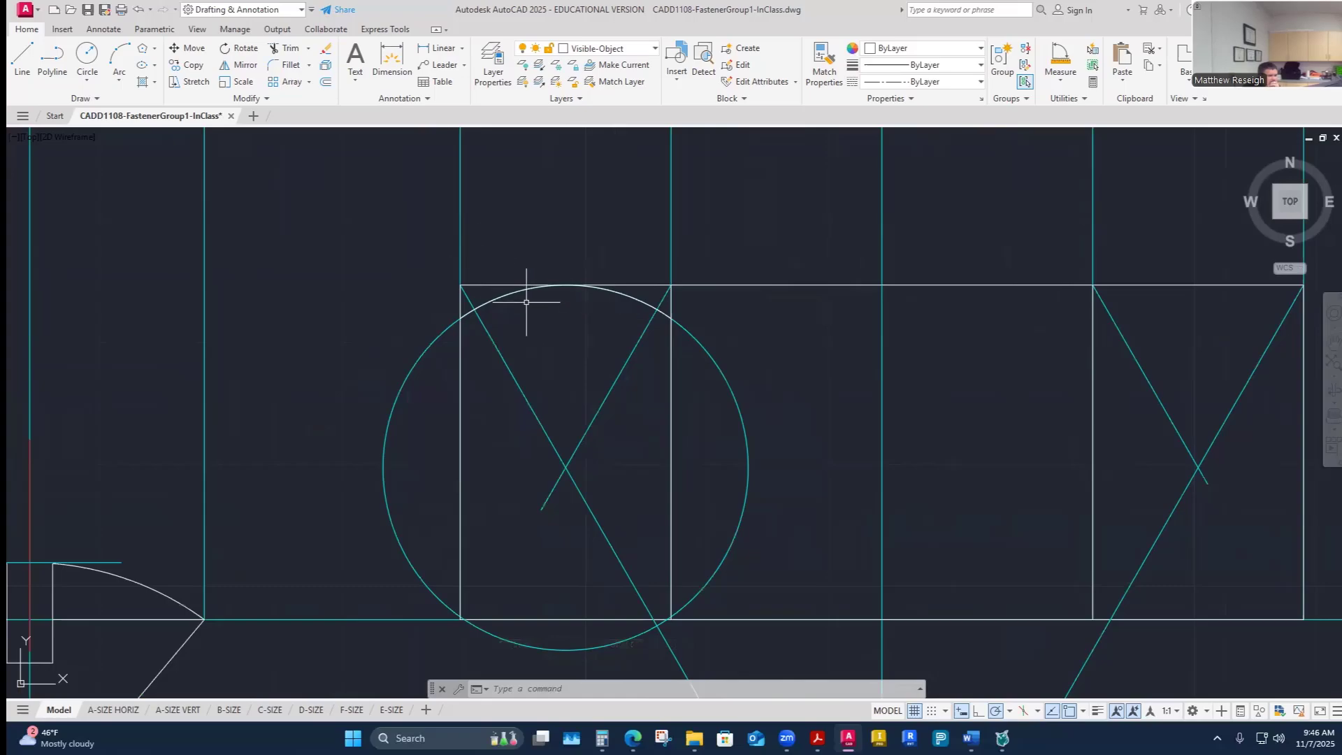
{"action": "left_click", "coordinate": [189, 65]}
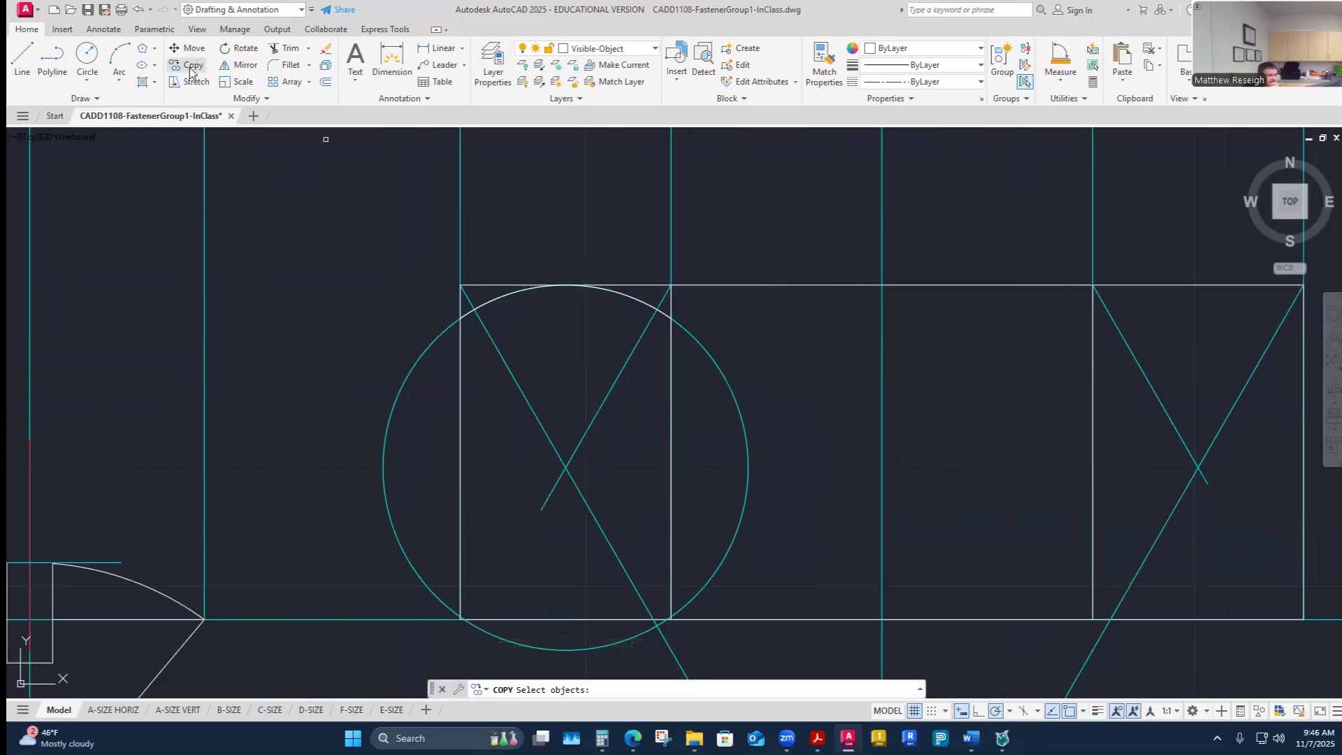
{"action": "left_click", "coordinate": [501, 300]}
{"action": "key", "text": "Return"}
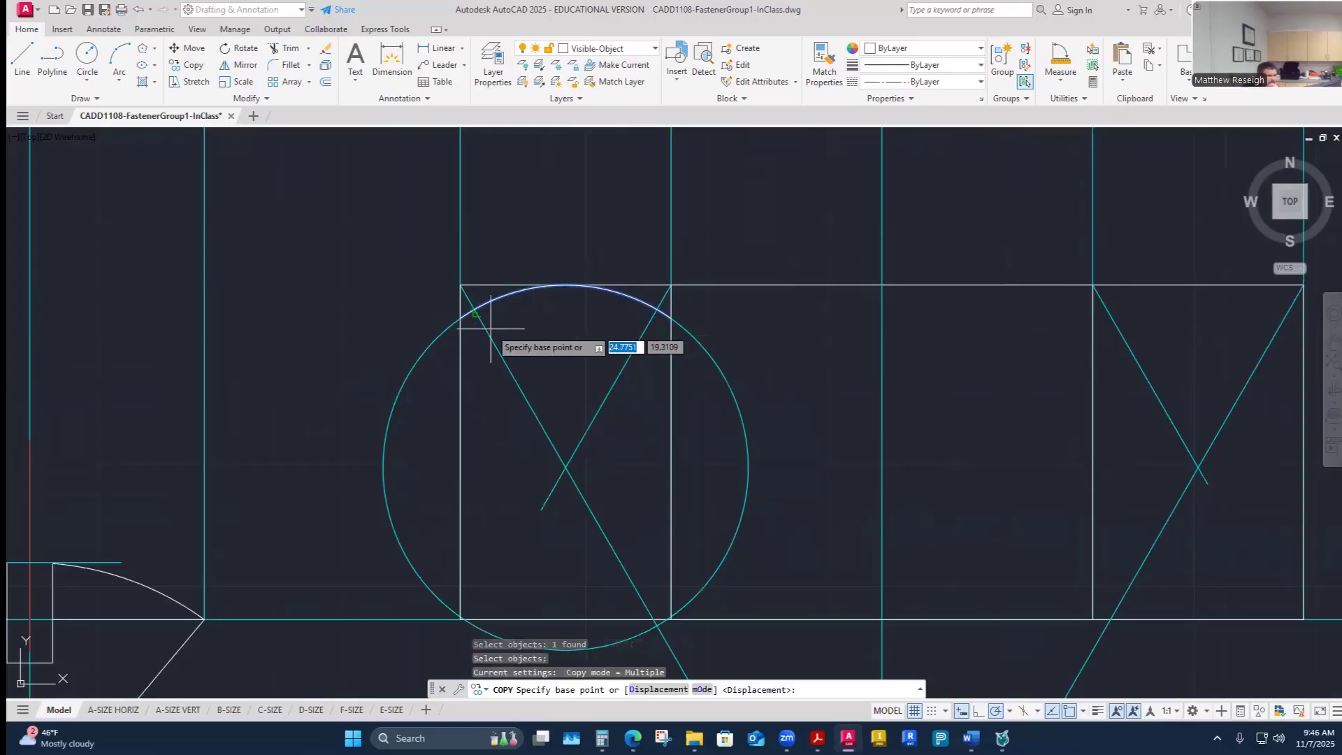
{"action": "left_click", "coordinate": [489, 327]}
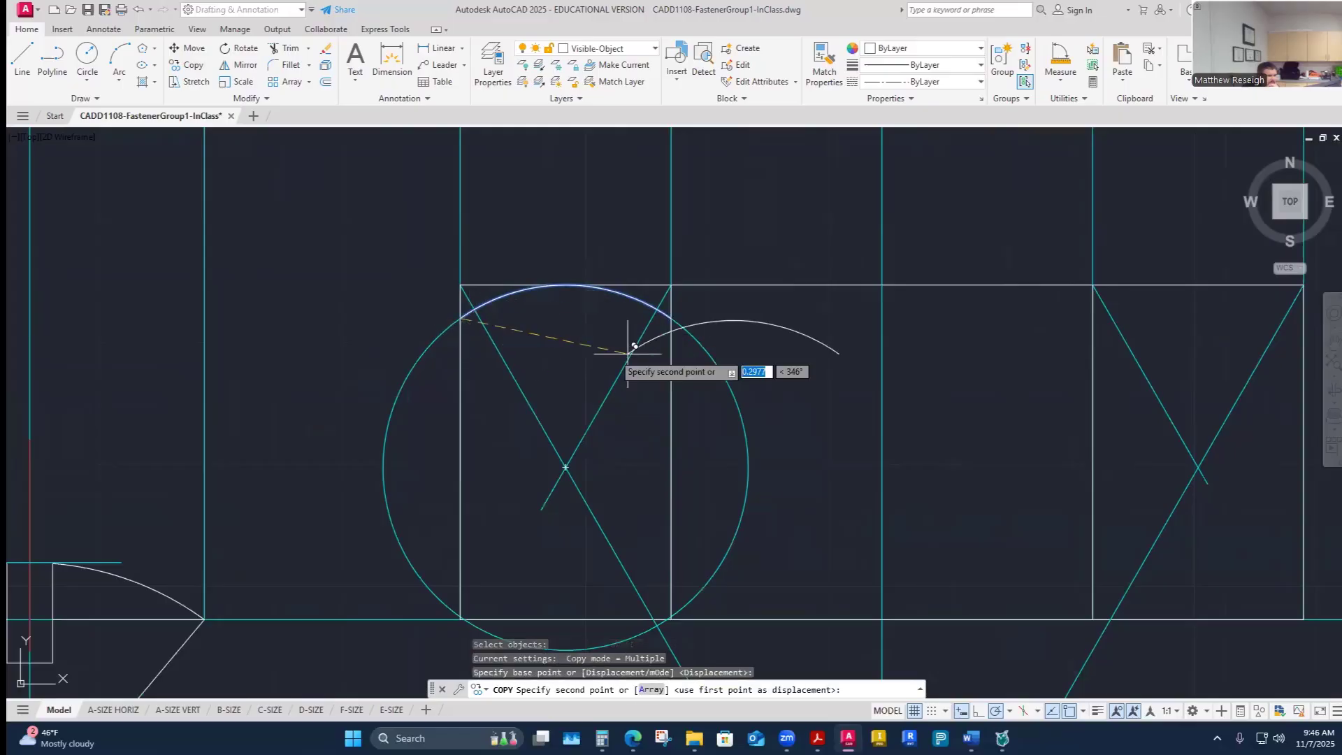
{"action": "scroll", "coordinate": [658, 342], "scroll_direction": "down", "scroll_amount": 4}
{"action": "scroll", "coordinate": [814, 334], "scroll_direction": "up", "scroll_amount": 4}
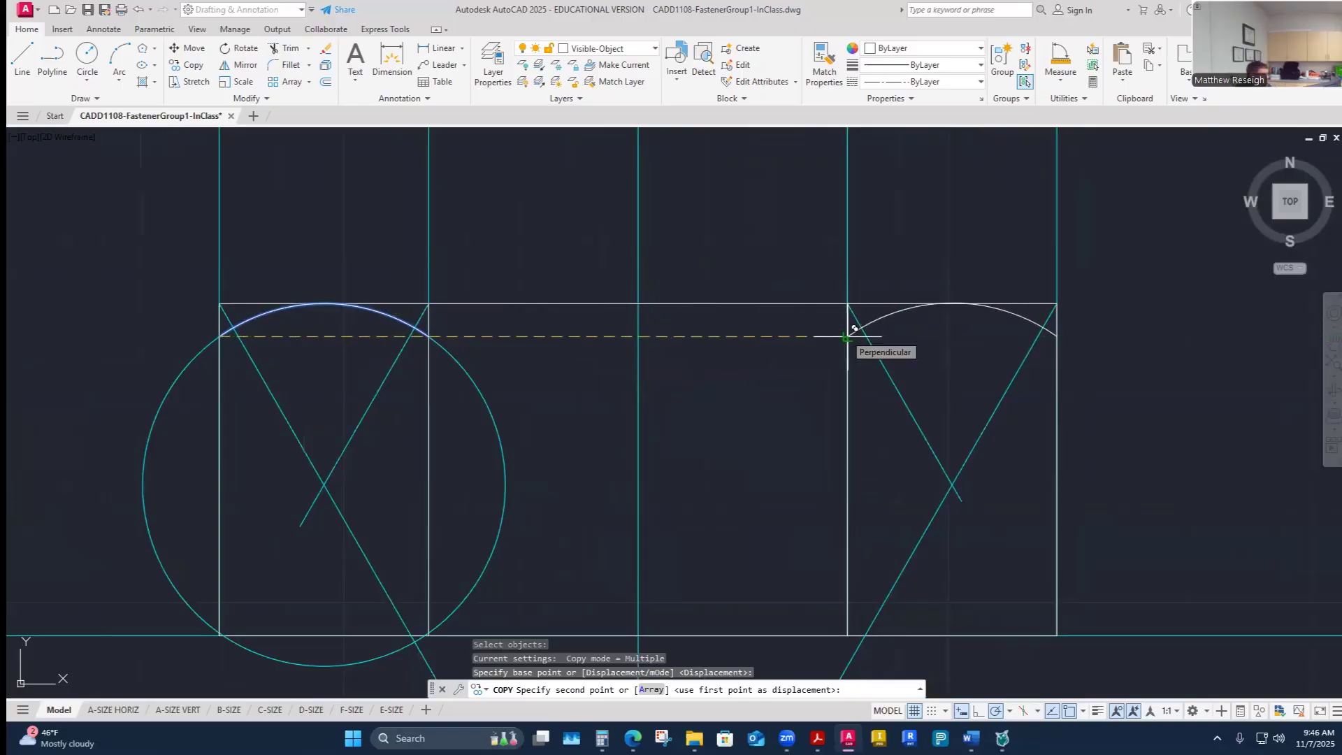
{"action": "key", "text": "Escape"}
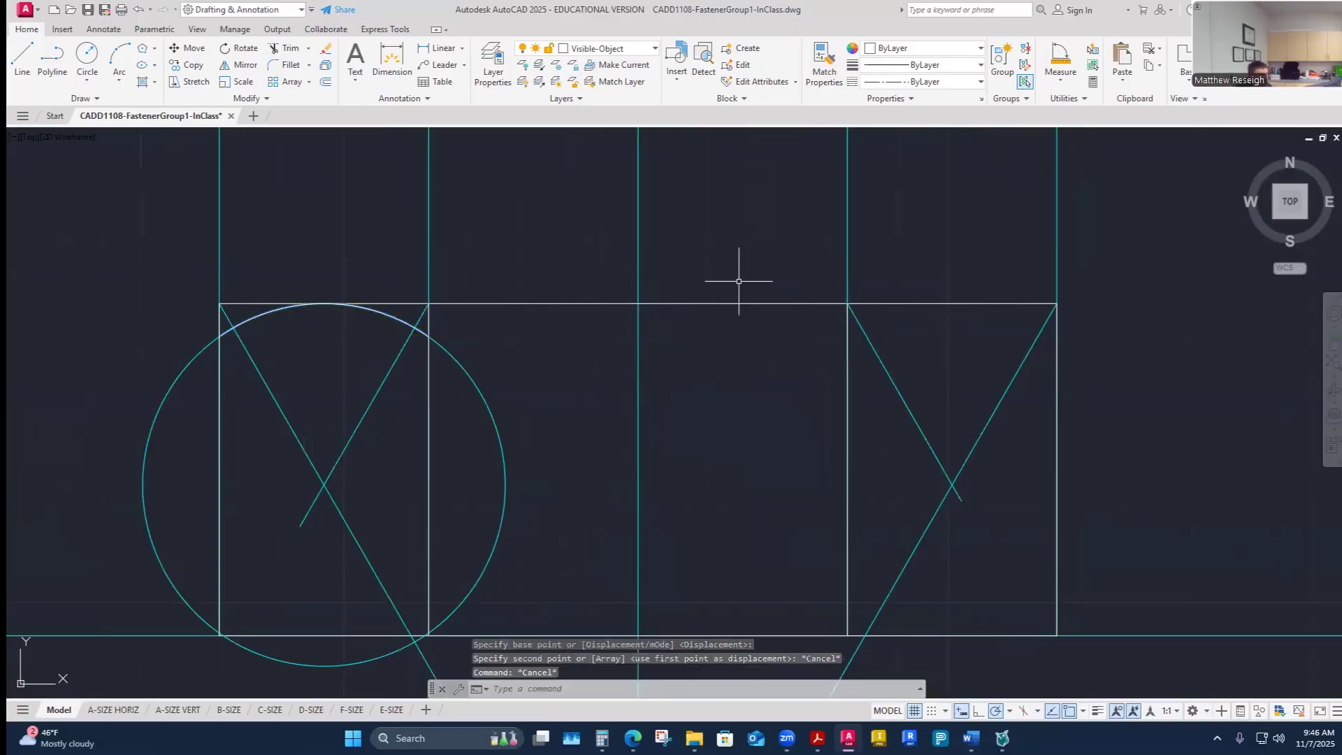
- Switch to the Construction layer and draw a circle centered at the right construction lines' intersection, tangent to the head's top line
{"action": "left_click", "coordinate": [653, 49]}
{"action": "left_click", "coordinate": [596, 166]}
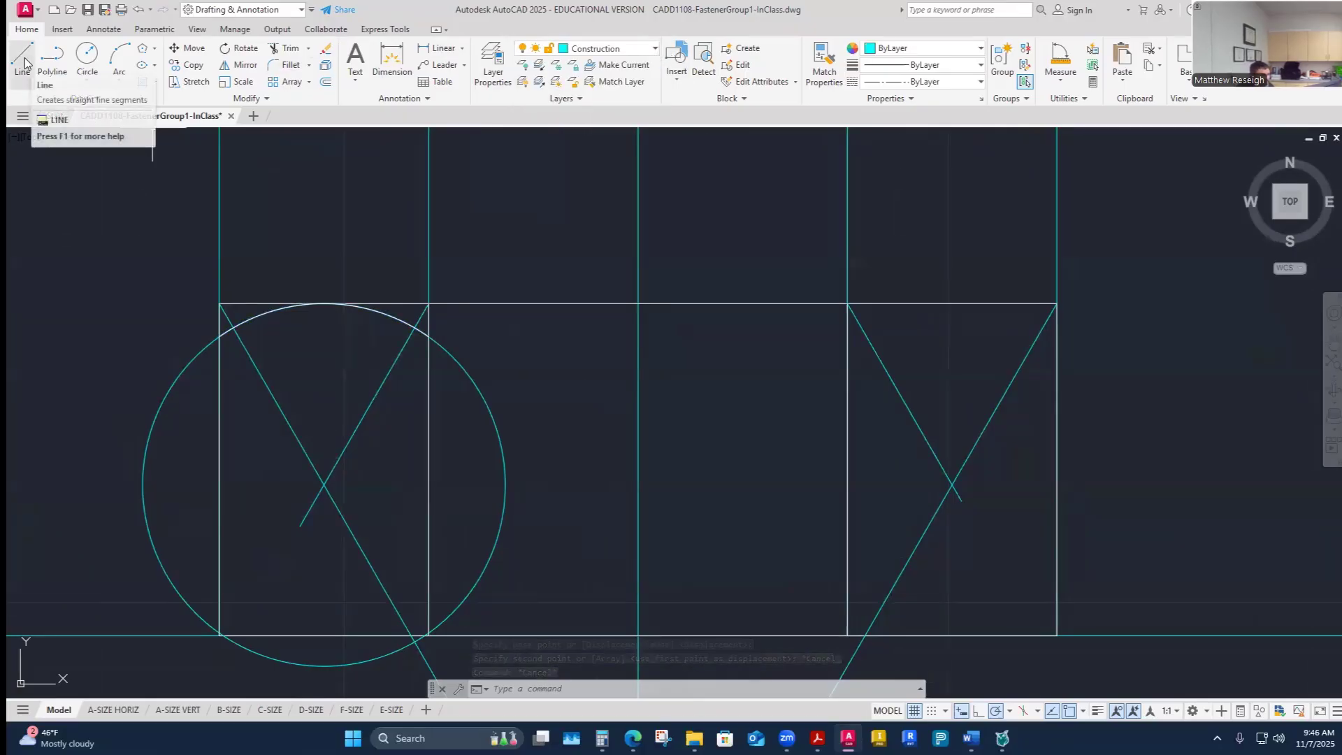
{"action": "left_click", "coordinate": [87, 54]}
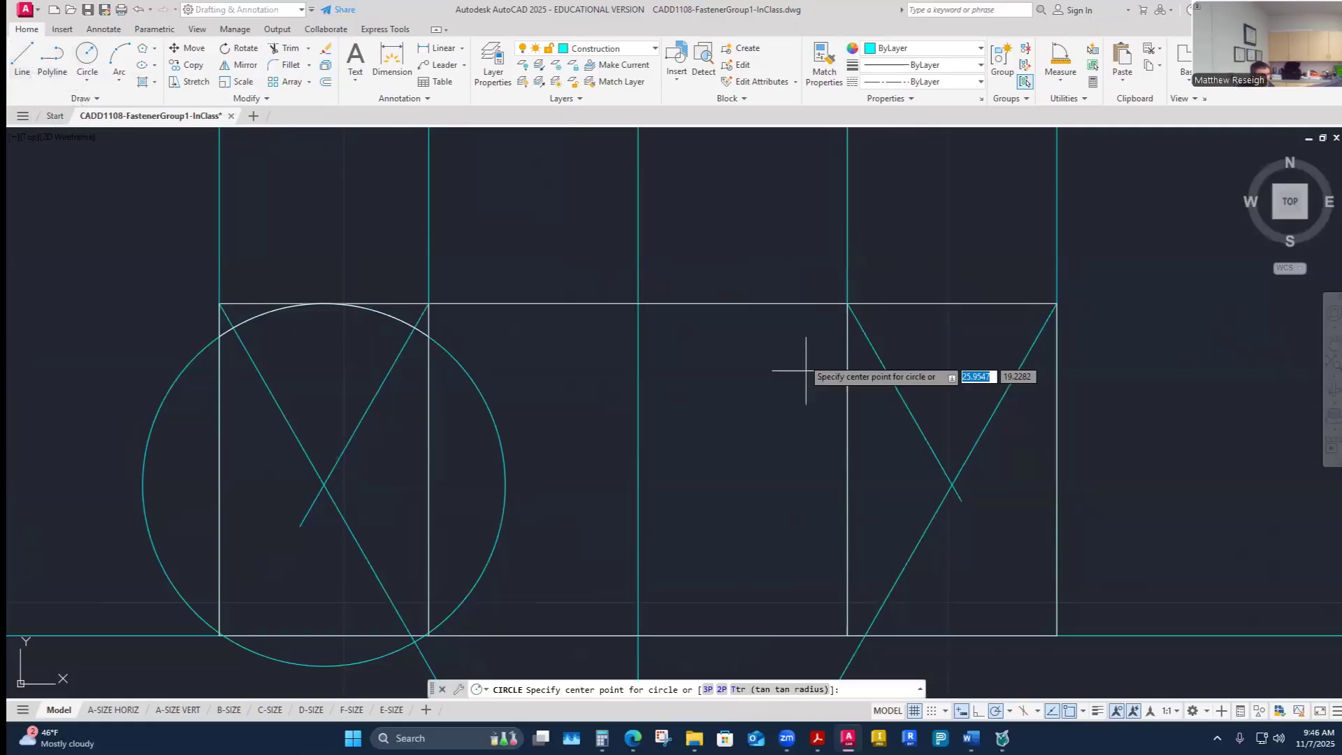
{"action": "left_click", "coordinate": [952, 483]}
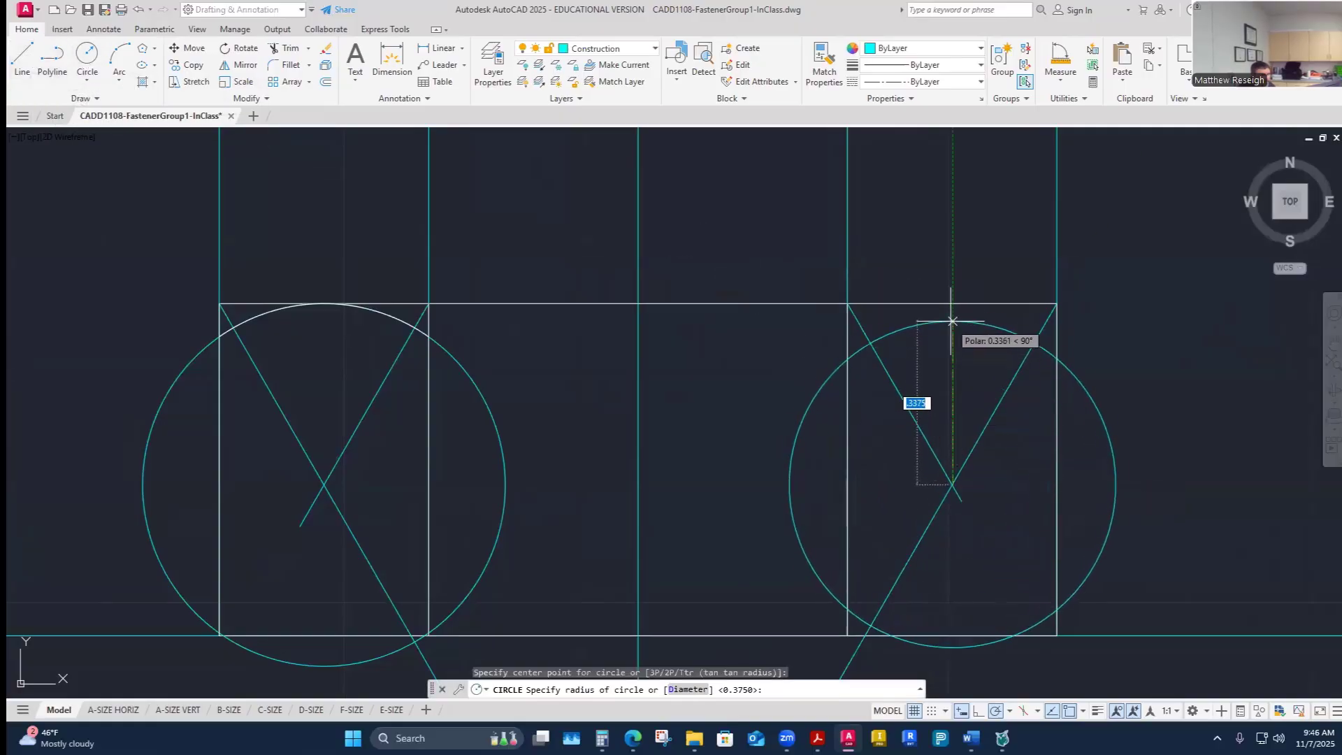
{"action": "left_click", "coordinate": [952, 304]}
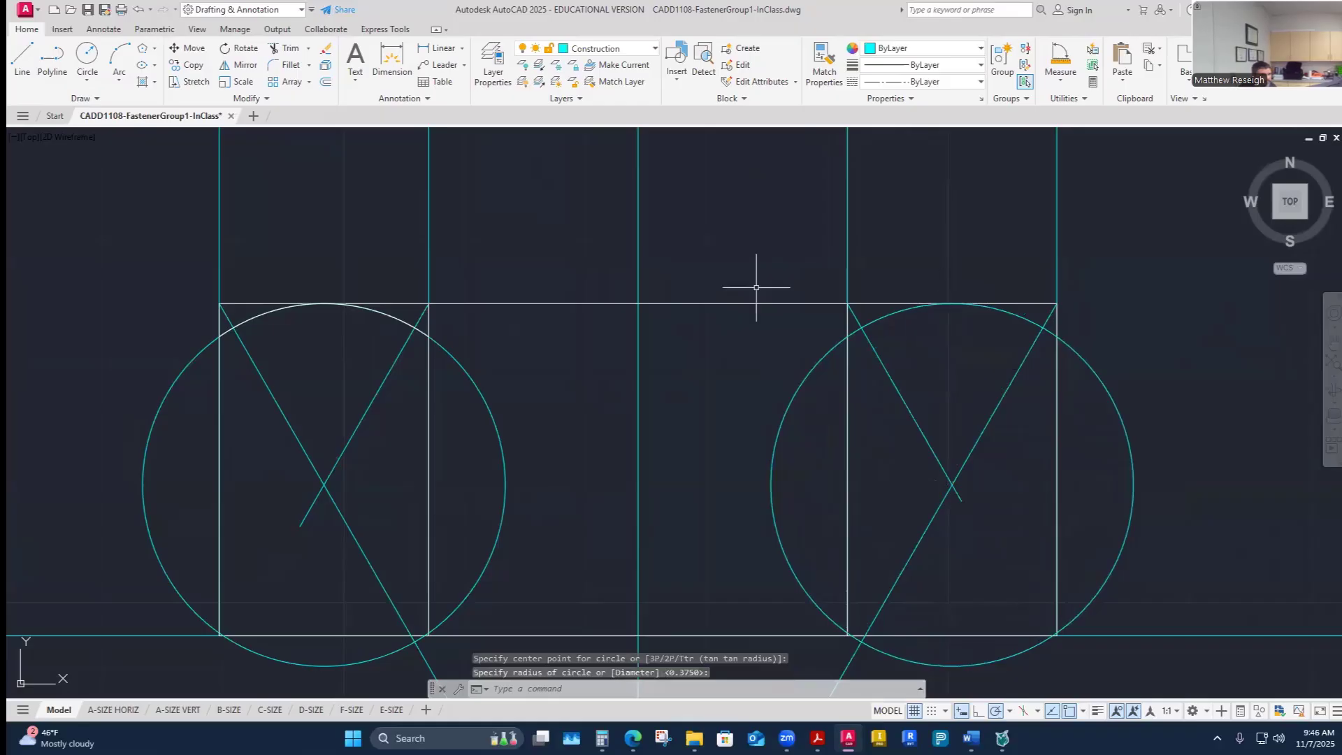
{"action": "key", "text": "Escape"}
- Copy the left head arc to the right side, placing its left end on the right circle's intersection with the inner vertical edge
{"action": "left_click", "coordinate": [187, 64]}
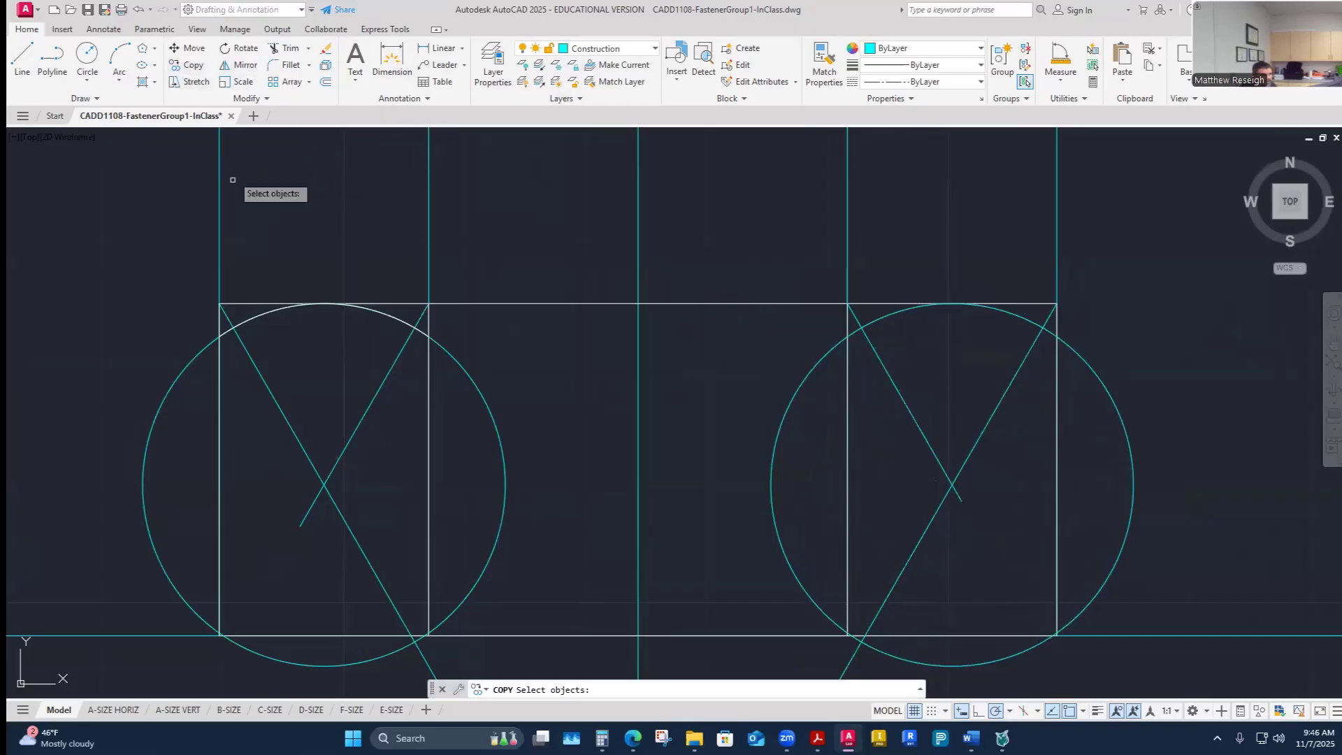
{"action": "left_click", "coordinate": [256, 317]}
{"action": "key", "text": "Return"}
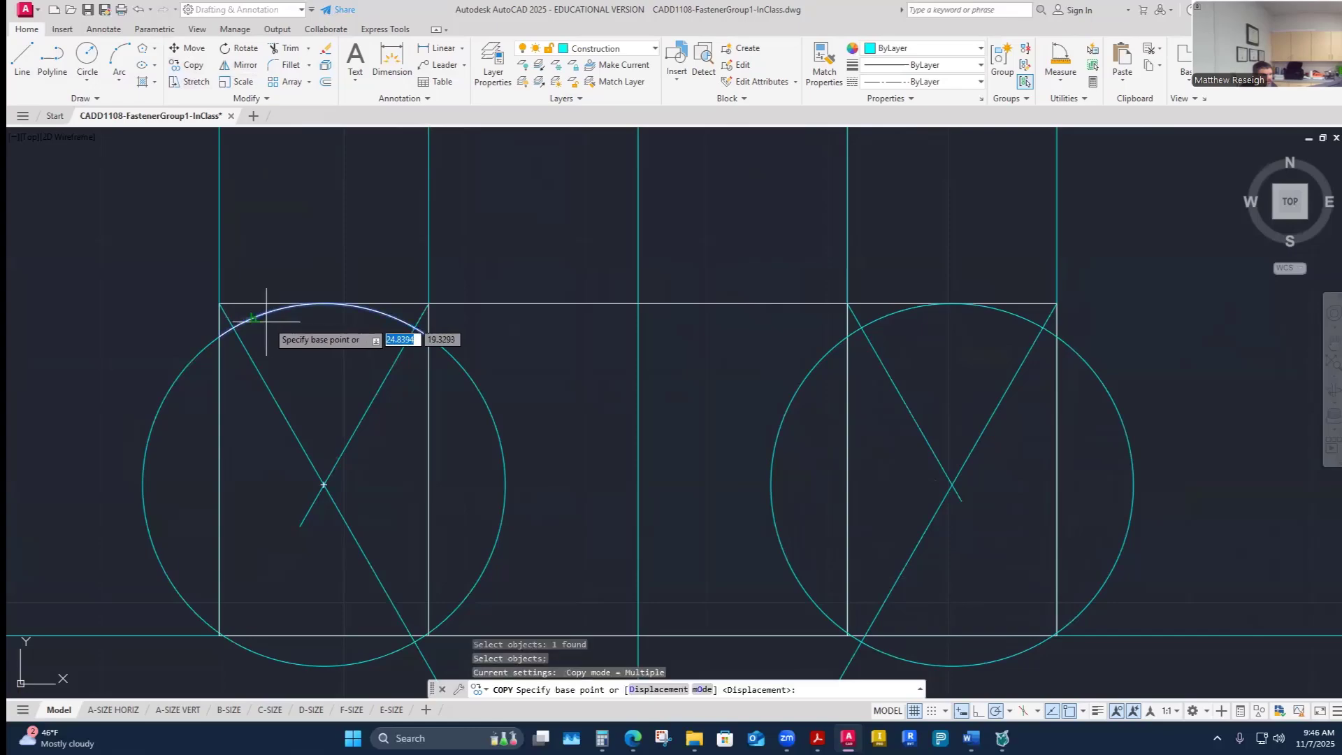
{"action": "left_click", "coordinate": [221, 336]}
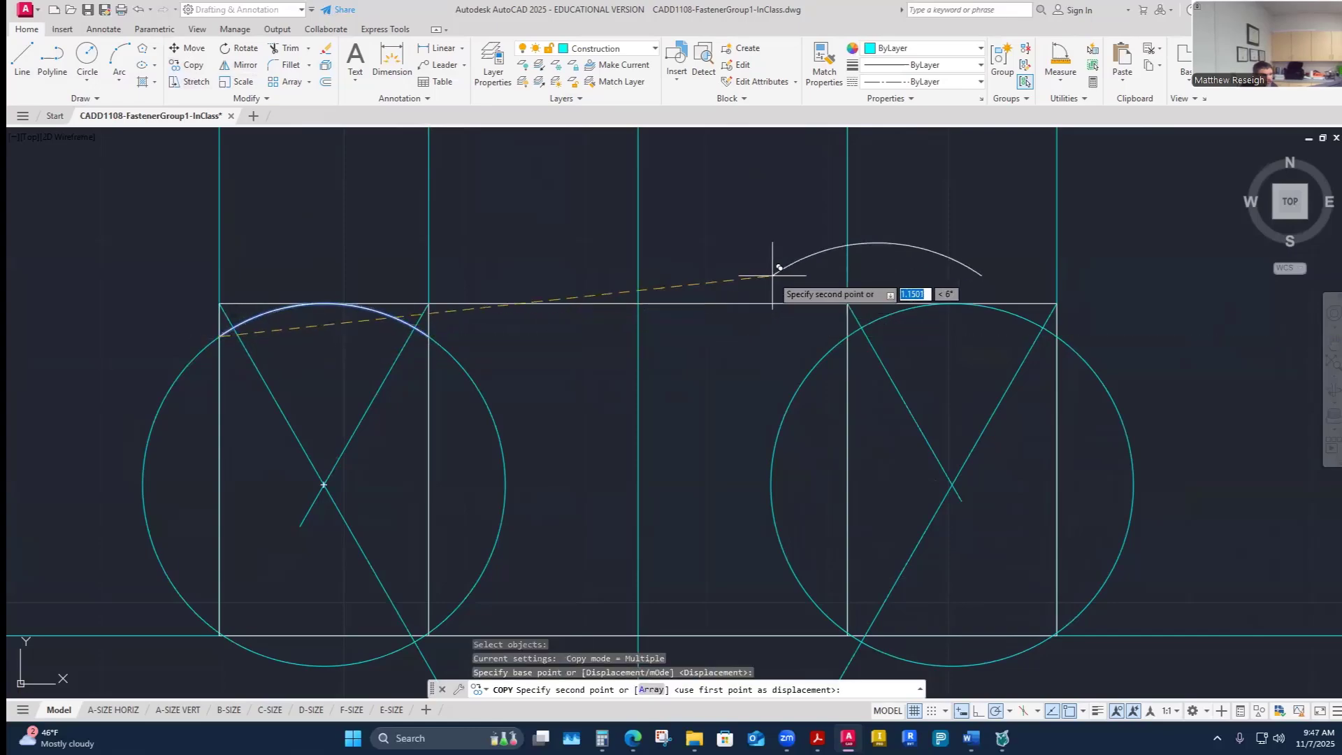
{"action": "left_click", "coordinate": [850, 334]}
{"action": "key", "text": "Escape"}
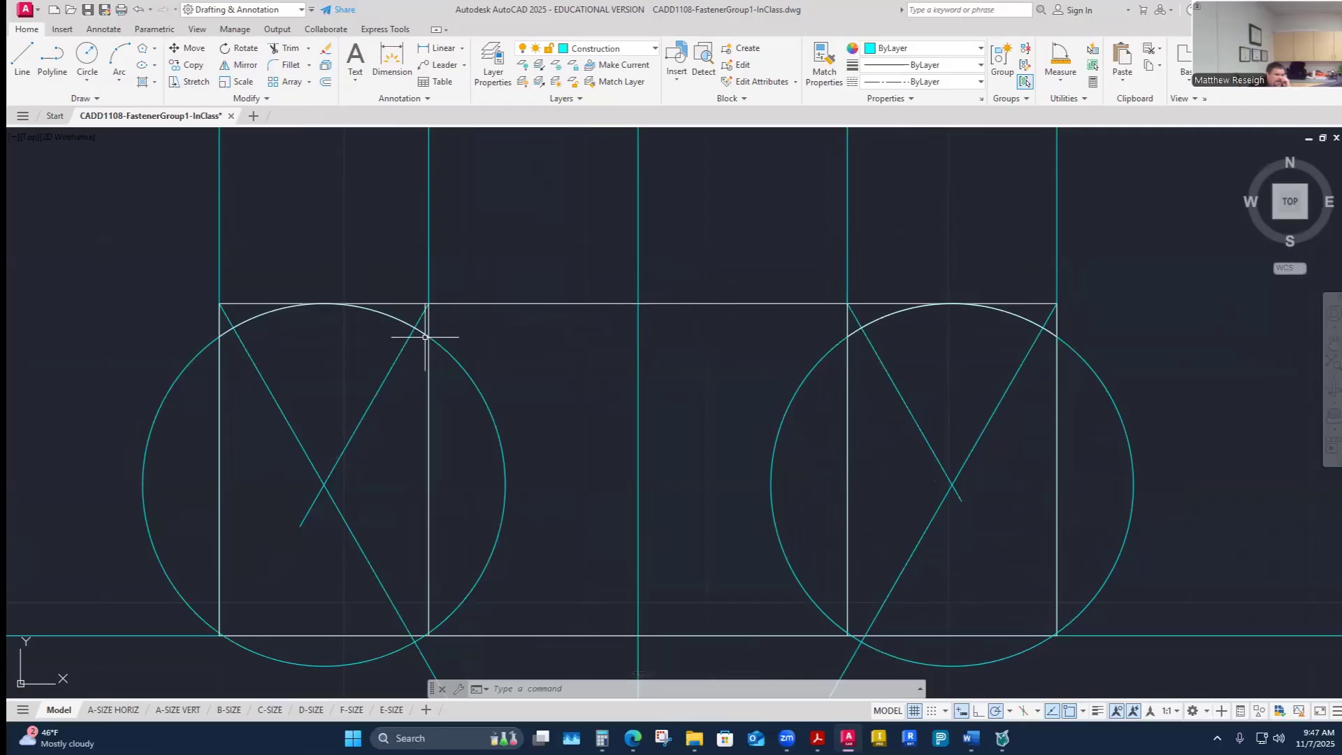
- Draw a three-point arc across the head's middle face from the inner left edge, through the top center, to the inner right edge
{"action": "left_click", "coordinate": [120, 57]}
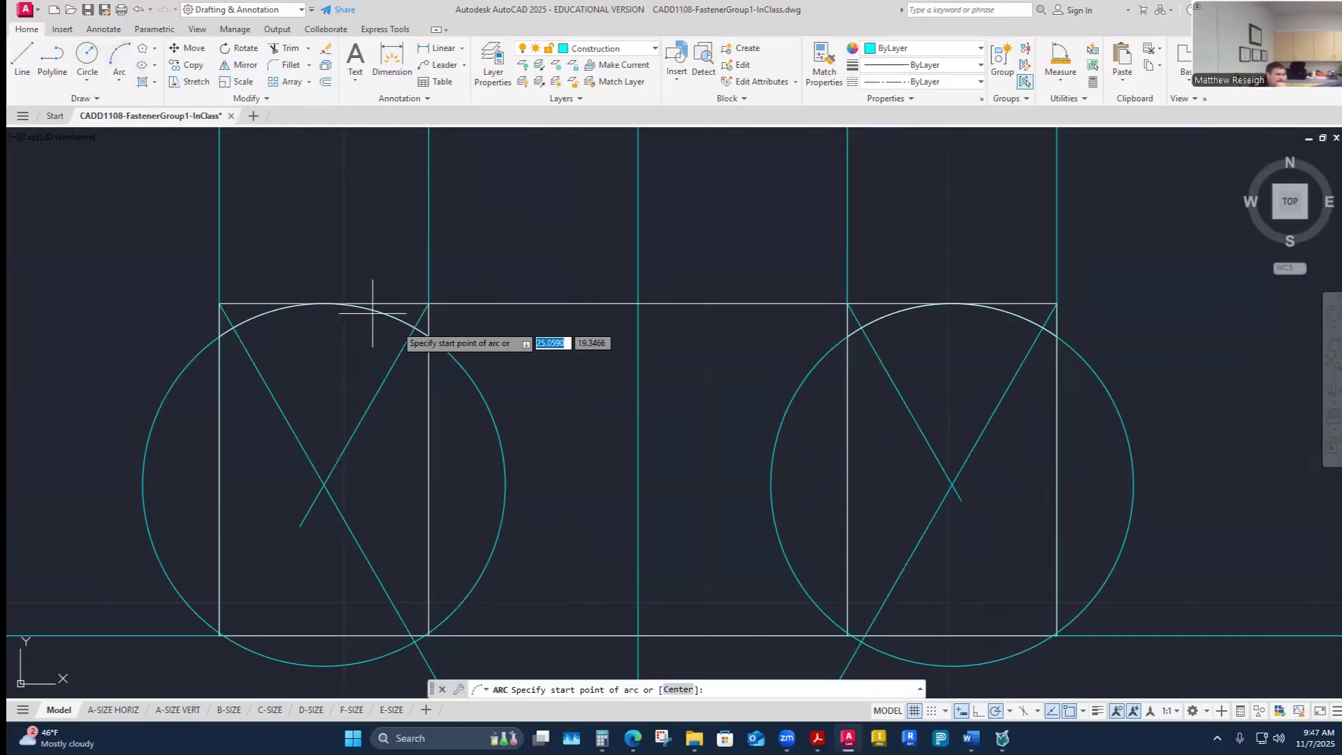
{"action": "left_click", "coordinate": [428, 336]}
{"action": "left_click", "coordinate": [638, 304]}
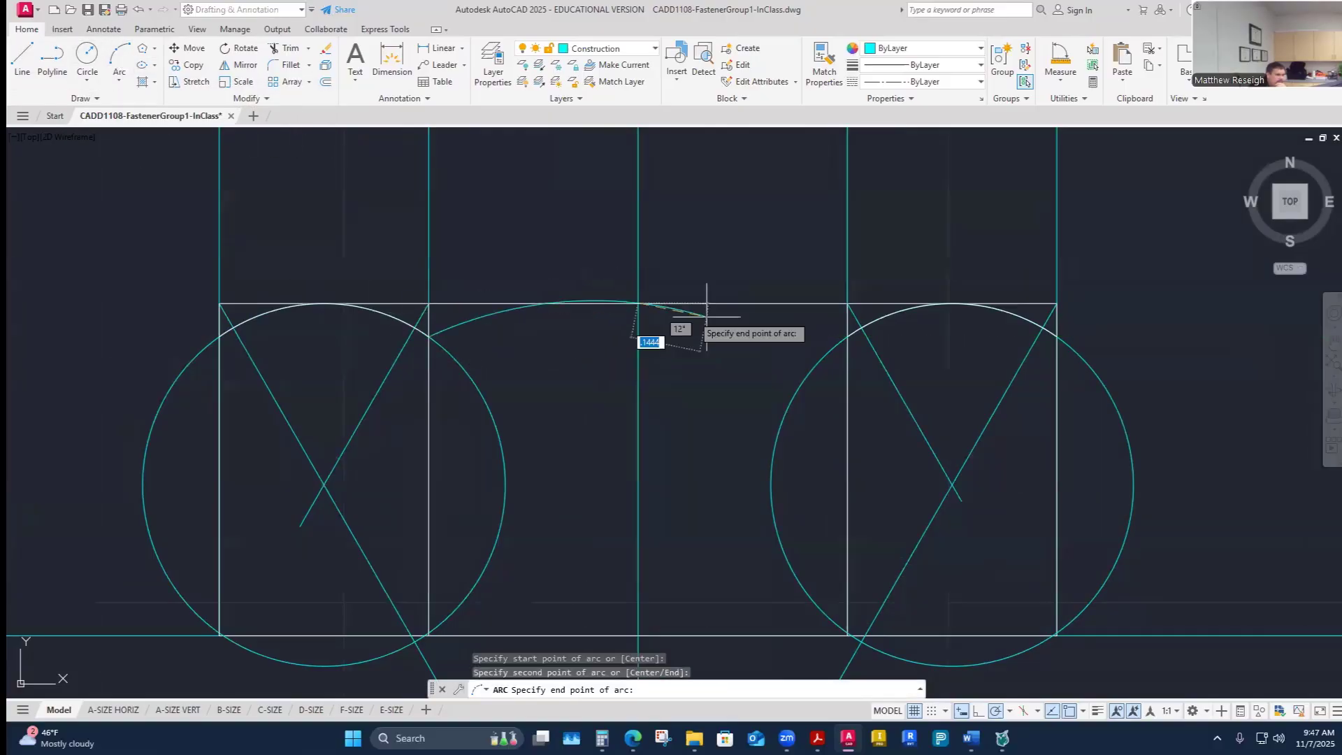
{"action": "left_click", "coordinate": [847, 336]}
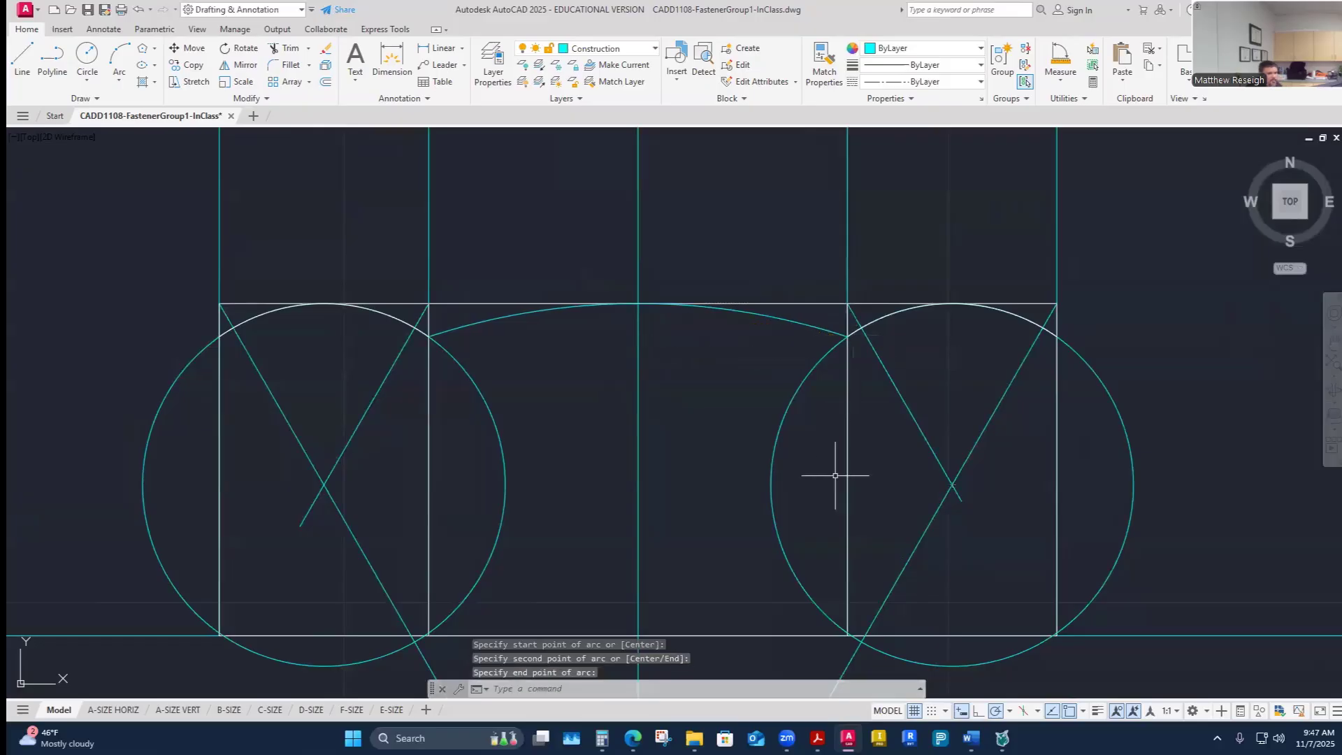
- Match the middle arc's properties to the right visible-object arc
{"action": "left_click", "coordinate": [824, 60]}
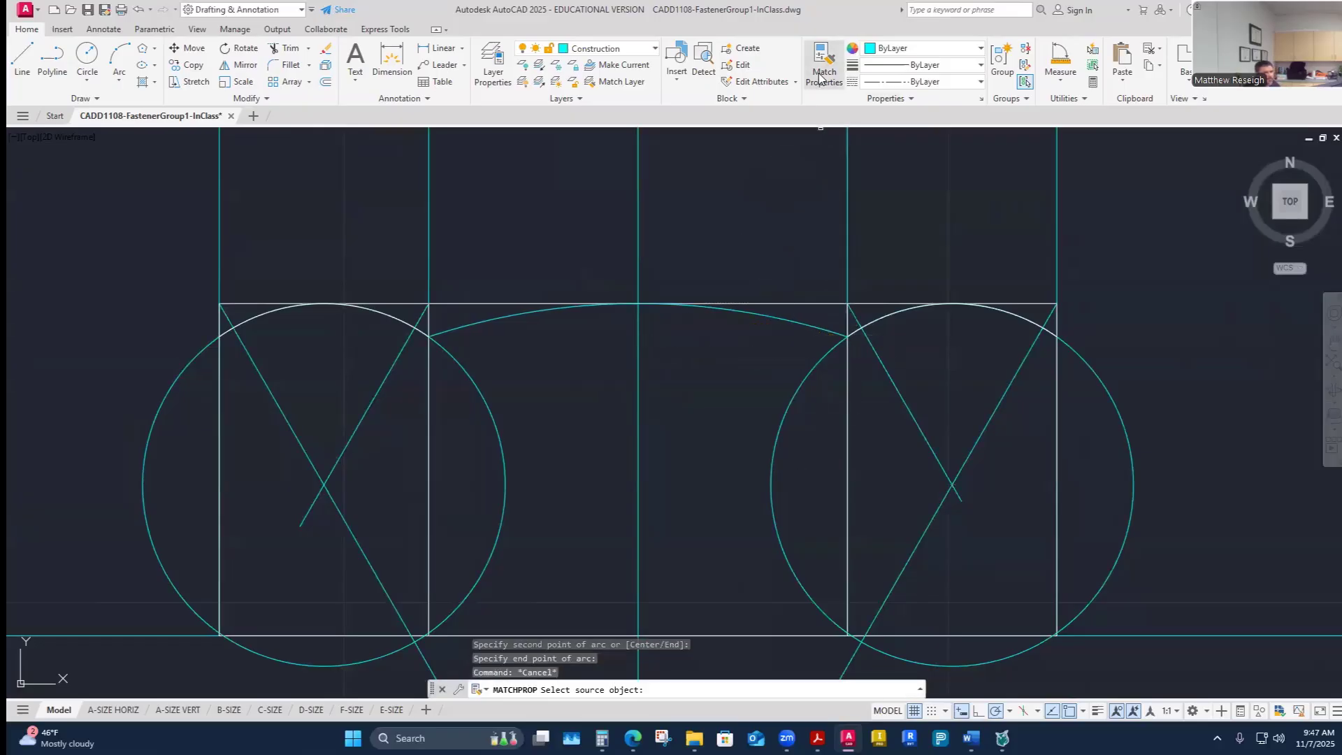
{"action": "left_click", "coordinate": [870, 322]}
{"action": "left_click", "coordinate": [807, 329]}
{"action": "key", "text": "Escape"}
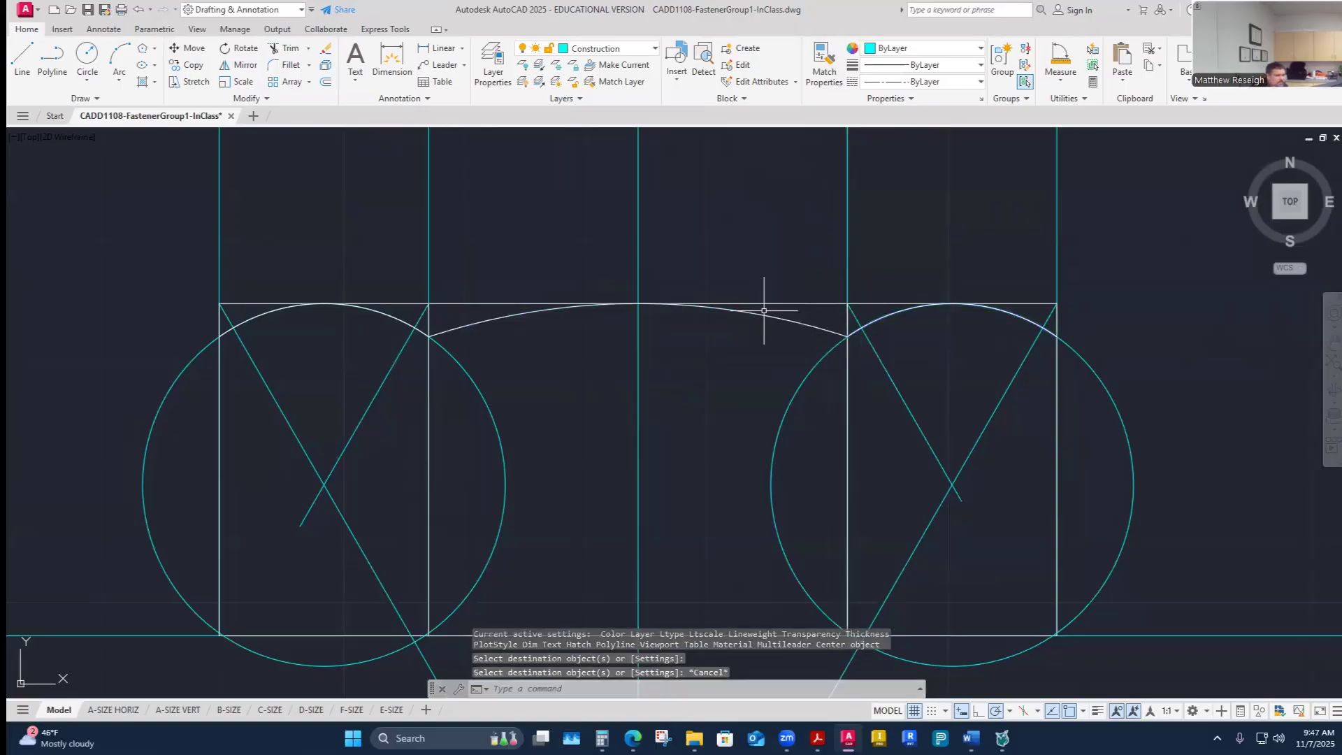
{"action": "scroll", "coordinate": [764, 311], "scroll_direction": "down", "scroll_amount": 2}
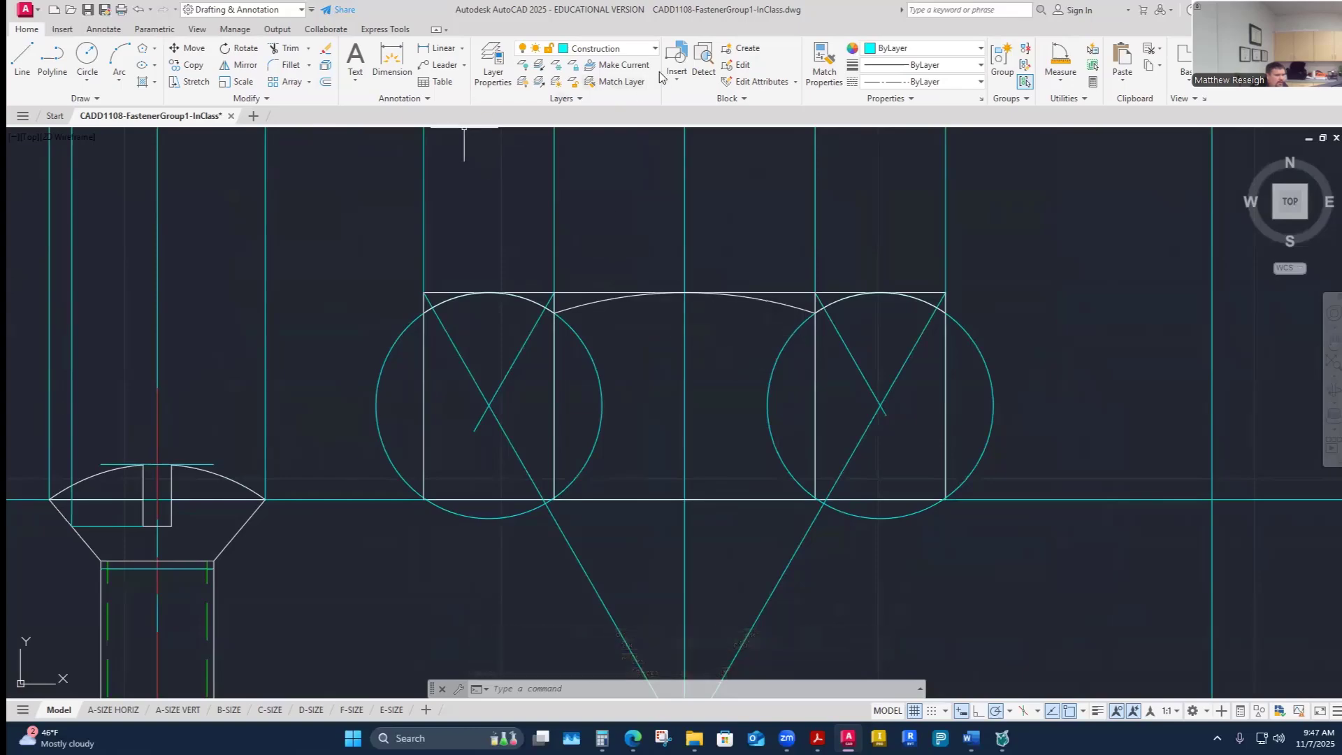
{"action": "left_click", "coordinate": [86, 56]}
{"action": "scroll", "coordinate": [665, 482], "scroll_direction": "down", "scroll_amount": 6}
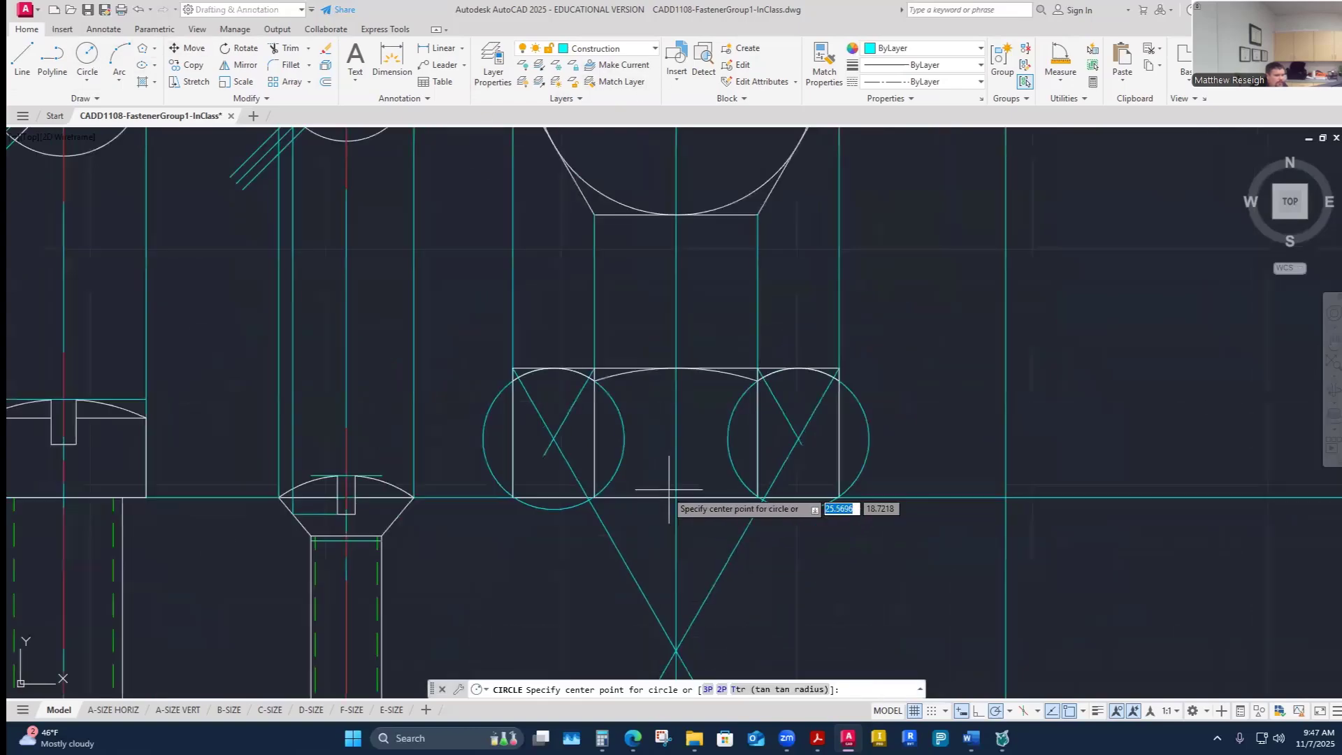
{"action": "scroll", "coordinate": [690, 552], "scroll_direction": "up", "scroll_amount": 6}
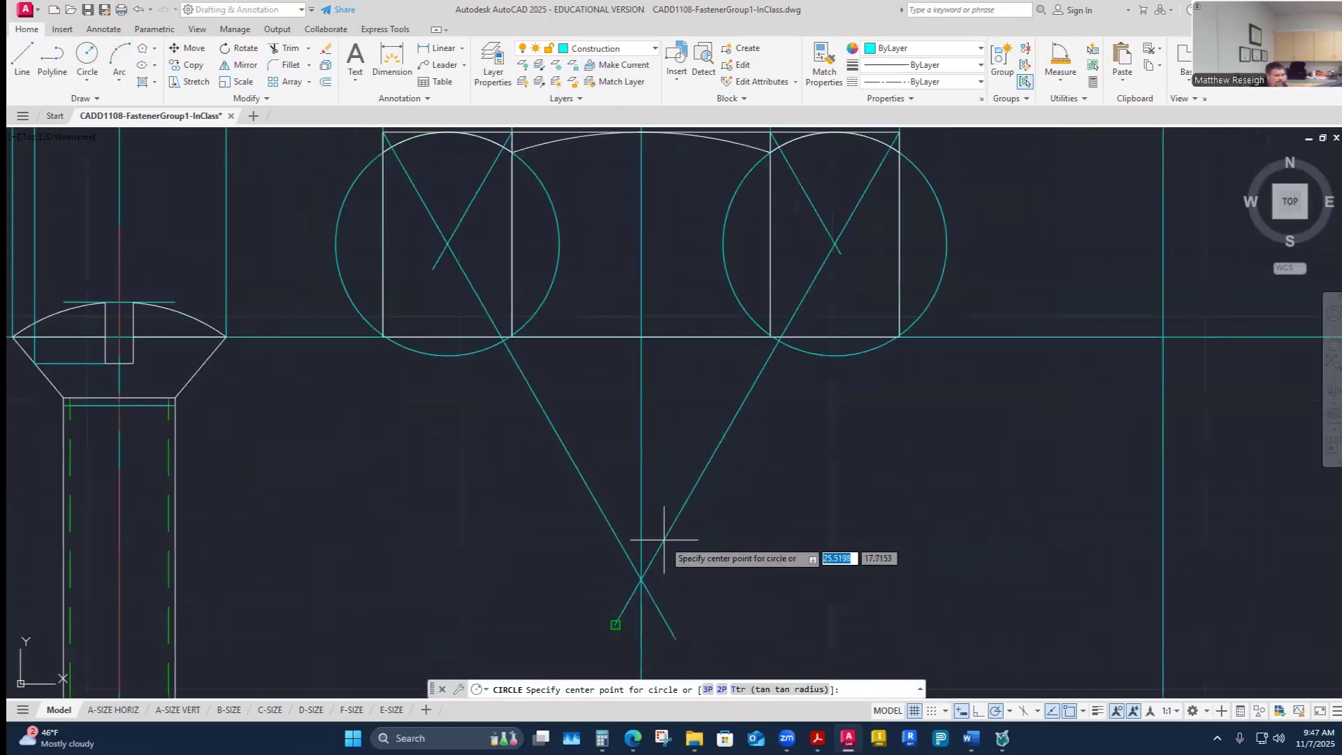
{"action": "left_click", "coordinate": [641, 579]}
{"action": "scroll", "coordinate": [646, 419], "scroll_direction": "down", "scroll_amount": 5}
{"action": "scroll", "coordinate": [657, 398], "scroll_direction": "up", "scroll_amount": 5}
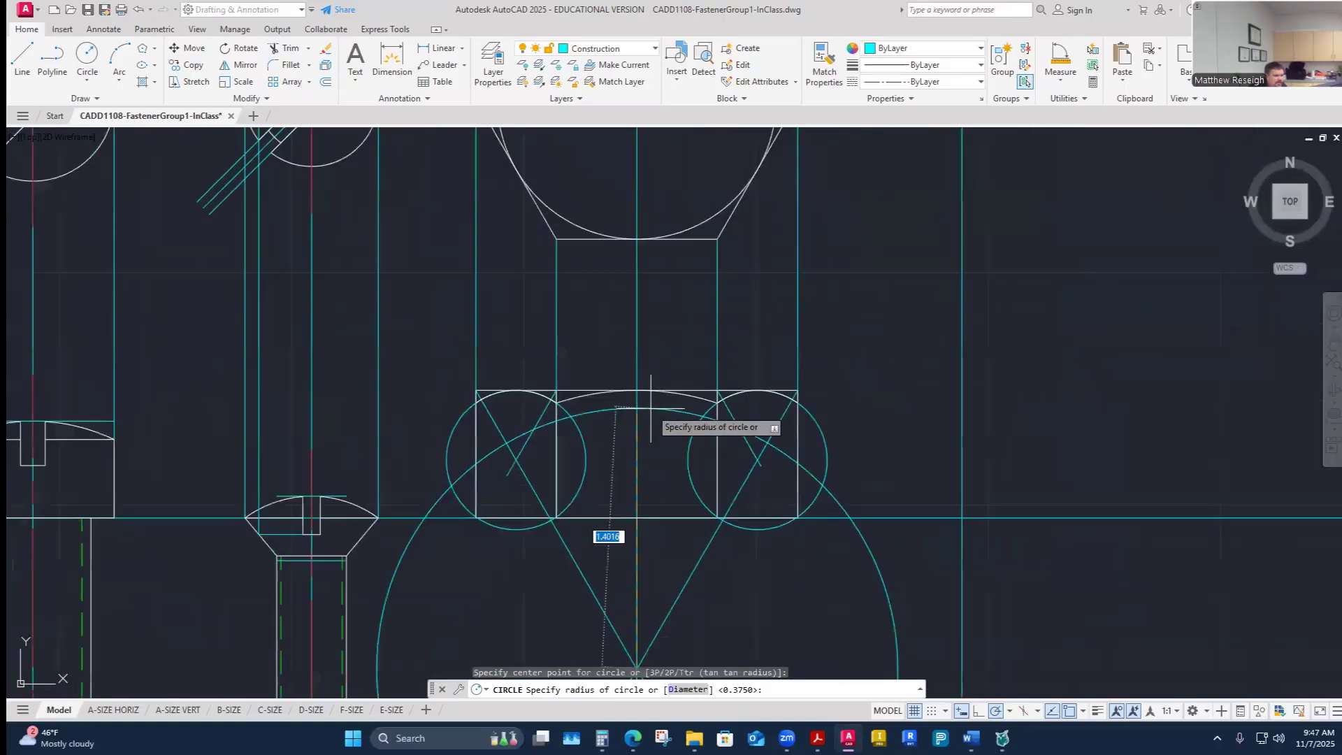
{"action": "scroll", "coordinate": [650, 387], "scroll_direction": "up", "scroll_amount": 2}
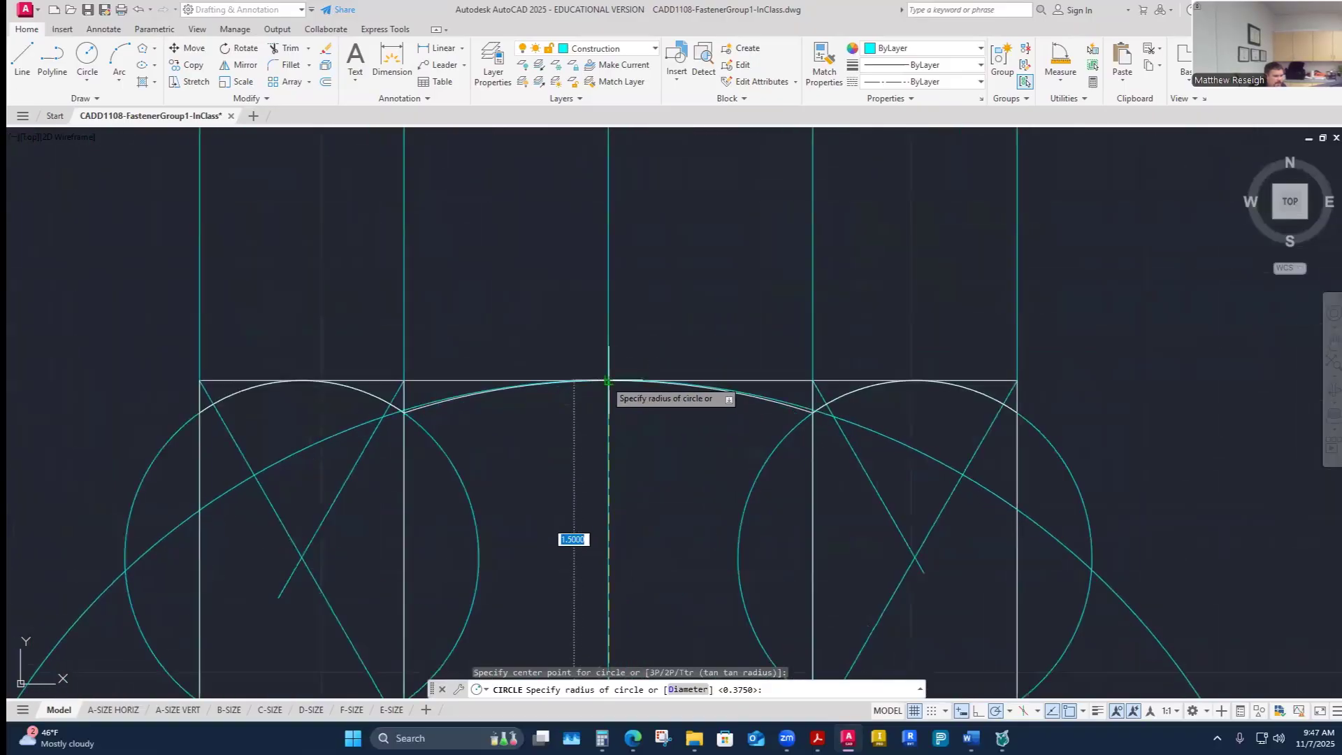
{"action": "scroll", "coordinate": [607, 381], "scroll_direction": "up", "scroll_amount": 2}
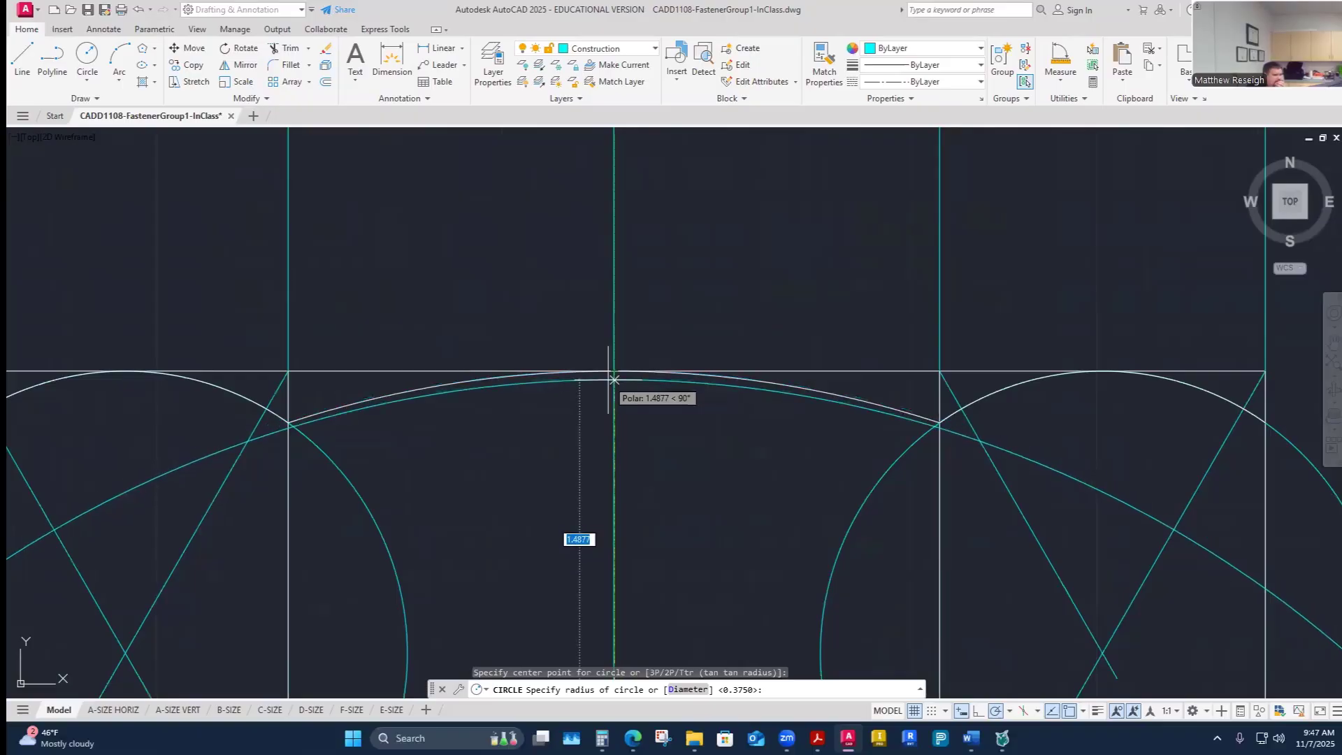
{"action": "scroll", "coordinate": [454, 402], "scroll_direction": "down", "scroll_amount": 3}
{"action": "scroll", "coordinate": [413, 412], "scroll_direction": "up", "scroll_amount": 4}
{"action": "scroll", "coordinate": [448, 401], "scroll_direction": "down", "scroll_amount": 3}
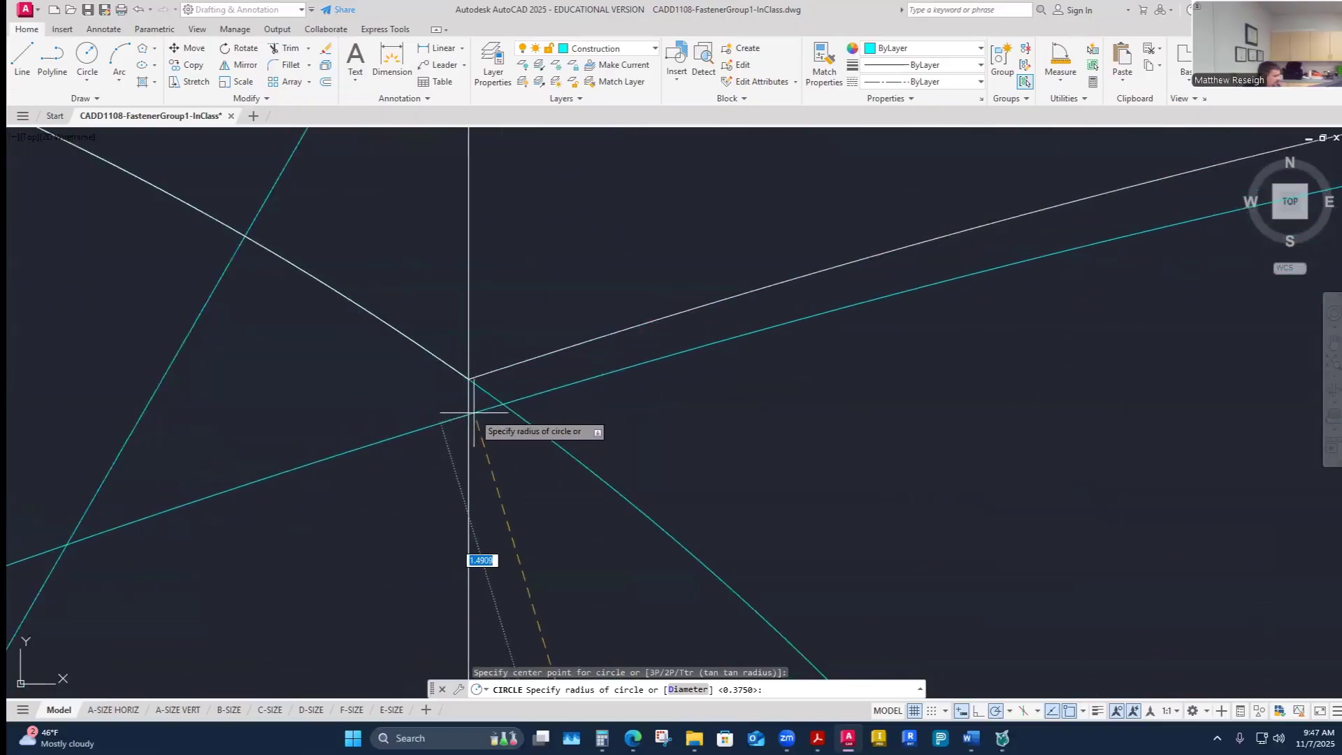
{"action": "key", "text": "Escape"}
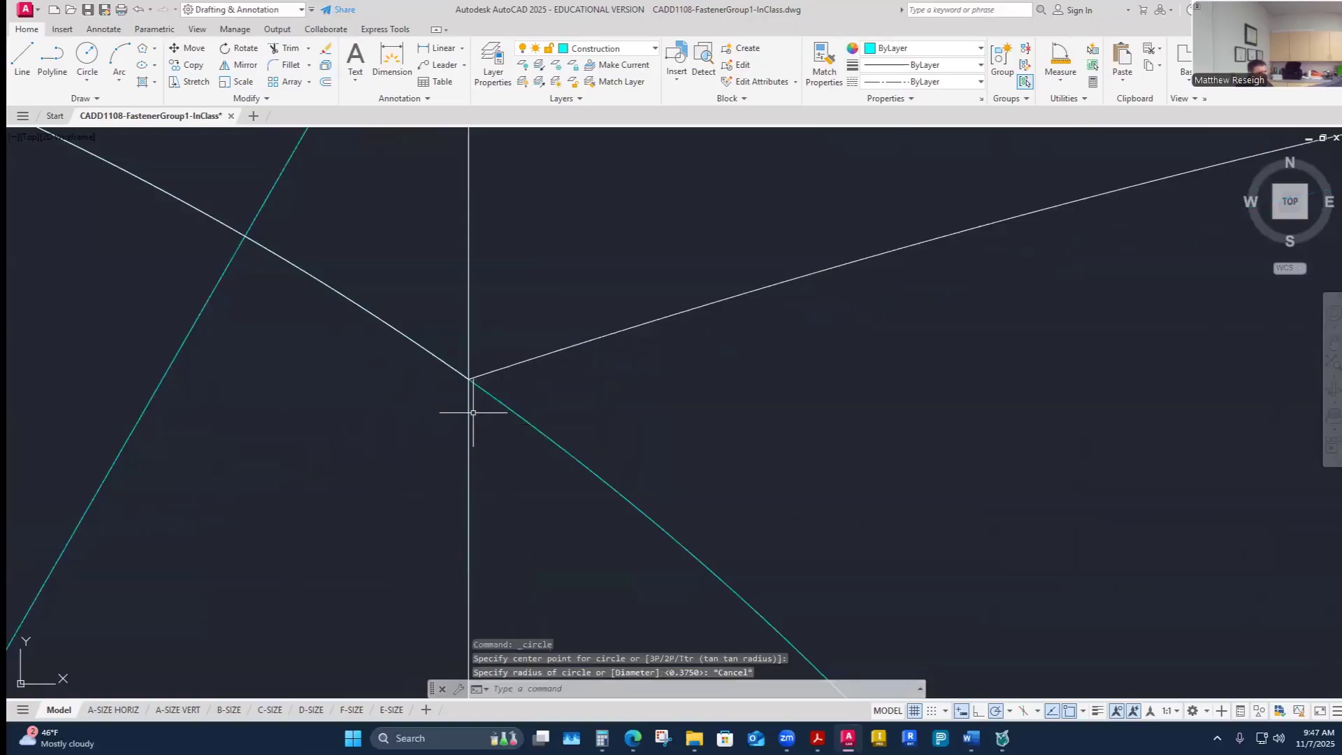
{"action": "scroll", "coordinate": [473, 413], "scroll_direction": "down", "scroll_amount": 5}
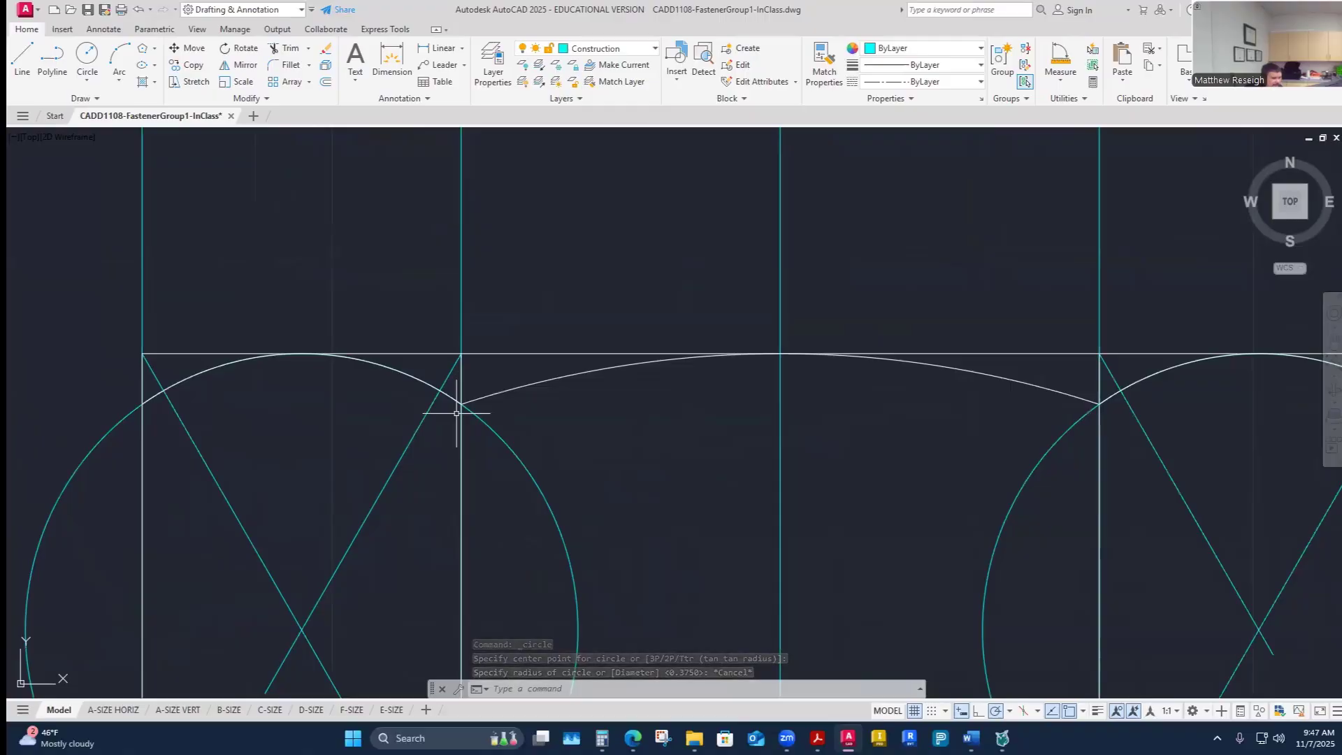
- Make Visible-Object the current layer and turn off the Construction layer
{"action": "scroll", "coordinate": [622, 363], "scroll_direction": "down", "scroll_amount": 4}
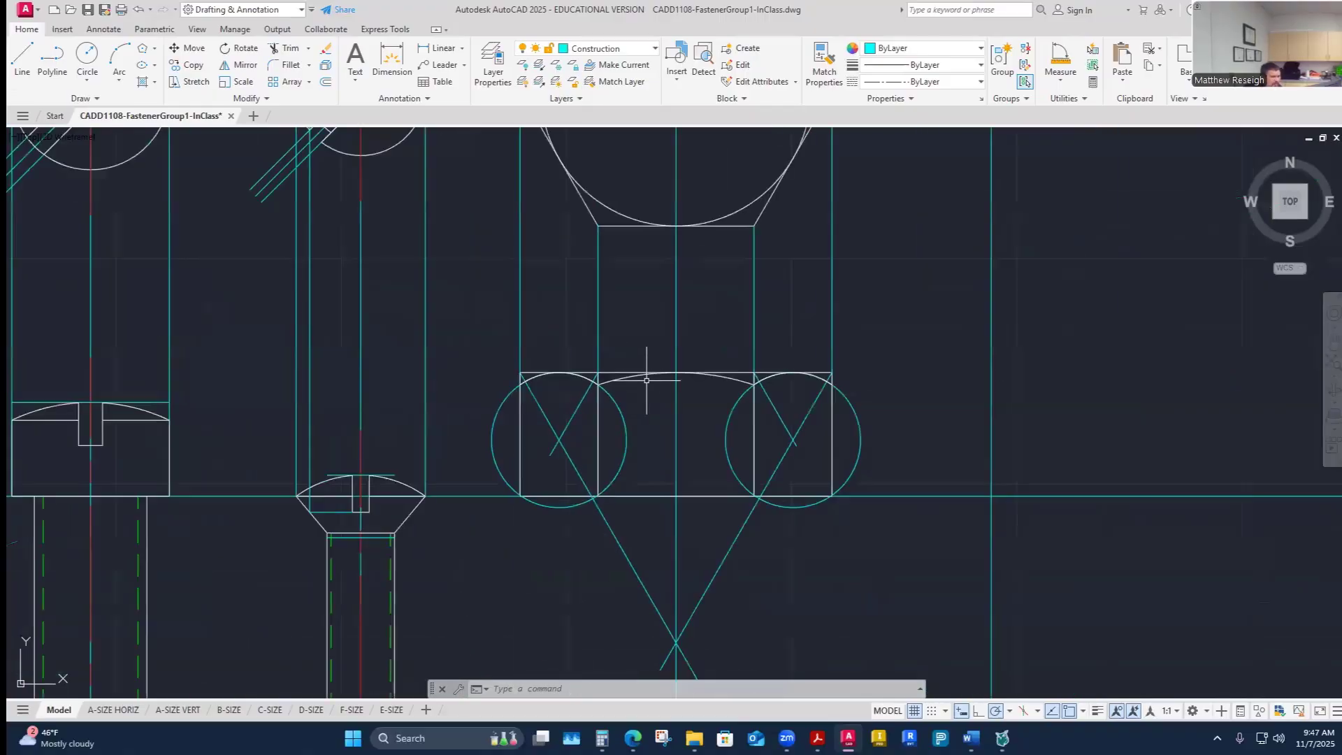
{"action": "scroll", "coordinate": [721, 374], "scroll_direction": "up", "scroll_amount": 2}
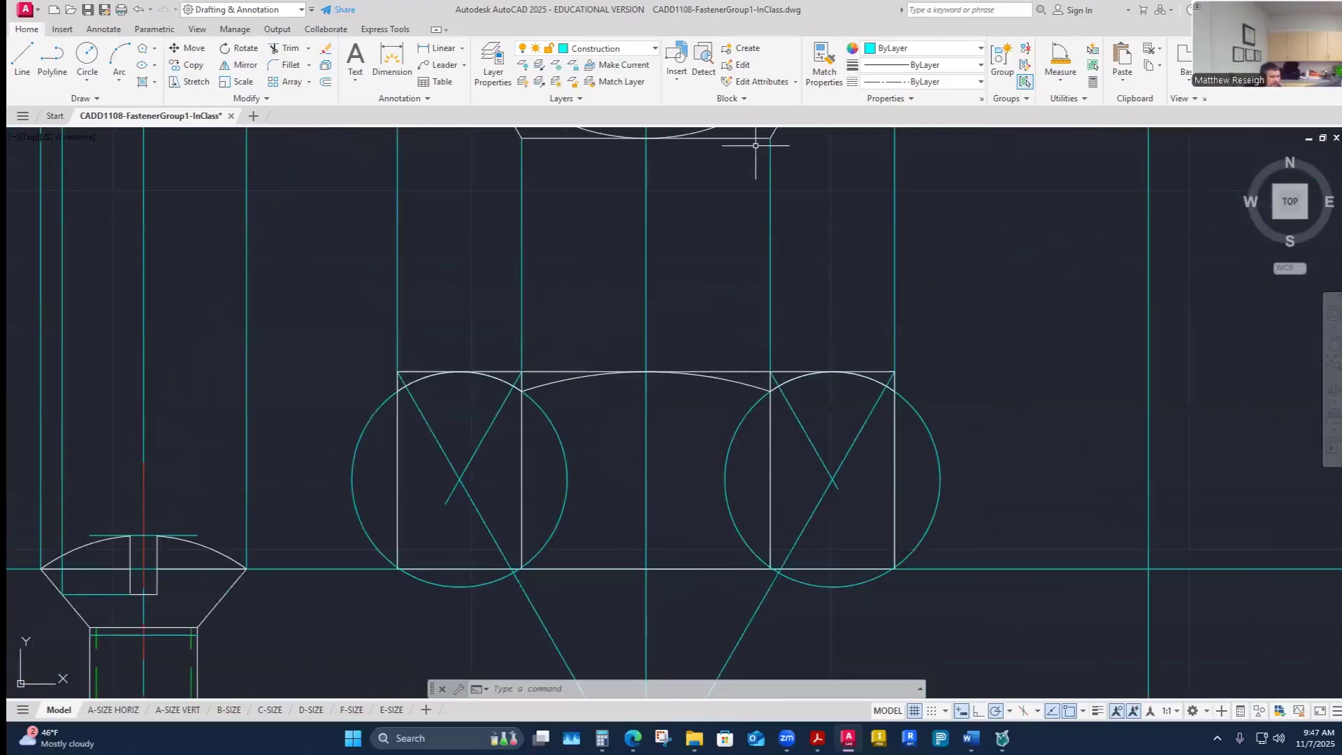
{"action": "left_click", "coordinate": [644, 48]}
{"action": "left_click", "coordinate": [610, 353]}
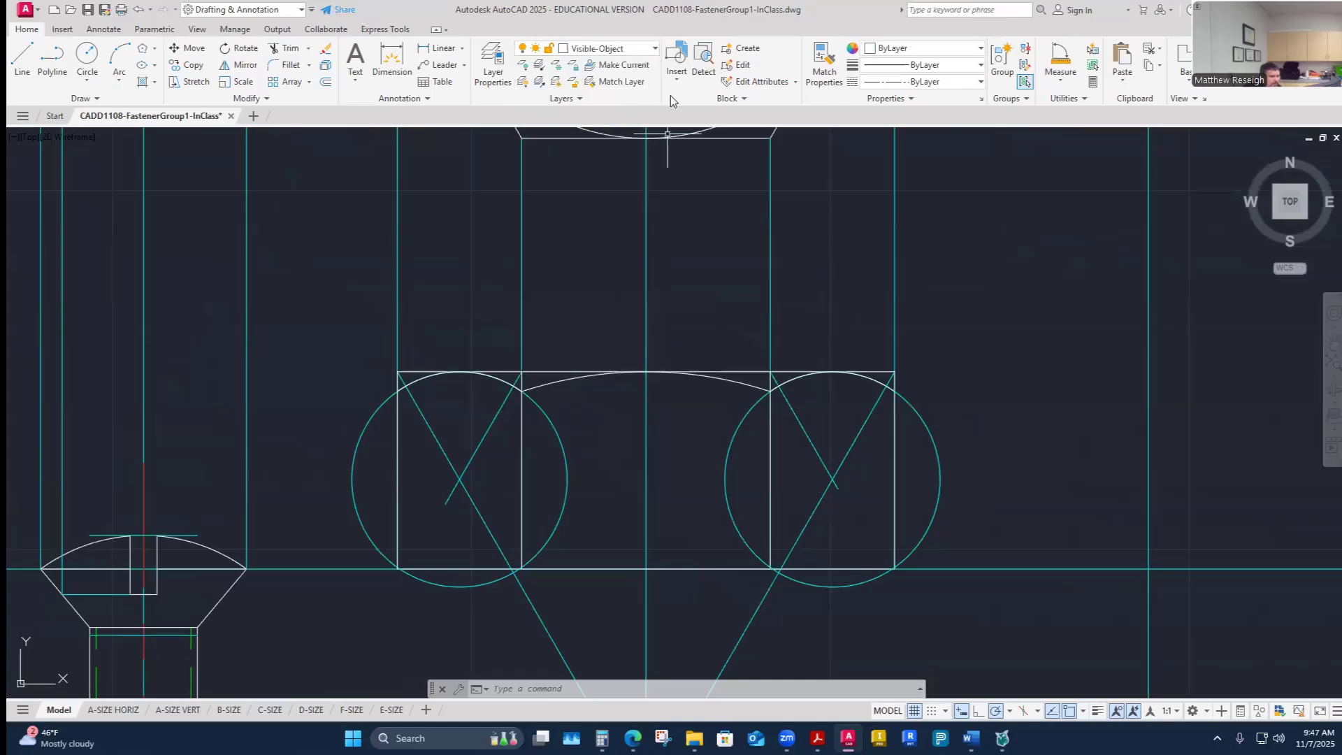
{"action": "left_click", "coordinate": [644, 49]}
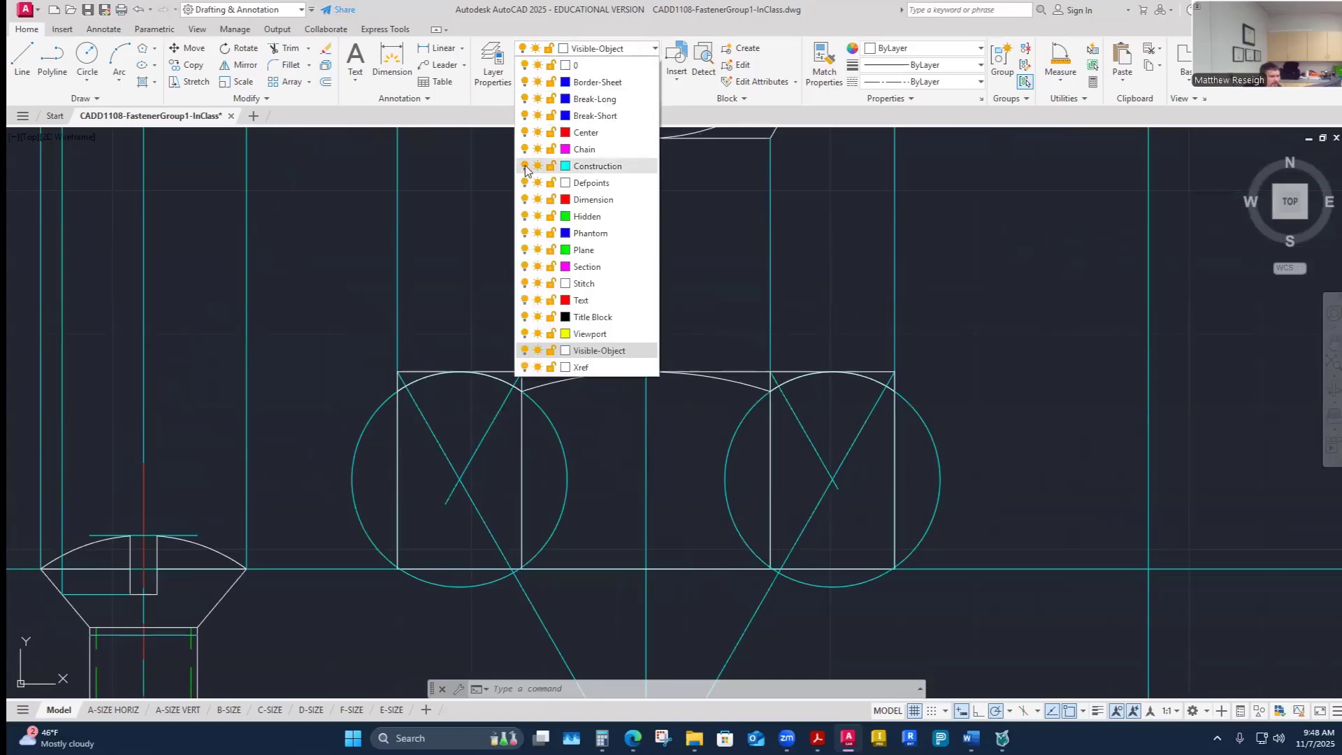
{"action": "left_click", "coordinate": [526, 168]}
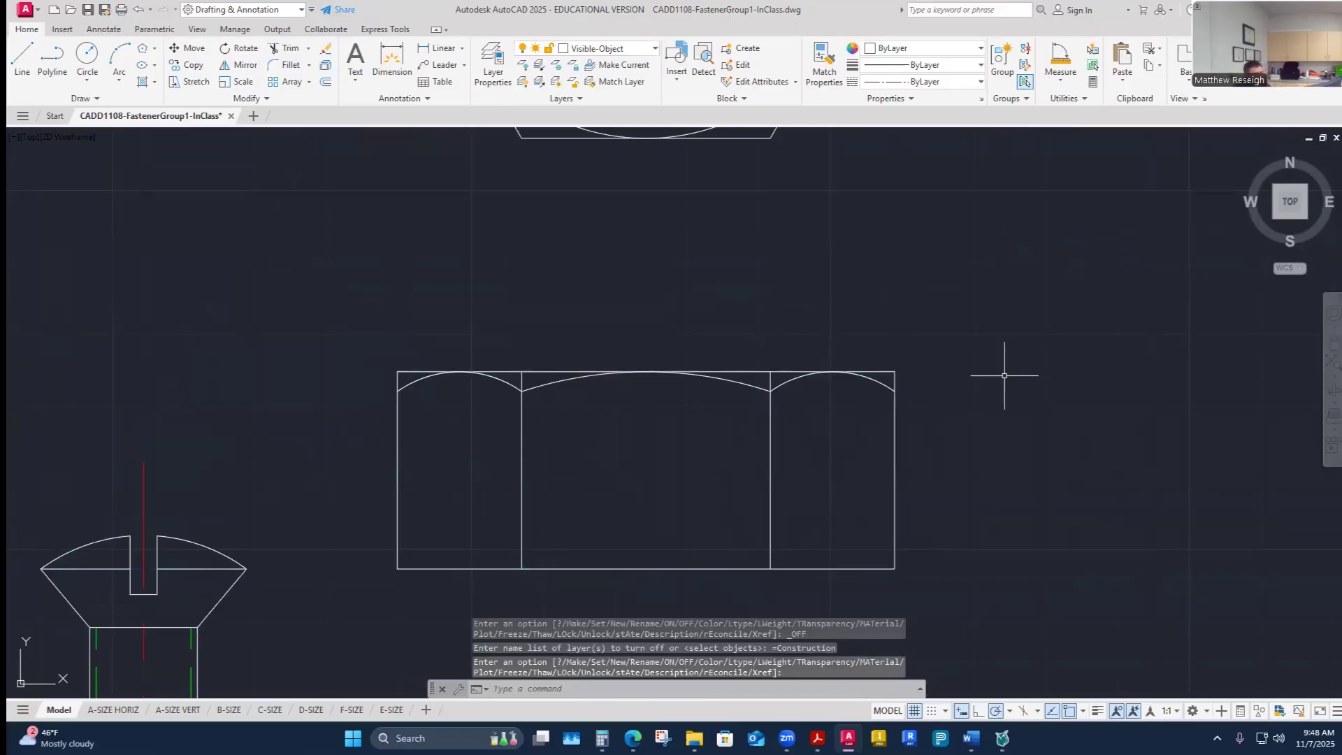
{"action": "key", "text": "Escape"}
- Trim the excess top-line and vertical-edge segments left above the hex head's arcs
{"action": "scroll", "coordinate": [751, 427], "scroll_direction": "up", "scroll_amount": 4}
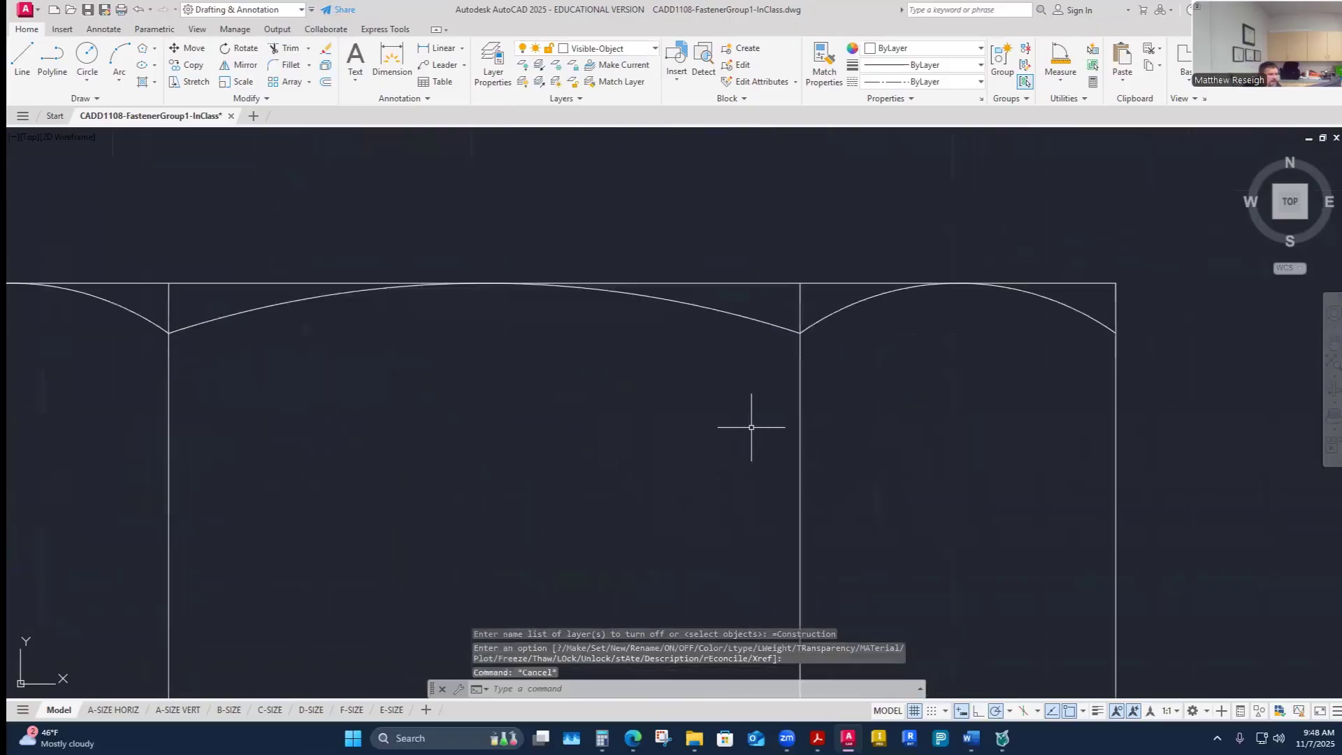
{"action": "left_click", "coordinate": [285, 52]}
{"action": "scroll", "coordinate": [545, 237], "scroll_direction": "down", "scroll_amount": 2}
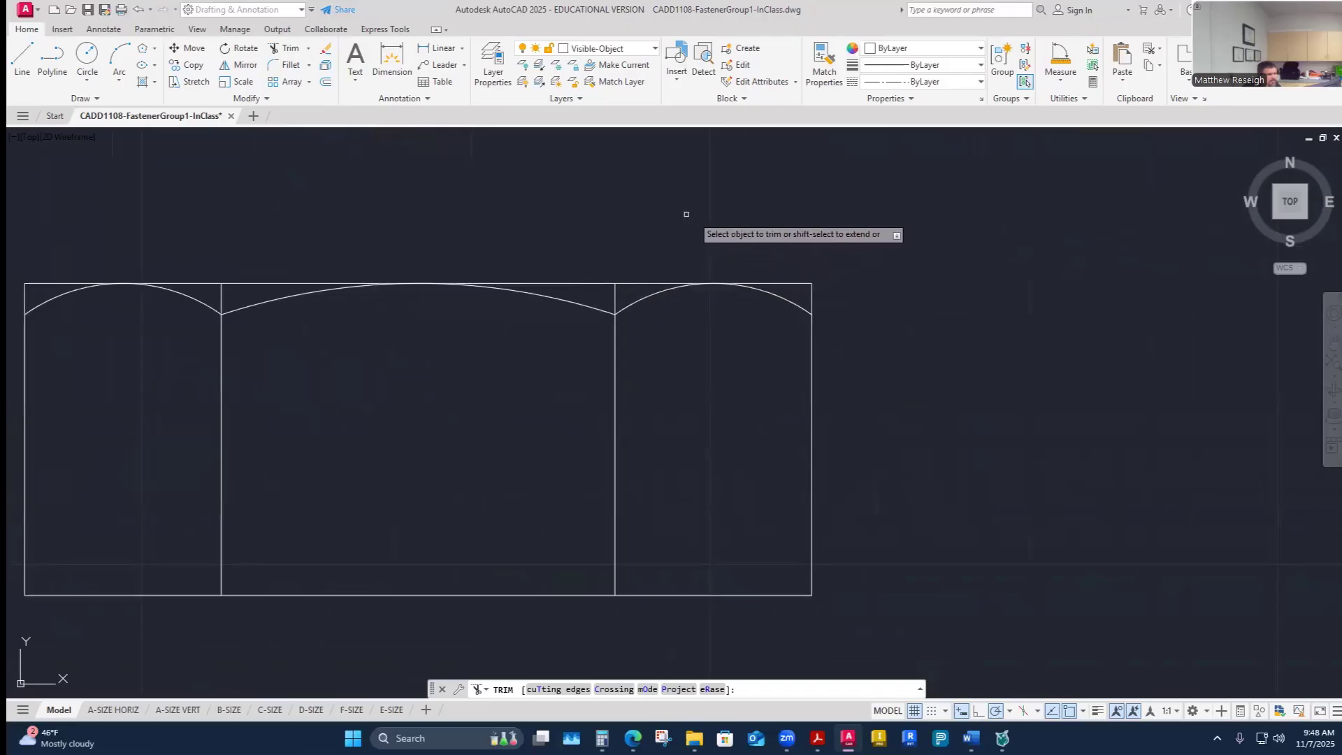
{"action": "scroll", "coordinate": [616, 276], "scroll_direction": "up", "scroll_amount": 5}
{"action": "left_click", "coordinate": [611, 347]}
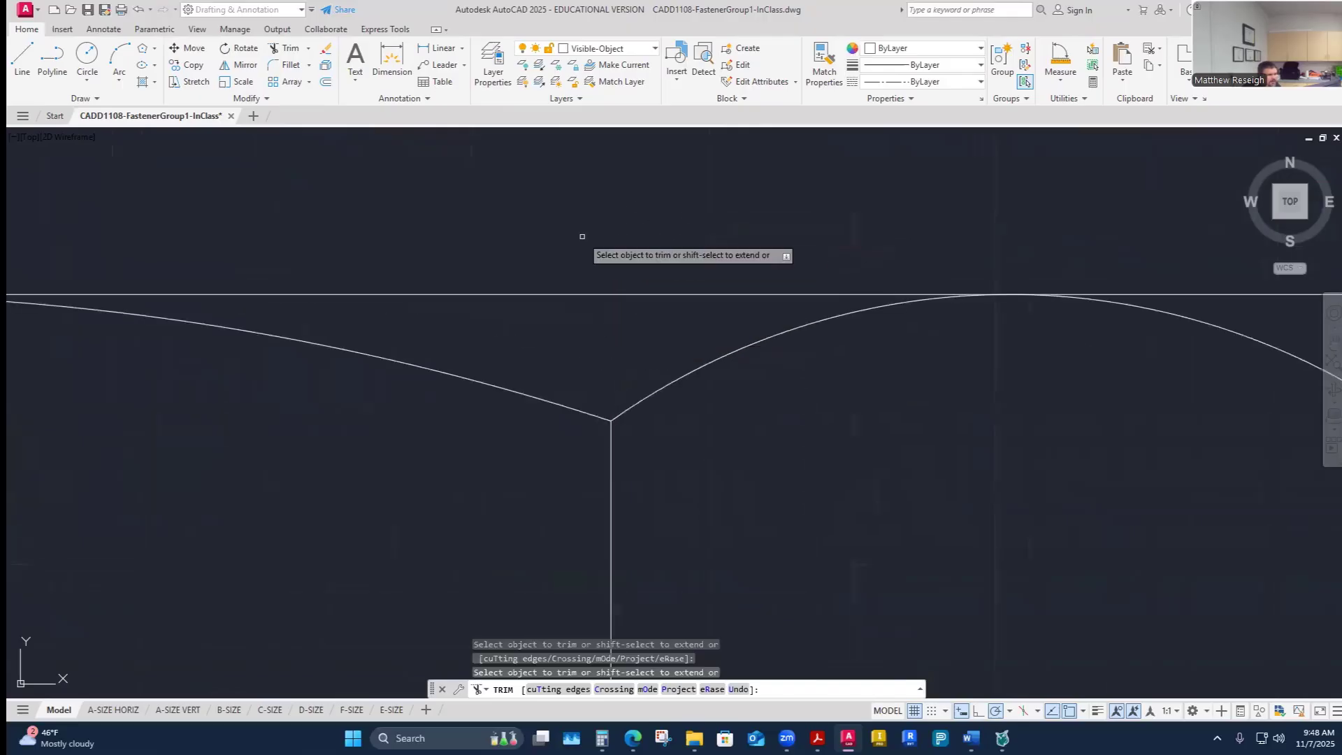
{"action": "scroll", "coordinate": [629, 209], "scroll_direction": "down", "scroll_amount": 2}
{"action": "scroll", "coordinate": [765, 215], "scroll_direction": "up", "scroll_amount": 2}
{"action": "left_click", "coordinate": [773, 365]}
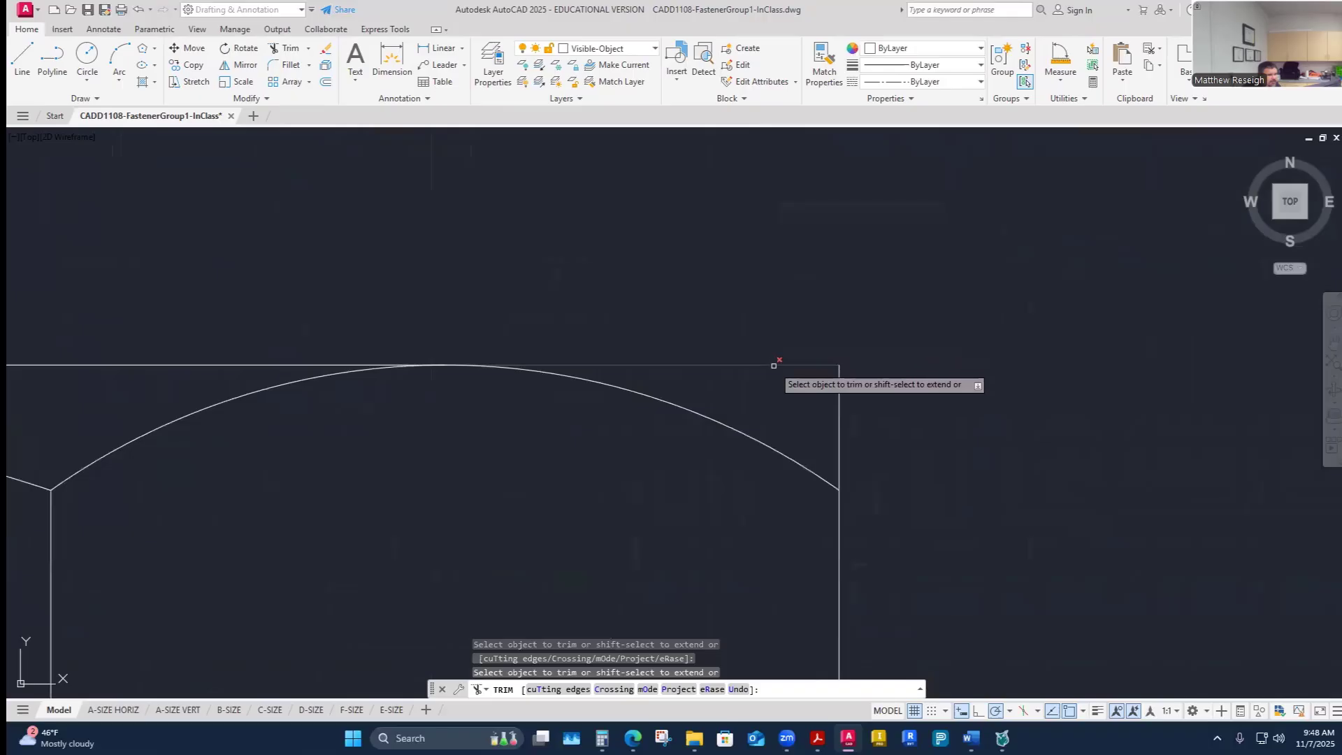
{"action": "left_click", "coordinate": [839, 412]}
{"action": "scroll", "coordinate": [934, 363], "scroll_direction": "down", "scroll_amount": 3}
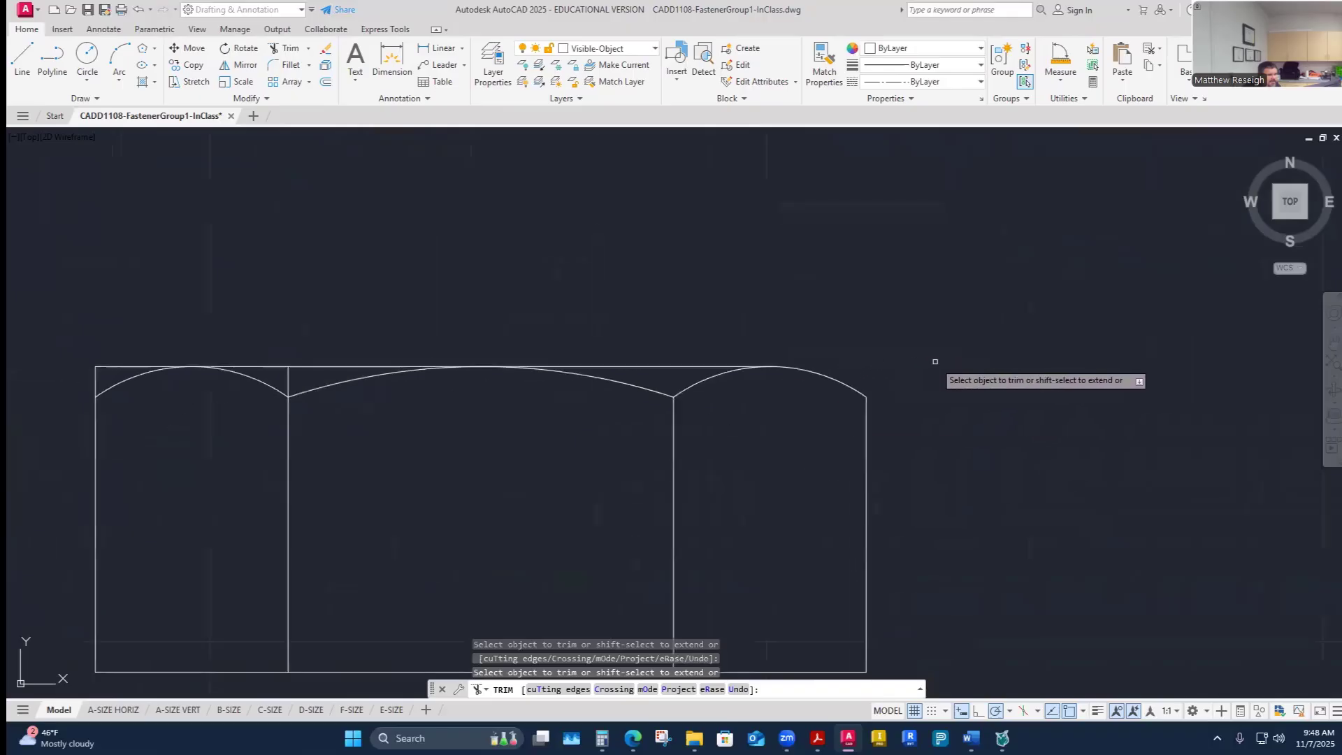
{"action": "scroll", "coordinate": [393, 308], "scroll_direction": "up", "scroll_amount": 4}
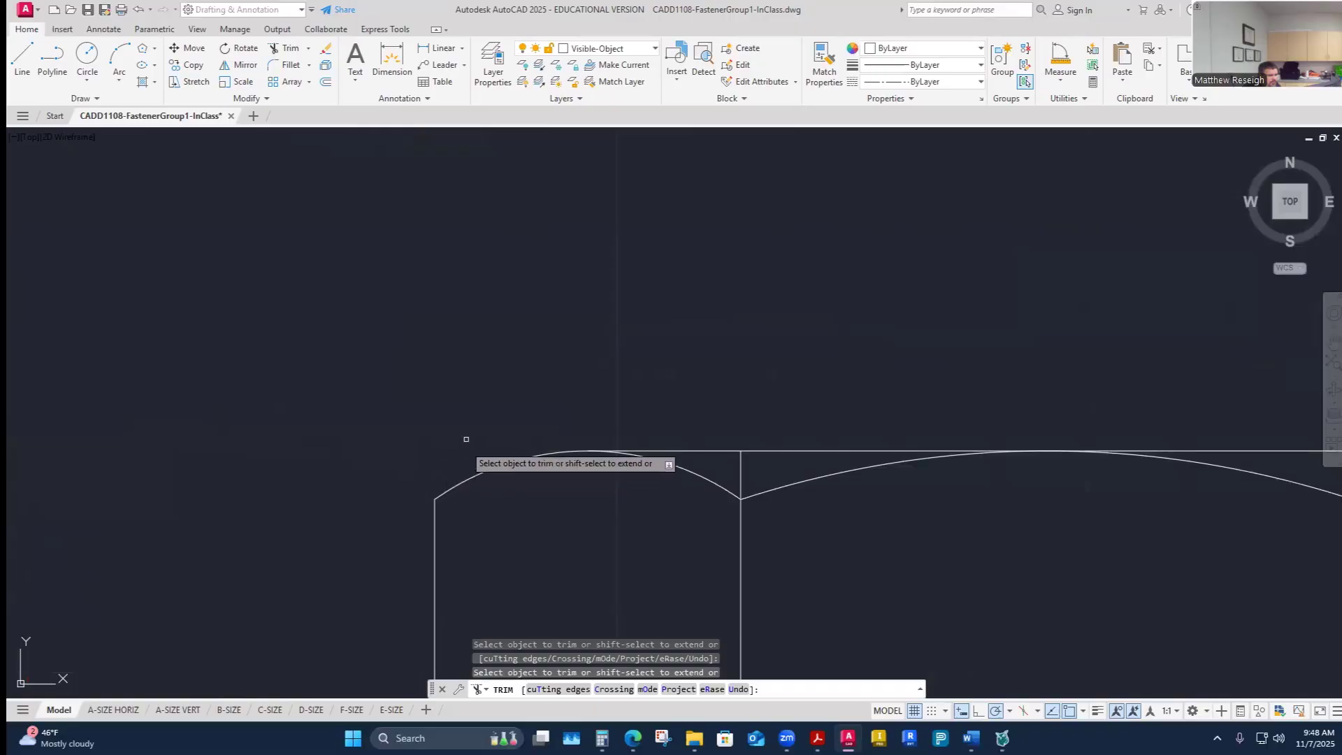
{"action": "scroll", "coordinate": [448, 412], "scroll_direction": "down", "scroll_amount": 4}
{"action": "scroll", "coordinate": [402, 320], "scroll_direction": "down", "scroll_amount": 2}
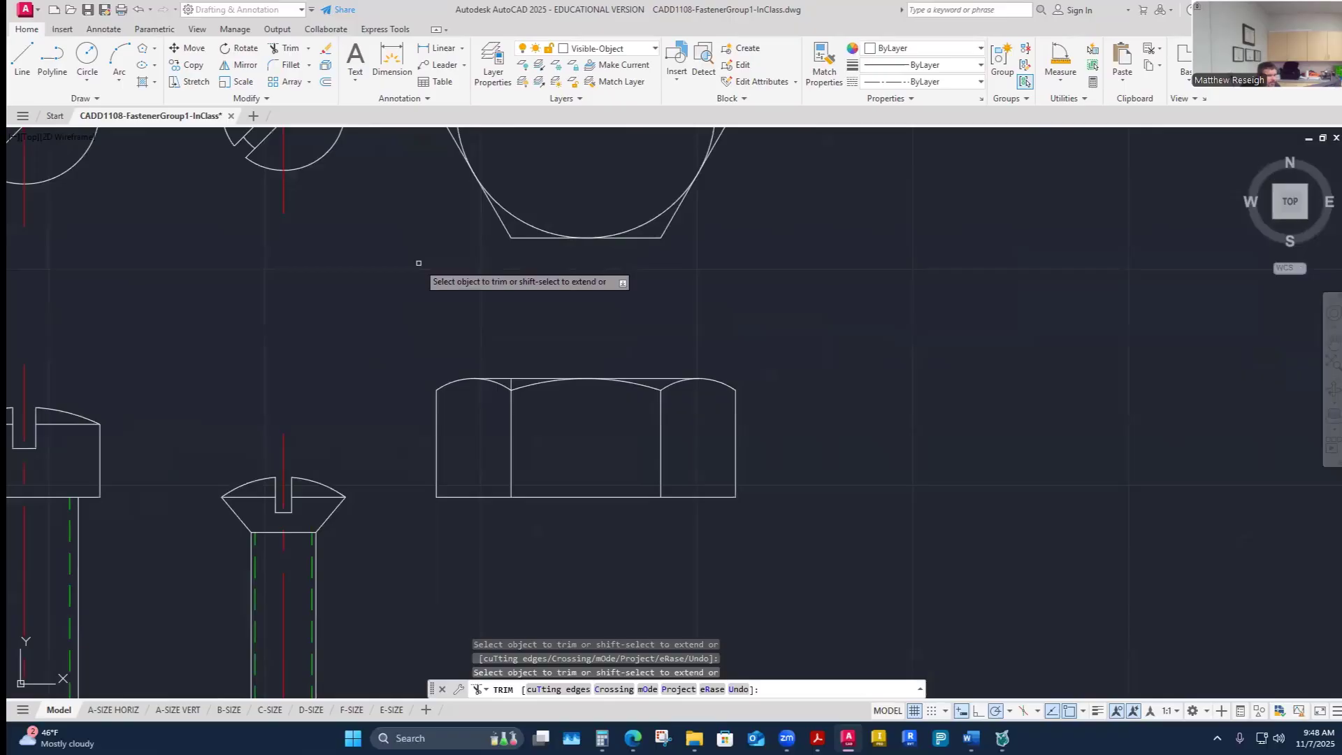
{"action": "scroll", "coordinate": [516, 349], "scroll_direction": "up", "scroll_amount": 6}
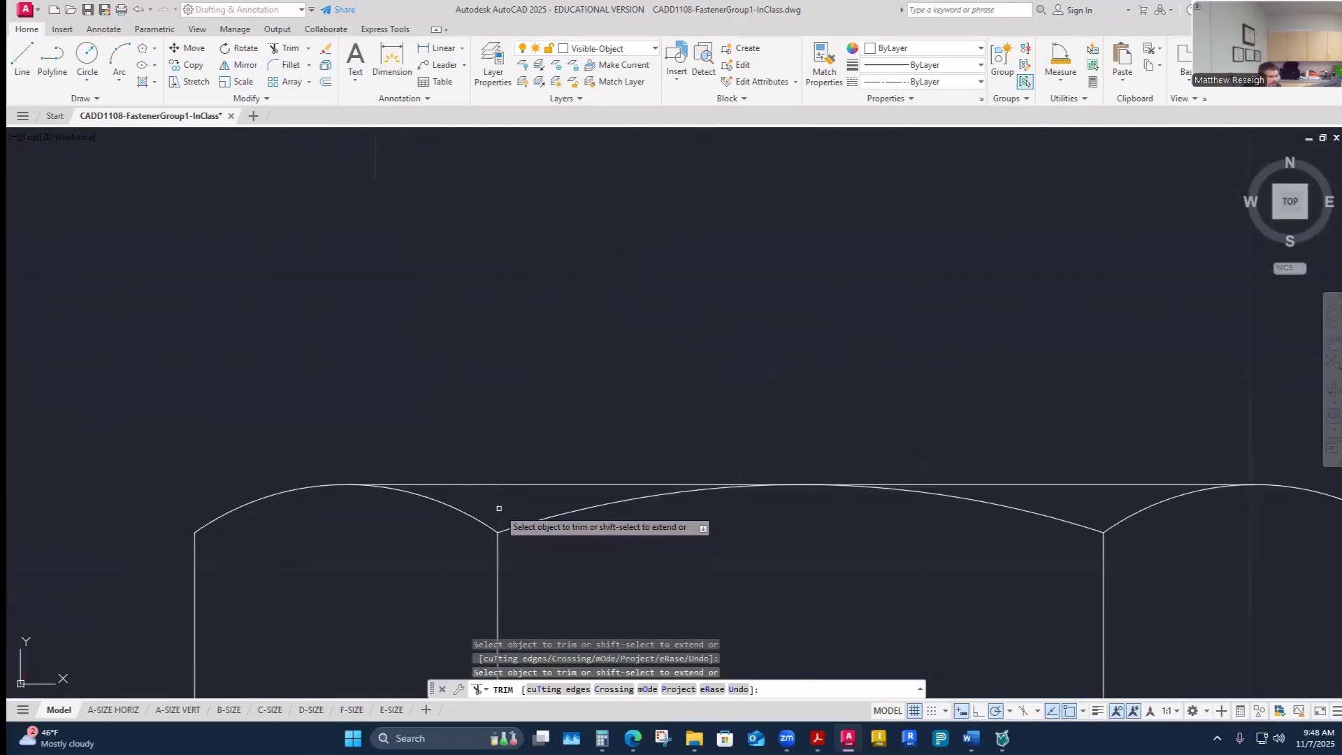
{"action": "key", "text": "Escape"}
- Review the completed hex head front view alongside the other fastener views
{"action": "scroll", "coordinate": [605, 390], "scroll_direction": "down", "scroll_amount": 6}
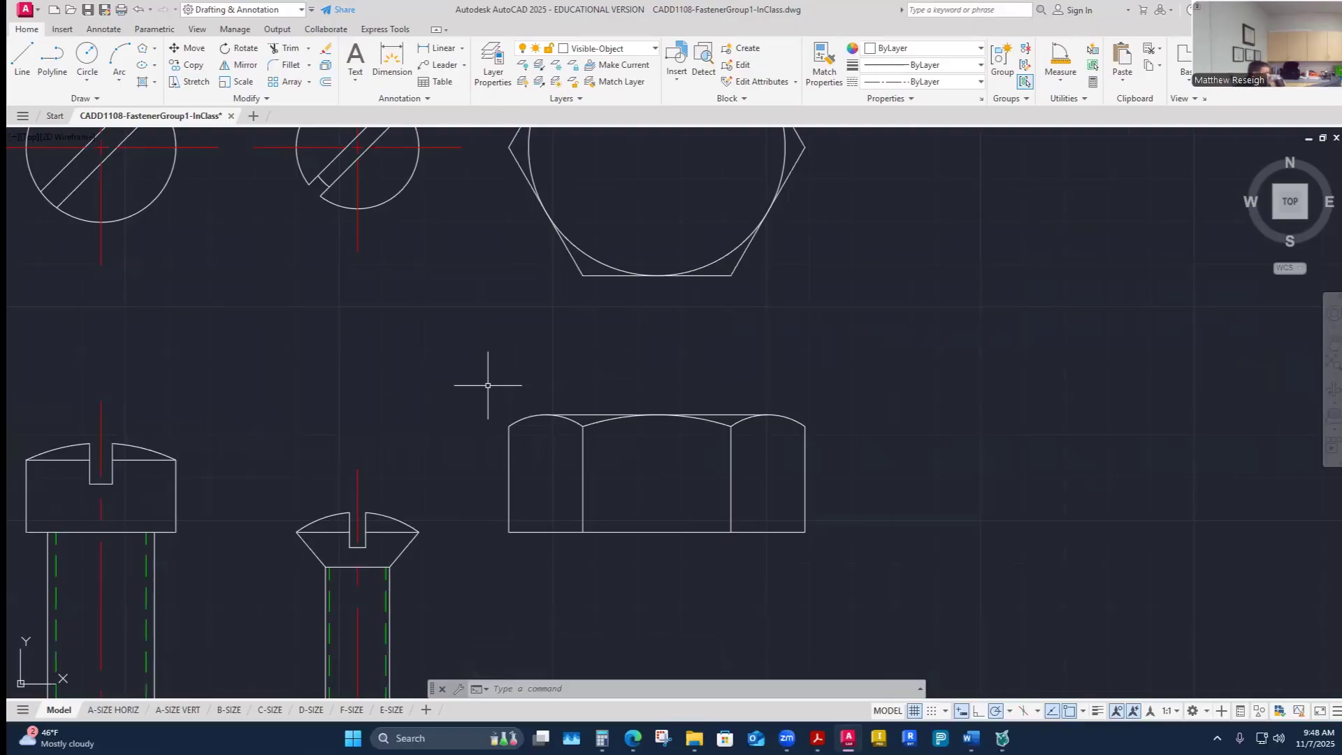
{"action": "scroll", "coordinate": [489, 385], "scroll_direction": "down", "scroll_amount": 4}
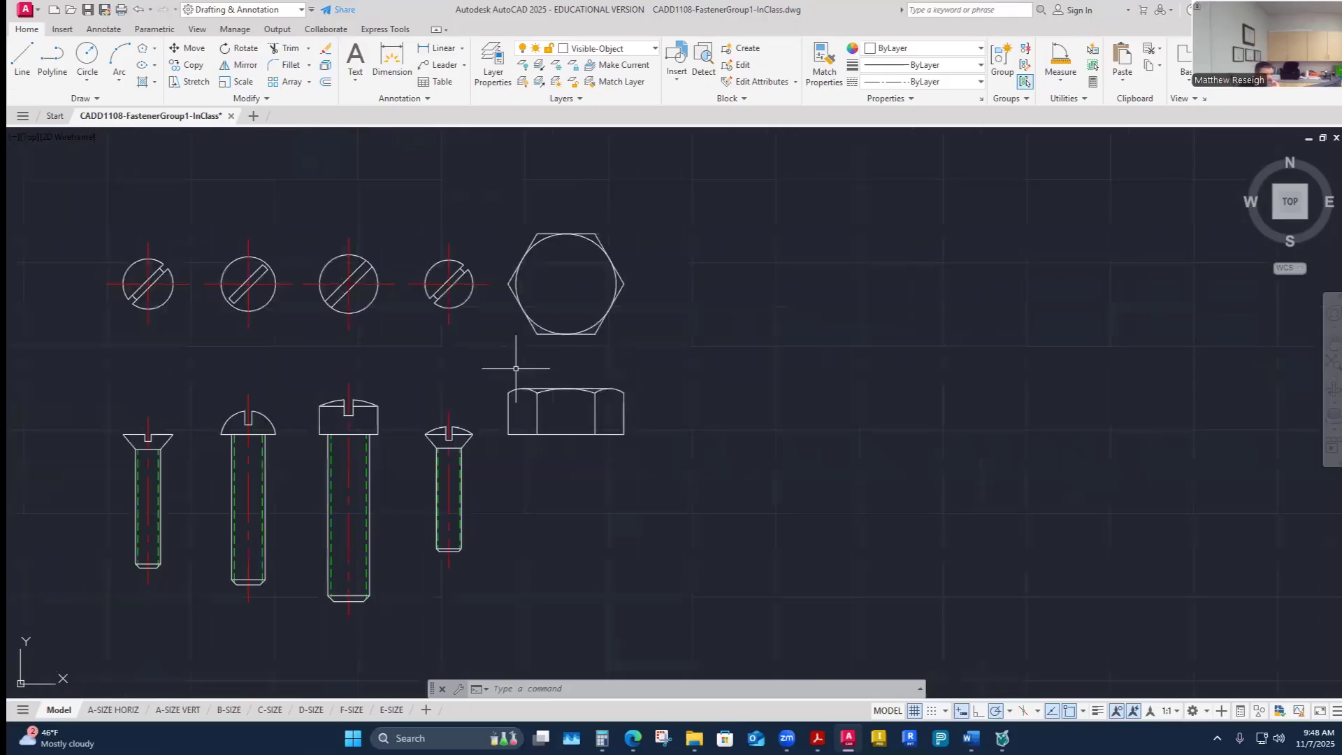
{"action": "scroll", "coordinate": [483, 402], "scroll_direction": "up", "scroll_amount": 2}
{"action": "scroll", "coordinate": [484, 406], "scroll_direction": "up", "scroll_amount": 2}
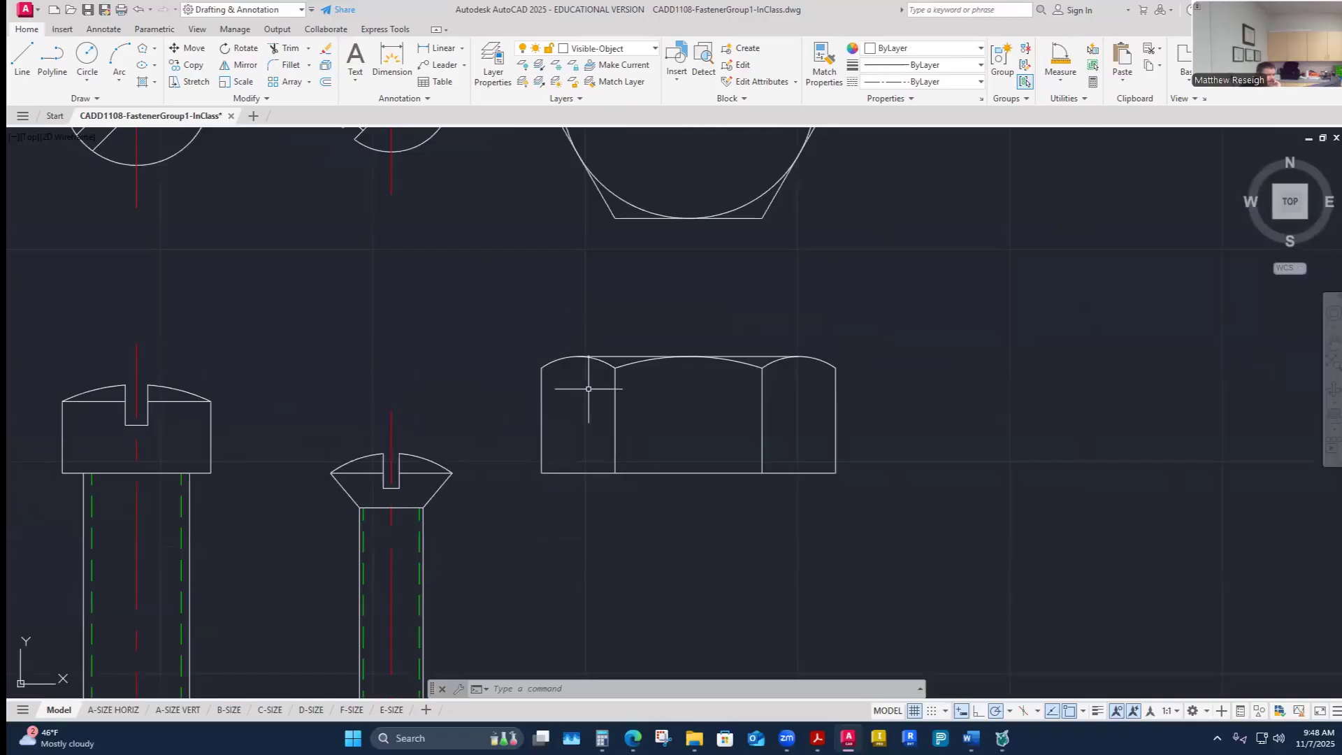
{"action": "scroll", "coordinate": [587, 391], "scroll_direction": "down", "scroll_amount": 4}
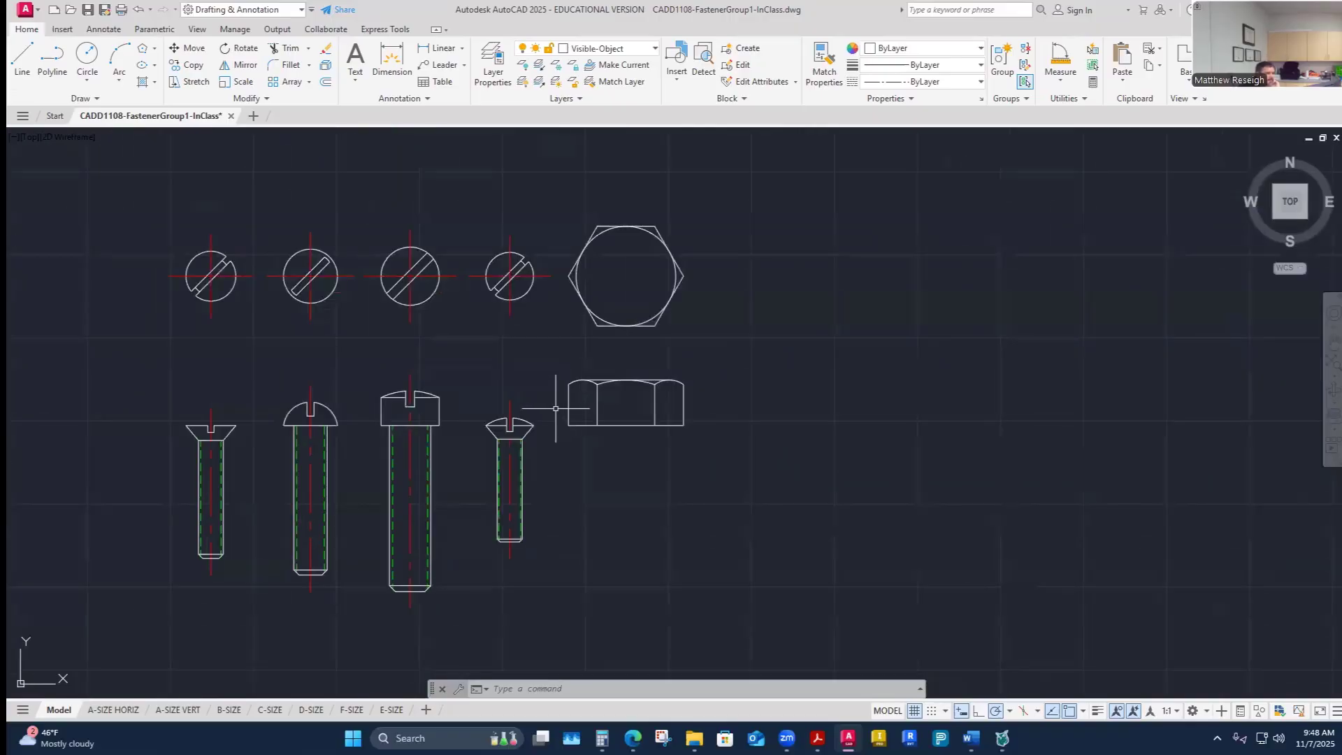
{"action": "scroll", "coordinate": [609, 412], "scroll_direction": "up", "scroll_amount": 2}
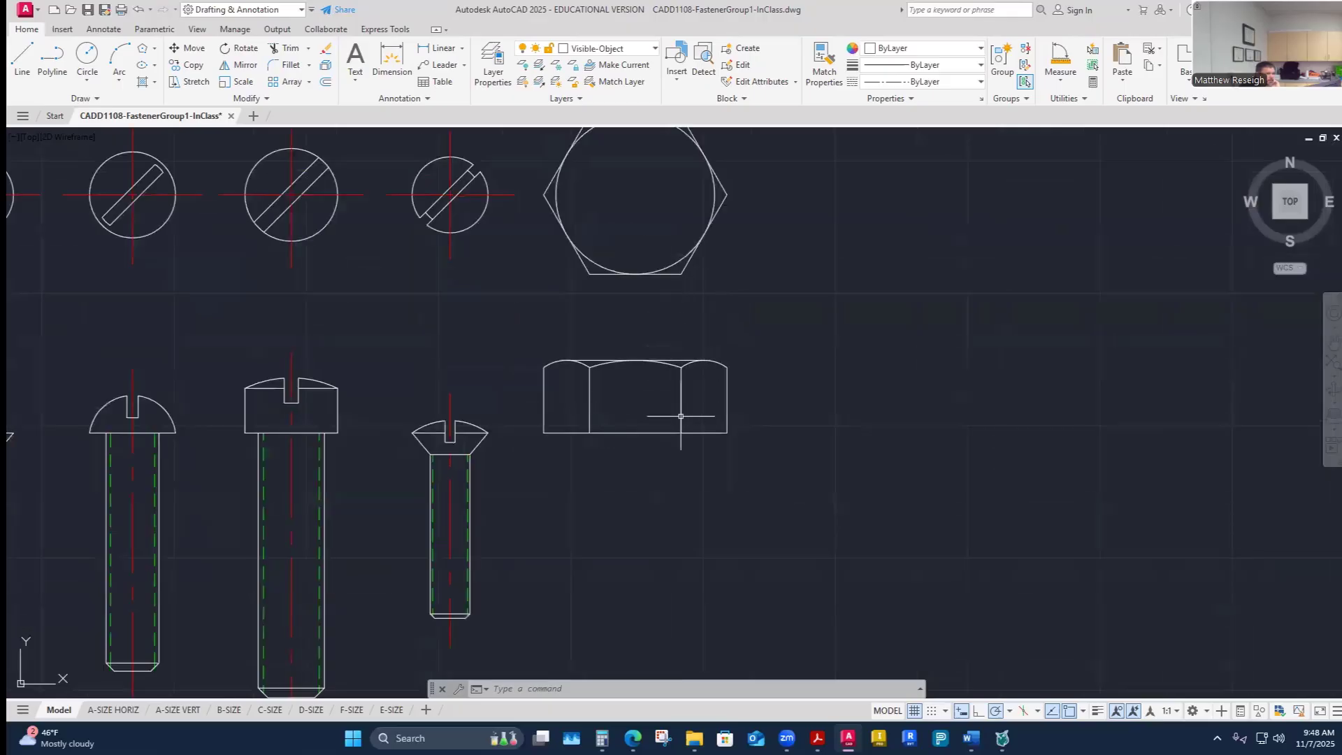
{"action": "mouse_move", "coordinate": [680, 416]}
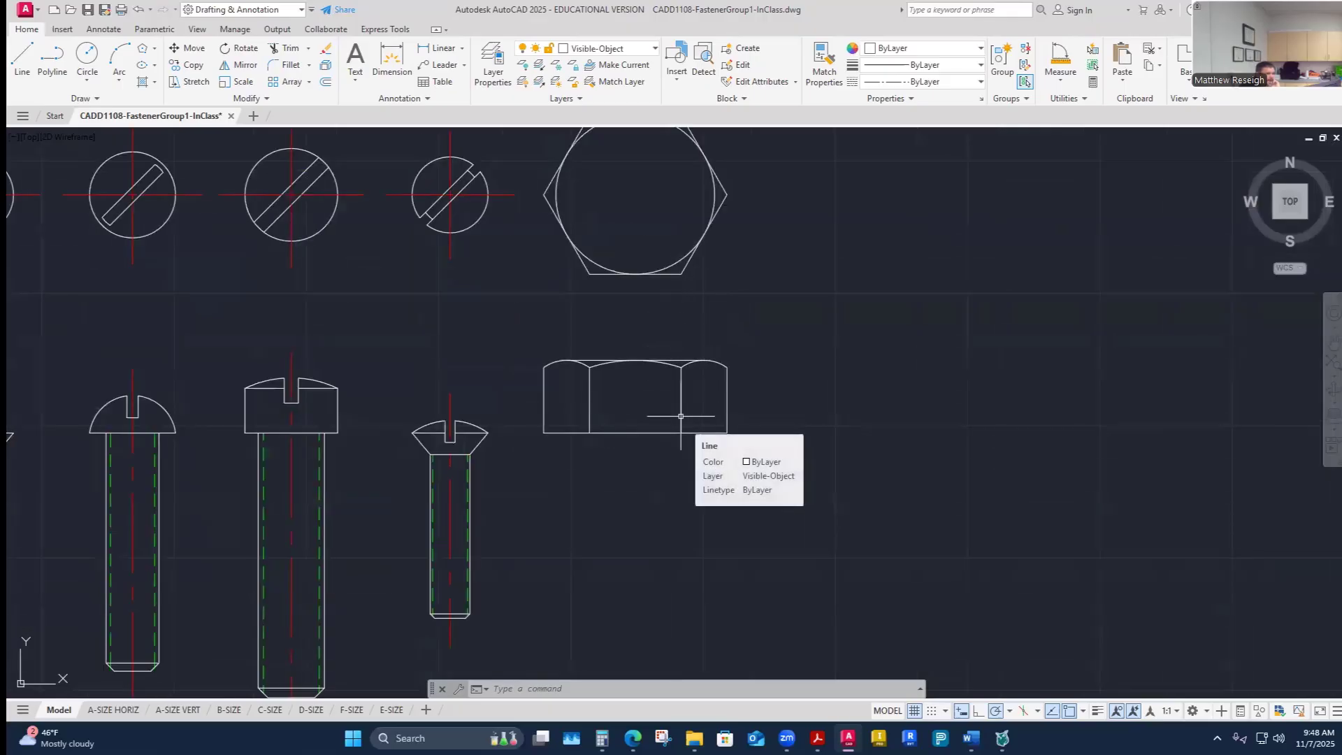
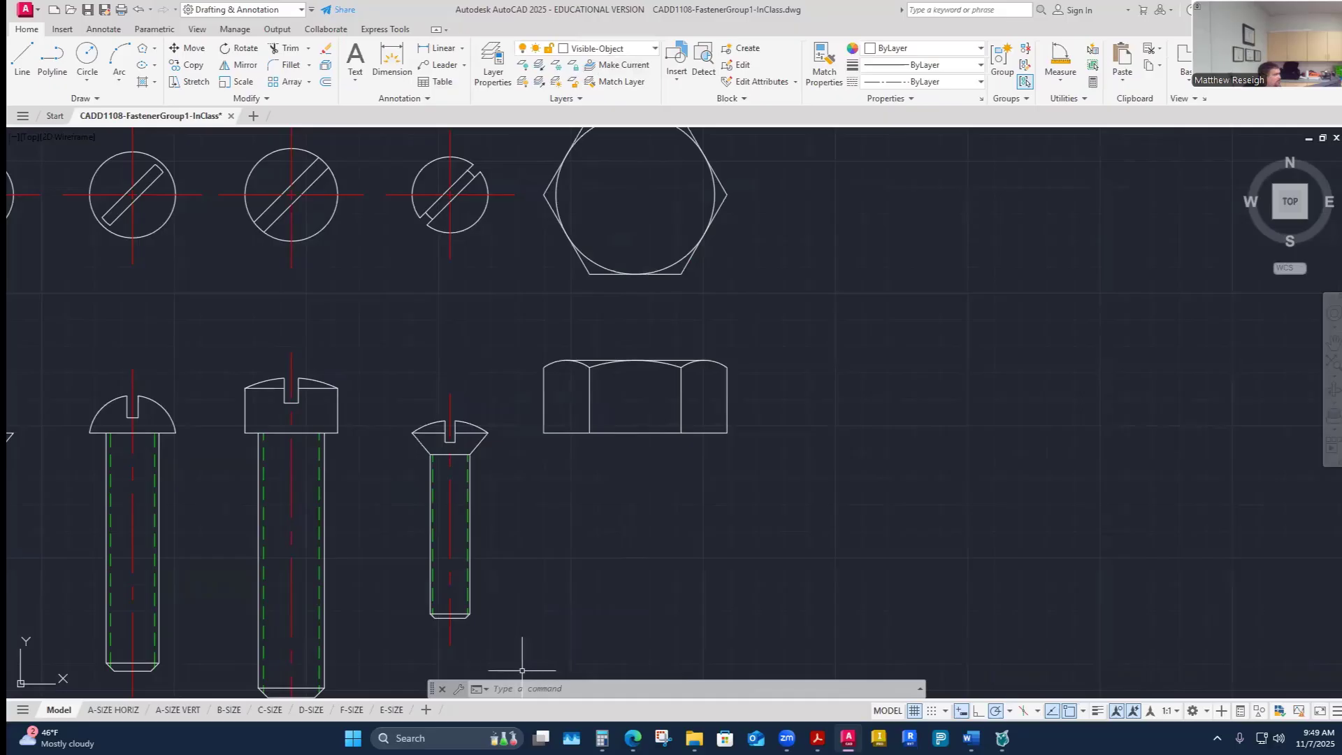
- Turn the Construction layer back on
{"action": "scroll", "coordinate": [564, 542], "scroll_direction": "up", "scroll_amount": 2}
{"action": "scroll", "coordinate": [563, 539], "scroll_direction": "down", "scroll_amount": 4}
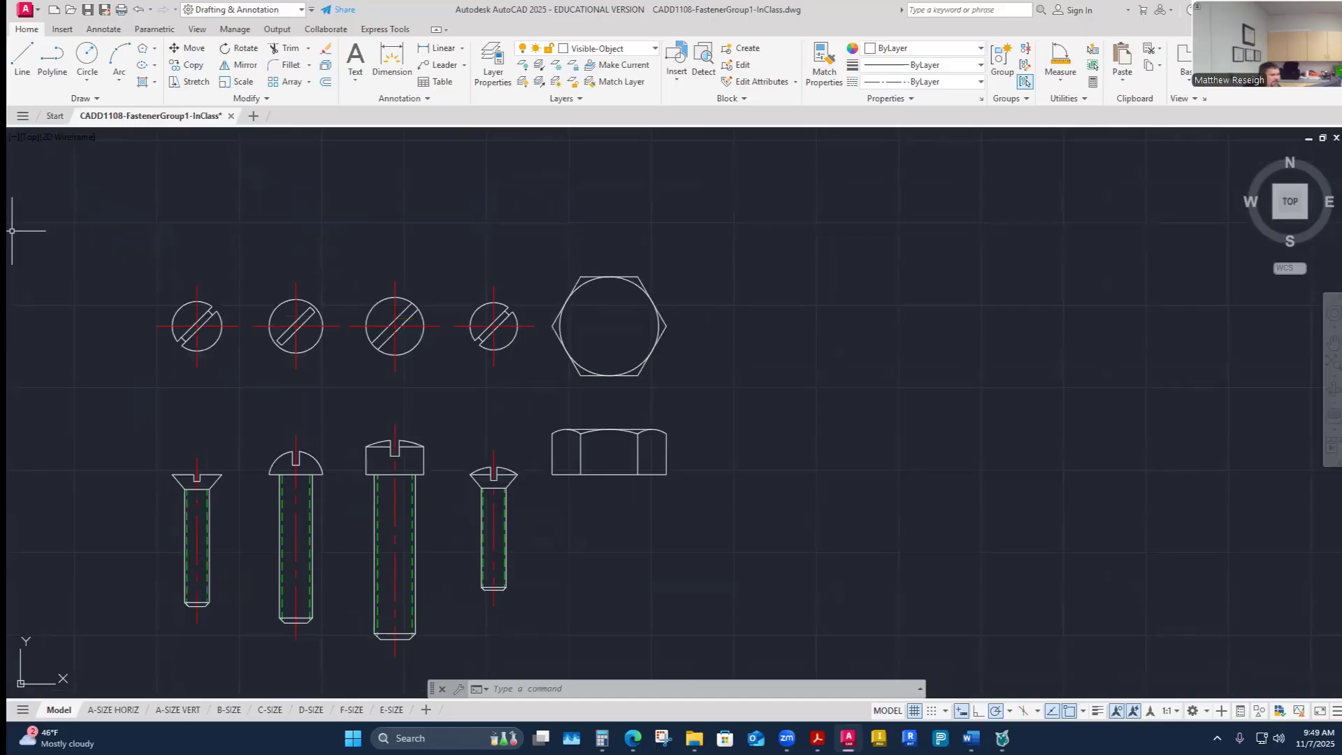
{"action": "scroll", "coordinate": [564, 448], "scroll_direction": "up", "scroll_amount": 4}
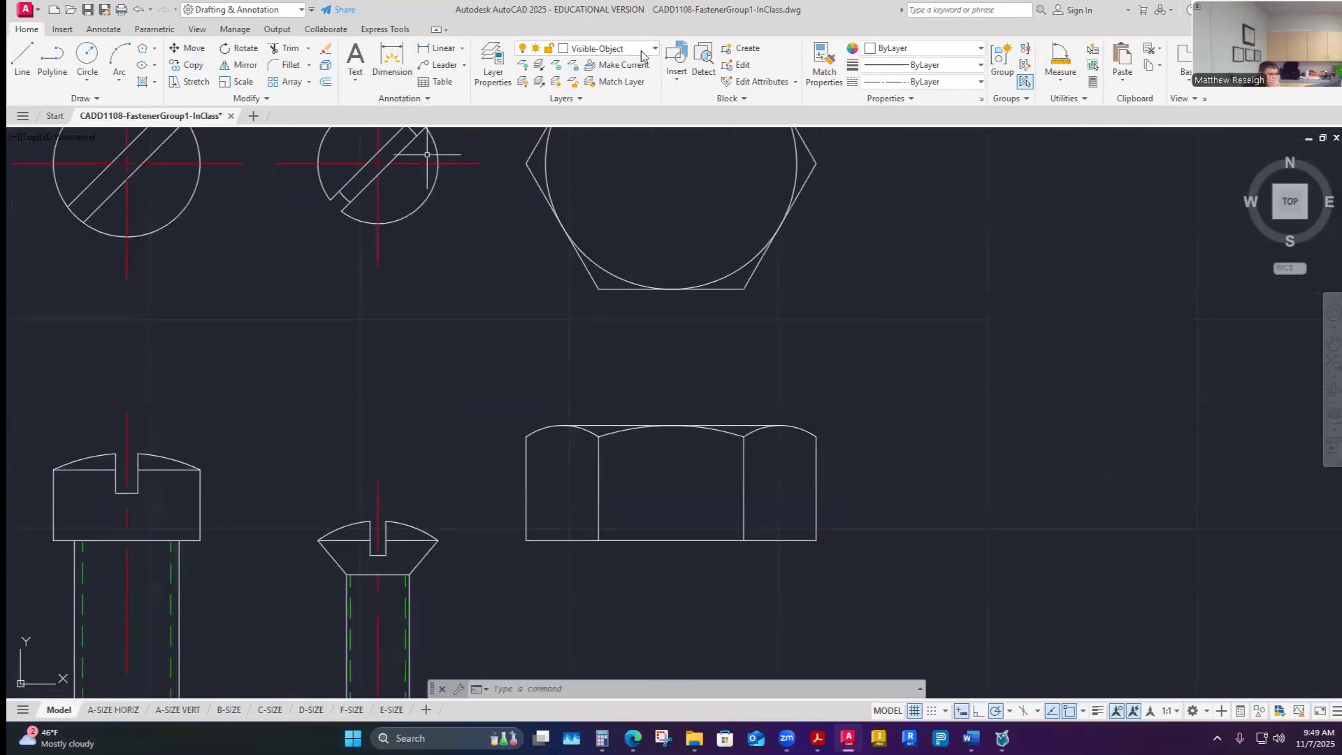
{"action": "left_click", "coordinate": [643, 49]}
{"action": "left_click", "coordinate": [524, 165]}
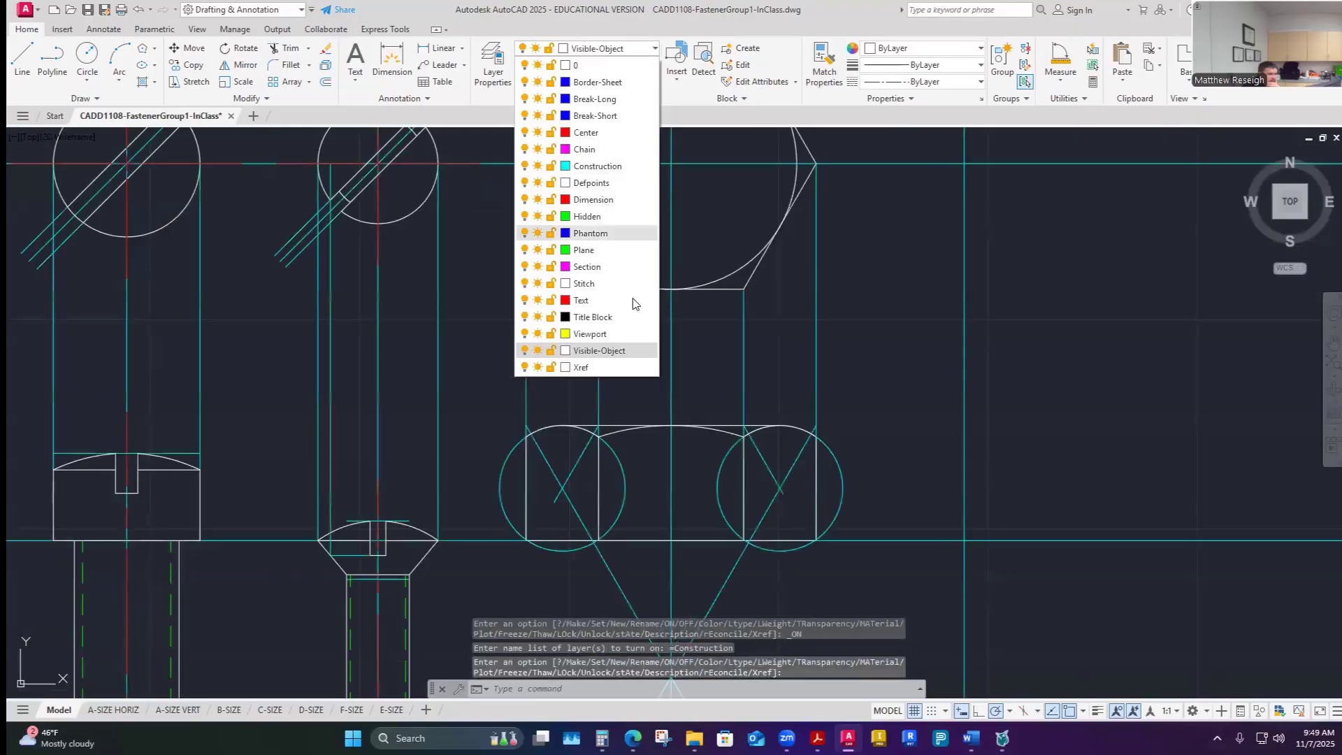
{"action": "key", "text": "Escape"}
- Make Center the current layer and draw a vertical centerline about 2.29 long down from the hex head's bottom midpoint
{"action": "scroll", "coordinate": [875, 356], "scroll_direction": "down", "scroll_amount": 6}
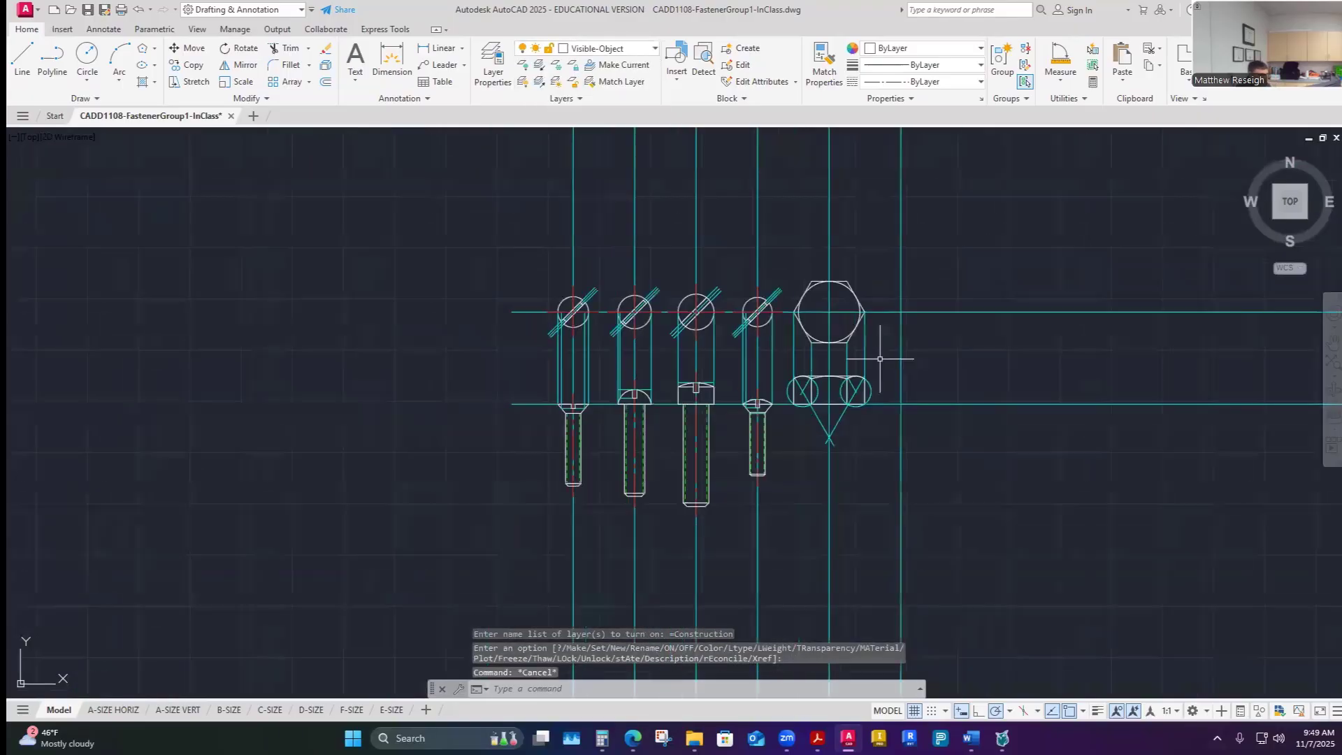
{"action": "scroll", "coordinate": [872, 434], "scroll_direction": "up", "scroll_amount": 4}
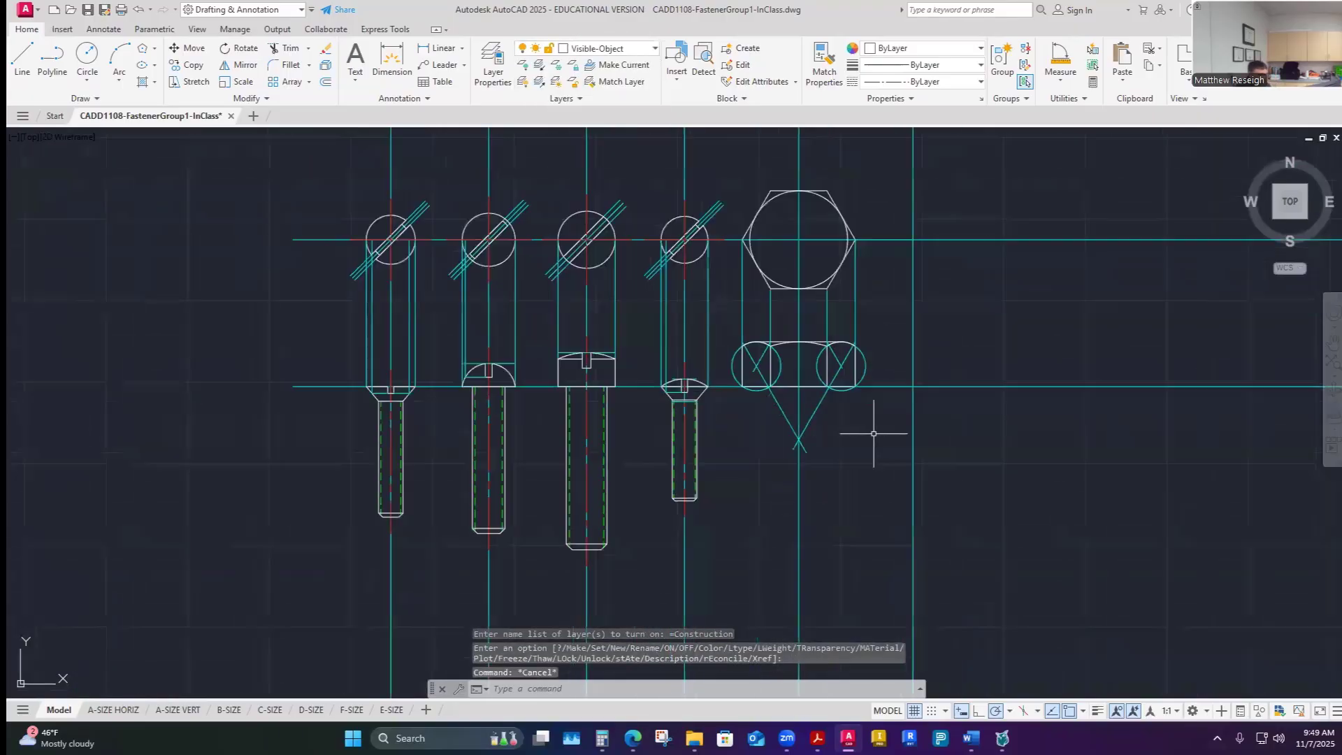
{"action": "left_click", "coordinate": [648, 49]}
{"action": "left_click", "coordinate": [590, 133]}
{"action": "left_click", "coordinate": [21, 56]}
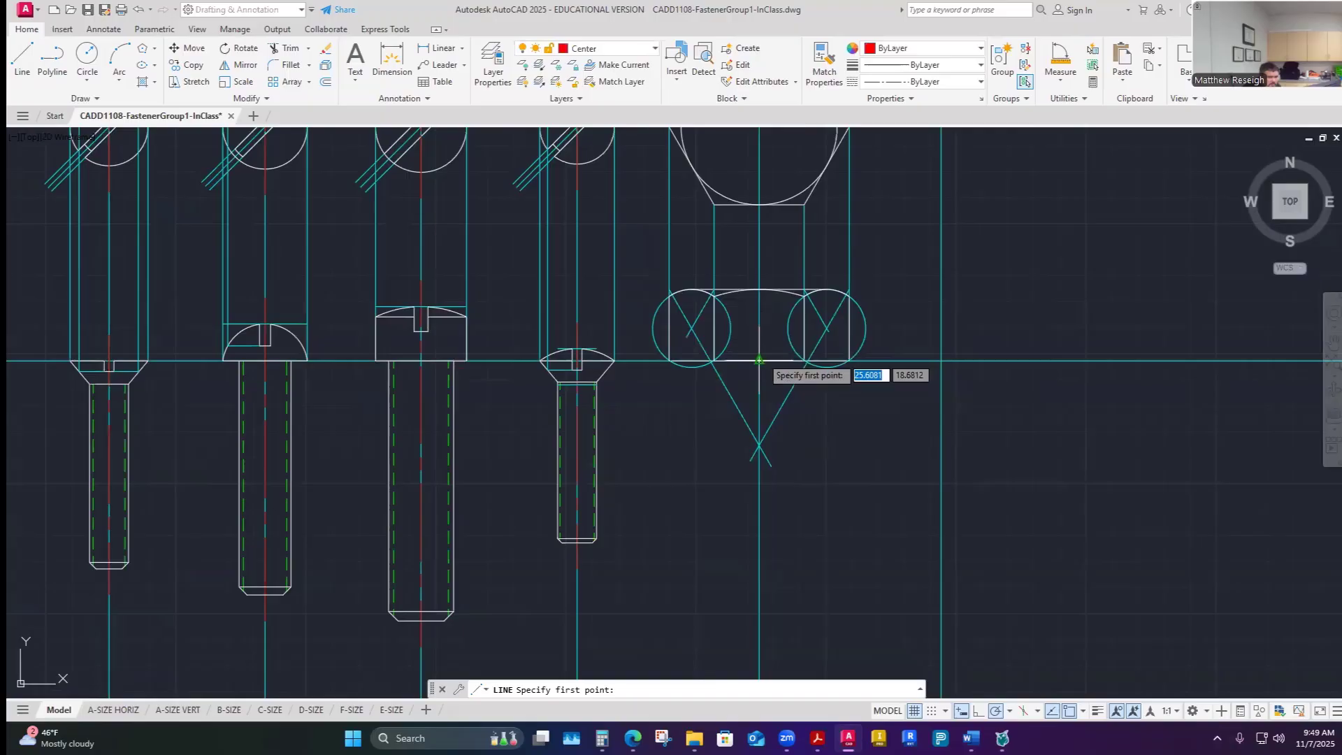
{"action": "left_click", "coordinate": [760, 361]}
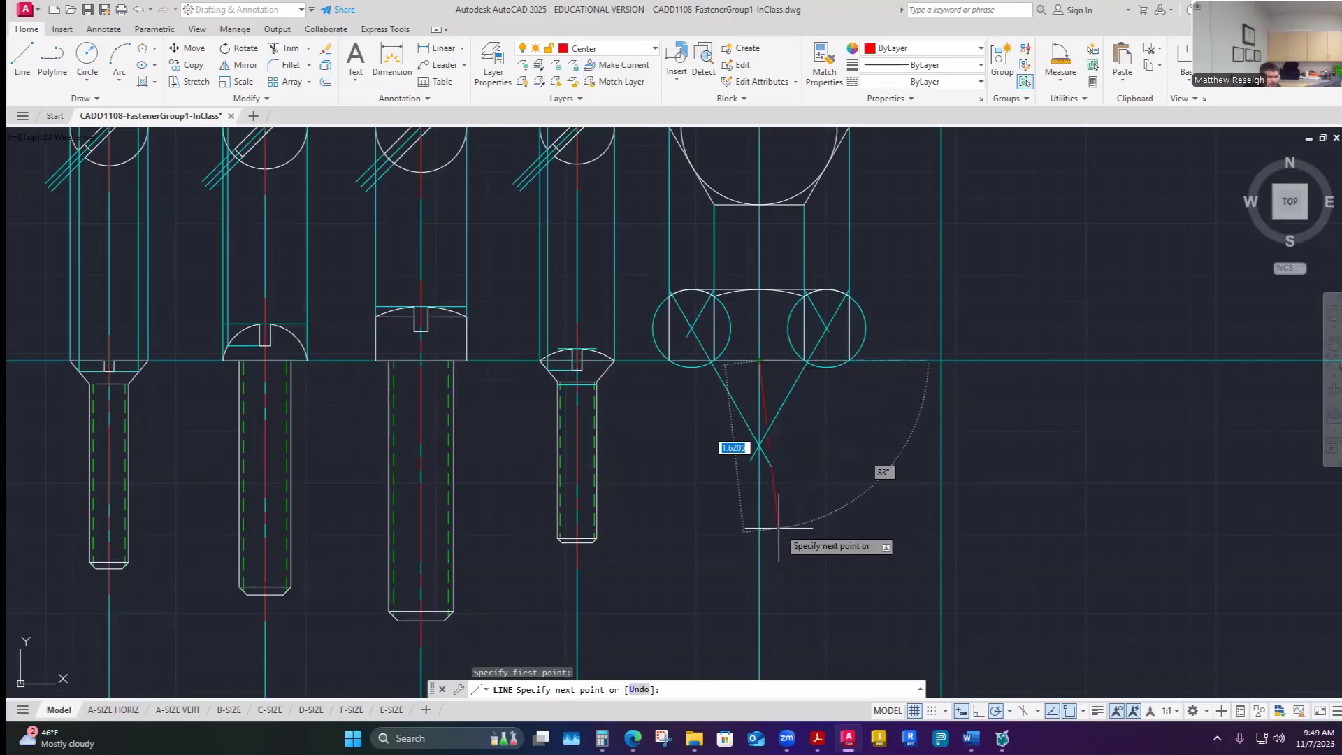
{"action": "left_click", "coordinate": [759, 604]}
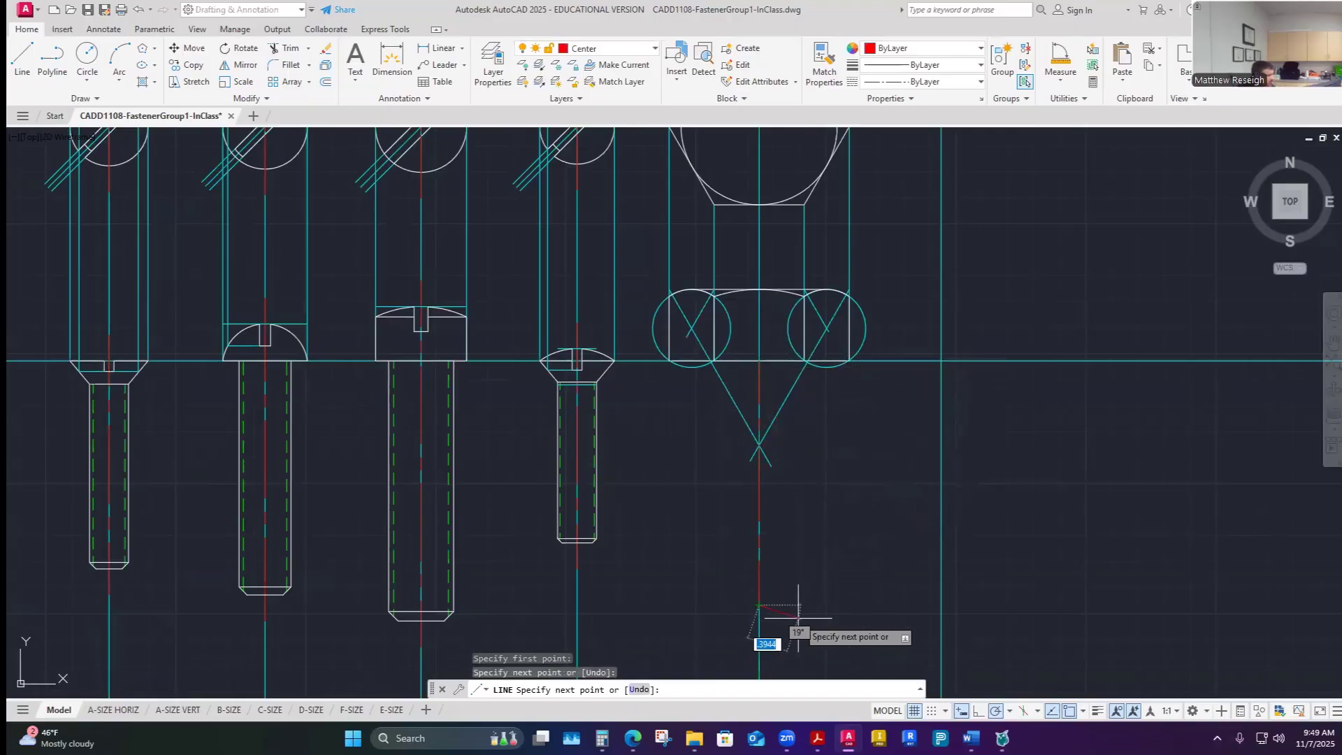
{"action": "key", "text": "Escape"}
- Offset the new centerline 0.5 to both sides to mark fastener E's major diameter
{"action": "scroll", "coordinate": [798, 618], "scroll_direction": "down", "scroll_amount": 4}
{"action": "scroll", "coordinate": [752, 511], "scroll_direction": "up", "scroll_amount": 6}
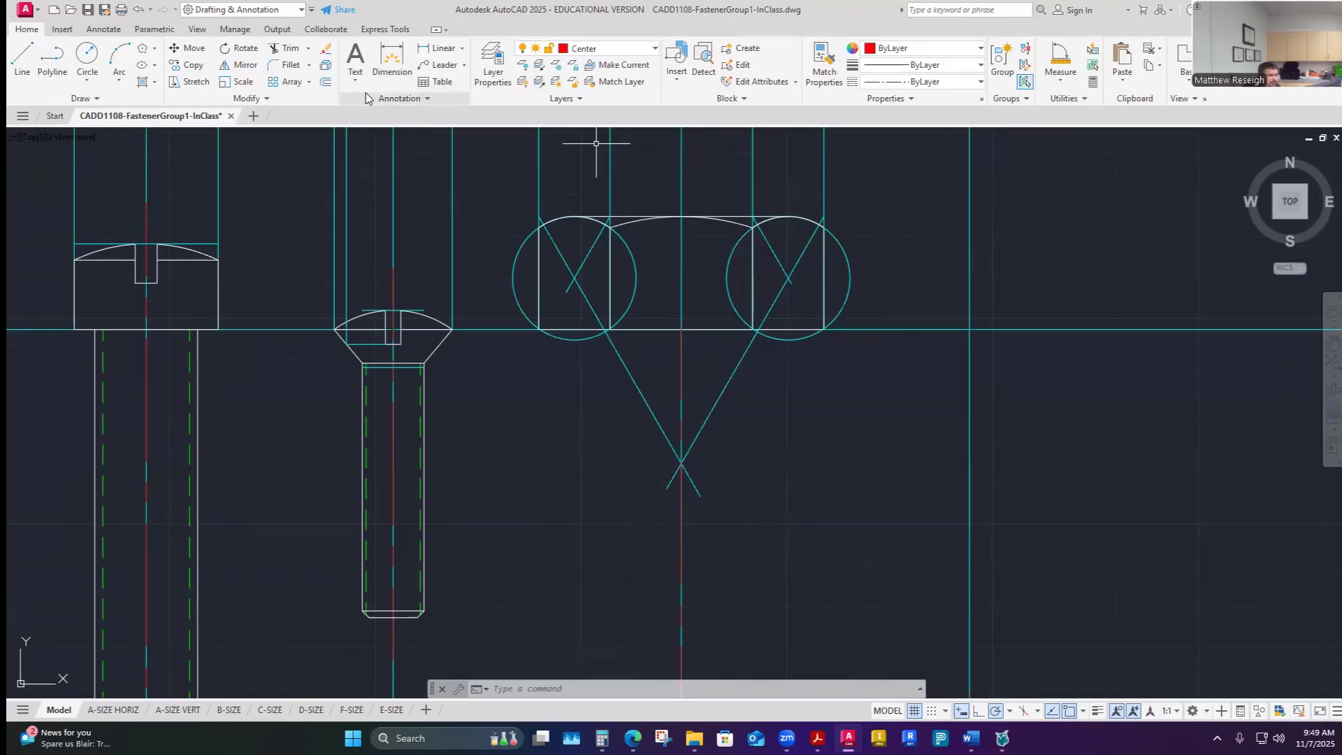
{"action": "left_click", "coordinate": [325, 83]}
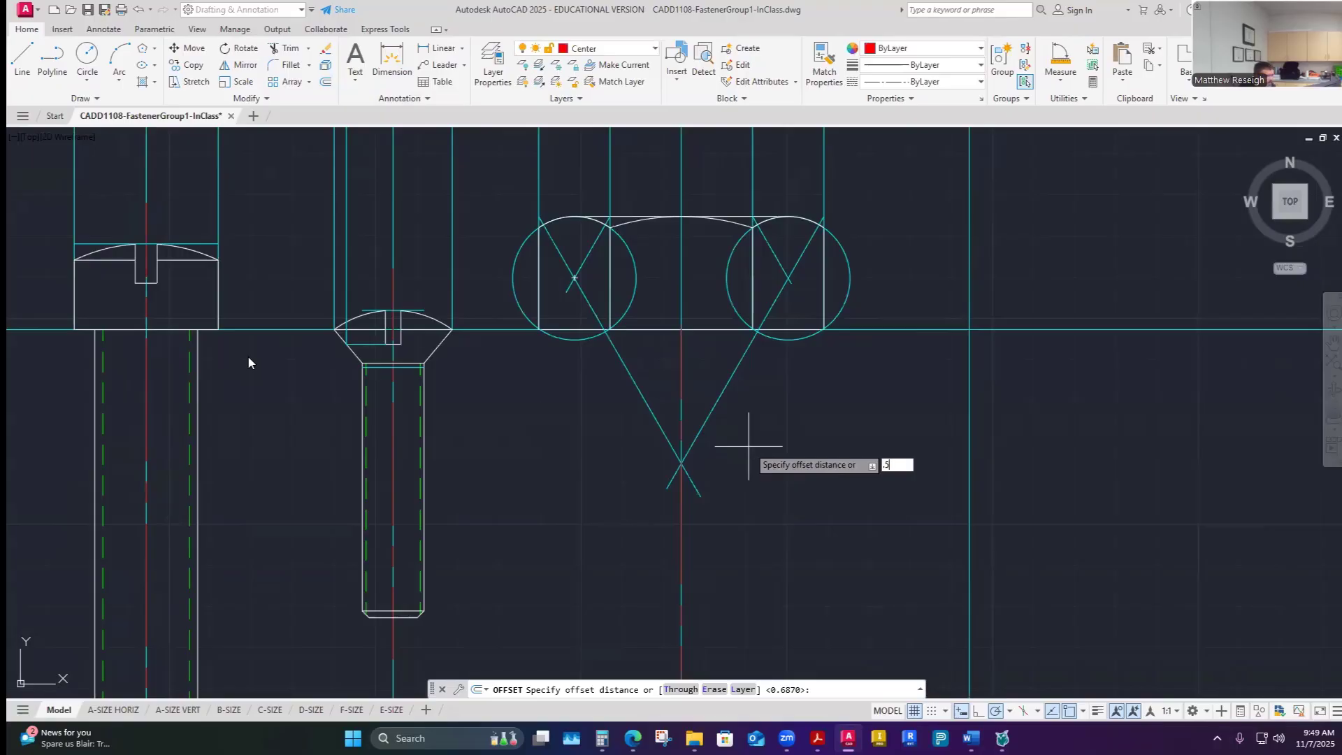
{"action": "key", "text": "Return"}
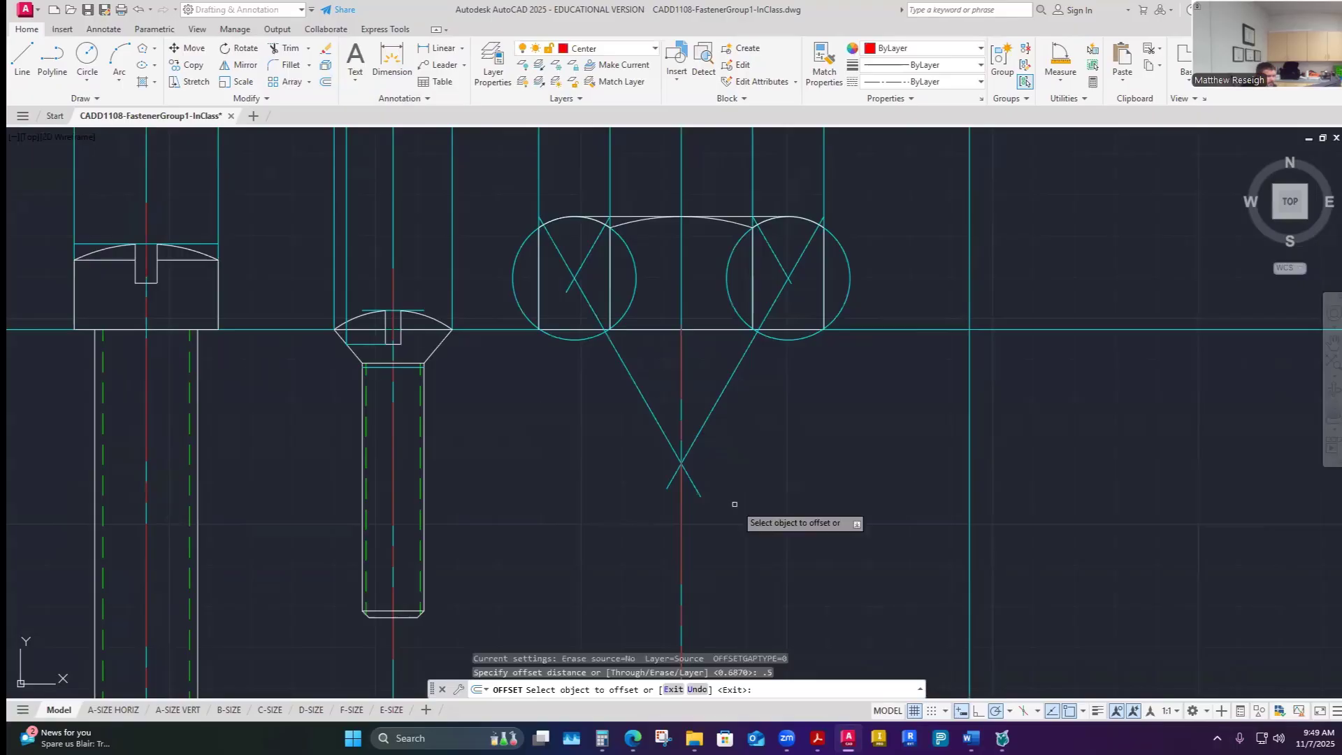
{"action": "left_click", "coordinate": [680, 521]}
{"action": "left_click", "coordinate": [702, 521]}
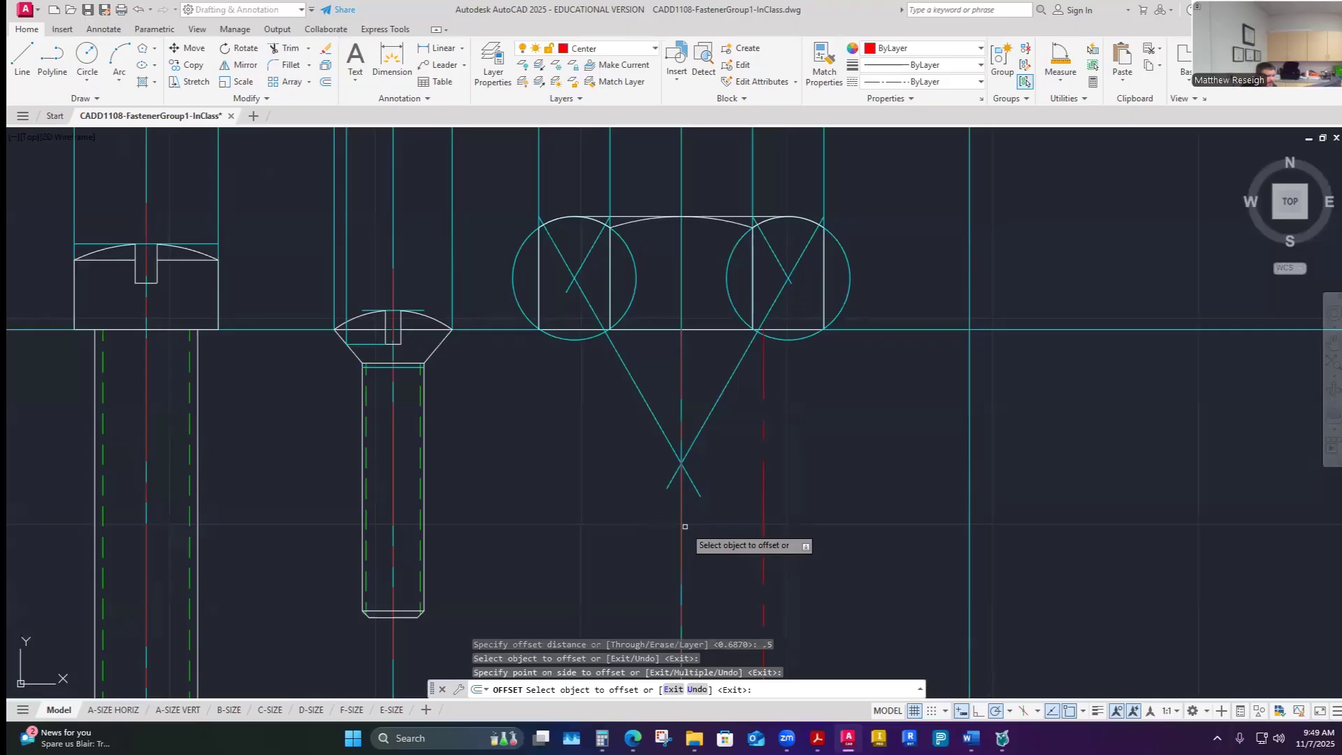
{"action": "left_click", "coordinate": [681, 523]}
{"action": "left_click", "coordinate": [641, 522]}
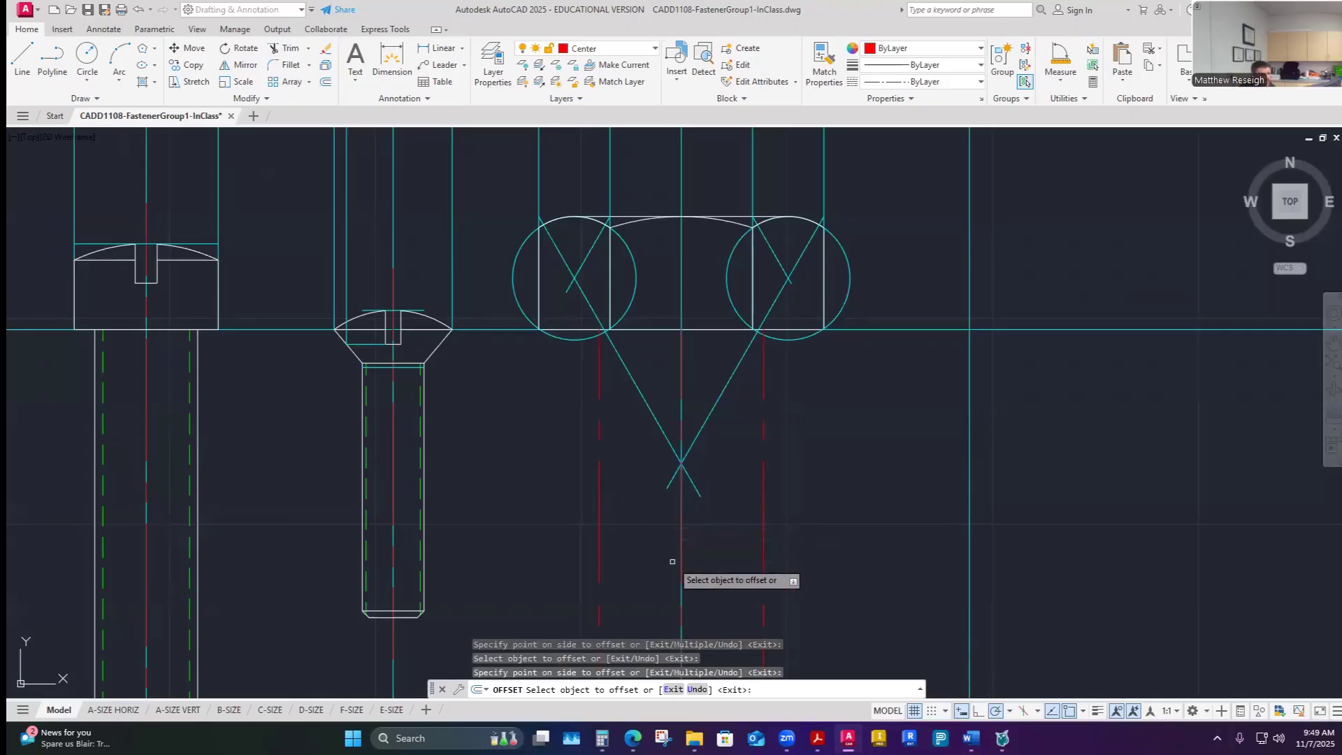
{"action": "key", "text": "Escape"}
- Match the two major-diameter offset lines to the properties of a visible-object line on the oval-head screw
{"action": "scroll", "coordinate": [769, 419], "scroll_direction": "down", "scroll_amount": 6}
{"action": "scroll", "coordinate": [685, 441], "scroll_direction": "up", "scroll_amount": 6}
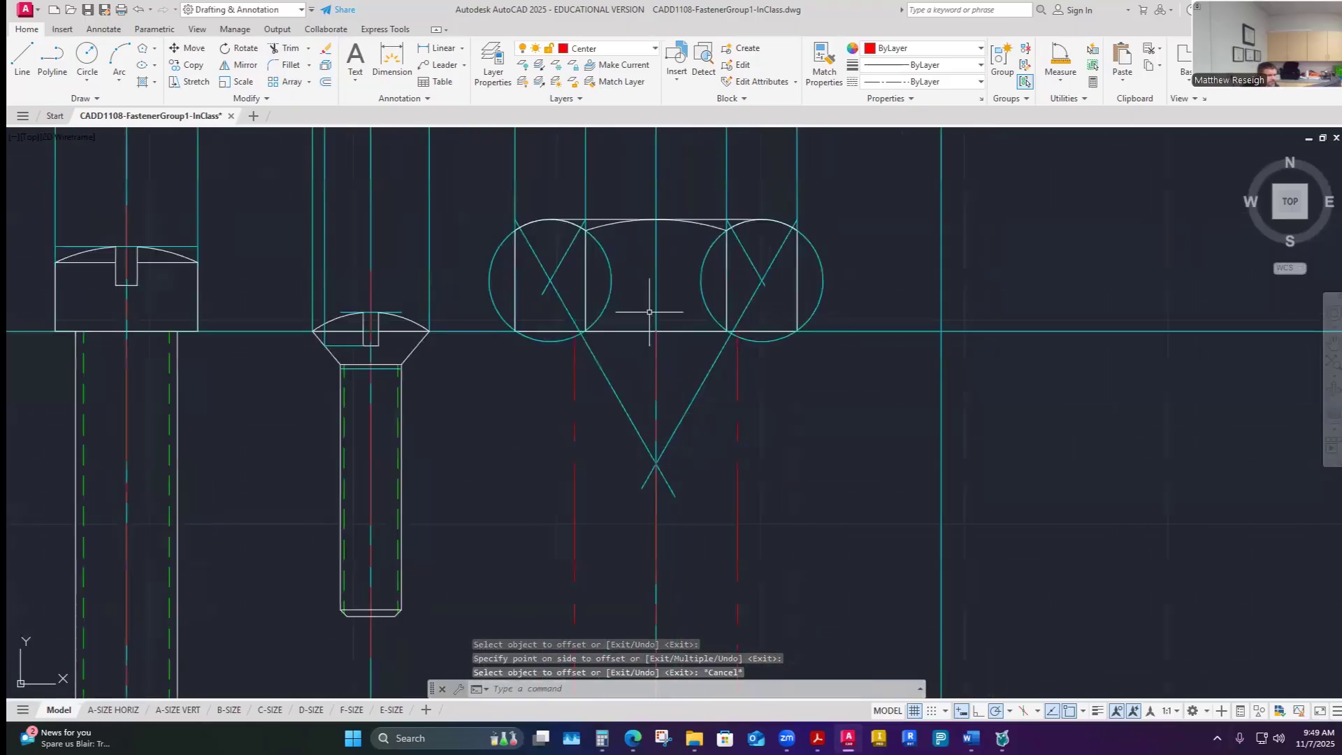
{"action": "left_click", "coordinate": [824, 63]}
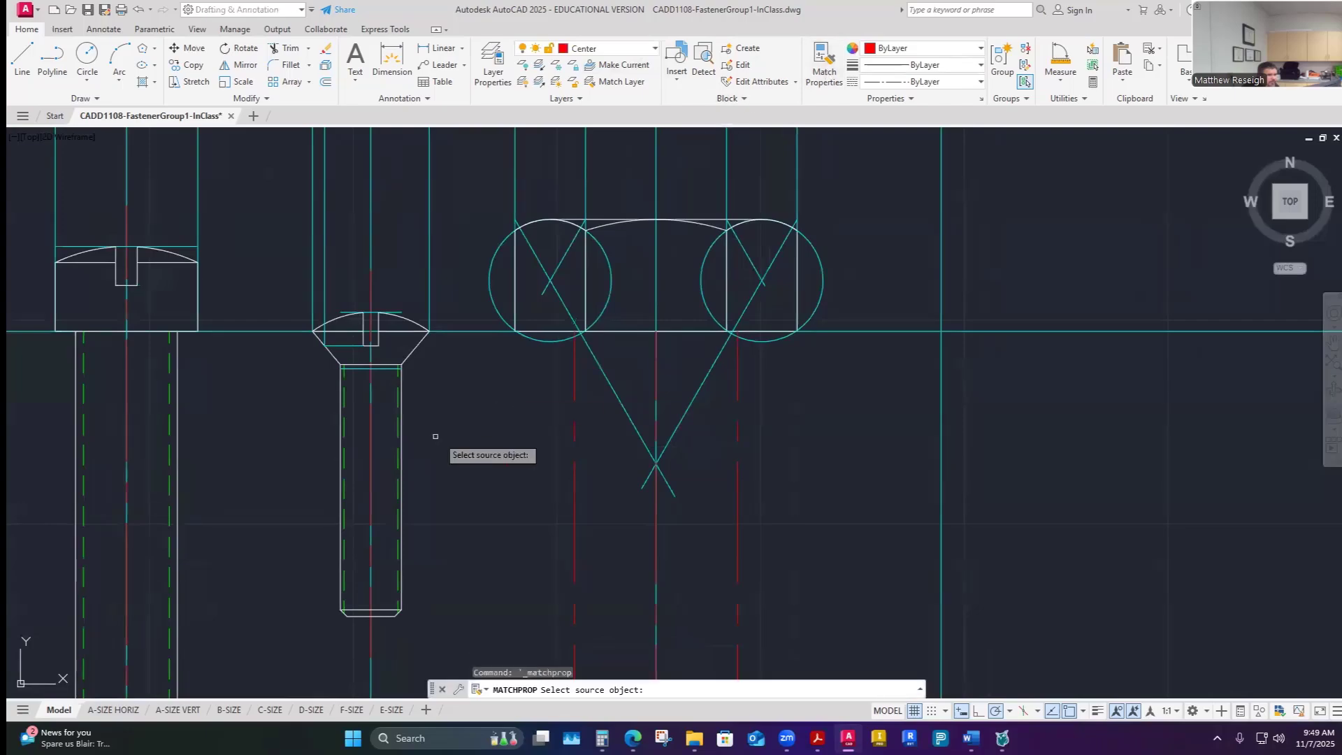
{"action": "left_click", "coordinate": [408, 346]}
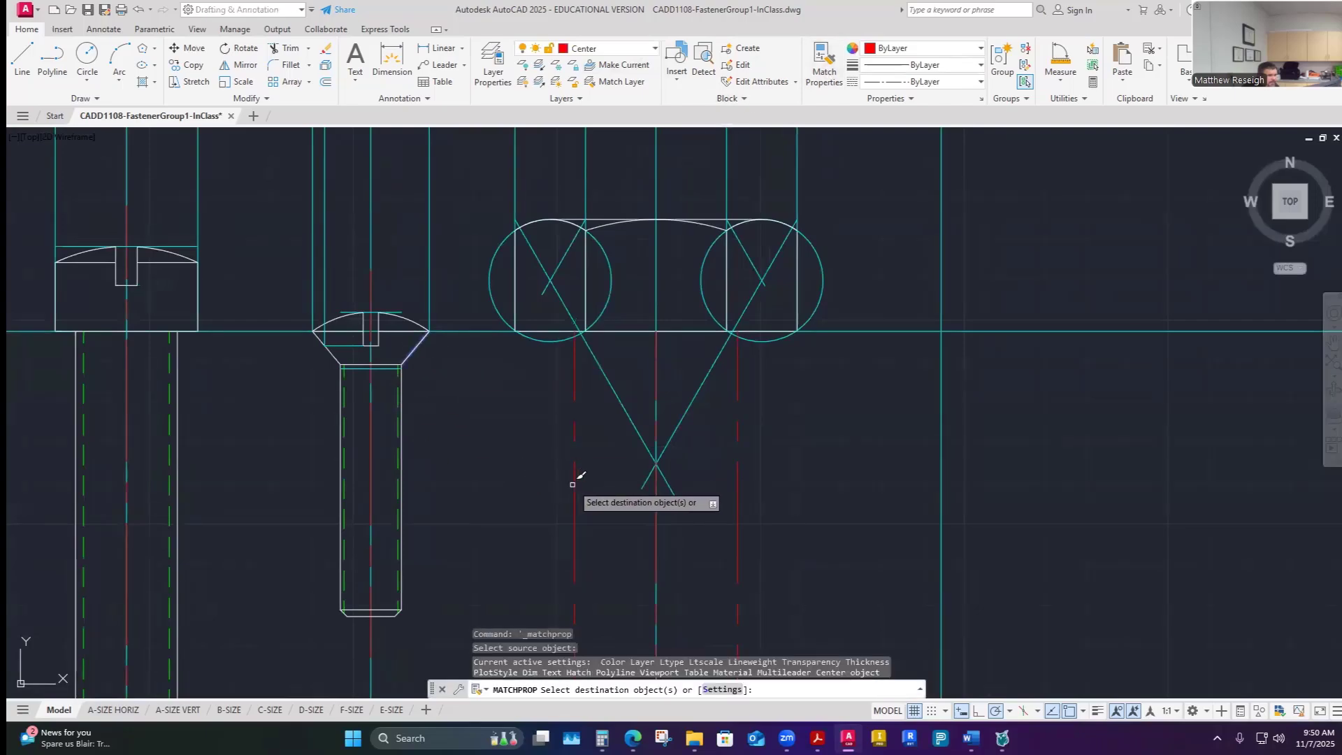
{"action": "left_click", "coordinate": [738, 486]}
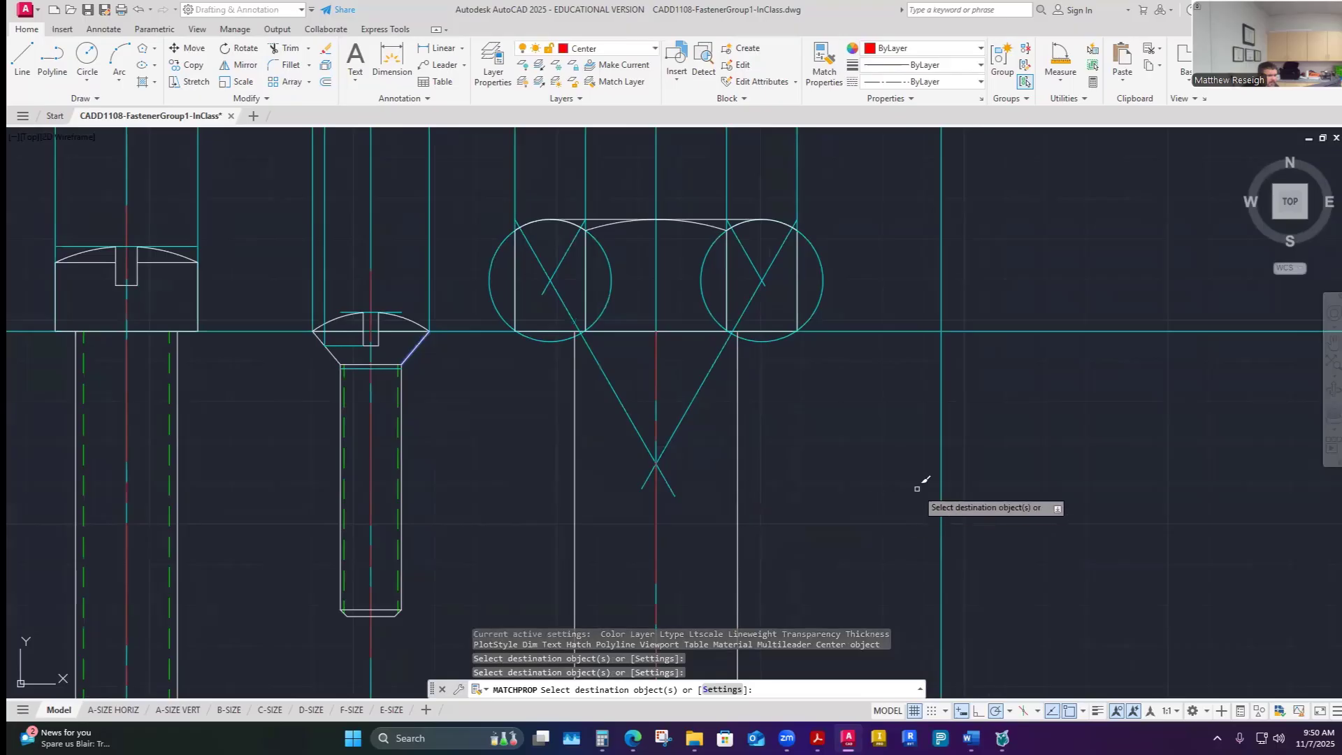
{"action": "key", "text": "Escape"}
- Check fastener E's minor diameter in the Word worksheet, then return to the drawing
{"action": "scroll", "coordinate": [848, 455], "scroll_direction": "down", "scroll_amount": 4}
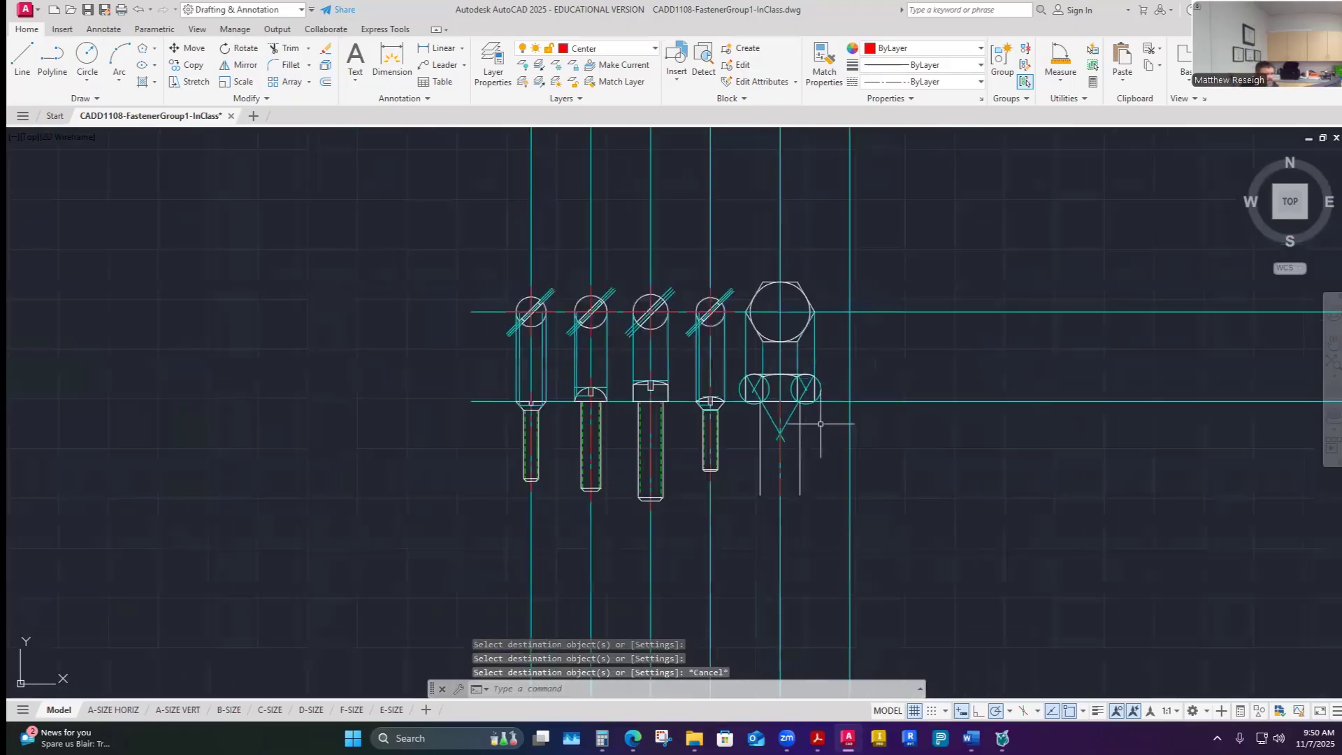
{"action": "scroll", "coordinate": [817, 452], "scroll_direction": "up", "scroll_amount": 4}
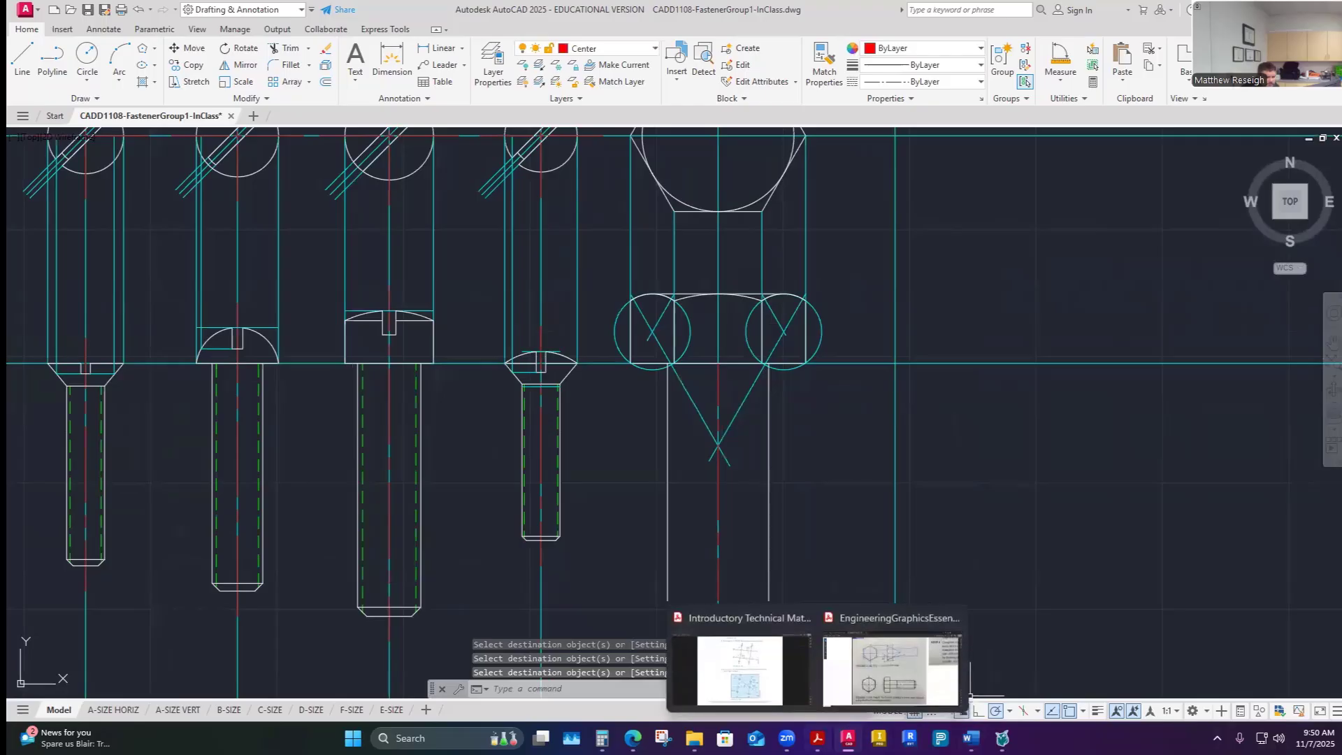
{"action": "mouse_move", "coordinate": [970, 735]}
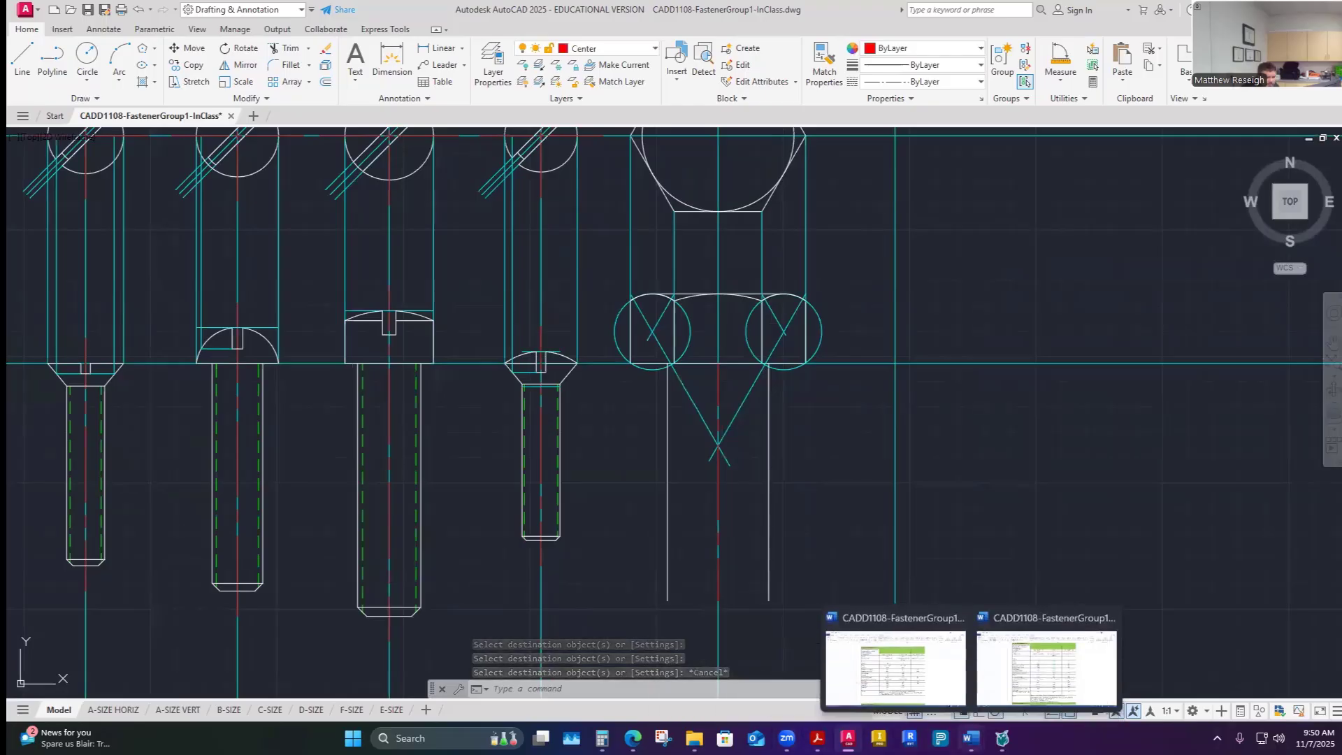
{"action": "left_click", "coordinate": [899, 680]}
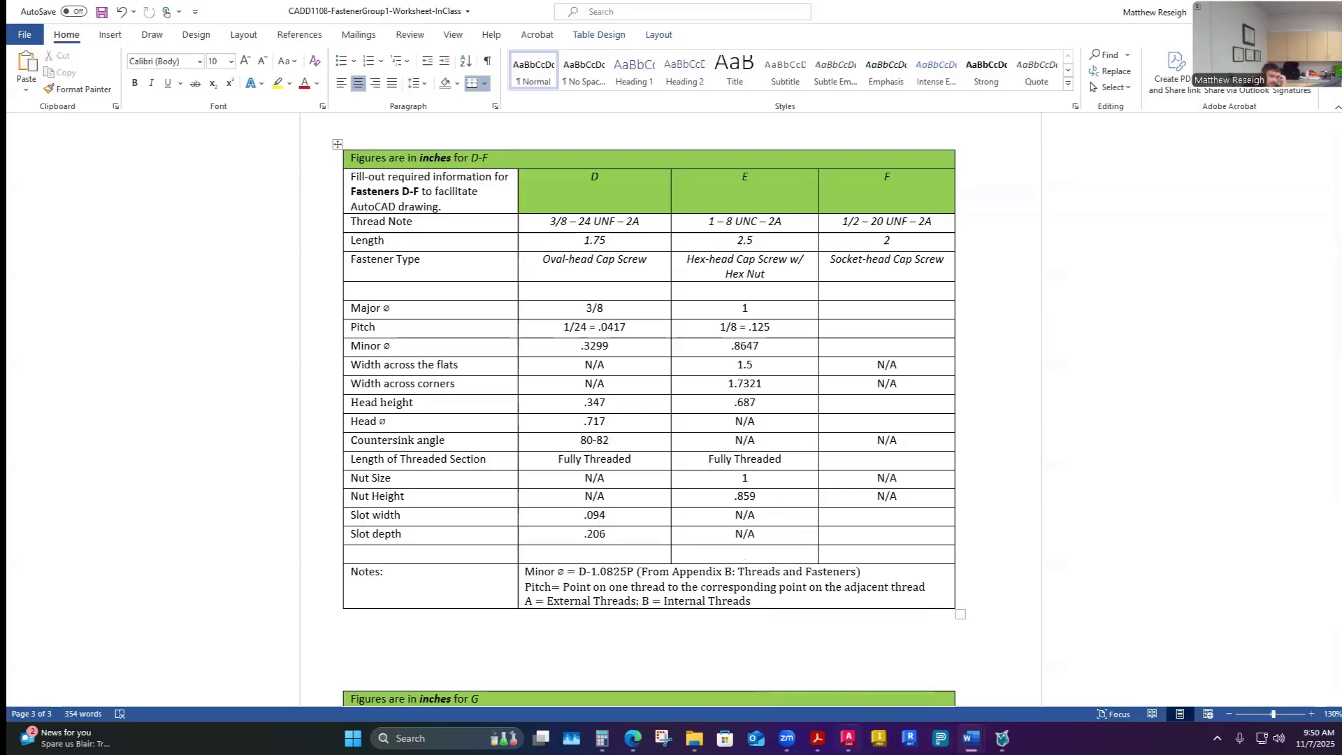
{"action": "left_click", "coordinate": [848, 738]}
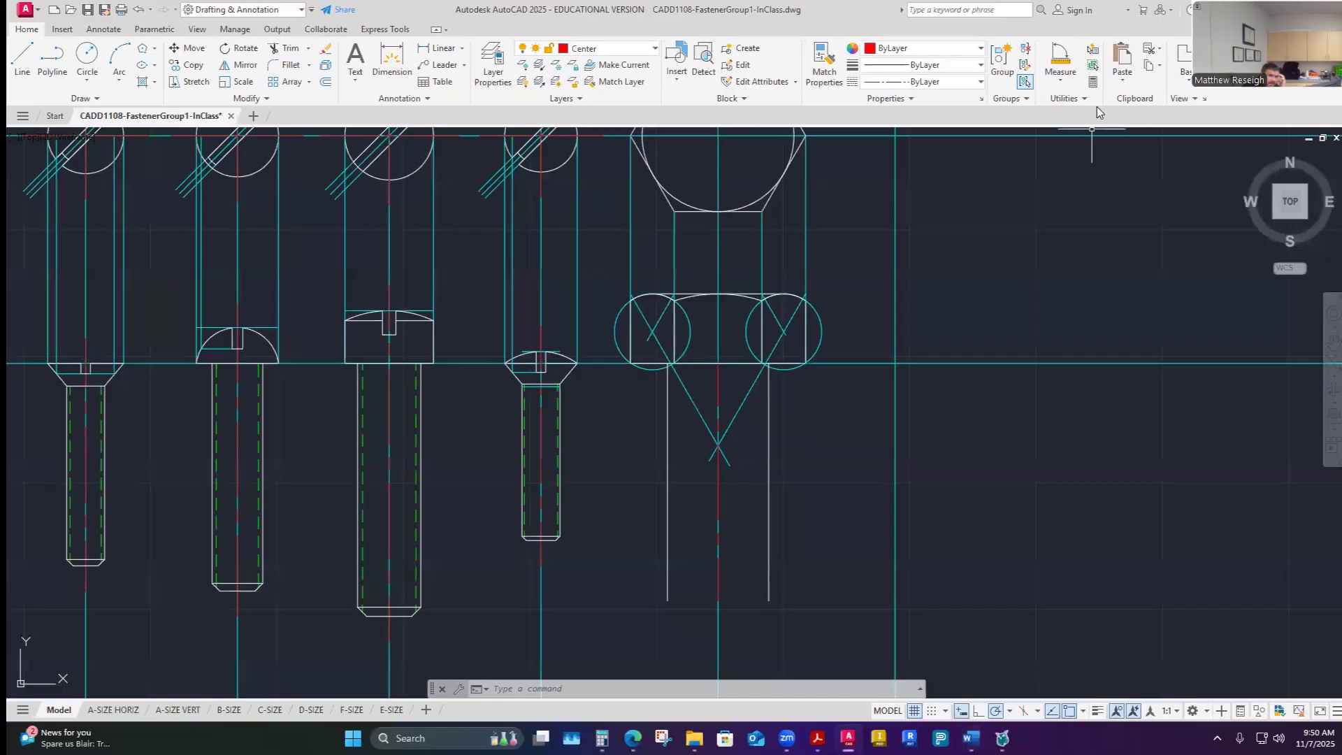
- Compute .8647/2 in QuickCalc and offset the centerline 0.43235 to both sides for the minor diameter
{"action": "left_click", "coordinate": [1093, 82]}
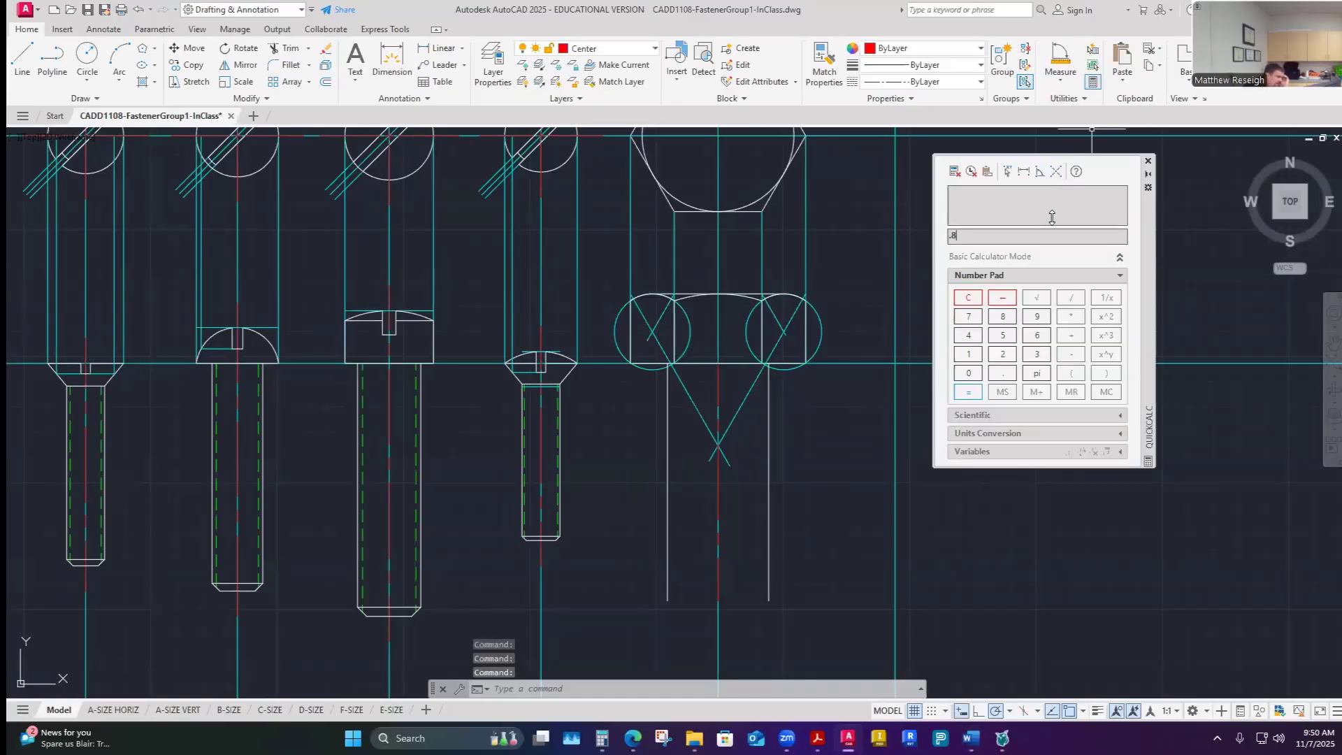
{"action": "type", "text": ".8647"}
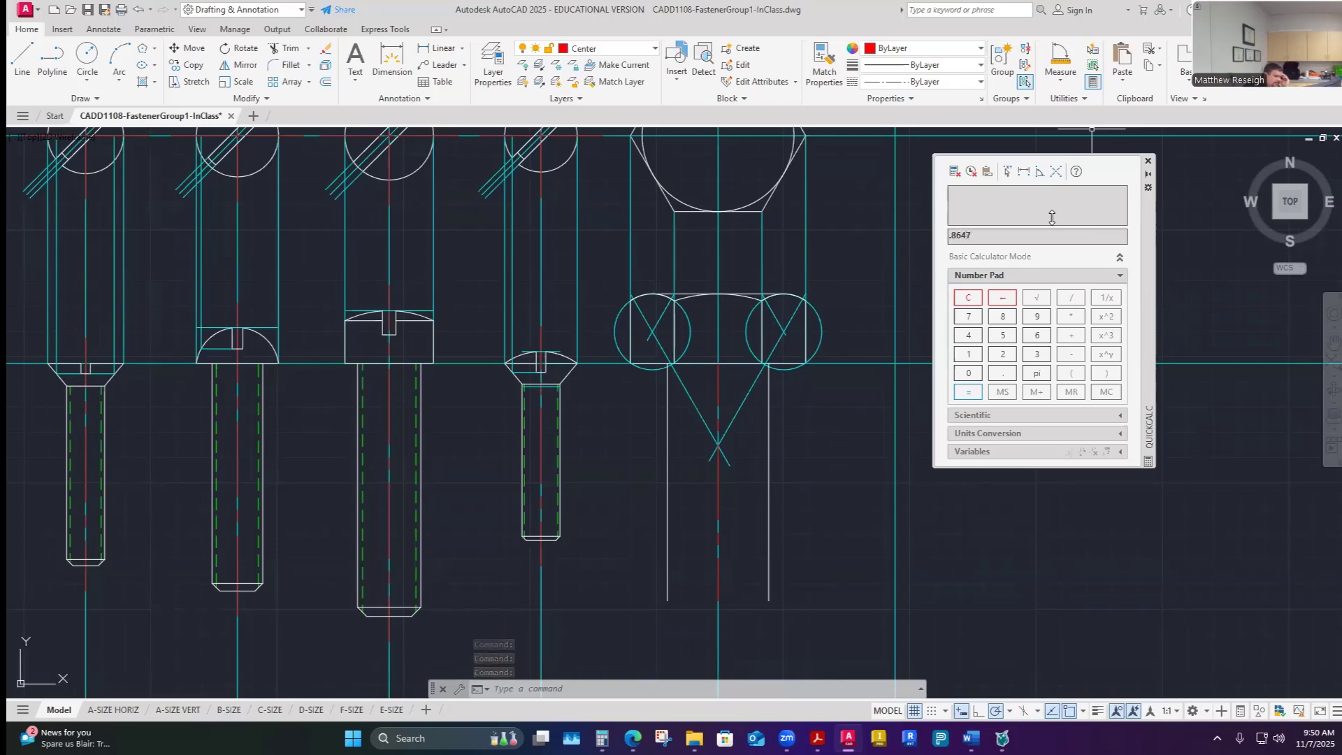
{"action": "type", "text": "/2"}
{"action": "key", "text": "Return"}
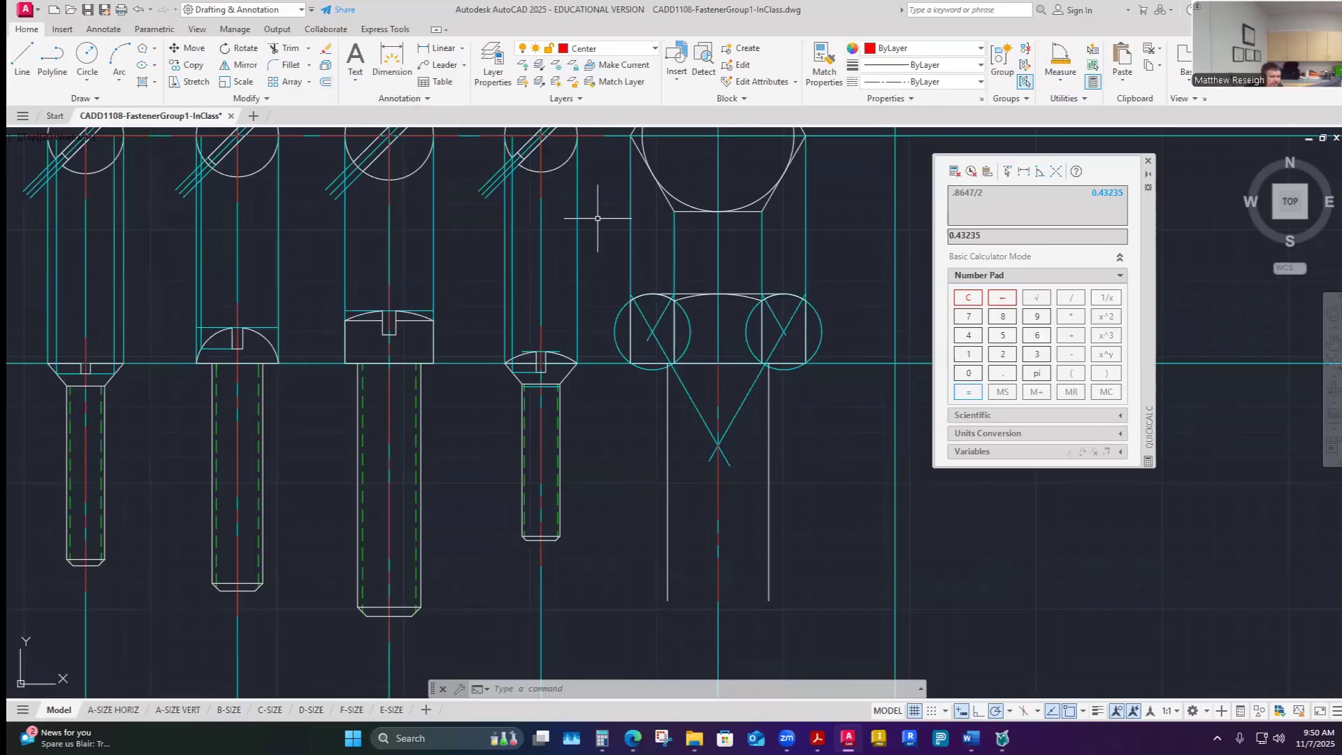
{"action": "left_click", "coordinate": [326, 81]}
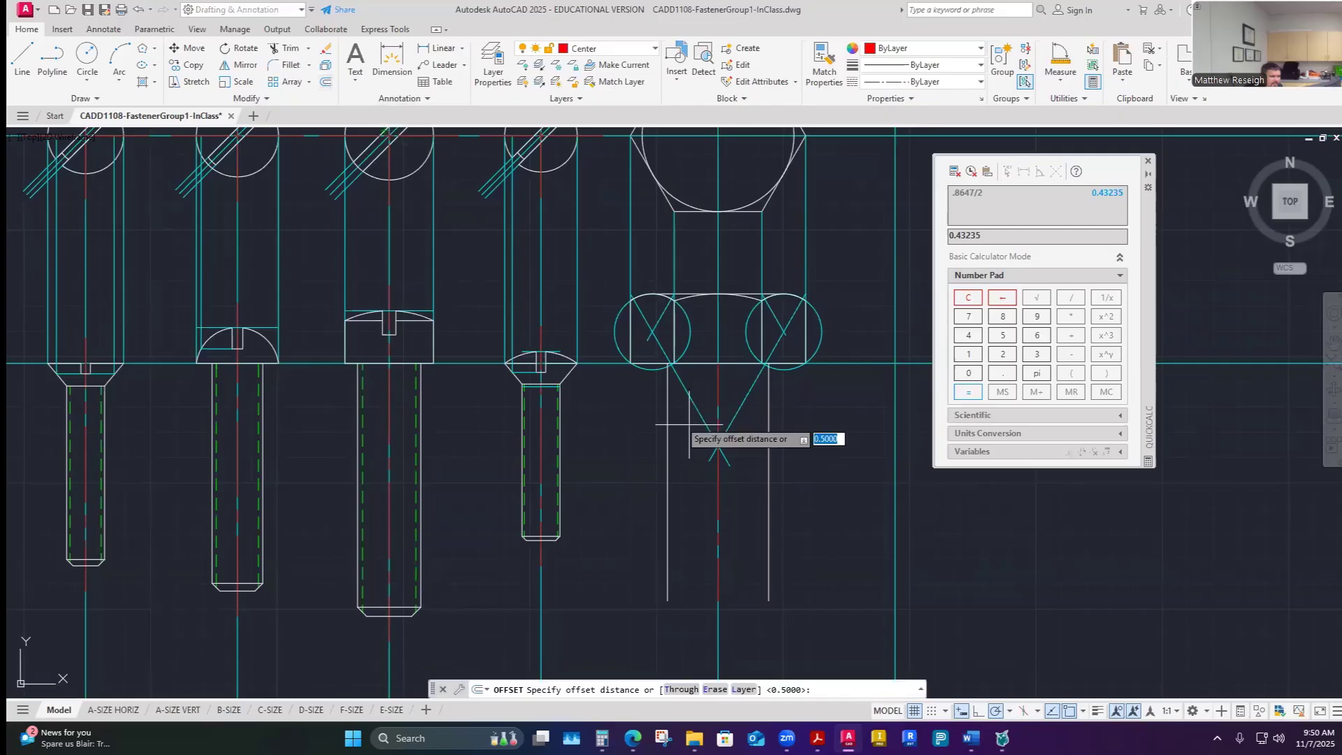
{"action": "key", "text": "BackSpace"}
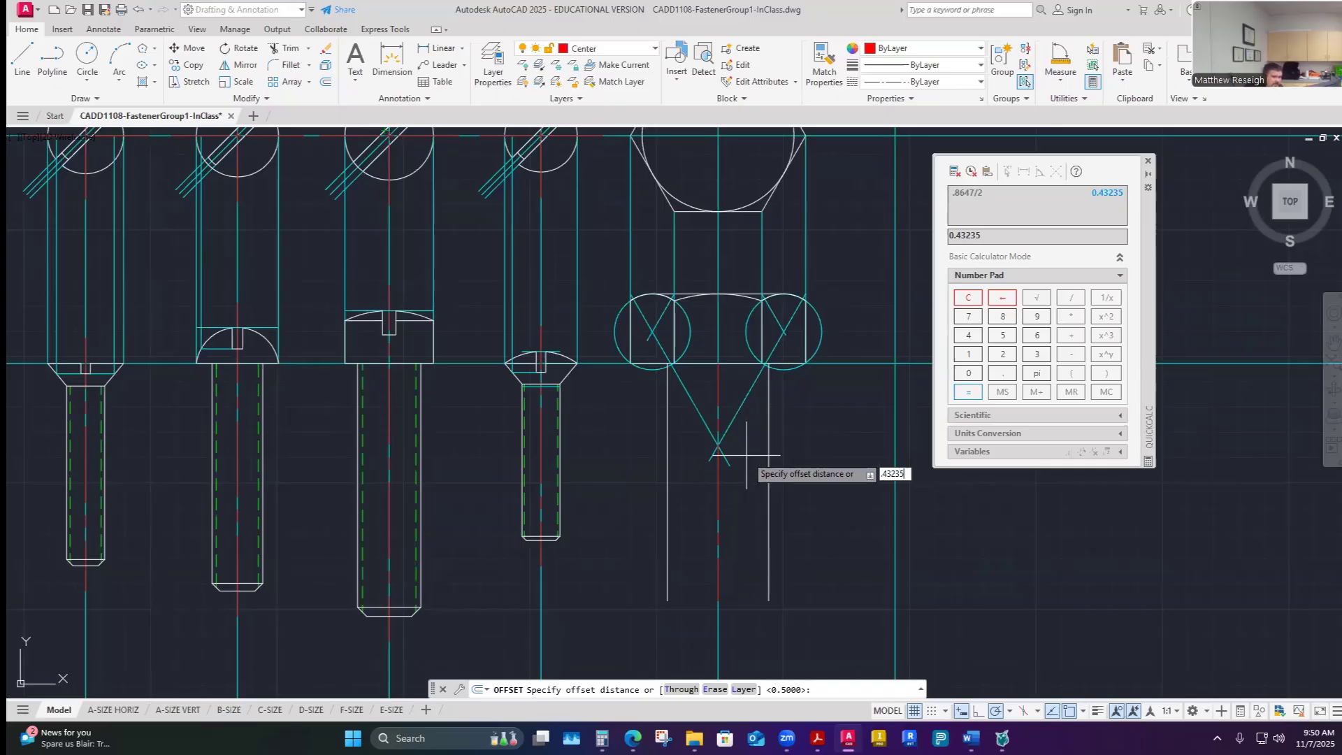
{"action": "key", "text": "Return"}
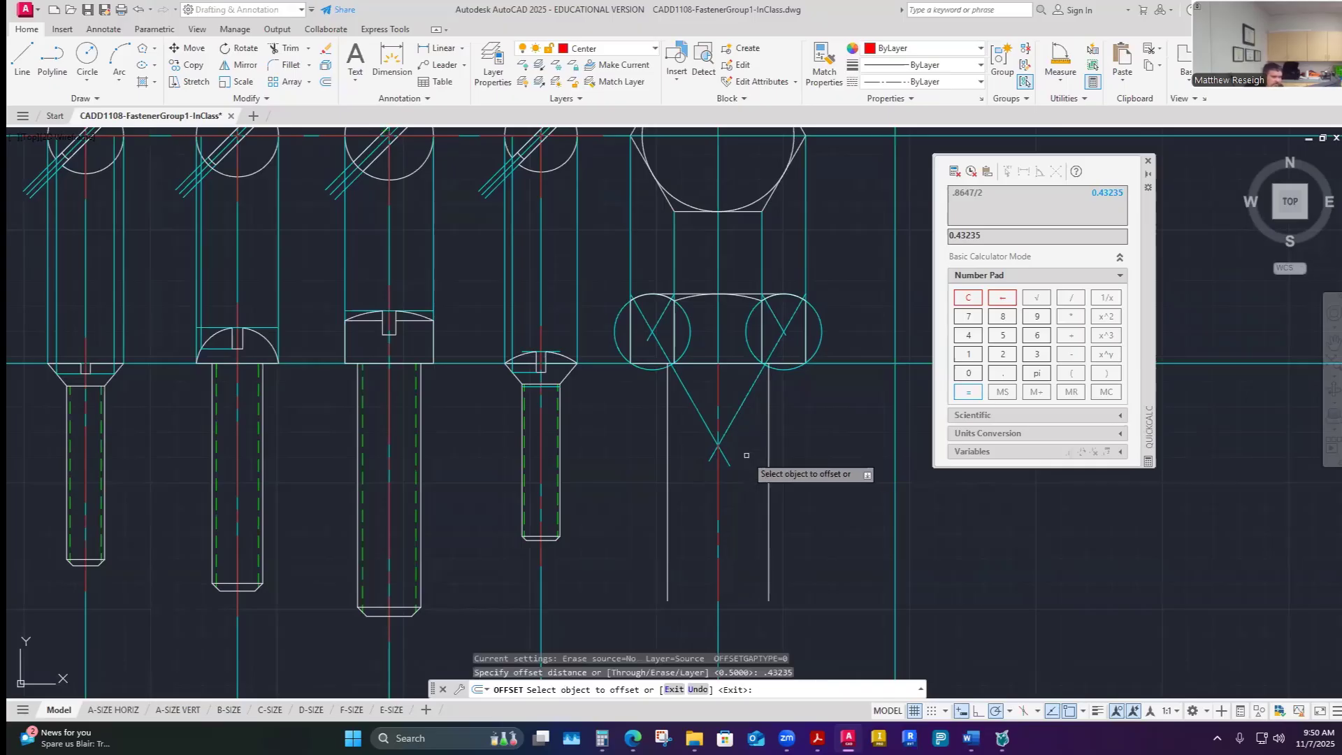
{"action": "left_click", "coordinate": [719, 388]}
{"action": "left_click", "coordinate": [735, 383]}
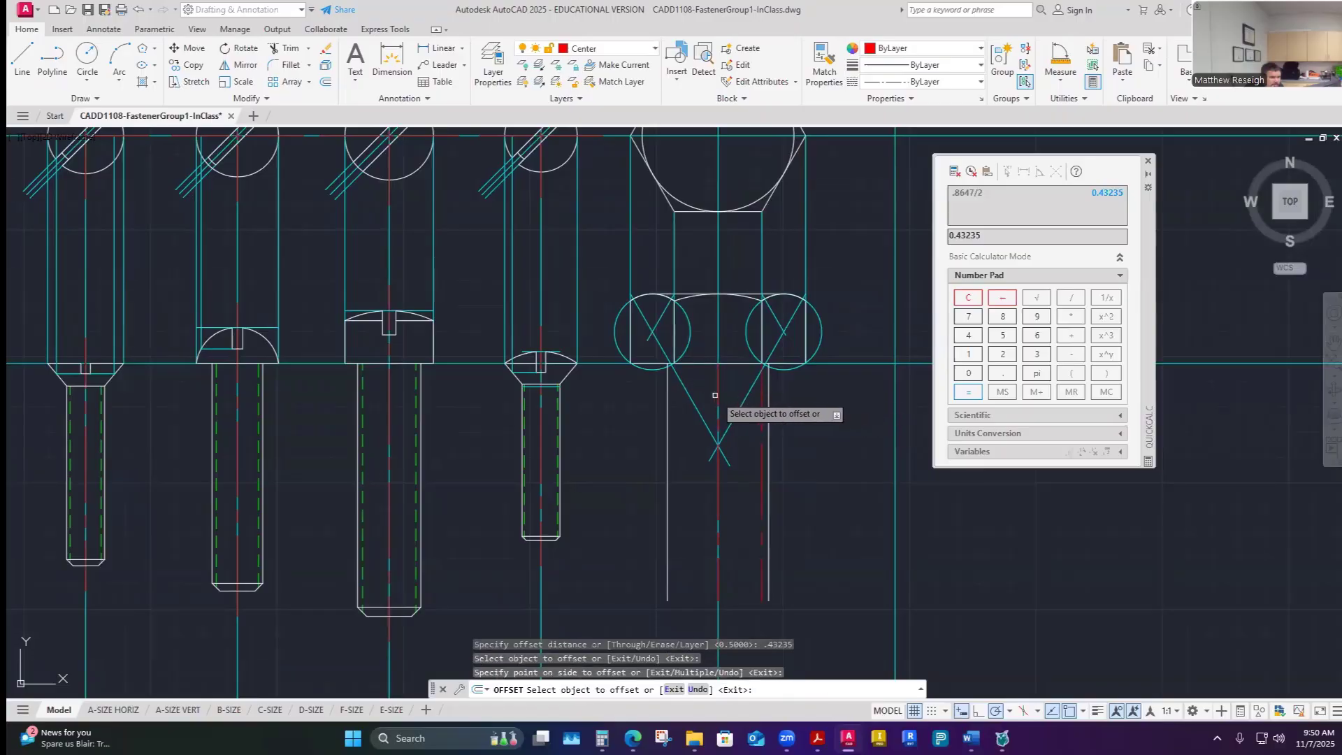
{"action": "left_click", "coordinate": [717, 402]}
{"action": "left_click", "coordinate": [679, 561]}
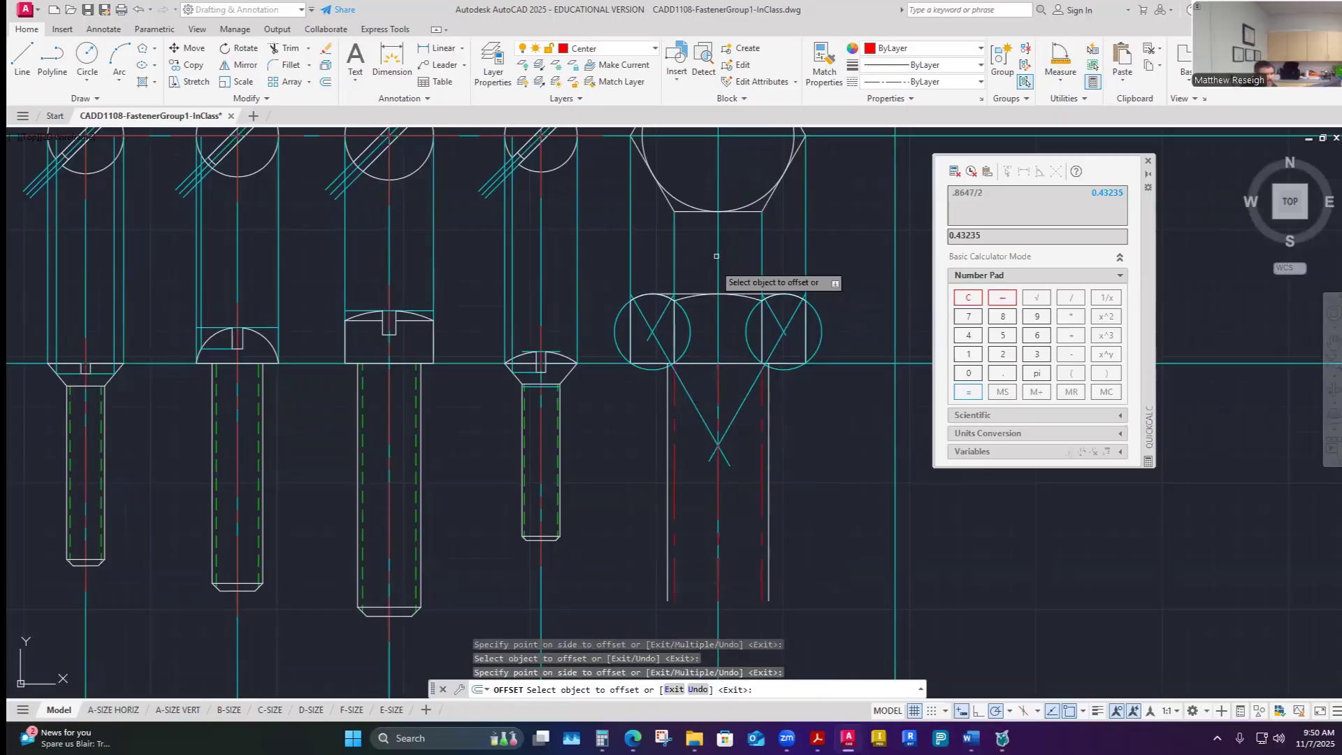
- Match the minor-diameter lines to the properties of a hidden thread line on the oval-head screw
{"action": "left_click", "coordinate": [824, 63]}
{"action": "scroll", "coordinate": [587, 505], "scroll_direction": "up", "scroll_amount": 4}
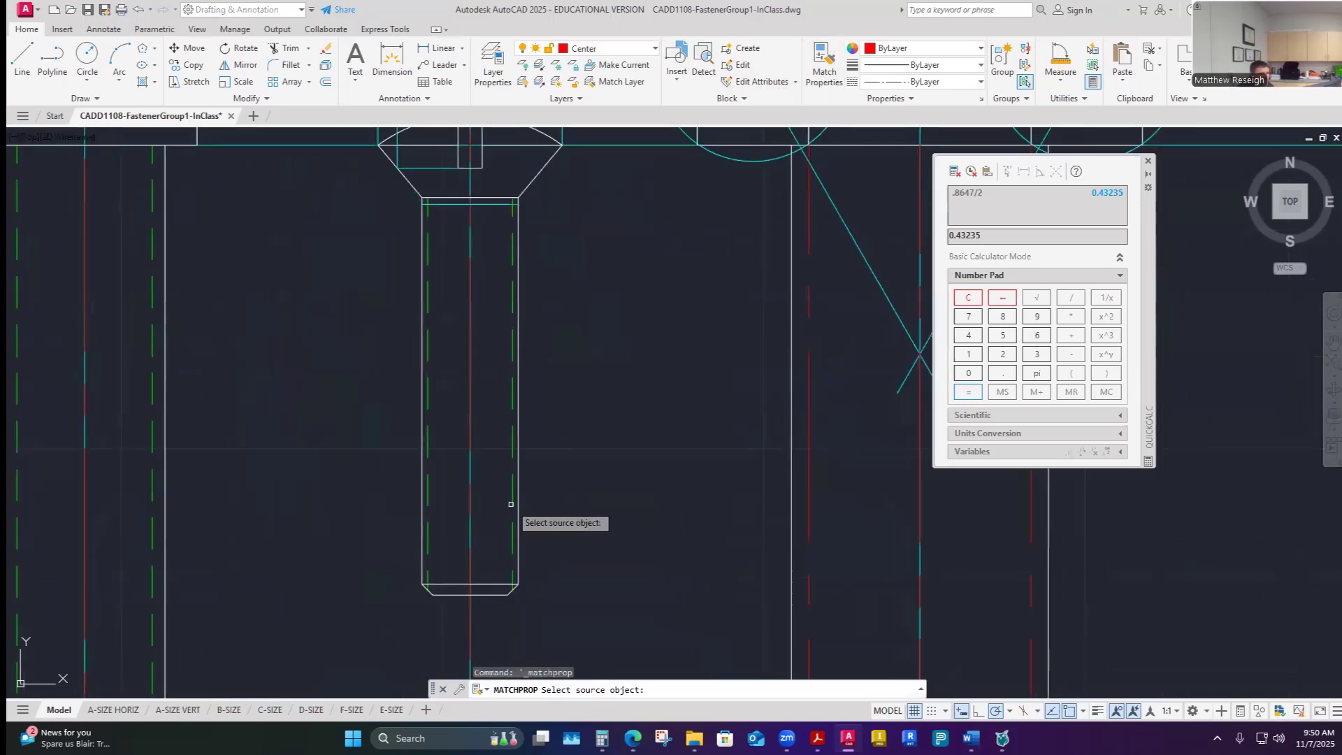
{"action": "left_click", "coordinate": [512, 534]}
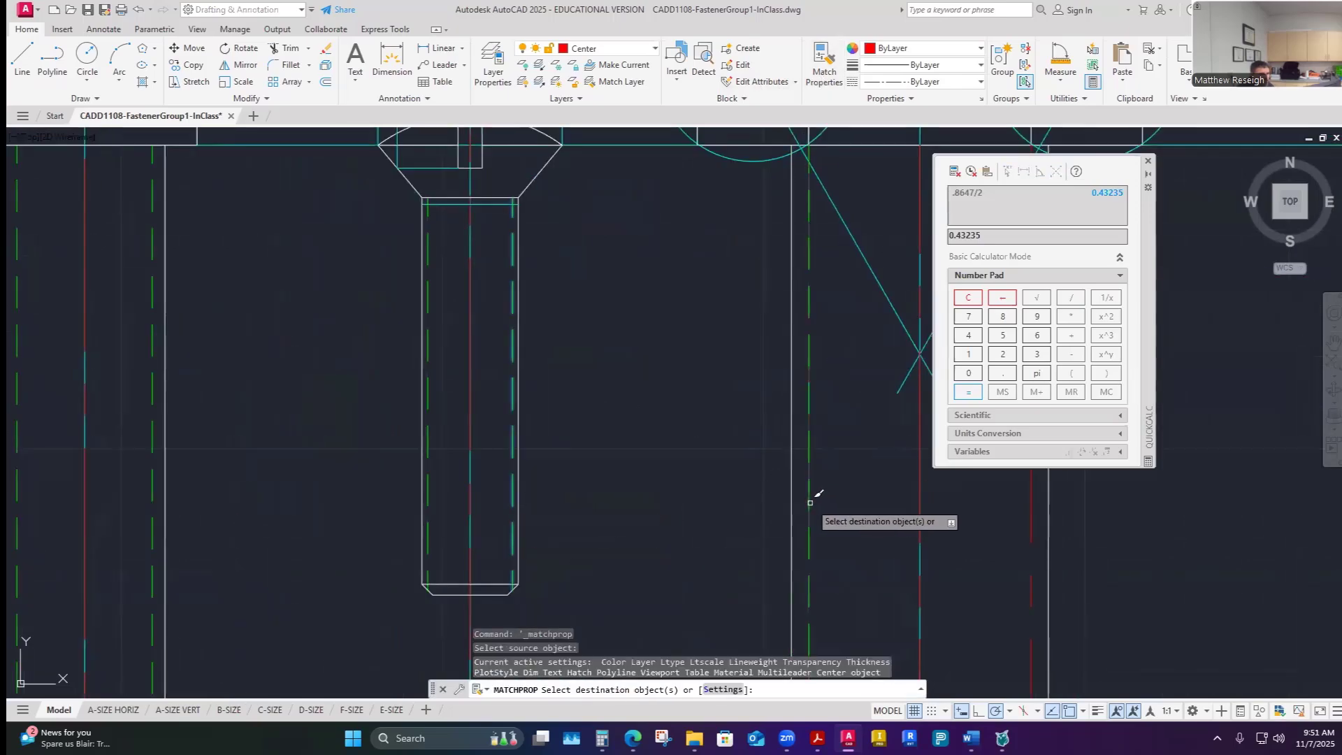
{"action": "scroll", "coordinate": [818, 497], "scroll_direction": "down", "scroll_amount": 5}
{"action": "scroll", "coordinate": [839, 503], "scroll_direction": "up", "scroll_amount": 2}
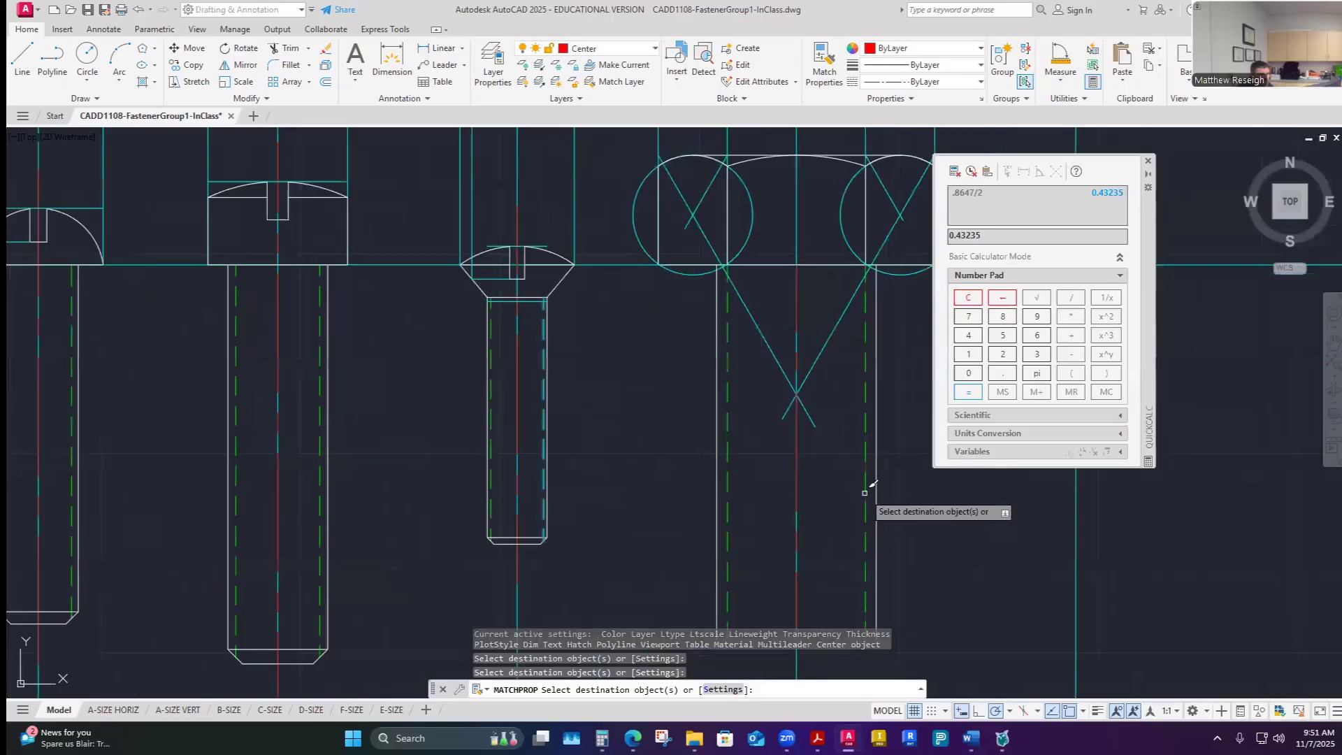
{"action": "key", "text": "Escape"}
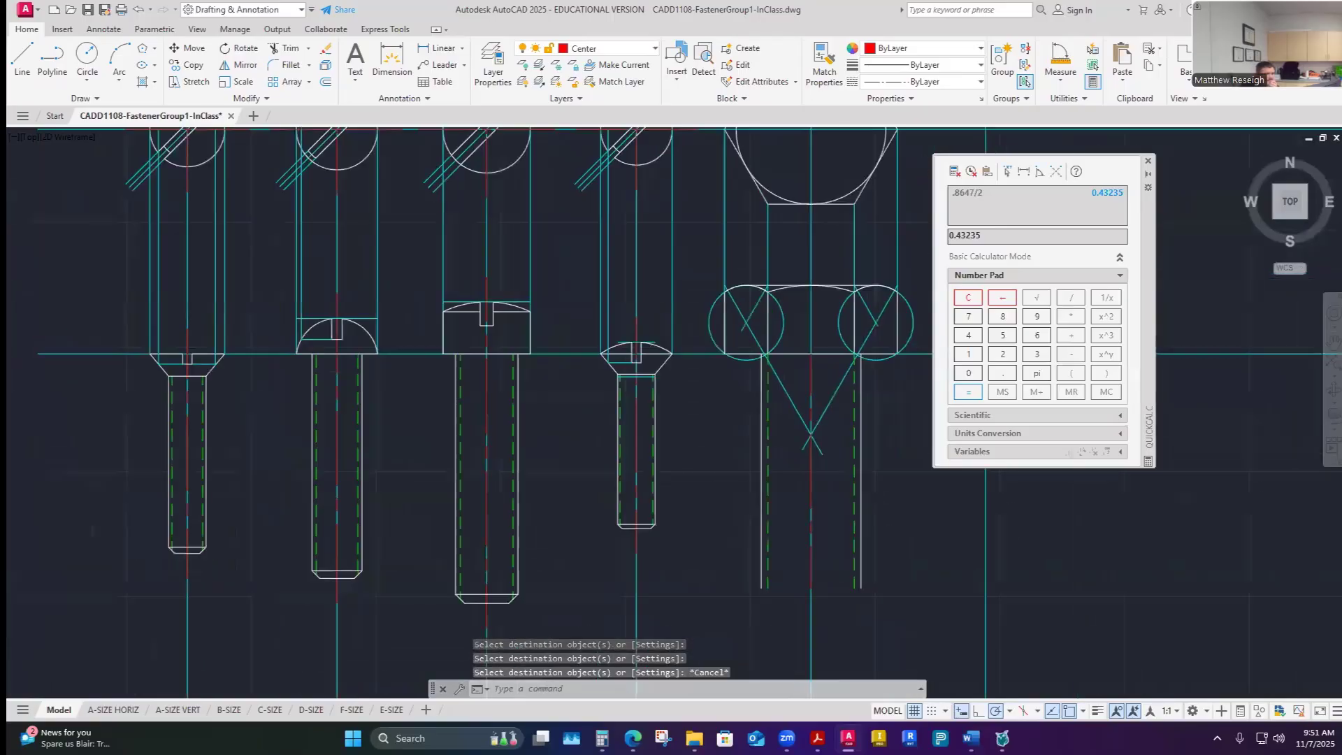
{"action": "scroll", "coordinate": [831, 495], "scroll_direction": "down", "scroll_amount": 2}
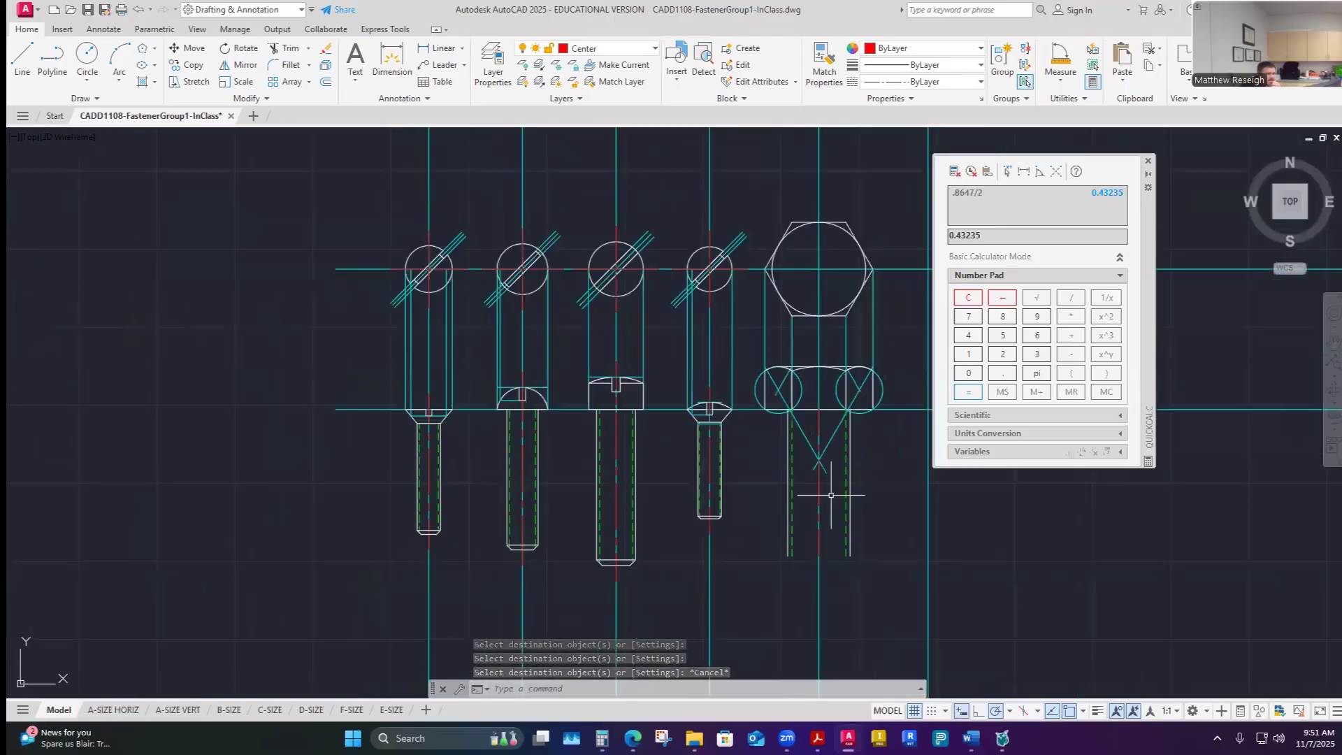
- Share the teacher screen with the students in windowed mode from the Insight Teacher Console
{"action": "scroll", "coordinate": [845, 413], "scroll_direction": "up", "scroll_amount": 2}
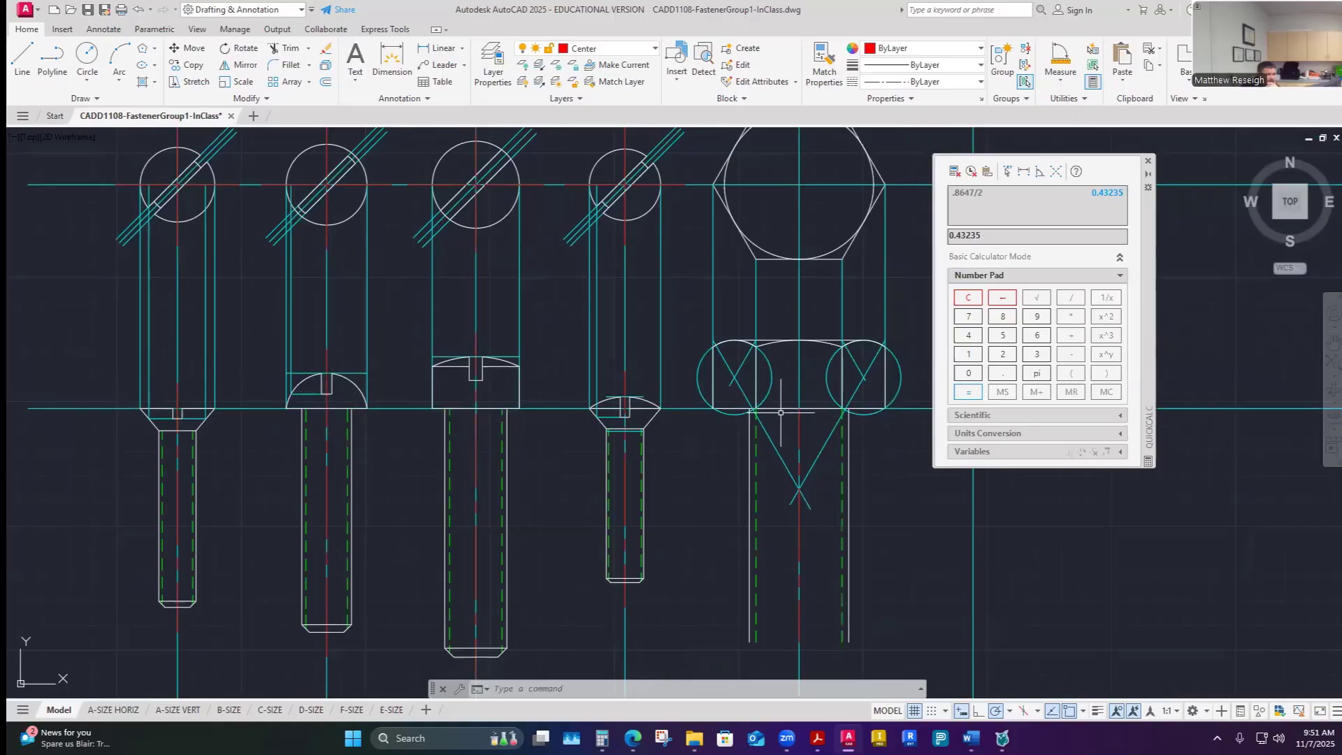
{"action": "mouse_move", "coordinate": [971, 738]}
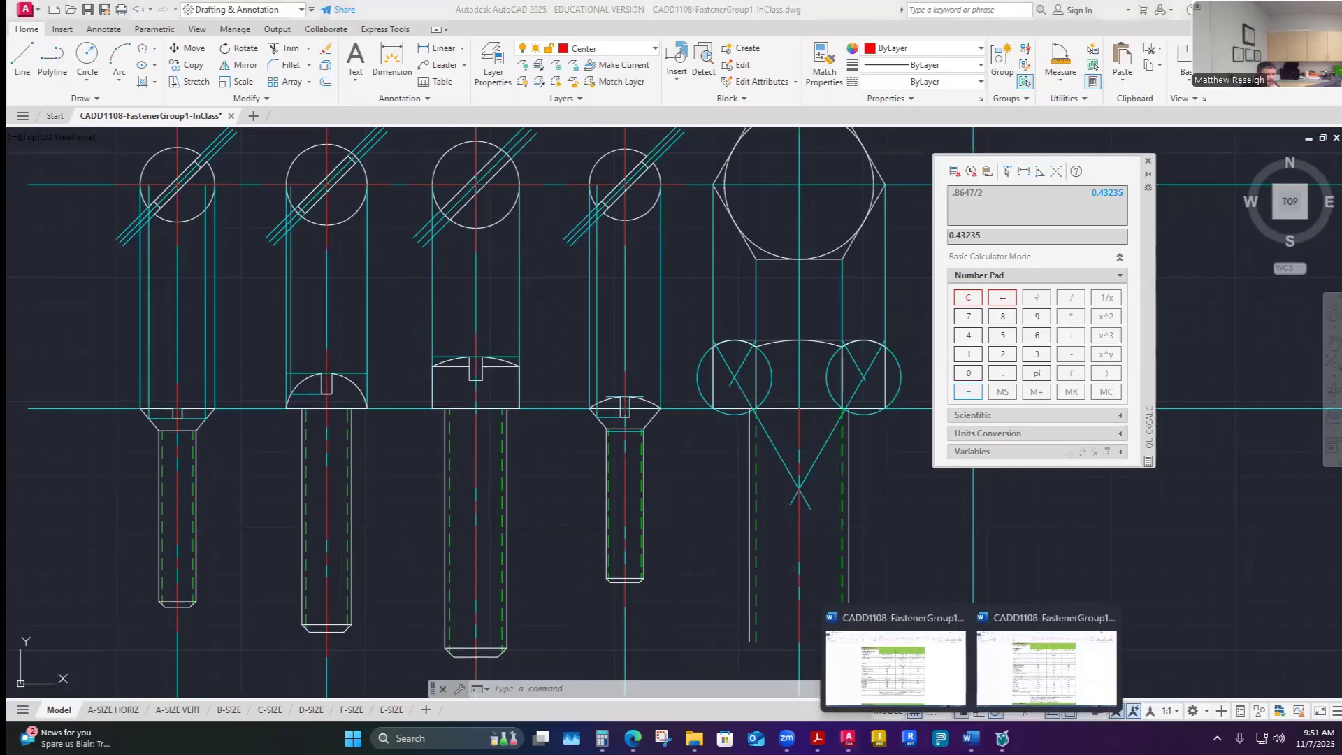
{"action": "left_click", "coordinate": [1041, 671]}
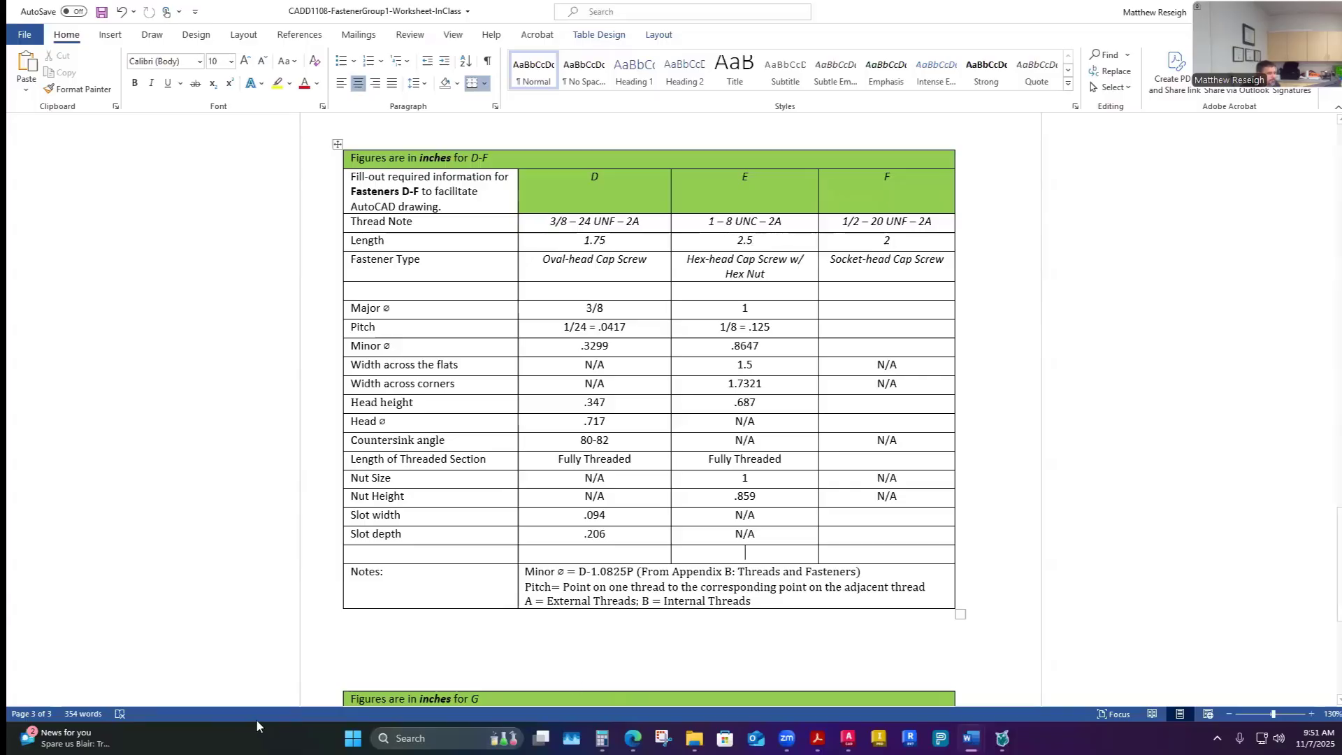
{"action": "left_click", "coordinate": [1002, 738]}
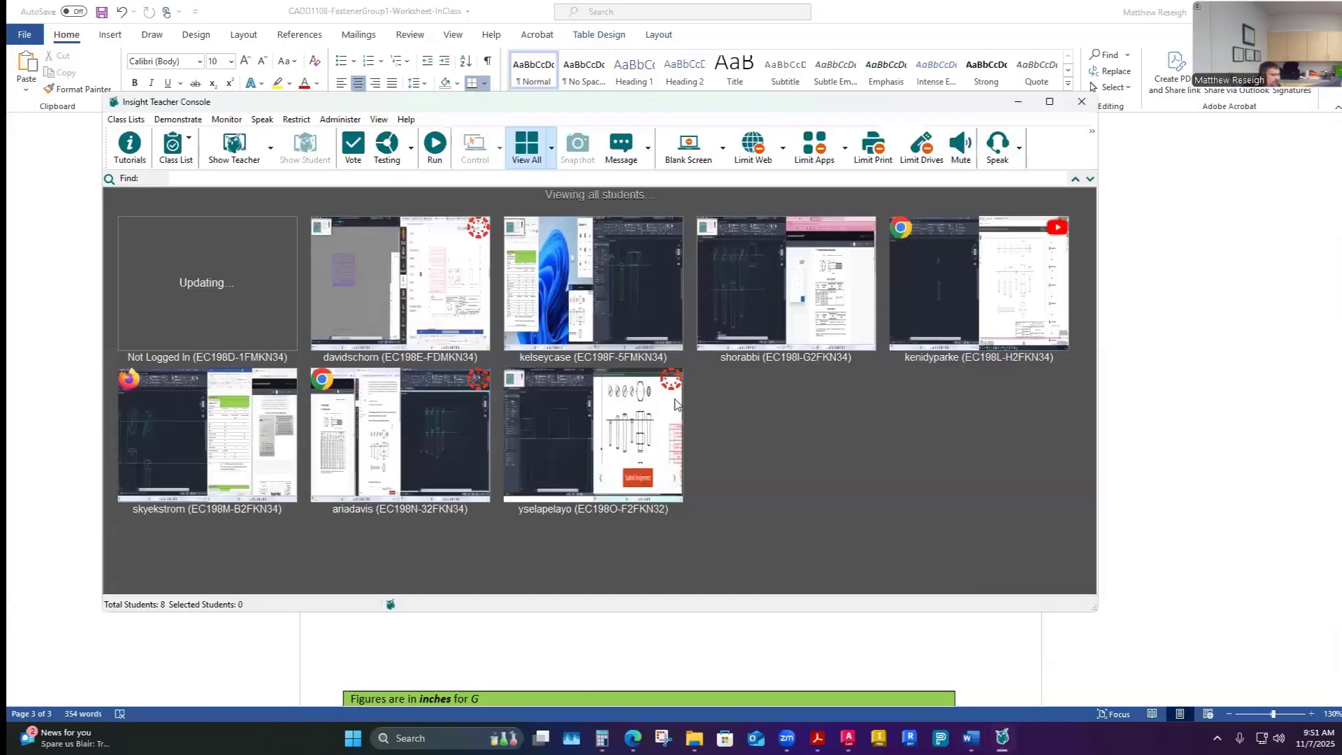
{"action": "left_click", "coordinate": [270, 148]}
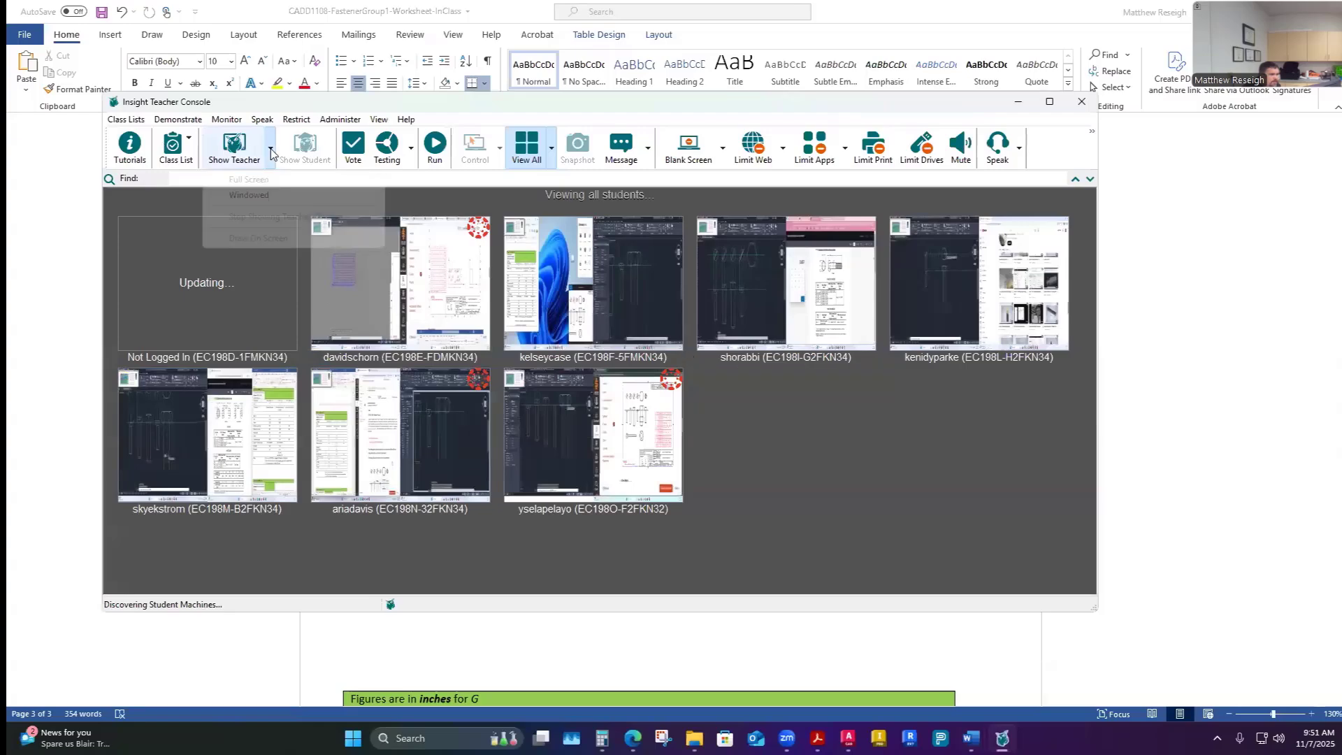
{"action": "left_click", "coordinate": [252, 200]}
{"action": "left_click", "coordinate": [689, 409]}
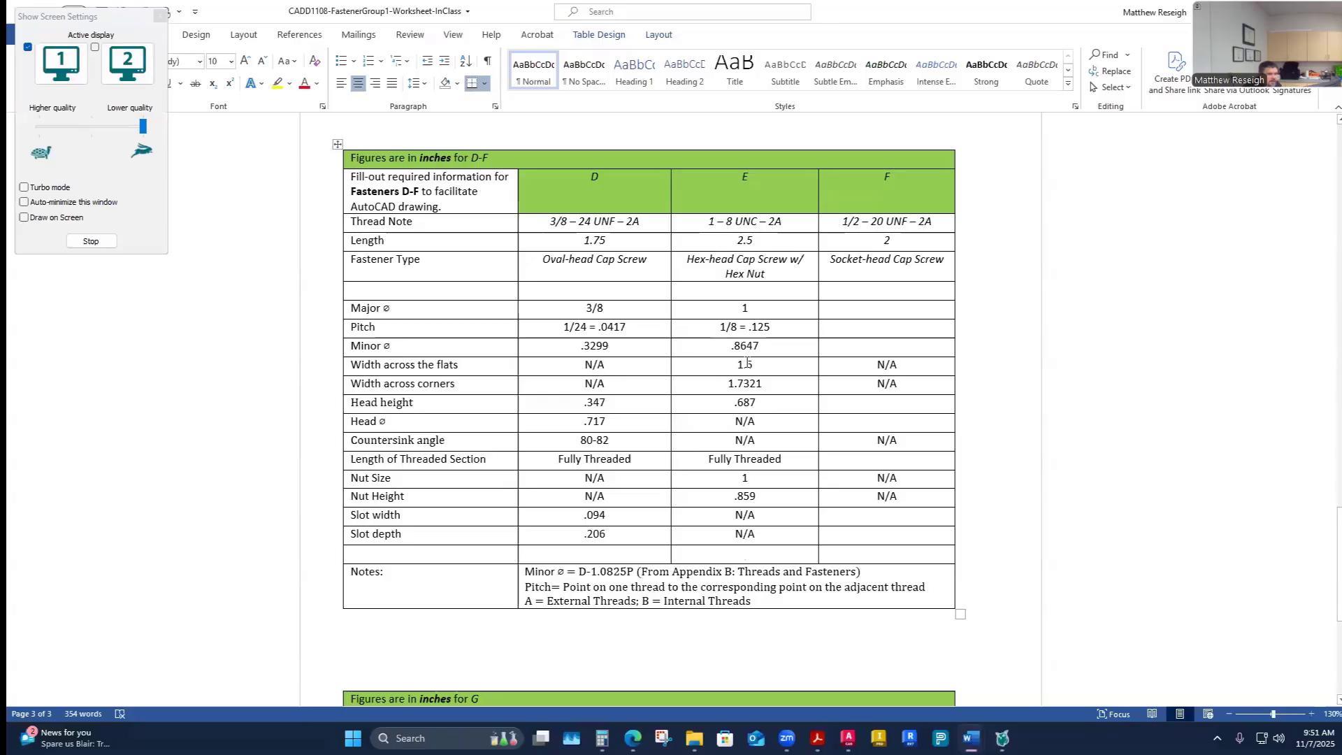
{"action": "left_click", "coordinate": [91, 241]}
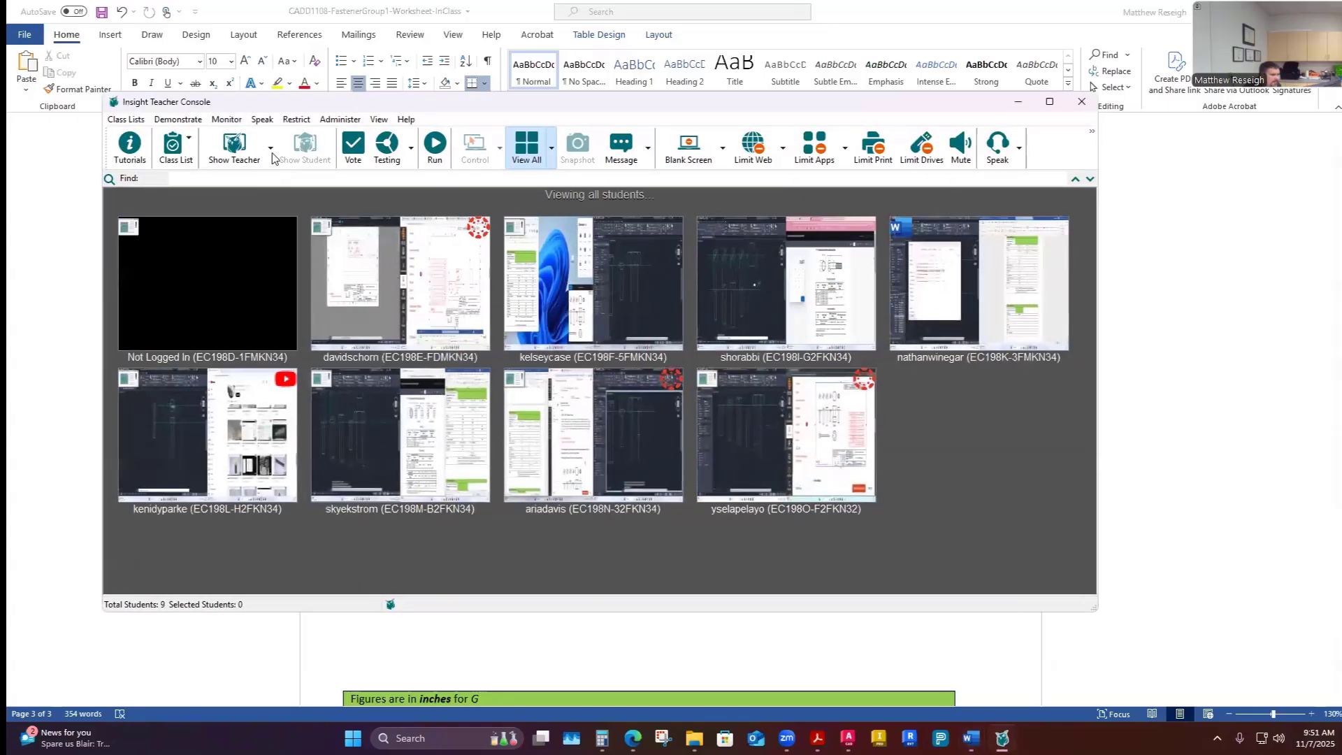
{"action": "left_click", "coordinate": [271, 148]}
{"action": "left_click", "coordinate": [253, 202]}
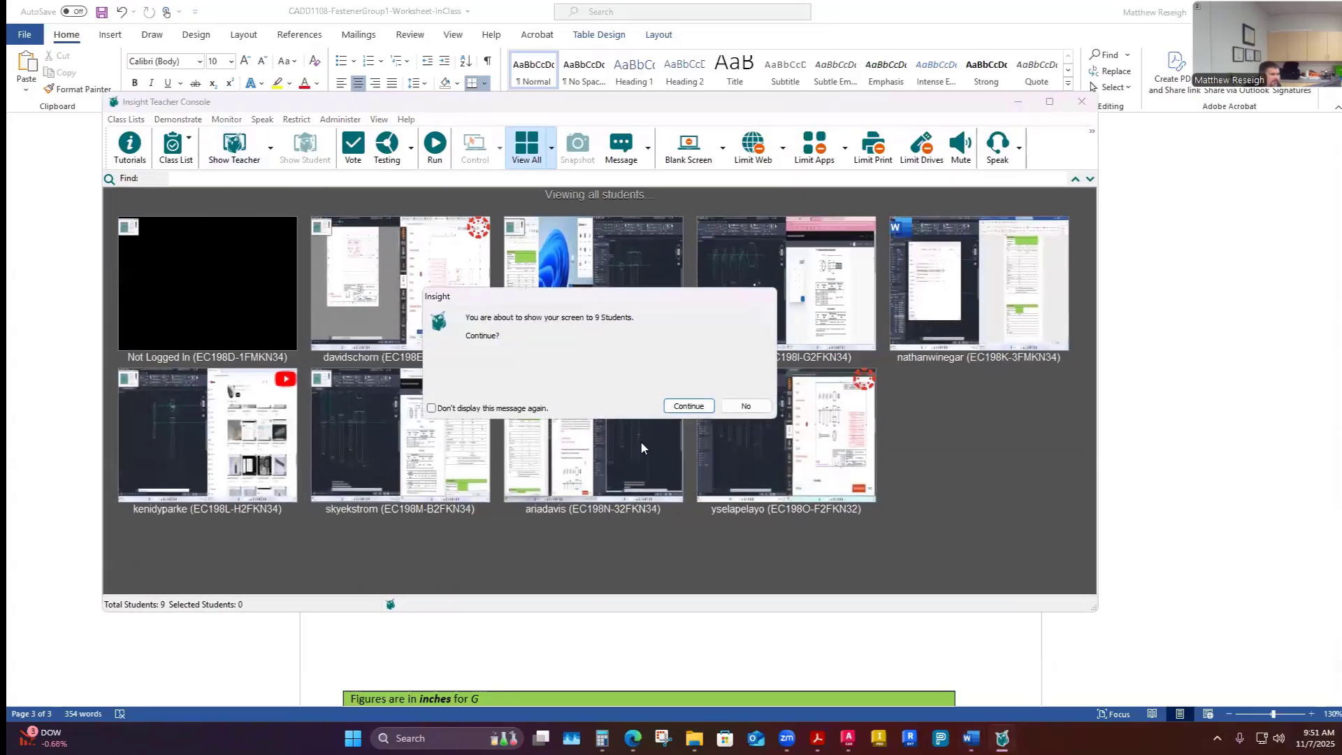
{"action": "left_click", "coordinate": [686, 406]}
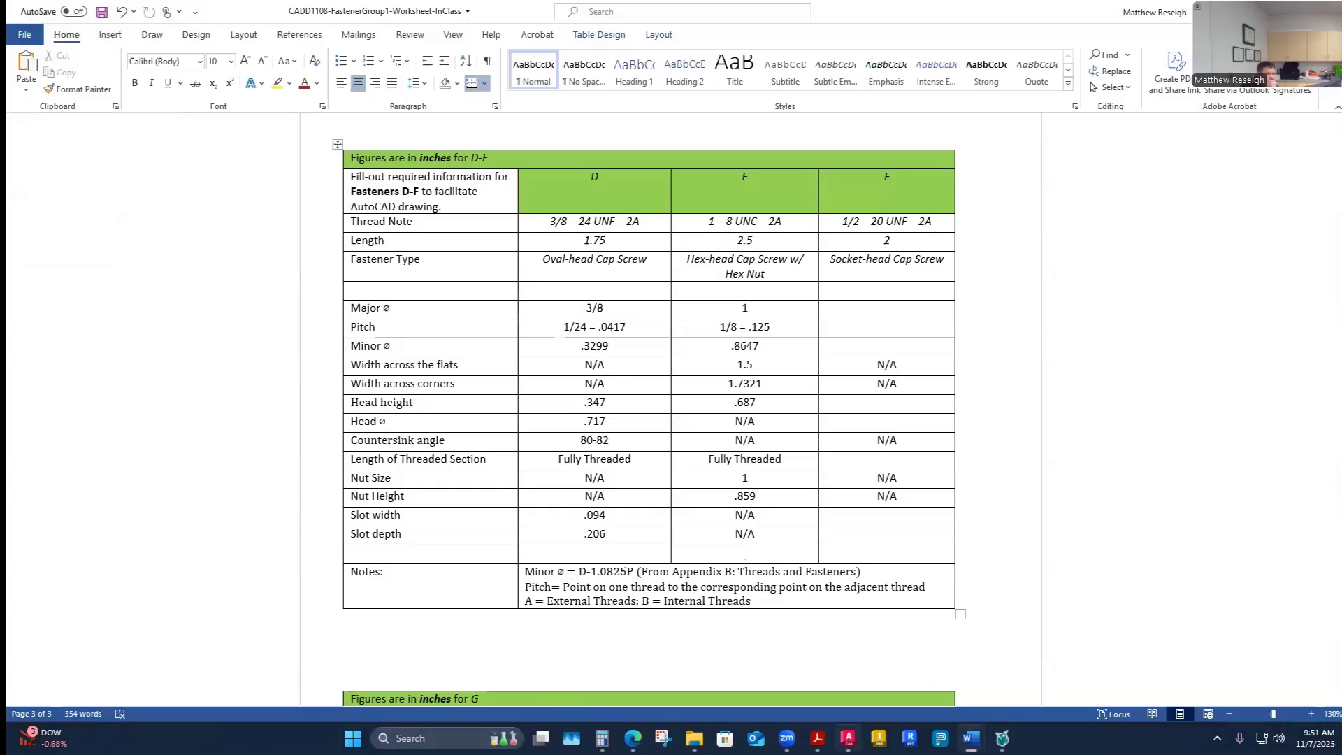
- Close QuickCalc and offset the line under fastener E's head 2.5 downward to mark the screw length
{"action": "left_click", "coordinate": [848, 738]}
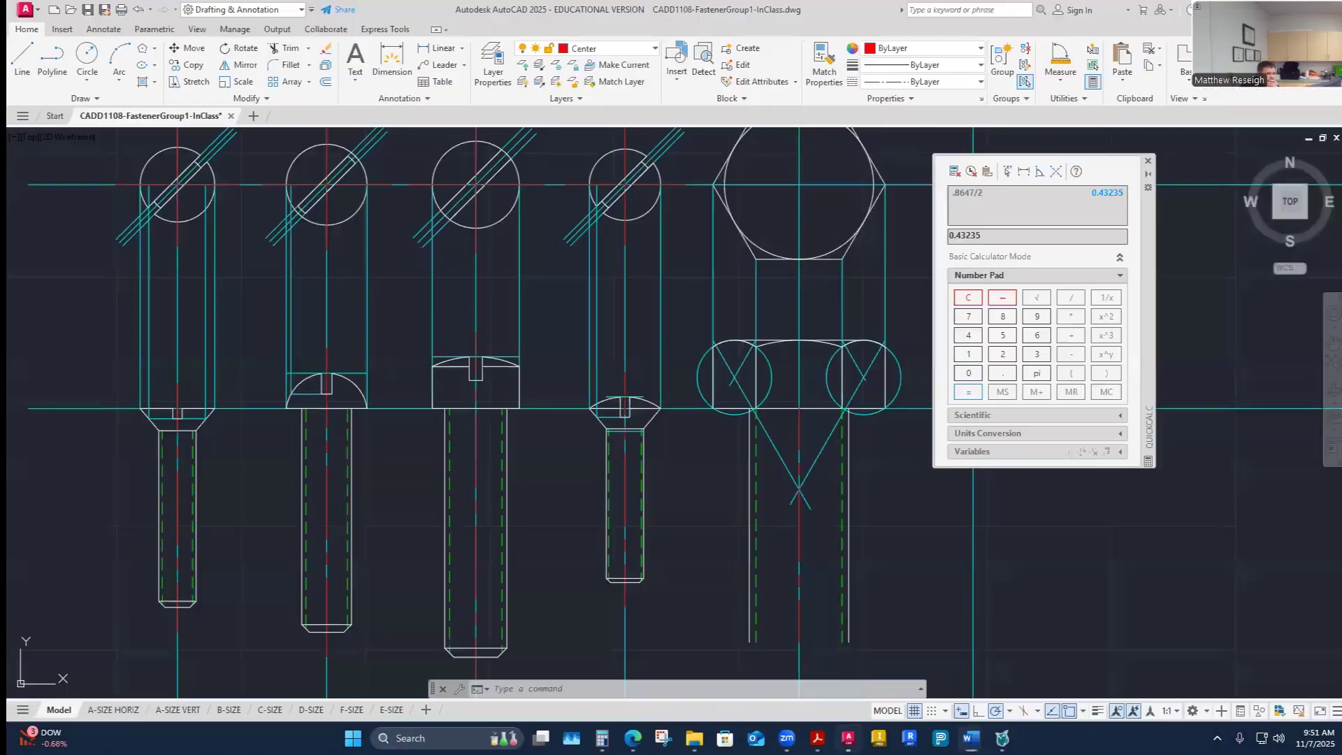
{"action": "left_click", "coordinate": [1148, 161]}
{"action": "left_click", "coordinate": [326, 82]}
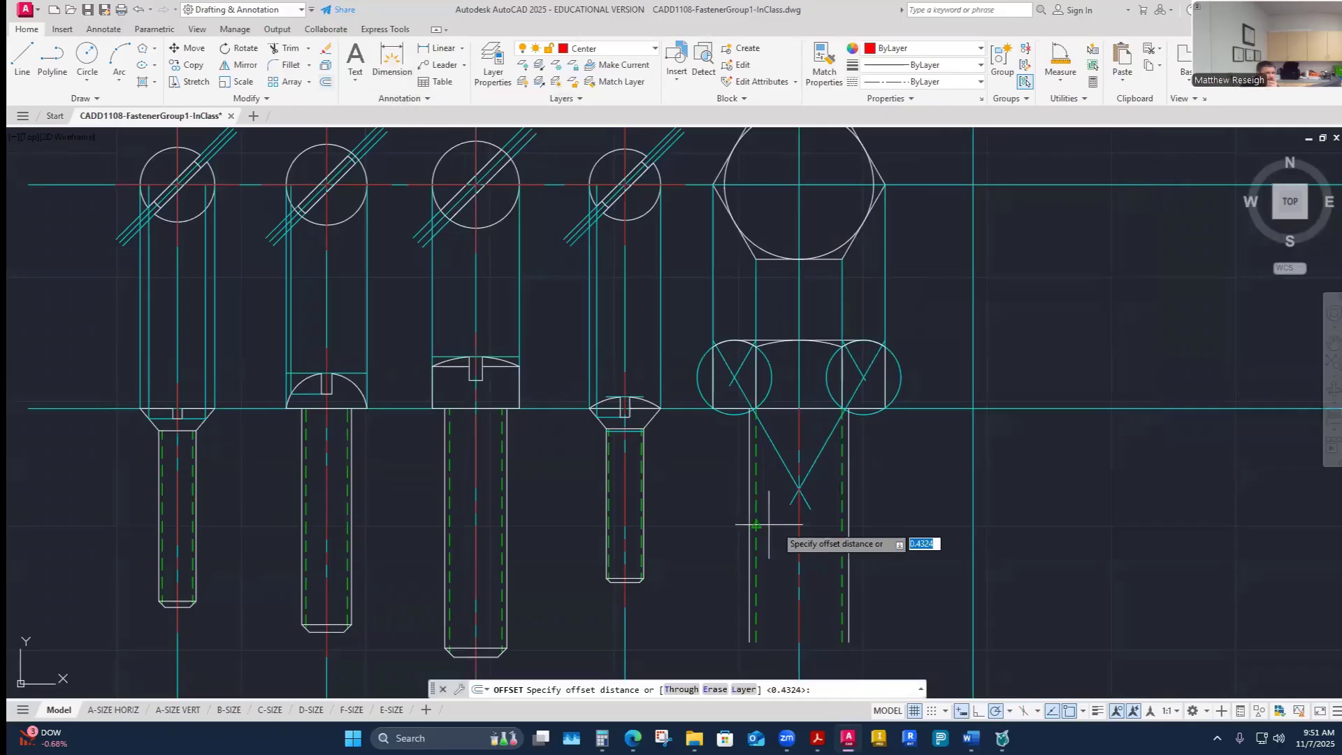
{"action": "type", "text": "2.5"}
{"action": "key", "text": "Return"}
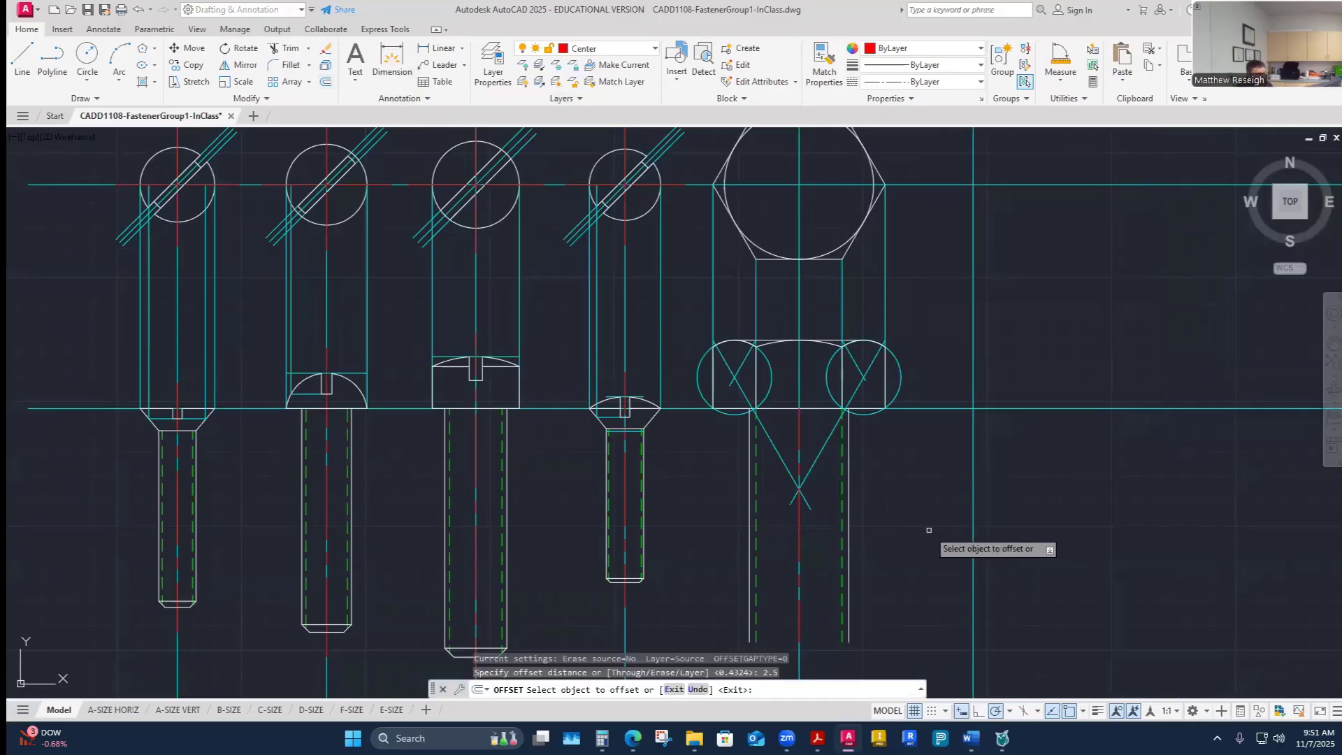
{"action": "scroll", "coordinate": [832, 459], "scroll_direction": "up", "scroll_amount": 2}
{"action": "left_click", "coordinate": [814, 381]}
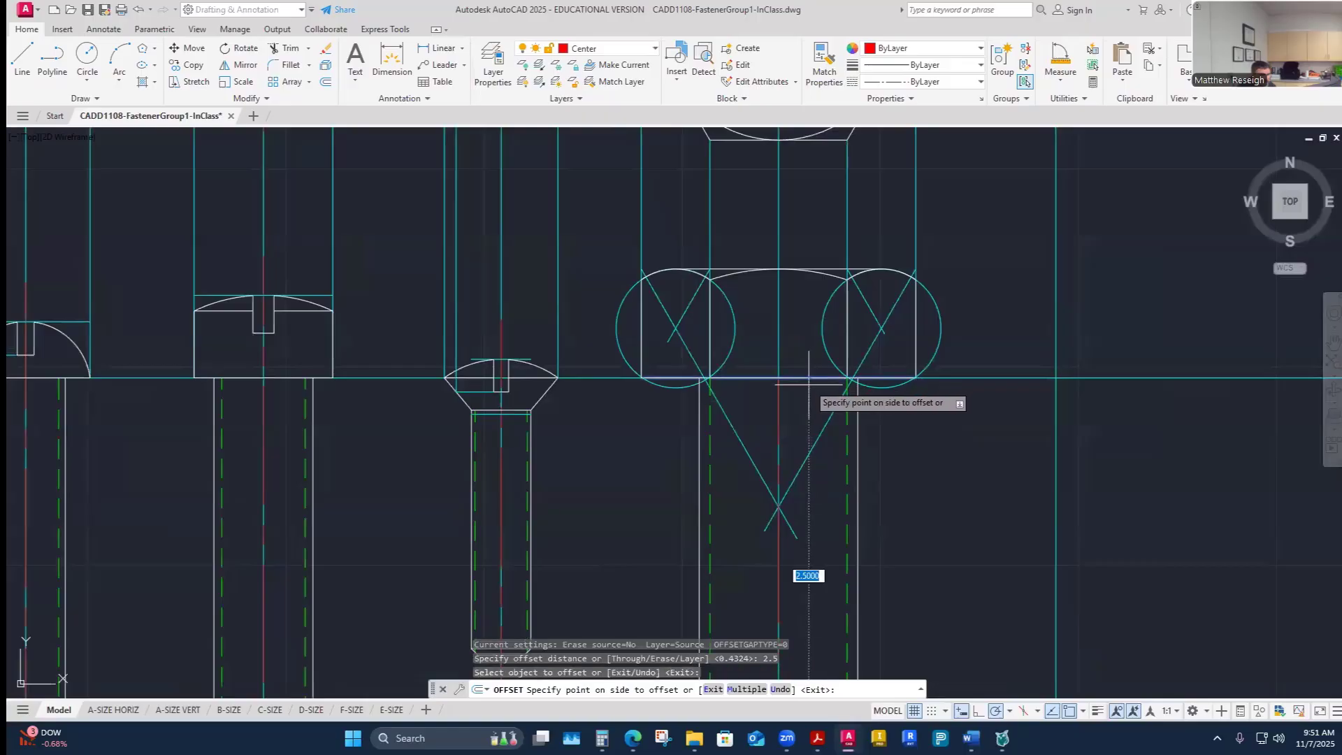
{"action": "scroll", "coordinate": [811, 385], "scroll_direction": "down", "scroll_amount": 4}
{"action": "left_click", "coordinate": [847, 533]}
{"action": "key", "text": "Escape"}
- Extend the four major- and minor-diameter thread lines down to the new length line
{"action": "scroll", "coordinate": [815, 571], "scroll_direction": "up", "scroll_amount": 5}
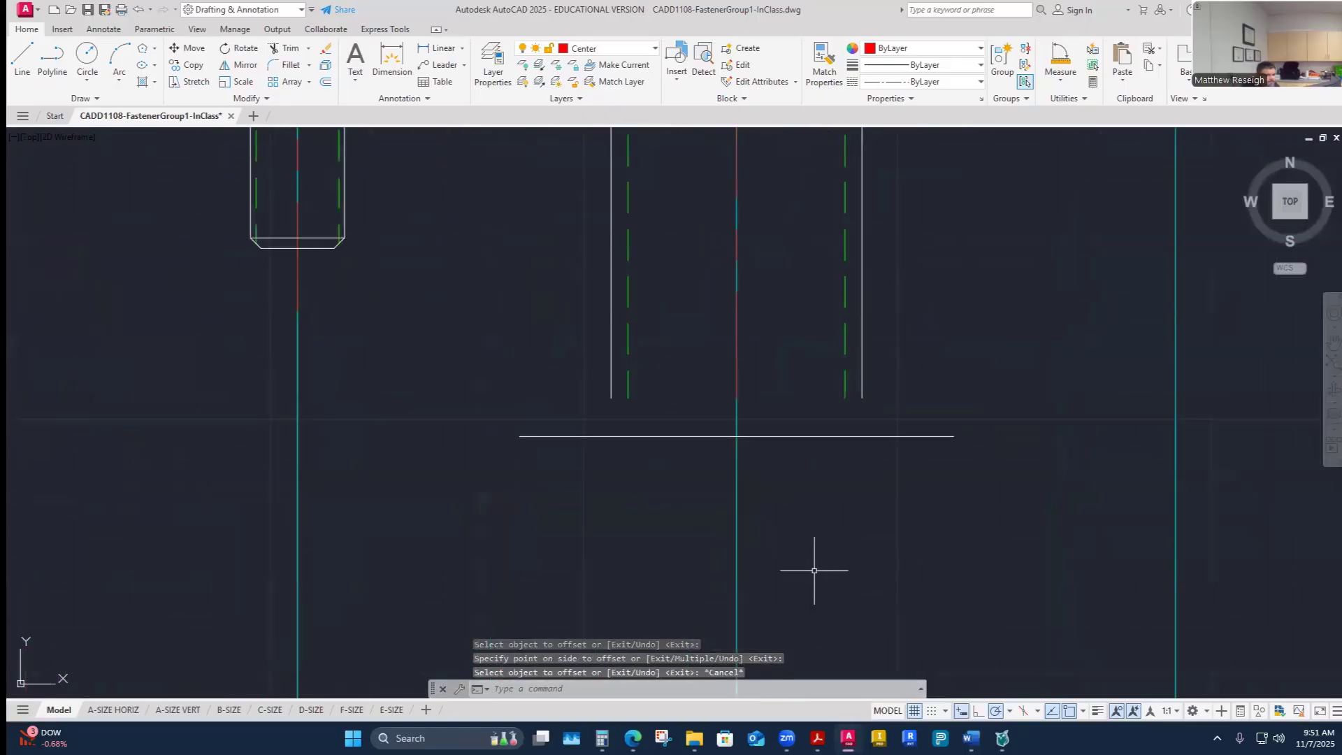
{"action": "left_click", "coordinate": [308, 49]}
{"action": "left_click", "coordinate": [302, 98]}
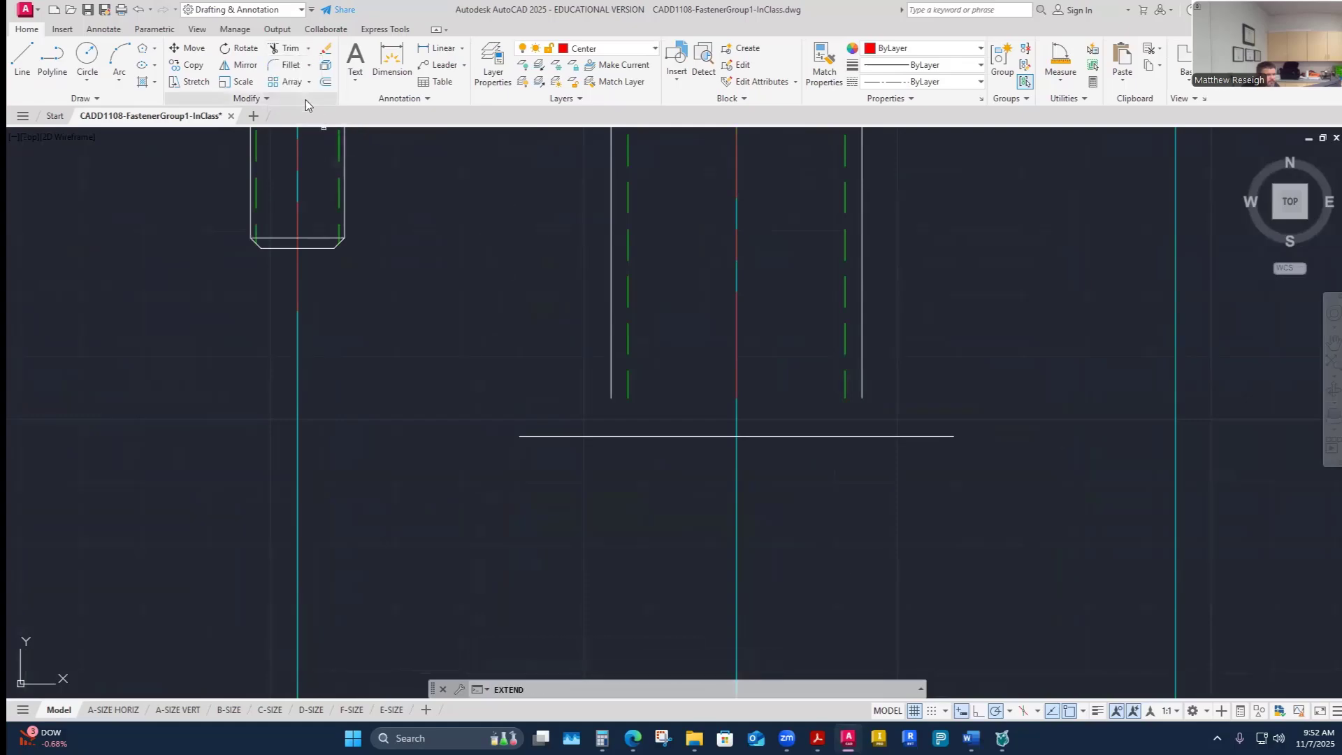
{"action": "left_click", "coordinate": [863, 377]}
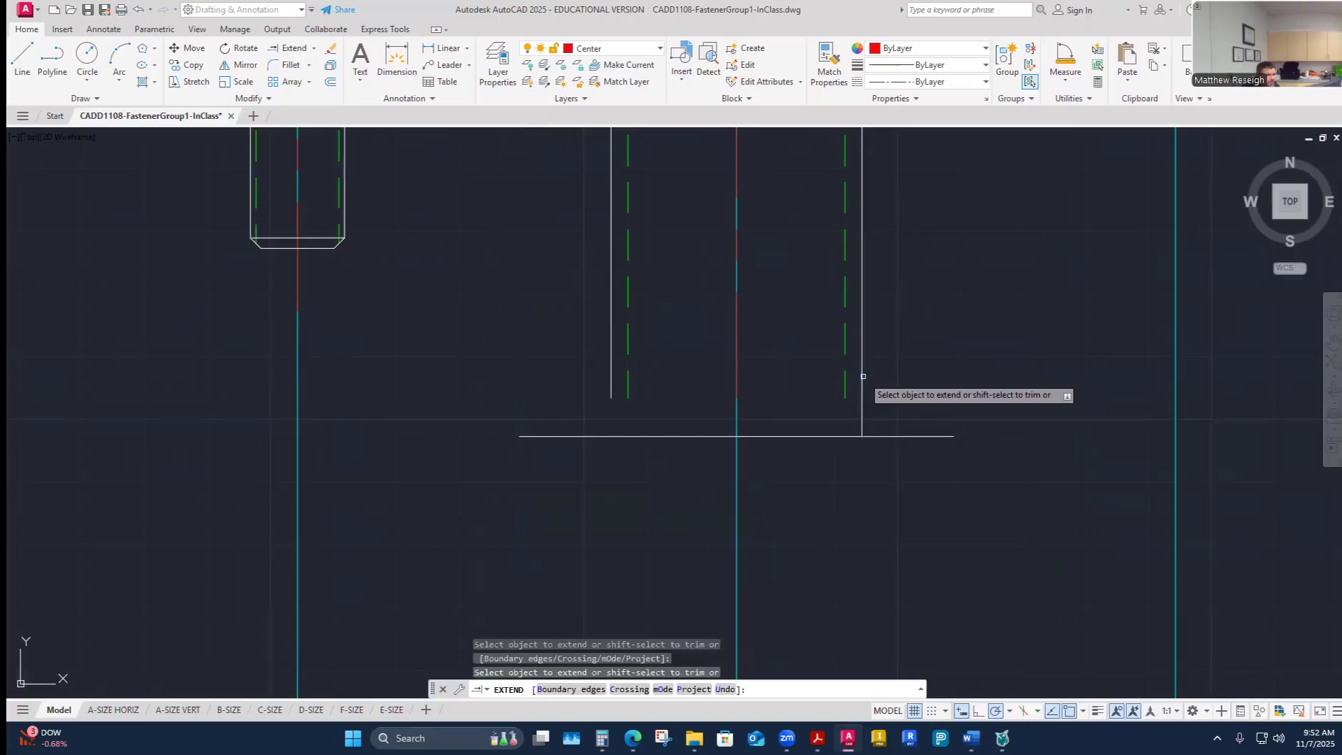
{"action": "left_click", "coordinate": [845, 379]}
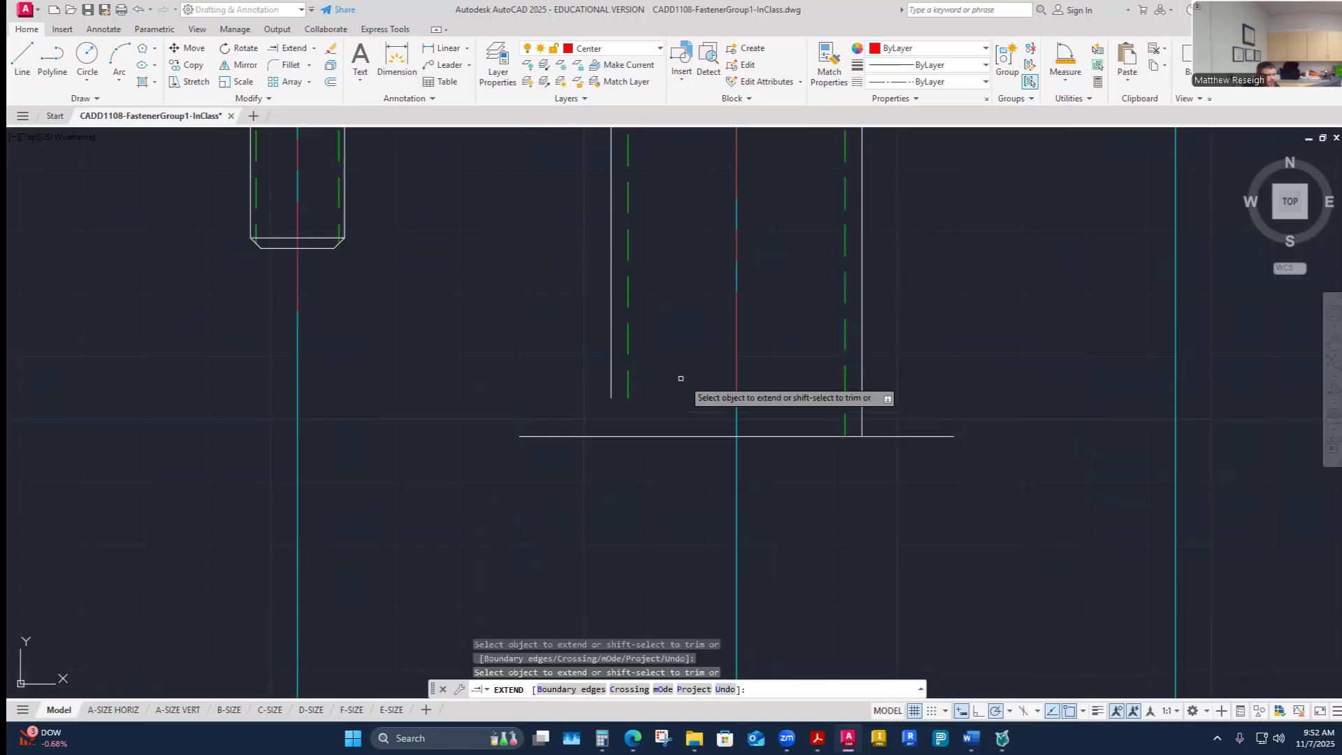
{"action": "left_click", "coordinate": [628, 378]}
{"action": "left_click", "coordinate": [614, 378]}
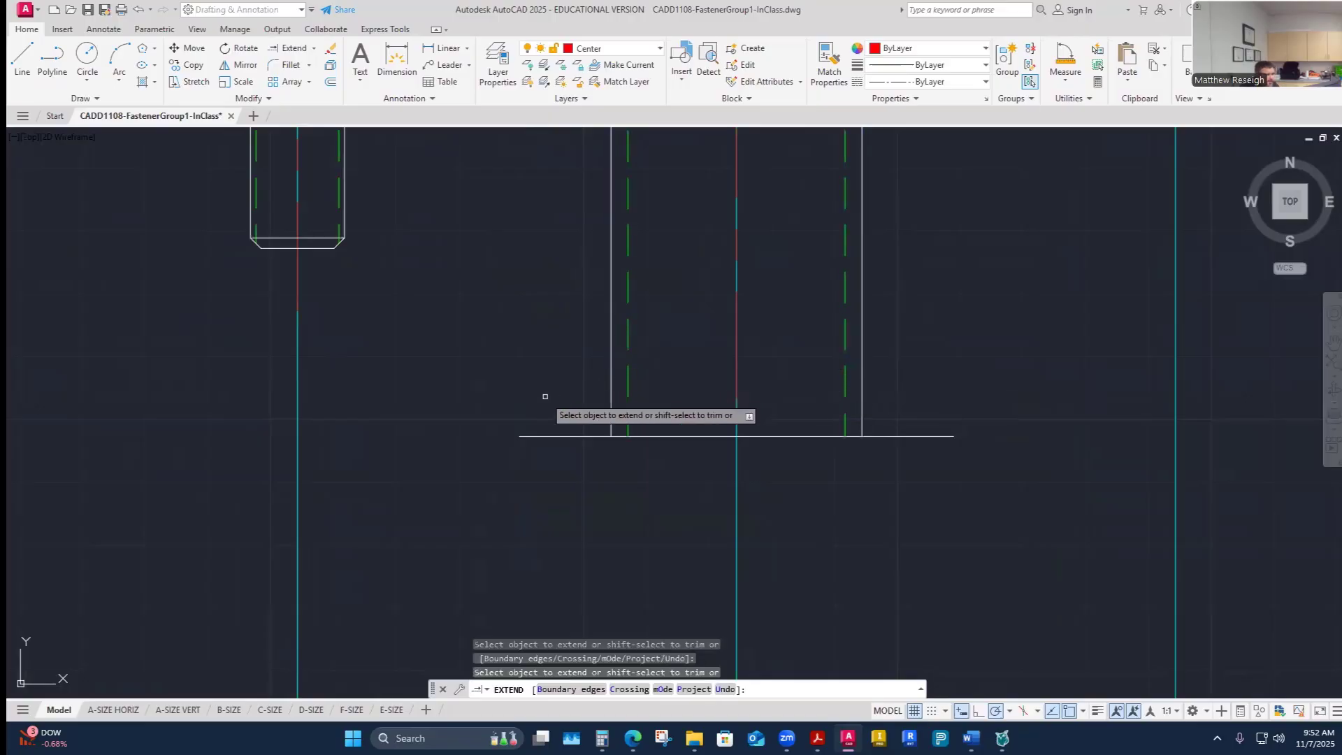
{"action": "key", "text": "Escape"}
{"action": "key", "text": "Escape"}
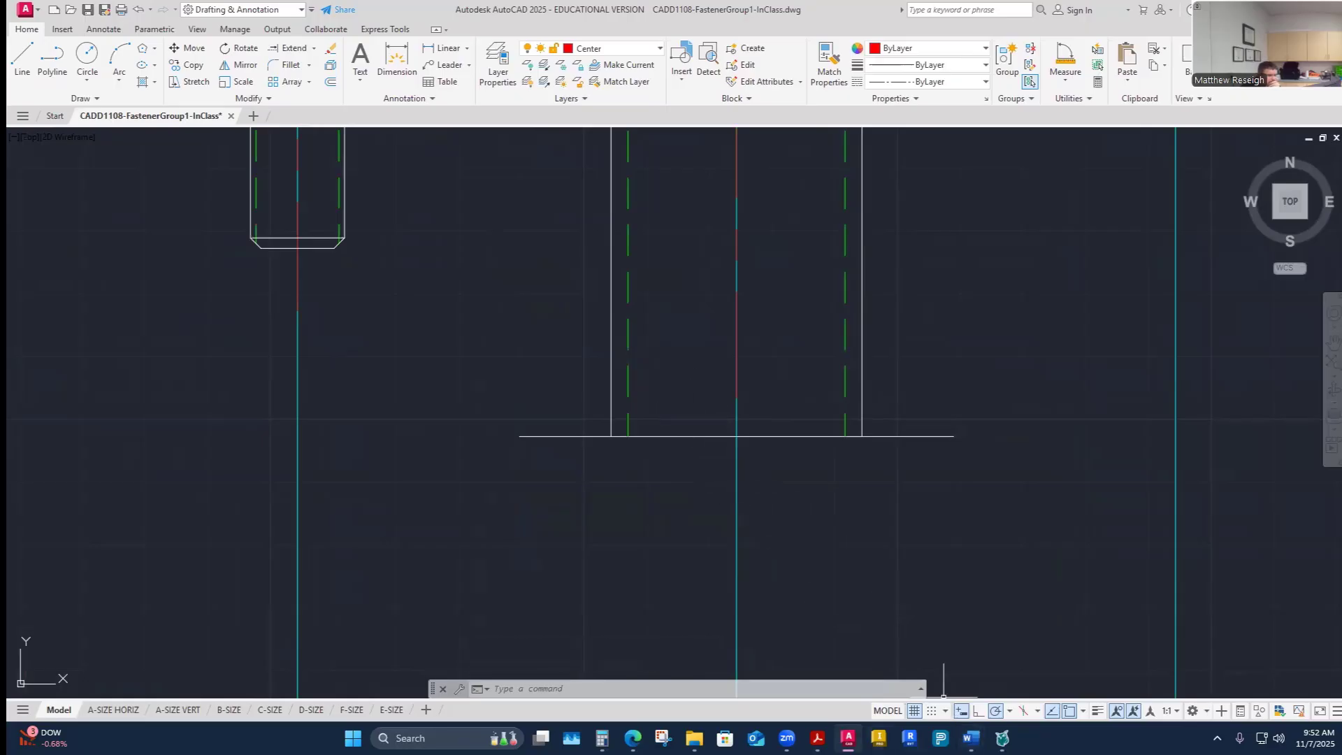
- Check fastener E's pitch in the Word worksheet, then return to the drawing
{"action": "mouse_move", "coordinate": [847, 738]}
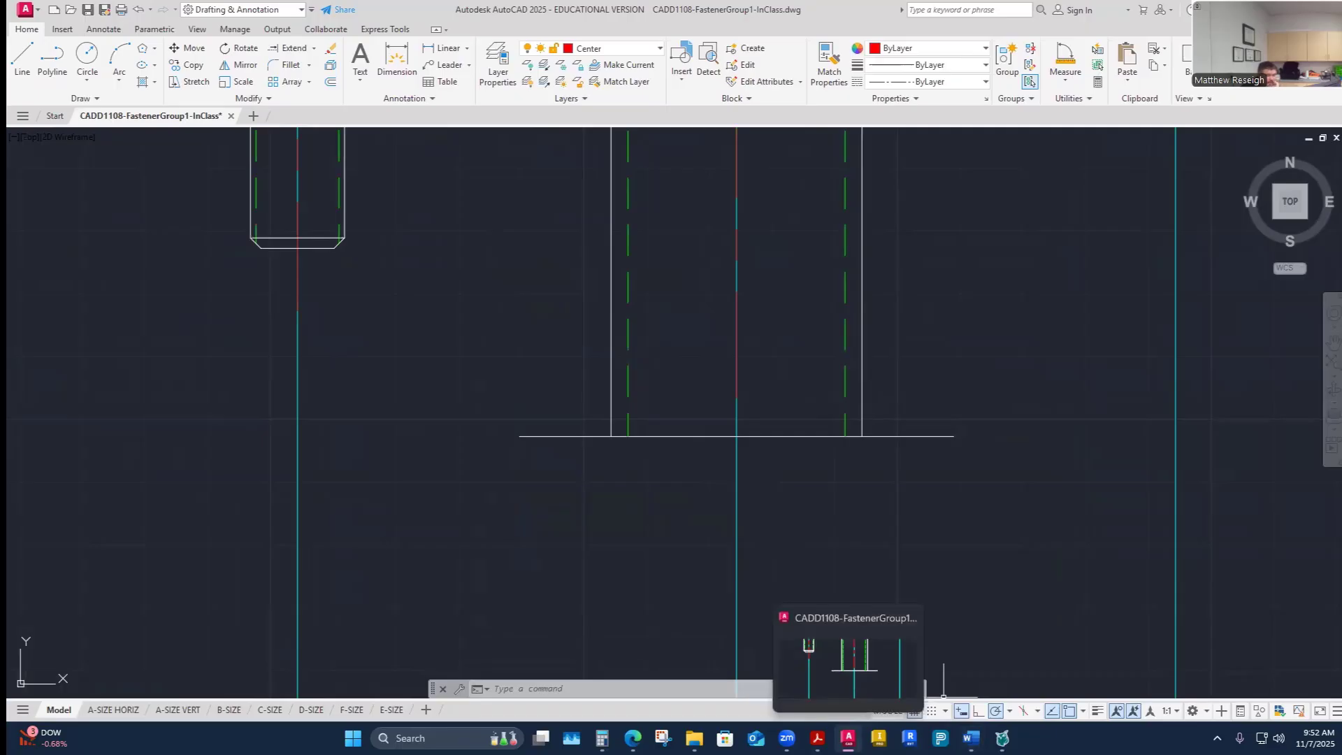
{"action": "mouse_move", "coordinate": [971, 739]}
{"action": "left_click", "coordinate": [899, 689]}
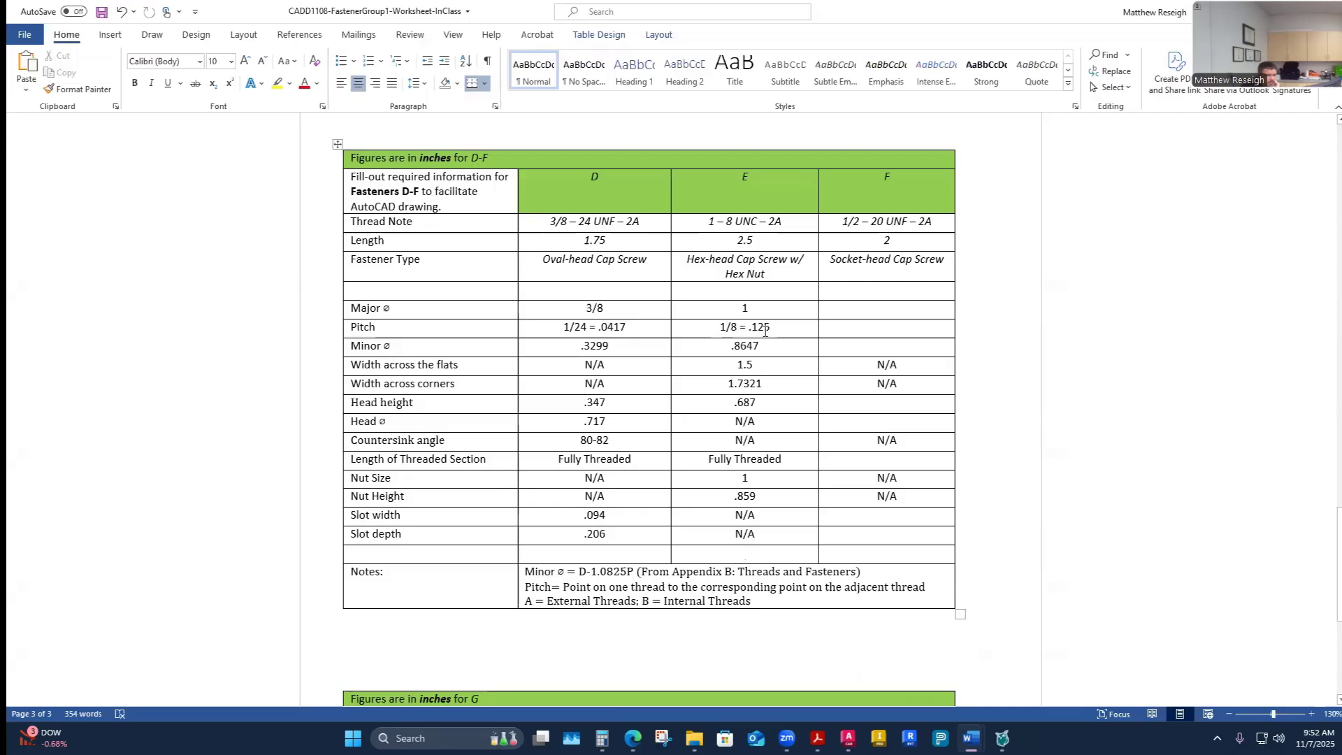
{"action": "mouse_move", "coordinate": [1002, 738]}
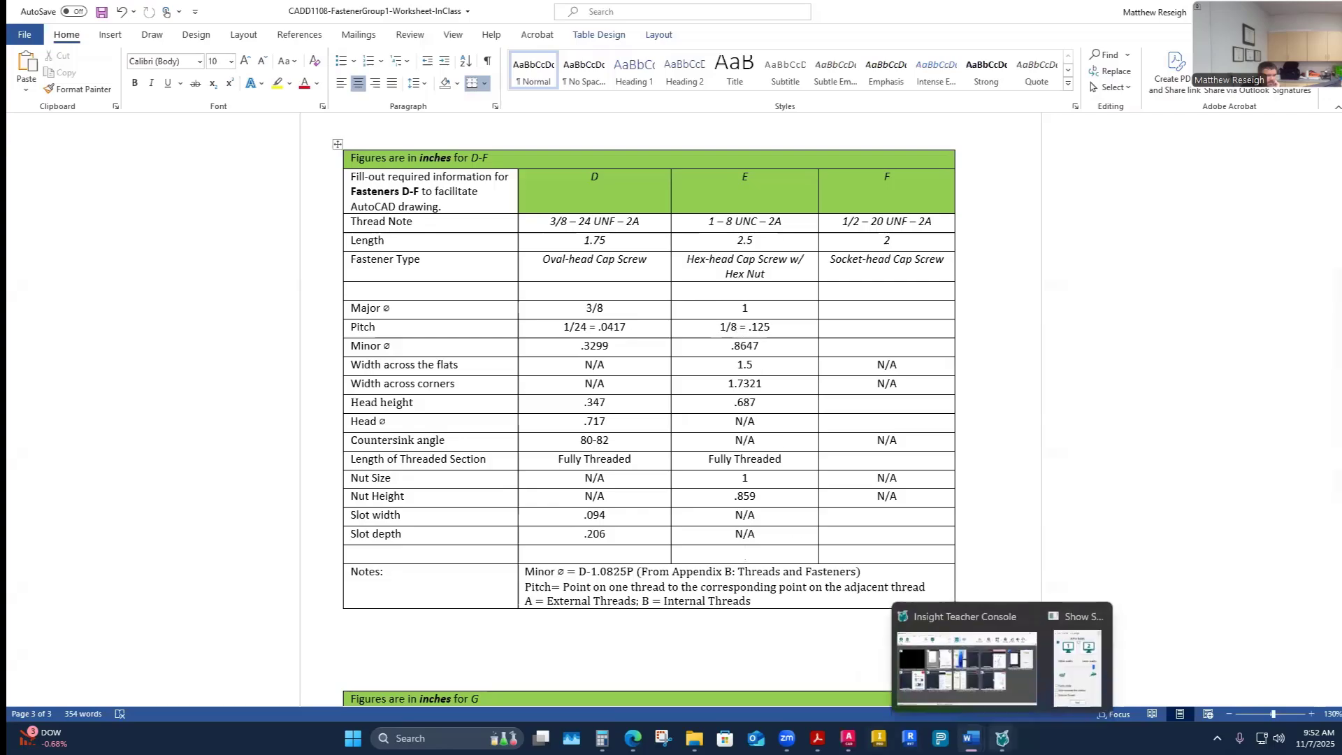
{"action": "left_click", "coordinate": [848, 738]}
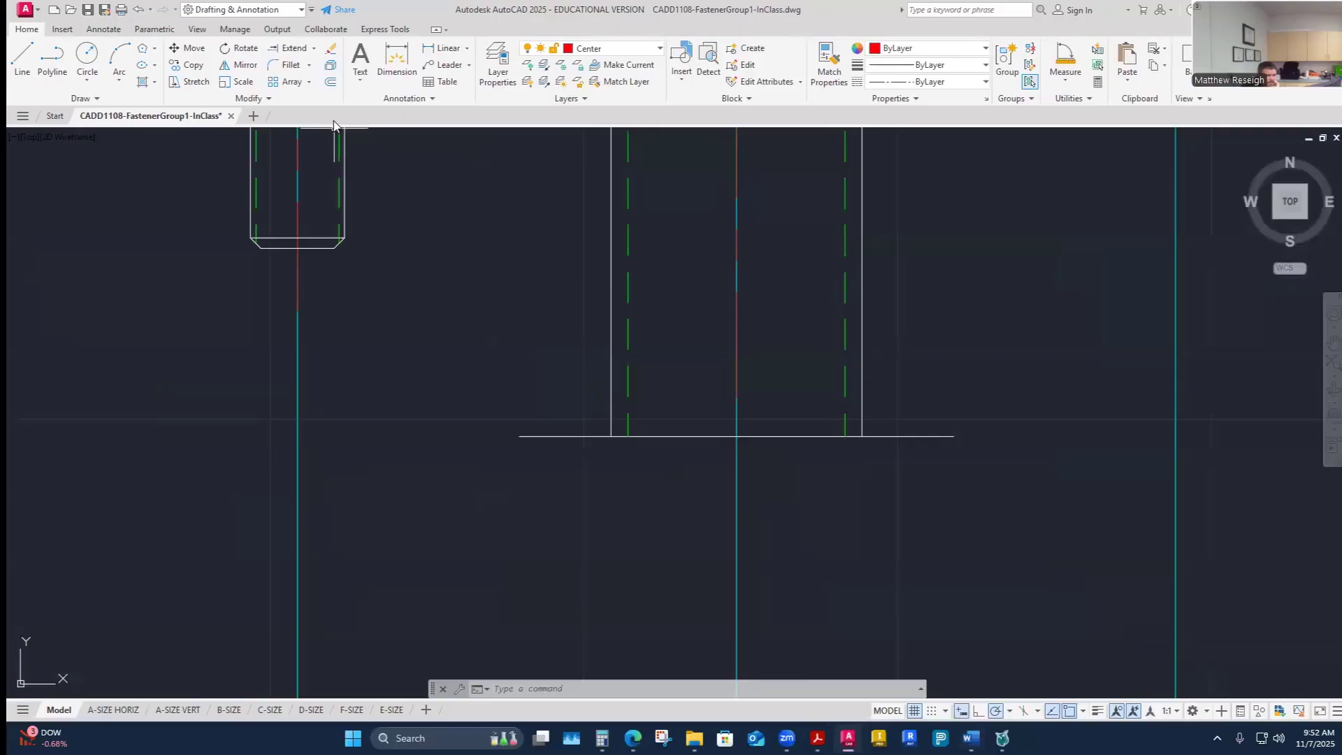
- Offset the bottom length line 0.125 upward to mark the chamfer at the screw's end
{"action": "left_click", "coordinate": [331, 81]}
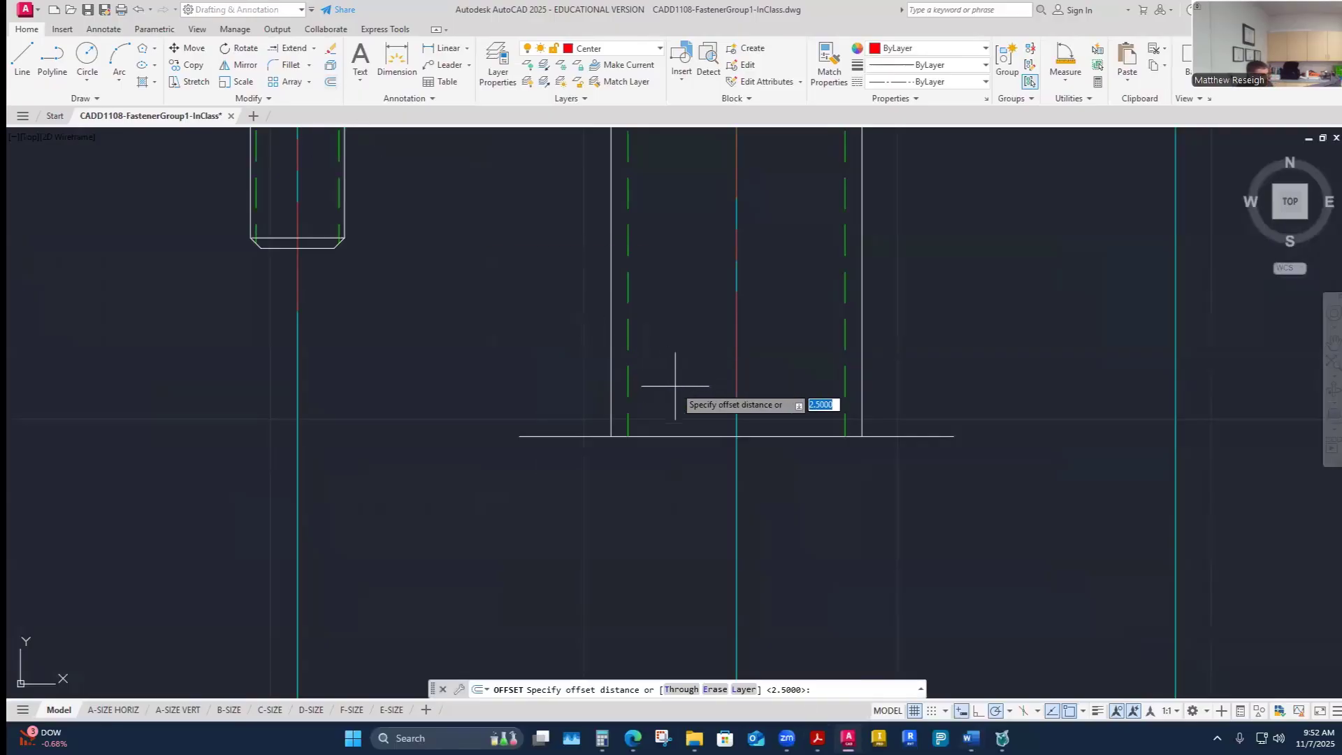
{"action": "type", "text": ".1253"}
{"action": "key", "text": "Return"}
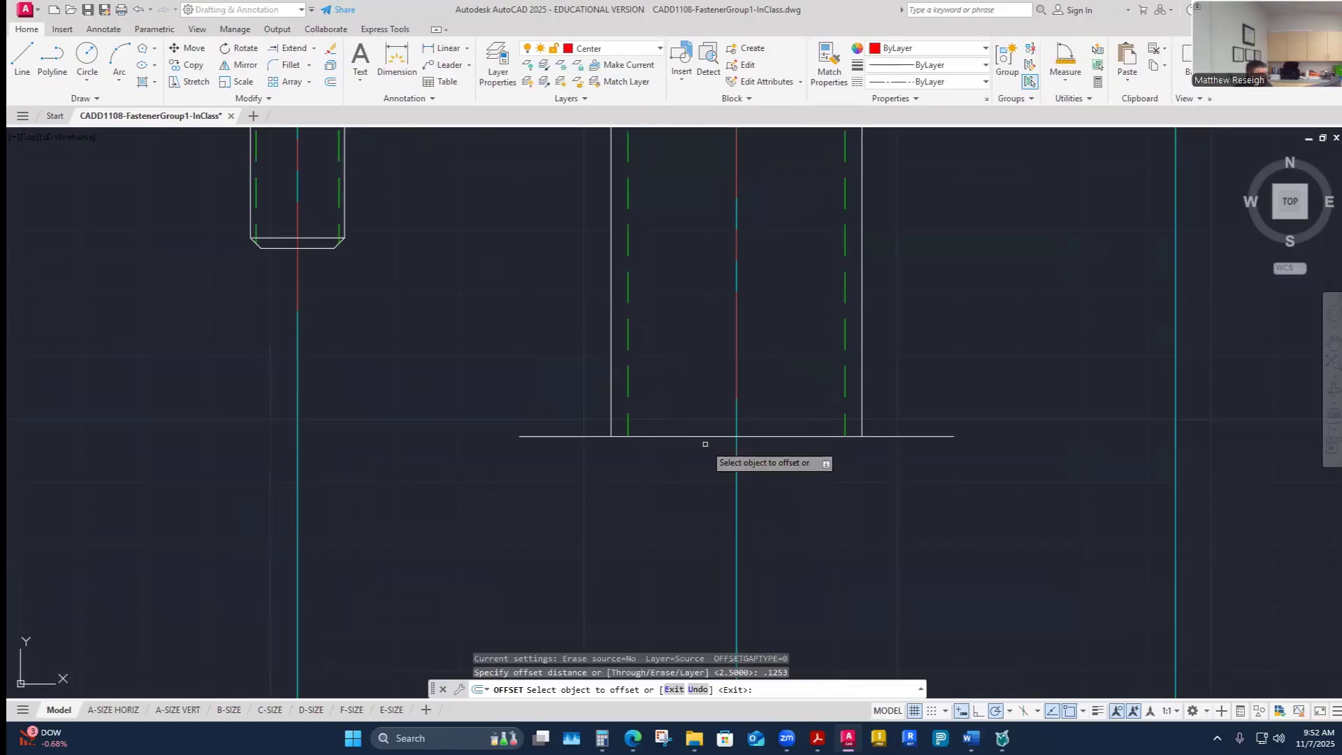
{"action": "key", "text": "Return"}
{"action": "key", "text": "Return"}
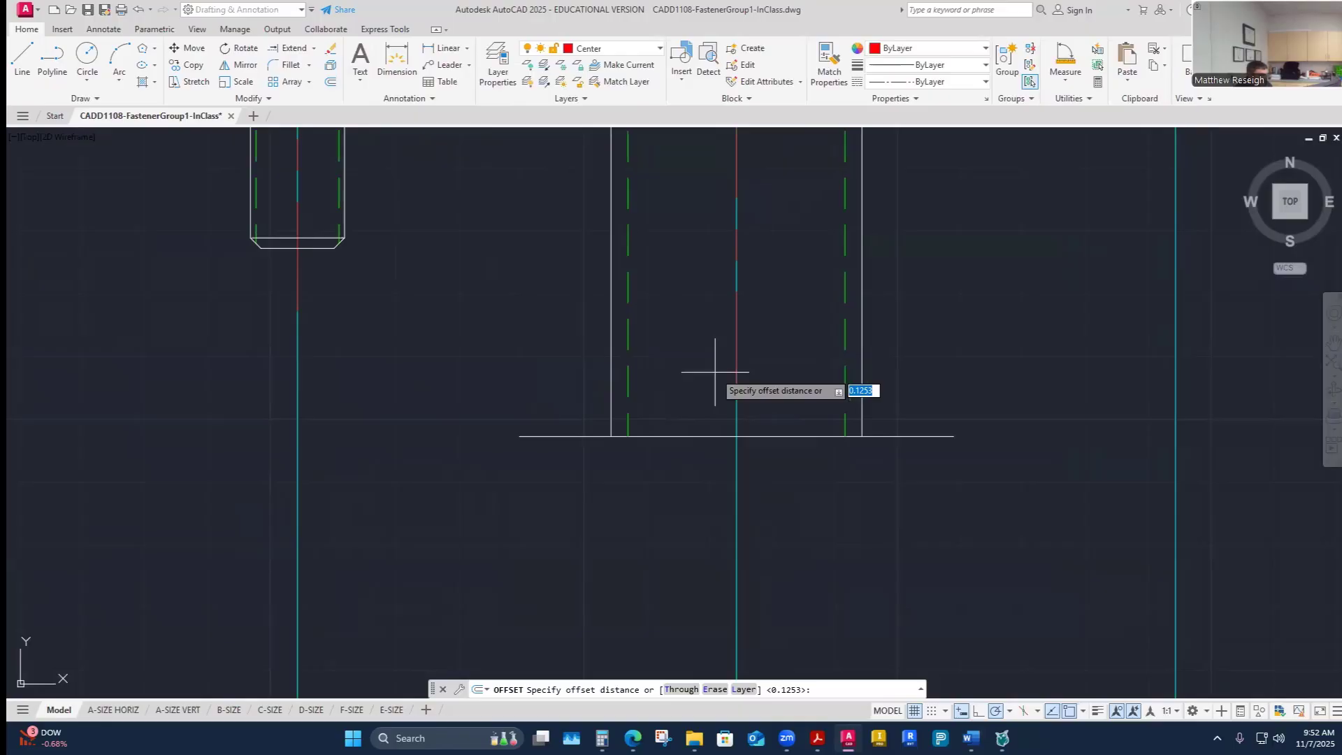
{"action": "type", "text": ".125"}
{"action": "key", "text": "Return"}
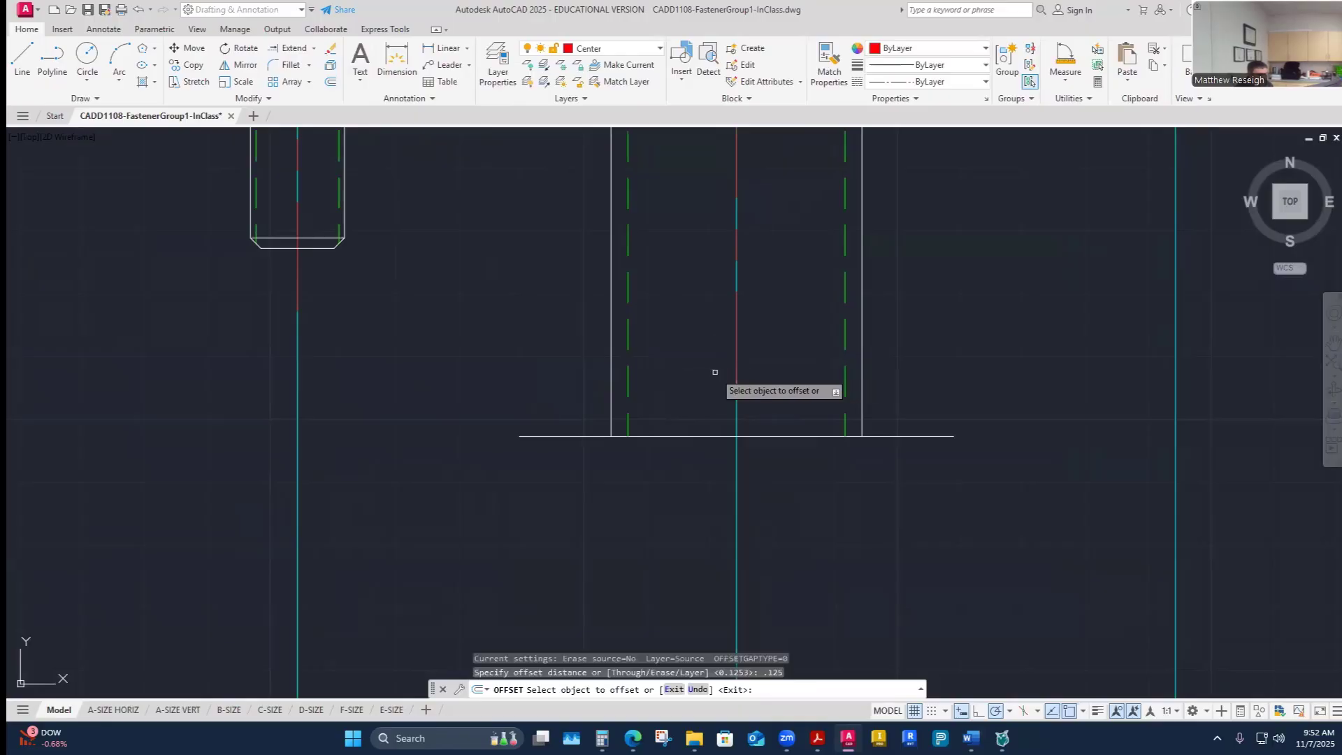
{"action": "left_click", "coordinate": [764, 437]}
{"action": "left_click", "coordinate": [778, 382]}
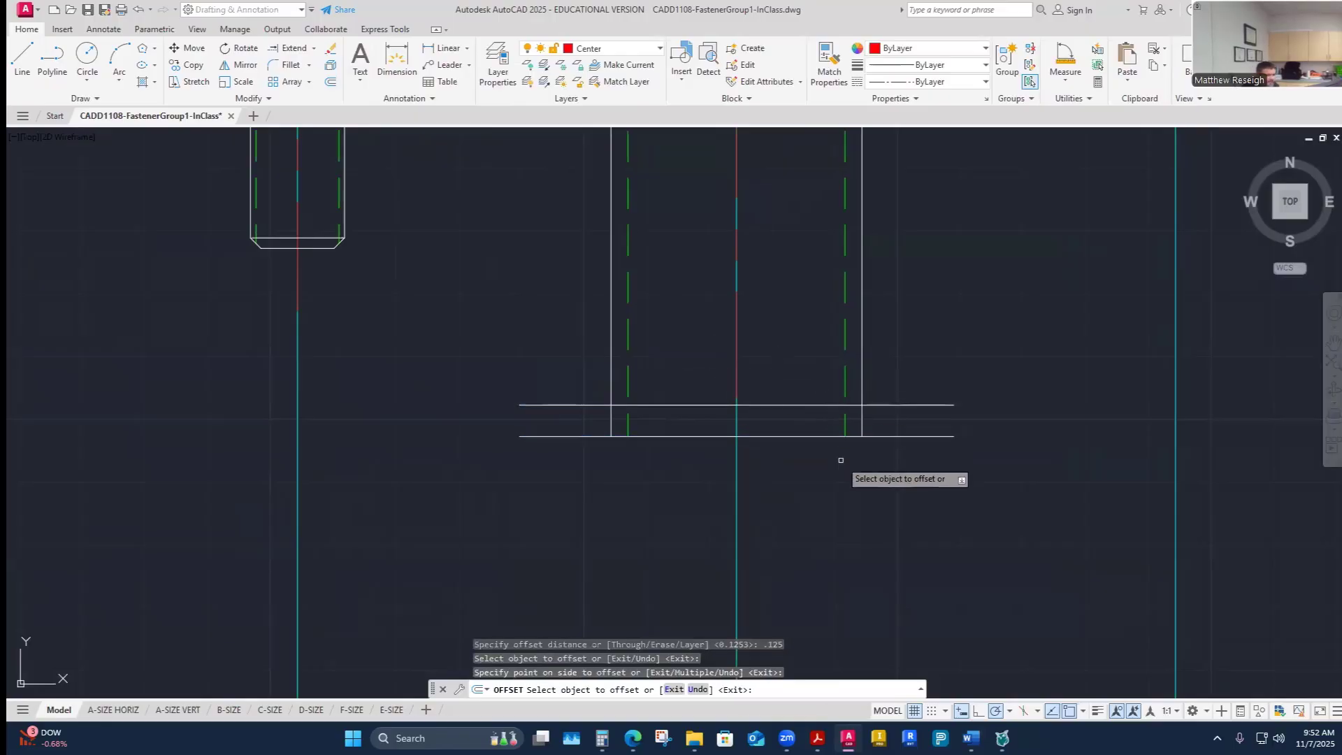
- Set polar tracking to 45, 90, 135, 180 degree increments while starting a line
{"action": "left_click", "coordinate": [14, 60]}
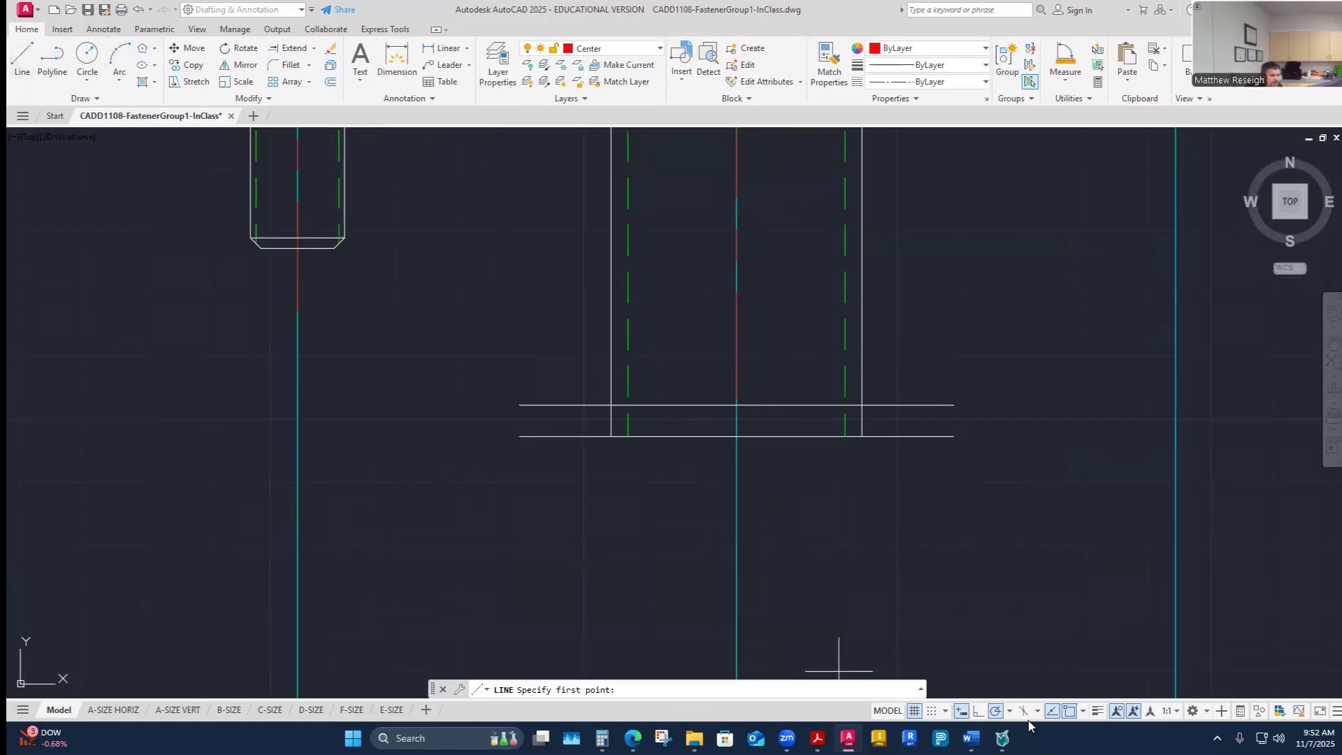
{"action": "left_click", "coordinate": [1009, 712]}
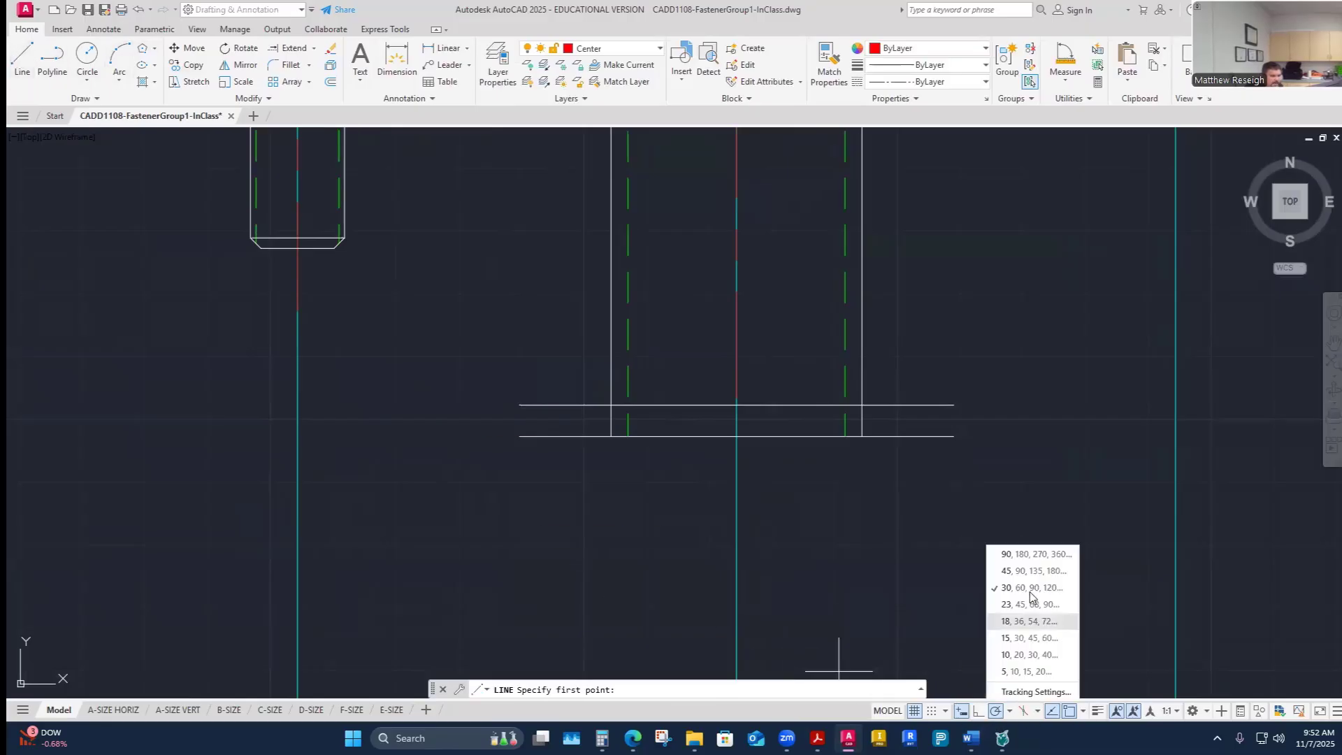
{"action": "left_click", "coordinate": [1018, 573]}
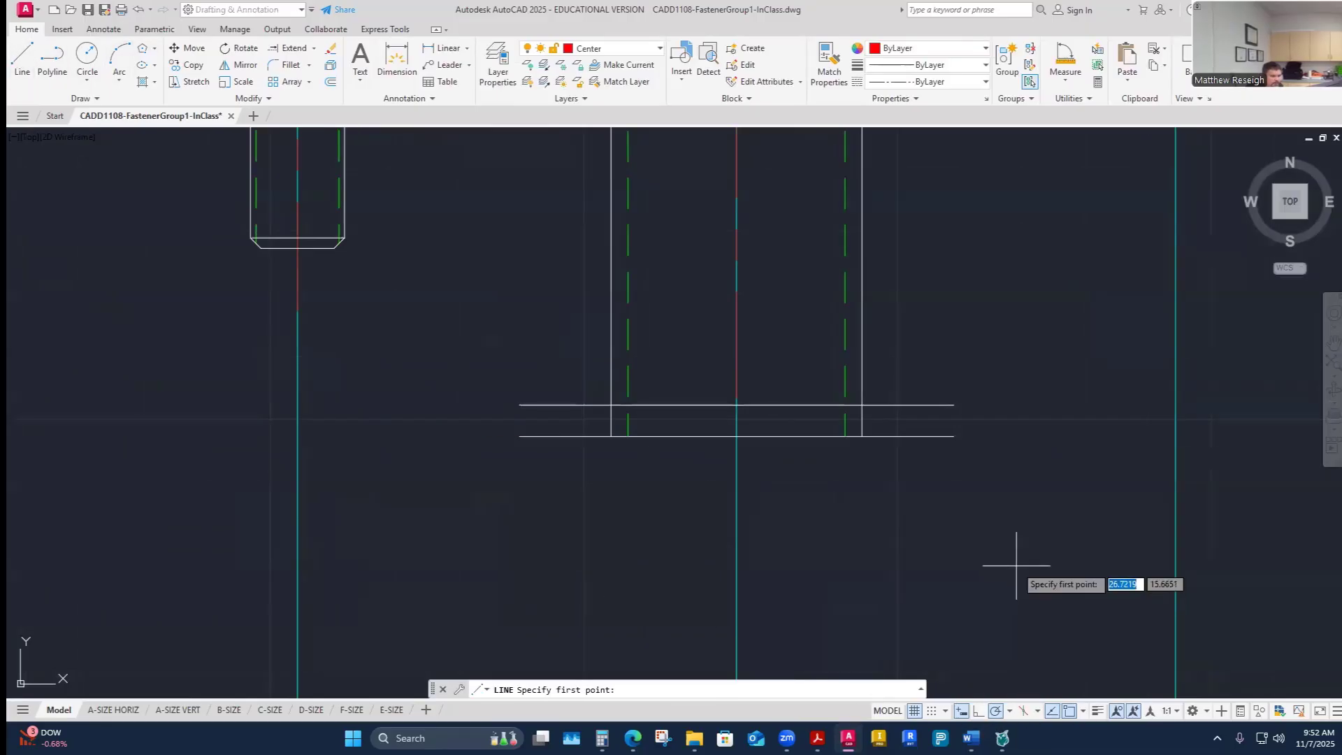
{"action": "left_click", "coordinate": [863, 407]}
{"action": "key", "text": "Escape"}
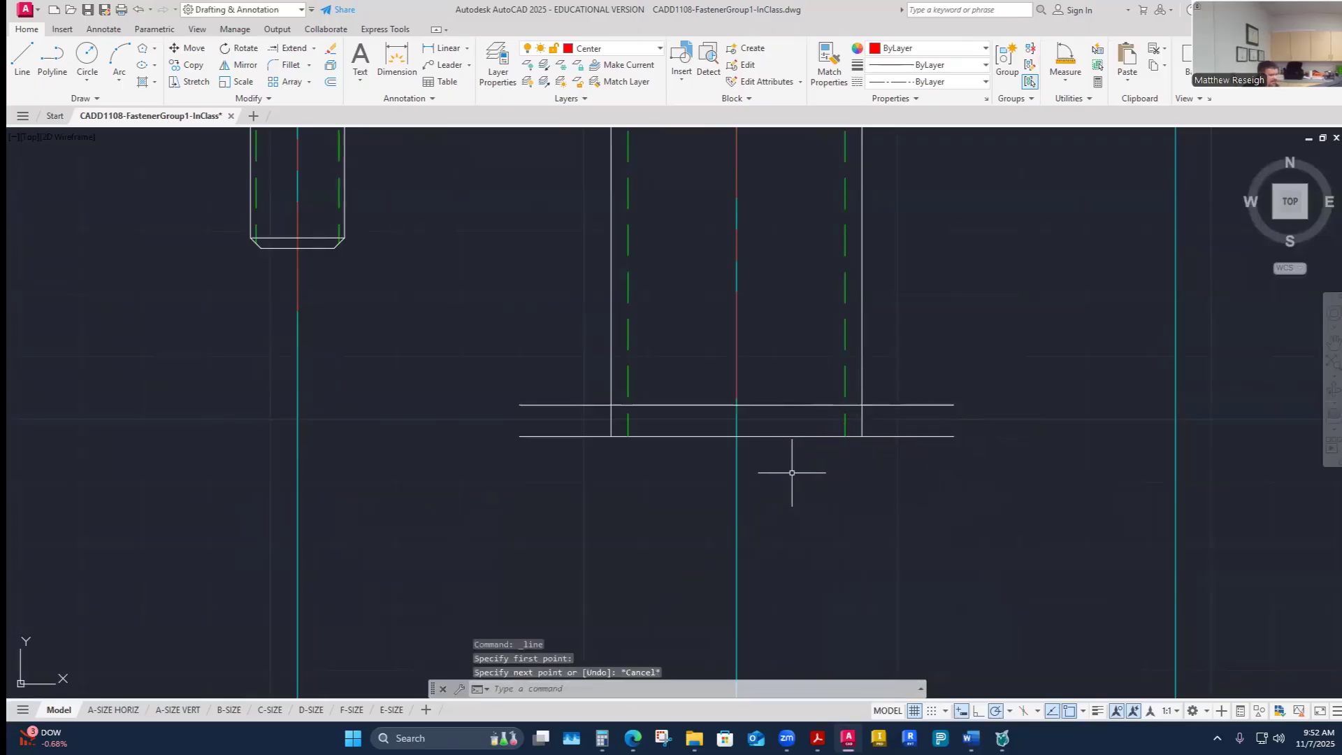
- Switch to the Visible-Object layer and draw a 45° chamfer line at the right corner of the screw's end
{"action": "left_click", "coordinate": [656, 48]}
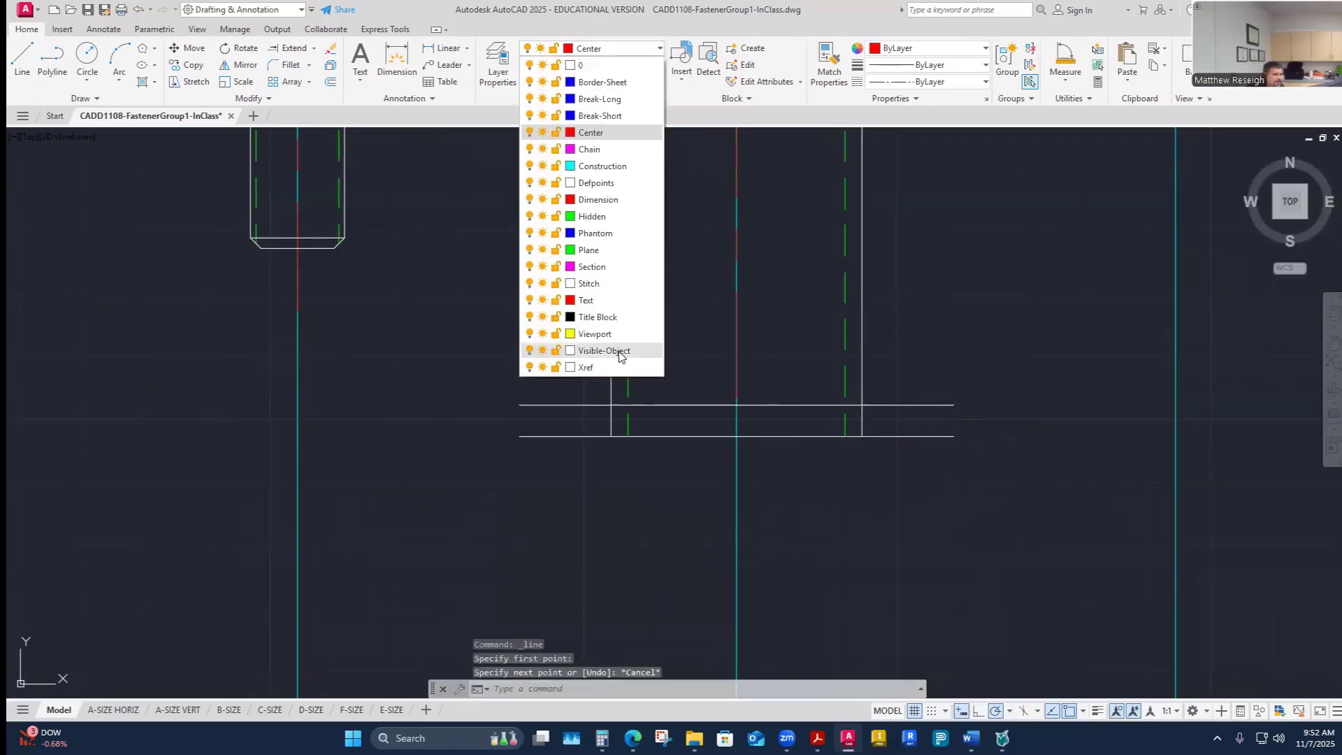
{"action": "left_click", "coordinate": [602, 350]}
{"action": "left_click", "coordinate": [23, 57]}
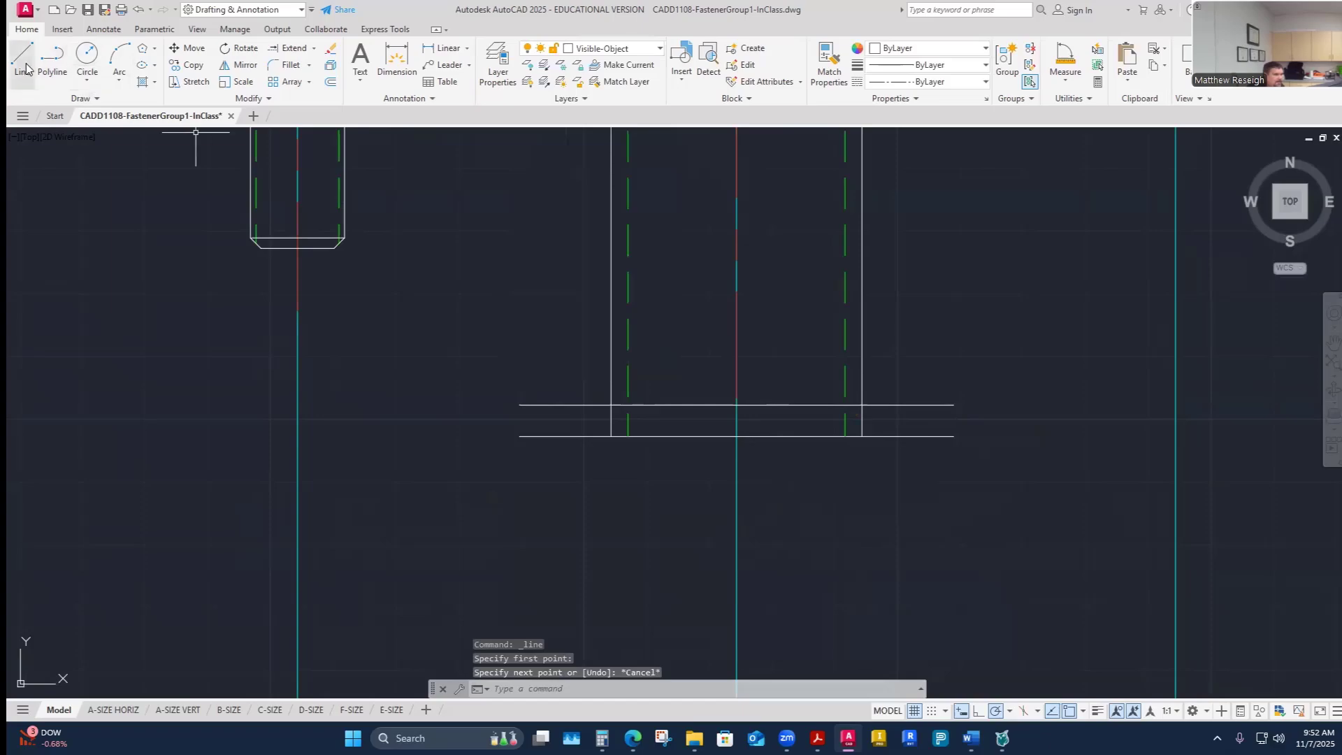
{"action": "left_click", "coordinate": [863, 406]}
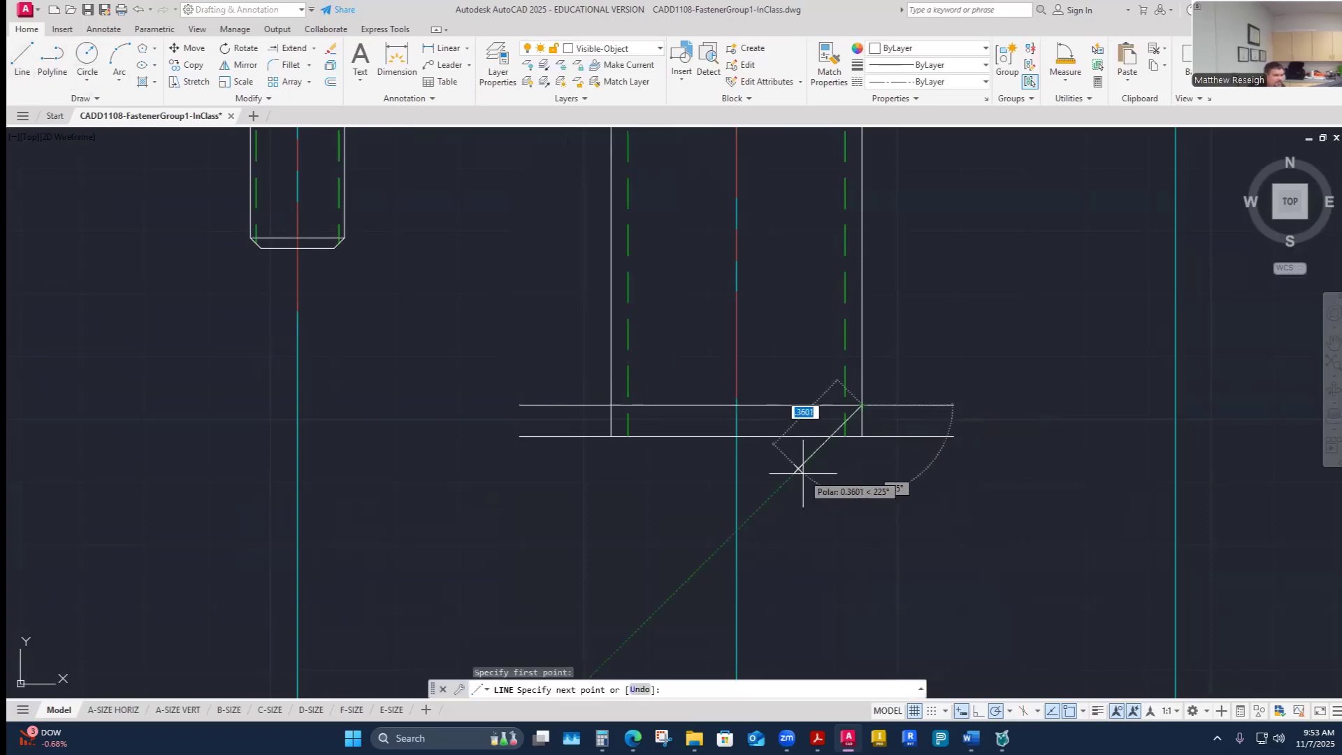
{"action": "scroll", "coordinate": [792, 474], "scroll_direction": "up", "scroll_amount": 5}
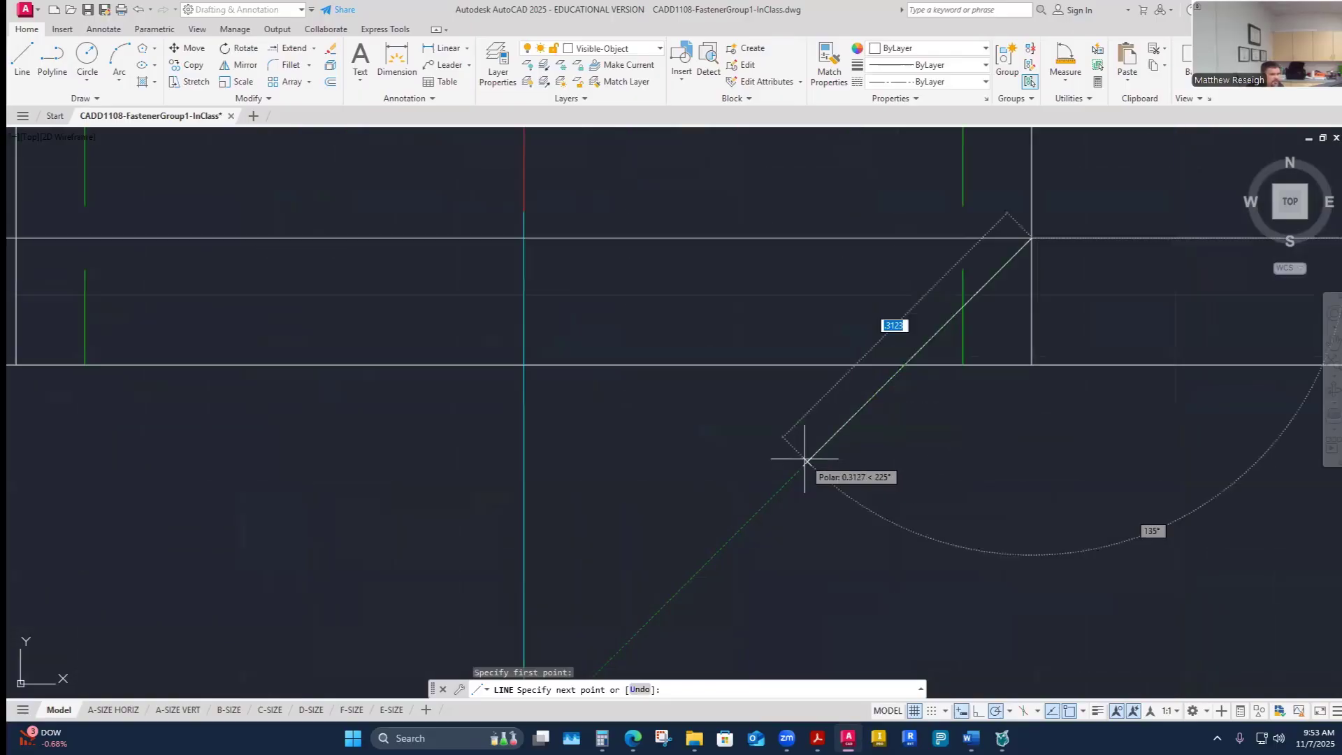
{"action": "left_click", "coordinate": [905, 364]}
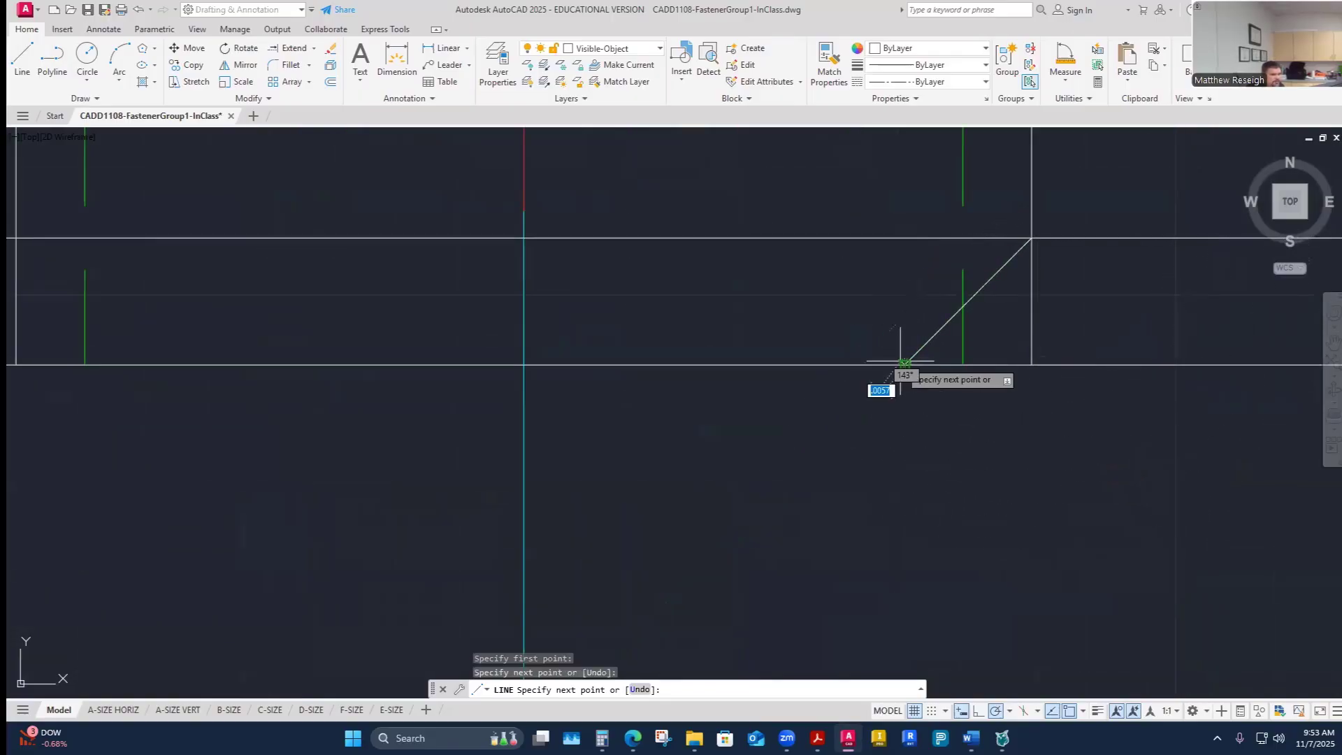
{"action": "right_click", "coordinate": [906, 365]}
{"action": "left_click", "coordinate": [916, 370]}
- Draw the matching 45° chamfer line at the left corner of the screw's end
{"action": "right_click", "coordinate": [867, 352]}
{"action": "left_click", "coordinate": [901, 358]}
{"action": "scroll", "coordinate": [769, 363], "scroll_direction": "down", "scroll_amount": 5}
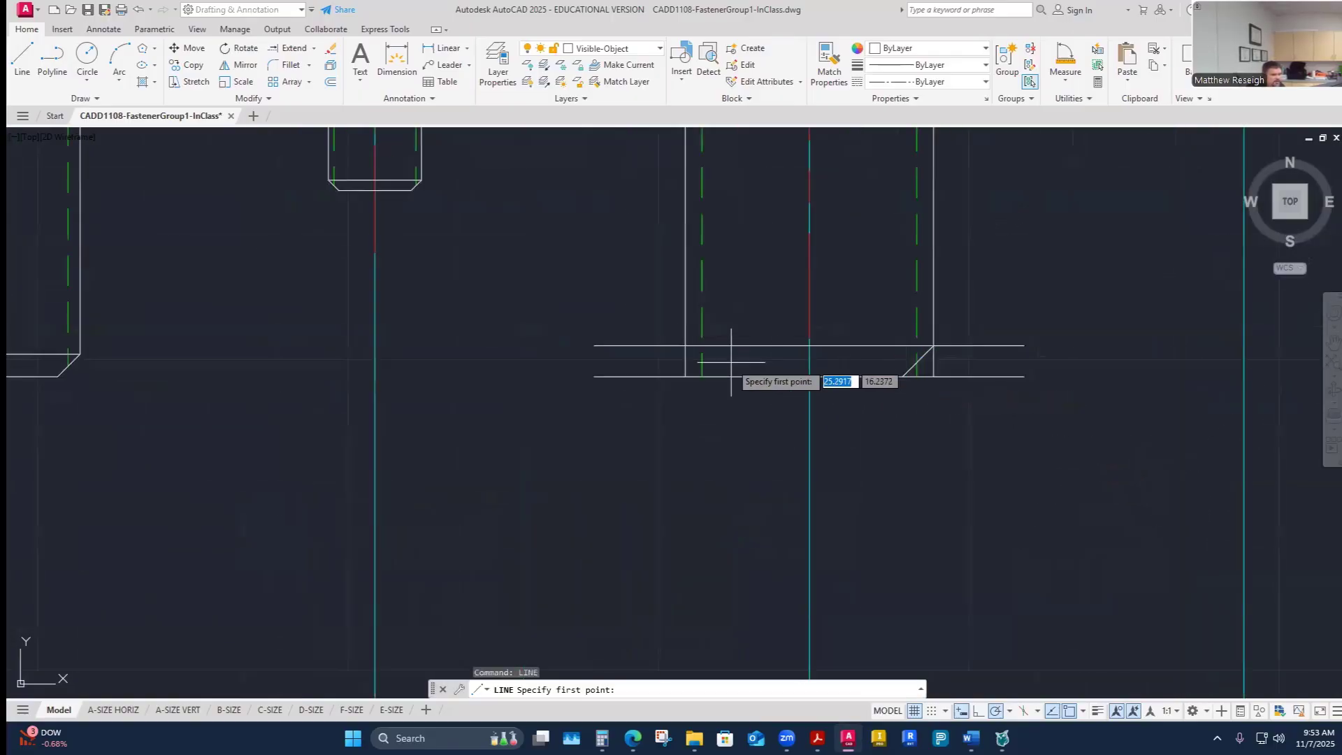
{"action": "scroll", "coordinate": [699, 355], "scroll_direction": "up", "scroll_amount": 5}
{"action": "left_click", "coordinate": [645, 329]}
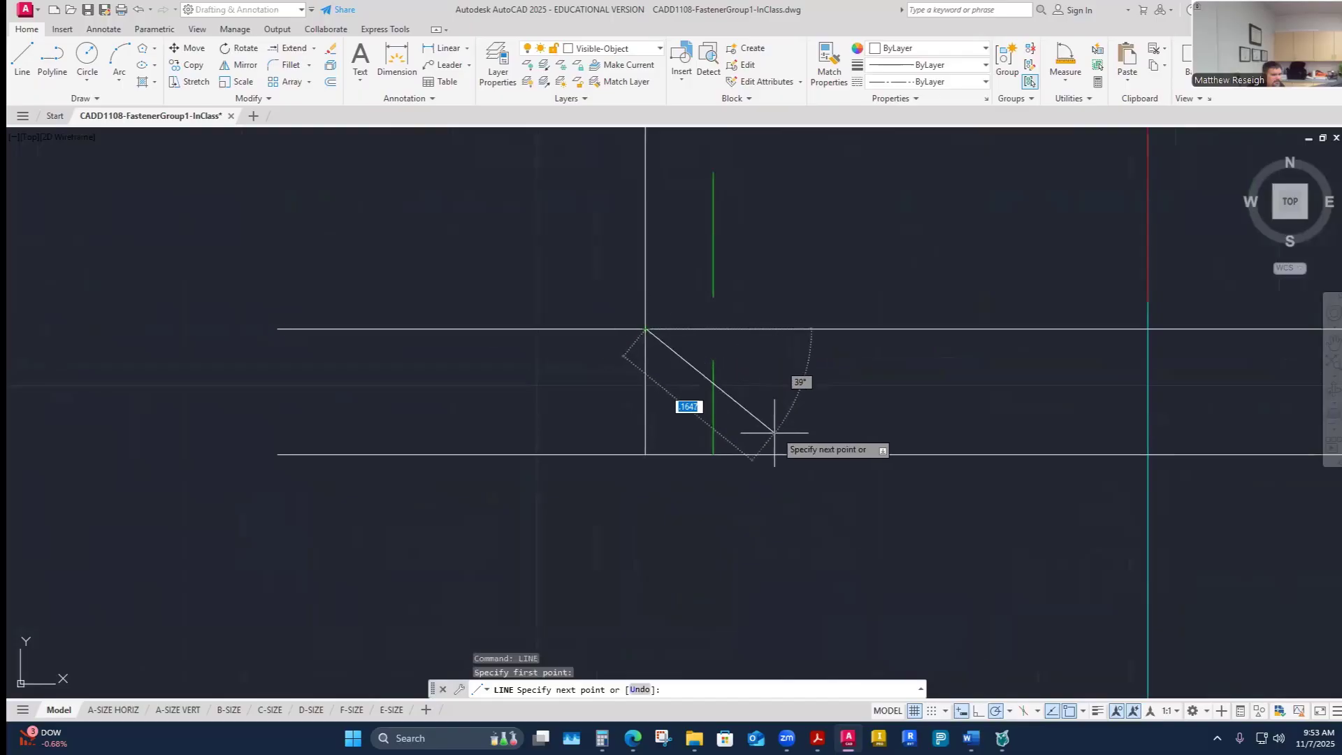
{"action": "left_click", "coordinate": [772, 455]}
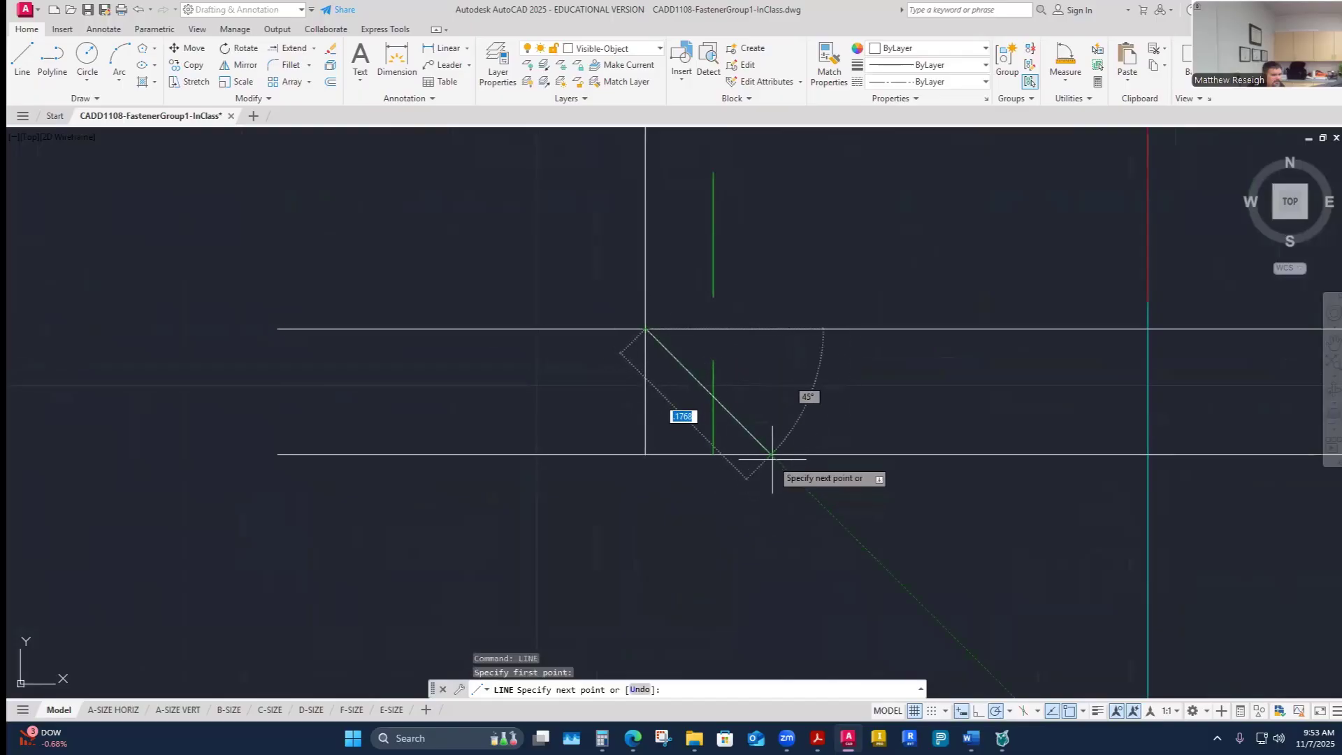
{"action": "right_click", "coordinate": [776, 457]}
{"action": "left_click", "coordinate": [804, 468]}
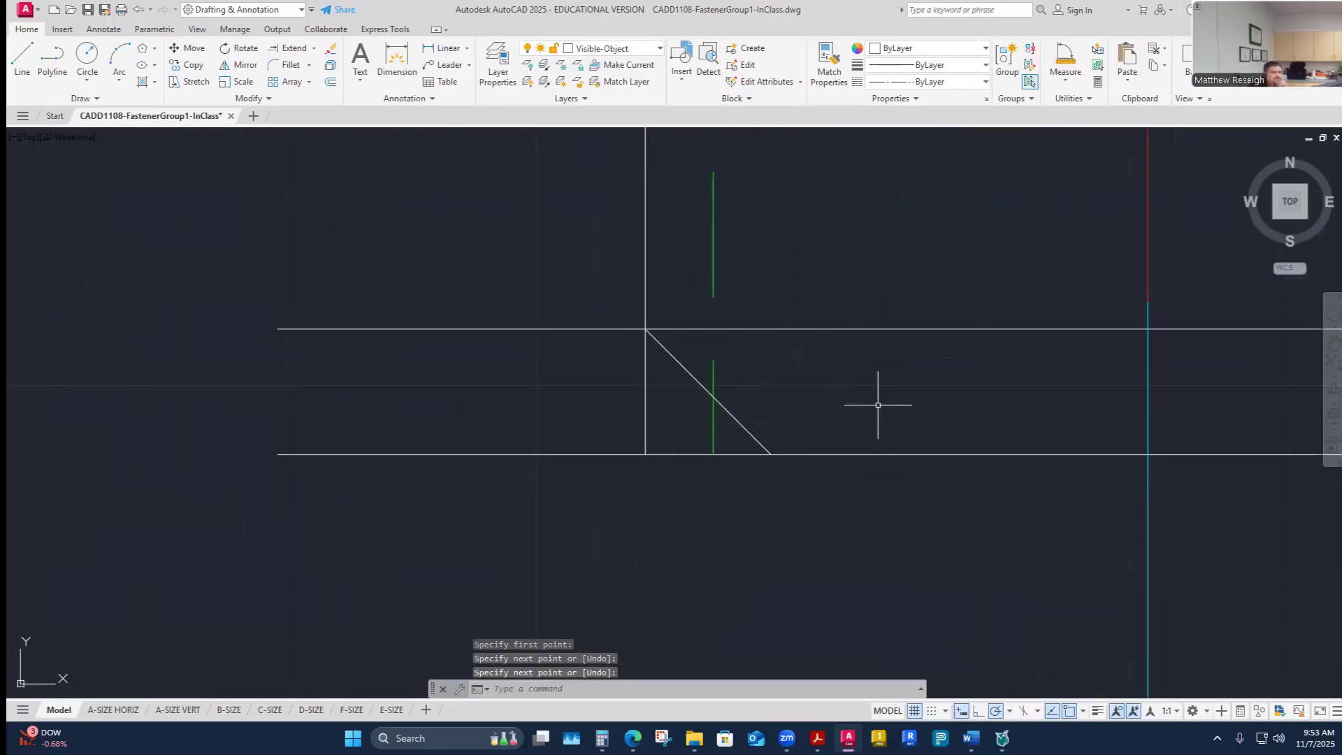
- Trim the excess line ends and square corners beyond the chamfers at the screw's end
{"action": "scroll", "coordinate": [825, 468], "scroll_direction": "down", "scroll_amount": 6}
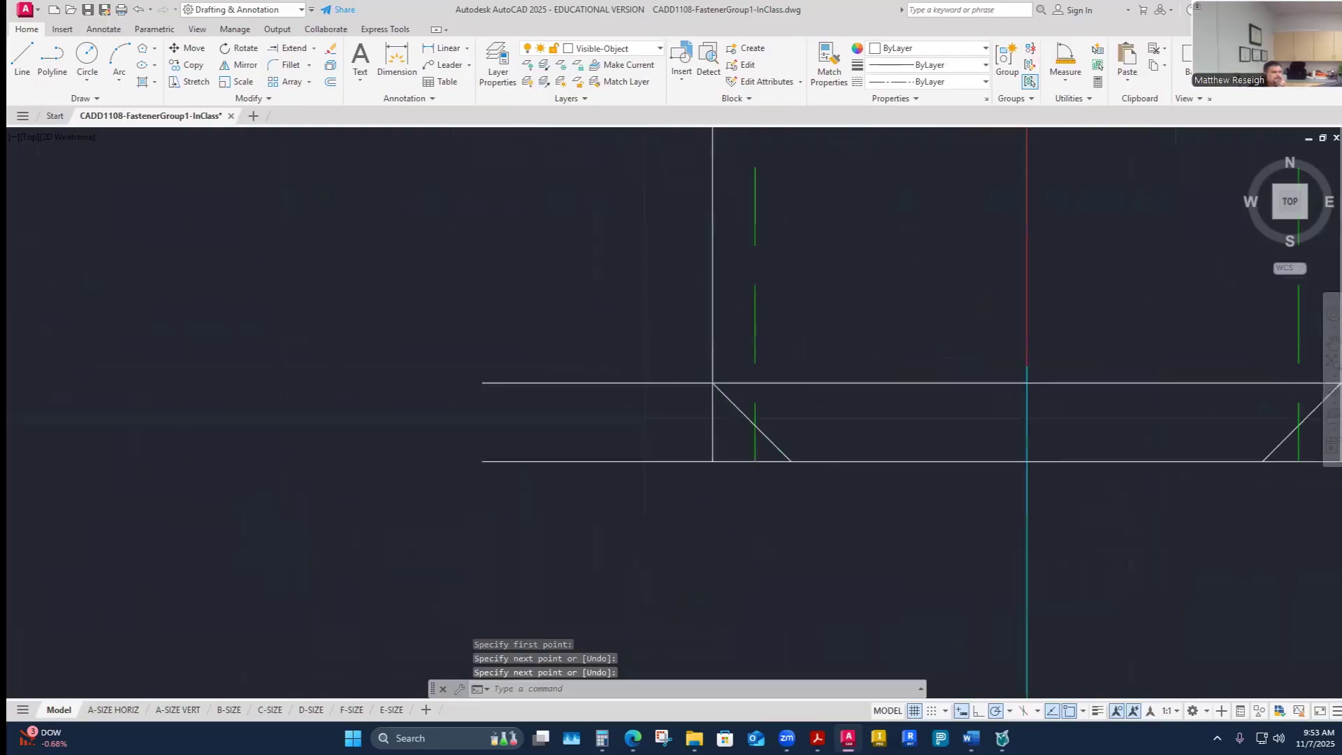
{"action": "left_click", "coordinate": [313, 47]}
{"action": "left_click", "coordinate": [288, 64]}
{"action": "scroll", "coordinate": [761, 530], "scroll_direction": "up", "scroll_amount": 2}
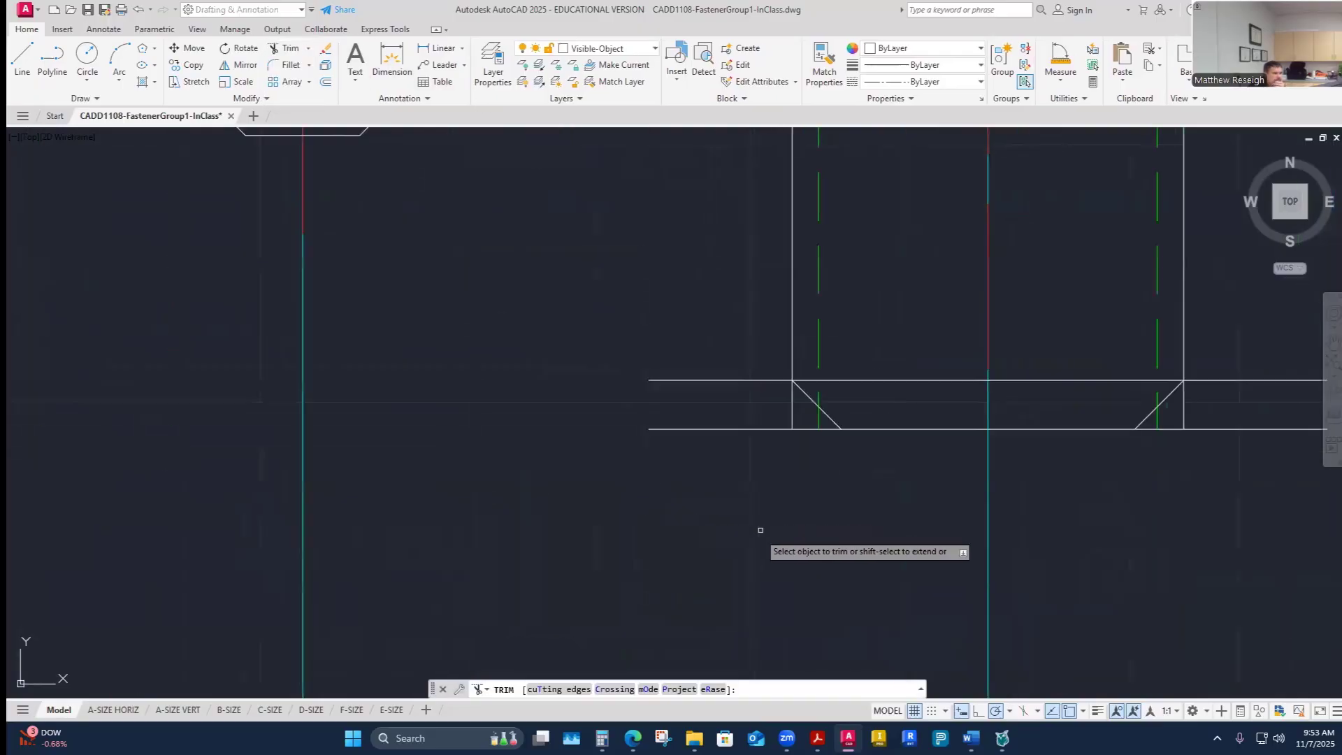
{"action": "scroll", "coordinate": [762, 528], "scroll_direction": "up", "scroll_amount": 3}
{"action": "scroll", "coordinate": [765, 441], "scroll_direction": "down", "scroll_amount": 3}
{"action": "left_click", "coordinate": [712, 300]}
{"action": "left_click", "coordinate": [875, 440]}
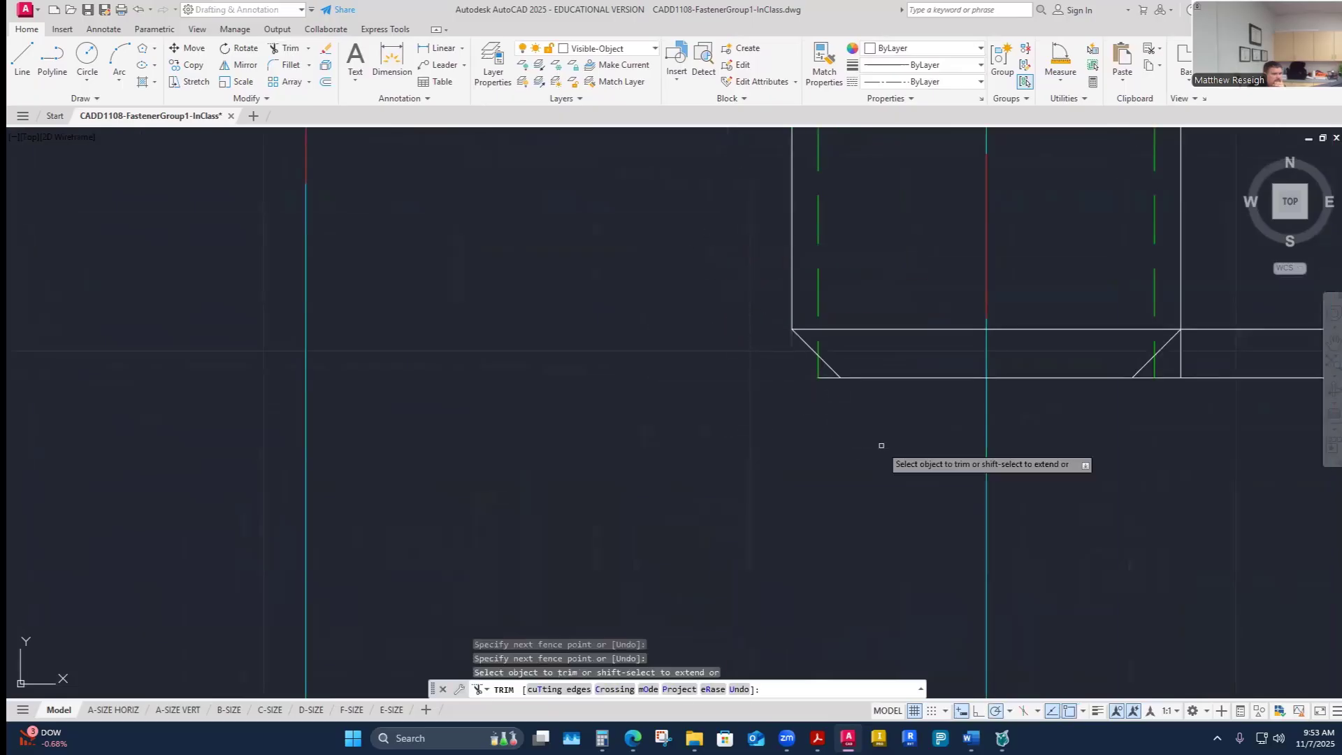
{"action": "scroll", "coordinate": [822, 392], "scroll_direction": "up", "scroll_amount": 4}
{"action": "scroll", "coordinate": [727, 511], "scroll_direction": "down", "scroll_amount": 4}
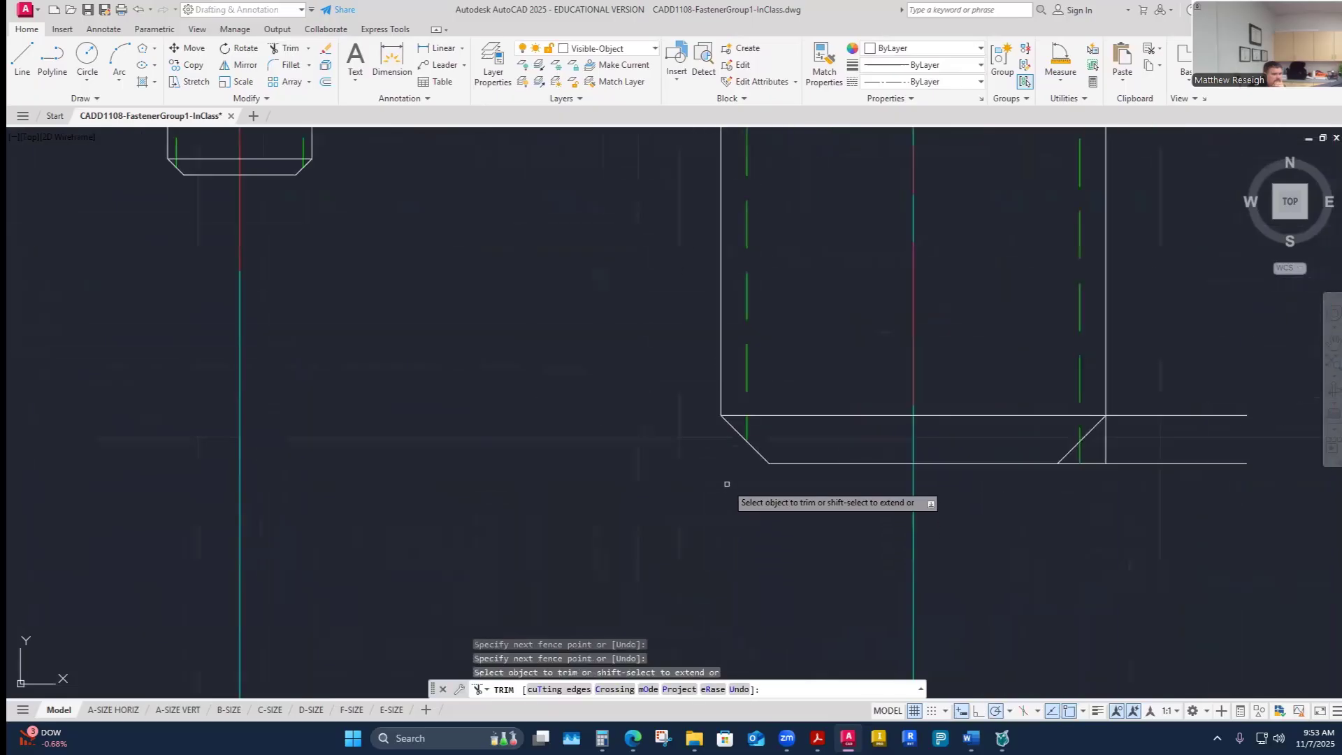
{"action": "scroll", "coordinate": [1114, 450], "scroll_direction": "up", "scroll_amount": 2}
{"action": "left_click_drag", "start_coordinate": [1148, 360], "coordinate": [1031, 490]}
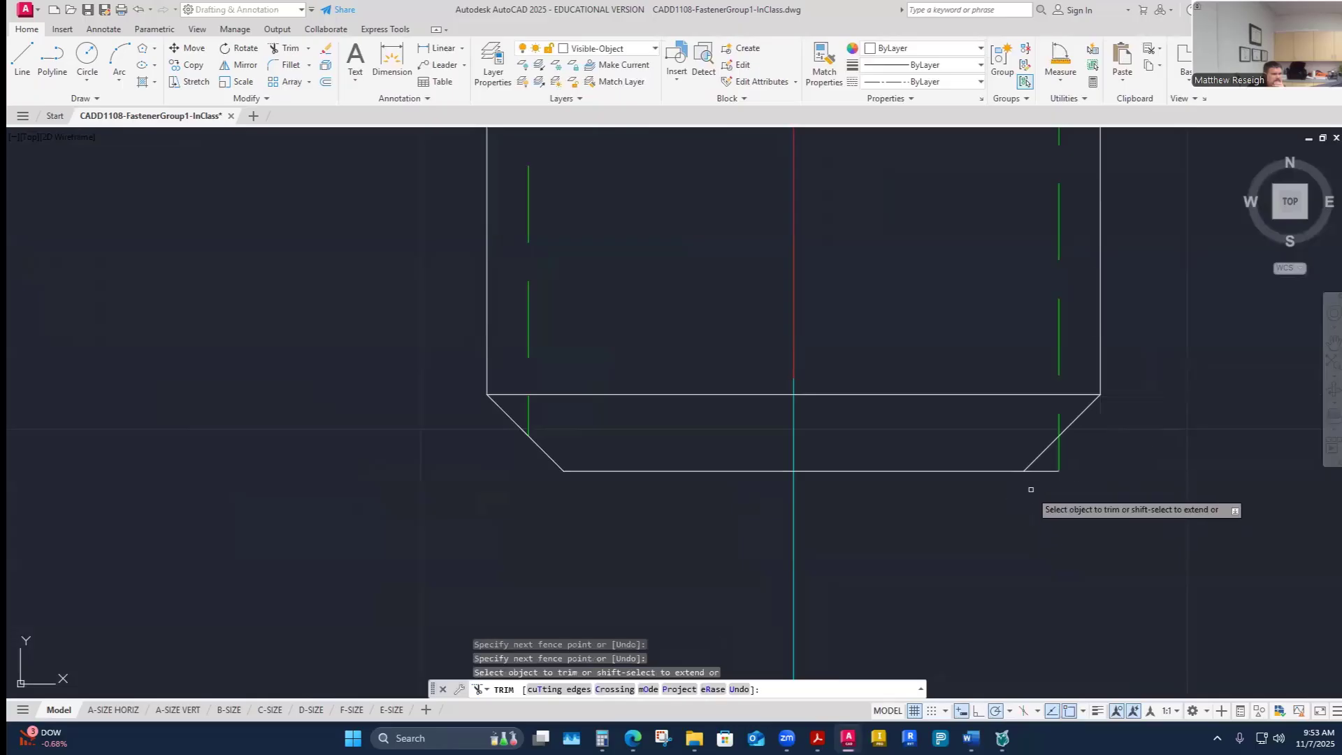
{"action": "key", "text": "Escape"}
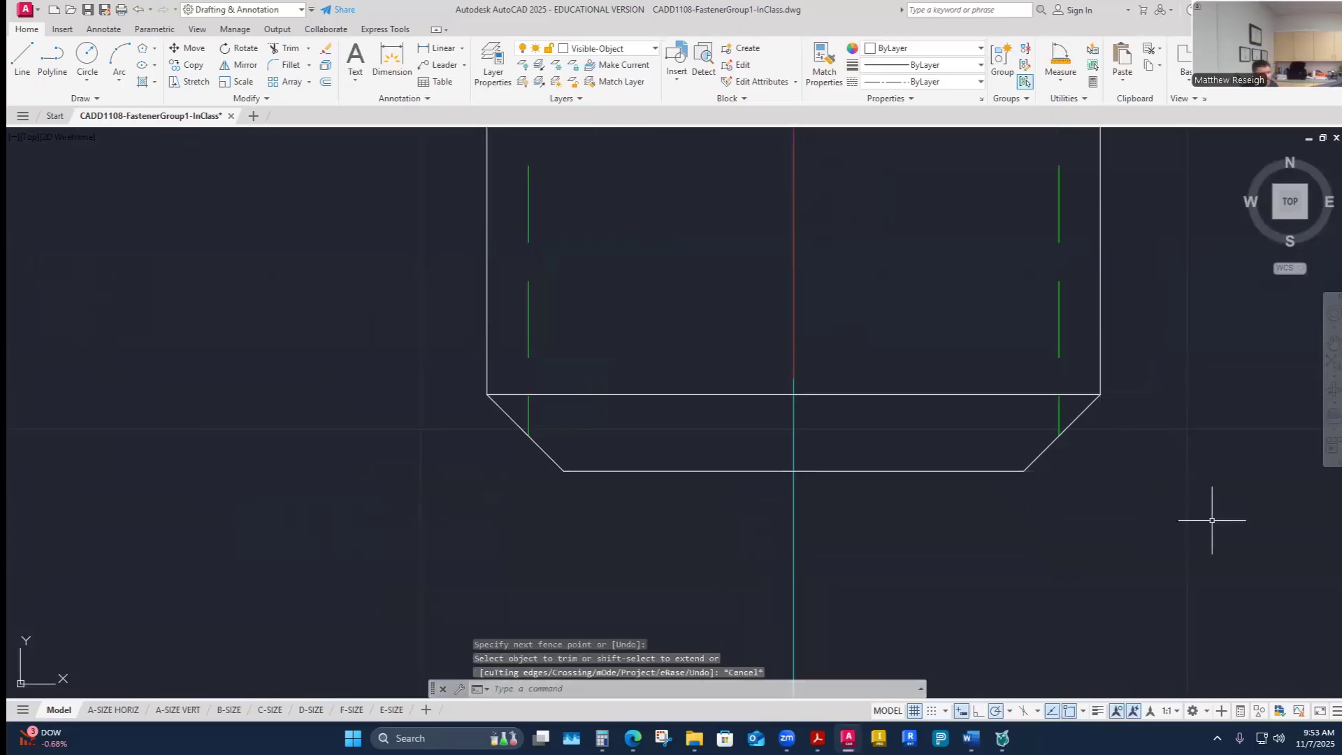
- Stretch the top end of fastener E's centerline 0.25 upward
{"action": "scroll", "coordinate": [820, 445], "scroll_direction": "down", "scroll_amount": 5}
{"action": "scroll", "coordinate": [820, 445], "scroll_direction": "down", "scroll_amount": 5}
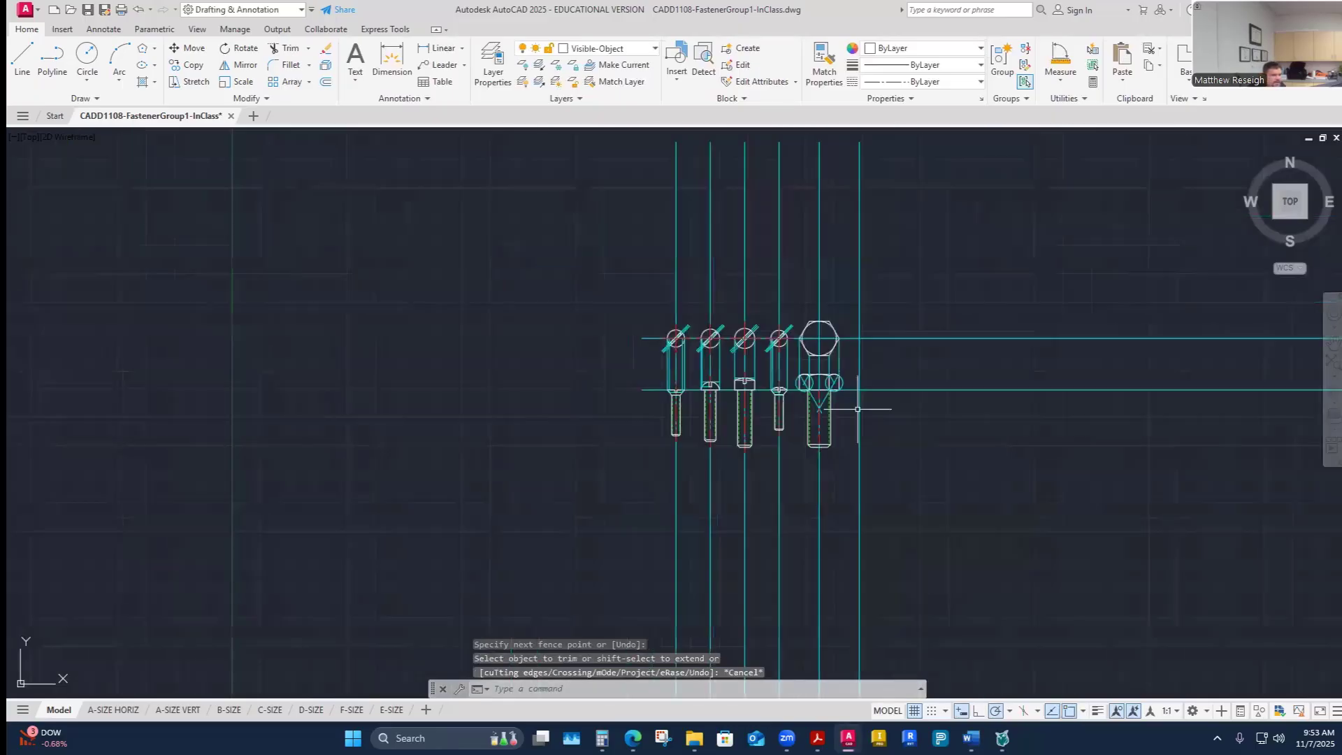
{"action": "scroll", "coordinate": [860, 411], "scroll_direction": "up", "scroll_amount": 6}
{"action": "scroll", "coordinate": [811, 425], "scroll_direction": "down", "scroll_amount": 2}
{"action": "scroll", "coordinate": [800, 445], "scroll_direction": "up", "scroll_amount": 2}
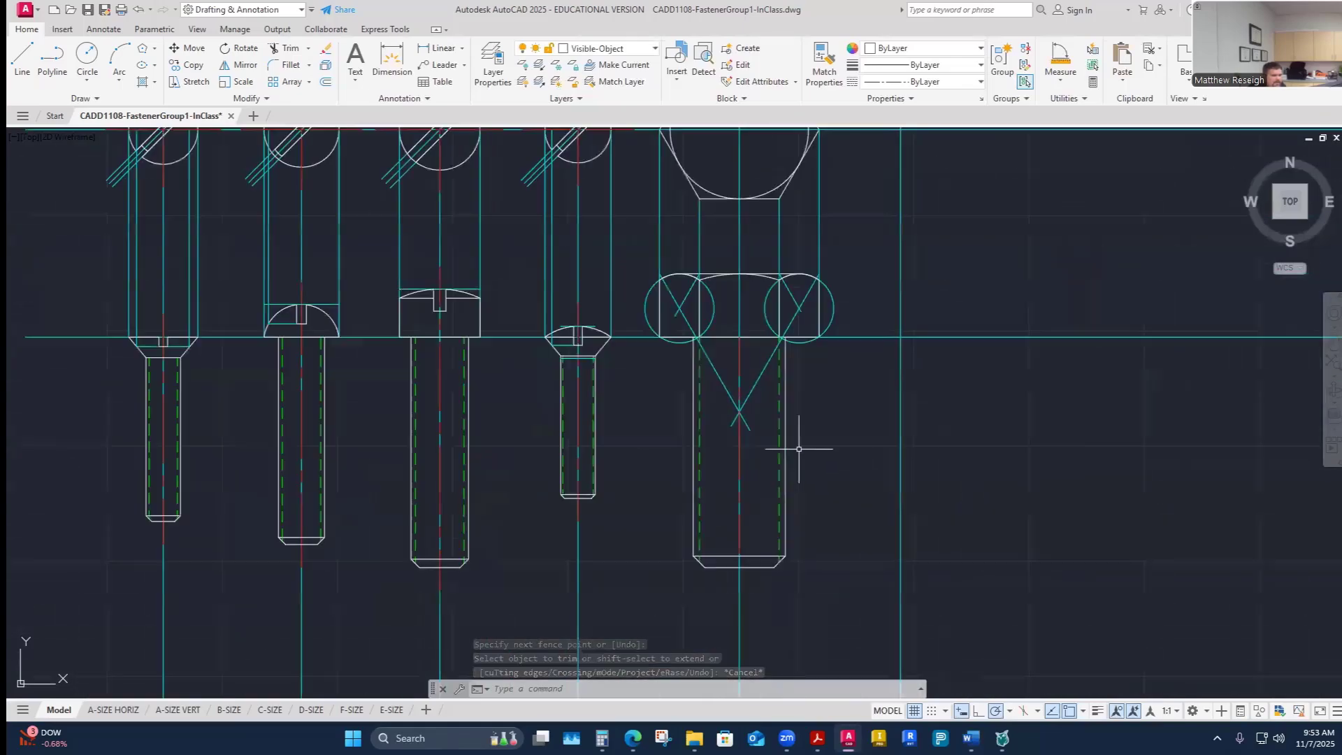
{"action": "scroll", "coordinate": [799, 451], "scroll_direction": "down", "scroll_amount": 6}
{"action": "scroll", "coordinate": [799, 458], "scroll_direction": "up", "scroll_amount": 2}
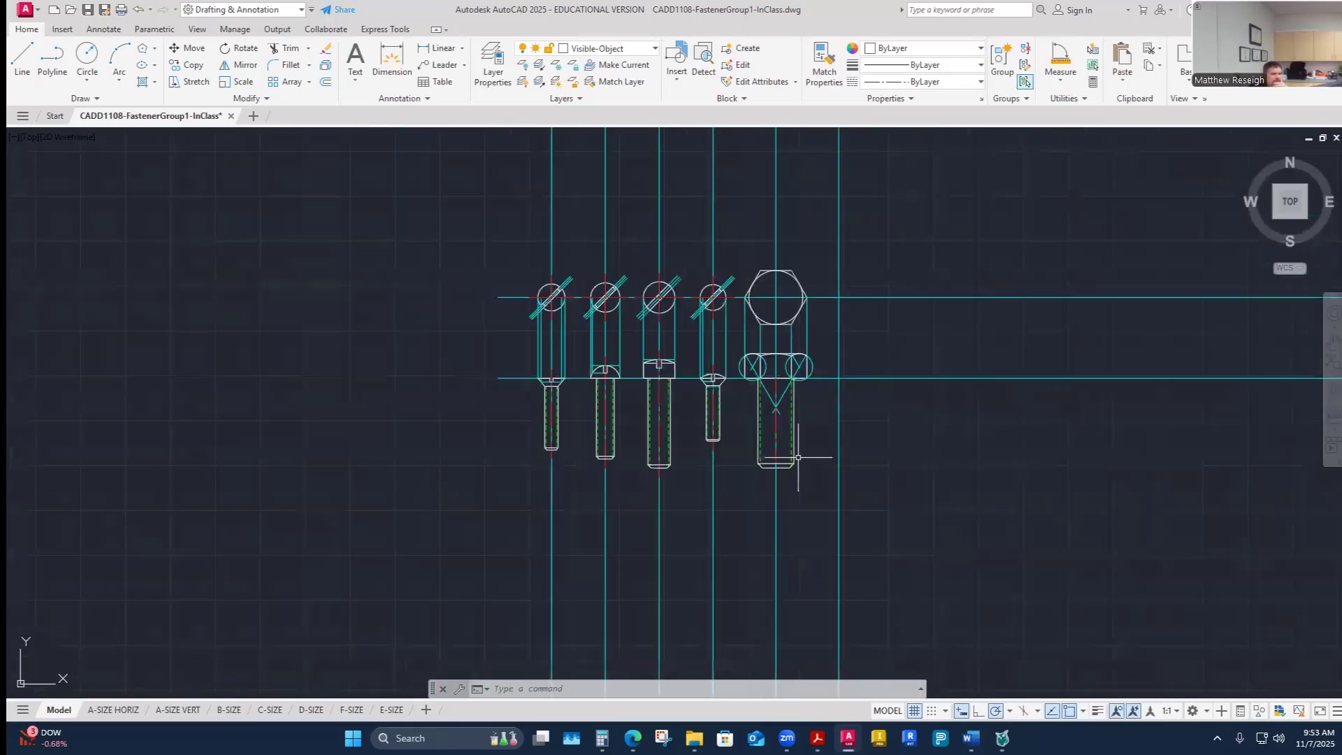
{"action": "scroll", "coordinate": [798, 458], "scroll_direction": "up", "scroll_amount": 2}
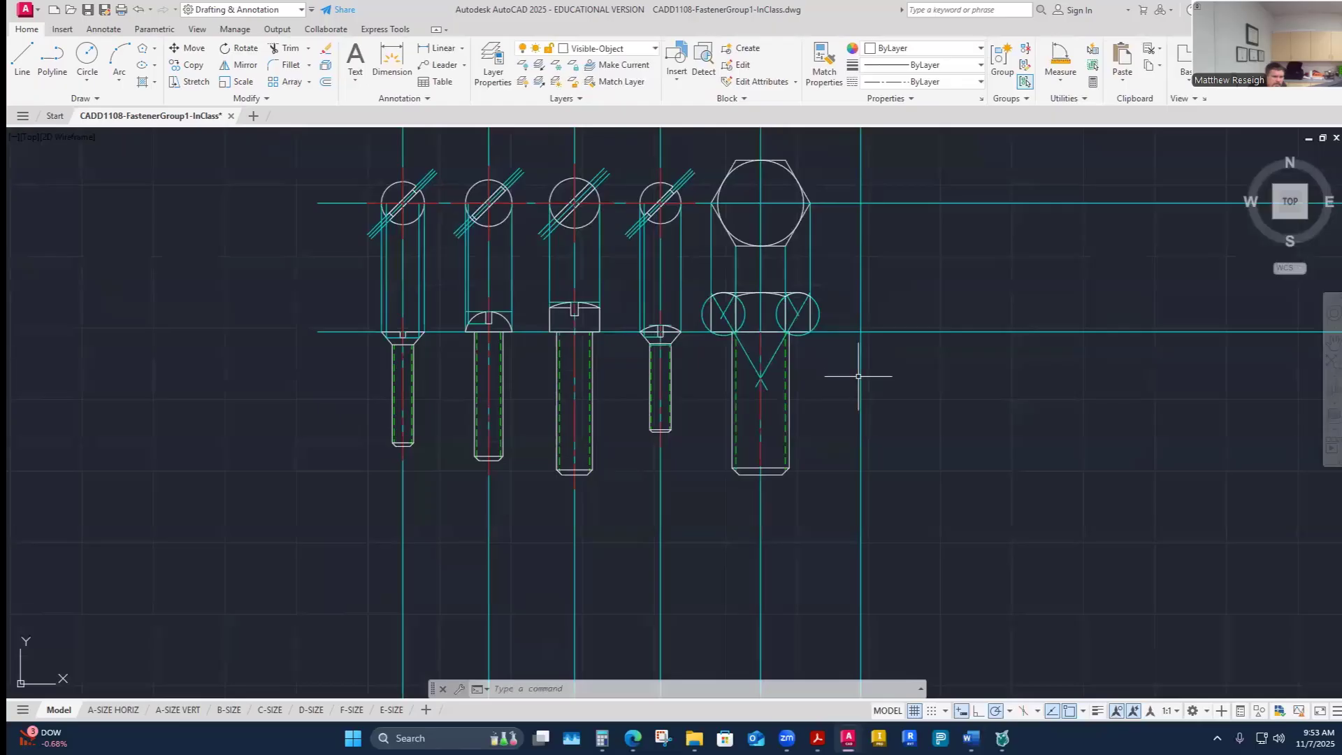
{"action": "scroll", "coordinate": [765, 311], "scroll_direction": "up", "scroll_amount": 2}
{"action": "scroll", "coordinate": [765, 311], "scroll_direction": "up", "scroll_amount": 2}
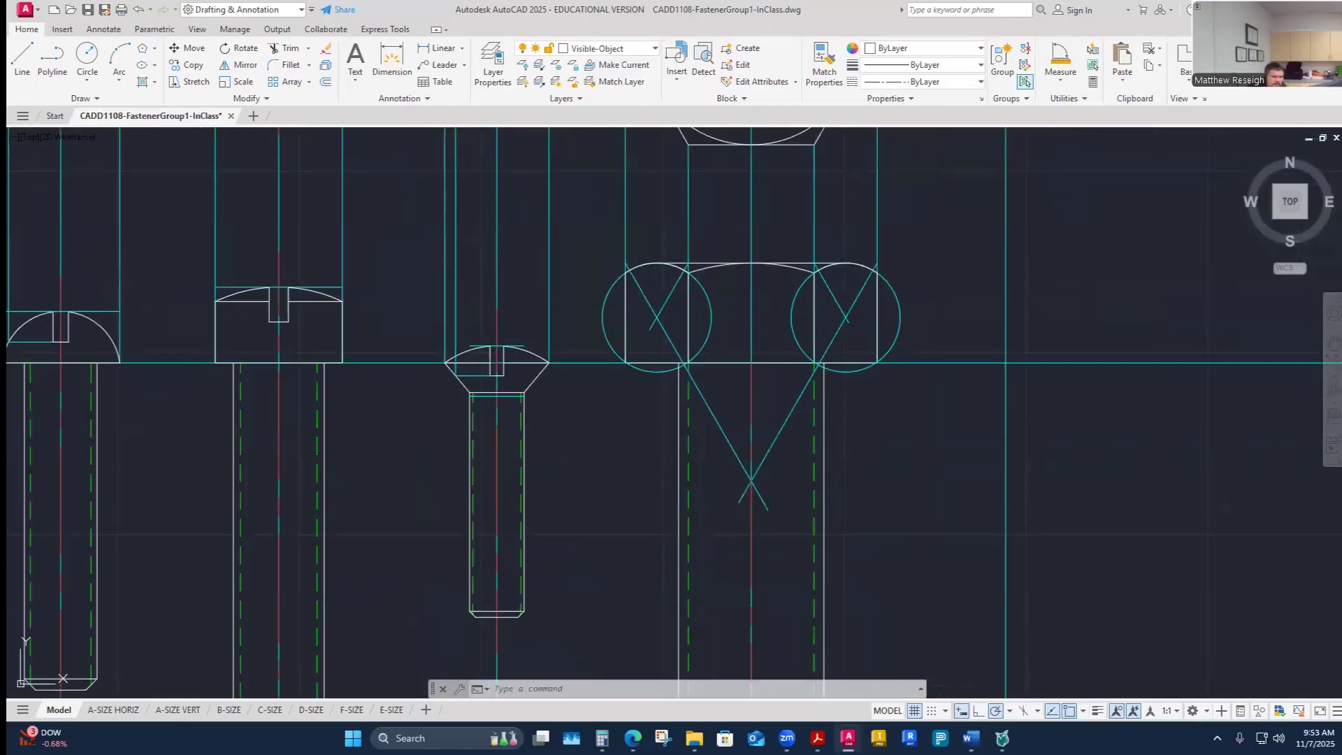
{"action": "left_click", "coordinate": [758, 381]}
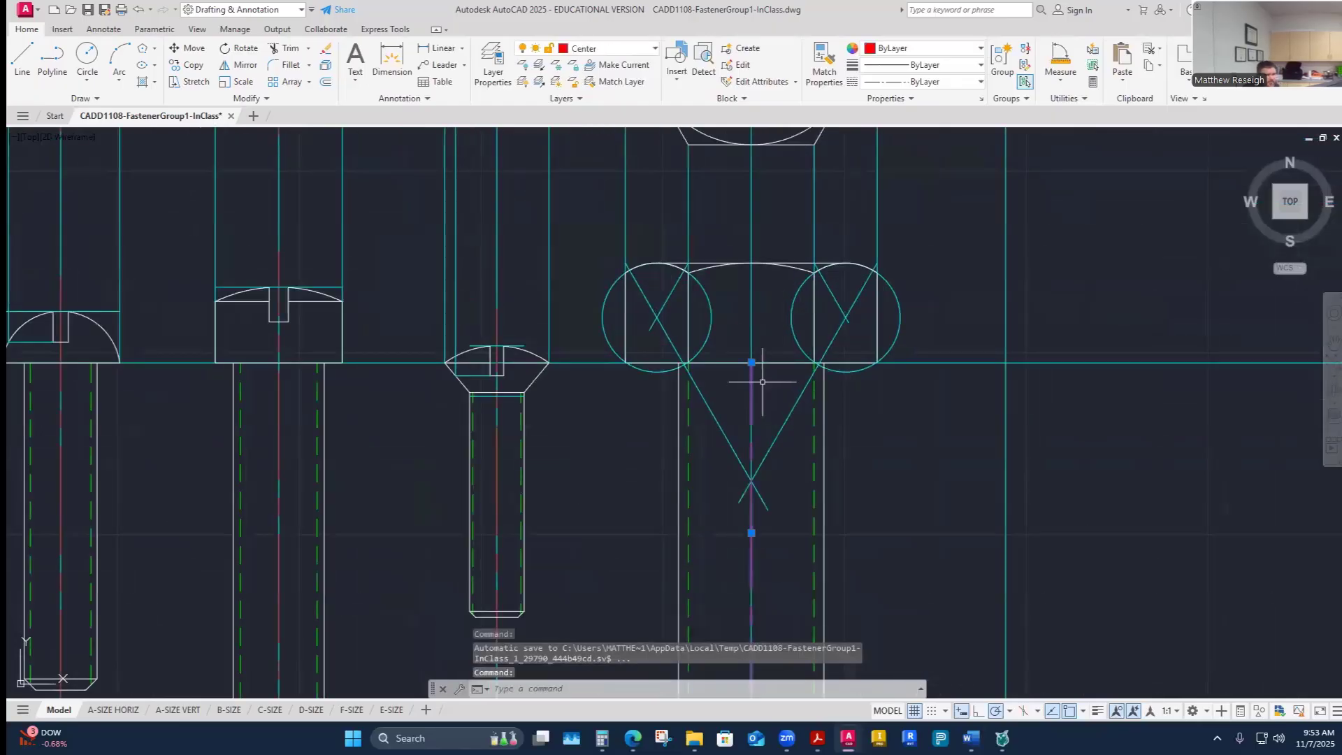
{"action": "left_click", "coordinate": [752, 362]}
{"action": "left_click", "coordinate": [751, 264]}
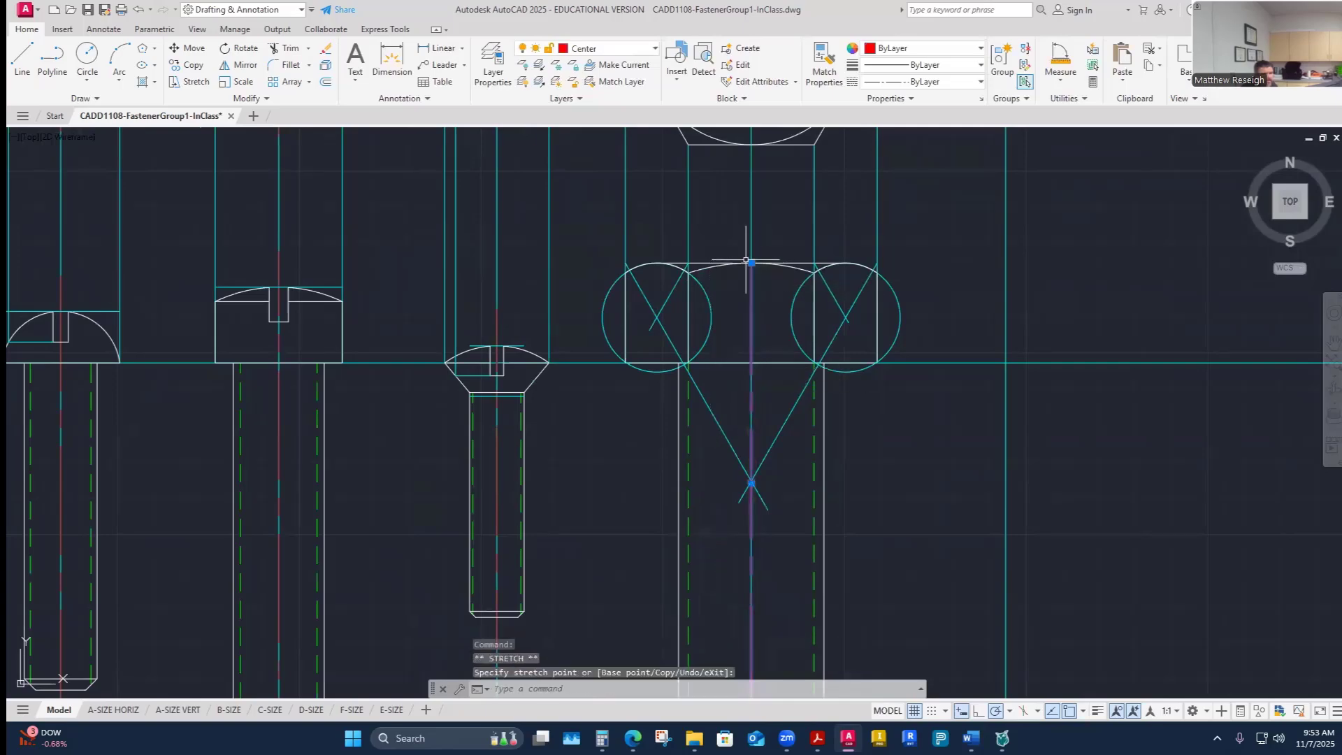
{"action": "left_click", "coordinate": [751, 263]}
{"action": "type", "text": ".25"}
{"action": "key", "text": "Return"}
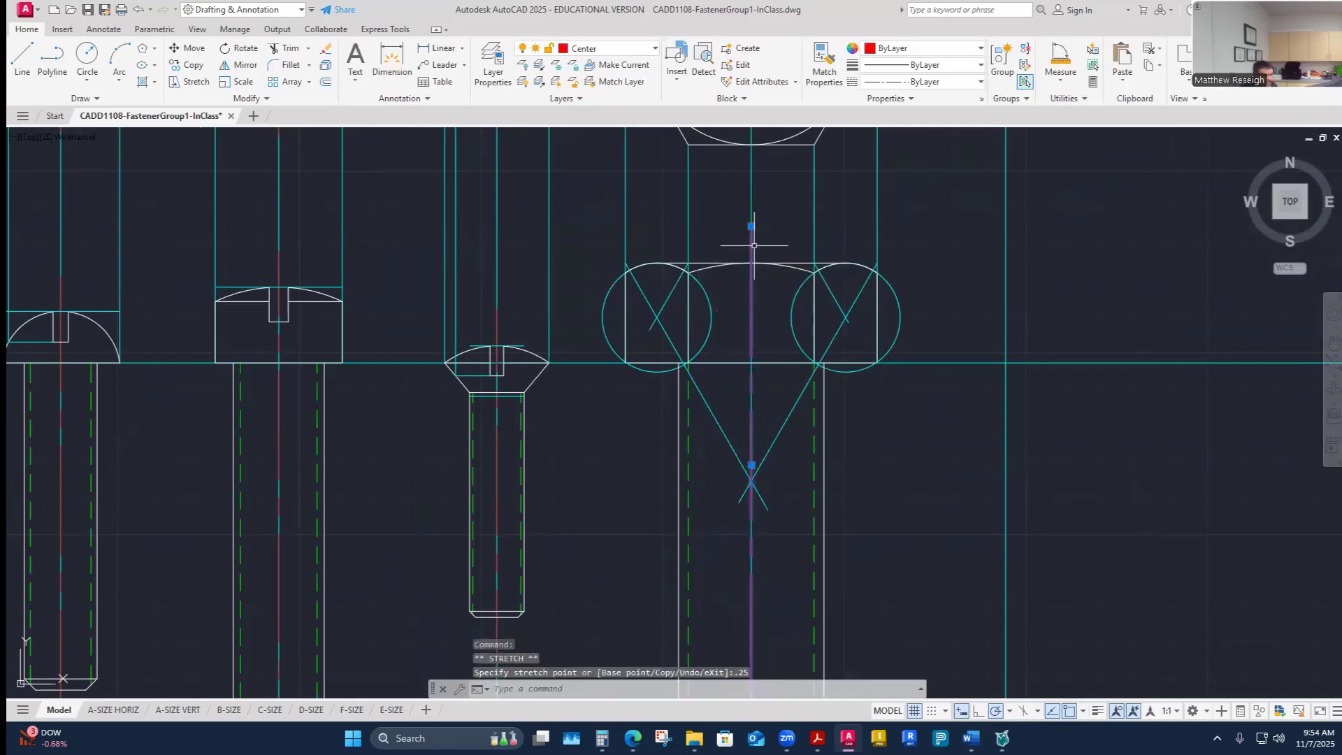
{"action": "key", "text": "Escape"}
- Stretch the bottom end of fastener E's centerline 0.25 below the screw's end
{"action": "scroll", "coordinate": [744, 385], "scroll_direction": "down", "scroll_amount": 4}
{"action": "scroll", "coordinate": [744, 385], "scroll_direction": "up", "scroll_amount": 4}
{"action": "left_click", "coordinate": [769, 480]}
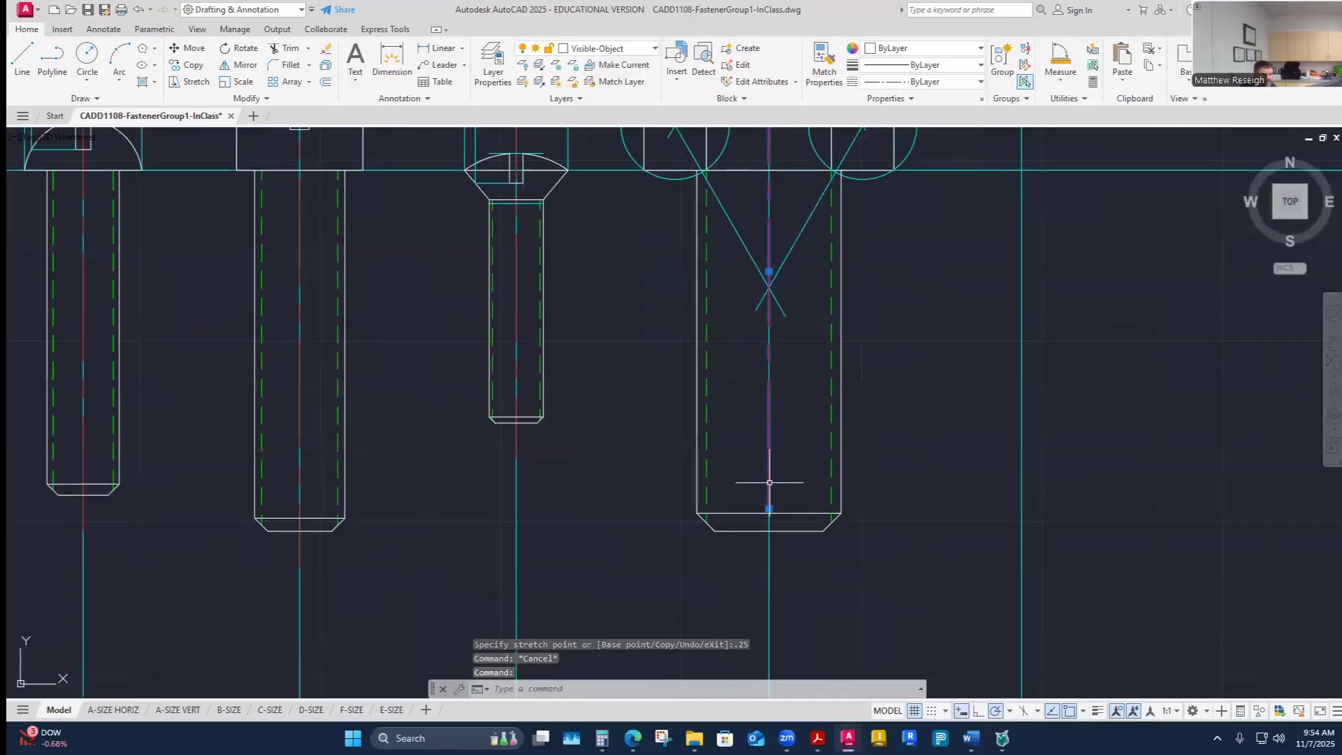
{"action": "left_click", "coordinate": [769, 510]}
{"action": "left_click", "coordinate": [768, 531]}
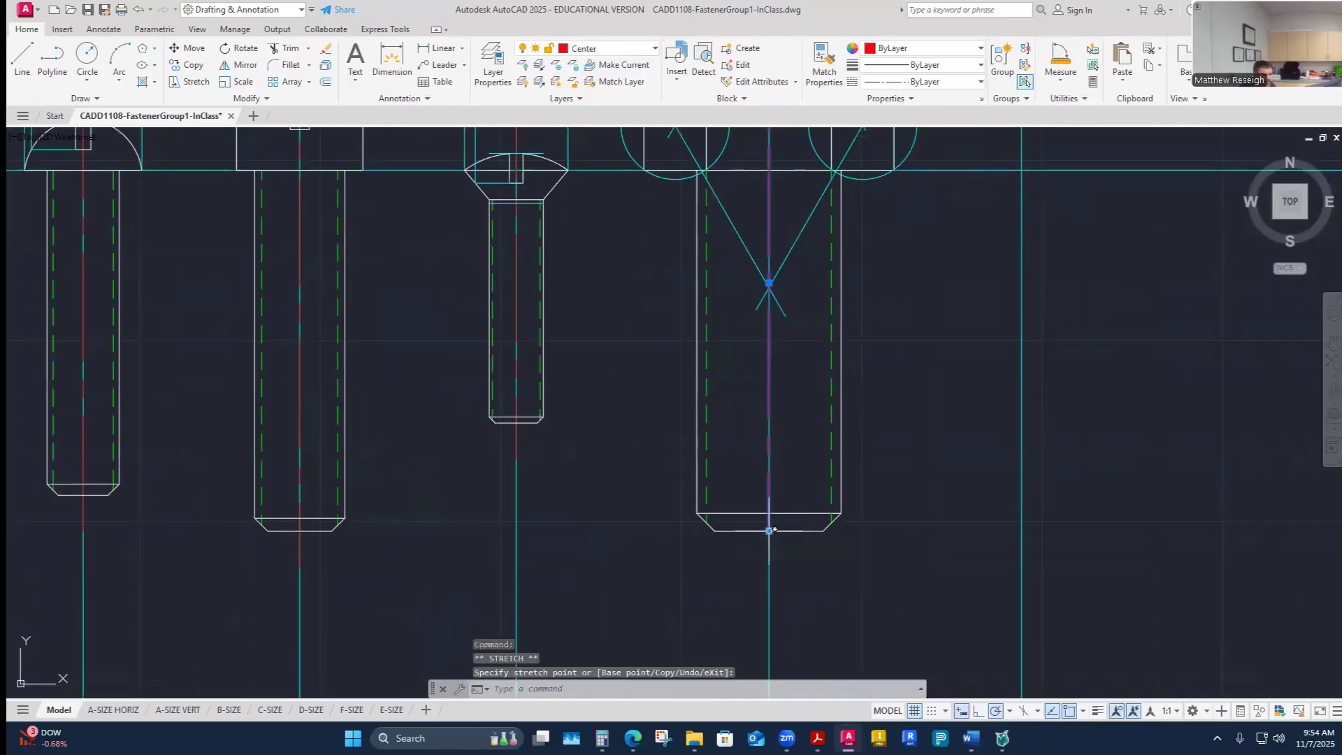
{"action": "left_click", "coordinate": [769, 532]}
{"action": "type", "text": ".25"}
{"action": "key", "text": "Return"}
{"action": "key", "text": "Escape"}
{"action": "key", "text": "Escape"}
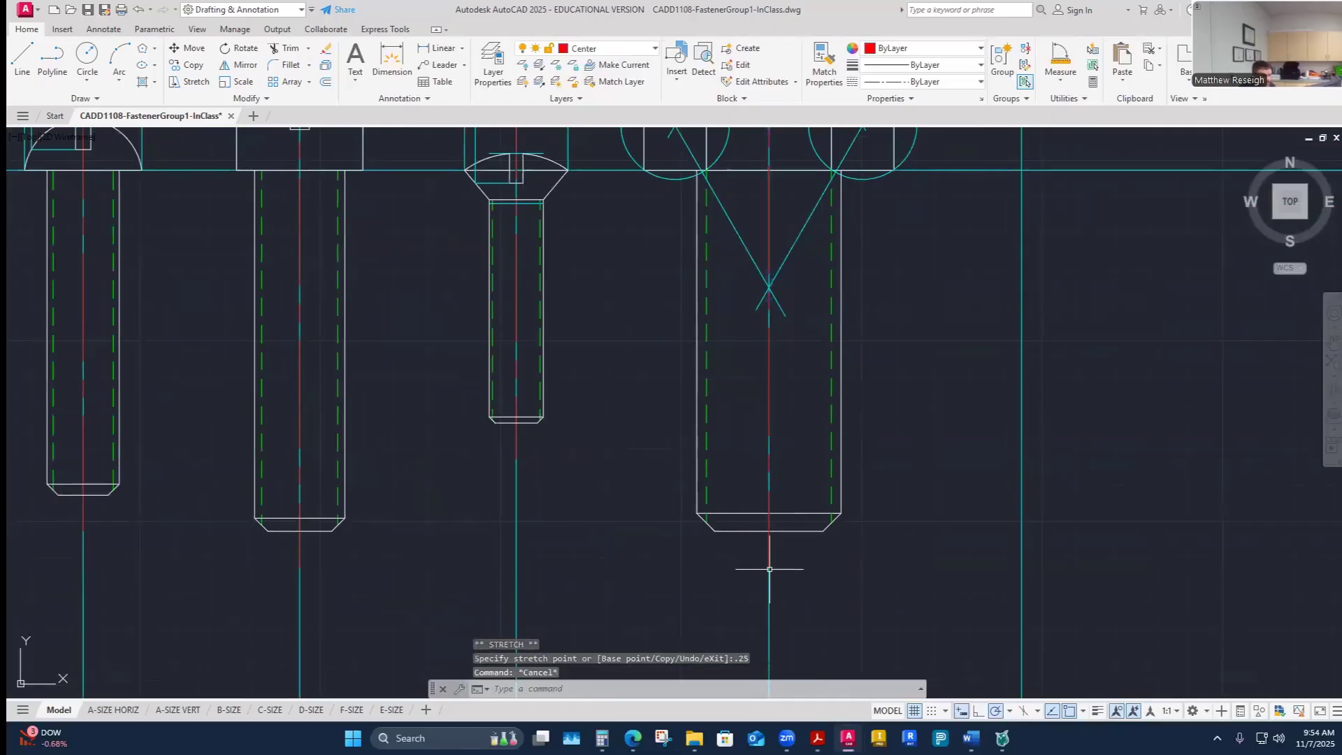
- Make Construction the current layer
{"action": "scroll", "coordinate": [695, 421], "scroll_direction": "down", "scroll_amount": 4}
{"action": "scroll", "coordinate": [704, 386], "scroll_direction": "up", "scroll_amount": 2}
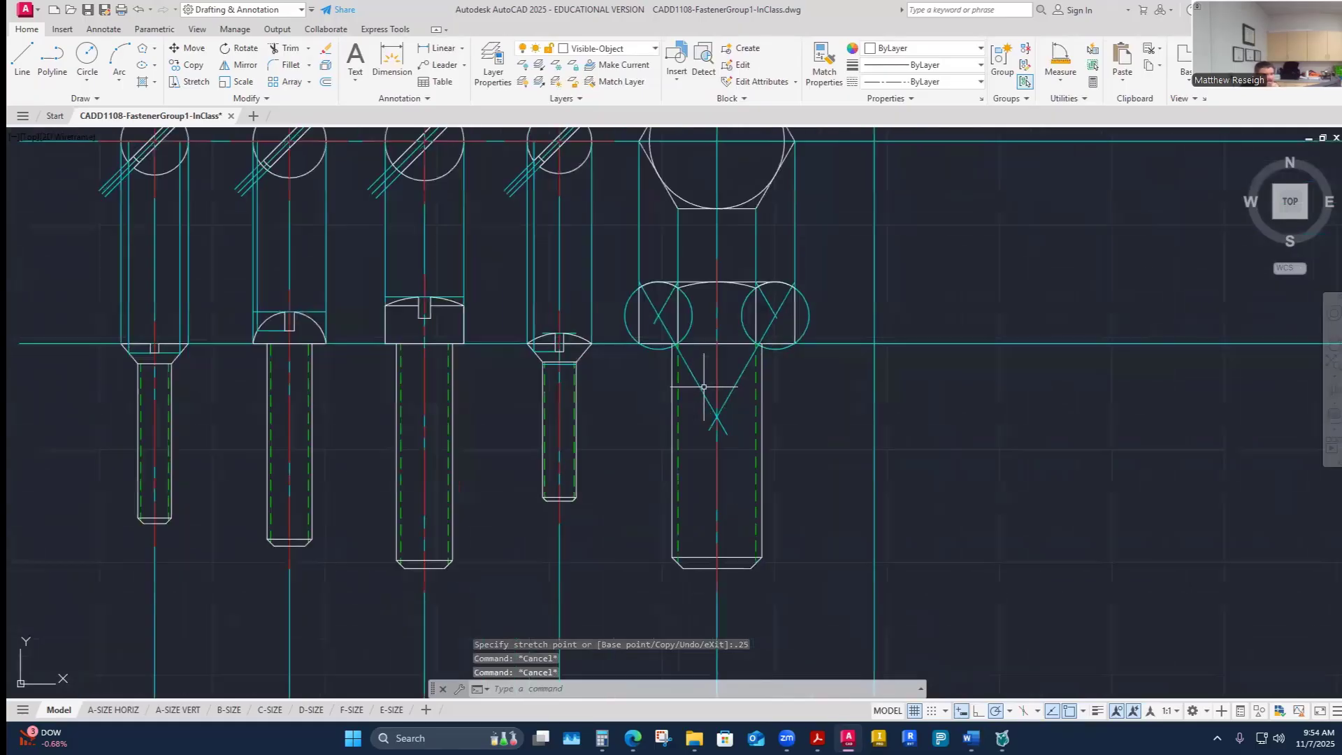
{"action": "scroll", "coordinate": [704, 387], "scroll_direction": "down", "scroll_amount": 3}
{"action": "scroll", "coordinate": [705, 386], "scroll_direction": "up", "scroll_amount": 3}
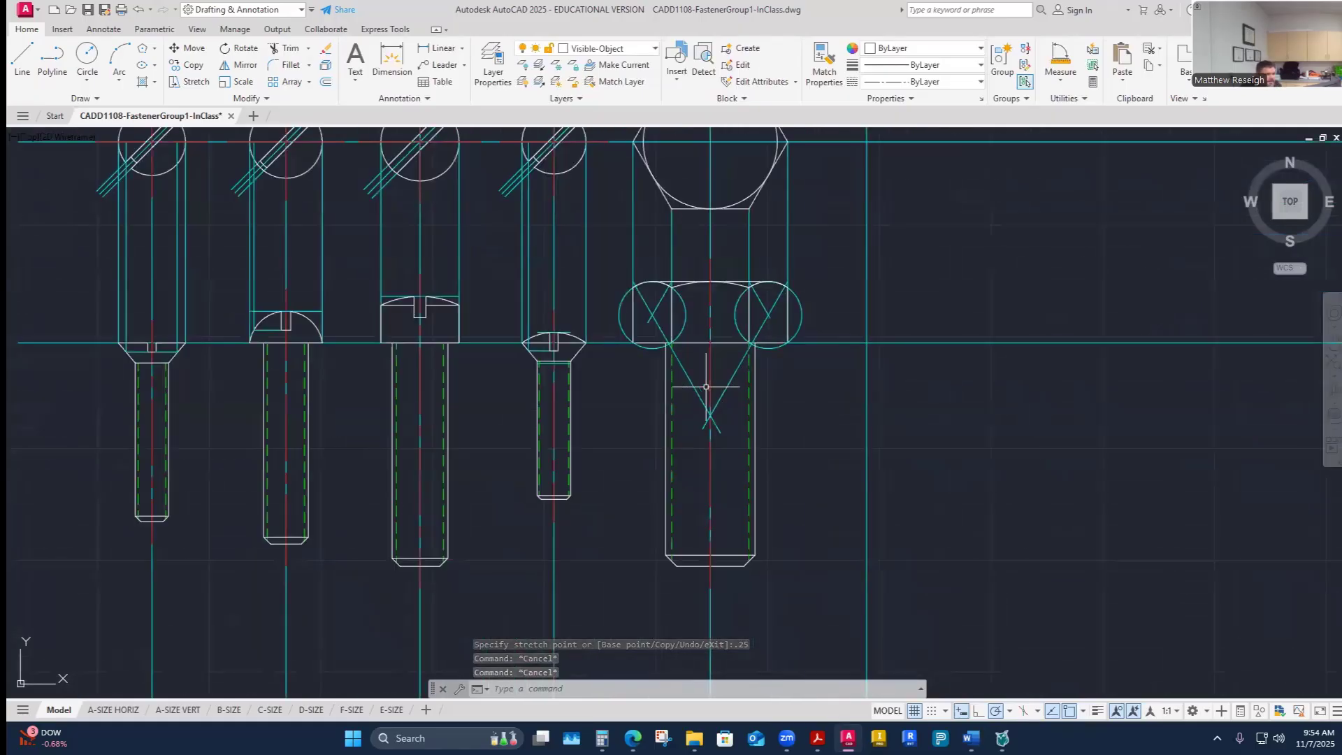
{"action": "scroll", "coordinate": [706, 386], "scroll_direction": "down", "scroll_amount": 5}
{"action": "scroll", "coordinate": [706, 356], "scroll_direction": "up", "scroll_amount": 3}
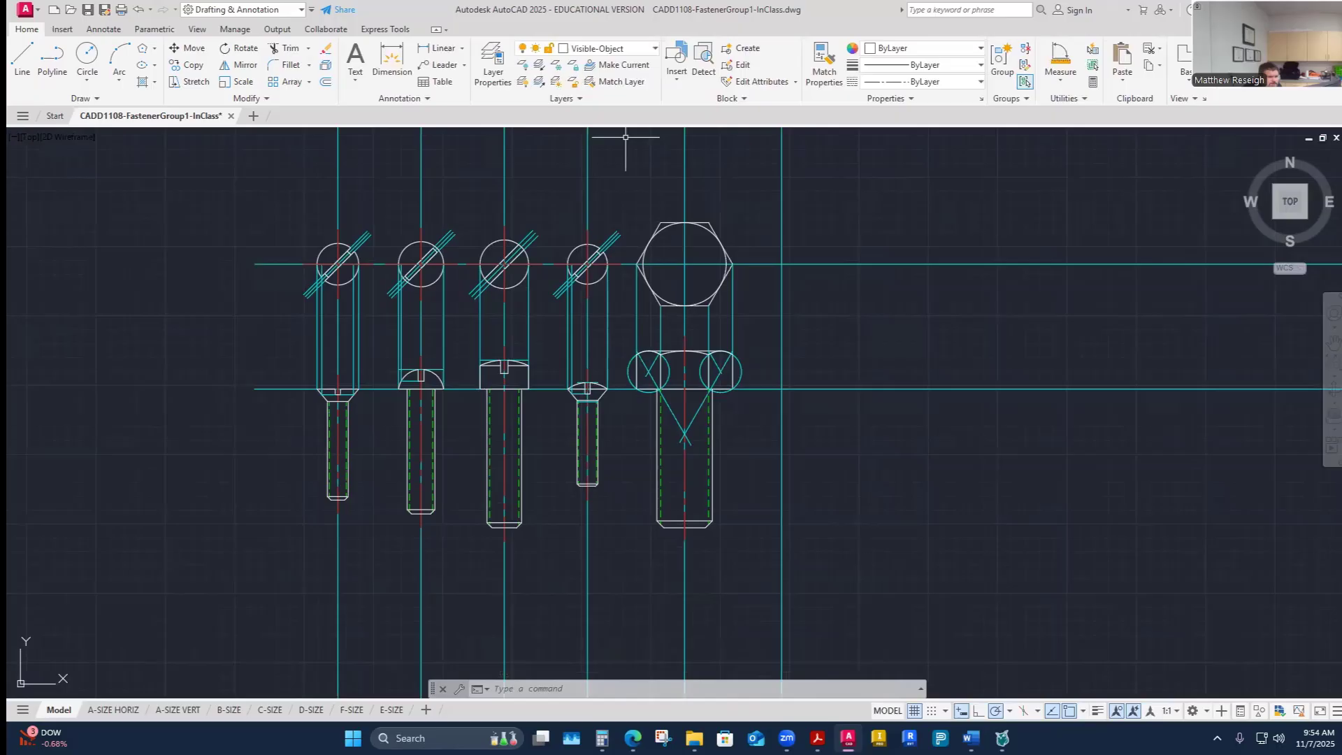
{"action": "left_click", "coordinate": [655, 49]}
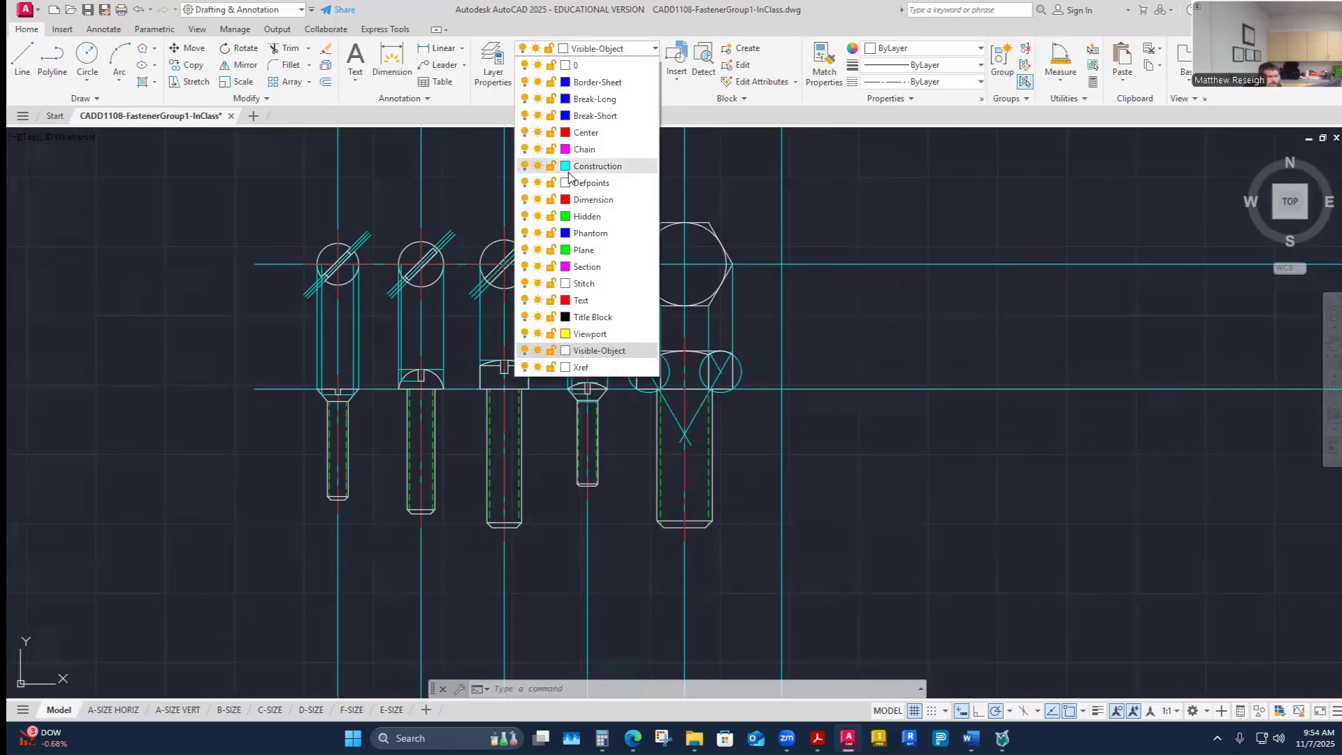
{"action": "left_click", "coordinate": [588, 168]}
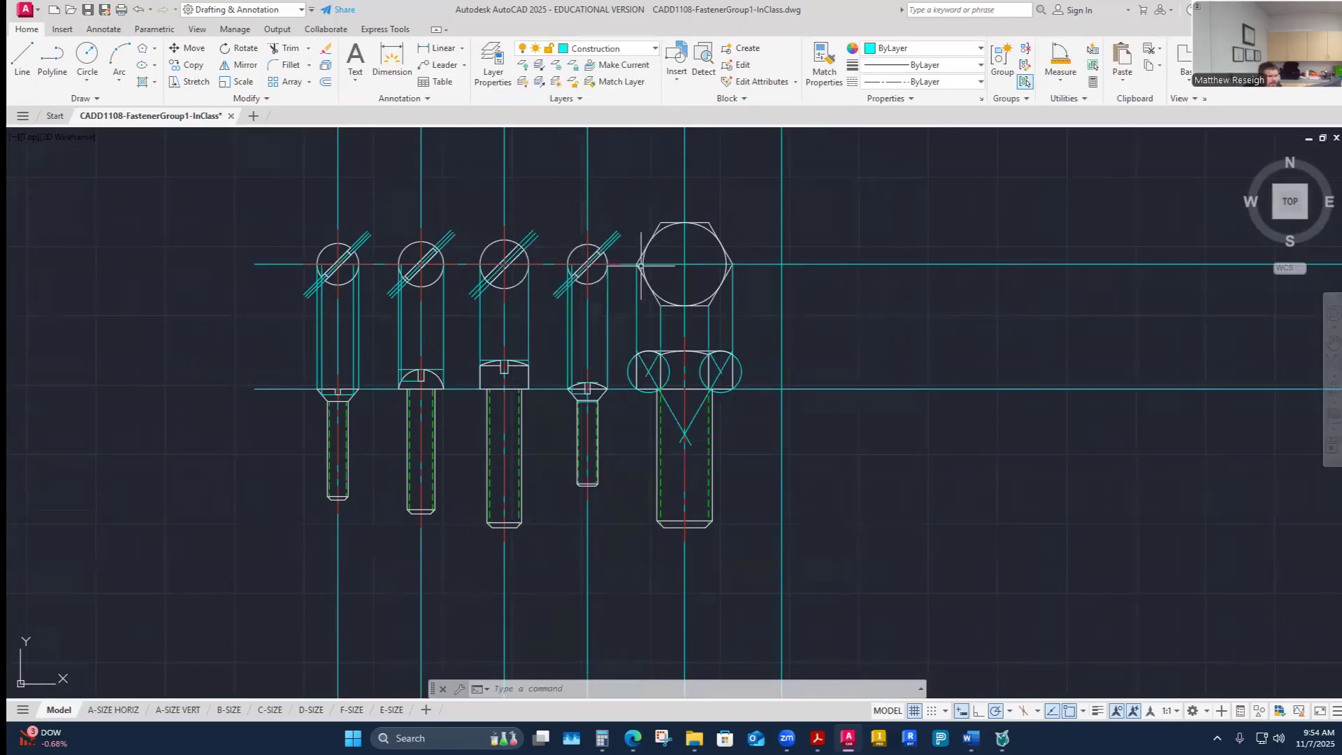
{"action": "left_click", "coordinate": [30, 79]}
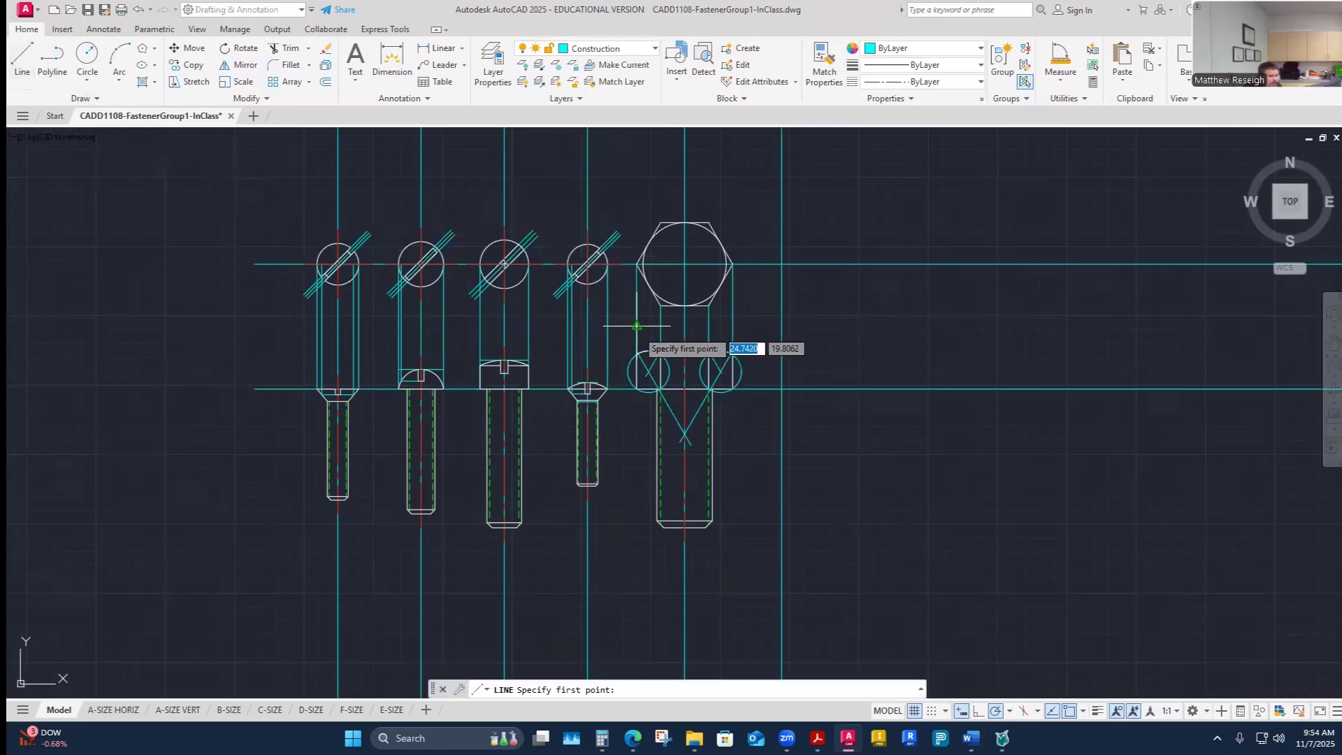
{"action": "scroll", "coordinate": [684, 310], "scroll_direction": "up", "scroll_amount": 4}
{"action": "key", "text": "Escape"}
{"action": "key", "text": "Escape"}
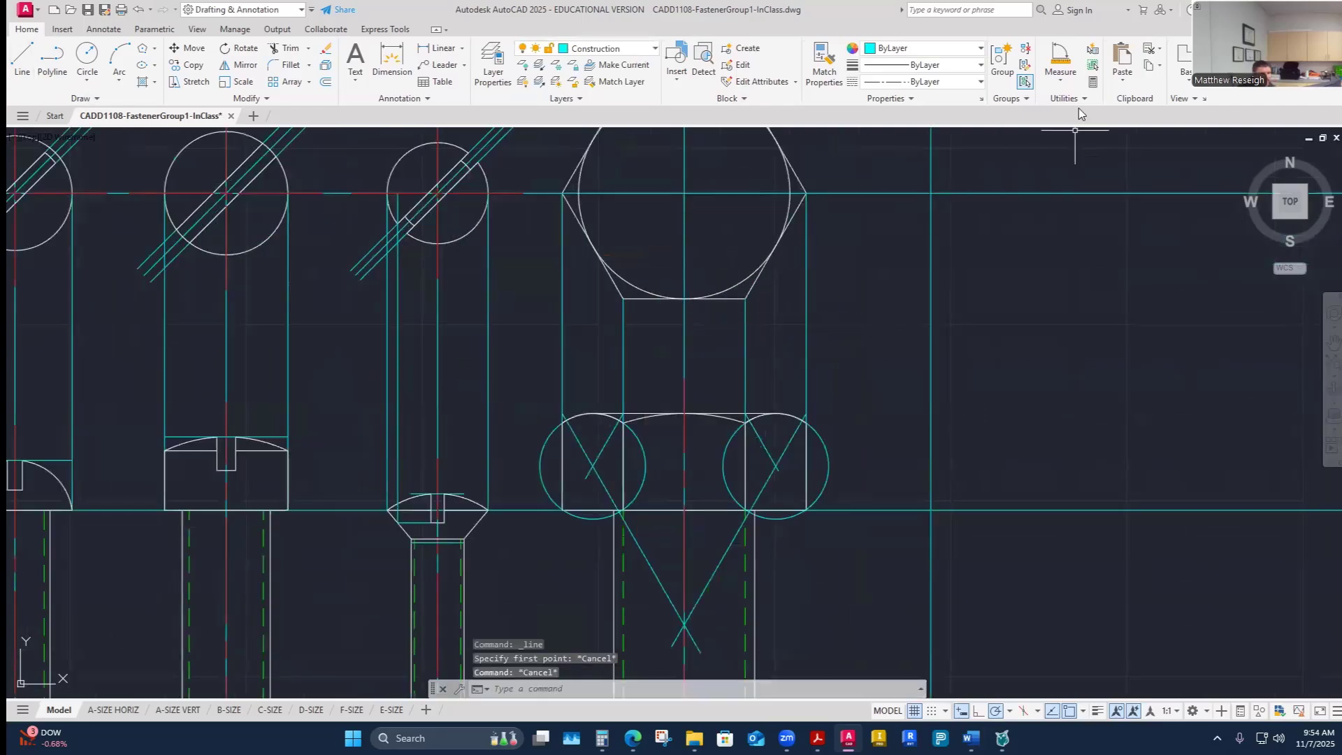
- Measure the distance from the bottom of fastener E's hex head to the top of the nut
{"action": "left_click", "coordinate": [1060, 78]}
{"action": "left_click", "coordinate": [1082, 132]}
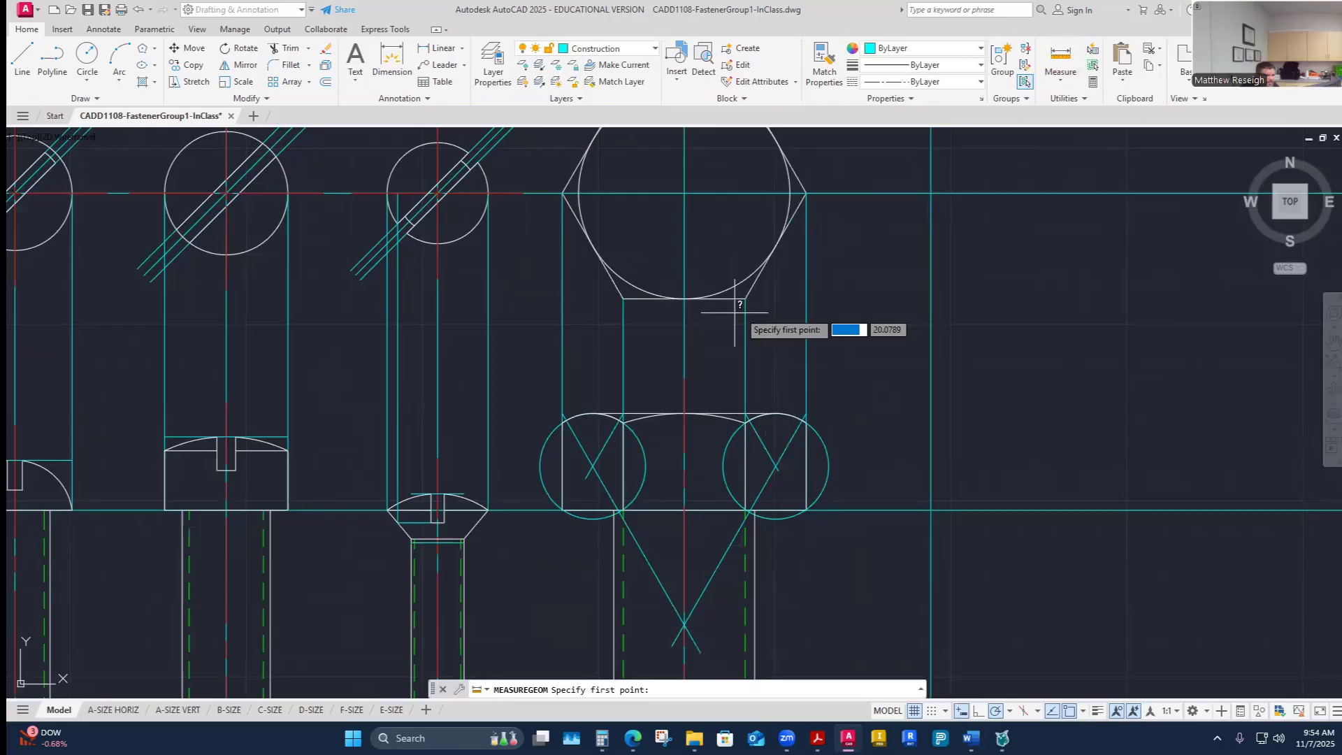
{"action": "left_click", "coordinate": [684, 298]}
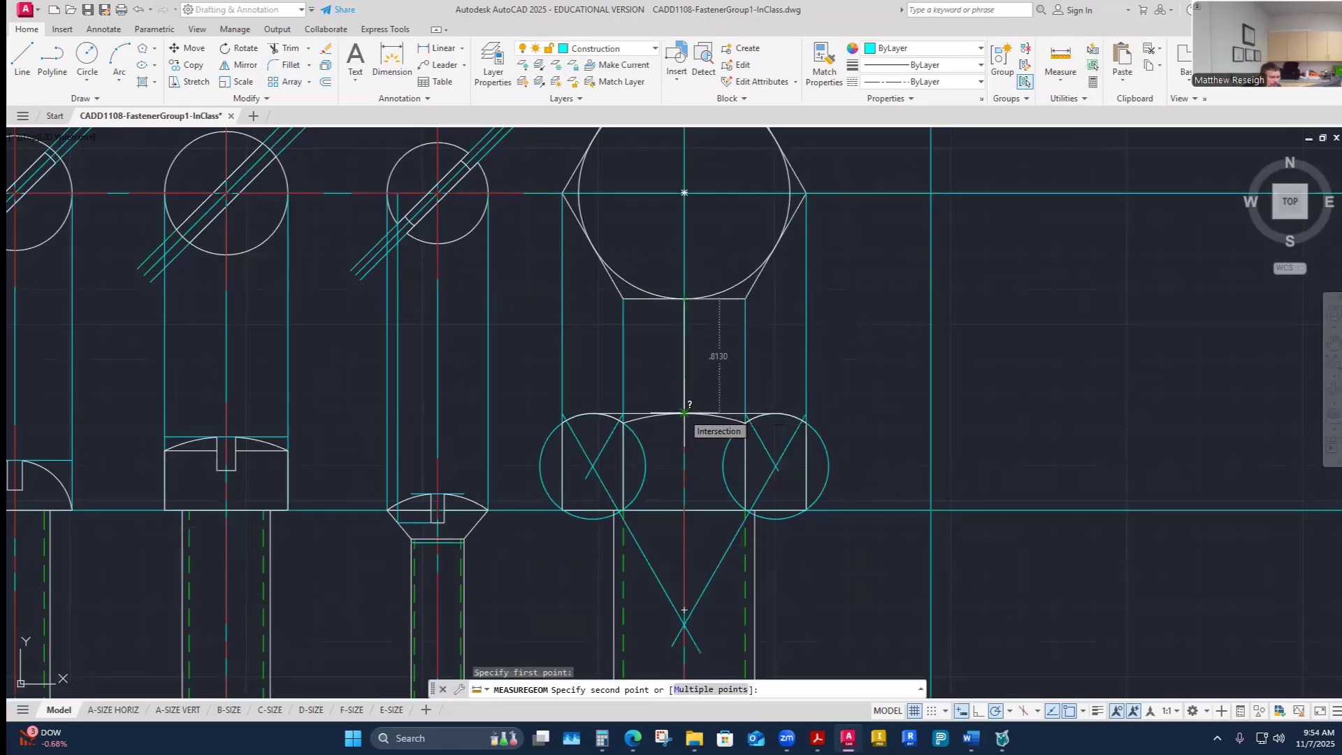
{"action": "left_click", "coordinate": [684, 413]}
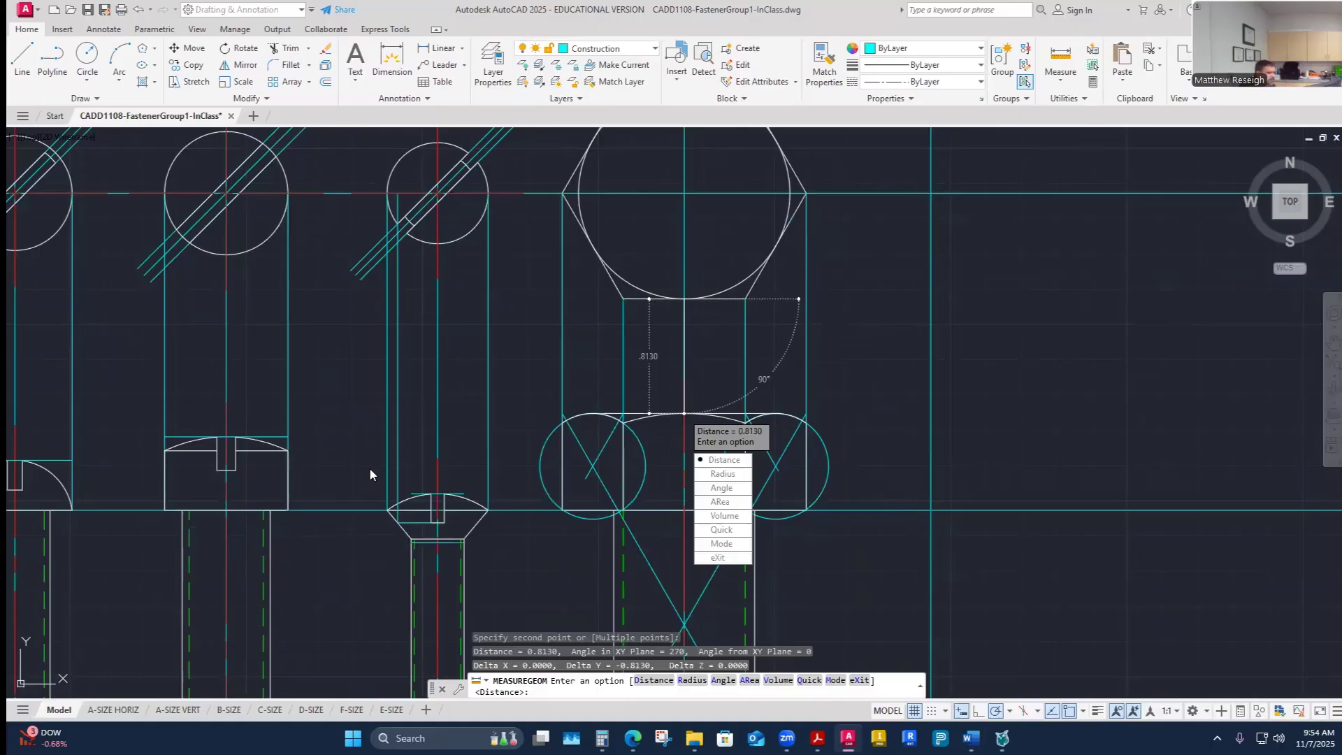
{"action": "scroll", "coordinate": [356, 465], "scroll_direction": "down", "scroll_amount": 3}
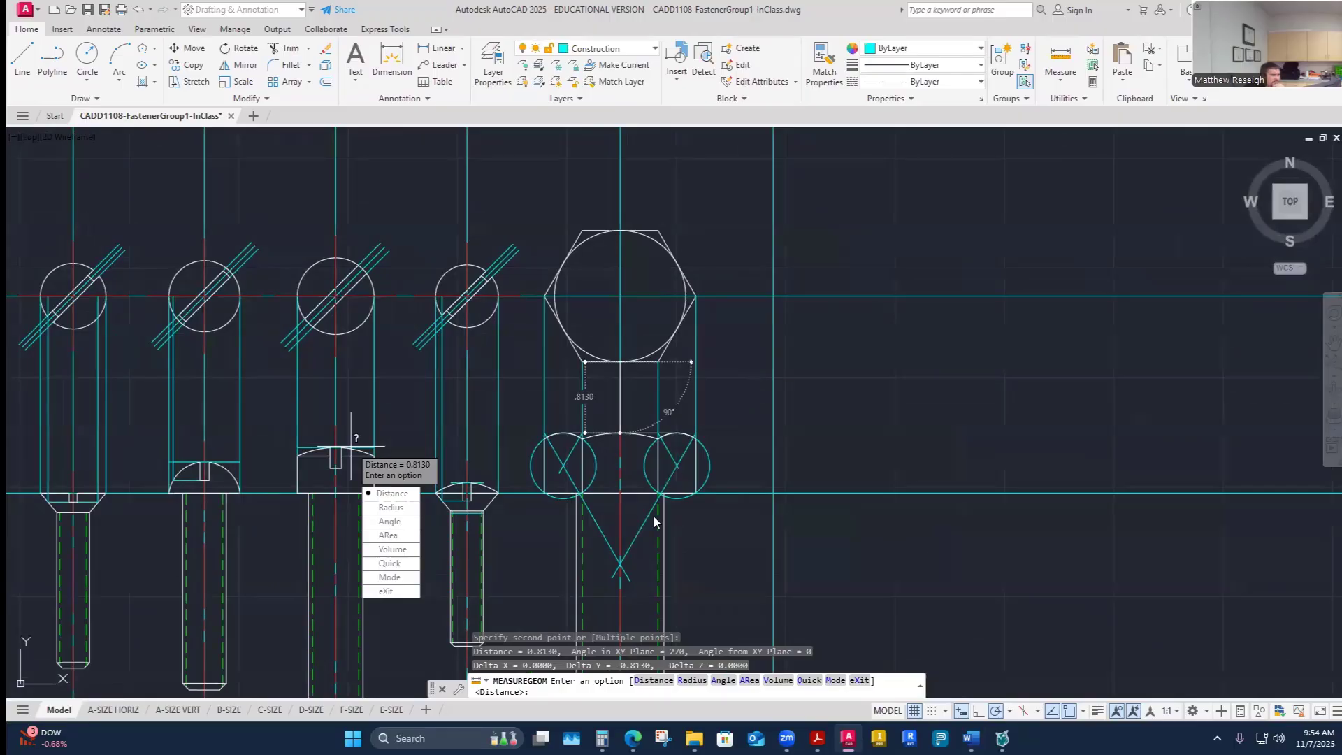
- Check fastener E's dimensions in the worksheet table and the problem's layout figure
{"action": "mouse_move", "coordinate": [970, 737]}
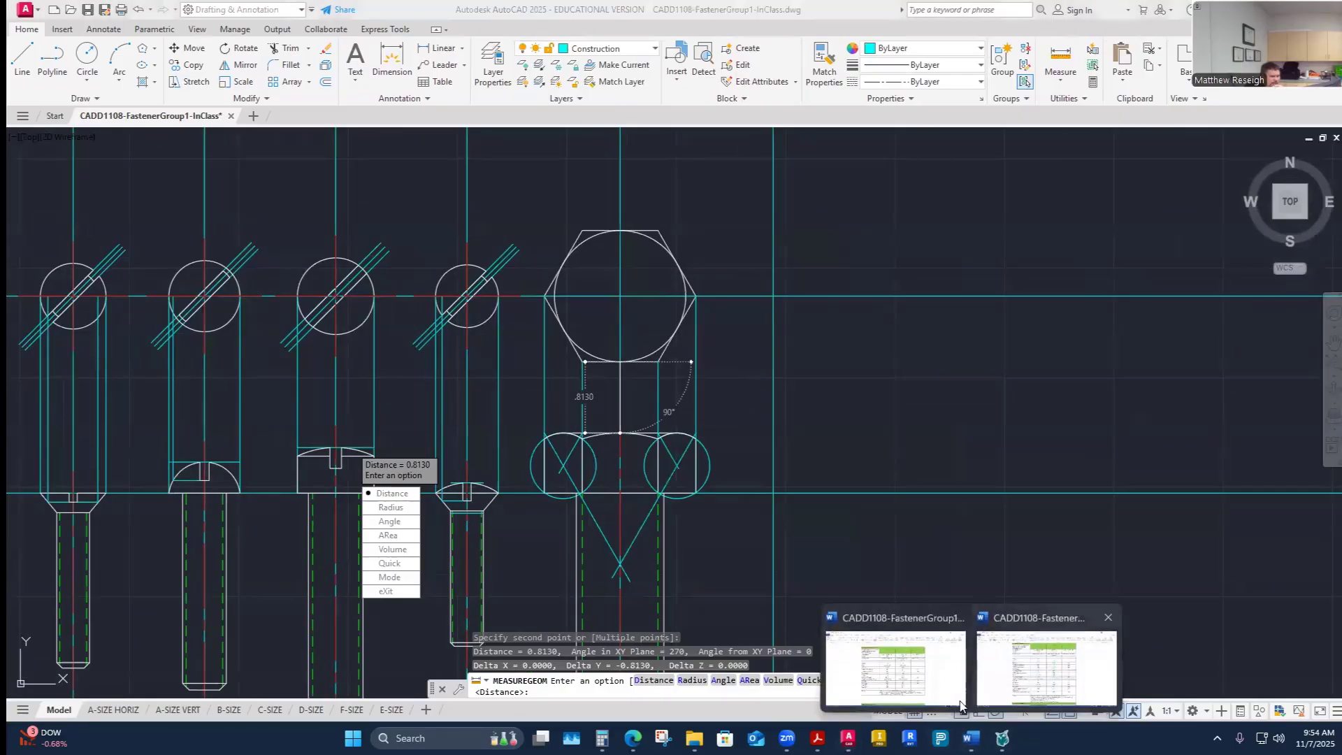
{"action": "left_click", "coordinate": [895, 664]}
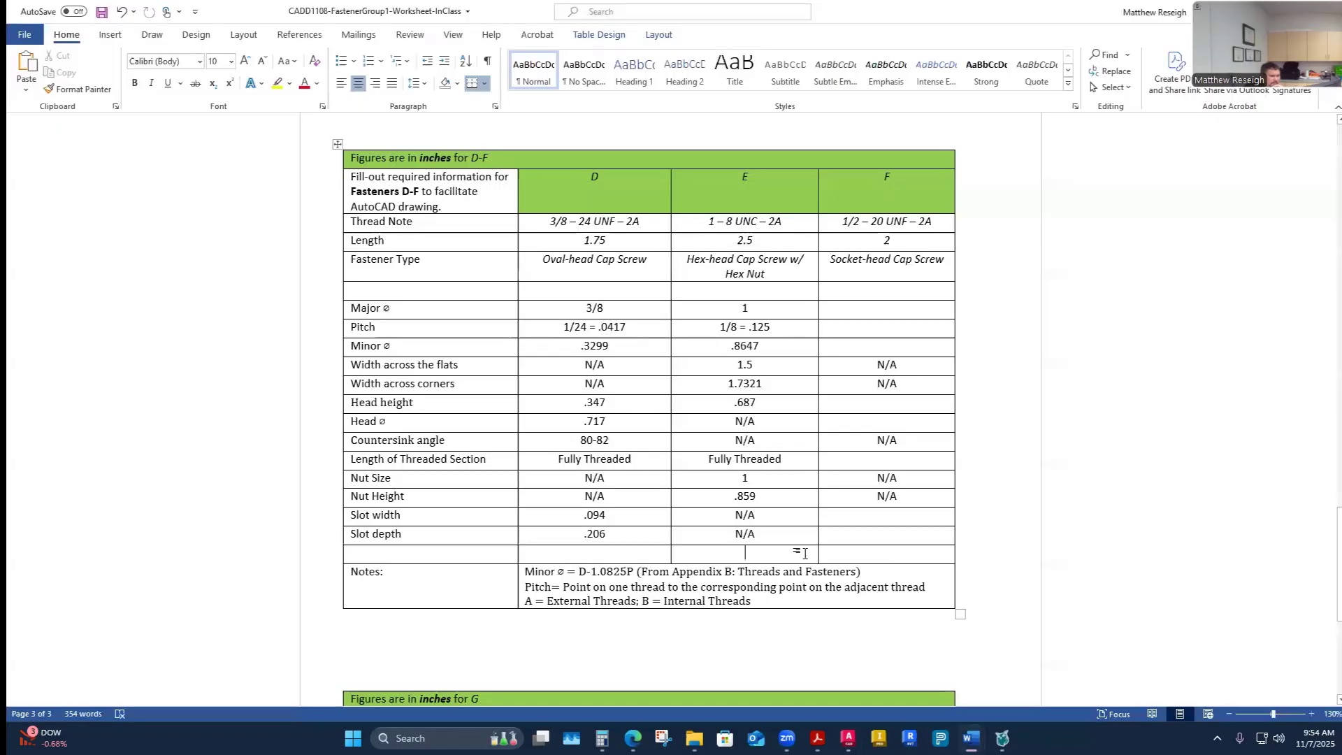
{"action": "scroll", "coordinate": [810, 553], "scroll_direction": "down", "scroll_amount": 15}
{"action": "scroll", "coordinate": [809, 554], "scroll_direction": "up", "scroll_amount": 20}
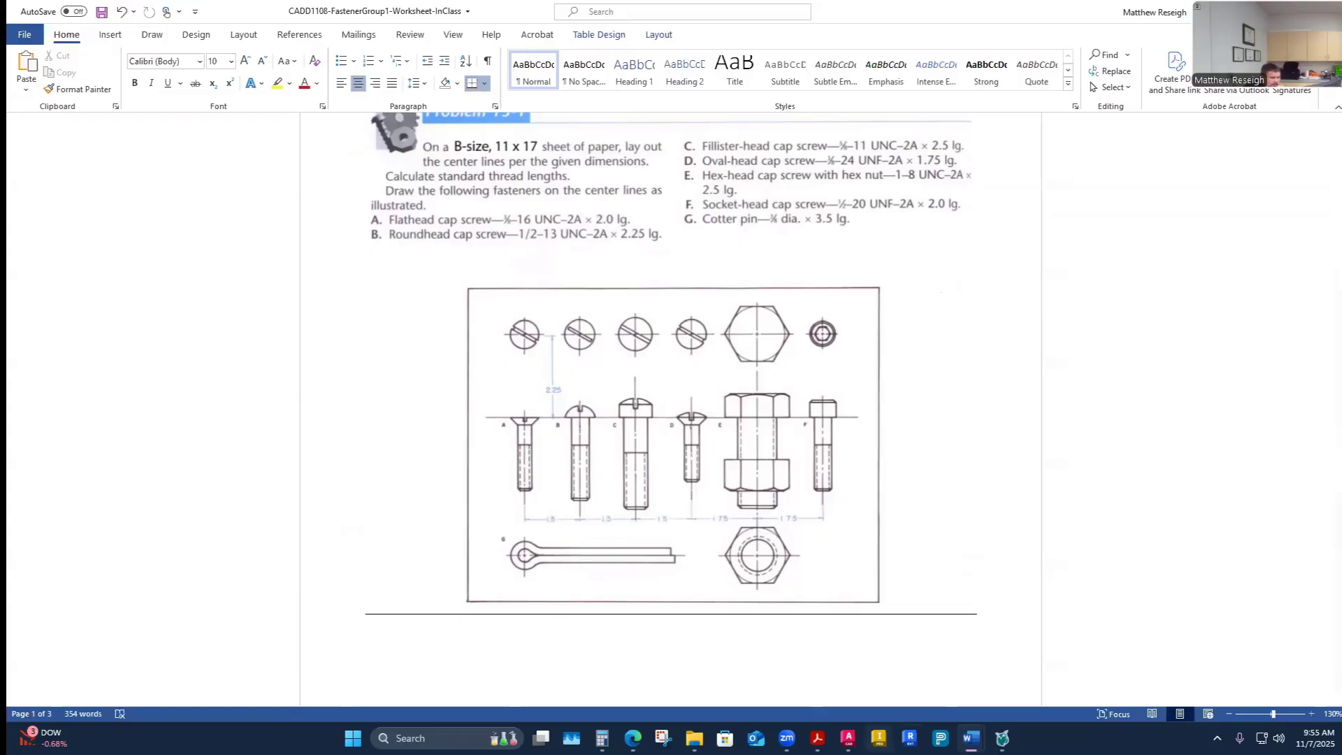
{"action": "left_click", "coordinate": [848, 739]}
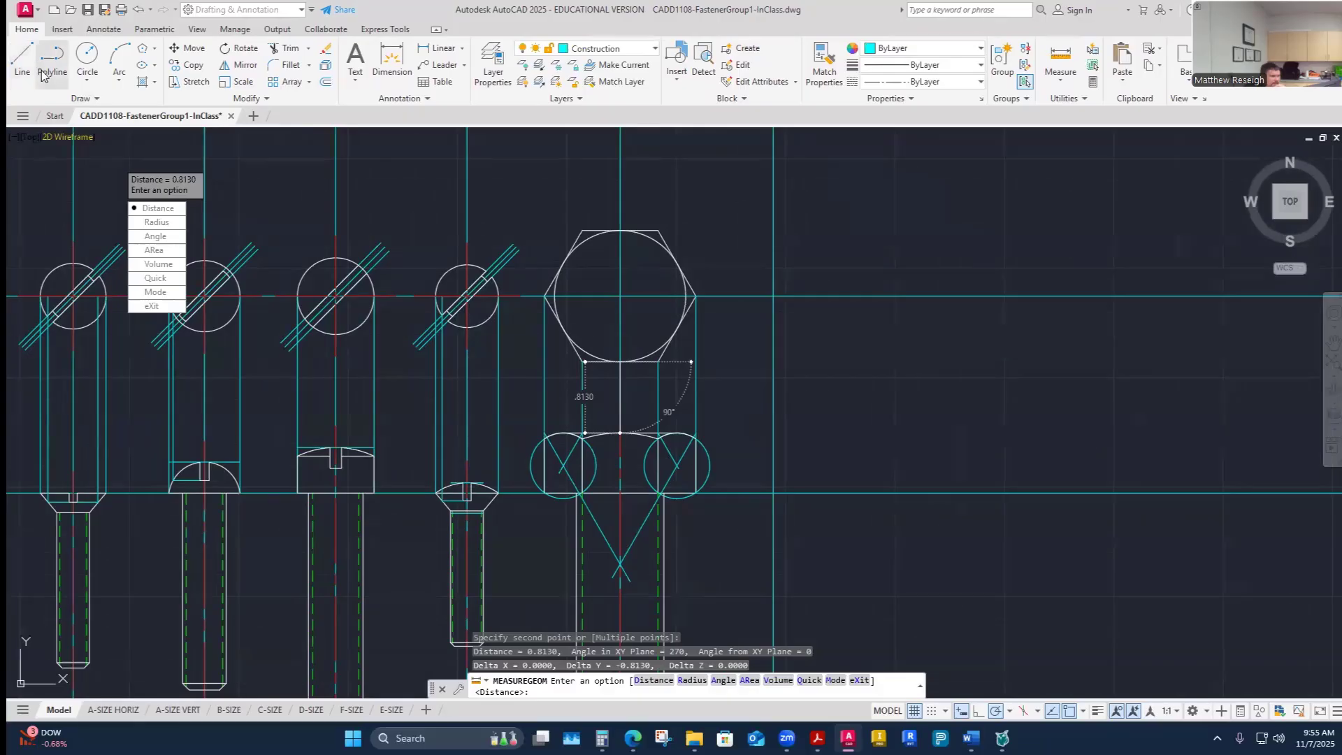
- Draw a 0.813 line straight down from the end of fastener E's centerline below the screw
{"action": "left_click", "coordinate": [22, 58]}
{"action": "scroll", "coordinate": [587, 480], "scroll_direction": "down", "scroll_amount": 2}
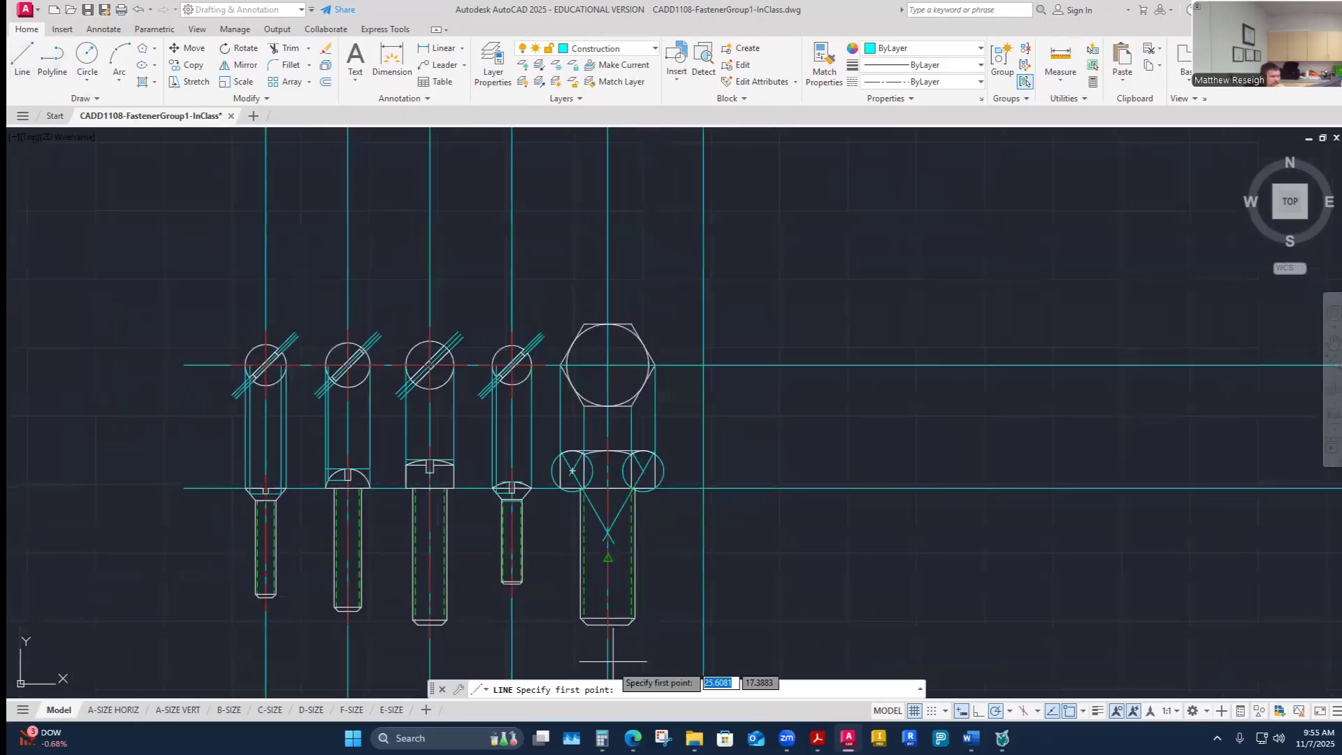
{"action": "scroll", "coordinate": [611, 650], "scroll_direction": "up", "scroll_amount": 6}
{"action": "left_click", "coordinate": [597, 577]}
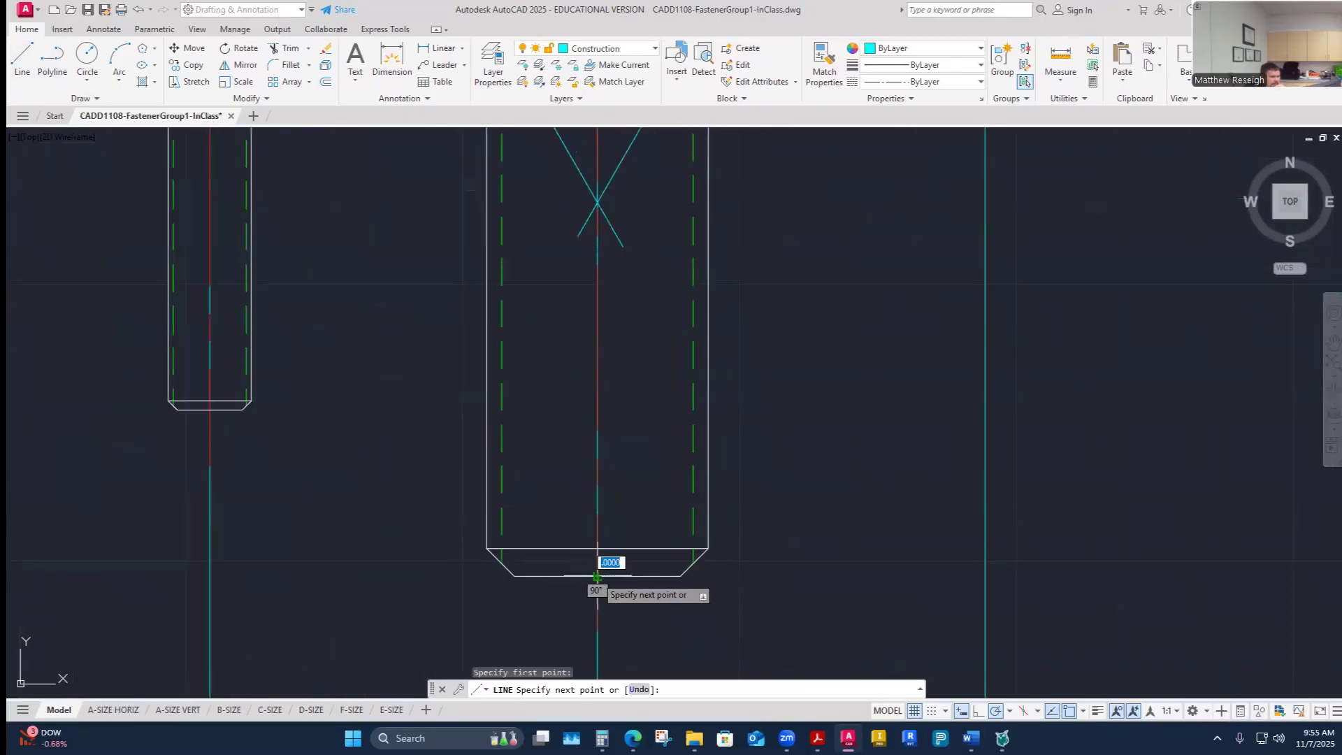
{"action": "scroll", "coordinate": [597, 576], "scroll_direction": "down", "scroll_amount": 4}
{"action": "type", "text": ".813"}
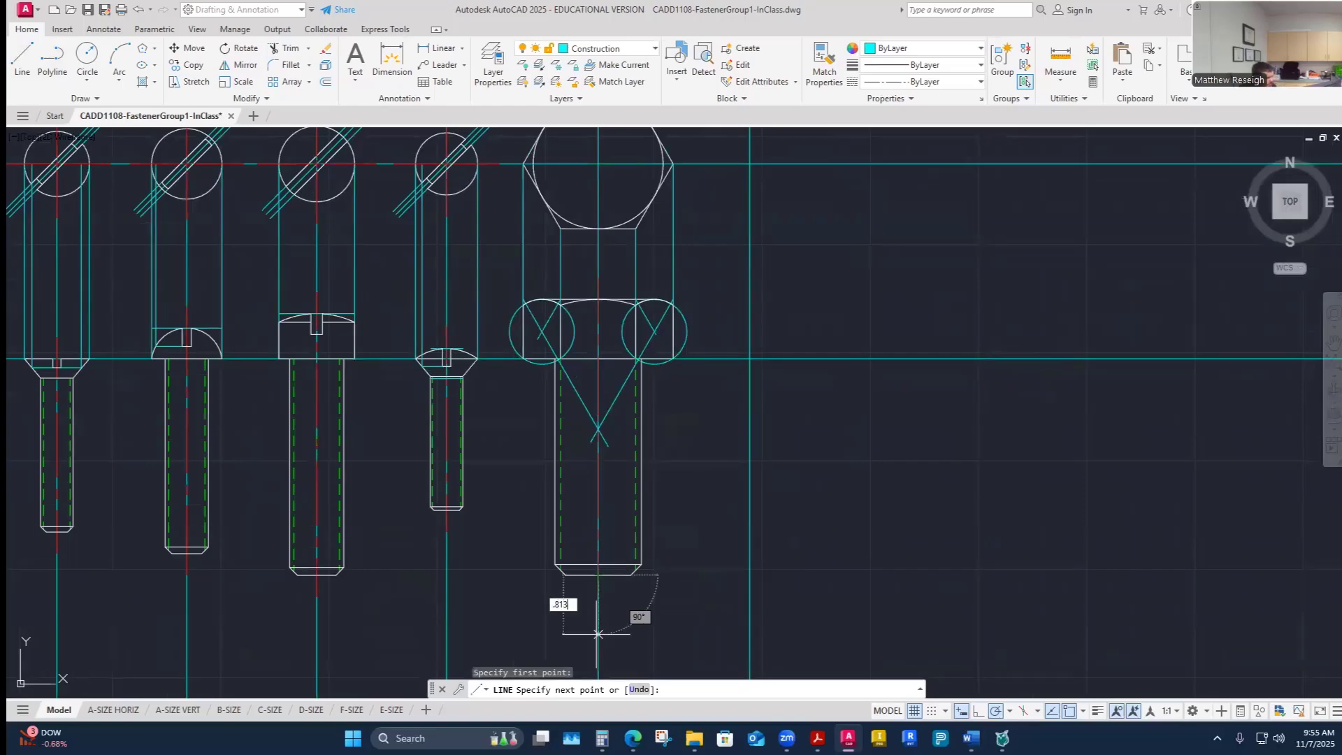
{"action": "key", "text": "Return"}
{"action": "key", "text": "Escape"}
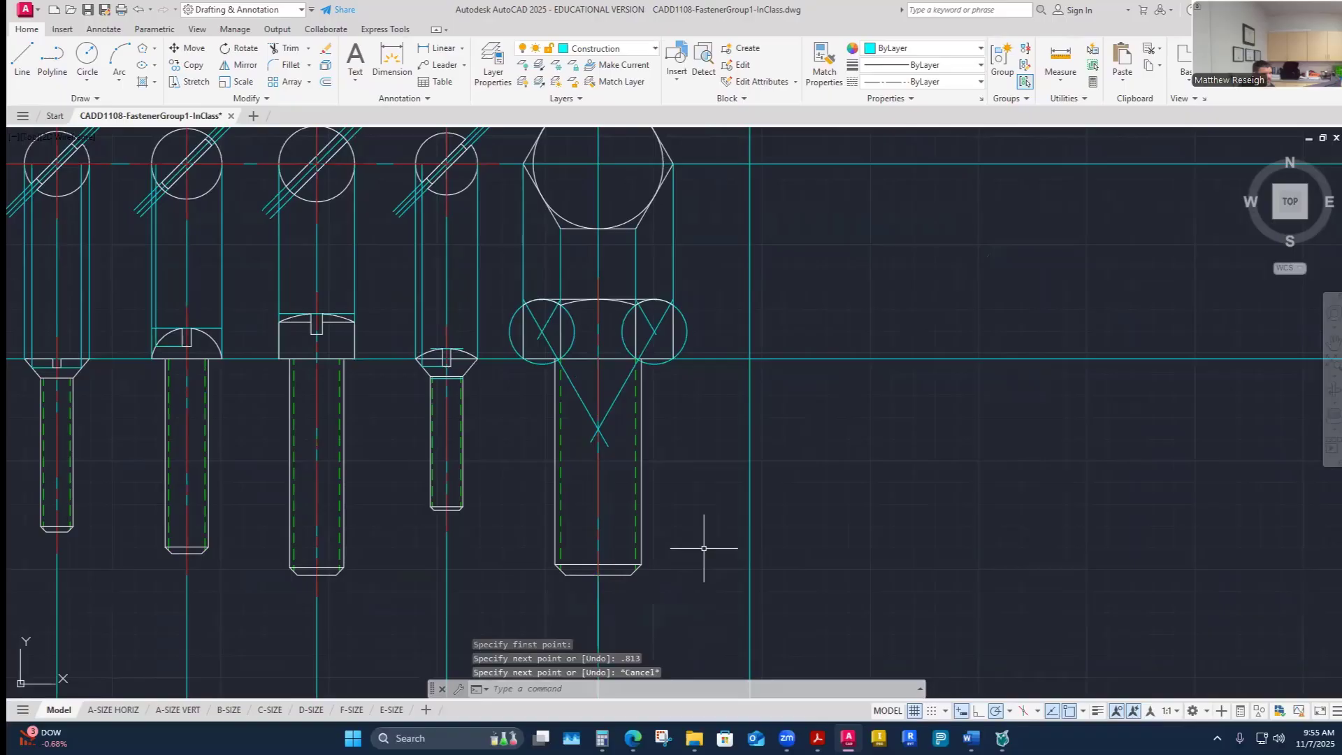
{"action": "scroll", "coordinate": [637, 598], "scroll_direction": "down", "scroll_amount": 3}
{"action": "scroll", "coordinate": [609, 621], "scroll_direction": "up", "scroll_amount": 3}
{"action": "left_click", "coordinate": [628, 604]}
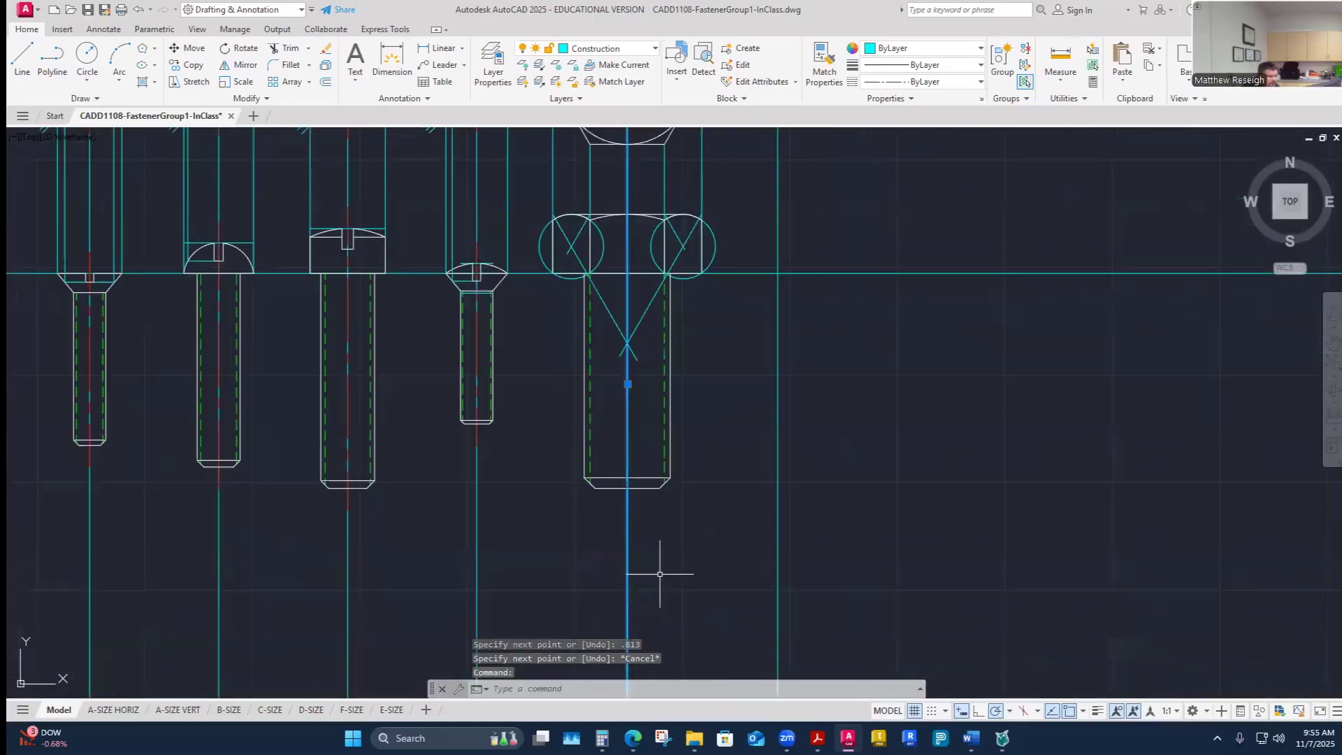
{"action": "scroll", "coordinate": [659, 574], "scroll_direction": "down", "scroll_amount": 4}
{"action": "key", "text": "Escape"}
{"action": "scroll", "coordinate": [642, 535], "scroll_direction": "up", "scroll_amount": 2}
{"action": "left_click", "coordinate": [640, 534]}
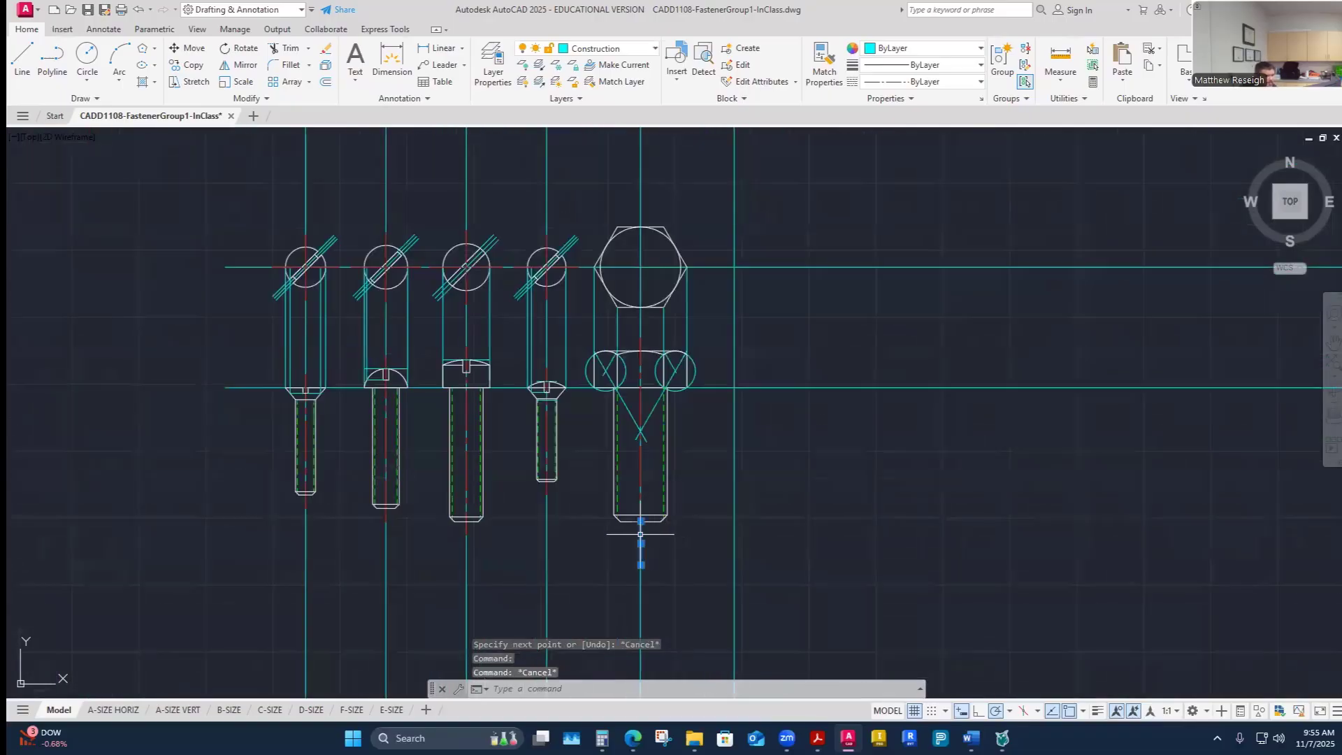
{"action": "key", "text": "Escape"}
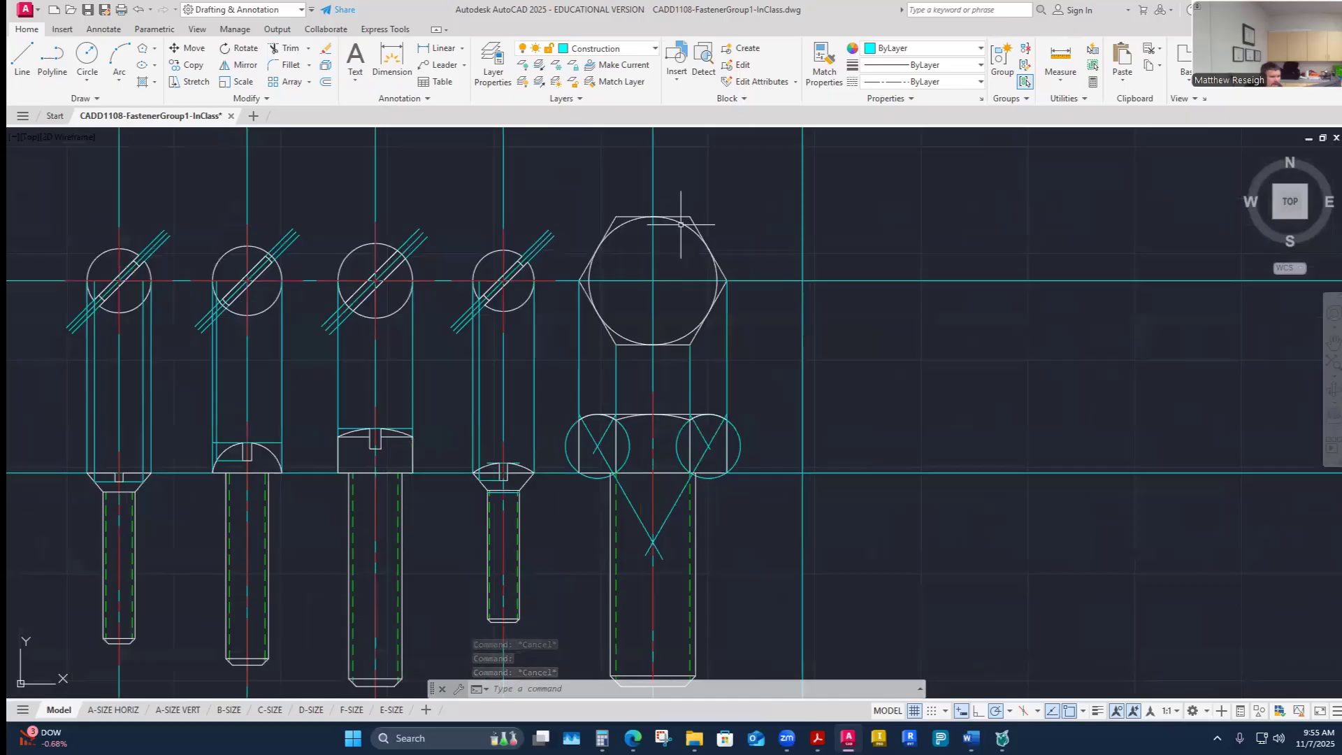
- Copy the hex head's hexagon and circle down, placing their top at the lower end of the 0.813 line
{"action": "left_click", "coordinate": [626, 217]}
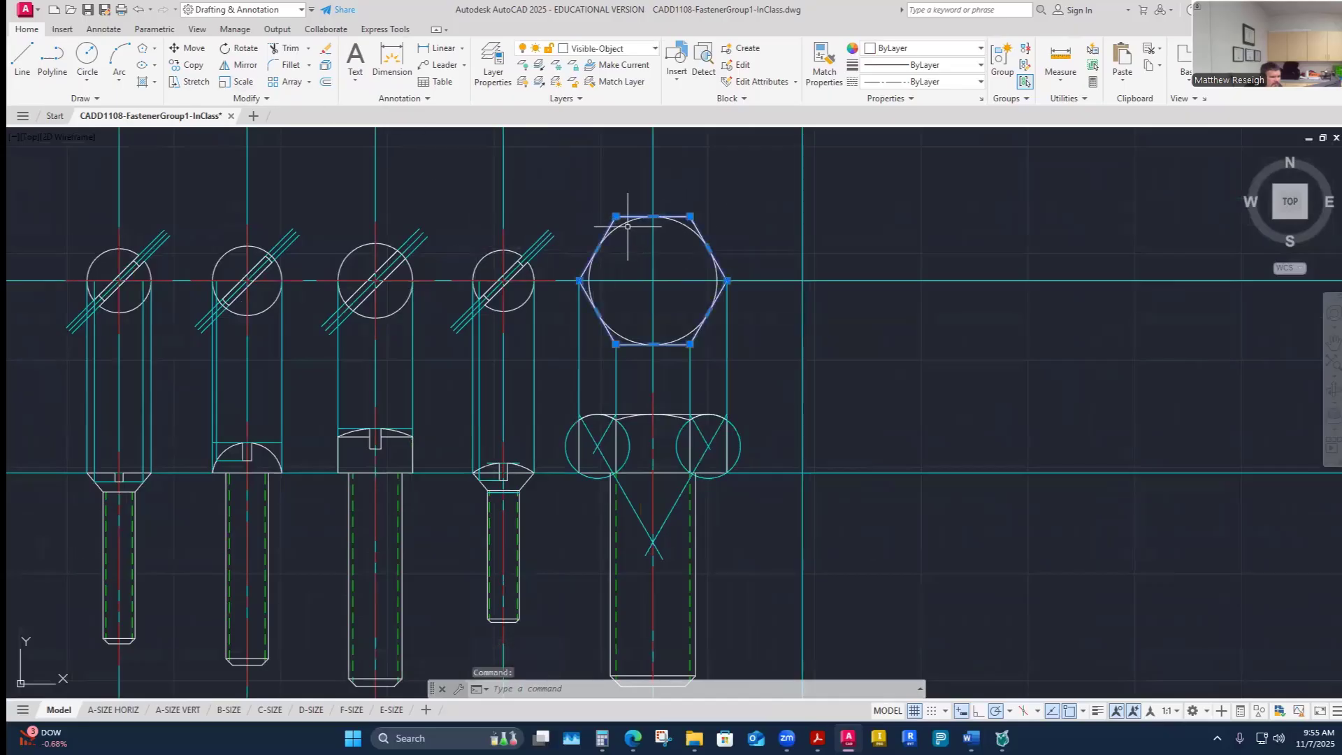
{"action": "key", "text": "Escape"}
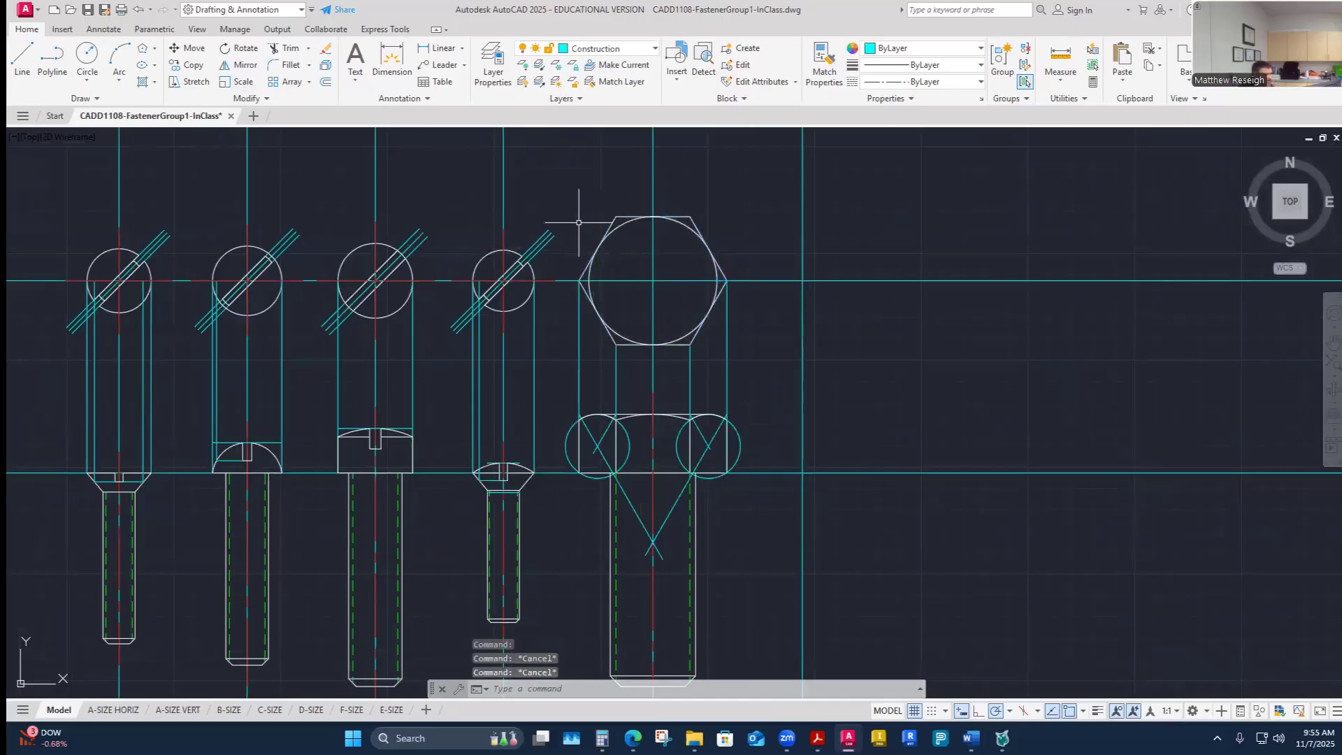
{"action": "left_click", "coordinate": [190, 64]}
{"action": "scroll", "coordinate": [627, 212], "scroll_direction": "up", "scroll_amount": 2}
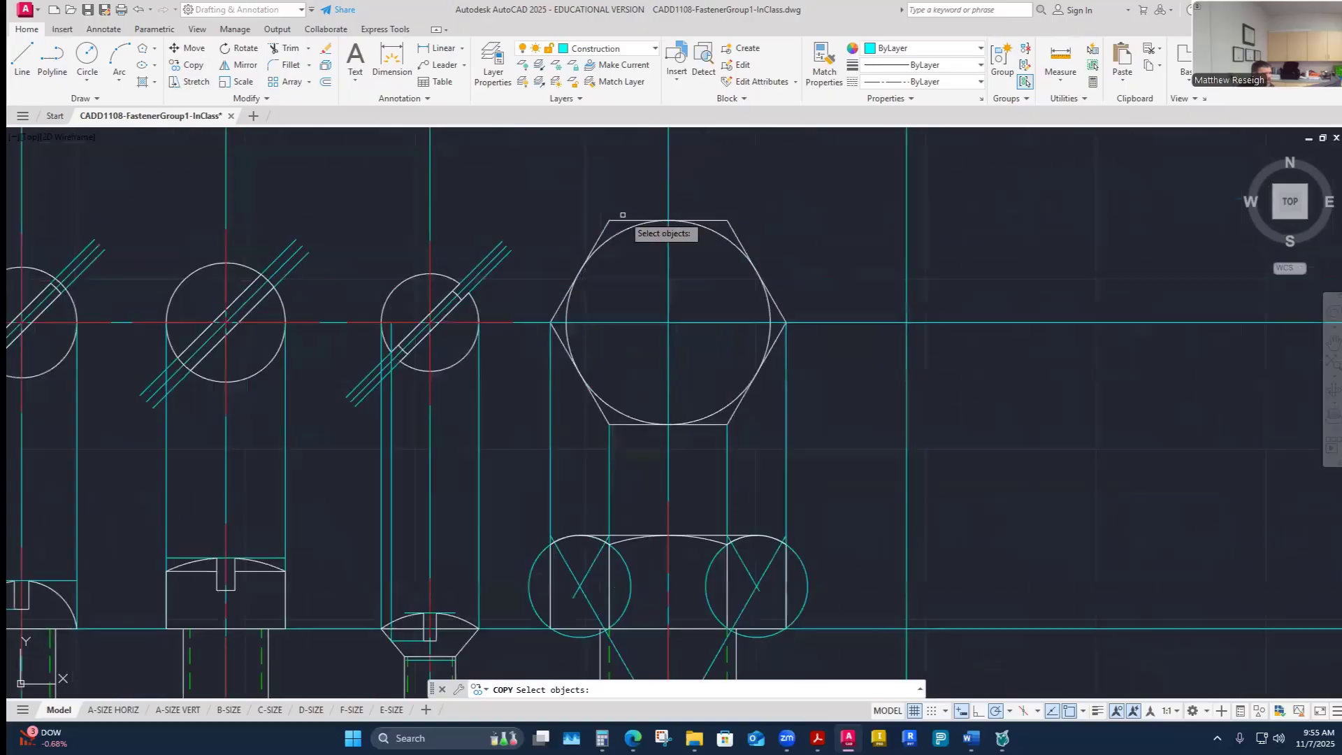
{"action": "left_click", "coordinate": [632, 217]}
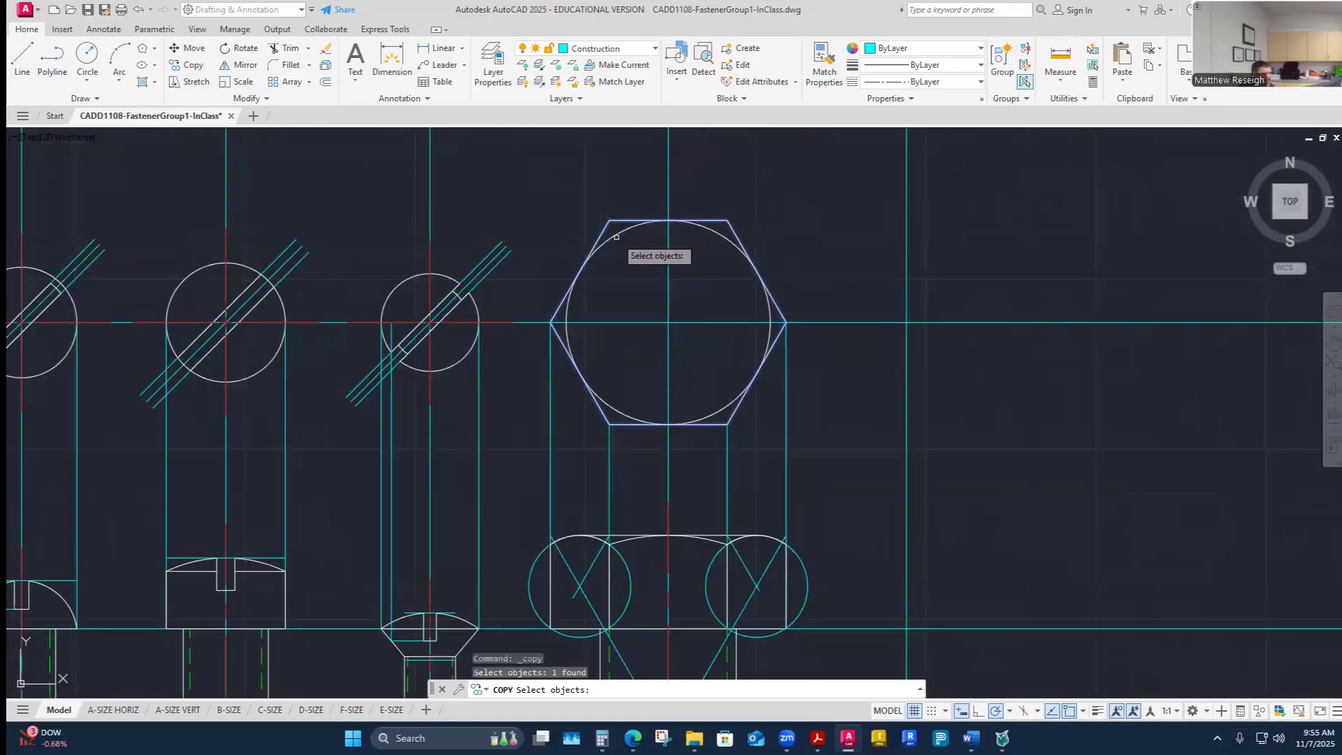
{"action": "left_click", "coordinate": [616, 236]}
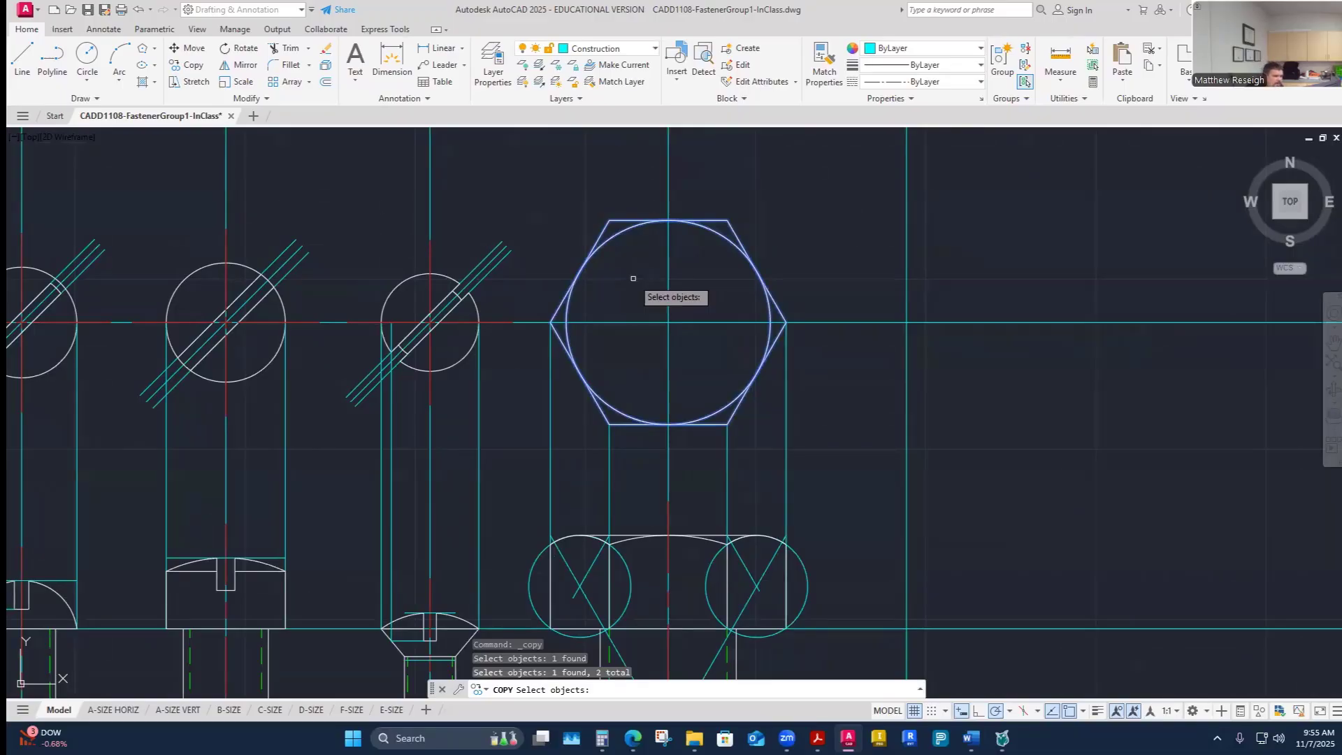
{"action": "key", "text": "Return"}
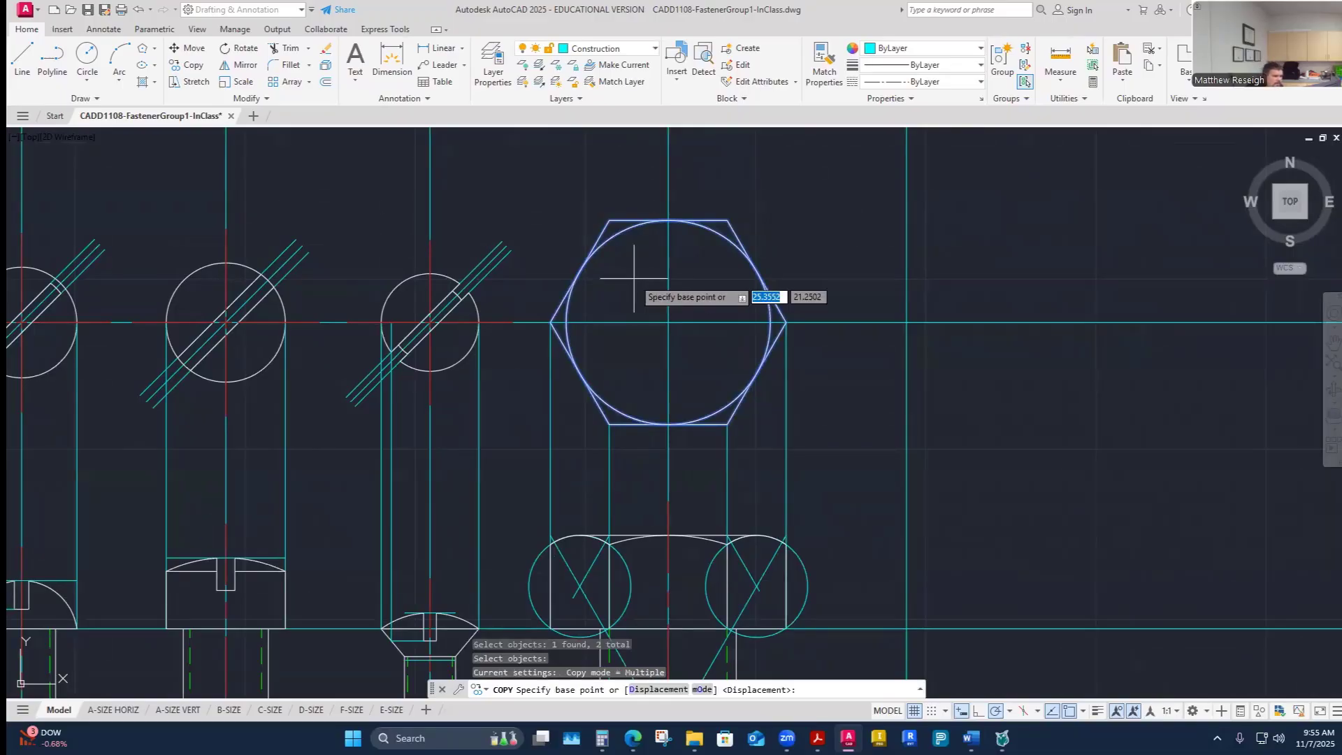
{"action": "scroll", "coordinate": [675, 197], "scroll_direction": "up", "scroll_amount": 2}
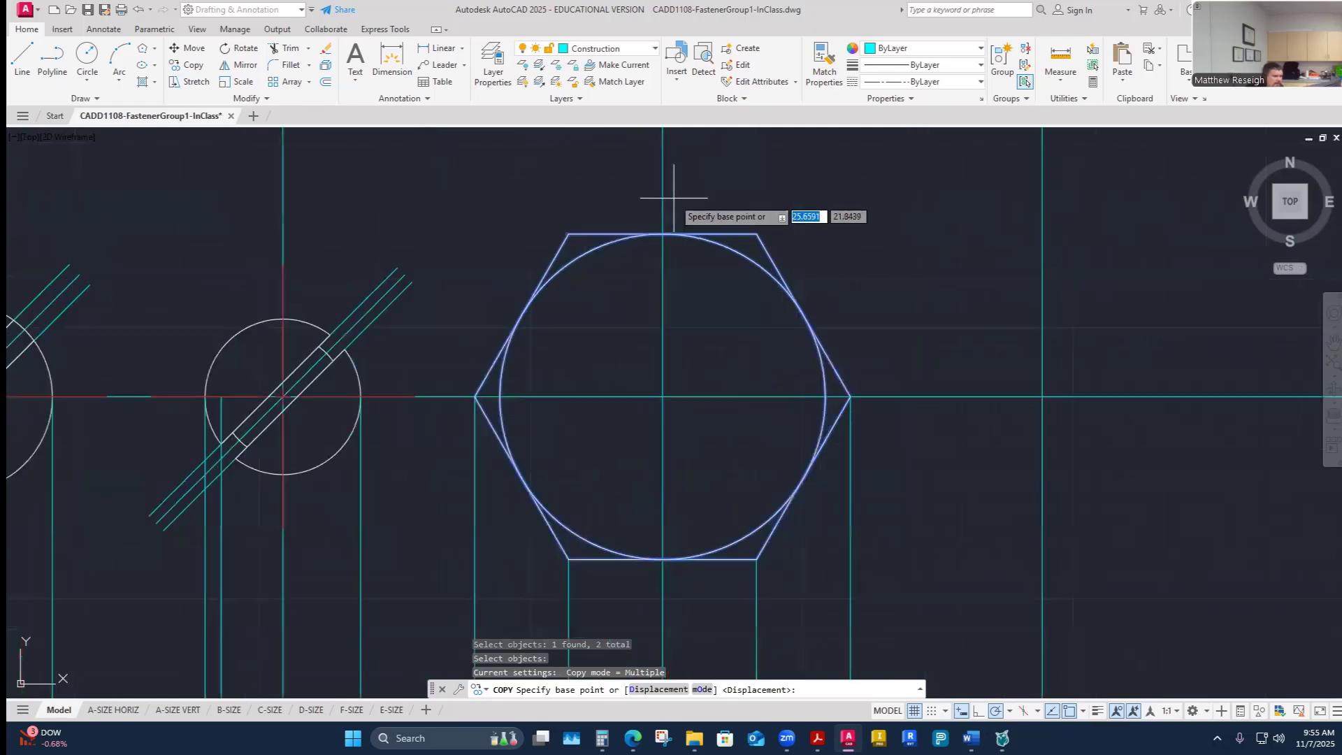
{"action": "left_click", "coordinate": [662, 233]}
{"action": "scroll", "coordinate": [667, 237], "scroll_direction": "down", "scroll_amount": 6}
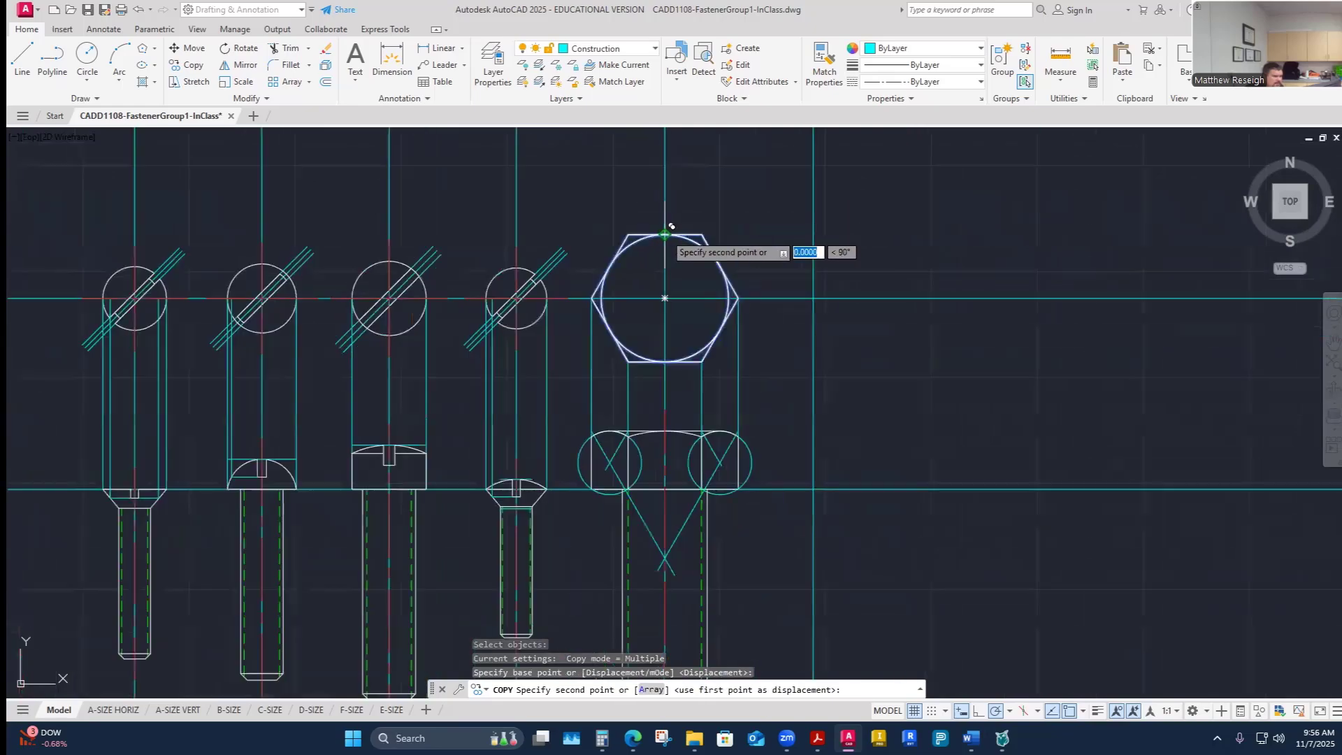
{"action": "scroll", "coordinate": [678, 561], "scroll_direction": "up", "scroll_amount": 6}
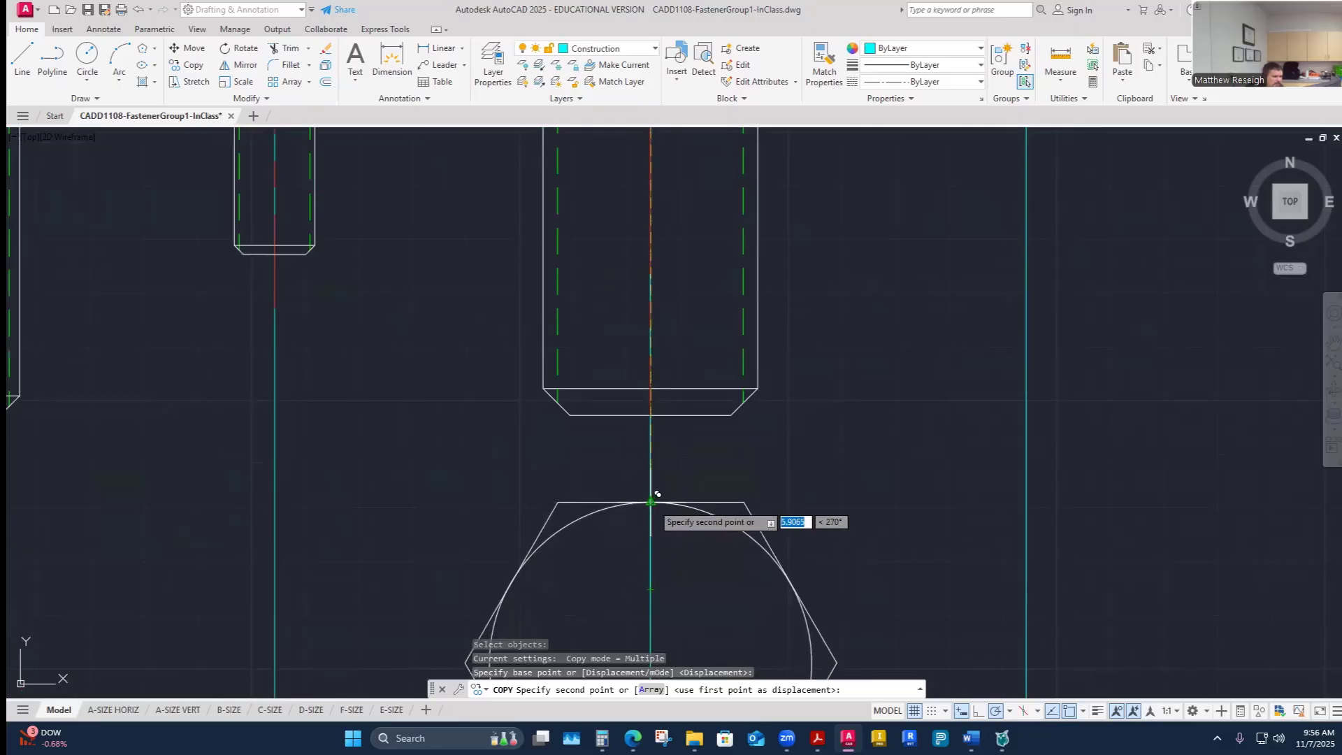
{"action": "left_click", "coordinate": [651, 589]}
{"action": "scroll", "coordinate": [699, 520], "scroll_direction": "down", "scroll_amount": 4}
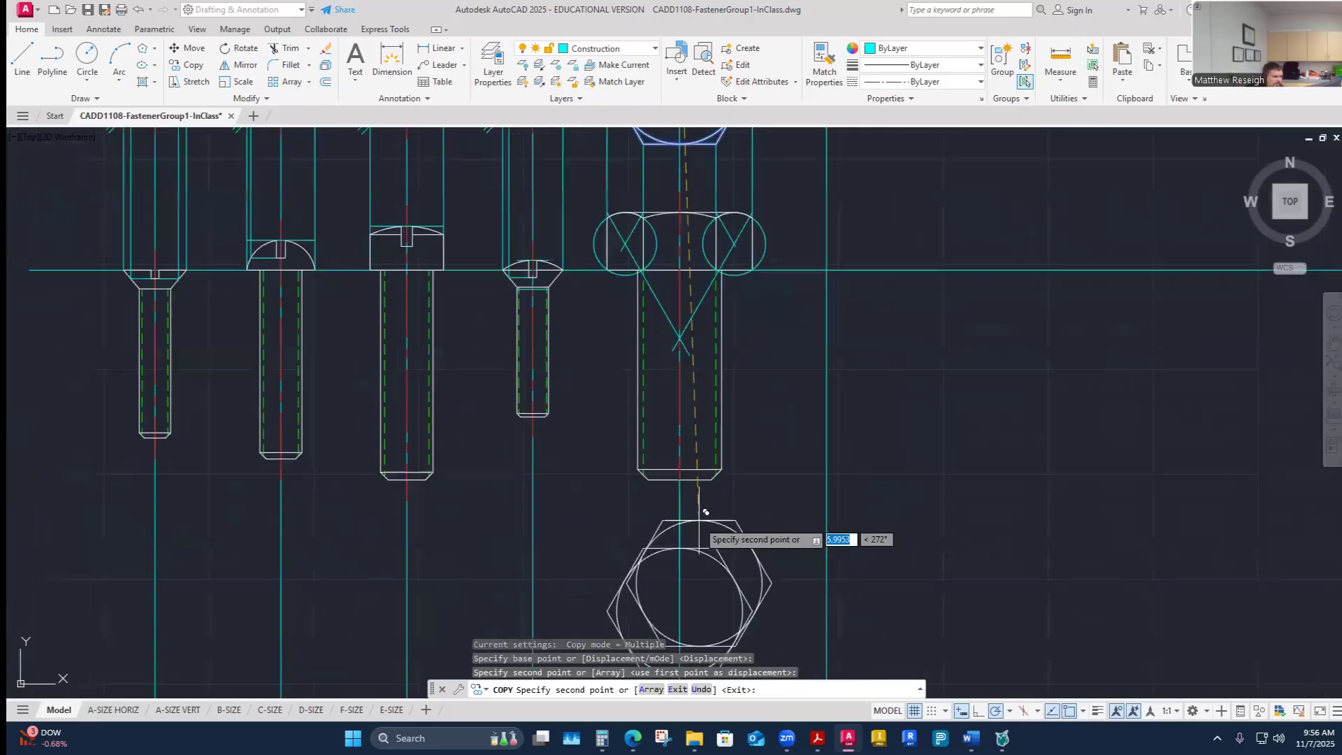
{"action": "scroll", "coordinate": [705, 512], "scroll_direction": "down", "scroll_amount": 3}
{"action": "key", "text": "Escape"}
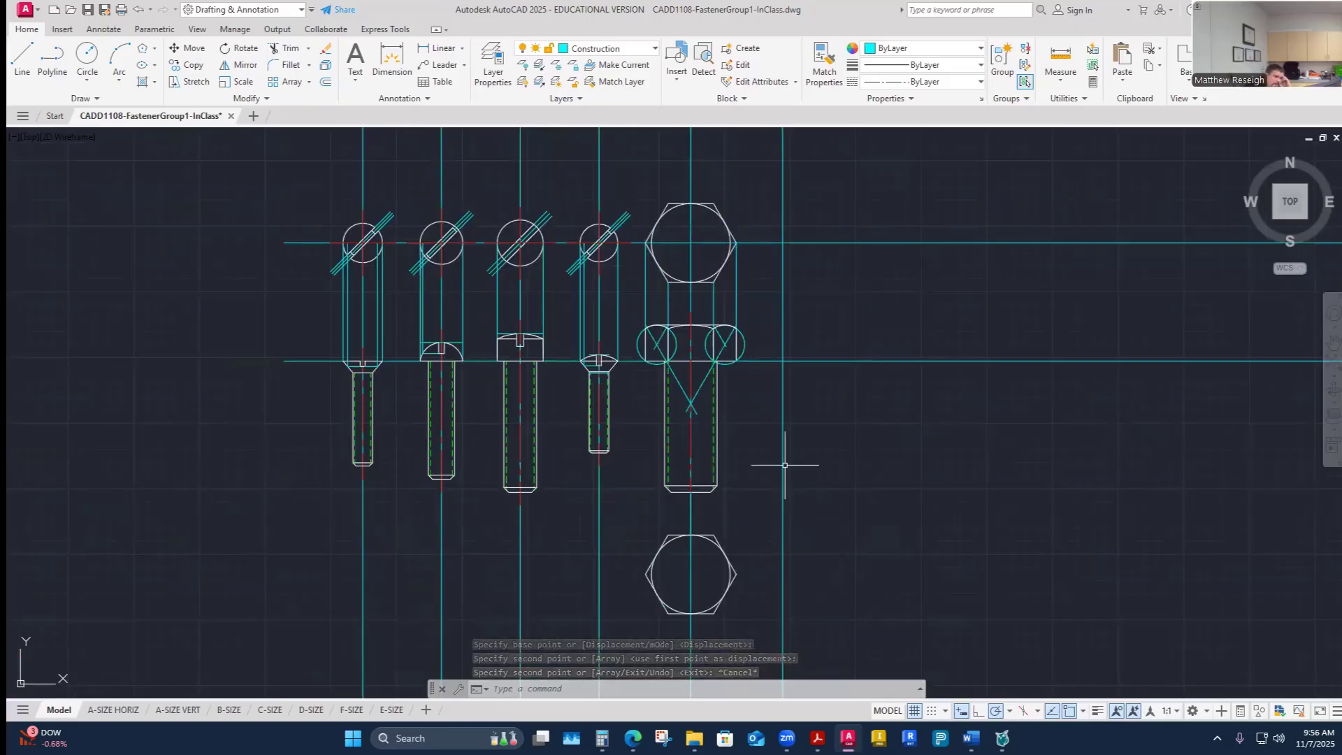
- Review the textbook's hex head drawing steps and the hex nut dimension tables
{"action": "scroll", "coordinate": [696, 631], "scroll_direction": "down", "scroll_amount": 3}
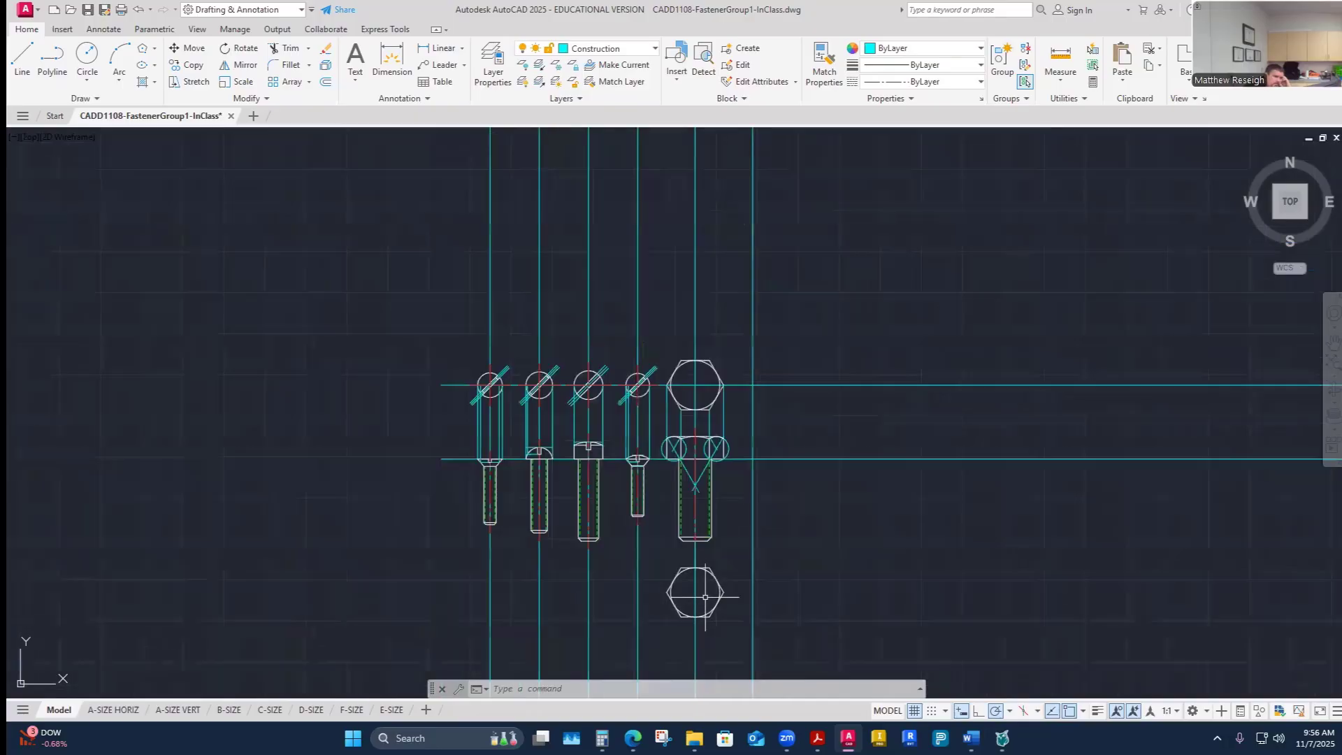
{"action": "scroll", "coordinate": [695, 630], "scroll_direction": "up", "scroll_amount": 3}
{"action": "scroll", "coordinate": [696, 631], "scroll_direction": "down", "scroll_amount": 3}
{"action": "scroll", "coordinate": [689, 615], "scroll_direction": "up", "scroll_amount": 3}
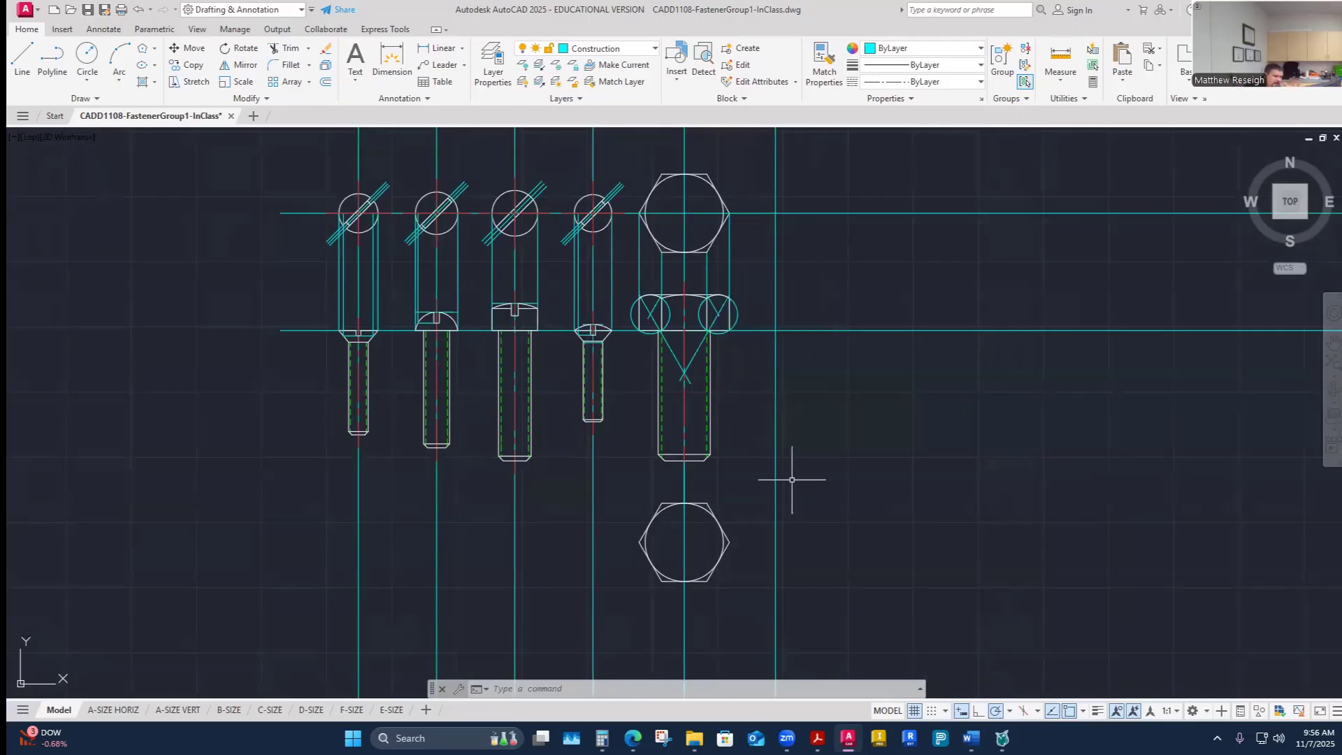
{"action": "key", "text": "alt+Tab"}
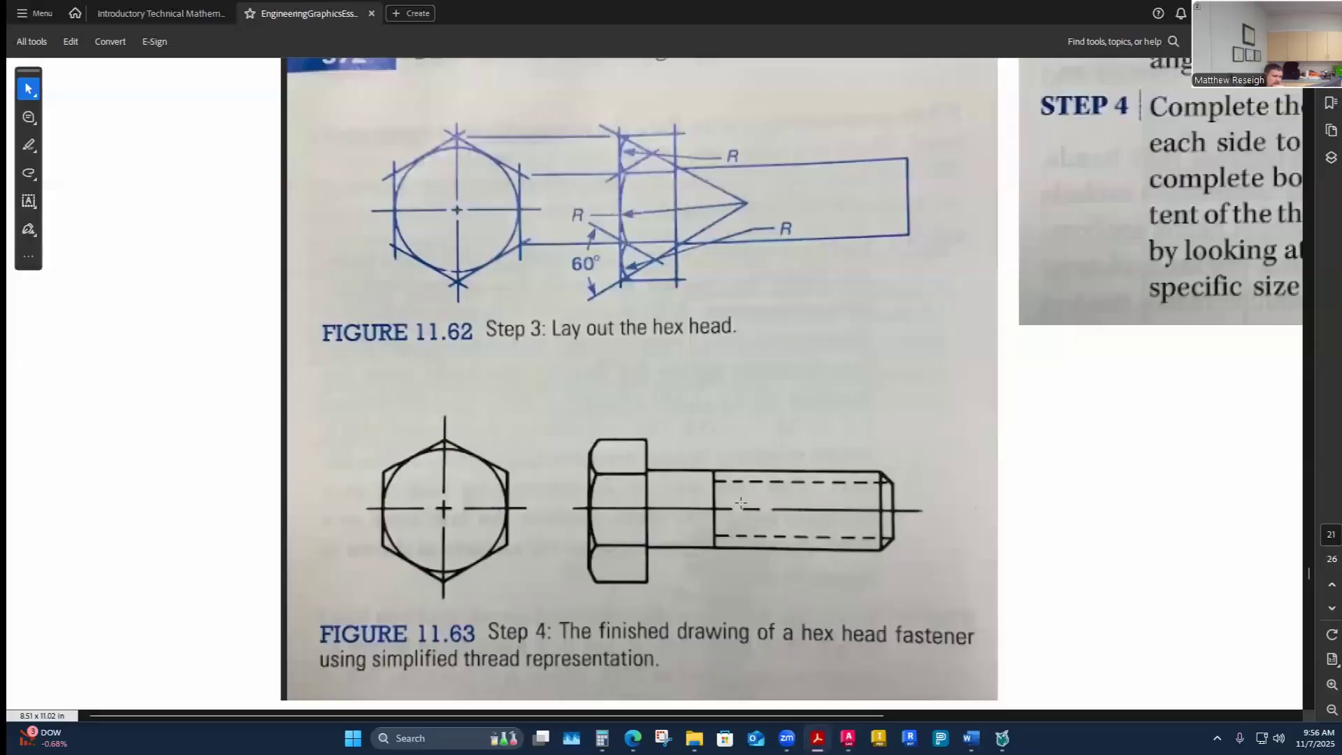
{"action": "scroll", "coordinate": [746, 488], "scroll_direction": "down", "scroll_amount": 5, "text": "ctrl"}
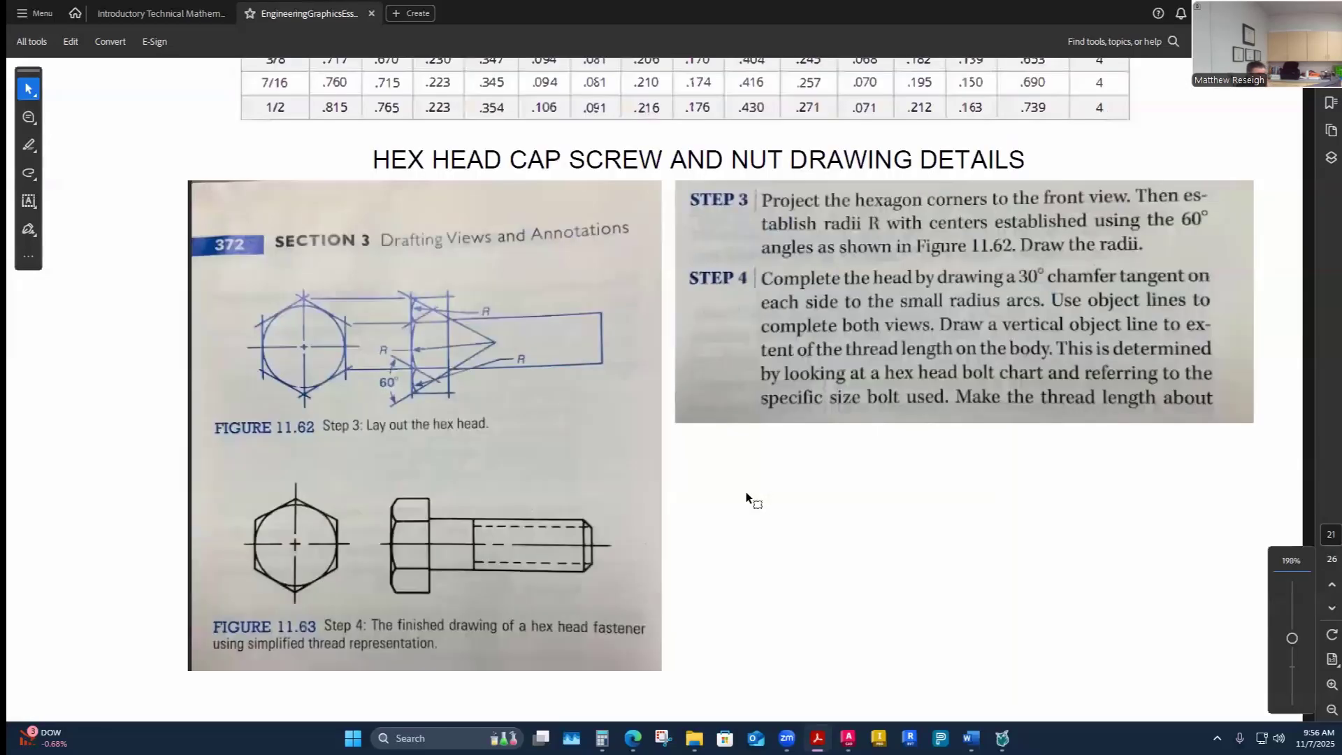
{"action": "scroll", "coordinate": [1278, 446], "scroll_direction": "up", "scroll_amount": 10}
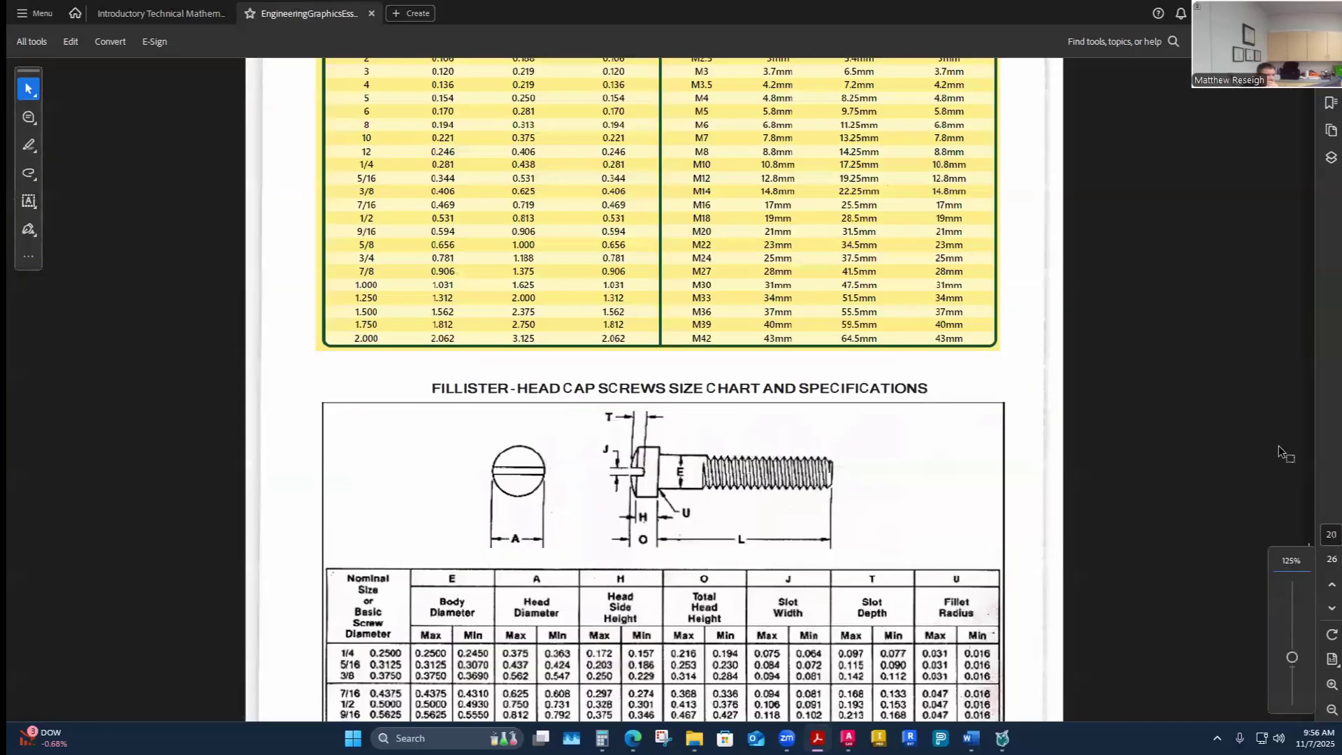
{"action": "left_click_drag", "start_coordinate": [1307, 541], "coordinate": [1234, 115]}
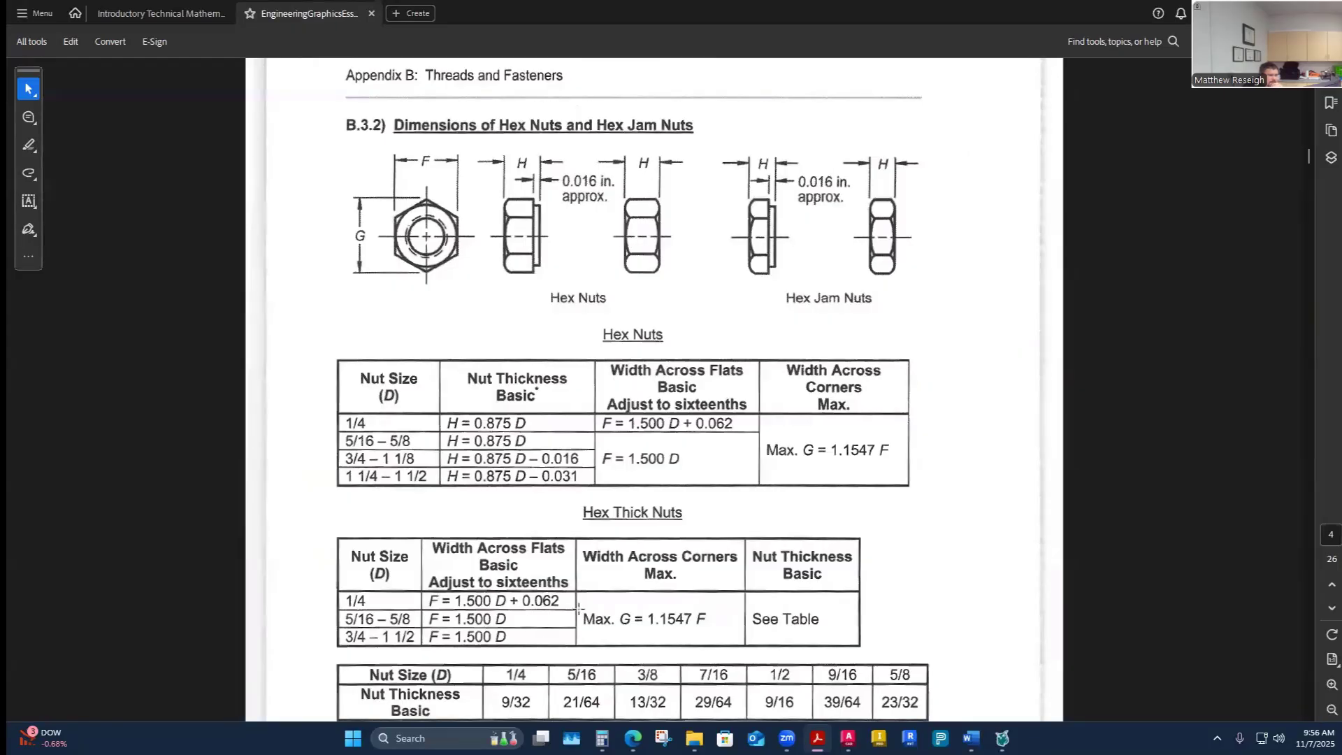
{"action": "scroll", "coordinate": [649, 605], "scroll_direction": "down", "scroll_amount": 3}
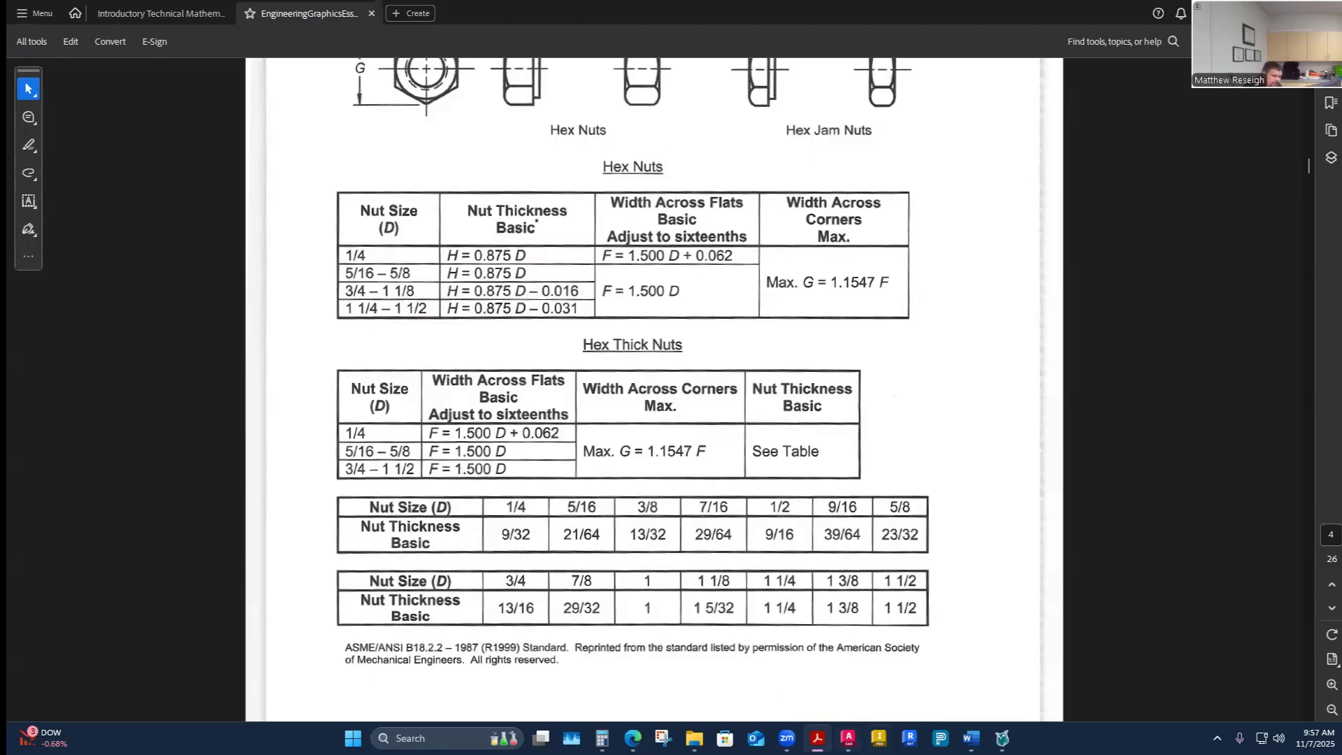
{"action": "mouse_move", "coordinate": [970, 738]}
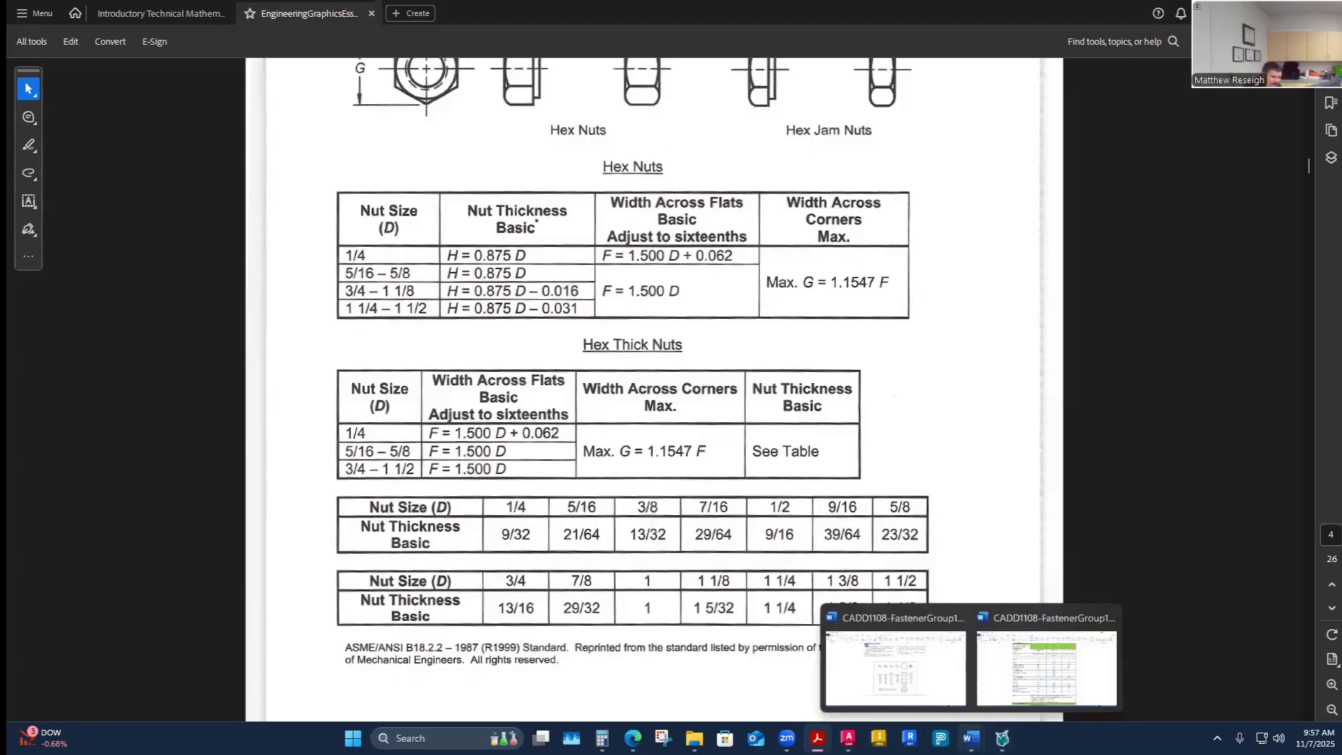
{"action": "left_click", "coordinate": [847, 738]}
{"action": "scroll", "coordinate": [695, 569], "scroll_direction": "up", "scroll_amount": 4}
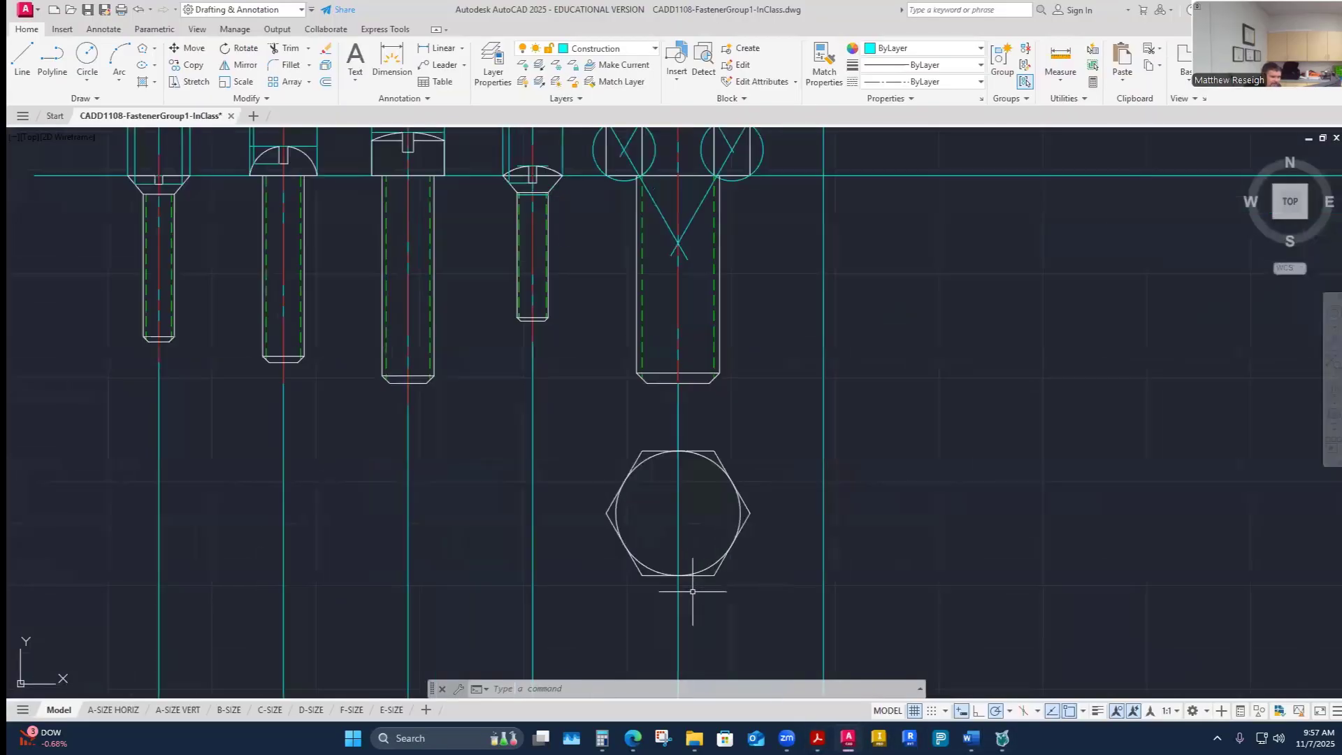
- Draw a horizontal construction line across the copied hexagon, joining its two side corners
{"action": "scroll", "coordinate": [695, 434], "scroll_direction": "down", "scroll_amount": 2}
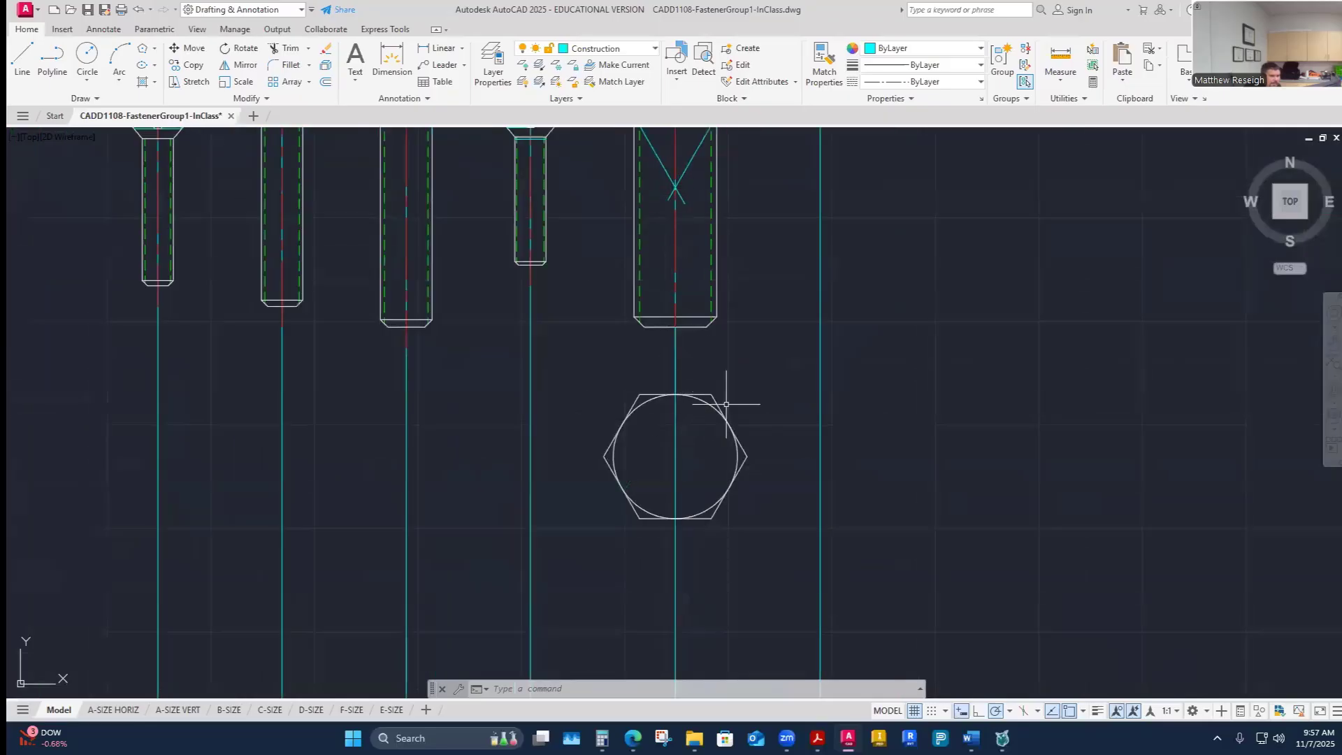
{"action": "scroll", "coordinate": [694, 440], "scroll_direction": "down", "scroll_amount": 4}
{"action": "scroll", "coordinate": [697, 438], "scroll_direction": "up", "scroll_amount": 2}
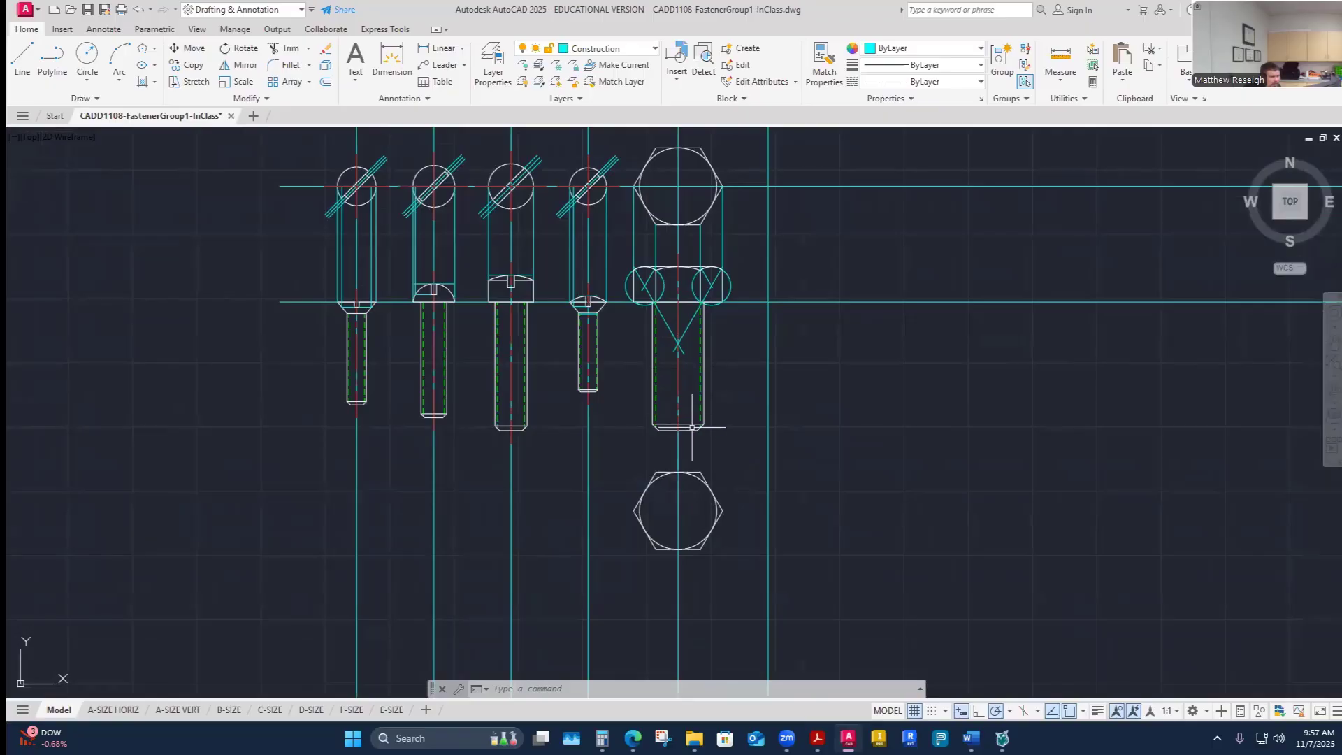
{"action": "scroll", "coordinate": [691, 515], "scroll_direction": "up", "scroll_amount": 2}
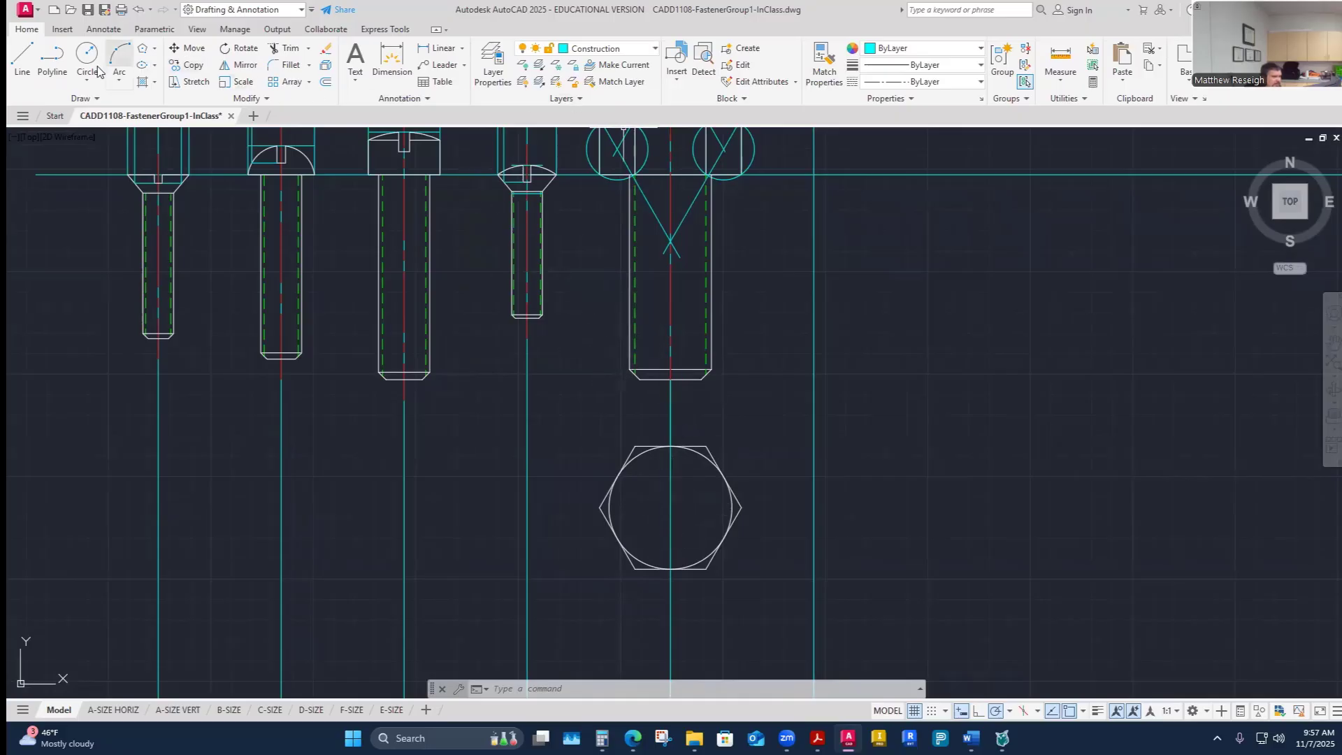
{"action": "left_click", "coordinate": [22, 57]}
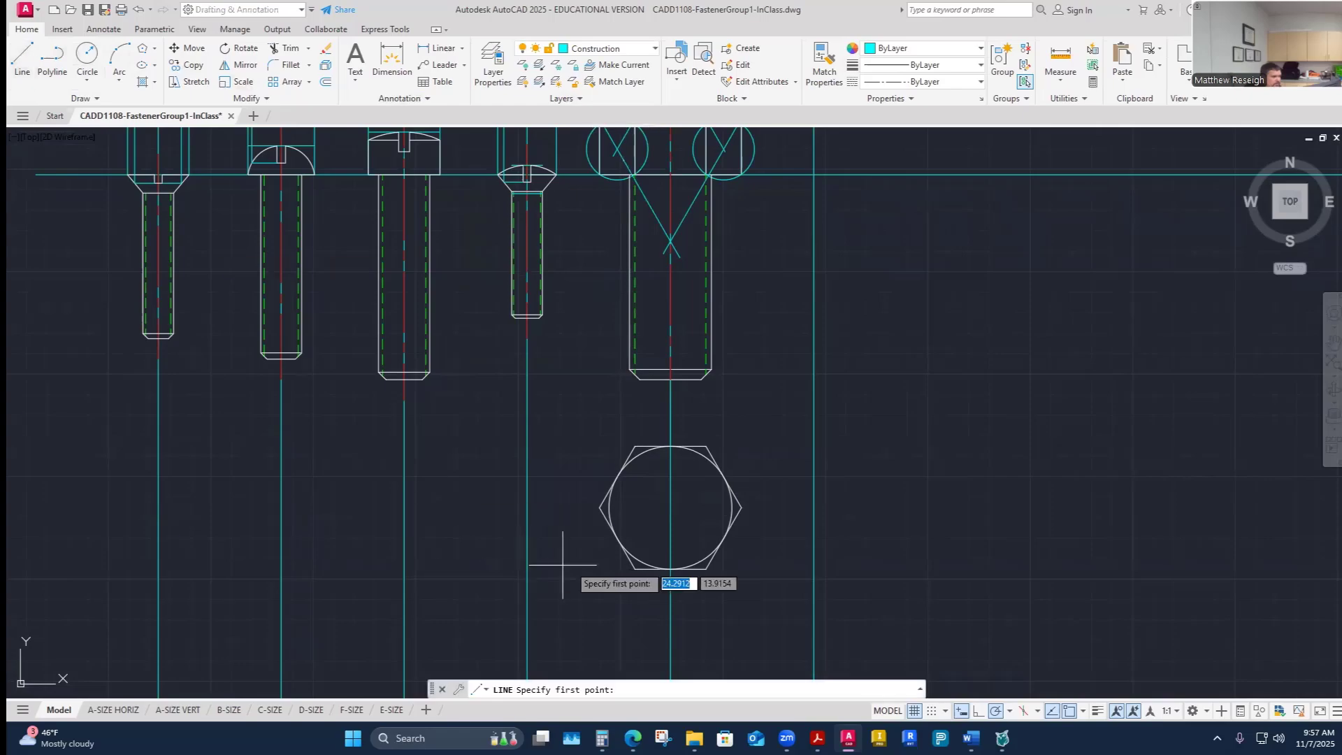
{"action": "left_click", "coordinate": [601, 506]}
{"action": "left_click", "coordinate": [741, 507]}
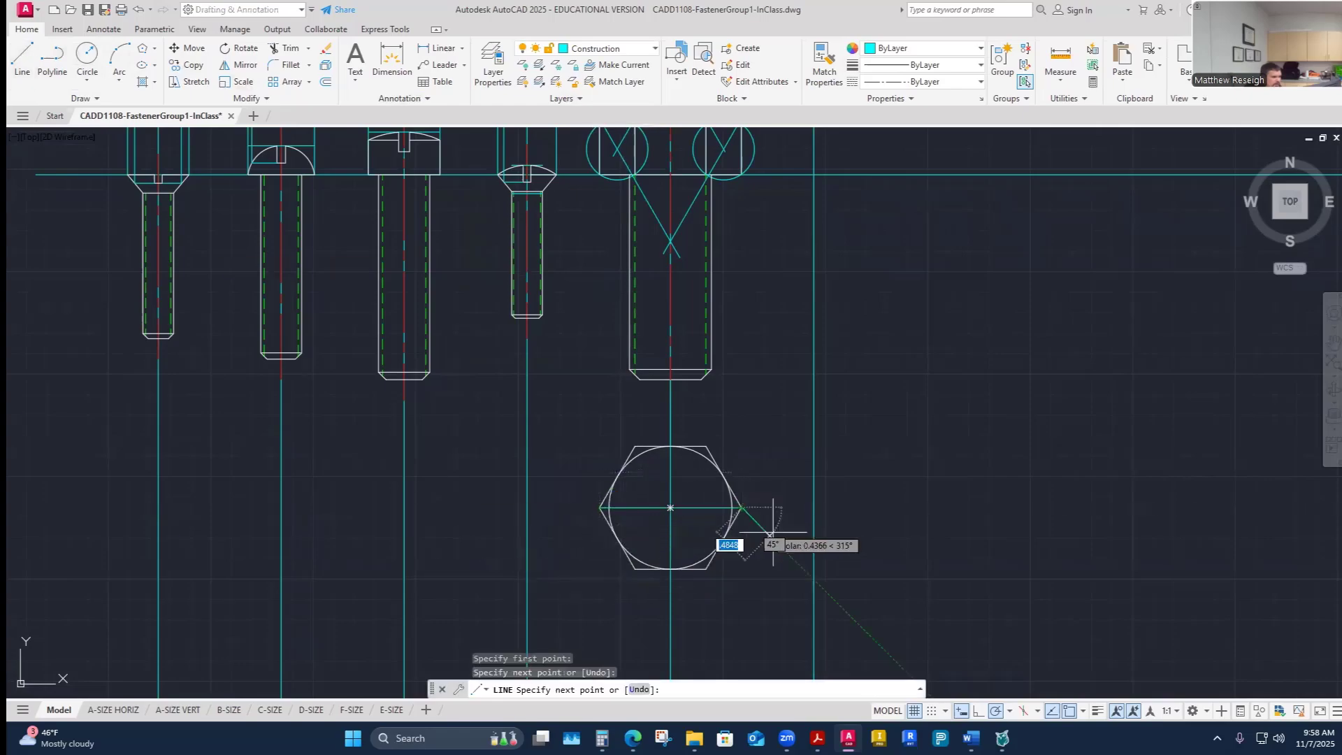
{"action": "key", "text": "Escape"}
{"action": "key", "text": "Escape"}
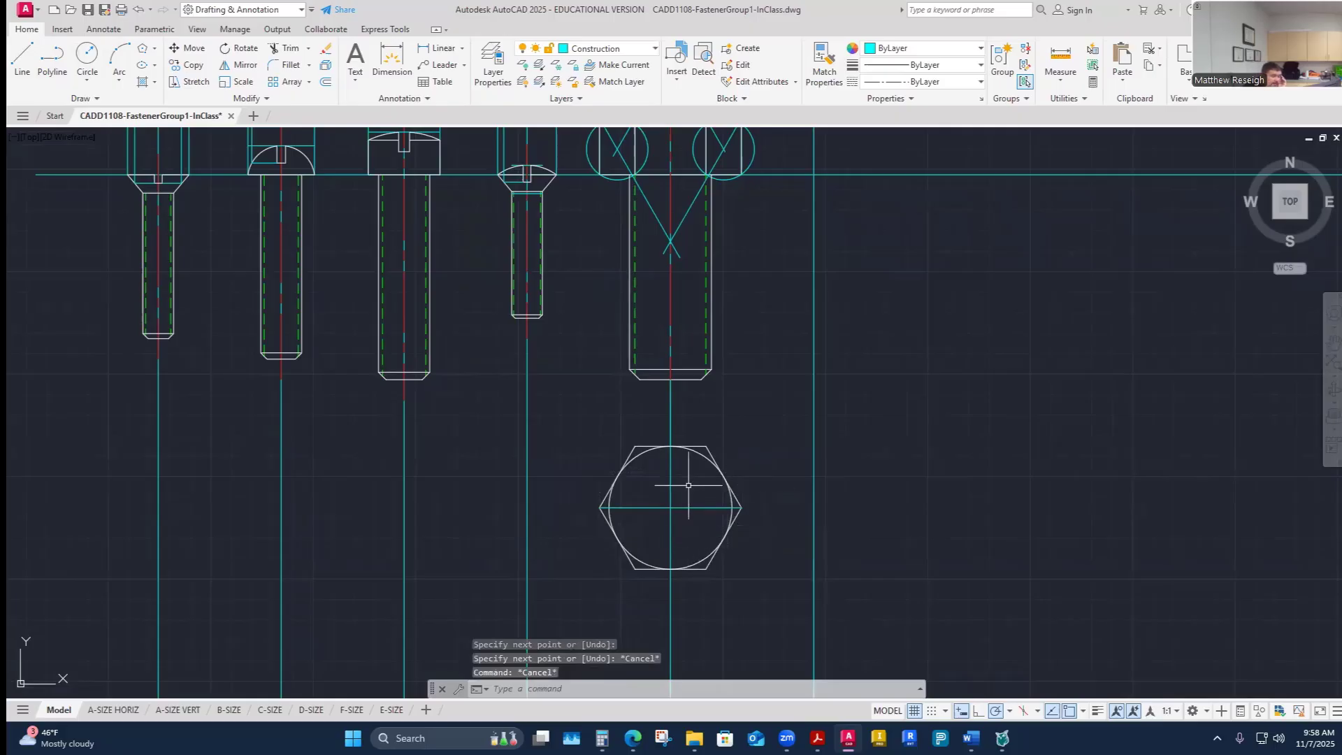
{"action": "scroll", "coordinate": [691, 484], "scroll_direction": "up", "scroll_amount": 2}
{"action": "left_click", "coordinate": [711, 440]}
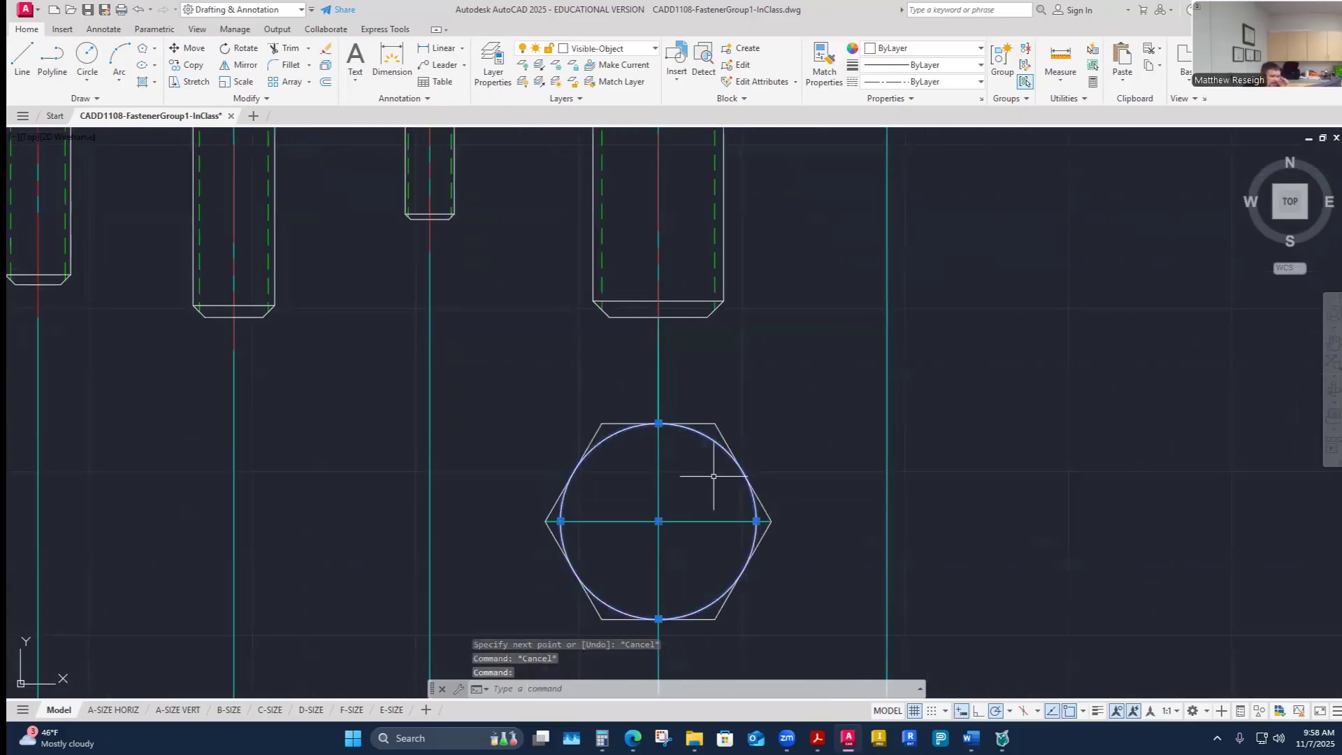
{"action": "key", "text": "Escape"}
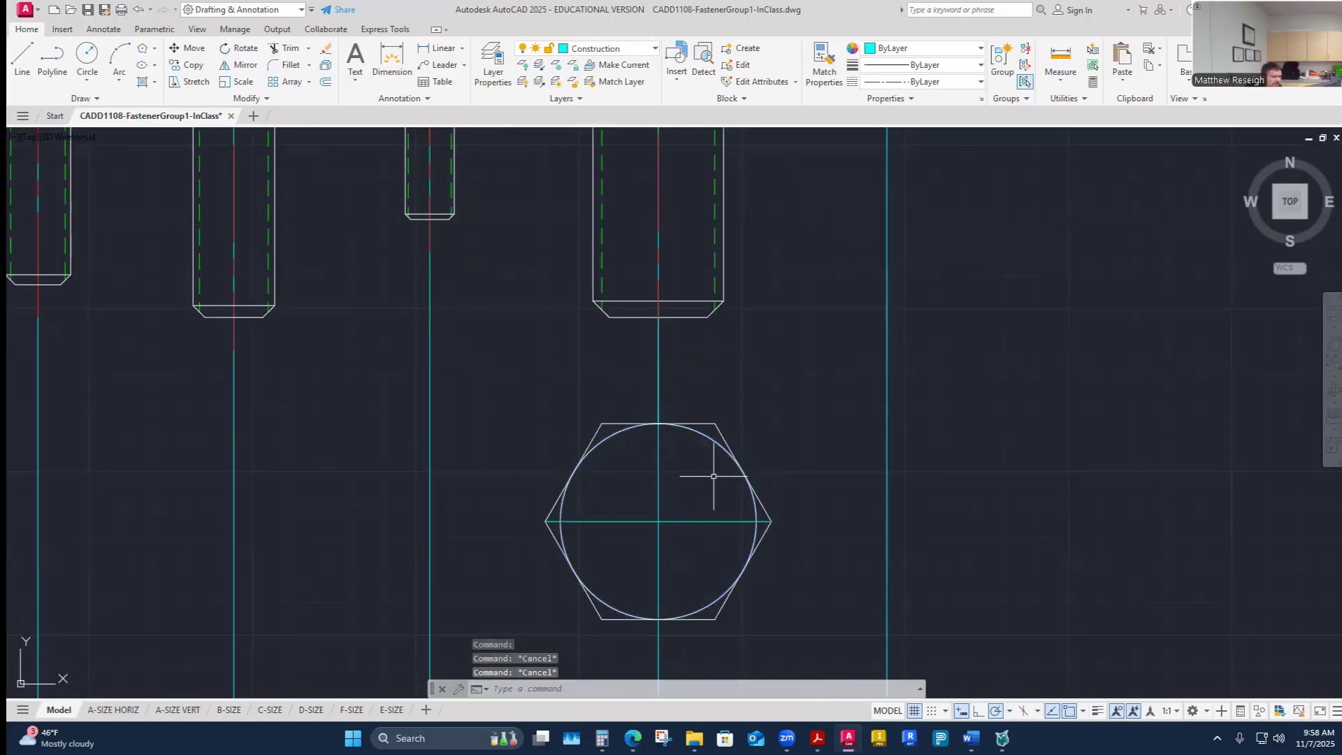
{"action": "left_click", "coordinate": [657, 50]}
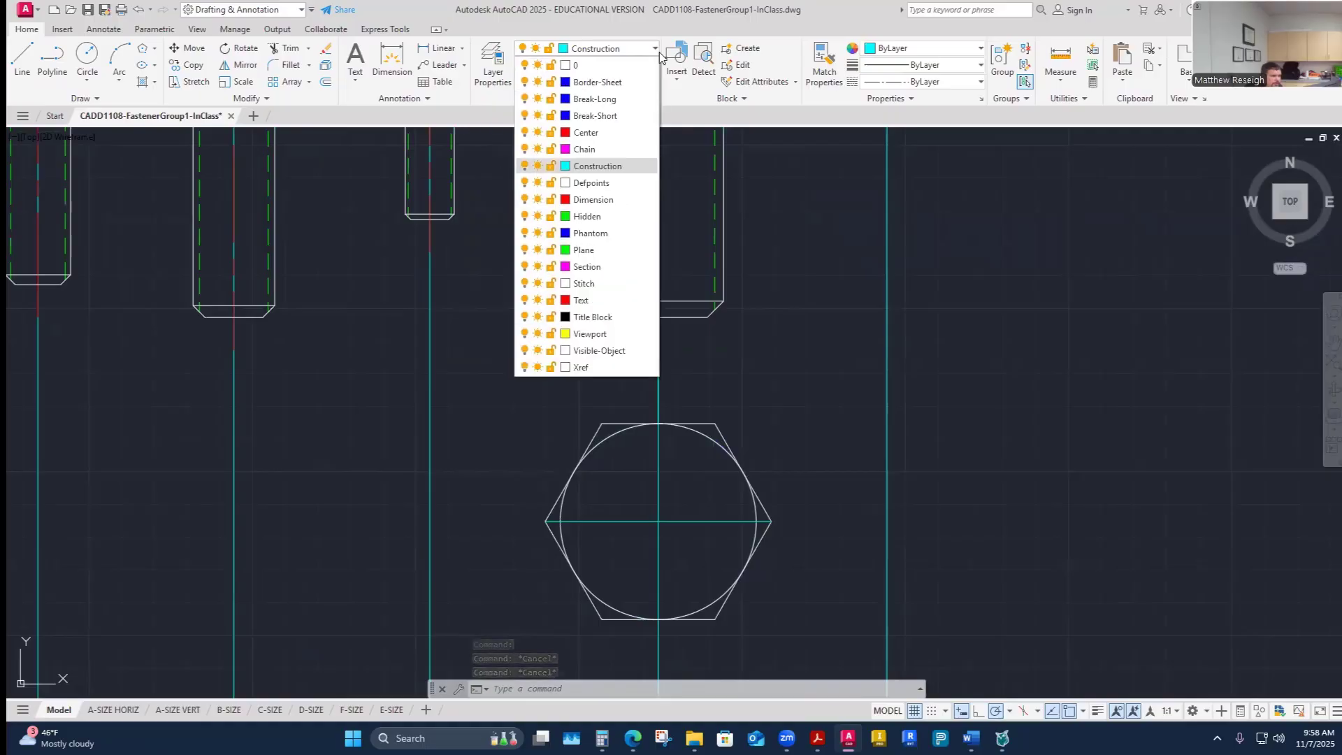
{"action": "left_click", "coordinate": [601, 350]}
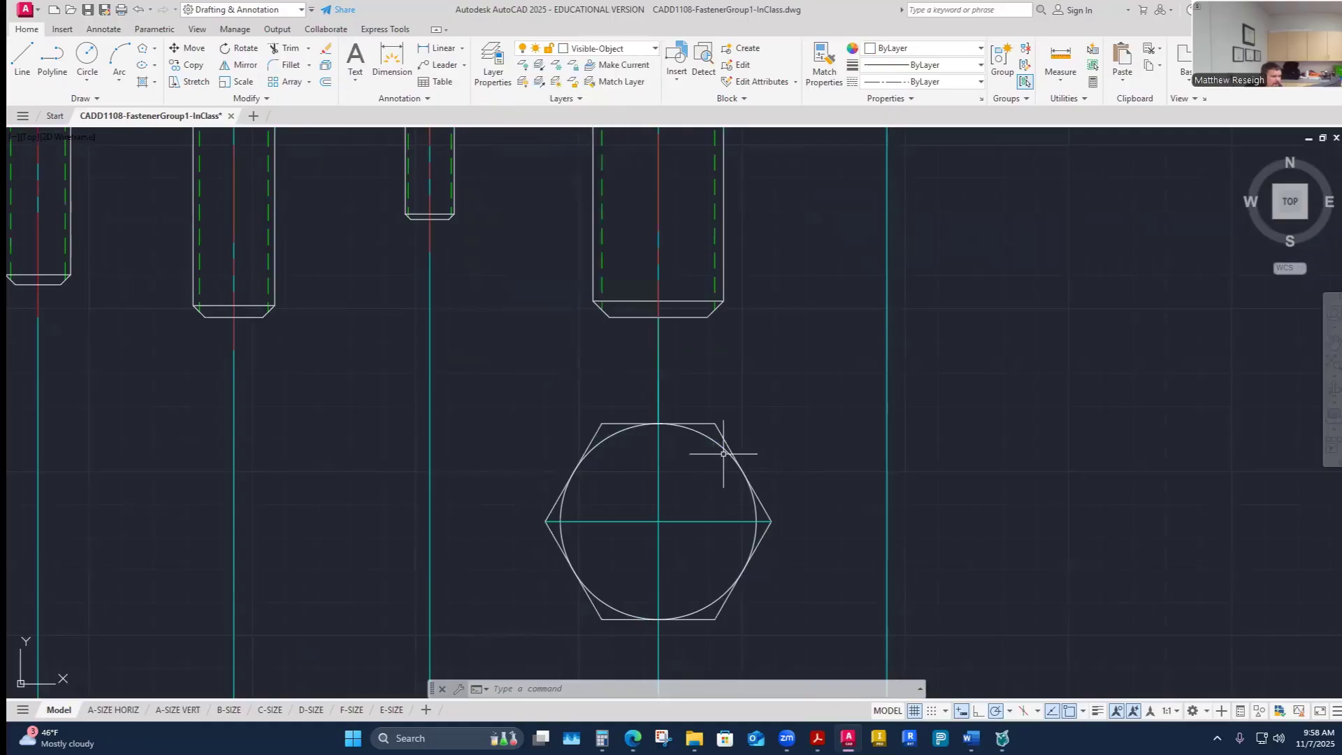
{"action": "left_click", "coordinate": [87, 56]}
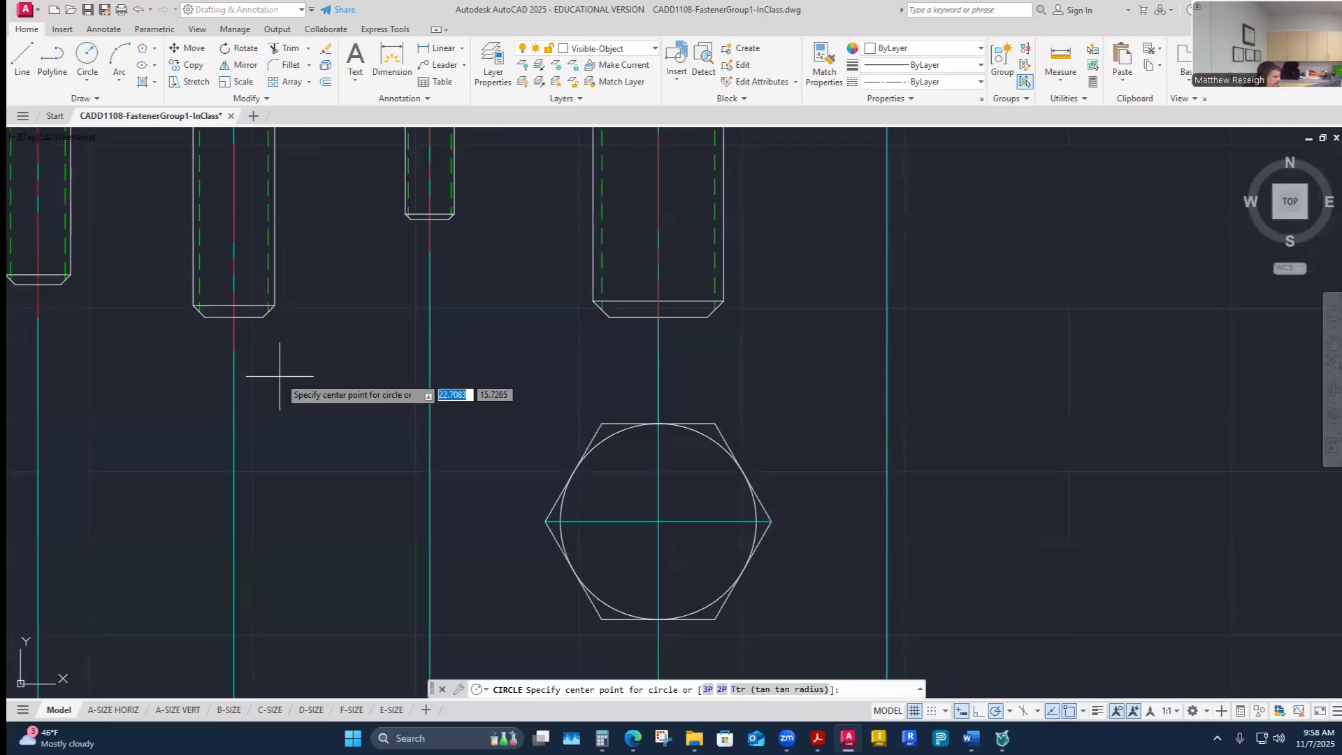
{"action": "key", "text": "Escape"}
{"action": "left_click", "coordinate": [652, 51]}
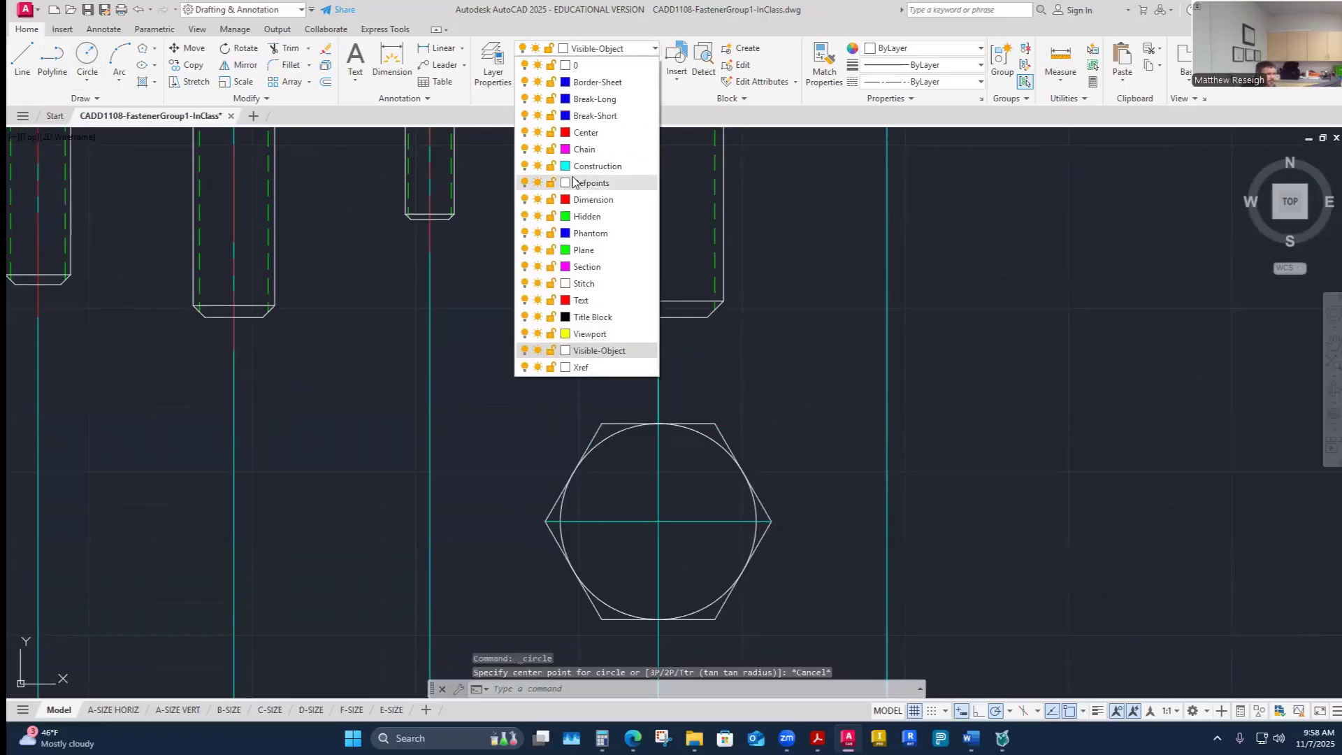
{"action": "left_click", "coordinate": [594, 176]}
{"action": "left_click", "coordinate": [22, 56]}
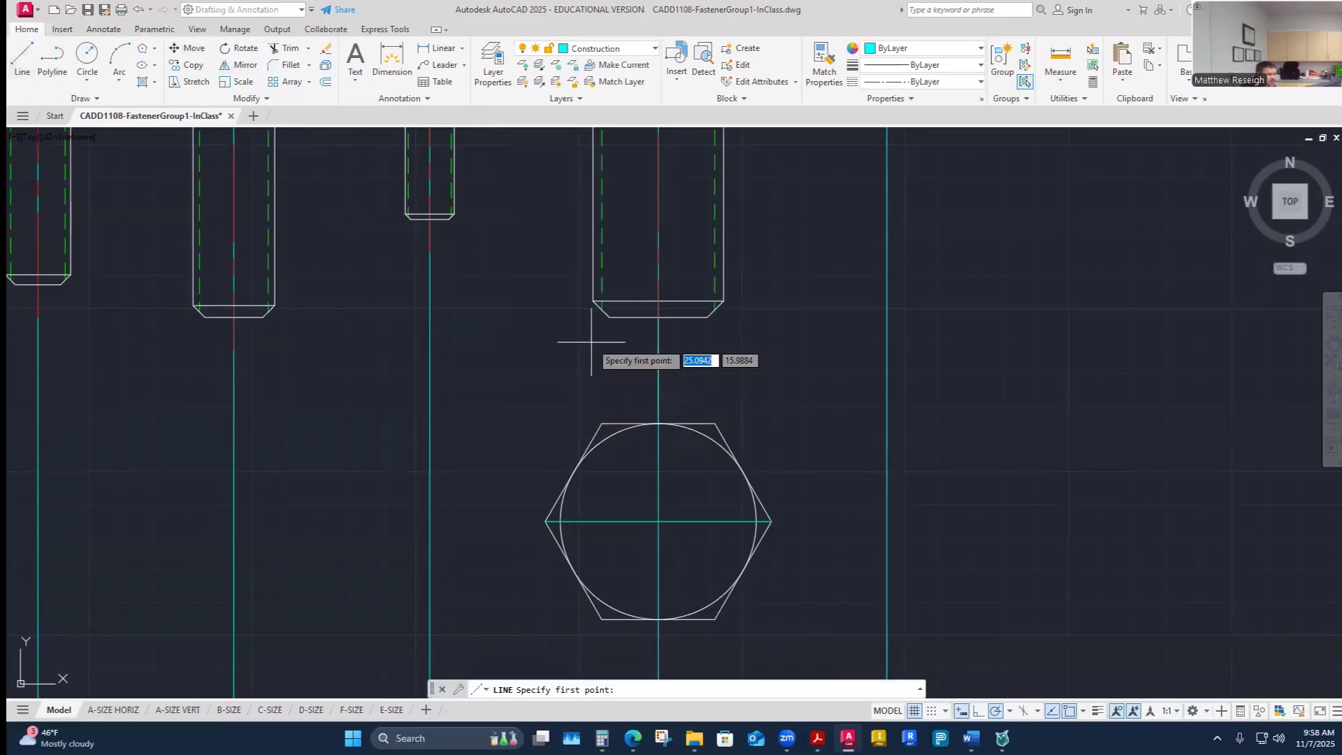
{"action": "left_click", "coordinate": [593, 318]}
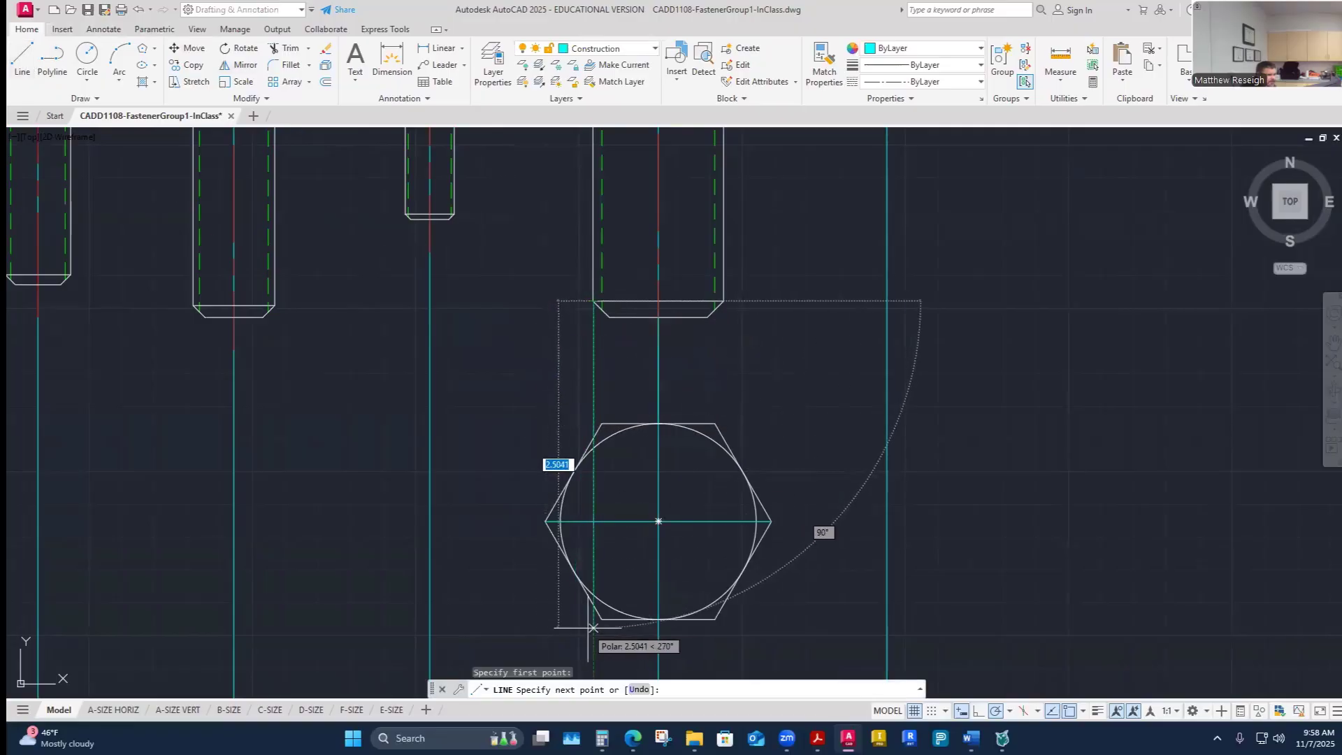
{"action": "scroll", "coordinate": [592, 630], "scroll_direction": "up", "scroll_amount": 2}
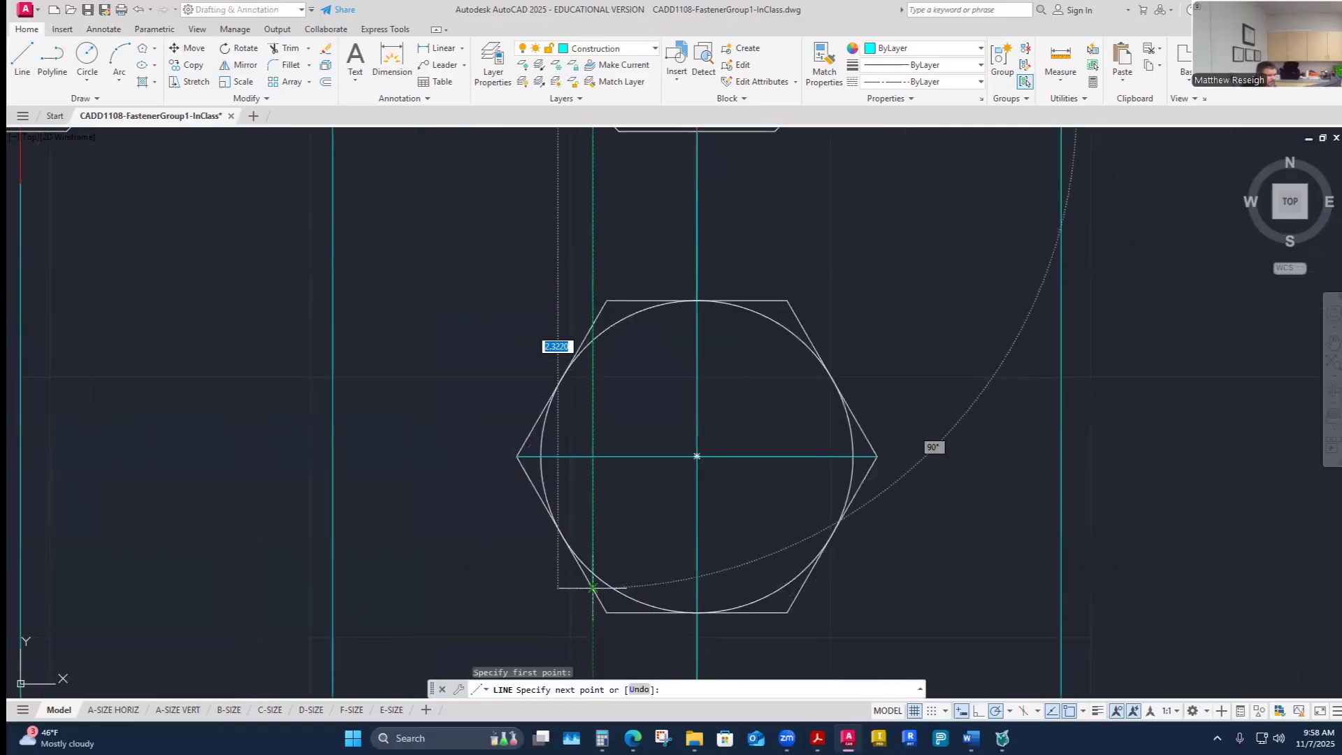
{"action": "key", "text": "Escape"}
{"action": "right_click", "coordinate": [540, 521]}
{"action": "left_click", "coordinate": [556, 250]}
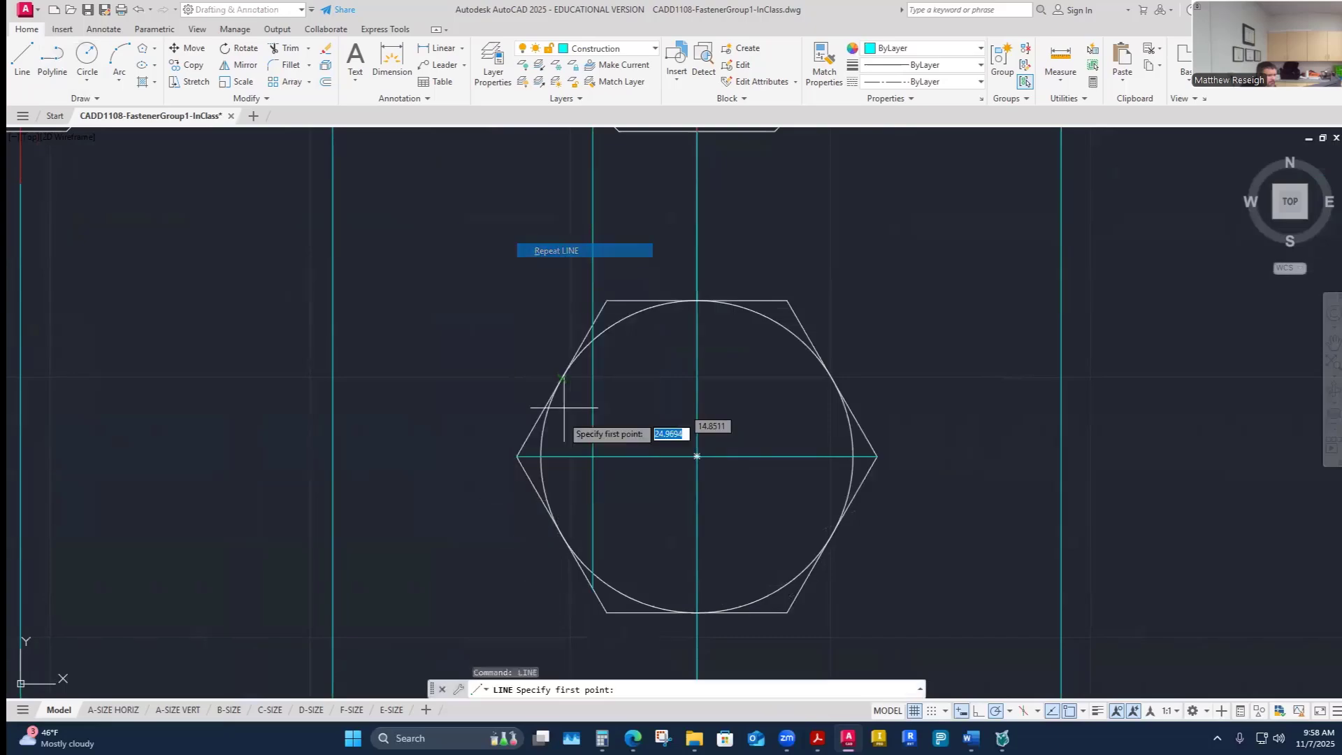
{"action": "scroll", "coordinate": [615, 404], "scroll_direction": "down", "scroll_amount": 3}
{"action": "scroll", "coordinate": [620, 408], "scroll_direction": "up", "scroll_amount": 1}
{"action": "left_click", "coordinate": [598, 409]}
{"action": "scroll", "coordinate": [598, 408], "scroll_direction": "down", "scroll_amount": 2}
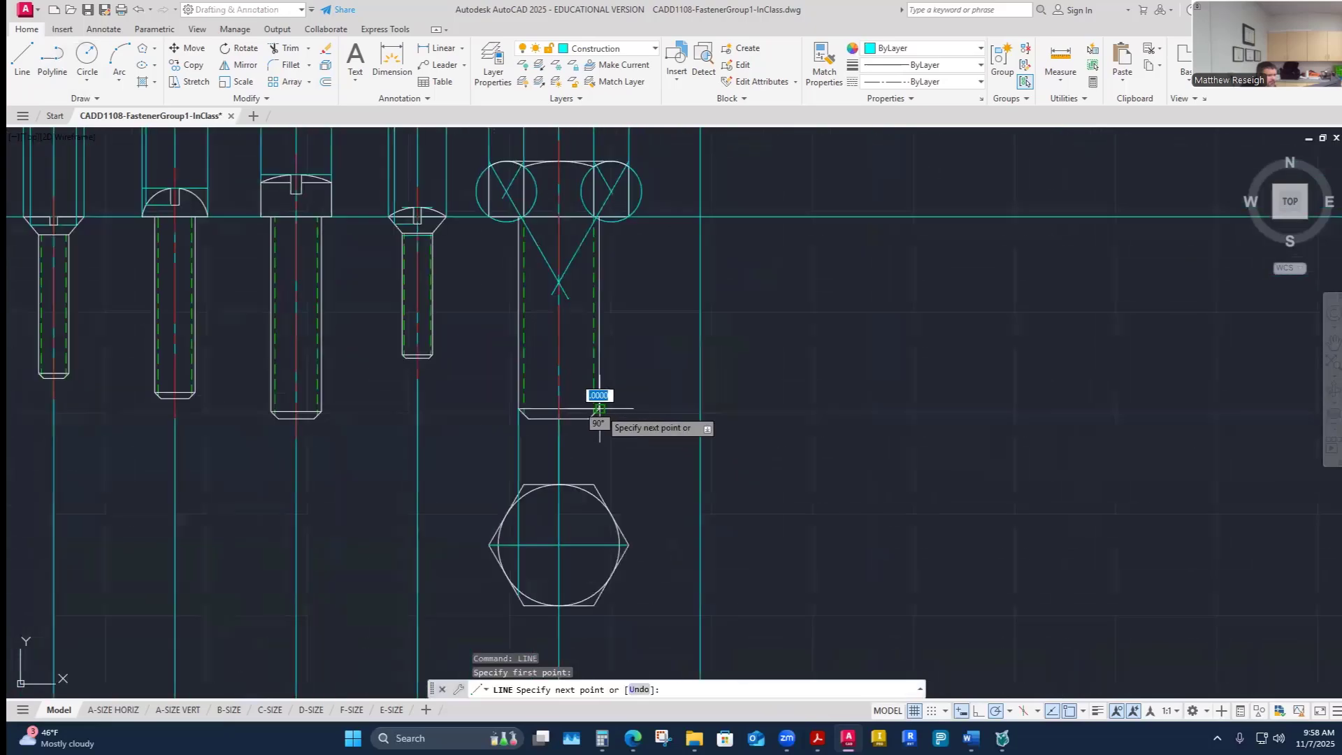
{"action": "scroll", "coordinate": [566, 552], "scroll_direction": "up", "scroll_amount": 2}
{"action": "scroll", "coordinate": [566, 549], "scroll_direction": "up", "scroll_amount": 2}
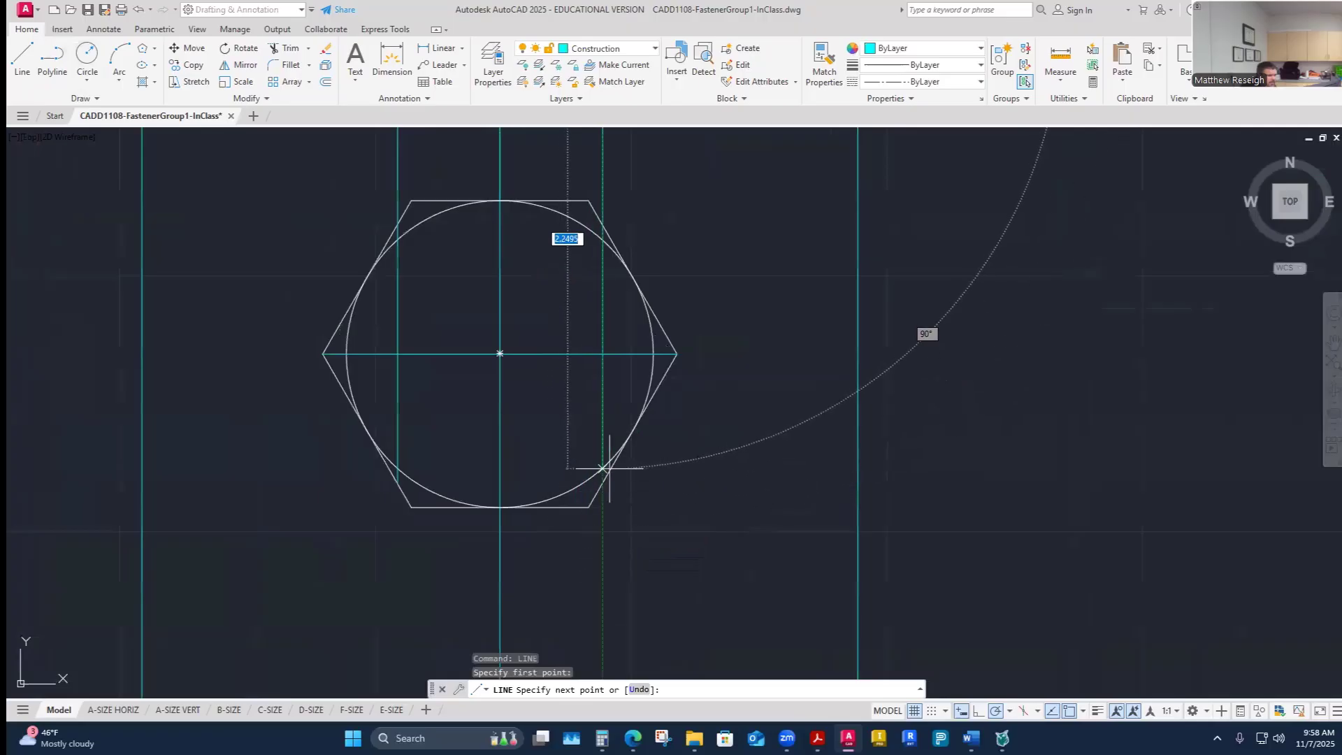
{"action": "key", "text": "Escape"}
- Draw a vertical construction line from the left side of the screw's threaded end down to the hexagon's bottom edge
{"action": "right_click", "coordinate": [618, 517]}
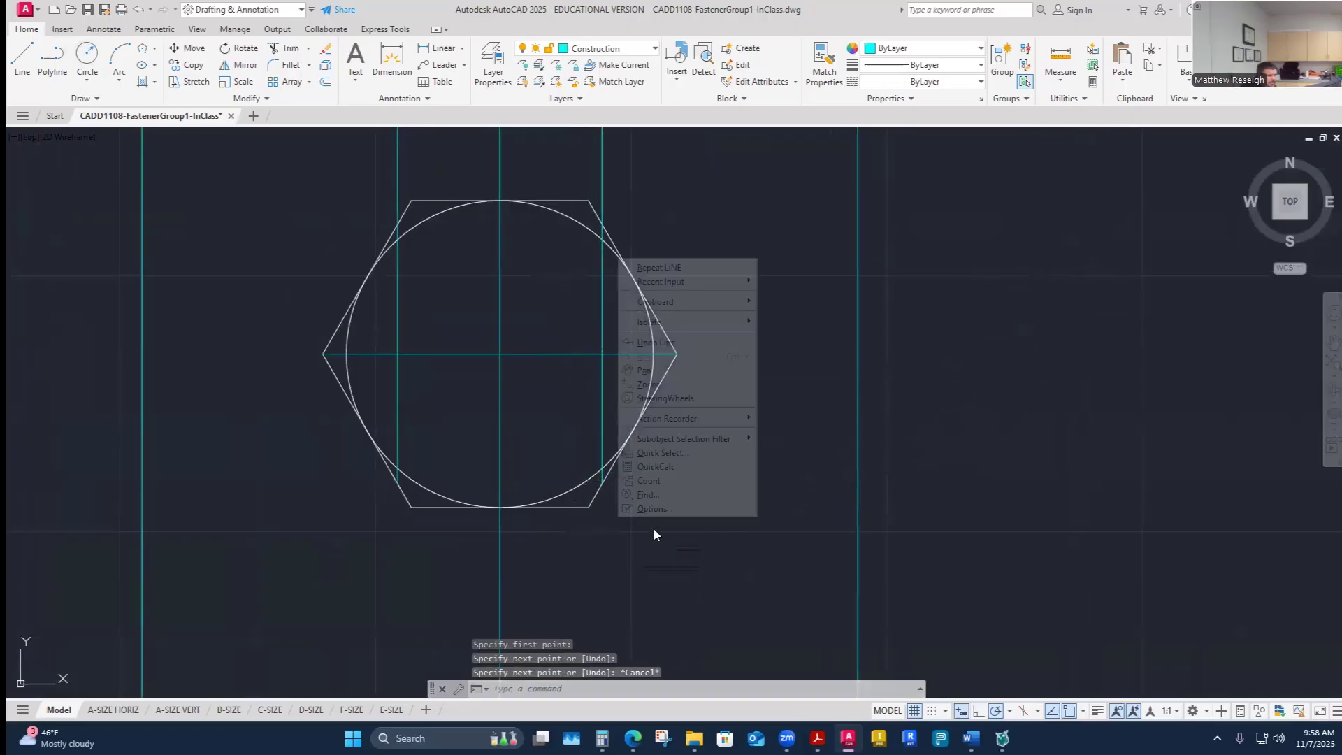
{"action": "left_click", "coordinate": [660, 268]}
{"action": "scroll", "coordinate": [629, 392], "scroll_direction": "down", "scroll_amount": 3}
{"action": "scroll", "coordinate": [590, 338], "scroll_direction": "up", "scroll_amount": 5}
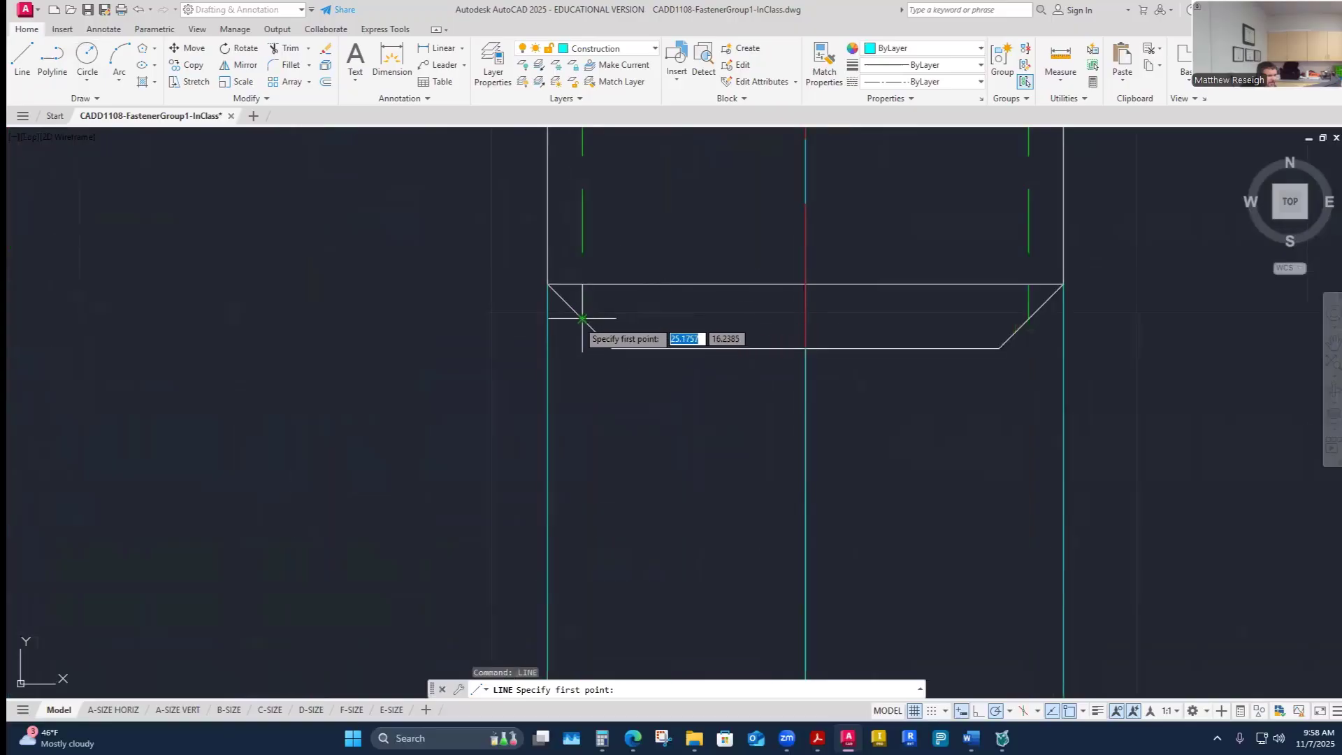
{"action": "left_click", "coordinate": [556, 293]}
{"action": "scroll", "coordinate": [559, 301], "scroll_direction": "down", "scroll_amount": 4}
{"action": "scroll", "coordinate": [603, 465], "scroll_direction": "up", "scroll_amount": 3}
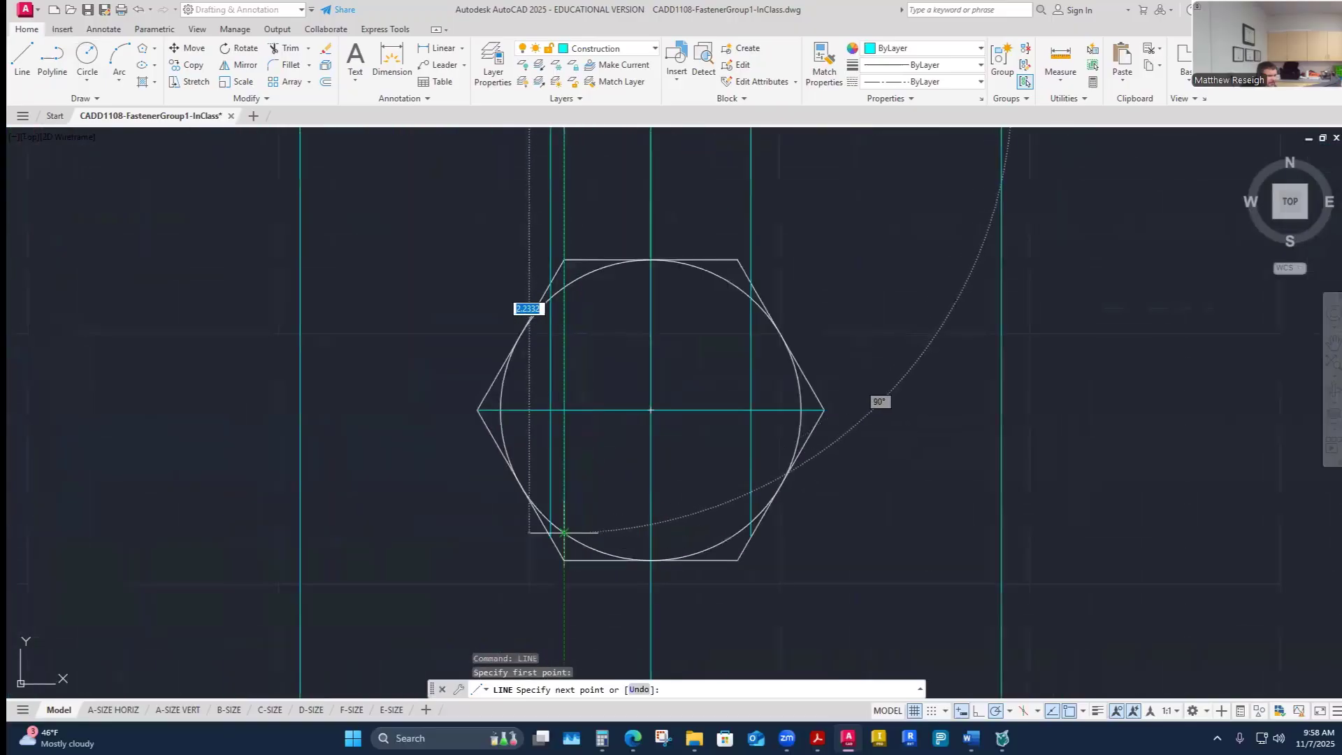
{"action": "left_click", "coordinate": [564, 574]}
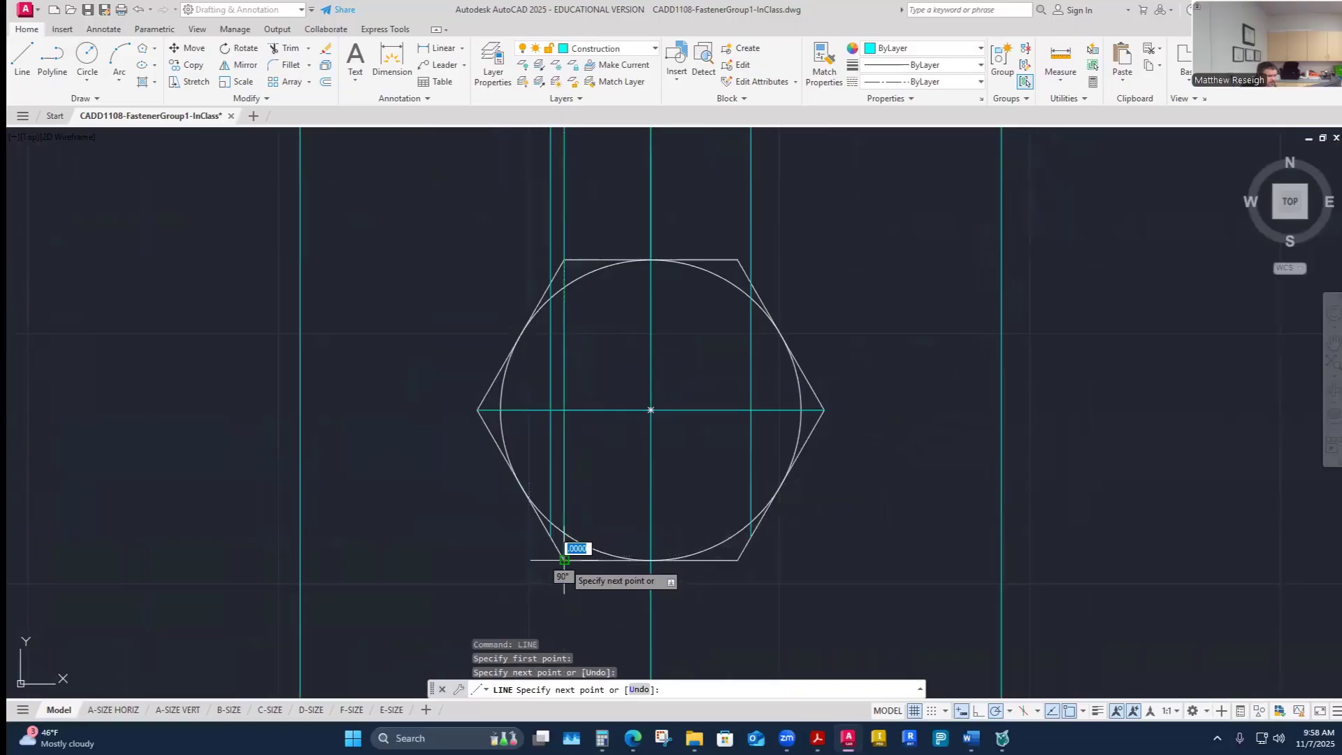
{"action": "key", "text": "Escape"}
- Draw a matching vertical construction line from the right side of the screw's threaded end down to the hexagon's bottom edge
{"action": "right_click", "coordinate": [649, 338]}
{"action": "left_click", "coordinate": [650, 339]}
{"action": "scroll", "coordinate": [657, 325], "scroll_direction": "down", "scroll_amount": 3}
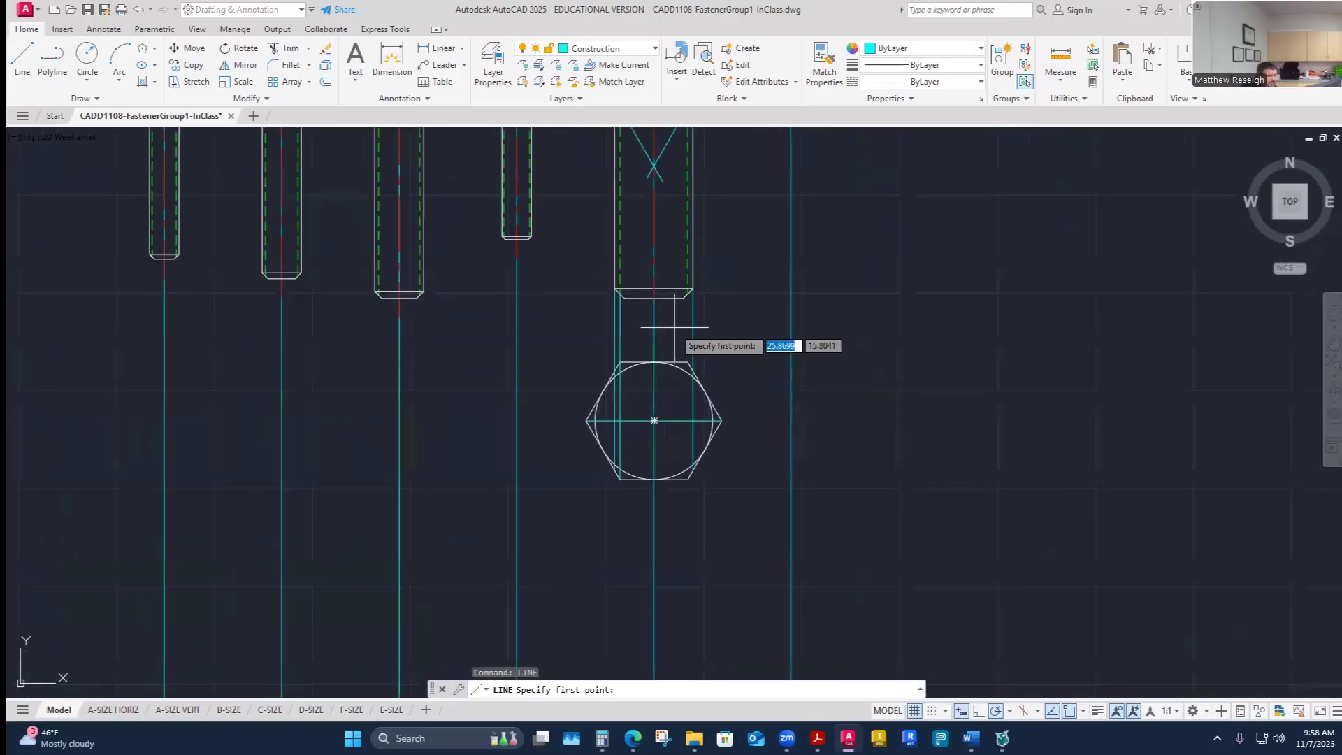
{"action": "scroll", "coordinate": [692, 287], "scroll_direction": "up", "scroll_amount": 3}
{"action": "scroll", "coordinate": [696, 277], "scroll_direction": "up", "scroll_amount": 4}
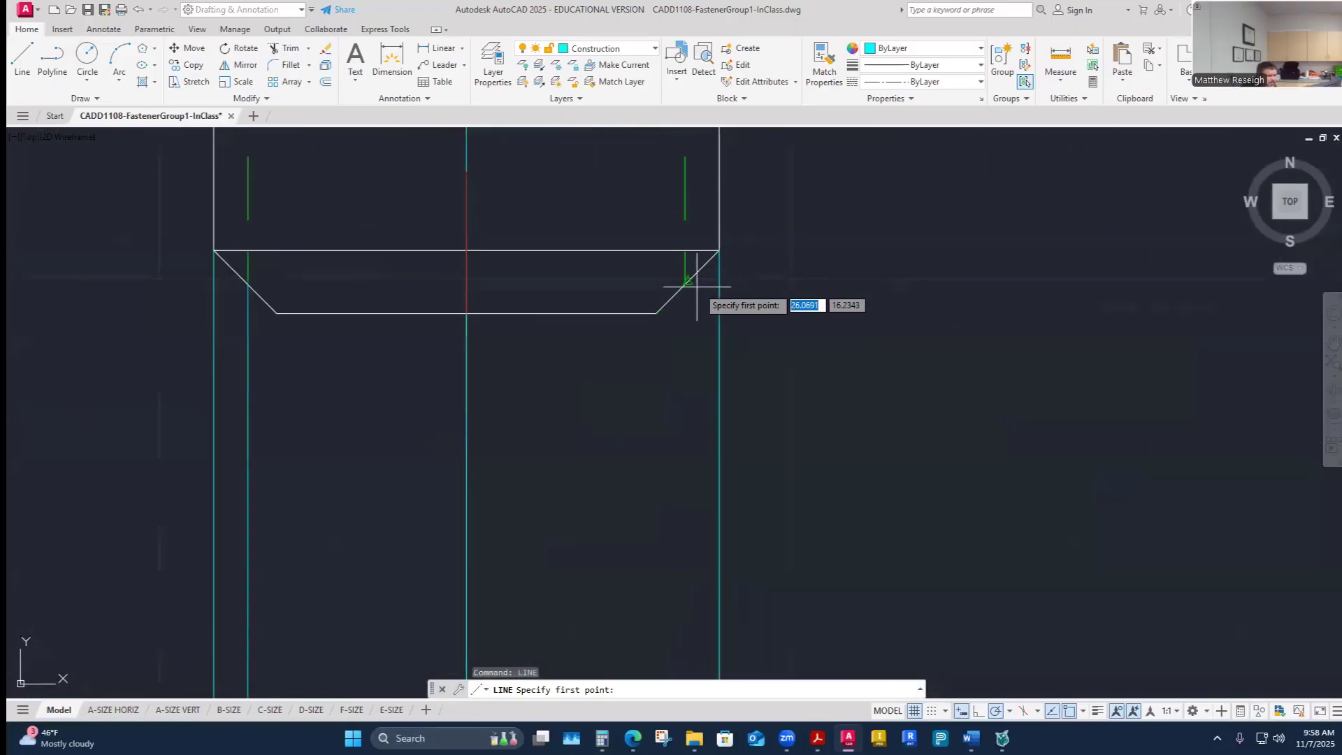
{"action": "scroll", "coordinate": [686, 283], "scroll_direction": "up", "scroll_amount": 2}
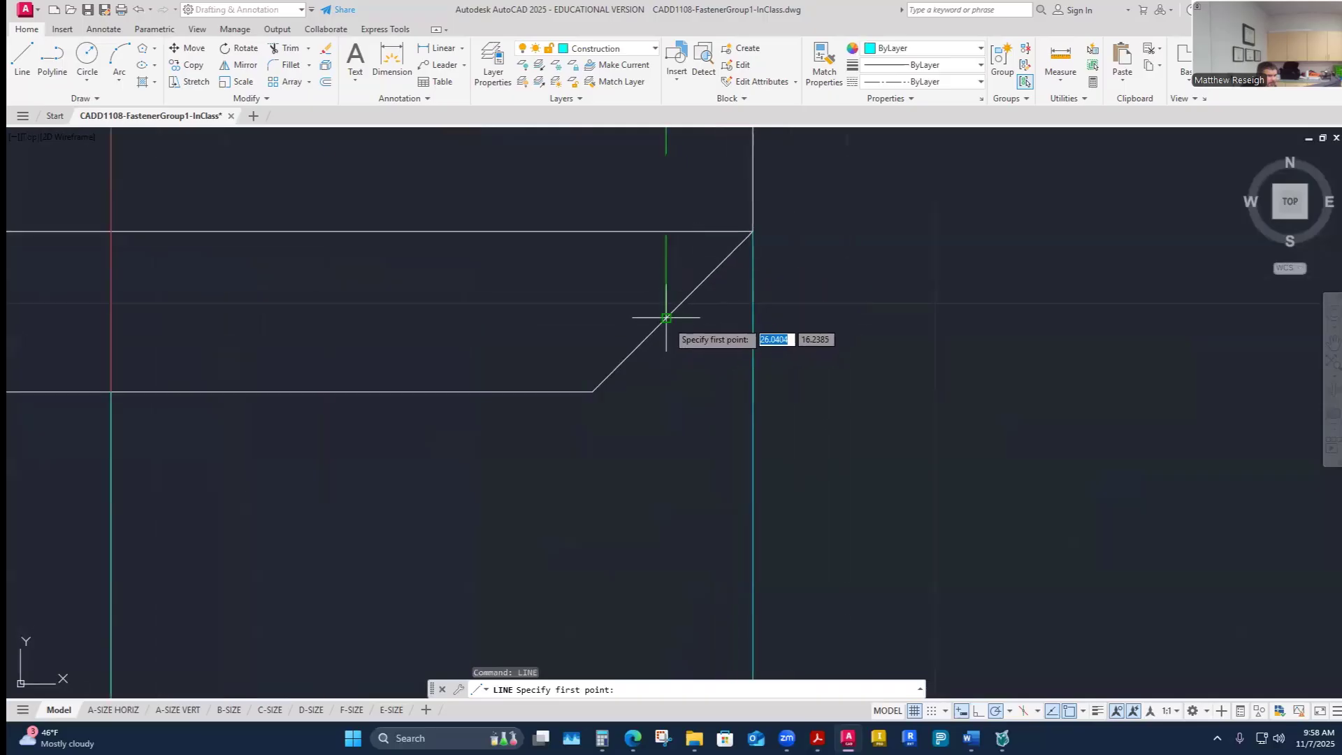
{"action": "left_click", "coordinate": [665, 315]}
{"action": "scroll", "coordinate": [670, 328], "scroll_direction": "down", "scroll_amount": 8}
{"action": "scroll", "coordinate": [659, 517], "scroll_direction": "up", "scroll_amount": 8}
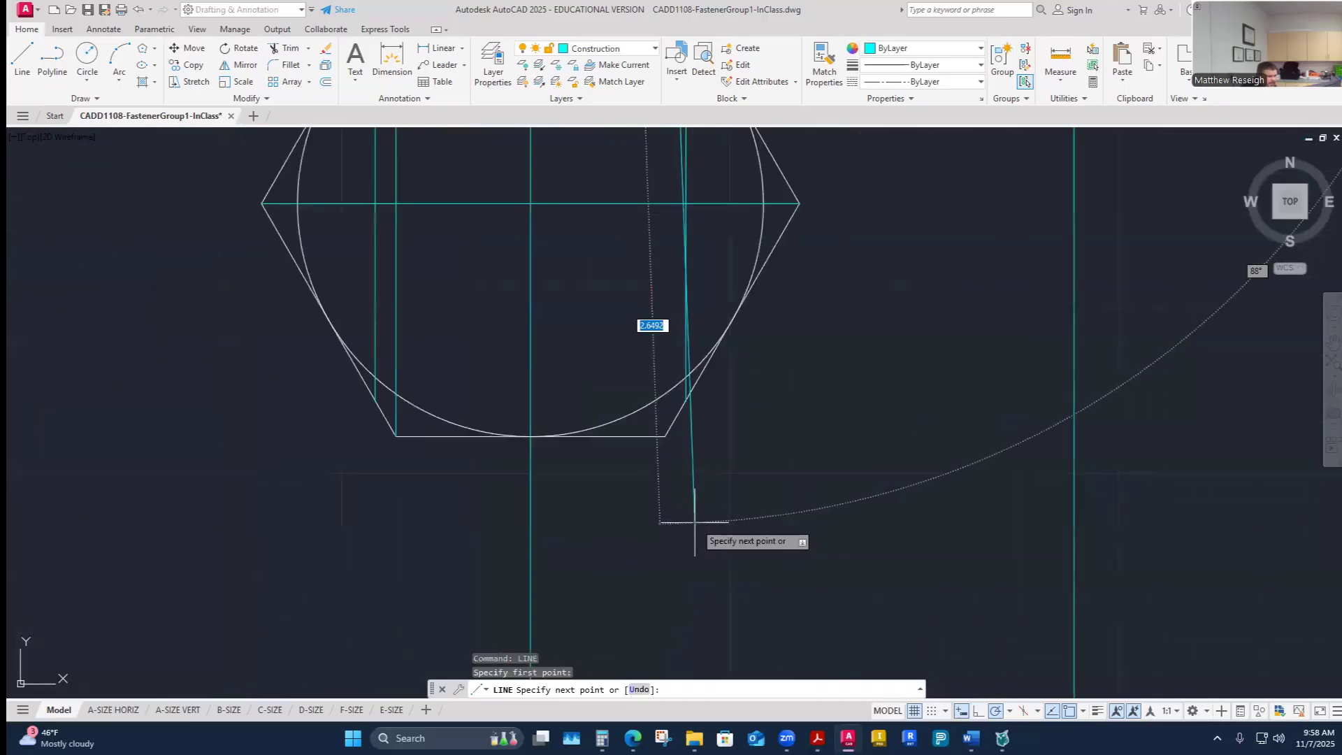
{"action": "scroll", "coordinate": [631, 488], "scroll_direction": "up", "scroll_amount": 4}
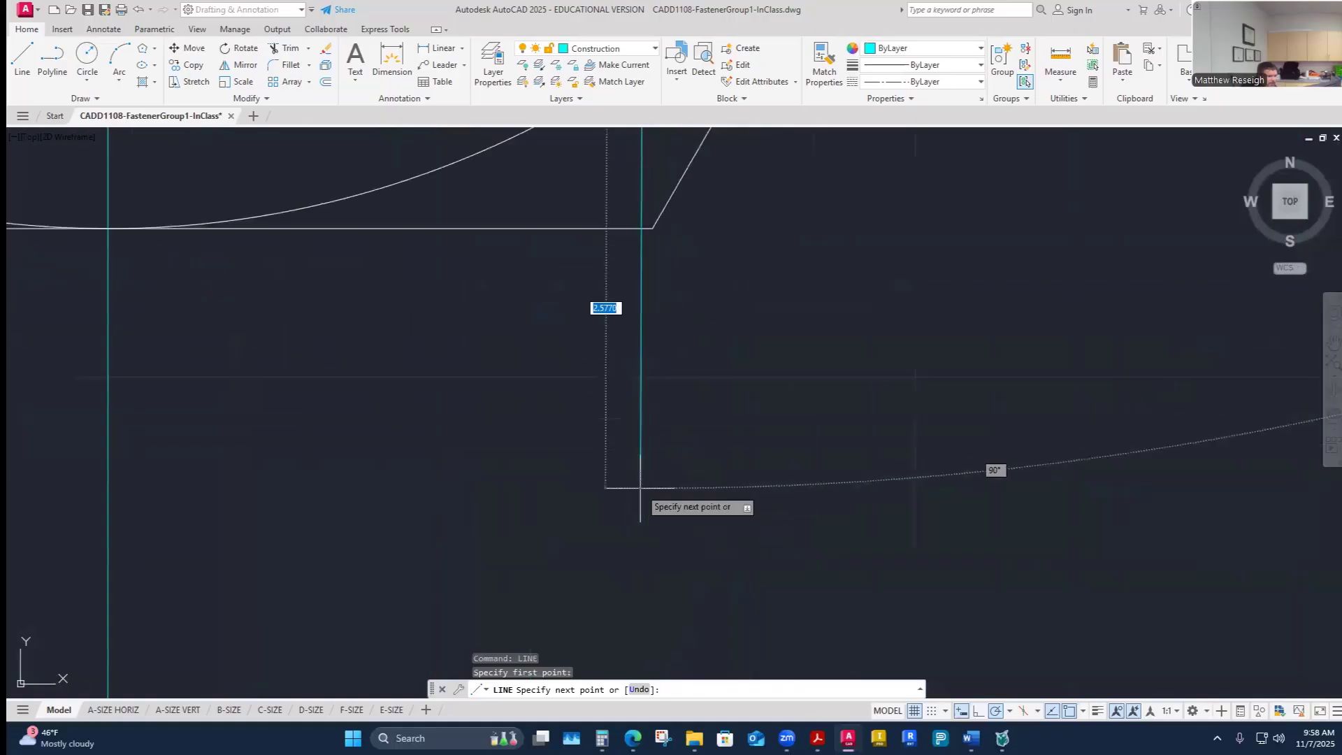
{"action": "left_click", "coordinate": [652, 229]}
{"action": "key", "text": "Escape"}
- Inspect where the new vertical lines meet the hexagon and circle of the nut view
{"action": "scroll", "coordinate": [672, 316], "scroll_direction": "down", "scroll_amount": 2}
{"action": "scroll", "coordinate": [672, 316], "scroll_direction": "down", "scroll_amount": 6}
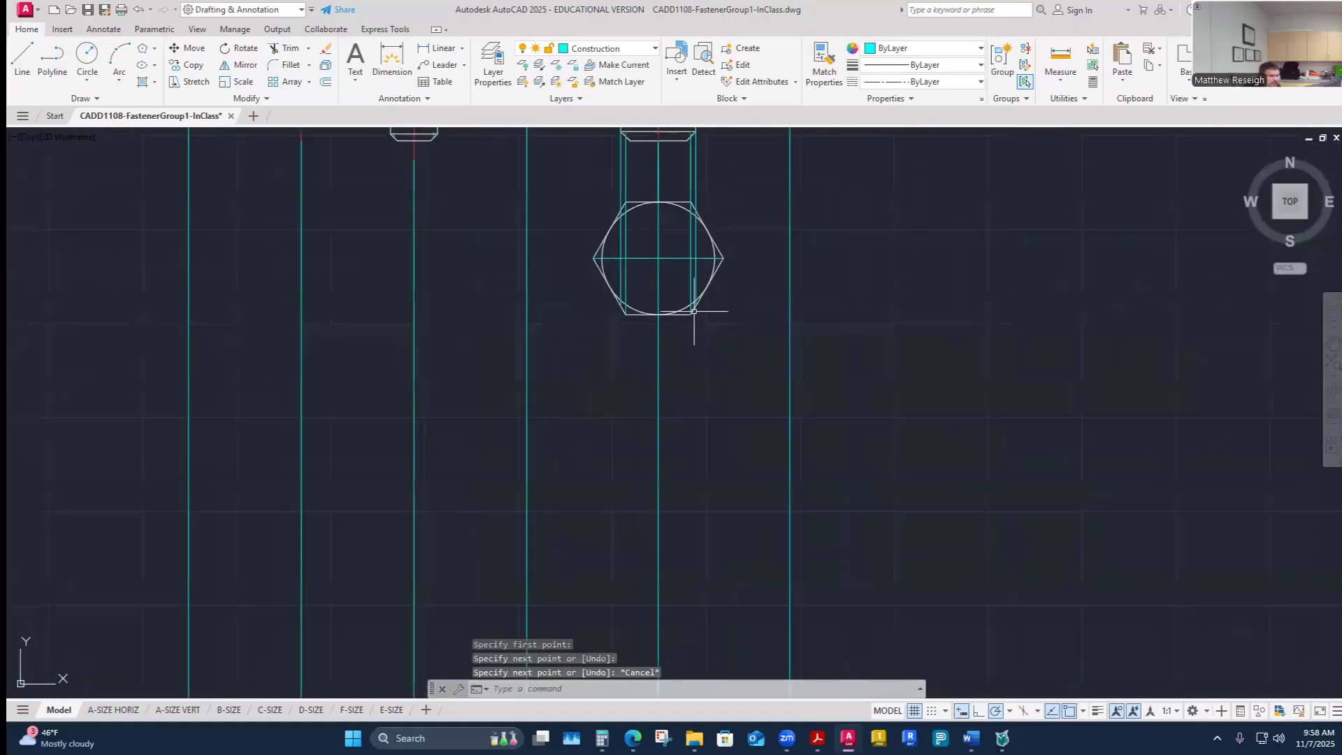
{"action": "scroll", "coordinate": [692, 308], "scroll_direction": "up", "scroll_amount": 3}
{"action": "scroll", "coordinate": [494, 354], "scroll_direction": "up", "scroll_amount": 6}
{"action": "scroll", "coordinate": [534, 405], "scroll_direction": "up", "scroll_amount": 2}
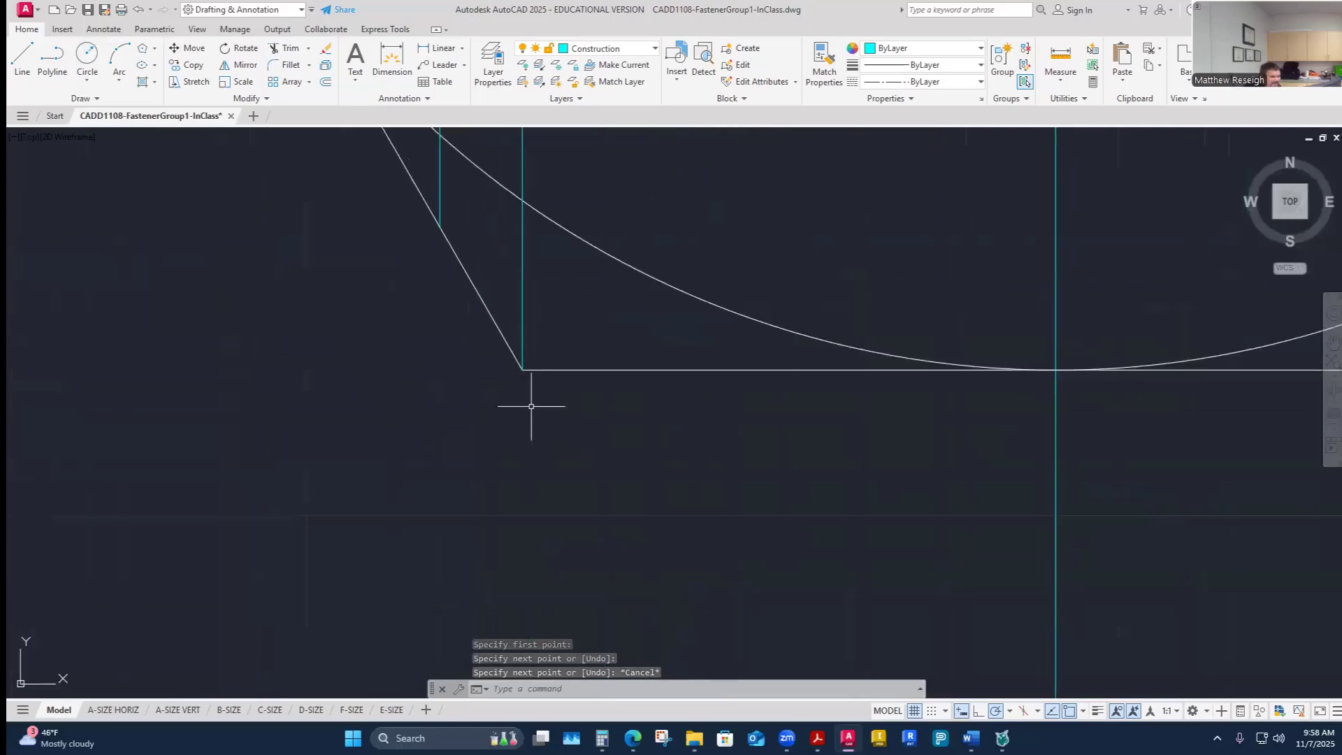
{"action": "scroll", "coordinate": [548, 398], "scroll_direction": "down", "scroll_amount": 4}
{"action": "scroll", "coordinate": [969, 380], "scroll_direction": "up", "scroll_amount": 4}
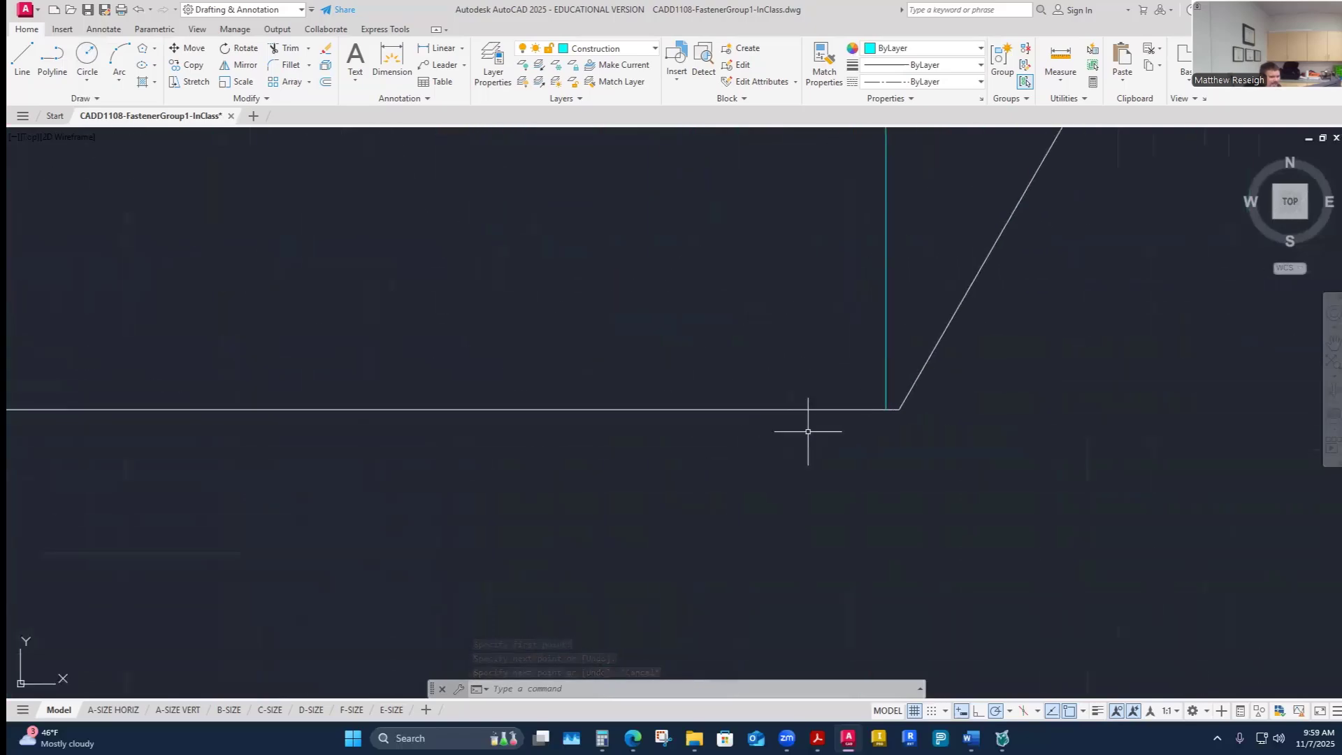
{"action": "scroll", "coordinate": [912, 425], "scroll_direction": "down", "scroll_amount": 8}
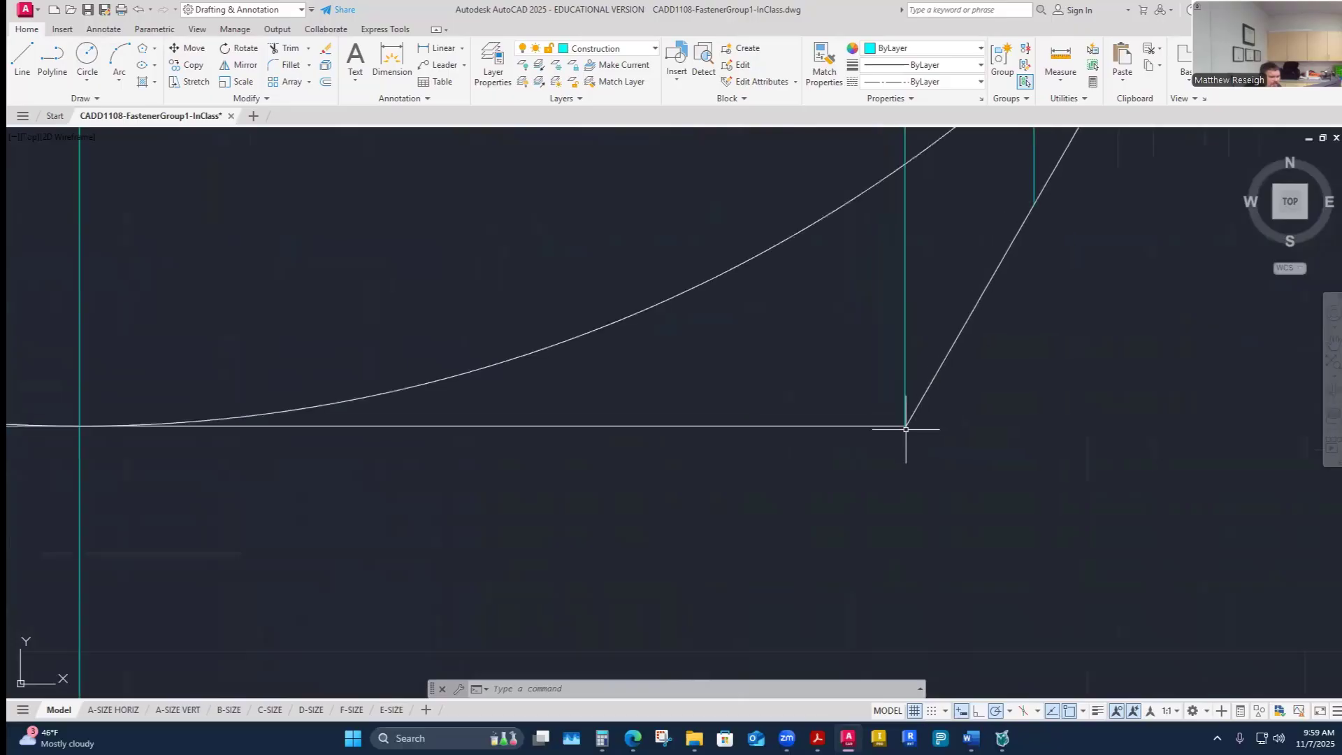
{"action": "scroll", "coordinate": [907, 426], "scroll_direction": "up", "scroll_amount": 8}
{"action": "scroll", "coordinate": [888, 440], "scroll_direction": "down", "scroll_amount": 5}
{"action": "scroll", "coordinate": [905, 362], "scroll_direction": "up", "scroll_amount": 4}
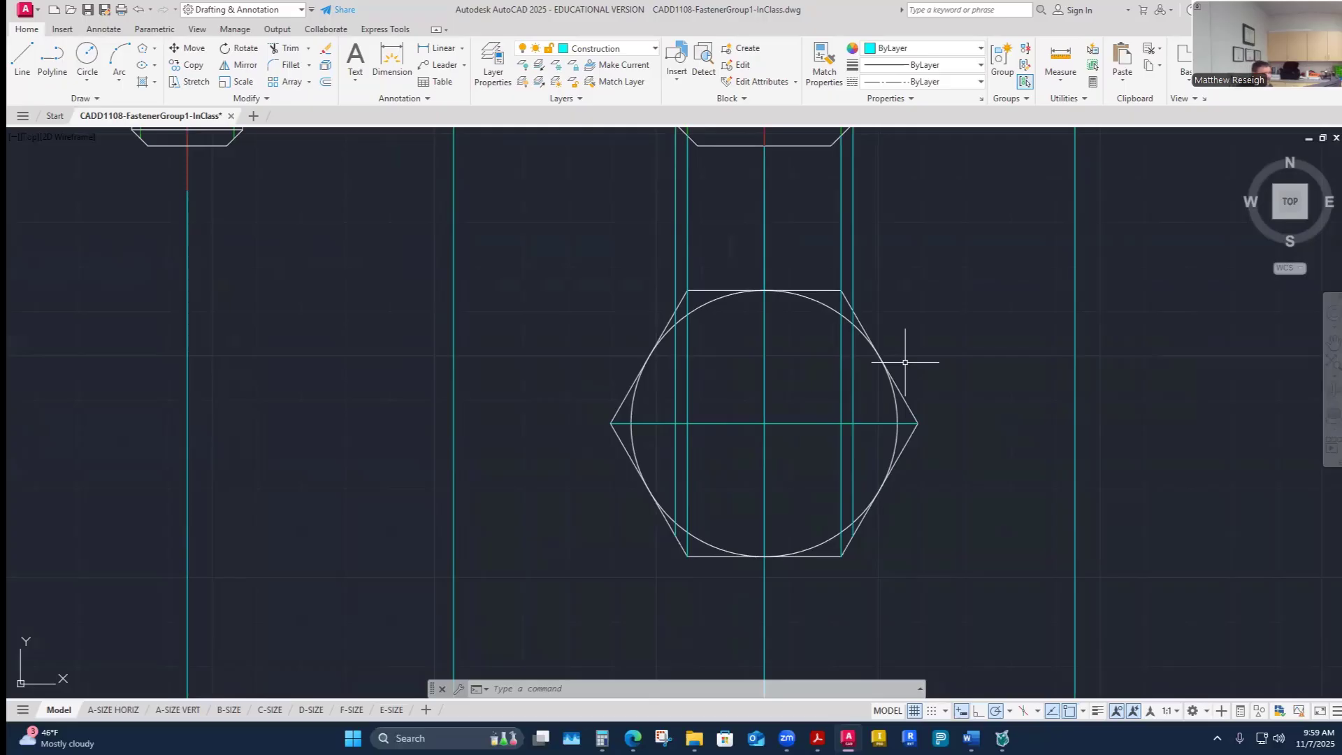
{"action": "scroll", "coordinate": [823, 430], "scroll_direction": "up", "scroll_amount": 4}
{"action": "scroll", "coordinate": [823, 430], "scroll_direction": "down", "scroll_amount": 5}
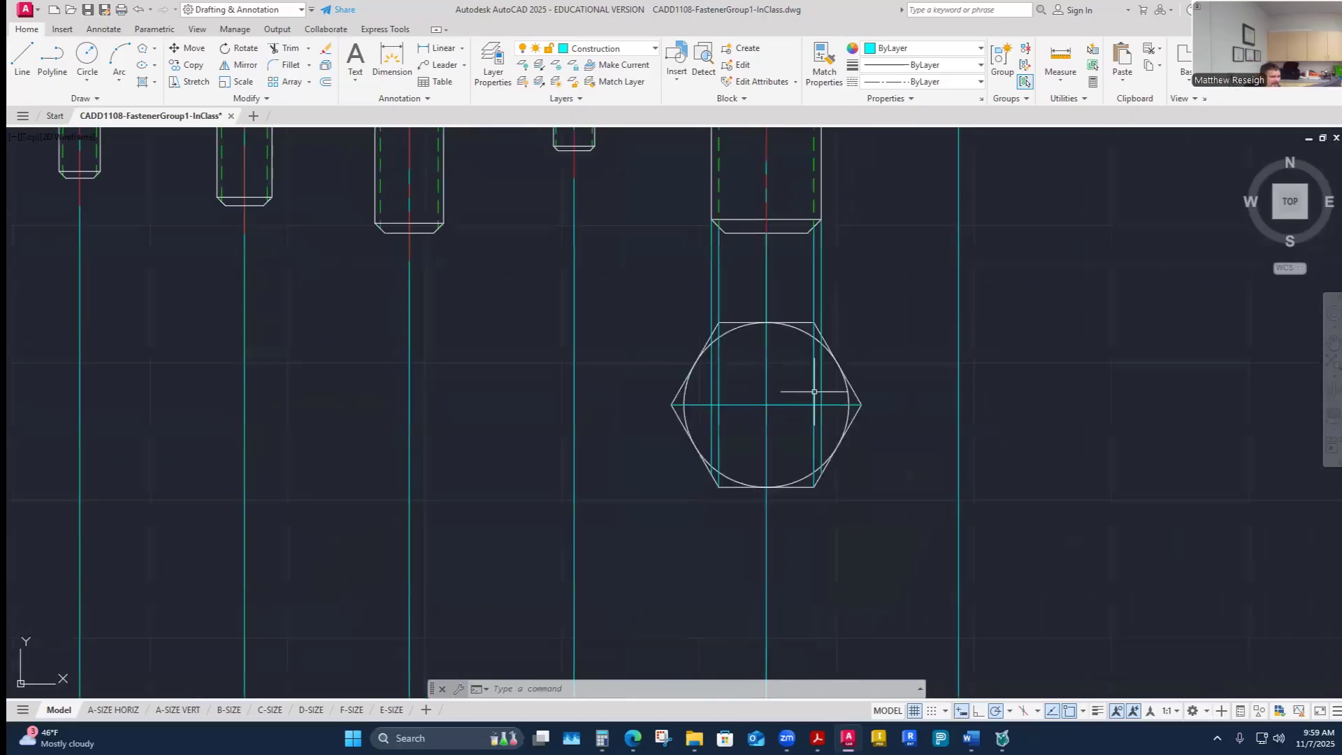
{"action": "scroll", "coordinate": [818, 426], "scroll_direction": "up", "scroll_amount": 3}
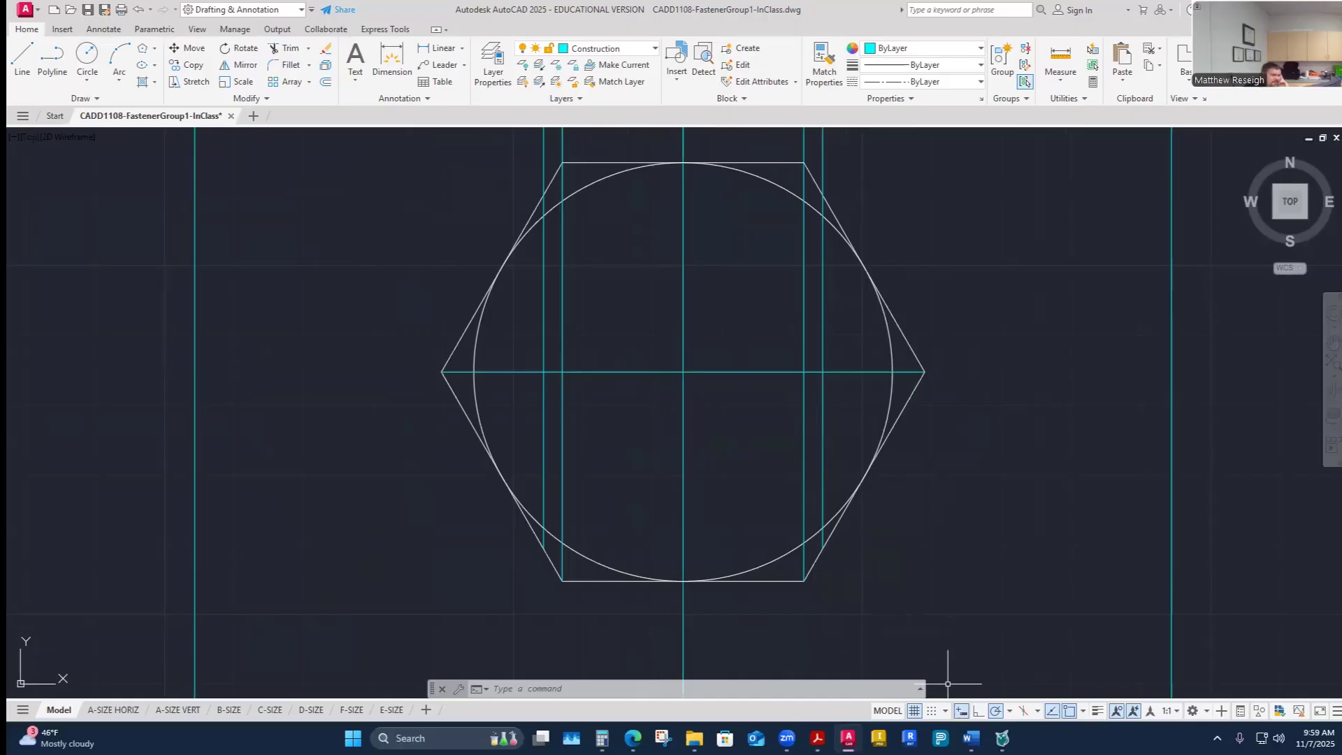
- Turn polar tracking off and ortho mode on
{"action": "left_click", "coordinate": [1009, 711]}
{"action": "left_click", "coordinate": [995, 711]}
{"action": "left_click", "coordinate": [979, 713]}
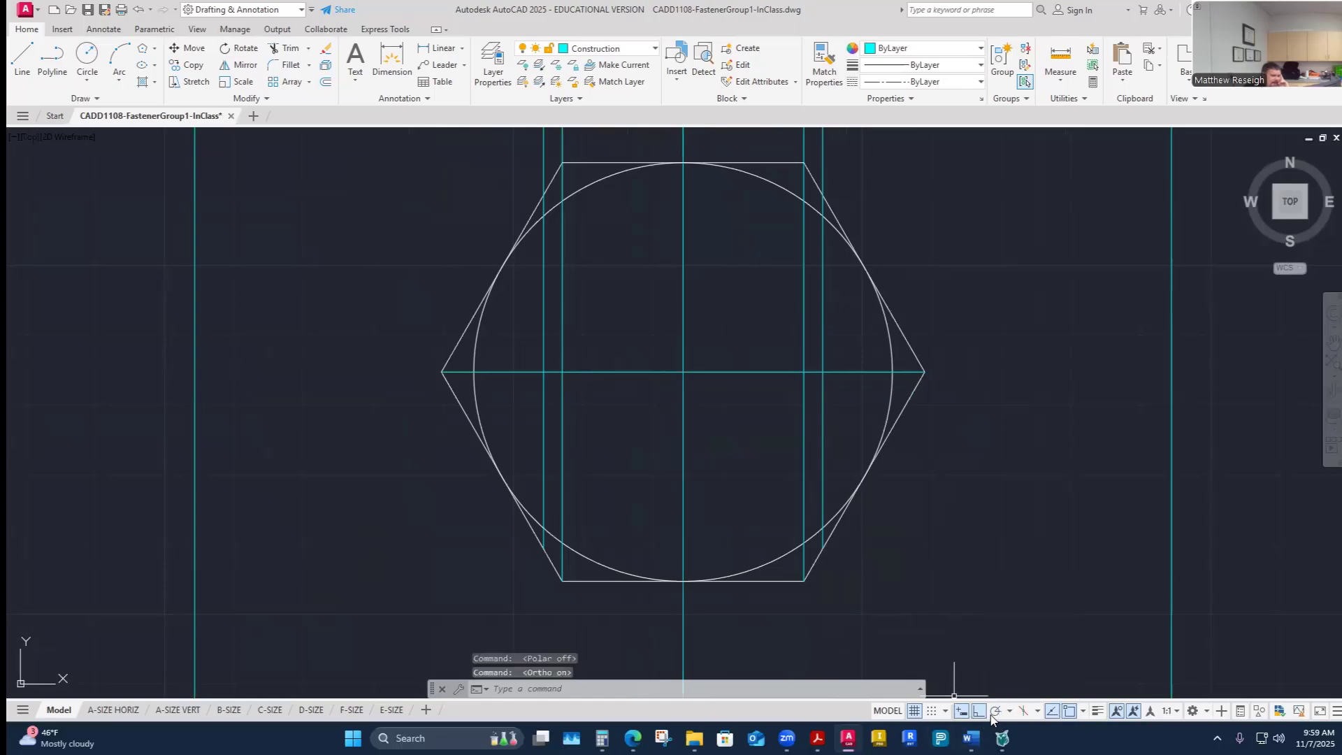
- Turn polar tracking back on and make Visible-Object the current layer
{"action": "left_click", "coordinate": [995, 711]}
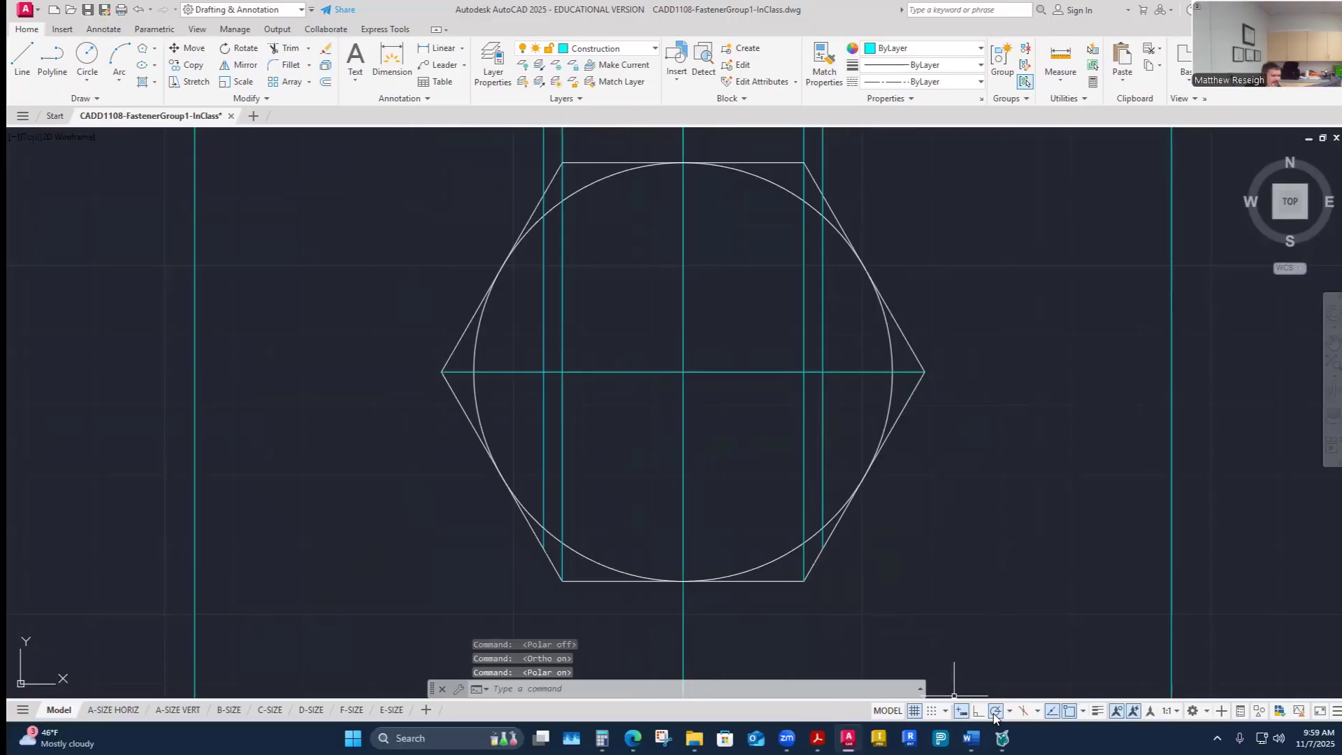
{"action": "left_click", "coordinate": [1009, 712]}
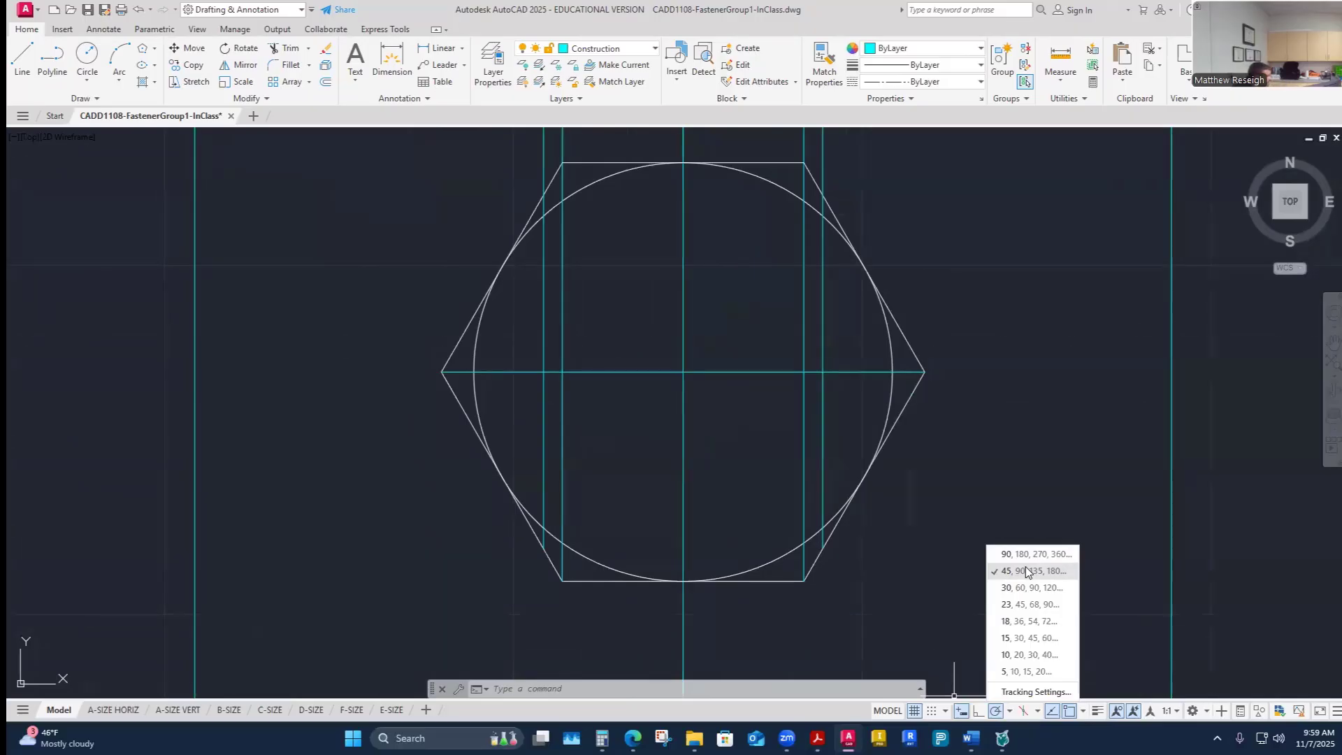
{"action": "left_click", "coordinate": [646, 50]}
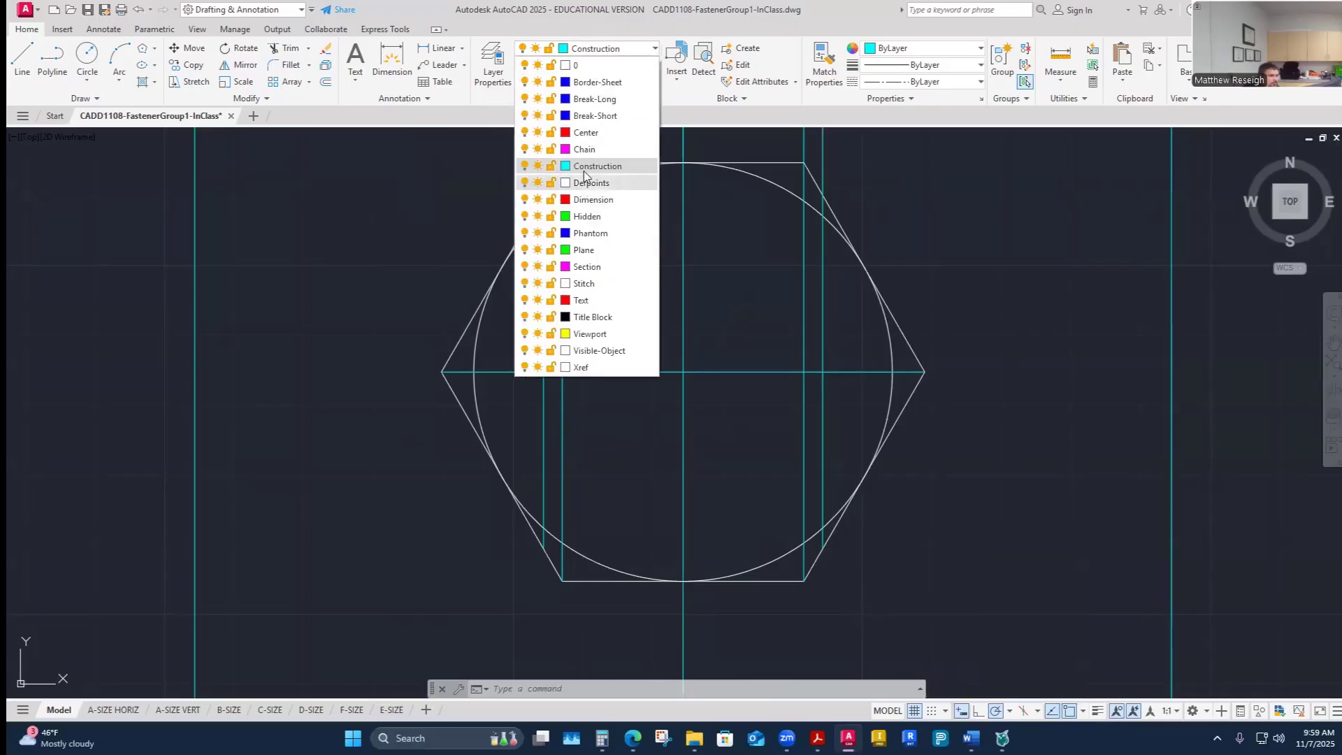
{"action": "left_click", "coordinate": [599, 351]}
- Draw two concentric circles at the nut's center, each reaching one of the two left vertical construction lines
{"action": "left_click", "coordinate": [87, 55]}
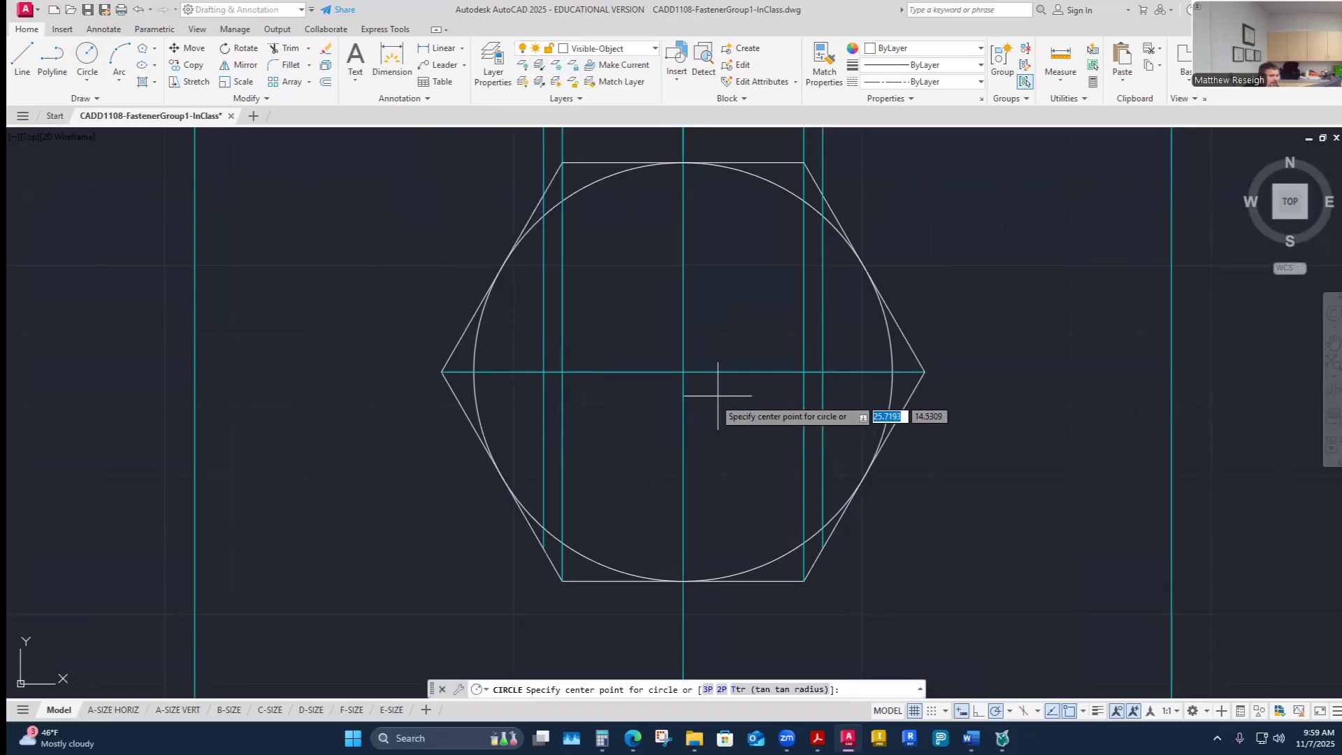
{"action": "left_click", "coordinate": [683, 371]}
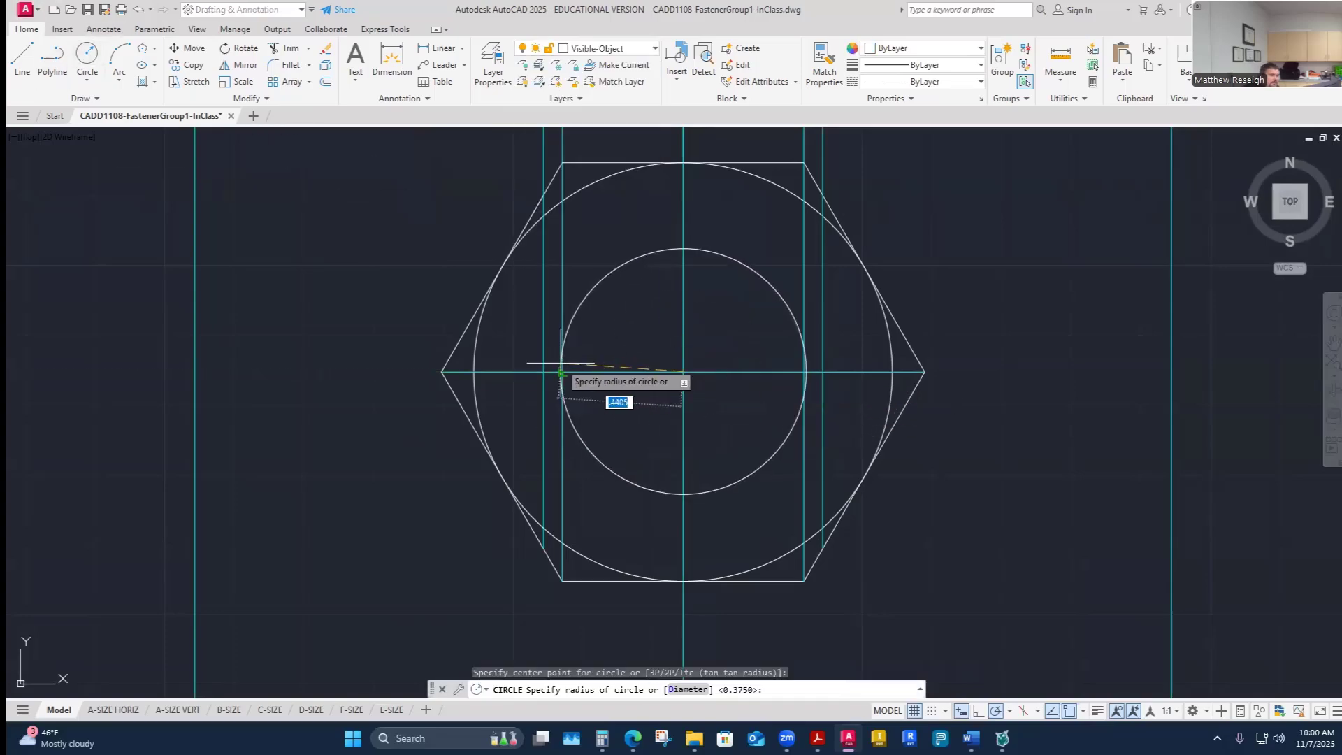
{"action": "left_click", "coordinate": [543, 372]}
{"action": "right_click", "coordinate": [624, 342]}
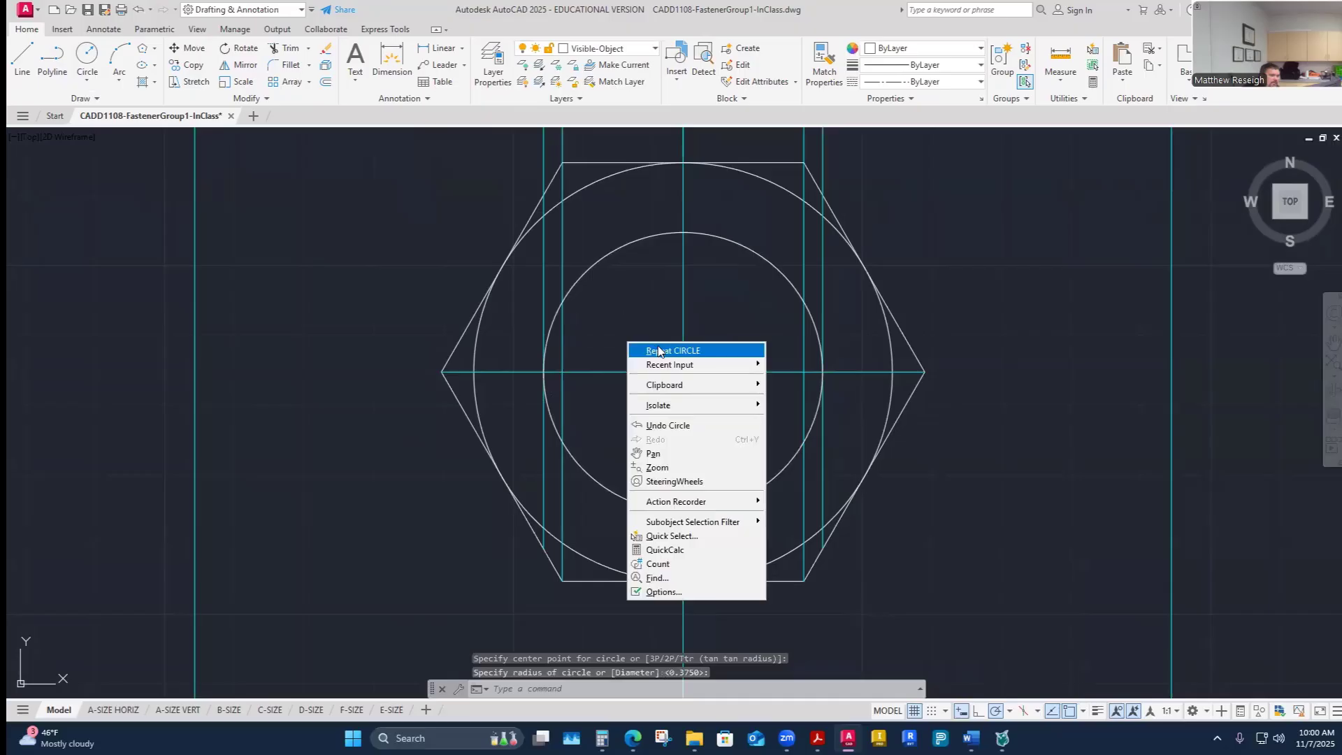
{"action": "left_click", "coordinate": [641, 349]}
{"action": "left_click", "coordinate": [683, 371]}
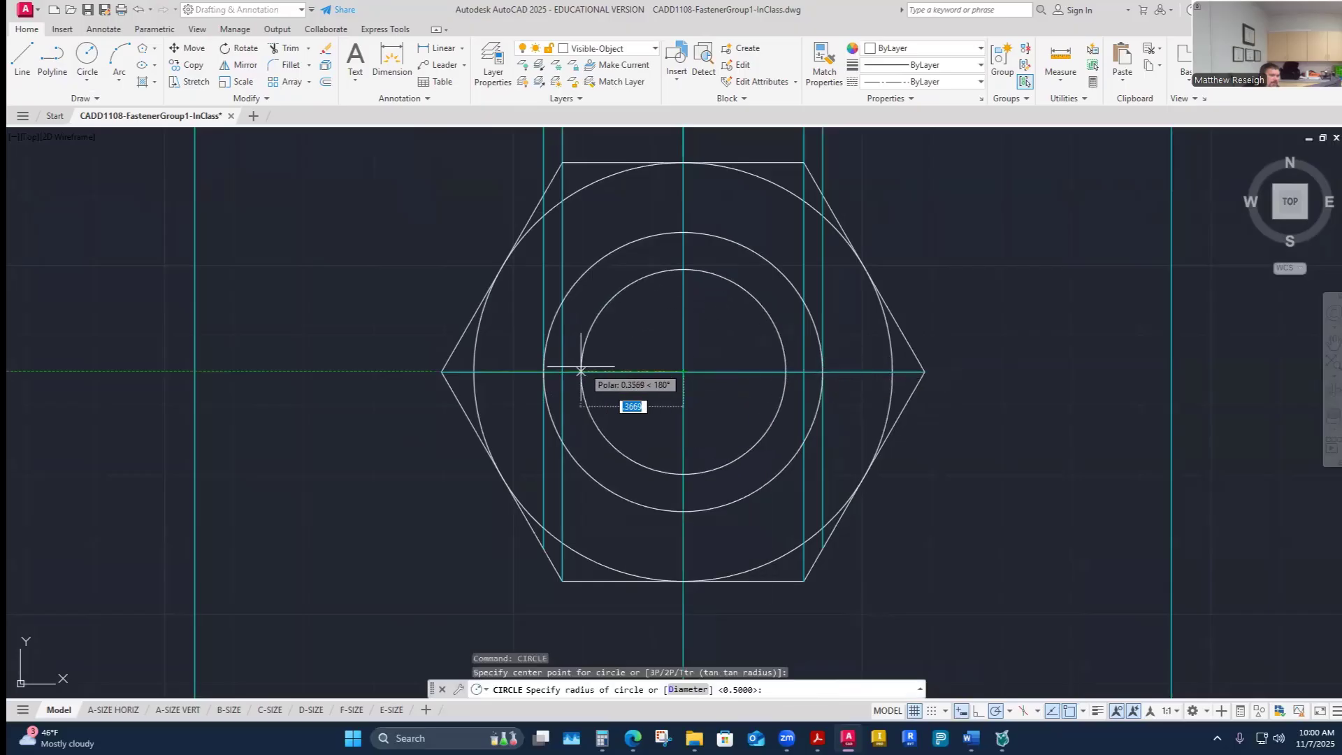
{"action": "left_click", "coordinate": [562, 373]}
{"action": "right_click", "coordinate": [620, 364]}
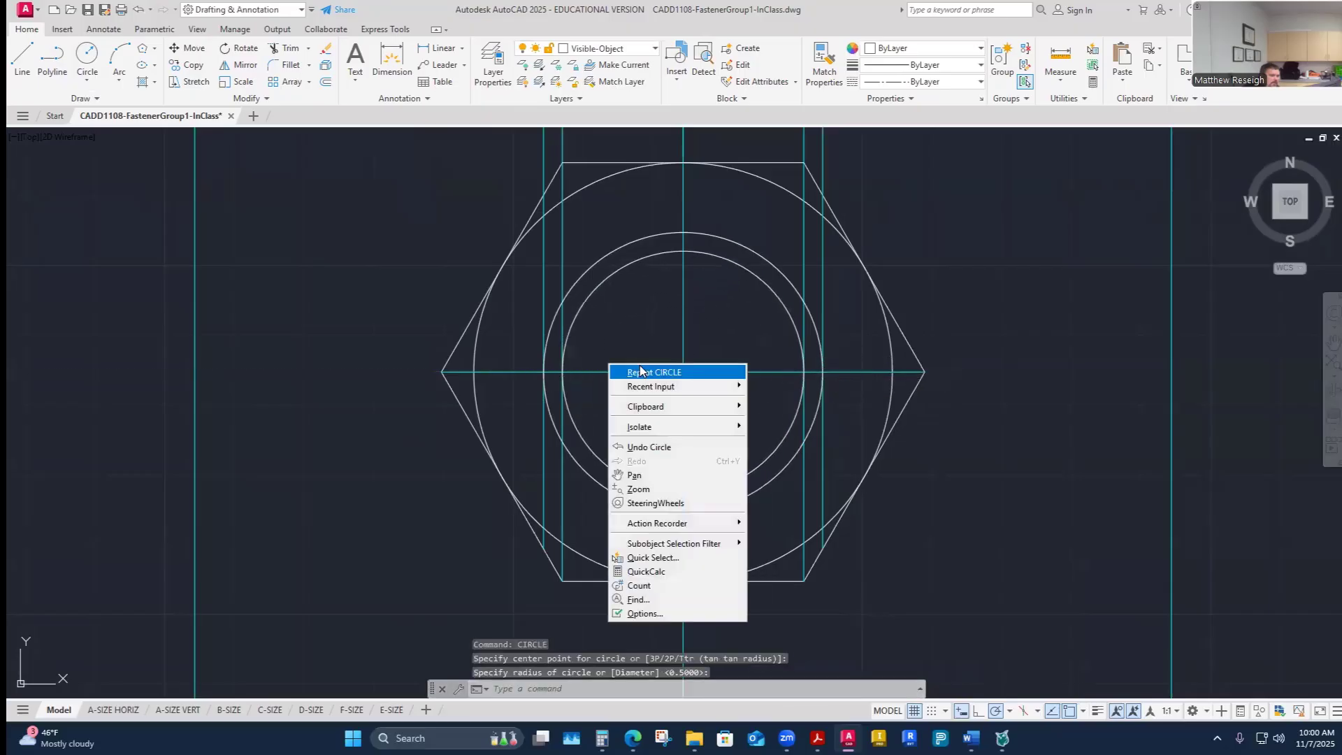
{"action": "left_click", "coordinate": [637, 369]}
{"action": "scroll", "coordinate": [644, 365], "scroll_direction": "down", "scroll_amount": 8}
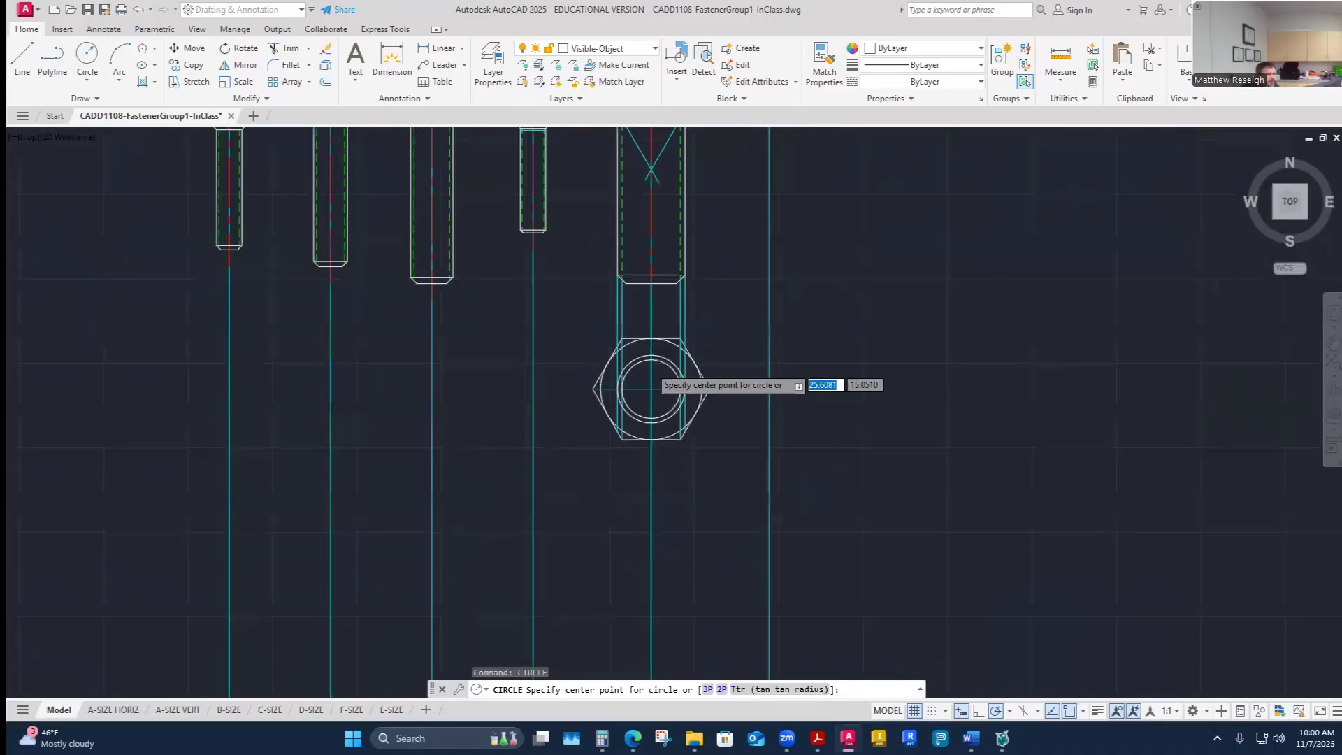
{"action": "scroll", "coordinate": [651, 331], "scroll_direction": "up", "scroll_amount": 6}
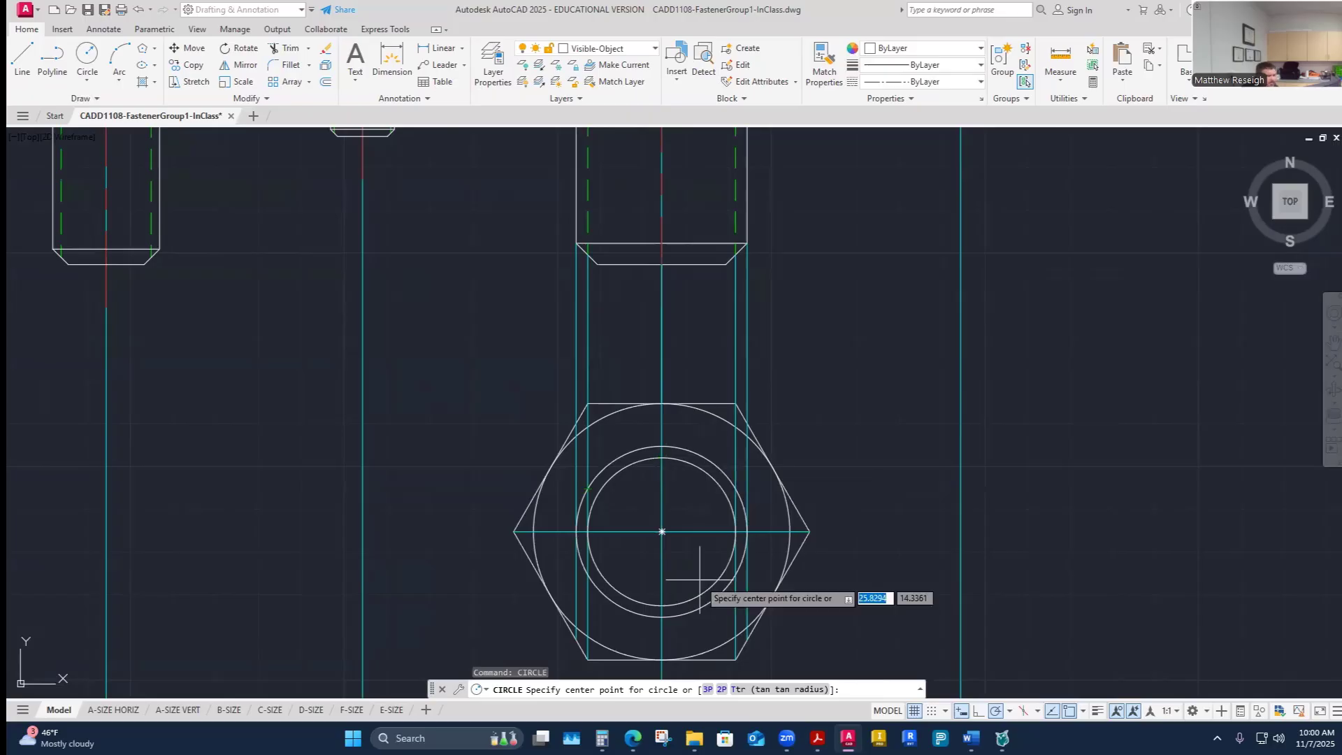
{"action": "key", "text": "Escape"}
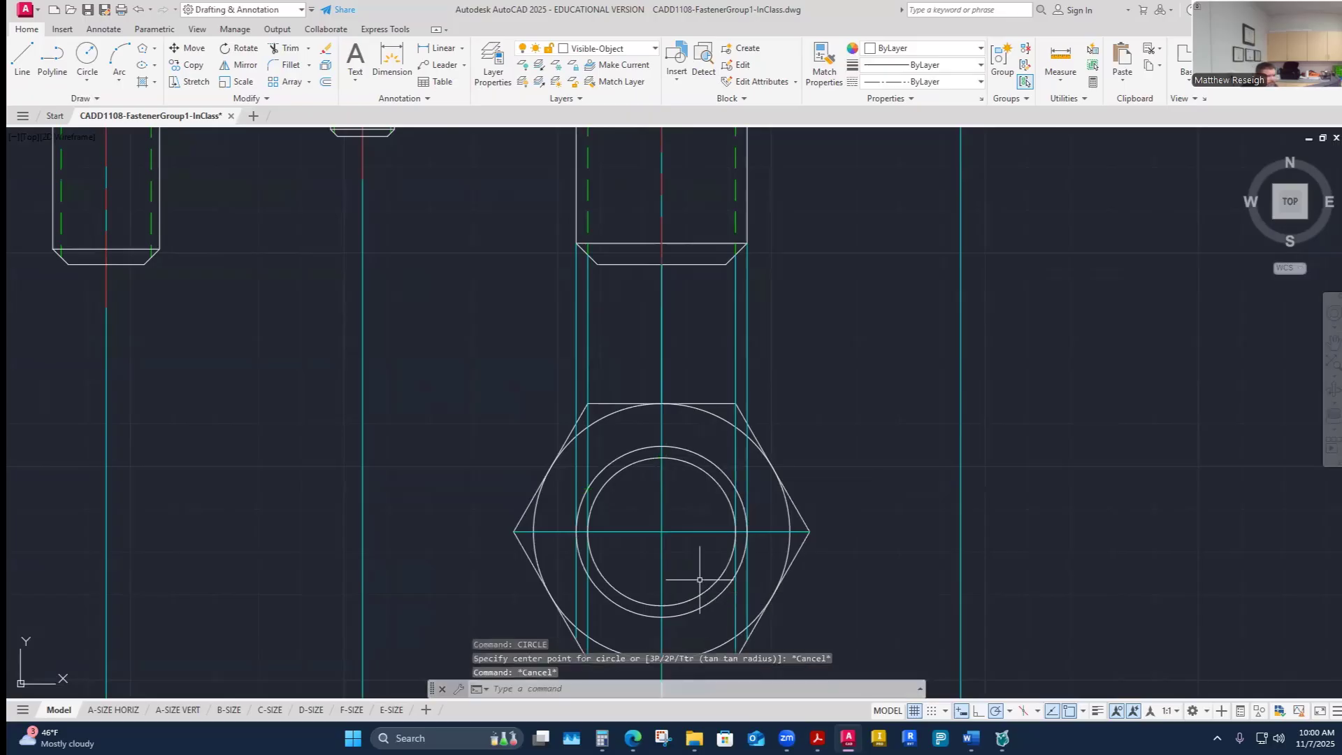
- Switch to the reference documents and review the hex nut dimension tables and the assignment's example drawing of fastener E
{"action": "left_click", "coordinate": [662, 737]}
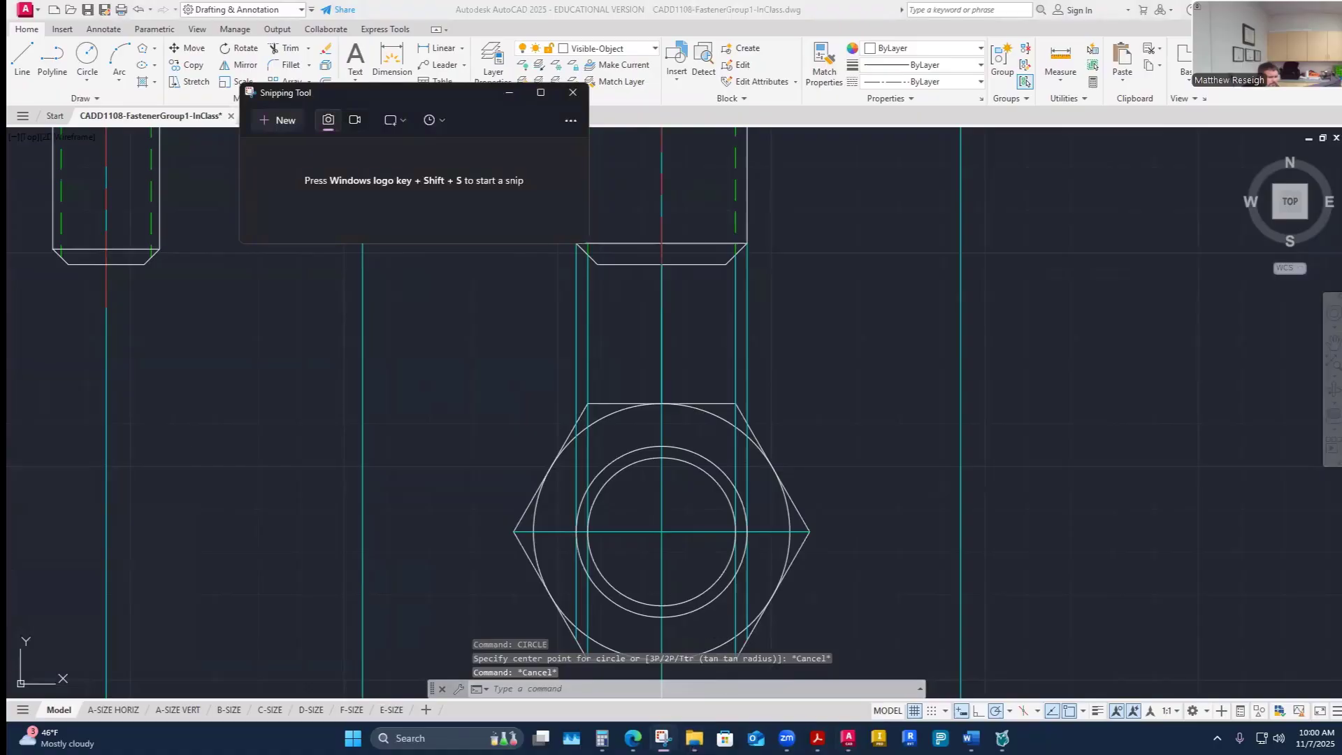
{"action": "mouse_move", "coordinate": [817, 737]}
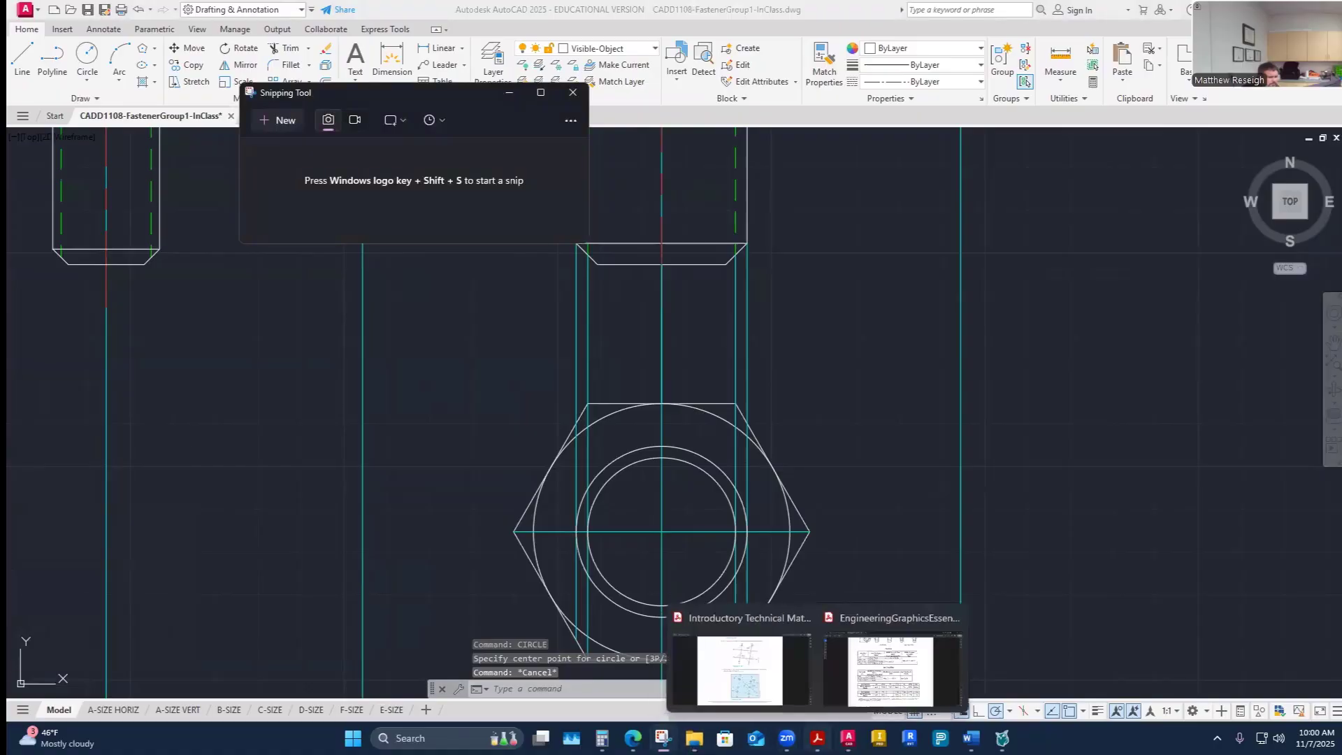
{"action": "left_click", "coordinate": [863, 449]}
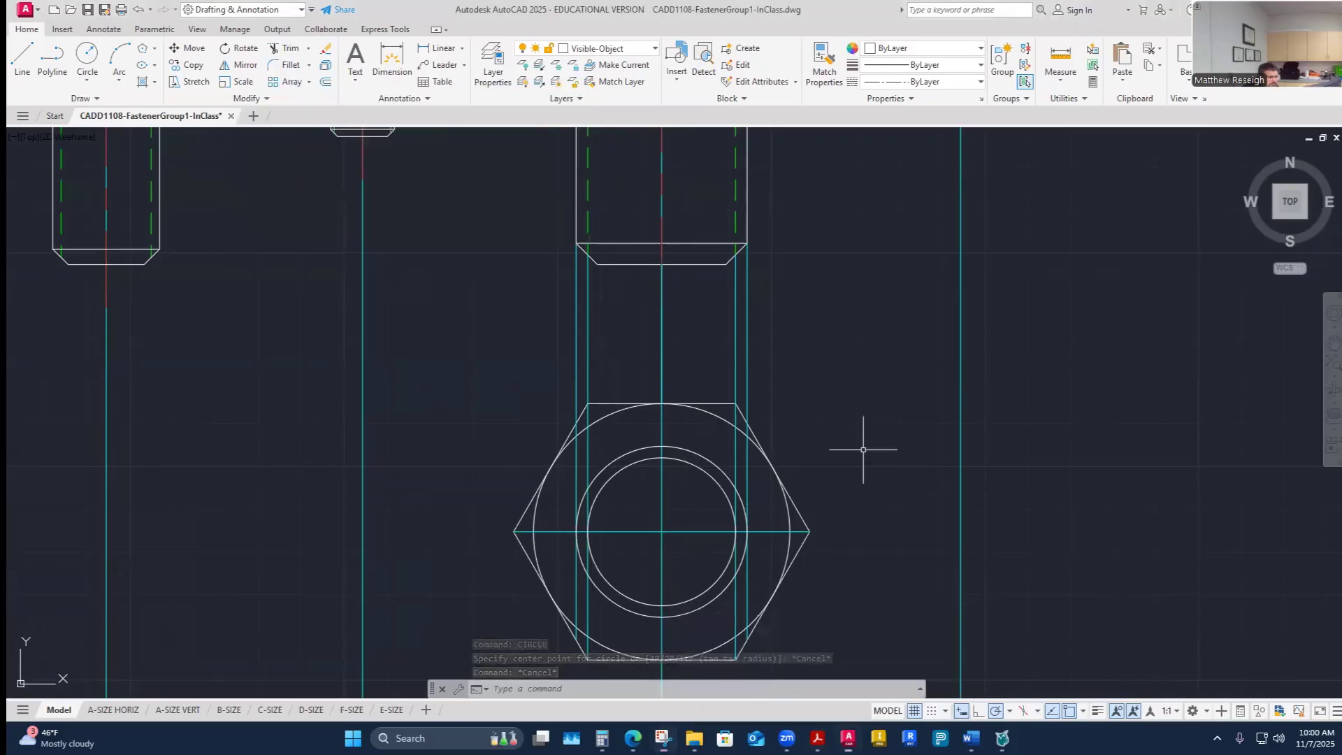
{"action": "mouse_move", "coordinate": [817, 738]}
{"action": "left_click", "coordinate": [890, 669]}
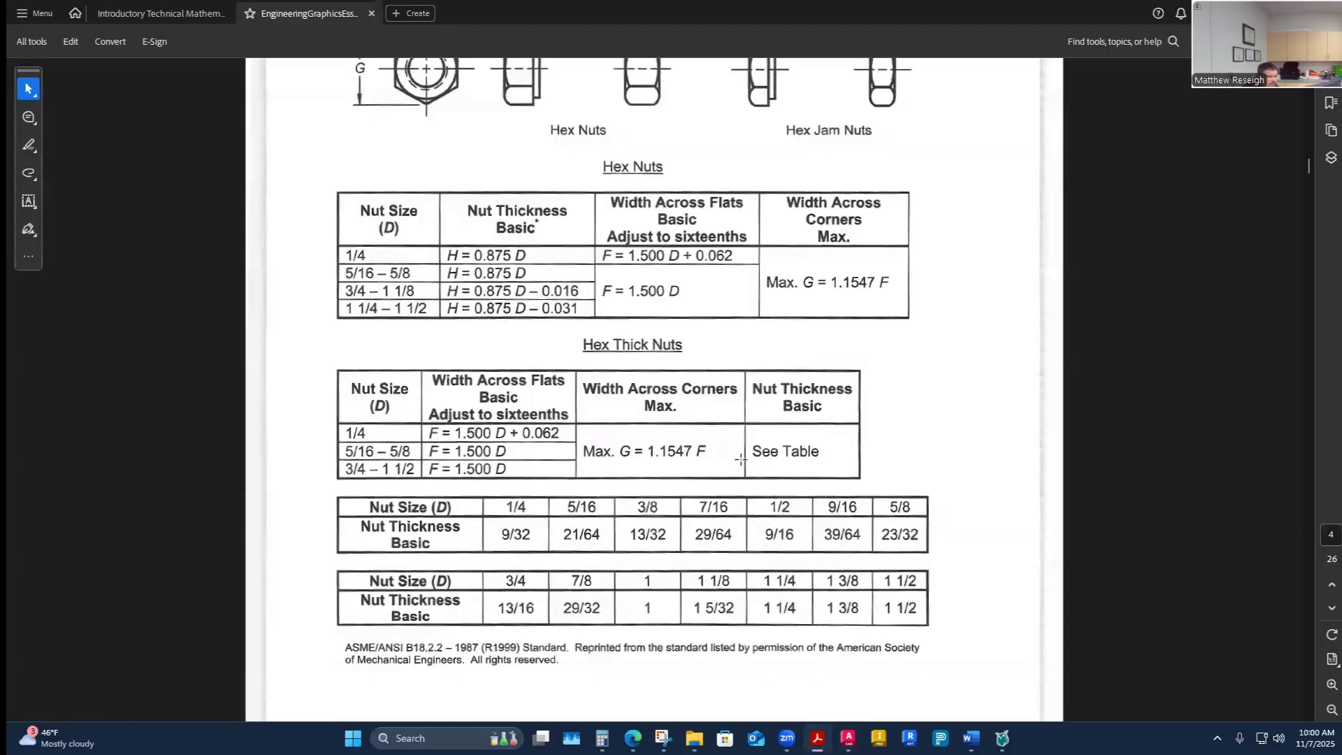
{"action": "scroll", "coordinate": [755, 487], "scroll_direction": "up", "scroll_amount": 3}
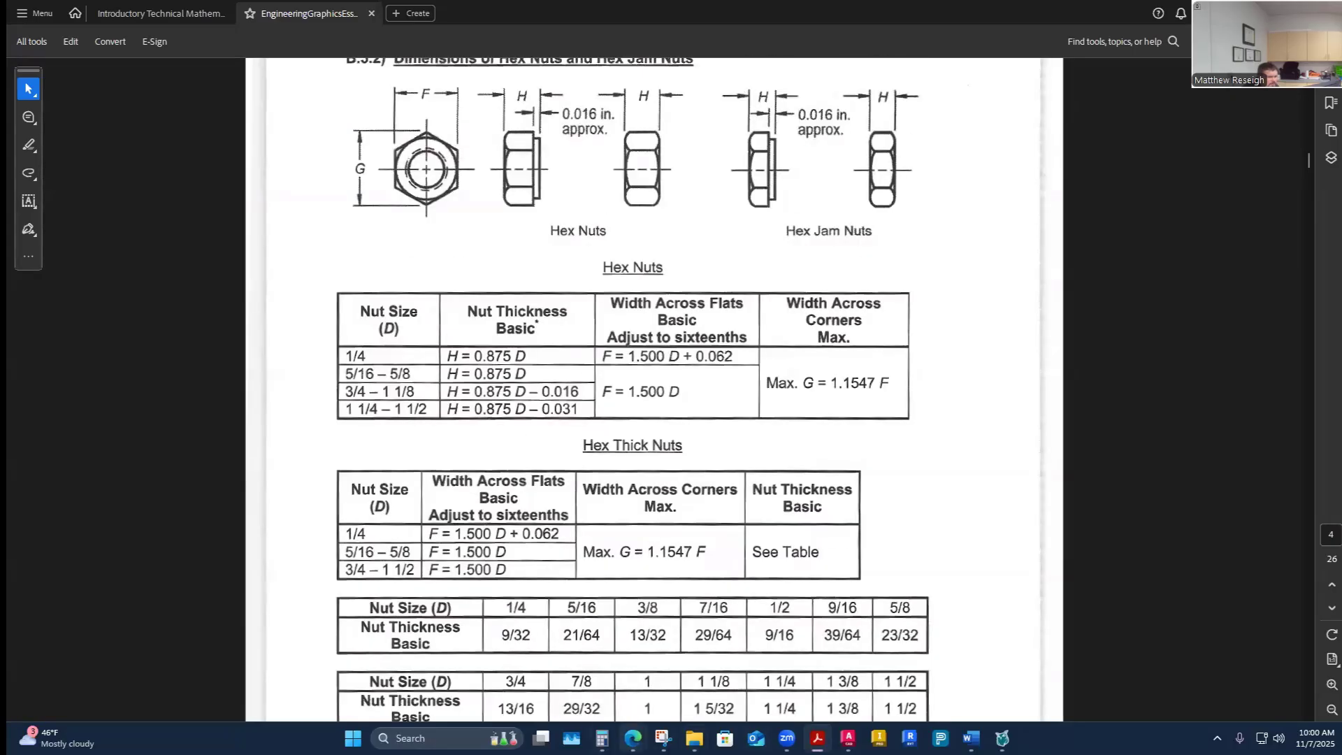
{"action": "mouse_move", "coordinate": [633, 738]}
{"action": "left_click", "coordinate": [708, 671]}
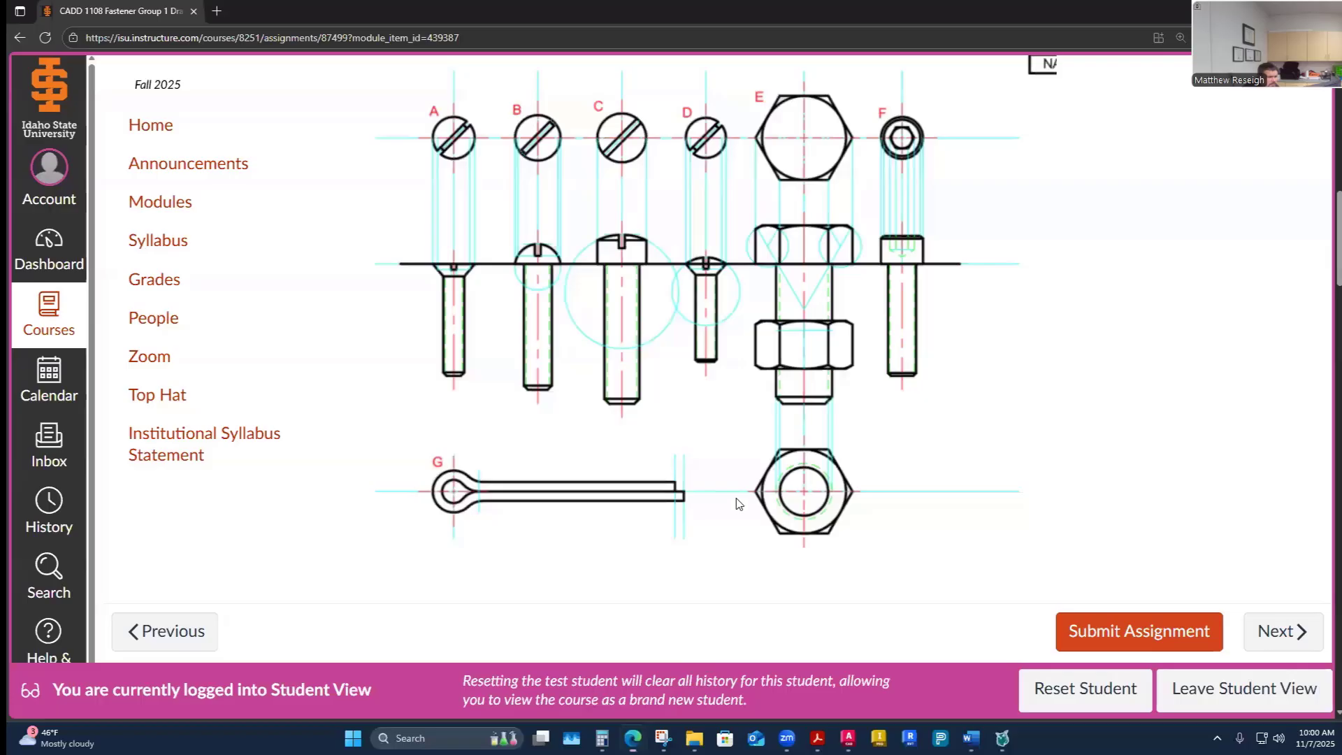
{"action": "scroll", "coordinate": [788, 513], "scroll_direction": "up", "scroll_amount": 2}
{"action": "scroll", "coordinate": [792, 515], "scroll_direction": "down", "scroll_amount": 2}
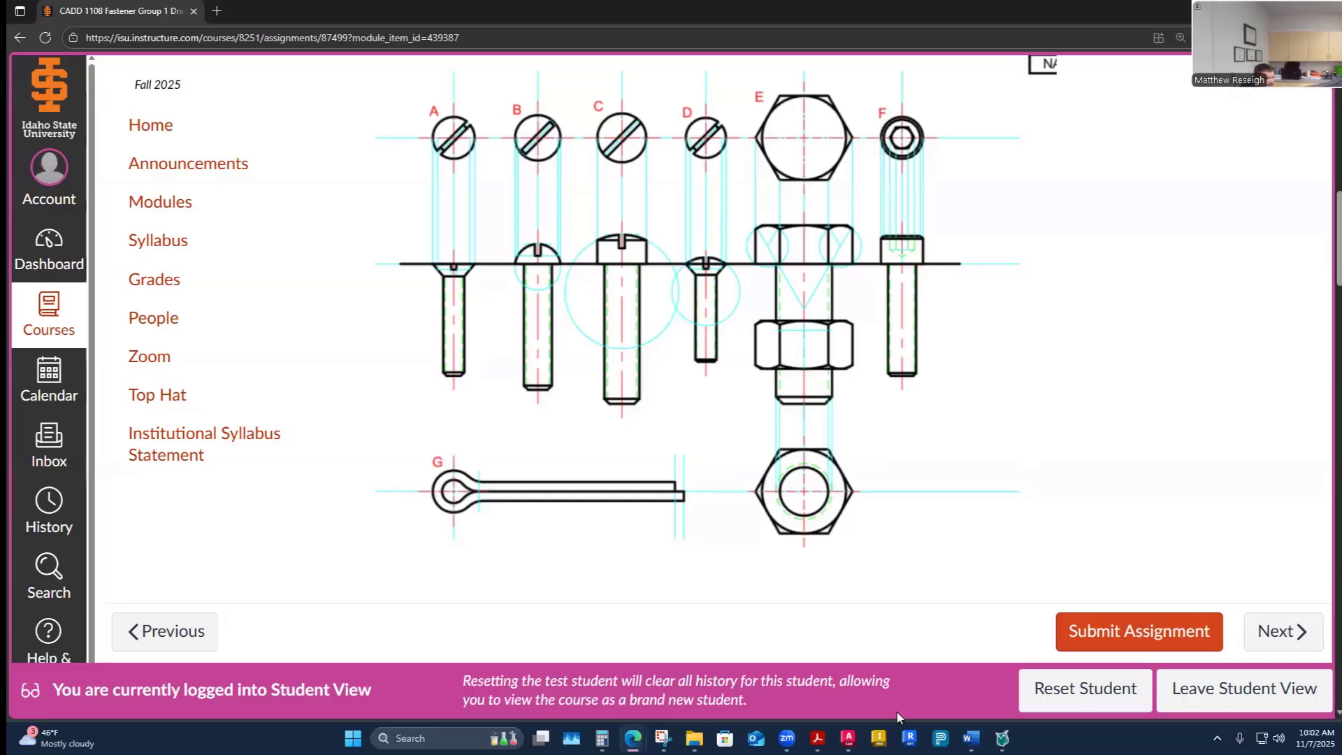
- Return to AutoCAD and use Match Properties to give the inner nut circle the screw's hidden thread-line style
{"action": "left_click", "coordinate": [848, 738]}
{"action": "scroll", "coordinate": [773, 494], "scroll_direction": "down", "scroll_amount": 5}
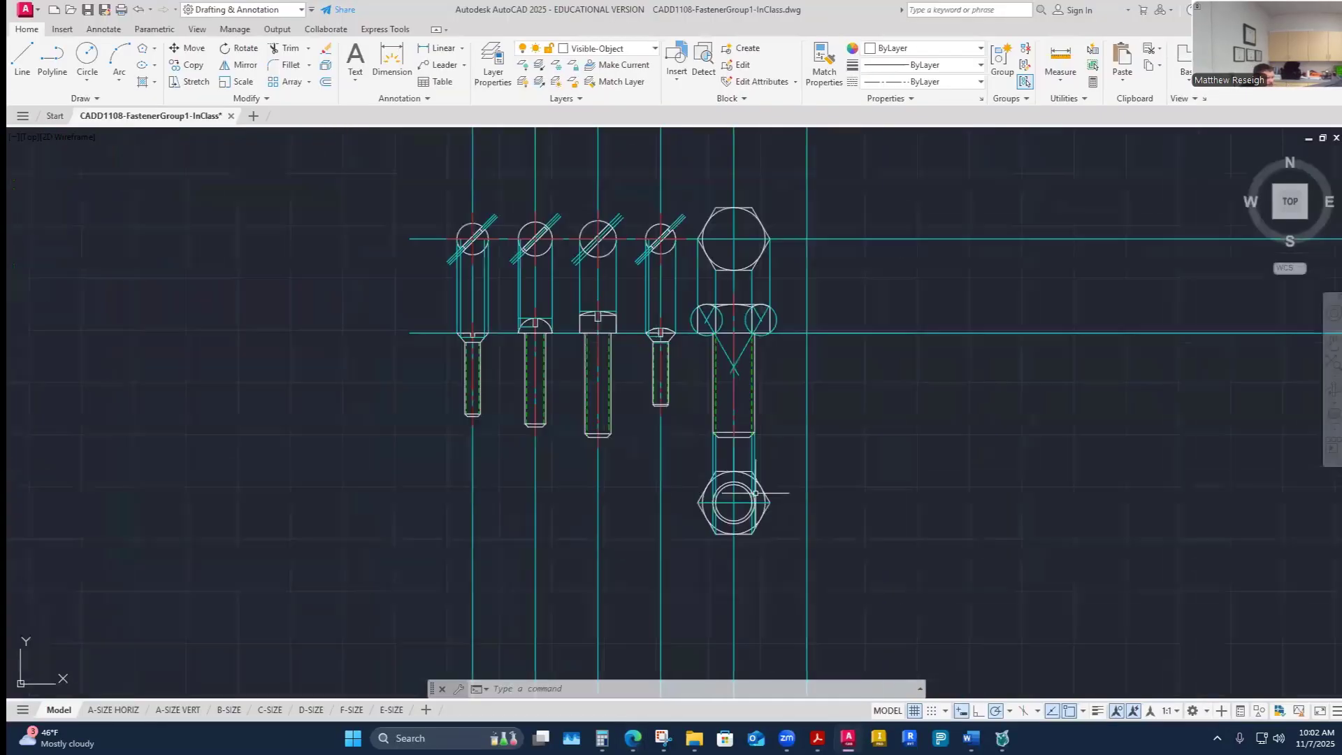
{"action": "scroll", "coordinate": [749, 495], "scroll_direction": "up", "scroll_amount": 5}
{"action": "scroll", "coordinate": [750, 494], "scroll_direction": "up", "scroll_amount": 2}
{"action": "scroll", "coordinate": [744, 494], "scroll_direction": "down", "scroll_amount": 4}
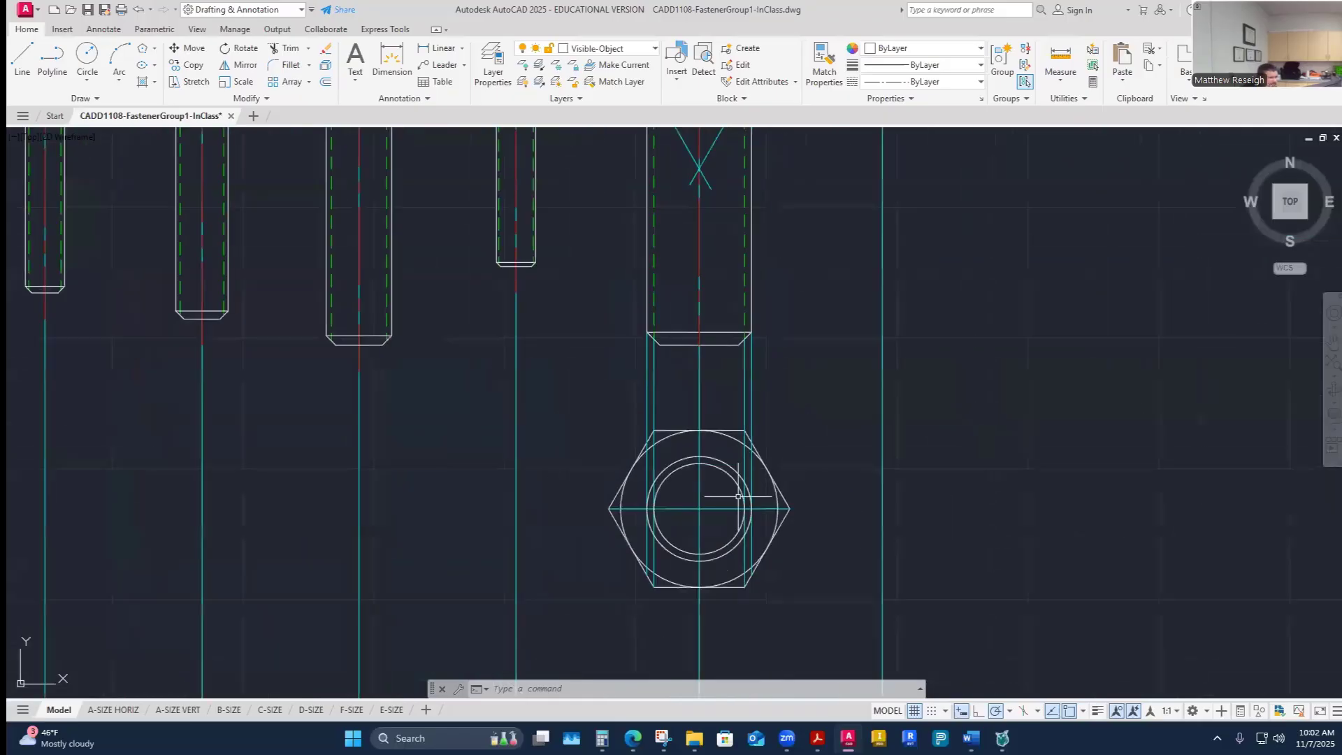
{"action": "scroll", "coordinate": [727, 490], "scroll_direction": "up", "scroll_amount": 2}
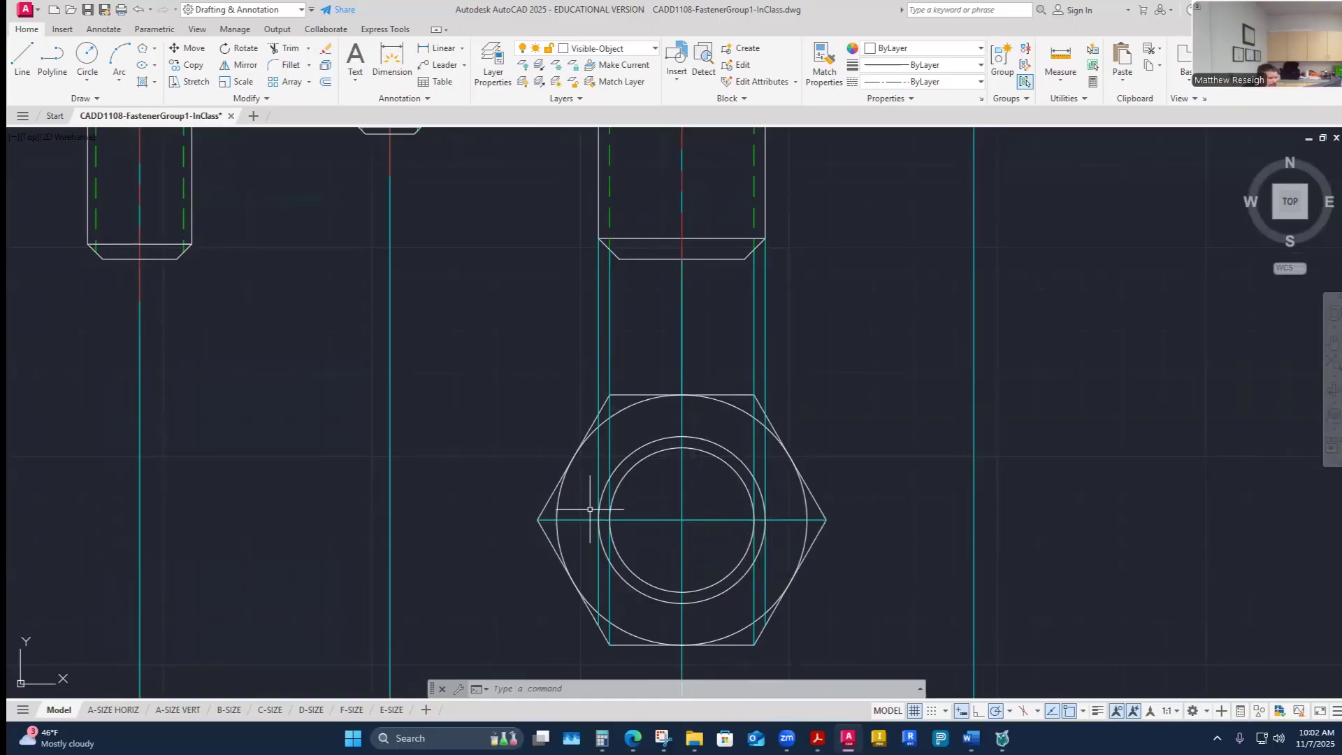
{"action": "left_click", "coordinate": [738, 473]}
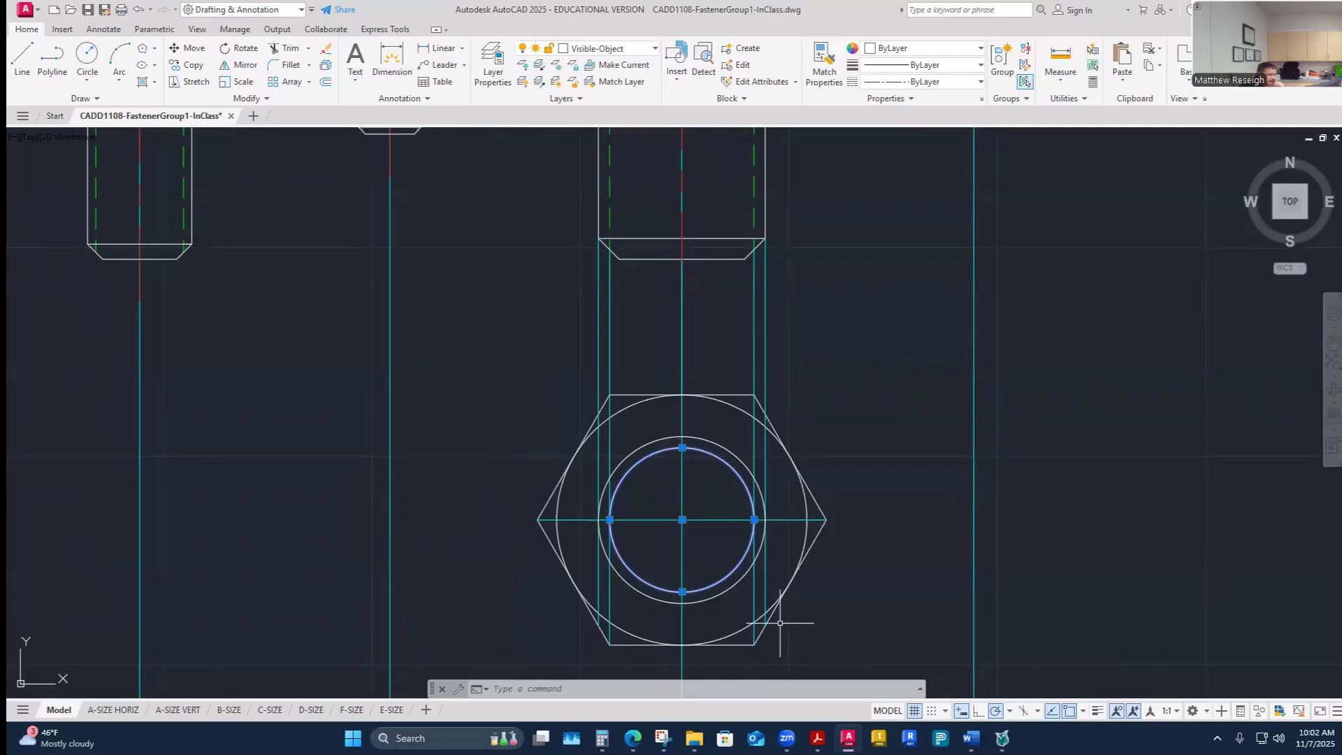
{"action": "key", "text": "Escape"}
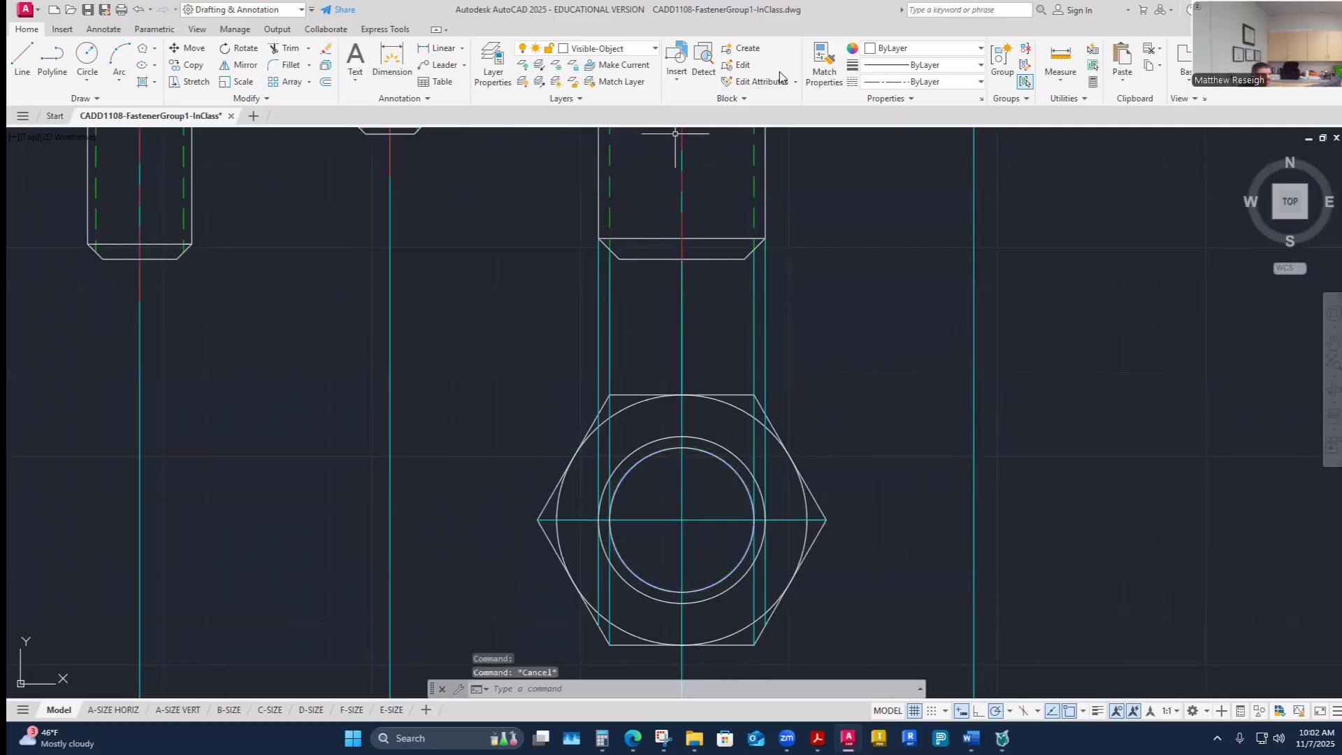
{"action": "left_click", "coordinate": [824, 64]}
{"action": "left_click", "coordinate": [728, 465]}
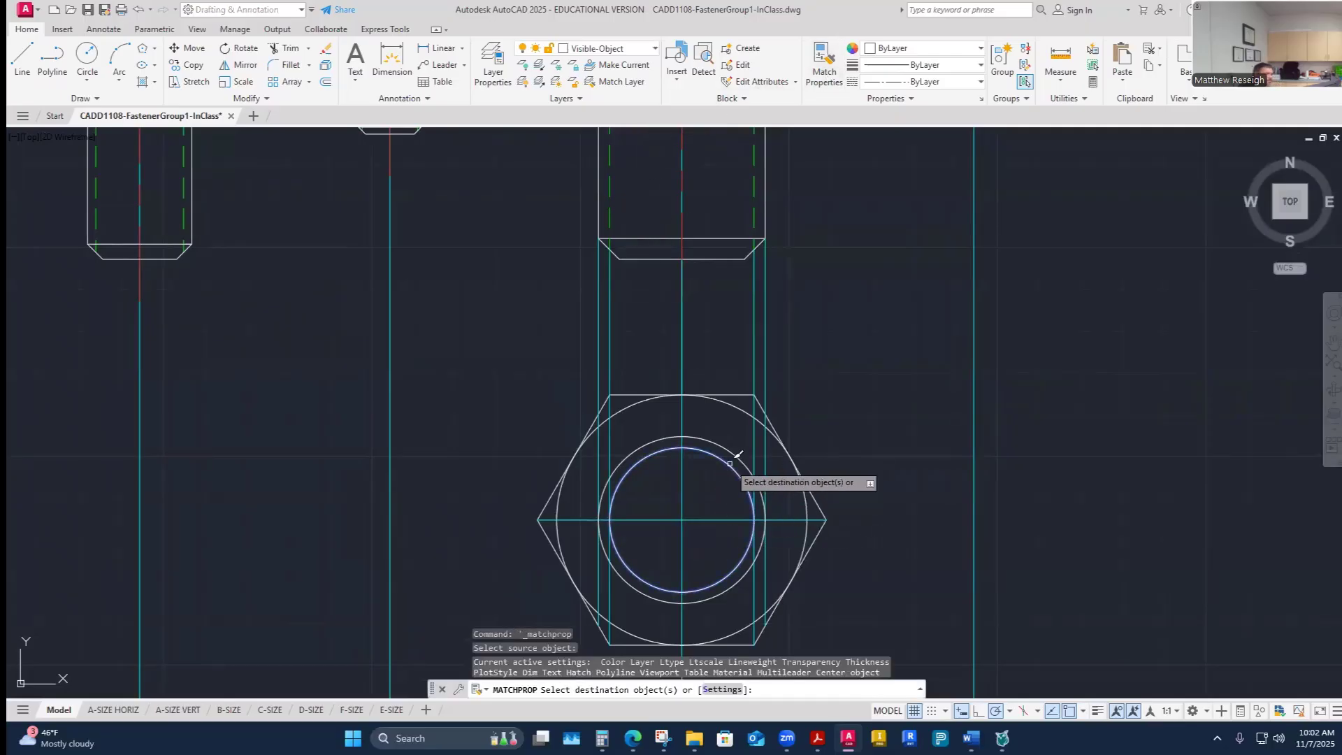
{"action": "key", "text": "Escape"}
{"action": "key", "text": "Escape"}
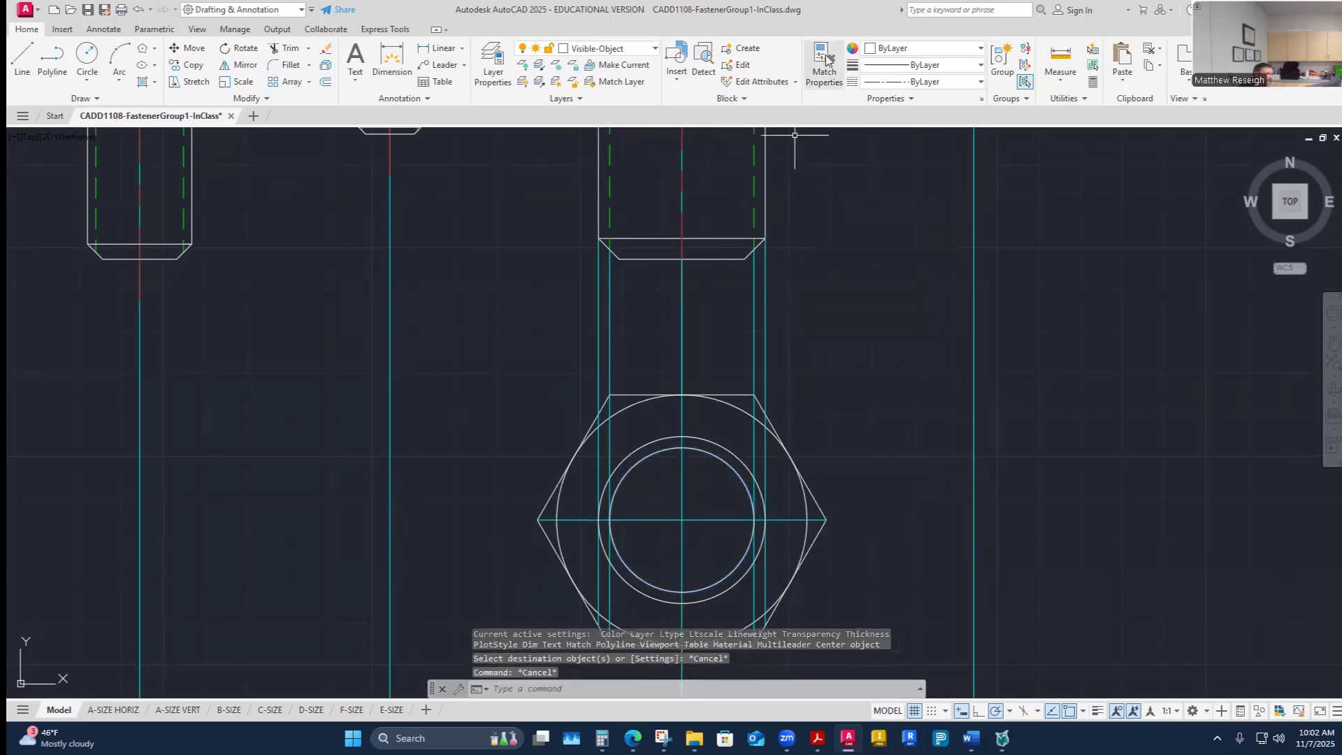
{"action": "left_click", "coordinate": [825, 61]}
{"action": "left_click", "coordinate": [753, 217]}
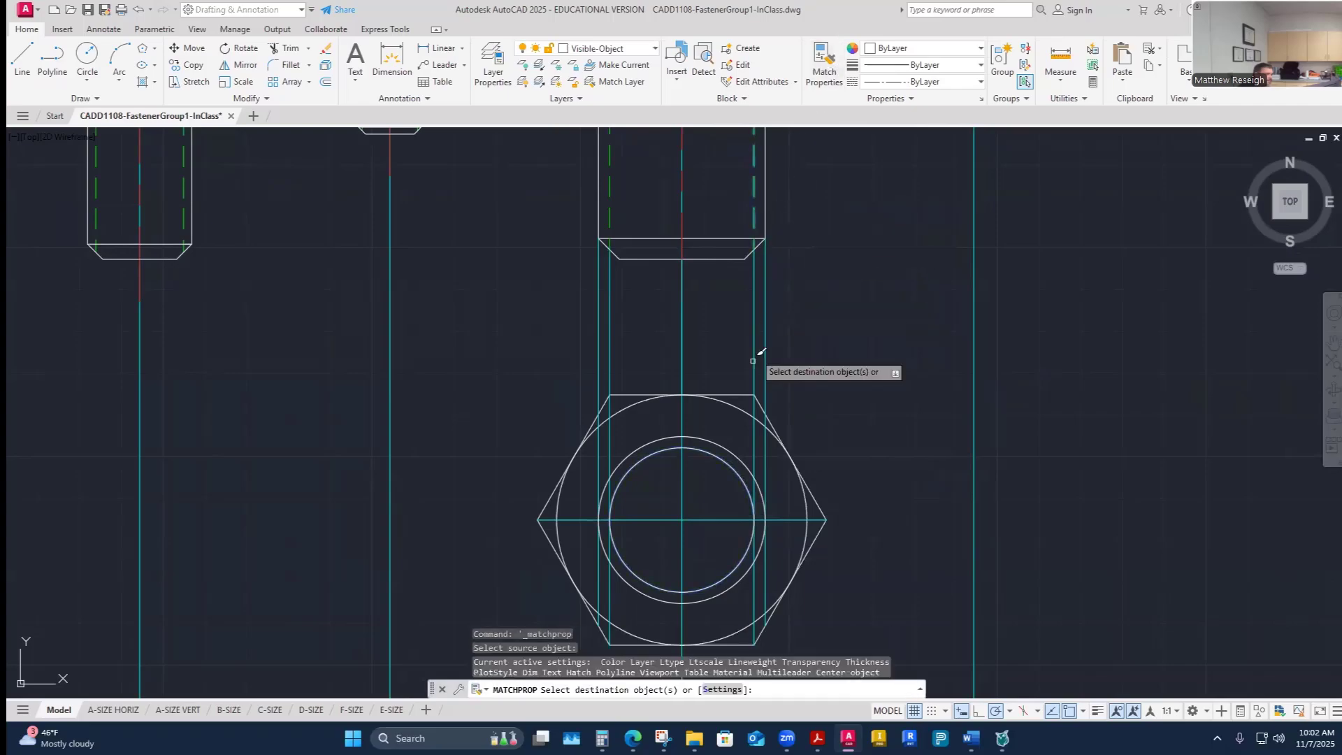
{"action": "left_click", "coordinate": [727, 457]}
{"action": "key", "text": "Escape"}
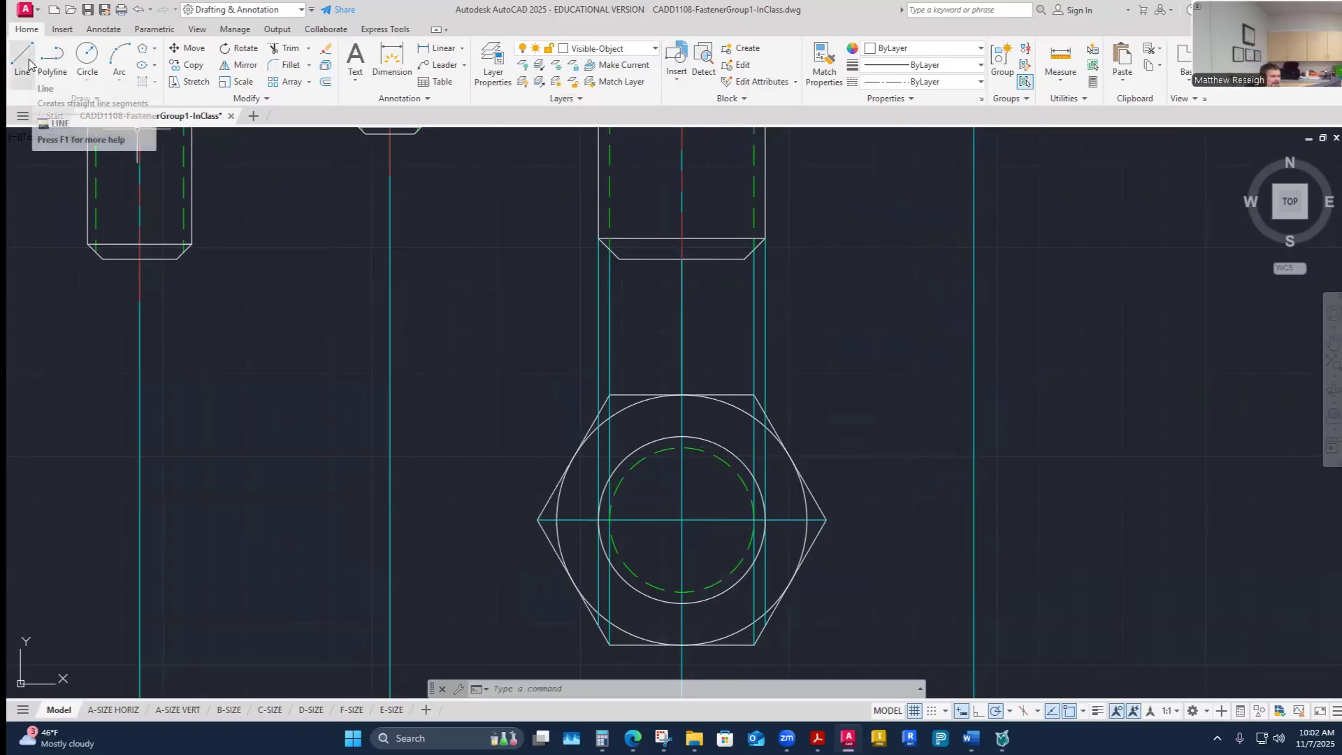
{"action": "left_click", "coordinate": [615, 48]}
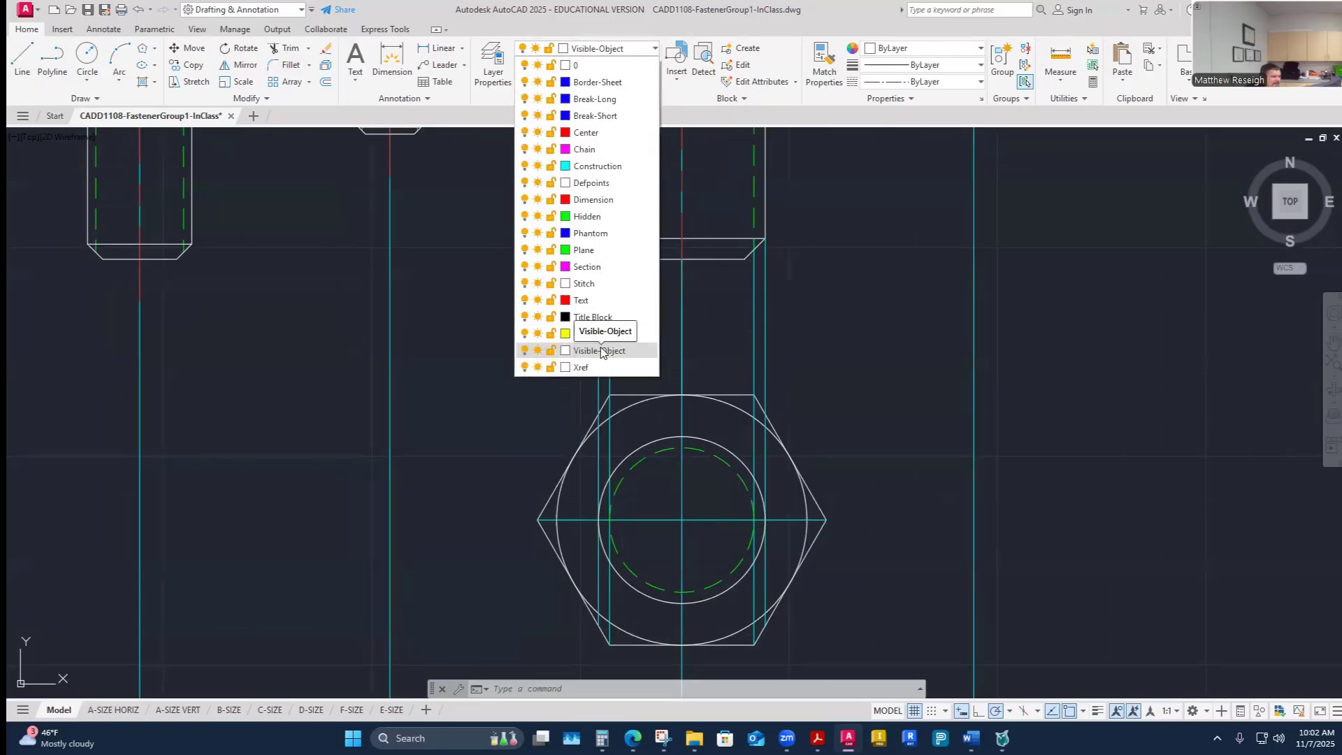
{"action": "left_click", "coordinate": [755, 225]}
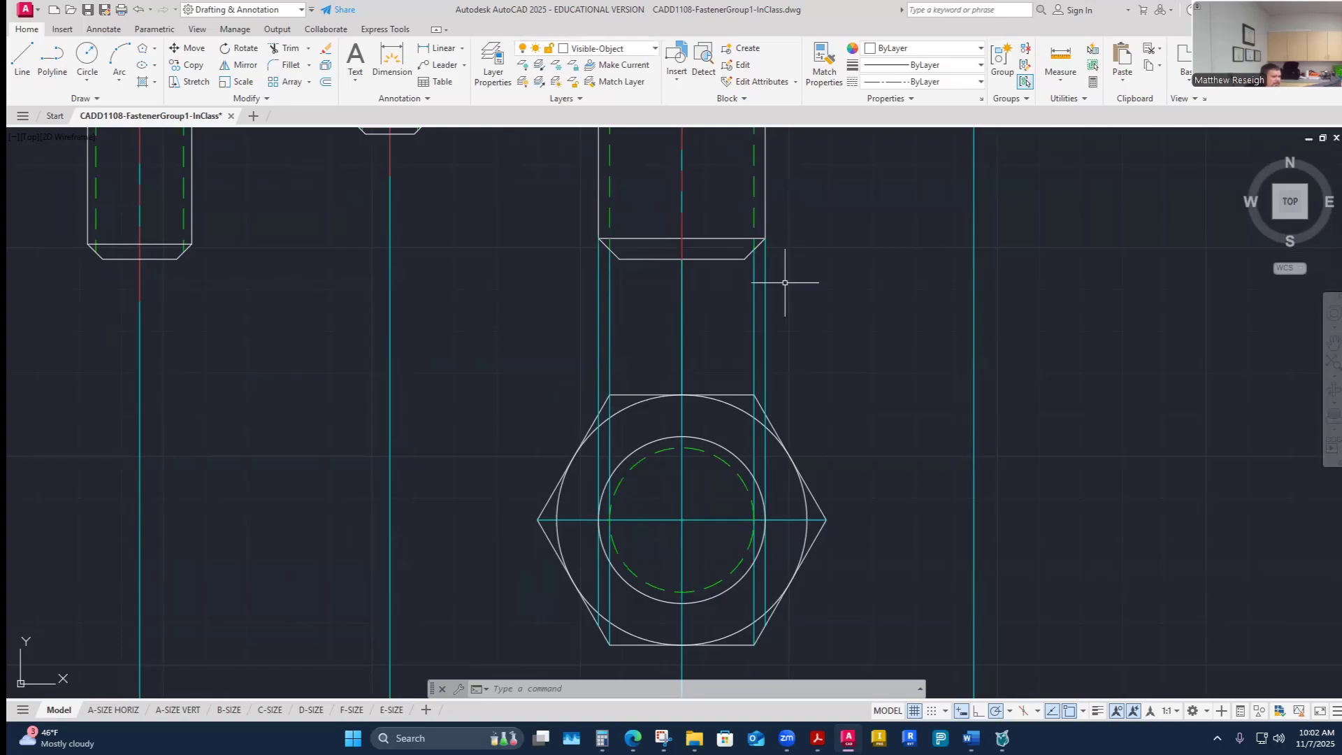
{"action": "left_click", "coordinate": [723, 445]}
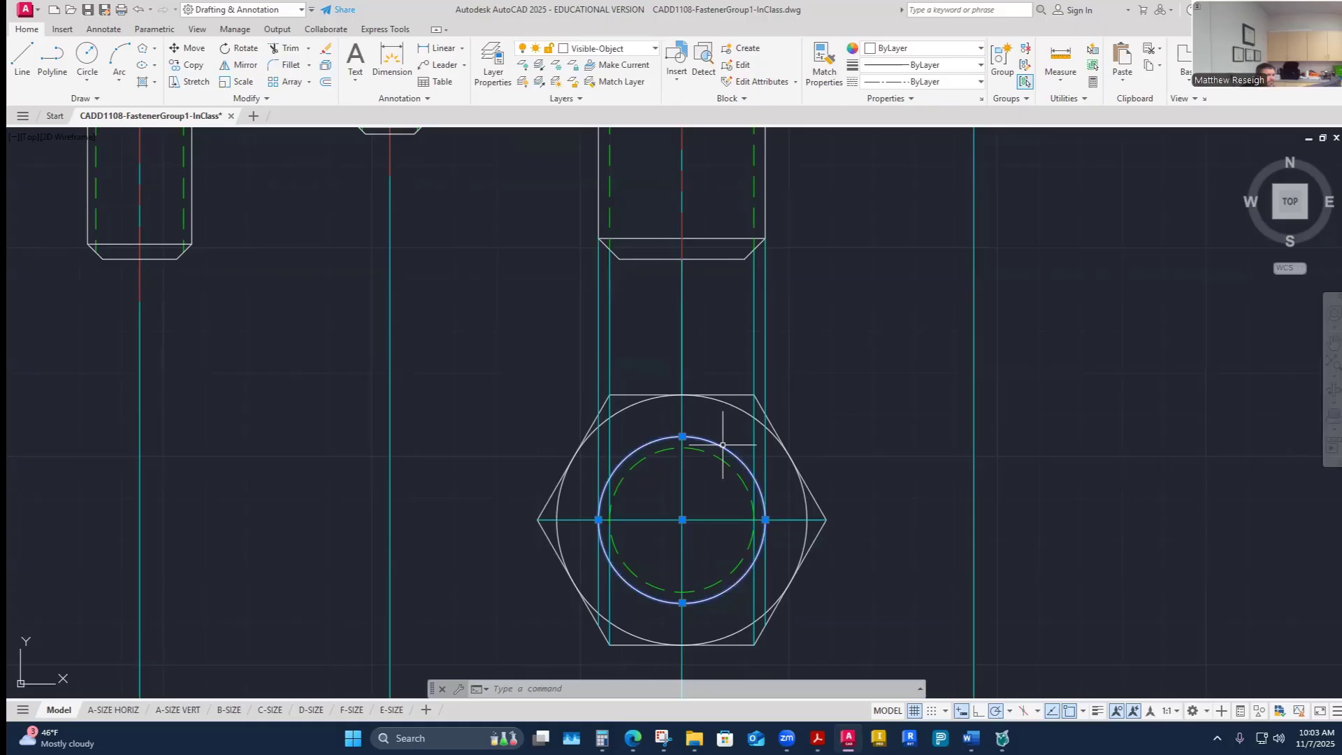
{"action": "key", "text": "Escape"}
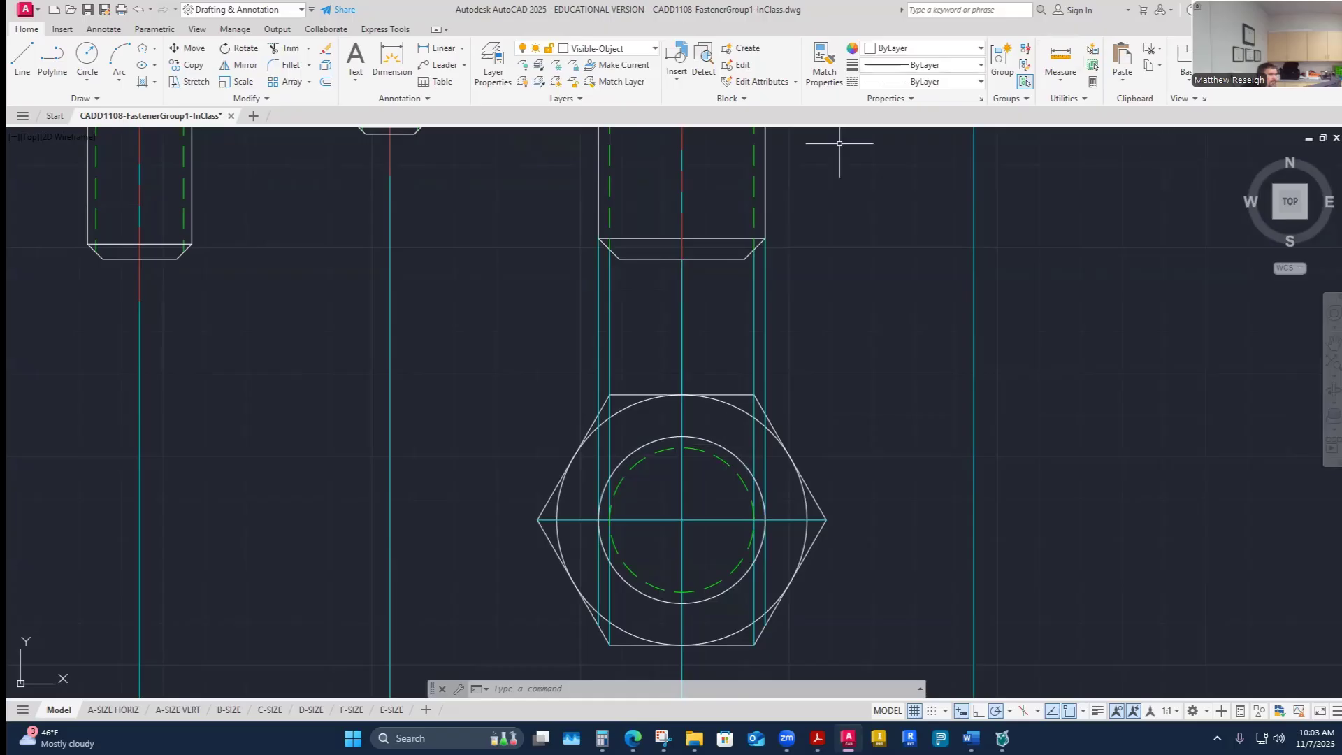
- Make Construction the current layer and draw a vertical line from the bolt's left chamfer corner down through the nut
{"action": "left_click", "coordinate": [643, 49]}
{"action": "left_click", "coordinate": [580, 168]}
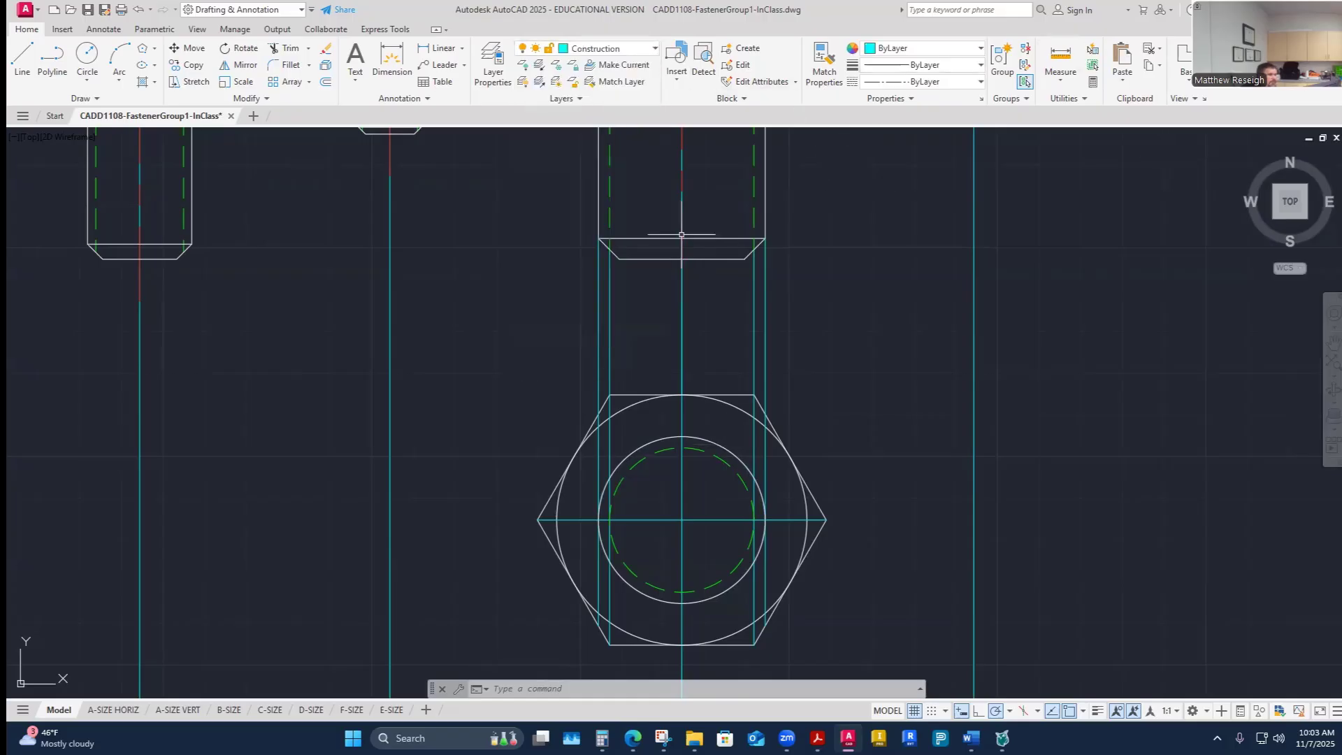
{"action": "left_click", "coordinate": [23, 60]}
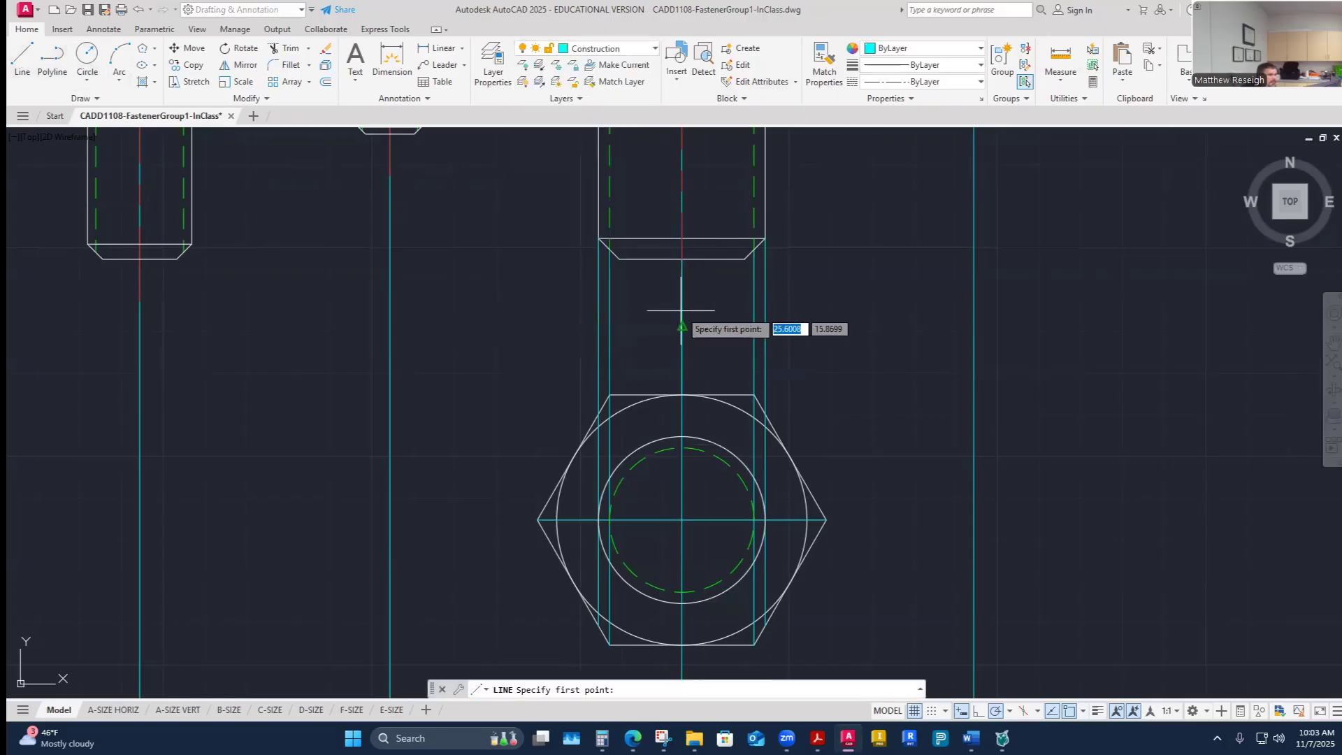
{"action": "left_click", "coordinate": [618, 259]}
{"action": "scroll", "coordinate": [610, 644], "scroll_direction": "up", "scroll_amount": 4}
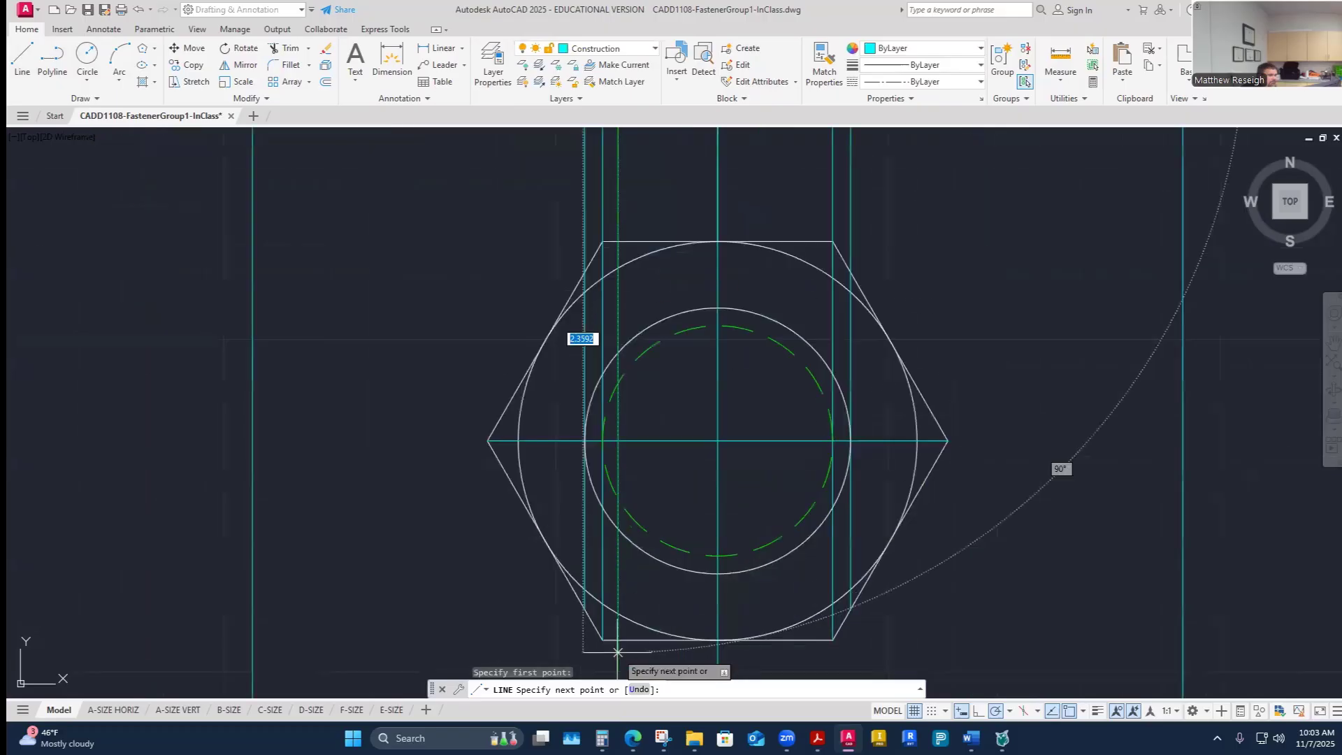
{"action": "right_click", "coordinate": [649, 641]}
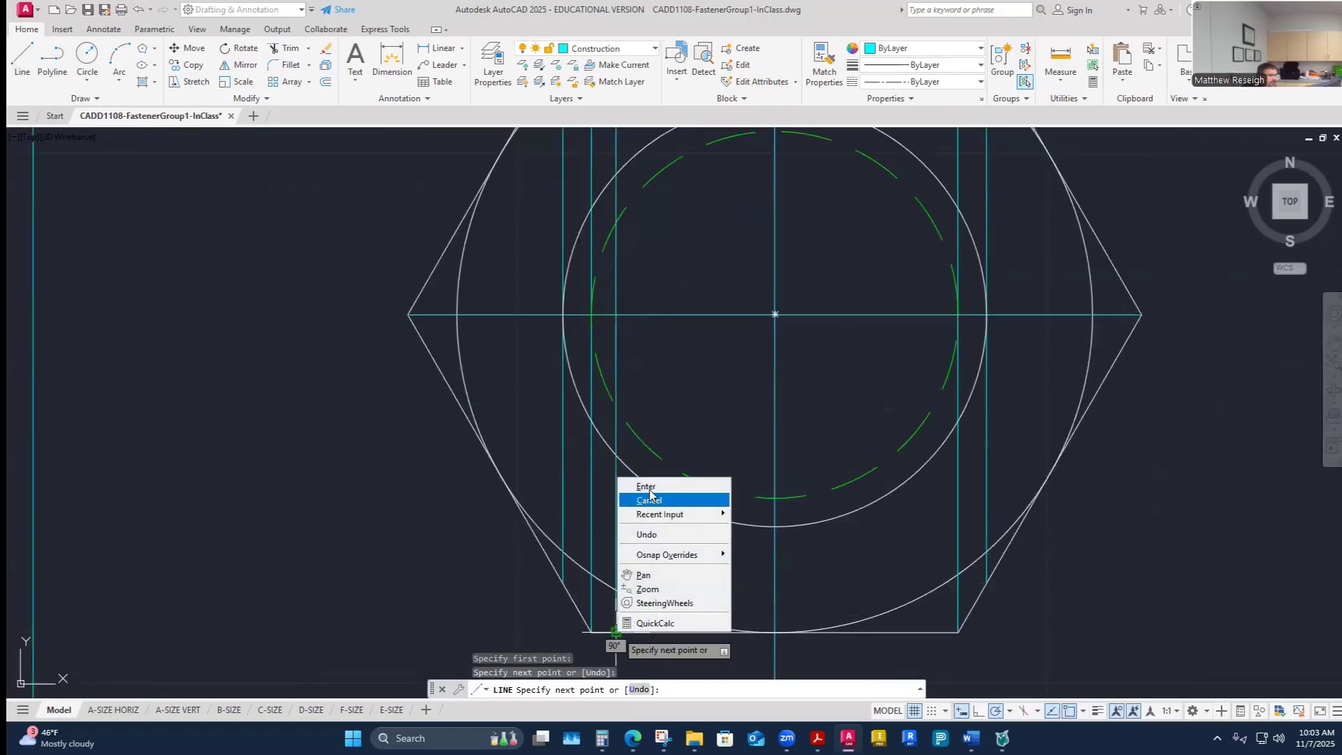
{"action": "left_click", "coordinate": [646, 487]}
- Draw a second vertical construction line from the bolt's right chamfer corner down to the nut's bottom edge
{"action": "scroll", "coordinate": [653, 539], "scroll_direction": "down", "scroll_amount": 5}
{"action": "right_click", "coordinate": [667, 251]}
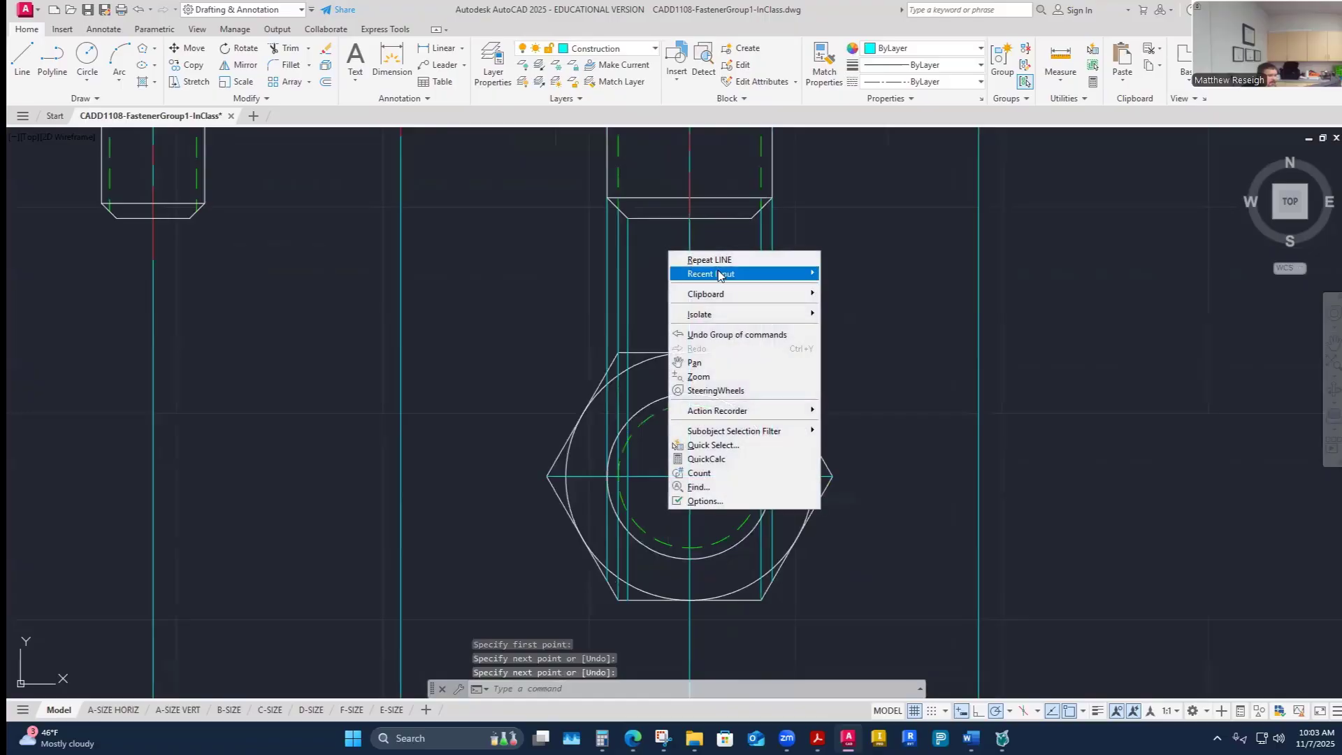
{"action": "left_click", "coordinate": [681, 255]}
{"action": "left_click", "coordinate": [751, 218]}
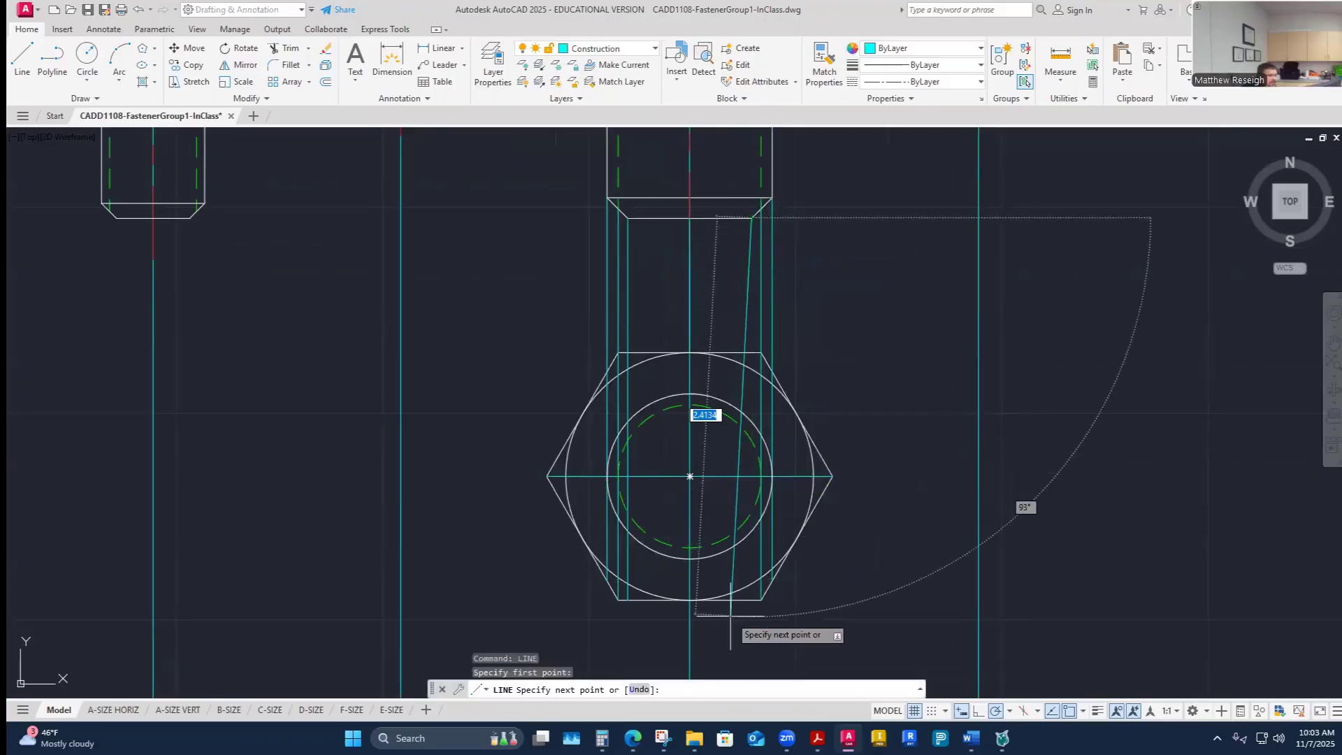
{"action": "scroll", "coordinate": [751, 615], "scroll_direction": "up", "scroll_amount": 2}
{"action": "left_click", "coordinate": [752, 600]}
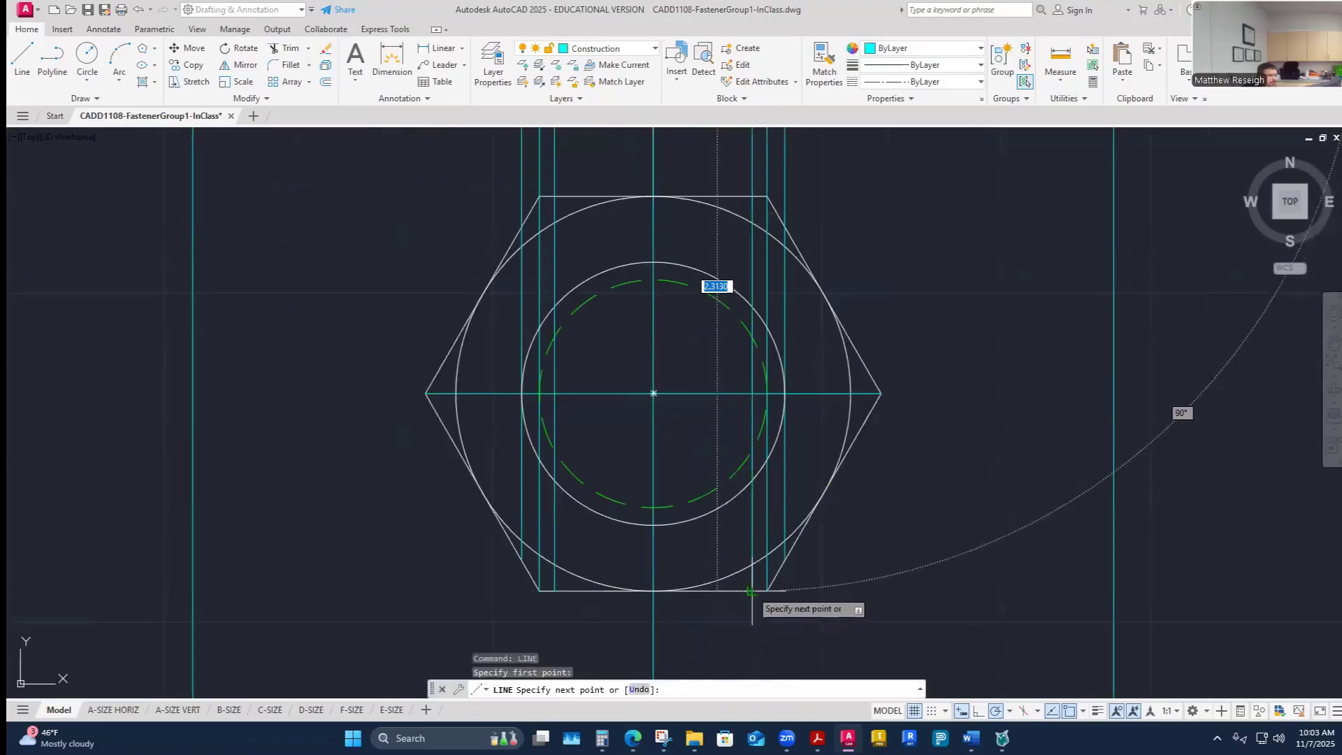
{"action": "right_click", "coordinate": [752, 602]}
{"action": "left_click", "coordinate": [792, 445]}
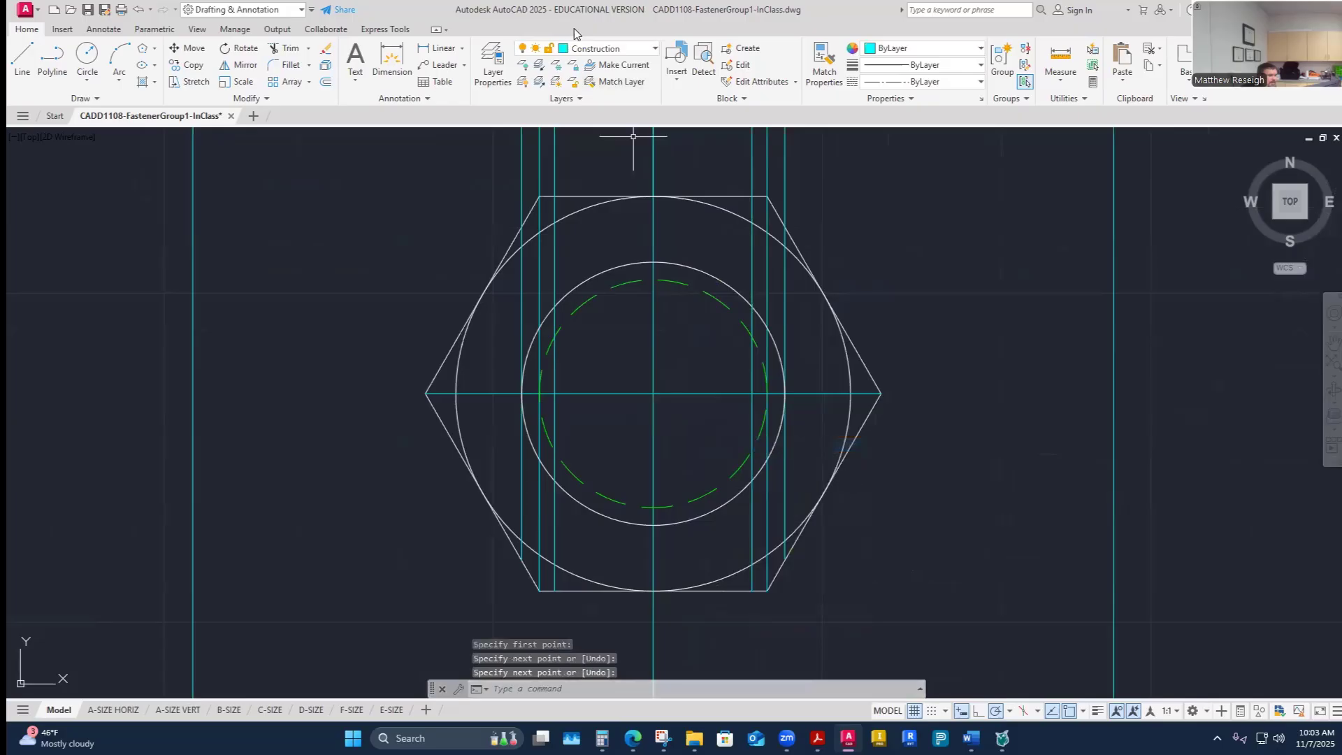
- Make Visible-Object the current layer
{"action": "left_click", "coordinate": [631, 49]}
{"action": "left_click", "coordinate": [599, 352]}
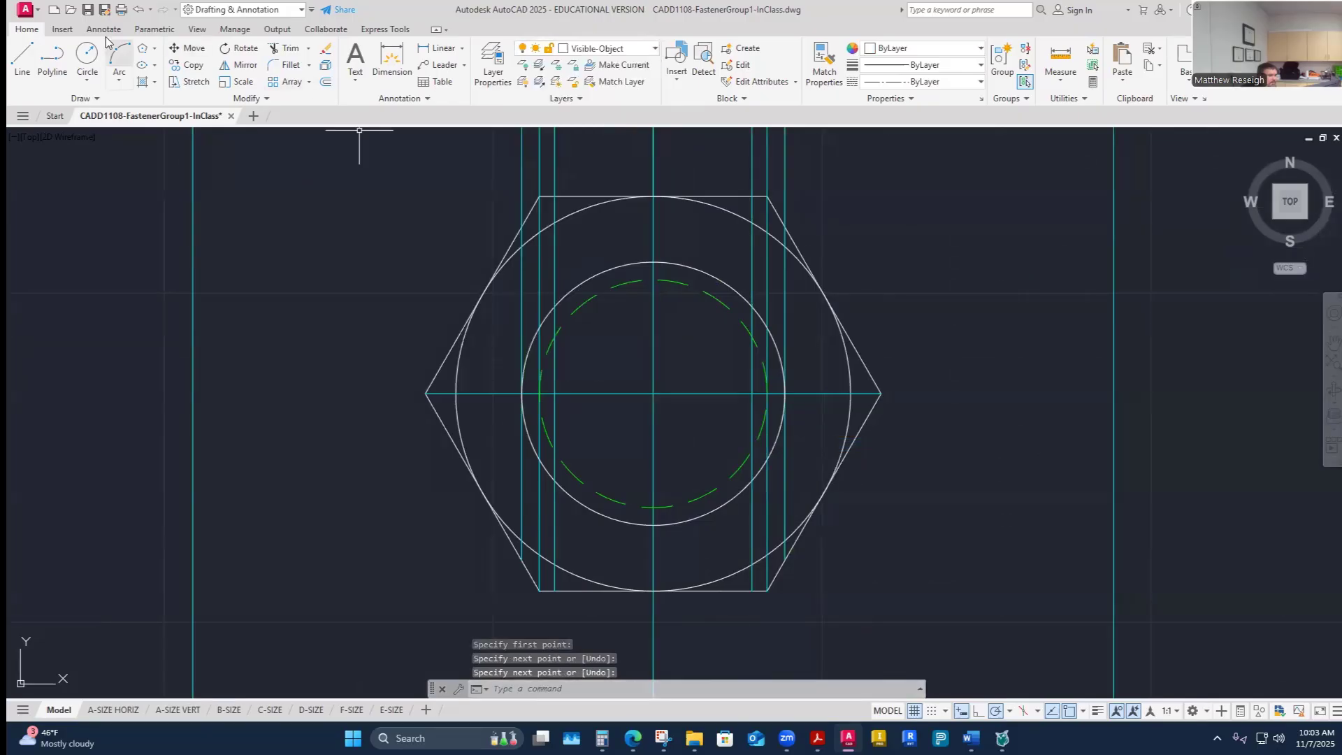
{"action": "left_click", "coordinate": [22, 59]}
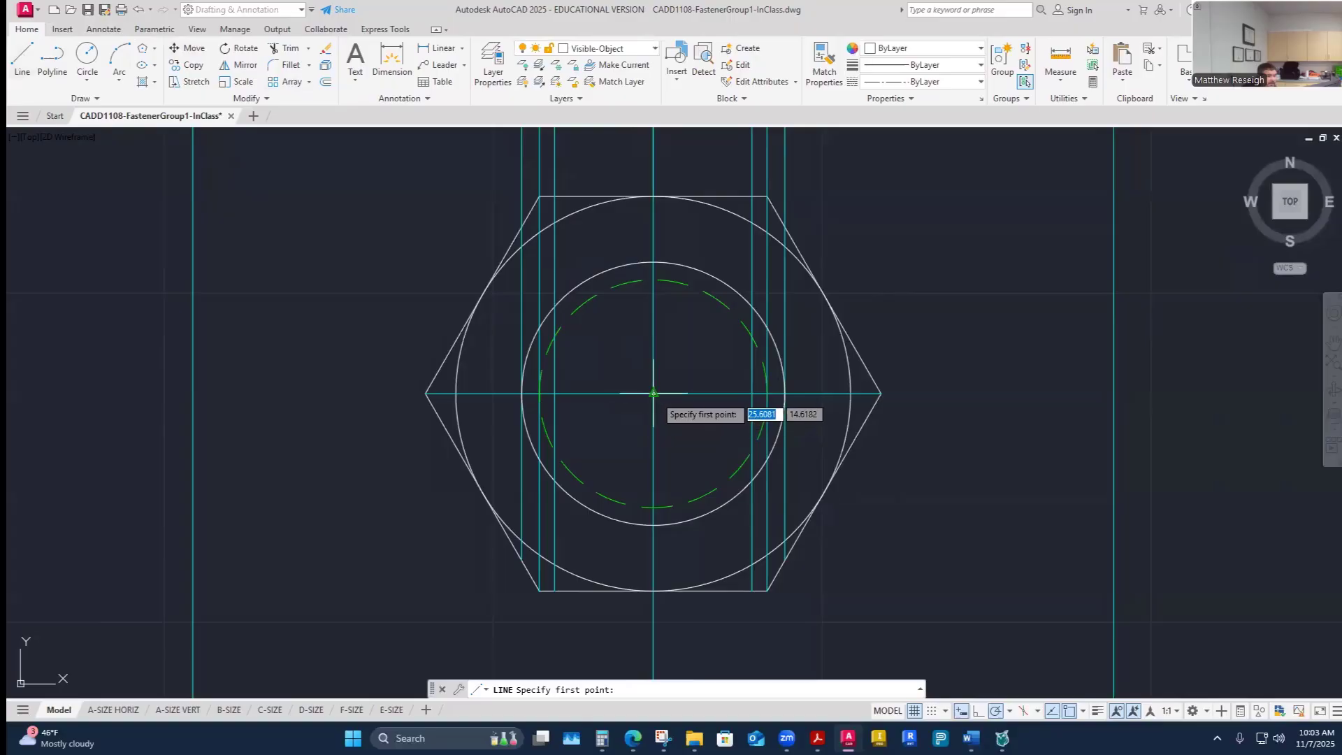
{"action": "scroll", "coordinate": [651, 406], "scroll_direction": "up", "scroll_amount": 2}
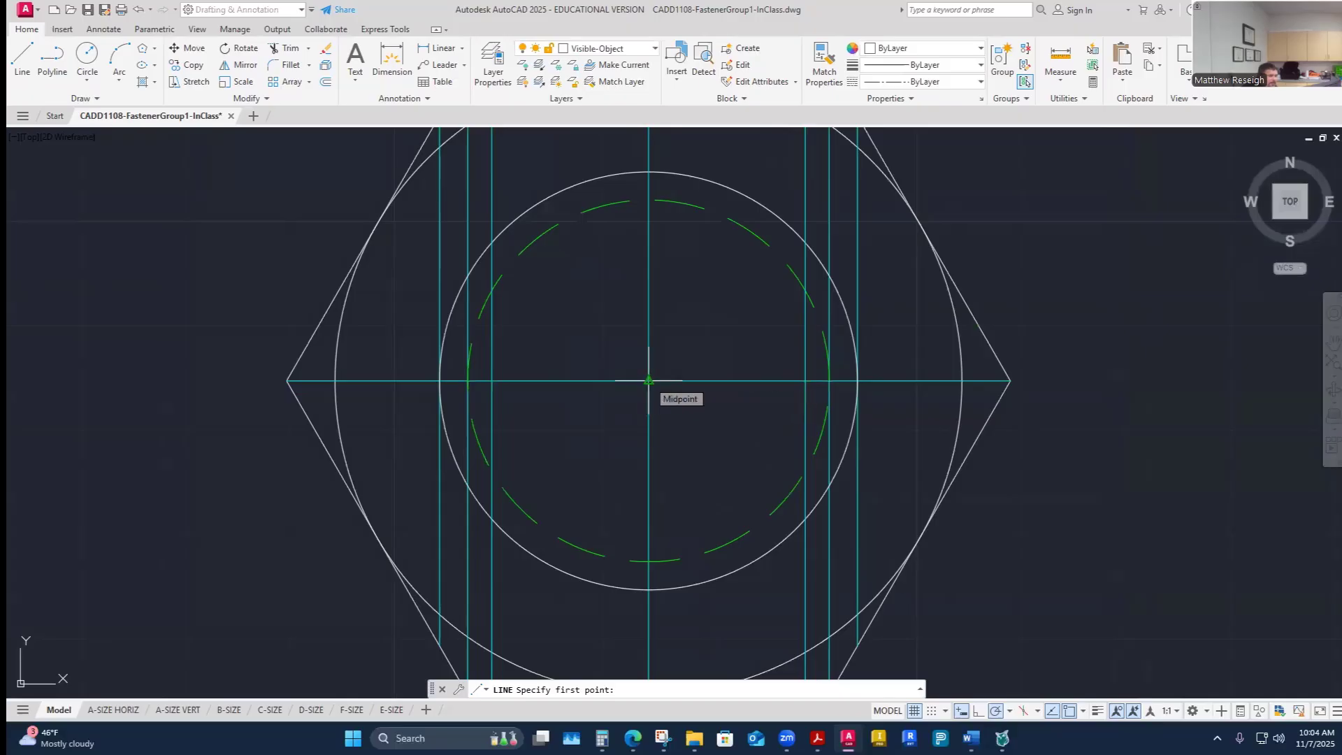
{"action": "left_click", "coordinate": [649, 381]}
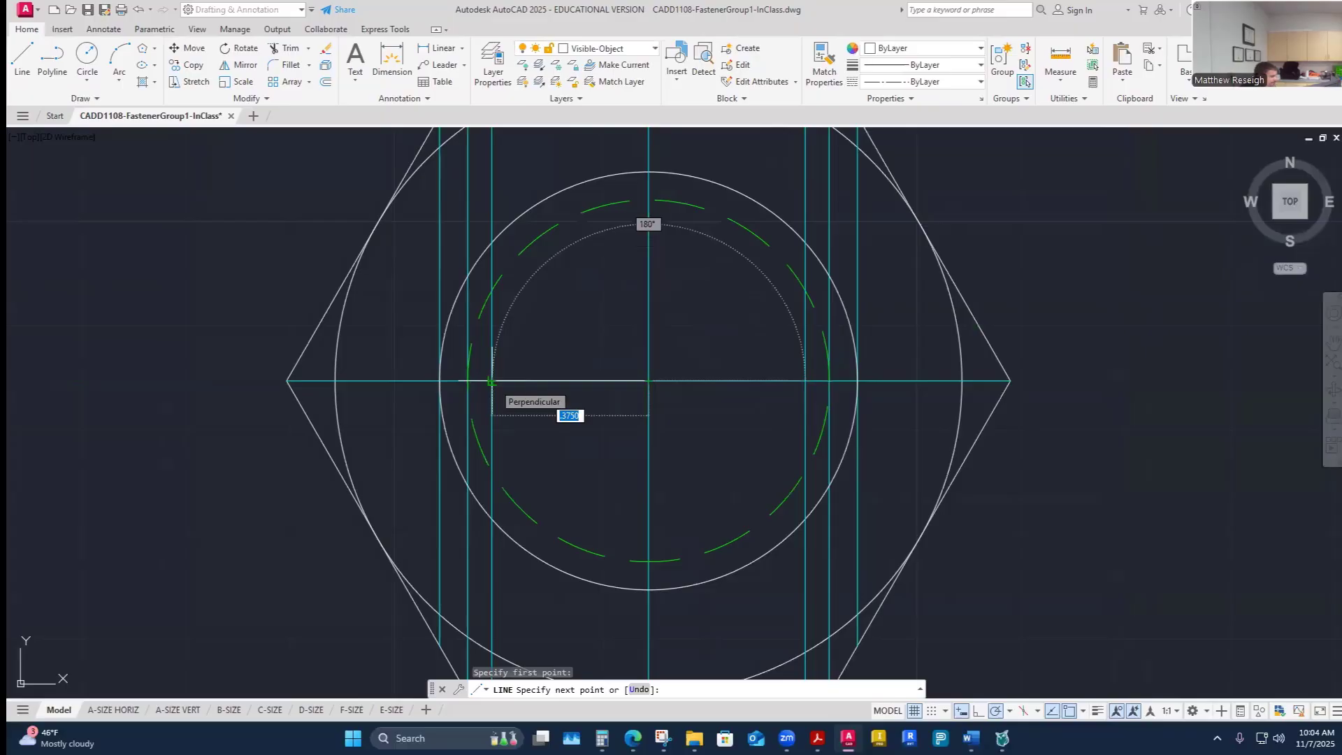
{"action": "key", "text": "Escape"}
- Draw a circle at the nut's center reaching the inner left vertical construction line
{"action": "left_click", "coordinate": [79, 58]}
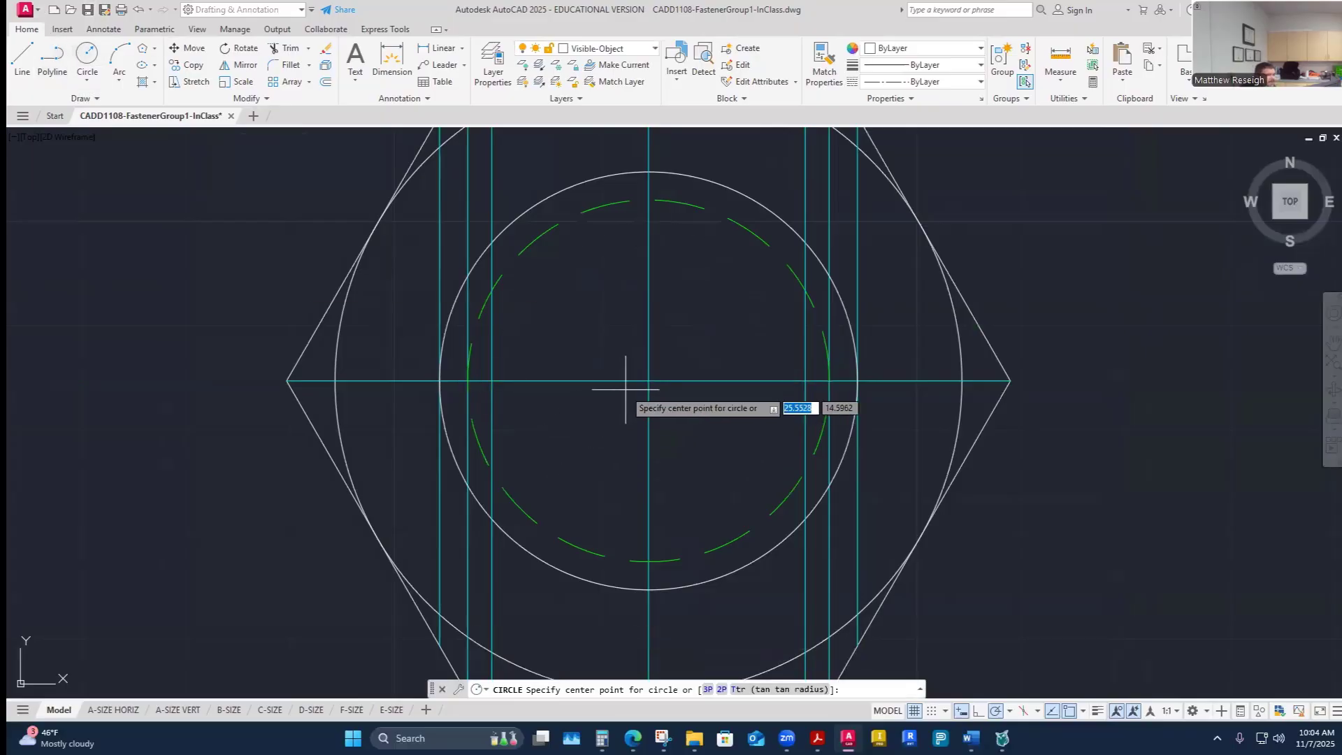
{"action": "left_click", "coordinate": [649, 381]}
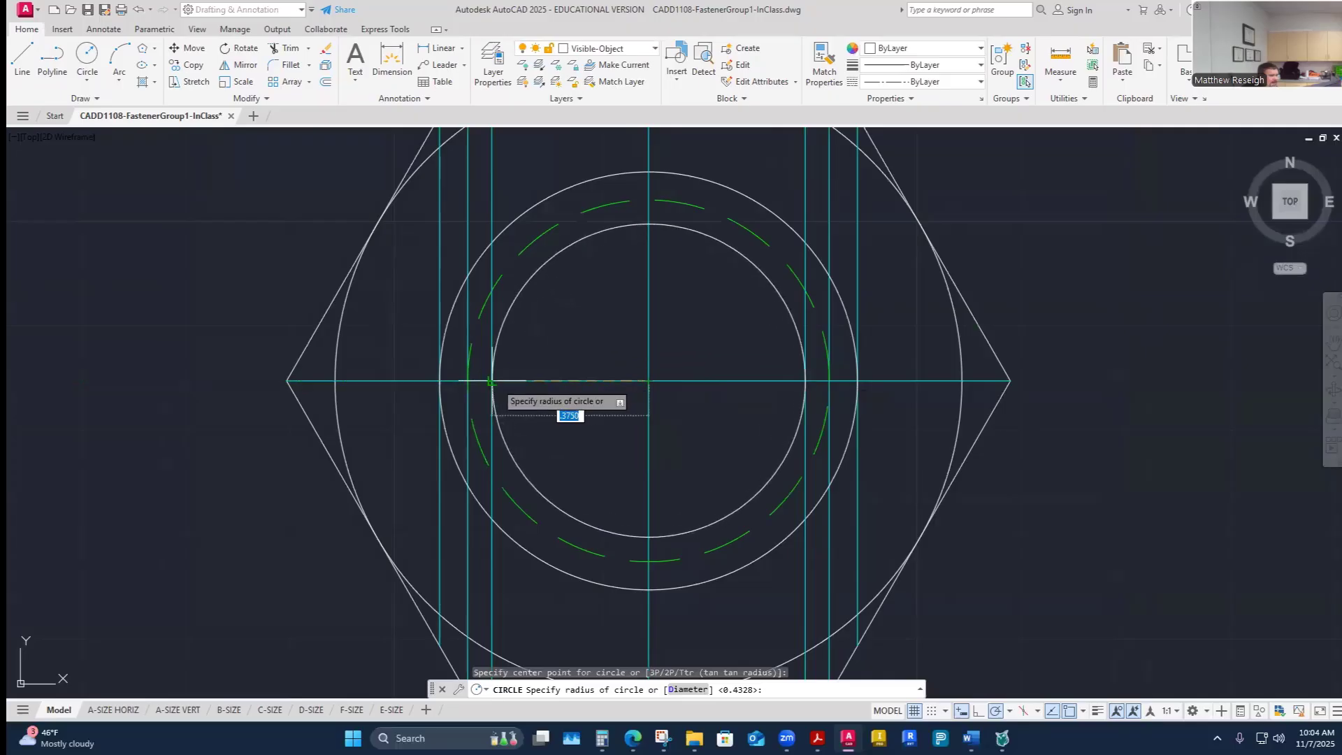
{"action": "key", "text": "Escape"}
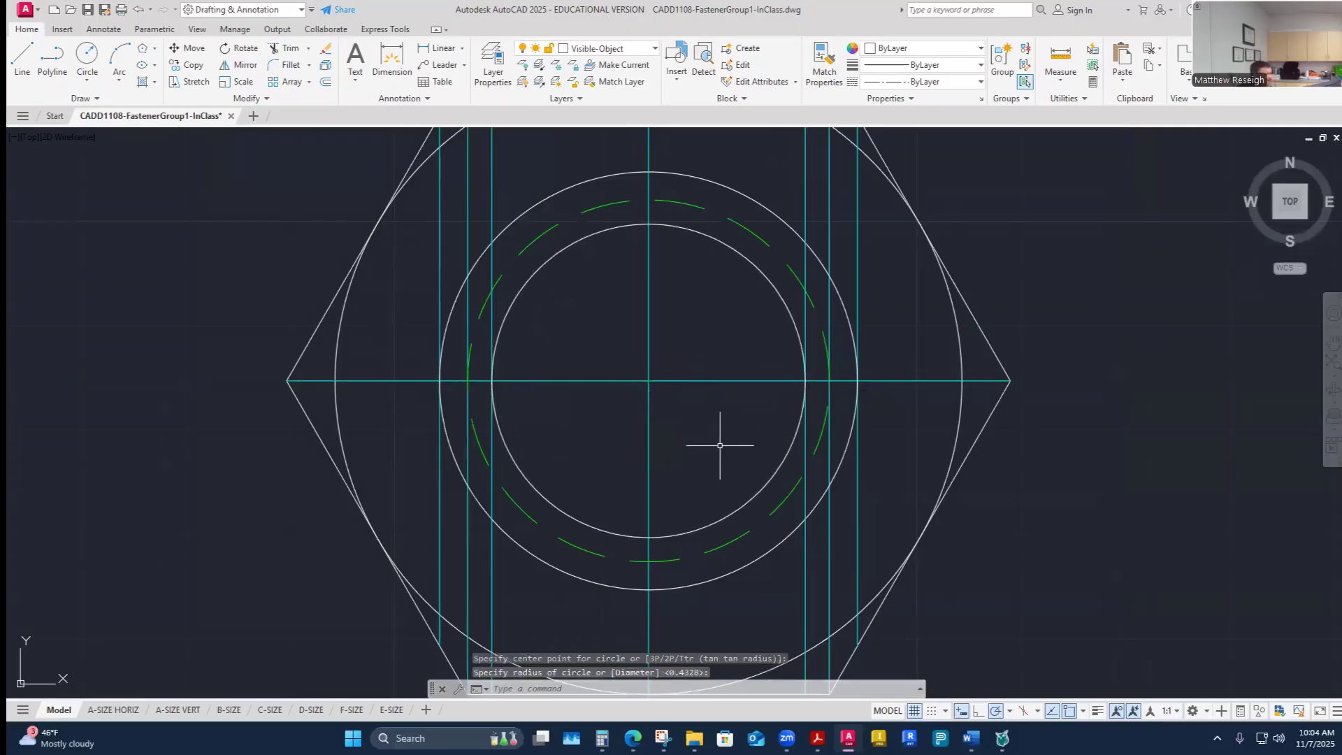
- Turn off the Construction layer
{"action": "scroll", "coordinate": [719, 447], "scroll_direction": "down", "scroll_amount": 4}
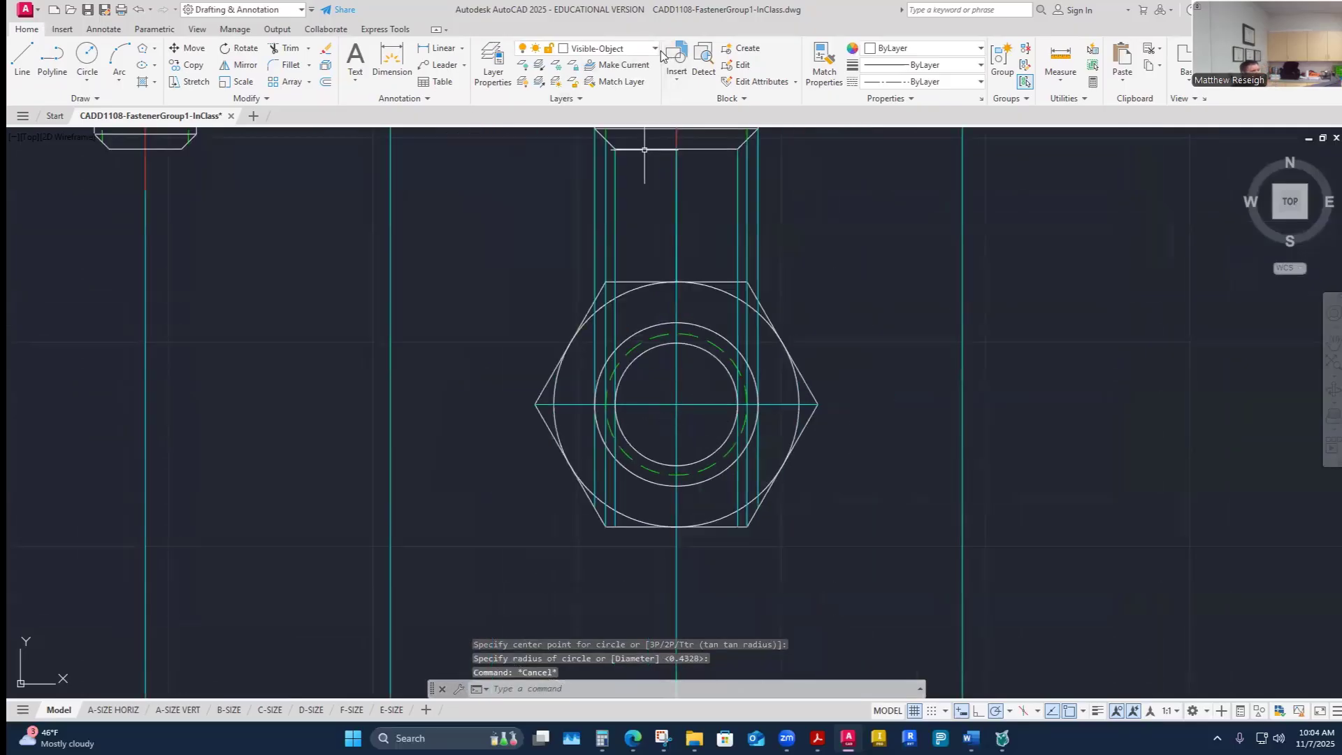
{"action": "left_click", "coordinate": [655, 48]}
{"action": "left_click", "coordinate": [525, 165]}
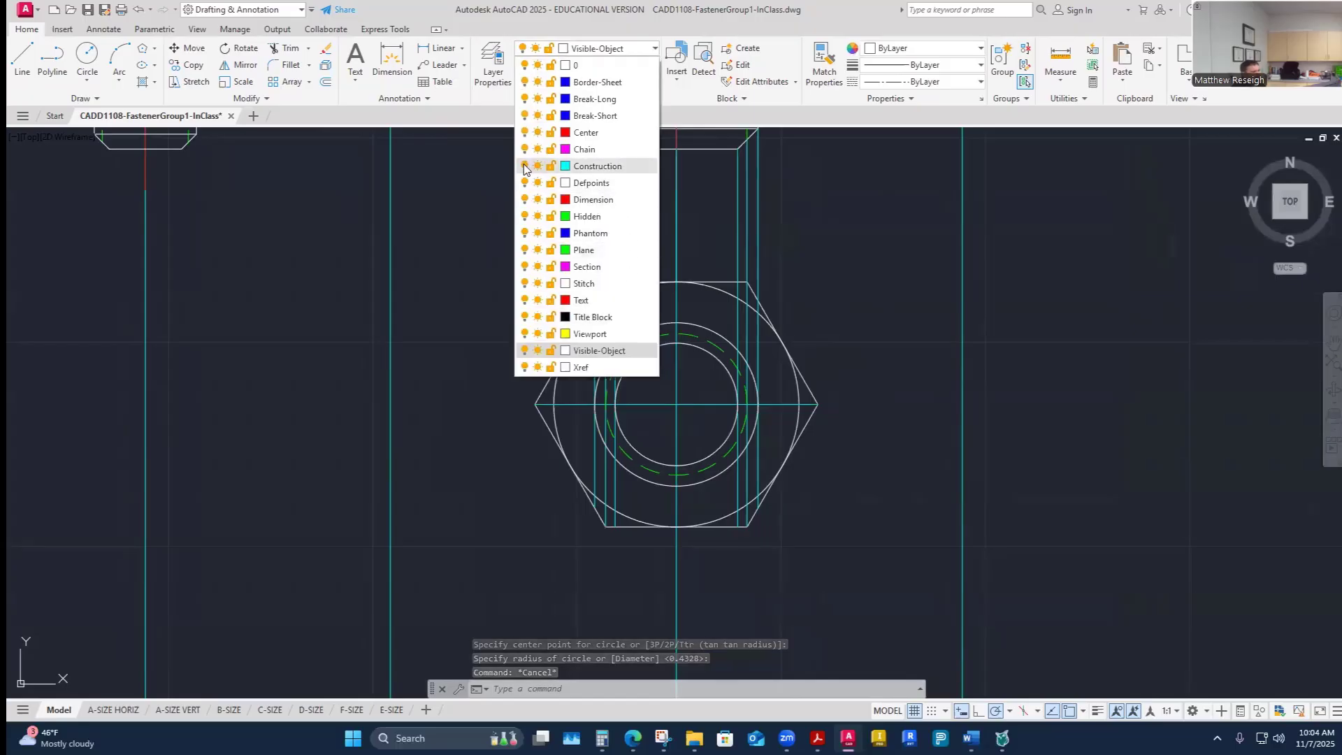
{"action": "left_click", "coordinate": [888, 378]}
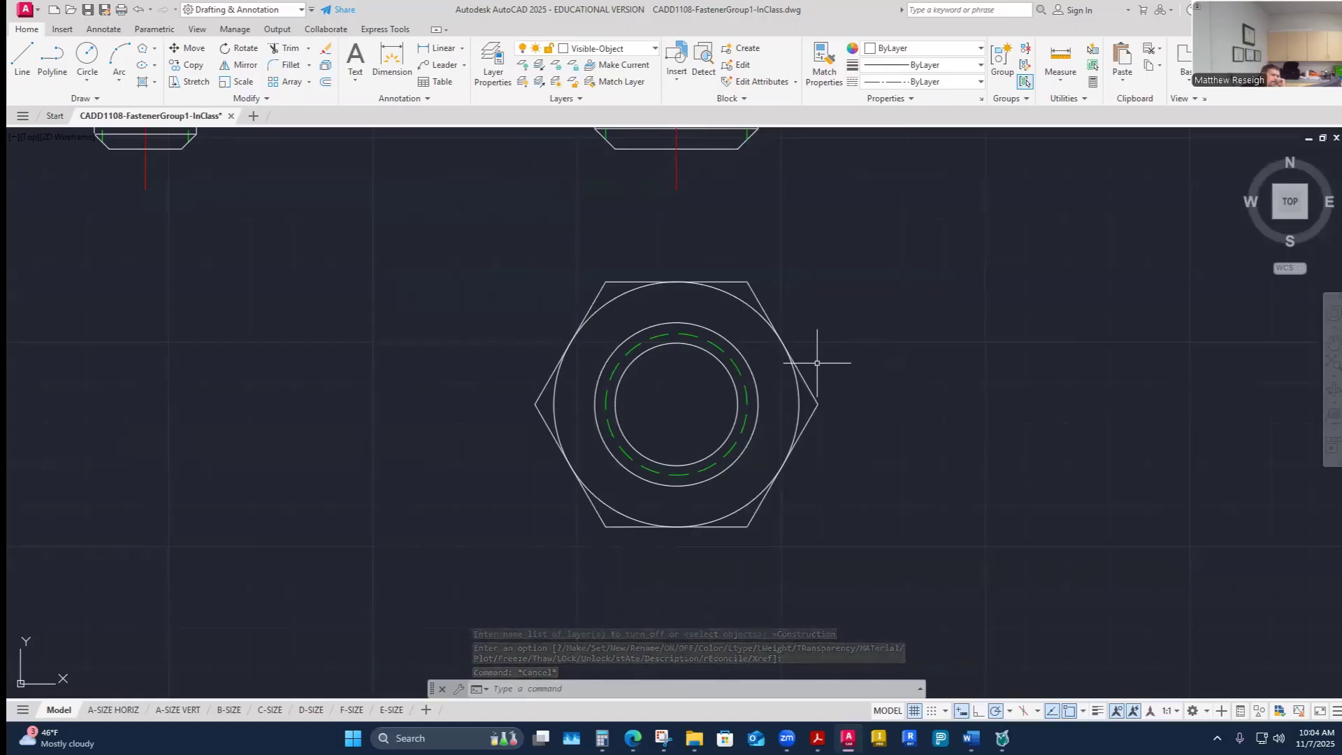
- Select the nut's three concentric circles to inspect them, then clear the selection
{"action": "scroll", "coordinate": [720, 353], "scroll_direction": "up", "scroll_amount": 4}
{"action": "left_click", "coordinate": [766, 343]}
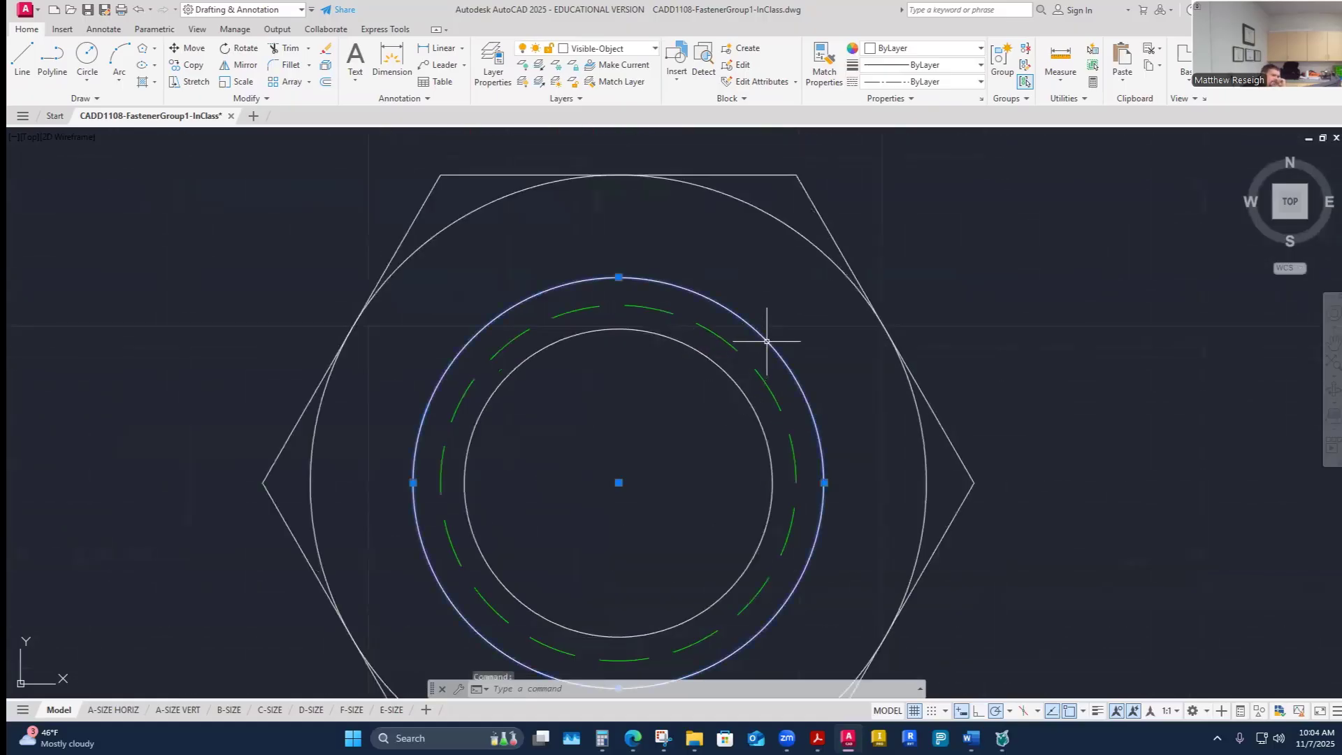
{"action": "left_click", "coordinate": [761, 368]}
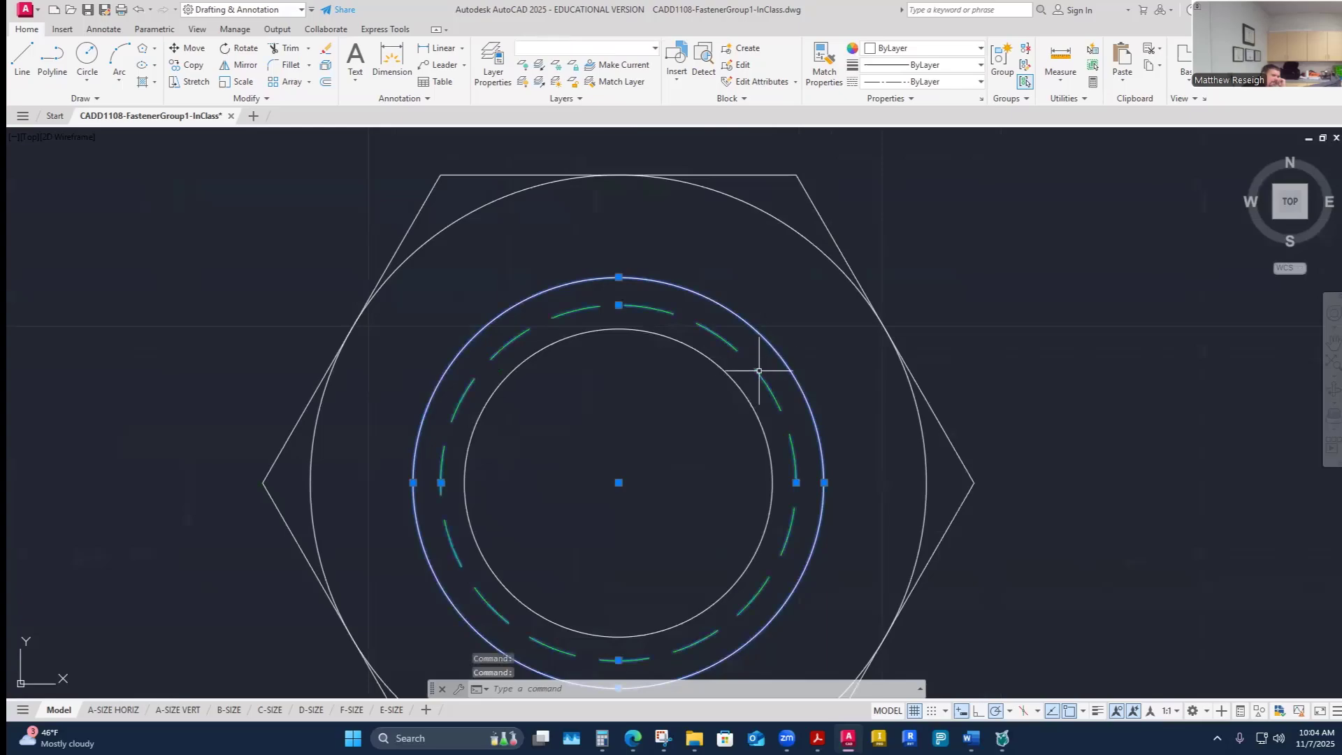
{"action": "left_click", "coordinate": [734, 382]}
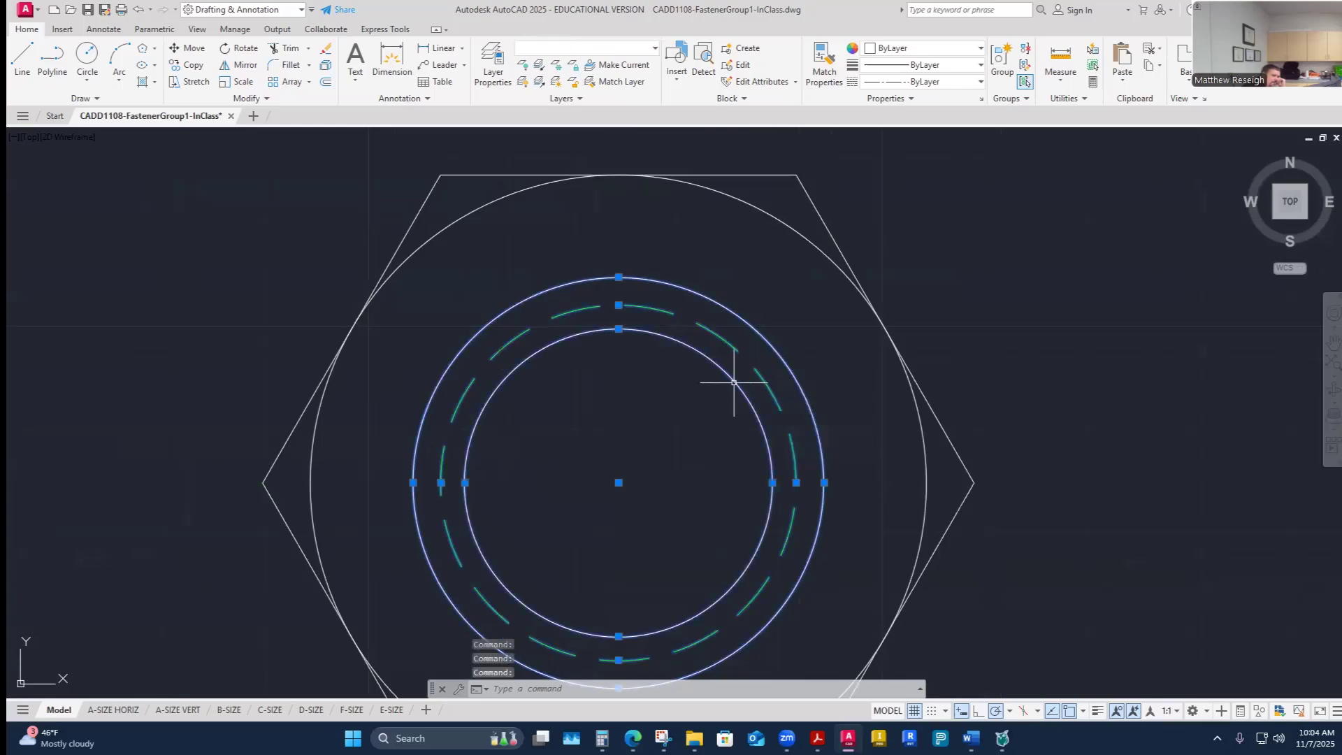
{"action": "key", "text": "Escape"}
{"action": "key", "text": "Escape"}
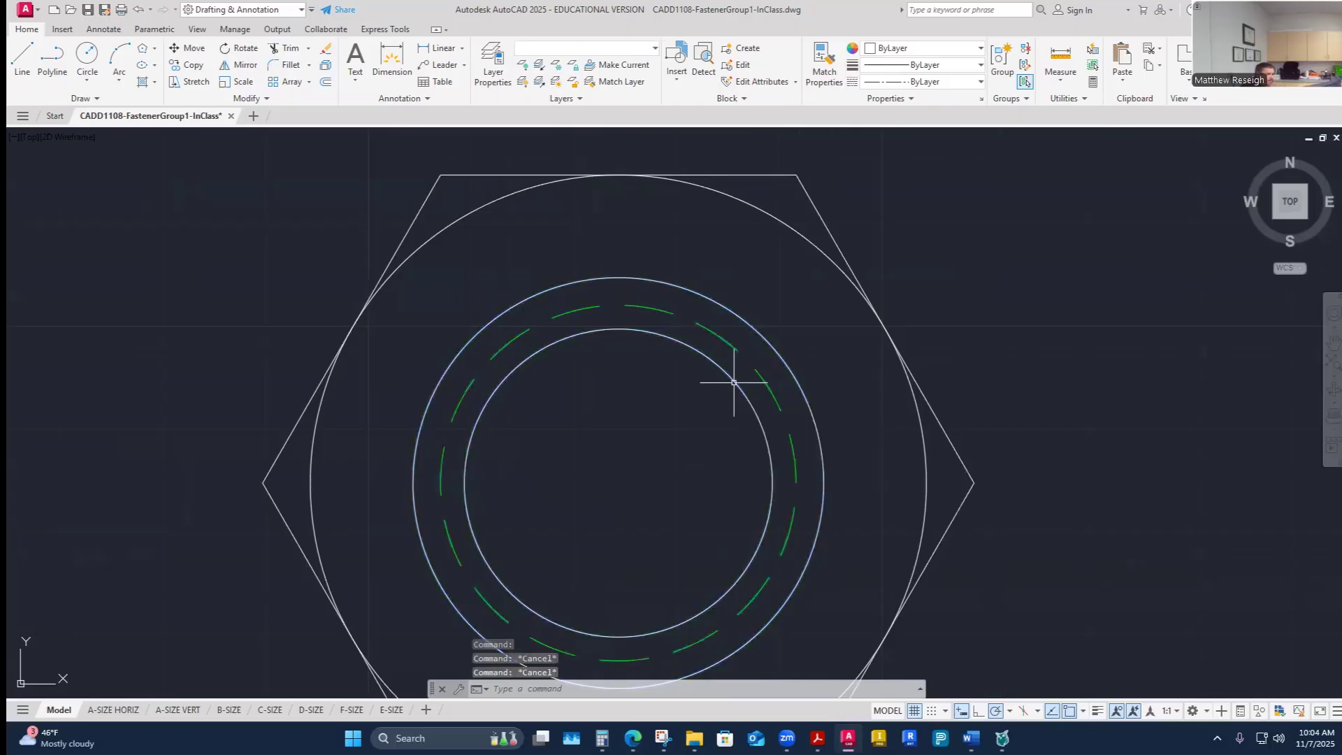
- Compare the drawn fasteners with the assignment's example drawing in the browser, then return to AutoCAD
{"action": "scroll", "coordinate": [654, 374], "scroll_direction": "down", "scroll_amount": 6}
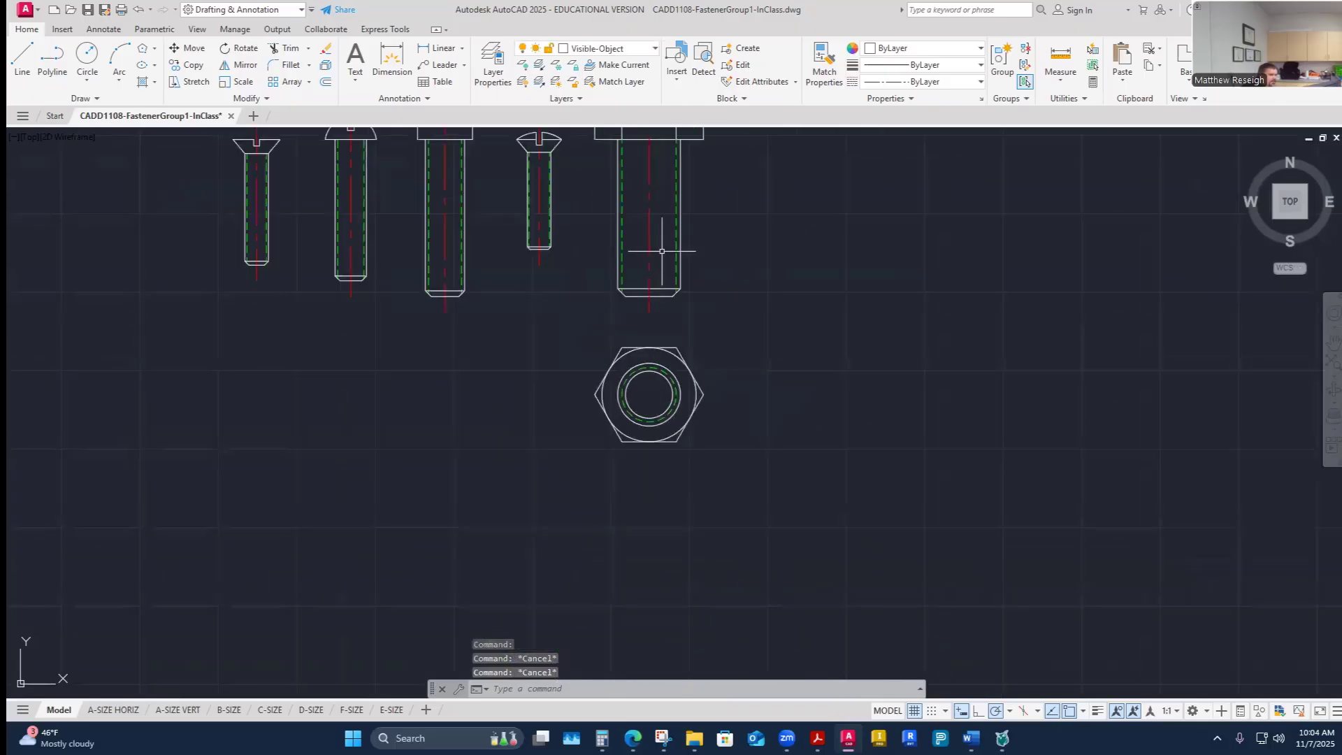
{"action": "scroll", "coordinate": [692, 279], "scroll_direction": "up", "scroll_amount": 2}
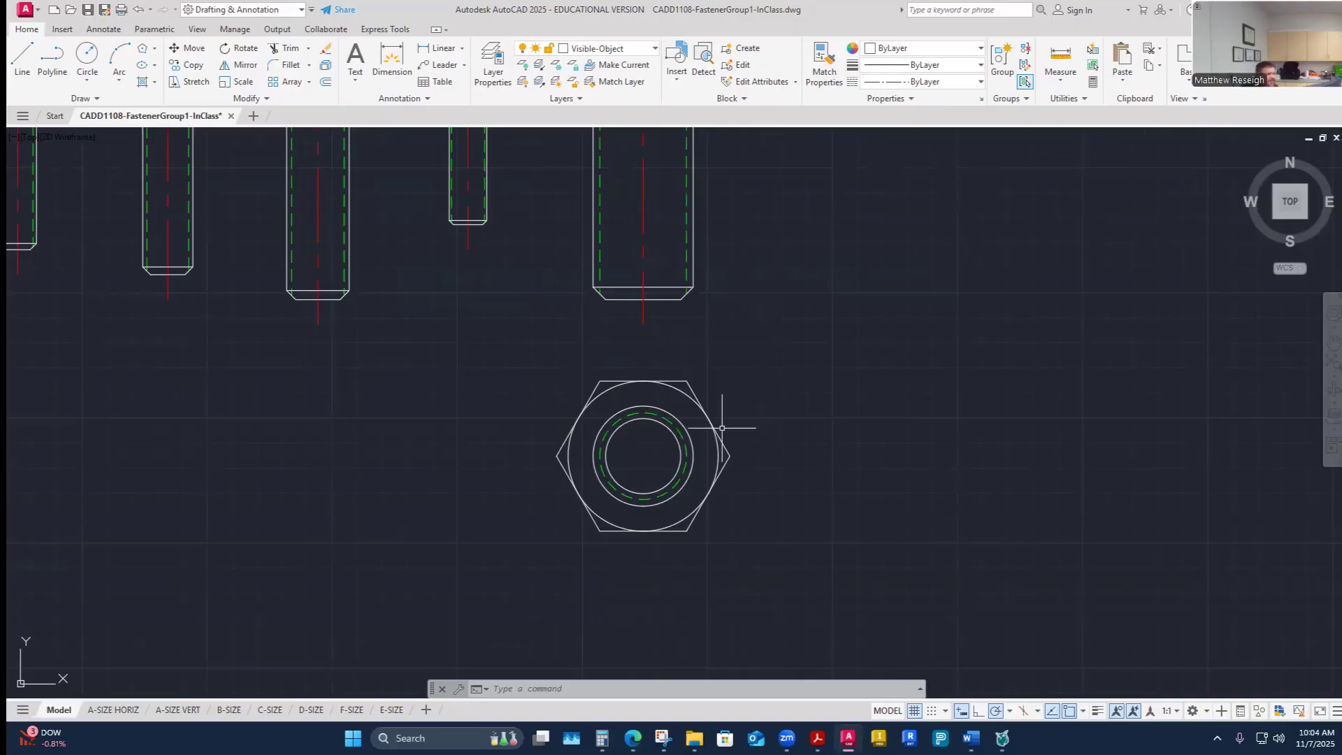
{"action": "scroll", "coordinate": [722, 427], "scroll_direction": "down", "scroll_amount": 4}
{"action": "scroll", "coordinate": [698, 313], "scroll_direction": "up", "scroll_amount": 2}
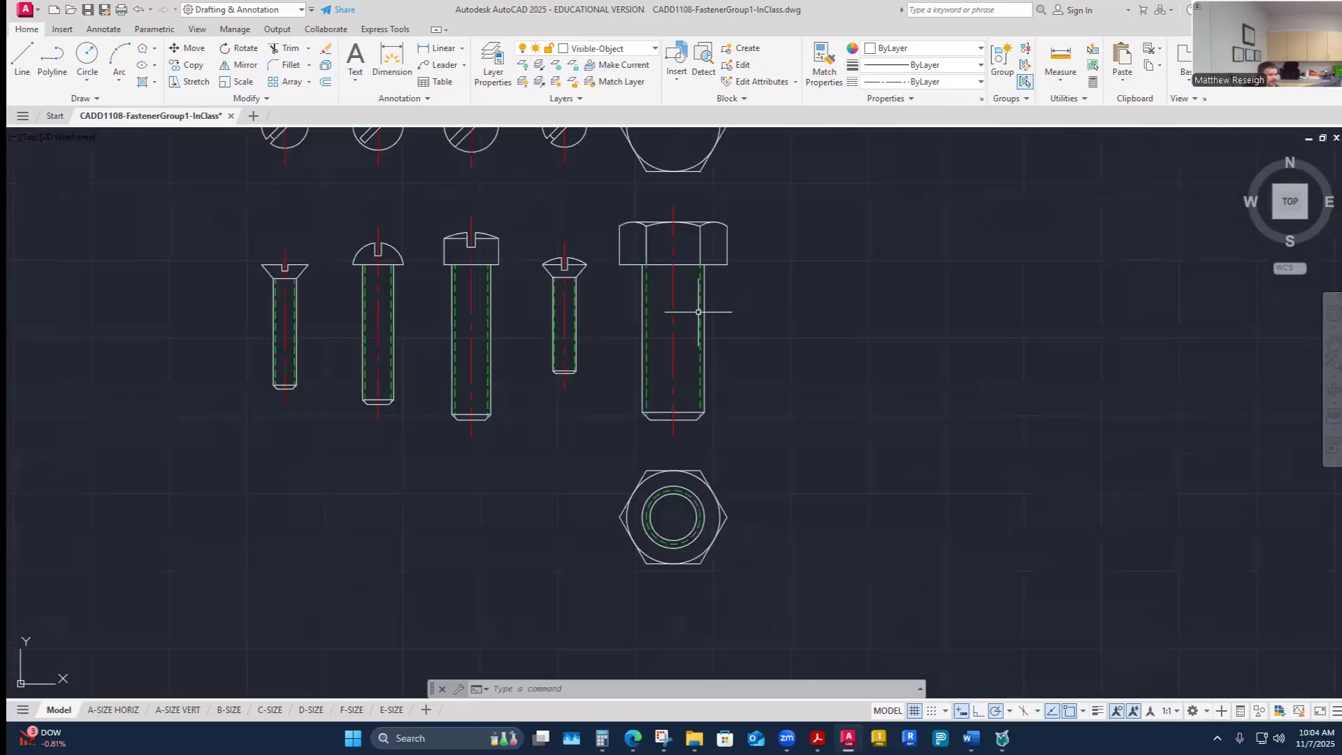
{"action": "scroll", "coordinate": [680, 558], "scroll_direction": "up", "scroll_amount": 2}
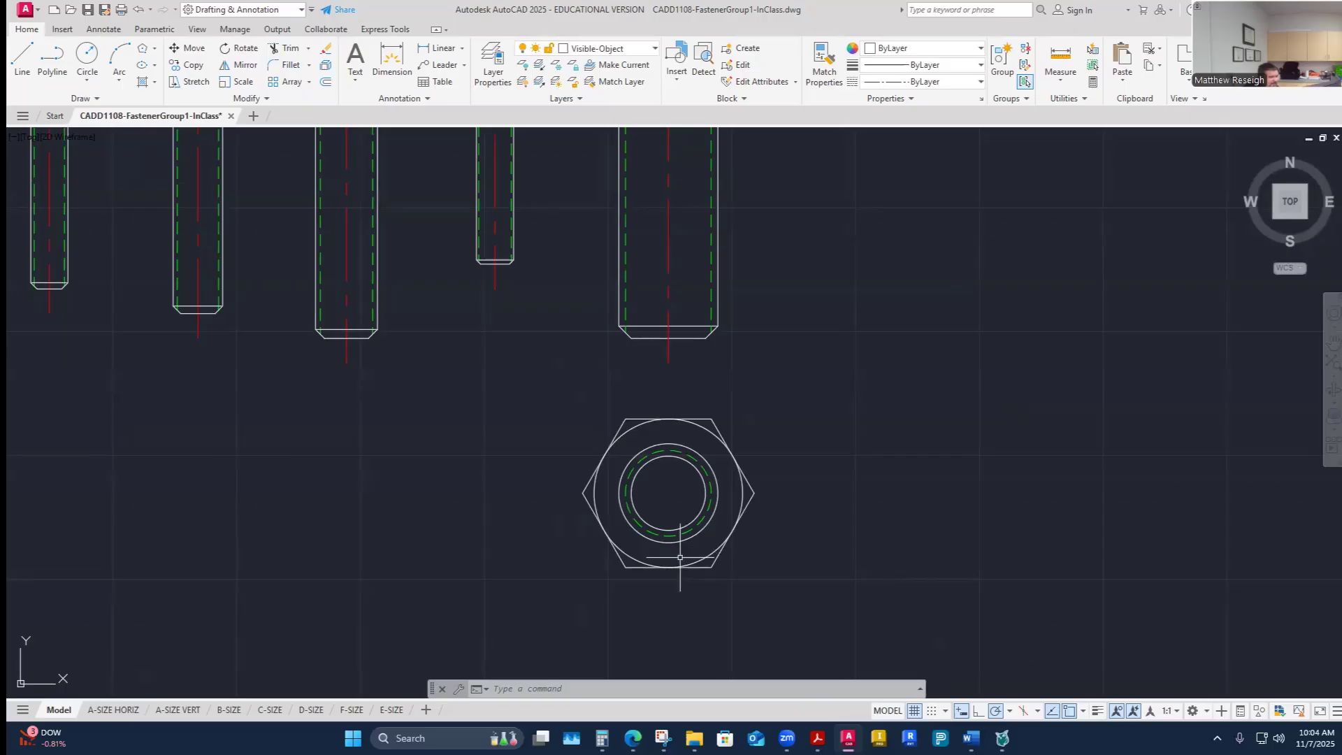
{"action": "mouse_move", "coordinate": [632, 738]}
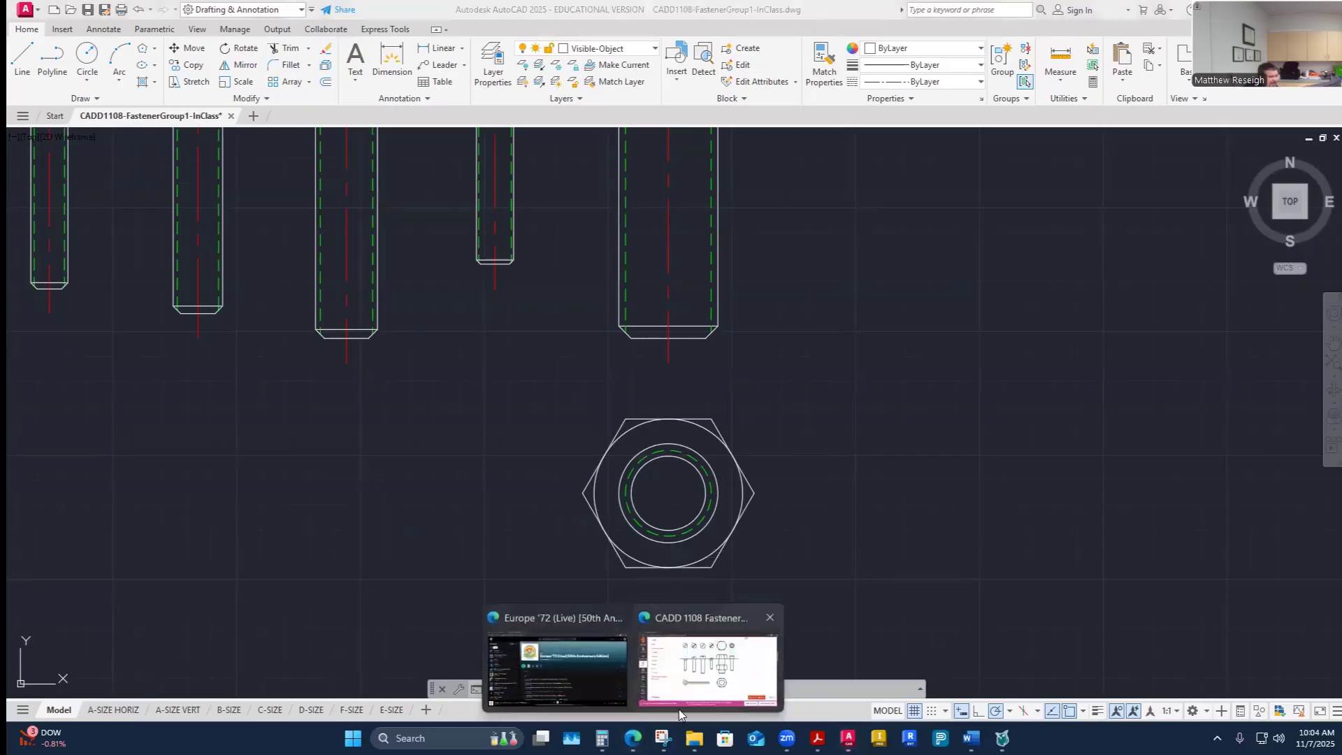
{"action": "left_click", "coordinate": [699, 669]}
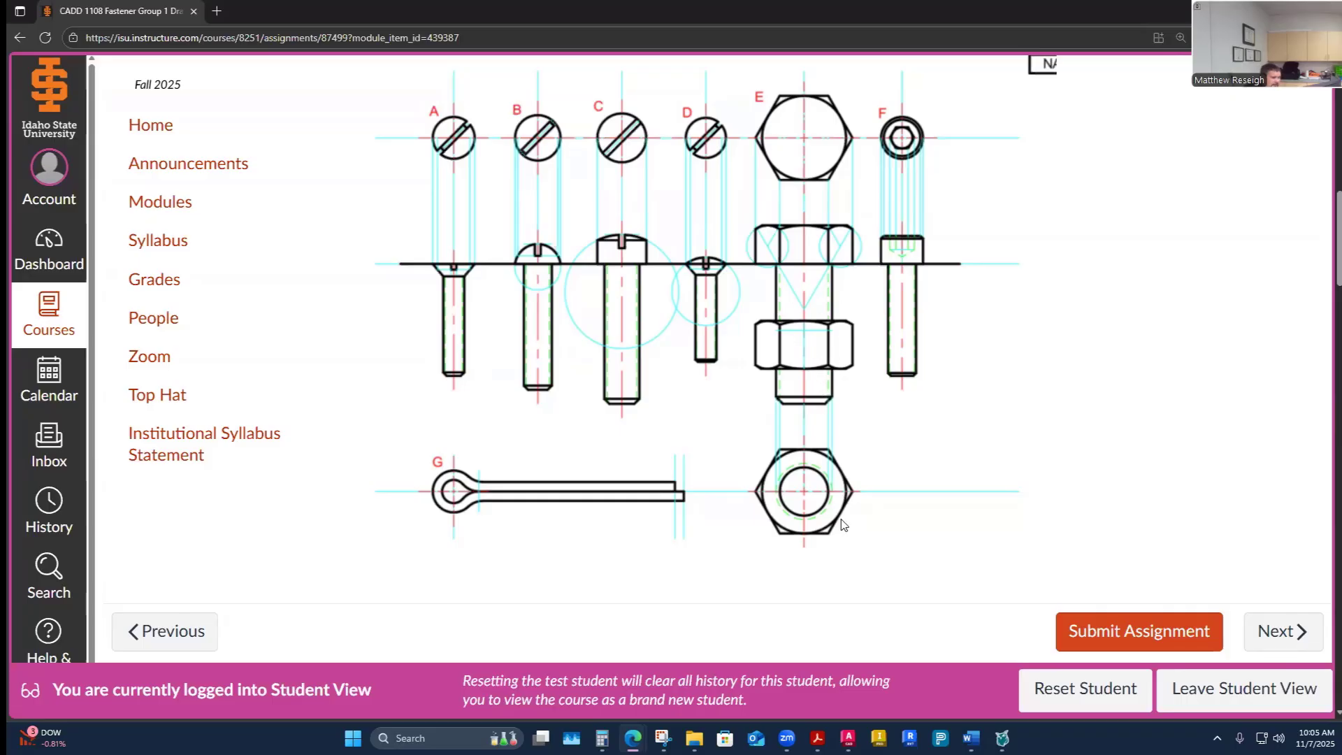
{"action": "key", "text": "alt+Tab"}
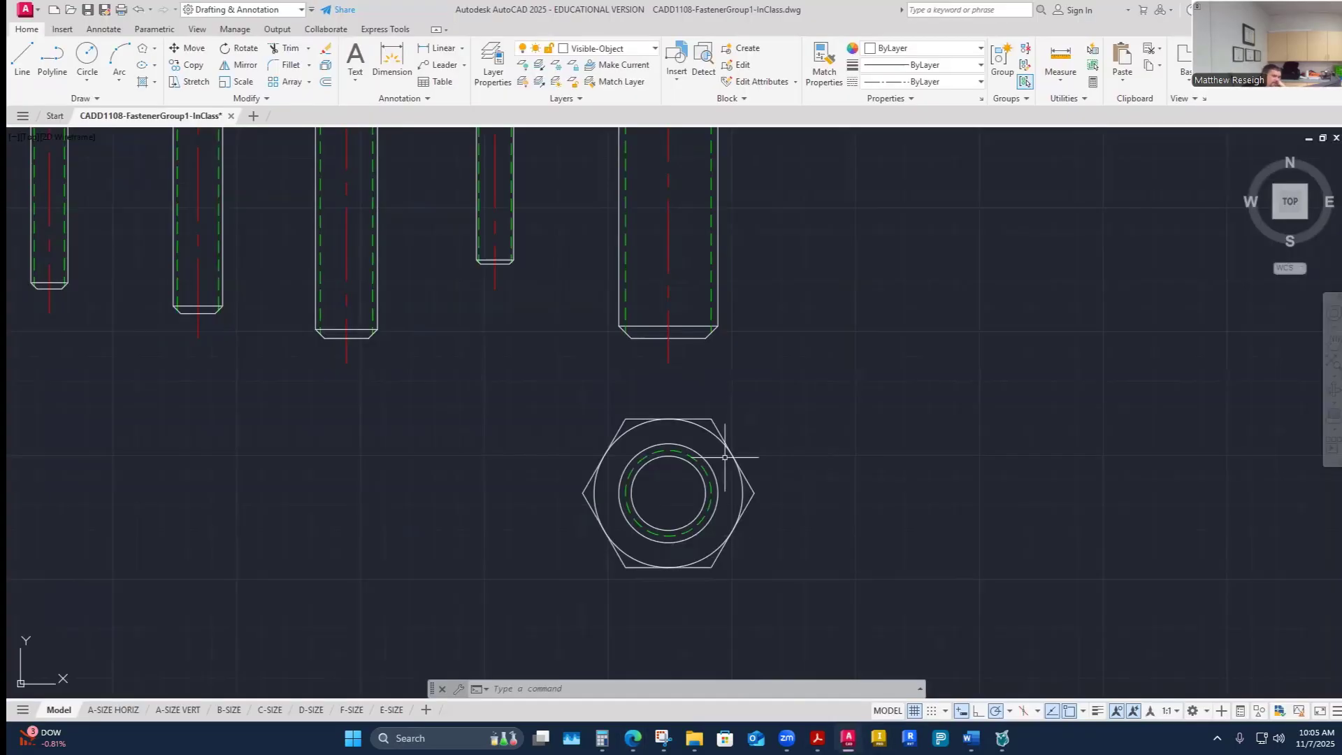
- Turn the Construction layer back on
{"action": "scroll", "coordinate": [699, 461], "scroll_direction": "down", "scroll_amount": 5}
{"action": "scroll", "coordinate": [694, 305], "scroll_direction": "up", "scroll_amount": 3}
{"action": "scroll", "coordinate": [694, 306], "scroll_direction": "down", "scroll_amount": 3}
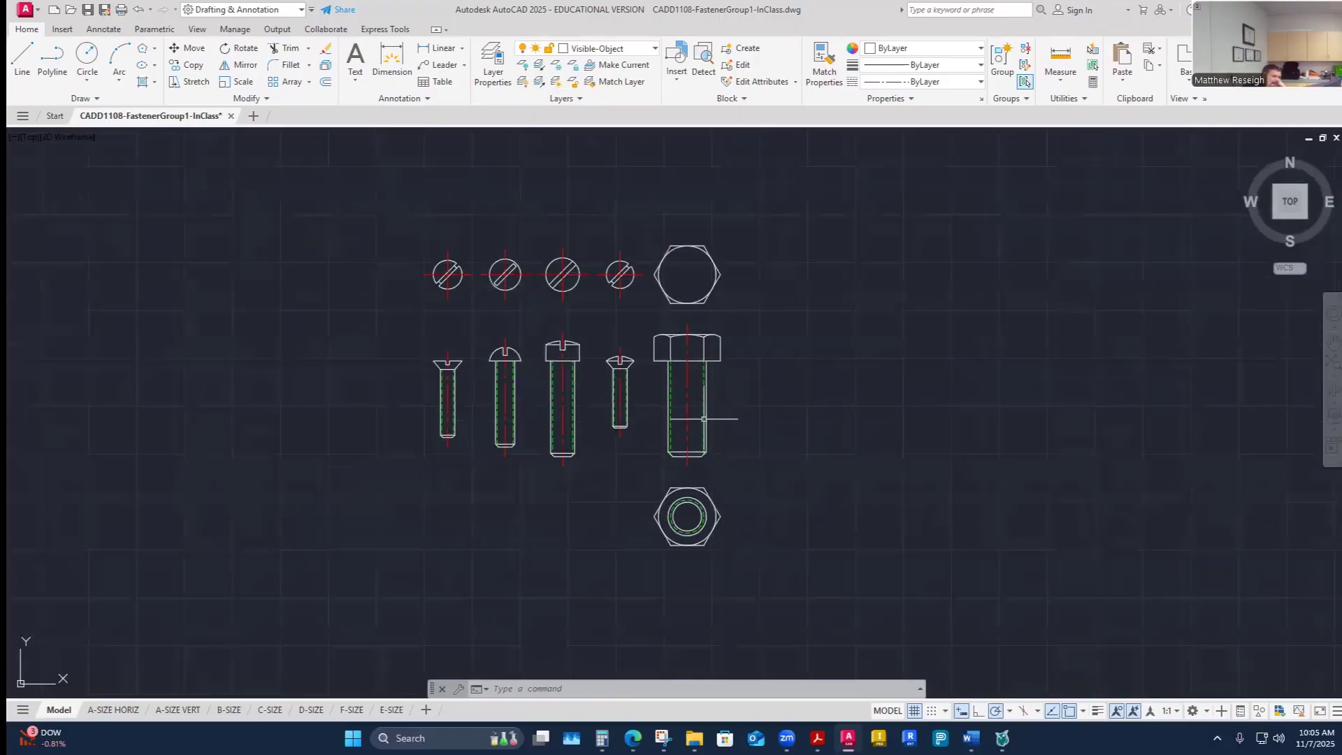
{"action": "scroll", "coordinate": [699, 315], "scroll_direction": "up", "scroll_amount": 3}
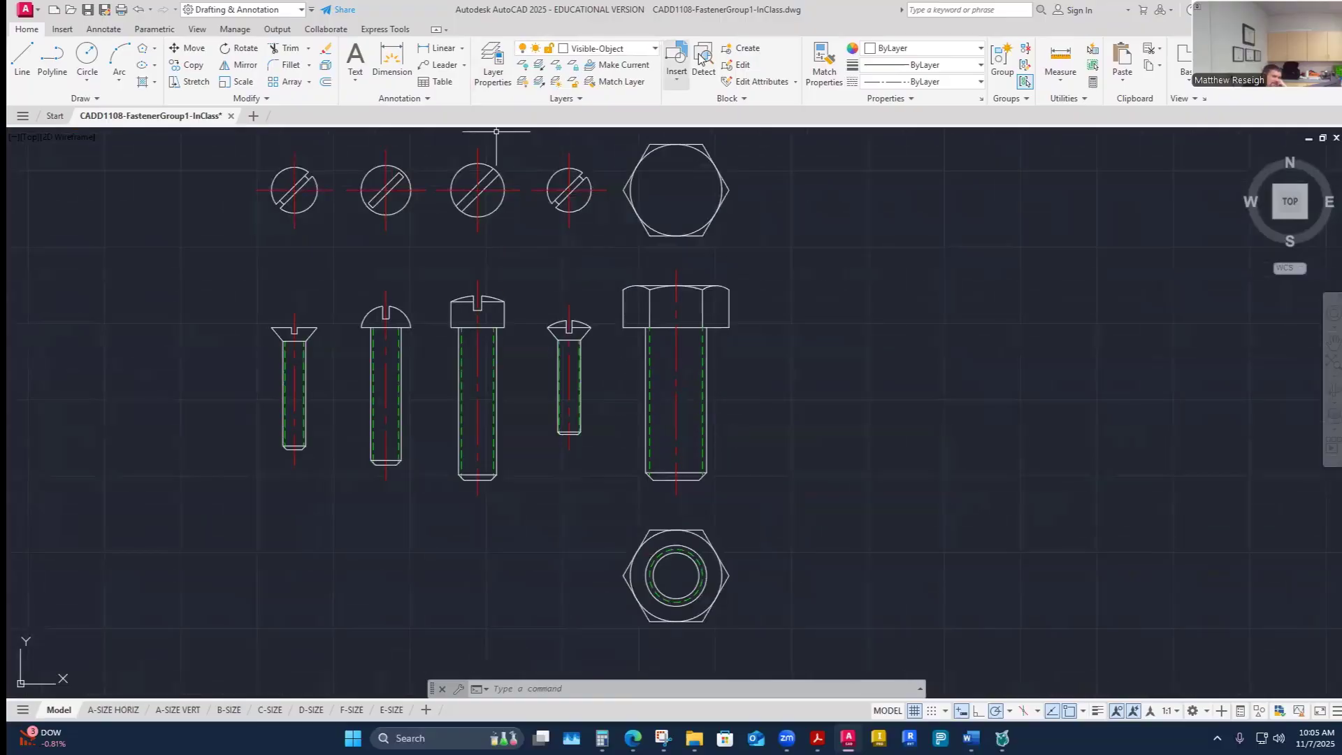
{"action": "left_click", "coordinate": [653, 49]}
{"action": "left_click", "coordinate": [525, 166]}
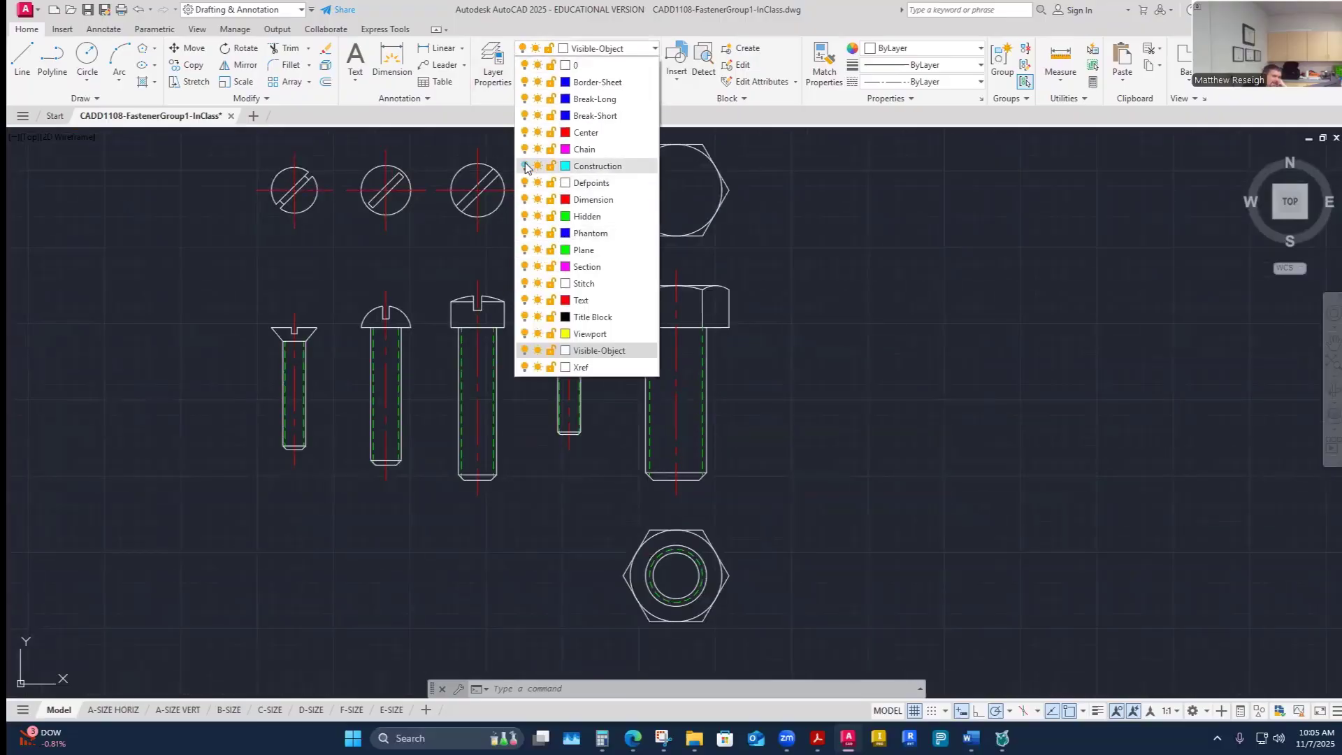
{"action": "left_click", "coordinate": [733, 406]}
- Switch to the reference PDF and review the hex nut dimension tables
{"action": "scroll", "coordinate": [734, 384], "scroll_direction": "up", "scroll_amount": 3}
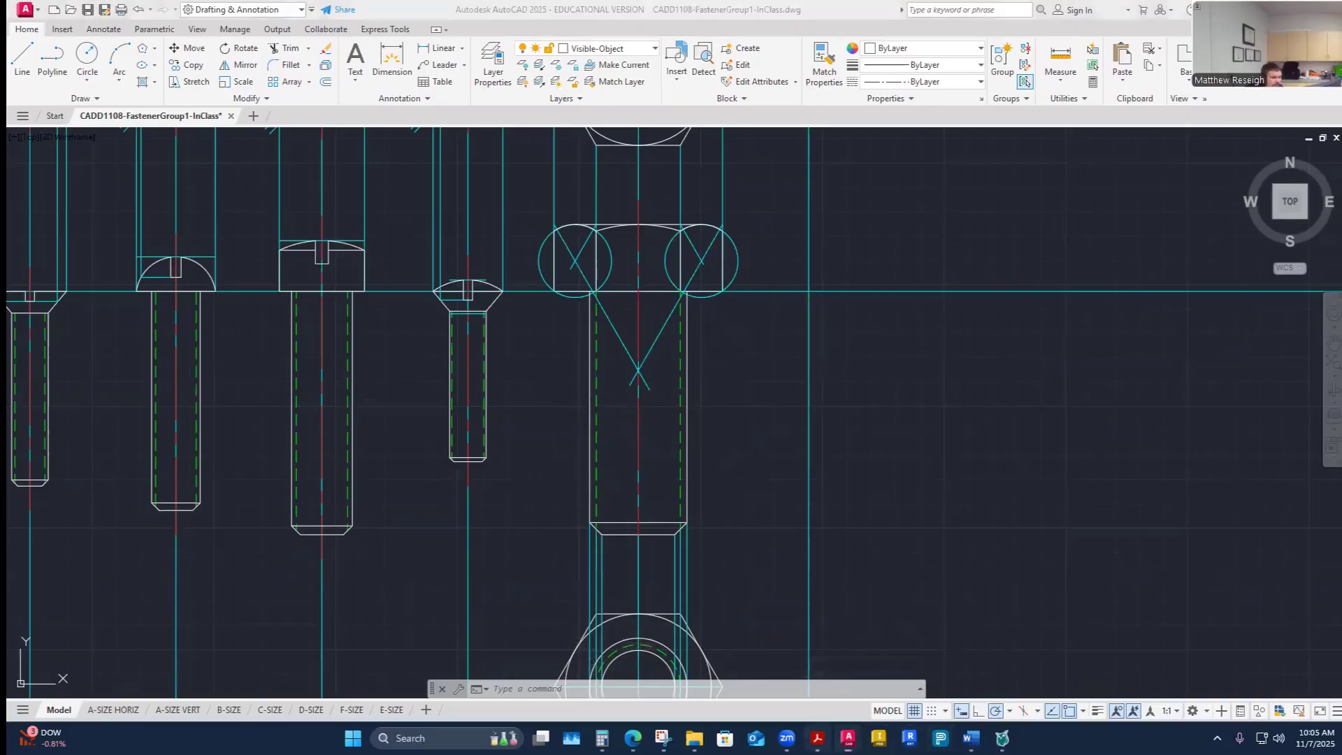
{"action": "left_click", "coordinate": [817, 738]}
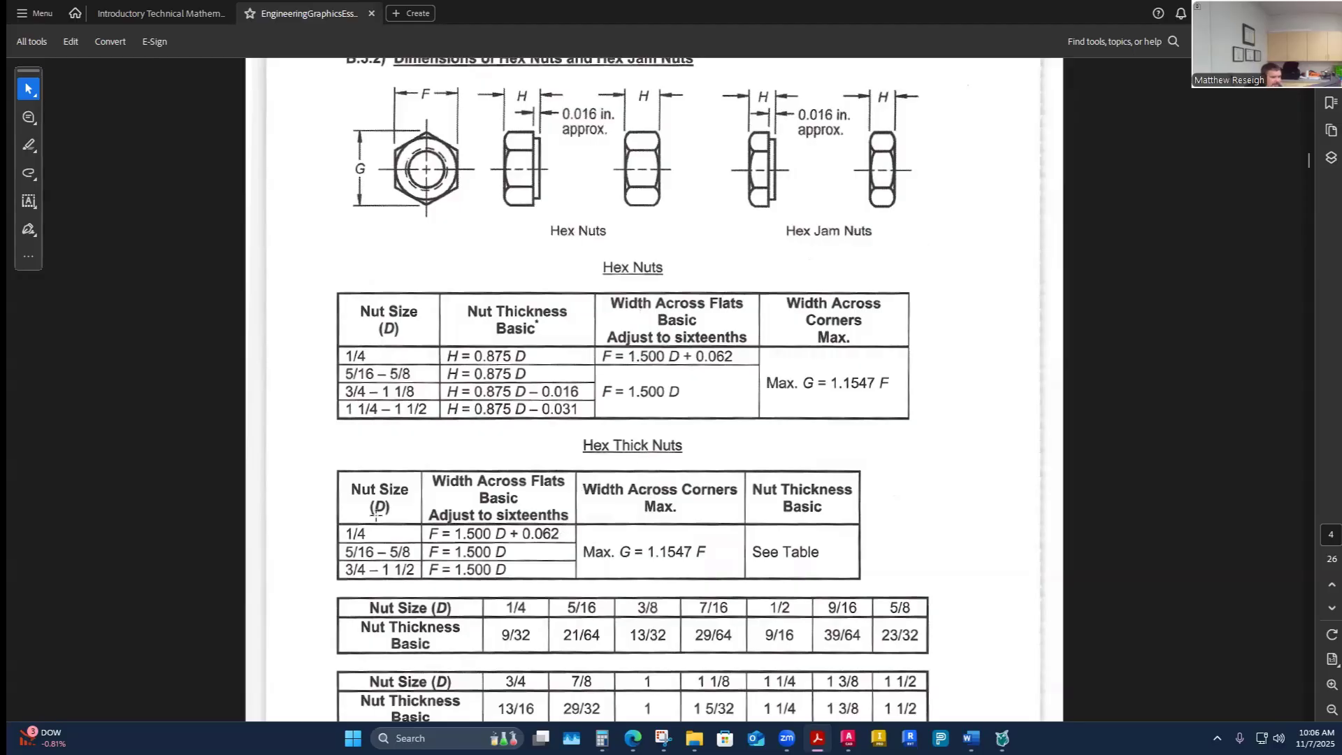
{"action": "scroll", "coordinate": [595, 451], "scroll_direction": "down", "scroll_amount": 1}
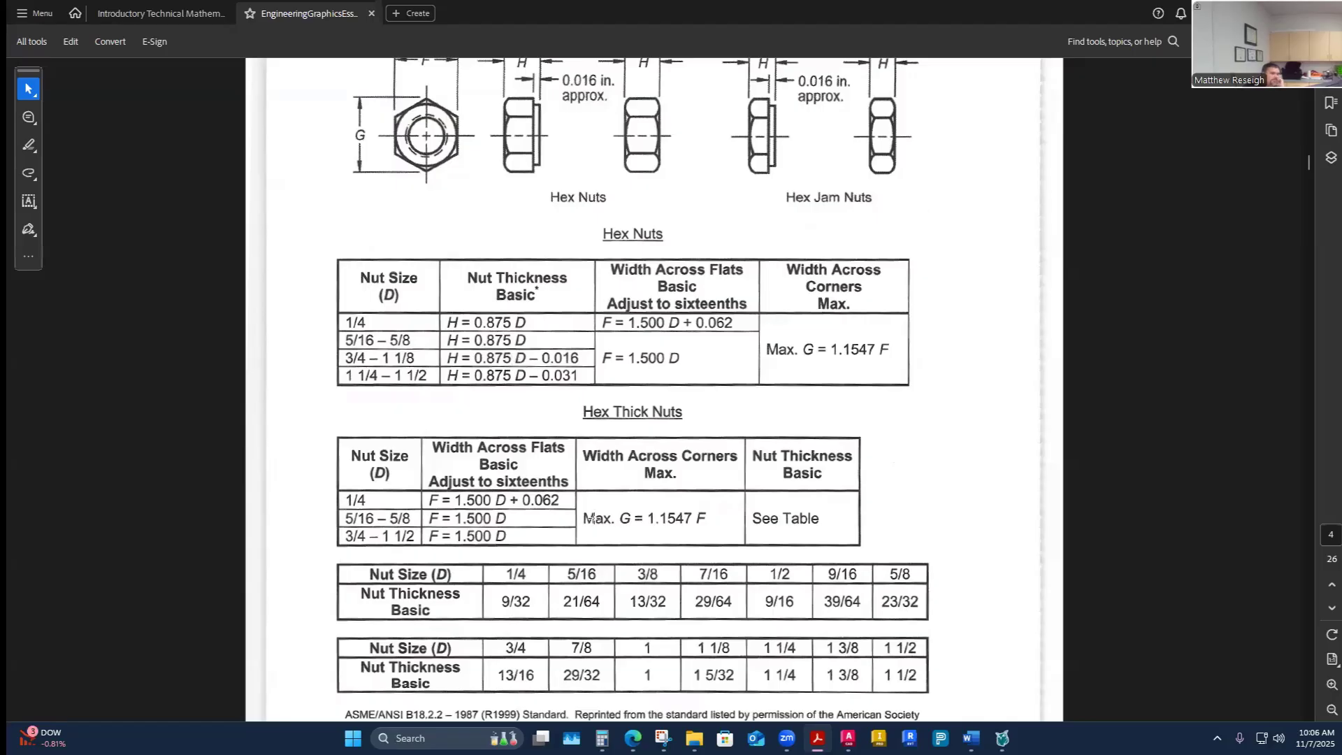
- Switch to the Word worksheet to review fastener E's filled-in dimensions, then return to AutoCAD
{"action": "left_click", "coordinate": [970, 739]}
{"action": "left_click", "coordinate": [898, 681]}
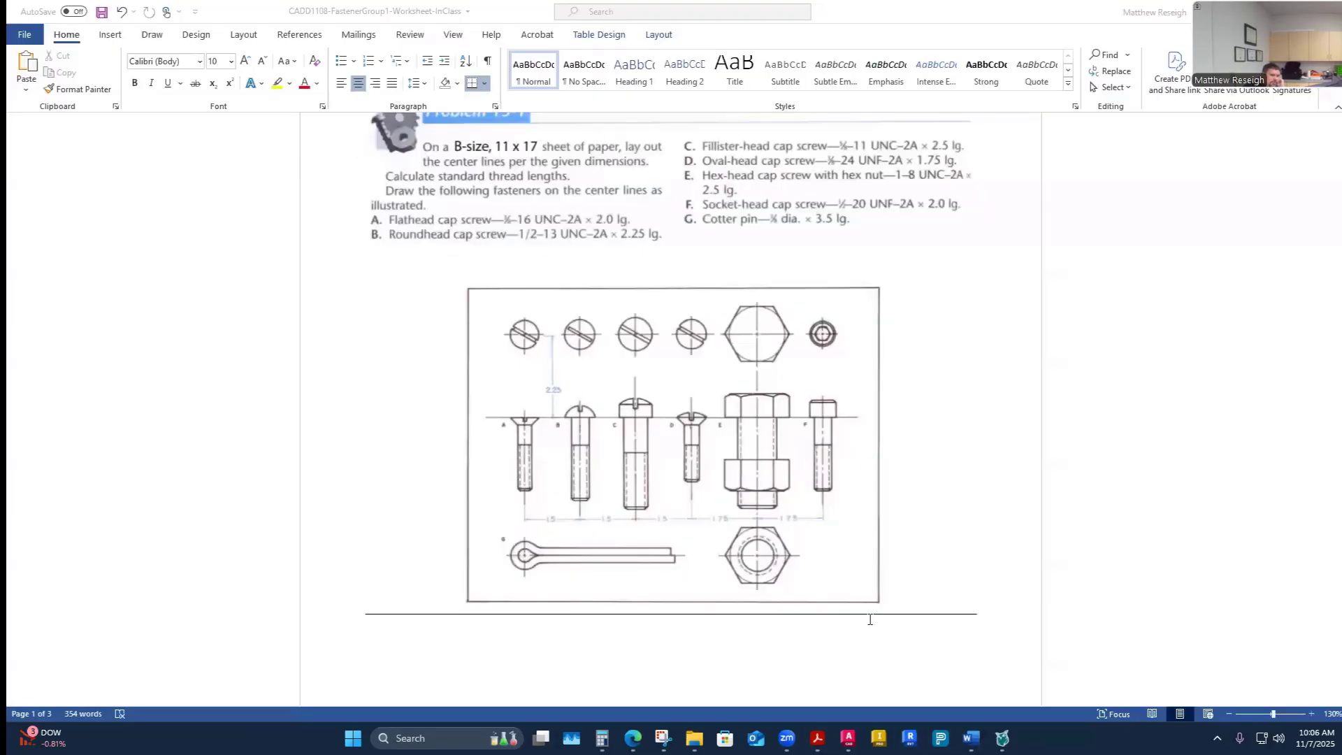
{"action": "scroll", "coordinate": [937, 458], "scroll_direction": "down", "scroll_amount": 6}
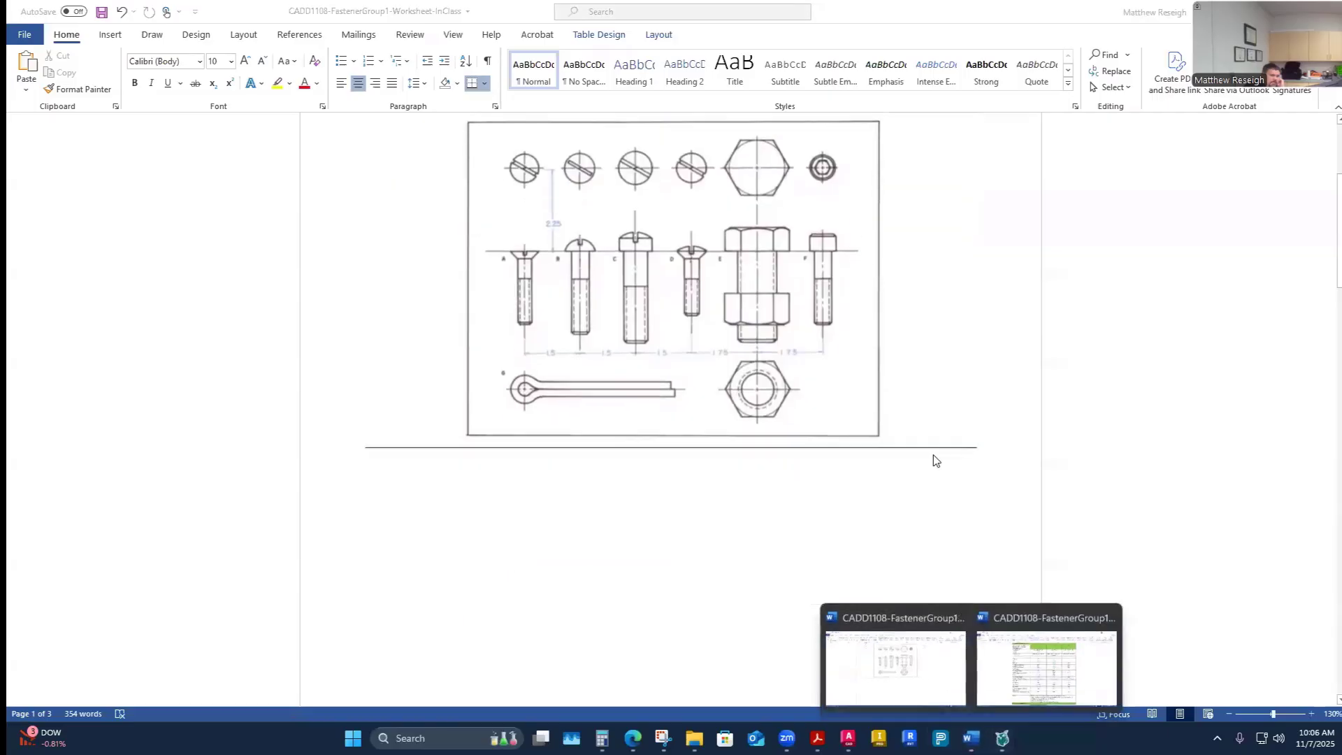
{"action": "scroll", "coordinate": [968, 461], "scroll_direction": "down", "scroll_amount": 10}
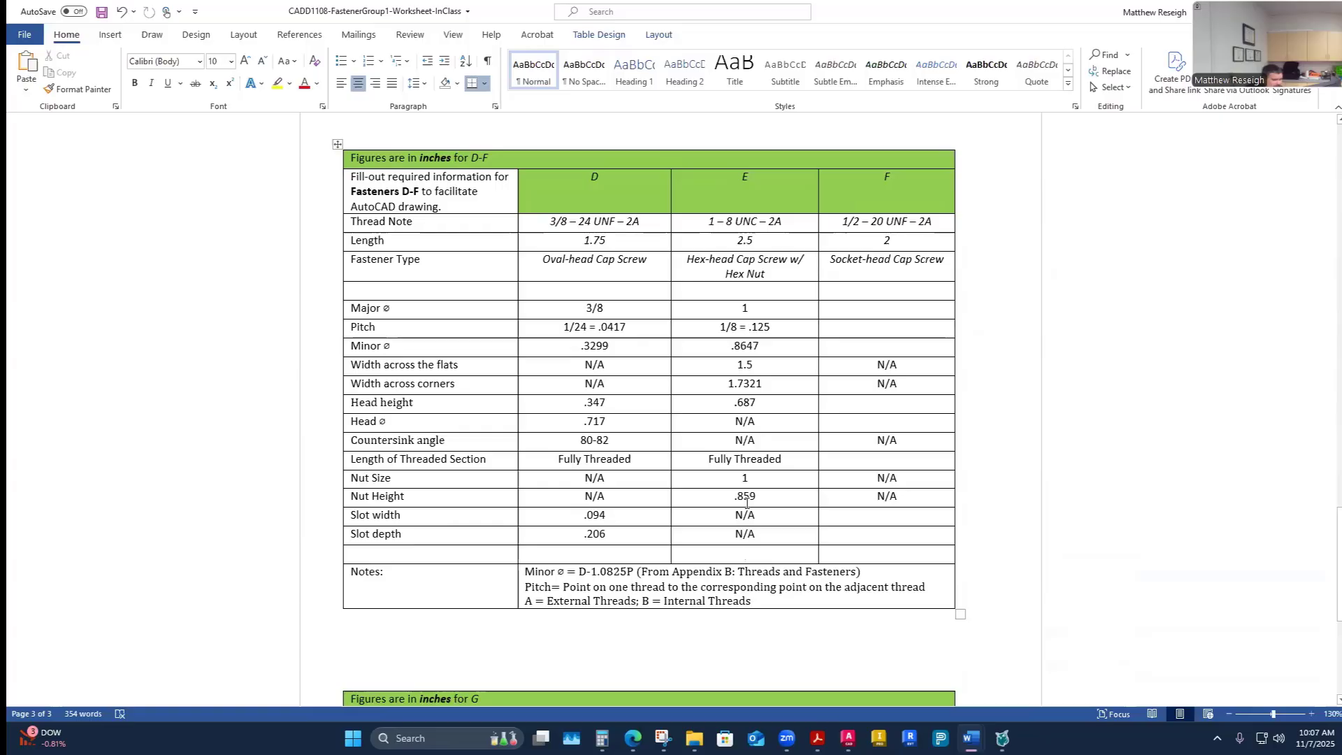
{"action": "left_click", "coordinate": [848, 738]}
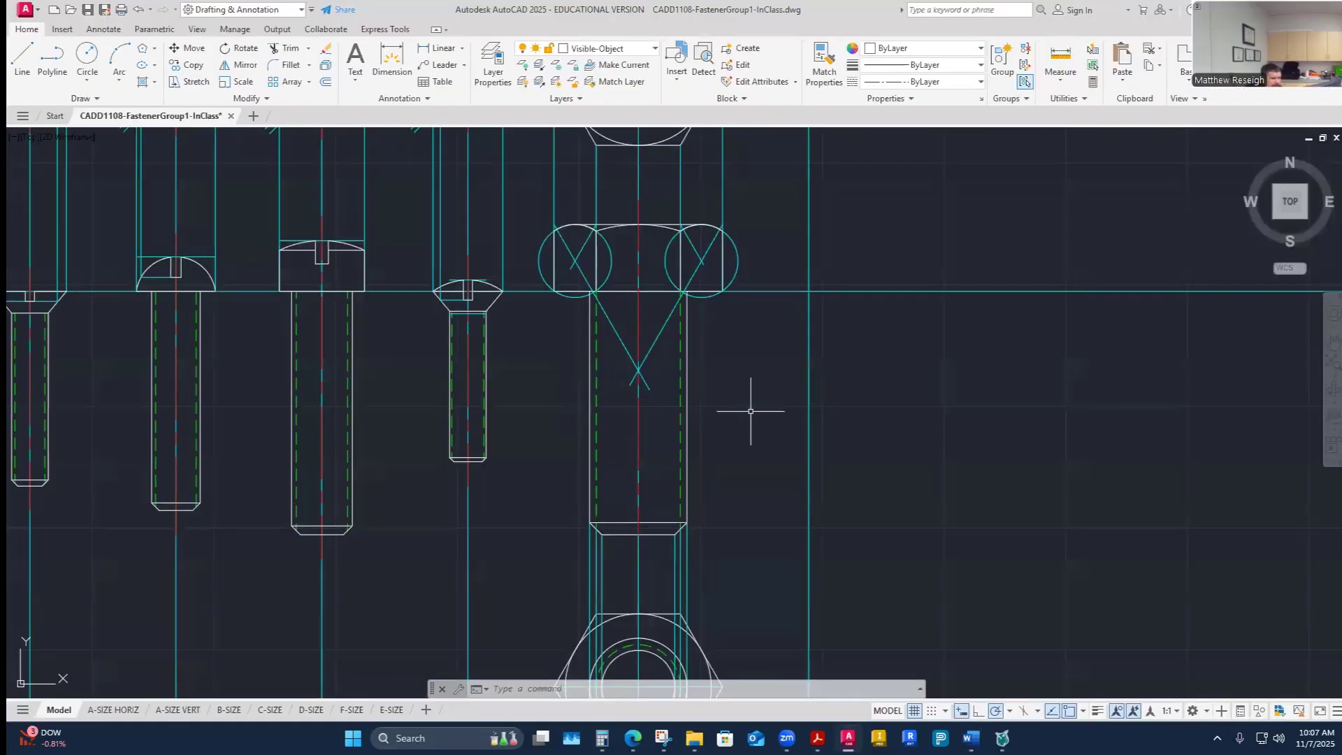
- Make the Construction layer current and draw a horizontal construction line across fastener E's bolt shank
{"action": "left_click", "coordinate": [643, 48]}
{"action": "left_click", "coordinate": [585, 167]}
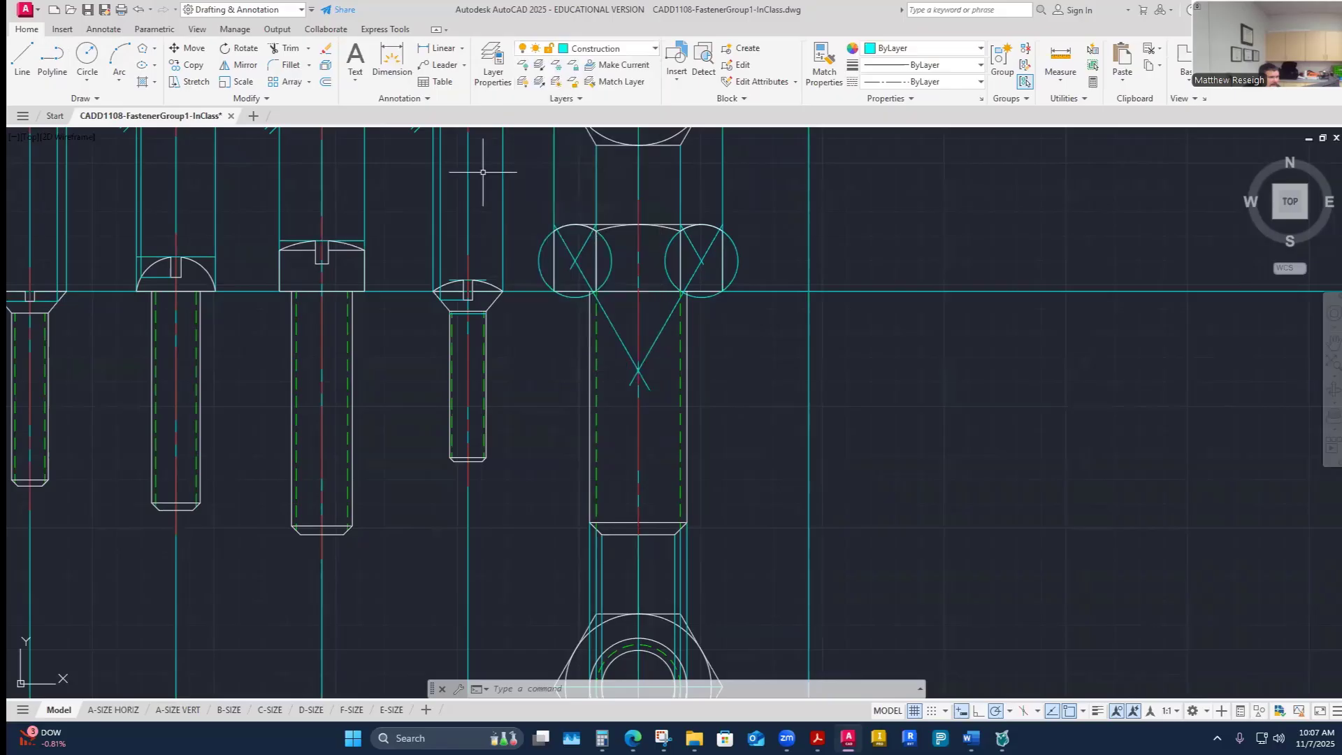
{"action": "left_click", "coordinate": [22, 59]}
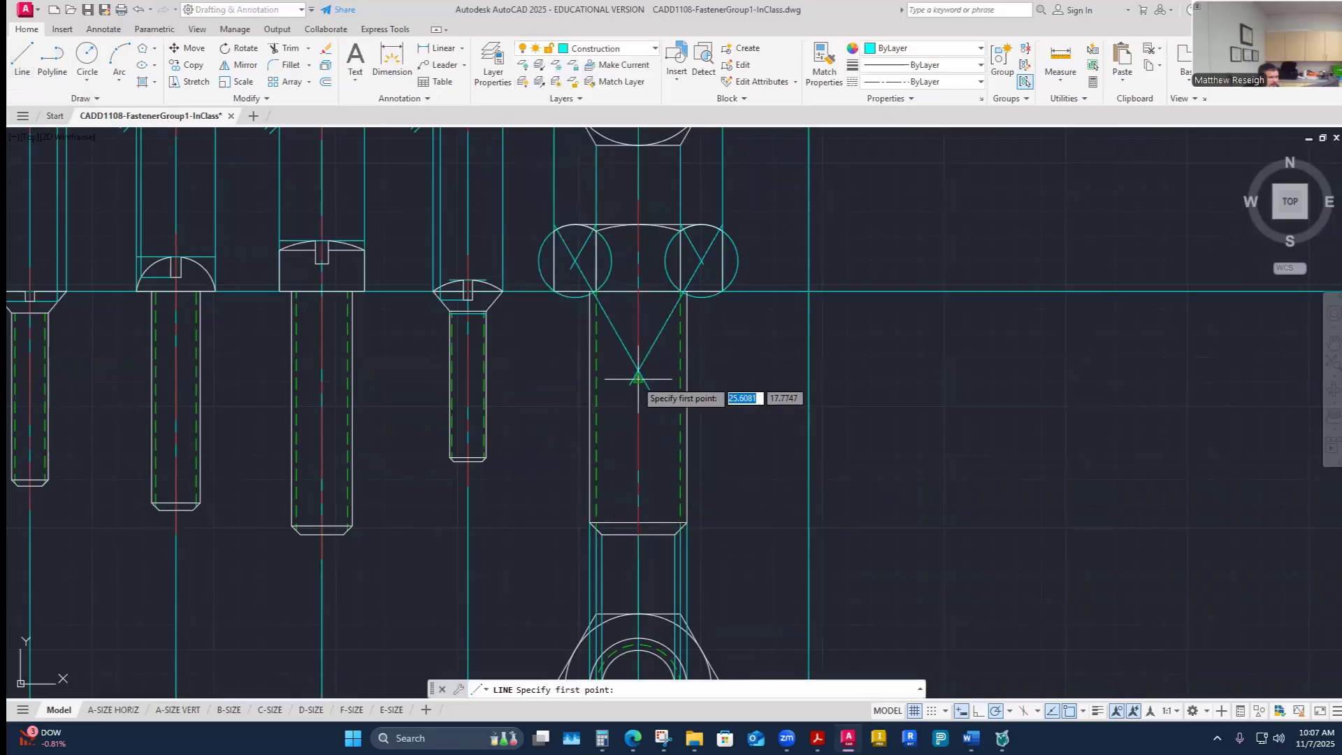
{"action": "left_click", "coordinate": [567, 406]}
{"action": "left_click", "coordinate": [708, 406]}
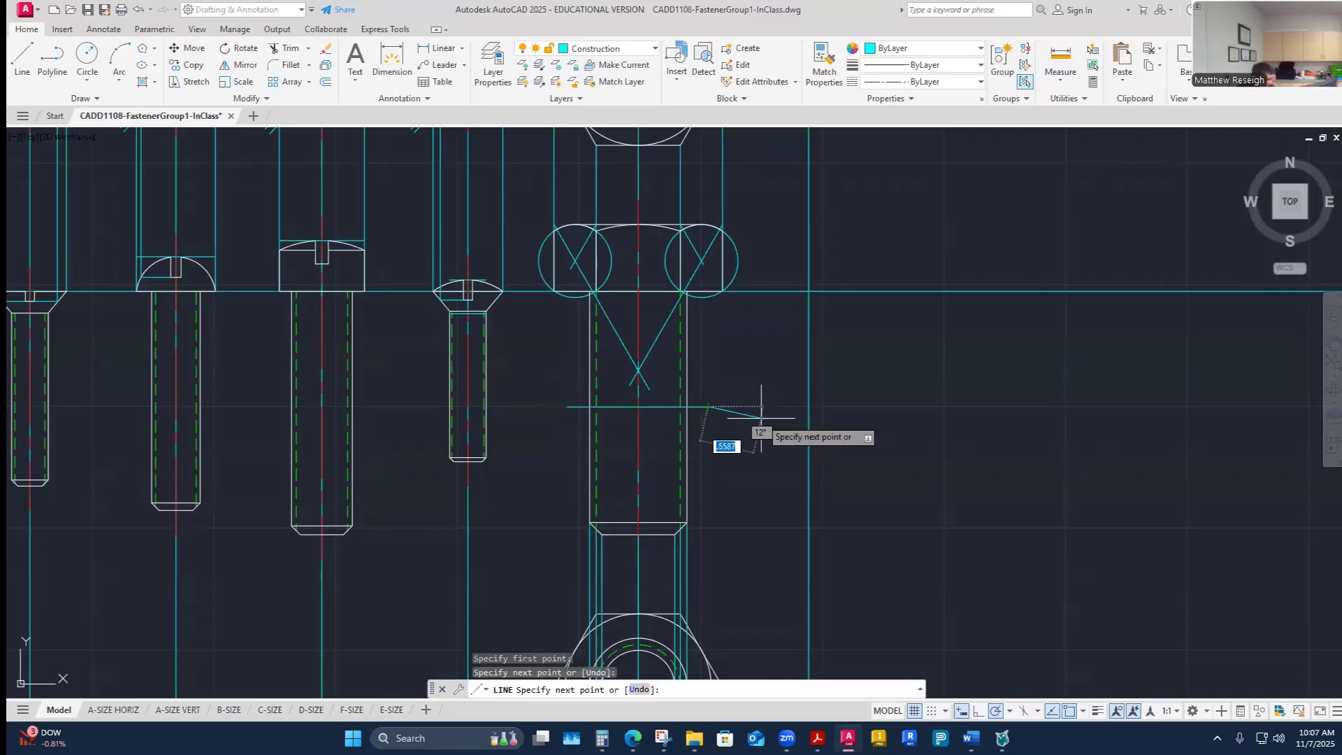
{"action": "key", "text": "Escape"}
{"action": "key", "text": "Escape"}
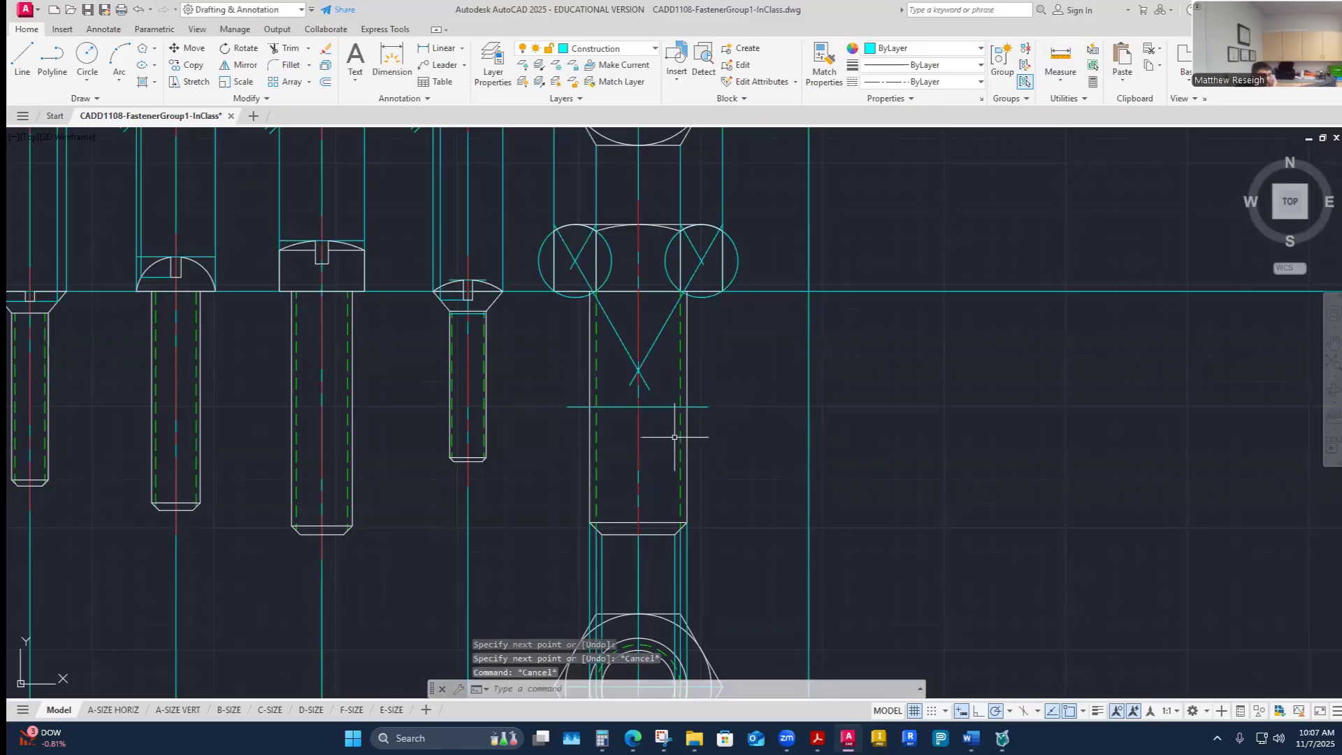
- Offset the new horizontal construction line 0.859 in downward to mark the nut height
{"action": "scroll", "coordinate": [633, 458], "scroll_direction": "up", "scroll_amount": 2}
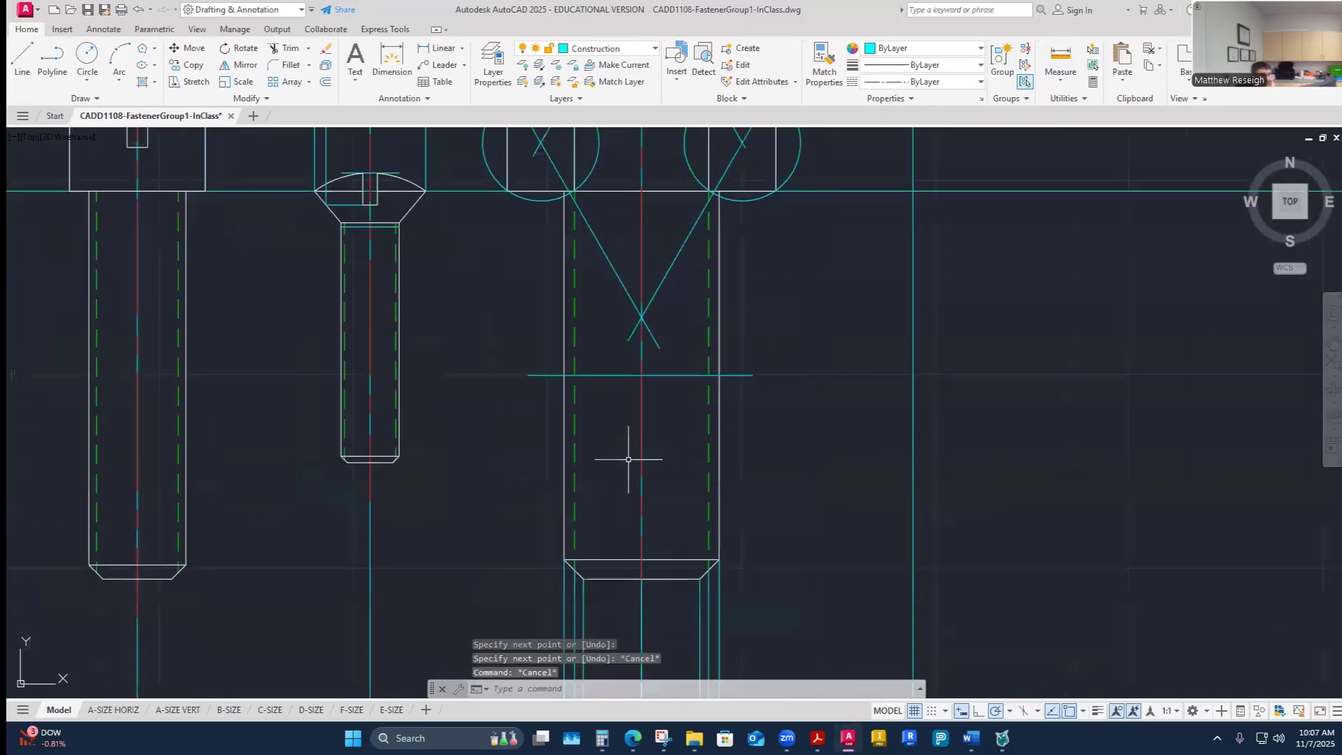
{"action": "left_click", "coordinate": [326, 82]}
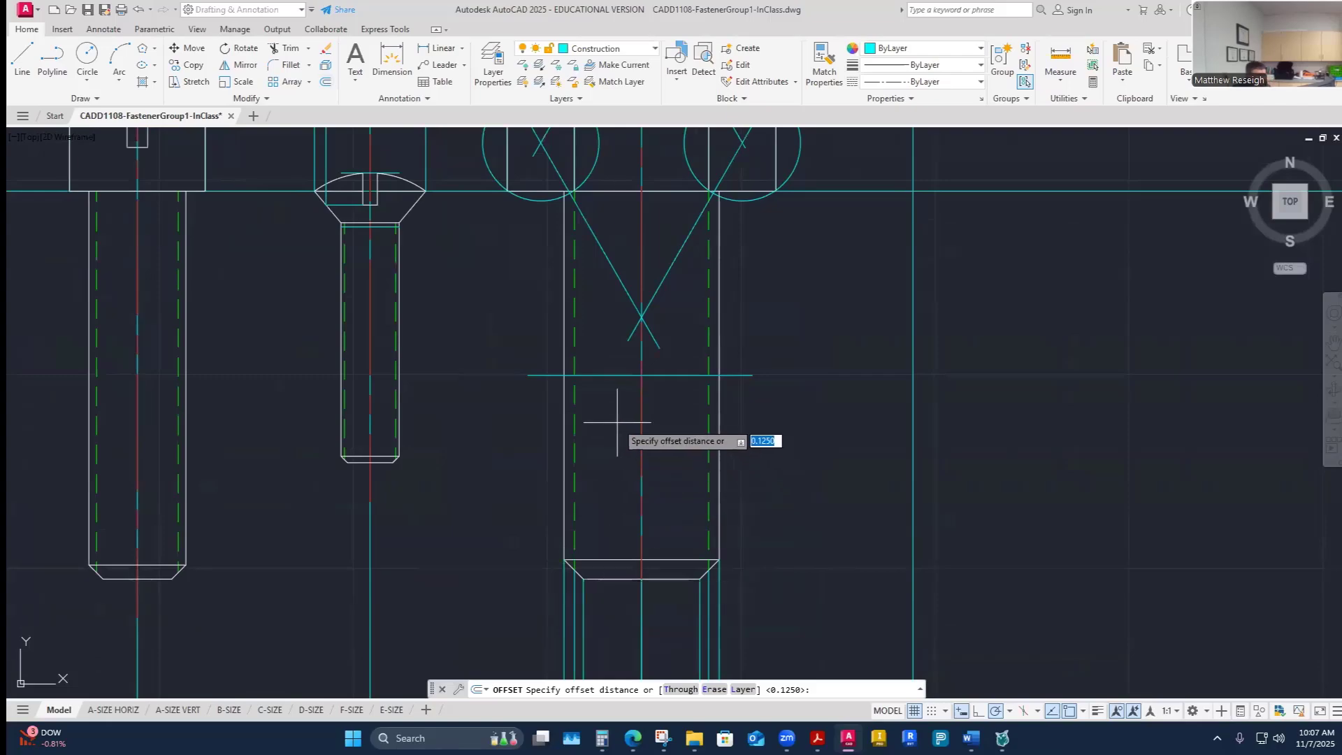
{"action": "type", "text": ".87"}
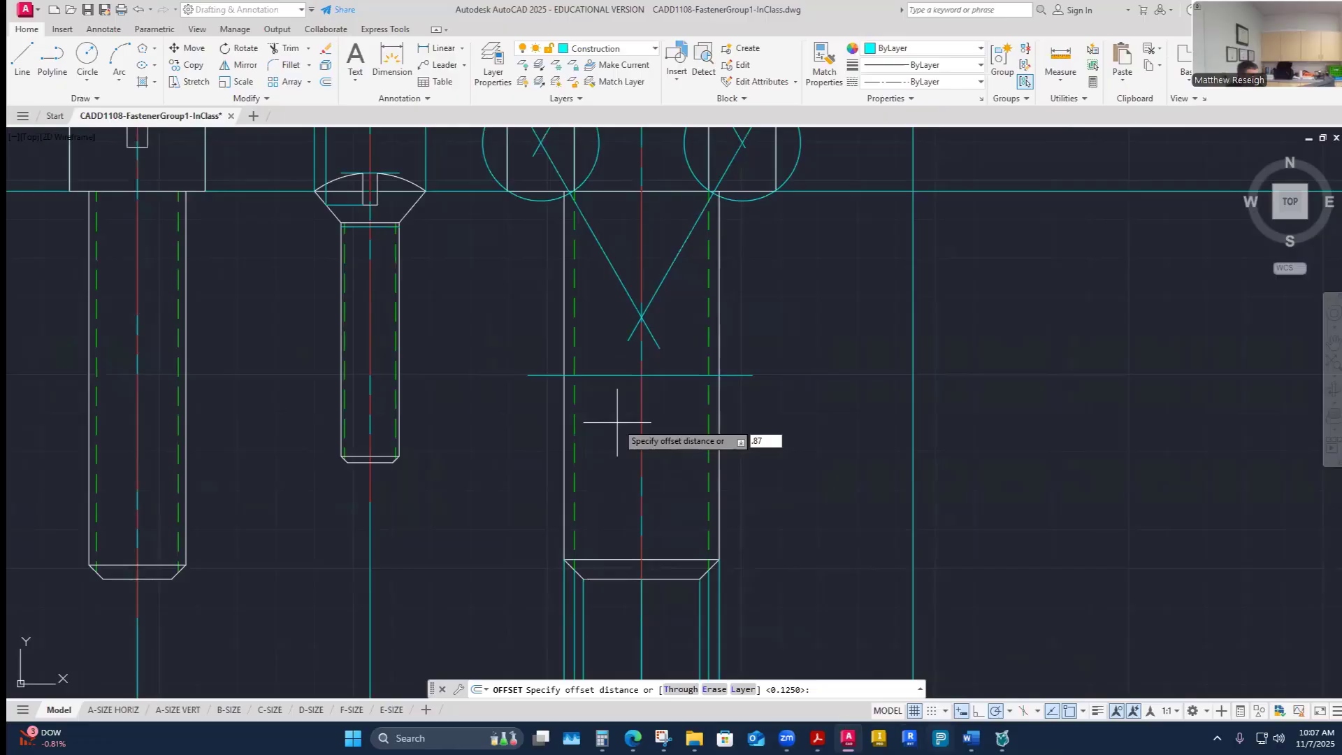
{"action": "mouse_move", "coordinate": [977, 726]}
{"action": "left_click", "coordinate": [919, 670]}
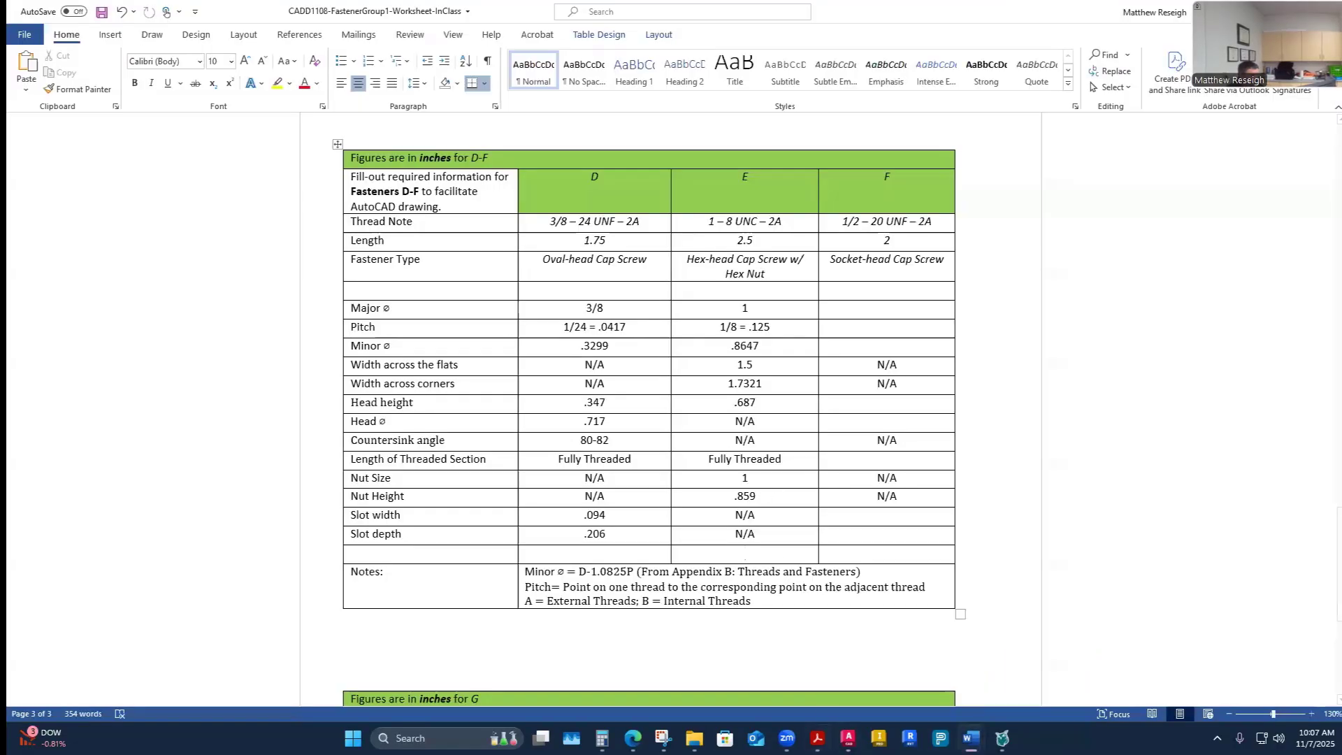
{"action": "key", "text": "alt+Tab"}
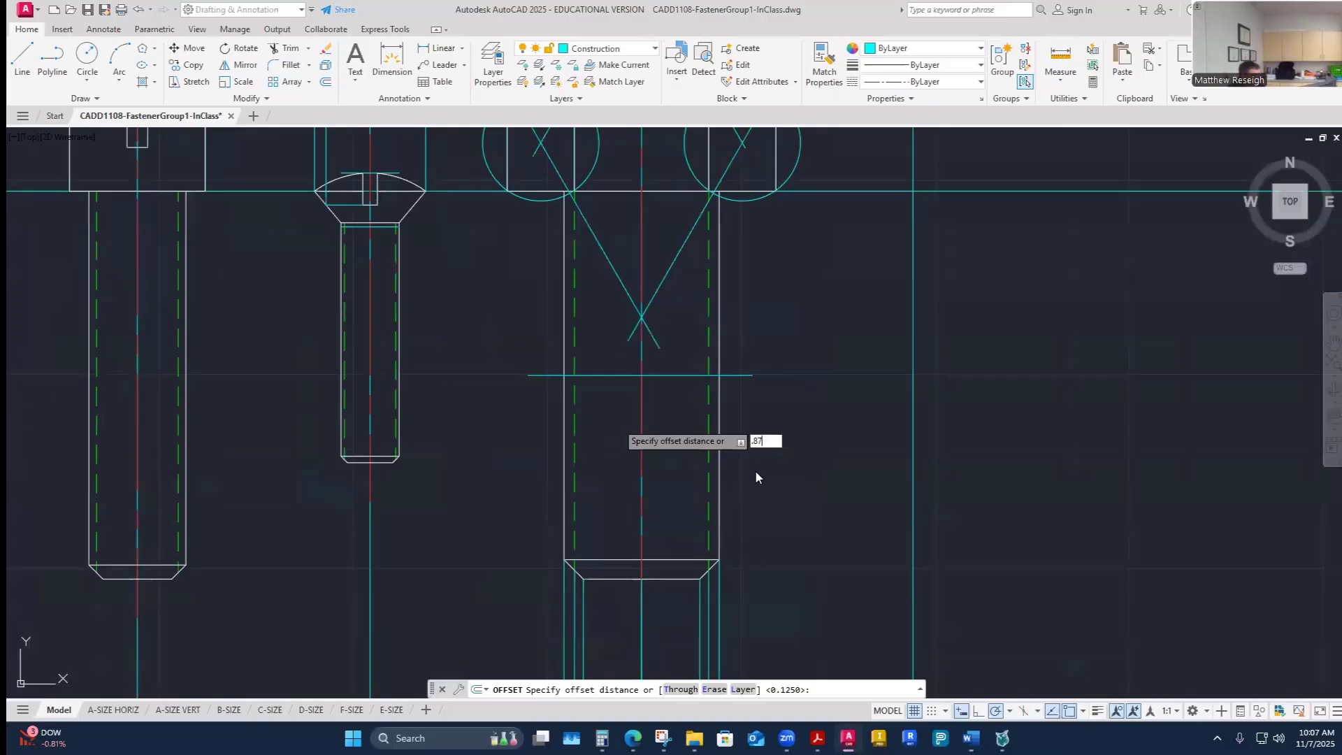
{"action": "key", "text": "BackSpace"}
{"action": "type", "text": "59"}
{"action": "key", "text": "Return"}
{"action": "left_click", "coordinate": [607, 376]}
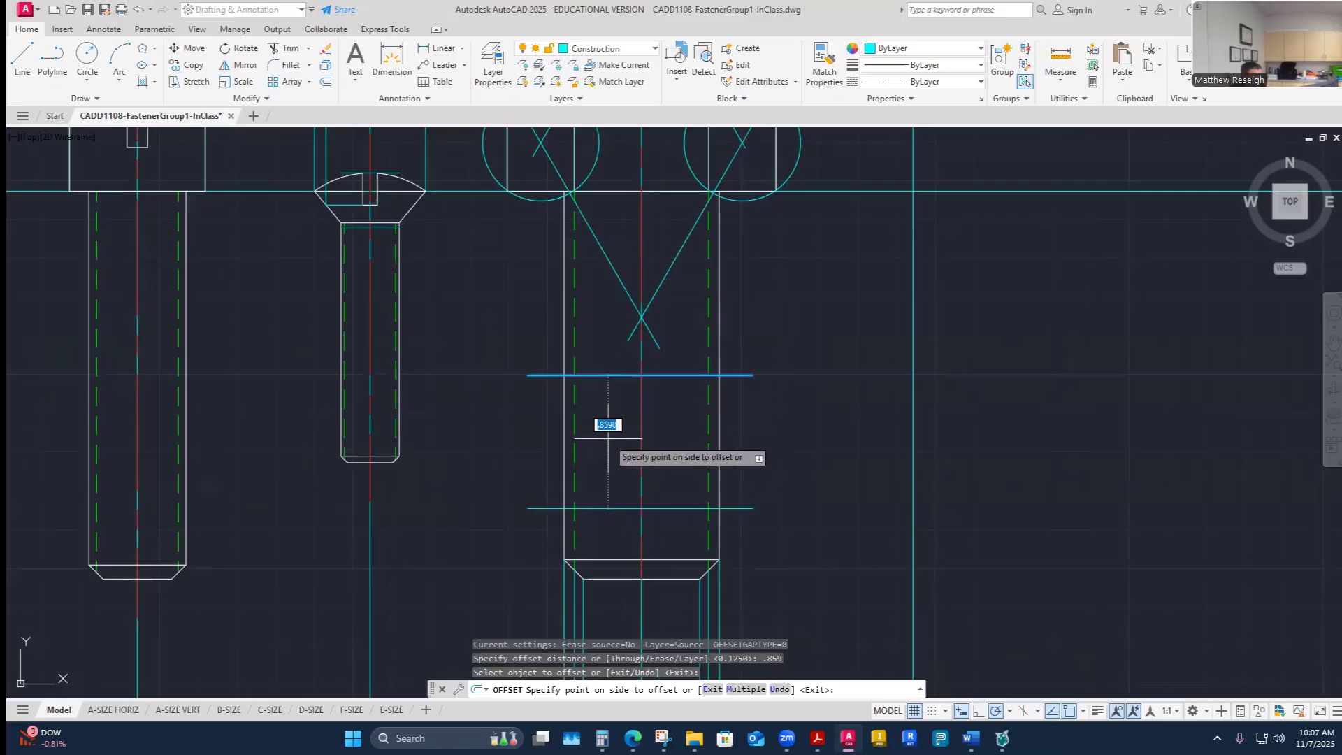
{"action": "left_click", "coordinate": [608, 424]}
{"action": "scroll", "coordinate": [538, 546], "scroll_direction": "down", "scroll_amount": 3}
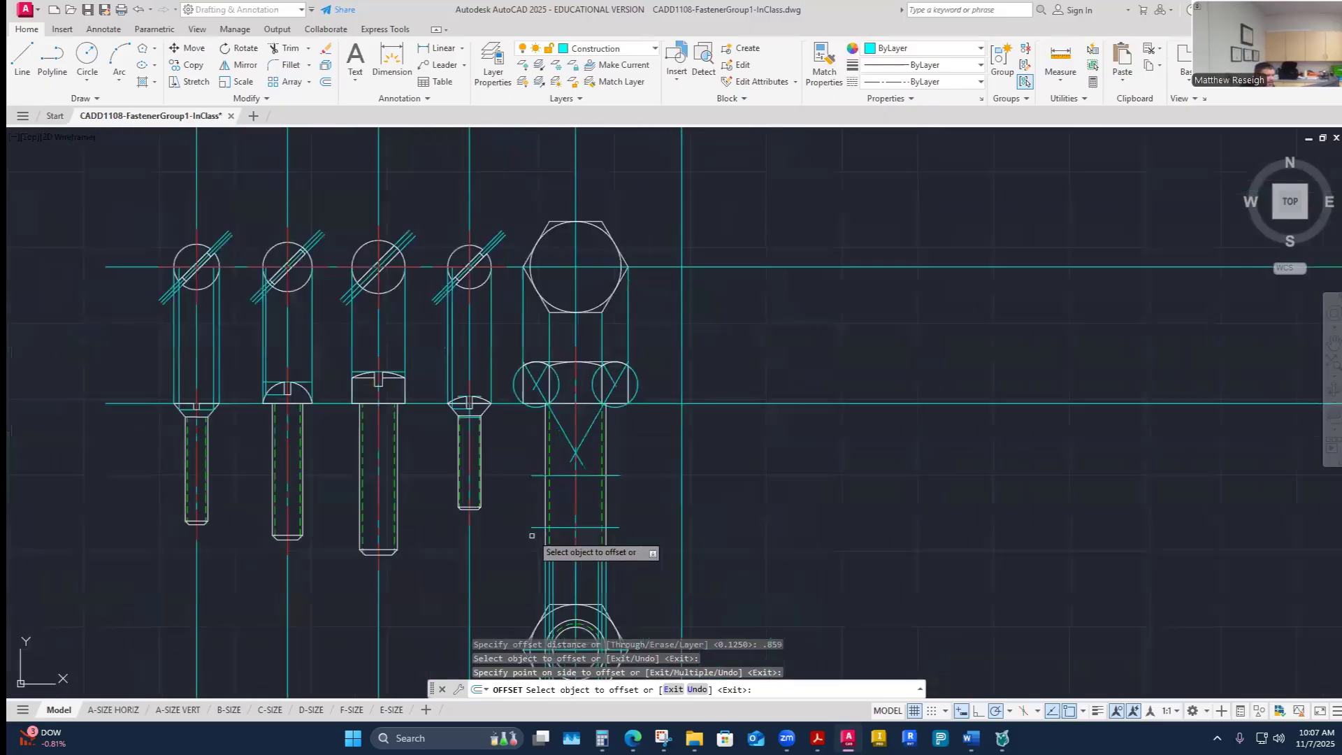
{"action": "scroll", "coordinate": [552, 546], "scroll_direction": "up", "scroll_amount": 1}
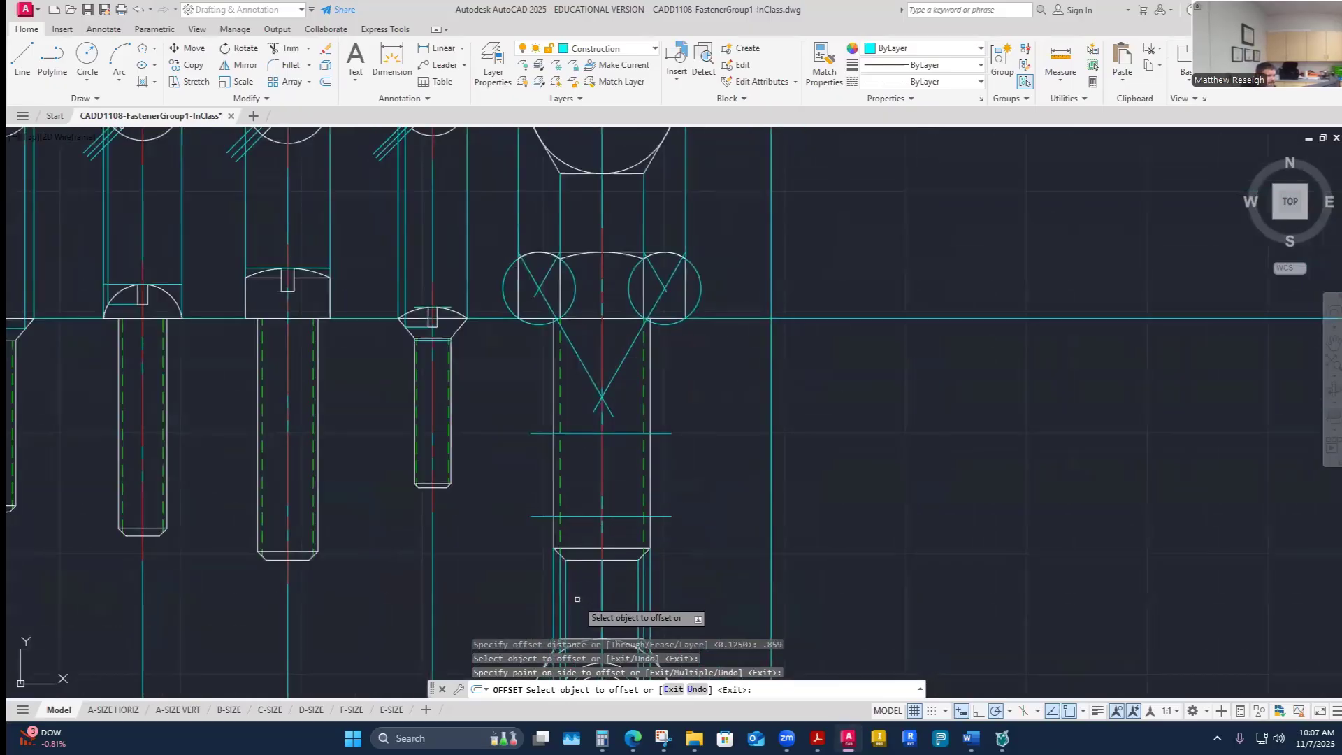
{"action": "key", "text": "Escape"}
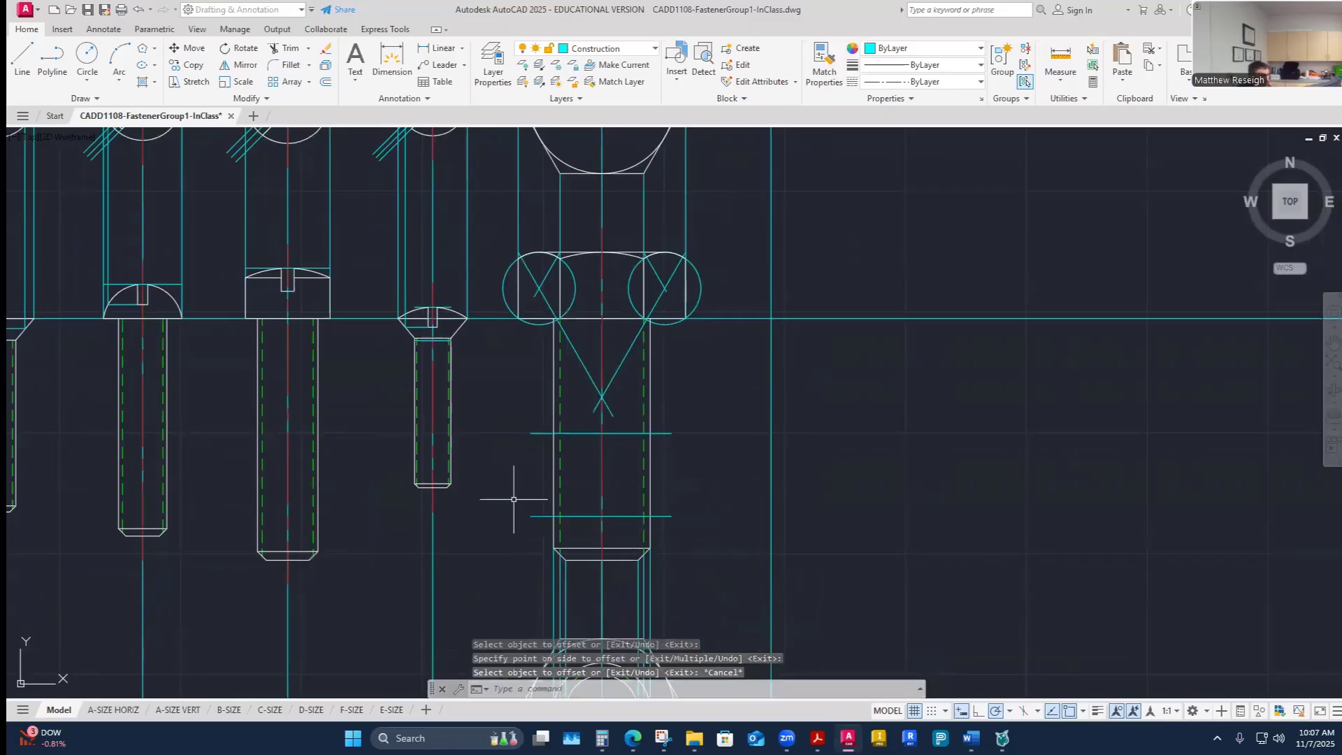
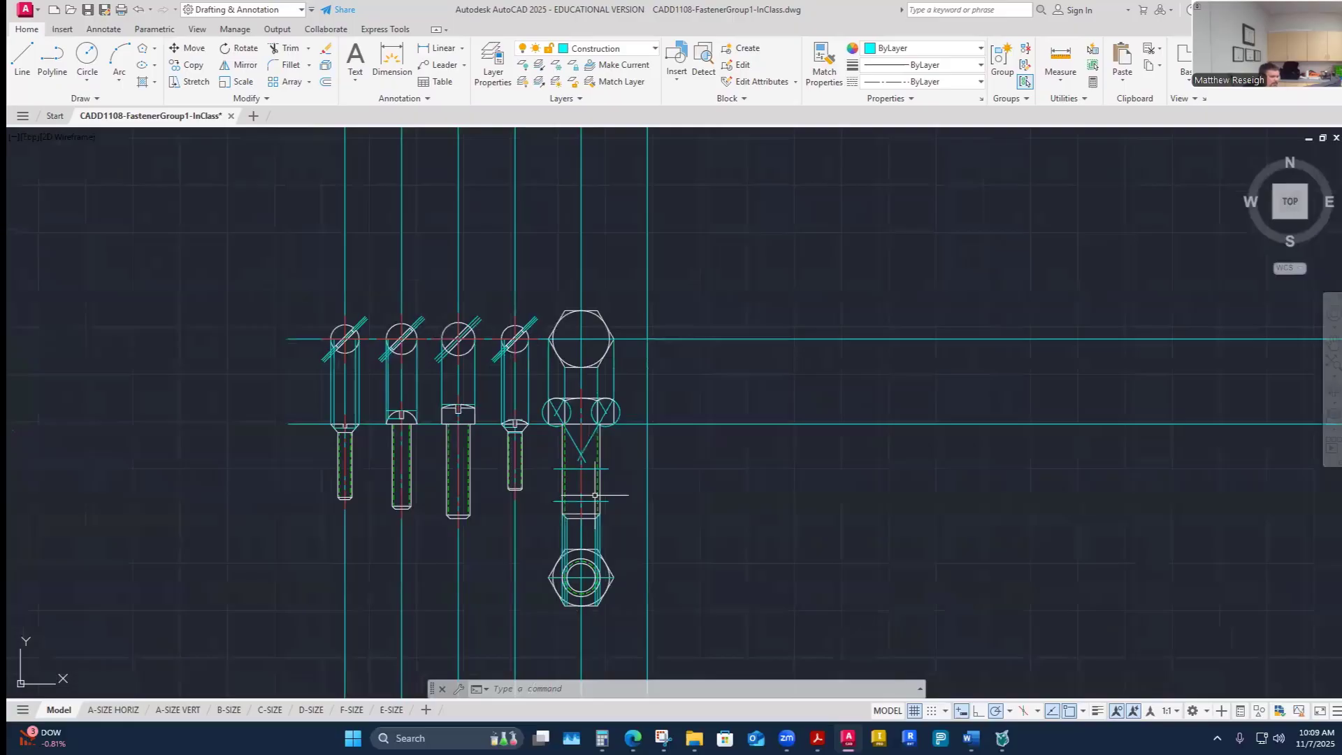
{"action": "scroll", "coordinate": [595, 495], "scroll_direction": "up", "scroll_amount": 5}
{"action": "scroll", "coordinate": [552, 444], "scroll_direction": "up", "scroll_amount": 2}
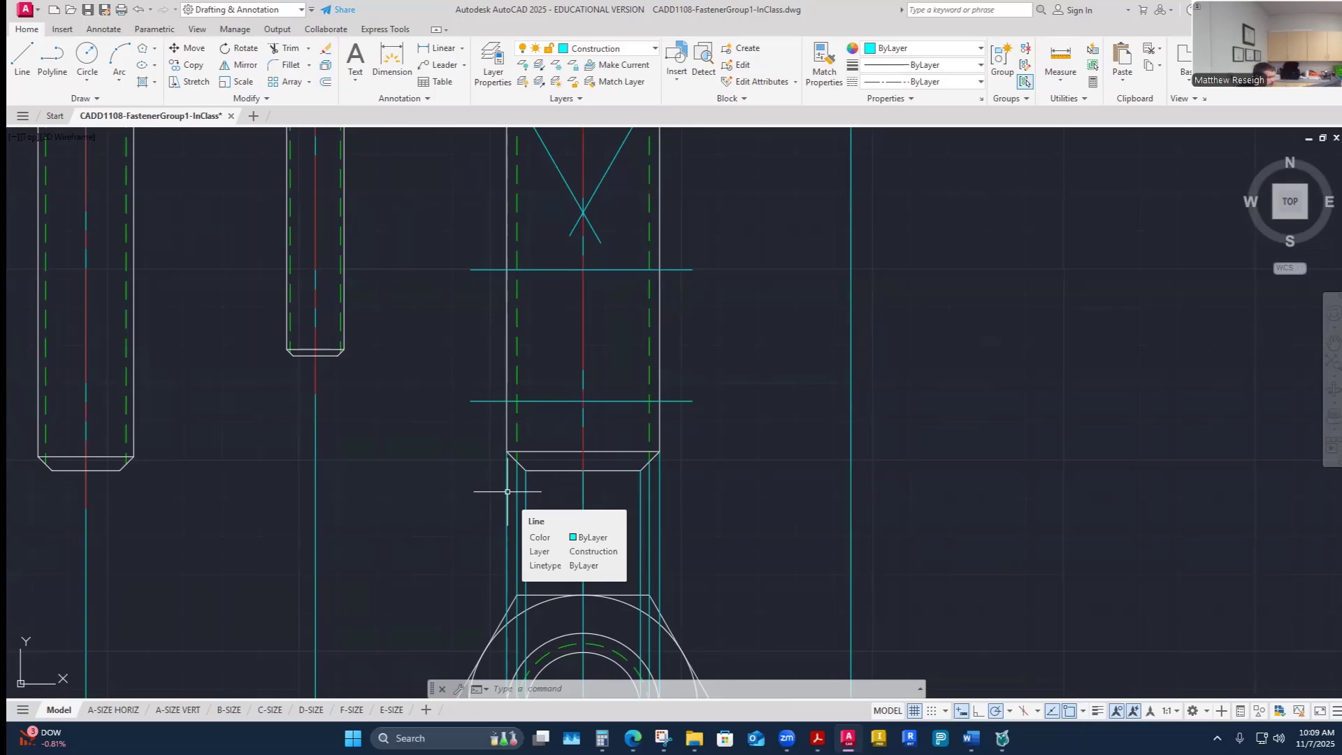
{"action": "scroll", "coordinate": [692, 455], "scroll_direction": "down", "scroll_amount": 6}
{"action": "scroll", "coordinate": [706, 449], "scroll_direction": "up", "scroll_amount": 5}
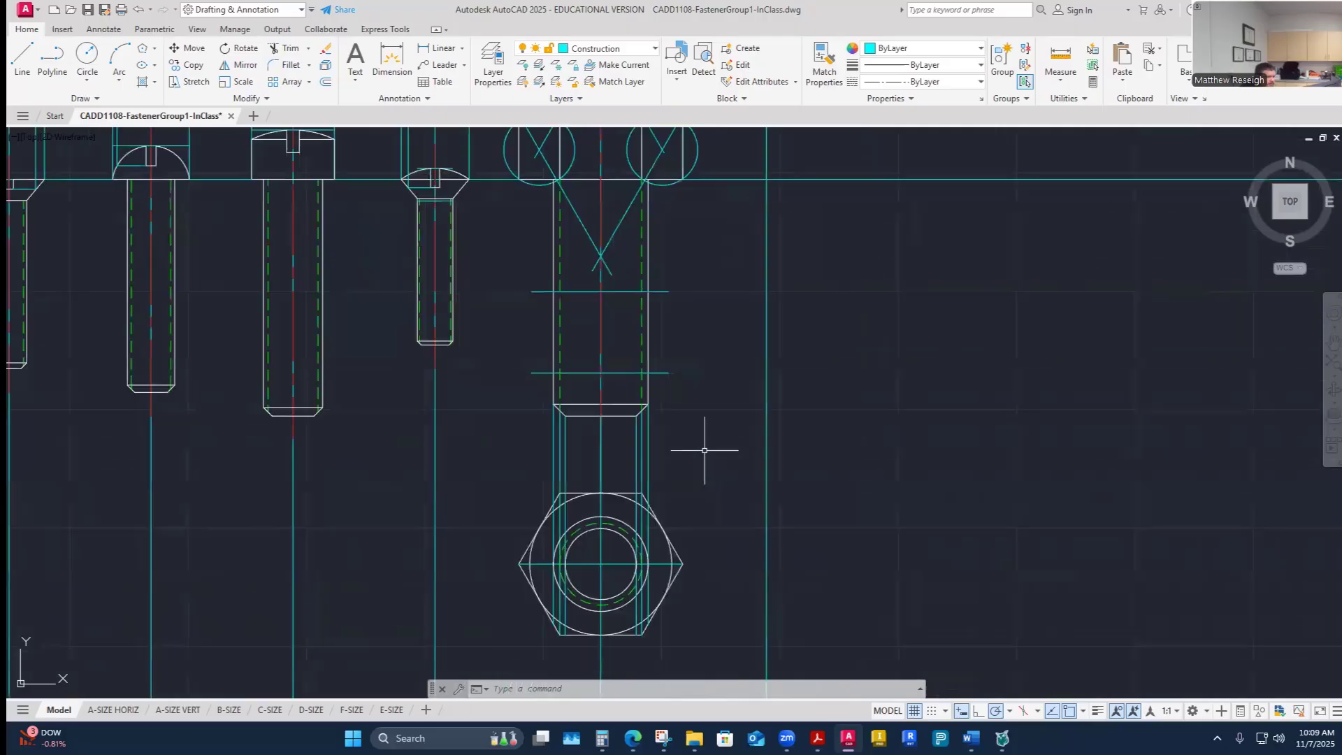
{"action": "scroll", "coordinate": [707, 449], "scroll_direction": "down", "scroll_amount": 2}
{"action": "scroll", "coordinate": [634, 545], "scroll_direction": "up", "scroll_amount": 4}
{"action": "scroll", "coordinate": [634, 545], "scroll_direction": "down", "scroll_amount": 2}
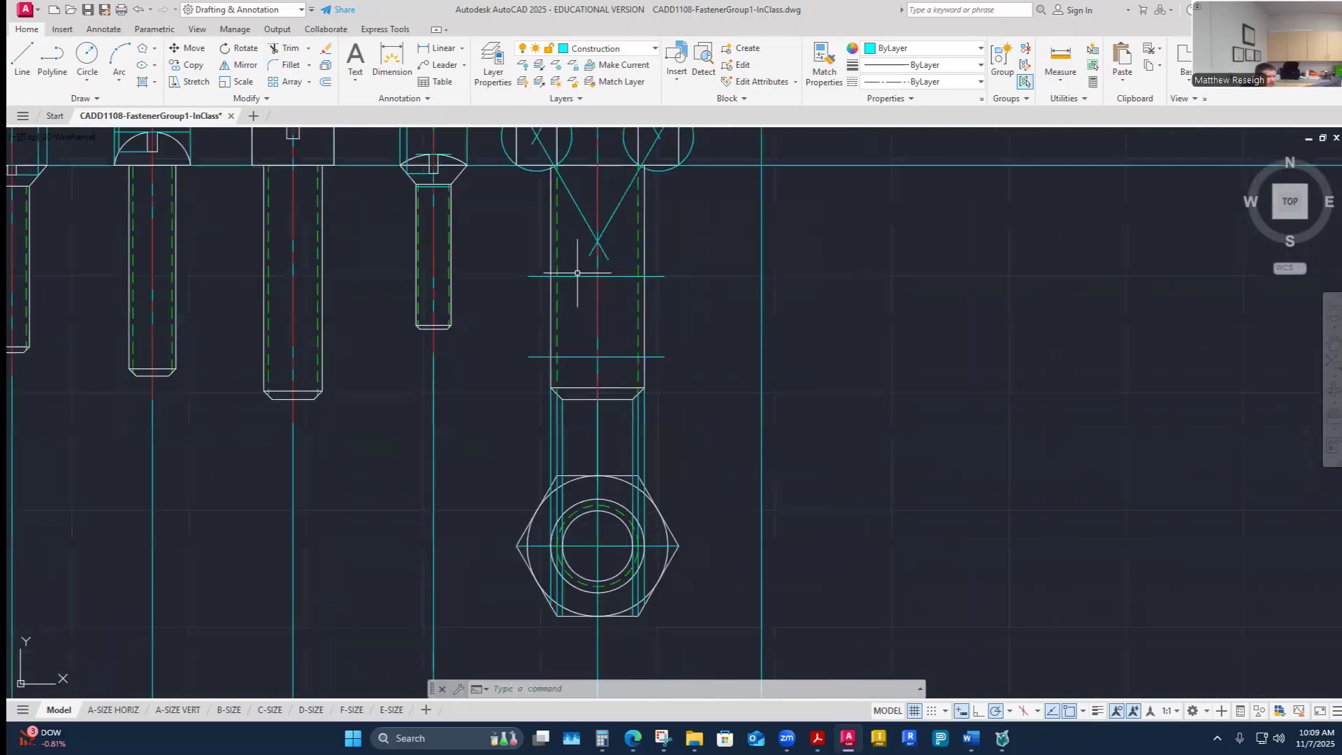
{"action": "scroll", "coordinate": [577, 273], "scroll_direction": "up", "scroll_amount": 2}
{"action": "scroll", "coordinate": [599, 353], "scroll_direction": "down", "scroll_amount": 3}
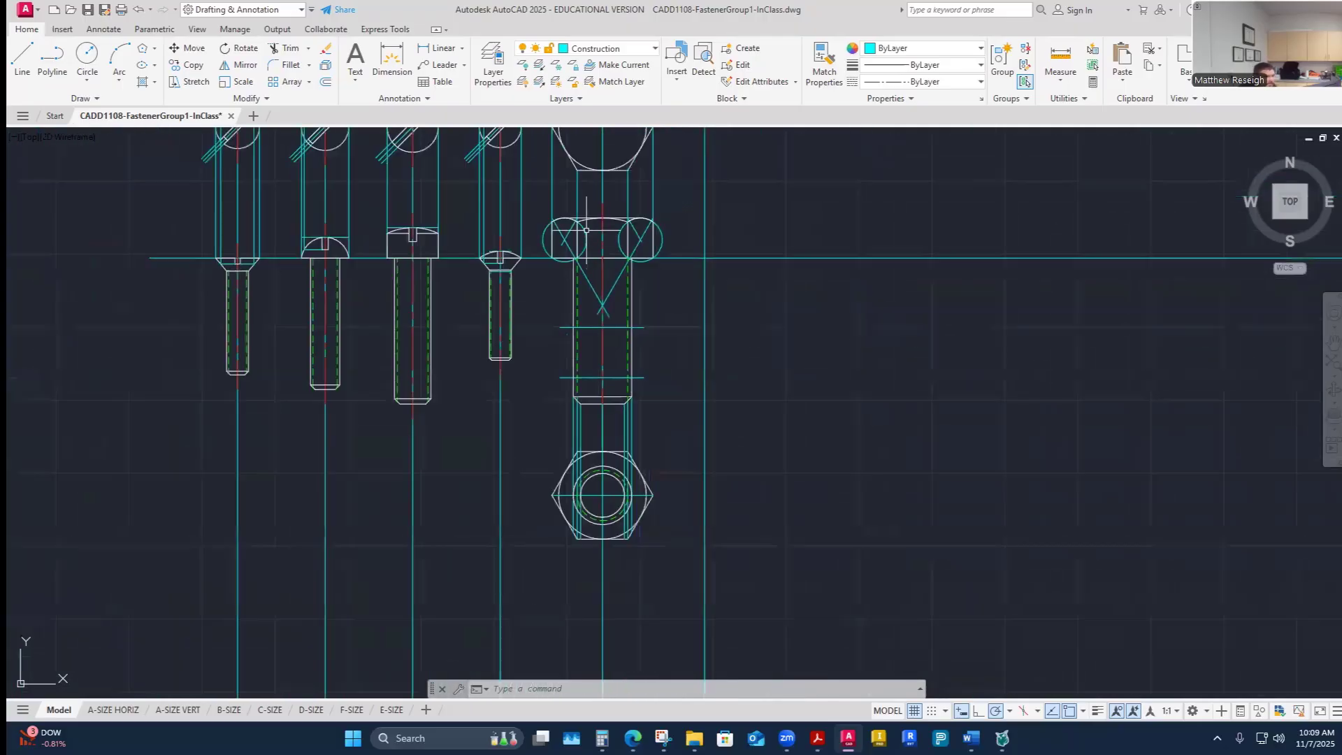
{"action": "scroll", "coordinate": [586, 230], "scroll_direction": "up", "scroll_amount": 2}
{"action": "scroll", "coordinate": [593, 222], "scroll_direction": "up", "scroll_amount": 2}
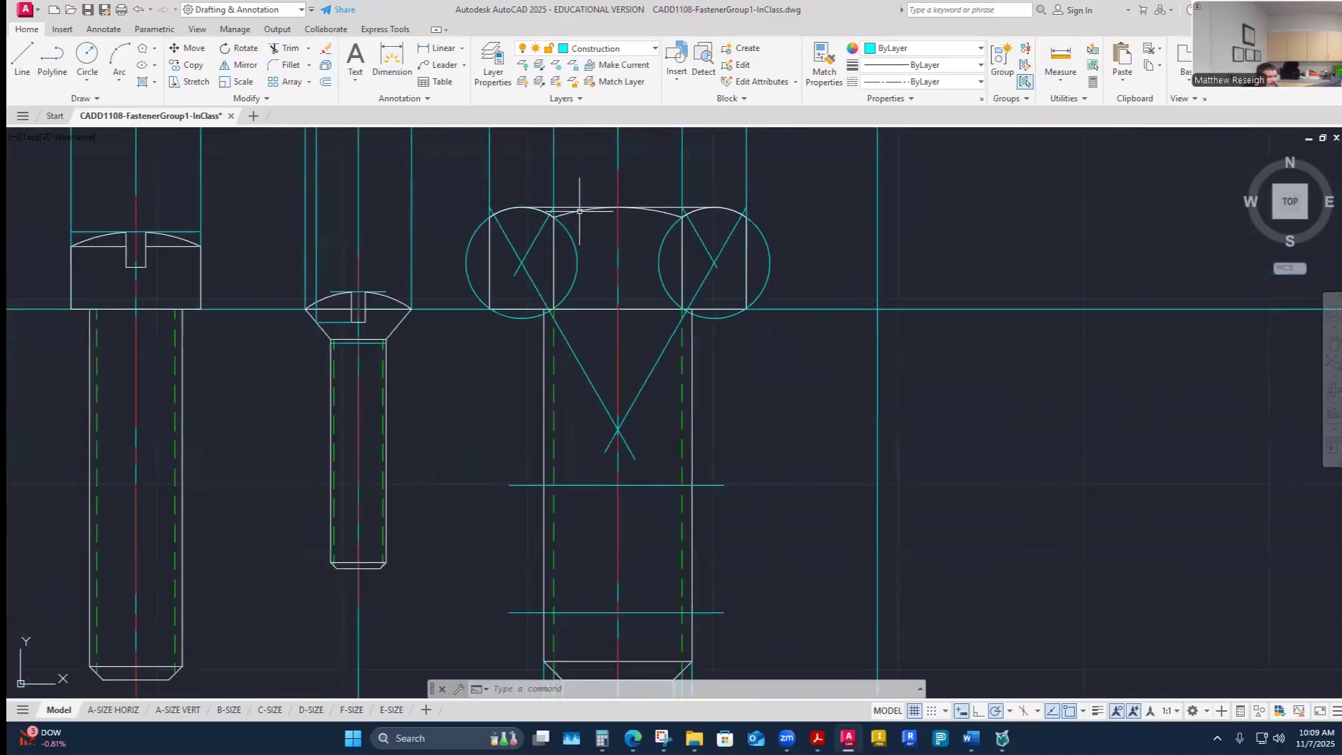
{"action": "left_click", "coordinate": [579, 210]}
{"action": "scroll", "coordinate": [569, 191], "scroll_direction": "up", "scroll_amount": 2}
{"action": "left_click", "coordinate": [577, 217]}
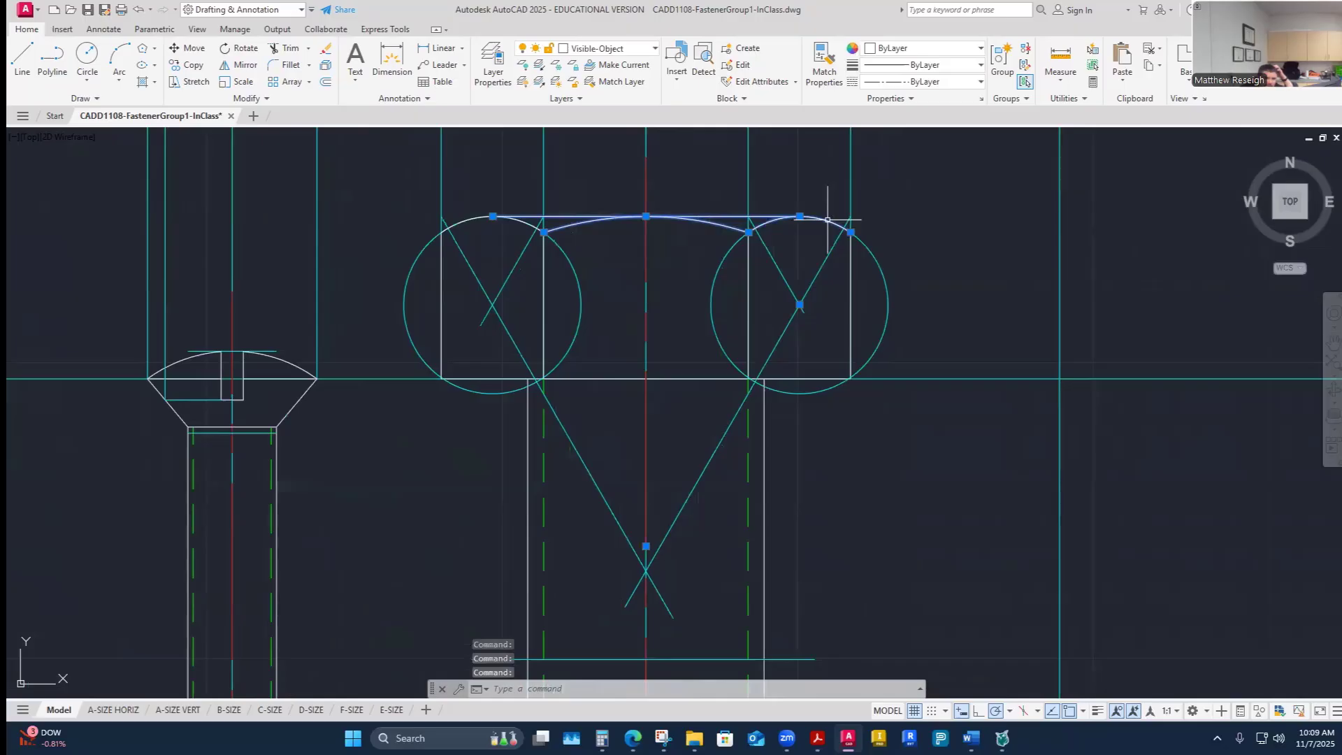
{"action": "left_click", "coordinate": [524, 227]}
{"action": "left_click", "coordinate": [525, 222]}
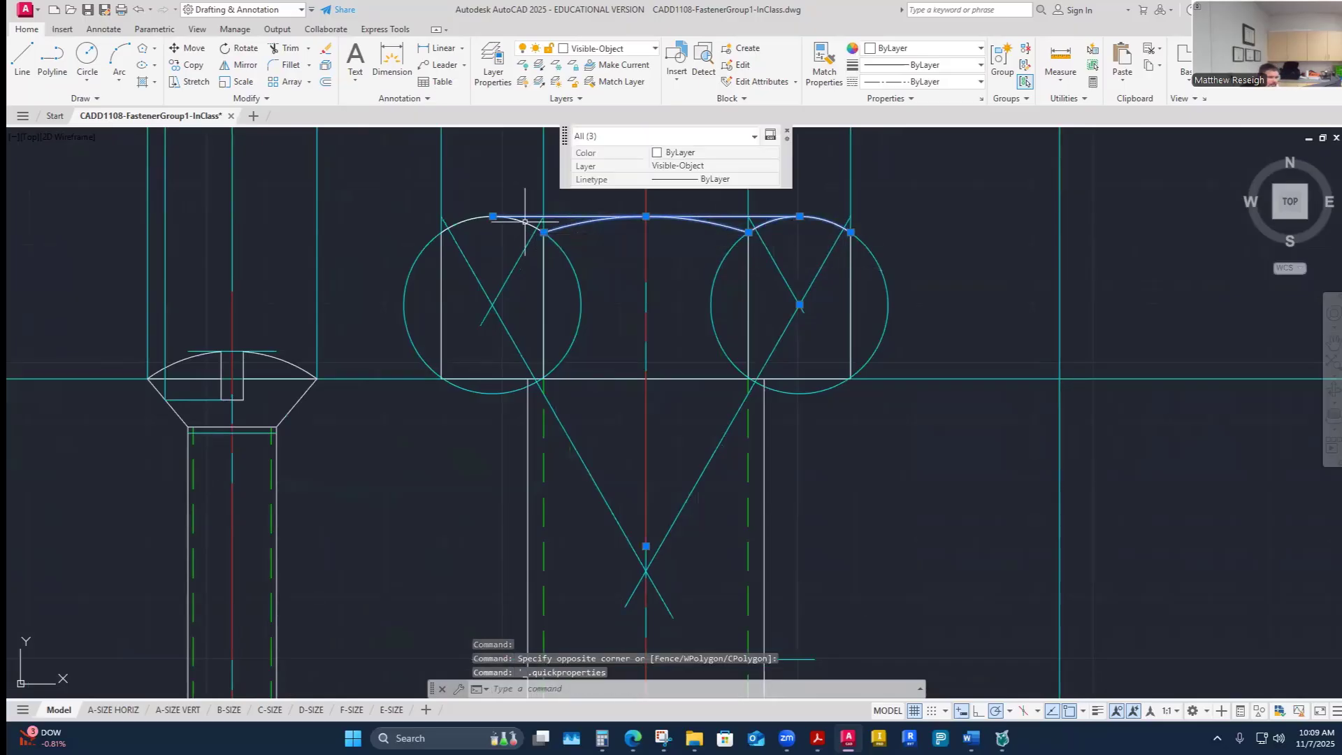
{"action": "key", "text": "Escape"}
{"action": "key", "text": "Escape"}
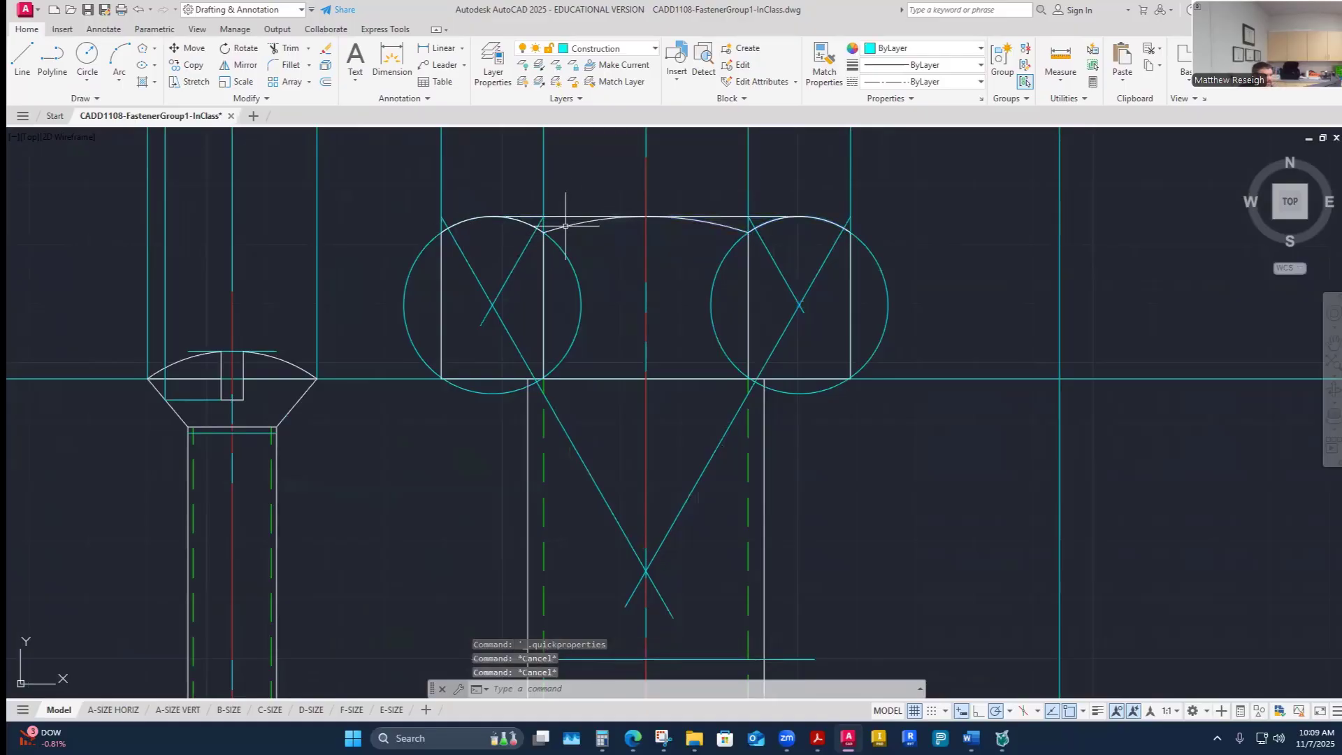
- Copy the bolt head's three chamfer arcs and top edge line down onto the nut's upper construction line
{"action": "scroll", "coordinate": [571, 213], "scroll_direction": "up", "scroll_amount": 2}
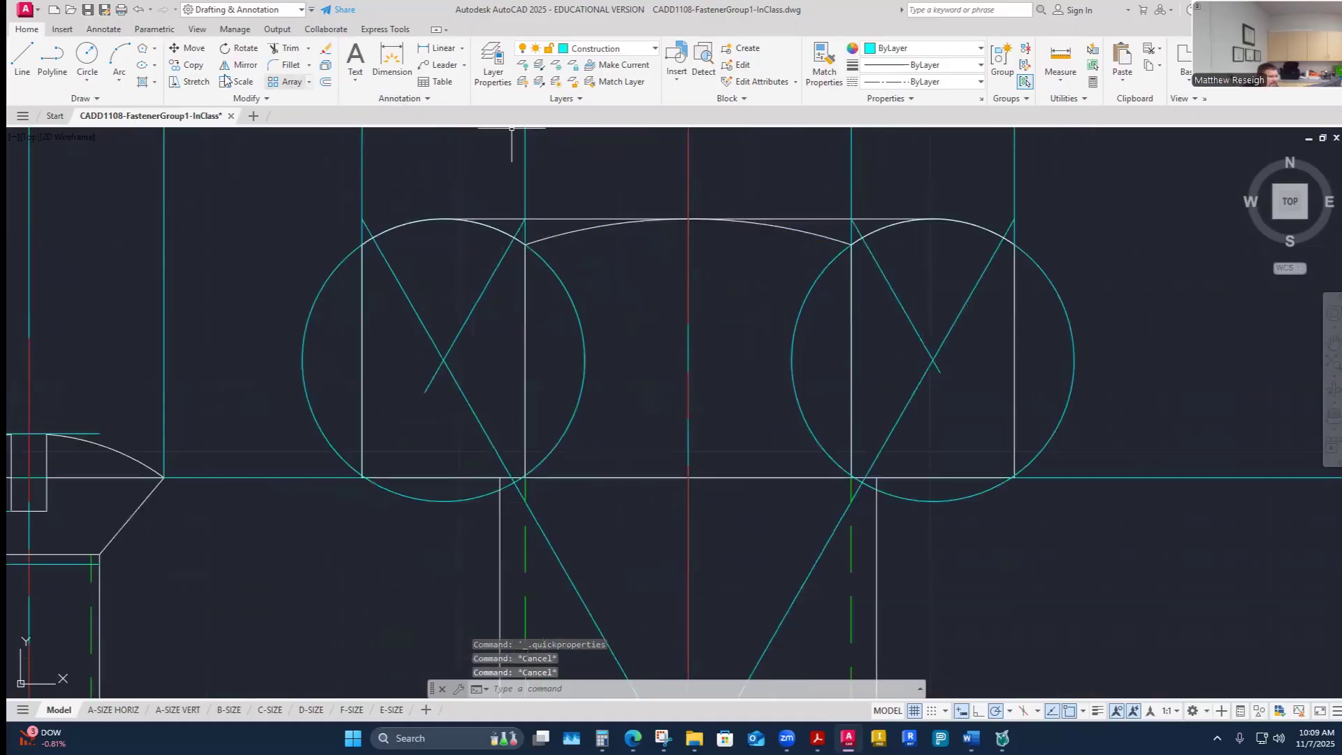
{"action": "left_click", "coordinate": [189, 65]}
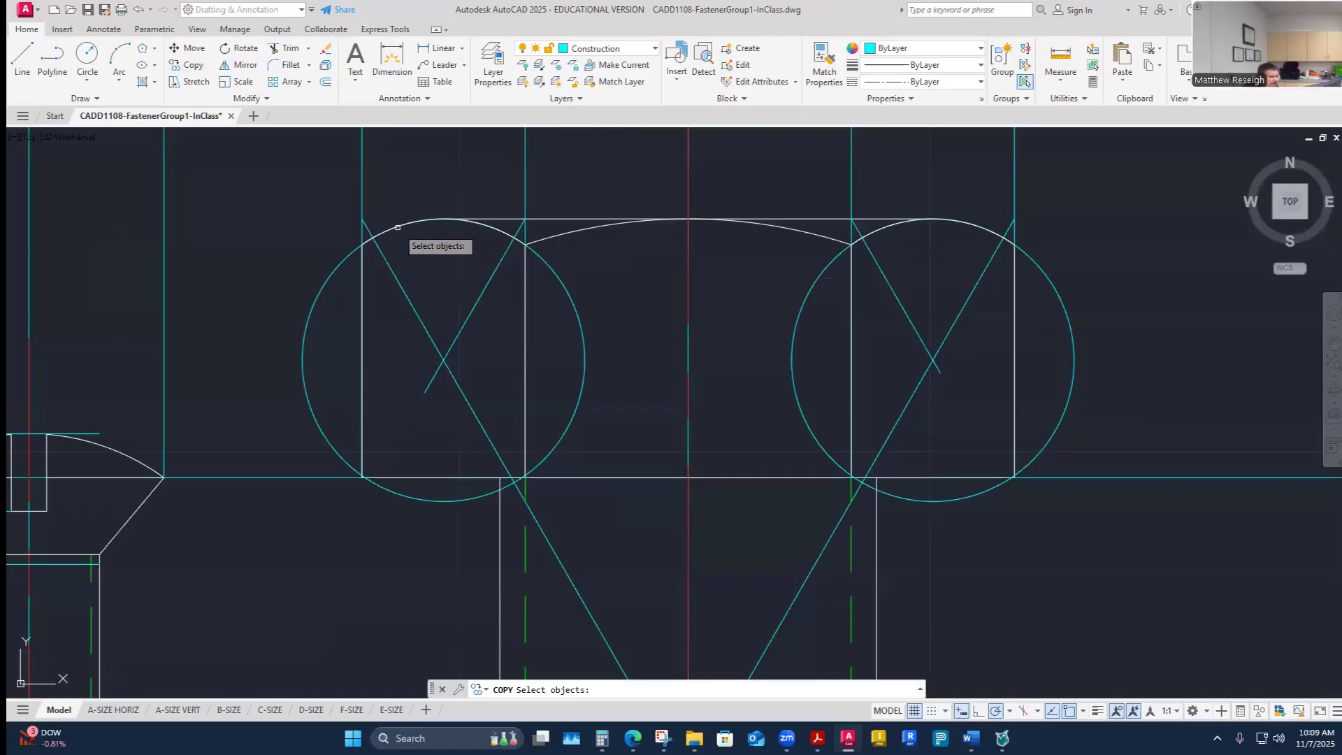
{"action": "left_click", "coordinate": [397, 226]}
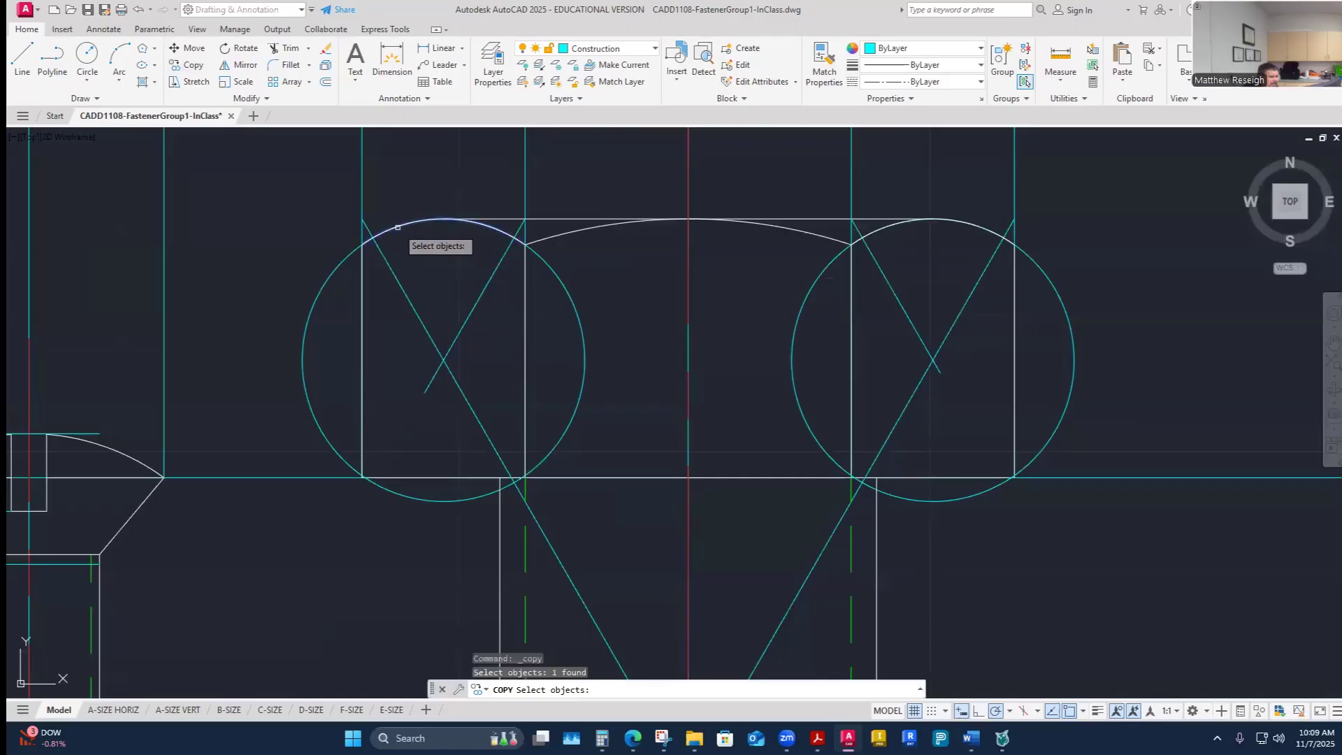
{"action": "left_click", "coordinate": [496, 218]}
{"action": "left_click", "coordinate": [586, 233]}
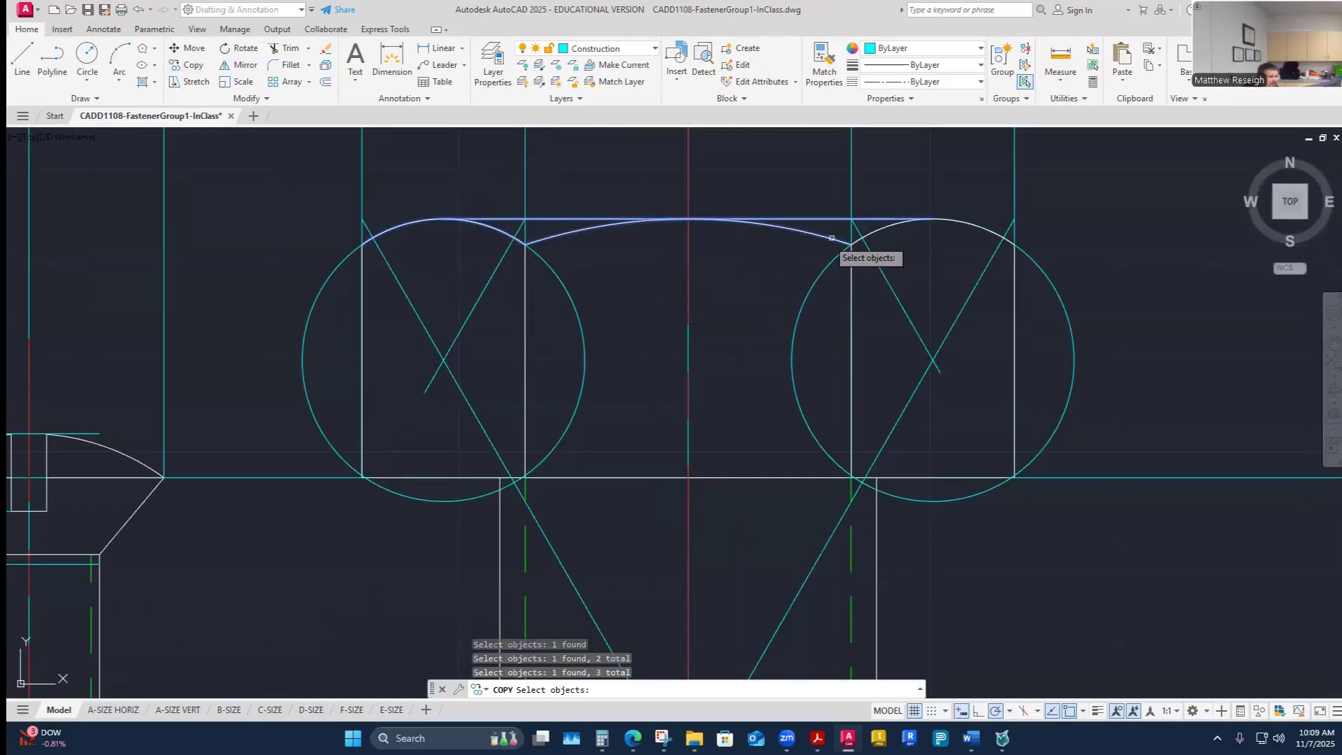
{"action": "left_click", "coordinate": [952, 222]}
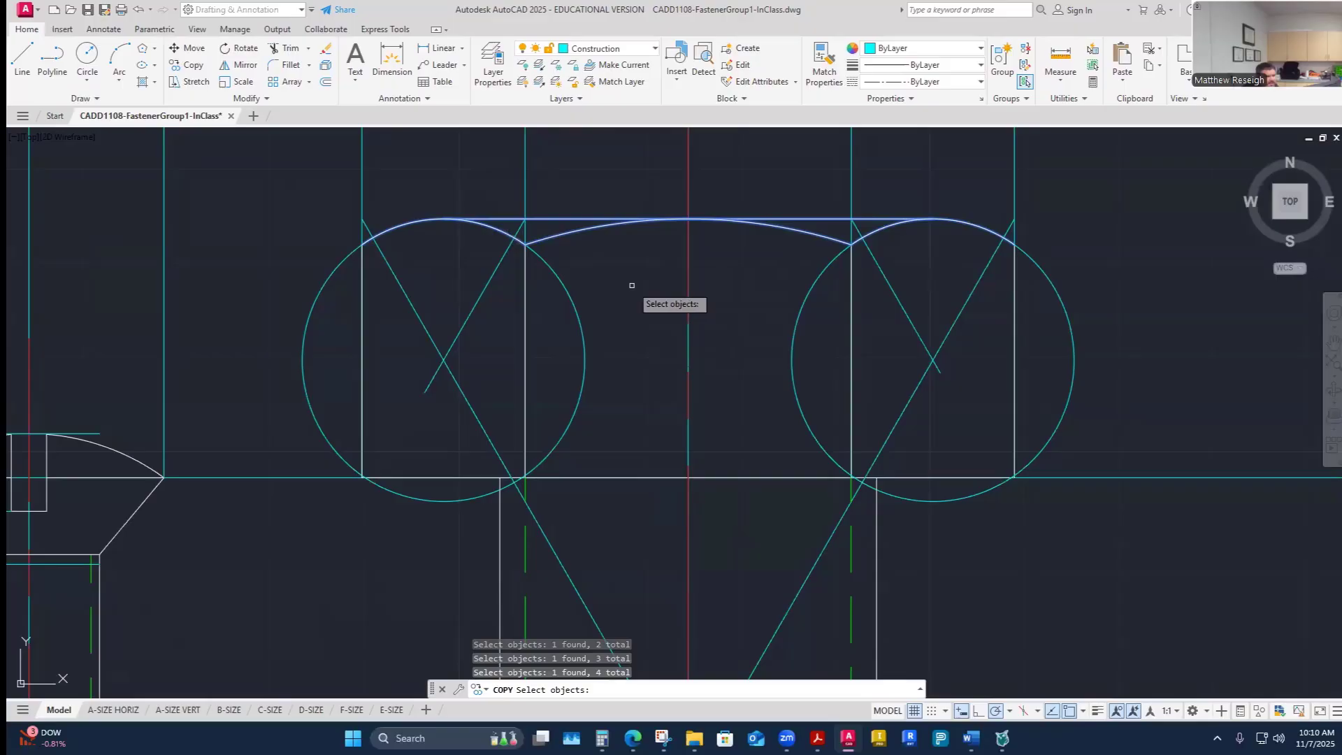
{"action": "key", "text": "Return"}
{"action": "left_click", "coordinate": [690, 216]}
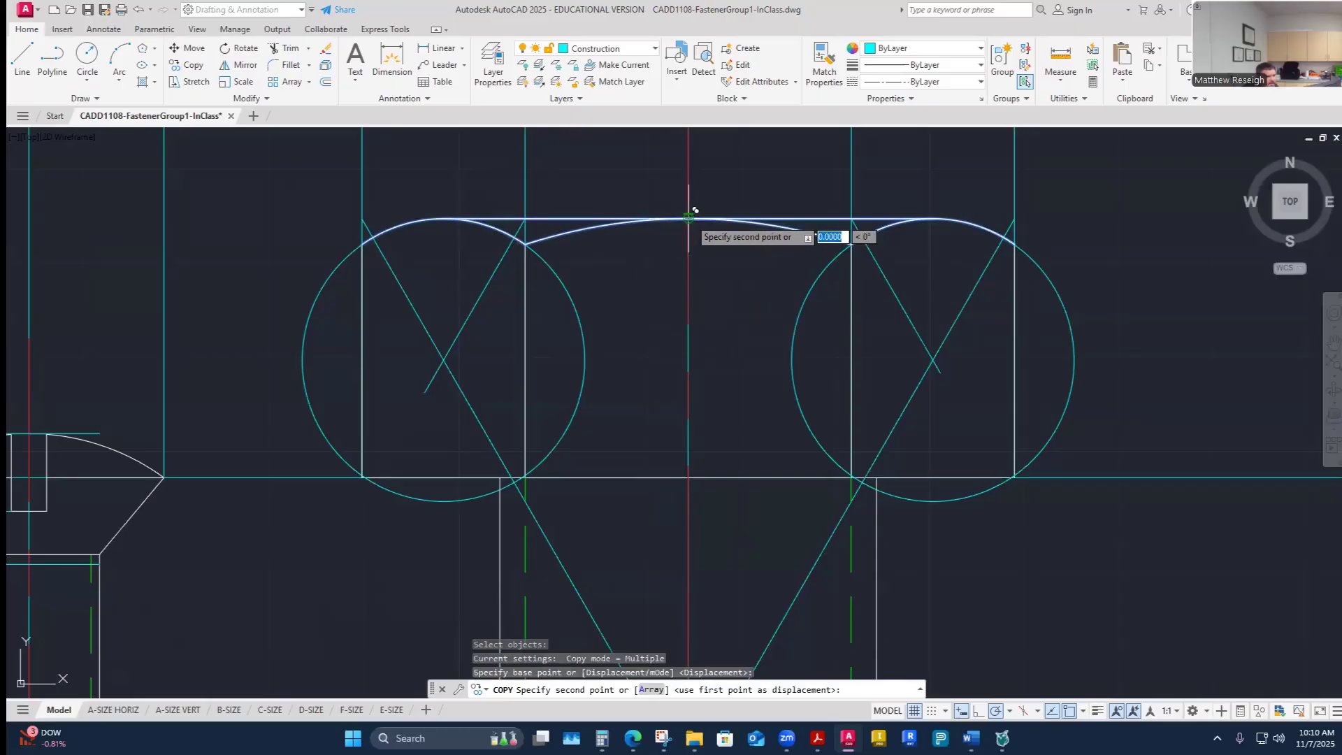
{"action": "scroll", "coordinate": [695, 210], "scroll_direction": "down", "scroll_amount": 3}
{"action": "scroll", "coordinate": [704, 524], "scroll_direction": "up", "scroll_amount": 5}
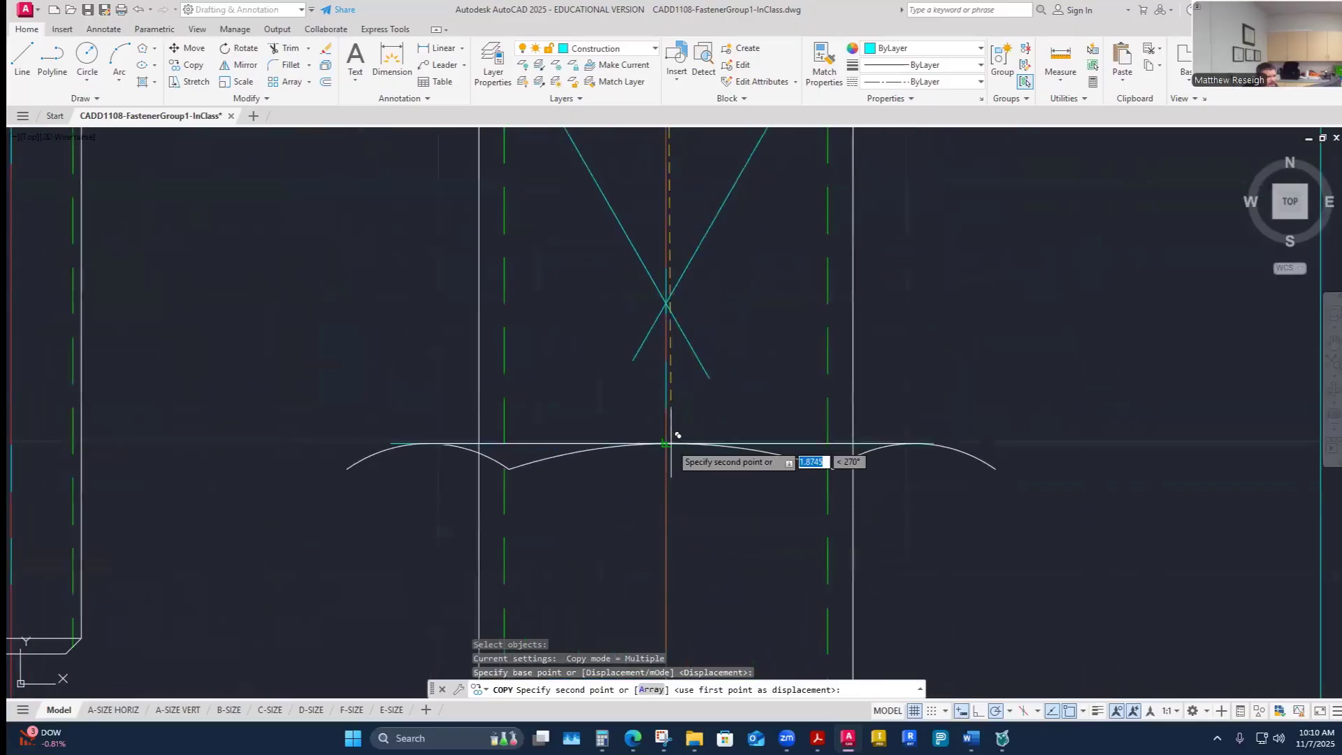
{"action": "left_click", "coordinate": [665, 442]}
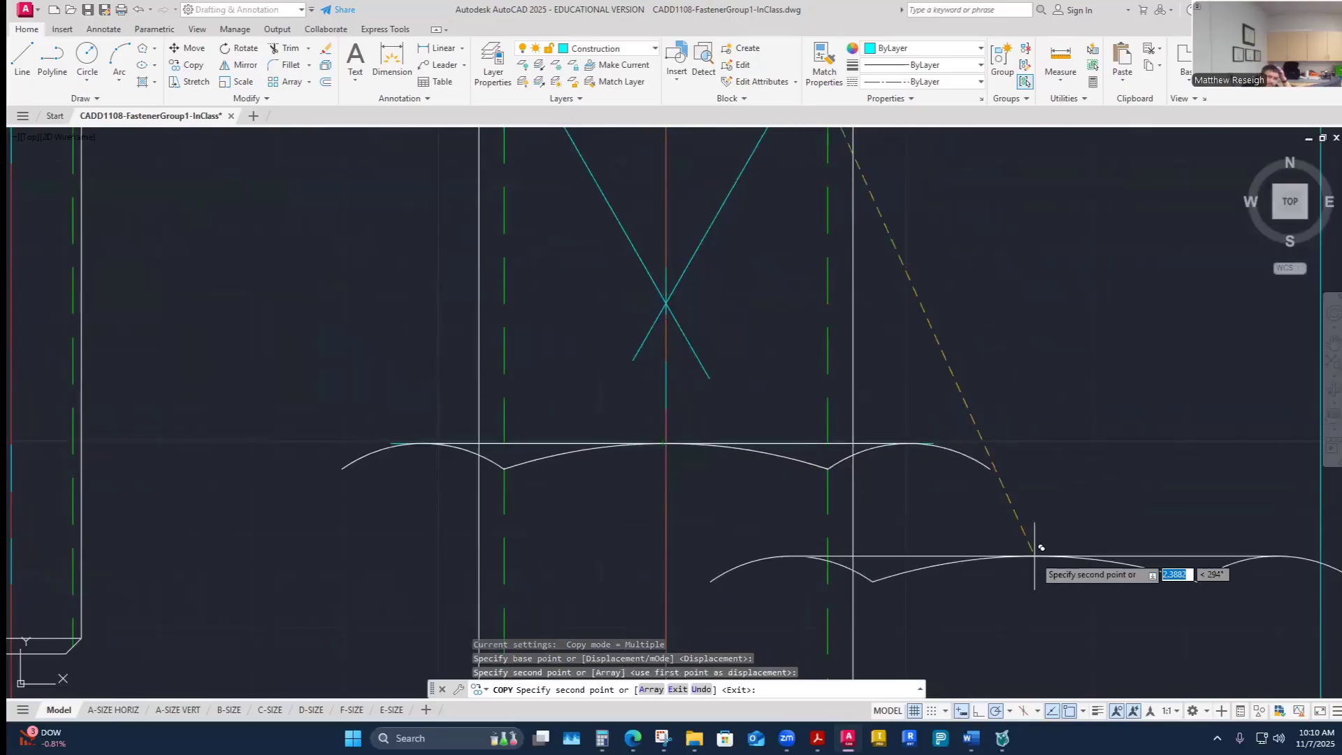
{"action": "key", "text": "Escape"}
- Draw a vertical line on the nut's centre from the lower nut-height line up to the copied arcs
{"action": "scroll", "coordinate": [1041, 548], "scroll_direction": "down", "scroll_amount": 4}
{"action": "scroll", "coordinate": [951, 472], "scroll_direction": "up", "scroll_amount": 3}
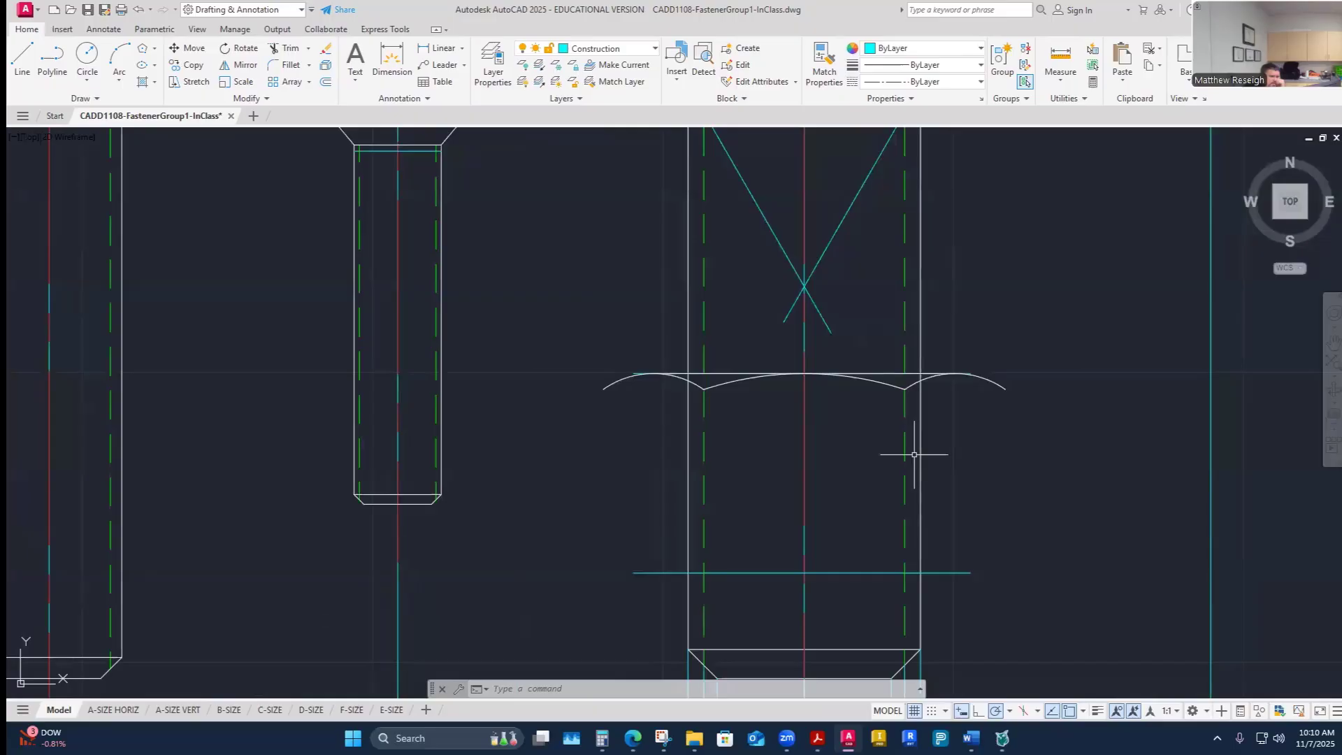
{"action": "scroll", "coordinate": [838, 487], "scroll_direction": "down", "scroll_amount": 5}
{"action": "scroll", "coordinate": [869, 345], "scroll_direction": "up", "scroll_amount": 3}
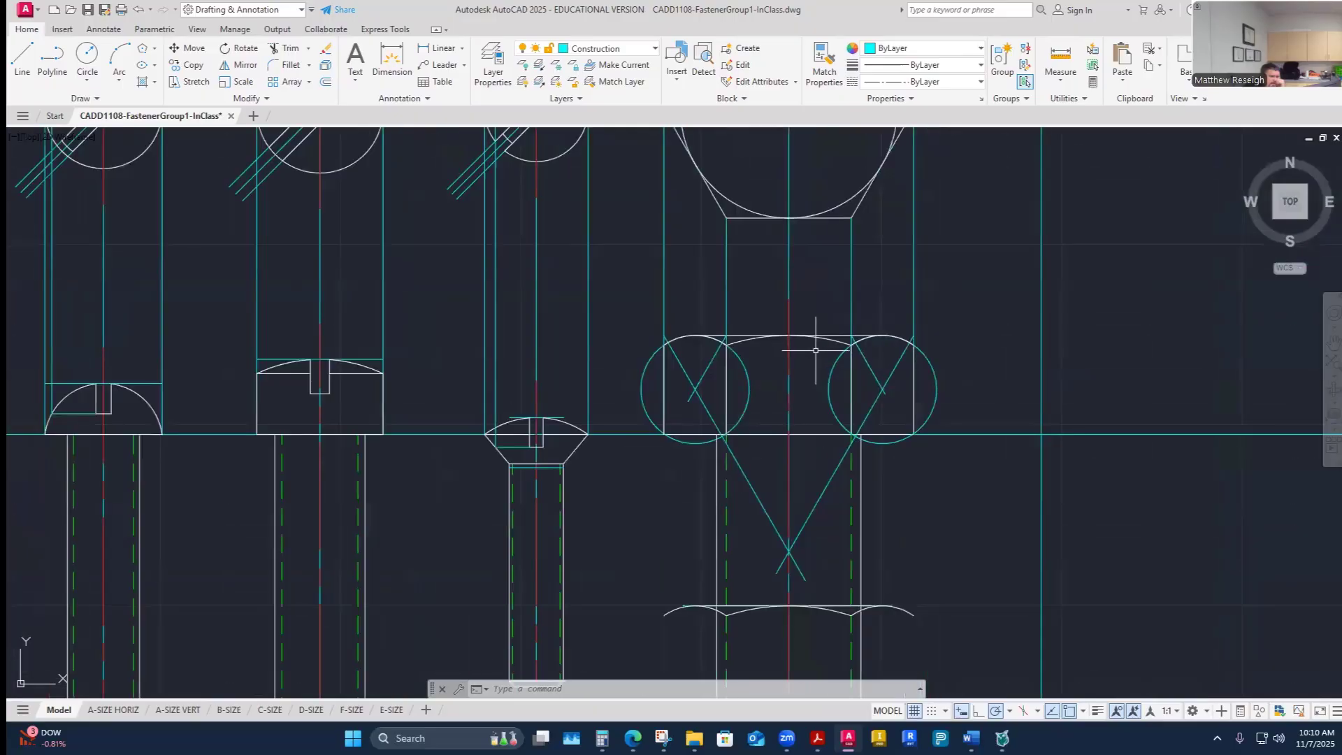
{"action": "scroll", "coordinate": [869, 346], "scroll_direction": "down", "scroll_amount": 5}
{"action": "scroll", "coordinate": [757, 544], "scroll_direction": "up", "scroll_amount": 5}
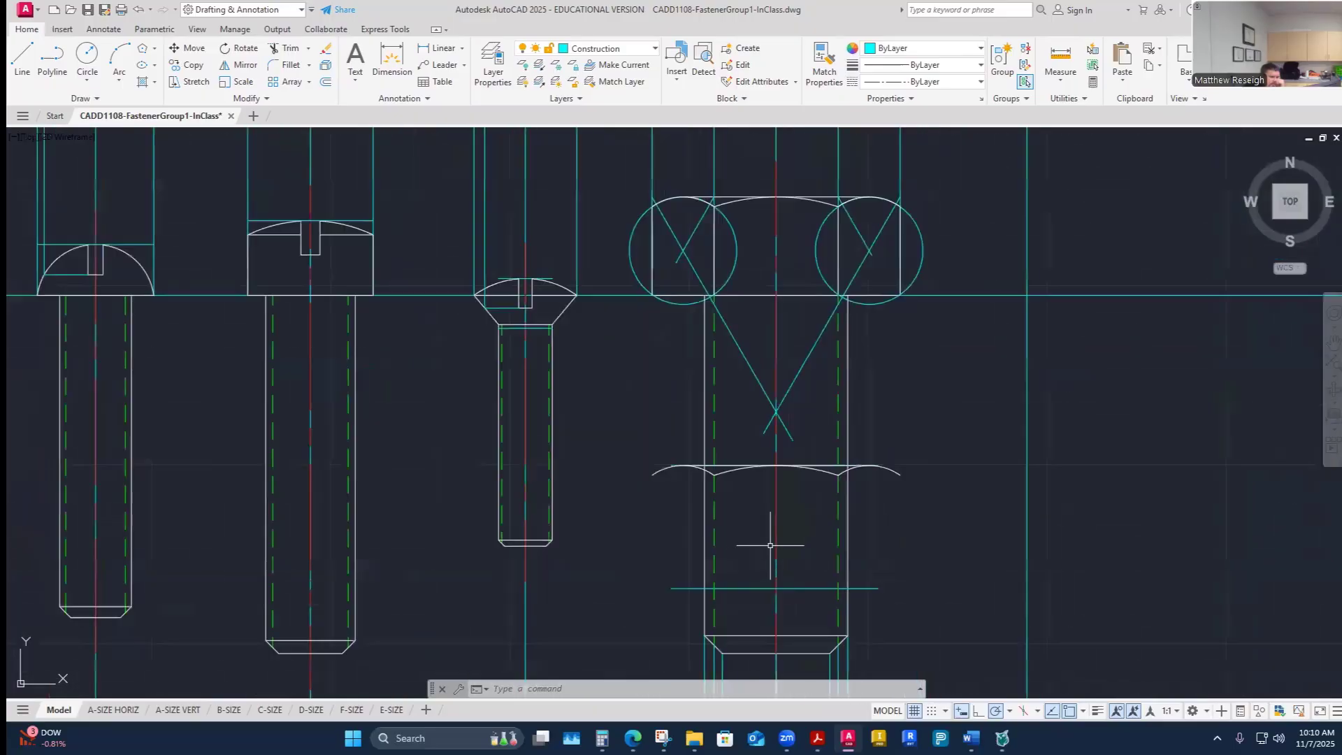
{"action": "scroll", "coordinate": [770, 545], "scroll_direction": "up", "scroll_amount": 2}
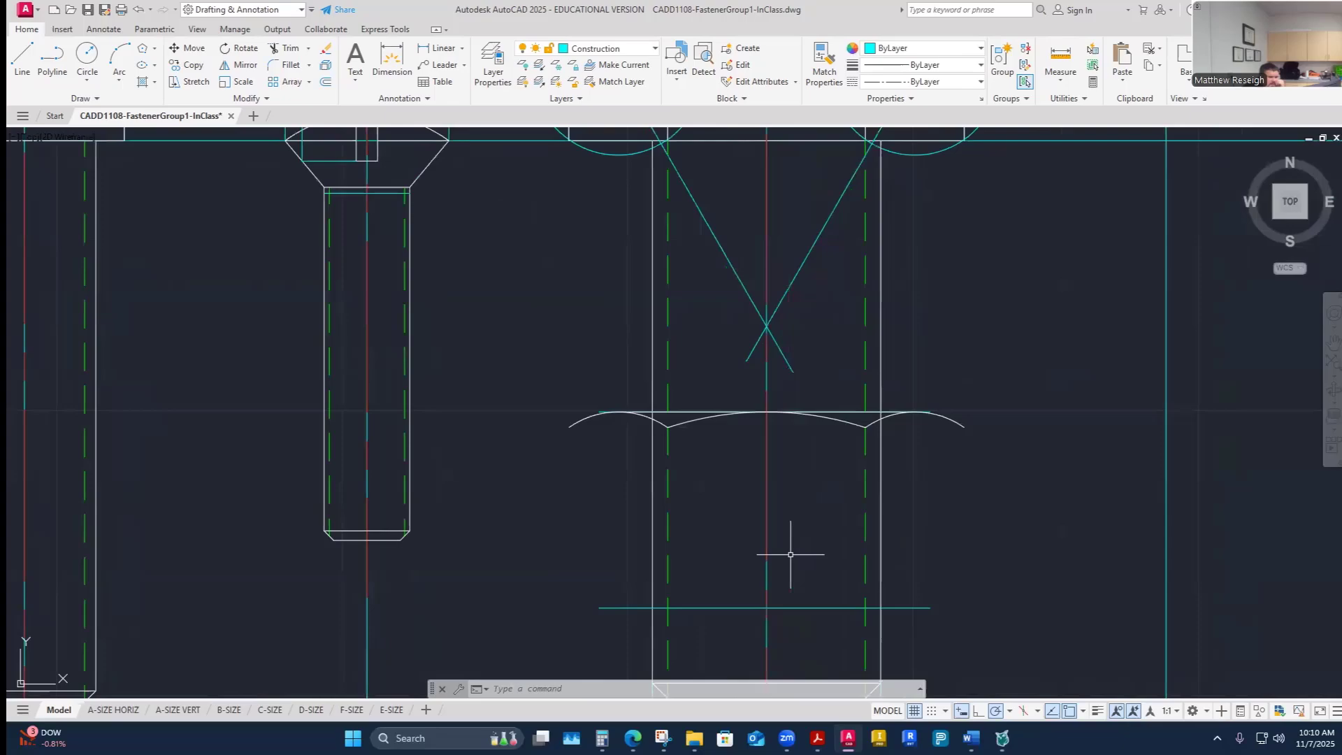
{"action": "left_click", "coordinate": [35, 60]}
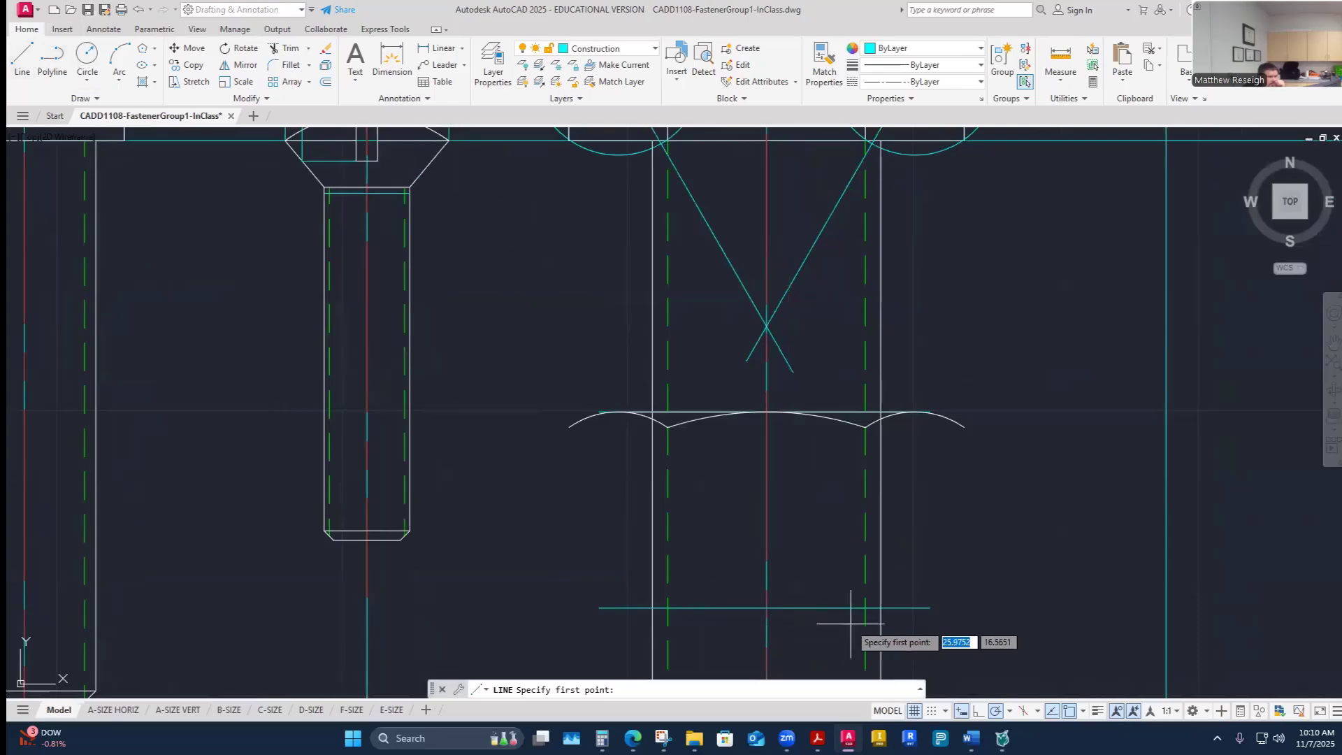
{"action": "left_click", "coordinate": [767, 607]}
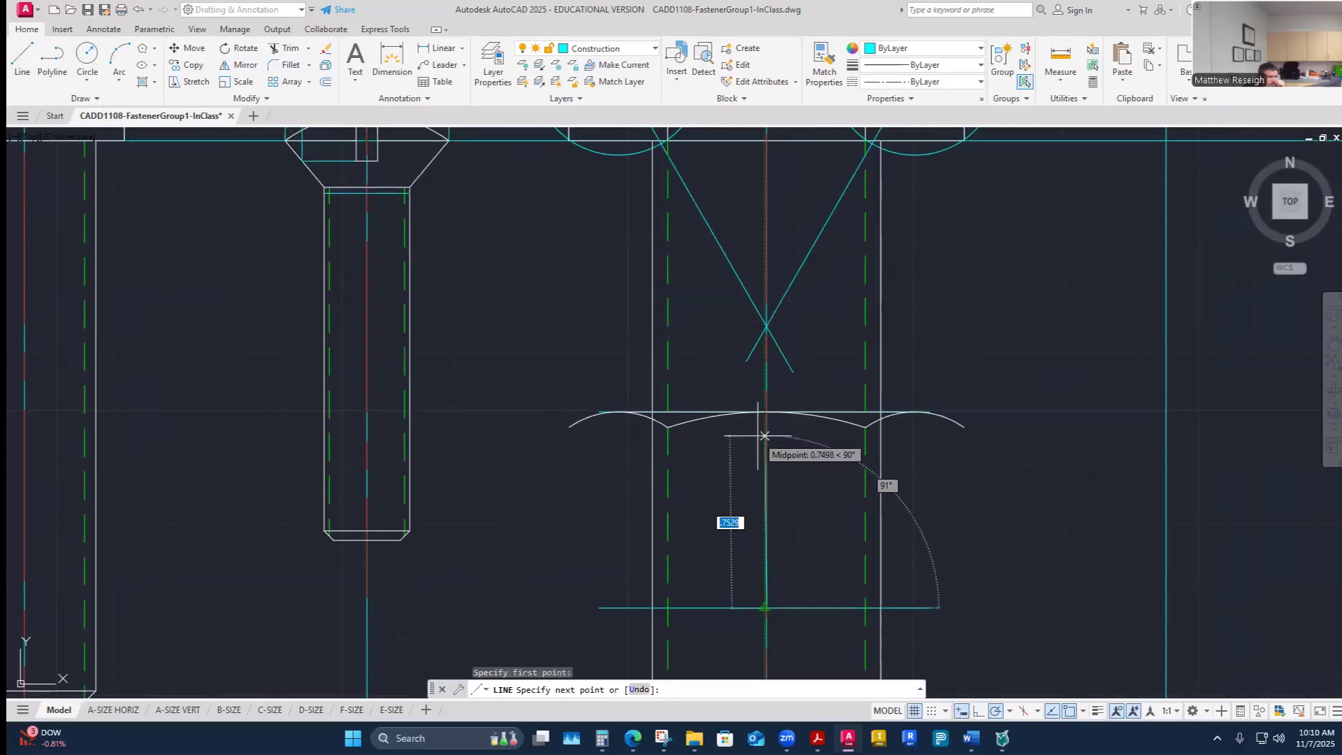
{"action": "scroll", "coordinate": [765, 412], "scroll_direction": "up", "scroll_amount": 3}
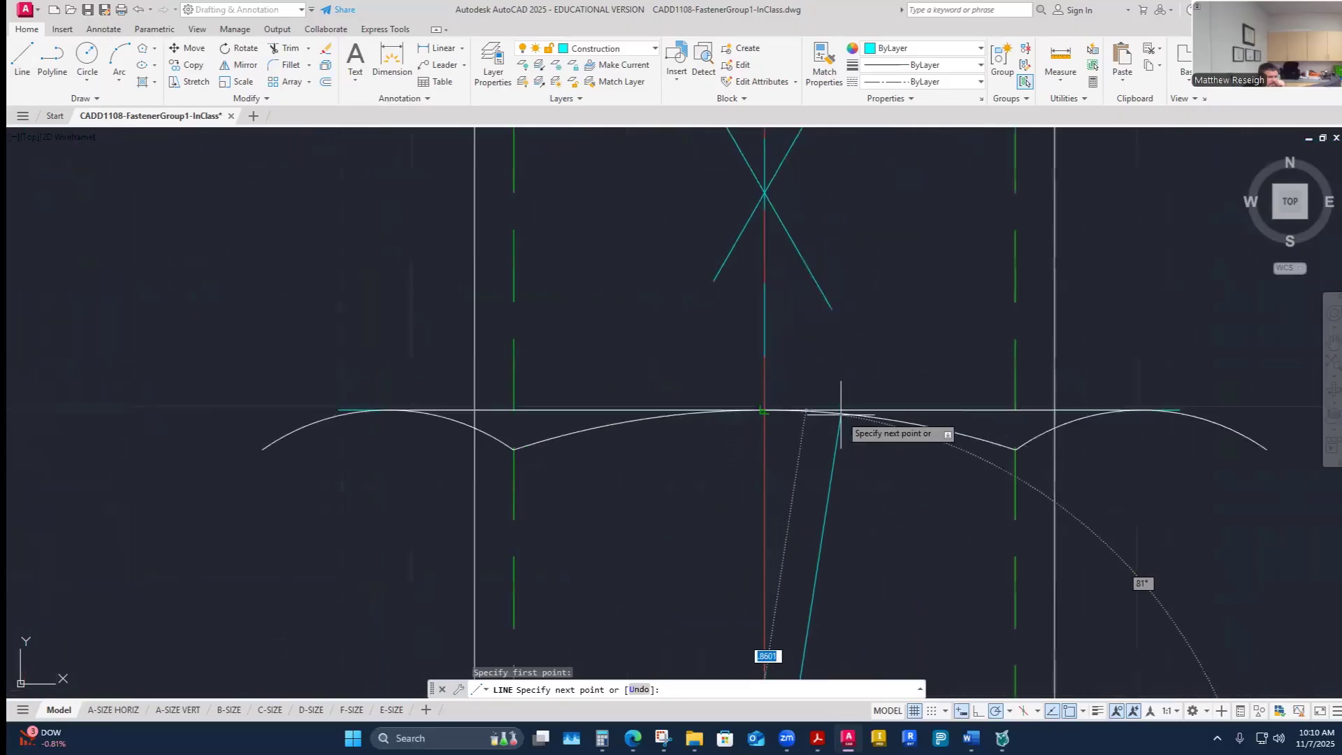
{"action": "left_click", "coordinate": [768, 411]}
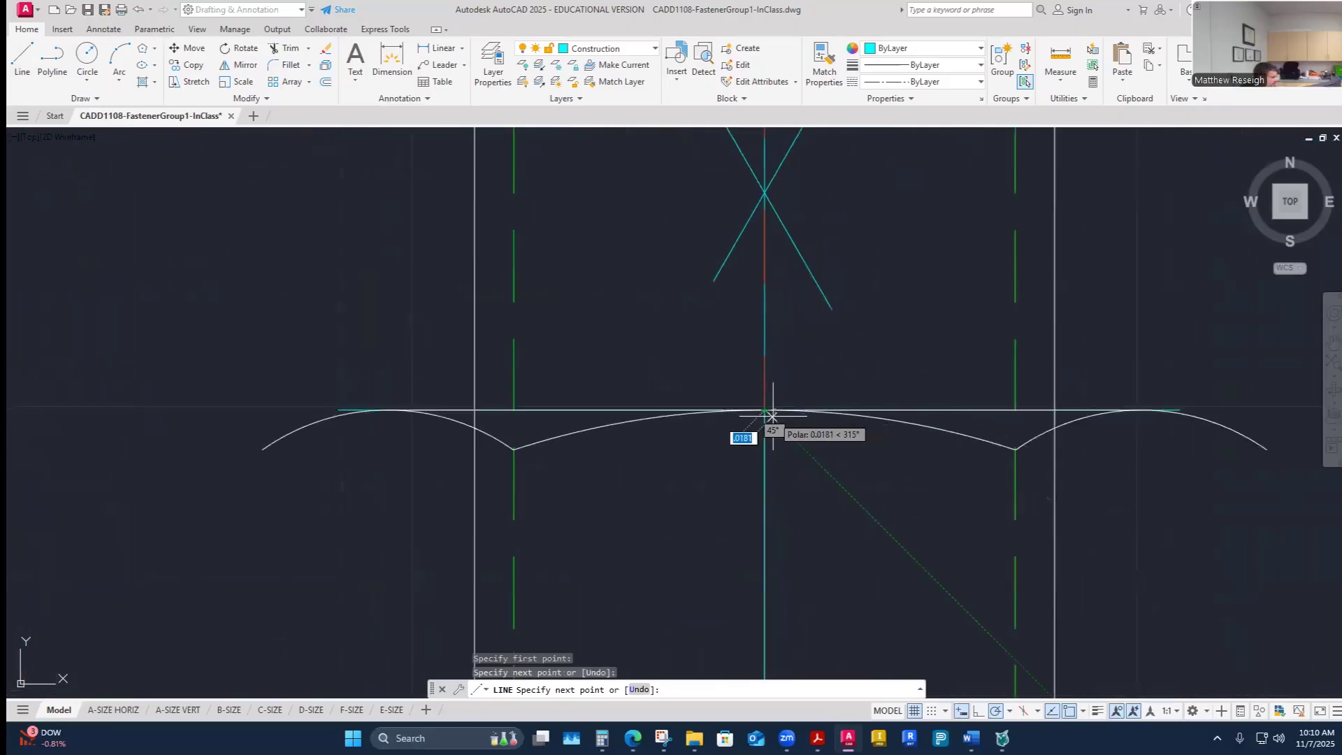
{"action": "key", "text": "Escape"}
{"action": "key", "text": "Escape"}
{"action": "scroll", "coordinate": [772, 417], "scroll_direction": "down", "scroll_amount": 2}
{"action": "scroll", "coordinate": [818, 524], "scroll_direction": "up", "scroll_amount": 2}
{"action": "scroll", "coordinate": [811, 552], "scroll_direction": "down", "scroll_amount": 5}
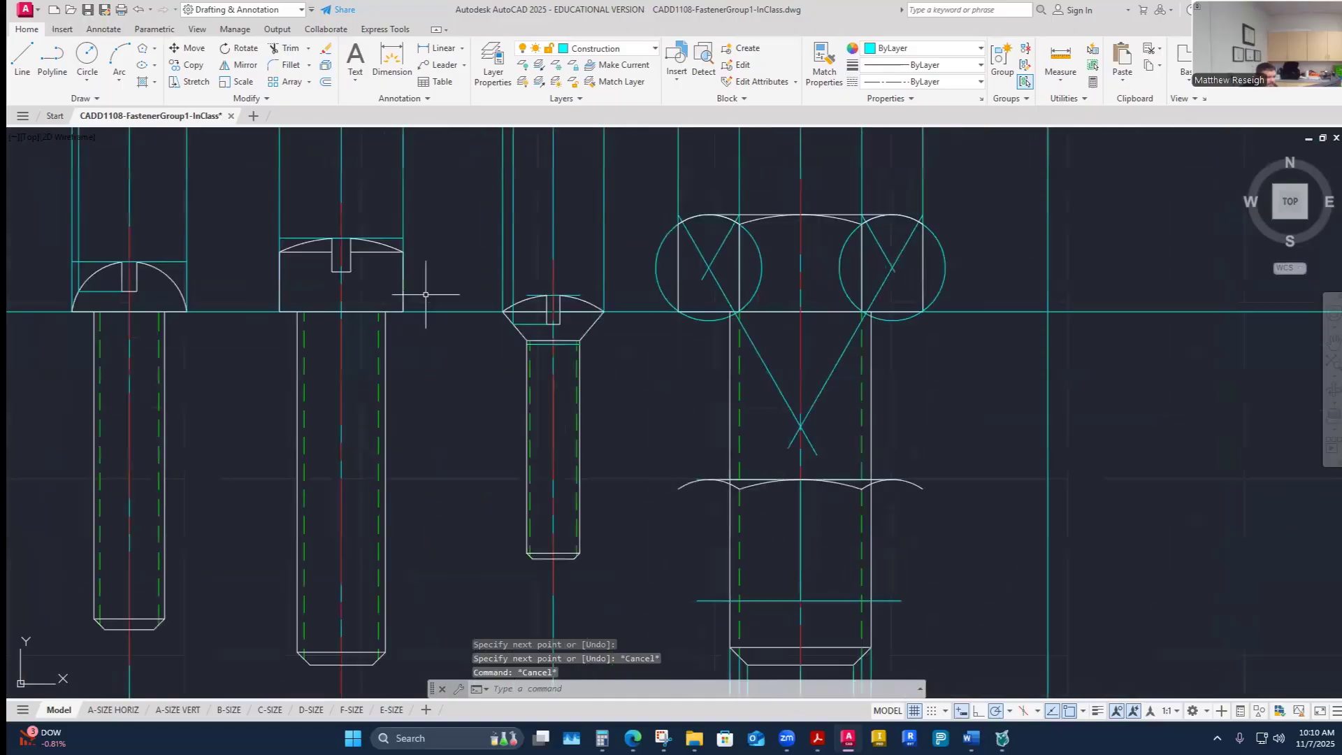
{"action": "left_click", "coordinate": [23, 60]}
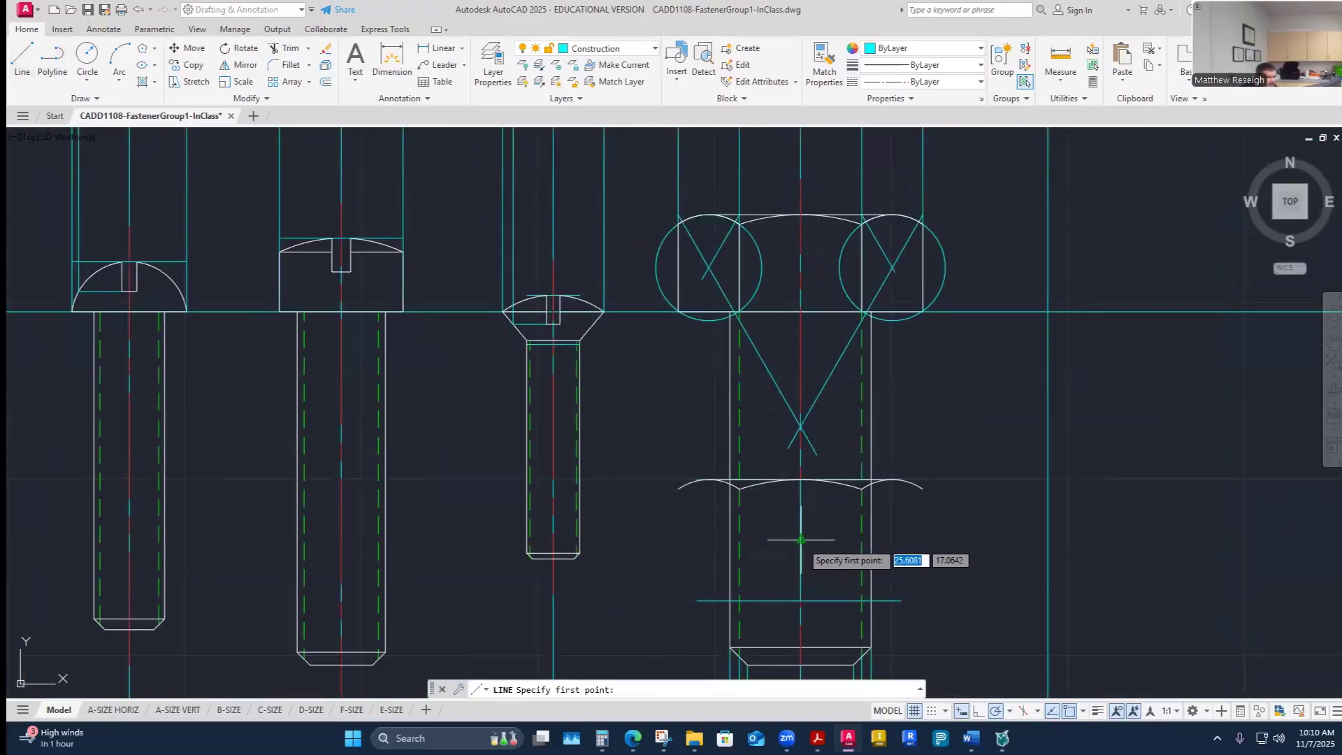
{"action": "key", "text": "Escape"}
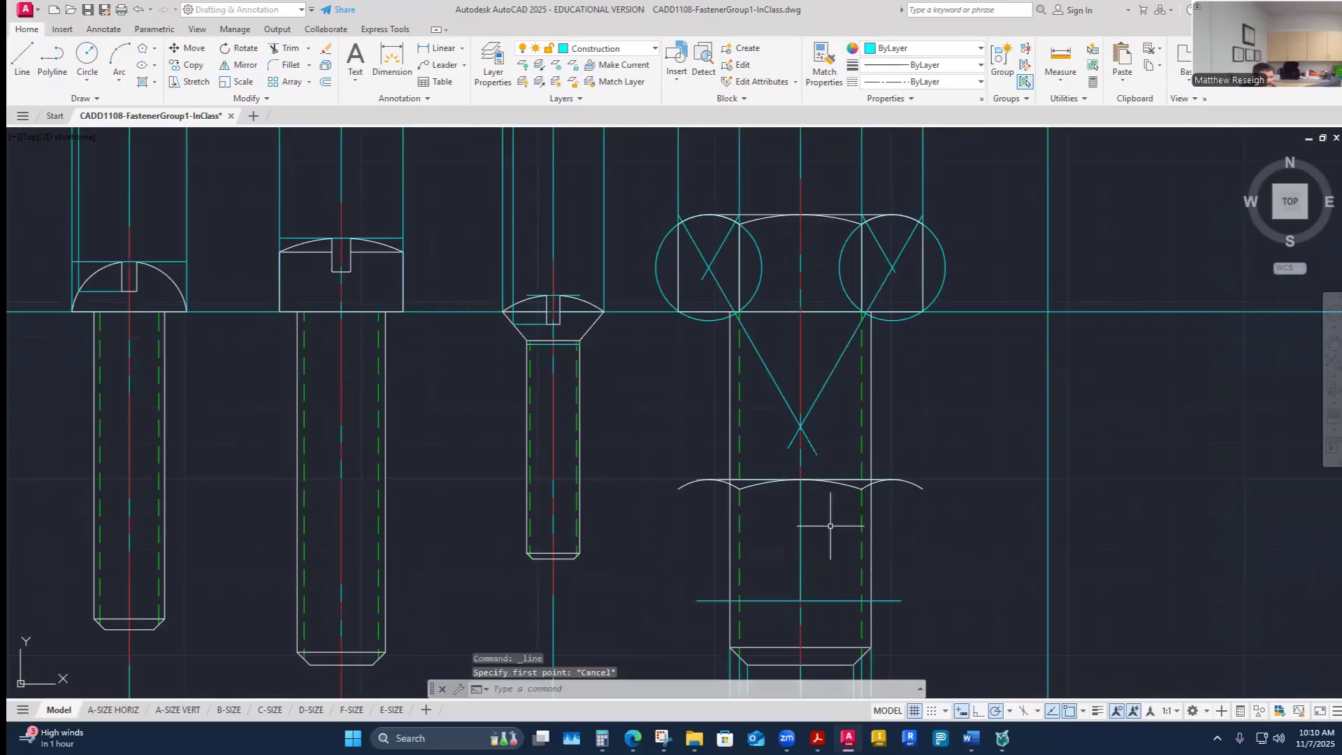
- Mirror the nut's three chamfer arcs and top edge line about the nut's mid-height, keeping the originals, to form its bottom edge
{"action": "scroll", "coordinate": [847, 577], "scroll_direction": "down", "scroll_amount": 3}
{"action": "scroll", "coordinate": [825, 571], "scroll_direction": "up", "scroll_amount": 5}
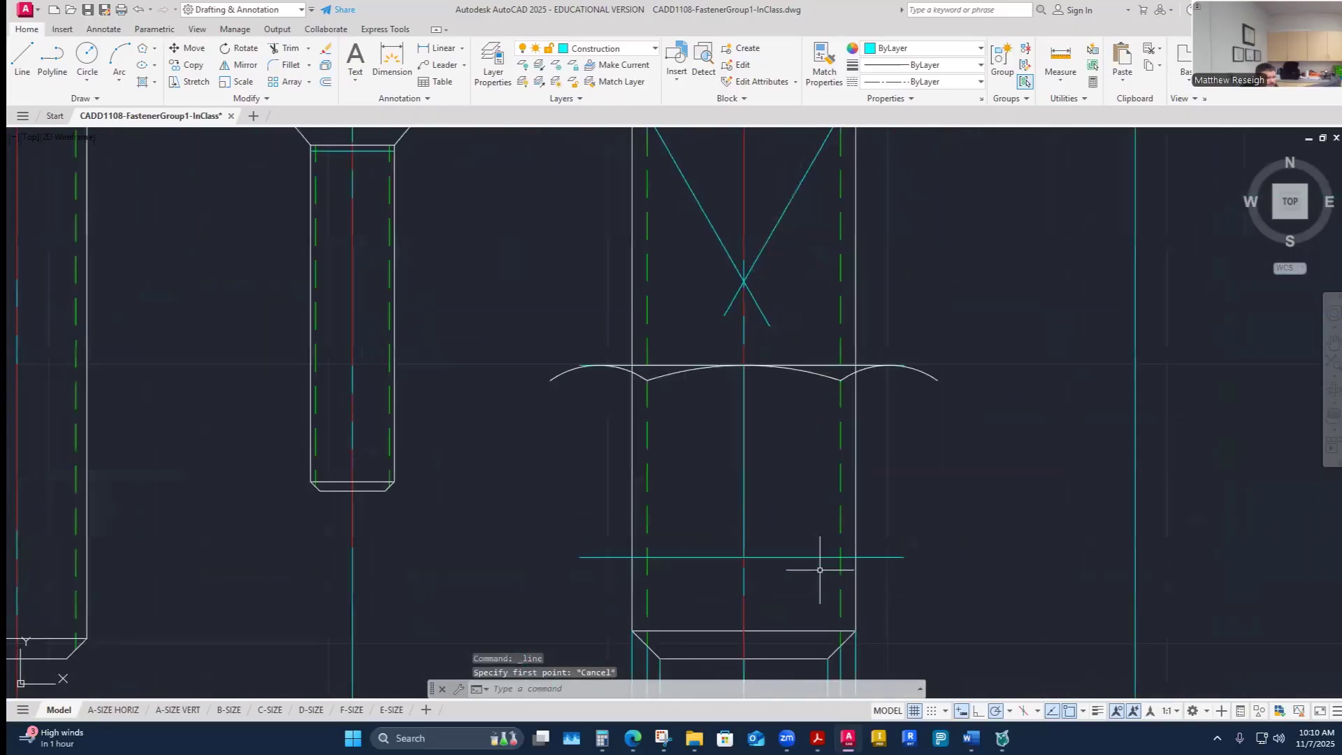
{"action": "left_click", "coordinate": [243, 64]}
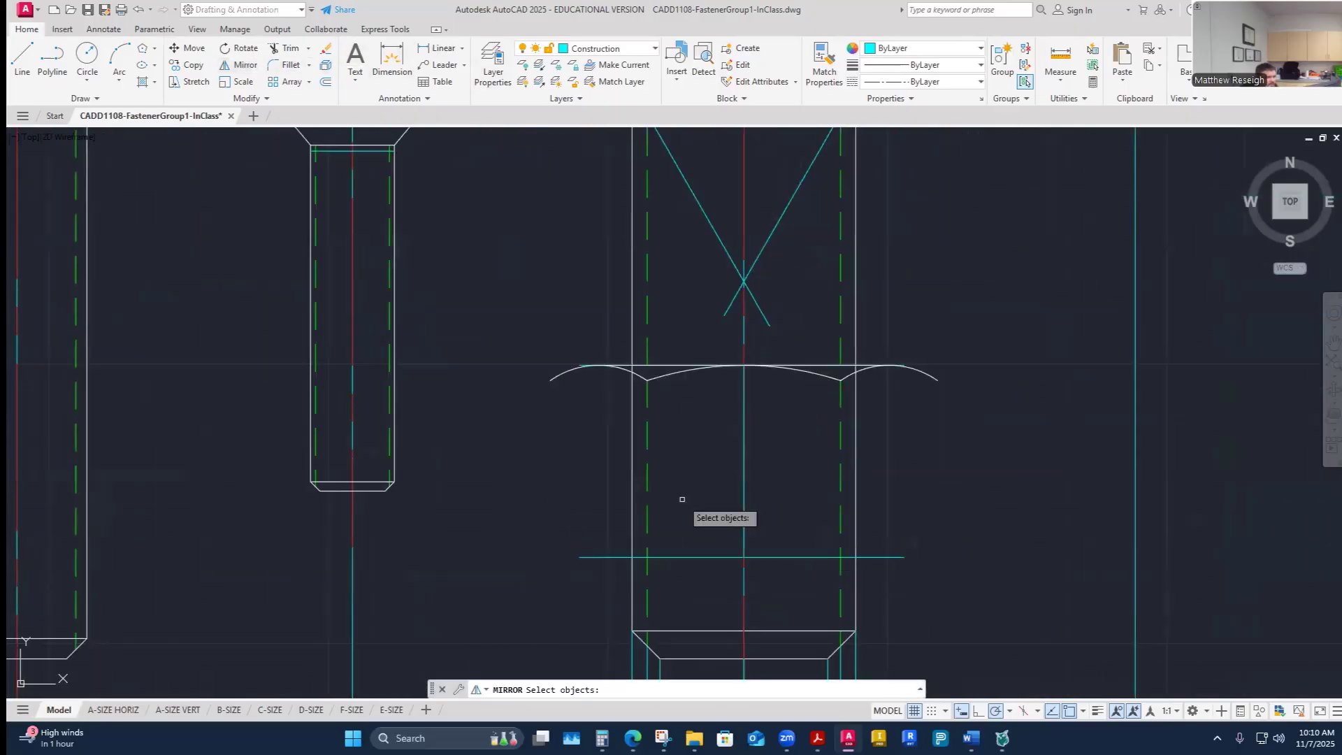
{"action": "left_click", "coordinate": [674, 376]}
{"action": "scroll", "coordinate": [675, 376], "scroll_direction": "up", "scroll_amount": 2}
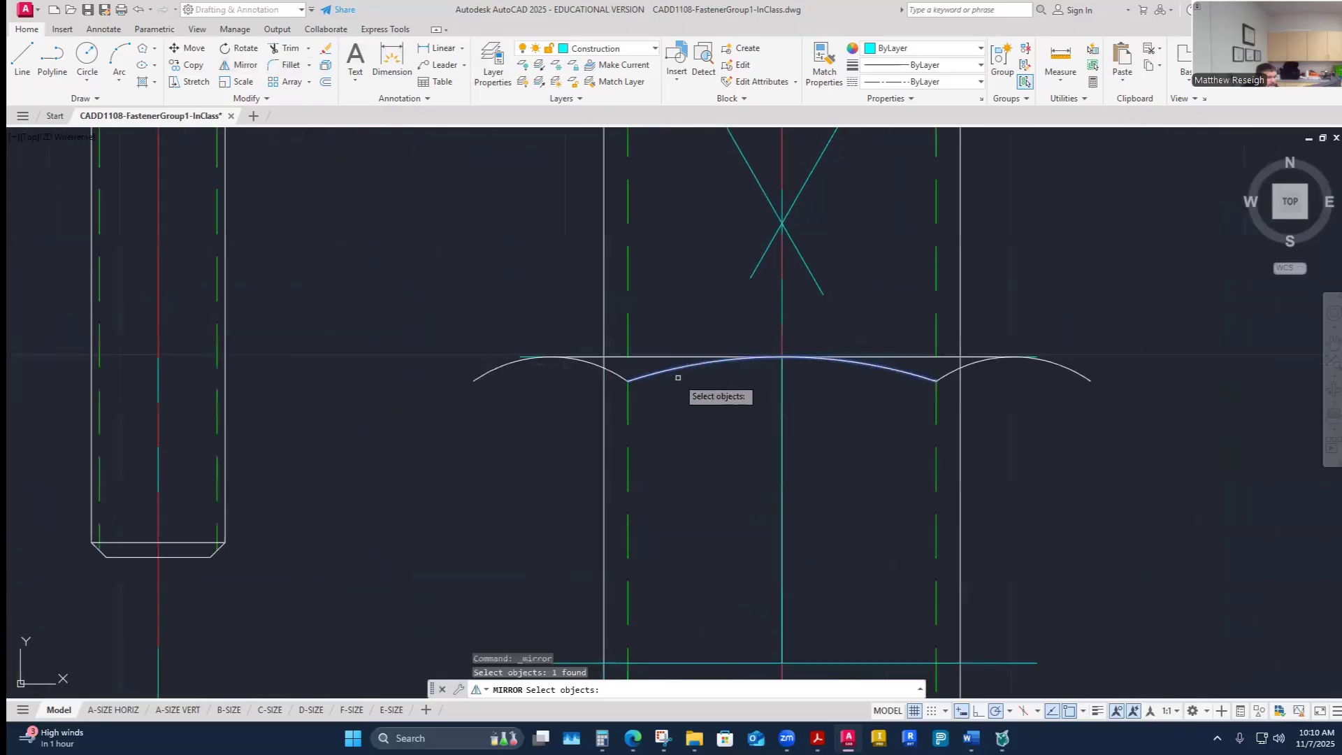
{"action": "left_click", "coordinate": [618, 378]}
{"action": "left_click", "coordinate": [619, 359]}
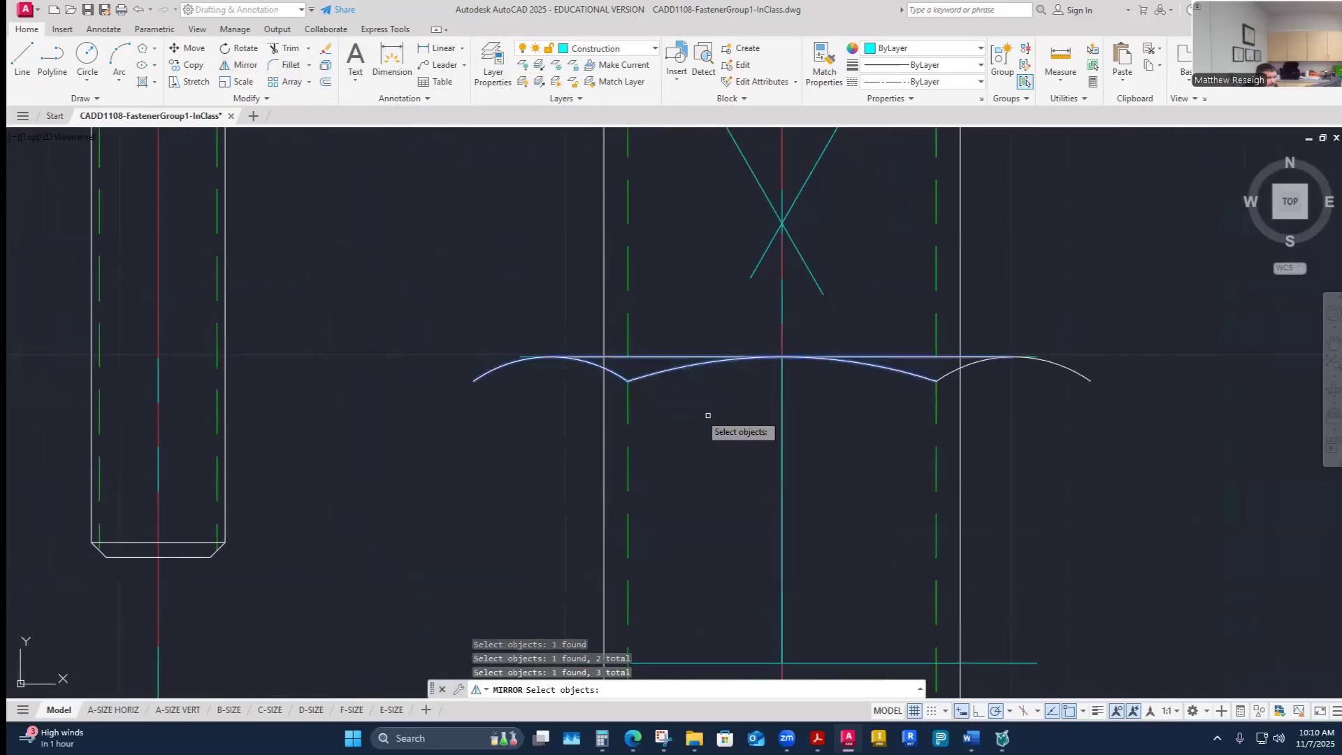
{"action": "left_click", "coordinate": [950, 376]}
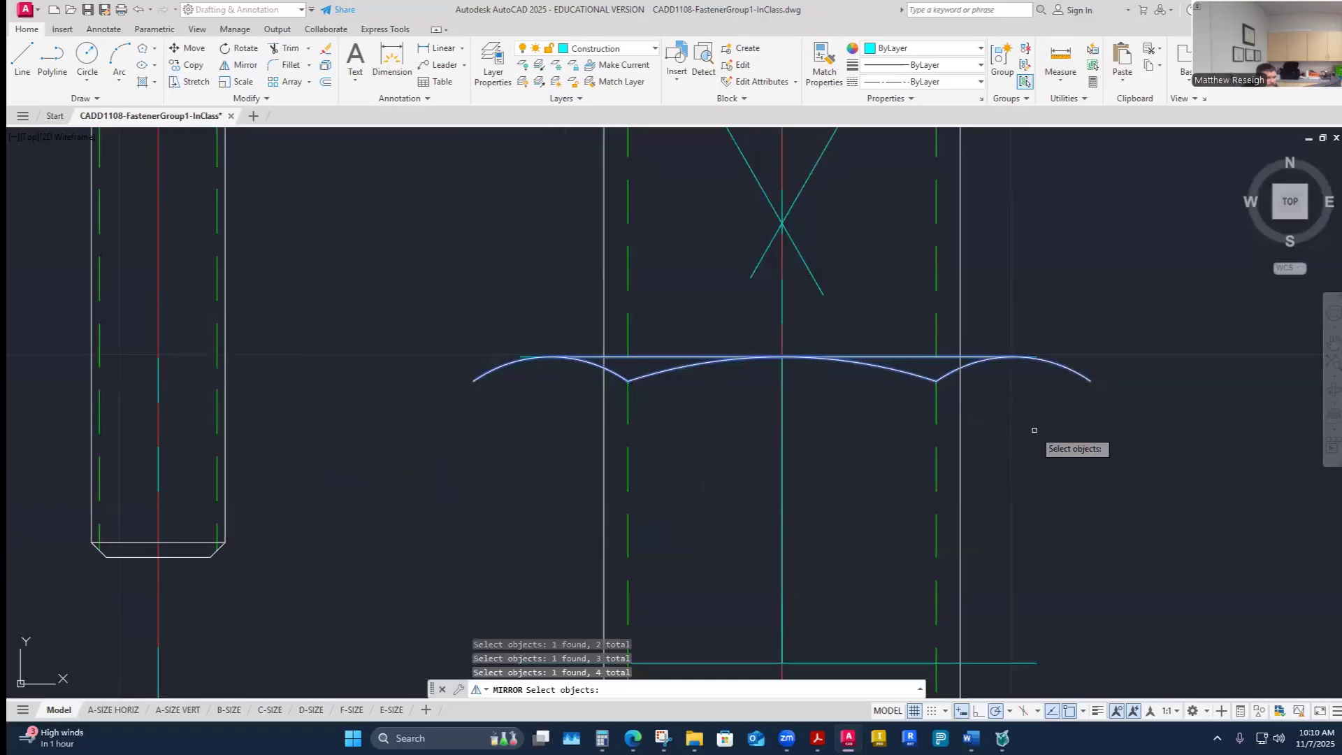
{"action": "key", "text": "Return"}
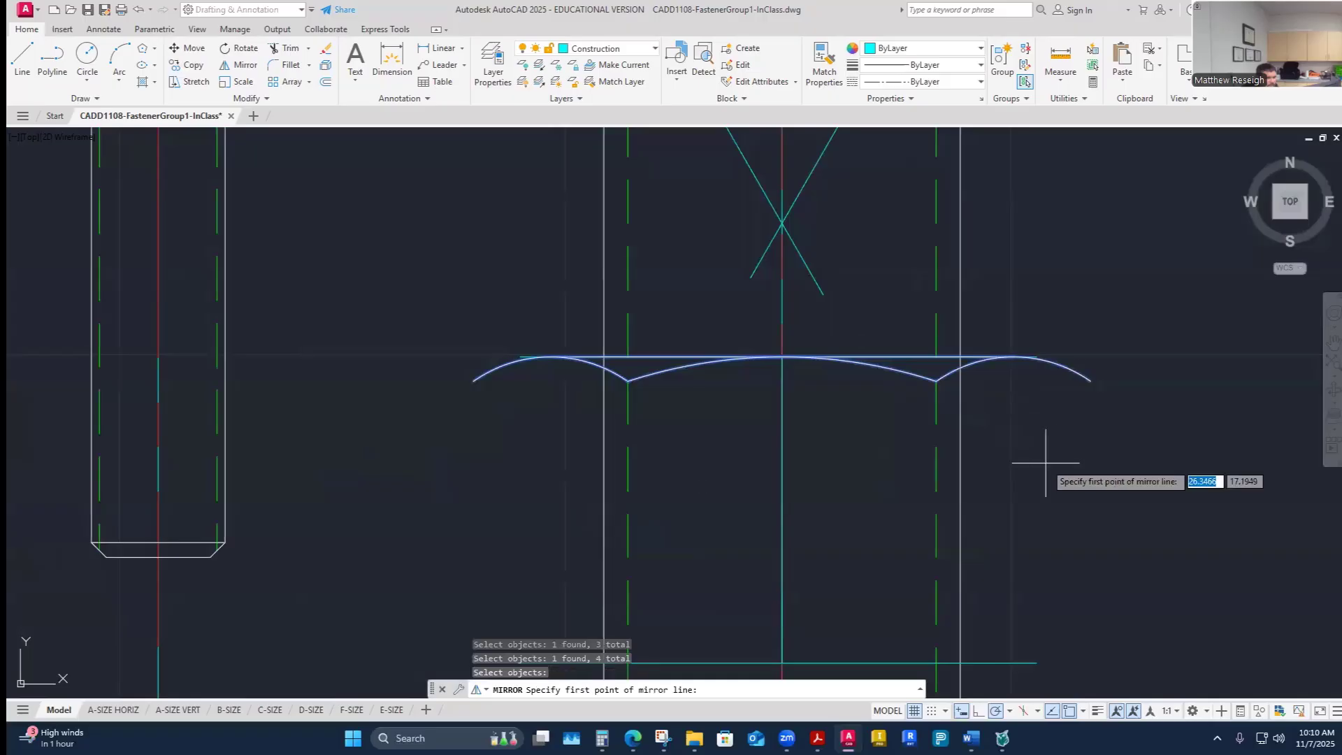
{"action": "left_click", "coordinate": [782, 510]}
{"action": "scroll", "coordinate": [1002, 517], "scroll_direction": "down", "scroll_amount": 6}
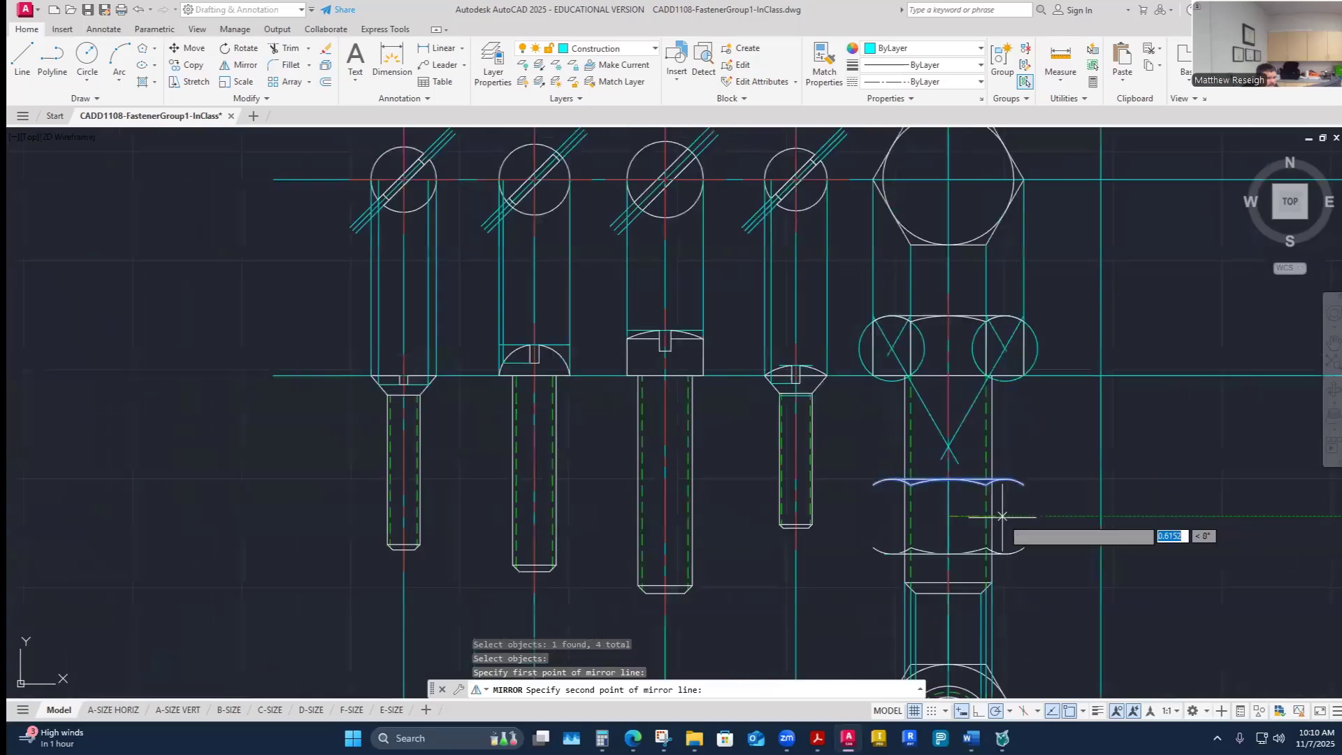
{"action": "scroll", "coordinate": [1015, 535], "scroll_direction": "up", "scroll_amount": 2}
{"action": "left_click", "coordinate": [1021, 516]}
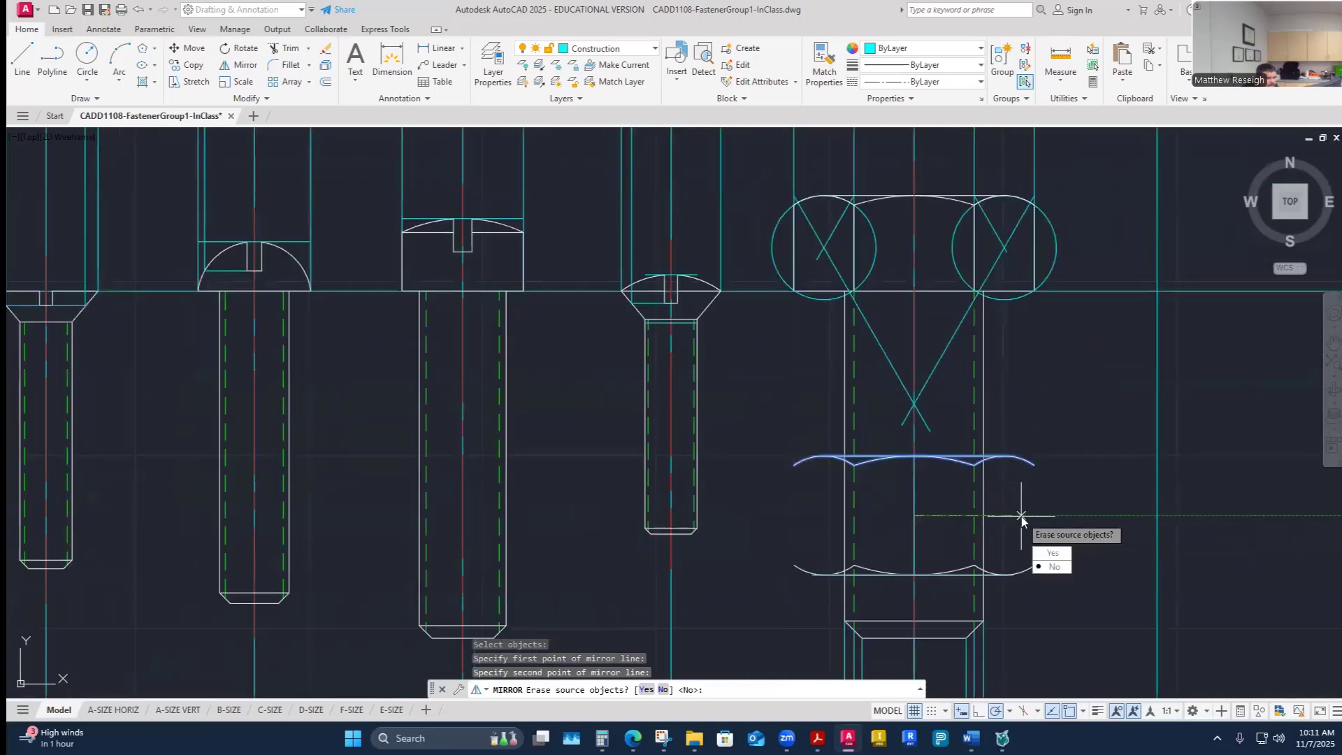
{"action": "type", "text": "n"}
{"action": "key", "text": "Return"}
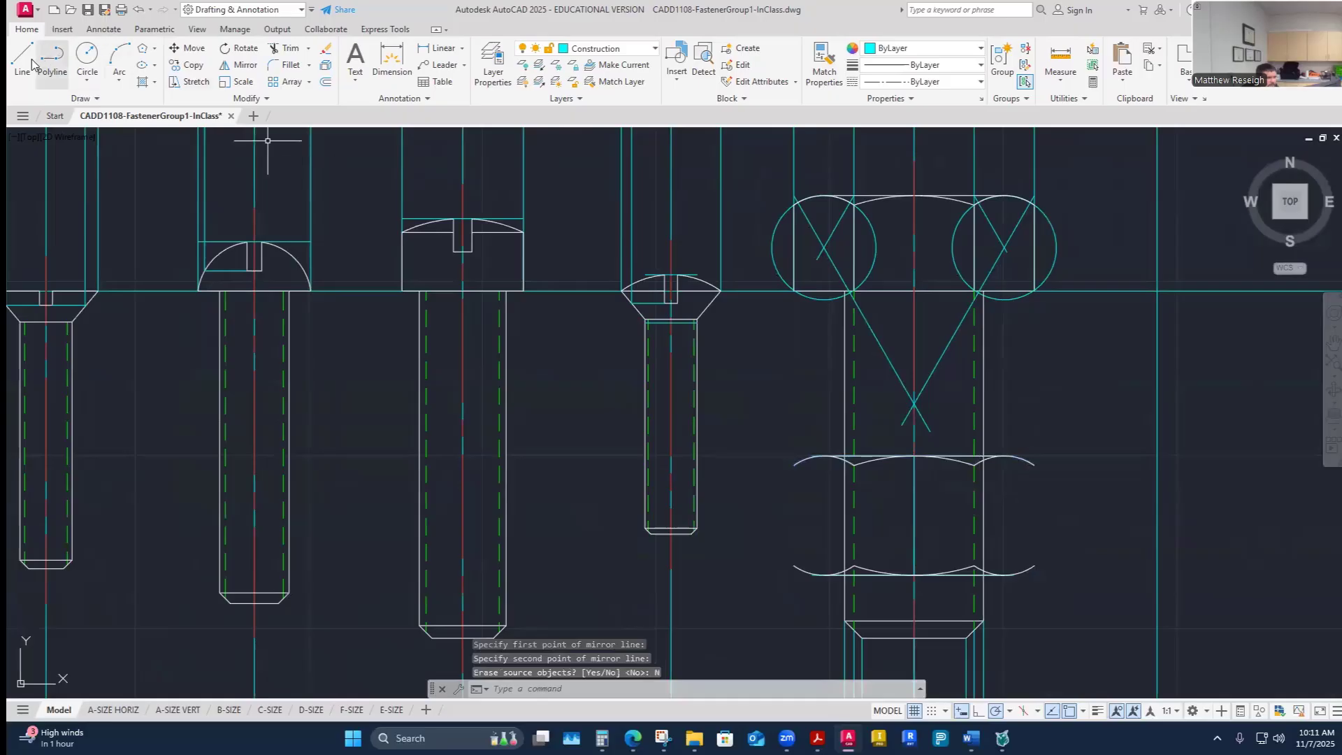
- Switch to the Visible-Object layer and draw the nut's left vertical side between its top and bottom edges
{"action": "left_click", "coordinate": [638, 53]}
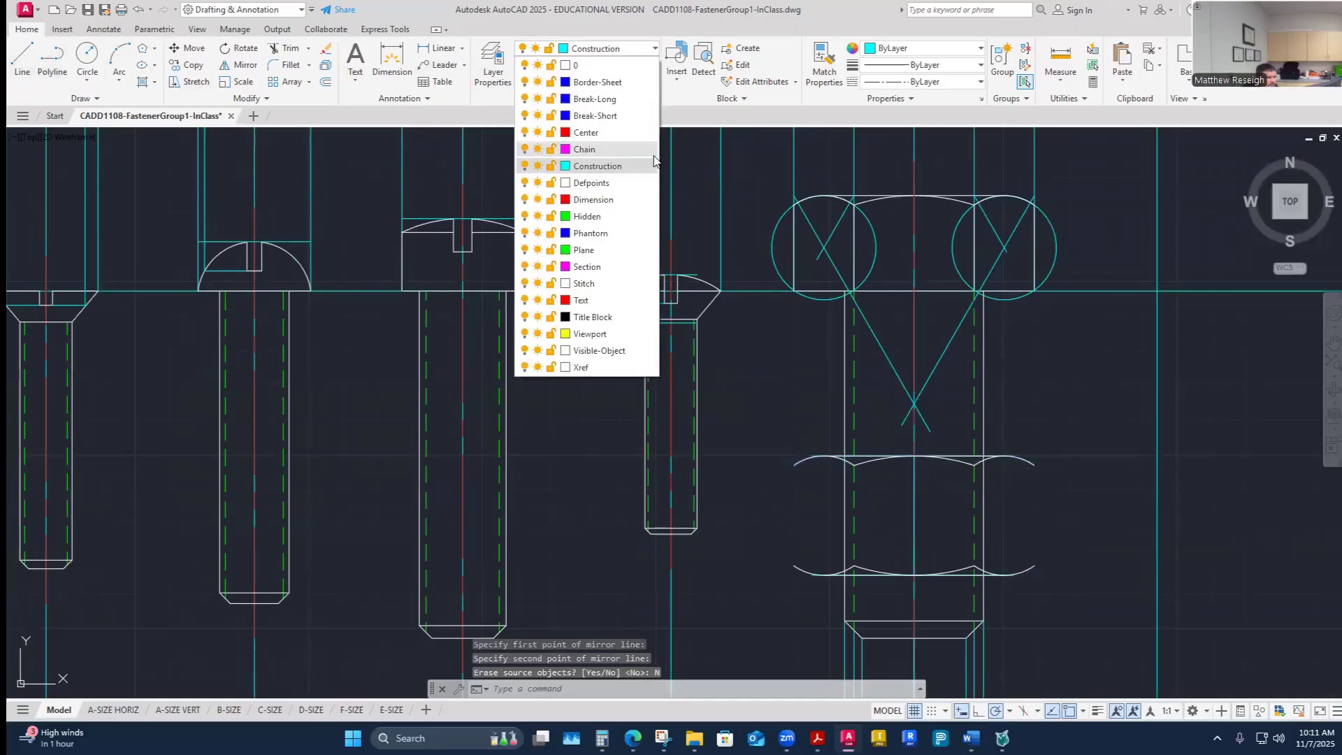
{"action": "left_click", "coordinate": [602, 350]}
{"action": "left_click", "coordinate": [19, 53]}
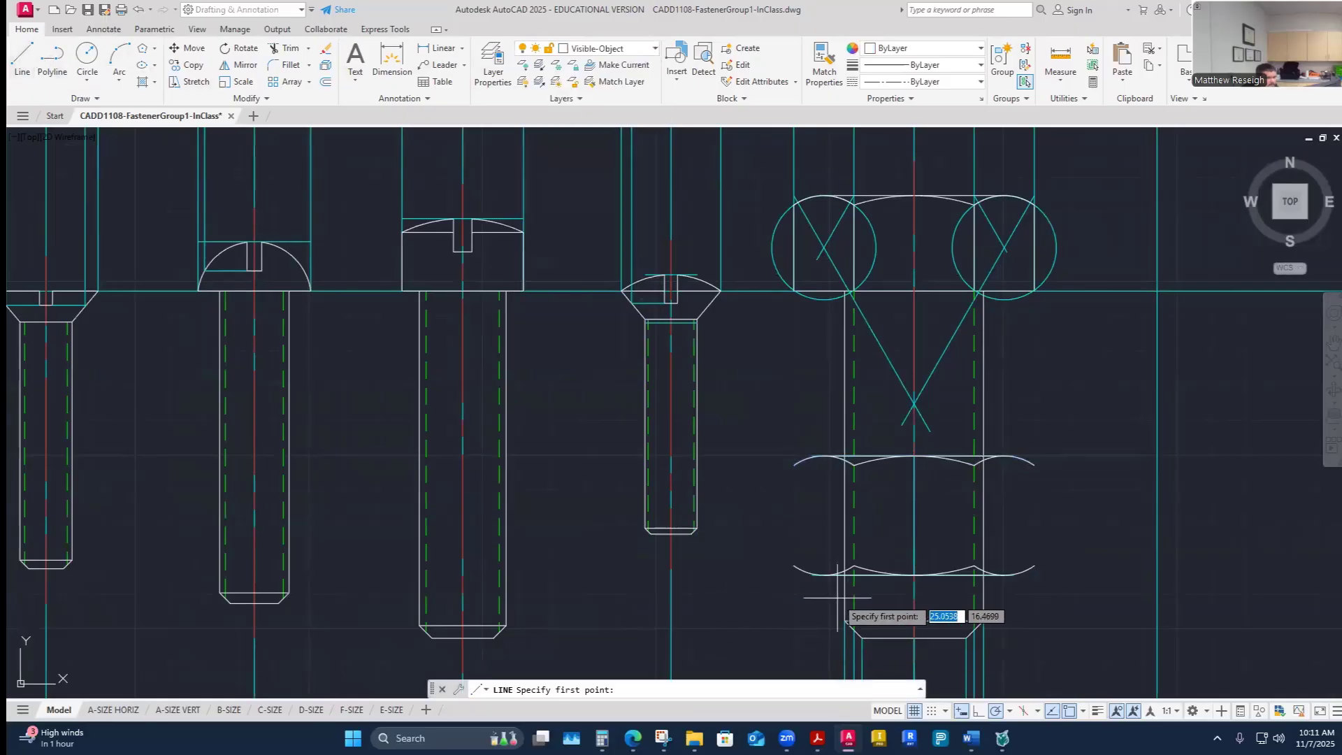
{"action": "scroll", "coordinate": [867, 608], "scroll_direction": "up", "scroll_amount": 3}
{"action": "left_click", "coordinate": [780, 560]}
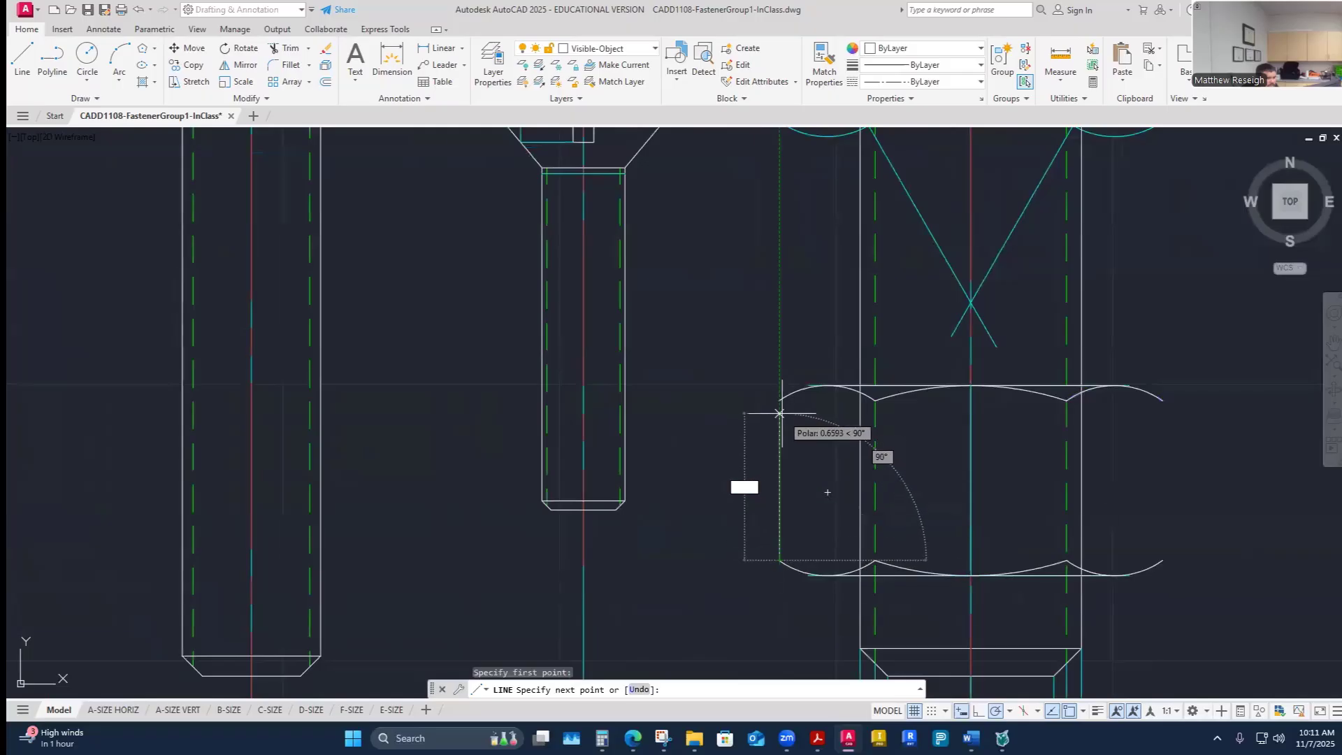
{"action": "left_click", "coordinate": [780, 400]}
{"action": "right_click", "coordinate": [790, 405]}
{"action": "left_click", "coordinate": [815, 416]}
- Draw the nut's right vertical side between the ends of its top and bottom chamfer arcs
{"action": "right_click", "coordinate": [819, 442]}
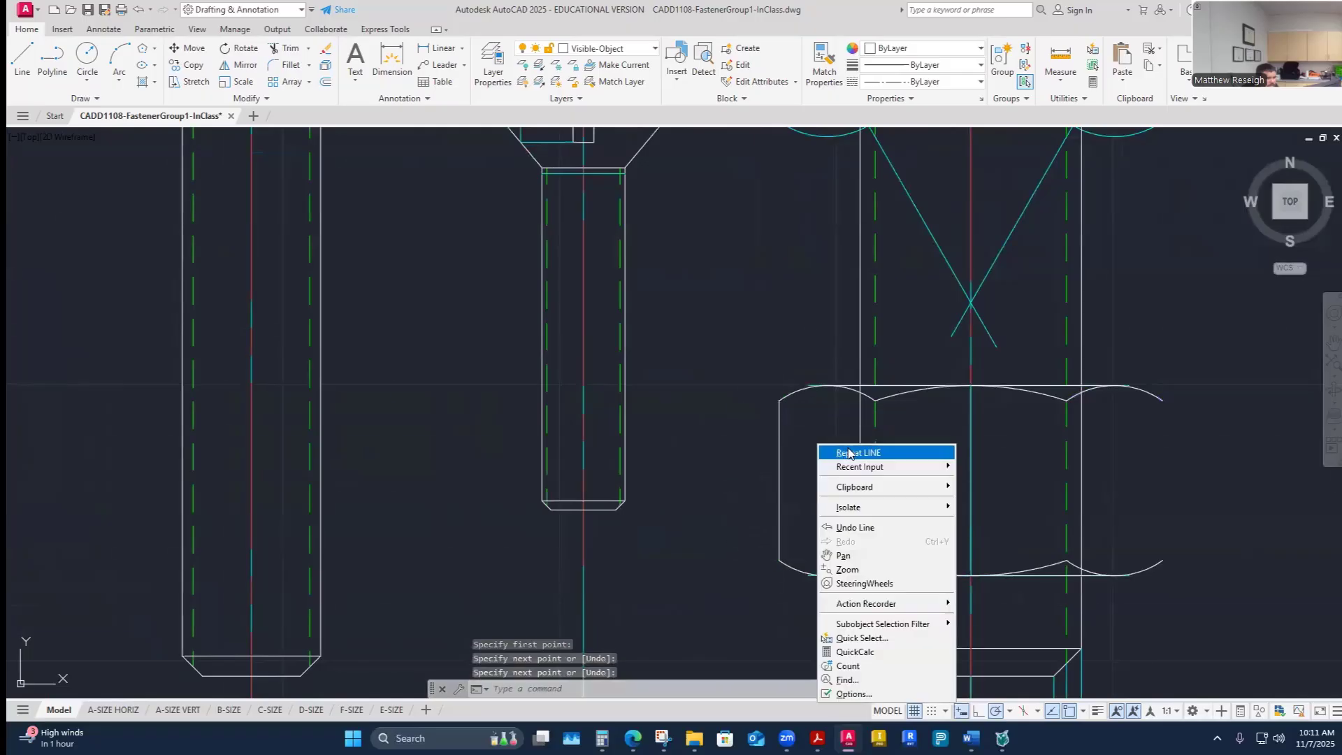
{"action": "left_click", "coordinate": [854, 453]}
{"action": "scroll", "coordinate": [909, 482], "scroll_direction": "down", "scroll_amount": 4}
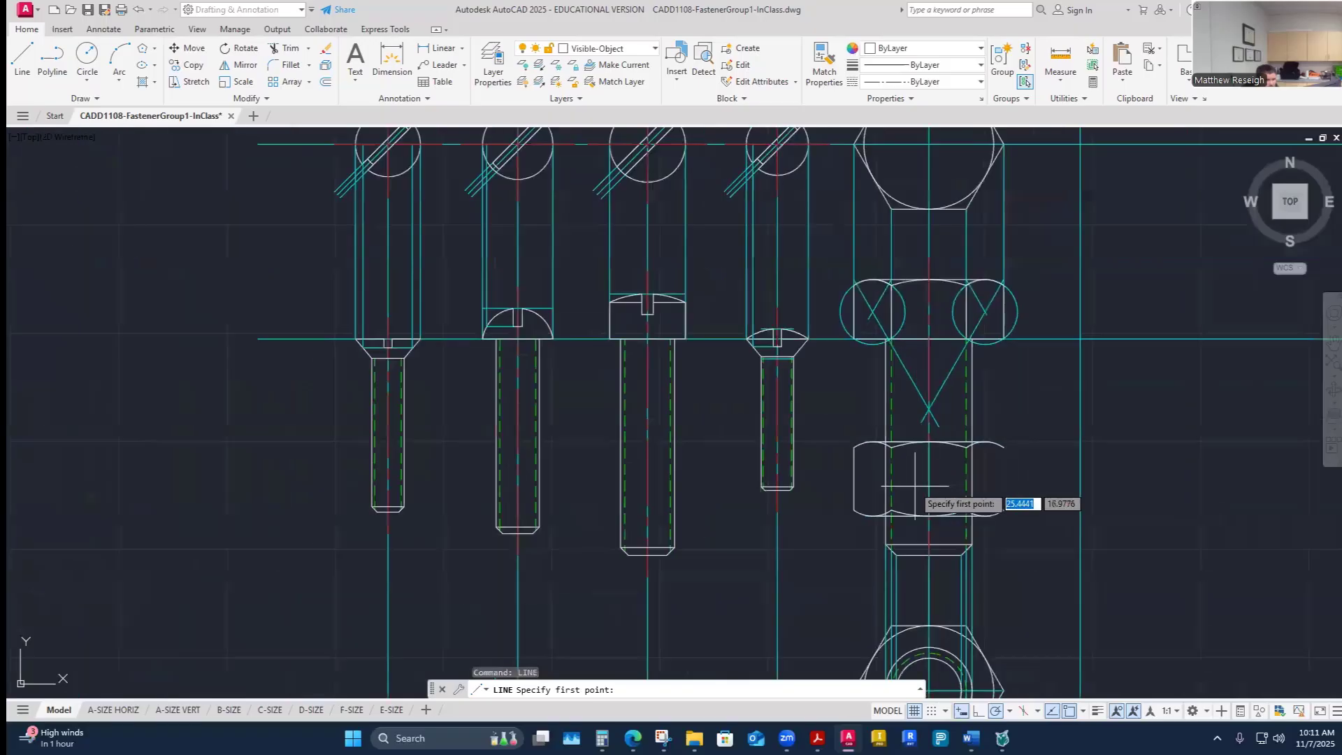
{"action": "scroll", "coordinate": [922, 490], "scroll_direction": "up", "scroll_amount": 2}
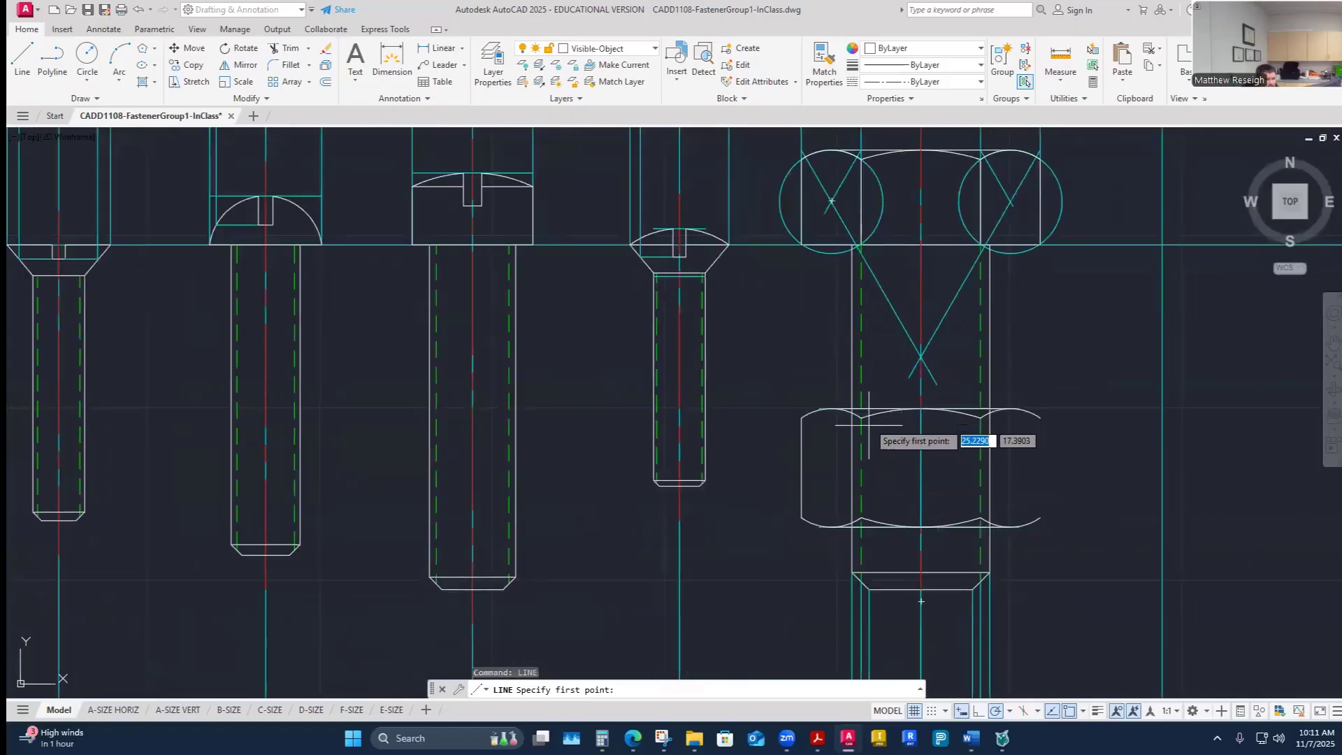
{"action": "scroll", "coordinate": [873, 443], "scroll_direction": "up", "scroll_amount": 3}
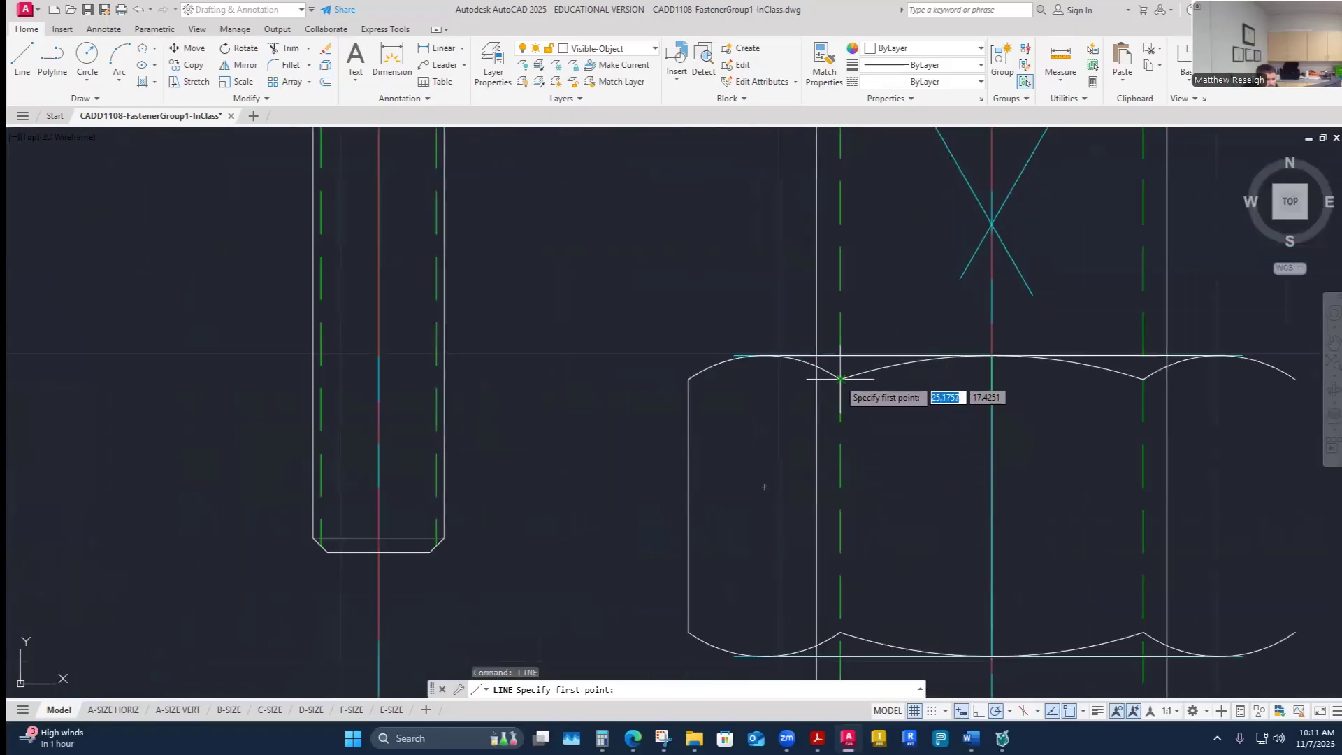
{"action": "scroll", "coordinate": [854, 364], "scroll_direction": "down", "scroll_amount": 5}
{"action": "scroll", "coordinate": [856, 377], "scroll_direction": "up", "scroll_amount": 6}
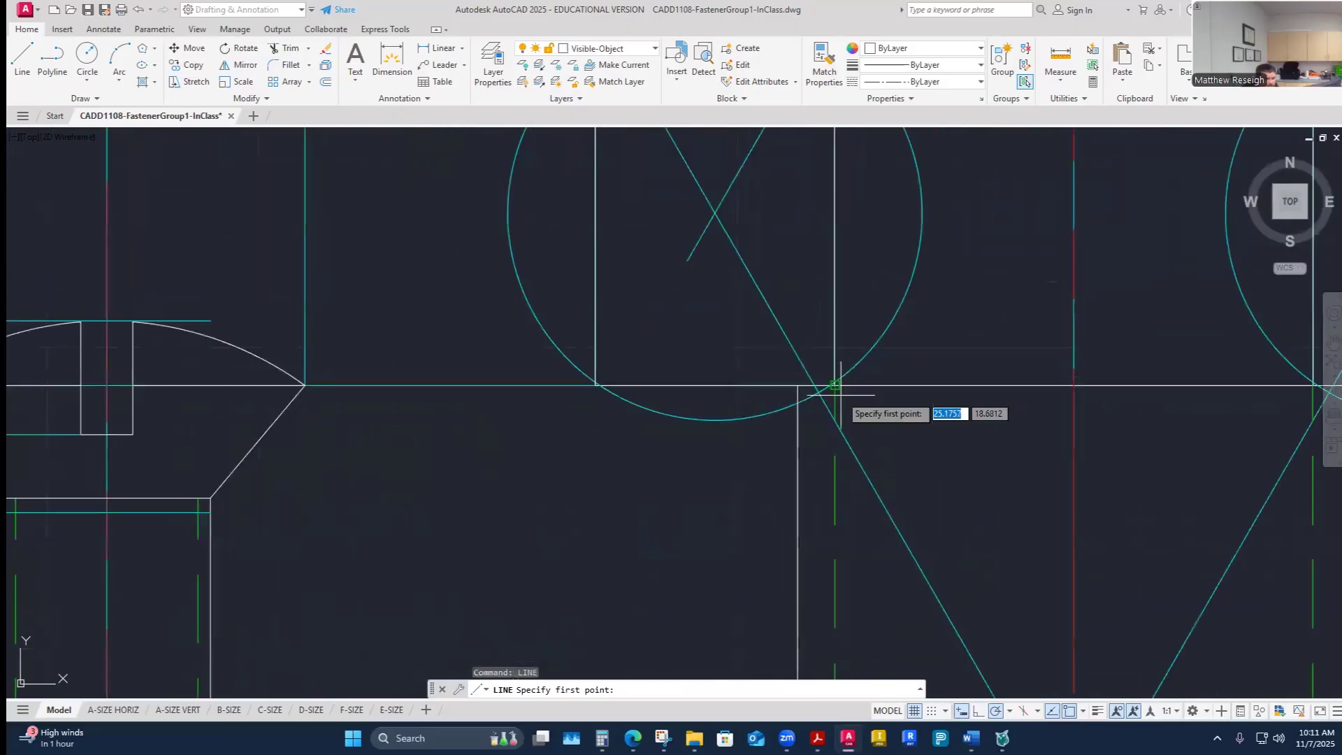
{"action": "scroll", "coordinate": [859, 369], "scroll_direction": "up", "scroll_amount": 2}
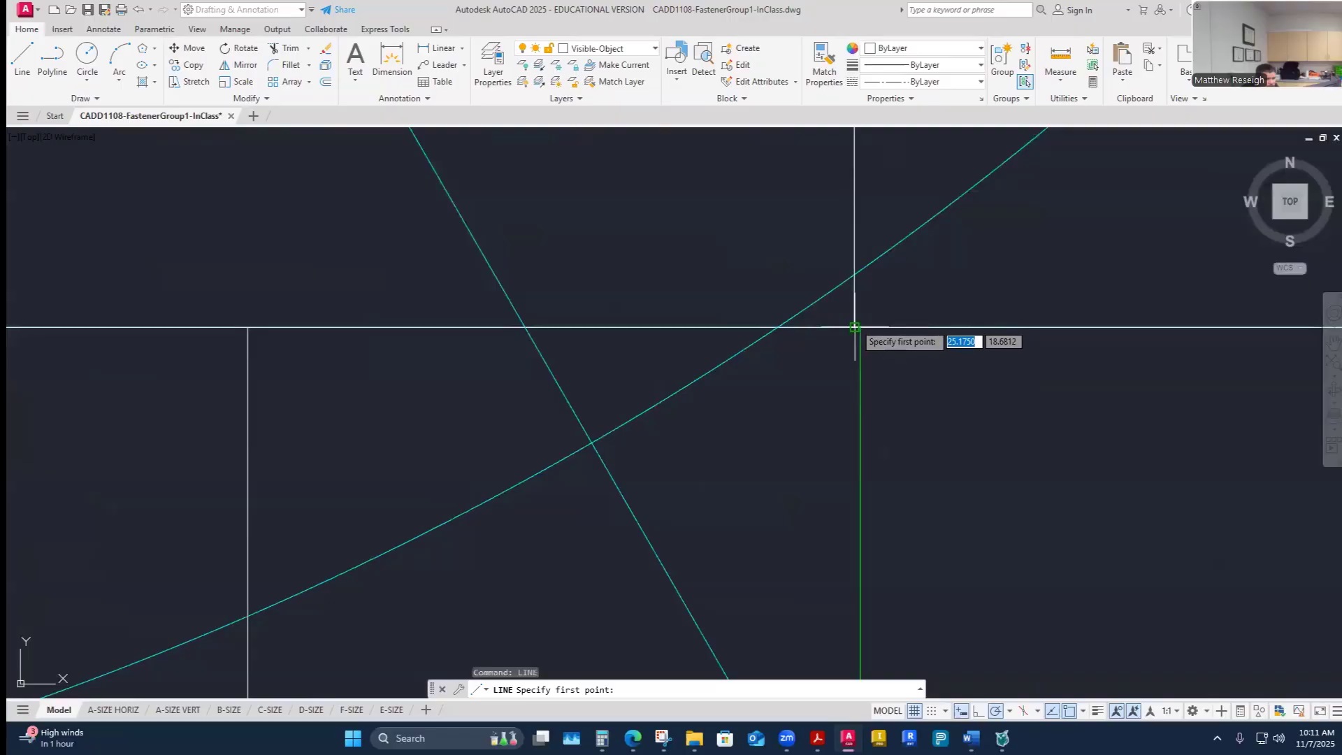
{"action": "scroll", "coordinate": [868, 344], "scroll_direction": "down", "scroll_amount": 5}
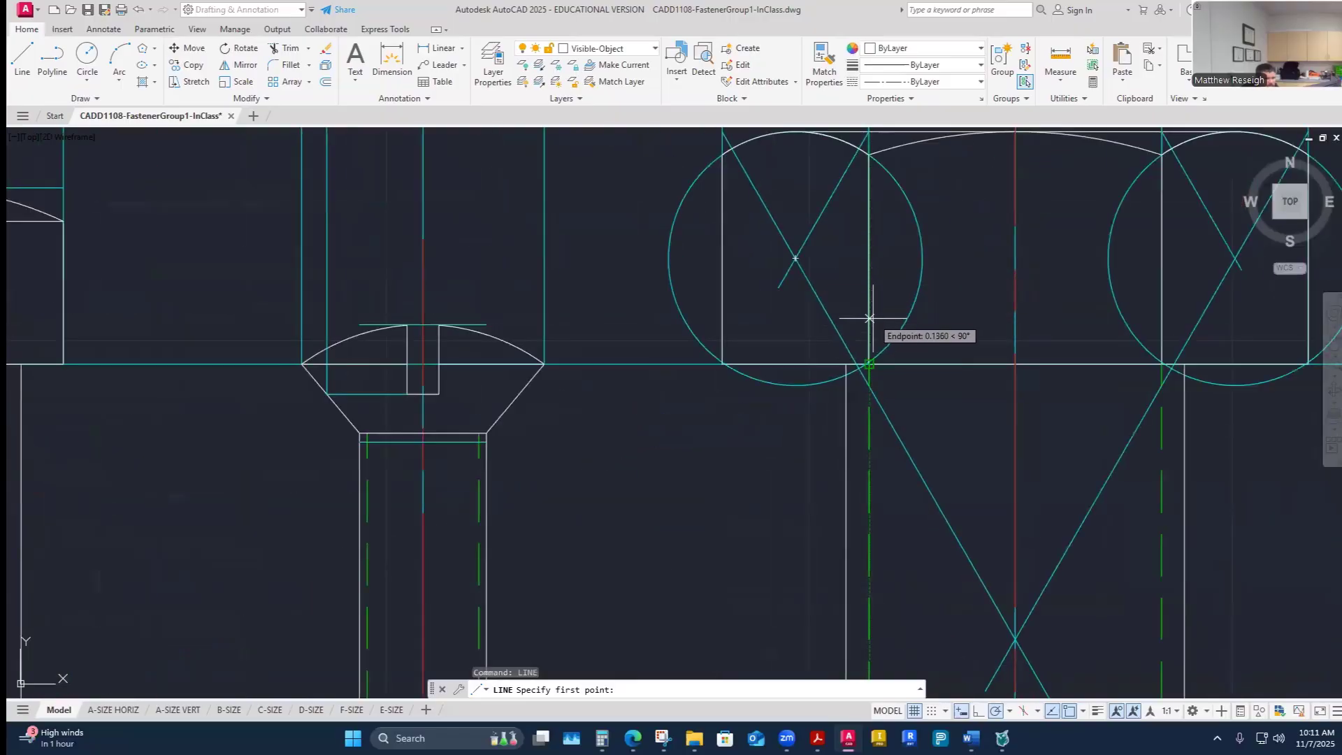
{"action": "scroll", "coordinate": [874, 335], "scroll_direction": "up", "scroll_amount": 5}
{"action": "scroll", "coordinate": [833, 308], "scroll_direction": "up", "scroll_amount": 4}
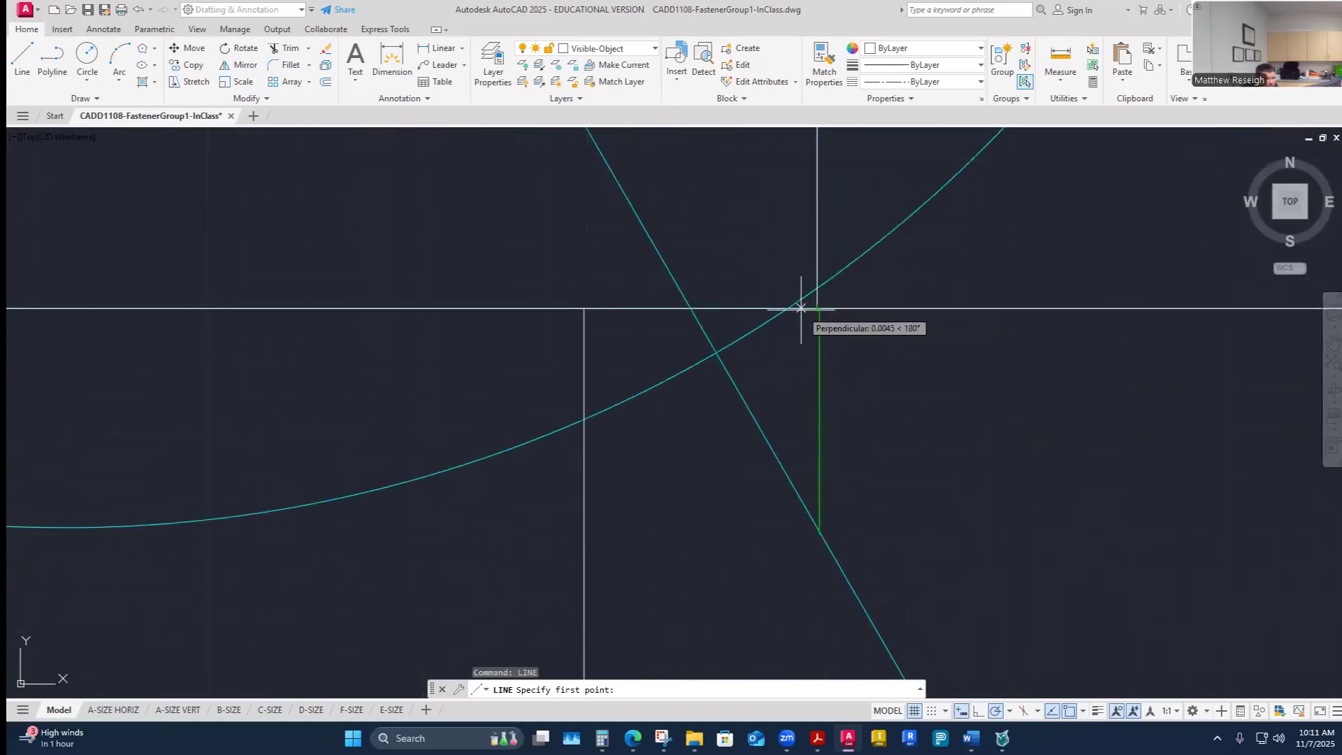
{"action": "scroll", "coordinate": [821, 309], "scroll_direction": "down", "scroll_amount": 4}
{"action": "scroll", "coordinate": [818, 312], "scroll_direction": "down", "scroll_amount": 4}
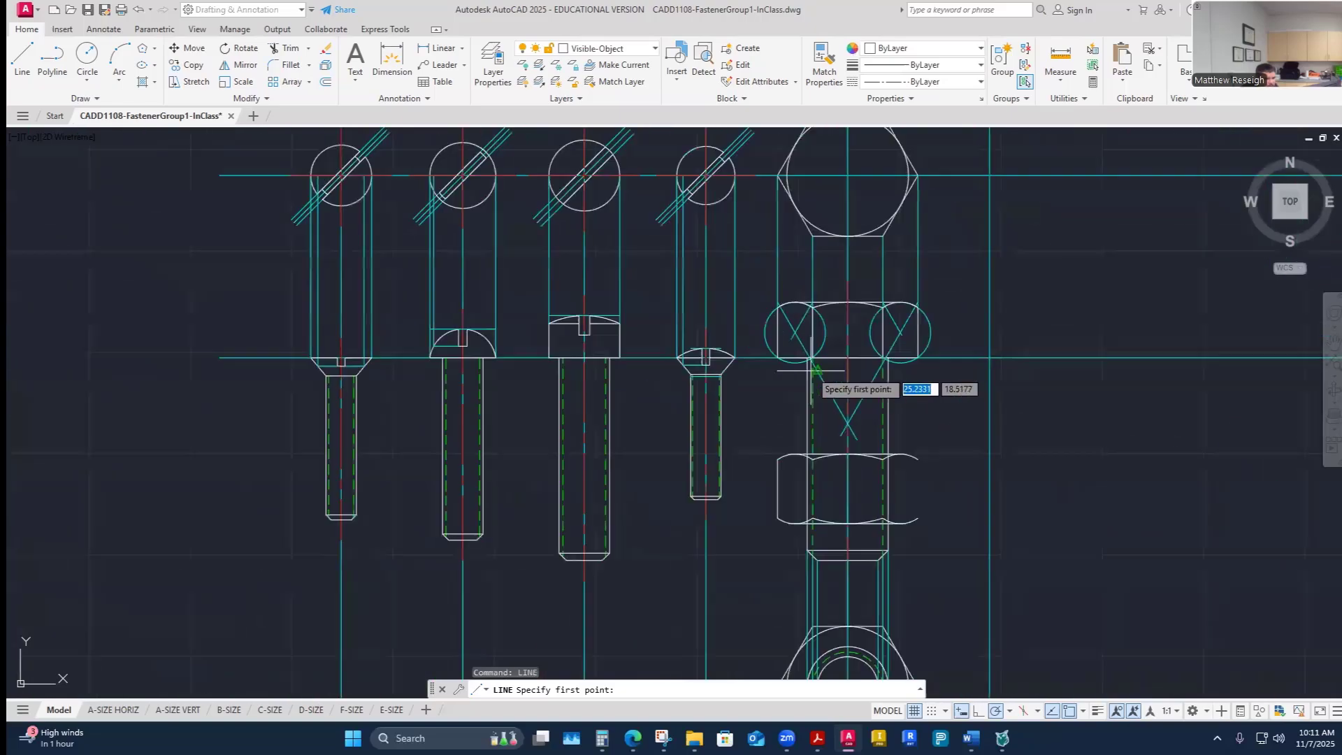
{"action": "scroll", "coordinate": [821, 503], "scroll_direction": "up", "scroll_amount": 2}
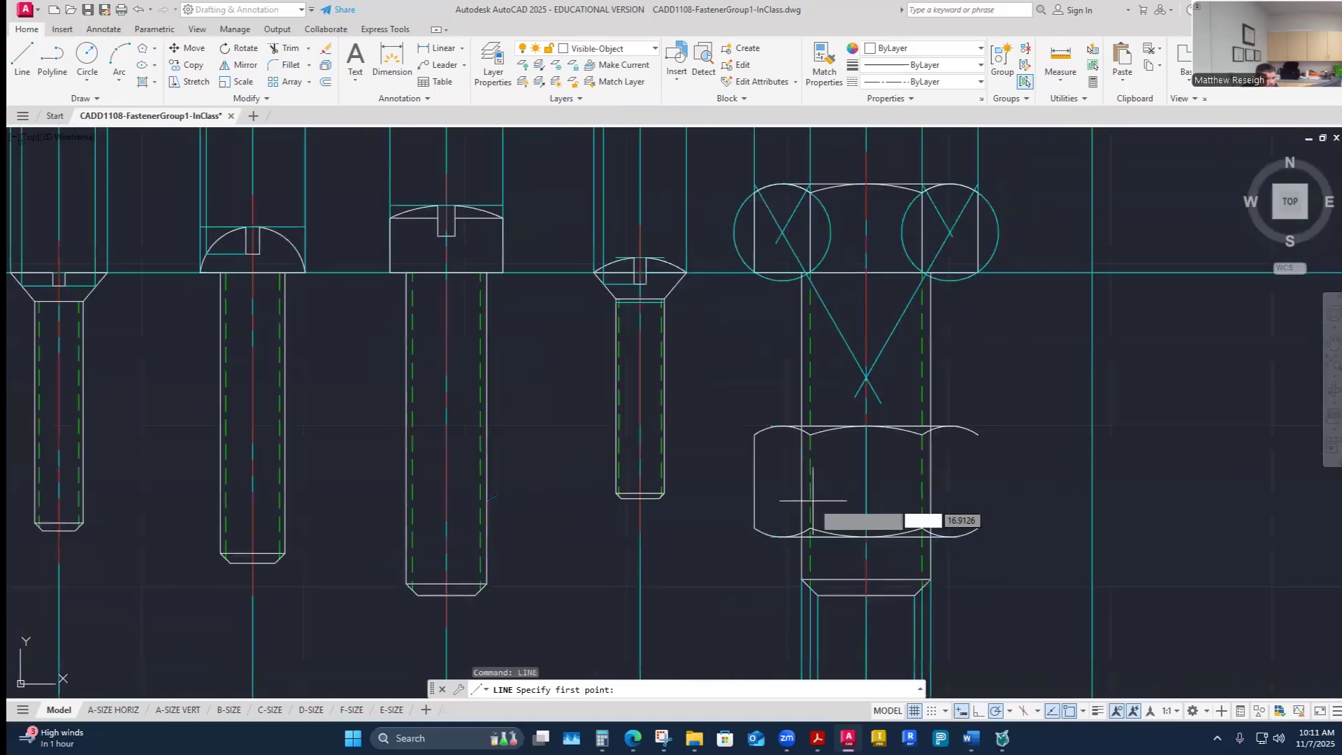
{"action": "left_click", "coordinate": [978, 434]}
{"action": "left_click", "coordinate": [979, 530]}
{"action": "right_click", "coordinate": [994, 529]}
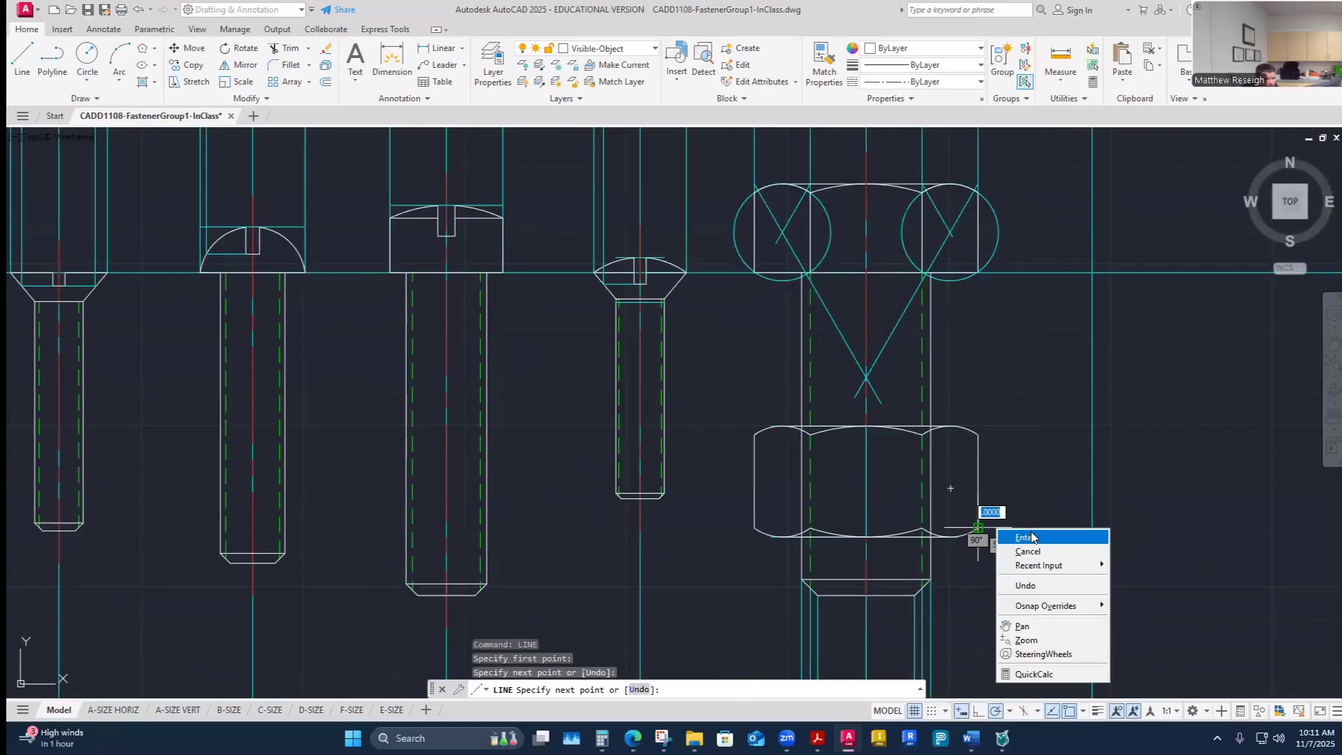
{"action": "left_click", "coordinate": [1017, 540]}
- Switch to the Construction layer and draw a vertical construction line from the bolt head's chamfer arc point down to the nut
{"action": "left_click", "coordinate": [651, 49]}
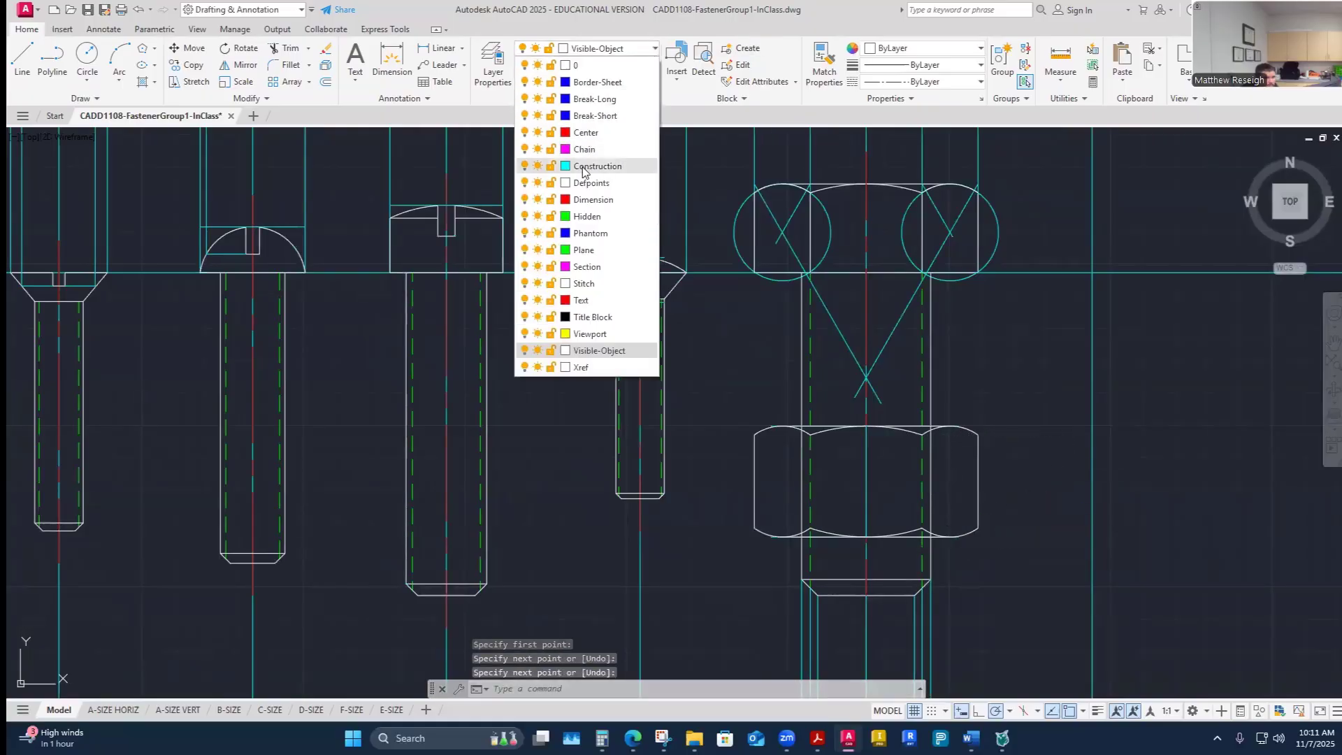
{"action": "left_click", "coordinate": [594, 104]}
{"action": "left_click", "coordinate": [30, 52]}
{"action": "scroll", "coordinate": [873, 283], "scroll_direction": "up", "scroll_amount": 6}
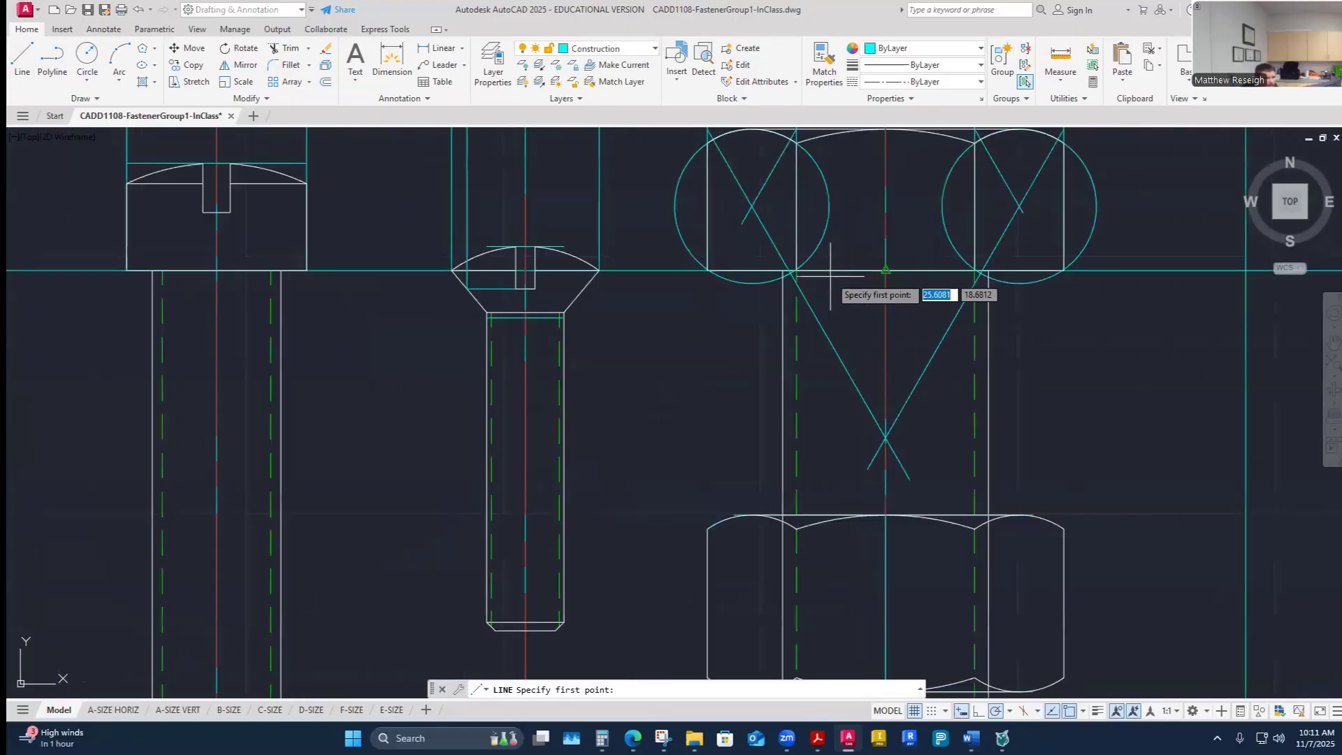
{"action": "scroll", "coordinate": [932, 289], "scroll_direction": "up", "scroll_amount": 2}
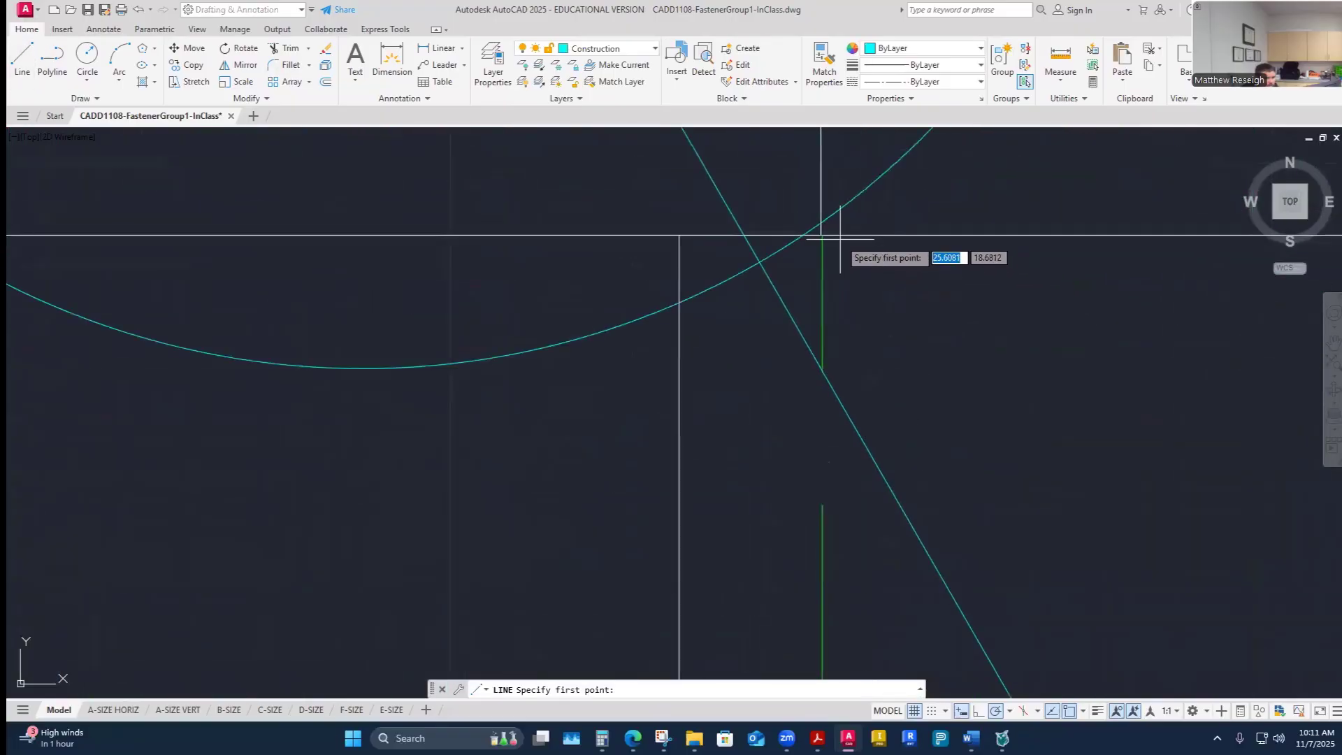
{"action": "scroll", "coordinate": [839, 238], "scroll_direction": "up", "scroll_amount": 3}
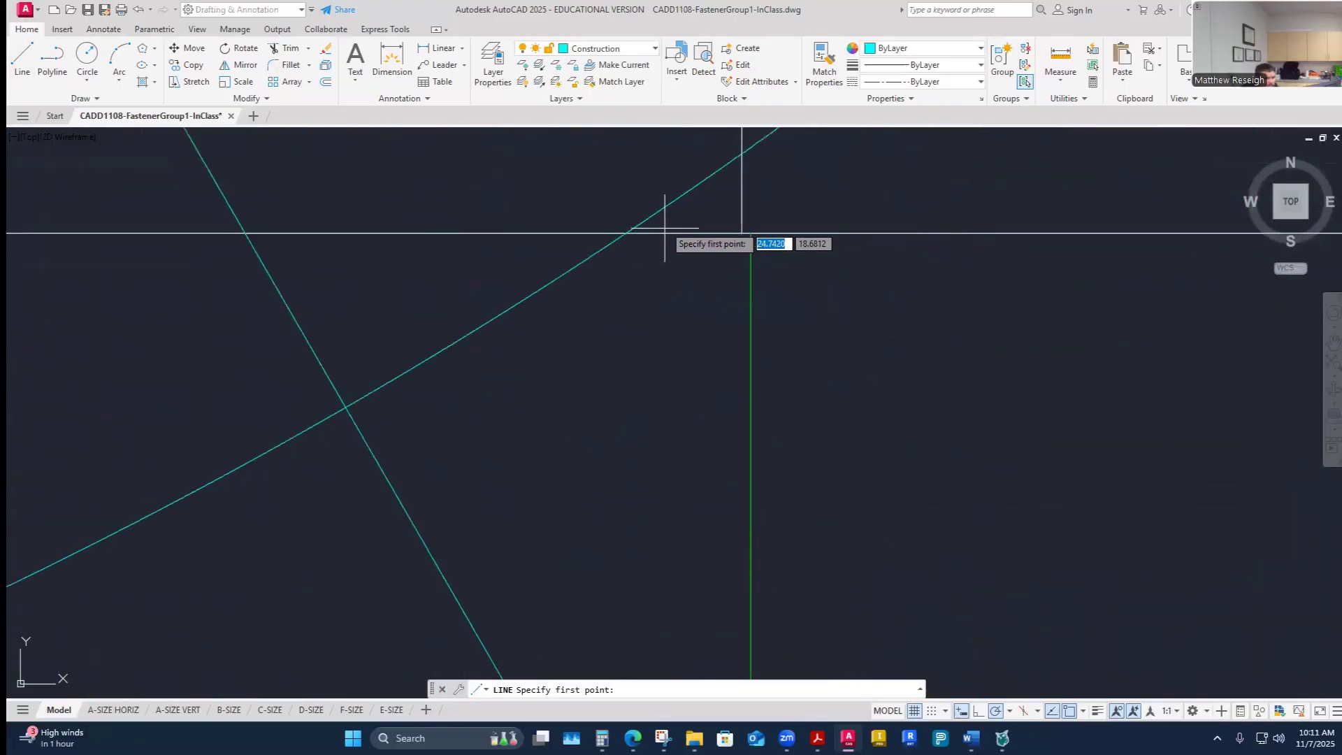
{"action": "left_click", "coordinate": [751, 233]}
{"action": "scroll", "coordinate": [741, 235], "scroll_direction": "down", "scroll_amount": 2}
{"action": "scroll", "coordinate": [737, 231], "scroll_direction": "down", "scroll_amount": 4}
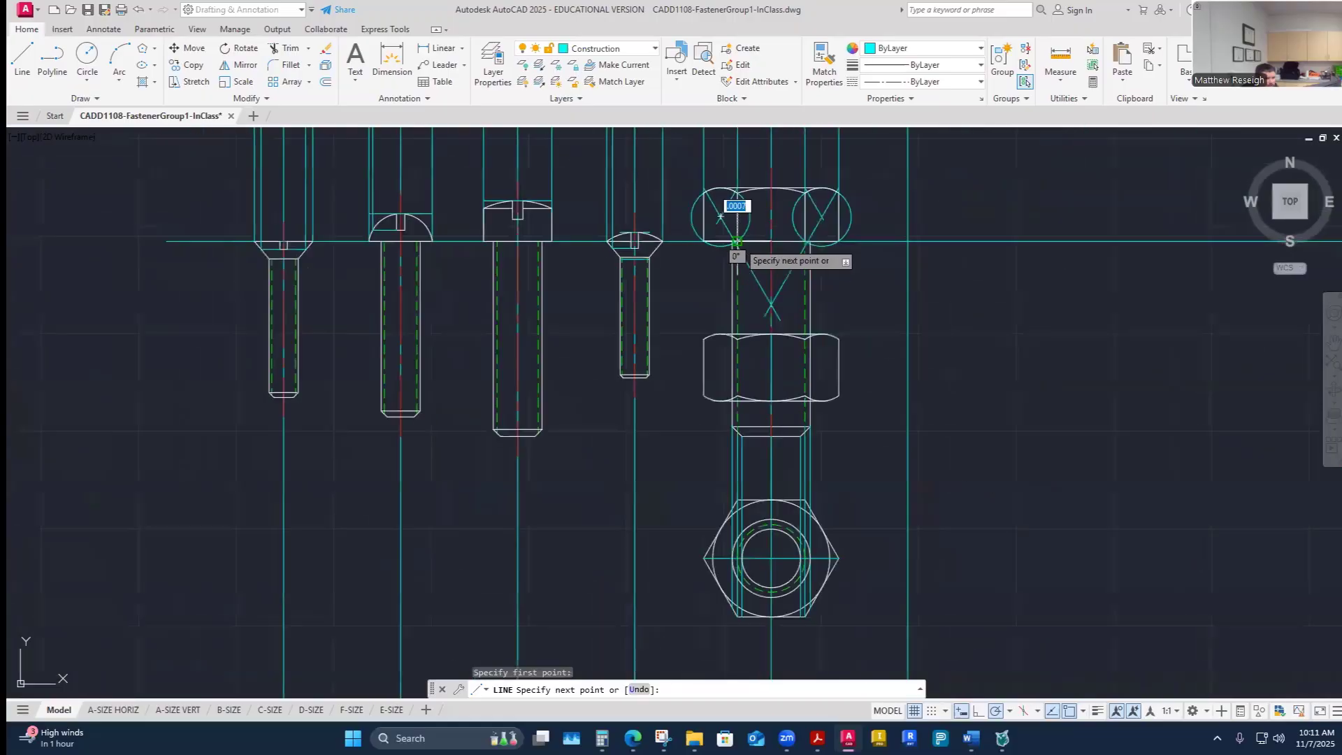
{"action": "scroll", "coordinate": [699, 293], "scroll_direction": "up", "scroll_amount": 6}
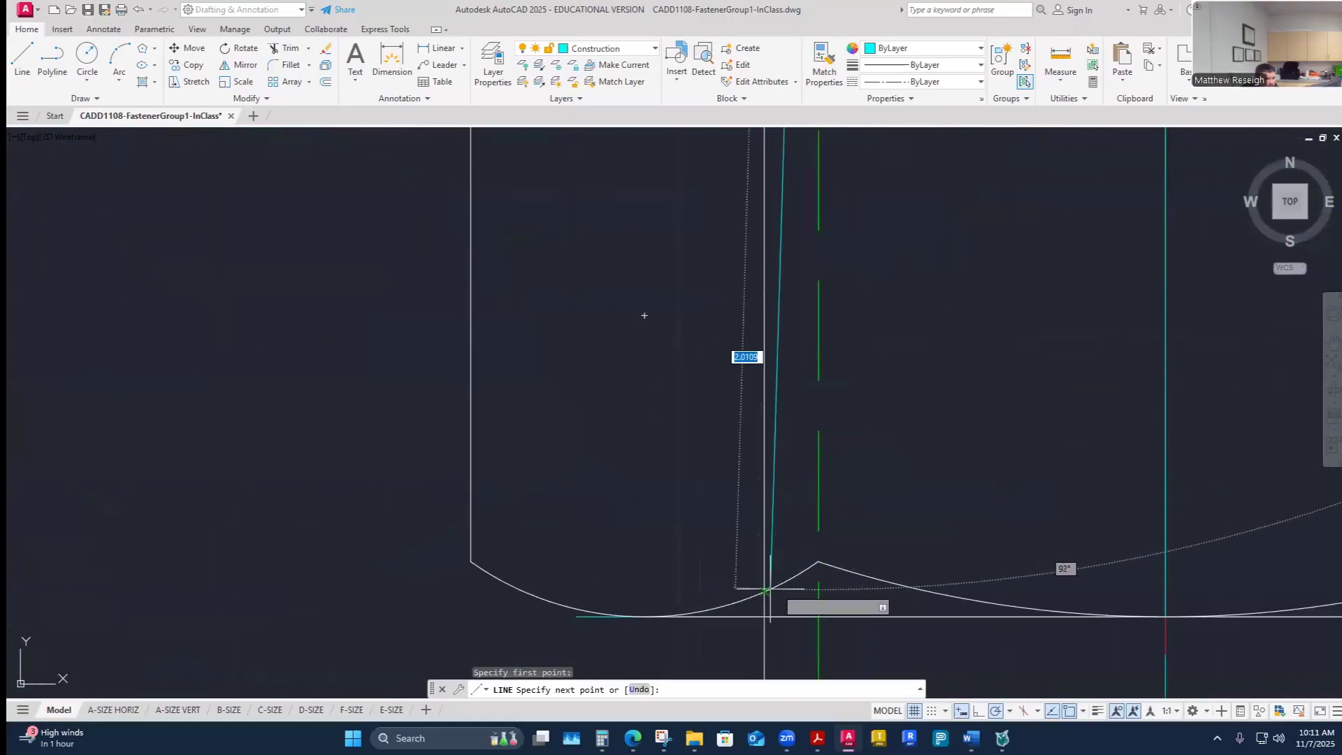
{"action": "scroll", "coordinate": [816, 644], "scroll_direction": "down", "scroll_amount": 2}
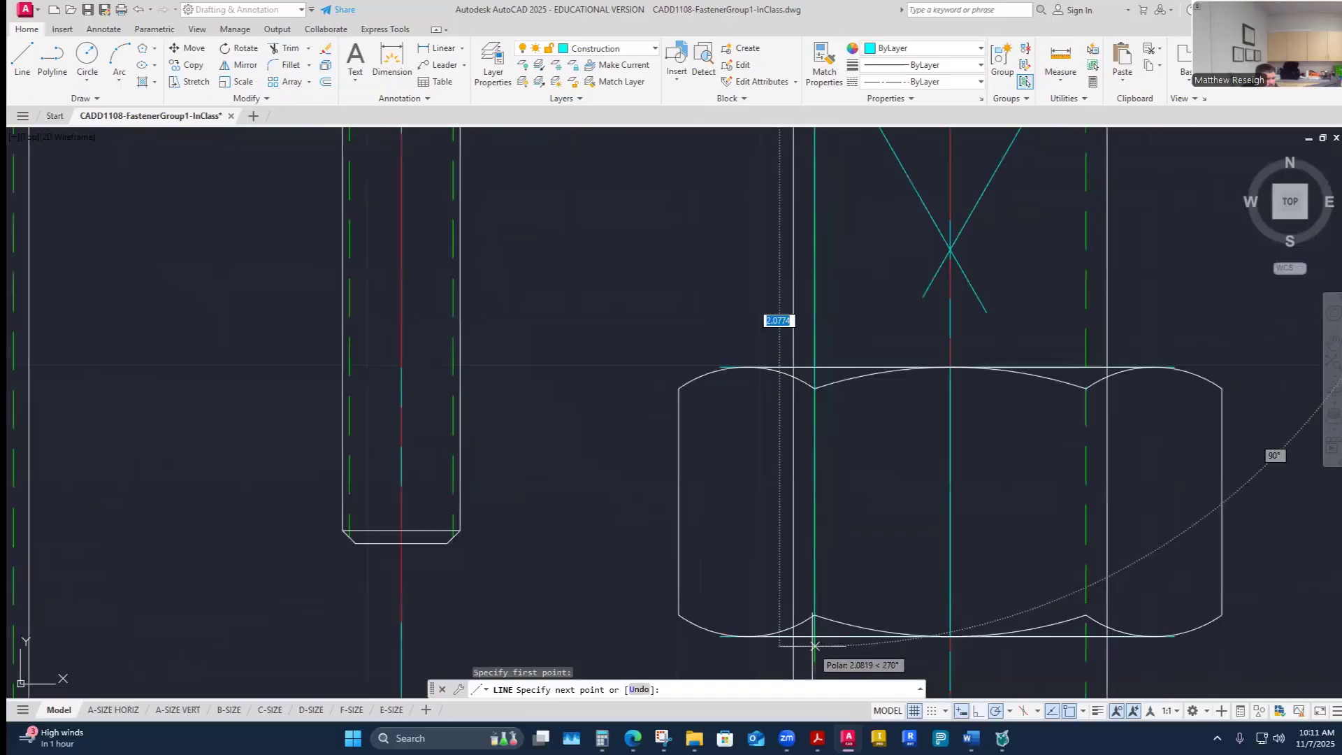
{"action": "scroll", "coordinate": [815, 644], "scroll_direction": "up", "scroll_amount": 1}
{"action": "scroll", "coordinate": [813, 495], "scroll_direction": "down", "scroll_amount": 2}
{"action": "scroll", "coordinate": [818, 604], "scroll_direction": "up", "scroll_amount": 4}
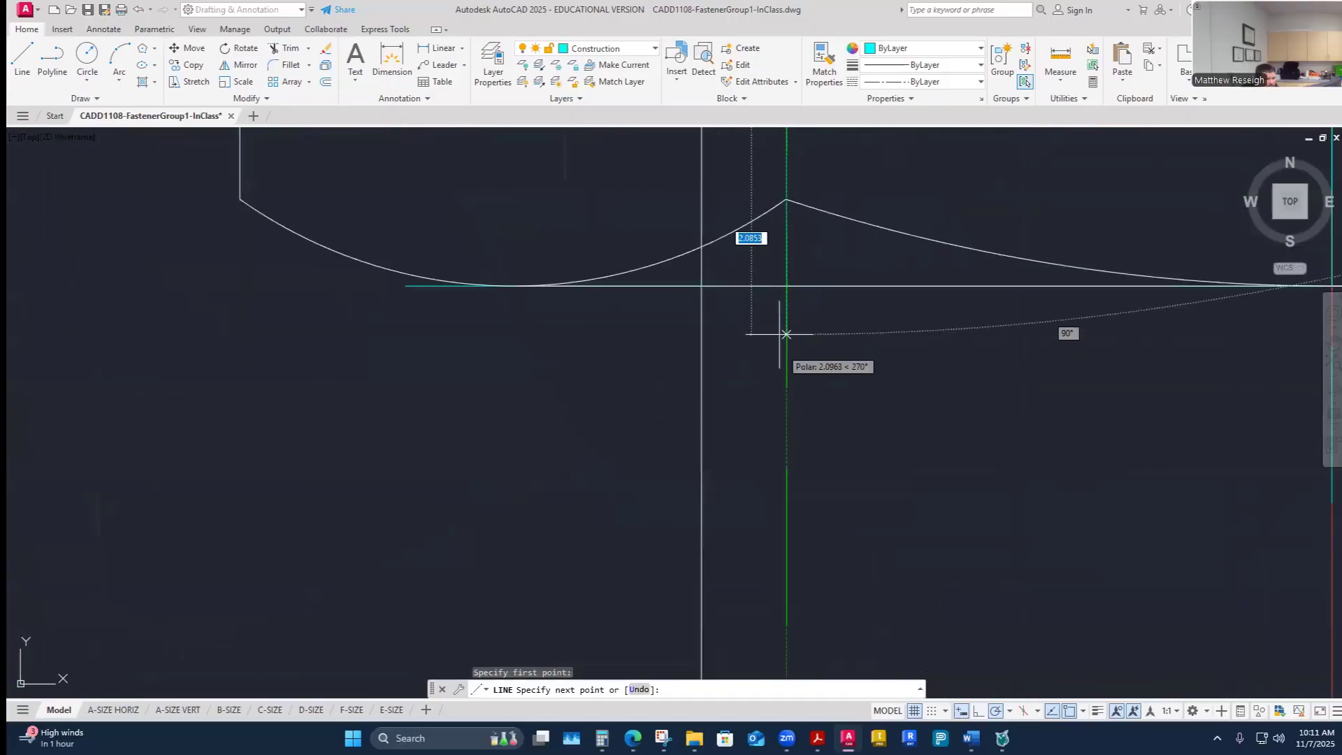
{"action": "scroll", "coordinate": [787, 318], "scroll_direction": "up", "scroll_amount": 6}
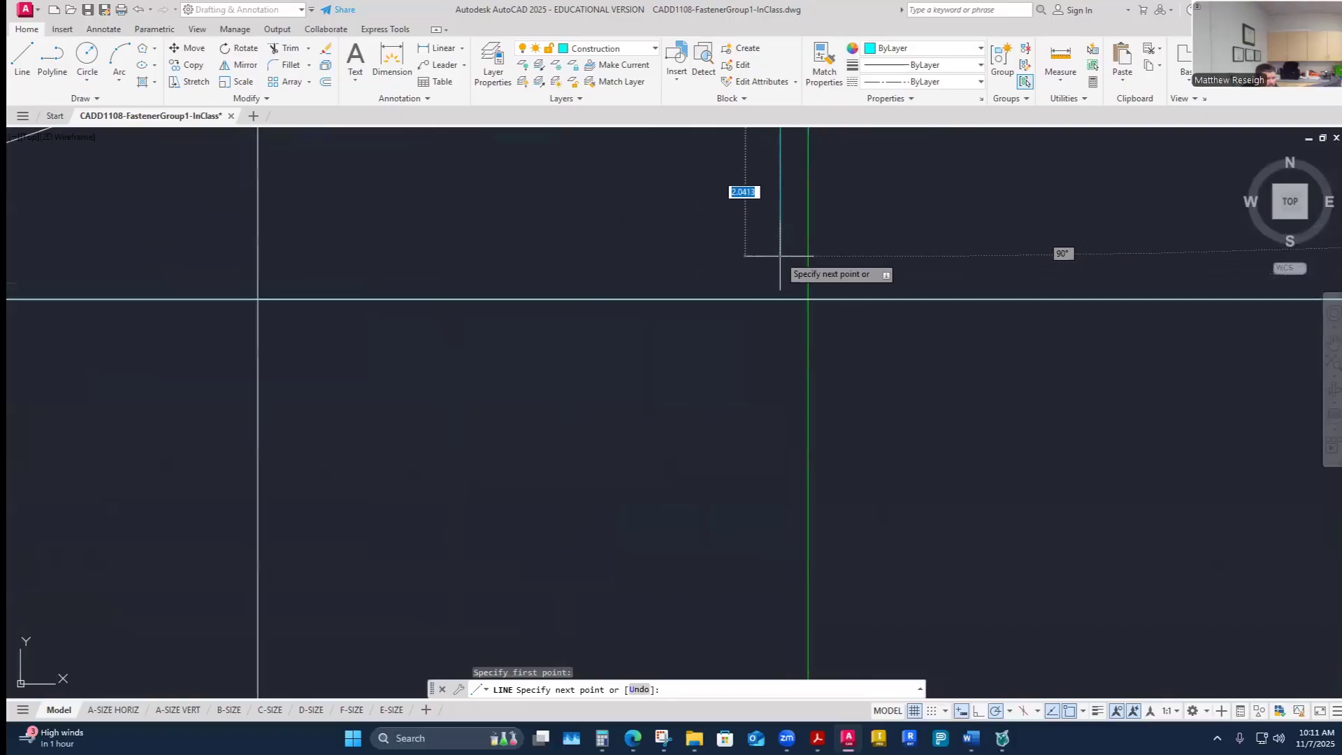
{"action": "left_click", "coordinate": [803, 299]}
{"action": "right_click", "coordinate": [802, 300]}
{"action": "left_click", "coordinate": [825, 308]}
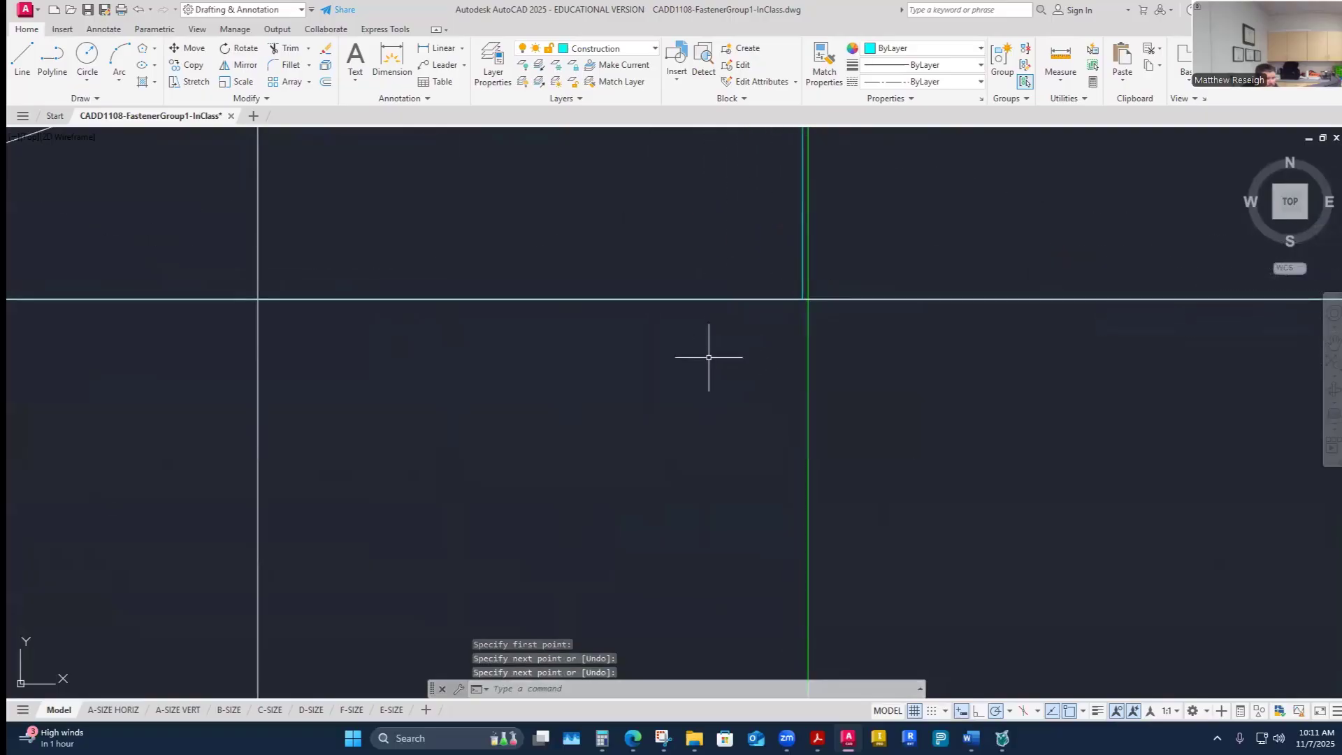
- Draw another vertical construction line down through the nut to its bottom edge, aligned with a chamfer arc point
{"action": "scroll", "coordinate": [709, 358], "scroll_direction": "down", "scroll_amount": 6}
{"action": "scroll", "coordinate": [854, 329], "scroll_direction": "up", "scroll_amount": 2}
{"action": "right_click", "coordinate": [835, 327]}
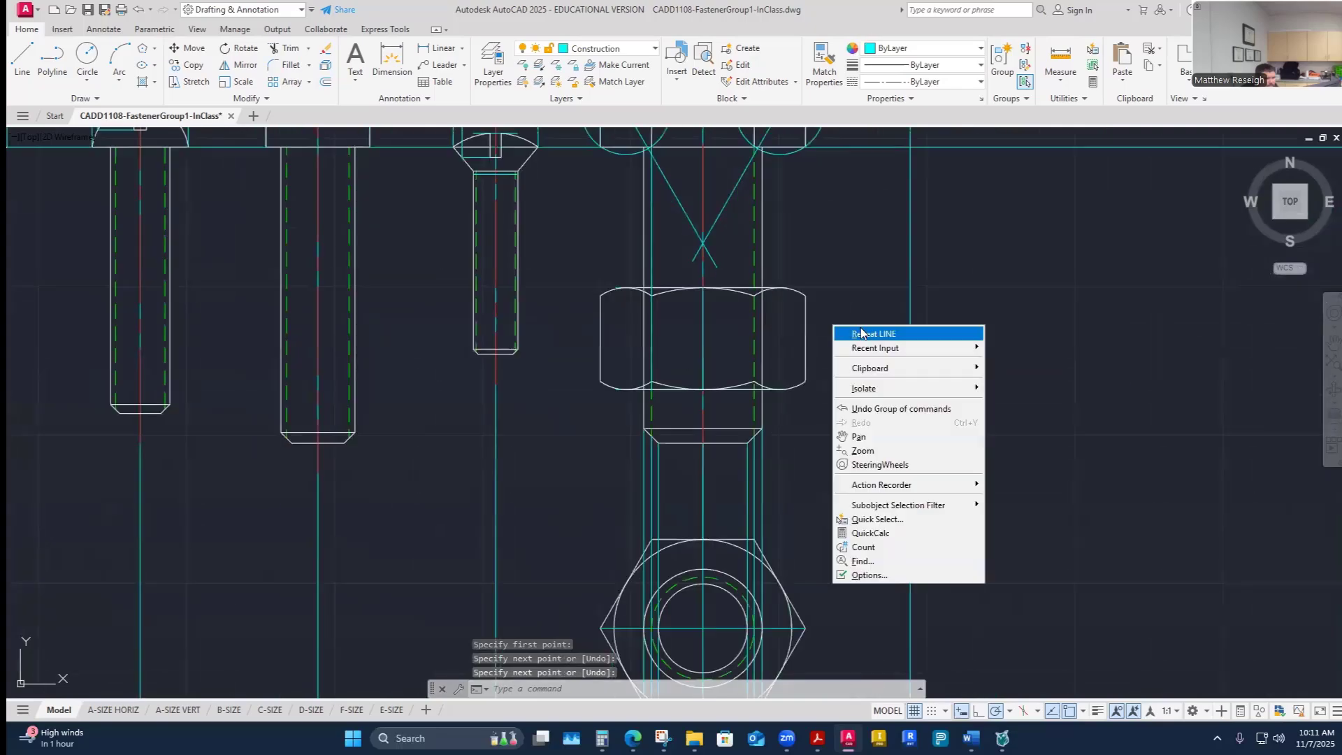
{"action": "left_click", "coordinate": [861, 334]}
{"action": "scroll", "coordinate": [795, 209], "scroll_direction": "up", "scroll_amount": 5}
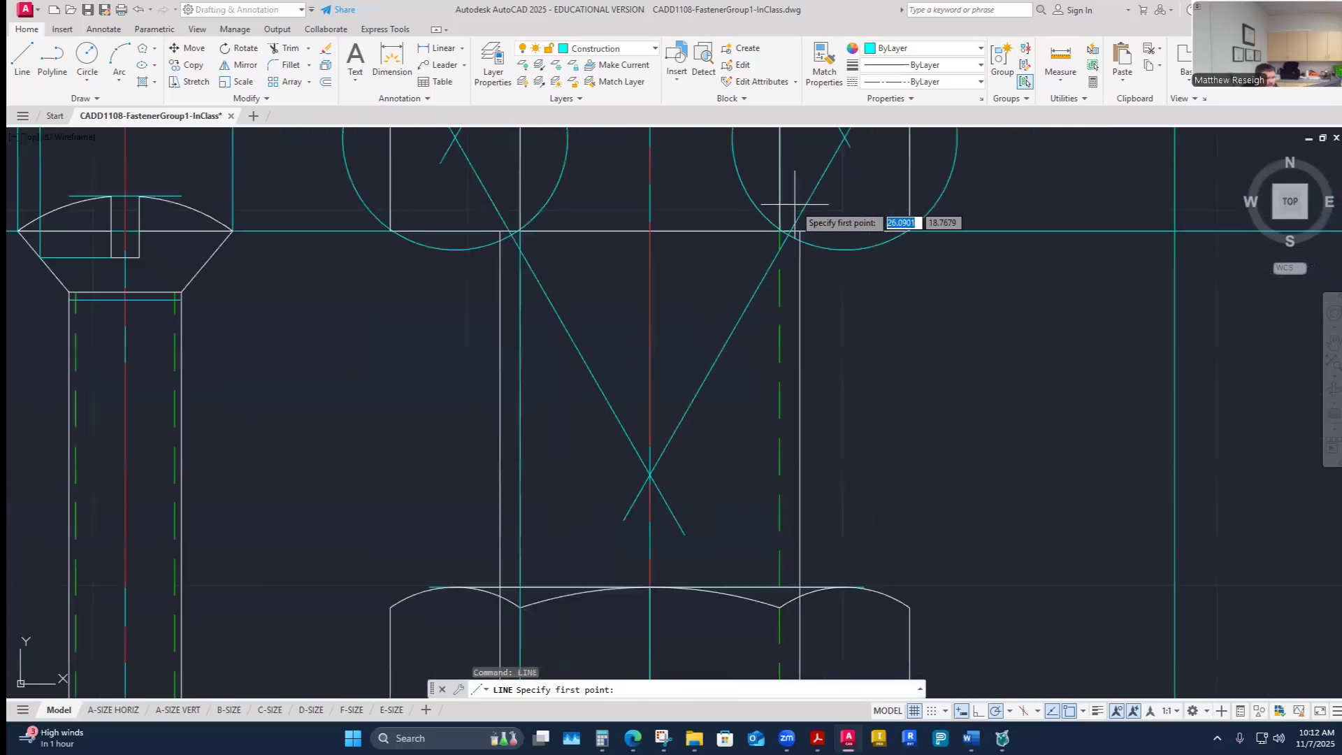
{"action": "scroll", "coordinate": [794, 205], "scroll_direction": "up", "scroll_amount": 6}
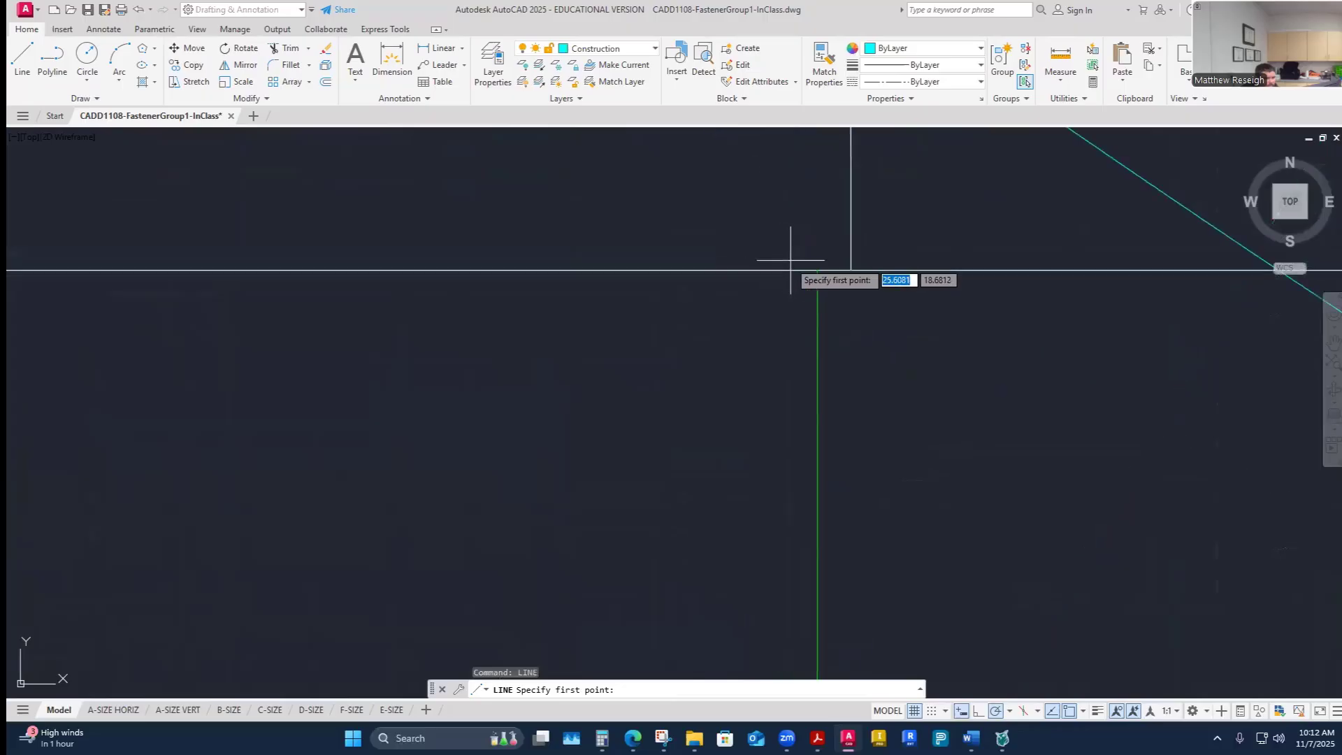
{"action": "left_click", "coordinate": [851, 271]}
{"action": "scroll", "coordinate": [852, 272], "scroll_direction": "down", "scroll_amount": 5}
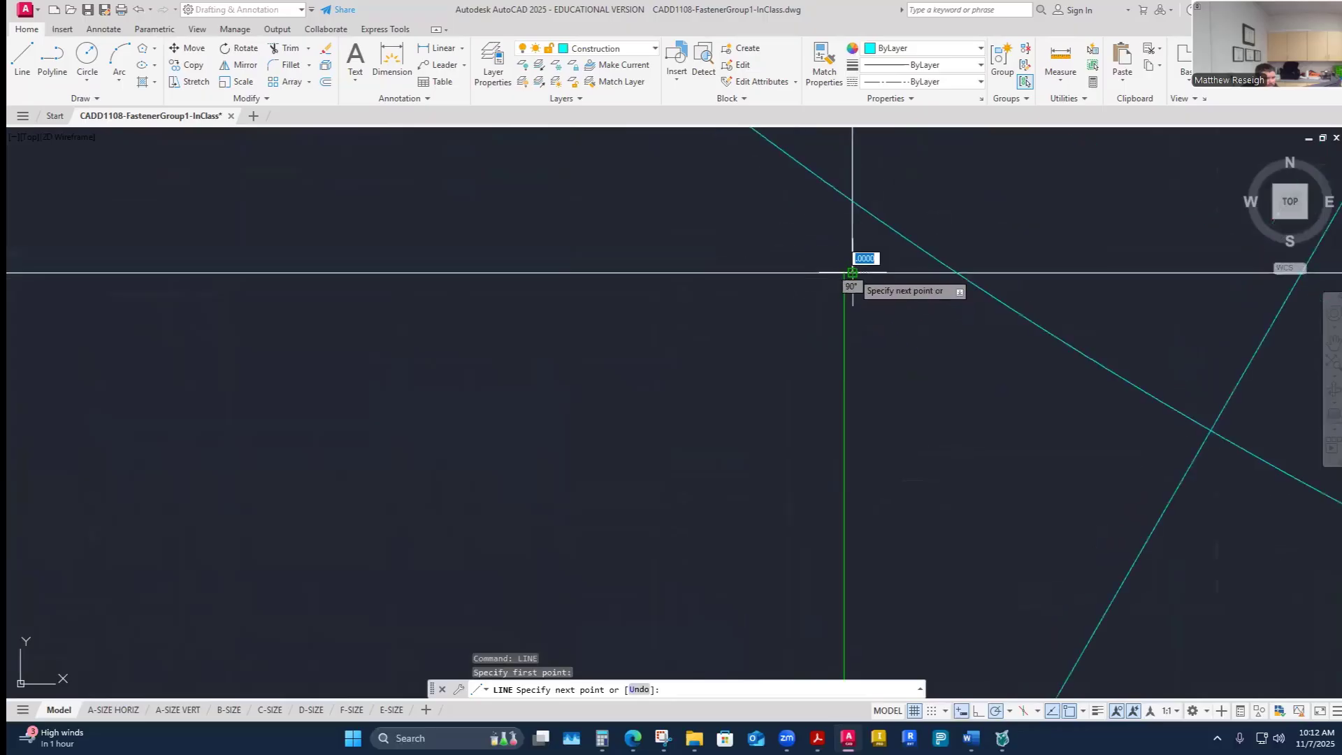
{"action": "scroll", "coordinate": [853, 280], "scroll_direction": "down", "scroll_amount": 8}
{"action": "scroll", "coordinate": [831, 349], "scroll_direction": "up", "scroll_amount": 5}
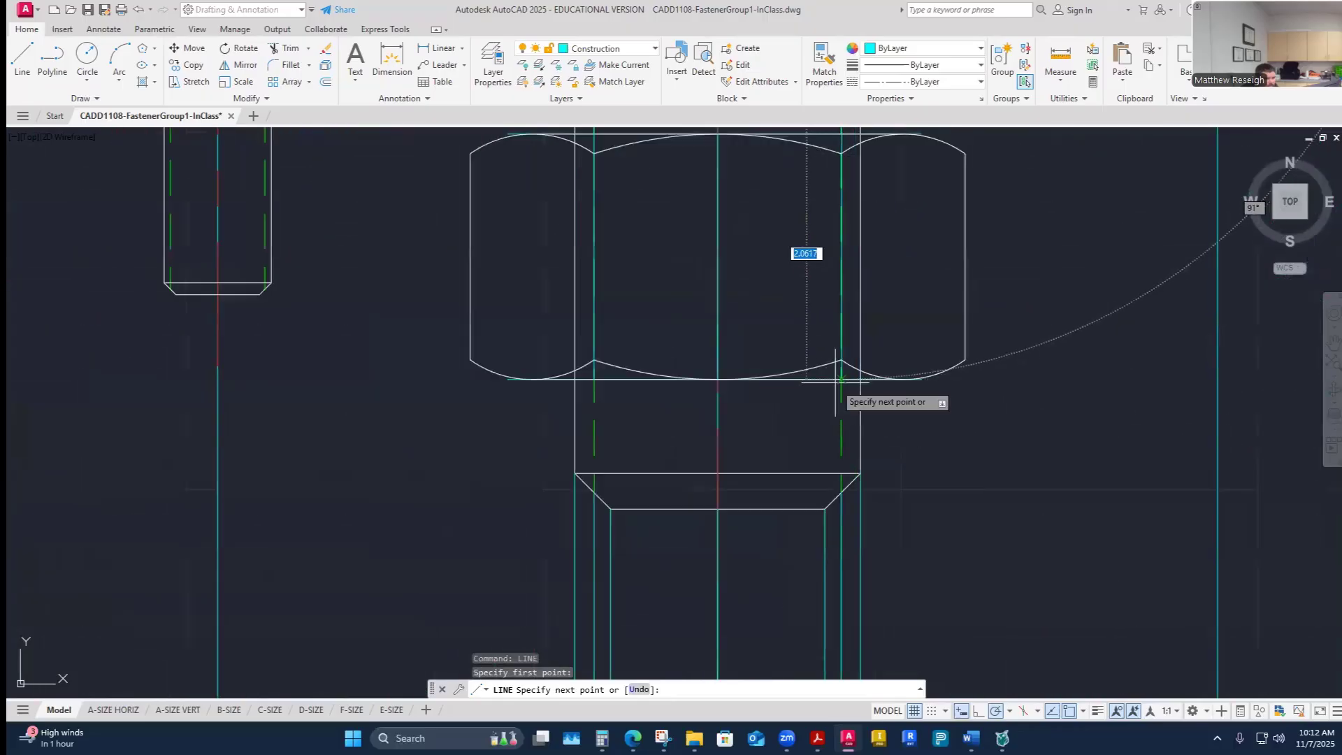
{"action": "scroll", "coordinate": [841, 377], "scroll_direction": "up", "scroll_amount": 6}
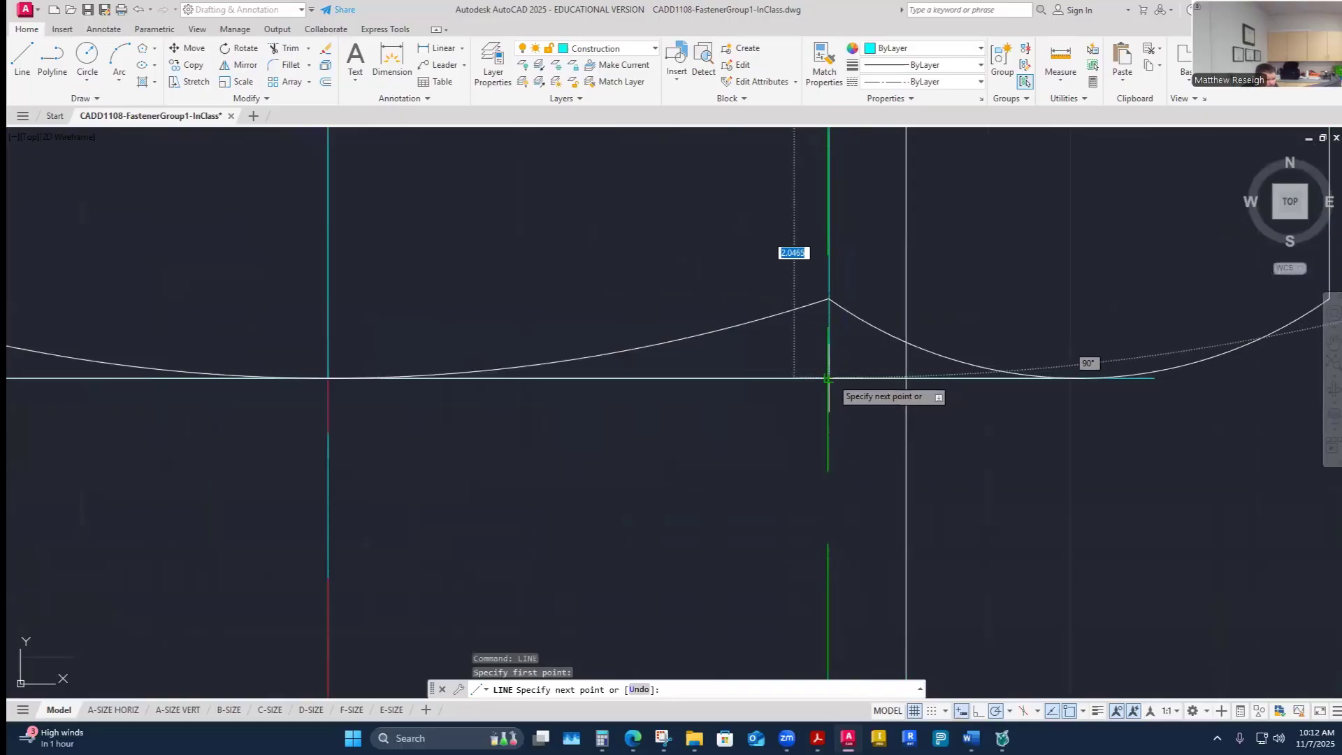
{"action": "scroll", "coordinate": [829, 379], "scroll_direction": "up", "scroll_amount": 4}
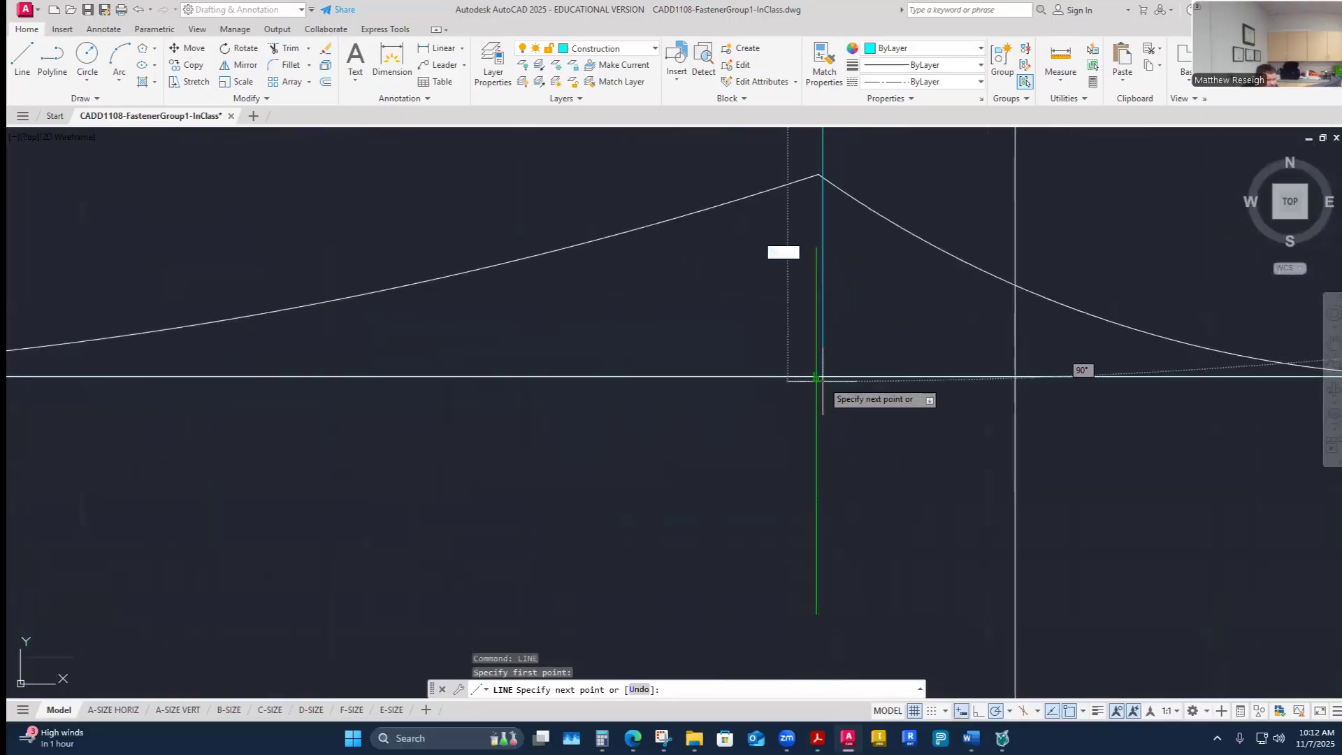
{"action": "scroll", "coordinate": [822, 377], "scroll_direction": "up", "scroll_amount": 3}
{"action": "left_click", "coordinate": [816, 378]}
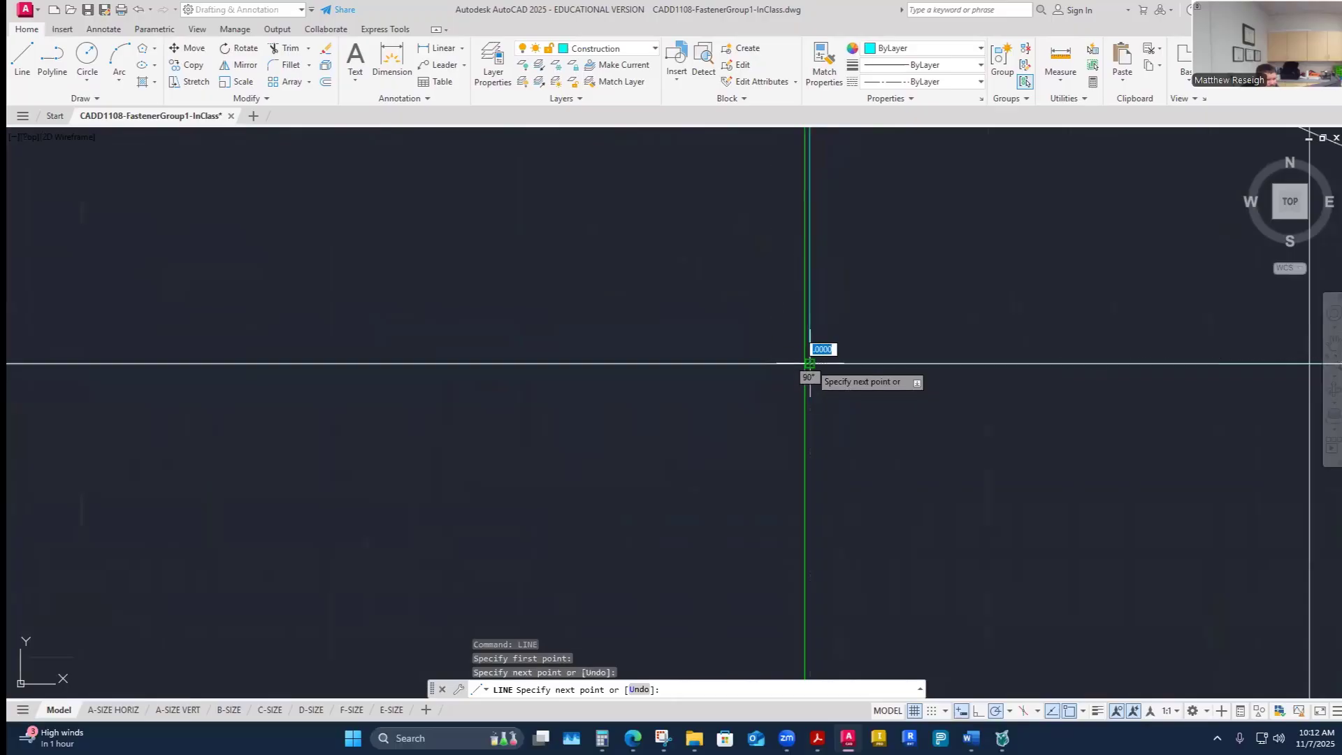
{"action": "right_click", "coordinate": [809, 363]}
{"action": "left_click", "coordinate": [866, 378]}
{"action": "scroll", "coordinate": [864, 420], "scroll_direction": "down", "scroll_amount": 4}
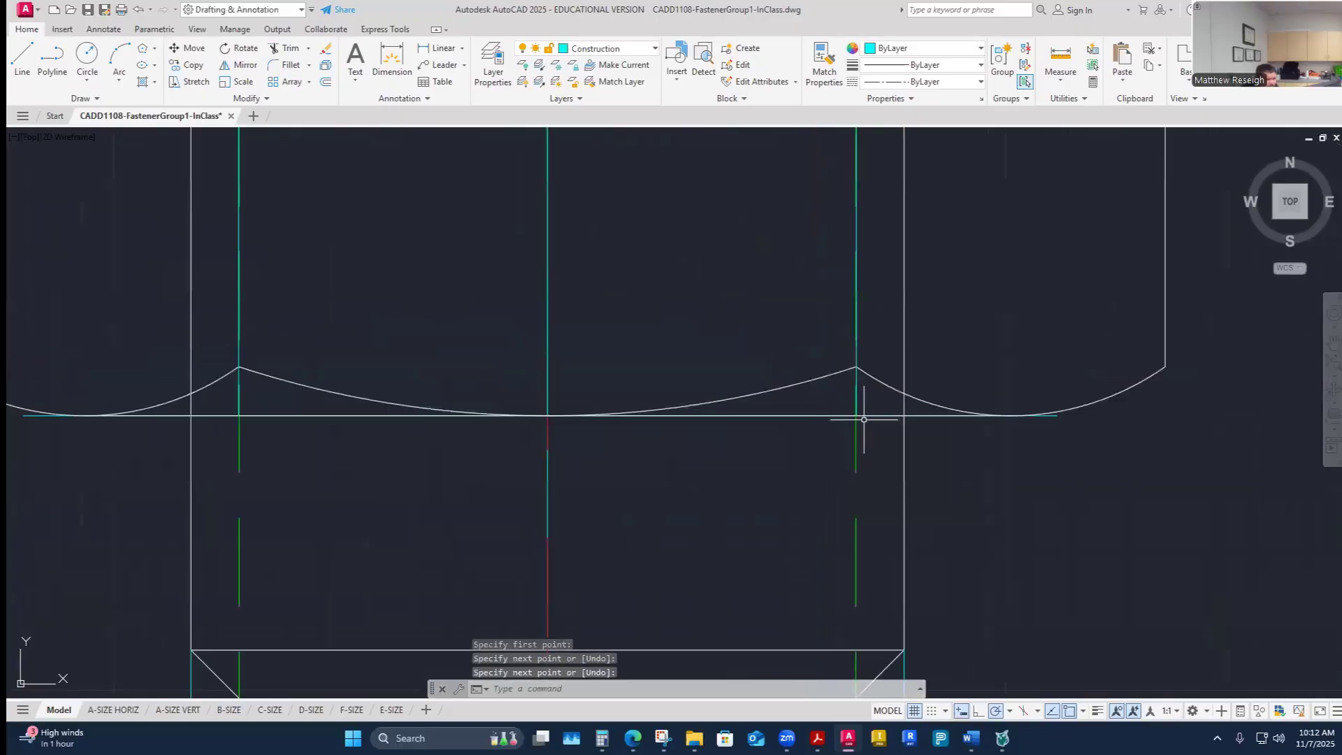
{"action": "scroll", "coordinate": [862, 389], "scroll_direction": "down", "scroll_amount": 5}
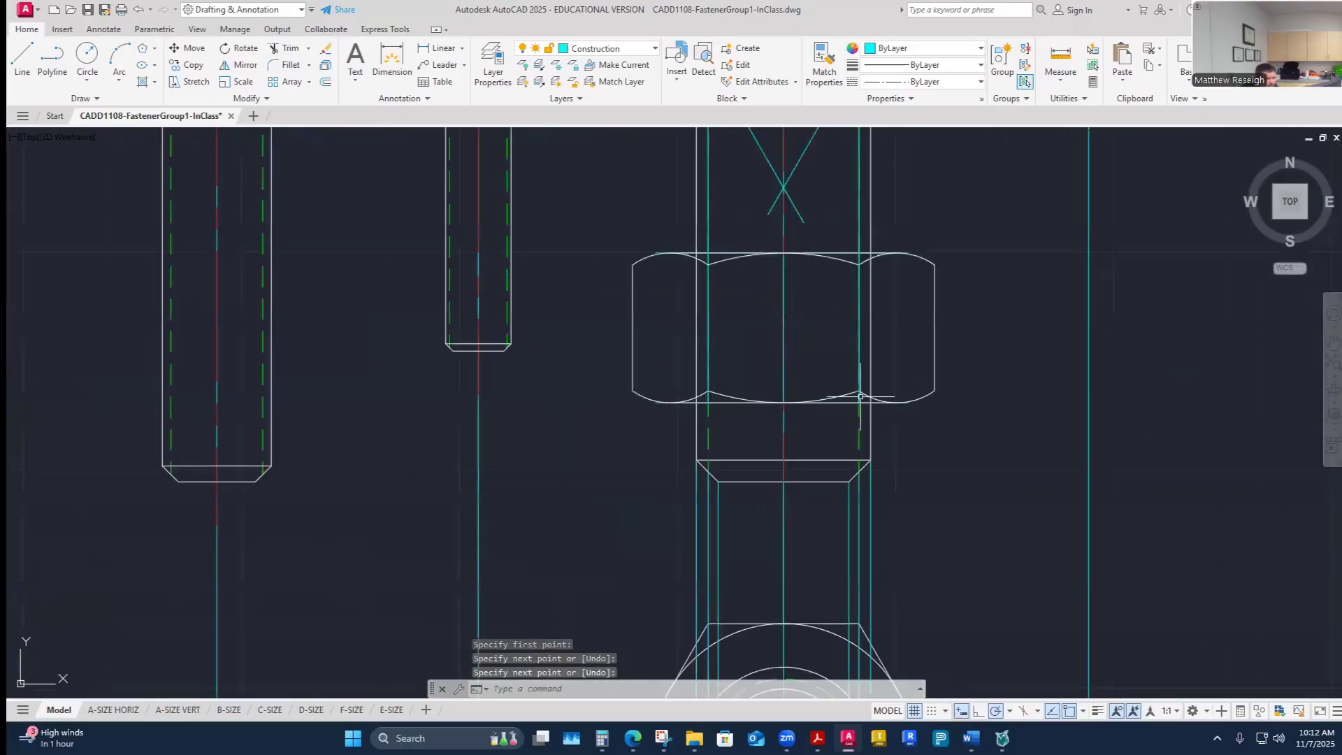
{"action": "scroll", "coordinate": [782, 357], "scroll_direction": "up", "scroll_amount": 4}
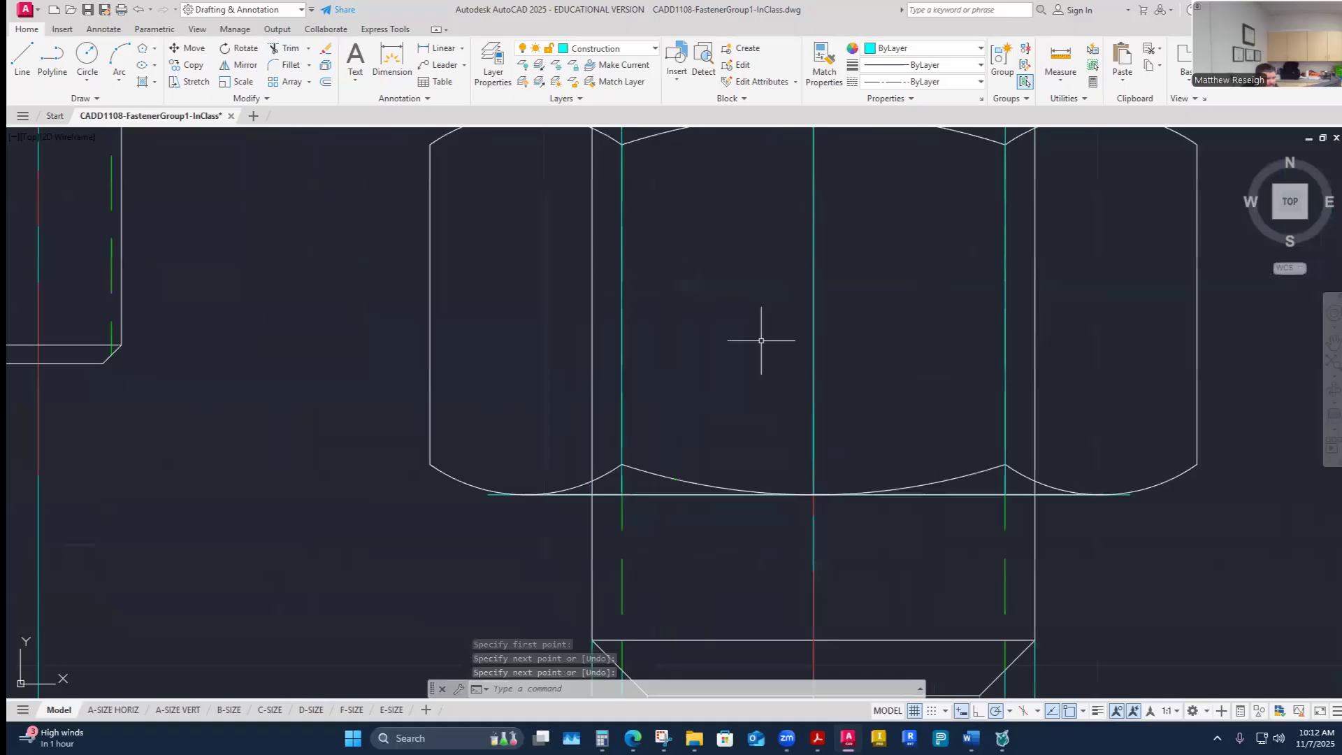
- Switch to the Visible-Object layer and try to draw a line from the nut's chamfer arc meeting point
{"action": "left_click", "coordinate": [650, 49]}
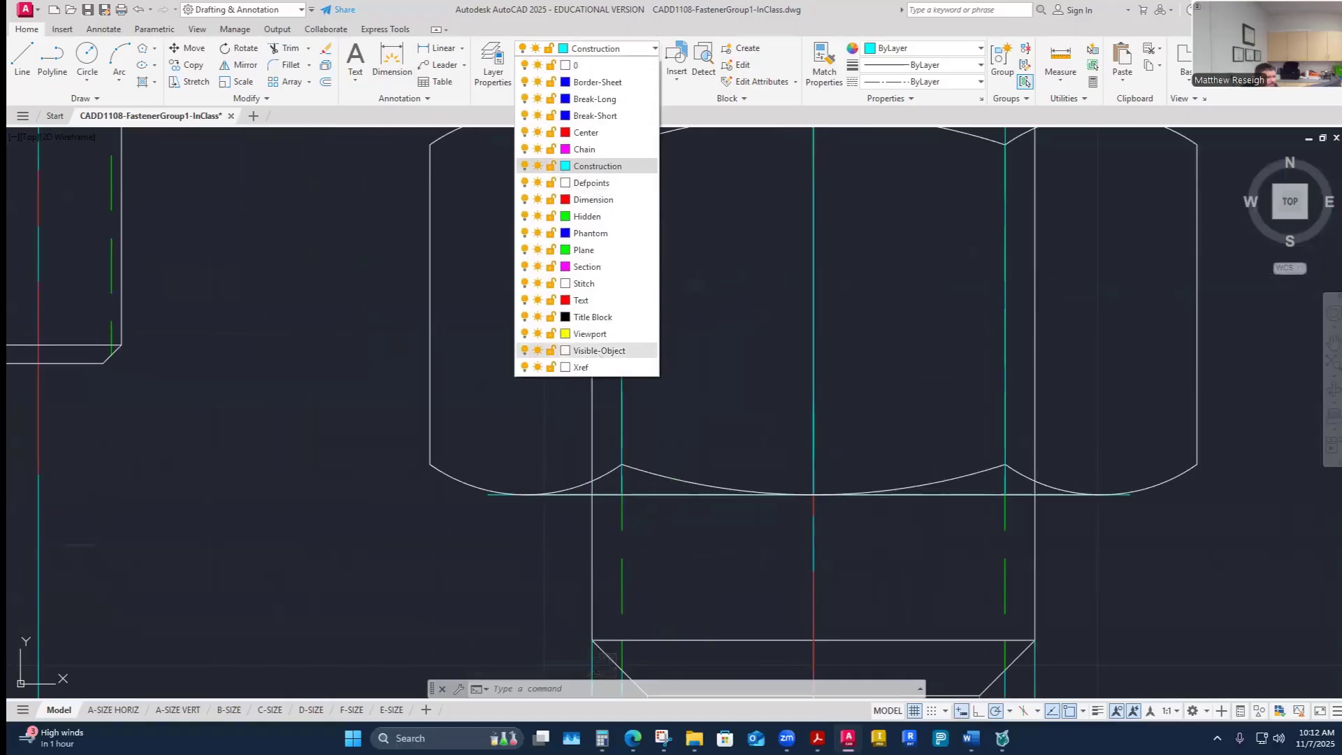
{"action": "left_click", "coordinate": [599, 350]}
{"action": "left_click", "coordinate": [23, 59]}
{"action": "scroll", "coordinate": [585, 442], "scroll_direction": "up", "scroll_amount": 8}
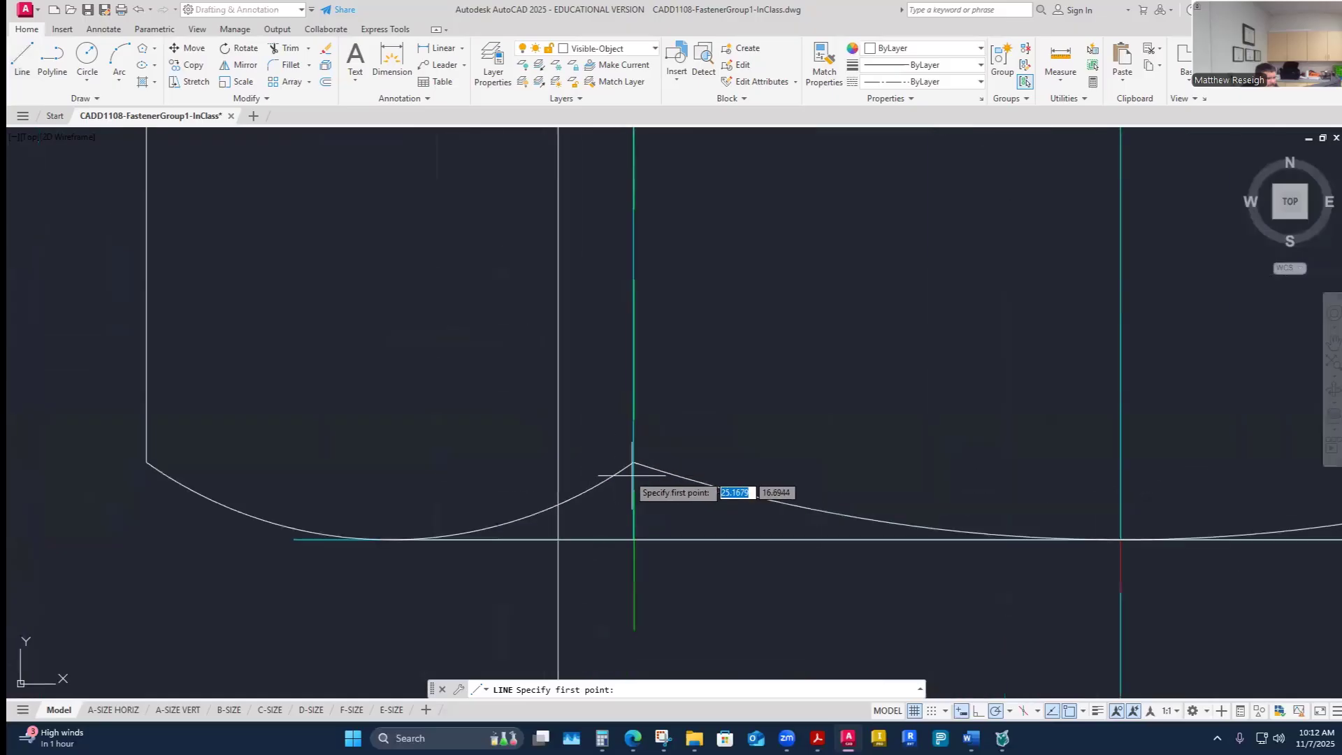
{"action": "scroll", "coordinate": [627, 434], "scroll_direction": "down", "scroll_amount": 5}
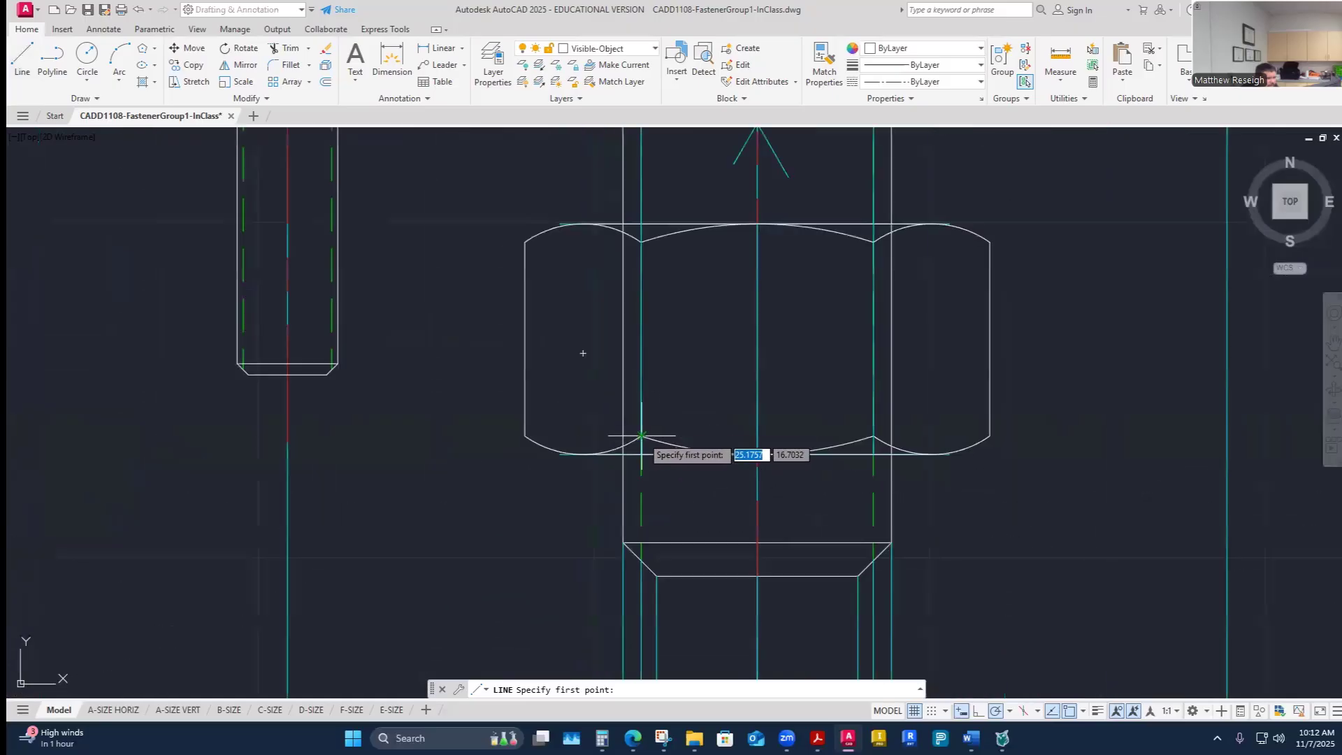
{"action": "scroll", "coordinate": [638, 248], "scroll_direction": "up", "scroll_amount": 6}
{"action": "scroll", "coordinate": [642, 260], "scroll_direction": "up", "scroll_amount": 5}
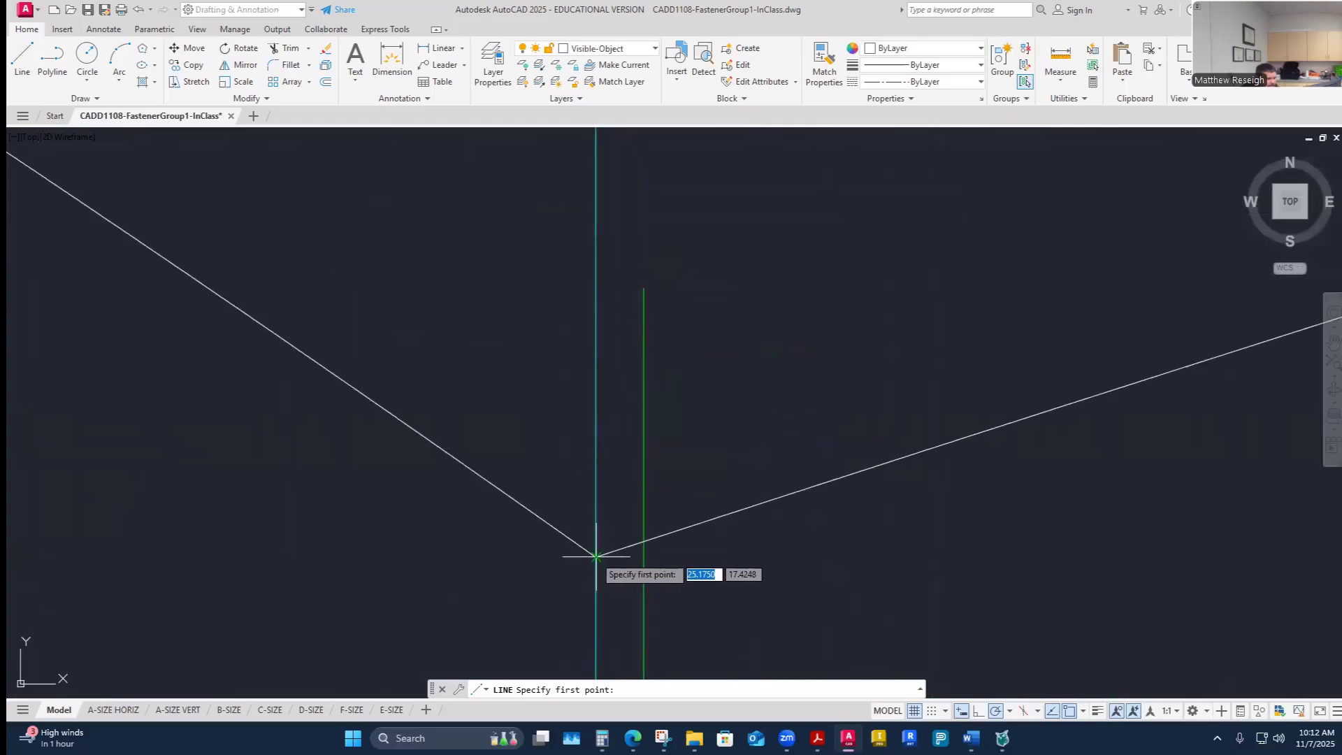
{"action": "left_click", "coordinate": [596, 556]}
{"action": "scroll", "coordinate": [602, 552], "scroll_direction": "down", "scroll_amount": 8}
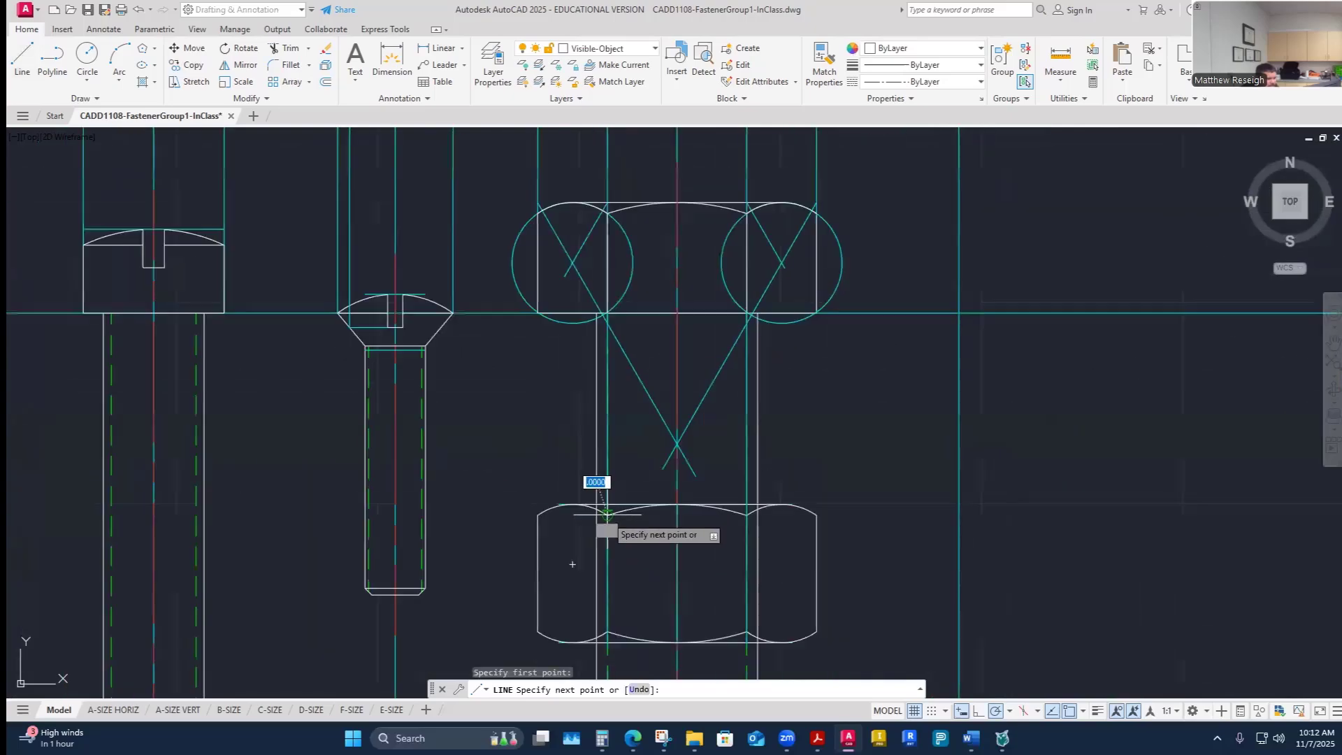
{"action": "scroll", "coordinate": [607, 562], "scroll_direction": "up", "scroll_amount": 10}
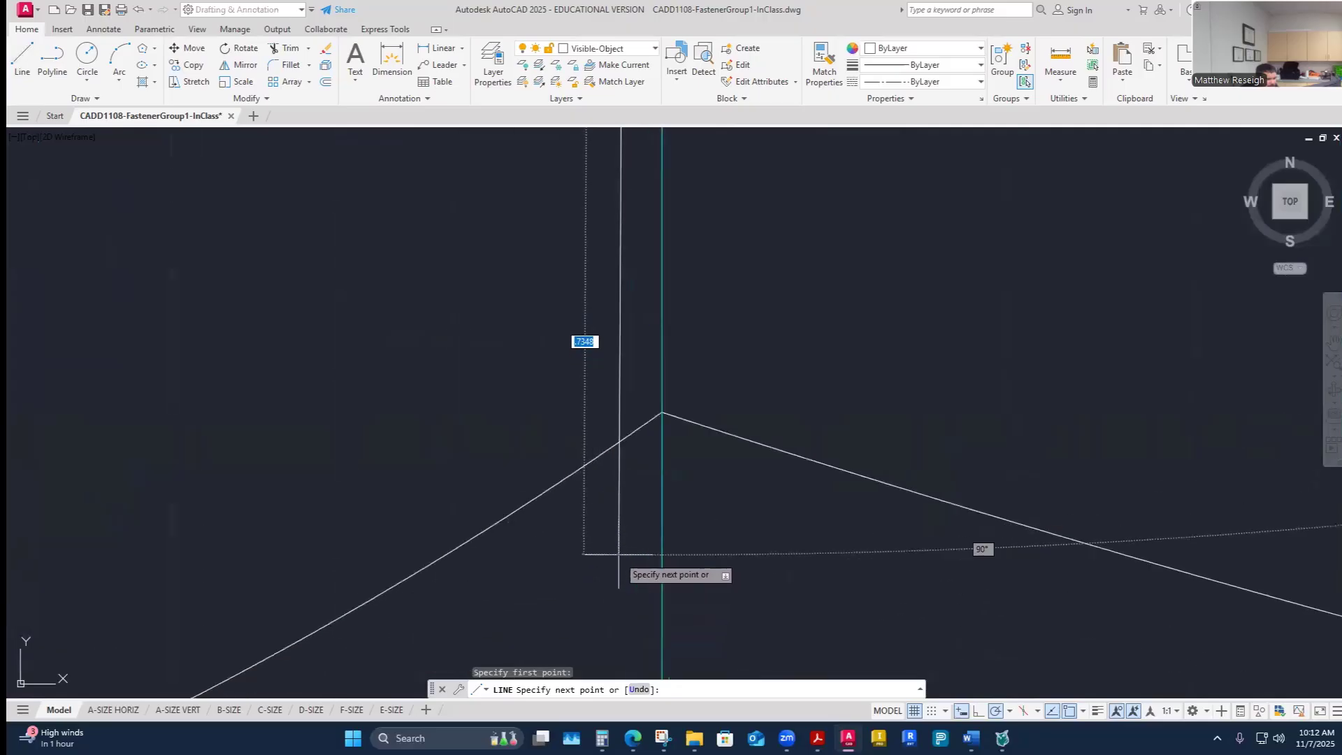
{"action": "scroll", "coordinate": [653, 418], "scroll_direction": "up", "scroll_amount": 5}
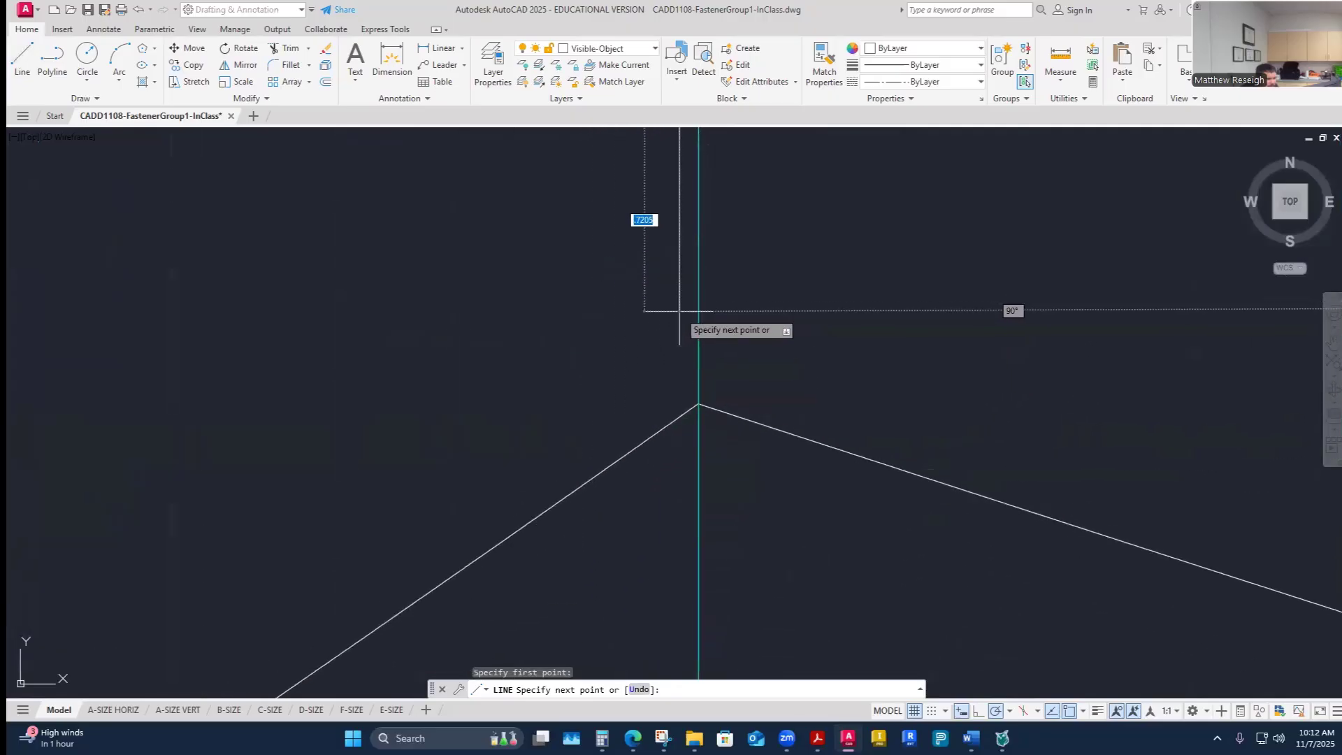
{"action": "scroll", "coordinate": [679, 367], "scroll_direction": "up", "scroll_amount": 3}
{"action": "scroll", "coordinate": [710, 434], "scroll_direction": "up", "scroll_amount": 4}
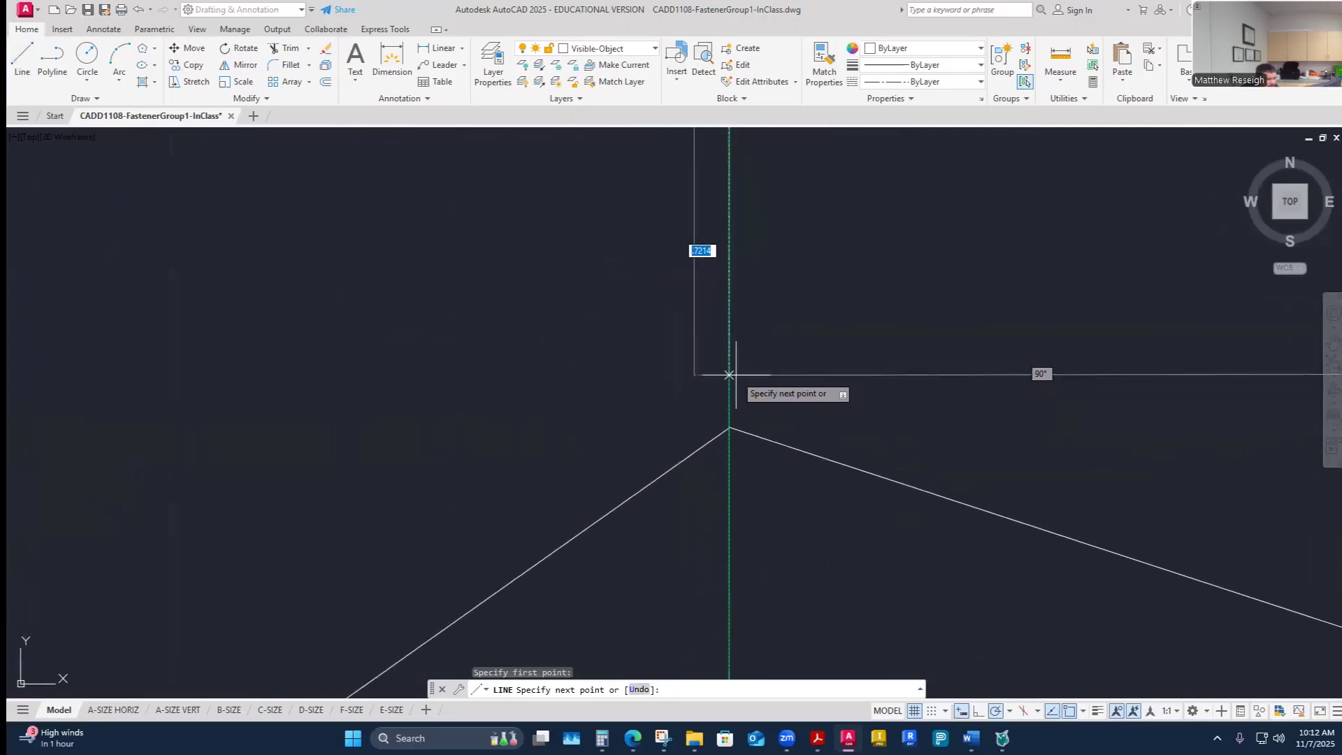
{"action": "key", "text": "Escape"}
{"action": "key", "text": "Escape"}
{"action": "key", "text": "Escape"}
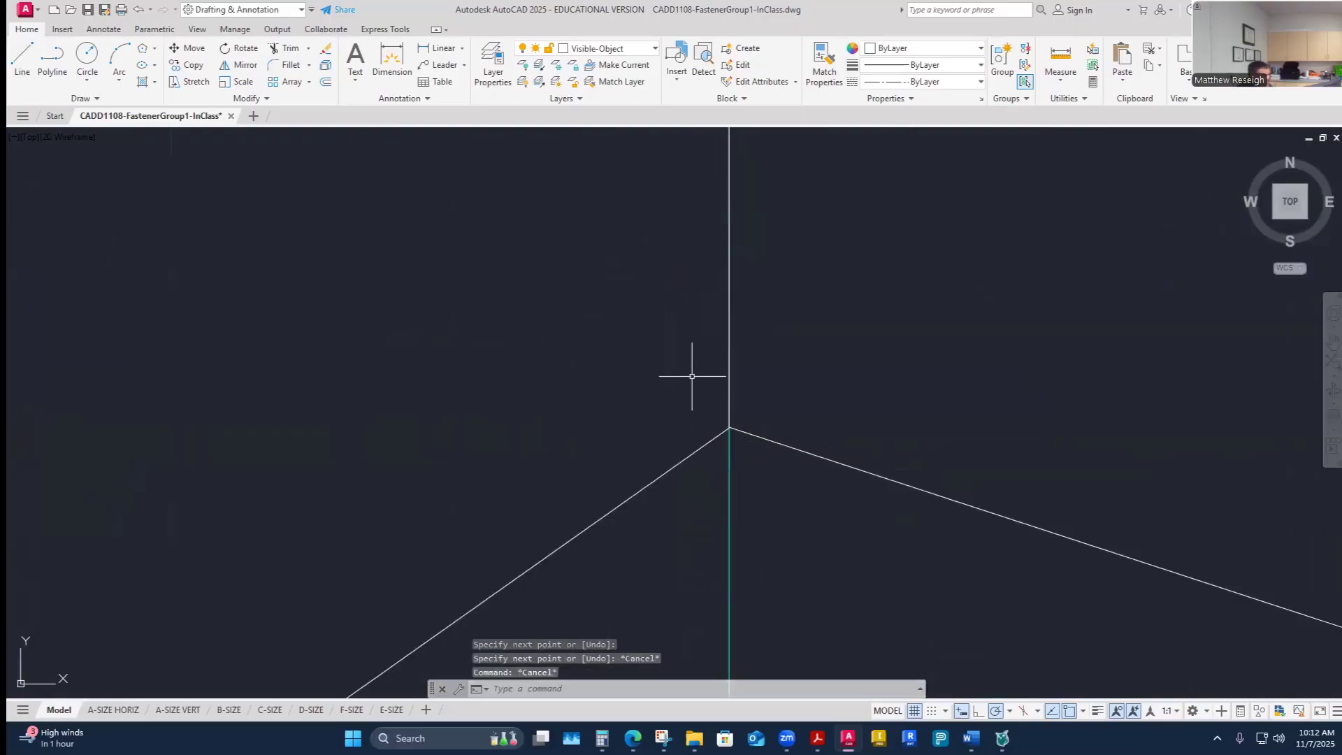
{"action": "scroll", "coordinate": [689, 373], "scroll_direction": "down", "scroll_amount": 1}
{"action": "scroll", "coordinate": [679, 371], "scroll_direction": "down", "scroll_amount": 6}
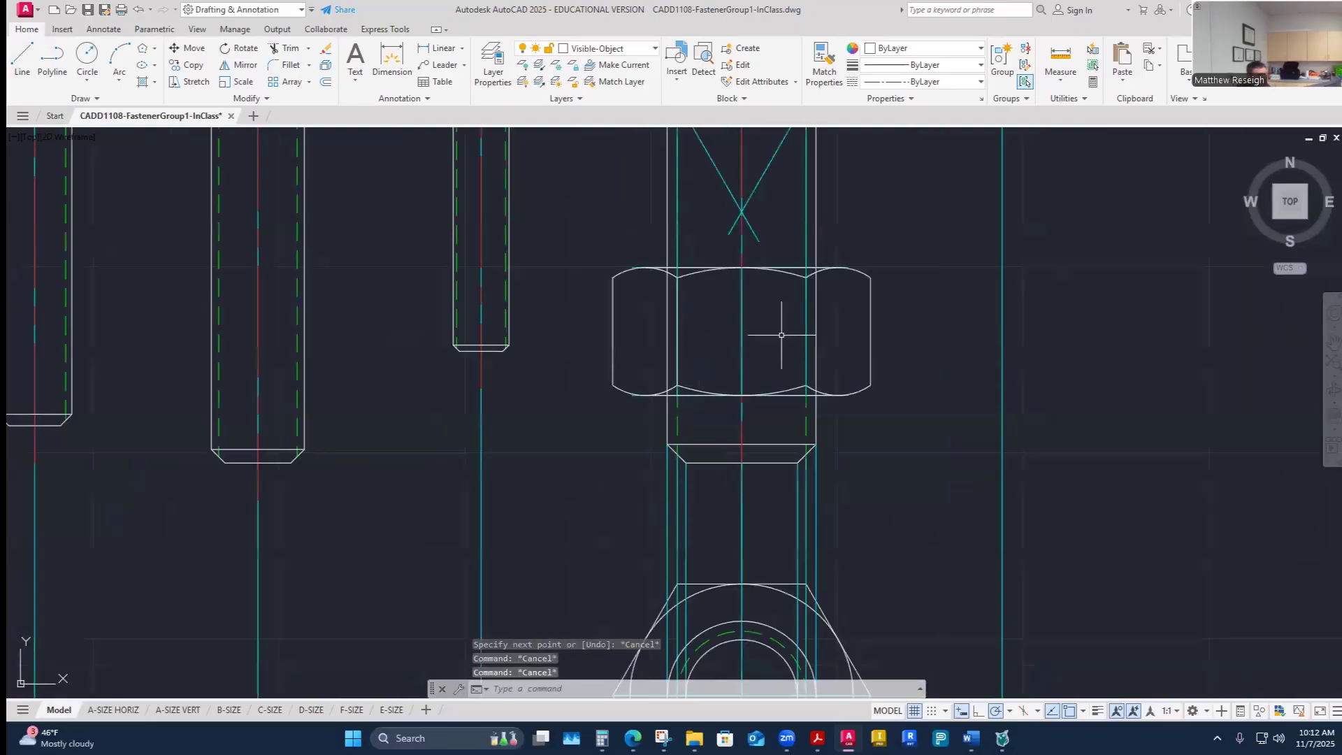
{"action": "scroll", "coordinate": [826, 289], "scroll_direction": "up", "scroll_amount": 4}
{"action": "scroll", "coordinate": [827, 289], "scroll_direction": "up", "scroll_amount": 2}
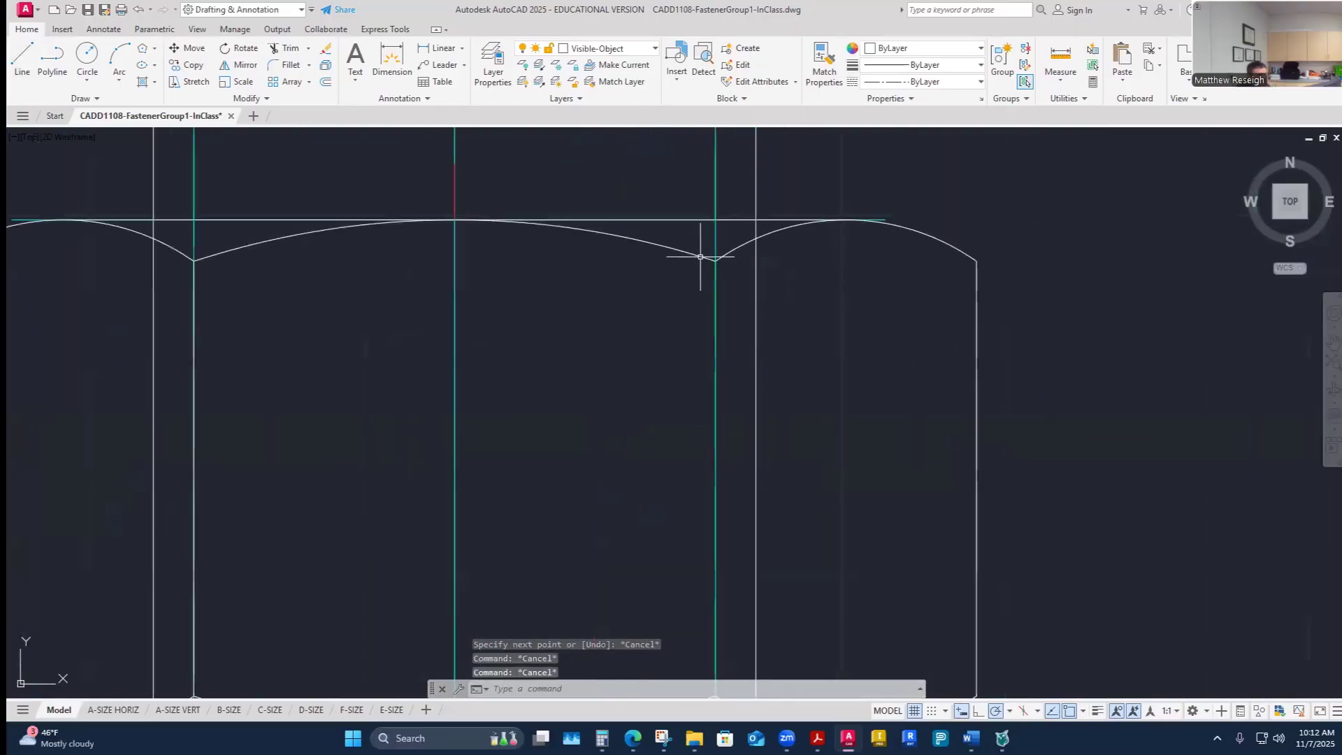
{"action": "right_click", "coordinate": [624, 401]}
{"action": "left_click", "coordinate": [629, 392]}
{"action": "scroll", "coordinate": [707, 262], "scroll_direction": "up", "scroll_amount": 7}
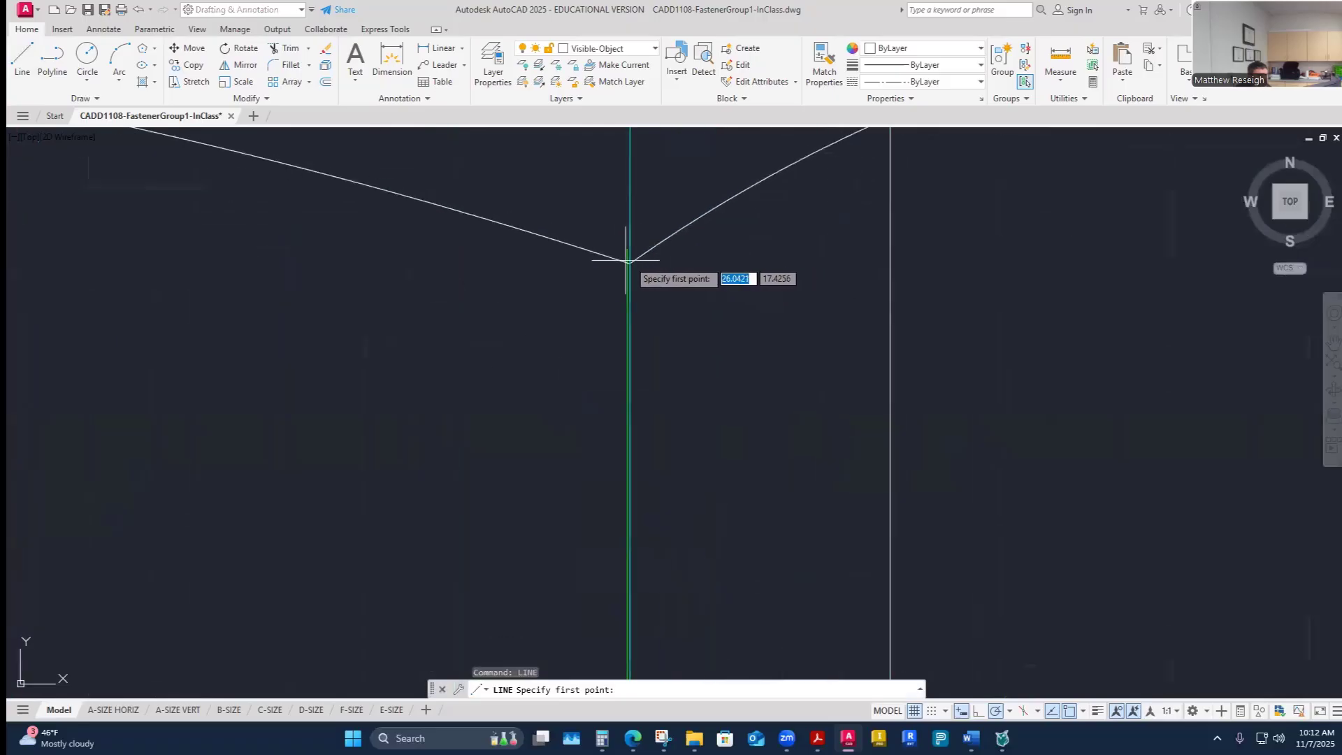
{"action": "scroll", "coordinate": [692, 269], "scroll_direction": "up", "scroll_amount": 5}
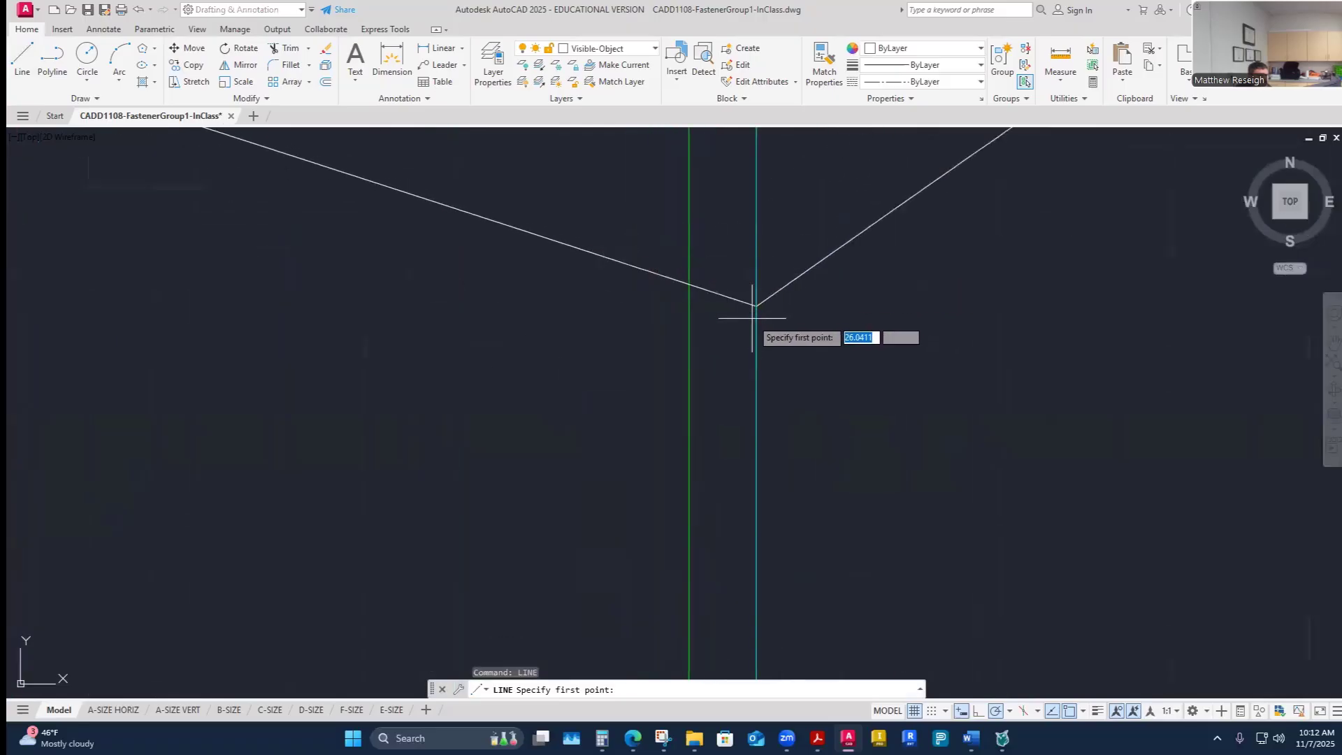
{"action": "left_click", "coordinate": [755, 305]}
{"action": "scroll", "coordinate": [760, 311], "scroll_direction": "down", "scroll_amount": 10}
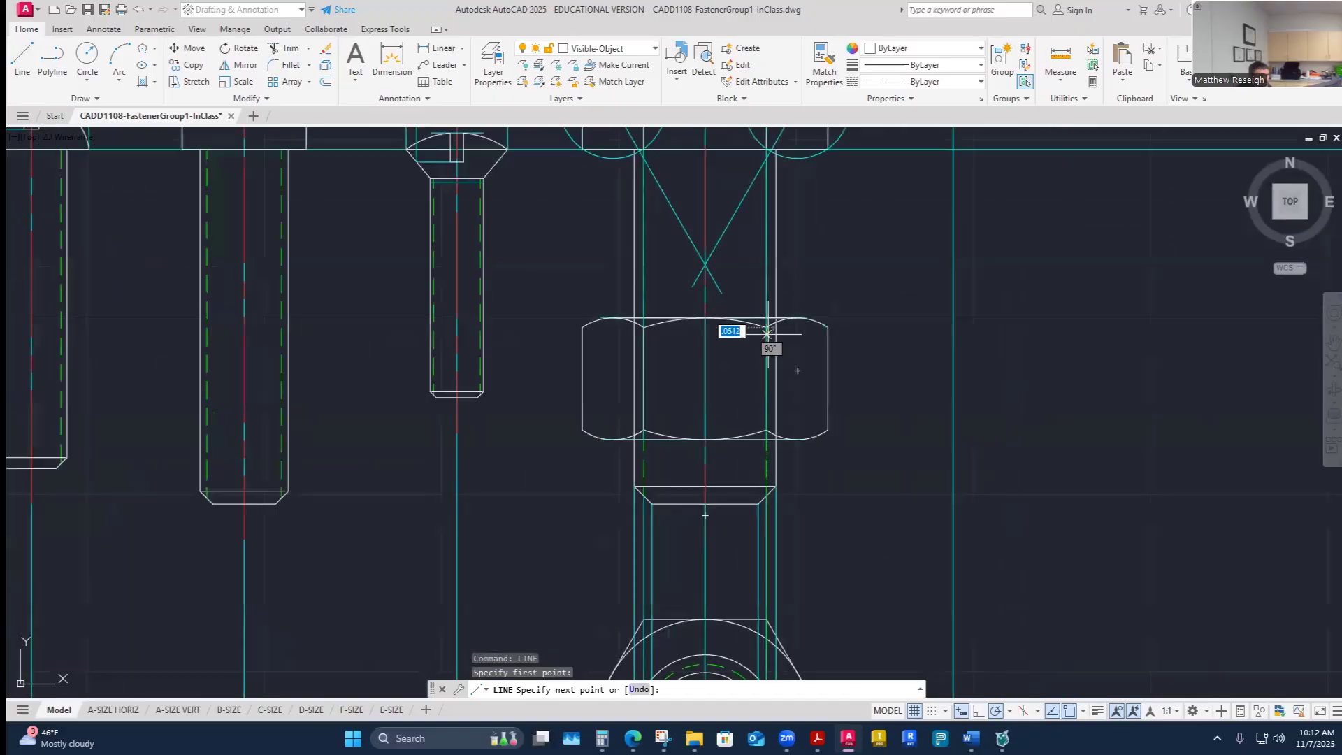
{"action": "scroll", "coordinate": [767, 333], "scroll_direction": "up", "scroll_amount": 10}
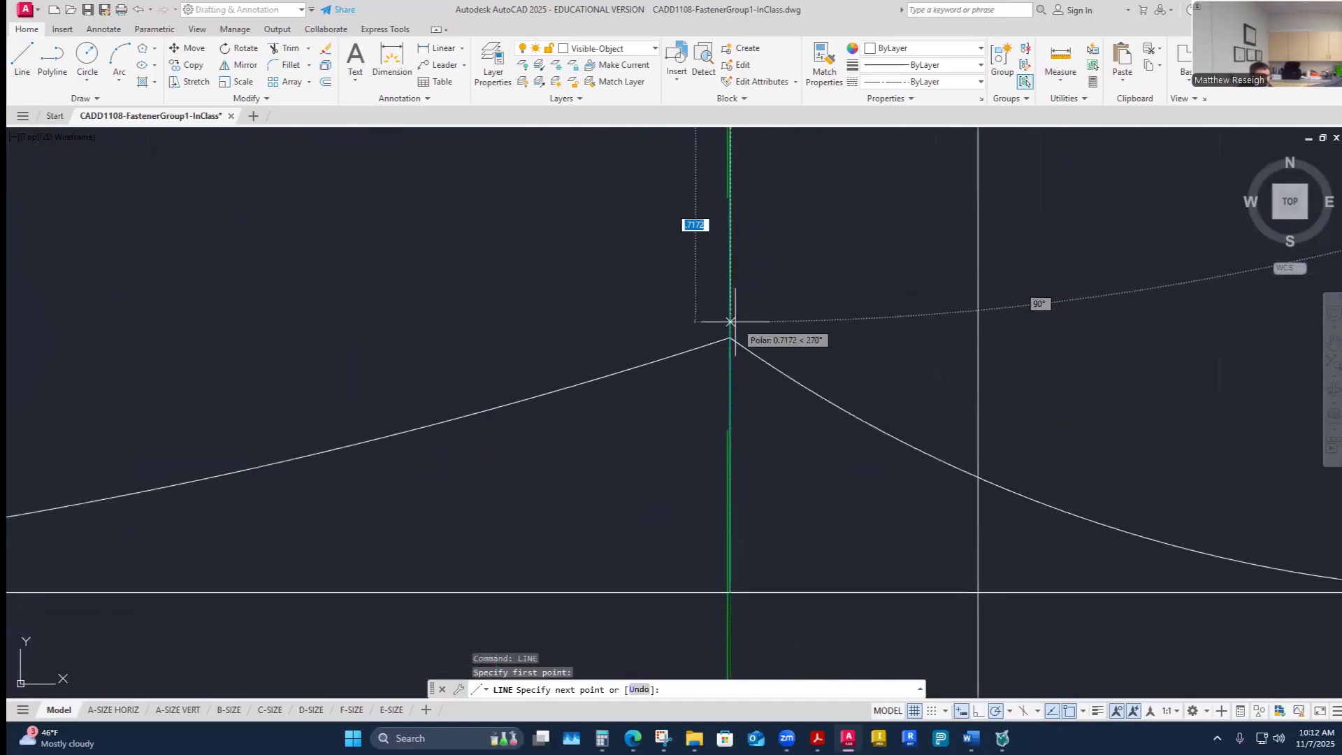
{"action": "scroll", "coordinate": [734, 329], "scroll_direction": "up", "scroll_amount": 8}
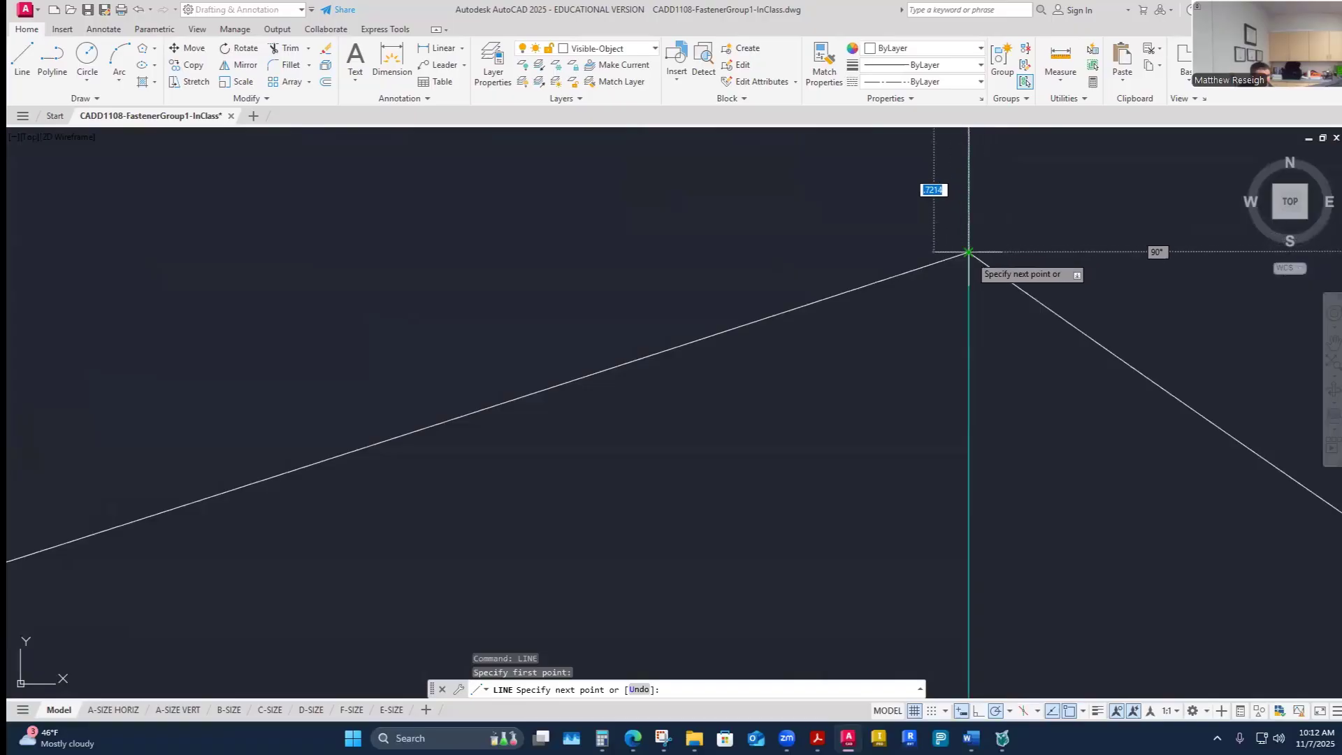
{"action": "key", "text": "Escape"}
{"action": "scroll", "coordinate": [899, 322], "scroll_direction": "down", "scroll_amount": 6}
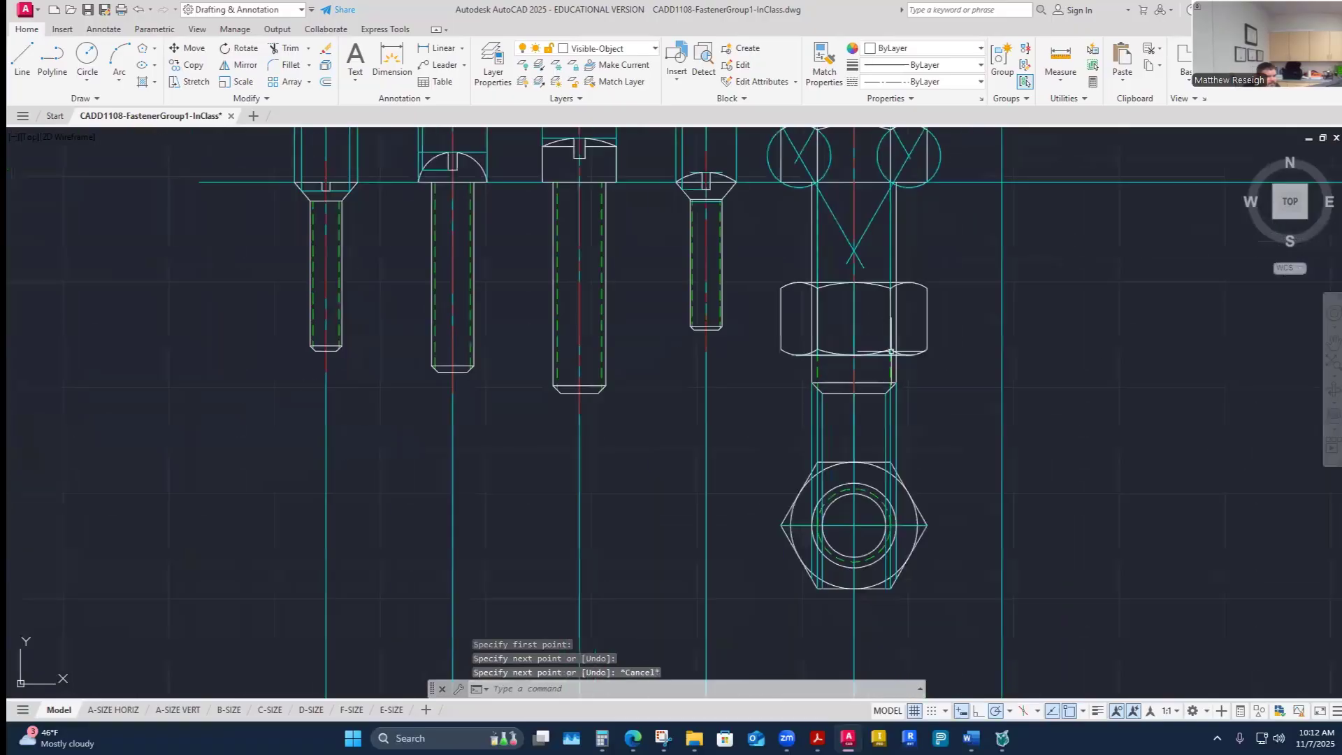
{"action": "scroll", "coordinate": [949, 284], "scroll_direction": "up", "scroll_amount": 2}
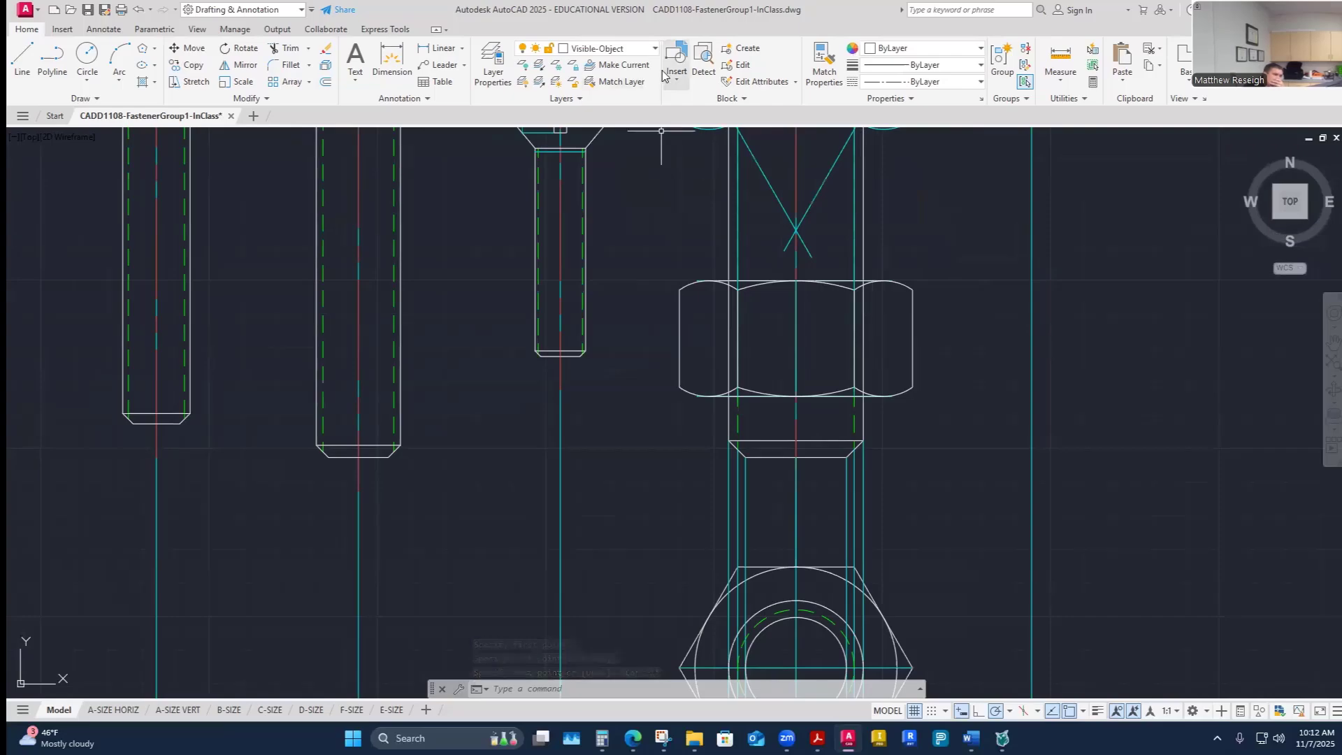
- Turn off the Construction layer to hide all construction geometry
{"action": "left_click", "coordinate": [655, 48]}
{"action": "left_click", "coordinate": [525, 165]}
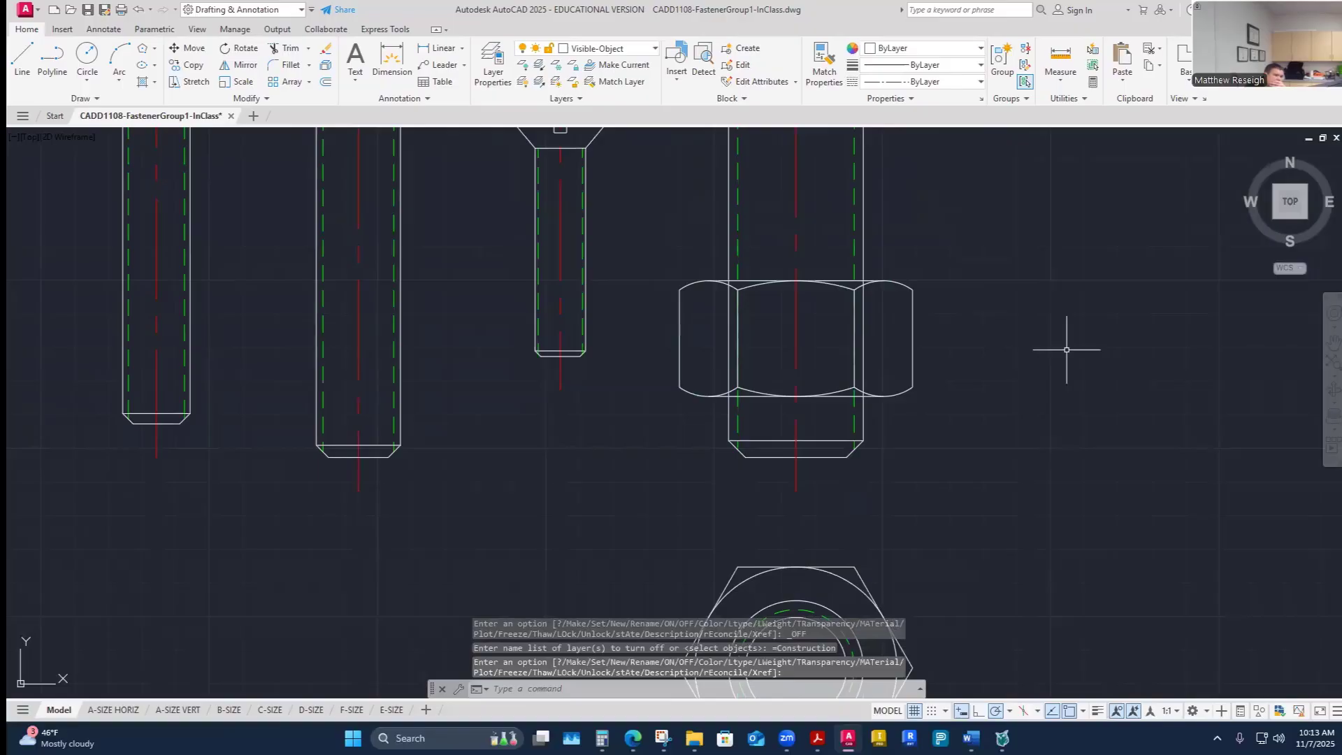
{"action": "scroll", "coordinate": [937, 352], "scroll_direction": "up", "scroll_amount": 4}
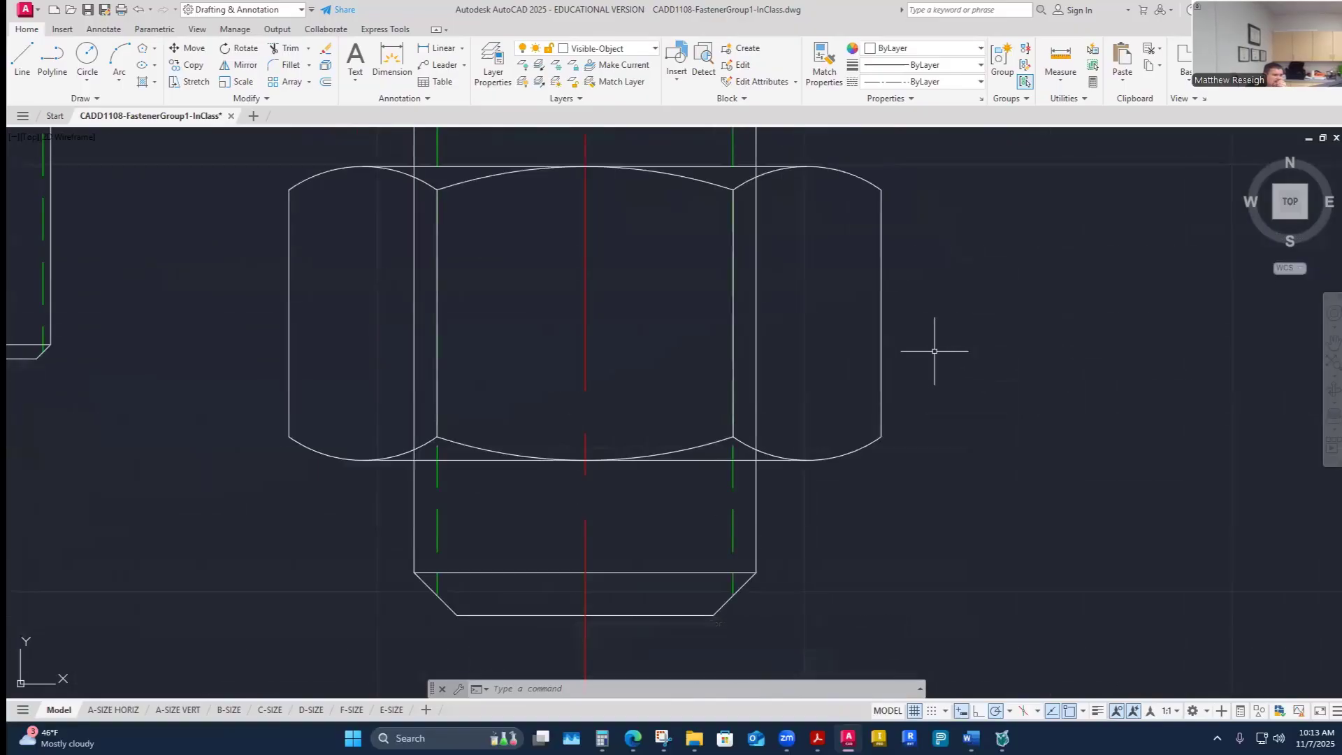
- Trim away the bolt shank lines that pass through the hex nut on both sides
{"action": "left_click", "coordinate": [283, 49]}
{"action": "left_click", "coordinate": [756, 343]}
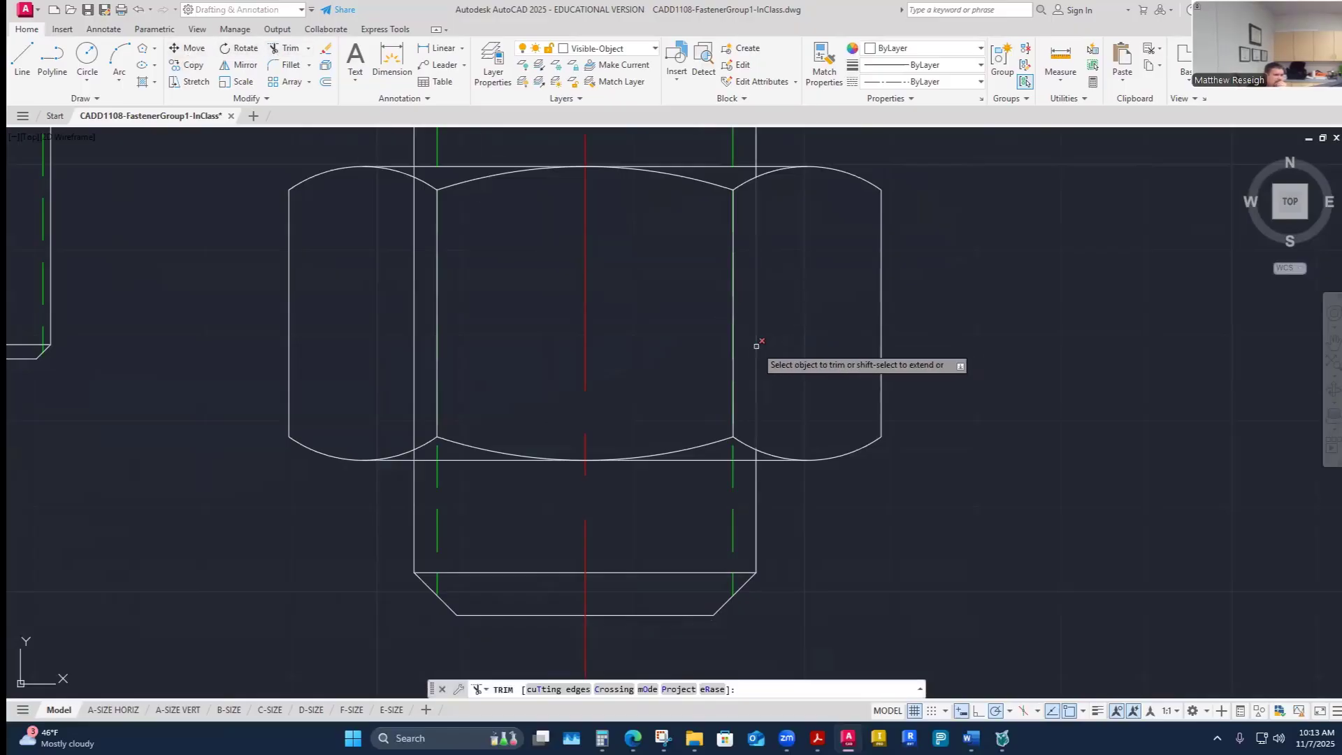
{"action": "left_click", "coordinate": [416, 353]}
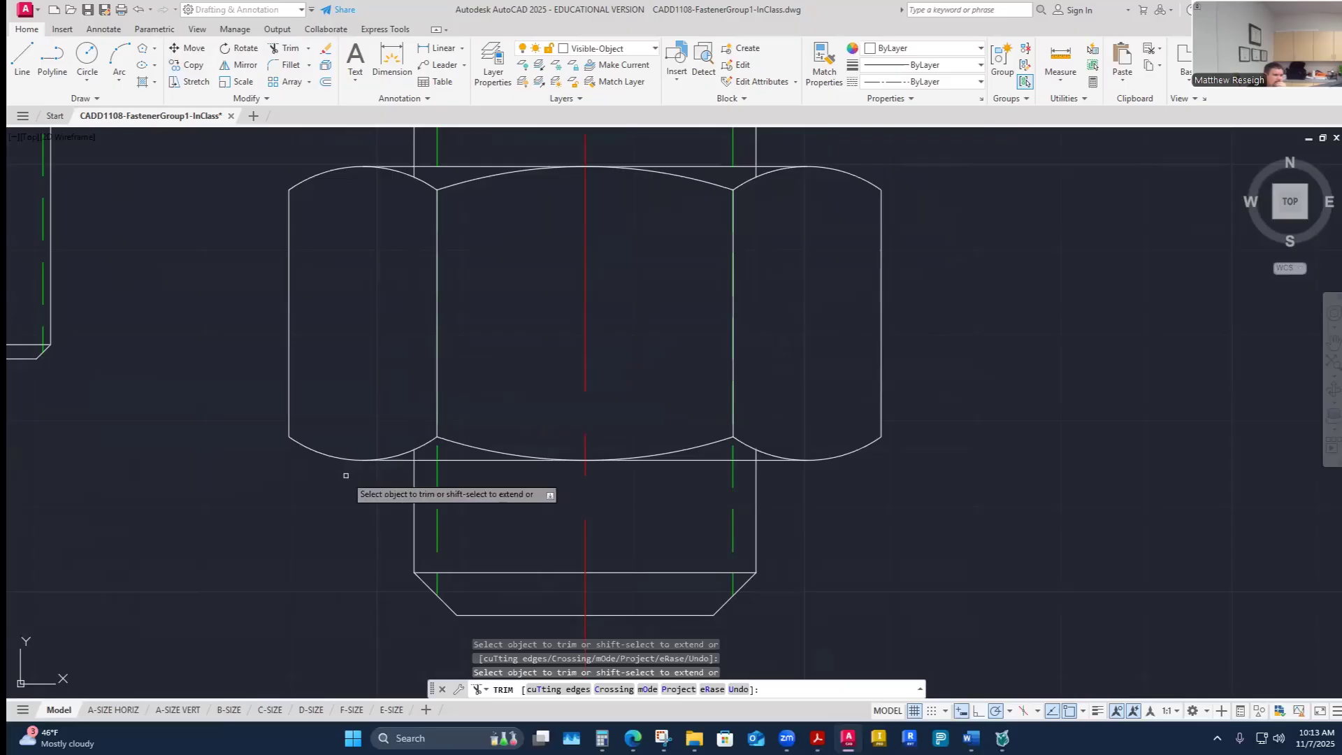
- Zoom in on the nut's lower edges to examine where the shank lines meet the nut
{"action": "scroll", "coordinate": [381, 483], "scroll_direction": "up", "scroll_amount": 4}
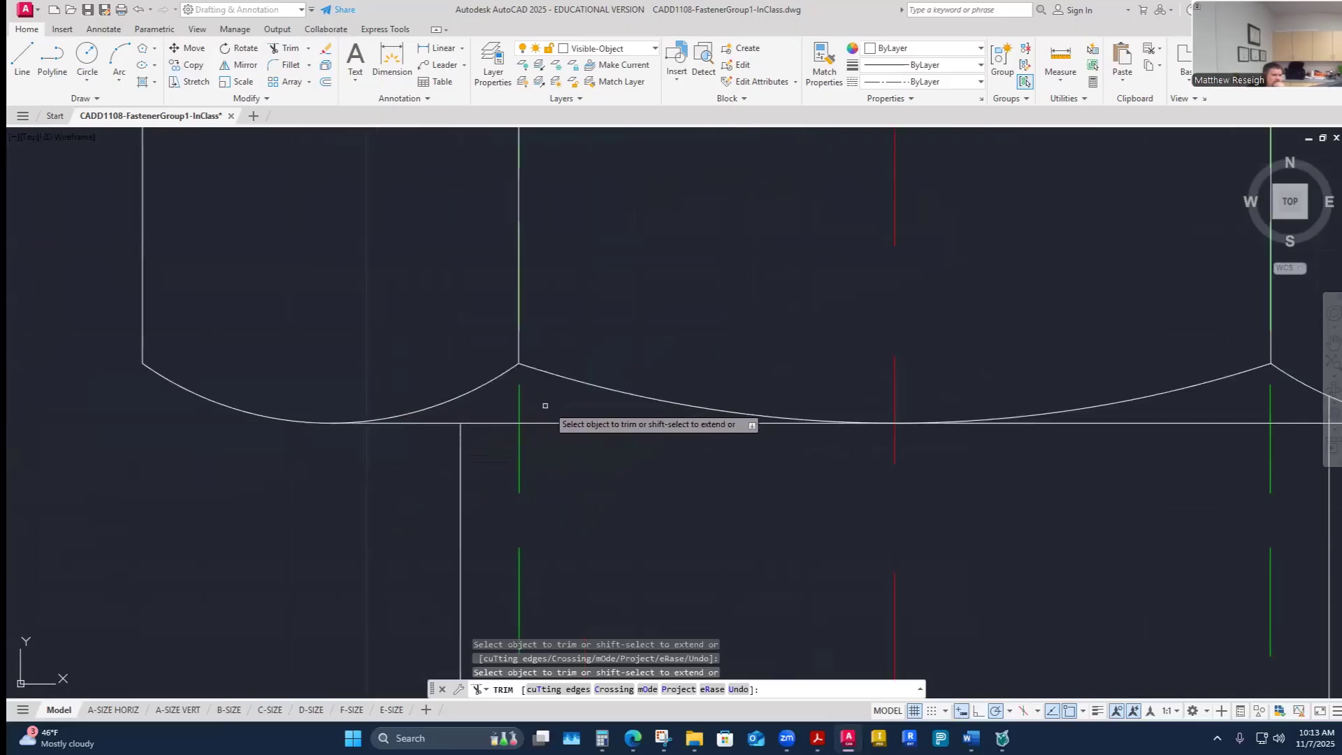
{"action": "scroll", "coordinate": [529, 407], "scroll_direction": "down", "scroll_amount": 2}
{"action": "scroll", "coordinate": [1059, 426], "scroll_direction": "up", "scroll_amount": 4}
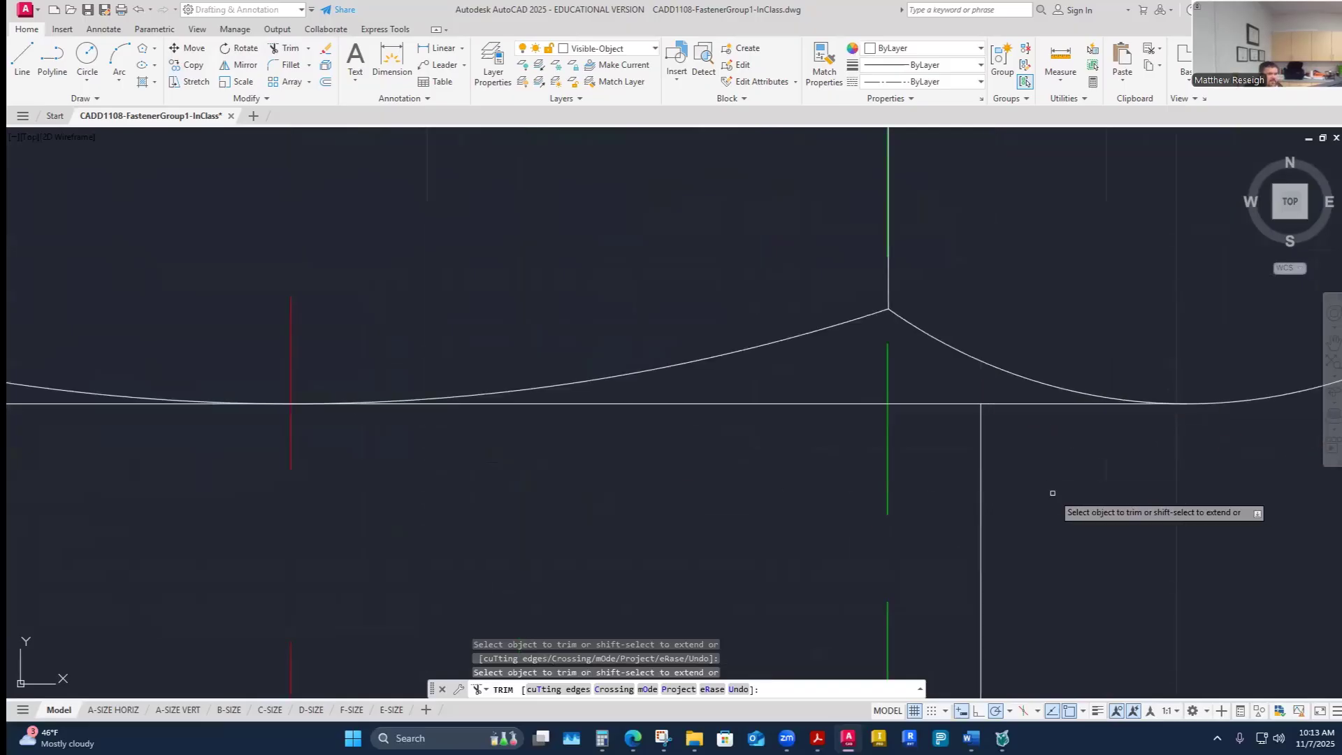
{"action": "scroll", "coordinate": [1060, 503], "scroll_direction": "down", "scroll_amount": 6}
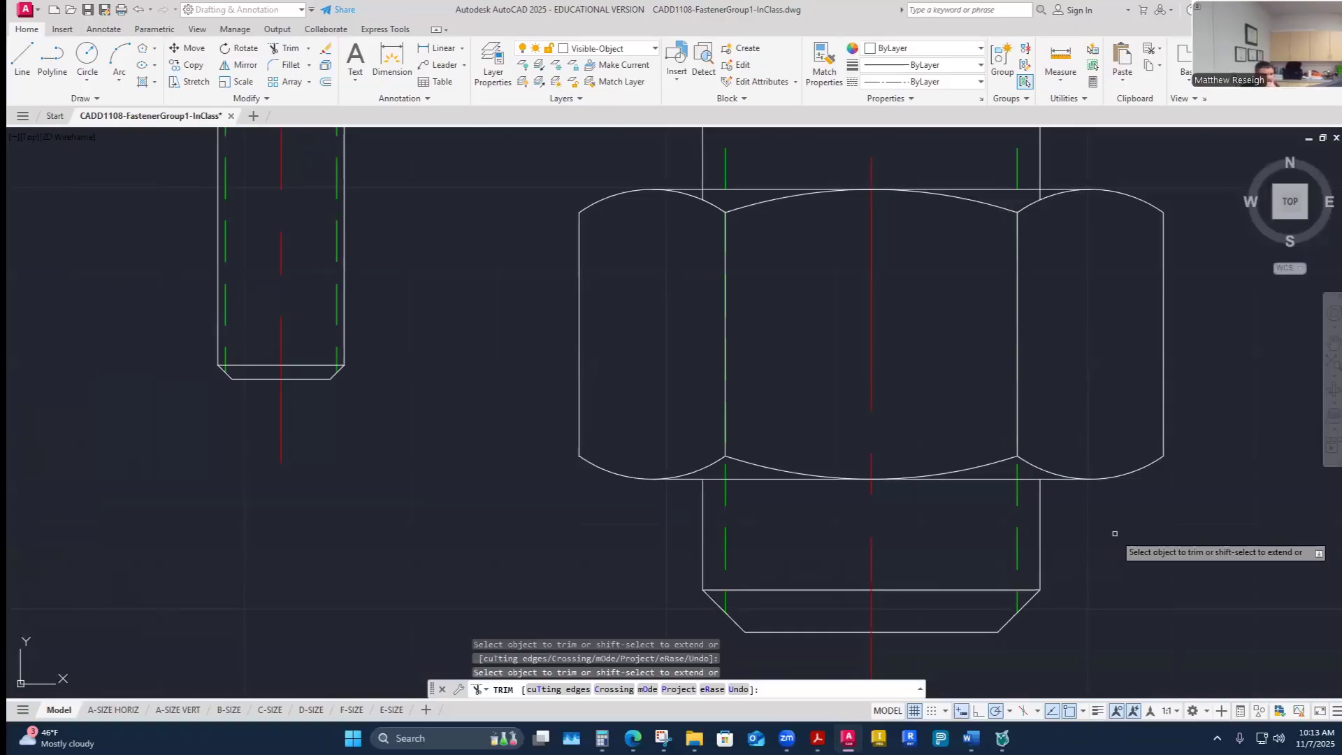
{"action": "scroll", "coordinate": [1115, 533], "scroll_direction": "up", "scroll_amount": 4}
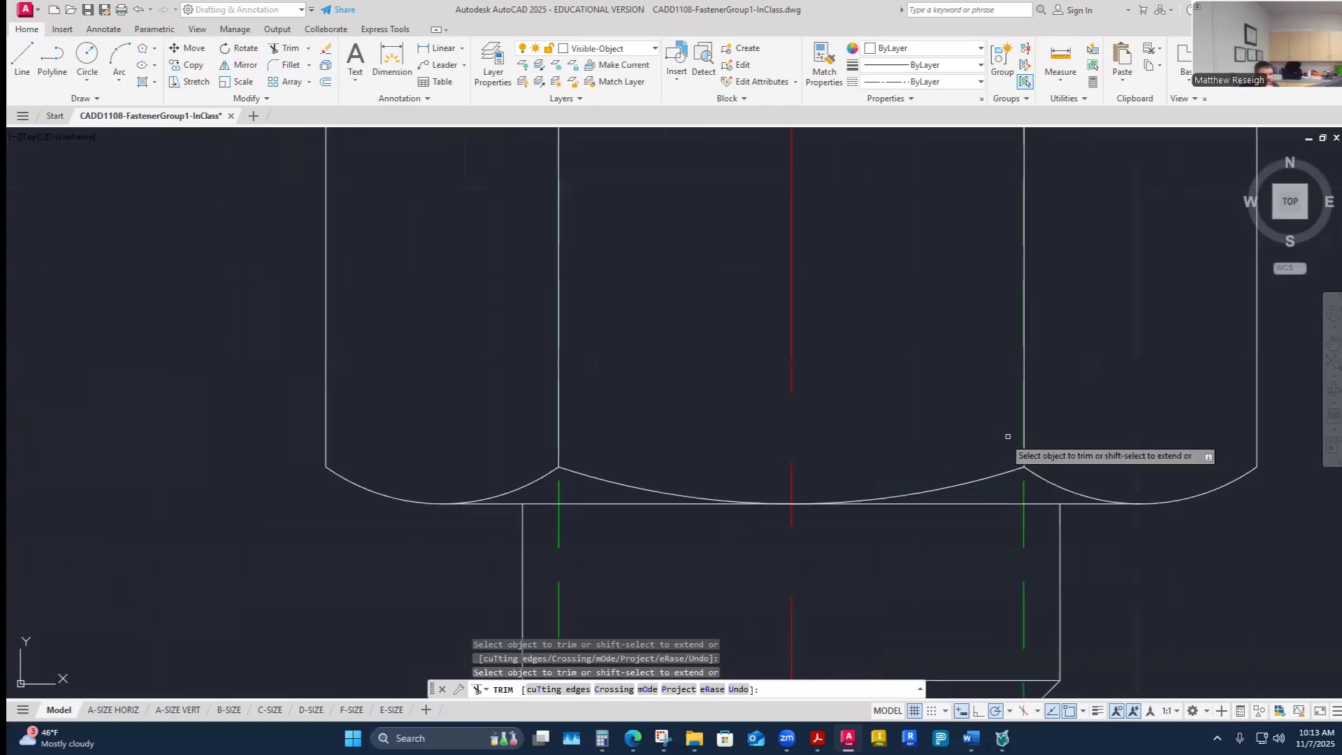
{"action": "scroll", "coordinate": [1063, 443], "scroll_direction": "up", "scroll_amount": 5}
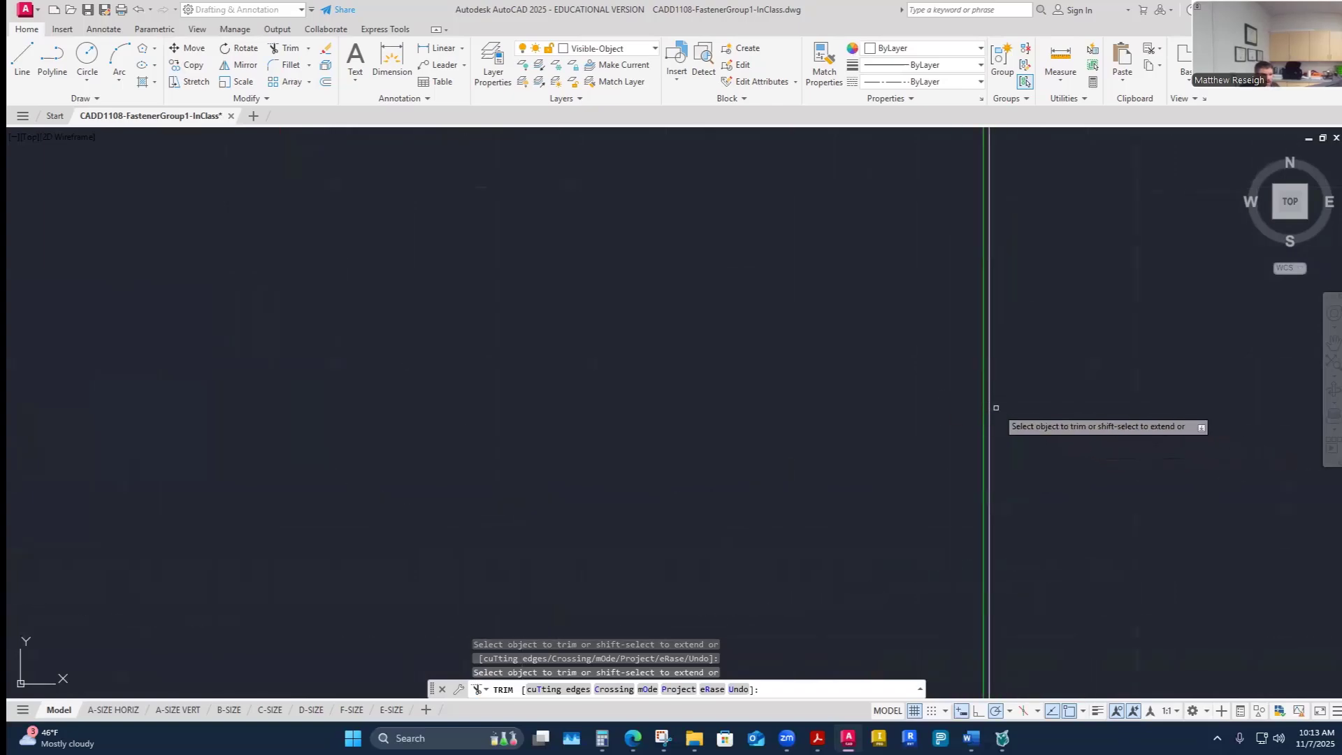
{"action": "scroll", "coordinate": [998, 409], "scroll_direction": "down", "scroll_amount": 7}
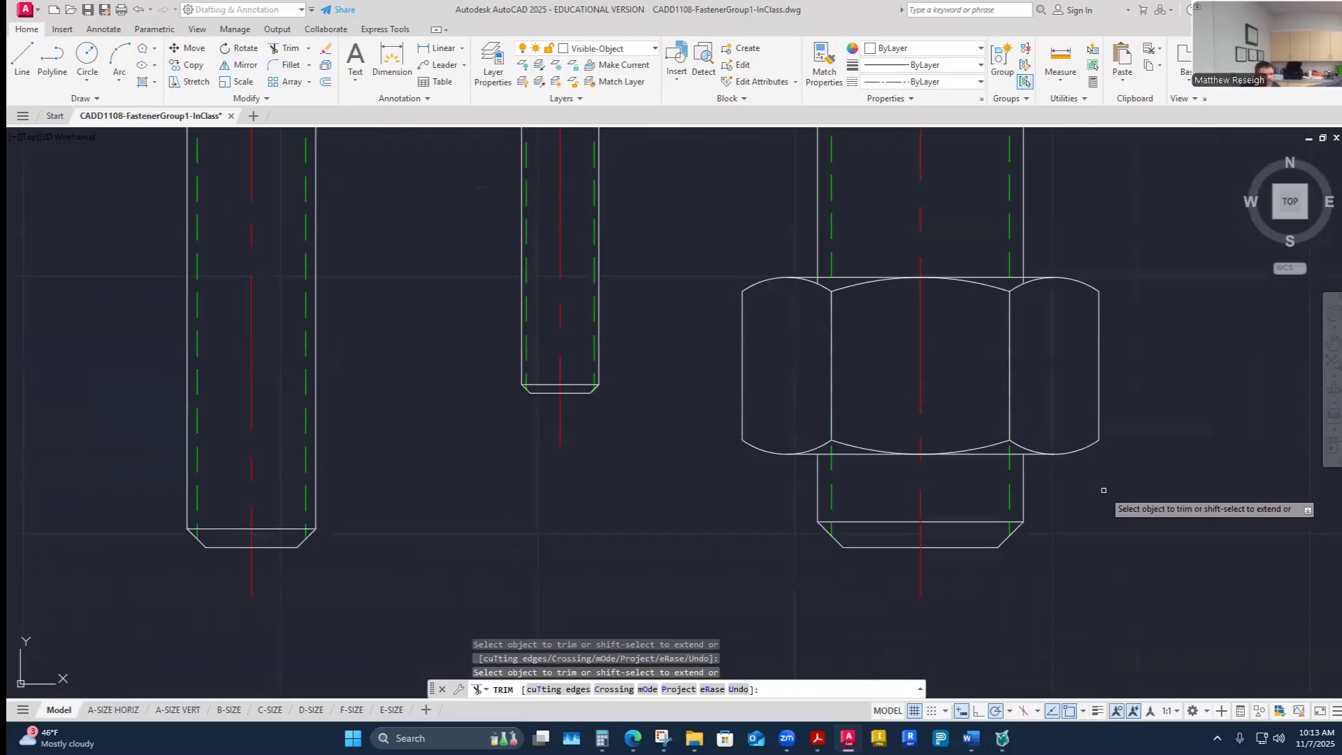
{"action": "scroll", "coordinate": [839, 381], "scroll_direction": "up", "scroll_amount": 3}
{"action": "scroll", "coordinate": [867, 388], "scroll_direction": "up", "scroll_amount": 4}
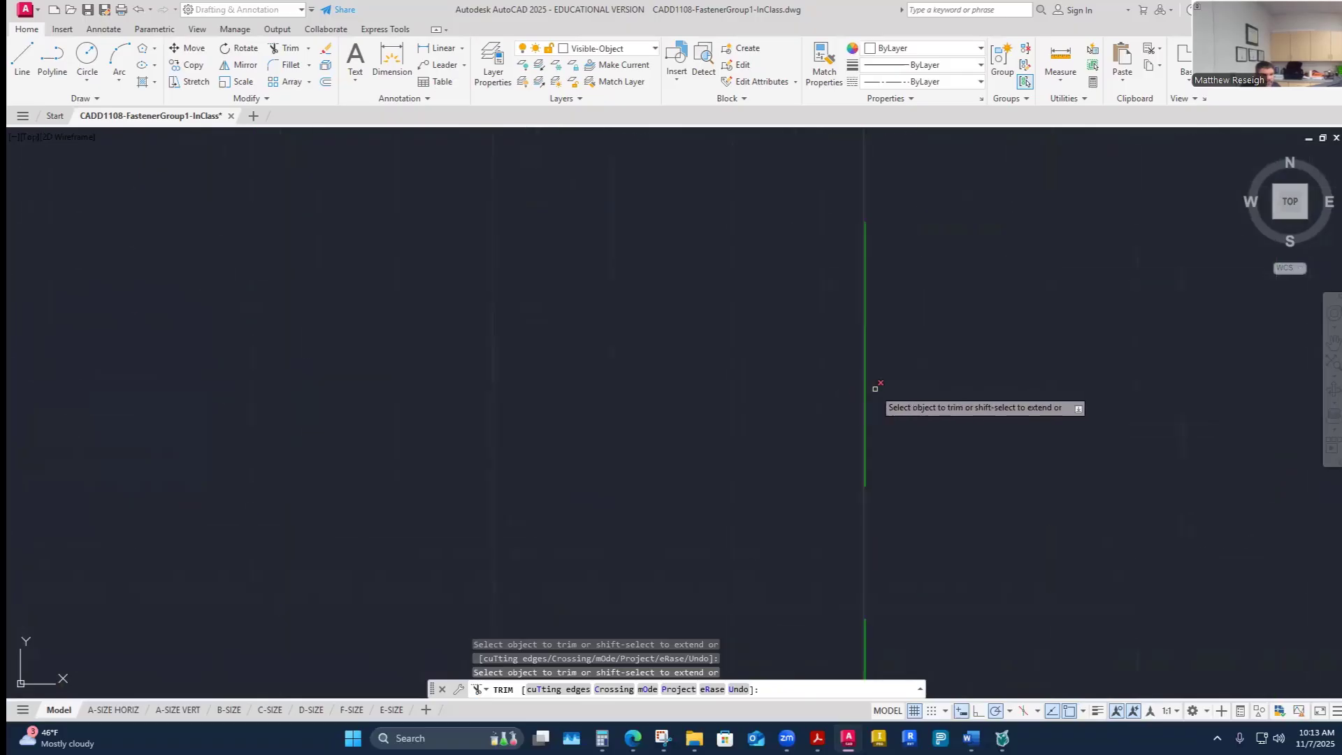
{"action": "scroll", "coordinate": [878, 390], "scroll_direction": "down", "scroll_amount": 6}
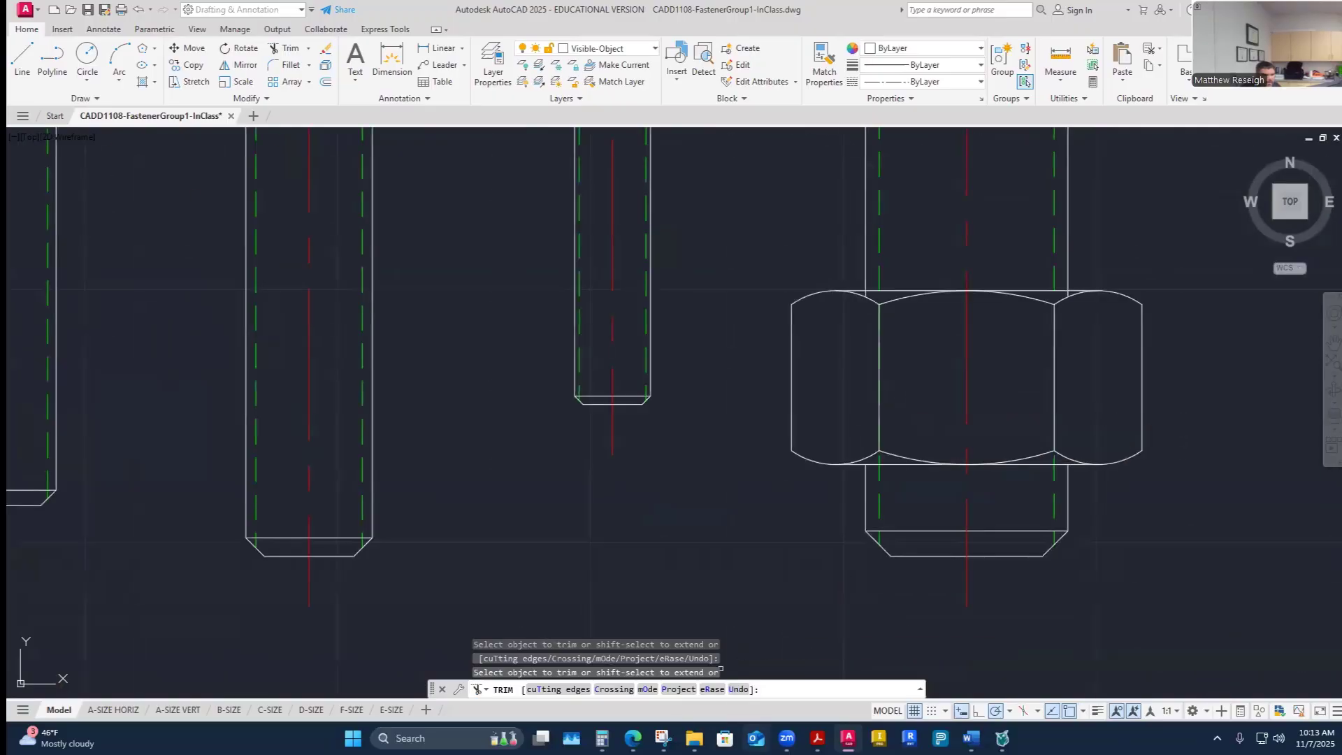
- Check the assignment's fastener reference drawing in the browser and return to the drawing
{"action": "mouse_move", "coordinate": [633, 737]}
{"action": "left_click", "coordinate": [699, 657]}
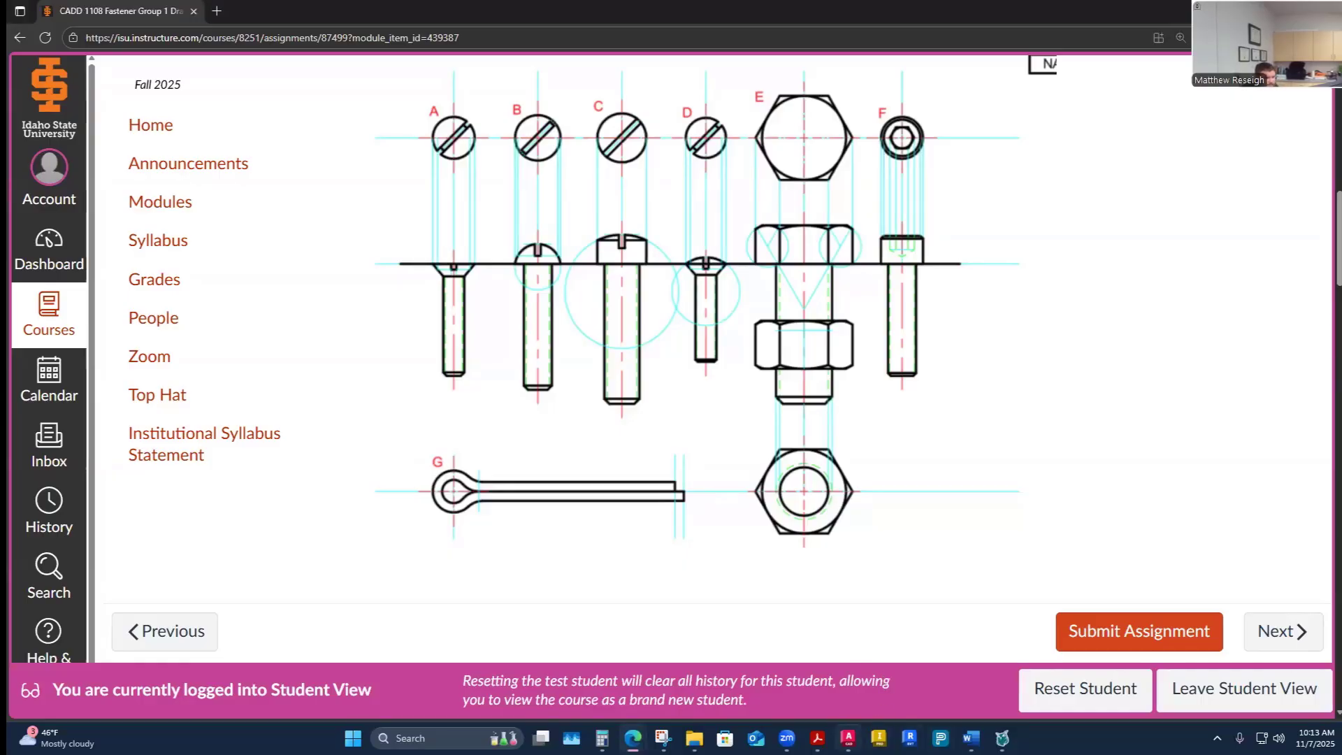
{"action": "left_click", "coordinate": [845, 733]}
- Zoom out to review the drawn fasteners and end the Trim command
{"action": "scroll", "coordinate": [875, 462], "scroll_direction": "up", "scroll_amount": 2}
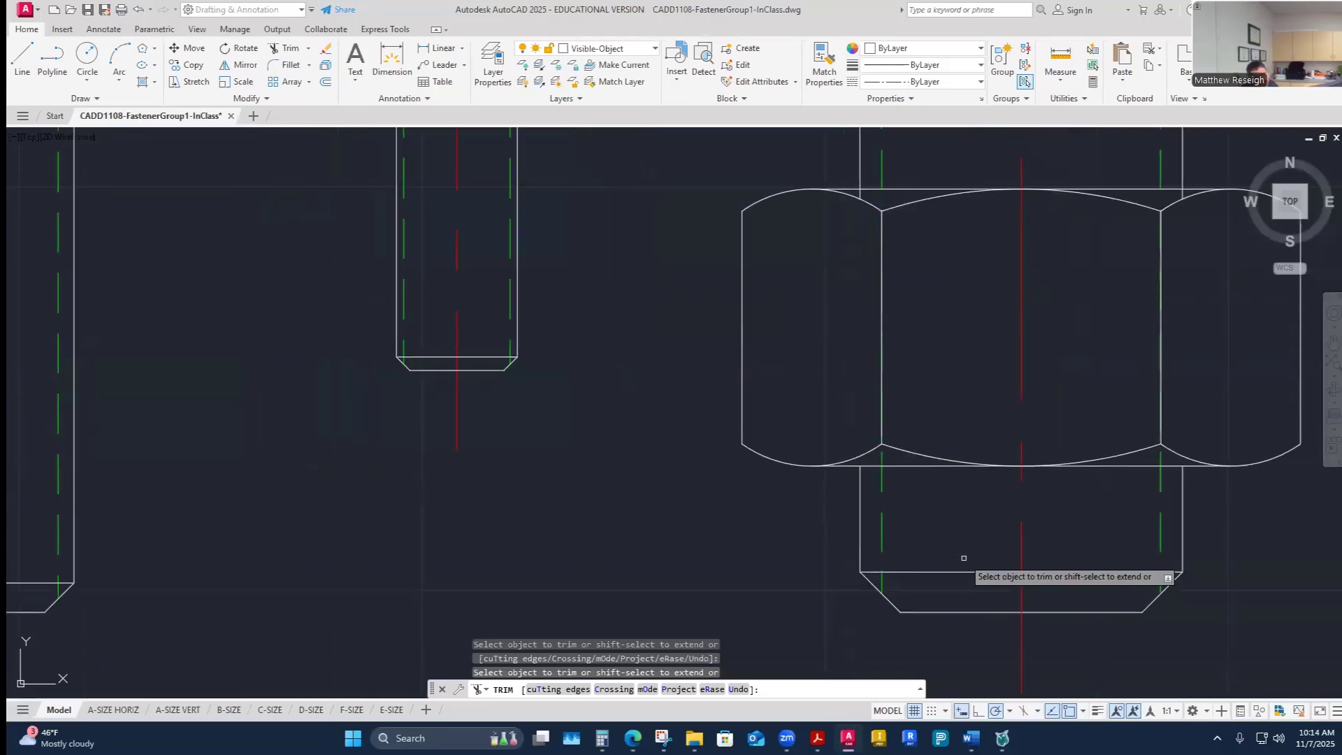
{"action": "scroll", "coordinate": [921, 531], "scroll_direction": "down", "scroll_amount": 2}
{"action": "scroll", "coordinate": [1048, 545], "scroll_direction": "down", "scroll_amount": 4}
{"action": "scroll", "coordinate": [1009, 551], "scroll_direction": "up", "scroll_amount": 2}
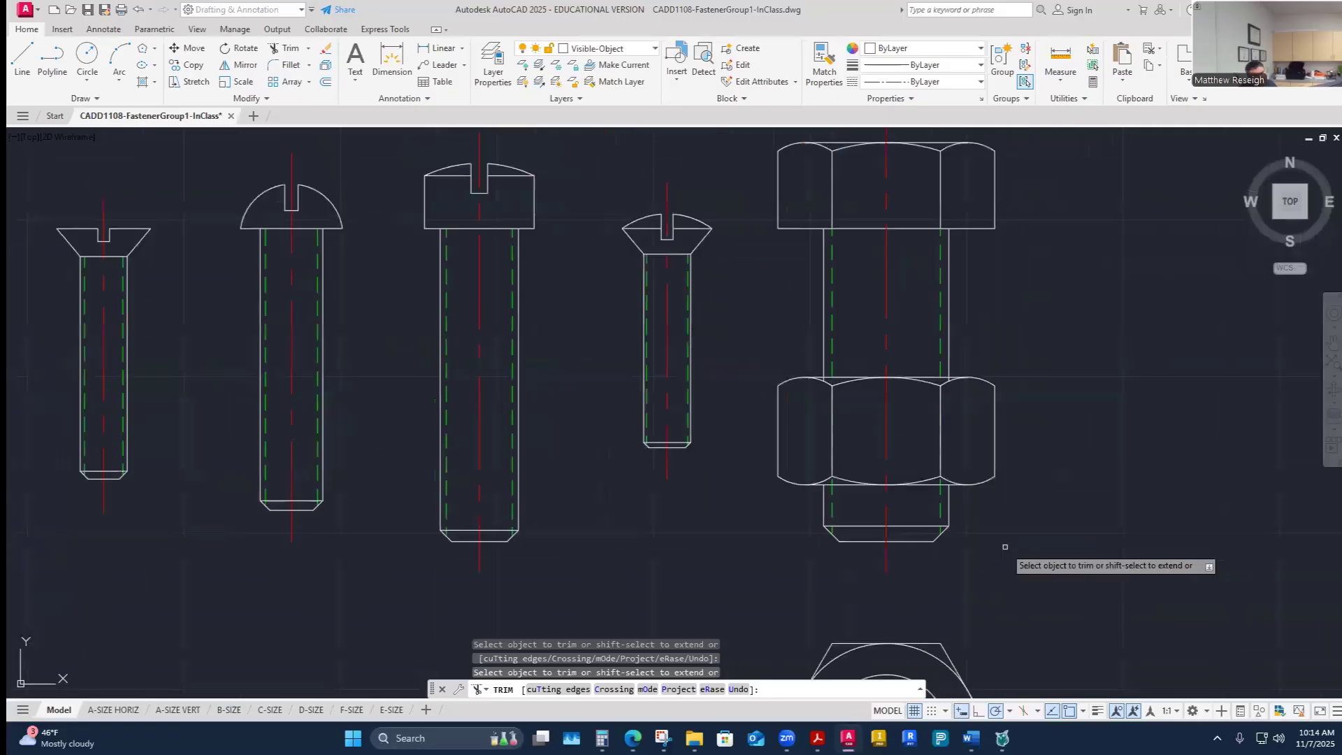
{"action": "scroll", "coordinate": [984, 543], "scroll_direction": "up", "scroll_amount": 2}
{"action": "scroll", "coordinate": [758, 299], "scroll_direction": "up", "scroll_amount": 4}
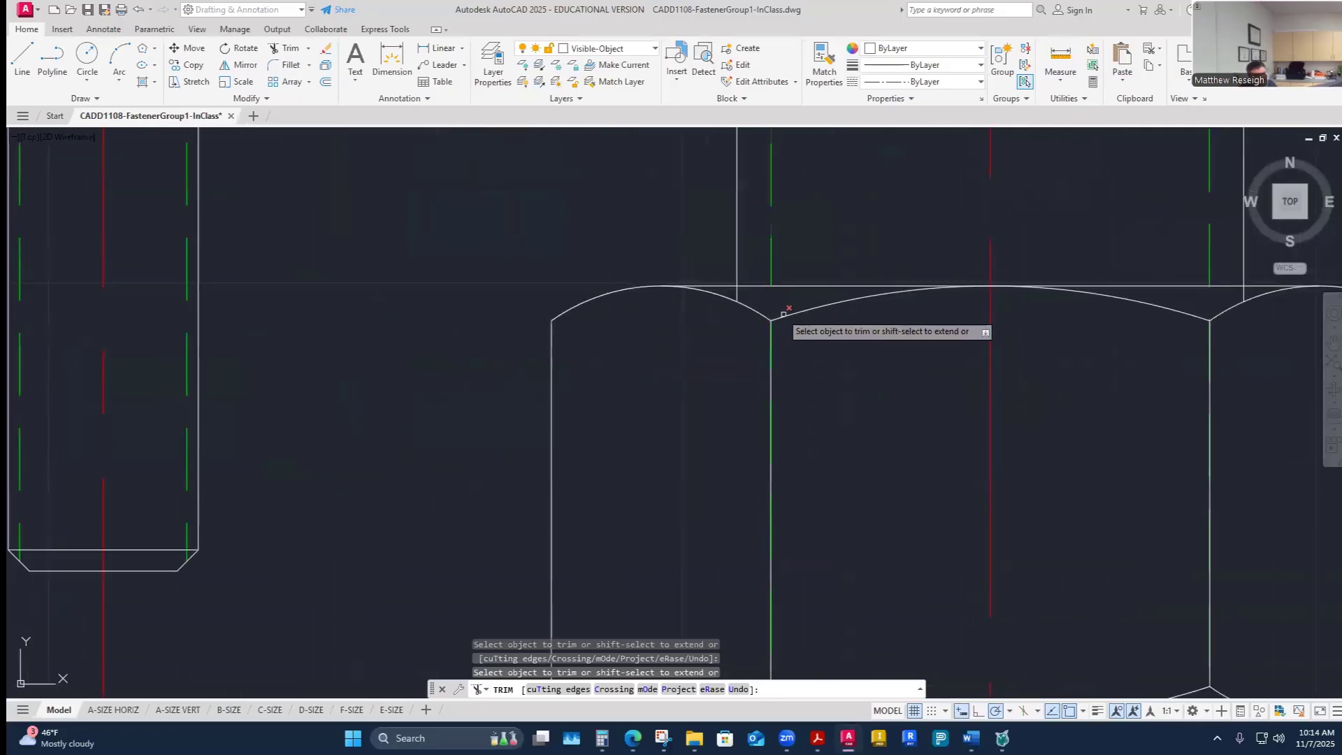
{"action": "scroll", "coordinate": [781, 304], "scroll_direction": "down", "scroll_amount": 8}
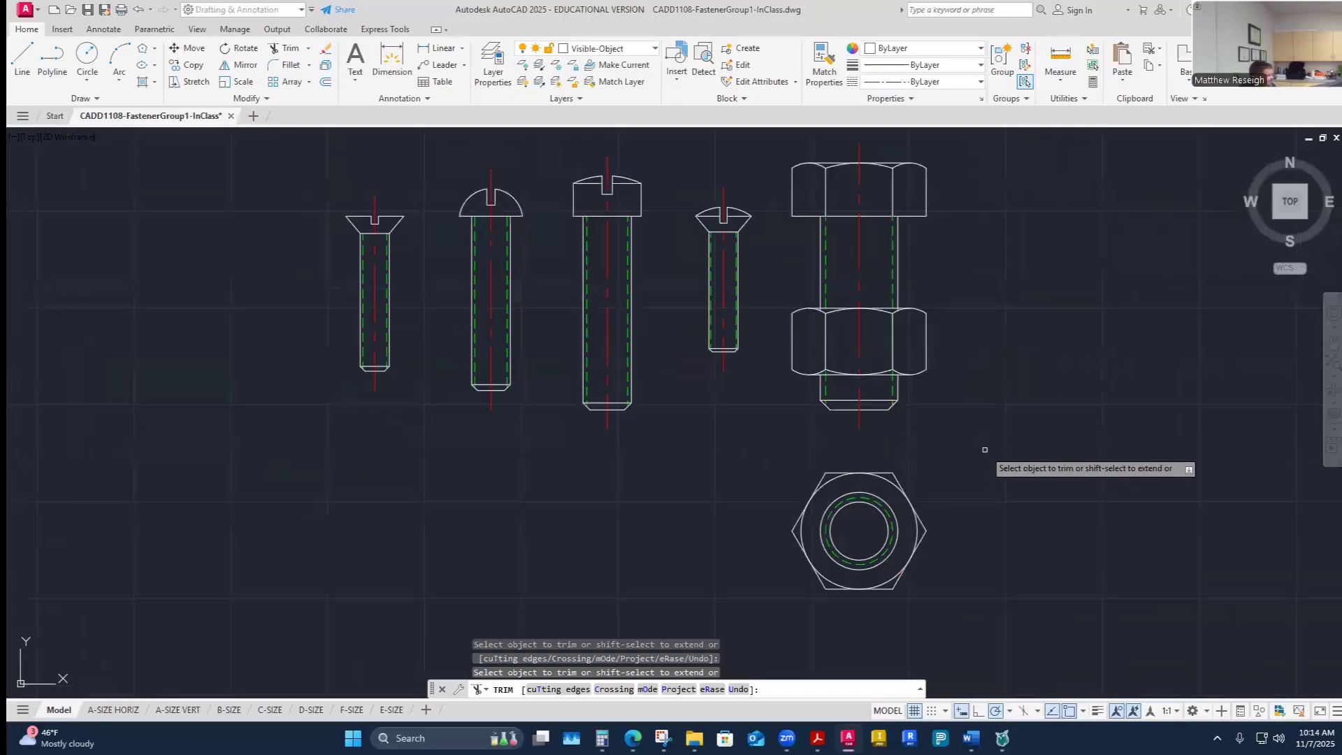
{"action": "key", "text": "Escape"}
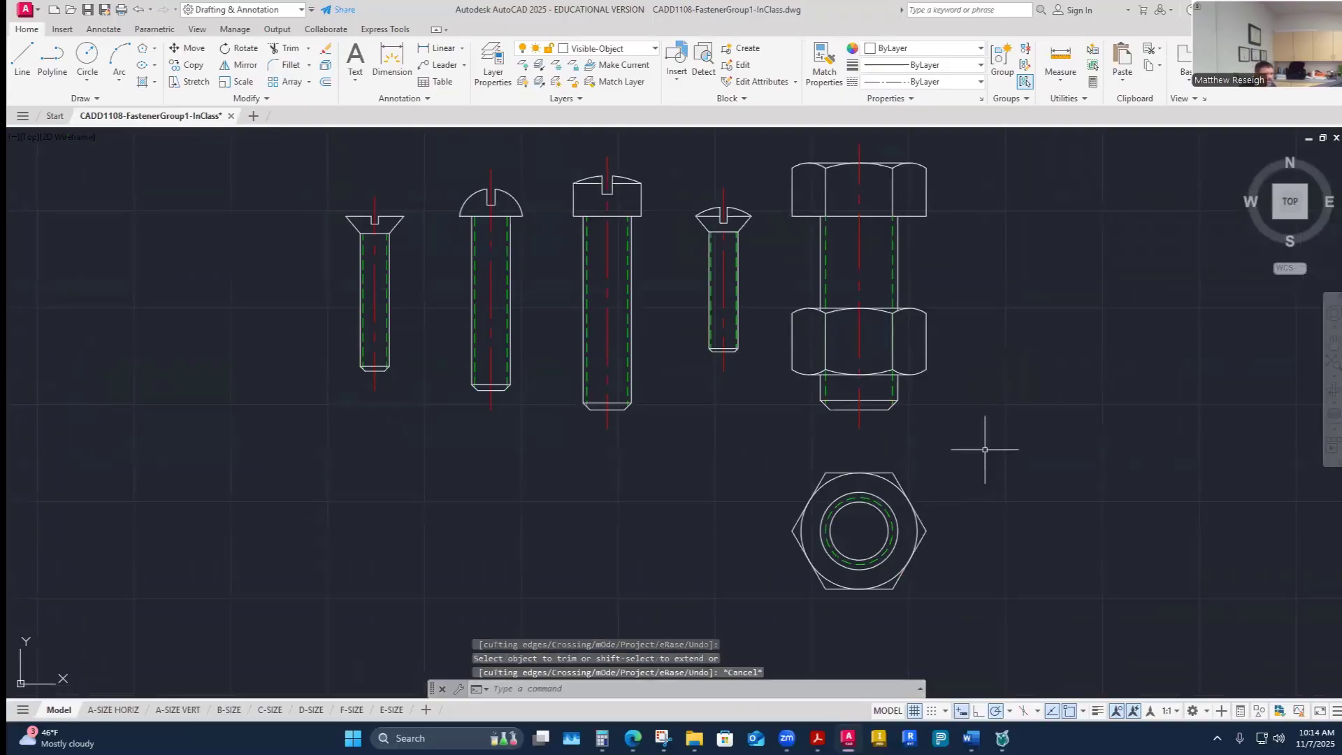
- Switch to the Center layer and add a center mark to the nut's top-view circle
{"action": "scroll", "coordinate": [929, 480], "scroll_direction": "down", "scroll_amount": 5}
{"action": "scroll", "coordinate": [943, 453], "scroll_direction": "up", "scroll_amount": 3}
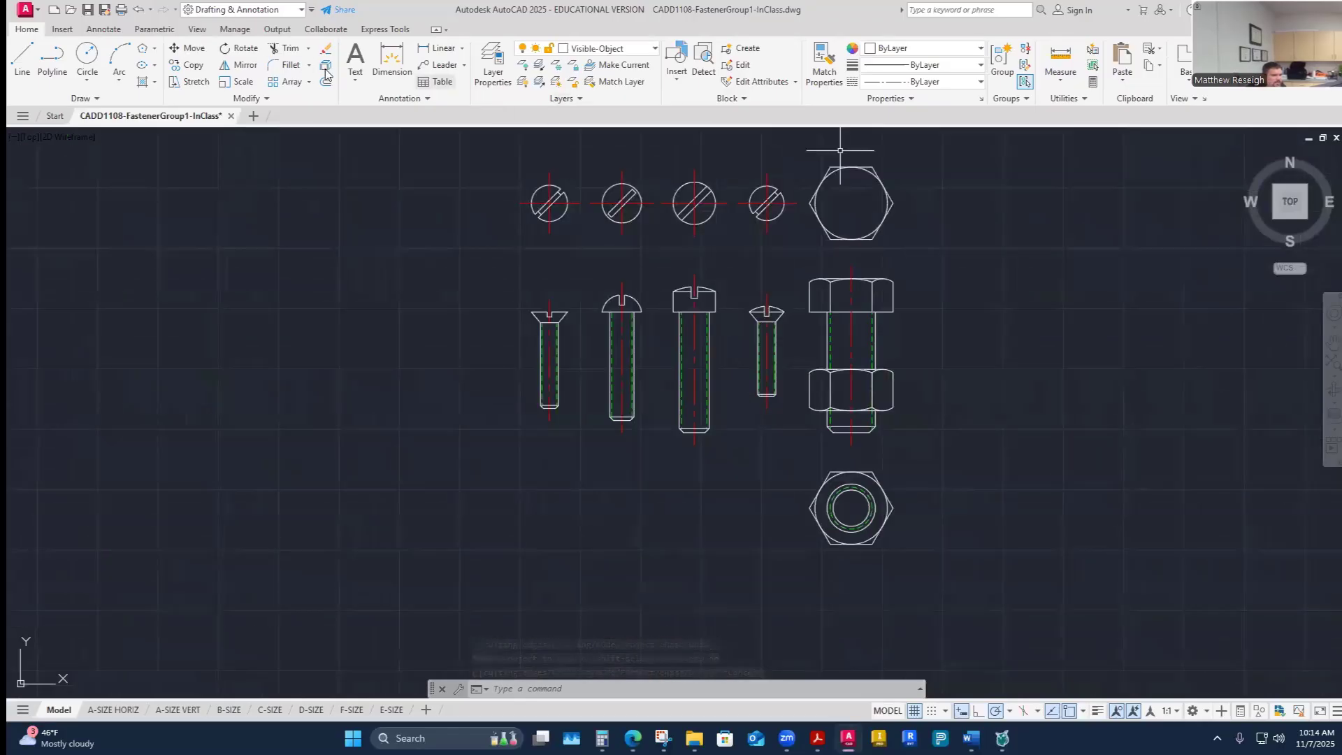
{"action": "left_click", "coordinate": [649, 49]}
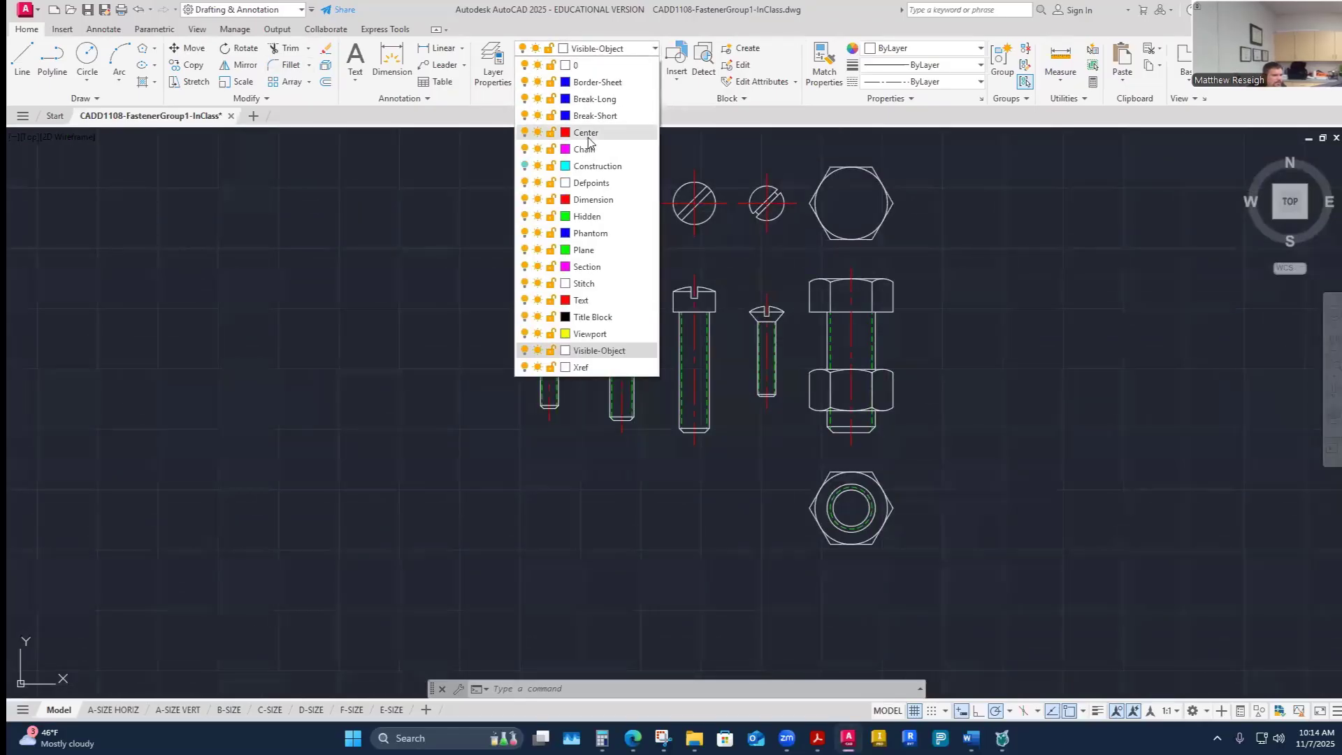
{"action": "left_click", "coordinate": [588, 135]}
{"action": "left_click", "coordinate": [104, 29]}
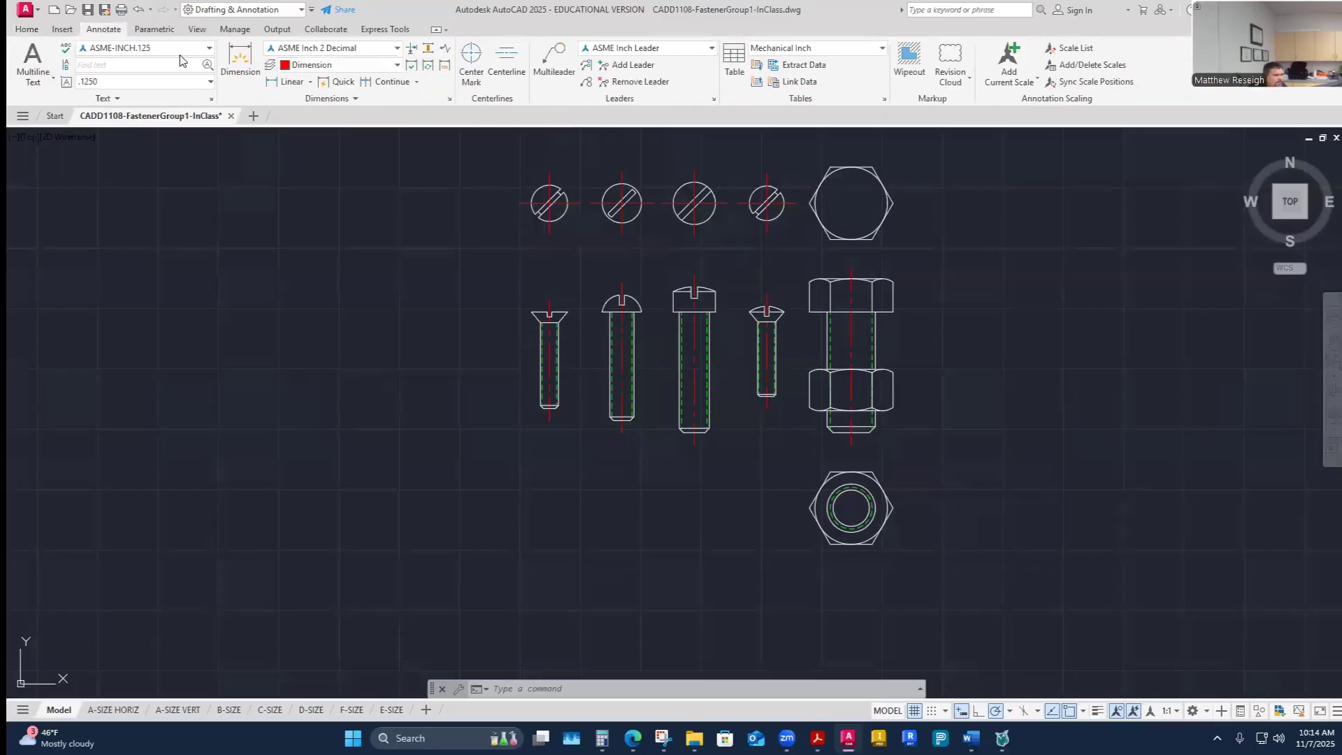
{"action": "left_click", "coordinate": [461, 68]}
{"action": "scroll", "coordinate": [893, 155], "scroll_direction": "up", "scroll_amount": 5}
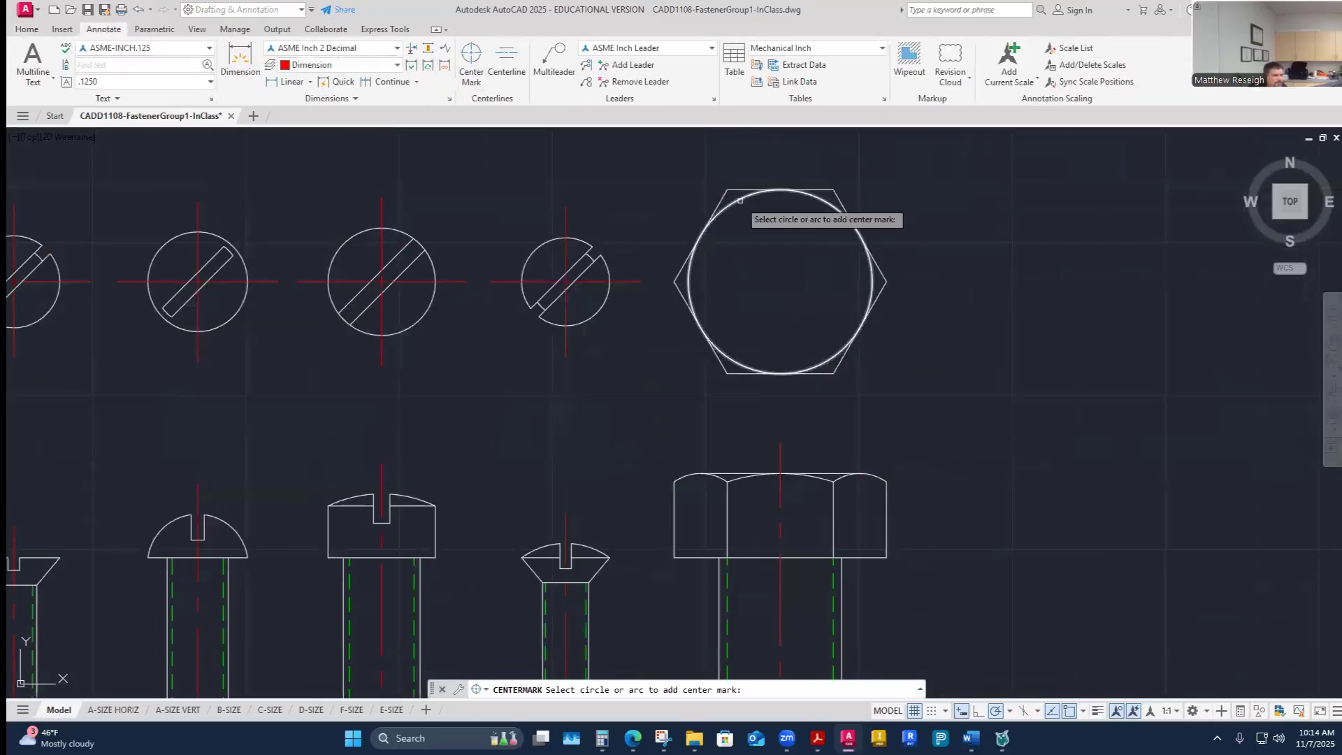
{"action": "scroll", "coordinate": [891, 259], "scroll_direction": "down", "scroll_amount": 5}
{"action": "scroll", "coordinate": [876, 523], "scroll_direction": "up", "scroll_amount": 3}
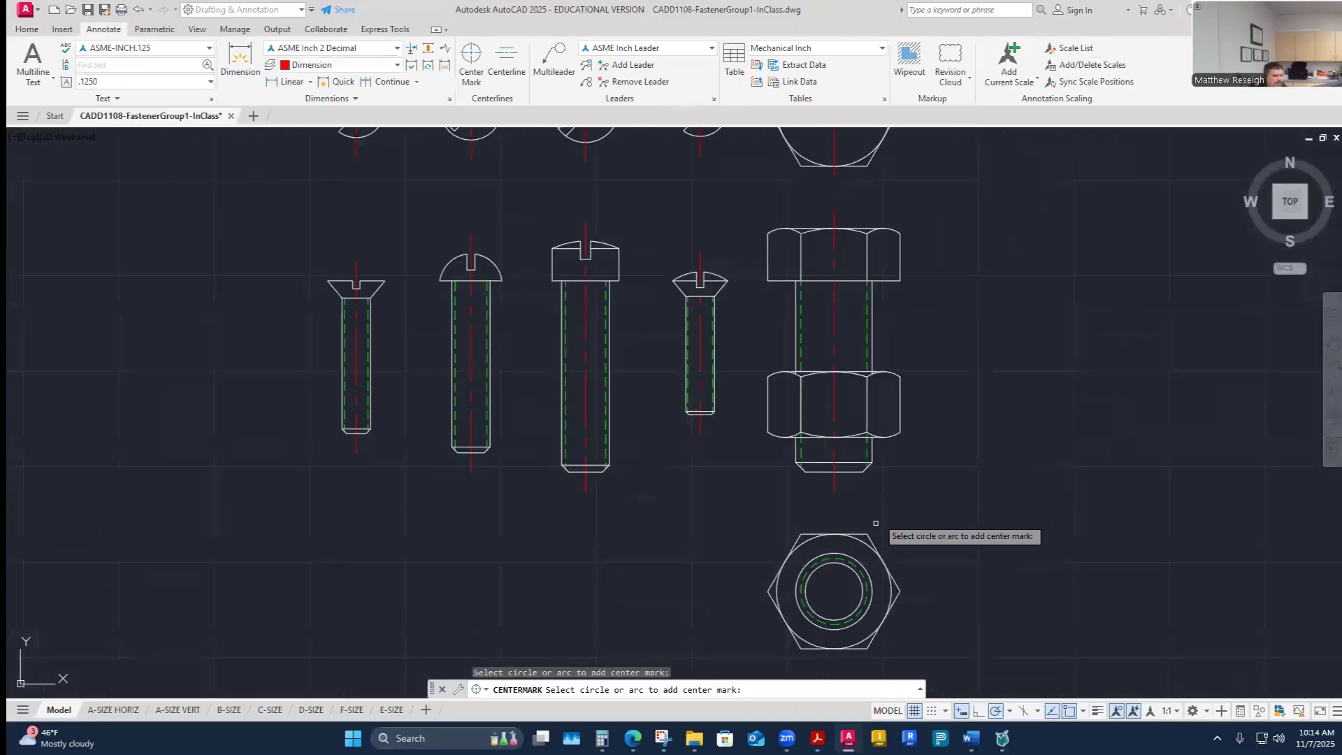
{"action": "scroll", "coordinate": [809, 591], "scroll_direction": "up", "scroll_amount": 4}
{"action": "left_click", "coordinate": [788, 560]}
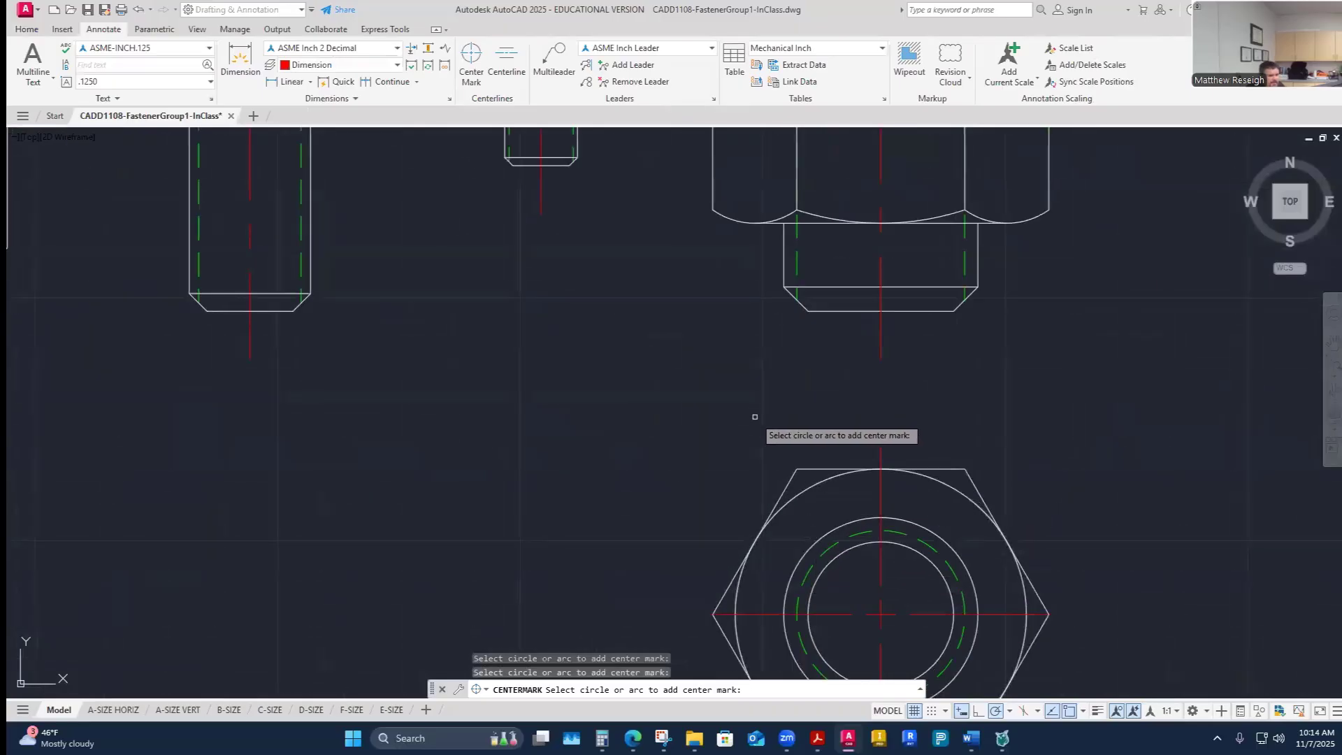
{"action": "key", "text": "Escape"}
- Open the Properties palette and inspect the center mark and center line on the nut views
{"action": "scroll", "coordinate": [755, 417], "scroll_direction": "down", "scroll_amount": 5}
{"action": "scroll", "coordinate": [737, 398], "scroll_direction": "up", "scroll_amount": 6}
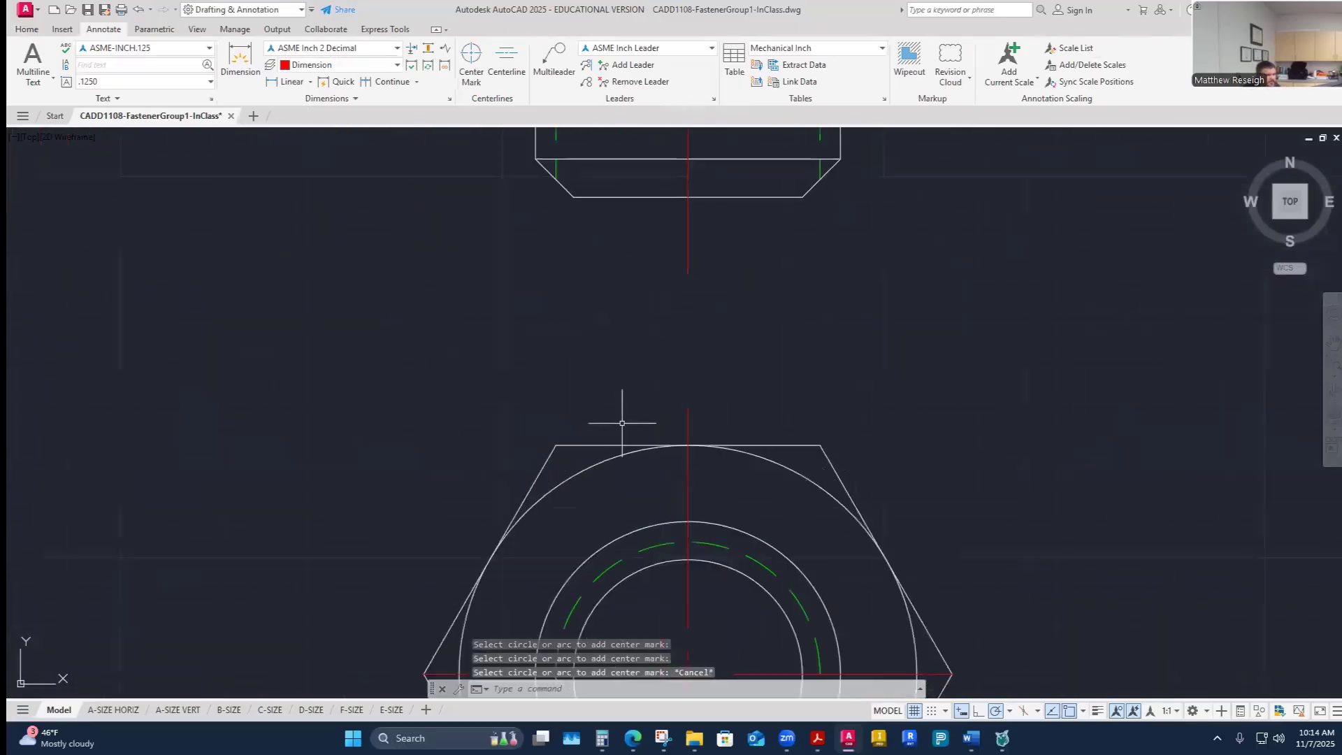
{"action": "left_click", "coordinate": [686, 432]}
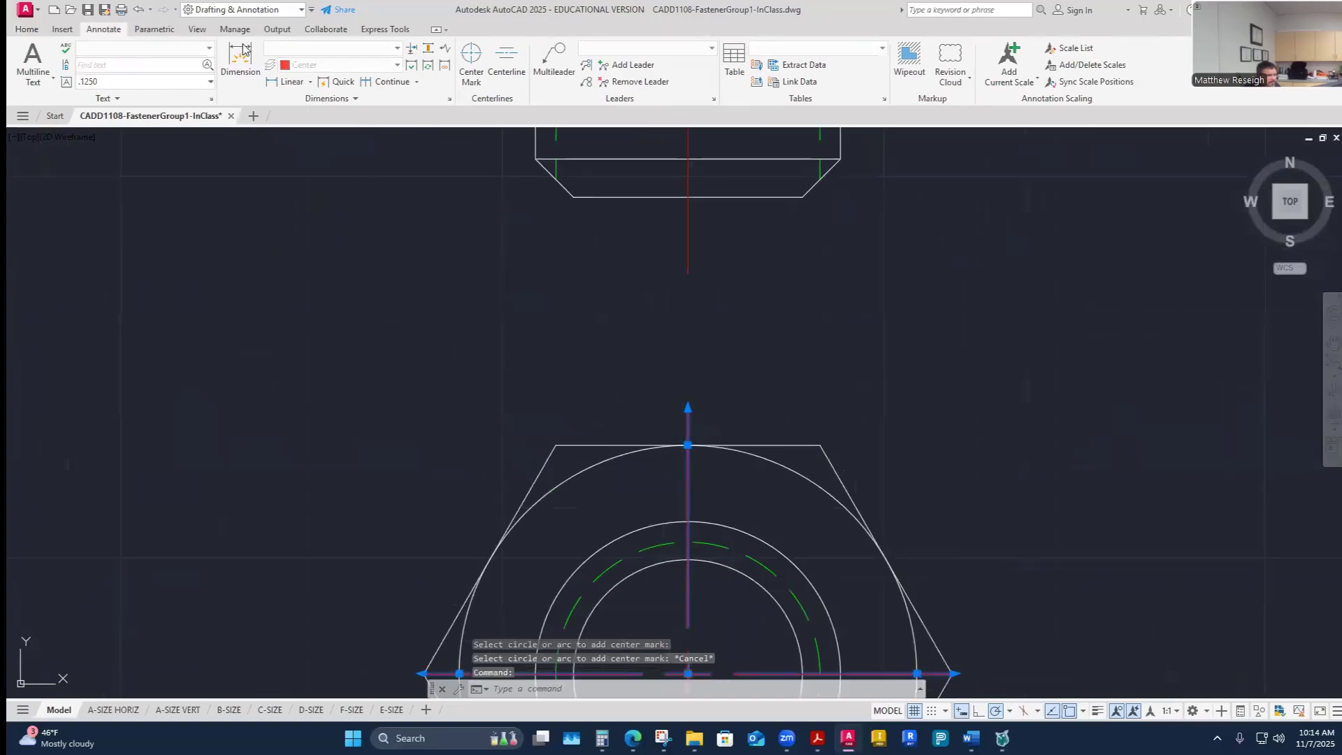
{"action": "key", "text": "Escape"}
{"action": "left_click", "coordinate": [26, 28]}
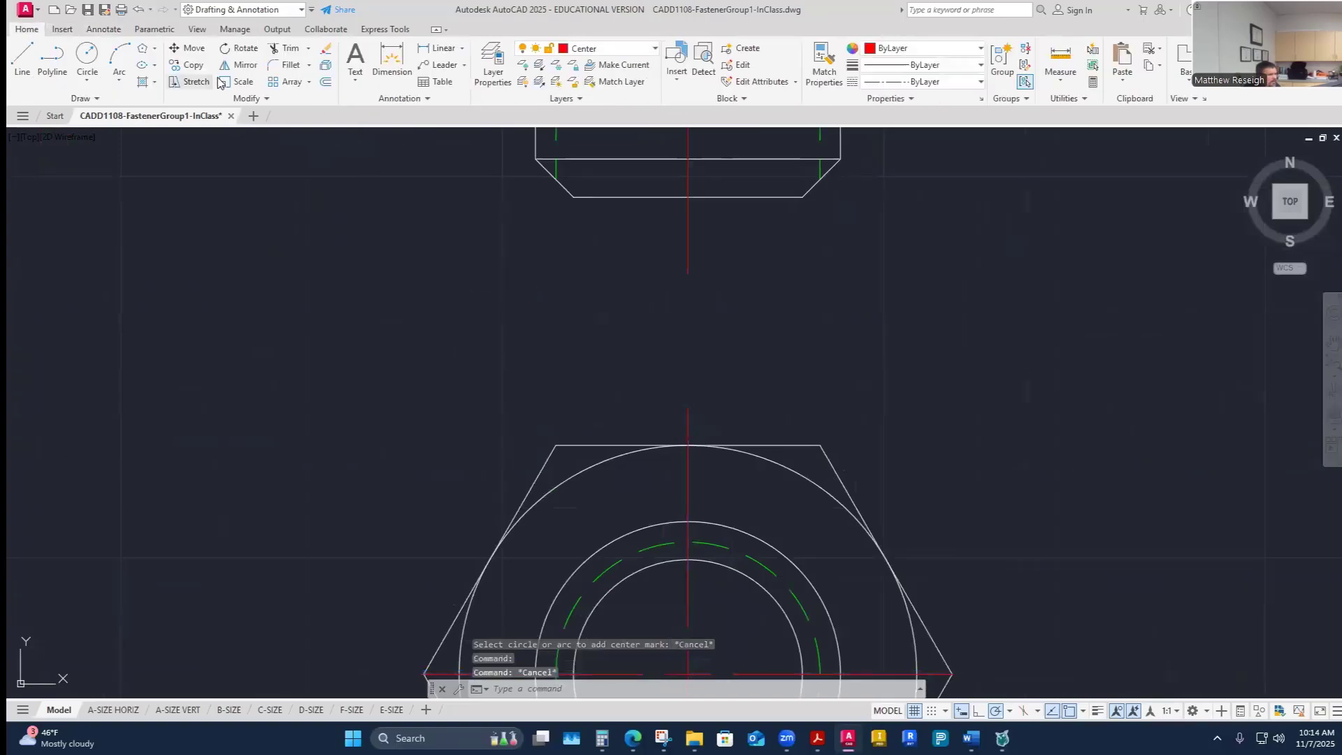
{"action": "left_click", "coordinate": [193, 31]}
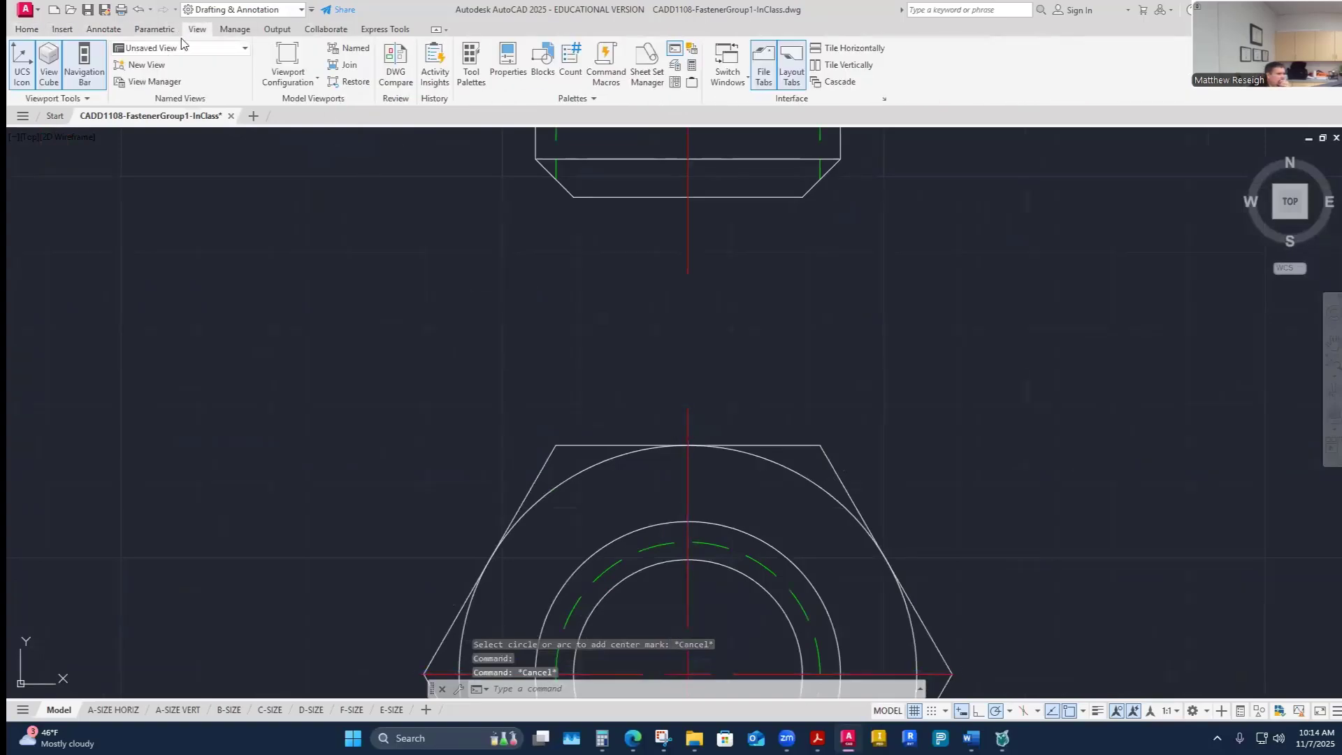
{"action": "left_click", "coordinate": [510, 77]}
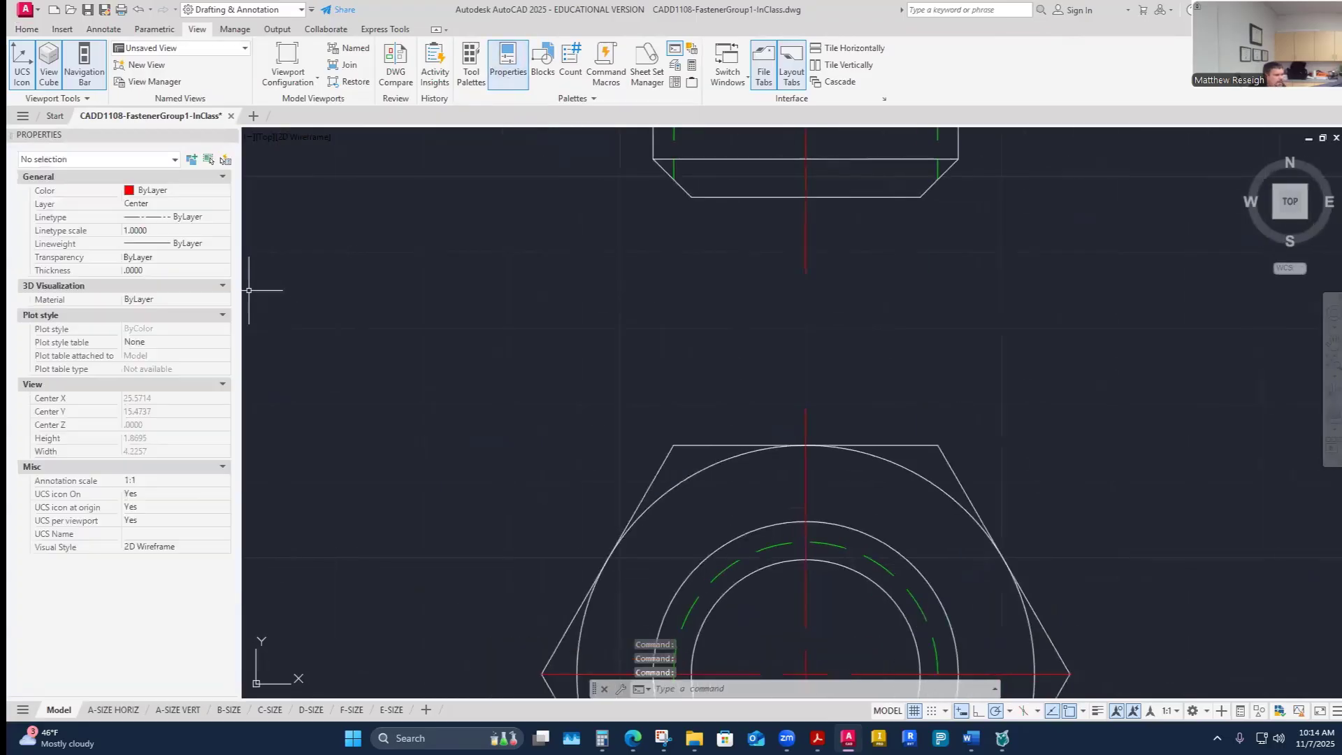
{"action": "left_click", "coordinate": [805, 246]}
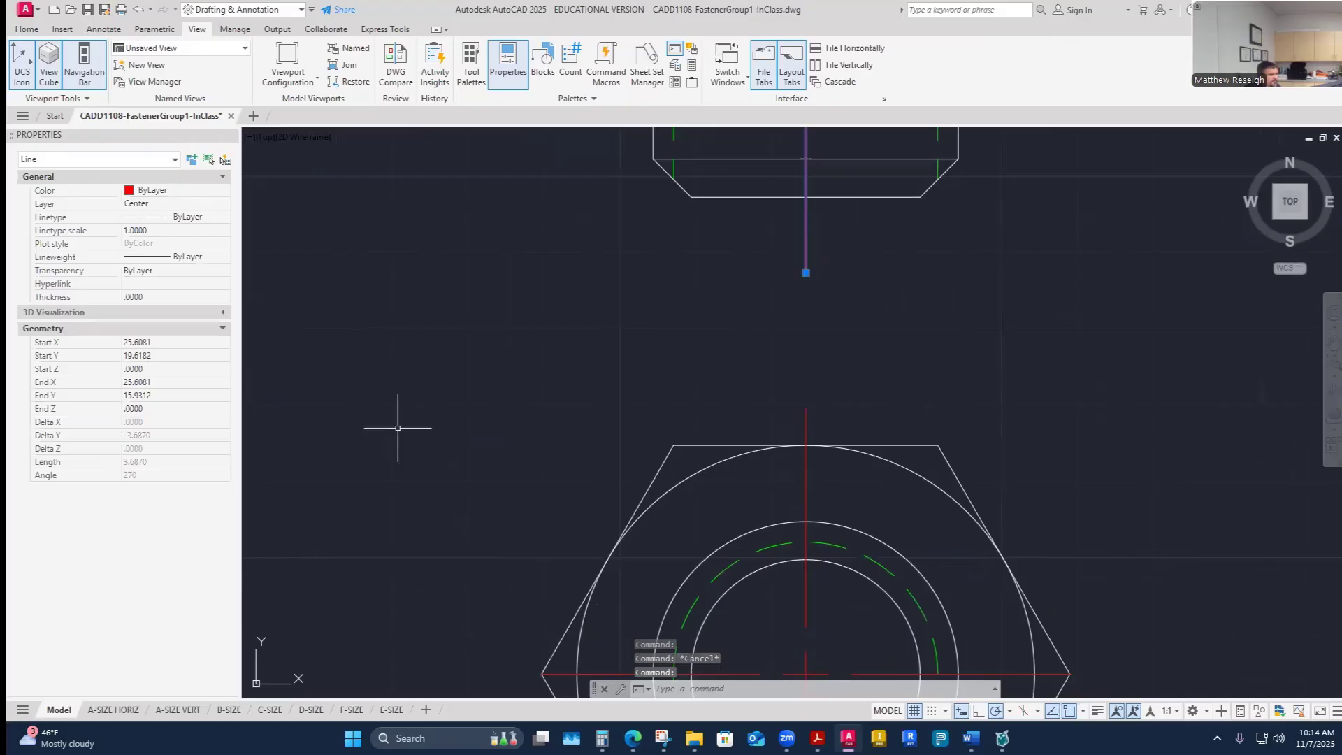
{"action": "scroll", "coordinate": [398, 428], "scroll_direction": "down", "scroll_amount": 3}
{"action": "scroll", "coordinate": [434, 411], "scroll_direction": "up", "scroll_amount": 4}
{"action": "key", "text": "Escape"}
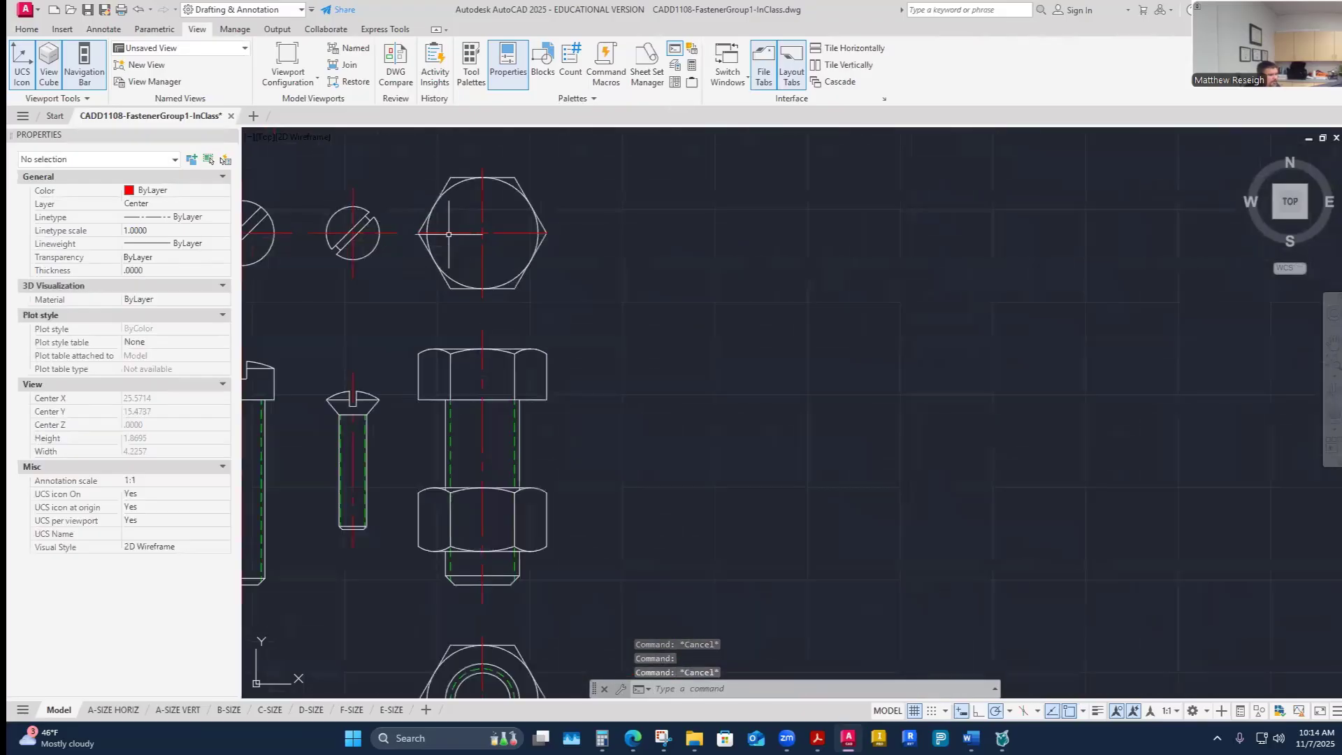
- Select the bolt head's top-view center mark and inspect its extension values
{"action": "left_click", "coordinate": [448, 234]}
{"action": "left_click", "coordinate": [151, 381]}
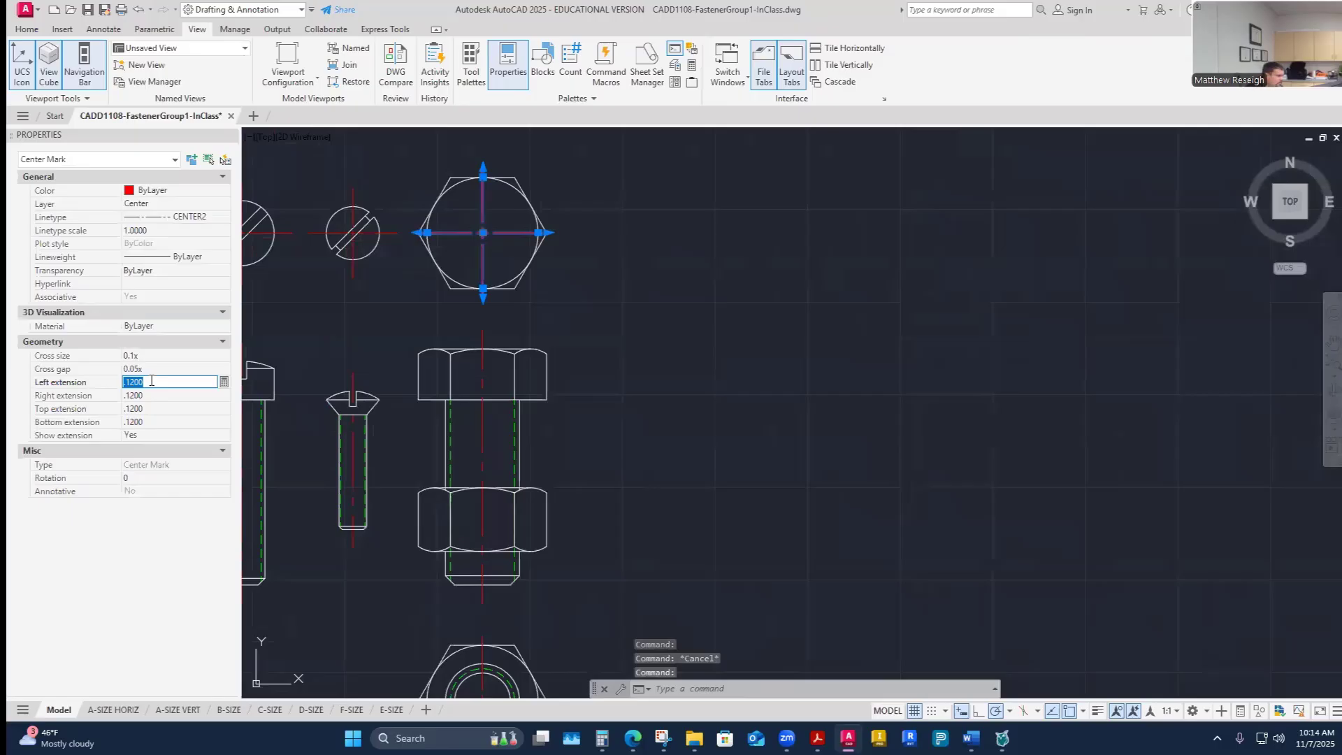
{"action": "left_click", "coordinate": [35, 31]}
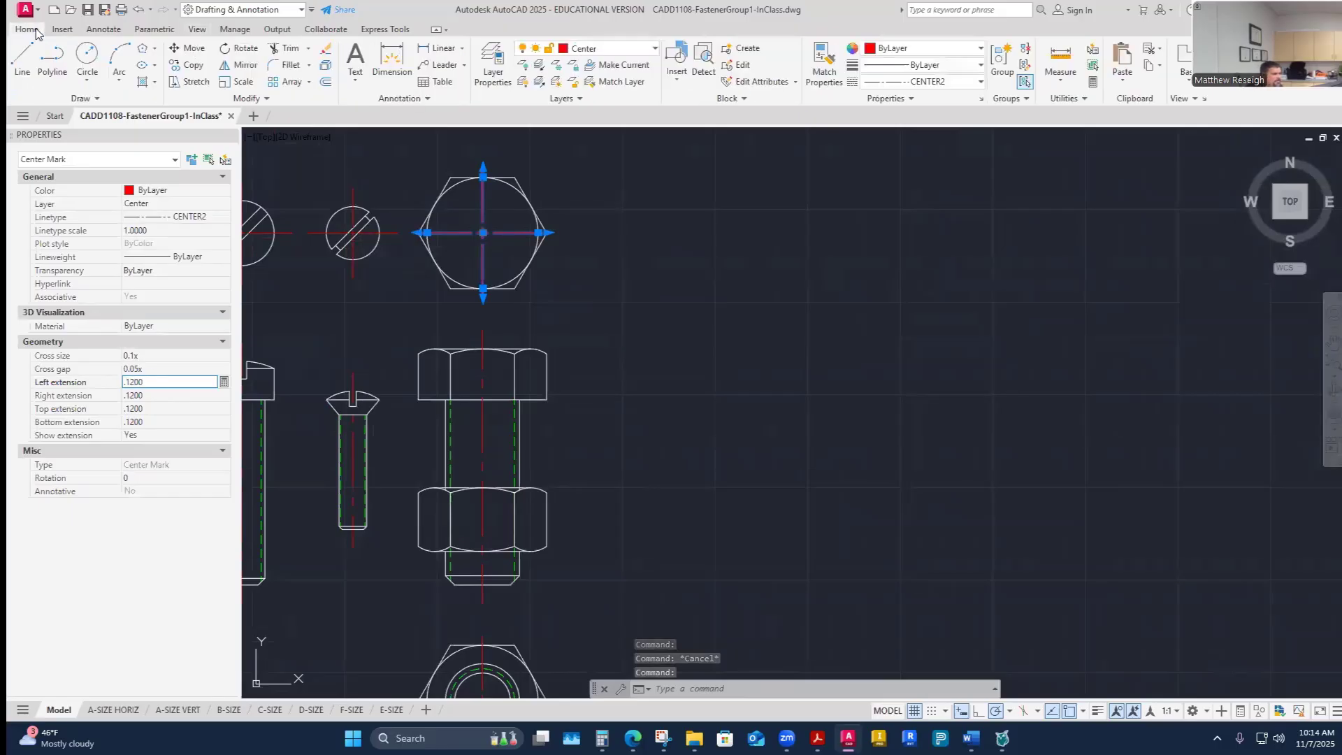
{"action": "key", "text": "Escape"}
{"action": "key", "text": "Escape"}
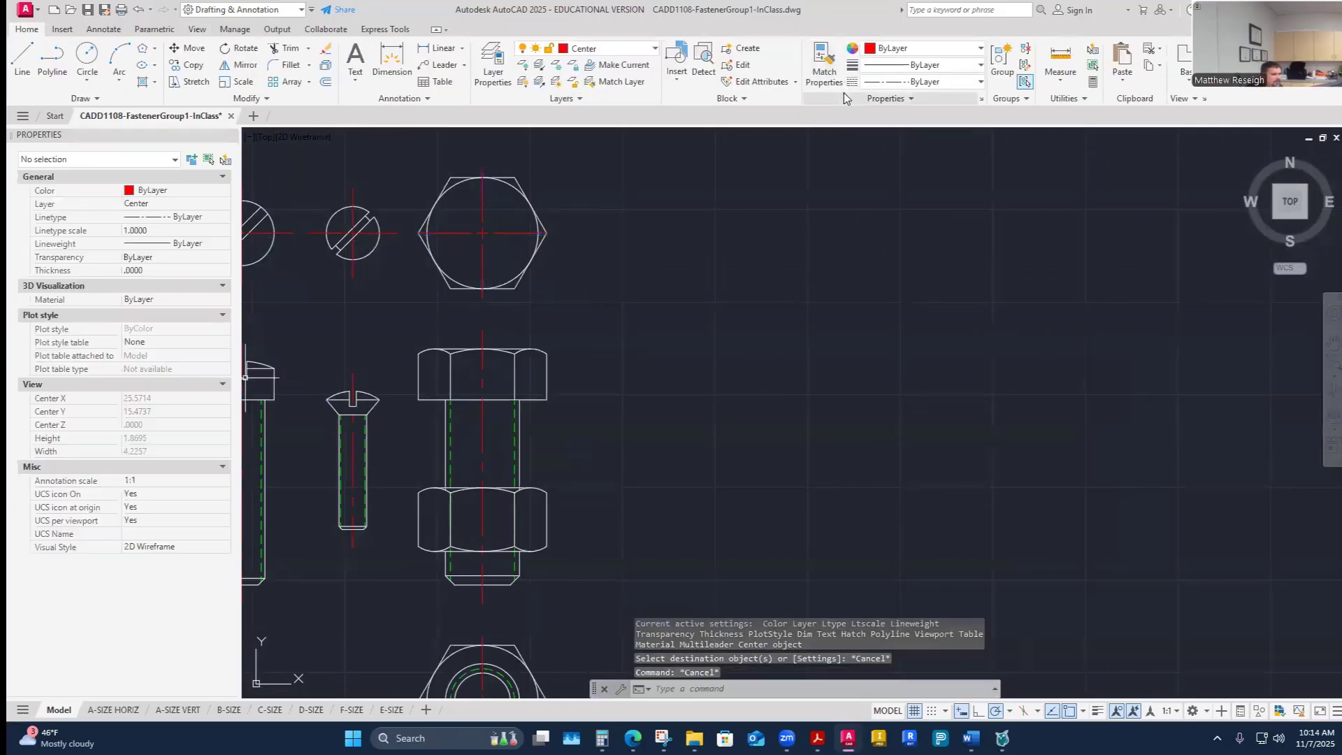
- Use Match Properties to copy a screw's top-view center mark properties onto the bolt head's top-view center mark
{"action": "left_click", "coordinate": [824, 69]}
{"action": "scroll", "coordinate": [276, 234], "scroll_direction": "up", "scroll_amount": 4}
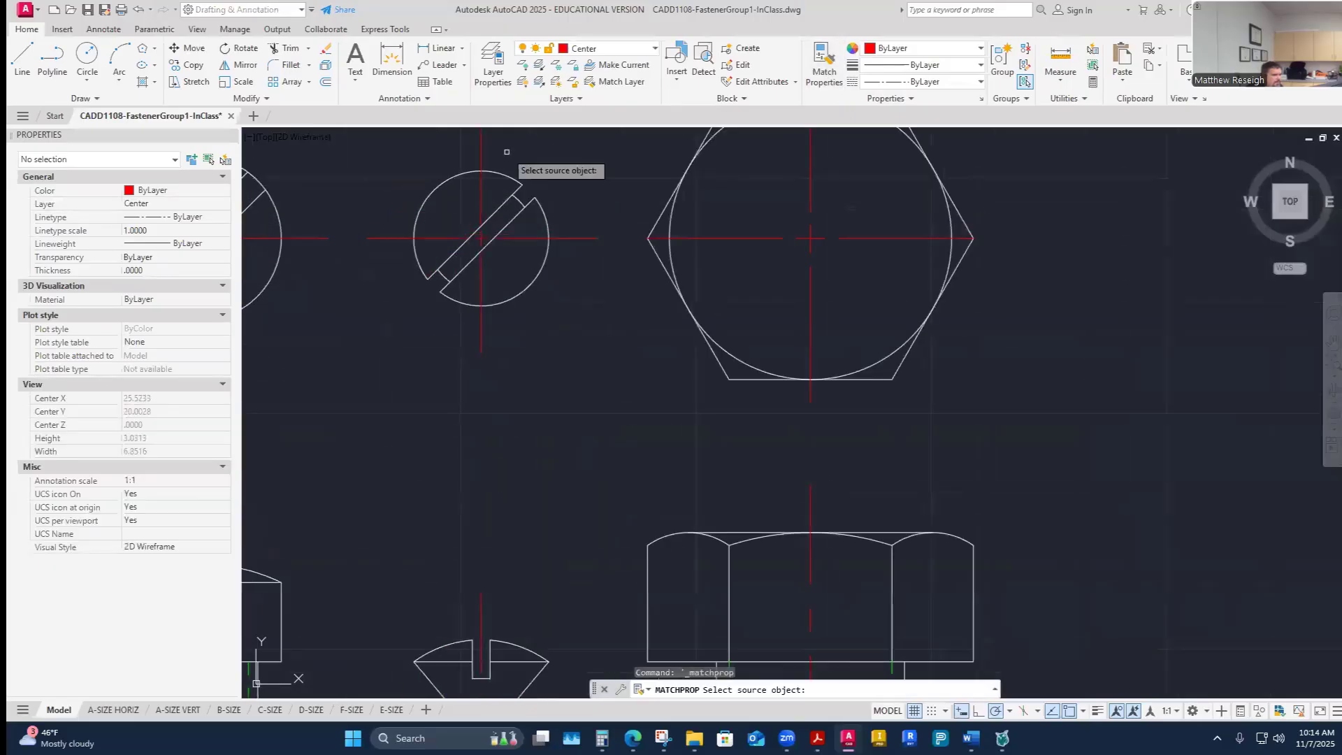
{"action": "left_click", "coordinate": [481, 157]}
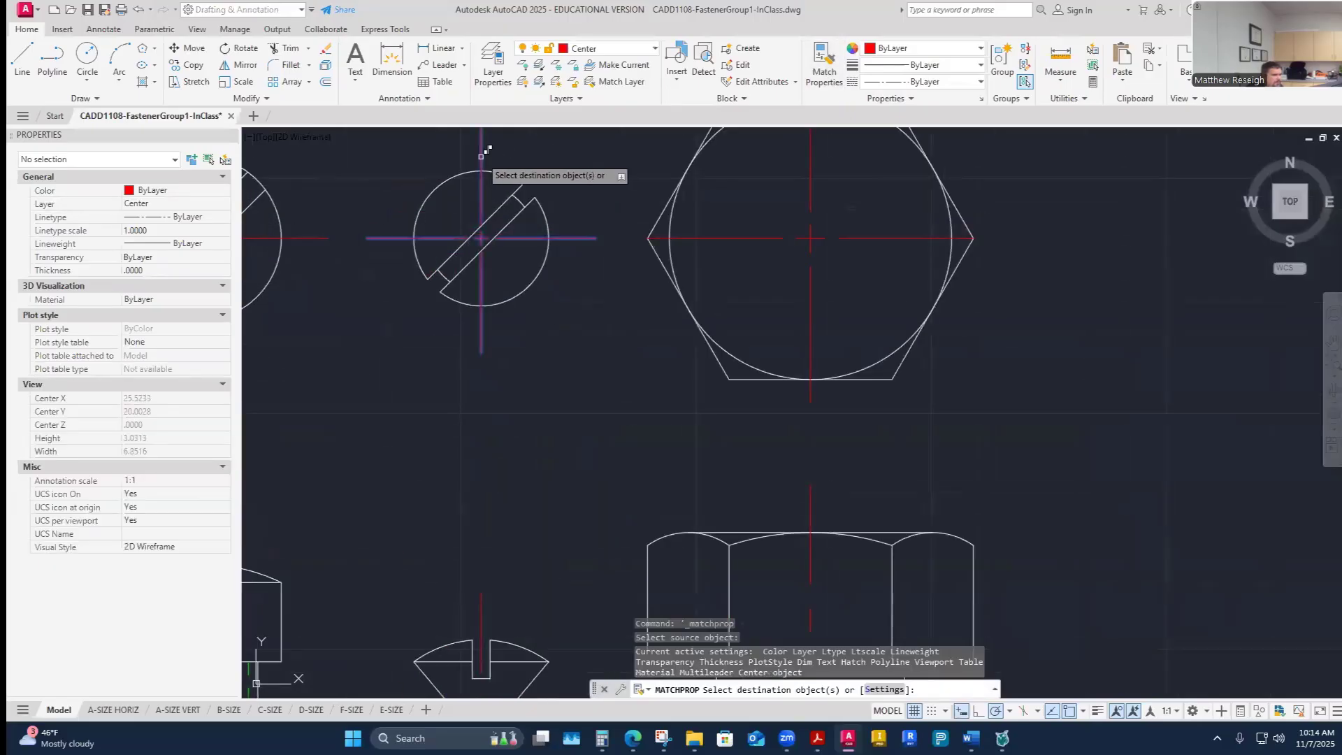
{"action": "left_click", "coordinate": [811, 395]}
{"action": "scroll", "coordinate": [741, 419], "scroll_direction": "down", "scroll_amount": 8}
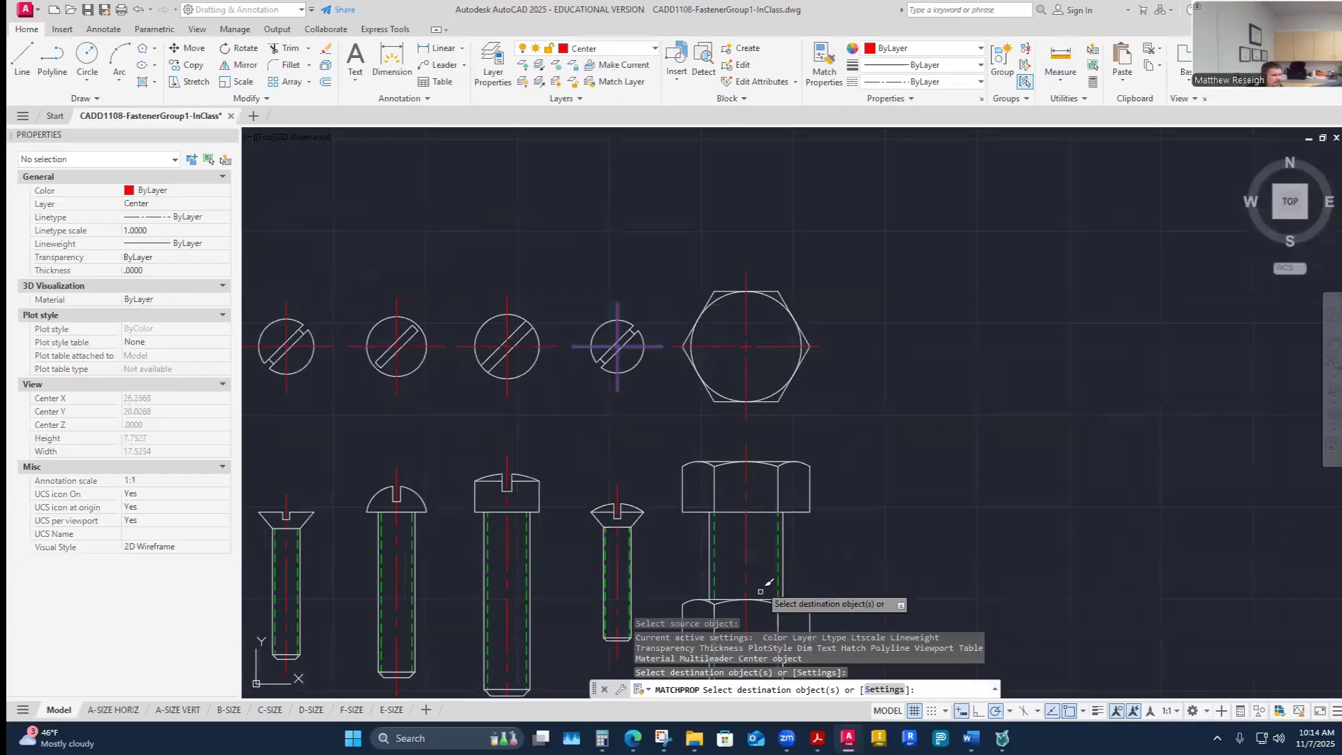
{"action": "scroll", "coordinate": [739, 562], "scroll_direction": "up", "scroll_amount": 12}
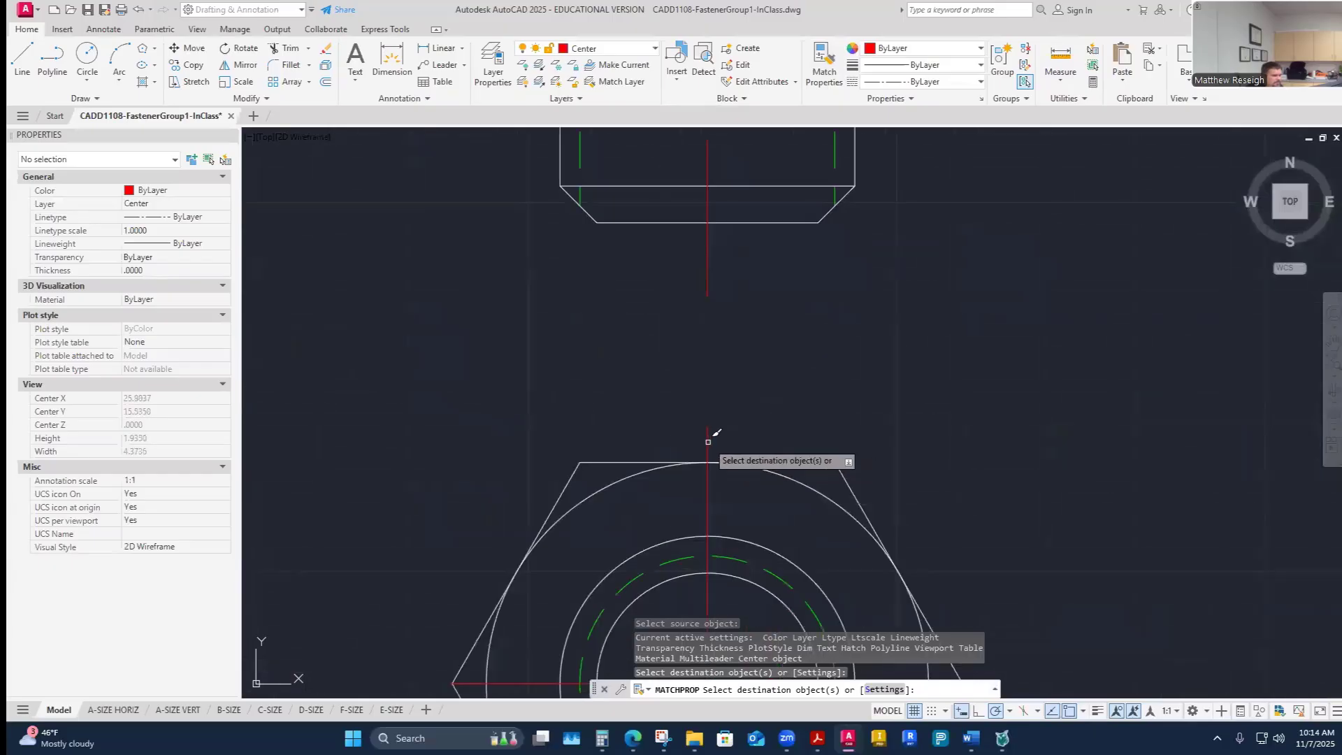
{"action": "key", "text": "Escape"}
- Turn on the Construction layer to show the construction lines around the fasteners
{"action": "scroll", "coordinate": [908, 374], "scroll_direction": "down", "scroll_amount": 6}
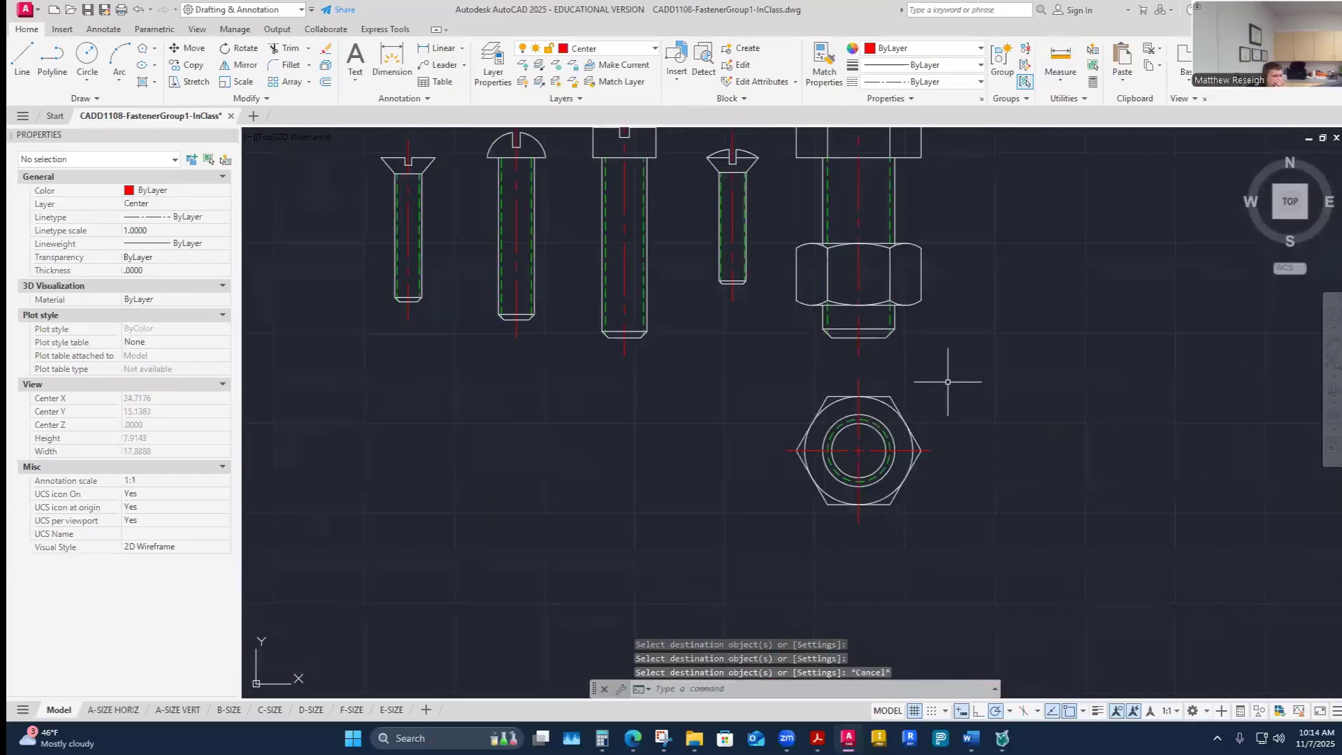
{"action": "scroll", "coordinate": [979, 342], "scroll_direction": "down", "scroll_amount": 4}
{"action": "scroll", "coordinate": [1012, 290], "scroll_direction": "up", "scroll_amount": 2}
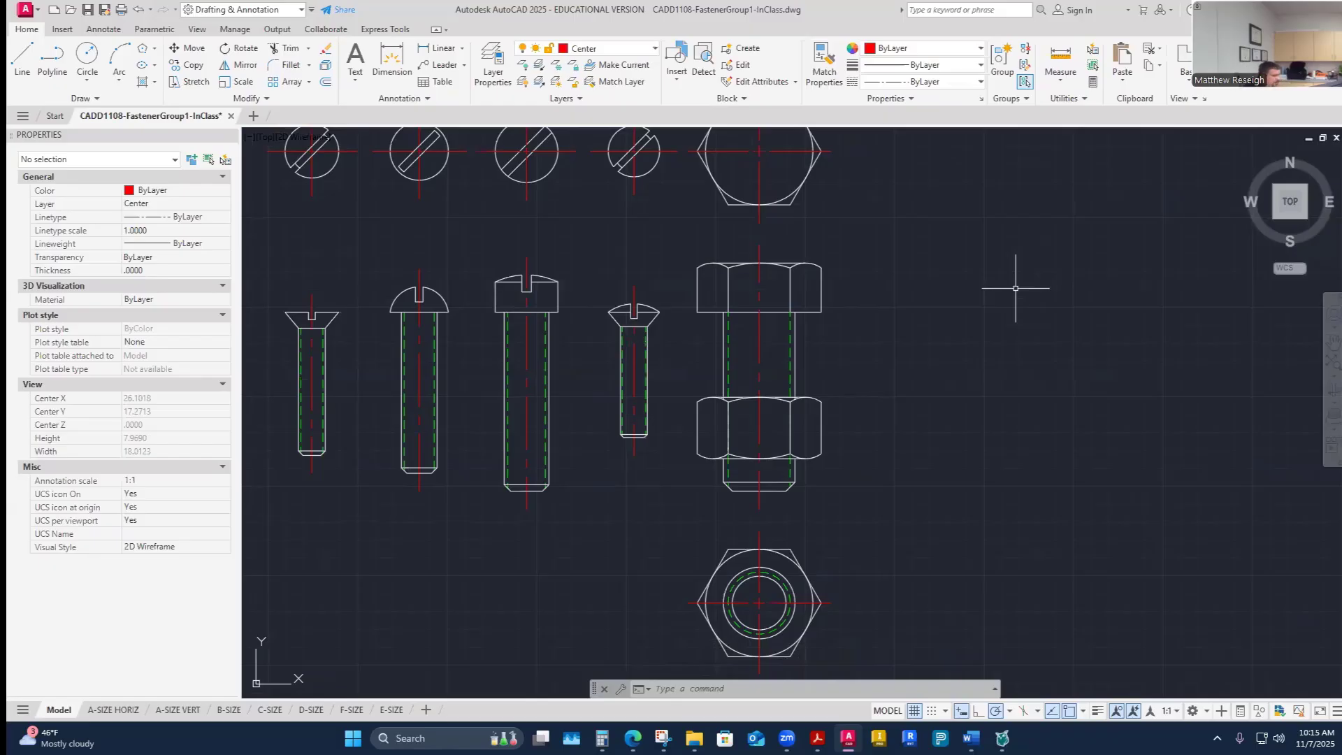
{"action": "scroll", "coordinate": [993, 420], "scroll_direction": "down", "scroll_amount": 5}
{"action": "scroll", "coordinate": [1025, 455], "scroll_direction": "up", "scroll_amount": 5}
{"action": "scroll", "coordinate": [1109, 510], "scroll_direction": "down", "scroll_amount": 6}
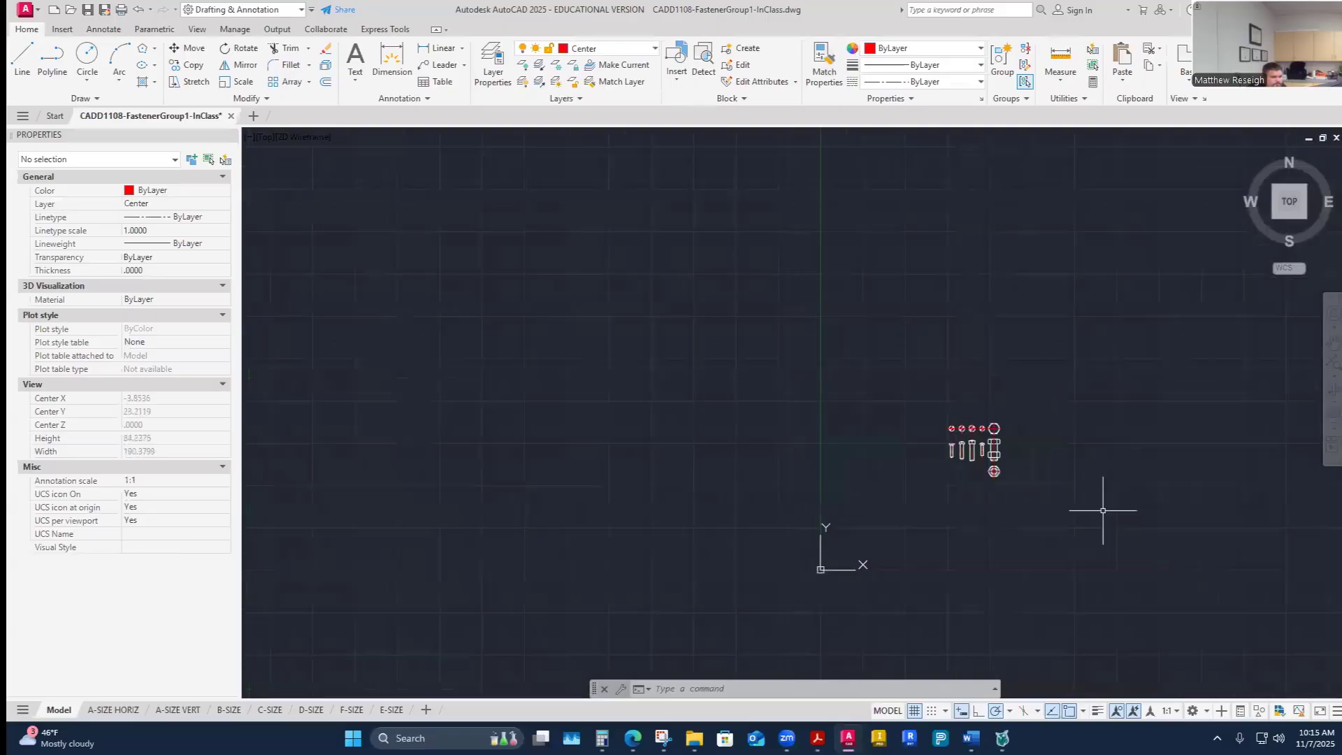
{"action": "scroll", "coordinate": [1074, 501], "scroll_direction": "up", "scroll_amount": 5}
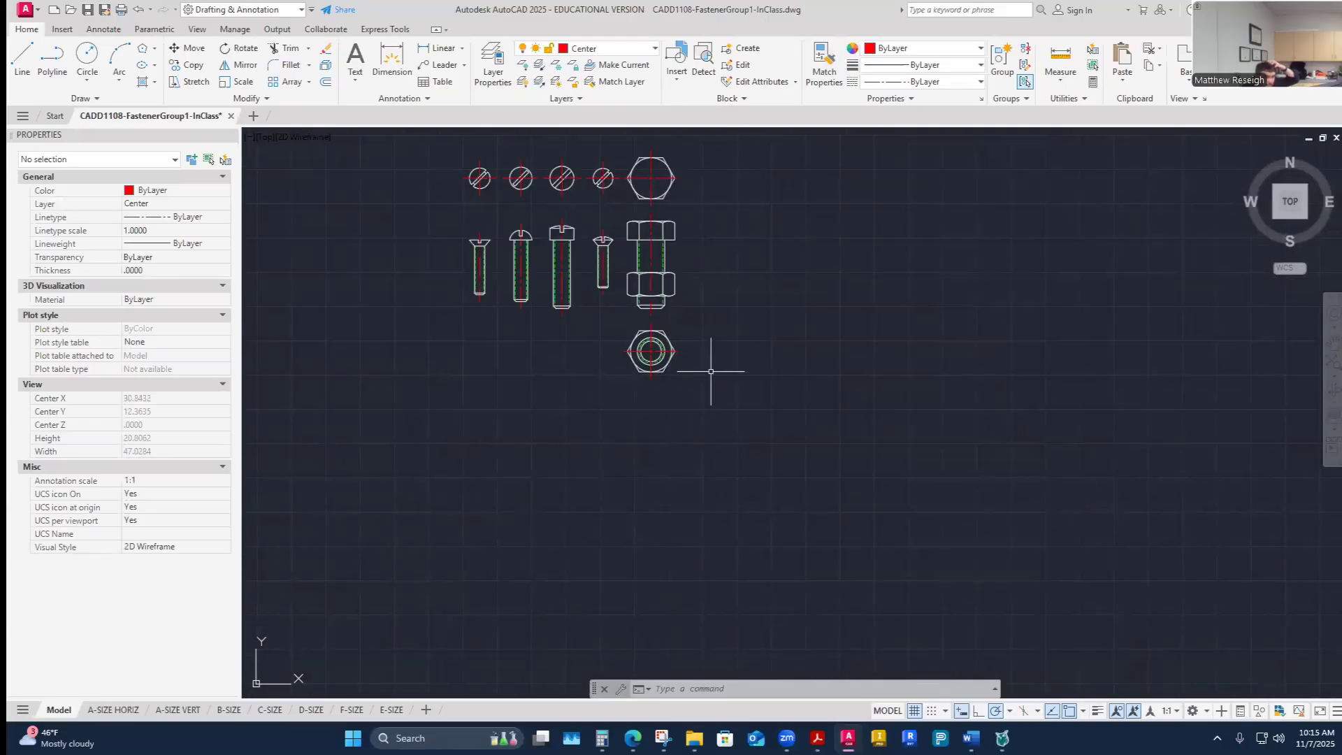
{"action": "left_click", "coordinate": [651, 50]}
{"action": "left_click", "coordinate": [527, 174]}
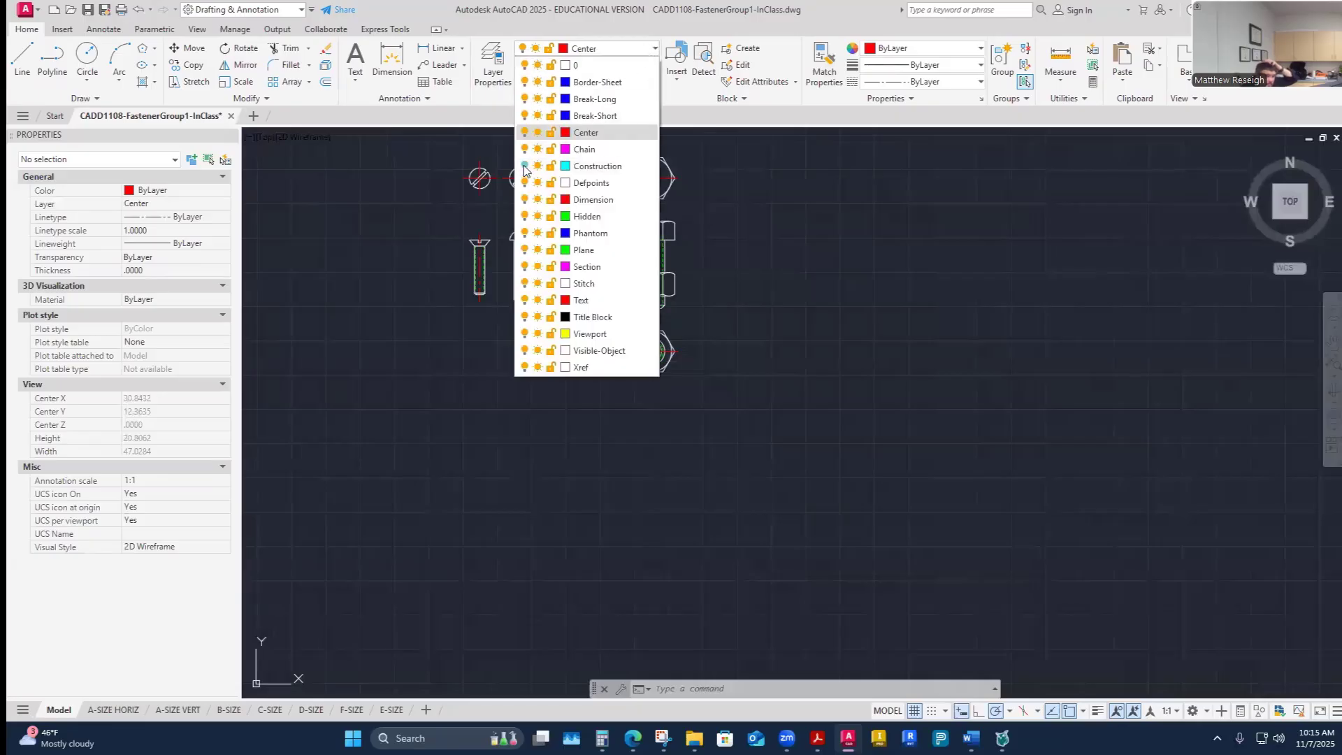
{"action": "scroll", "coordinate": [719, 203], "scroll_direction": "up", "scroll_amount": 1}
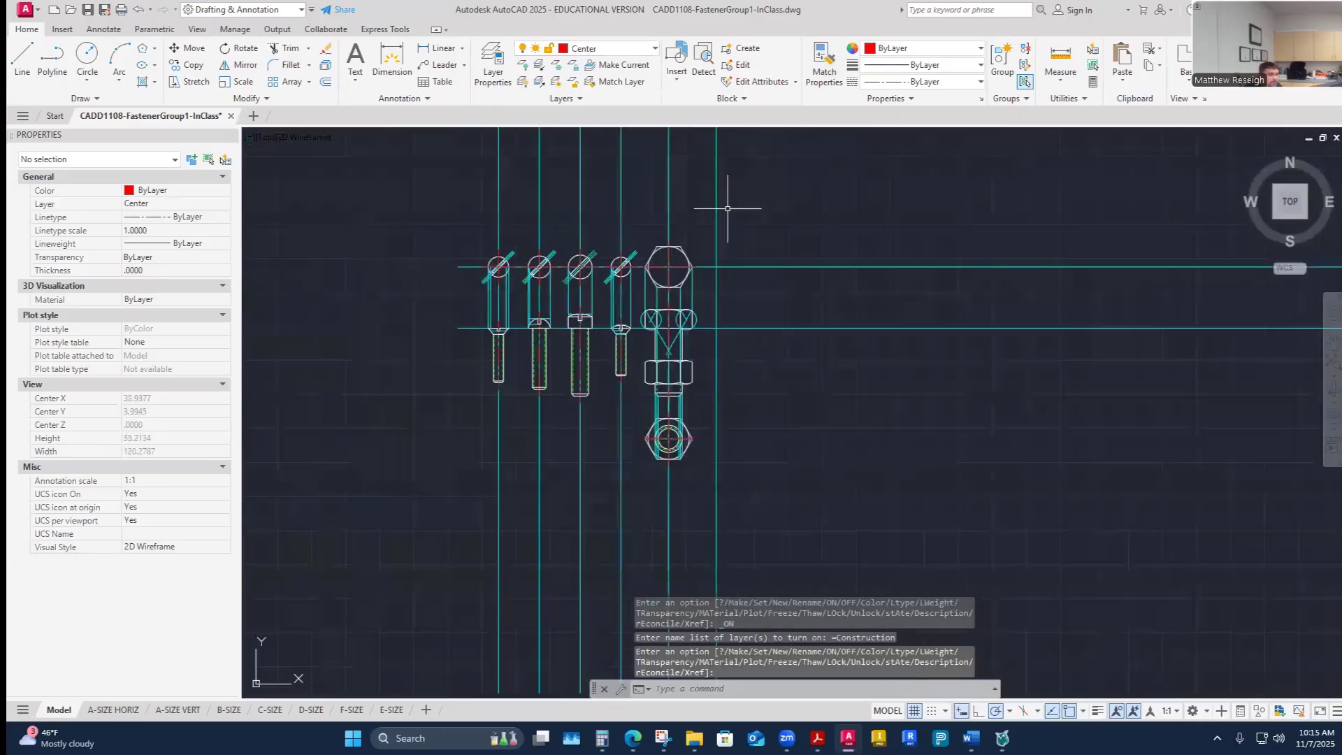
{"action": "scroll", "coordinate": [691, 336], "scroll_direction": "up", "scroll_amount": 1}
{"action": "scroll", "coordinate": [661, 325], "scroll_direction": "up", "scroll_amount": 1}
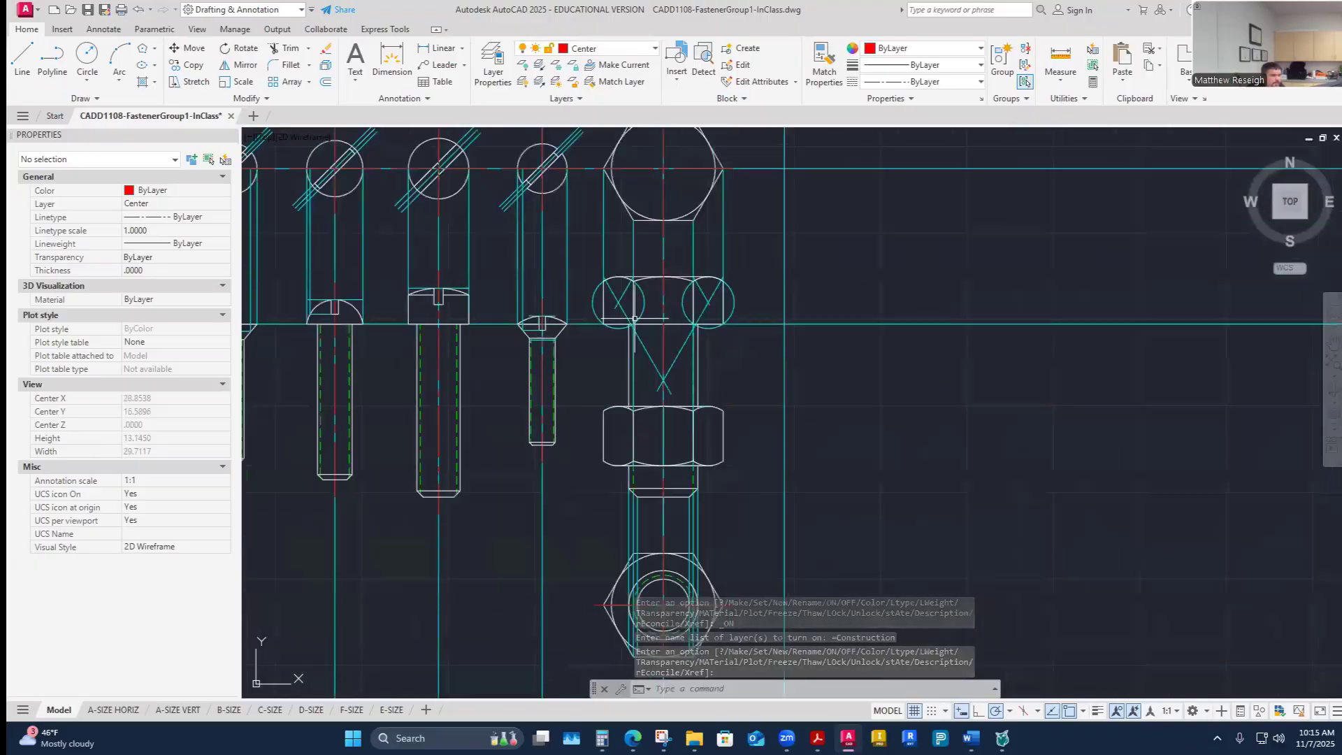
{"action": "scroll", "coordinate": [619, 280], "scroll_direction": "up", "scroll_amount": 1}
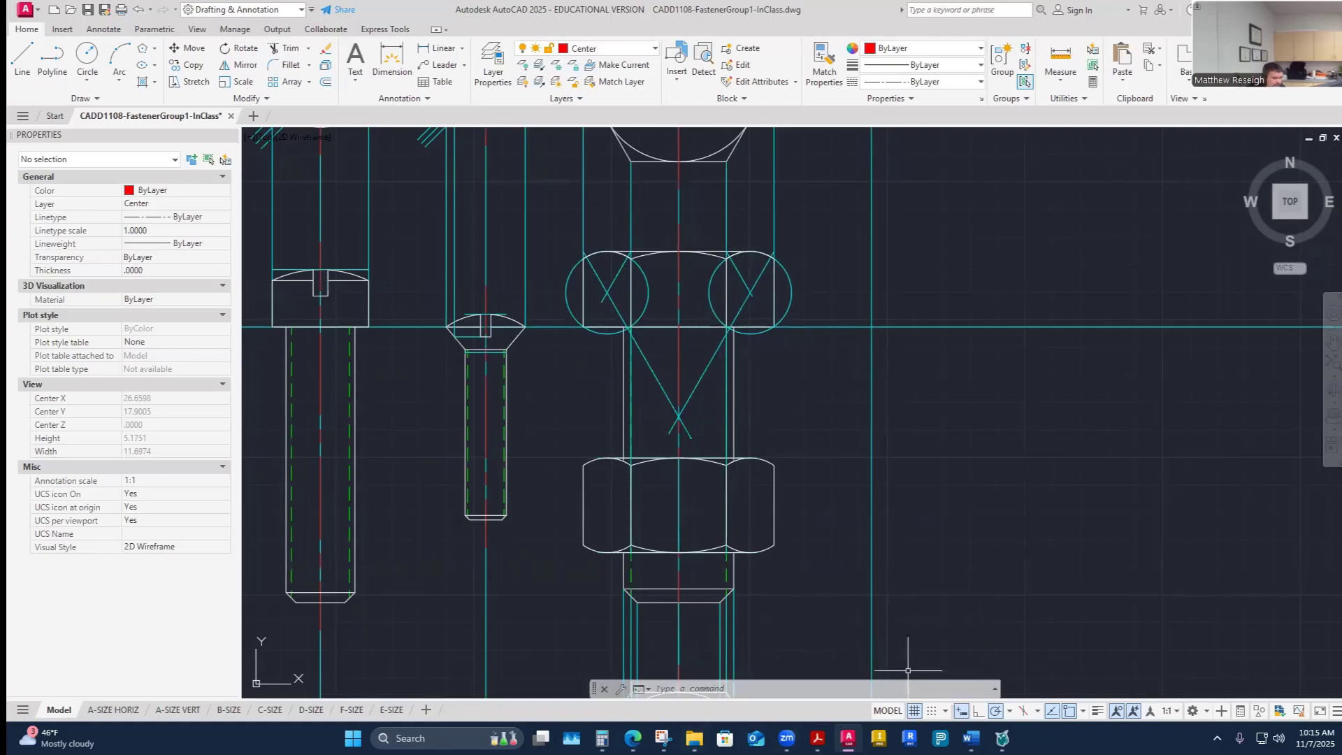
- Switch to the reference PDF in Acrobat and browse to the hex head cap screw and nut drawing details
{"action": "key", "text": "alt+Tab"}
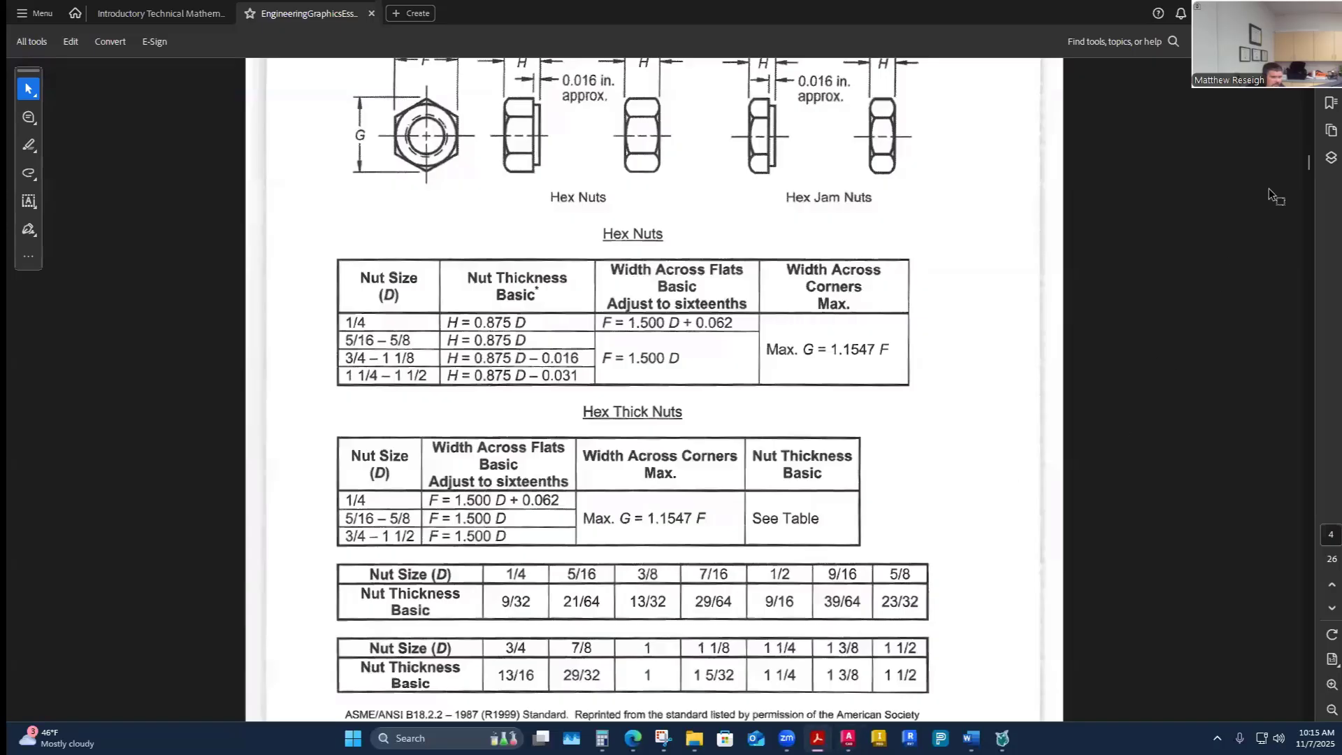
{"action": "left_click_drag", "start_coordinate": [1307, 168], "coordinate": [1303, 274]}
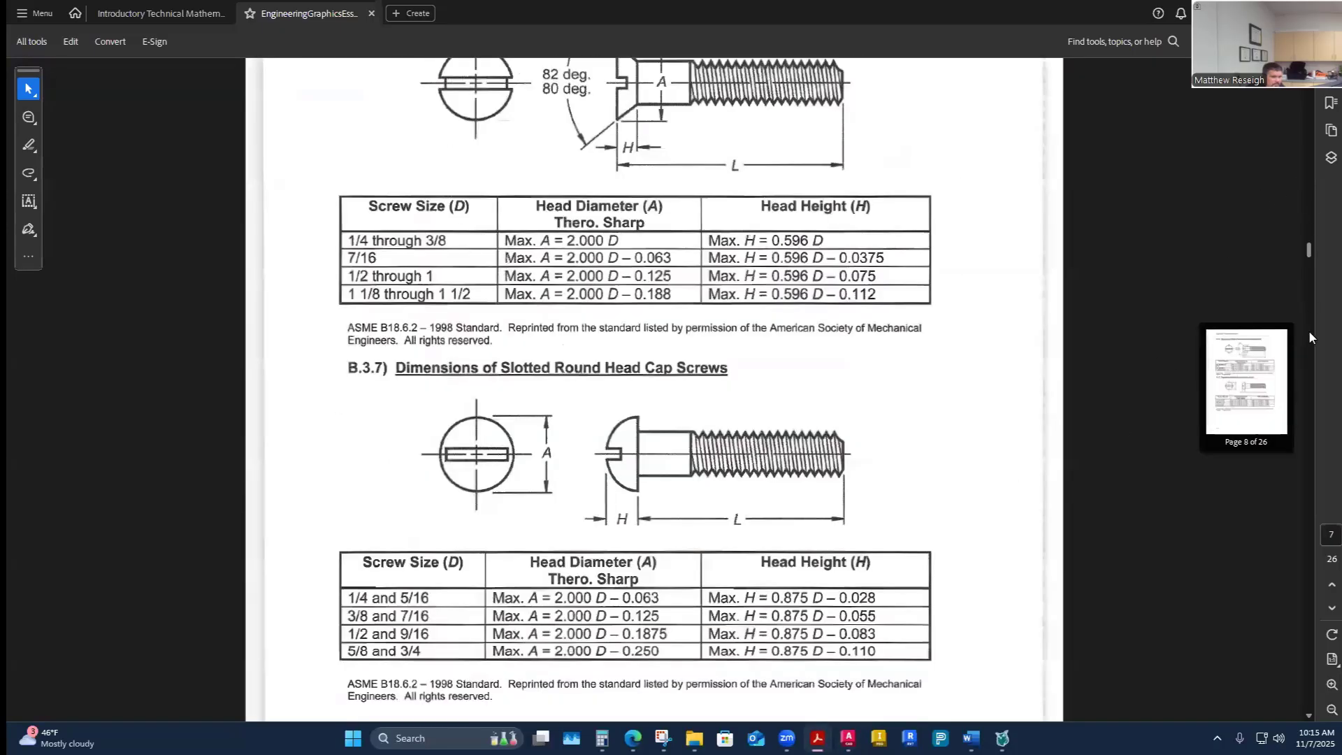
{"action": "left_click_drag", "start_coordinate": [1310, 334], "coordinate": [1280, 567]}
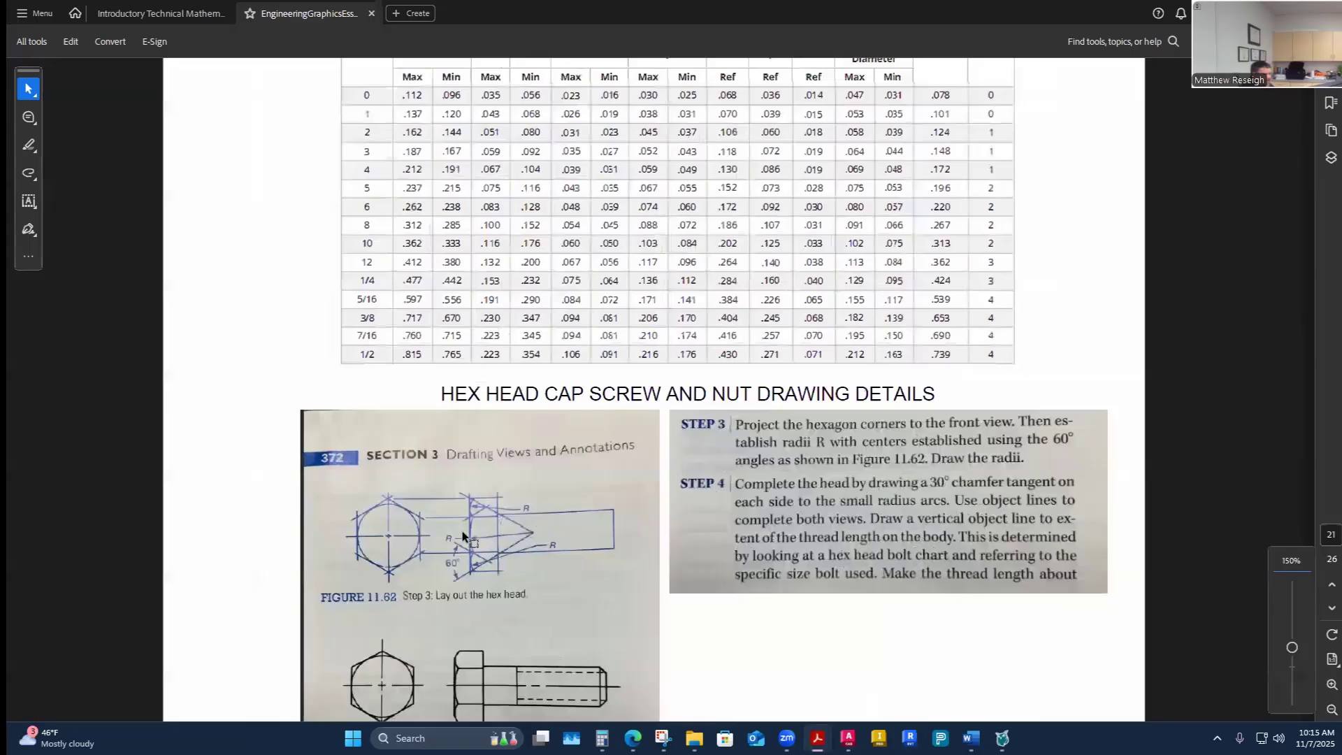
{"action": "scroll", "coordinate": [535, 517], "scroll_direction": "up", "scroll_amount": 2, "text": "ctrl"}
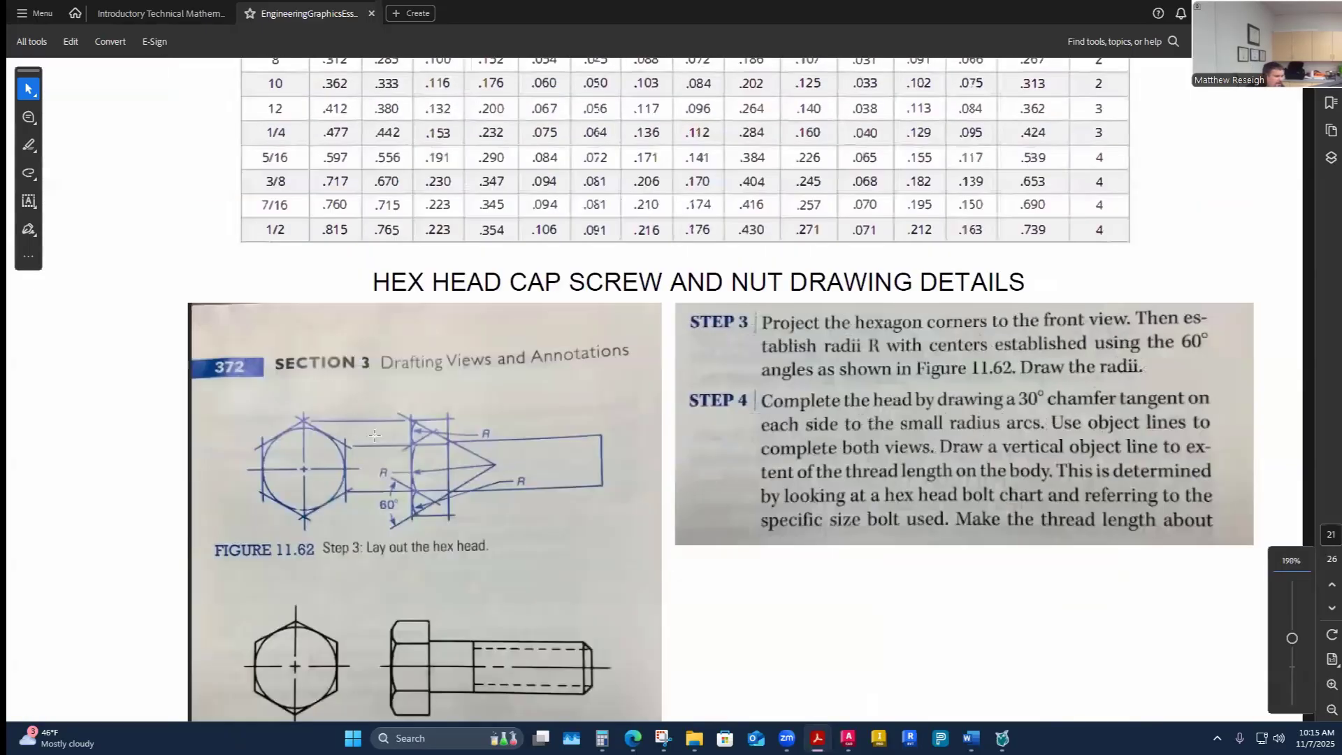
{"action": "scroll", "coordinate": [379, 488], "scroll_direction": "up", "scroll_amount": 1, "text": "ctrl"}
{"action": "scroll", "coordinate": [446, 528], "scroll_direction": "up", "scroll_amount": 1, "text": "ctrl"}
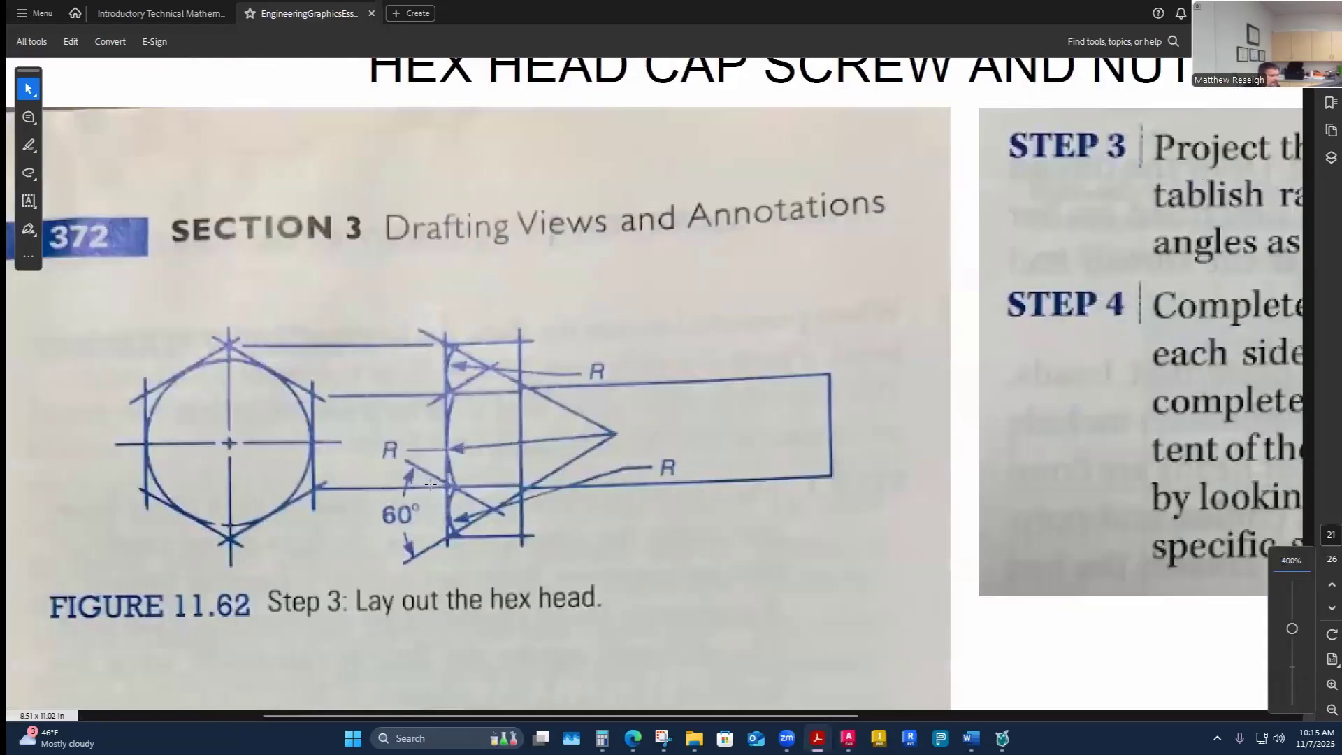
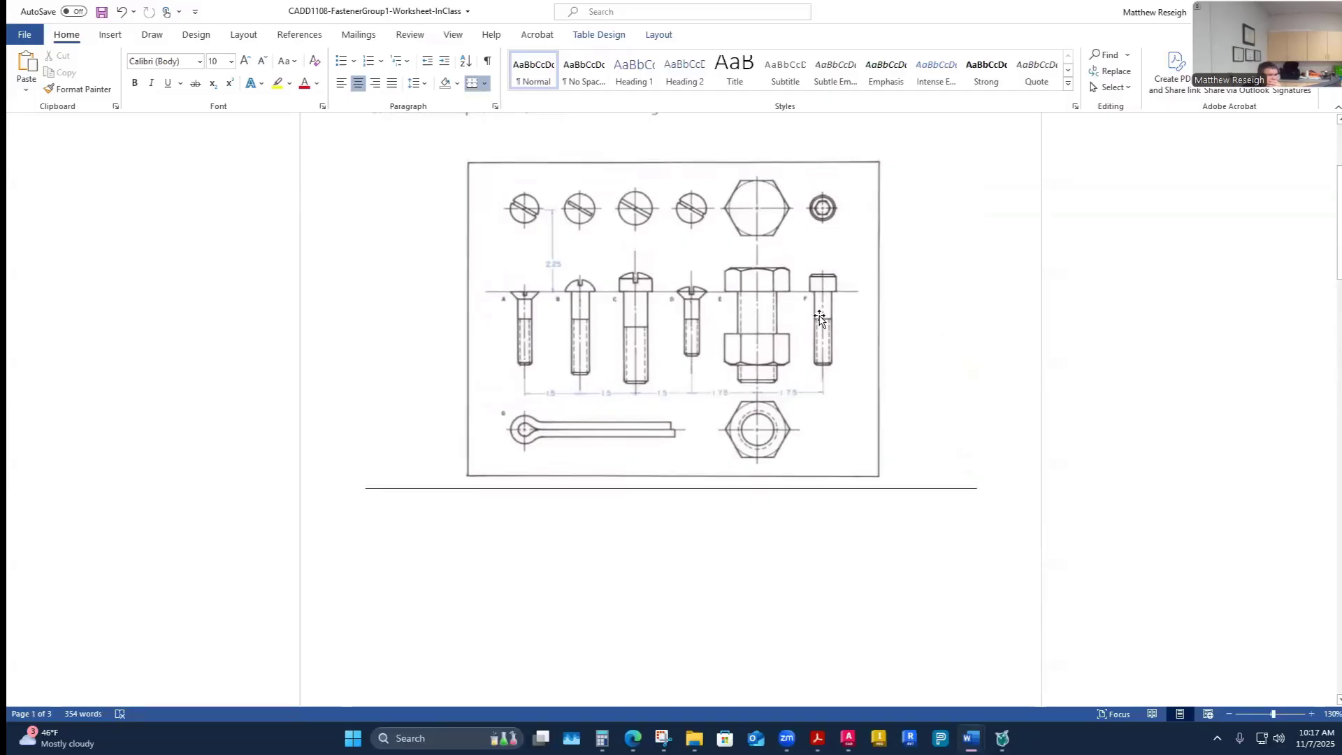
- Enter 1/2 as the major diameter of fastener F, the socket-head cap screw, in the worksheet table
{"action": "scroll", "coordinate": [841, 338], "scroll_direction": "up", "scroll_amount": 3}
{"action": "scroll", "coordinate": [841, 338], "scroll_direction": "down", "scroll_amount": 3}
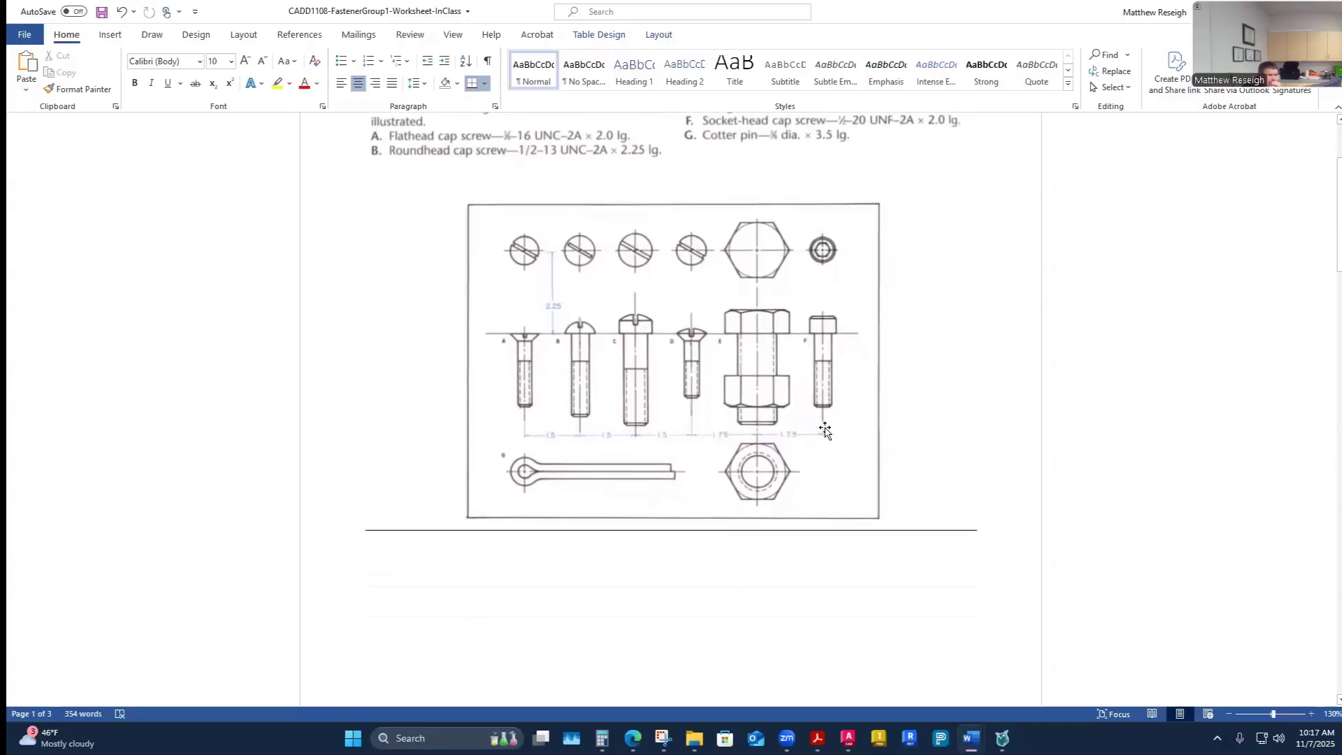
{"action": "scroll", "coordinate": [887, 524], "scroll_direction": "up", "scroll_amount": 3}
{"action": "scroll", "coordinate": [884, 510], "scroll_direction": "down", "scroll_amount": 15}
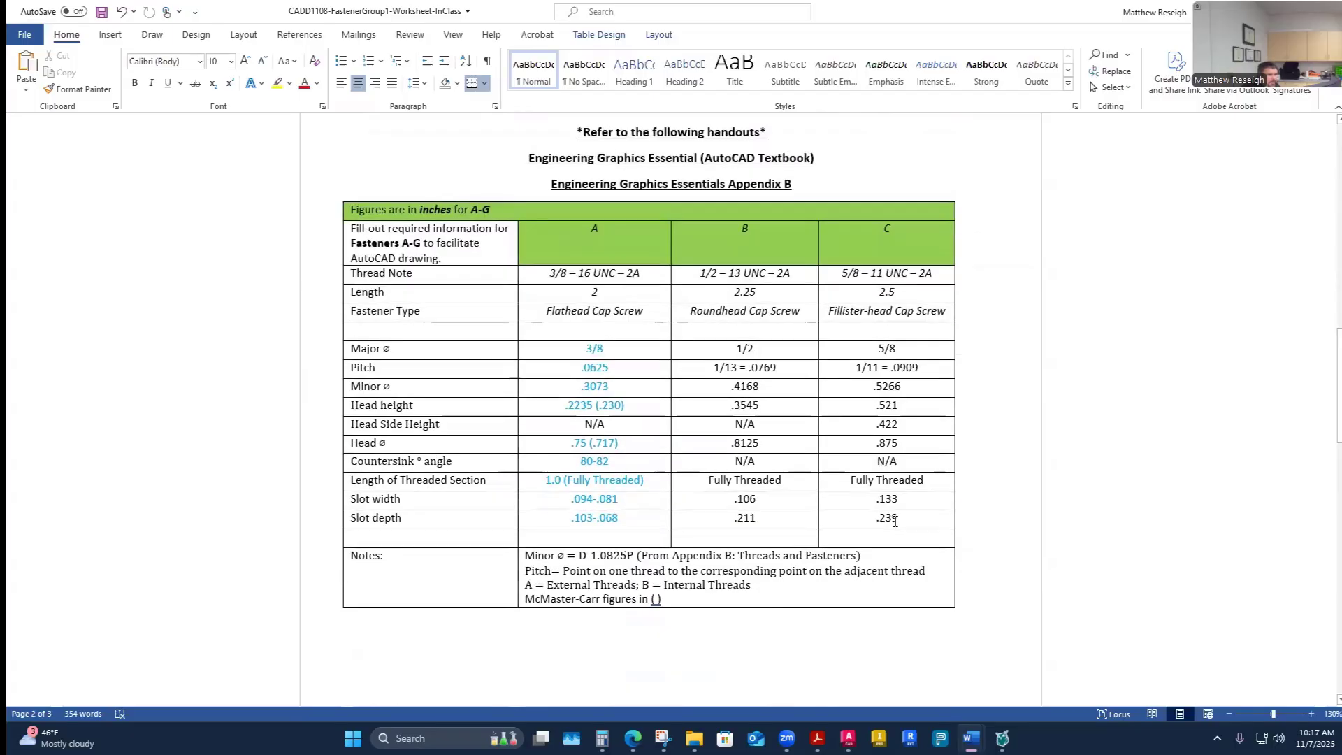
{"action": "scroll", "coordinate": [889, 515], "scroll_direction": "down", "scroll_amount": 2}
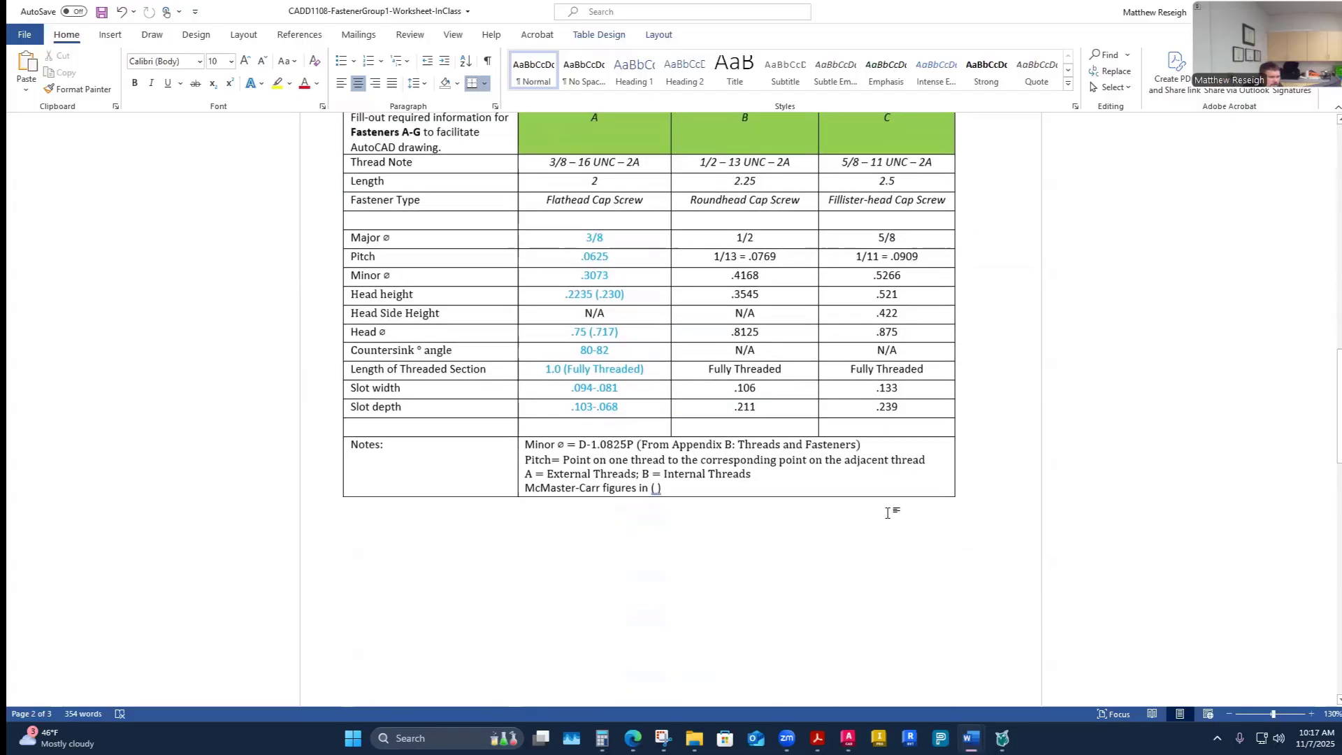
{"action": "scroll", "coordinate": [888, 514], "scroll_direction": "down", "scroll_amount": 12}
{"action": "scroll", "coordinate": [827, 524], "scroll_direction": "up", "scroll_amount": 3}
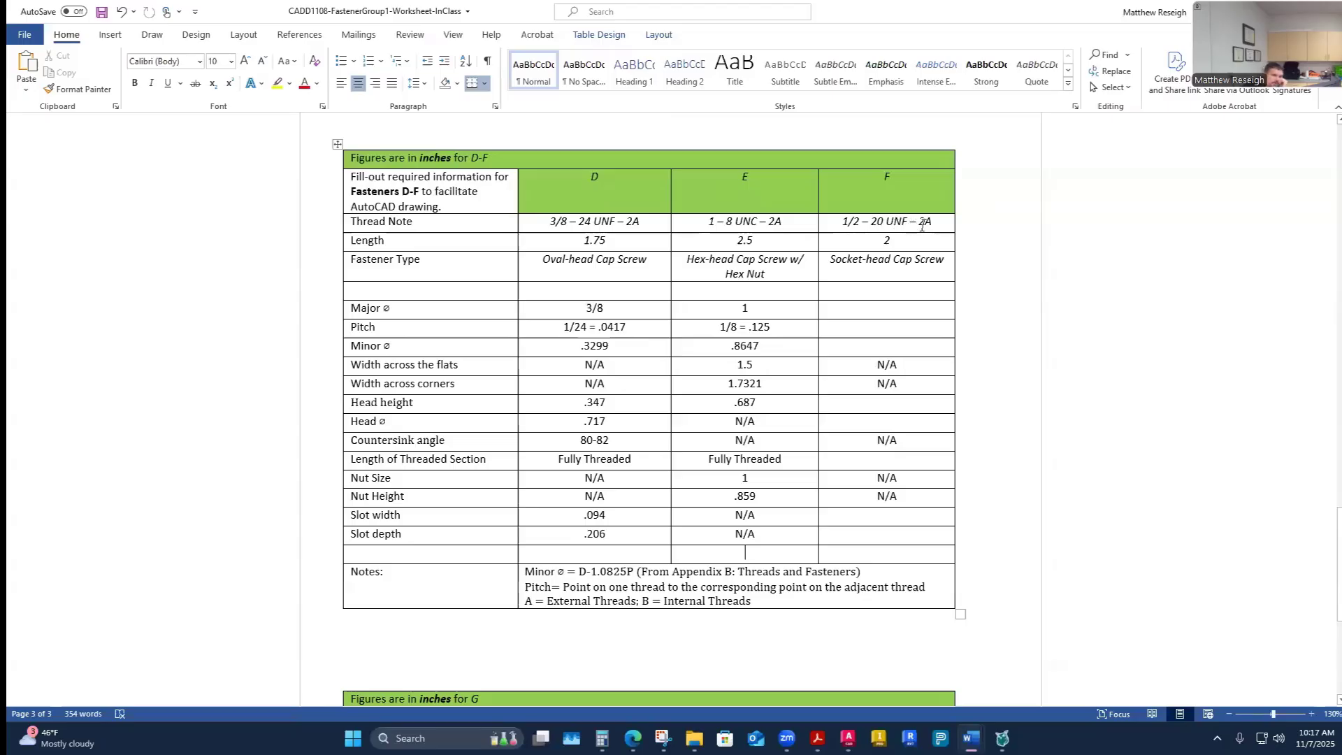
{"action": "left_click", "coordinate": [896, 314]}
{"action": "type", "text": "1/2"}
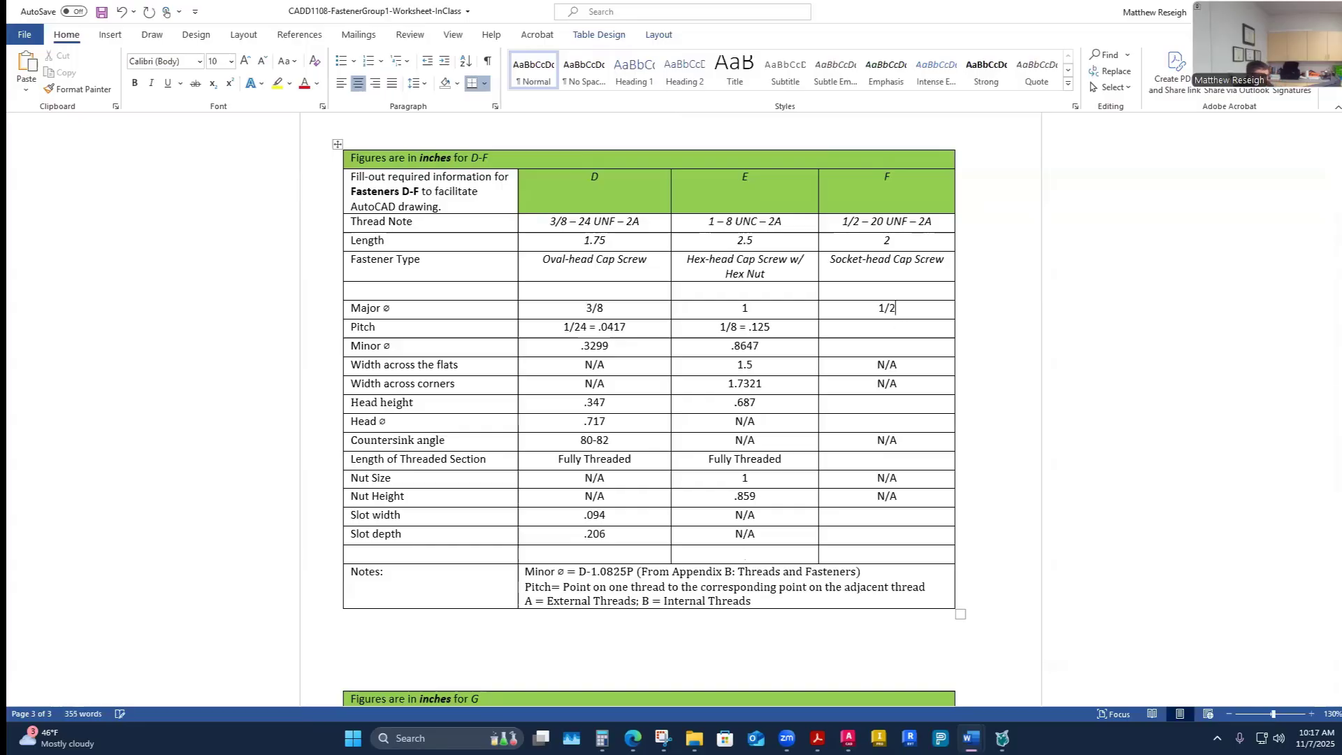
- Fill in fastener F's pitch as 1/20 = .05, working out the division in the Calculator
{"action": "left_click", "coordinate": [897, 329]}
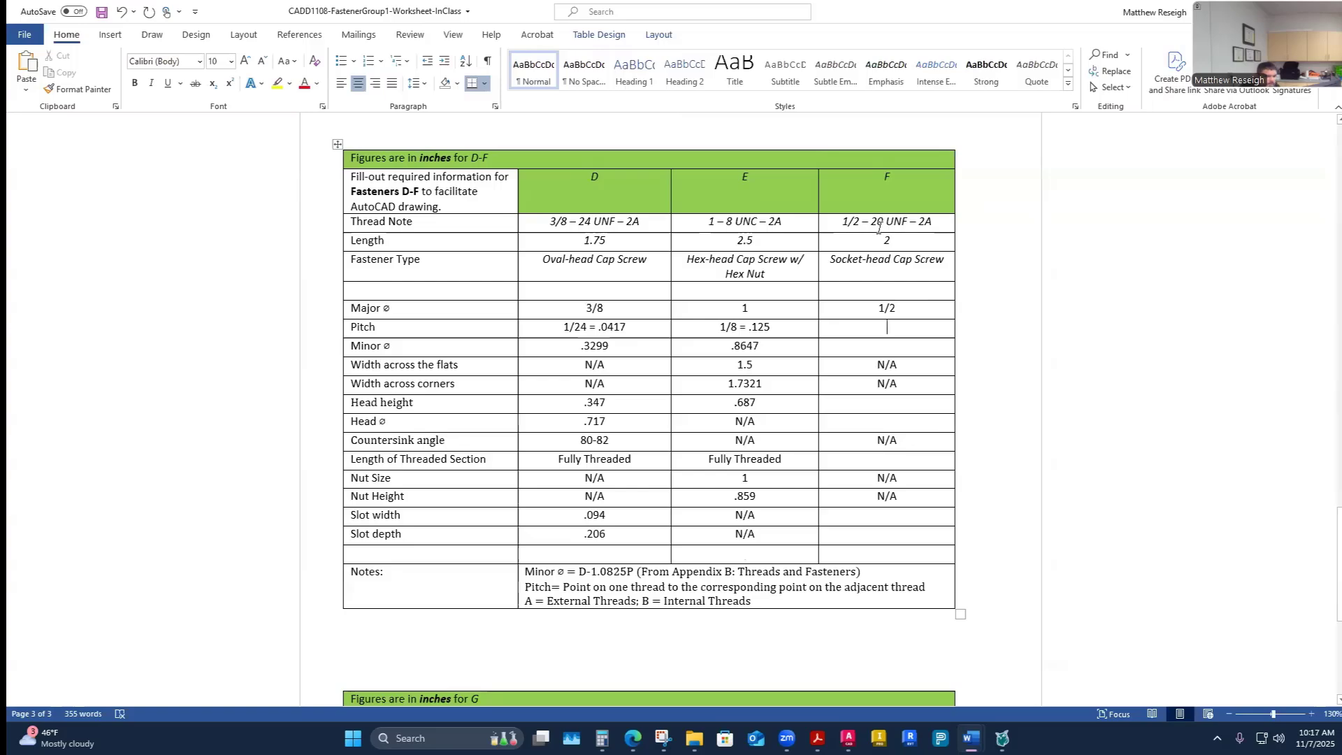
{"action": "type", "text": "1/2"}
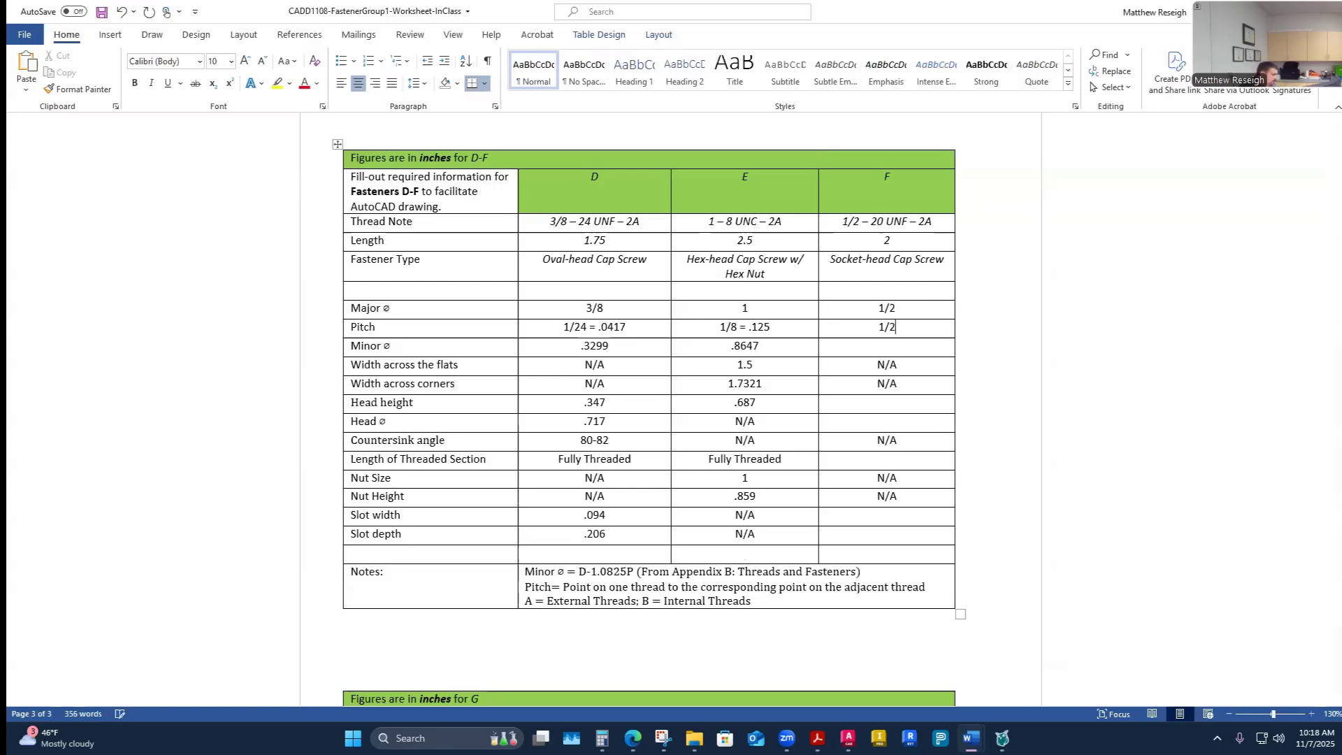
{"action": "type", "text": "0 ="}
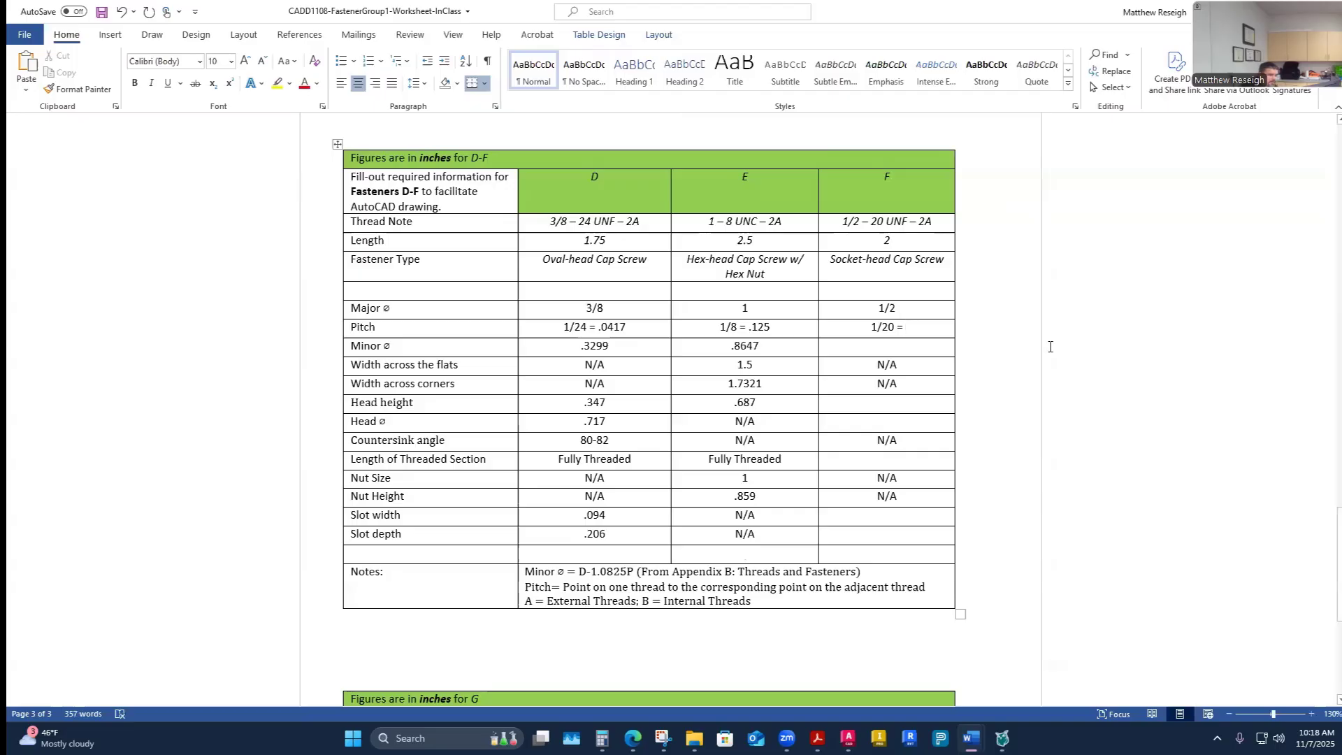
{"action": "left_click", "coordinate": [602, 738]}
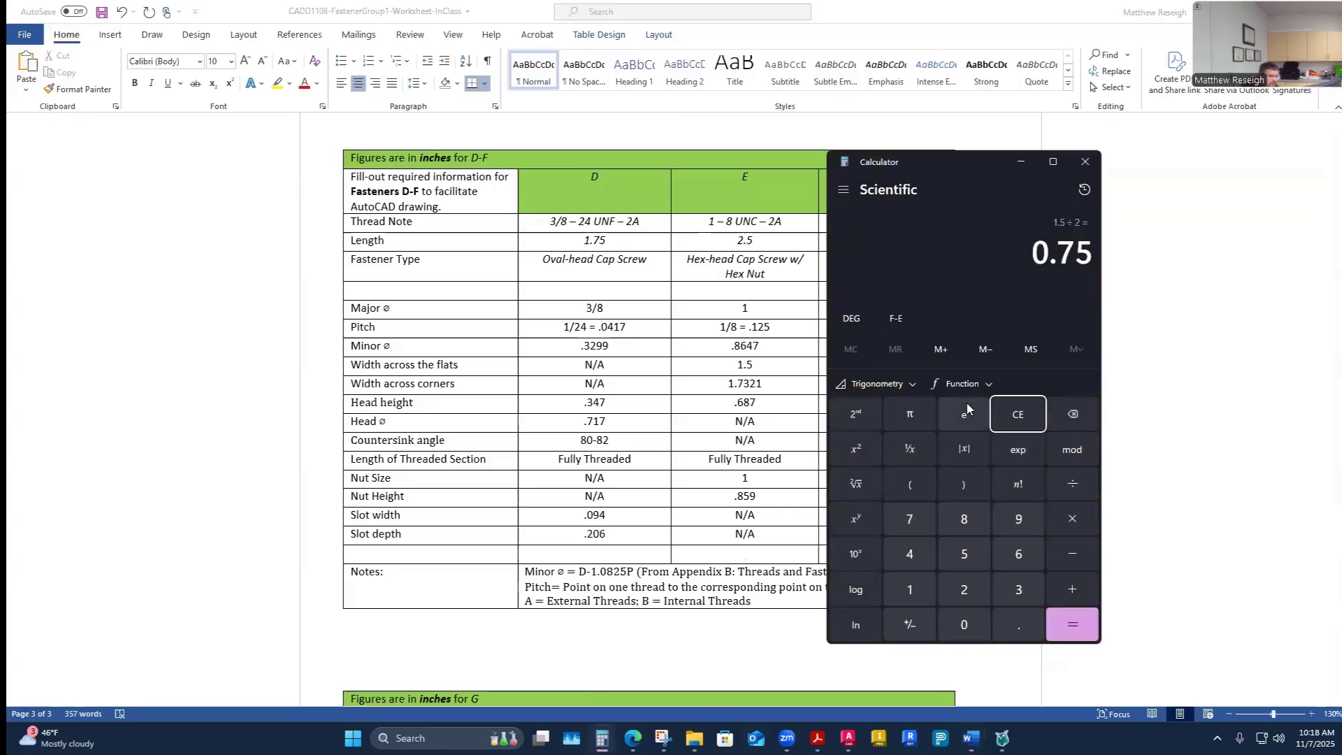
{"action": "type", "text": "1/20"}
{"action": "key", "text": "Return"}
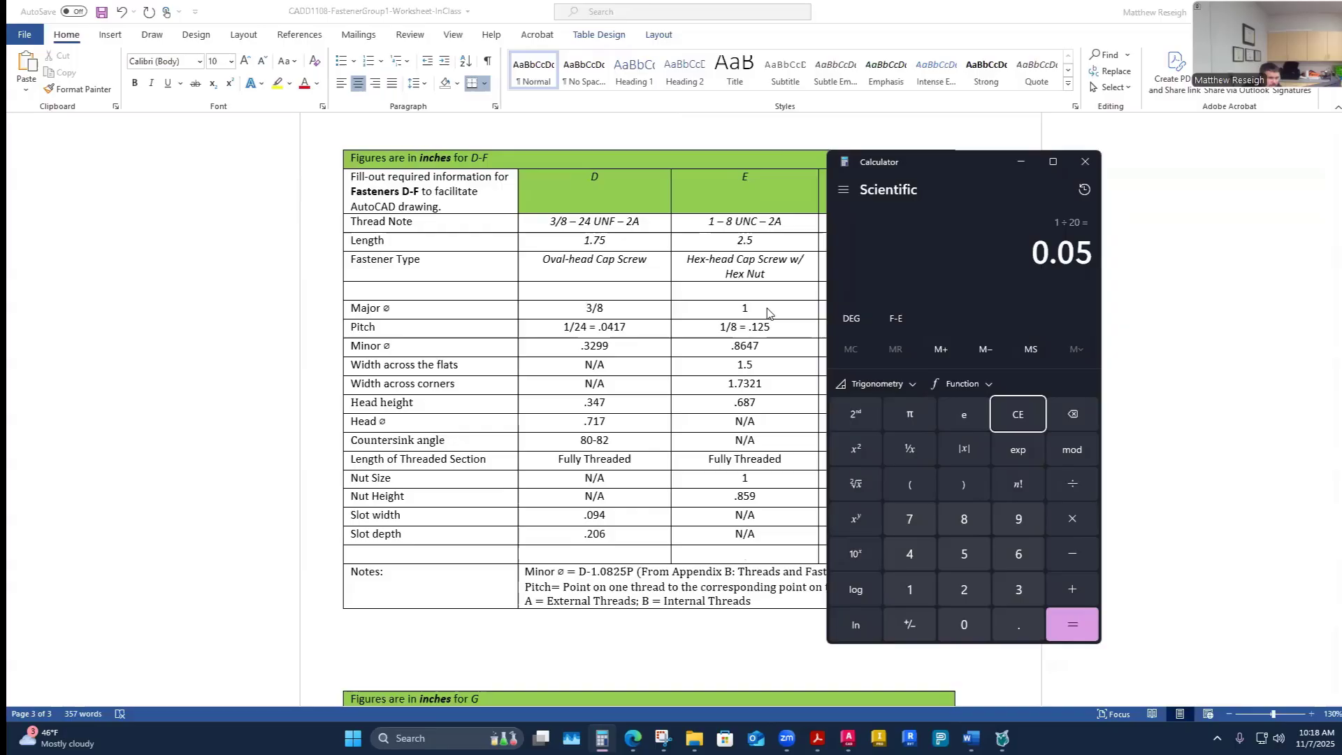
{"action": "left_click", "coordinate": [788, 295]}
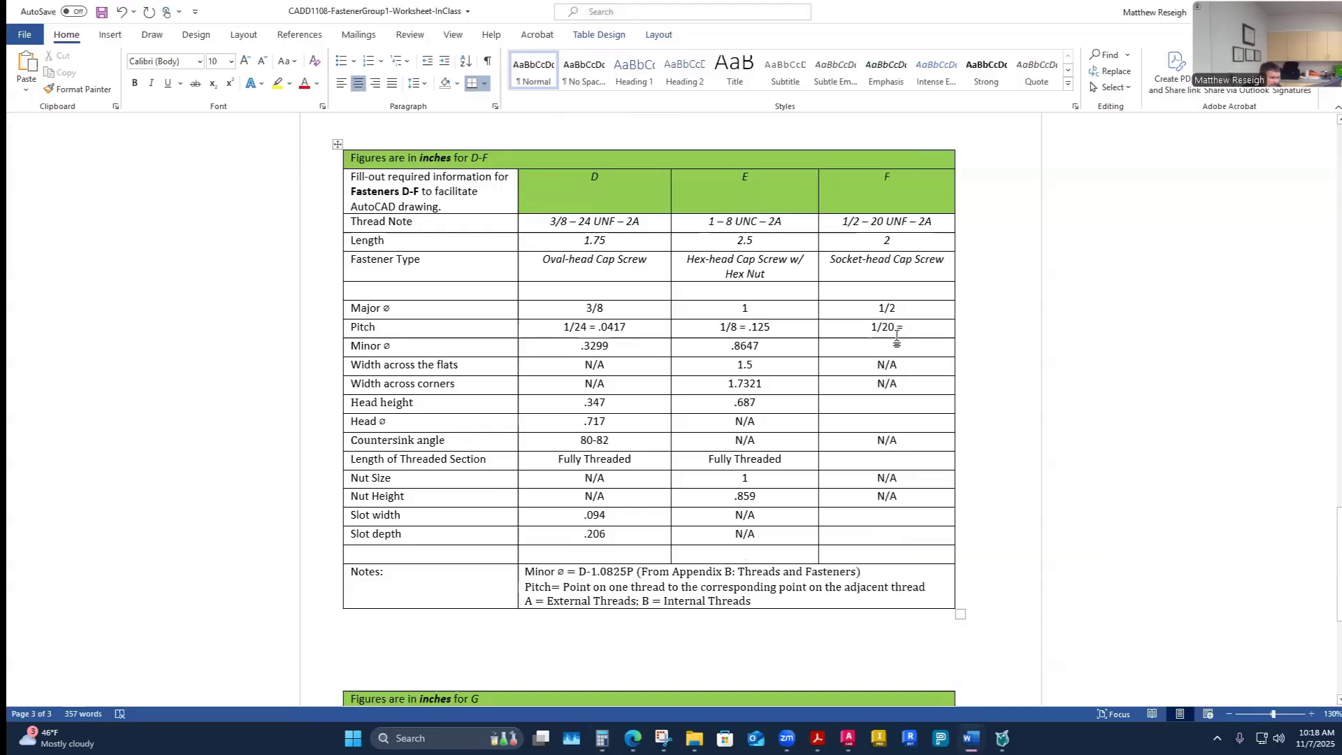
{"action": "left_click", "coordinate": [903, 334]}
{"action": "type", "text": ".05"}
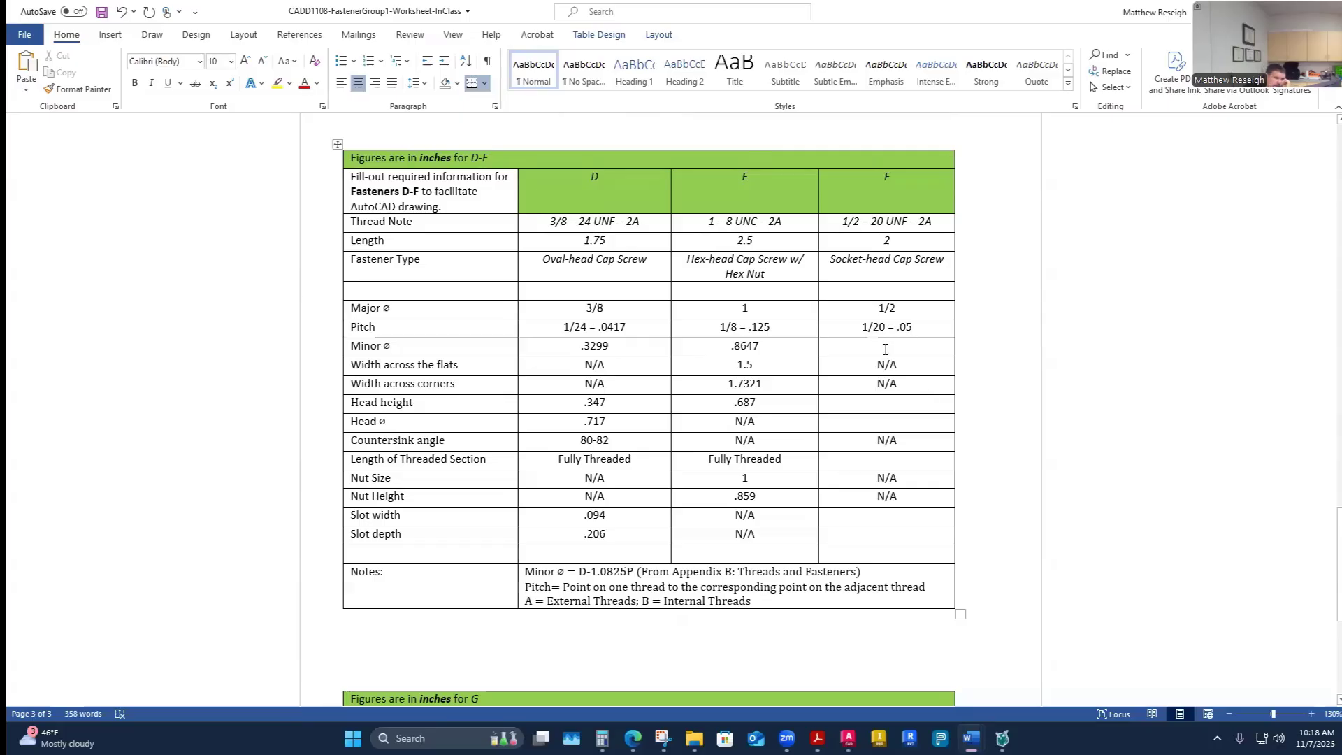
- Compute fastener F's minor diameter as 0.5 − (1.0825 × .05) in the Calculator
{"action": "left_click", "coordinate": [602, 738]}
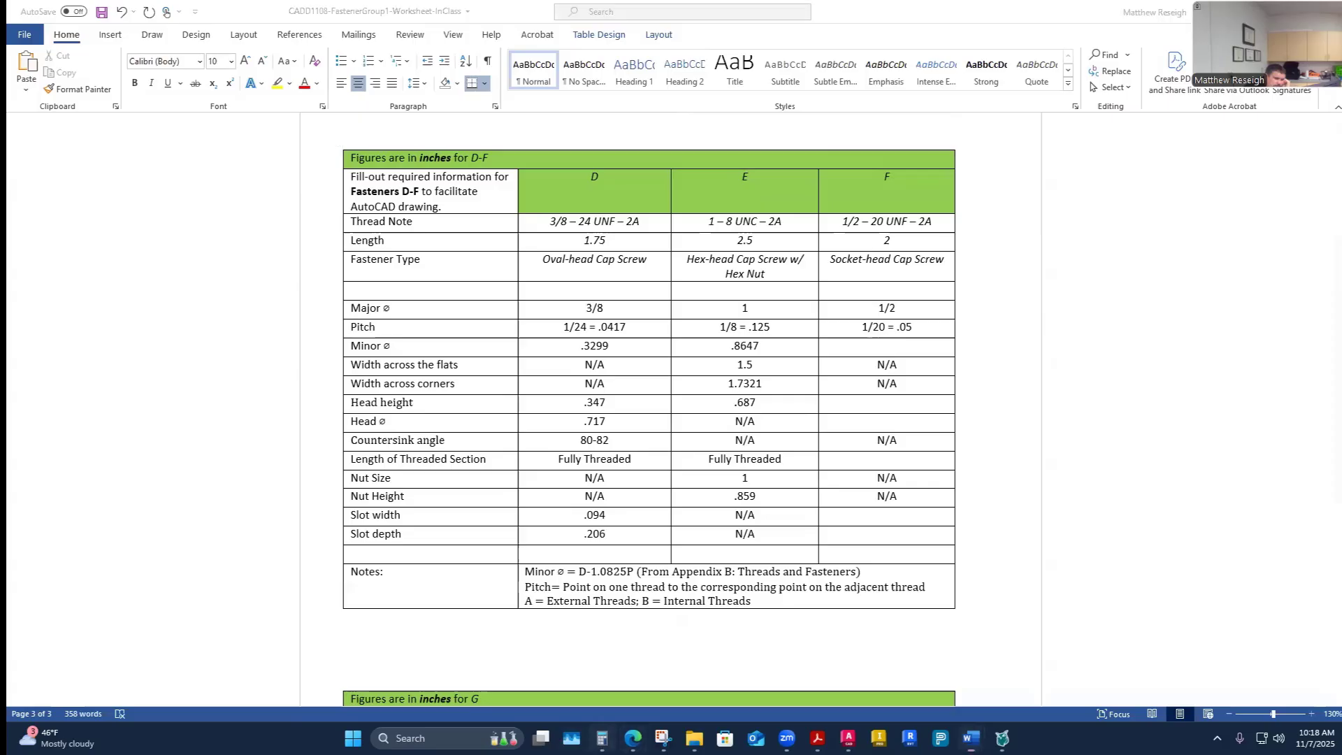
{"action": "left_click_drag", "start_coordinate": [900, 169], "coordinate": [424, 161]}
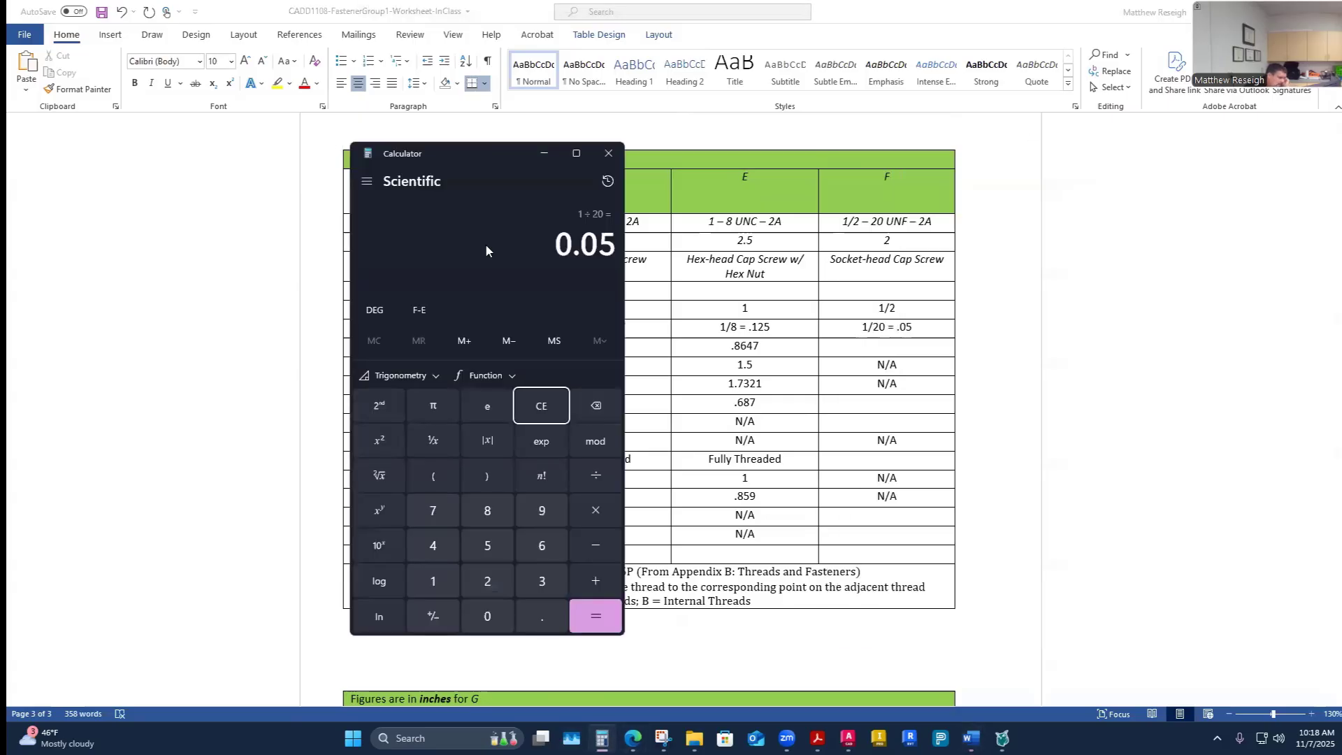
{"action": "type", "text": ".5"}
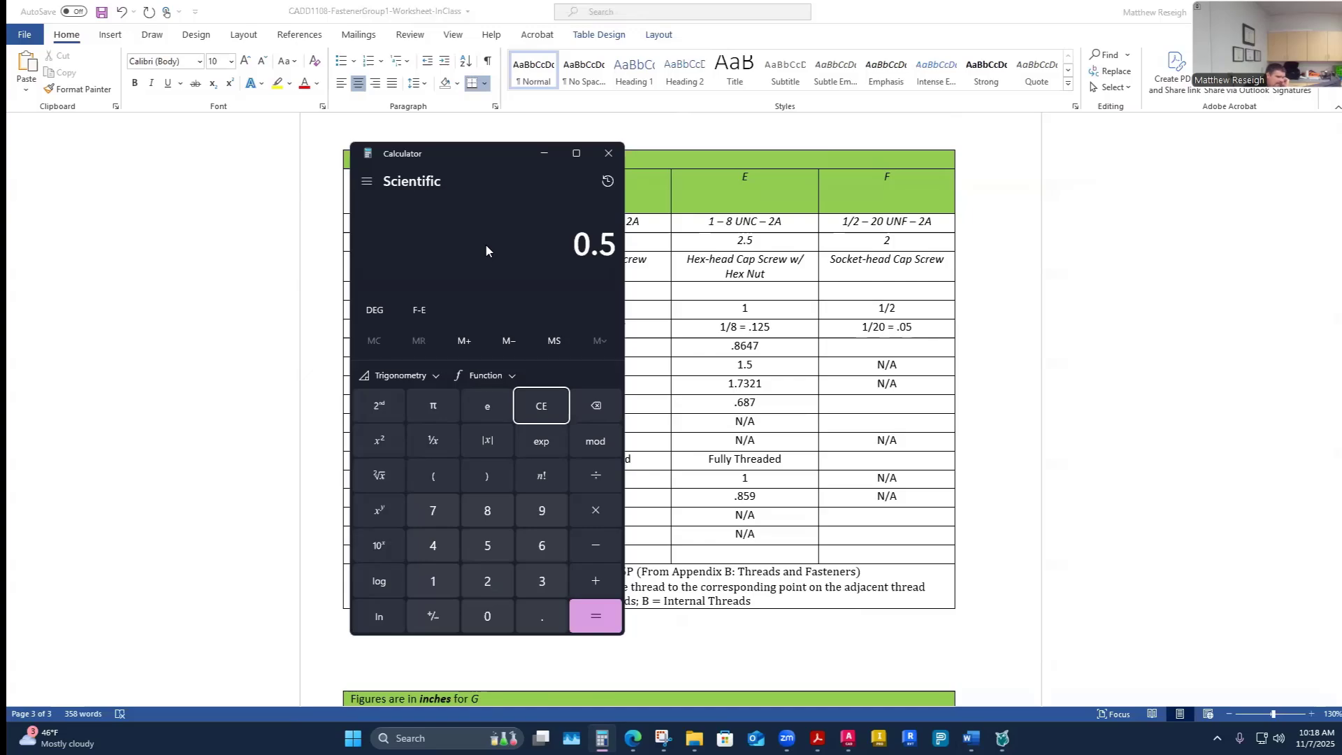
{"action": "left_click_drag", "start_coordinate": [459, 161], "coordinate": [261, 158]}
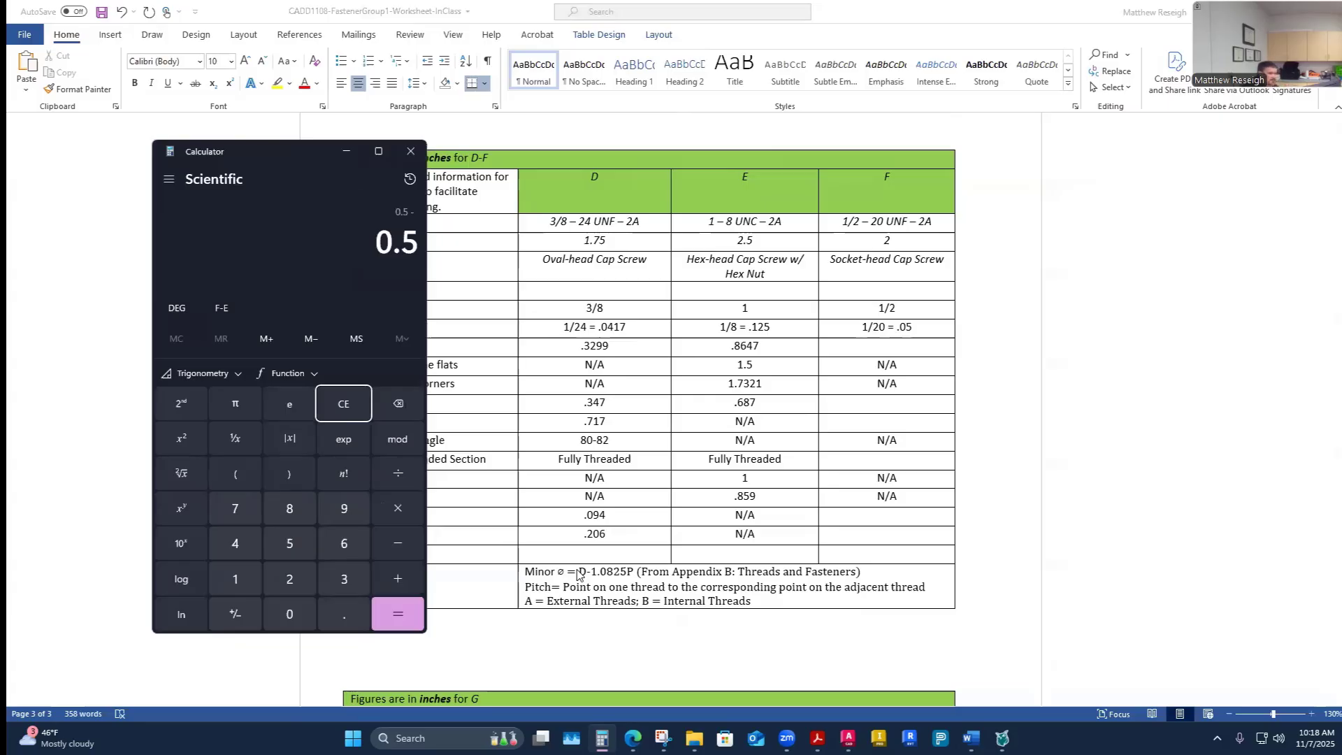
{"action": "left_click", "coordinate": [237, 475]}
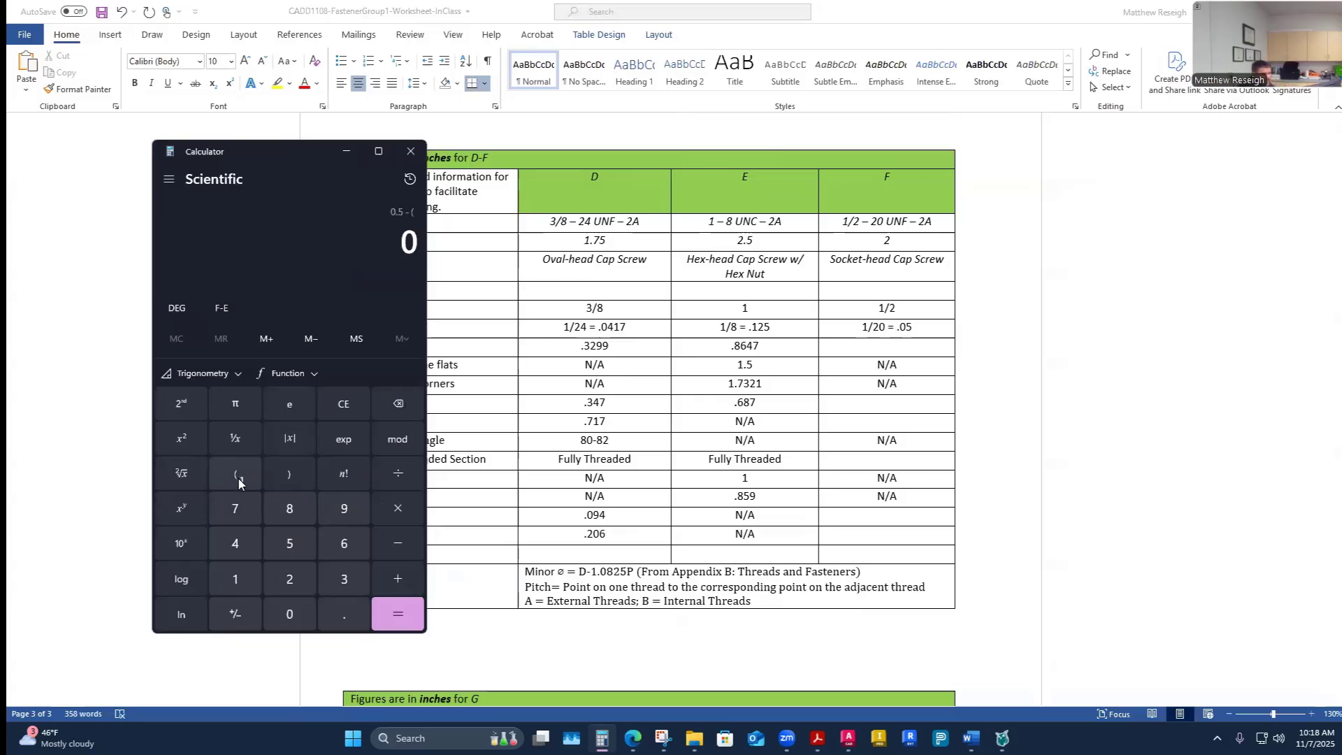
{"action": "type", "text": "1.0825"}
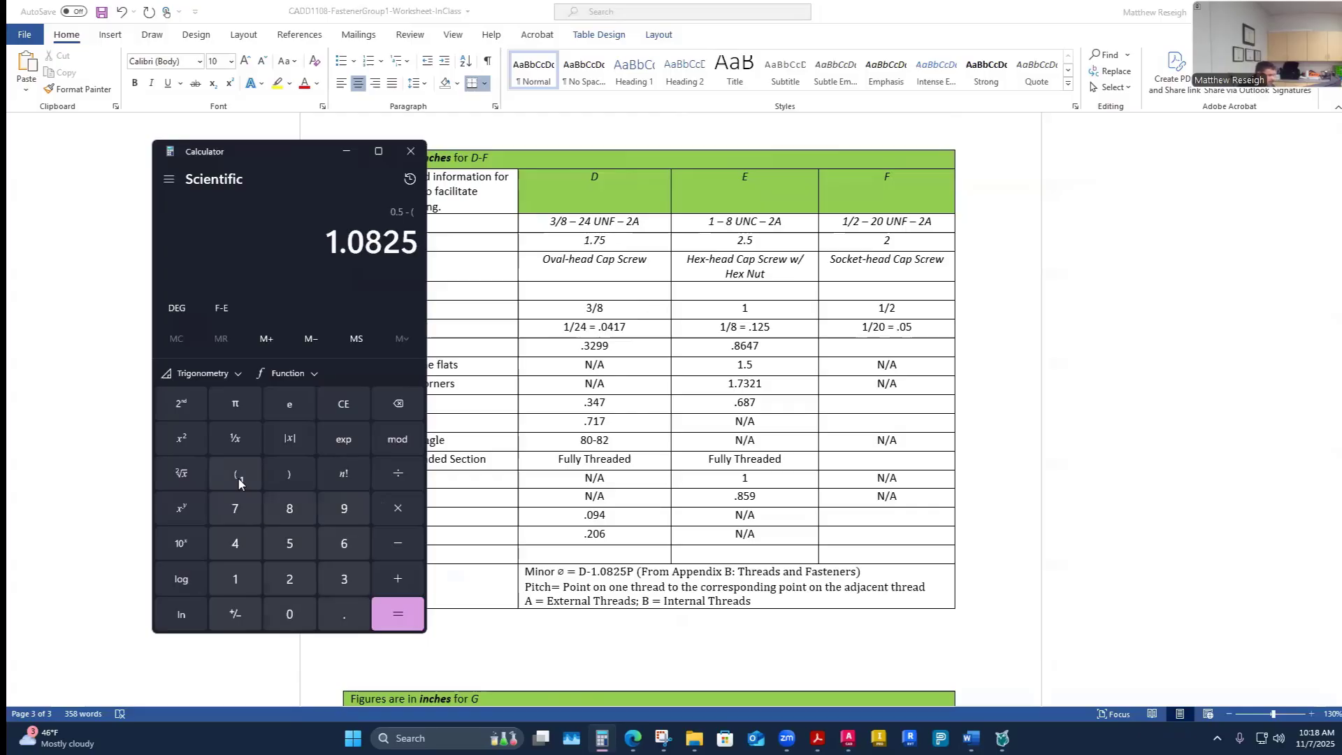
{"action": "type", "text": "*"}
{"action": "type", "text": ".05"}
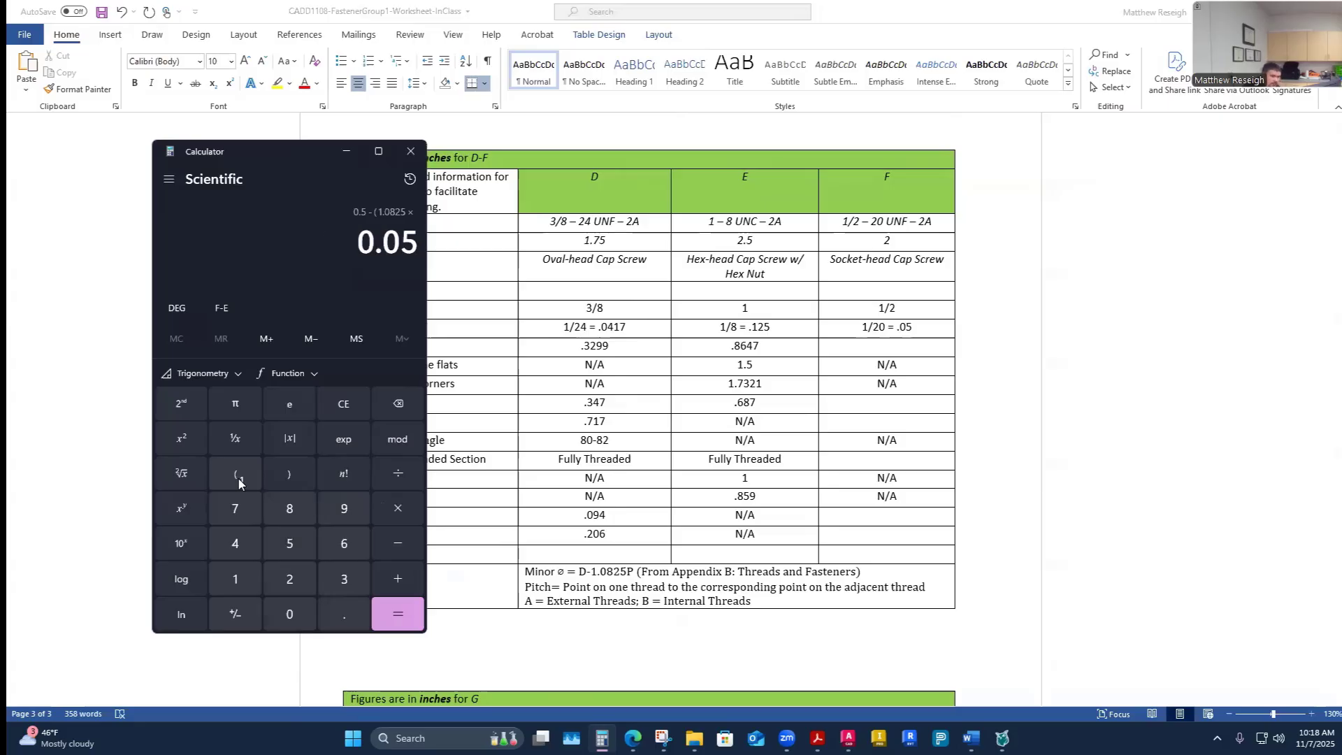
{"action": "left_click", "coordinate": [288, 473]}
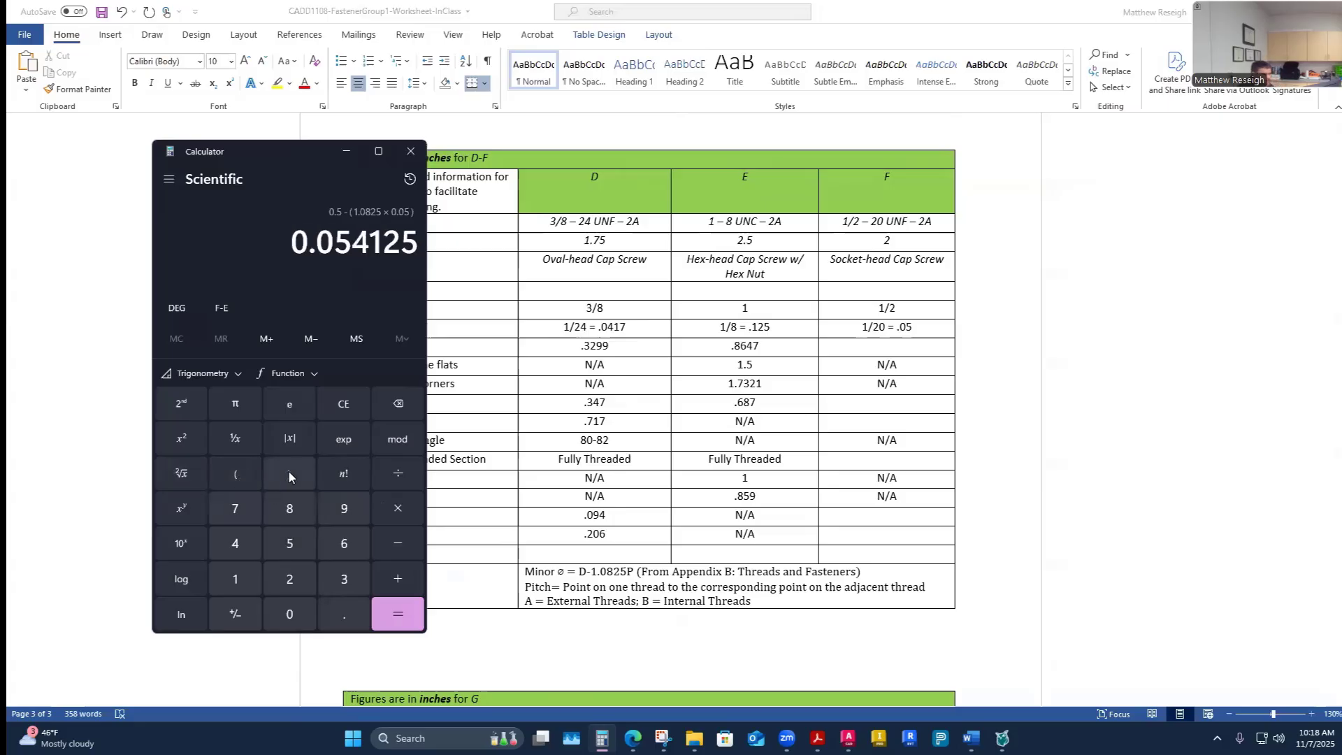
{"action": "left_click", "coordinate": [396, 614]}
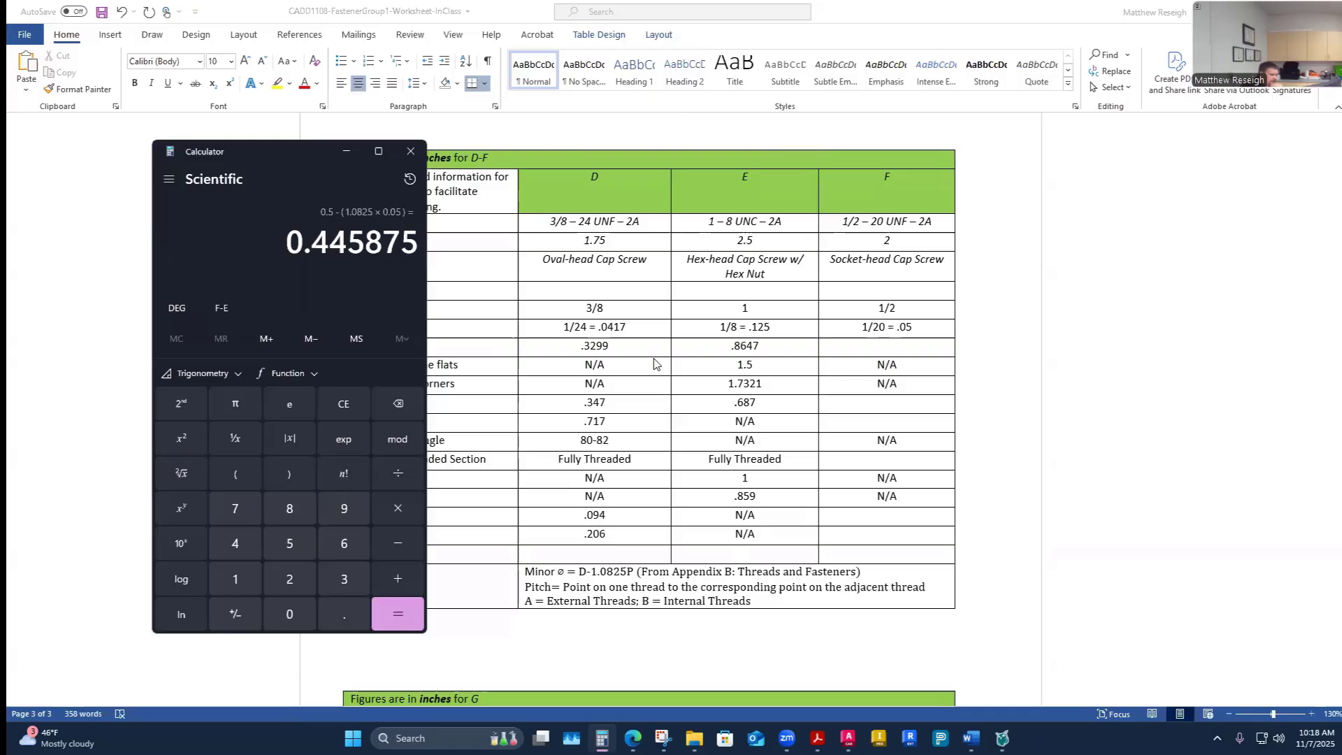
- Enter .4459 as fastener F's minor diameter in the worksheet table
{"action": "left_click", "coordinate": [900, 347]}
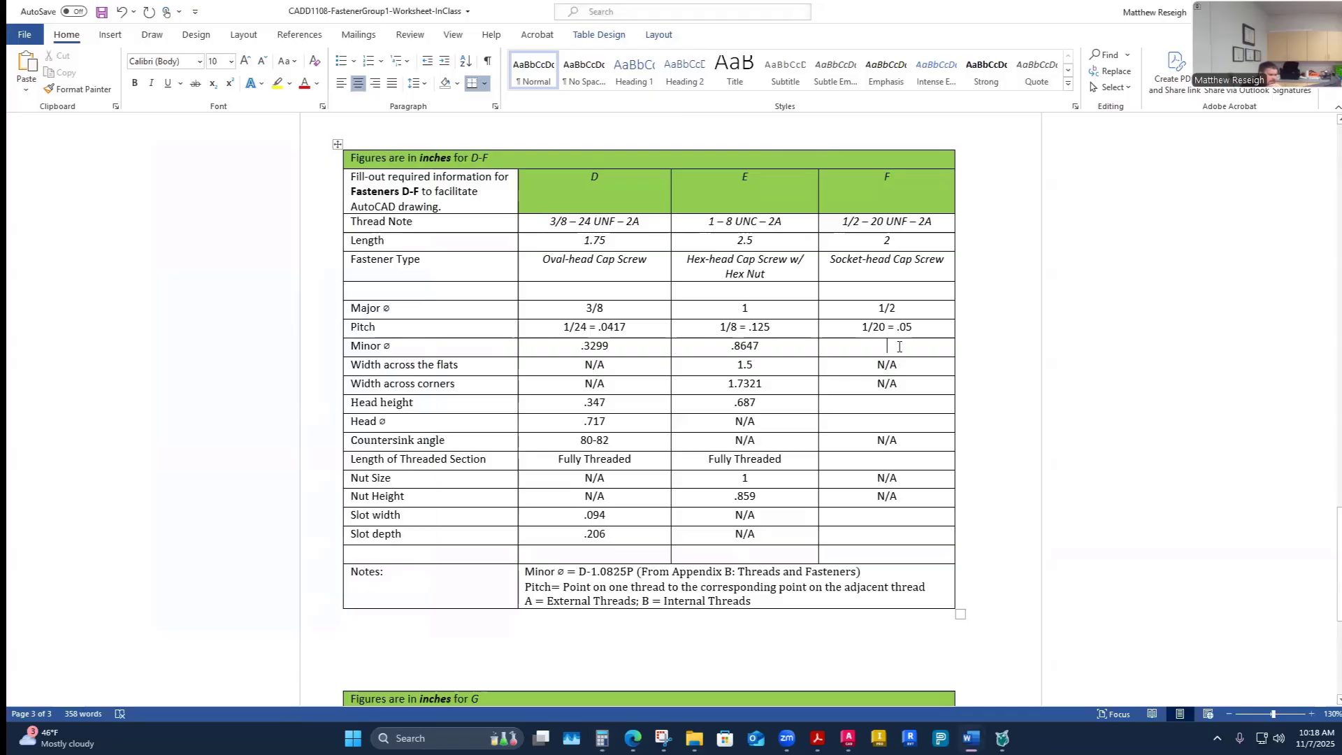
{"action": "type", "text": ".4459"}
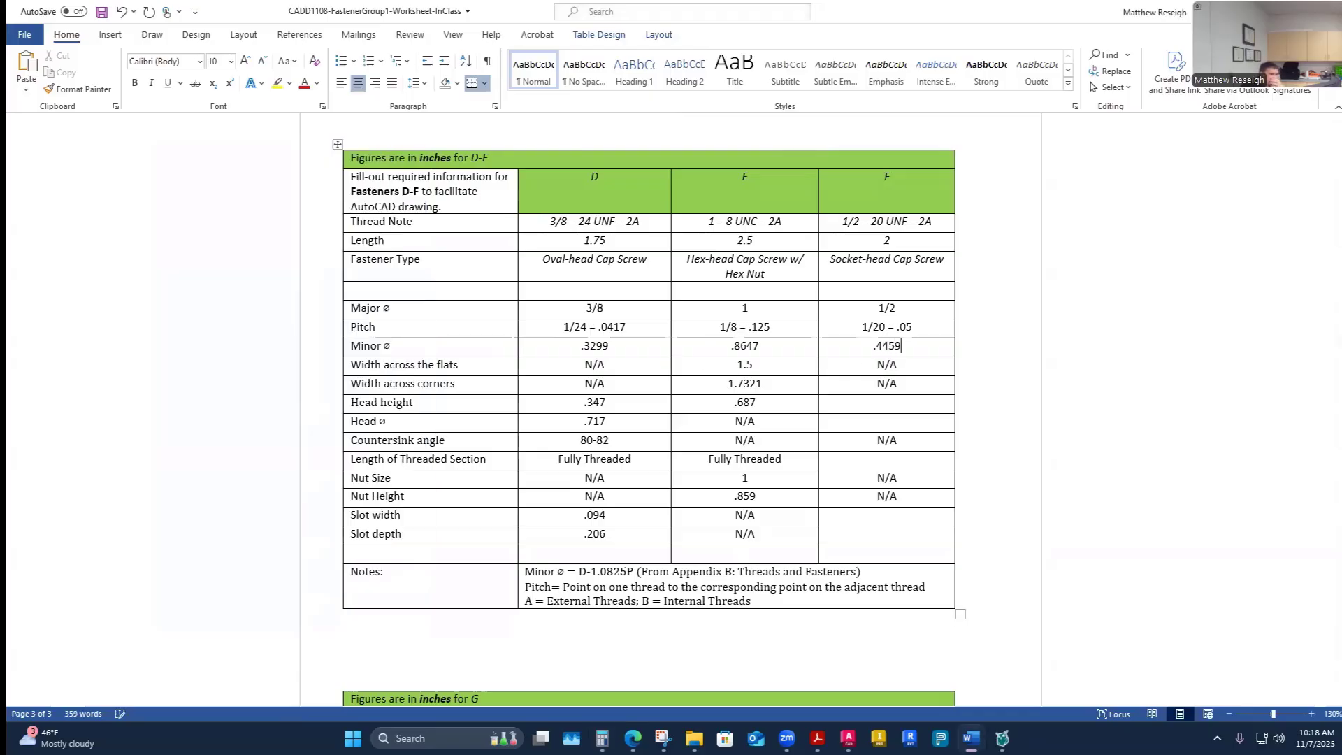
{"action": "left_click", "coordinate": [1040, 420]}
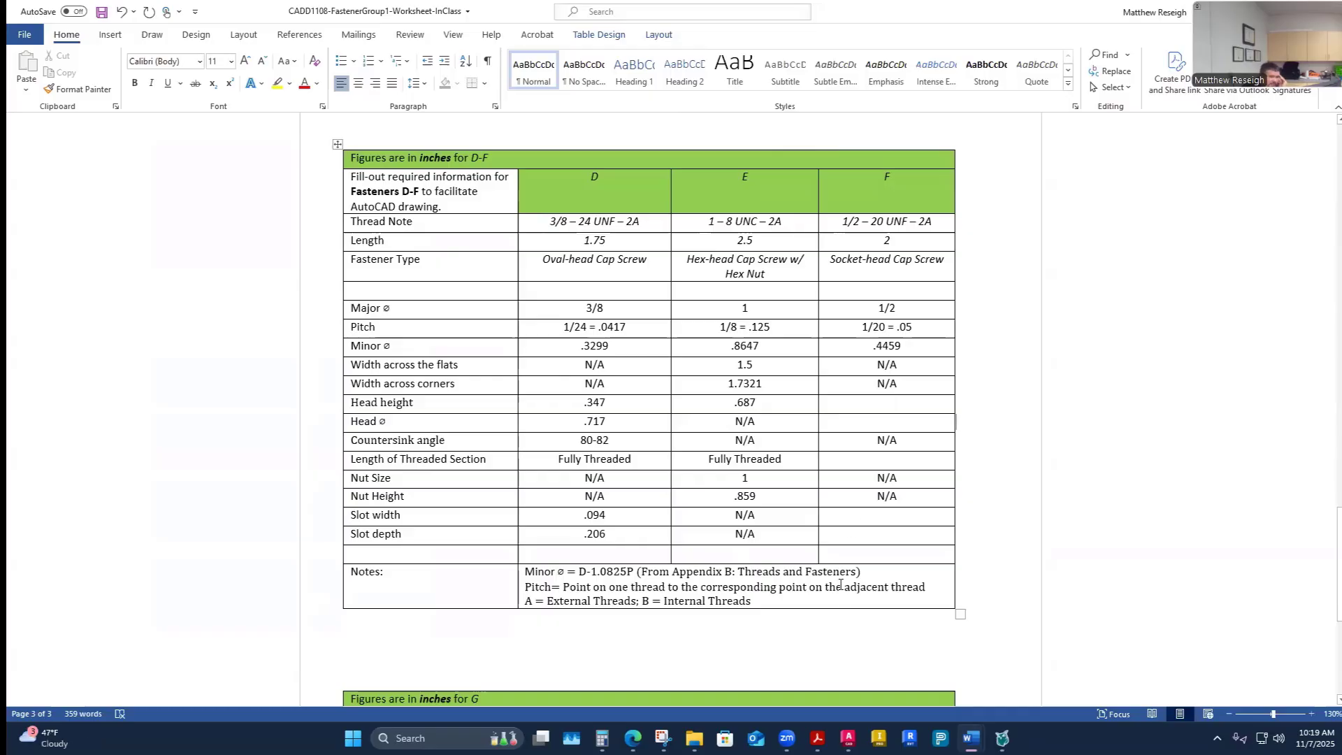
- Switch to the reference PDF and browse the appendix fastener dimension tables for hex nuts and socket head cap screws
{"action": "left_click", "coordinate": [836, 689]}
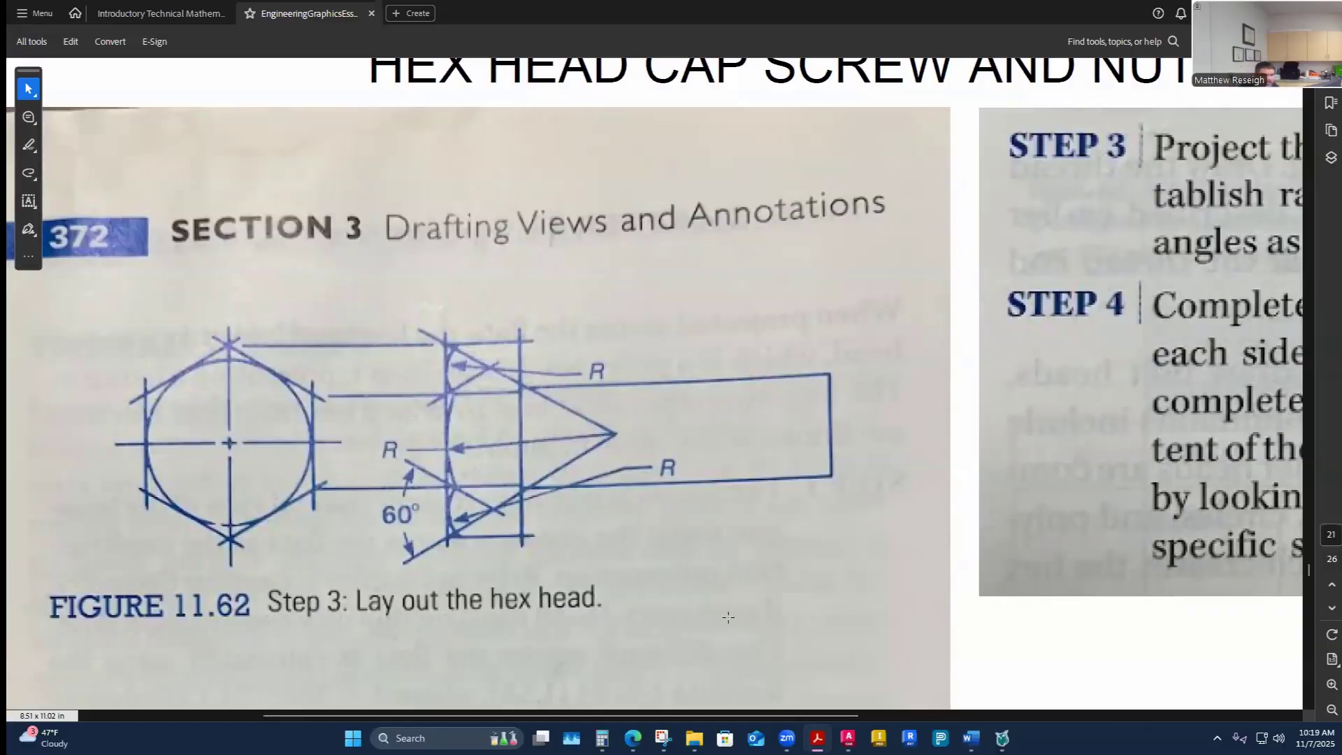
{"action": "scroll", "coordinate": [682, 586], "scroll_direction": "down", "scroll_amount": 5, "text": "ctrl"}
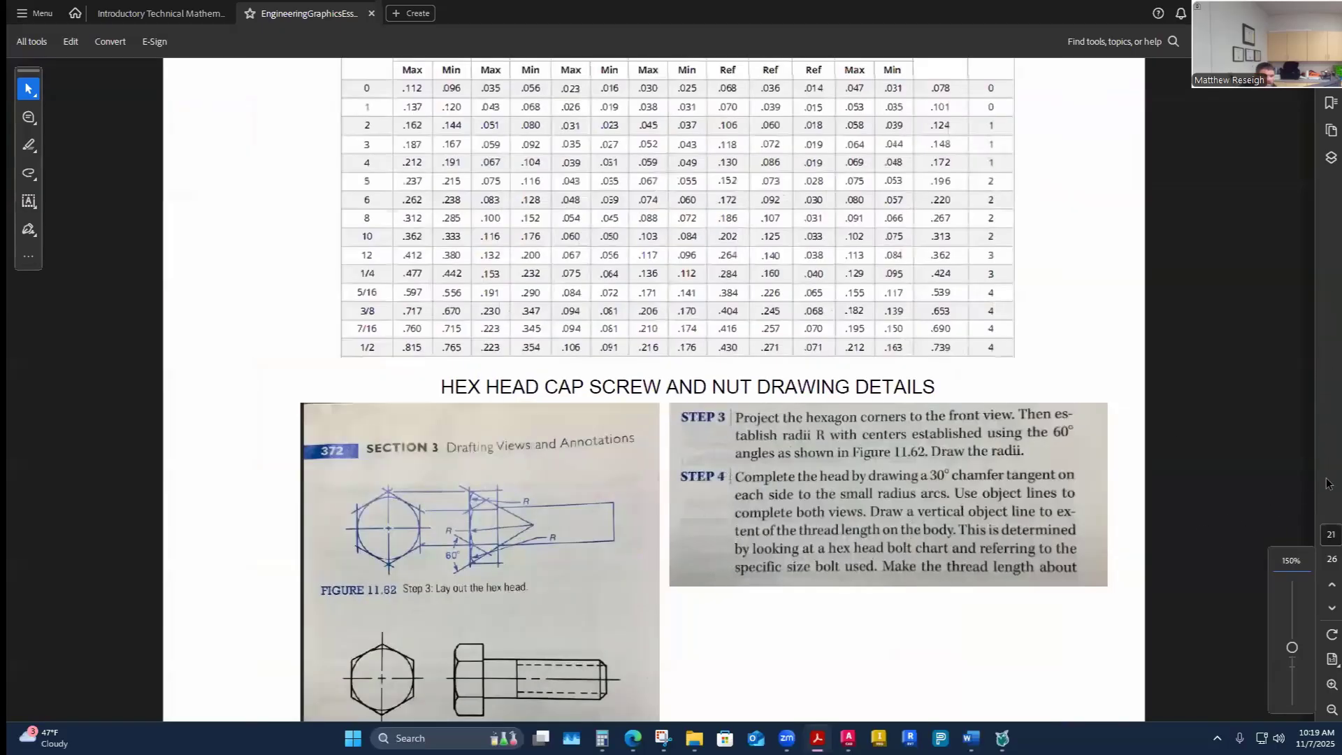
{"action": "scroll", "coordinate": [1311, 489], "scroll_direction": "up", "scroll_amount": 7}
{"action": "left_click_drag", "start_coordinate": [1309, 559], "coordinate": [1301, 397]}
{"action": "scroll", "coordinate": [923, 434], "scroll_direction": "up", "scroll_amount": 10}
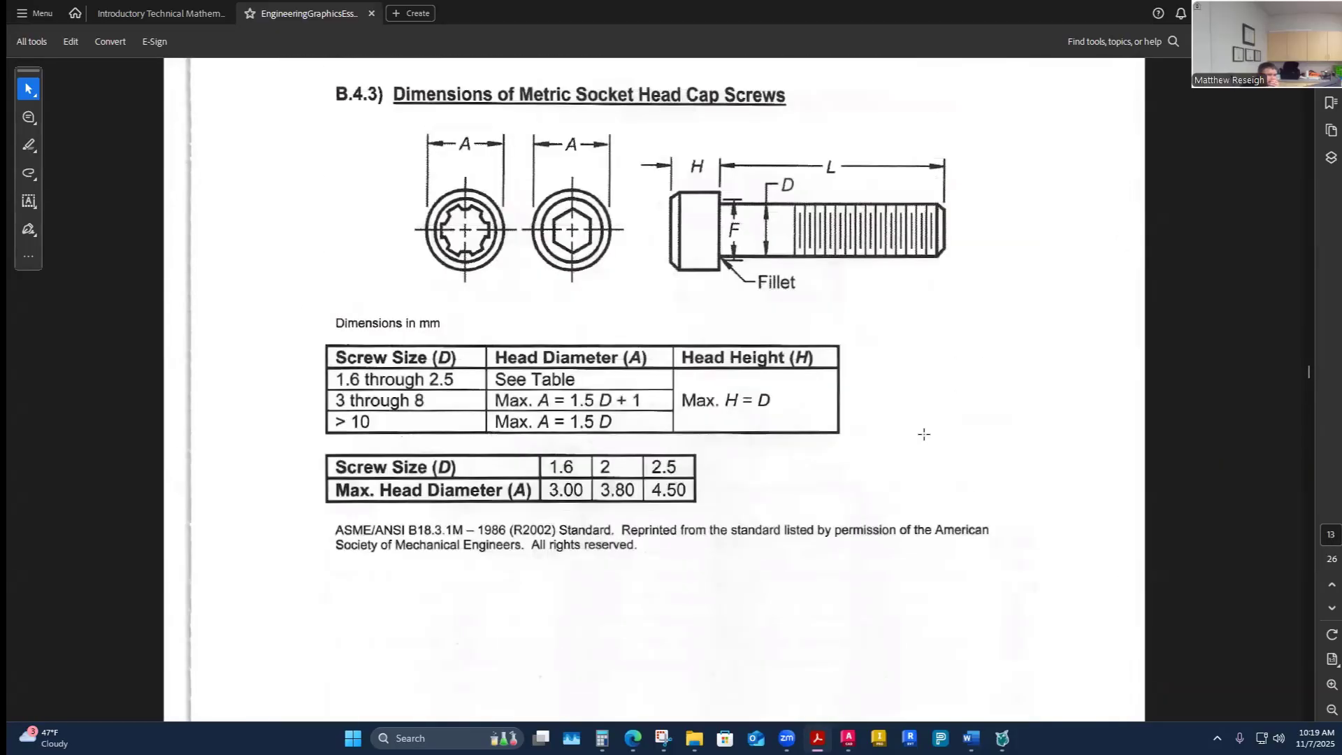
{"action": "left_click", "coordinate": [1307, 338]}
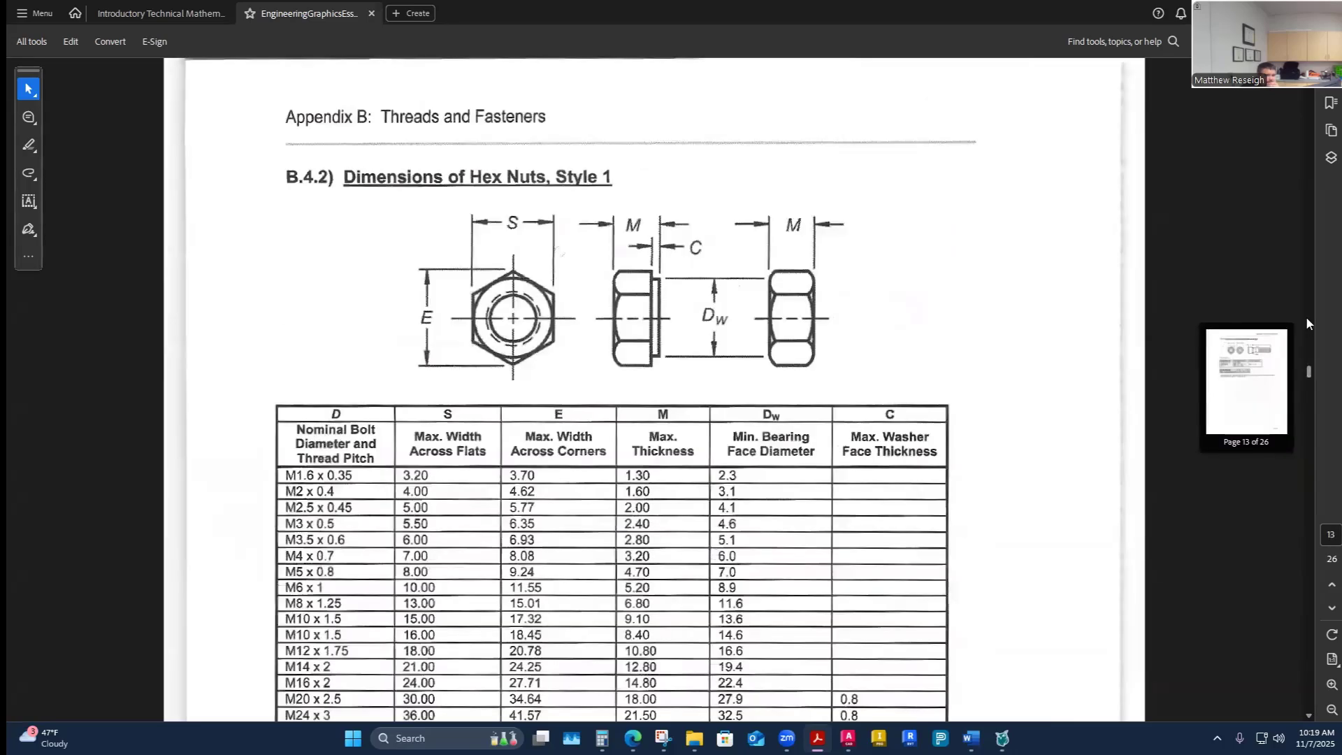
{"action": "left_click_drag", "start_coordinate": [1307, 319], "coordinate": [1308, 190]}
{"action": "scroll", "coordinate": [955, 276], "scroll_direction": "up", "scroll_amount": 1}
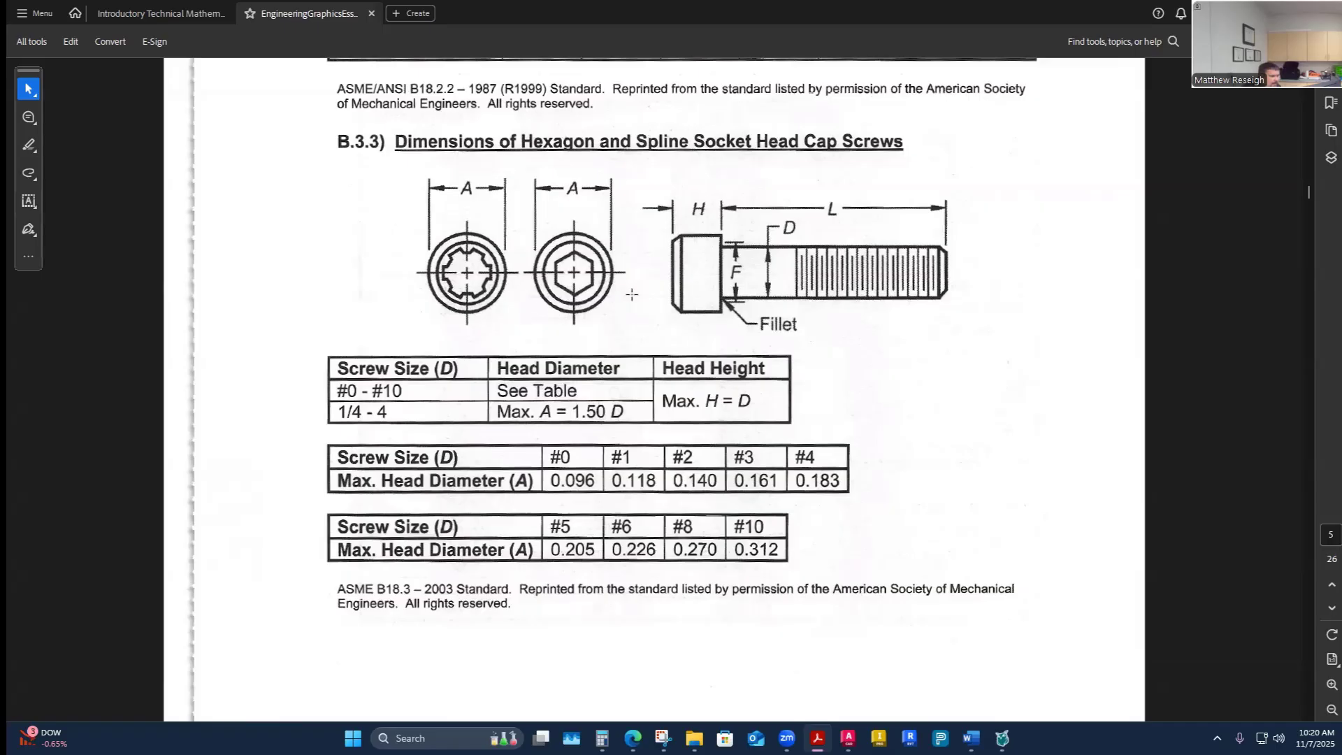
- Scroll through the reference charts to the inch socket head cap screw dimension table and zoom in on it
{"action": "left_click_drag", "start_coordinate": [1308, 199], "coordinate": [1310, 221]}
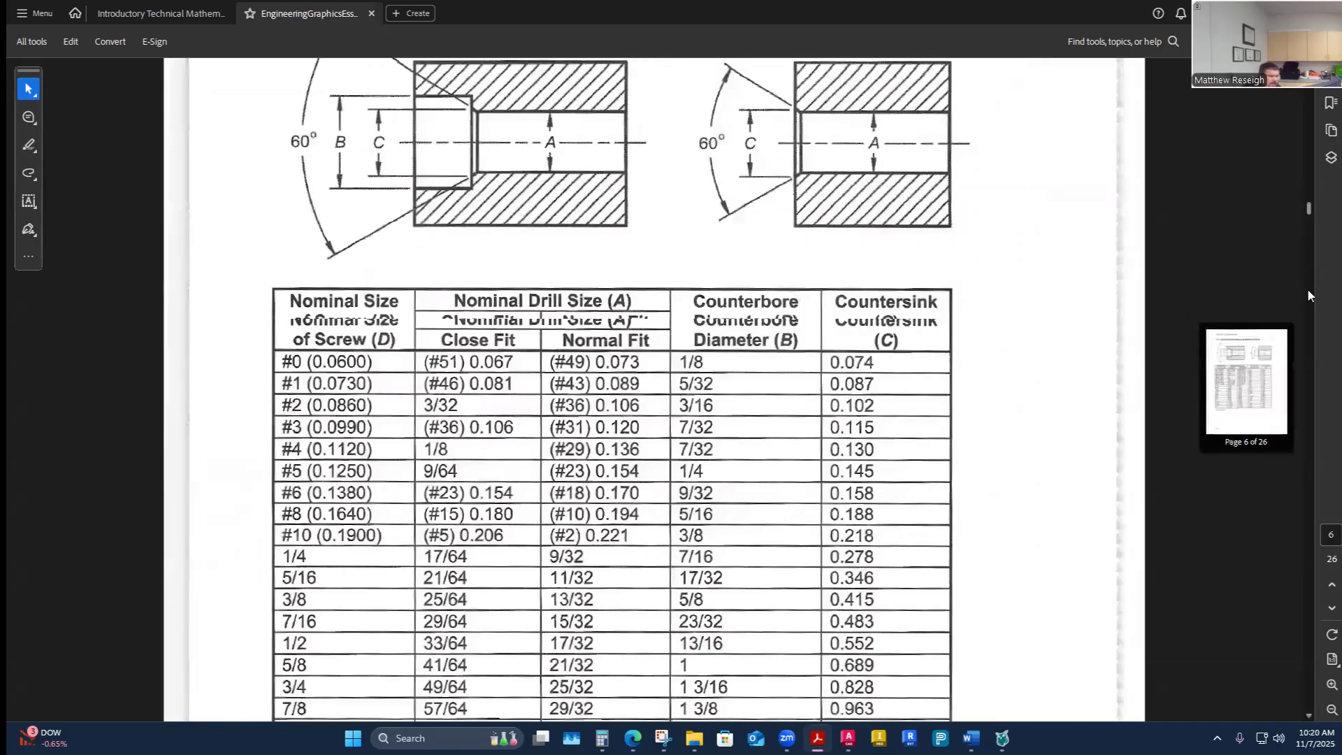
{"action": "left_click_drag", "start_coordinate": [1311, 295], "coordinate": [1303, 555]}
{"action": "scroll", "coordinate": [751, 430], "scroll_direction": "down", "scroll_amount": 5}
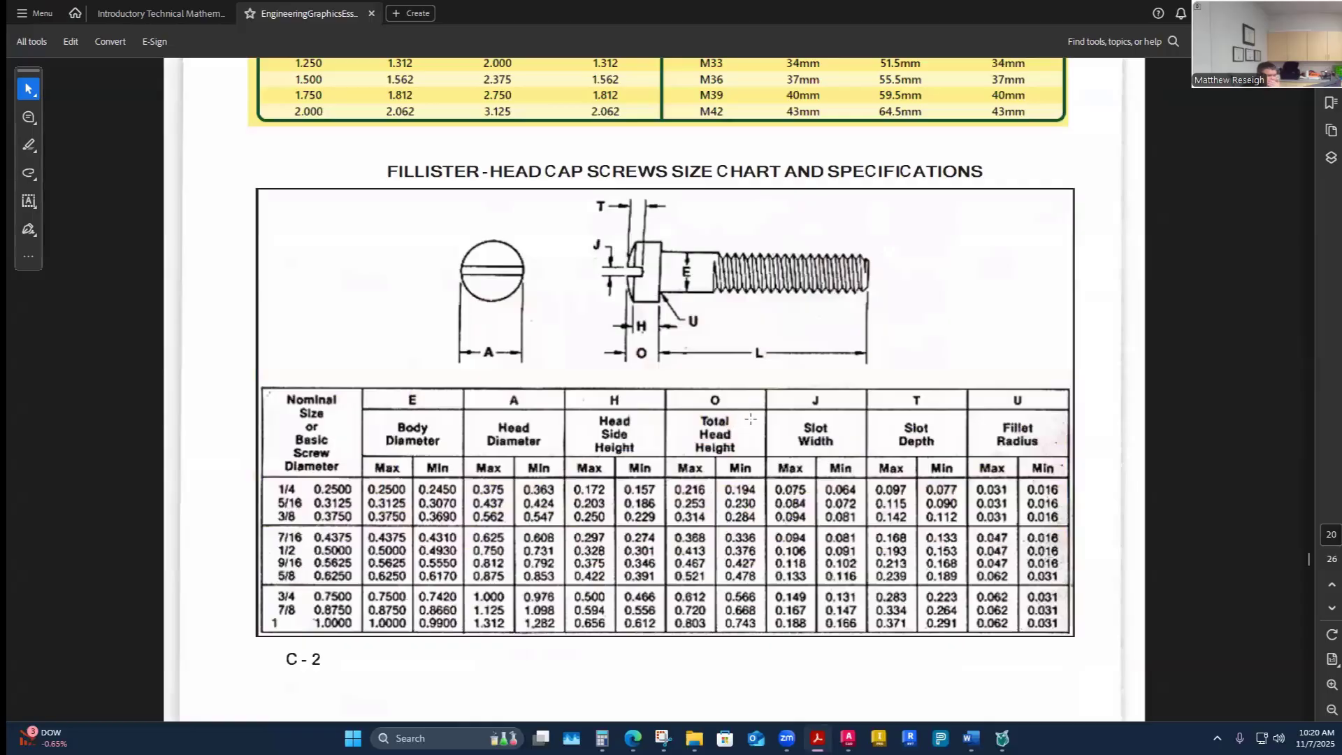
{"action": "scroll", "coordinate": [751, 418], "scroll_direction": "down", "scroll_amount": 3}
{"action": "scroll", "coordinate": [746, 430], "scroll_direction": "down", "scroll_amount": 5}
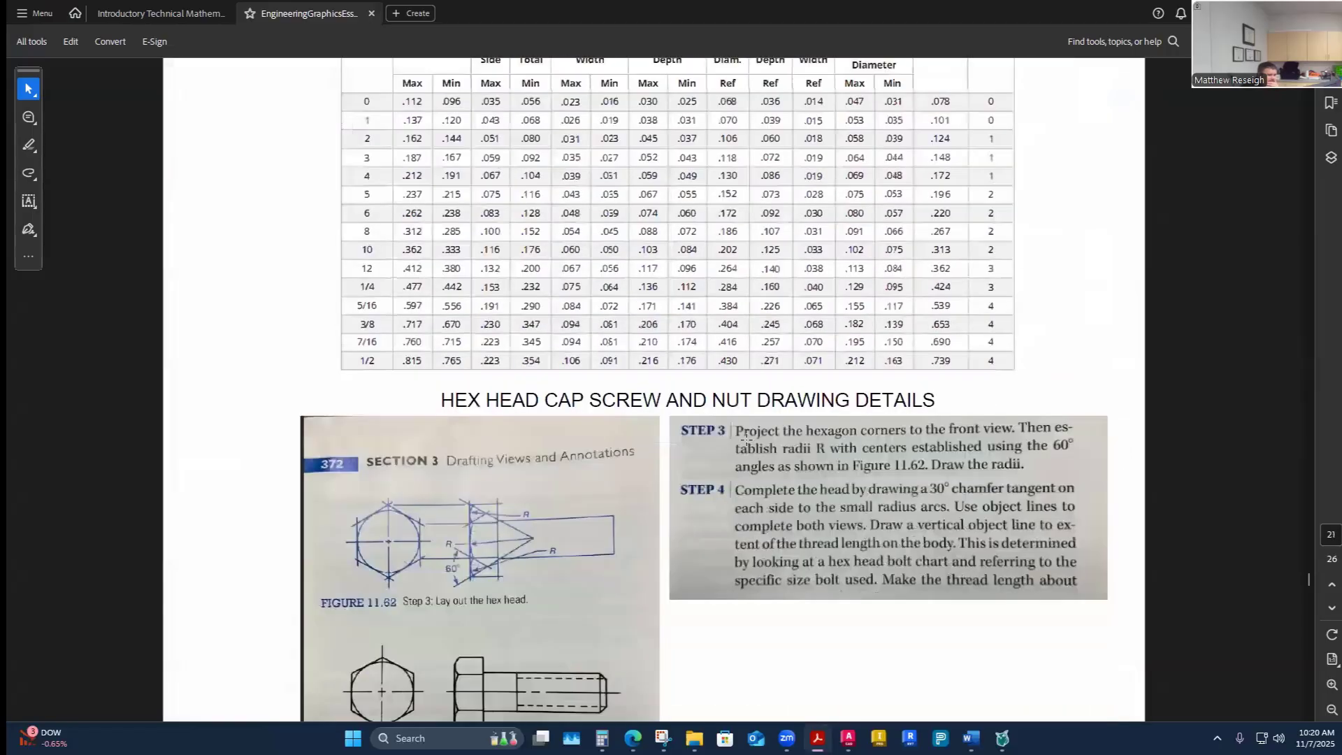
{"action": "scroll", "coordinate": [747, 437], "scroll_direction": "down", "scroll_amount": 5}
{"action": "scroll", "coordinate": [747, 442], "scroll_direction": "down", "scroll_amount": 10}
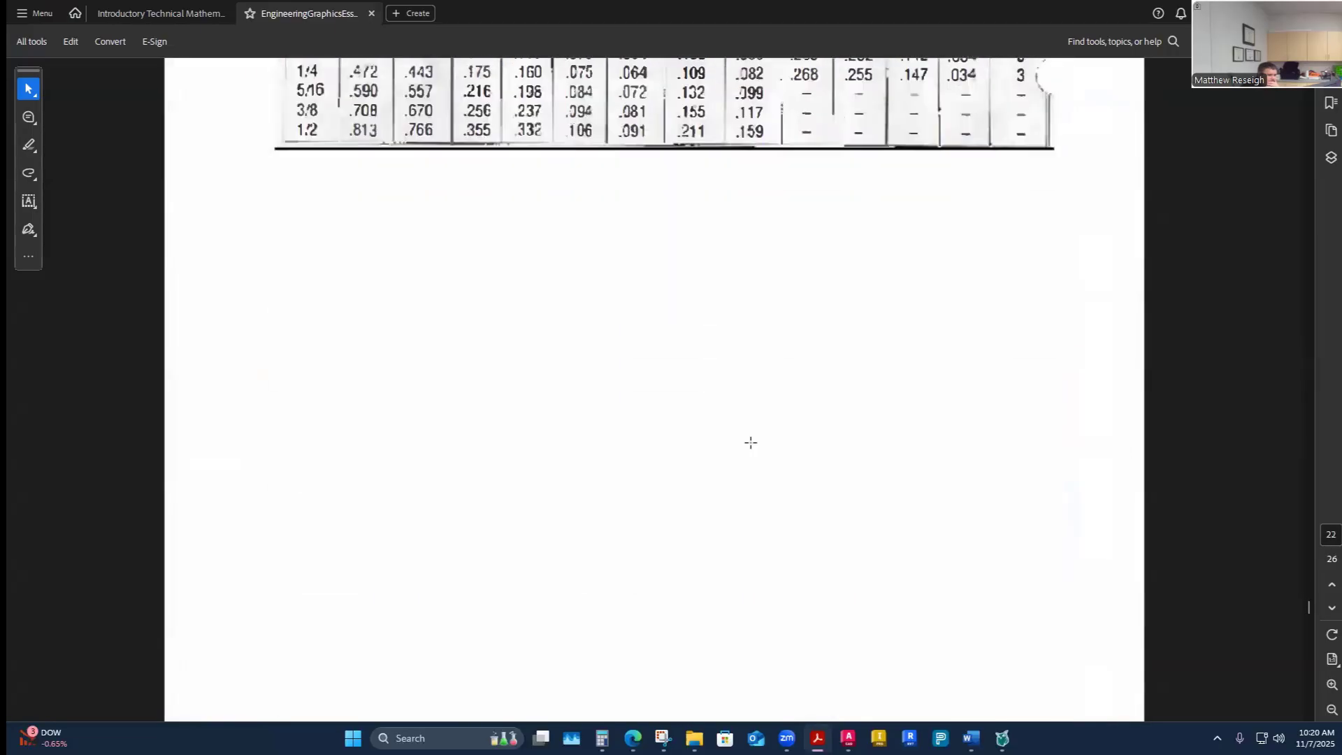
{"action": "scroll", "coordinate": [756, 442], "scroll_direction": "down", "scroll_amount": 1}
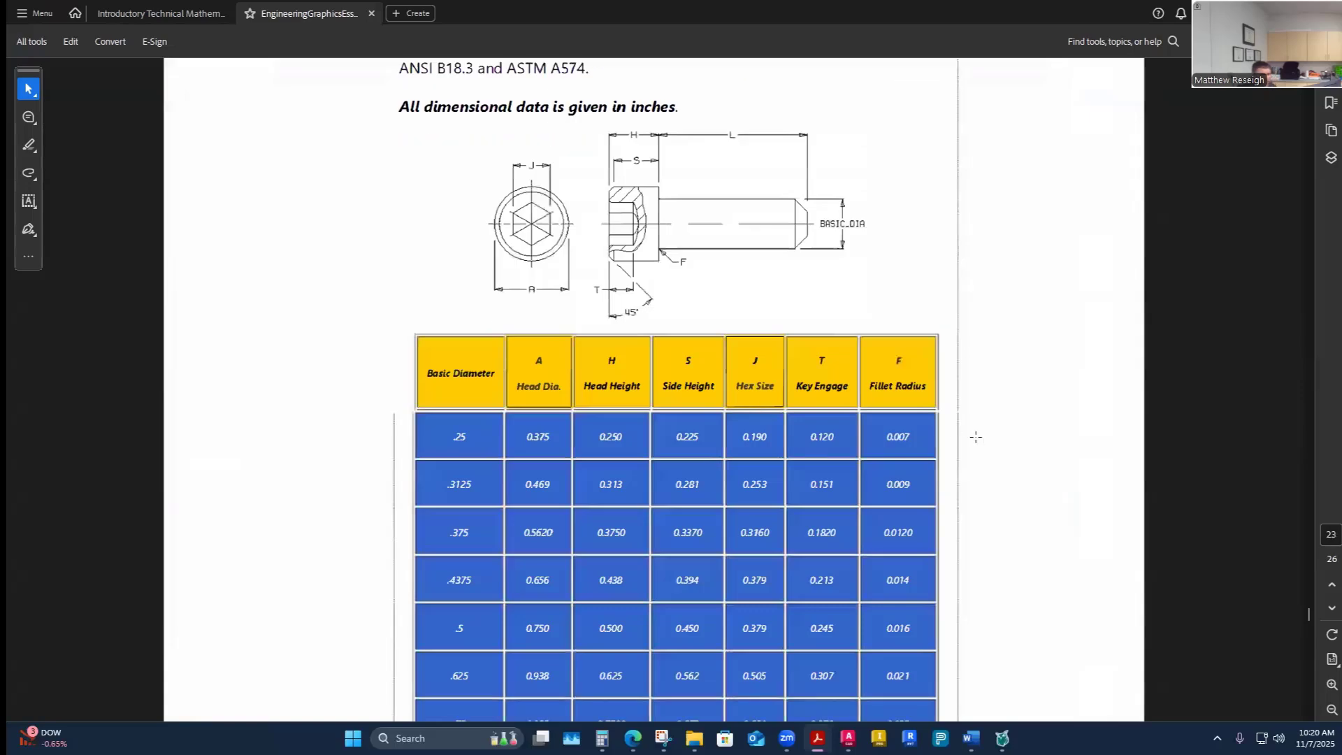
{"action": "scroll", "coordinate": [967, 438], "scroll_direction": "down", "scroll_amount": 1}
{"action": "scroll", "coordinate": [963, 439], "scroll_direction": "down", "scroll_amount": 2, "text": "ctrl"}
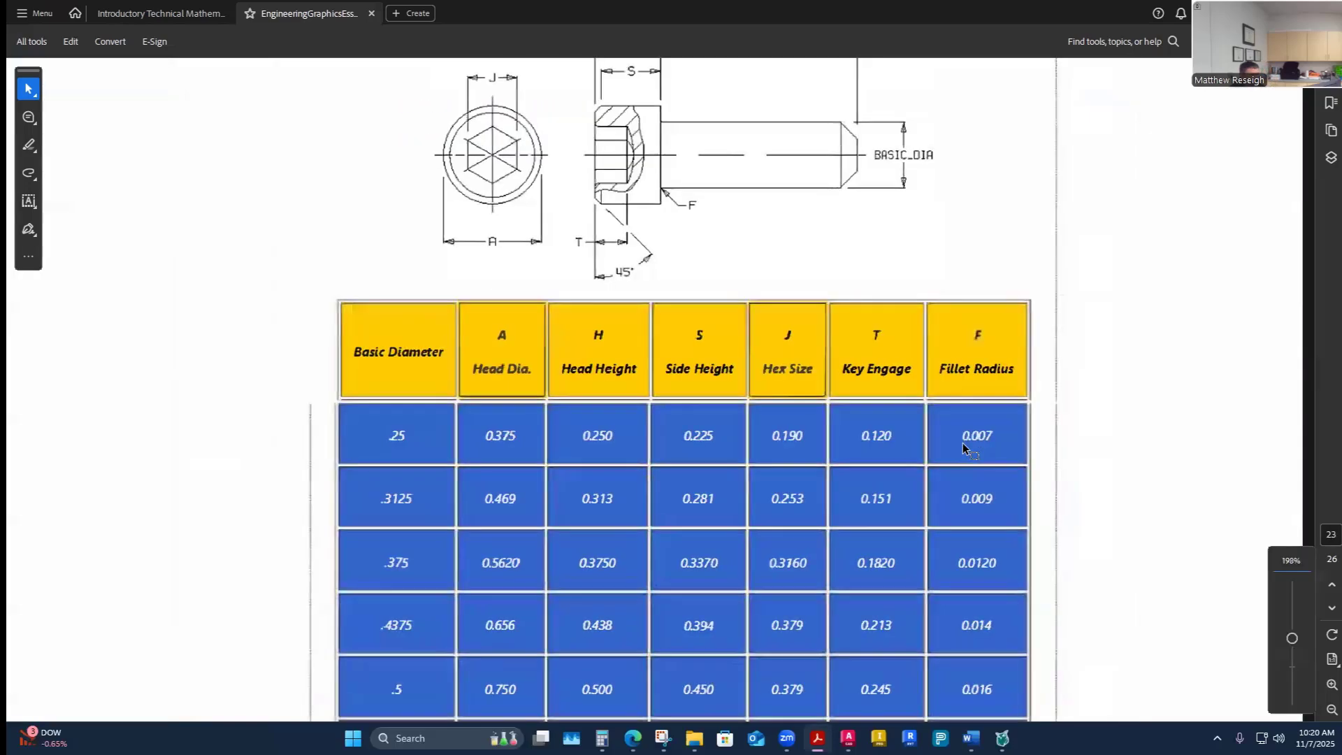
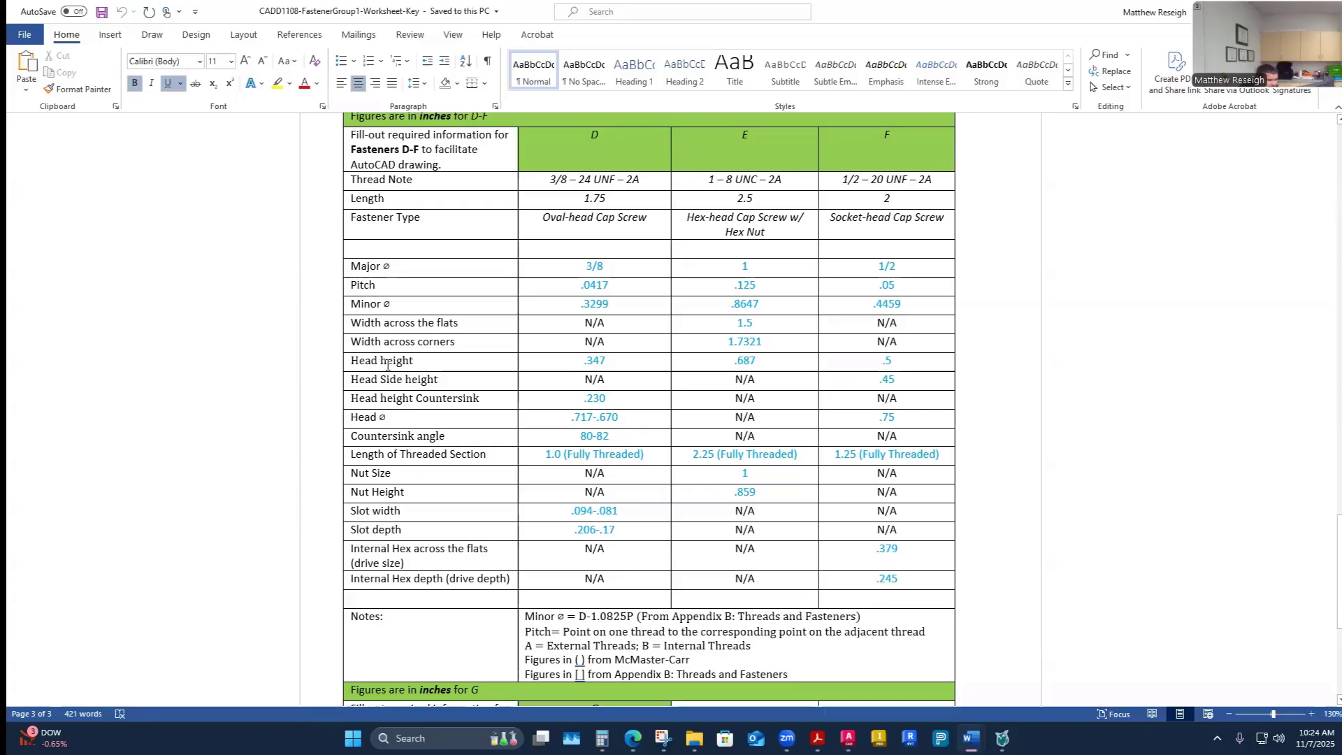
- In the in-class worksheet, insert a Head Side Height row below Head height with N/A for fasteners D and E
{"action": "mouse_move", "coordinate": [971, 739]}
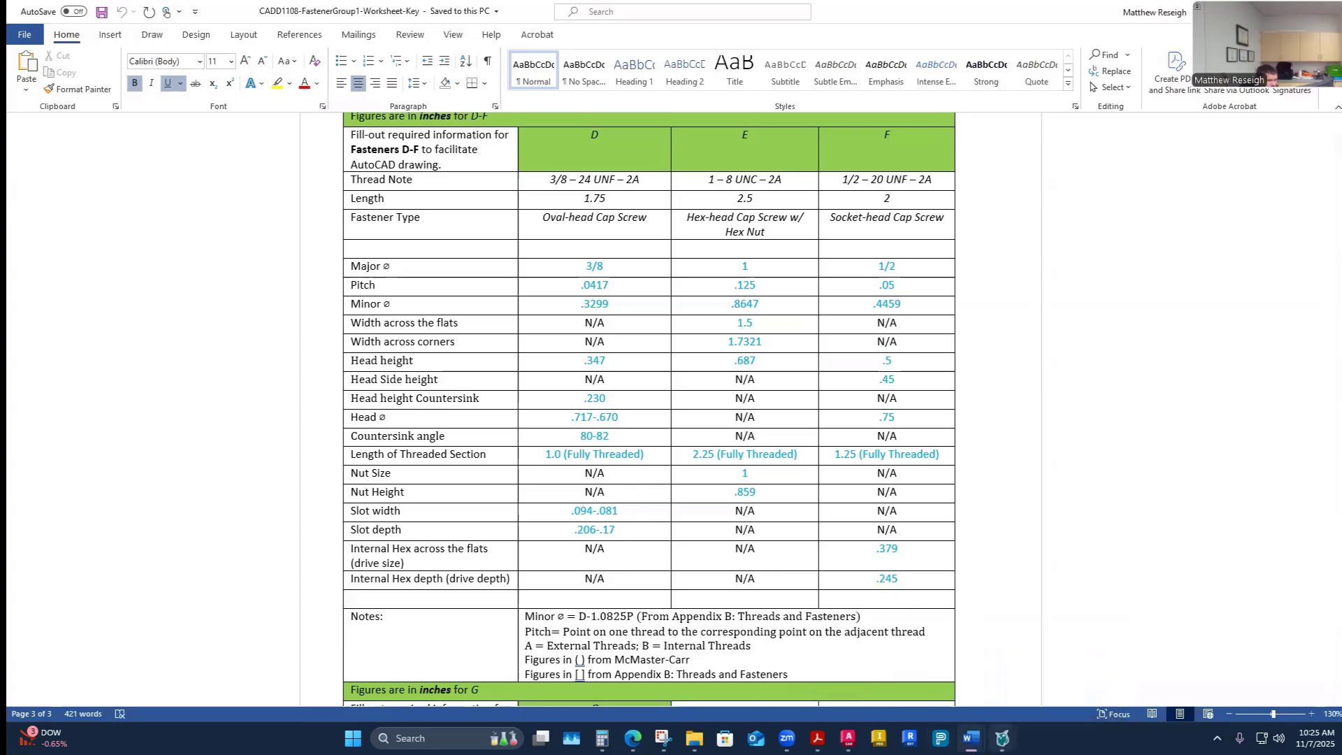
{"action": "left_click", "coordinate": [917, 678]}
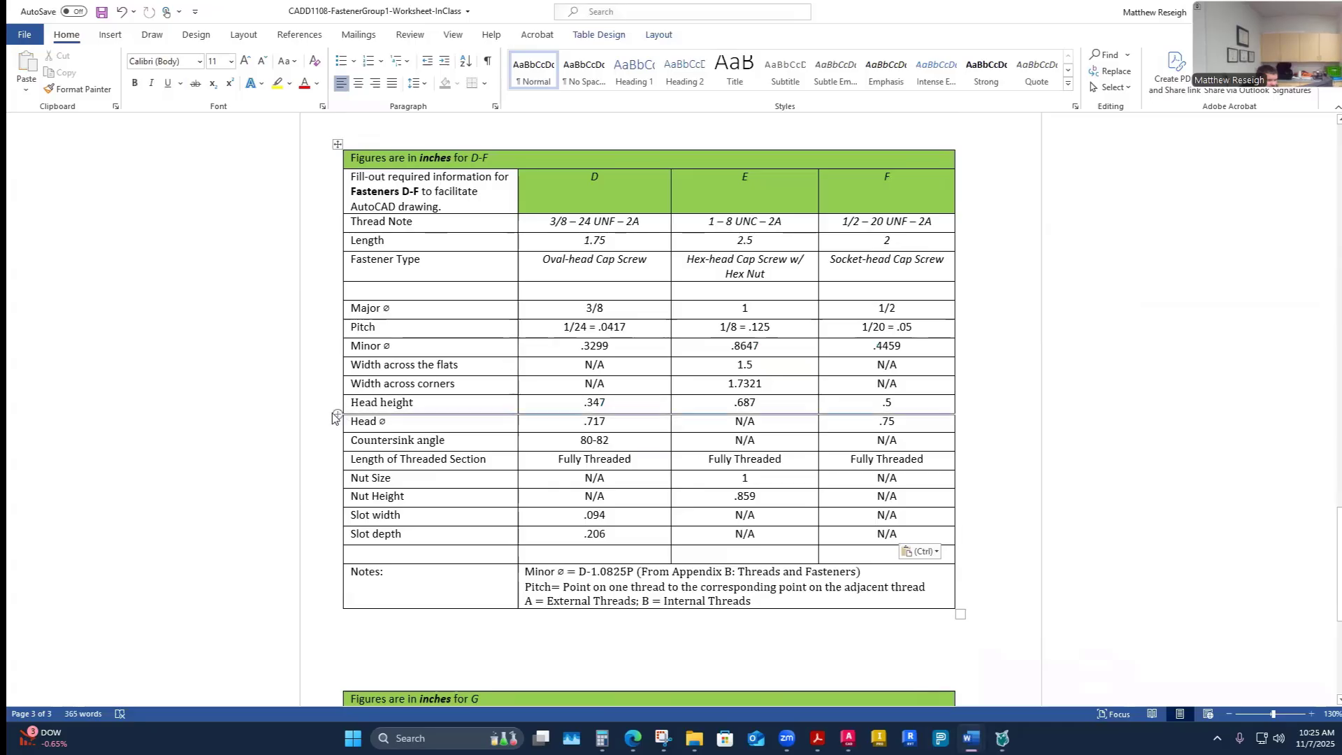
{"action": "left_click", "coordinate": [341, 413]}
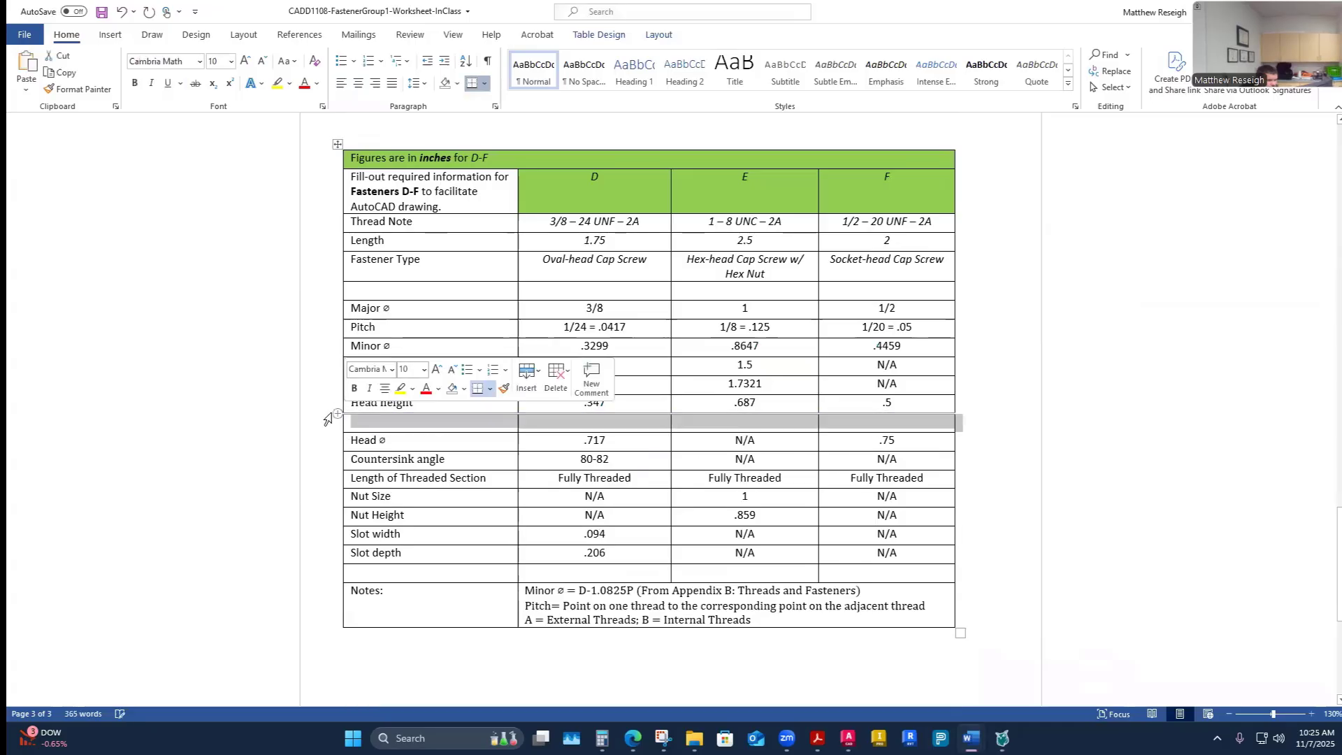
{"action": "double_click", "coordinate": [746, 441]}
{"action": "key", "text": "ctrl+c"}
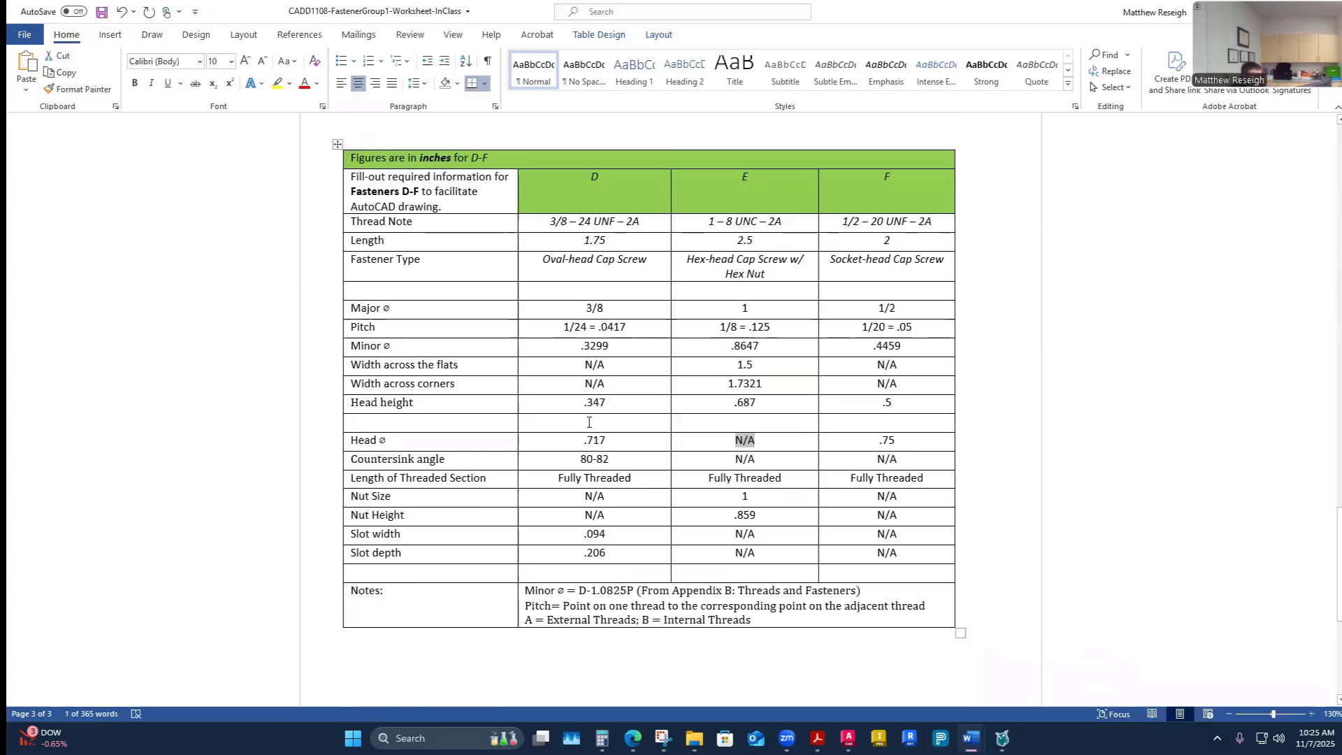
{"action": "left_click", "coordinate": [603, 424]}
{"action": "key", "text": "ctrl+v"}
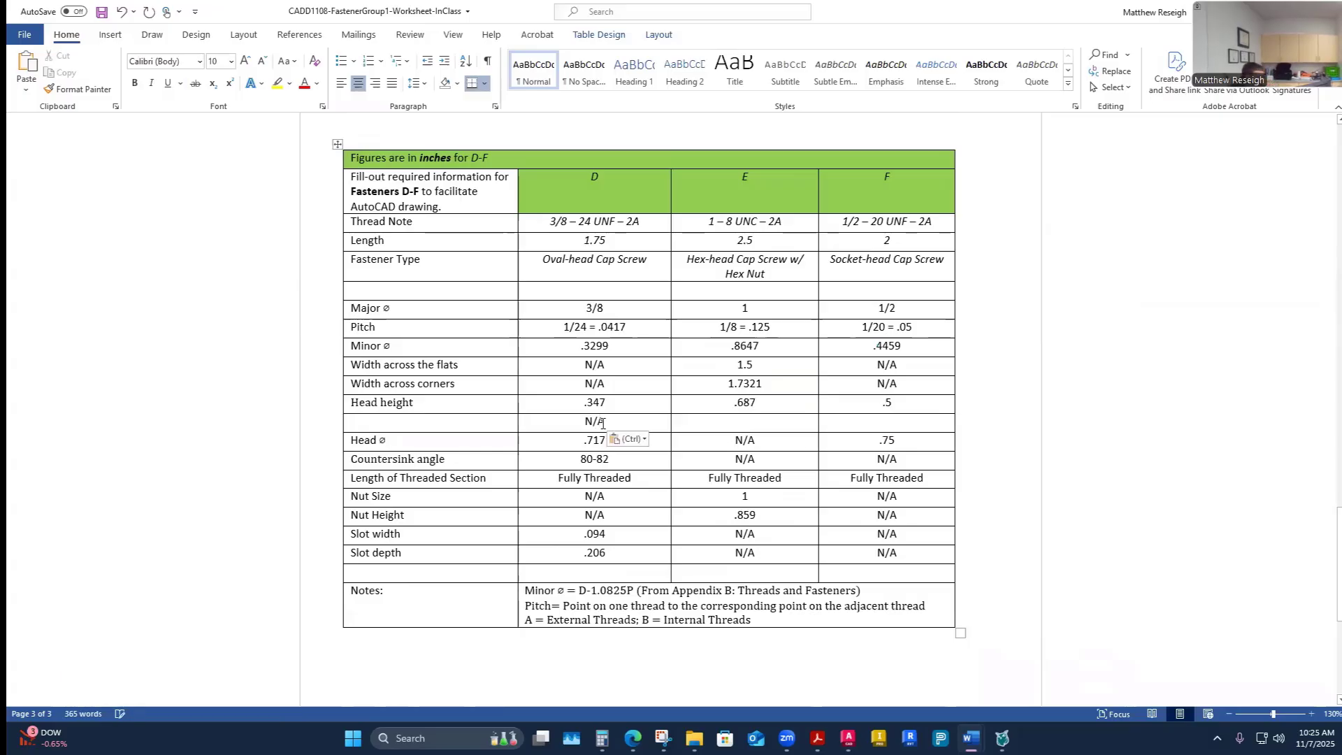
{"action": "left_click", "coordinate": [723, 424]}
{"action": "key", "text": "ctrl+v"}
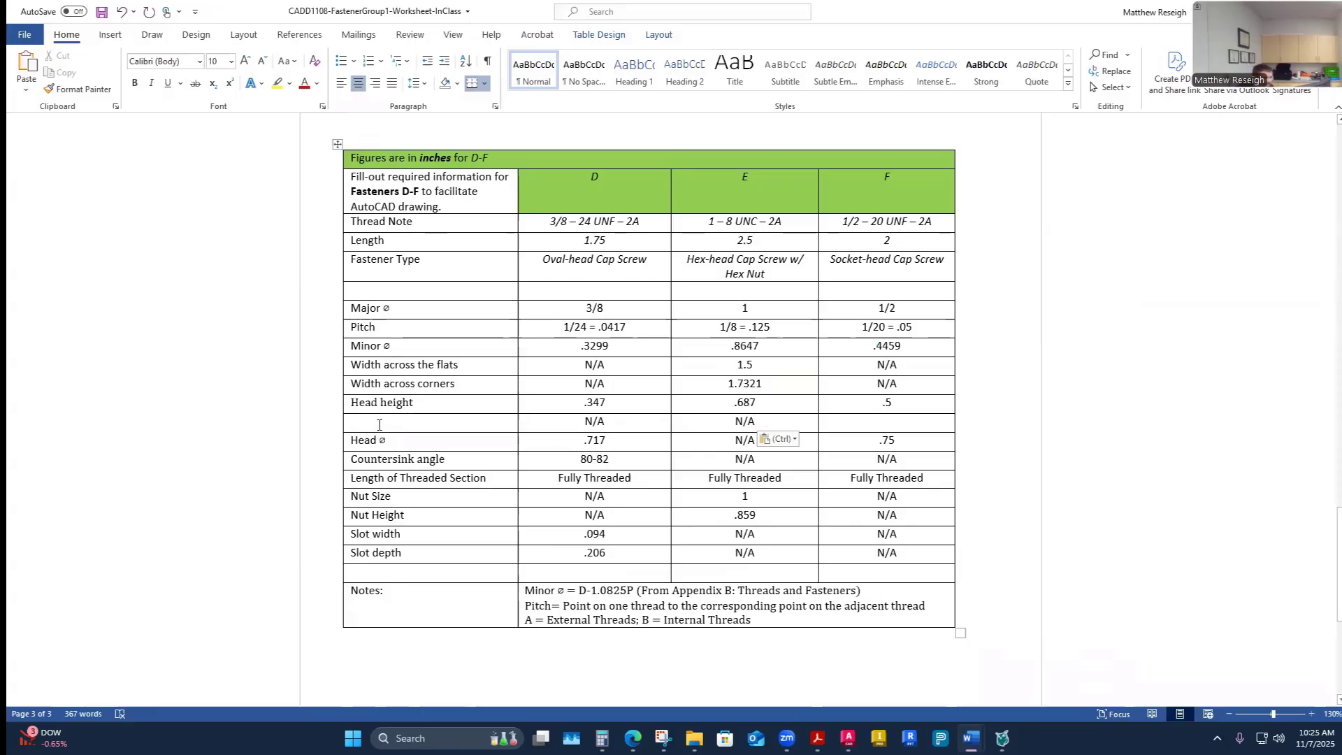
{"action": "left_click", "coordinate": [376, 421]}
{"action": "type", "text": "Hea"}
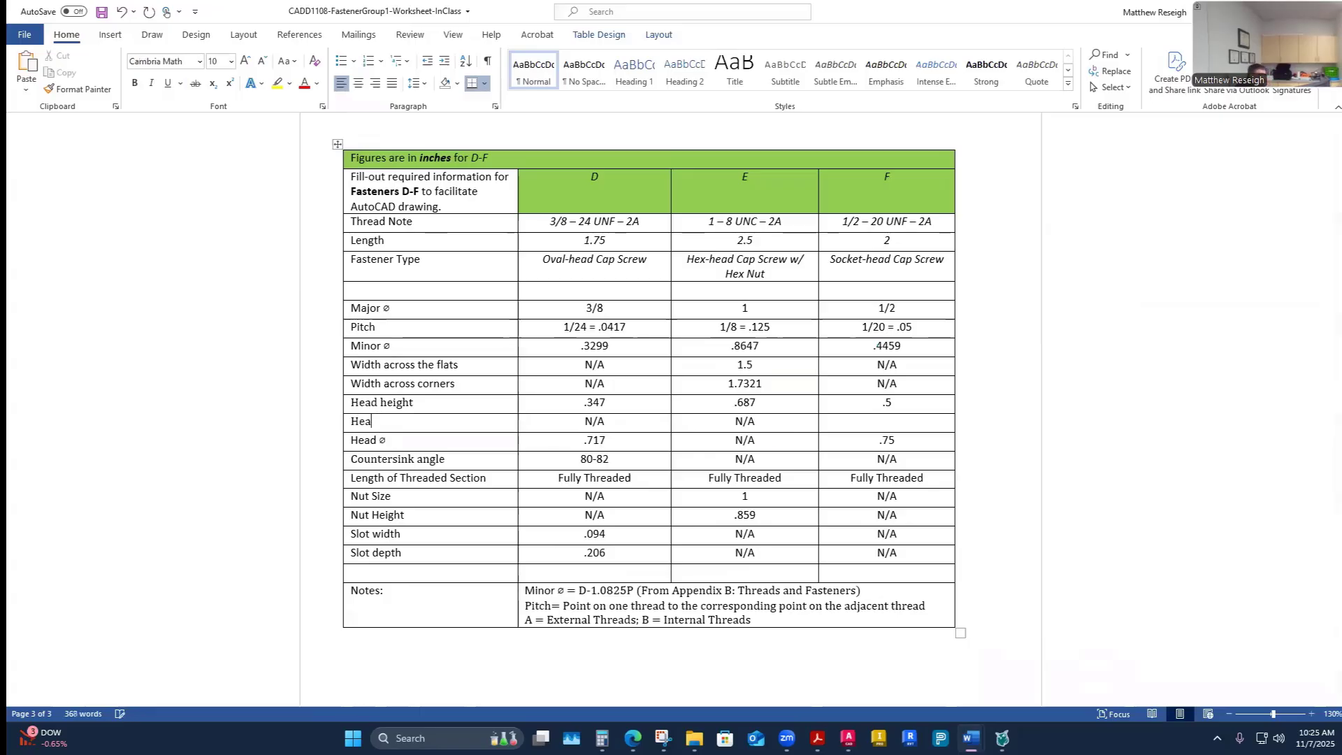
{"action": "type", "text": "d Side Height"}
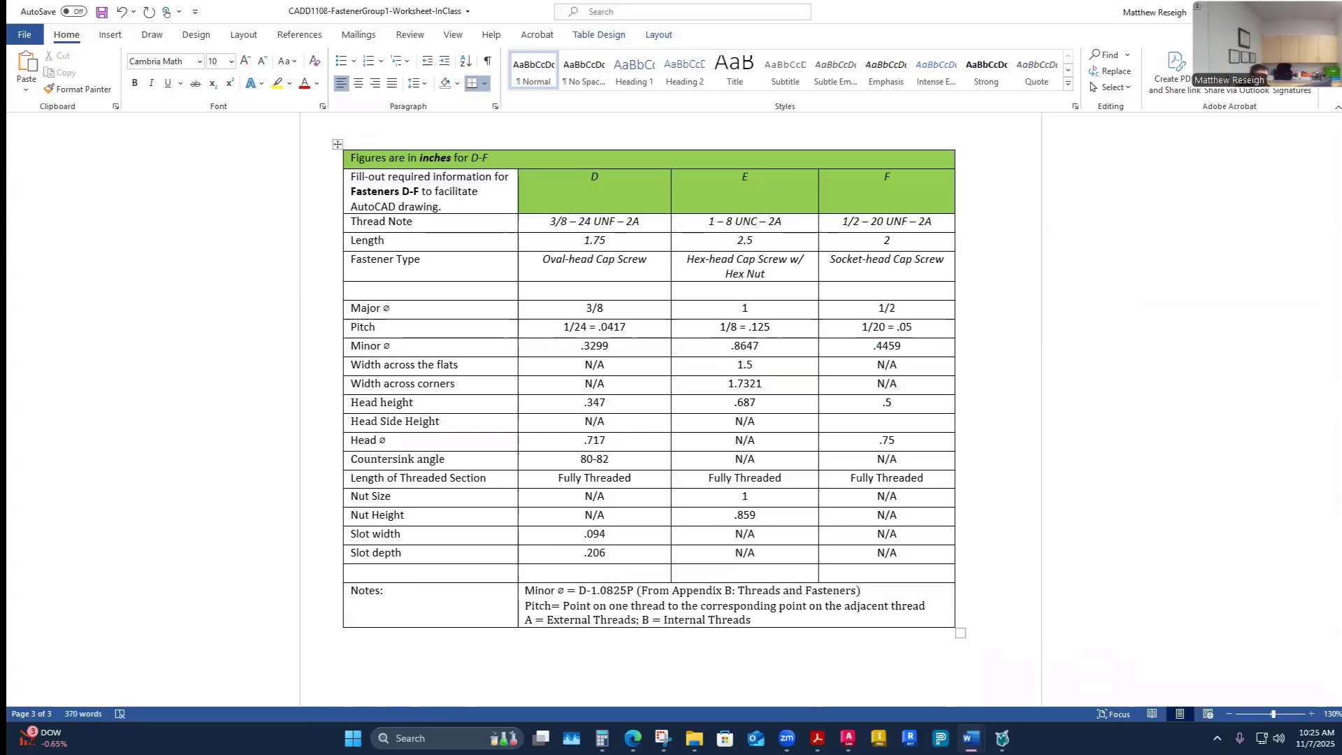
- Look up the side height in the socket head screw chart and enter .45 for fastener F's Head Side Height
{"action": "left_click", "coordinate": [884, 421]}
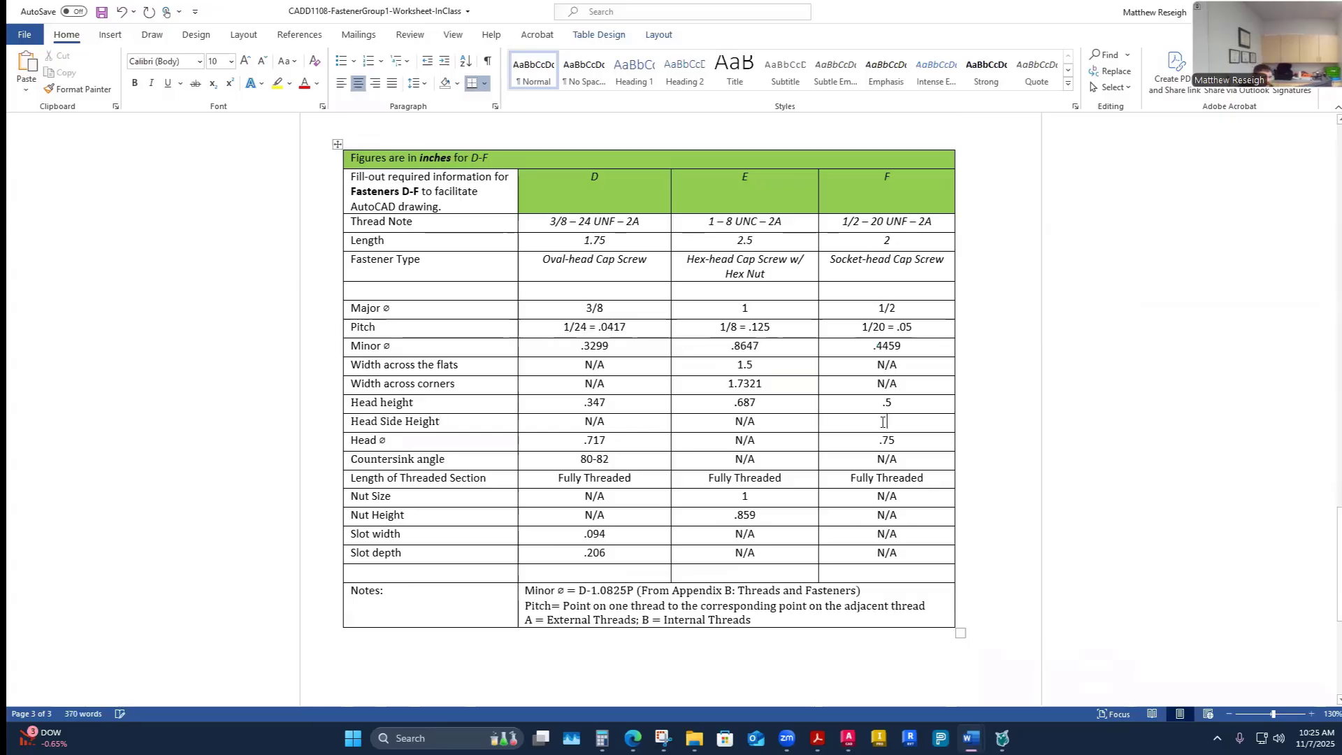
{"action": "left_click", "coordinate": [817, 739]}
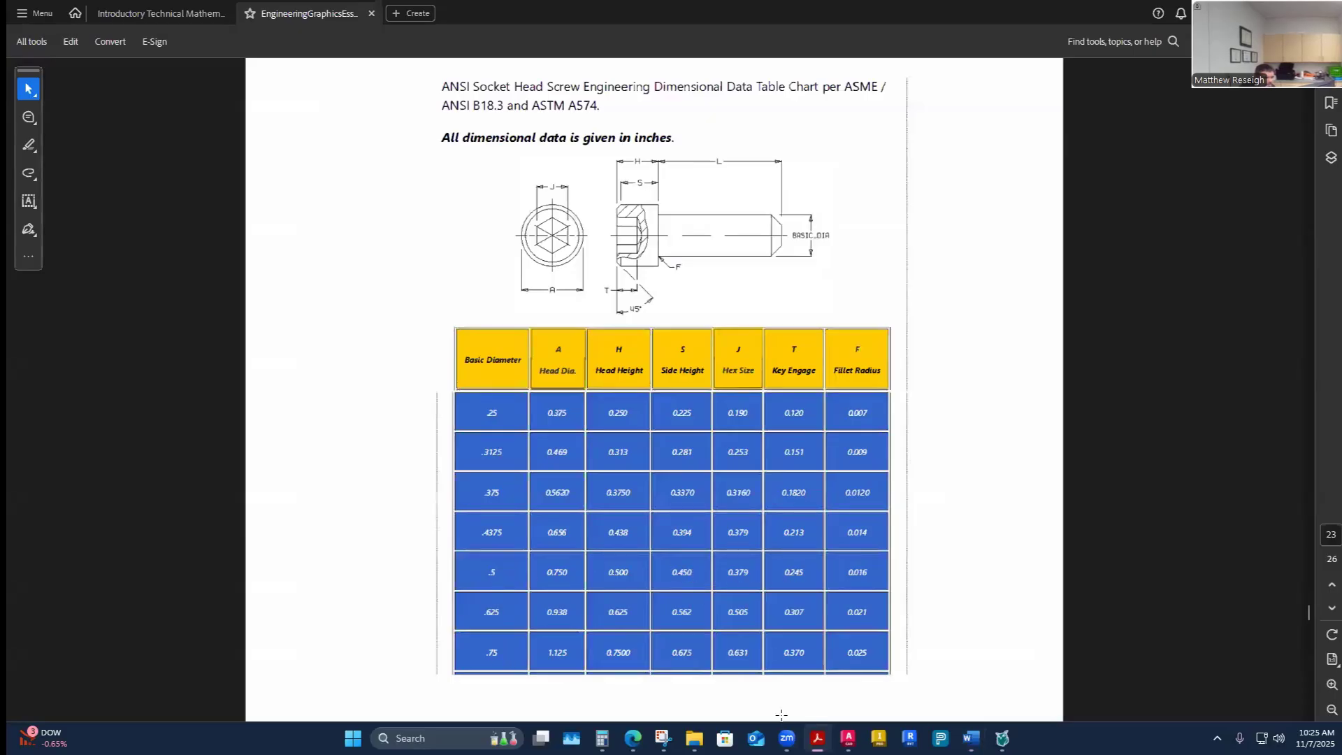
{"action": "mouse_move", "coordinate": [971, 738]}
{"action": "left_click", "coordinate": [893, 671]}
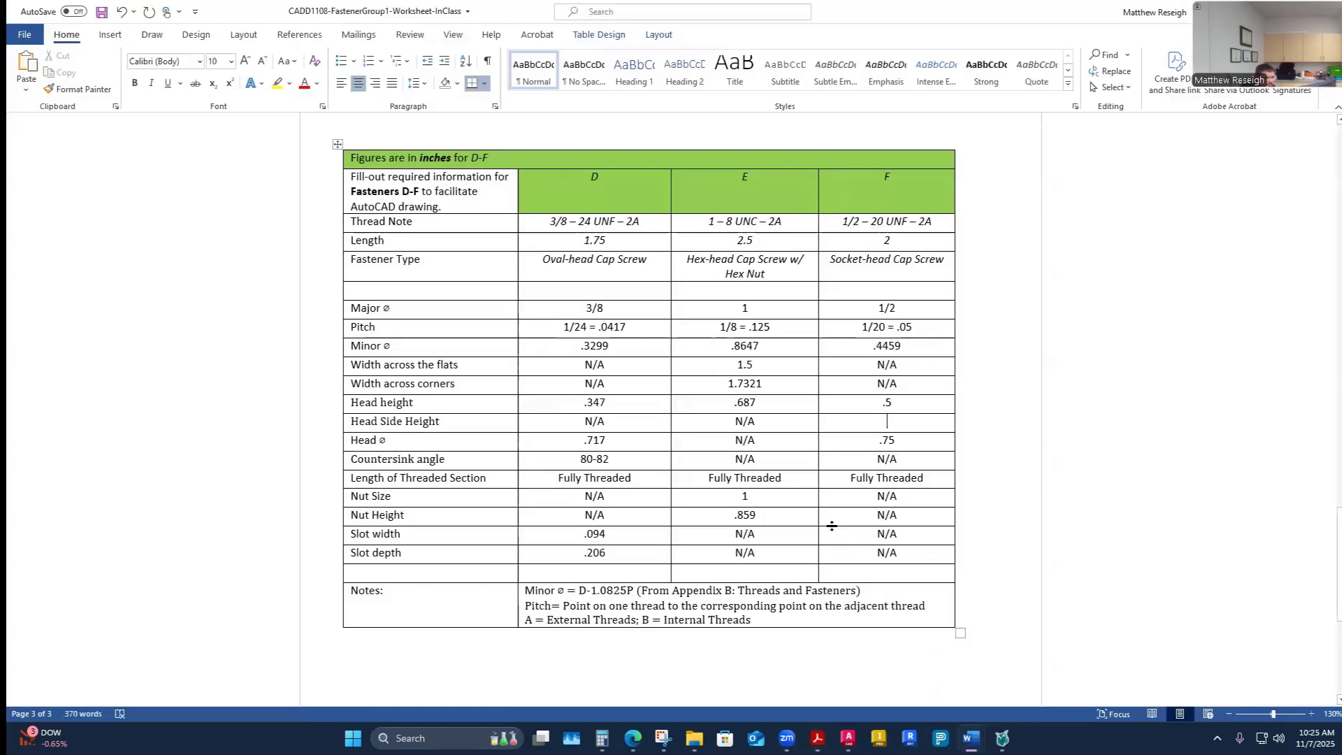
{"action": "type", "text": ".45"}
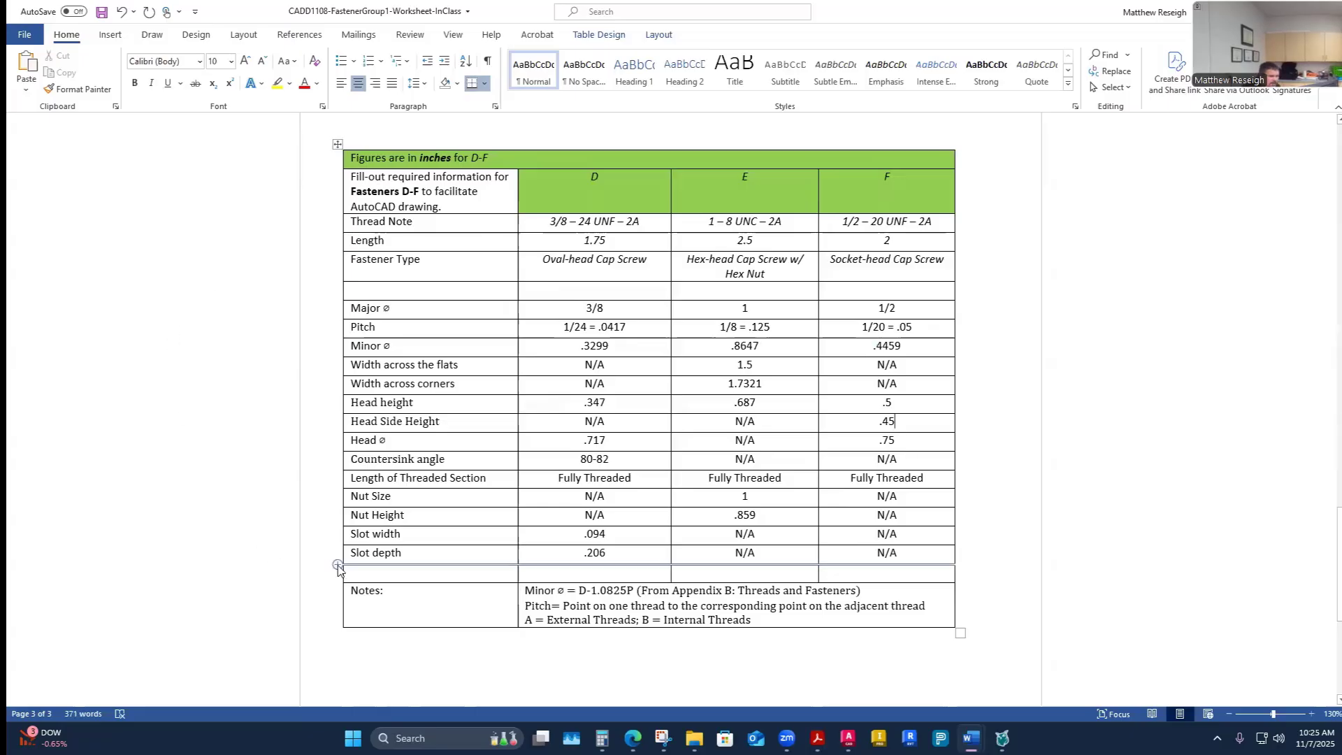
- Insert two new blank rows below the Slot depth row of the table
{"action": "left_click", "coordinate": [337, 565]}
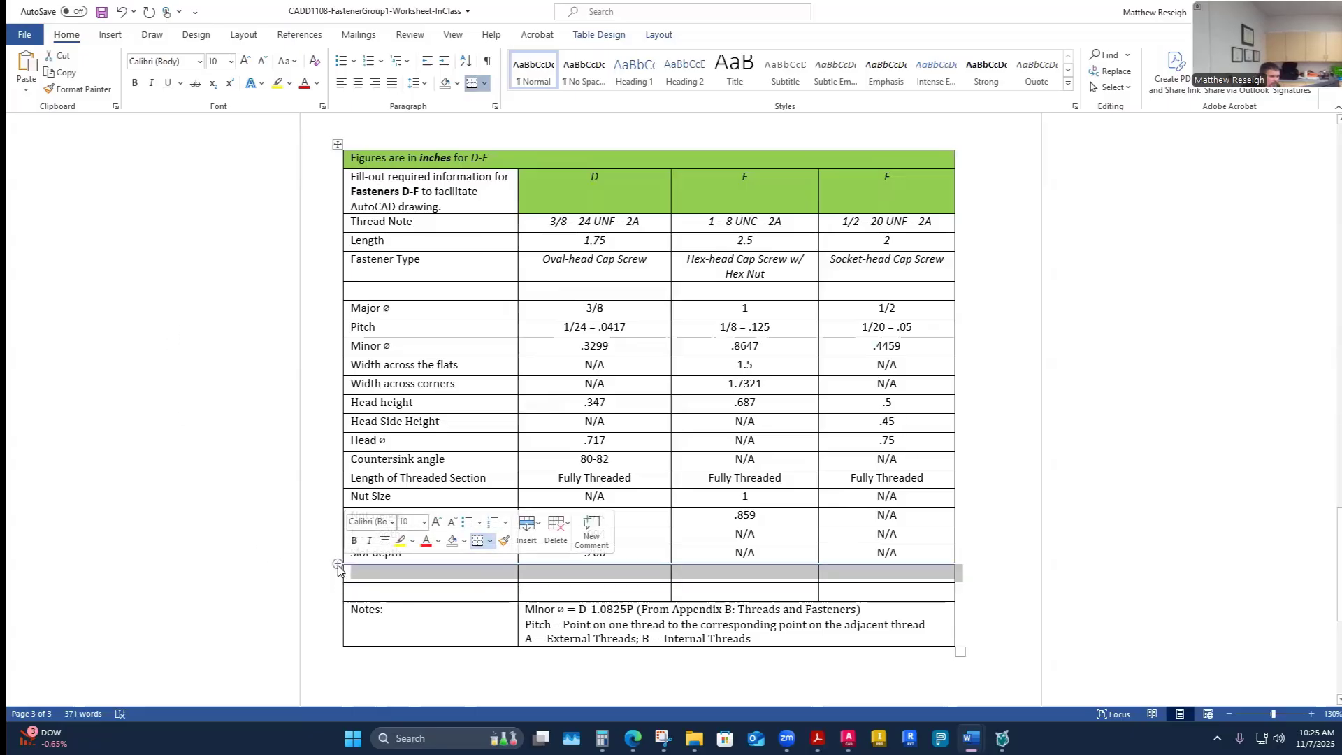
{"action": "left_click", "coordinate": [339, 565]}
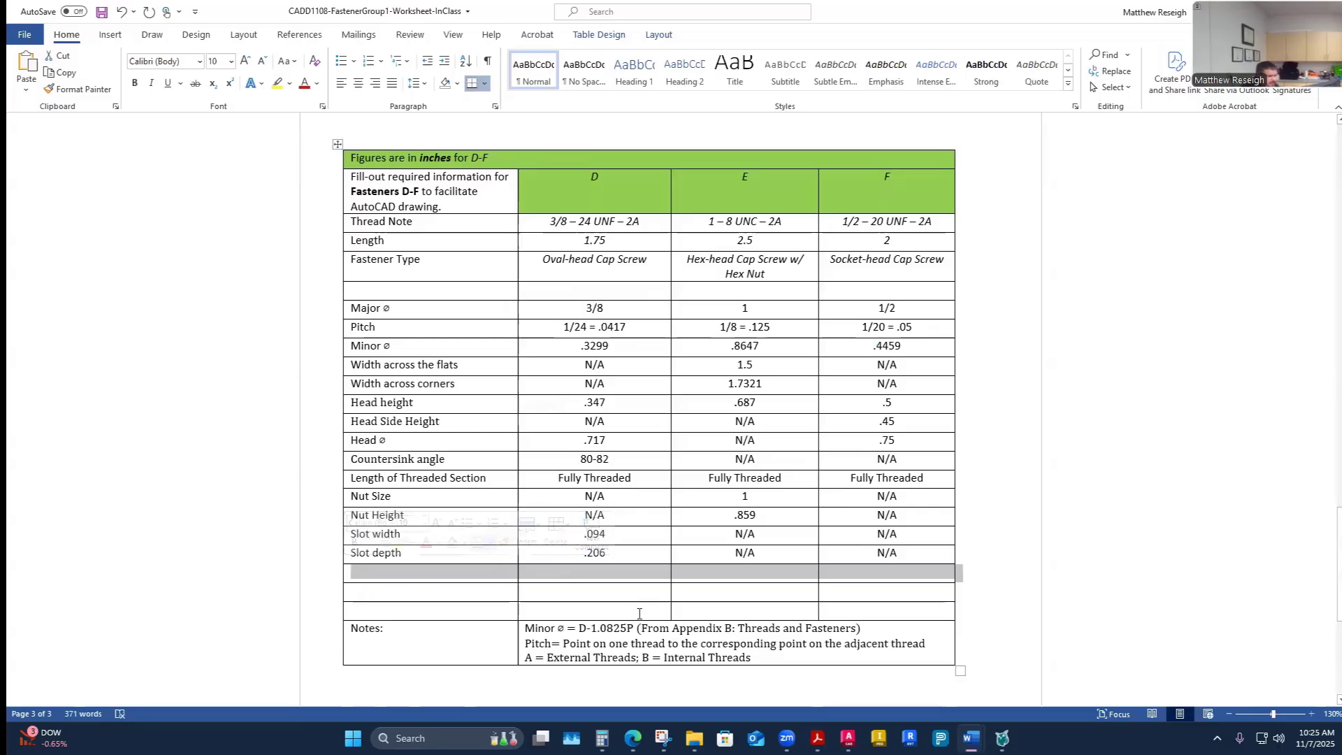
{"action": "left_click", "coordinate": [606, 573]}
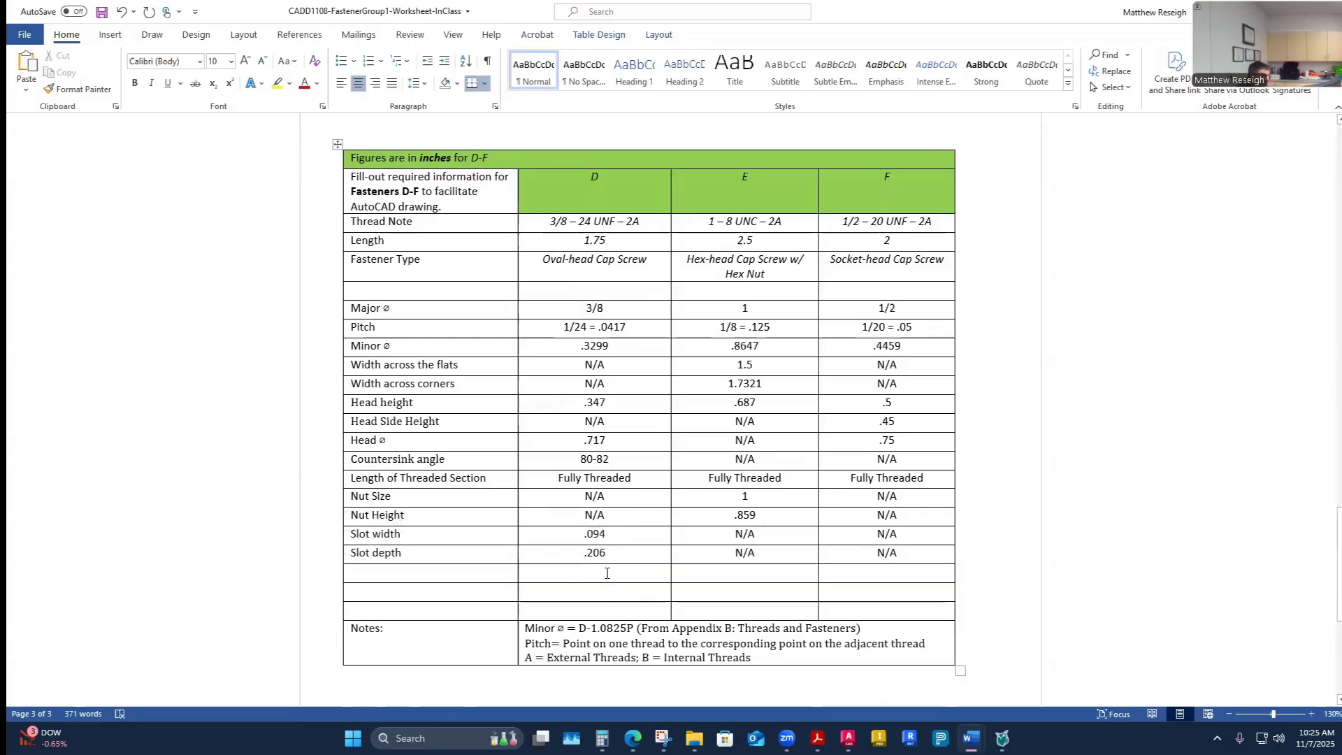
{"action": "left_click", "coordinate": [429, 575]}
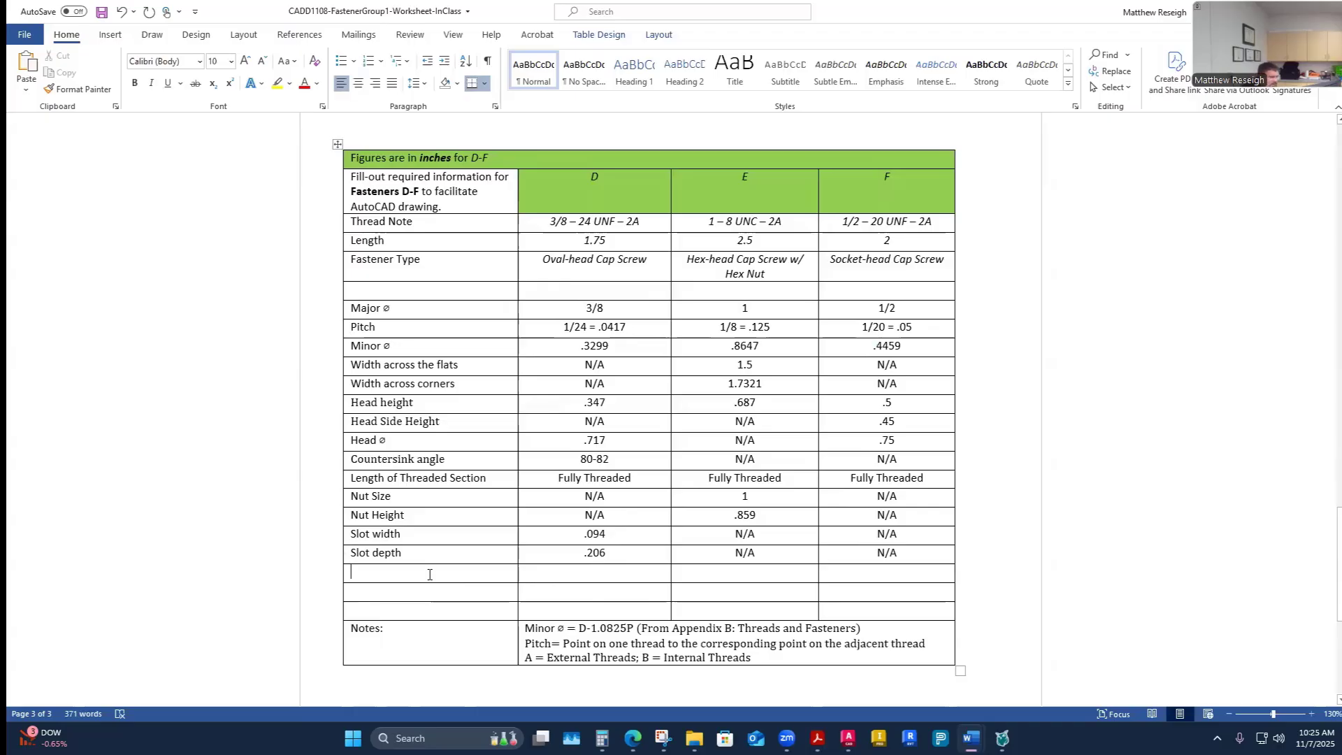
- Label the new rows Hex Size and Key Engage, matching the chart's column headings
{"action": "mouse_move", "coordinate": [817, 738]}
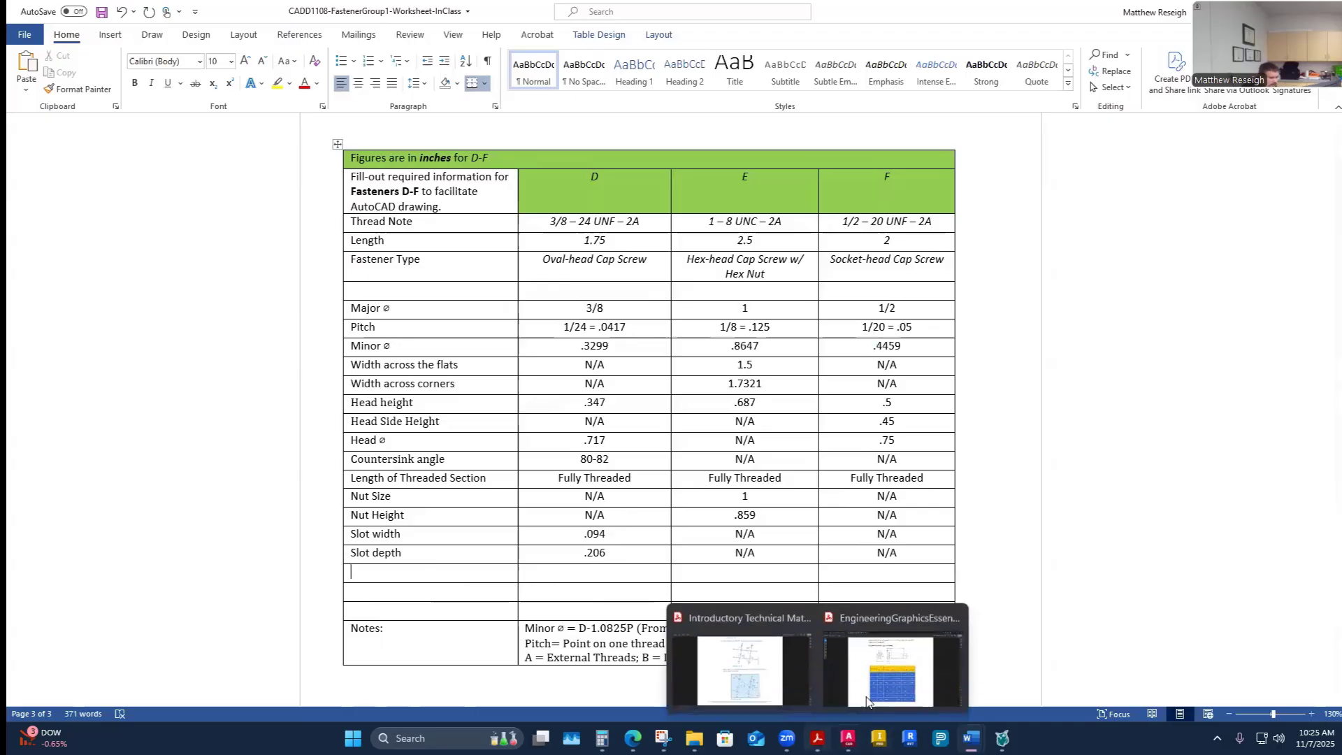
{"action": "left_click", "coordinate": [916, 667]}
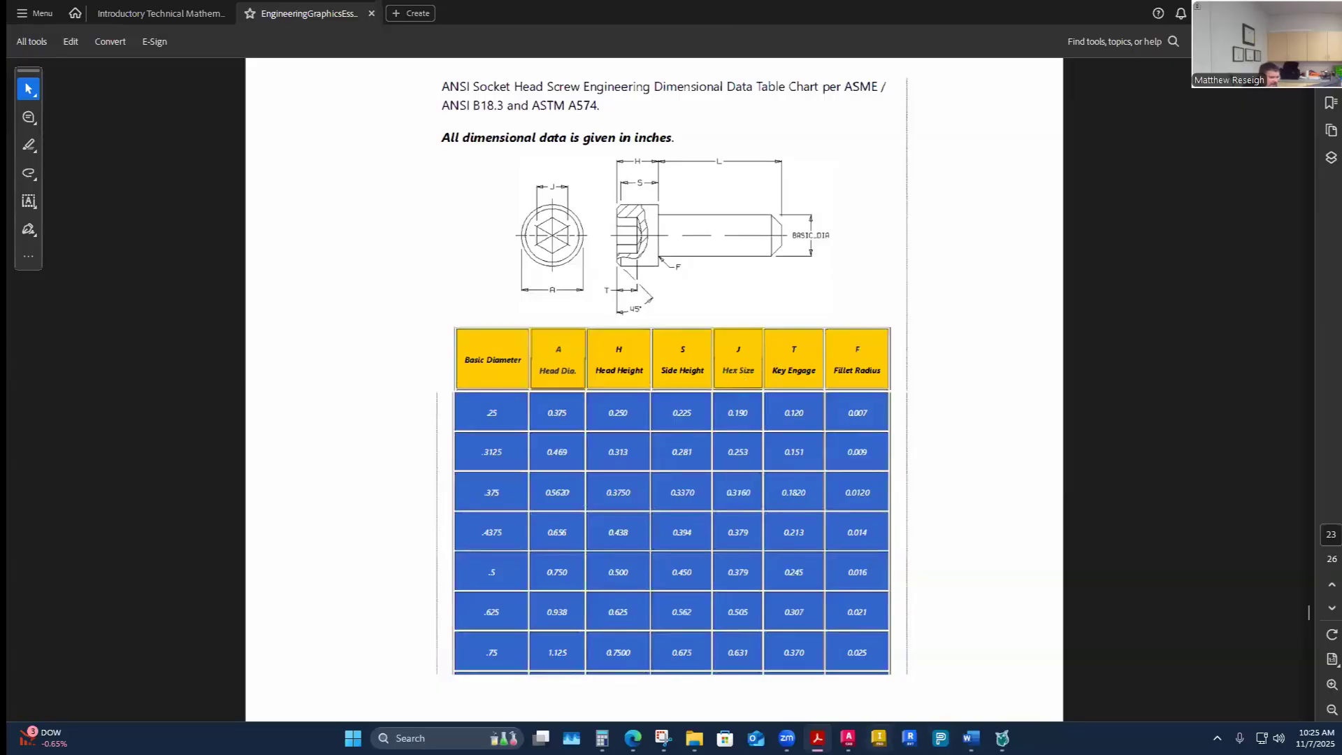
{"action": "mouse_move", "coordinate": [972, 738]}
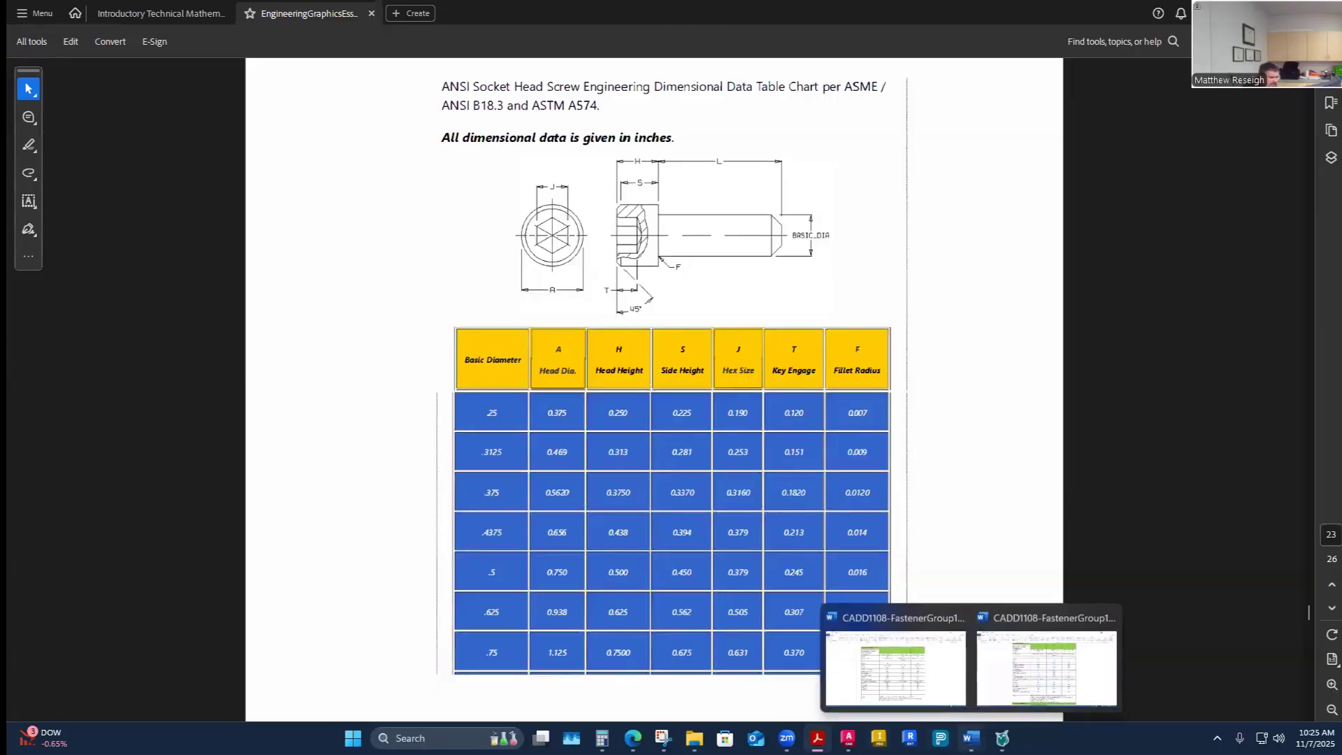
{"action": "left_click", "coordinate": [895, 667]}
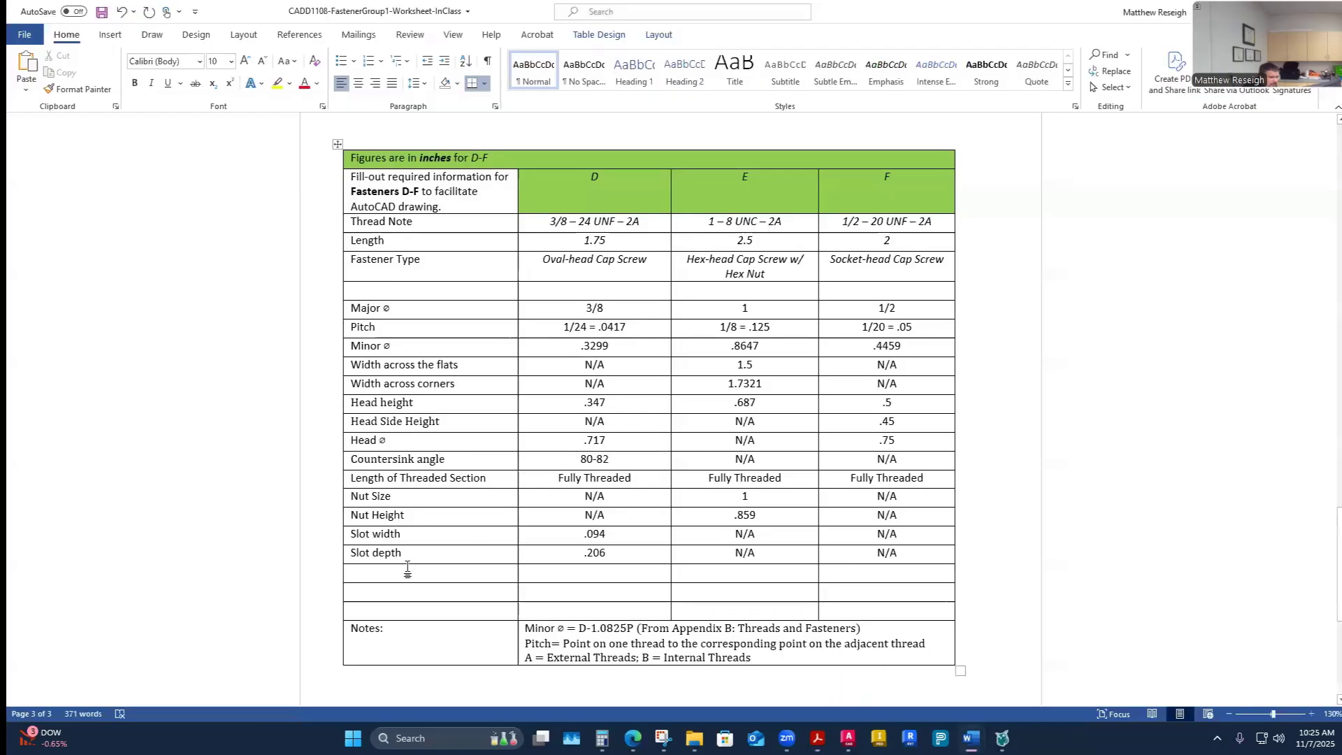
{"action": "type", "text": "Hex "}
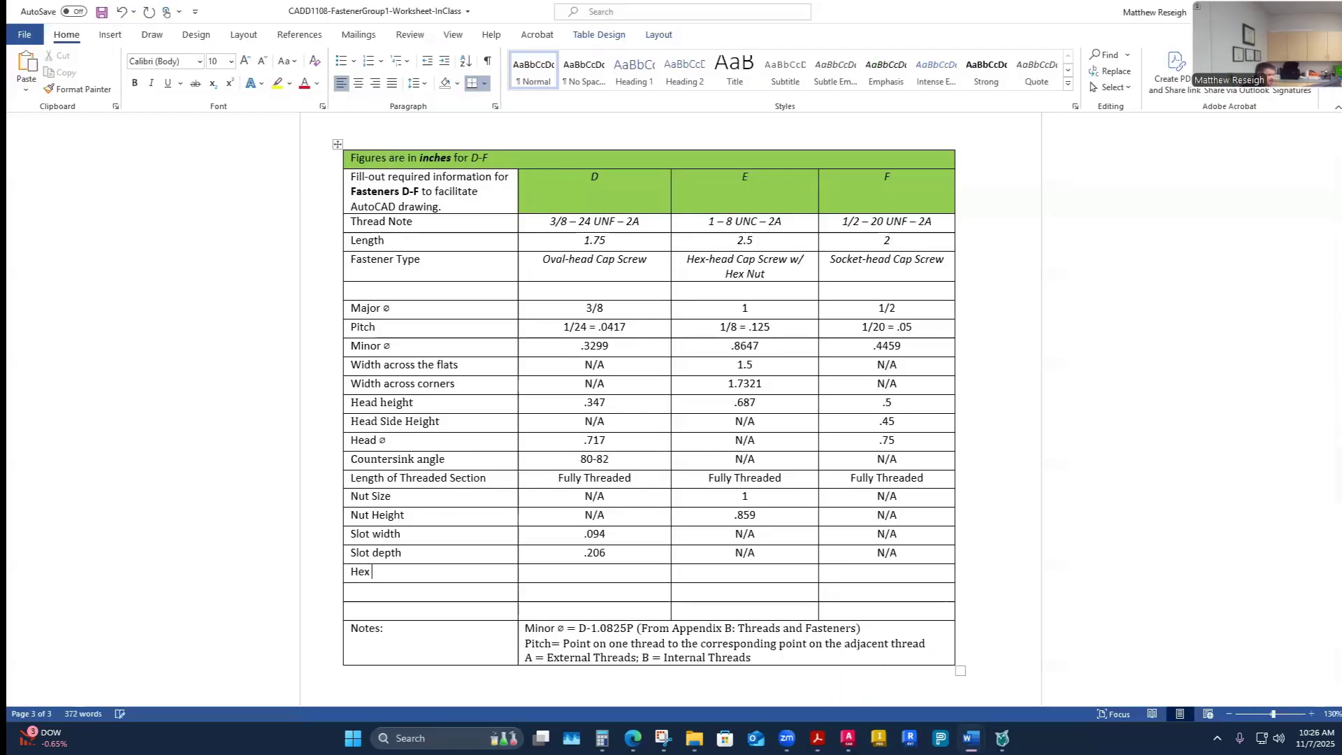
{"action": "type", "text": "Size"}
{"action": "key", "text": "Down"}
{"action": "type", "text": "Key Eng"}
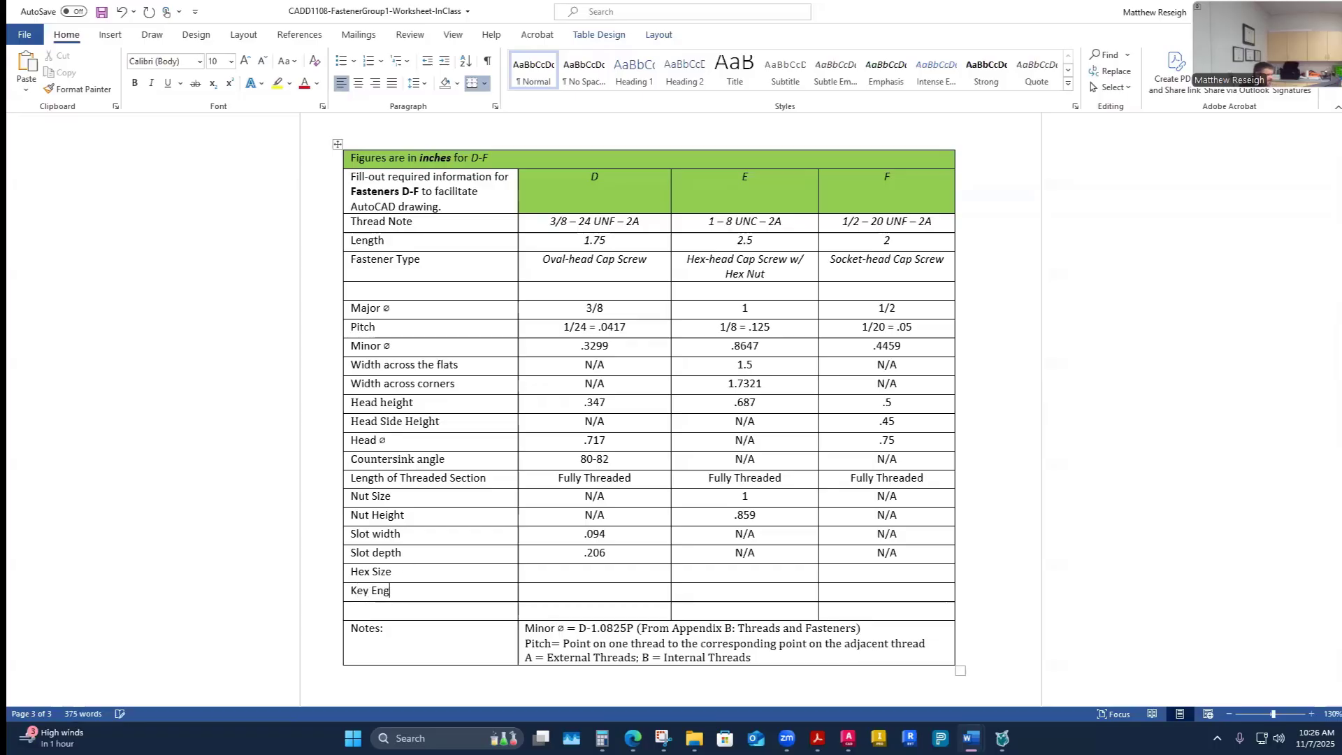
{"action": "type", "text": "a"}
{"action": "key", "text": "BackSpace"}
{"action": "key", "text": "BackSpace"}
{"action": "type", "text": "gea"}
{"action": "key", "text": "BackSpace"}
{"action": "key", "text": "BackSpace"}
{"action": "key", "text": "BackSpace"}
{"action": "type", "text": "age"}
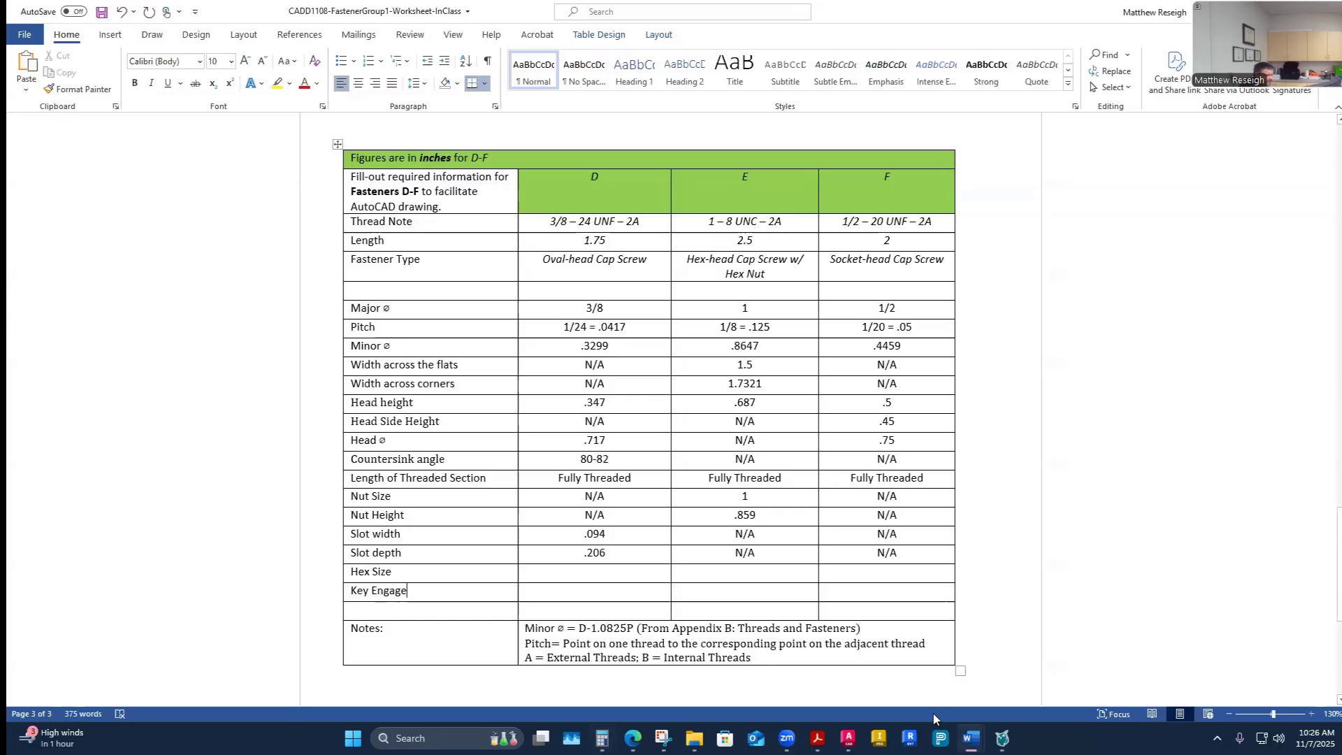
- Fill N/A into the Hex Size and Key Engage rows for fasteners D and E
{"action": "mouse_move", "coordinate": [818, 738]}
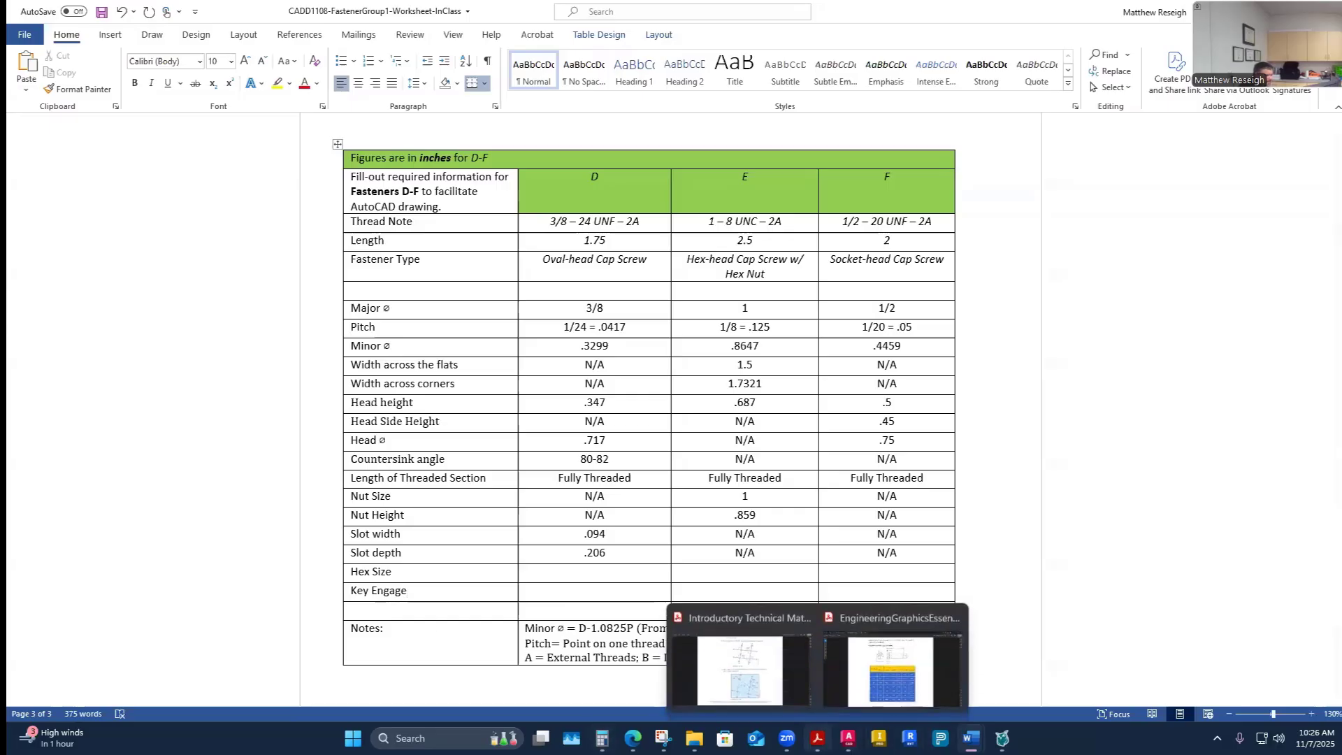
{"action": "left_click", "coordinate": [898, 657]}
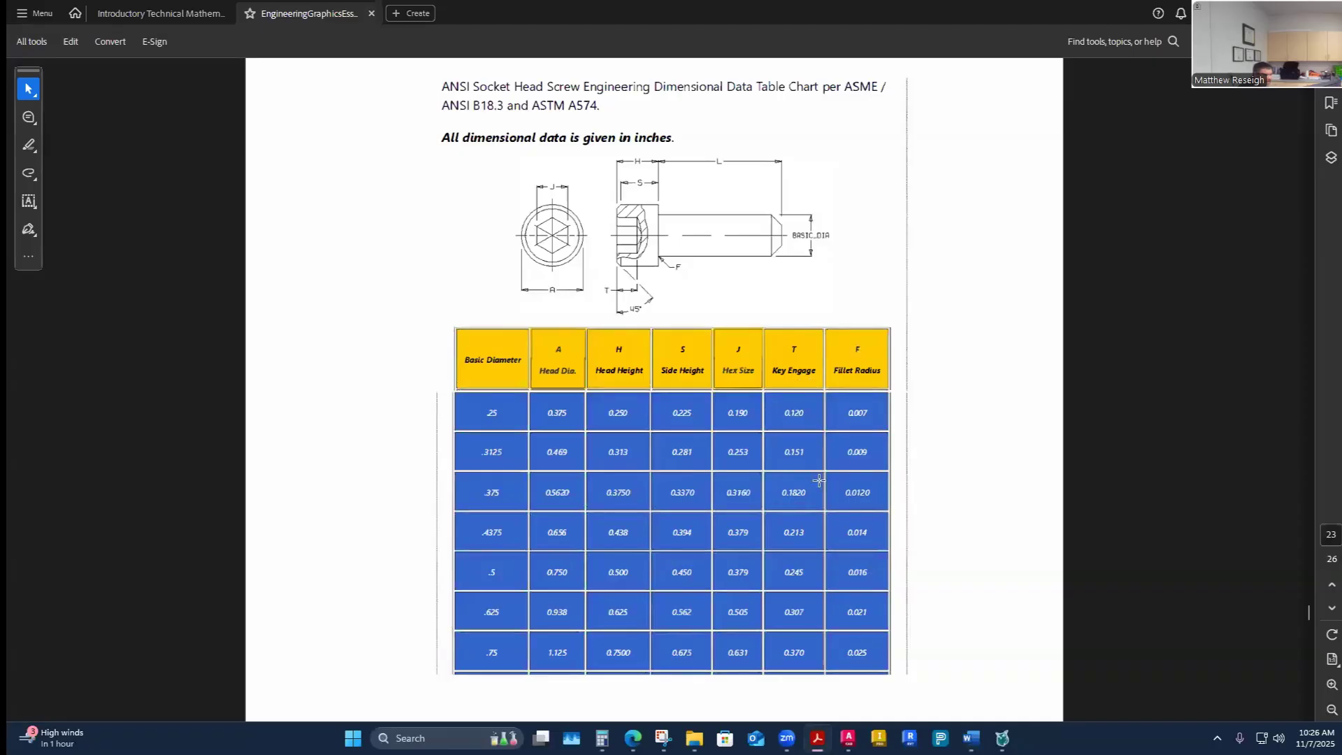
{"action": "mouse_move", "coordinate": [971, 738]}
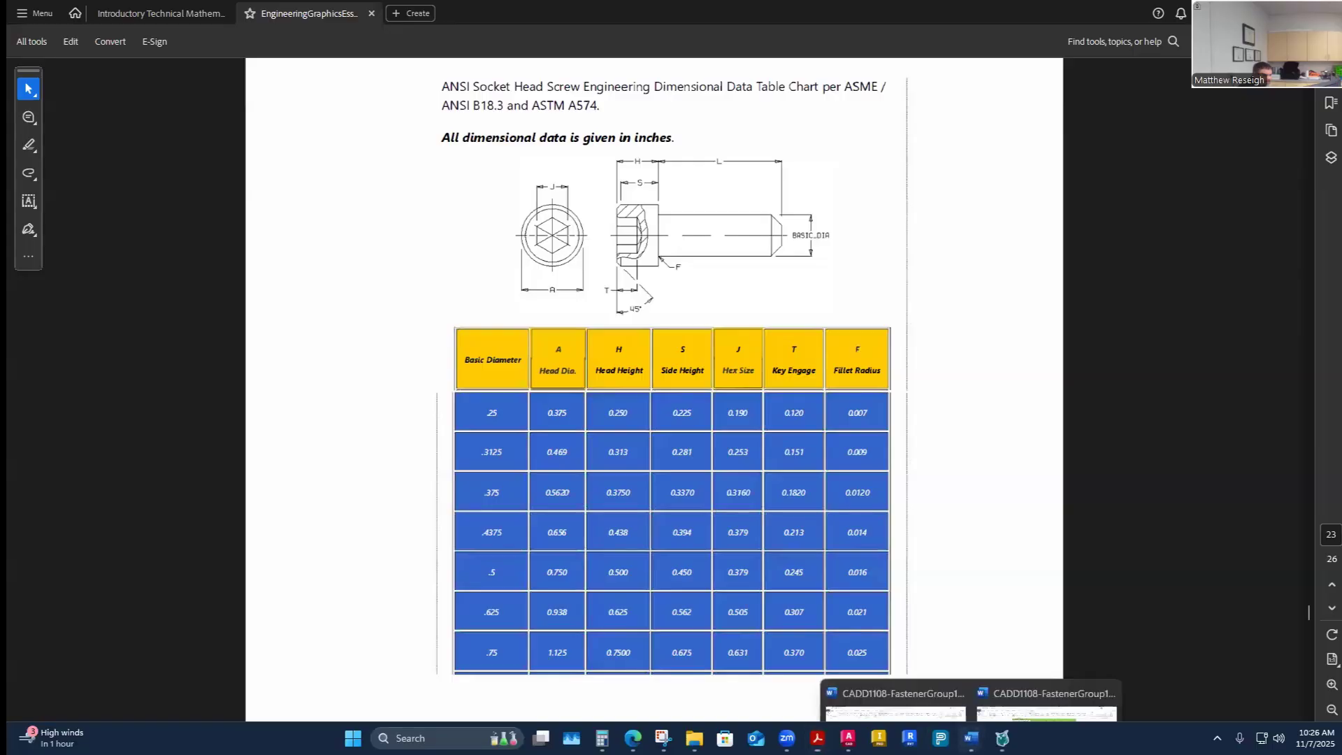
{"action": "left_click", "coordinate": [942, 689]}
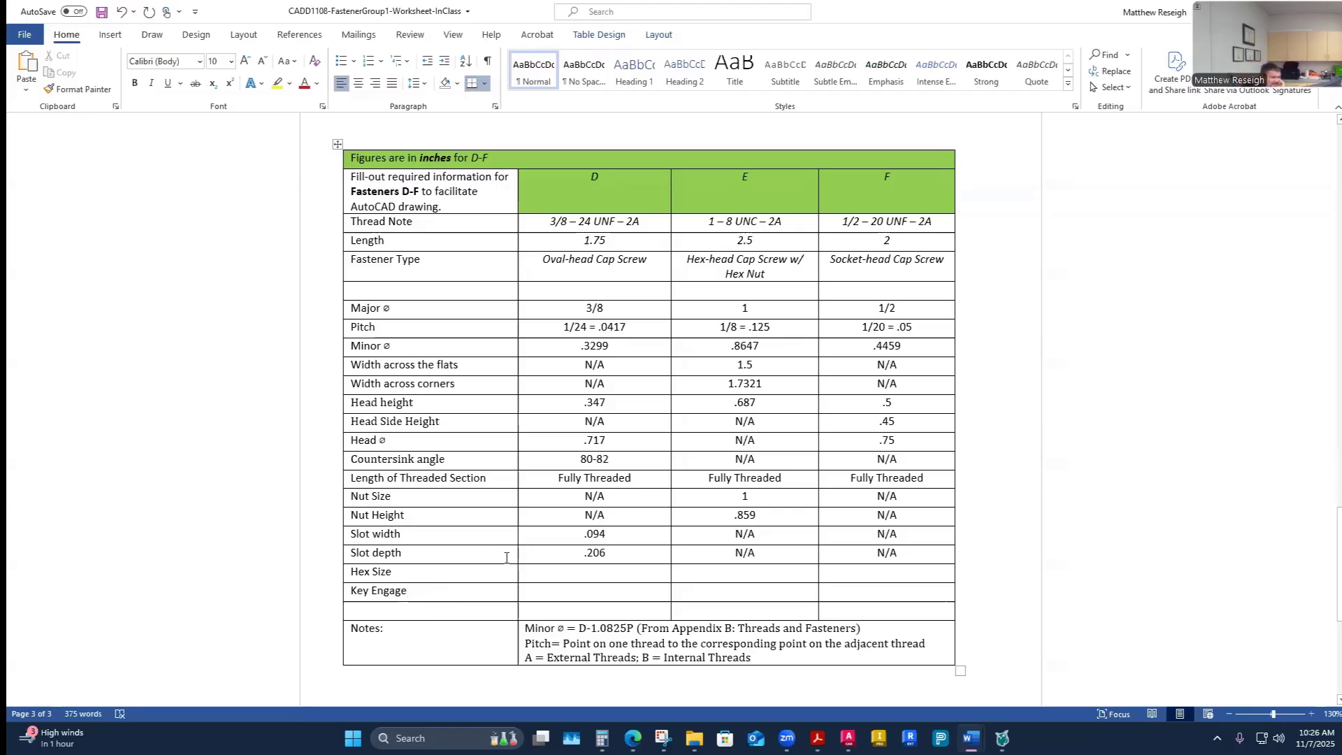
{"action": "left_click_drag", "start_coordinate": [614, 497], "coordinate": [581, 496]}
{"action": "key", "text": "ctrl+c"}
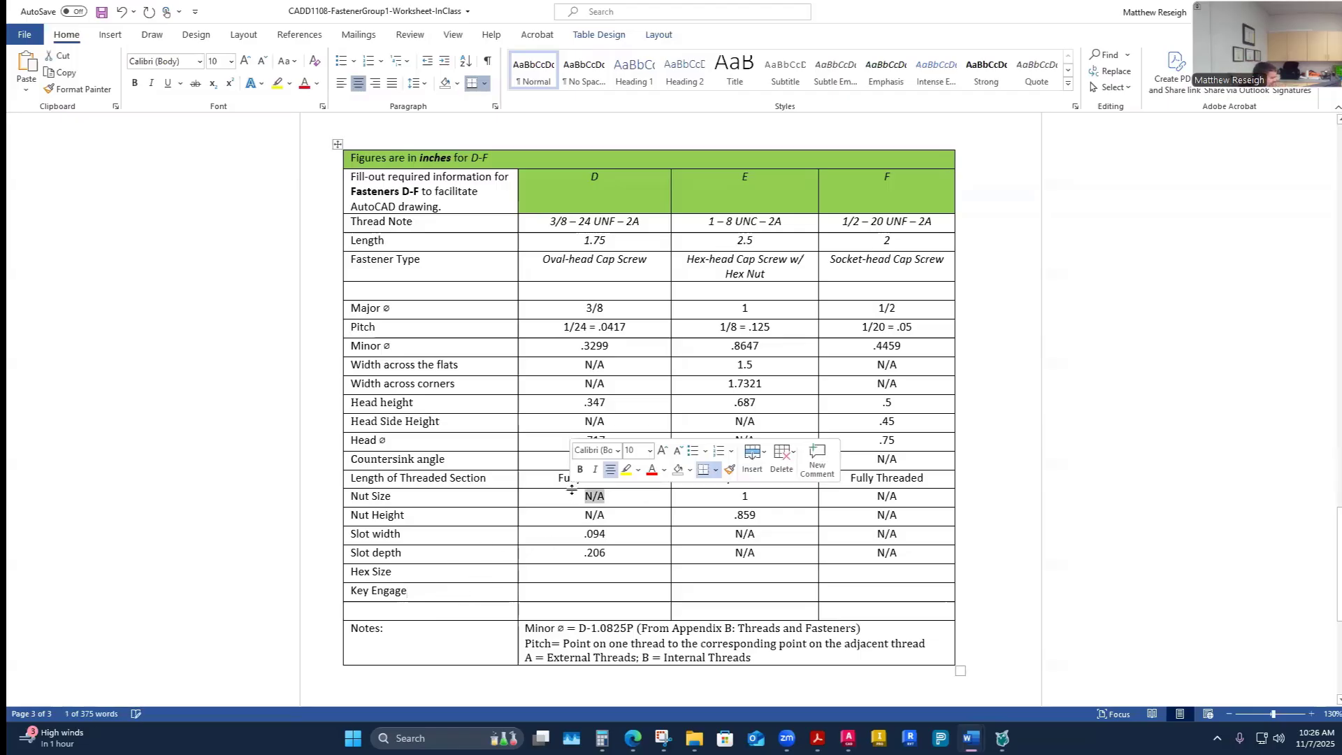
{"action": "left_click", "coordinate": [603, 575]}
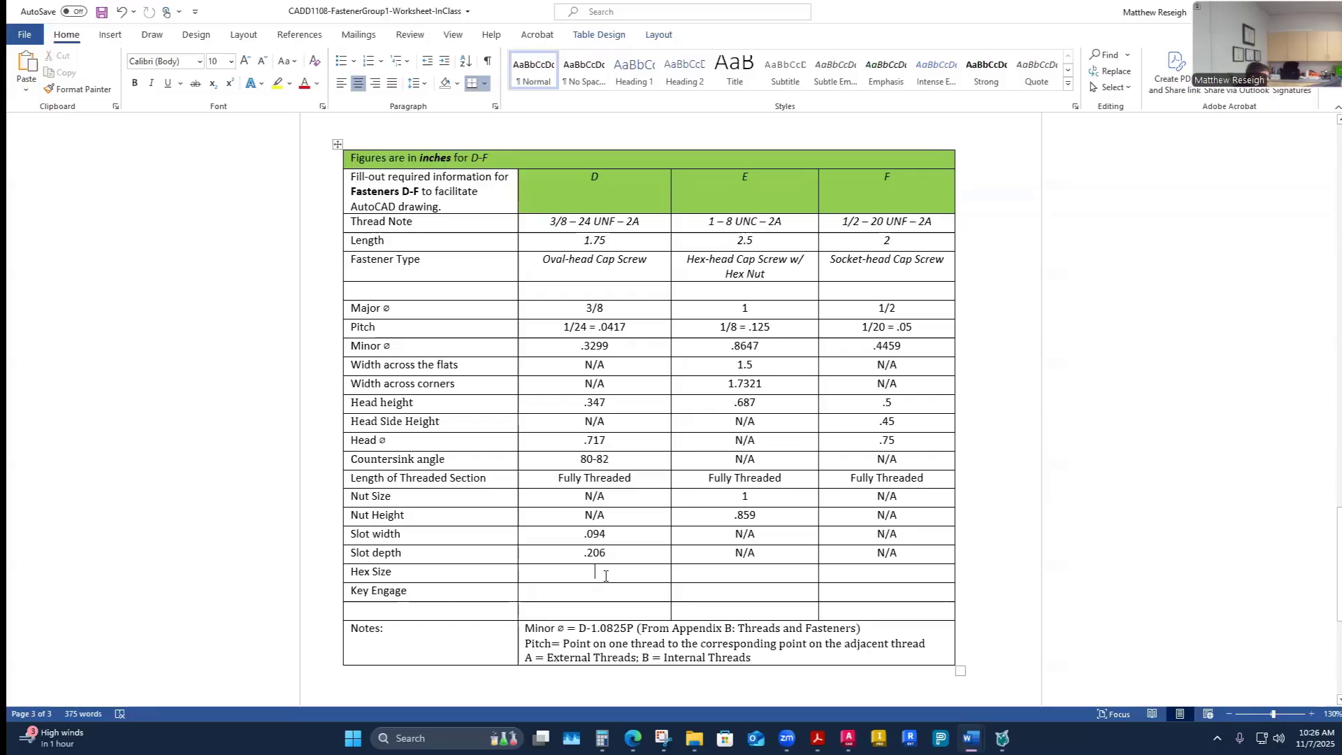
{"action": "key", "text": "ctrl+v"}
{"action": "left_click", "coordinate": [597, 594]}
{"action": "key", "text": "ctrl+v"}
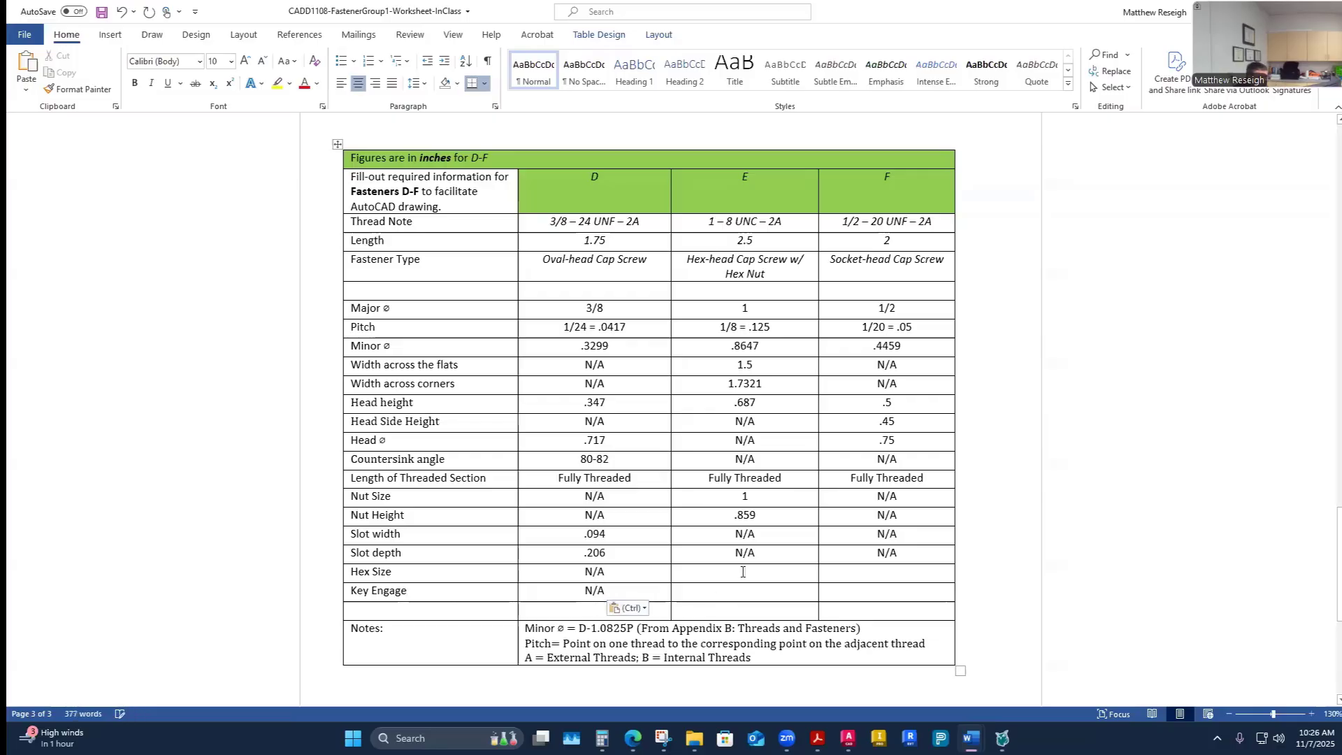
{"action": "left_click", "coordinate": [743, 572]}
{"action": "key", "text": "ctrl+v"}
{"action": "left_click", "coordinate": [732, 593]}
{"action": "key", "text": "ctrl+v"}
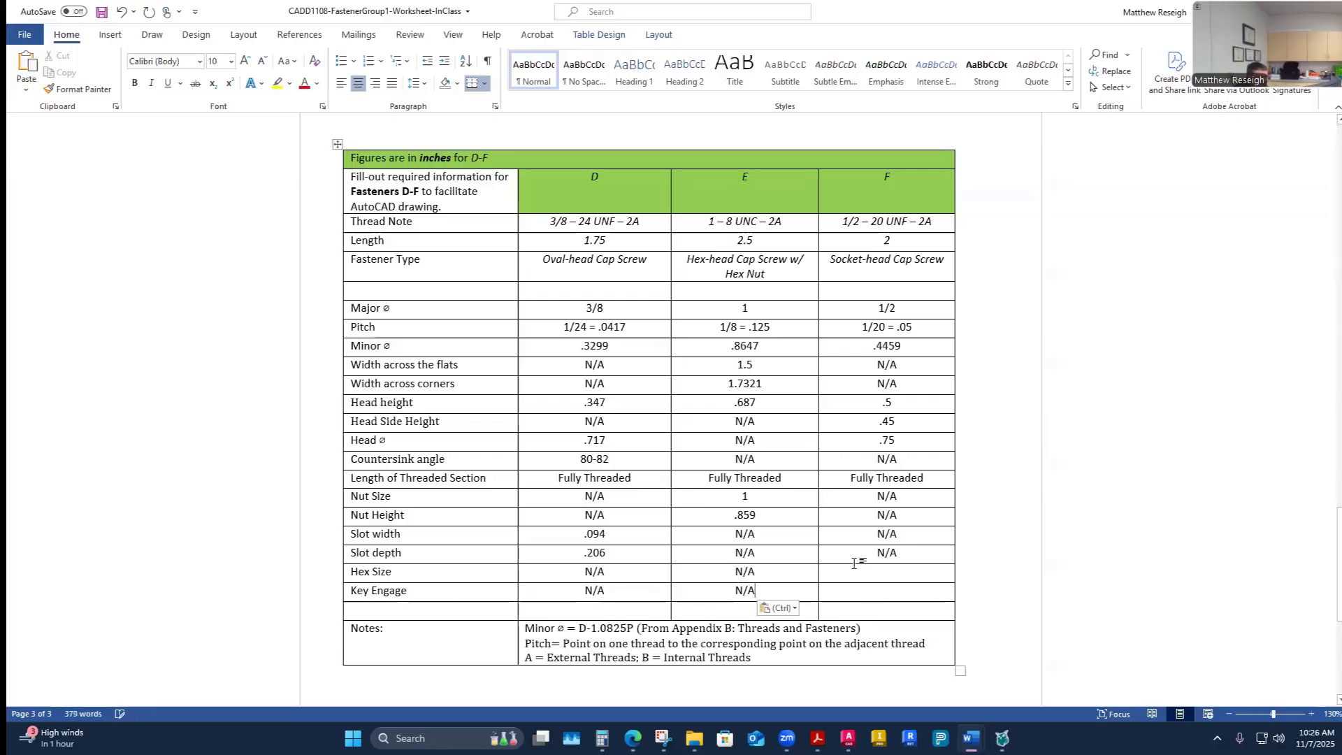
{"action": "left_click", "coordinate": [959, 578]}
{"action": "type", "text": "`"}
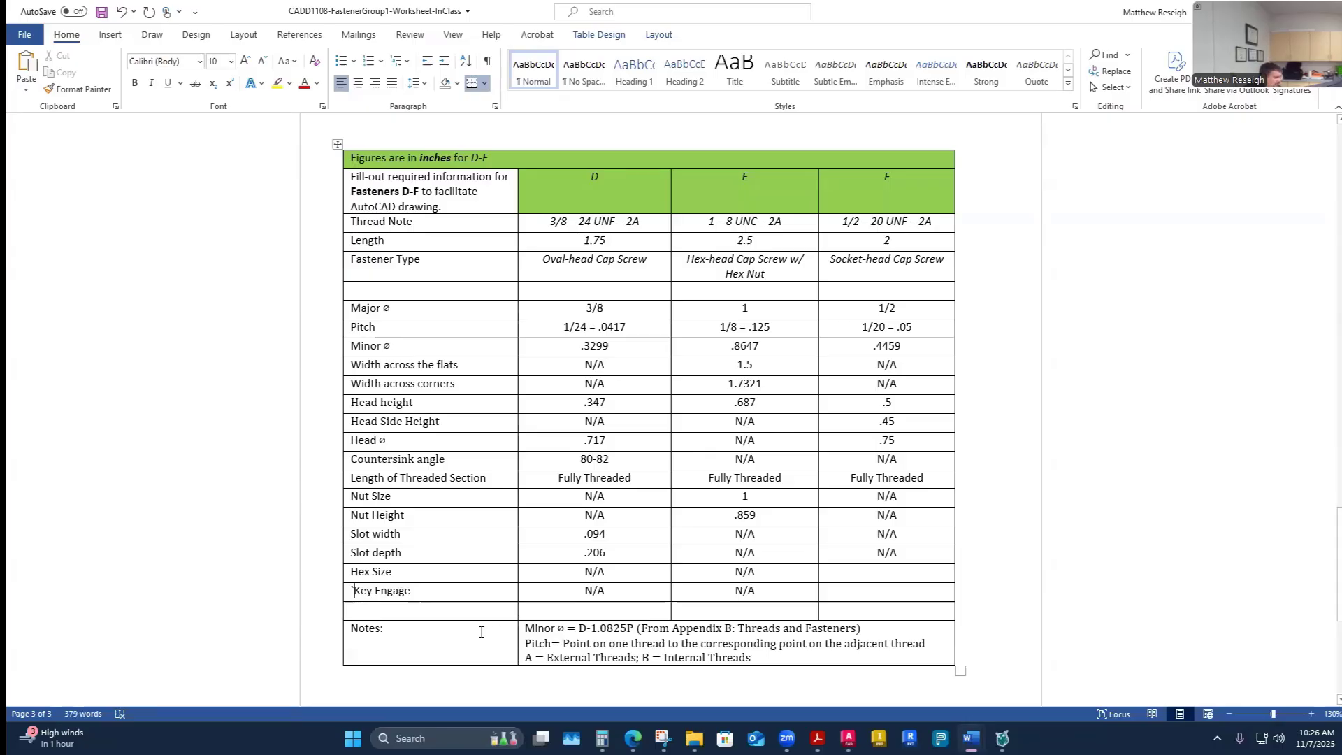
{"action": "key", "text": "BackSpace"}
{"action": "left_click", "coordinate": [892, 575]}
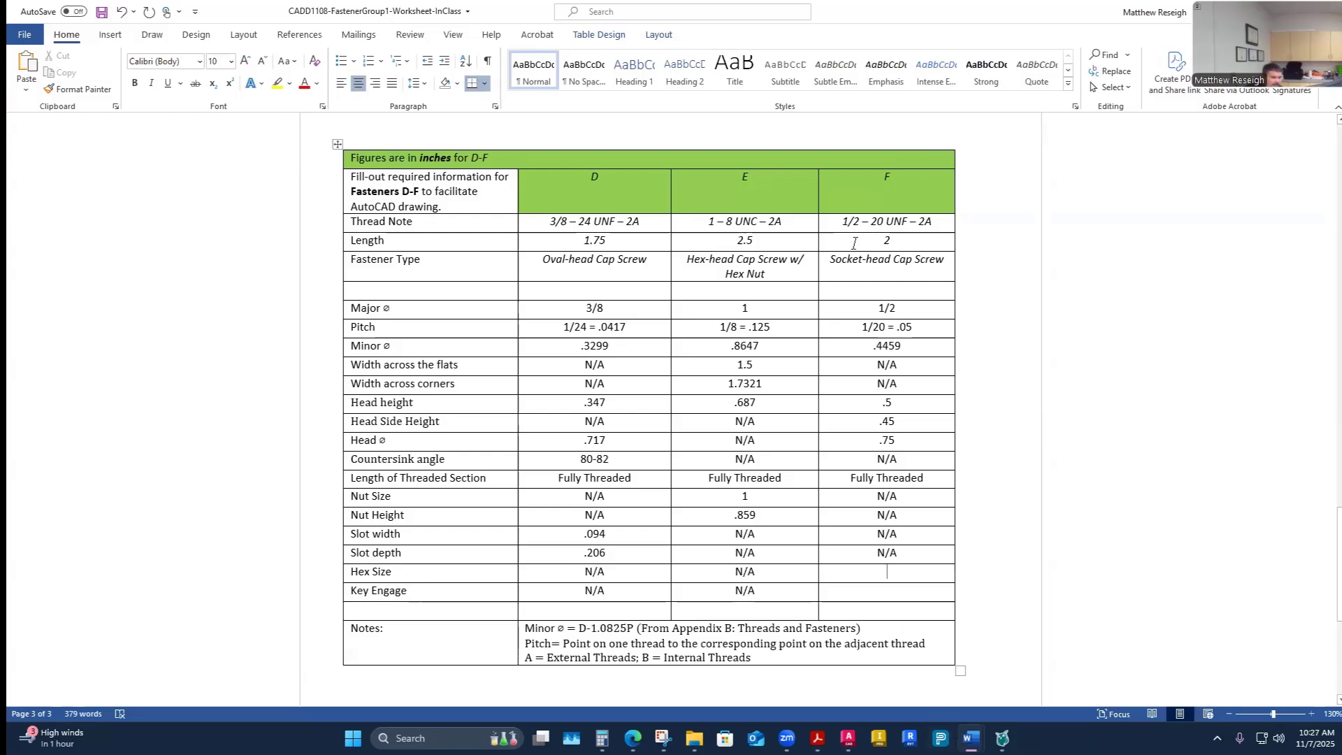
- Switch to the answer-key worksheet to compare its socket head cap screw rows
{"action": "left_click", "coordinate": [817, 738]}
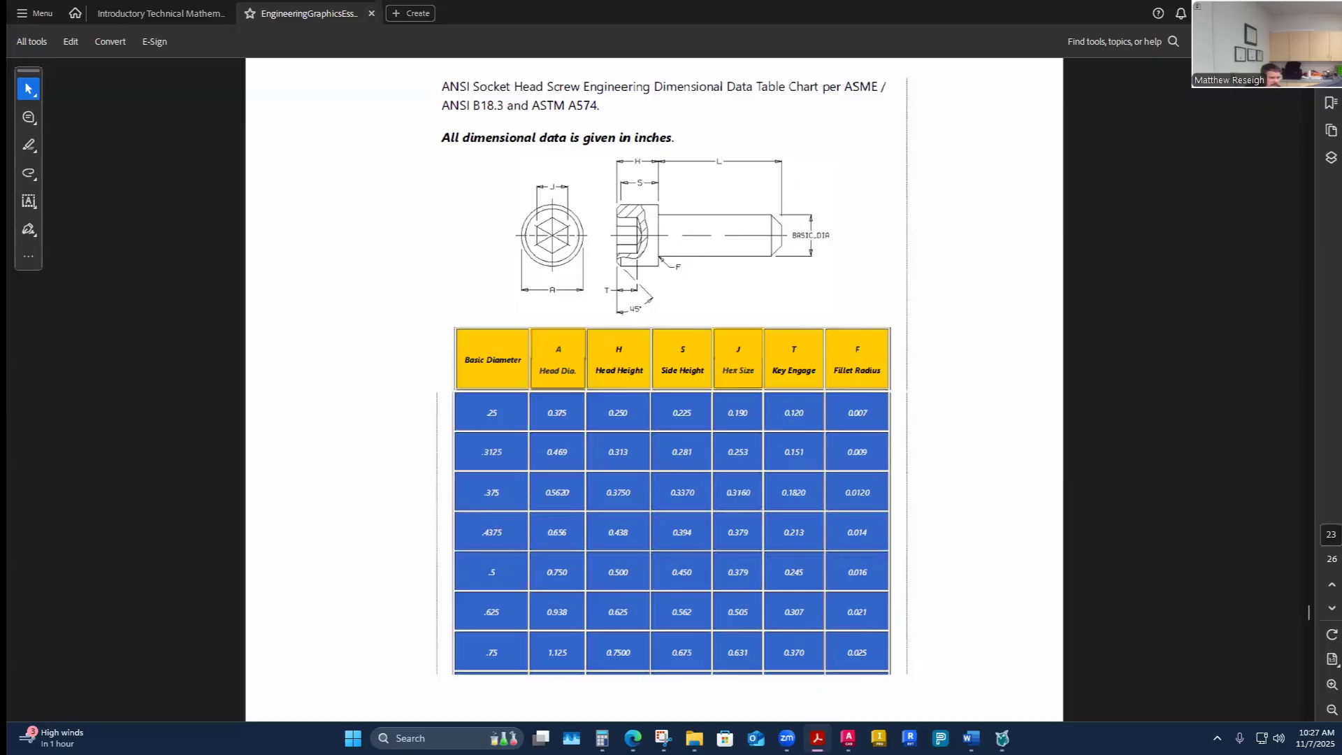
{"action": "mouse_move", "coordinate": [971, 738]}
{"action": "left_click", "coordinate": [1021, 658]}
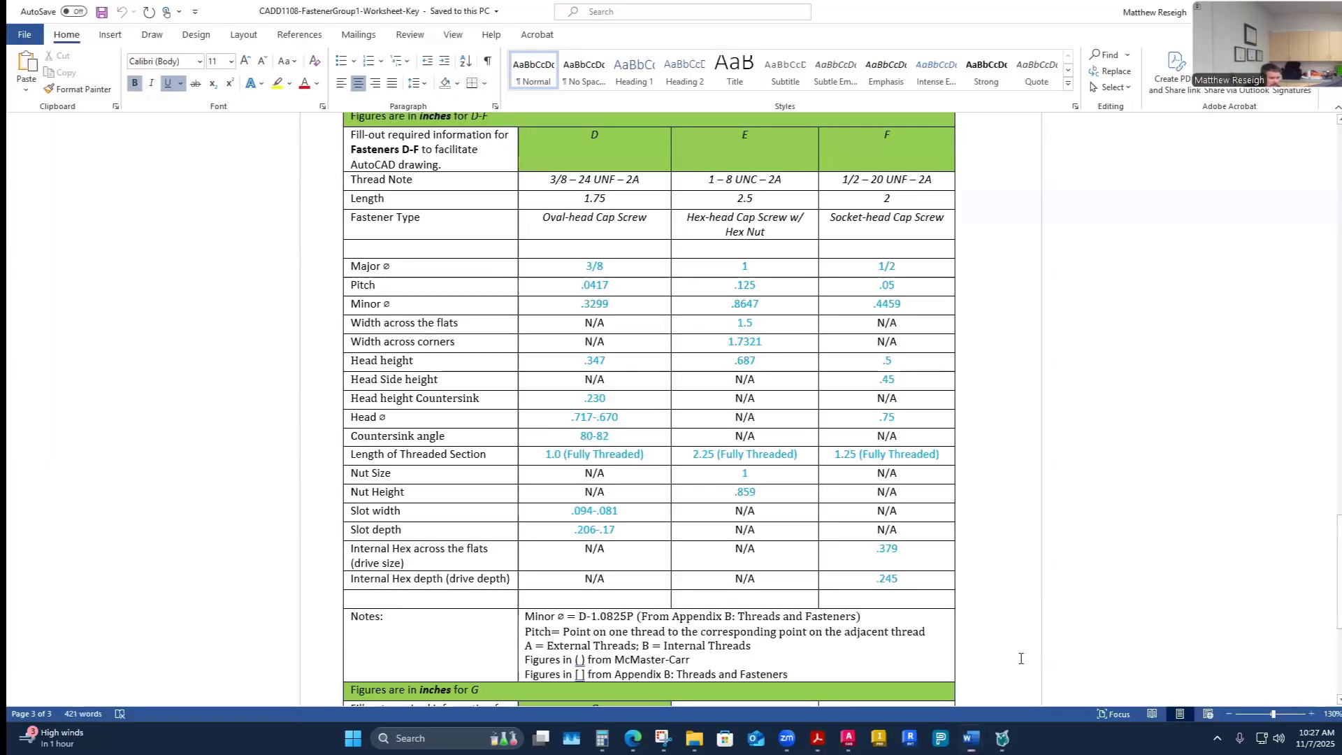
- Enter .379 as fastener F's Hex Size in the worksheet table
{"action": "left_click", "coordinate": [895, 664]}
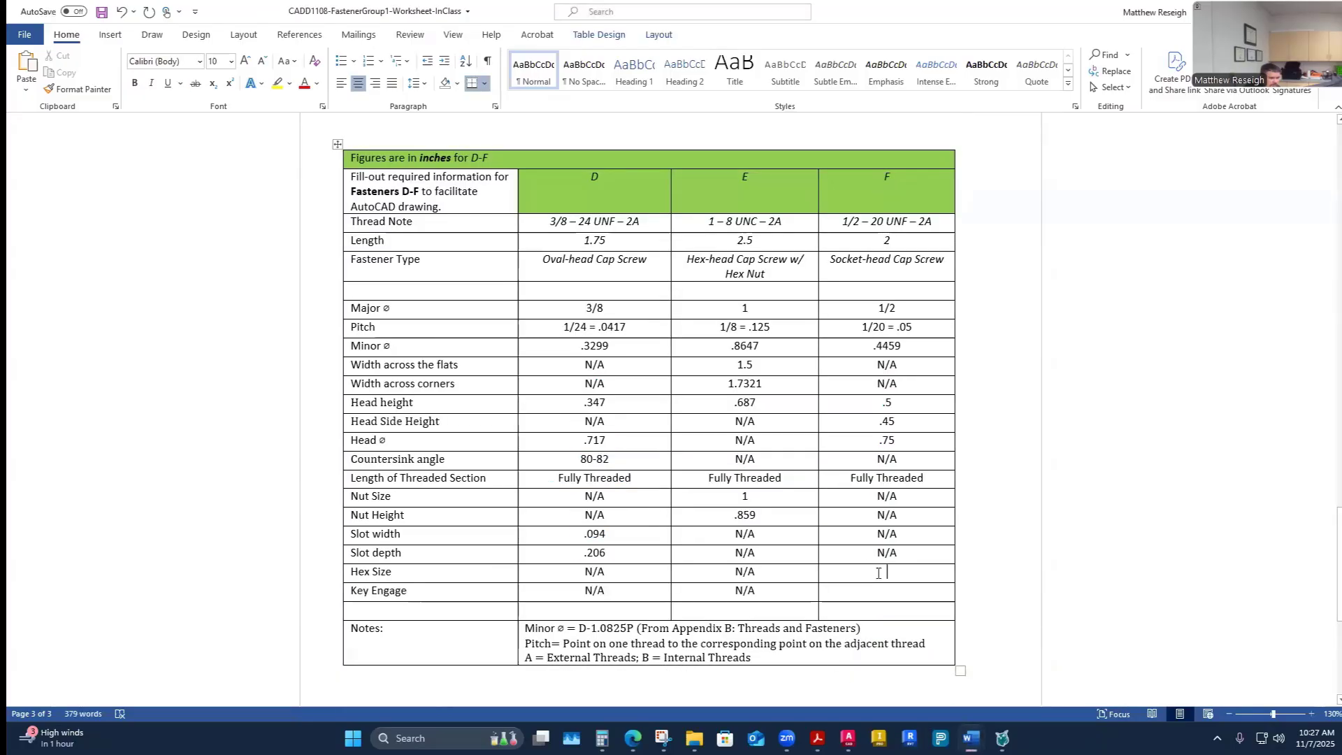
{"action": "type", "text": ".379"}
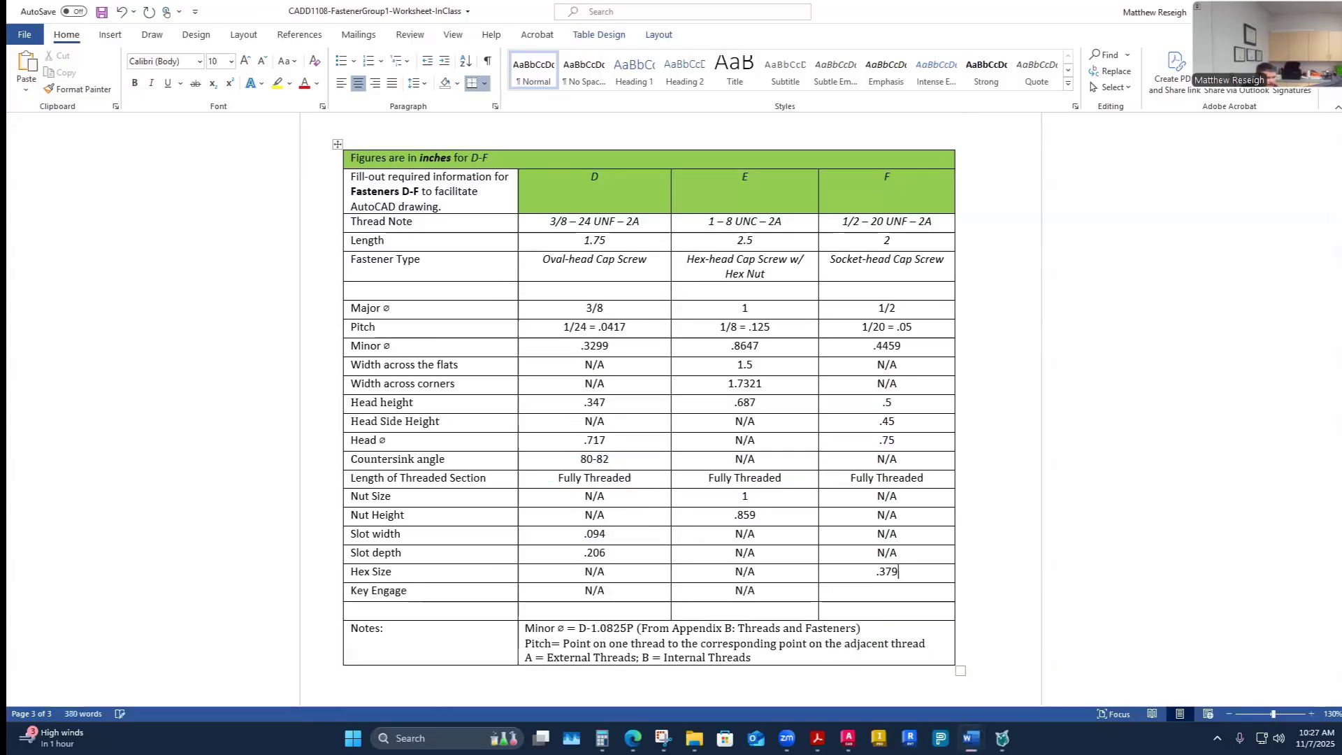
{"action": "left_click", "coordinate": [885, 592]}
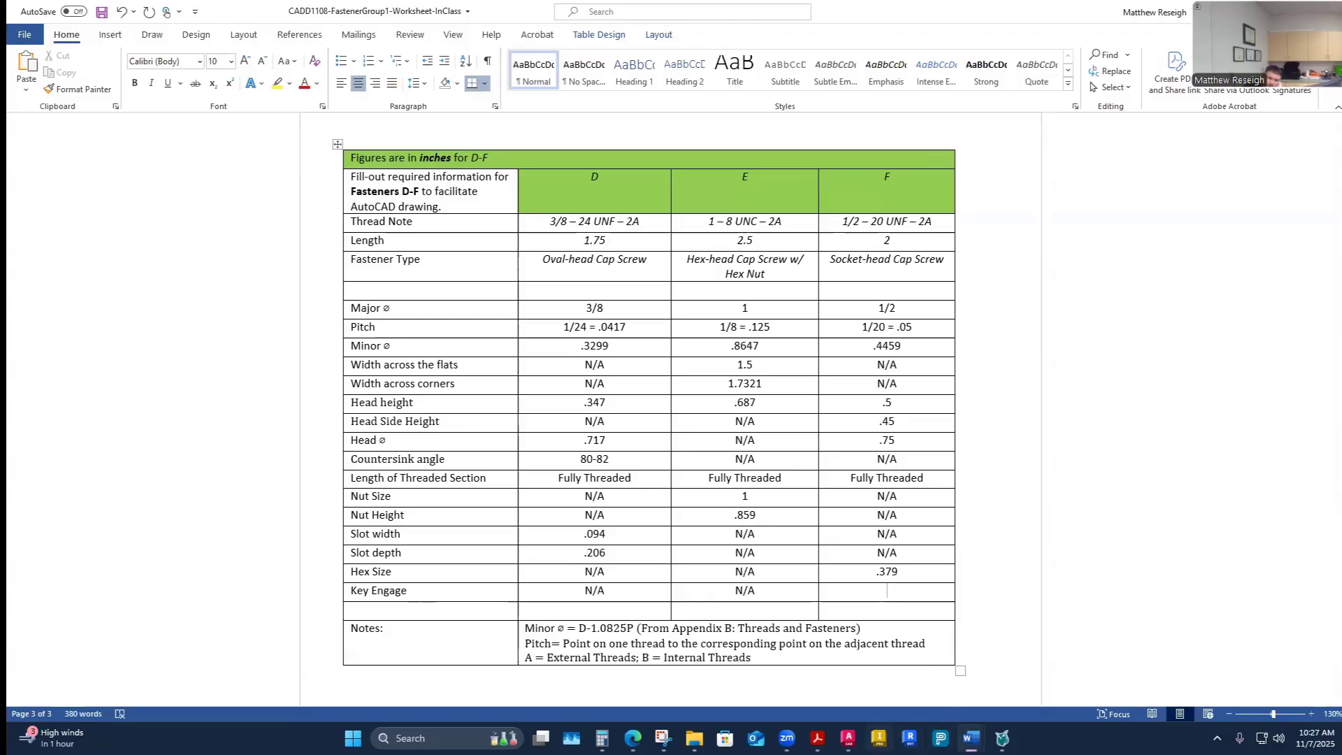
- Check the socket head screw chart and answer key, then enter .245 as fastener F's Key Engage
{"action": "mouse_move", "coordinate": [848, 740]}
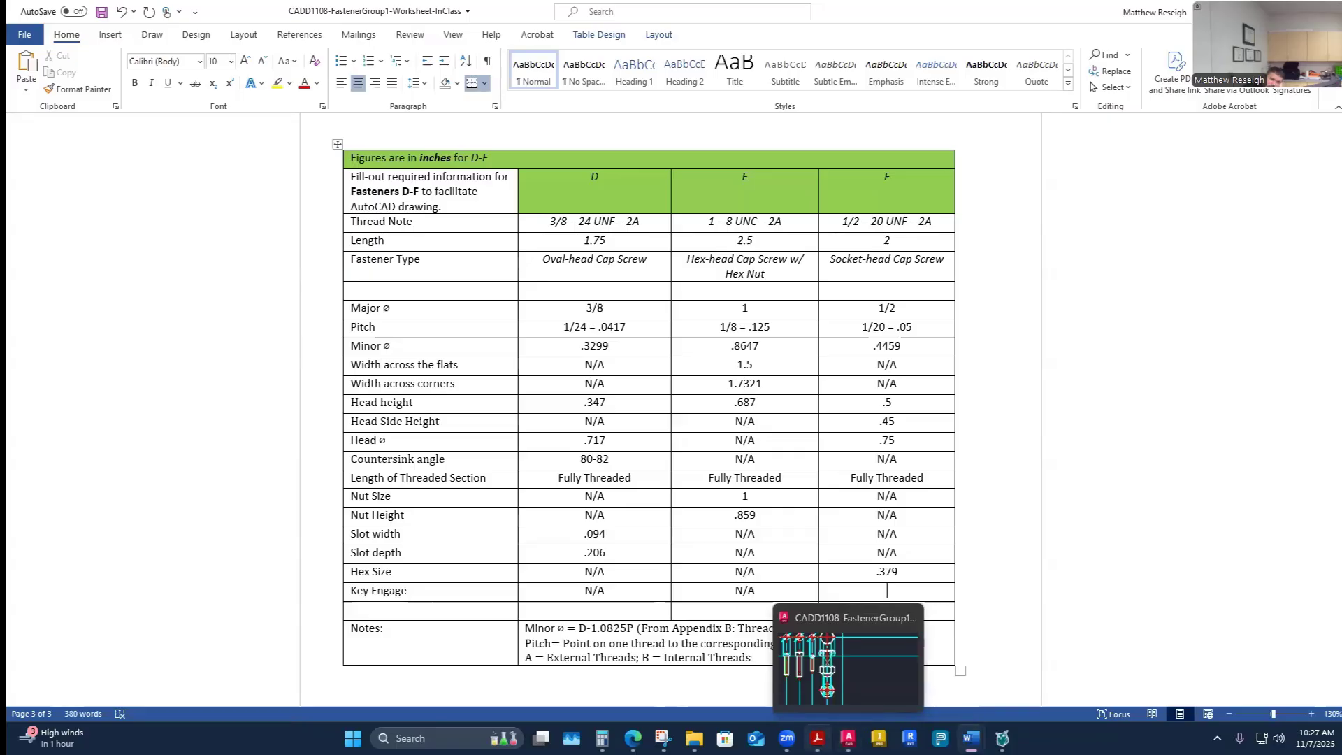
{"action": "left_click", "coordinate": [817, 738]}
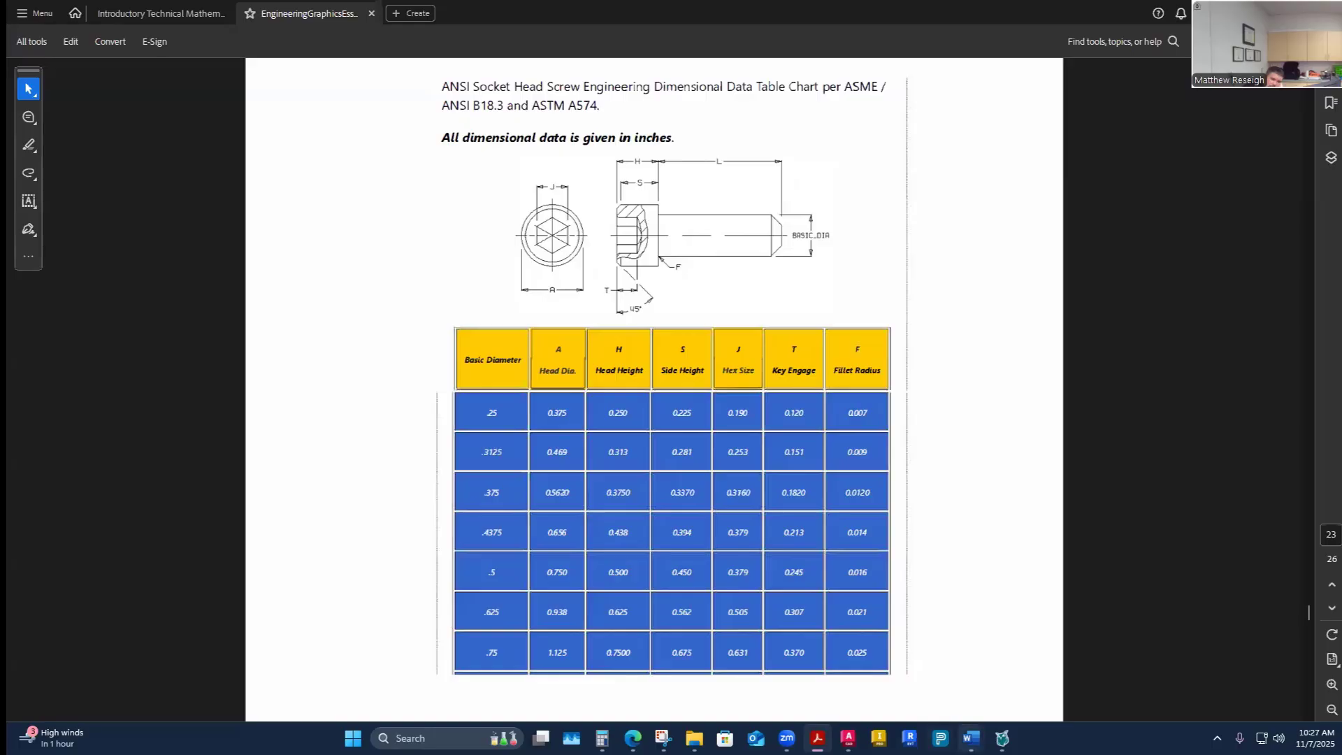
{"action": "mouse_move", "coordinate": [971, 738]}
{"action": "left_click", "coordinate": [1052, 695]}
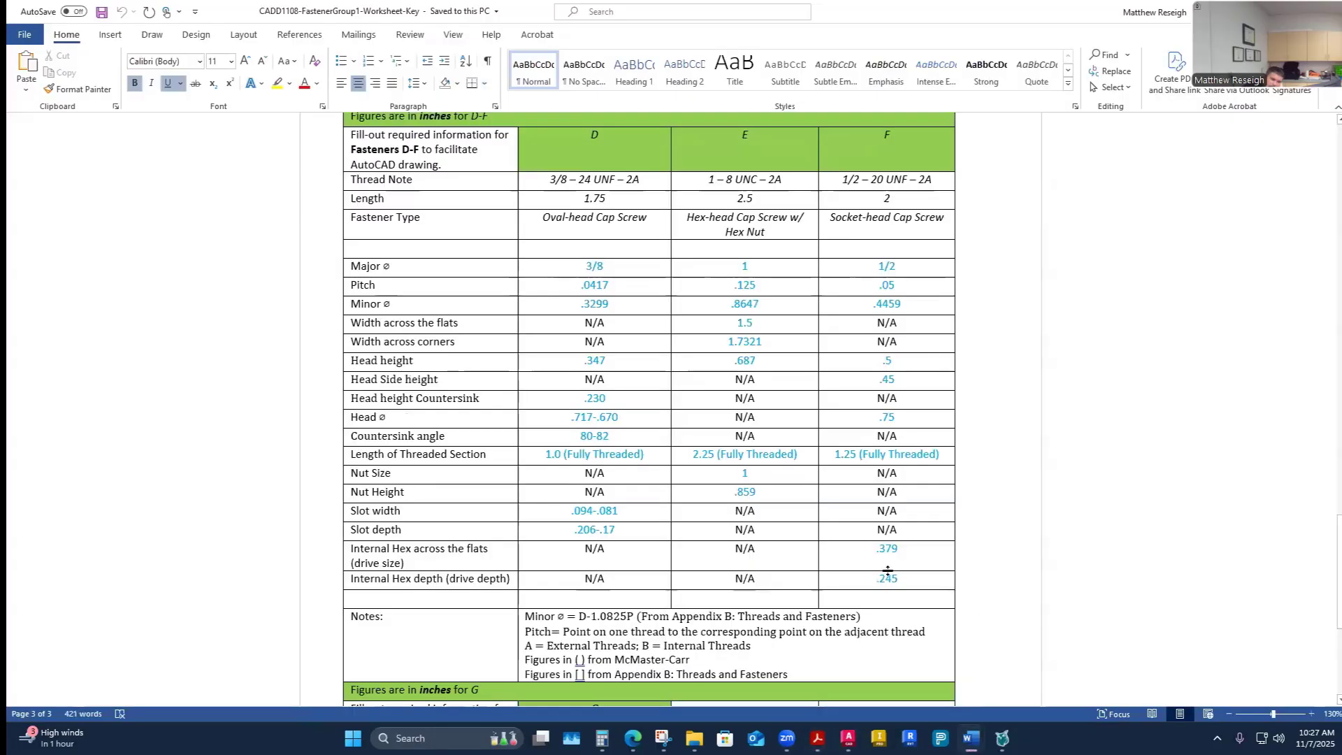
{"action": "mouse_move", "coordinate": [971, 738]}
{"action": "left_click", "coordinate": [874, 664]}
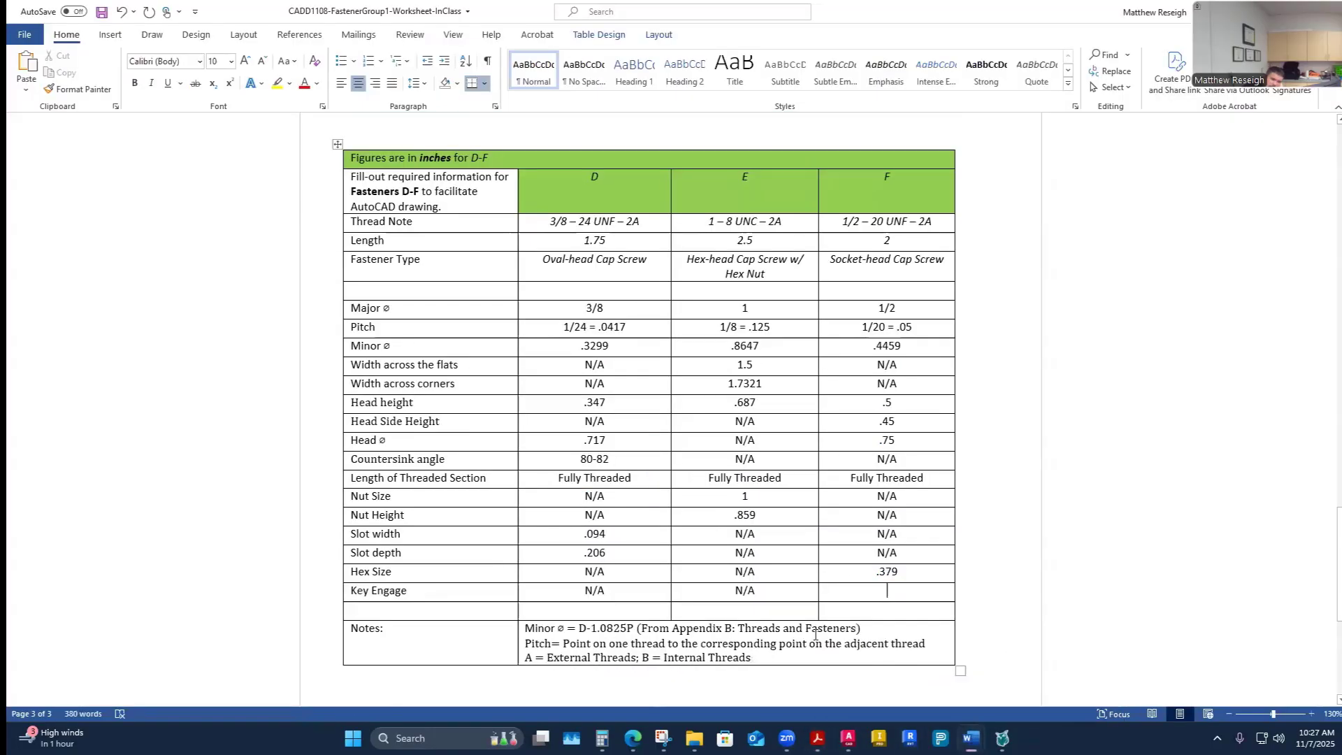
{"action": "left_click", "coordinate": [878, 592]}
{"action": "type", "text": ".2"}
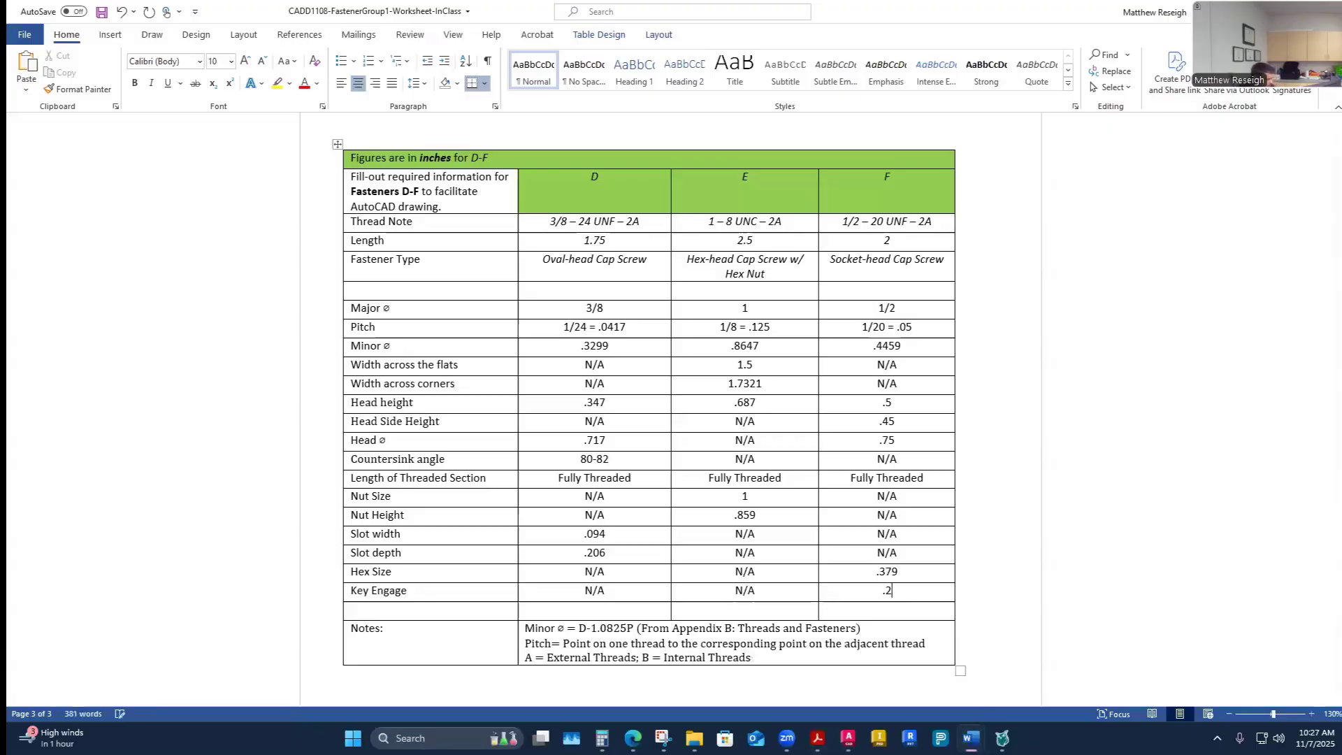
{"action": "type", "text": "45"}
{"action": "left_click", "coordinate": [973, 552]}
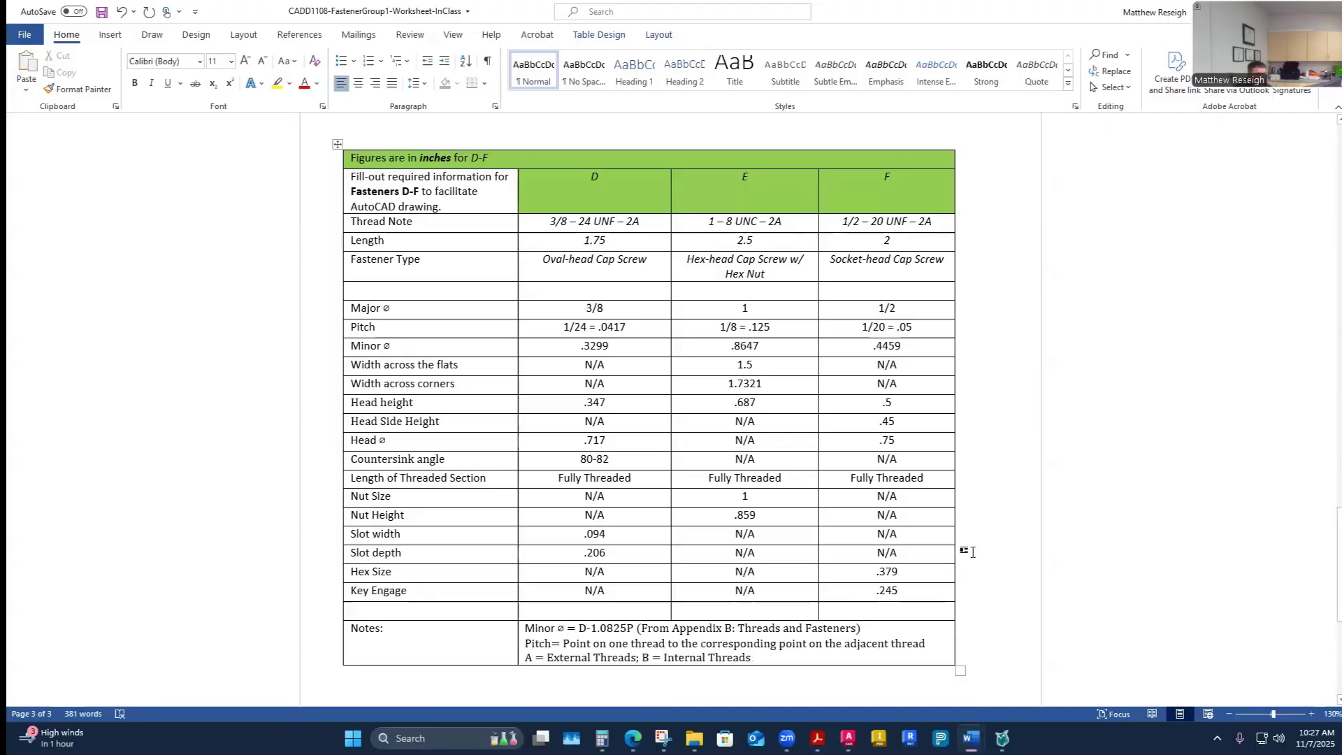
- Switch to the AutoCAD drawing, zoom to the empty construction-line area, and make Visible-Object the current layer
{"action": "scroll", "coordinate": [973, 552], "scroll_direction": "down", "scroll_amount": 3}
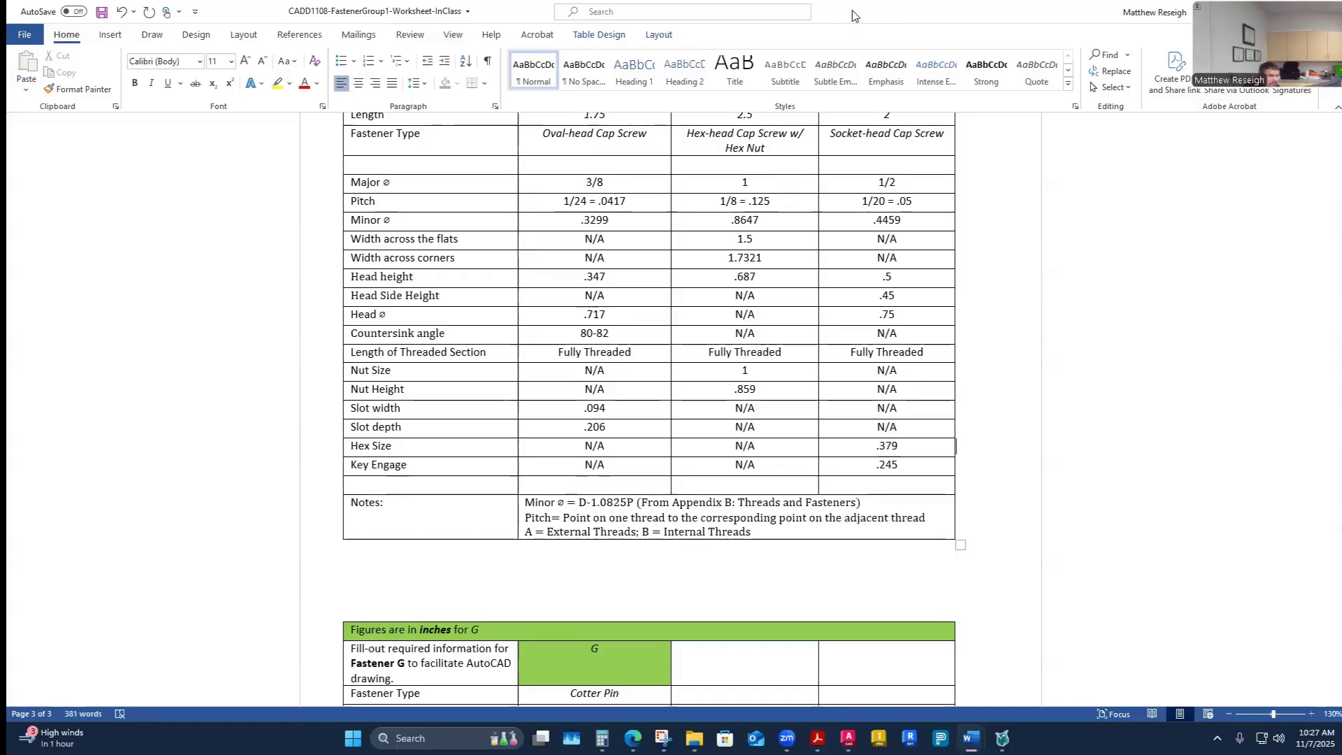
{"action": "key", "text": "alt+Tab"}
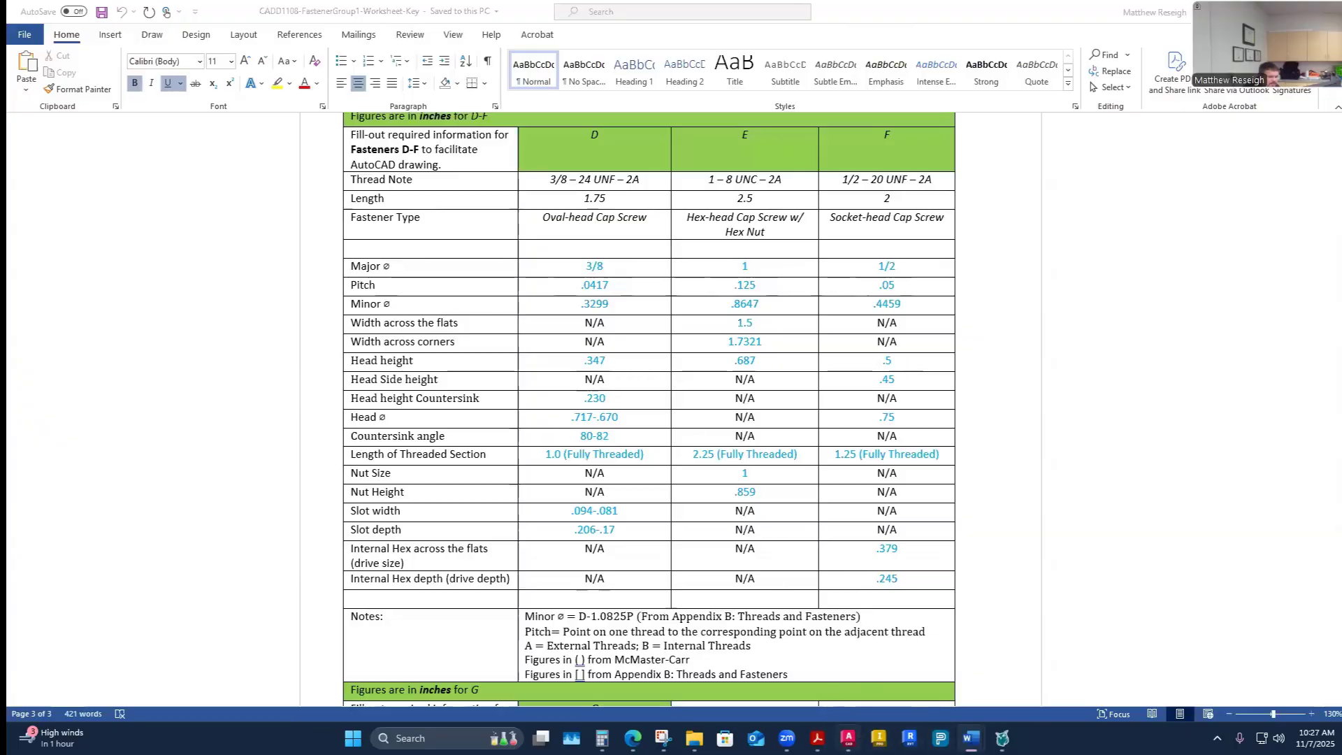
{"action": "mouse_move", "coordinate": [848, 738]}
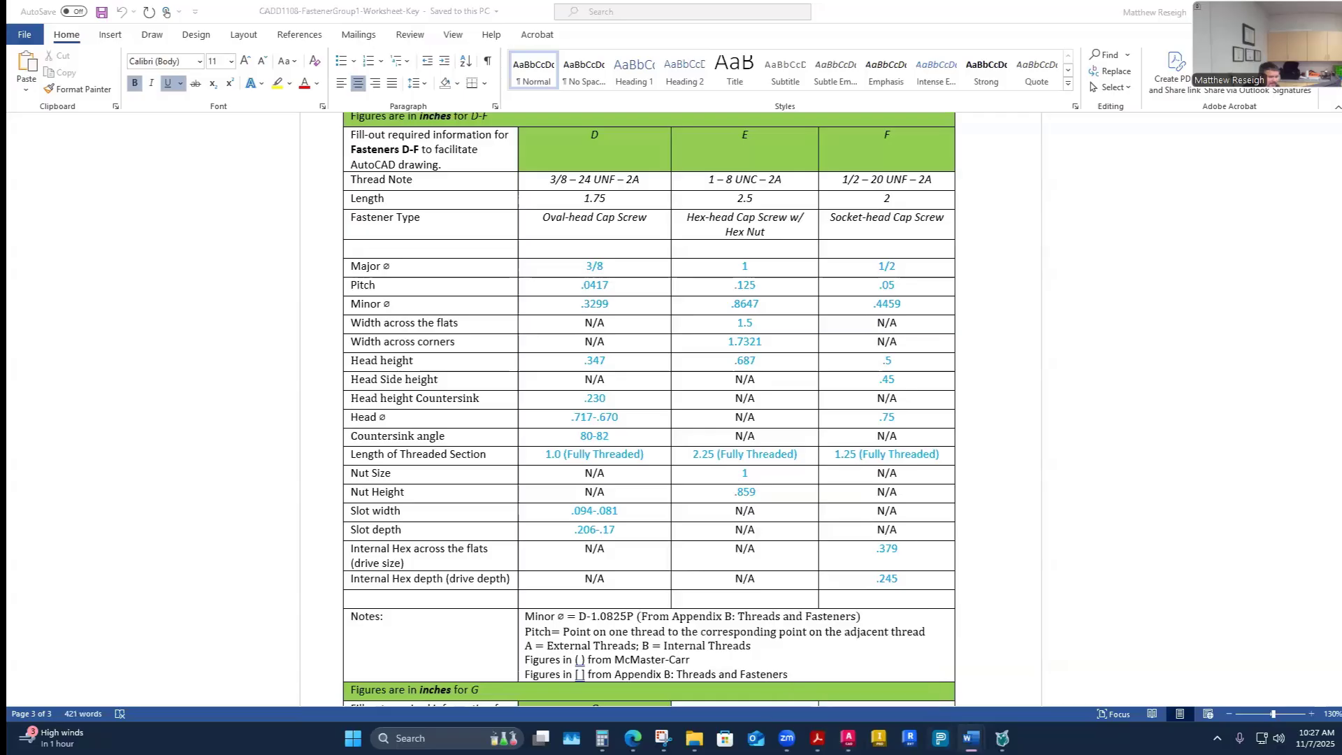
{"action": "left_click", "coordinate": [848, 738]}
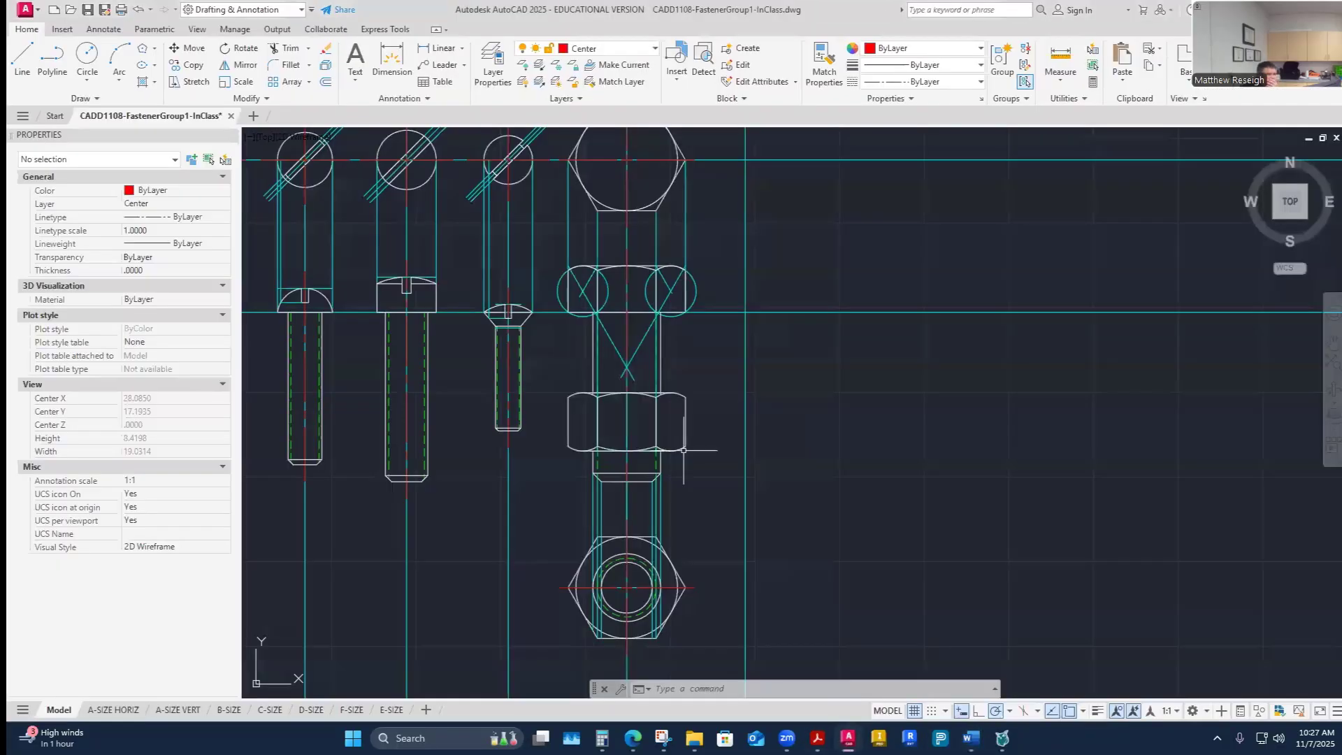
{"action": "scroll", "coordinate": [660, 389], "scroll_direction": "down", "scroll_amount": 5}
{"action": "scroll", "coordinate": [529, 396], "scroll_direction": "up", "scroll_amount": 3}
{"action": "scroll", "coordinate": [538, 398], "scroll_direction": "up", "scroll_amount": 2}
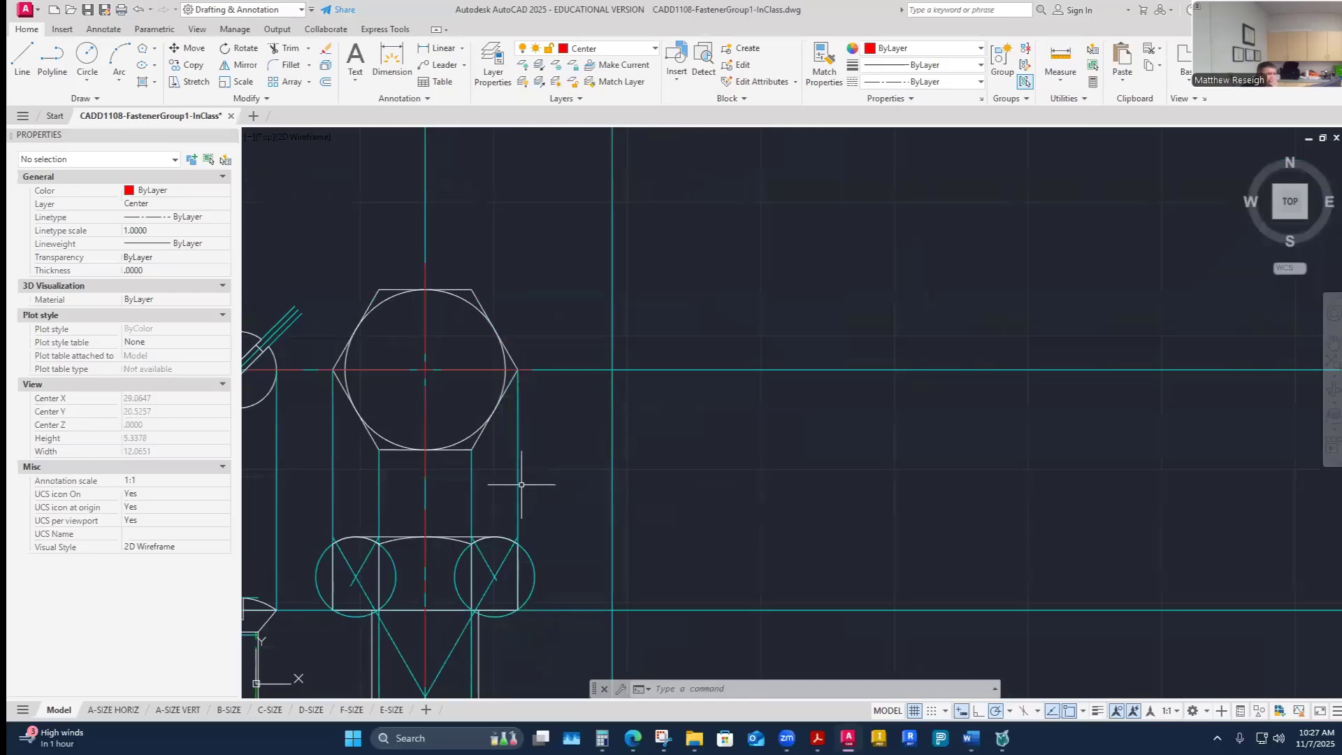
{"action": "scroll", "coordinate": [525, 478], "scroll_direction": "down", "scroll_amount": 3}
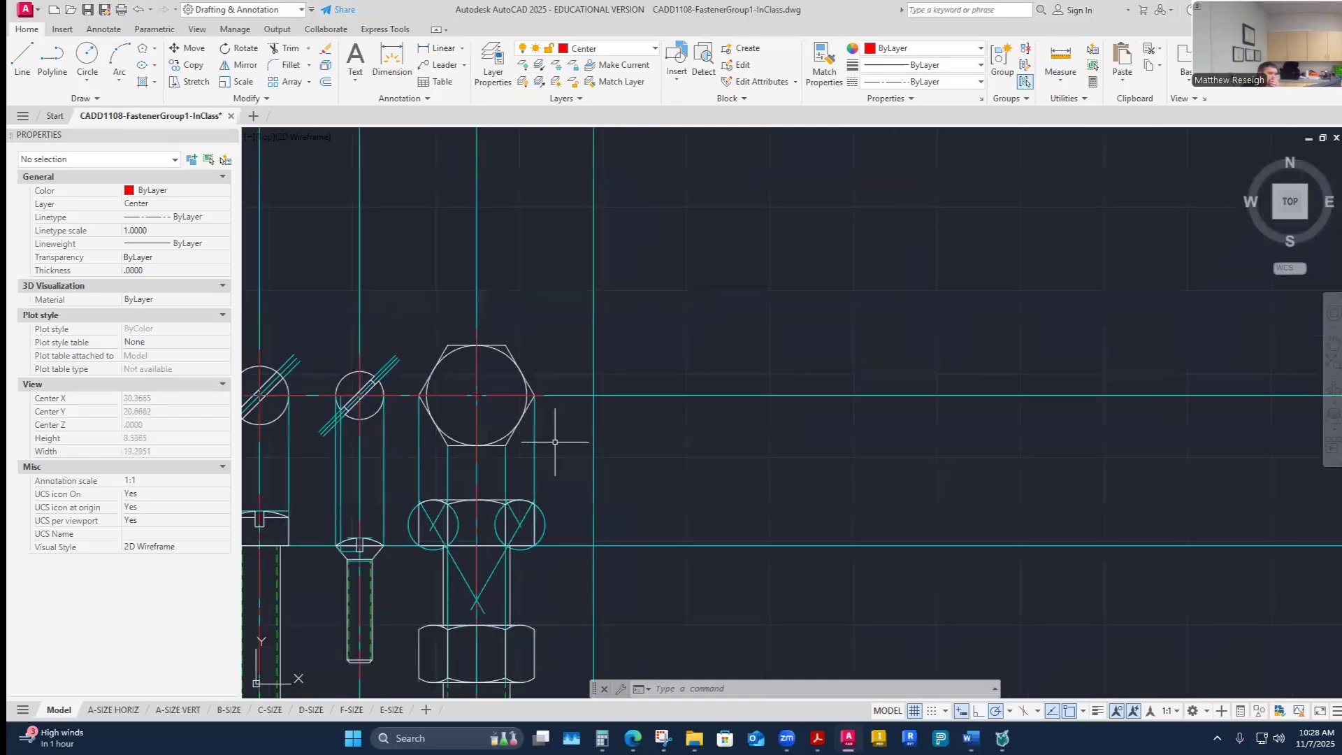
{"action": "scroll", "coordinate": [551, 444], "scroll_direction": "up", "scroll_amount": 3}
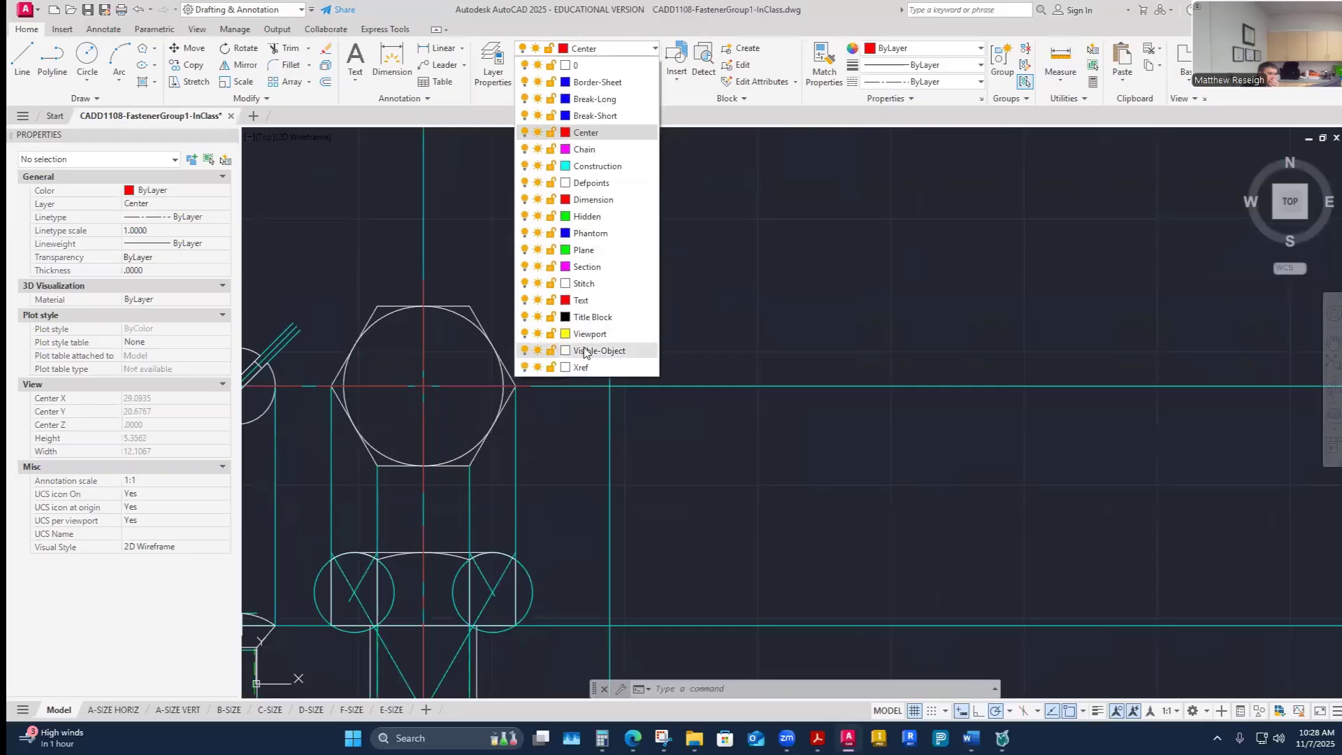
{"action": "left_click", "coordinate": [584, 351]}
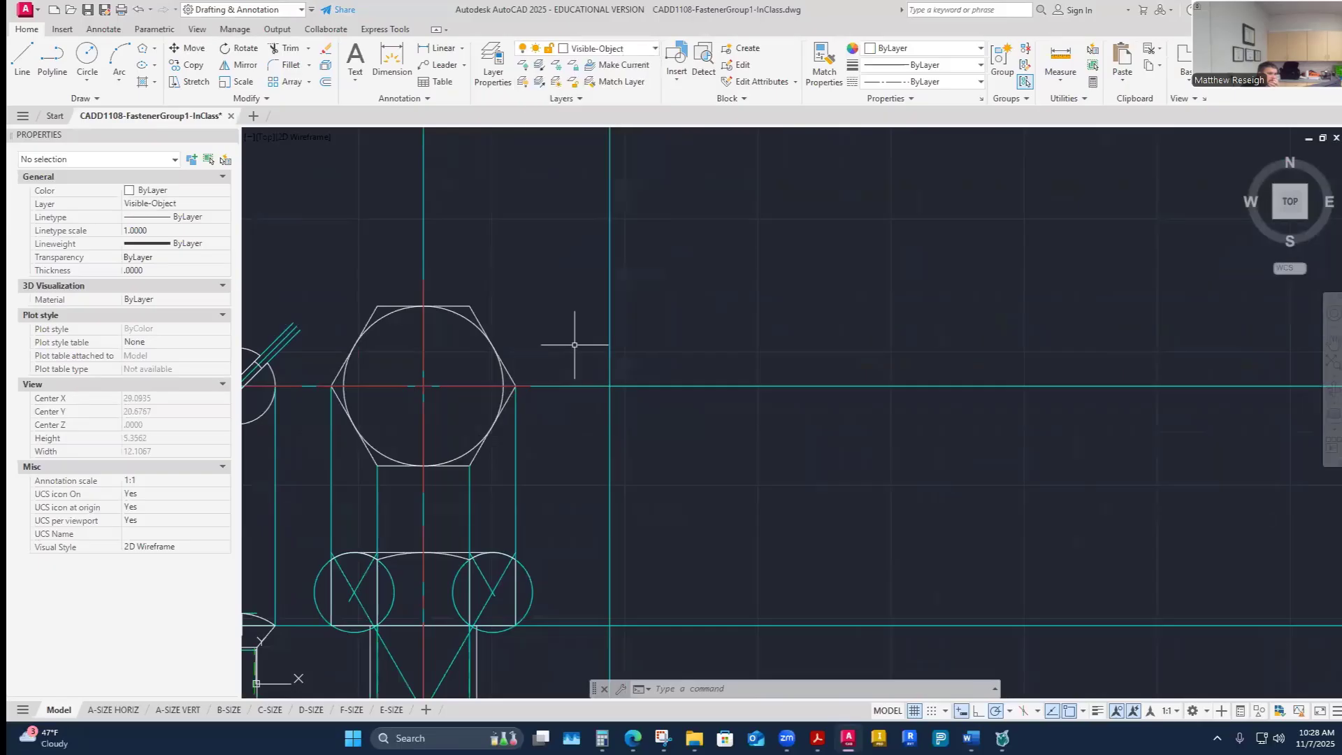
{"action": "left_click", "coordinate": [157, 50]}
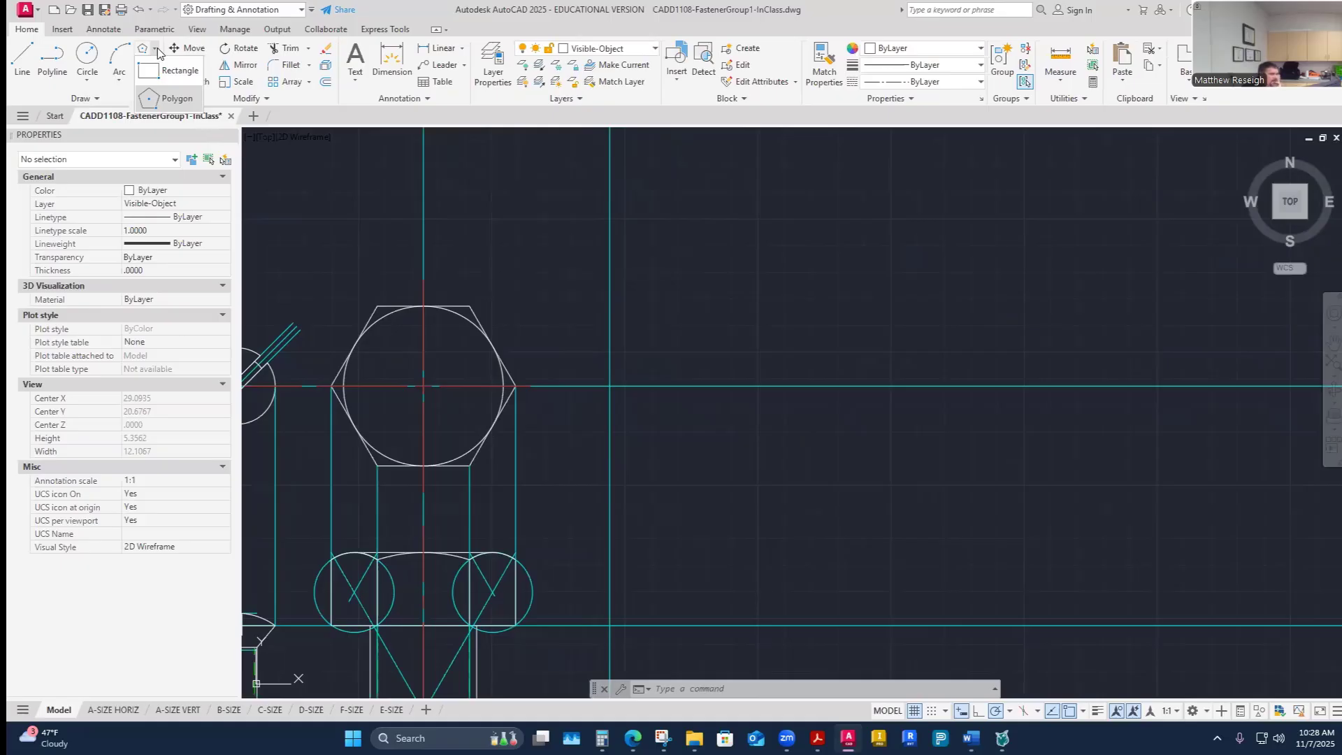
{"action": "left_click", "coordinate": [178, 100]}
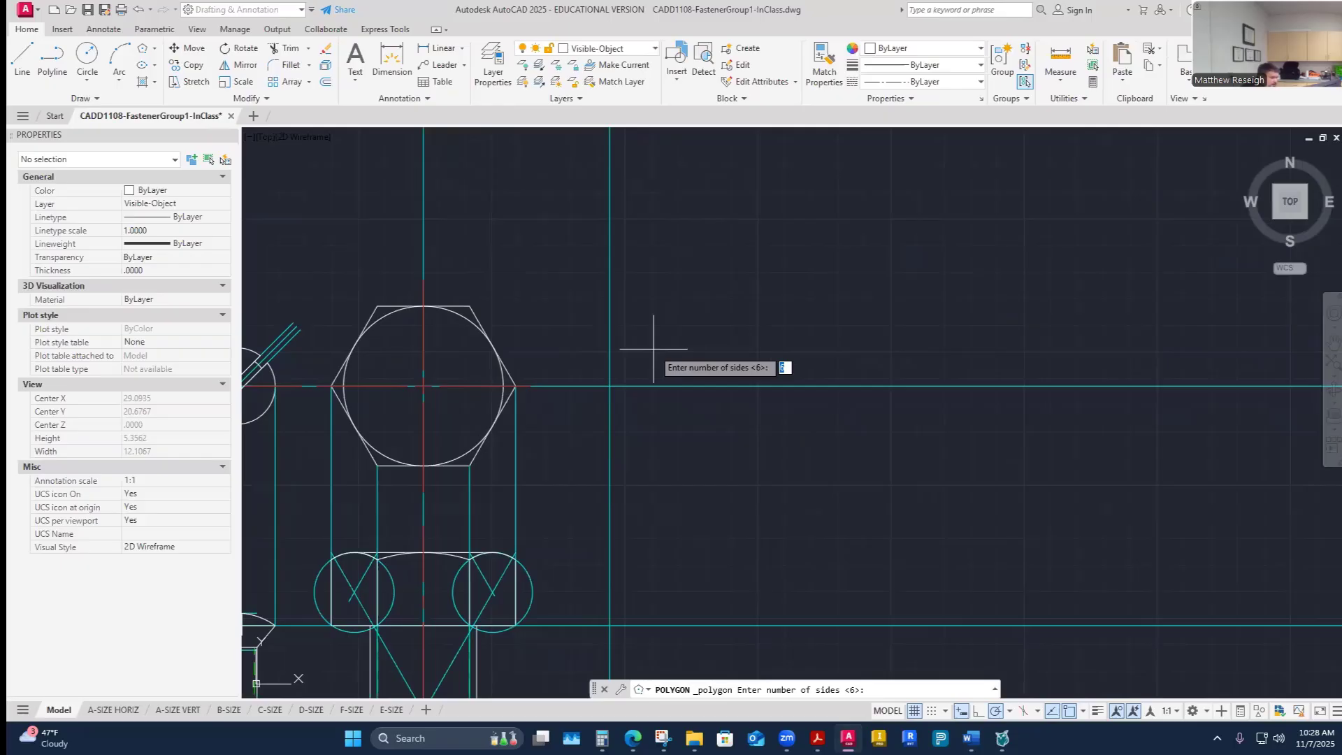
{"action": "key", "text": "Return"}
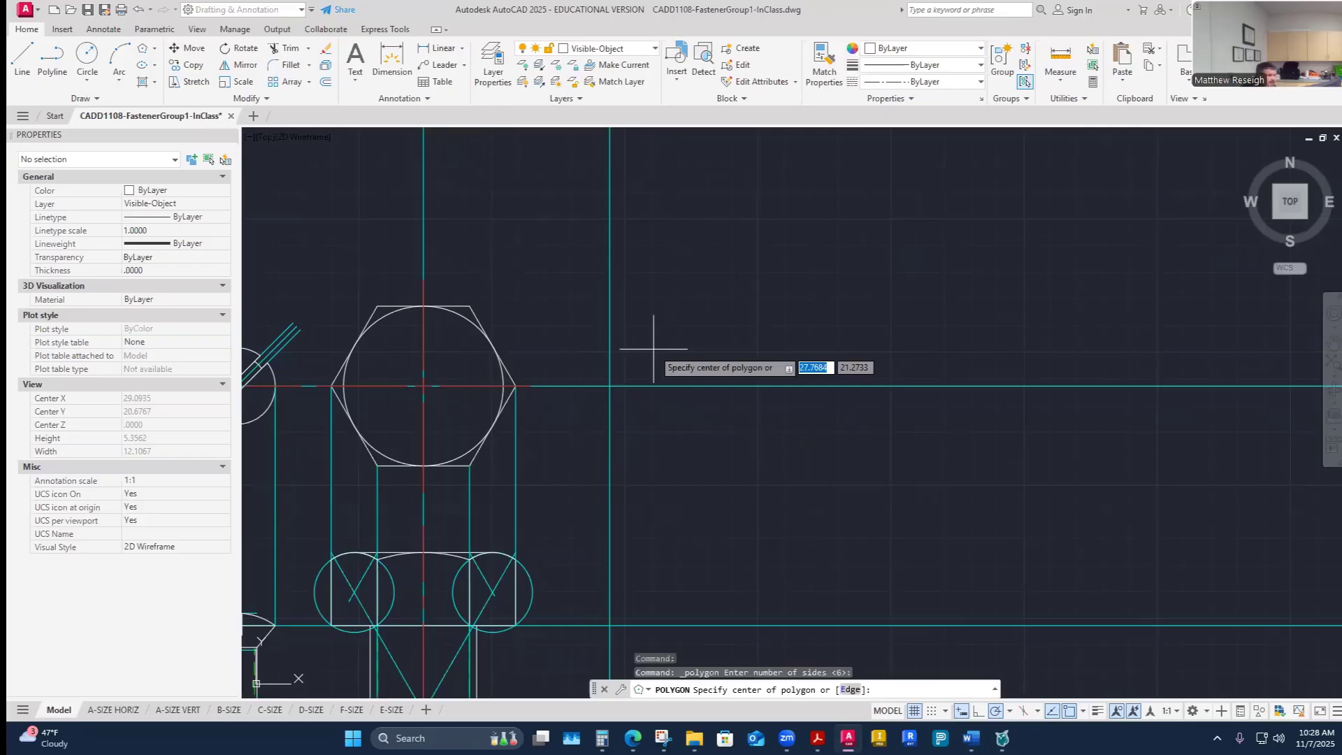
{"action": "left_click", "coordinate": [611, 386]}
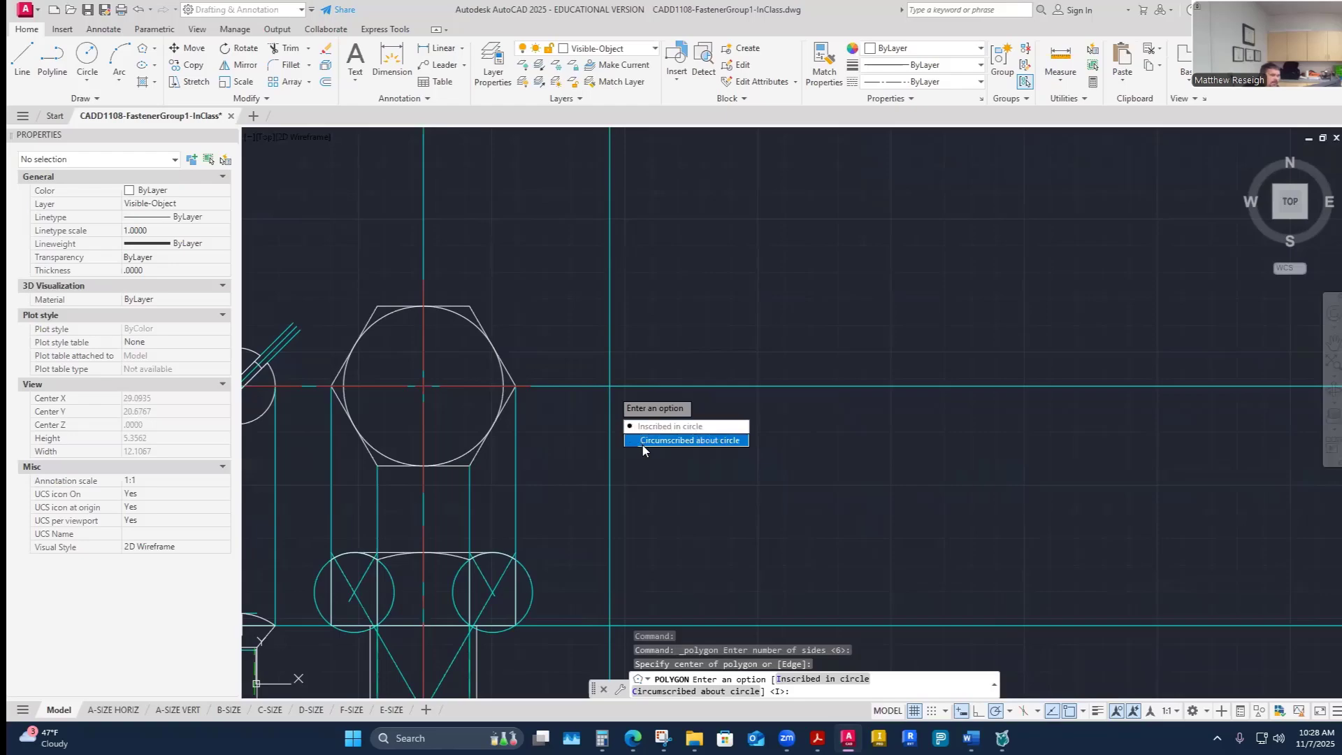
{"action": "left_click", "coordinate": [644, 441]}
{"action": "scroll", "coordinate": [603, 387], "scroll_direction": "up", "scroll_amount": 6}
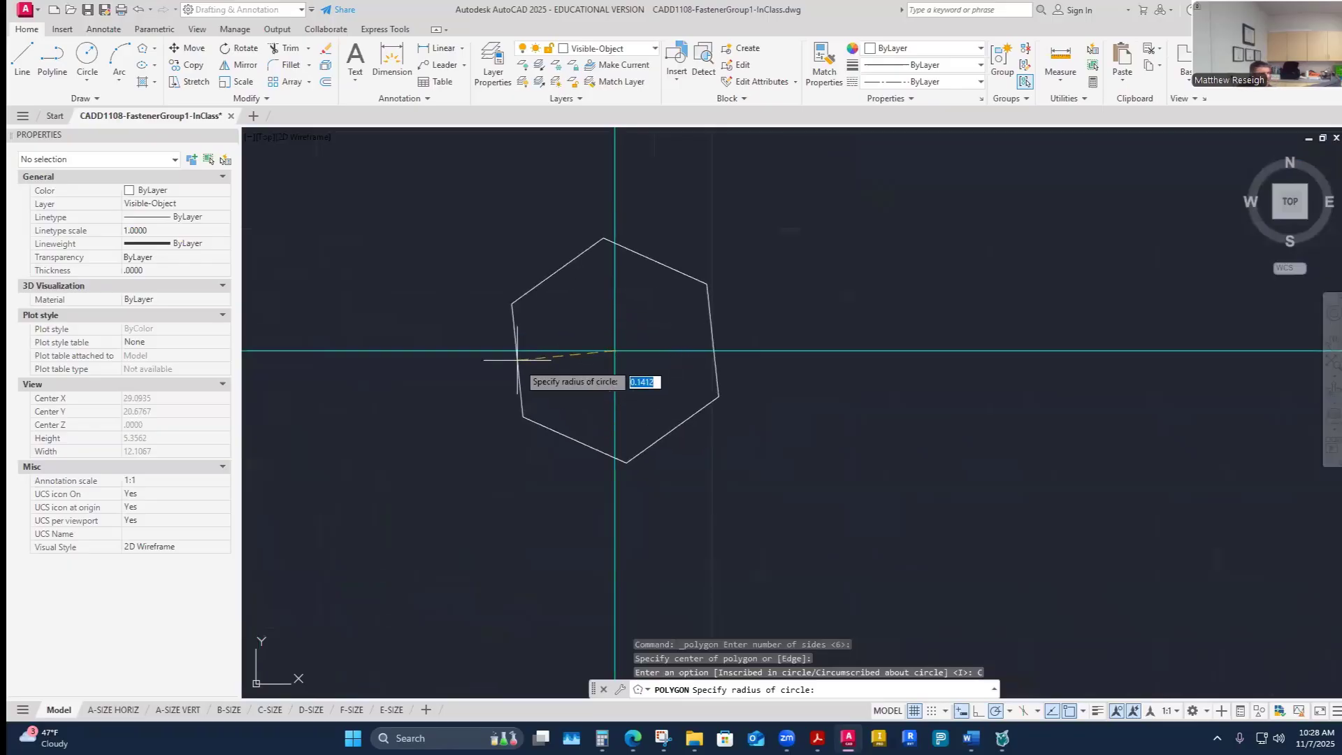
{"action": "key", "text": "Escape"}
{"action": "key", "text": "Escape"}
{"action": "key", "text": "Escape"}
{"action": "left_click", "coordinate": [143, 49]}
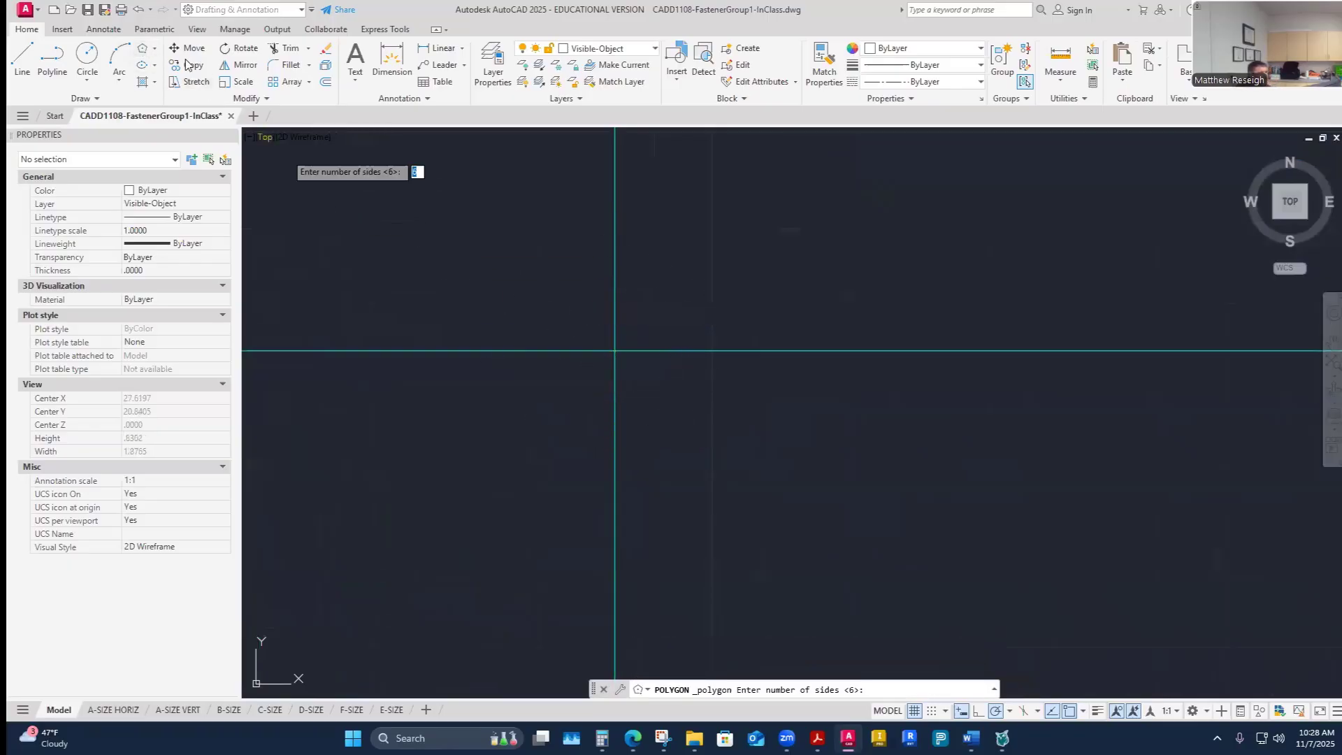
{"action": "key", "text": "Return"}
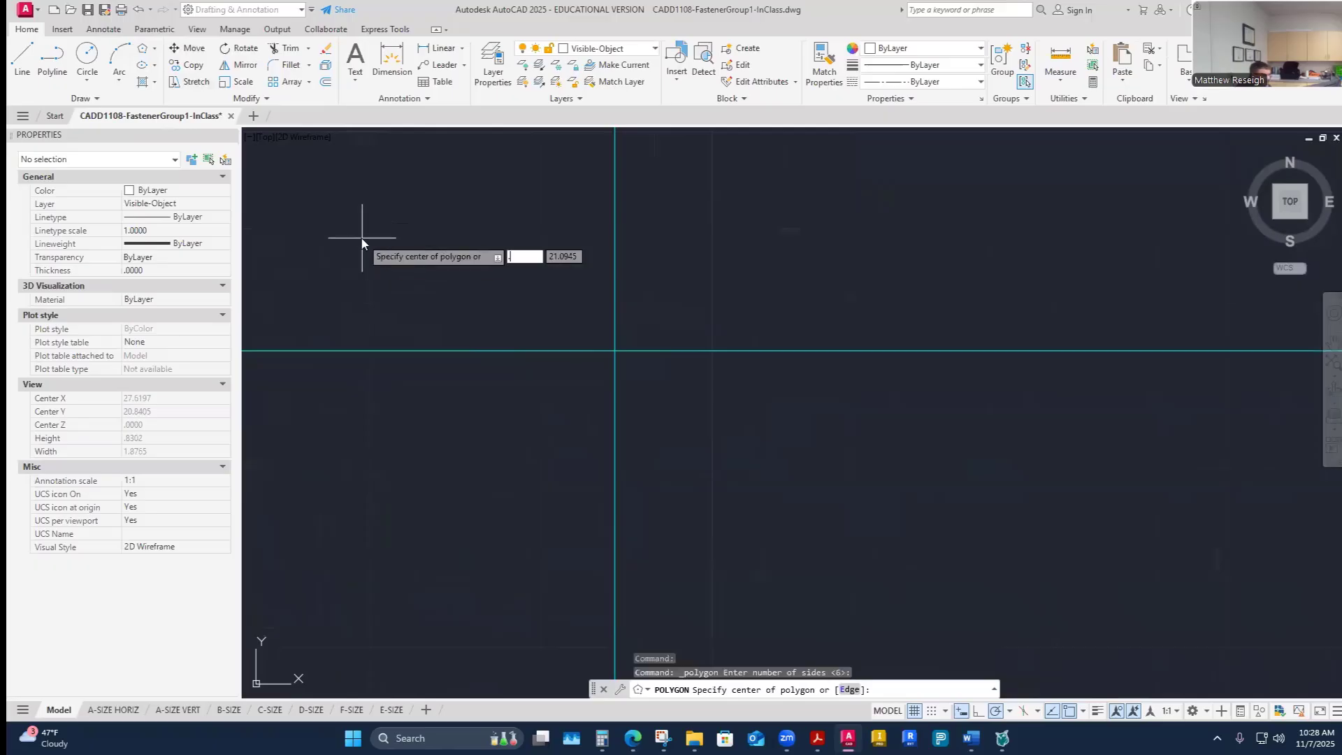
{"action": "key", "text": "Escape"}
{"action": "key", "text": "Escape"}
{"action": "key", "text": "Escape"}
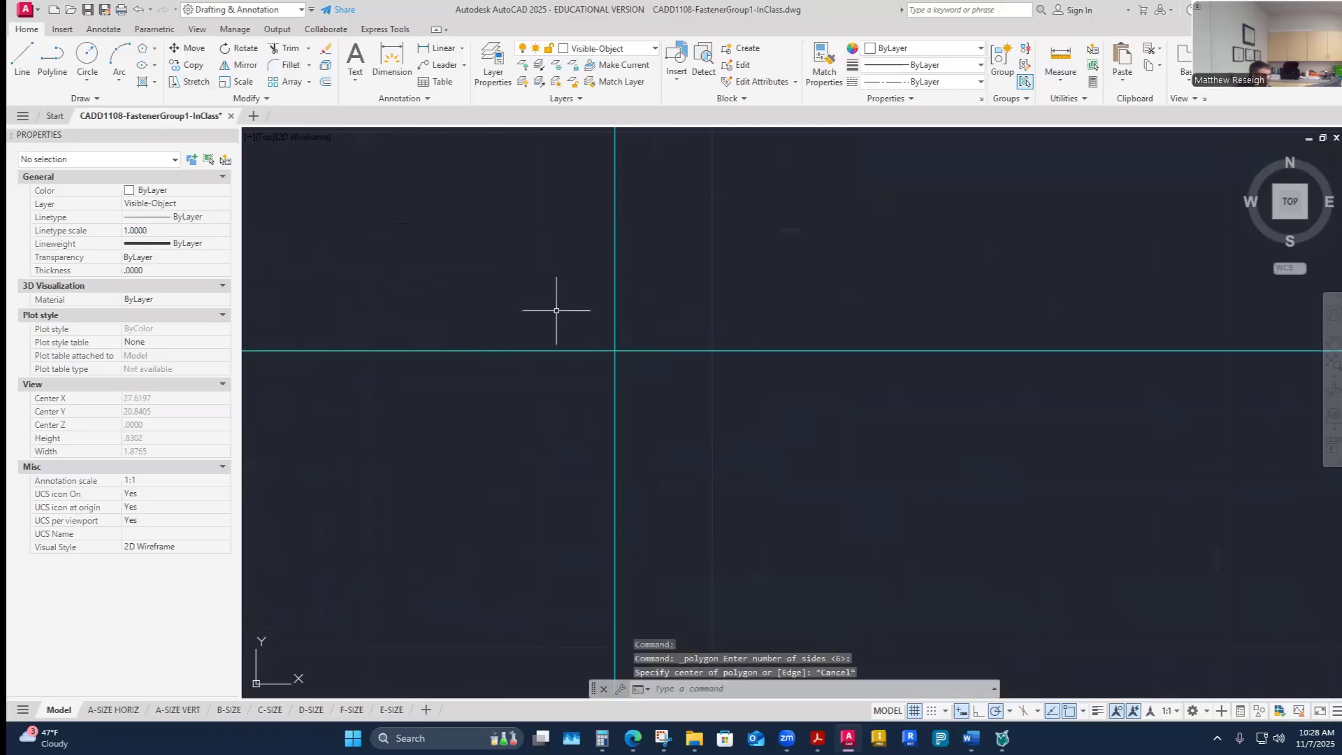
- Start a six-sided polygon circumscribed about a circle, centred where the construction lines cross right of the hex head
{"action": "left_click", "coordinate": [142, 49]}
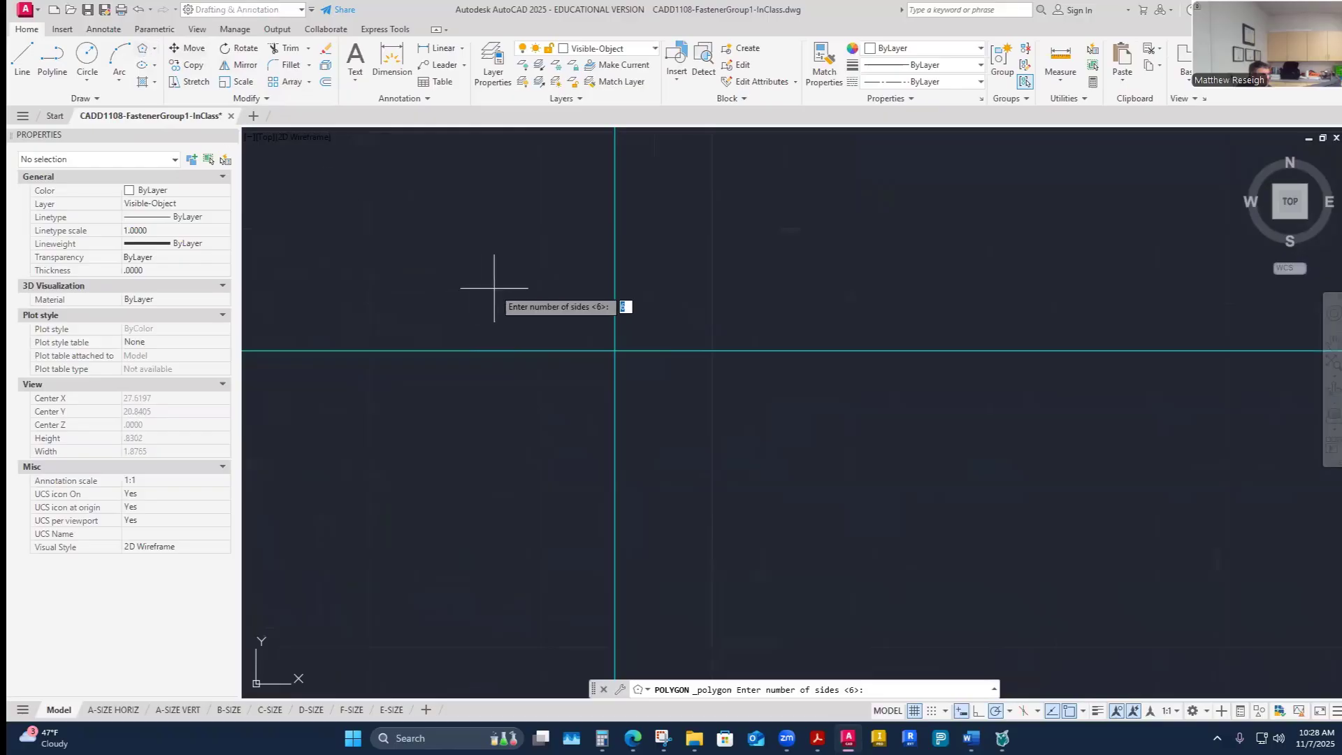
{"action": "key", "text": "Return"}
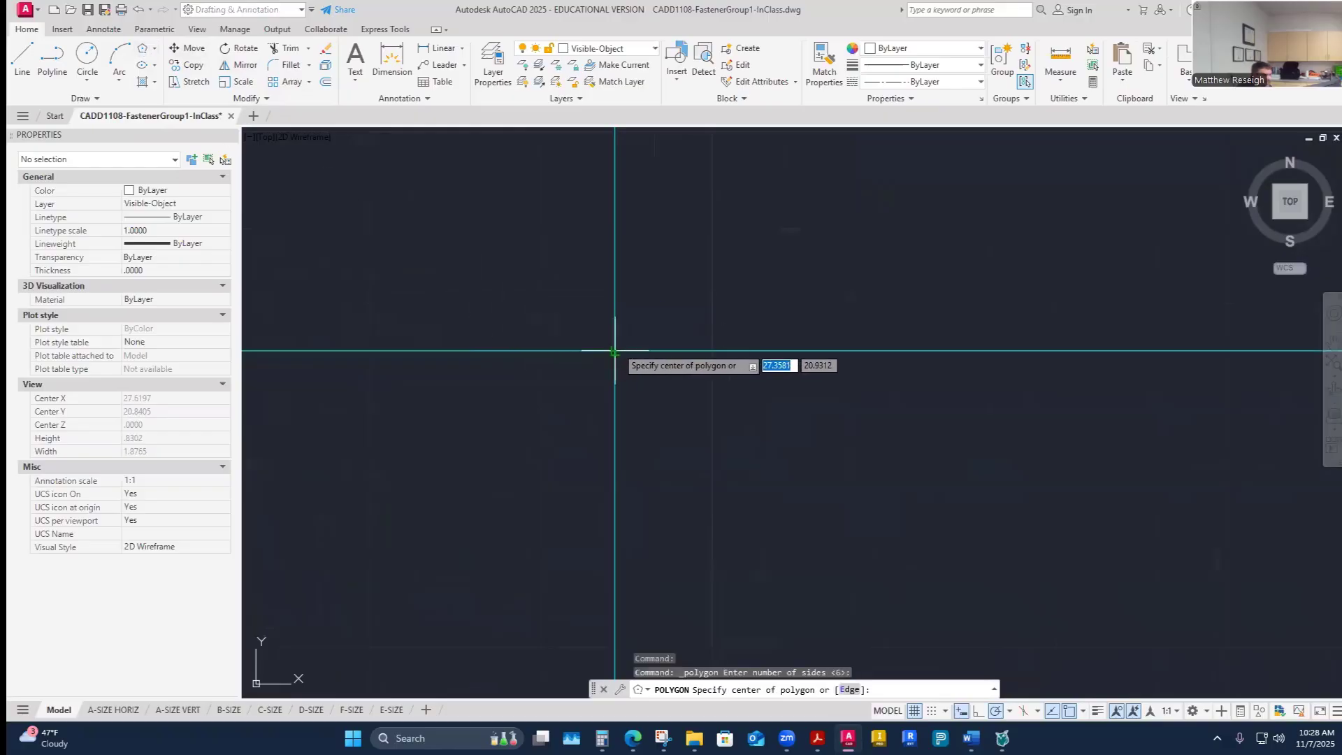
{"action": "left_click", "coordinate": [615, 350]}
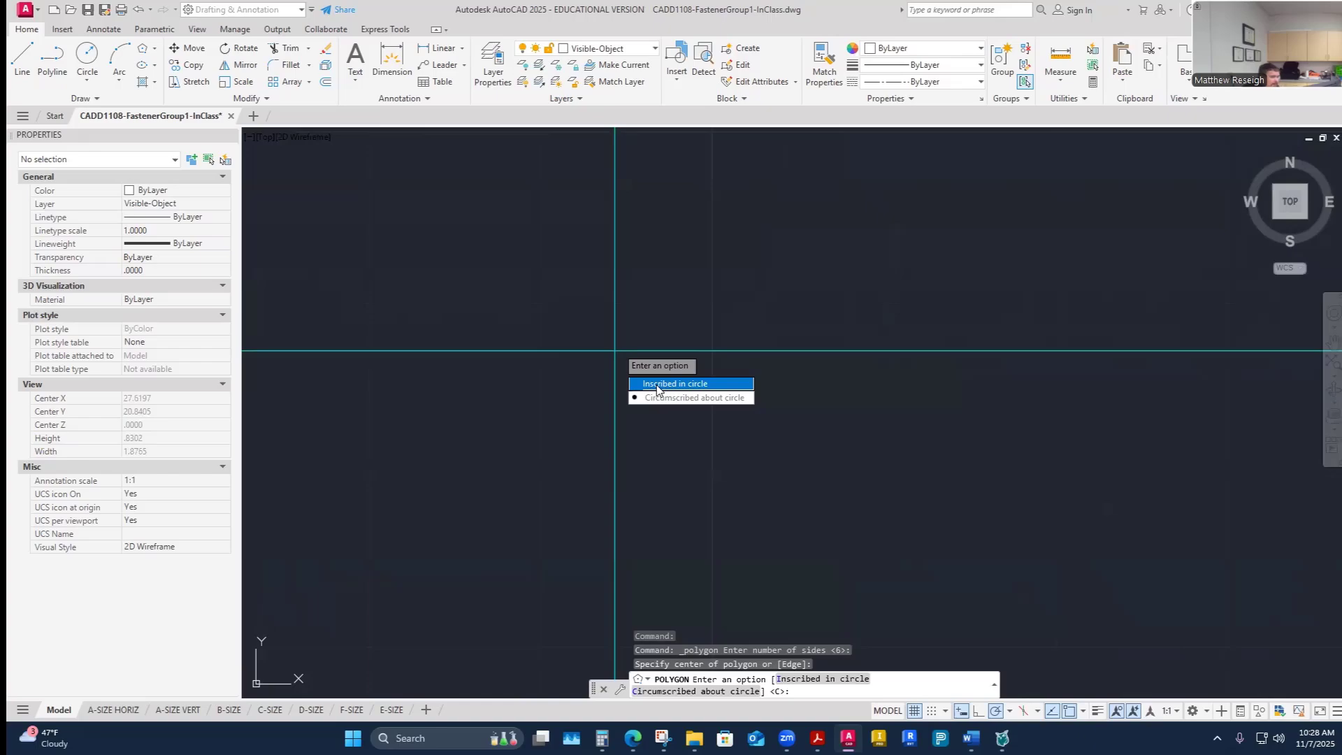
{"action": "left_click", "coordinate": [659, 398]}
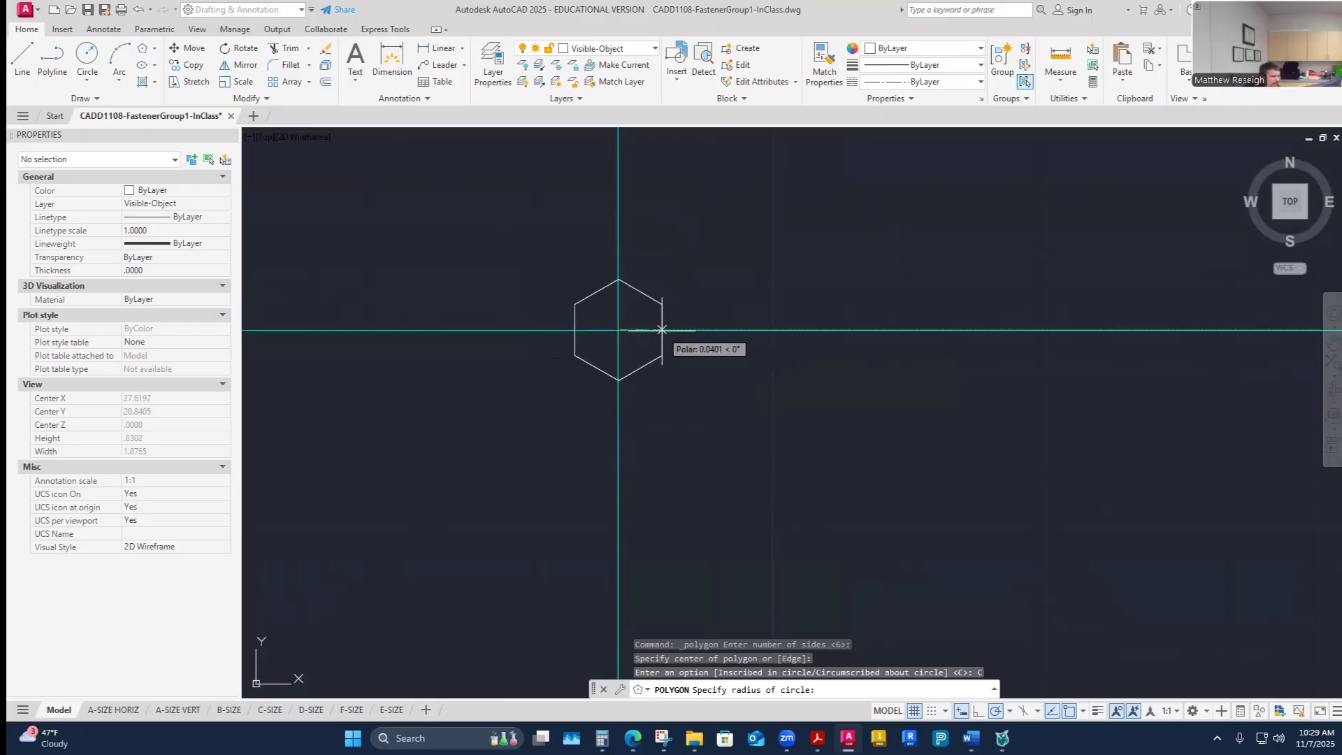
{"action": "scroll", "coordinate": [590, 354], "scroll_direction": "up", "scroll_amount": 2}
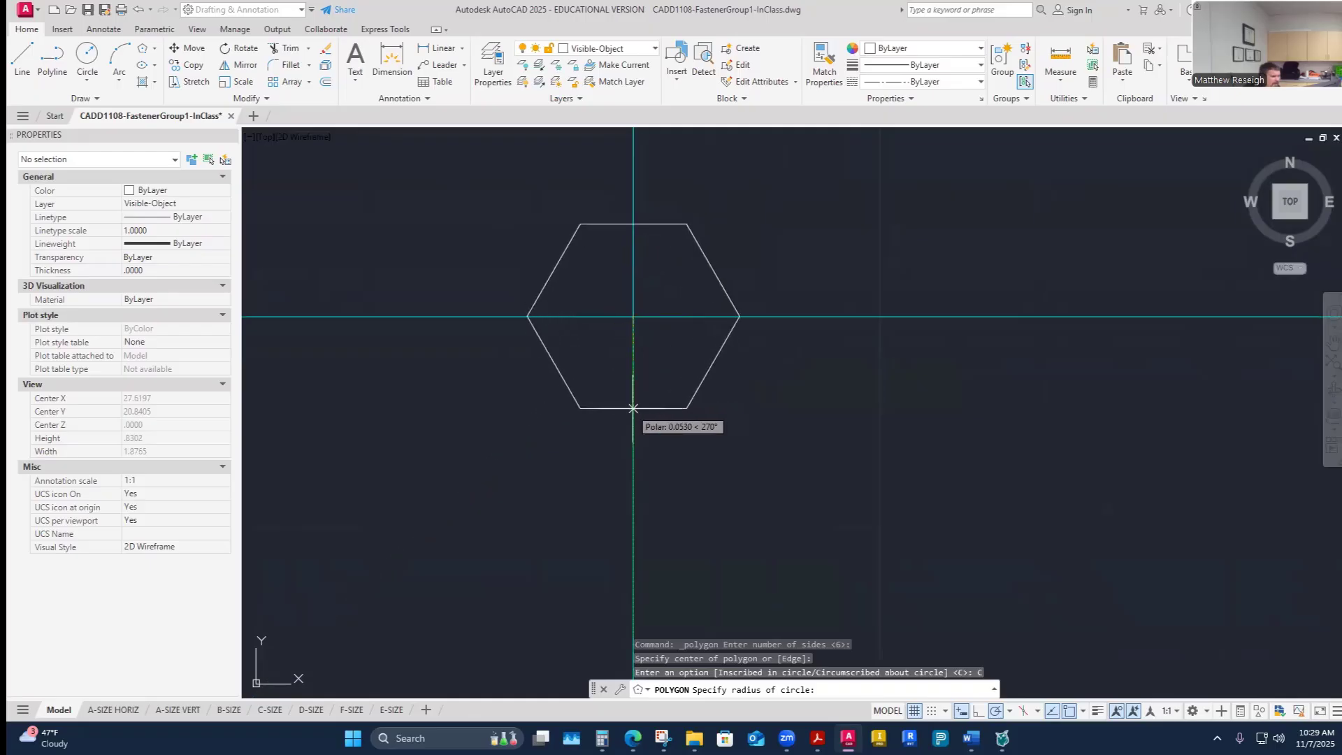
{"action": "scroll", "coordinate": [635, 414], "scroll_direction": "down", "scroll_amount": 5}
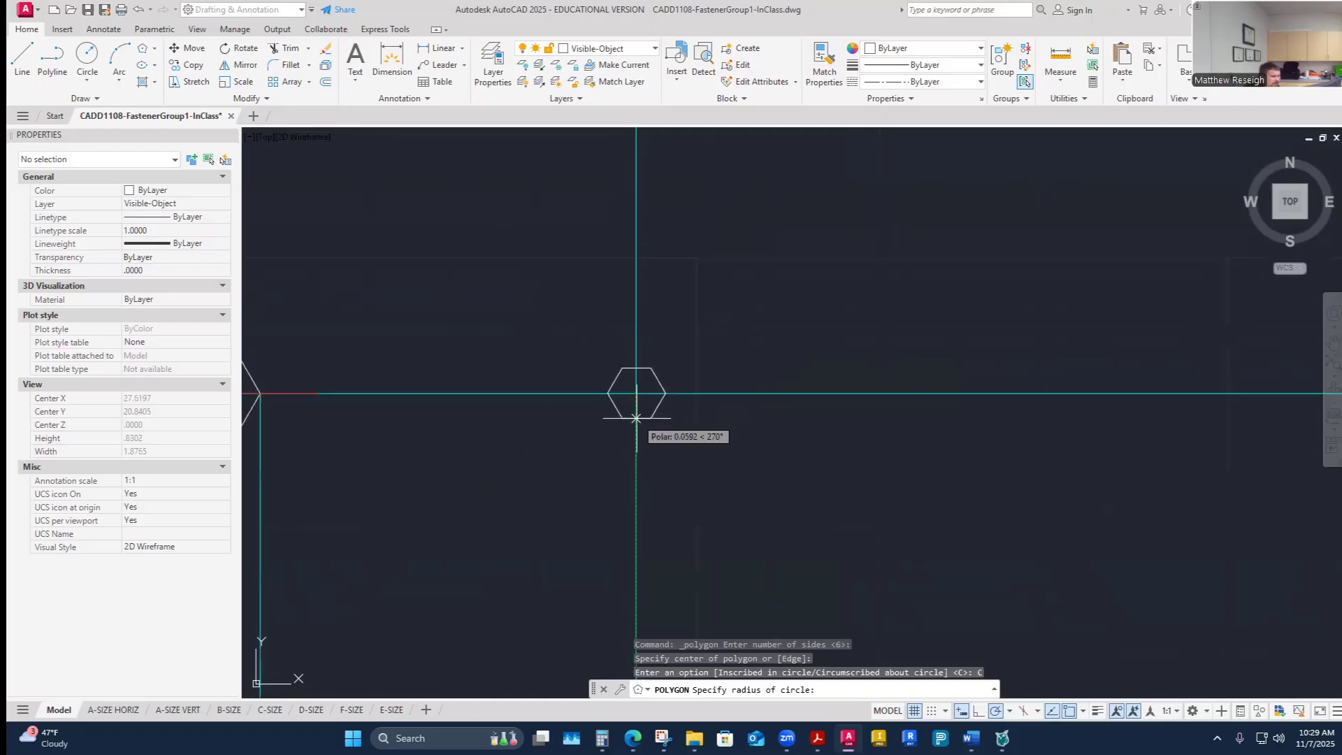
{"action": "scroll", "coordinate": [637, 418], "scroll_direction": "down", "scroll_amount": 4}
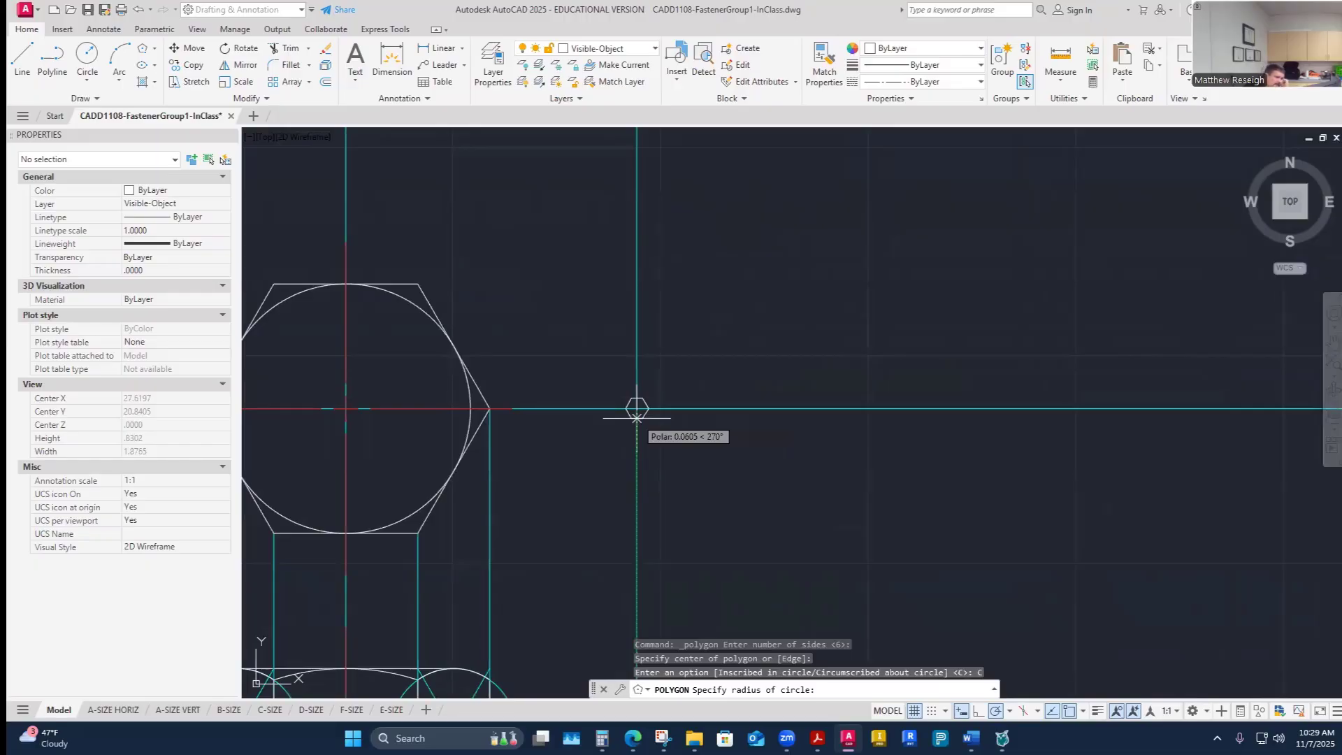
{"action": "scroll", "coordinate": [636, 418], "scroll_direction": "up", "scroll_amount": 5}
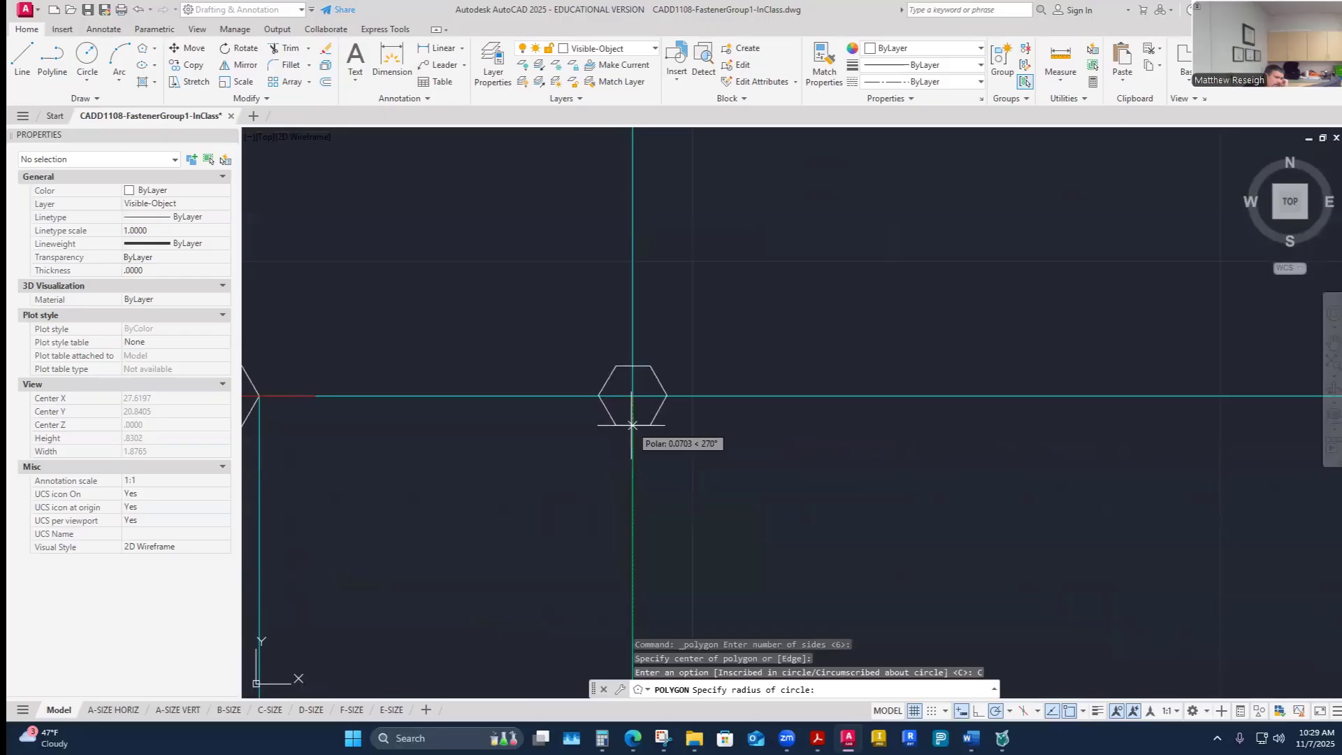
- Check fastener F's Hex Size in the worksheet, then calculate .379/2 in QuickCalc for the hex radius
{"action": "left_click", "coordinate": [971, 738]}
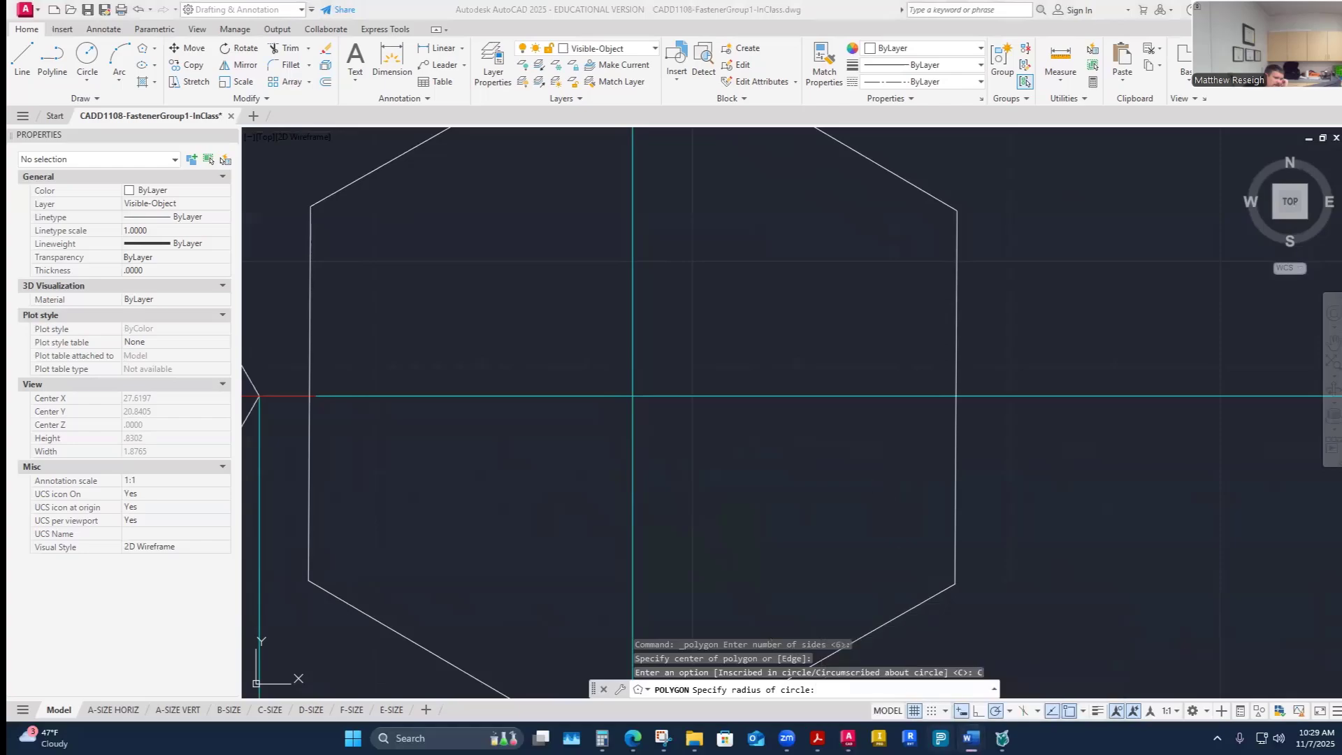
{"action": "mouse_move", "coordinate": [971, 738]}
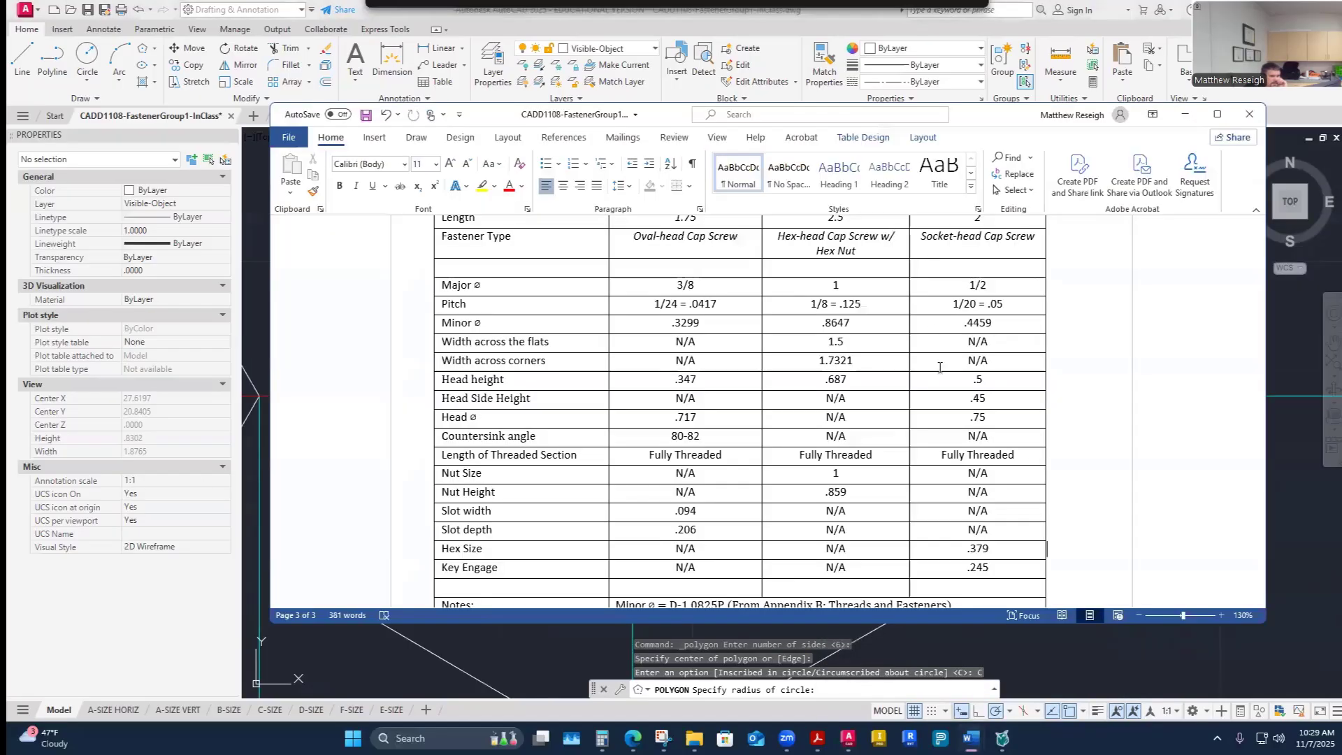
{"action": "key", "text": "alt+Tab"}
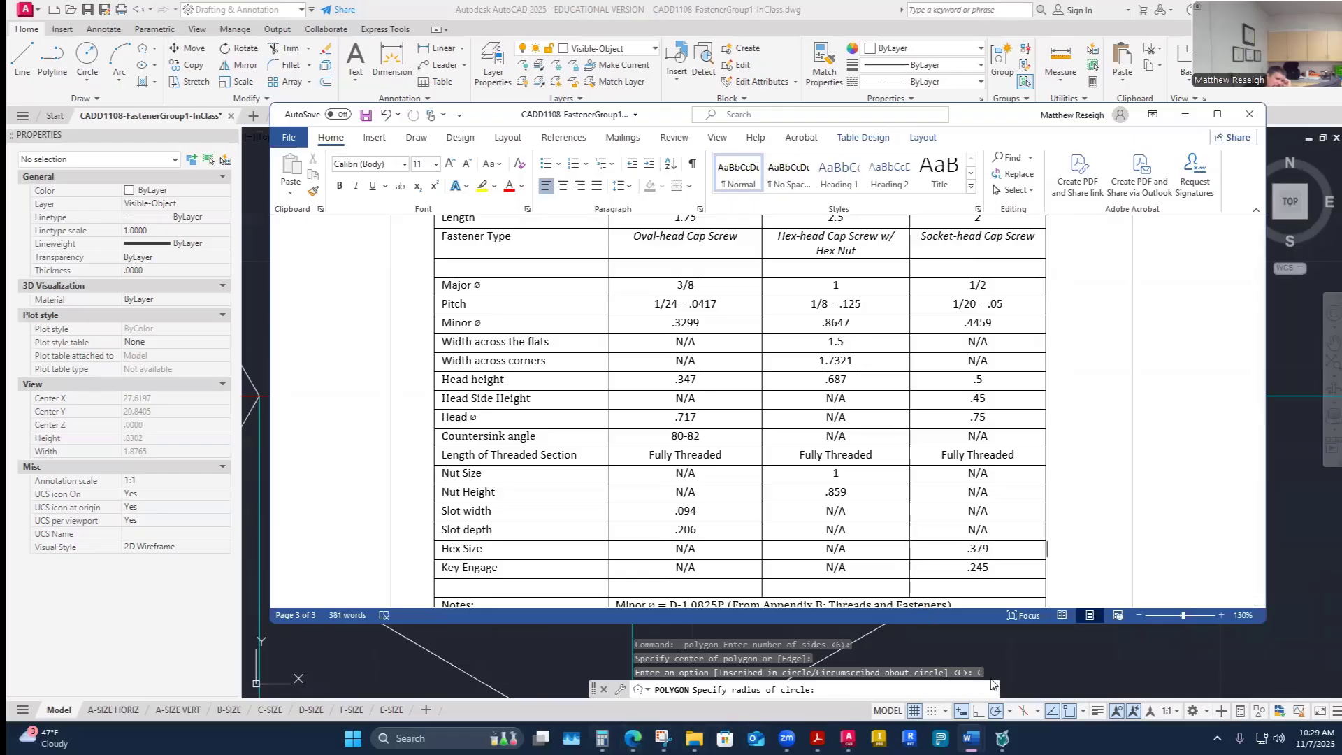
{"action": "left_click", "coordinate": [1031, 656]}
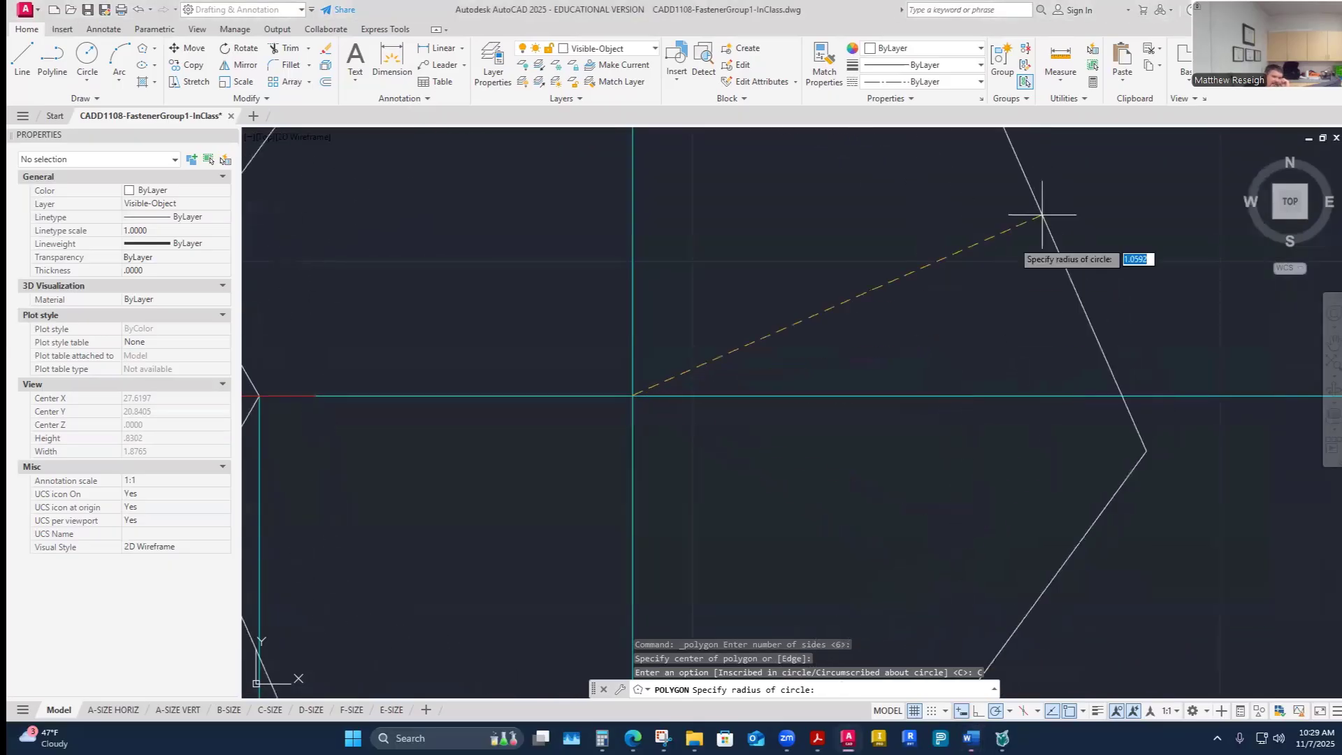
{"action": "left_click", "coordinate": [1094, 83]}
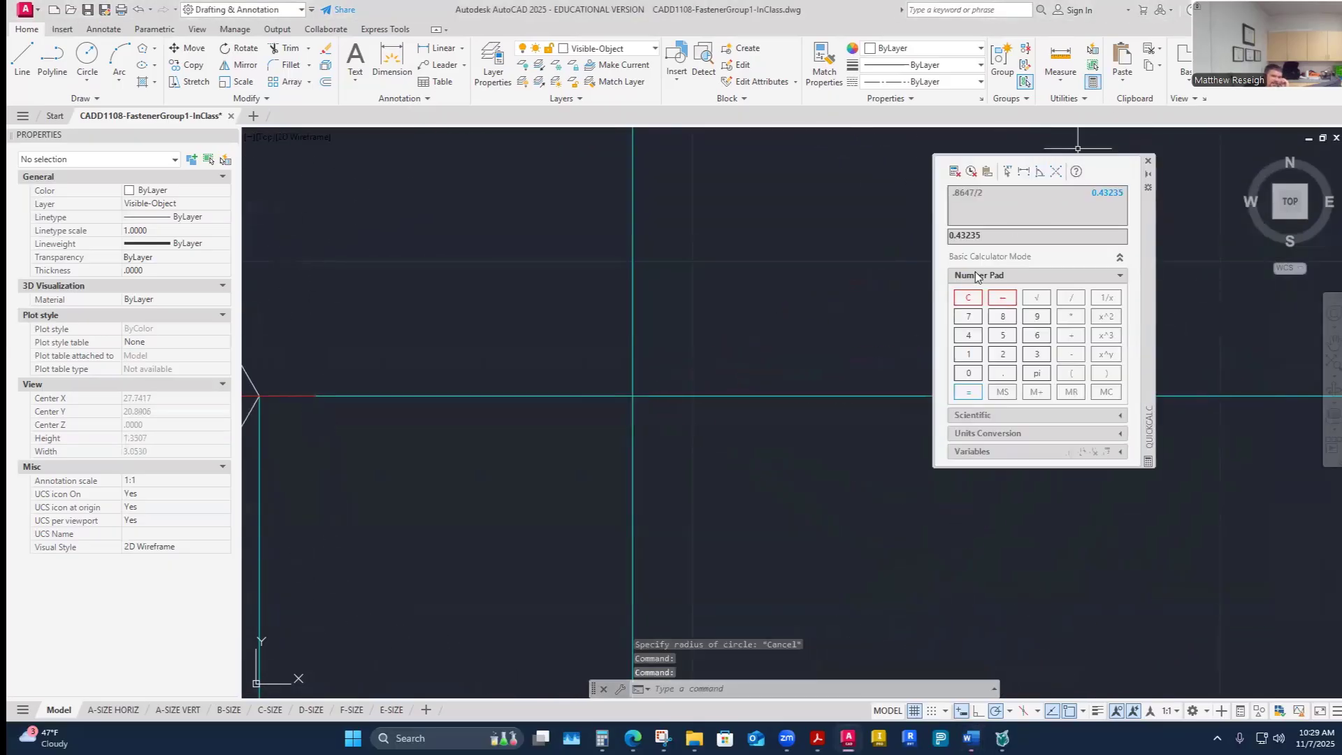
{"action": "left_click", "coordinate": [969, 297]}
{"action": "type", "text": ".379/2"}
{"action": "key", "text": "Return"}
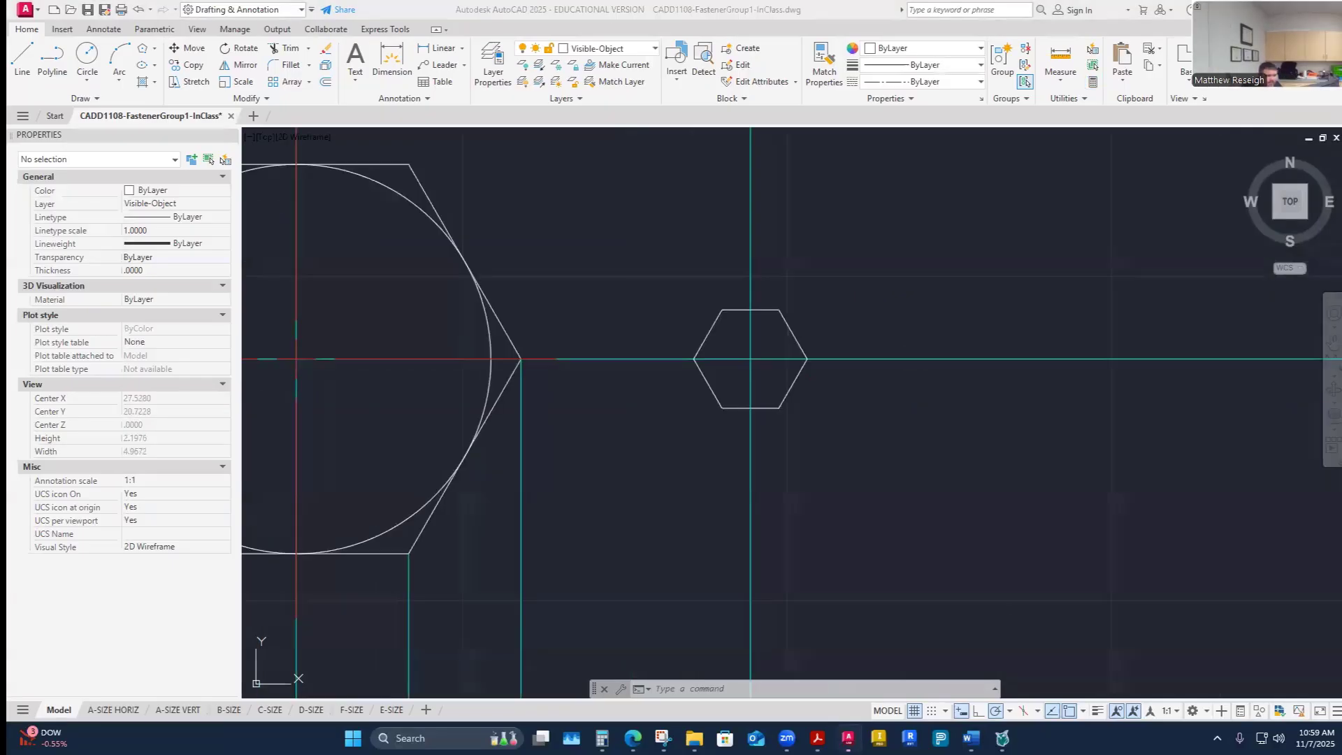
- Zoom around the drawn hex and review fastener F's head and hex values in the worksheet
{"action": "scroll", "coordinate": [769, 470], "scroll_direction": "down", "scroll_amount": 3}
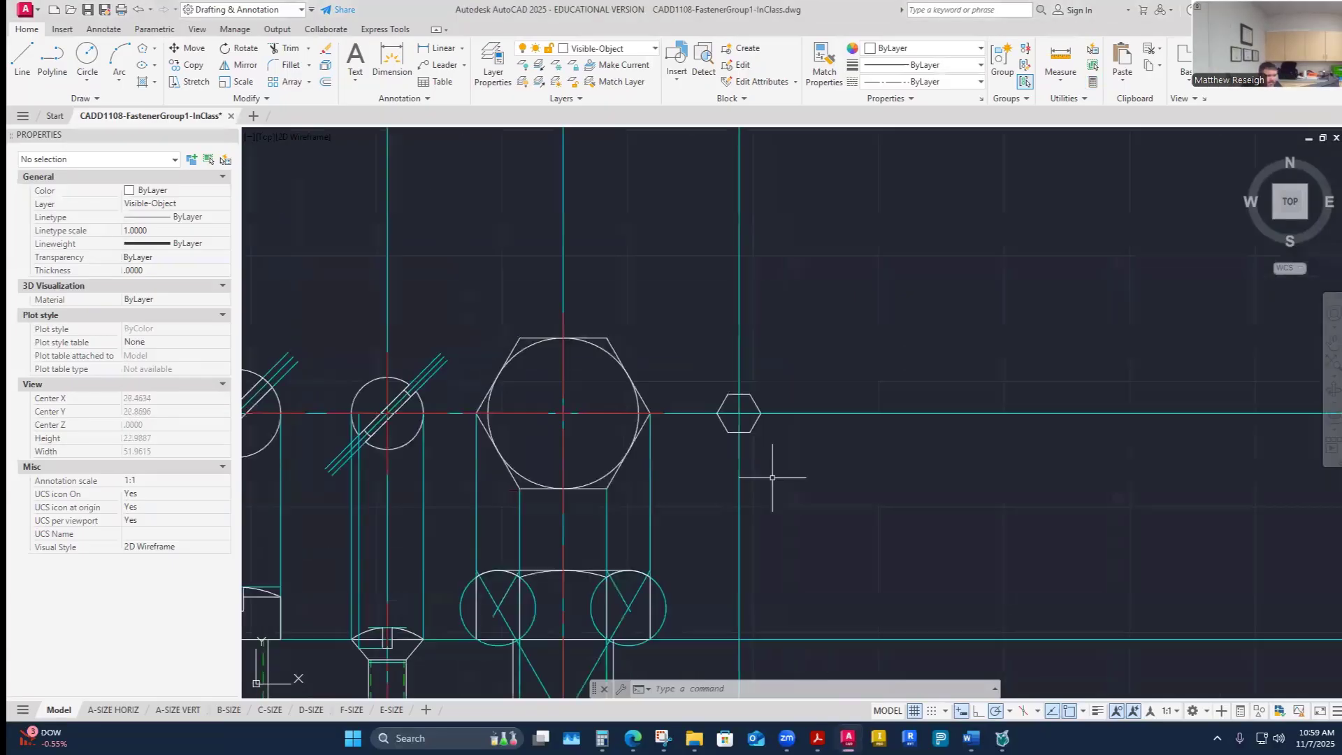
{"action": "scroll", "coordinate": [764, 469], "scroll_direction": "up", "scroll_amount": 2}
{"action": "mouse_move", "coordinate": [971, 739]}
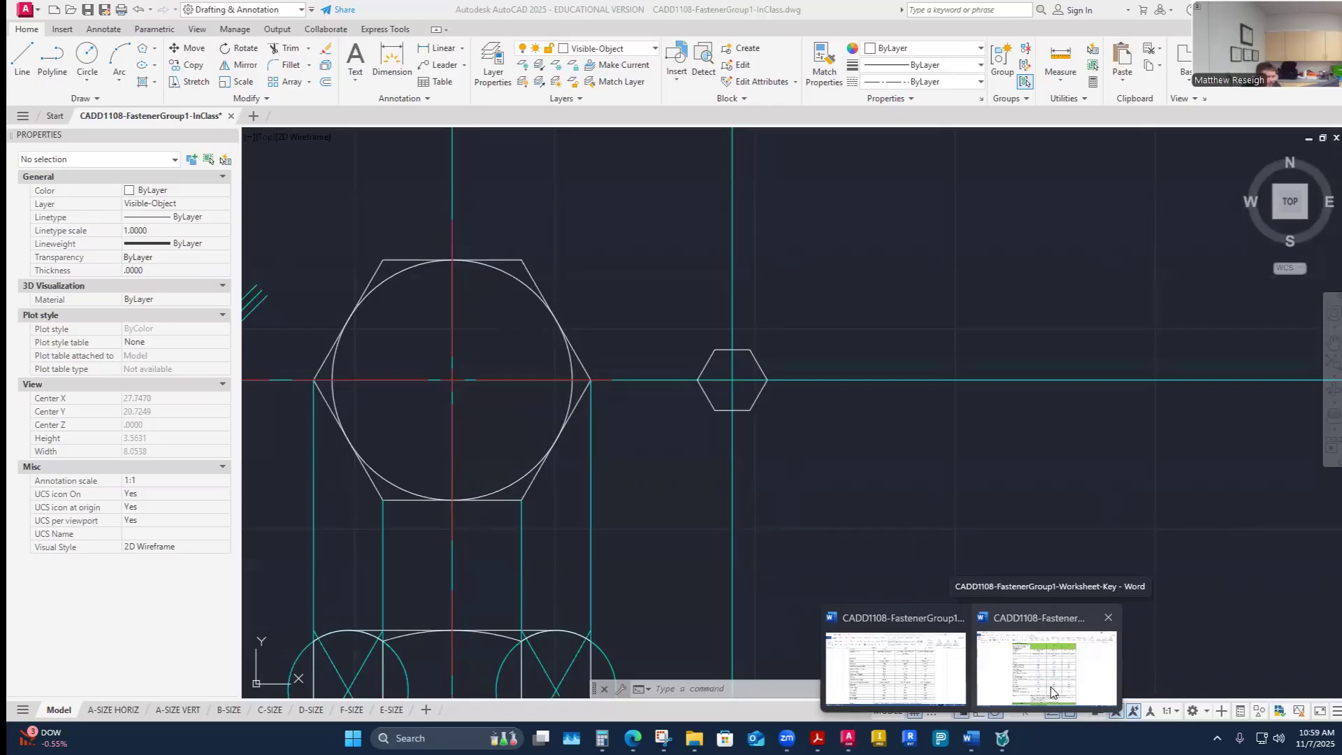
{"action": "scroll", "coordinate": [912, 492], "scroll_direction": "down", "scroll_amount": 10}
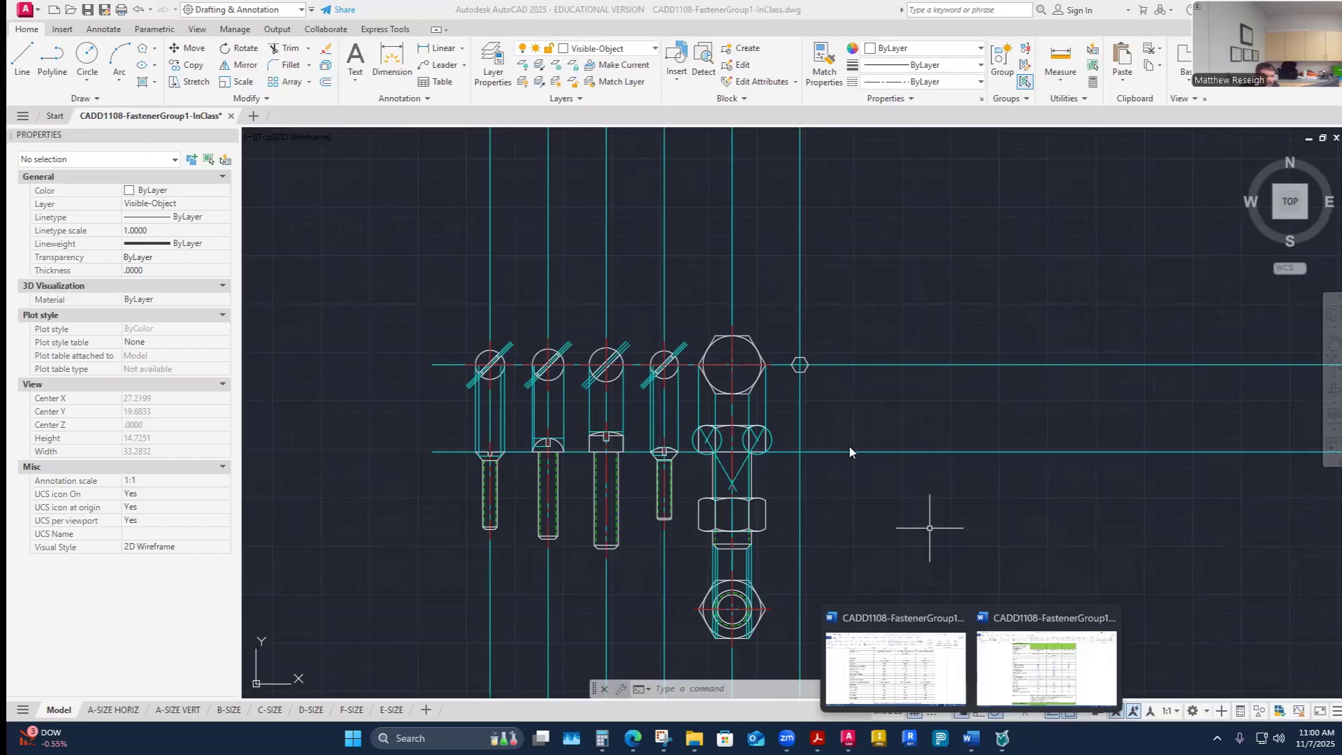
{"action": "scroll", "coordinate": [803, 364], "scroll_direction": "up", "scroll_amount": 2}
{"action": "scroll", "coordinate": [804, 363], "scroll_direction": "down", "scroll_amount": 2}
{"action": "scroll", "coordinate": [811, 367], "scroll_direction": "up", "scroll_amount": 4}
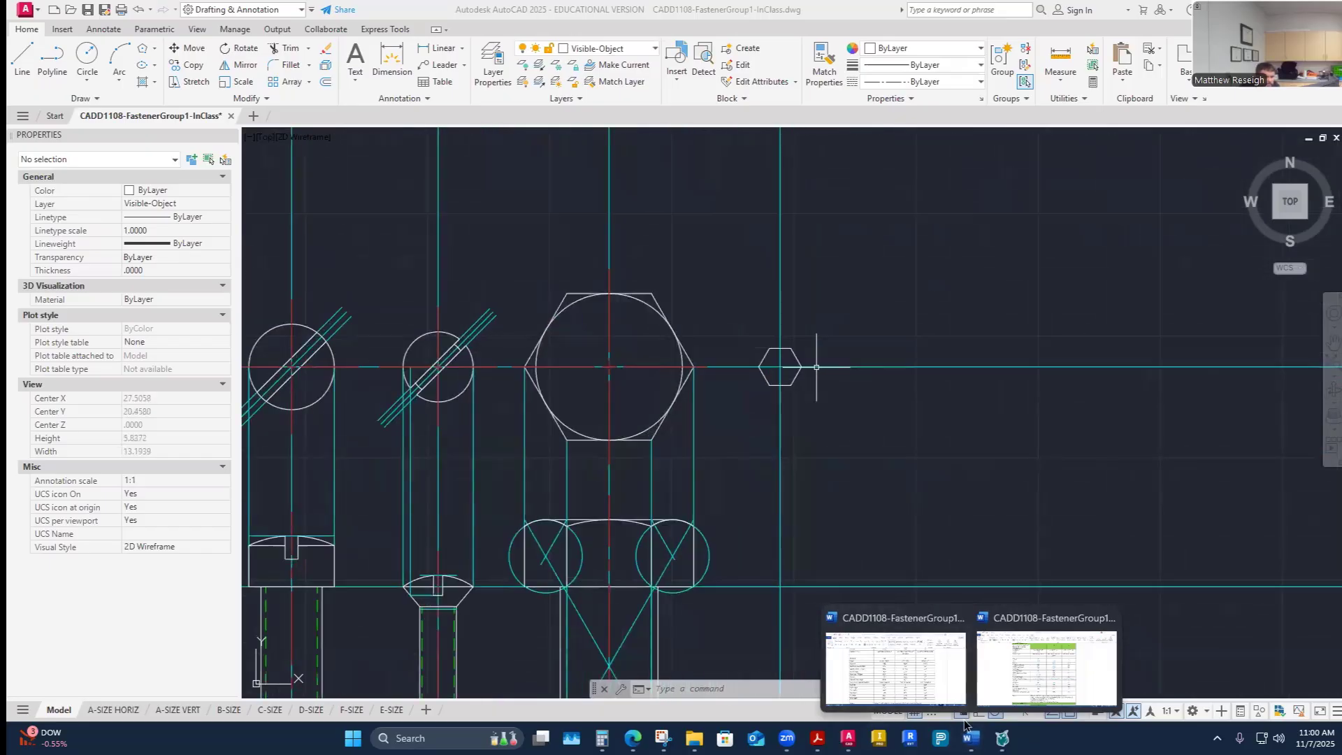
{"action": "left_click", "coordinate": [889, 672]}
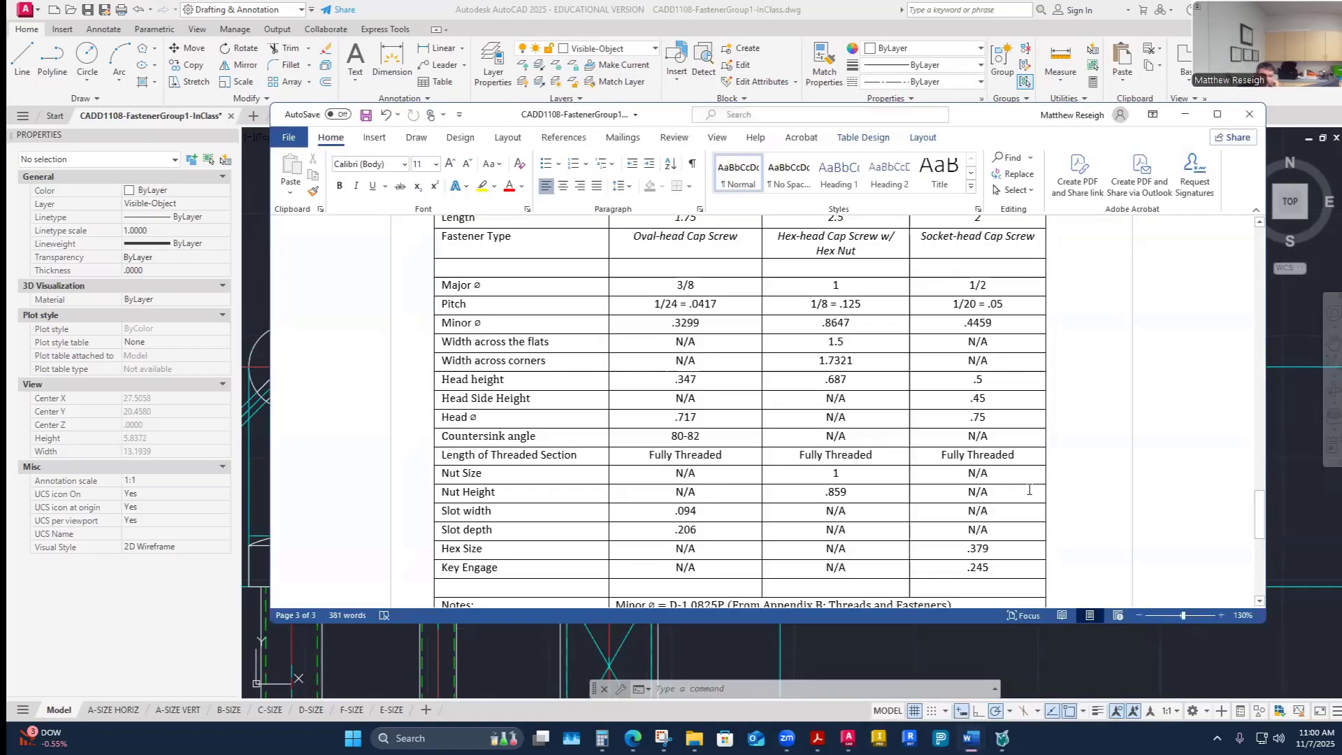
{"action": "scroll", "coordinate": [1020, 546], "scroll_direction": "down", "scroll_amount": 5}
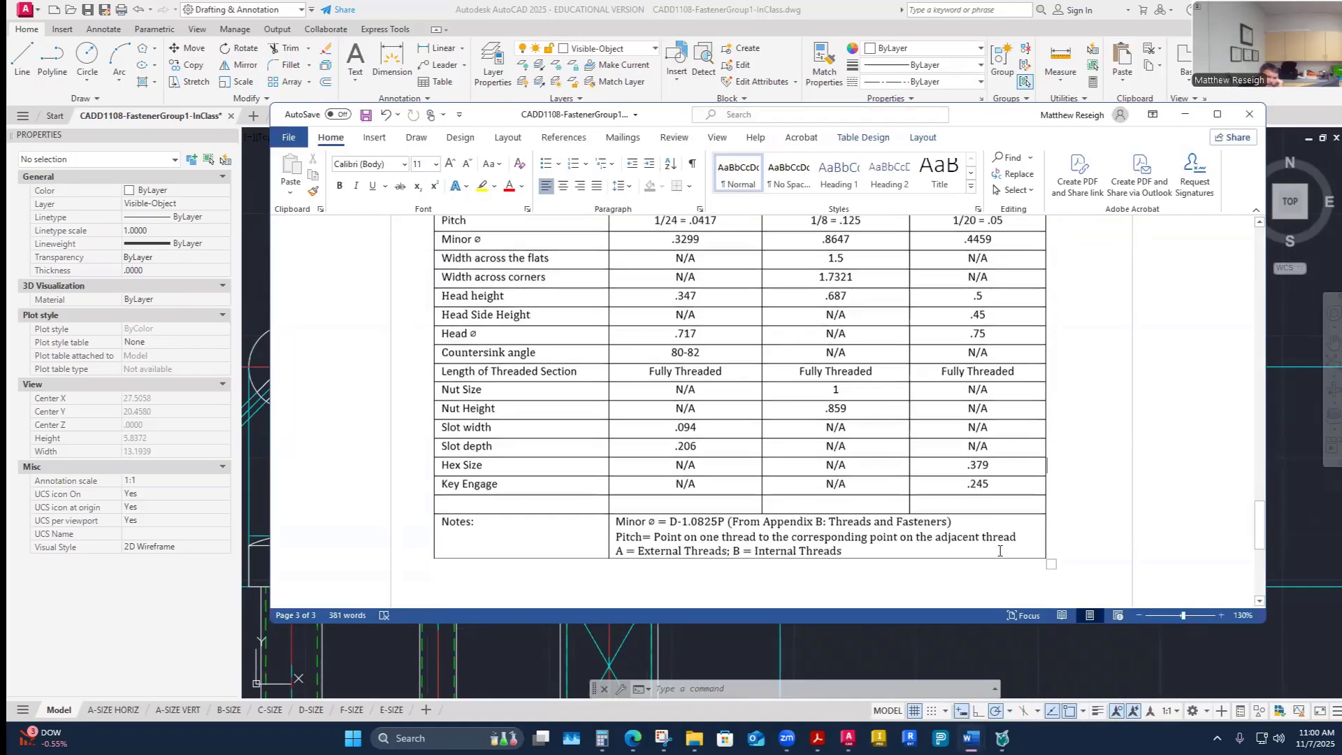
{"action": "scroll", "coordinate": [999, 501], "scroll_direction": "up", "scroll_amount": 5}
{"action": "scroll", "coordinate": [999, 502], "scroll_direction": "up", "scroll_amount": 1}
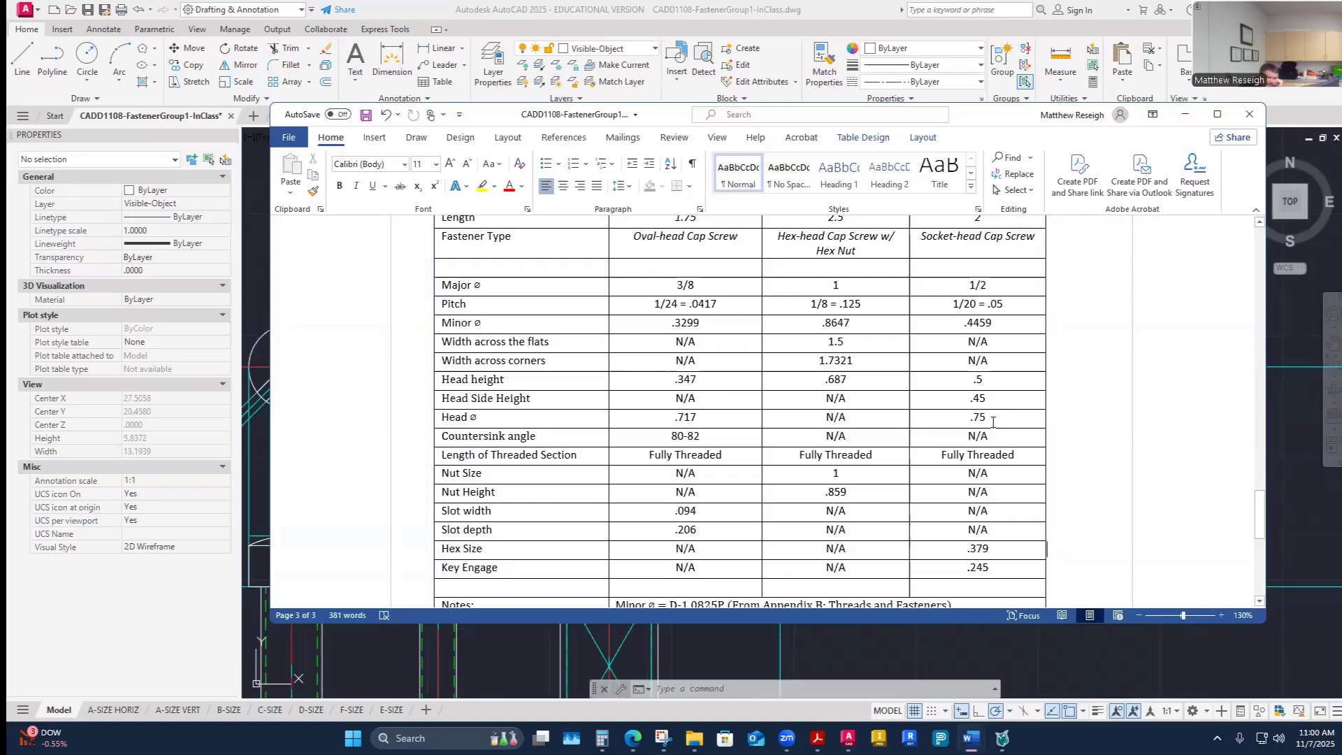
{"action": "left_click", "coordinate": [848, 738]}
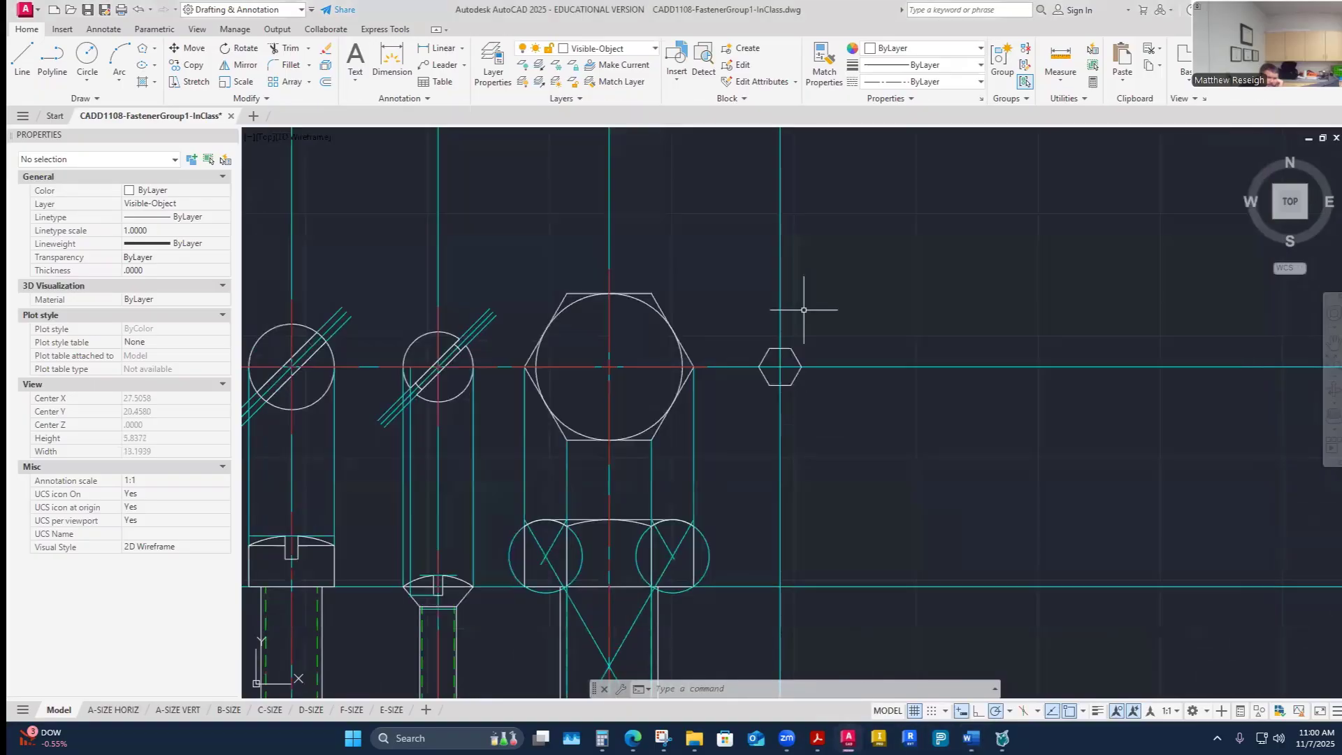
- Draw a circle of radius .375 centred on the hex for the cap screw head
{"action": "left_click", "coordinate": [87, 56]}
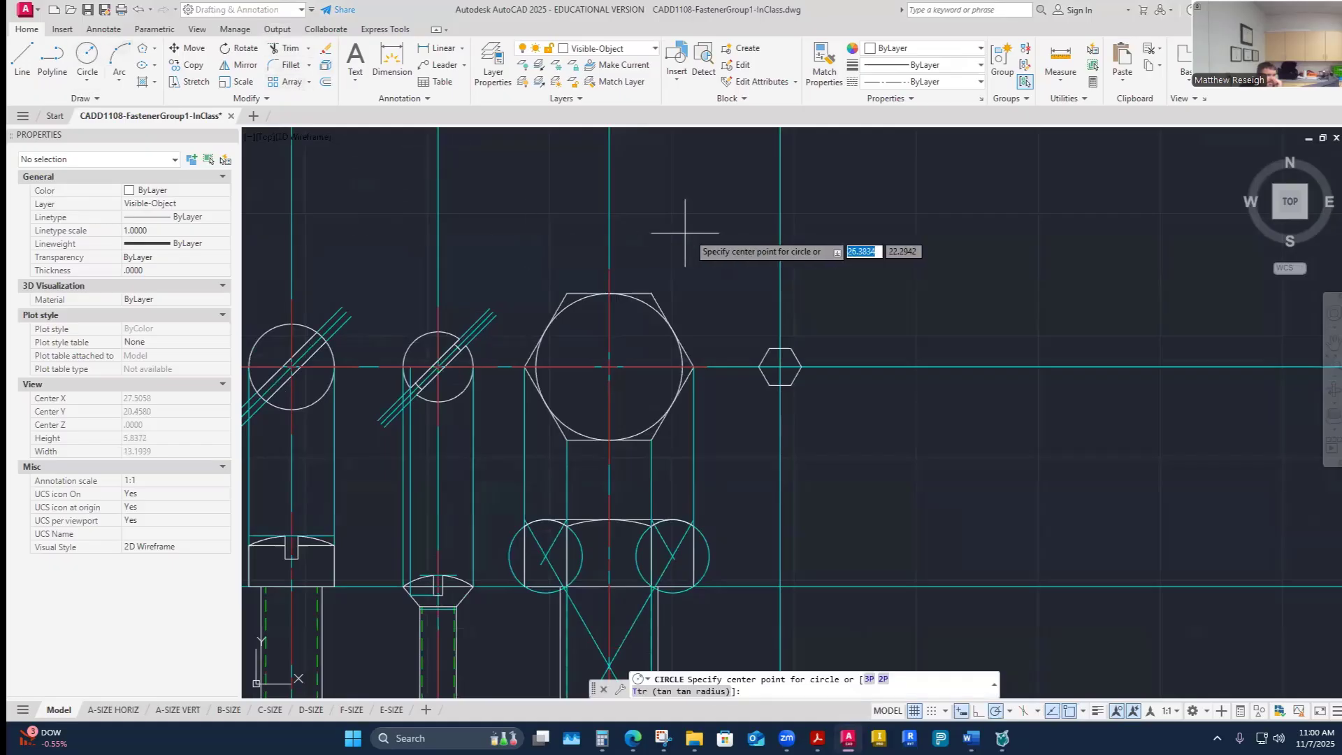
{"action": "scroll", "coordinate": [762, 326], "scroll_direction": "up", "scroll_amount": 2}
{"action": "left_click", "coordinate": [798, 390]}
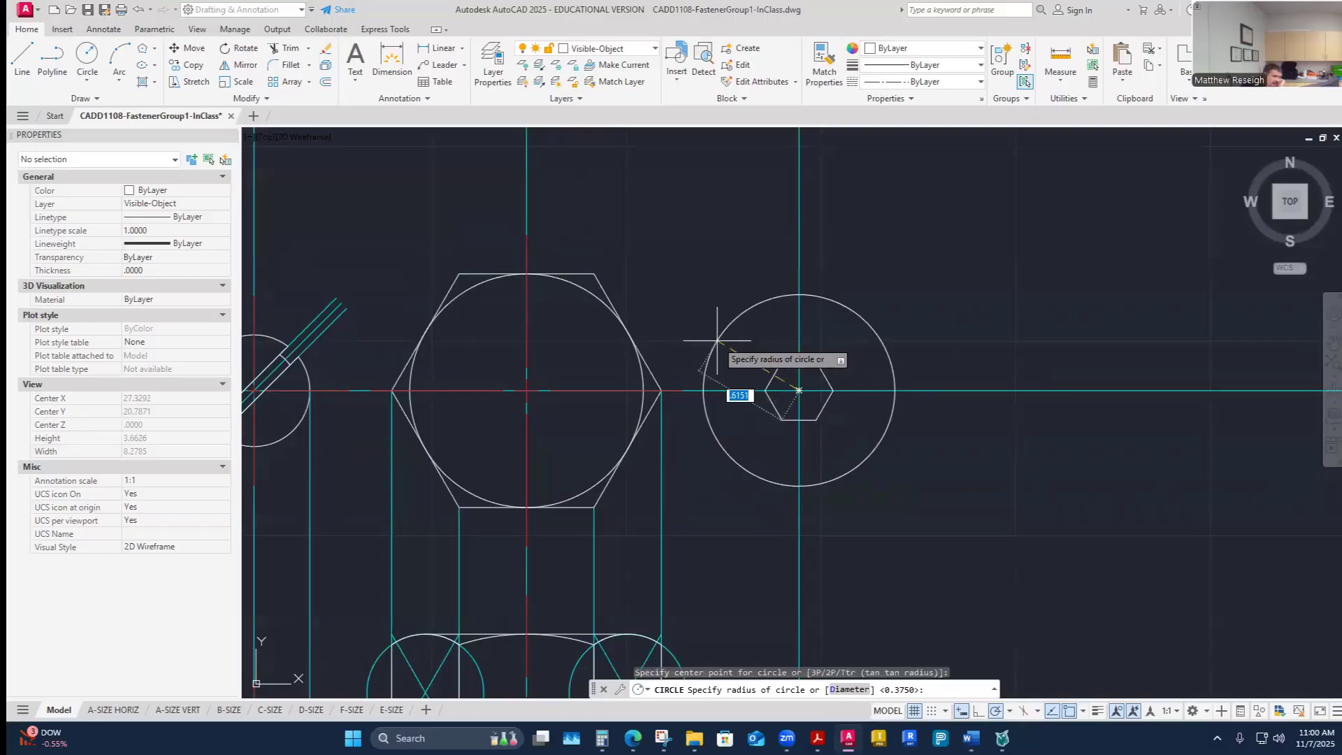
{"action": "type", "text": ".375"}
{"action": "key", "text": "Return"}
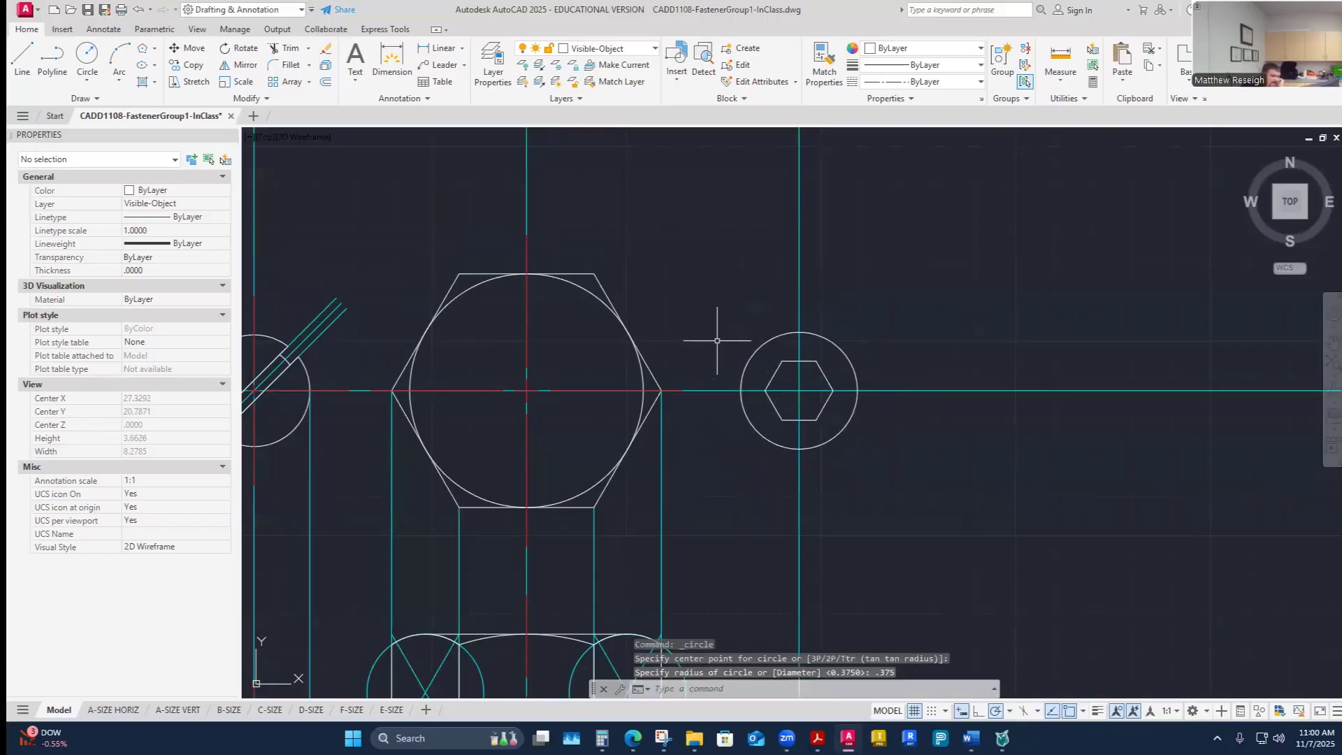
- Make Construction the current layer and draw a vertical line from the head circle's left edge down to the lower horizontal construction line
{"action": "scroll", "coordinate": [883, 382], "scroll_direction": "up", "scroll_amount": 2}
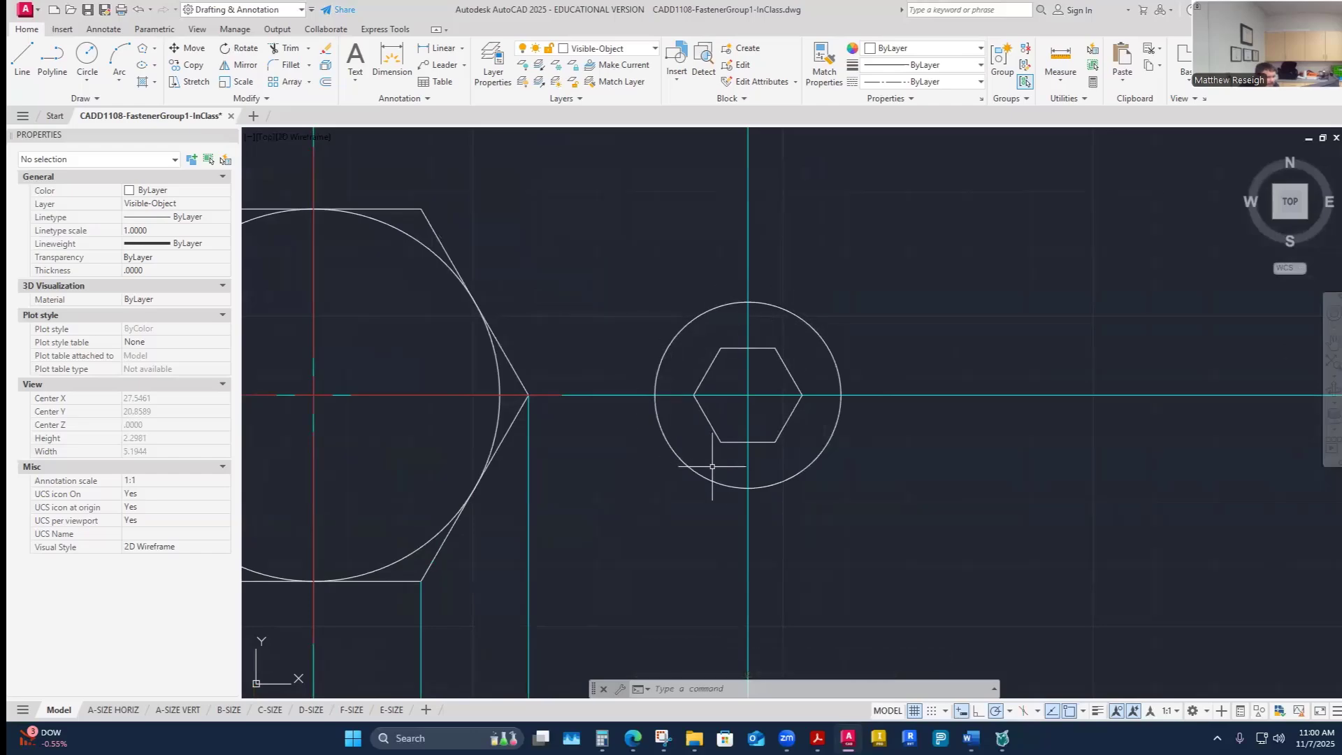
{"action": "scroll", "coordinate": [706, 469], "scroll_direction": "down", "scroll_amount": 8}
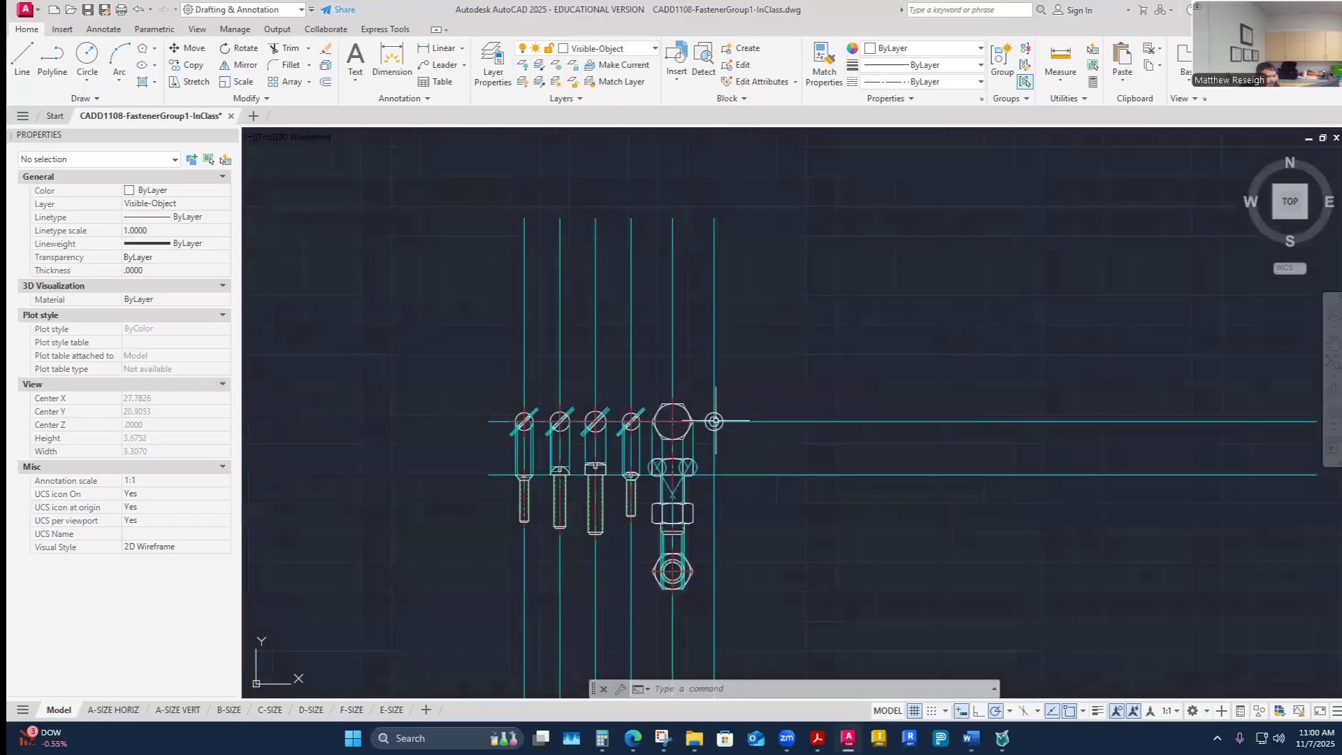
{"action": "scroll", "coordinate": [718, 478], "scroll_direction": "up", "scroll_amount": 4}
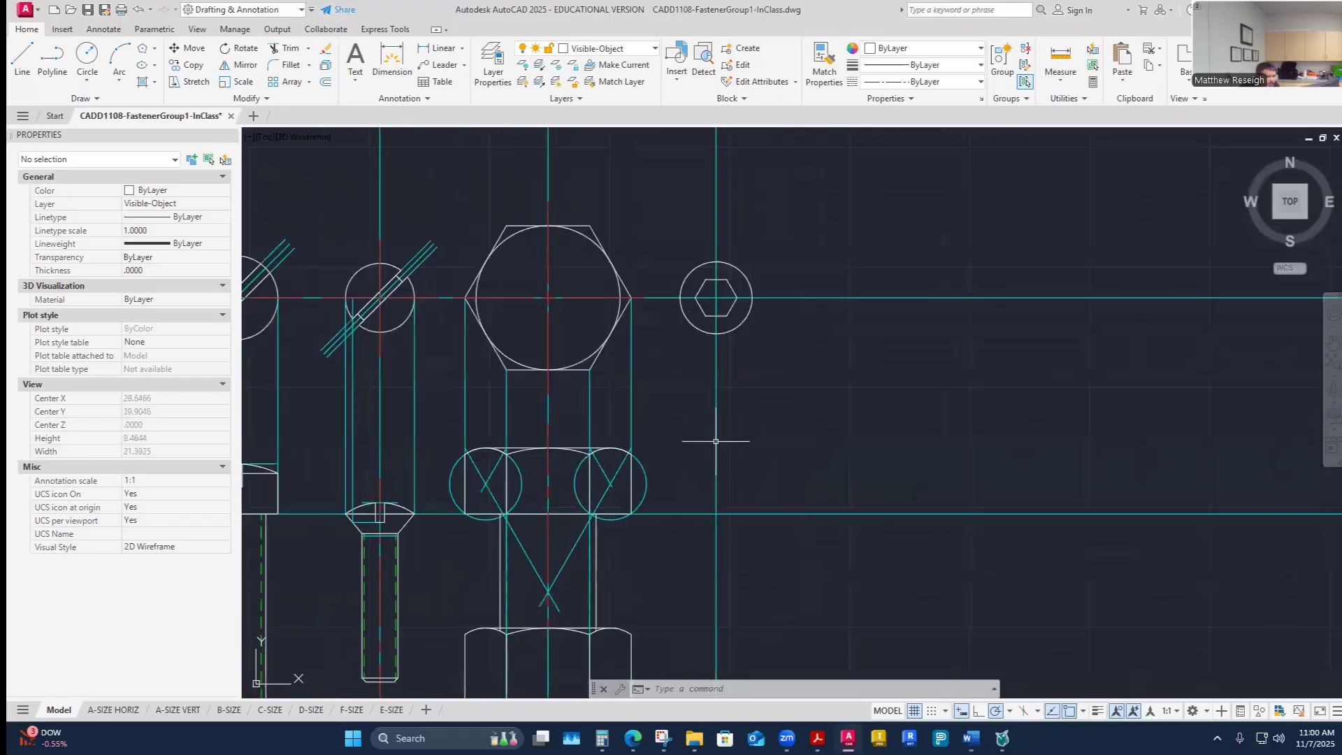
{"action": "left_click", "coordinate": [649, 49]}
{"action": "left_click", "coordinate": [594, 132]}
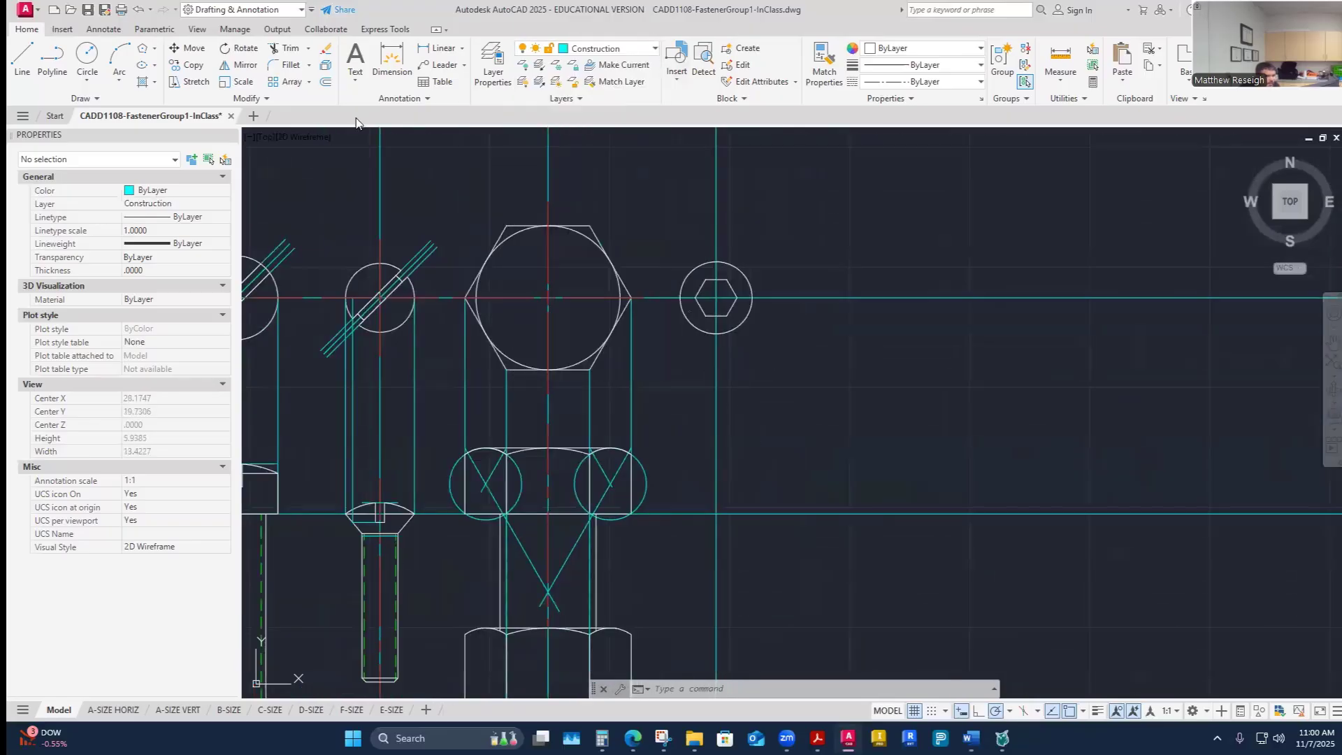
{"action": "left_click", "coordinate": [22, 60]}
{"action": "left_click", "coordinate": [680, 298]}
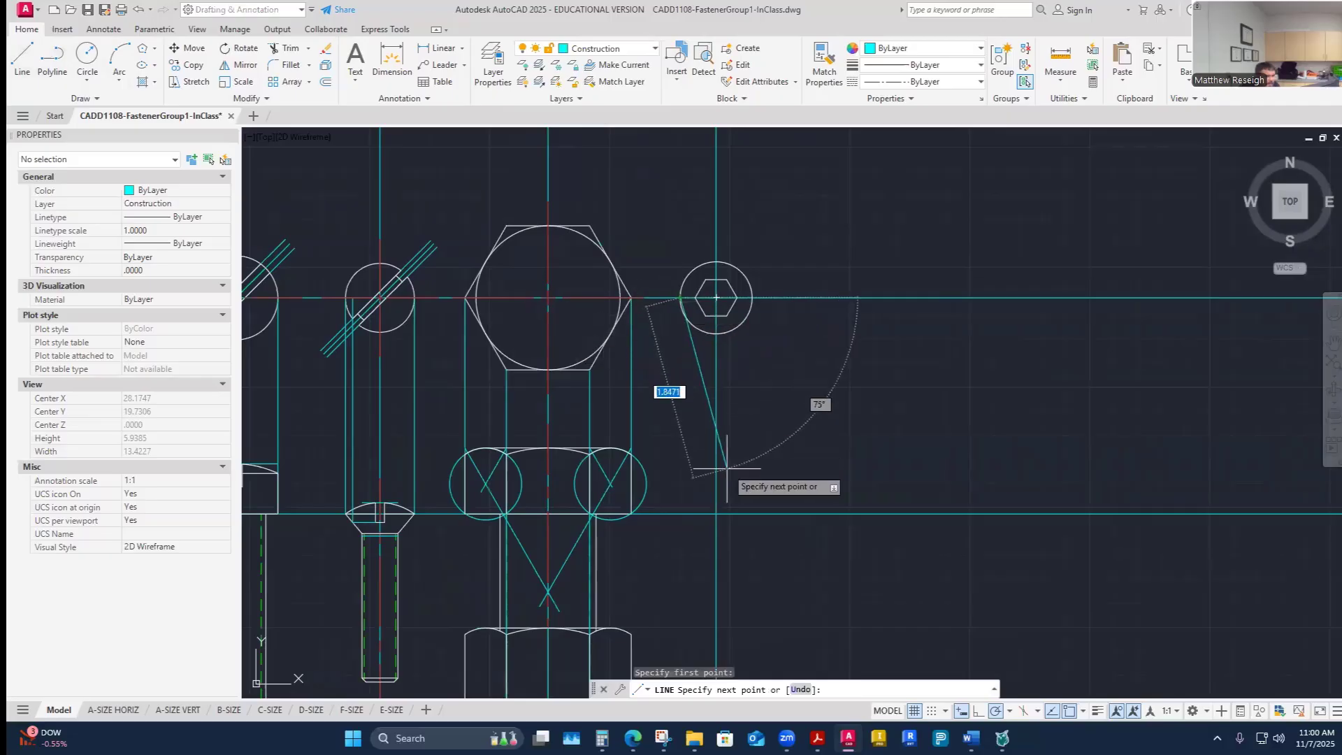
{"action": "left_click", "coordinate": [680, 514]}
{"action": "right_click", "coordinate": [681, 515]}
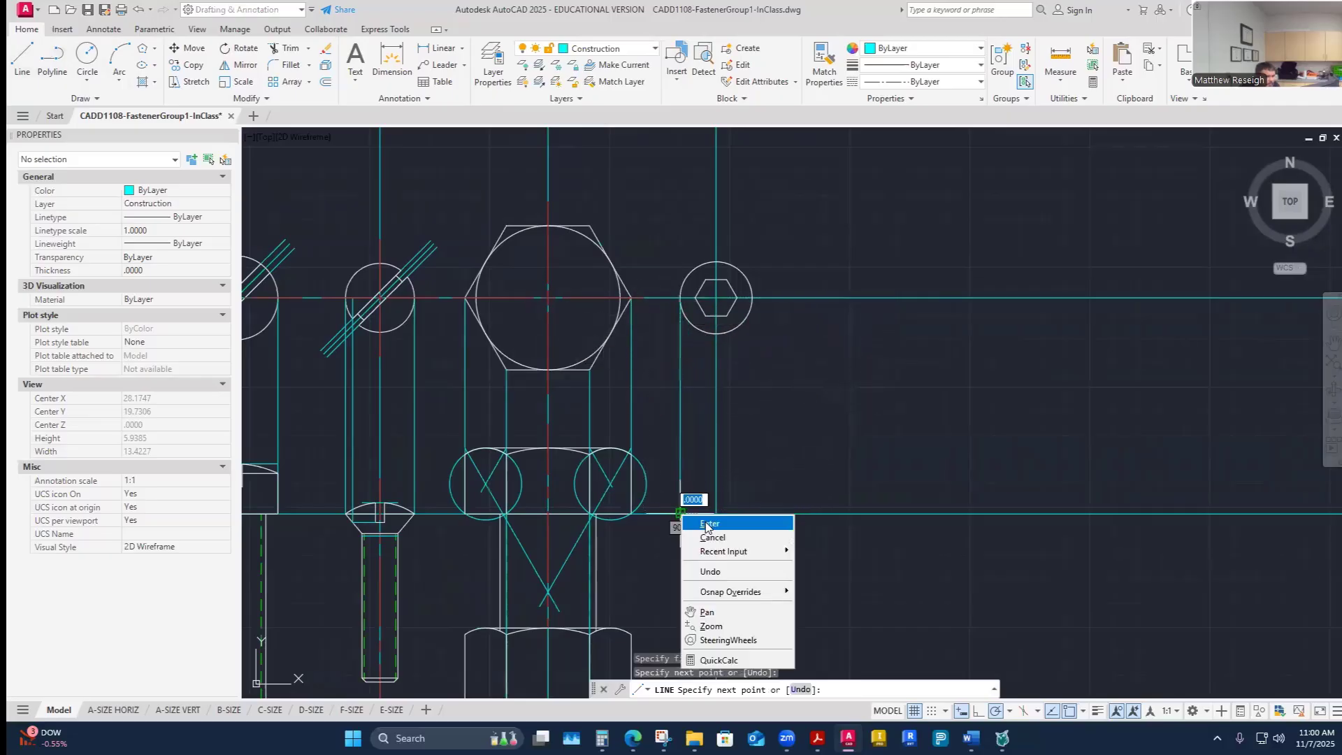
{"action": "left_click", "coordinate": [710, 523]}
- Draw a second vertical construction line from the head circle's right edge down to the same horizontal line
{"action": "right_click", "coordinate": [772, 455]}
{"action": "left_click", "coordinate": [804, 464]}
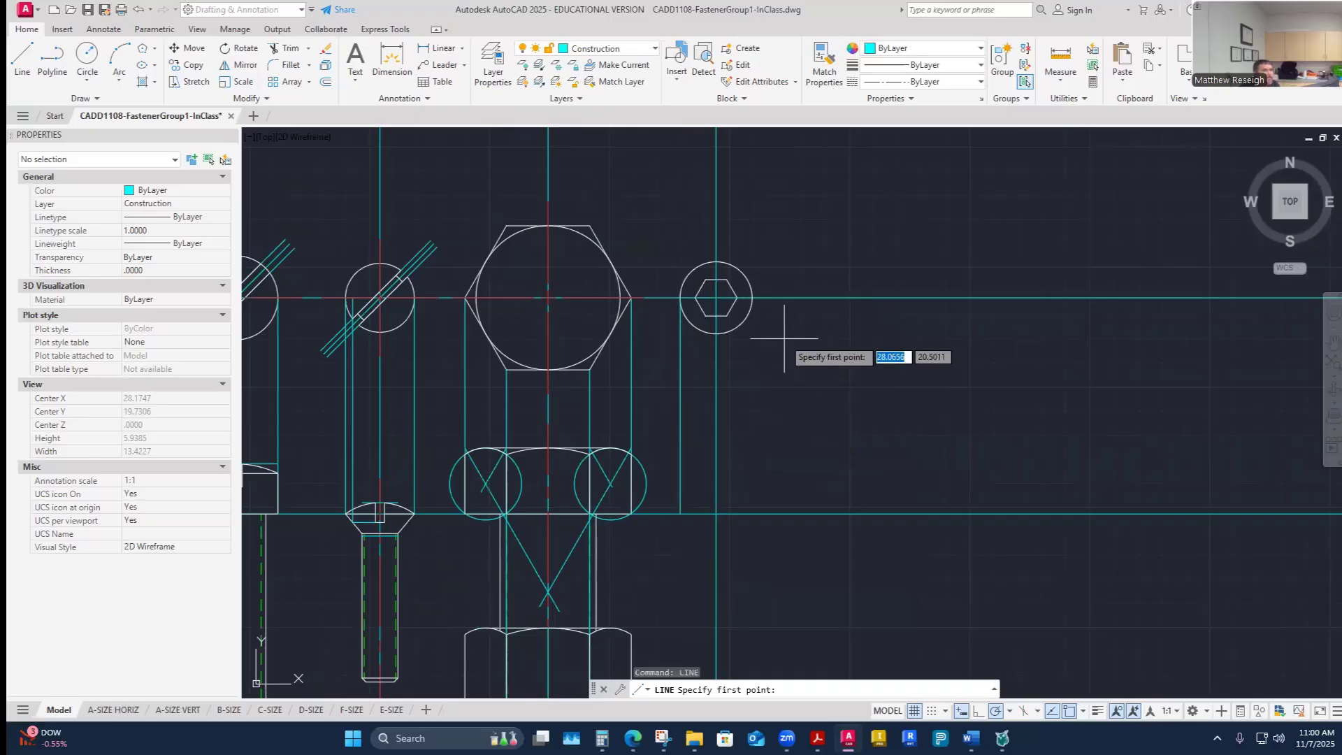
{"action": "left_click", "coordinate": [754, 305]}
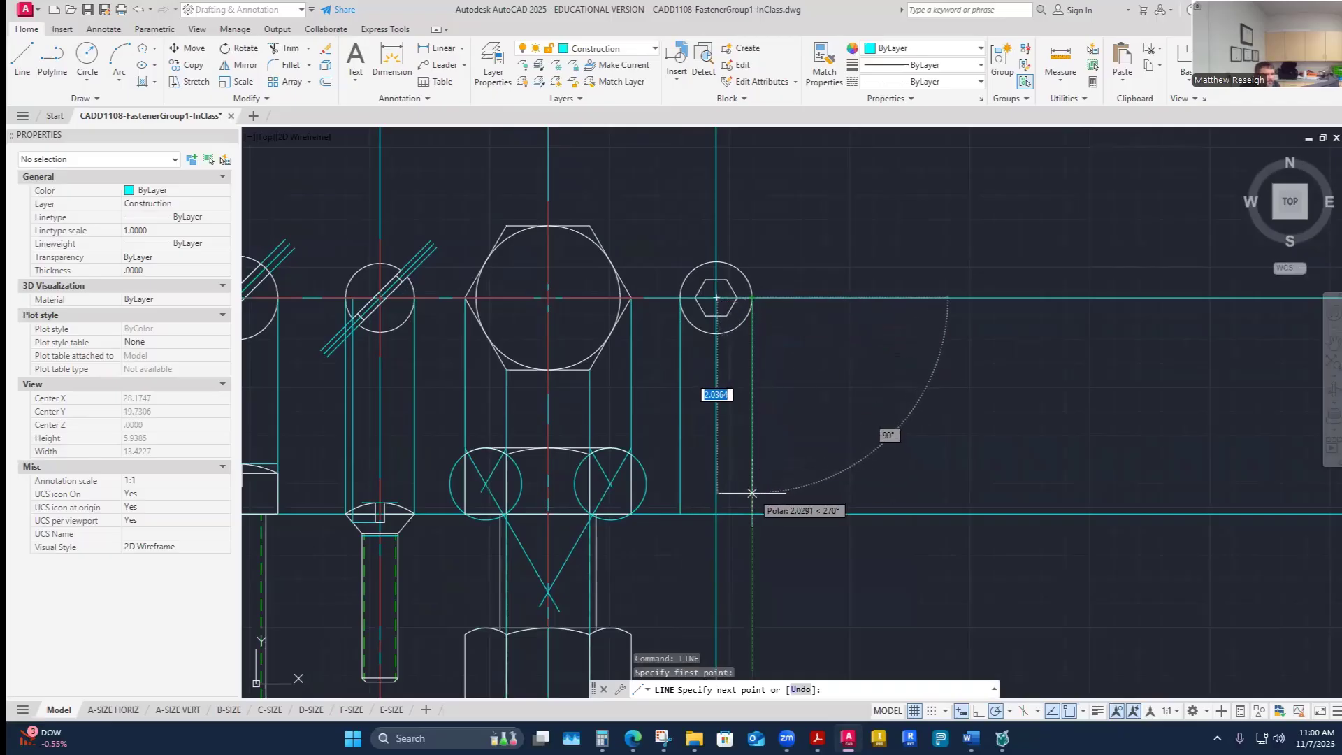
{"action": "left_click", "coordinate": [752, 514]}
{"action": "right_click", "coordinate": [752, 515]}
{"action": "left_click", "coordinate": [780, 523]}
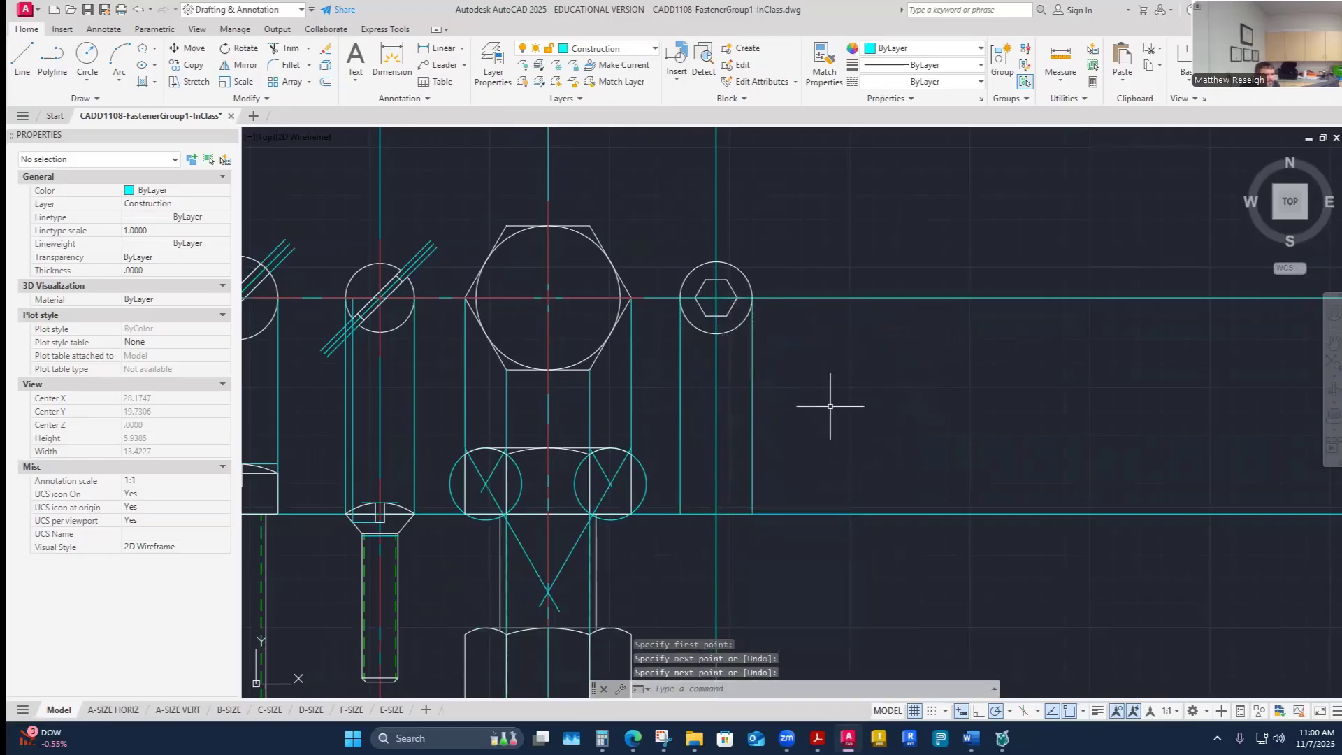
- Make Visible-Object current and draw a horizontal line between the two new construction lines along the lower horizontal line
{"action": "scroll", "coordinate": [803, 386], "scroll_direction": "down", "scroll_amount": 5}
{"action": "scroll", "coordinate": [859, 419], "scroll_direction": "up", "scroll_amount": 5}
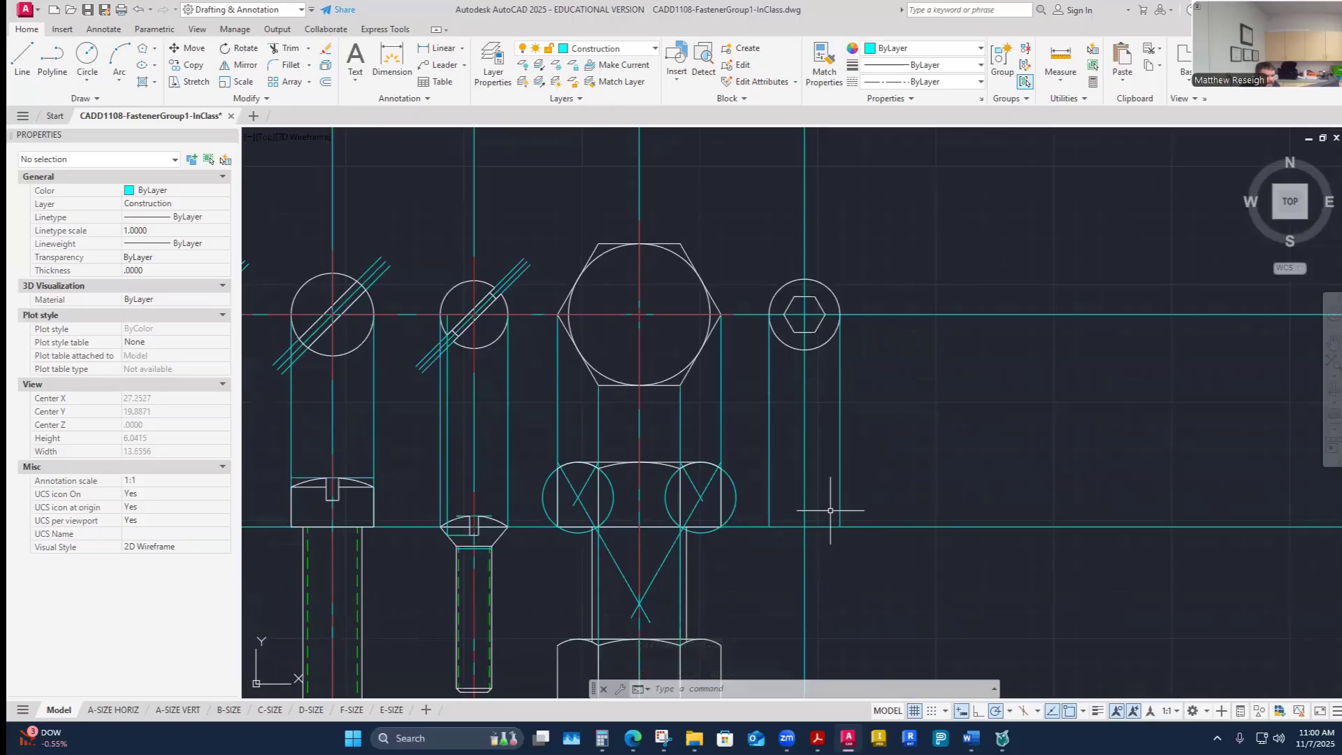
{"action": "left_click", "coordinate": [656, 51]}
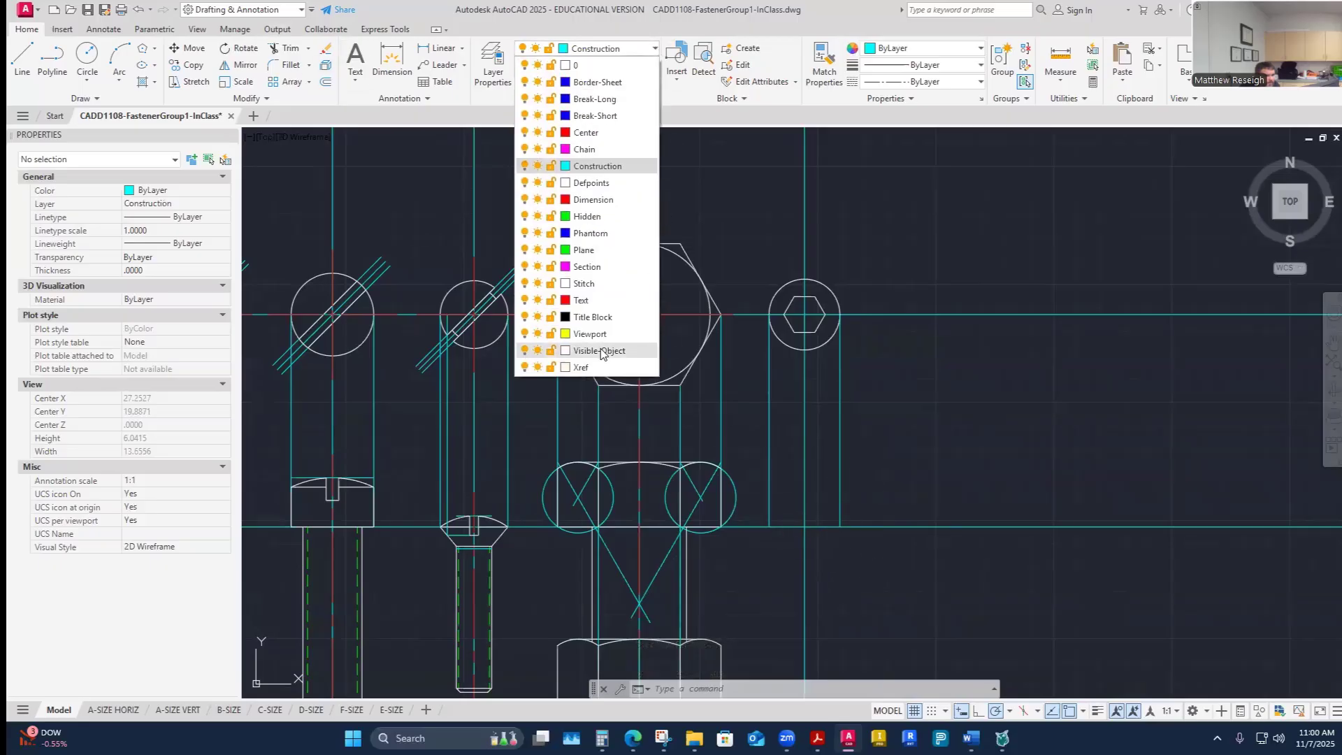
{"action": "left_click", "coordinate": [601, 356]}
{"action": "left_click", "coordinate": [9, 59]}
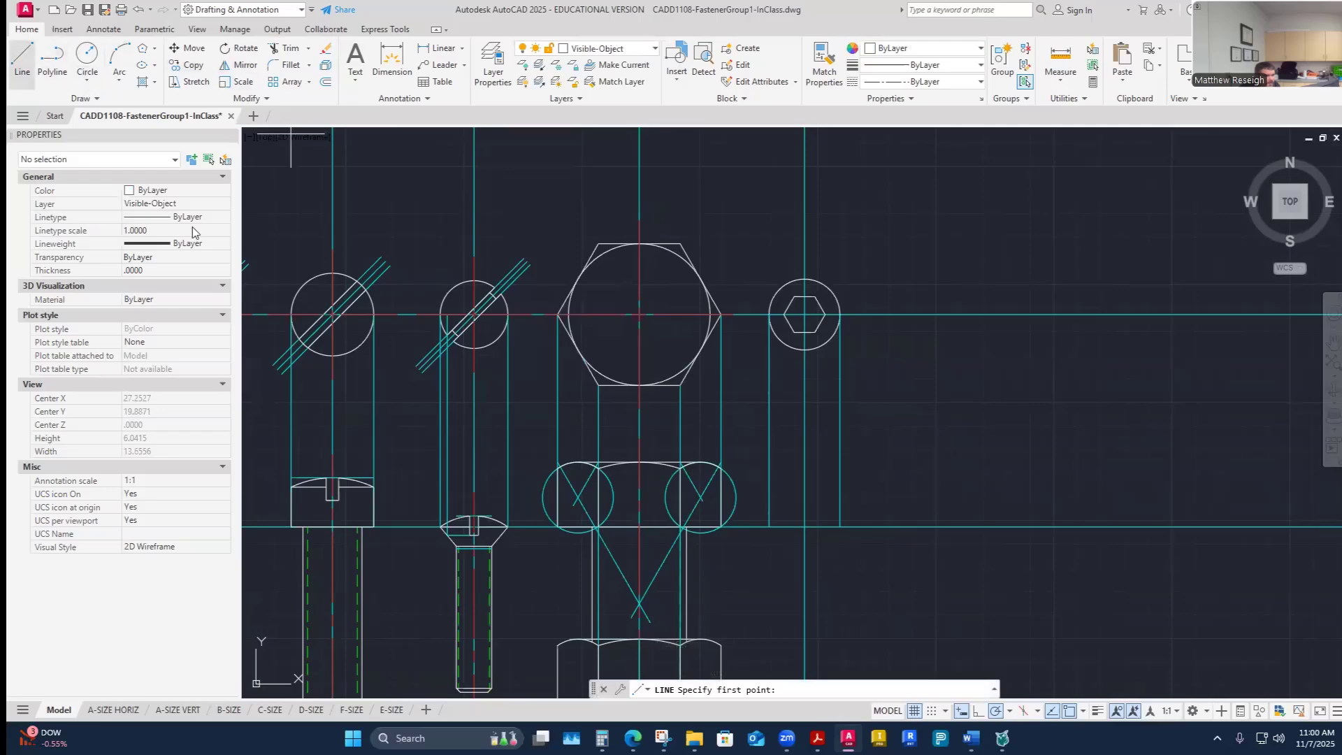
{"action": "scroll", "coordinate": [843, 530], "scroll_direction": "up", "scroll_amount": 2}
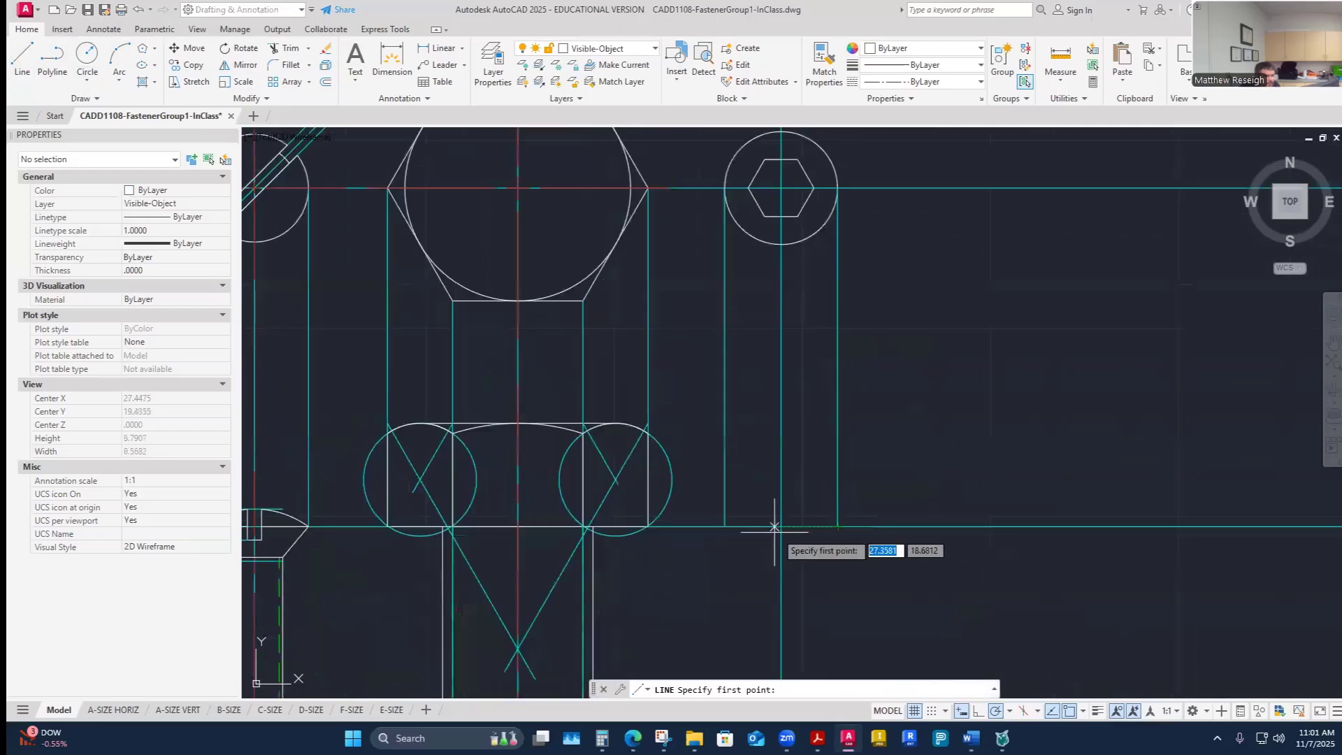
{"action": "left_click", "coordinate": [726, 526]}
{"action": "left_click", "coordinate": [837, 526]}
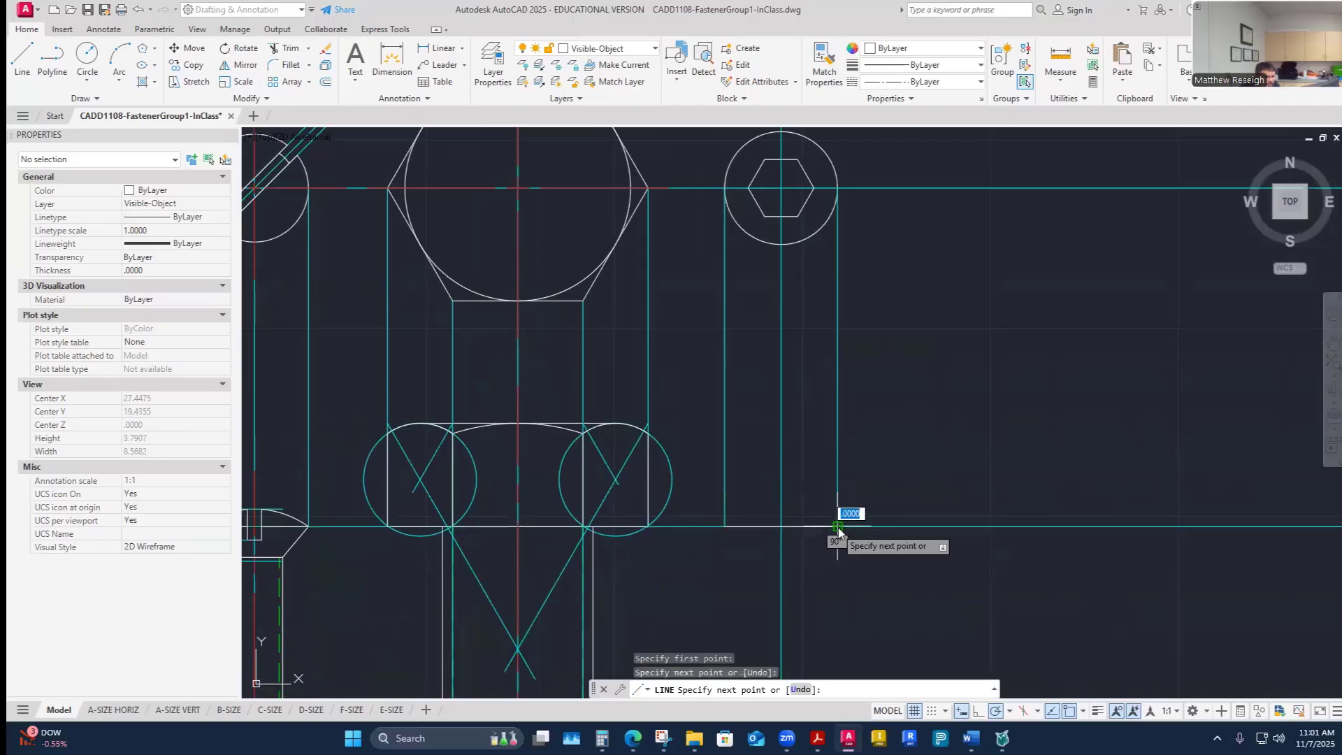
{"action": "right_click", "coordinate": [837, 525]}
{"action": "left_click", "coordinate": [863, 535]}
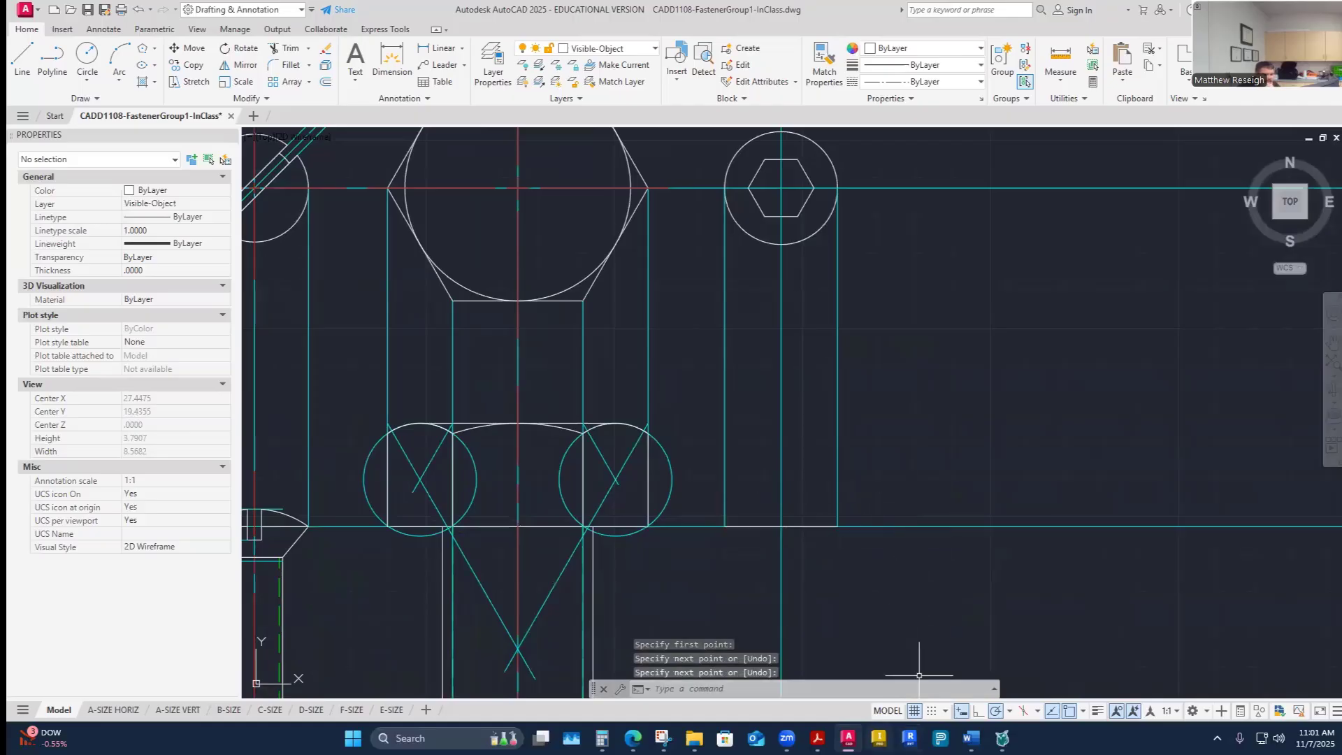
- Check fastener F's values in the worksheet again
{"action": "mouse_move", "coordinate": [848, 738]}
{"action": "mouse_move", "coordinate": [972, 741]}
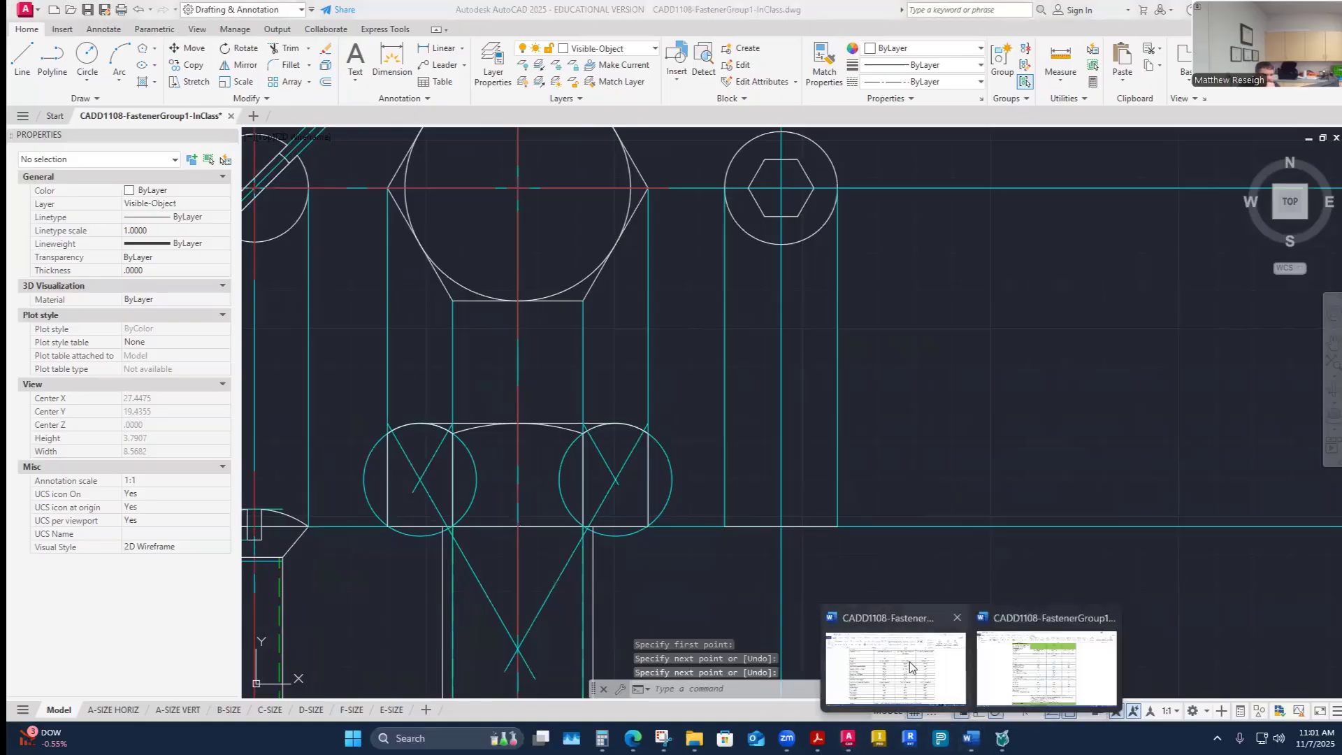
{"action": "left_click", "coordinate": [911, 668]}
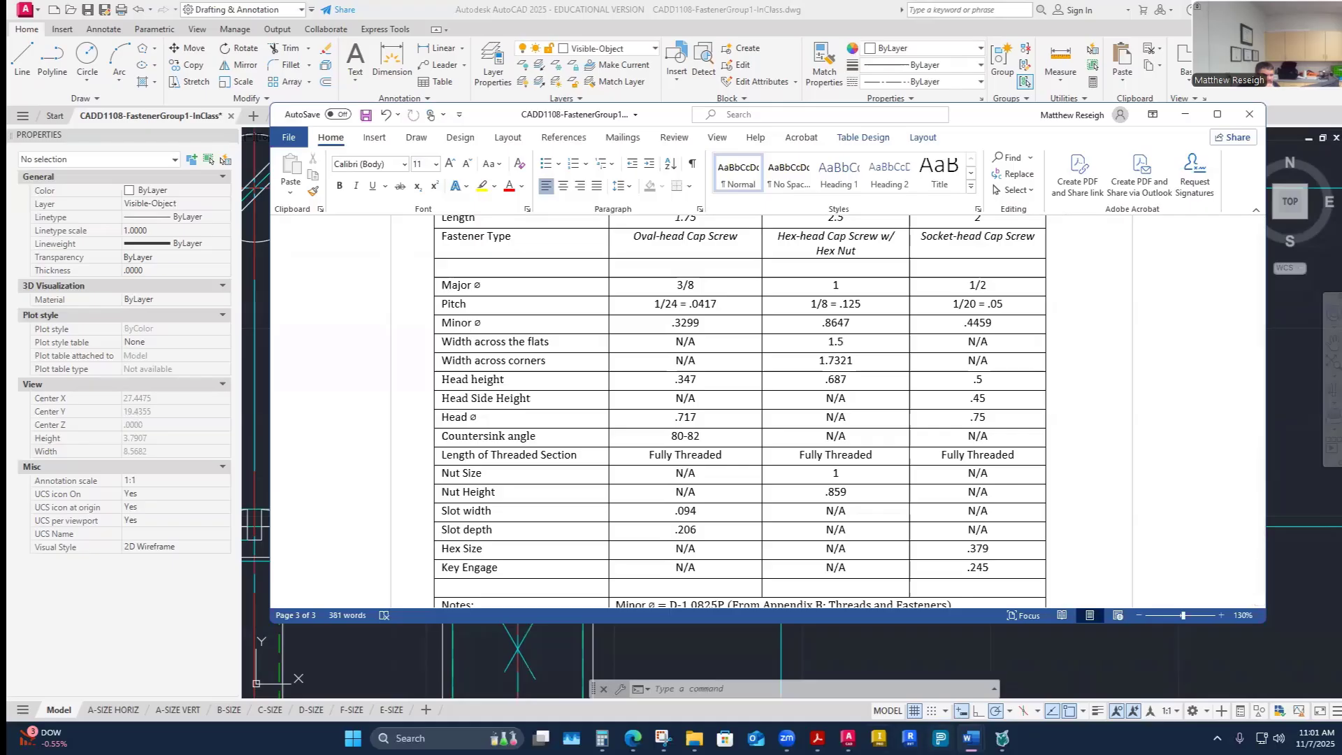
{"action": "left_click", "coordinate": [848, 738]}
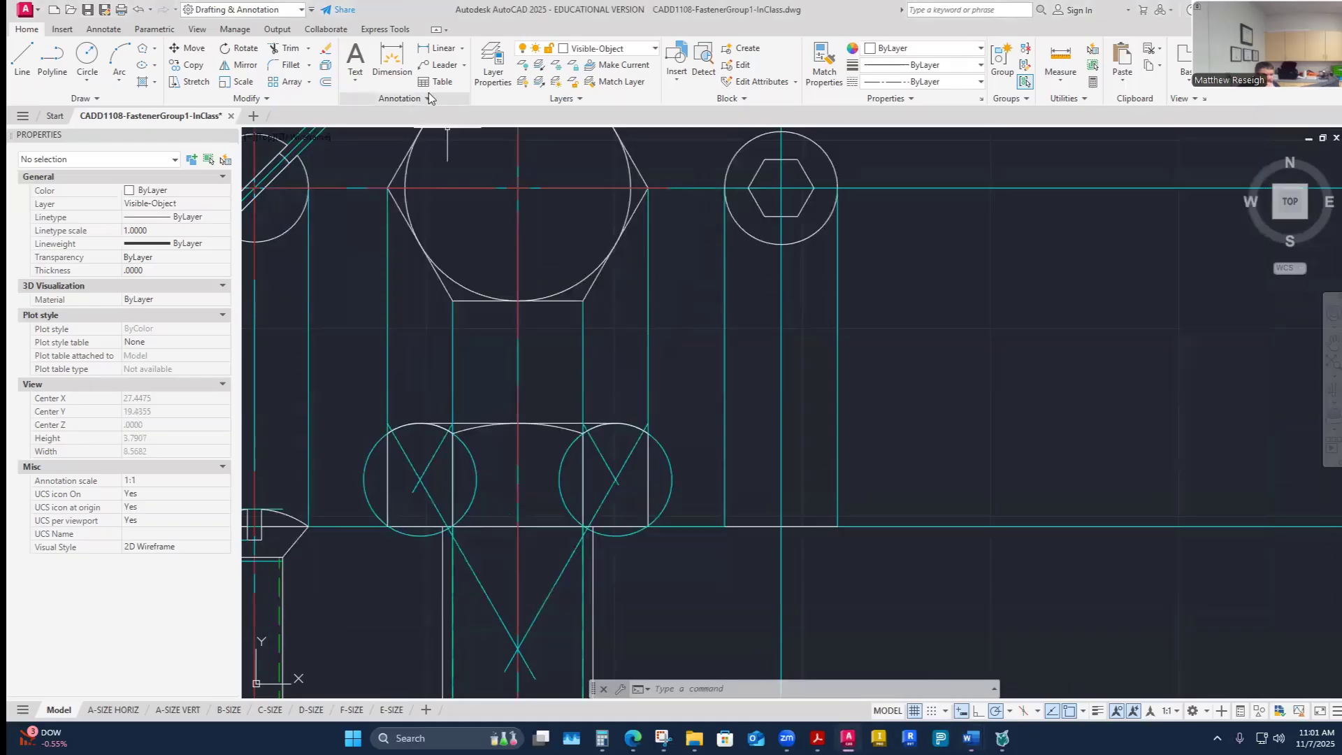
- Offset the bottom line of screw F's side view 0.5 upward
{"action": "left_click", "coordinate": [326, 82]}
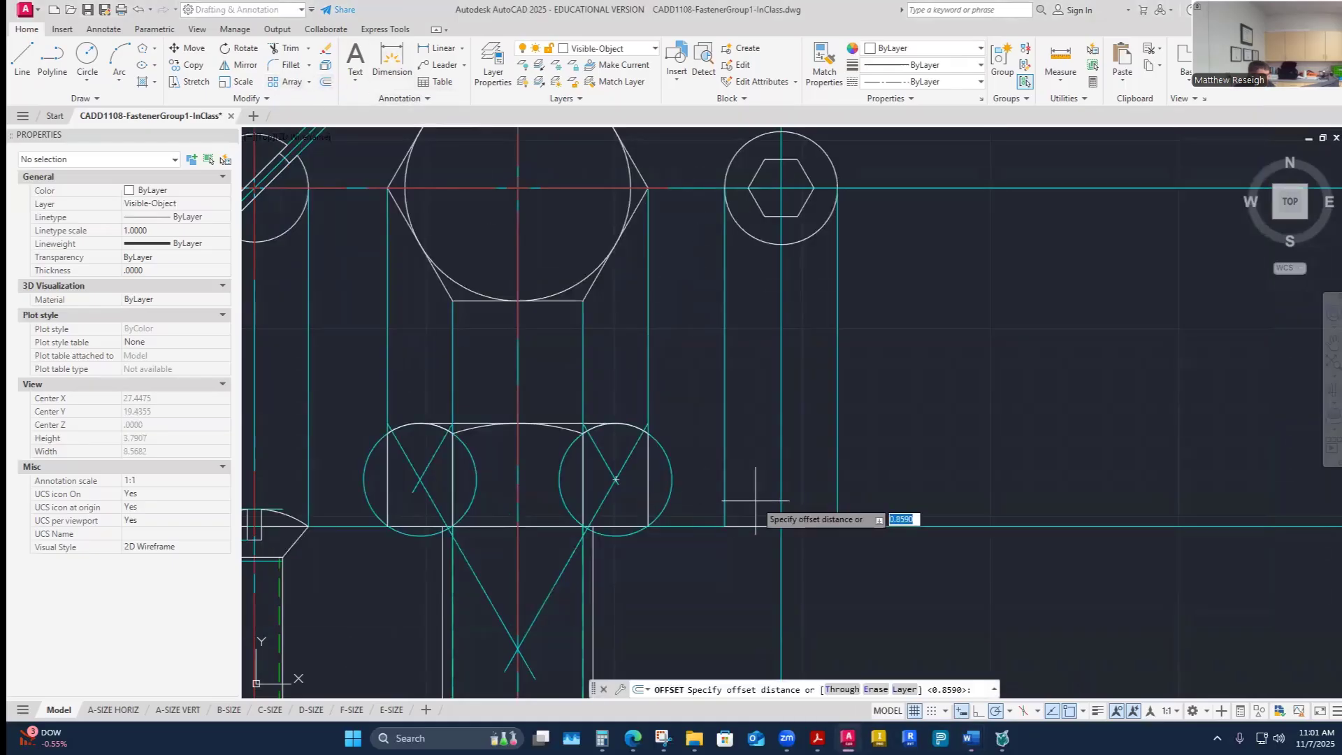
{"action": "type", "text": ".5"}
{"action": "key", "text": "Return"}
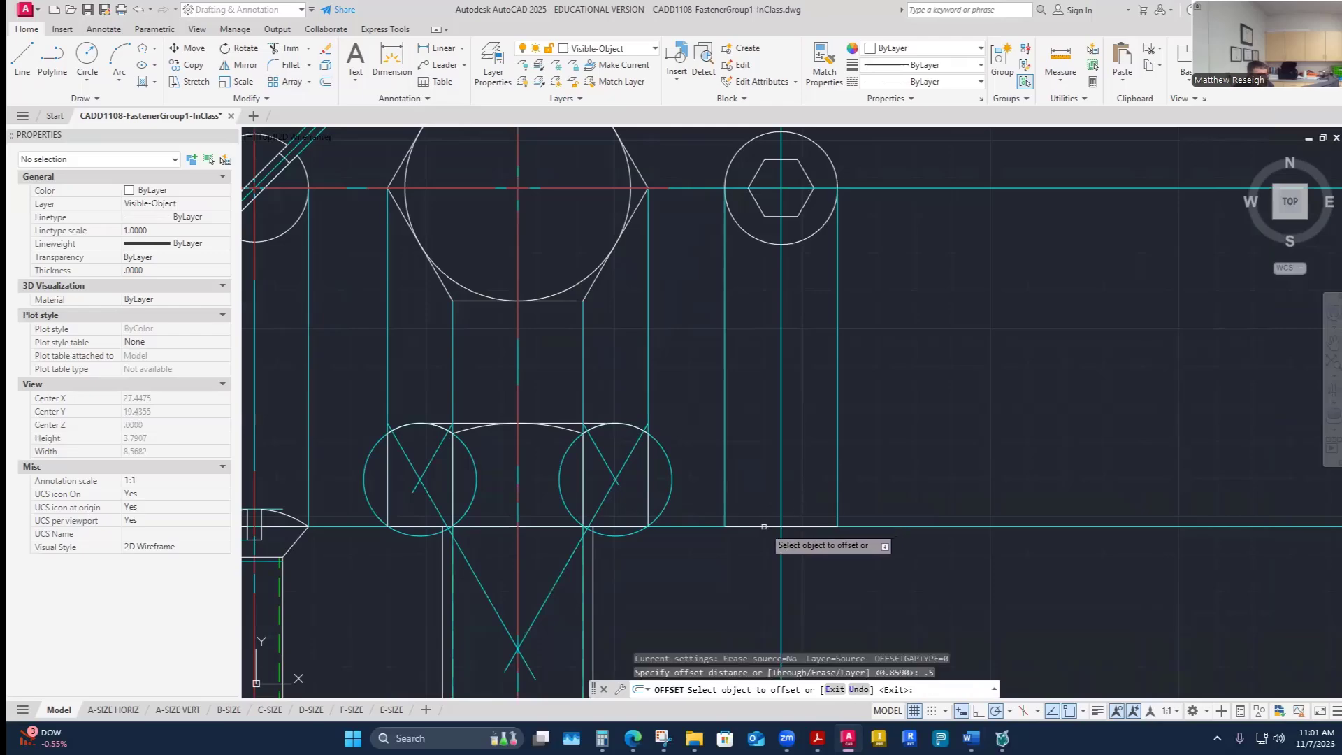
{"action": "left_click", "coordinate": [764, 526]}
{"action": "left_click", "coordinate": [755, 511]}
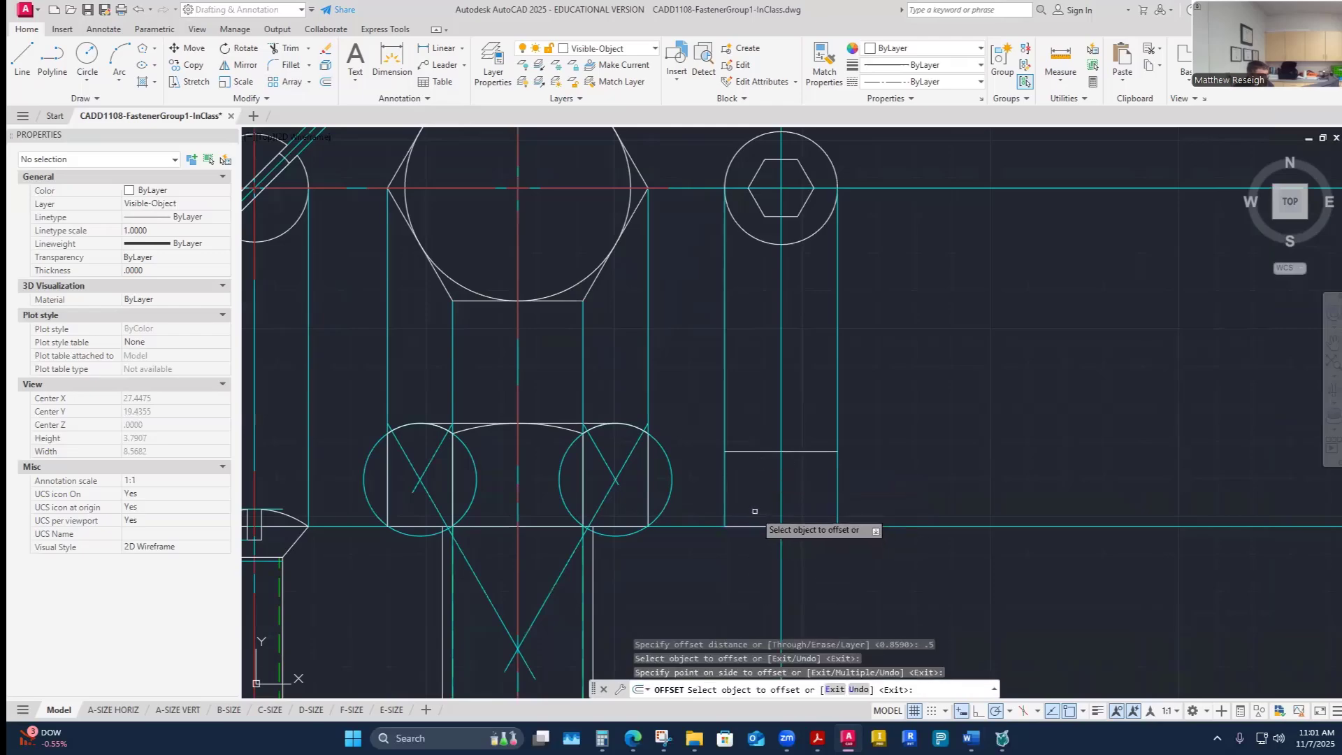
- Offset the same bottom line 0.45 upward
{"action": "left_click", "coordinate": [325, 82]}
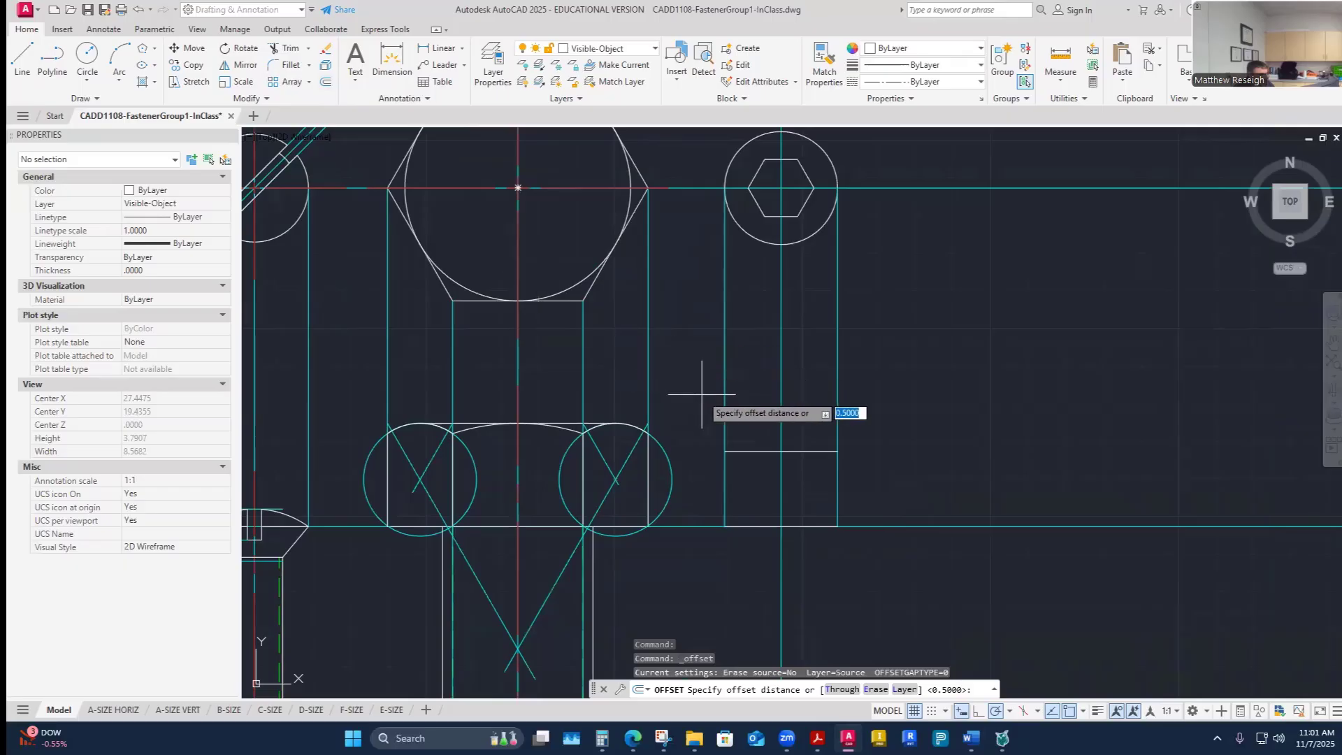
{"action": "type", "text": ".45"}
{"action": "key", "text": "Return"}
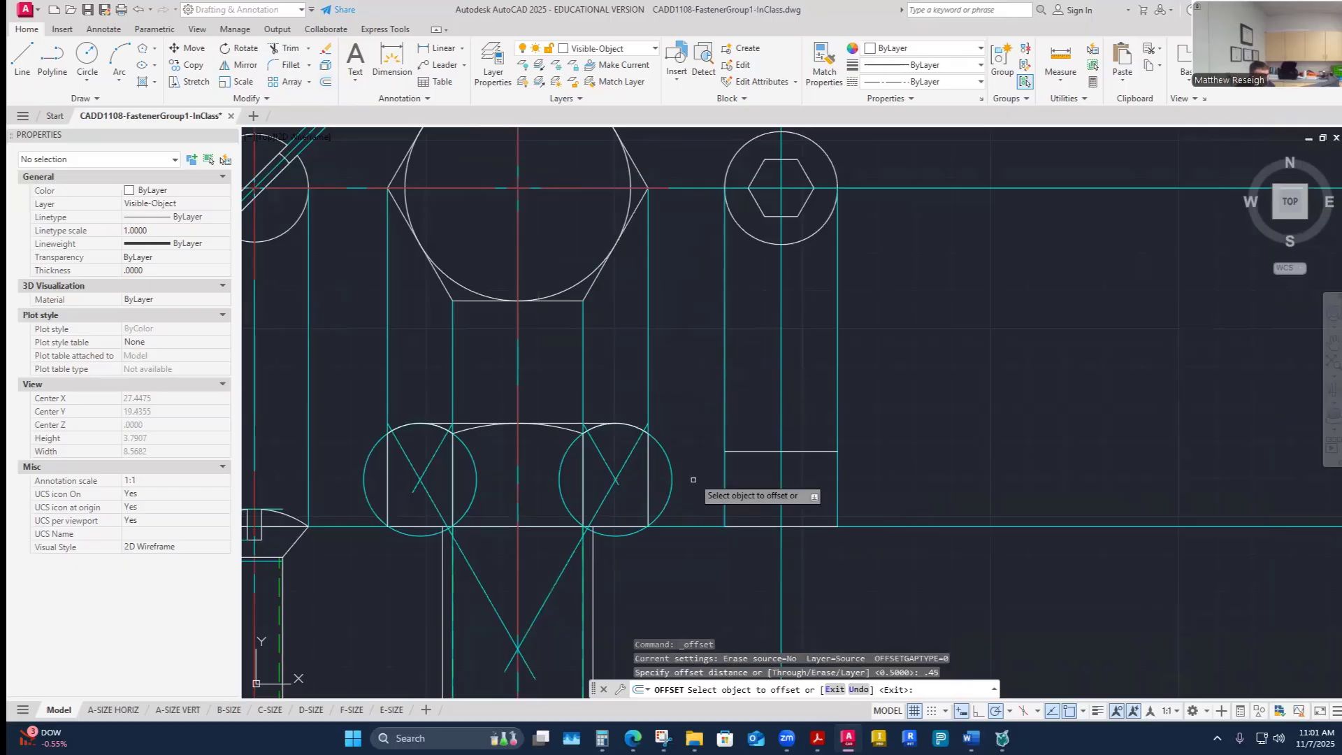
{"action": "left_click", "coordinate": [758, 526]}
{"action": "left_click", "coordinate": [757, 482]}
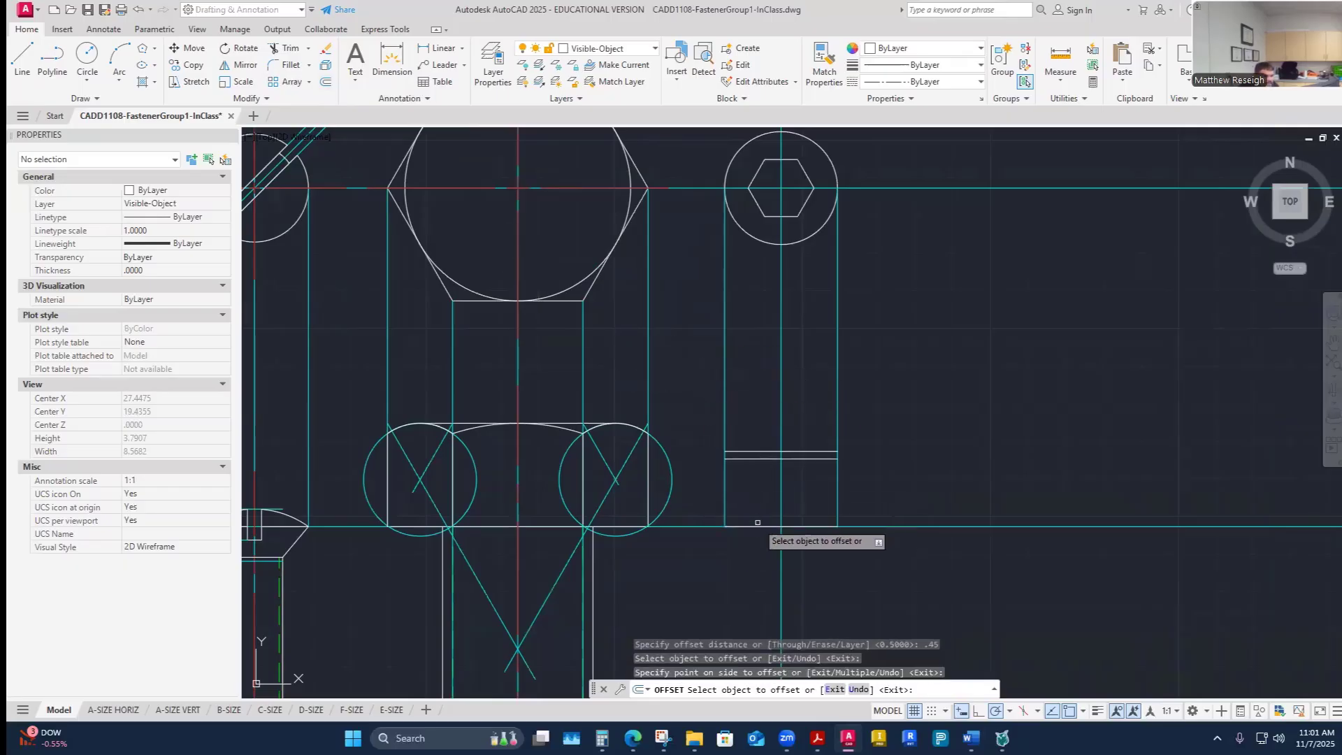
- Review the socket-head cap screw dimension table in the reference PDF
{"action": "scroll", "coordinate": [758, 510], "scroll_direction": "up", "scroll_amount": 2}
{"action": "scroll", "coordinate": [759, 490], "scroll_direction": "down", "scroll_amount": 2}
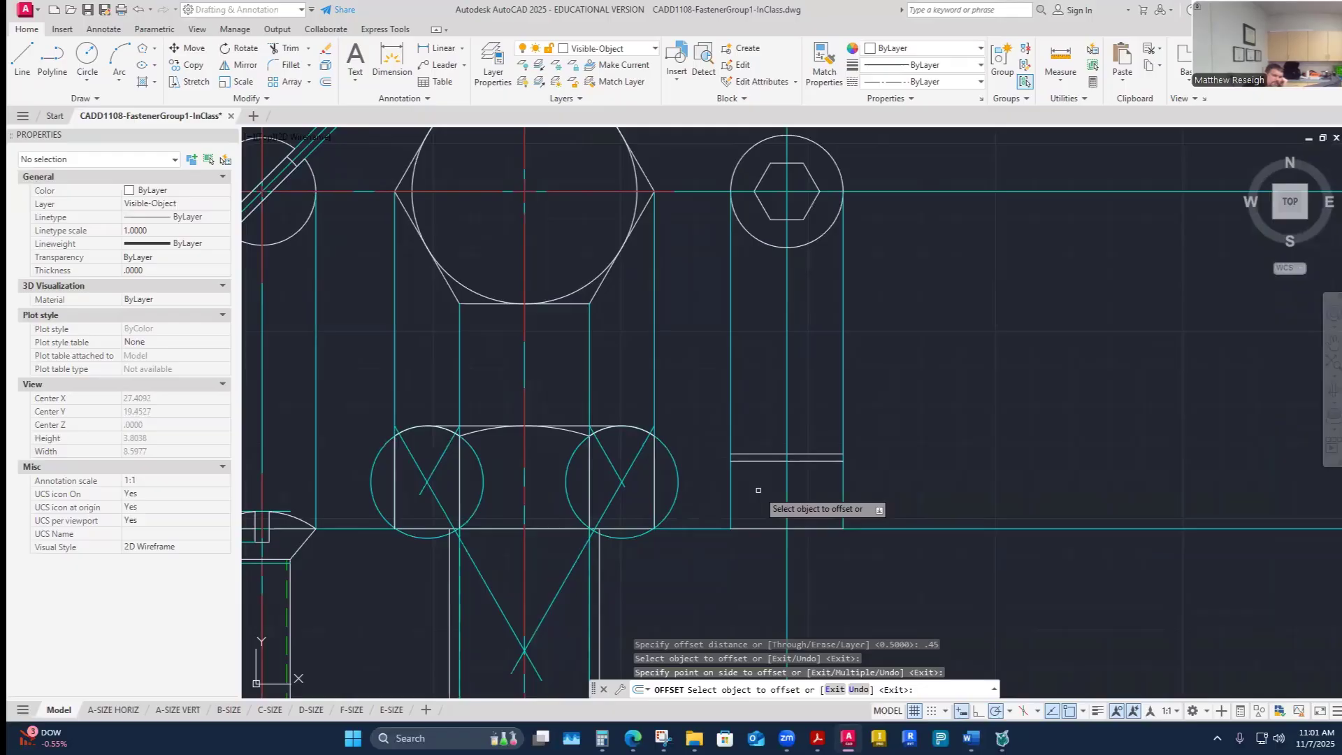
{"action": "key", "text": "alt+Tab"}
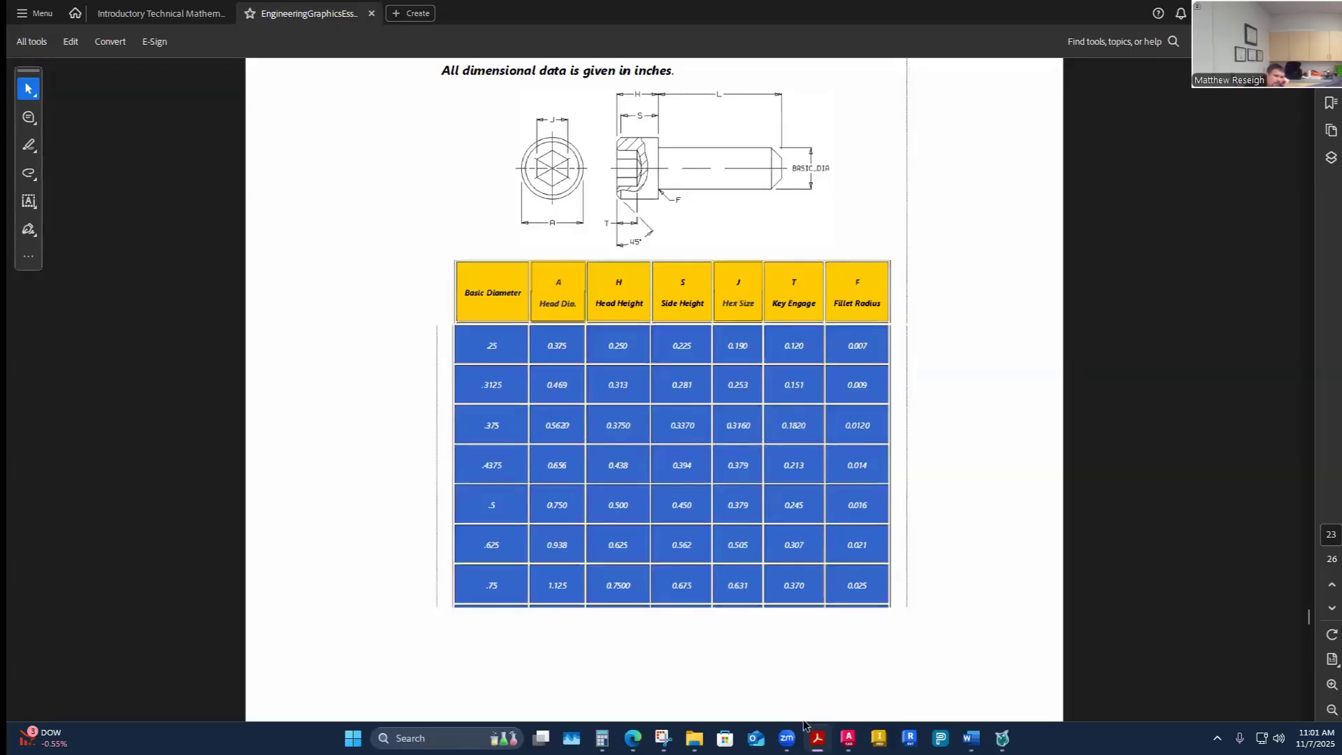
{"action": "mouse_move", "coordinate": [848, 738]}
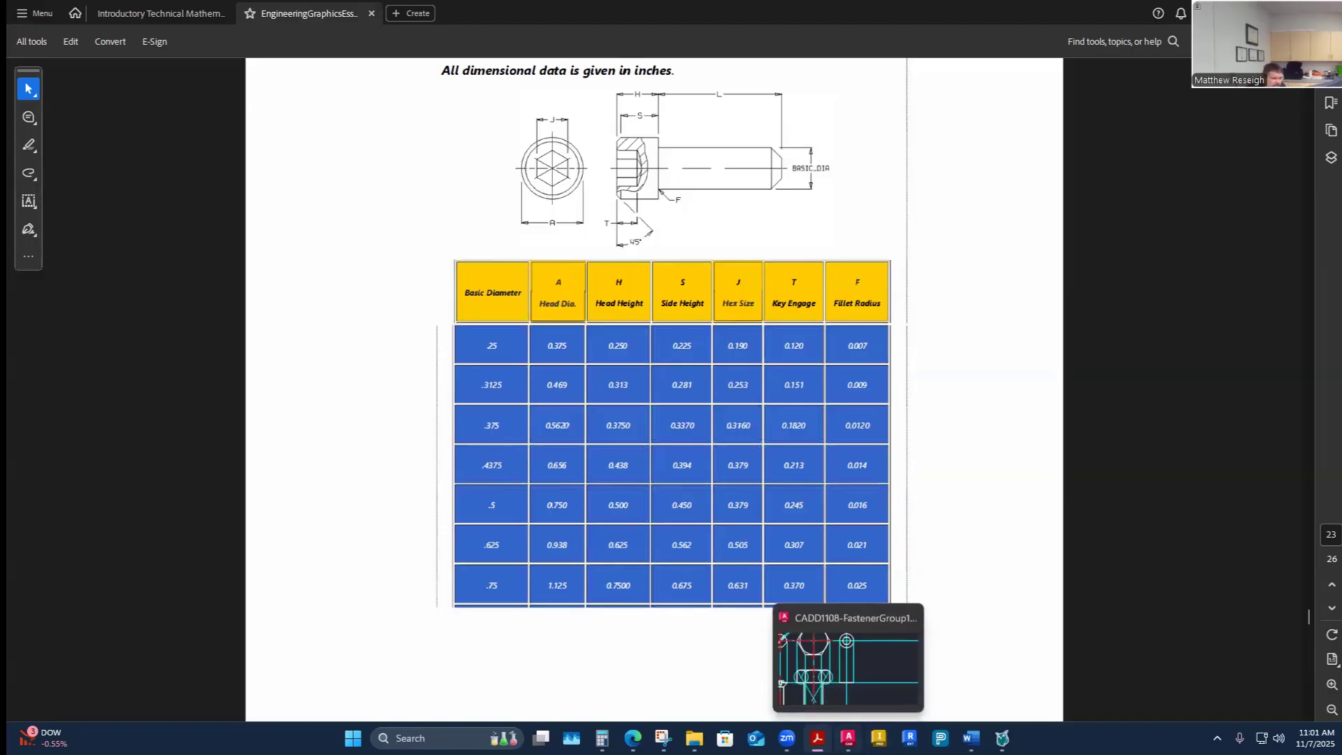
{"action": "left_click", "coordinate": [848, 661]}
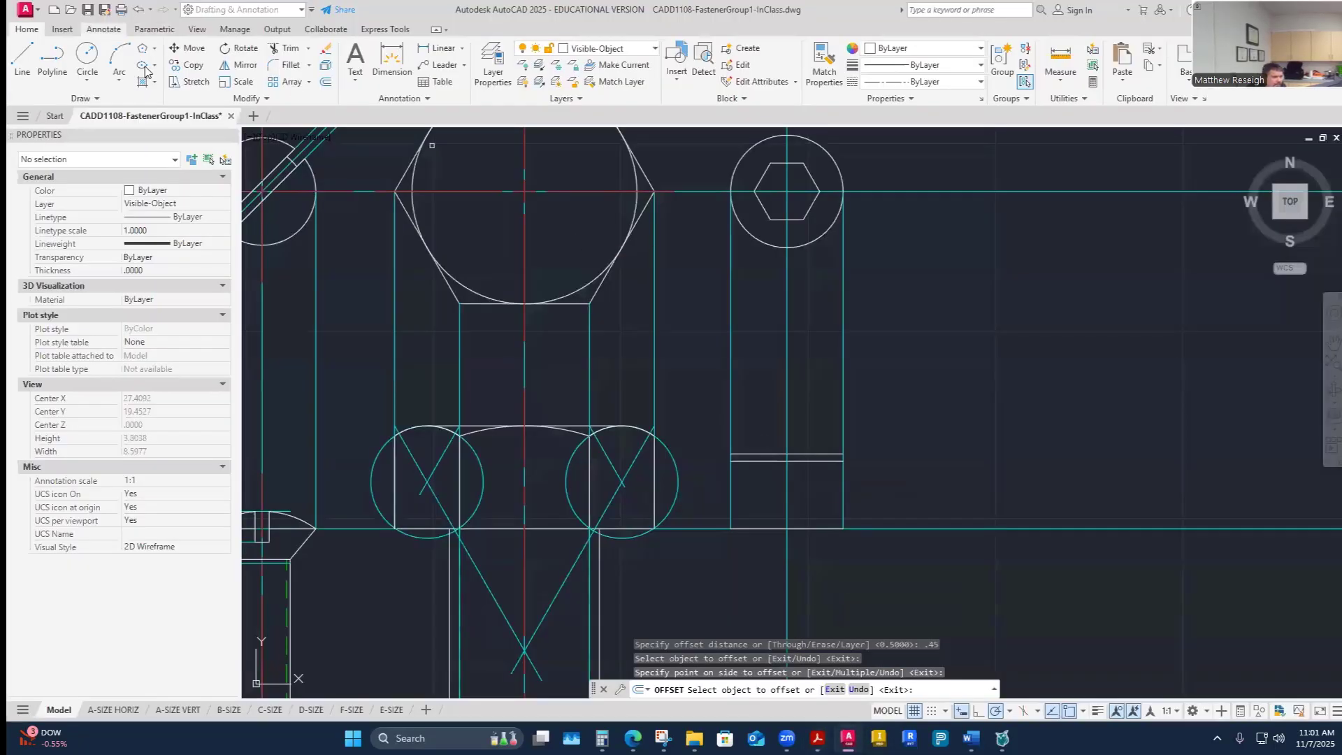
- Draw a 45° chamfer line from the right end of the 0.45 line up to the 0.5 line
{"action": "left_click", "coordinate": [22, 61]}
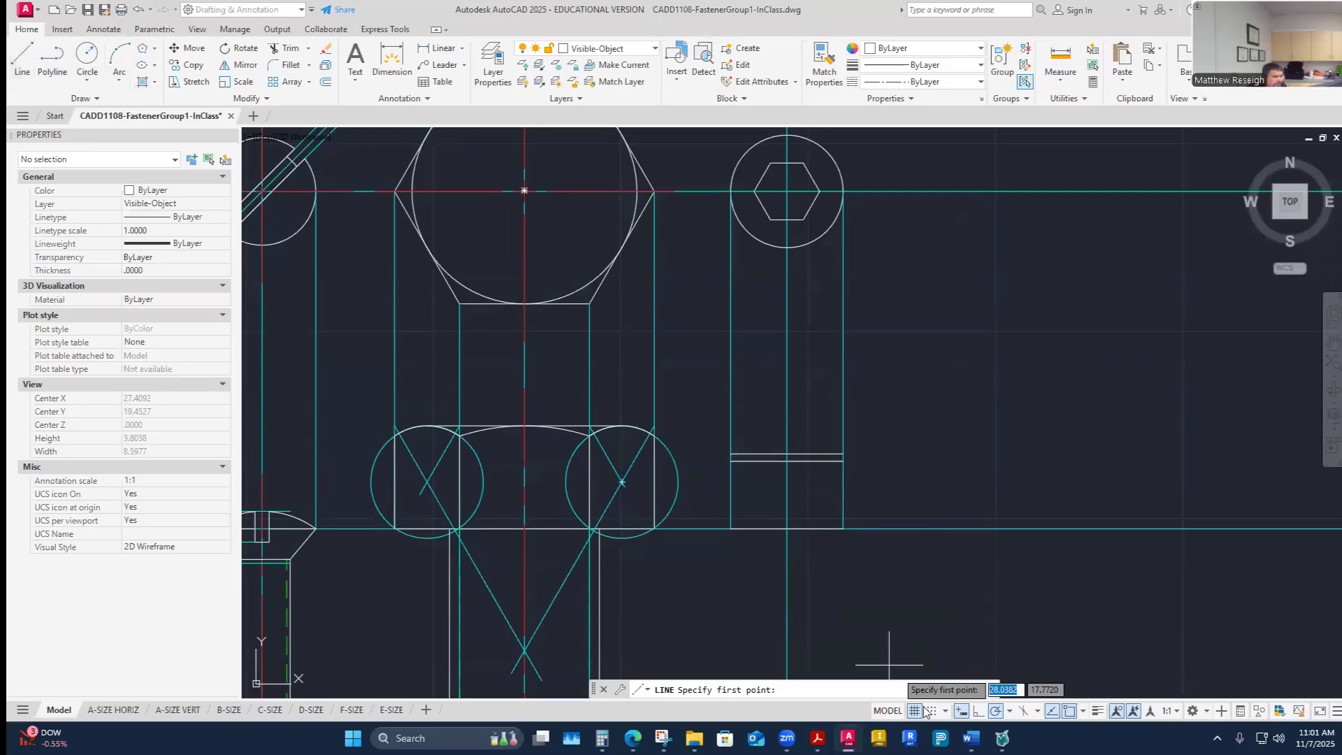
{"action": "left_click", "coordinate": [1010, 711]}
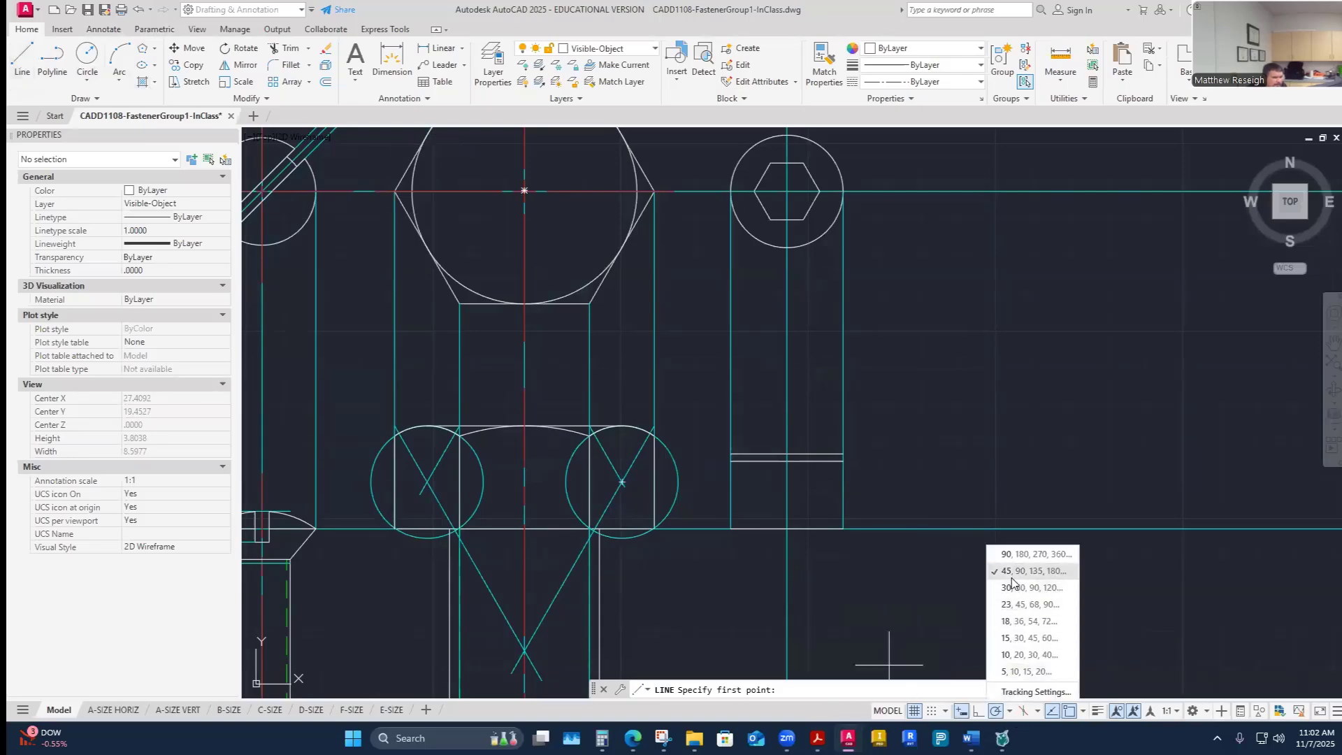
{"action": "left_click", "coordinate": [31, 65]}
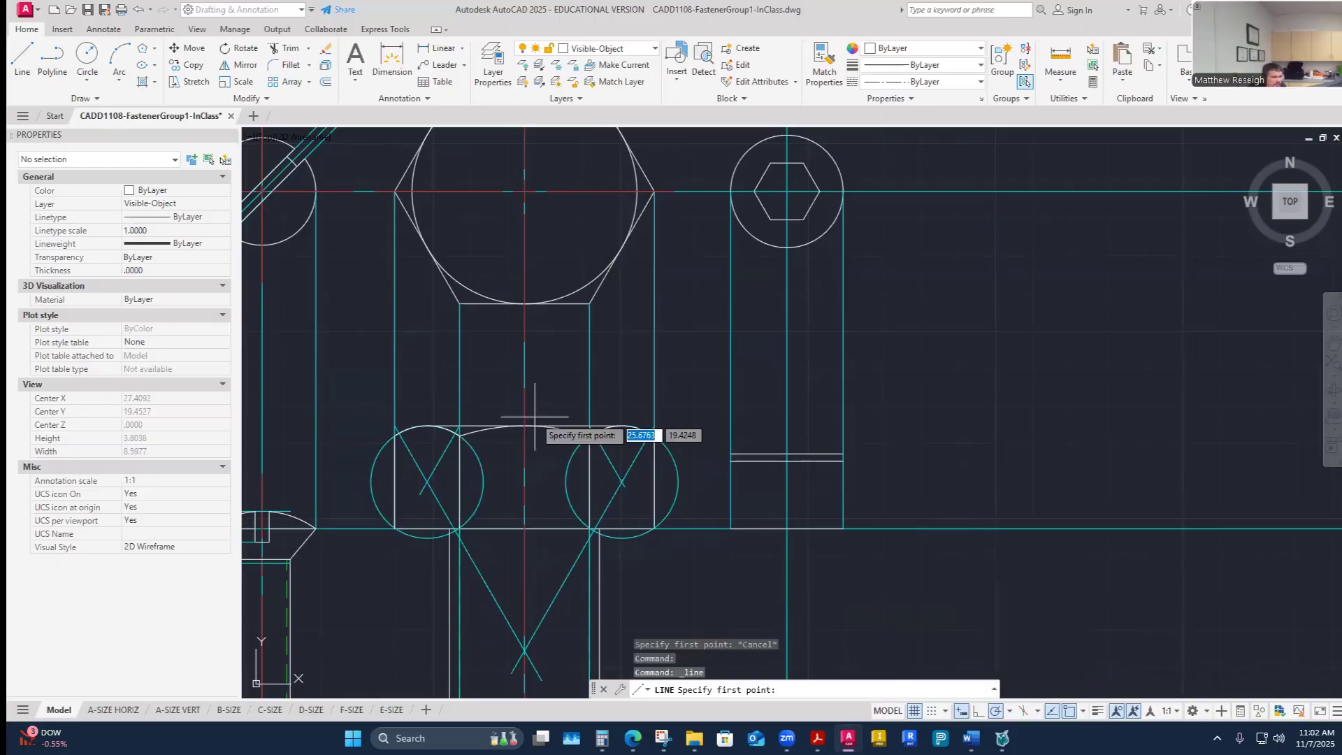
{"action": "scroll", "coordinate": [827, 458], "scroll_direction": "up", "scroll_amount": 6}
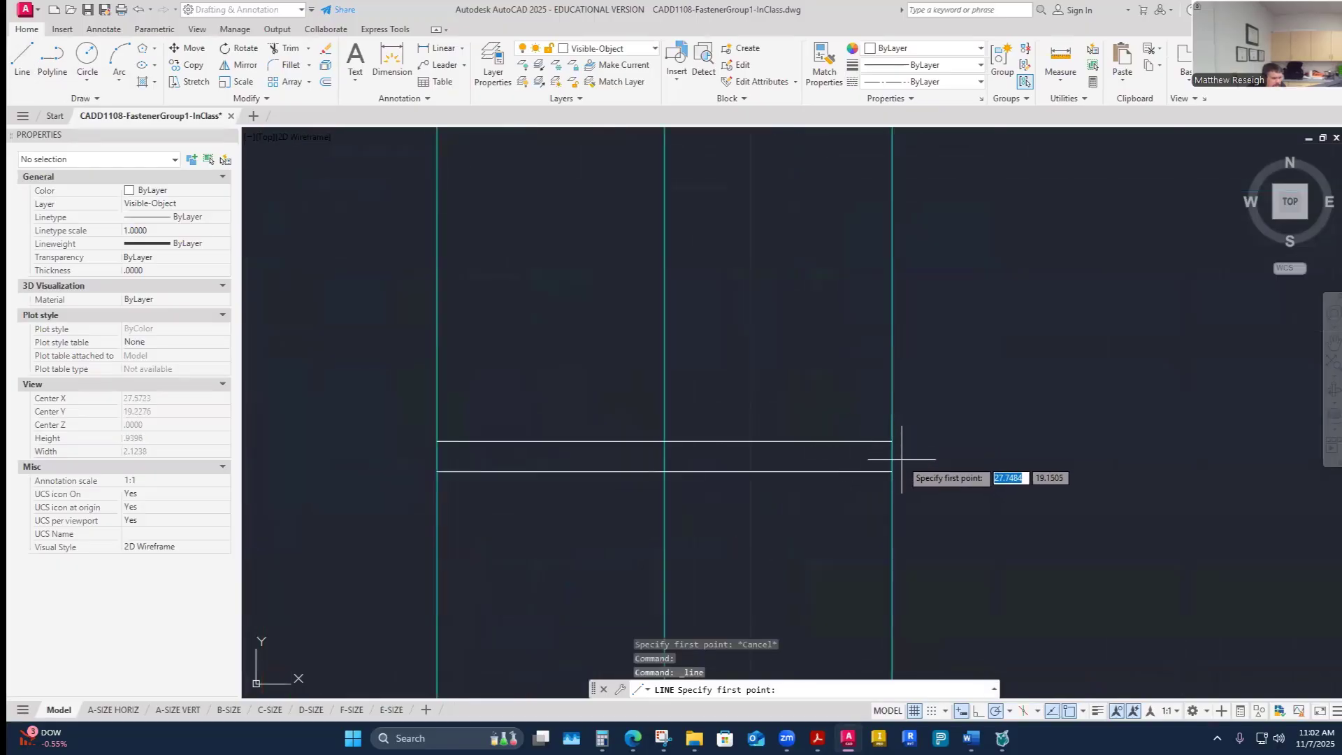
{"action": "left_click", "coordinate": [894, 470]}
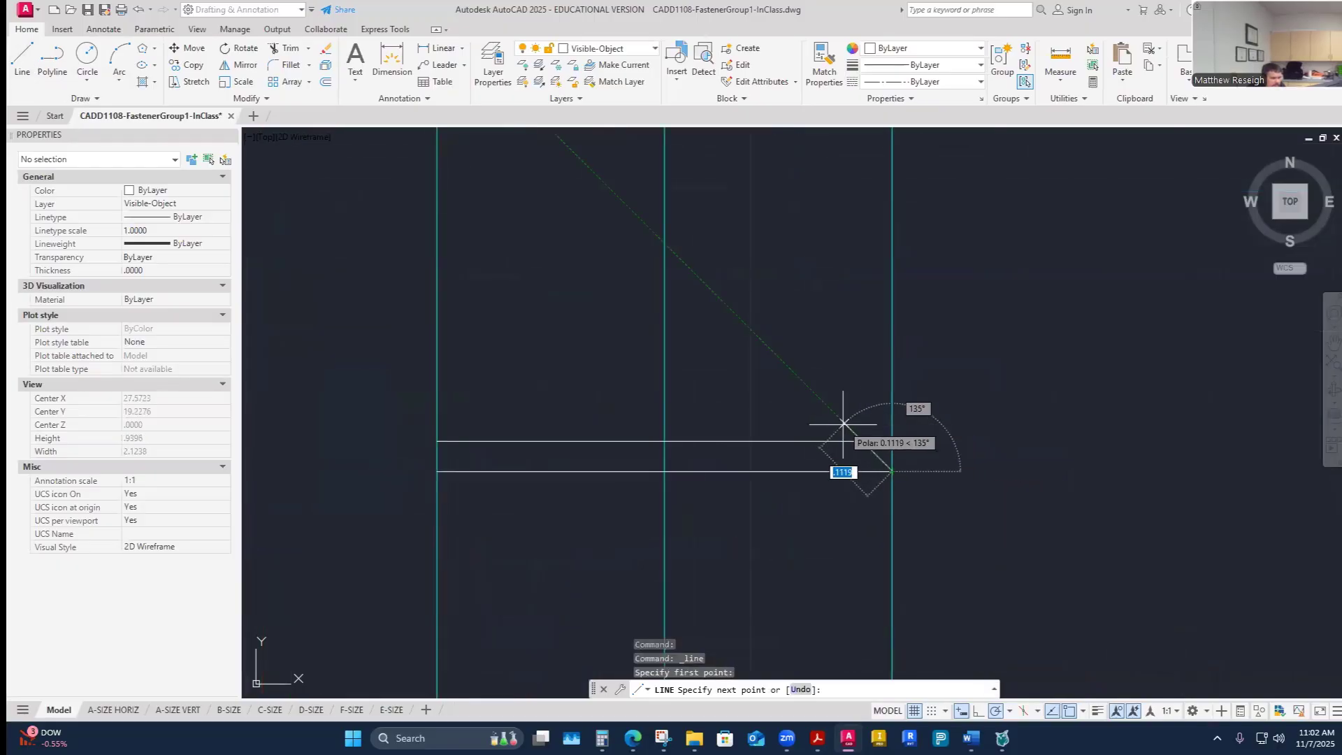
{"action": "left_click", "coordinate": [862, 440]}
{"action": "right_click", "coordinate": [864, 439]}
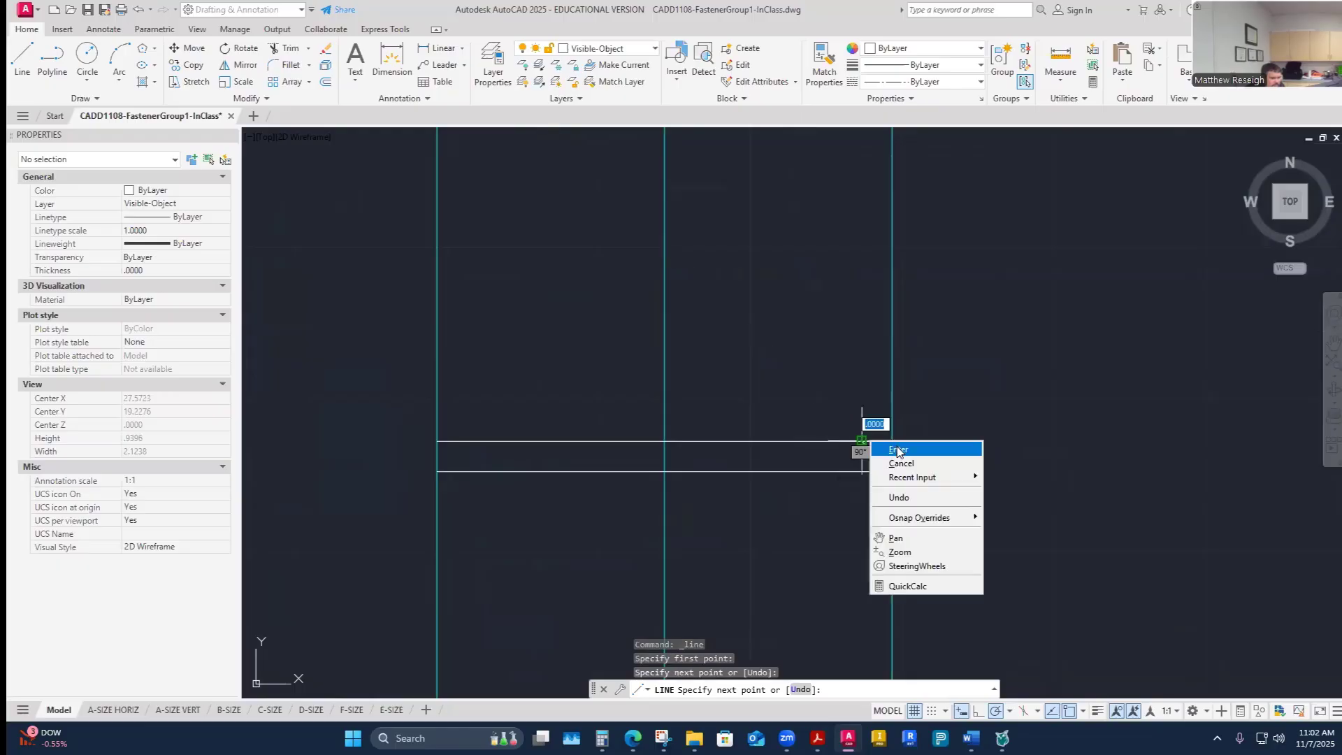
{"action": "left_click", "coordinate": [888, 443]}
- Draw the matching 45° chamfer line at the left end between the two offset lines
{"action": "right_click", "coordinate": [832, 408]}
{"action": "left_click", "coordinate": [832, 408]}
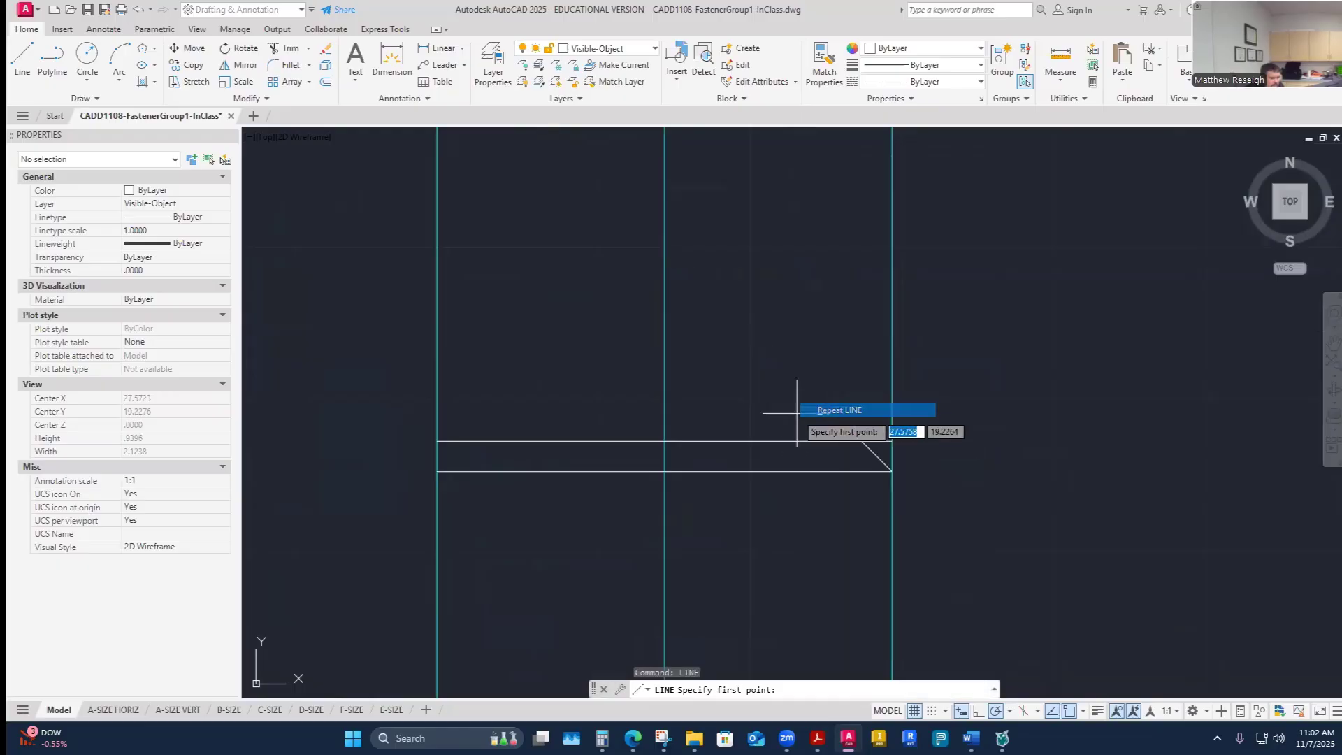
{"action": "left_click", "coordinate": [436, 471]}
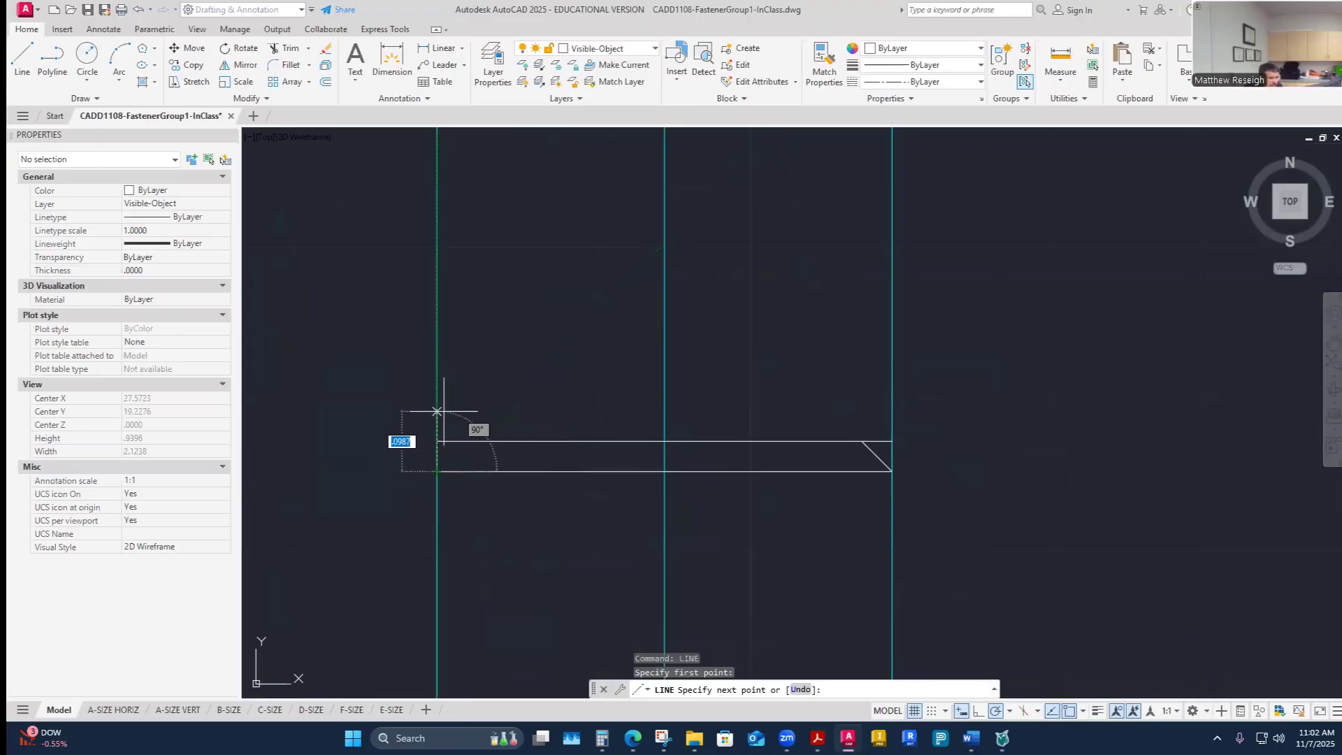
{"action": "left_click", "coordinate": [477, 439]}
{"action": "key", "text": "Escape"}
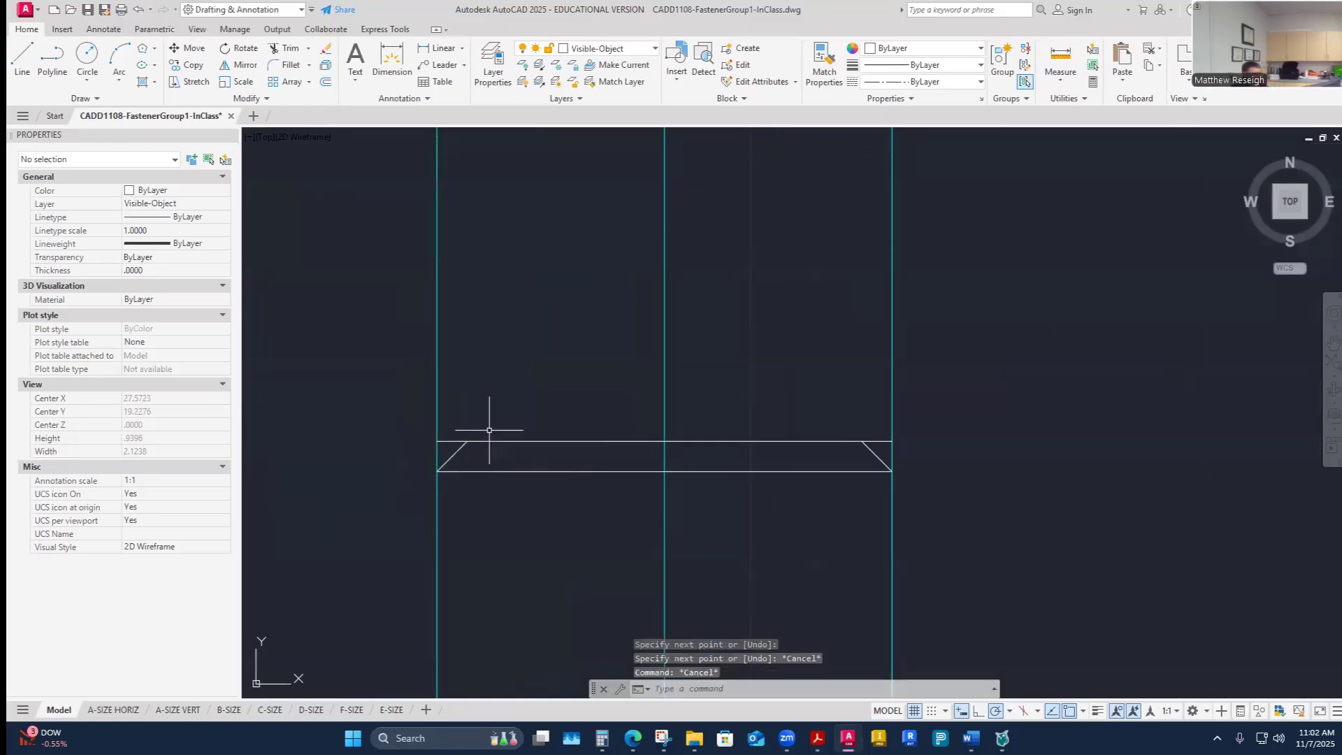
- Trim the ends of the top head line back to the two chamfer lines
{"action": "scroll", "coordinate": [419, 472], "scroll_direction": "up", "scroll_amount": 2}
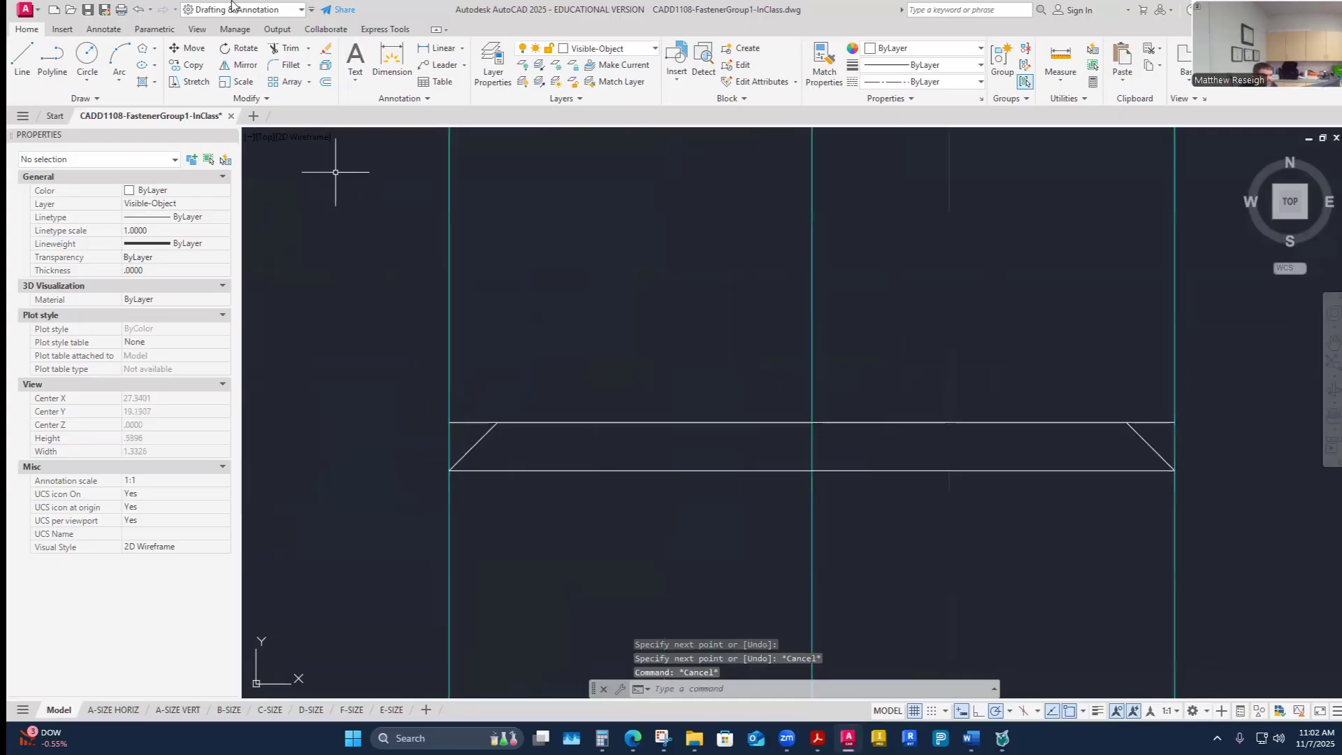
{"action": "left_click", "coordinate": [283, 48]}
{"action": "left_click", "coordinate": [471, 421]}
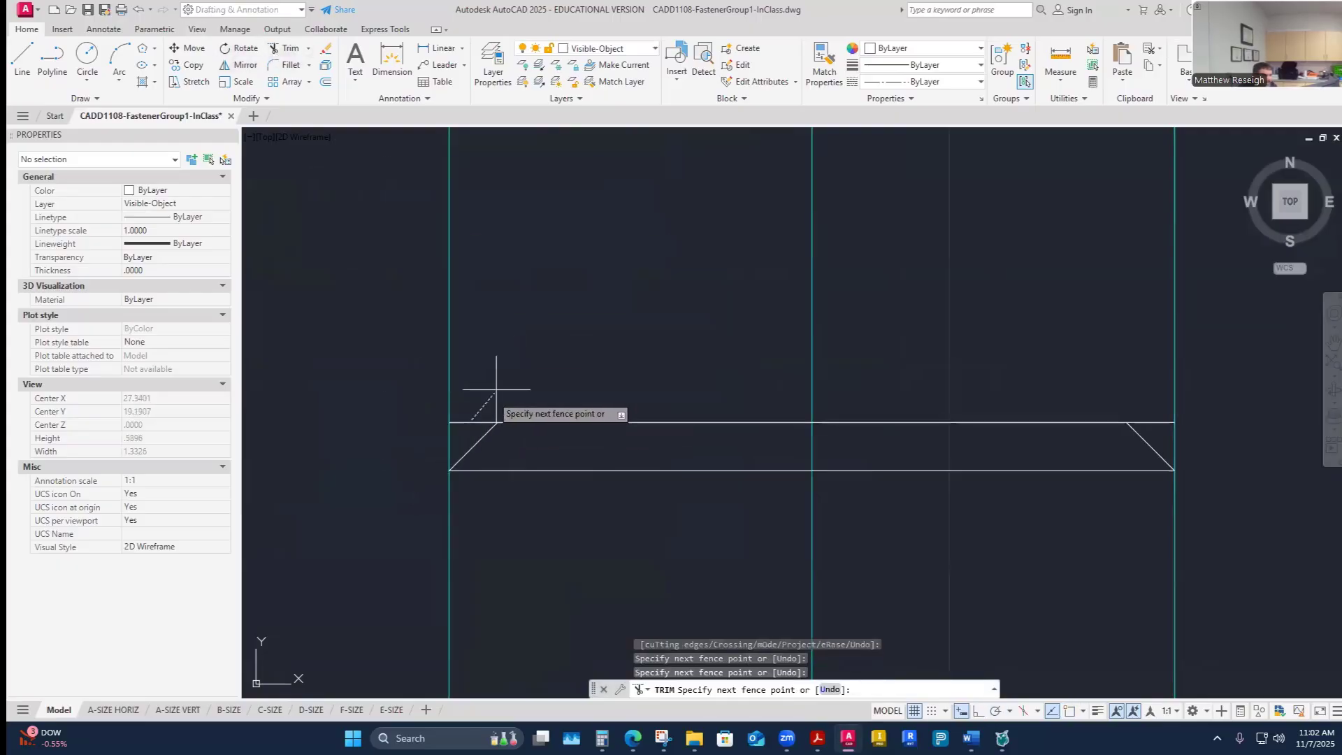
{"action": "key", "text": "Return"}
{"action": "scroll", "coordinate": [513, 366], "scroll_direction": "down", "scroll_amount": 3}
{"action": "scroll", "coordinate": [769, 381], "scroll_direction": "up", "scroll_amount": 3}
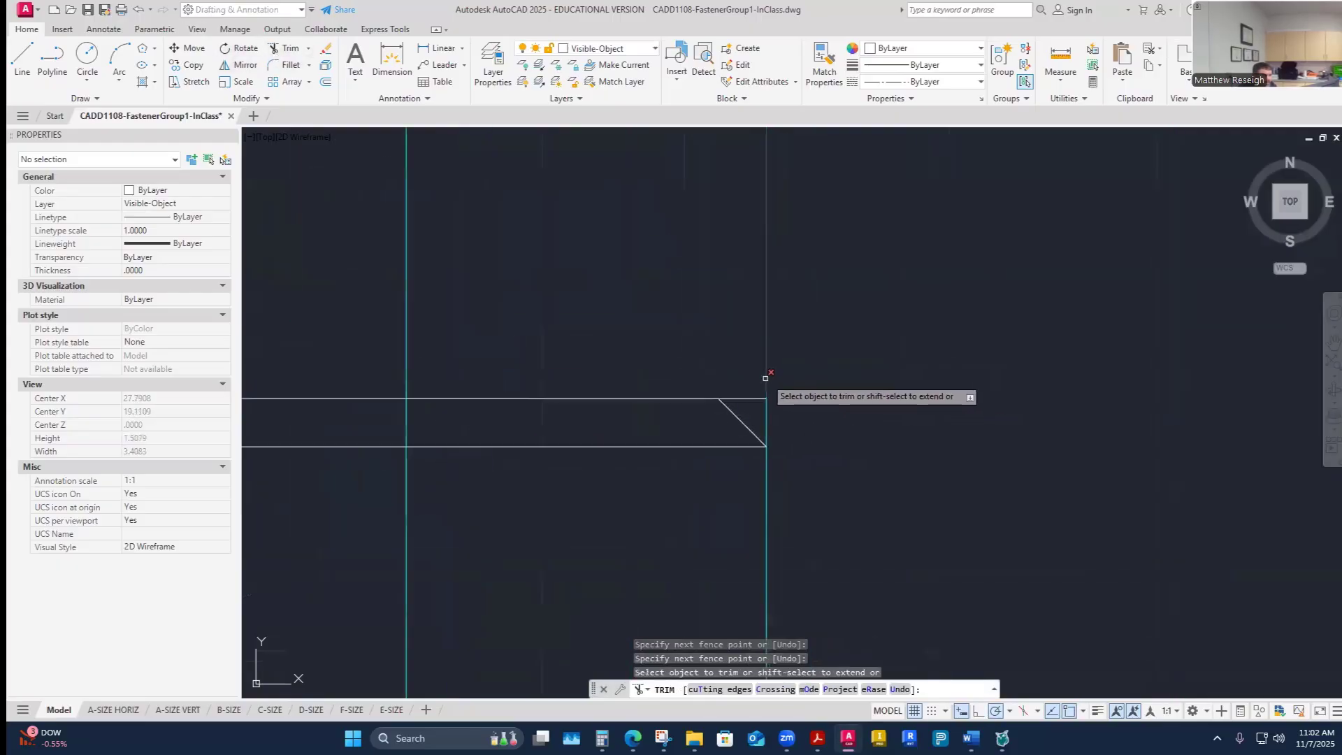
{"action": "scroll", "coordinate": [755, 383], "scroll_direction": "up", "scroll_amount": 3}
{"action": "left_click", "coordinate": [737, 416]}
{"action": "left_click", "coordinate": [745, 437]}
{"action": "scroll", "coordinate": [656, 310], "scroll_direction": "down", "scroll_amount": 4}
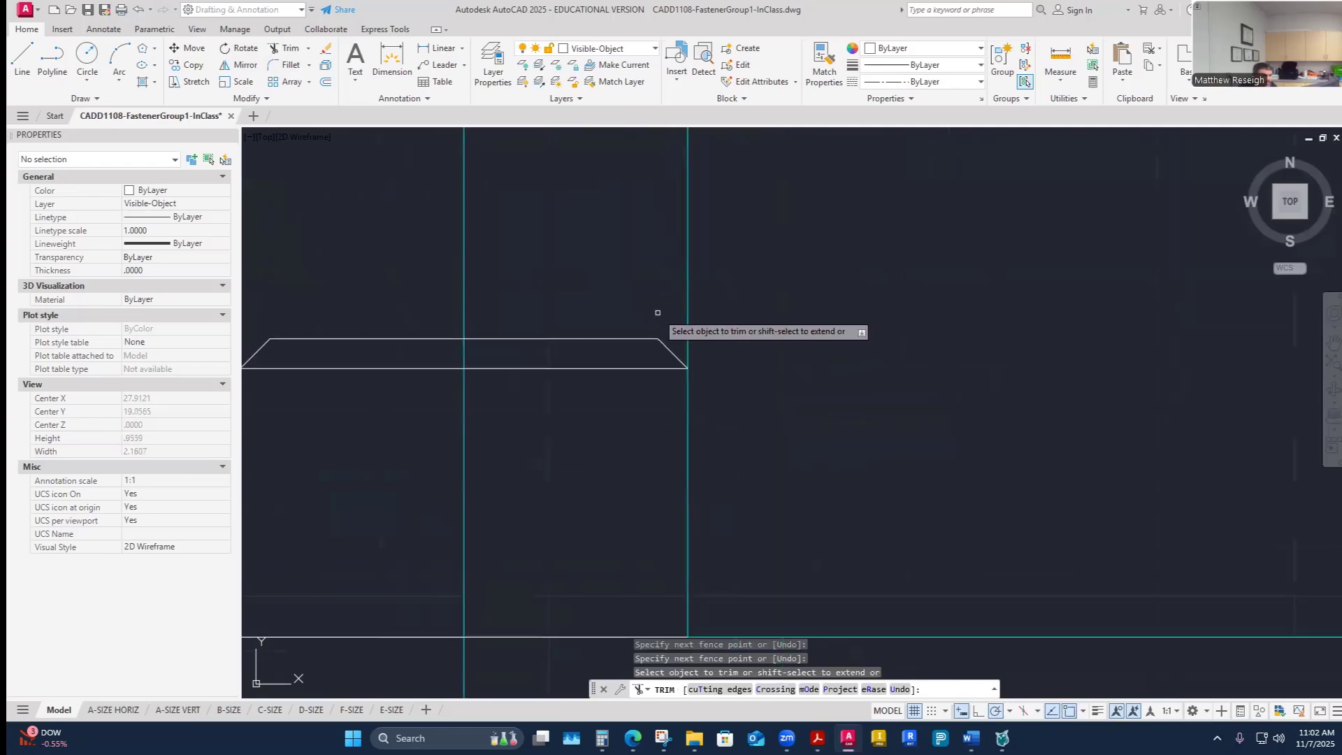
{"action": "key", "text": "Escape"}
{"action": "scroll", "coordinate": [751, 357], "scroll_direction": "down", "scroll_amount": 6}
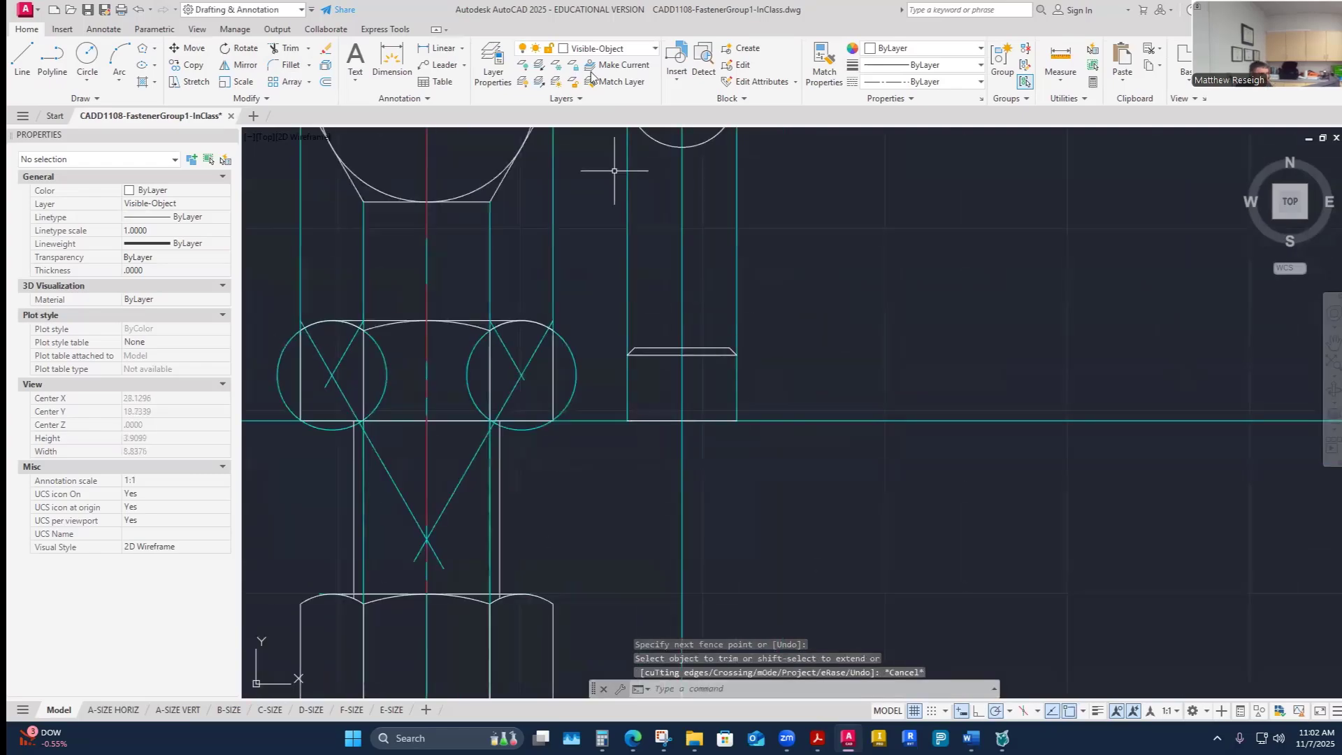
{"action": "left_click", "coordinate": [644, 46]}
{"action": "left_click", "coordinate": [581, 150]}
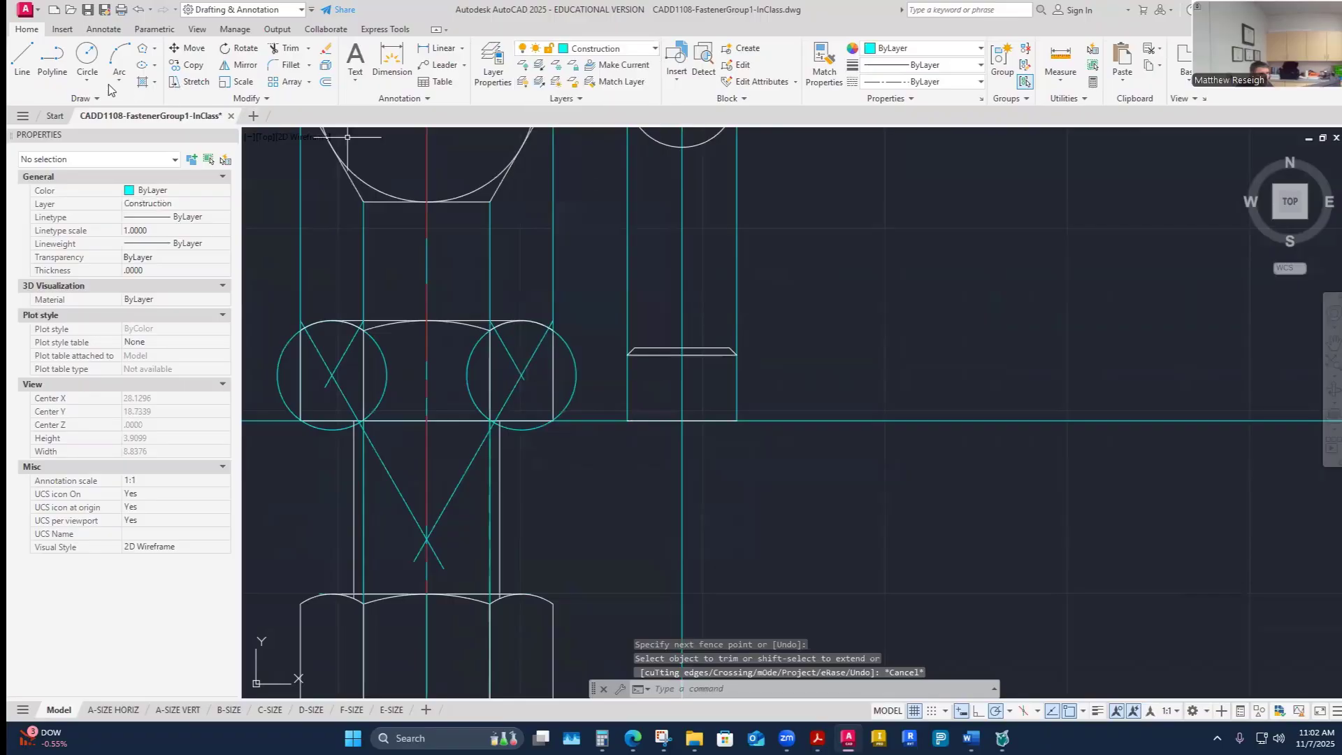
{"action": "left_click", "coordinate": [22, 59]}
{"action": "scroll", "coordinate": [613, 350], "scroll_direction": "up", "scroll_amount": 4}
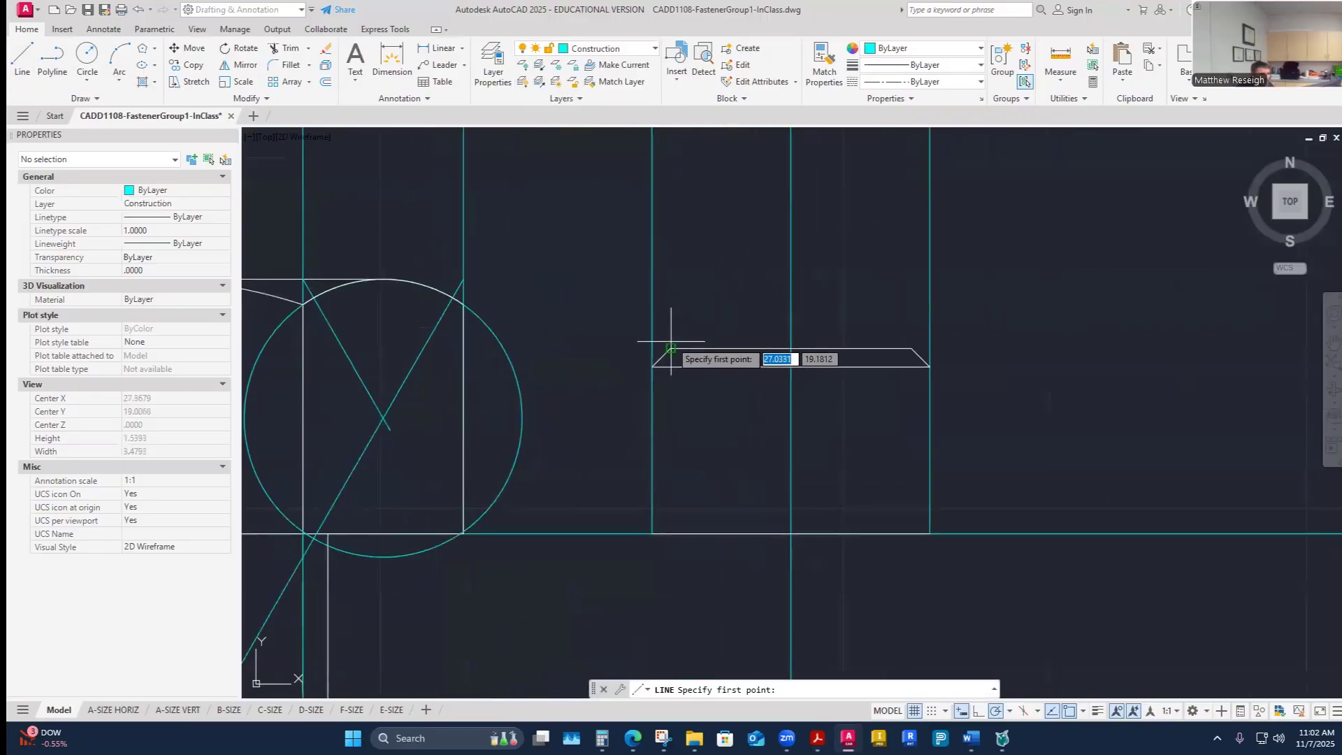
{"action": "left_click", "coordinate": [670, 349]}
{"action": "scroll", "coordinate": [671, 350], "scroll_direction": "down", "scroll_amount": 4}
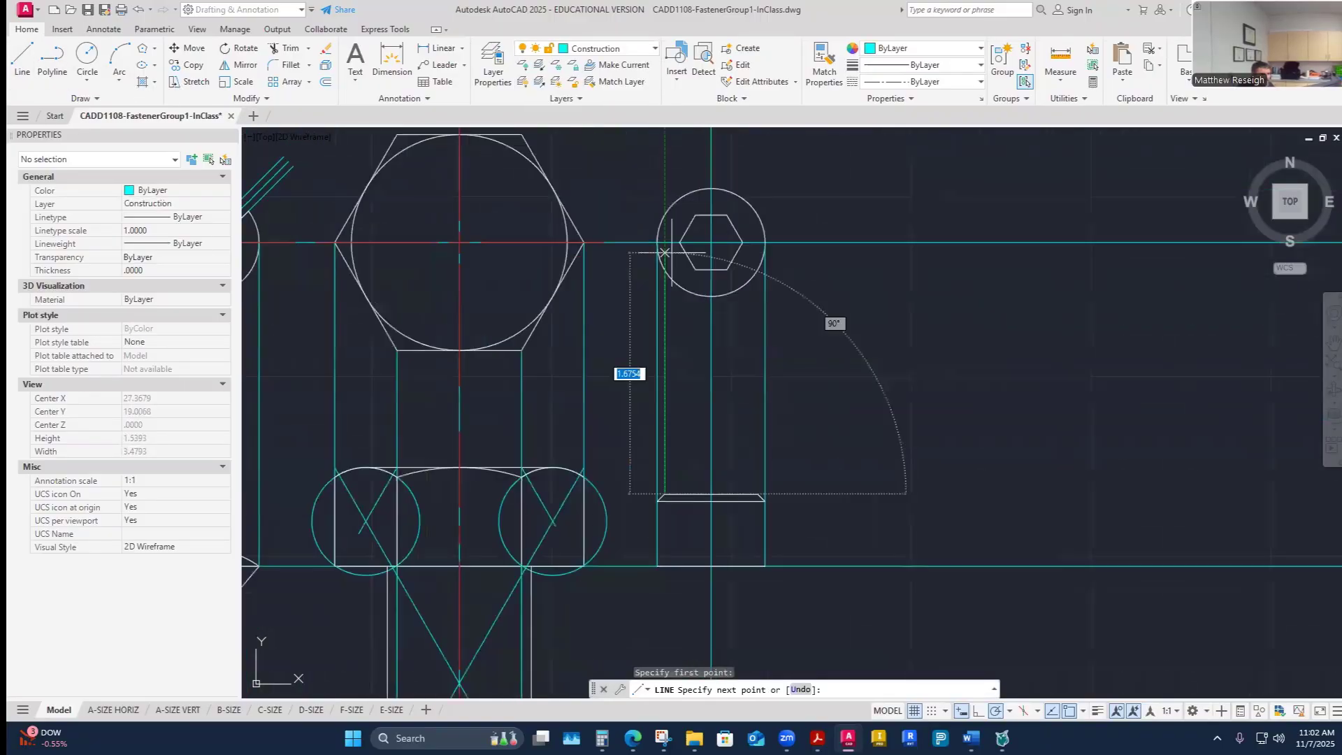
{"action": "scroll", "coordinate": [664, 252], "scroll_direction": "up", "scroll_amount": 3}
{"action": "key", "text": "Escape"}
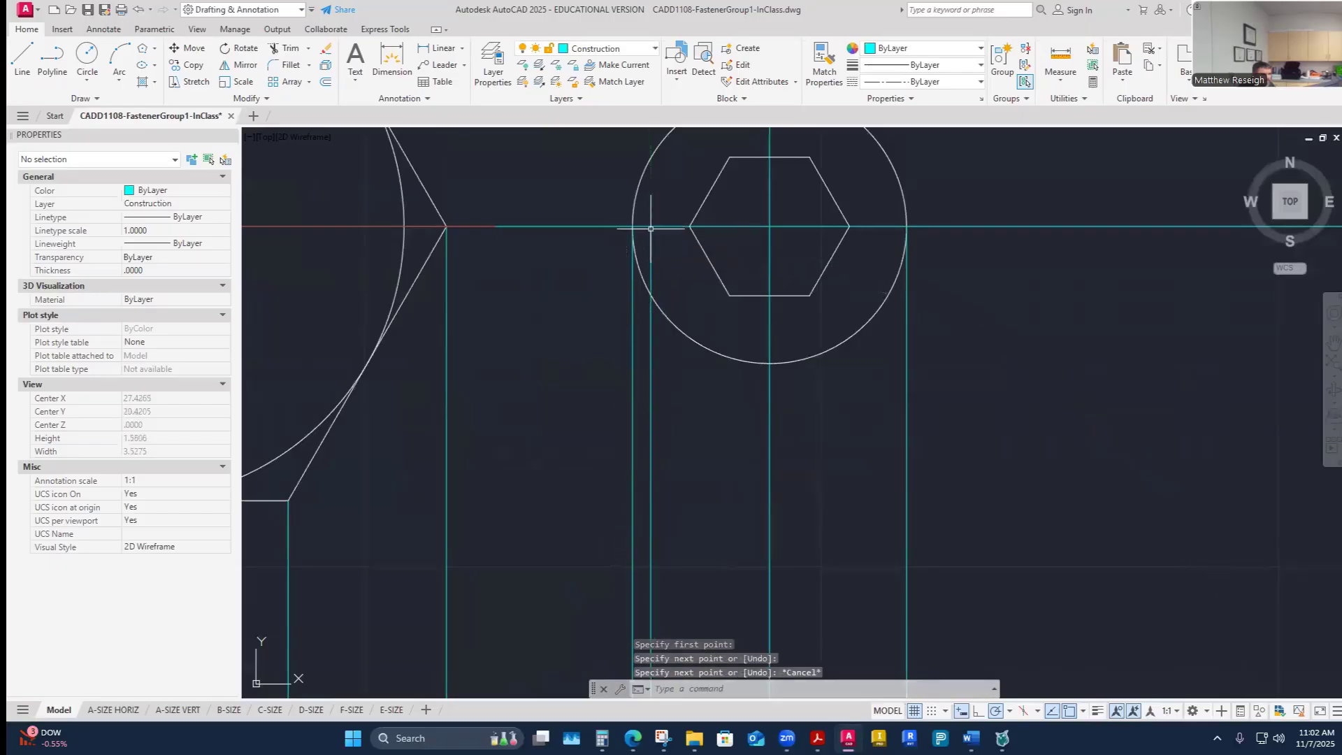
- Make Visible-Object current and draw a circle about 0.33 radius centered on the hex socket, reaching the left construction line
{"action": "left_click", "coordinate": [655, 48]}
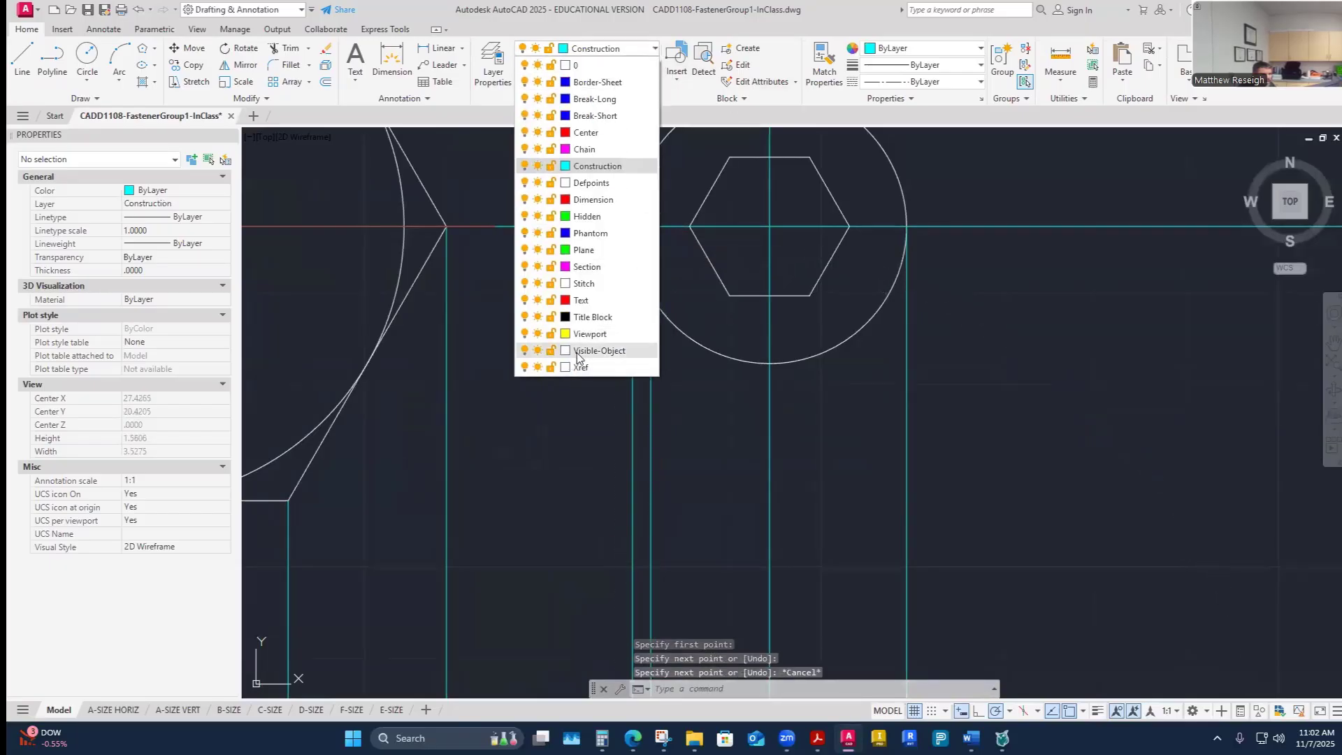
{"action": "left_click", "coordinate": [577, 351]}
{"action": "type", "text": "c"}
{"action": "key", "text": "Return"}
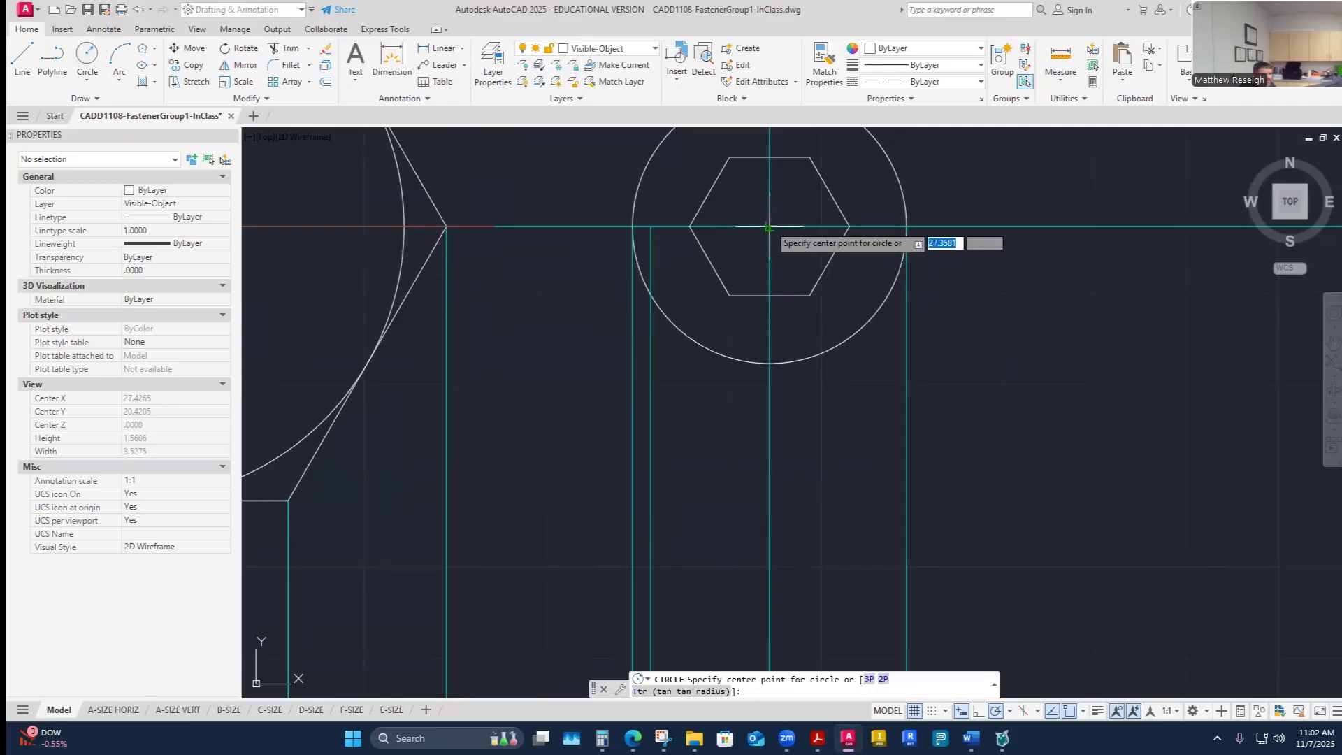
{"action": "left_click", "coordinate": [768, 228]}
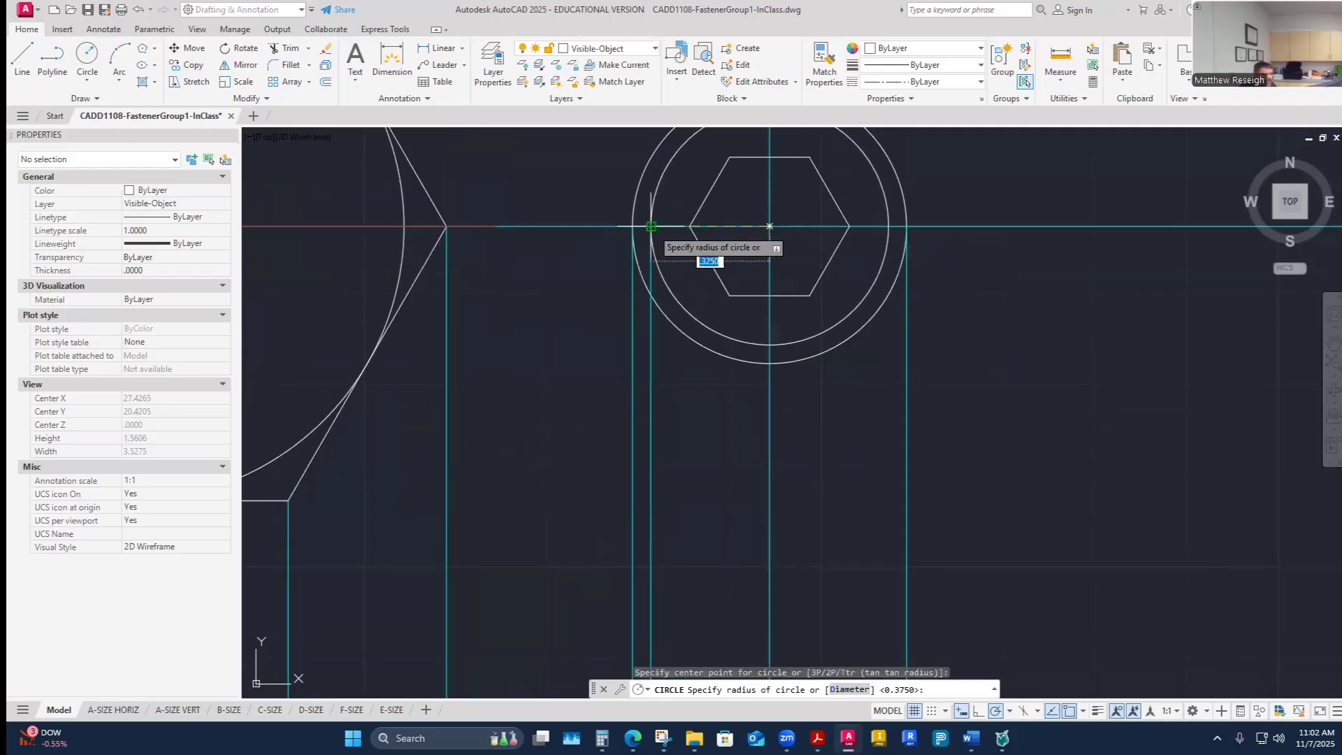
{"action": "key", "text": "Escape"}
{"action": "scroll", "coordinate": [736, 367], "scroll_direction": "down", "scroll_amount": 2}
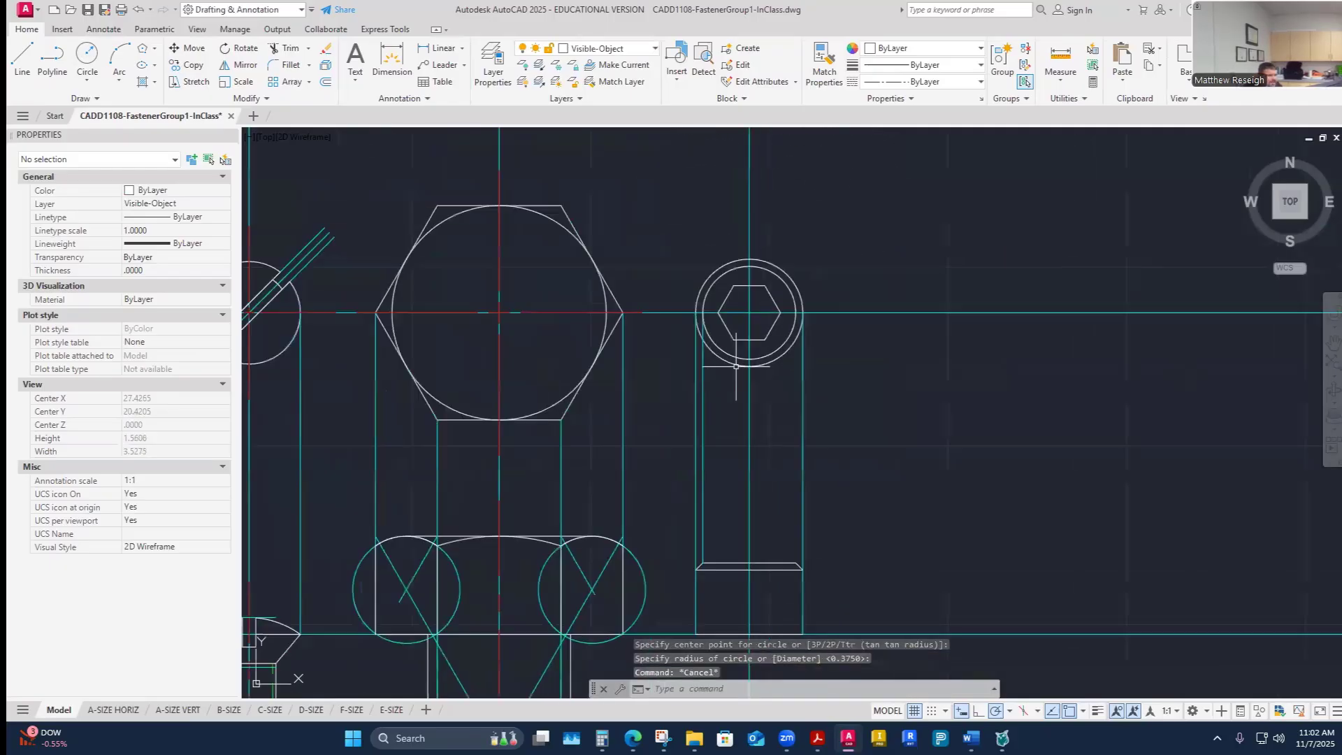
{"action": "scroll", "coordinate": [766, 378], "scroll_direction": "up", "scroll_amount": 2}
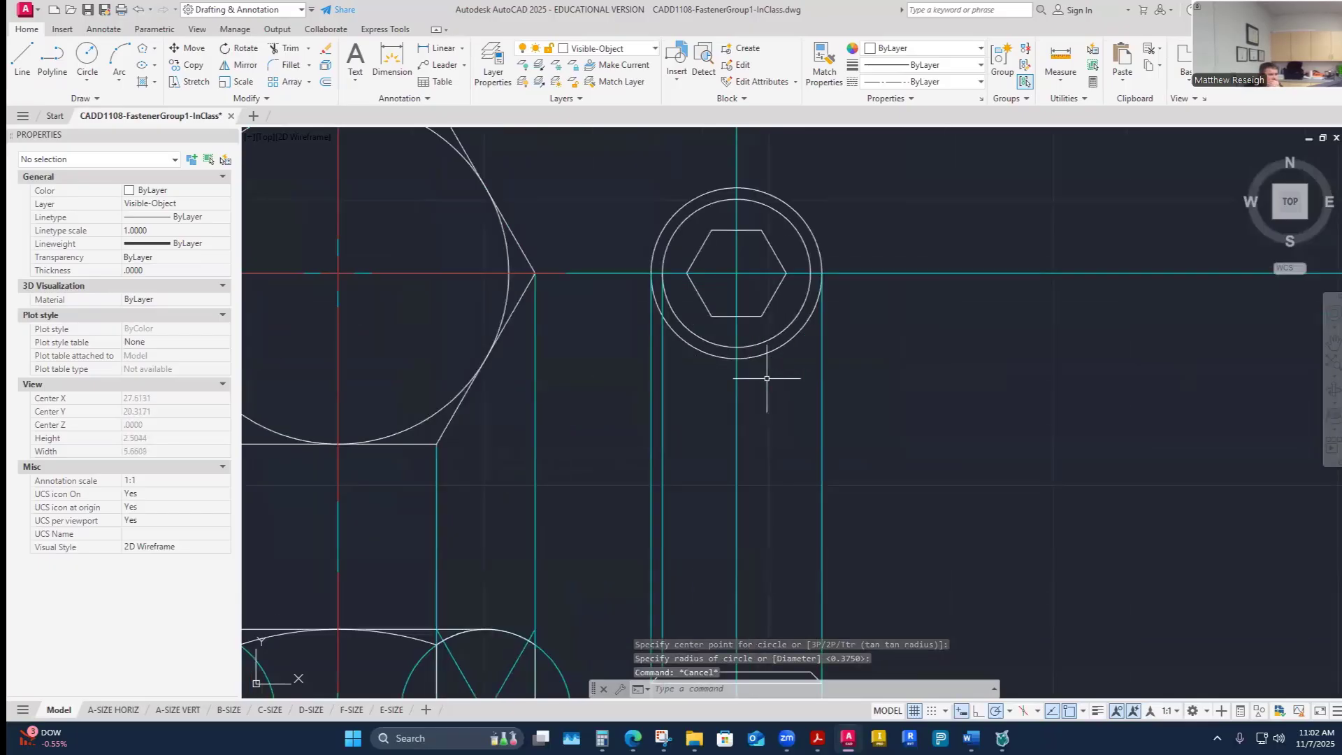
{"action": "scroll", "coordinate": [767, 379], "scroll_direction": "down", "scroll_amount": 5}
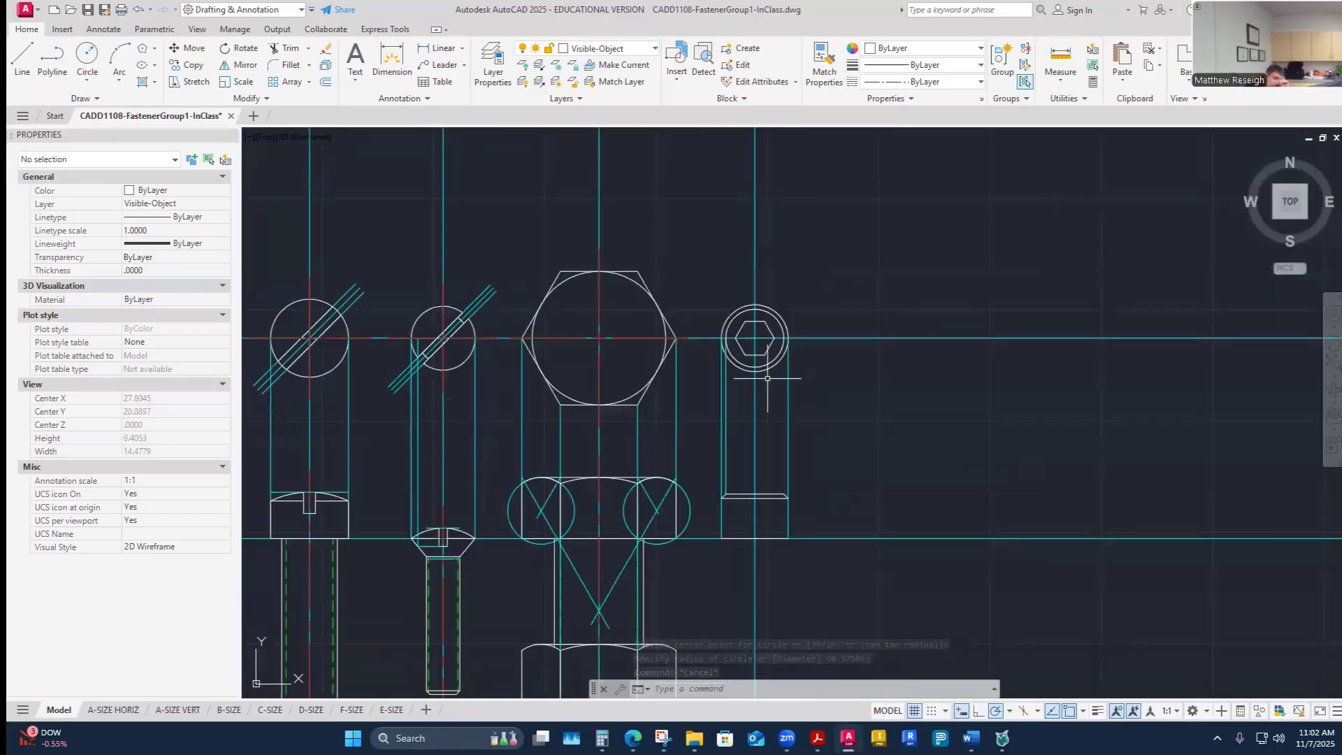
{"action": "scroll", "coordinate": [774, 550], "scroll_direction": "up", "scroll_amount": 3}
{"action": "scroll", "coordinate": [782, 555], "scroll_direction": "up", "scroll_amount": 2}
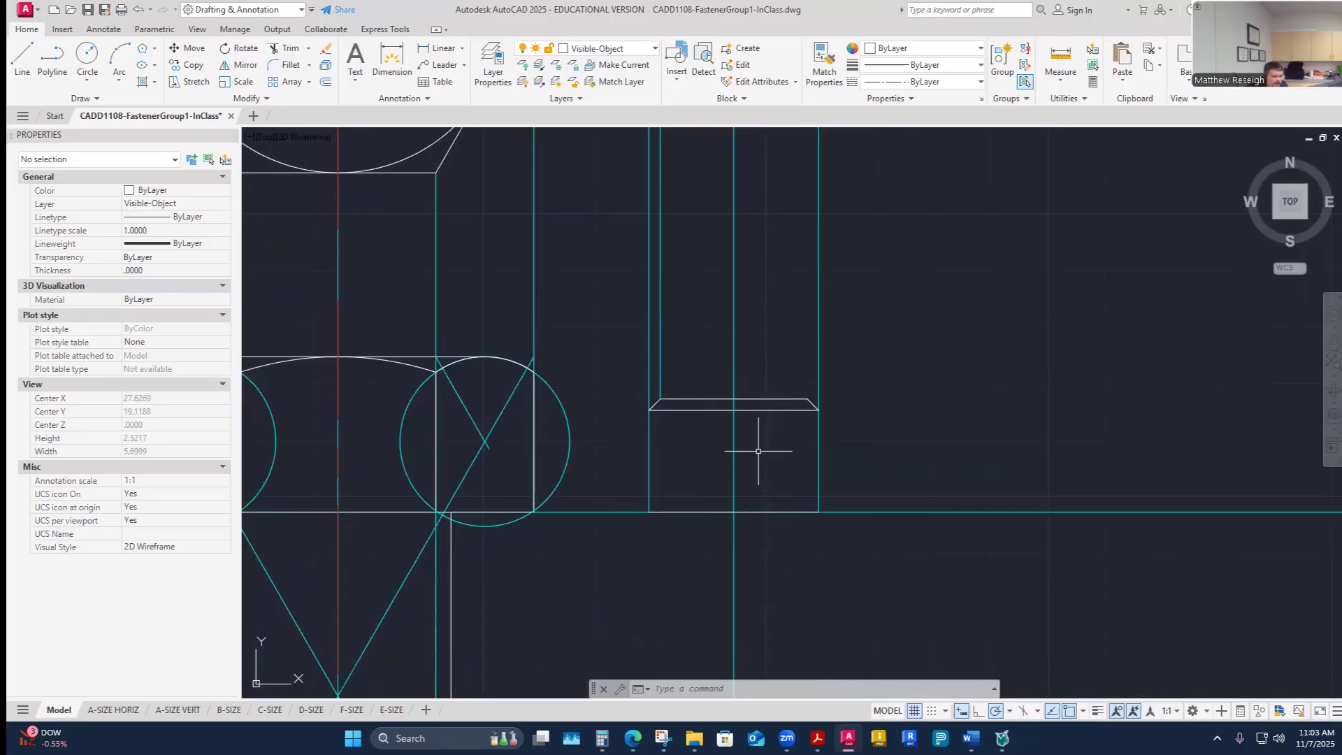
- Check the socket-head cap screw's key engage value in the fastener specification worksheet
{"action": "left_click", "coordinate": [755, 400]}
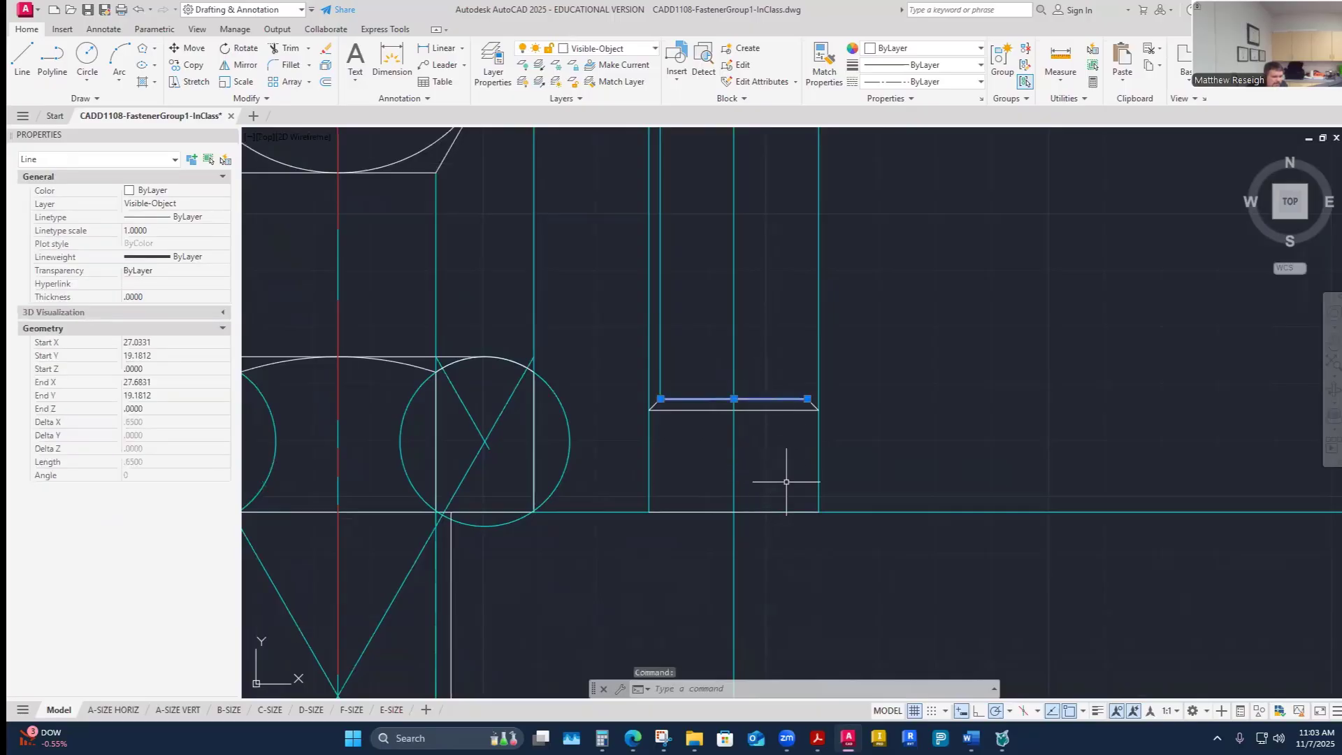
{"action": "key", "text": "Escape"}
{"action": "key", "text": "Escape"}
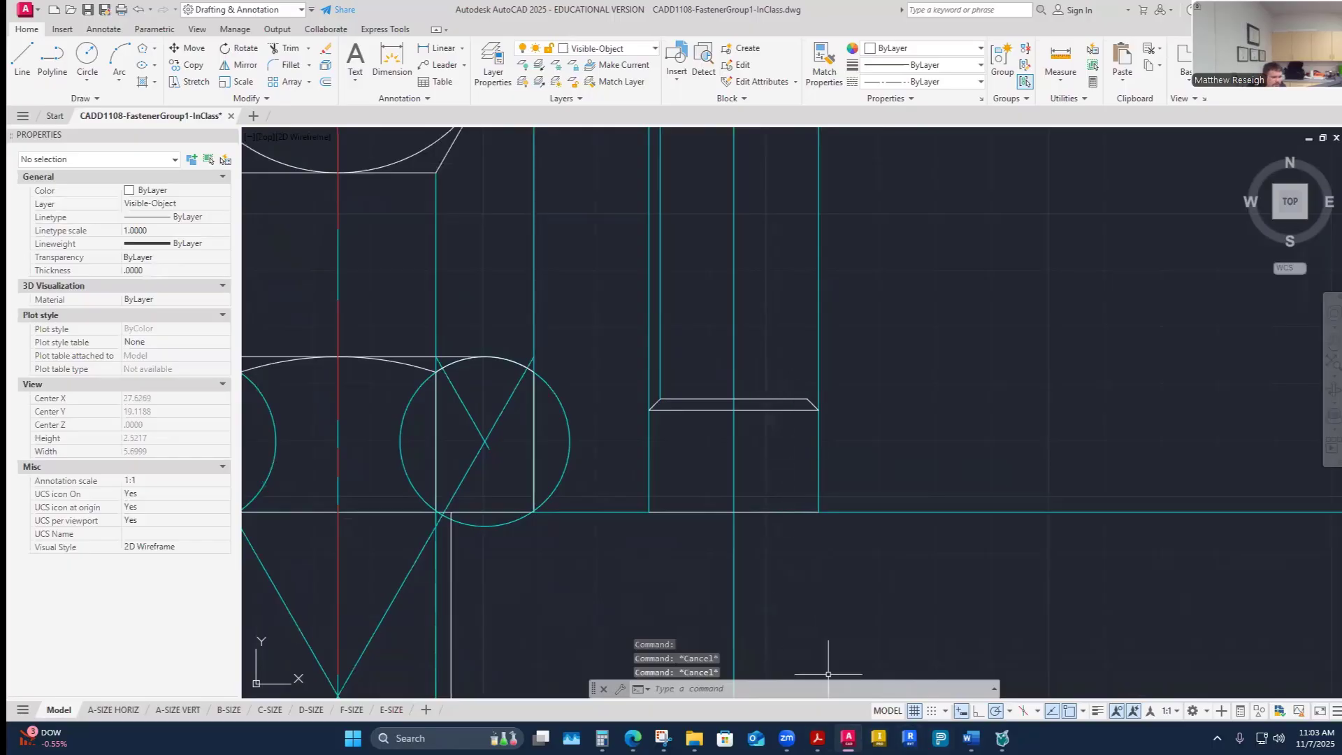
{"action": "mouse_move", "coordinate": [971, 738]}
{"action": "left_click", "coordinate": [1030, 683]}
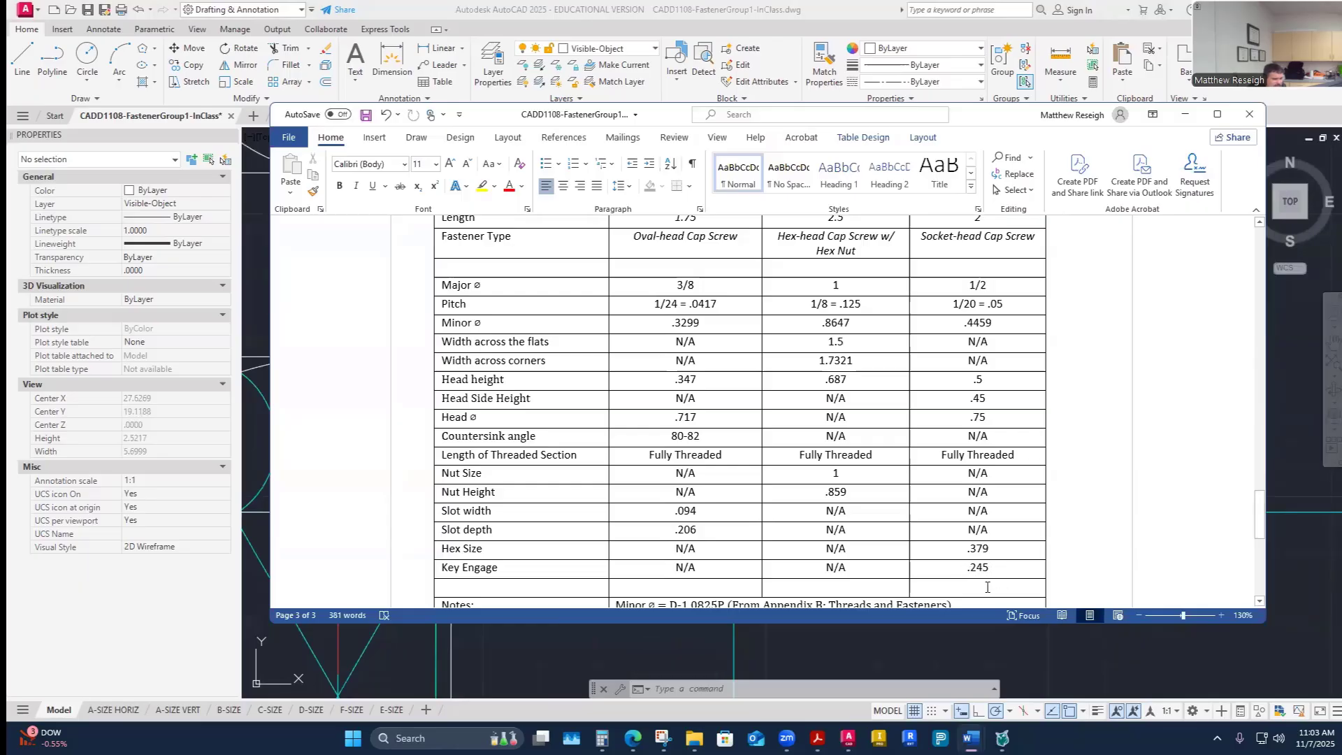
{"action": "left_click", "coordinate": [848, 739]}
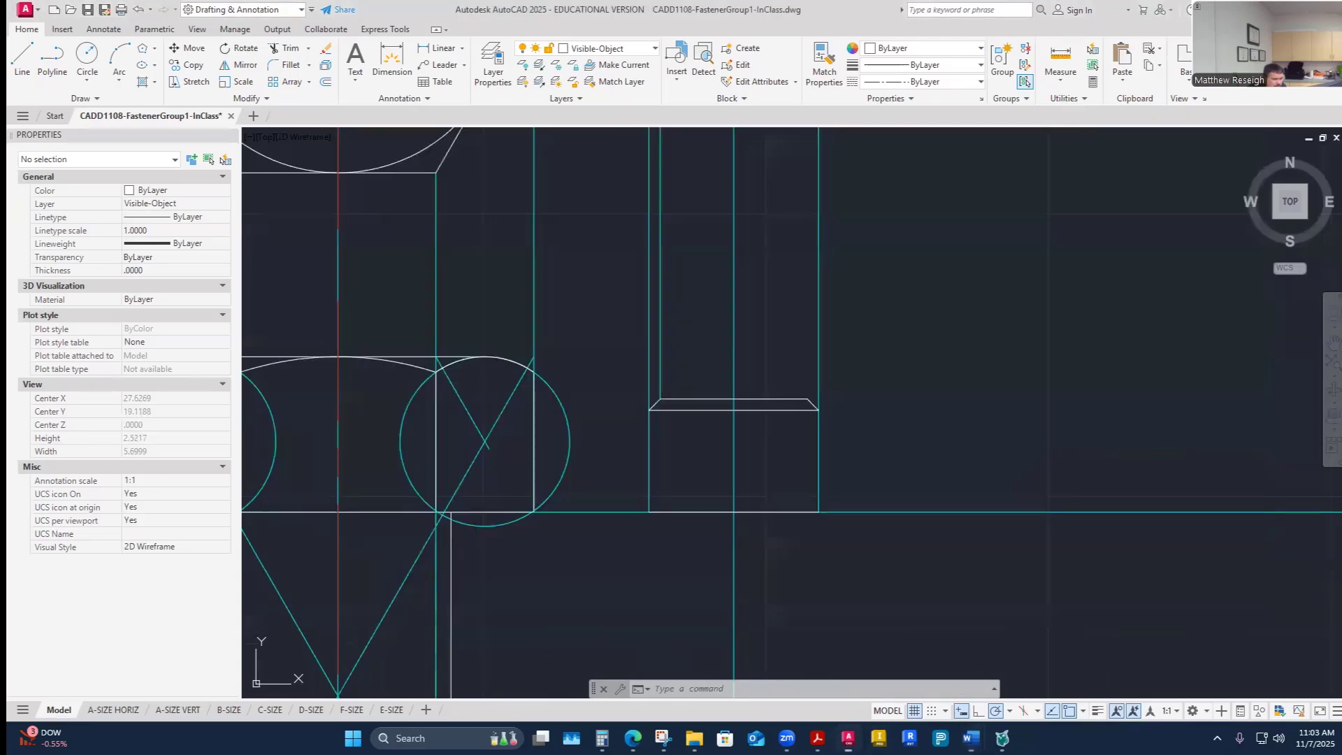
- Offset the top head line of screw F down 0.245 for the socket's key engage depth
{"action": "left_click", "coordinate": [327, 84]}
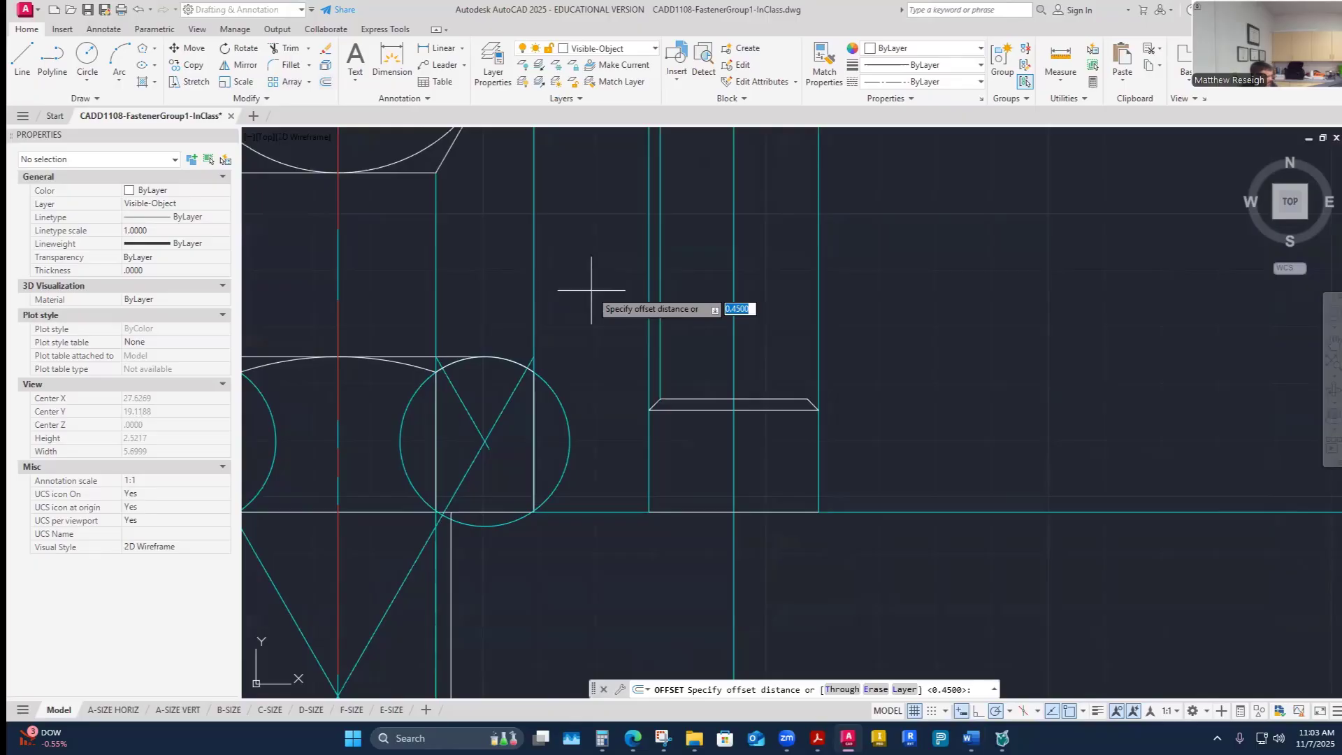
{"action": "type", "text": ".245"}
{"action": "key", "text": "Return"}
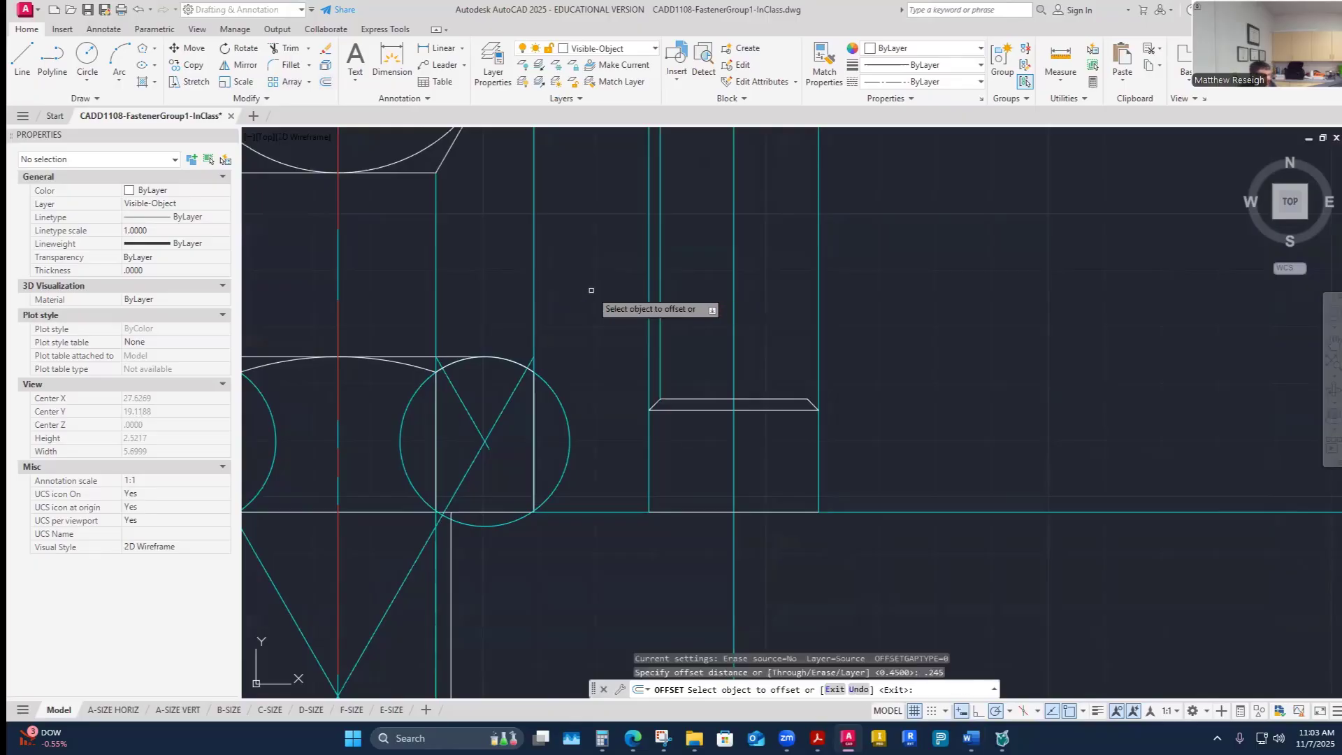
{"action": "left_click", "coordinate": [711, 401]}
{"action": "left_click", "coordinate": [713, 450]}
{"action": "key", "text": "Escape"}
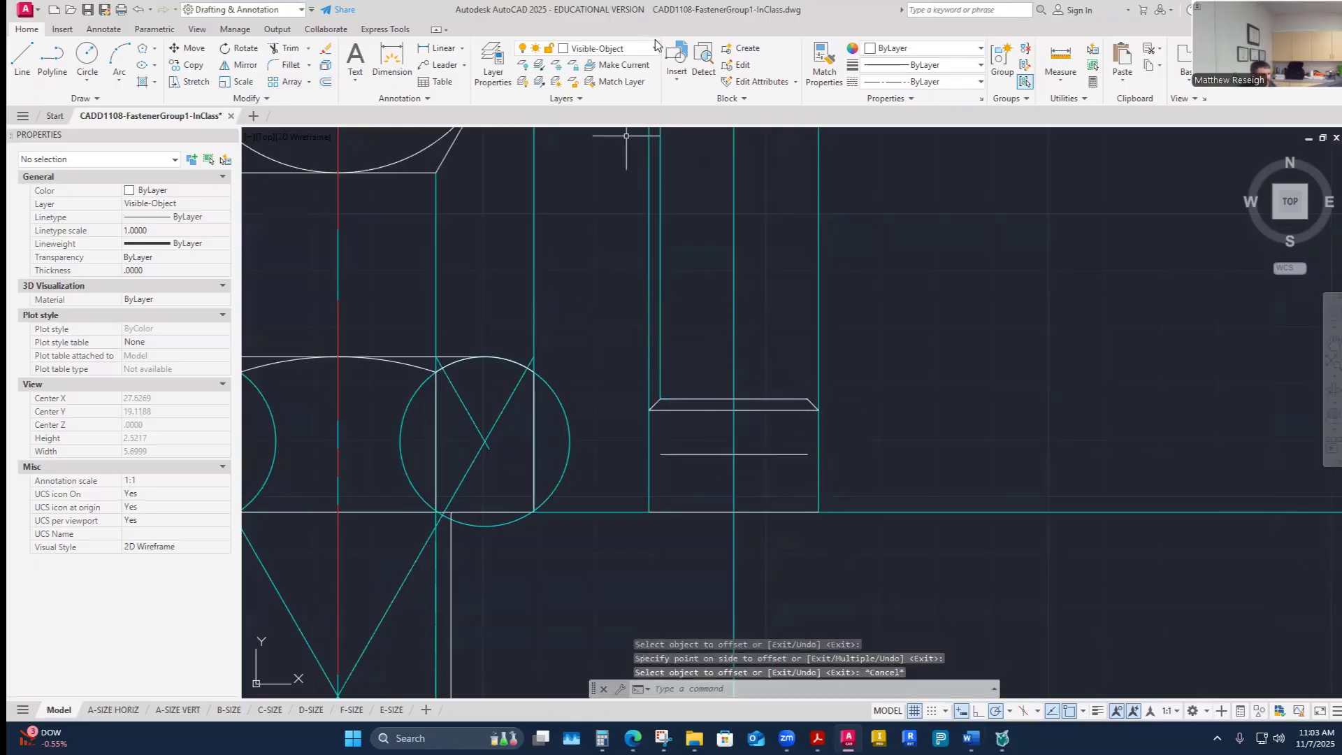
- Match the new key engage line's properties to the construction line
{"action": "left_click", "coordinate": [825, 62]}
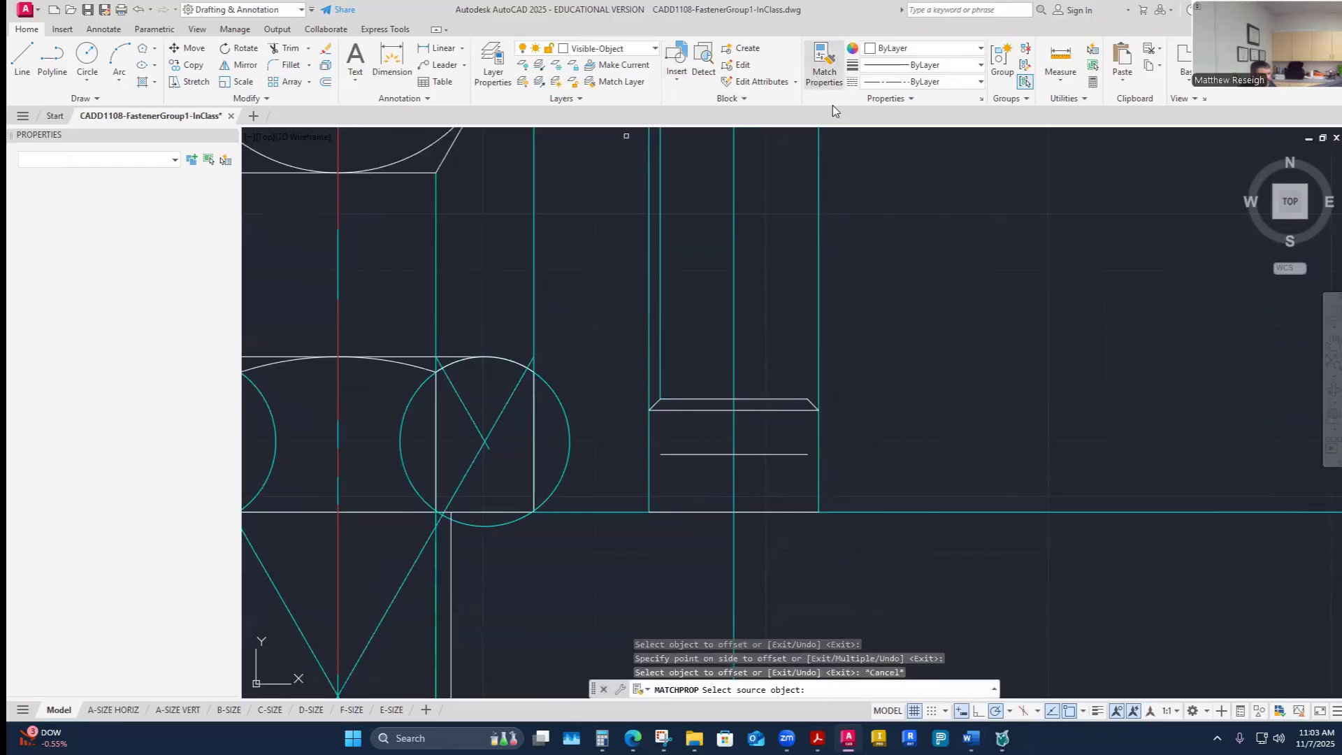
{"action": "left_click", "coordinate": [733, 358]}
{"action": "left_click", "coordinate": [781, 454]}
{"action": "key", "text": "Escape"}
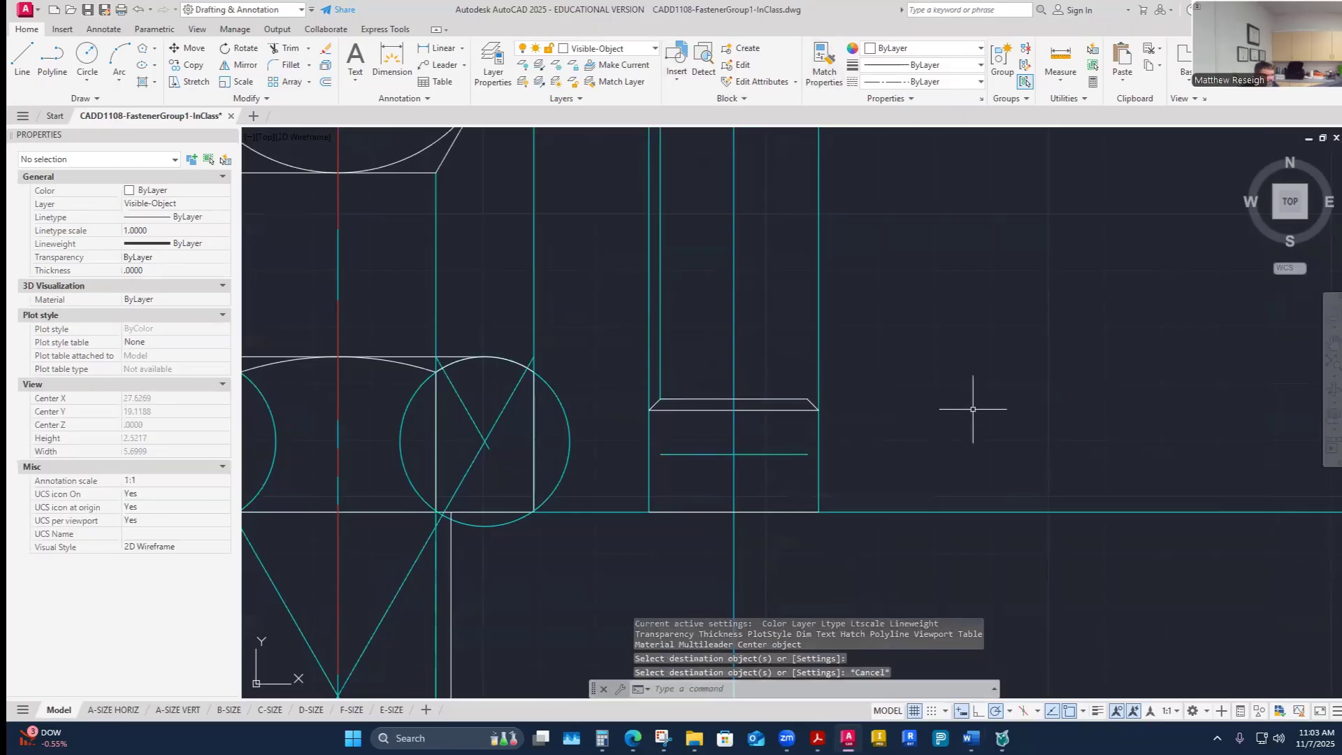
- Extend the key engage line out to both sides of the screw head
{"action": "left_click", "coordinate": [309, 47]}
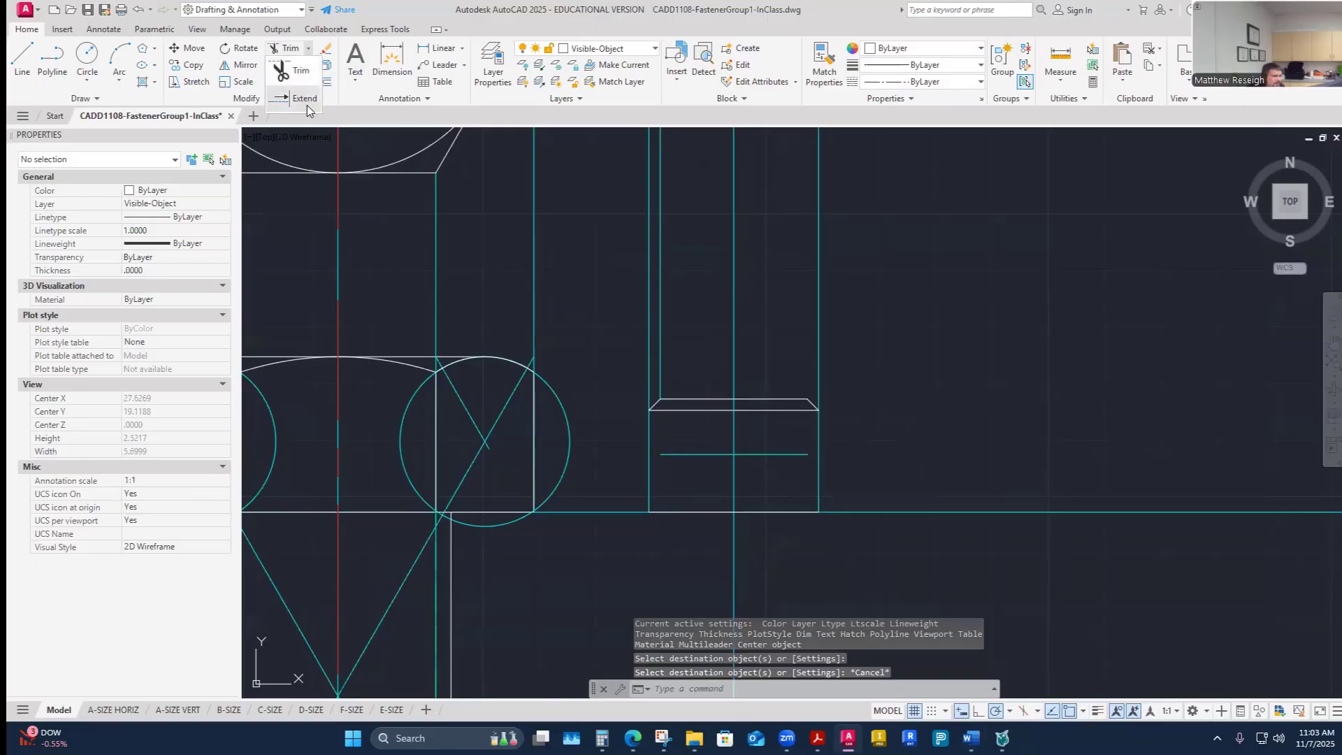
{"action": "left_click", "coordinate": [308, 106]}
{"action": "left_click", "coordinate": [788, 454]}
{"action": "left_click", "coordinate": [672, 455]}
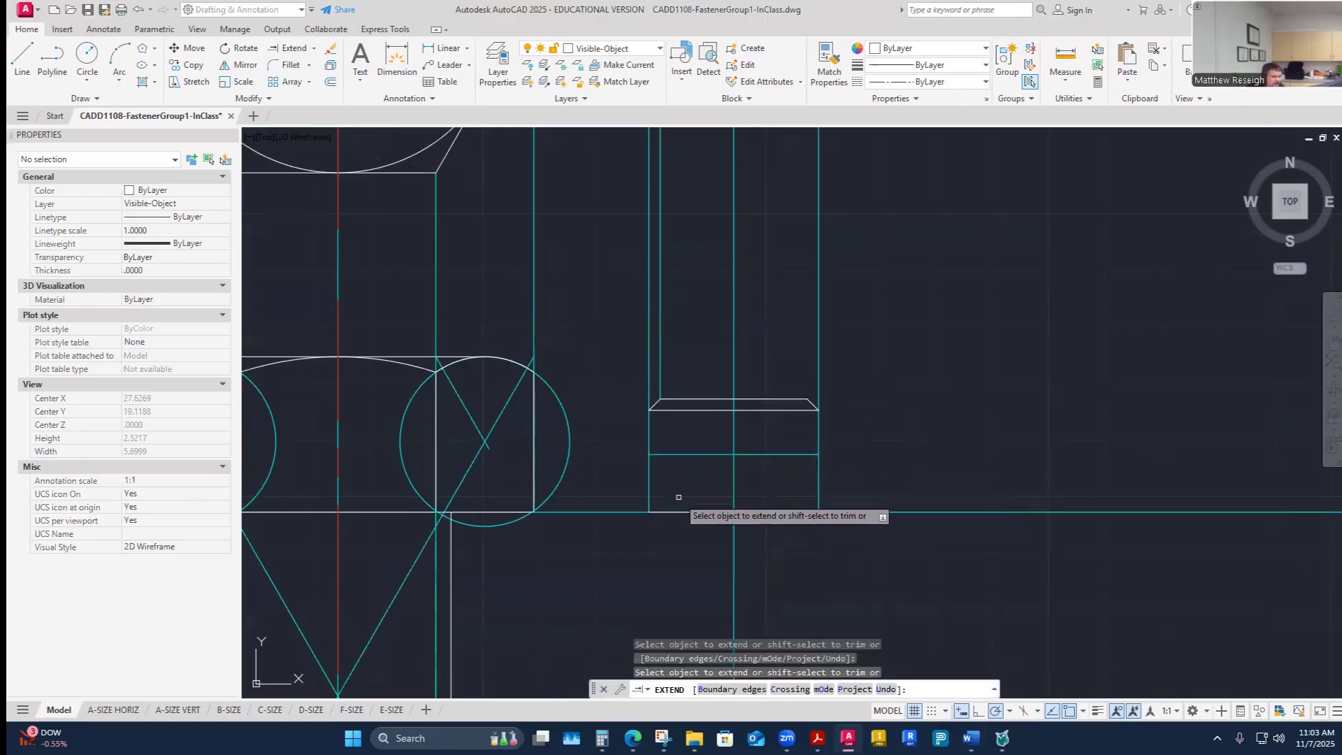
{"action": "key", "text": "Escape"}
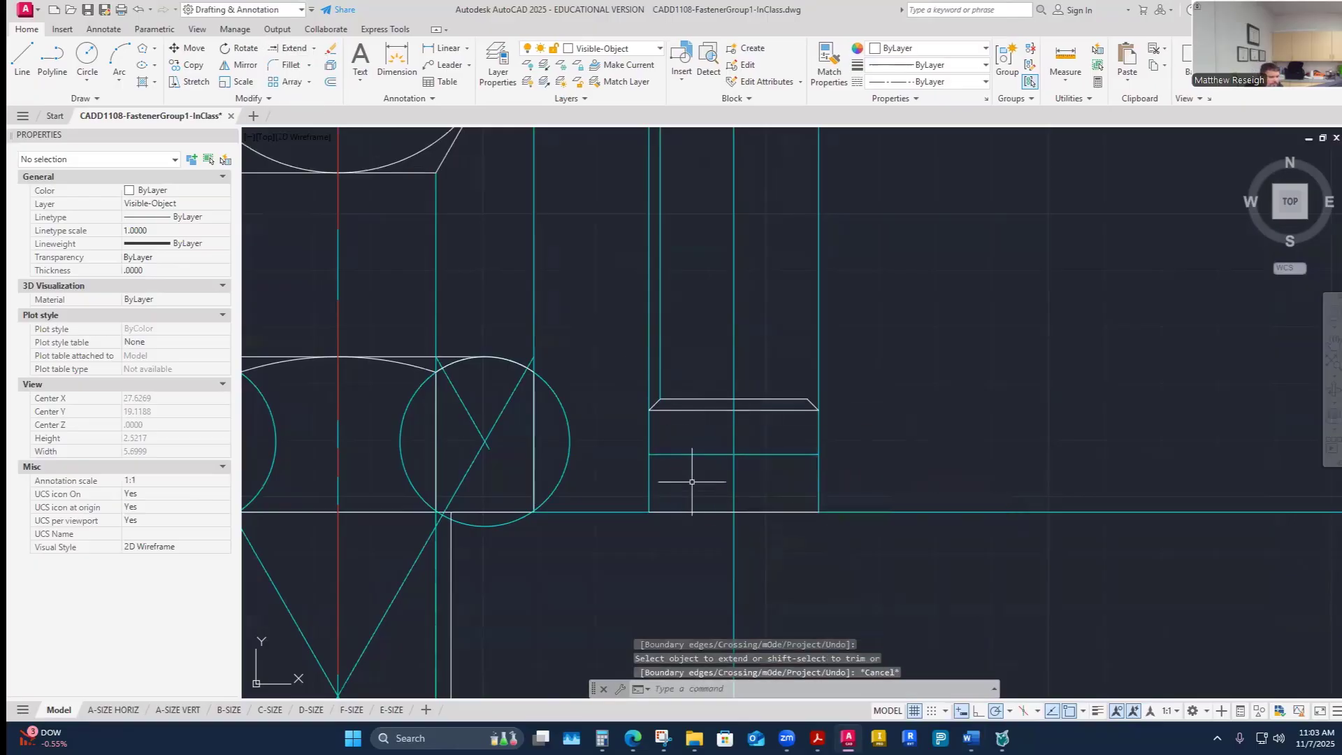
- Examine the reference drawing of fastener F and the socket-head cap screw dimension table
{"action": "scroll", "coordinate": [692, 482], "scroll_direction": "down", "scroll_amount": 4}
{"action": "scroll", "coordinate": [727, 469], "scroll_direction": "up", "scroll_amount": 2}
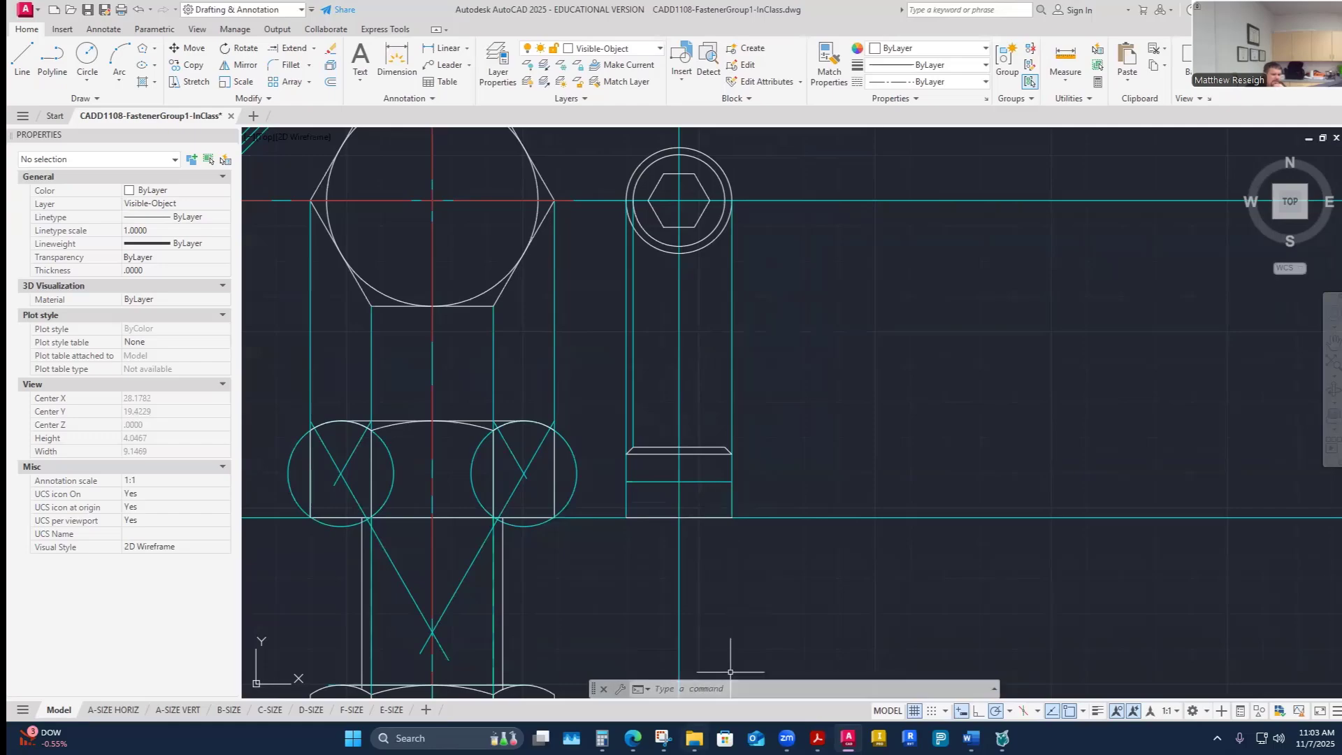
{"action": "mouse_move", "coordinate": [632, 738]}
{"action": "left_click", "coordinate": [692, 677]}
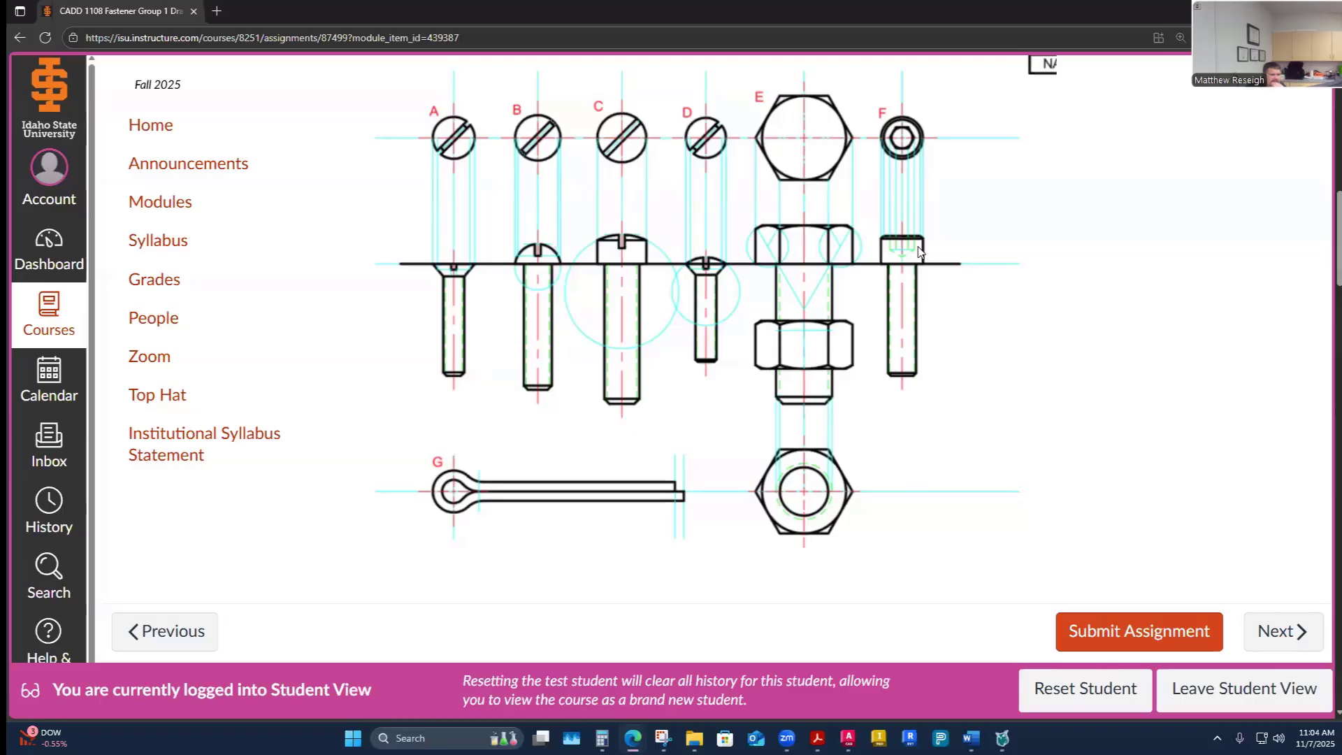
{"action": "scroll", "coordinate": [918, 262], "scroll_direction": "up", "scroll_amount": 1}
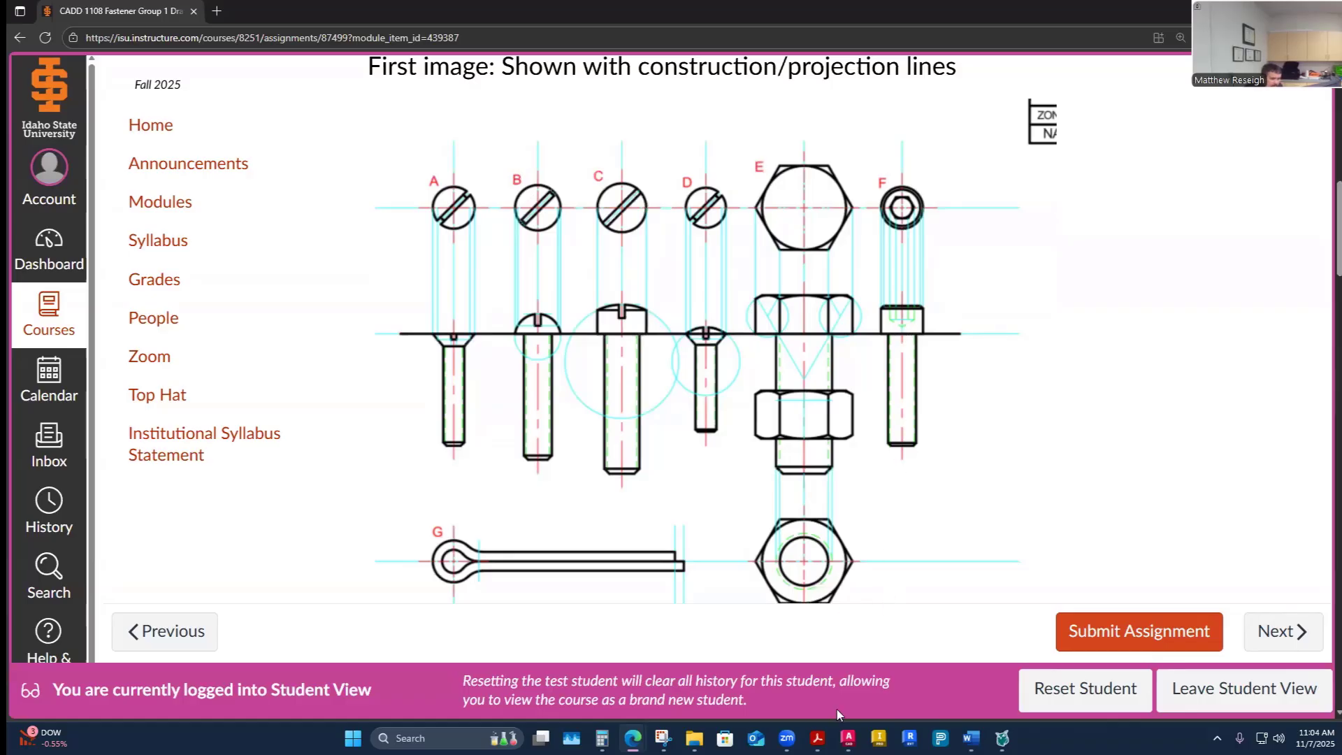
{"action": "left_click", "coordinate": [817, 738]}
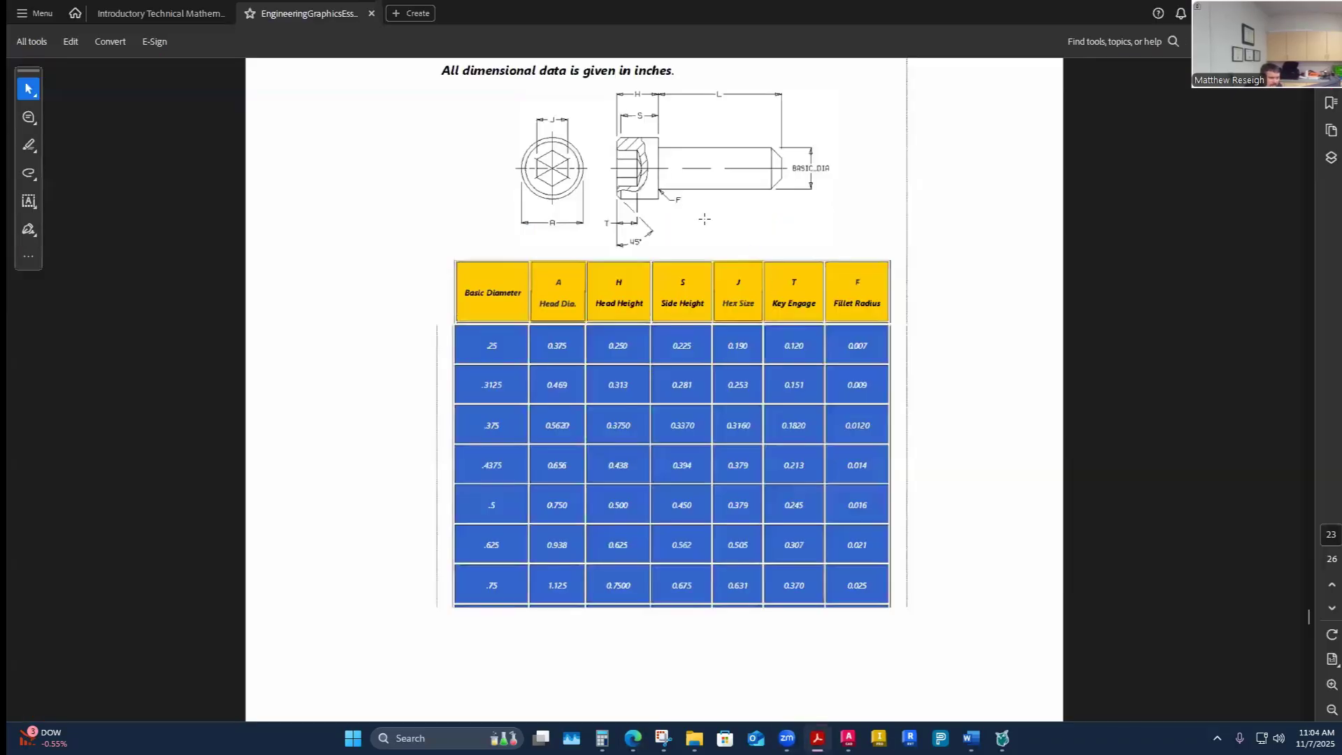
{"action": "scroll", "coordinate": [637, 179], "scroll_direction": "up", "scroll_amount": 1}
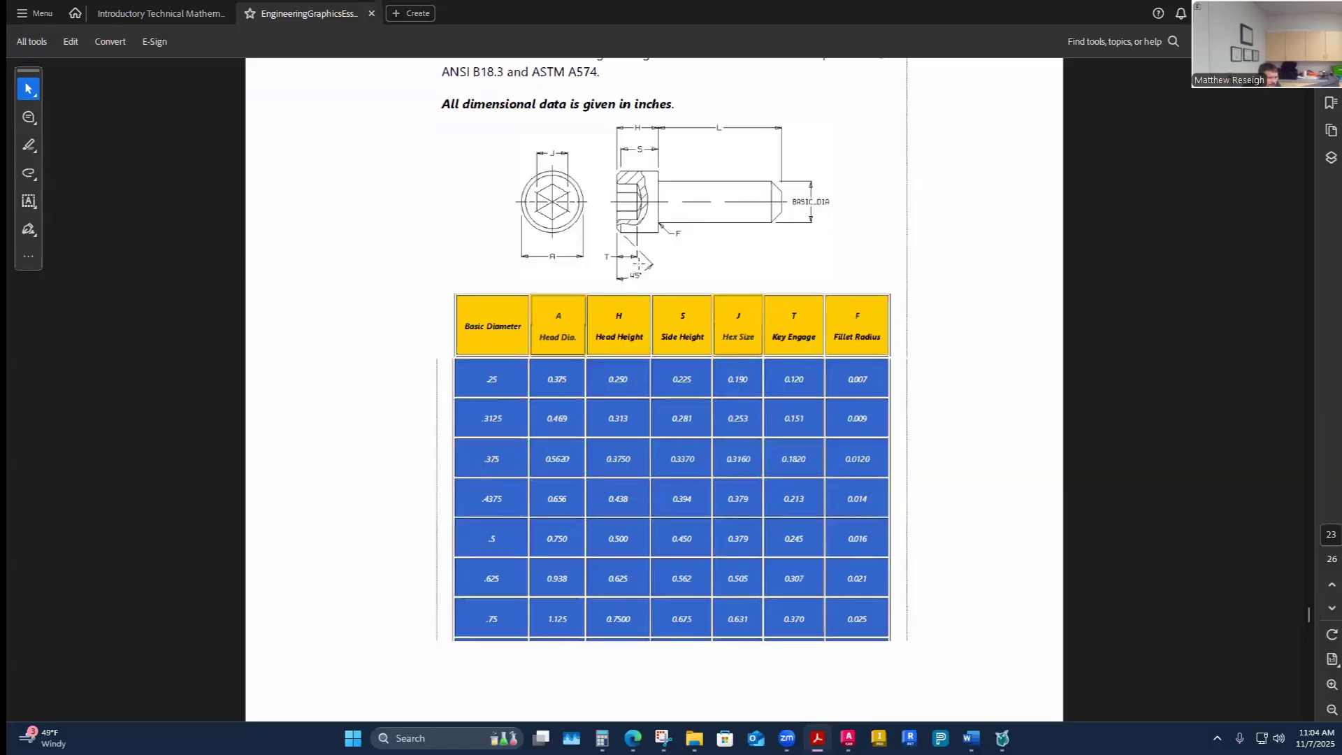
{"action": "left_click", "coordinate": [847, 737]}
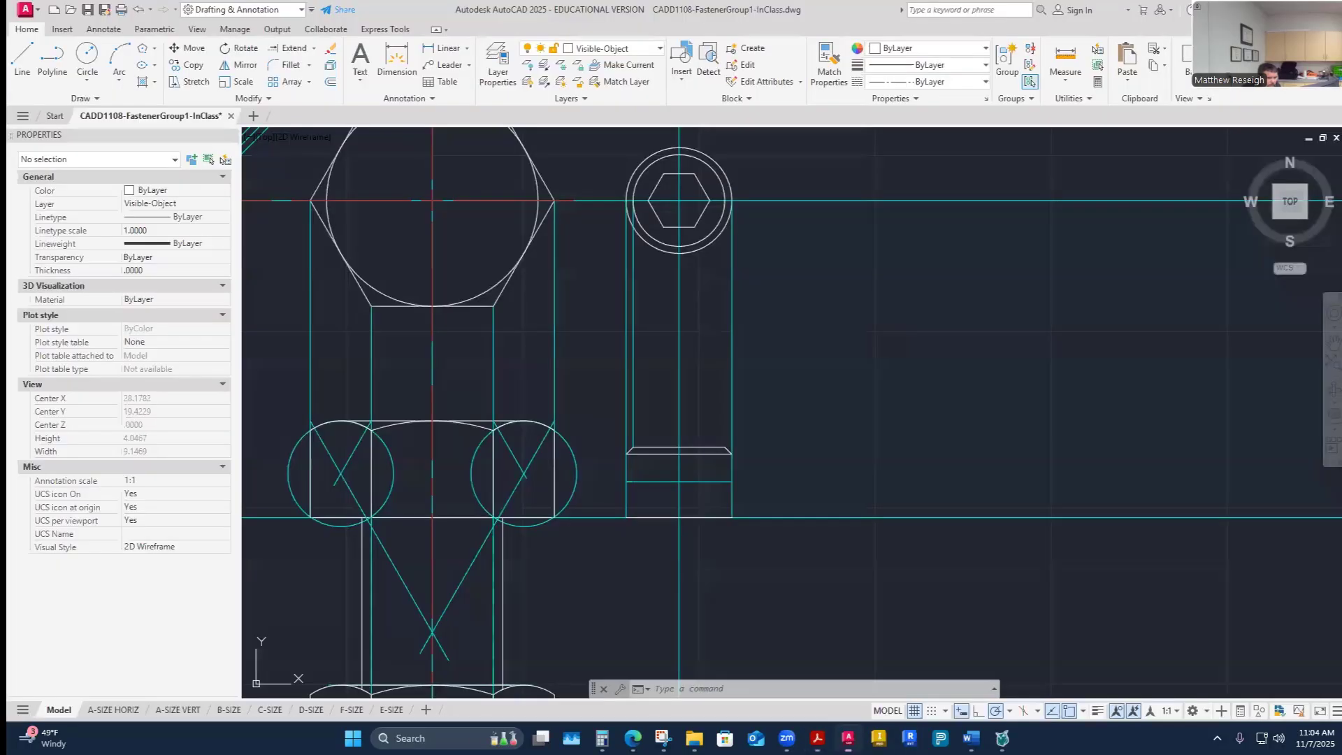
- Make Construction current and project the hex socket's left and right corners down to the key engage line
{"action": "left_click", "coordinate": [657, 49]}
{"action": "left_click", "coordinate": [602, 166]}
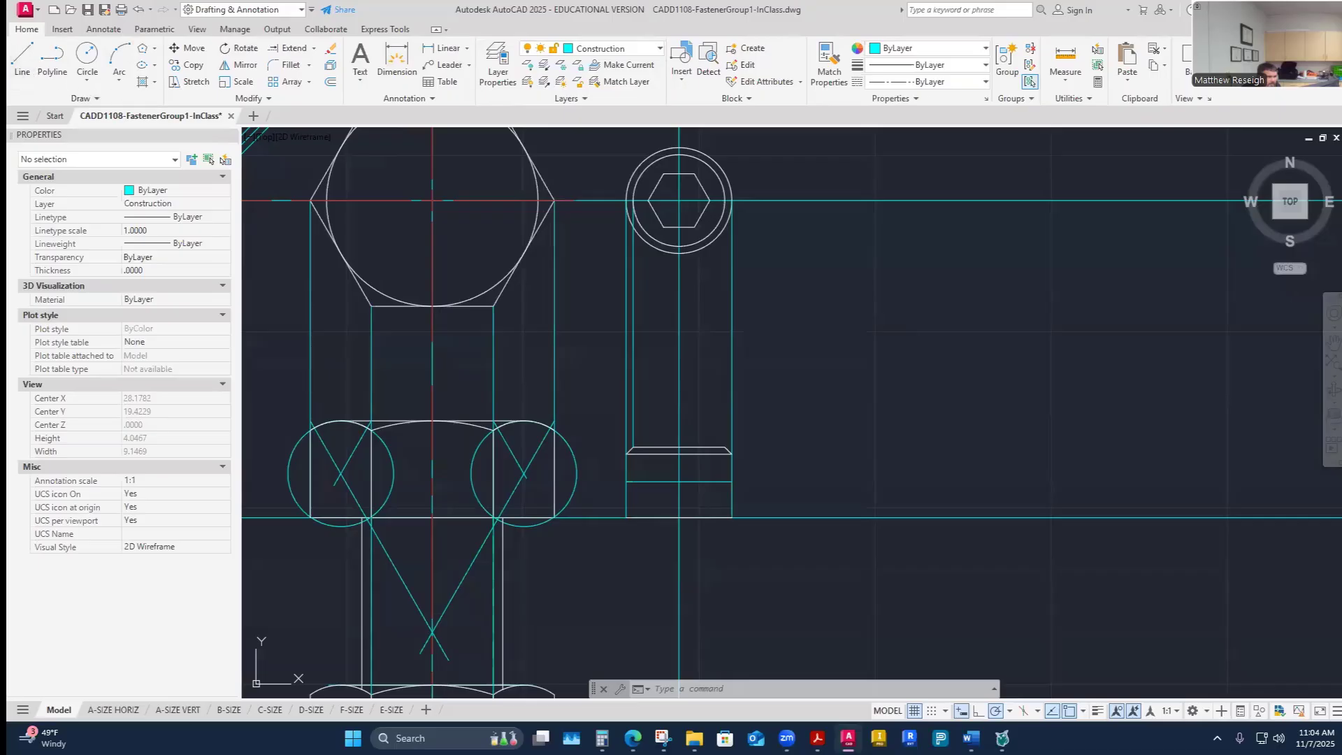
{"action": "left_click", "coordinate": [22, 56]}
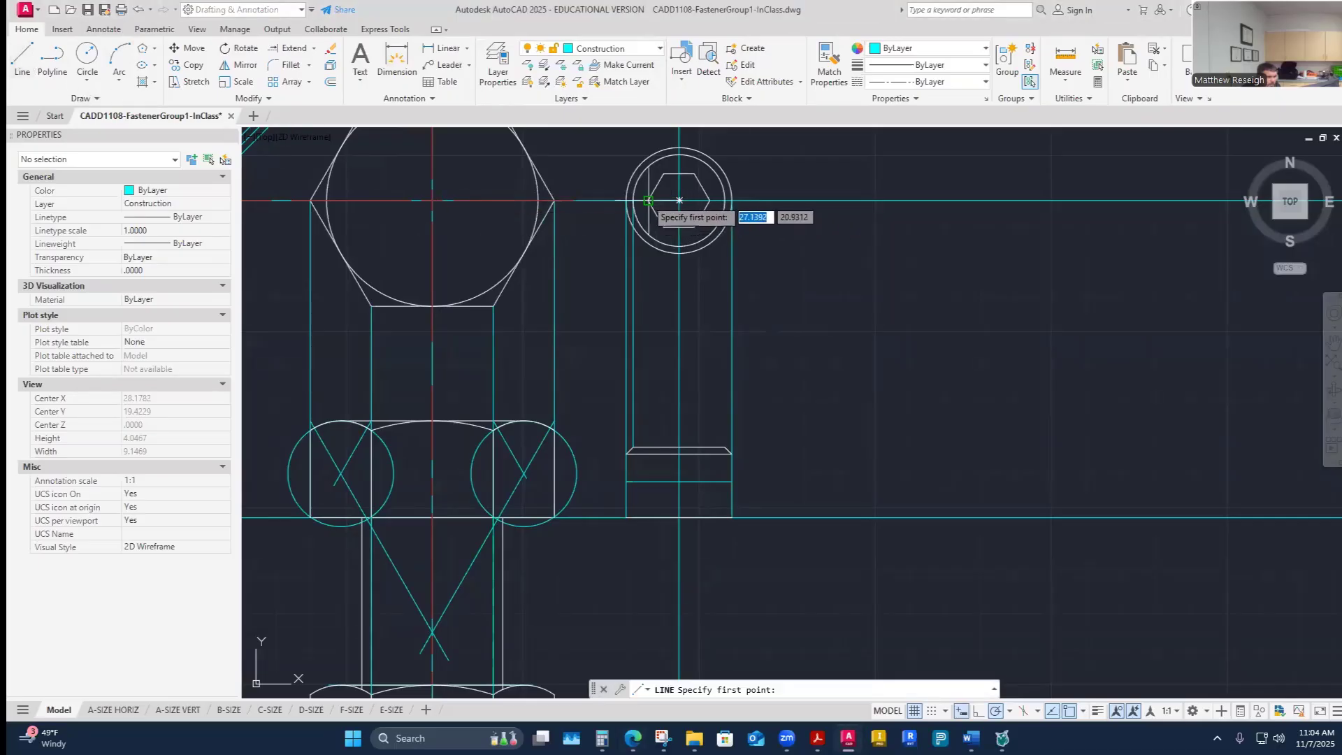
{"action": "left_click", "coordinate": [648, 201]}
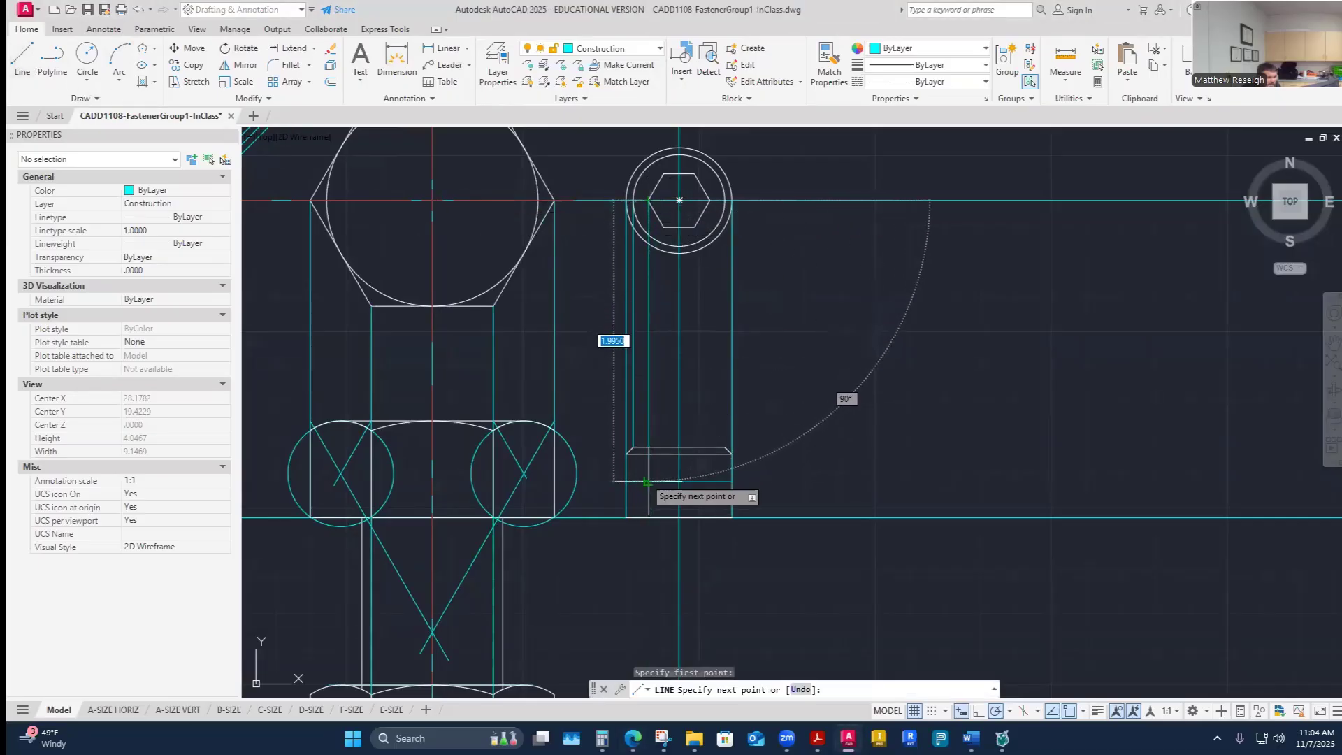
{"action": "left_click", "coordinate": [648, 446]}
{"action": "right_click", "coordinate": [647, 478]}
{"action": "left_click", "coordinate": [673, 487]}
{"action": "right_click", "coordinate": [698, 344]}
{"action": "left_click", "coordinate": [718, 354]}
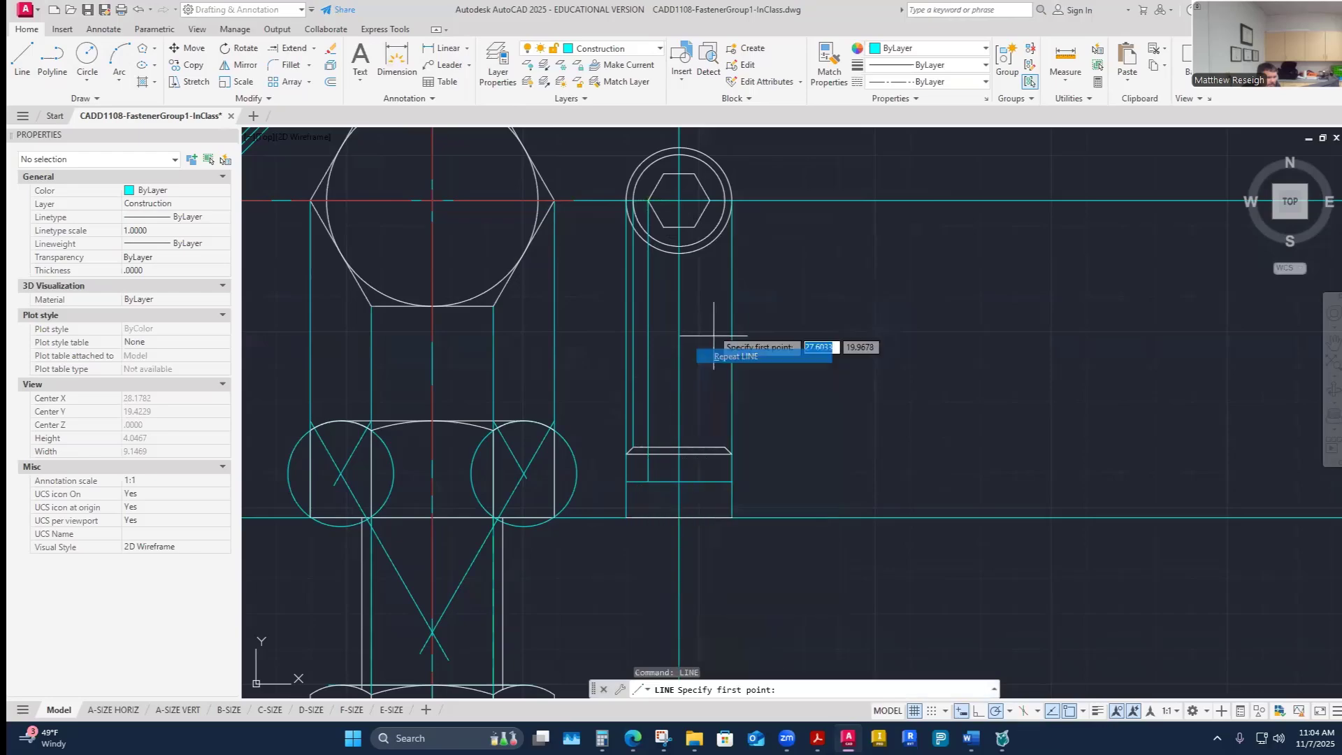
{"action": "left_click", "coordinate": [711, 201]}
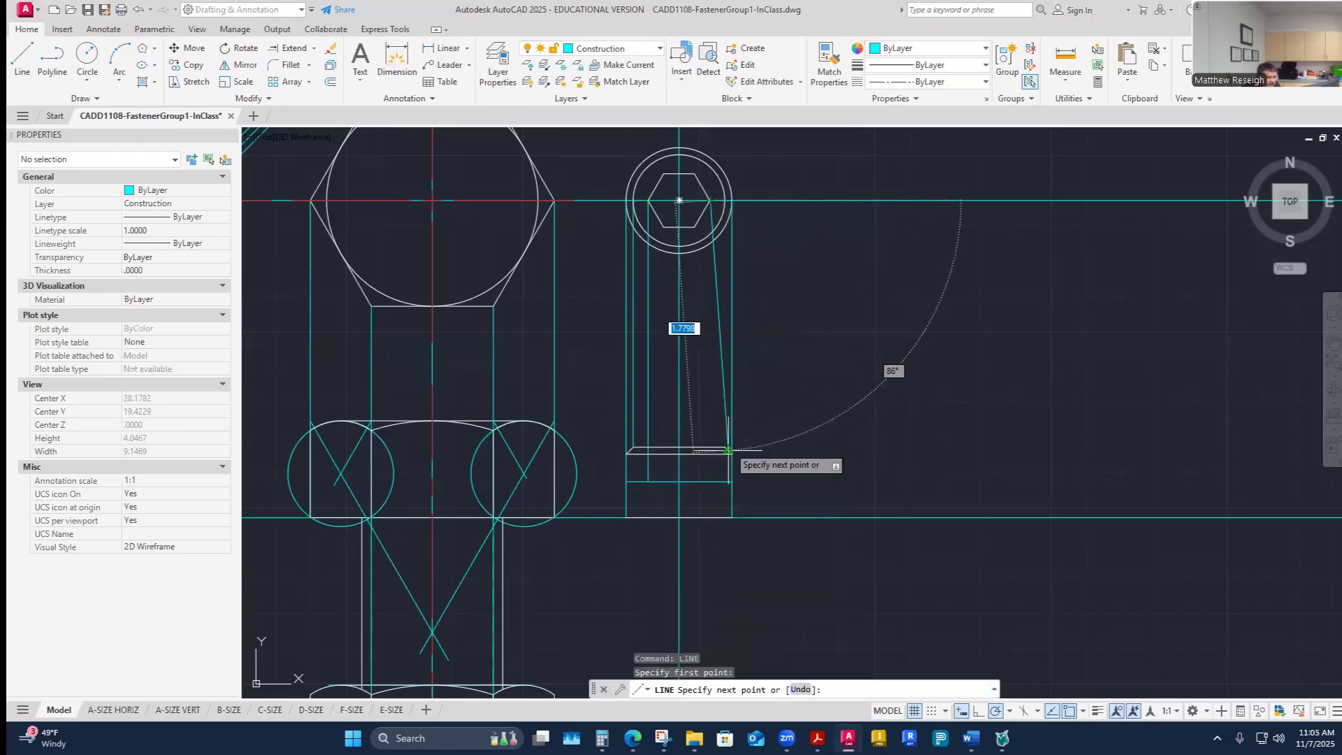
{"action": "left_click", "coordinate": [711, 481]}
{"action": "right_click", "coordinate": [710, 480]}
{"action": "left_click", "coordinate": [733, 488]}
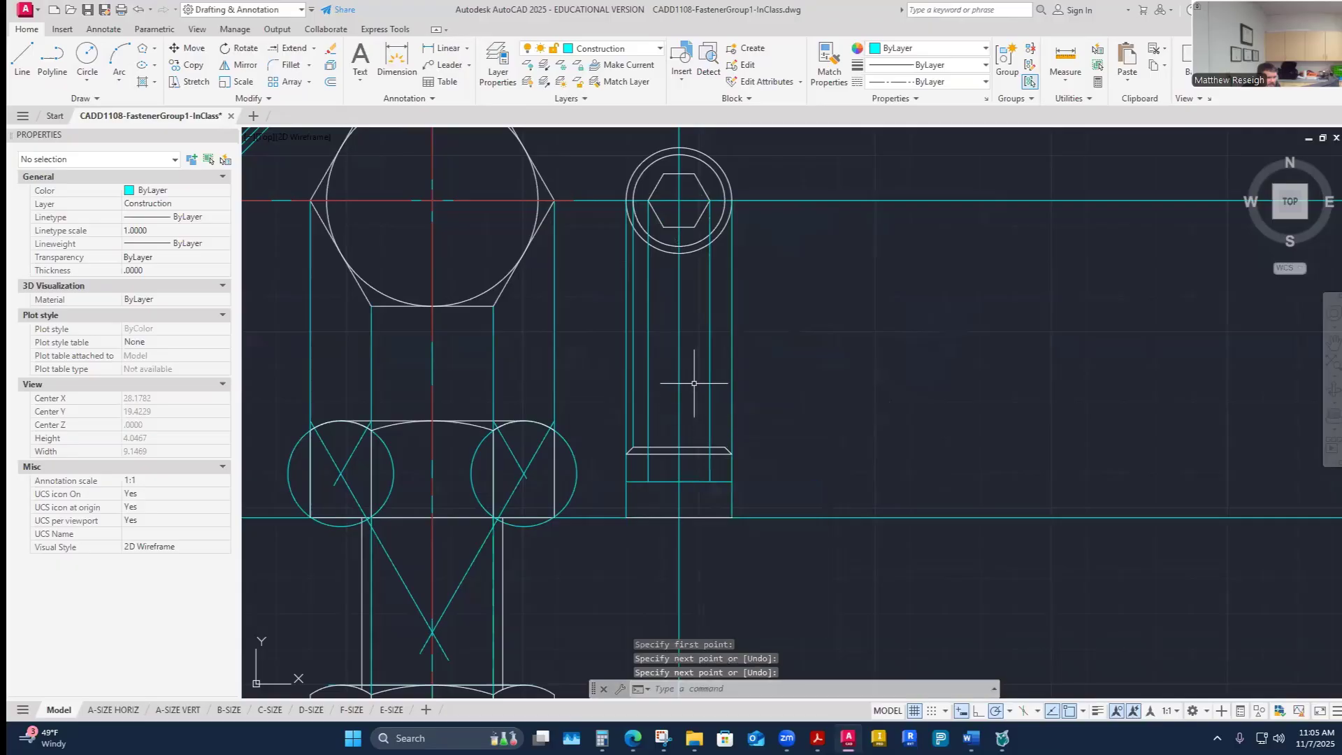
- Project the two lower corners of the hex socket down into the head's side view
{"action": "right_click", "coordinate": [665, 342]}
{"action": "left_click", "coordinate": [719, 354]}
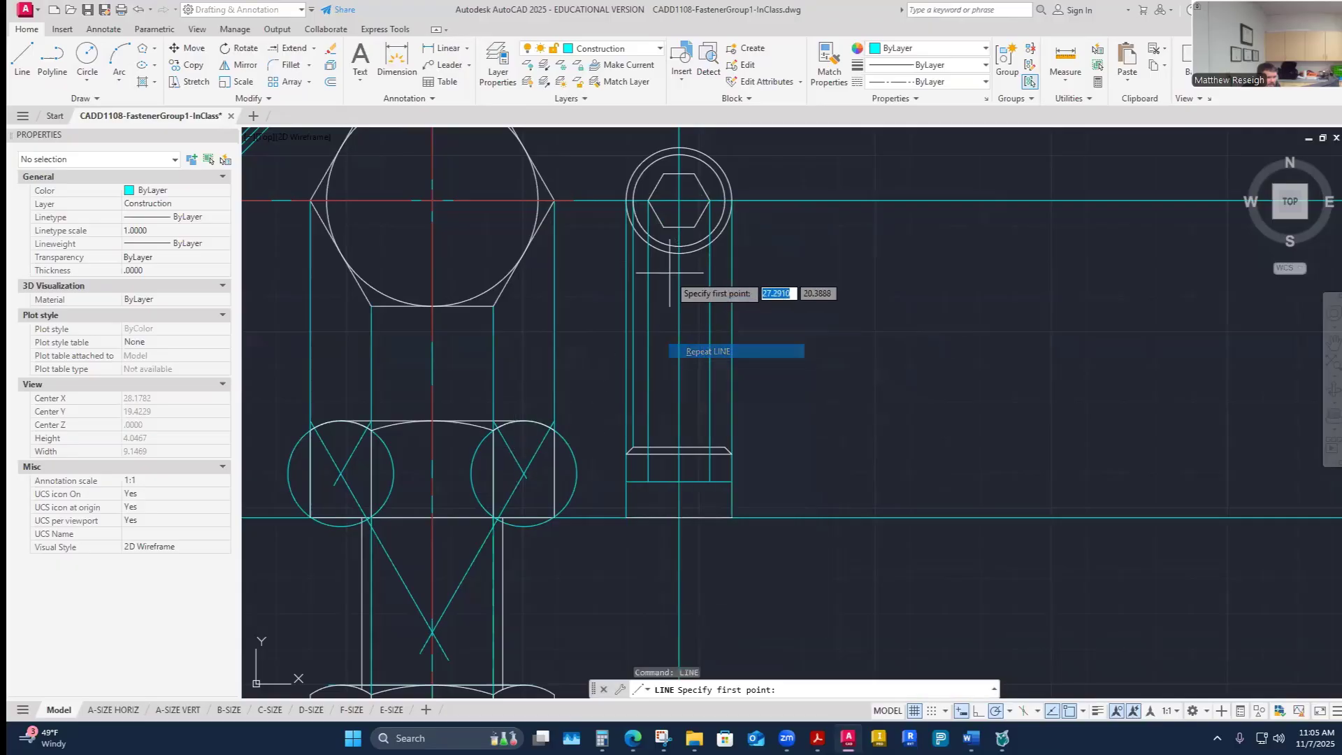
{"action": "left_click", "coordinate": [663, 227]}
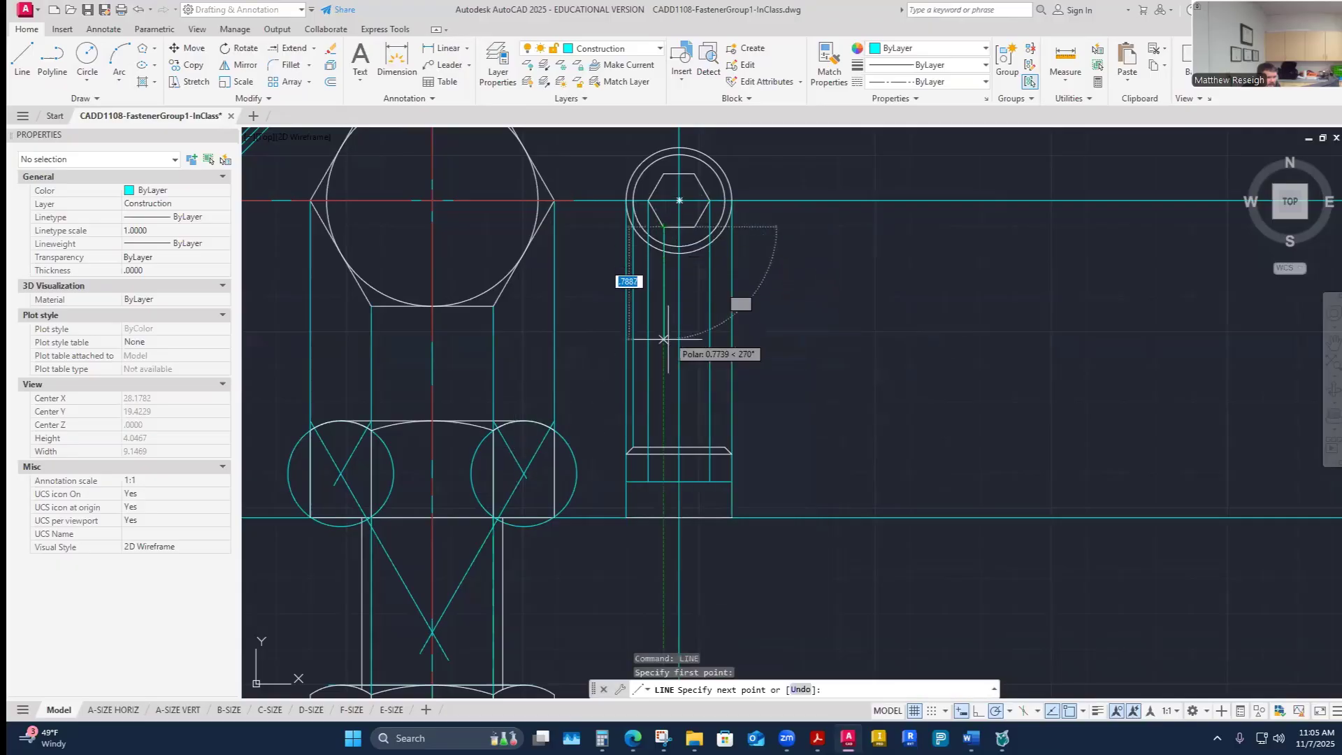
{"action": "left_click", "coordinate": [664, 481]}
{"action": "right_click", "coordinate": [664, 481]}
{"action": "left_click", "coordinate": [680, 487]}
{"action": "right_click", "coordinate": [687, 428]}
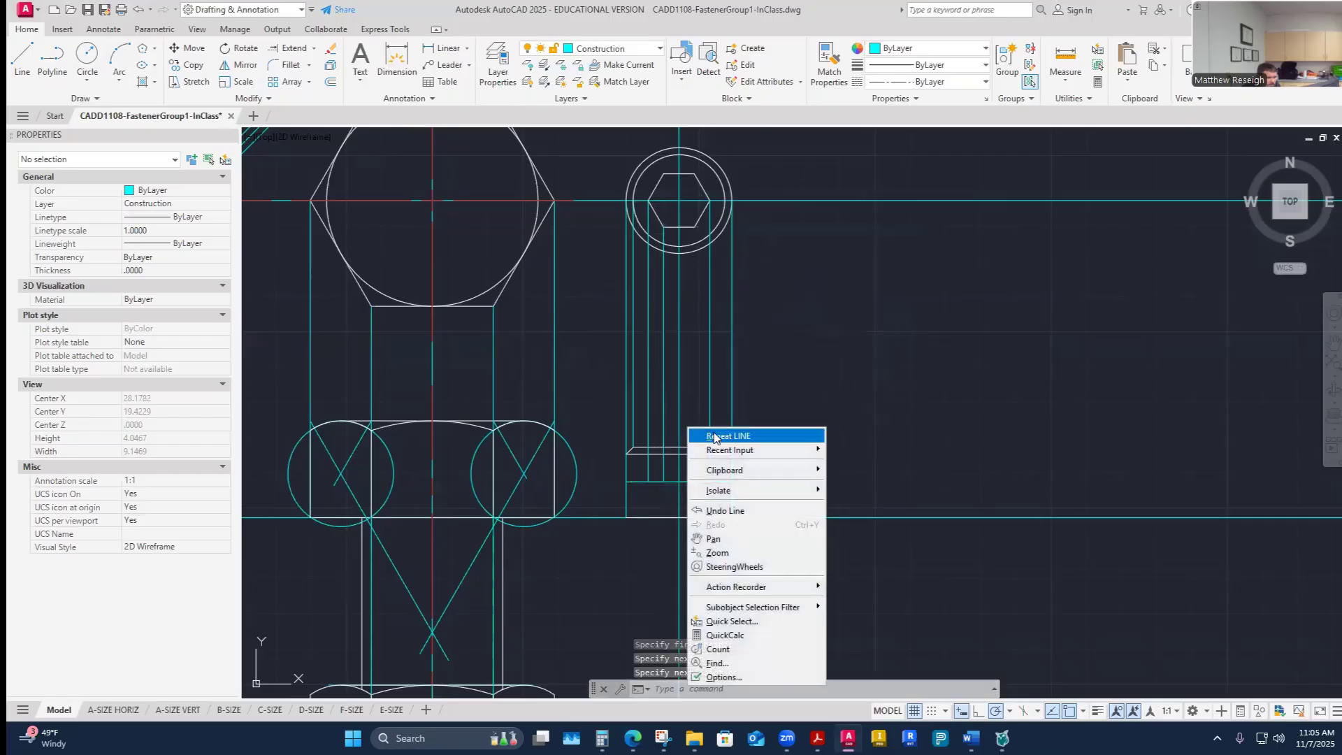
{"action": "left_click", "coordinate": [716, 436]}
{"action": "left_click", "coordinate": [695, 227]}
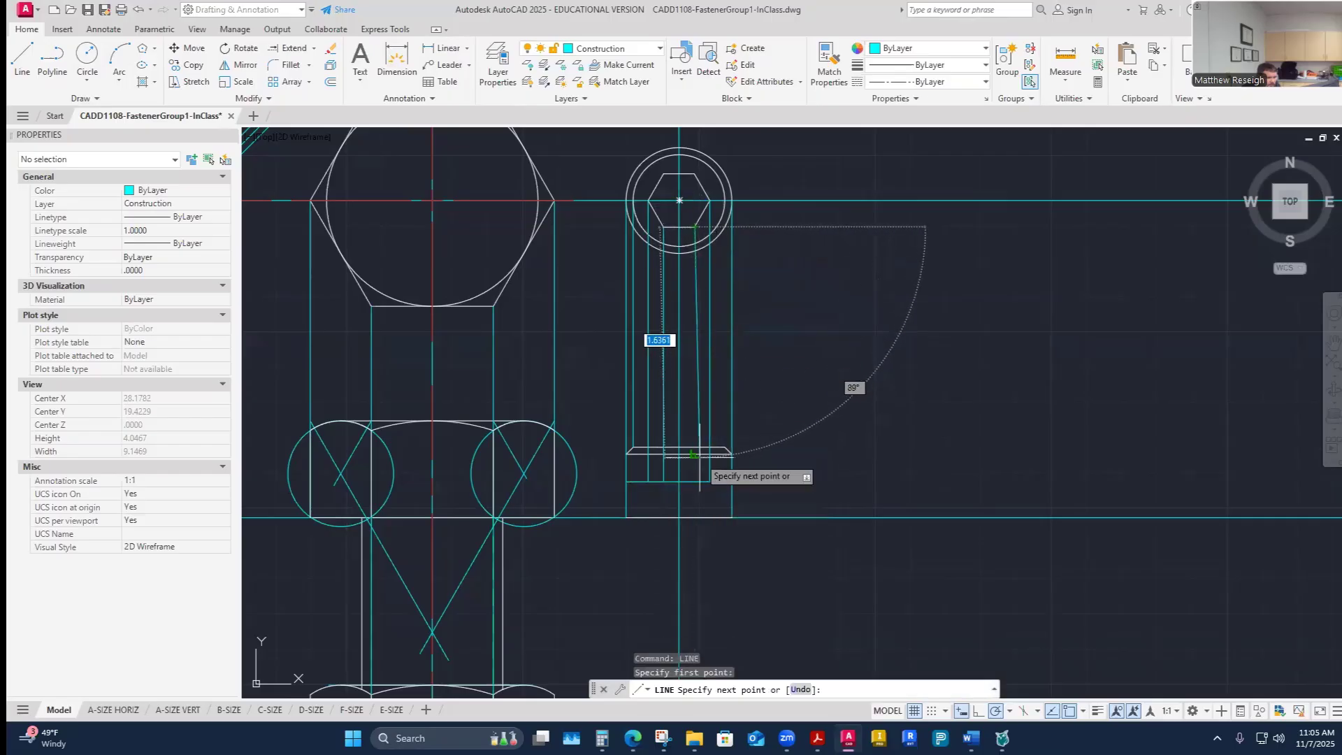
{"action": "right_click", "coordinate": [696, 481]}
{"action": "left_click", "coordinate": [711, 487]}
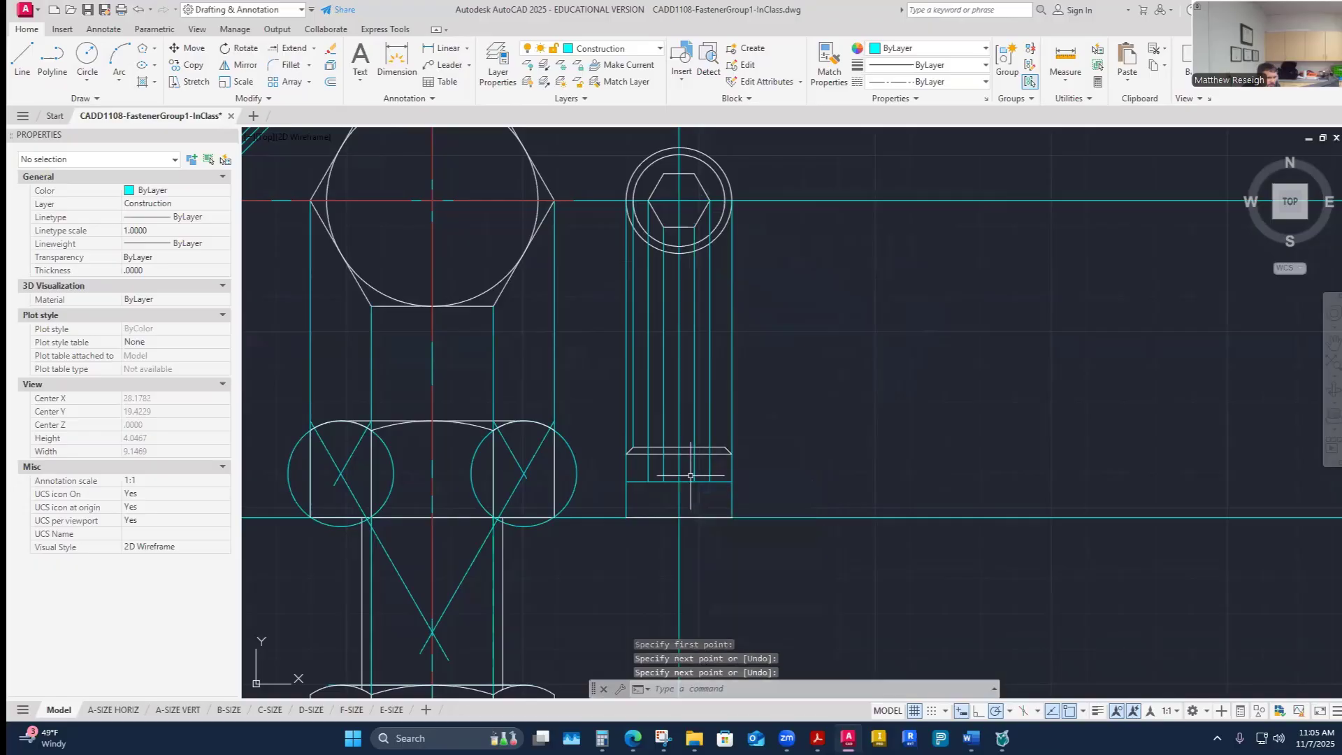
- Set polar tracking to 30° increments and draw a line from the socket's lower right corner down to the screw's centerline
{"action": "scroll", "coordinate": [677, 473], "scroll_direction": "up", "scroll_amount": 2}
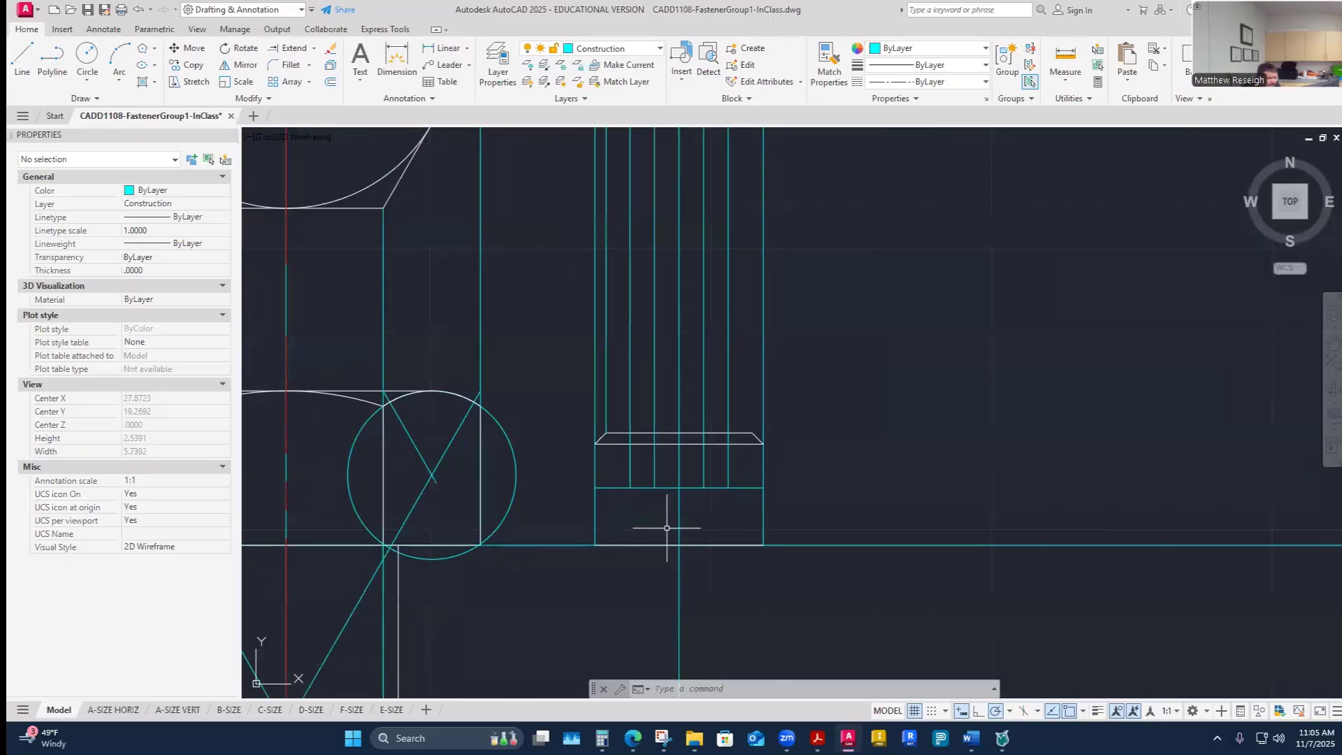
{"action": "left_click", "coordinate": [22, 59]}
{"action": "left_click", "coordinate": [728, 487]}
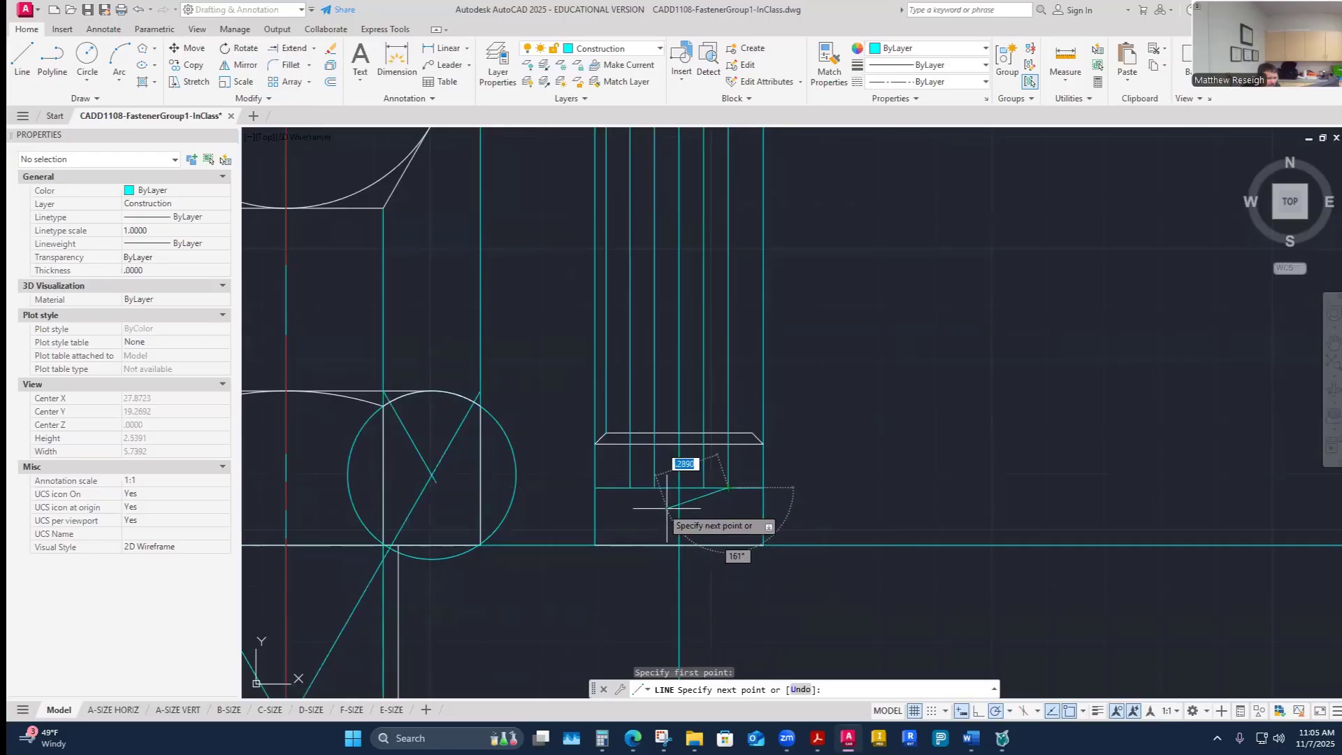
{"action": "scroll", "coordinate": [687, 513], "scroll_direction": "up", "scroll_amount": 2}
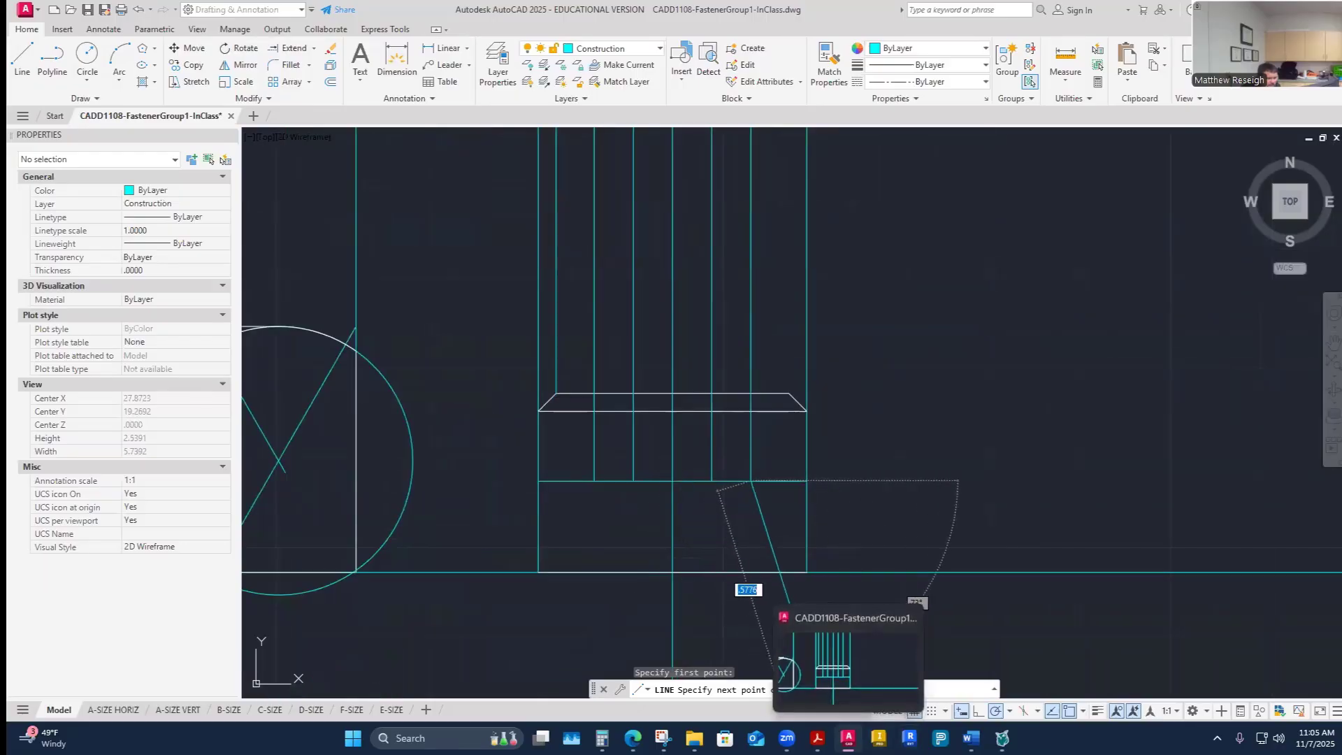
{"action": "left_click", "coordinate": [1010, 711]}
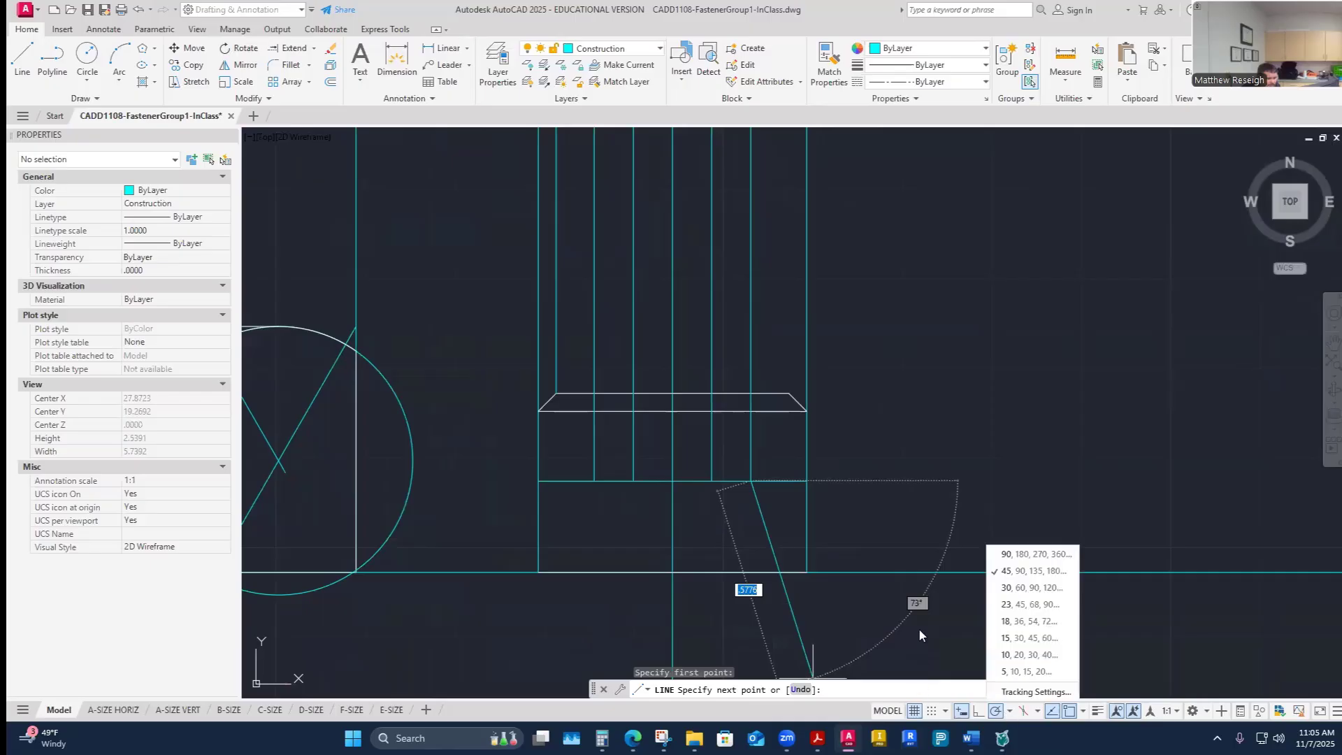
{"action": "left_click", "coordinate": [1005, 589]}
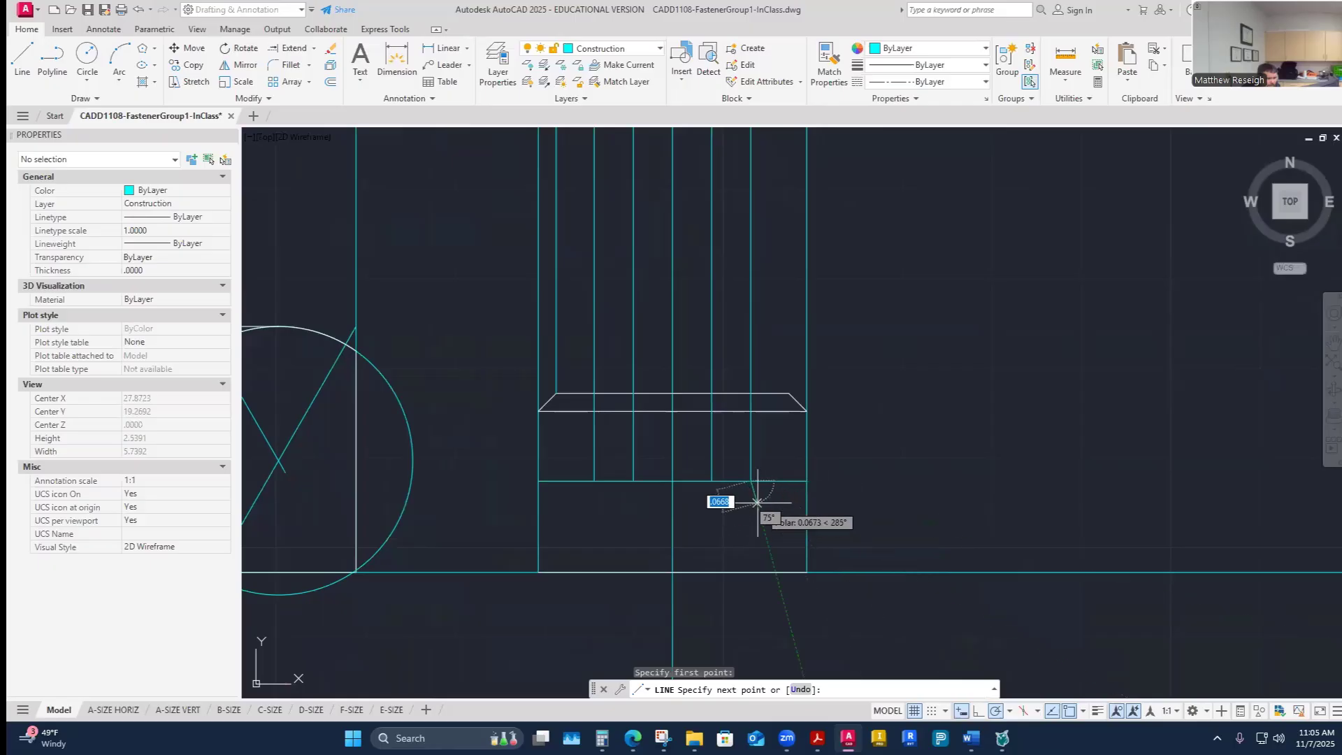
{"action": "left_click", "coordinate": [673, 502]}
{"action": "right_click", "coordinate": [673, 504]}
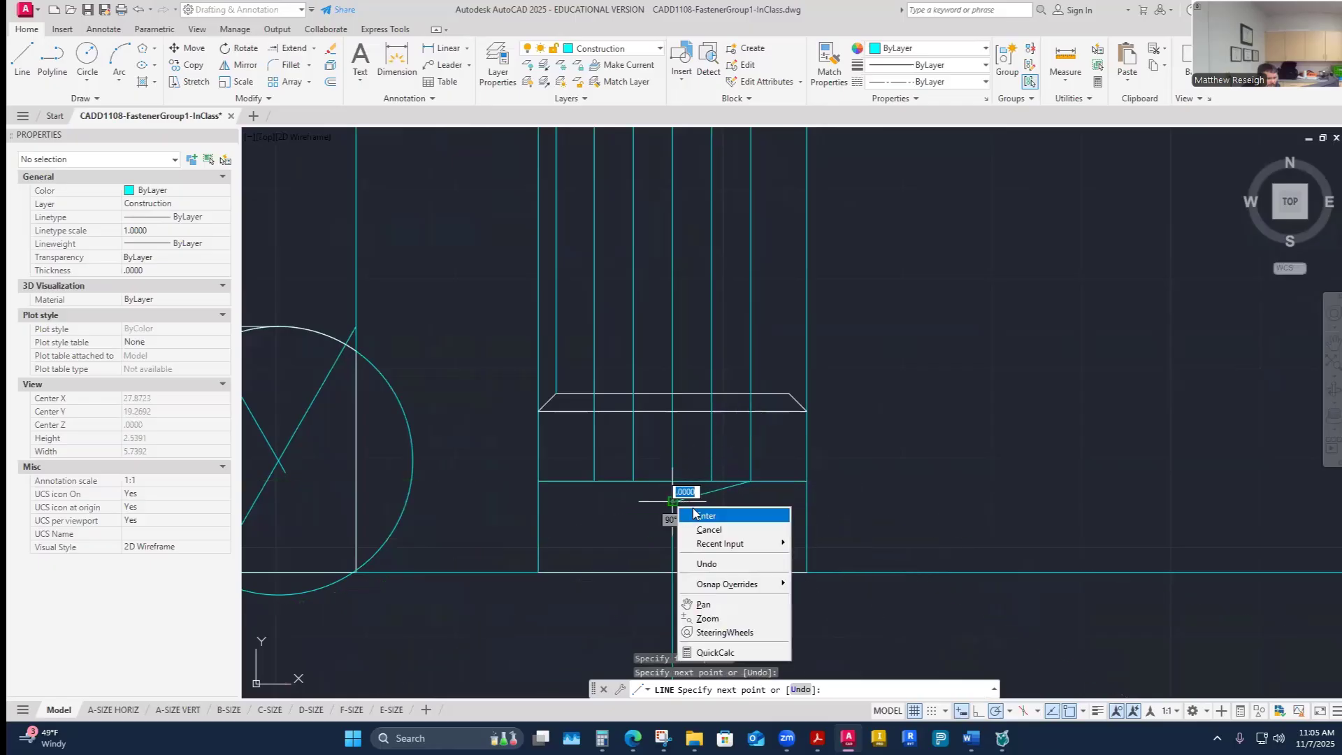
{"action": "left_click", "coordinate": [699, 515]}
- Draw a line from the socket's lower left corner down to the same centerline point, forming the socket's pointed bottom
{"action": "right_click", "coordinate": [631, 519]}
{"action": "left_click", "coordinate": [643, 264]}
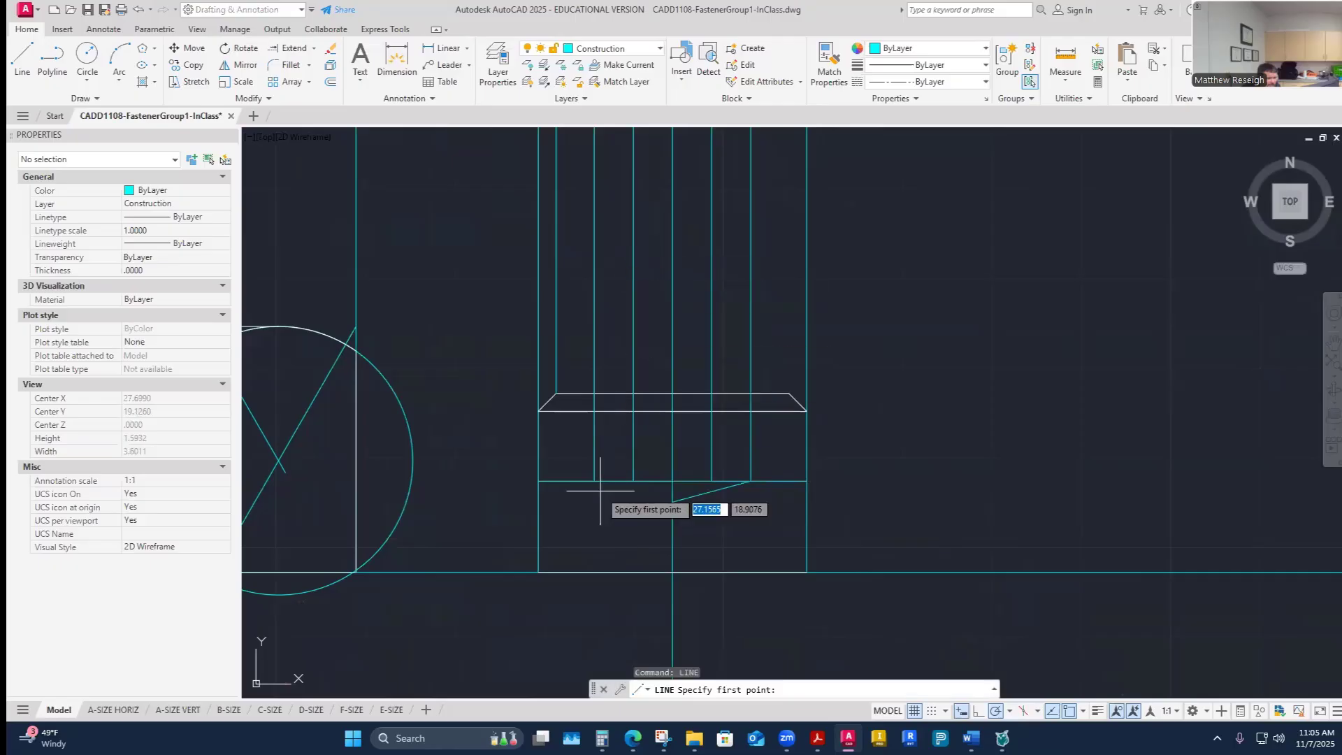
{"action": "left_click", "coordinate": [594, 481]}
{"action": "left_click", "coordinate": [673, 502]}
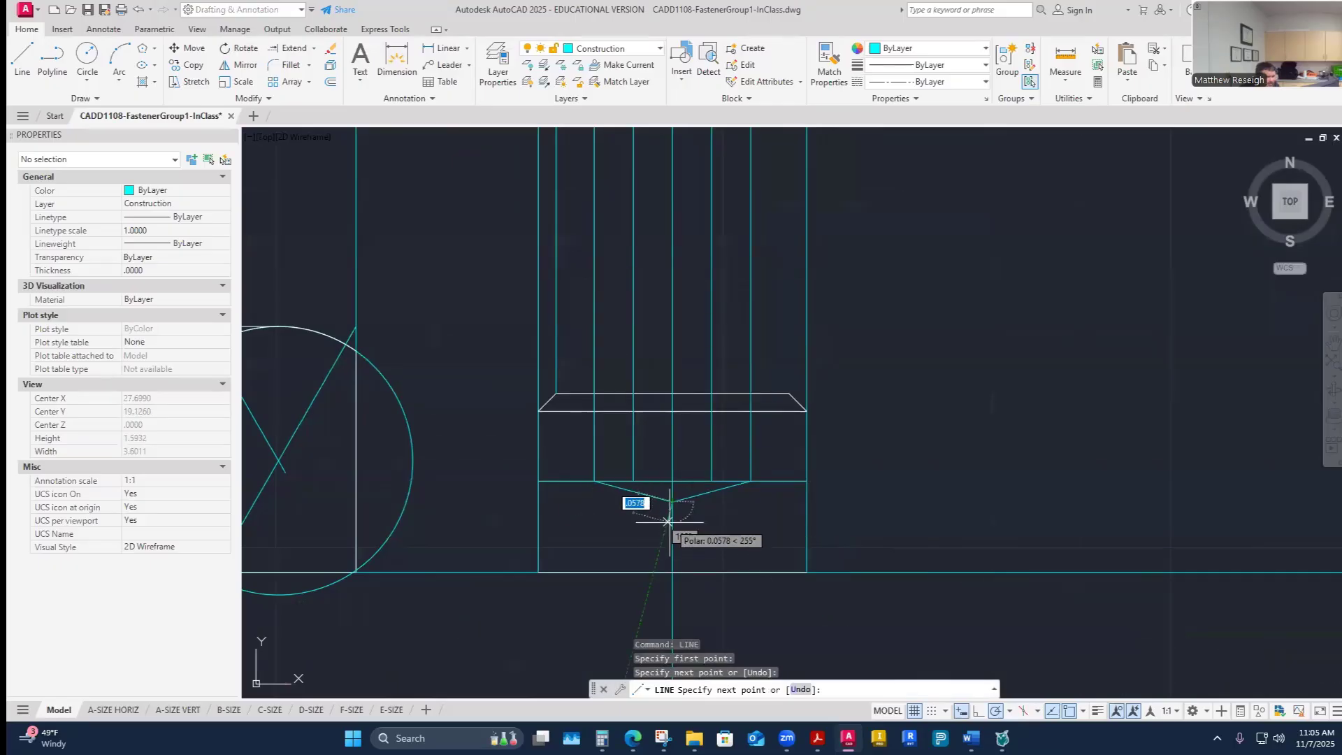
{"action": "key", "text": "Escape"}
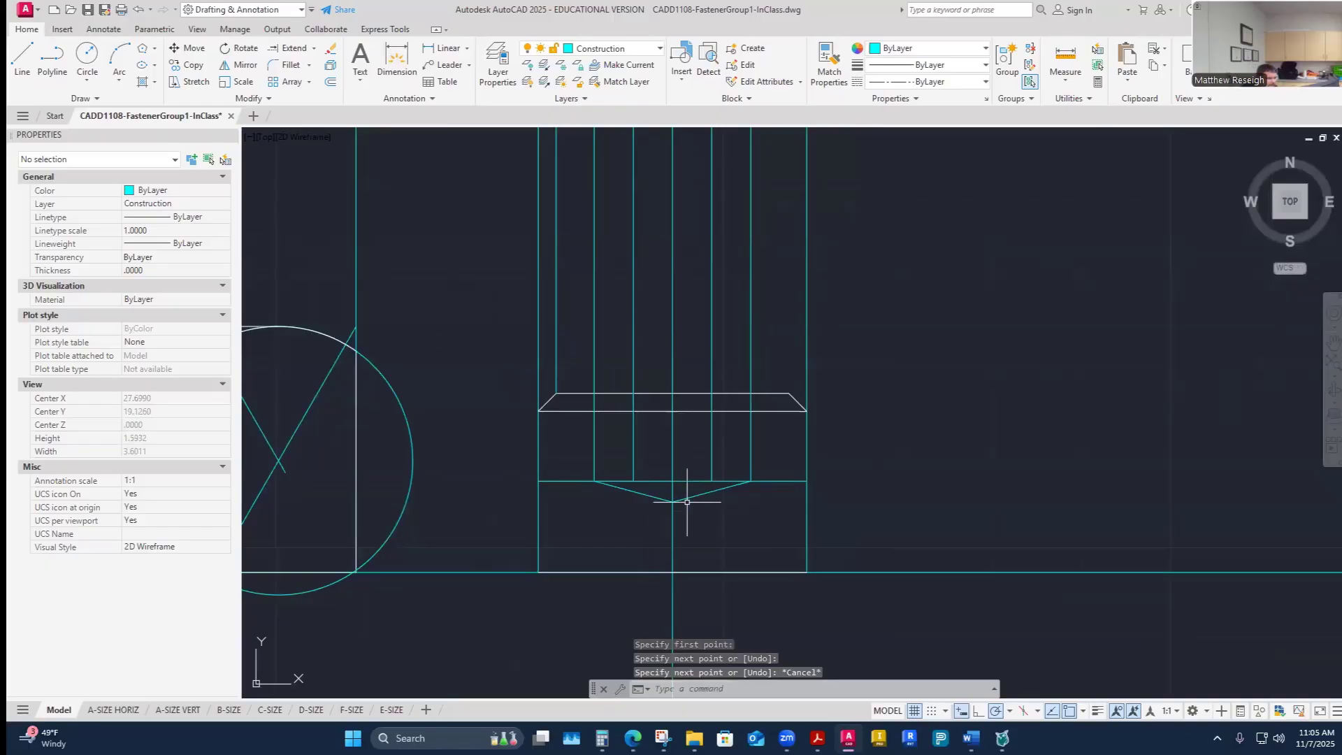
- Select the new cone line and a projection line to inspect their properties
{"action": "left_click", "coordinate": [692, 496]}
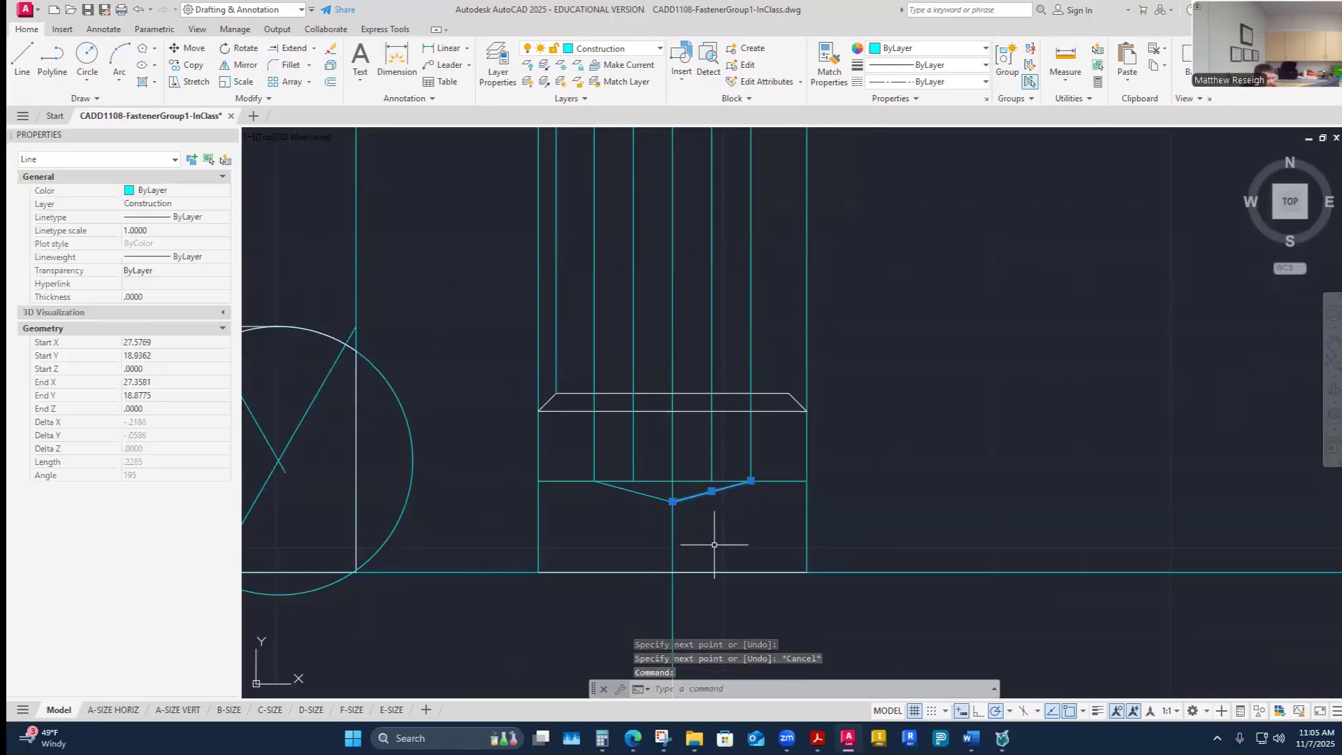
{"action": "key", "text": "Escape"}
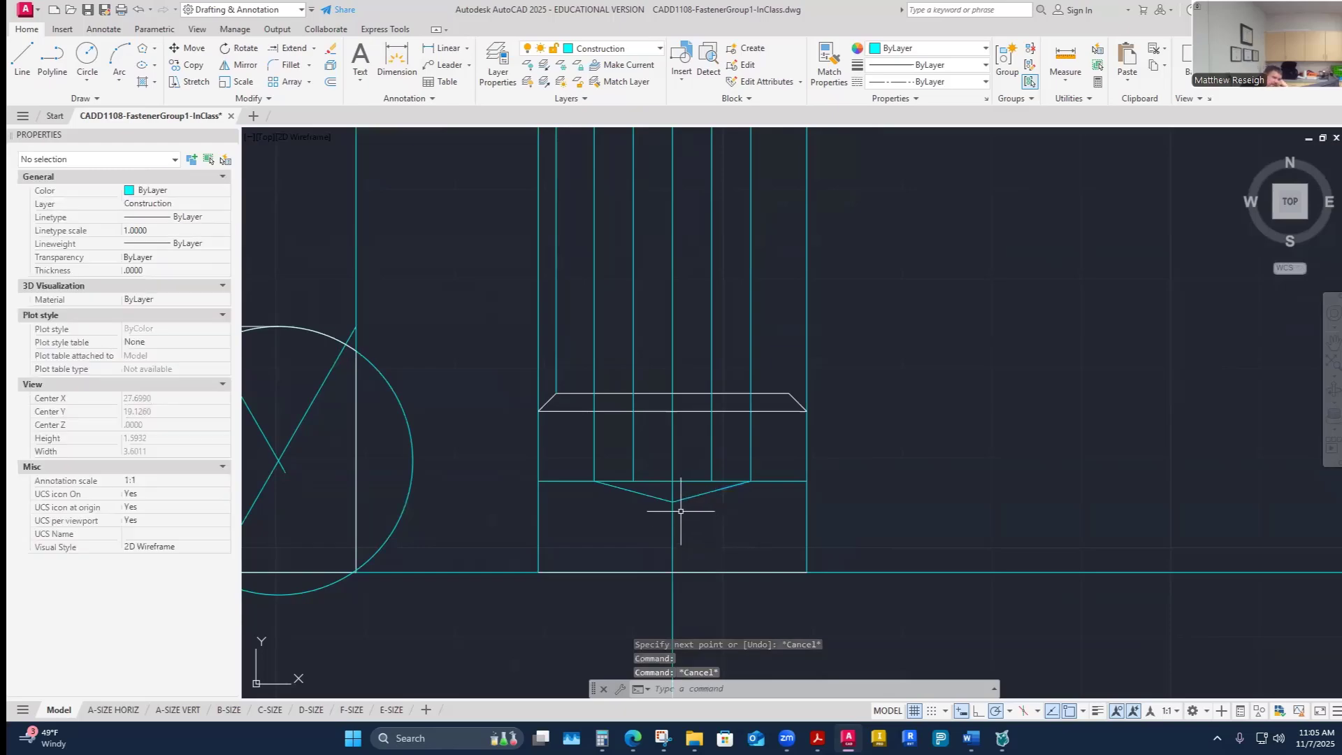
{"action": "left_click", "coordinate": [633, 444]}
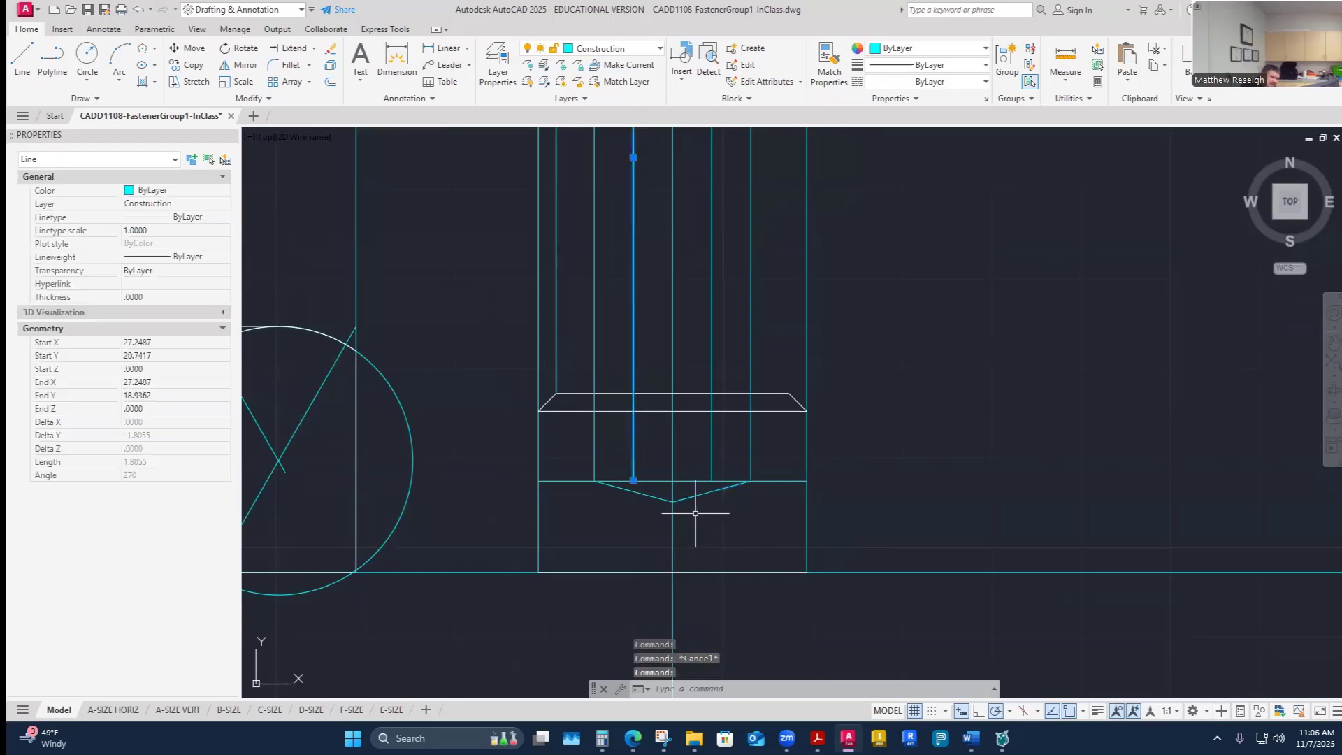
{"action": "key", "text": "Escape"}
- Make Hidden the current layer and trace the hex socket's sides and pointed bottom as hidden lines in the head
{"action": "left_click", "coordinate": [615, 49]}
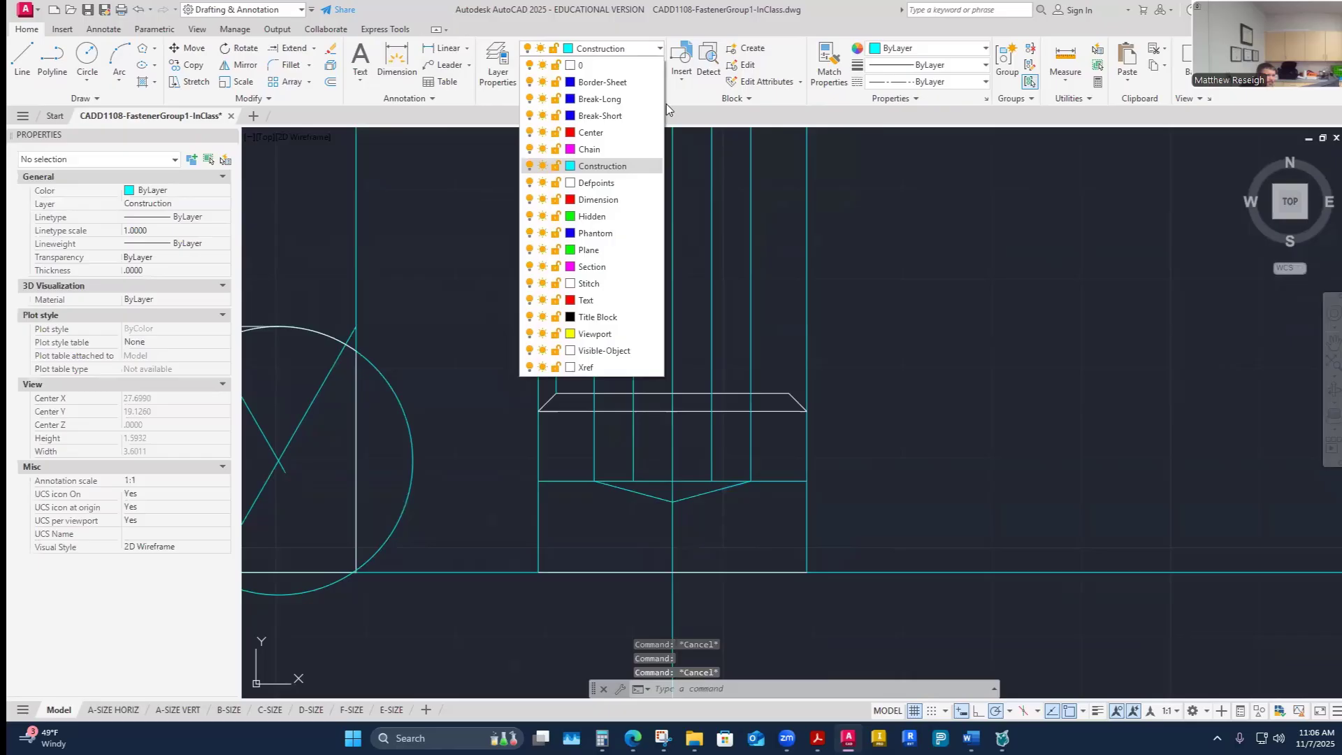
{"action": "left_click", "coordinate": [591, 217]}
{"action": "left_click", "coordinate": [21, 57]}
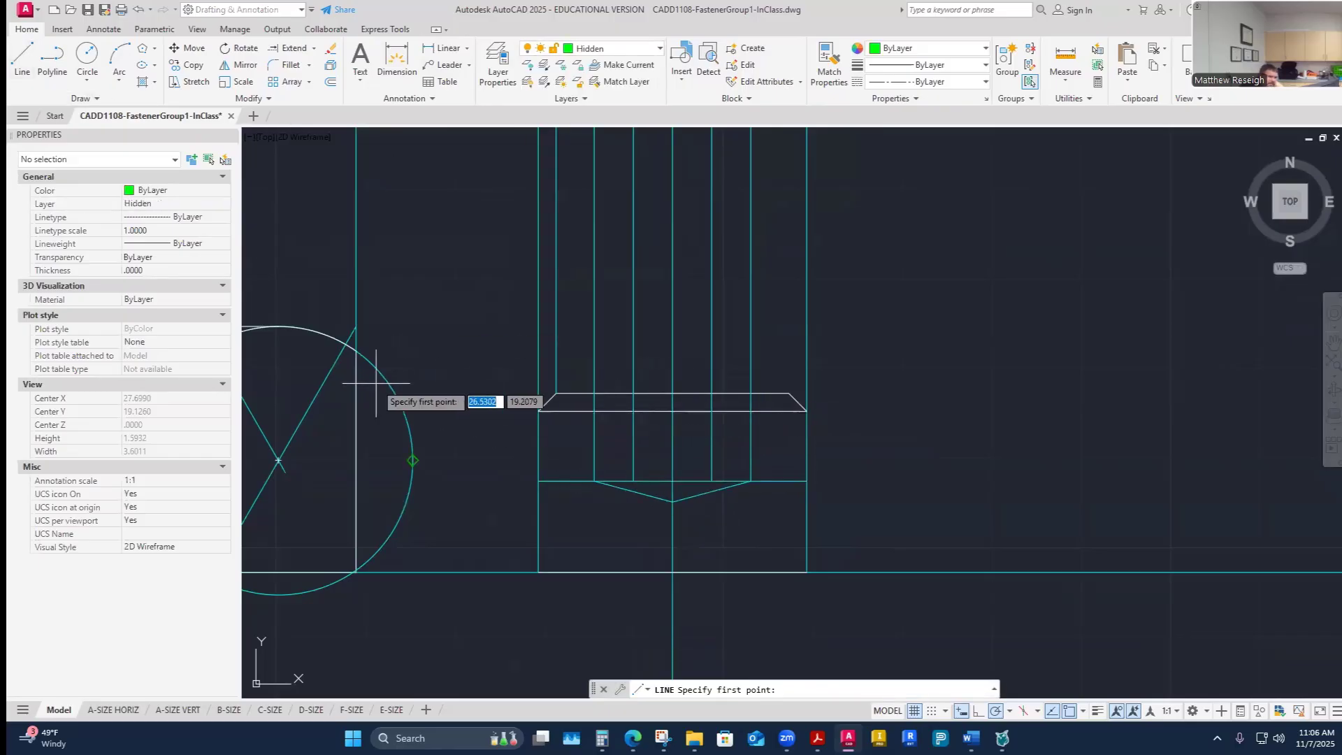
{"action": "scroll", "coordinate": [333, 380], "scroll_direction": "down", "scroll_amount": 2}
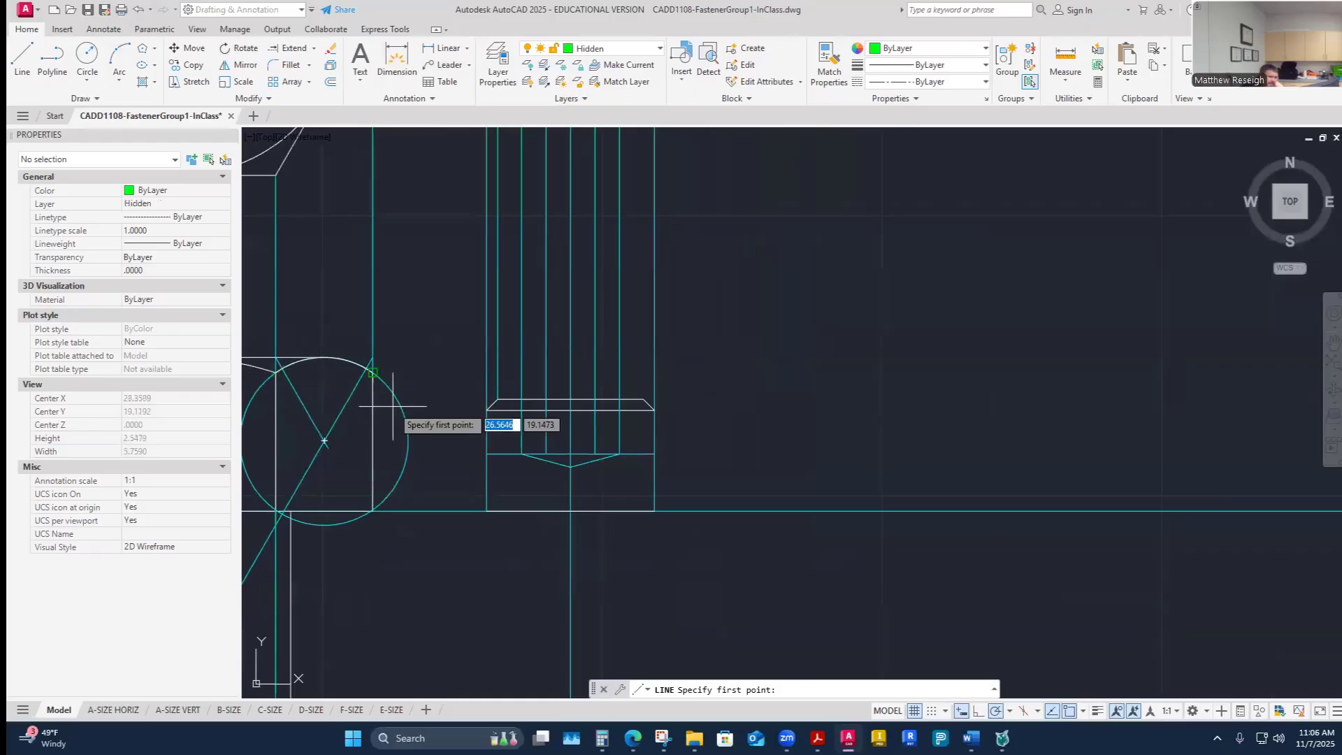
{"action": "scroll", "coordinate": [555, 415], "scroll_direction": "up", "scroll_amount": 2}
{"action": "left_click", "coordinate": [502, 390]}
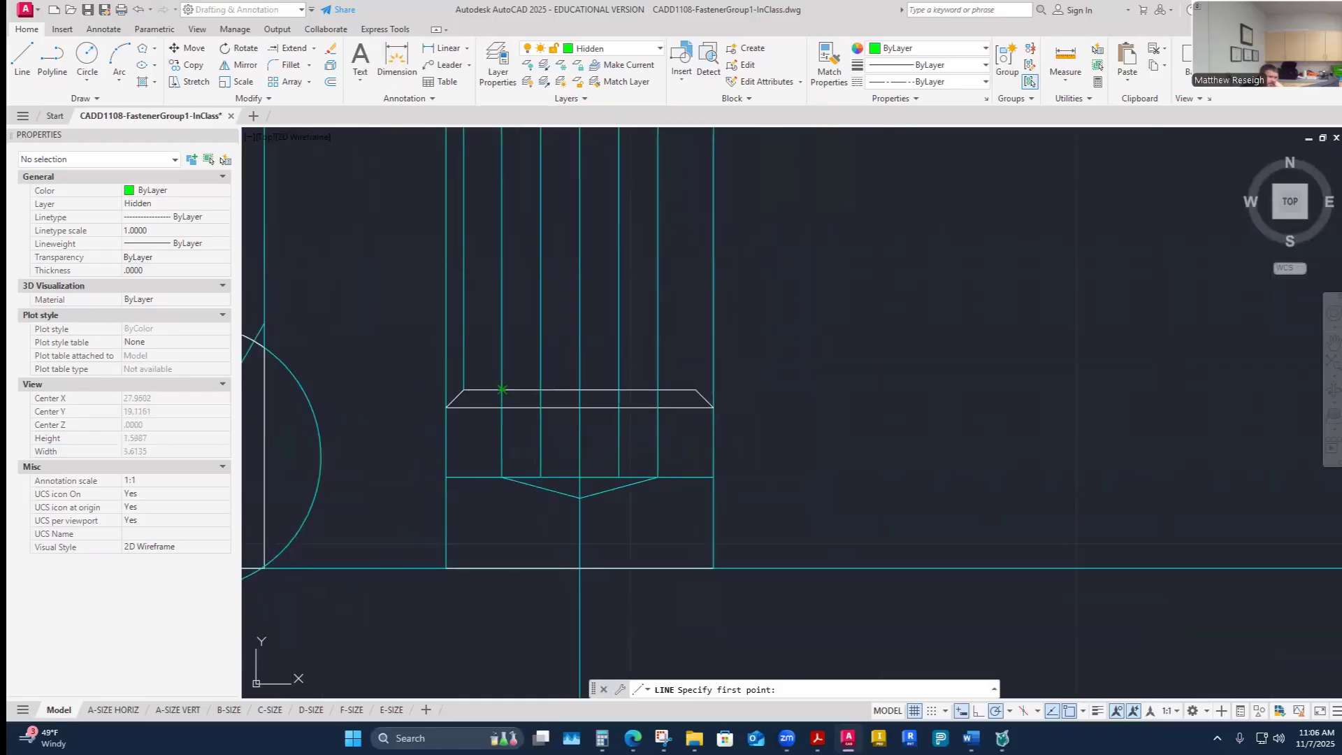
{"action": "left_click", "coordinate": [502, 478]}
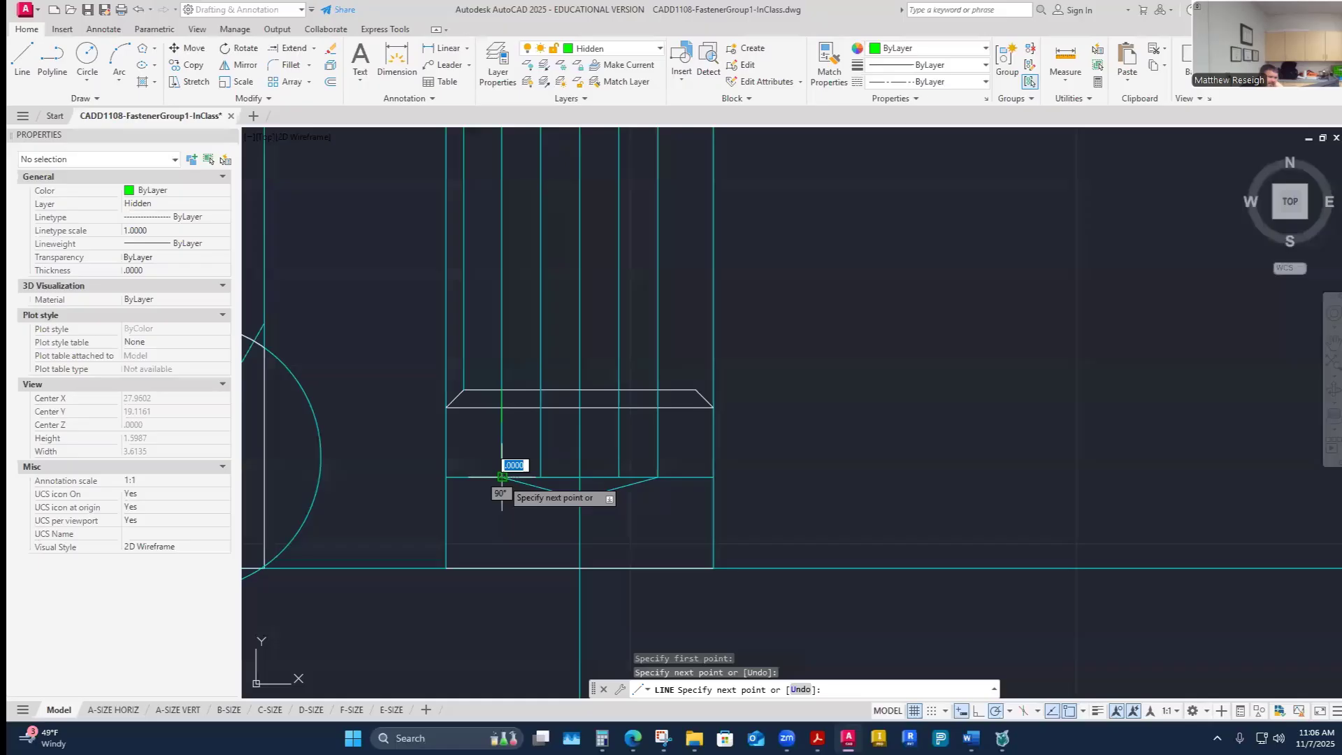
{"action": "left_click", "coordinate": [580, 498]}
{"action": "left_click", "coordinate": [657, 477]}
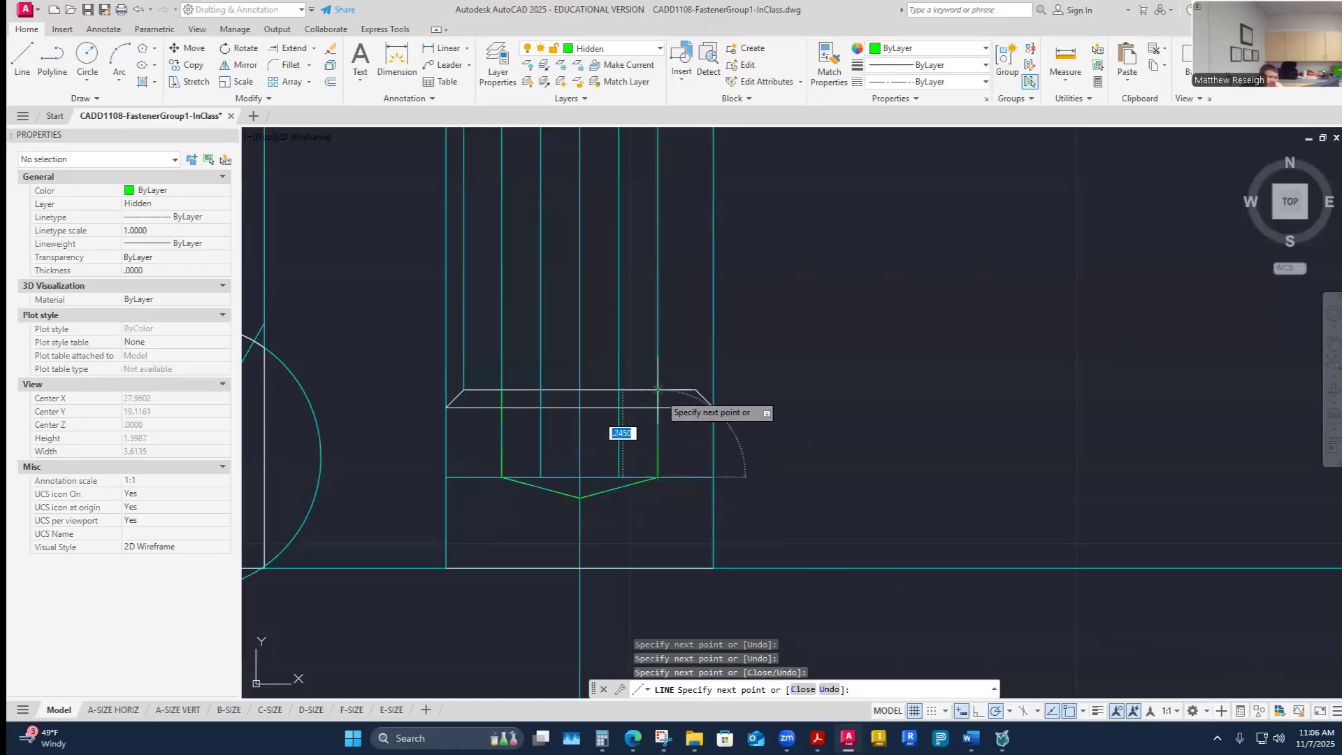
{"action": "right_click", "coordinate": [657, 389]}
{"action": "left_click", "coordinate": [699, 399]}
- Draw hidden lines for the hex socket's inner edges from the top of the head down to the socket bottom
{"action": "right_click", "coordinate": [615, 365]}
{"action": "left_click", "coordinate": [650, 378]}
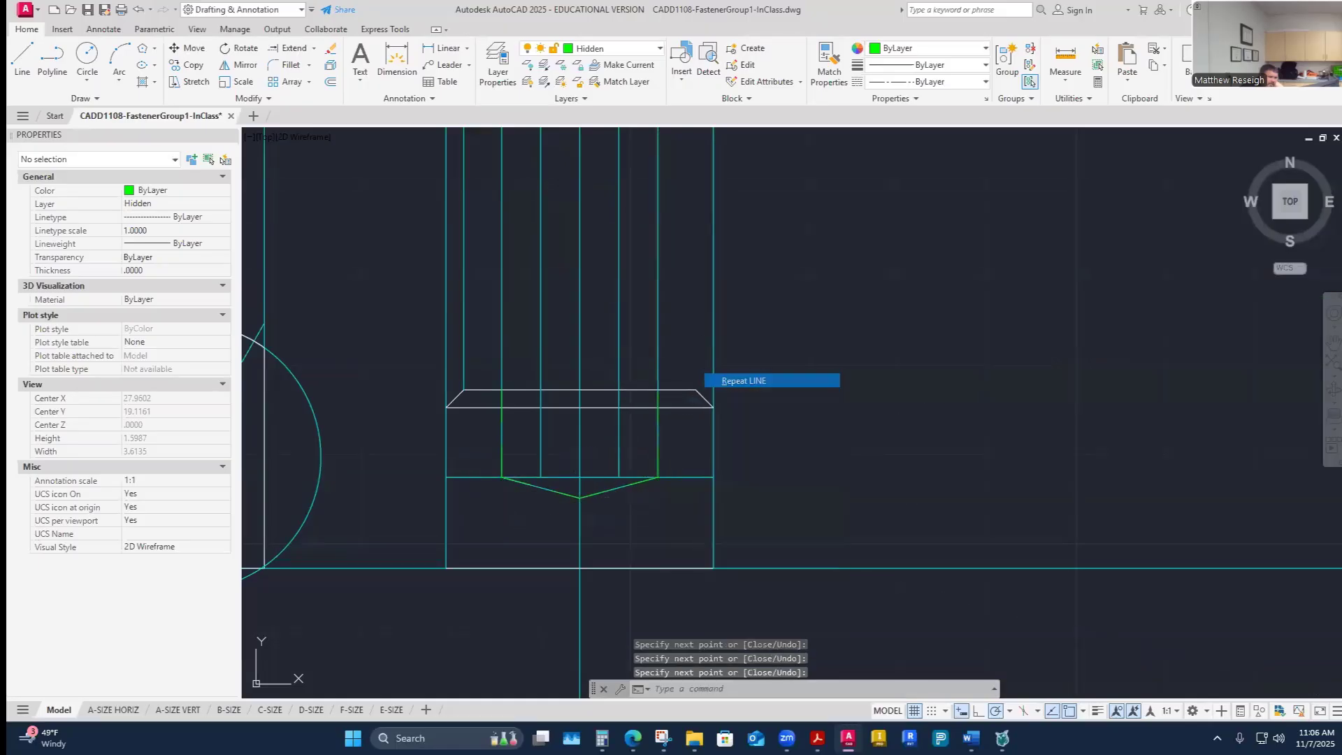
{"action": "left_click", "coordinate": [619, 478]}
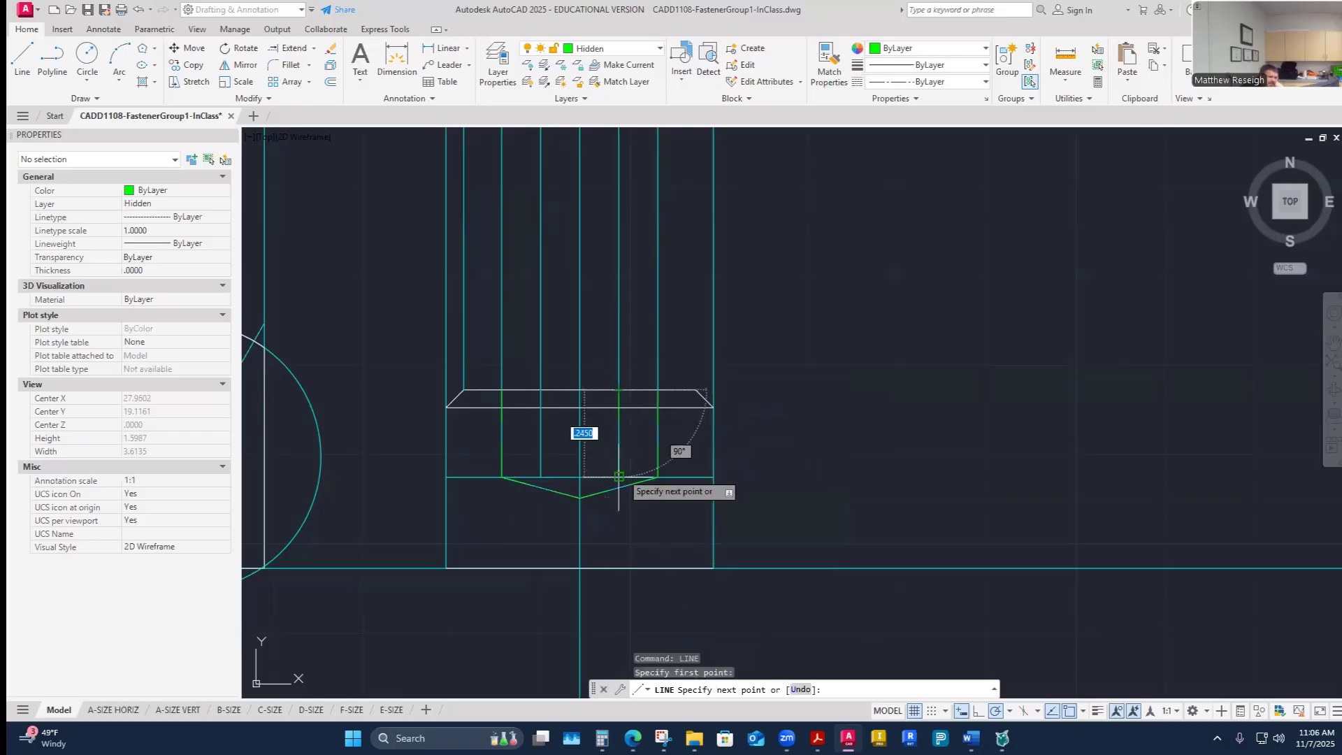
{"action": "right_click", "coordinate": [619, 477]}
{"action": "left_click", "coordinate": [639, 481]}
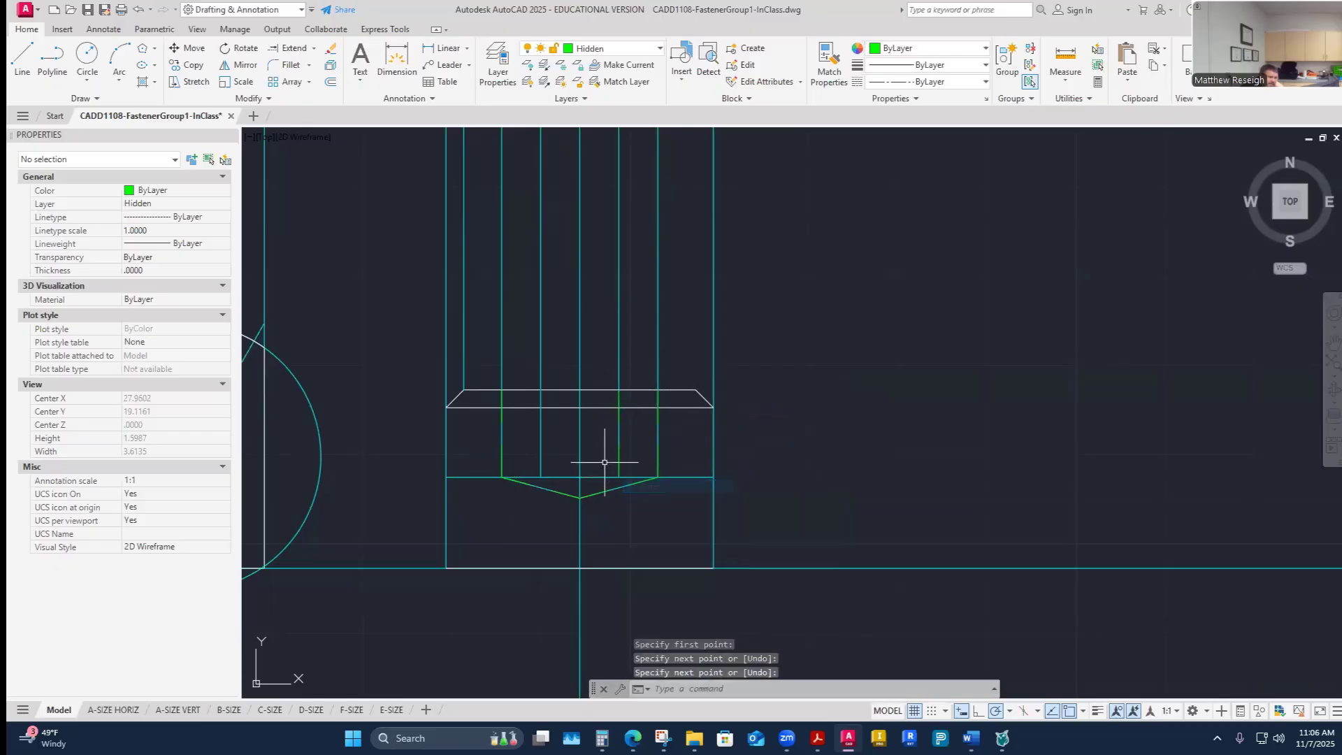
{"action": "right_click", "coordinate": [605, 463]}
{"action": "left_click", "coordinate": [646, 470]}
{"action": "left_click", "coordinate": [540, 408]}
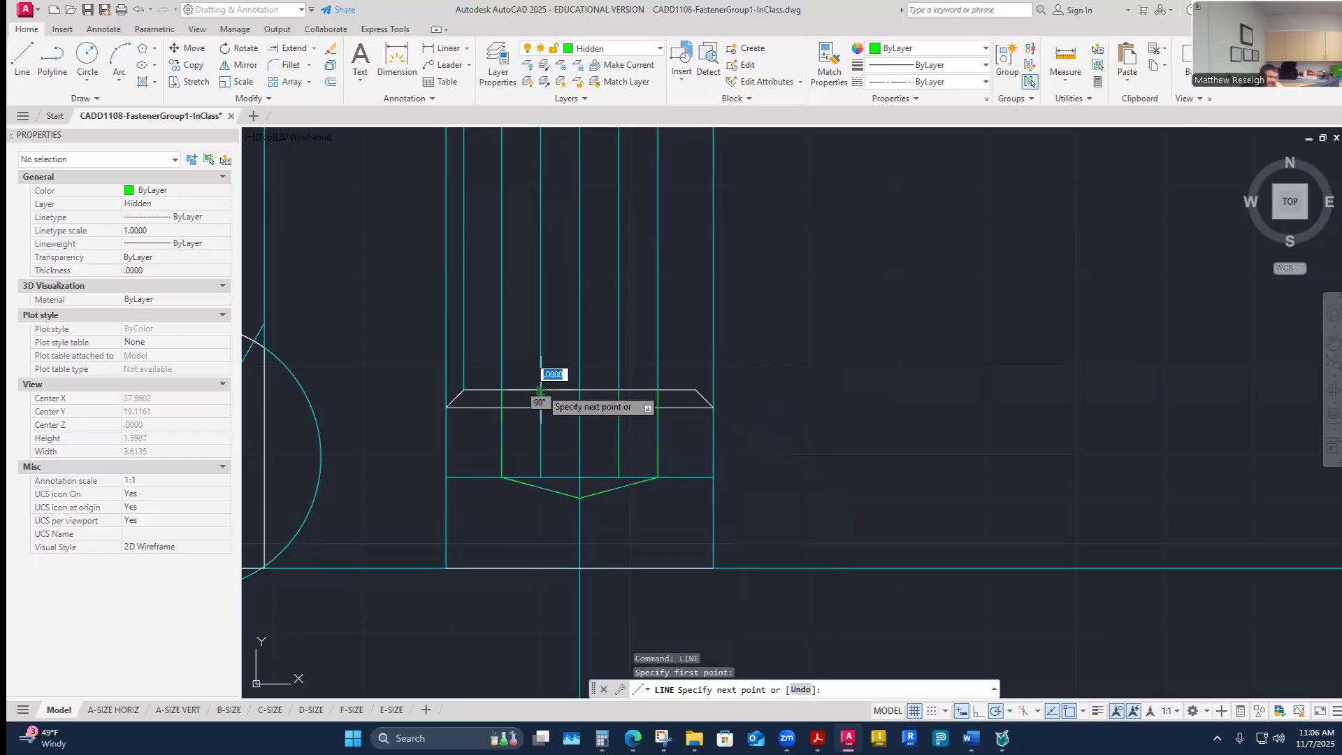
{"action": "left_click", "coordinate": [540, 478]}
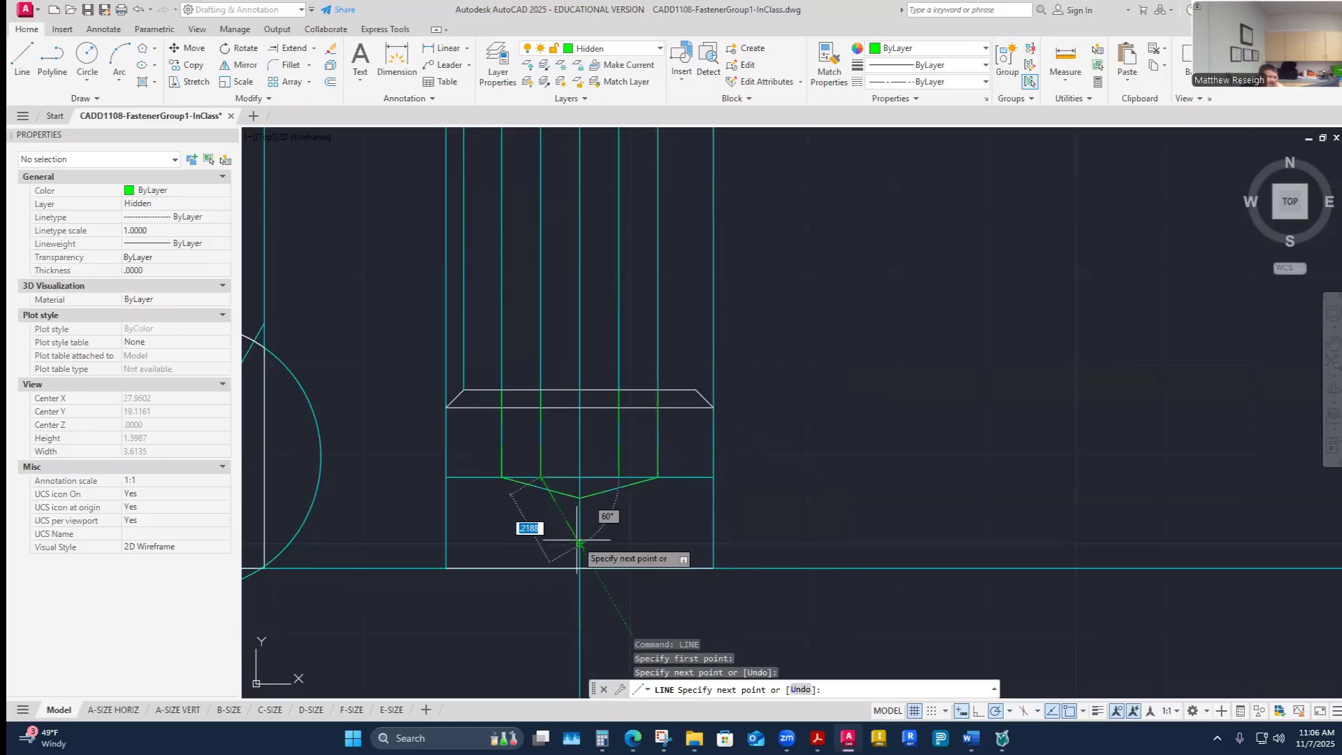
{"action": "key", "text": "Escape"}
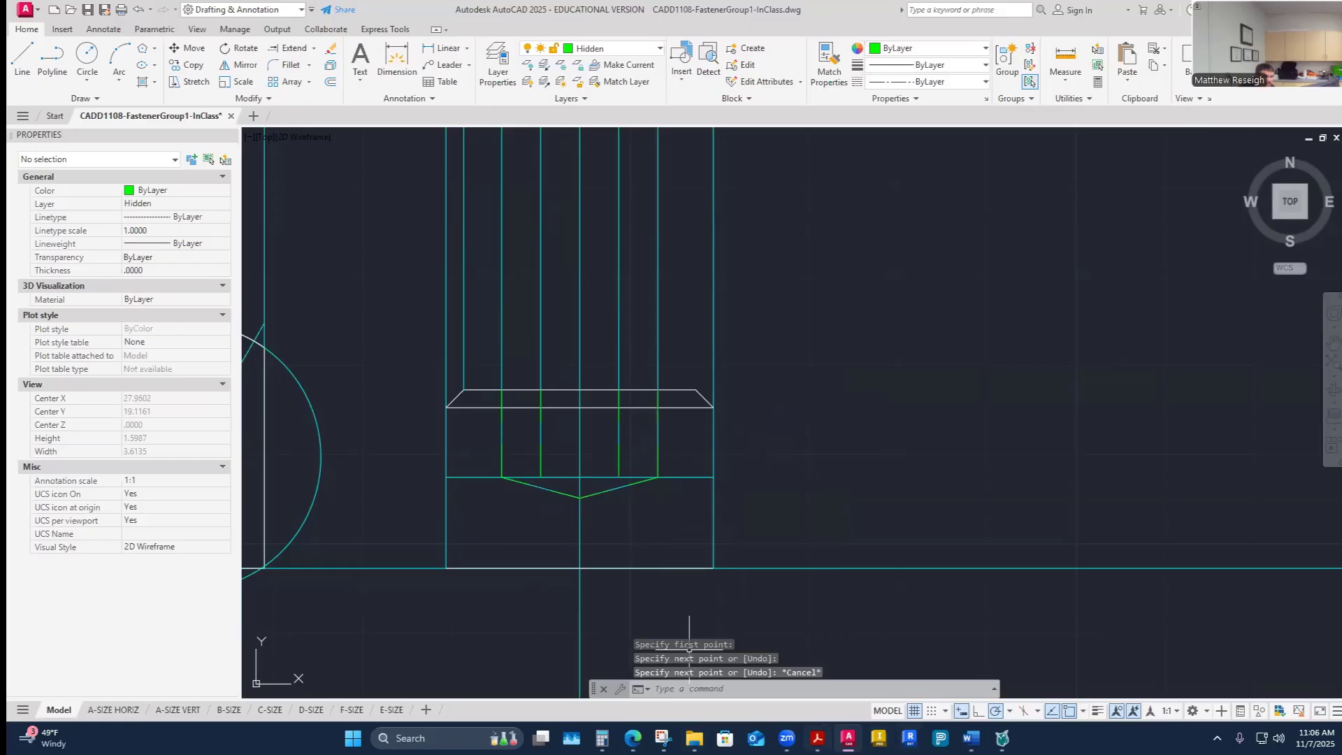
- Compare the reference drawing of fastener F with the drawn socket, zooming around both views of the screw
{"action": "left_click", "coordinate": [817, 738]}
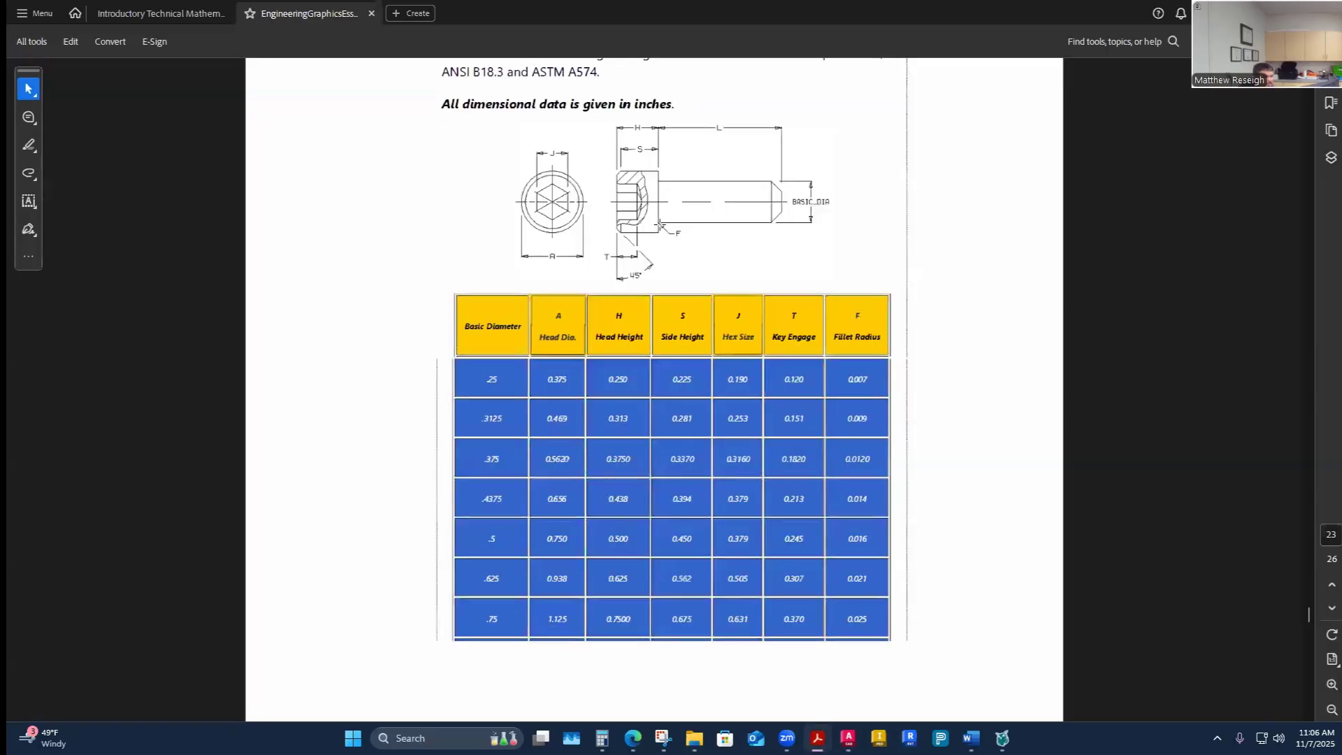
{"action": "scroll", "coordinate": [608, 175], "scroll_direction": "up", "scroll_amount": 4, "text": "ctrl"}
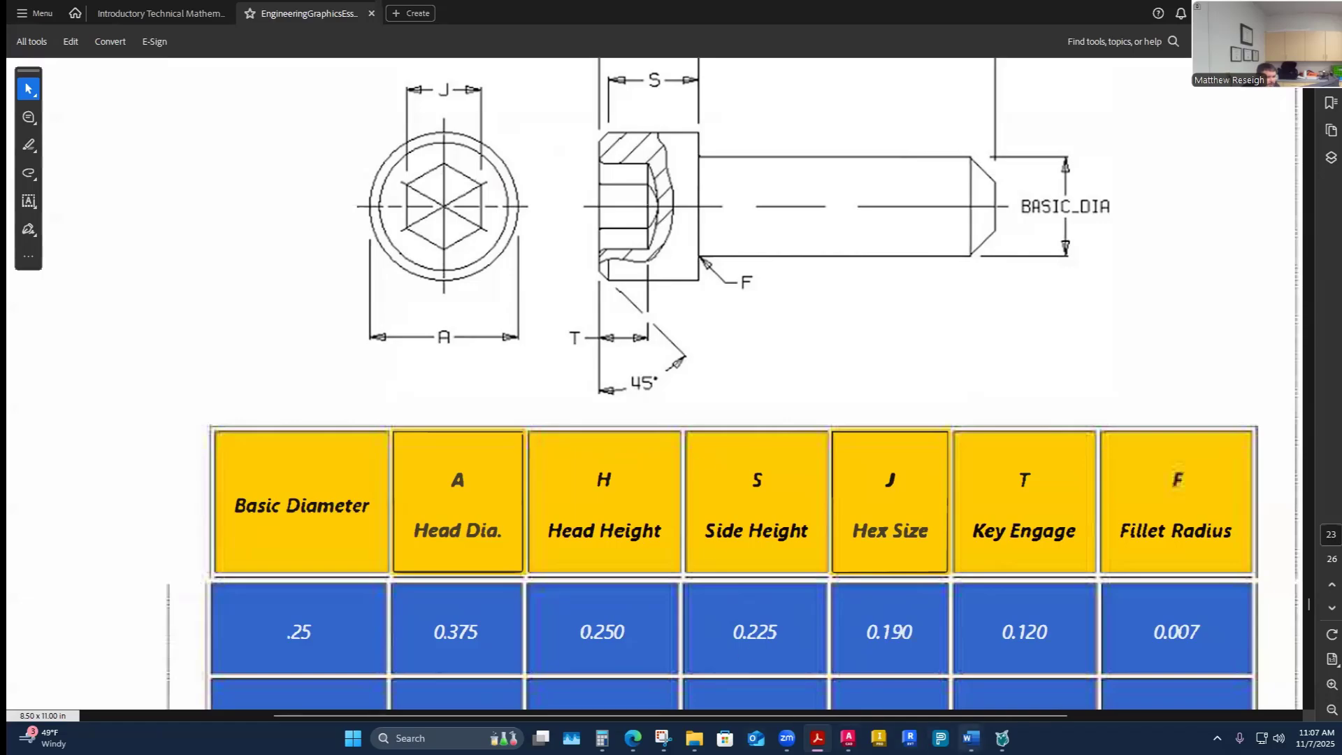
{"action": "left_click", "coordinate": [847, 738]}
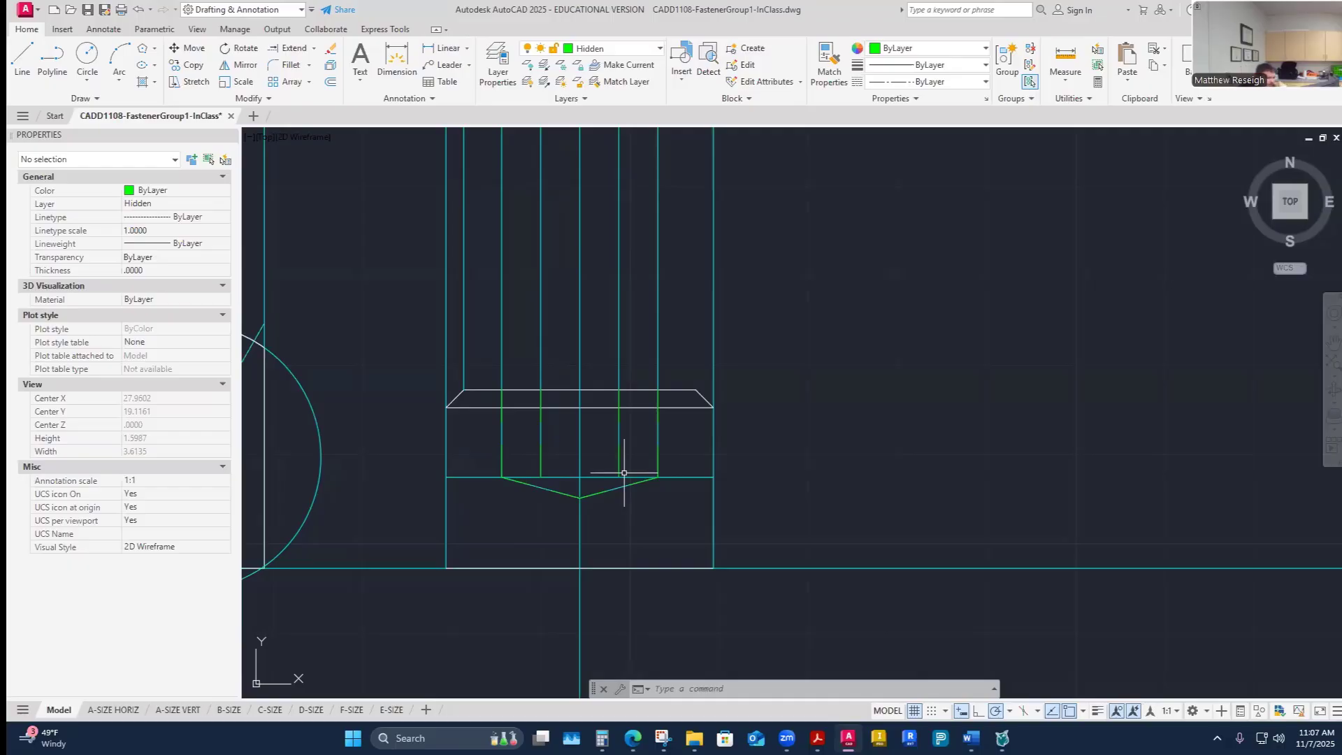
{"action": "scroll", "coordinate": [624, 473], "scroll_direction": "down", "scroll_amount": 4}
{"action": "scroll", "coordinate": [619, 503], "scroll_direction": "up", "scroll_amount": 8}
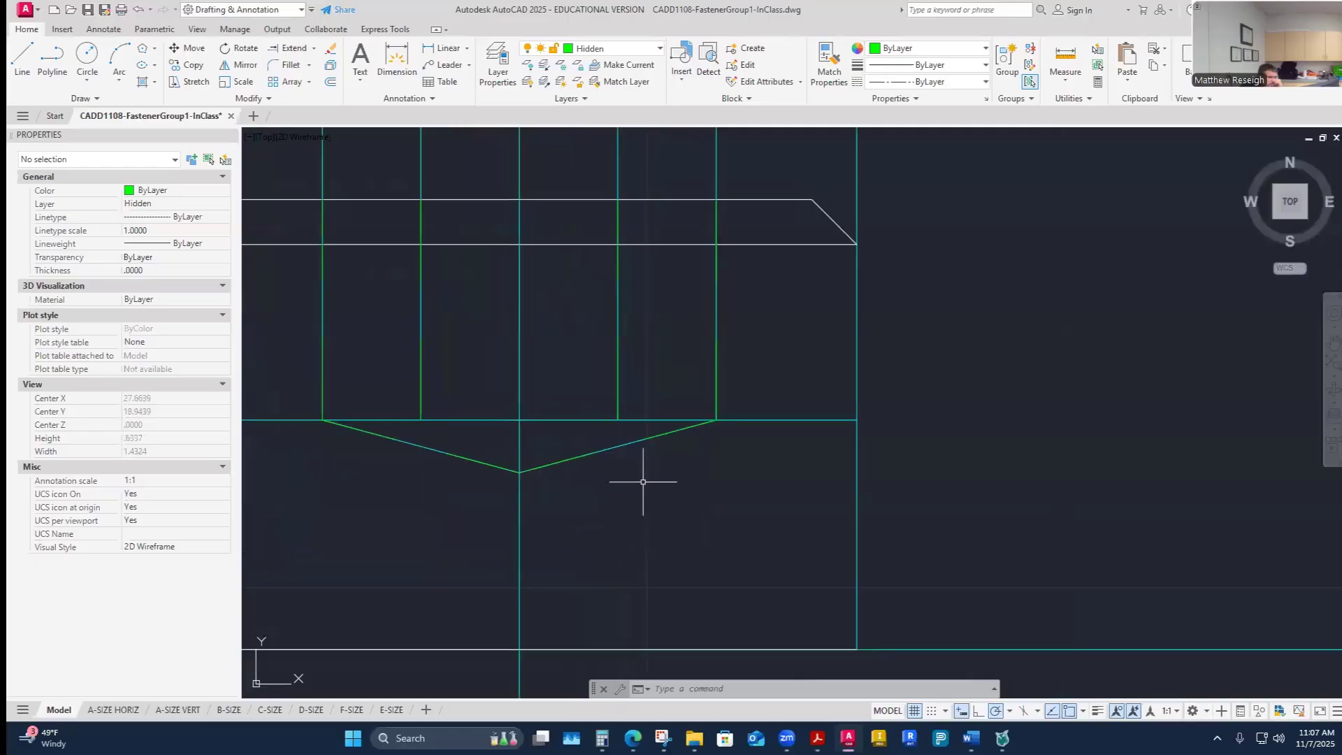
{"action": "scroll", "coordinate": [503, 491], "scroll_direction": "down", "scroll_amount": 4}
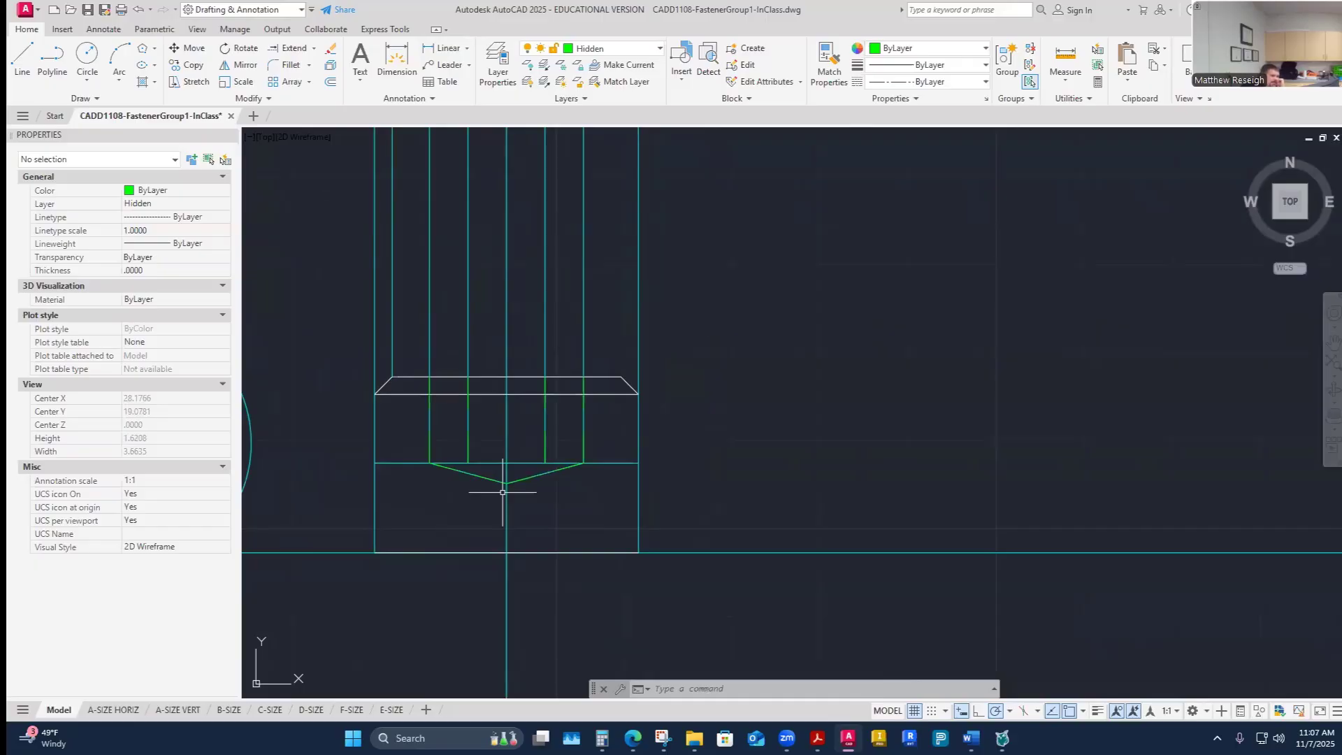
{"action": "scroll", "coordinate": [502, 492], "scroll_direction": "down", "scroll_amount": 5}
{"action": "scroll", "coordinate": [486, 378], "scroll_direction": "up", "scroll_amount": 3}
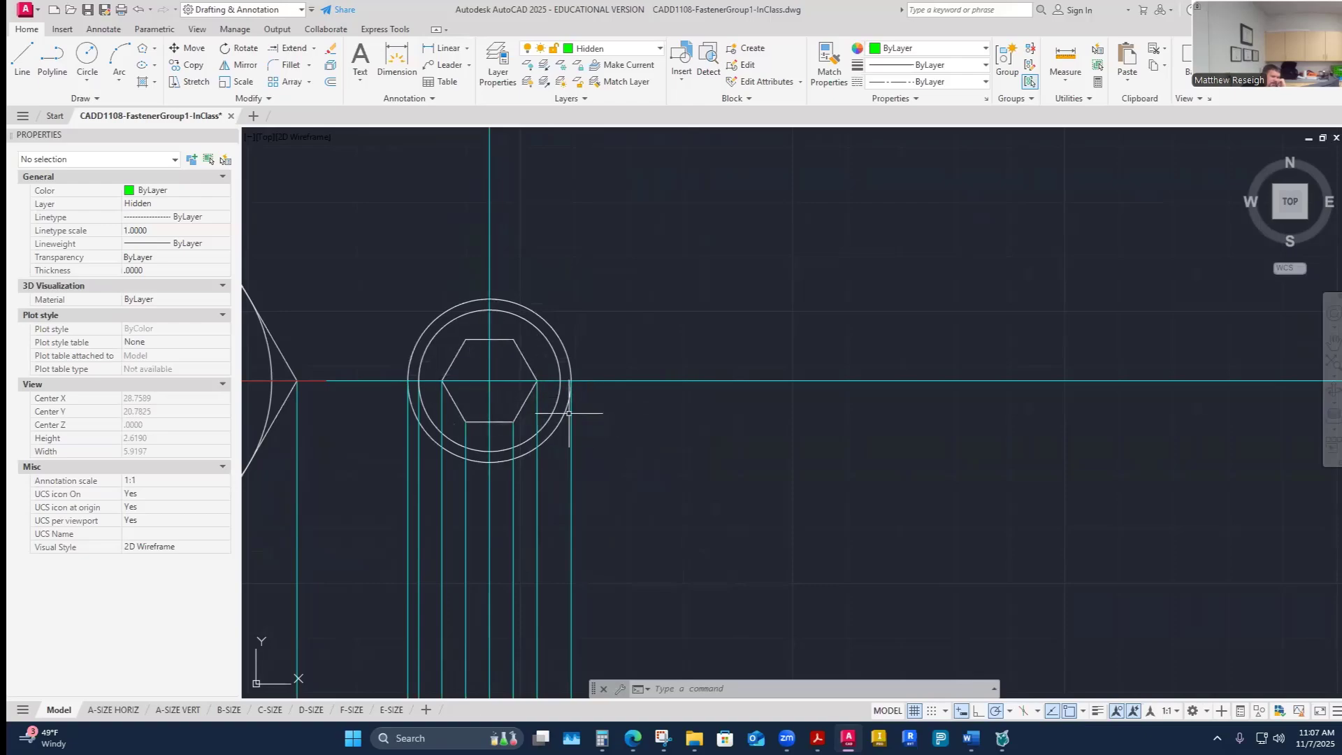
{"action": "scroll", "coordinate": [623, 374], "scroll_direction": "down", "scroll_amount": 2}
{"action": "scroll", "coordinate": [615, 369], "scroll_direction": "up", "scroll_amount": 1}
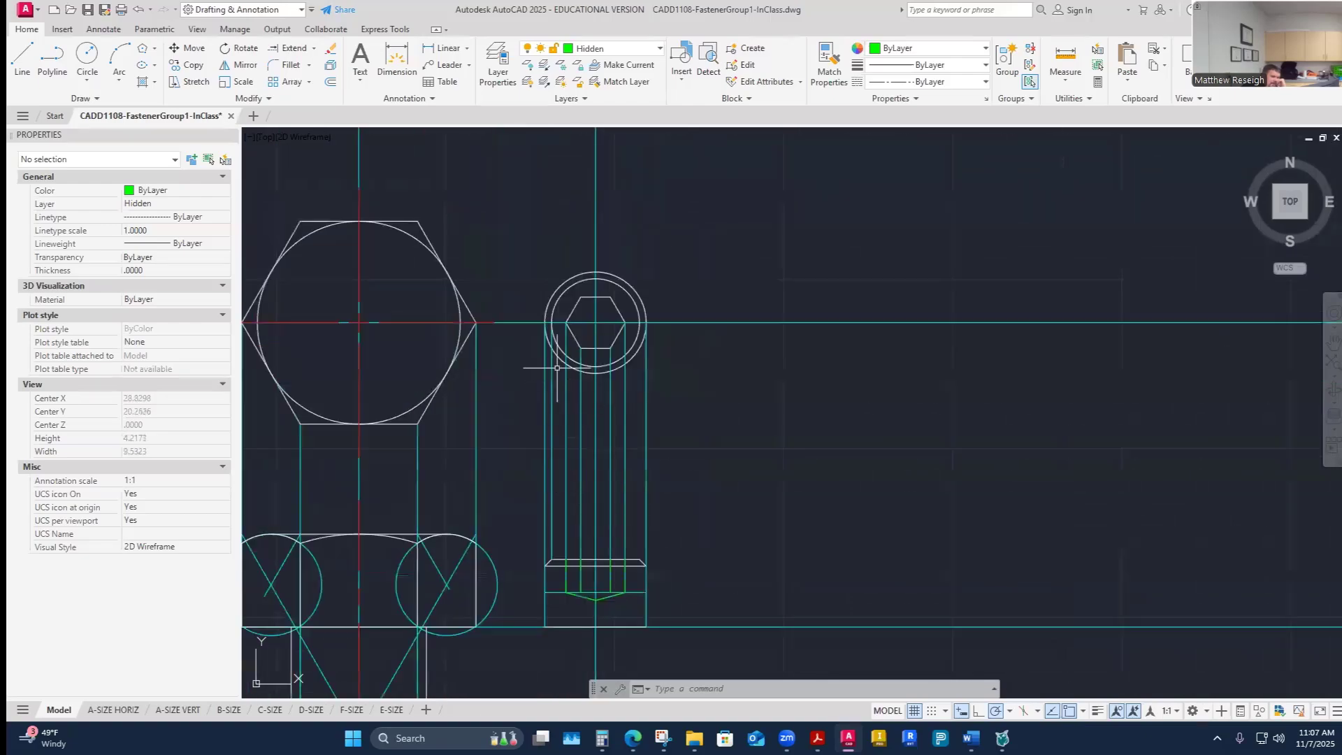
{"action": "scroll", "coordinate": [578, 346], "scroll_direction": "up", "scroll_amount": 2}
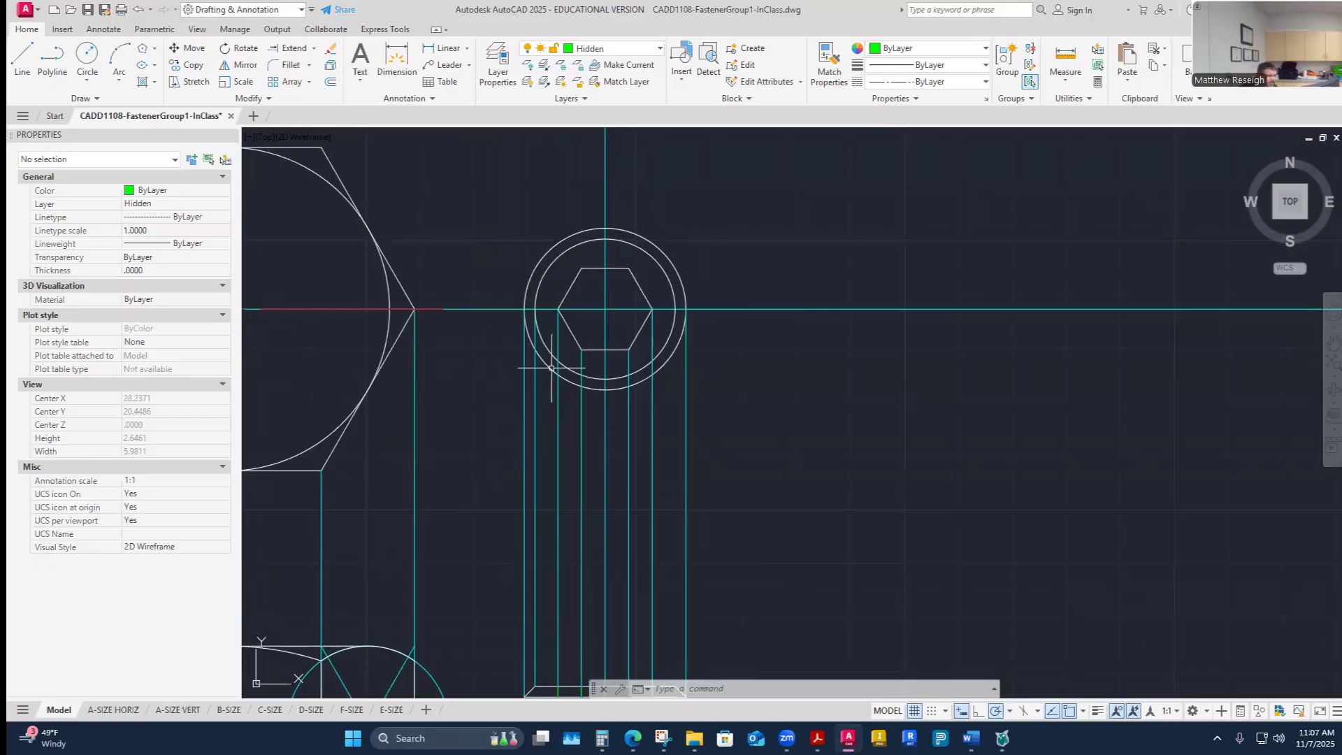
{"action": "scroll", "coordinate": [599, 412], "scroll_direction": "down", "scroll_amount": 5}
{"action": "scroll", "coordinate": [546, 364], "scroll_direction": "up", "scroll_amount": 6}
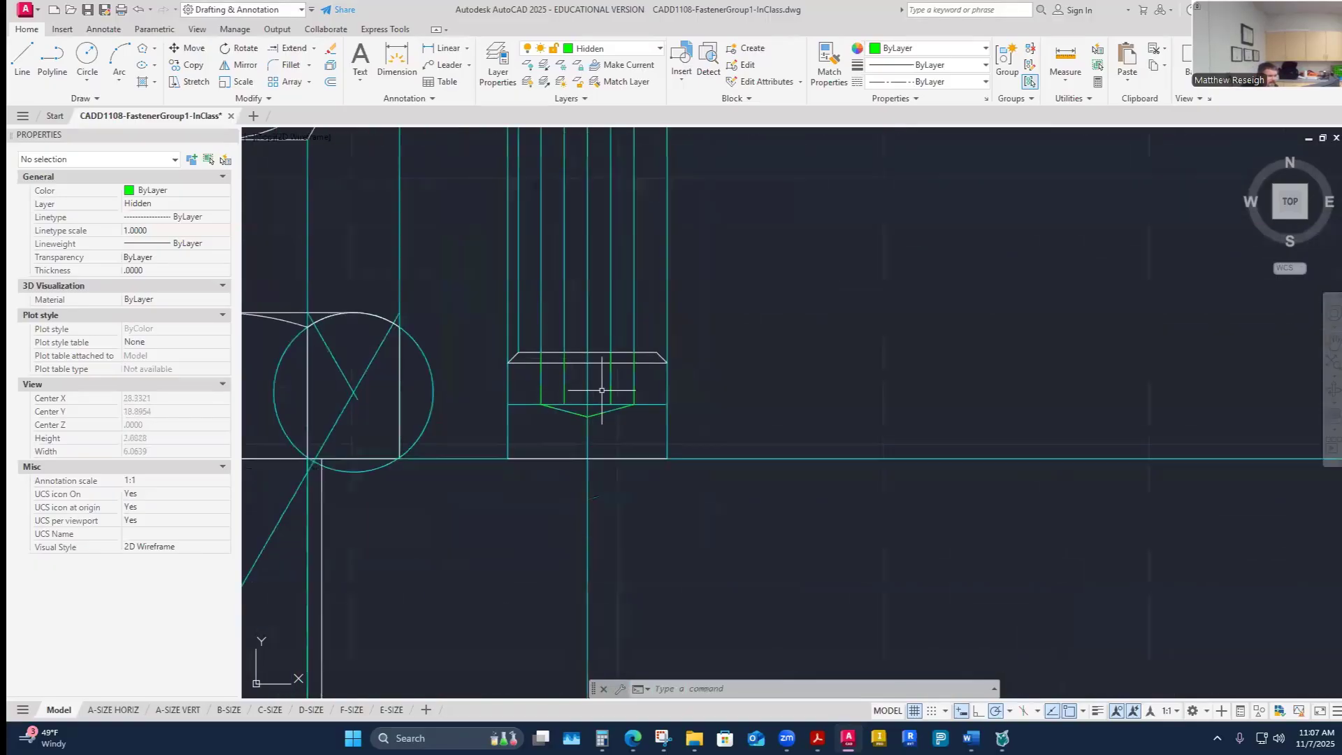
{"action": "scroll", "coordinate": [588, 453], "scroll_direction": "down", "scroll_amount": 5}
{"action": "scroll", "coordinate": [593, 281], "scroll_direction": "up", "scroll_amount": 4}
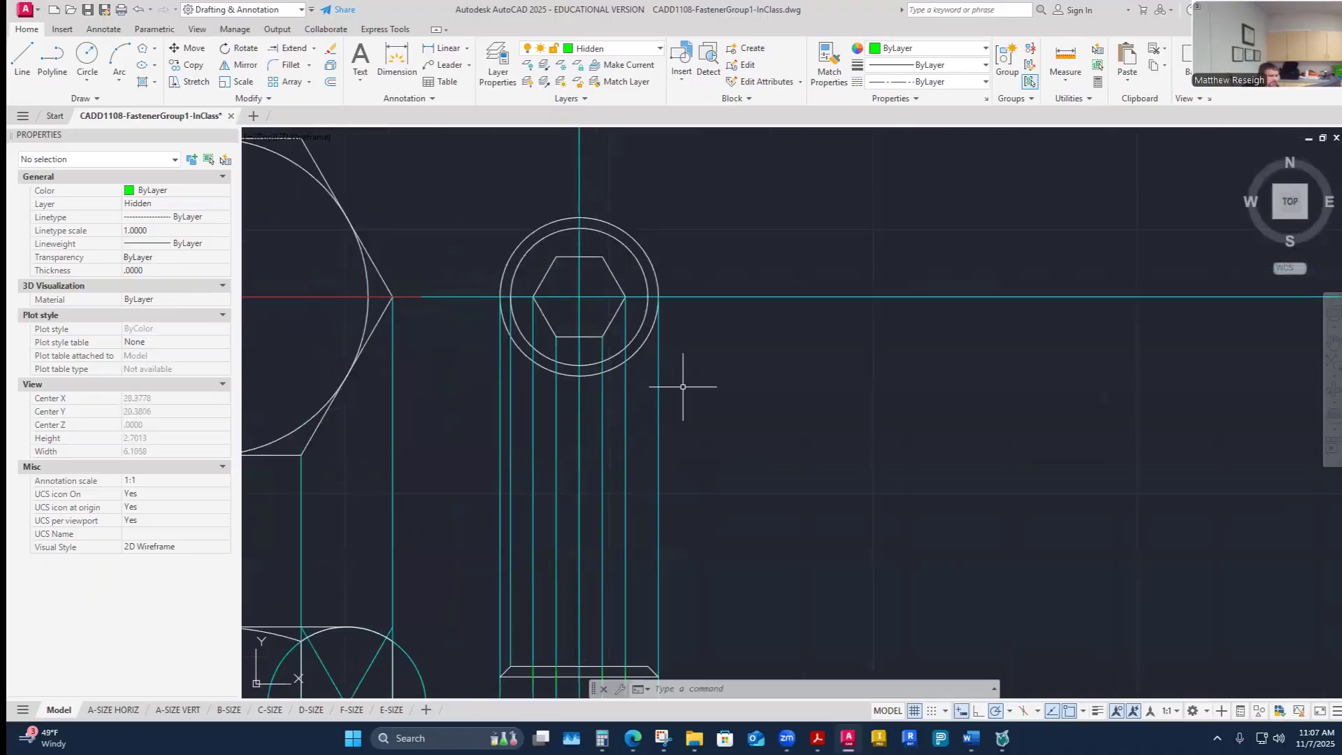
{"action": "scroll", "coordinate": [683, 380], "scroll_direction": "down", "scroll_amount": 5}
{"action": "scroll", "coordinate": [668, 499], "scroll_direction": "up", "scroll_amount": 4}
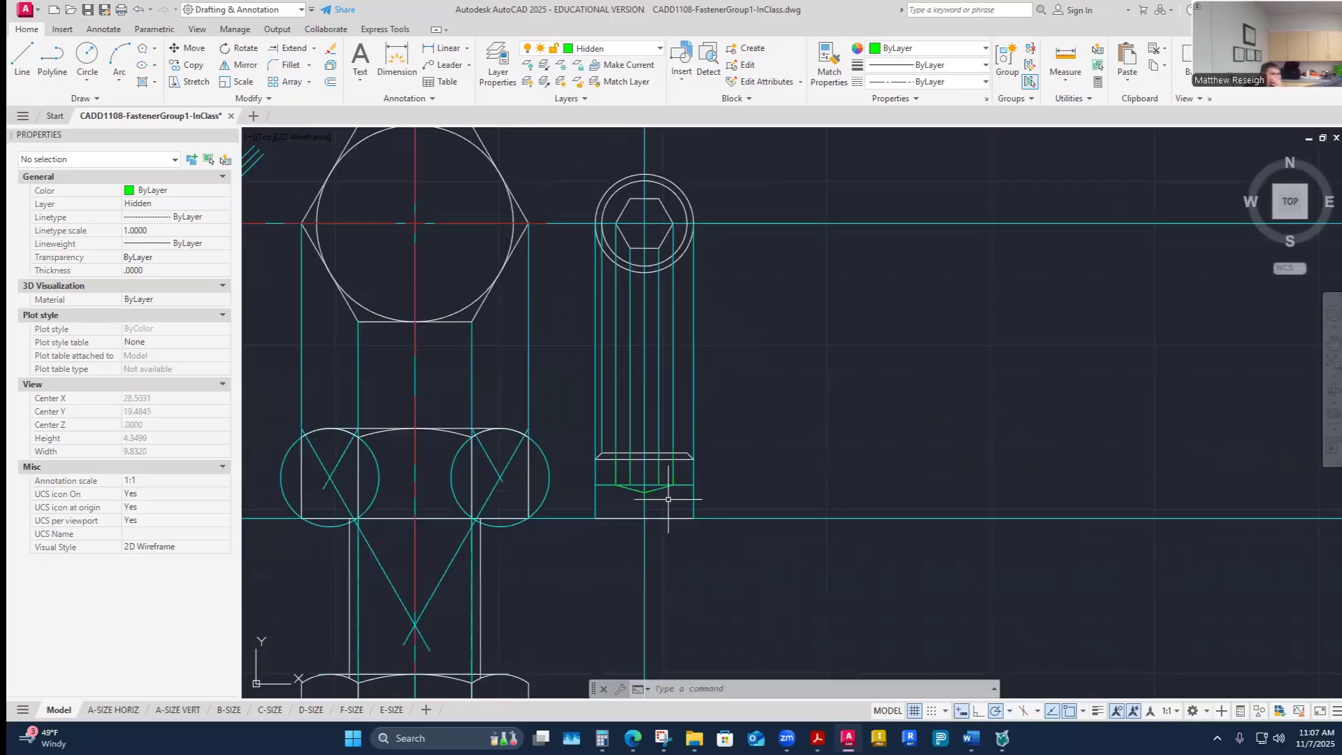
- Zoom in and out around screw F's side view to examine the hidden hex socket lines in the head
{"action": "scroll", "coordinate": [669, 499], "scroll_direction": "up", "scroll_amount": 6}
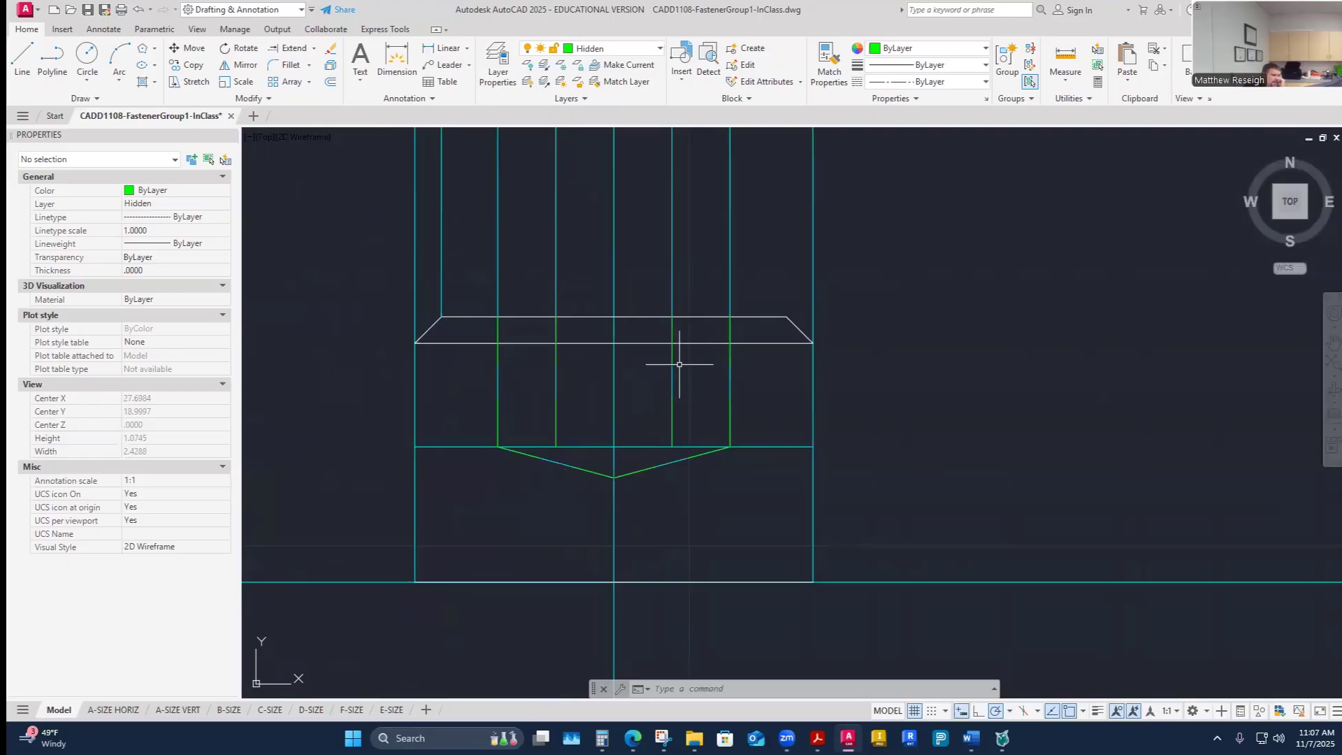
{"action": "mouse_move", "coordinate": [654, 463]}
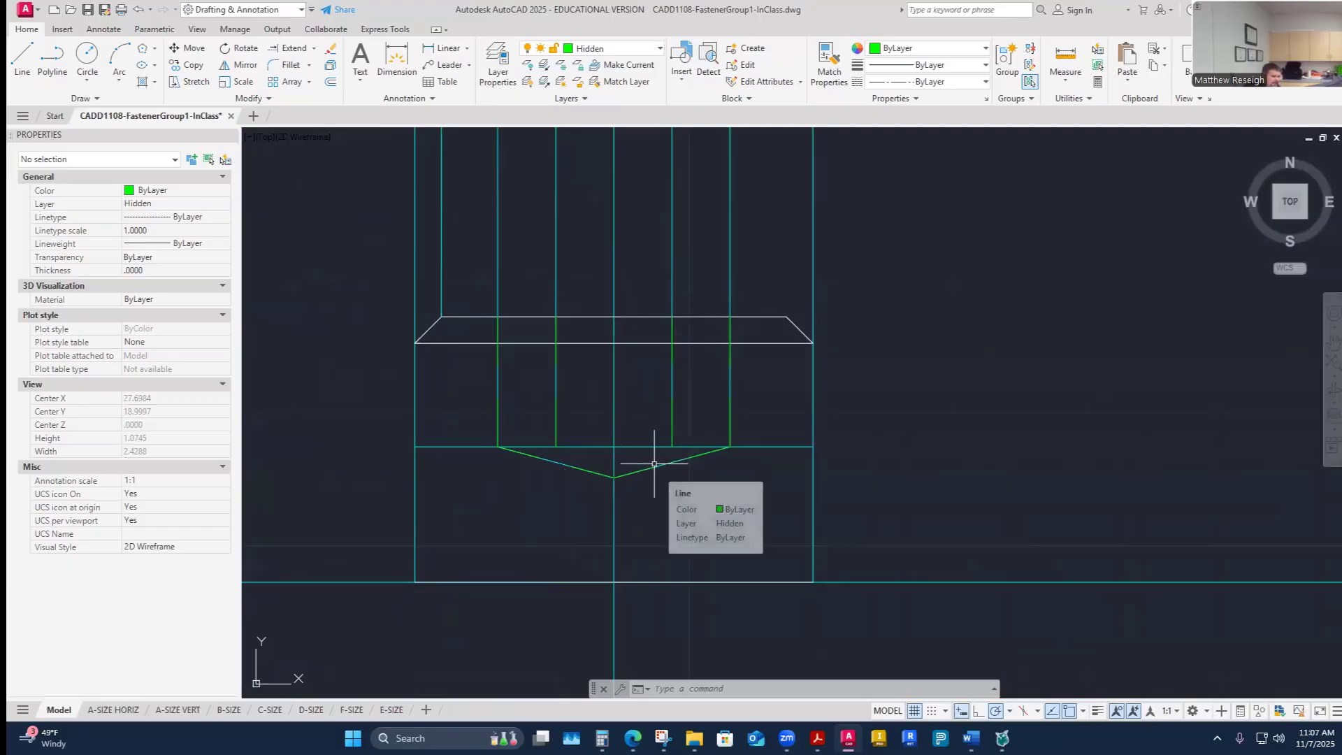
{"action": "scroll", "coordinate": [654, 464], "scroll_direction": "down", "scroll_amount": 8}
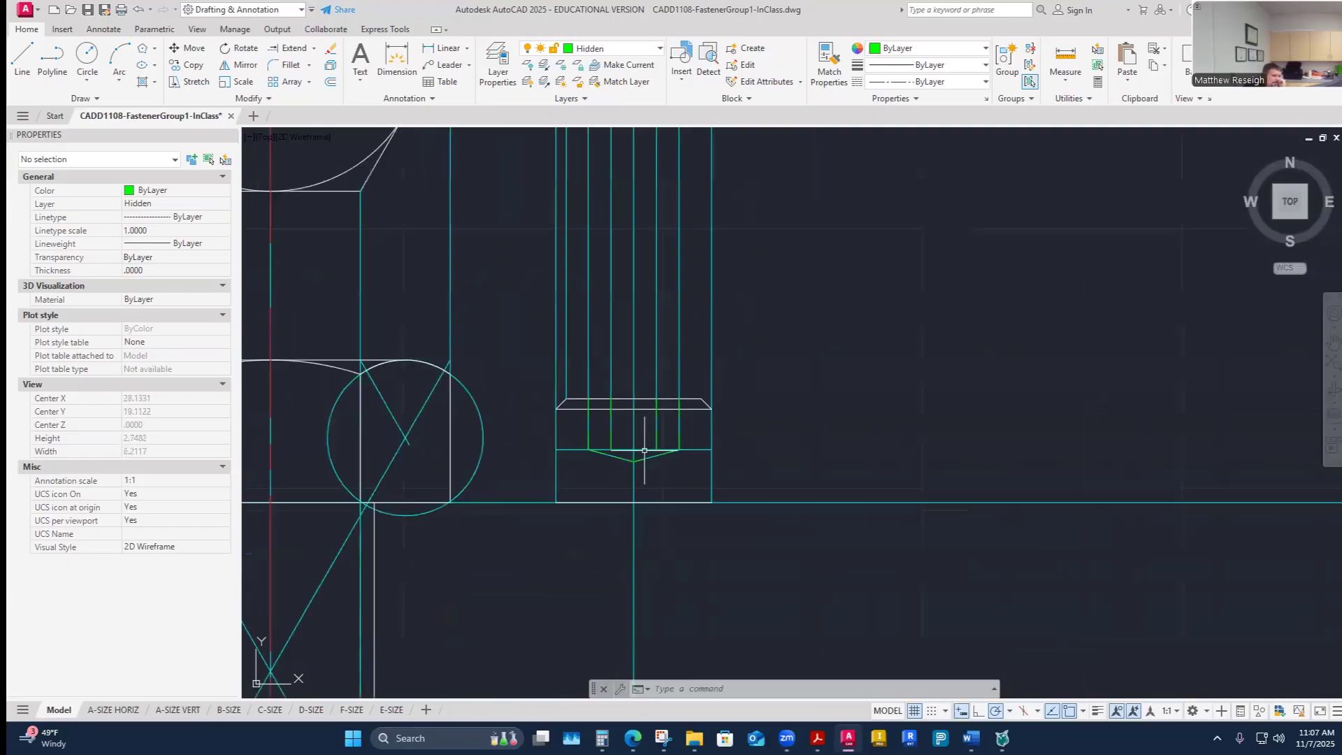
{"action": "scroll", "coordinate": [640, 452], "scroll_direction": "up", "scroll_amount": 4}
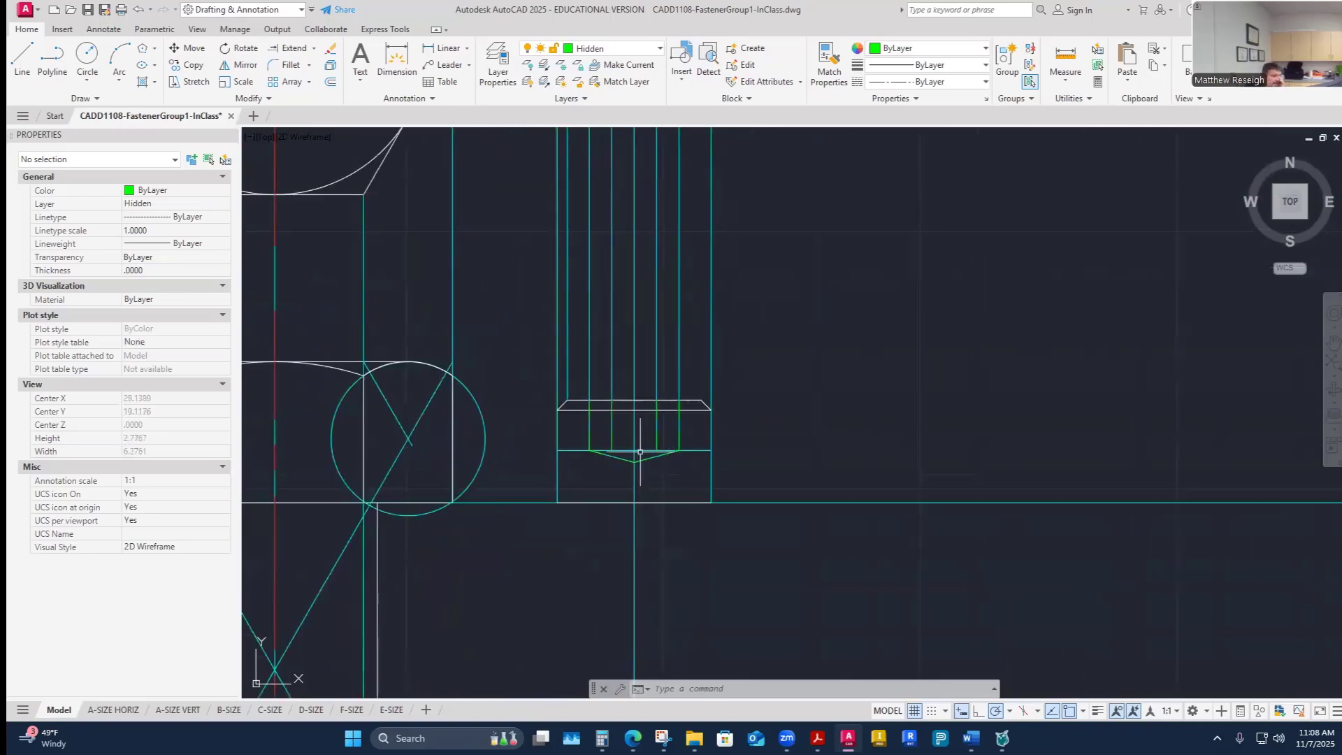
{"action": "scroll", "coordinate": [641, 452], "scroll_direction": "down", "scroll_amount": 6}
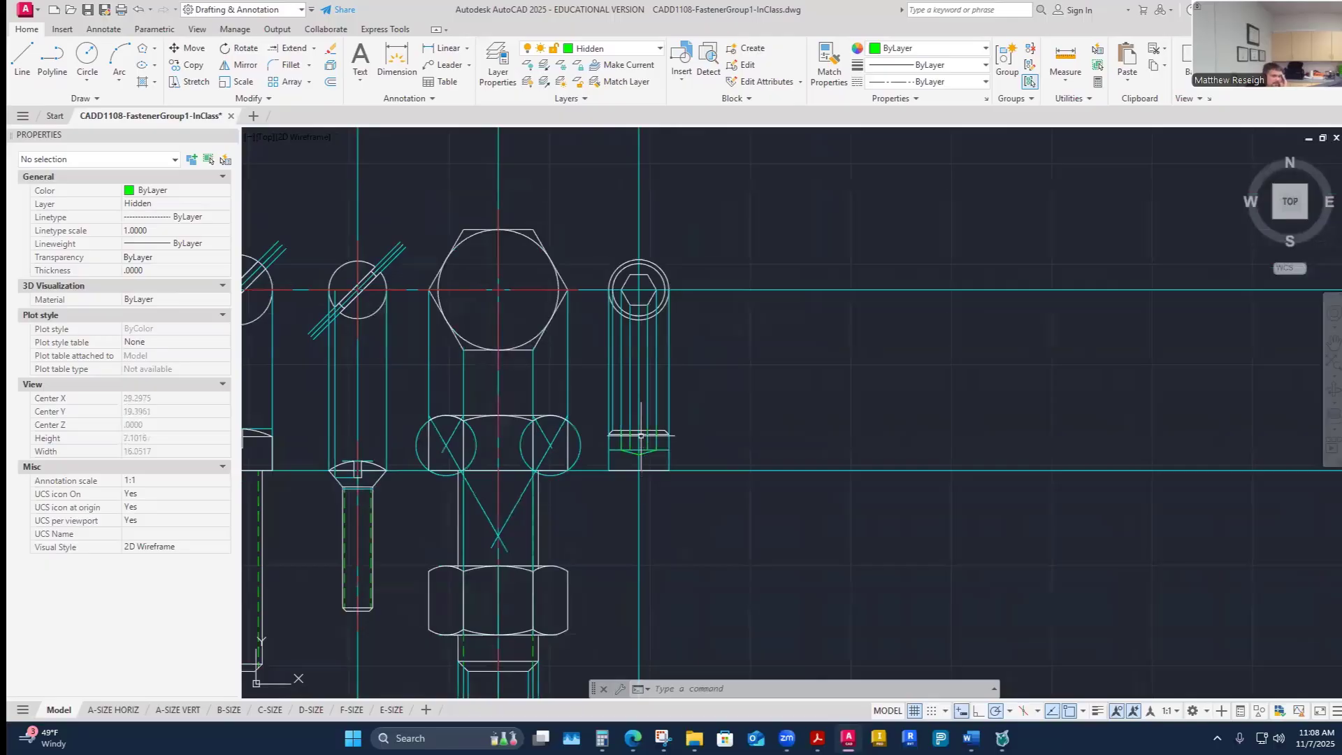
{"action": "scroll", "coordinate": [637, 453], "scroll_direction": "up", "scroll_amount": 8}
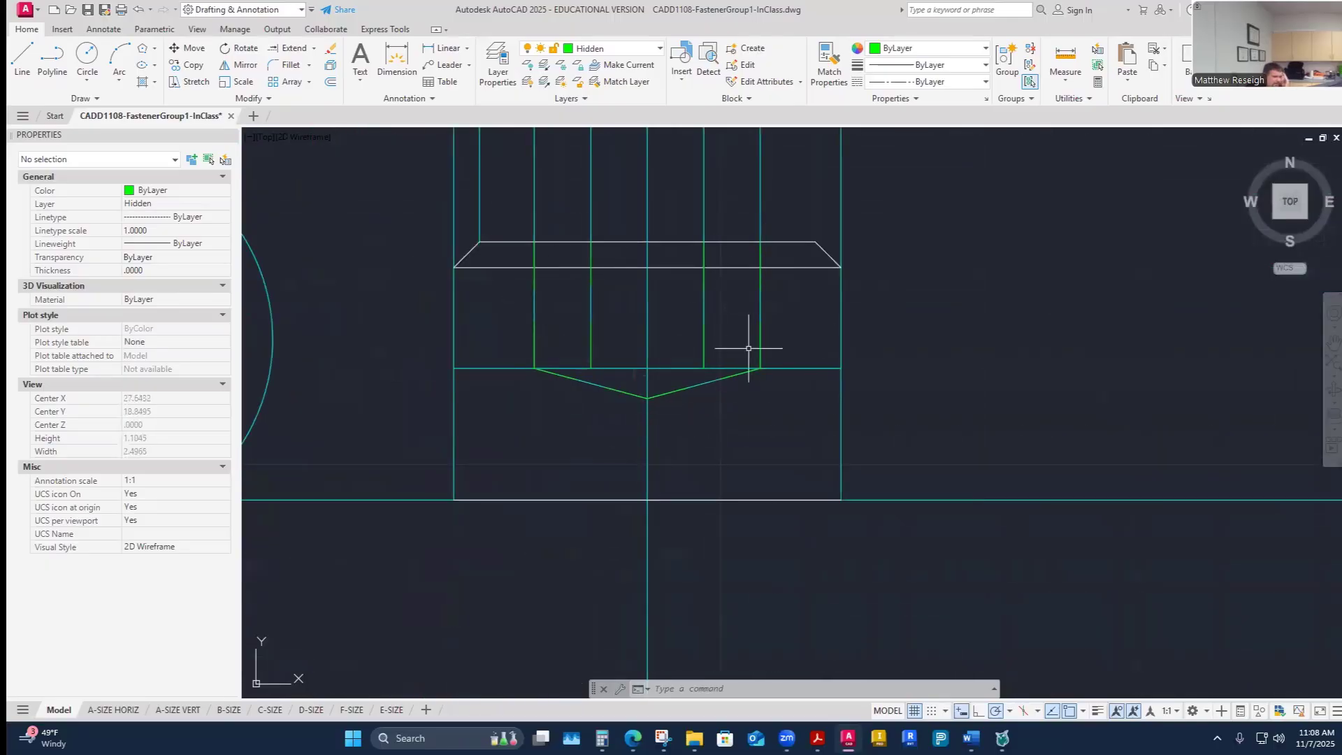
{"action": "scroll", "coordinate": [734, 422], "scroll_direction": "down", "scroll_amount": 6}
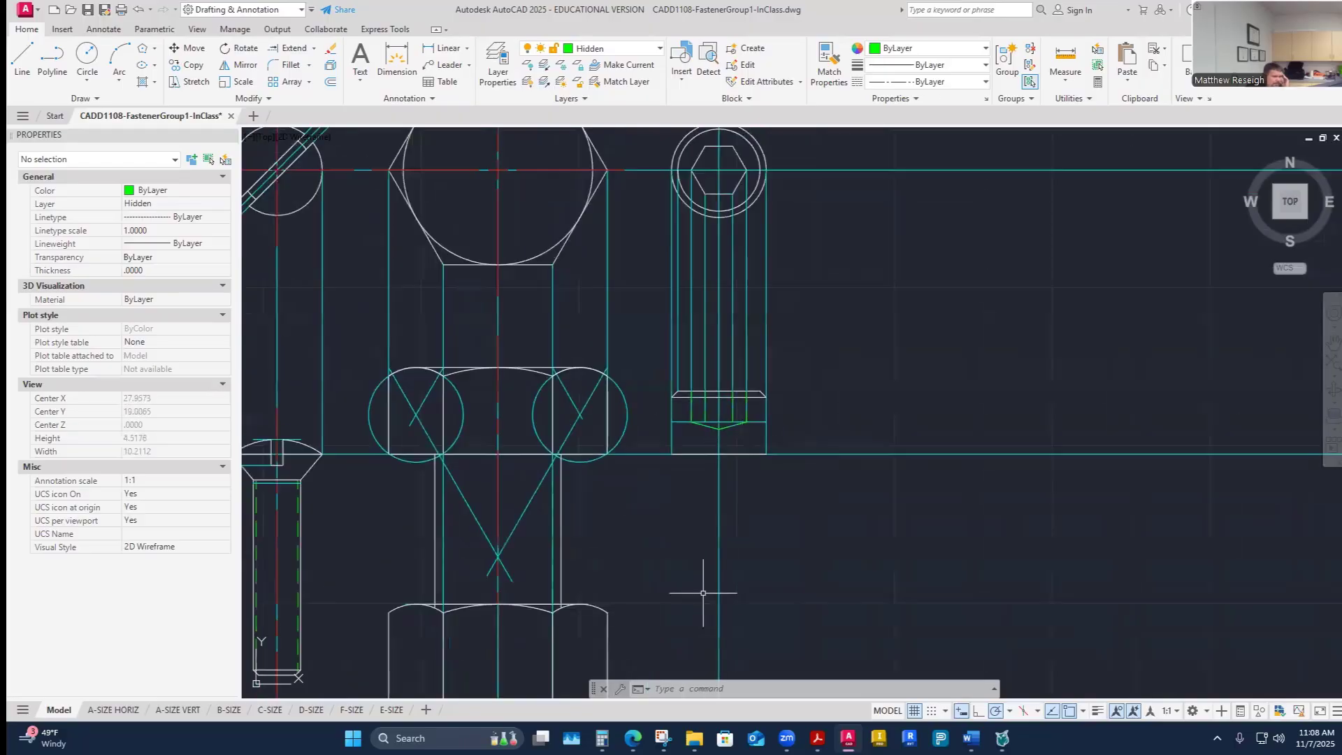
- Turn off the Construction layer and make Visible-Object the current layer
{"action": "left_click", "coordinate": [655, 50]}
{"action": "left_click", "coordinate": [529, 165]}
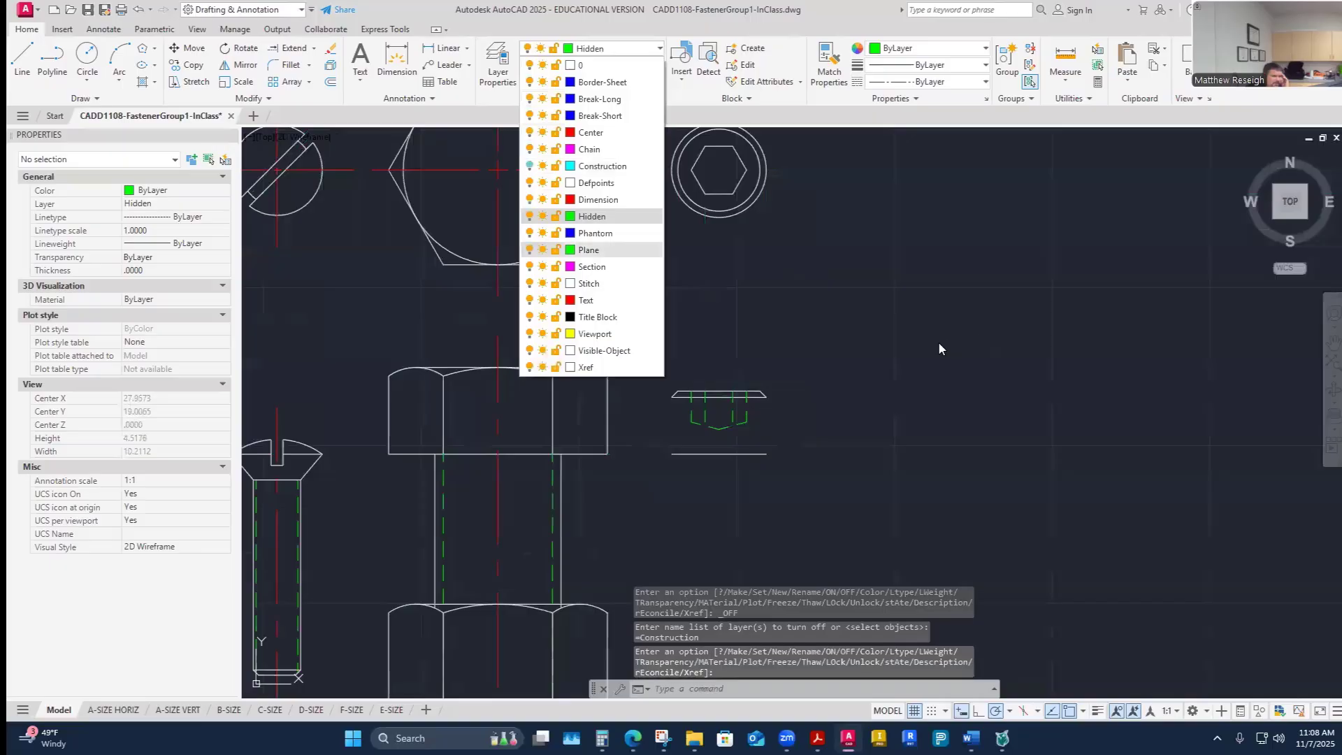
{"action": "left_click", "coordinate": [591, 350]}
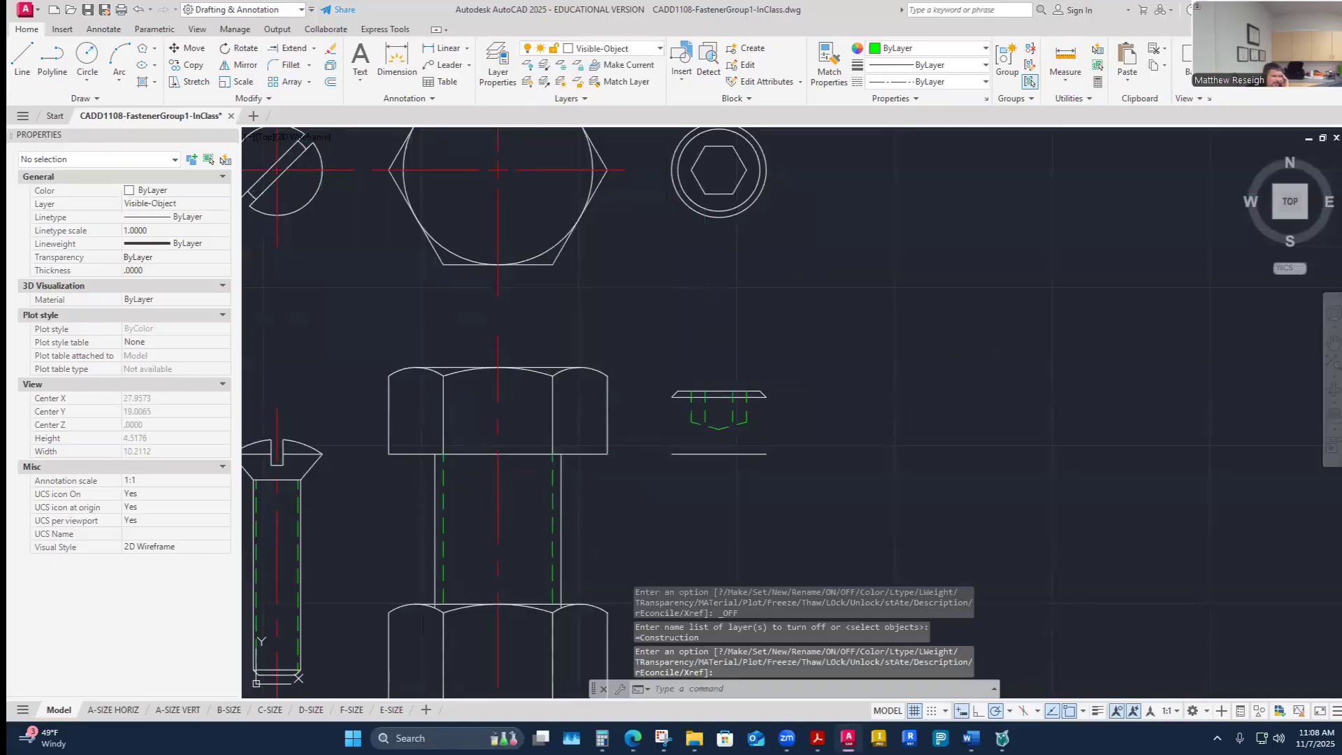
- Draw the left and right vertical sides of screw F's head in the side view as visible lines
{"action": "left_click", "coordinate": [23, 58]}
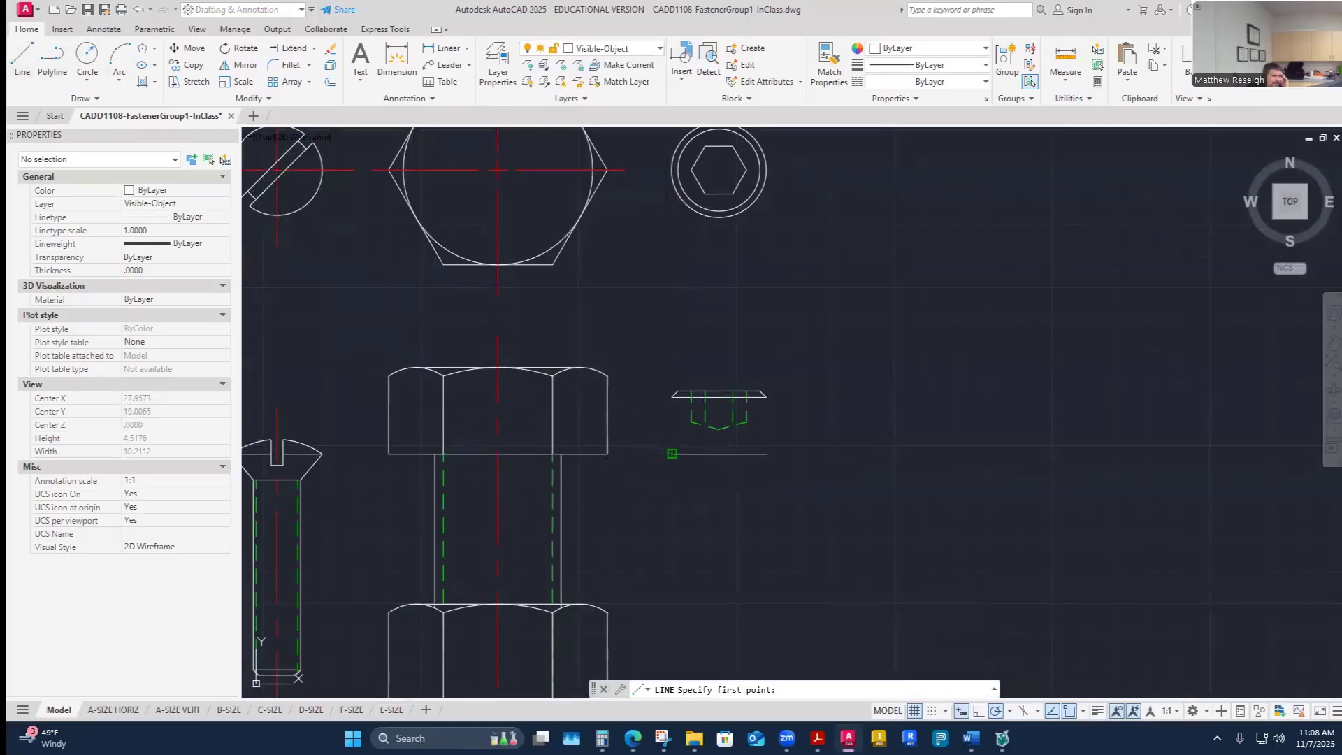
{"action": "left_click", "coordinate": [671, 453]}
{"action": "left_click", "coordinate": [670, 397]}
{"action": "right_click", "coordinate": [666, 401]}
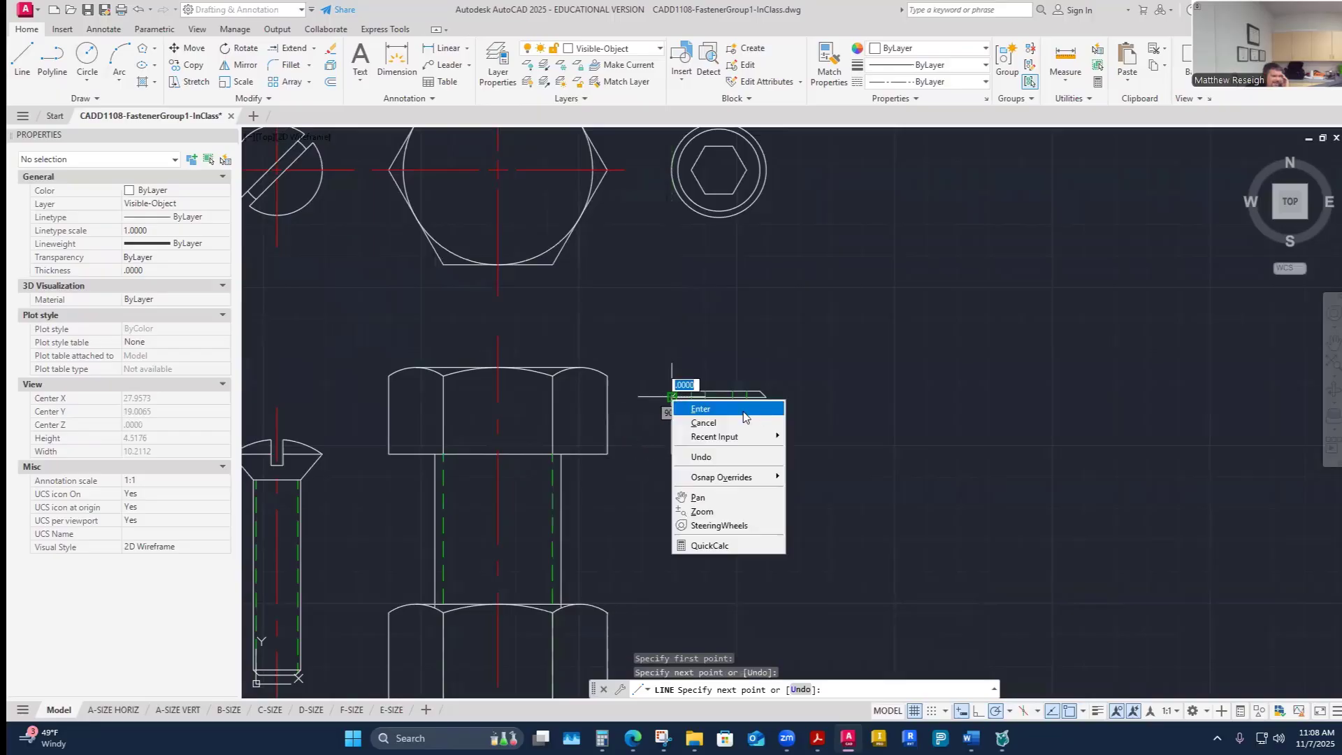
{"action": "left_click", "coordinate": [703, 411]}
{"action": "right_click", "coordinate": [822, 408]}
{"action": "left_click", "coordinate": [829, 412]}
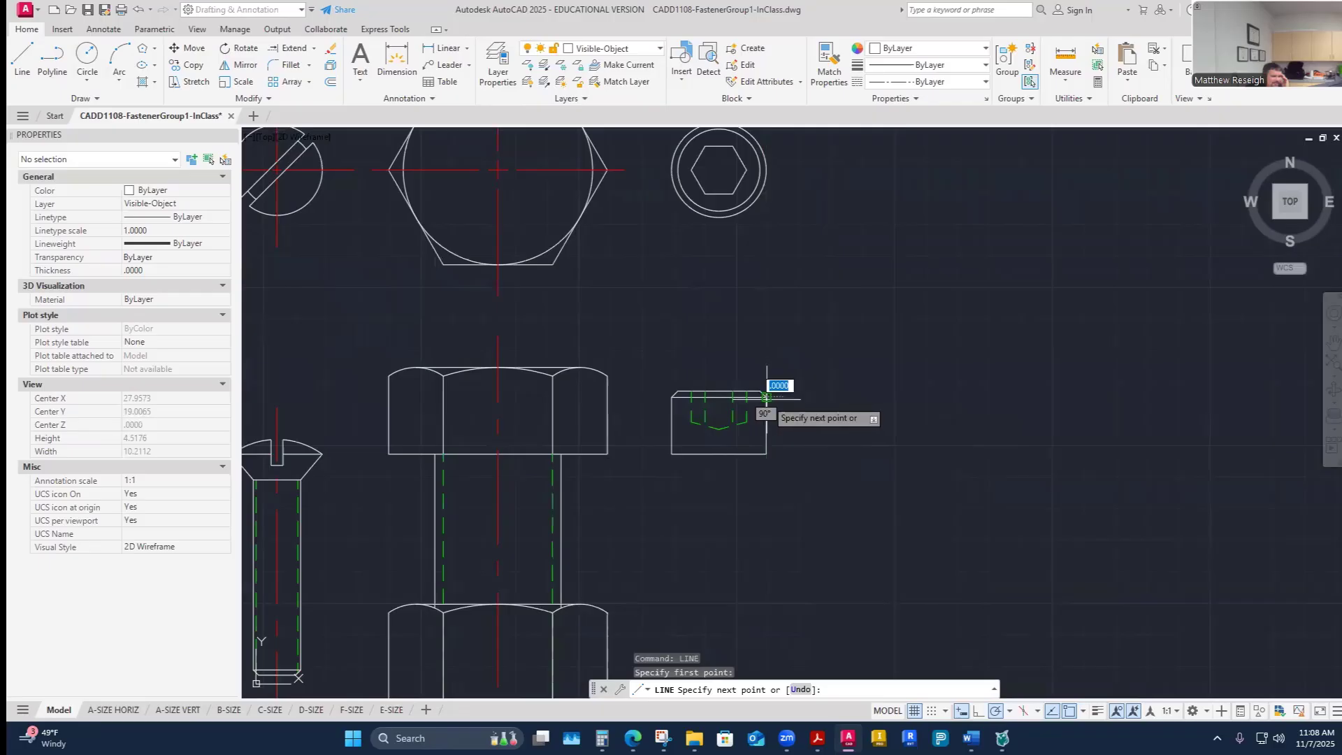
{"action": "left_click", "coordinate": [766, 397]}
{"action": "right_click", "coordinate": [770, 399]}
{"action": "left_click", "coordinate": [816, 411]}
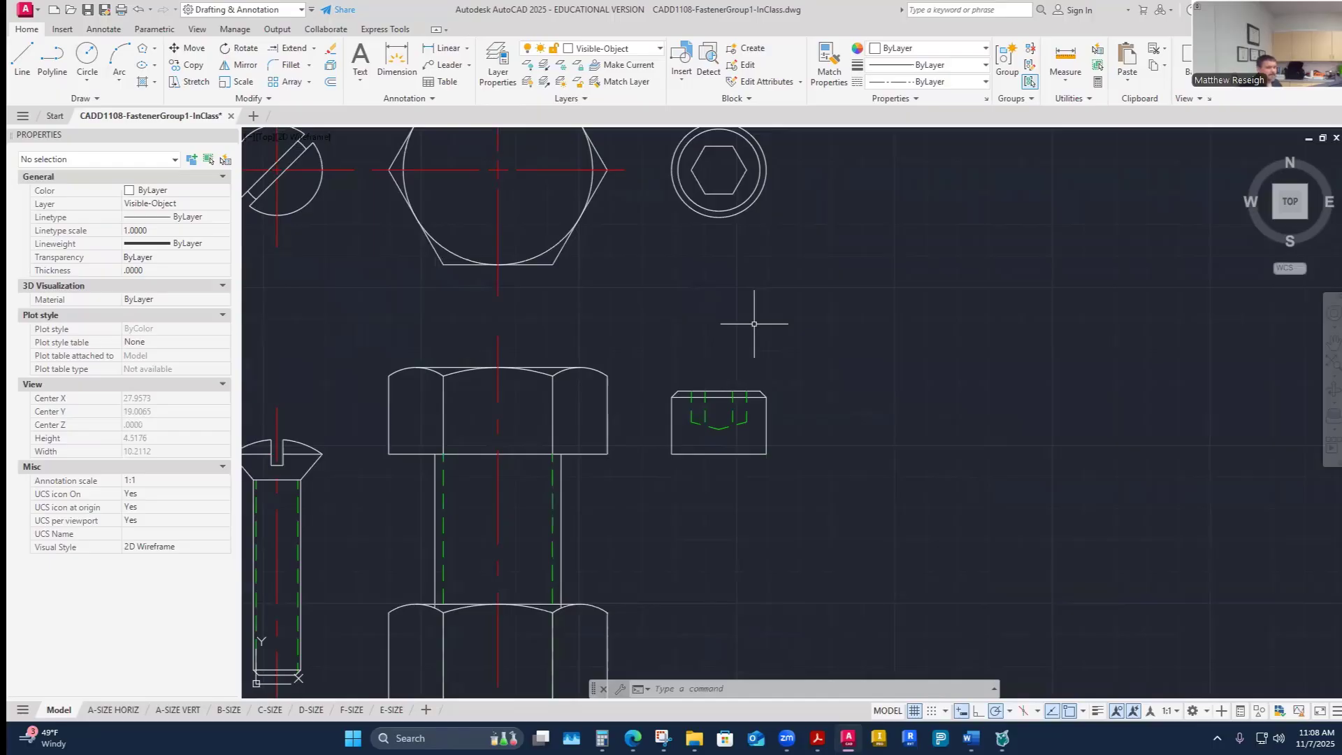
- Zoom around screw F's side and top views to review the finished head and socket outline
{"action": "scroll", "coordinate": [712, 443], "scroll_direction": "up", "scroll_amount": 4}
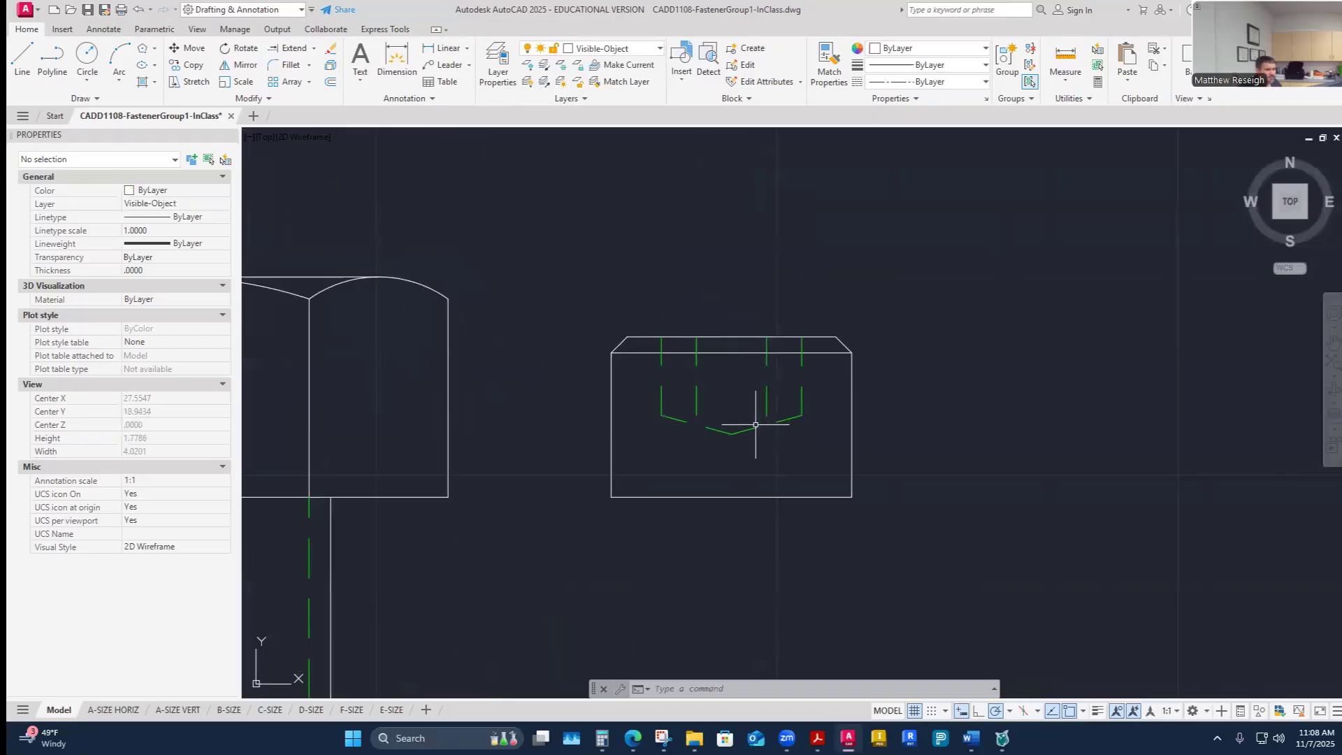
{"action": "scroll", "coordinate": [756, 425], "scroll_direction": "down", "scroll_amount": 6}
{"action": "scroll", "coordinate": [741, 392], "scroll_direction": "up", "scroll_amount": 3}
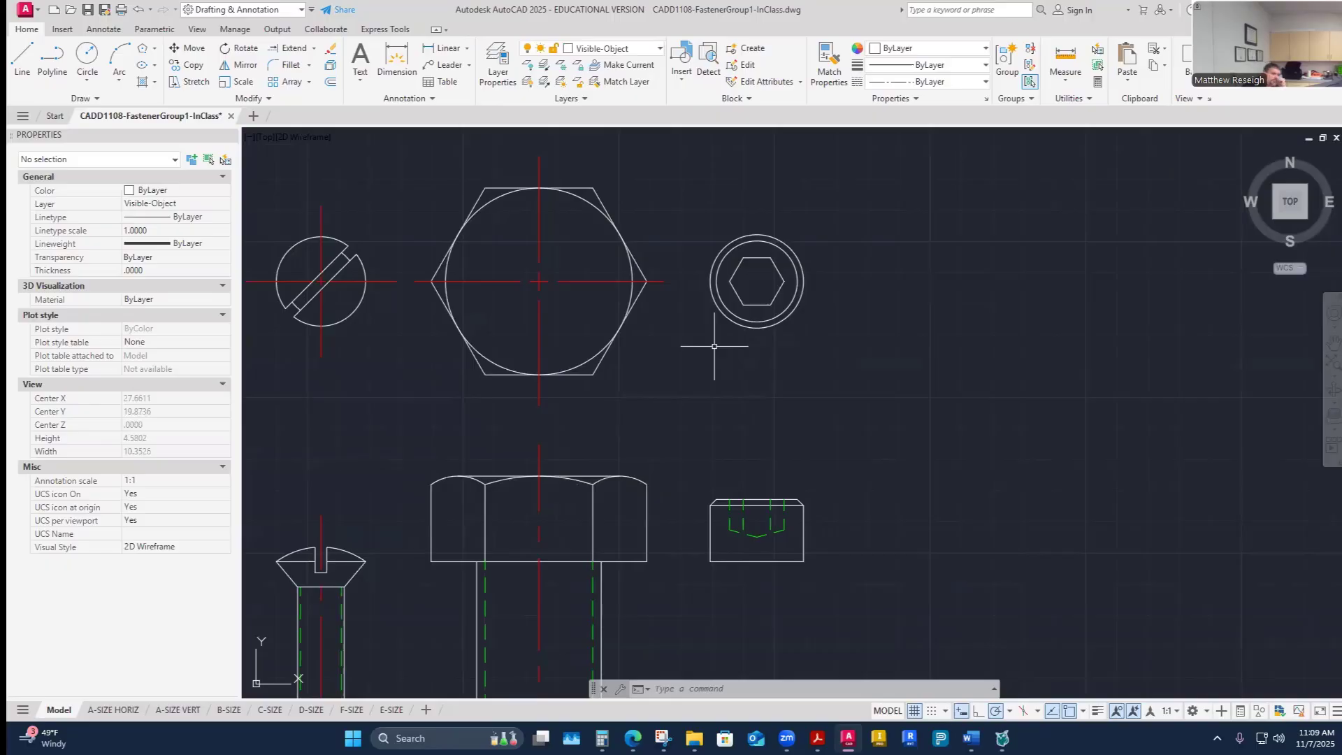
{"action": "scroll", "coordinate": [771, 535], "scroll_direction": "up", "scroll_amount": 4}
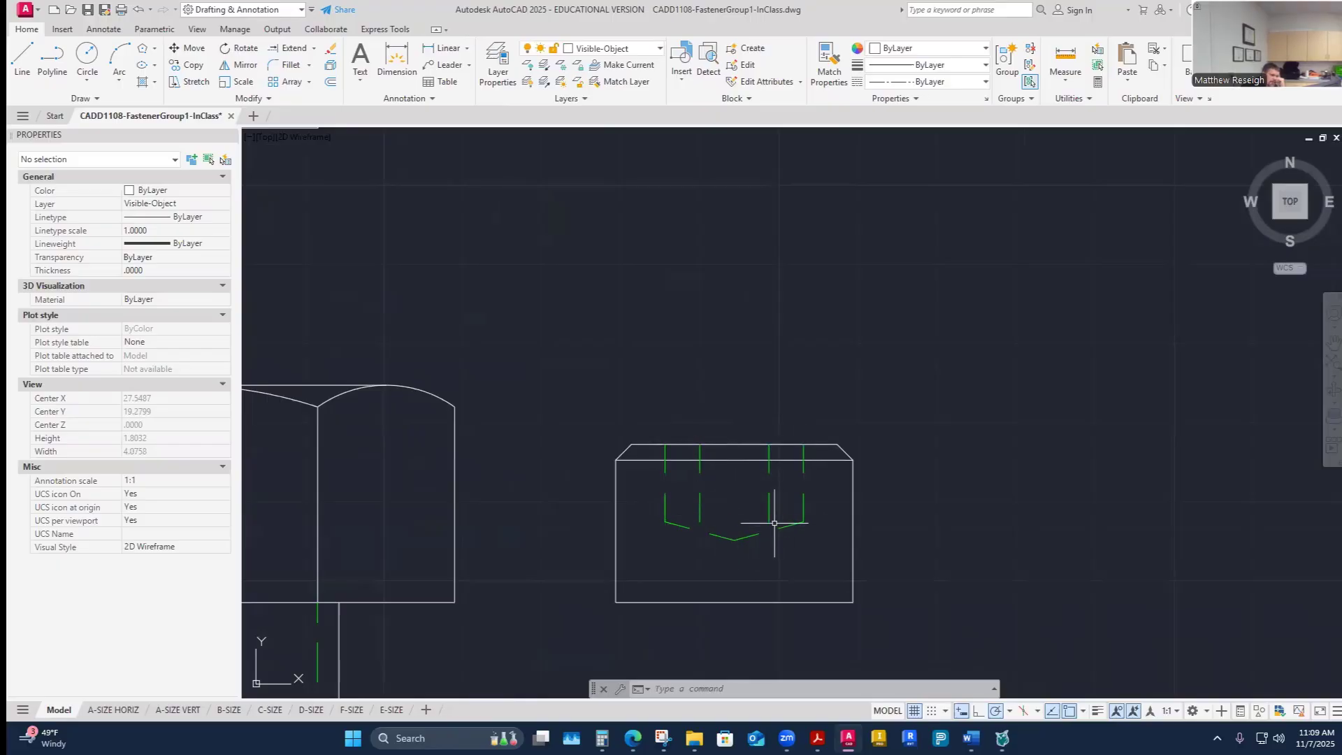
{"action": "scroll", "coordinate": [720, 351], "scroll_direction": "down", "scroll_amount": 5}
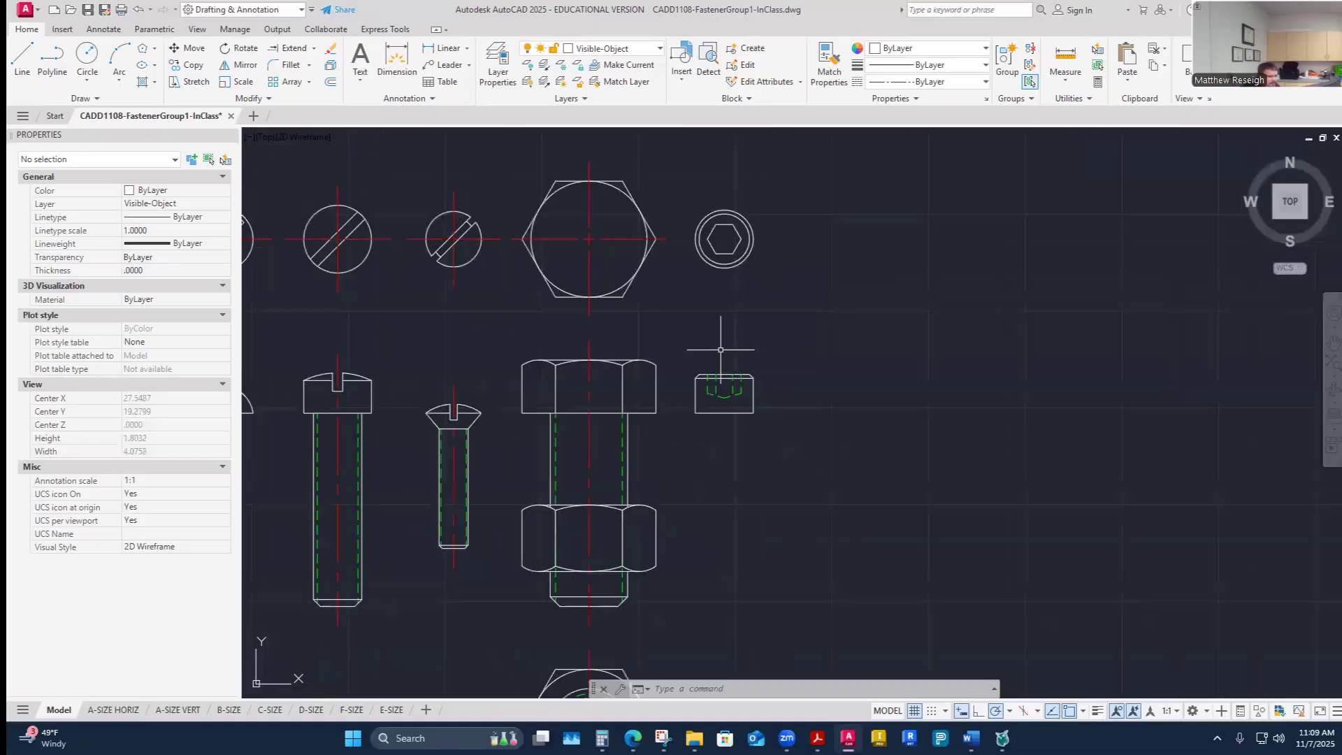
{"action": "scroll", "coordinate": [703, 227], "scroll_direction": "up", "scroll_amount": 2}
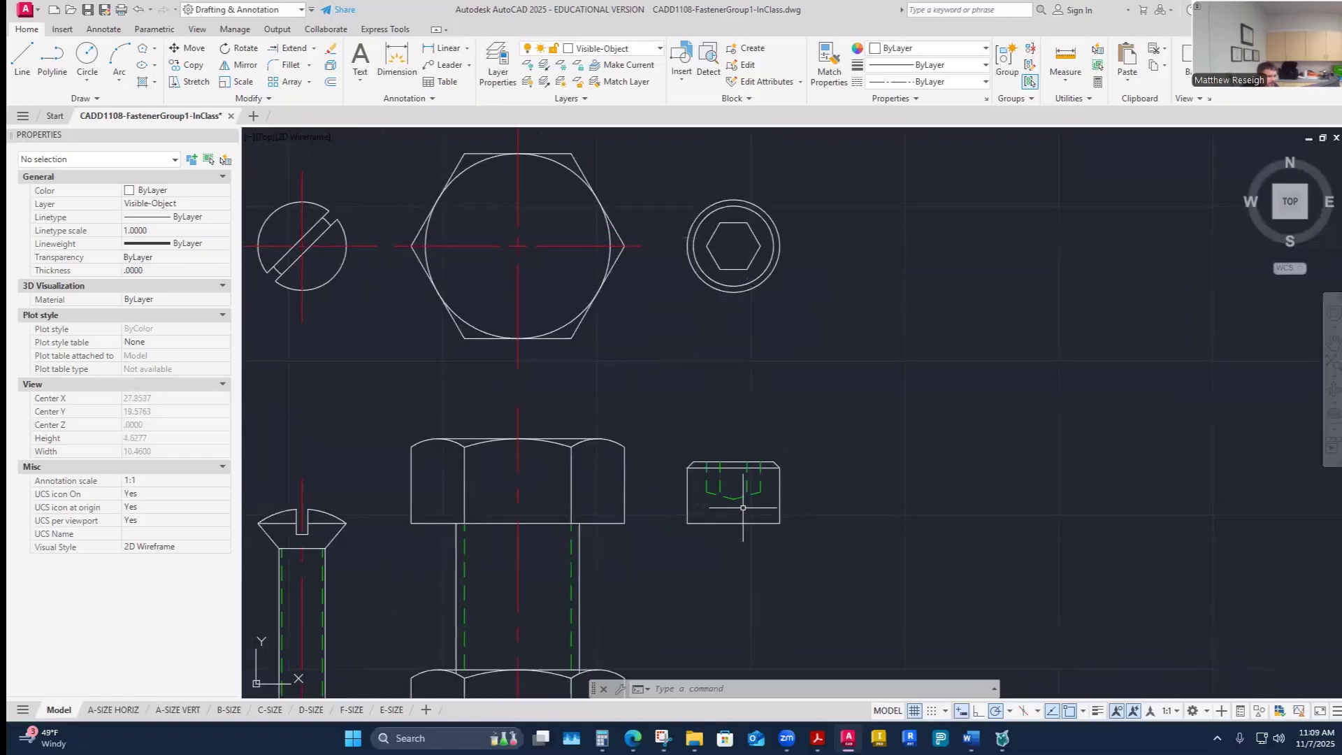
{"action": "scroll", "coordinate": [740, 511], "scroll_direction": "up", "scroll_amount": 2}
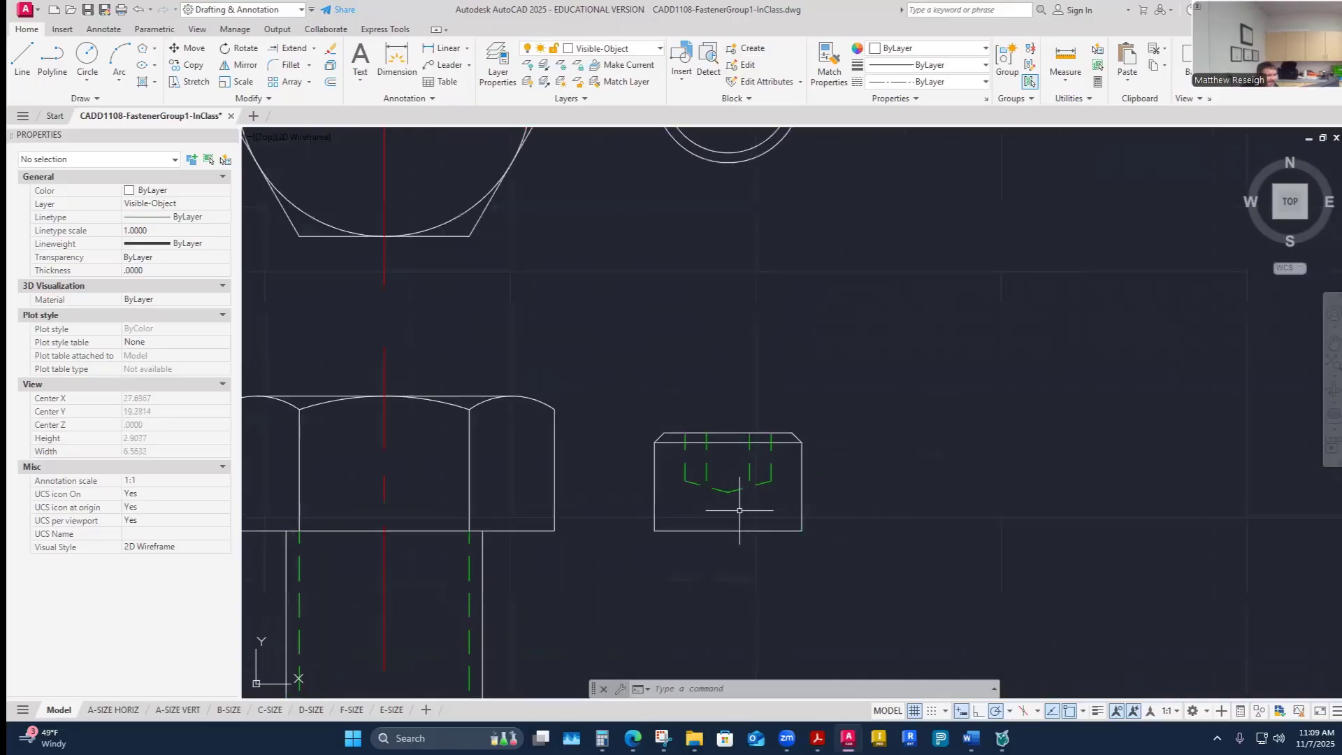
{"action": "scroll", "coordinate": [727, 482], "scroll_direction": "up", "scroll_amount": 2}
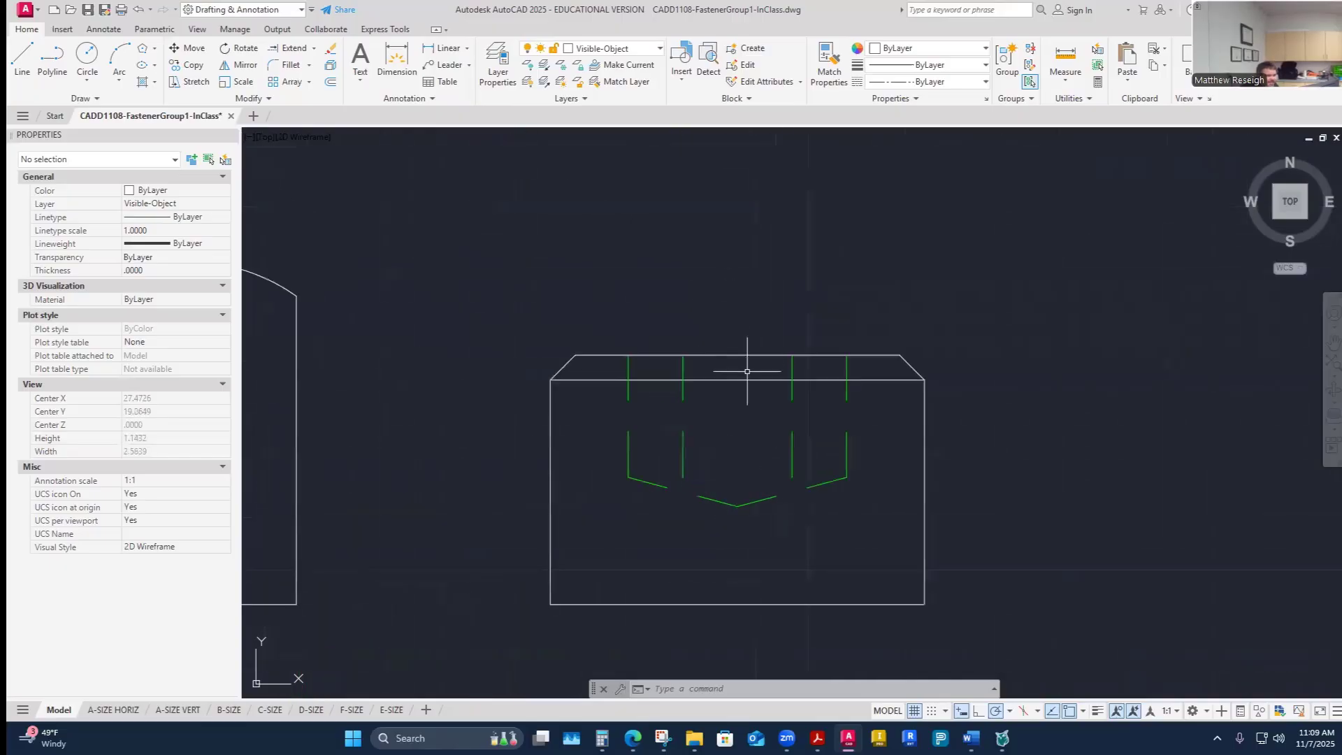
{"action": "scroll", "coordinate": [740, 374], "scroll_direction": "down", "scroll_amount": 3}
{"action": "scroll", "coordinate": [740, 192], "scroll_direction": "up", "scroll_amount": 3}
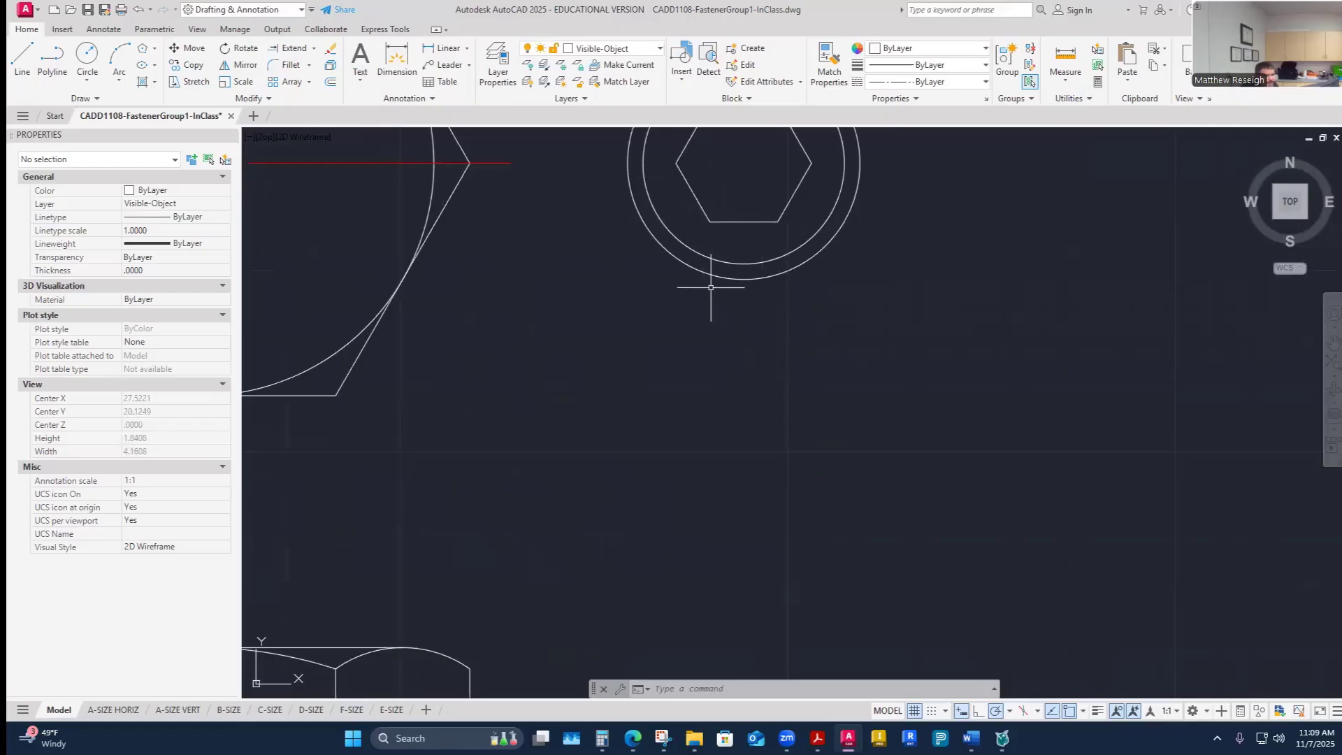
{"action": "scroll", "coordinate": [707, 291], "scroll_direction": "down", "scroll_amount": 4}
{"action": "scroll", "coordinate": [716, 433], "scroll_direction": "up", "scroll_amount": 4}
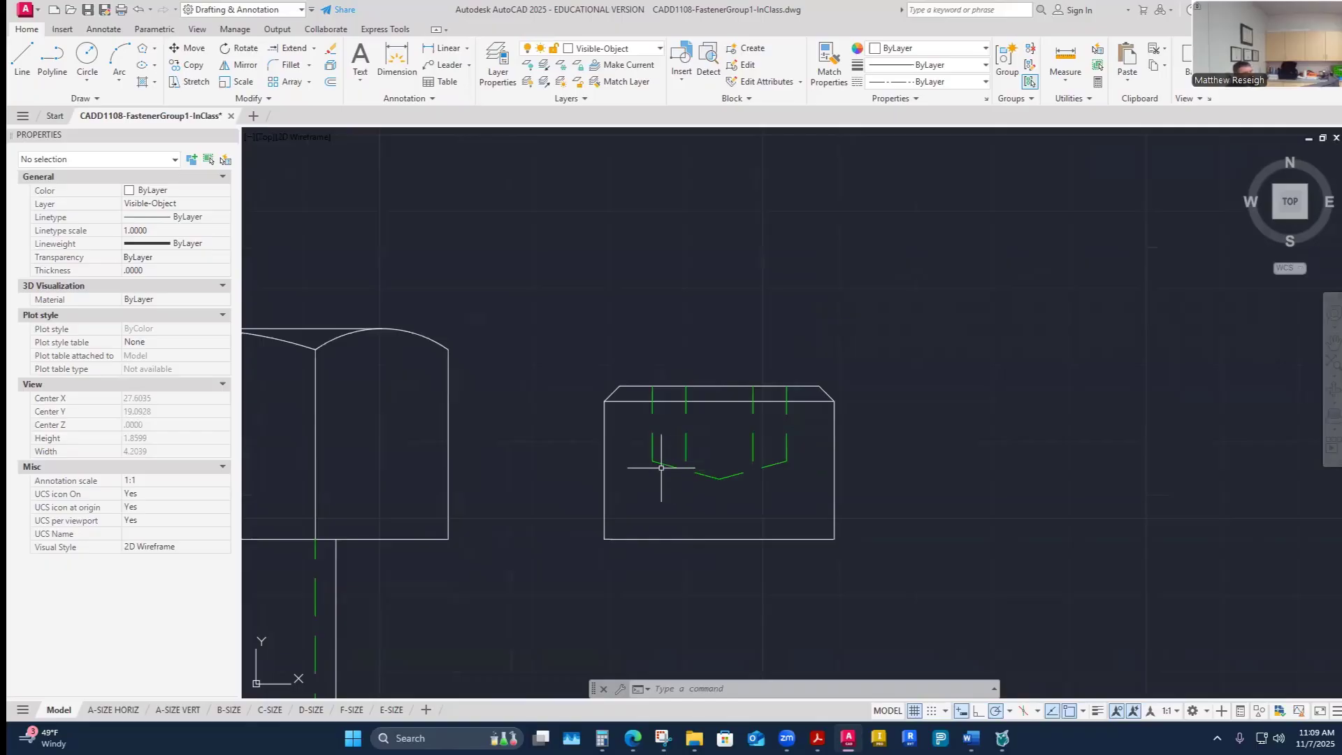
{"action": "scroll", "coordinate": [638, 461], "scroll_direction": "down", "scroll_amount": 5}
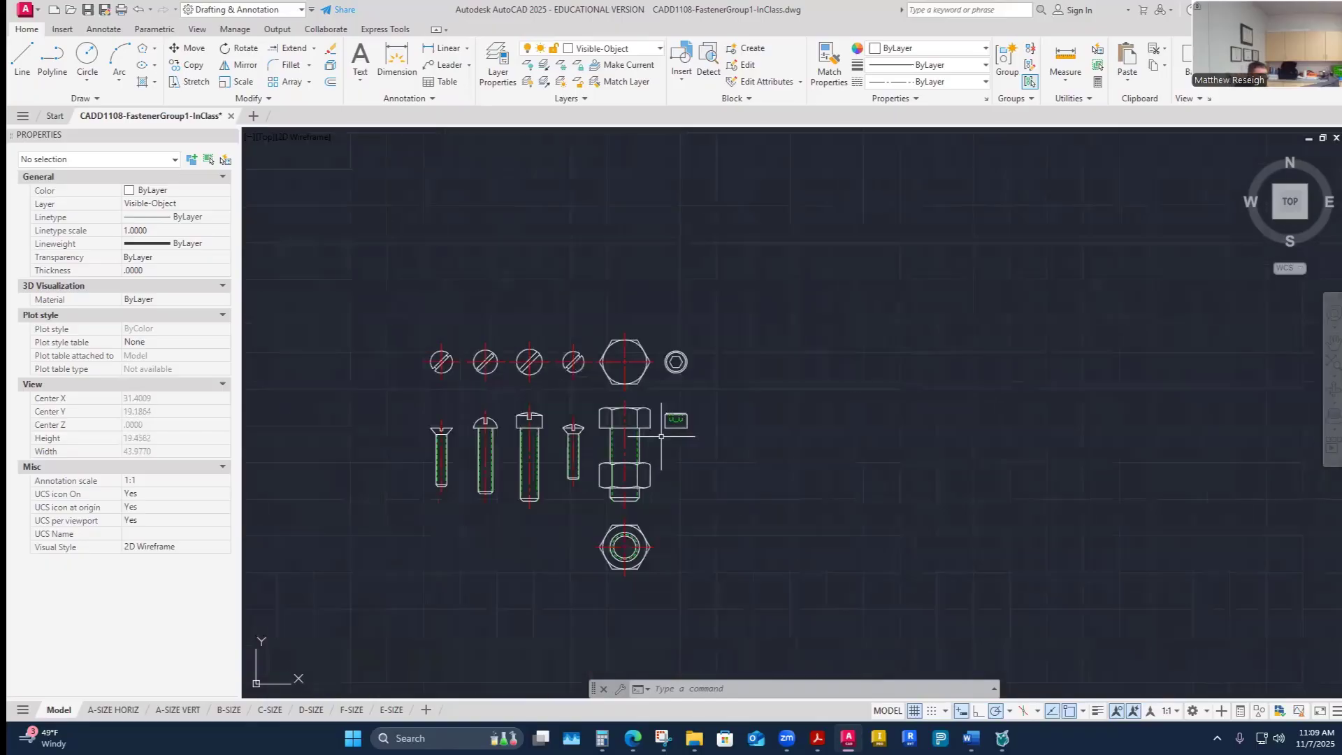
{"action": "scroll", "coordinate": [656, 397], "scroll_direction": "up", "scroll_amount": 3}
{"action": "scroll", "coordinate": [656, 397], "scroll_direction": "up", "scroll_amount": 2}
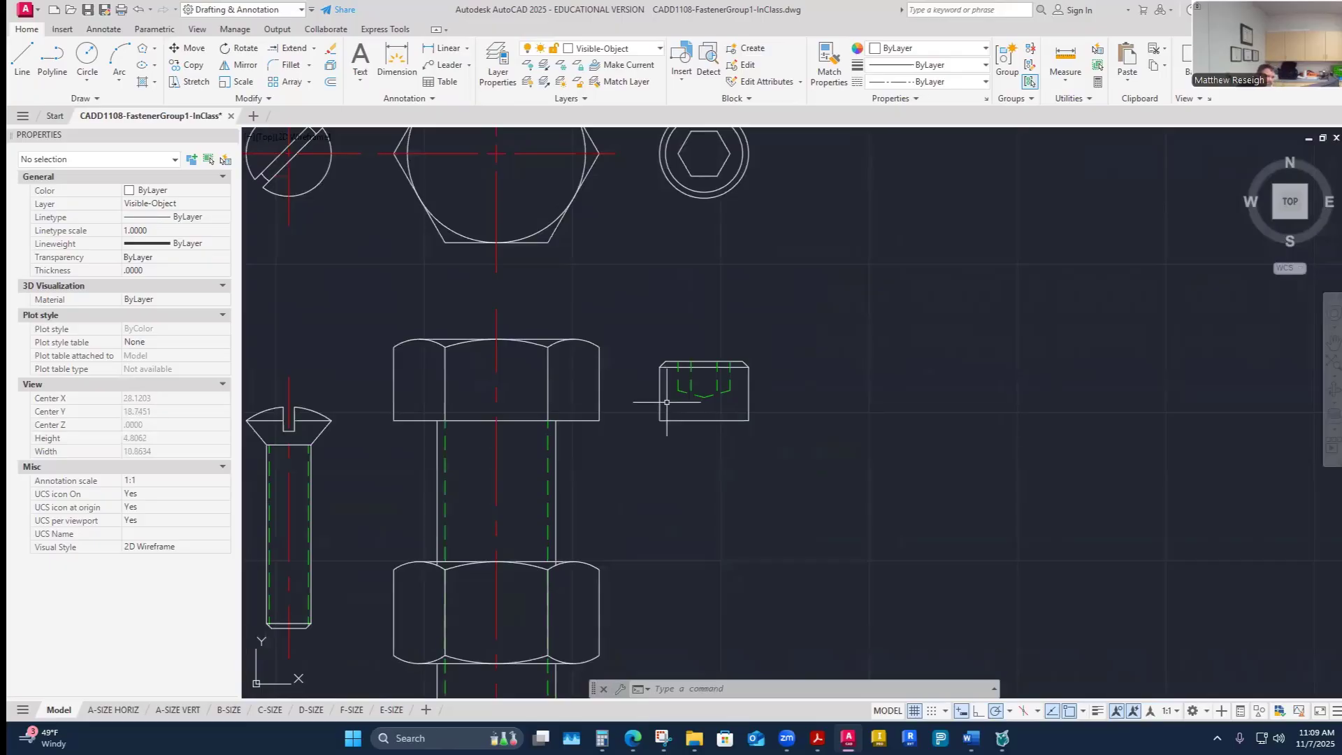
- Turn the Construction layer back on and make Center the current layer
{"action": "left_click", "coordinate": [615, 48]}
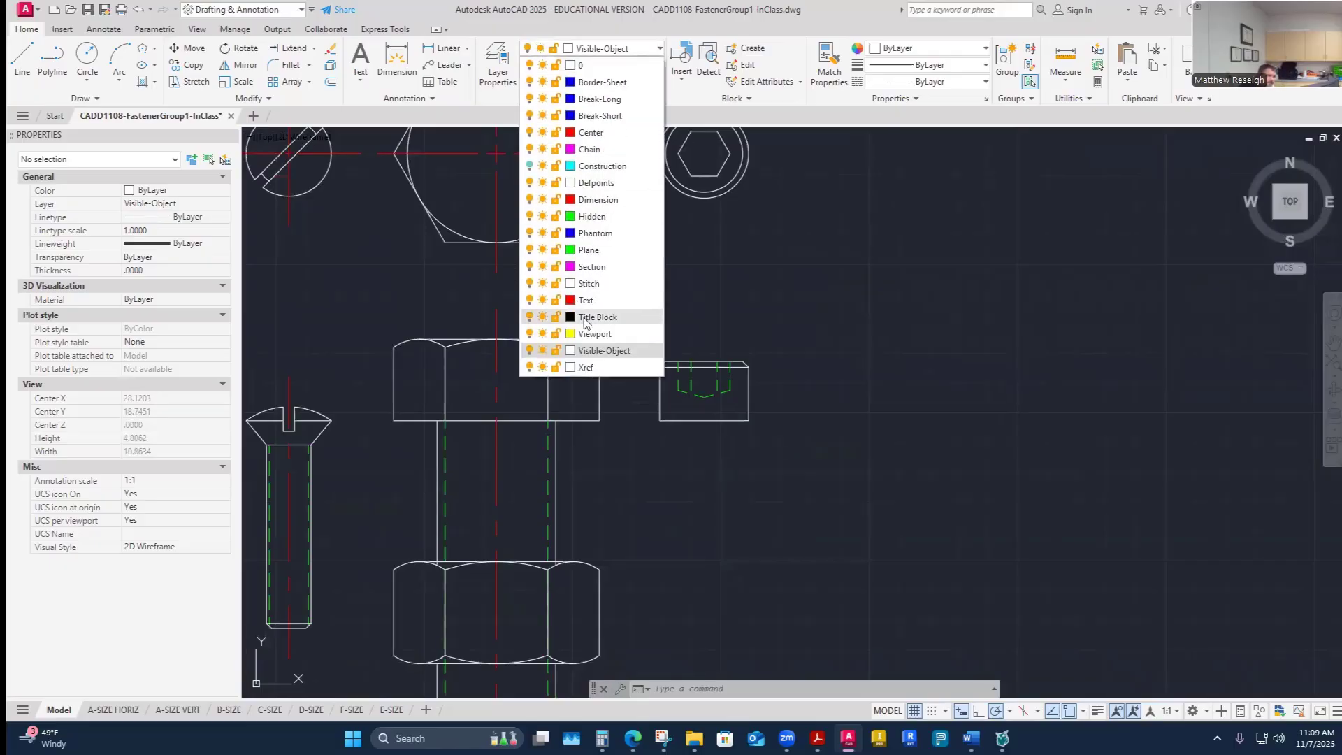
{"action": "left_click", "coordinate": [529, 166]}
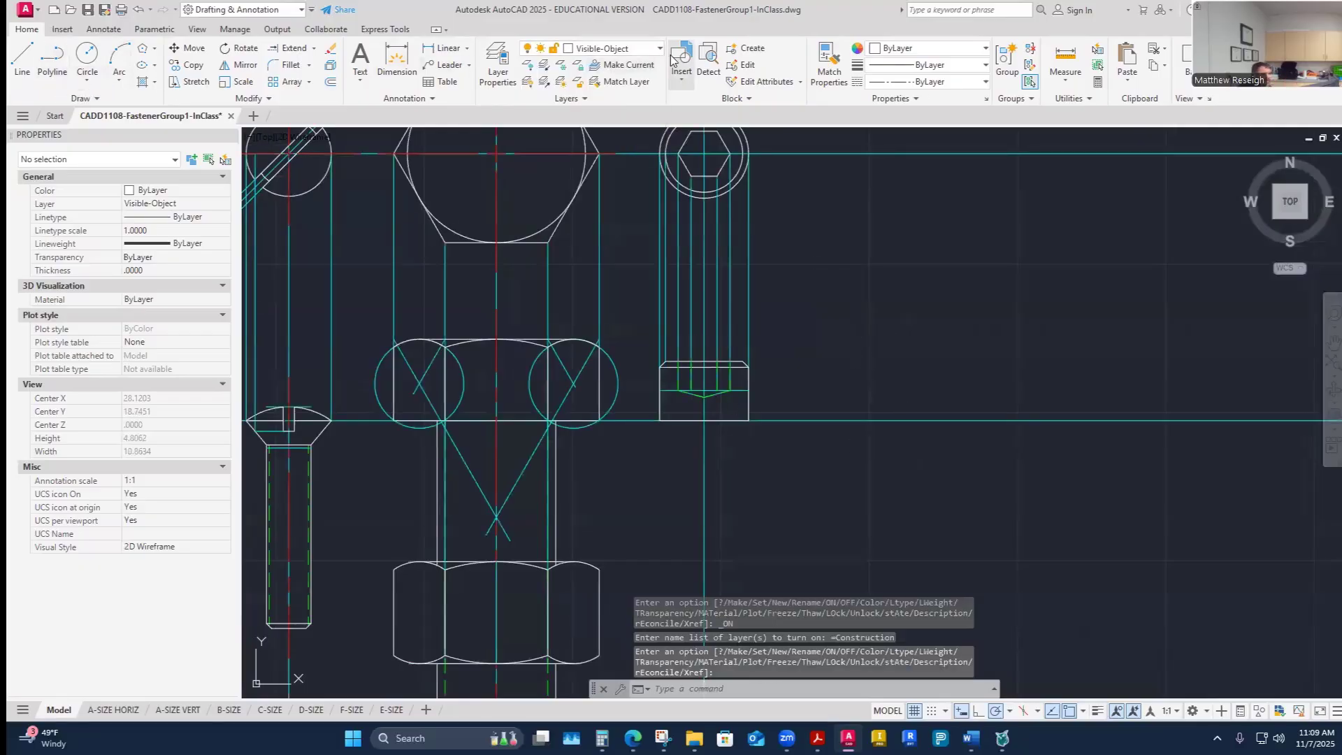
{"action": "left_click", "coordinate": [616, 48]}
{"action": "left_click", "coordinate": [589, 134]}
- Draw a center line 2 inches long straight down from the bottom of screw F's head along its axis
{"action": "left_click", "coordinate": [24, 56]}
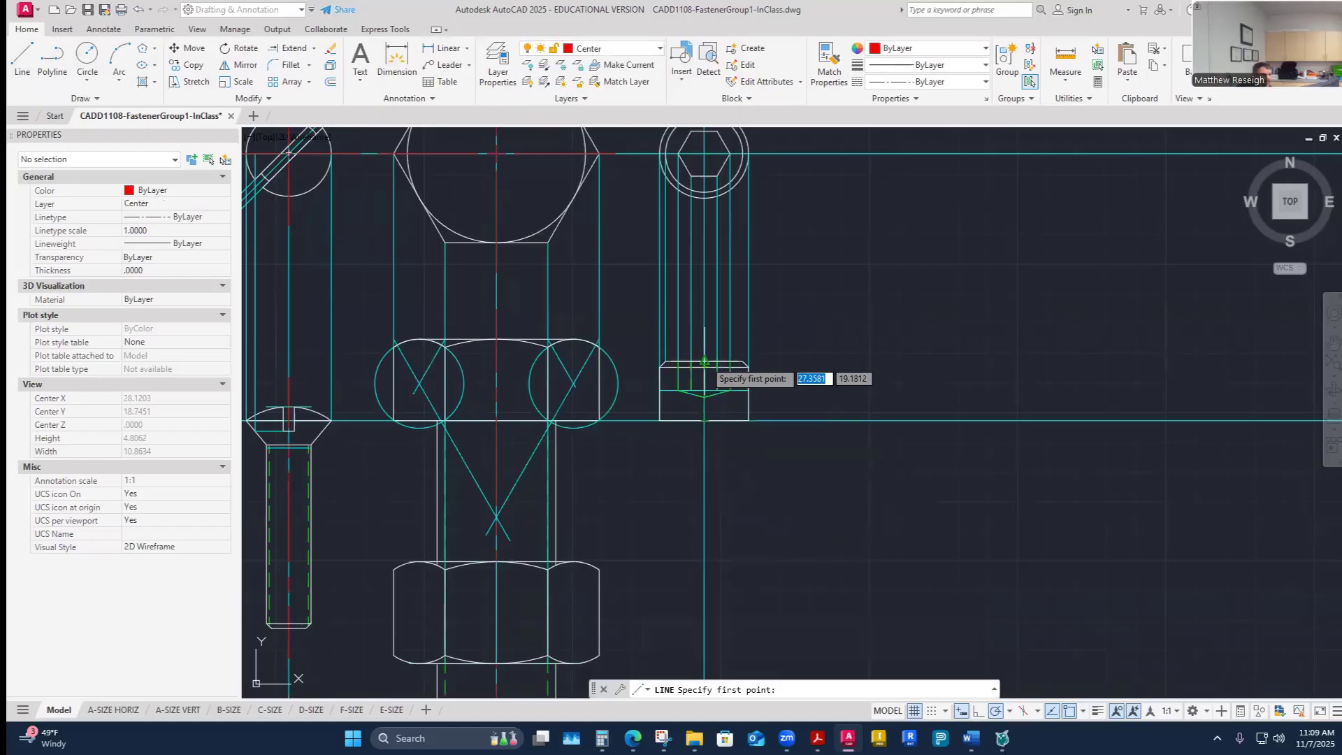
{"action": "left_click", "coordinate": [704, 421]}
{"action": "scroll", "coordinate": [712, 575], "scroll_direction": "down", "scroll_amount": 1}
{"action": "scroll", "coordinate": [706, 615], "scroll_direction": "up", "scroll_amount": 1}
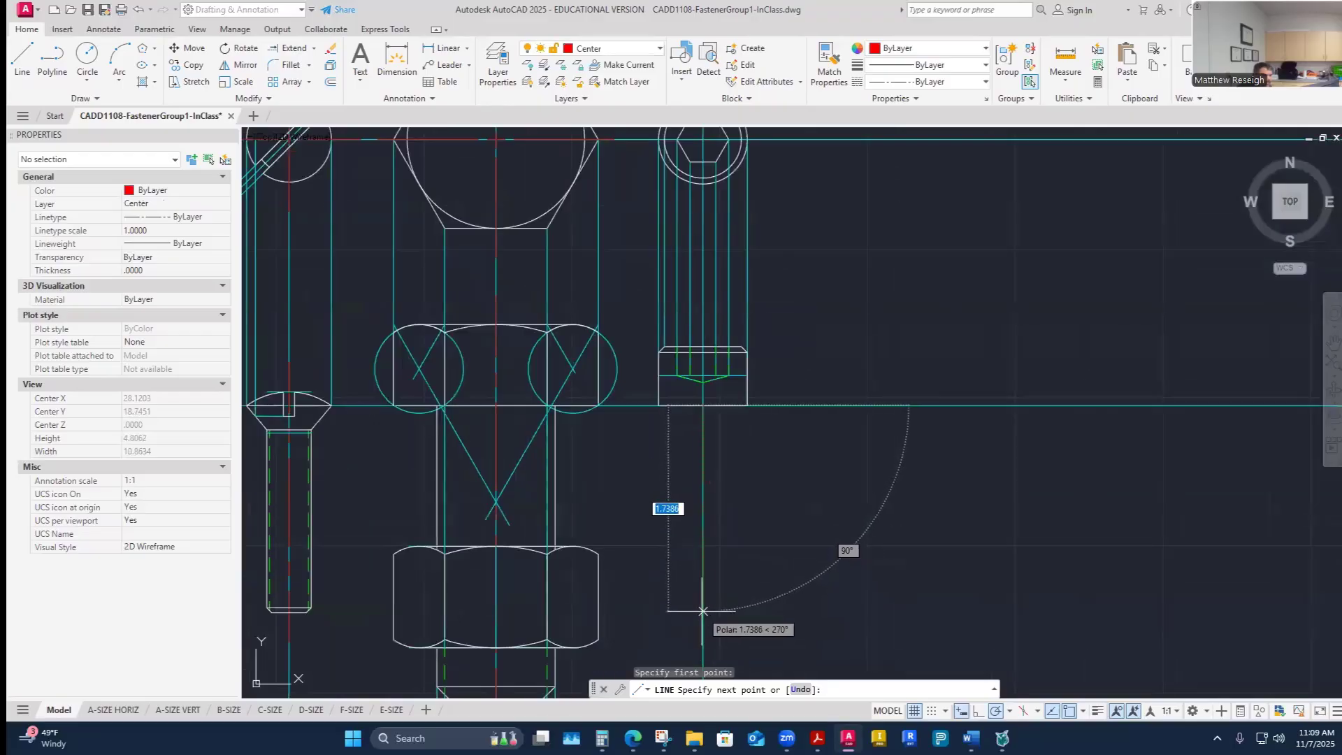
{"action": "mouse_move", "coordinate": [970, 738]}
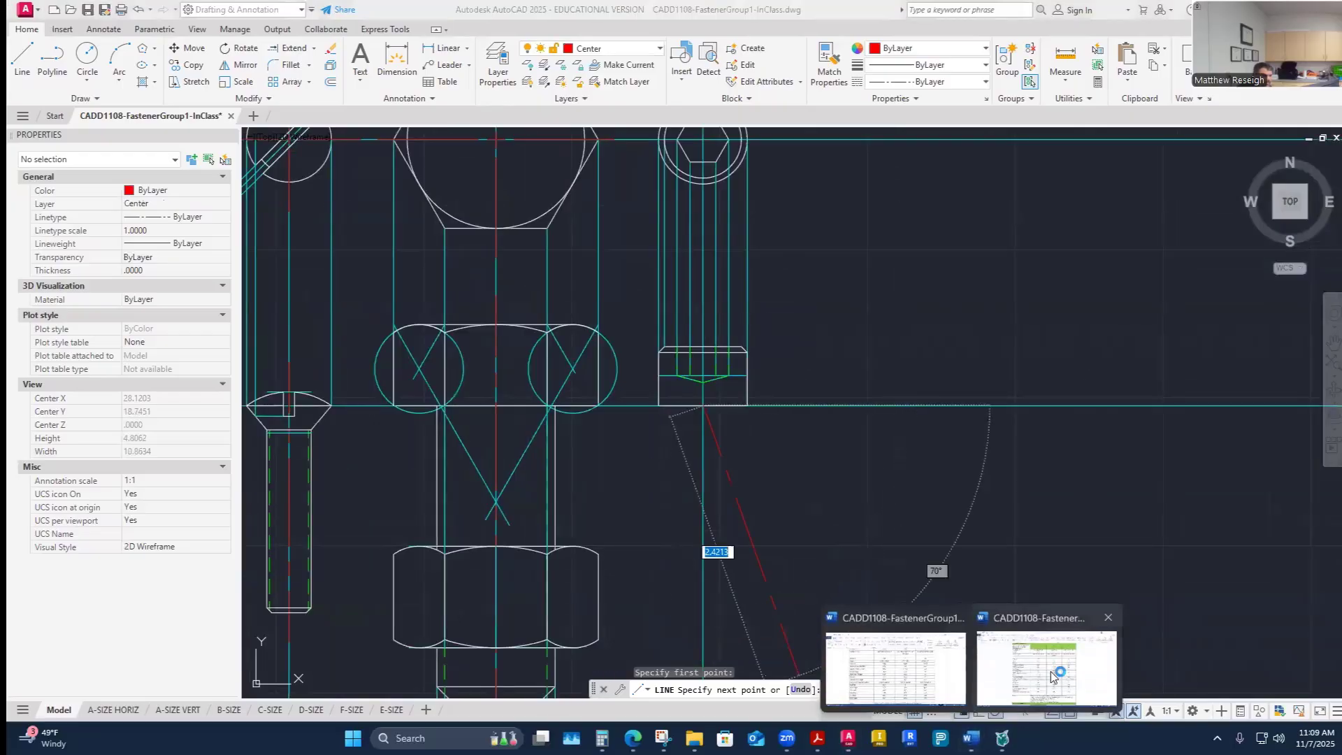
{"action": "left_click", "coordinate": [890, 650]}
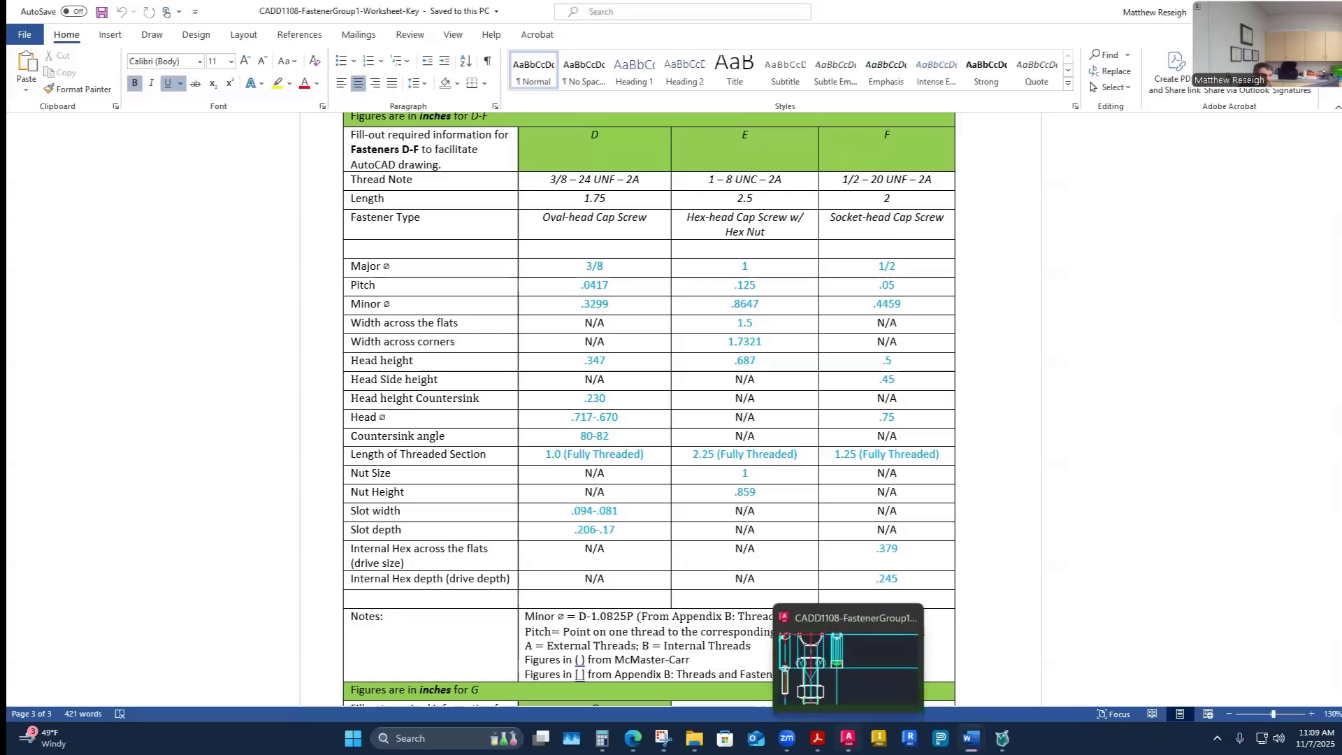
{"action": "left_click", "coordinate": [848, 738]}
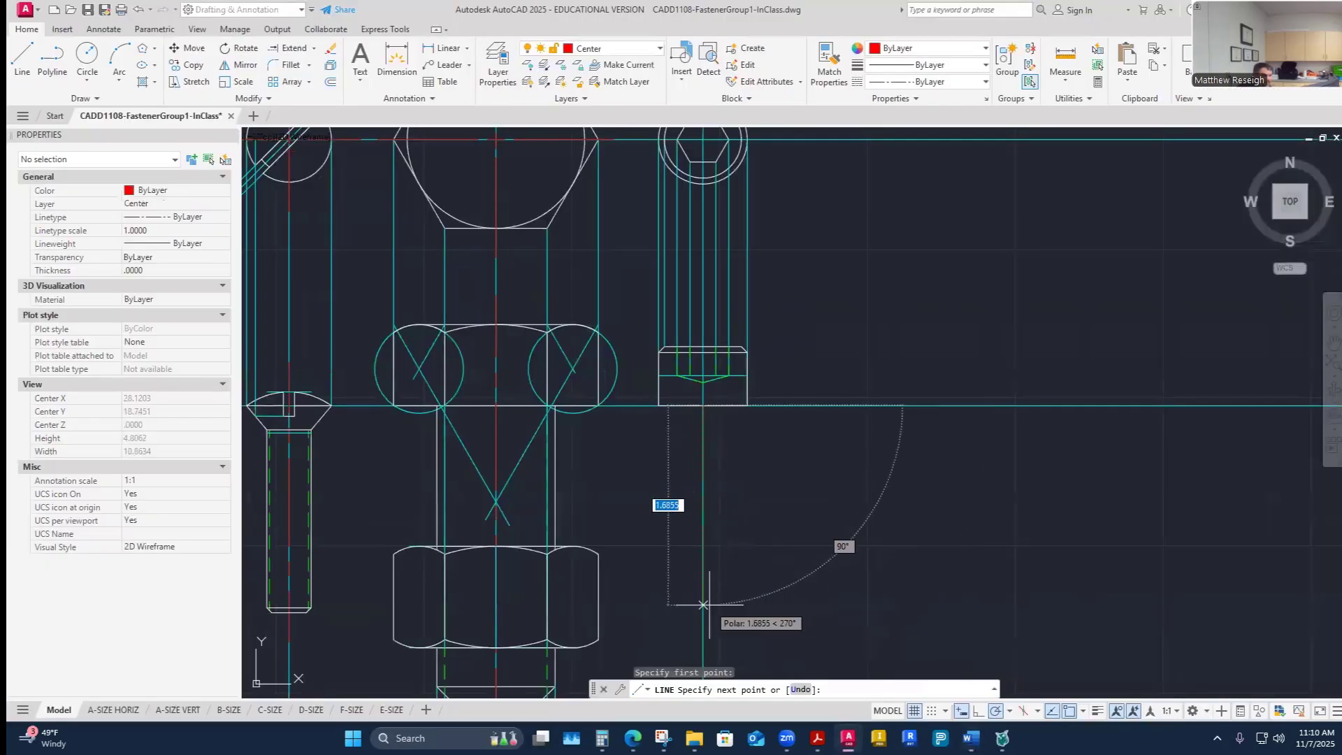
{"action": "type", "text": "2"}
{"action": "key", "text": "Return"}
{"action": "key", "text": "Escape"}
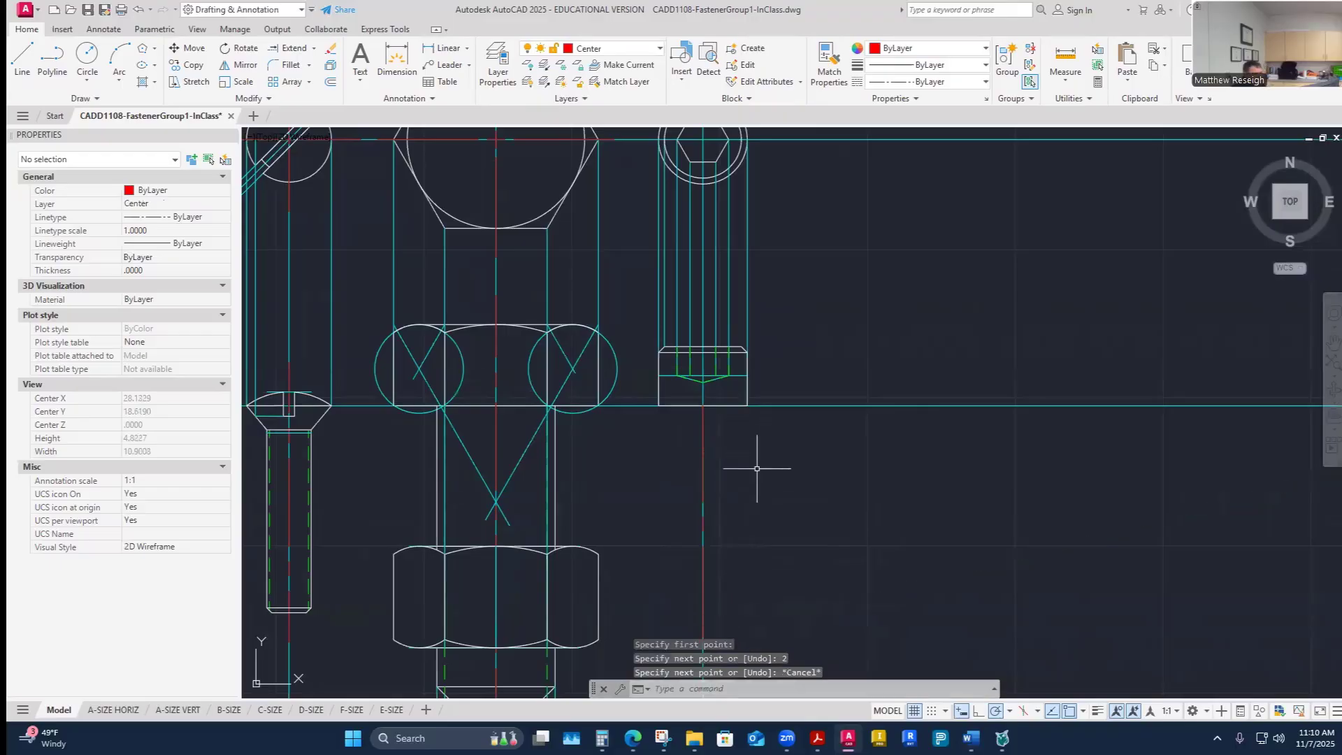
- Switch to the fastener worksheet in Word to review fastener F's specifications
{"action": "scroll", "coordinate": [753, 487], "scroll_direction": "down", "scroll_amount": 5}
{"action": "scroll", "coordinate": [753, 487], "scroll_direction": "up", "scroll_amount": 6}
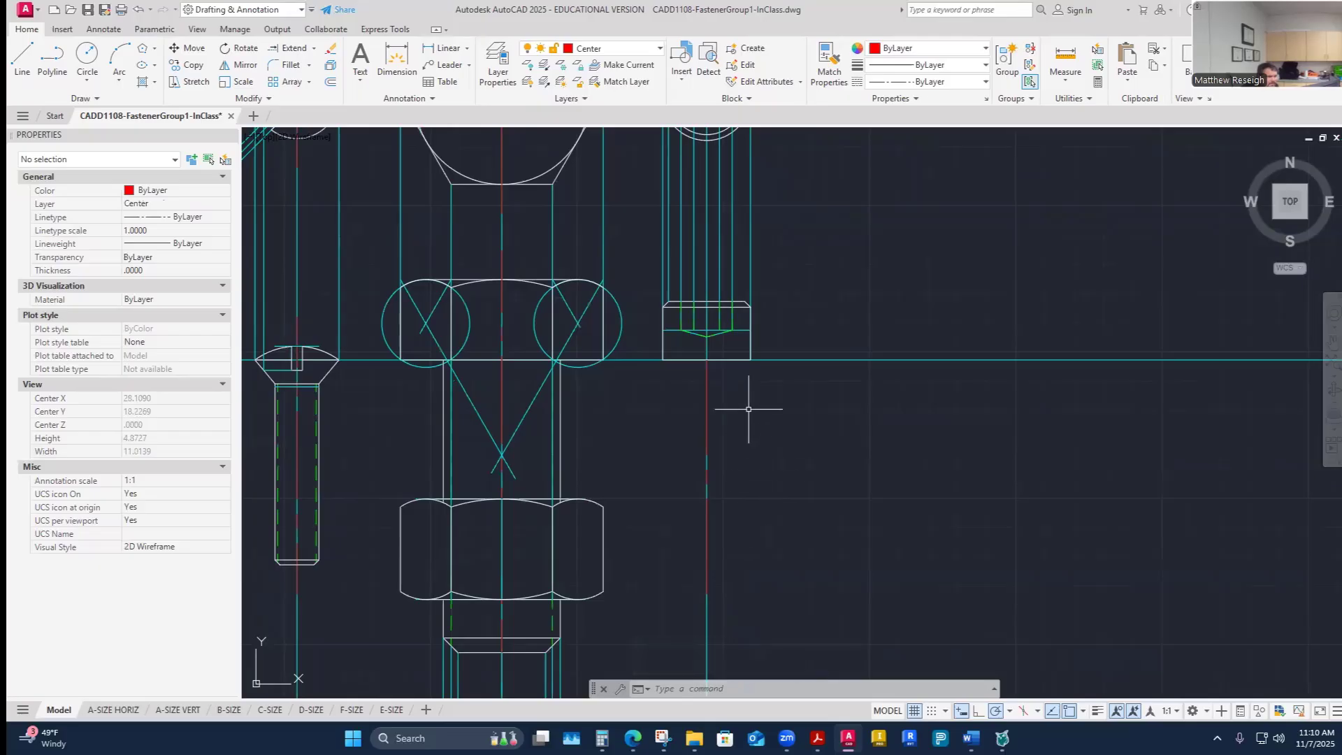
{"action": "scroll", "coordinate": [784, 490], "scroll_direction": "down", "scroll_amount": 2}
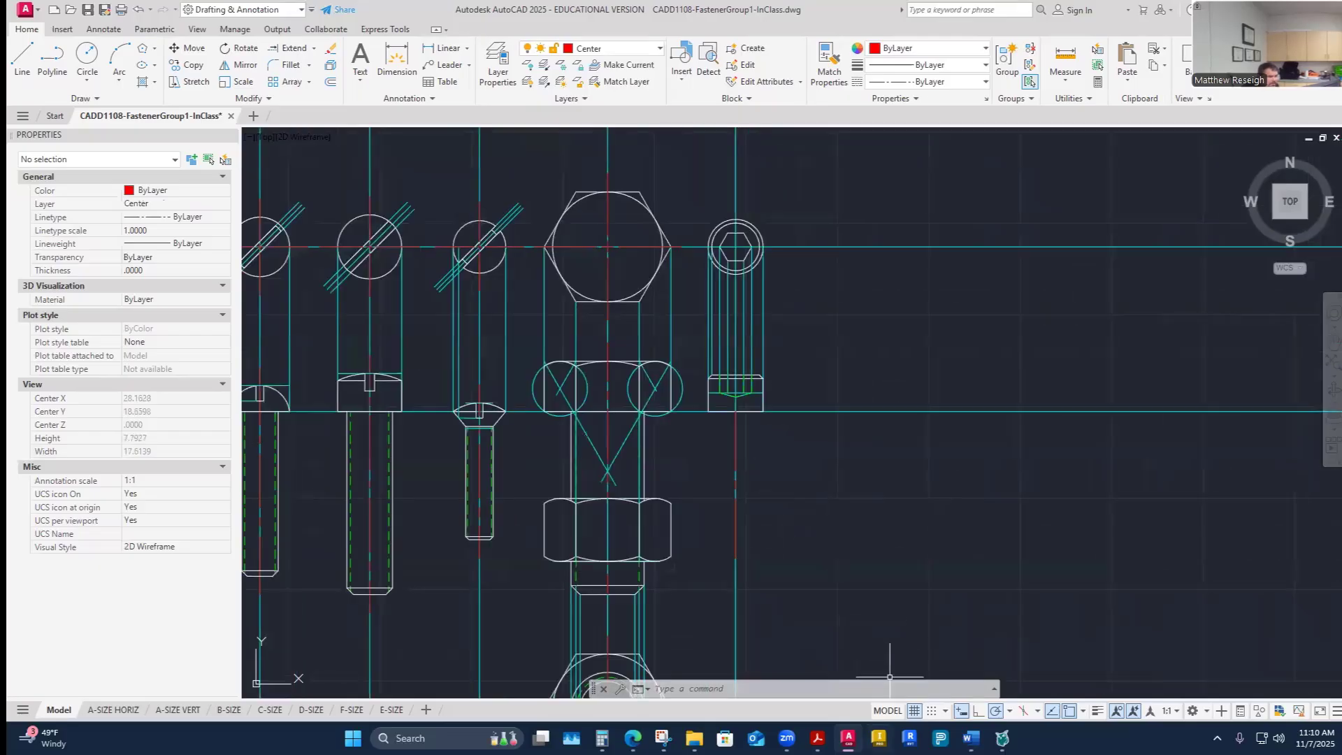
{"action": "mouse_move", "coordinate": [971, 738]}
{"action": "left_click", "coordinate": [1007, 664]}
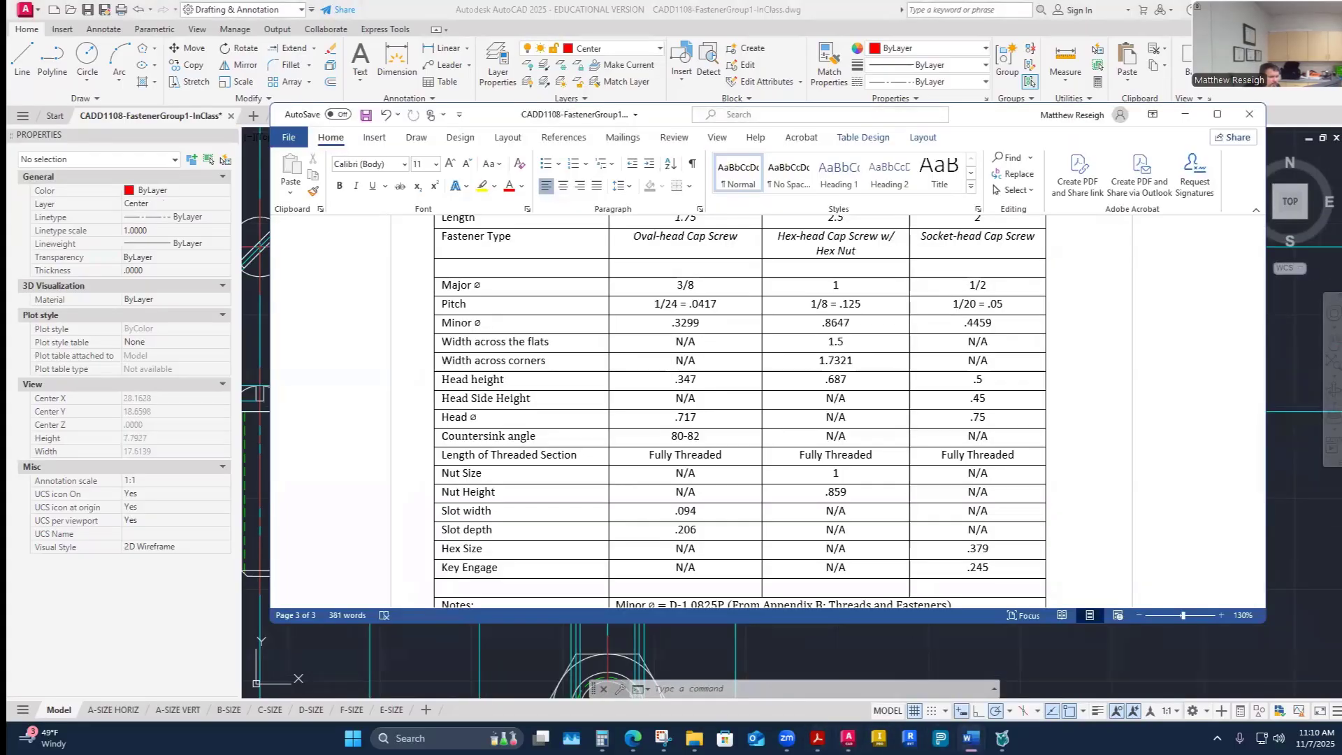
- Return to AutoCAD and offset screw F's center line 0.25 inches to each side to form the shank edges
{"action": "left_click", "coordinate": [848, 738]}
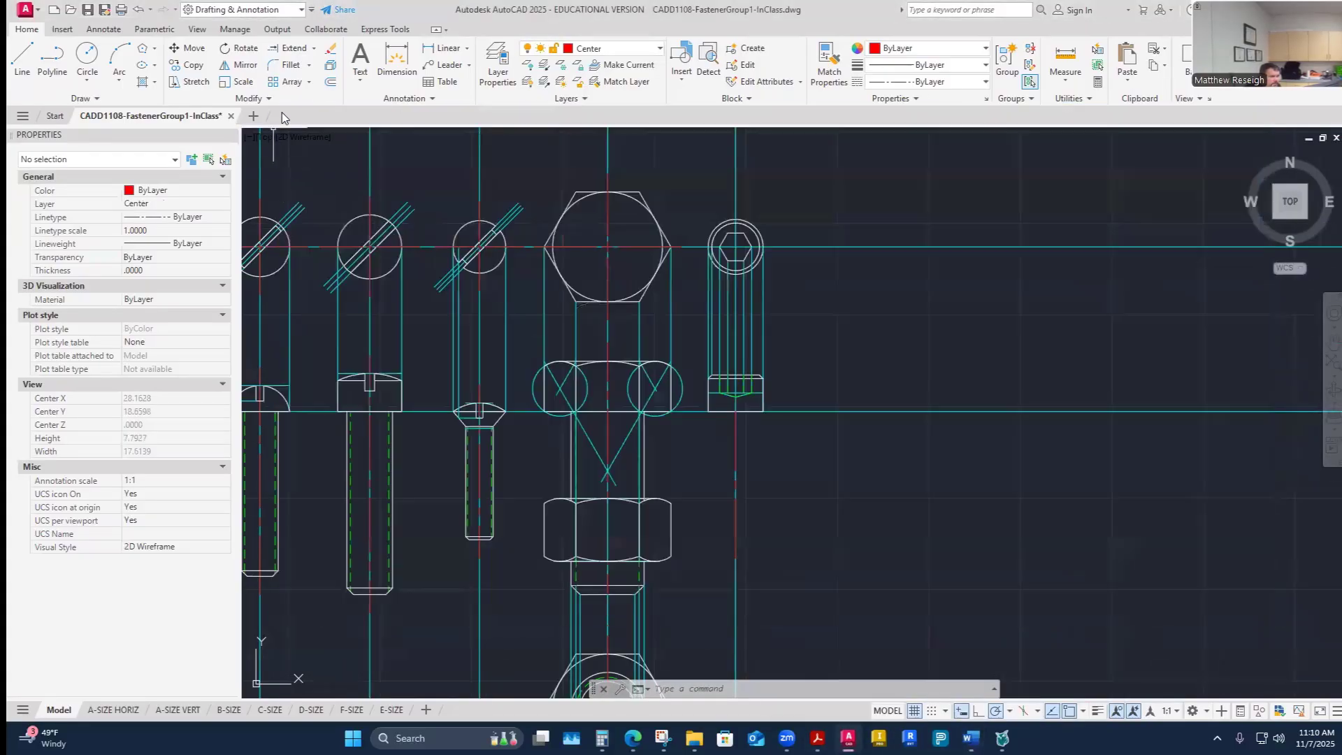
{"action": "left_click", "coordinate": [330, 81]}
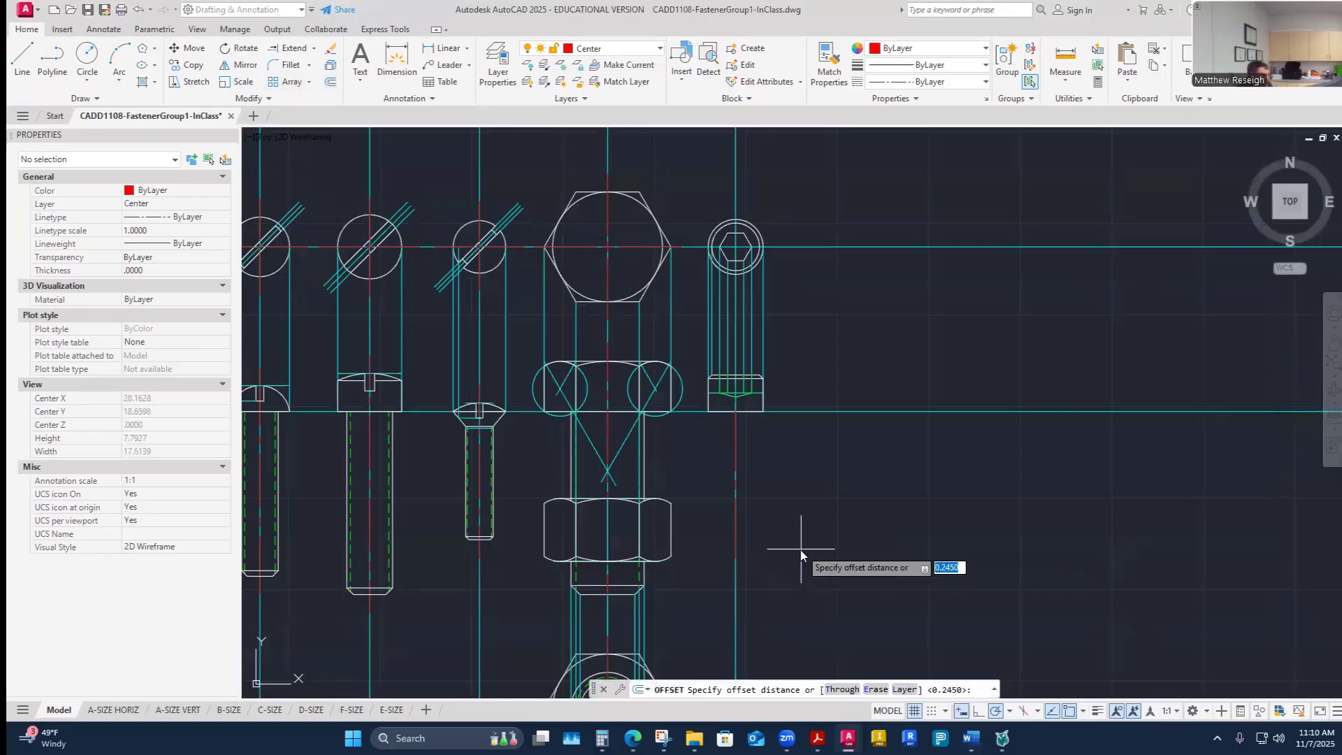
{"action": "type", "text": ".25"}
{"action": "key", "text": "Return"}
{"action": "left_click", "coordinate": [736, 519]}
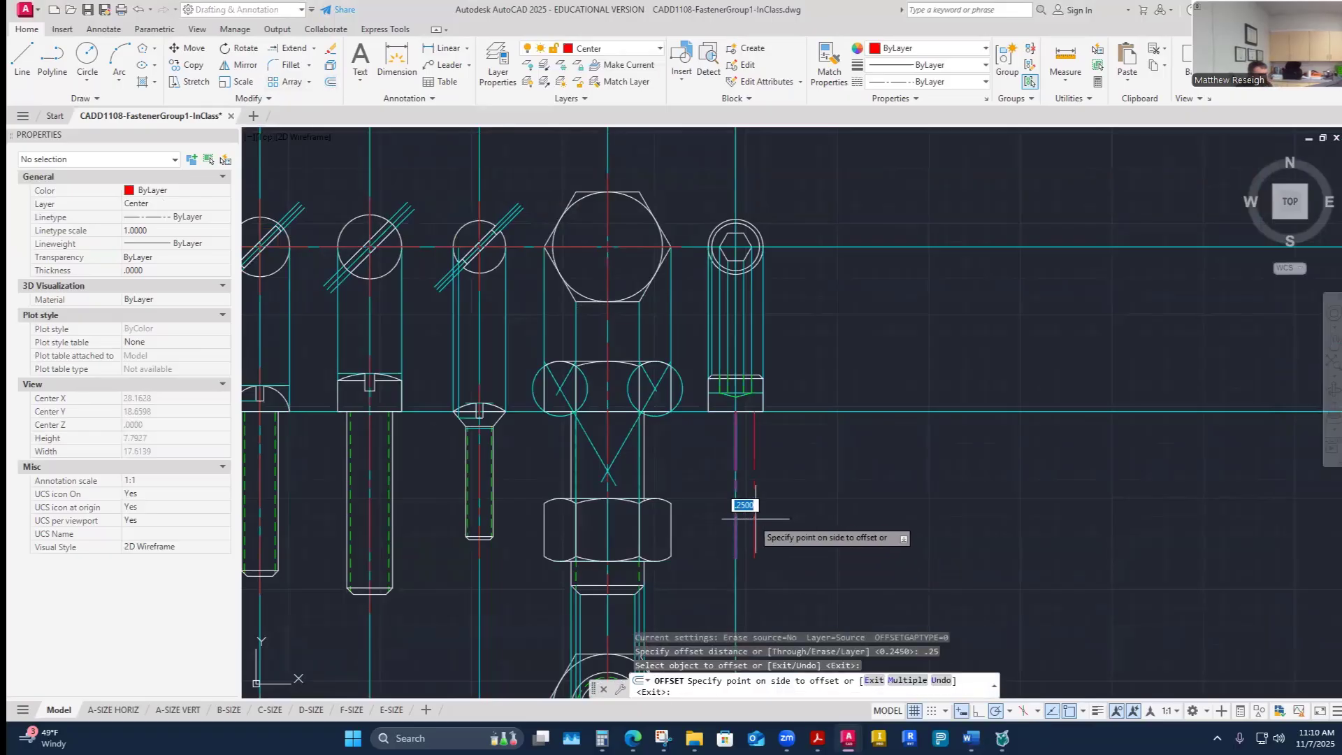
{"action": "left_click", "coordinate": [755, 518]}
{"action": "left_click", "coordinate": [735, 524]}
{"action": "left_click", "coordinate": [715, 524]}
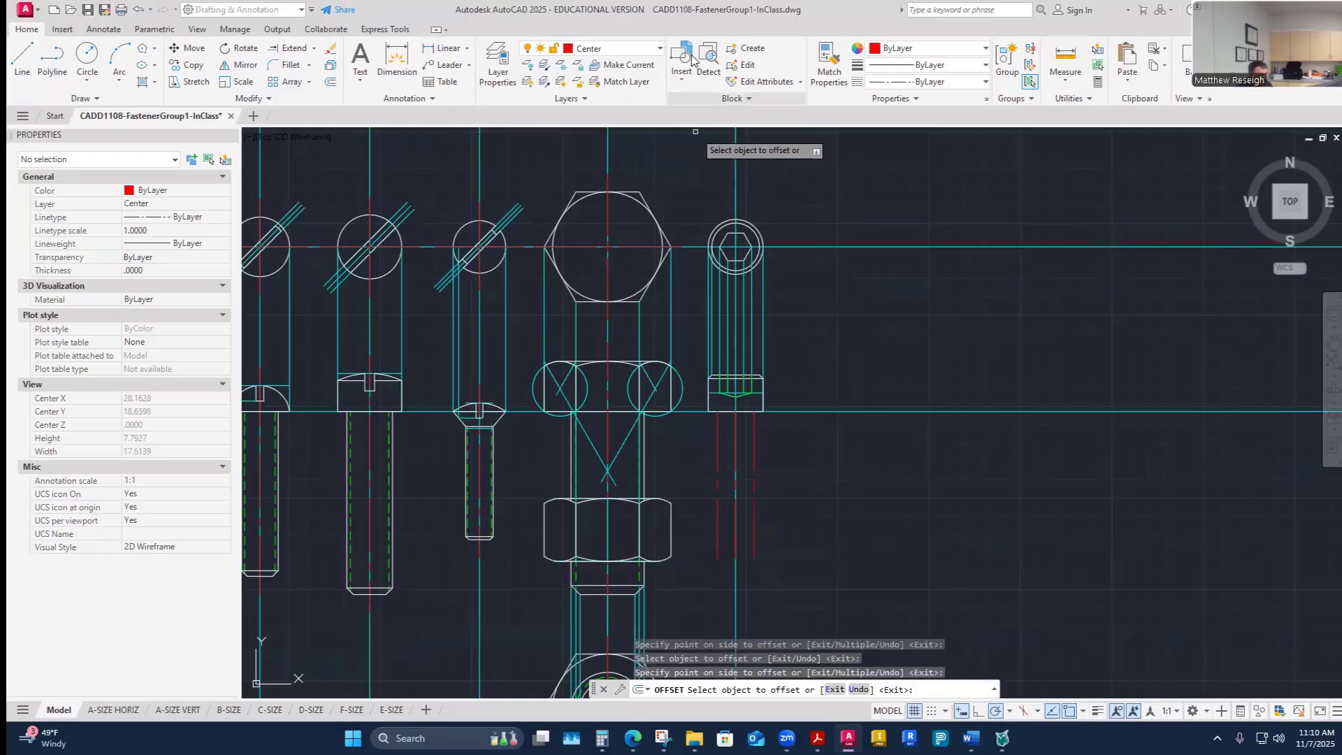
- Match the two offset shank lines to the properties of the hex nut's object line
{"action": "left_click", "coordinate": [829, 63]}
{"action": "left_click", "coordinate": [670, 528]}
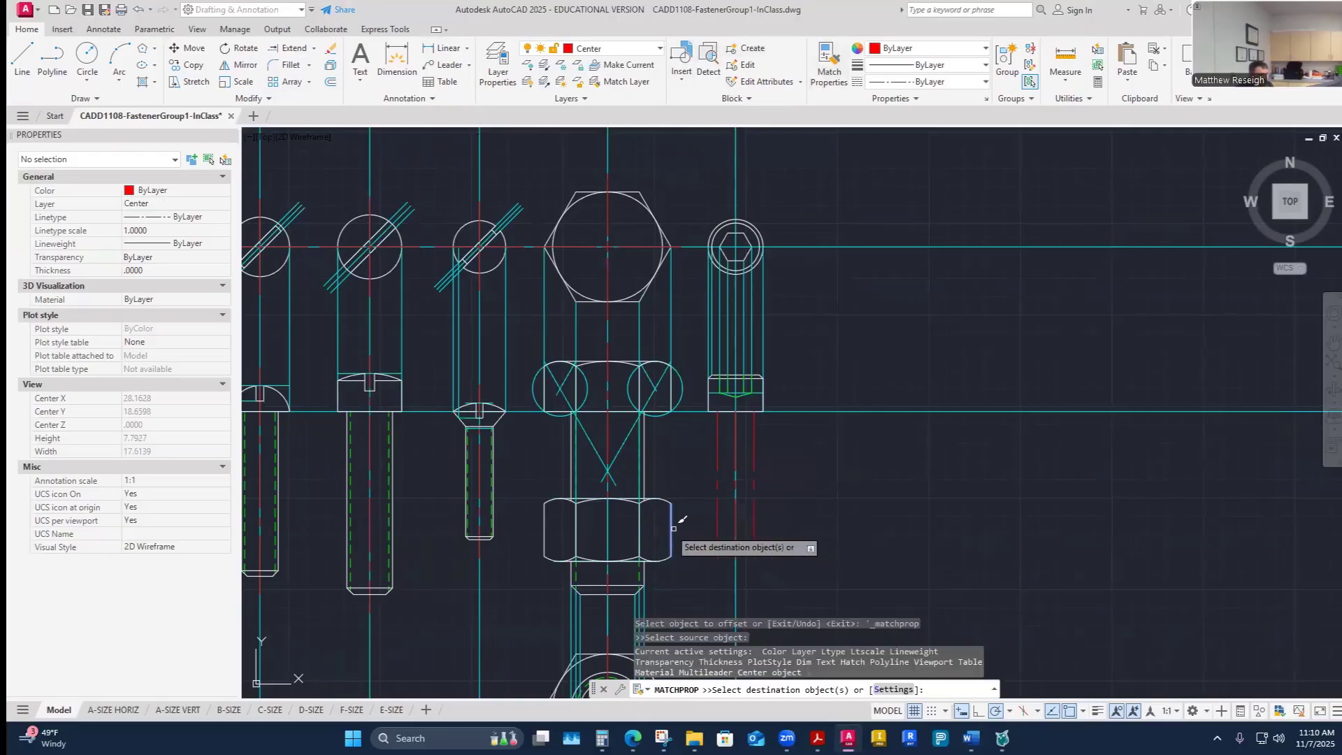
{"action": "left_click", "coordinate": [716, 514]}
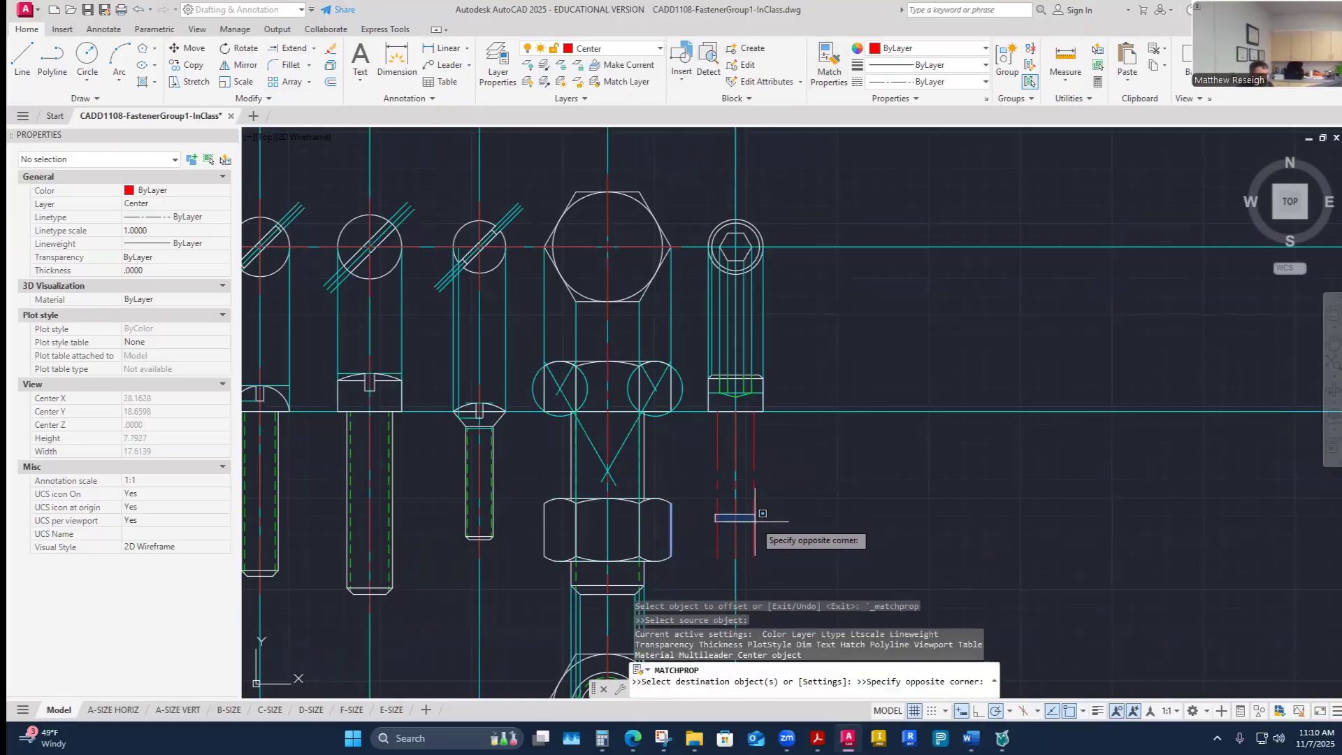
{"action": "left_click", "coordinate": [756, 518]}
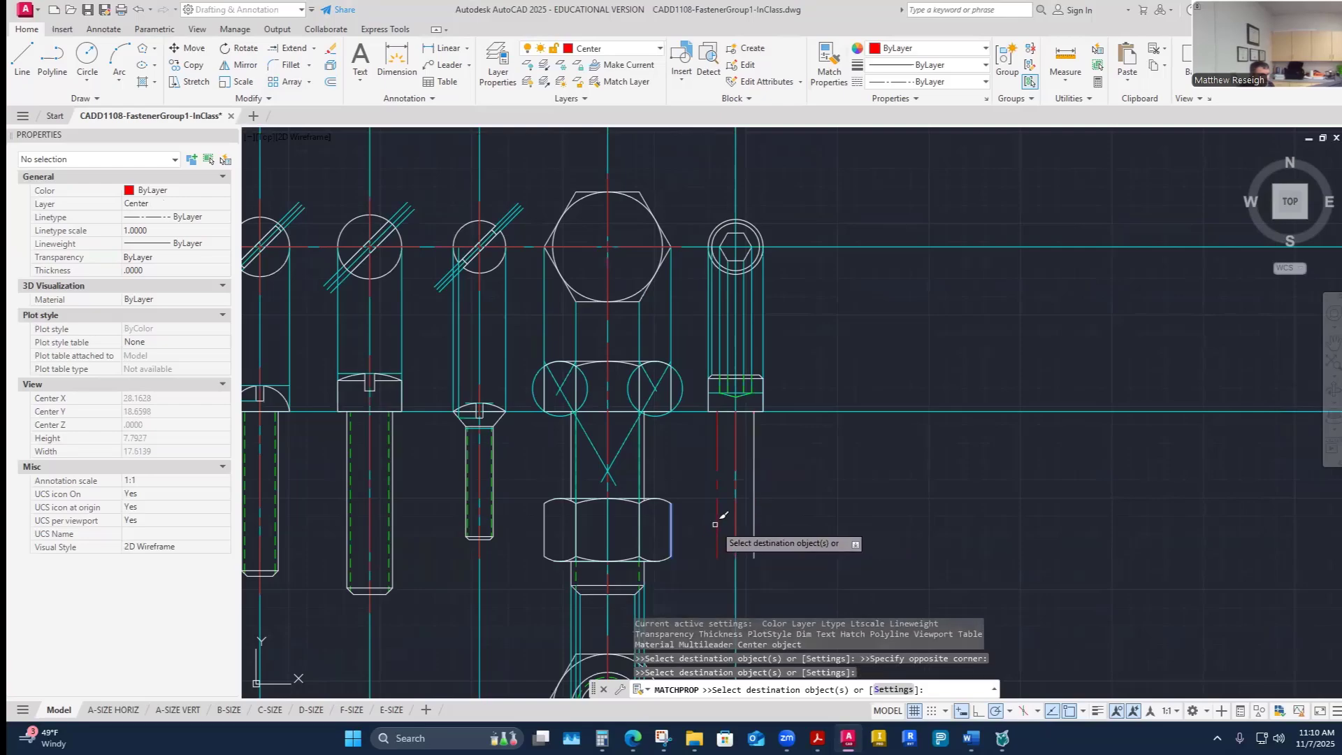
{"action": "left_click", "coordinate": [718, 524]}
{"action": "key", "text": "Escape"}
{"action": "key", "text": "Escape"}
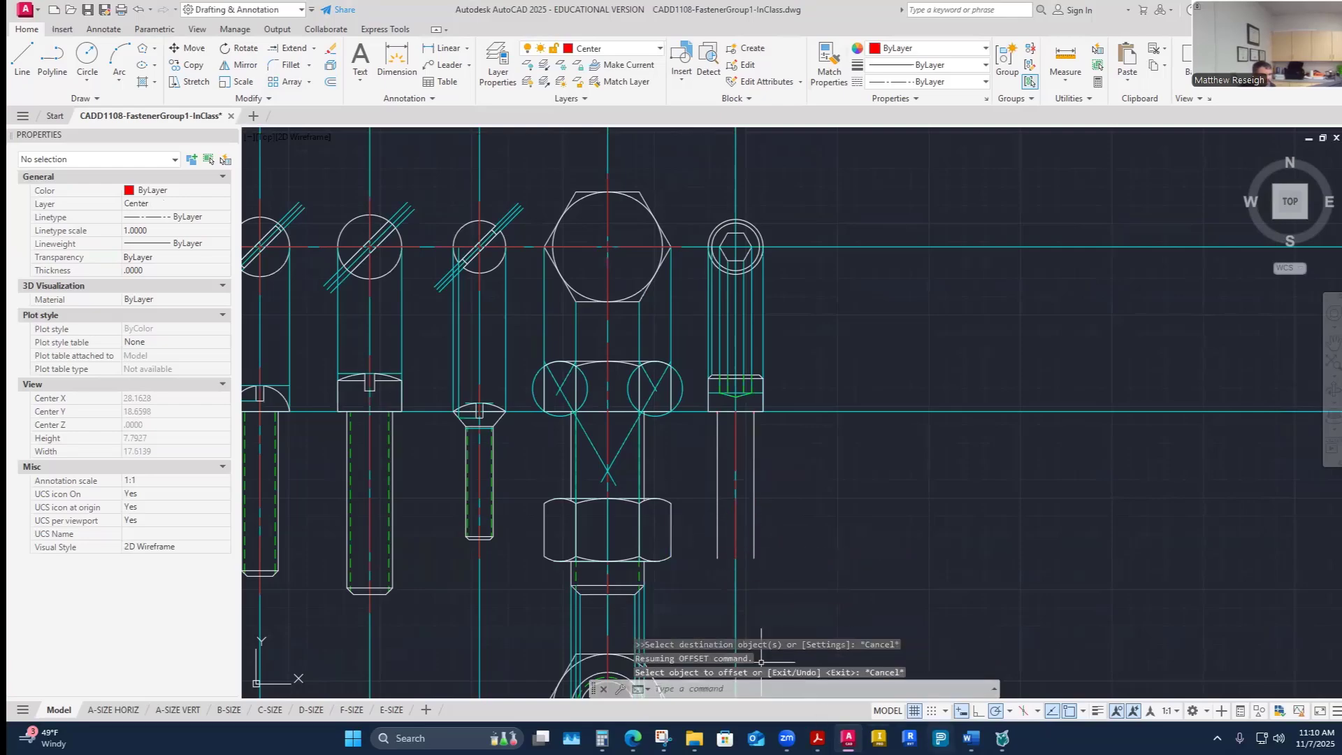
- Switch to the fastener worksheet in Word to review fastener F's specifications
{"action": "mouse_move", "coordinate": [970, 739]}
{"action": "left_click", "coordinate": [887, 652]}
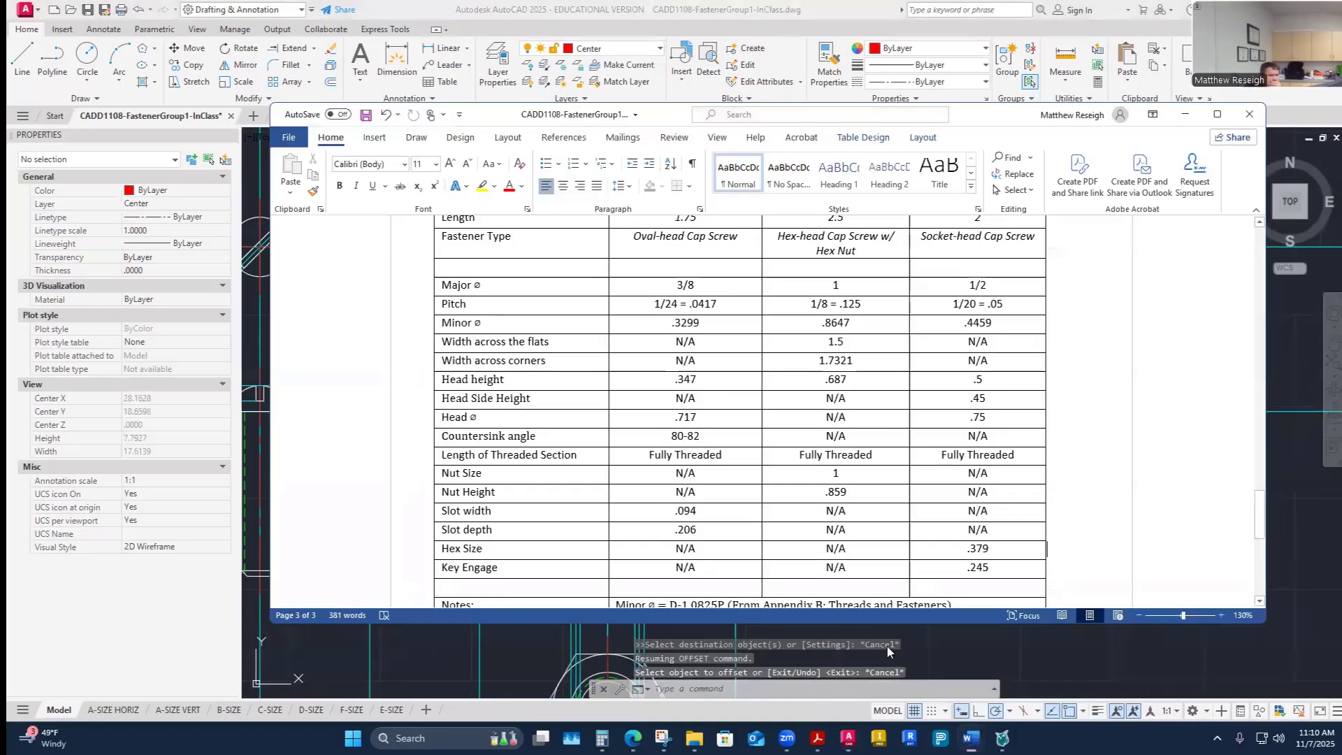
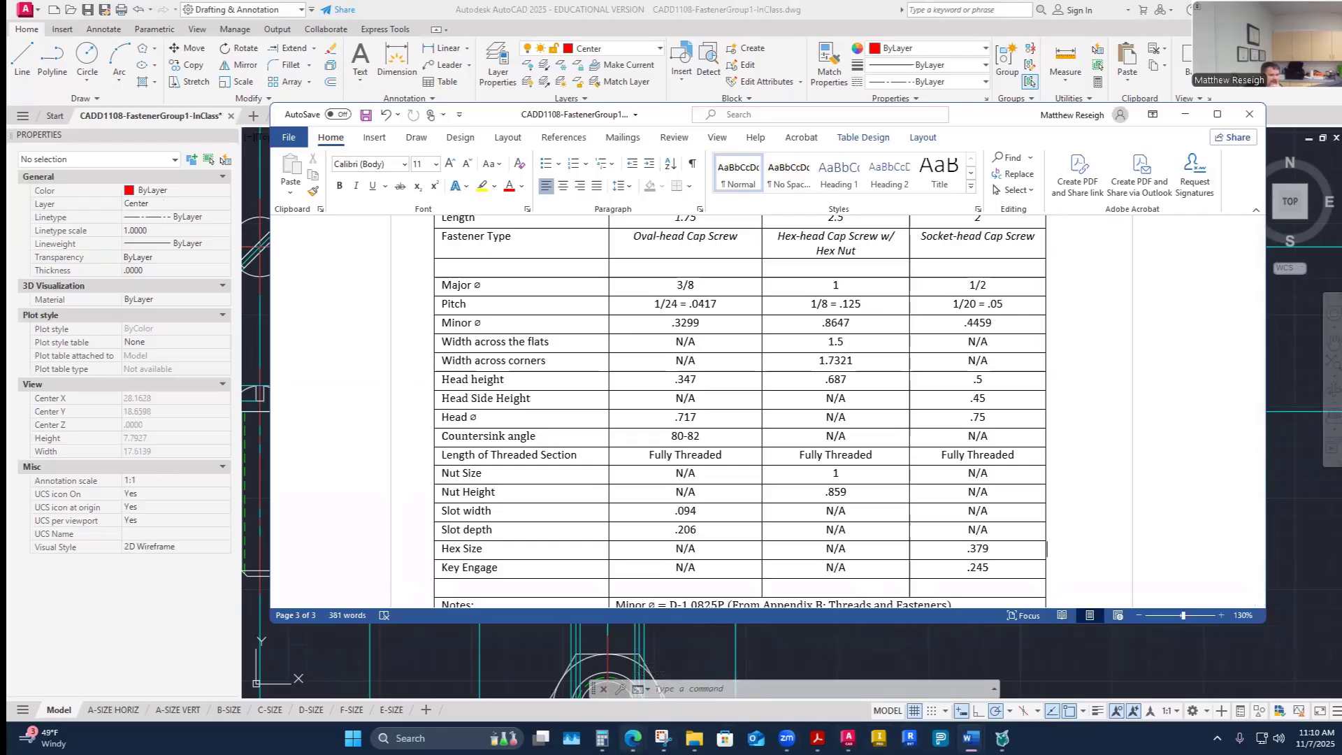
- Switch to the calculator and divide the 0.4459 minor diameter by 2
{"action": "key", "text": "alt+Tab"}
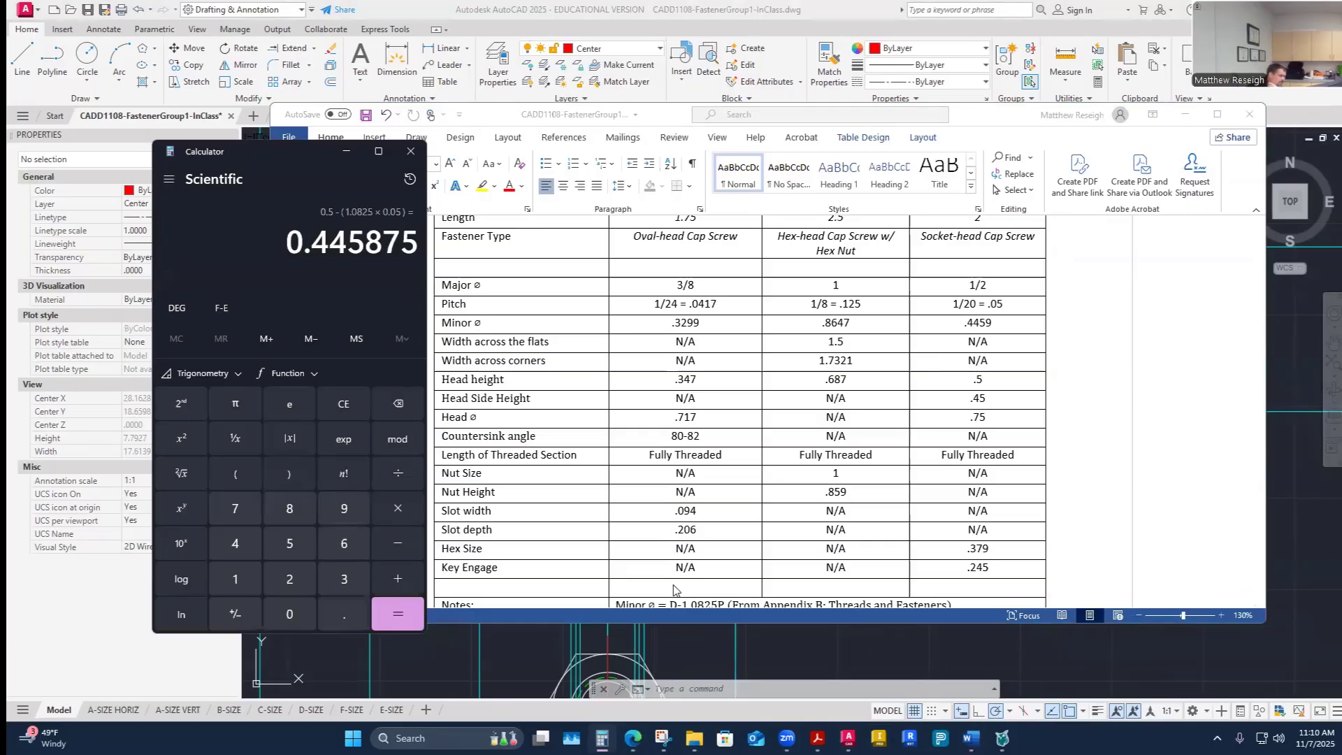
{"action": "type", "text": ".44"}
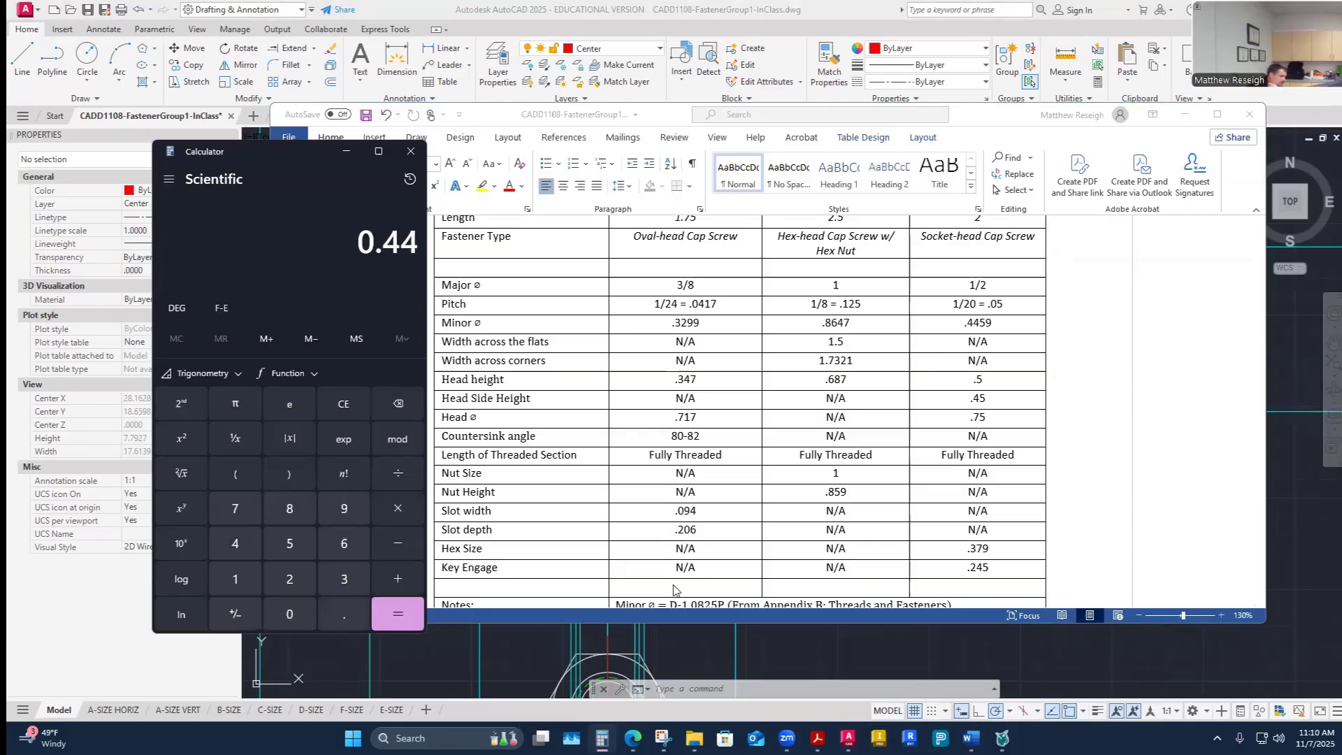
{"action": "type", "text": "59"}
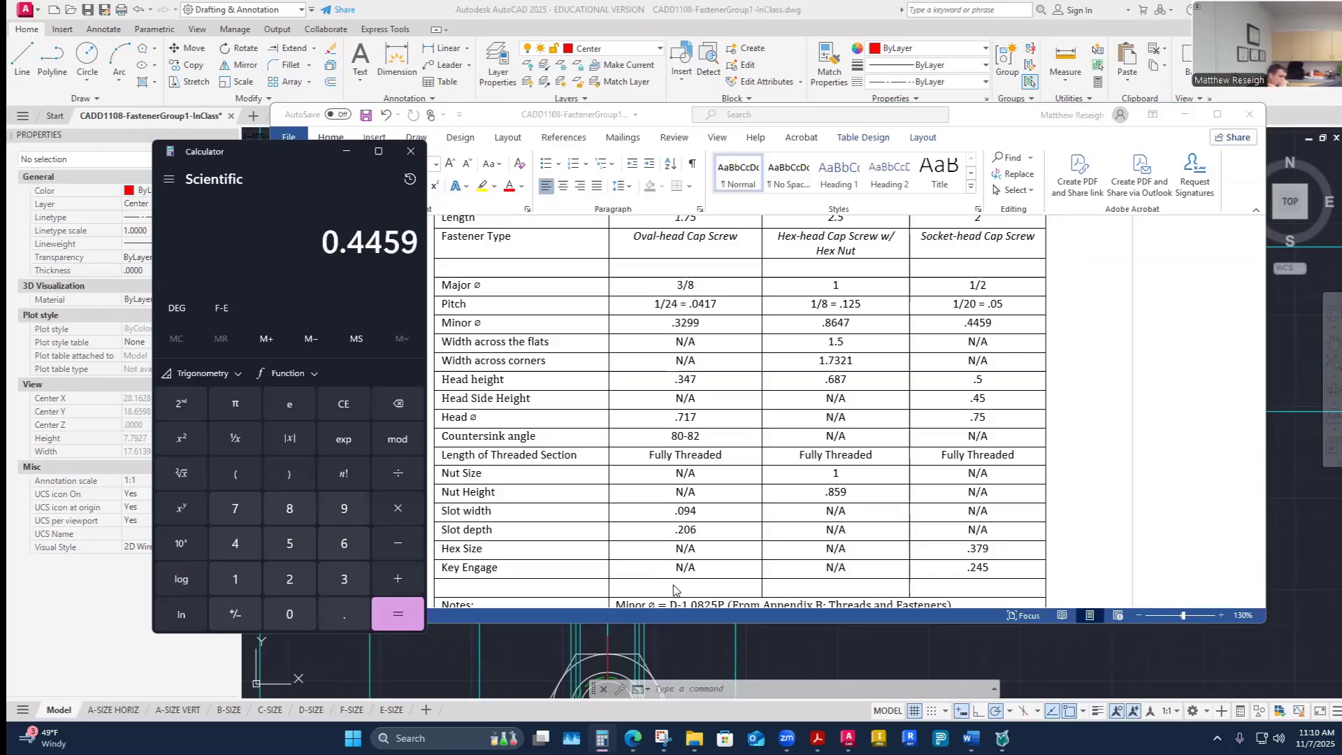
{"action": "type", "text": " ÷ 2"}
{"action": "key", "text": "Return"}
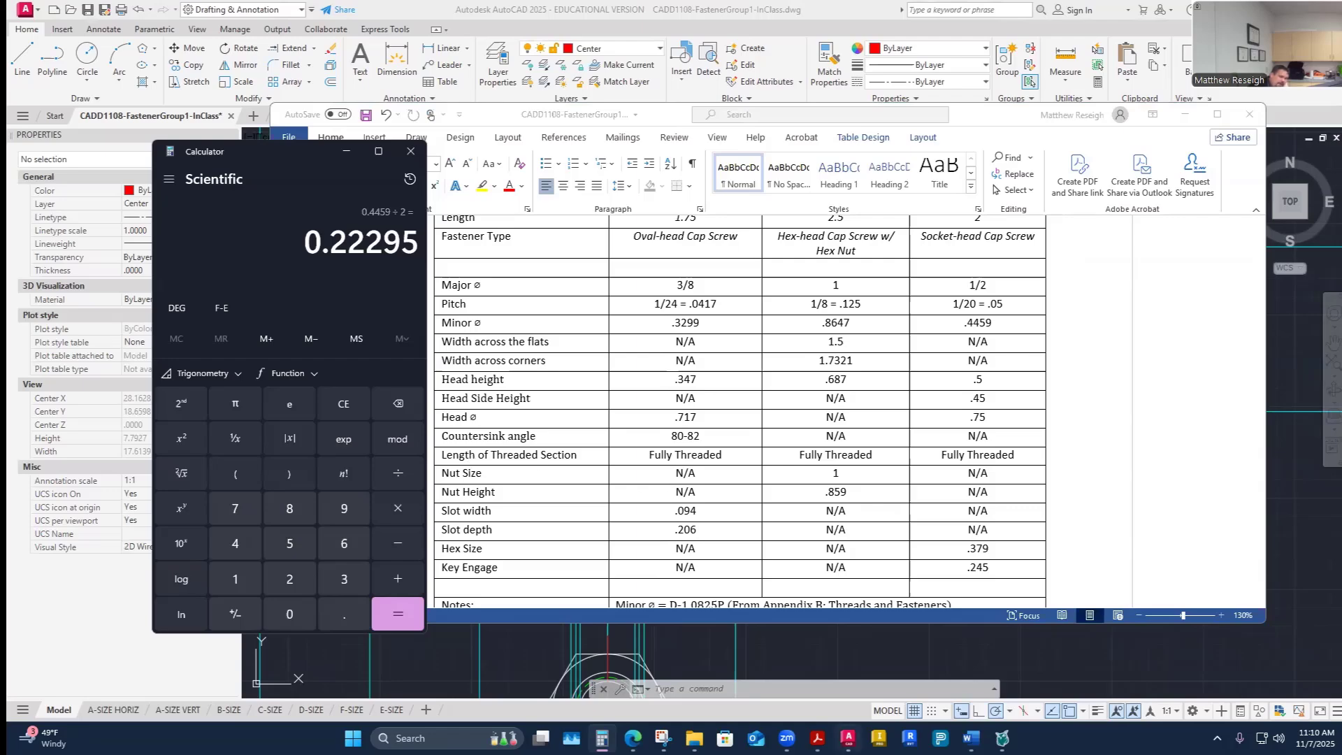
- Offset the socket-head screw's centerline 0.22295 to the left to mark the minor-diameter edge
{"action": "left_click", "coordinate": [848, 738]}
{"action": "left_click", "coordinate": [331, 81]}
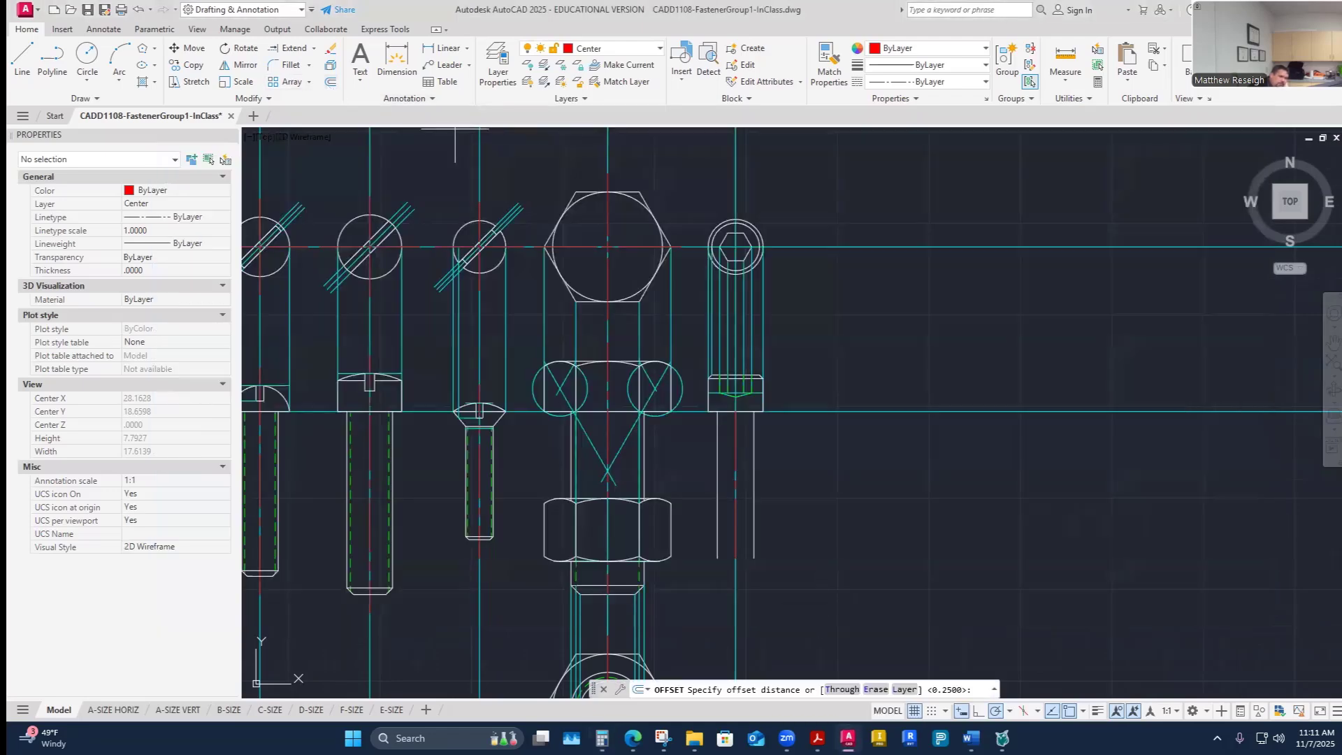
{"action": "type", "text": "."}
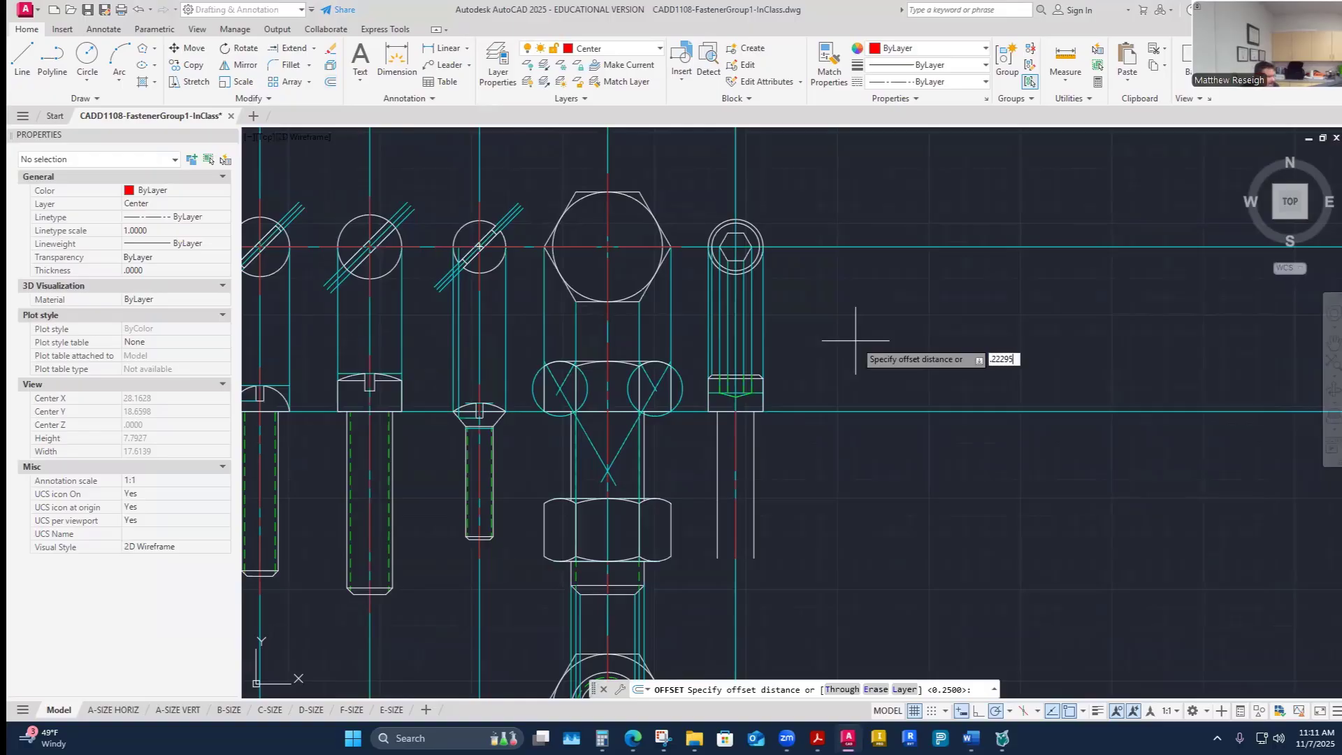
{"action": "type", "text": "22295"}
{"action": "key", "text": "Return"}
{"action": "scroll", "coordinate": [738, 458], "scroll_direction": "up", "scroll_amount": 2}
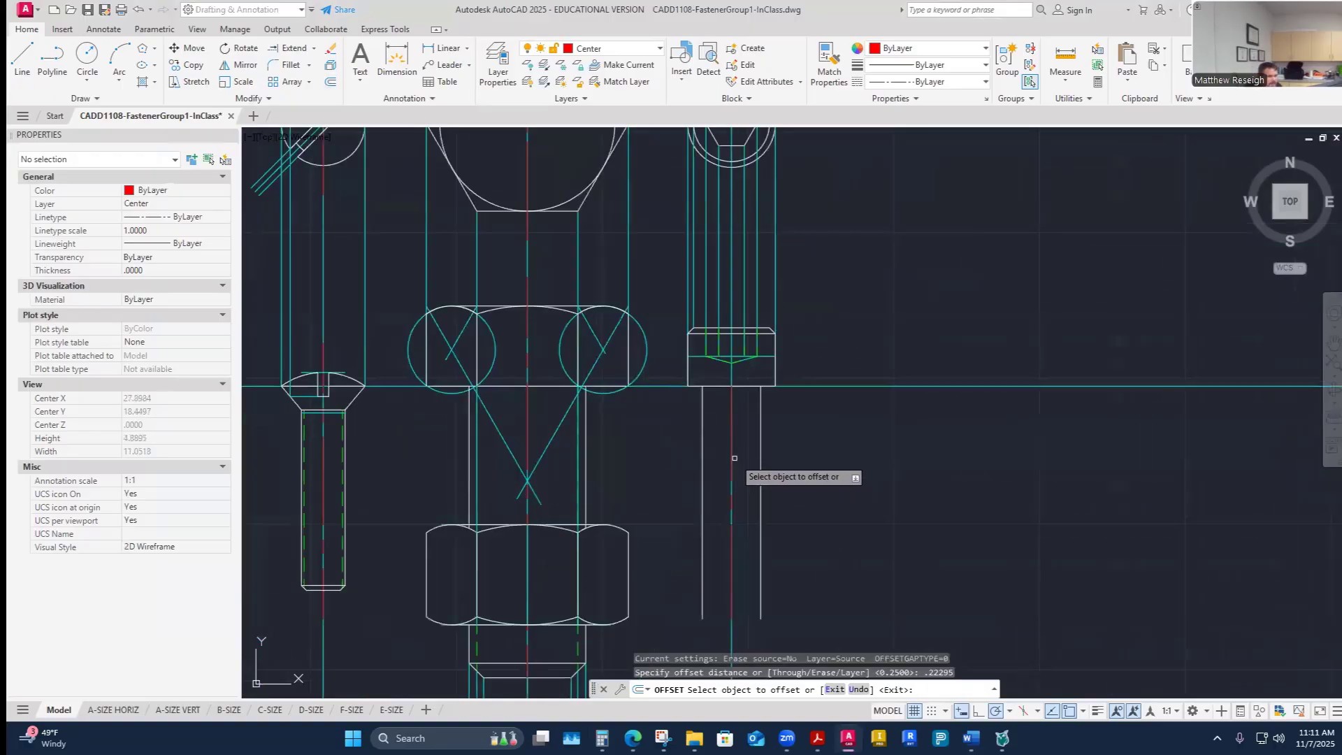
{"action": "left_click", "coordinate": [732, 459]}
{"action": "left_click", "coordinate": [740, 471]}
{"action": "left_click", "coordinate": [731, 471]}
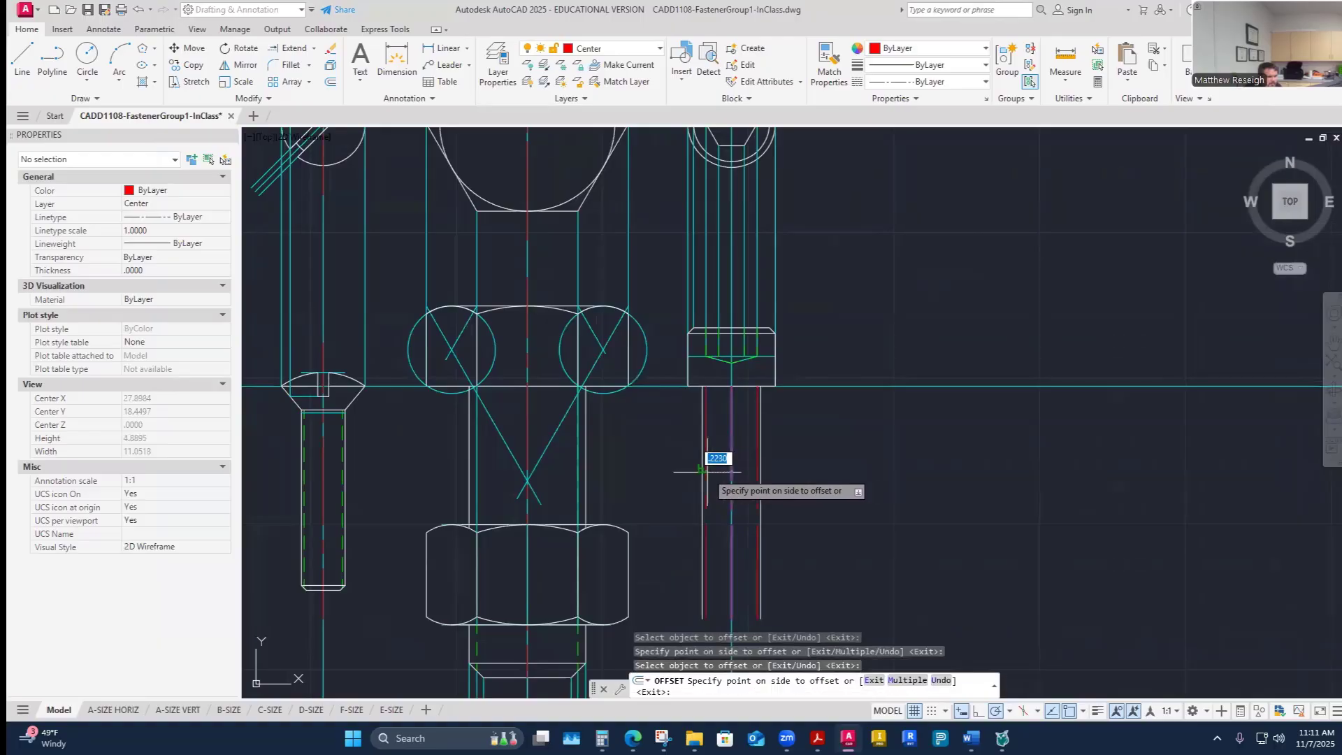
{"action": "left_click", "coordinate": [702, 470]}
- Match the new offset line's properties to the green thread line of the socket-head screw
{"action": "left_click", "coordinate": [829, 63]}
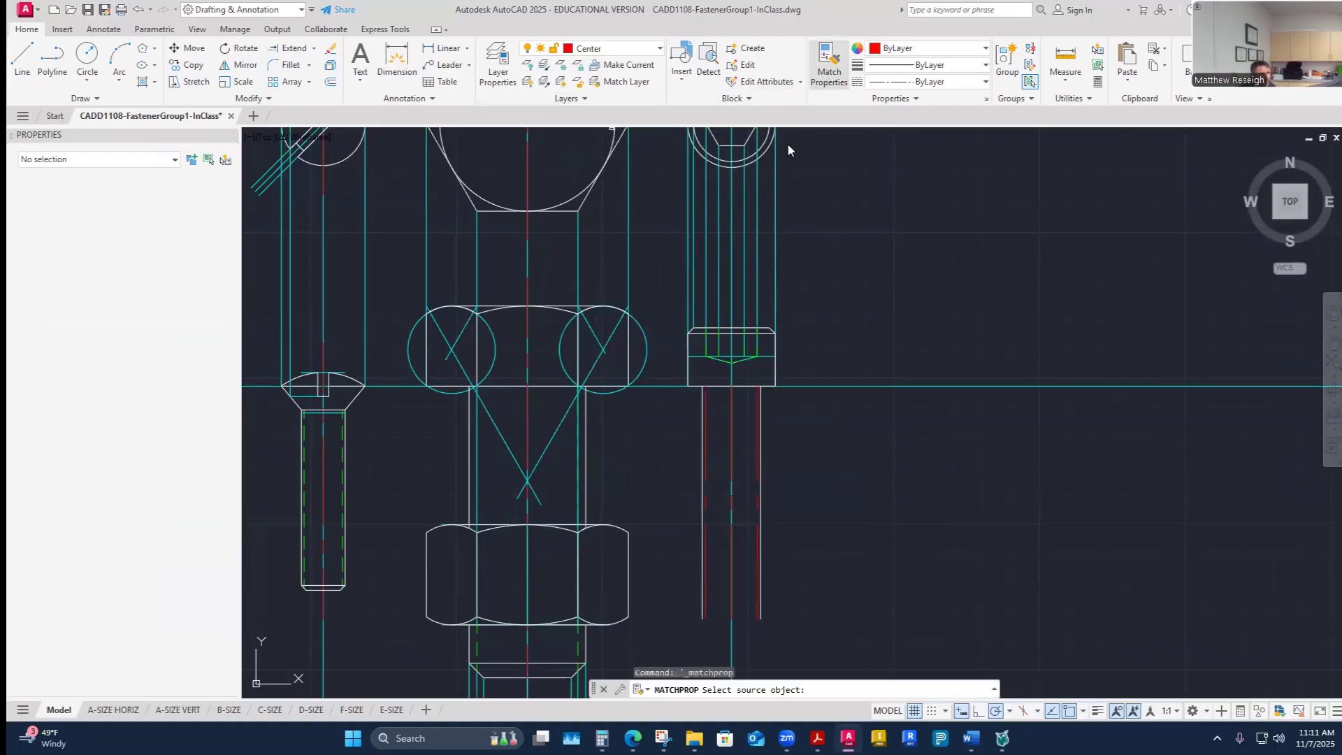
{"action": "scroll", "coordinate": [717, 356], "scroll_direction": "up", "scroll_amount": 5}
{"action": "left_click", "coordinate": [747, 341]}
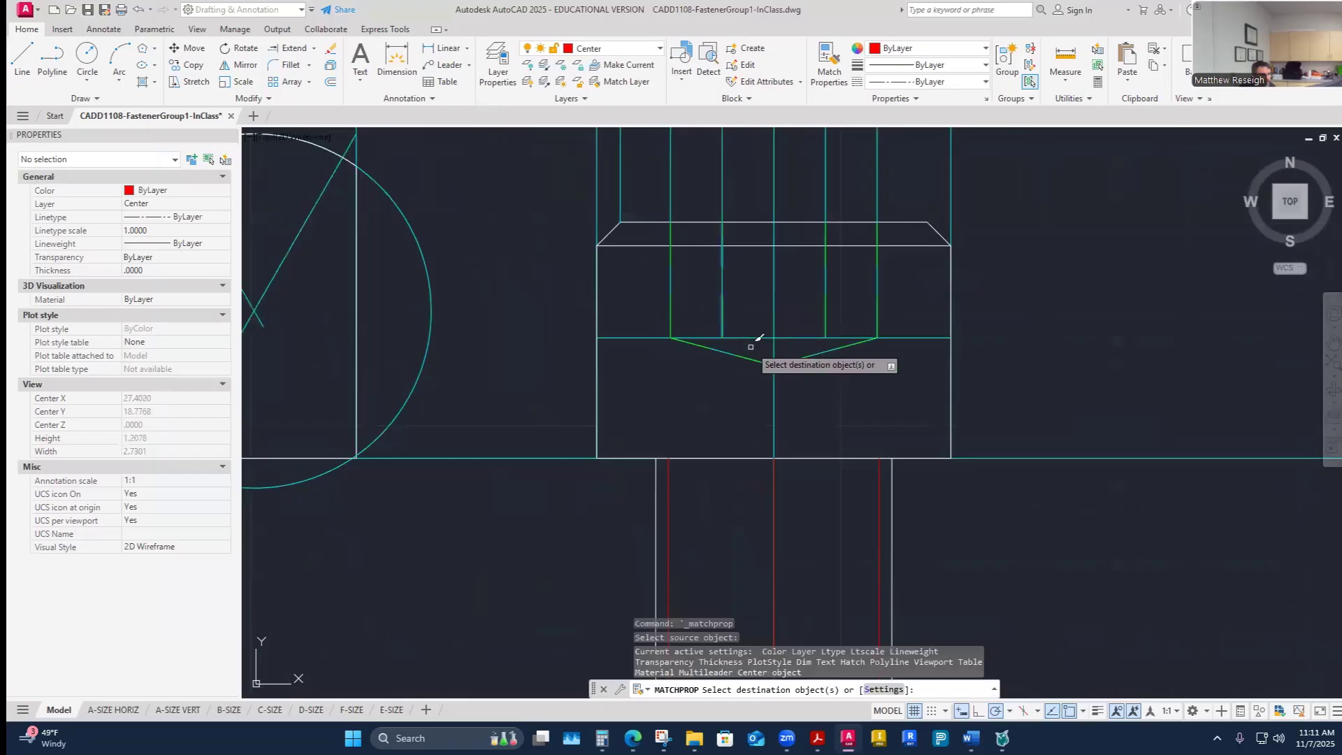
{"action": "scroll", "coordinate": [786, 398], "scroll_direction": "down", "scroll_amount": 6}
{"action": "scroll", "coordinate": [833, 429], "scroll_direction": "up", "scroll_amount": 4}
{"action": "left_click", "coordinate": [815, 430]}
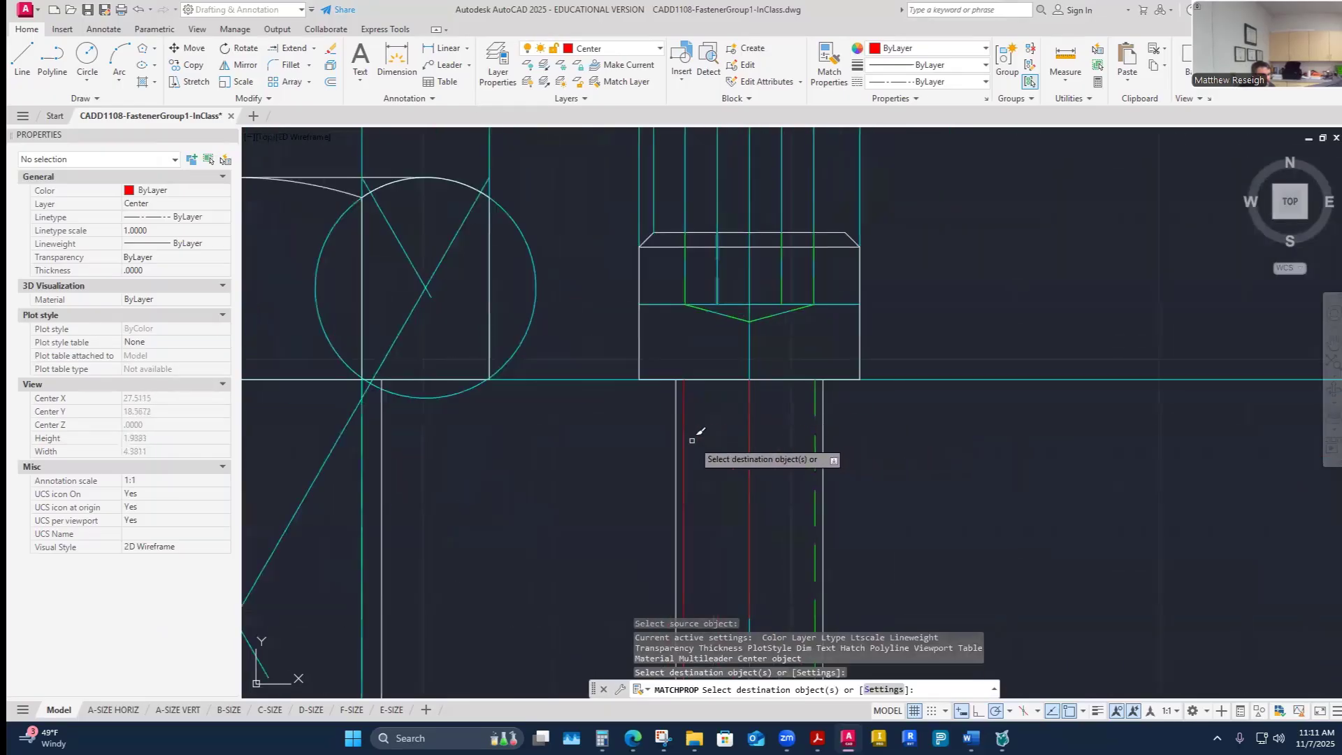
{"action": "left_click", "coordinate": [684, 442]}
{"action": "key", "text": "Escape"}
- Offset the line at the bottom of the socket head 2 units down to mark the shank's end
{"action": "scroll", "coordinate": [979, 444], "scroll_direction": "down", "scroll_amount": 5}
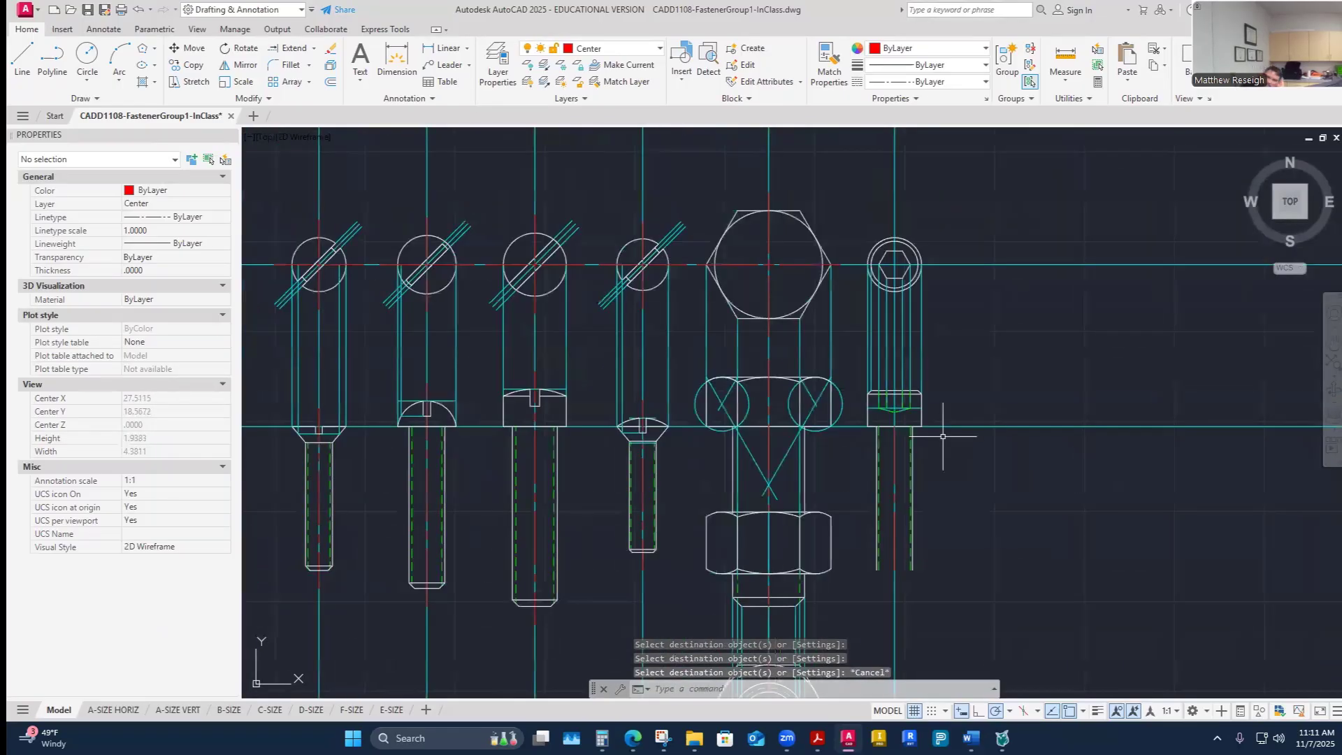
{"action": "scroll", "coordinate": [969, 530], "scroll_direction": "up", "scroll_amount": 2}
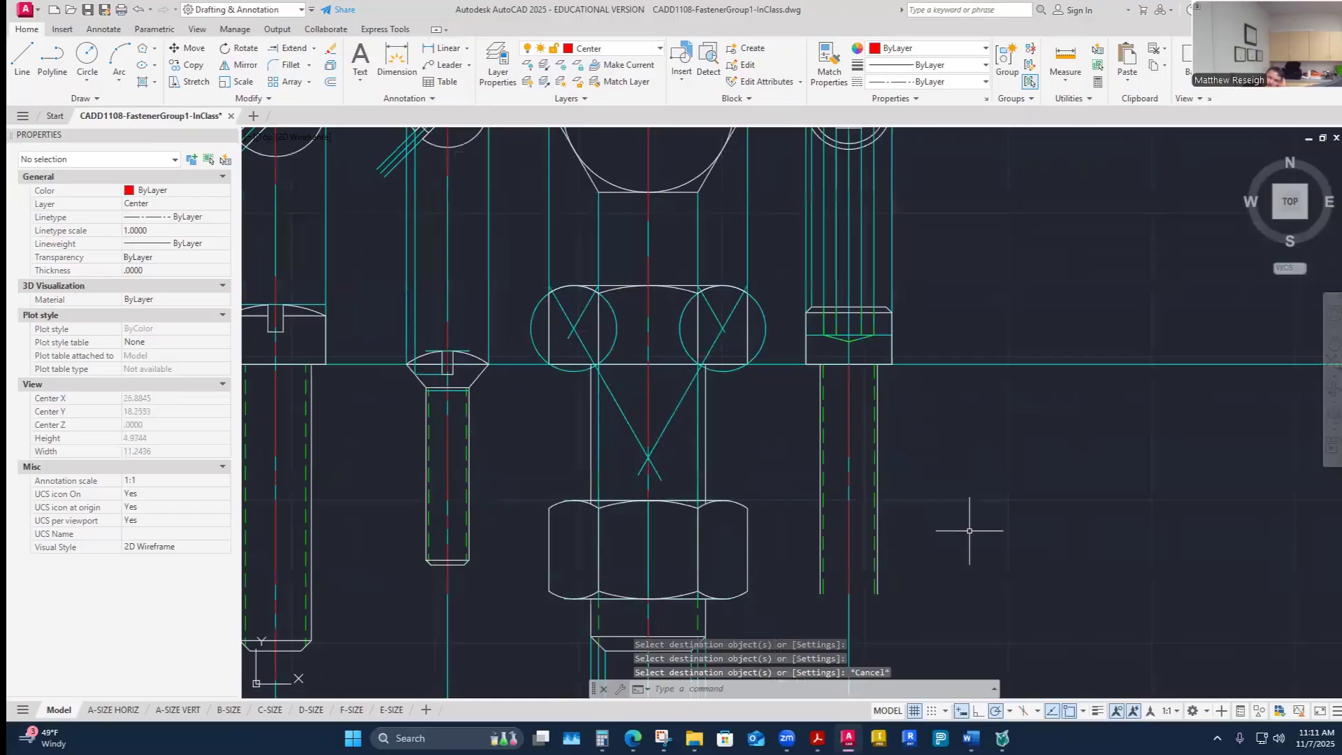
{"action": "left_click", "coordinate": [331, 82]}
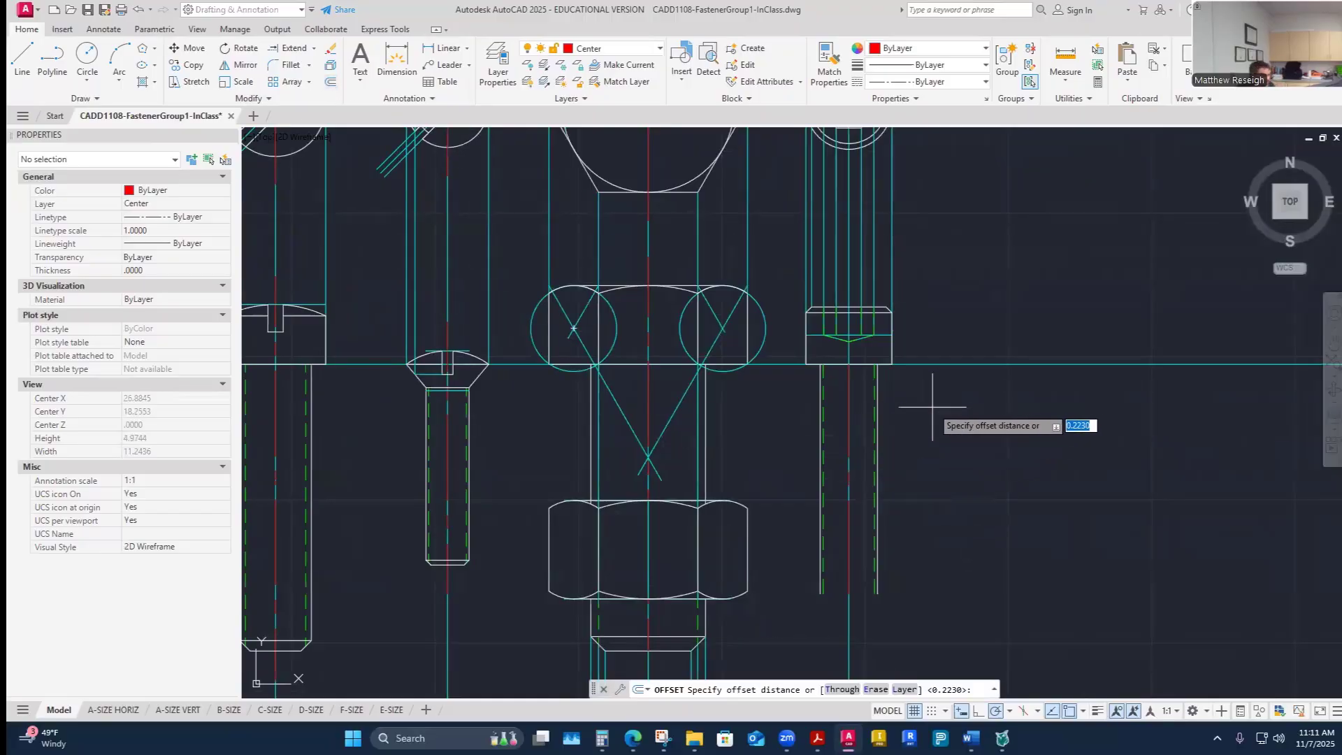
{"action": "key", "text": "Return"}
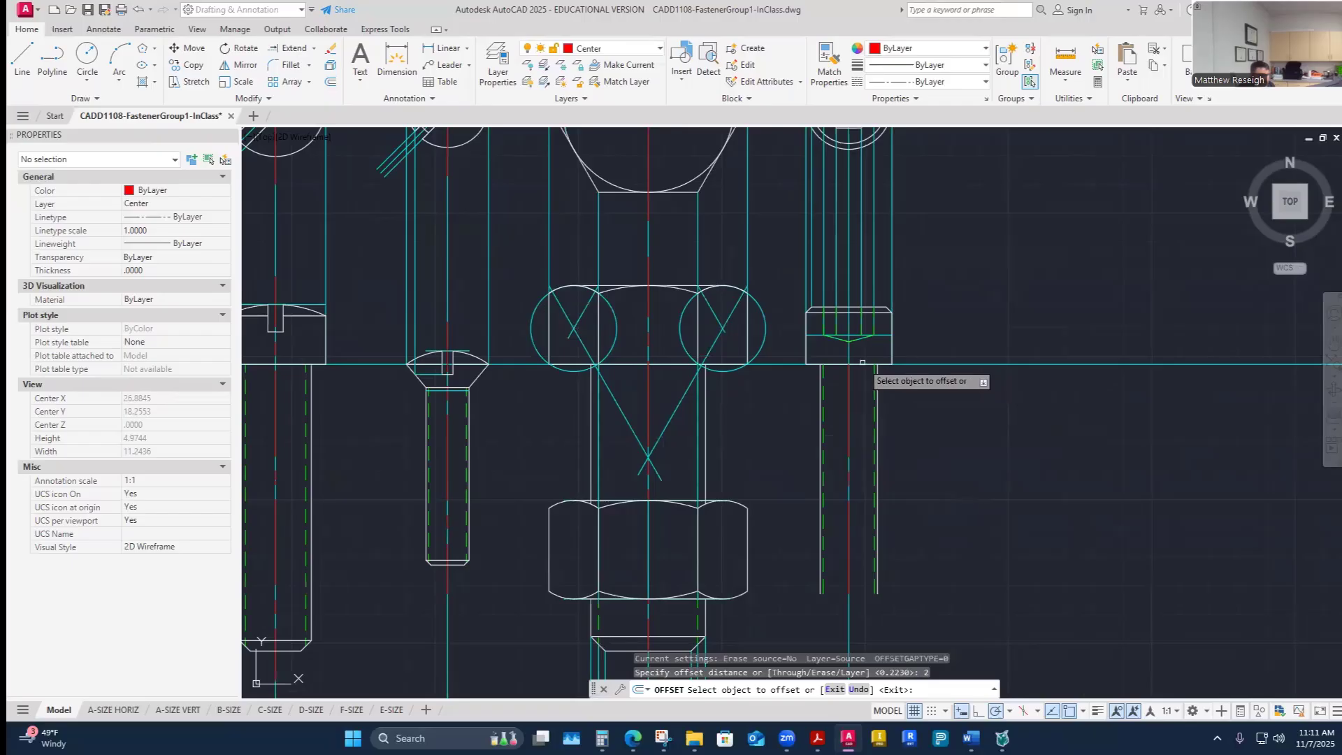
{"action": "left_click", "coordinate": [867, 365]}
{"action": "left_click", "coordinate": [866, 580]}
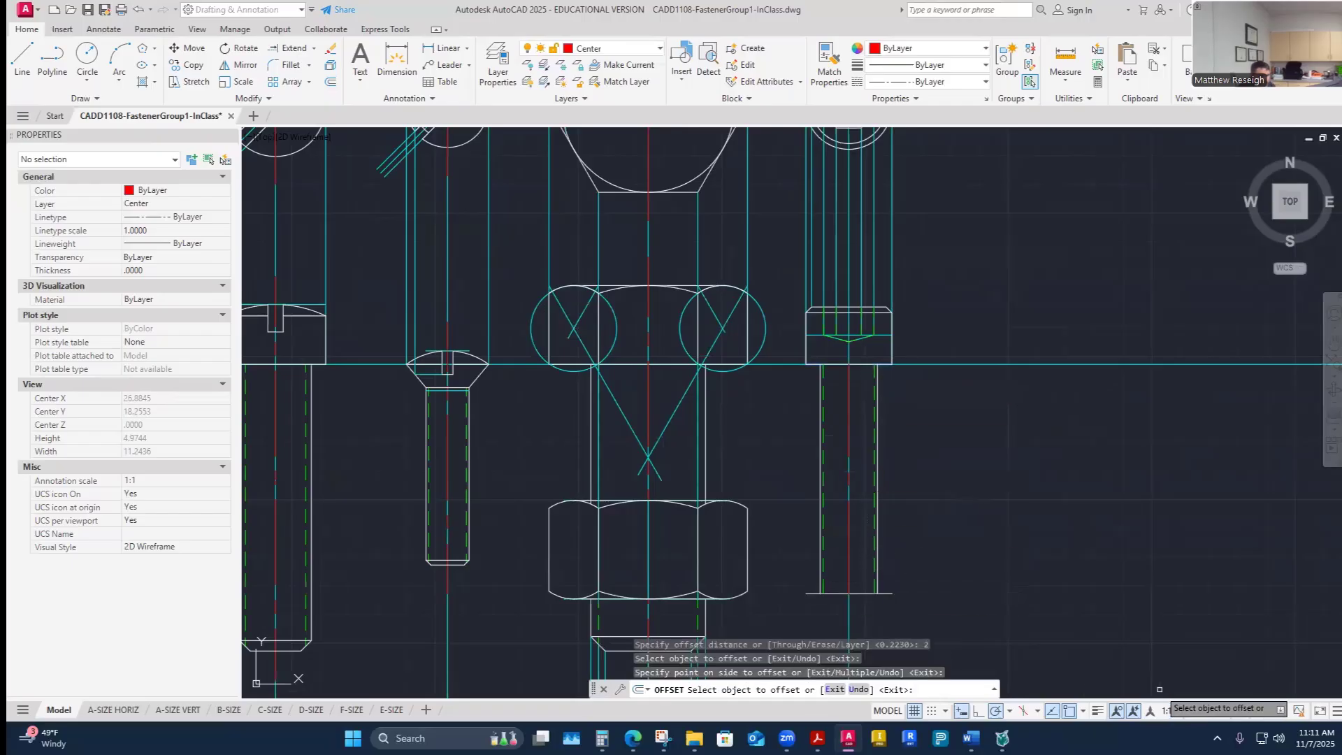
- Check the socket-head screw's pitch in the fastener table, then offset the shank's end line 0.05 upward
{"action": "scroll", "coordinate": [866, 580], "scroll_direction": "up", "scroll_amount": 2}
{"action": "scroll", "coordinate": [852, 562], "scroll_direction": "up", "scroll_amount": 2}
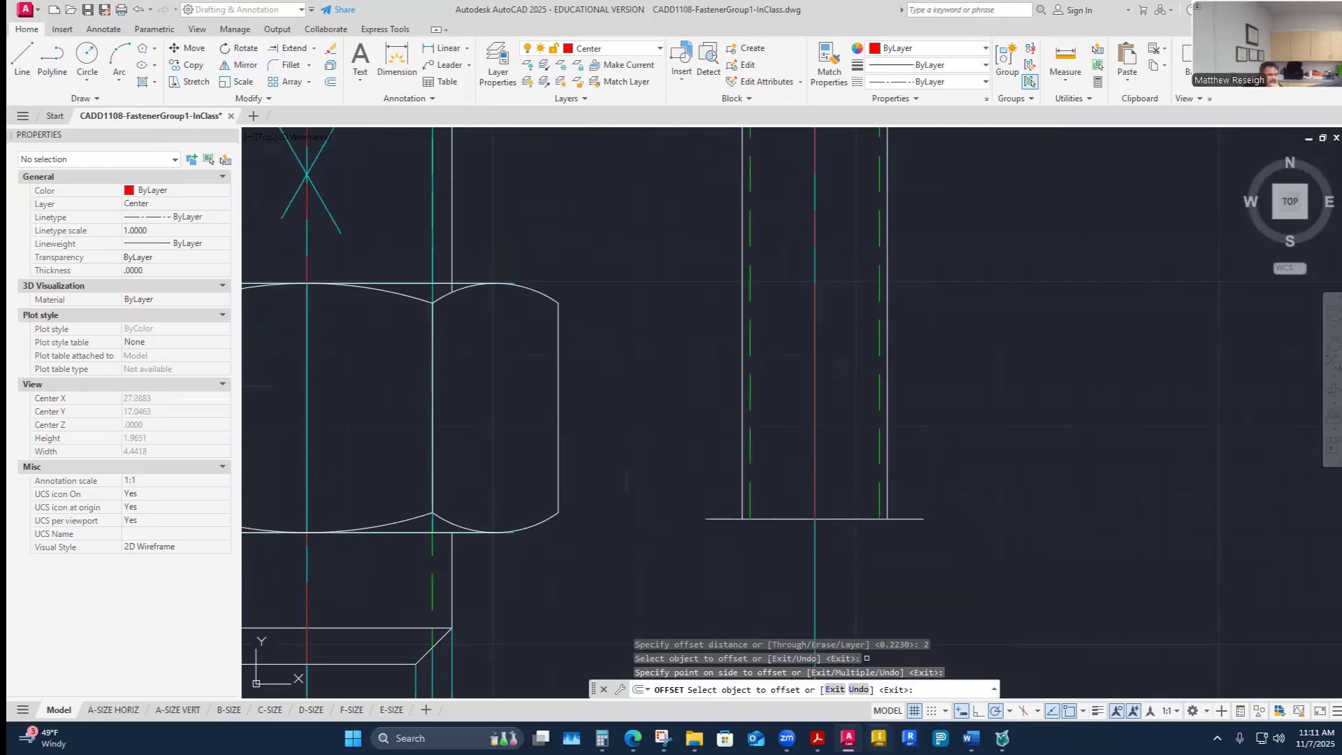
{"action": "mouse_move", "coordinate": [972, 737]}
{"action": "left_click", "coordinate": [920, 654]}
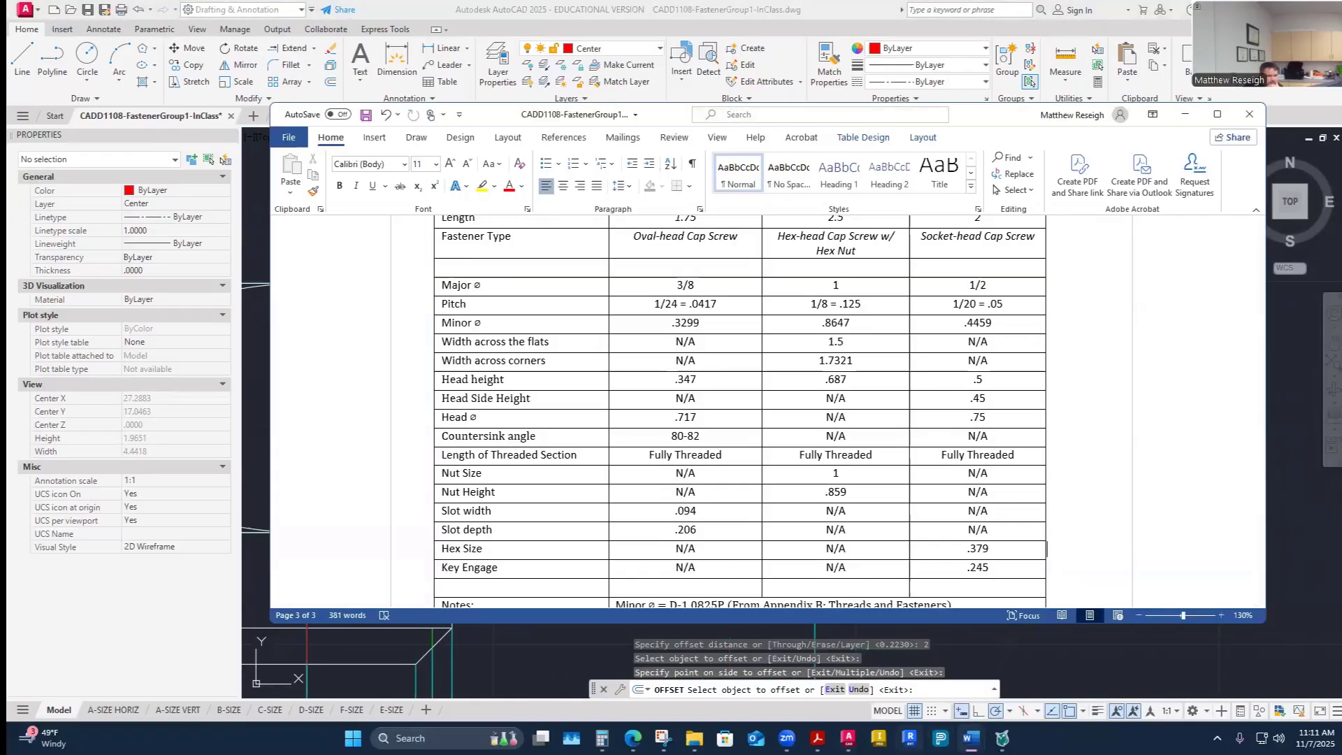
{"action": "left_click", "coordinate": [848, 737]}
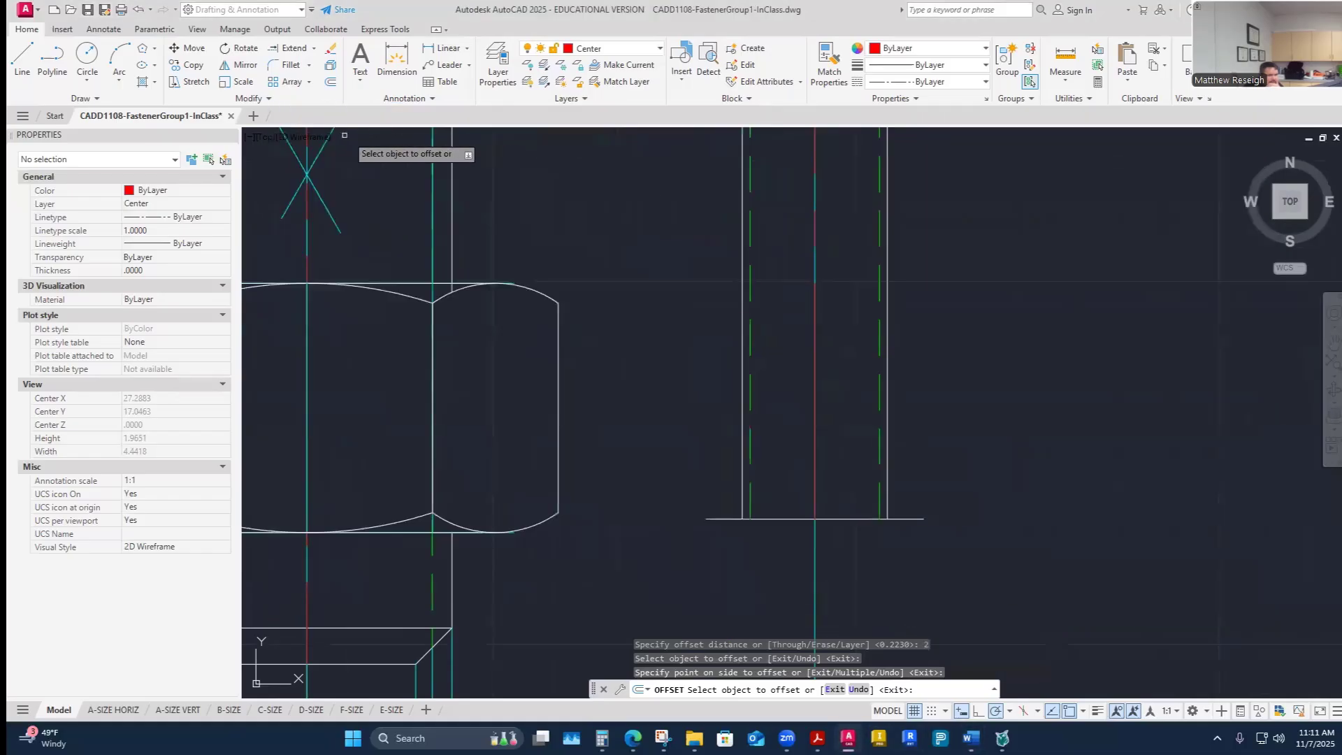
{"action": "left_click", "coordinate": [331, 82]}
{"action": "type", "text": ".05"}
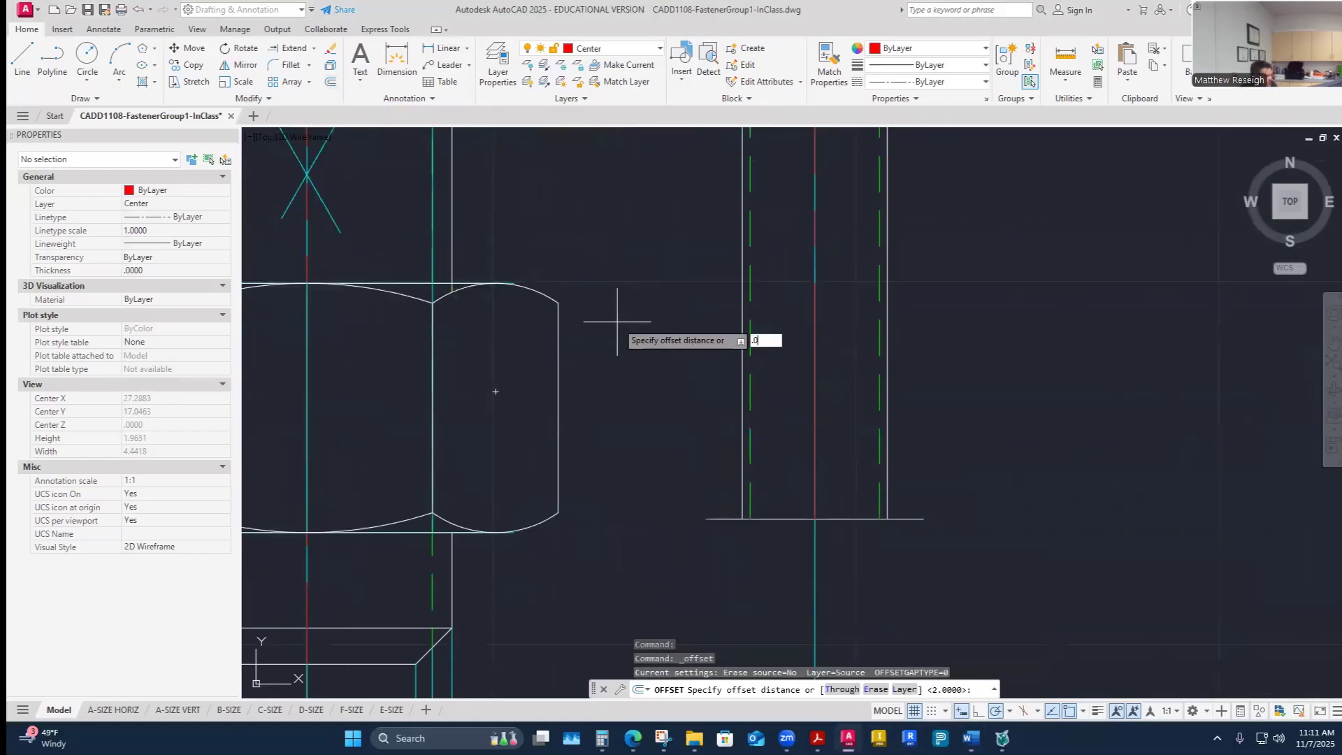
{"action": "key", "text": "Return"}
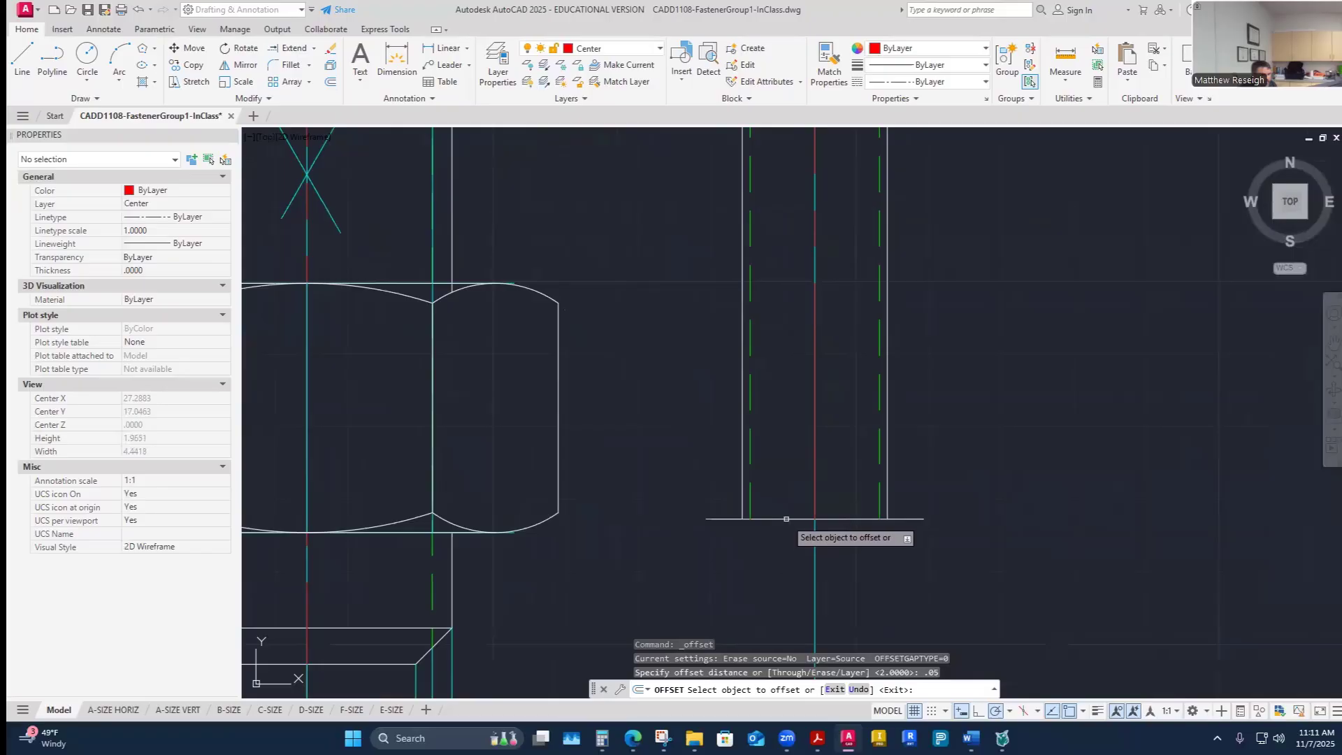
{"action": "left_click", "coordinate": [786, 518]}
{"action": "left_click", "coordinate": [783, 513]}
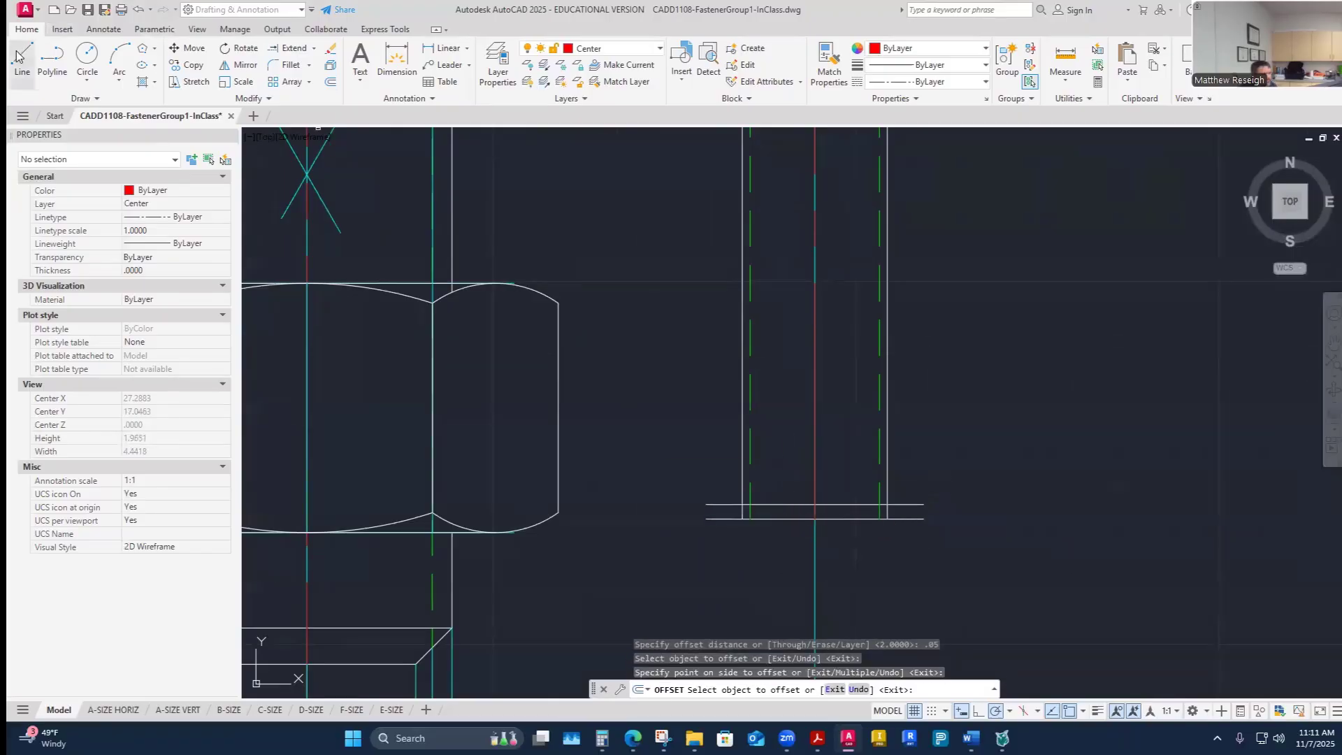
- On the Visible-Object layer, draw a 45° chamfer line from the shank's left edge down to the end line
{"action": "left_click", "coordinate": [654, 54]}
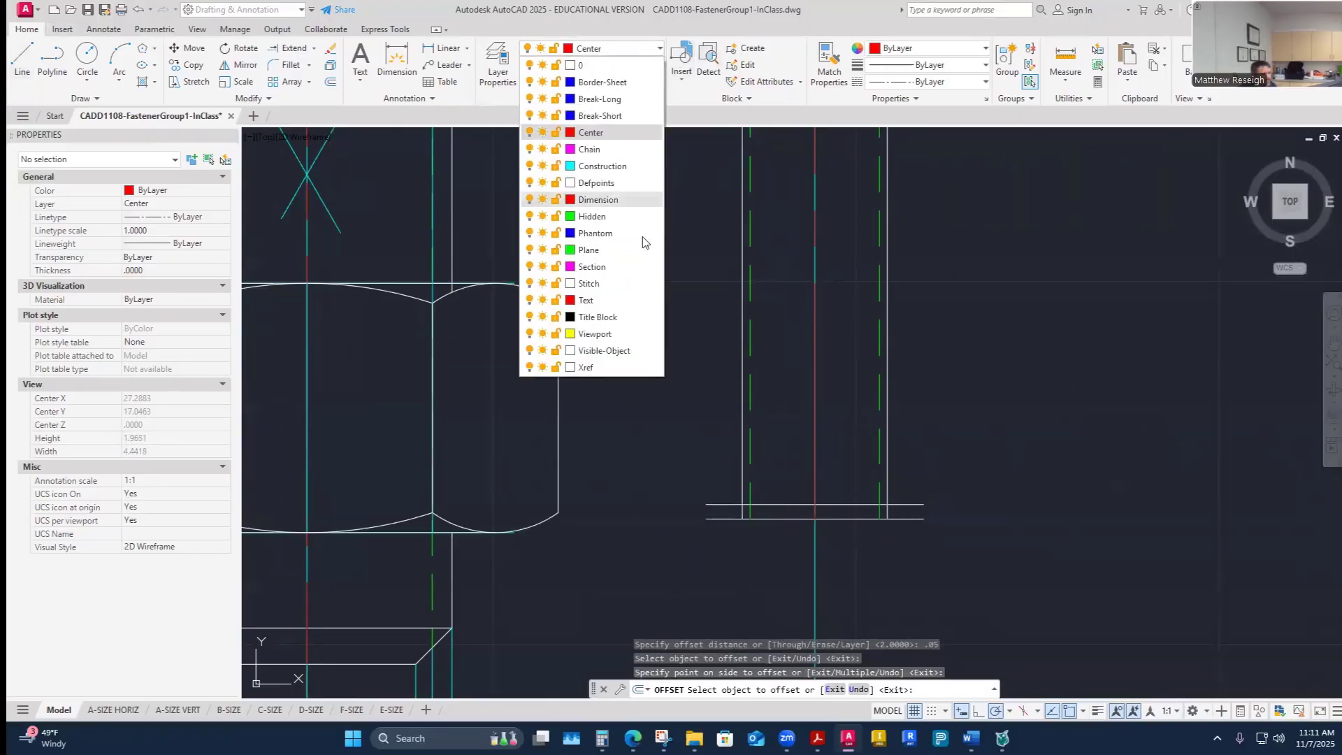
{"action": "left_click", "coordinate": [615, 358]}
{"action": "scroll", "coordinate": [812, 551], "scroll_direction": "up", "scroll_amount": 4}
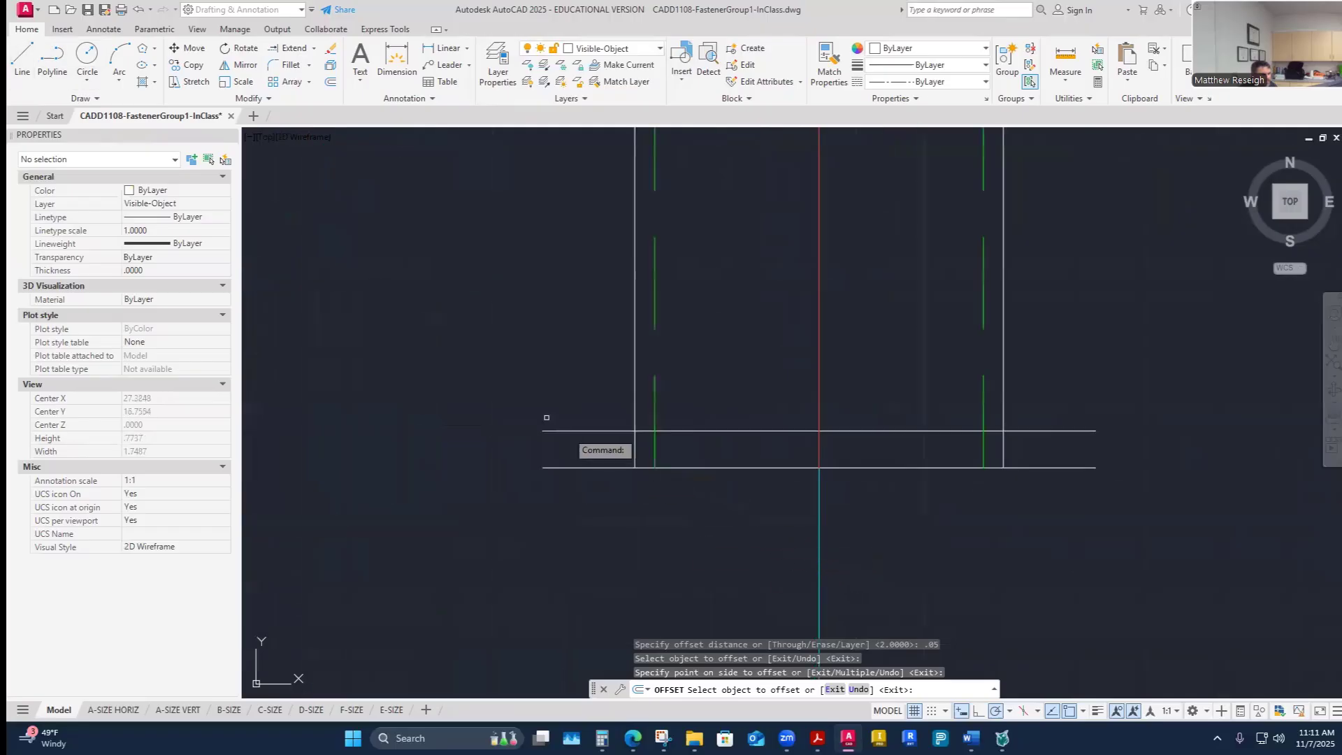
{"action": "left_click", "coordinate": [25, 66]}
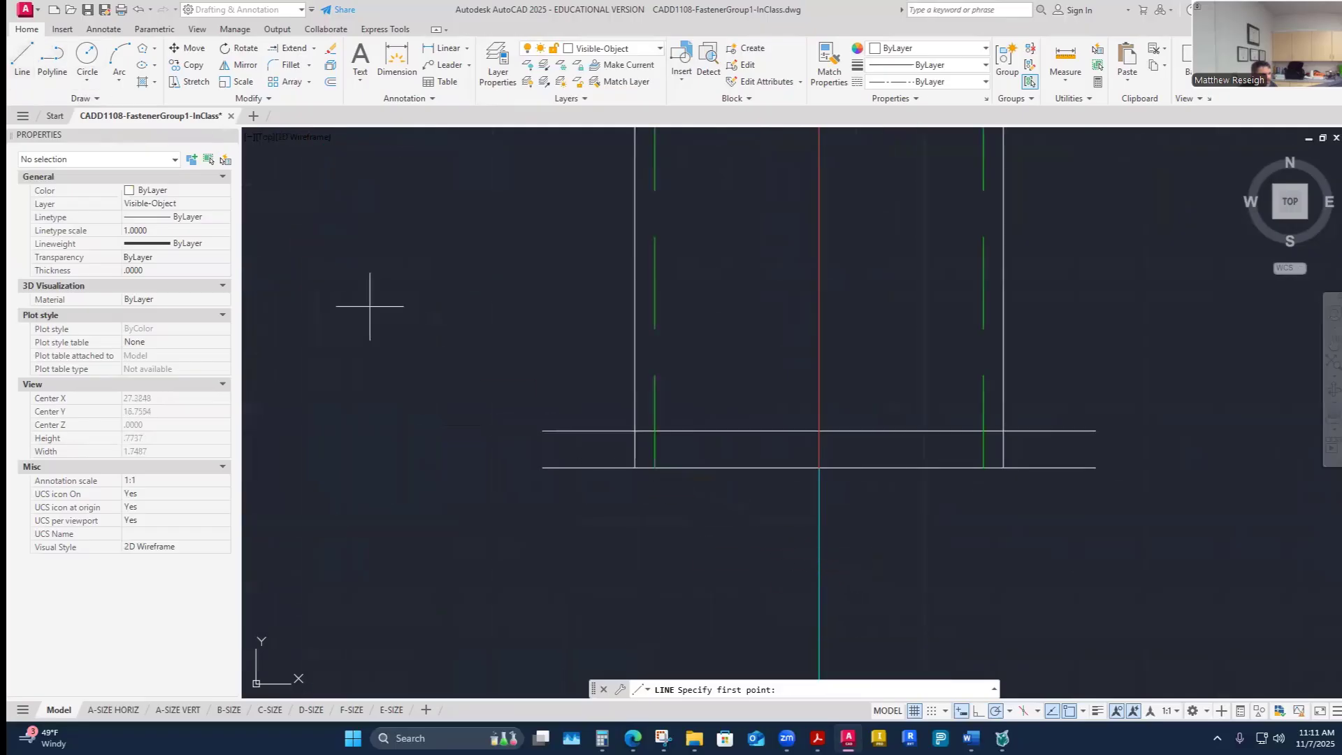
{"action": "left_click", "coordinate": [635, 432]}
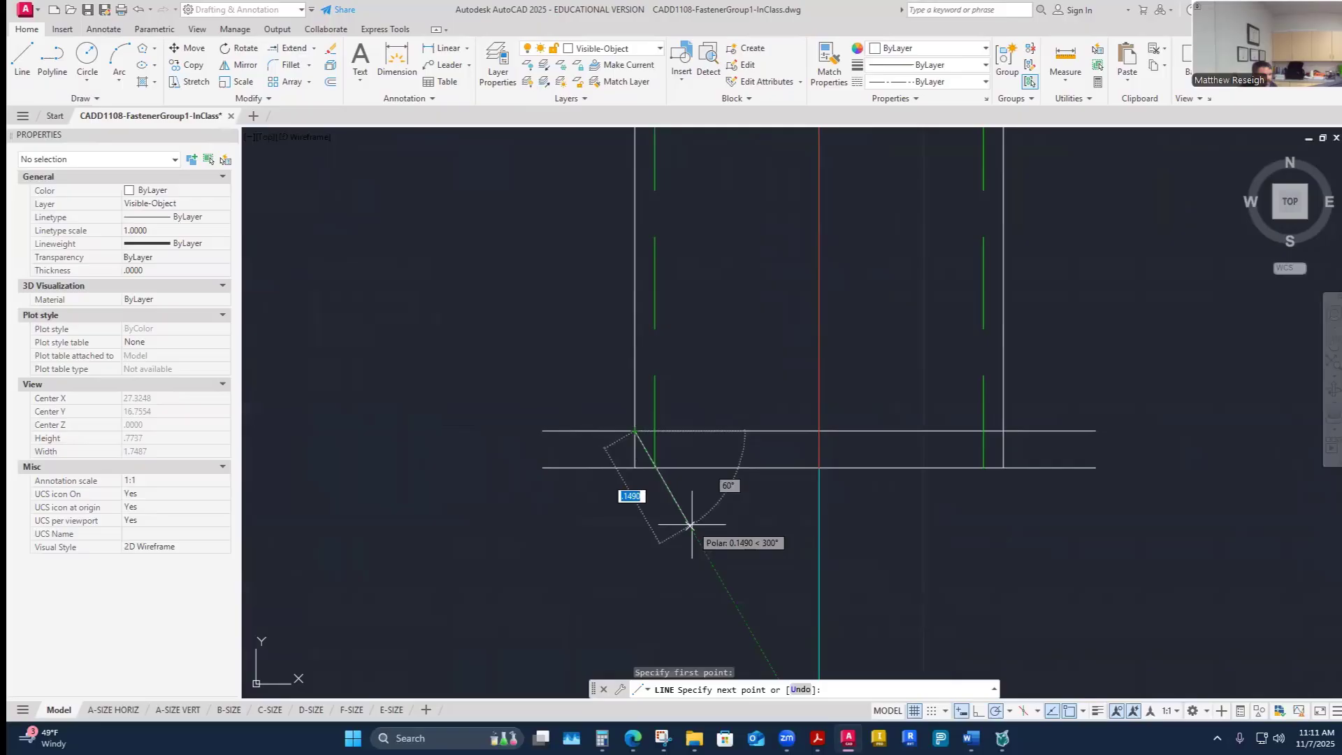
{"action": "left_click", "coordinate": [1013, 712]}
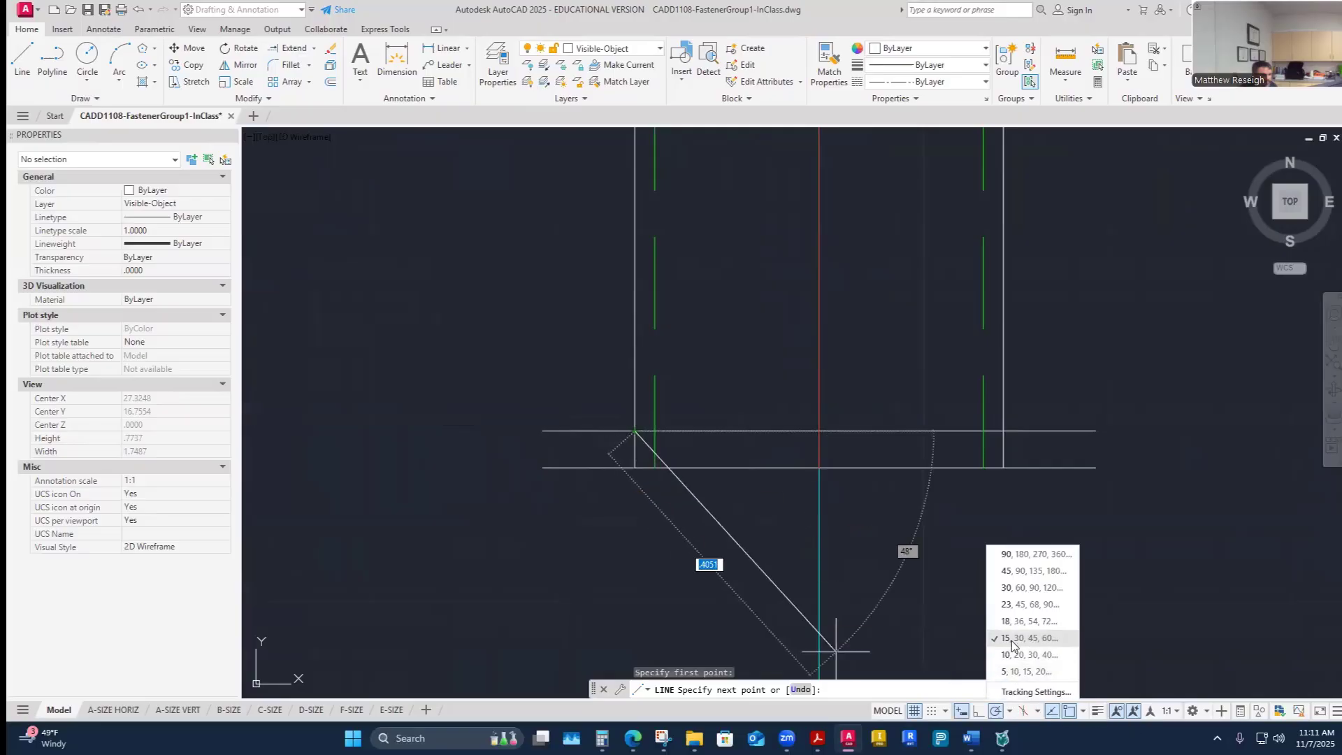
{"action": "left_click", "coordinate": [1011, 588]}
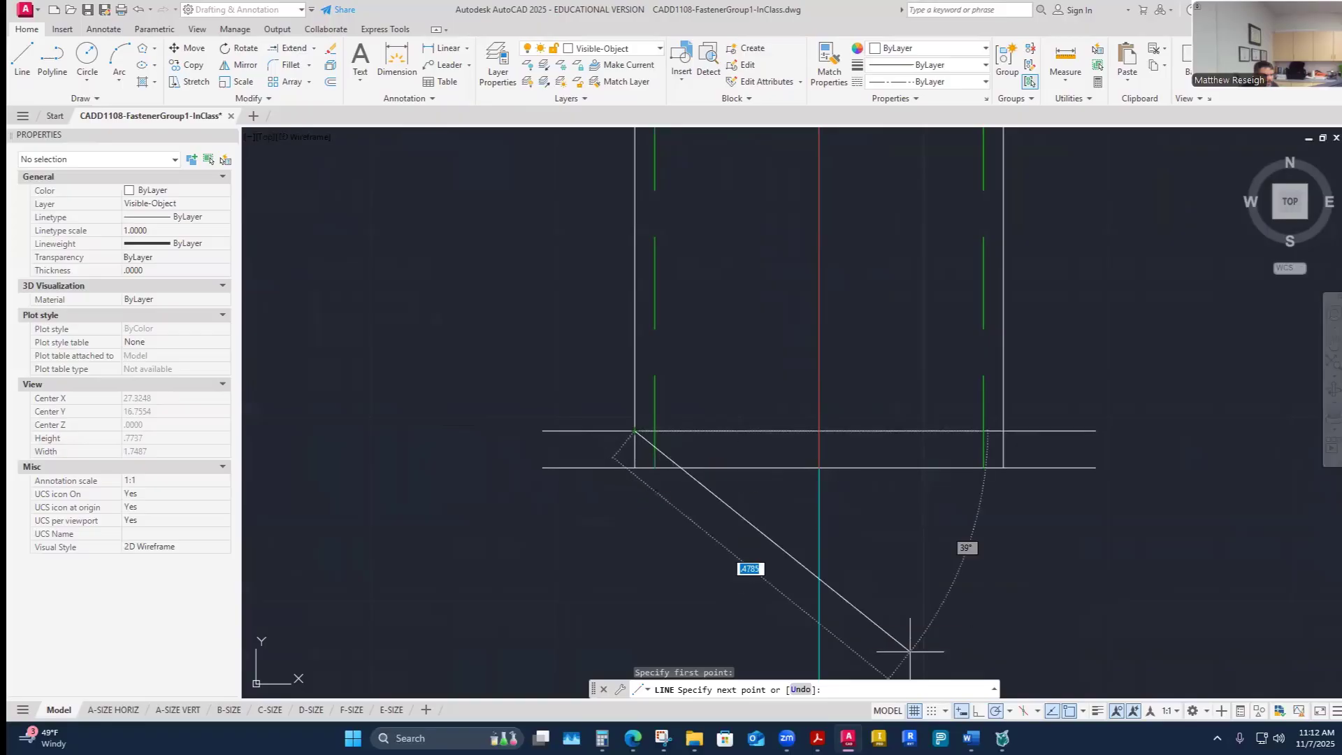
{"action": "left_click", "coordinate": [1008, 712]}
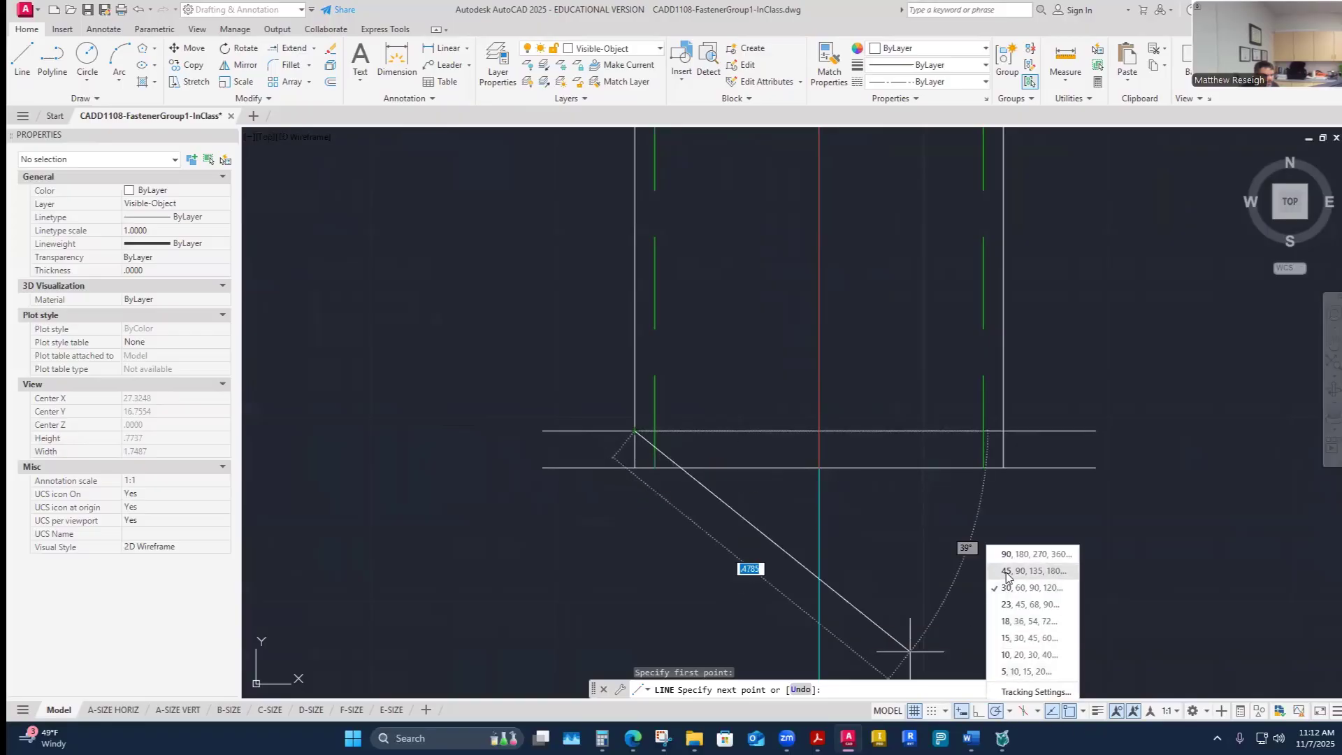
{"action": "left_click", "coordinate": [1006, 571]}
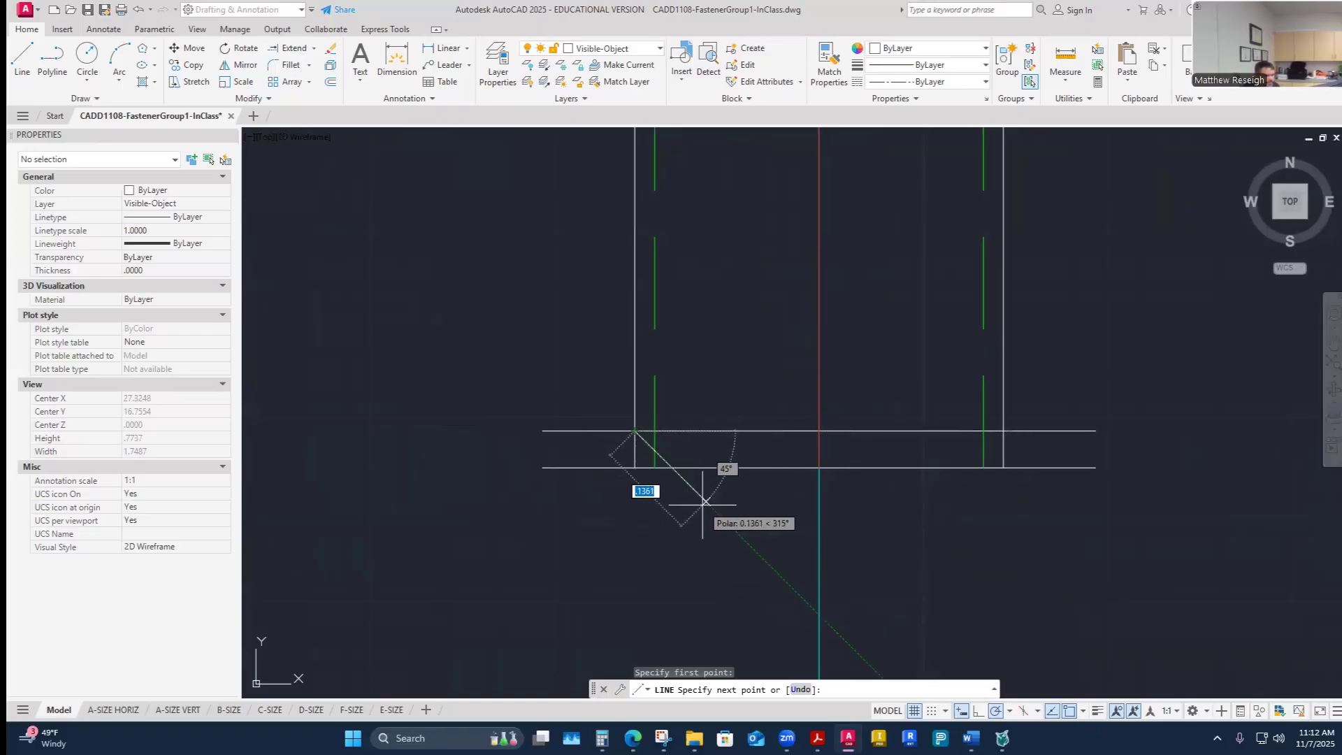
{"action": "left_click", "coordinate": [674, 467]}
{"action": "key", "text": "Return"}
- Draw the matching 45° chamfer line at the shank's right end corner
{"action": "right_click", "coordinate": [773, 518]}
{"action": "left_click", "coordinate": [811, 269]}
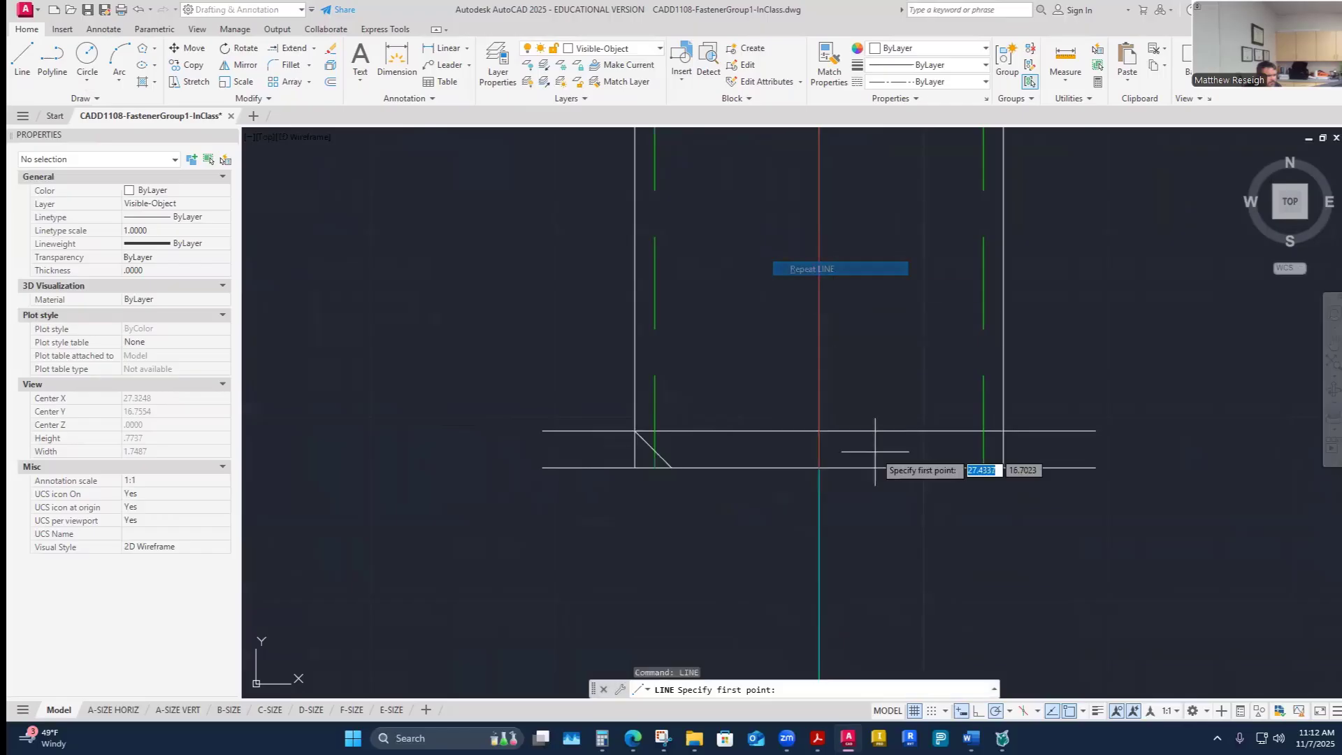
{"action": "left_click", "coordinate": [1003, 432]}
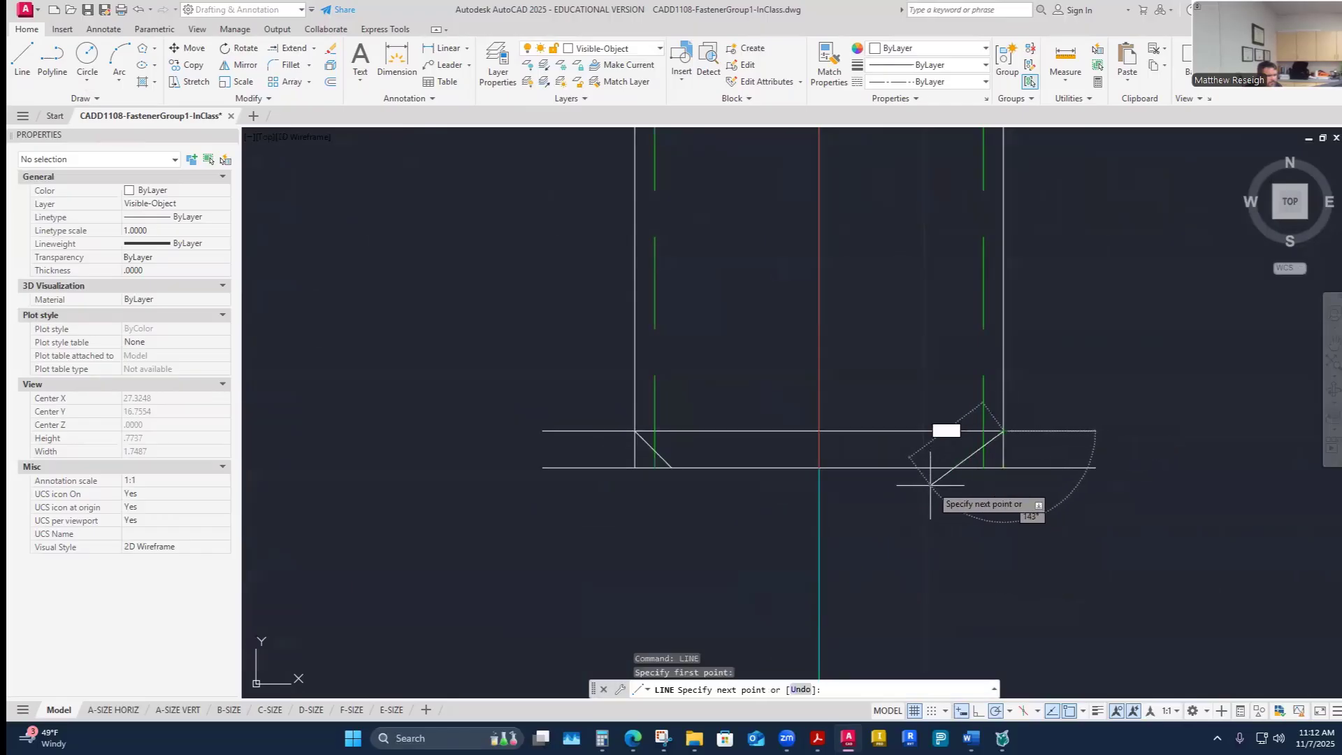
{"action": "left_click", "coordinate": [967, 467]}
{"action": "key", "text": "Escape"}
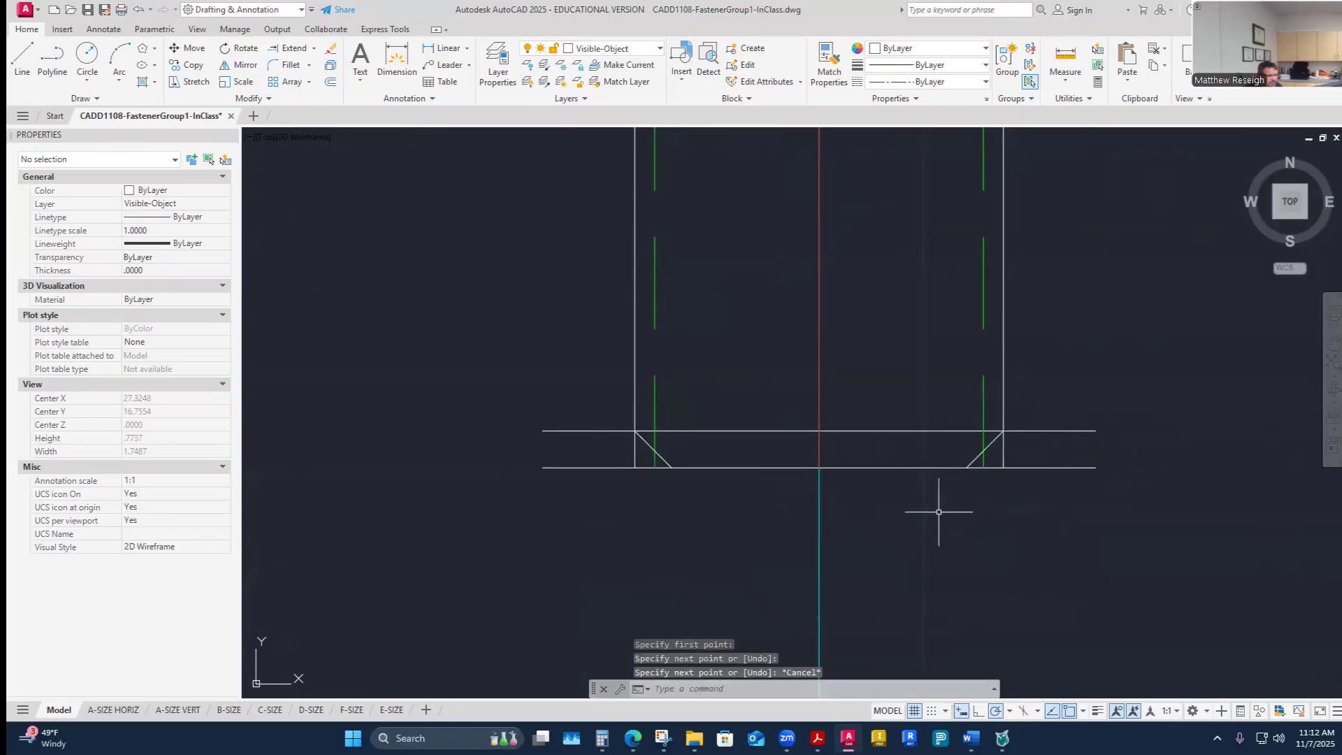
- Trim away the square corner beyond the right chamfer line at the shank's end
{"action": "left_click", "coordinate": [316, 49]}
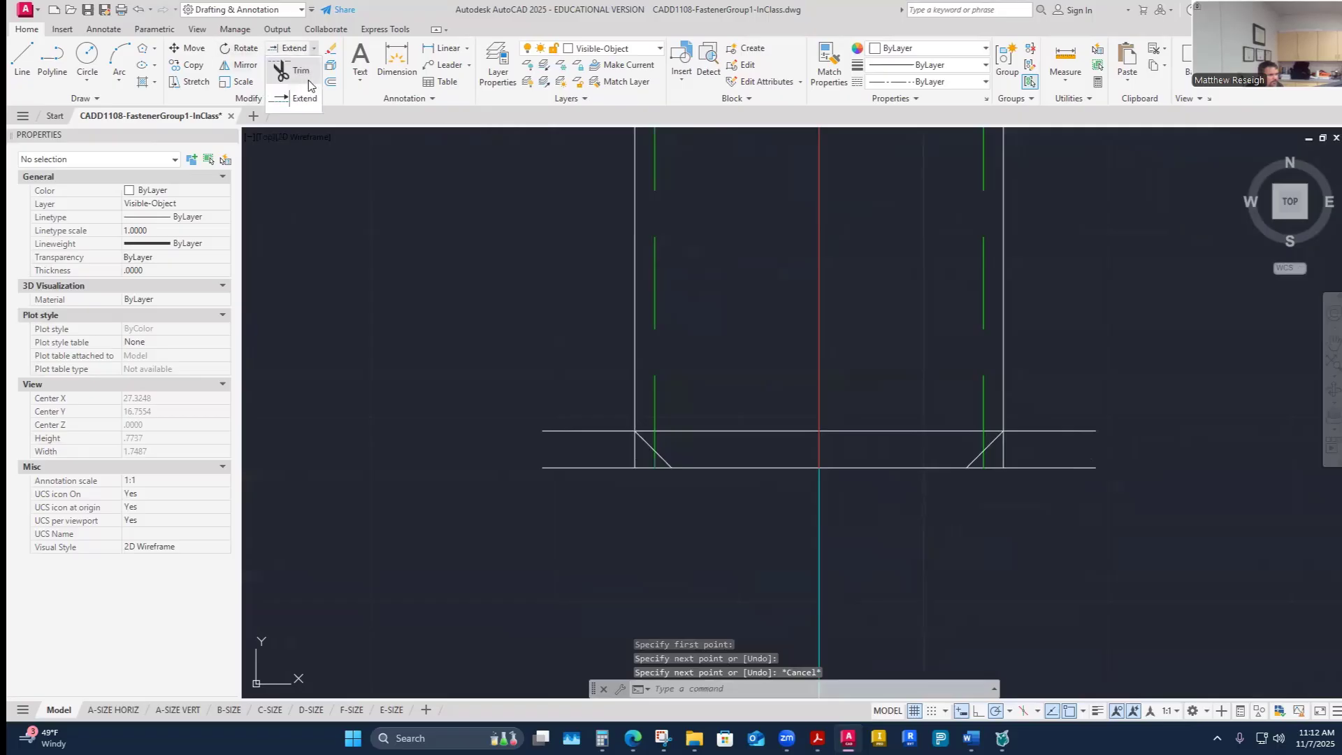
{"action": "left_click", "coordinate": [294, 65]}
{"action": "left_click_drag", "start_coordinate": [1063, 386], "coordinate": [986, 567]}
{"action": "scroll", "coordinate": [1022, 510], "scroll_direction": "up", "scroll_amount": 4}
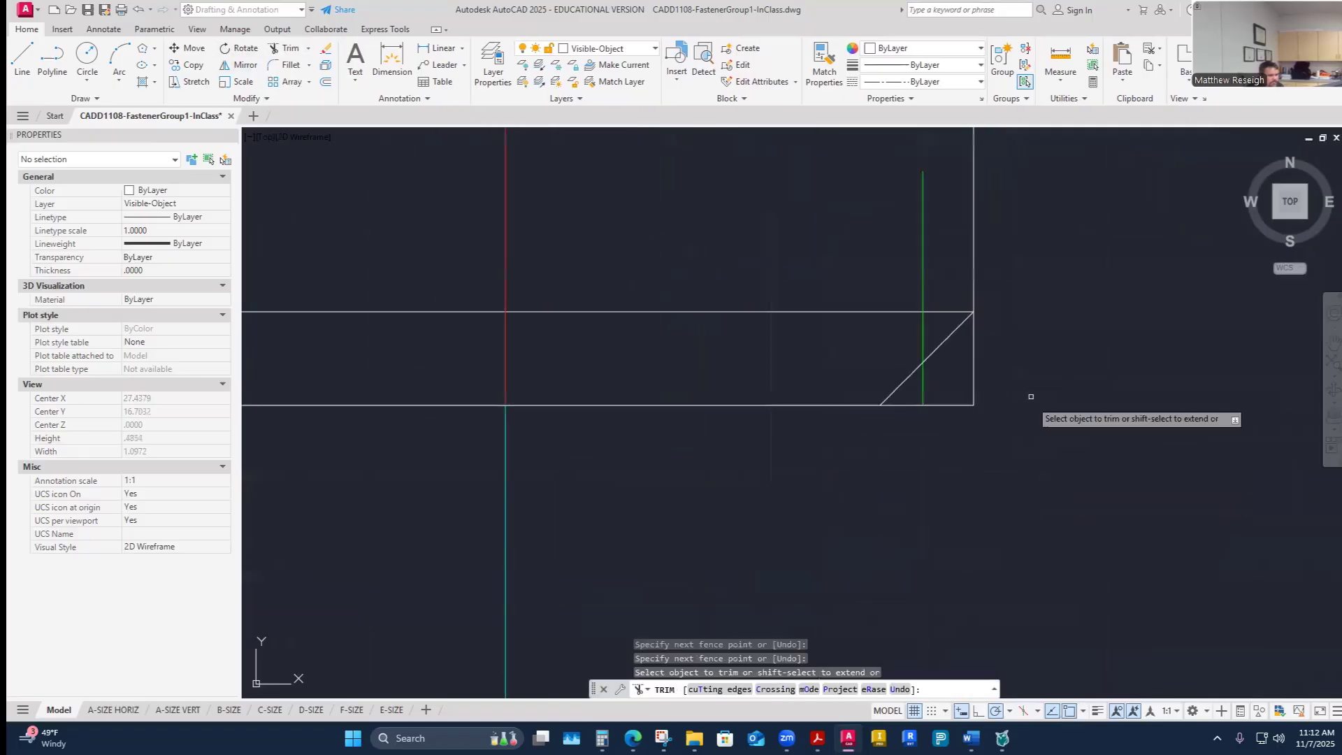
{"action": "mouse_move", "coordinate": [1028, 362]}
{"action": "left_mouse_down"}
{"action": "mouse_move", "coordinate": [908, 416]}
{"action": "mouse_move", "coordinate": [892, 486]}
{"action": "left_mouse_up"}
{"action": "left_click_drag", "start_coordinate": [896, 417], "coordinate": [905, 411]}
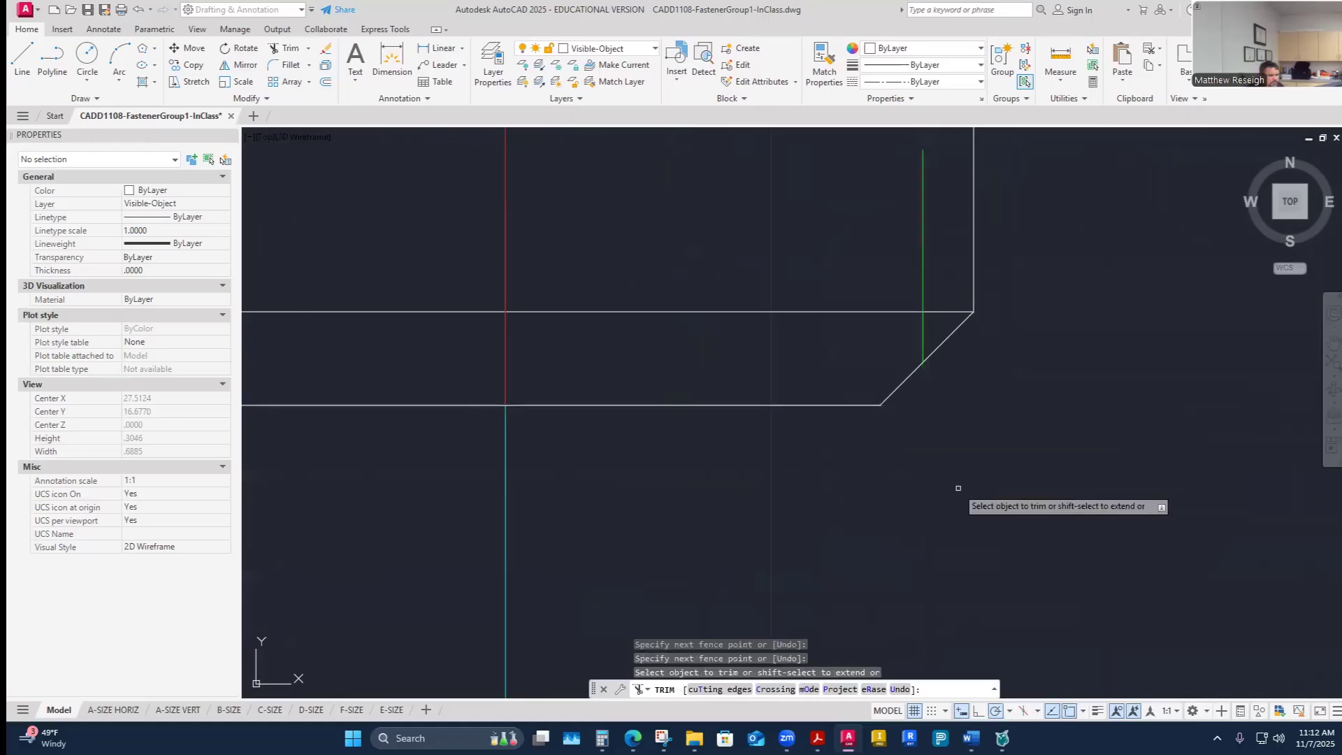
- Trim away the square corner beyond the left chamfer line at the shank's end
{"action": "scroll", "coordinate": [958, 489], "scroll_direction": "down", "scroll_amount": 2}
{"action": "left_click_drag", "start_coordinate": [423, 439], "coordinate": [366, 403]}
{"action": "left_click_drag", "start_coordinate": [376, 481], "coordinate": [320, 369]}
{"action": "scroll", "coordinate": [405, 577], "scroll_direction": "down", "scroll_amount": 2}
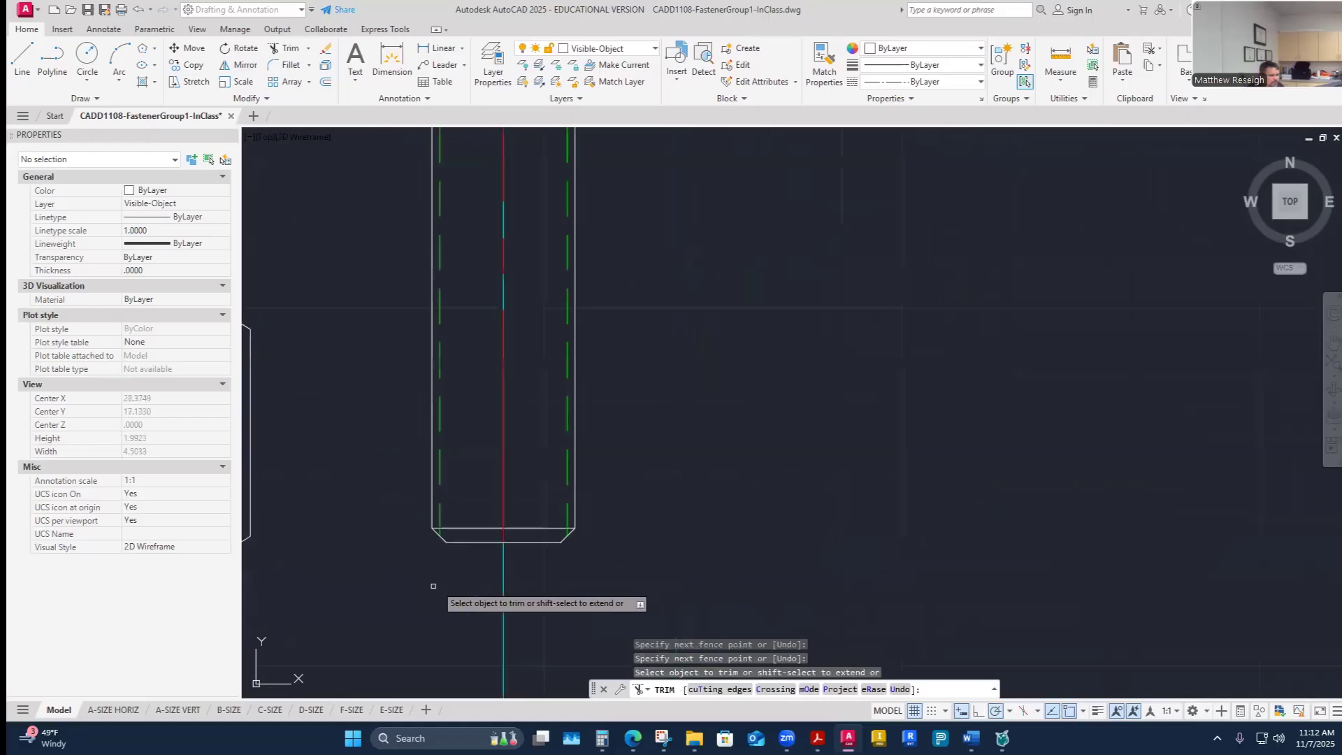
{"action": "key", "text": "Escape"}
- Stretch the shank's centerline 0.25 past the chamfered end
{"action": "scroll", "coordinate": [448, 559], "scroll_direction": "up", "scroll_amount": 1}
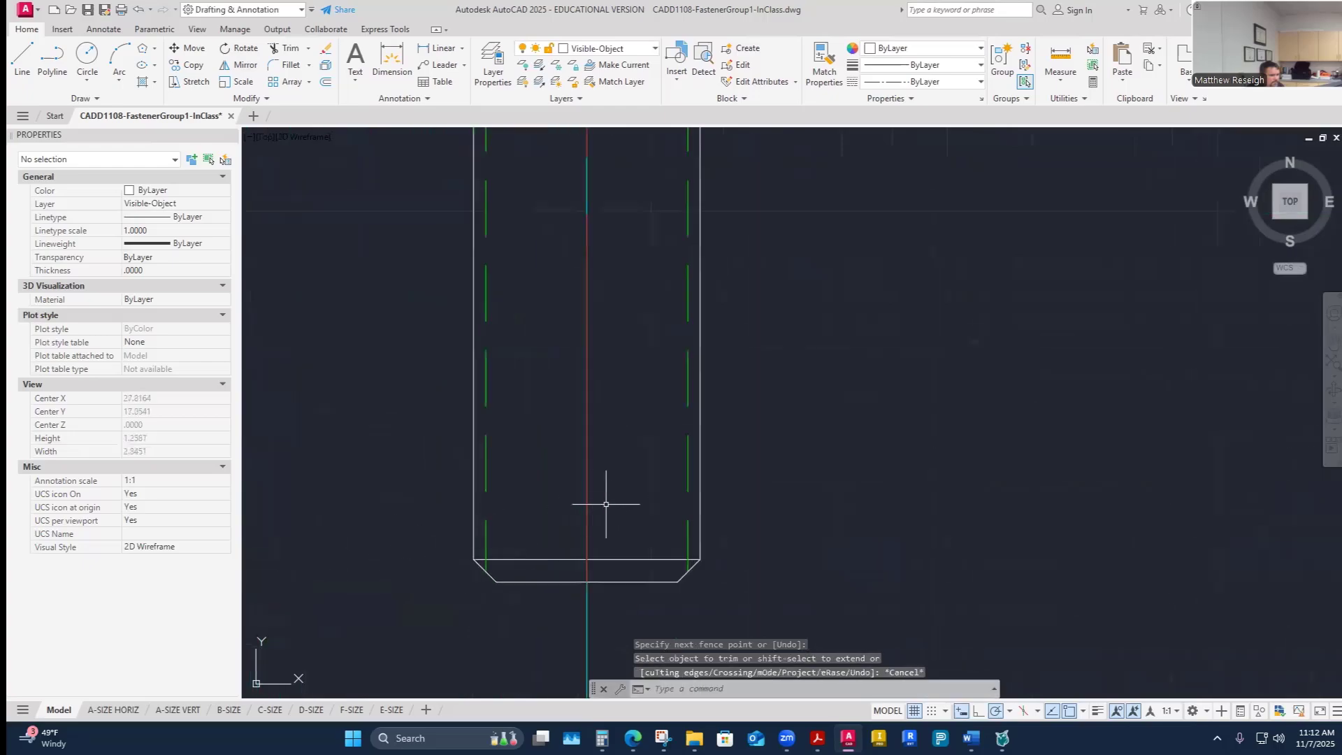
{"action": "left_click", "coordinate": [588, 556]}
{"action": "left_click", "coordinate": [587, 580]}
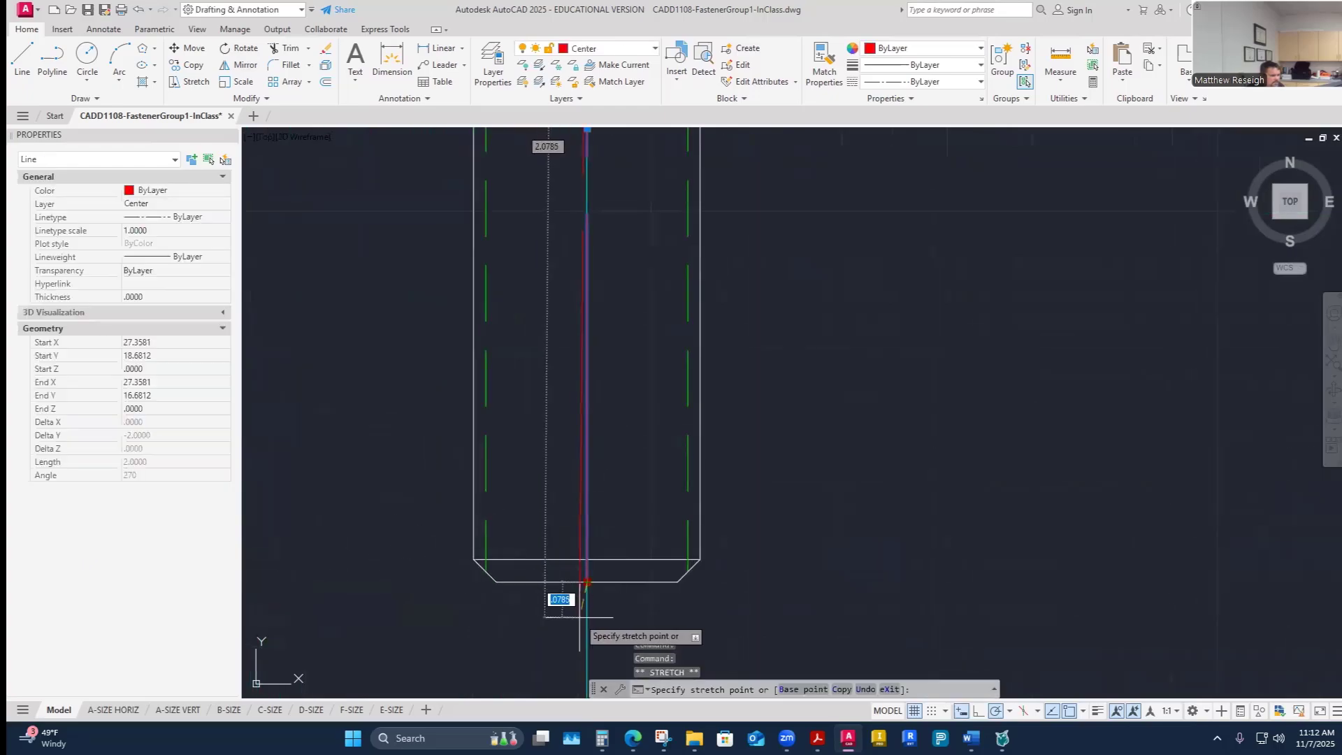
{"action": "type", "text": ".25"}
{"action": "key", "text": "Return"}
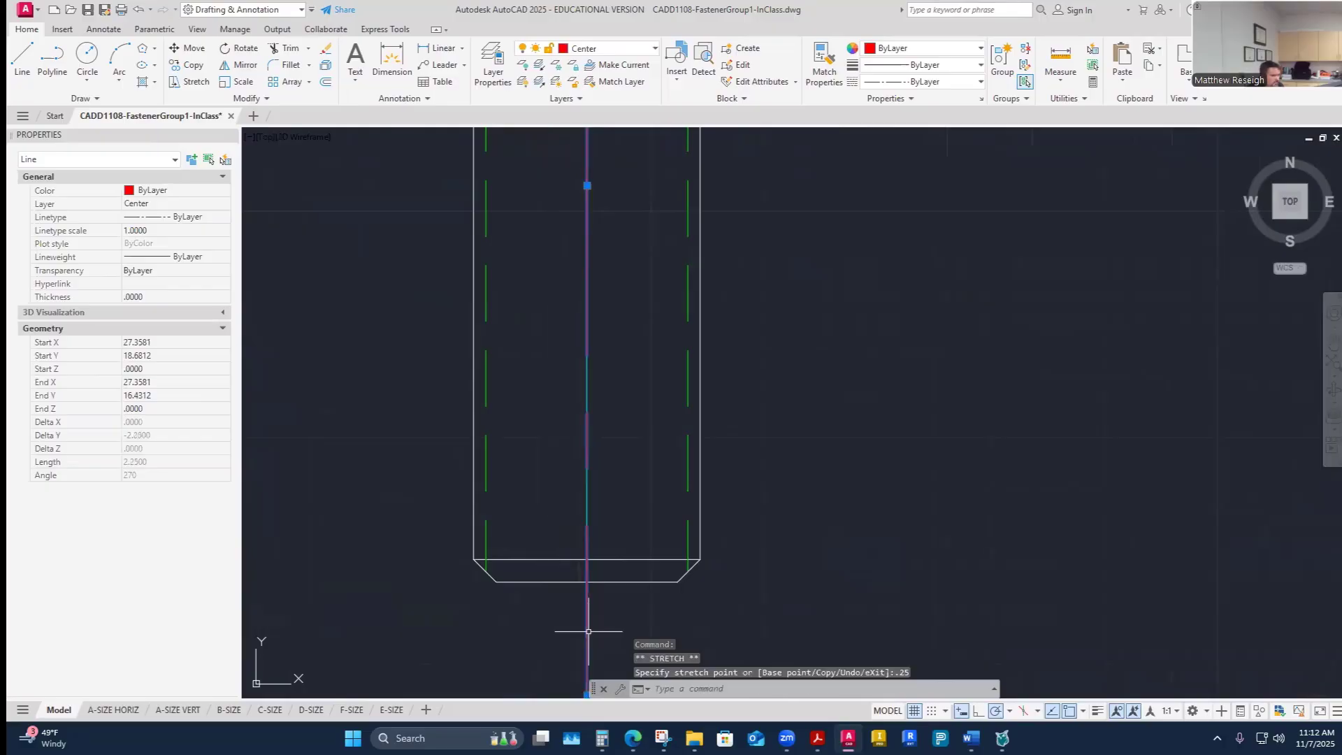
{"action": "key", "text": "Escape"}
- Stretch the centerline's upper end 0.5 up into the socket head
{"action": "scroll", "coordinate": [587, 629], "scroll_direction": "down", "scroll_amount": 3}
{"action": "scroll", "coordinate": [569, 439], "scroll_direction": "up", "scroll_amount": 3}
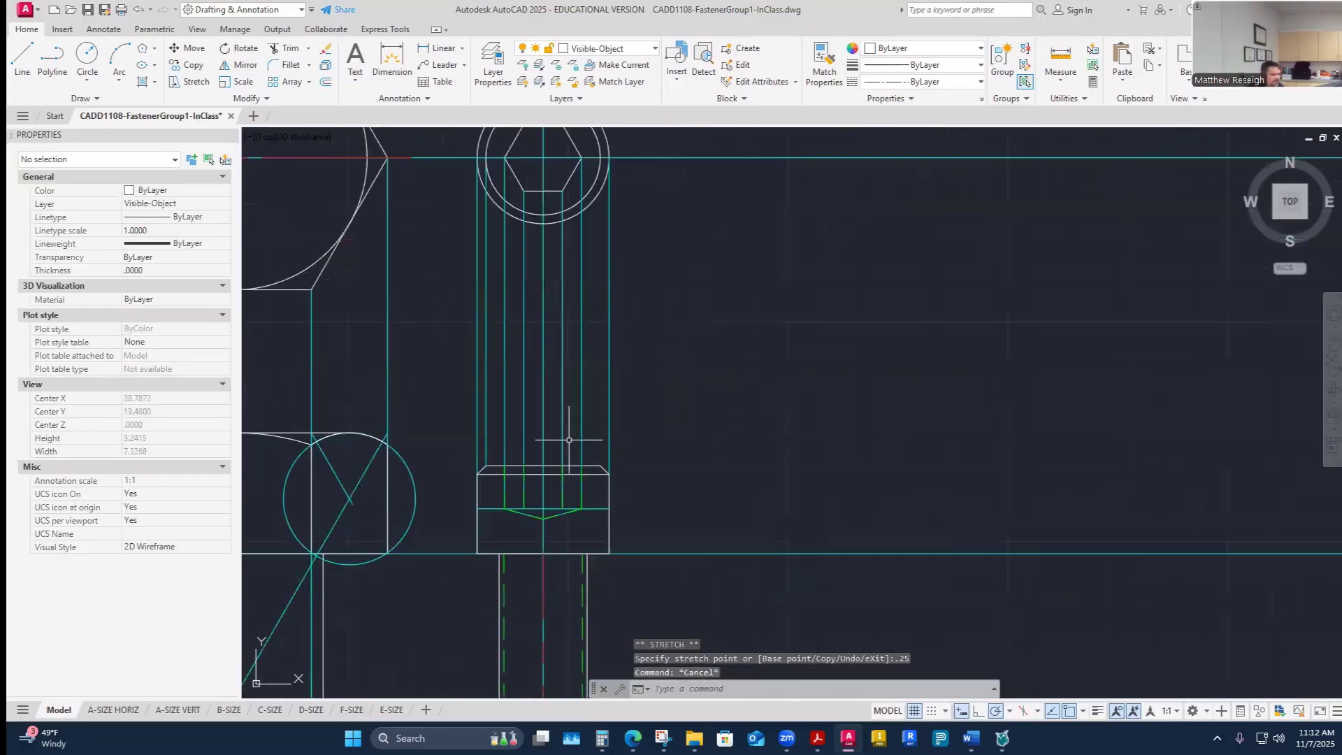
{"action": "left_click", "coordinate": [542, 580]}
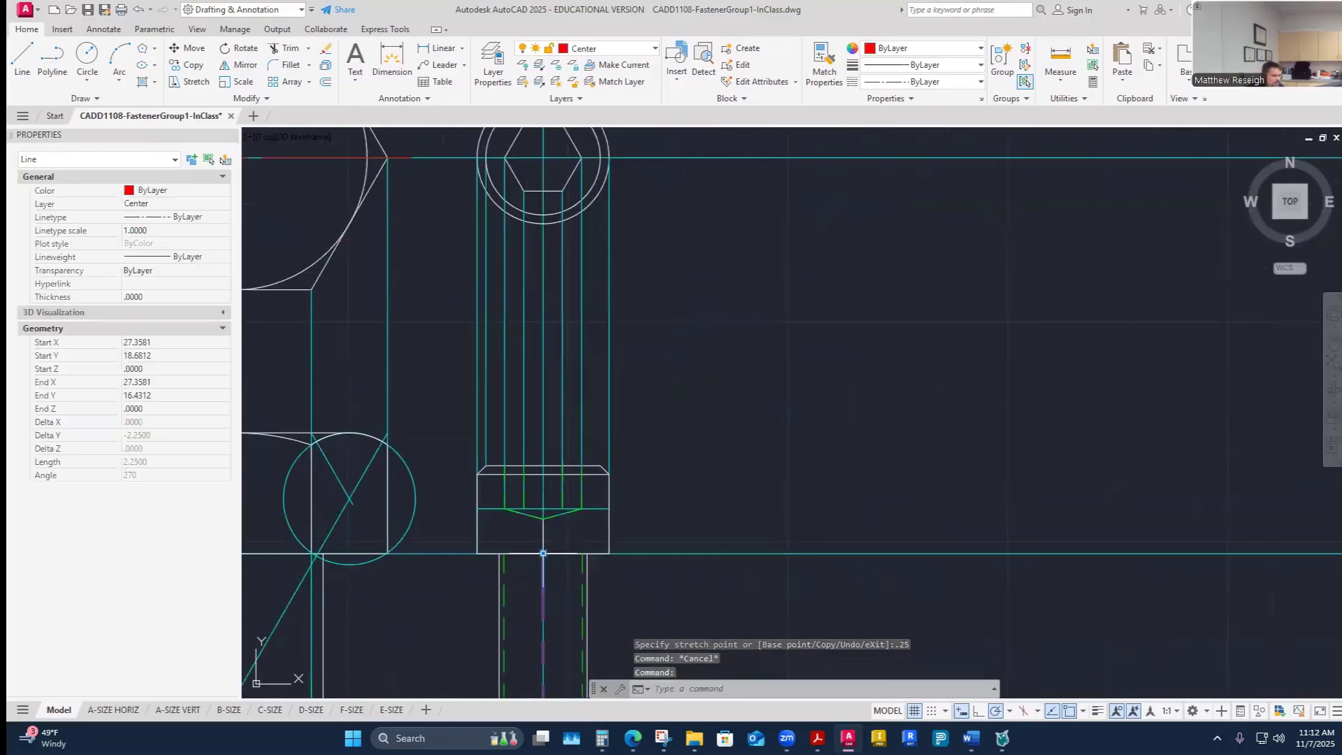
{"action": "left_click", "coordinate": [543, 553]}
{"action": "type", "text": ".5"}
{"action": "key", "text": "Return"}
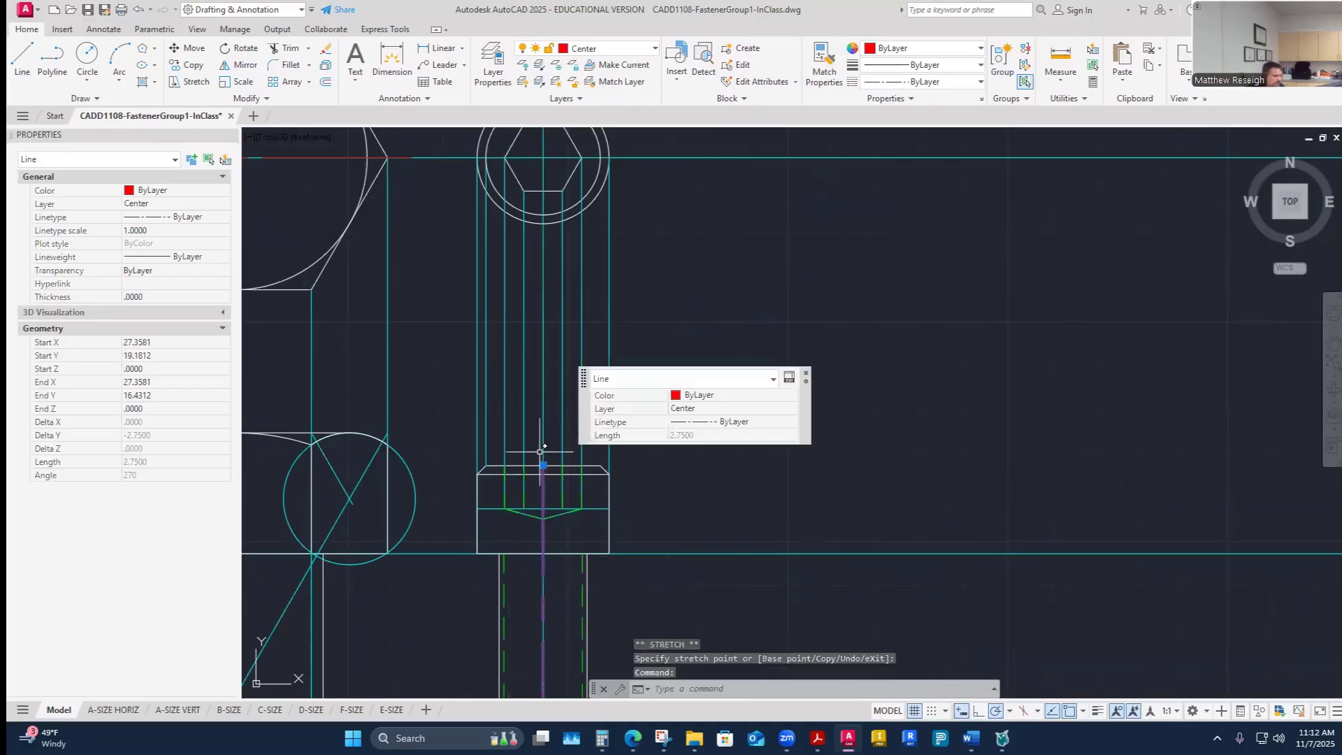
{"action": "left_click", "coordinate": [544, 465]}
{"action": "type", "text": ".25"}
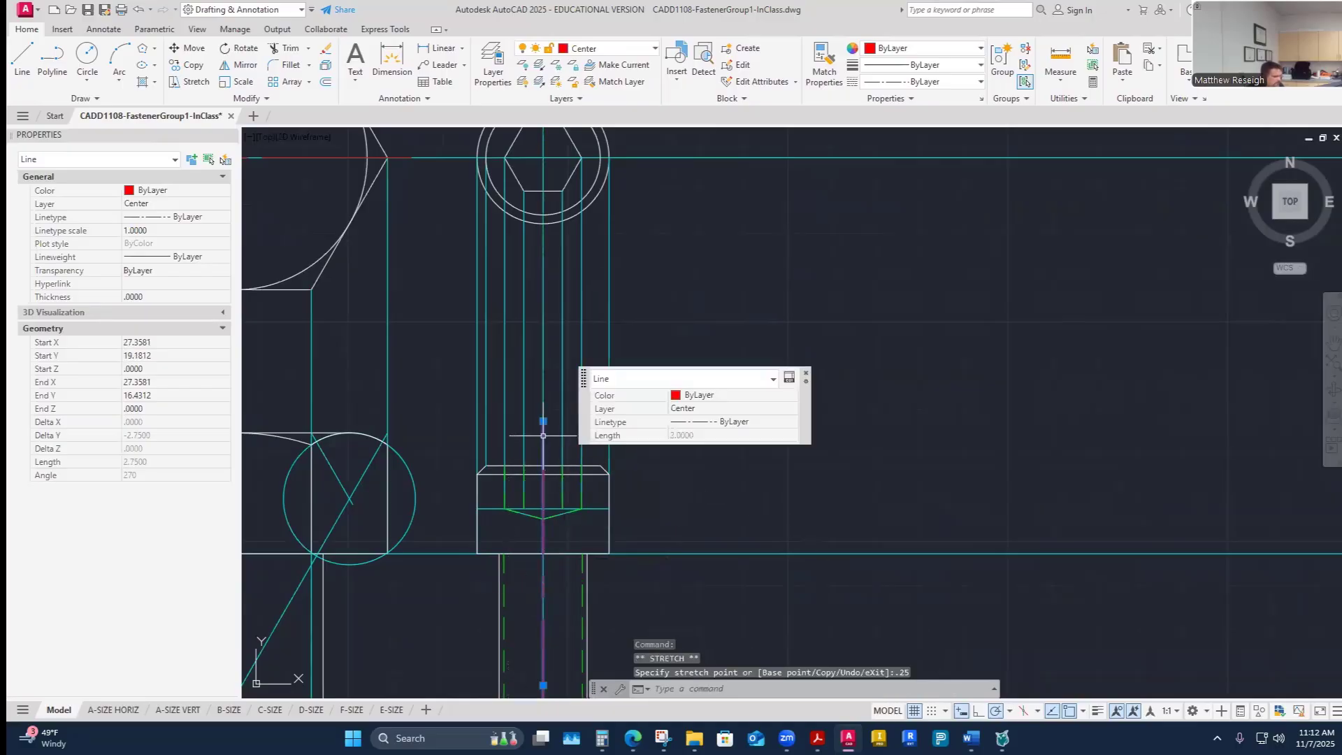
{"action": "key", "text": "Escape"}
{"action": "key", "text": "Escape"}
- Make Center the current layer
{"action": "scroll", "coordinate": [692, 548], "scroll_direction": "down", "scroll_amount": 3}
{"action": "scroll", "coordinate": [721, 566], "scroll_direction": "up", "scroll_amount": 2}
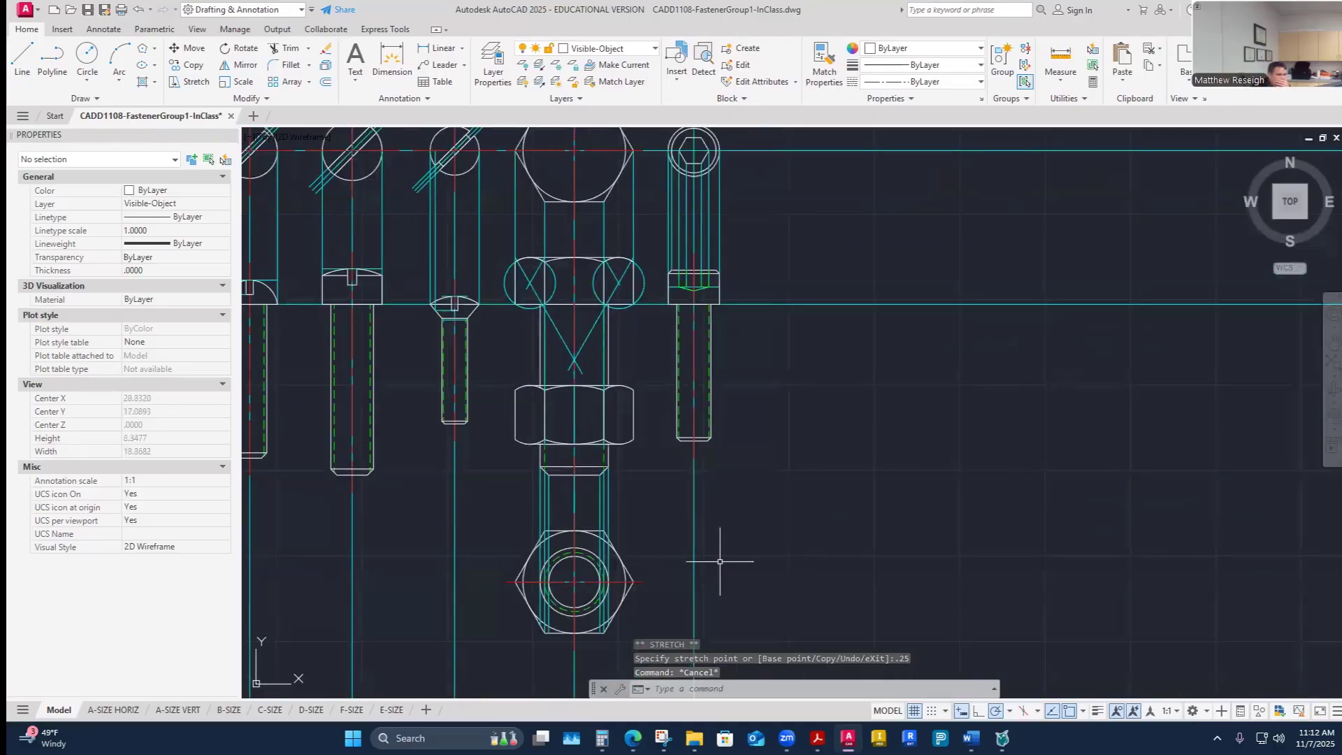
{"action": "scroll", "coordinate": [707, 156], "scroll_direction": "up", "scroll_amount": 3}
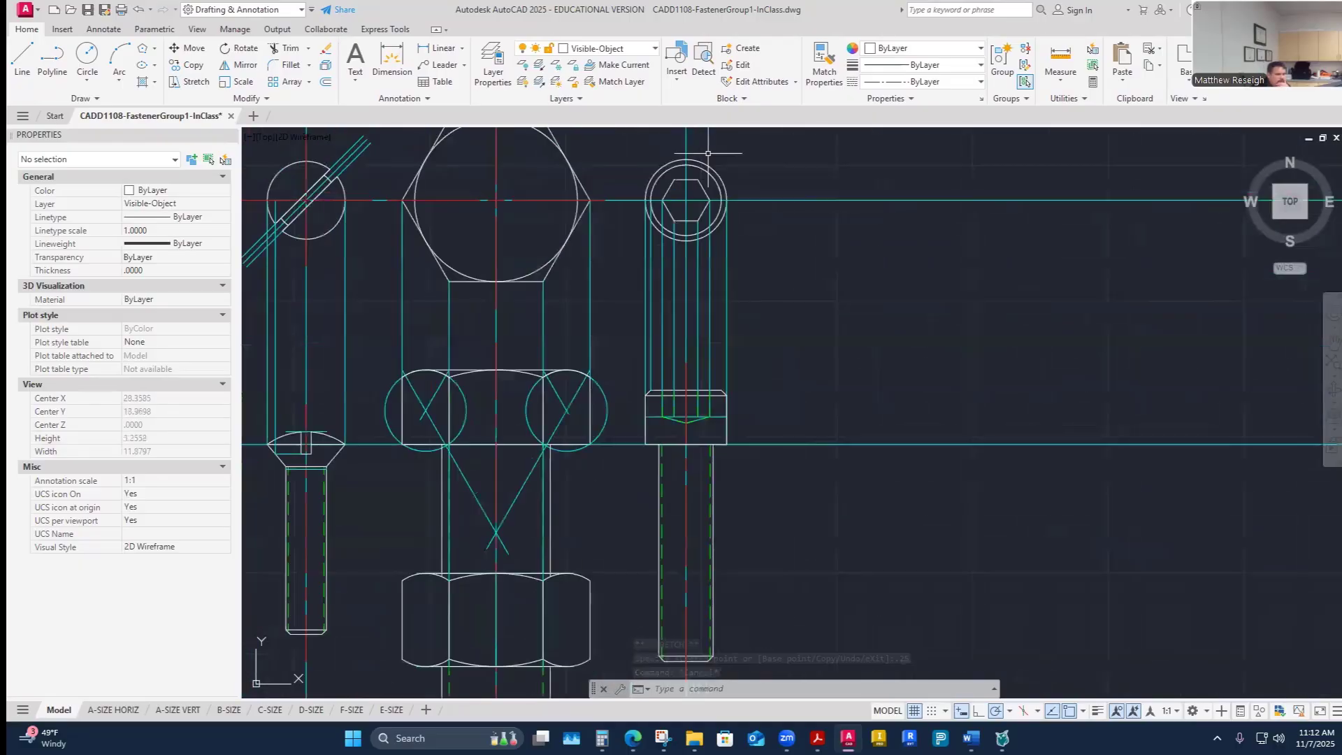
{"action": "left_click", "coordinate": [647, 49]}
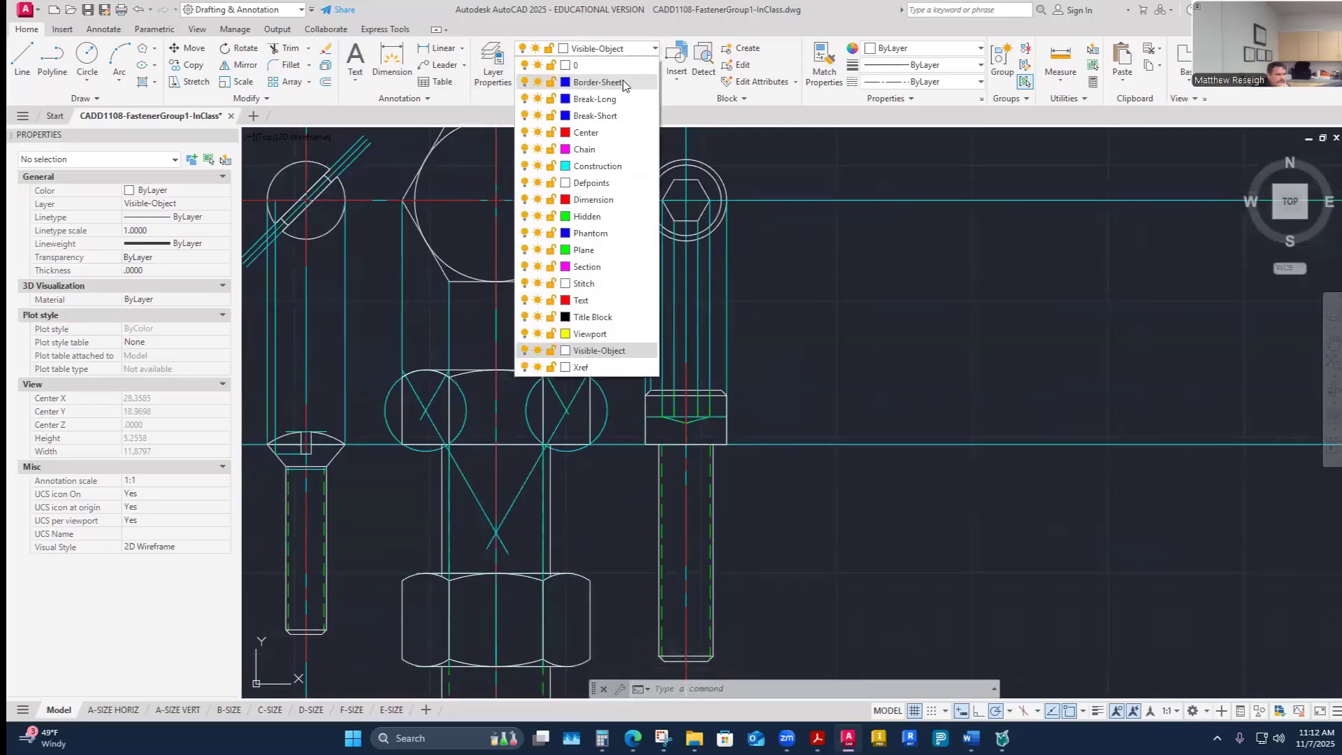
{"action": "left_click", "coordinate": [591, 132]}
{"action": "left_click", "coordinate": [103, 29]}
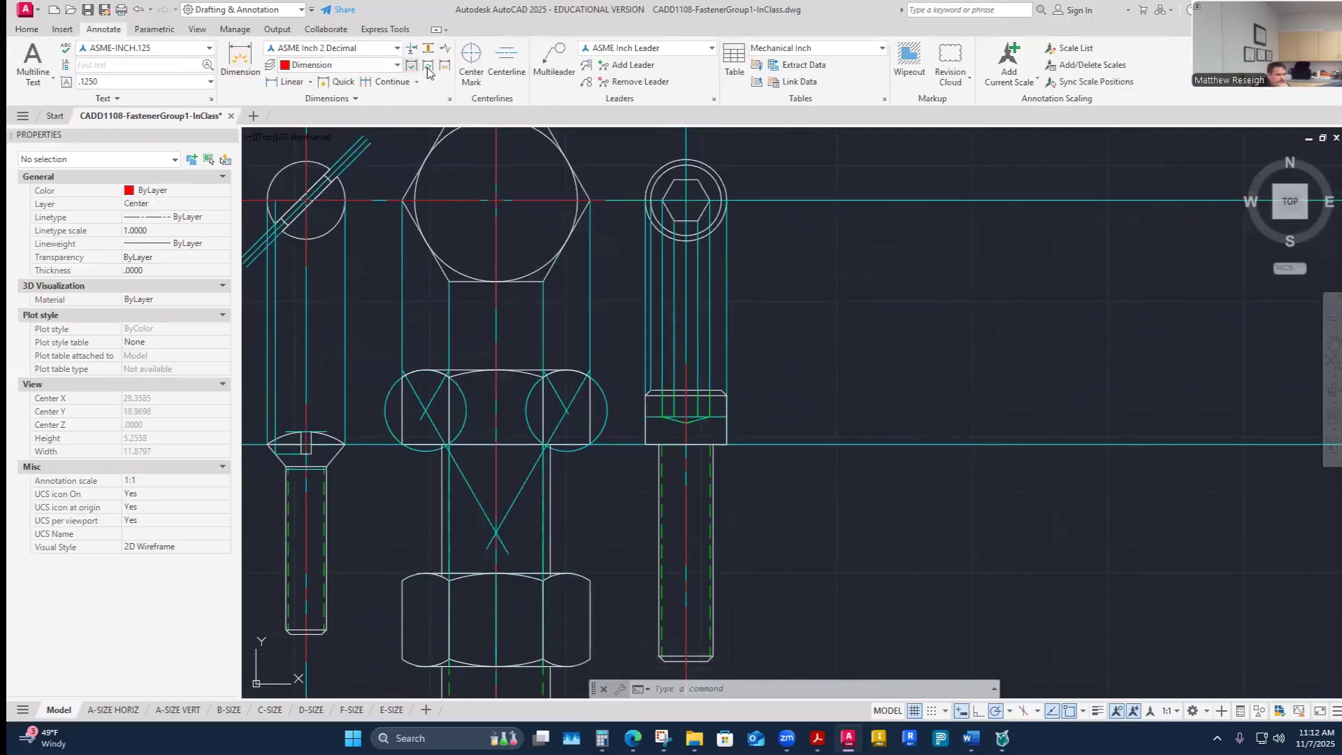
{"action": "left_click", "coordinate": [471, 60]}
{"action": "left_click", "coordinate": [670, 160]}
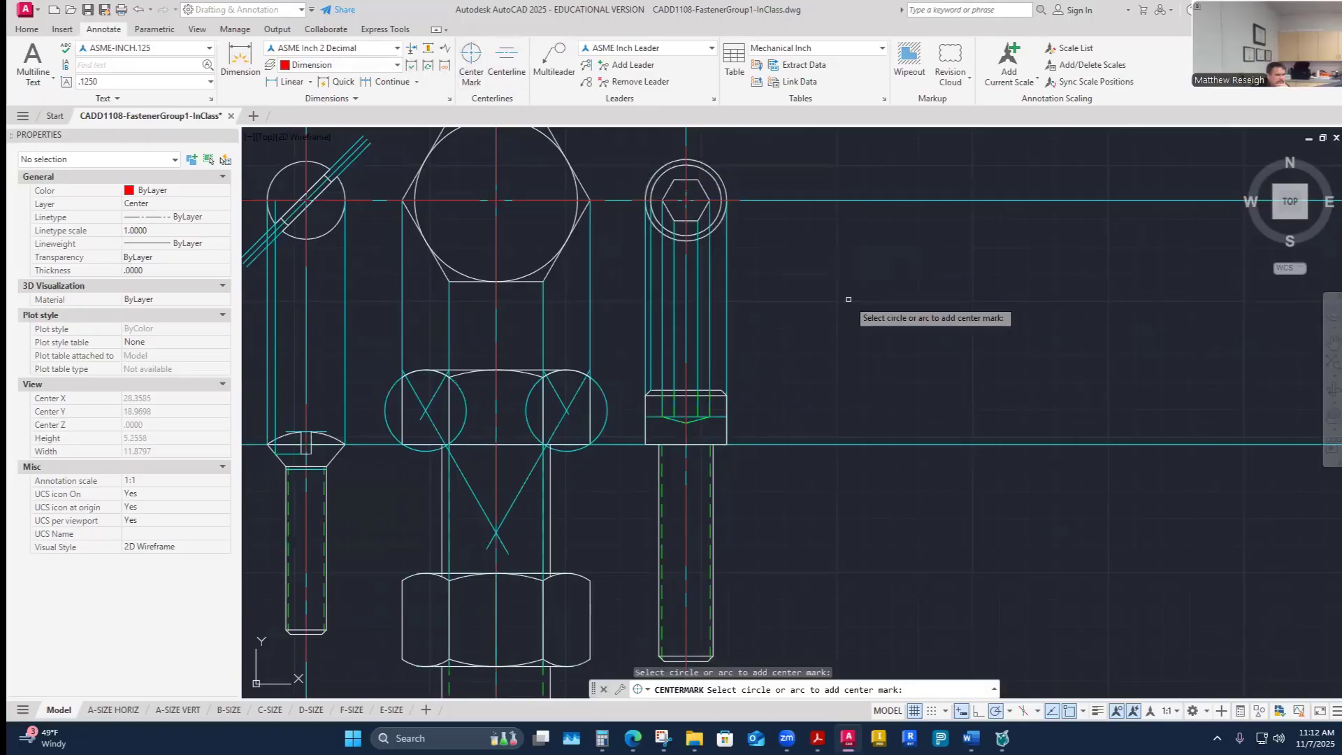
{"action": "key", "text": "Escape"}
{"action": "left_click", "coordinate": [27, 28]}
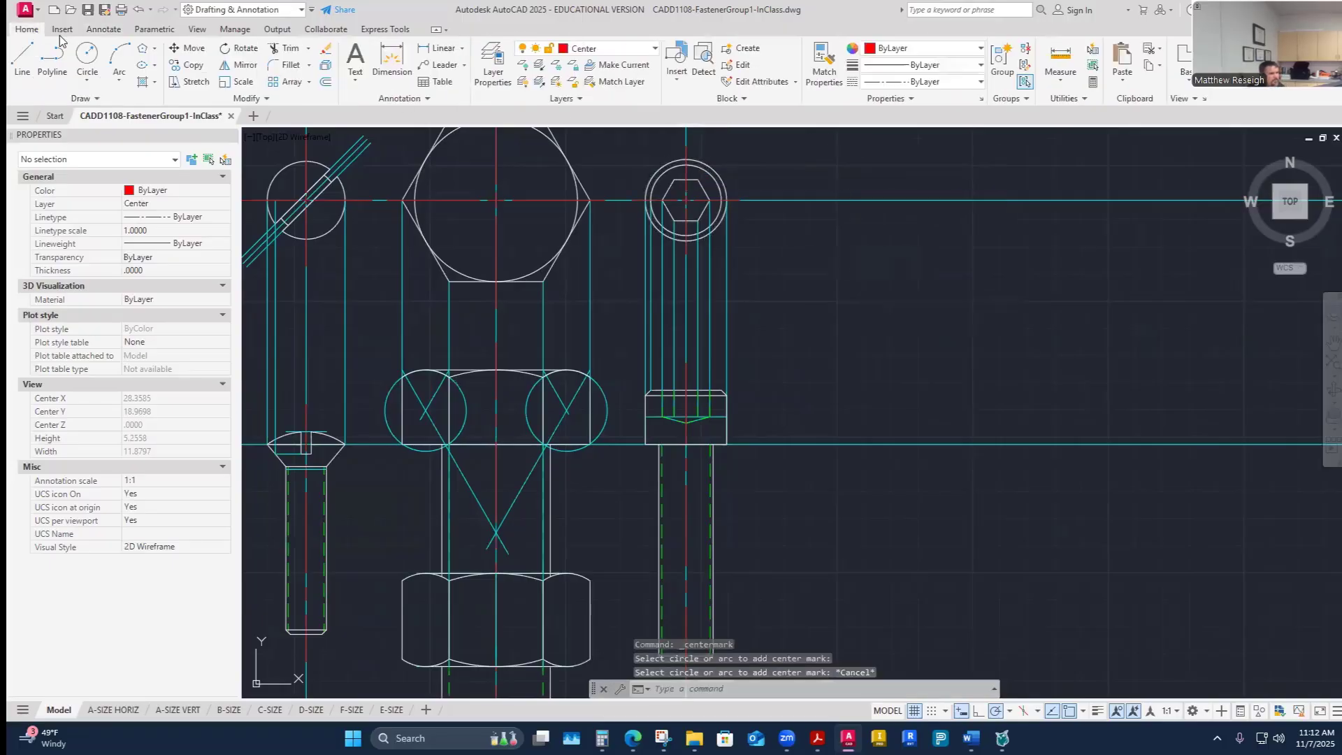
{"action": "left_click", "coordinate": [824, 66]}
{"action": "scroll", "coordinate": [566, 211], "scroll_direction": "up", "scroll_amount": 2}
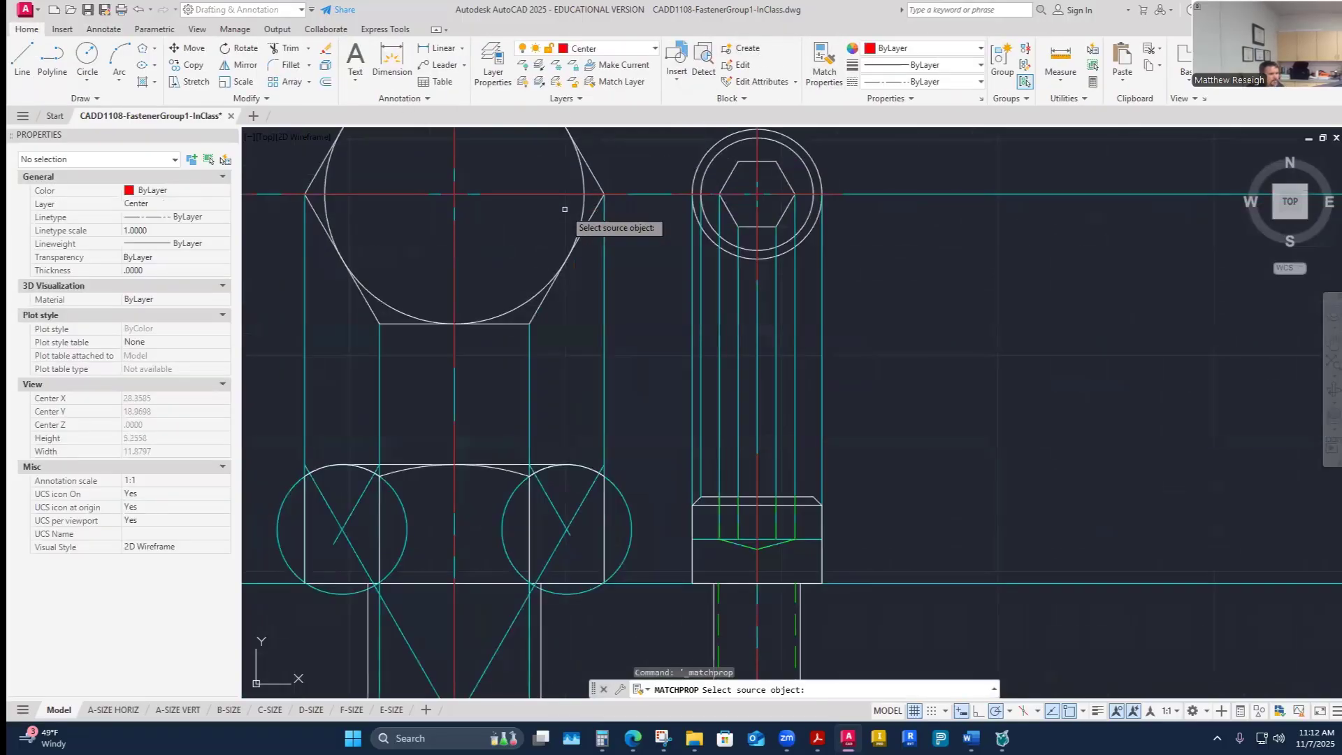
{"action": "left_click", "coordinate": [553, 190]}
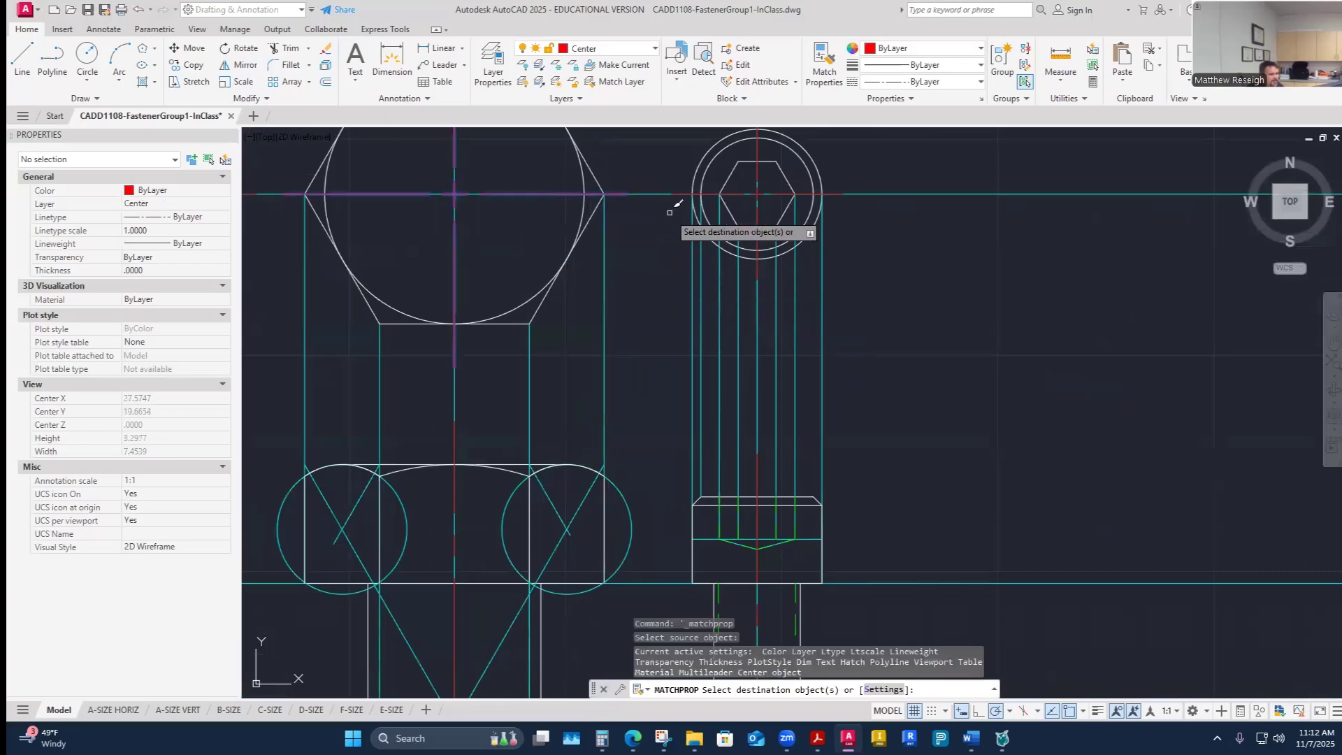
{"action": "key", "text": "Escape"}
{"action": "scroll", "coordinate": [650, 300], "scroll_direction": "down", "scroll_amount": 6}
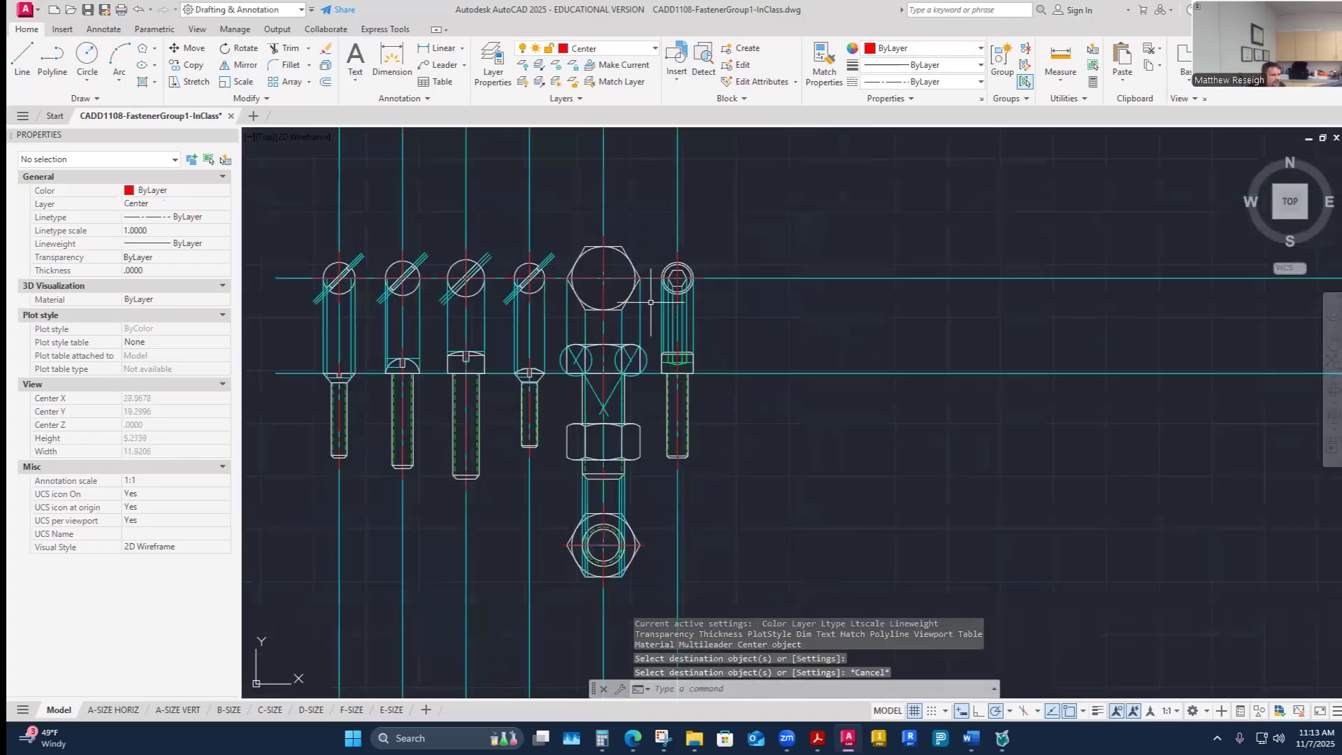
- On the Construction layer, draw a horizontal construction line from the hex nut circle's center leftward
{"action": "scroll", "coordinate": [530, 295], "scroll_direction": "down", "scroll_amount": 3}
{"action": "scroll", "coordinate": [439, 282], "scroll_direction": "up", "scroll_amount": 3}
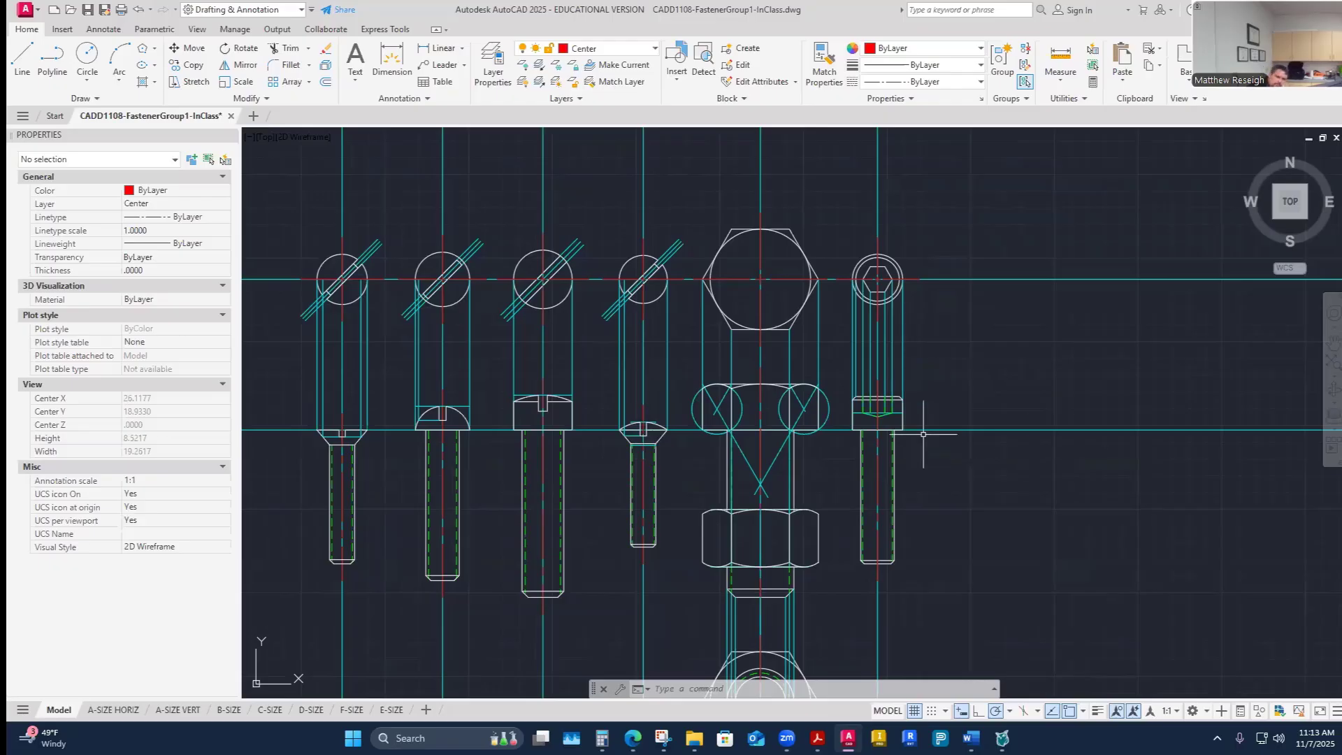
{"action": "scroll", "coordinate": [938, 455], "scroll_direction": "down", "scroll_amount": 5}
{"action": "scroll", "coordinate": [937, 471], "scroll_direction": "up", "scroll_amount": 4}
{"action": "scroll", "coordinate": [765, 490], "scroll_direction": "down", "scroll_amount": 4}
{"action": "scroll", "coordinate": [629, 517], "scroll_direction": "up", "scroll_amount": 2}
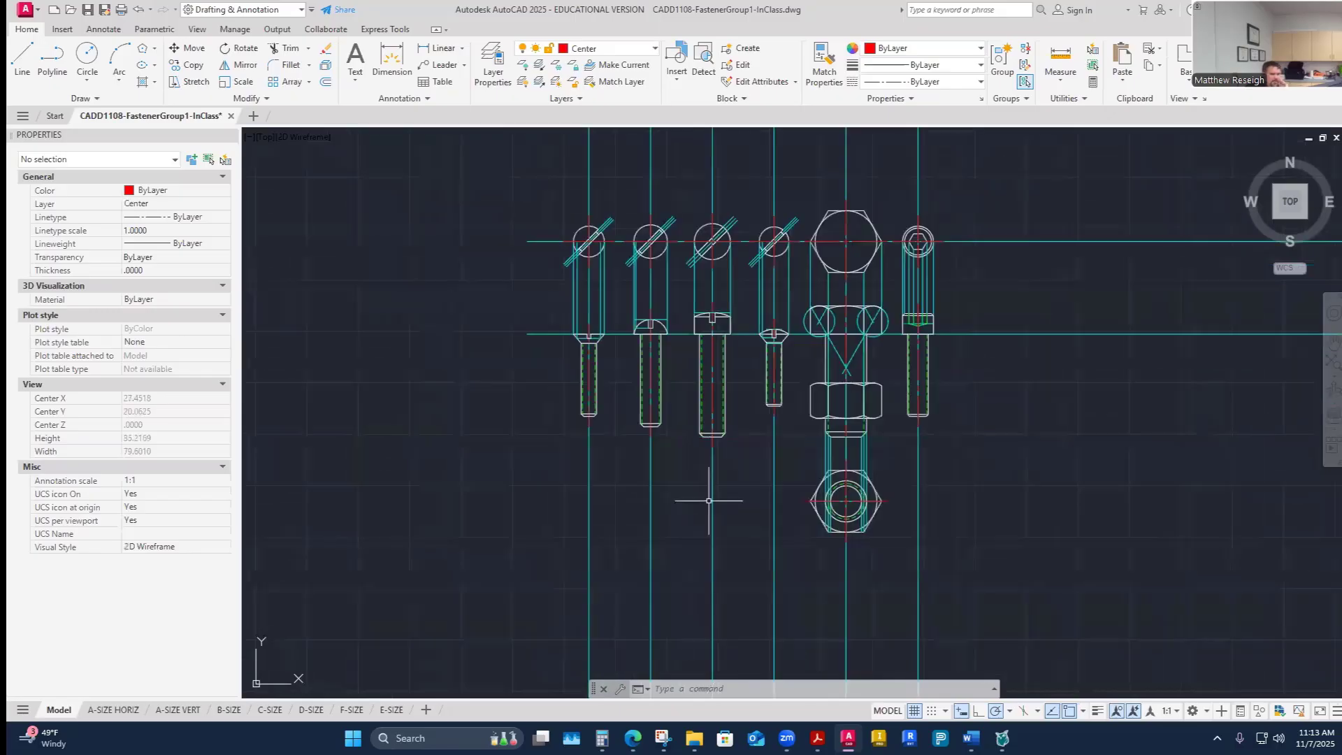
{"action": "scroll", "coordinate": [709, 501], "scroll_direction": "up", "scroll_amount": 2}
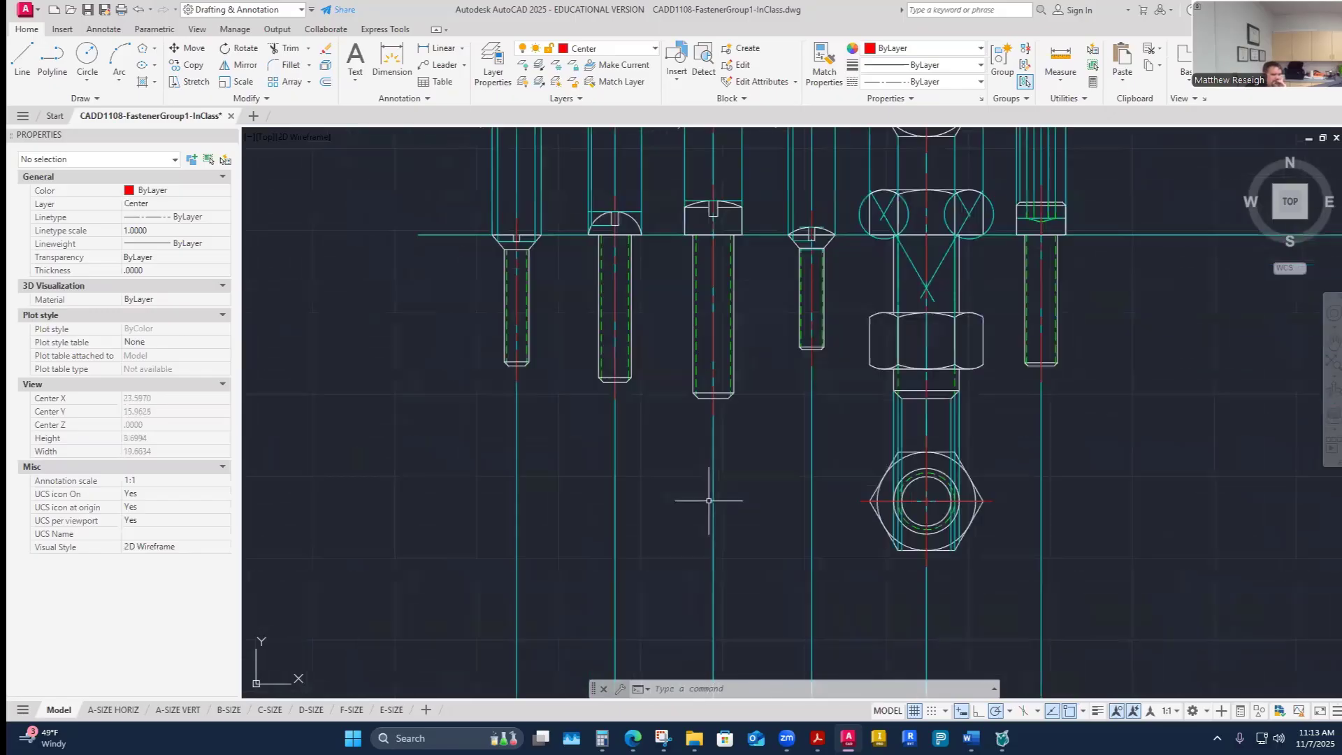
{"action": "left_click", "coordinate": [638, 51]}
{"action": "left_click", "coordinate": [608, 172]}
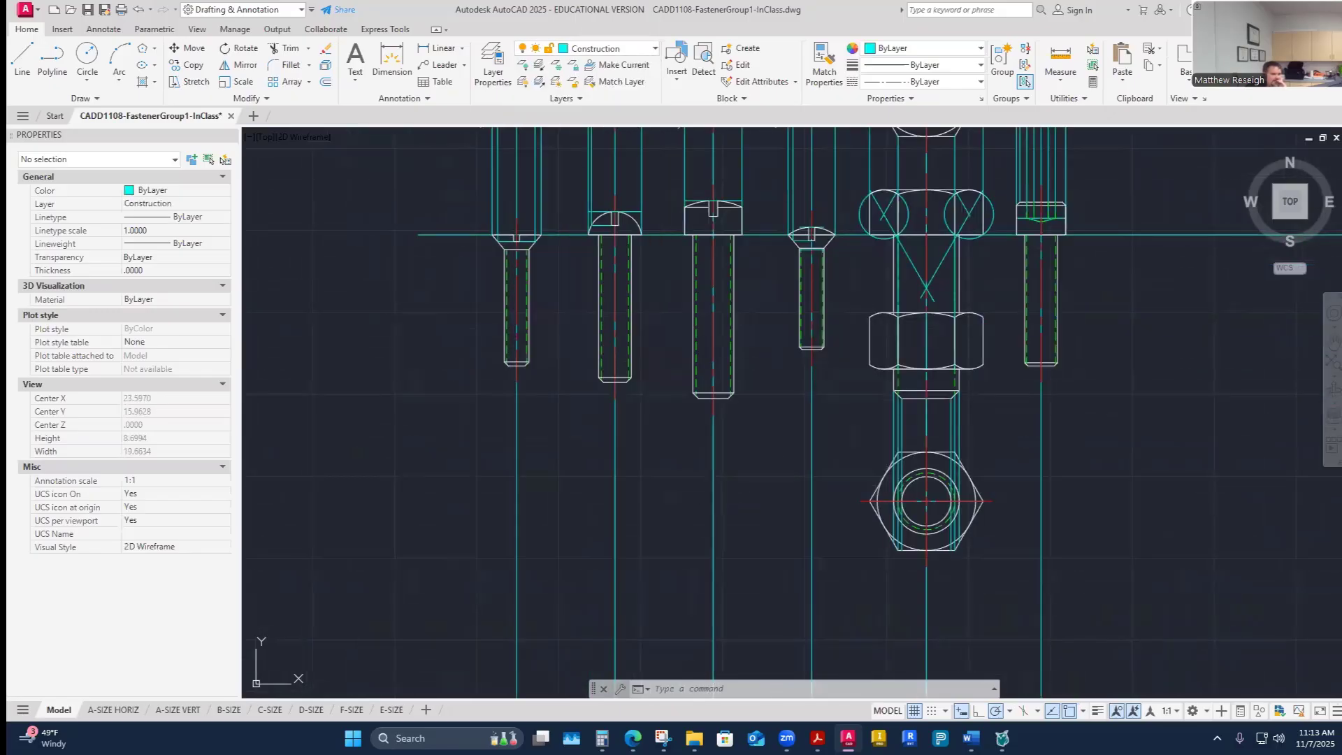
{"action": "left_click", "coordinate": [22, 60]}
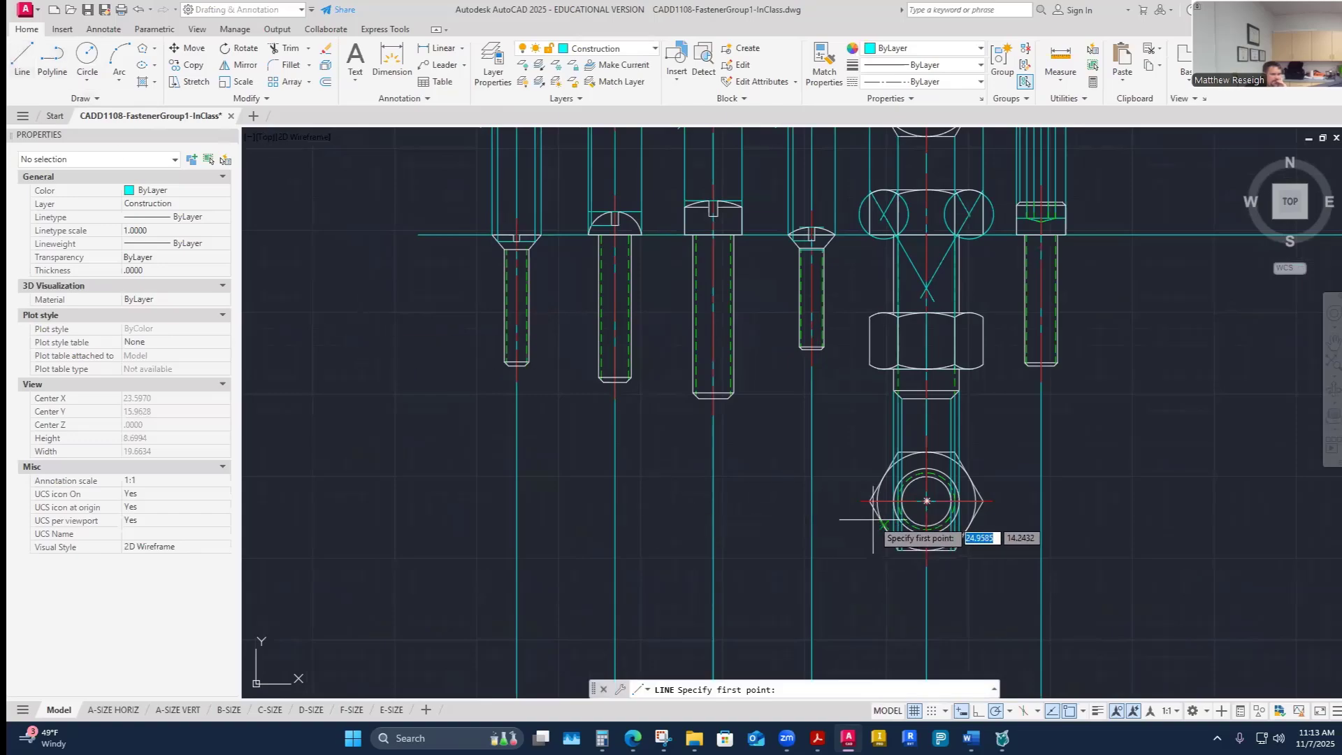
{"action": "left_click", "coordinate": [926, 501]}
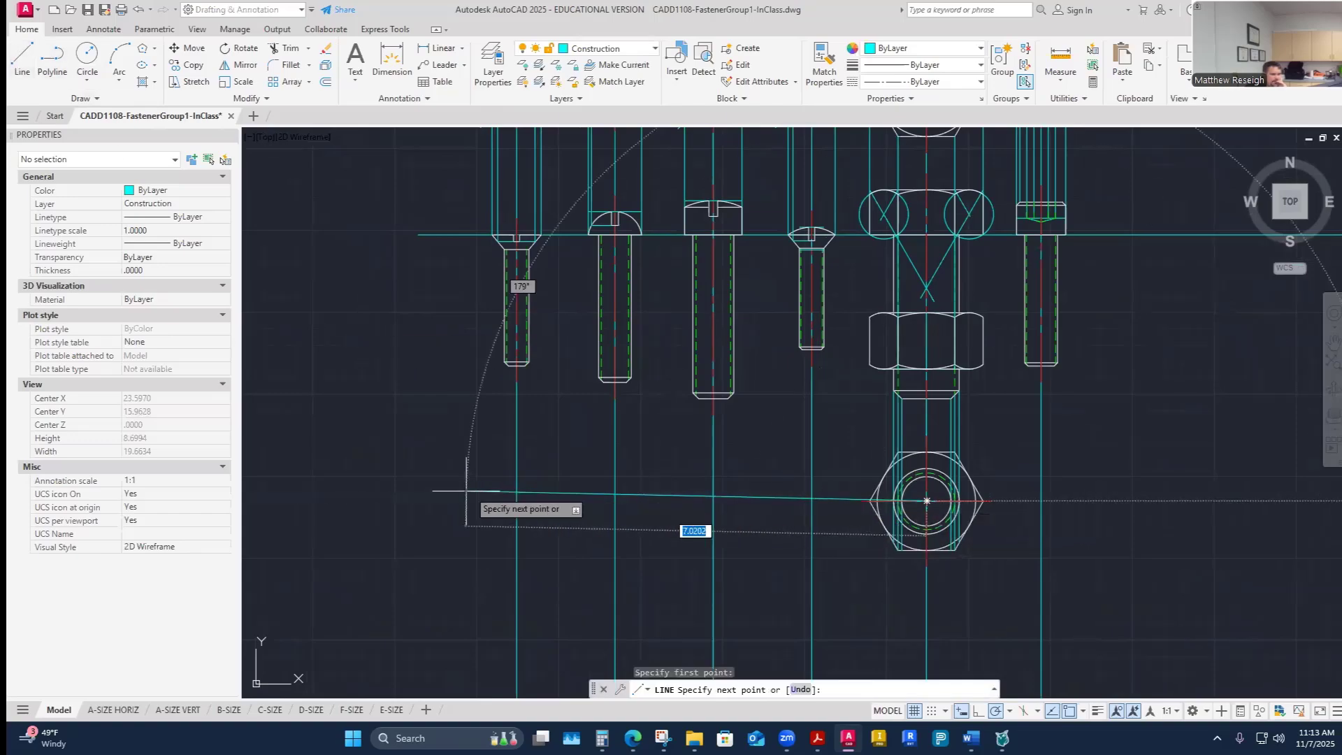
{"action": "left_click", "coordinate": [440, 500]}
{"action": "right_click", "coordinate": [443, 507]}
{"action": "left_click", "coordinate": [463, 516]}
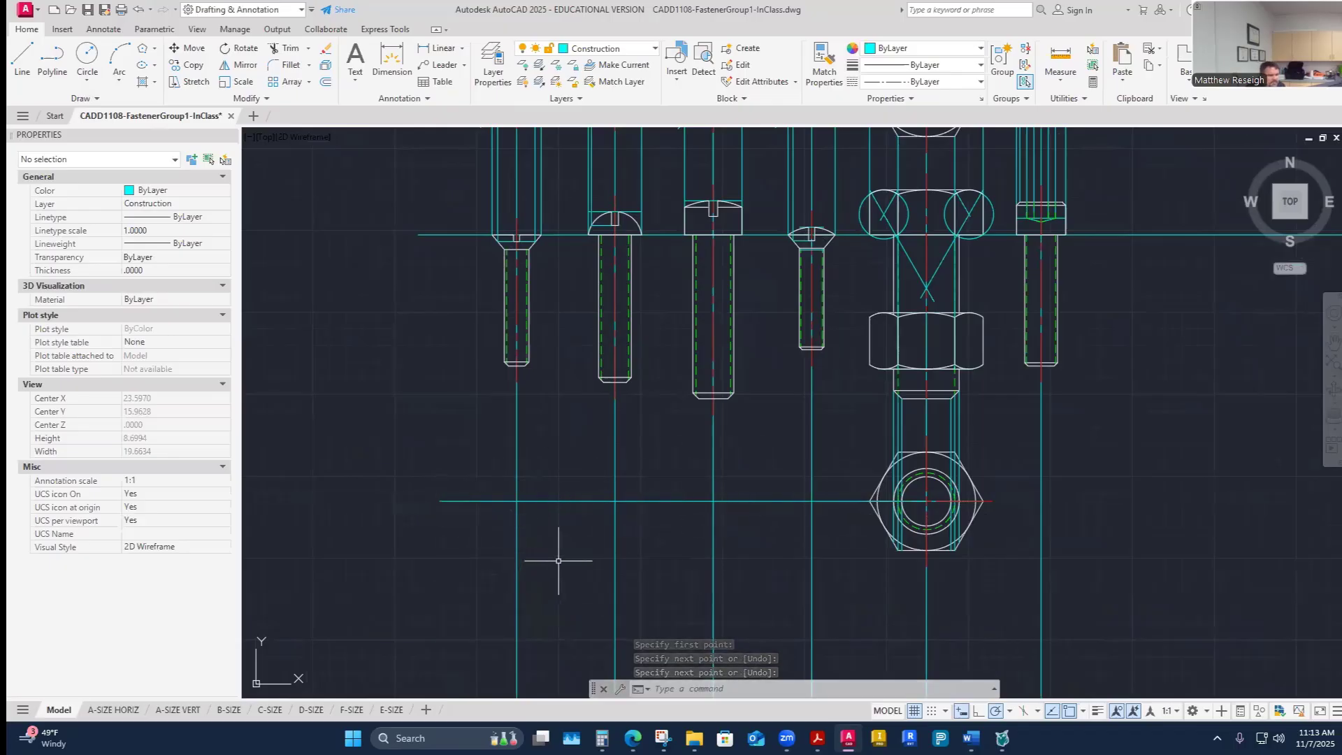
- Switch to the browser to view the assignment's reference image, then check the PDF's socket-head screw dimension table
{"action": "mouse_move", "coordinate": [663, 737]}
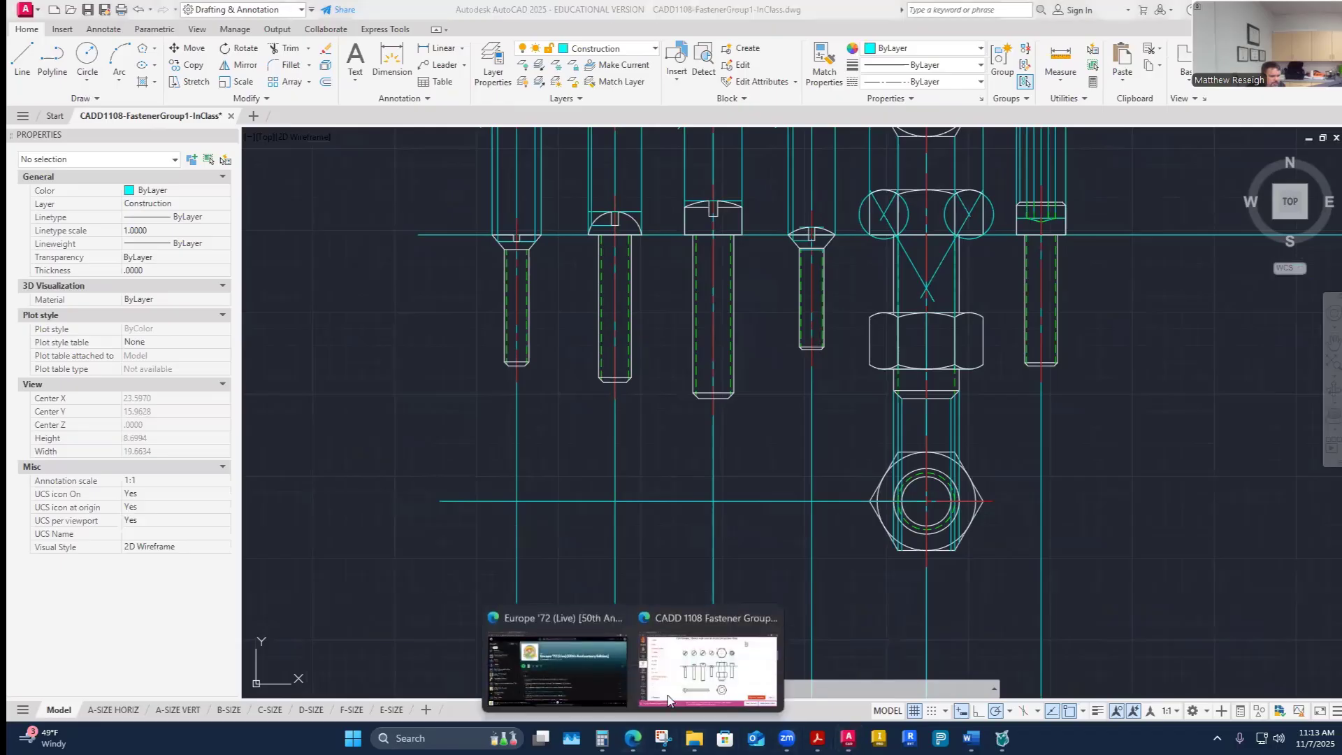
{"action": "left_click", "coordinate": [698, 656]}
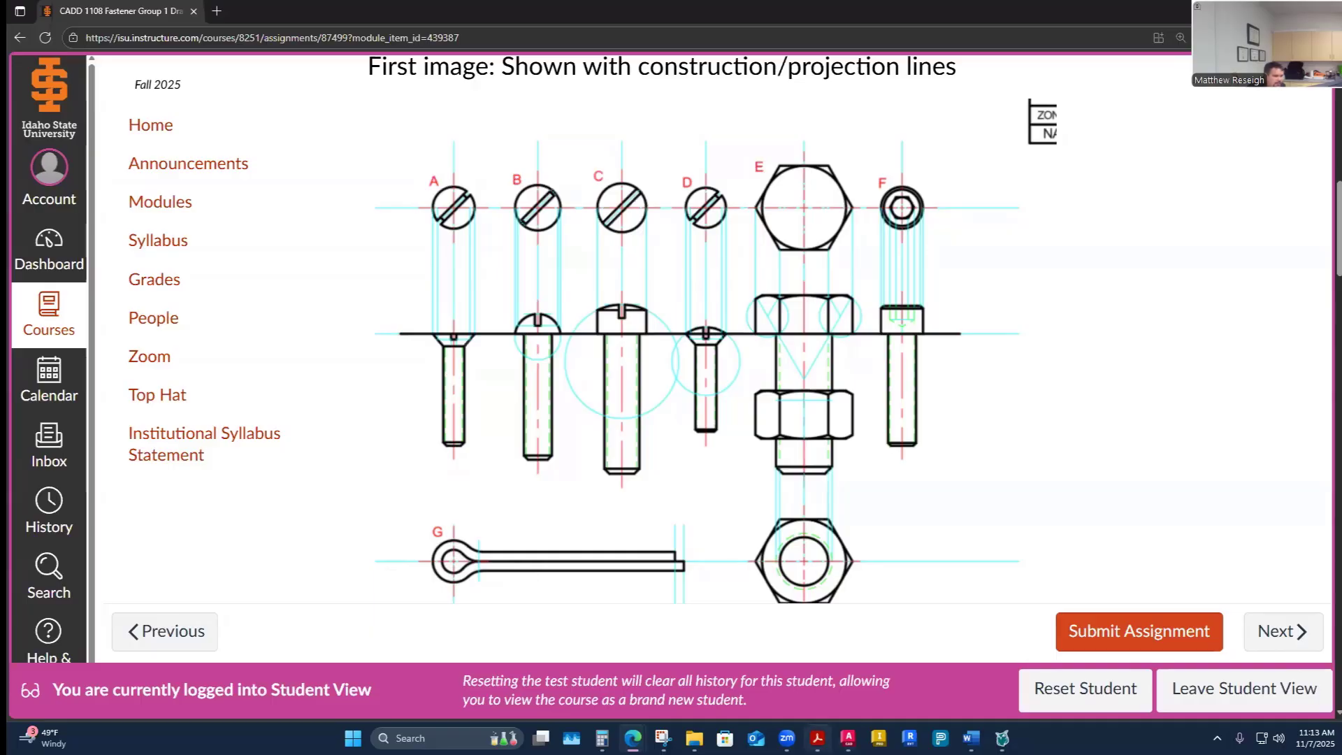
{"action": "left_click", "coordinate": [818, 738]}
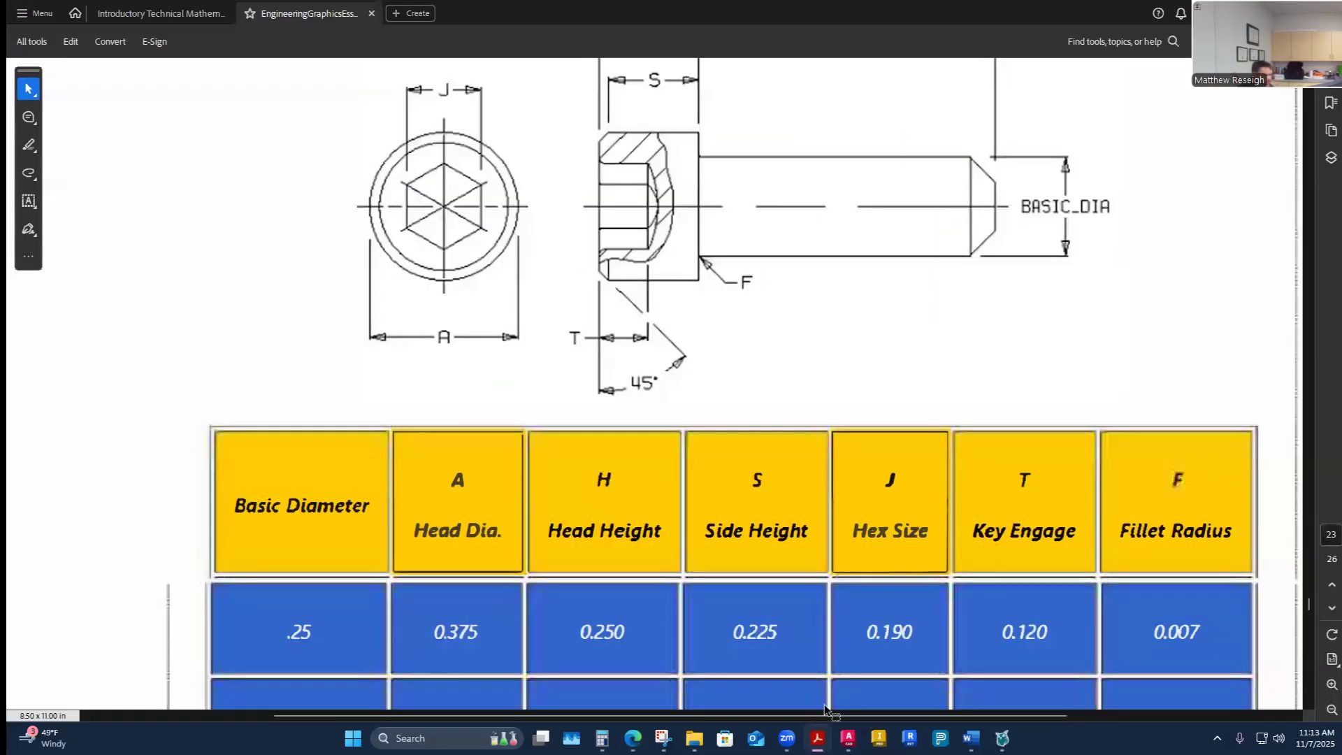
{"action": "scroll", "coordinate": [824, 703], "scroll_direction": "down", "scroll_amount": 2, "text": "ctrl"}
{"action": "scroll", "coordinate": [824, 598], "scroll_direction": "down", "scroll_amount": 2, "text": "ctrl"}
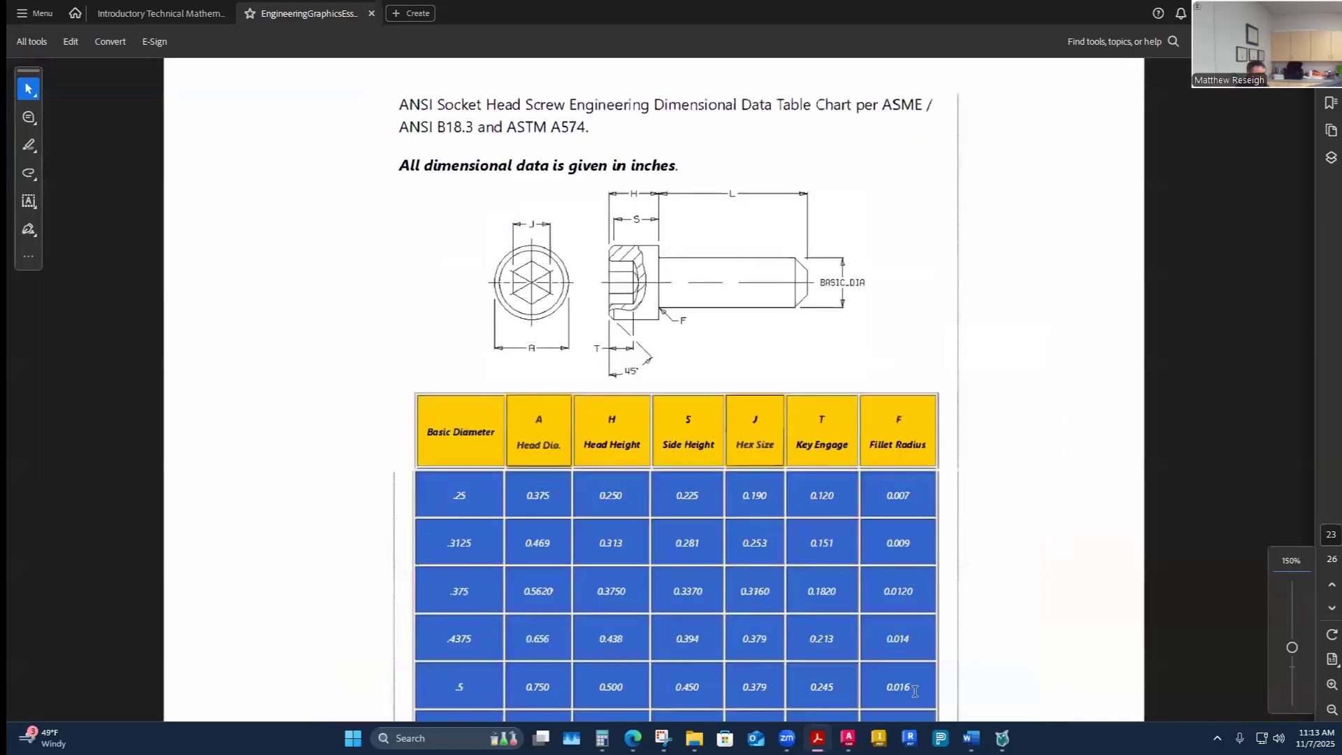
- Switch to the Word fastener worksheet to review the cotter pin G data, then return to the PDF
{"action": "mouse_move", "coordinate": [971, 738]}
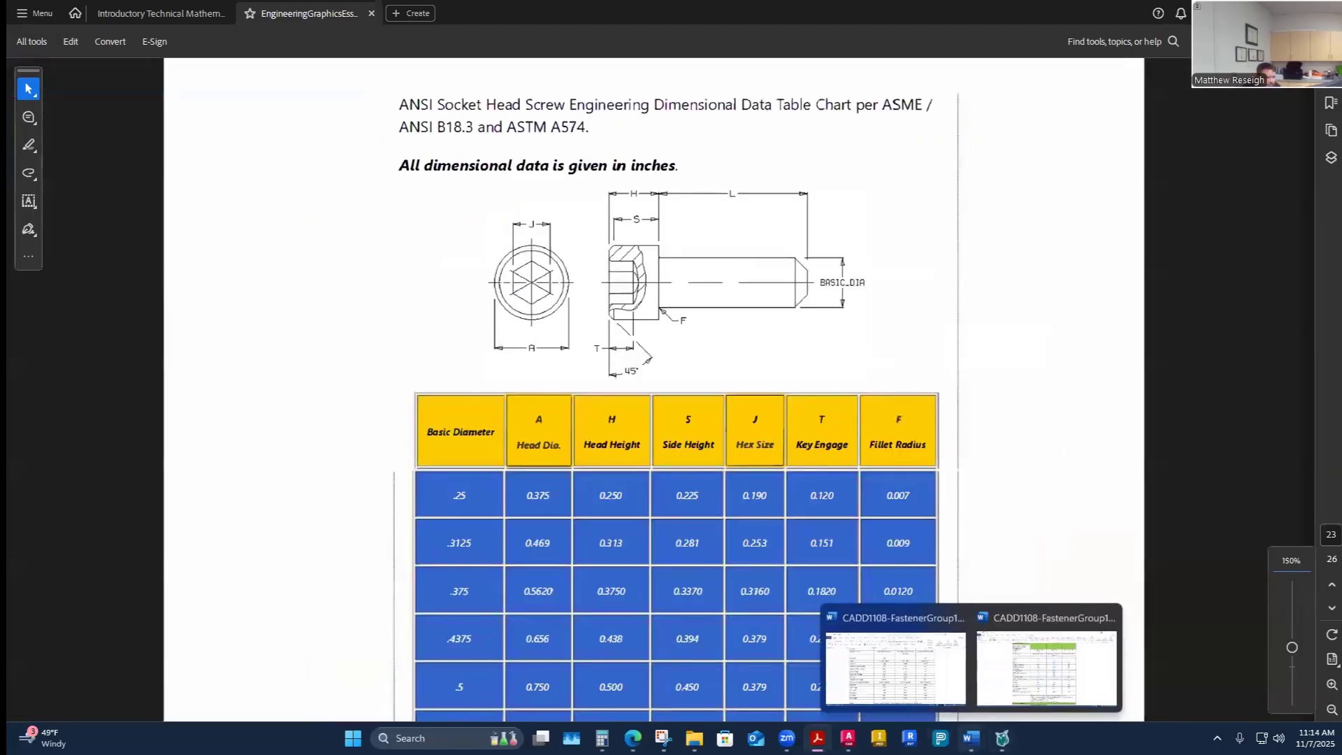
{"action": "left_click", "coordinate": [981, 692]}
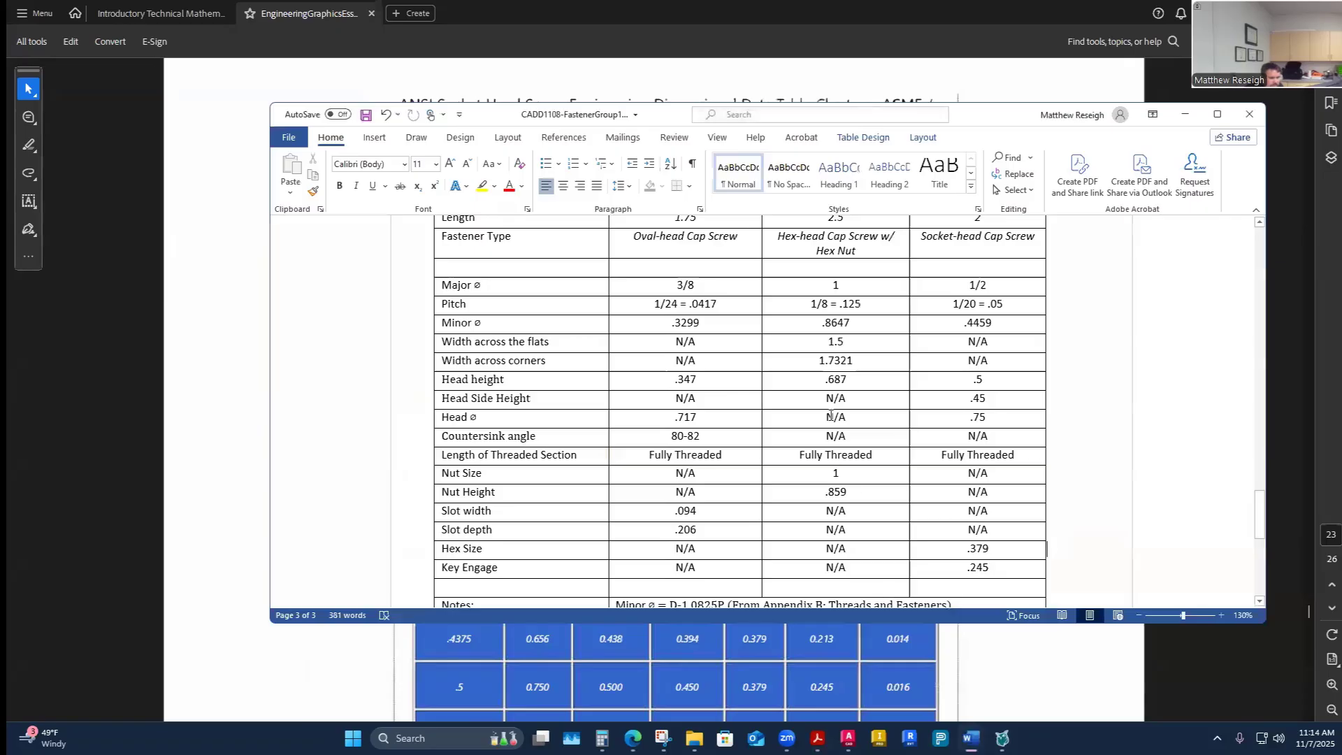
{"action": "scroll", "coordinate": [822, 419], "scroll_direction": "down", "scroll_amount": 8}
{"action": "scroll", "coordinate": [822, 420], "scroll_direction": "up", "scroll_amount": 1}
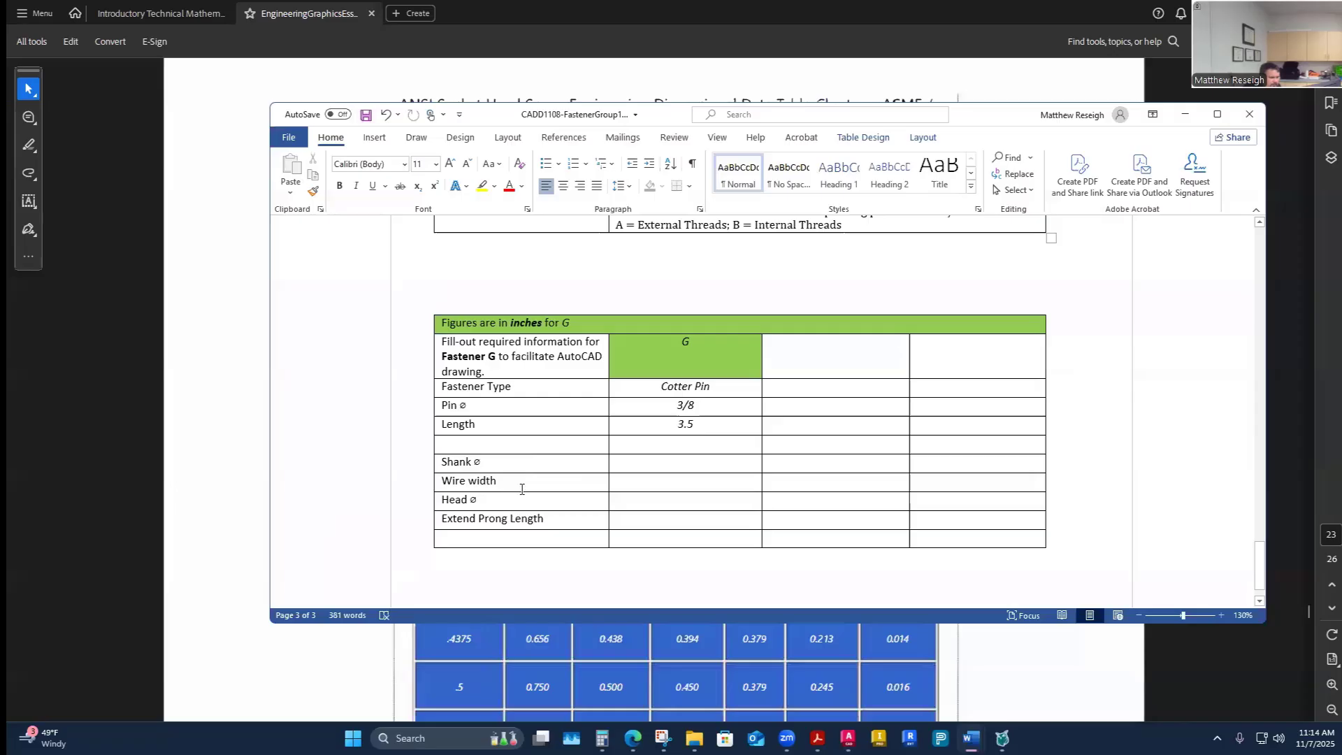
{"action": "left_click", "coordinate": [818, 739]}
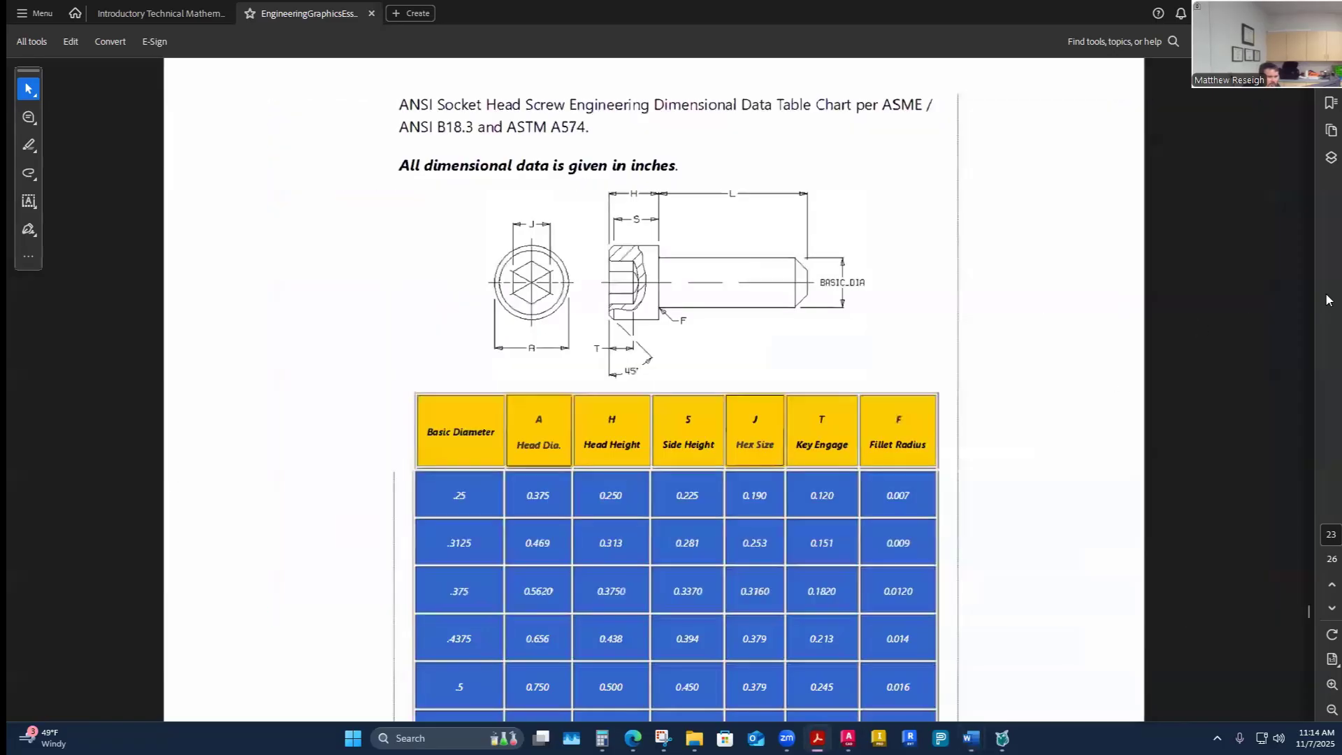
- Examine the PDF's cotter pin dimension table, briefly checking the cotter pin G rows of the Word worksheet
{"action": "left_click_drag", "start_coordinate": [1309, 614], "coordinate": [1286, 650]}
{"action": "scroll", "coordinate": [856, 484], "scroll_direction": "up", "scroll_amount": 5}
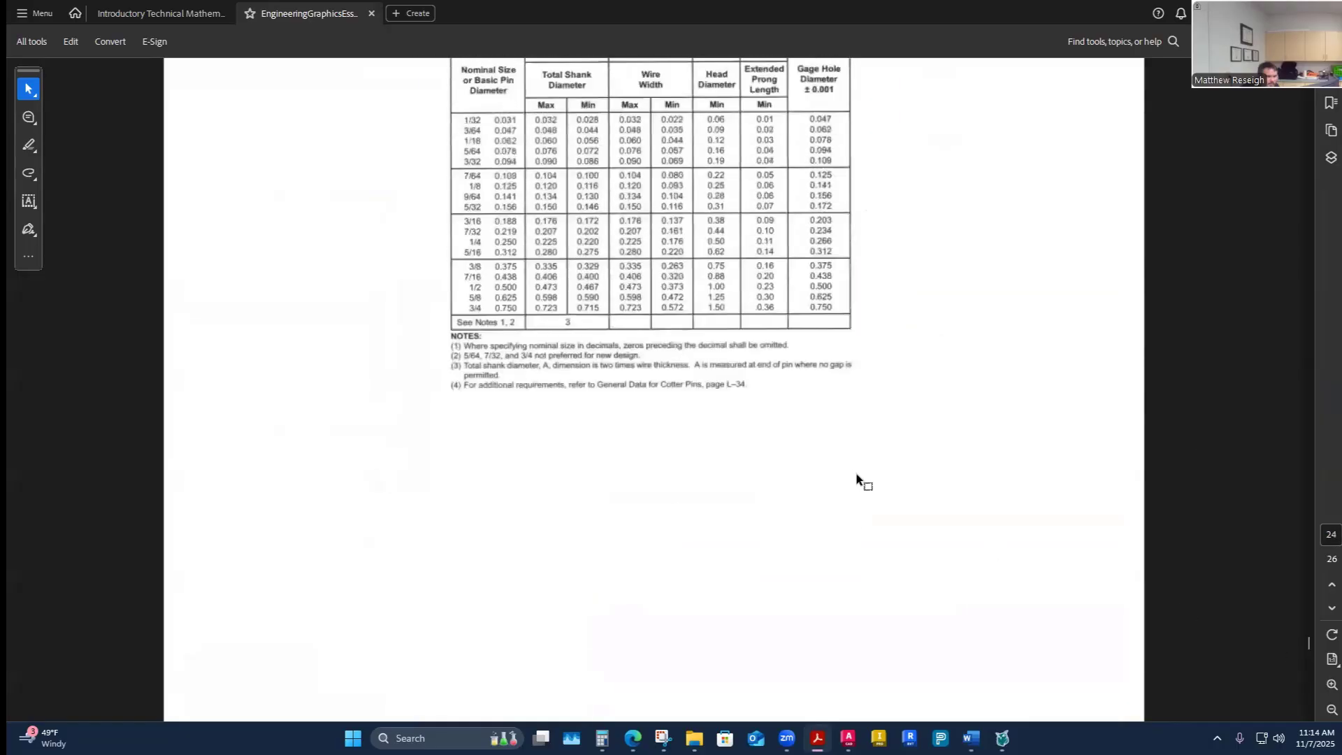
{"action": "scroll", "coordinate": [619, 474], "scroll_direction": "up", "scroll_amount": 3, "text": "ctrl"}
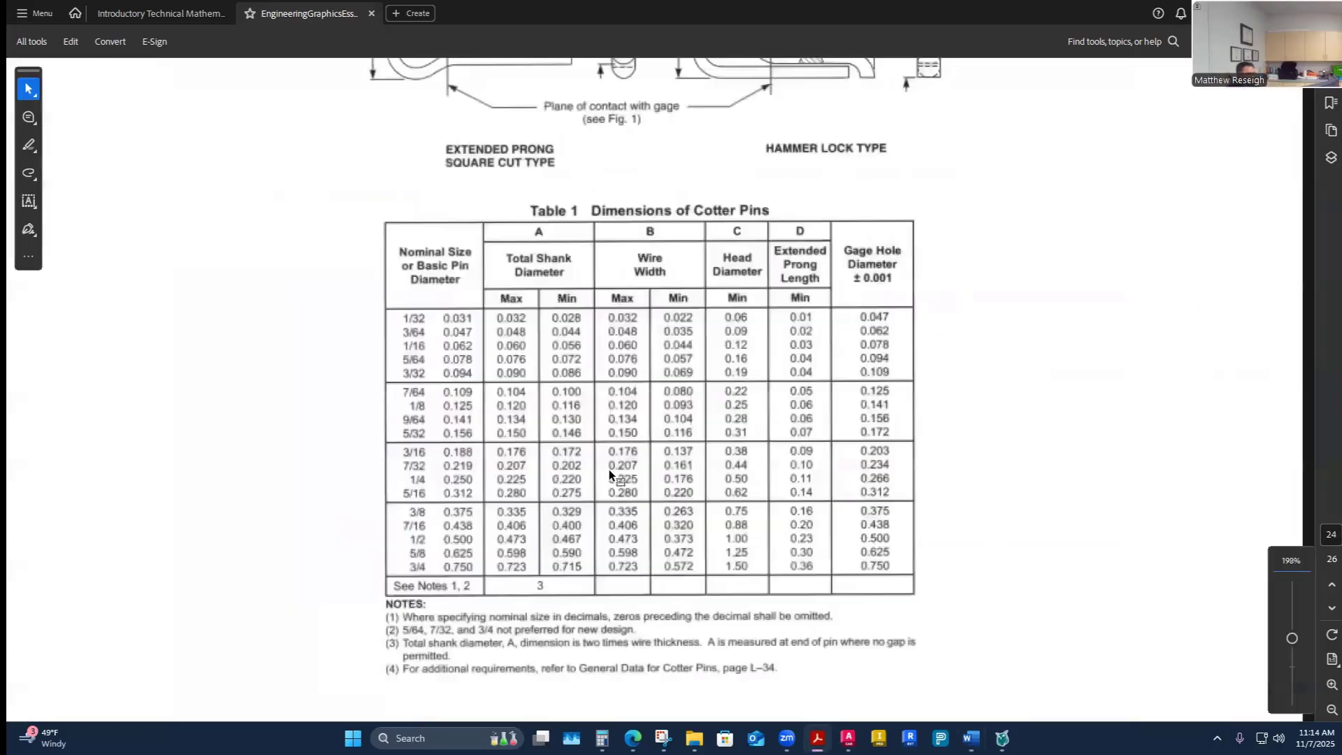
{"action": "scroll", "coordinate": [618, 472], "scroll_direction": "up", "scroll_amount": 2}
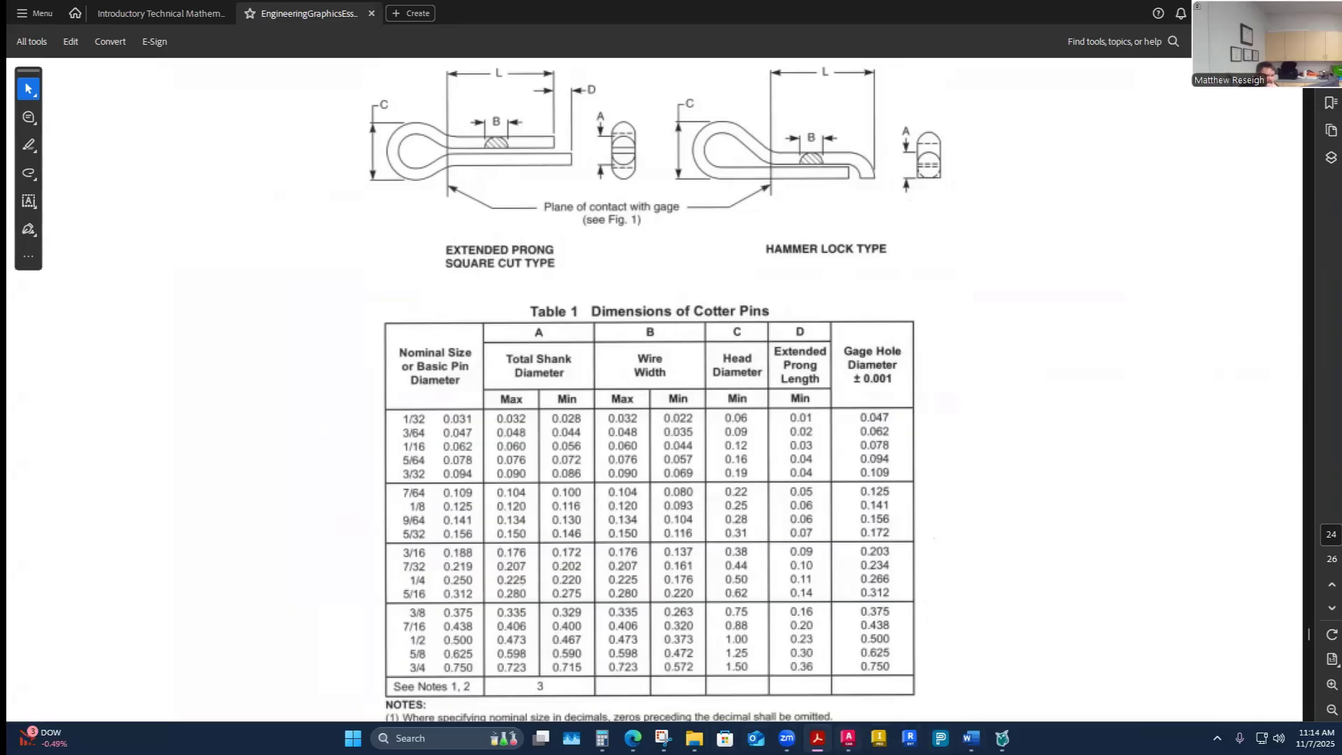
{"action": "mouse_move", "coordinate": [971, 738]}
{"action": "left_click", "coordinate": [915, 675]}
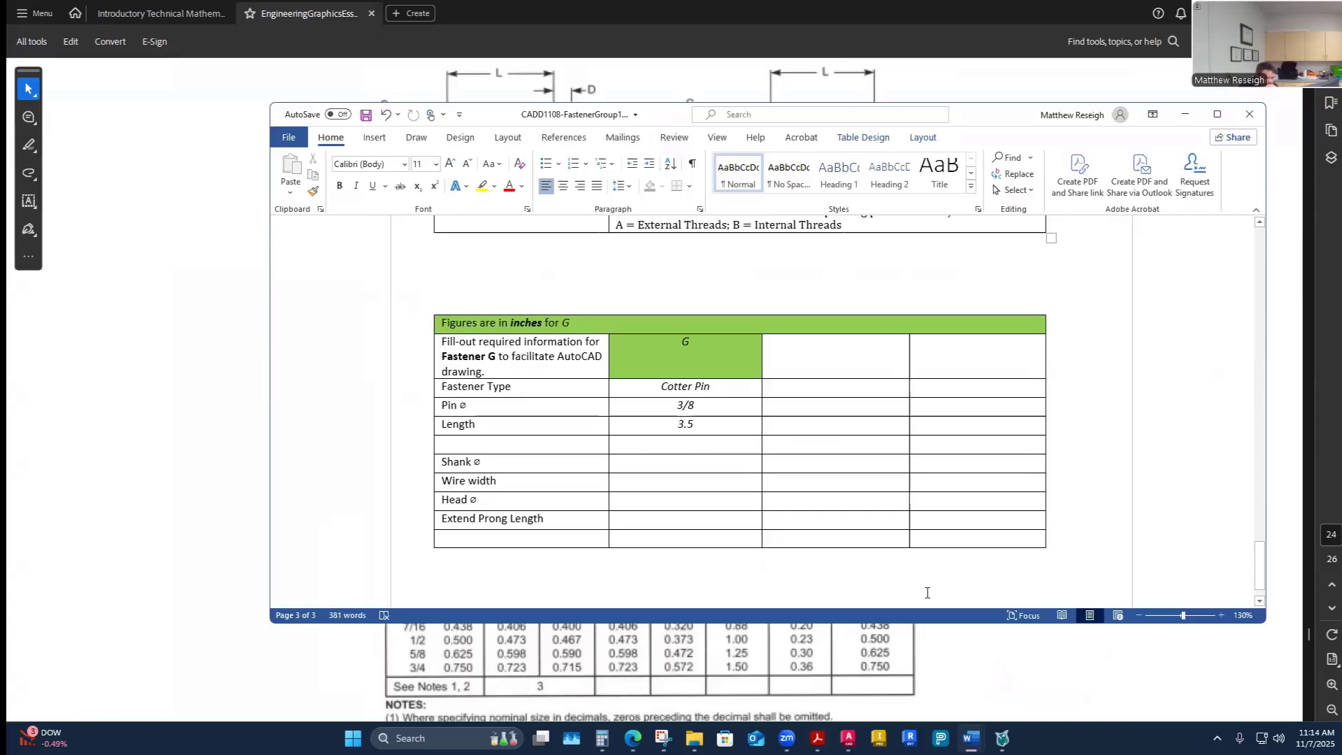
{"action": "left_click", "coordinate": [980, 671]}
{"action": "left_click", "coordinate": [250, 408]}
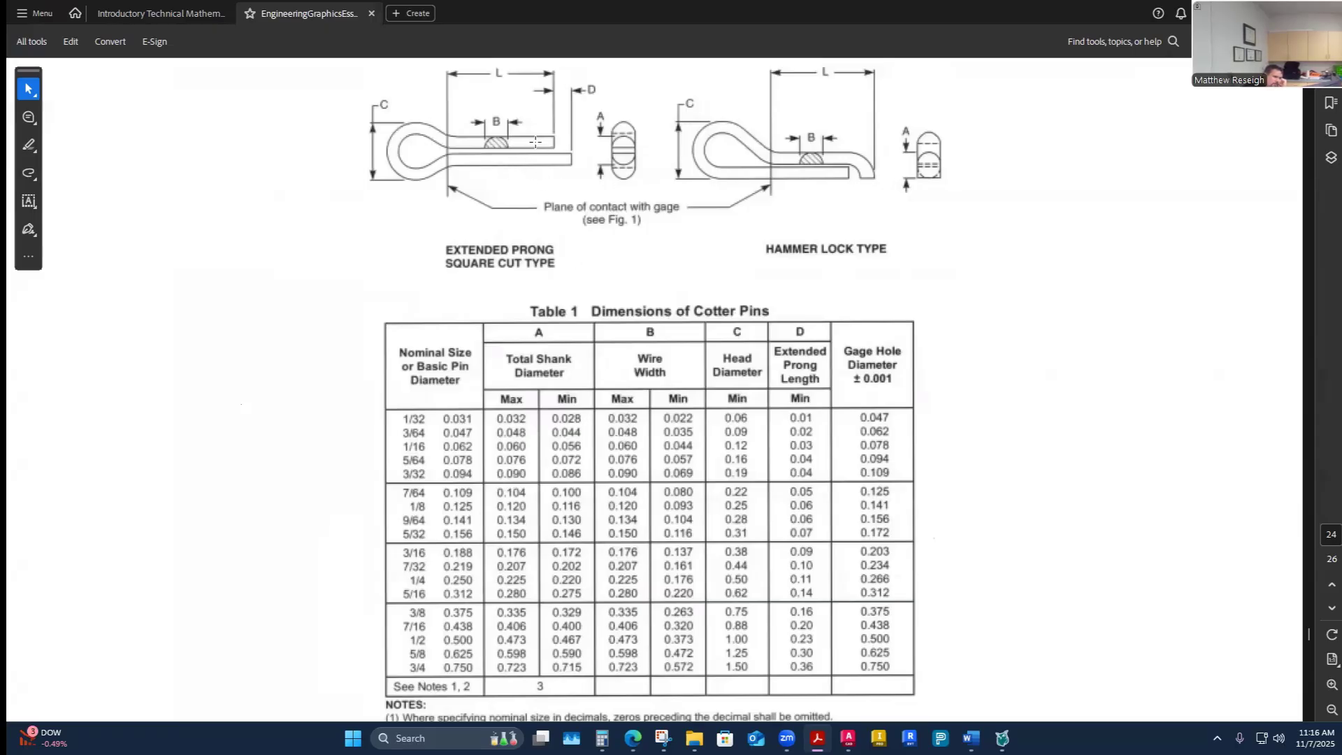
{"action": "scroll", "coordinate": [540, 246], "scroll_direction": "up", "scroll_amount": 1}
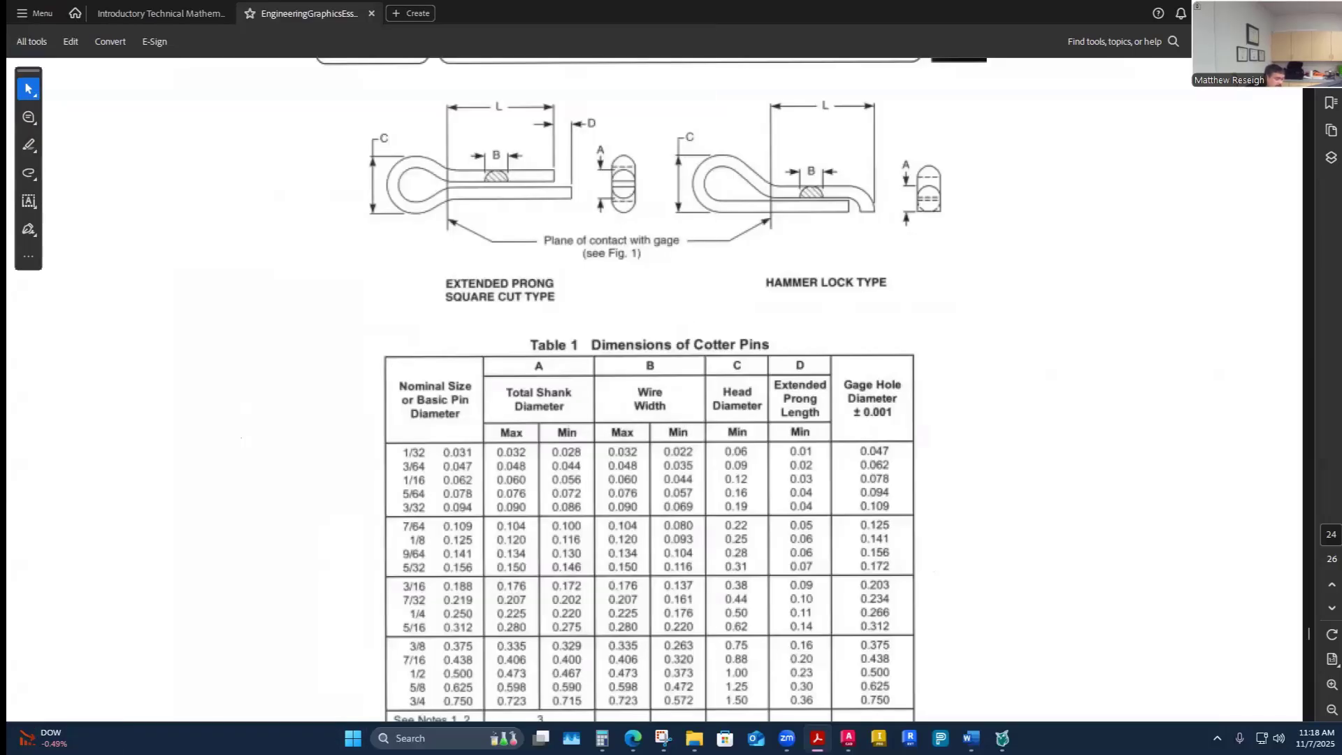
{"action": "scroll", "coordinate": [822, 477], "scroll_direction": "down", "scroll_amount": 1}
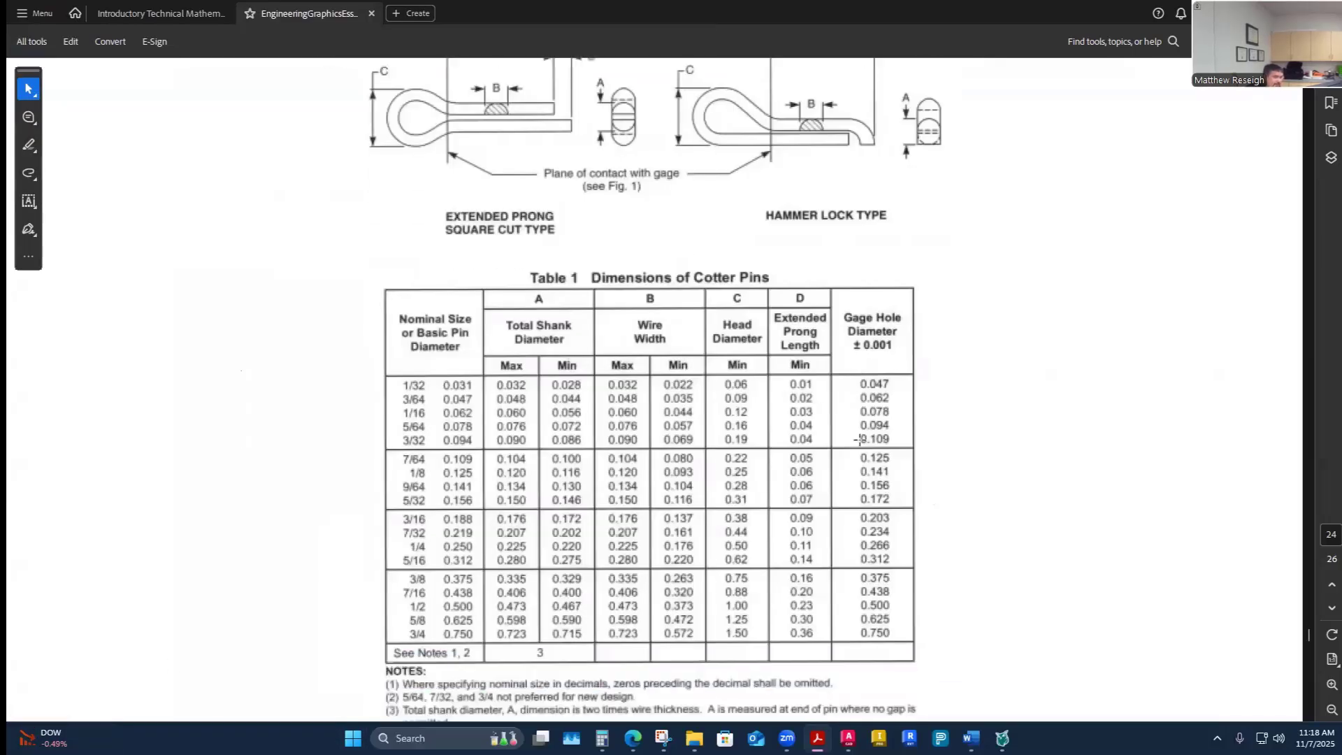
{"action": "scroll", "coordinate": [860, 439], "scroll_direction": "up", "scroll_amount": 1}
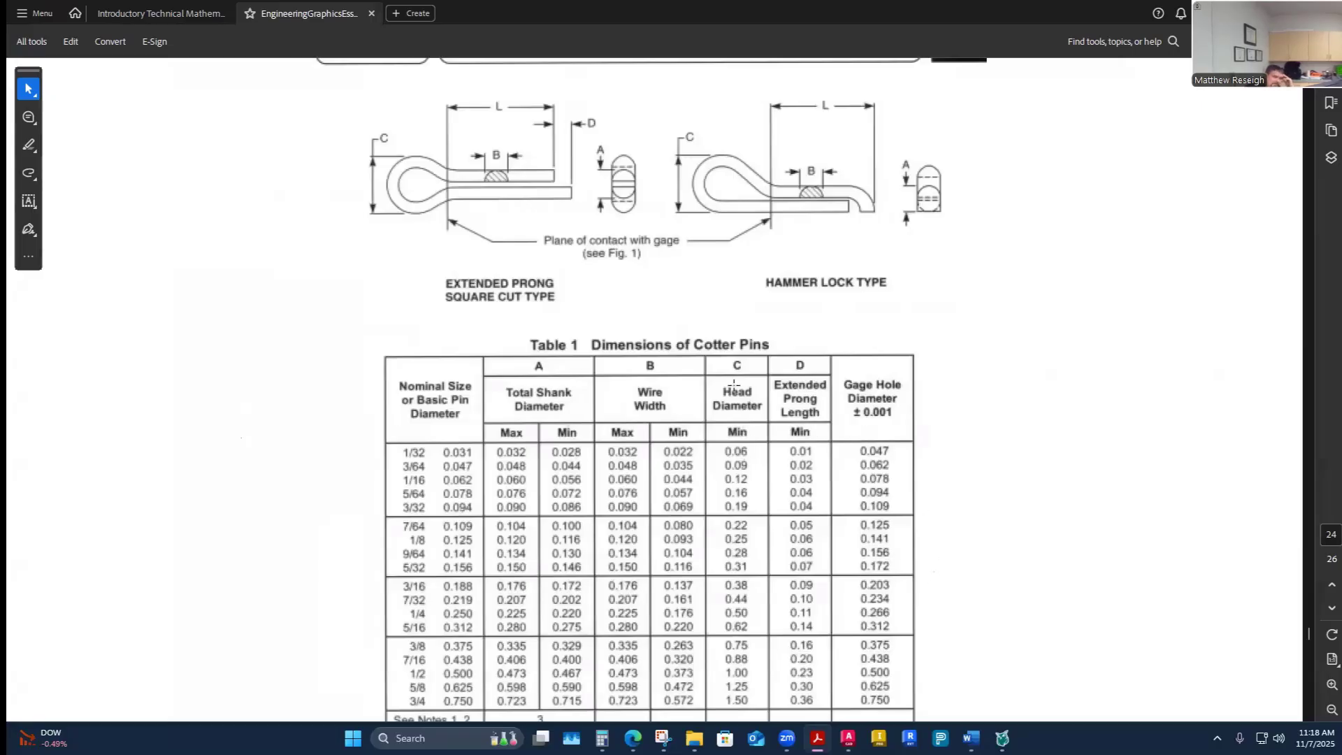
{"action": "scroll", "coordinate": [722, 365], "scroll_direction": "down", "scroll_amount": 1}
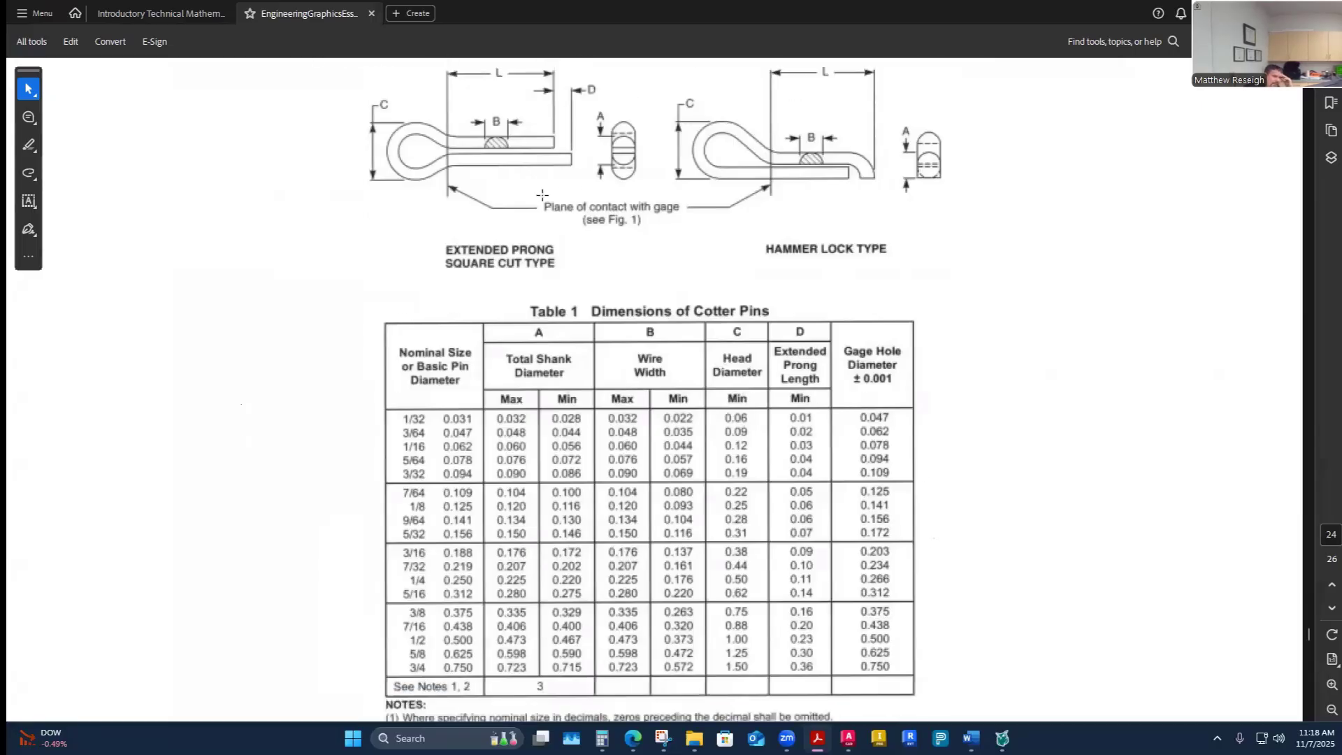
{"action": "scroll", "coordinate": [570, 190], "scroll_direction": "up", "scroll_amount": 2}
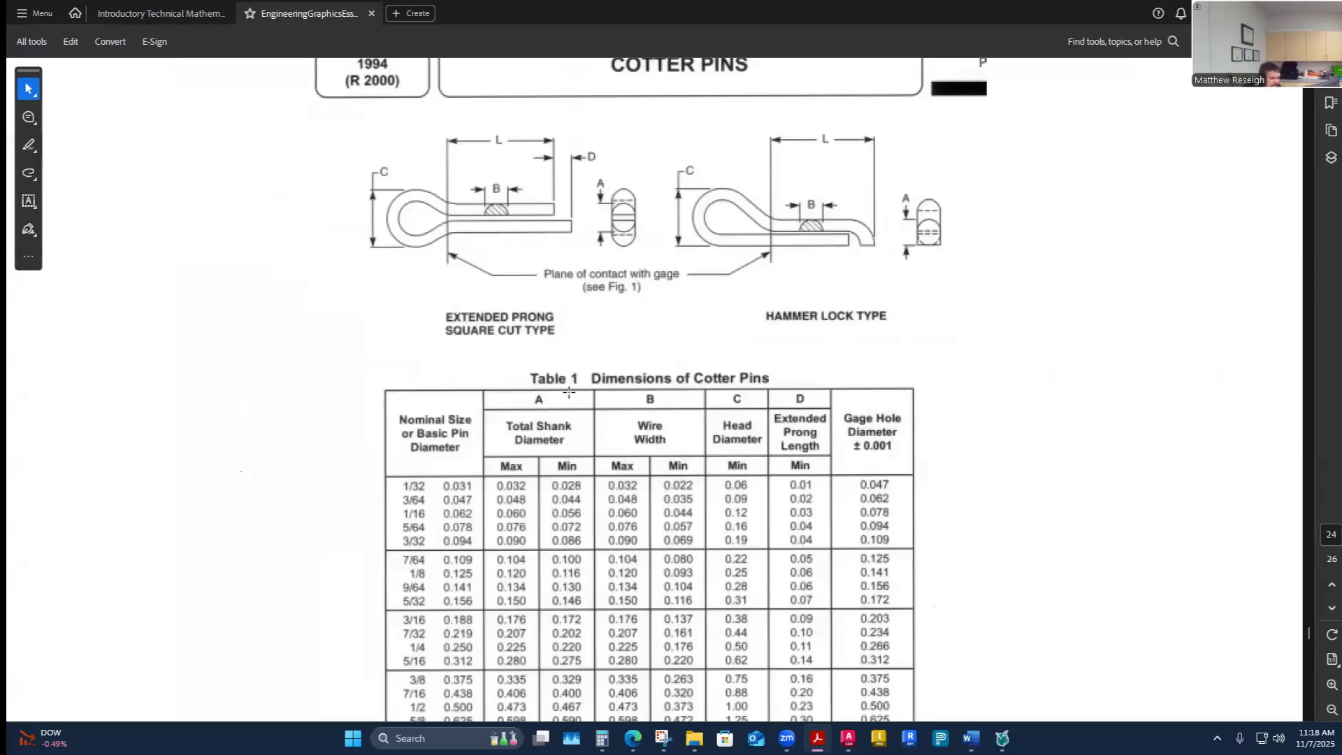
{"action": "scroll", "coordinate": [569, 393], "scroll_direction": "down", "scroll_amount": 1}
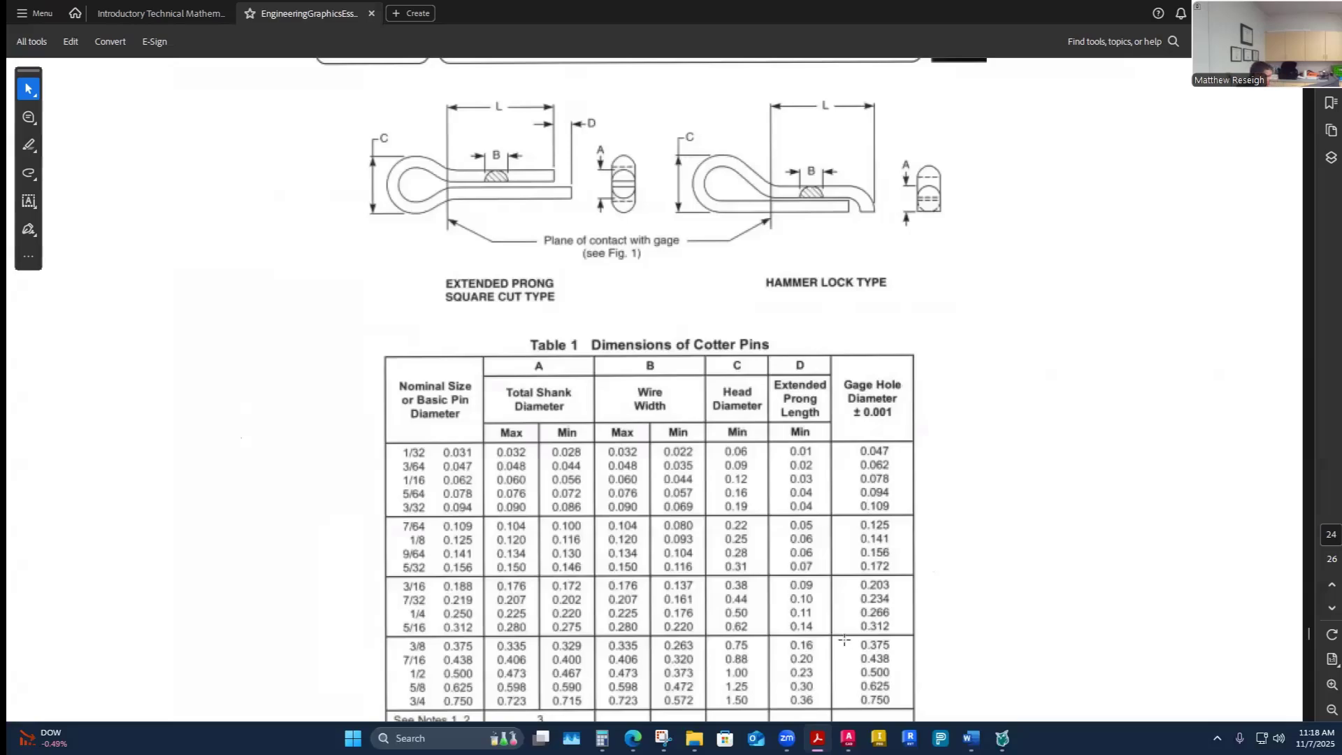
- Arrange the PDF and the Word worksheet side by side and zoom the PDF to the cotter pin table
{"action": "key", "text": "super+Left"}
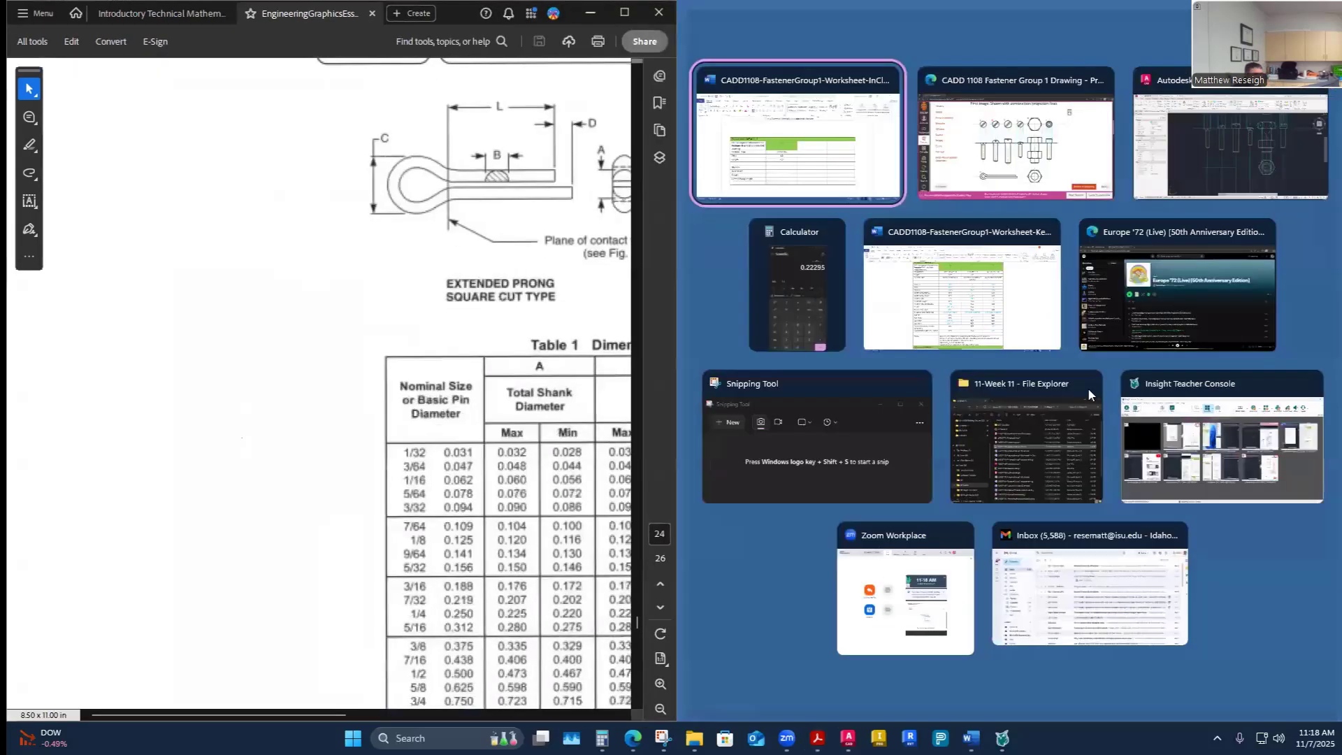
{"action": "left_click", "coordinate": [803, 133]}
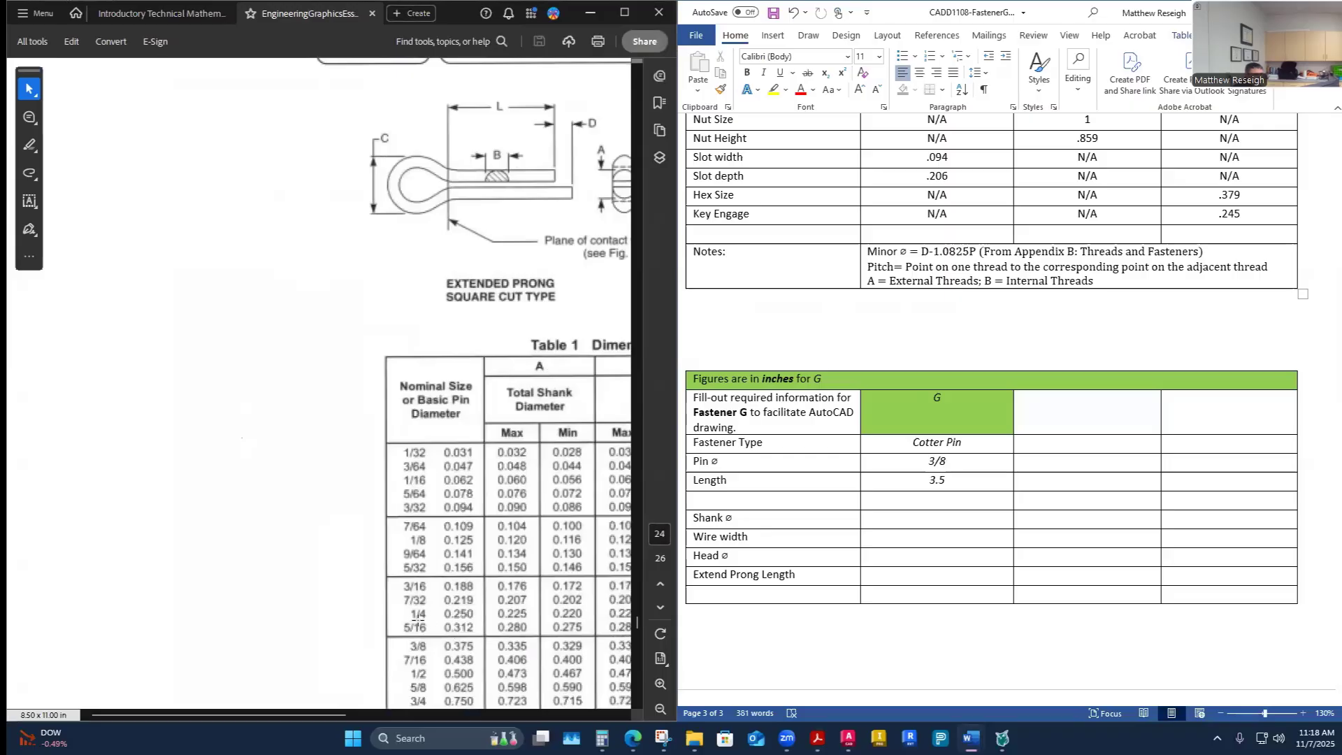
{"action": "scroll", "coordinate": [370, 608], "scroll_direction": "up", "scroll_amount": 1}
{"action": "scroll", "coordinate": [360, 615], "scroll_direction": "down", "scroll_amount": 2}
{"action": "scroll", "coordinate": [353, 623], "scroll_direction": "up", "scroll_amount": 1}
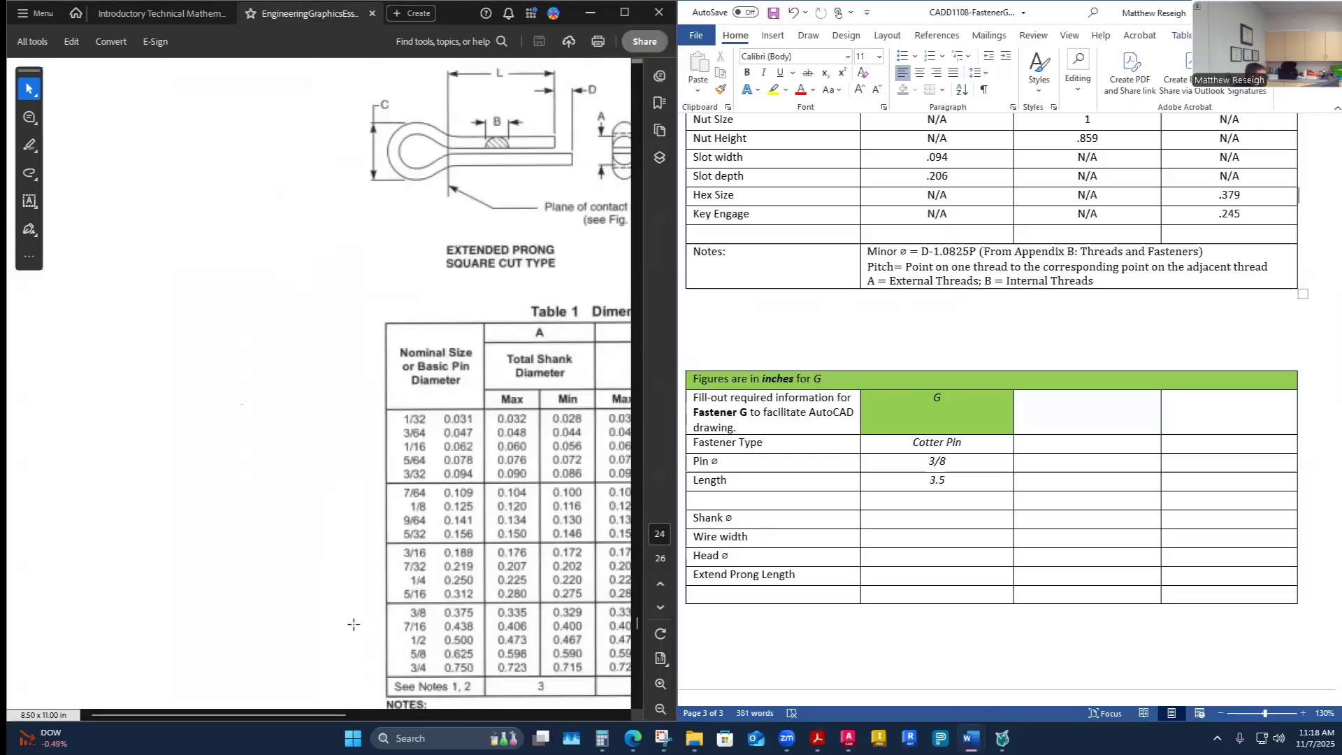
{"action": "scroll", "coordinate": [322, 618], "scroll_direction": "up", "scroll_amount": 1}
{"action": "scroll", "coordinate": [306, 607], "scroll_direction": "down", "scroll_amount": 1}
{"action": "left_click", "coordinate": [277, 591]}
{"action": "scroll", "coordinate": [277, 591], "scroll_direction": "up", "scroll_amount": 1, "text": "ctrl"}
{"action": "scroll", "coordinate": [276, 590], "scroll_direction": "down", "scroll_amount": 2, "text": "ctrl"}
{"action": "scroll", "coordinate": [277, 591], "scroll_direction": "up", "scroll_amount": 2, "text": "ctrl"}
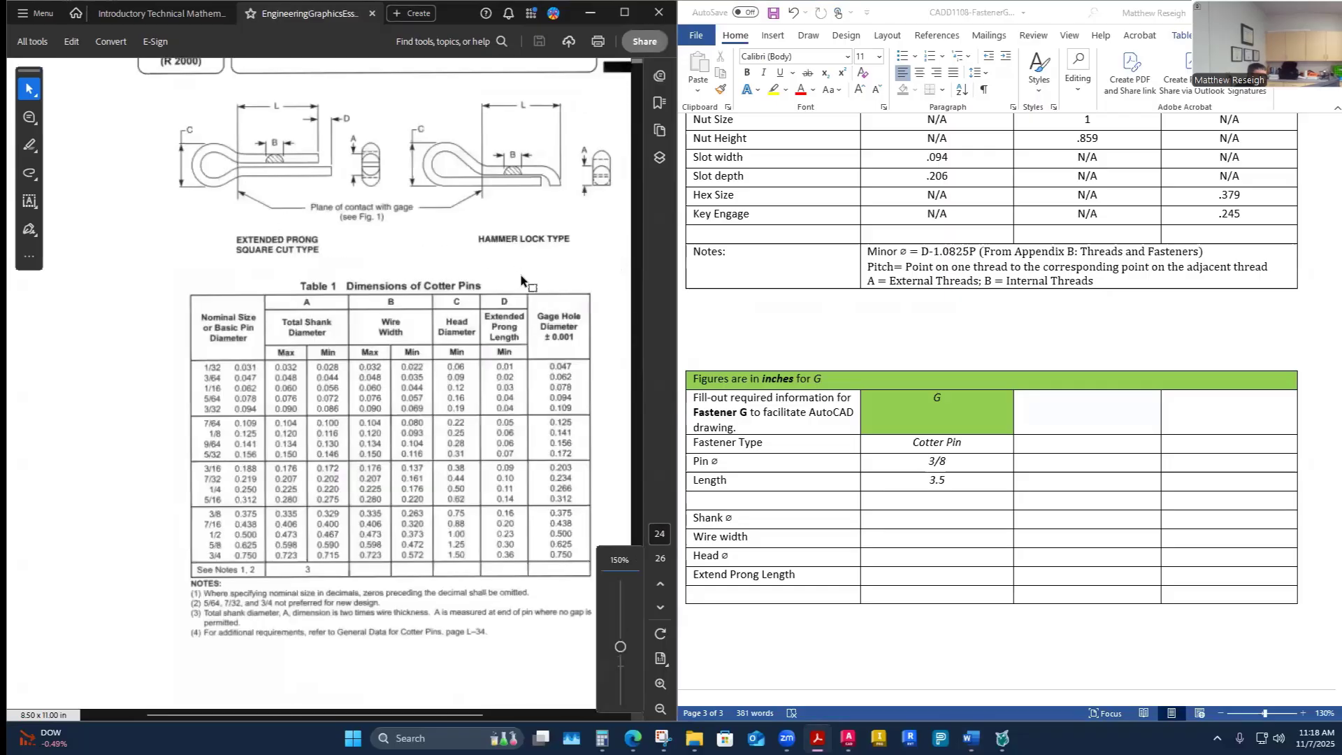
{"action": "scroll", "coordinate": [479, 375], "scroll_direction": "down", "scroll_amount": 1}
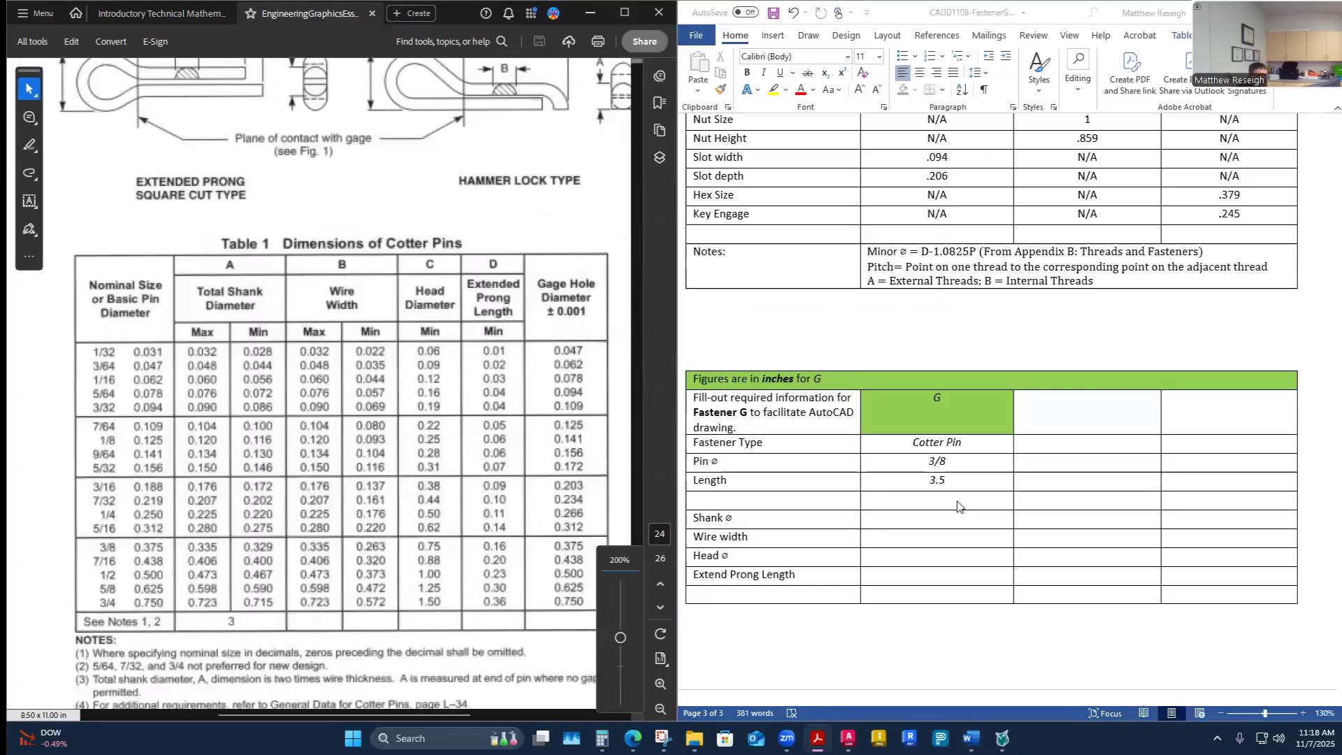
- Enter .335 as the cotter pin G shank diameter in the worksheet
{"action": "left_click", "coordinate": [933, 523]}
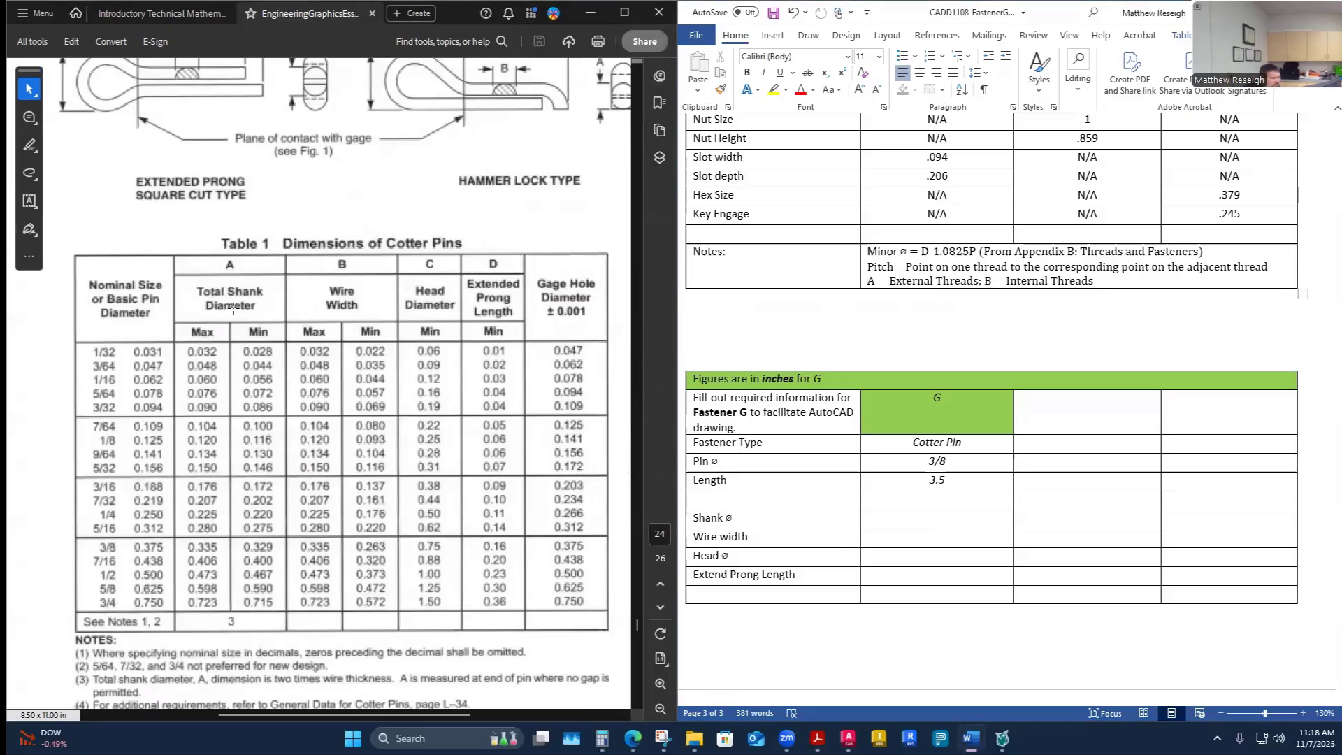
{"action": "scroll", "coordinate": [176, 271], "scroll_direction": "up", "scroll_amount": 2}
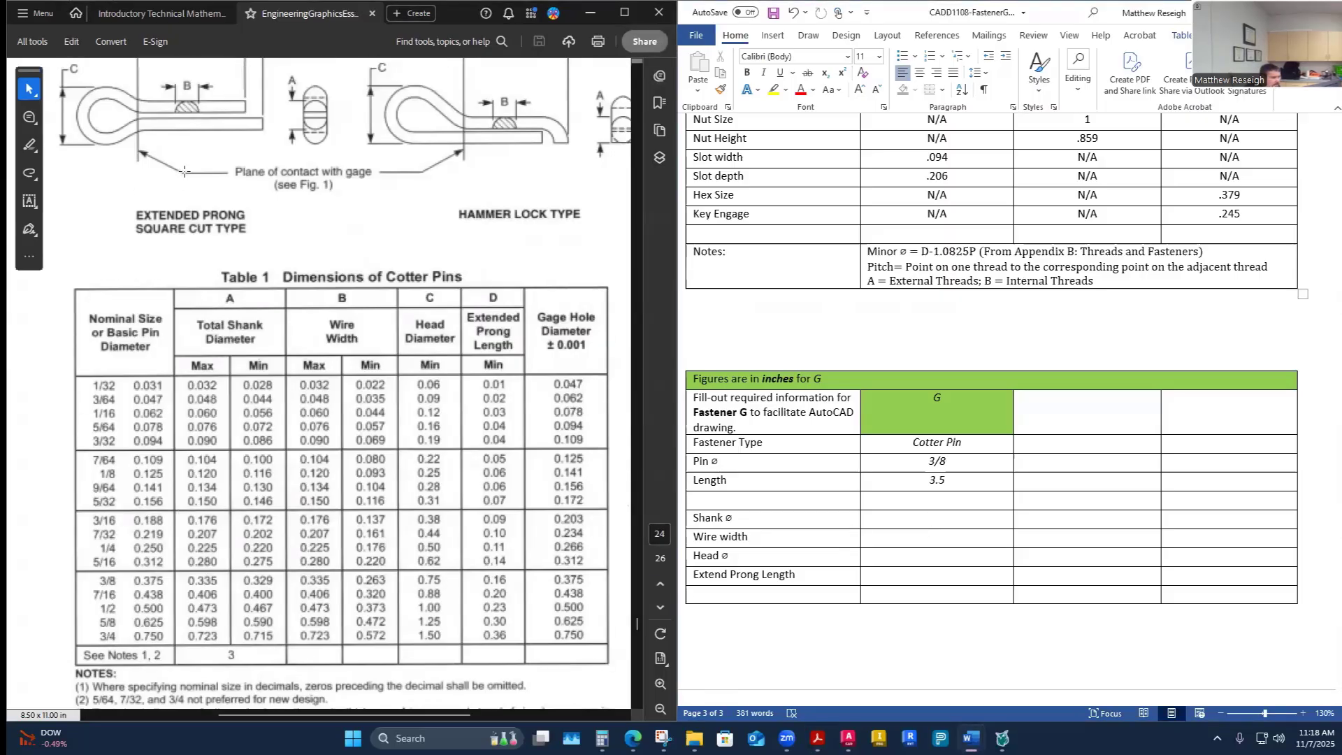
{"action": "scroll", "coordinate": [174, 476], "scroll_direction": "down", "scroll_amount": 3}
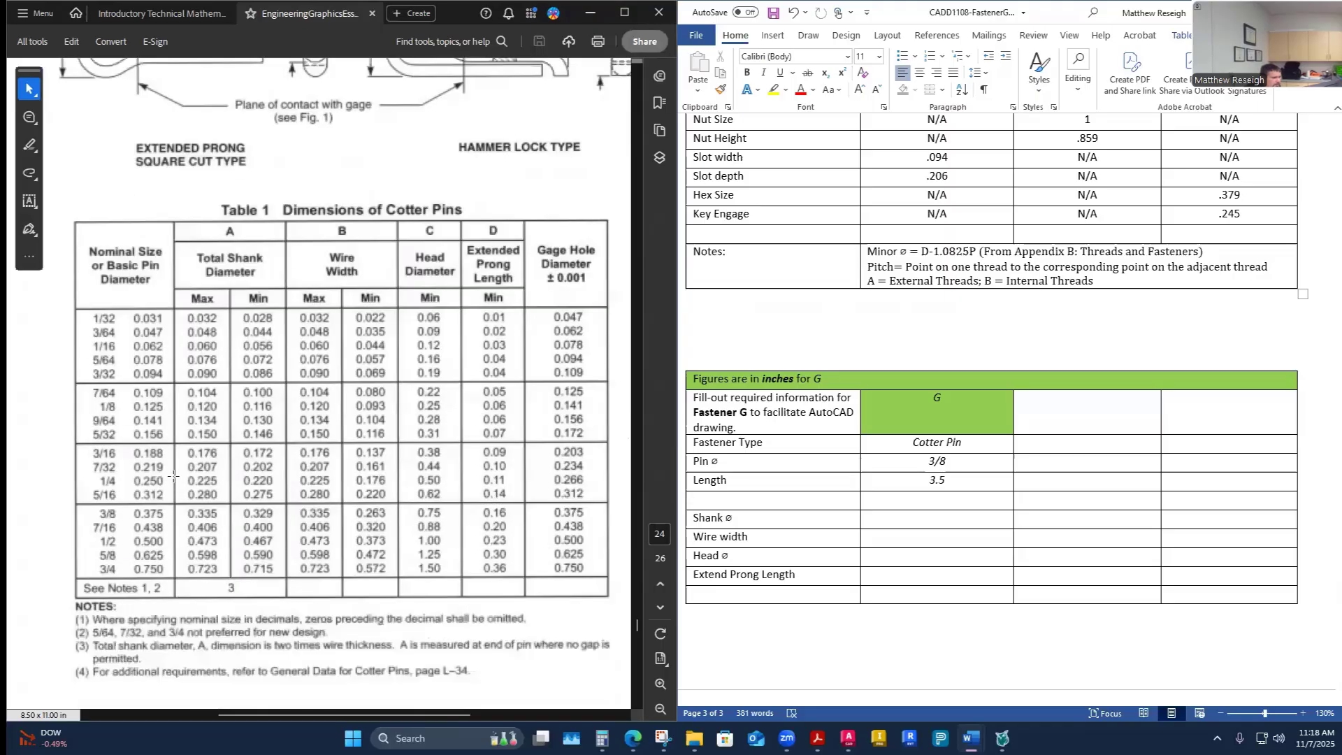
{"action": "left_click", "coordinate": [210, 522]}
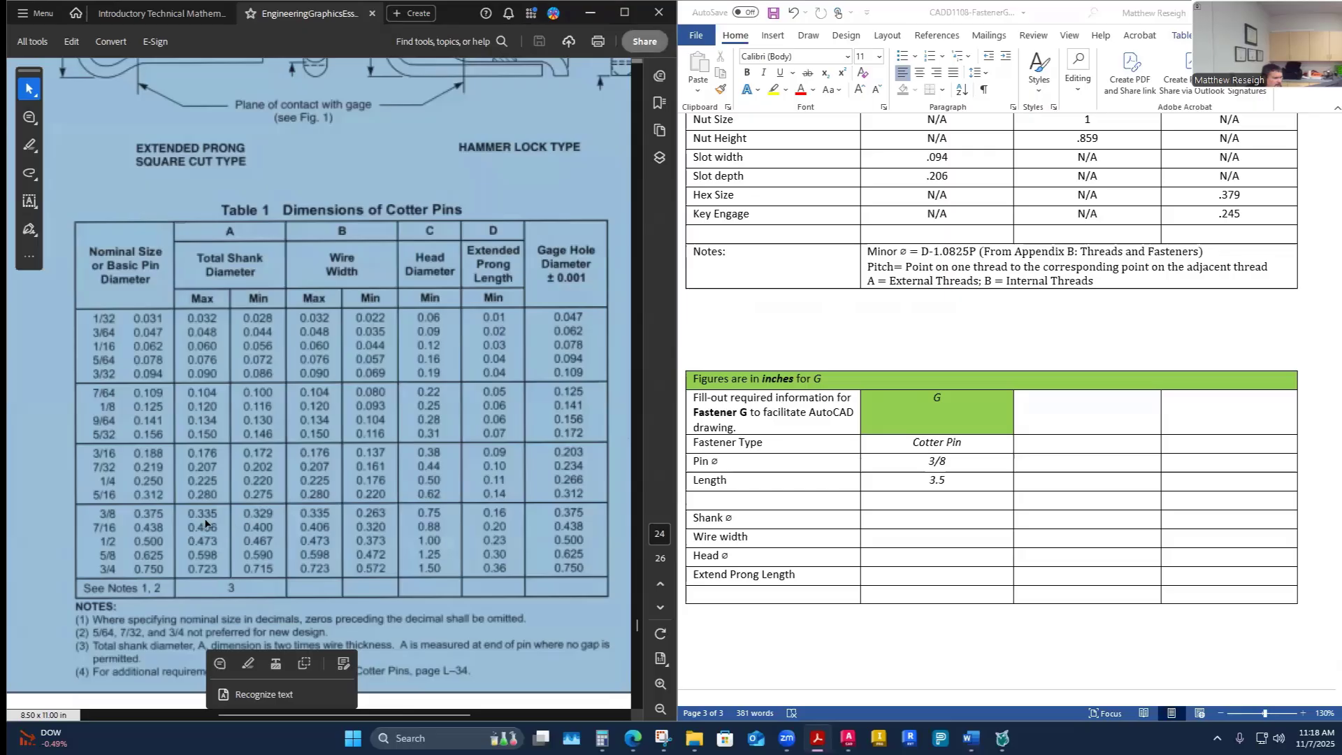
{"action": "left_click", "coordinate": [940, 524]}
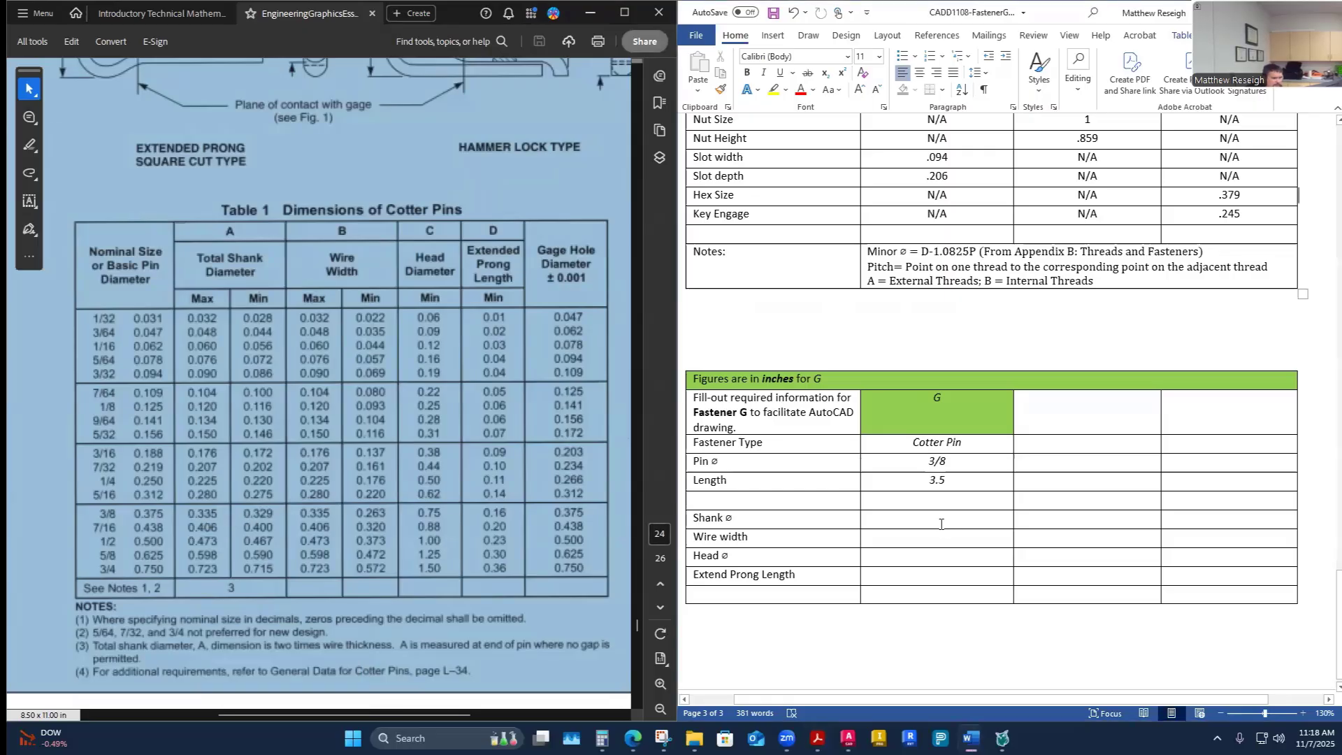
{"action": "type", "text": ".335"}
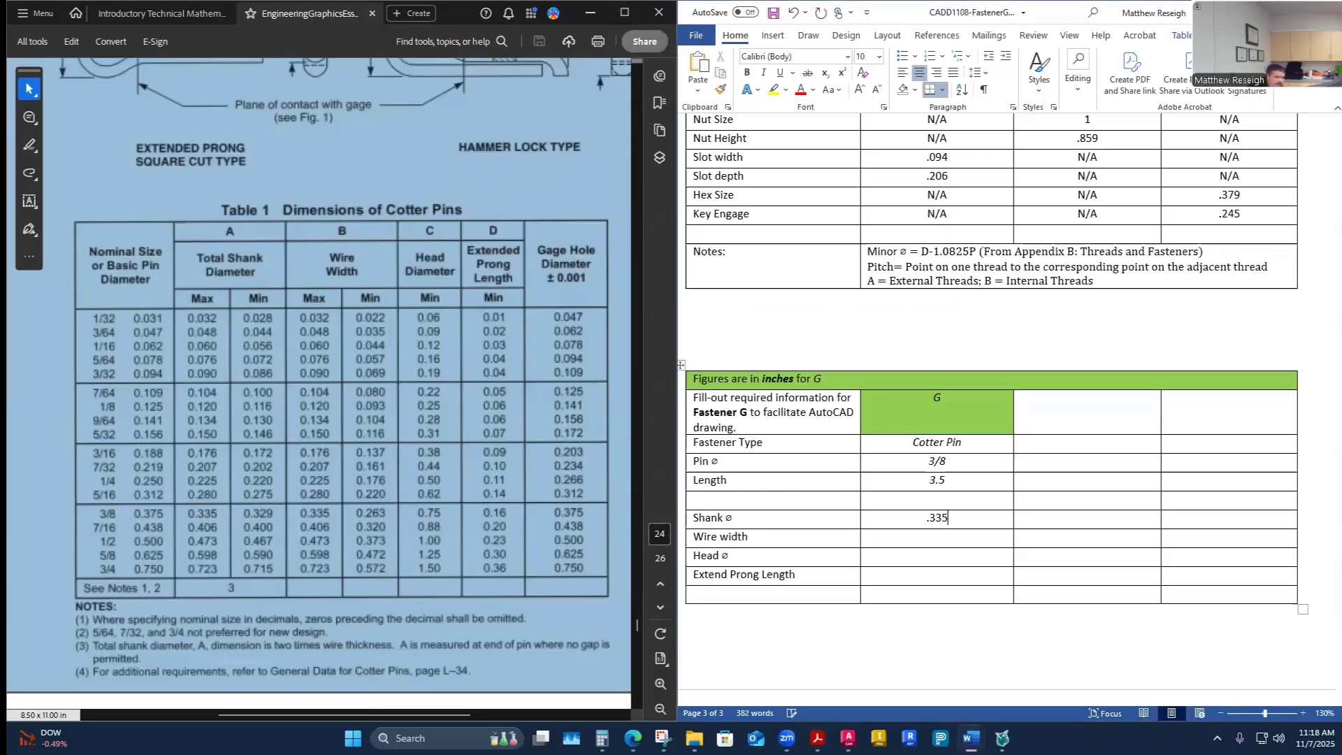
- Enter .335 as the cotter pin G wire width in the worksheet
{"action": "left_click", "coordinate": [937, 540]}
{"action": "scroll", "coordinate": [329, 283], "scroll_direction": "up", "scroll_amount": 3}
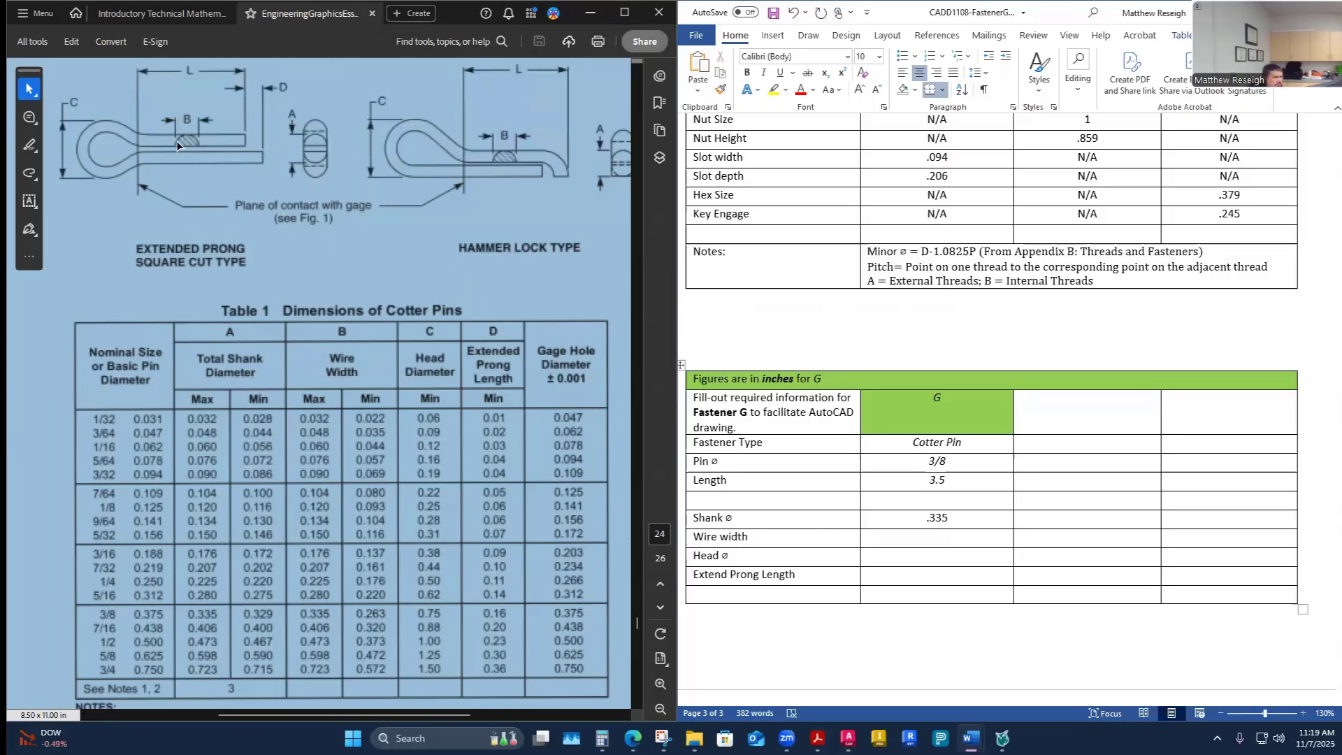
{"action": "scroll", "coordinate": [274, 320], "scroll_direction": "down", "scroll_amount": 1}
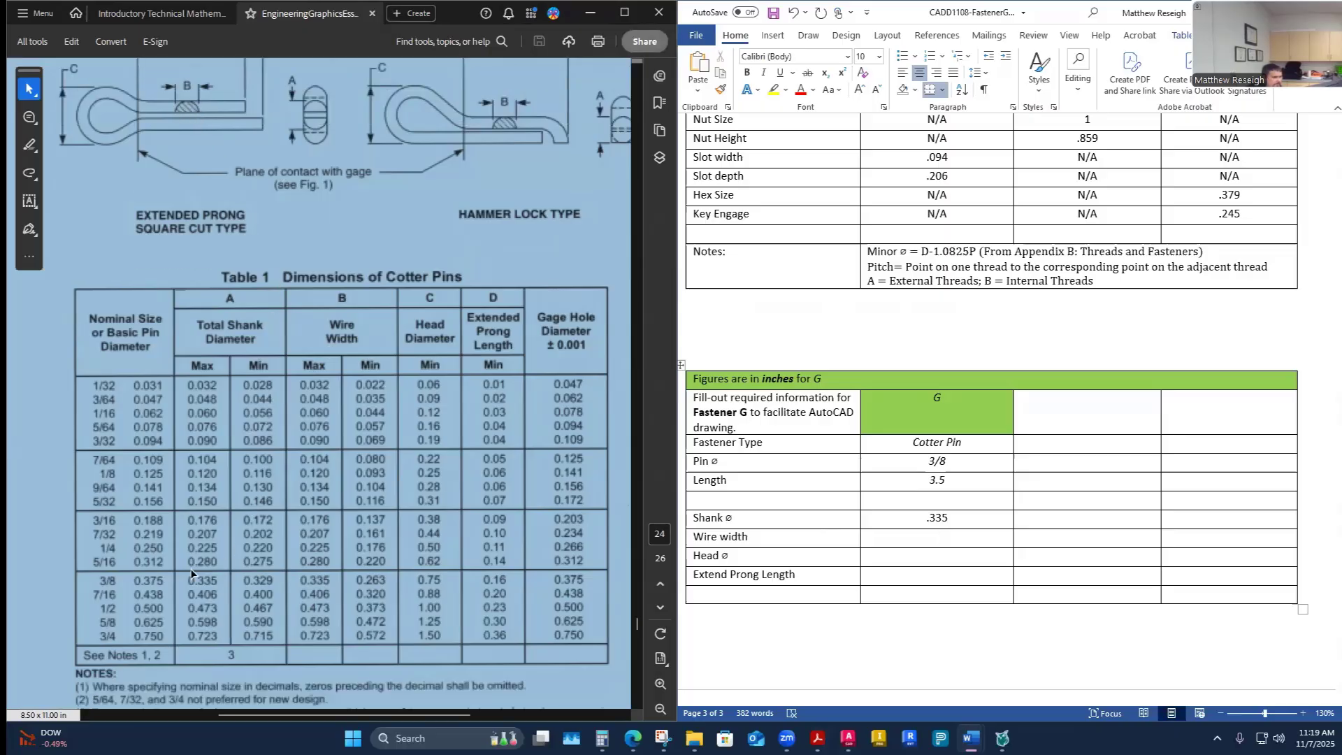
{"action": "left_click", "coordinate": [241, 584]}
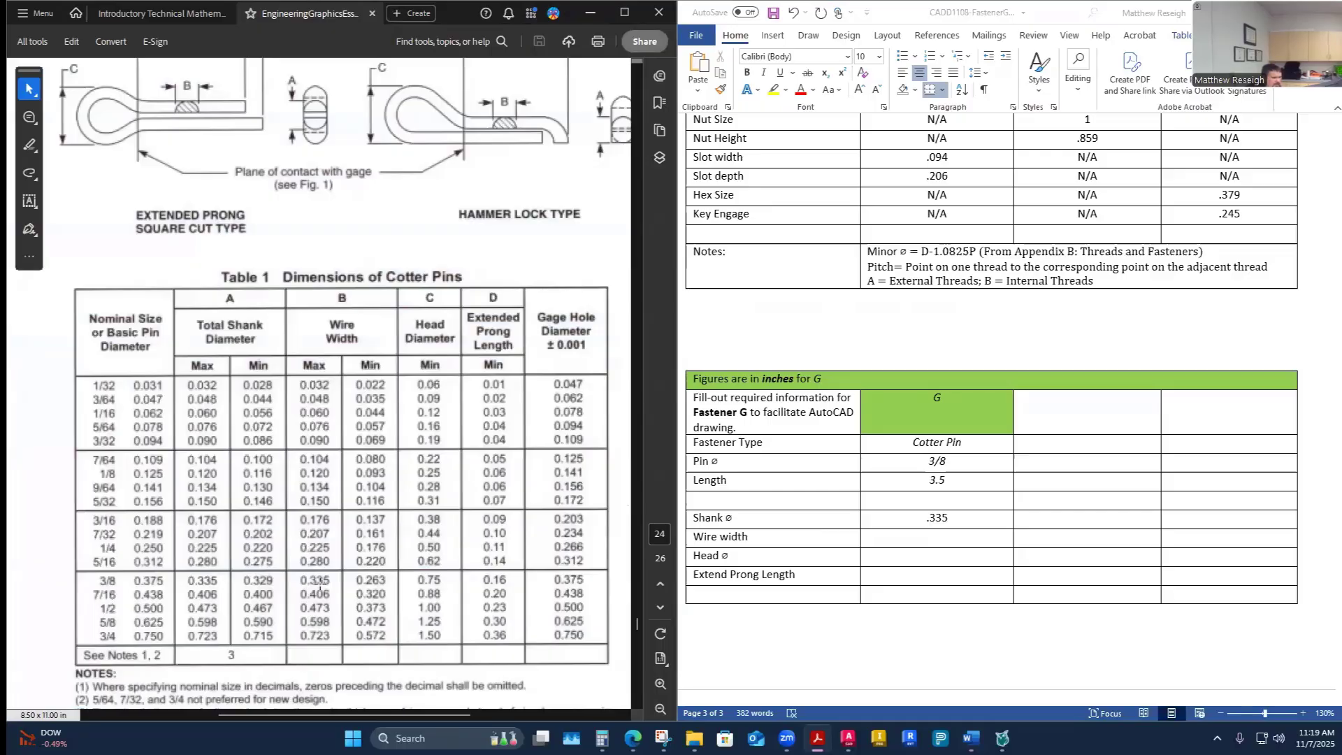
{"action": "left_click", "coordinate": [952, 543]}
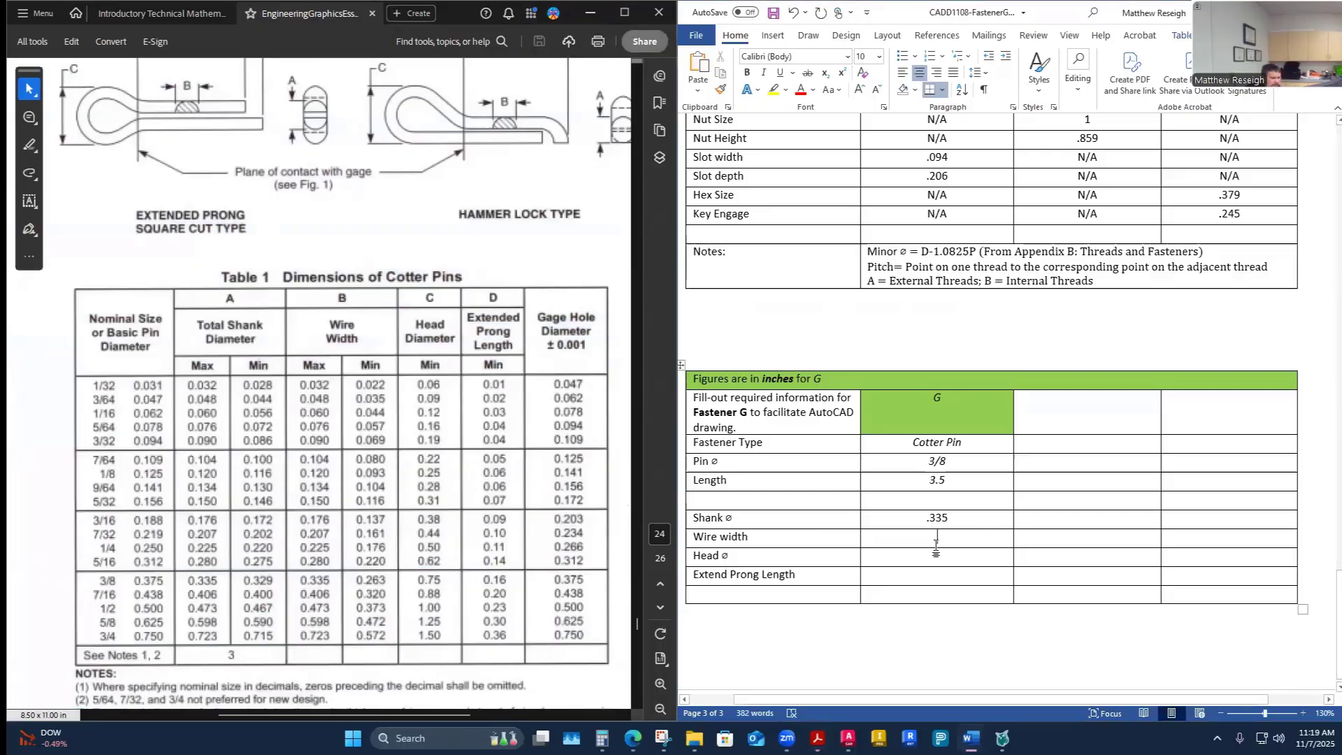
{"action": "type", "text": ".335"}
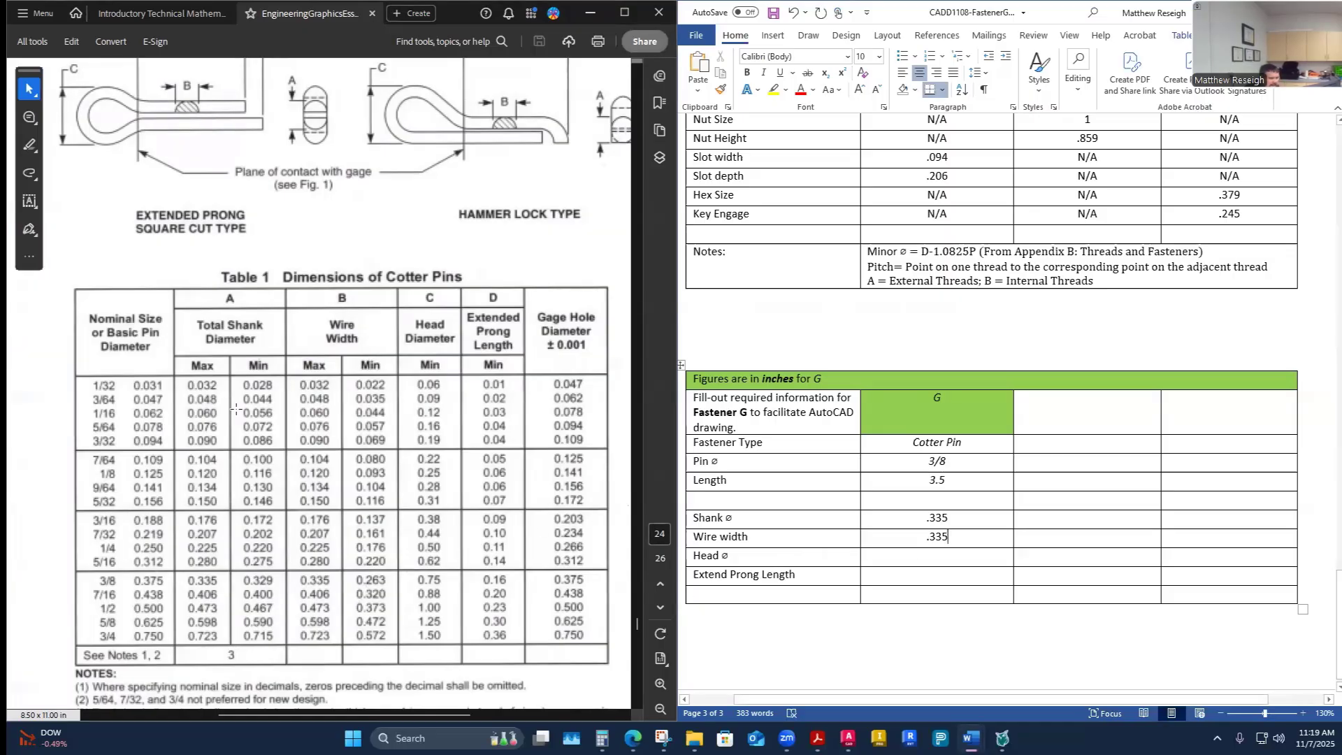
- Enter .75 as the cotter pin G head diameter, removing the extra line added to the cell
{"action": "scroll", "coordinate": [84, 167], "scroll_direction": "up", "scroll_amount": 2}
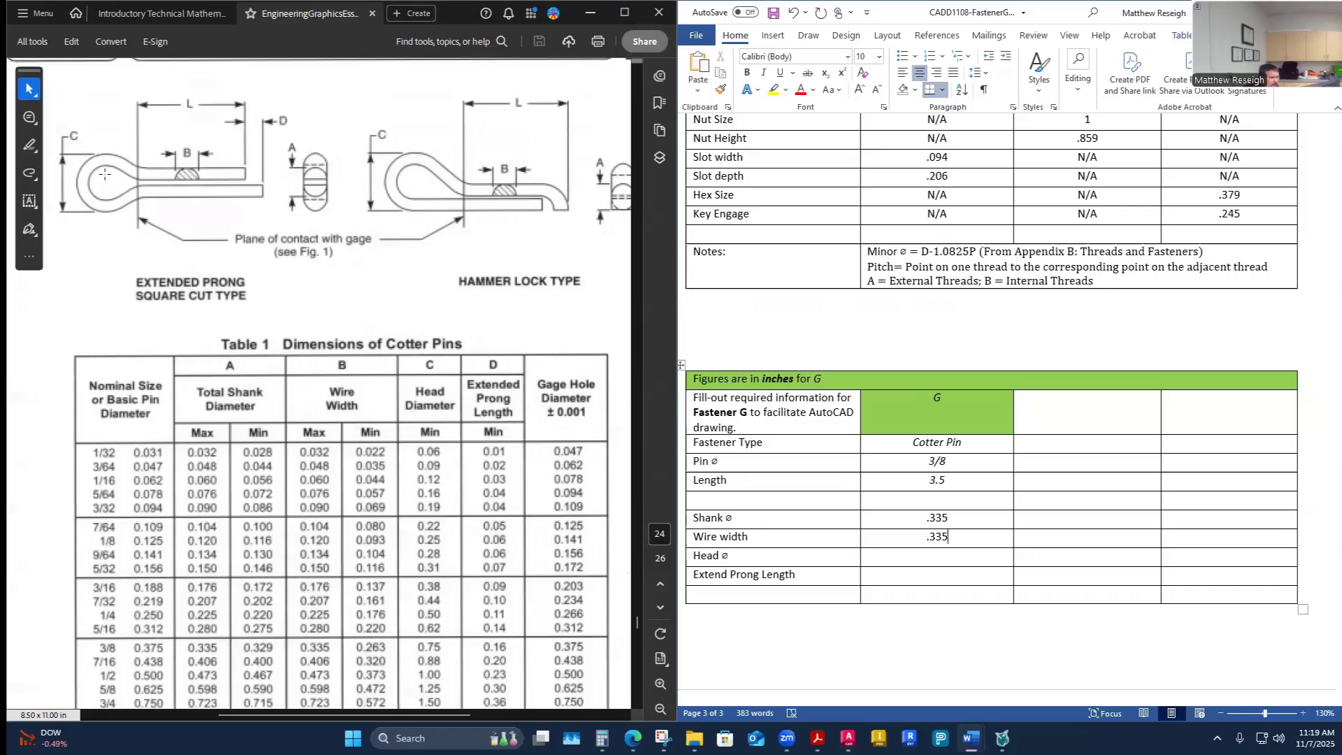
{"action": "scroll", "coordinate": [103, 598], "scroll_direction": "down", "scroll_amount": 2}
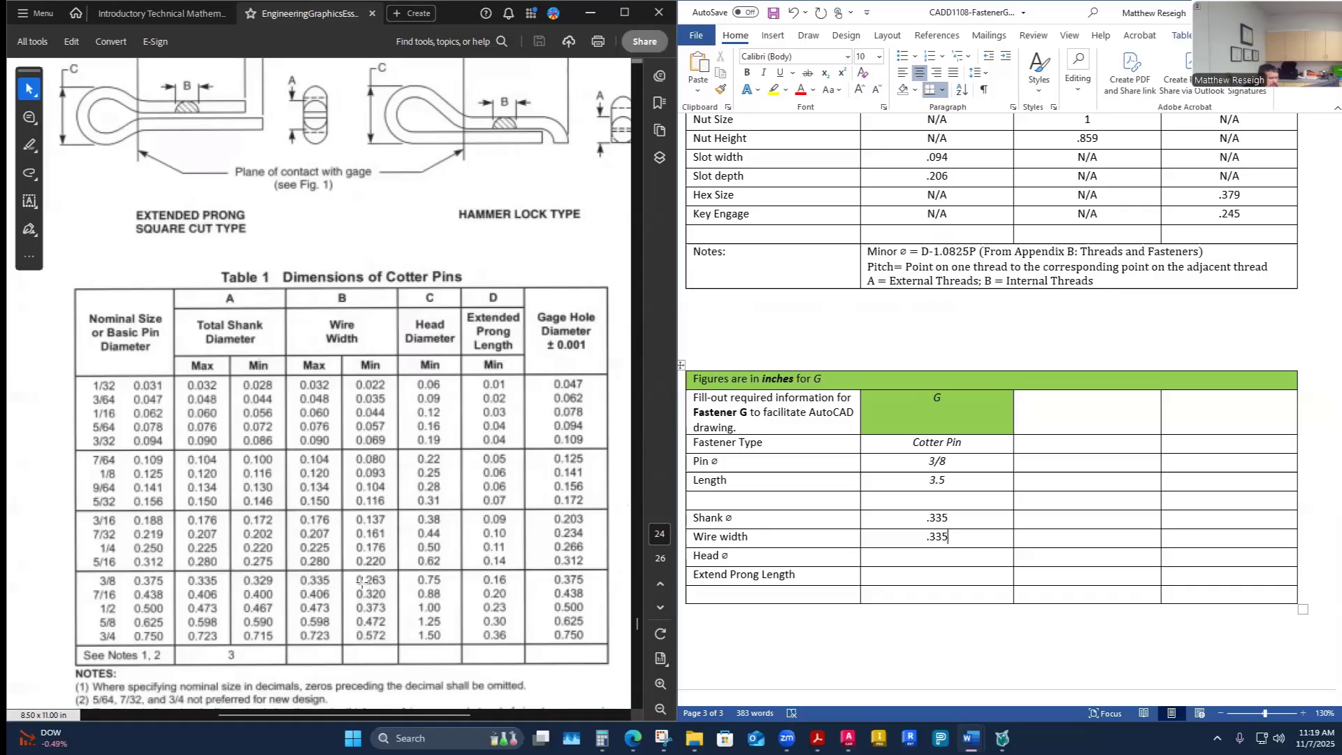
{"action": "left_click", "coordinate": [951, 556]}
{"action": "type", "text": ".75"}
{"action": "key", "text": "Return"}
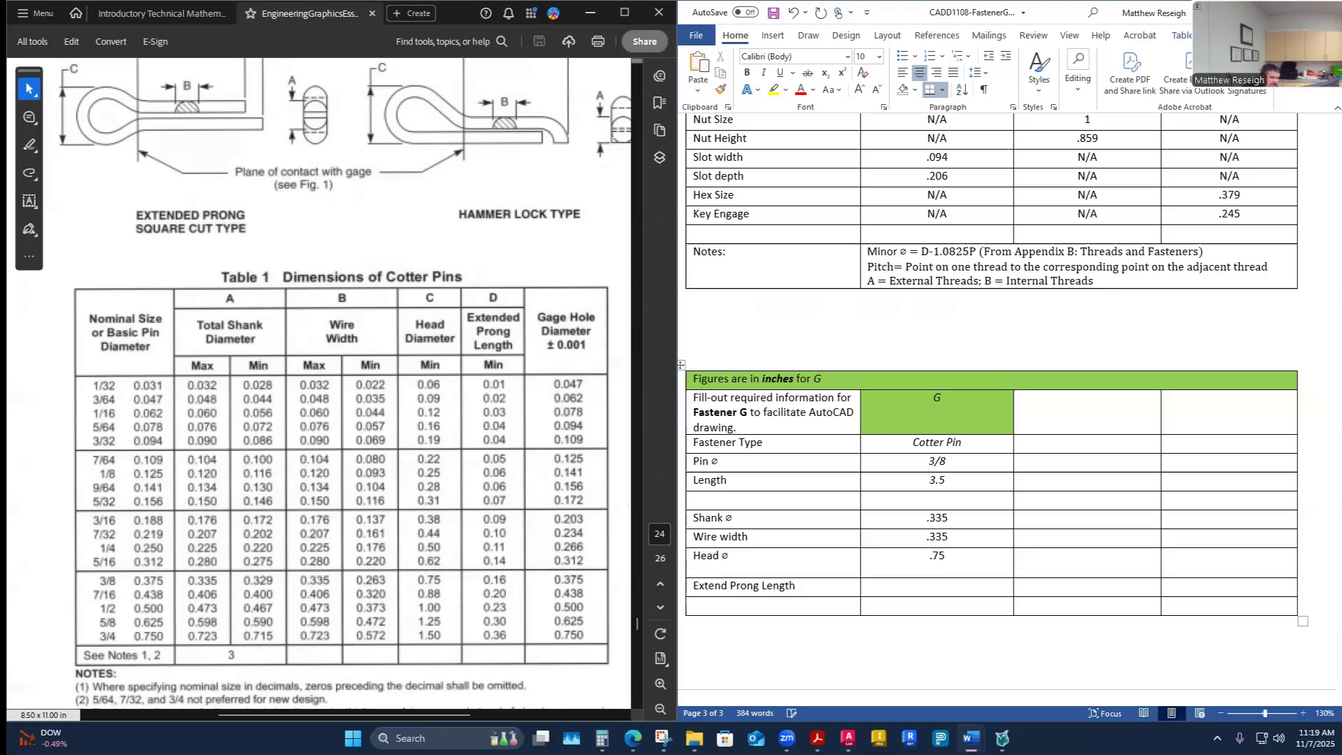
{"action": "key", "text": "ctrl+l"}
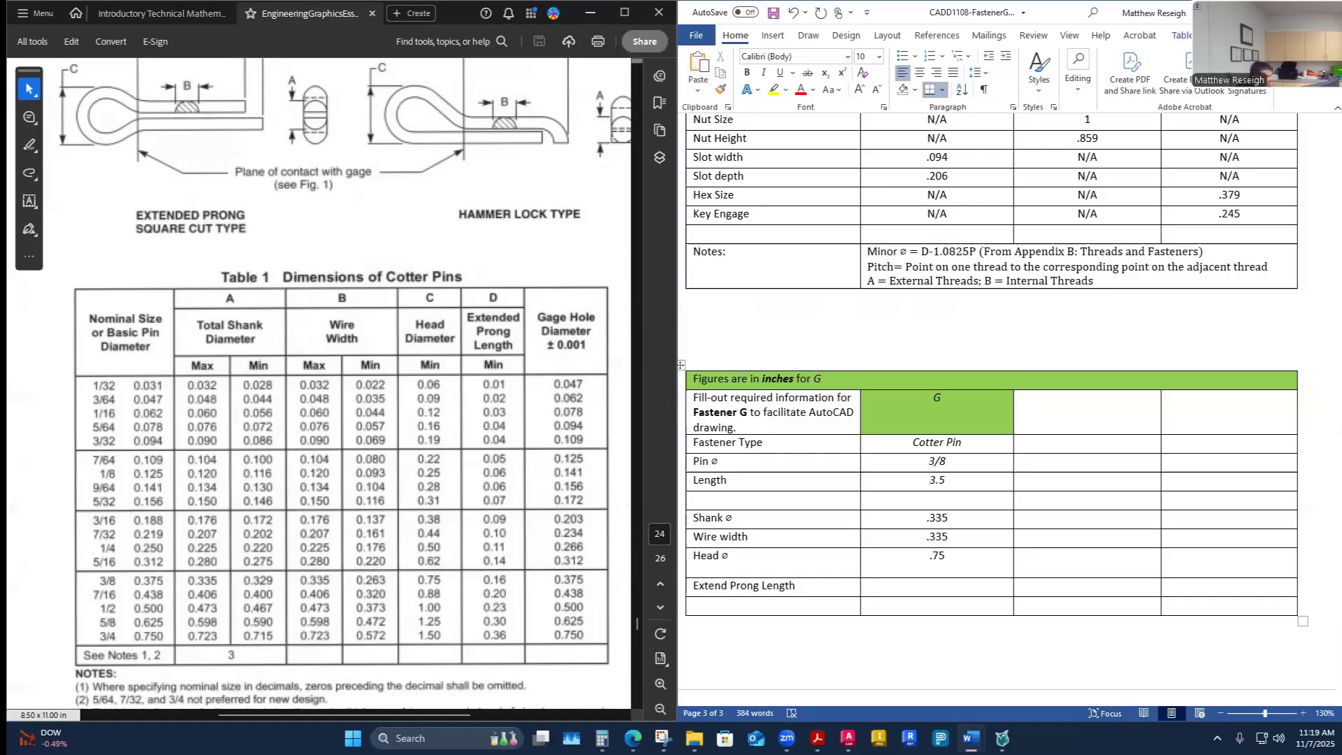
{"action": "key", "text": "BackSpace"}
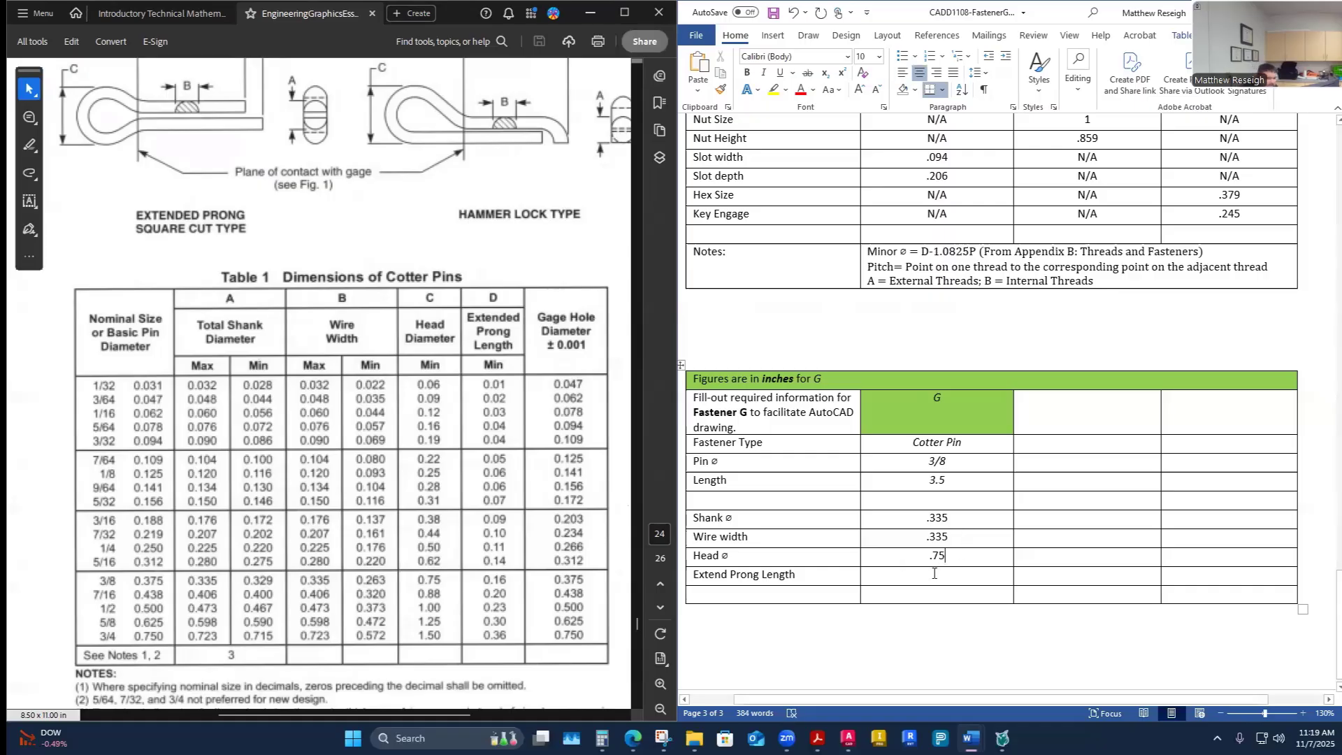
- Enter .16 as the cotter pin G extended prong length in the worksheet
{"action": "left_click", "coordinate": [936, 574]}
{"action": "scroll", "coordinate": [255, 132], "scroll_direction": "up", "scroll_amount": 2}
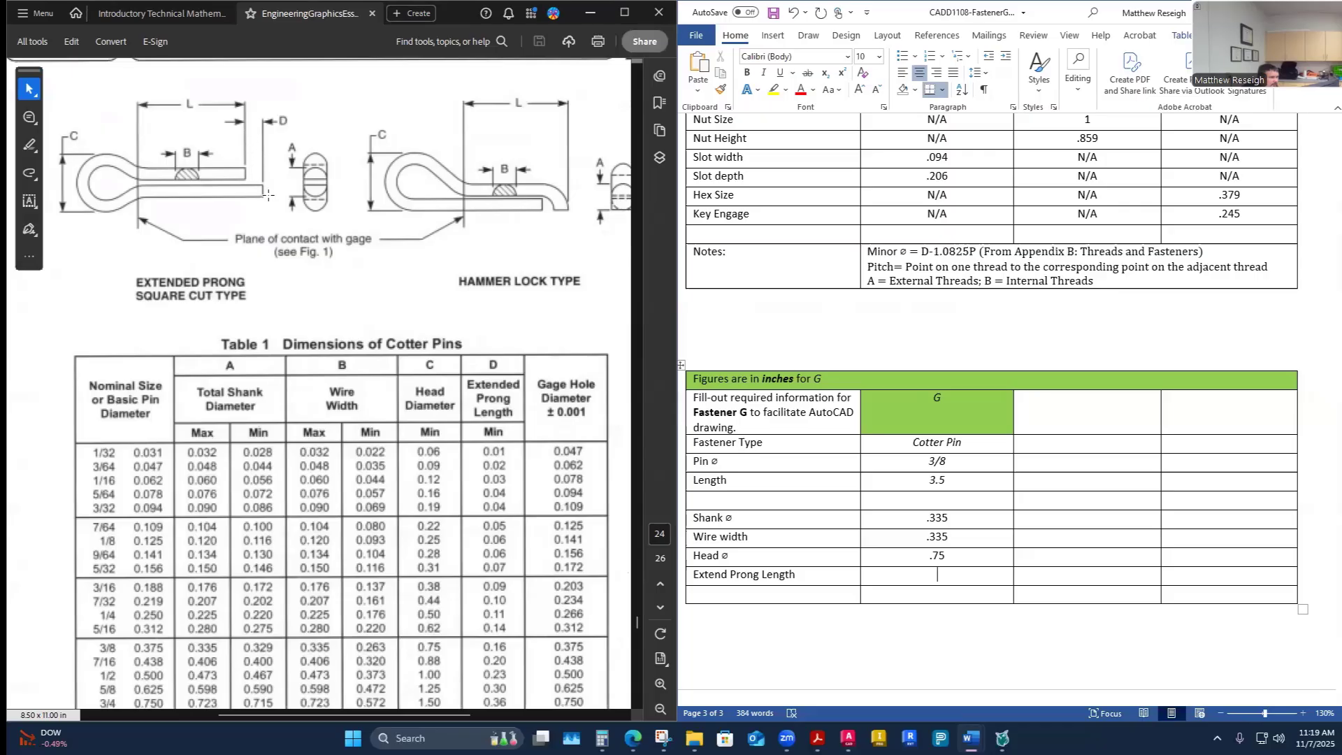
{"action": "scroll", "coordinate": [318, 241], "scroll_direction": "down", "scroll_amount": 1}
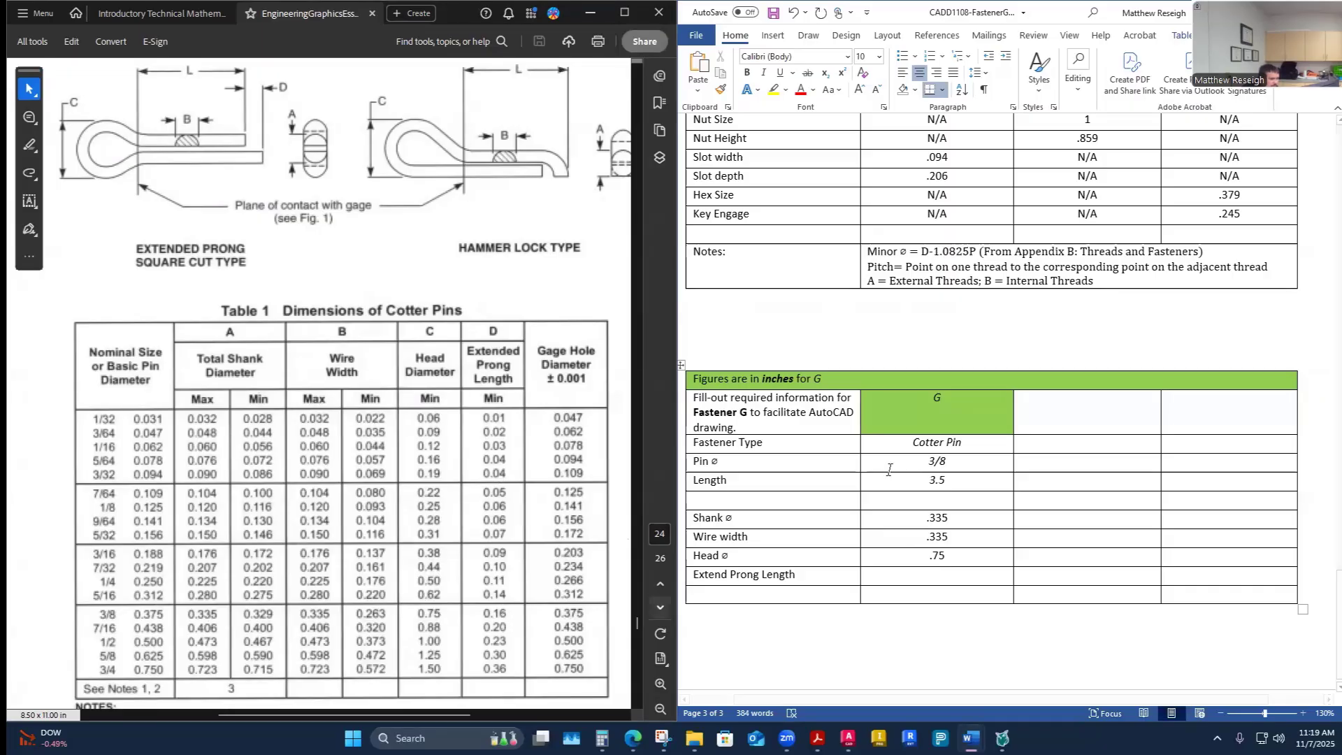
{"action": "type", "text": ".1"}
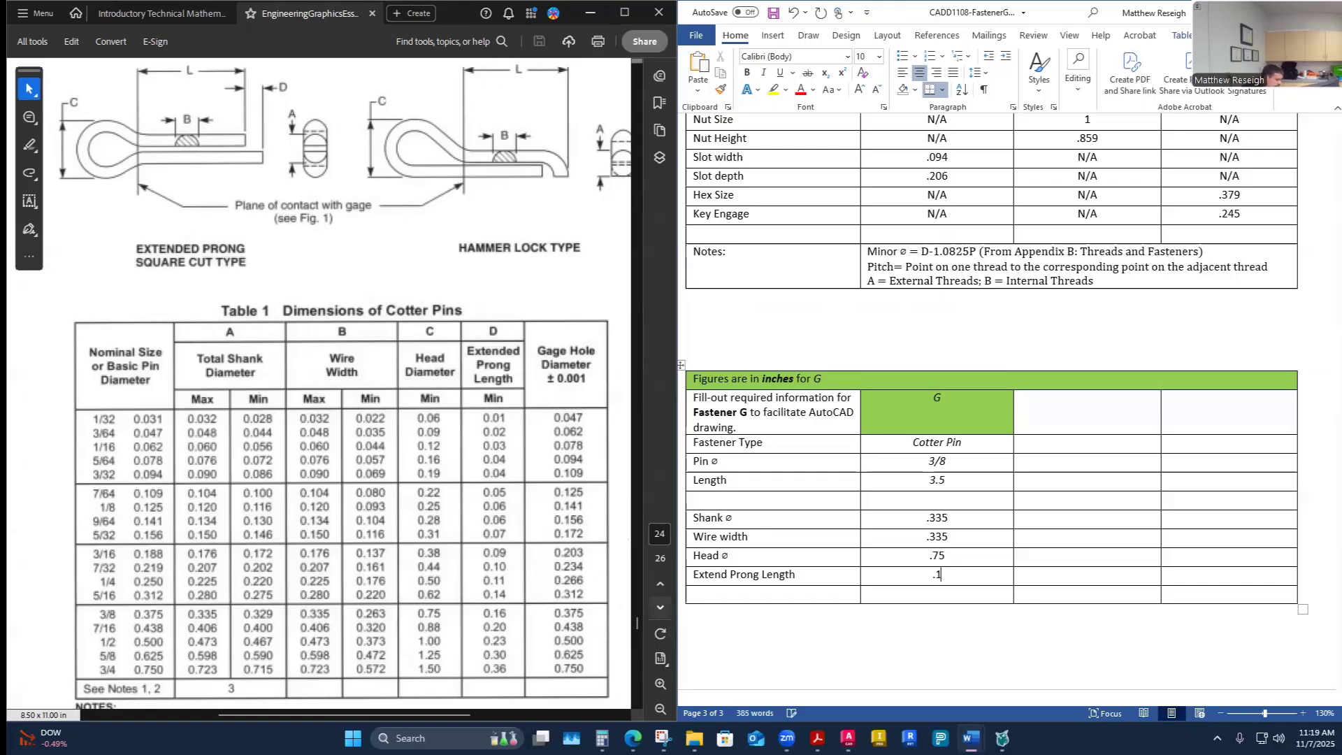
{"action": "type", "text": "6"}
{"action": "left_click", "coordinate": [928, 609]}
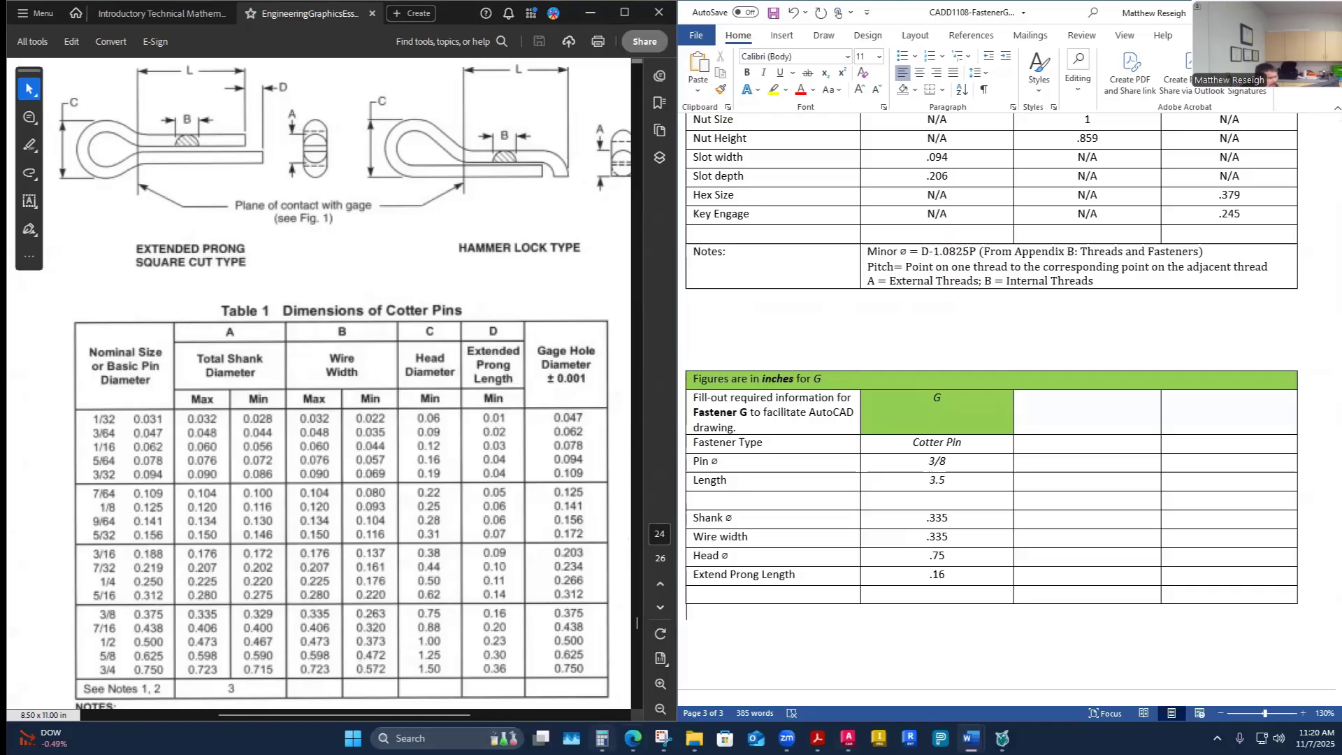
- Switch to the AutoCAD drawing and make Visible-Object the current layer
{"action": "mouse_move", "coordinate": [633, 738]}
{"action": "left_click", "coordinate": [697, 690]}
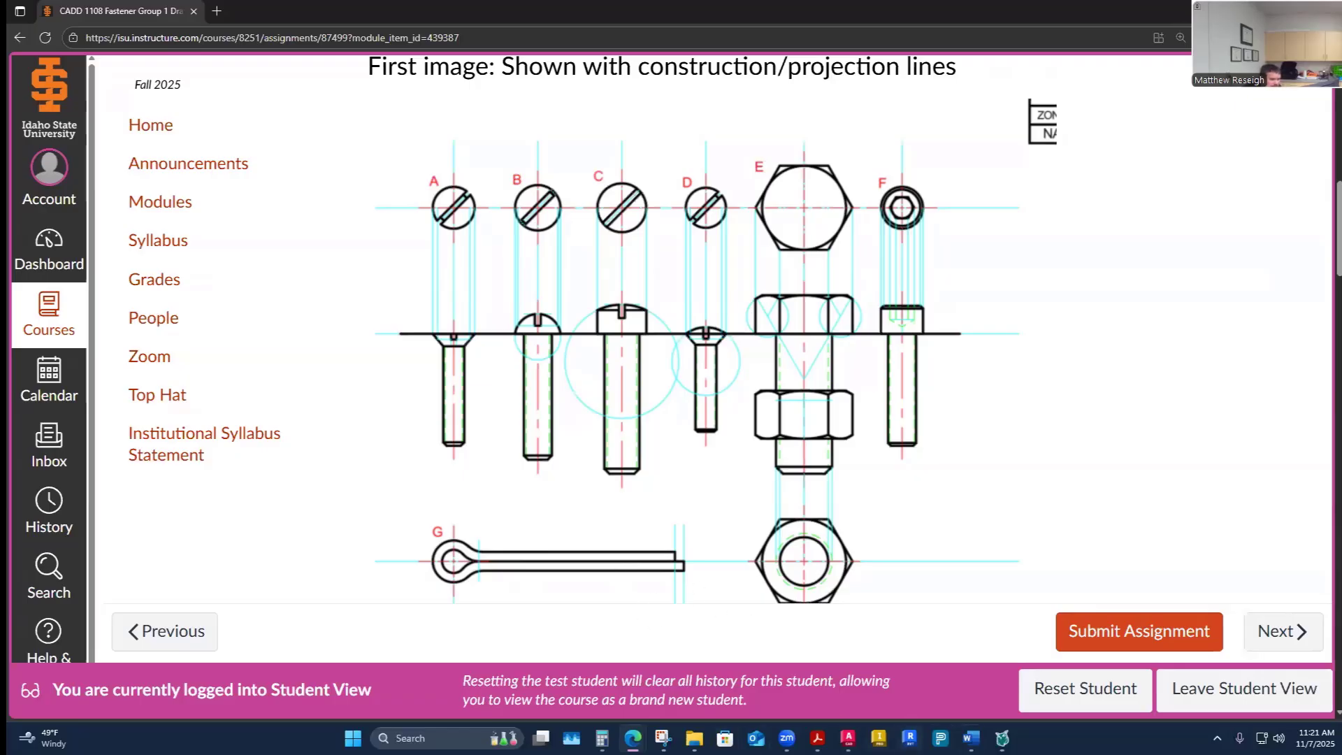
{"action": "mouse_move", "coordinate": [971, 737]}
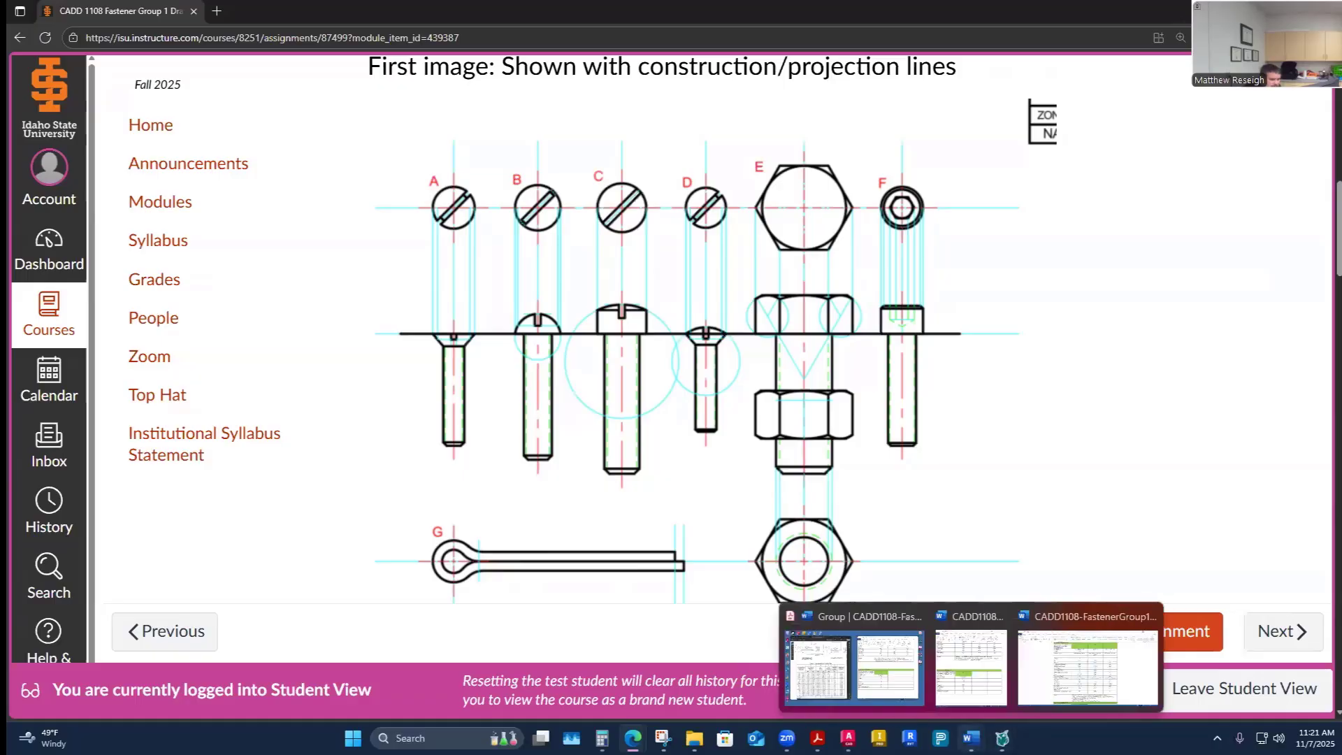
{"action": "left_click", "coordinate": [848, 737]}
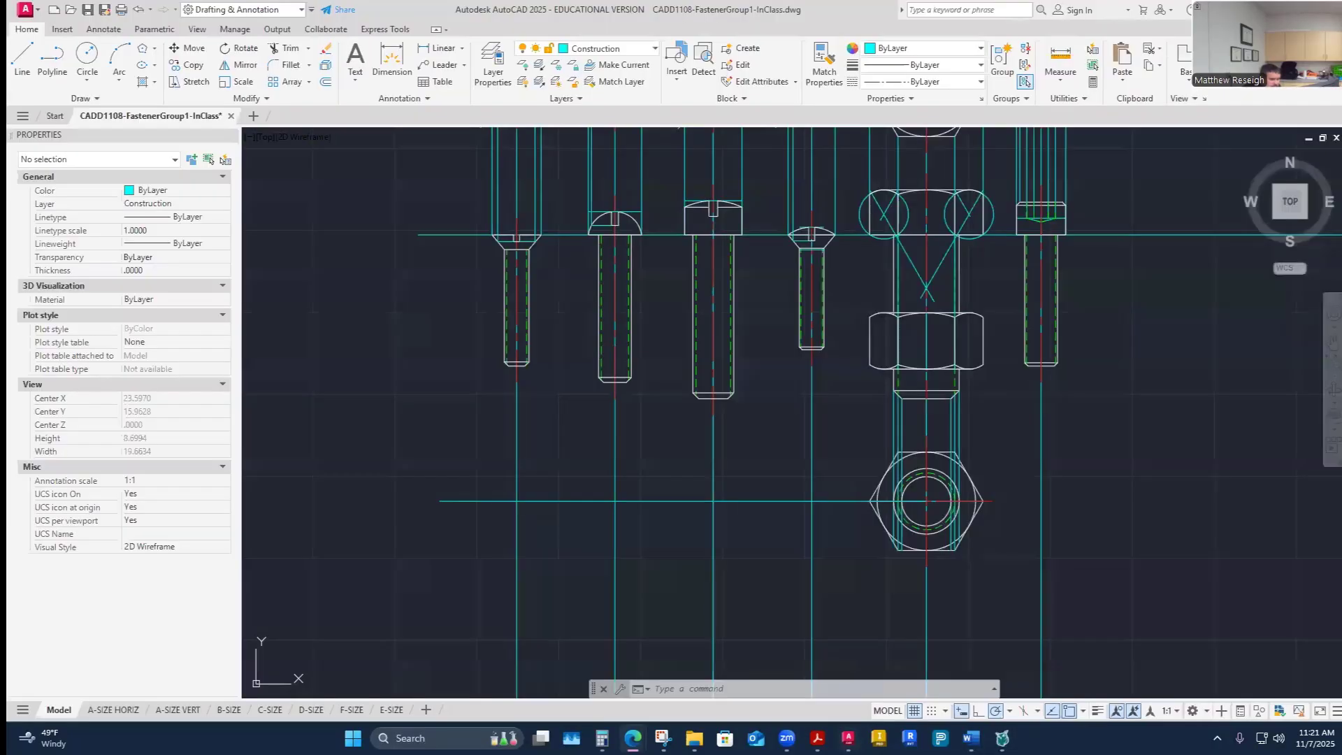
{"action": "left_click", "coordinate": [638, 49]}
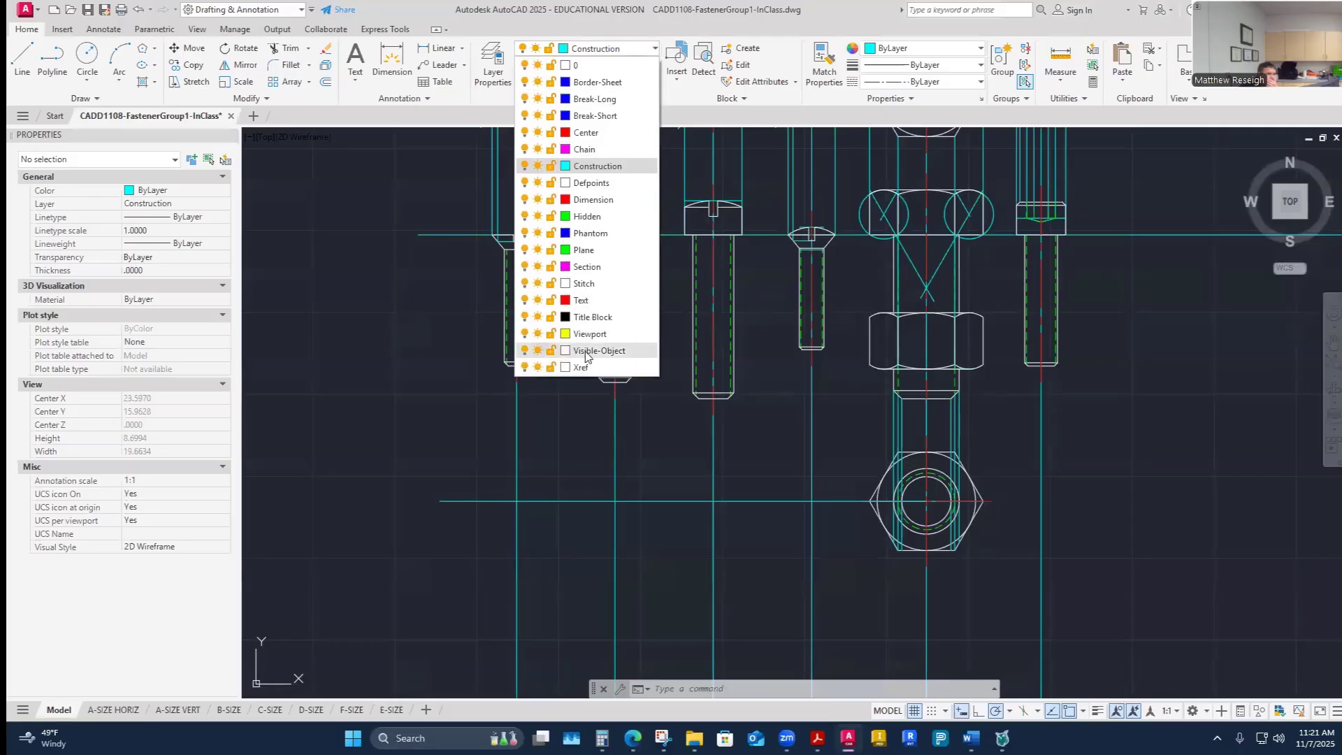
{"action": "left_click", "coordinate": [599, 242]}
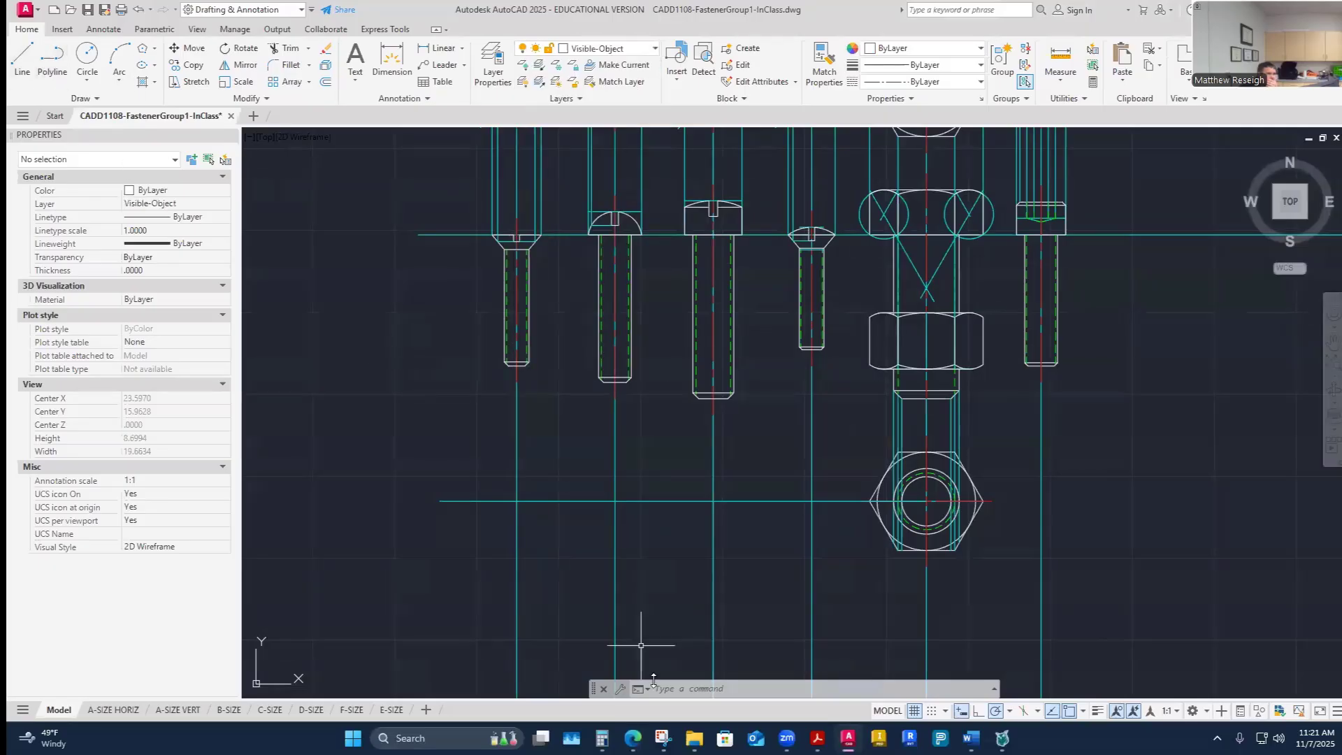
{"action": "mouse_move", "coordinate": [971, 737]}
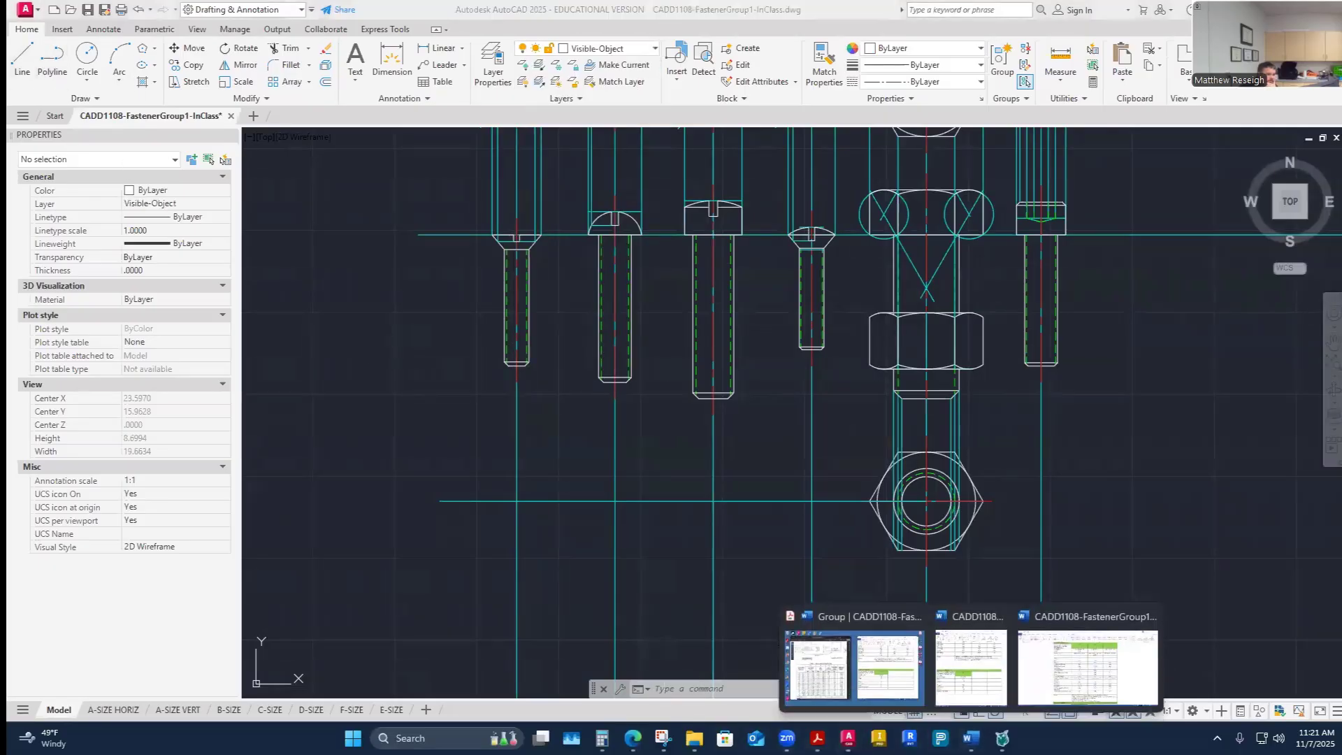
{"action": "left_click", "coordinate": [969, 671]}
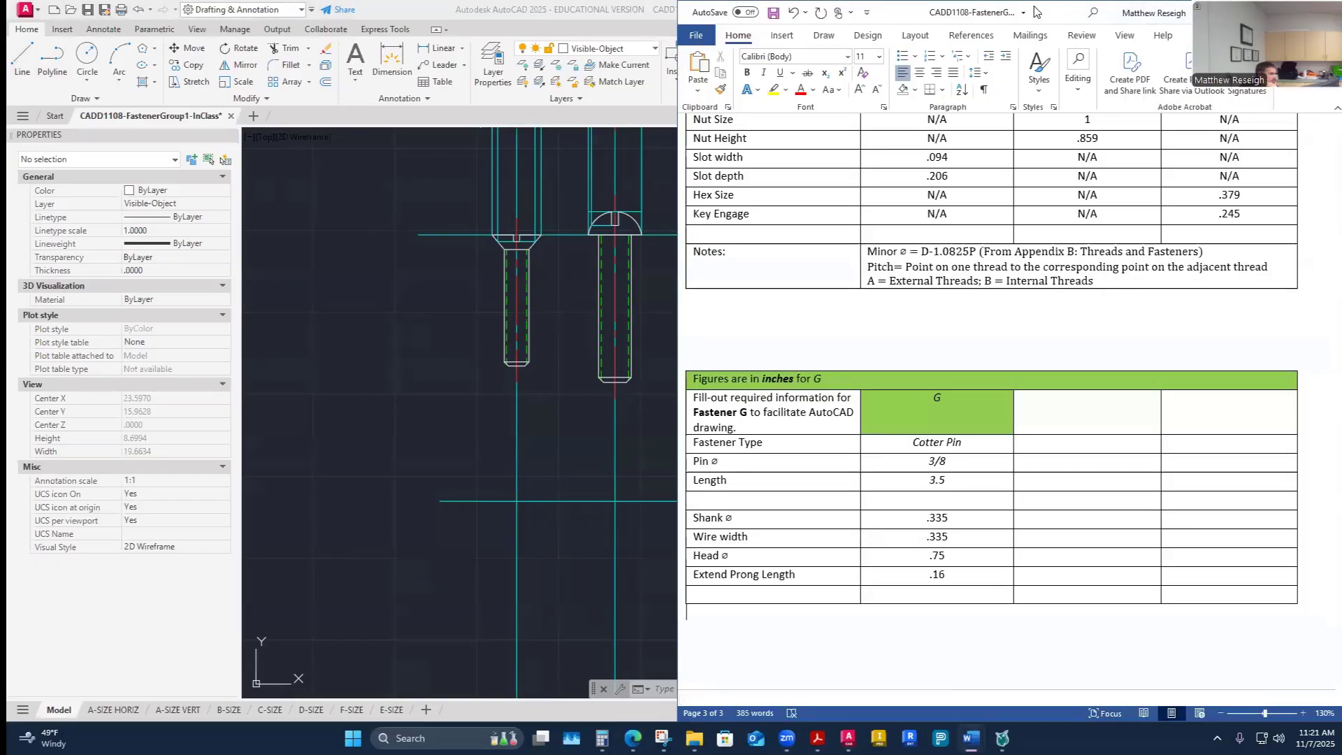
{"action": "left_click_drag", "start_coordinate": [1037, 11], "coordinate": [1341, 12]}
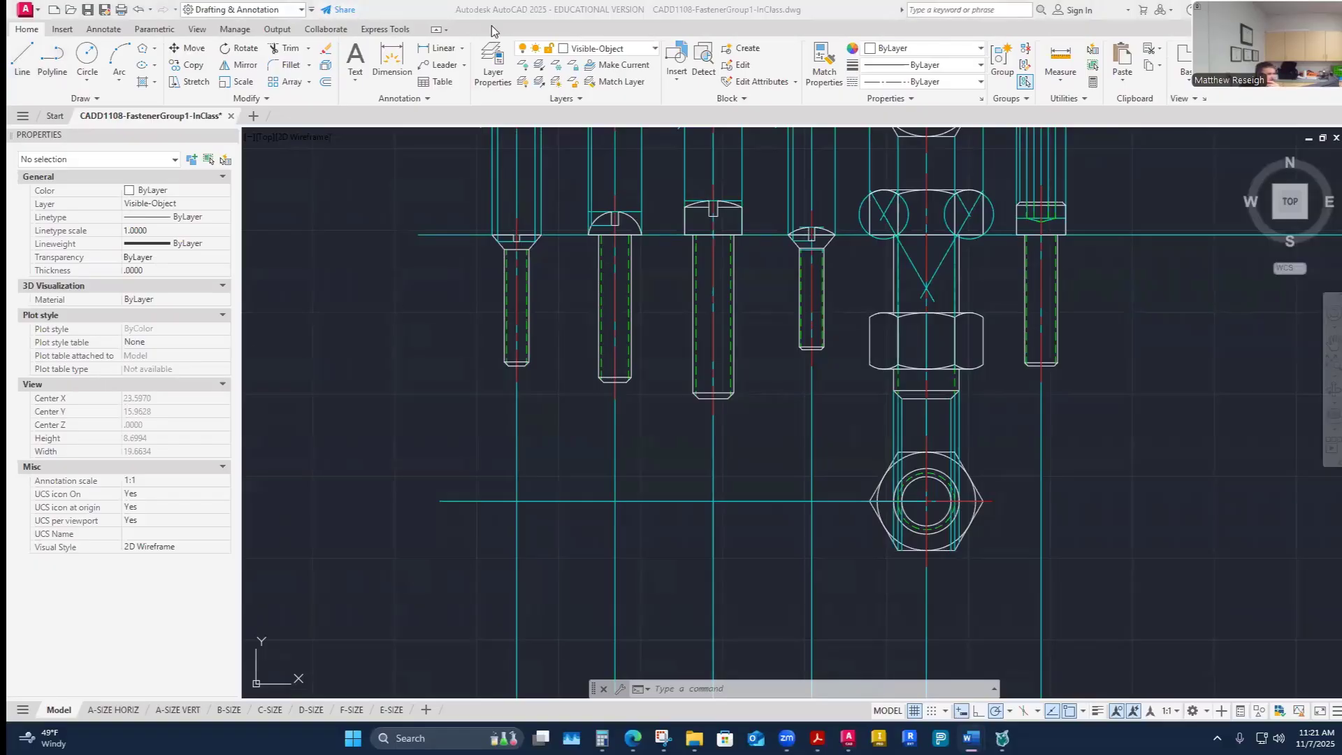
{"action": "left_click", "coordinate": [546, 569]}
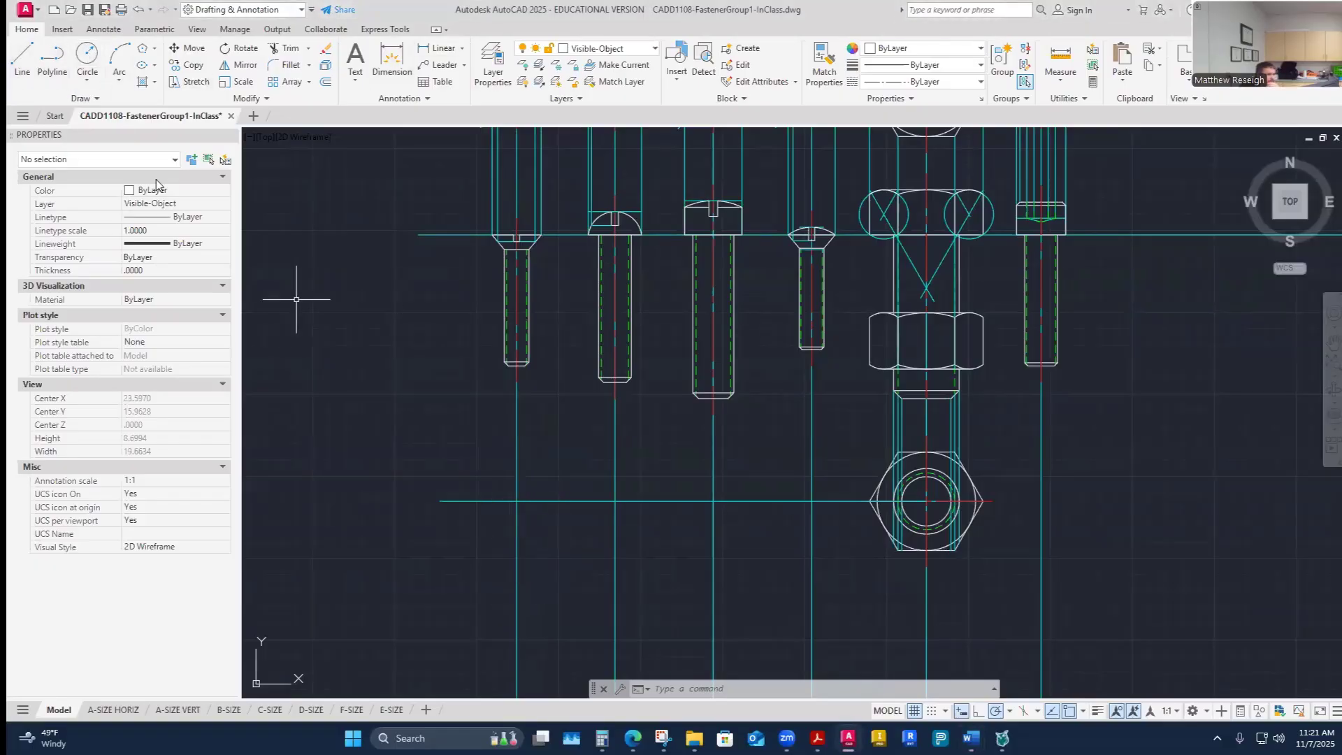
- Draw a circle of radius .375 centered on the construction-line intersection left of the lower nut for the cotter pin head
{"action": "left_click", "coordinate": [87, 56]}
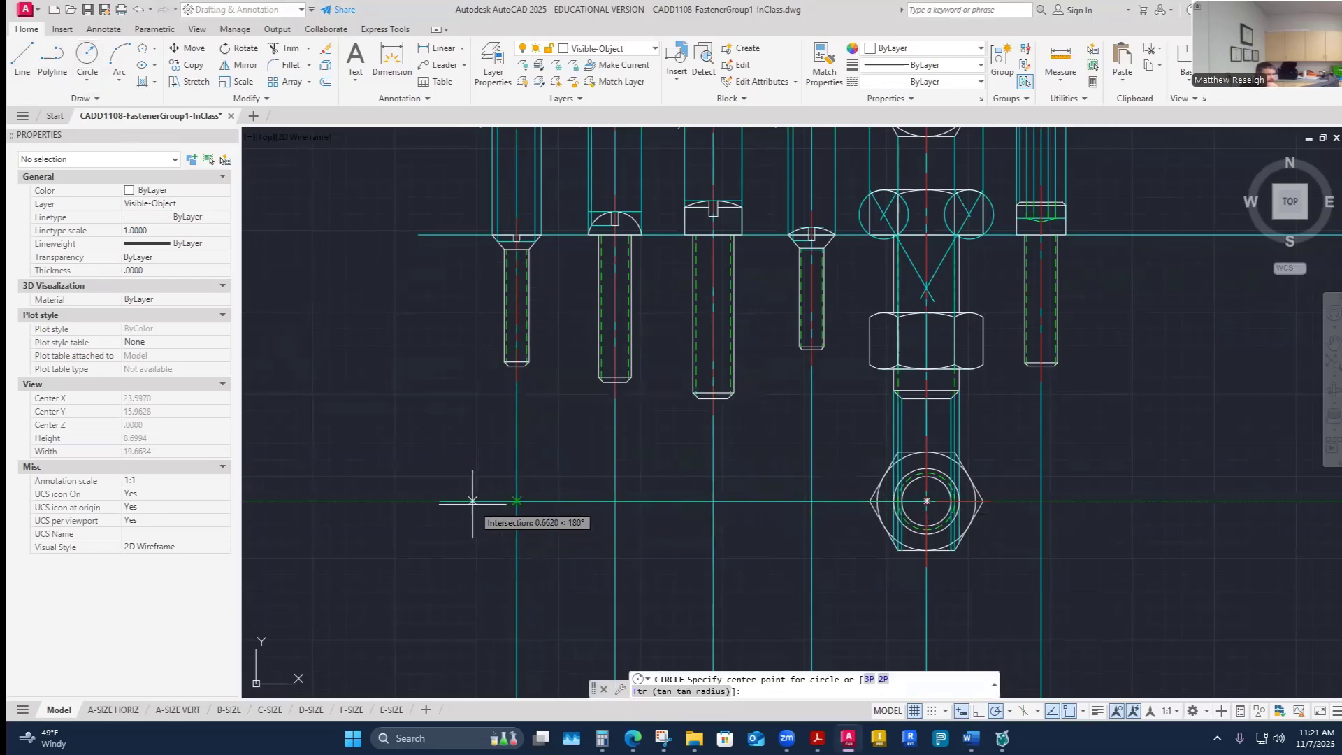
{"action": "left_click", "coordinate": [516, 501]}
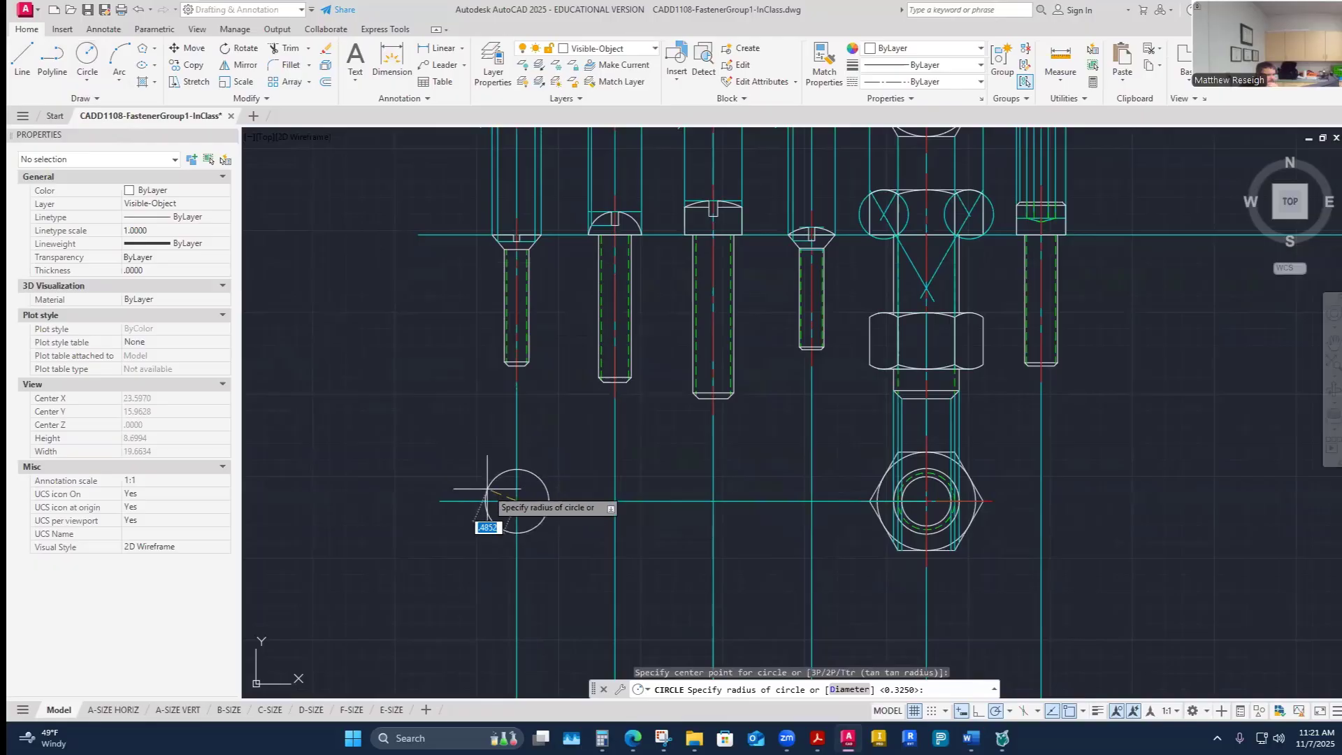
{"action": "type", "text": ".375"}
{"action": "key", "text": "Return"}
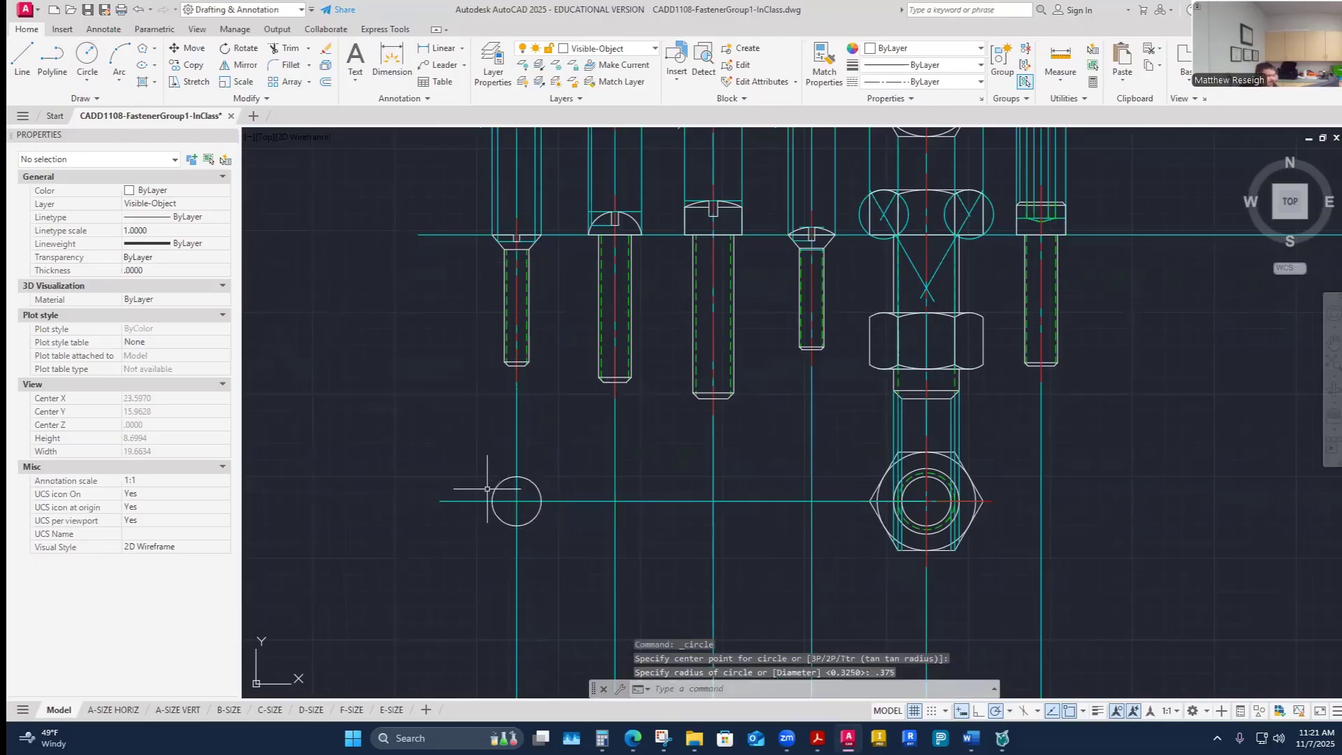
- On the Center layer, draw a horizontal centerline from the circle's right edge to the next vertical construction line
{"action": "scroll", "coordinate": [536, 528], "scroll_direction": "up", "scroll_amount": 2}
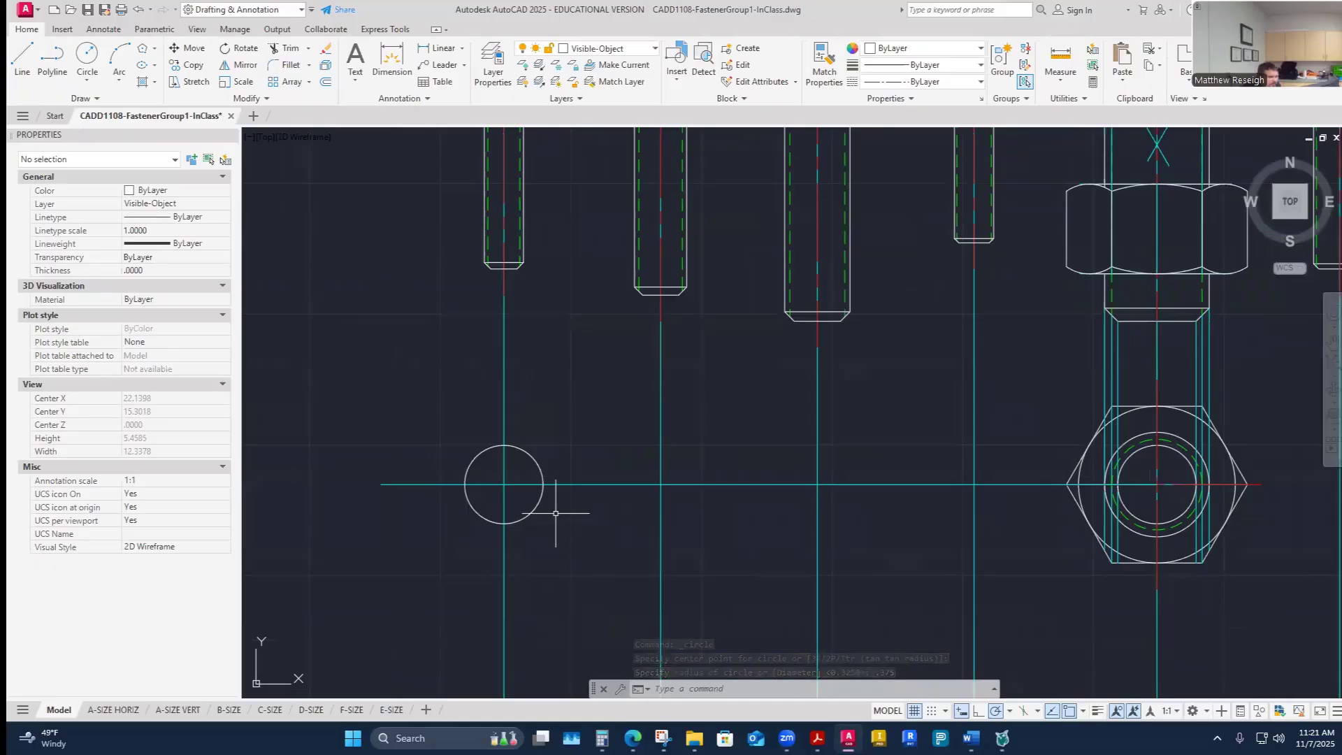
{"action": "left_click", "coordinate": [653, 48]}
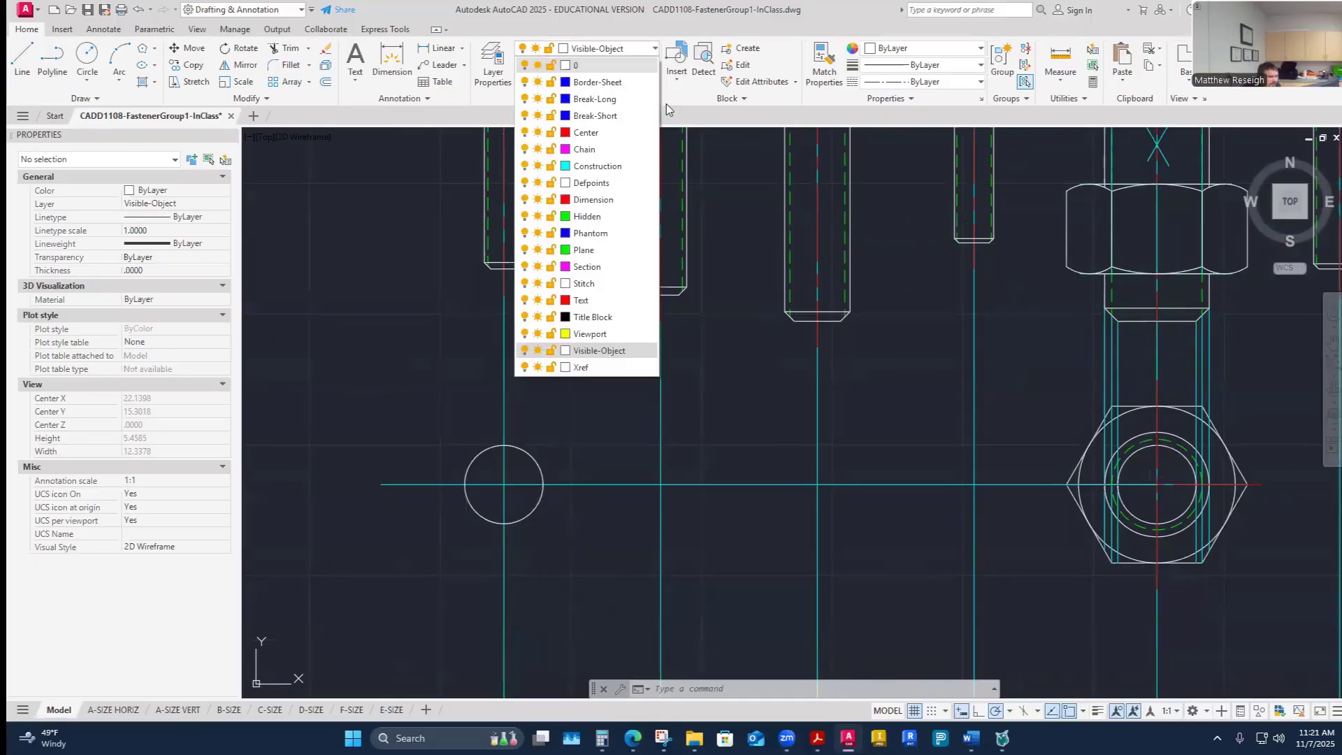
{"action": "left_click", "coordinate": [590, 135]}
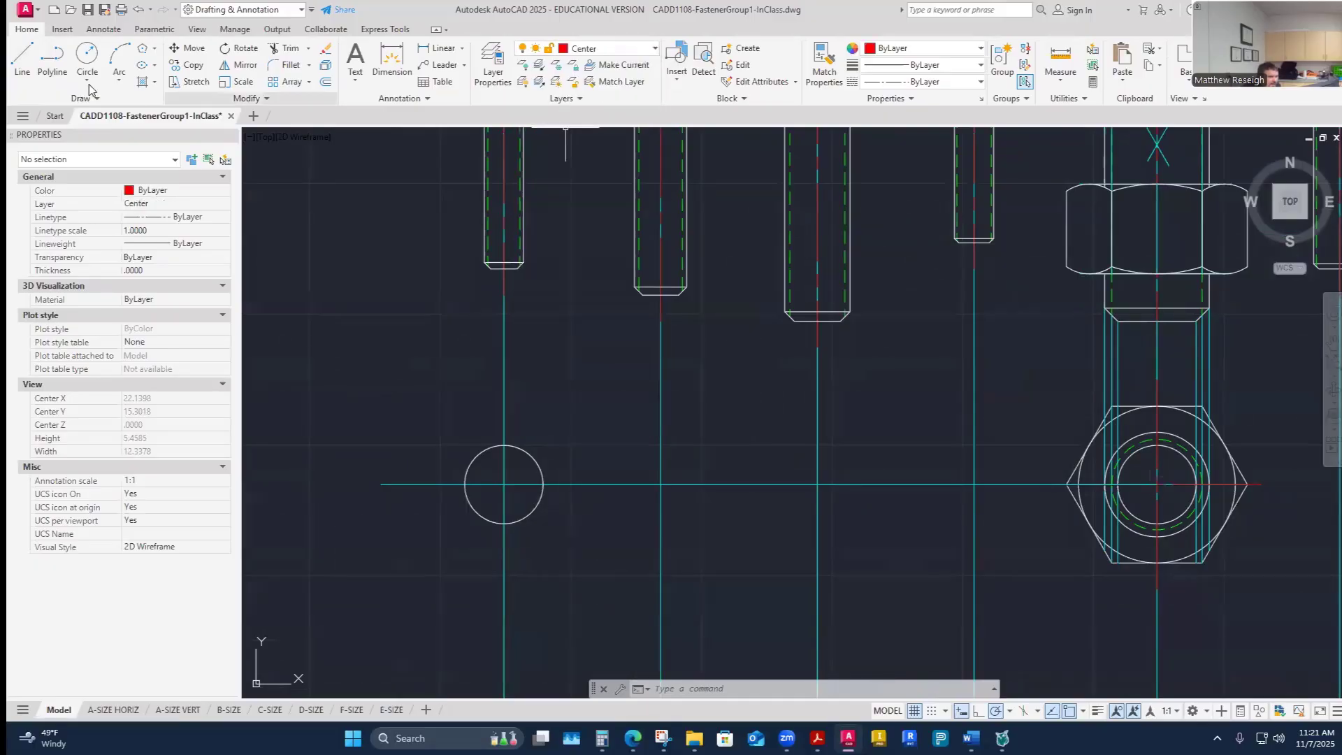
{"action": "left_click", "coordinate": [21, 56]}
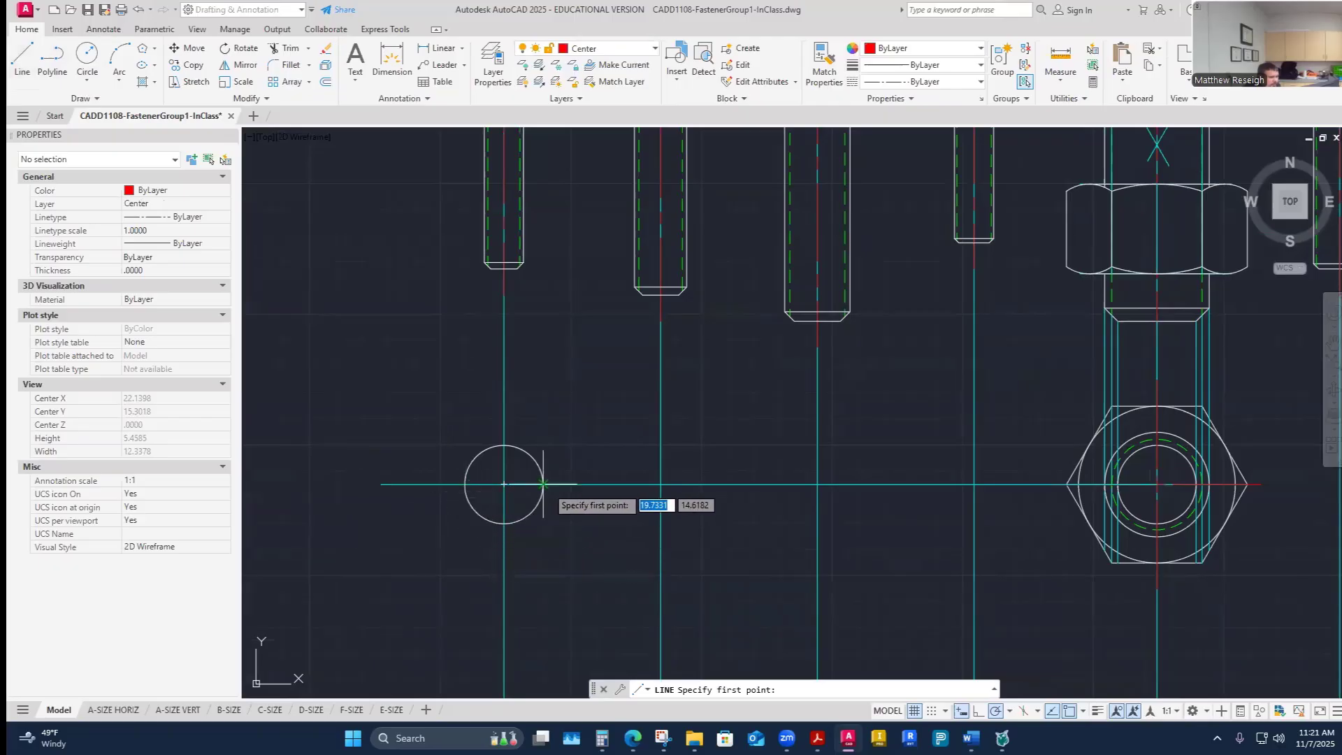
{"action": "left_click", "coordinate": [543, 484]}
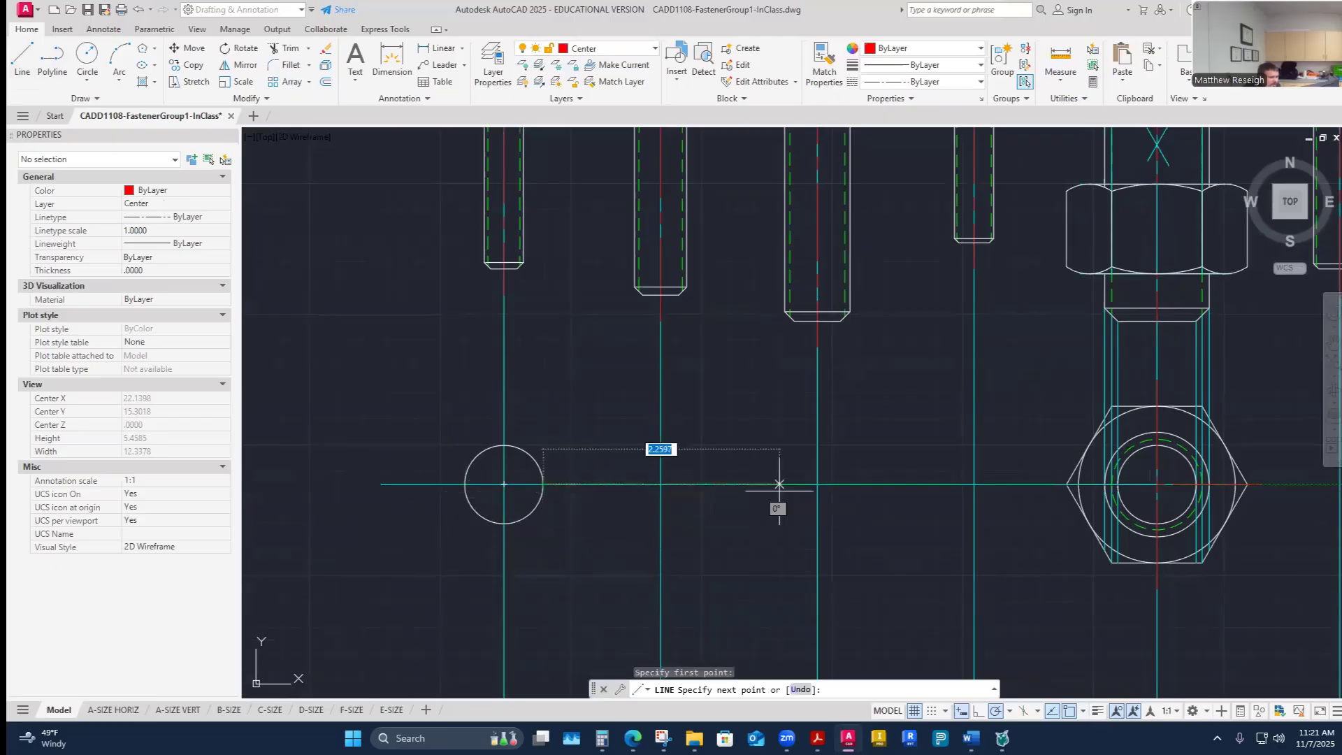
{"action": "left_click", "coordinate": [834, 483]}
{"action": "right_click", "coordinate": [844, 509]}
{"action": "left_click", "coordinate": [864, 517]}
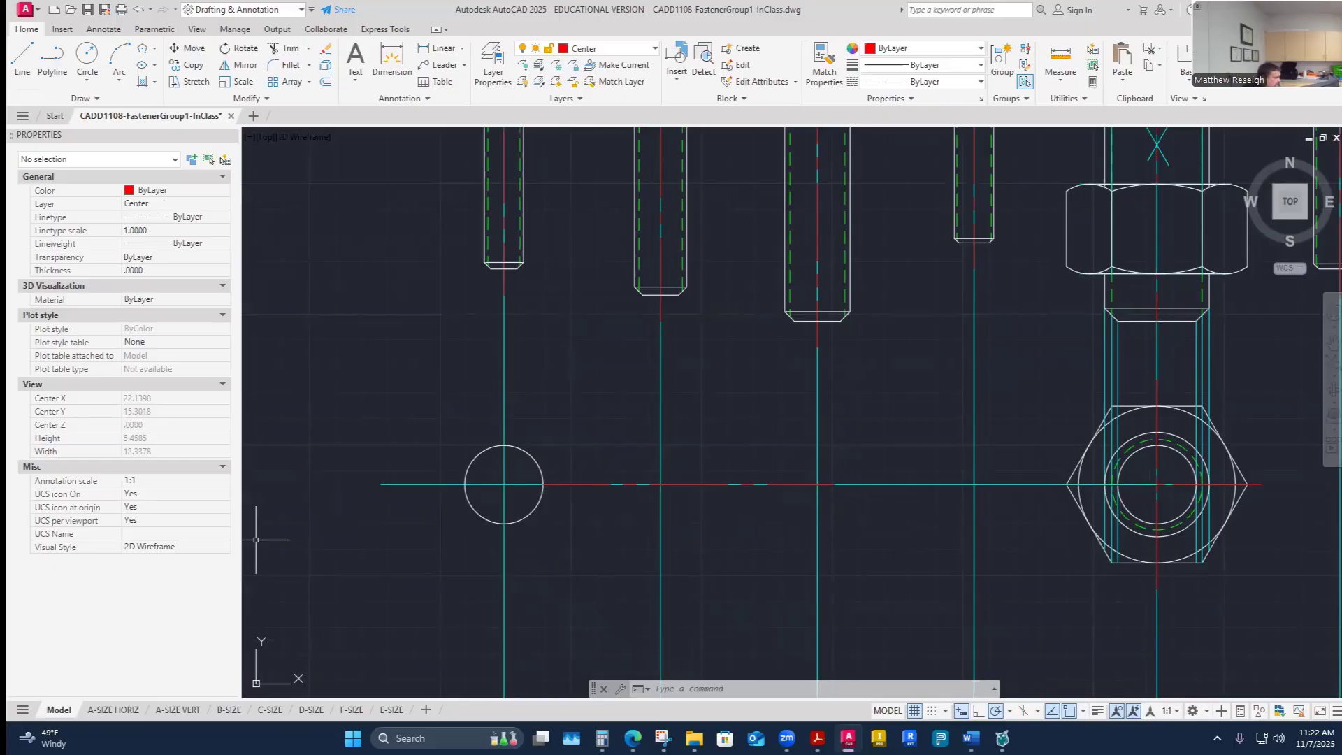
- Calculate half of the .335 shank diameter in the Calculator
{"action": "left_click", "coordinate": [817, 739]}
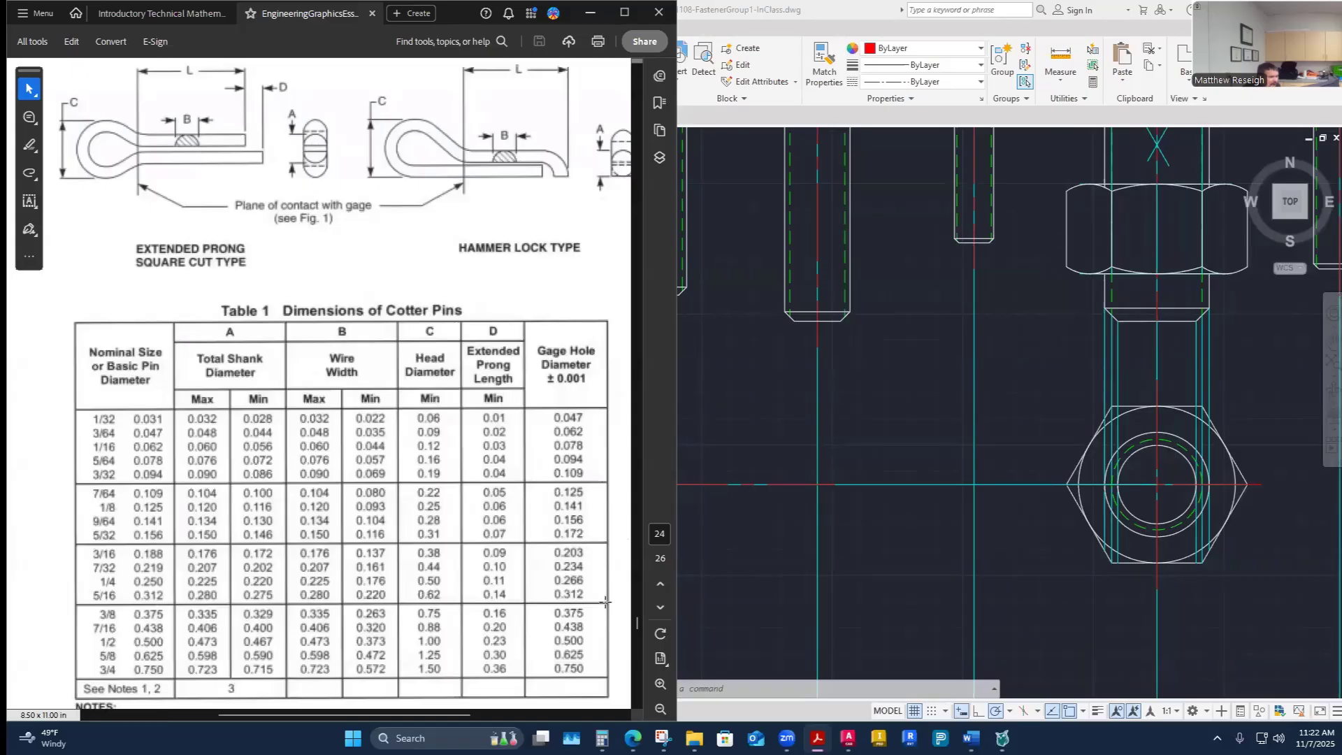
{"action": "left_click", "coordinate": [602, 737]}
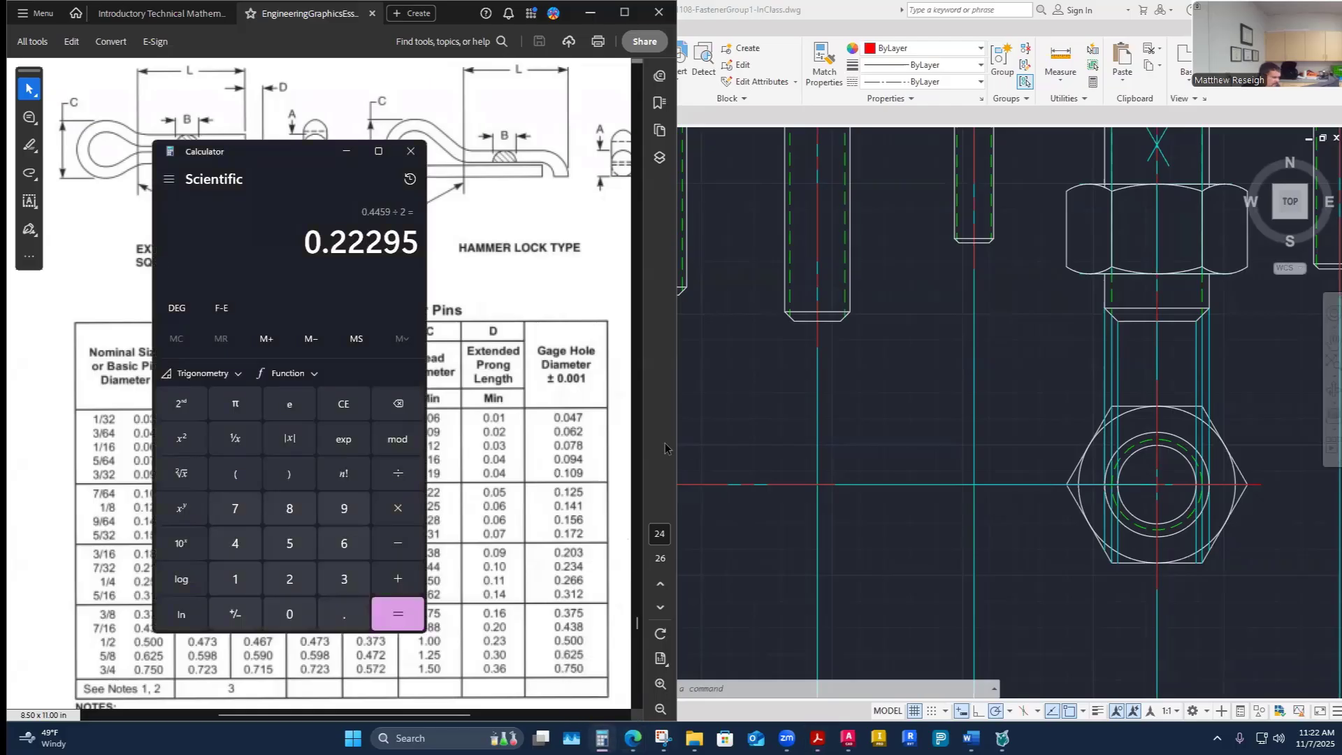
{"action": "type", "text": "0.335 ÷ "}
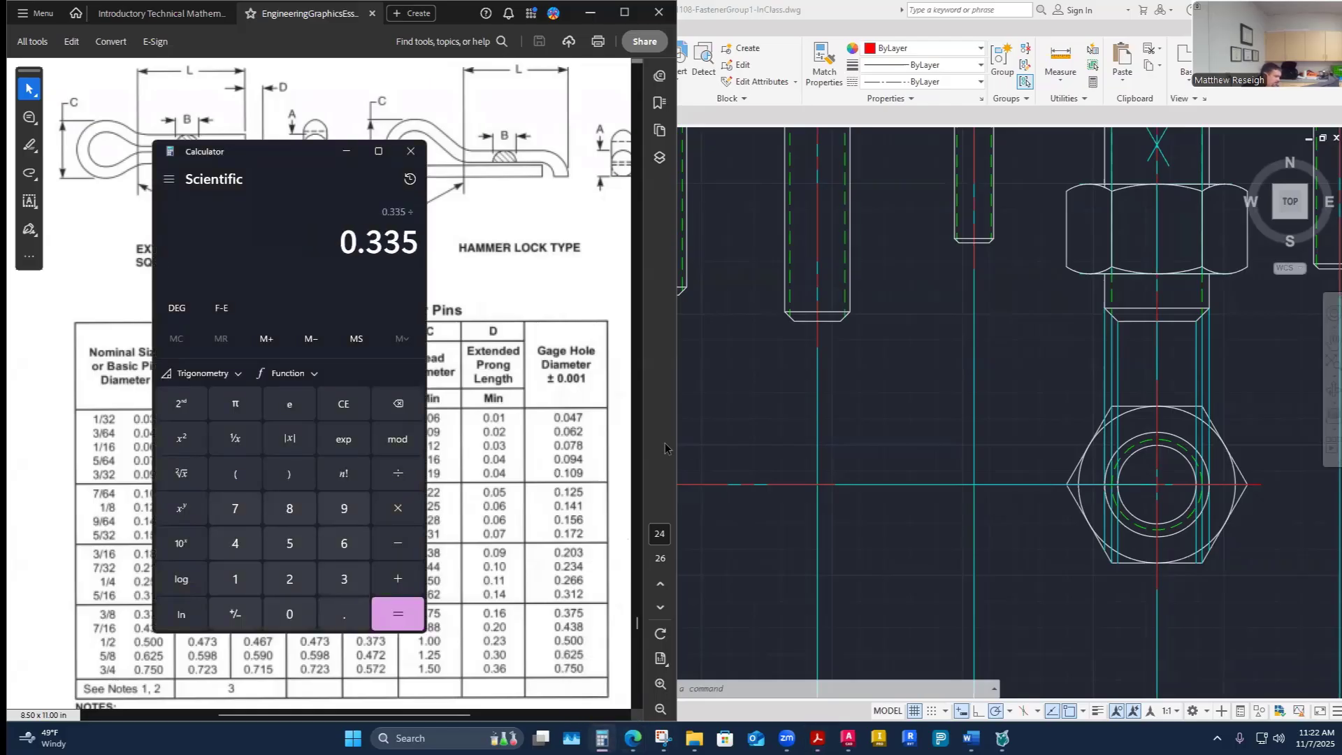
{"action": "type", "text": "2"}
{"action": "key", "text": "Return"}
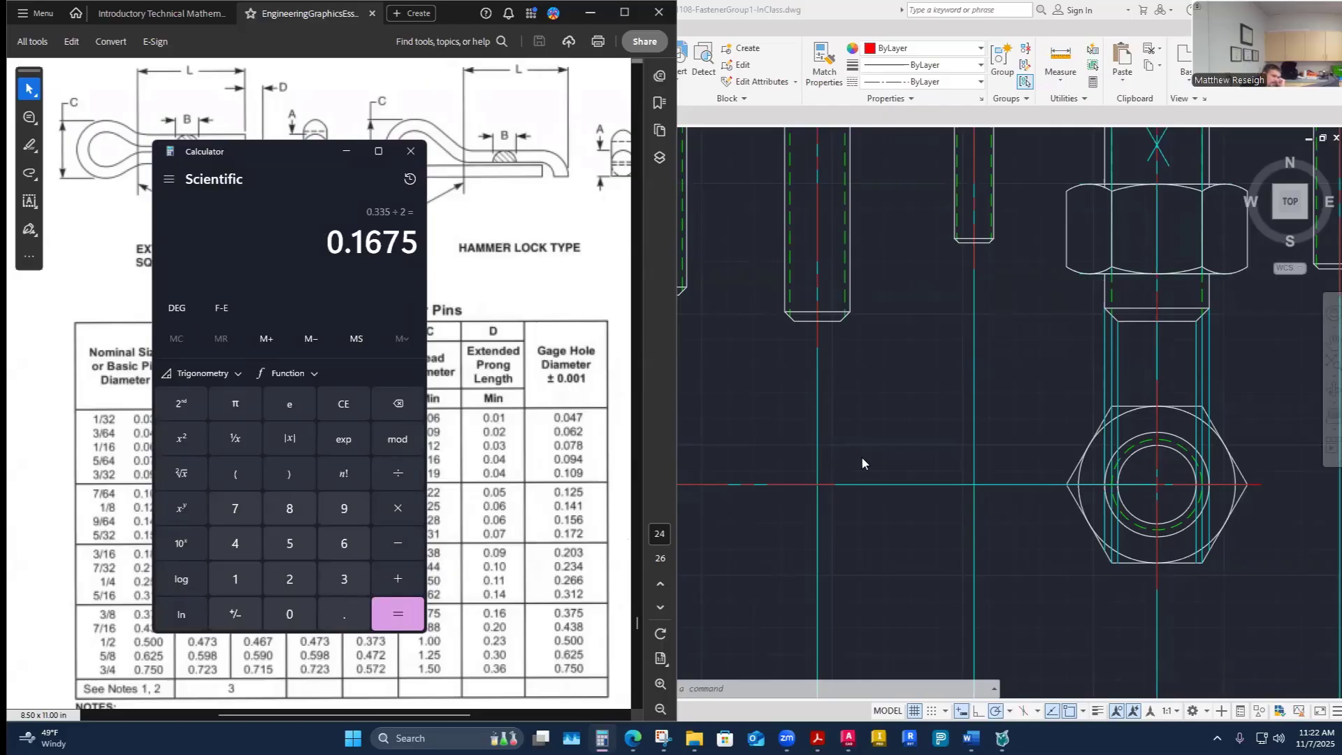
- Offset the new centerline .1675 above and below to form the cotter pin shank edges
{"action": "left_click", "coordinate": [777, 469]}
{"action": "left_click", "coordinate": [326, 82]}
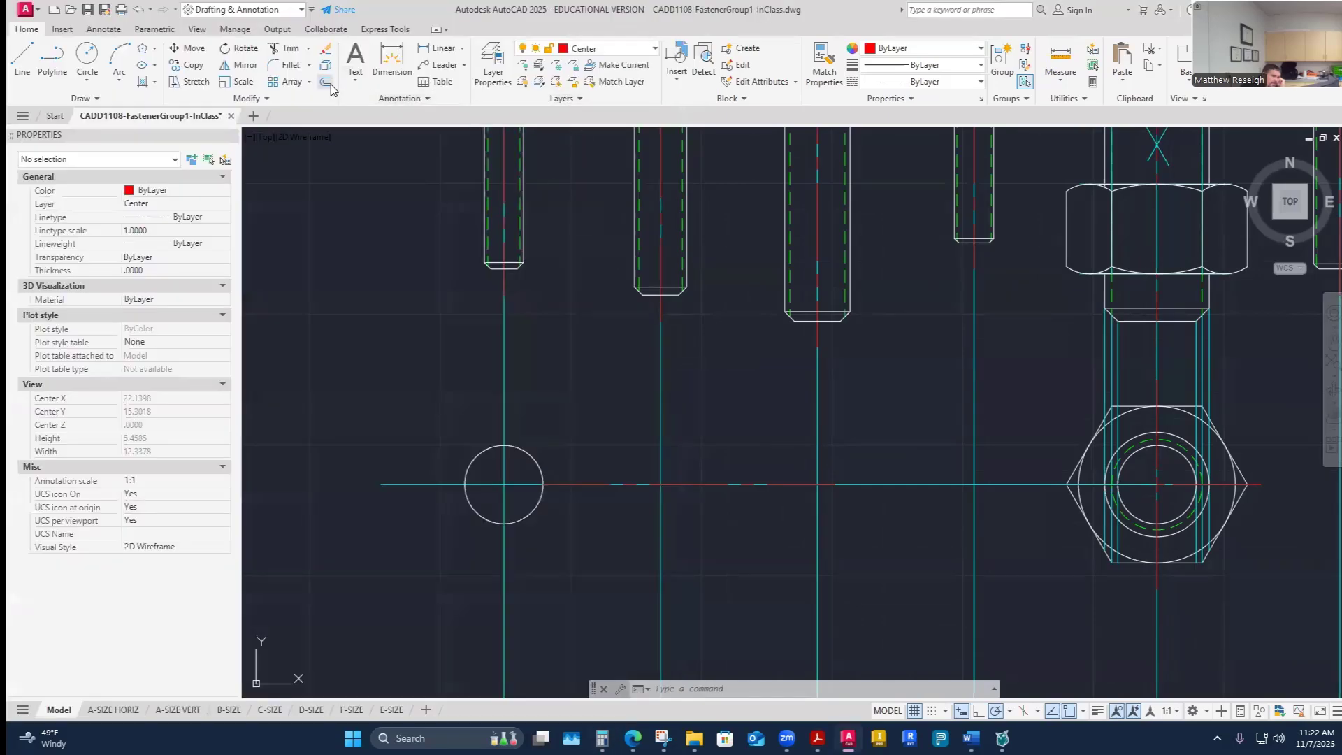
{"action": "type", "text": ".167"}
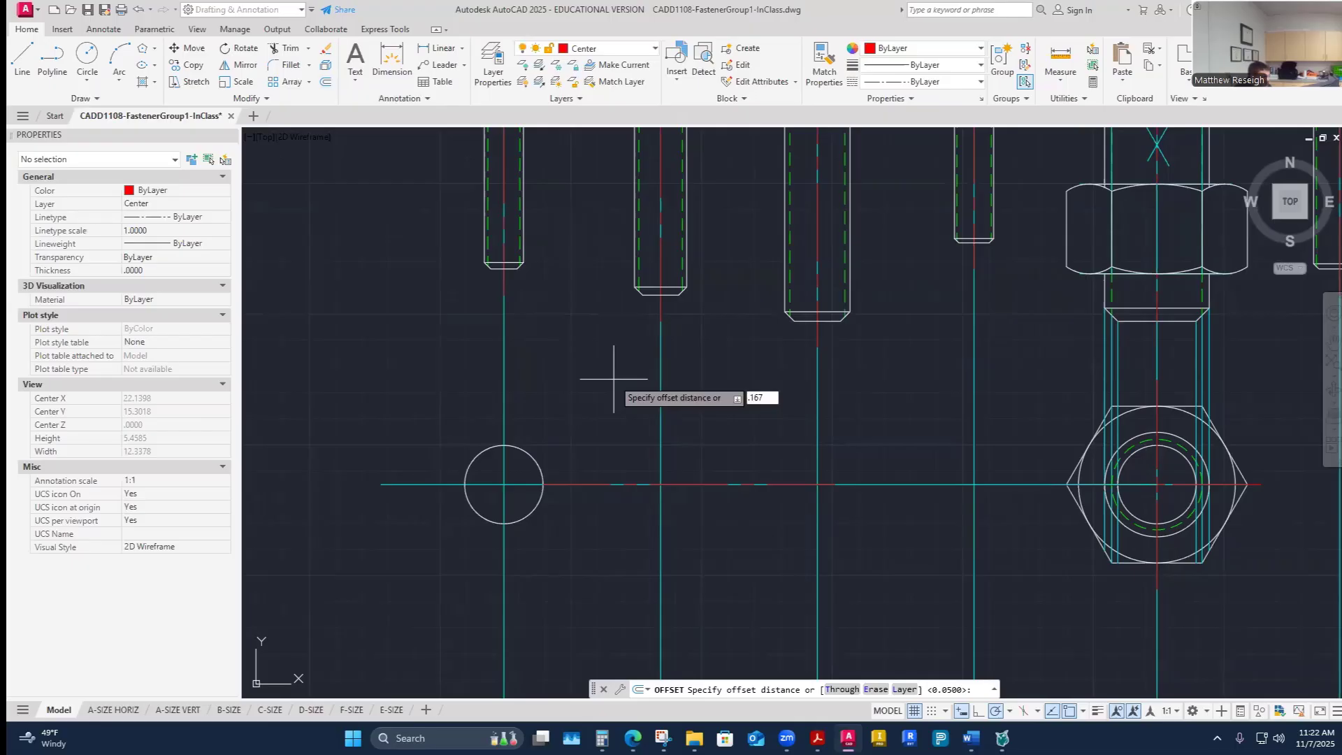
{"action": "type", "text": "5"}
{"action": "key", "text": "Return"}
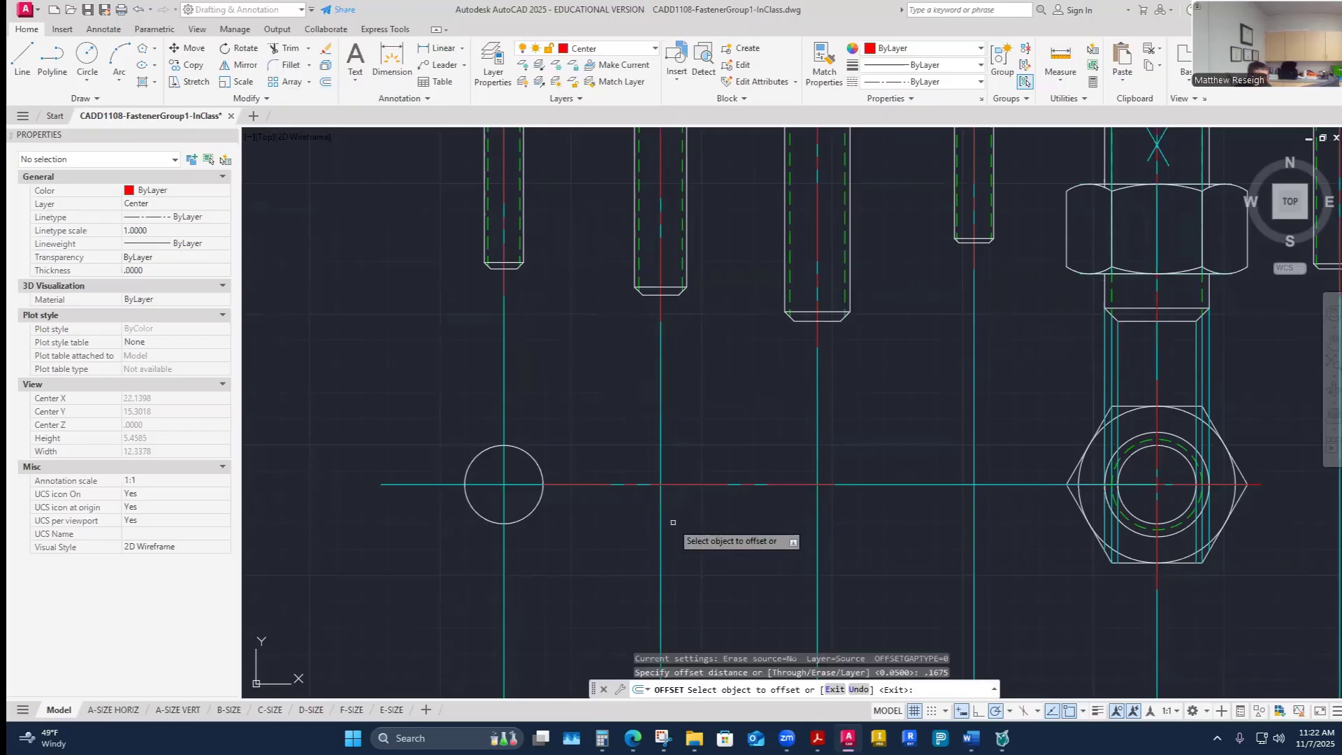
{"action": "left_click", "coordinate": [688, 484]}
{"action": "left_click", "coordinate": [704, 474]}
{"action": "left_click", "coordinate": [703, 484]}
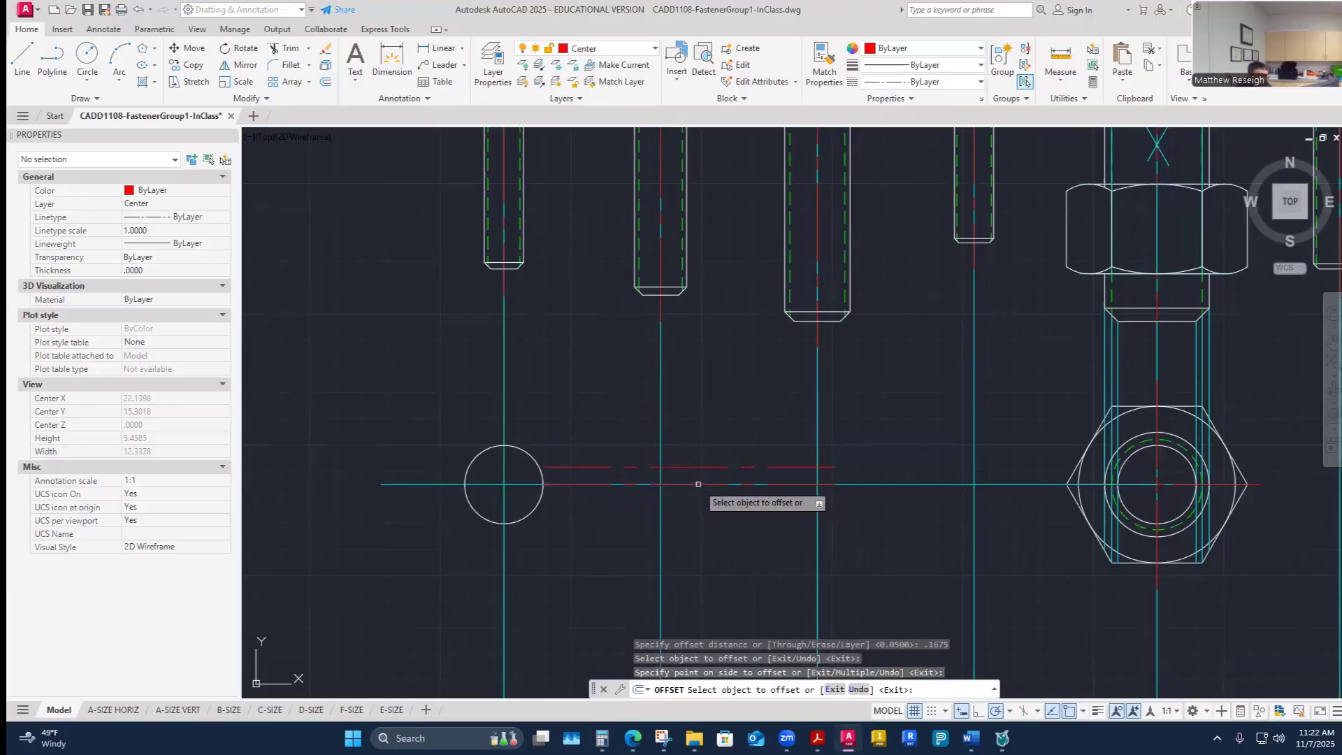
{"action": "left_click", "coordinate": [706, 529]}
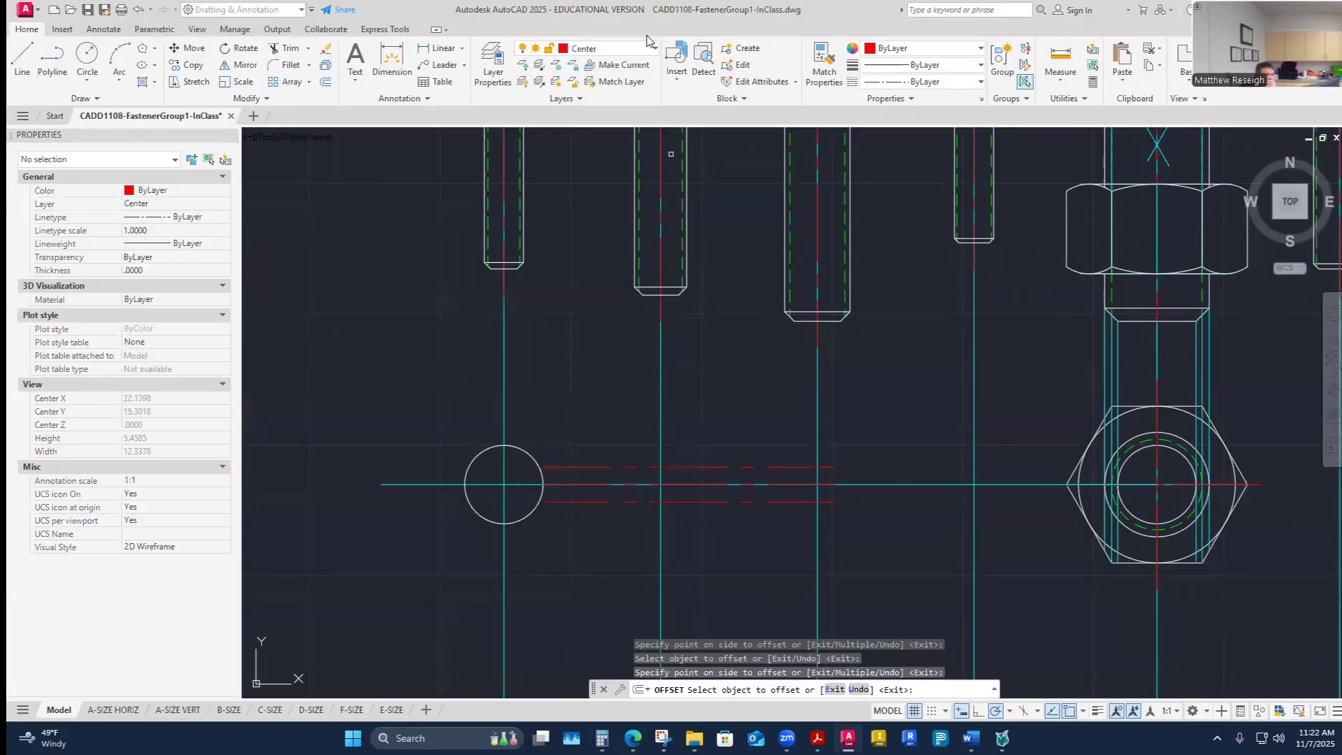
- Match the two offset lines to the circle's properties using Match Properties
{"action": "left_click", "coordinate": [825, 66]}
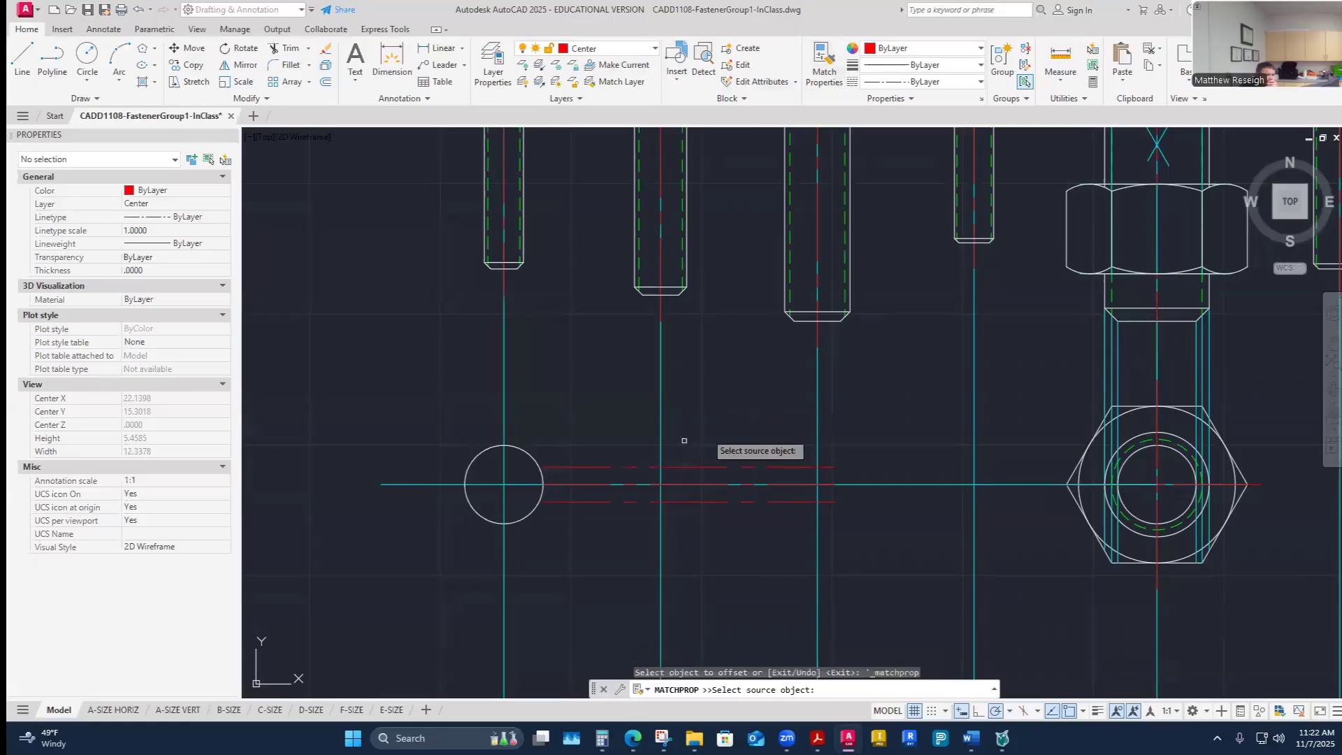
{"action": "left_click", "coordinate": [531, 456]}
{"action": "left_click", "coordinate": [591, 467]}
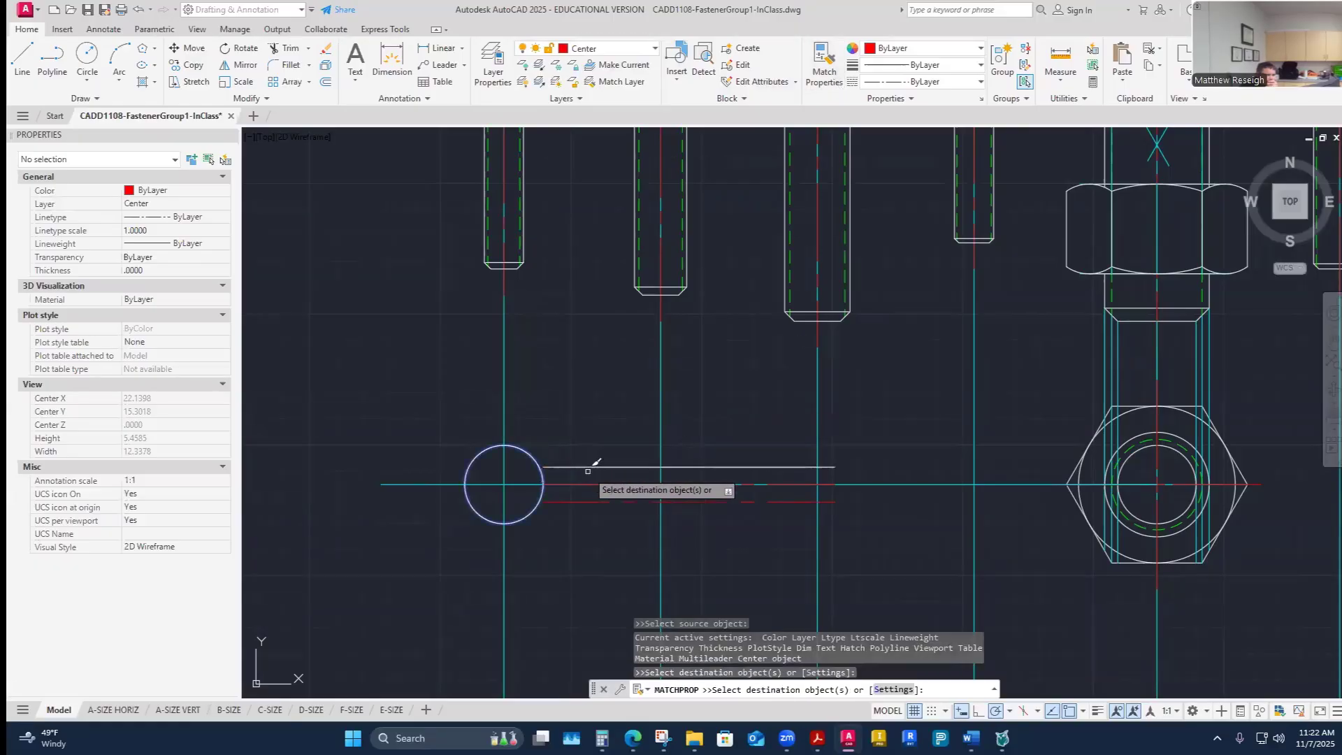
{"action": "left_click", "coordinate": [591, 501]}
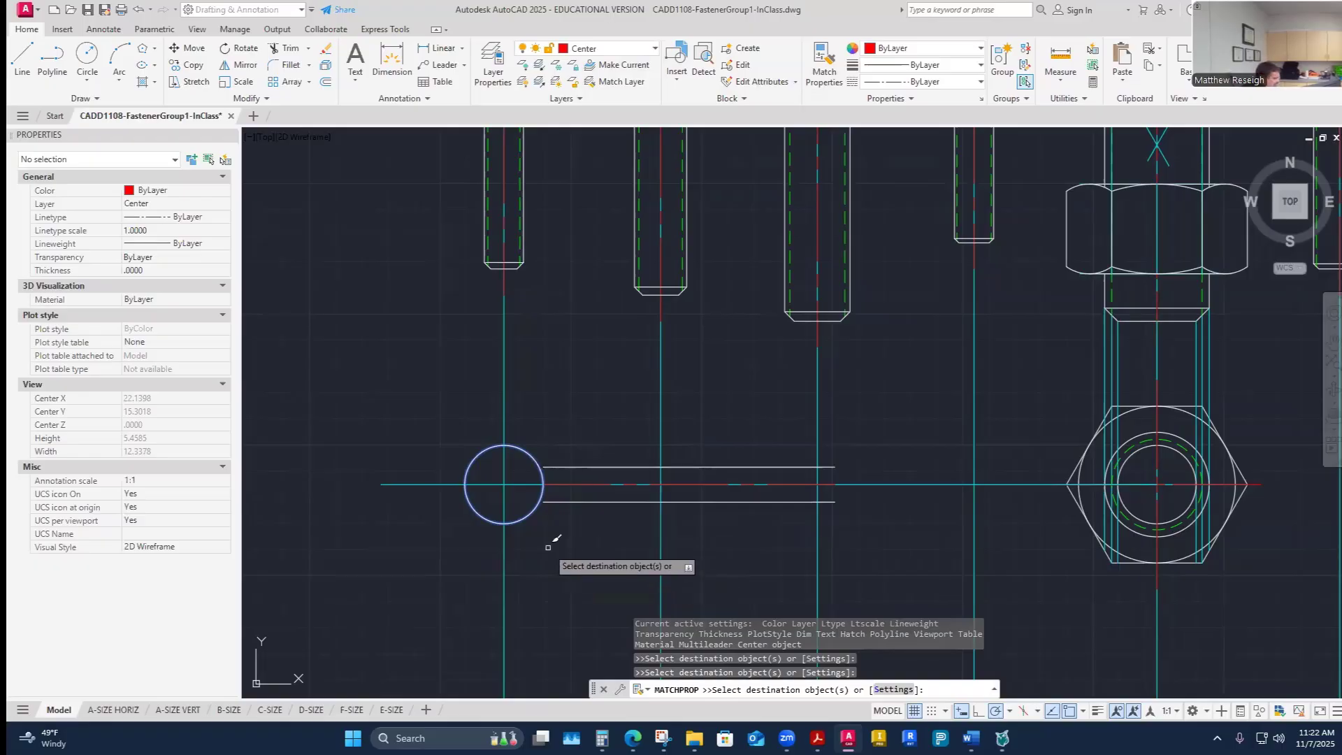
{"action": "key", "text": "Escape"}
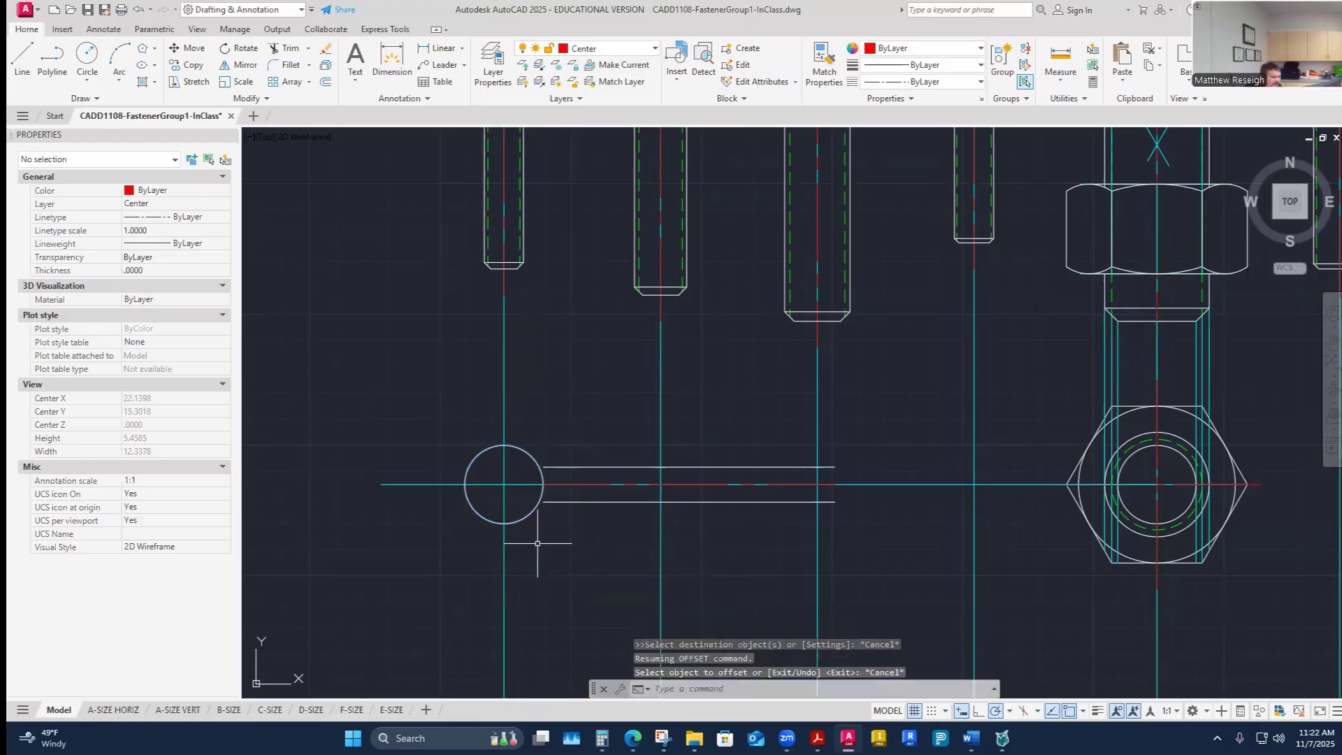
- Offset the circle .1675 inward to create a smaller concentric circle for the pin's eye
{"action": "scroll", "coordinate": [535, 543], "scroll_direction": "up", "scroll_amount": 2}
{"action": "scroll", "coordinate": [535, 544], "scroll_direction": "down", "scroll_amount": 2}
{"action": "scroll", "coordinate": [489, 531], "scroll_direction": "up", "scroll_amount": 2}
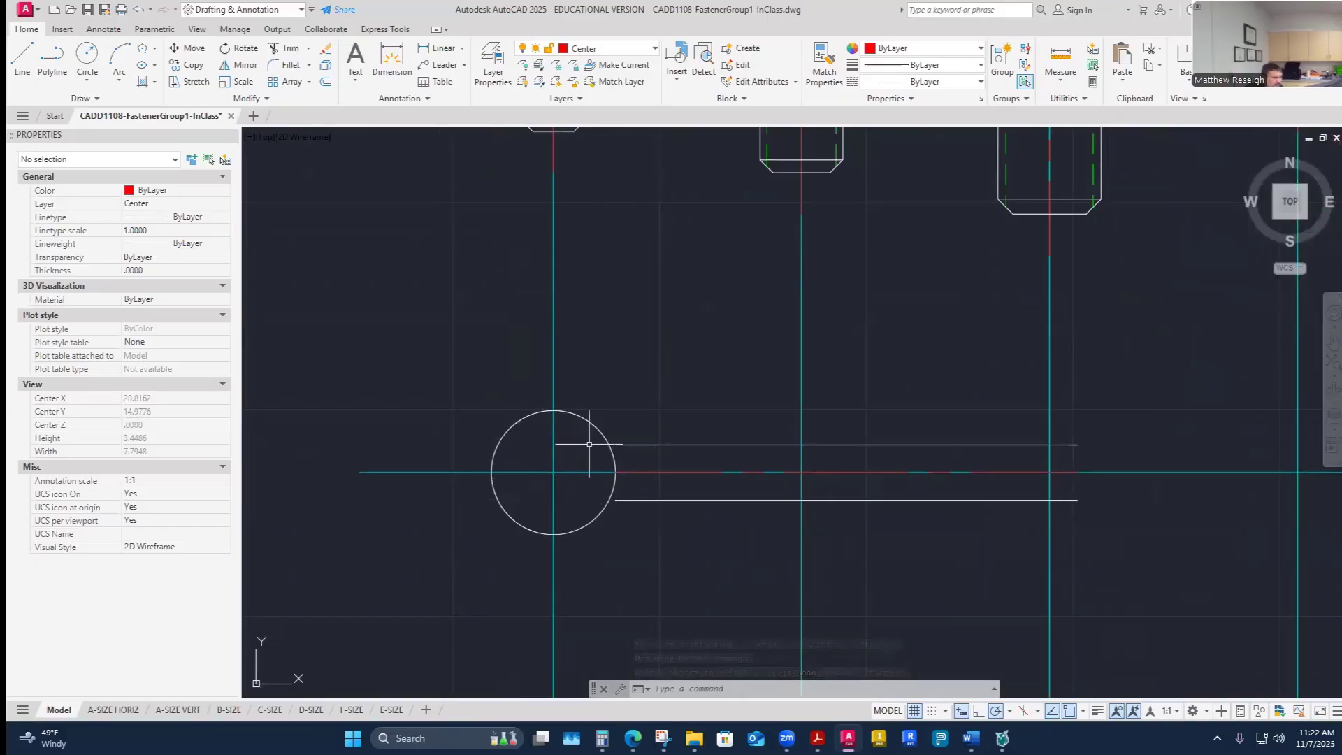
{"action": "left_click", "coordinate": [331, 83]}
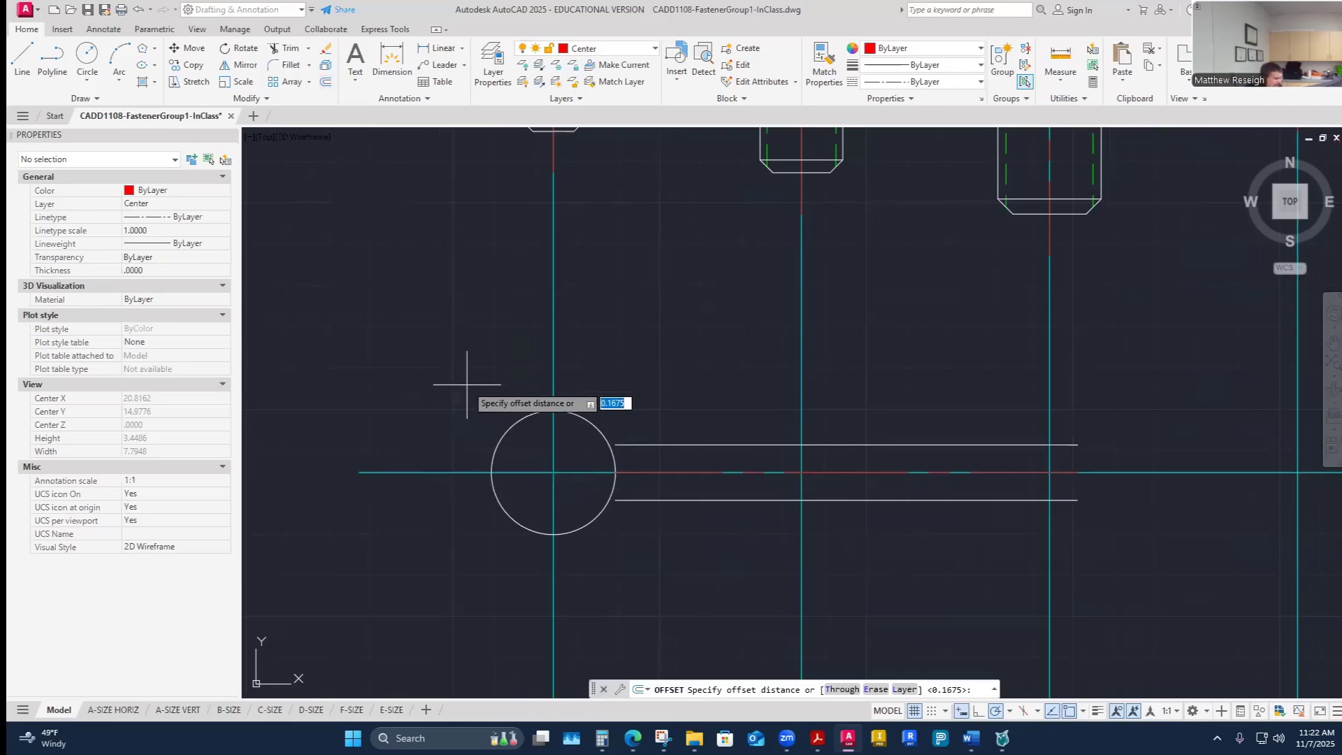
{"action": "key", "text": "Return"}
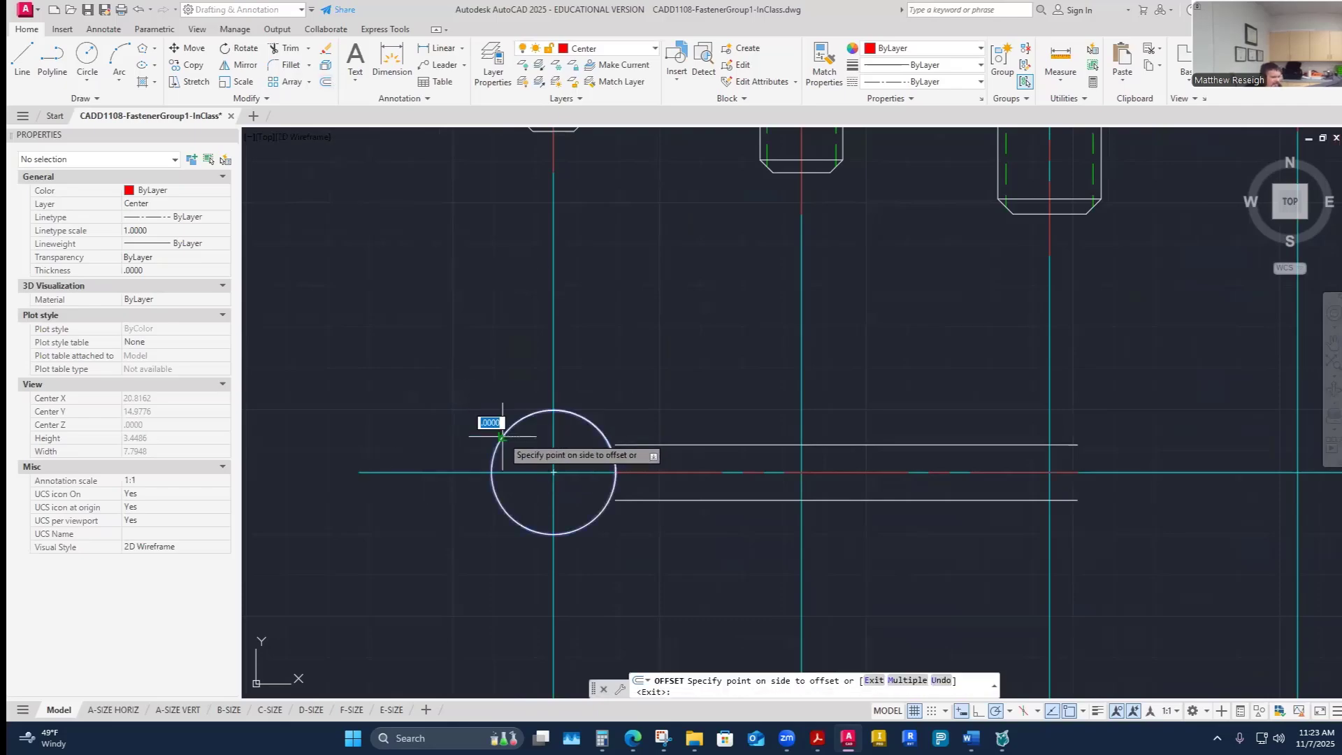
{"action": "left_click", "coordinate": [523, 461]}
{"action": "left_click", "coordinate": [502, 510]}
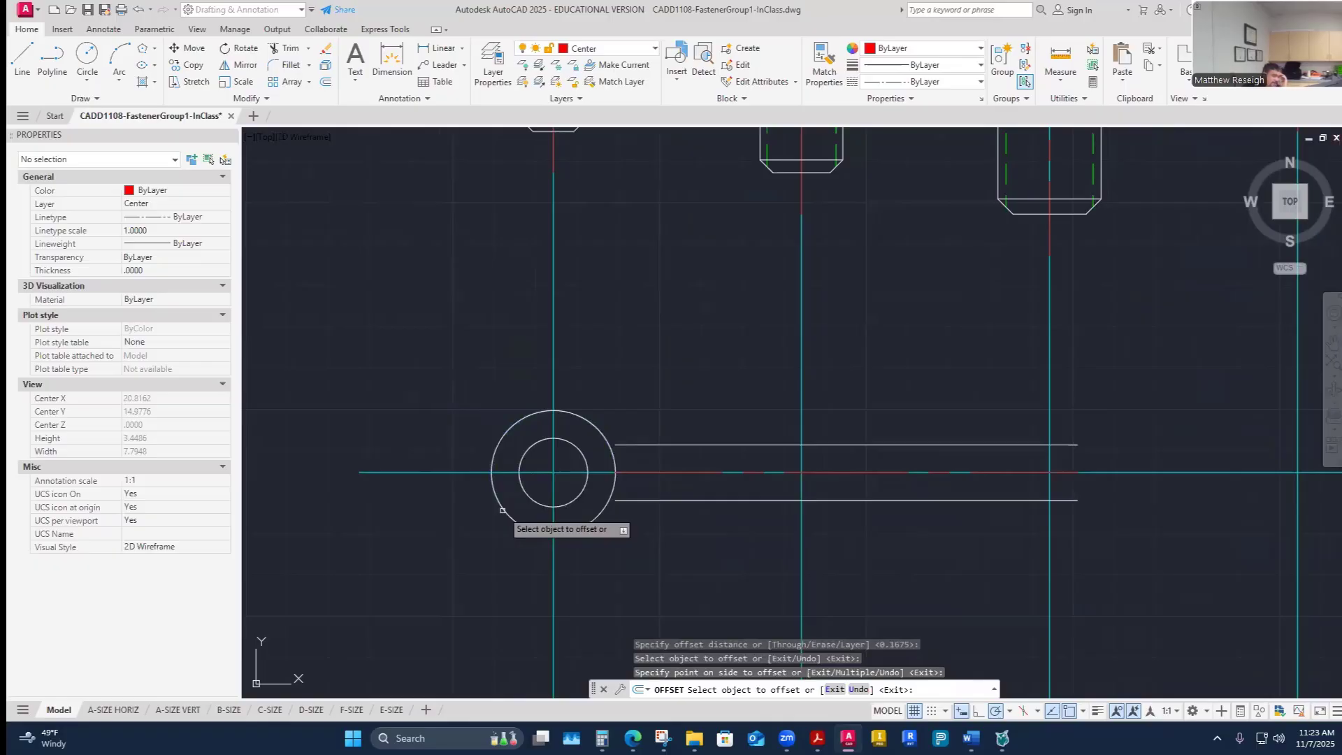
- Make Visible-Object the current layer
{"action": "scroll", "coordinate": [587, 498], "scroll_direction": "up", "scroll_amount": 2}
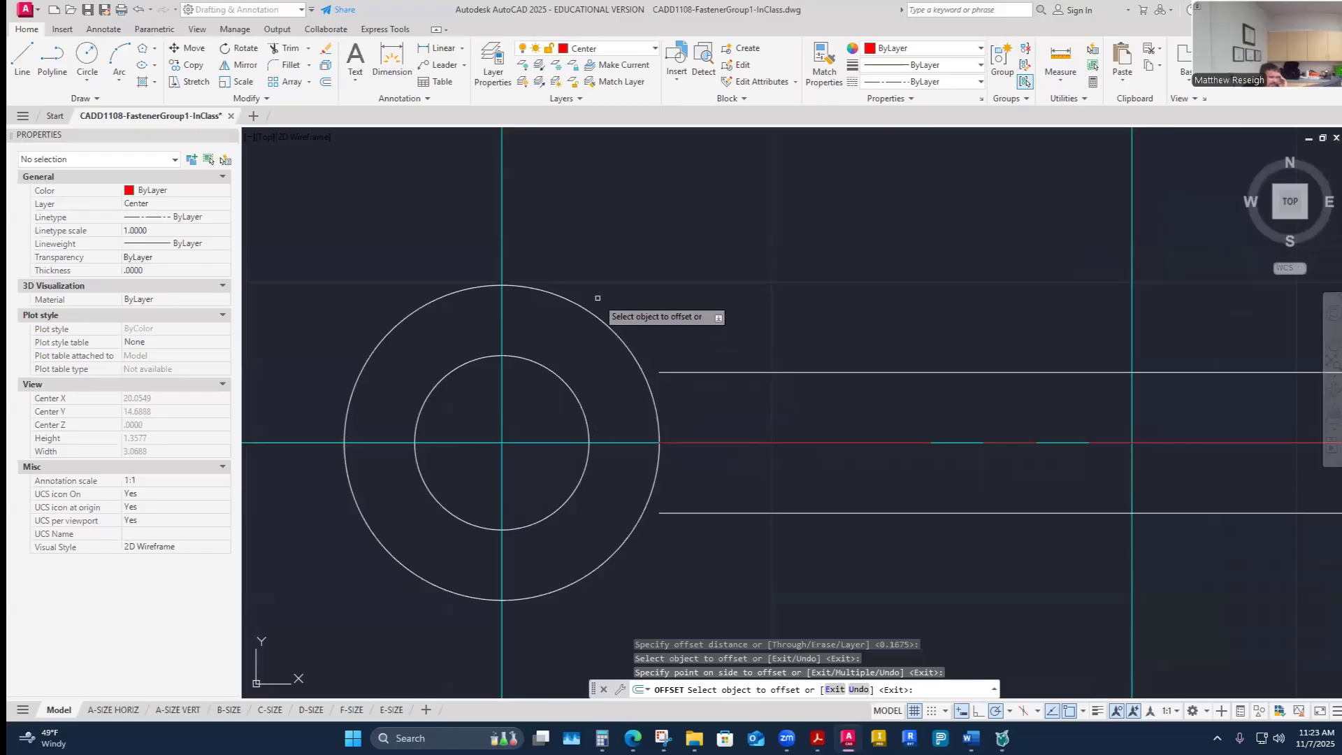
{"action": "left_click", "coordinate": [656, 48]}
{"action": "left_click", "coordinate": [599, 350]}
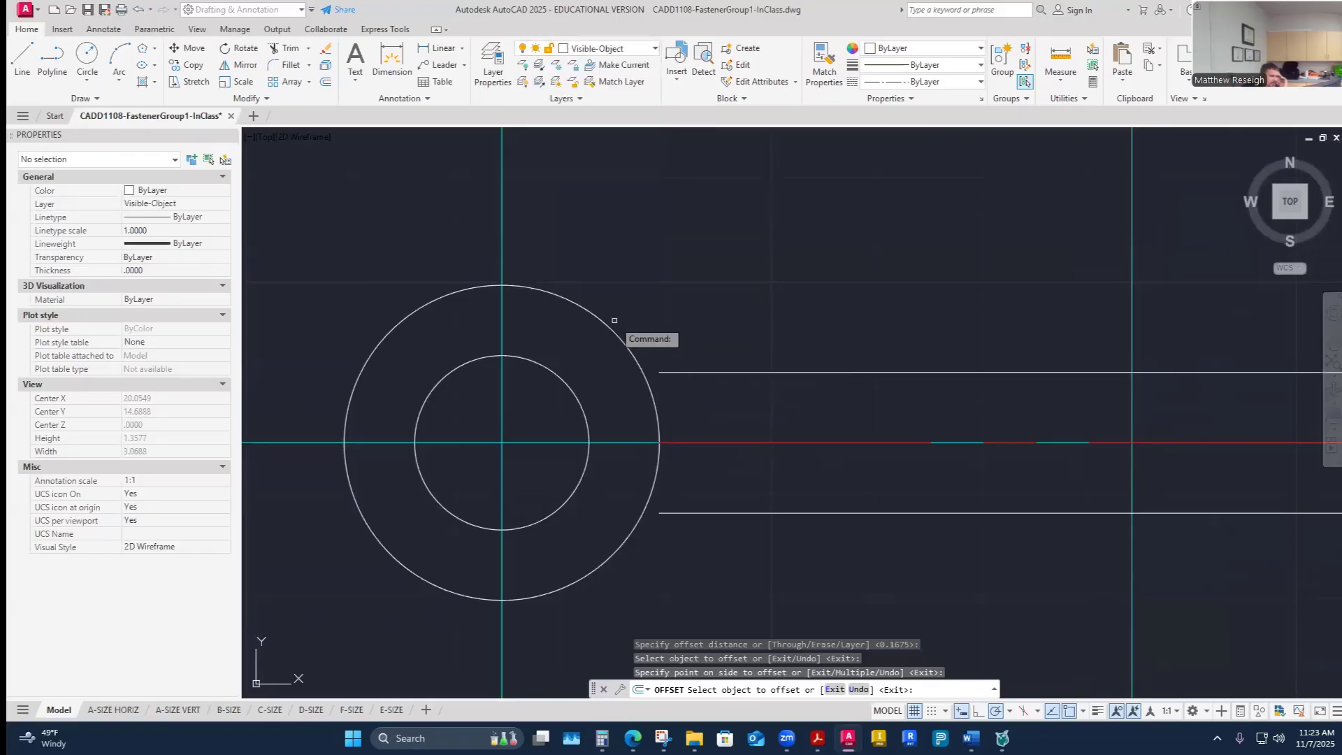
{"action": "left_click", "coordinate": [88, 82]}
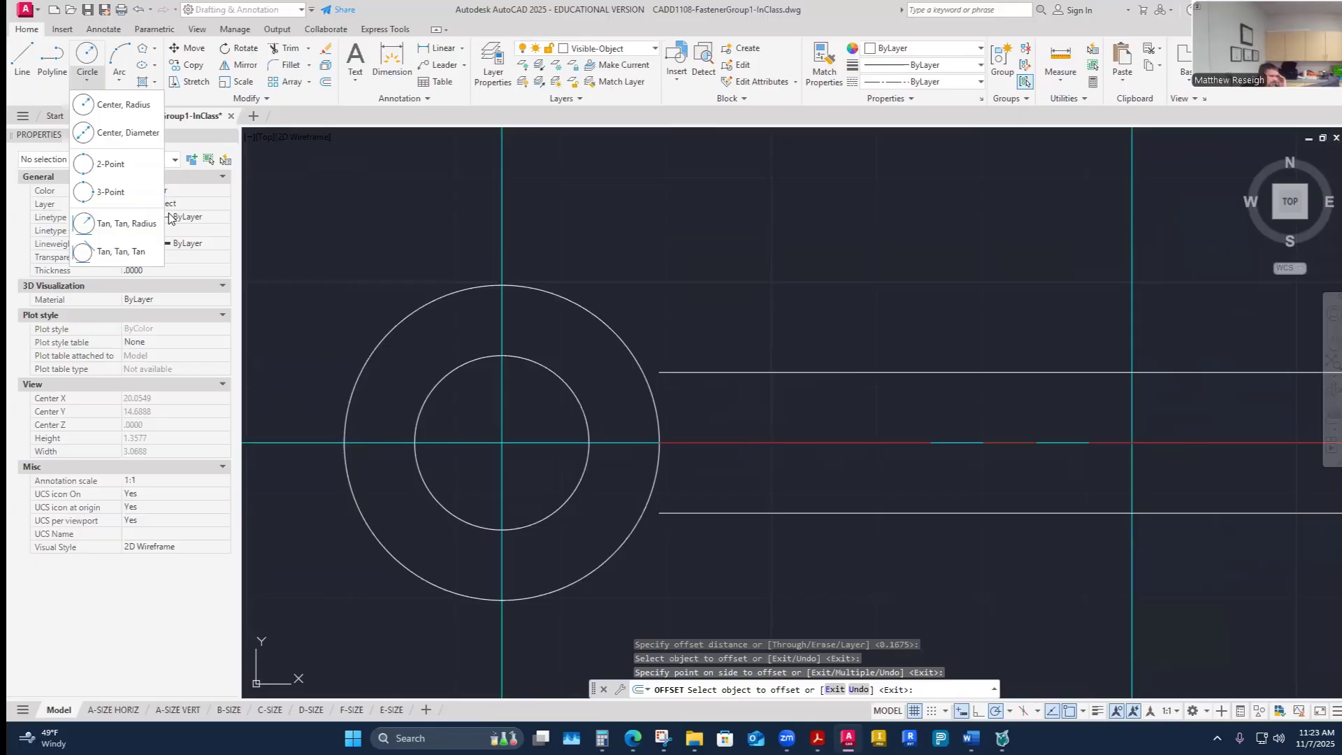
{"action": "left_click", "coordinate": [129, 227]}
{"action": "left_click", "coordinate": [761, 372]}
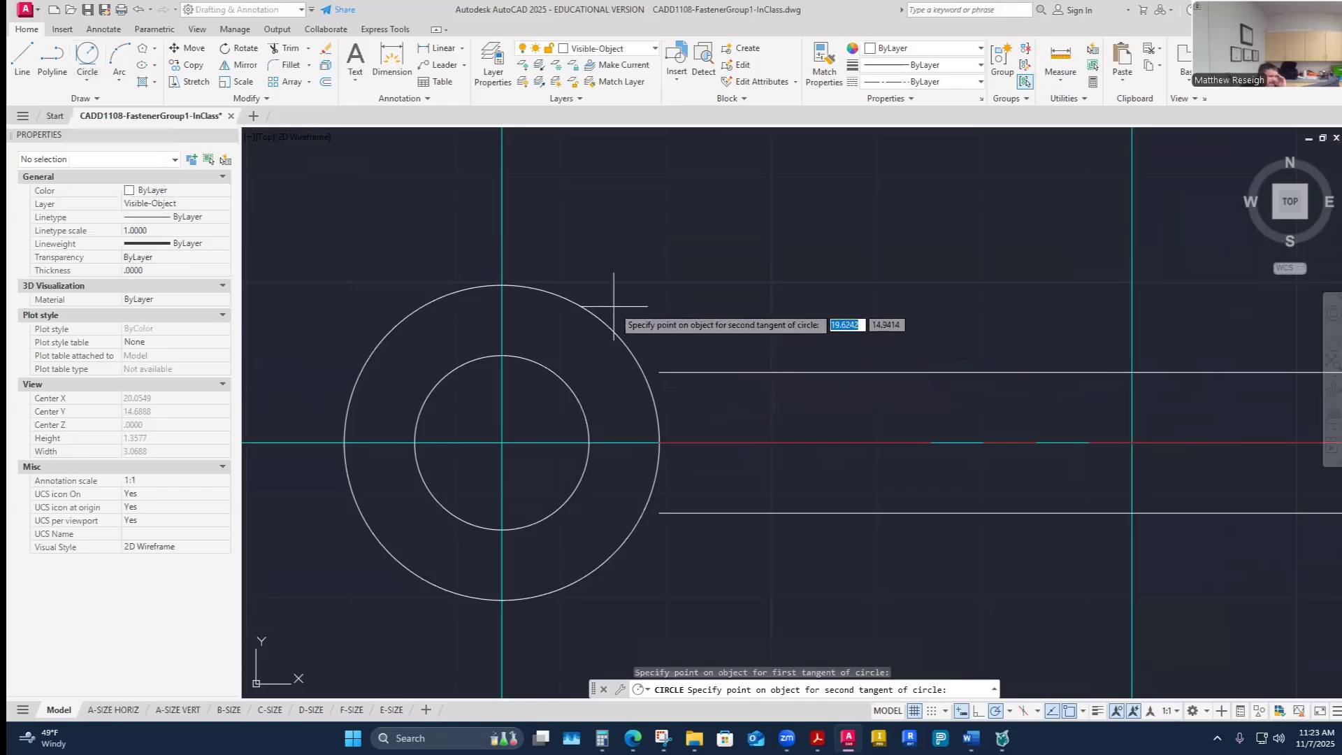
{"action": "left_click", "coordinate": [605, 324]}
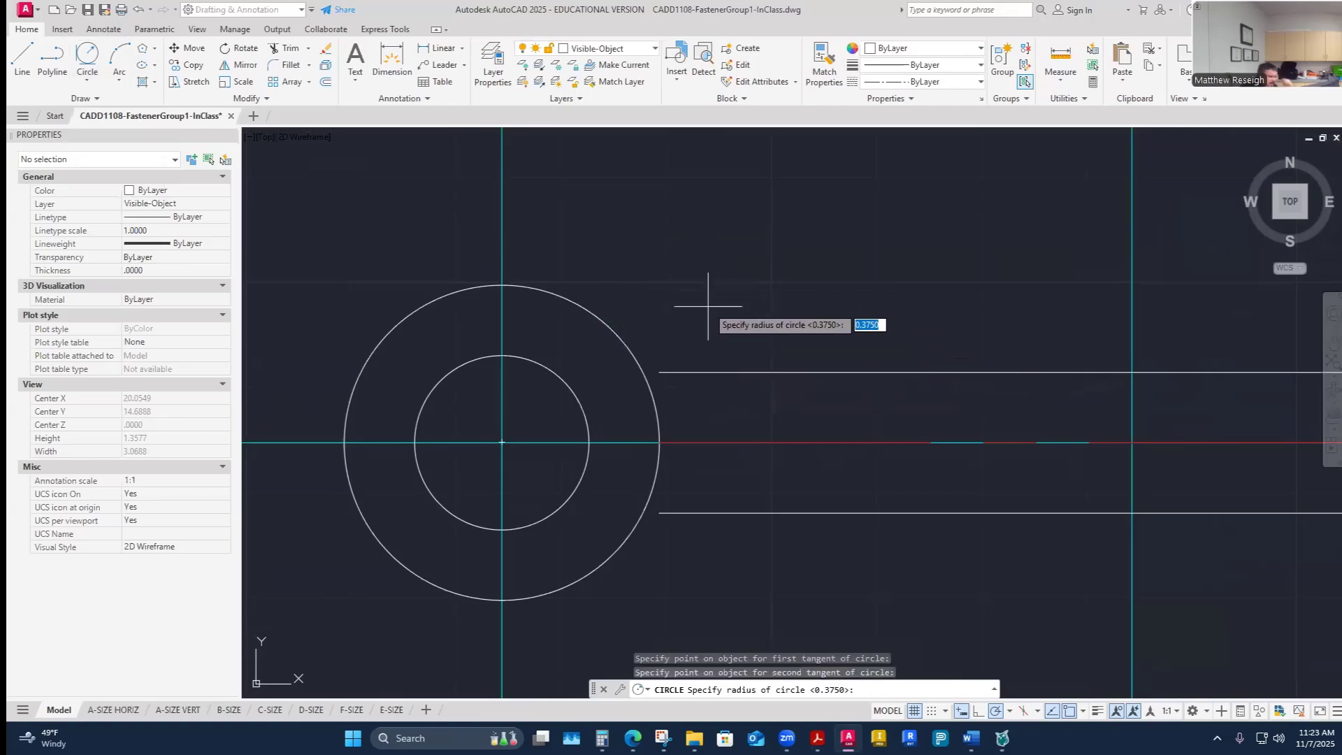
{"action": "key", "text": "Return"}
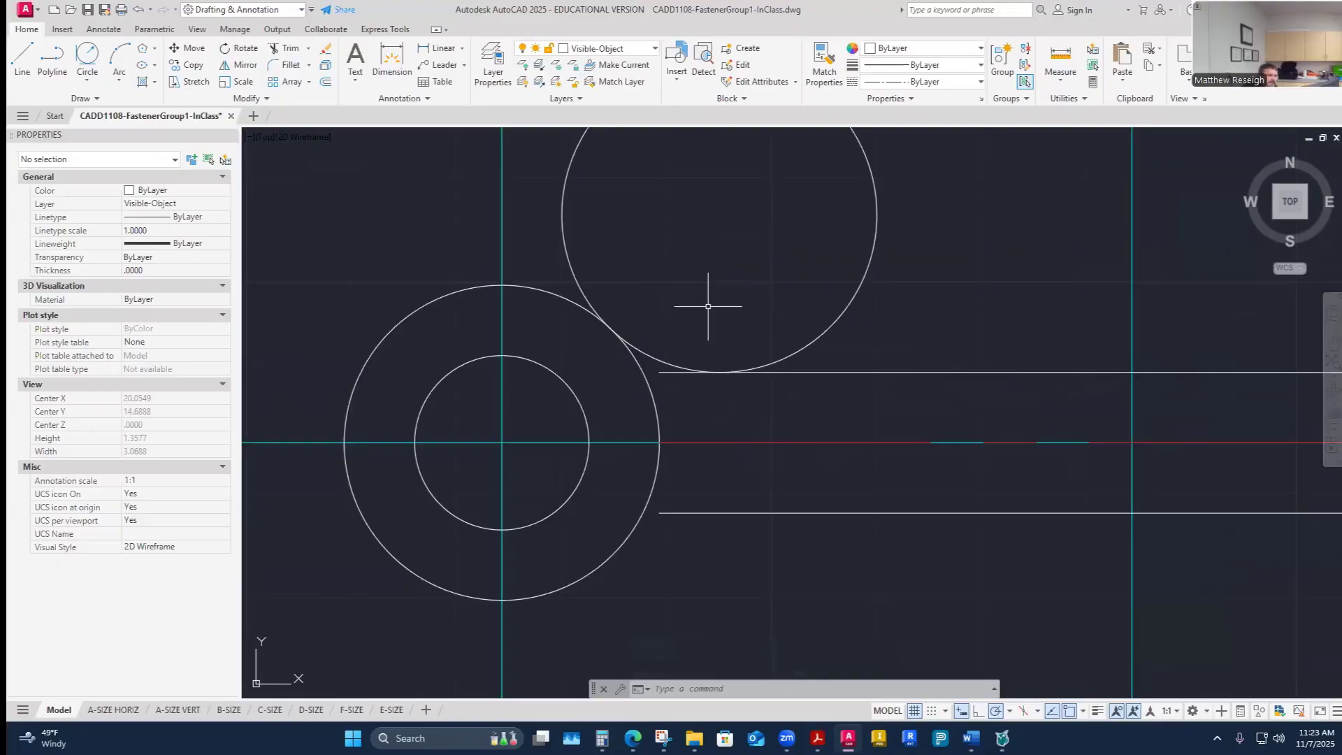
{"action": "left_click", "coordinate": [804, 344]}
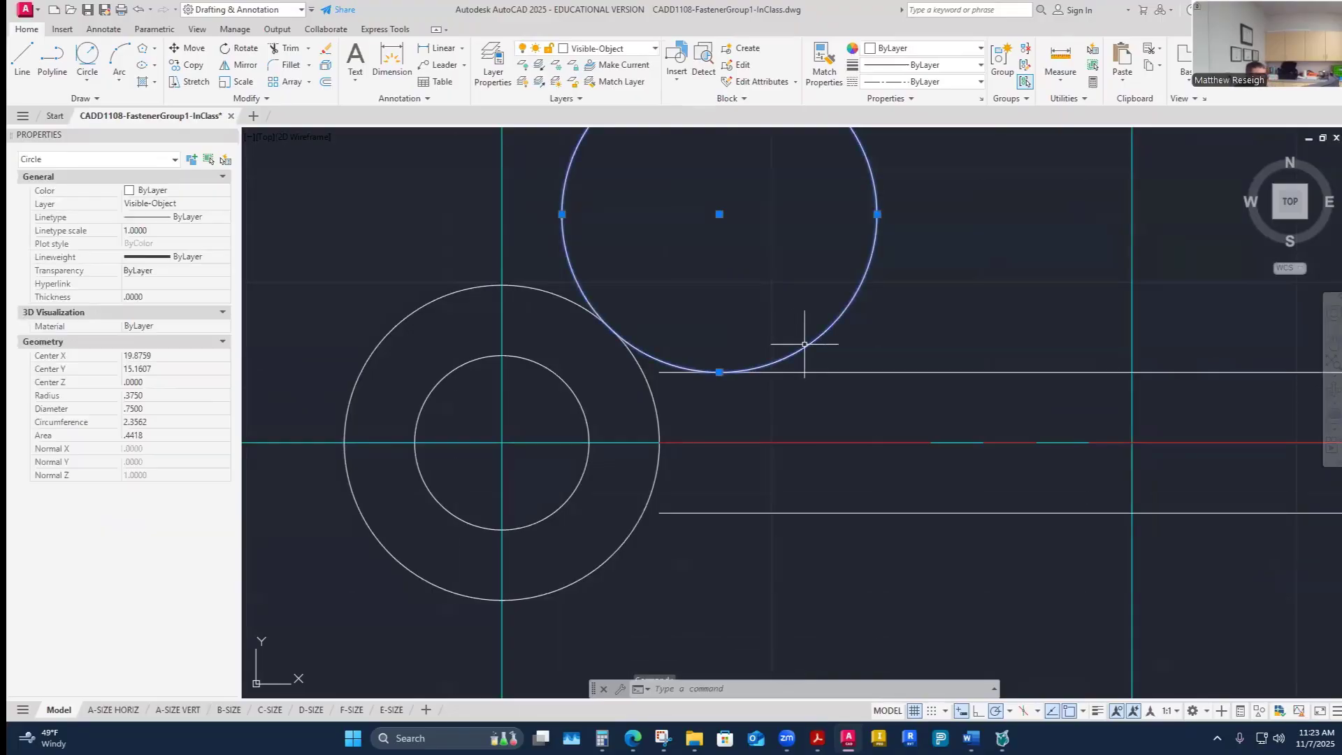
{"action": "key", "text": "Delete"}
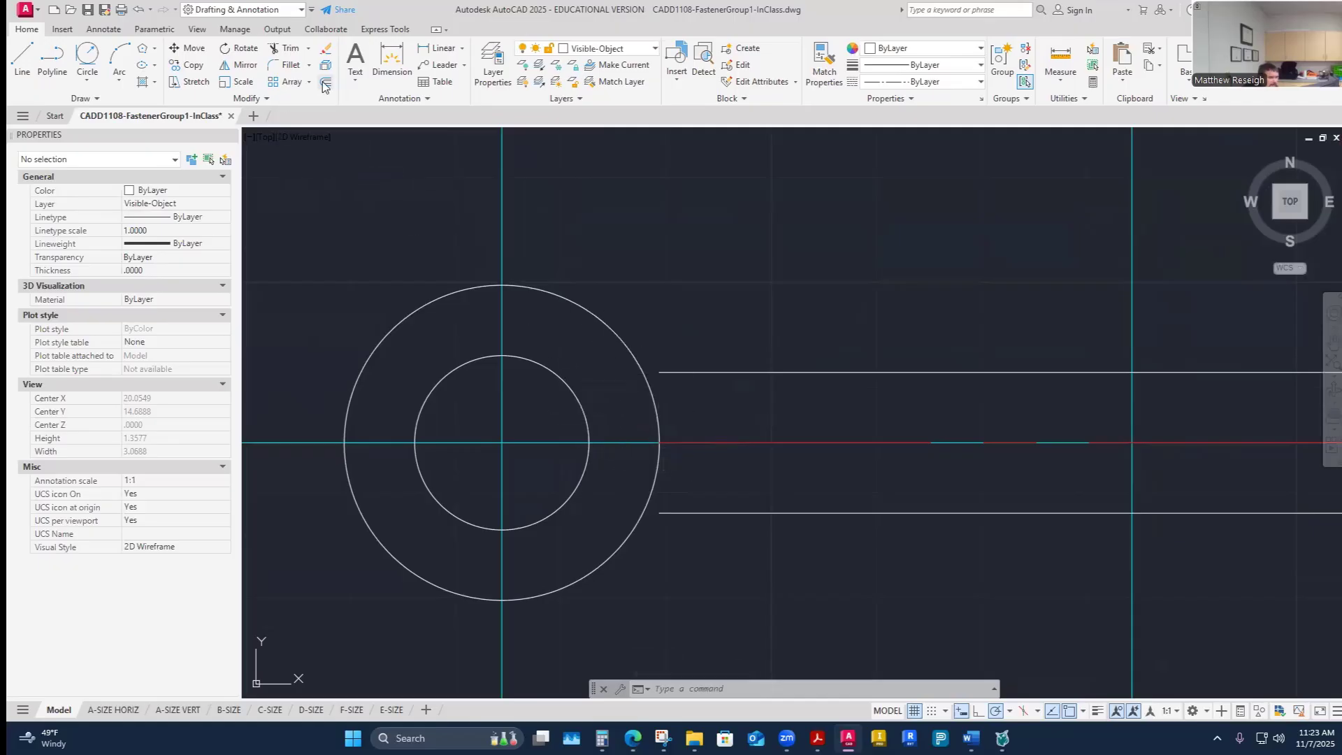
- Draw a .375-radius Tan, Tan, Radius circle tangent to the upper shank line and the outer eye circle
{"action": "left_click", "coordinate": [89, 82]}
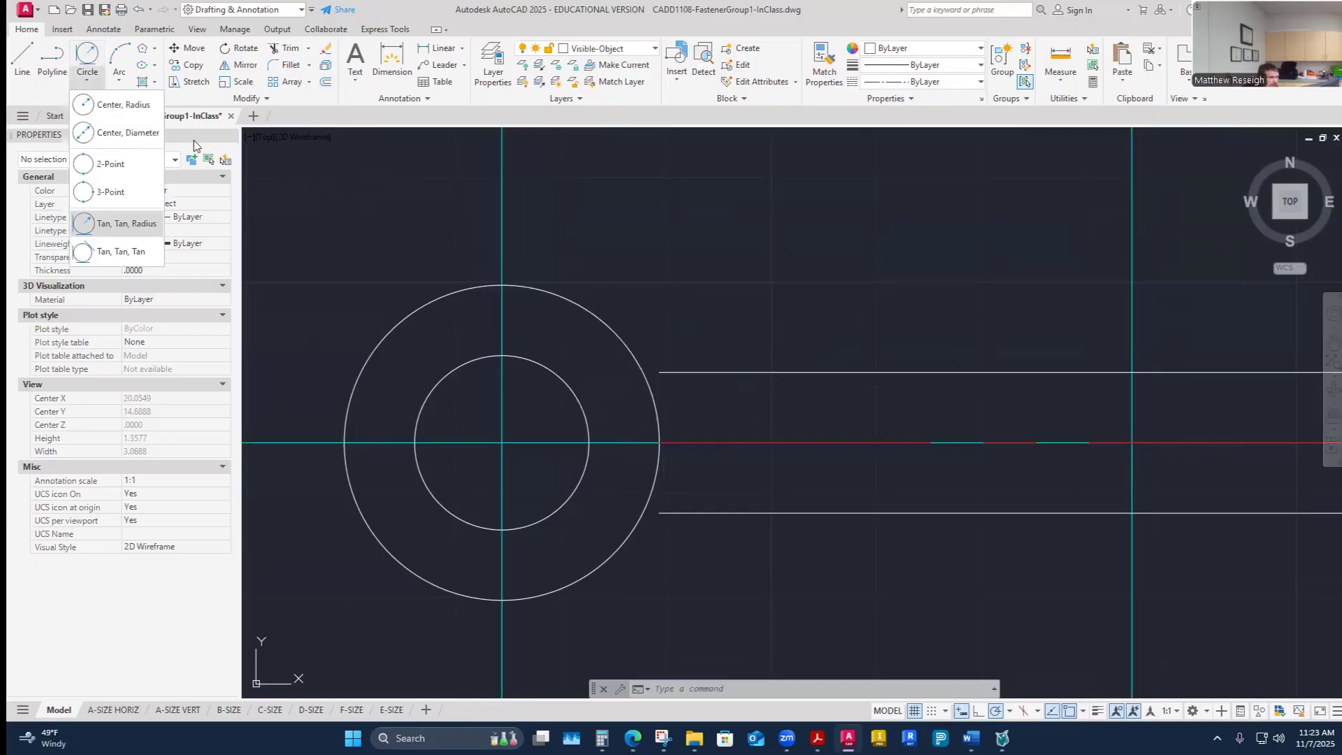
{"action": "left_click", "coordinate": [143, 224]}
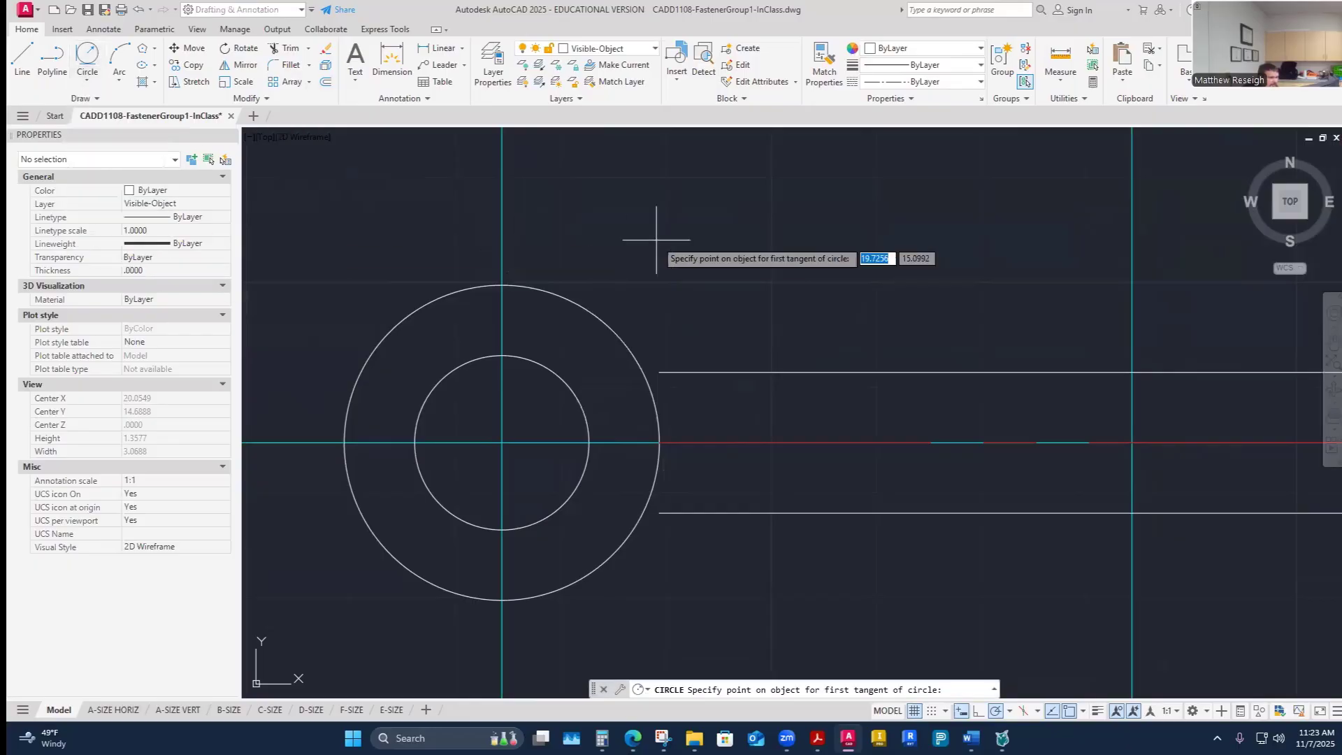
{"action": "left_click", "coordinate": [773, 373]}
{"action": "left_click", "coordinate": [615, 316]}
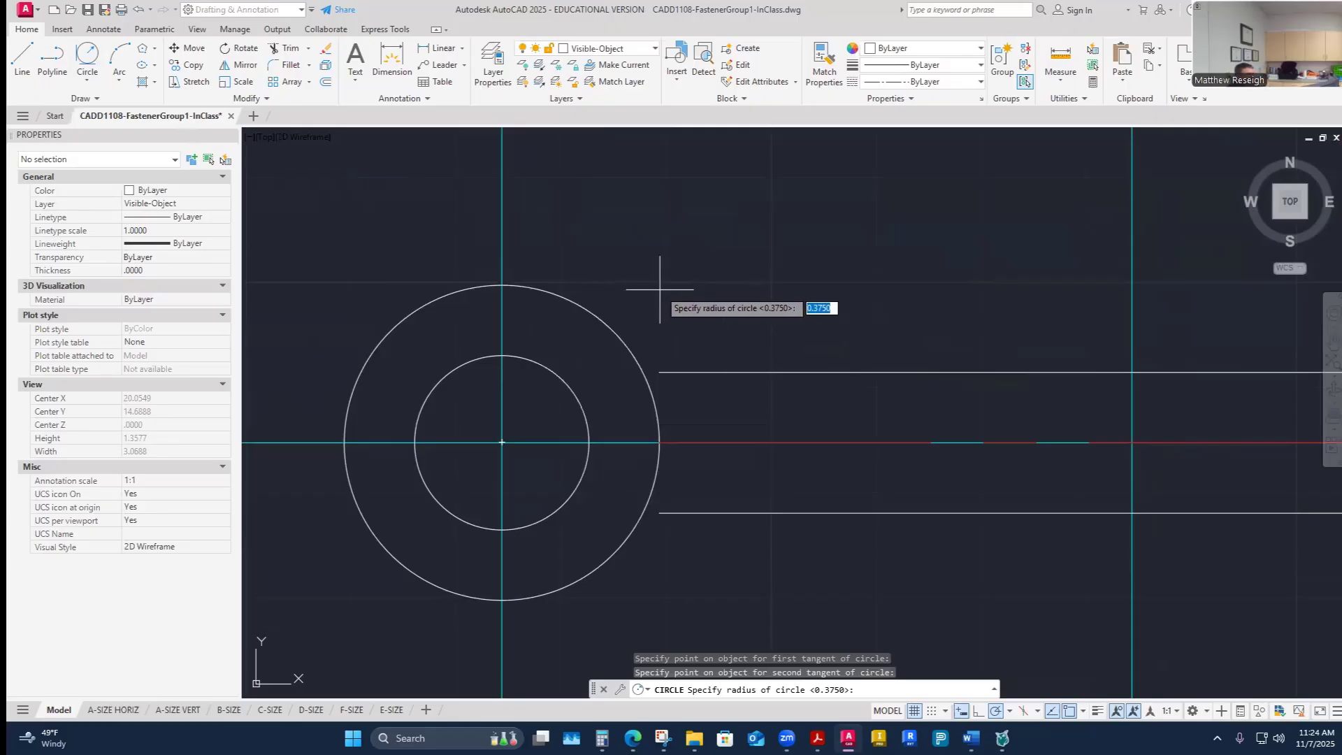
{"action": "key", "text": "Return"}
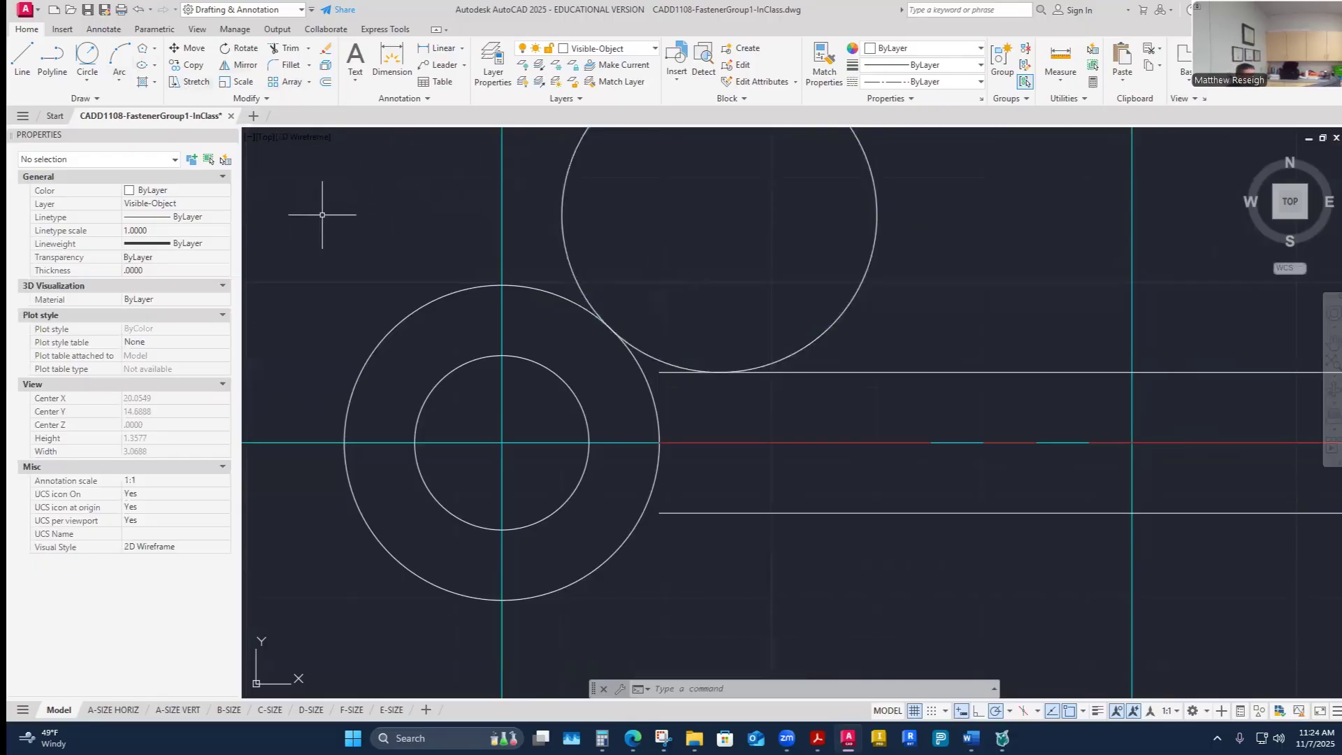
- Draw a .375-radius Tan, Tan, Radius circle tangent to the lower shank line and the outer eye circle
{"action": "left_click", "coordinate": [90, 57]}
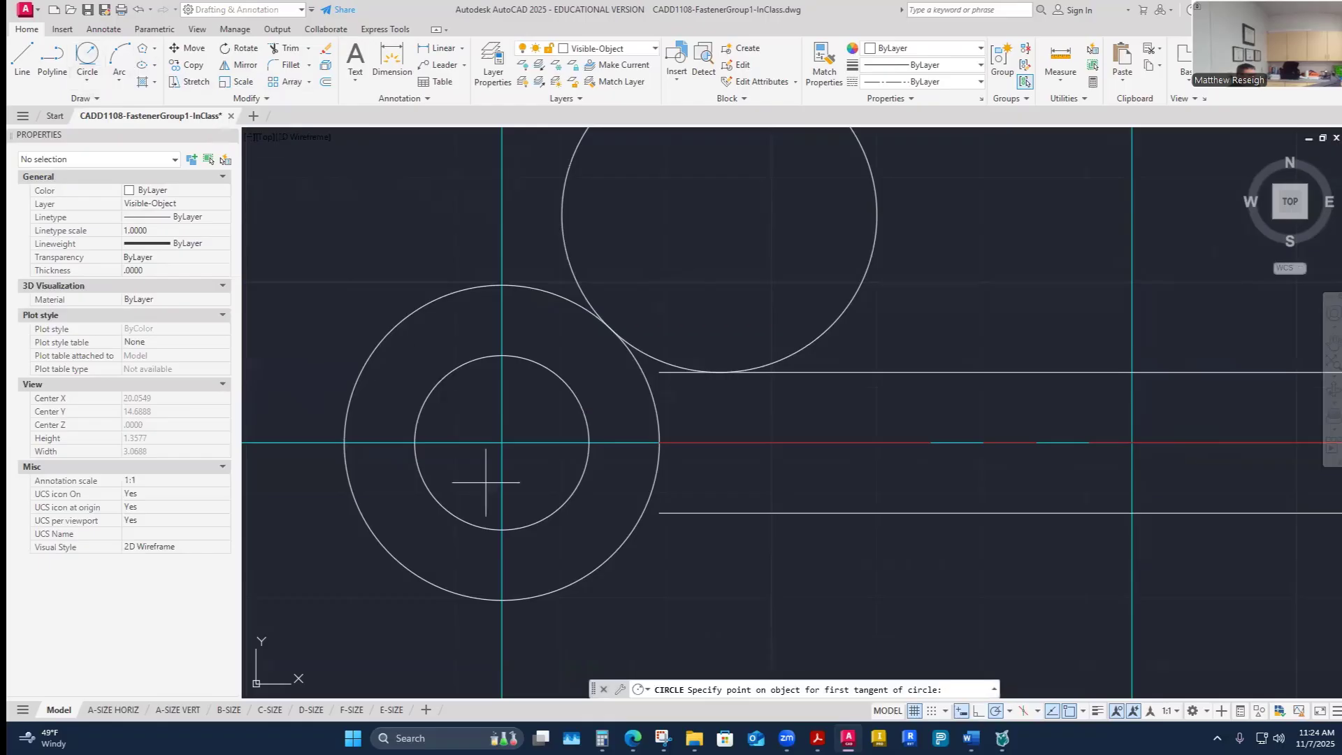
{"action": "left_click", "coordinate": [729, 510]}
{"action": "left_click", "coordinate": [591, 569]}
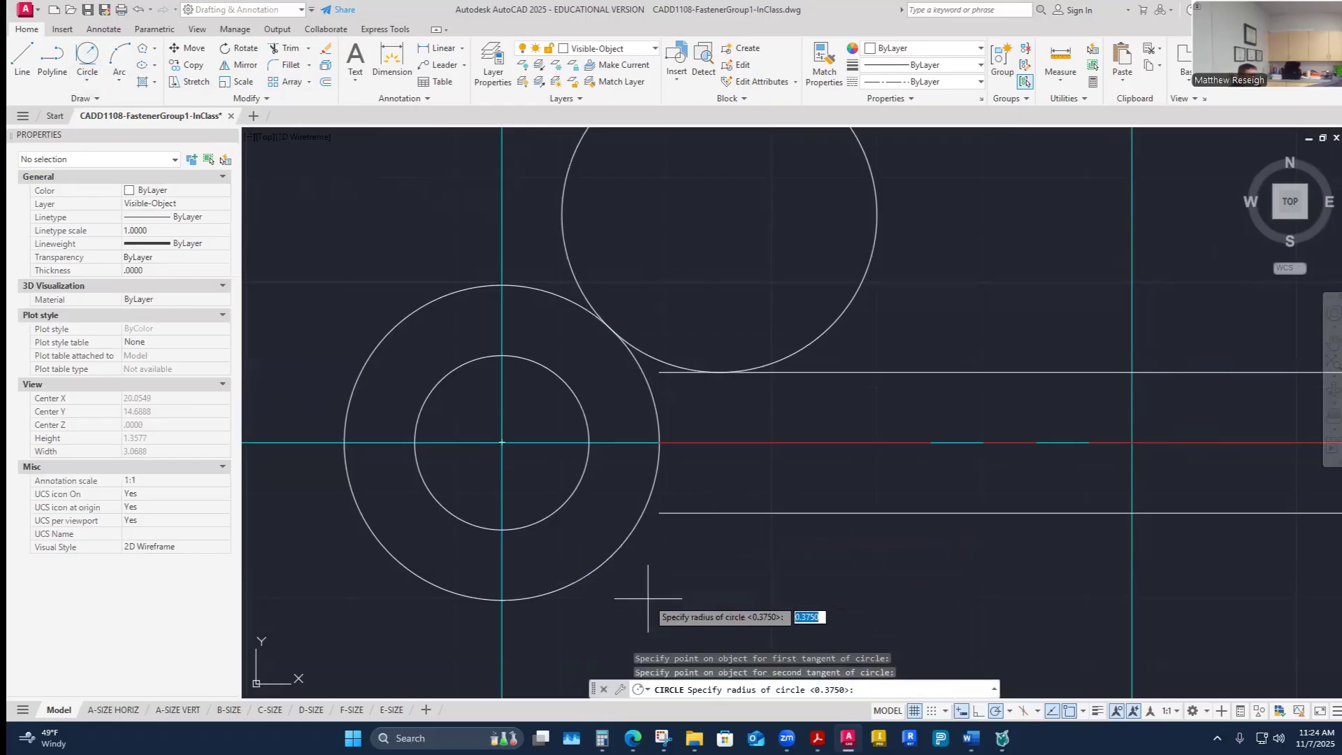
{"action": "key", "text": "Return"}
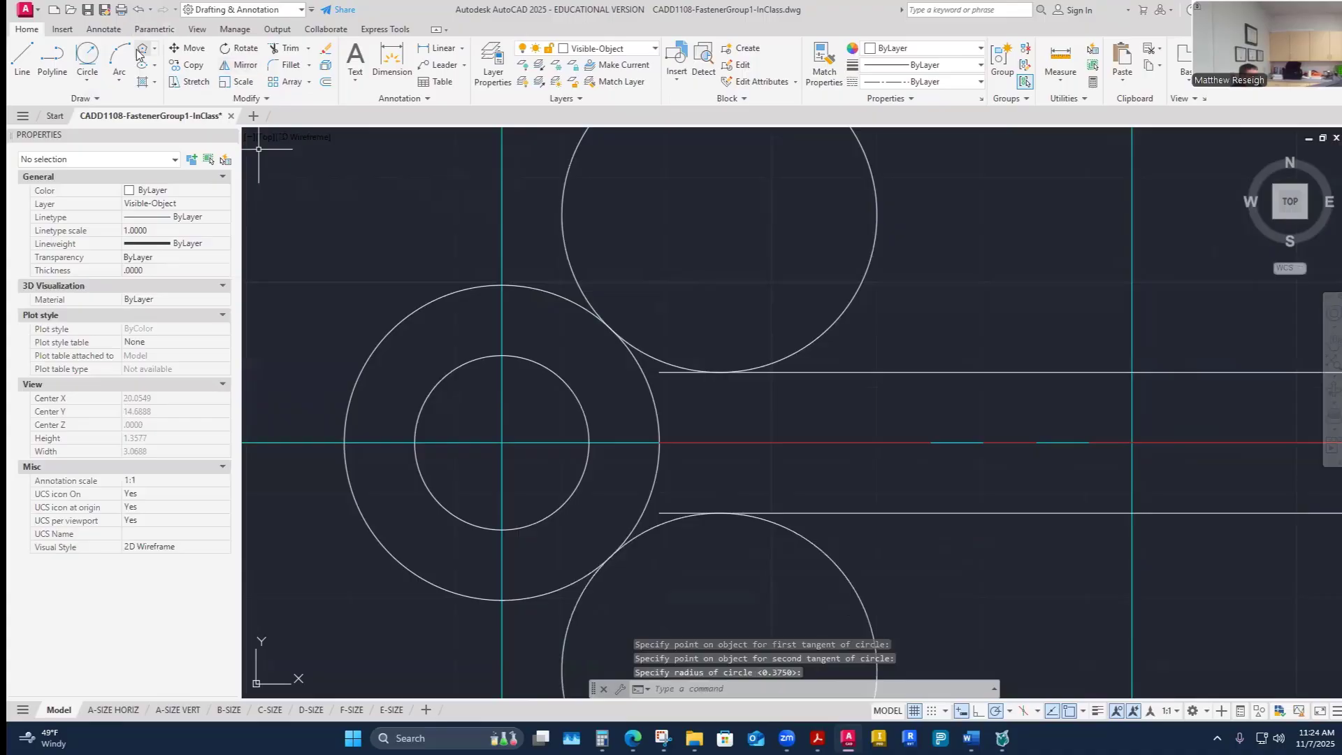
- Draw a .375-radius Tan, Tan, Radius circle tangent to the horizontal centerline and the outer eye circle
{"action": "left_click", "coordinate": [100, 59]}
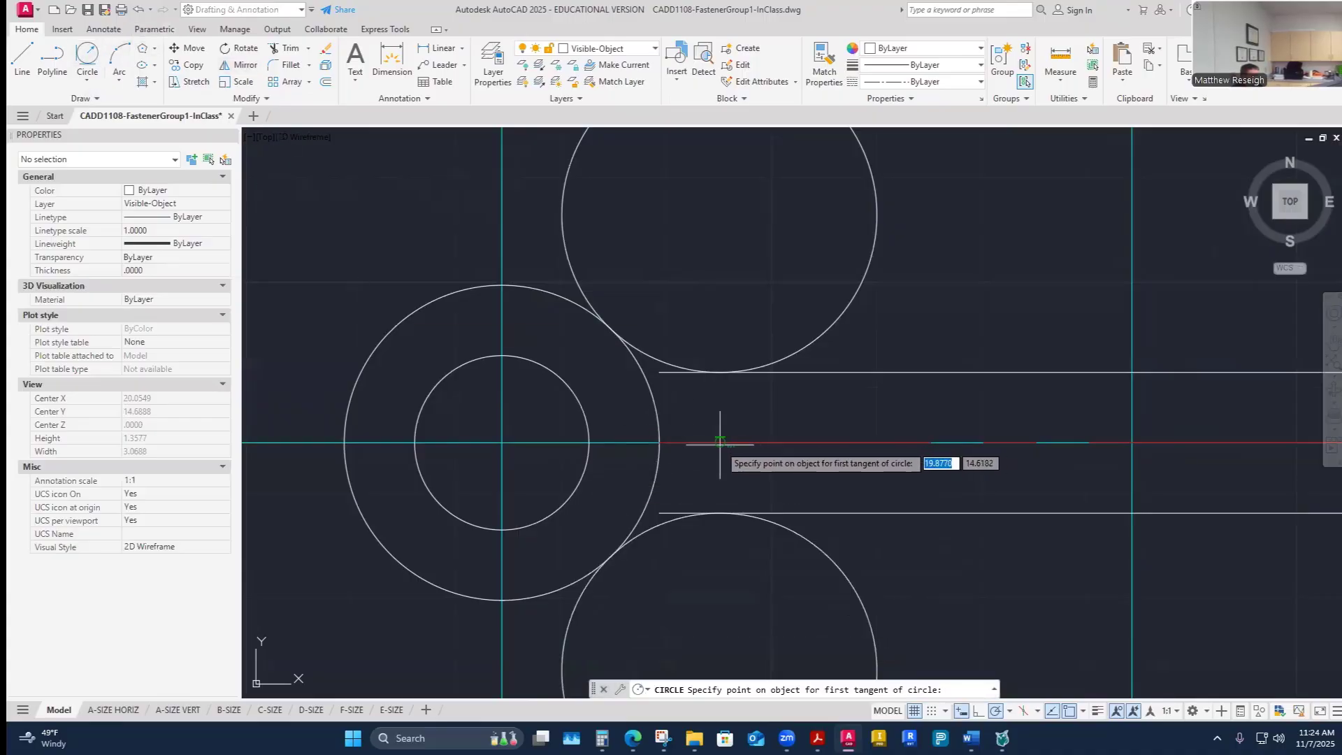
{"action": "left_click", "coordinate": [701, 448]}
{"action": "left_click", "coordinate": [580, 481]}
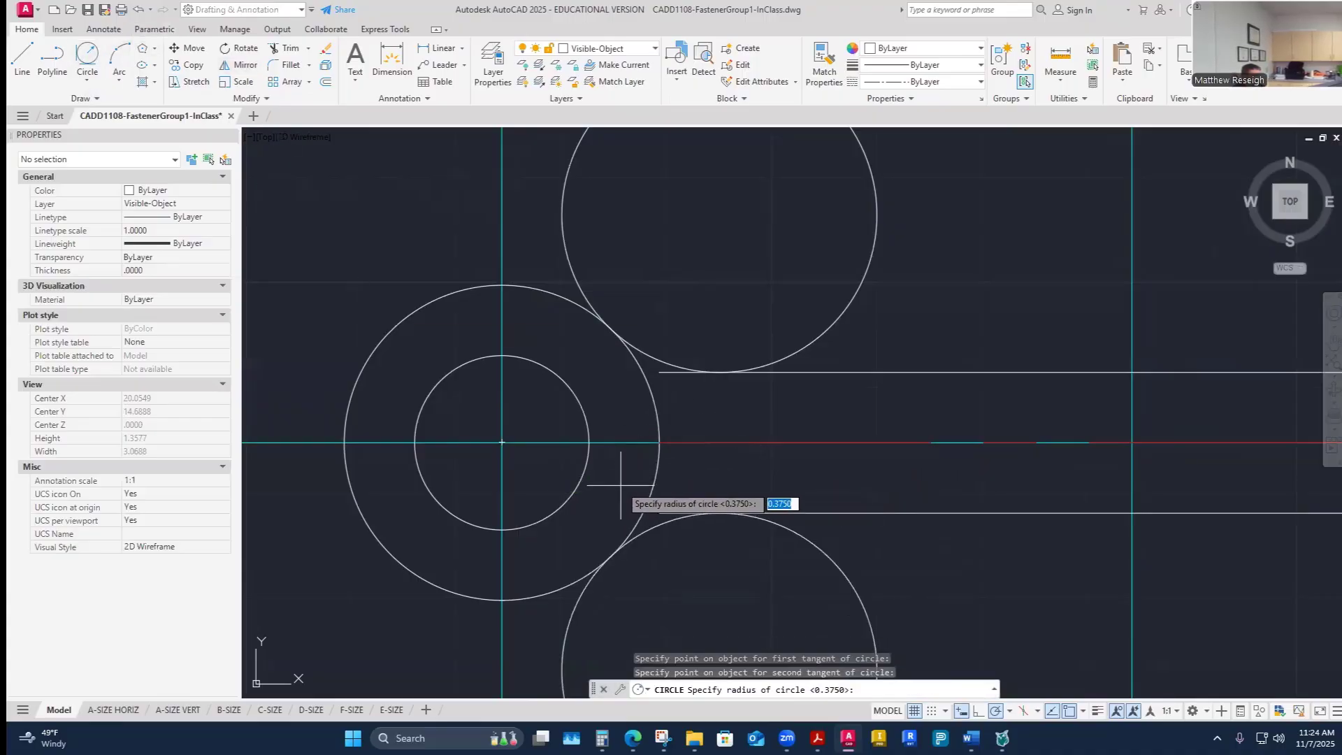
{"action": "key", "text": "Return"}
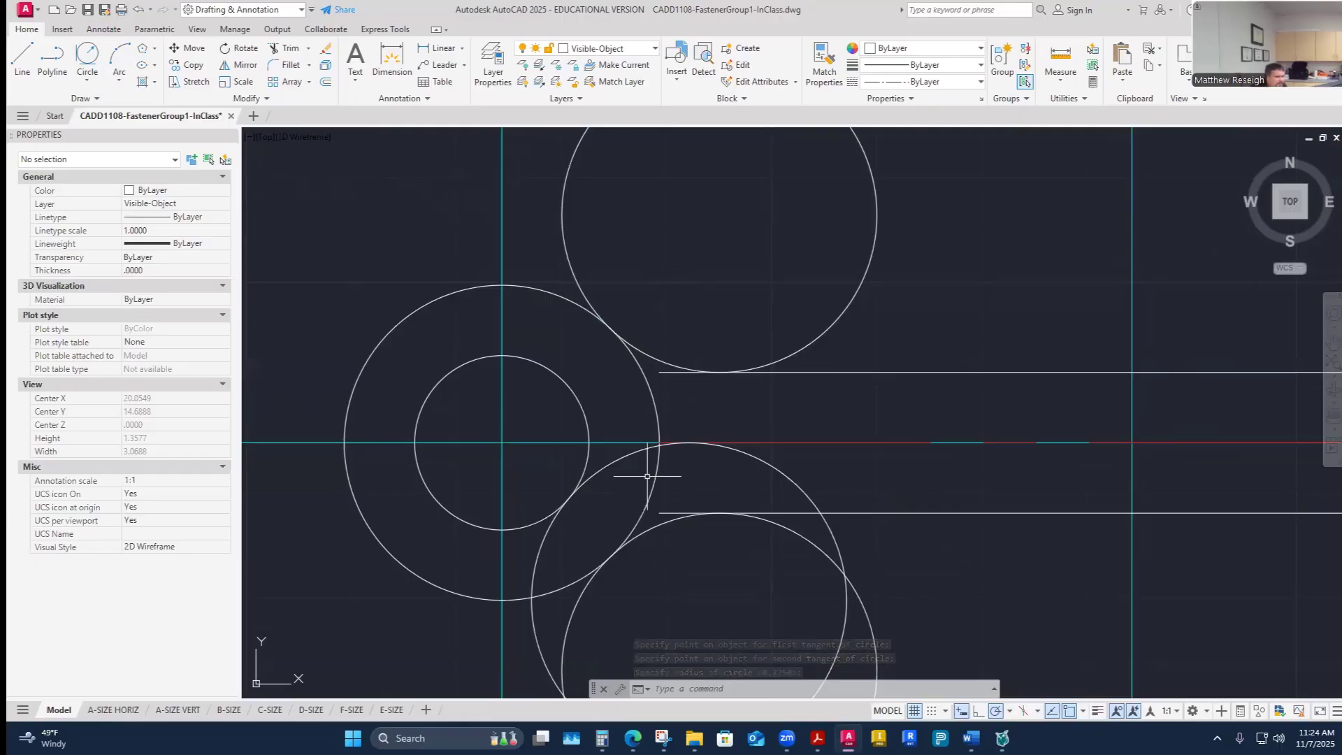
- Trim the overlapping lower circle arcs to shape the curved bend of the pin's lower leg
{"action": "scroll", "coordinate": [647, 476], "scroll_direction": "down", "scroll_amount": 2}
{"action": "scroll", "coordinate": [650, 485], "scroll_direction": "up", "scroll_amount": 2}
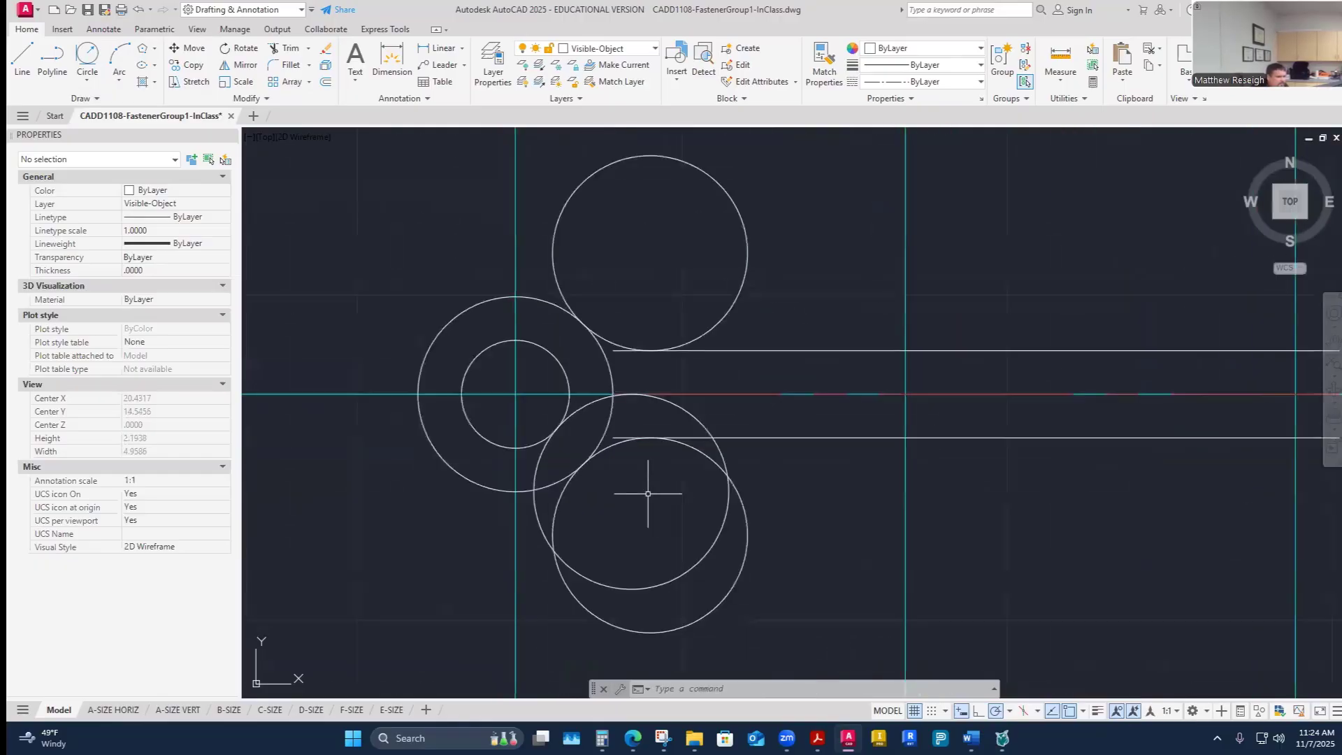
{"action": "scroll", "coordinate": [614, 464], "scroll_direction": "up", "scroll_amount": 2}
{"action": "scroll", "coordinate": [614, 473], "scroll_direction": "down", "scroll_amount": 3}
{"action": "scroll", "coordinate": [618, 473], "scroll_direction": "up", "scroll_amount": 2}
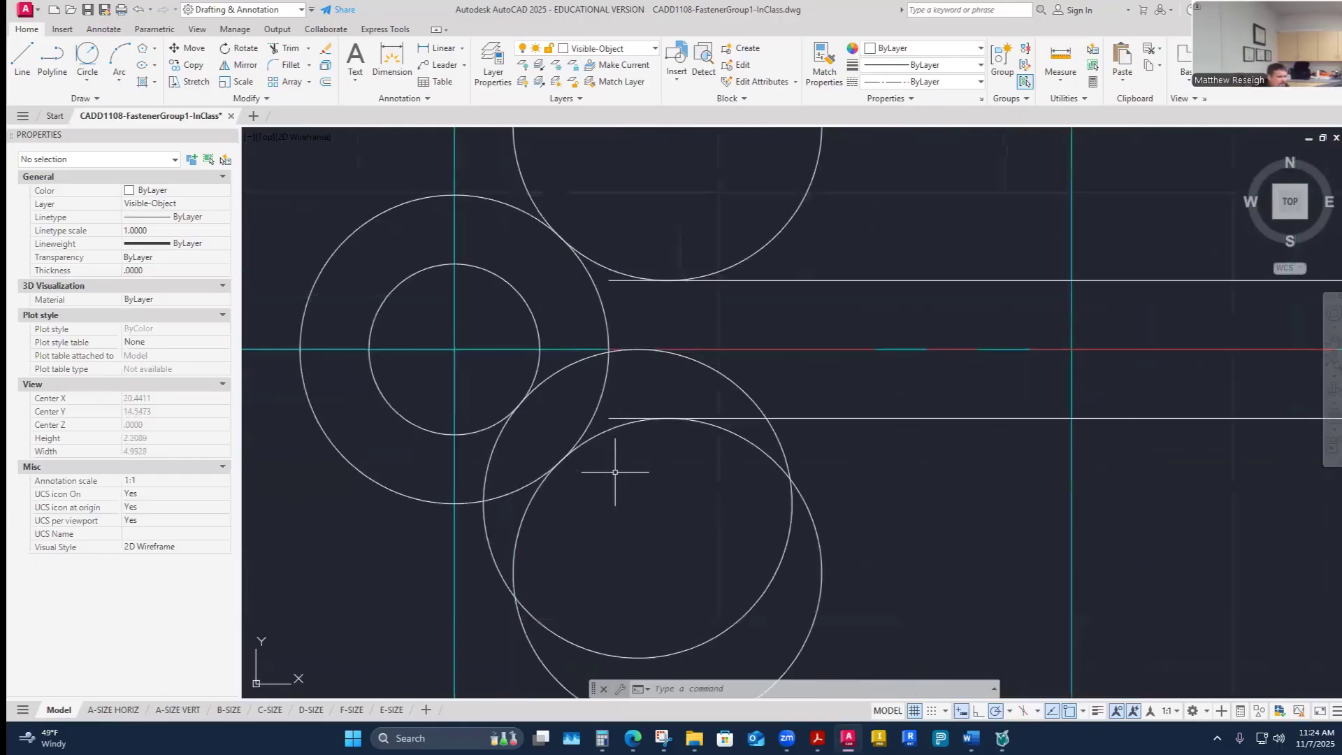
{"action": "left_click", "coordinate": [283, 49]}
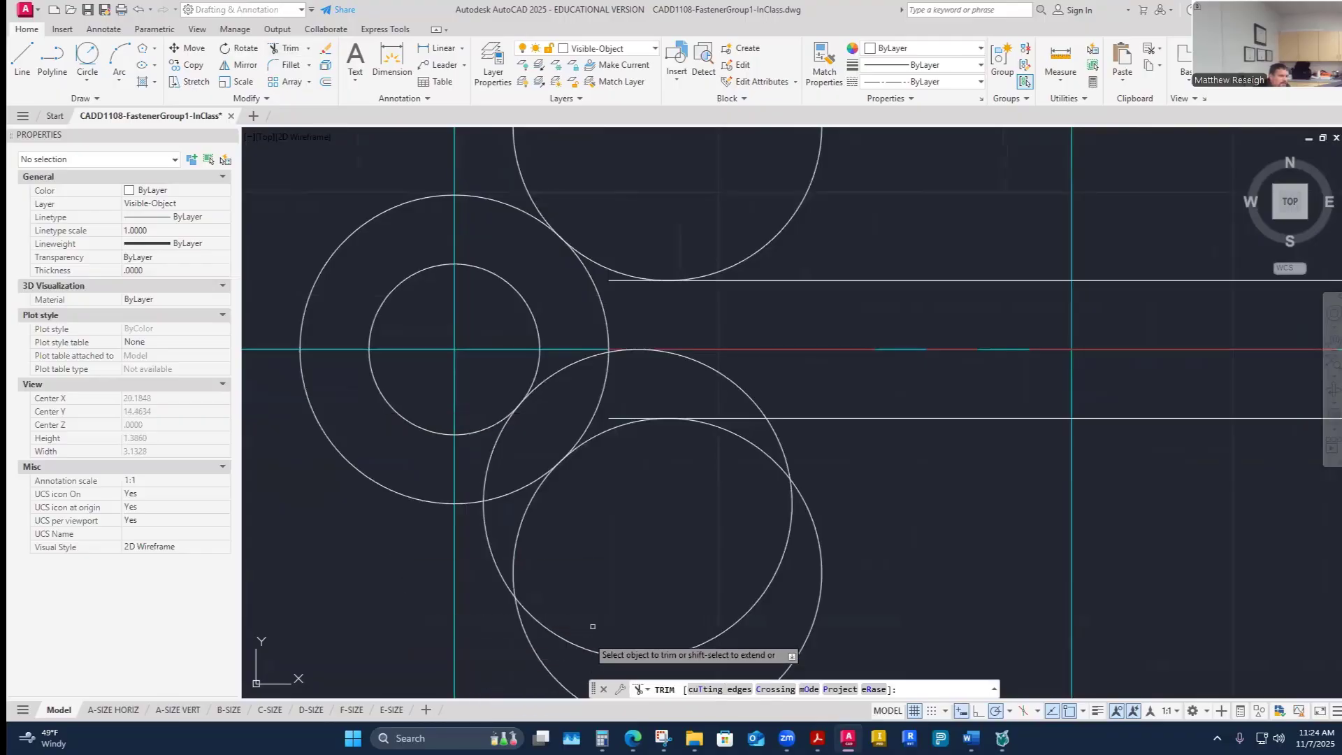
{"action": "left_click", "coordinate": [615, 418]}
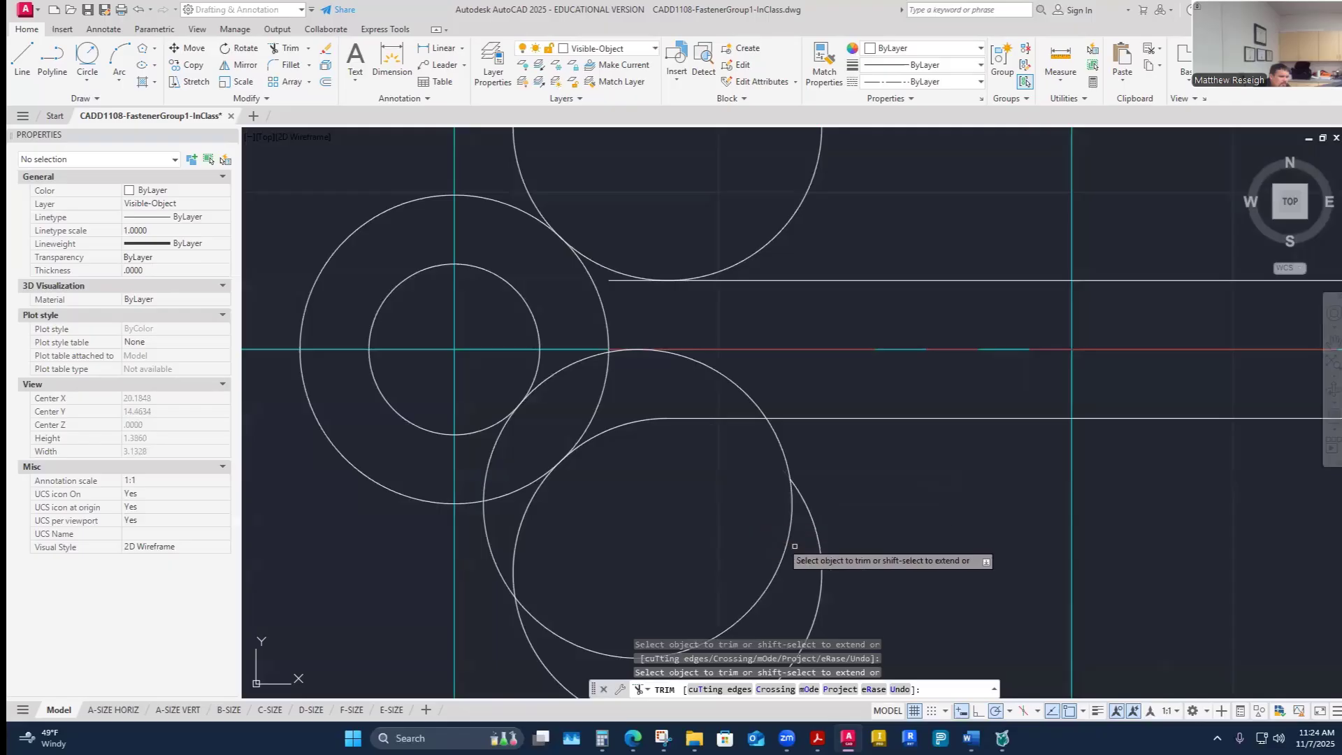
{"action": "left_click", "coordinate": [819, 552]}
{"action": "scroll", "coordinate": [606, 531], "scroll_direction": "up", "scroll_amount": 4}
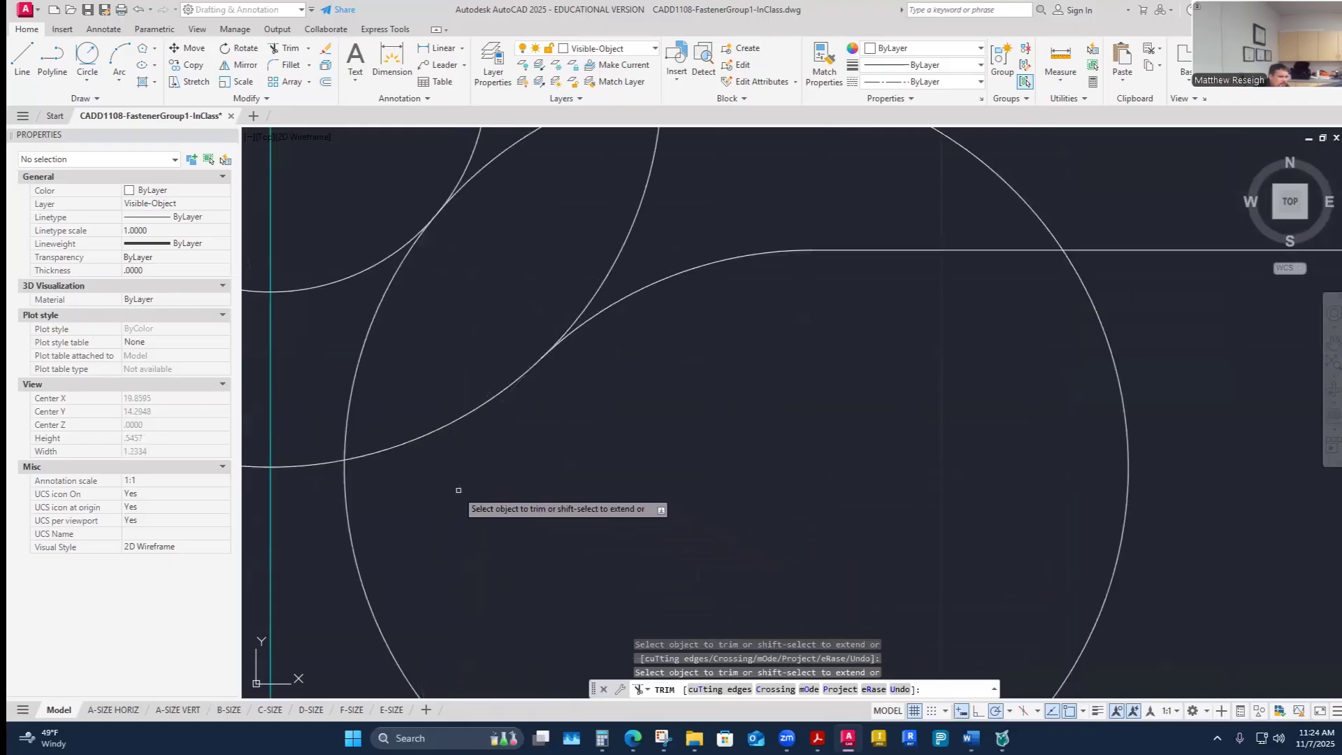
{"action": "scroll", "coordinate": [499, 494], "scroll_direction": "down", "scroll_amount": 5}
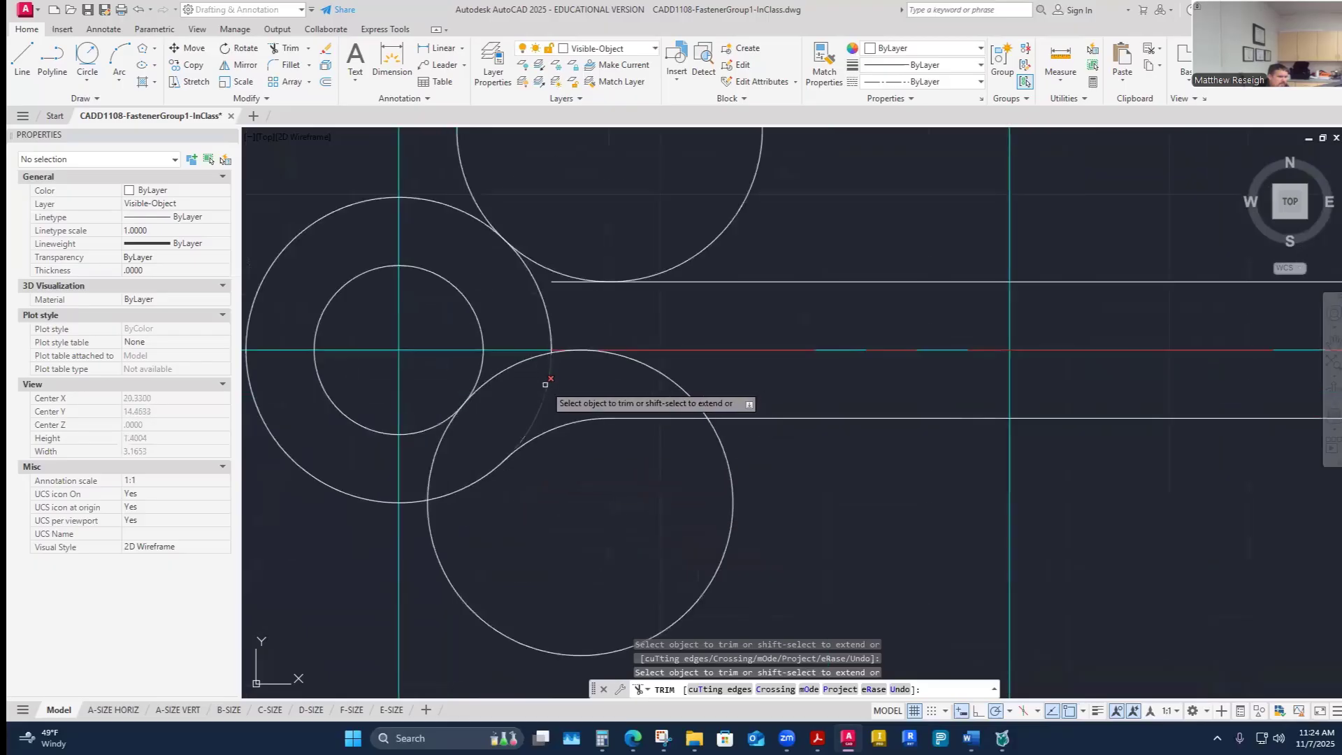
{"action": "left_click", "coordinate": [545, 385]}
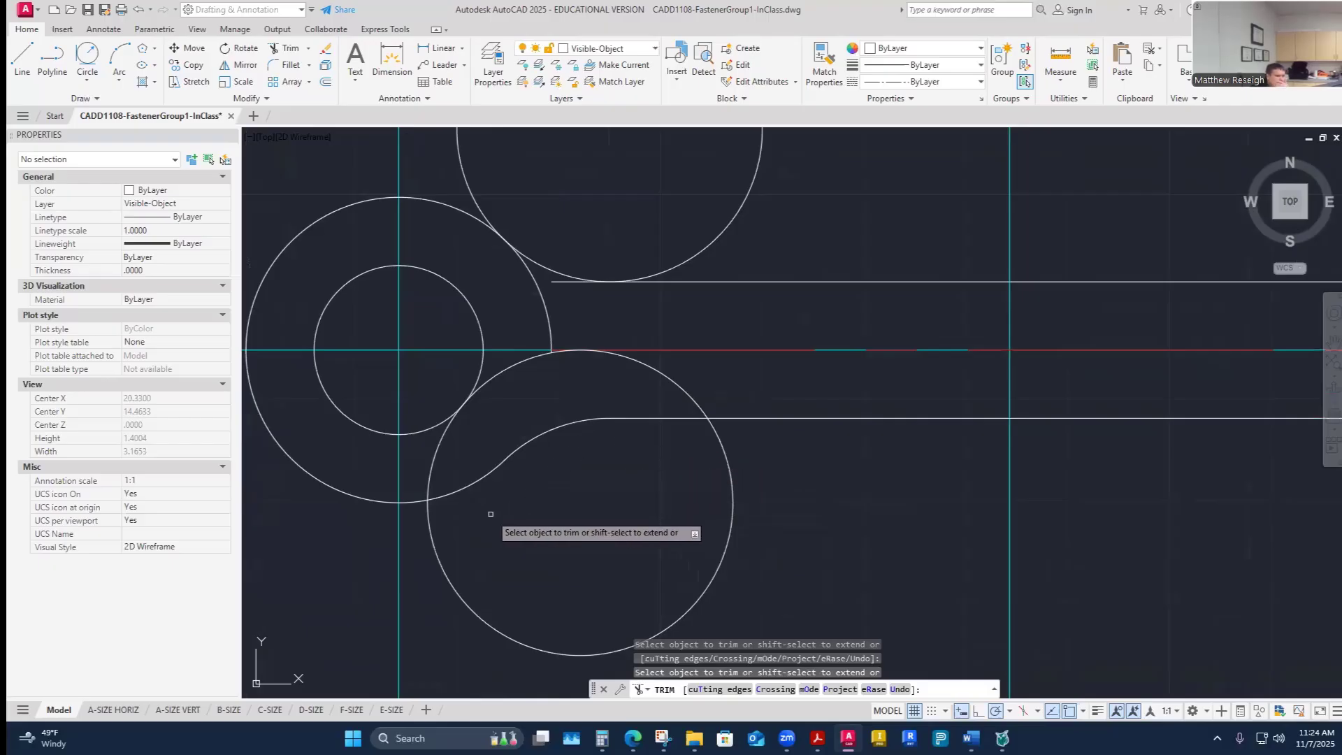
{"action": "scroll", "coordinate": [575, 378], "scroll_direction": "up", "scroll_amount": 5}
{"action": "scroll", "coordinate": [574, 372], "scroll_direction": "down", "scroll_amount": 4}
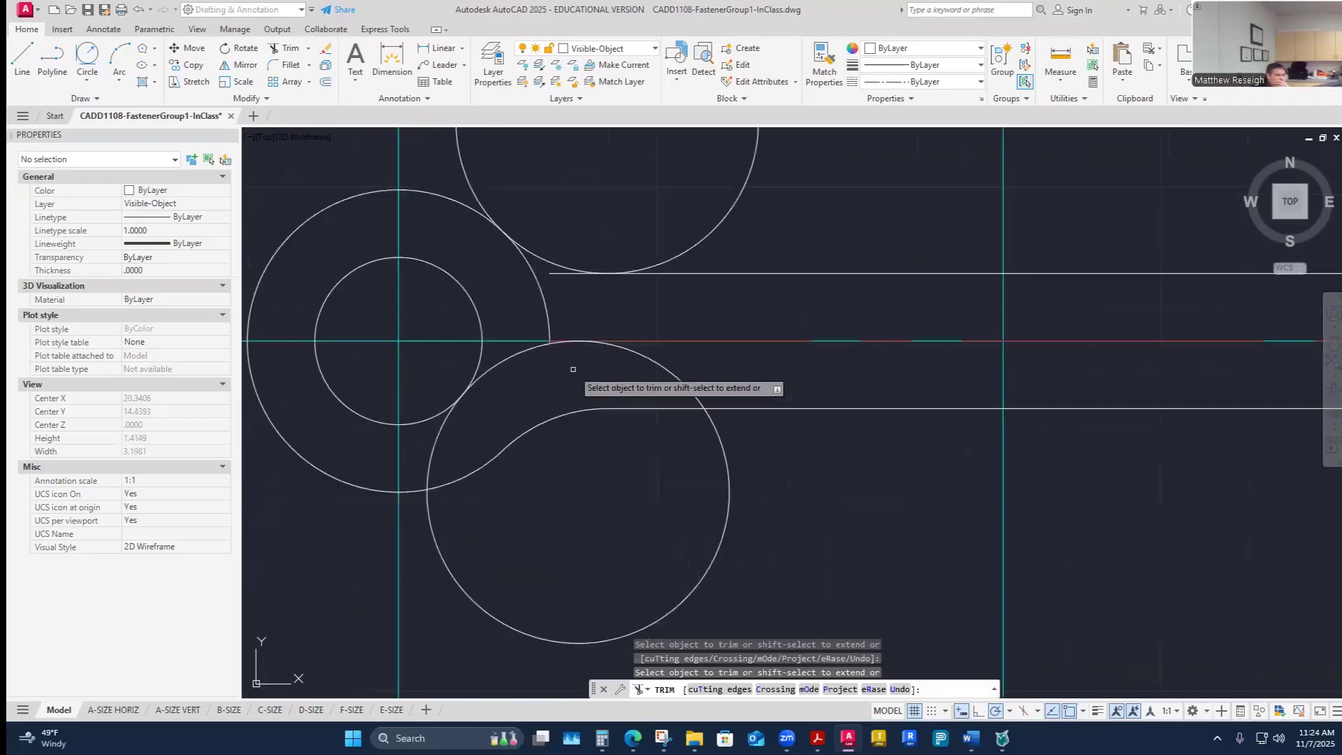
{"action": "scroll", "coordinate": [573, 369], "scroll_direction": "up", "scroll_amount": 3}
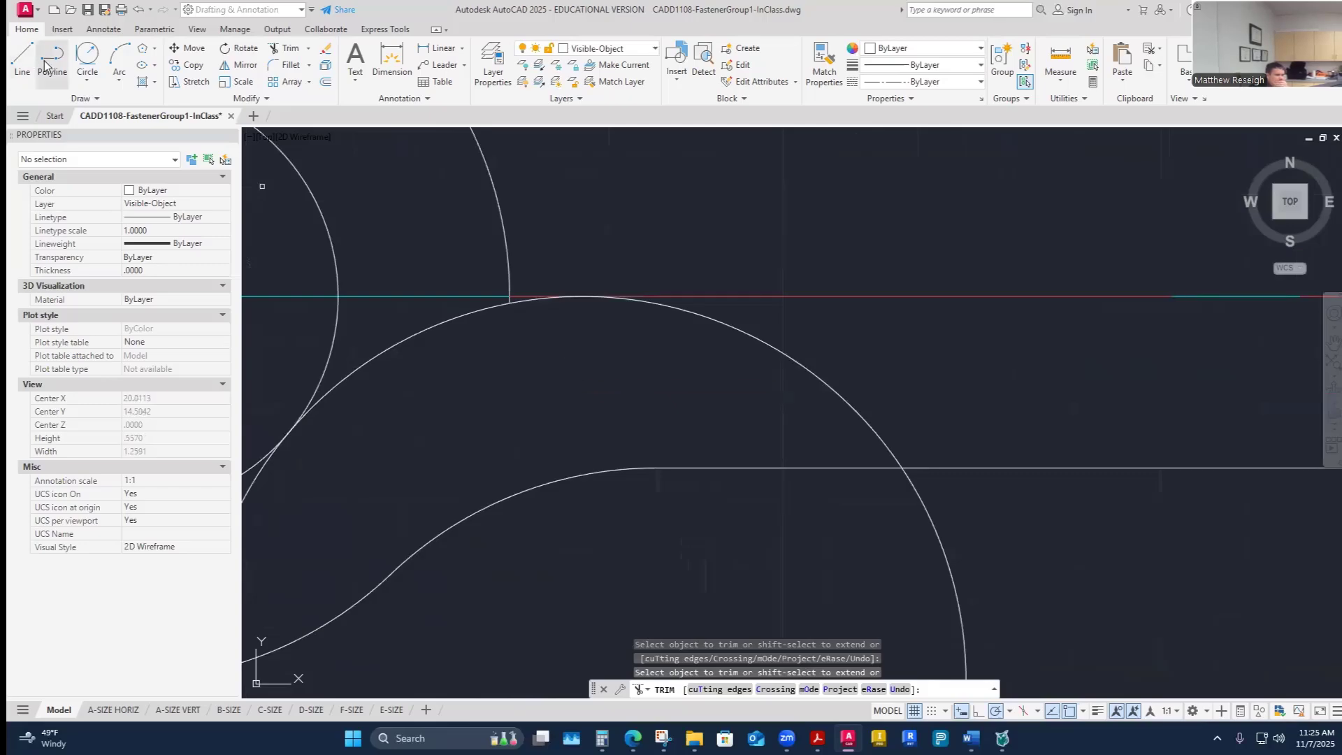
- Draw a line along the centerline from the tangent point at the eye to the vertical construction line
{"action": "left_click", "coordinate": [22, 56]}
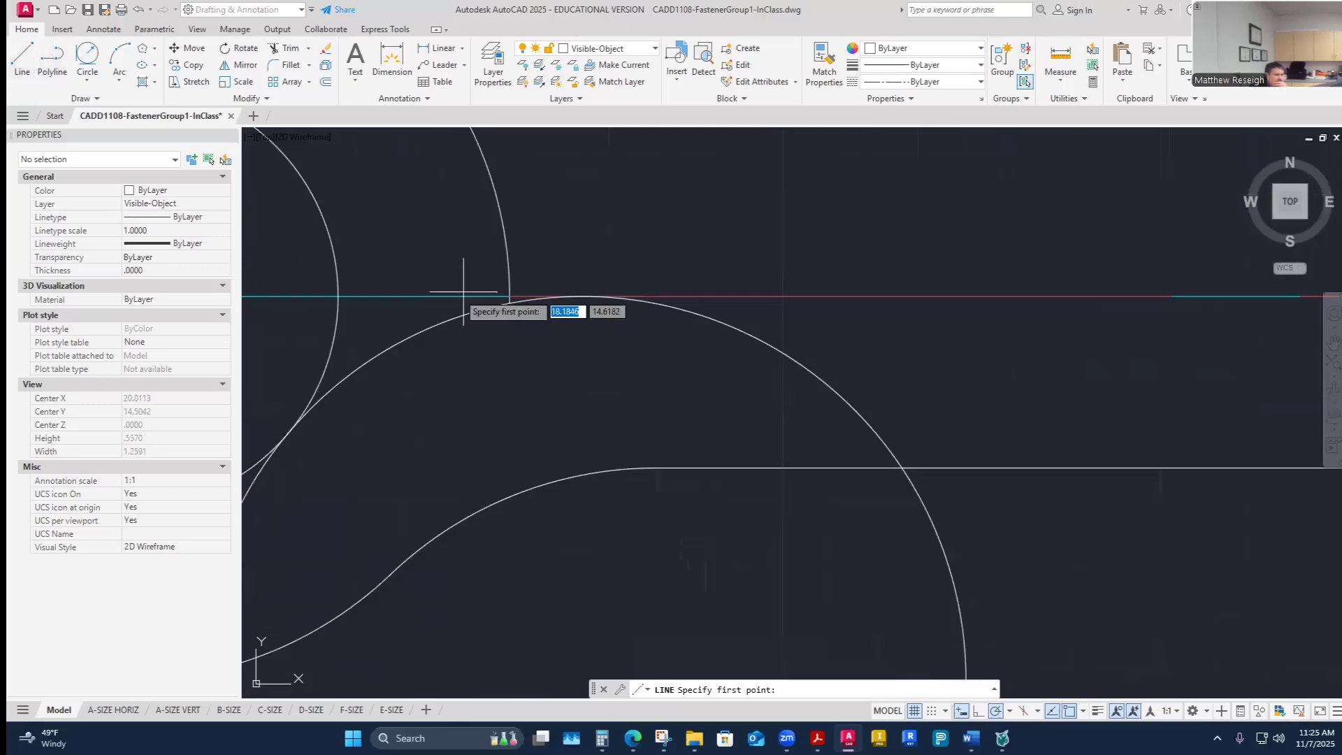
{"action": "left_click", "coordinate": [510, 296]}
{"action": "scroll", "coordinate": [509, 296], "scroll_direction": "down", "scroll_amount": 3}
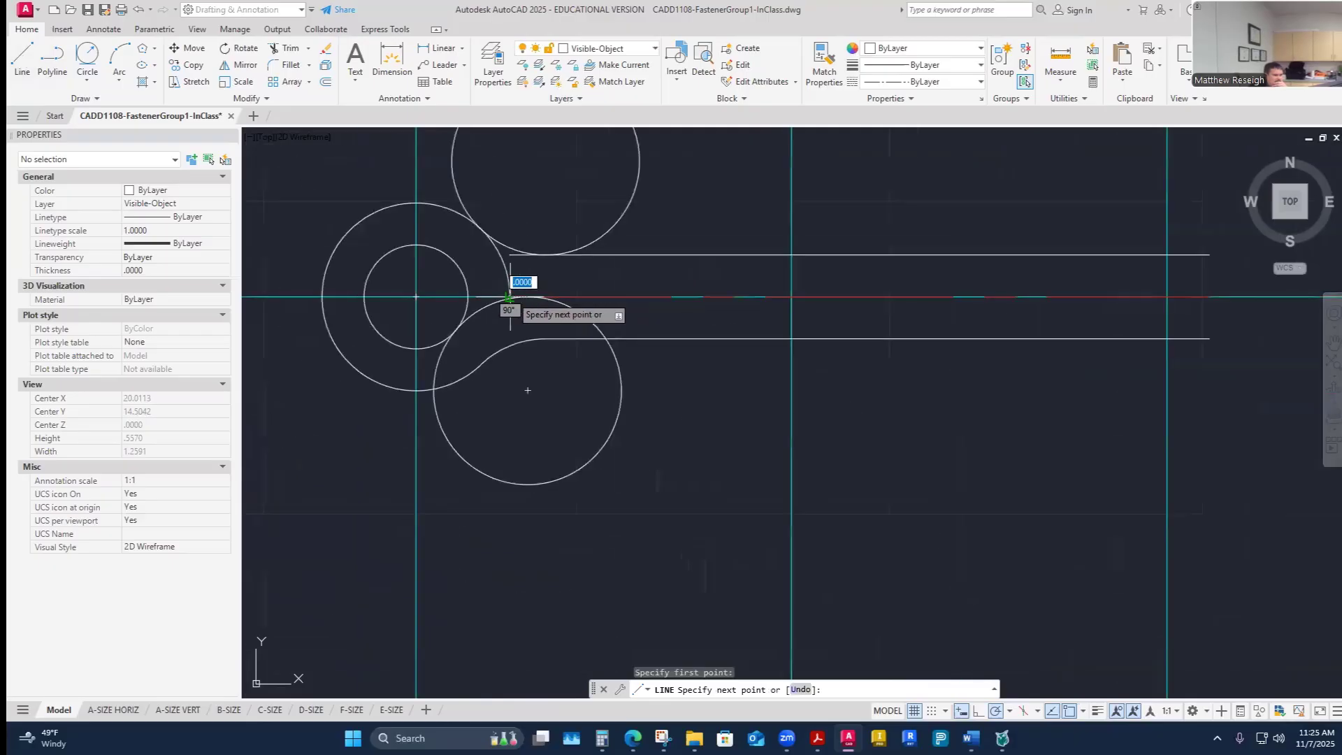
{"action": "left_click", "coordinate": [1186, 296]}
{"action": "right_click", "coordinate": [1186, 296]}
{"action": "left_click", "coordinate": [1213, 302]}
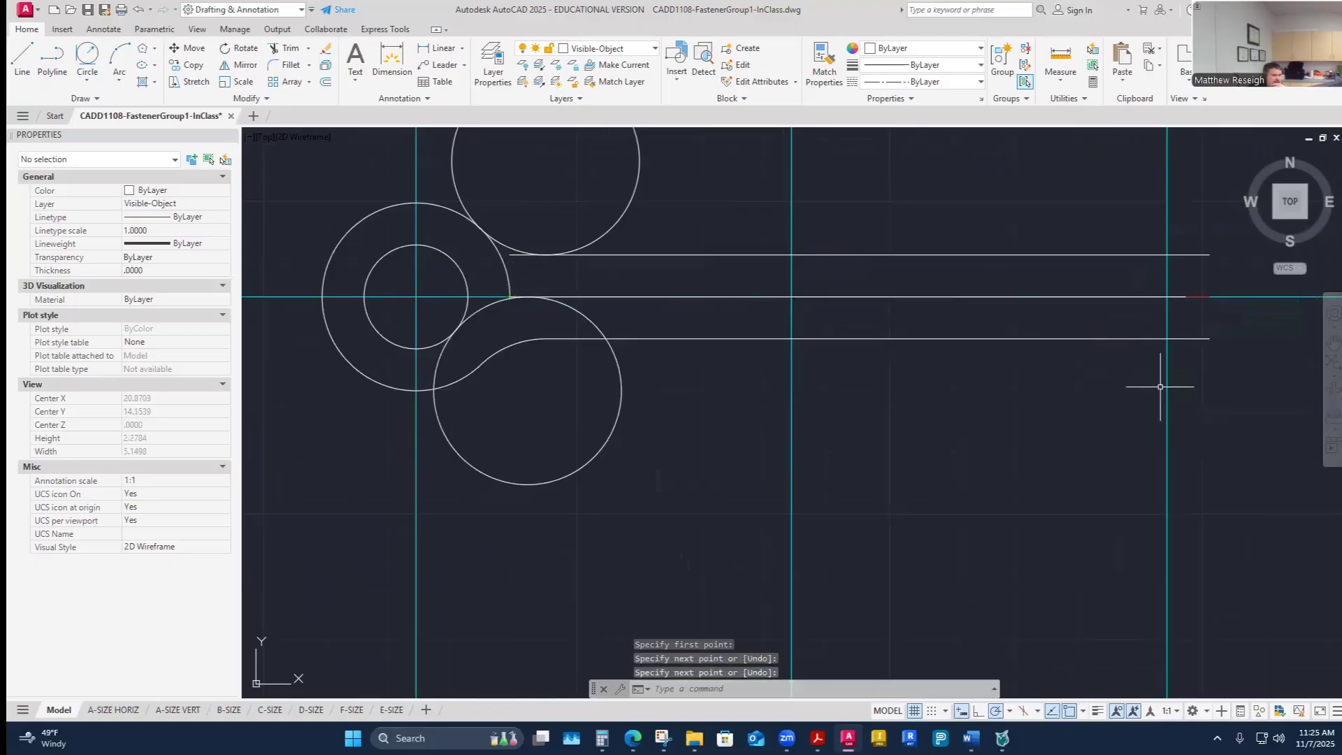
{"action": "scroll", "coordinate": [495, 280], "scroll_direction": "up", "scroll_amount": 6}
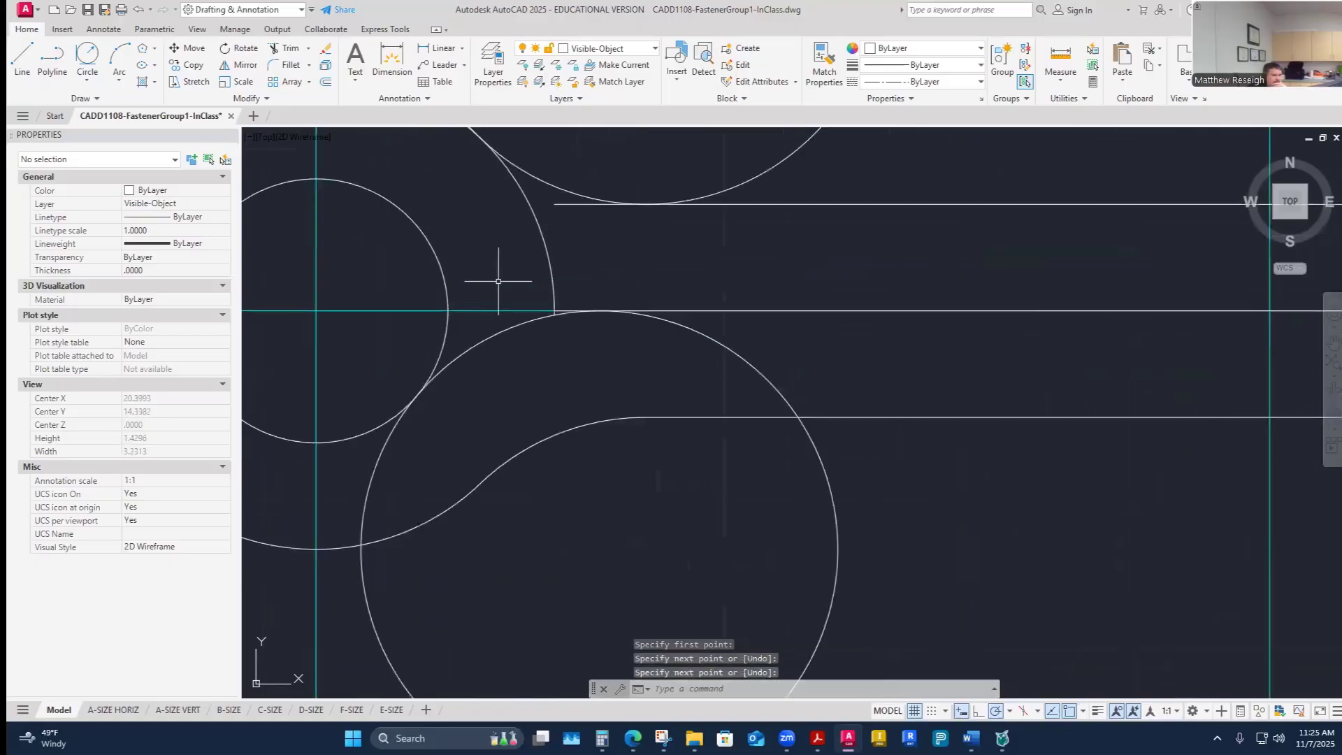
- Trim the leftover arc of the lower bend circle where it crosses the centerline beside the eye
{"action": "left_click", "coordinate": [289, 53]}
{"action": "scroll", "coordinate": [609, 367], "scroll_direction": "up", "scroll_amount": 2}
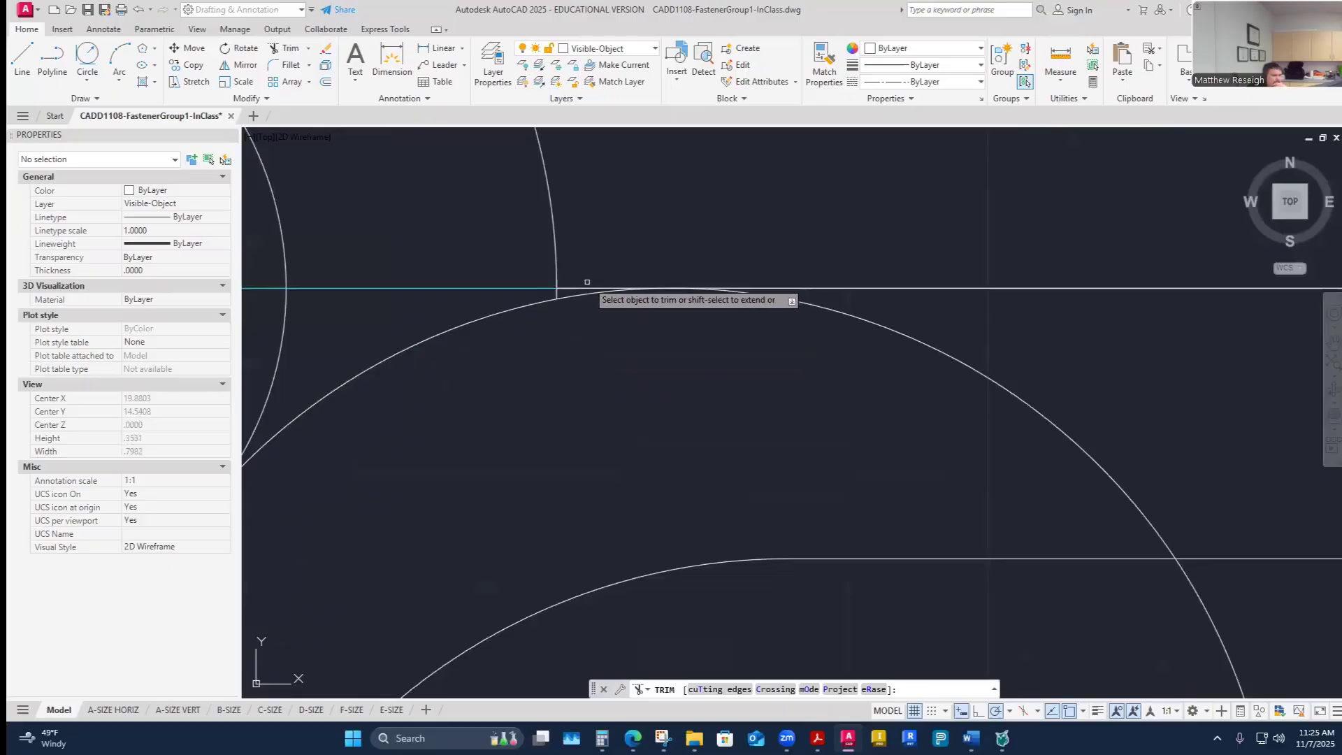
{"action": "left_click", "coordinate": [814, 309]}
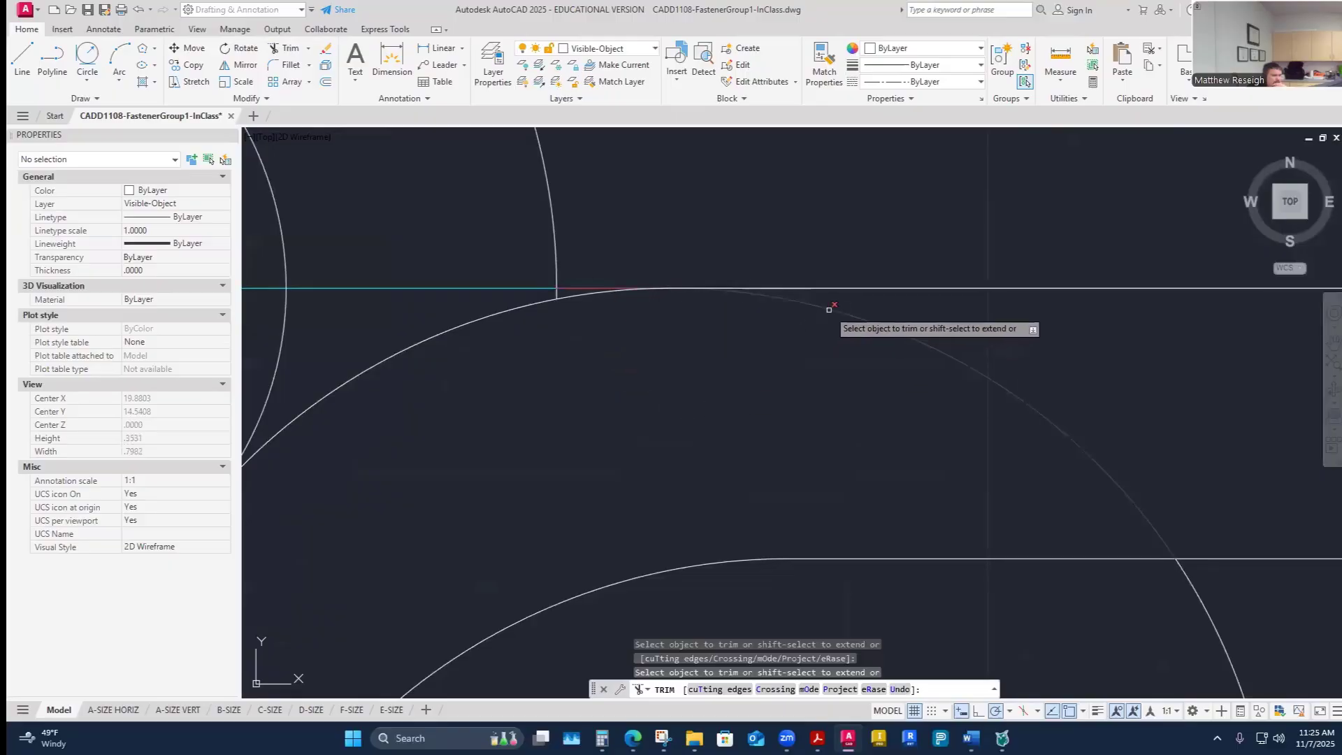
{"action": "scroll", "coordinate": [853, 348], "scroll_direction": "down", "scroll_amount": 5}
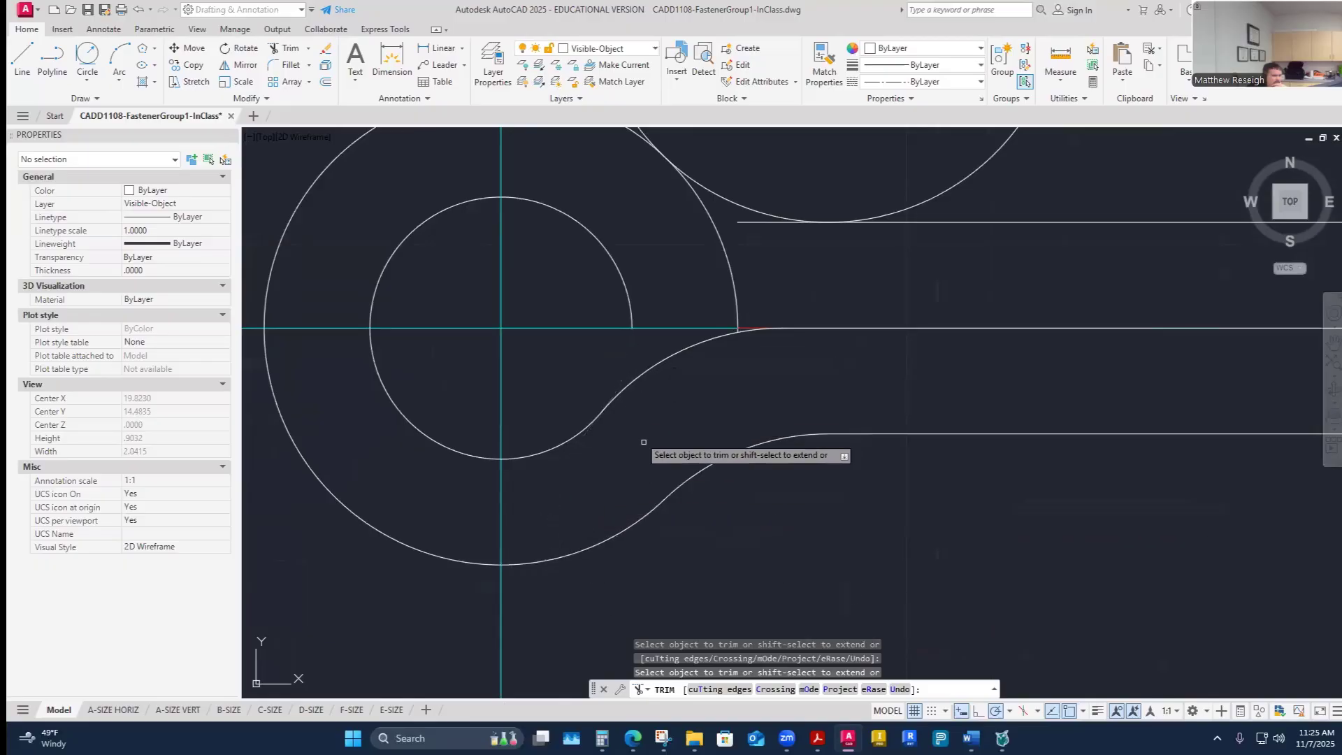
{"action": "scroll", "coordinate": [798, 345], "scroll_direction": "up", "scroll_amount": 2}
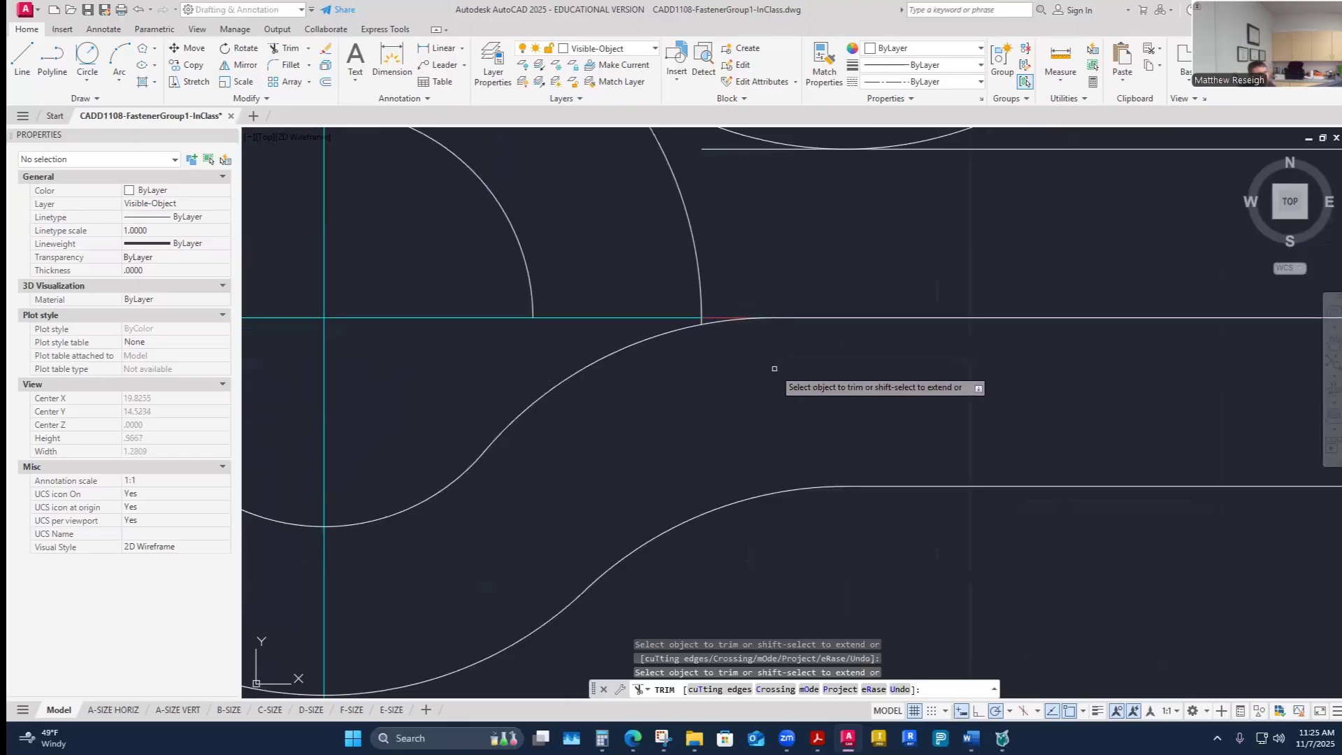
{"action": "key", "text": "Escape"}
{"action": "scroll", "coordinate": [769, 489], "scroll_direction": "down", "scroll_amount": 3}
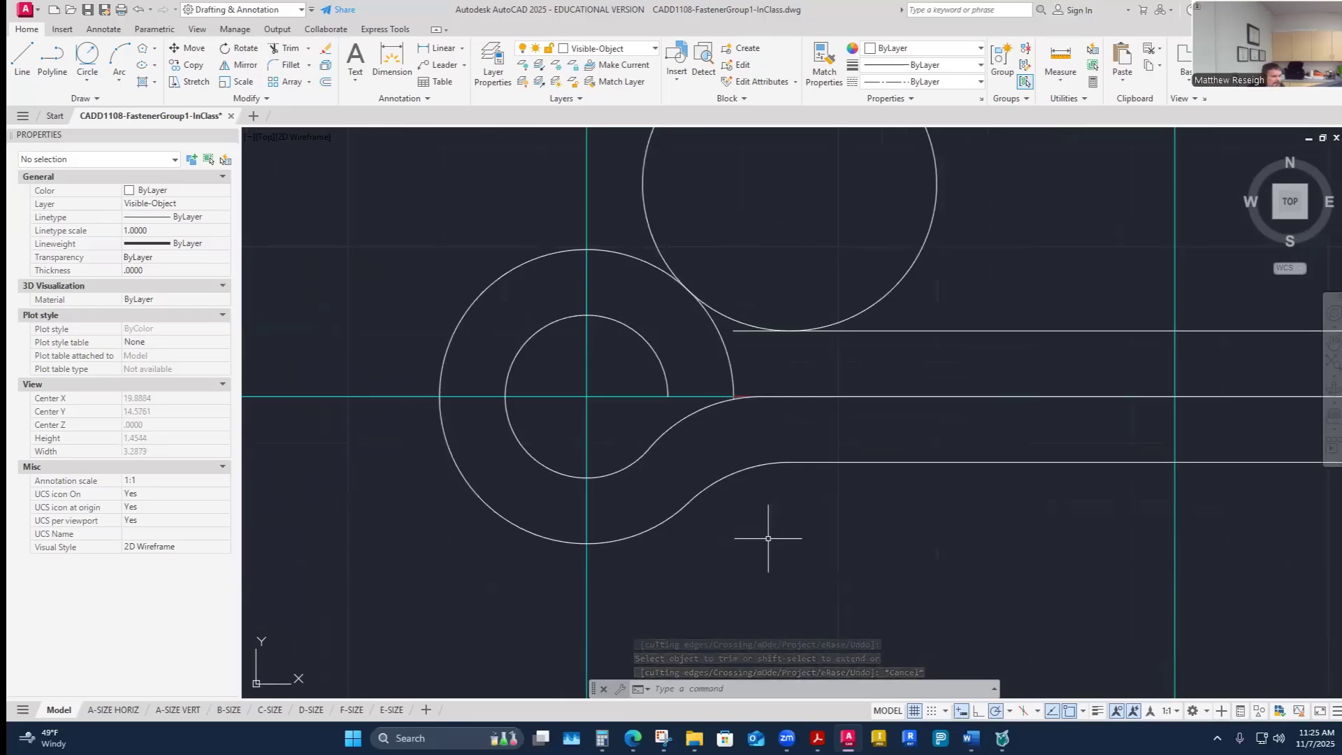
- Delete the unused upper tangent circle and mirror the two lower bend arcs about the horizontal centerline, keeping the originals
{"action": "left_click", "coordinate": [739, 320]}
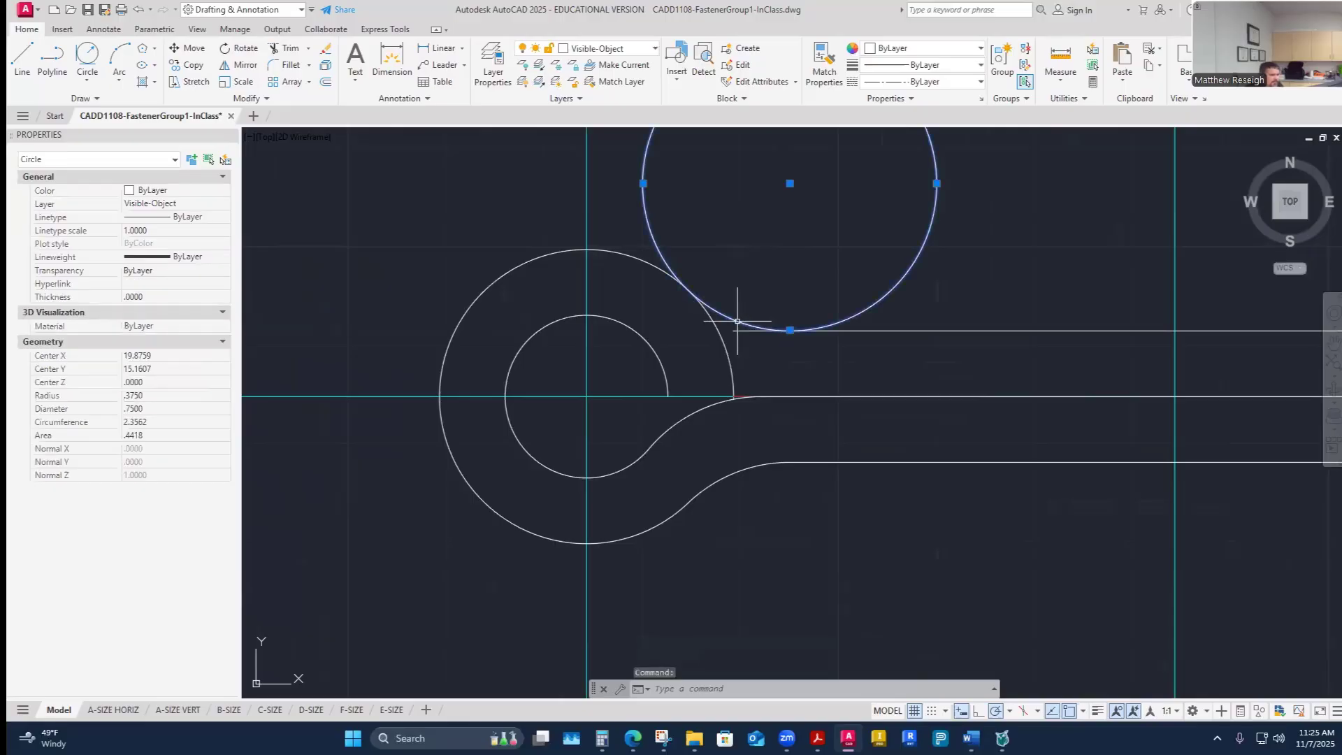
{"action": "key", "text": "Delete"}
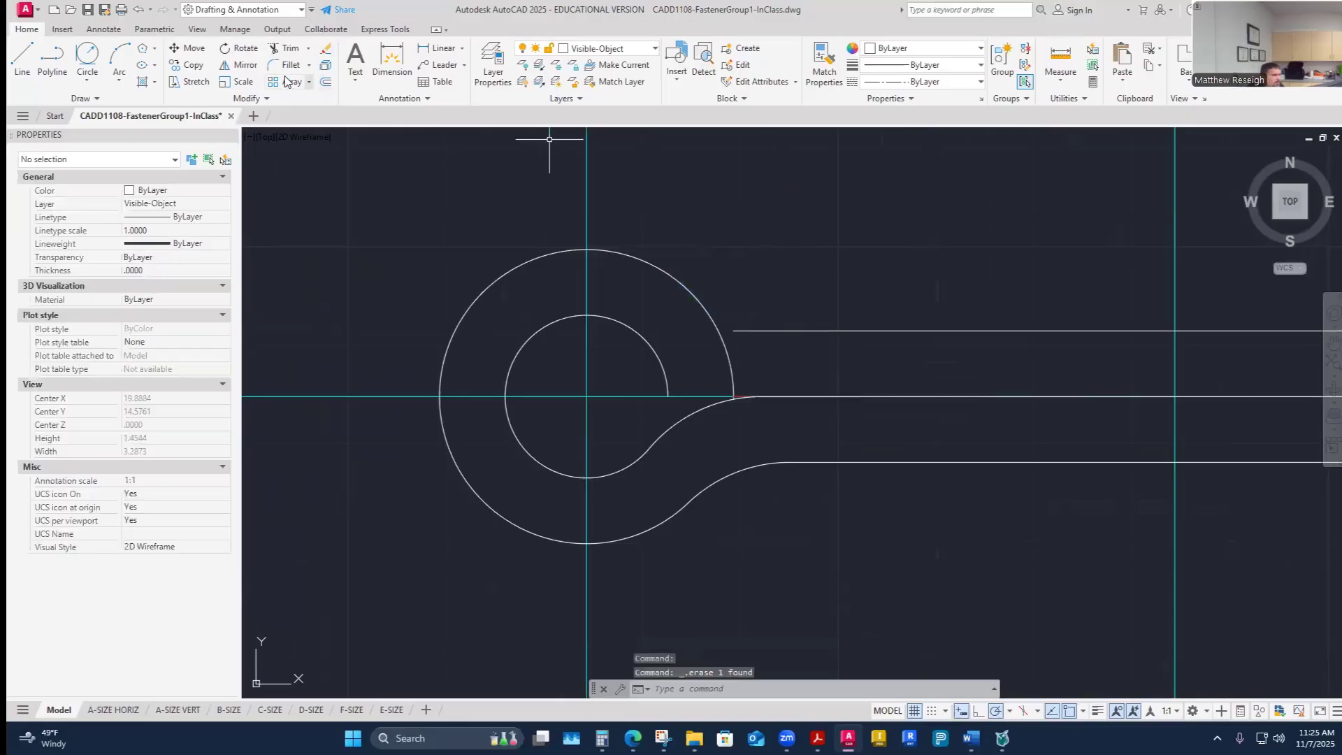
{"action": "left_click", "coordinate": [238, 65]}
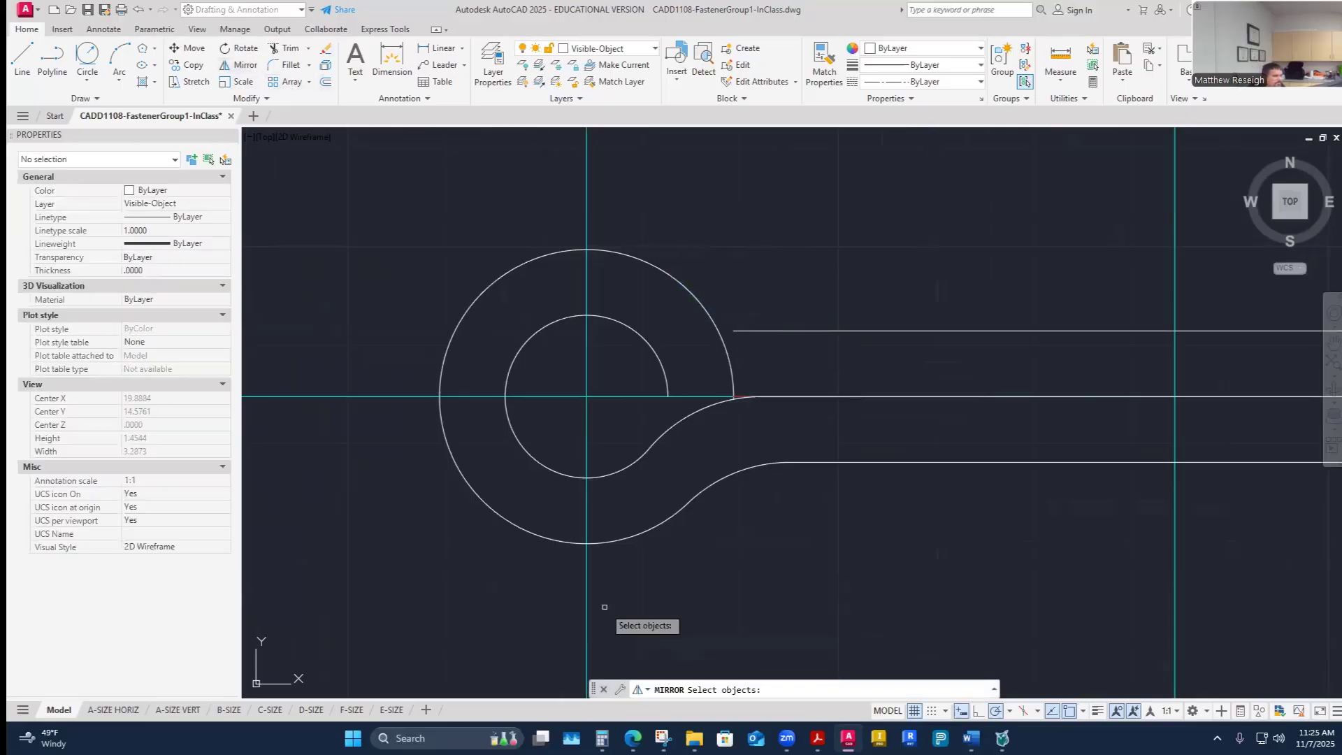
{"action": "left_click", "coordinate": [727, 481]}
{"action": "left_click", "coordinate": [731, 473]}
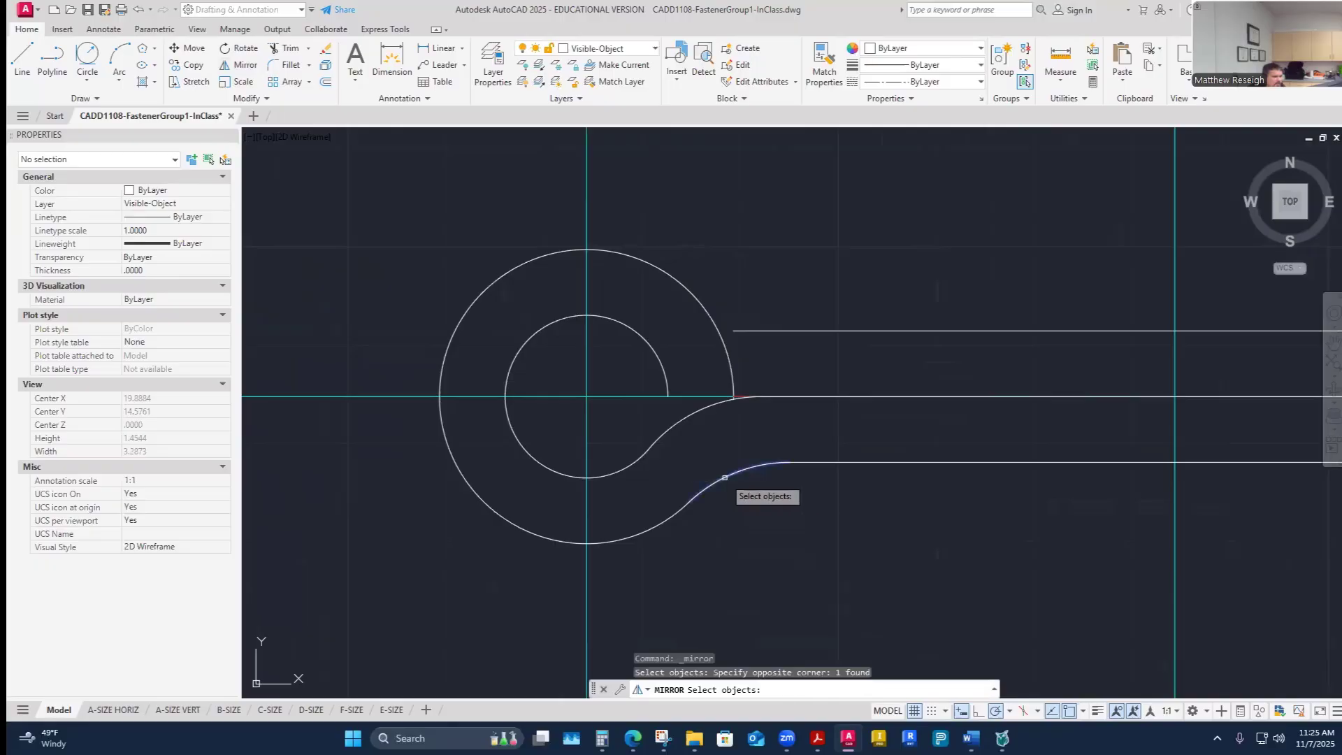
{"action": "left_click", "coordinate": [683, 419]}
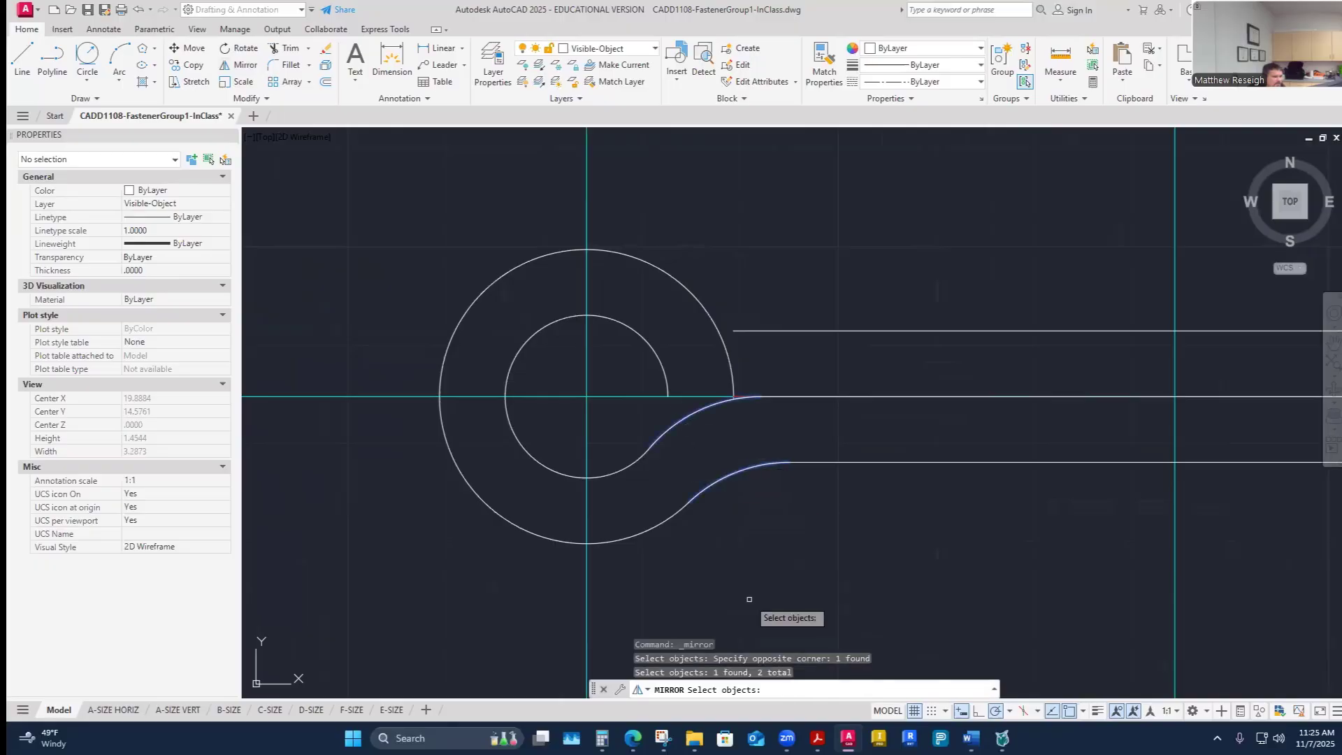
{"action": "key", "text": "Return"}
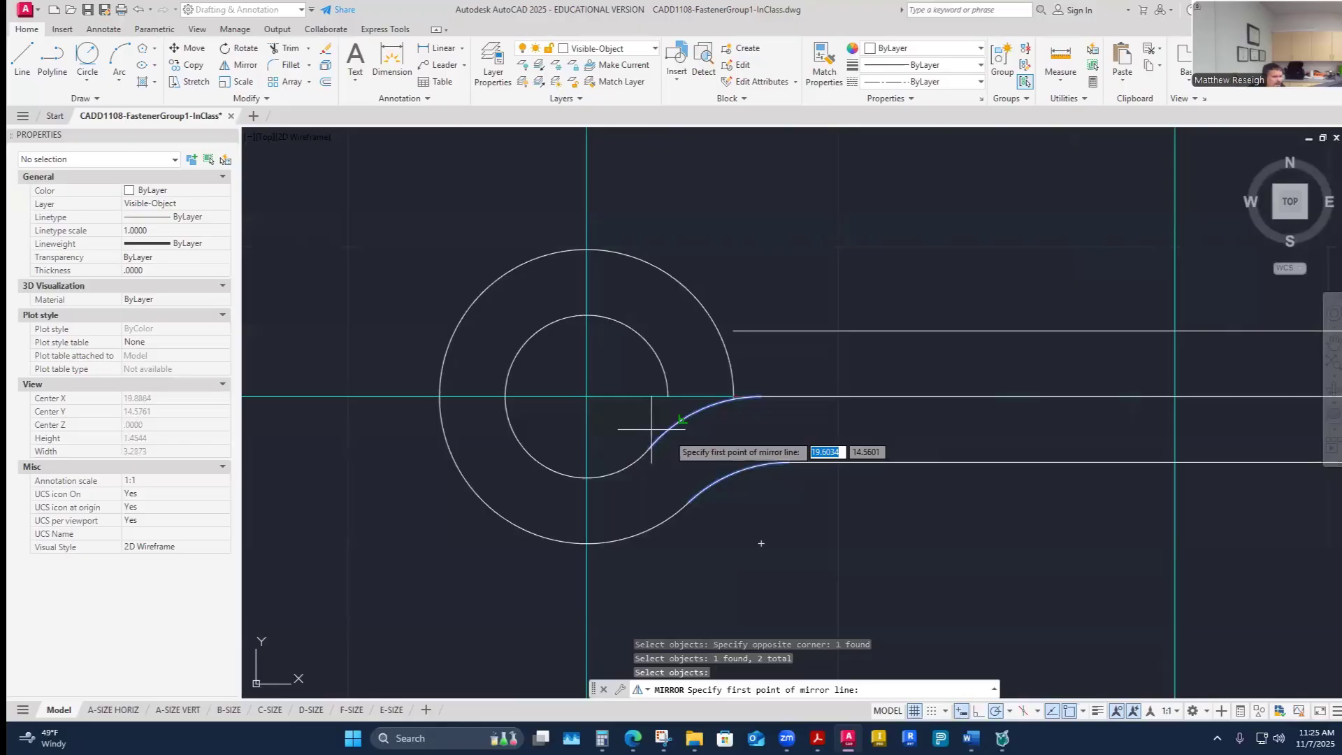
{"action": "left_click", "coordinate": [440, 397]}
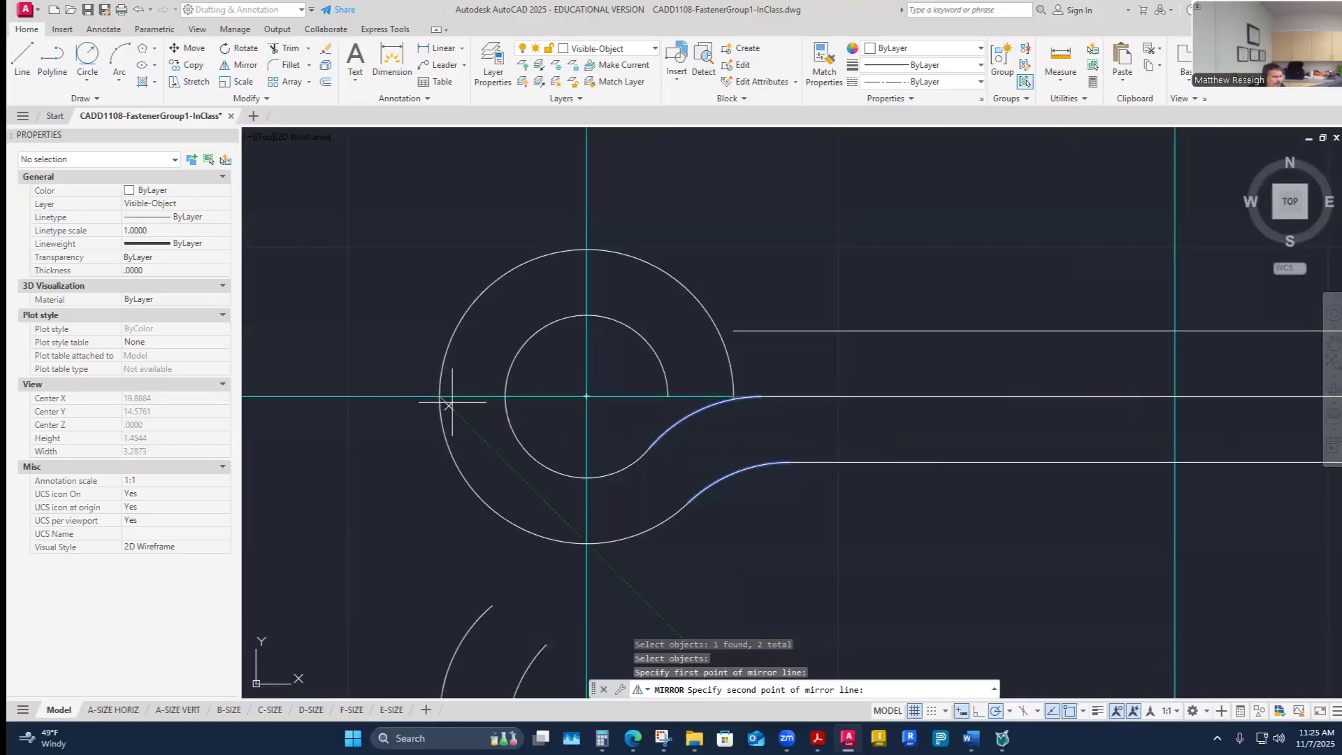
{"action": "left_click", "coordinate": [586, 396]}
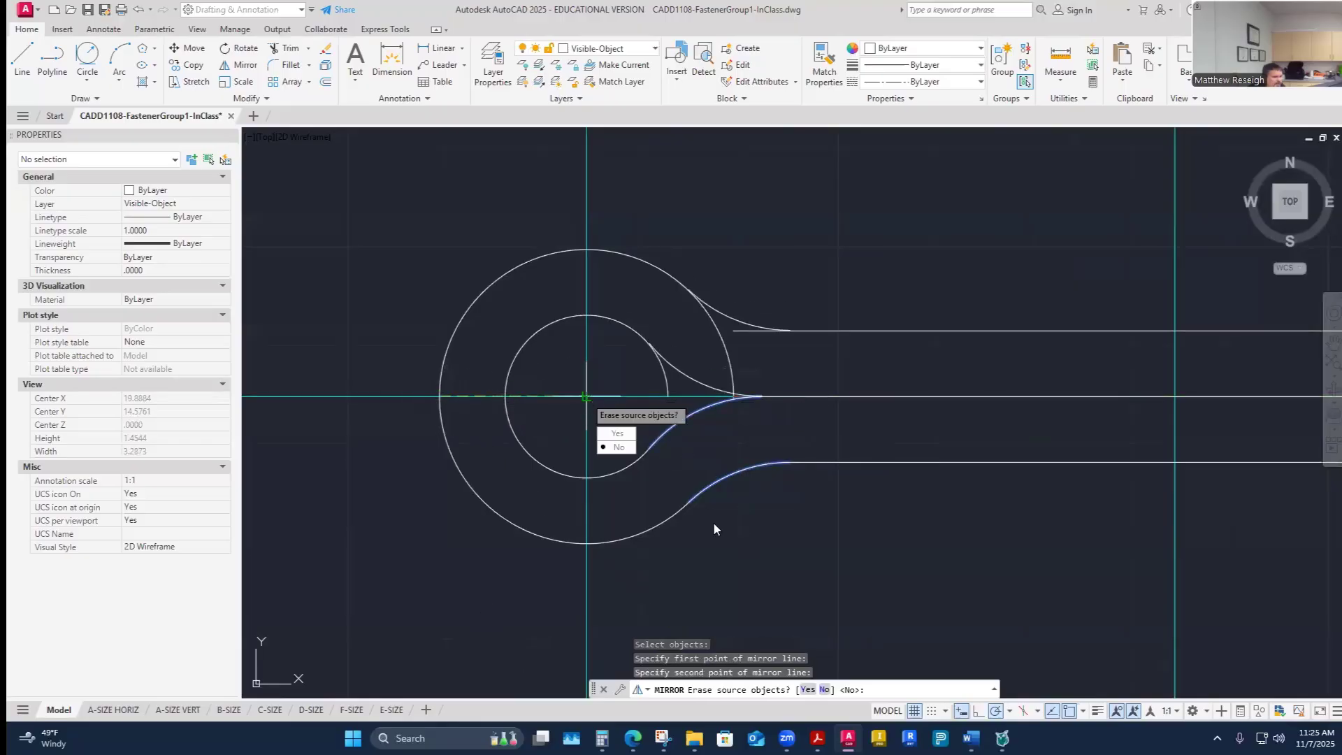
{"action": "left_click", "coordinate": [616, 448]}
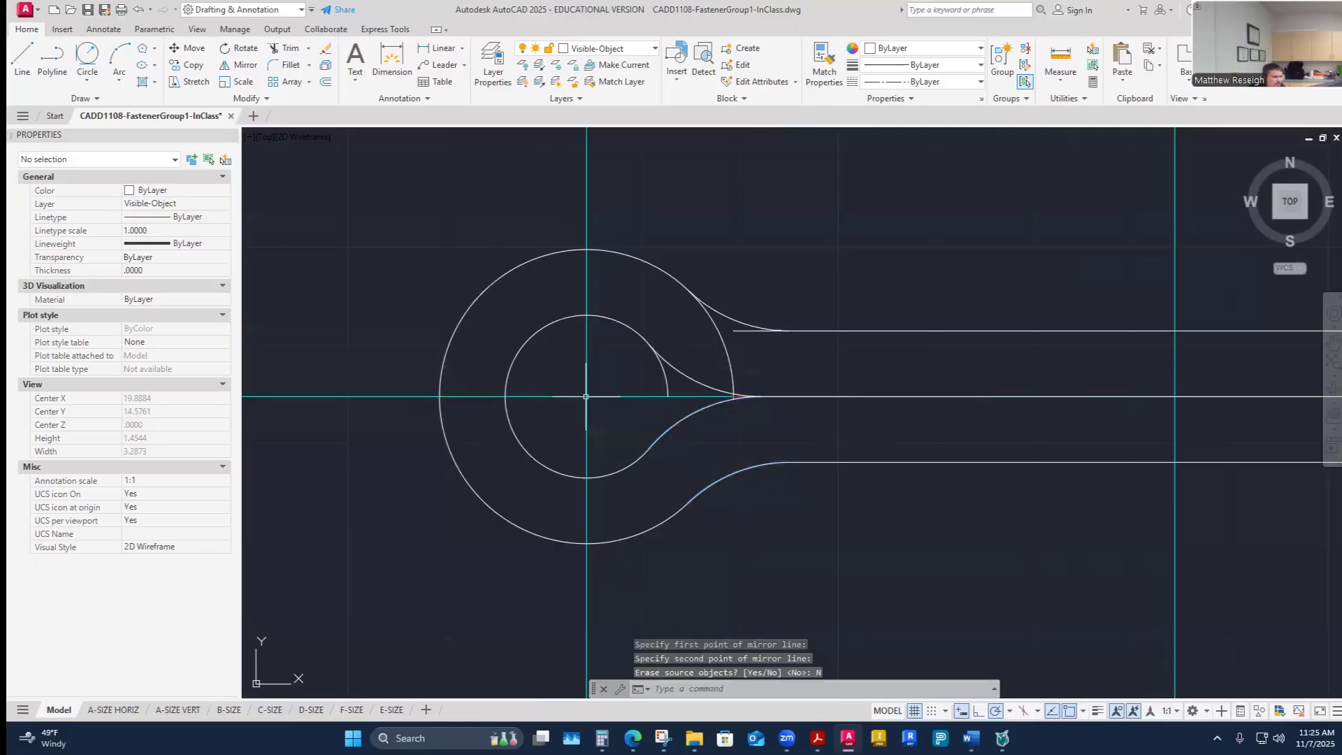
- Trim the eye circles between the mirrored bend arcs so the head blends into both pin legs
{"action": "left_click", "coordinate": [286, 53]}
{"action": "scroll", "coordinate": [727, 325], "scroll_direction": "up", "scroll_amount": 2}
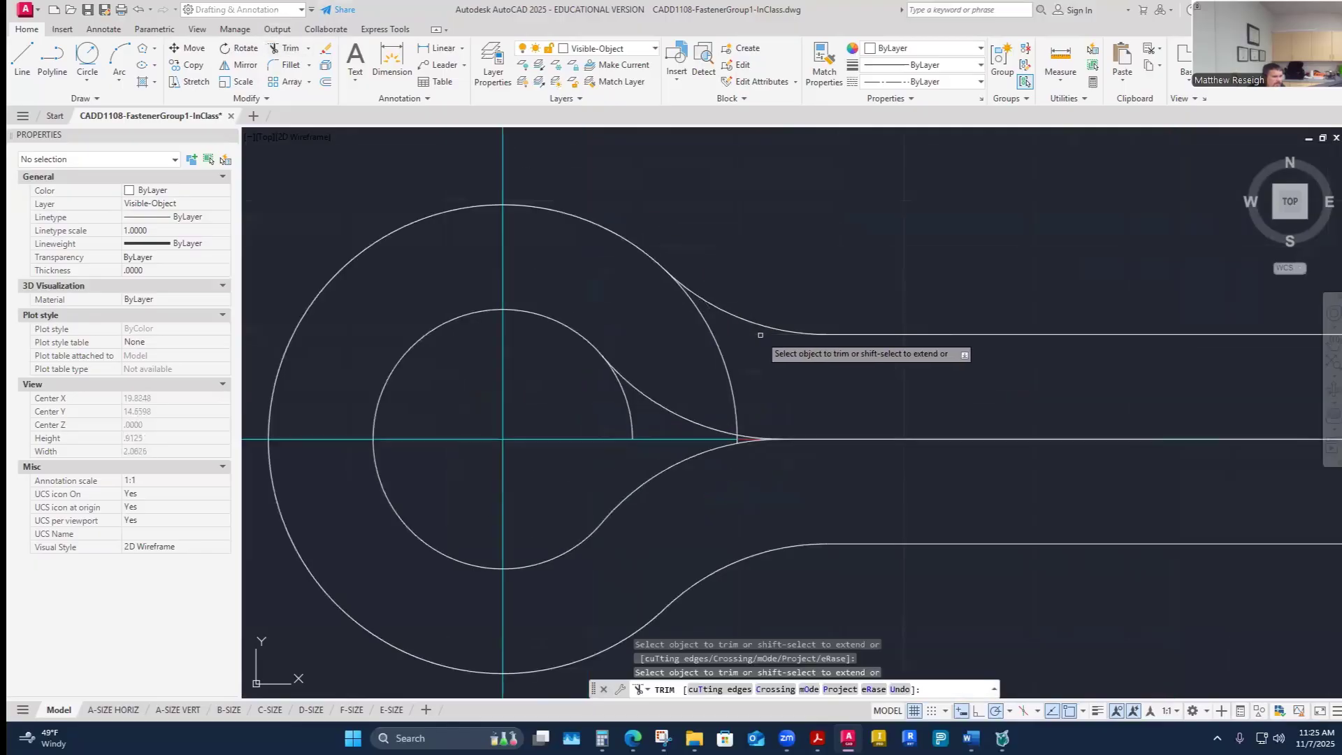
{"action": "left_click", "coordinate": [712, 342]}
{"action": "scroll", "coordinate": [749, 451], "scroll_direction": "up", "scroll_amount": 5}
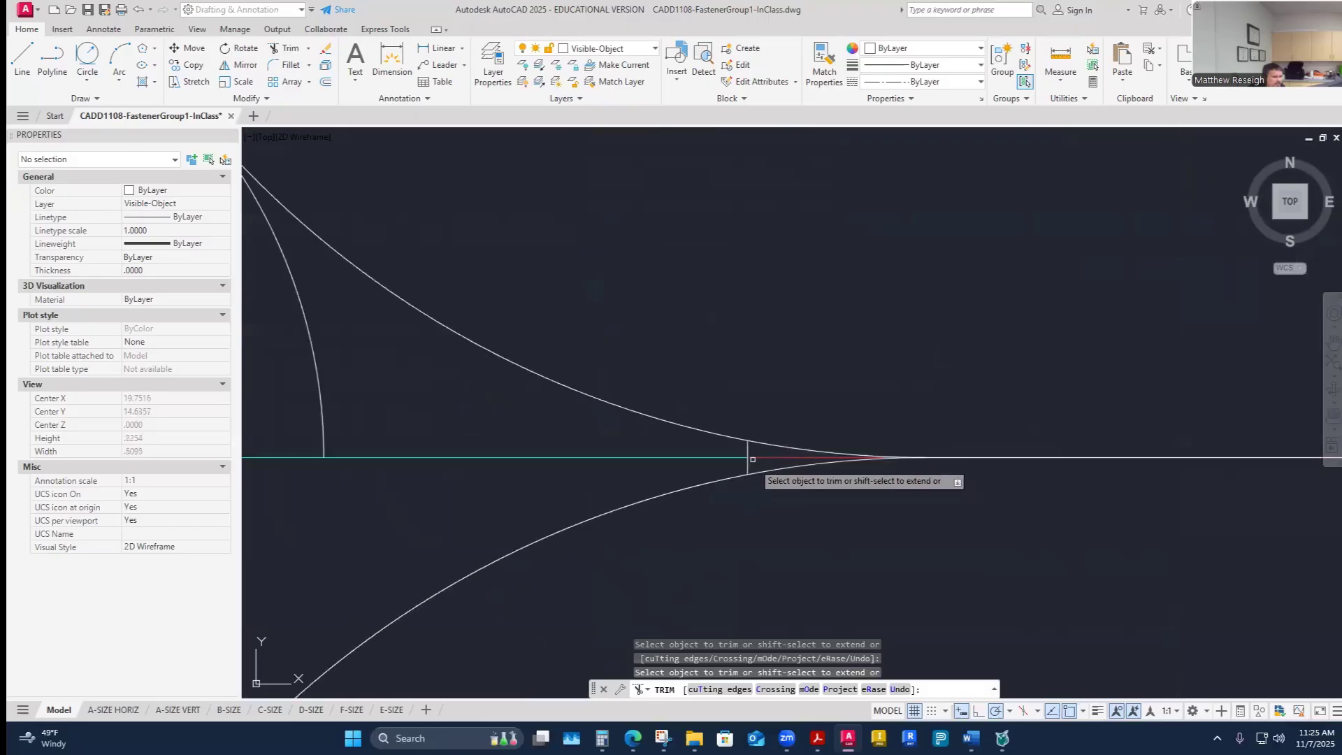
{"action": "left_click", "coordinate": [748, 460]}
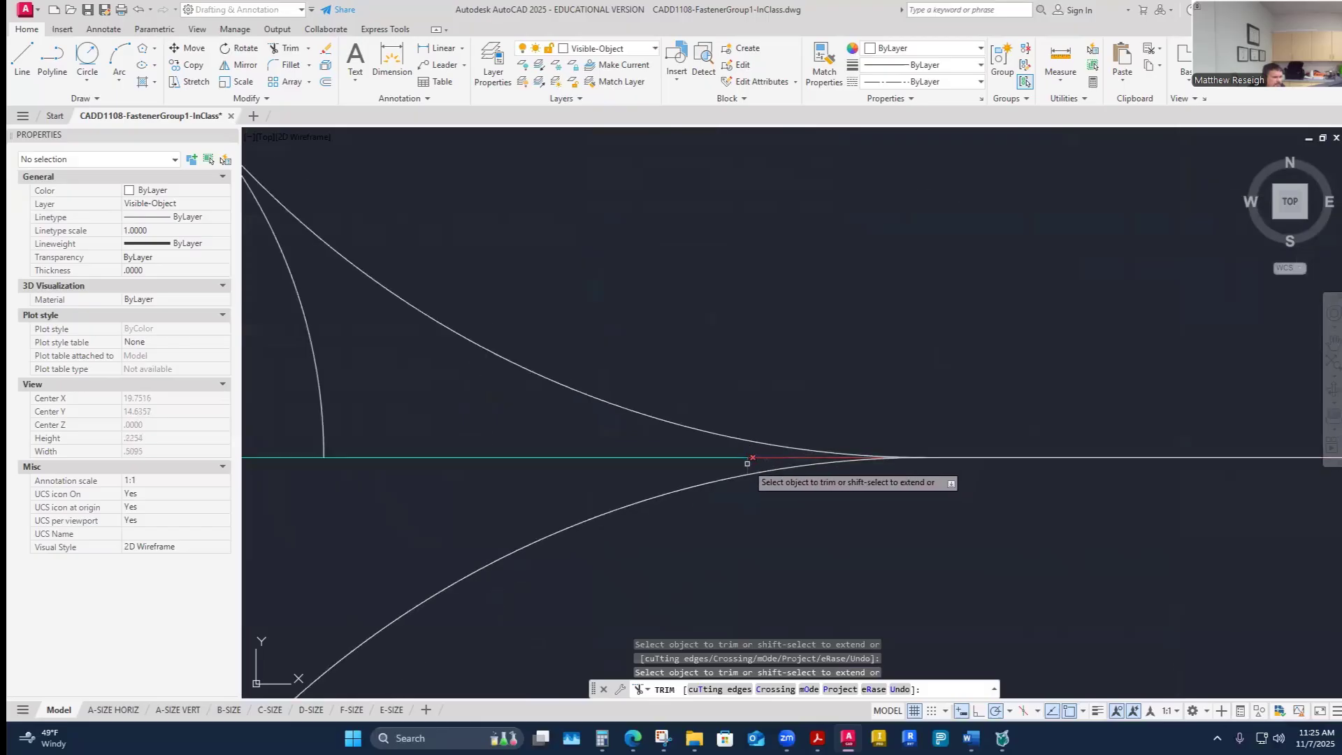
{"action": "left_click", "coordinate": [322, 398]}
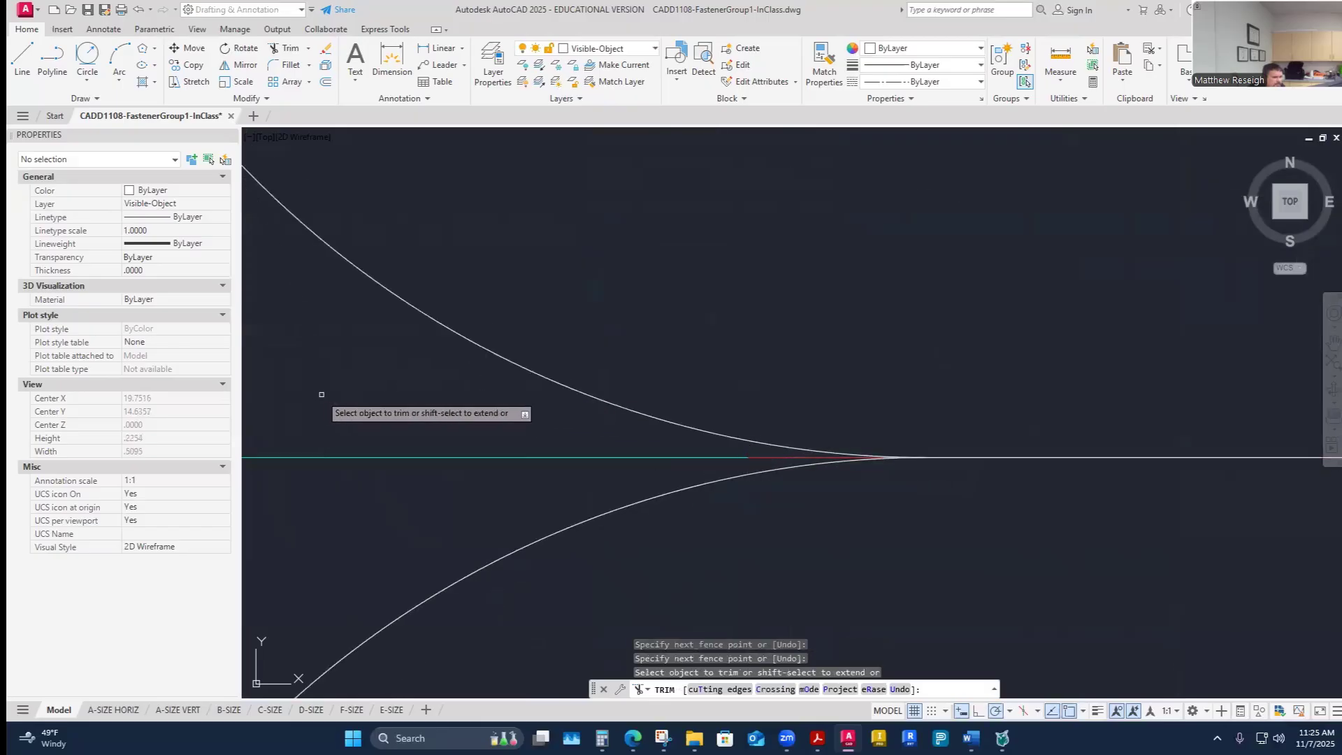
{"action": "scroll", "coordinate": [364, 409], "scroll_direction": "down", "scroll_amount": 4}
{"action": "scroll", "coordinate": [503, 455], "scroll_direction": "up", "scroll_amount": 2}
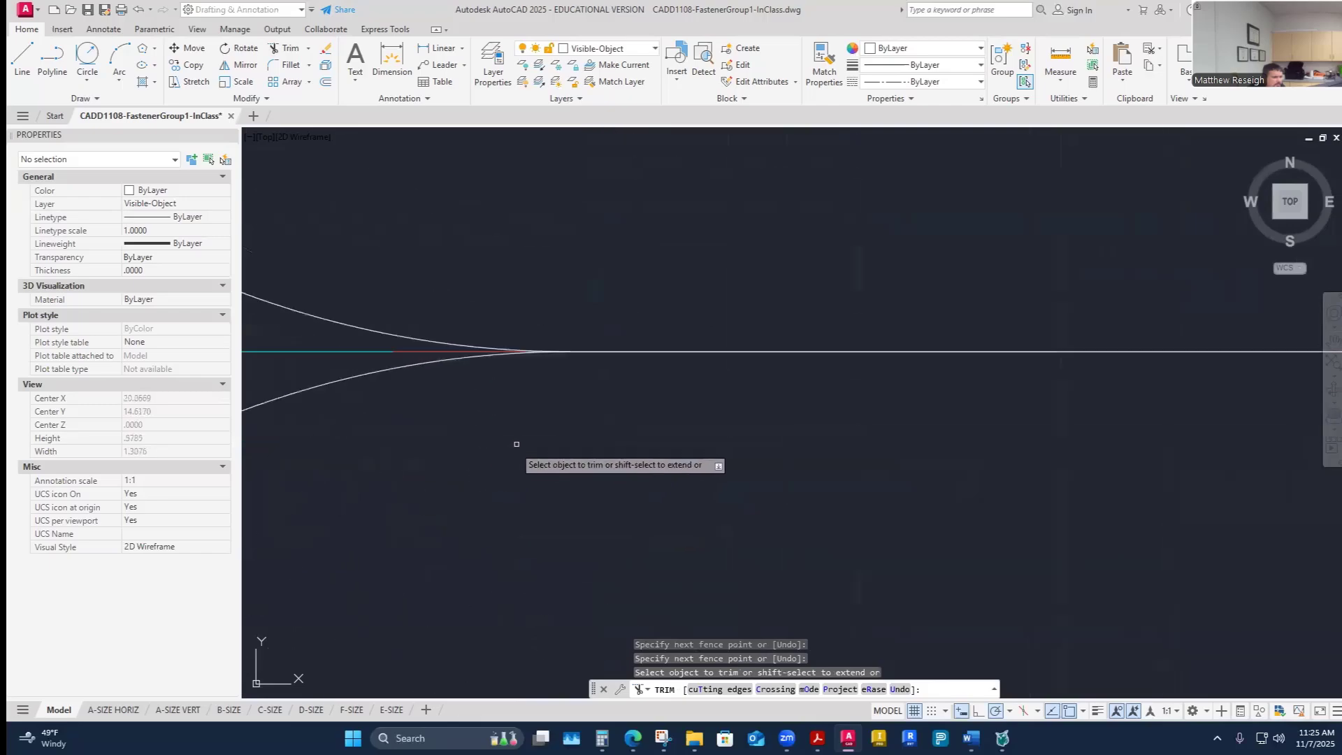
{"action": "scroll", "coordinate": [568, 405], "scroll_direction": "down", "scroll_amount": 3}
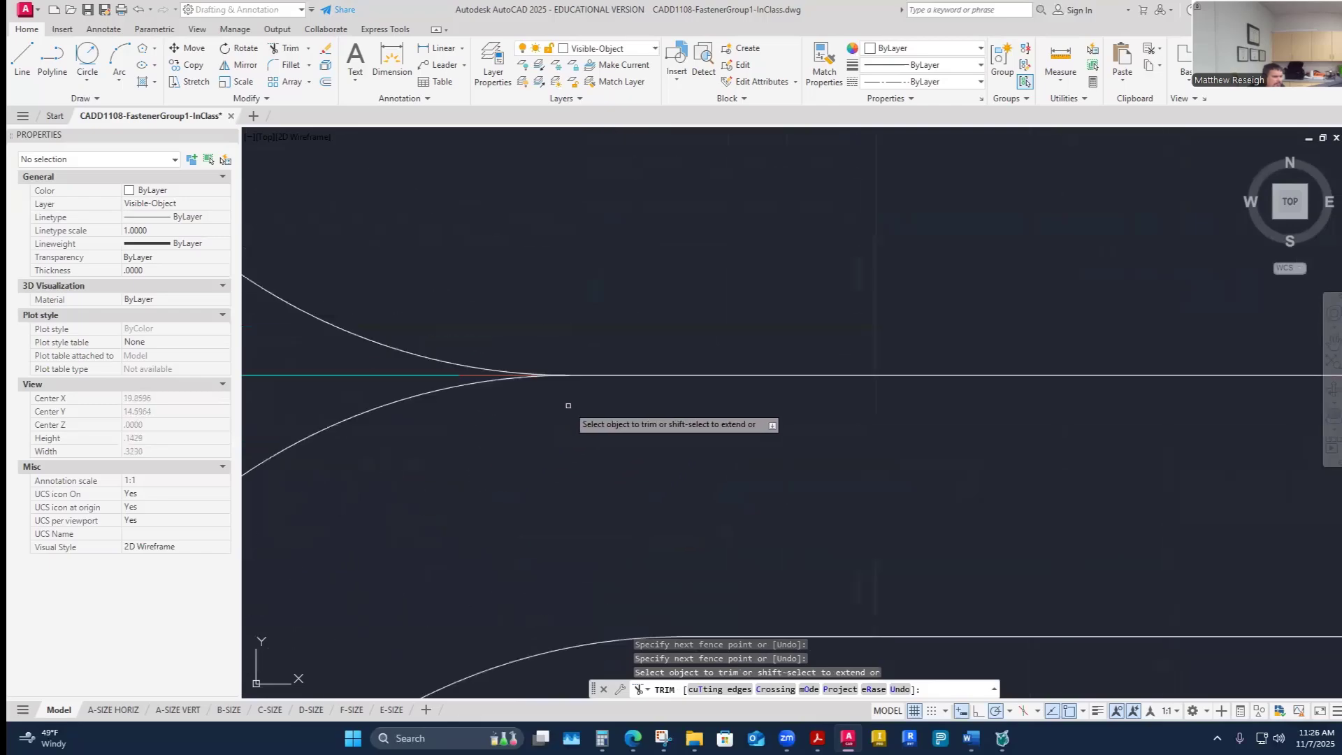
{"action": "scroll", "coordinate": [569, 406], "scroll_direction": "down", "scroll_amount": 5}
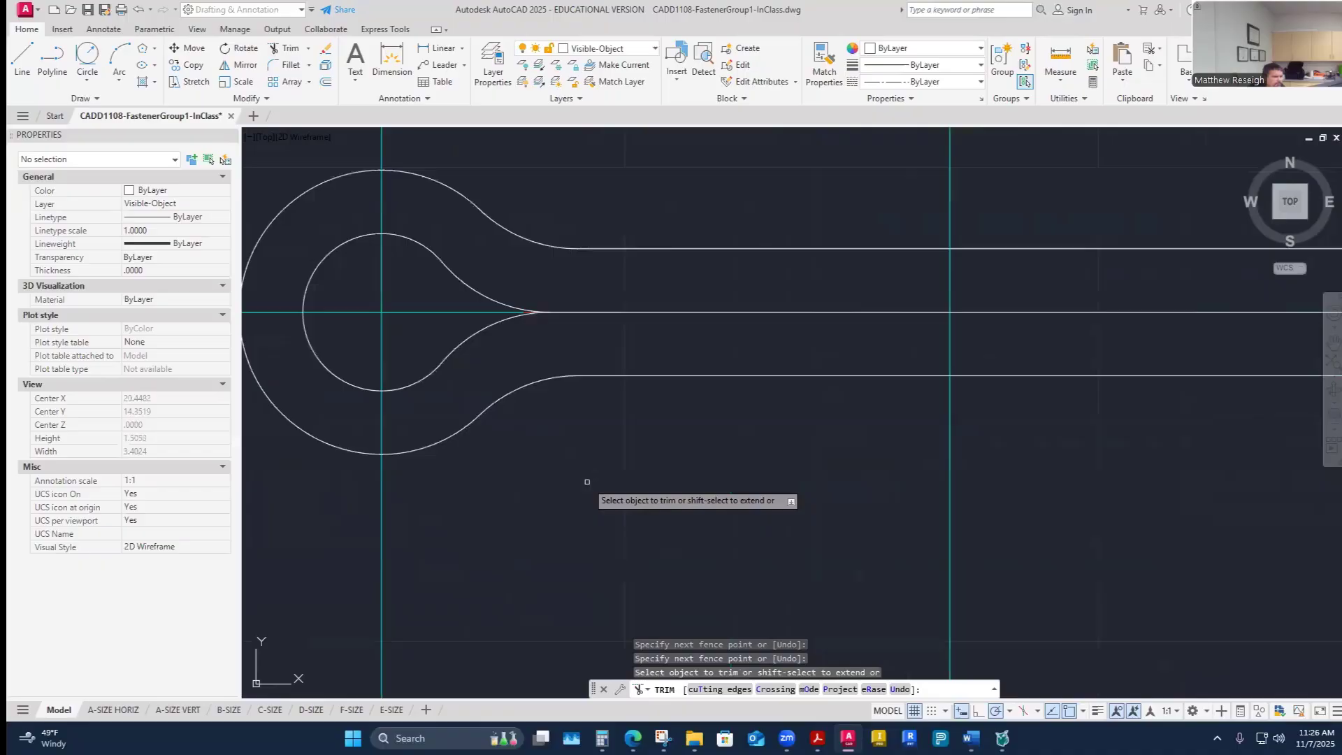
{"action": "scroll", "coordinate": [587, 482], "scroll_direction": "down", "scroll_amount": 4}
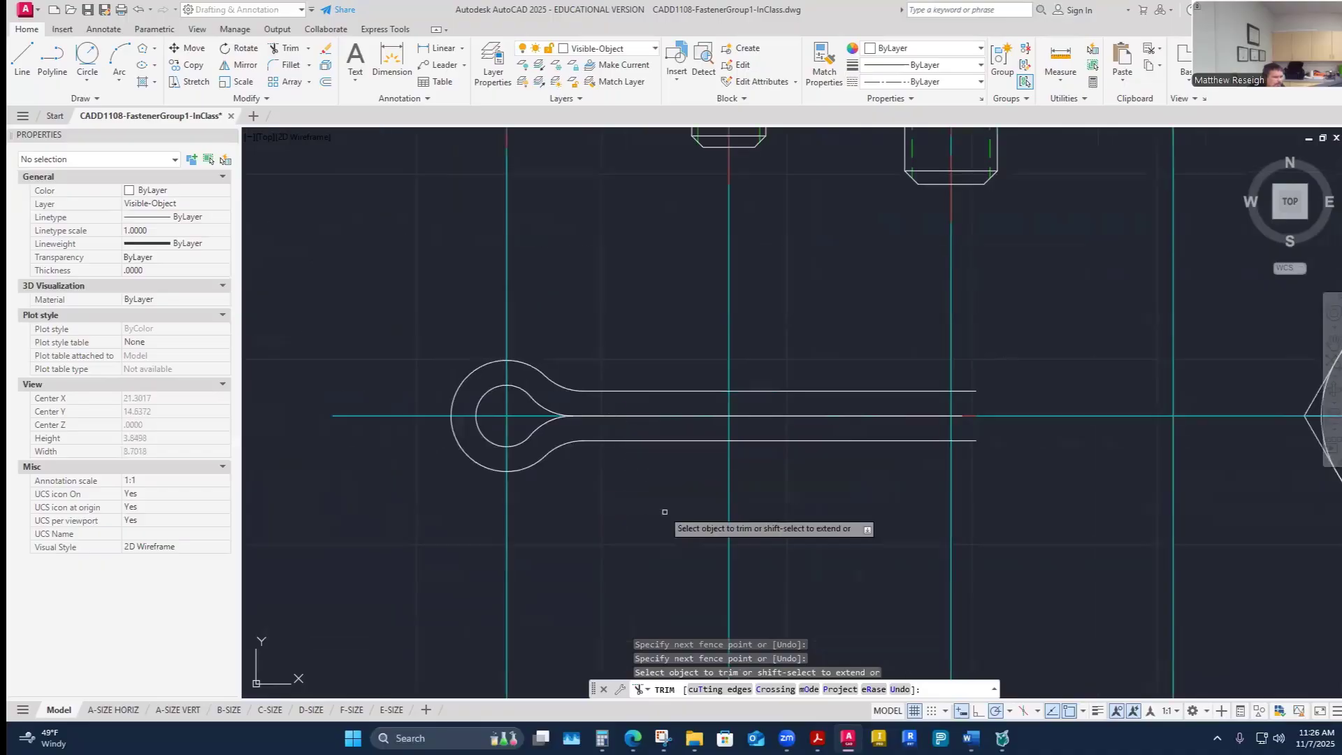
{"action": "key", "text": "Escape"}
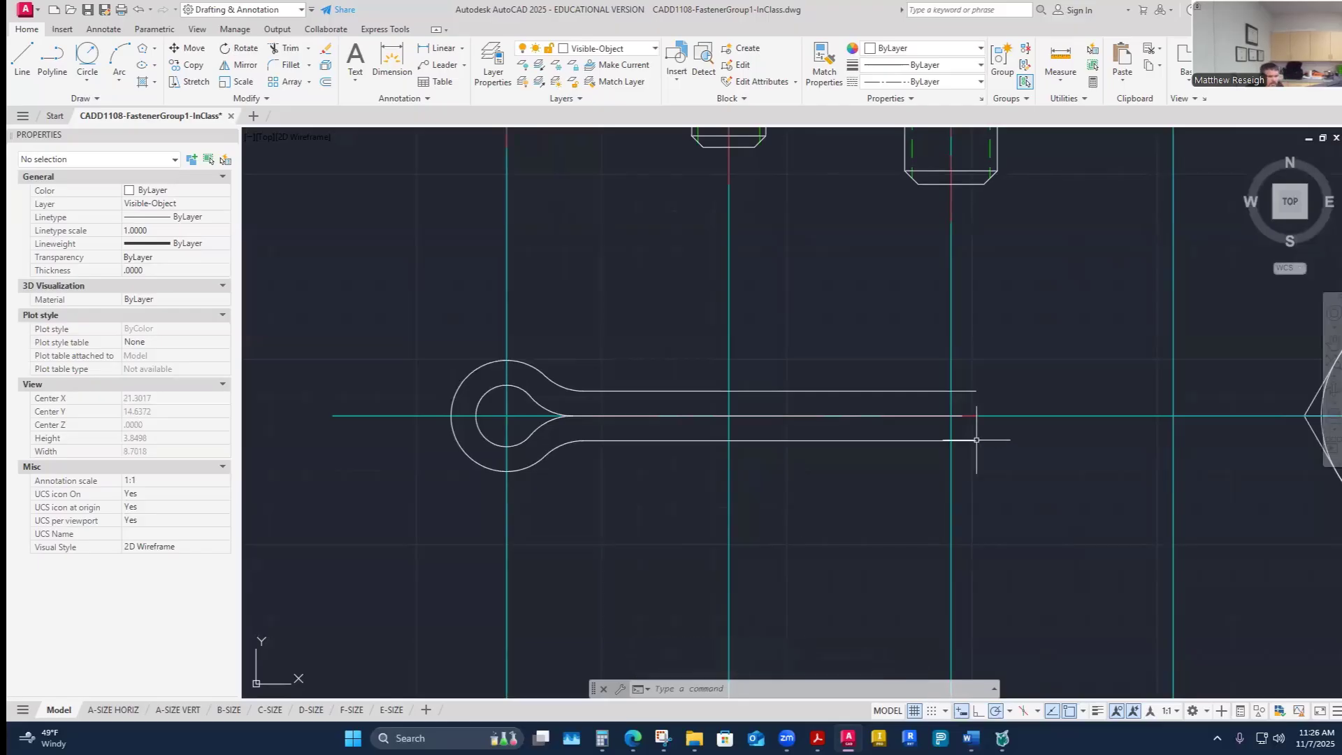
- Review the cotter pin values in the worksheet and the cotter pin dimension table in the PDF
{"action": "scroll", "coordinate": [985, 440], "scroll_direction": "up", "scroll_amount": 2}
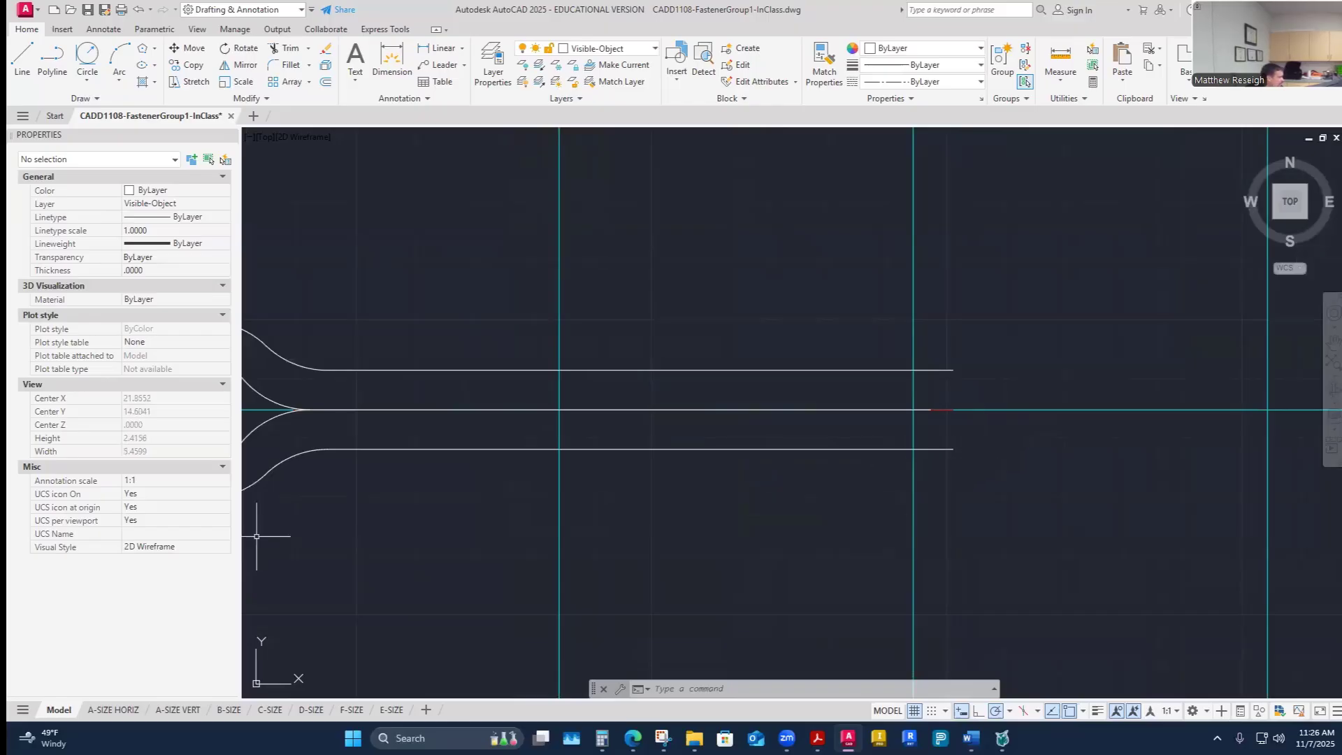
{"action": "key", "text": "alt+Tab"}
{"action": "scroll", "coordinate": [653, 440], "scroll_direction": "down", "scroll_amount": 4}
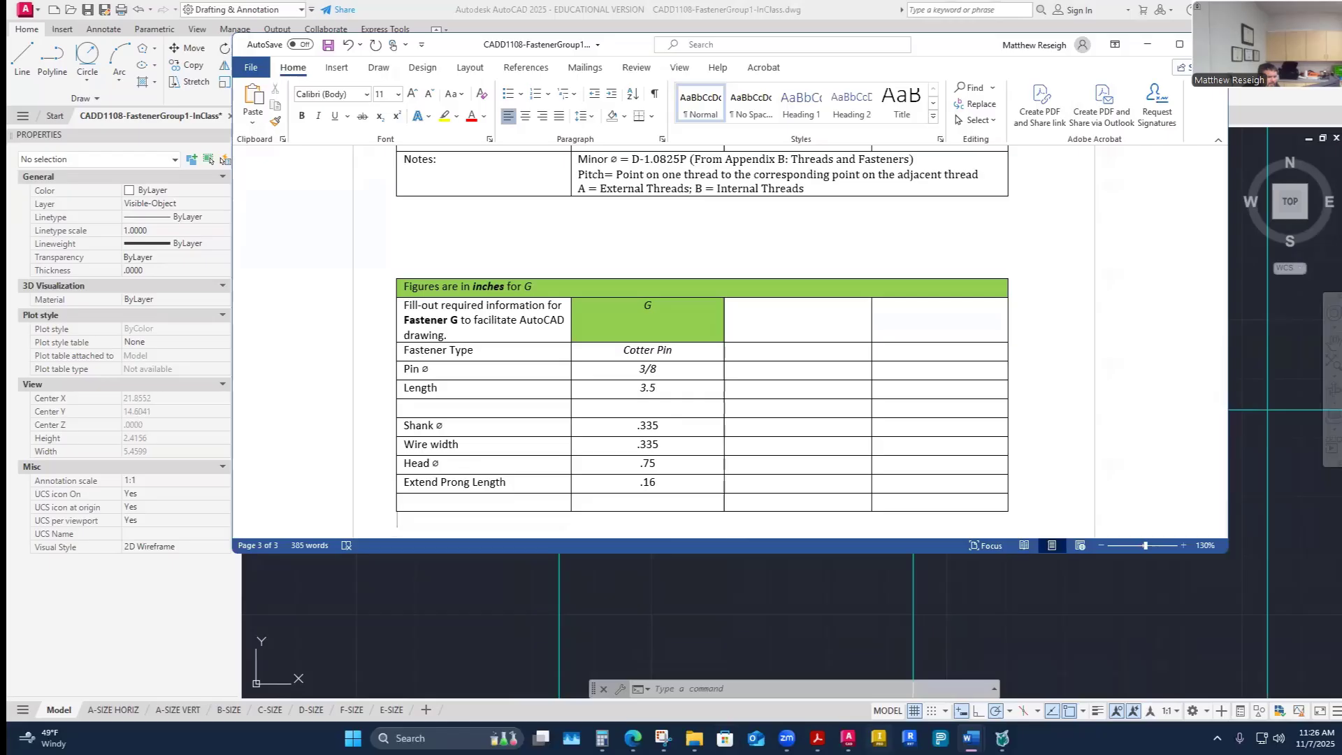
{"action": "key", "text": "alt+Tab"}
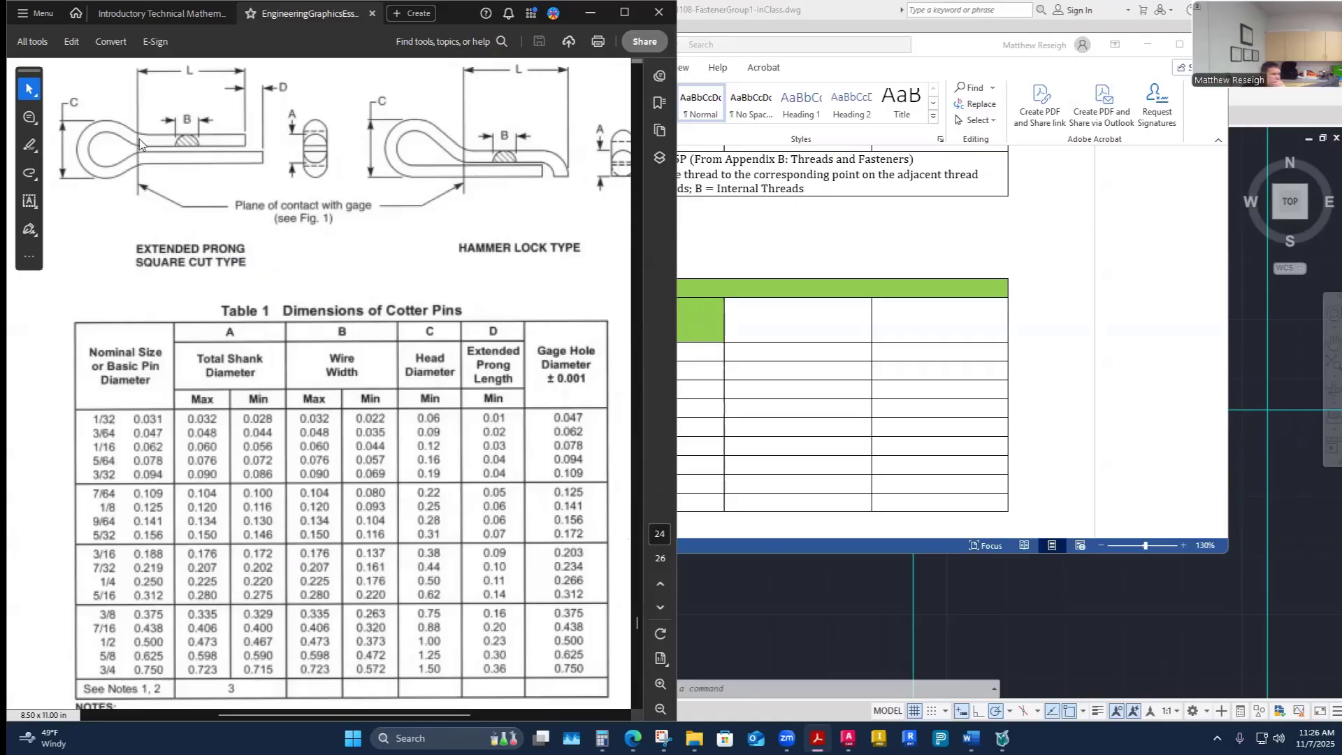
{"action": "left_click", "coordinate": [820, 596]}
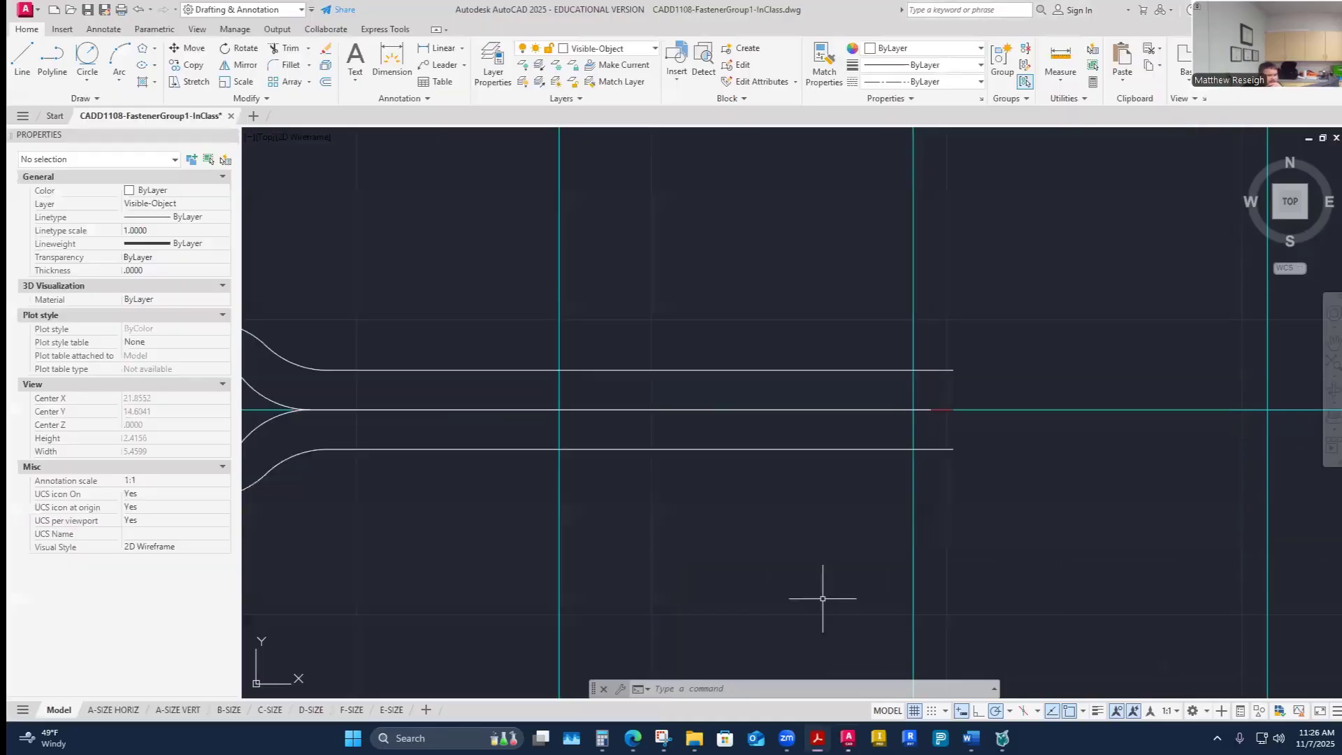
{"action": "scroll", "coordinate": [857, 503], "scroll_direction": "down", "scroll_amount": 4}
{"action": "scroll", "coordinate": [623, 470], "scroll_direction": "up", "scroll_amount": 4}
{"action": "scroll", "coordinate": [593, 455], "scroll_direction": "up", "scroll_amount": 2}
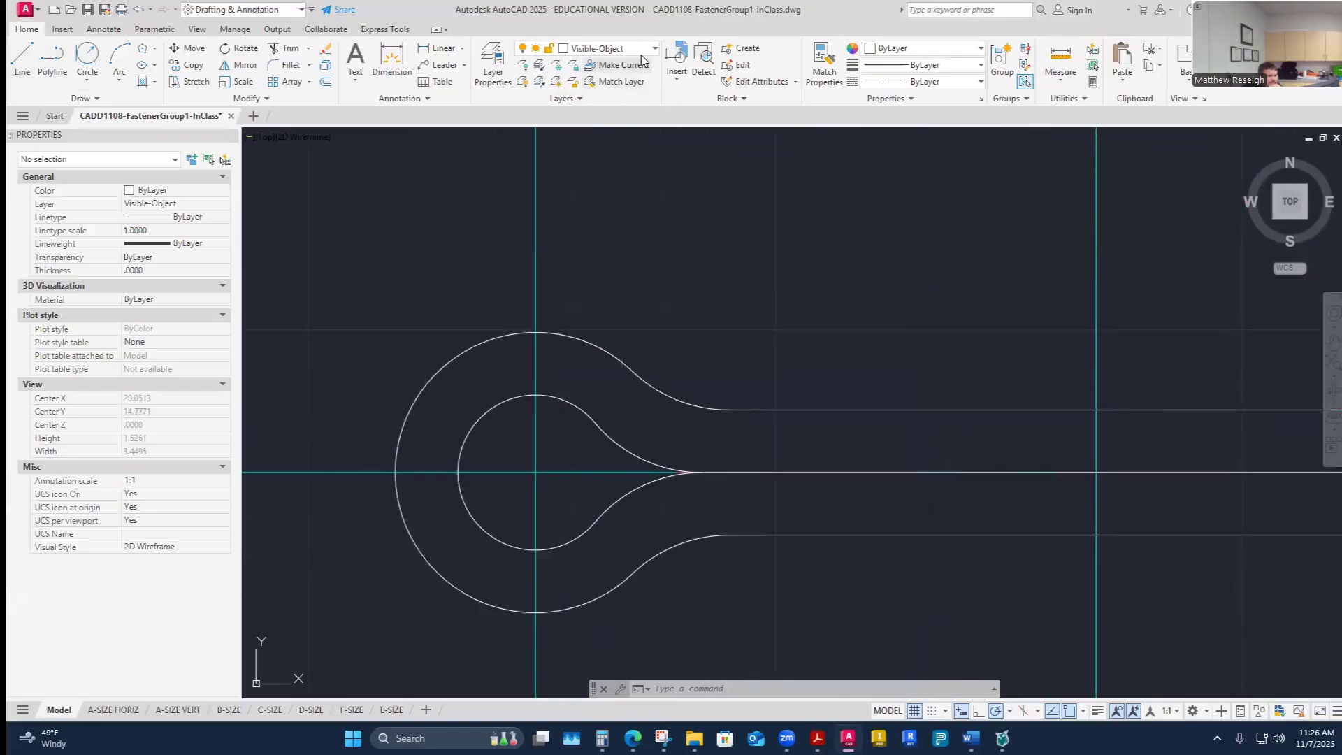
- Switch to the Construction layer and draw a vertical line across the pin where the bend arcs meet the legs
{"action": "left_click", "coordinate": [608, 48]}
{"action": "left_click", "coordinate": [601, 158]}
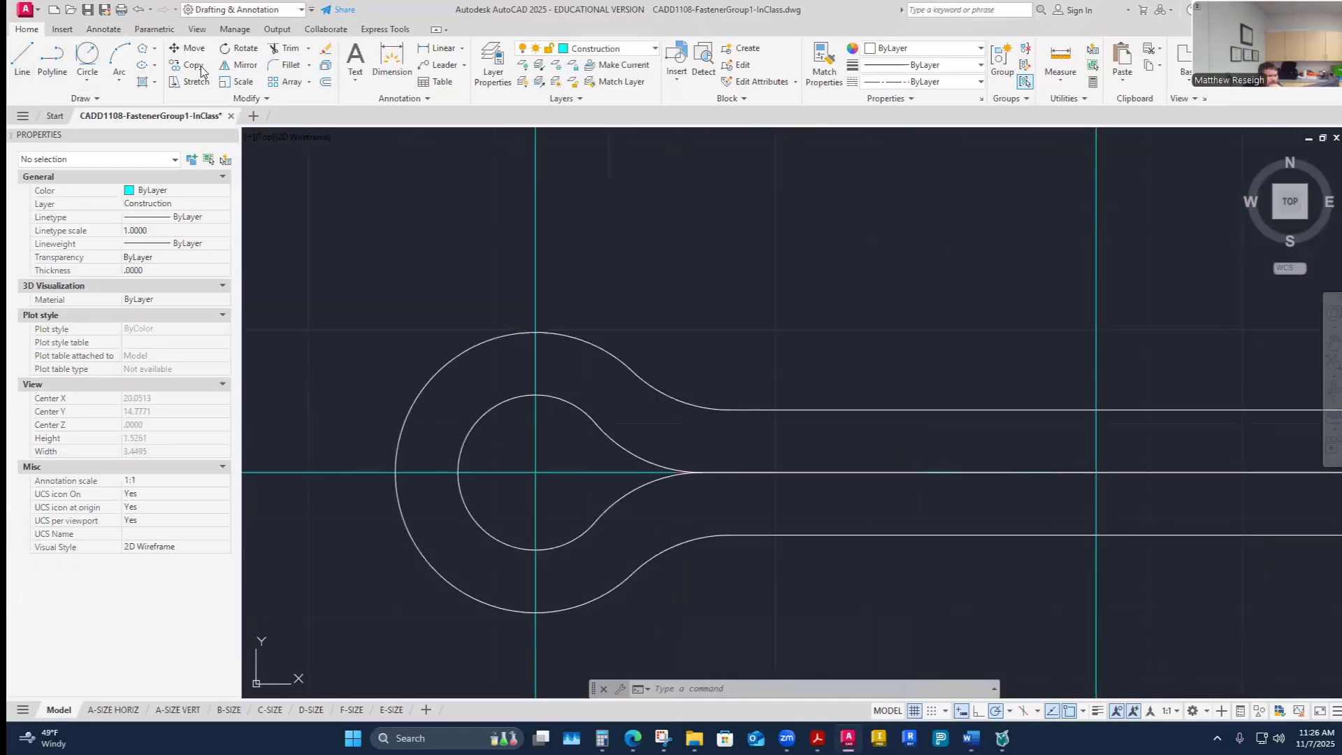
{"action": "left_click", "coordinate": [21, 58]}
{"action": "scroll", "coordinate": [692, 483], "scroll_direction": "up", "scroll_amount": 2}
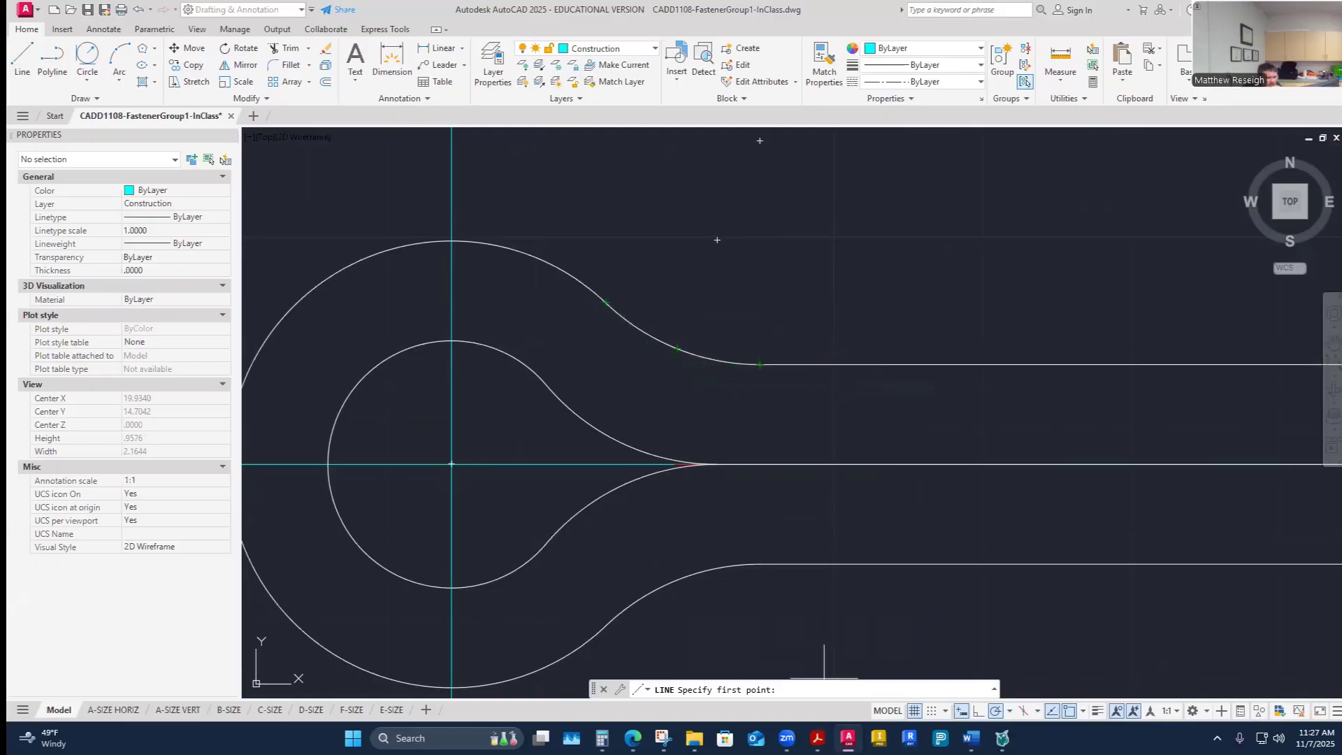
{"action": "left_click", "coordinate": [817, 737]}
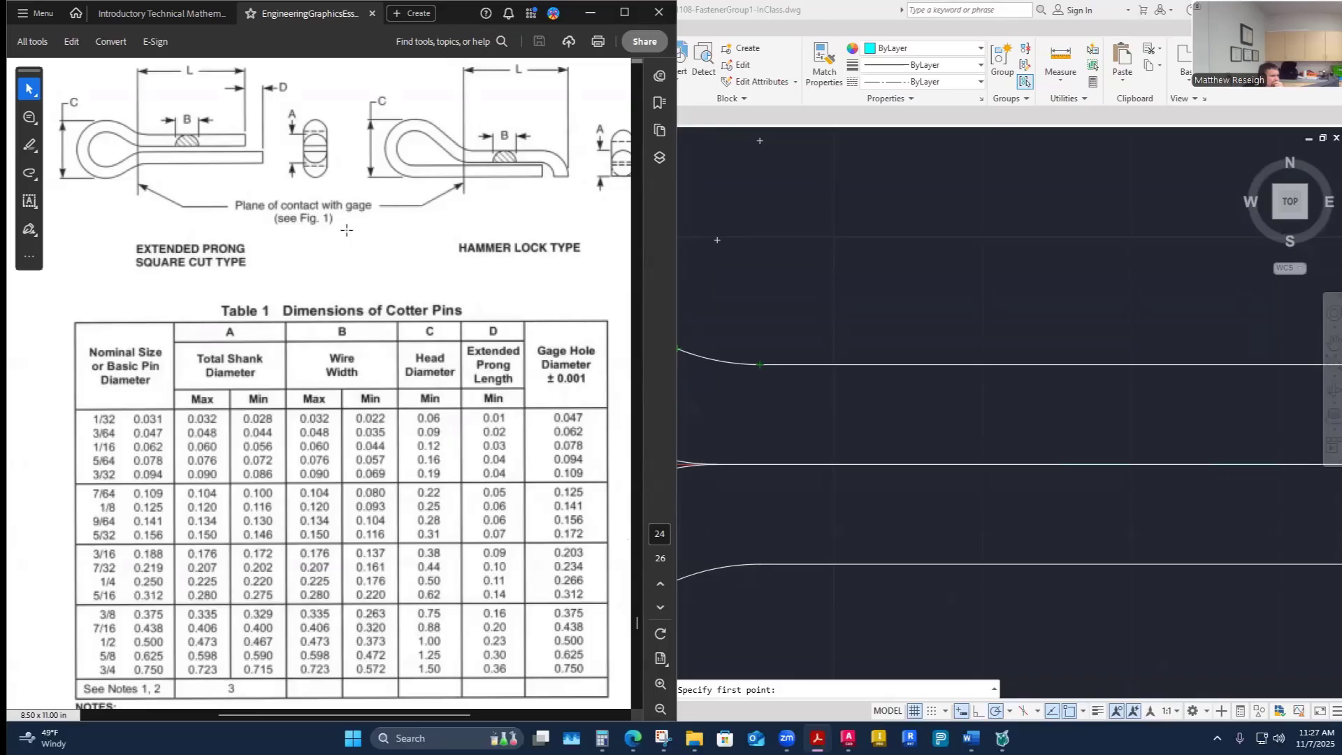
{"action": "left_click", "coordinate": [796, 441]}
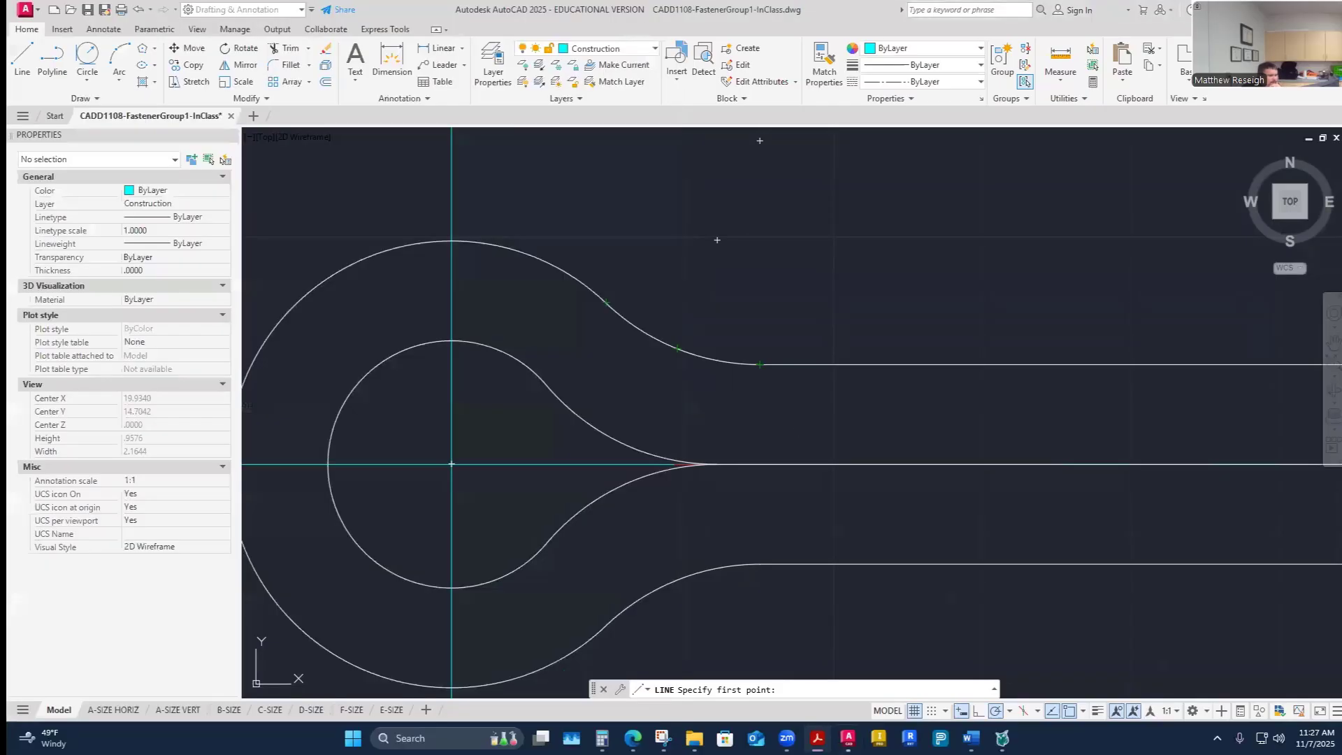
{"action": "left_click", "coordinate": [24, 61]}
{"action": "scroll", "coordinate": [559, 392], "scroll_direction": "down", "scroll_amount": 2}
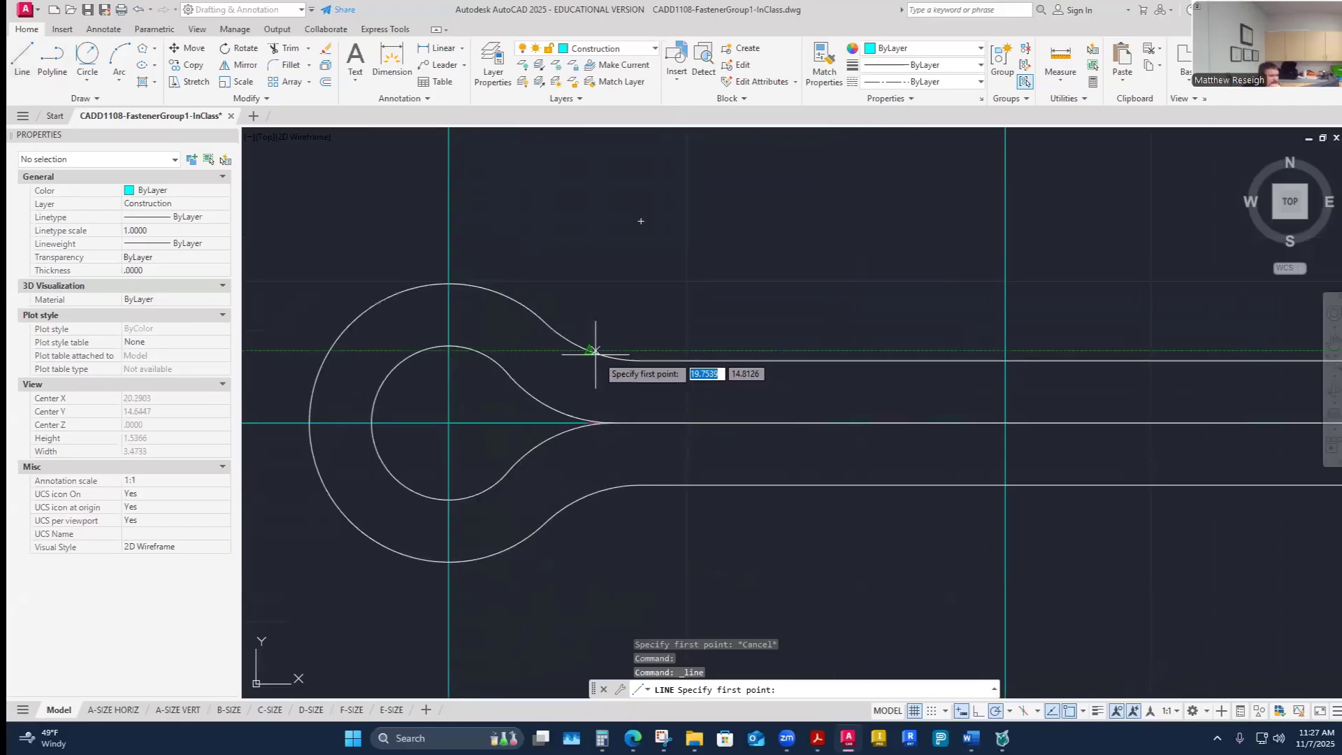
{"action": "scroll", "coordinate": [631, 361], "scroll_direction": "up", "scroll_amount": 3}
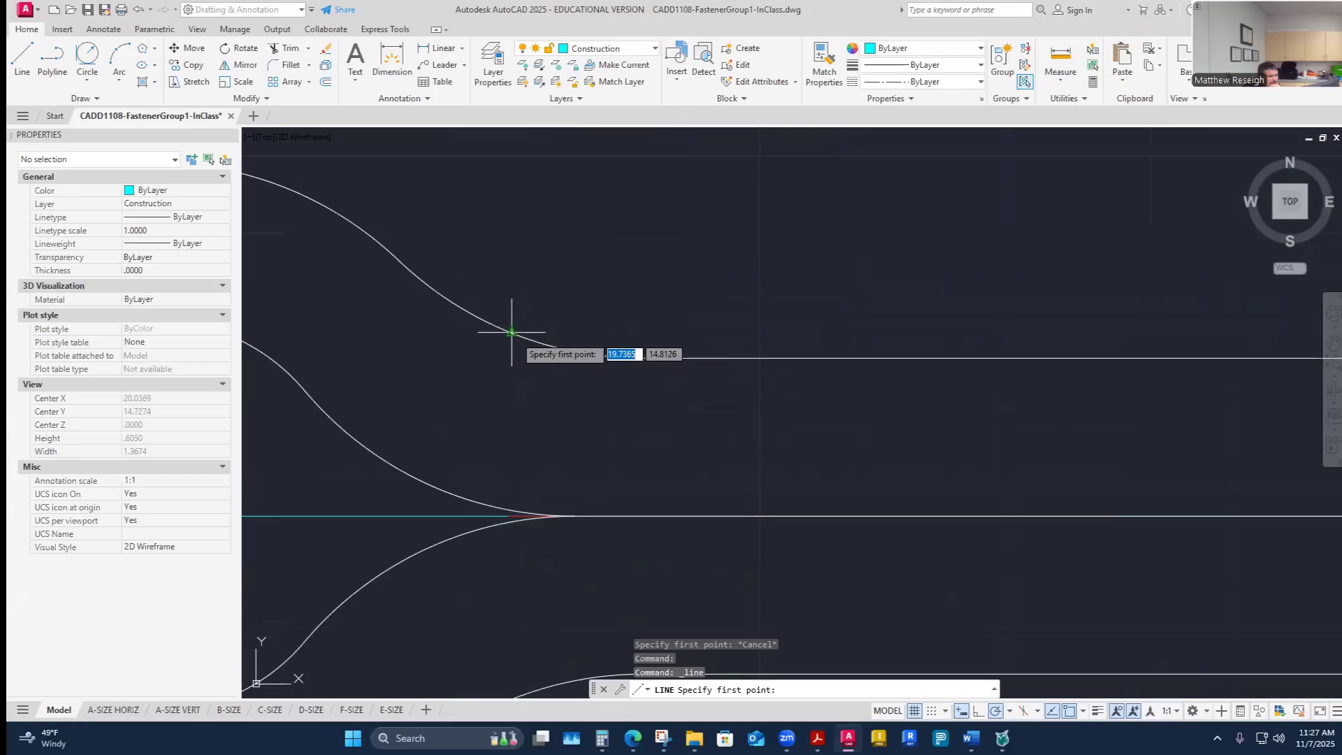
{"action": "left_click", "coordinate": [511, 332]}
{"action": "scroll", "coordinate": [512, 332], "scroll_direction": "down", "scroll_amount": 2}
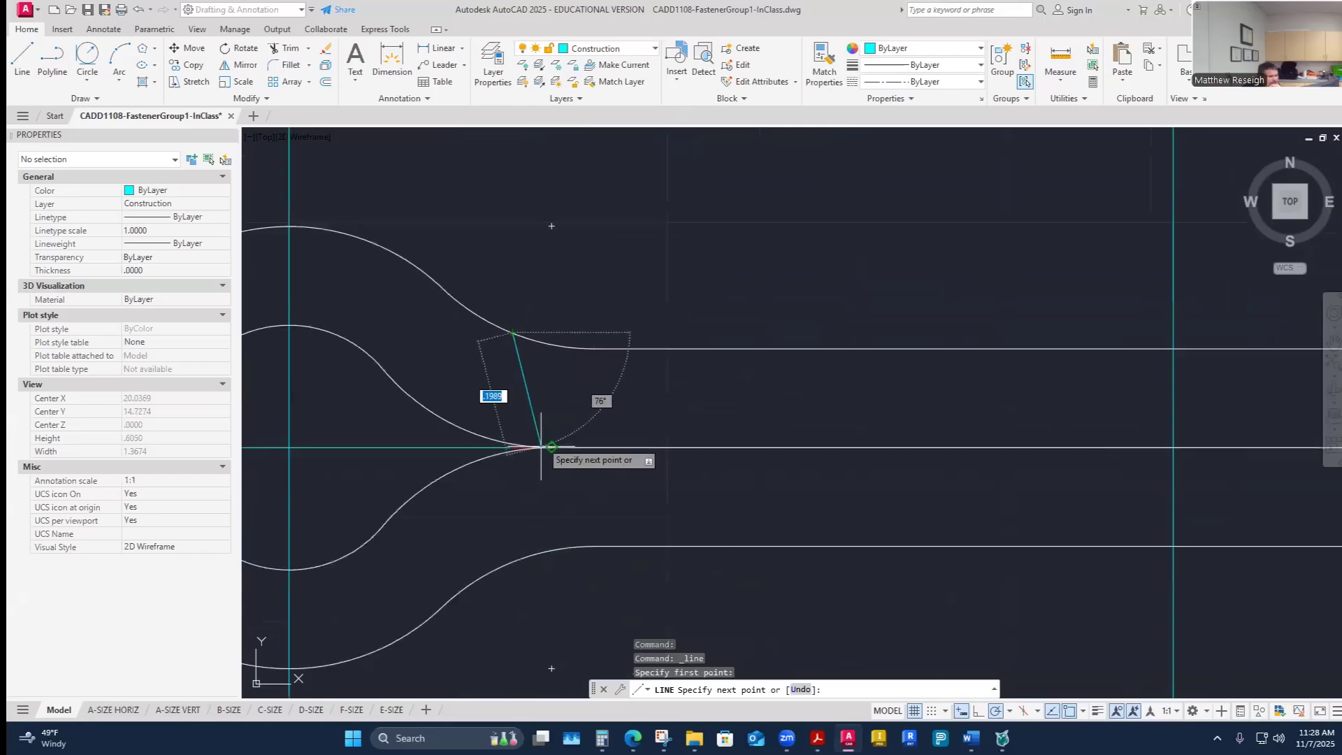
{"action": "left_click", "coordinate": [512, 564]}
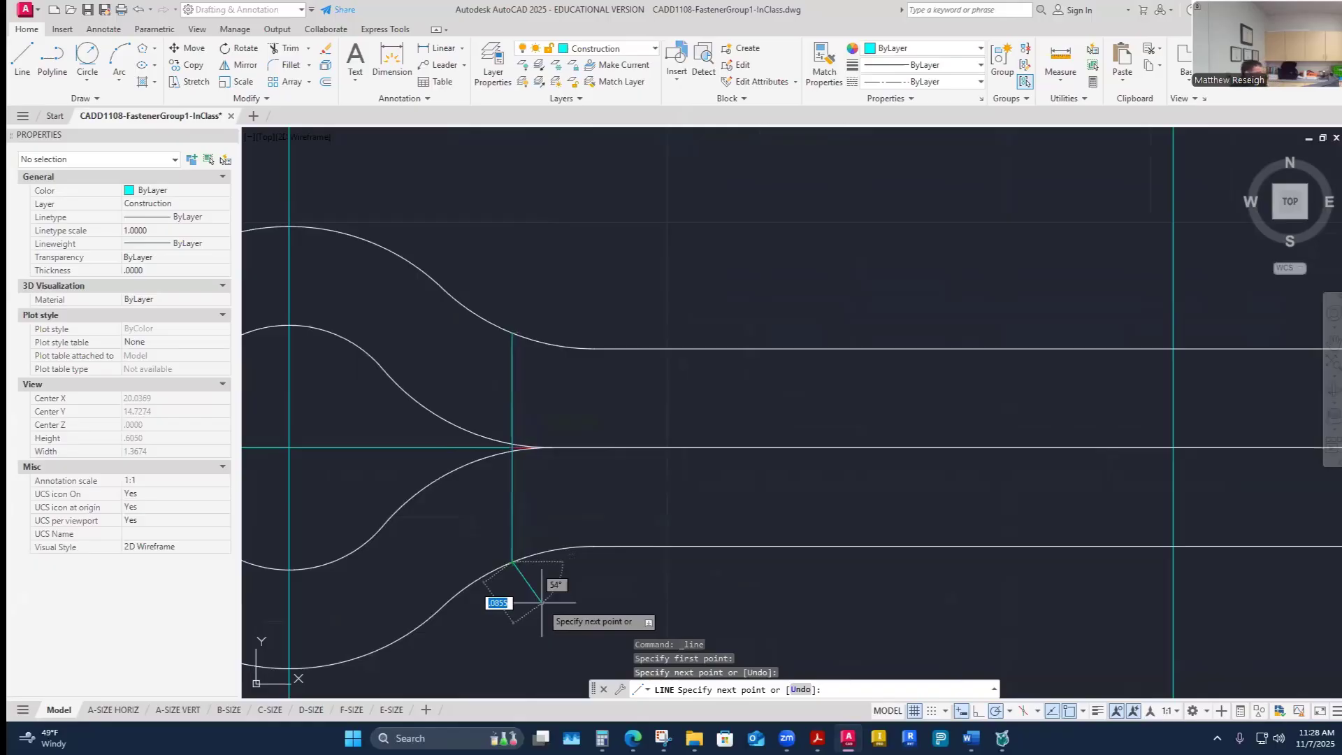
{"action": "key", "text": "Escape"}
- Offset the vertical line 3.5 toward the legs to mark the pin's length
{"action": "scroll", "coordinate": [546, 451], "scroll_direction": "down", "scroll_amount": 2}
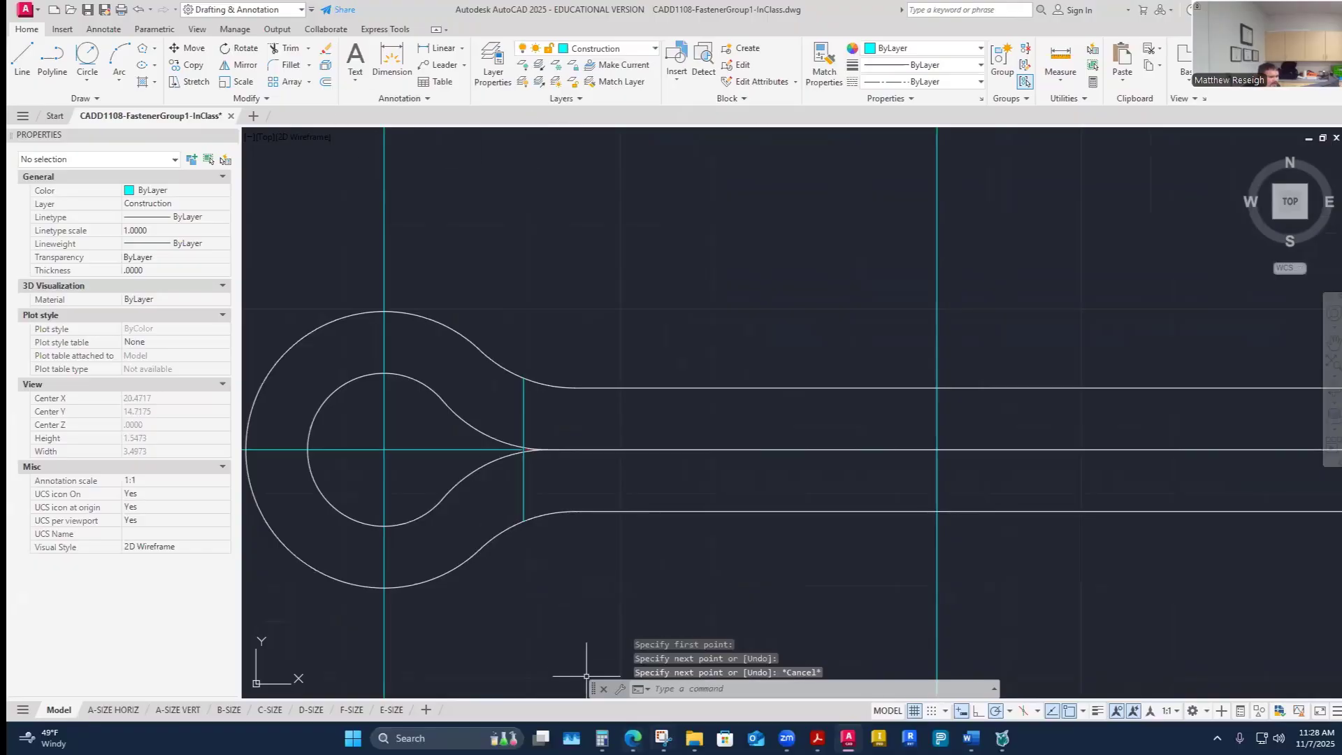
{"action": "mouse_move", "coordinate": [971, 738]}
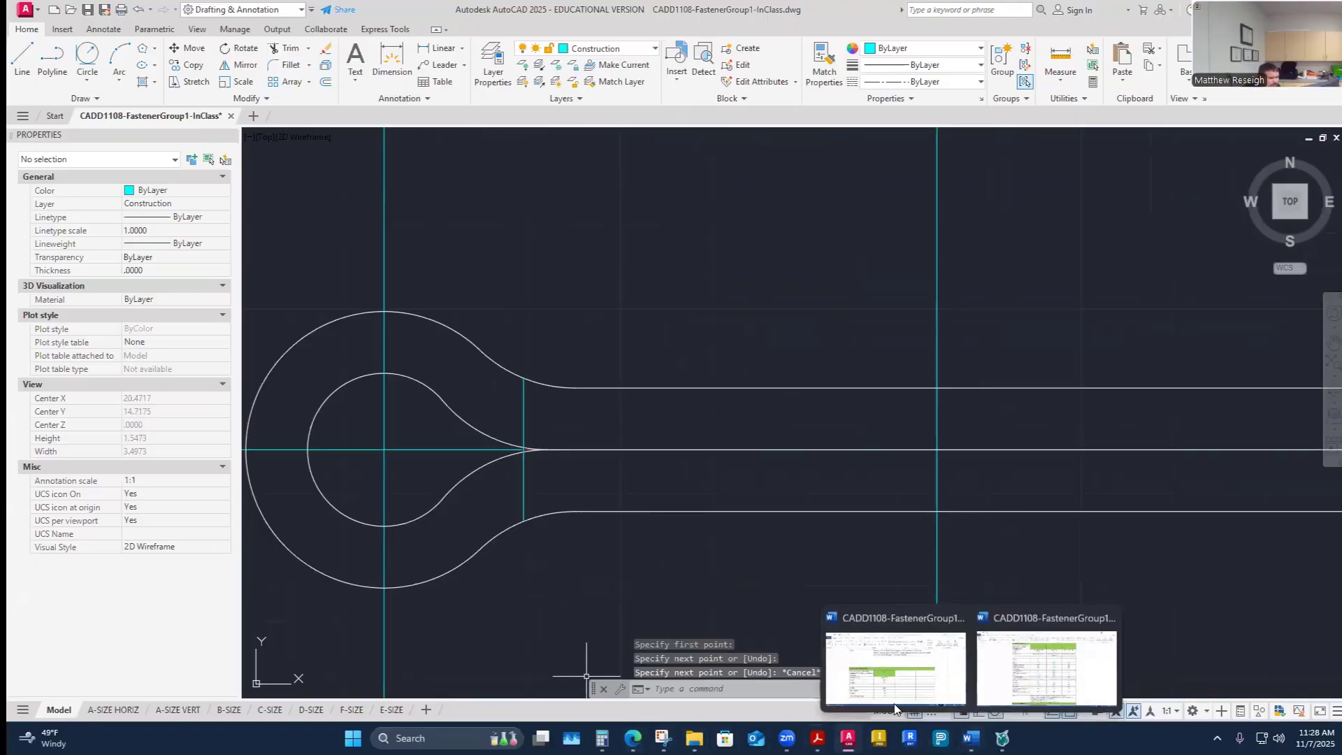
{"action": "left_click", "coordinate": [1047, 673]}
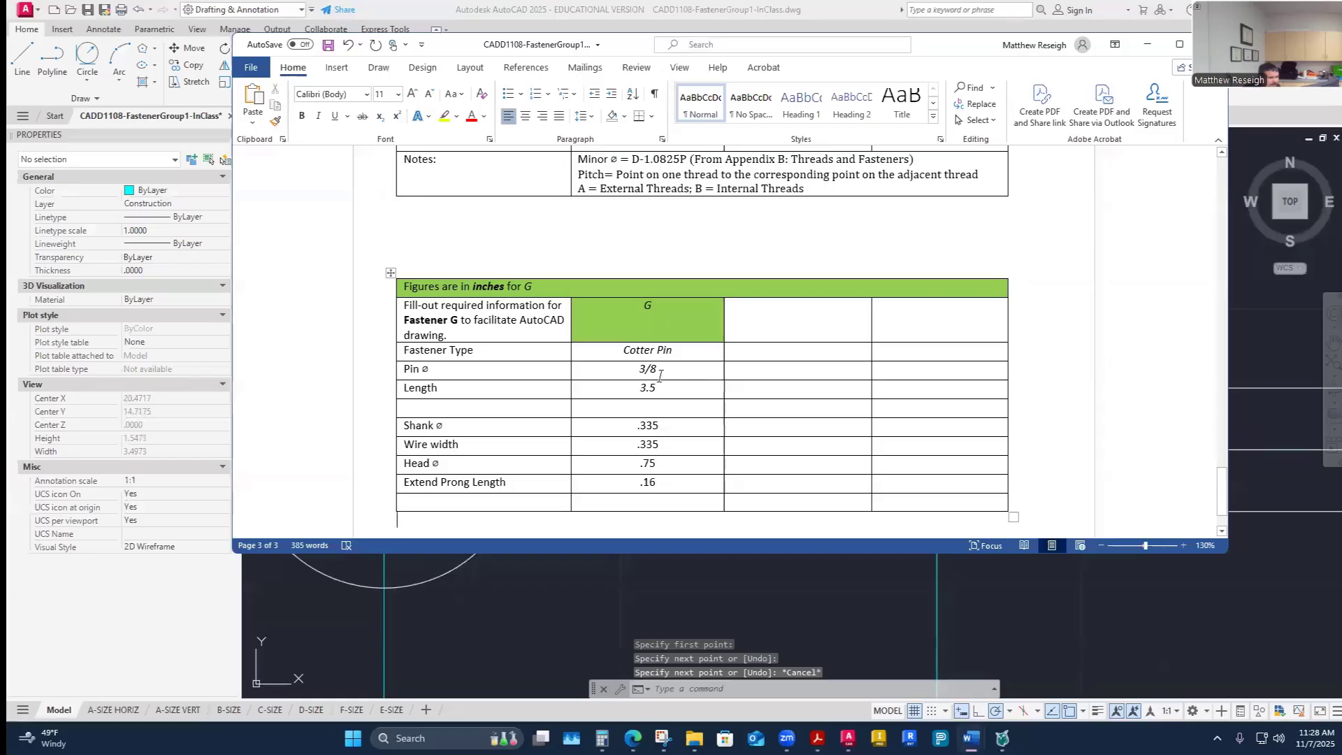
{"action": "left_click", "coordinate": [683, 599]}
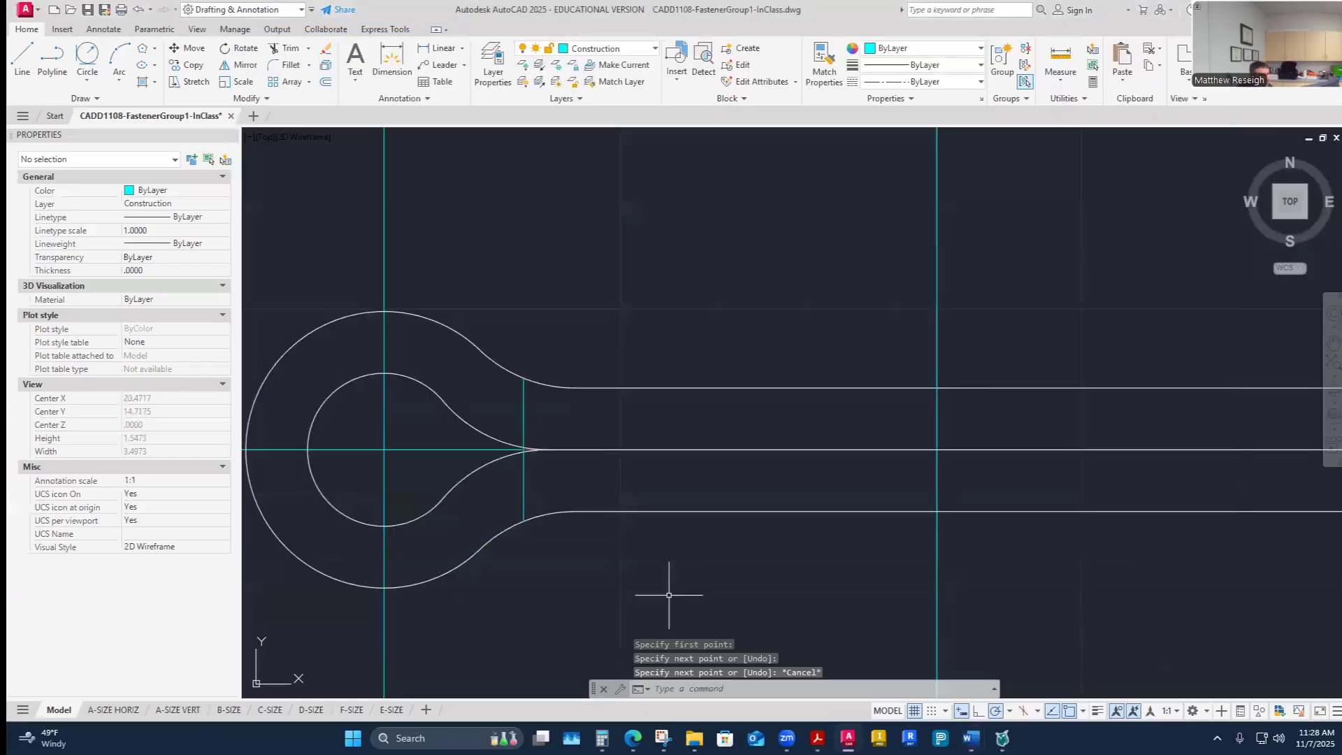
{"action": "key", "text": "Escape"}
{"action": "left_click", "coordinate": [326, 81]}
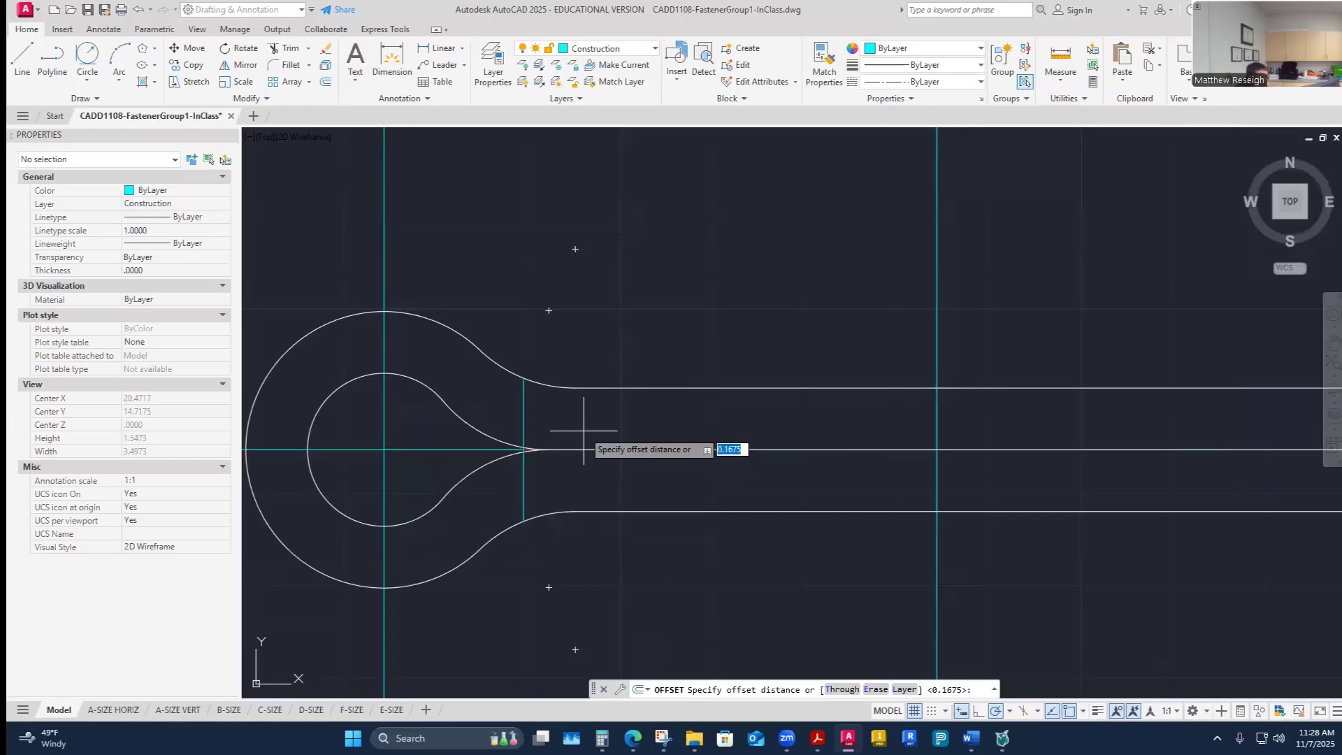
{"action": "key", "text": "Return"}
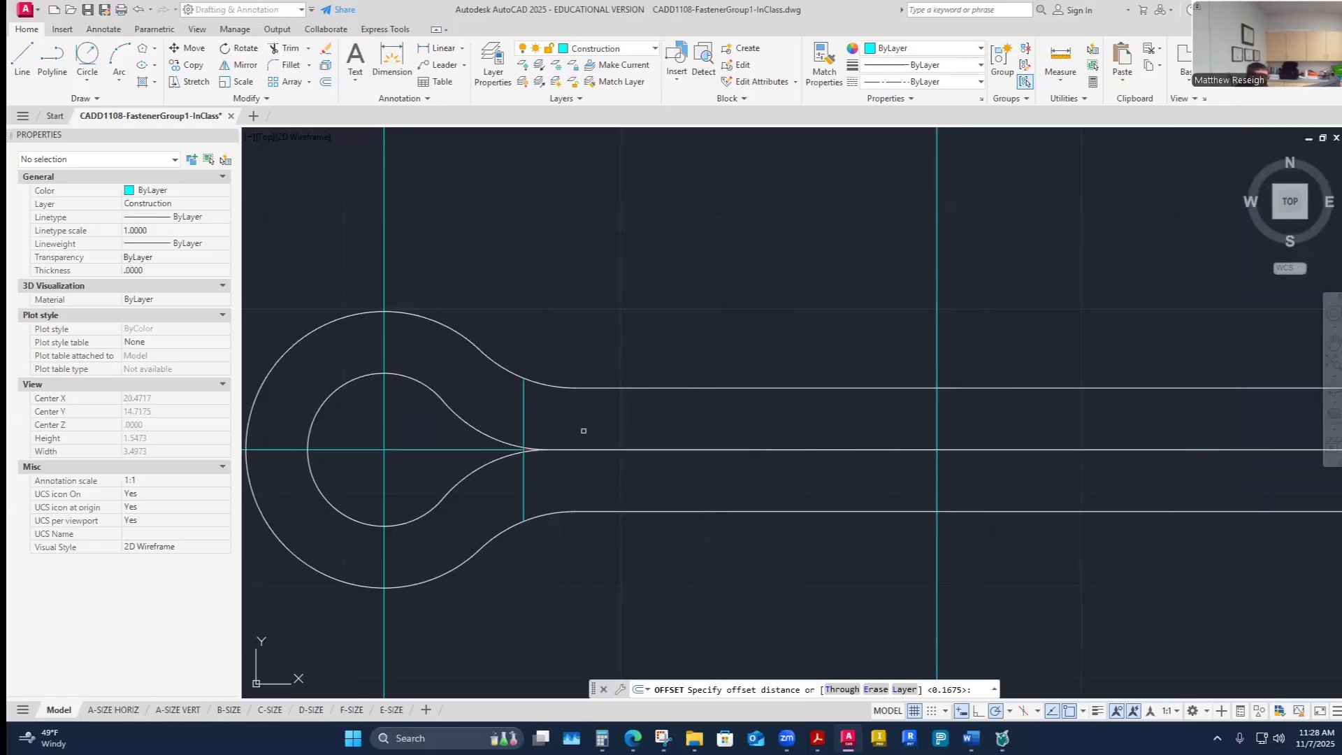
{"action": "left_click", "coordinate": [523, 400]}
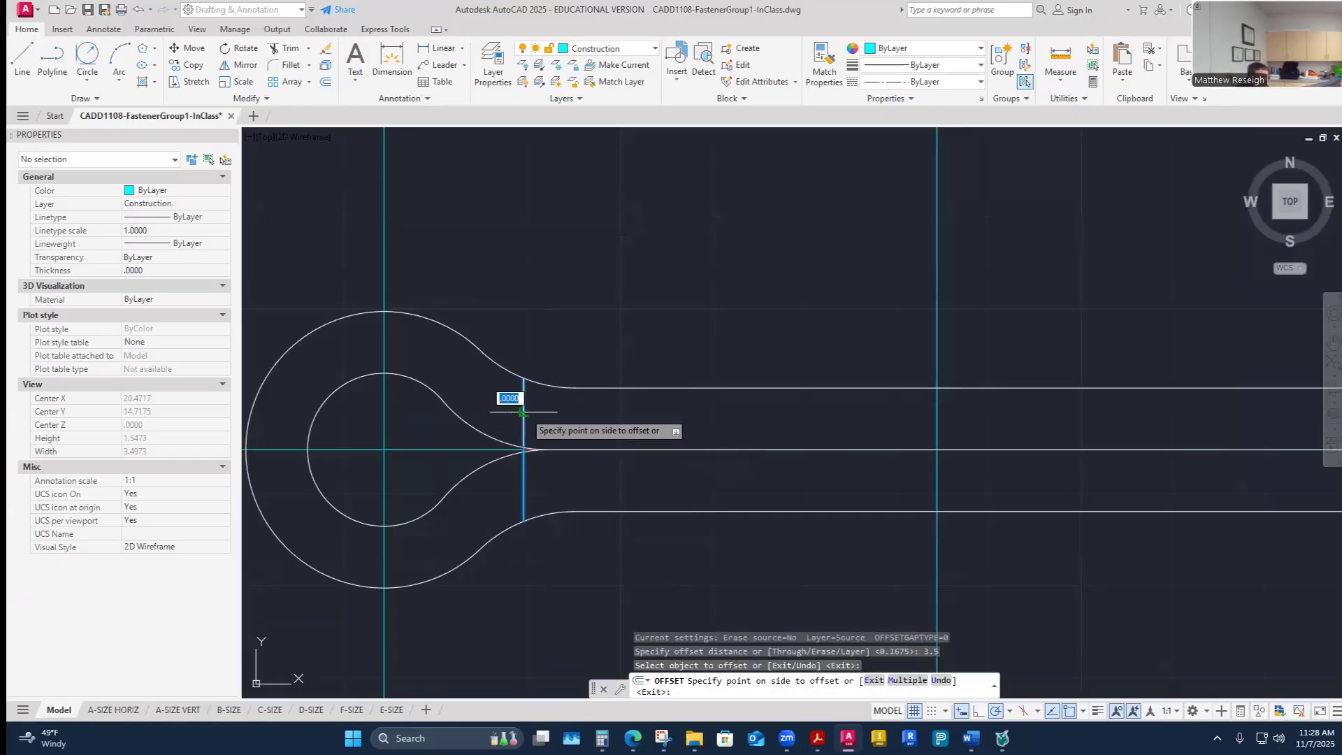
{"action": "scroll", "coordinate": [539, 414], "scroll_direction": "down", "scroll_amount": 2}
{"action": "scroll", "coordinate": [1216, 421], "scroll_direction": "down", "scroll_amount": 4}
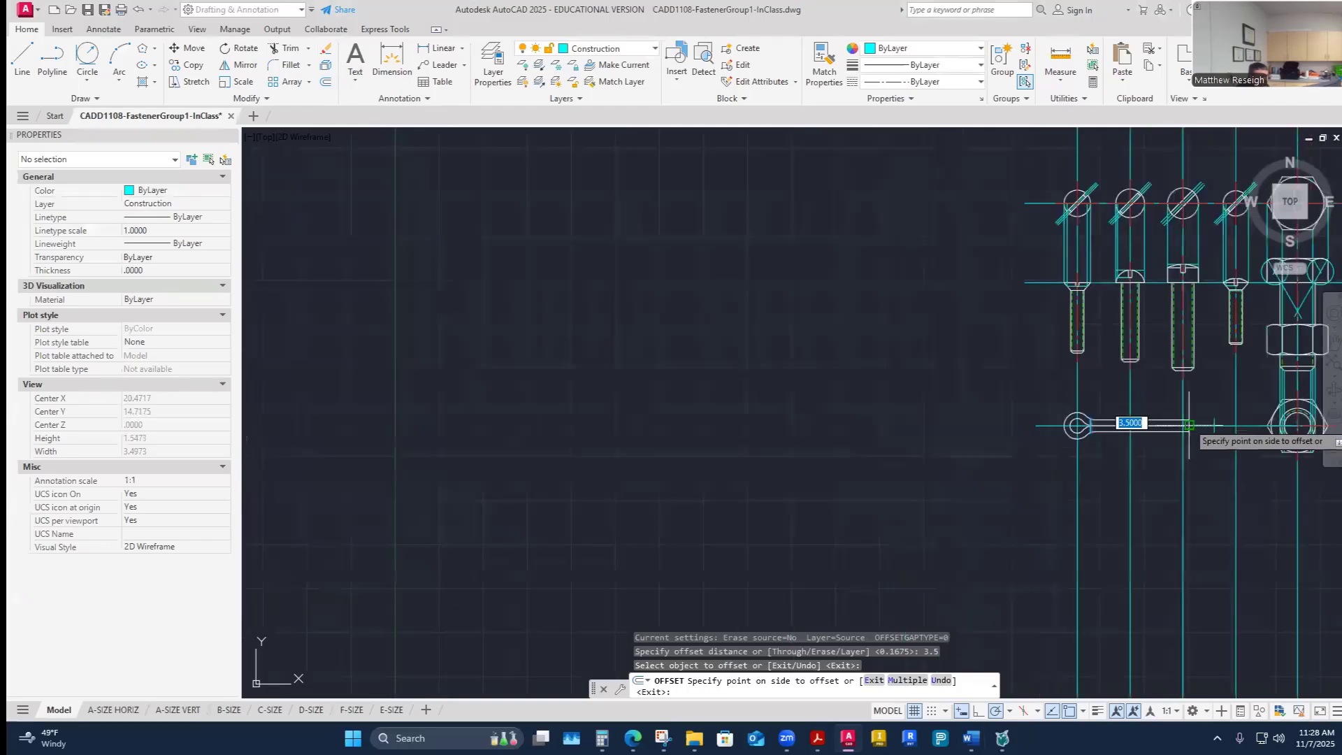
{"action": "scroll", "coordinate": [1196, 422], "scroll_direction": "up", "scroll_amount": 2}
{"action": "scroll", "coordinate": [1181, 418], "scroll_direction": "up", "scroll_amount": 5}
{"action": "left_click", "coordinate": [1170, 415]}
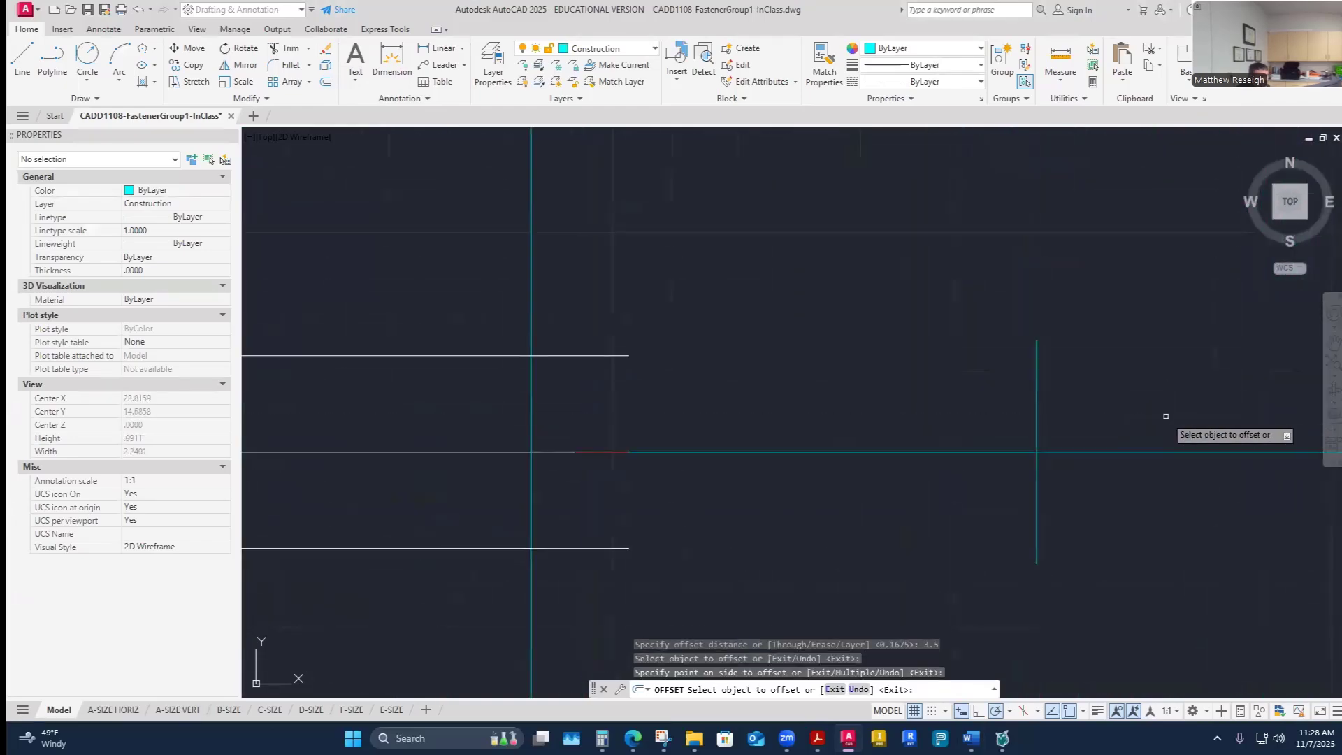
{"action": "key", "text": "Escape"}
- Lengthen the offset end line at both its upper and lower ends
{"action": "scroll", "coordinate": [1059, 395], "scroll_direction": "down", "scroll_amount": 4}
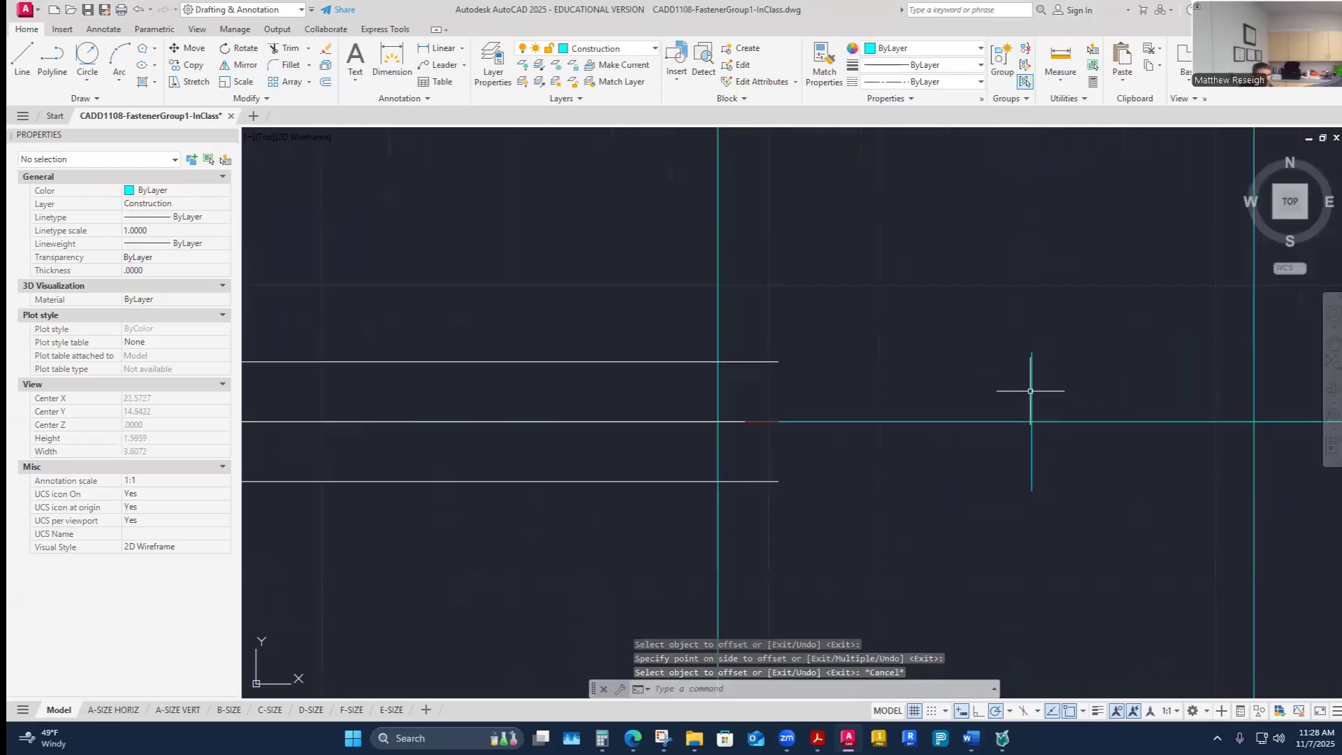
{"action": "left_click", "coordinate": [1032, 391]}
{"action": "left_click", "coordinate": [1032, 354]}
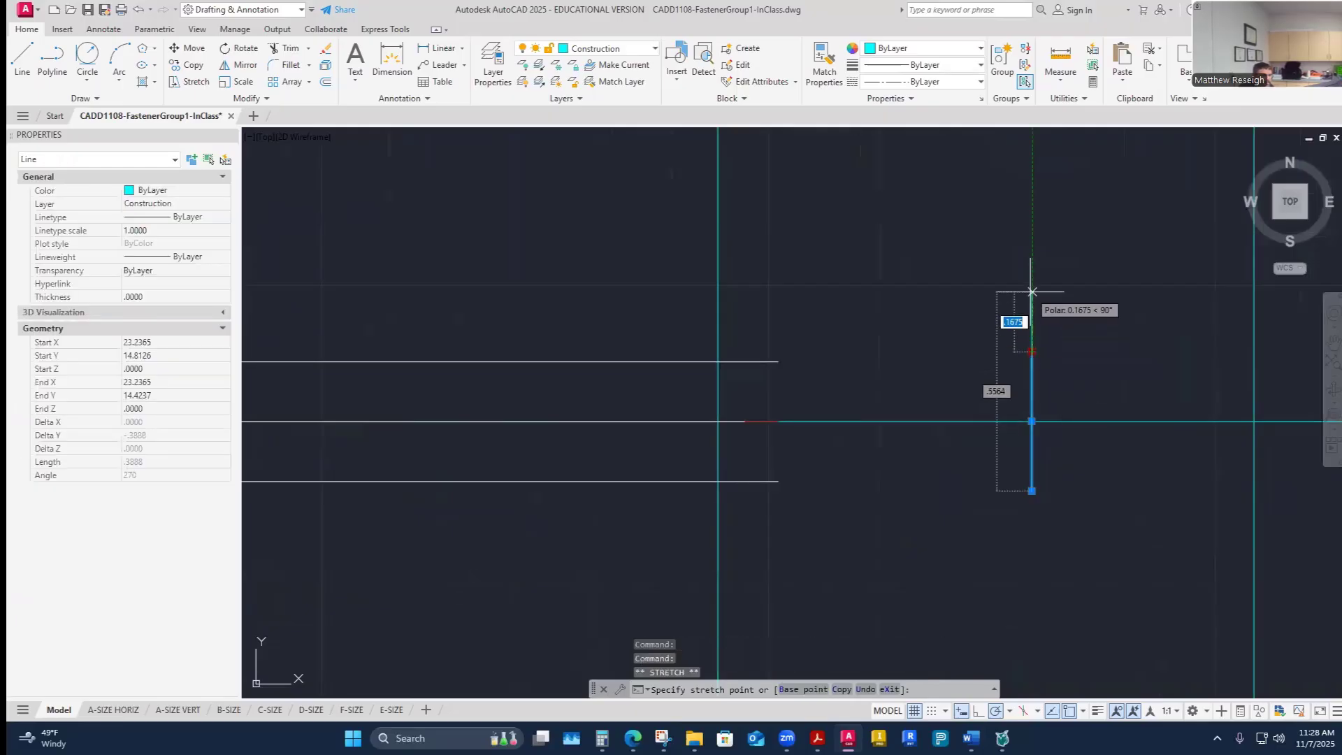
{"action": "left_click", "coordinate": [1032, 292]}
{"action": "key", "text": "Escape"}
{"action": "left_click", "coordinate": [1032, 483]}
{"action": "left_click", "coordinate": [1032, 496]}
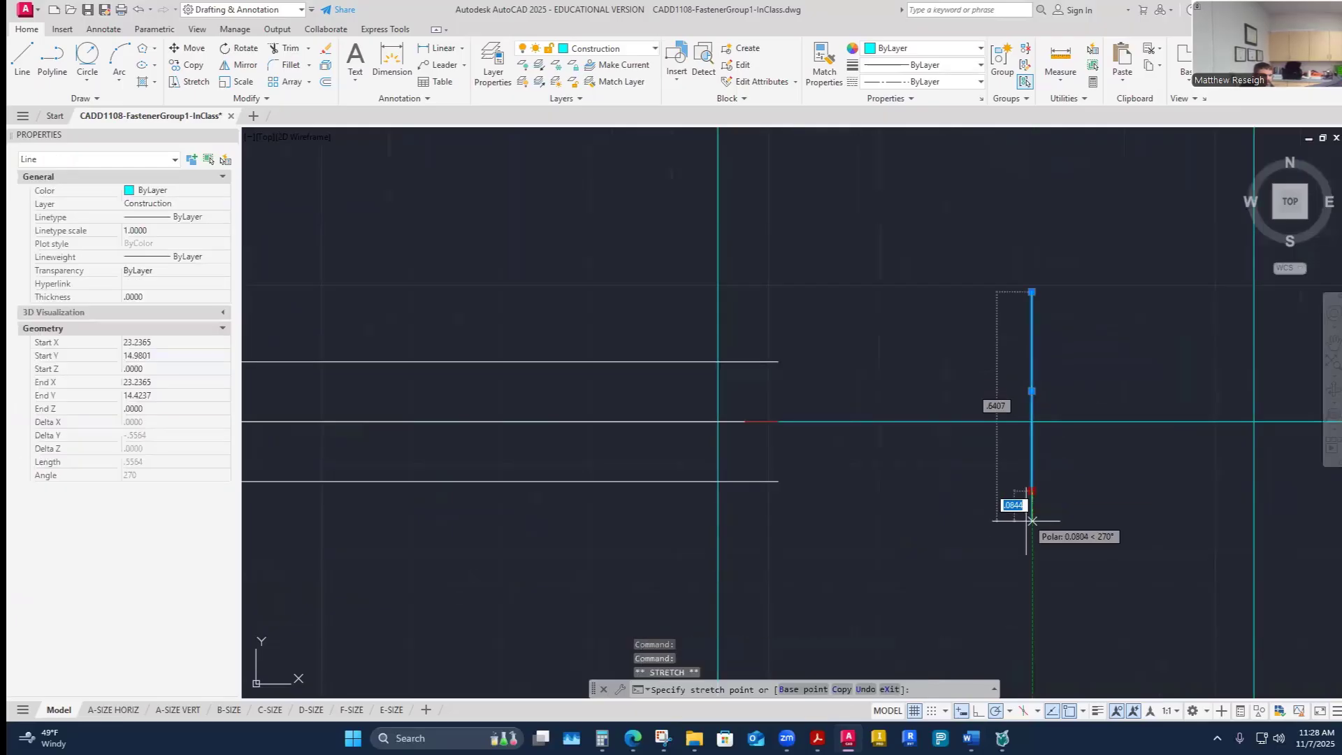
{"action": "left_click", "coordinate": [1032, 568]}
{"action": "key", "text": "Escape"}
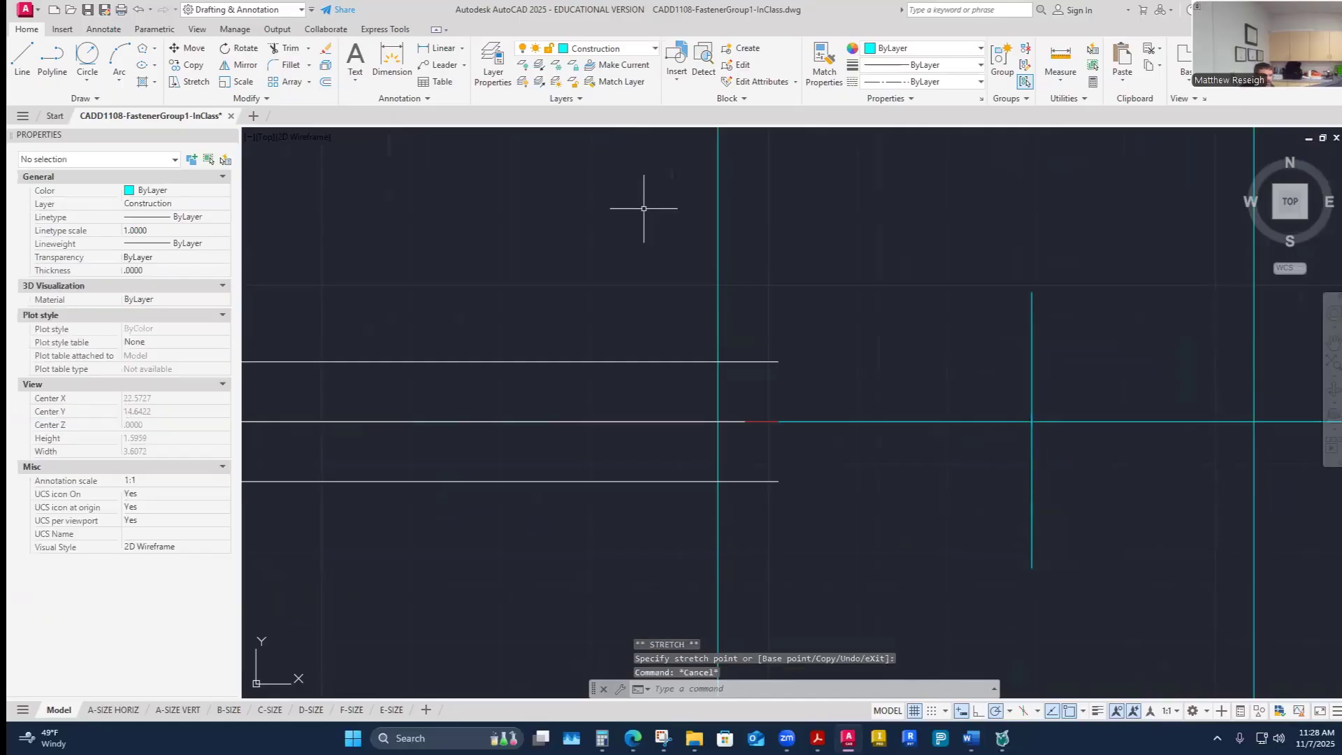
- Extend the upper leg line to the new end line
{"action": "left_click", "coordinate": [307, 49]}
{"action": "left_click", "coordinate": [302, 102]}
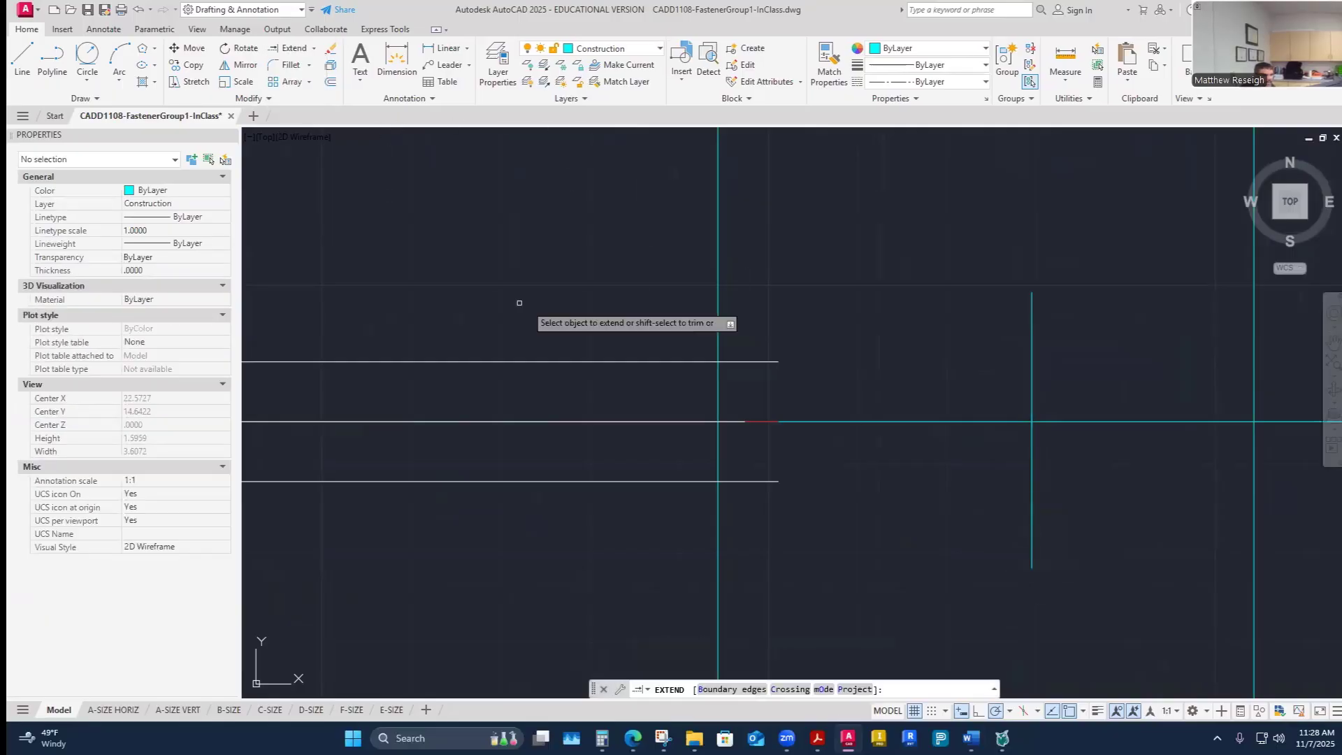
{"action": "left_click", "coordinate": [769, 361]}
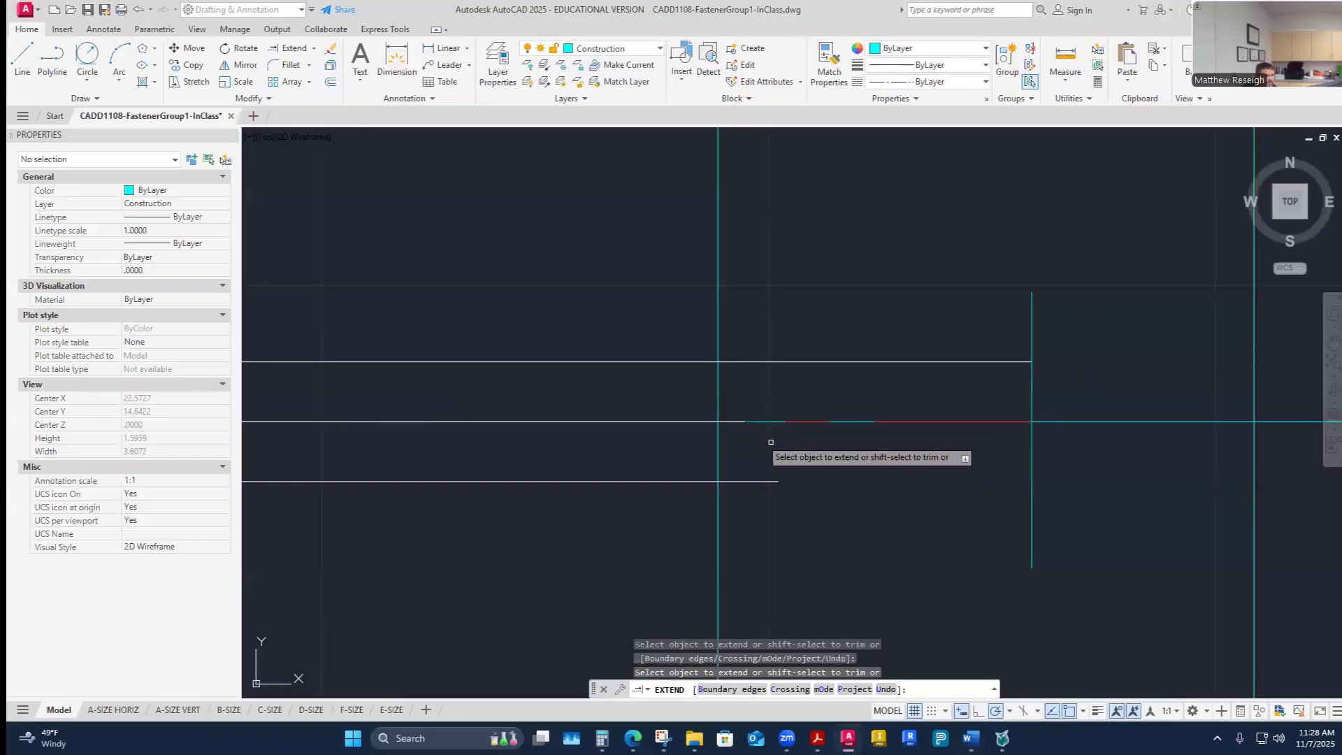
{"action": "key", "text": "Escape"}
- Stretch the centerline's end beyond the new end line
{"action": "left_click", "coordinate": [982, 422]}
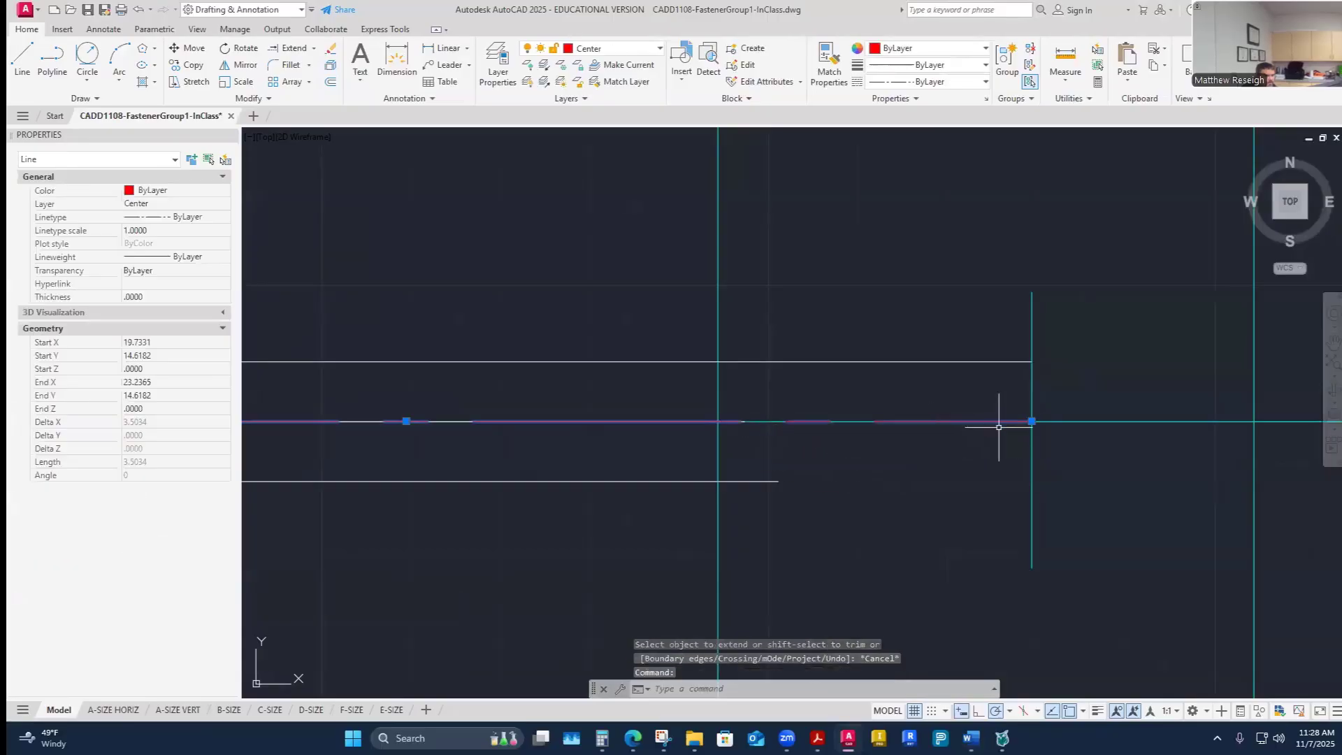
{"action": "left_click", "coordinate": [1032, 422]}
{"action": "left_click", "coordinate": [1160, 422]}
{"action": "key", "text": "Escape"}
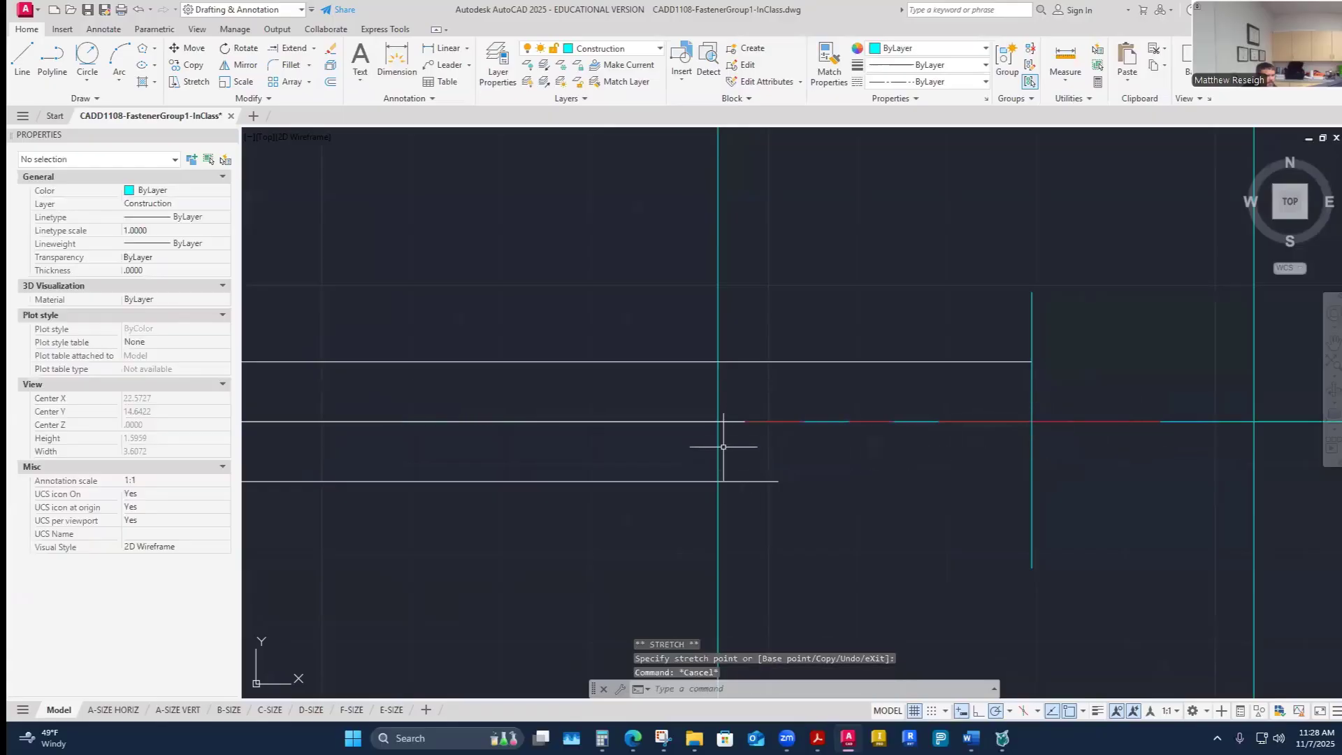
- Extend the centerline and the lower leg line to the new end line
{"action": "left_click", "coordinate": [293, 55]}
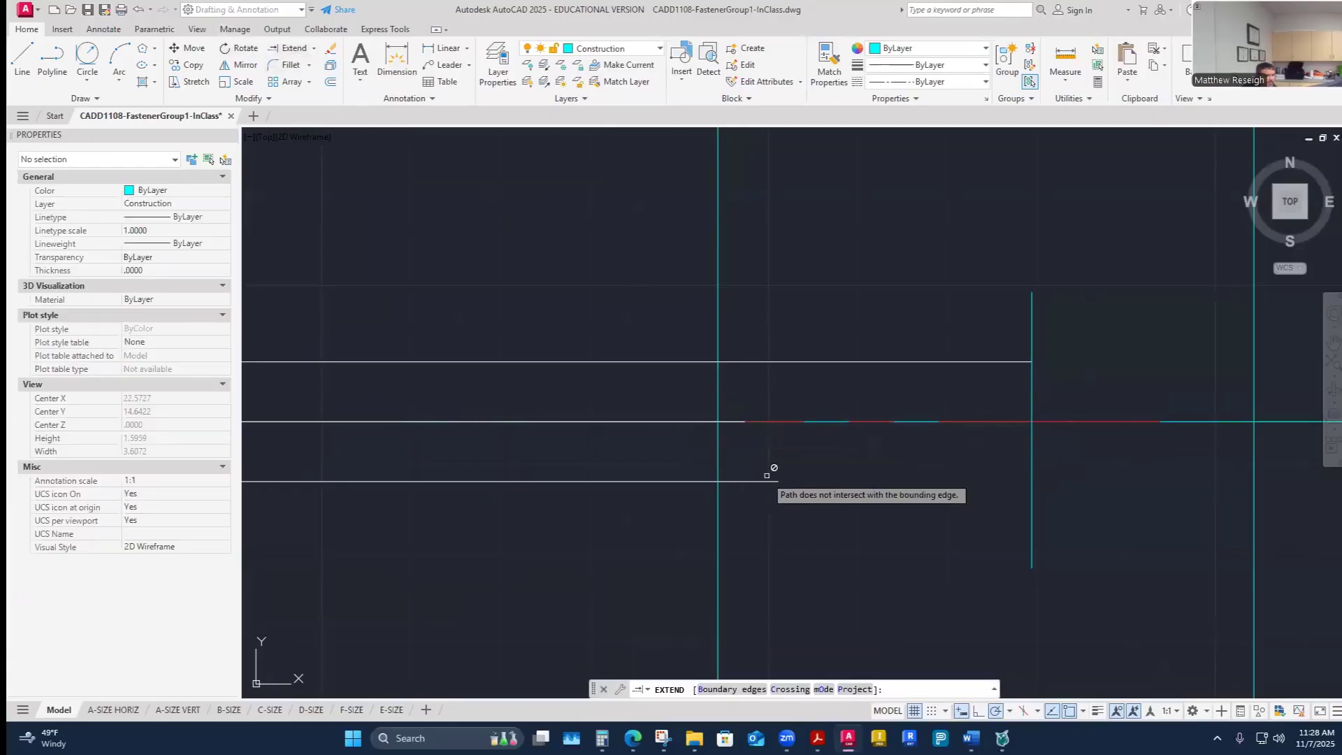
{"action": "left_click", "coordinate": [731, 422]}
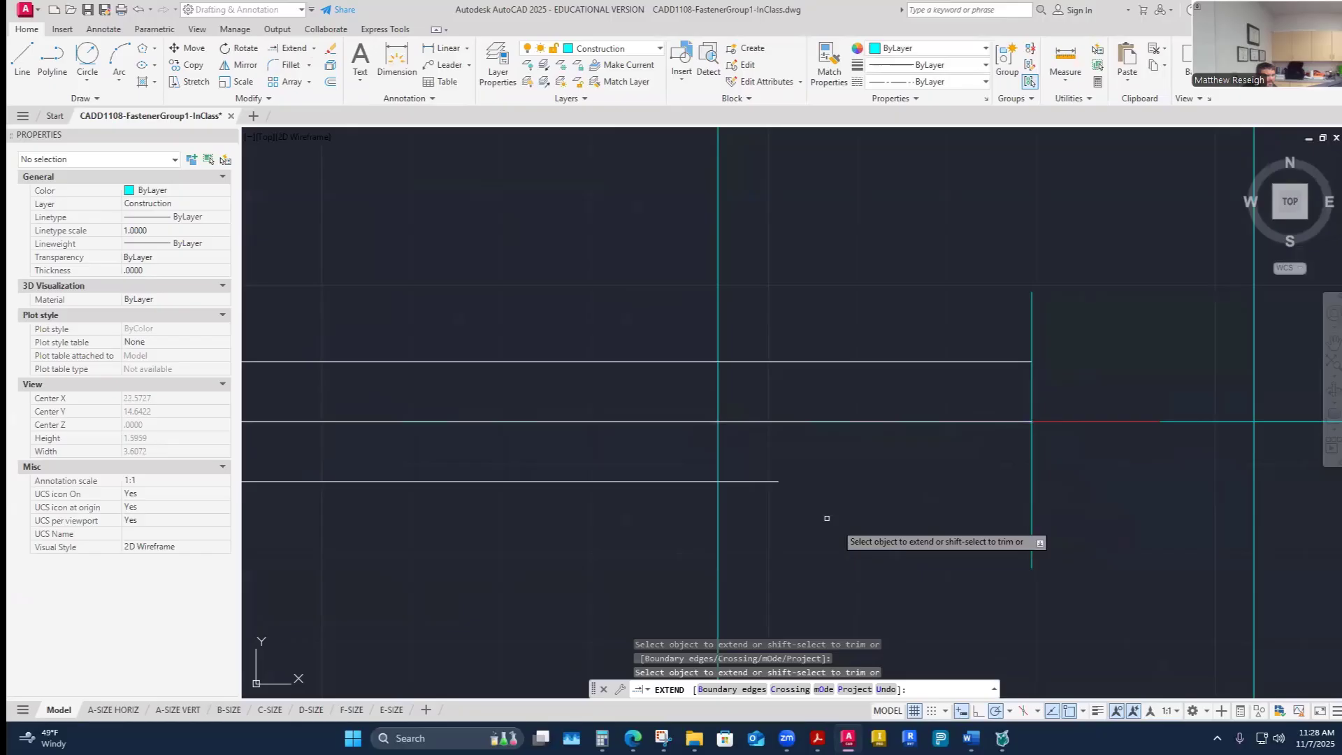
{"action": "left_click", "coordinate": [766, 481]}
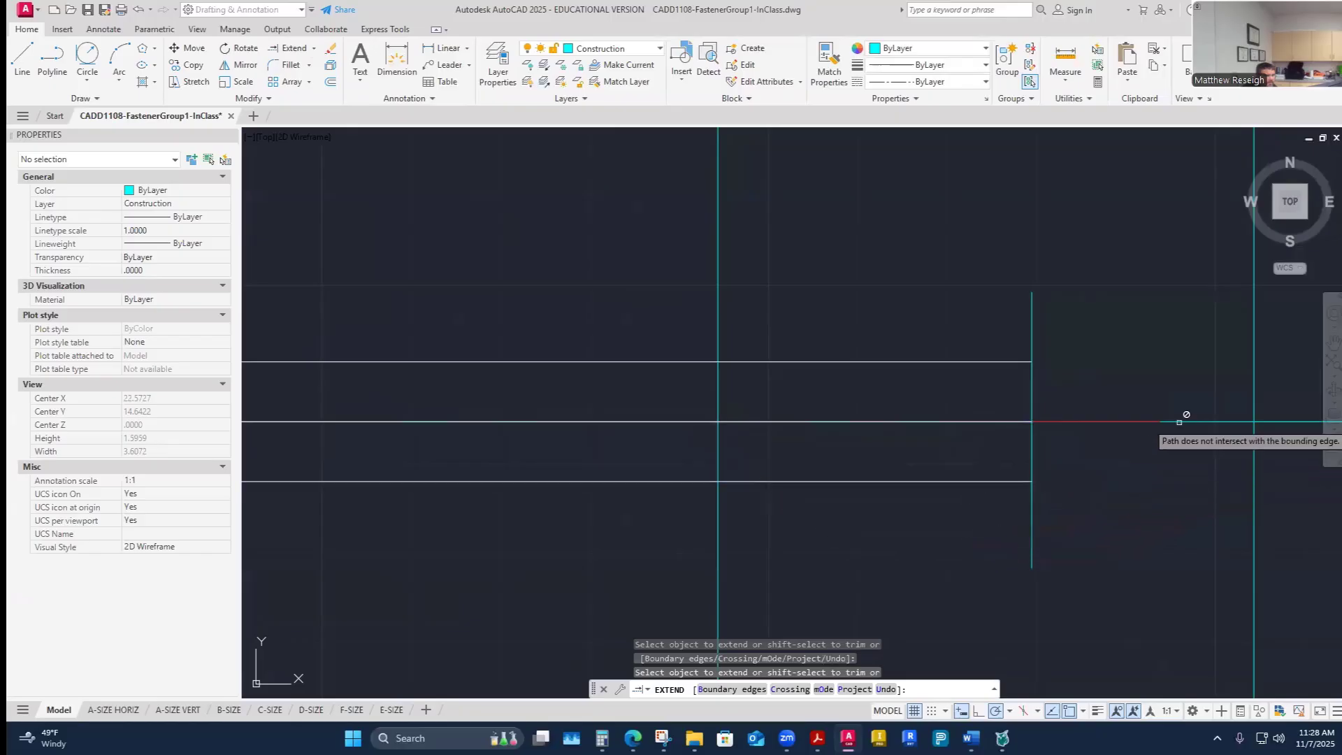
{"action": "key", "text": "Escape"}
- Check the extend prong length value for fastener G in the worksheet
{"action": "scroll", "coordinate": [1069, 489], "scroll_direction": "down", "scroll_amount": 5}
{"action": "scroll", "coordinate": [1068, 494], "scroll_direction": "up", "scroll_amount": 3}
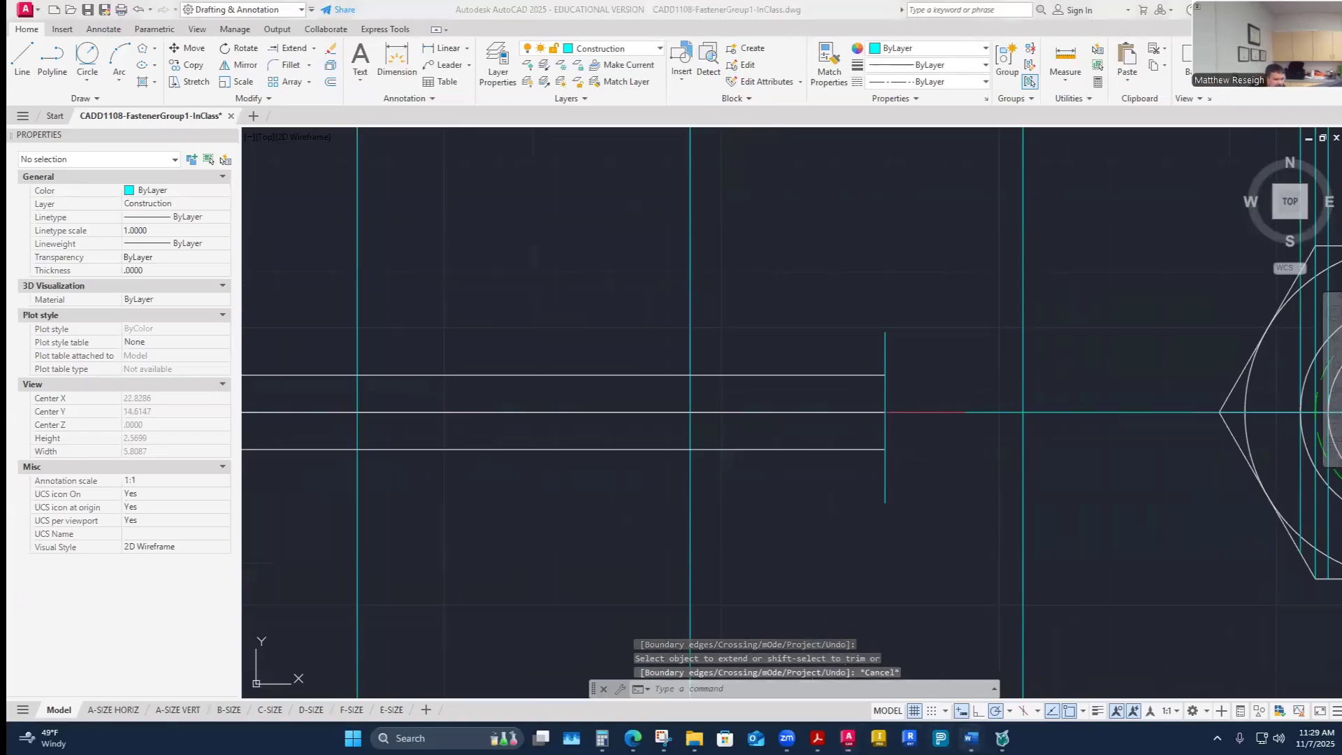
{"action": "mouse_move", "coordinate": [971, 738]}
{"action": "left_click", "coordinate": [1037, 650]}
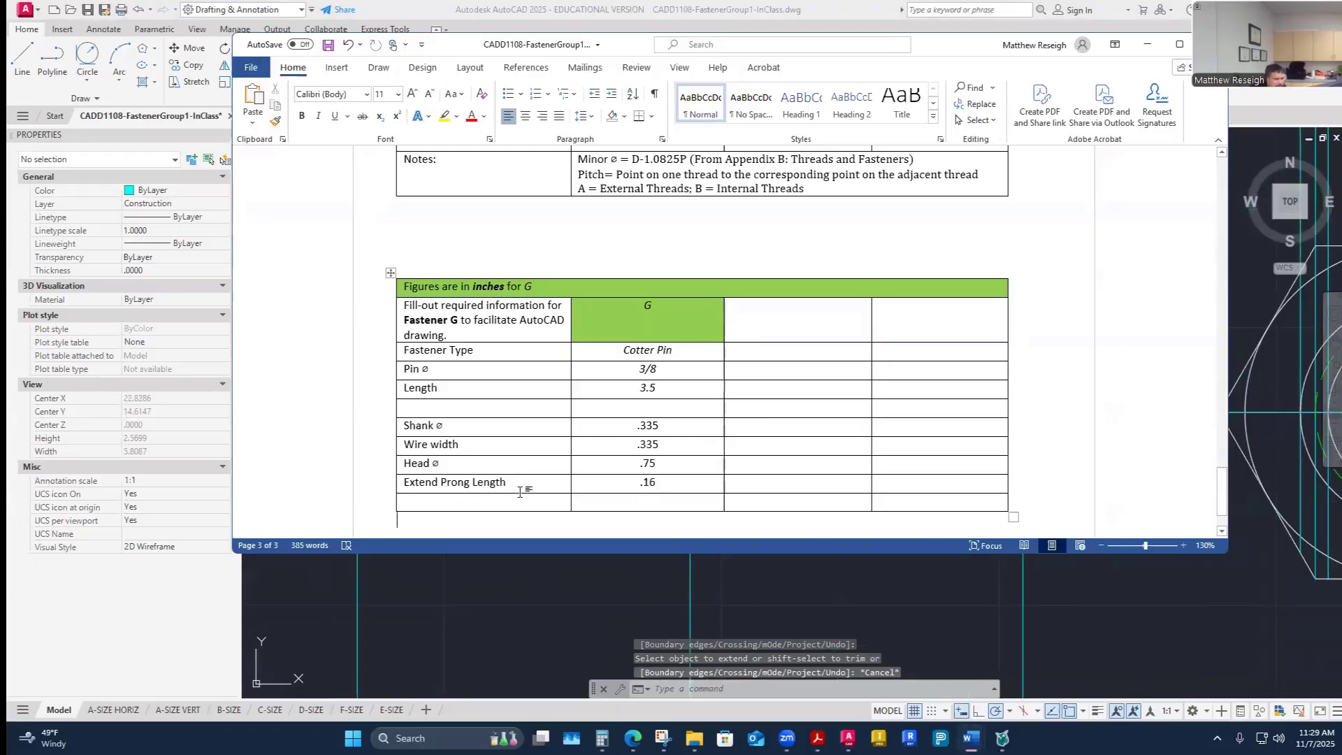
{"action": "left_click", "coordinate": [791, 586]}
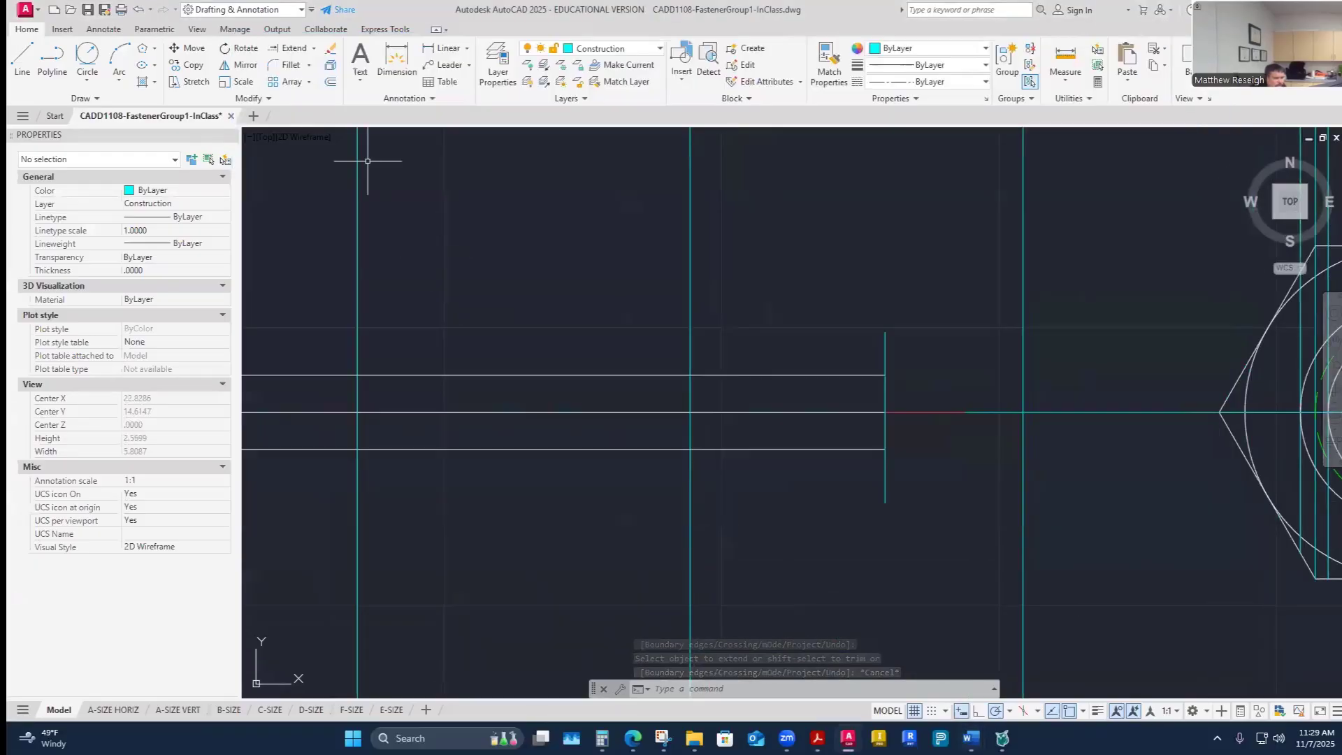
- Offset the prong's end line 0.16 outward to mark the extended prong length
{"action": "left_click", "coordinate": [331, 81]}
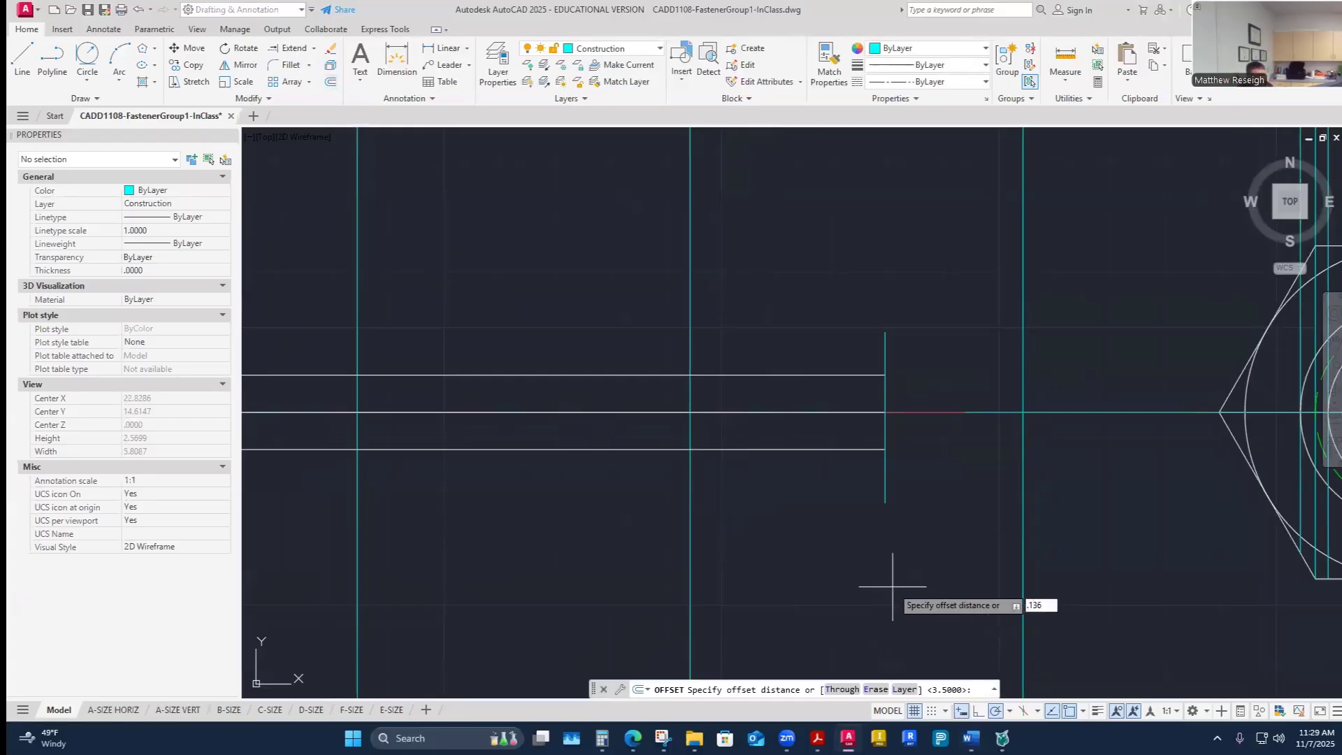
{"action": "key", "text": "Escape"}
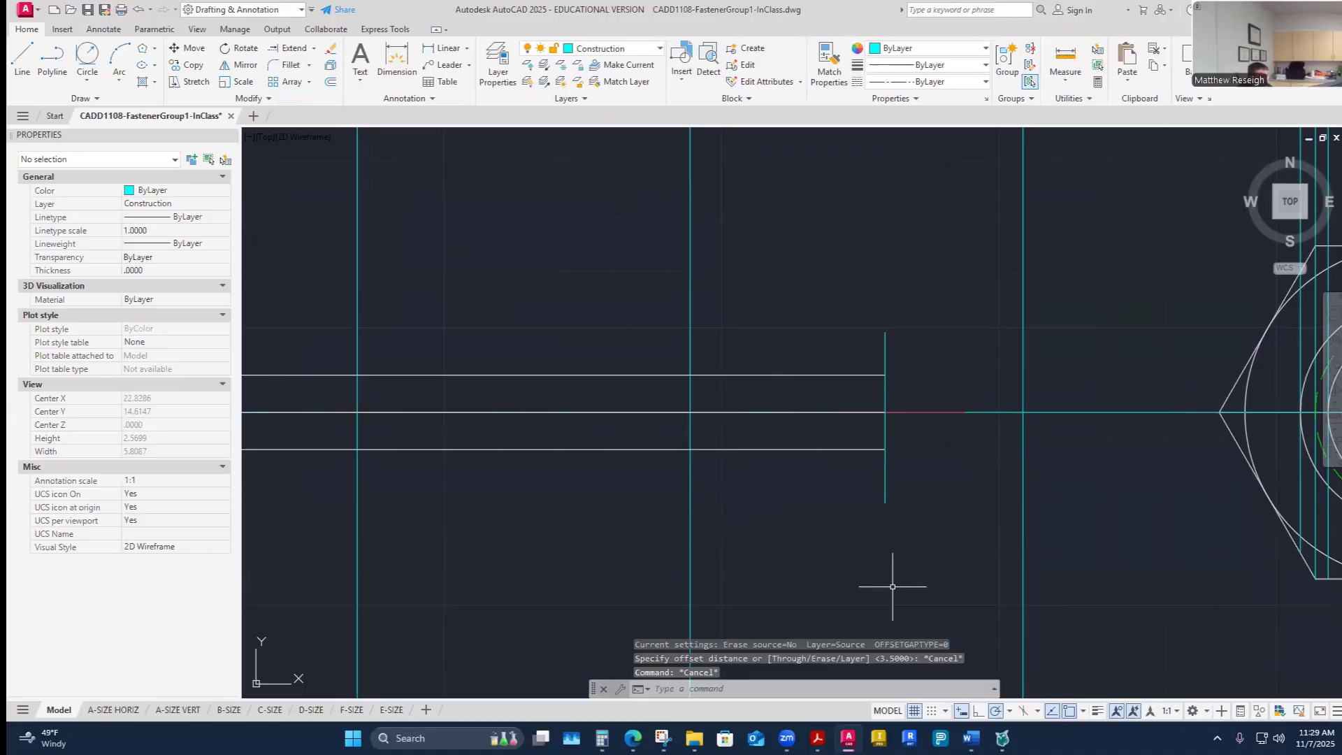
{"action": "left_click", "coordinate": [330, 81]}
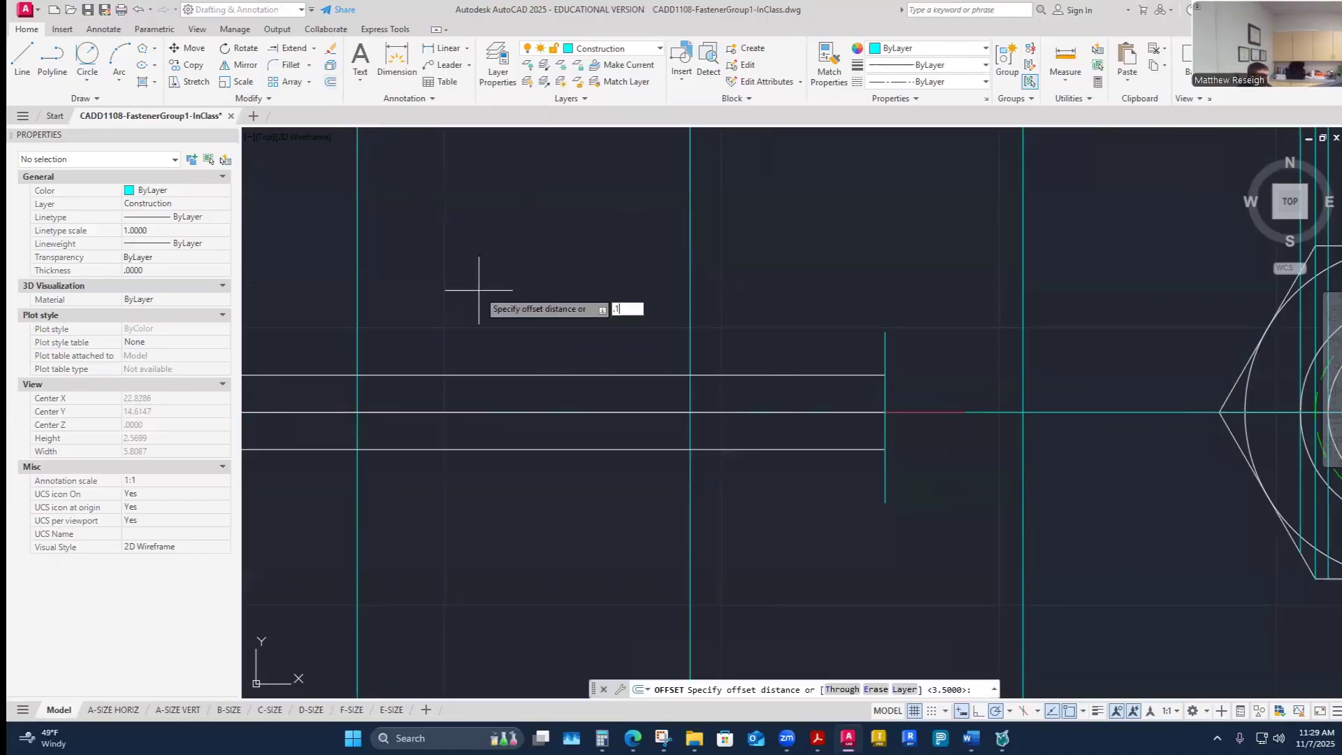
{"action": "type", "text": ".16"}
{"action": "key", "text": "Return"}
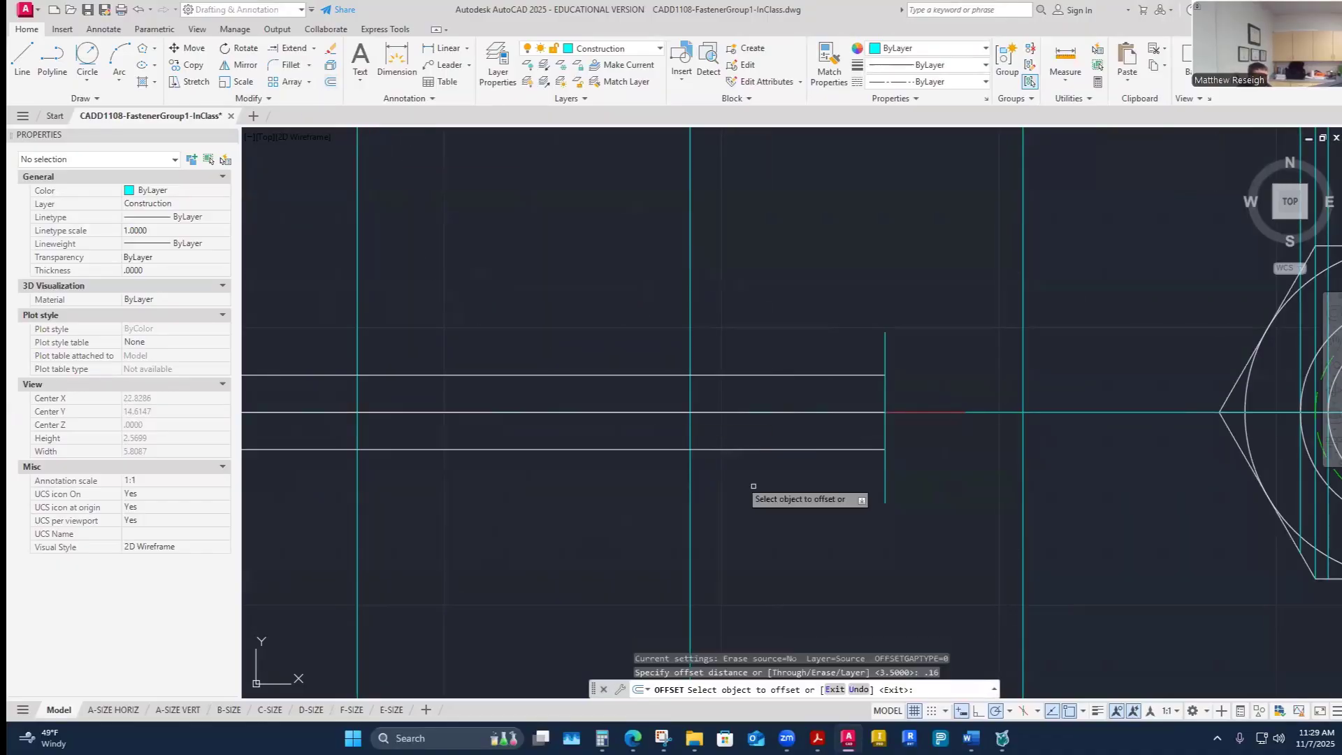
{"action": "left_click", "coordinate": [886, 431]}
{"action": "left_click", "coordinate": [915, 439]}
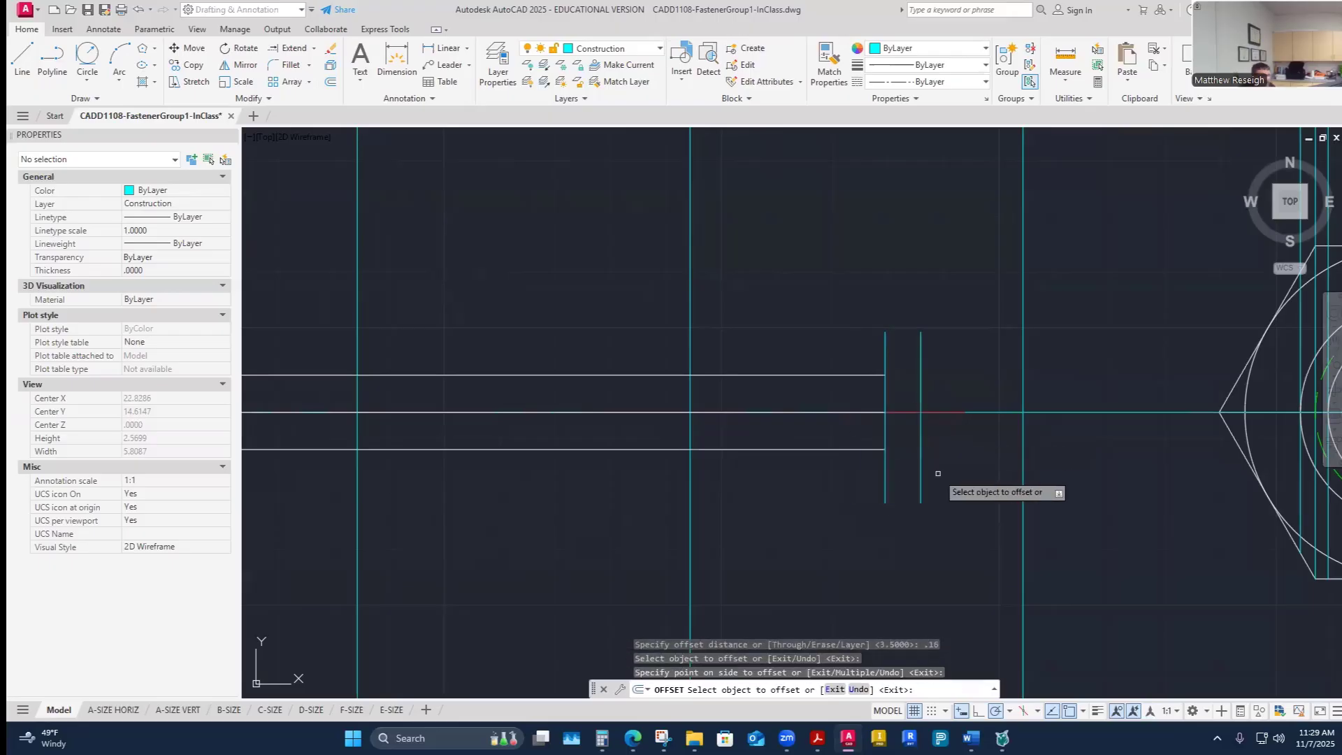
{"action": "key", "text": "Escape"}
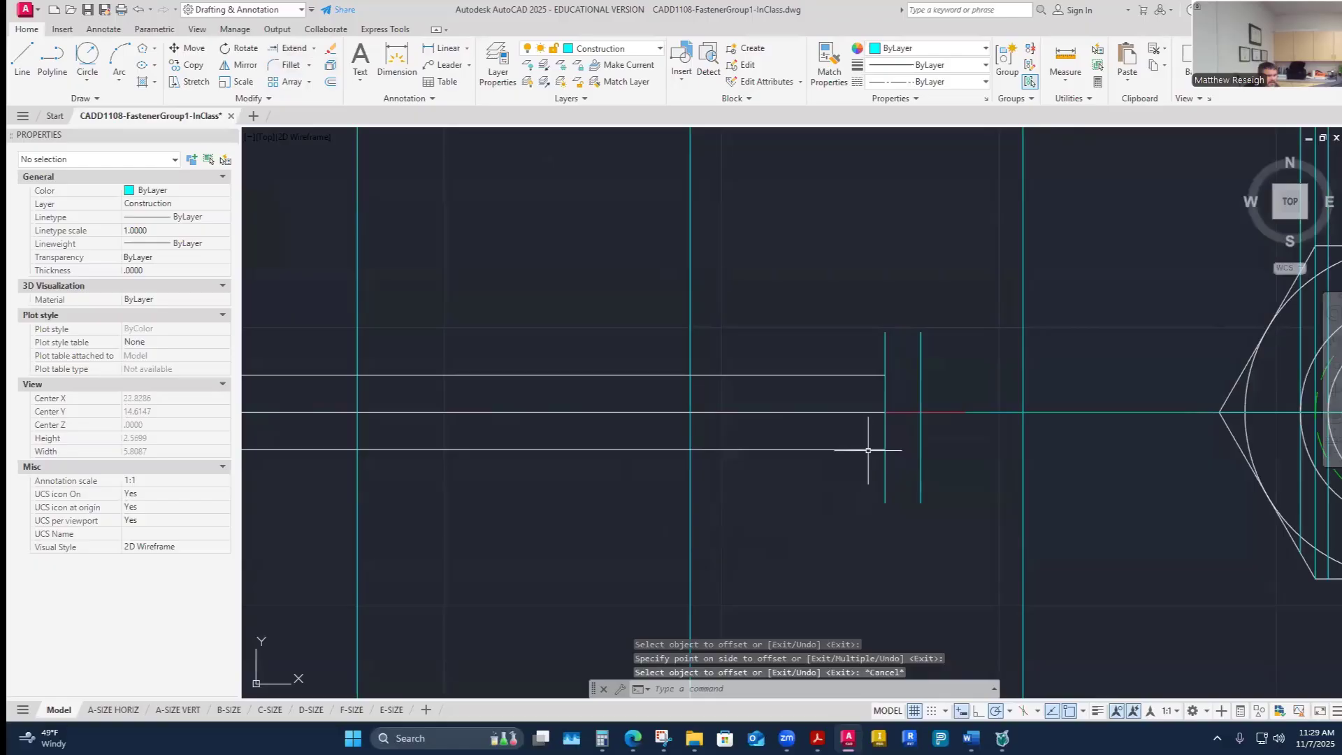
- Extend the lower leg line to the new offset end line
{"action": "left_click", "coordinate": [295, 47]}
{"action": "left_click", "coordinate": [849, 448]}
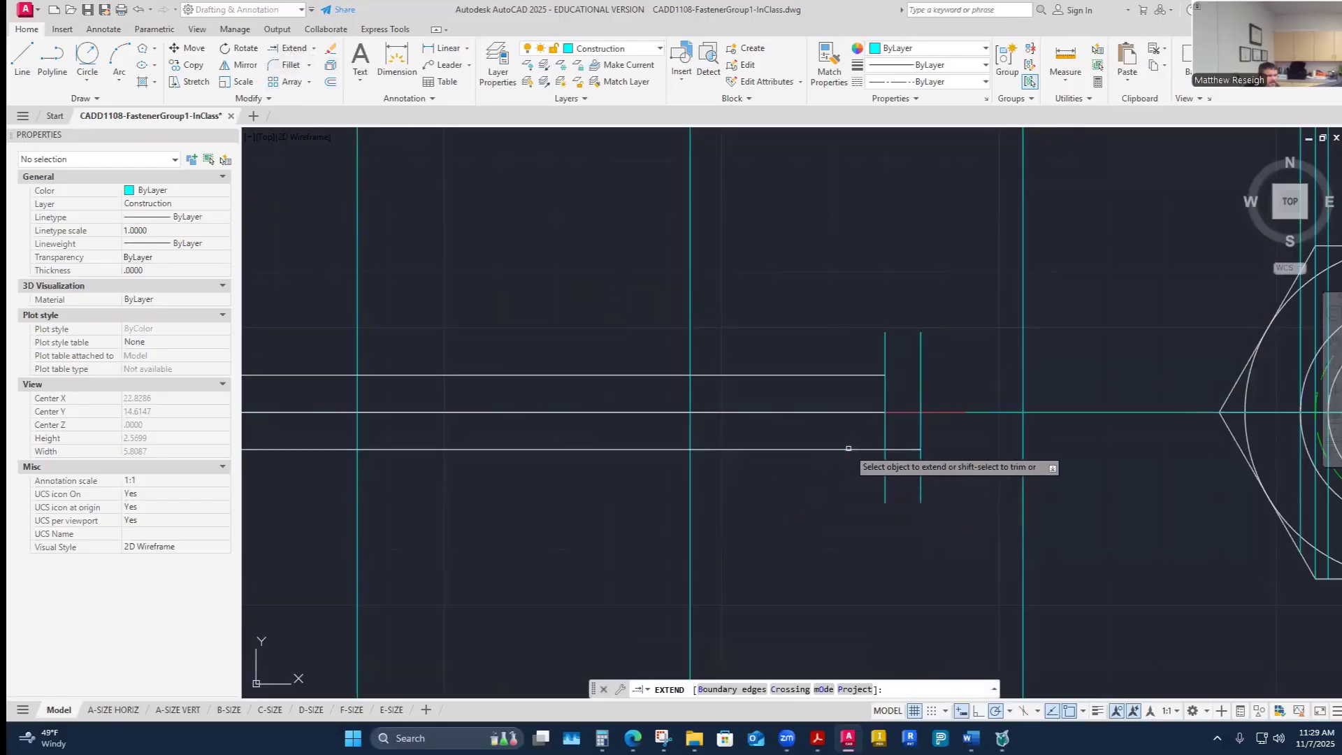
{"action": "key", "text": "Escape"}
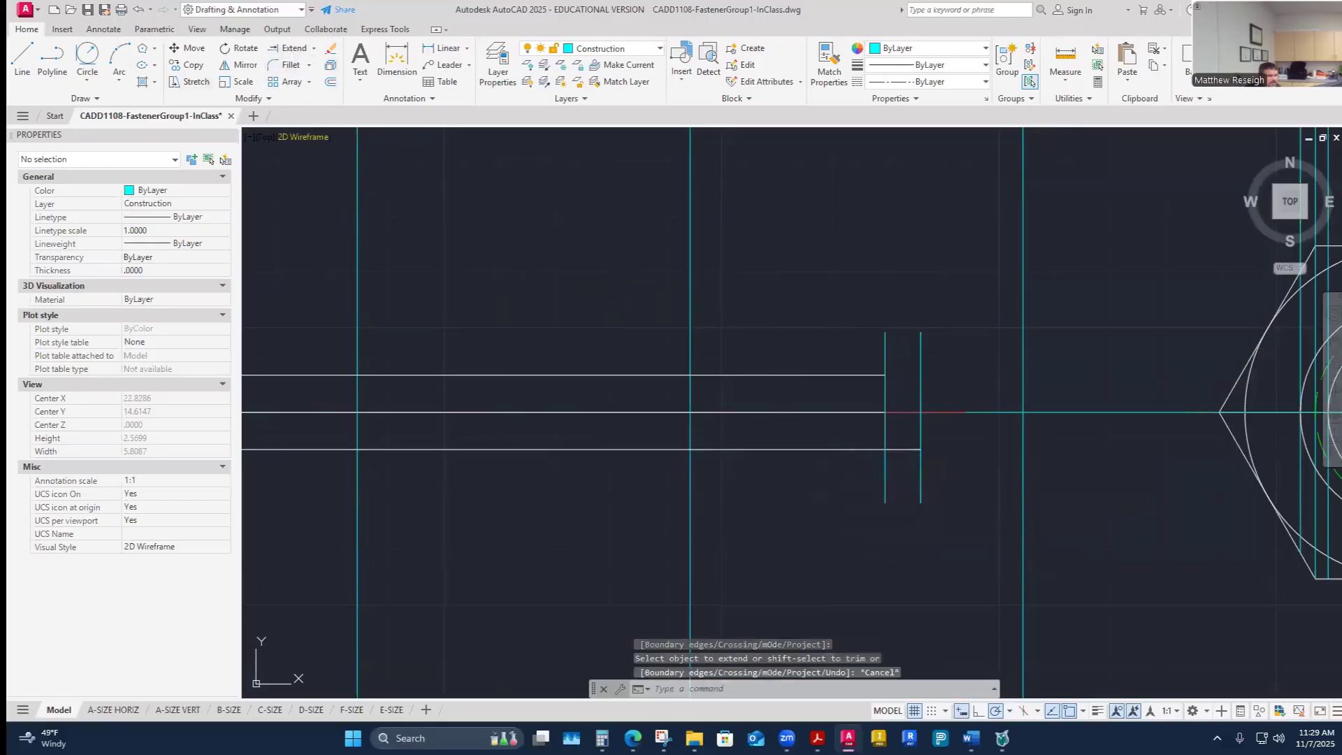
- Switch to the Visible-Object layer and draw a stepped line closing the ends of both prong legs
{"action": "left_click", "coordinate": [22, 56]}
{"action": "key", "text": "Escape"}
{"action": "left_click", "coordinate": [657, 49]}
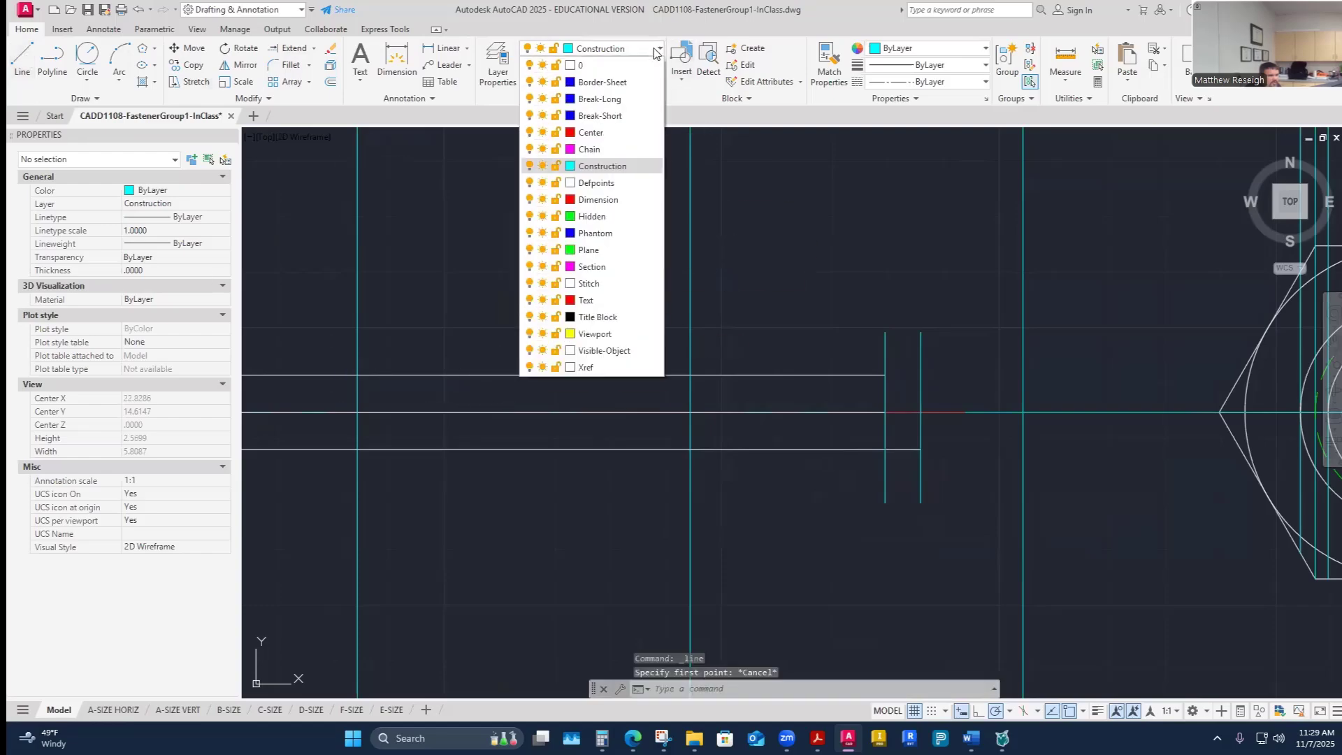
{"action": "left_click", "coordinate": [643, 350]}
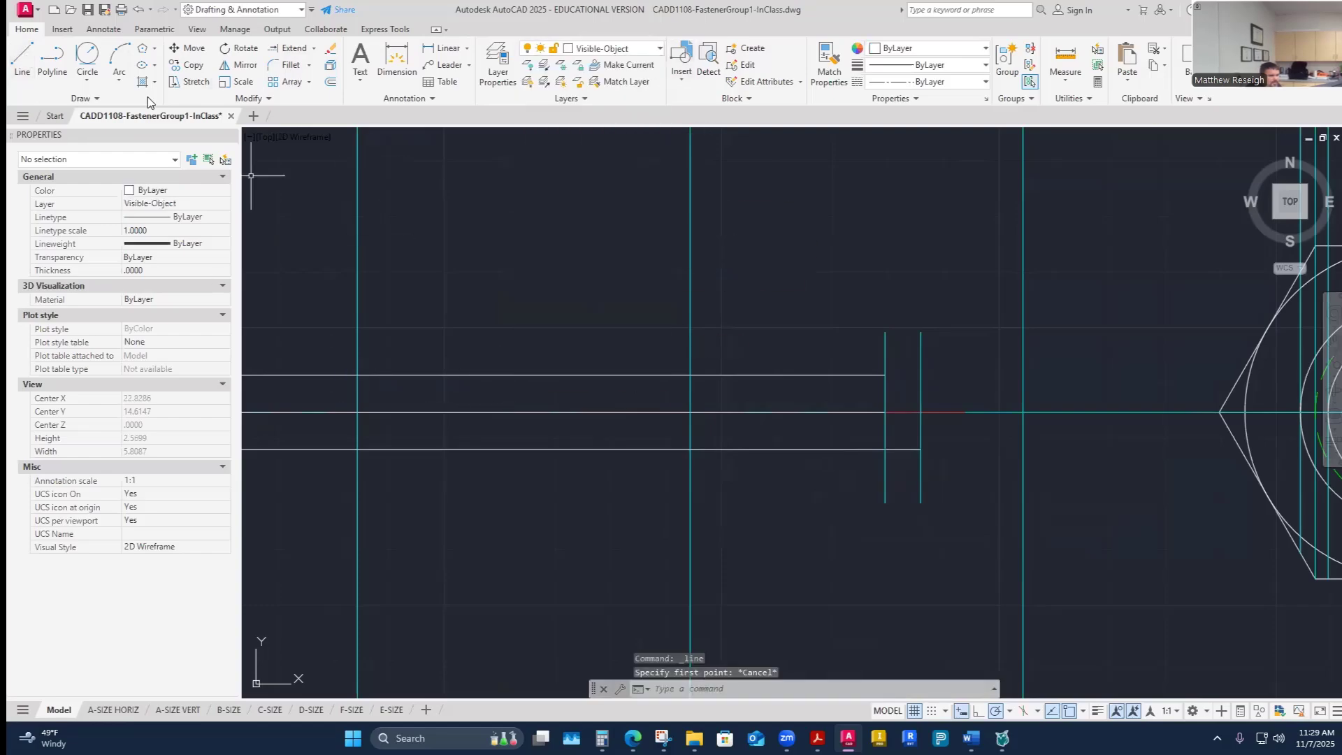
{"action": "left_click", "coordinate": [23, 60]}
{"action": "scroll", "coordinate": [913, 554], "scroll_direction": "up", "scroll_amount": 2}
{"action": "left_click", "coordinate": [909, 432]}
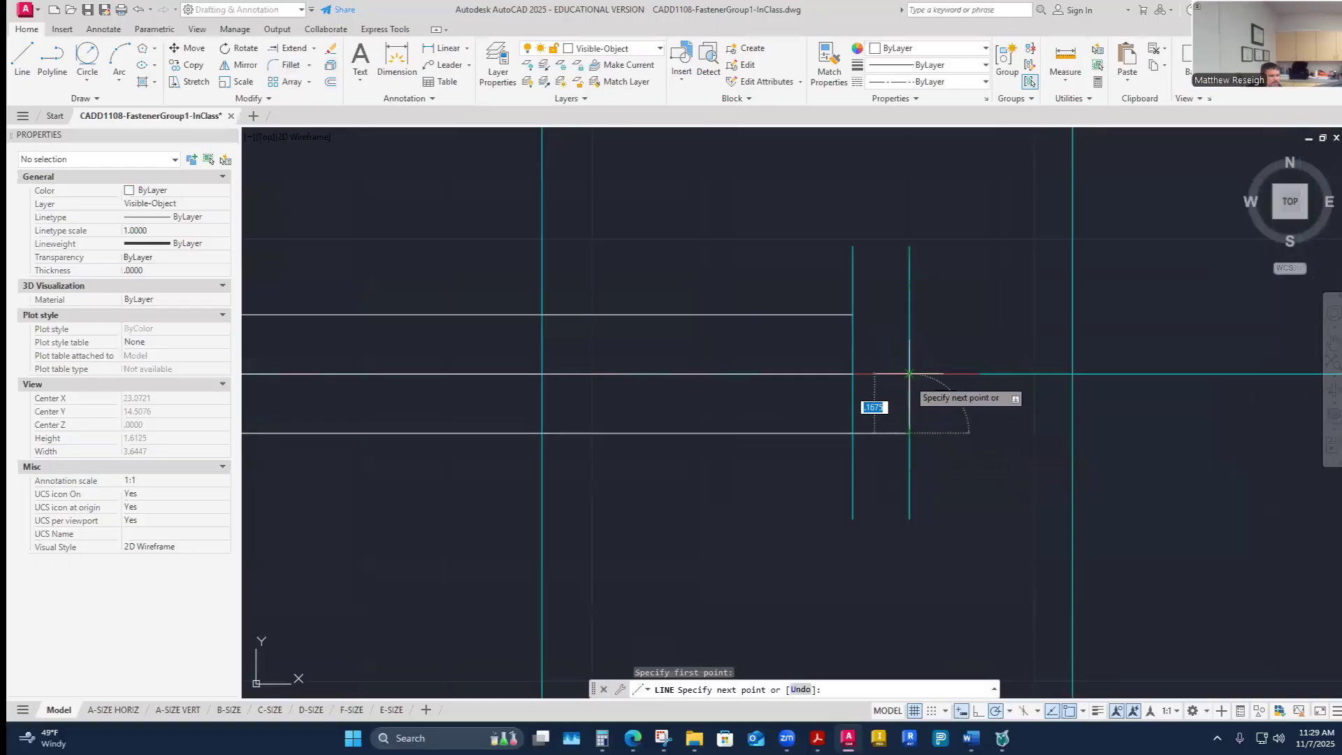
{"action": "left_click", "coordinate": [909, 374]}
{"action": "left_click", "coordinate": [852, 374]}
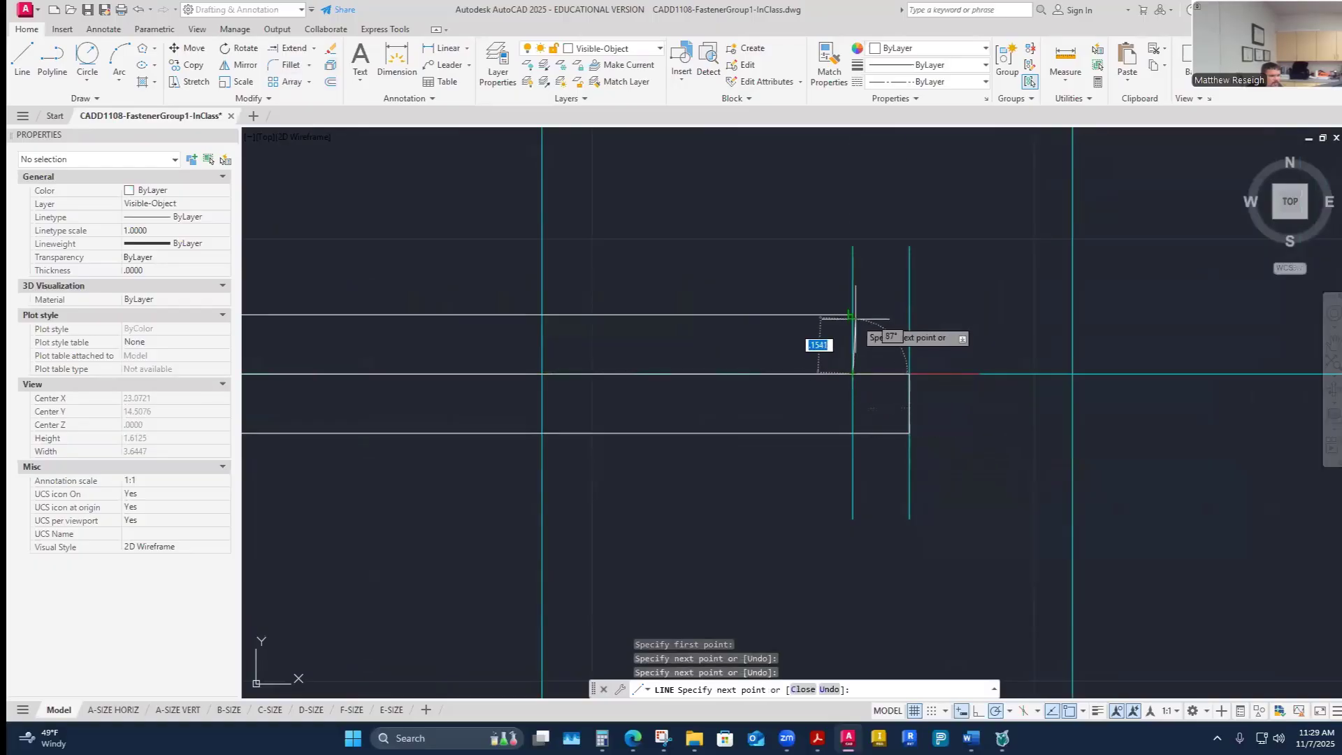
{"action": "left_click", "coordinate": [852, 315]}
{"action": "key", "text": "Escape"}
- Turn off the Construction layer
{"action": "scroll", "coordinate": [913, 380], "scroll_direction": "down", "scroll_amount": 5}
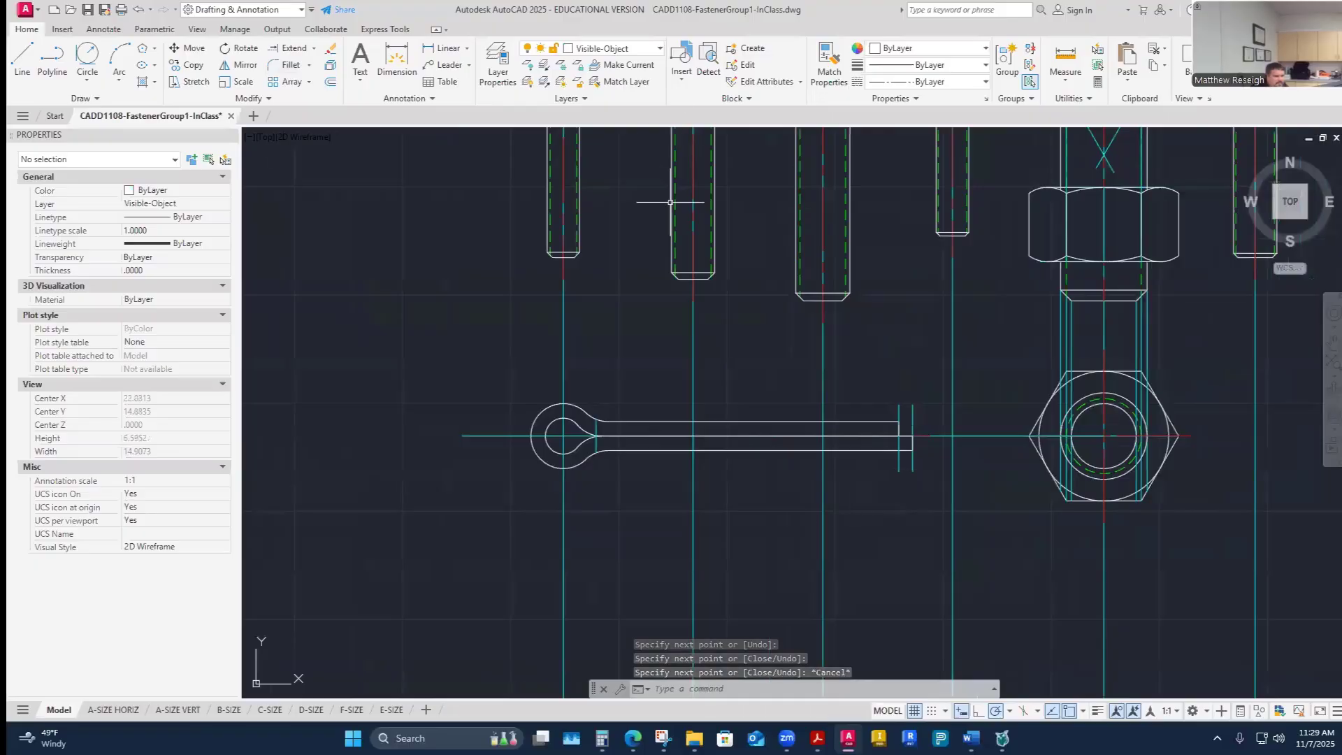
{"action": "left_click", "coordinate": [629, 49]}
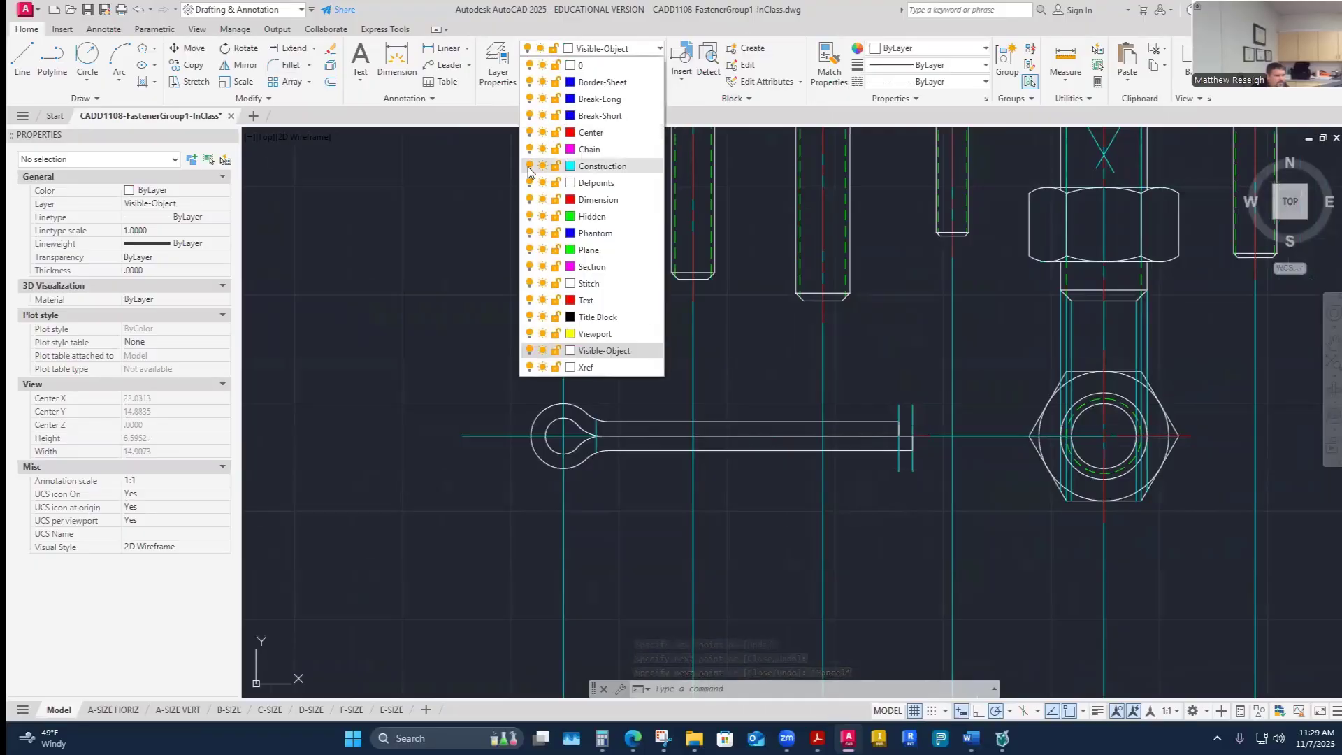
{"action": "left_click", "coordinate": [530, 167]}
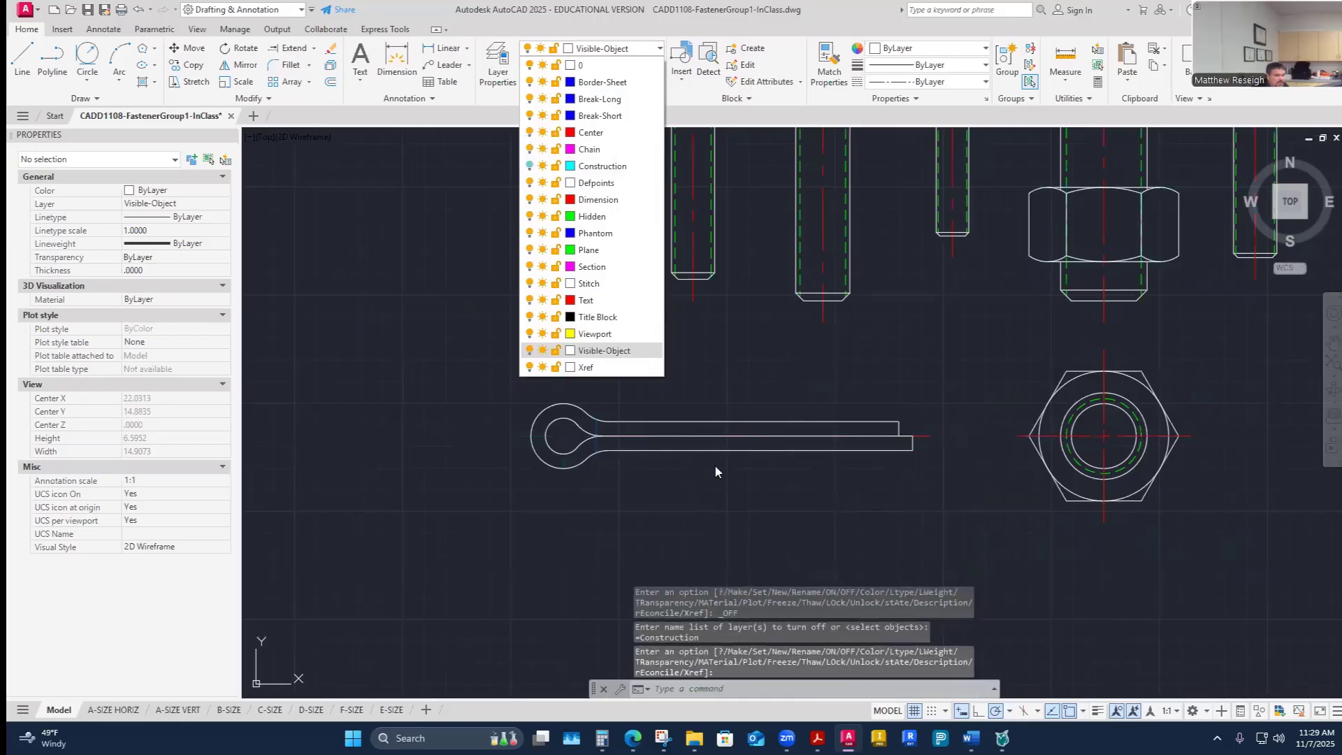
{"action": "scroll", "coordinate": [689, 456], "scroll_direction": "up", "scroll_amount": 2}
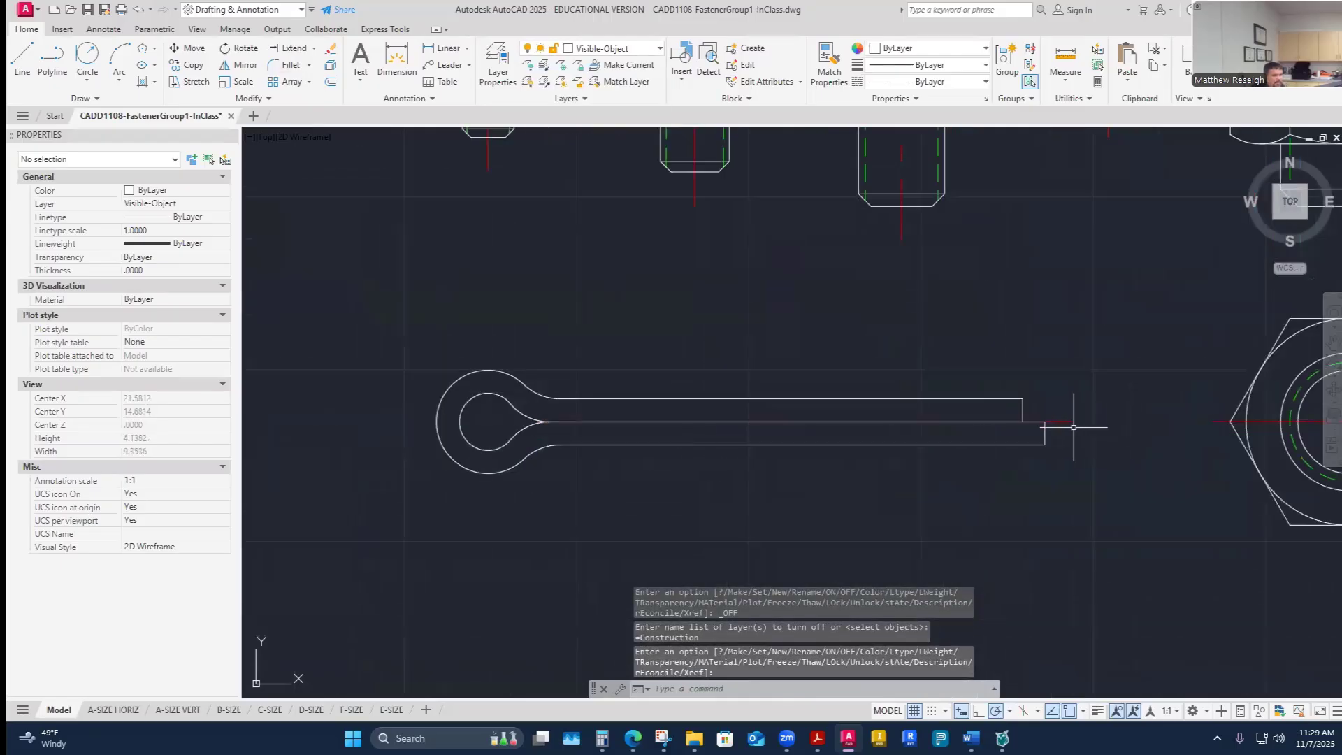
- Bring the cotter pin's centerline to the front of the draw order
{"action": "left_click", "coordinate": [1061, 422]}
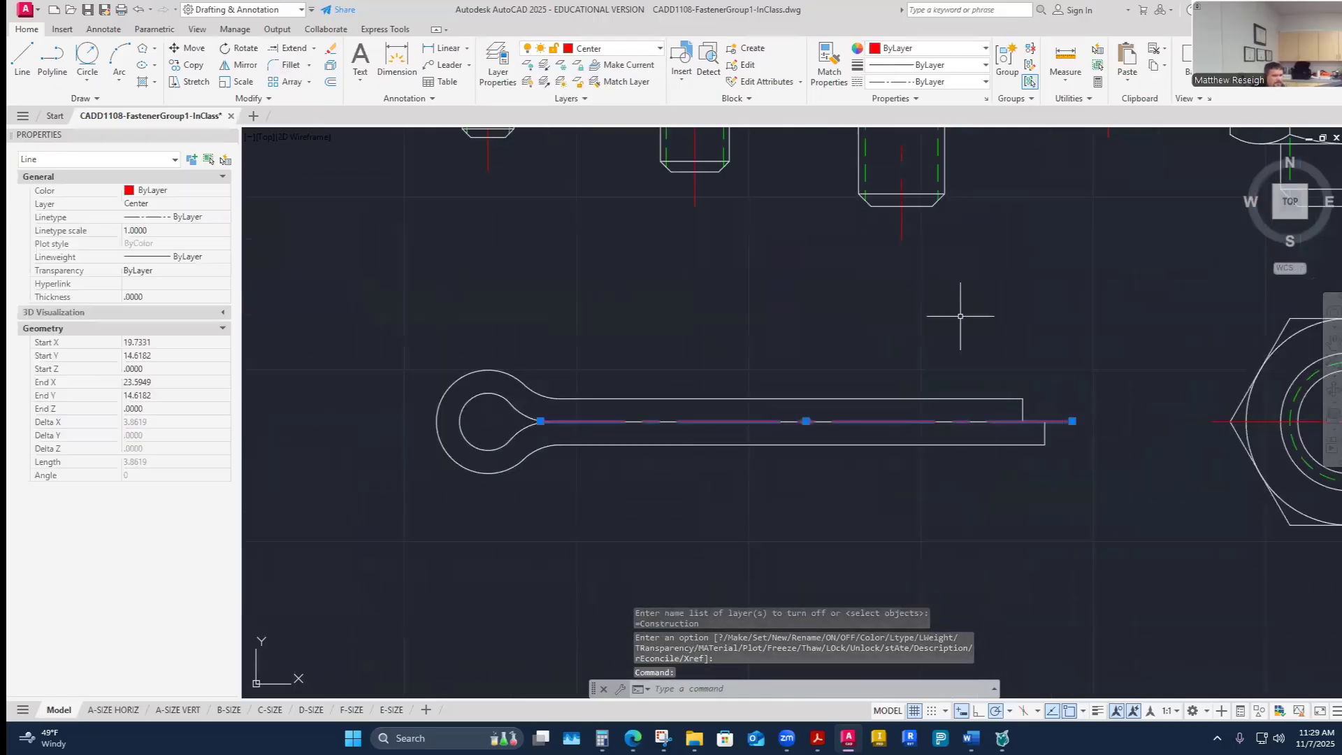
{"action": "left_click", "coordinate": [255, 98]}
{"action": "left_click", "coordinate": [318, 134]}
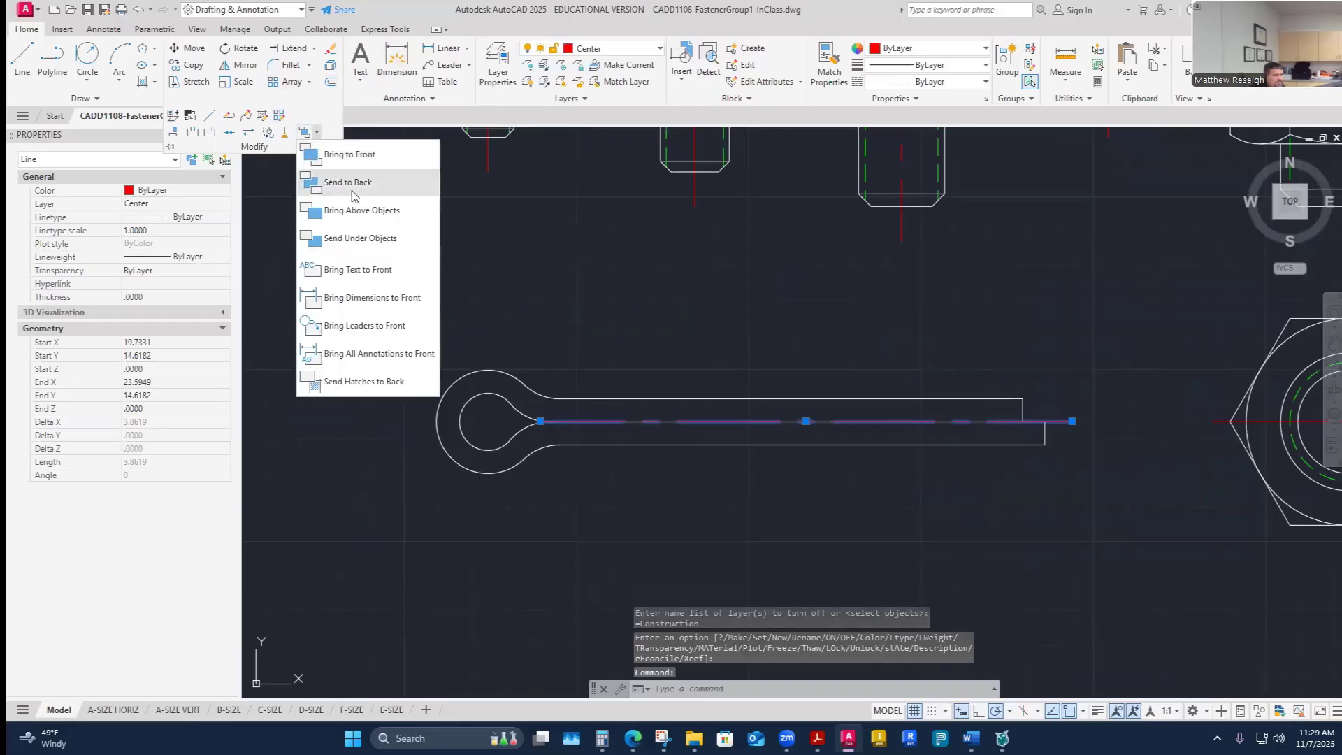
{"action": "left_click", "coordinate": [350, 155]}
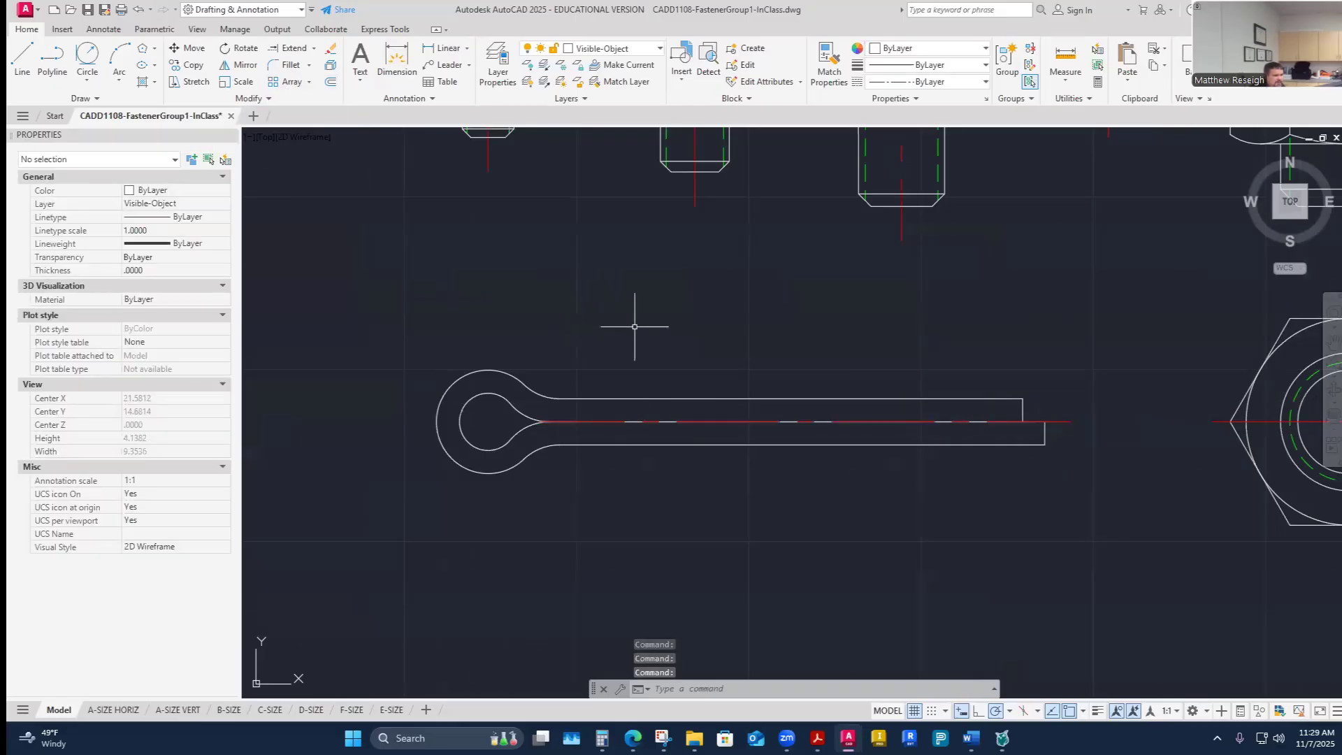
- Stretch the centerline's left end 0.25 beyond the pin's head
{"action": "left_click", "coordinate": [634, 327]}
{"action": "key", "text": "Escape"}
{"action": "scroll", "coordinate": [661, 344], "scroll_direction": "down", "scroll_amount": 2}
{"action": "scroll", "coordinate": [657, 346], "scroll_direction": "up", "scroll_amount": 2}
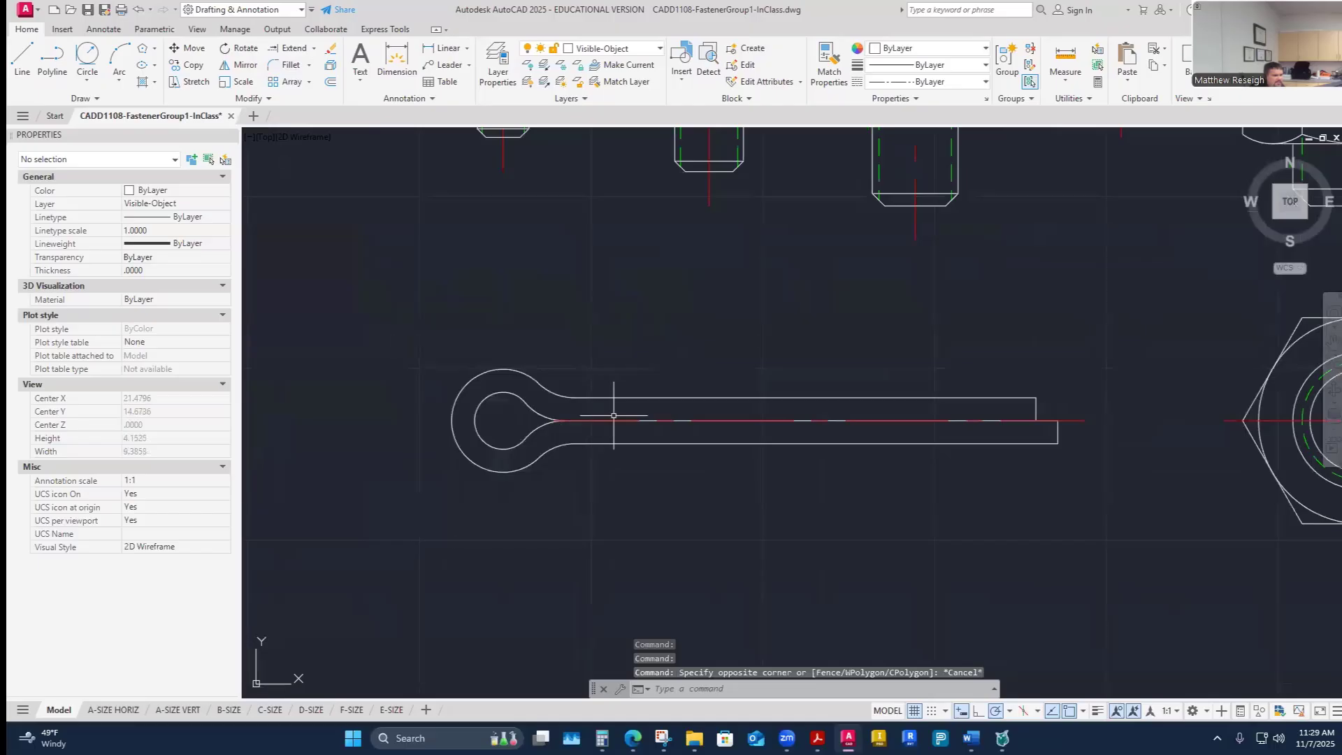
{"action": "left_click", "coordinate": [578, 423]}
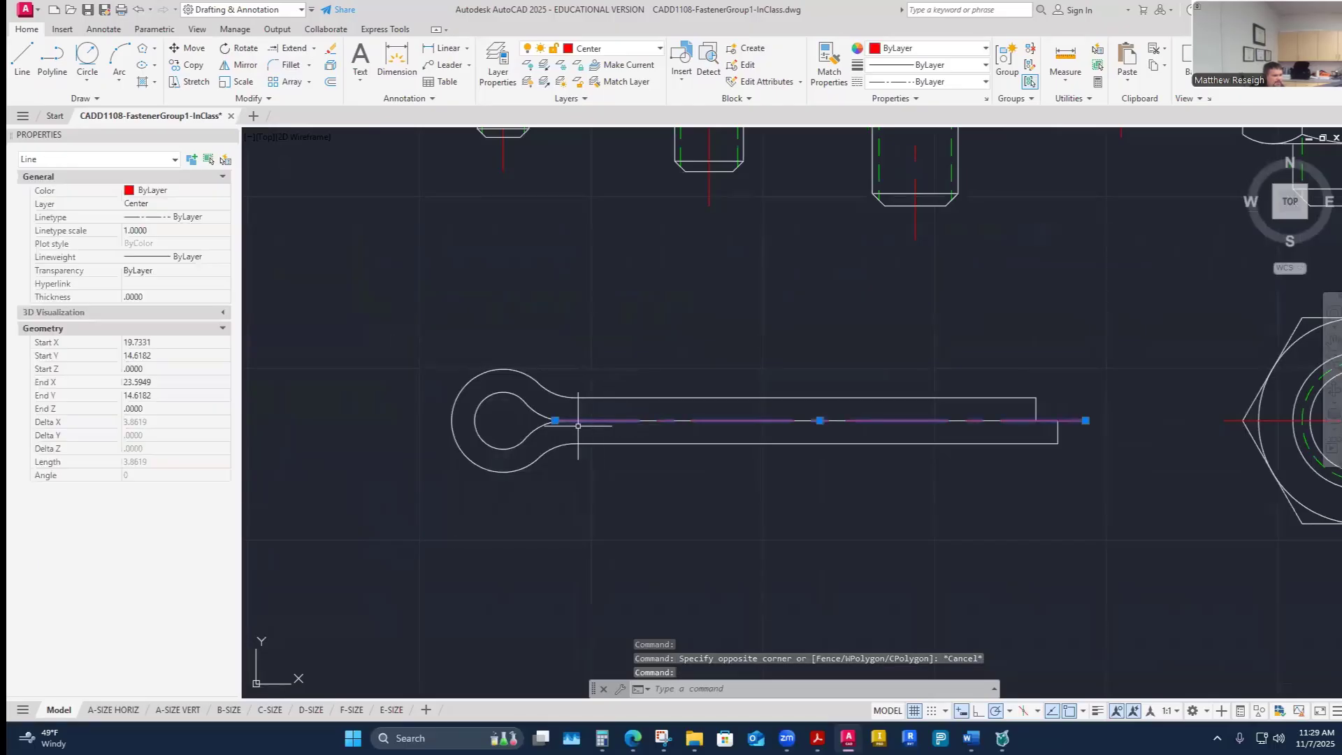
{"action": "left_click", "coordinate": [555, 420]}
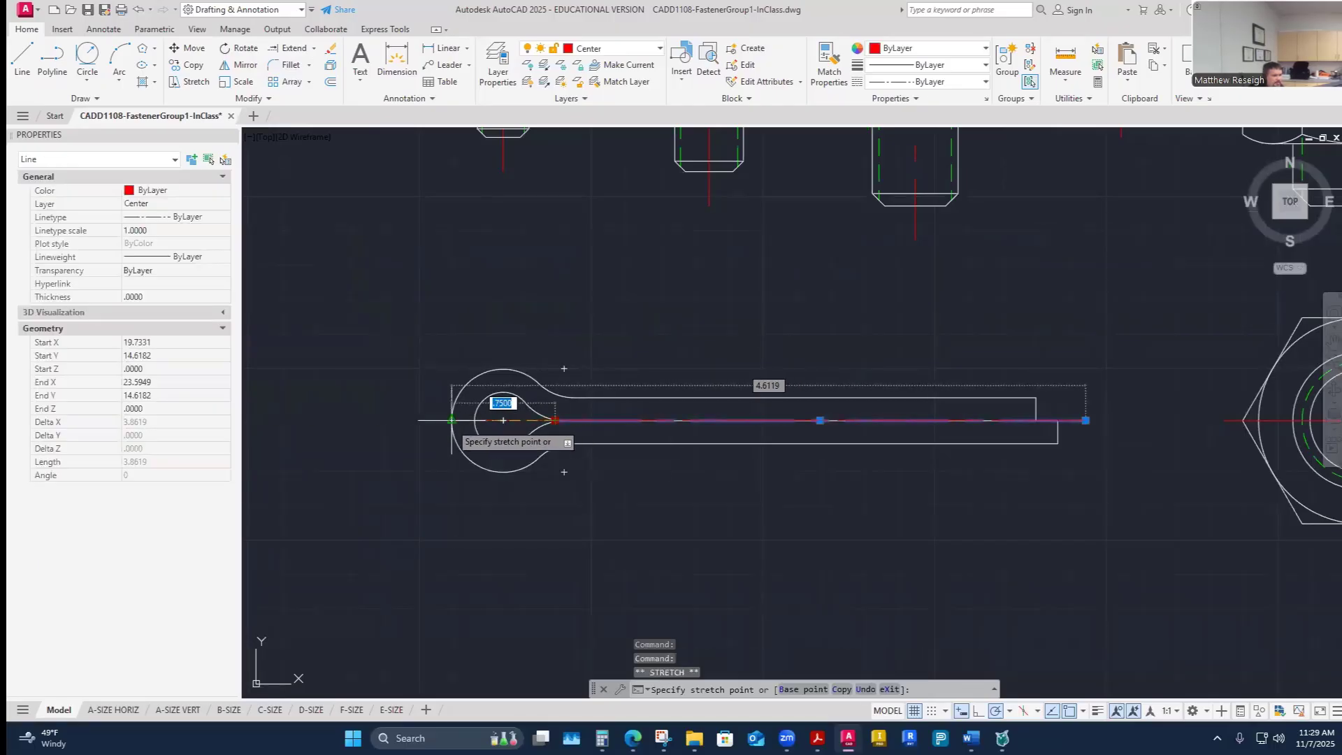
{"action": "left_click", "coordinate": [452, 420]}
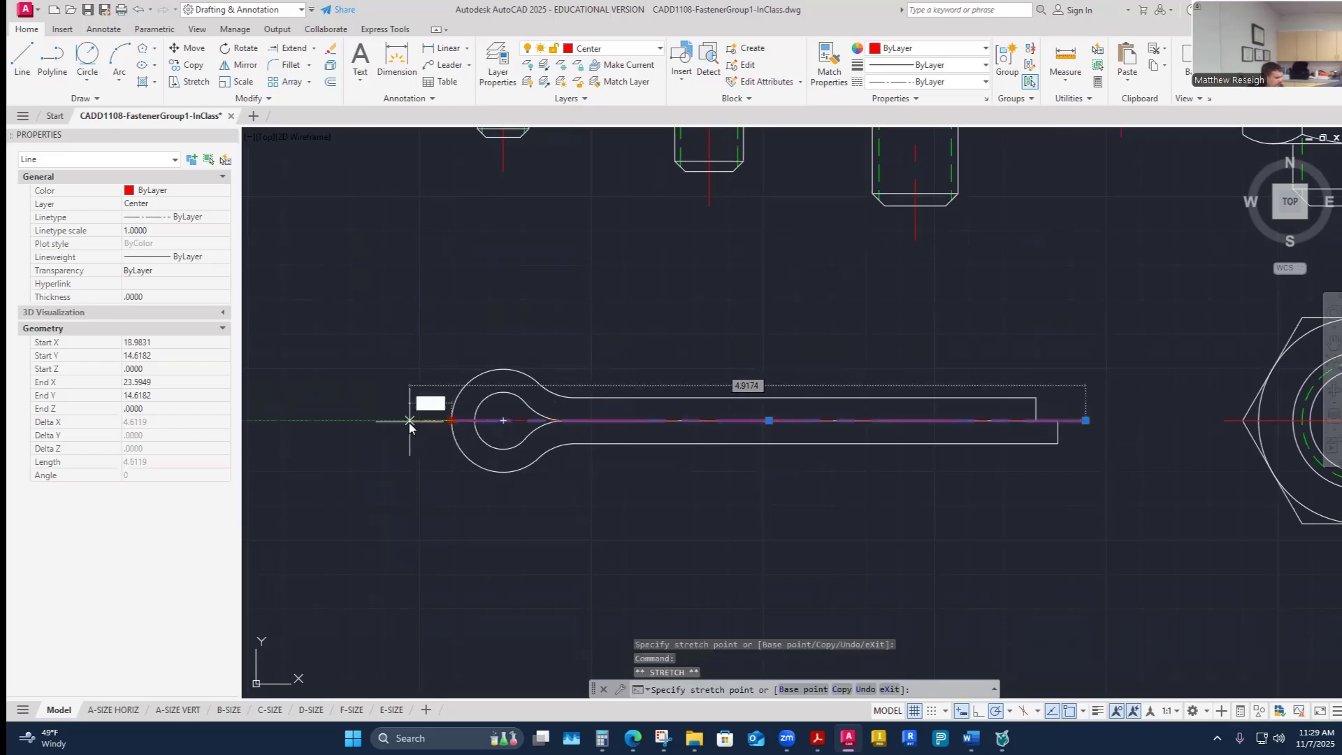
{"action": "type", "text": ".25"}
{"action": "key", "text": "Return"}
{"action": "key", "text": "Escape"}
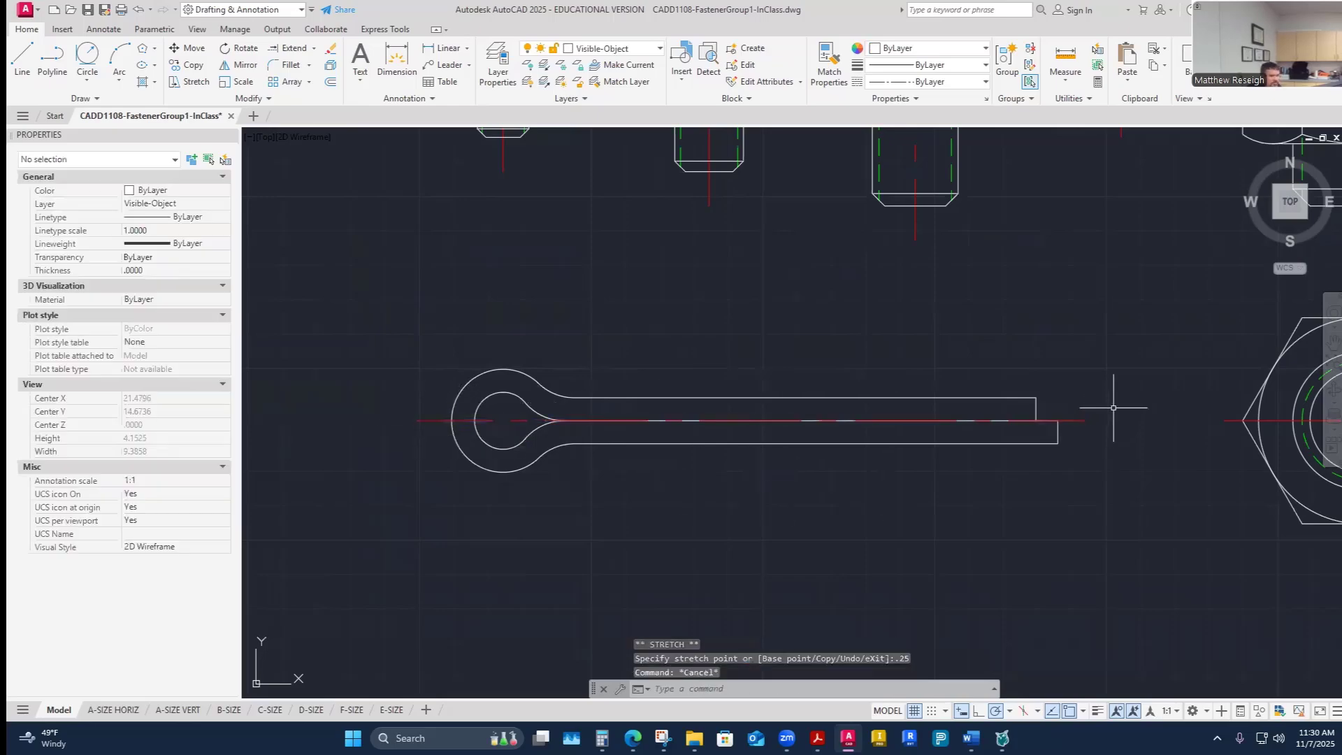
- Try to stretch the centerline's right end 0.25 beyond the prong tip
{"action": "left_click", "coordinate": [1079, 420]}
{"action": "left_click", "coordinate": [1086, 420]}
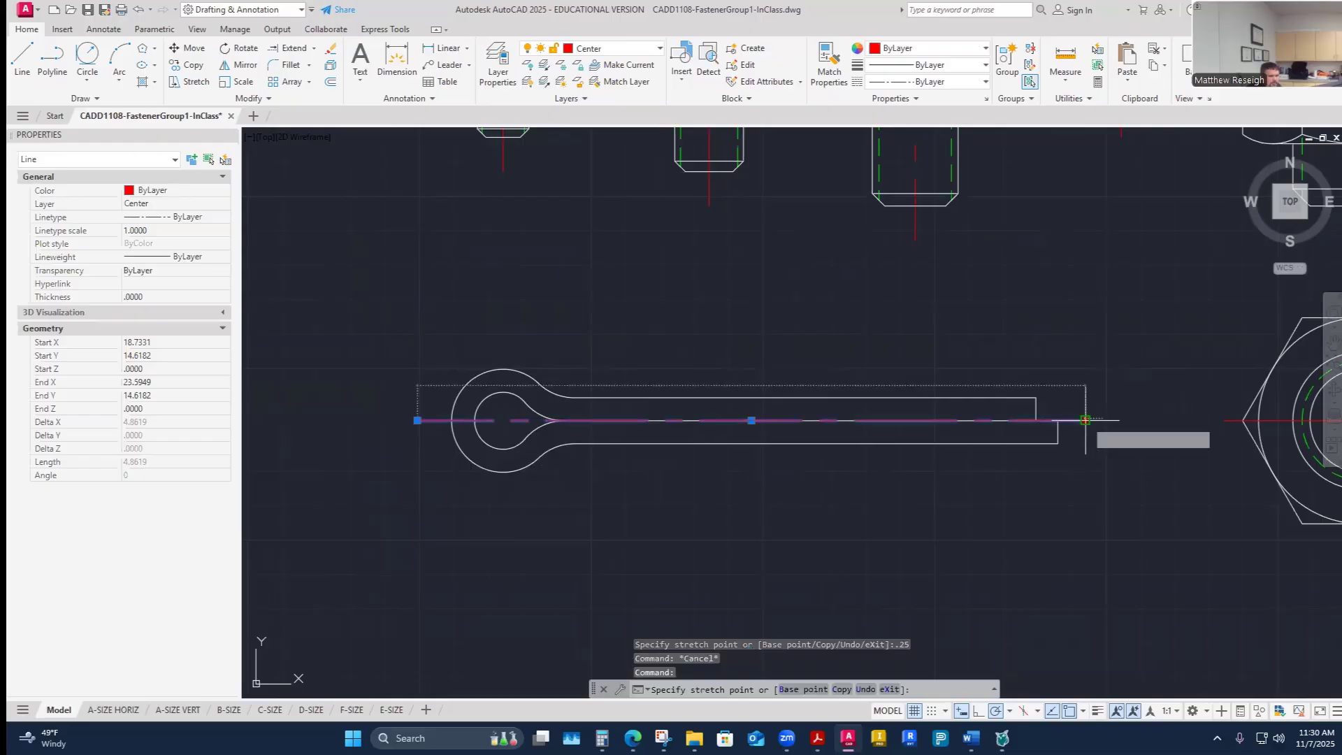
{"action": "left_click", "coordinate": [1058, 420]}
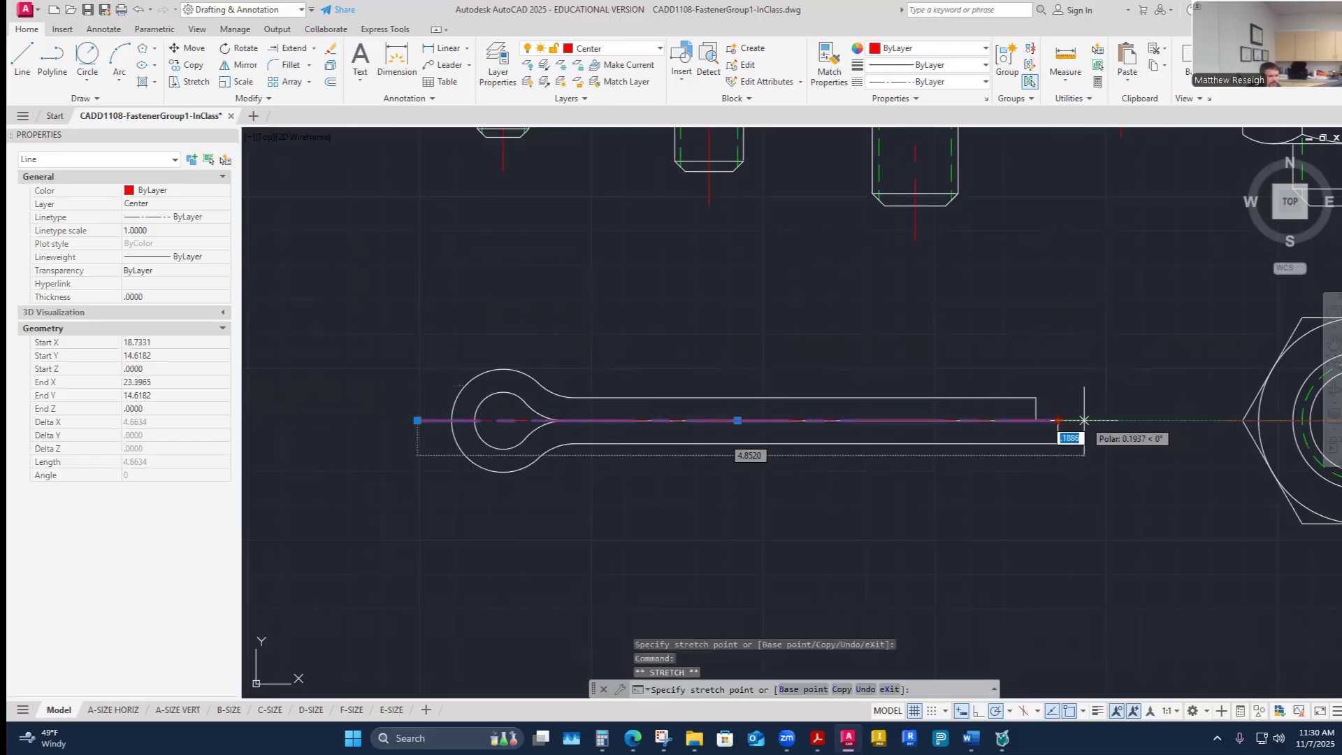
{"action": "type", "text": ".25"}
{"action": "key", "text": "Escape"}
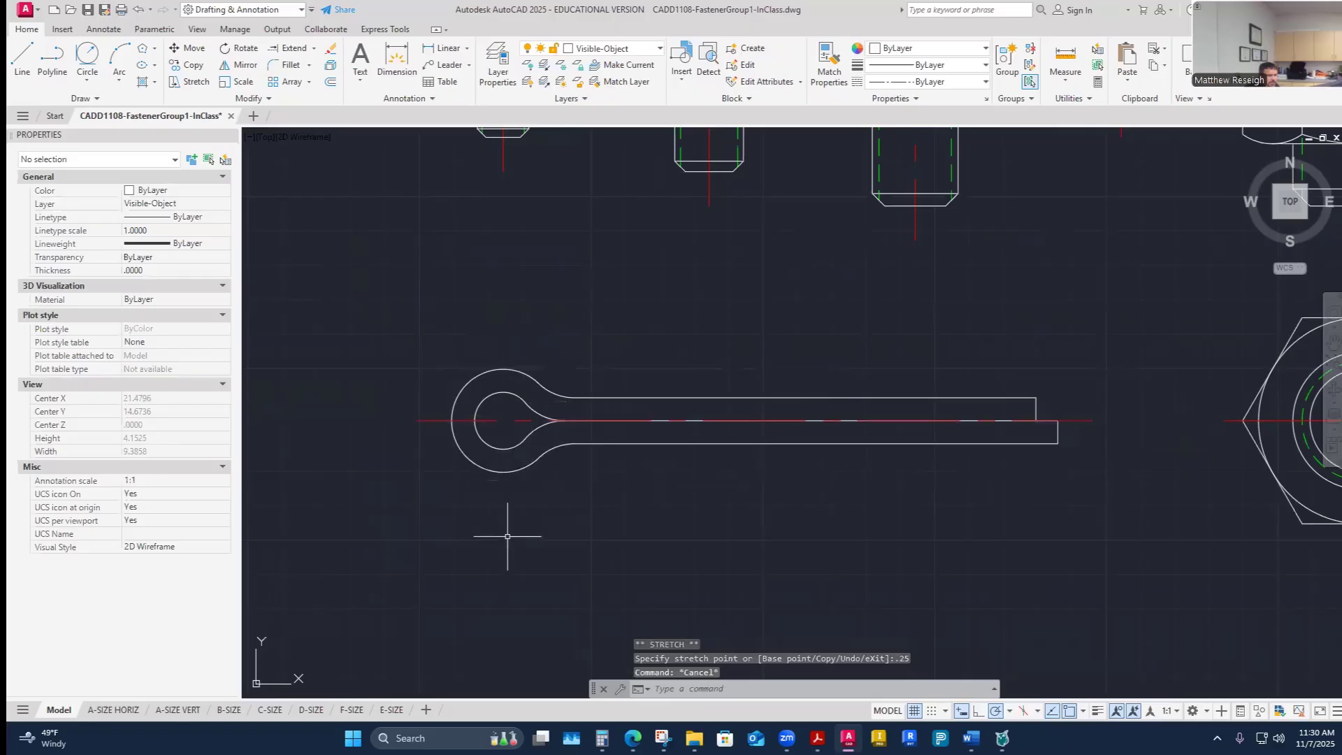
- View the assignment's reference image of the cotter pin G
{"action": "mouse_move", "coordinate": [633, 738]}
{"action": "left_click", "coordinate": [706, 668]}
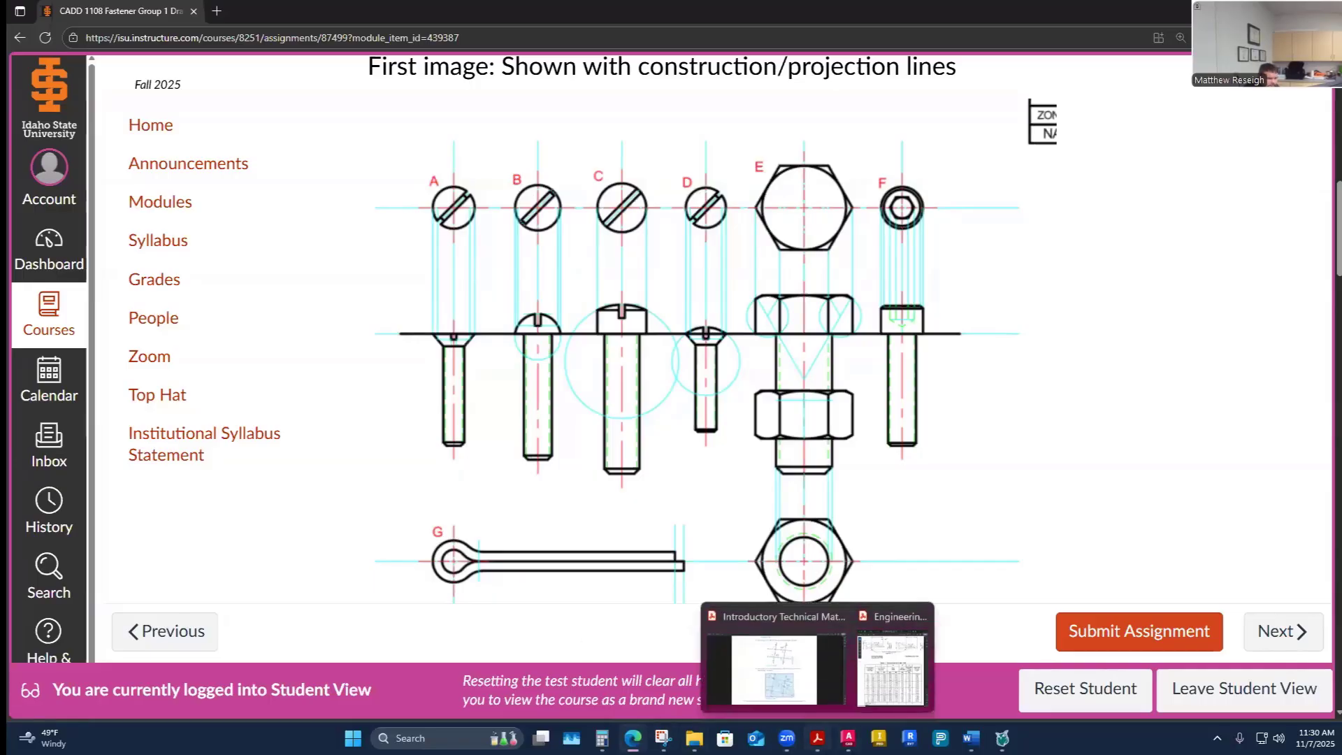
{"action": "left_click", "coordinate": [848, 738]}
{"action": "key", "text": "Escape"}
{"action": "key", "text": "Escape"}
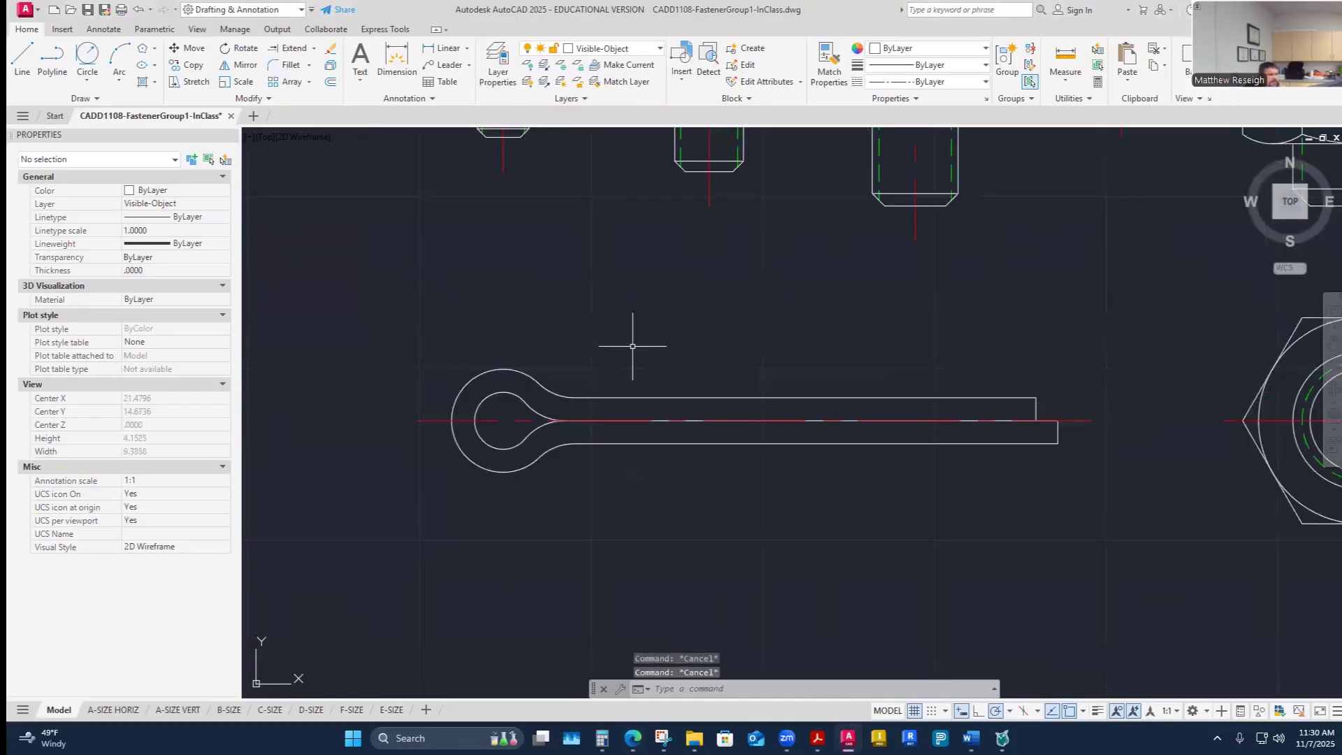
- Make Center the current layer and draw a vertical centerline across the cotter pin's eye circle
{"action": "left_click", "coordinate": [657, 48]}
{"action": "left_click", "coordinate": [587, 137]}
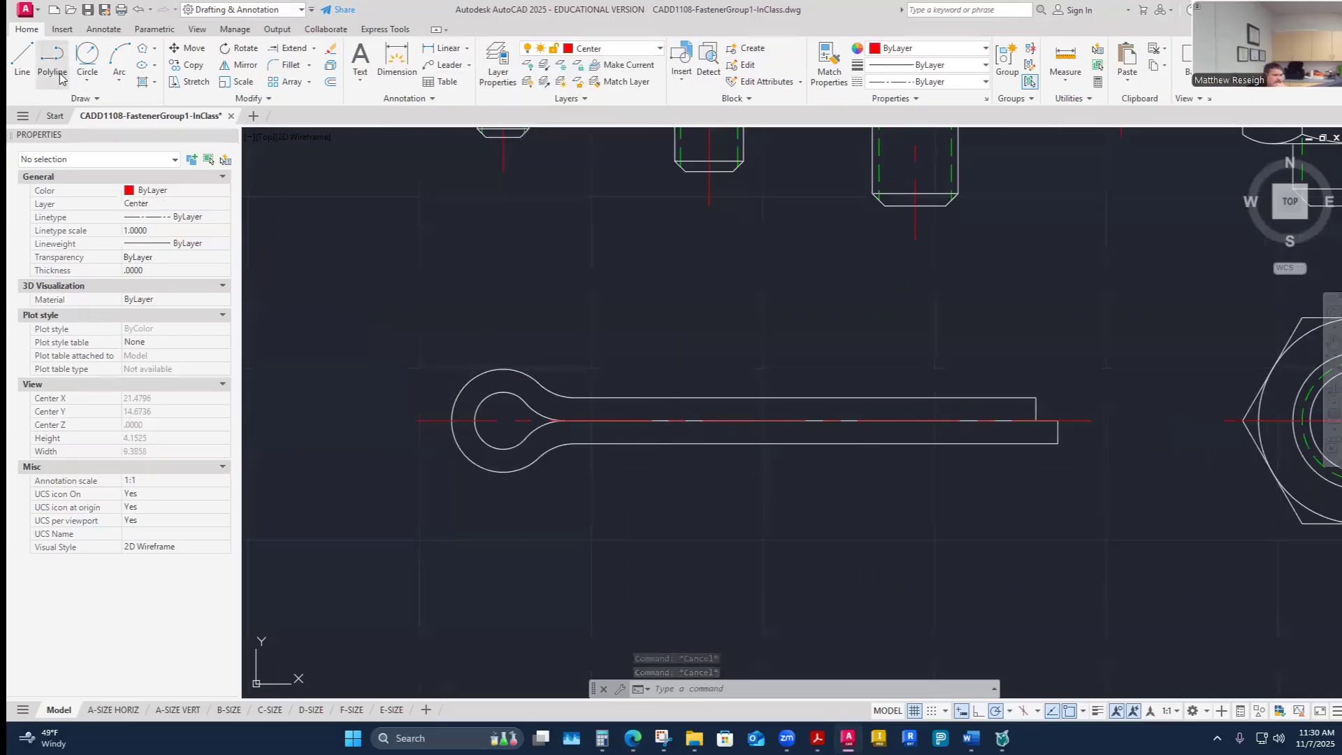
{"action": "left_click", "coordinate": [21, 60]}
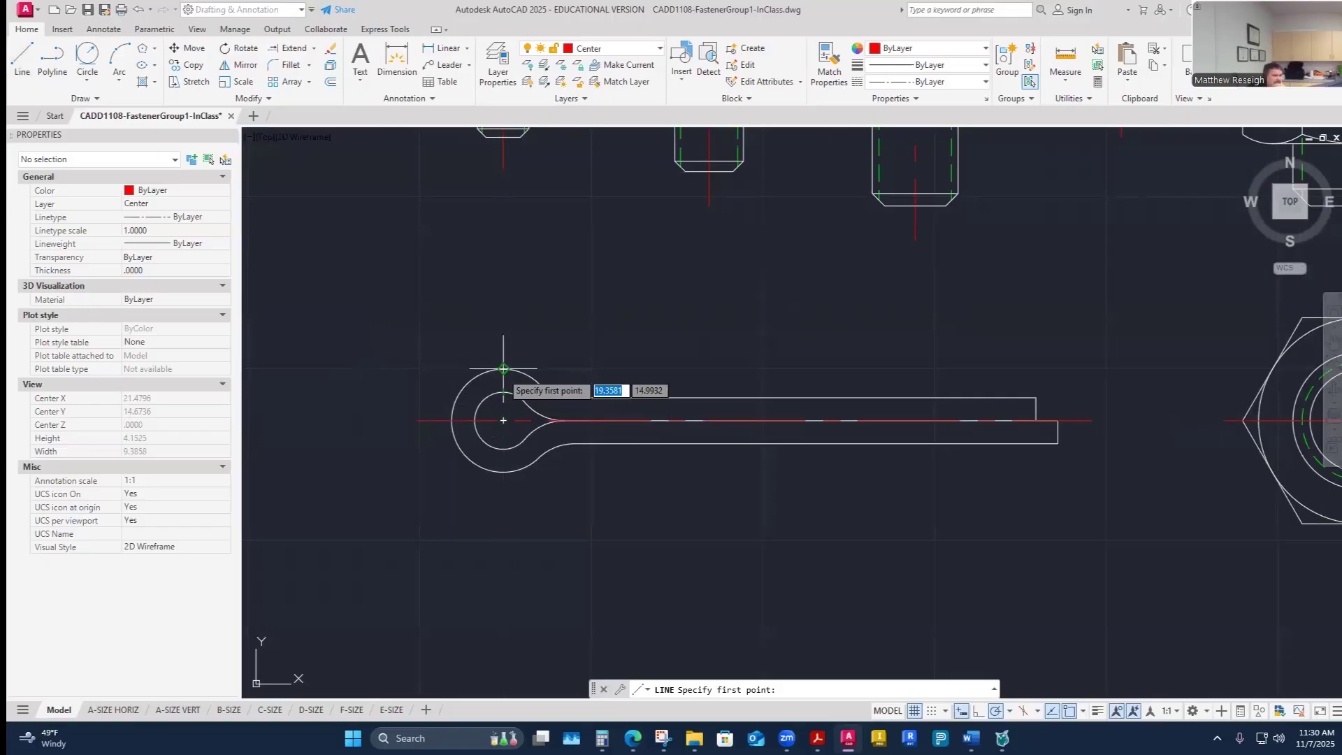
{"action": "left_click", "coordinate": [503, 471]}
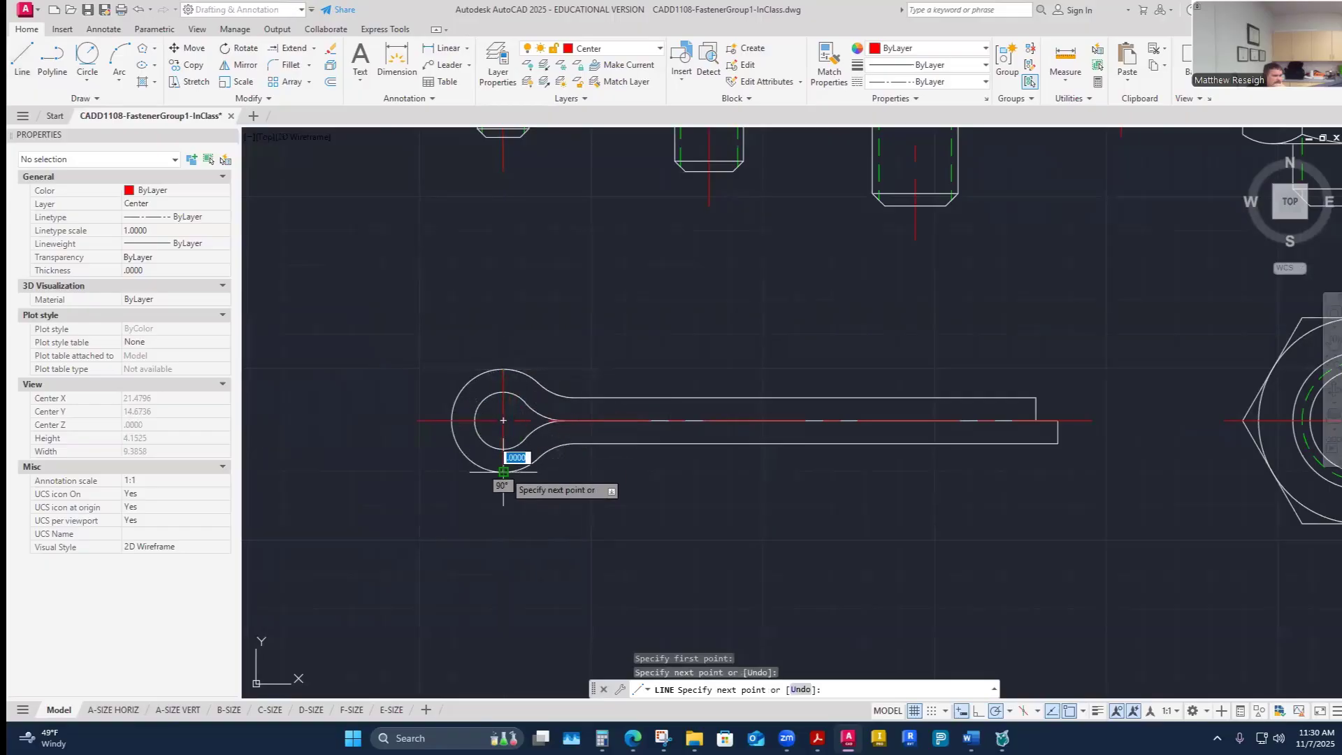
{"action": "right_click", "coordinate": [508, 473]}
{"action": "left_click", "coordinate": [537, 482]}
- Stretch both ends of the vertical centerline 0.25 beyond the eye circle
{"action": "left_click", "coordinate": [503, 454]}
{"action": "left_click", "coordinate": [503, 471]}
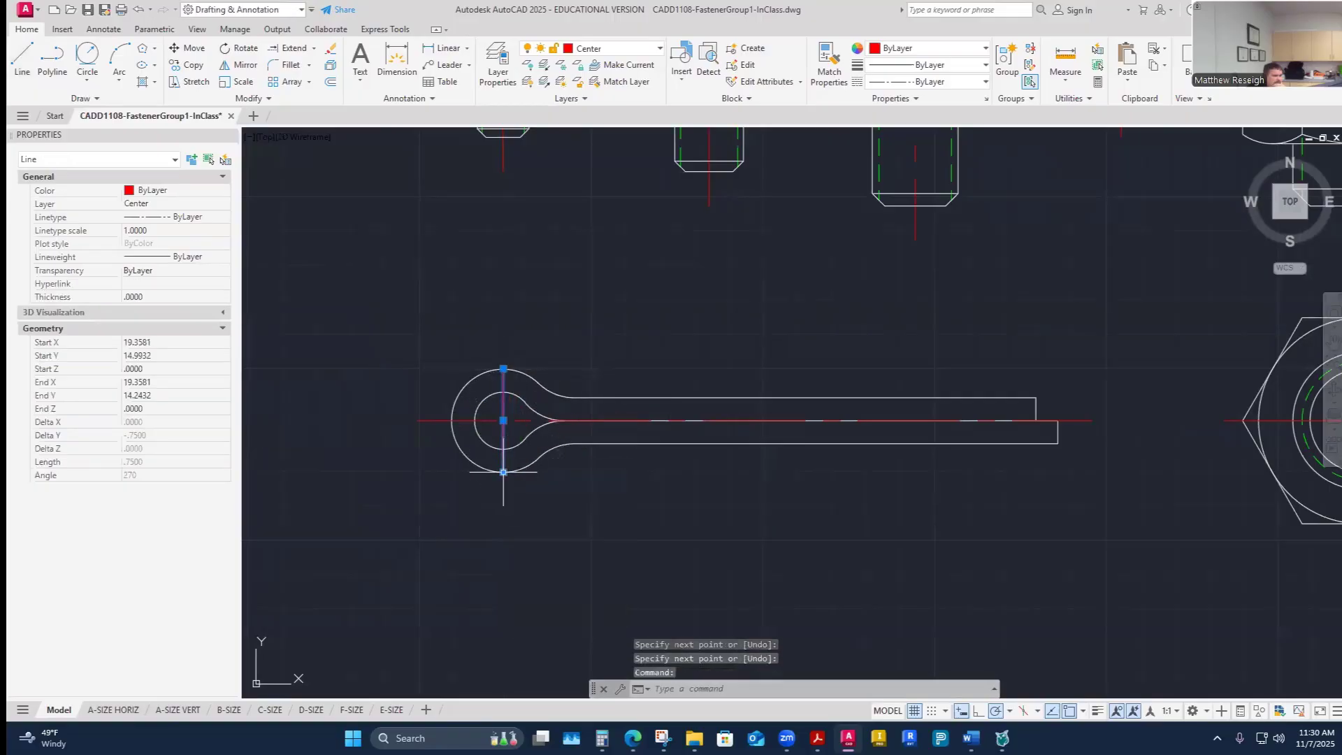
{"action": "type", "text": ".25"}
{"action": "key", "text": "Return"}
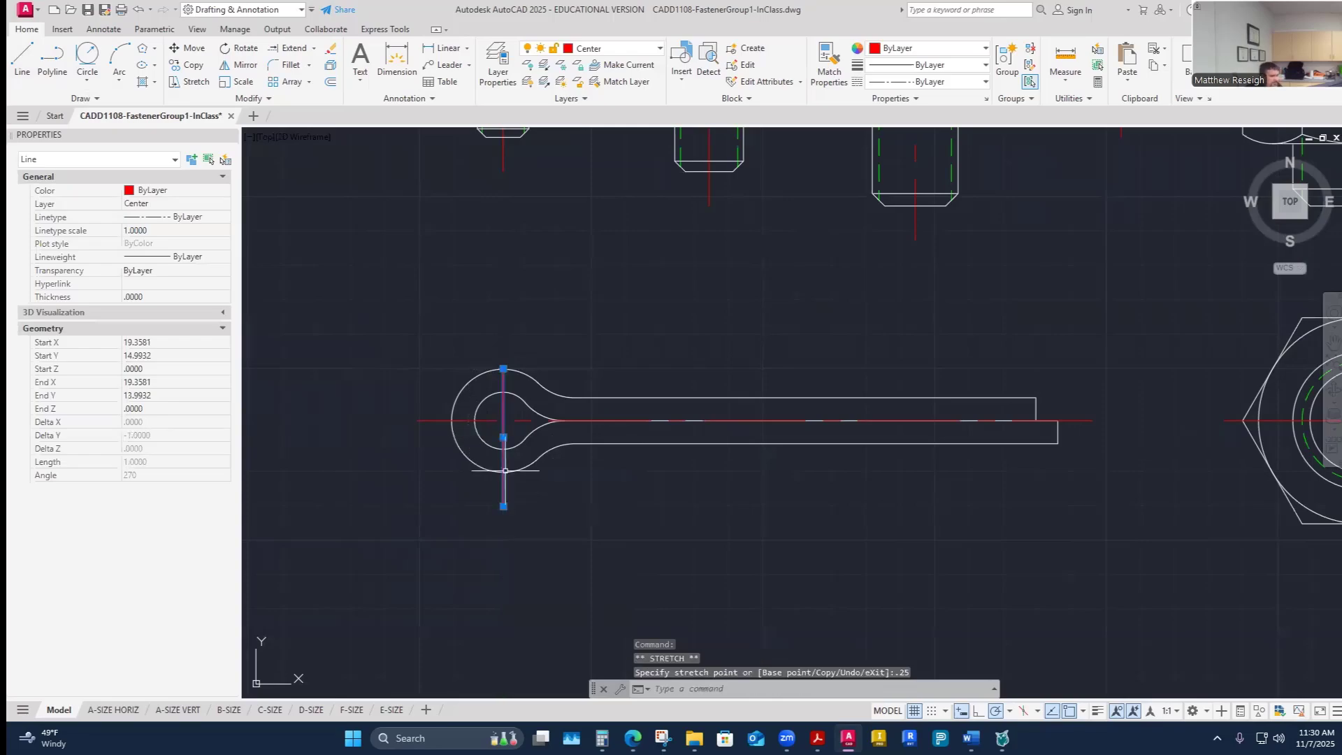
{"action": "left_click", "coordinate": [504, 369]}
{"action": "type", "text": ".25"}
{"action": "key", "text": "Return"}
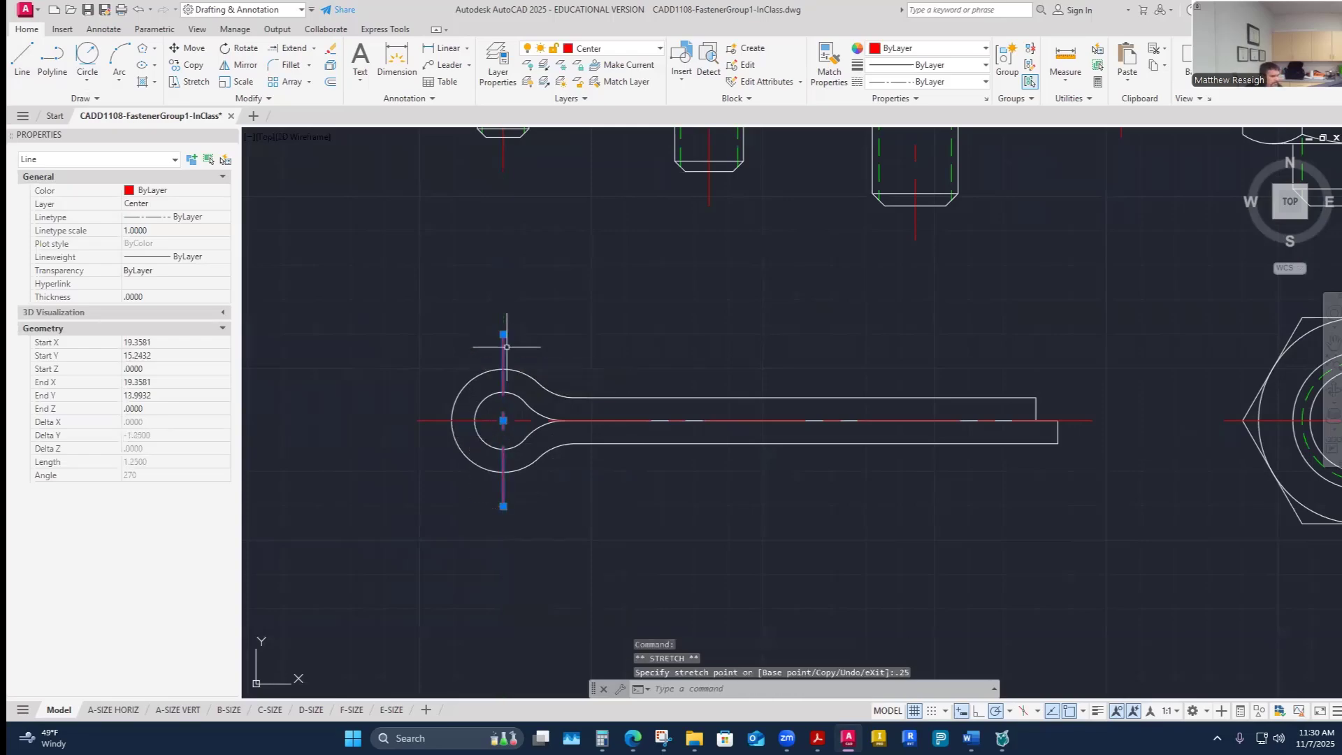
{"action": "key", "text": "Escape"}
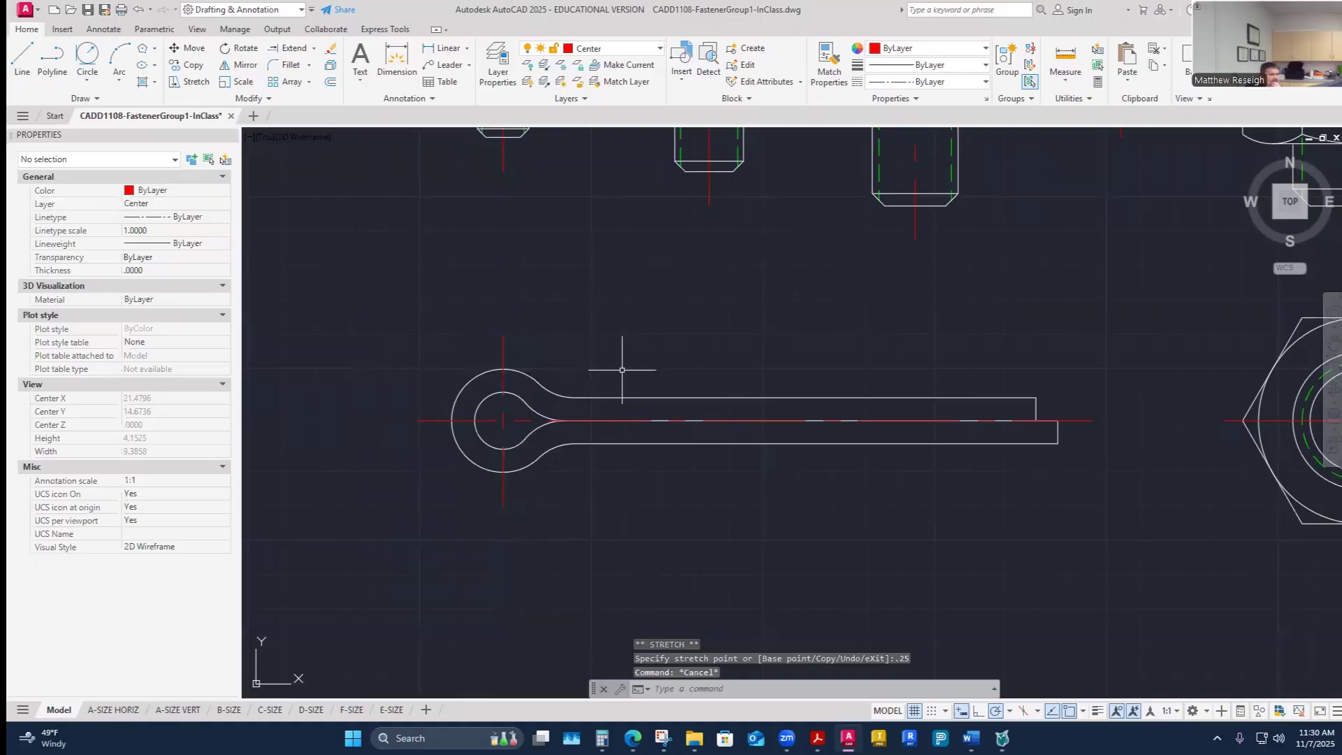
{"action": "scroll", "coordinate": [622, 369], "scroll_direction": "down", "scroll_amount": 6}
{"action": "scroll", "coordinate": [686, 292], "scroll_direction": "up", "scroll_amount": 4}
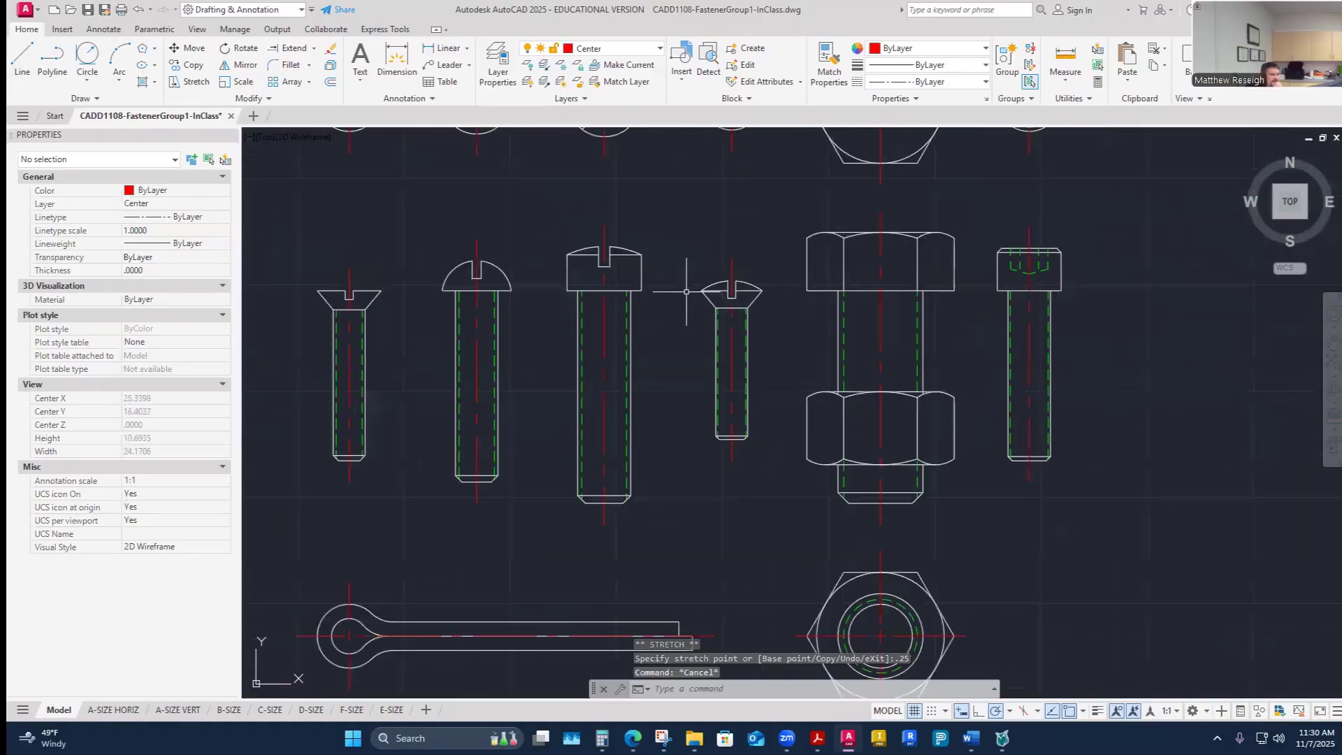
{"action": "scroll", "coordinate": [686, 292], "scroll_direction": "down", "scroll_amount": 4}
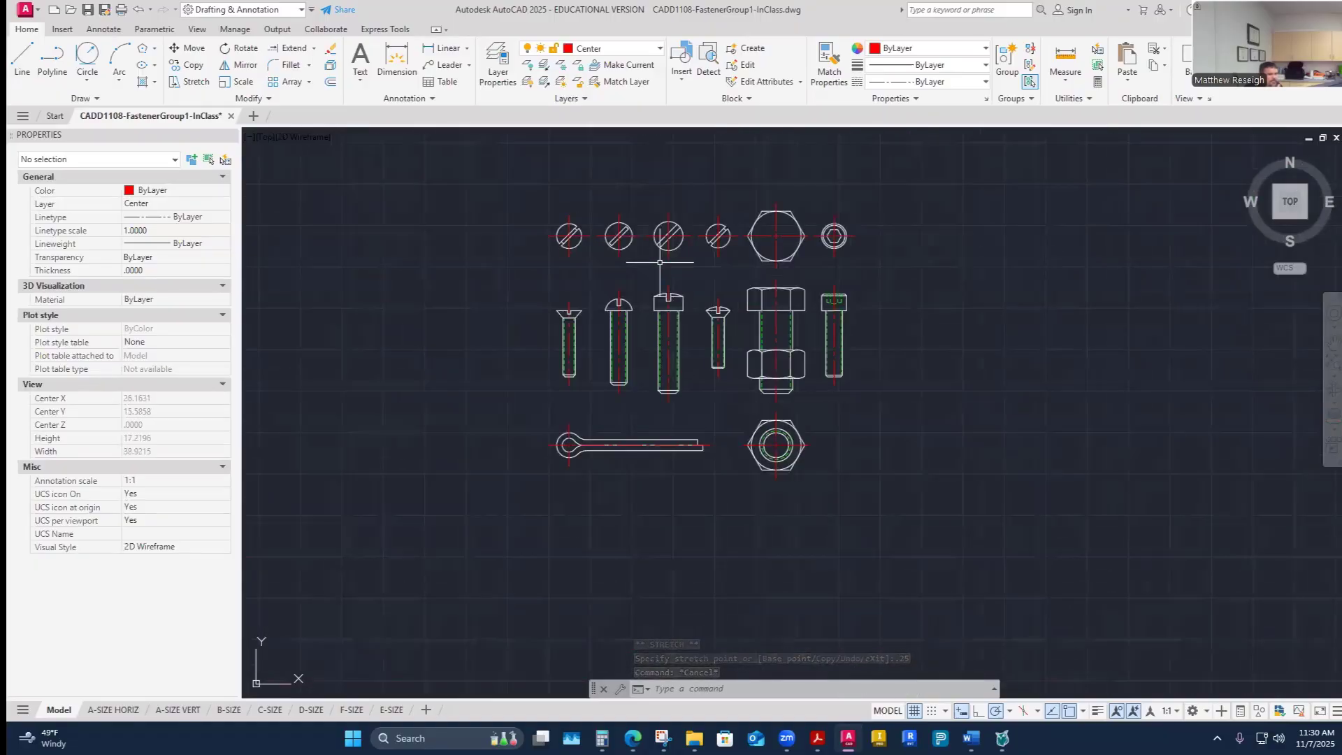
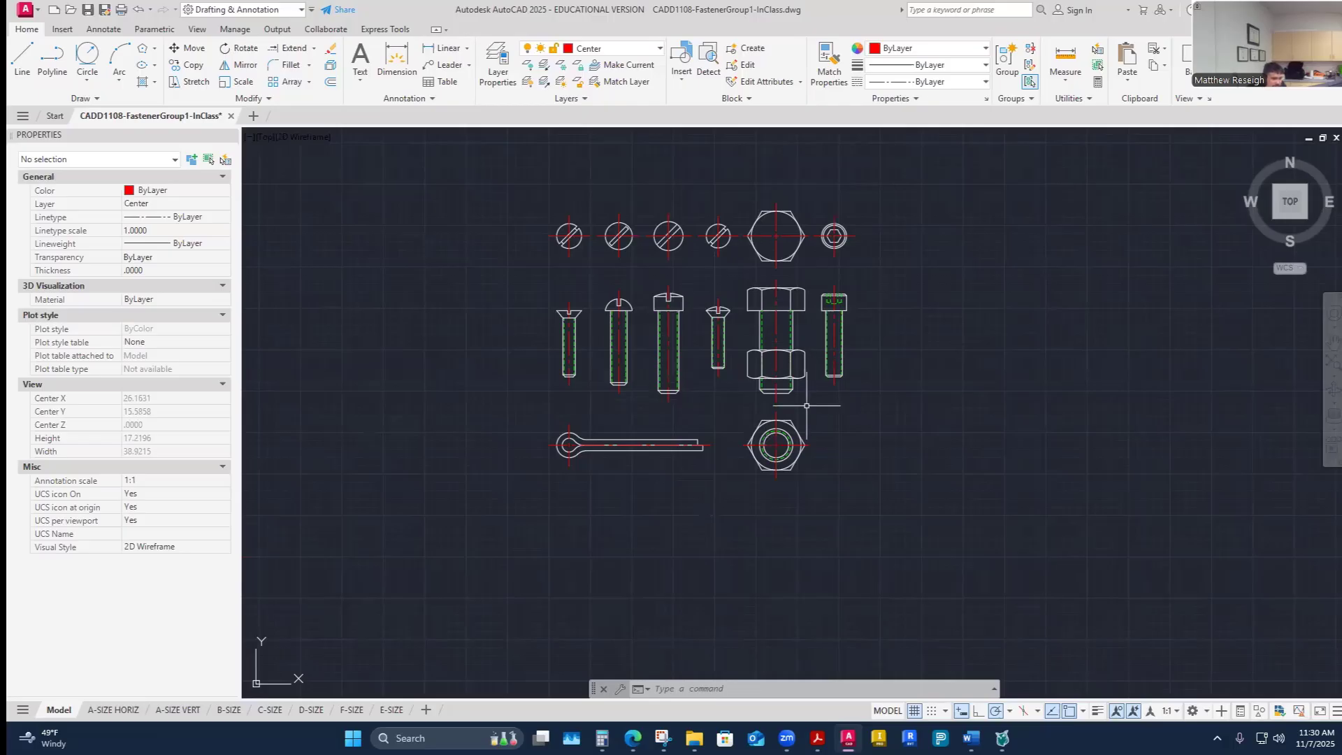
- Switch to the B-SIZE layout and set the existing viewport's scale to 1:1
{"action": "left_click", "coordinate": [228, 711]}
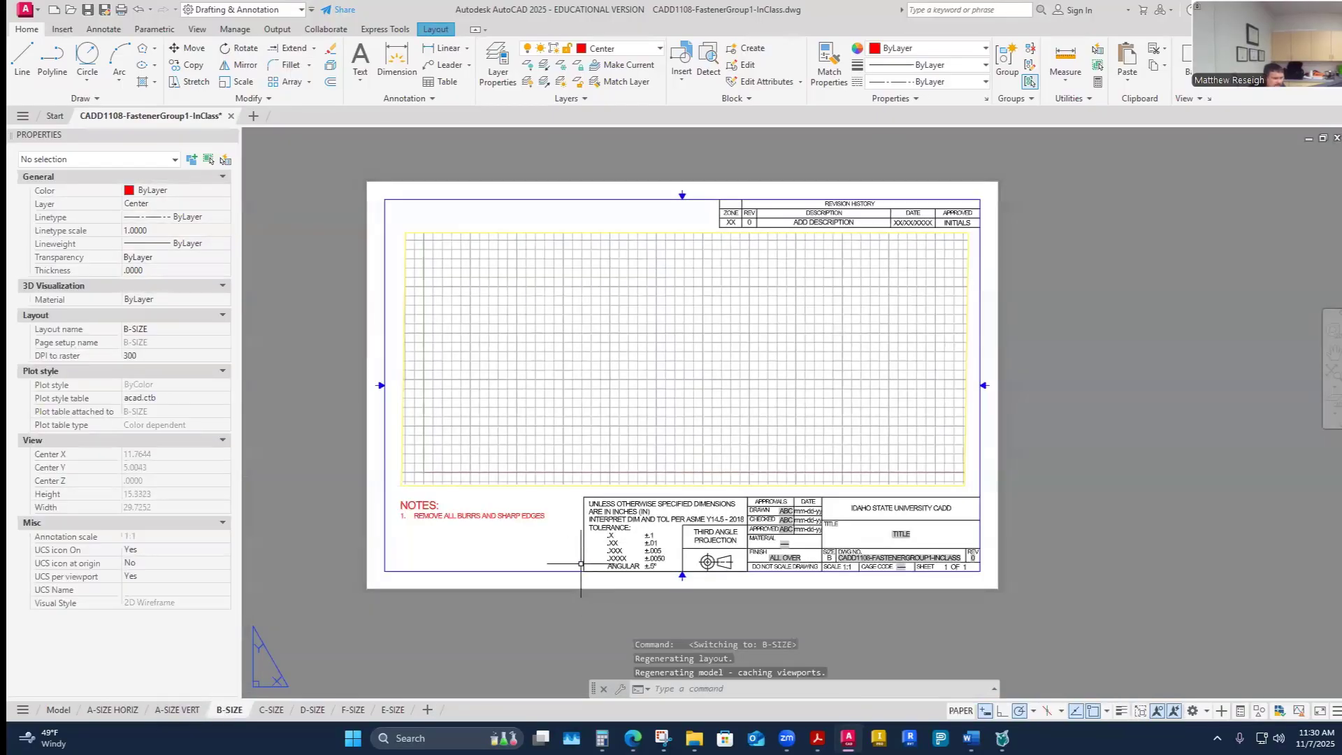
{"action": "double_click", "coordinate": [678, 364]}
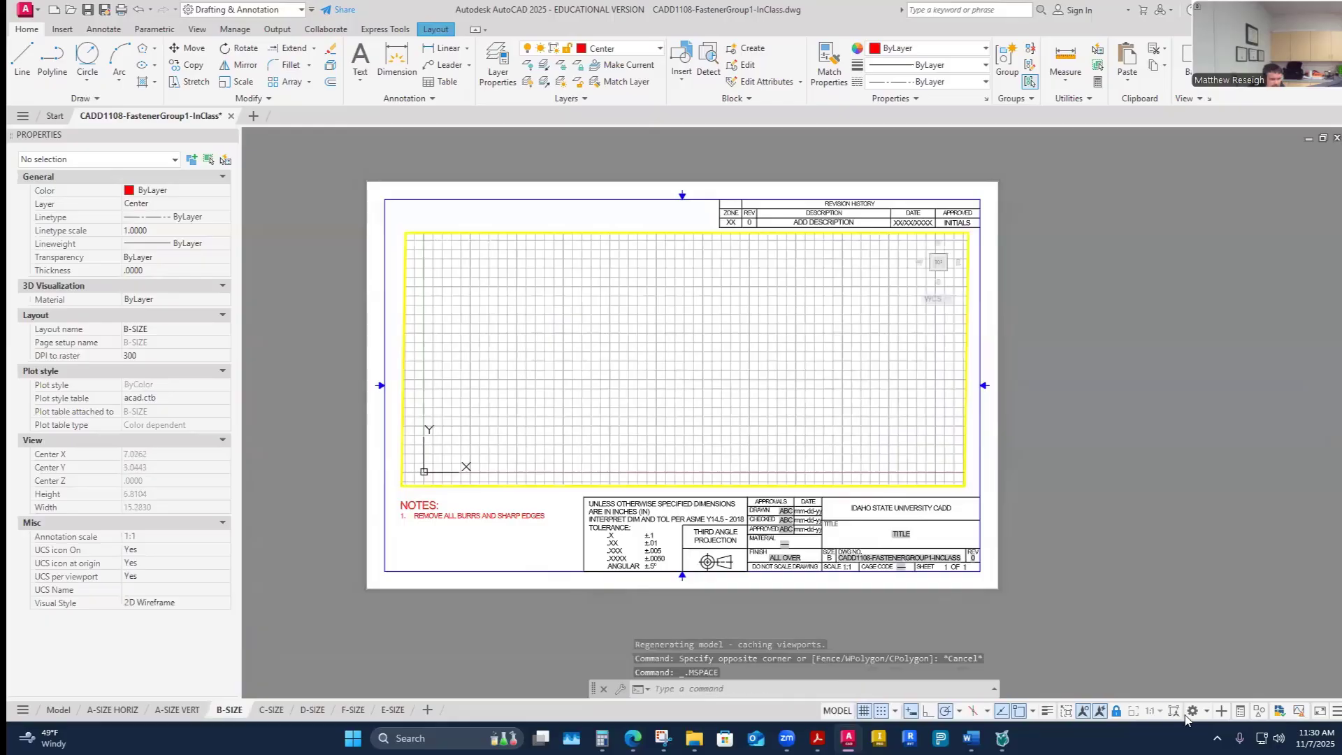
{"action": "scroll", "coordinate": [699, 444], "scroll_direction": "down", "scroll_amount": 6}
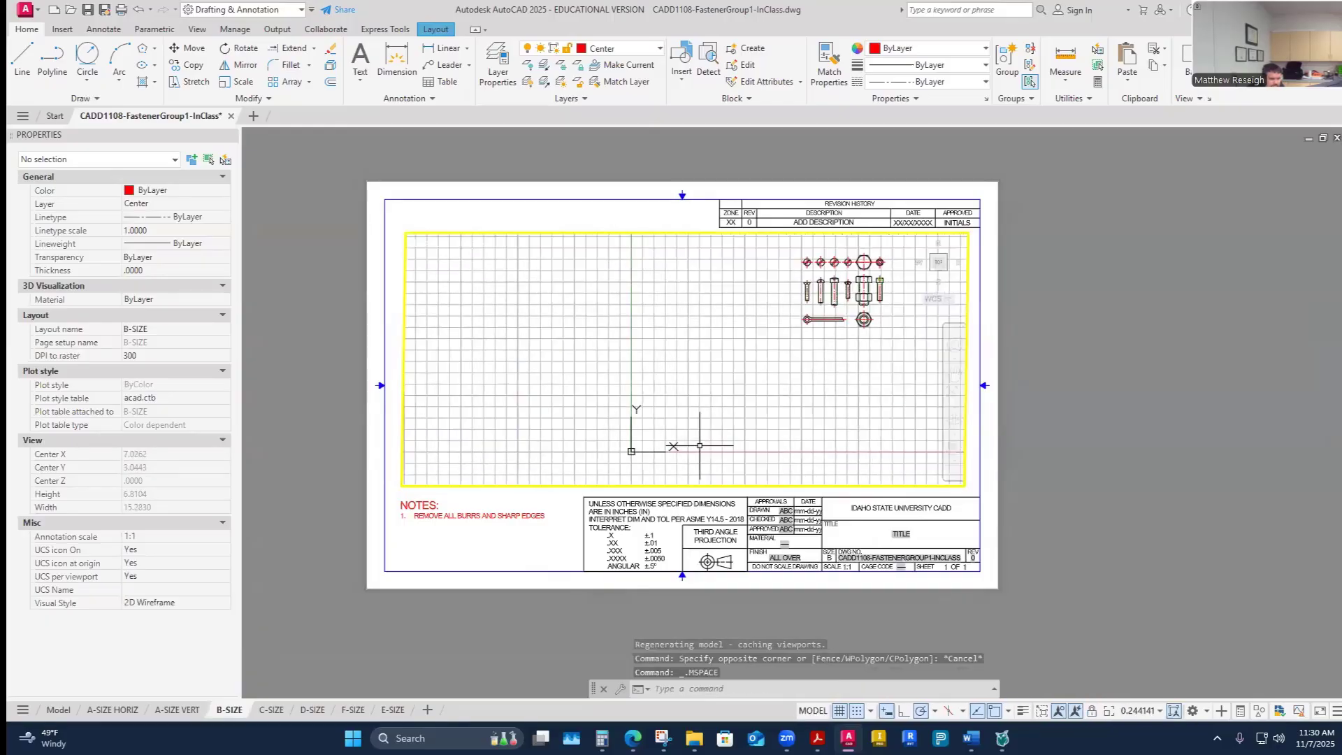
{"action": "middle_click_drag", "start_coordinate": [883, 367], "coordinate": [675, 396]}
{"action": "scroll", "coordinate": [654, 375], "scroll_direction": "up", "scroll_amount": 2}
{"action": "scroll", "coordinate": [657, 377], "scroll_direction": "down", "scroll_amount": 1}
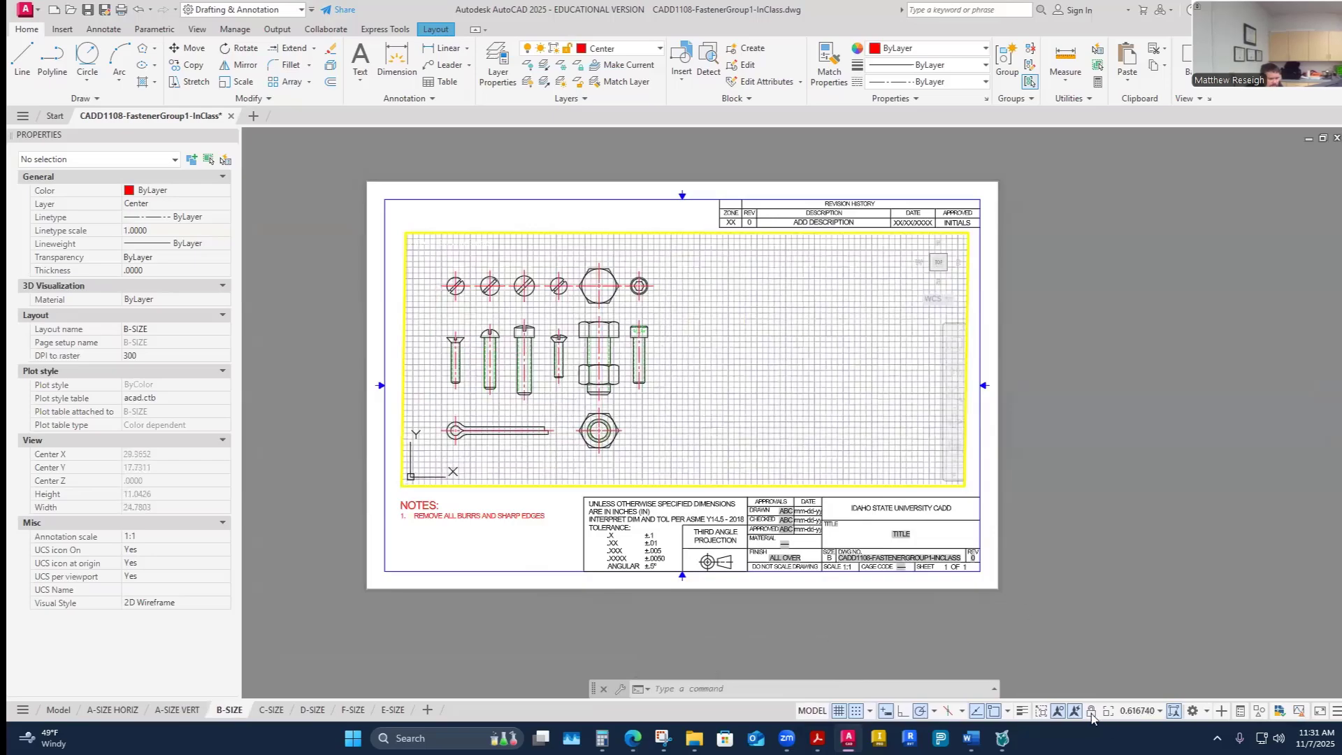
{"action": "left_click", "coordinate": [1159, 710]}
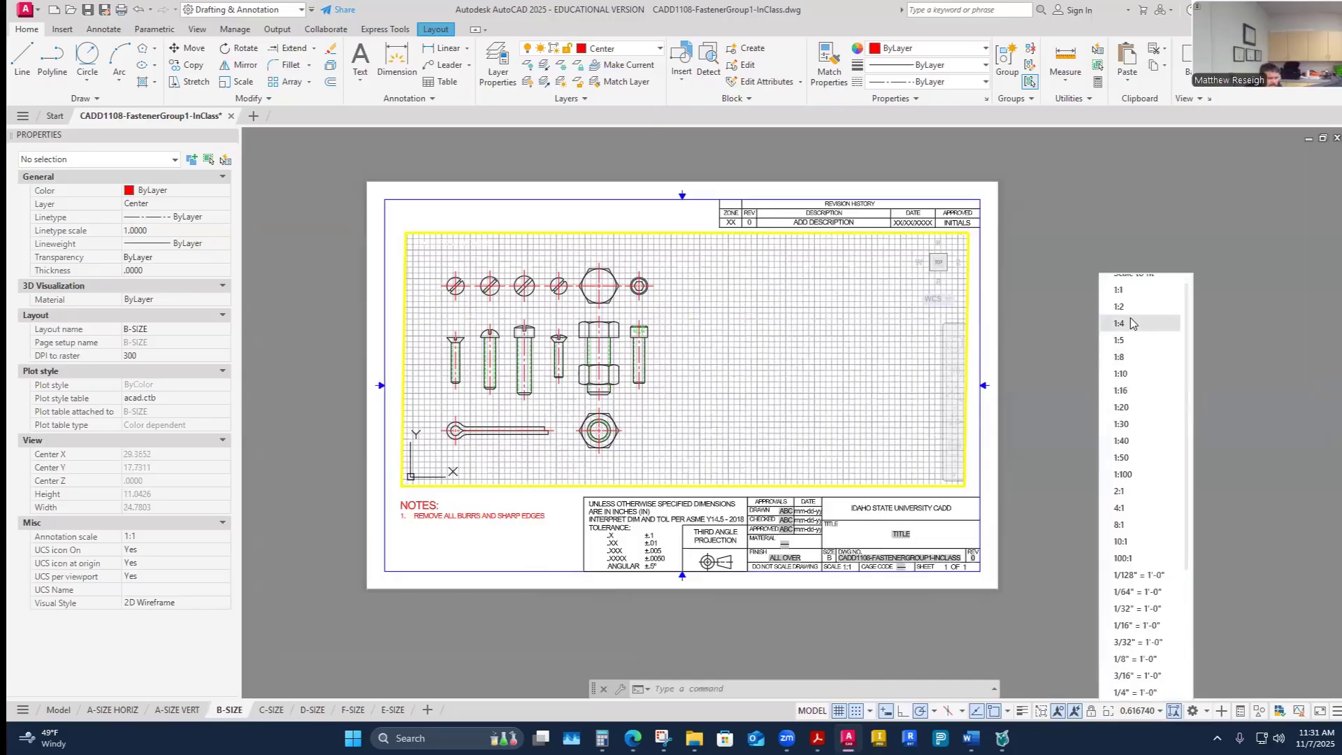
{"action": "left_click", "coordinate": [1125, 290]}
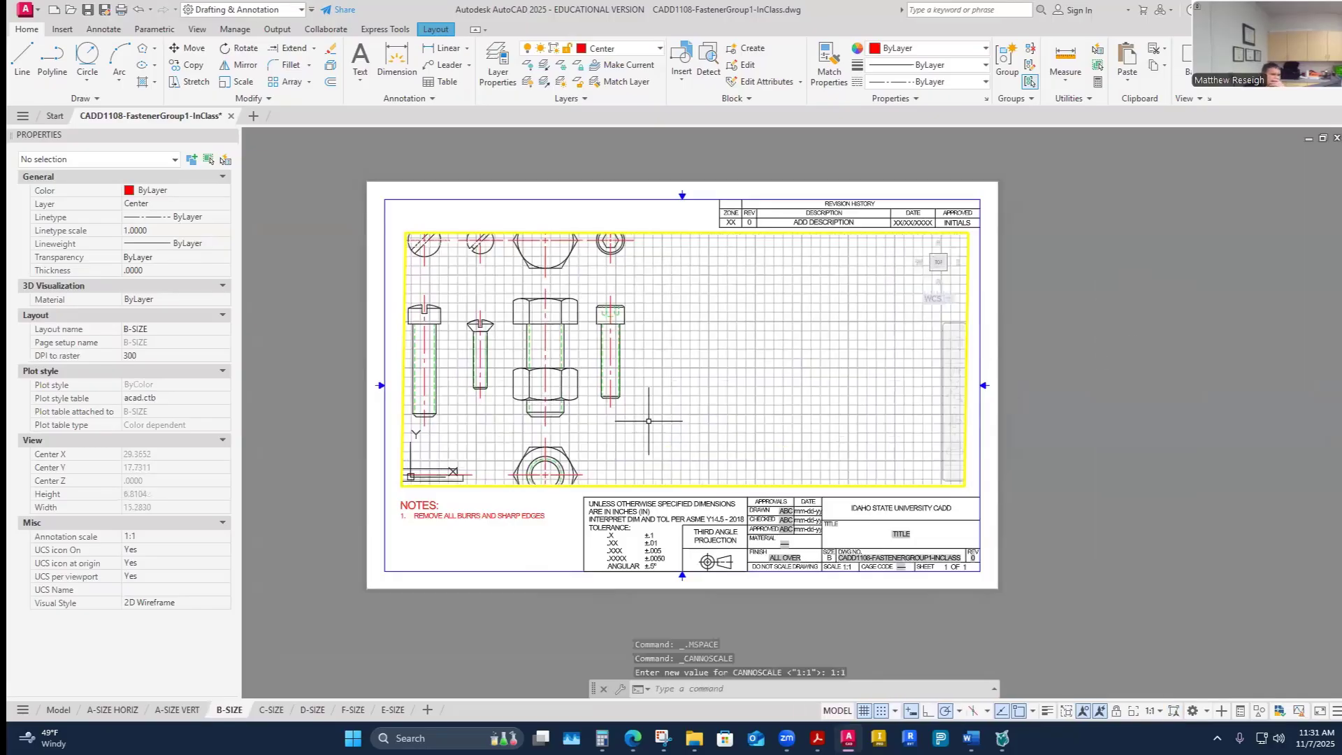
{"action": "middle_click_drag", "start_coordinate": [648, 420], "coordinate": [722, 420]}
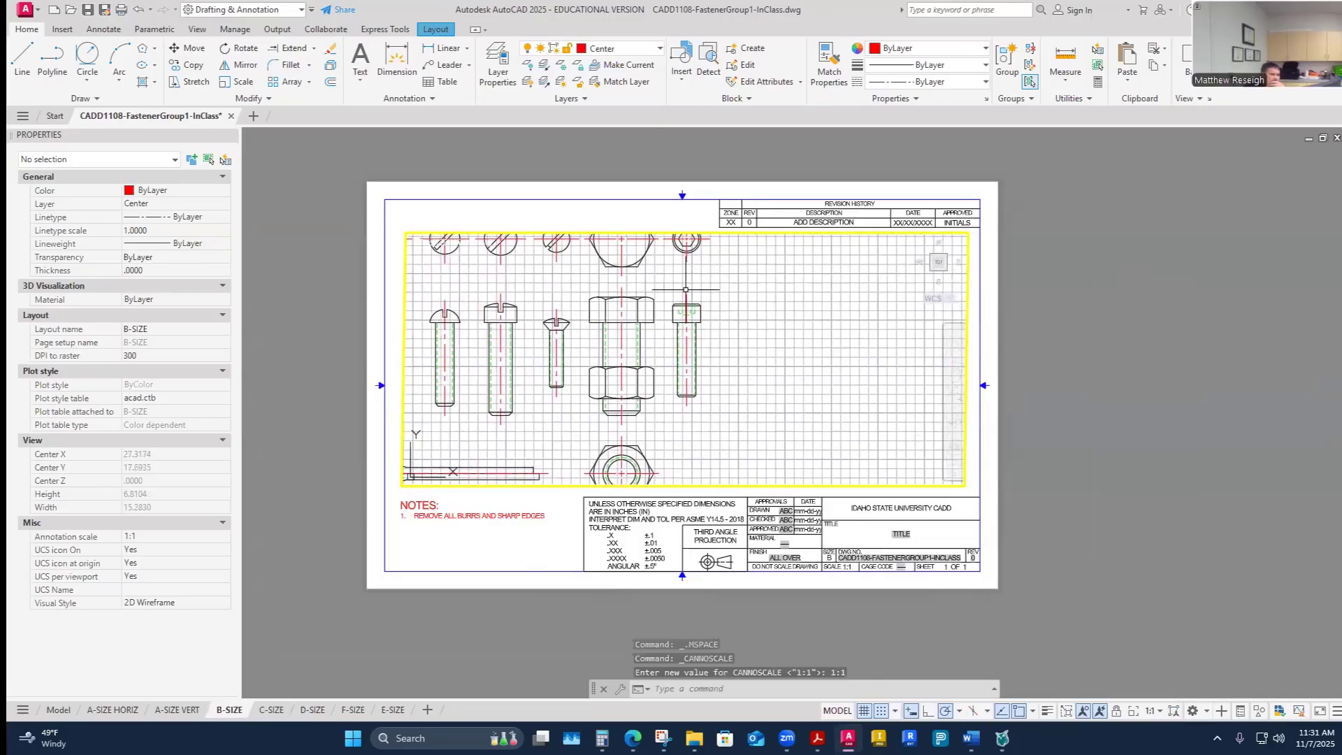
- Delete the existing viewport from the B-SIZE layout
{"action": "double_click", "coordinate": [693, 220]}
{"action": "left_click", "coordinate": [590, 232]}
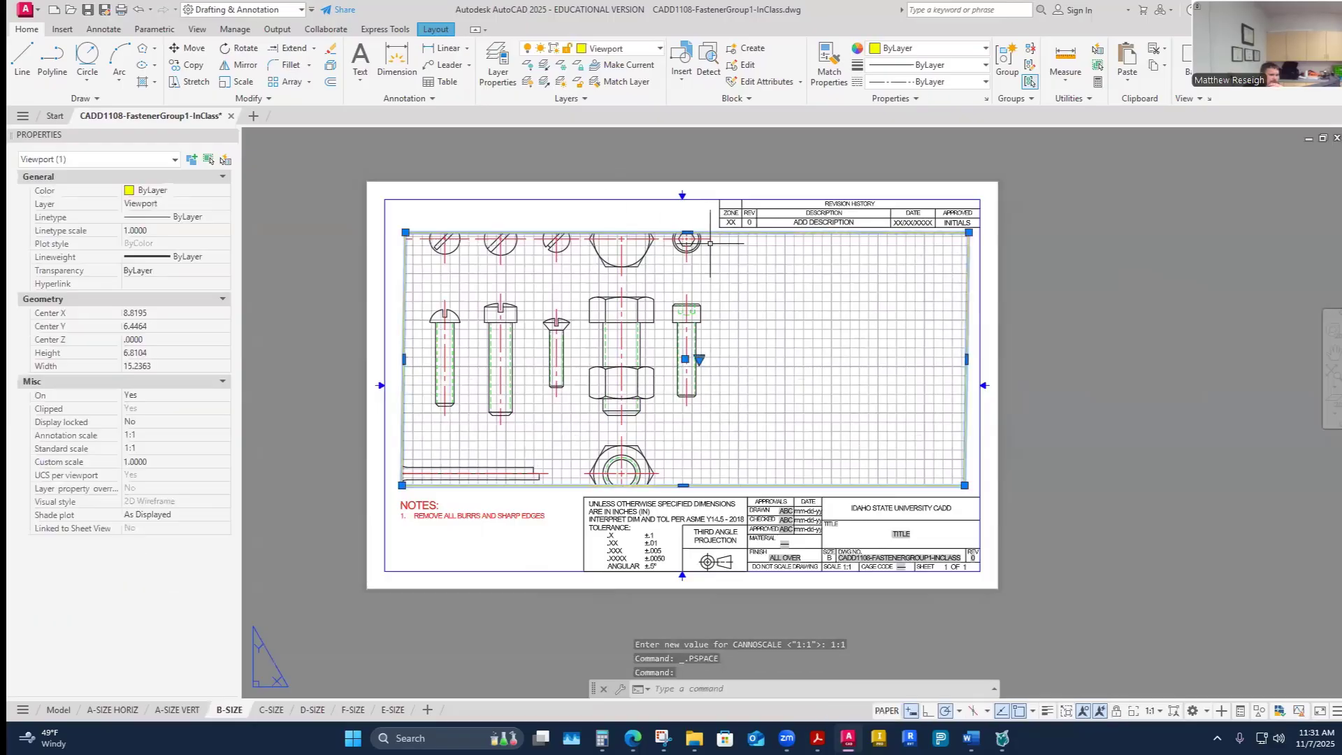
{"action": "key", "text": "Delete"}
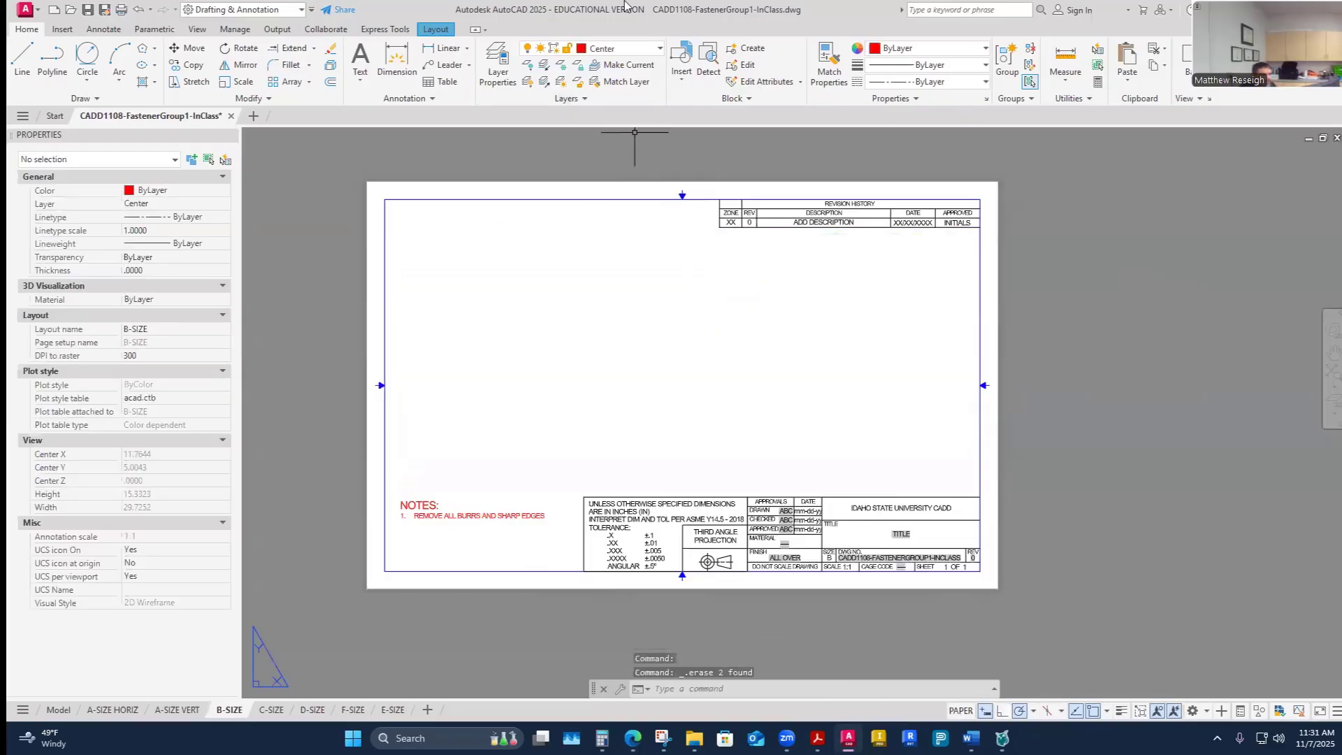
- Create a new rectangular viewport about 6.8 by 7.2 in the left part of the sheet's drawing area
{"action": "left_click", "coordinate": [435, 29]}
{"action": "left_click", "coordinate": [151, 48]}
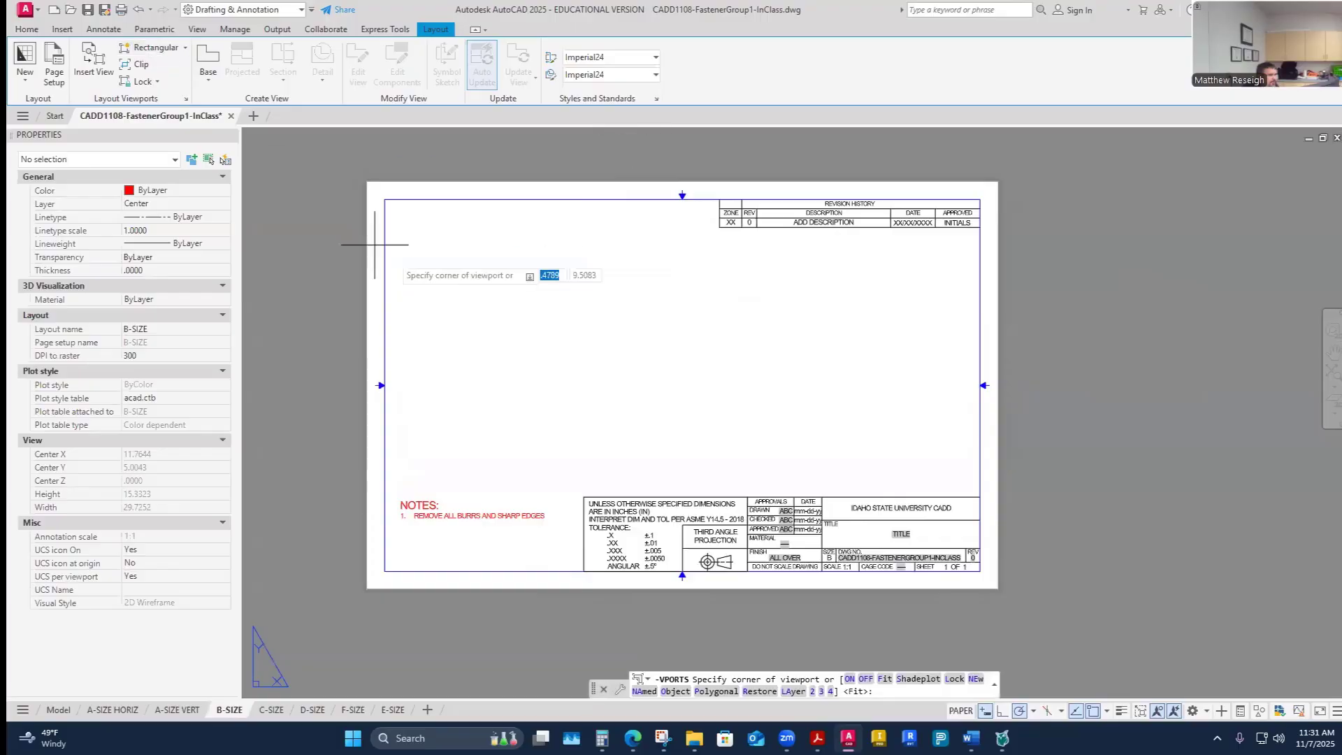
{"action": "left_click", "coordinate": [411, 228]}
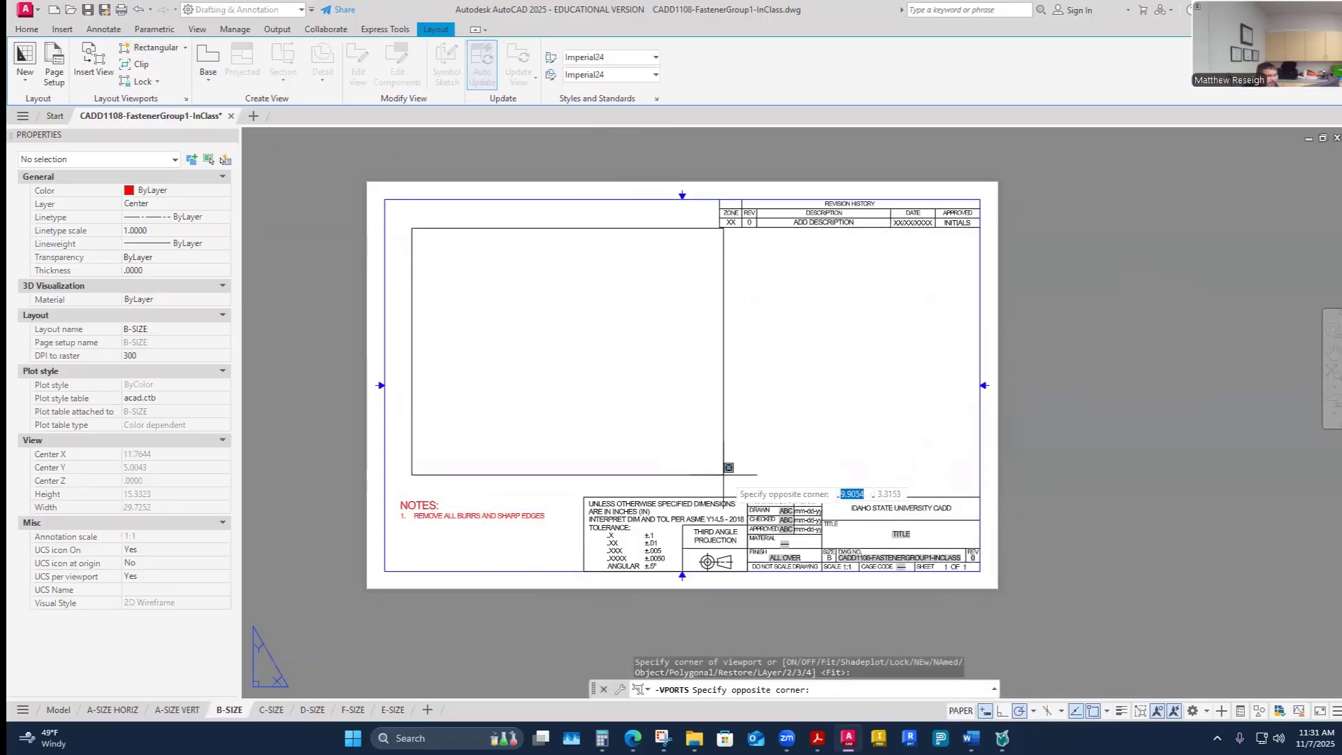
{"action": "left_click", "coordinate": [682, 494]}
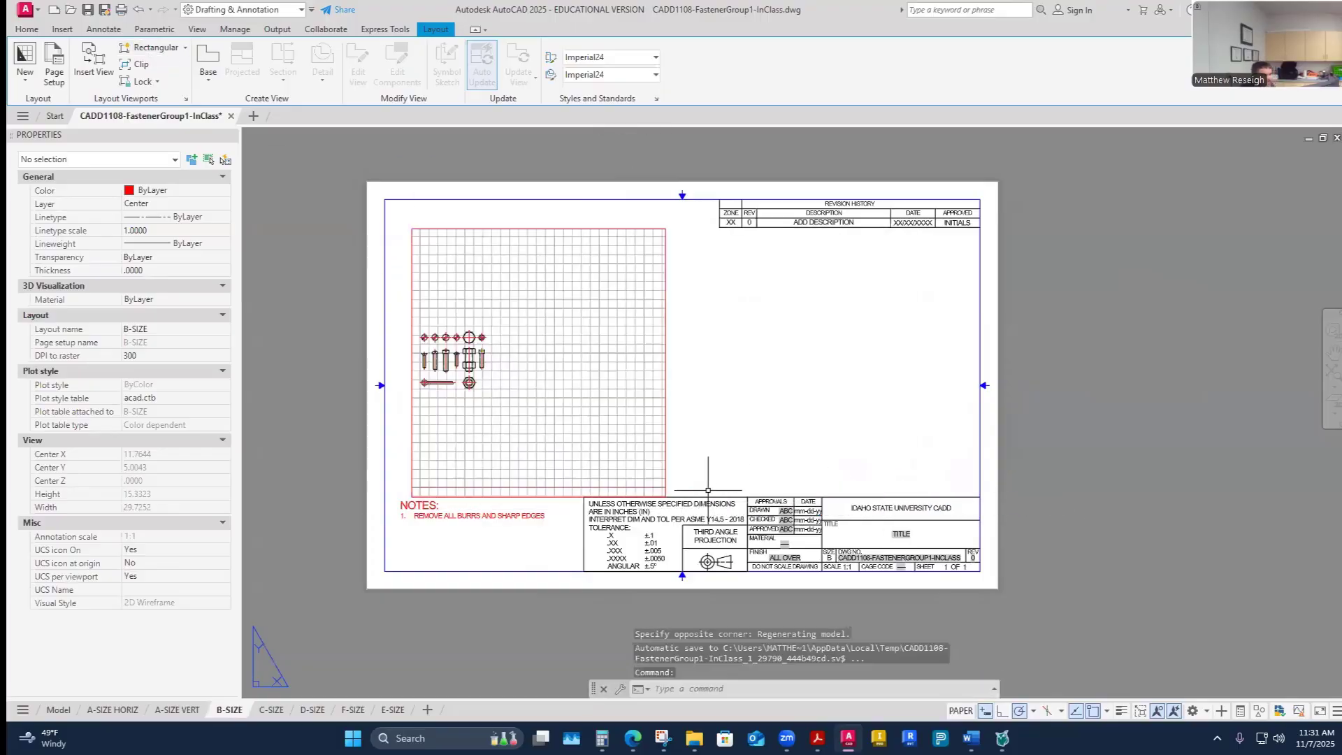
- Move the new viewport onto the Viewport layer
{"action": "key", "text": "Escape"}
{"action": "left_click", "coordinate": [665, 367]}
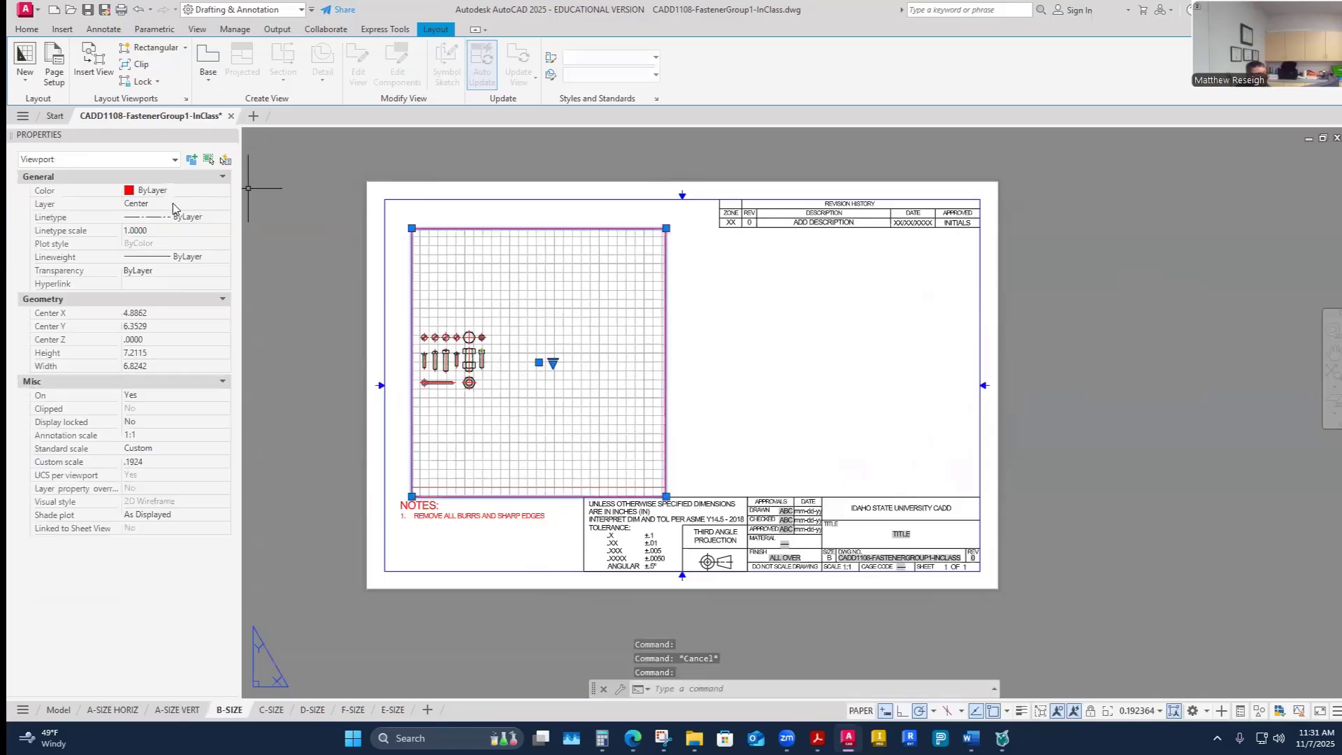
{"action": "left_click", "coordinate": [218, 204]}
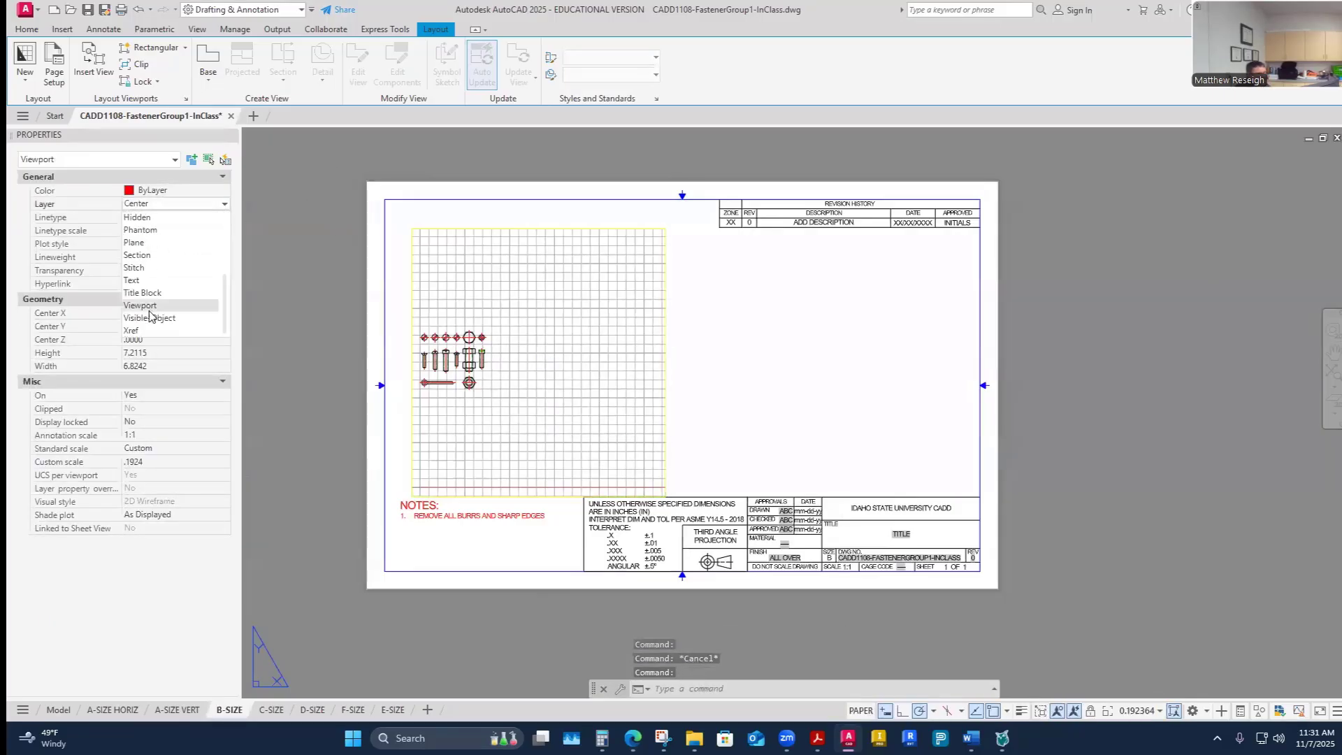
{"action": "left_click", "coordinate": [144, 305]}
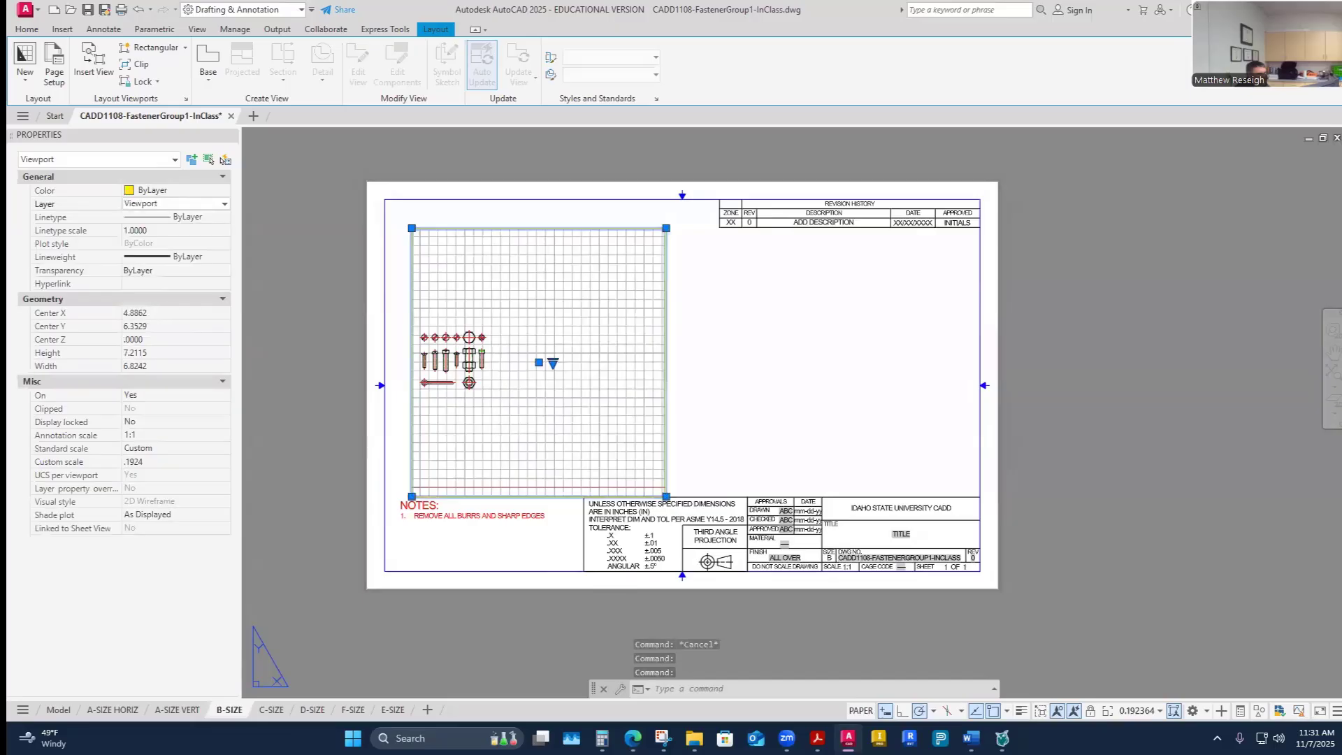
{"action": "key", "text": "Escape"}
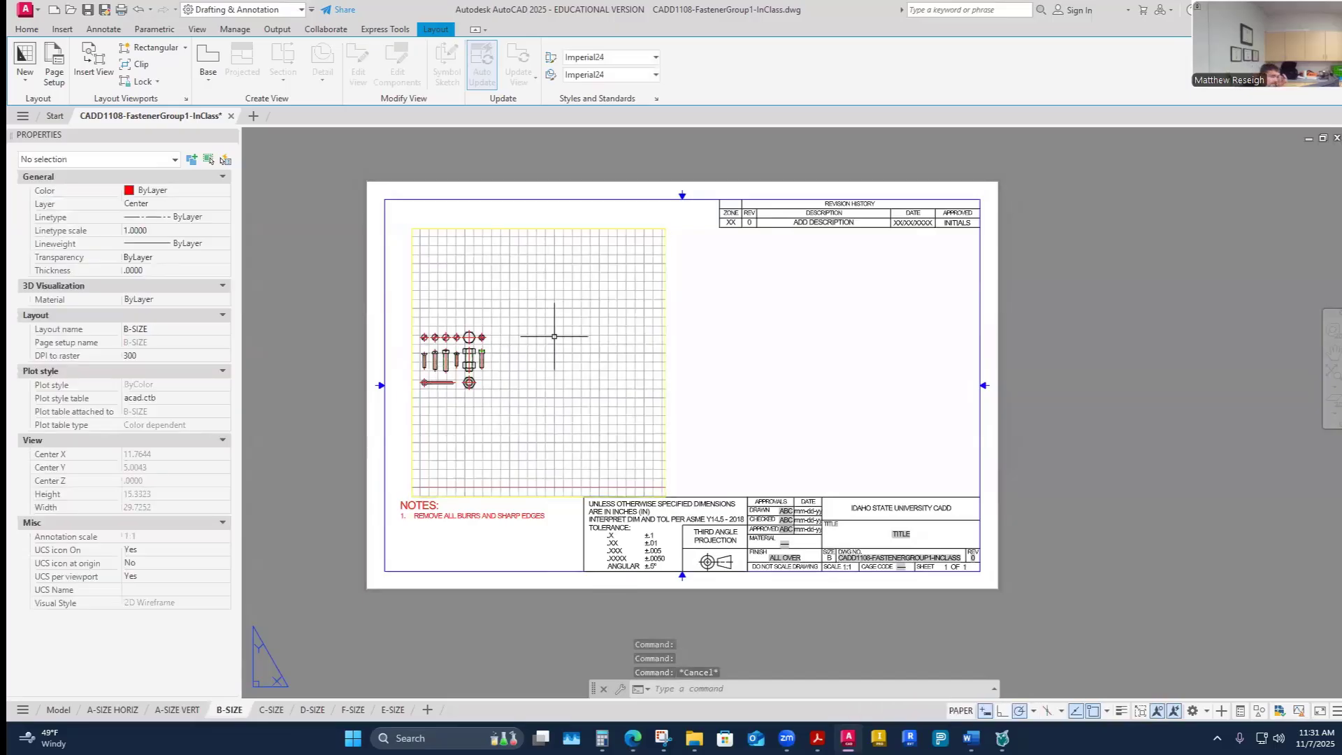
- Set the new viewport's scale to 1:1
{"action": "scroll", "coordinate": [497, 337], "scroll_direction": "down", "scroll_amount": 3}
{"action": "double_click", "coordinate": [497, 337]}
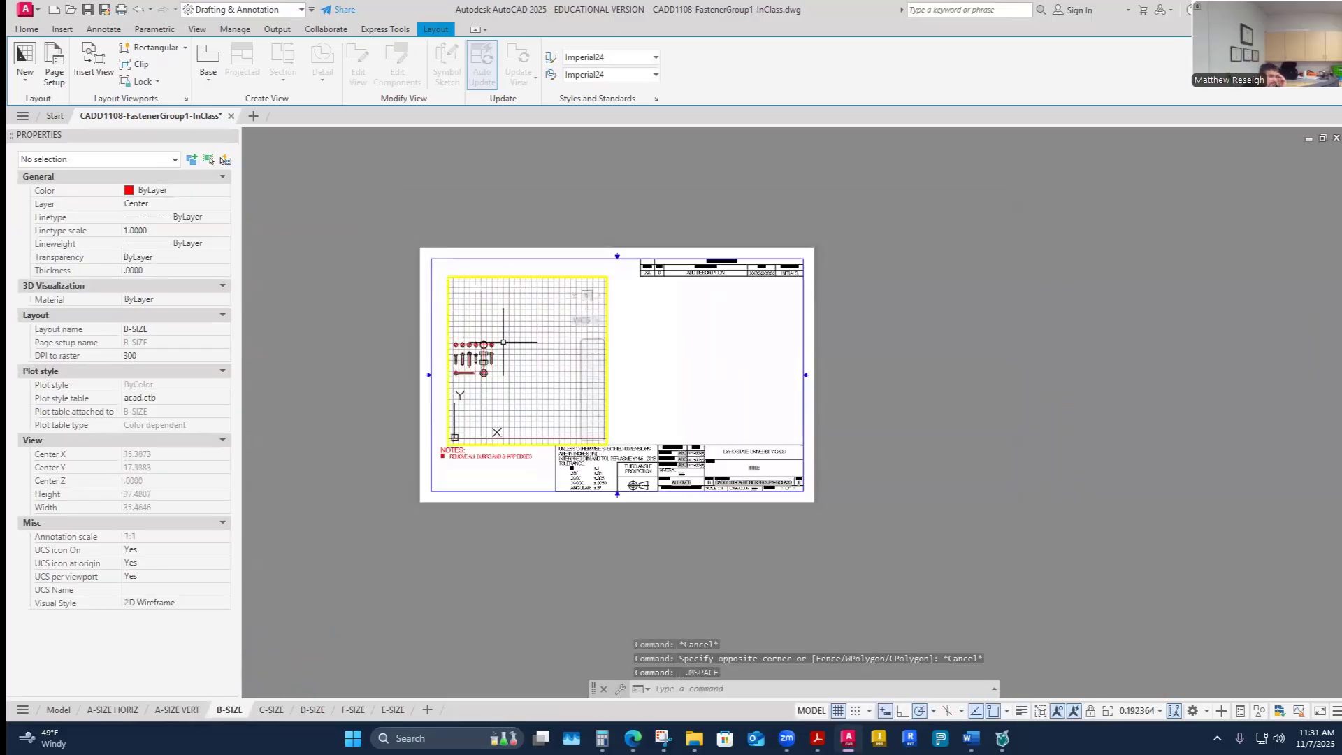
{"action": "scroll", "coordinate": [497, 337], "scroll_direction": "up", "scroll_amount": 3}
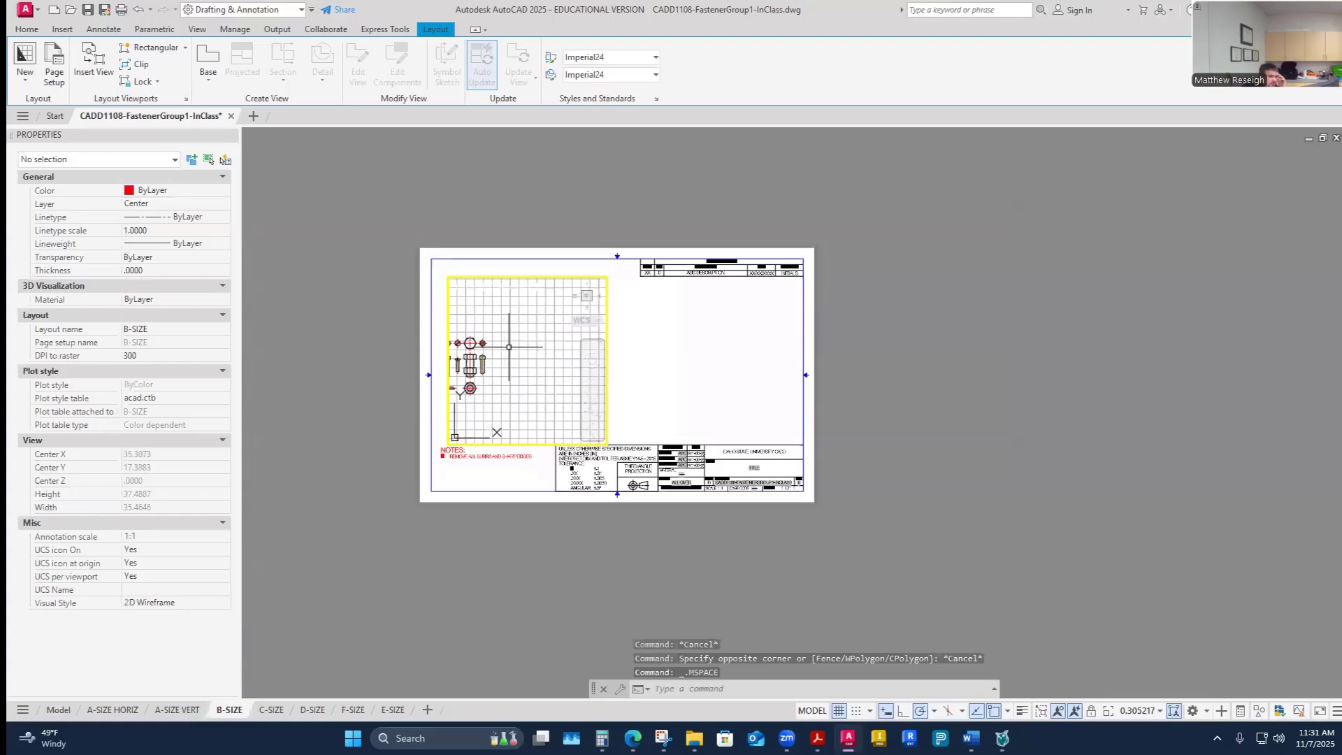
{"action": "double_click", "coordinate": [385, 322]}
{"action": "scroll", "coordinate": [384, 321], "scroll_direction": "up", "scroll_amount": 2}
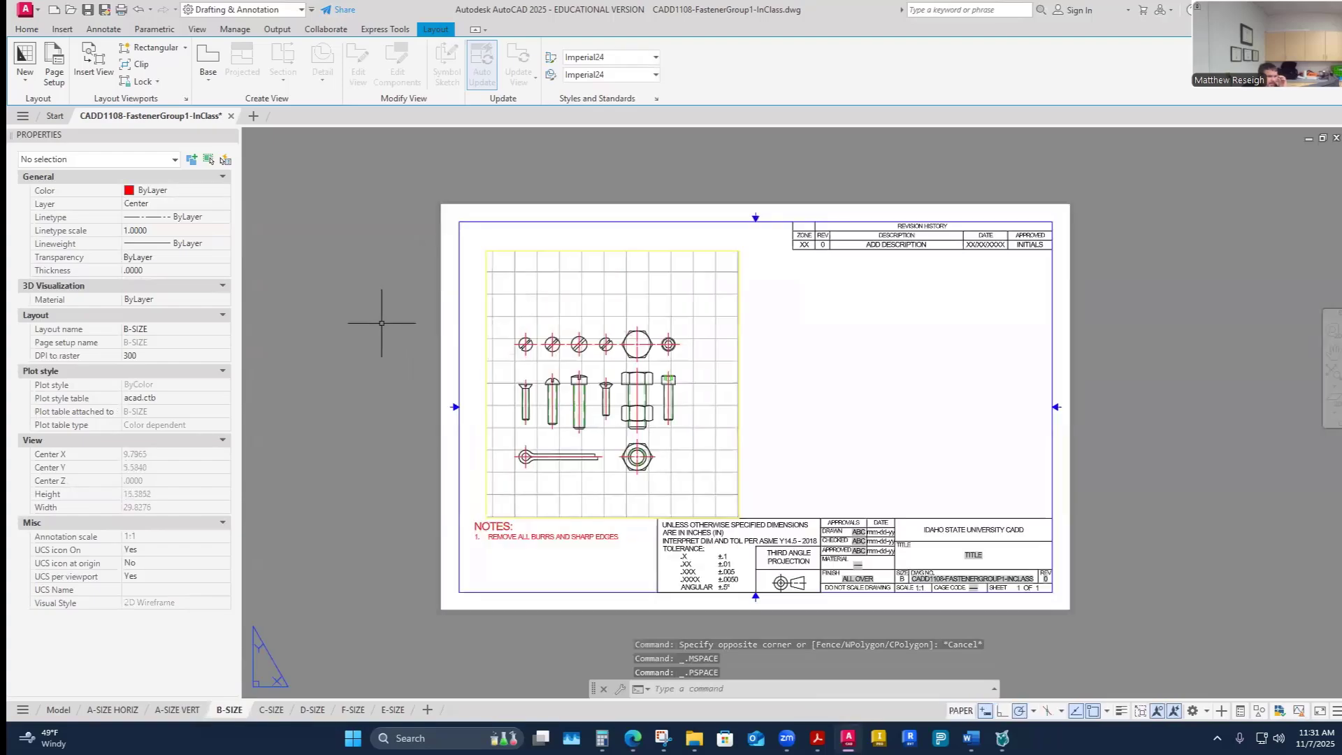
{"action": "scroll", "coordinate": [381, 323], "scroll_direction": "up", "scroll_amount": 2}
{"action": "double_click", "coordinate": [880, 549]}
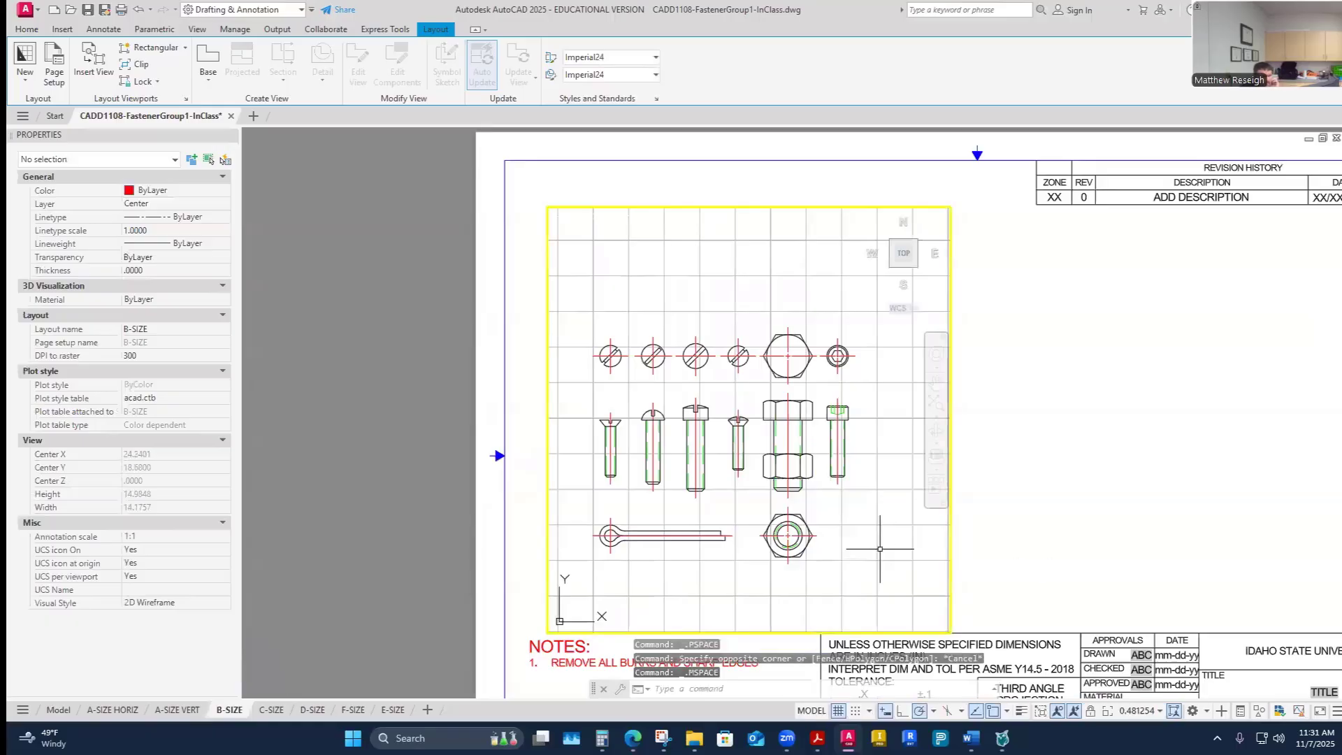
{"action": "left_click", "coordinate": [1160, 711]}
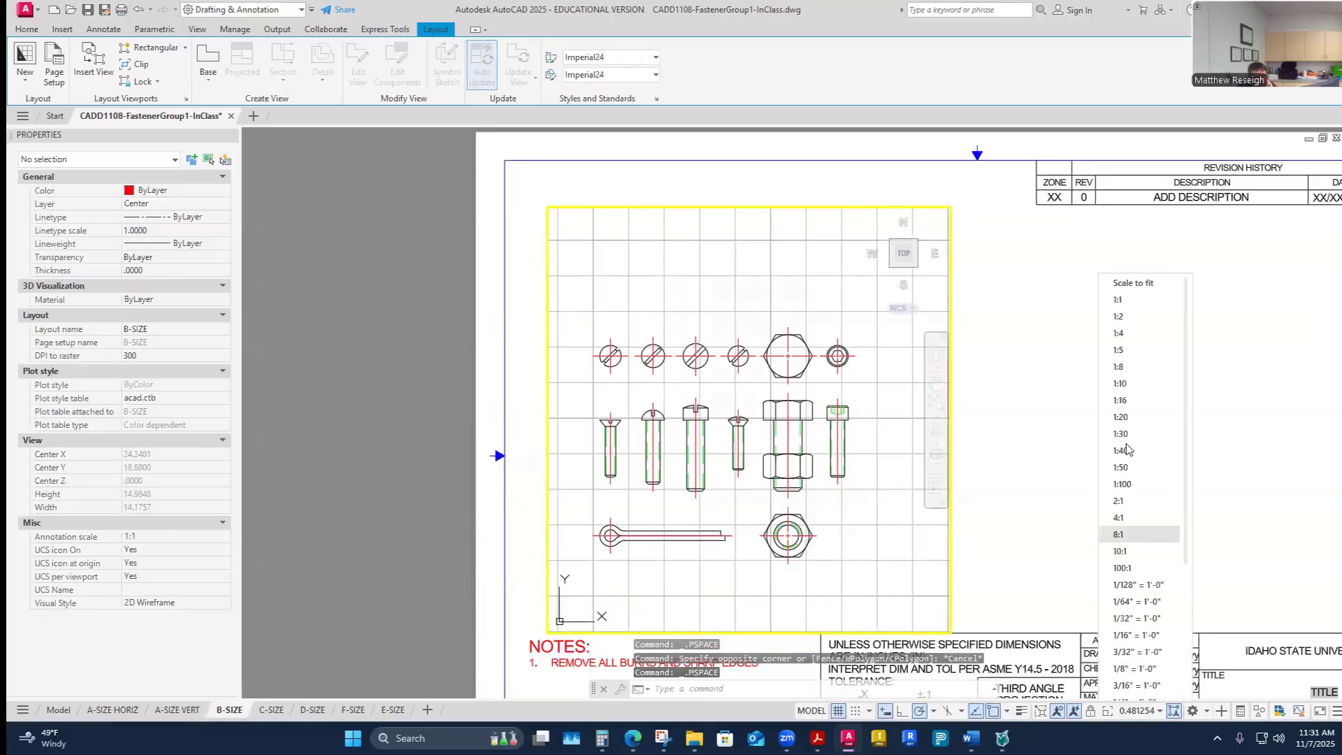
{"action": "left_click", "coordinate": [1112, 298]}
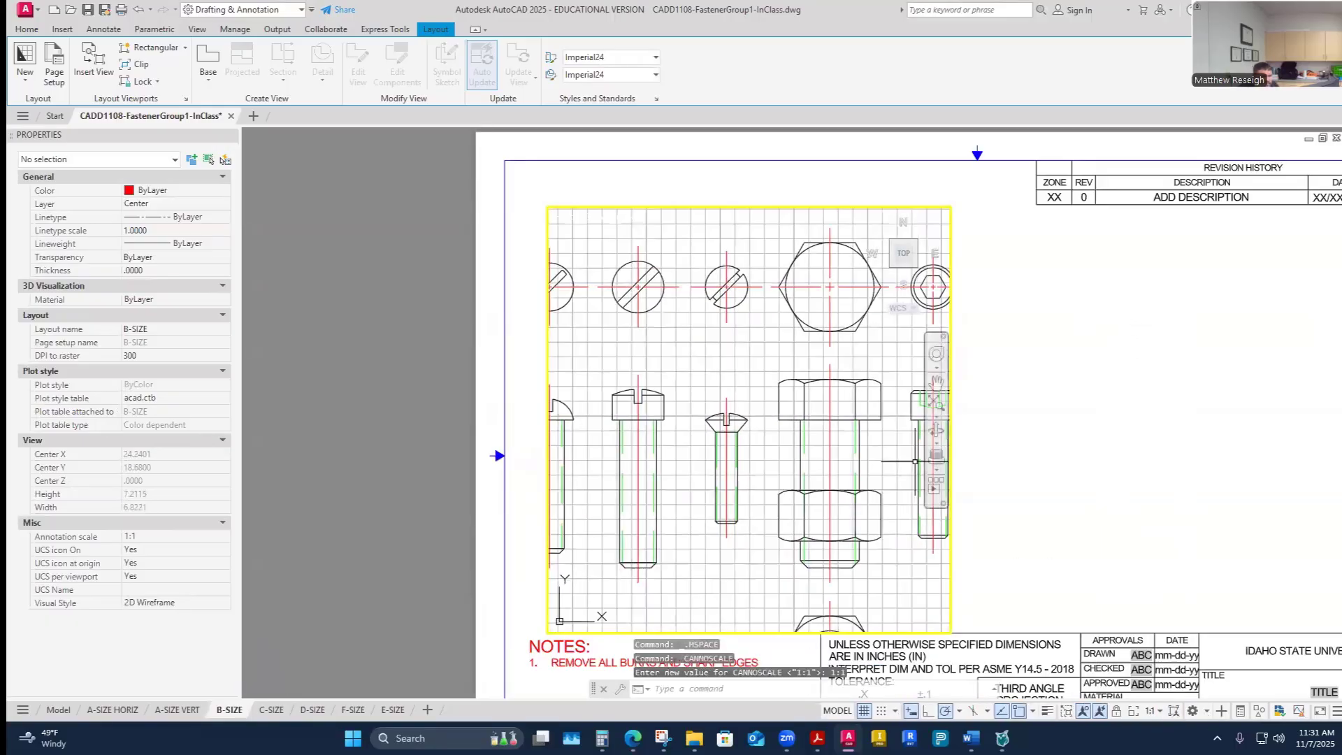
- Enlarge the viewport by stretching its corners to about 8.6 wide by 7.5 tall
{"action": "double_click", "coordinate": [979, 320]}
{"action": "left_click", "coordinate": [951, 308]}
{"action": "left_click", "coordinate": [950, 207]}
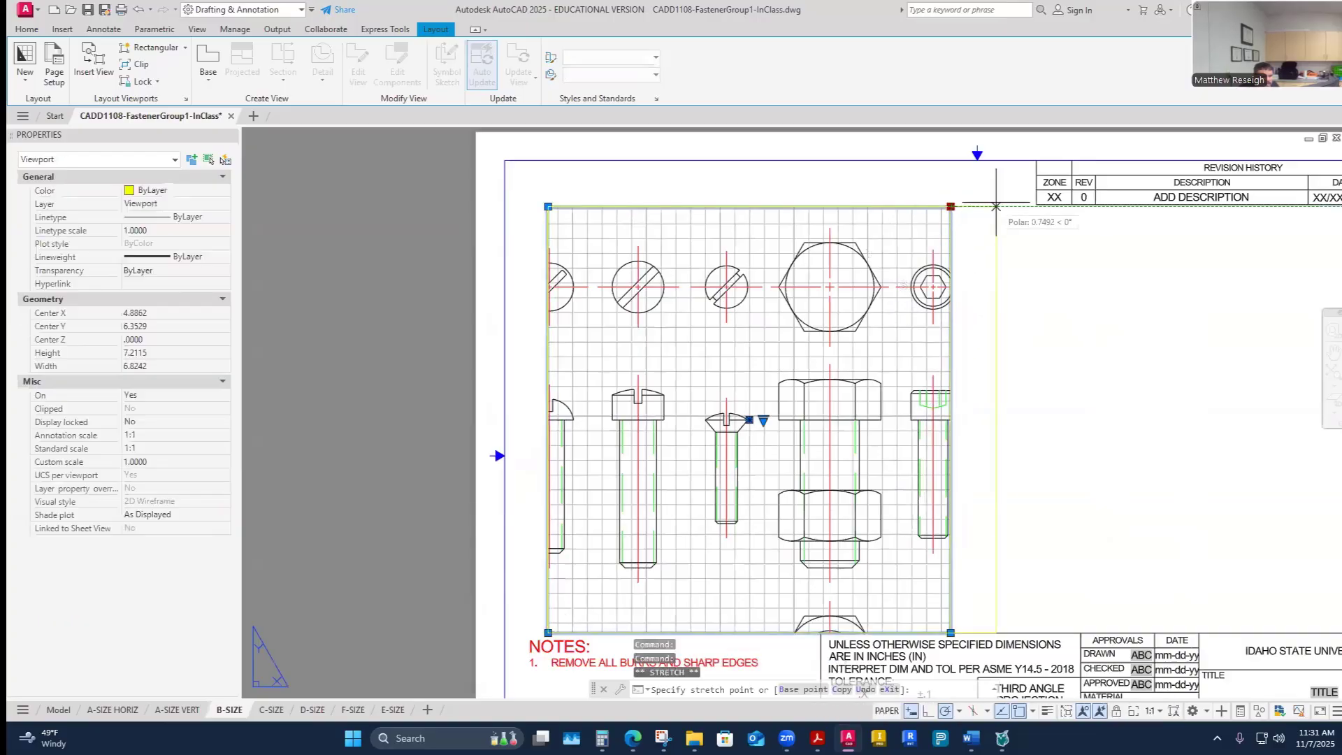
{"action": "left_click", "coordinate": [1016, 199]}
{"action": "left_click", "coordinate": [1016, 633]}
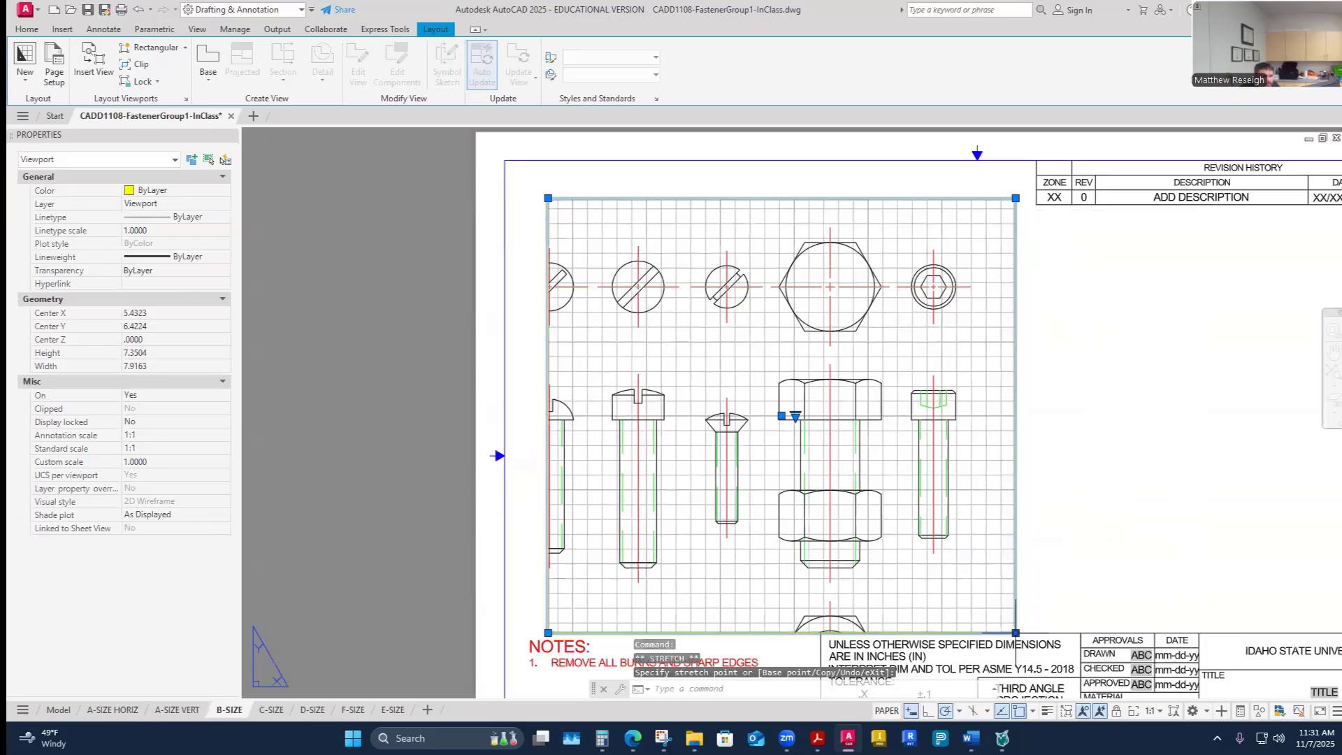
{"action": "left_click", "coordinate": [1024, 624]}
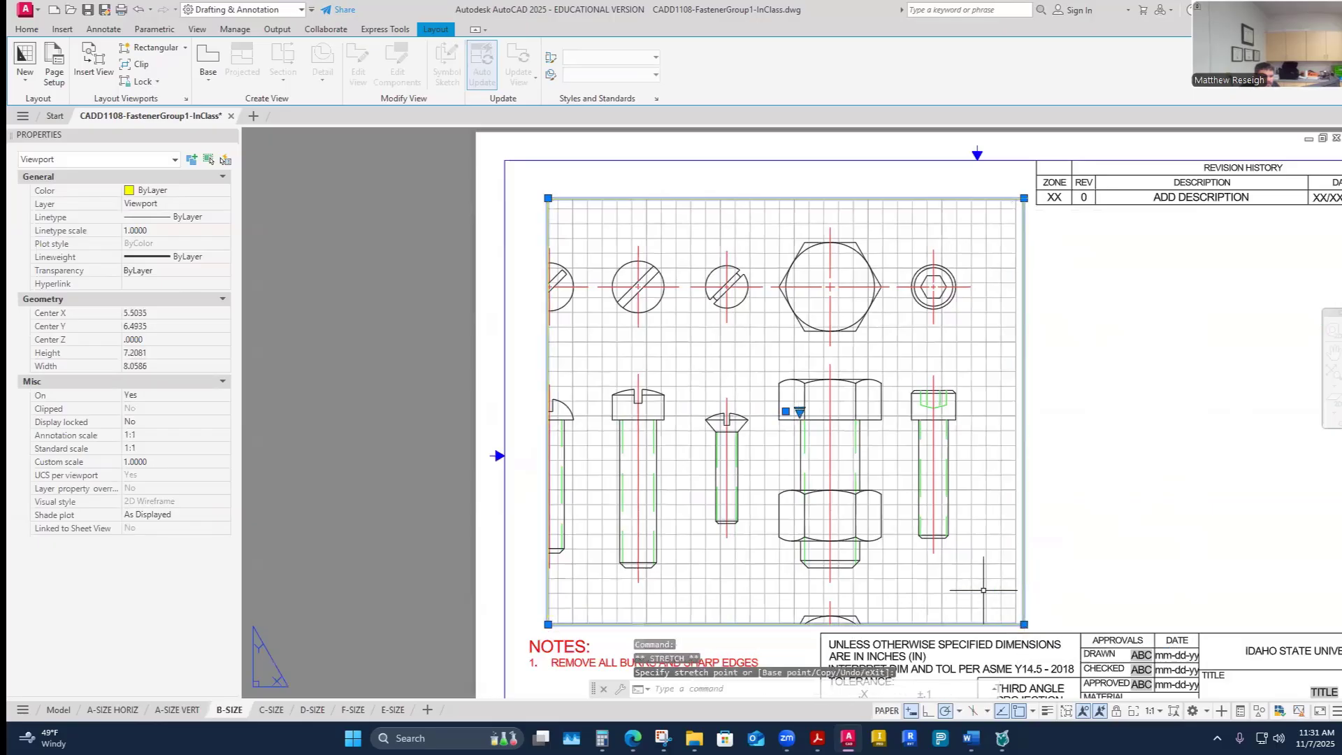
{"action": "left_click", "coordinate": [516, 182]}
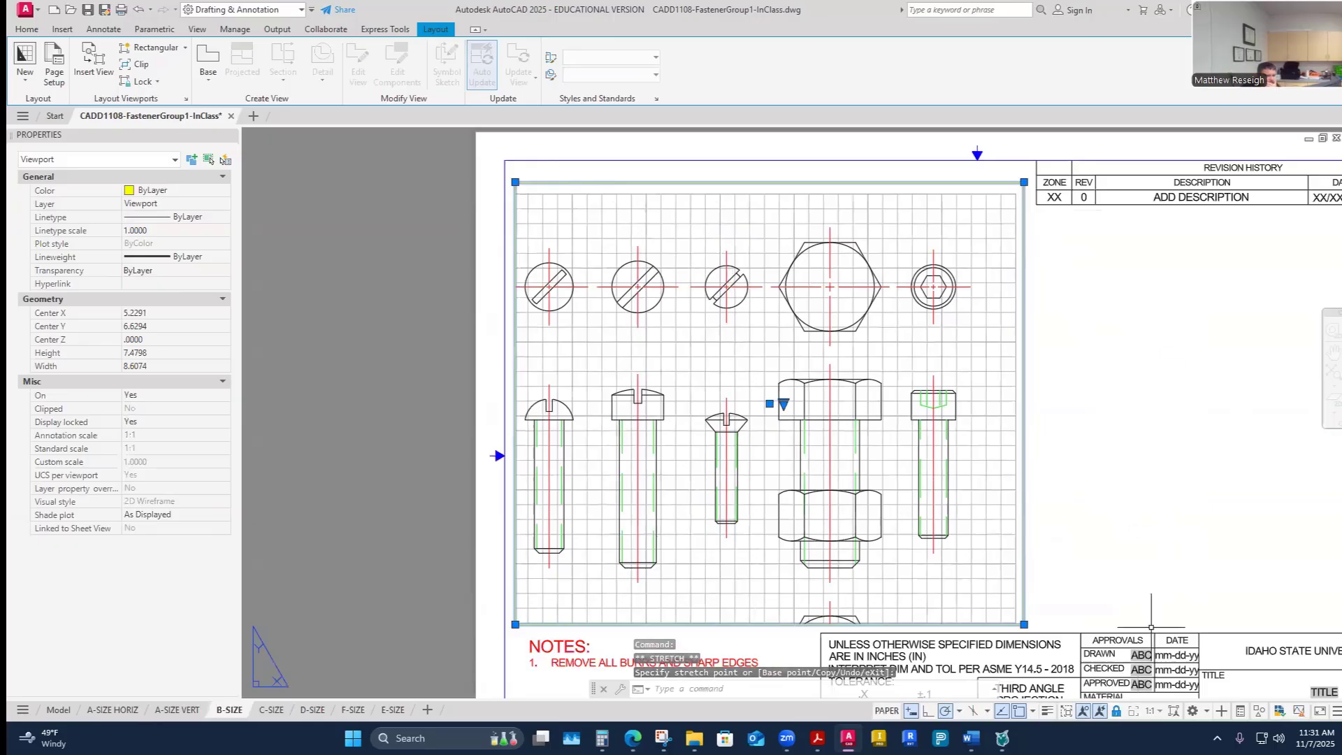
- Unlock the viewport and set its scale to 1:2
{"action": "left_click", "coordinate": [1117, 712]}
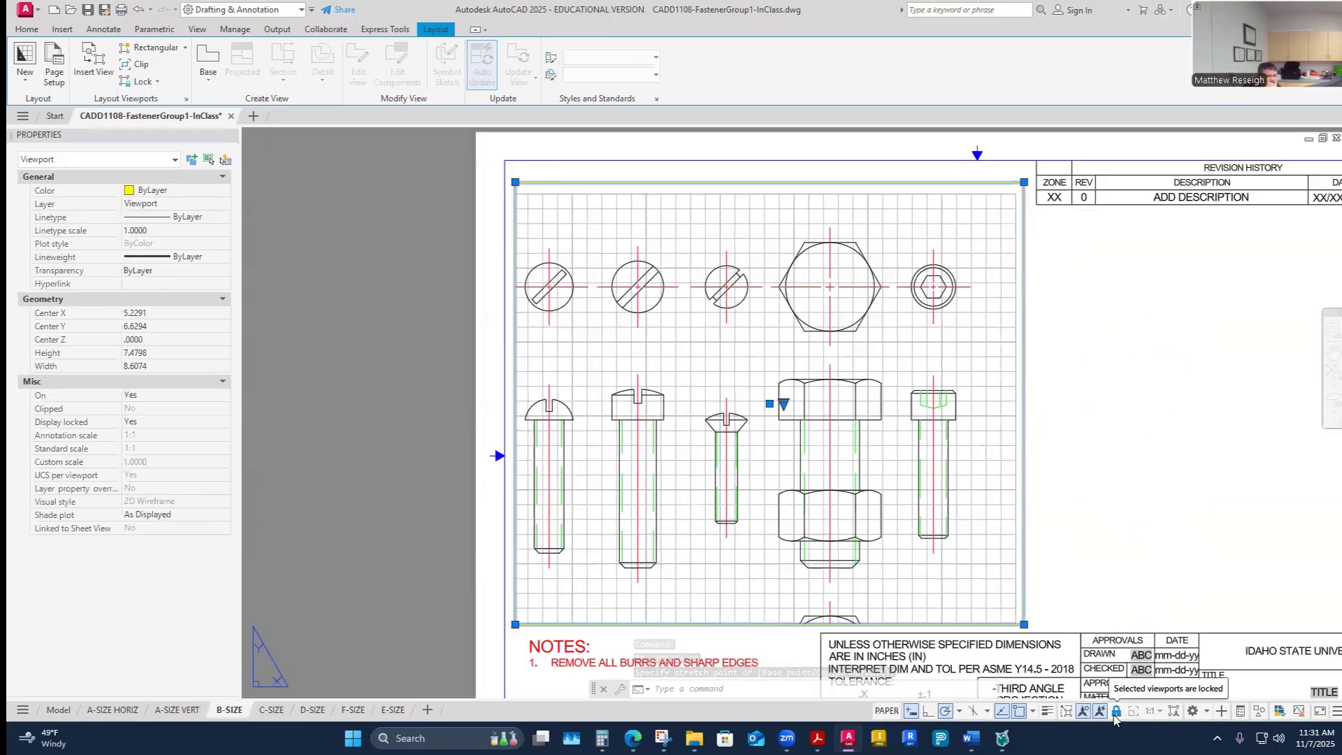
{"action": "left_click", "coordinate": [1152, 711]}
{"action": "left_click", "coordinate": [1147, 317]}
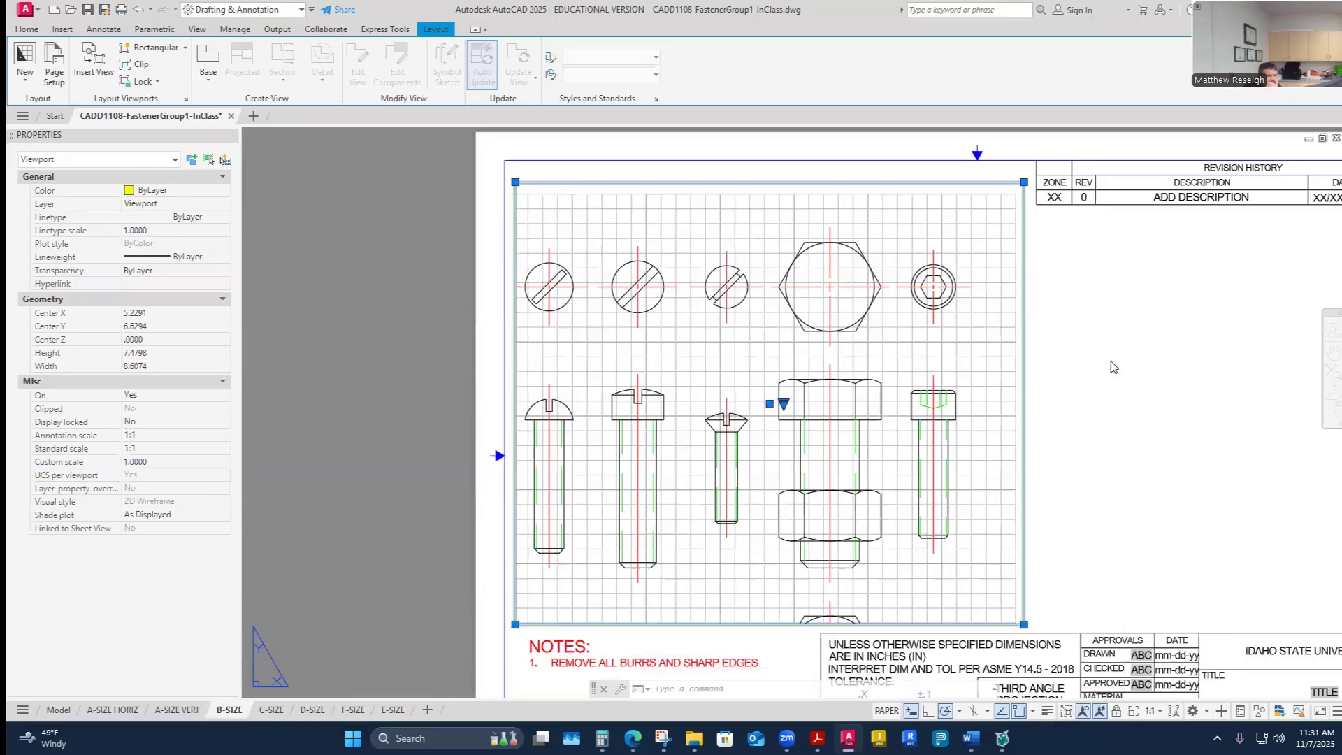
{"action": "middle_click_drag", "start_coordinate": [927, 558], "coordinate": [917, 546]}
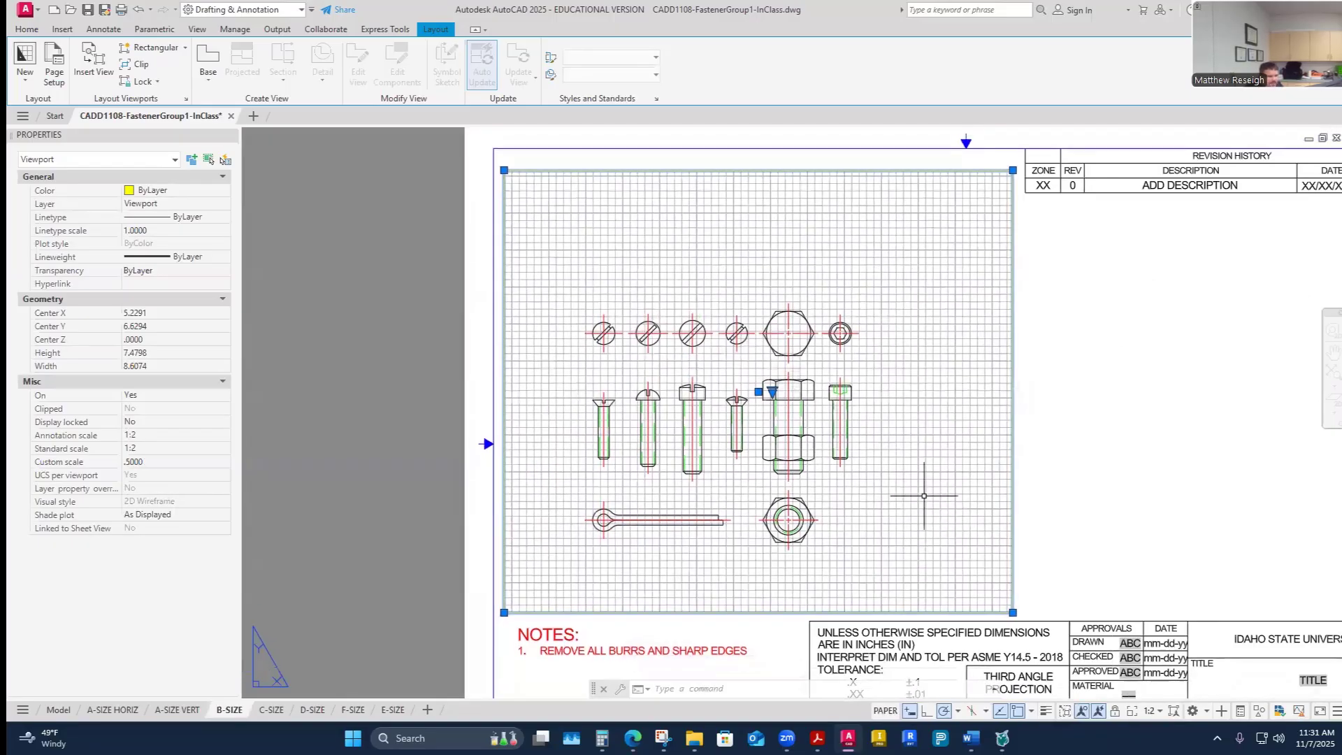
{"action": "left_click", "coordinate": [1121, 505]}
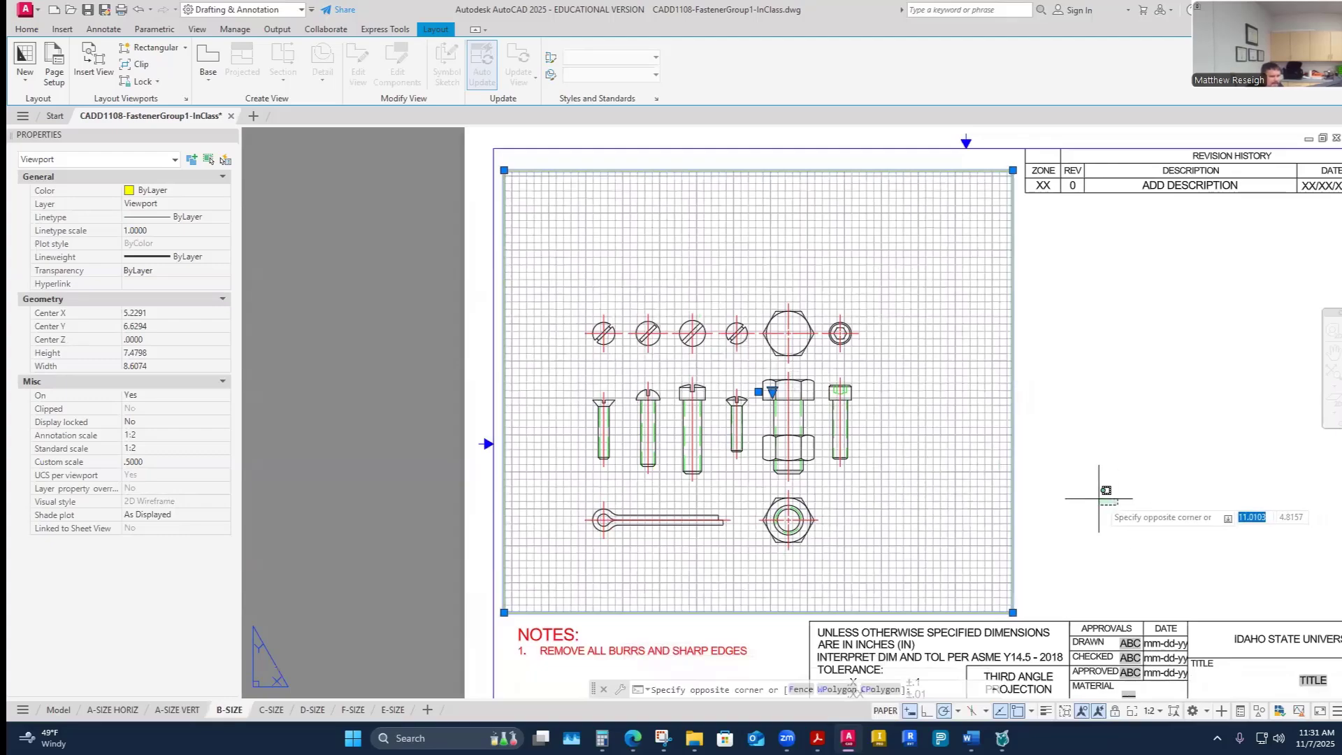
{"action": "scroll", "coordinate": [1099, 497], "scroll_direction": "down", "scroll_amount": 2}
{"action": "scroll", "coordinate": [1109, 516], "scroll_direction": "up", "scroll_amount": 2}
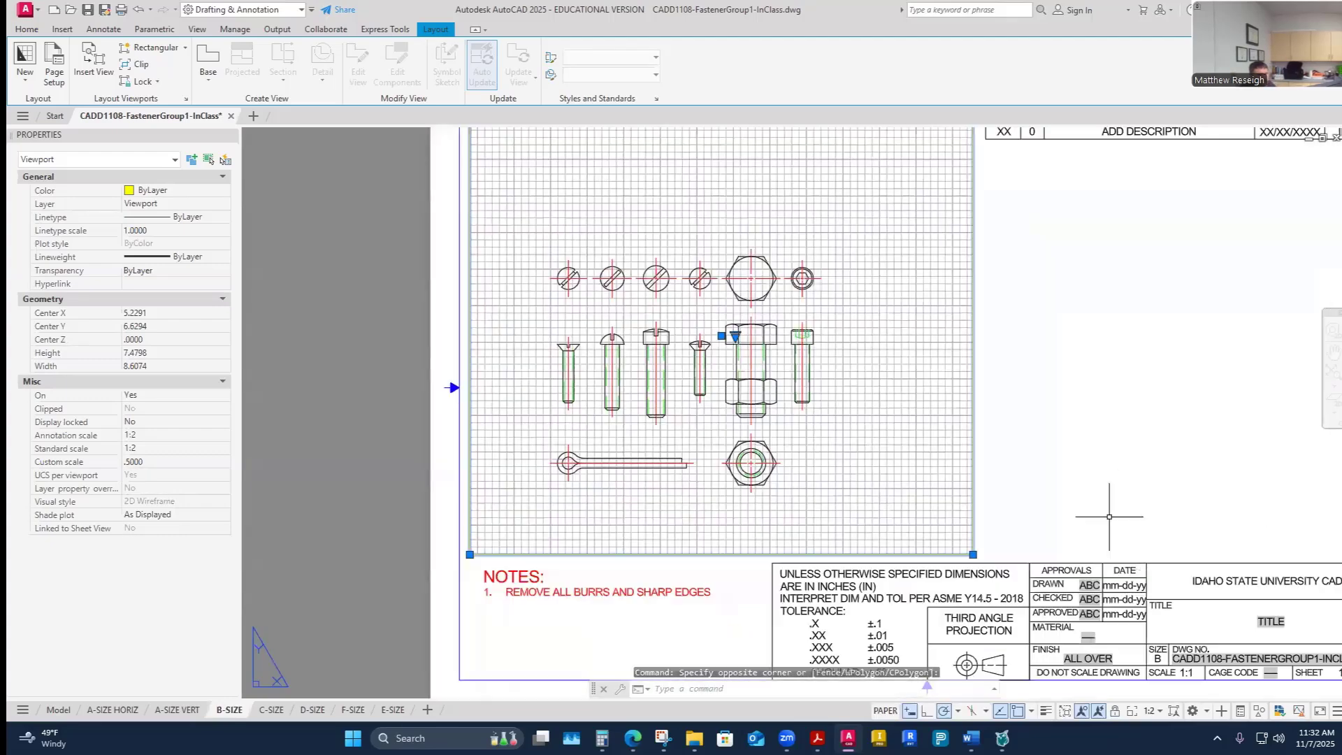
{"action": "key", "text": "Escape"}
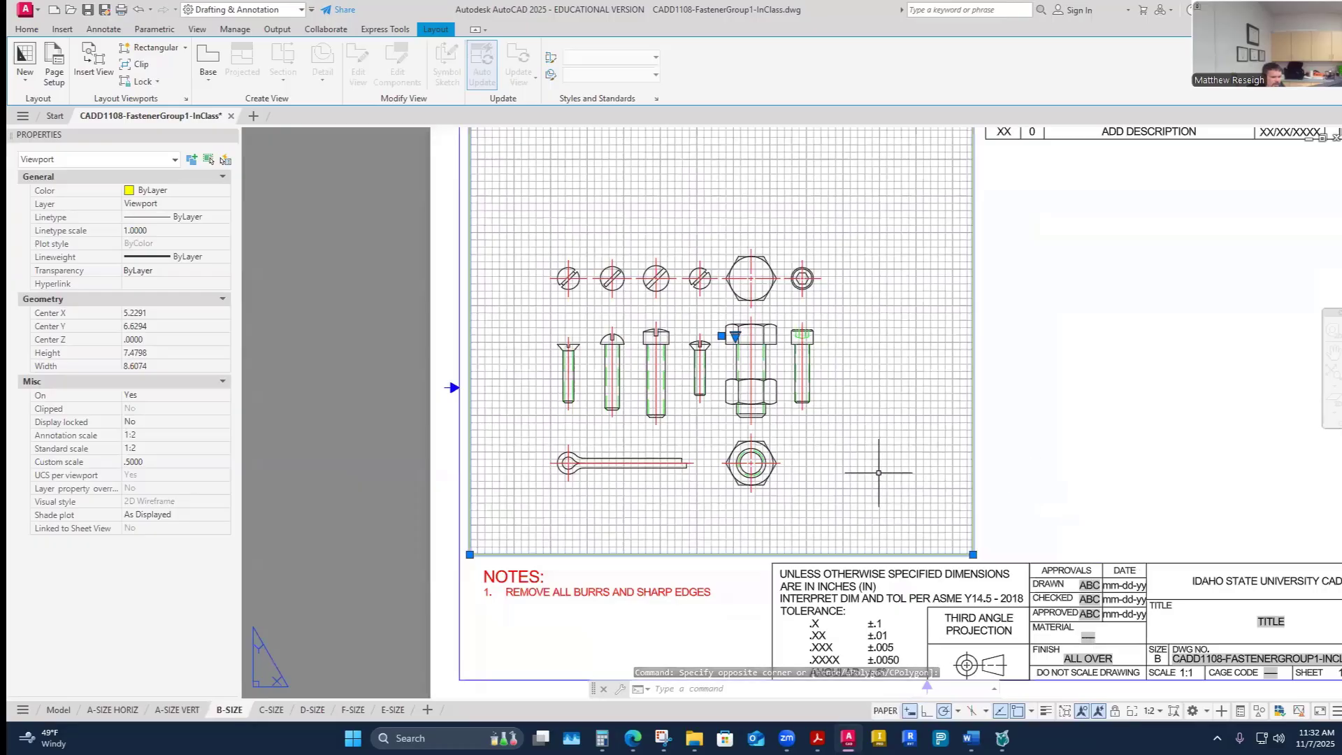
- Add a custom 3:4 scale of 0.75 paper units to 1 drawing unit to the drawing scale list
{"action": "double_click", "coordinate": [874, 469]}
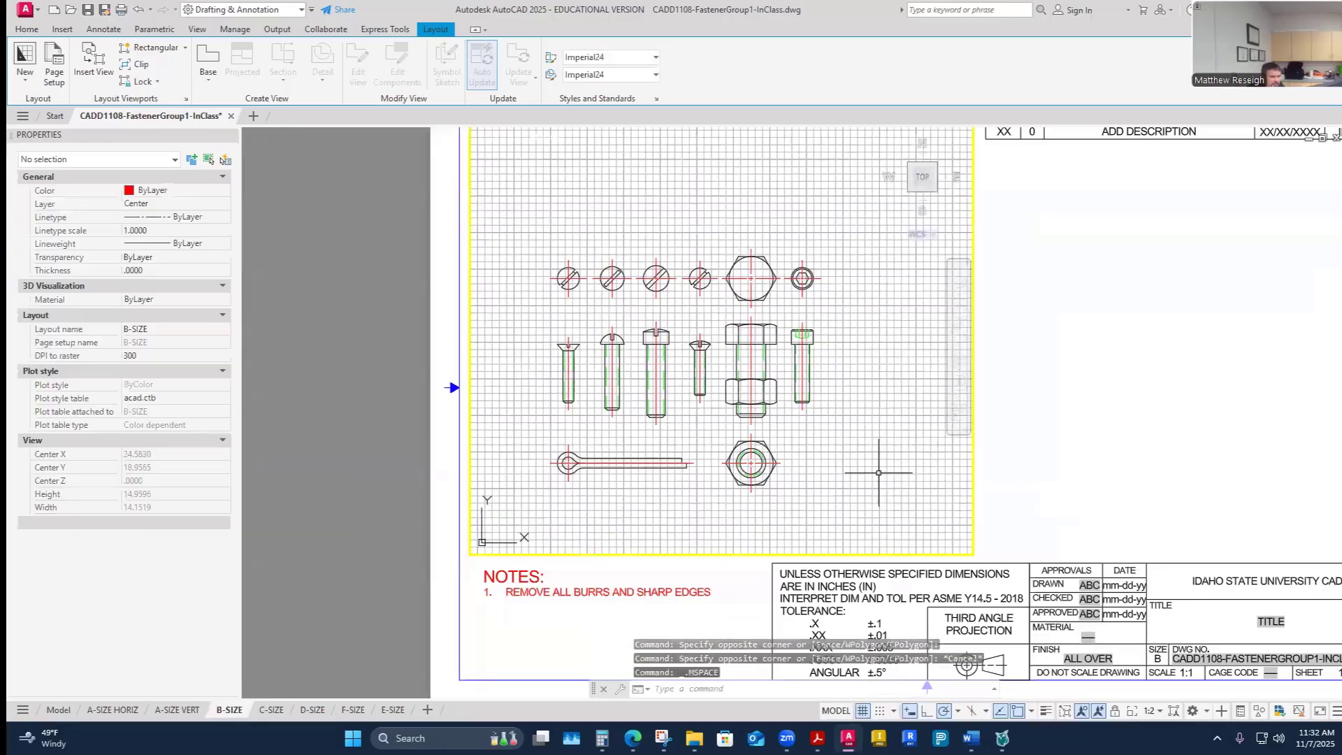
{"action": "left_click", "coordinate": [1160, 711]}
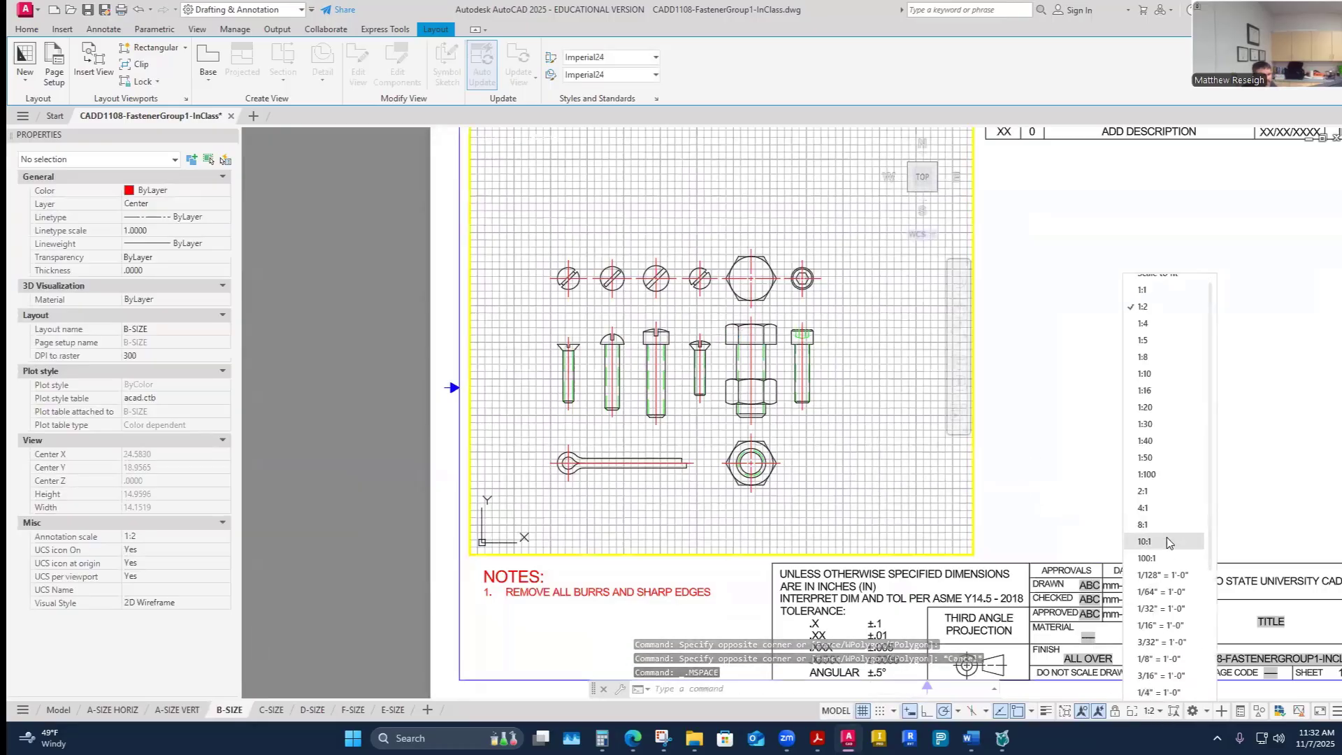
{"action": "scroll", "coordinate": [1166, 543], "scroll_direction": "down", "scroll_amount": 5}
{"action": "left_click", "coordinate": [1159, 676]}
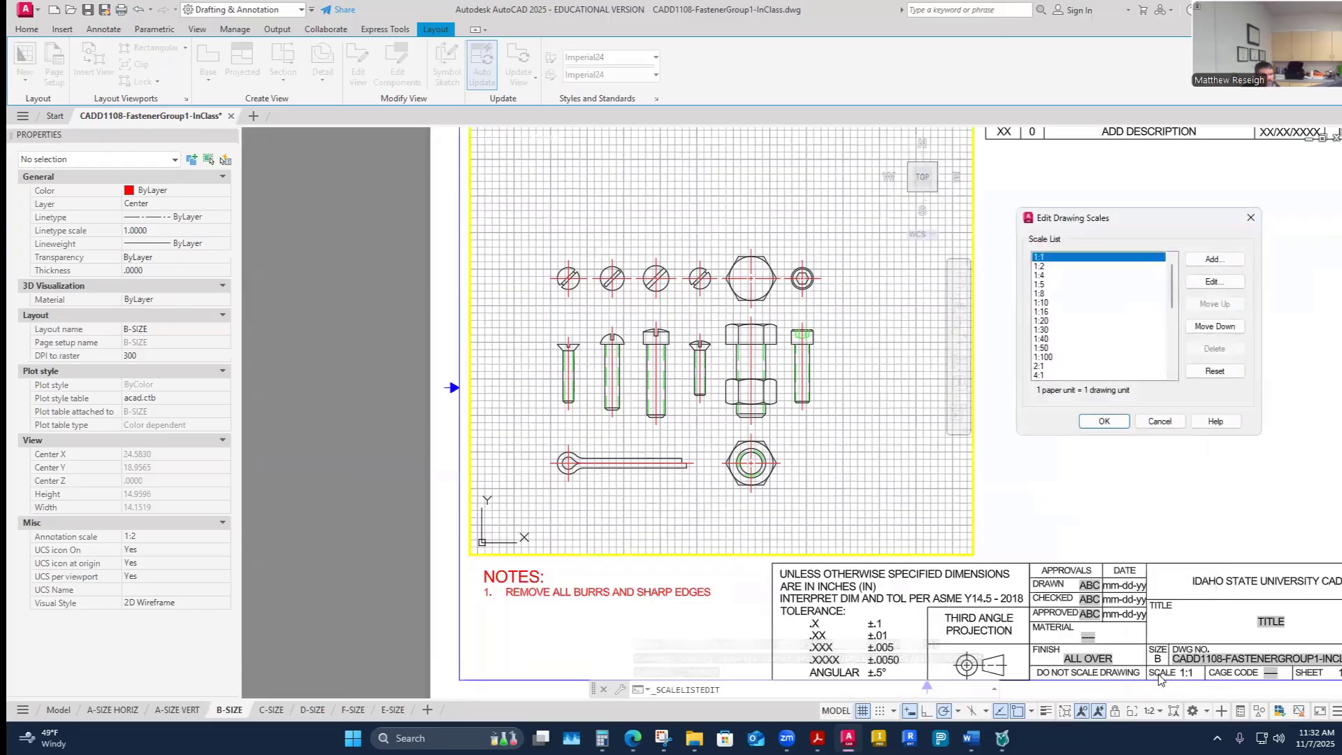
{"action": "left_click", "coordinate": [1215, 260]}
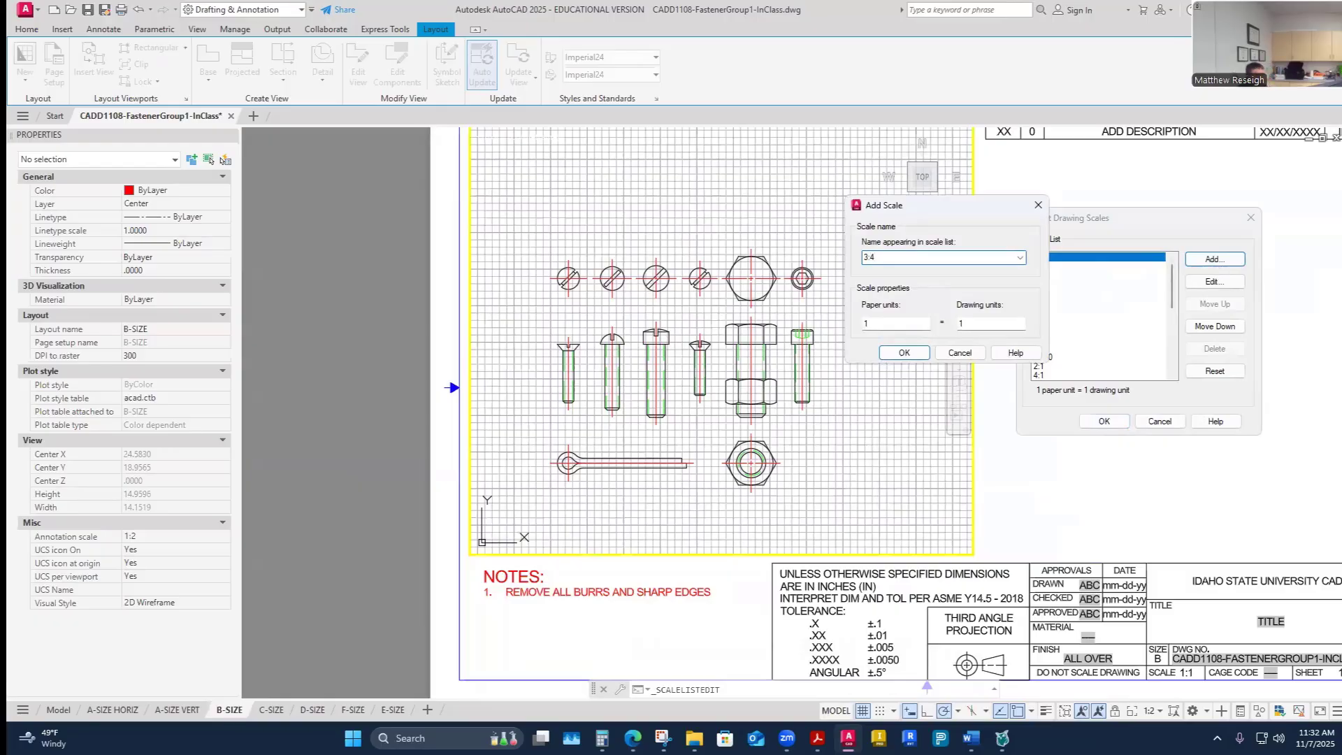
{"action": "key", "text": "Tab"}
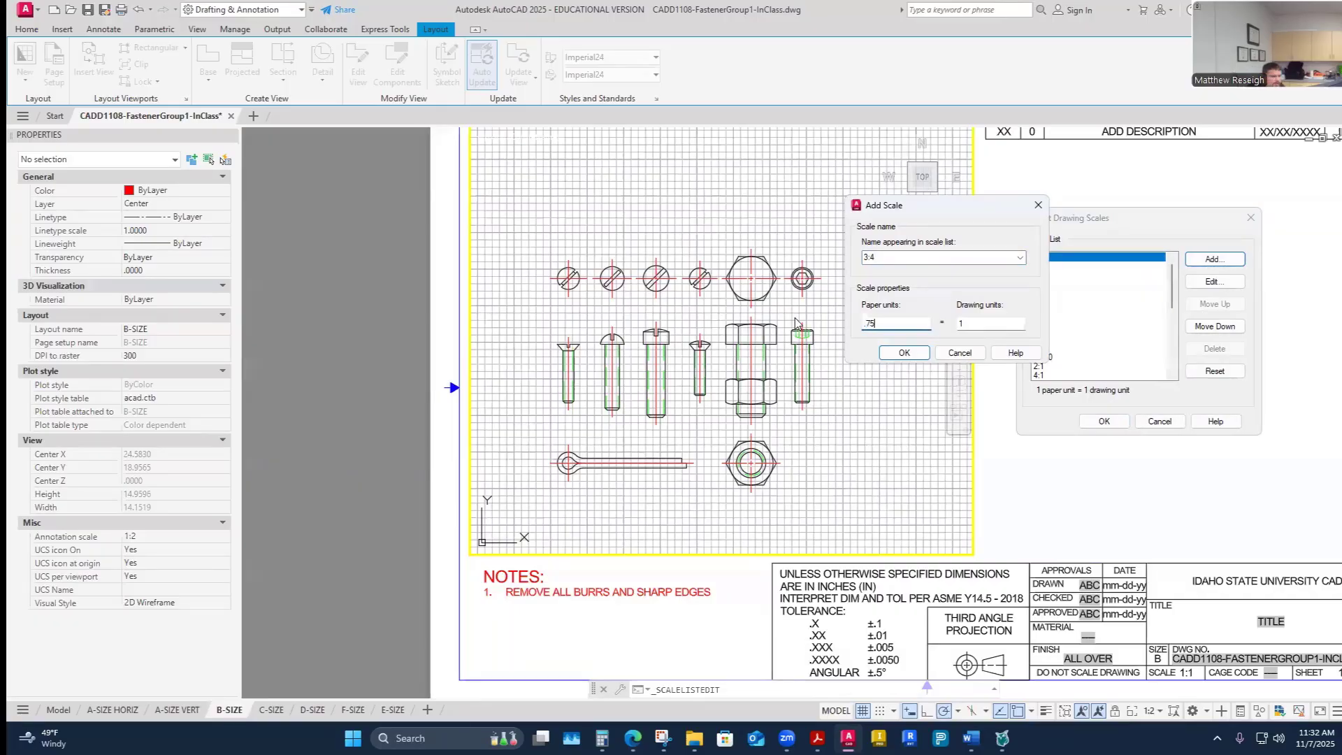
{"action": "left_click", "coordinate": [904, 353]}
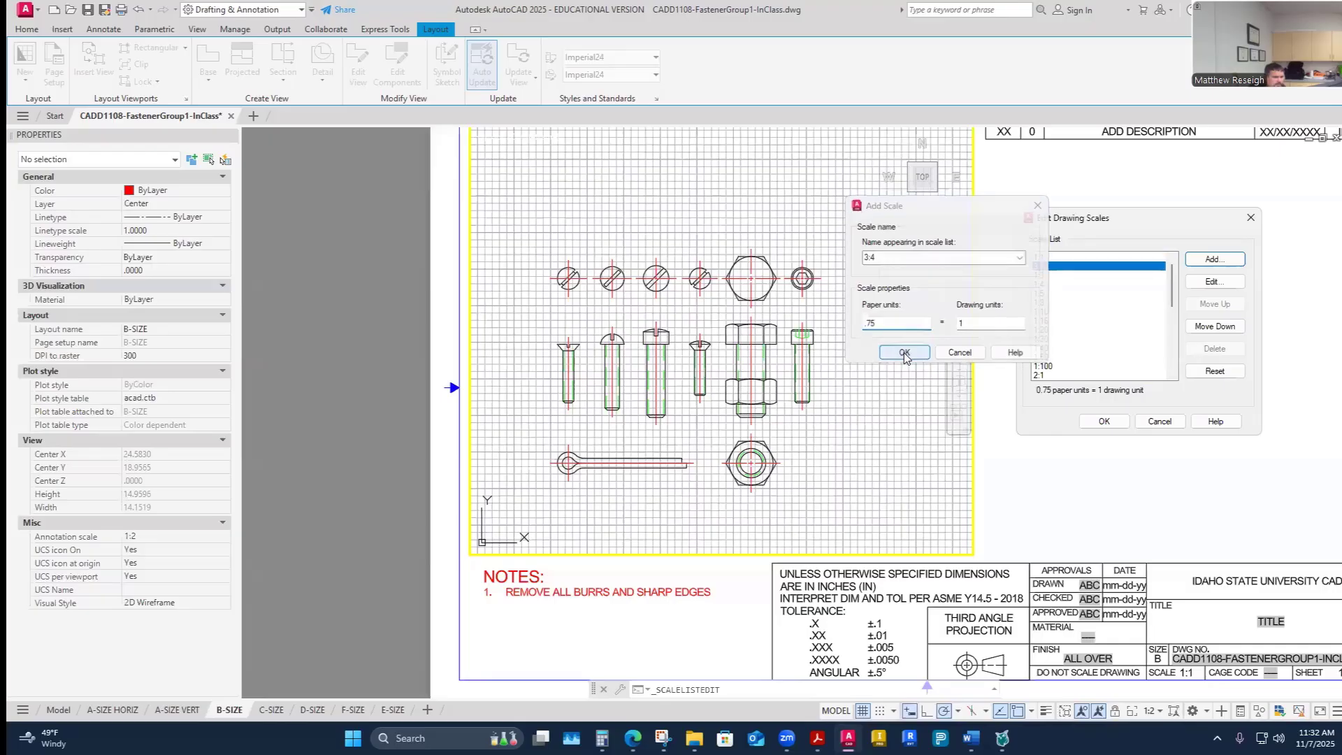
{"action": "left_click", "coordinate": [1104, 420]}
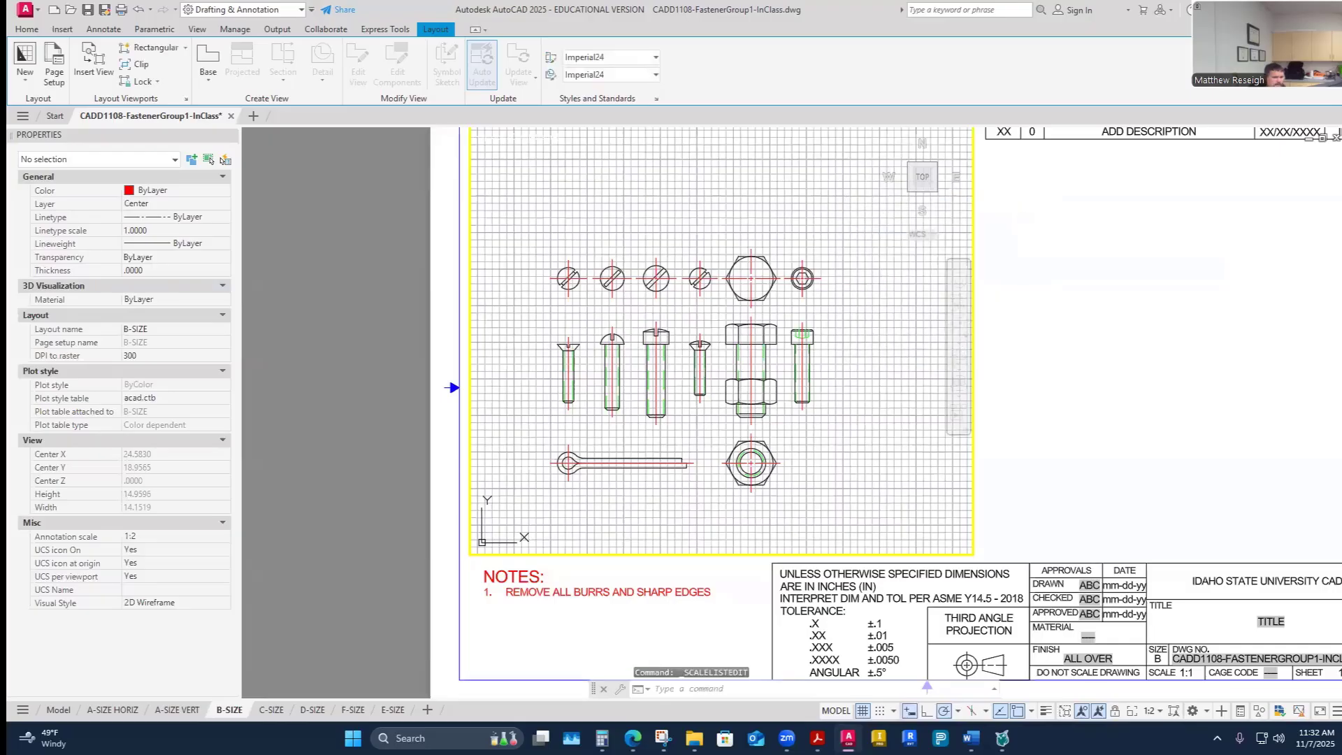
- Set the active viewport's scale to 3:4 and recenter the fasteners in it
{"action": "left_click", "coordinate": [1154, 711]}
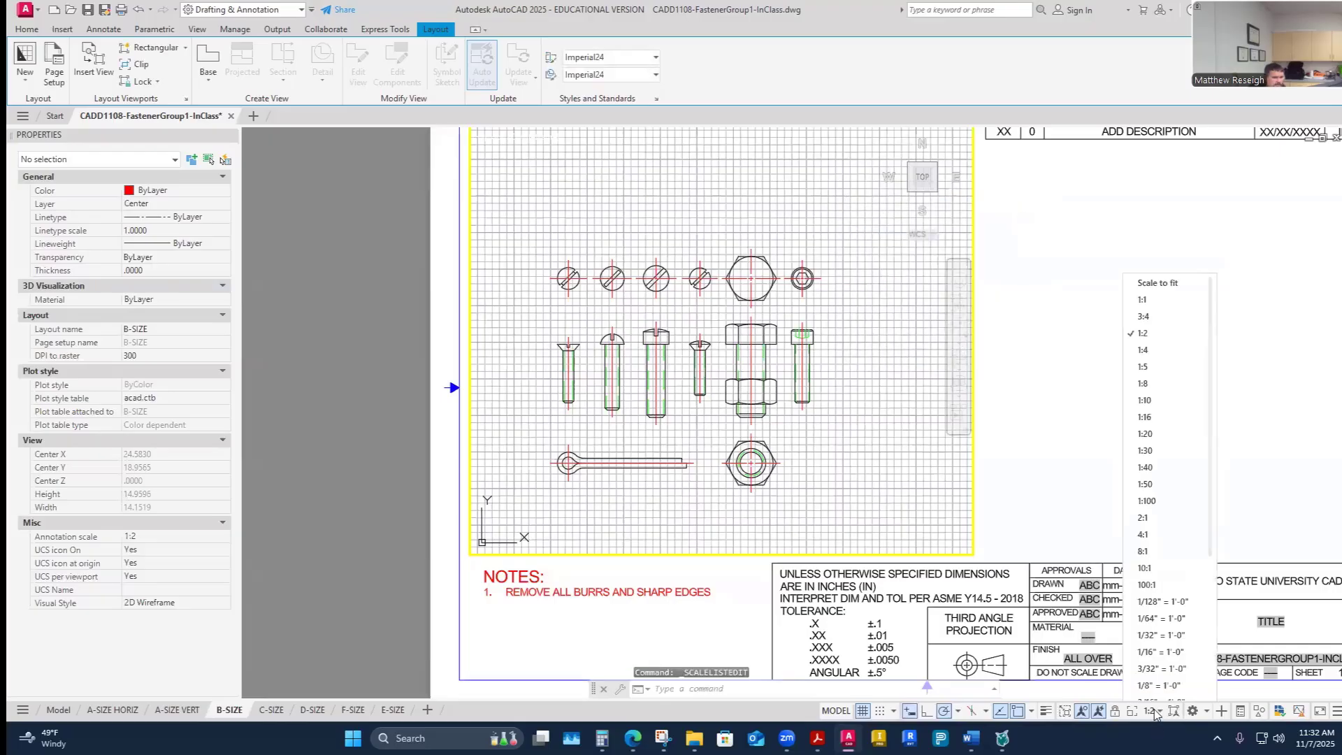
{"action": "left_click", "coordinate": [1155, 309]}
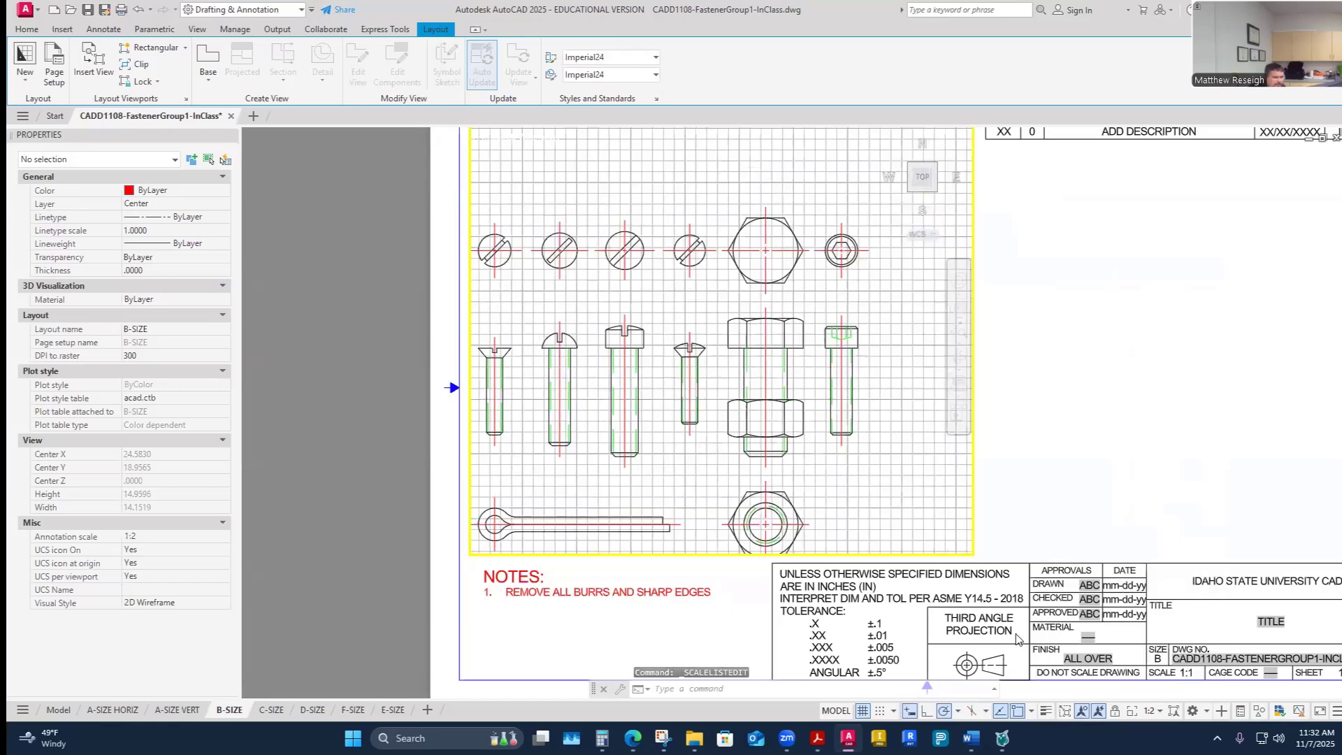
{"action": "middle_click_drag", "start_coordinate": [848, 505], "coordinate": [884, 471]}
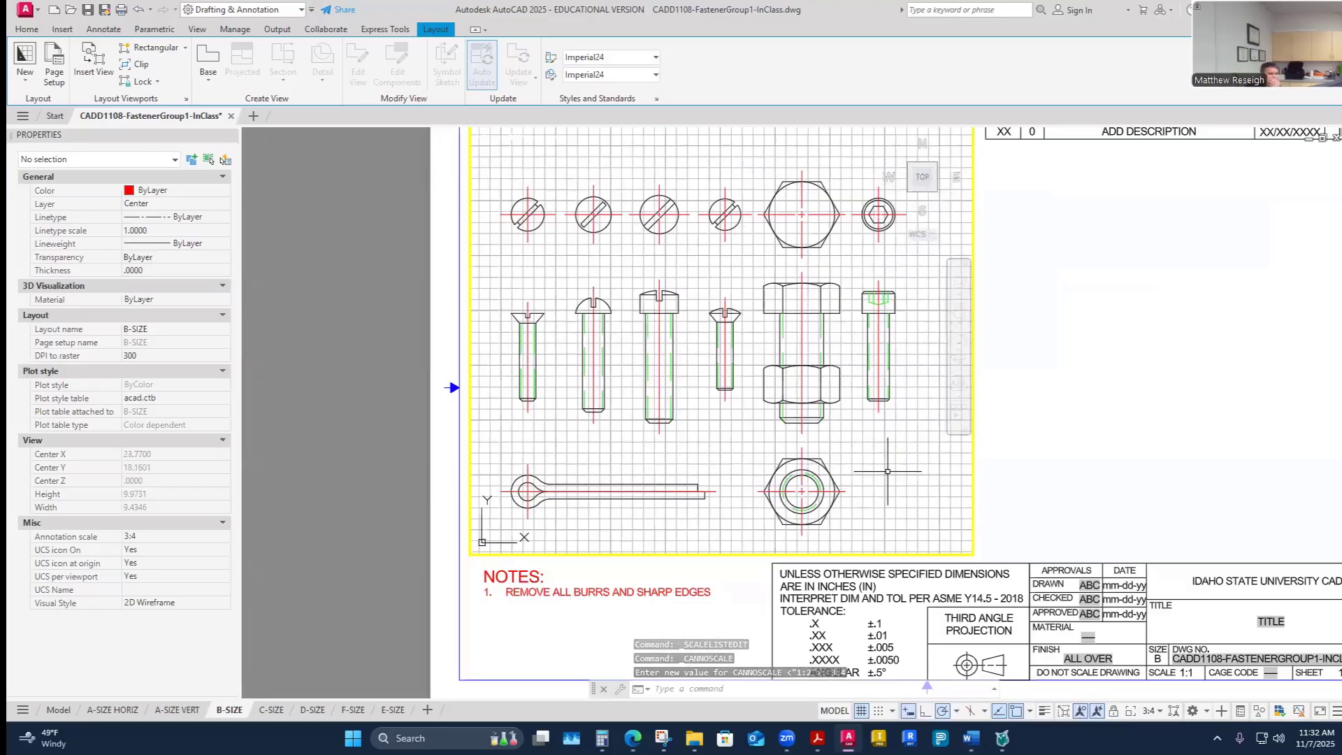
- Maximize the viewport in model space and make Text the current layer
{"action": "double_click", "coordinate": [1098, 484]}
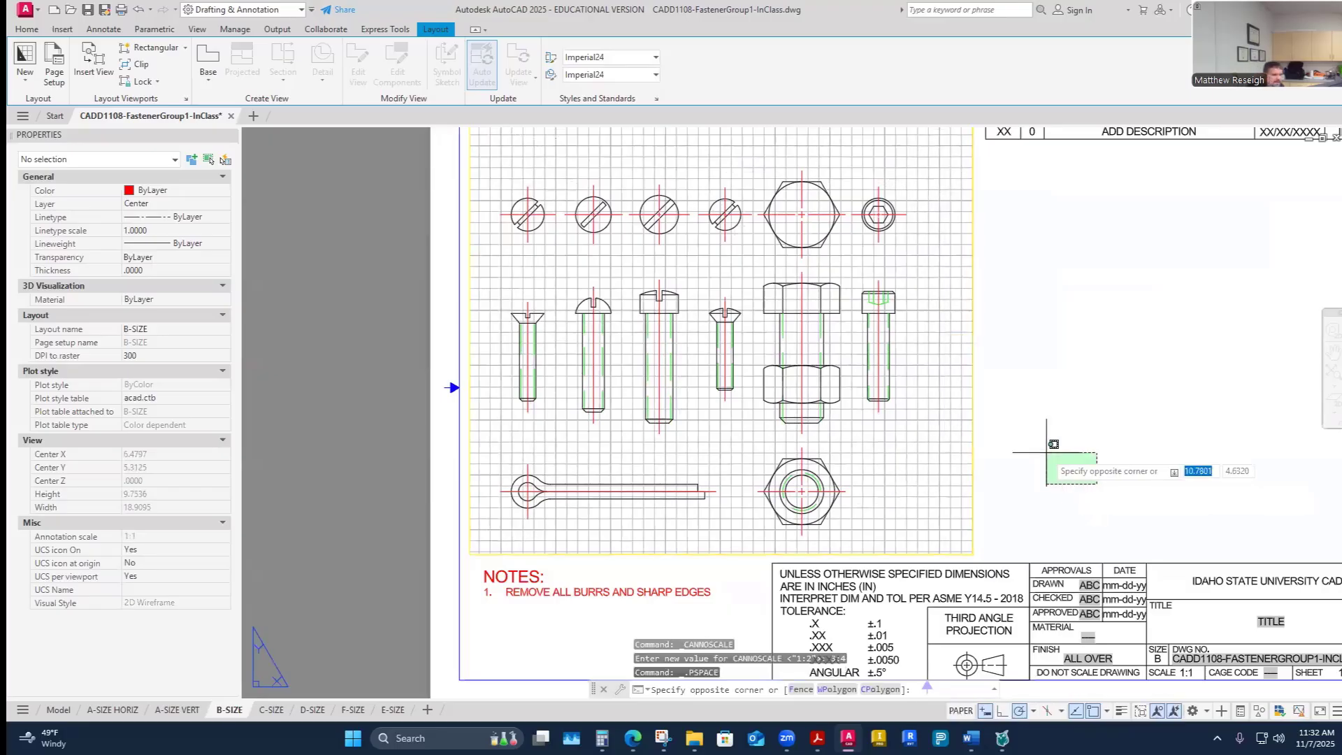
{"action": "key", "text": "Escape"}
{"action": "key", "text": "Escape"}
{"action": "key", "text": "Escape"}
{"action": "scroll", "coordinate": [1009, 452], "scroll_direction": "down", "scroll_amount": 1}
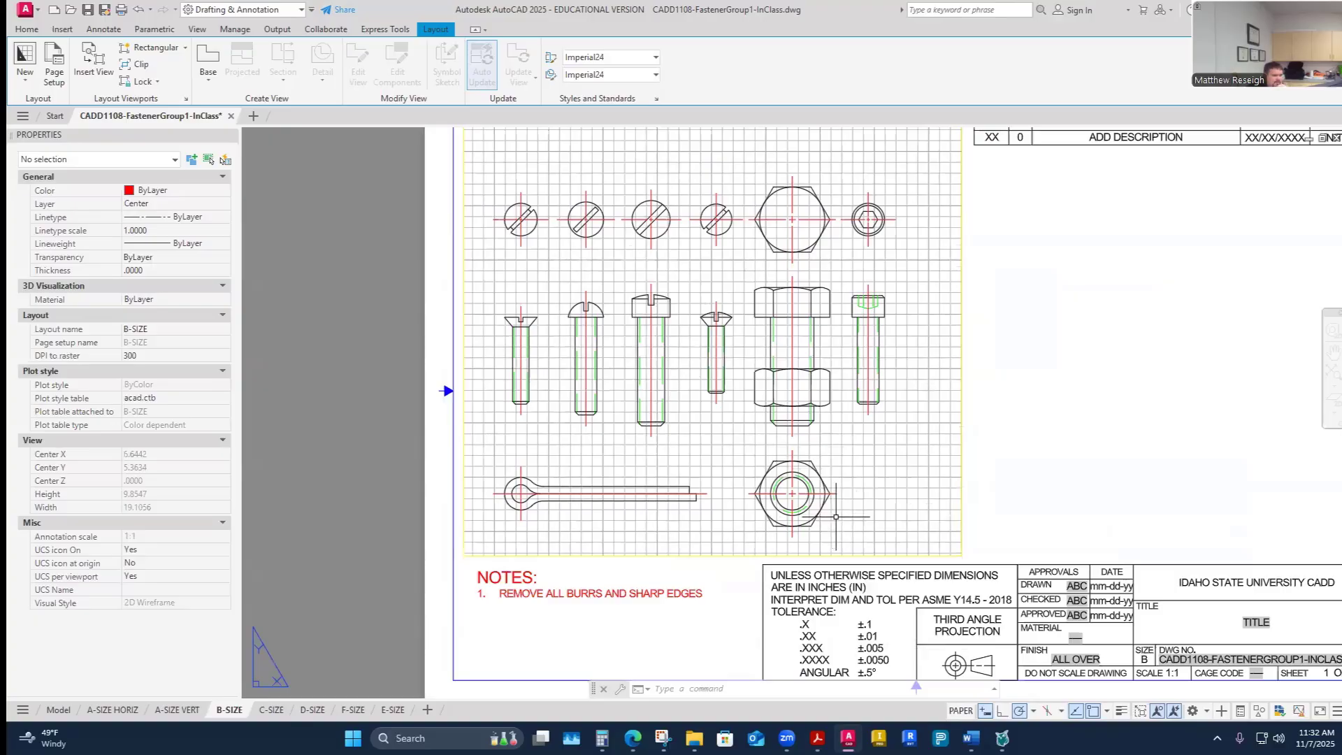
{"action": "double_click", "coordinate": [894, 523]}
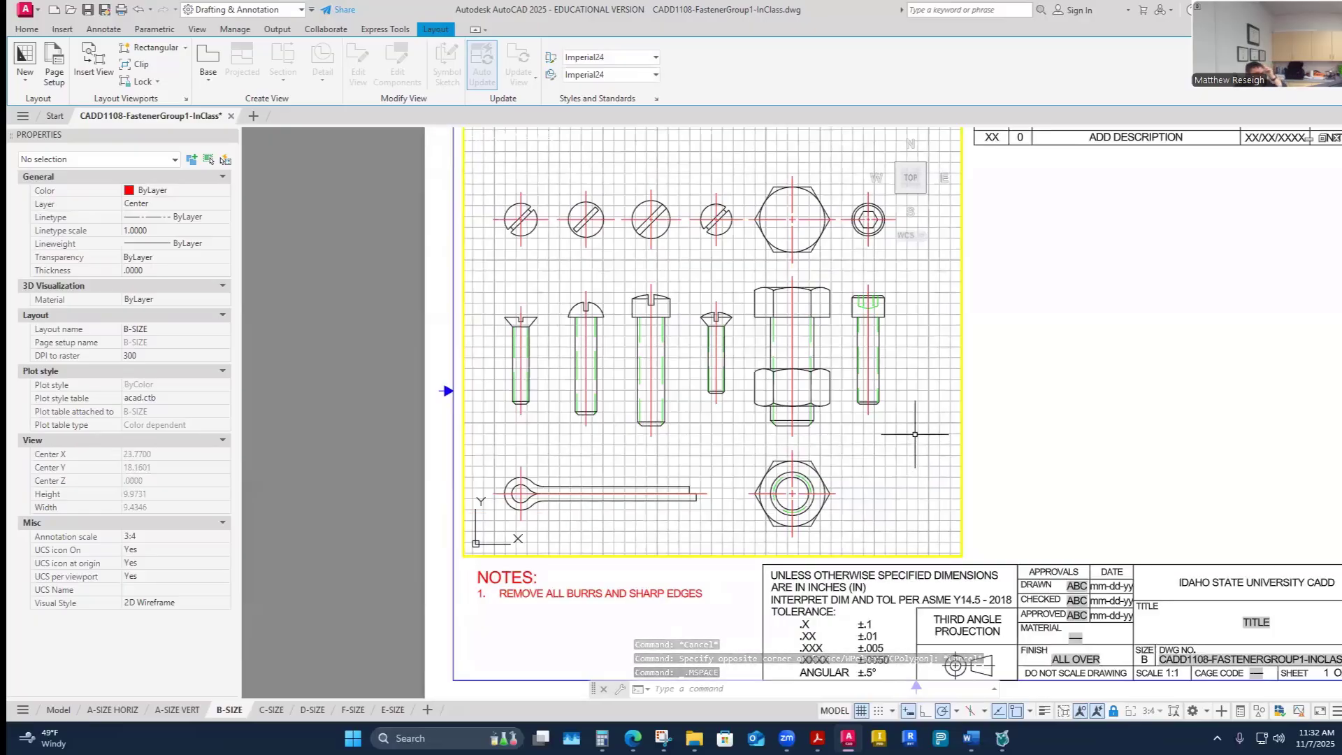
{"action": "left_click", "coordinate": [1063, 713]}
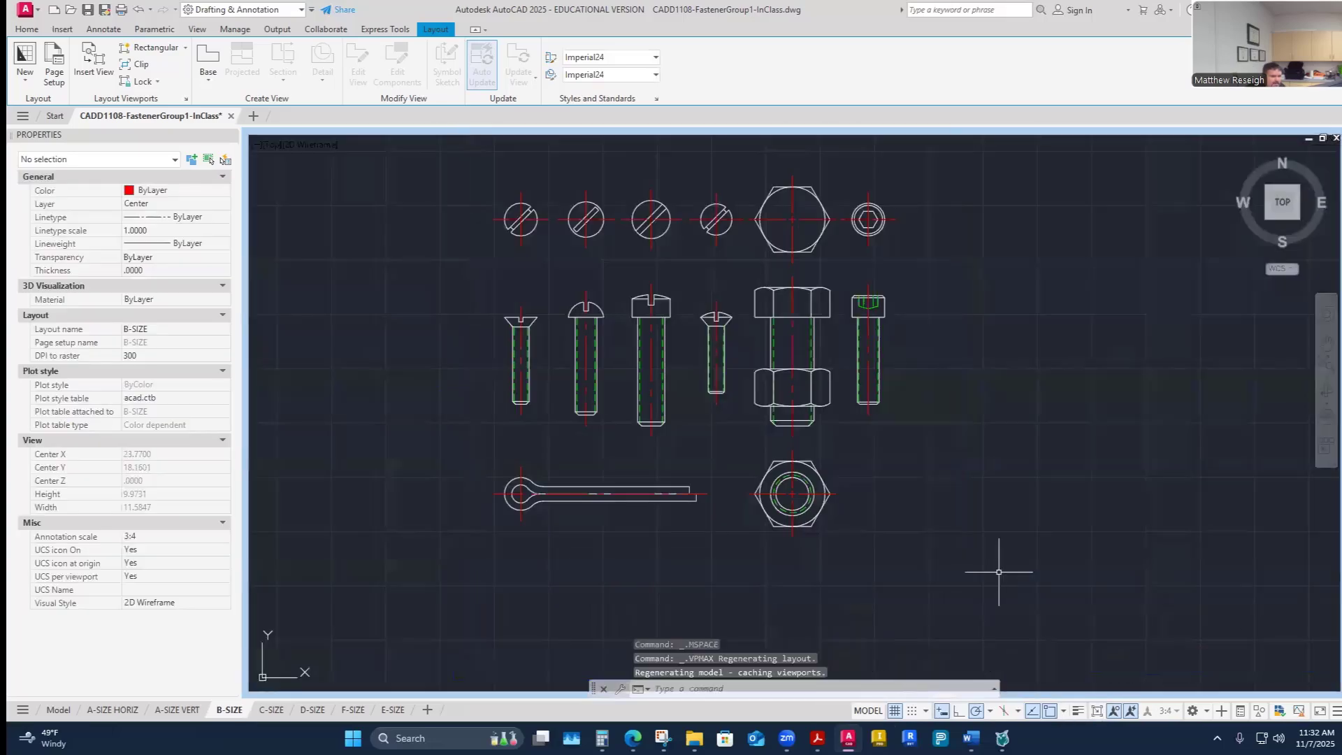
{"action": "left_click", "coordinate": [28, 30]}
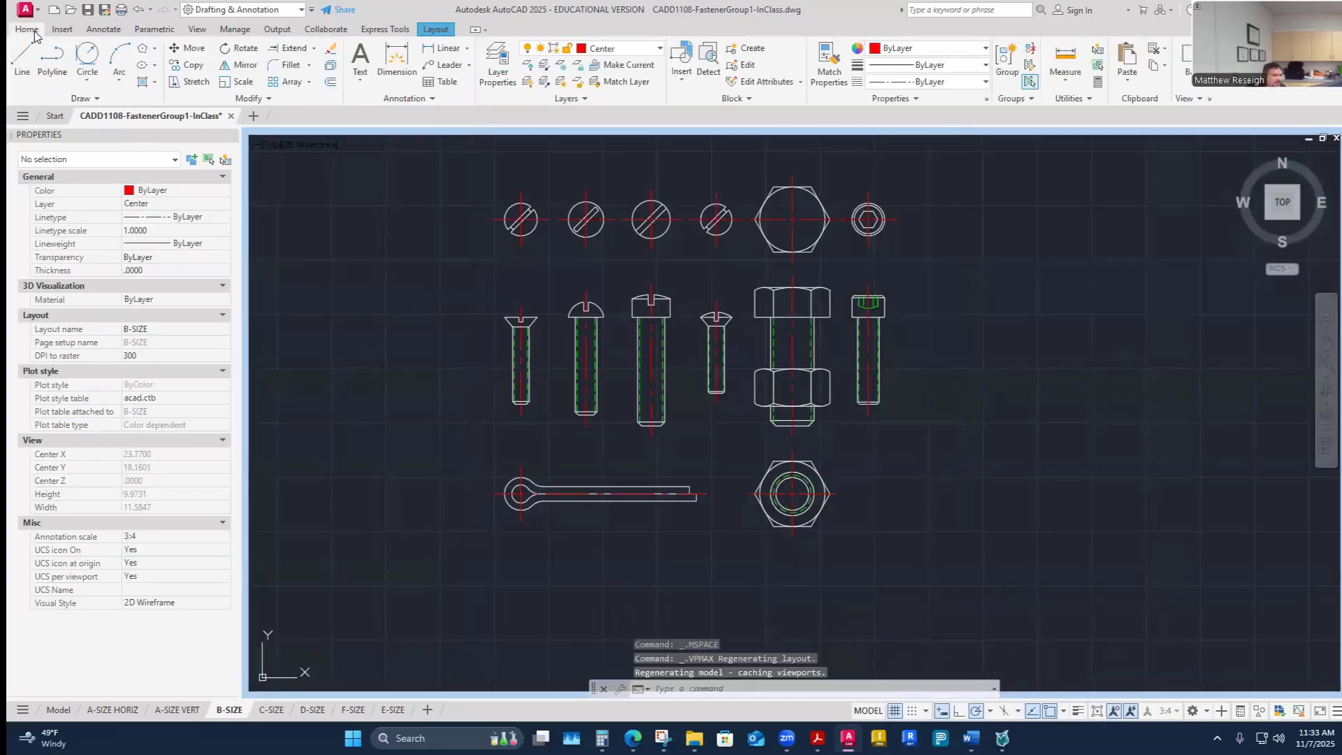
{"action": "left_click", "coordinate": [657, 53]}
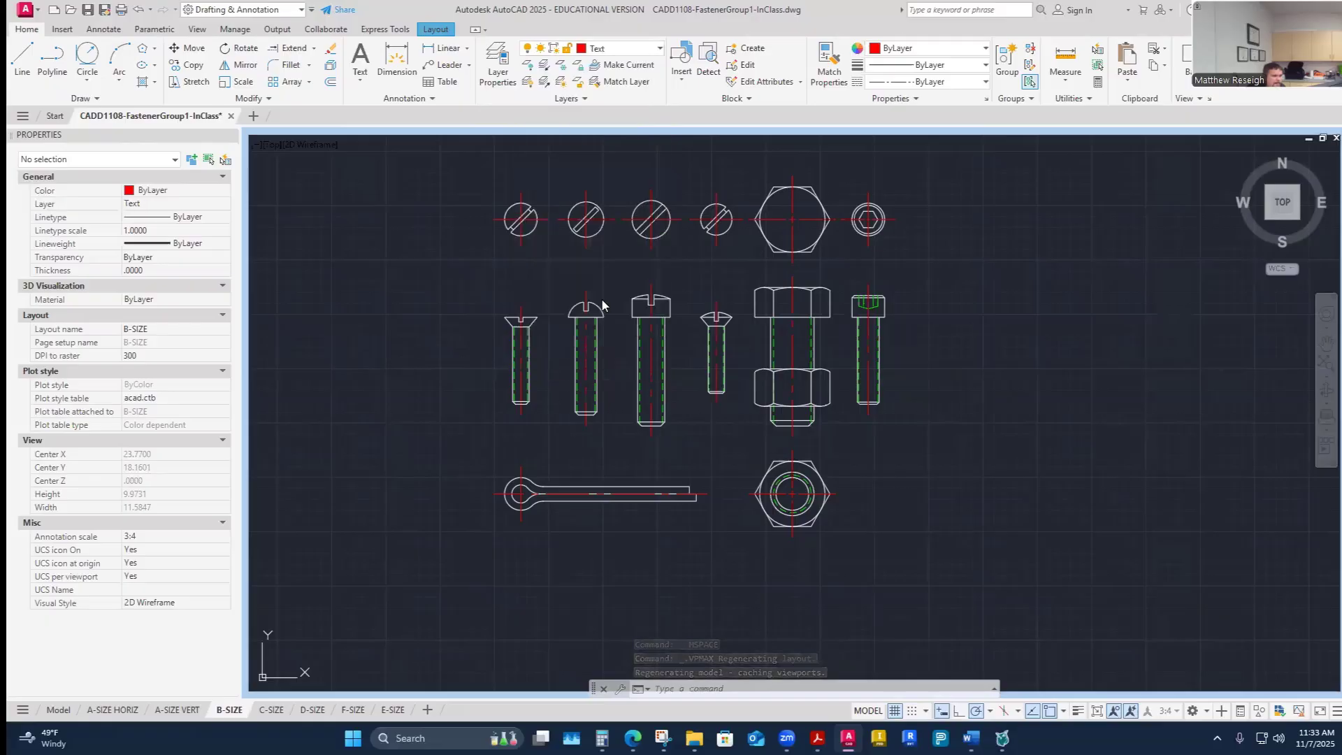
{"action": "left_click", "coordinate": [603, 305]}
- Start a multiline text box above the first slotted screw head and set it to centre justification
{"action": "left_click", "coordinate": [104, 30]}
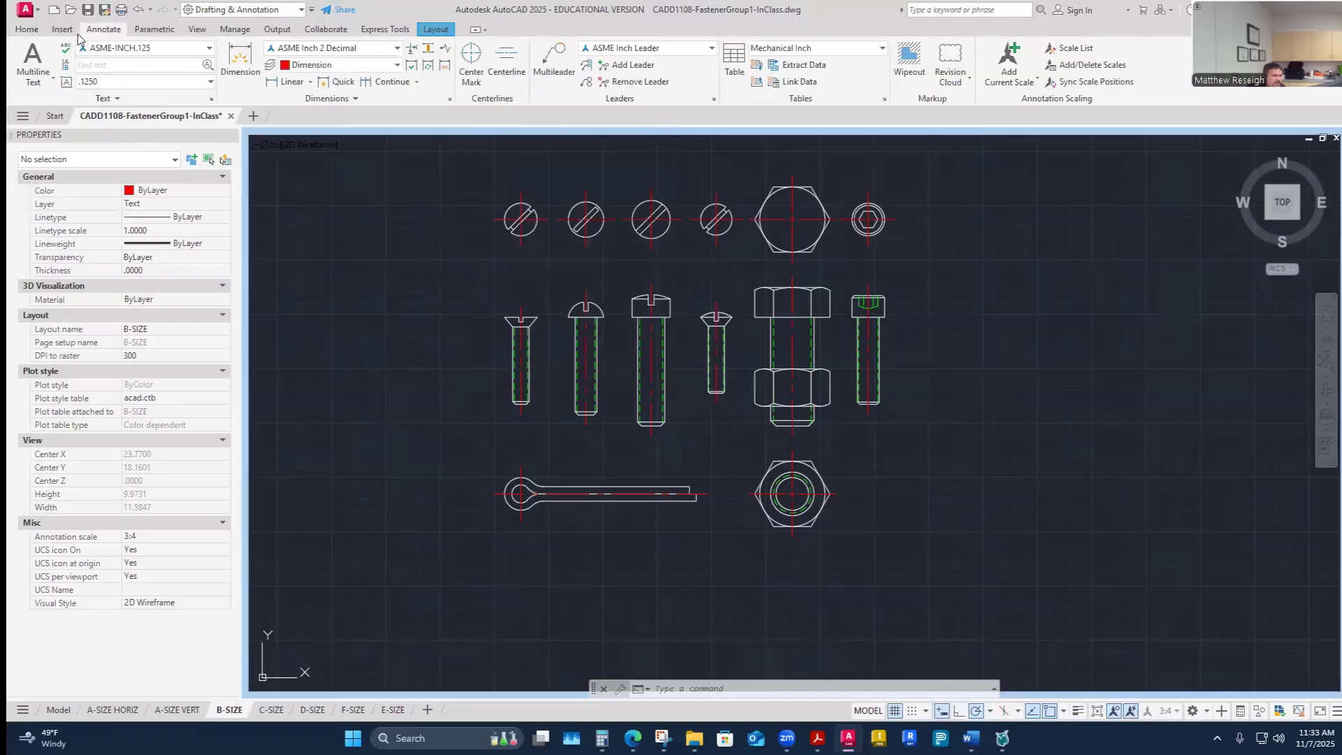
{"action": "left_click", "coordinate": [33, 78]}
{"action": "left_click", "coordinate": [48, 104]}
{"action": "scroll", "coordinate": [482, 302], "scroll_direction": "up", "scroll_amount": 5}
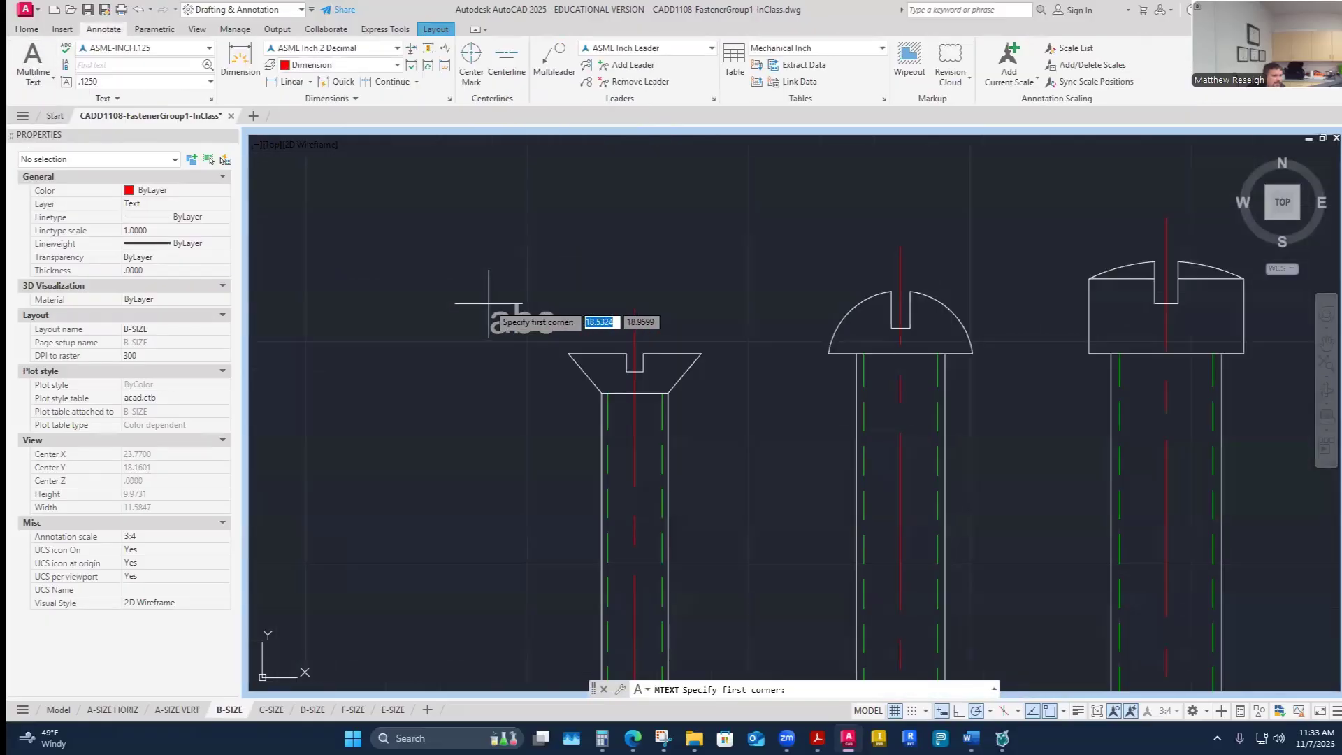
{"action": "scroll", "coordinate": [566, 285], "scroll_direction": "down", "scroll_amount": 6}
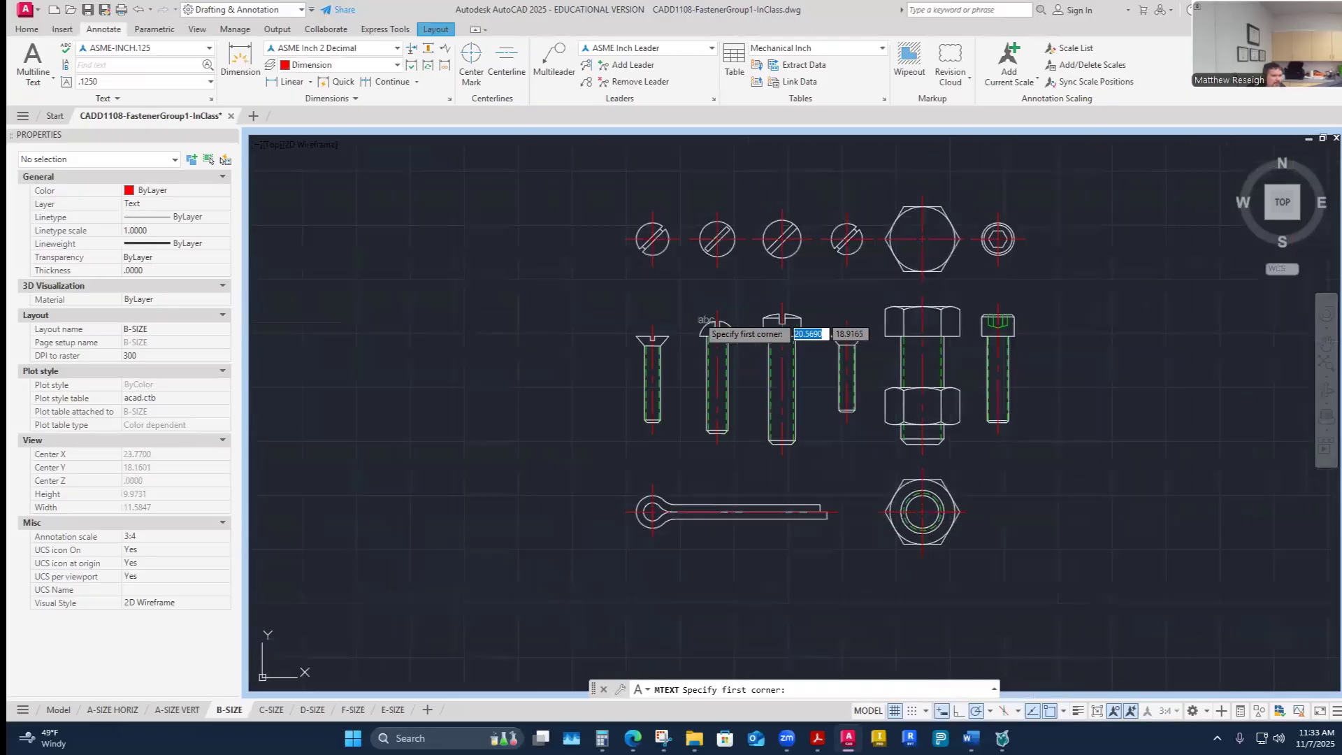
{"action": "scroll", "coordinate": [696, 314], "scroll_direction": "up", "scroll_amount": 2}
{"action": "scroll", "coordinate": [601, 316], "scroll_direction": "up", "scroll_amount": 2}
{"action": "scroll", "coordinate": [601, 322], "scroll_direction": "down", "scroll_amount": 2}
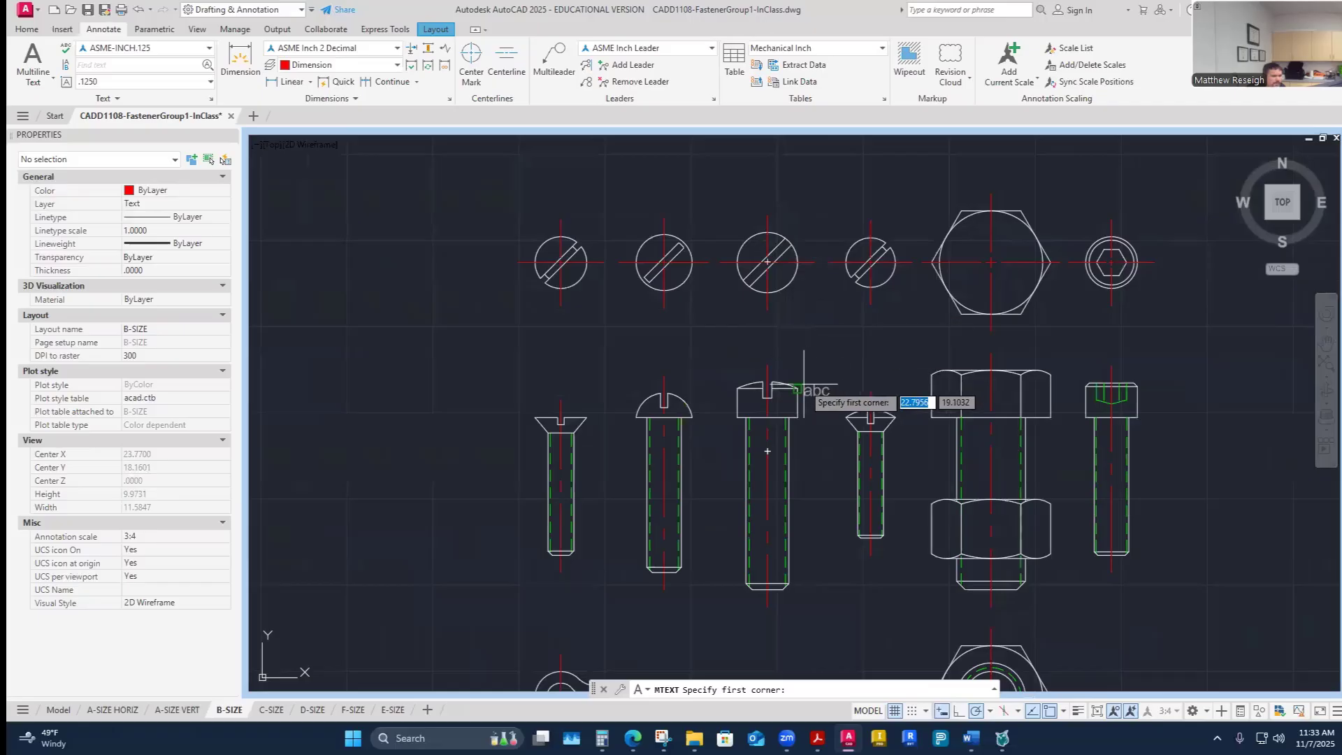
{"action": "scroll", "coordinate": [803, 388], "scroll_direction": "down", "scroll_amount": 2}
{"action": "scroll", "coordinate": [913, 360], "scroll_direction": "up", "scroll_amount": 2}
{"action": "scroll", "coordinate": [937, 371], "scroll_direction": "down", "scroll_amount": 2}
{"action": "scroll", "coordinate": [988, 360], "scroll_direction": "up", "scroll_amount": 2}
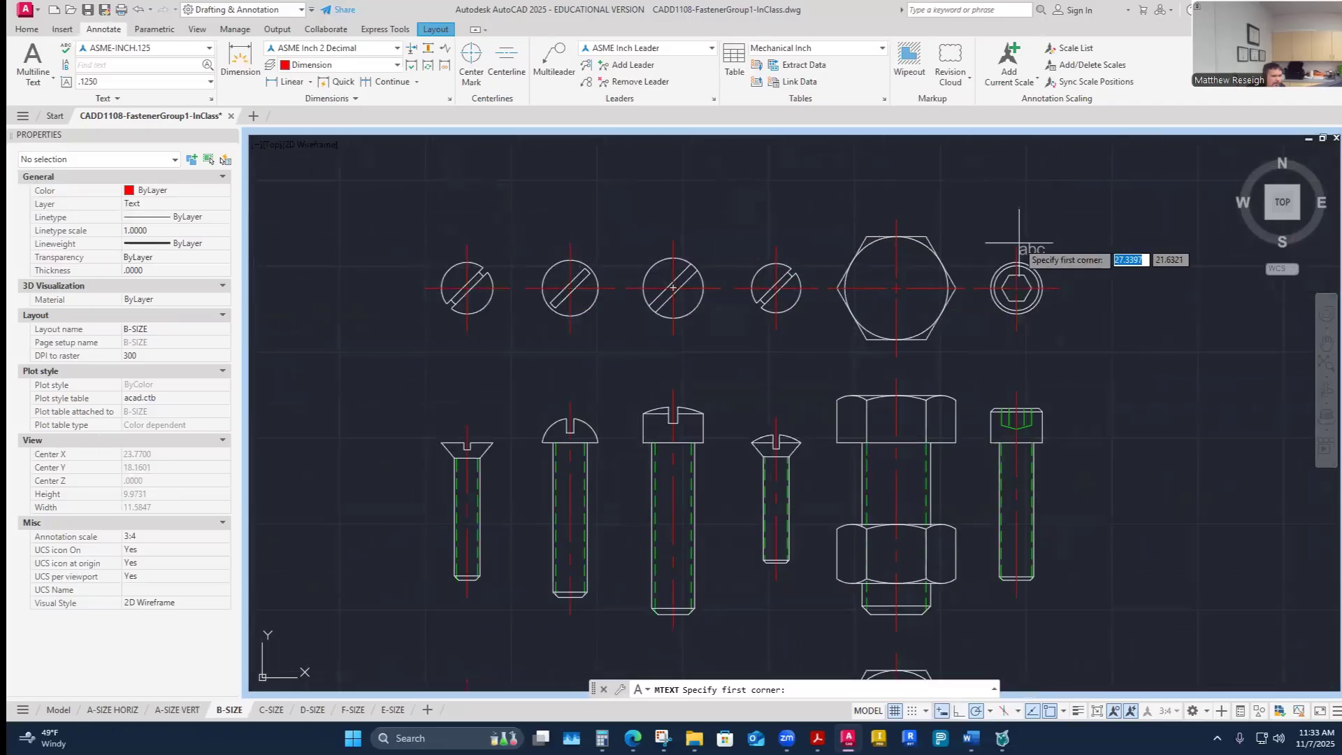
{"action": "left_click", "coordinate": [451, 209]}
{"action": "left_click", "coordinate": [491, 227]}
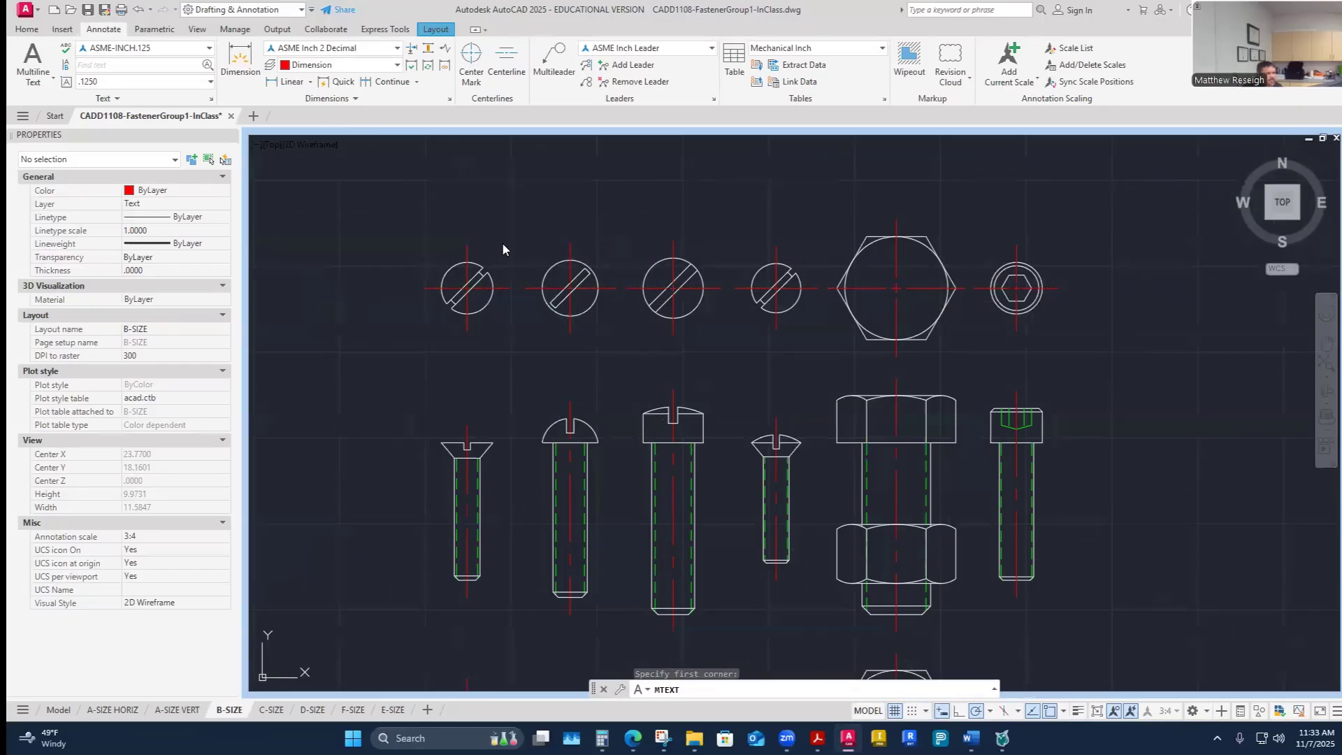
{"action": "scroll", "coordinate": [409, 196], "scroll_direction": "up", "scroll_amount": 5}
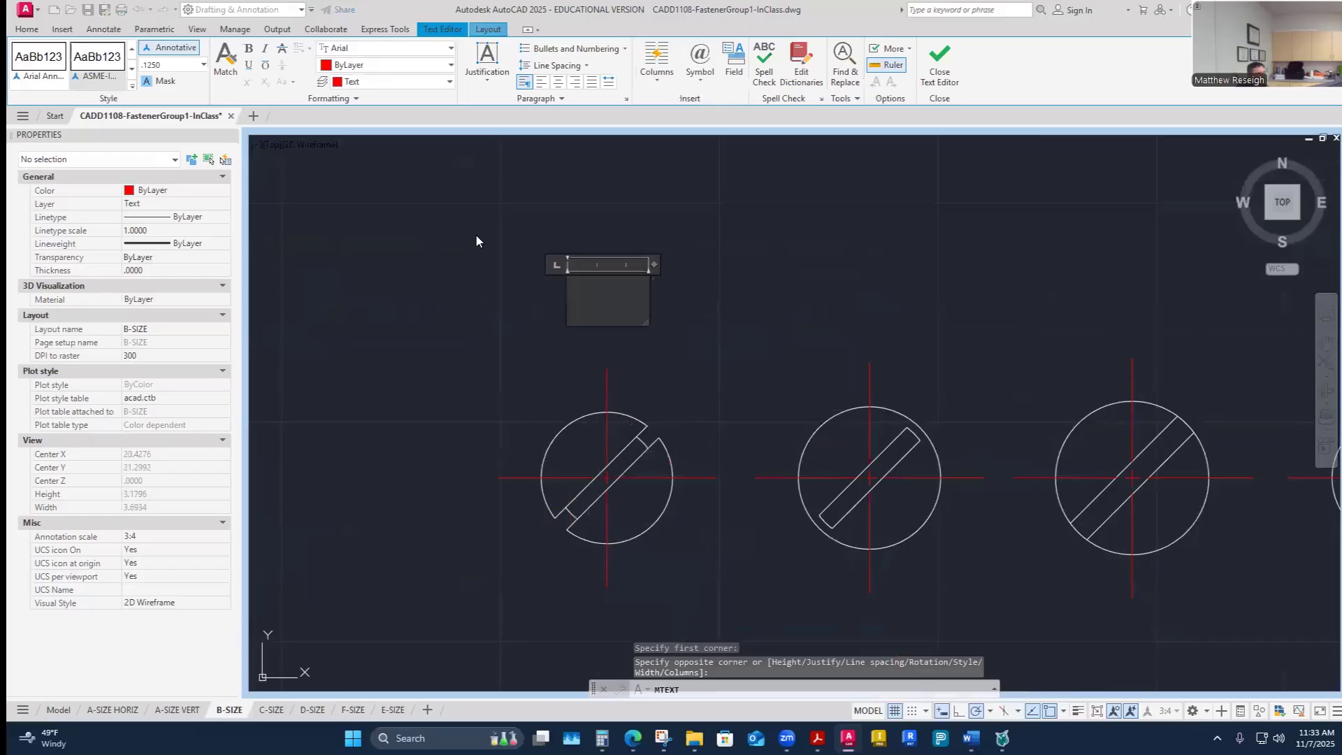
{"action": "left_click", "coordinate": [564, 84]}
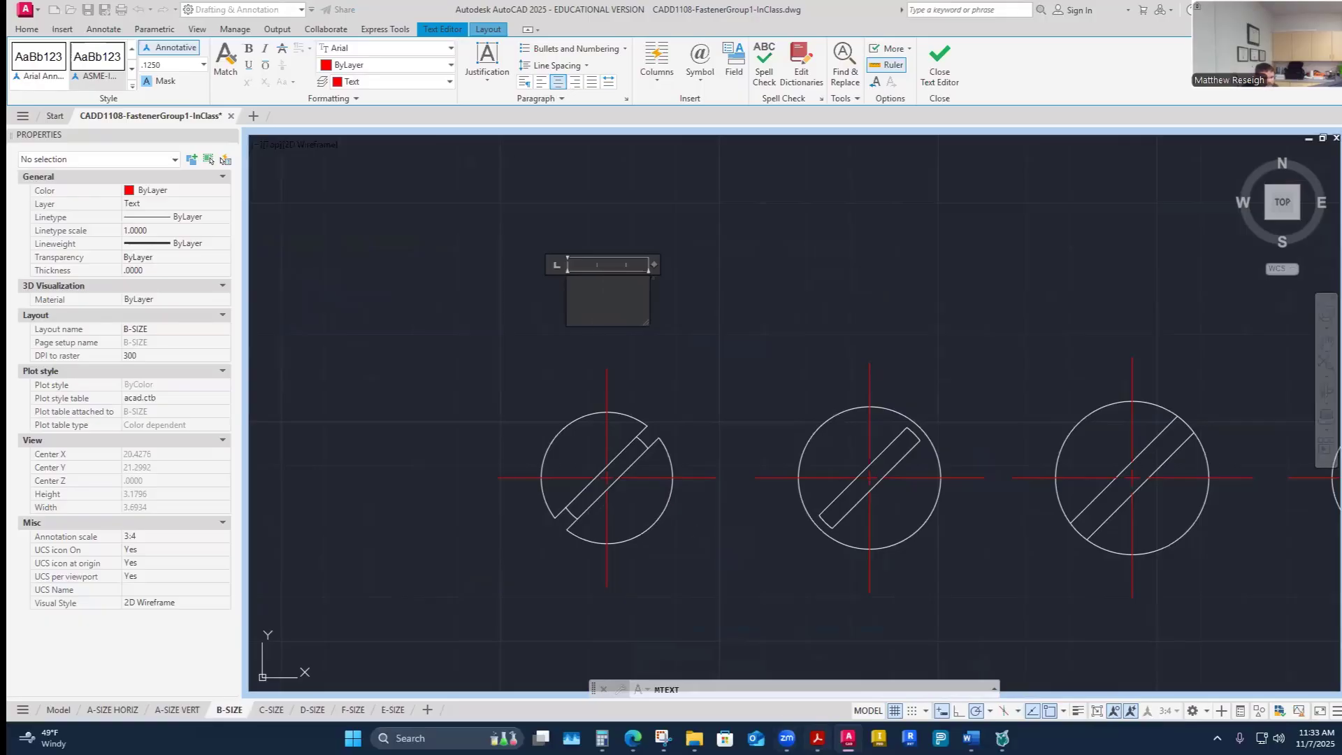
- Switch to the Word assignment document and check the fastener letters in the reference figure
{"action": "left_click", "coordinate": [916, 670]}
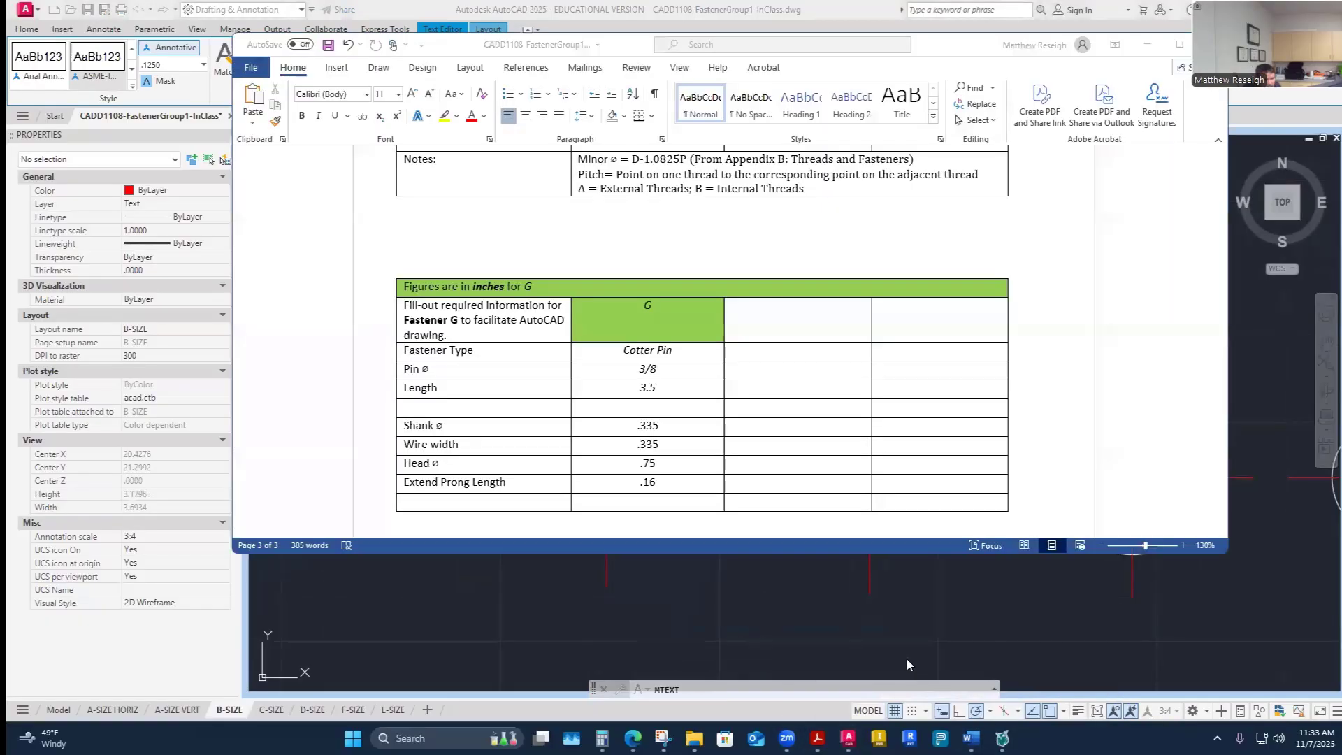
{"action": "scroll", "coordinate": [803, 490], "scroll_direction": "up", "scroll_amount": 10}
{"action": "scroll", "coordinate": [803, 489], "scroll_direction": "up", "scroll_amount": 15}
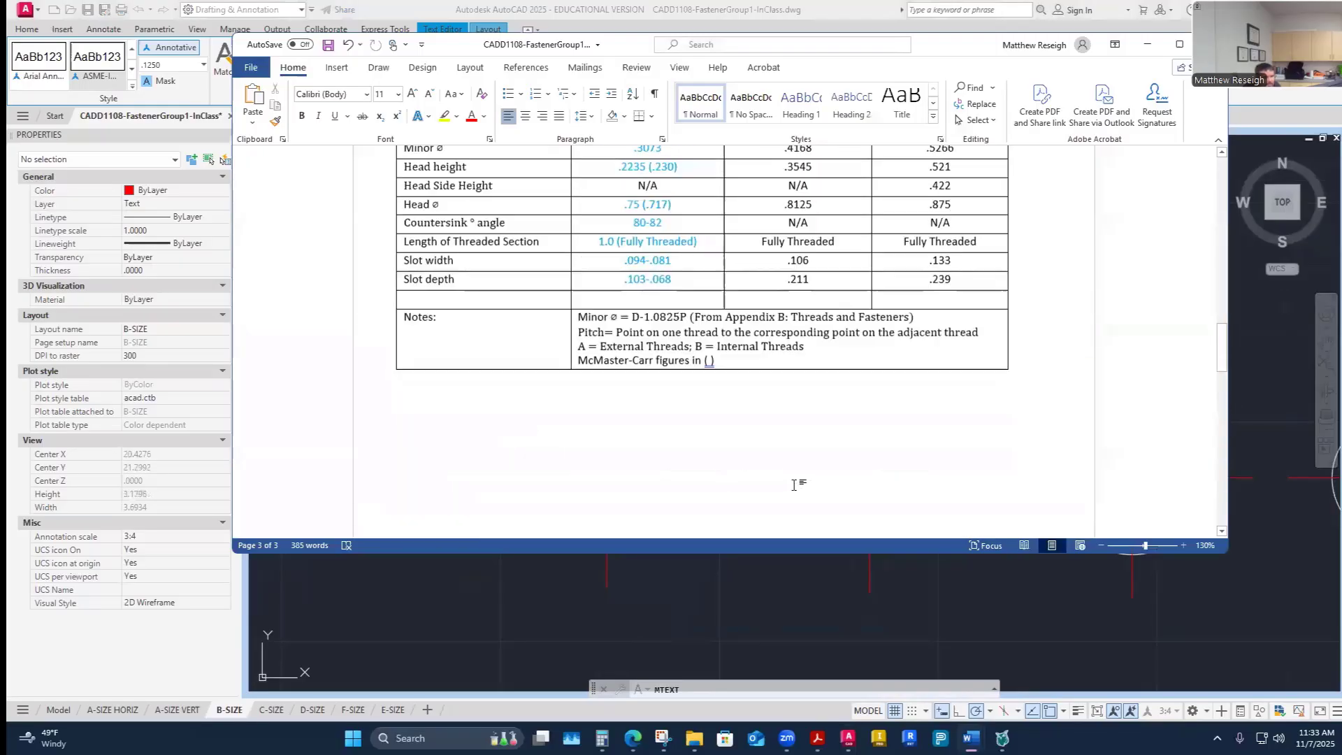
{"action": "scroll", "coordinate": [790, 483], "scroll_direction": "up", "scroll_amount": 8}
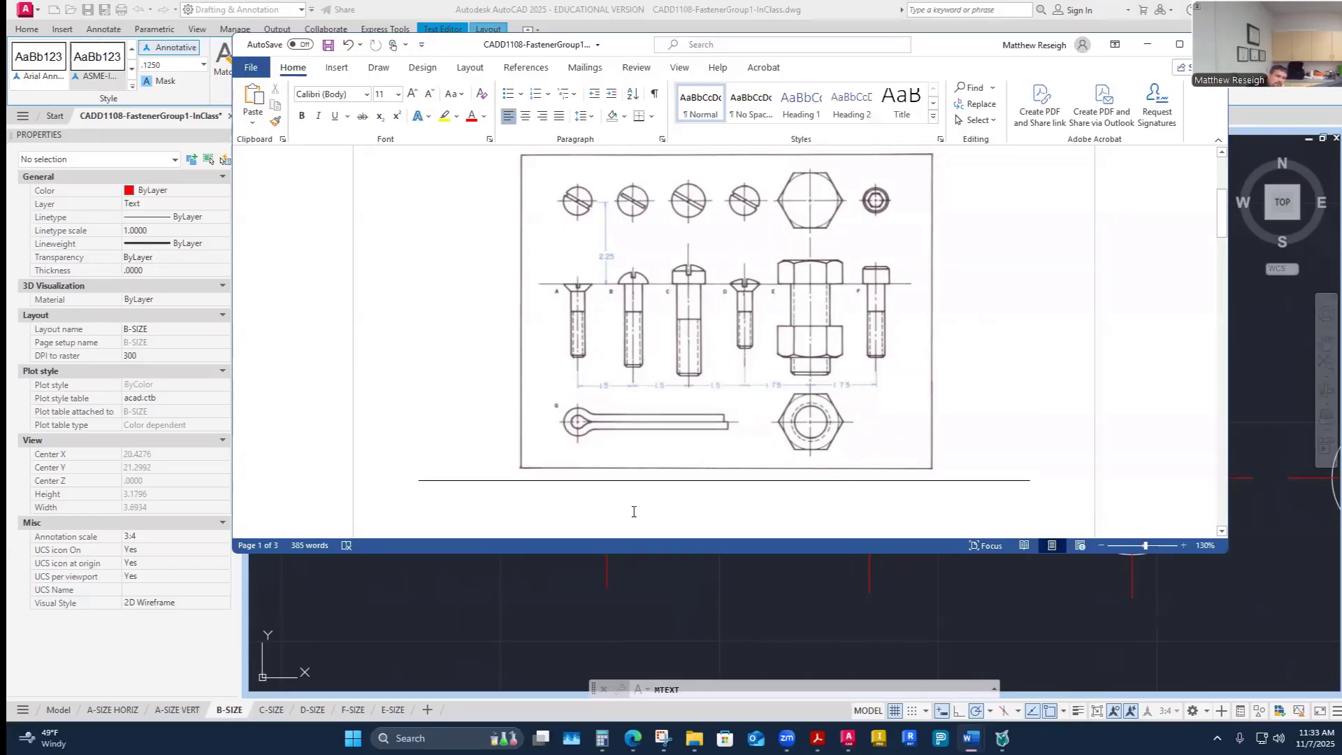
{"action": "left_click", "coordinate": [848, 738]}
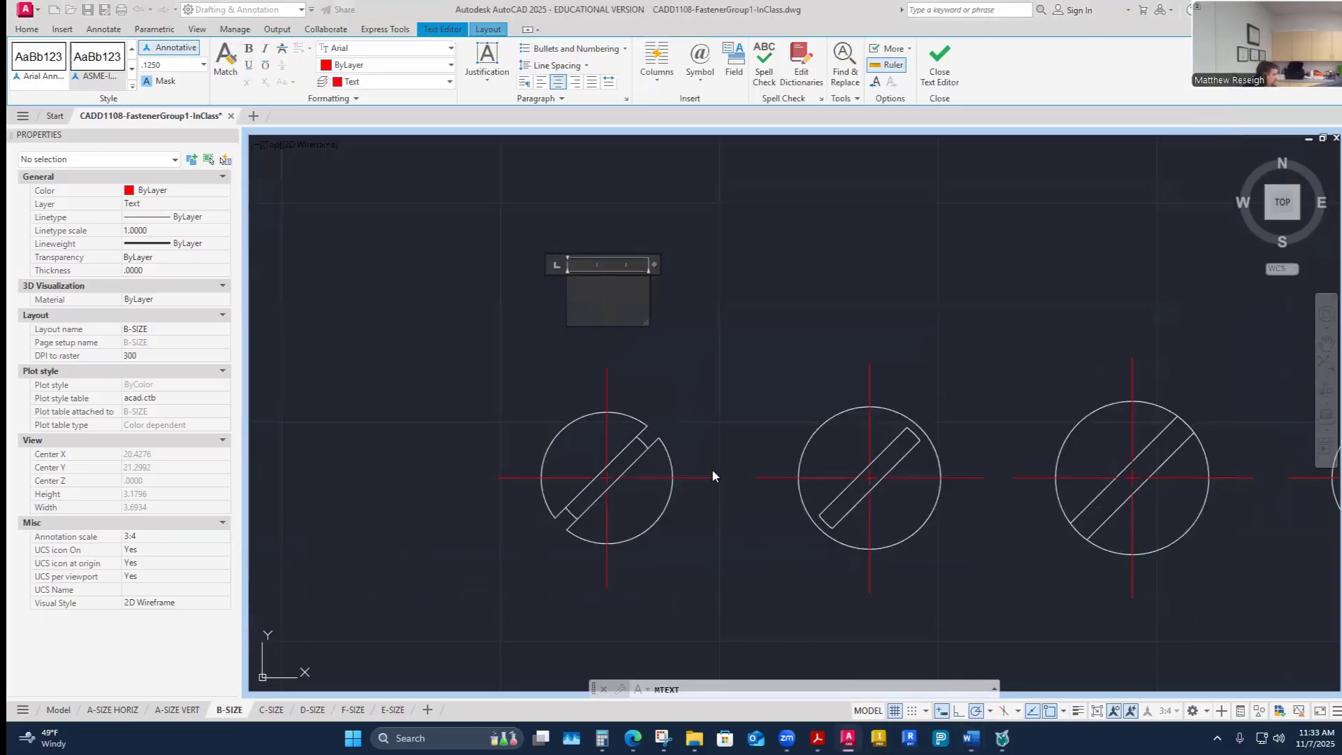
- Enter the label "A" in the text box and close the text editor
{"action": "type", "text": "A"}
{"action": "left_click", "coordinate": [694, 378]}
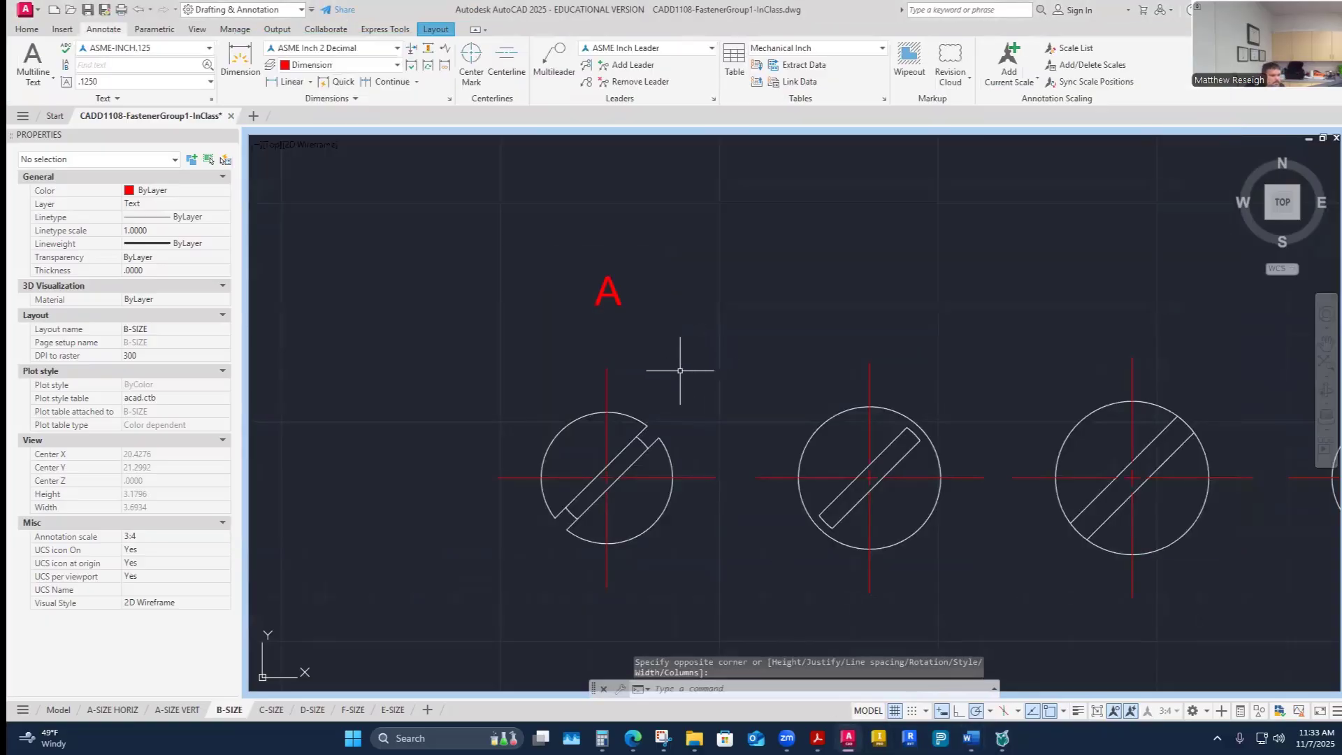
{"action": "left_click", "coordinate": [619, 293]}
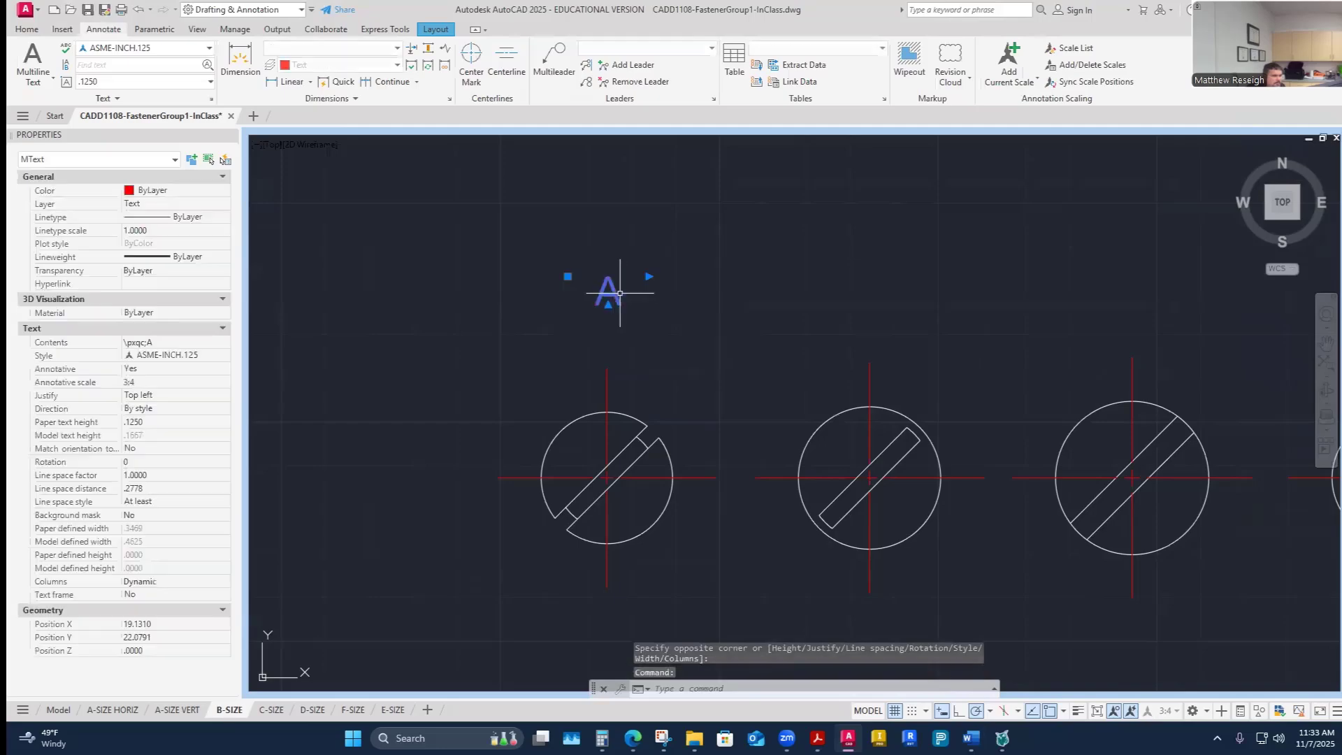
{"action": "left_click", "coordinate": [567, 276]}
{"action": "key", "text": "Escape"}
{"action": "key", "text": "Escape"}
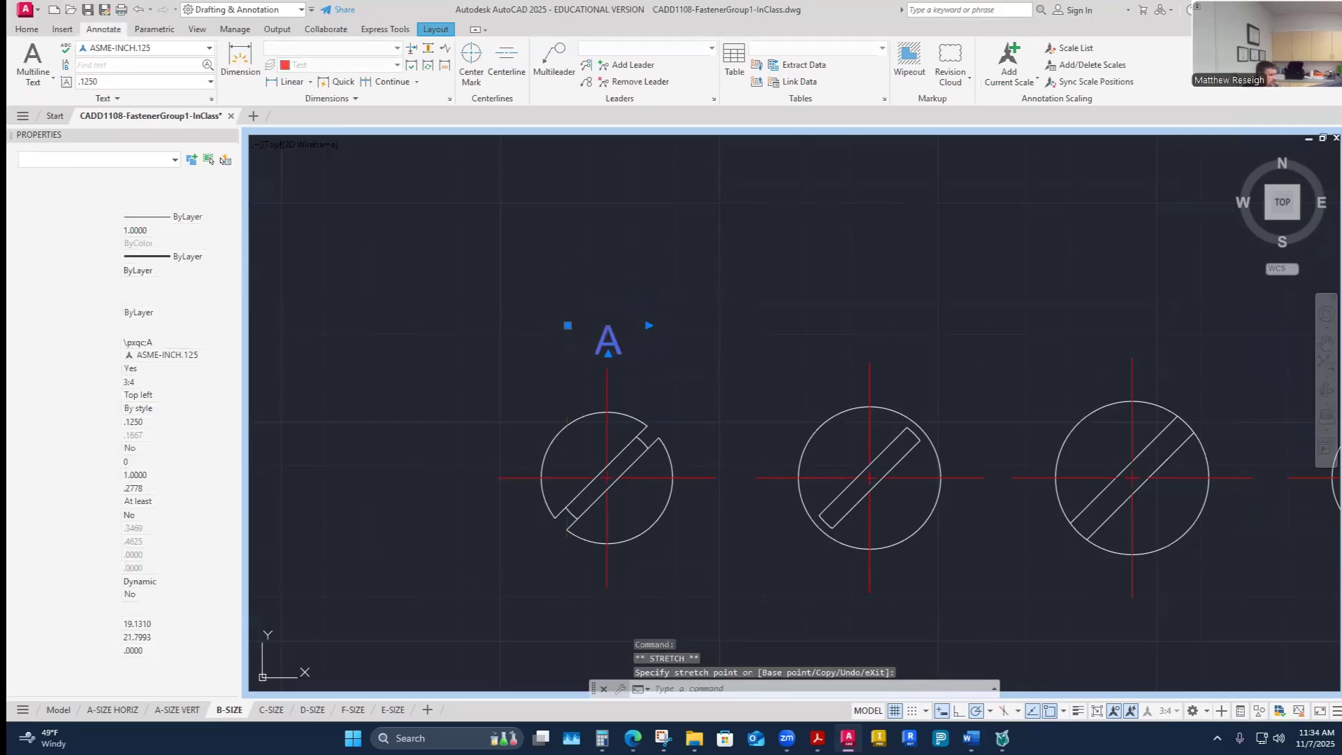
{"action": "scroll", "coordinate": [693, 293], "scroll_direction": "down", "scroll_amount": 5}
{"action": "scroll", "coordinate": [735, 326], "scroll_direction": "down", "scroll_amount": 3}
{"action": "scroll", "coordinate": [720, 315], "scroll_direction": "up", "scroll_amount": 6}
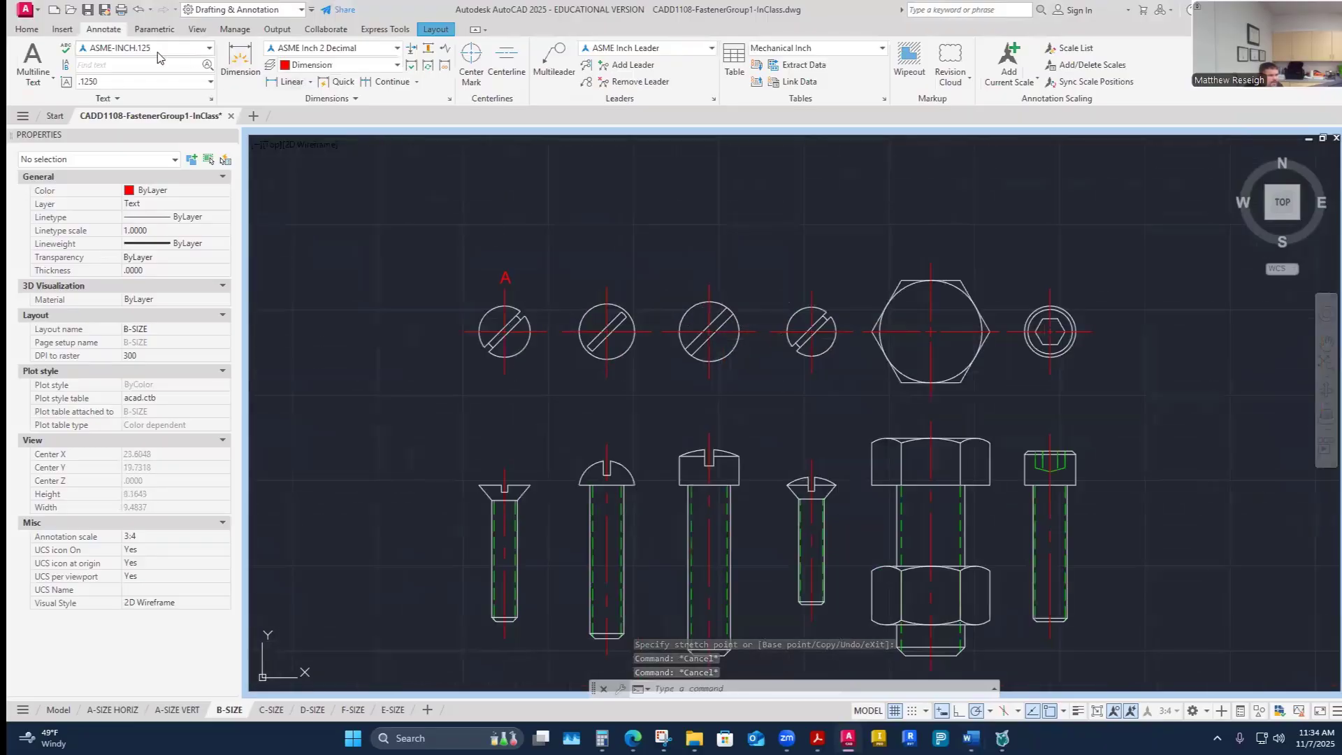
{"action": "left_click", "coordinate": [28, 30]}
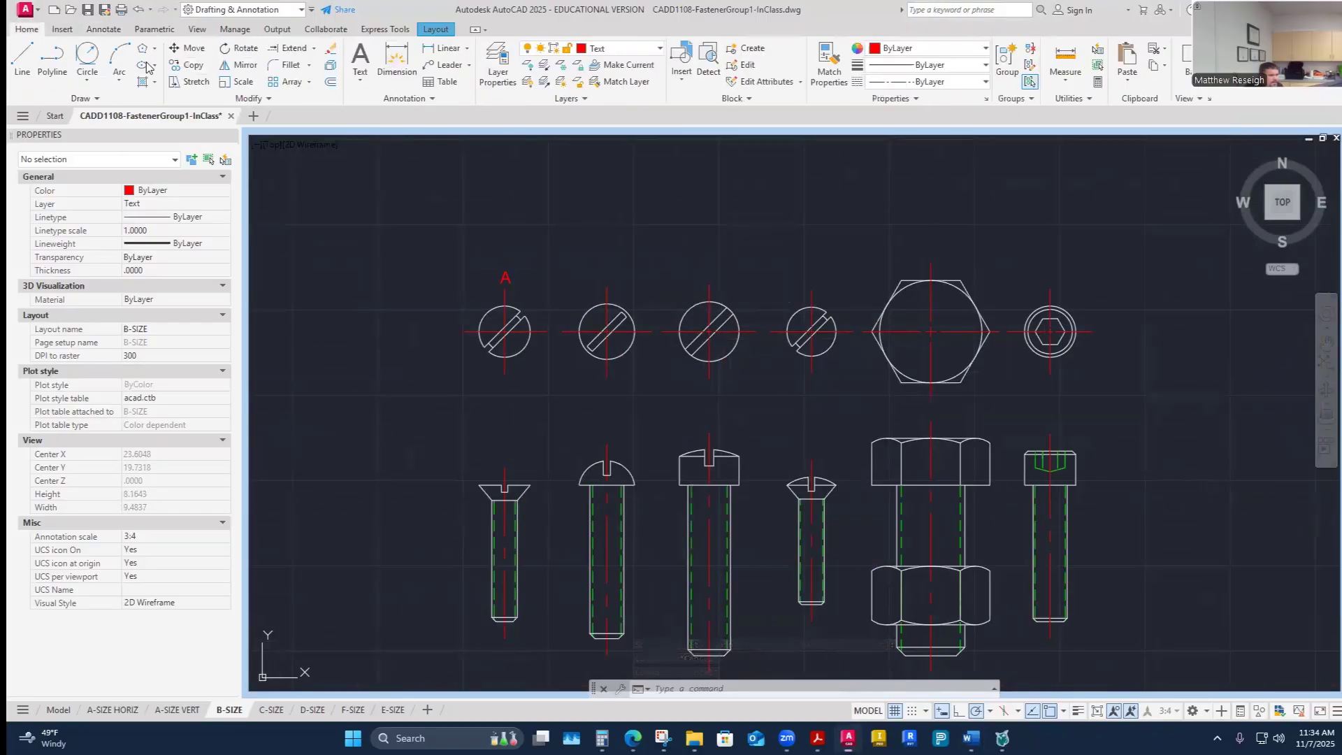
{"action": "left_click", "coordinate": [190, 68]}
{"action": "left_click", "coordinate": [505, 277]}
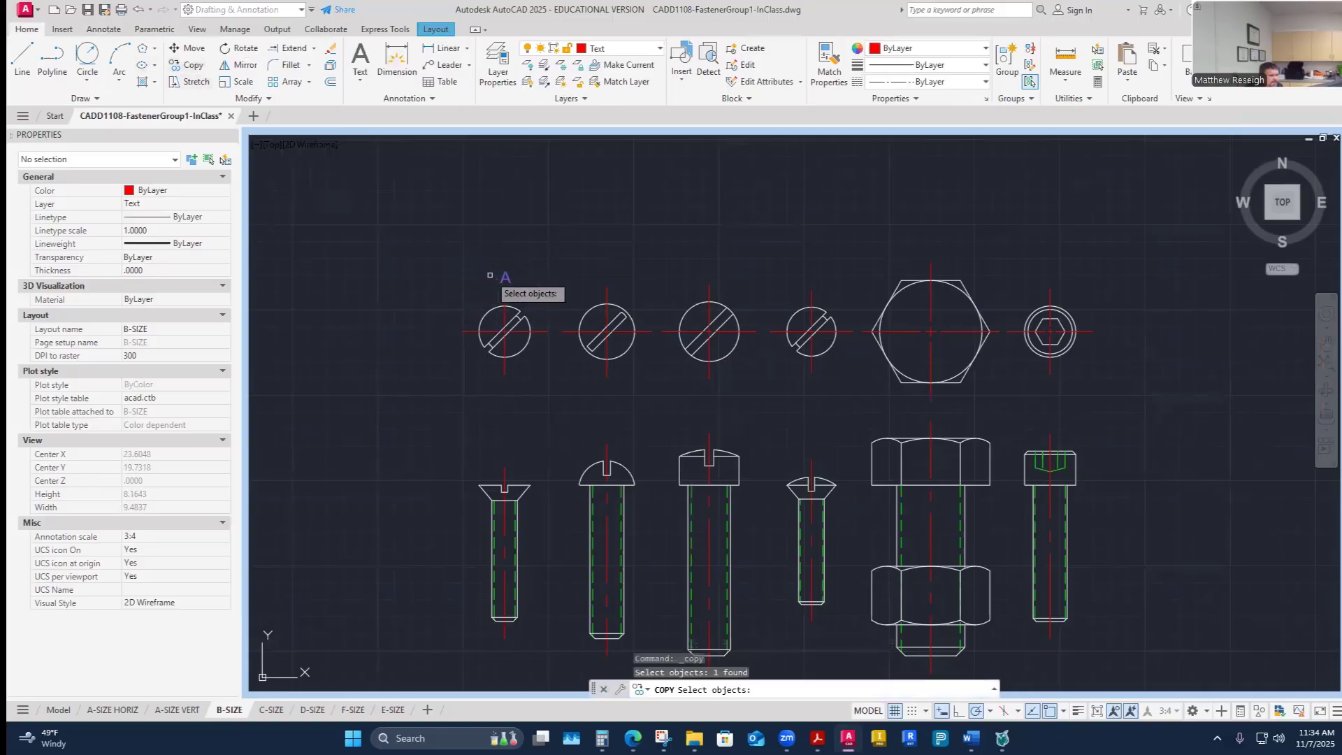
{"action": "scroll", "coordinate": [493, 274], "scroll_direction": "up", "scroll_amount": 4}
{"action": "key", "text": "Return"}
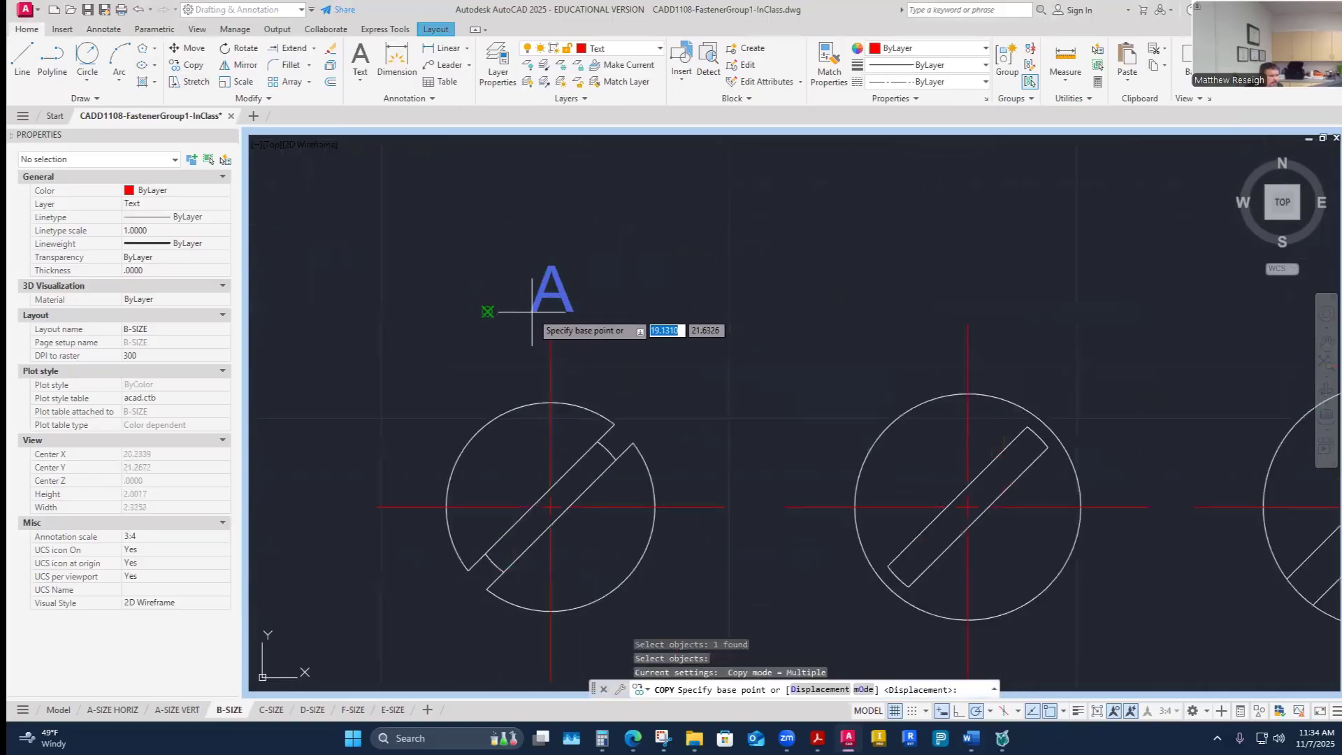
{"action": "key", "text": "Escape"}
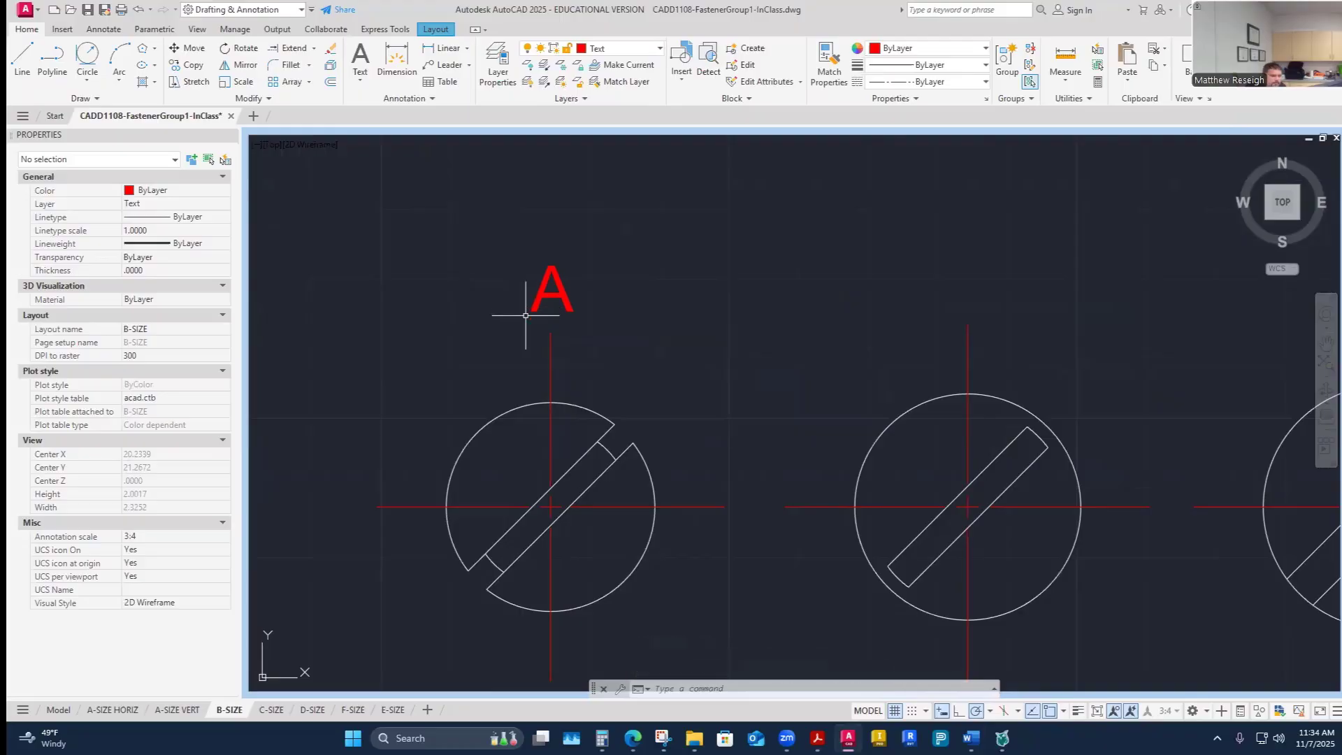
- Switch to the assignment page and review the reference drawing to see where the fastener labels sit
{"action": "left_click", "coordinate": [633, 738]}
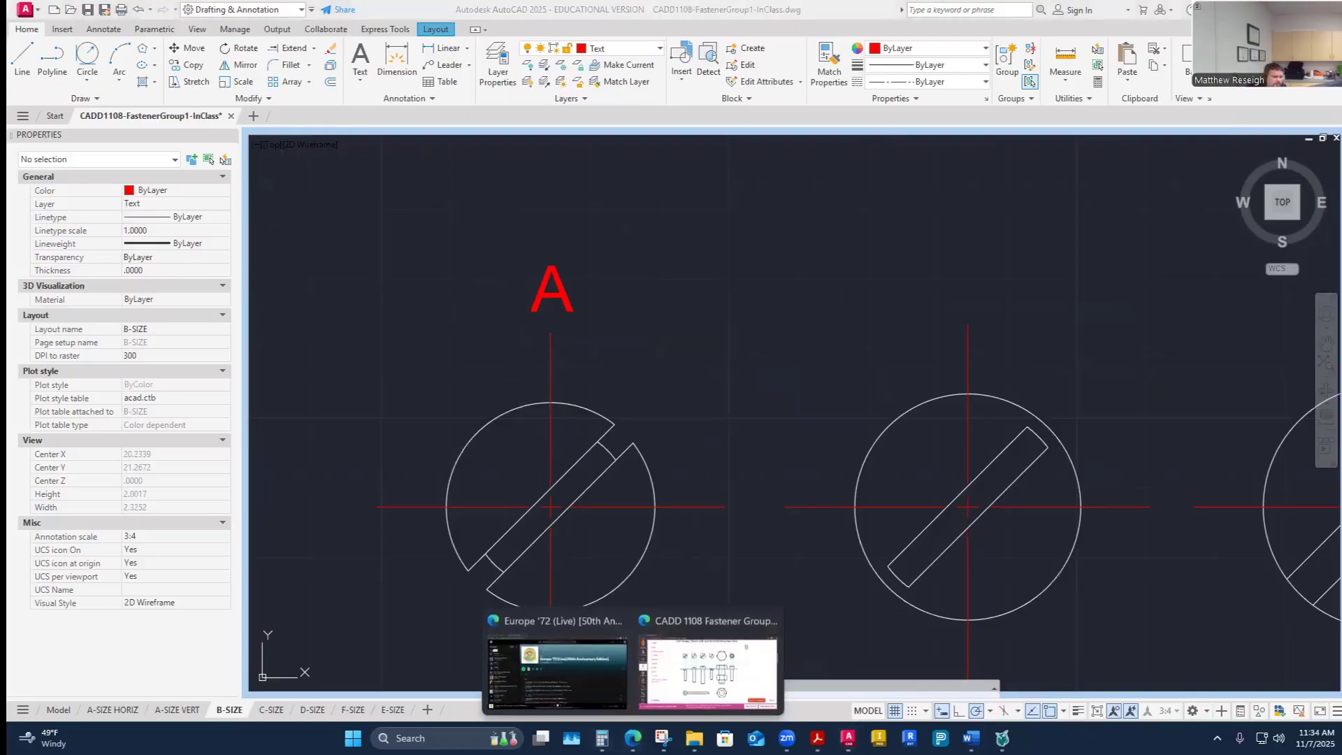
{"action": "left_click", "coordinate": [706, 688]}
{"action": "scroll", "coordinate": [618, 436], "scroll_direction": "down", "scroll_amount": 2}
{"action": "scroll", "coordinate": [618, 436], "scroll_direction": "up", "scroll_amount": 4}
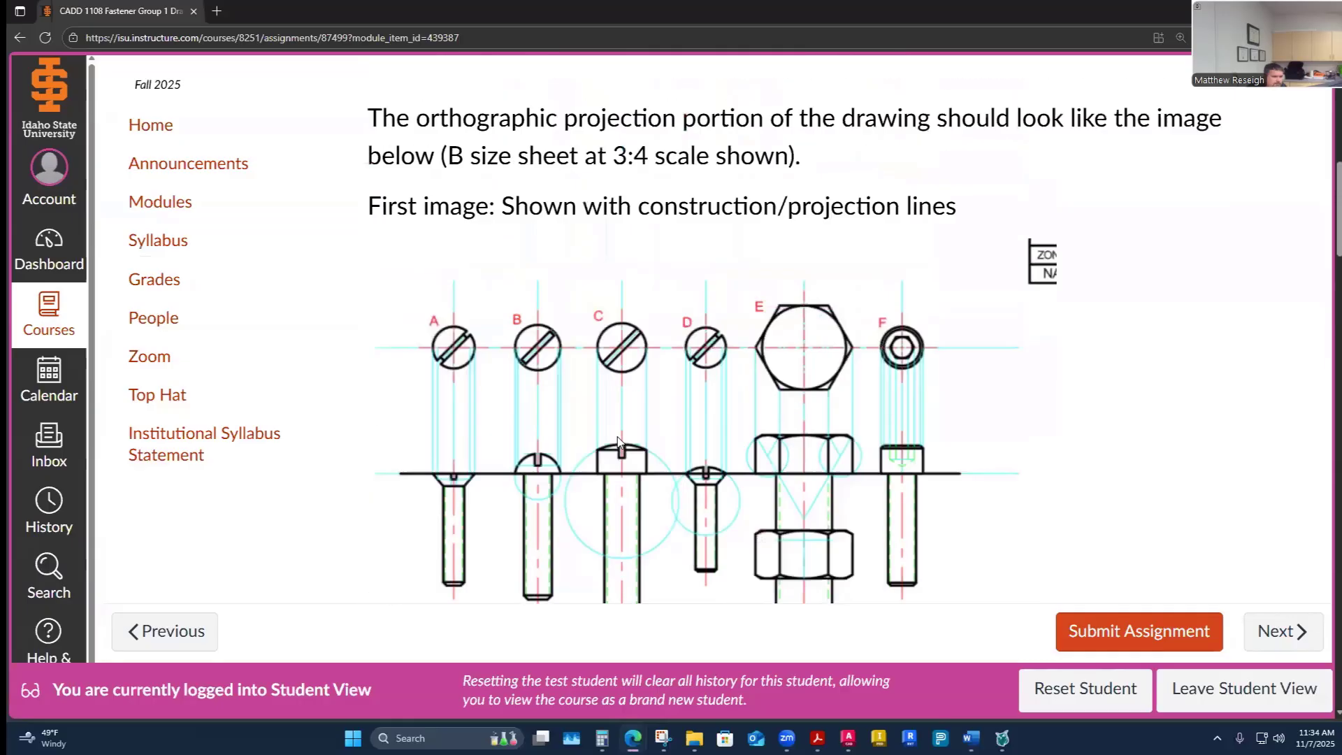
{"action": "scroll", "coordinate": [622, 441], "scroll_direction": "down", "scroll_amount": 10}
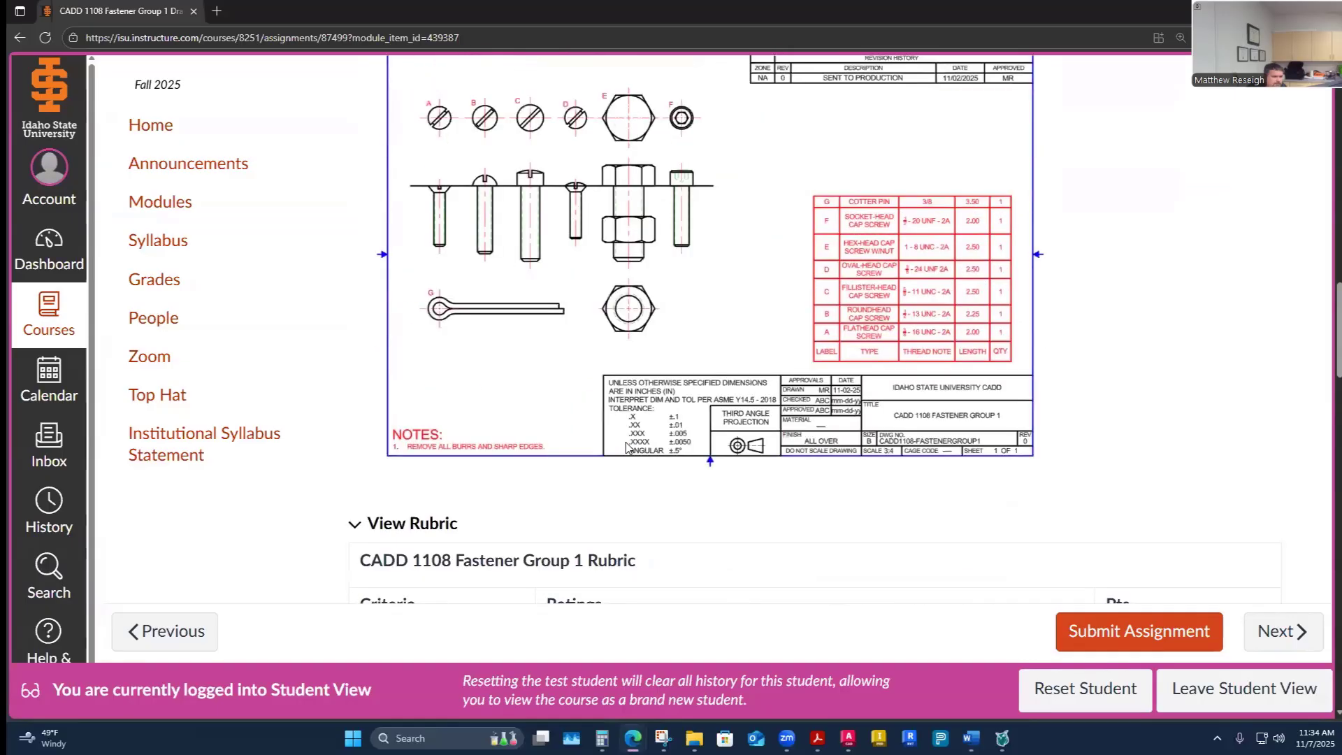
{"action": "scroll", "coordinate": [627, 447], "scroll_direction": "up", "scroll_amount": 1}
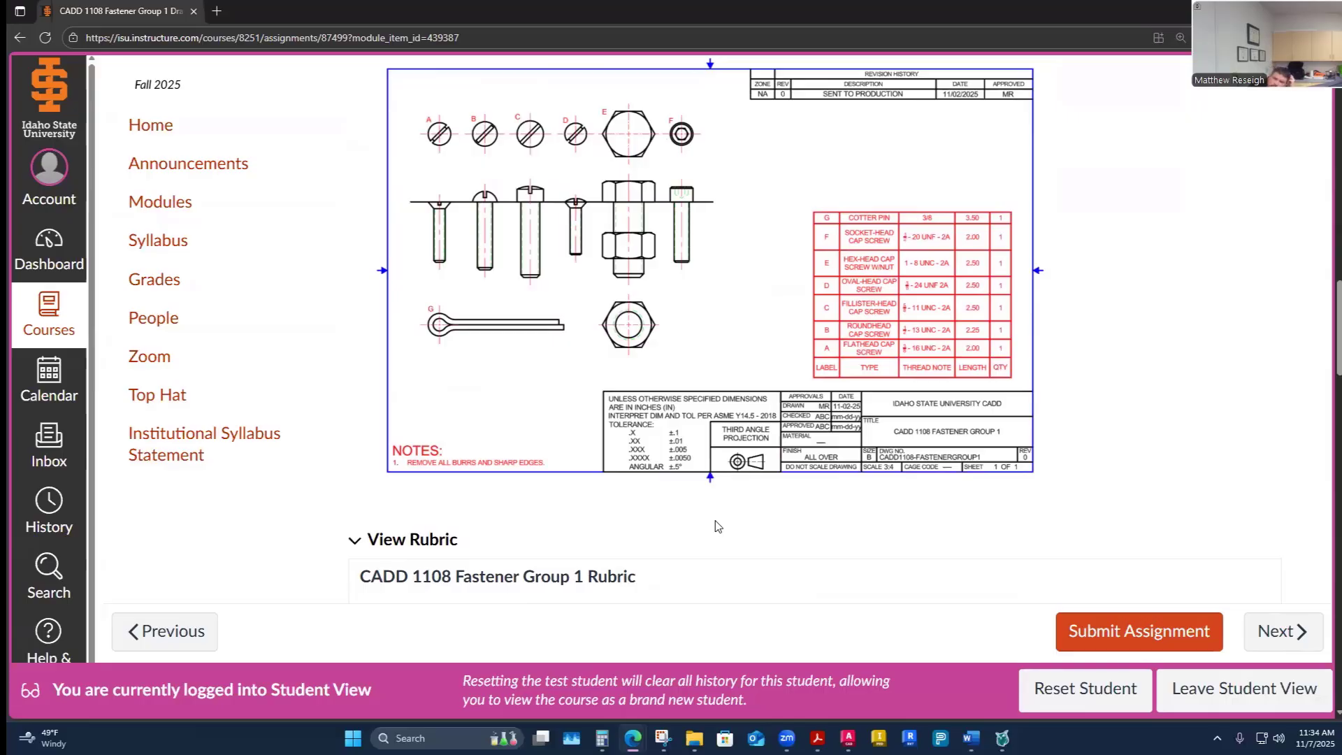
{"action": "mouse_move", "coordinate": [847, 738]}
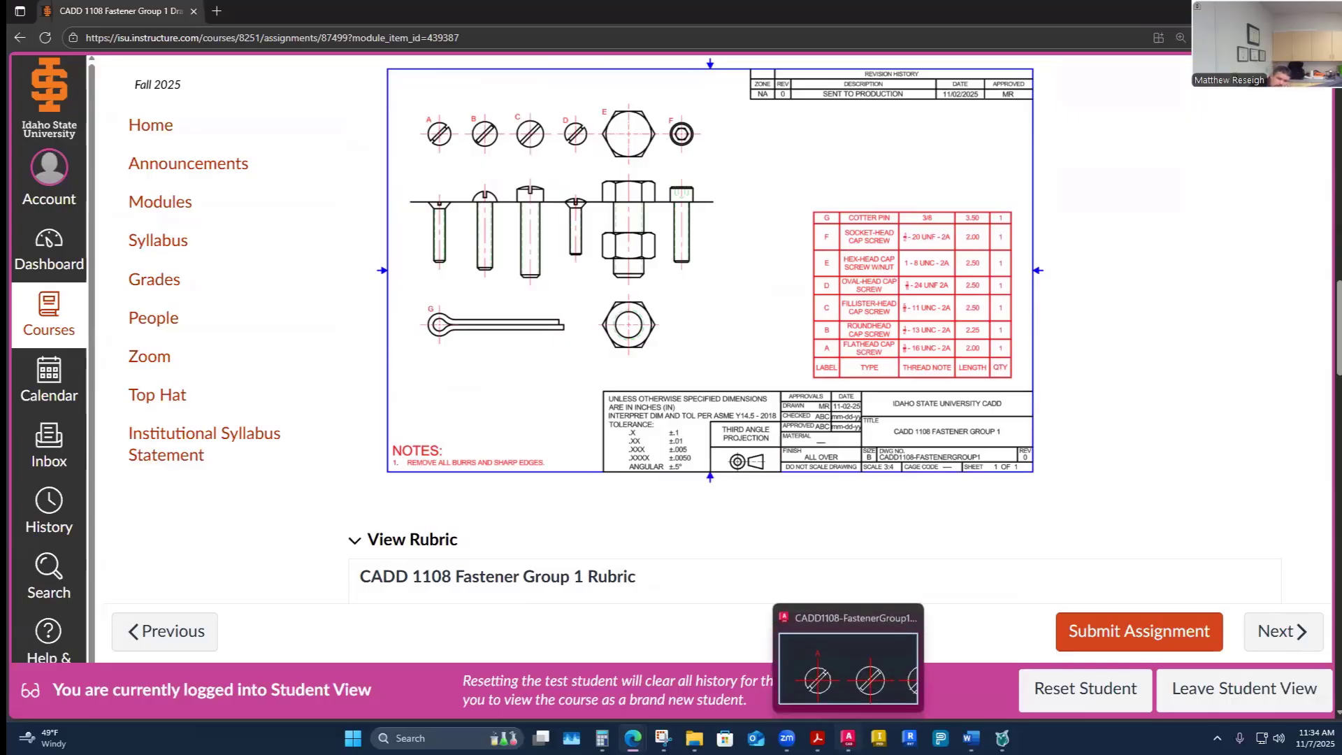
{"action": "left_click", "coordinate": [847, 667]}
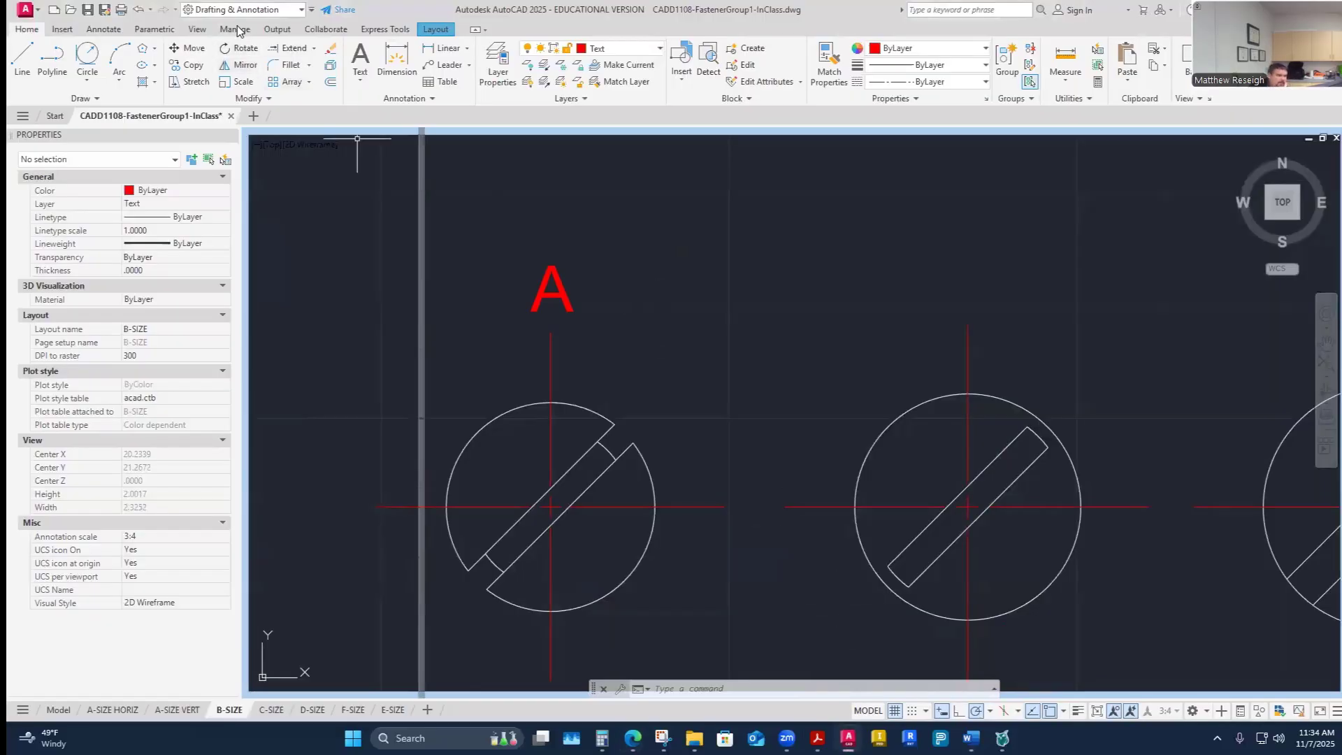
{"action": "left_click", "coordinate": [103, 29]}
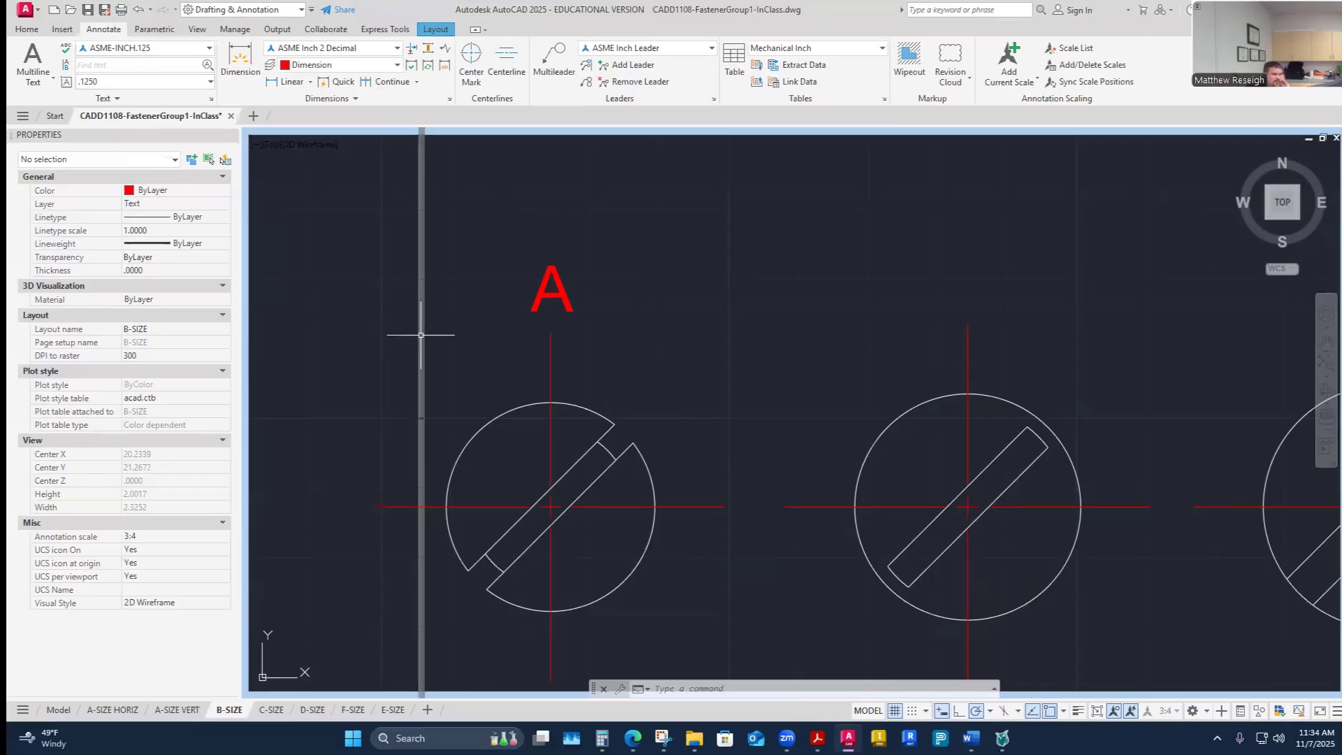
{"action": "key", "text": "Escape"}
{"action": "scroll", "coordinate": [580, 354], "scroll_direction": "down", "scroll_amount": 8}
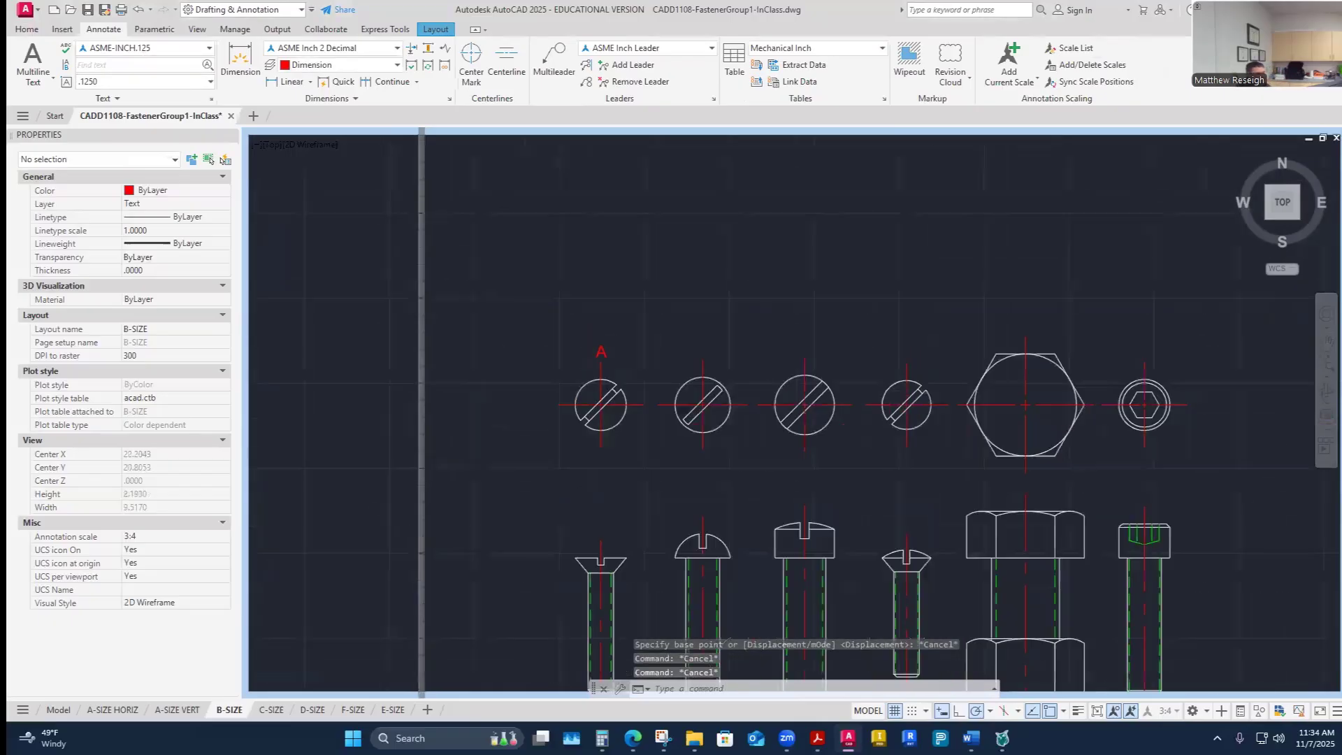
{"action": "scroll", "coordinate": [618, 369], "scroll_direction": "up", "scroll_amount": 2}
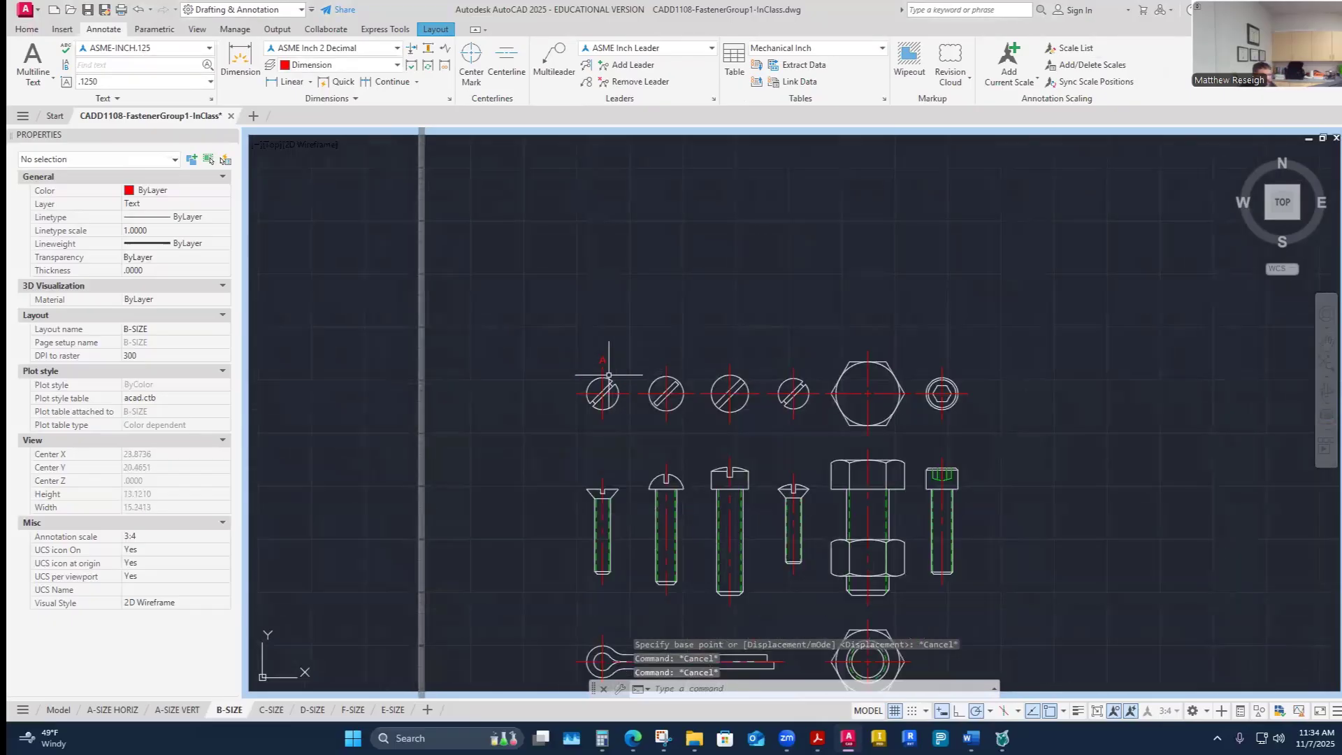
{"action": "scroll", "coordinate": [609, 375], "scroll_direction": "up", "scroll_amount": 3}
{"action": "scroll", "coordinate": [653, 374], "scroll_direction": "down", "scroll_amount": 6}
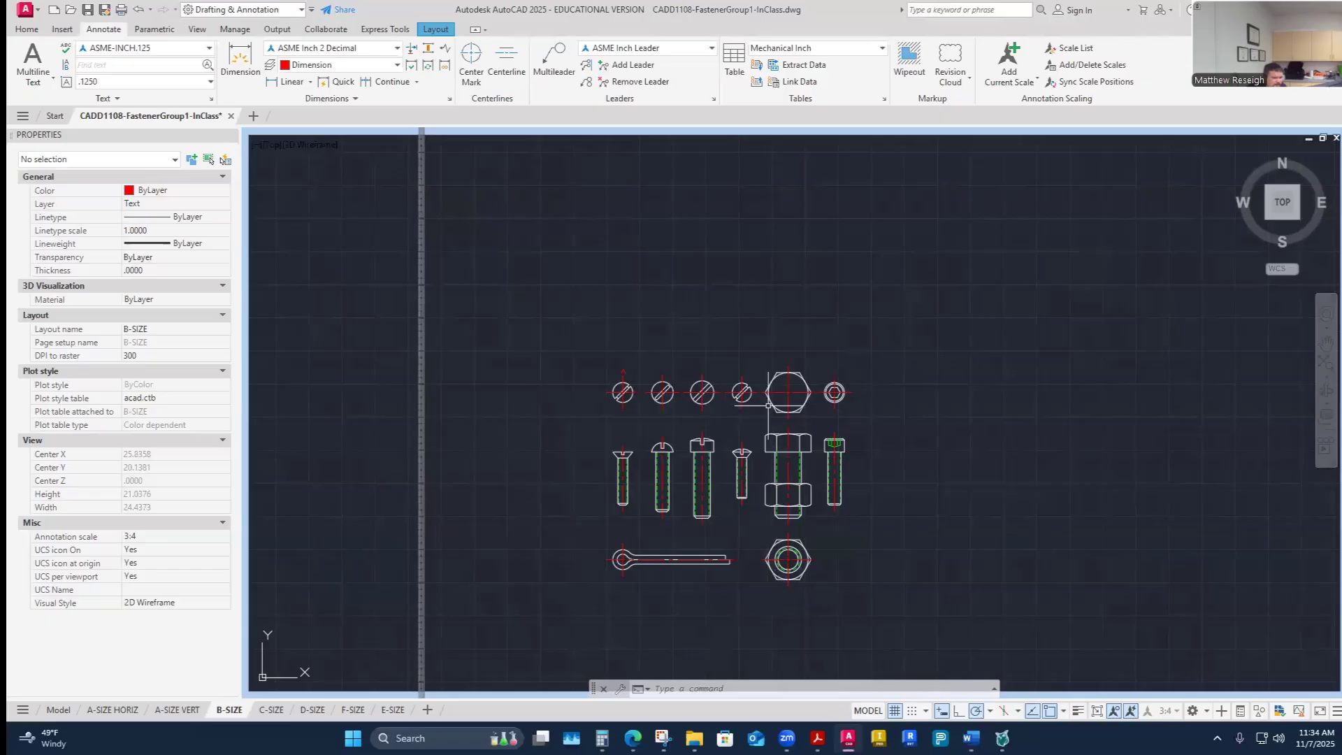
{"action": "scroll", "coordinate": [758, 428], "scroll_direction": "up", "scroll_amount": 2}
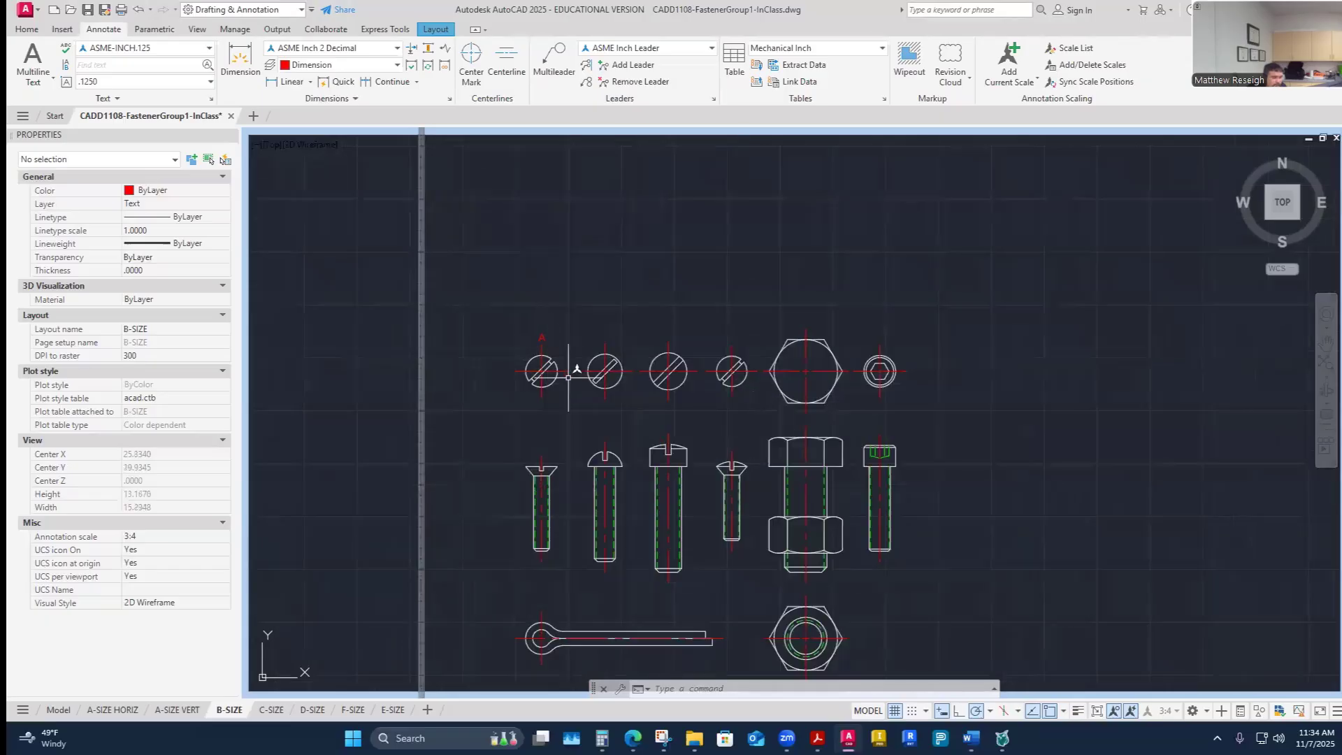
{"action": "scroll", "coordinate": [539, 339], "scroll_direction": "up", "scroll_amount": 4}
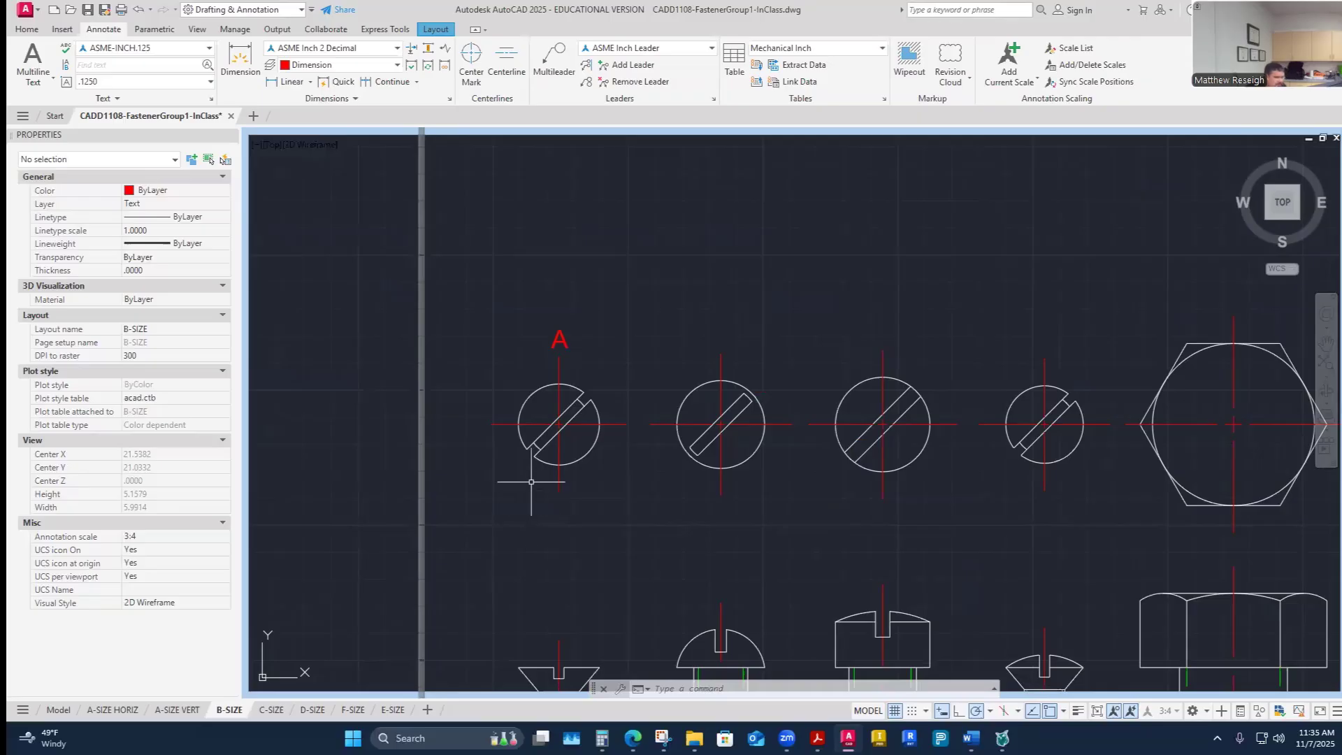
{"action": "scroll", "coordinate": [569, 455], "scroll_direction": "down", "scroll_amount": 4}
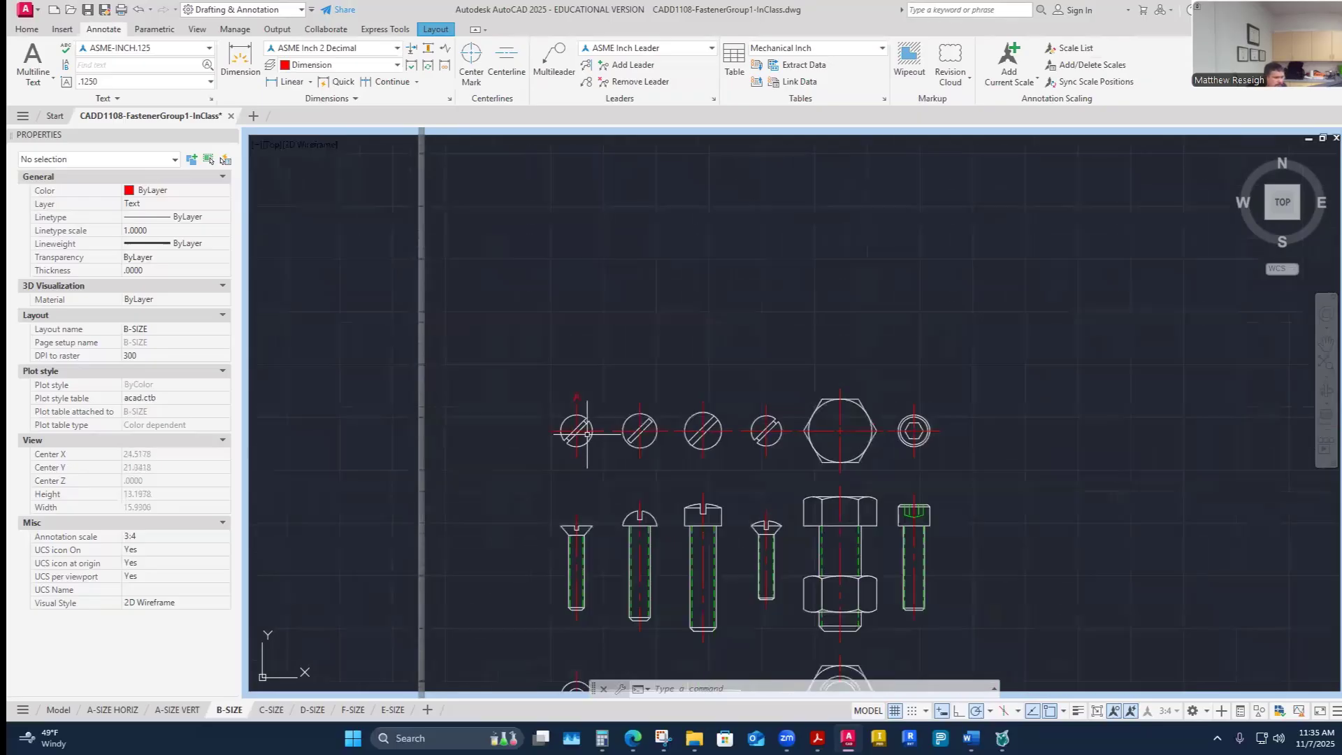
{"action": "scroll", "coordinate": [650, 429], "scroll_direction": "up", "scroll_amount": 2}
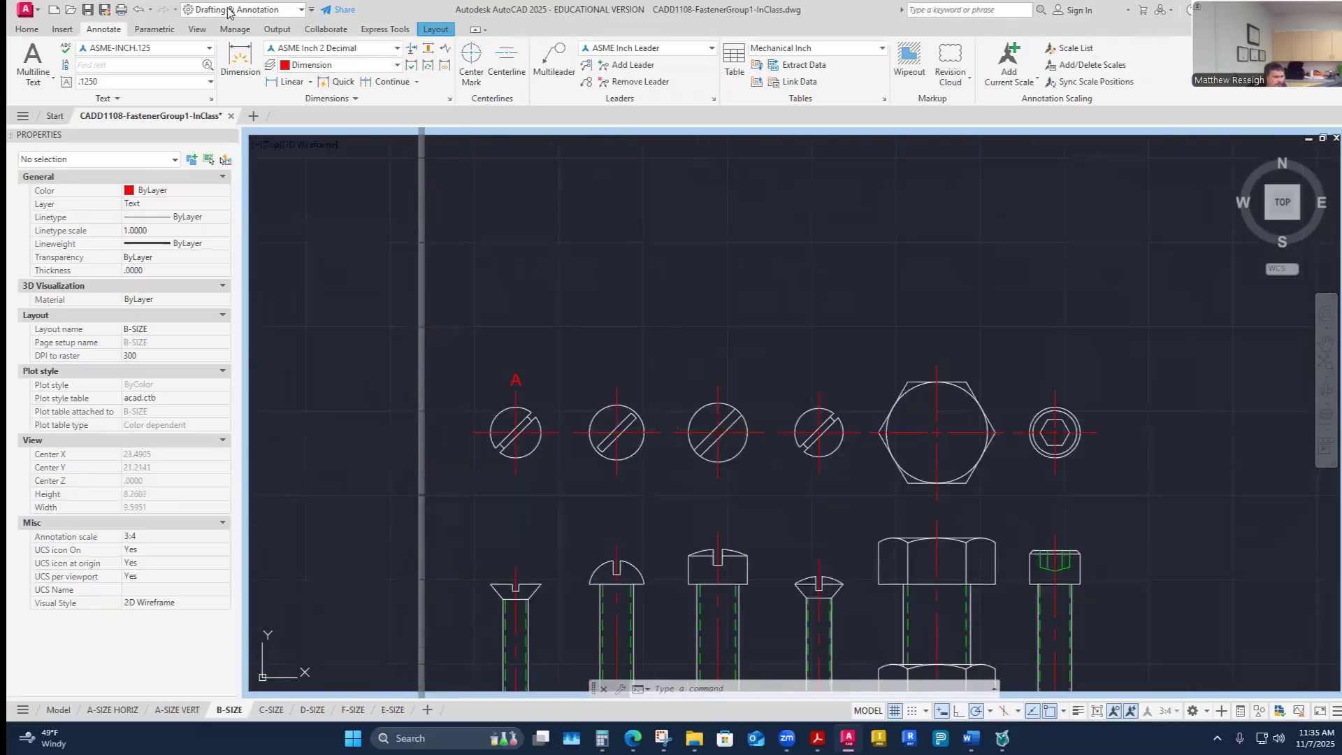
{"action": "left_click", "coordinate": [27, 29]}
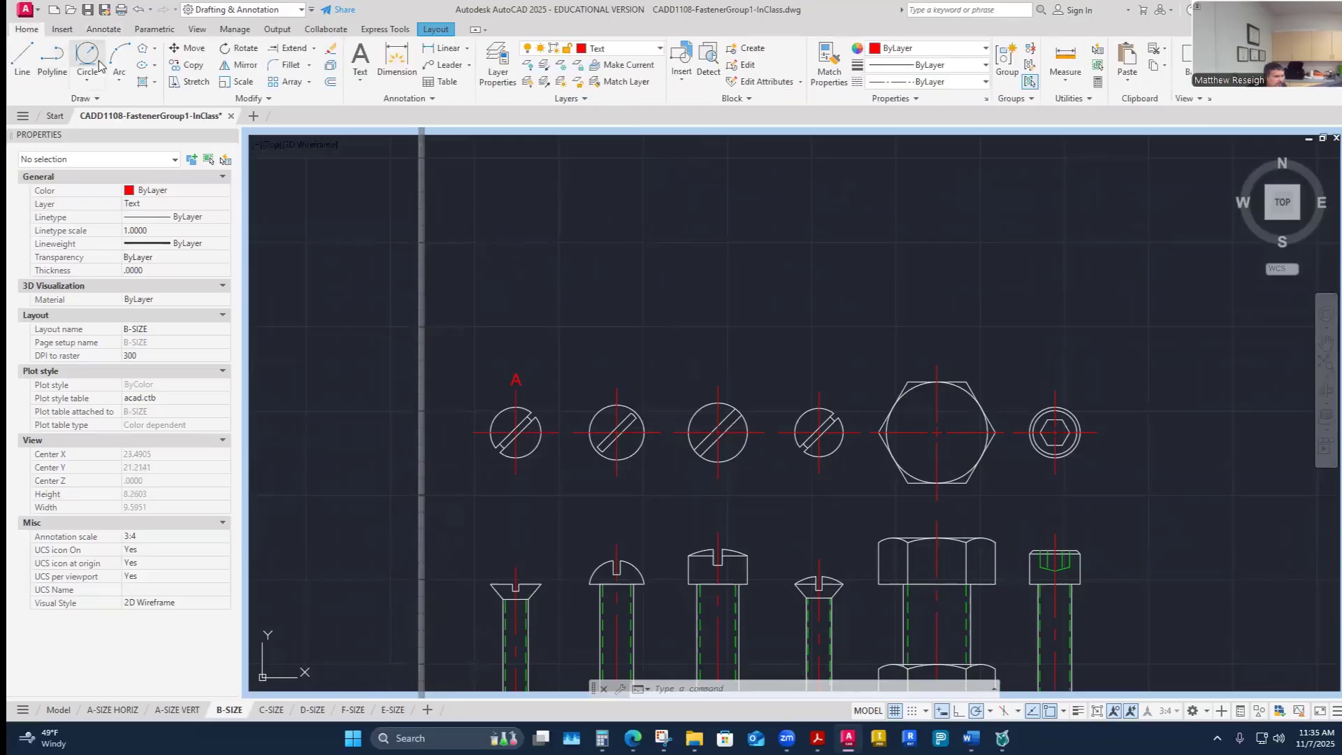
{"action": "left_click", "coordinate": [189, 65]}
{"action": "scroll", "coordinate": [516, 386], "scroll_direction": "up", "scroll_amount": 5}
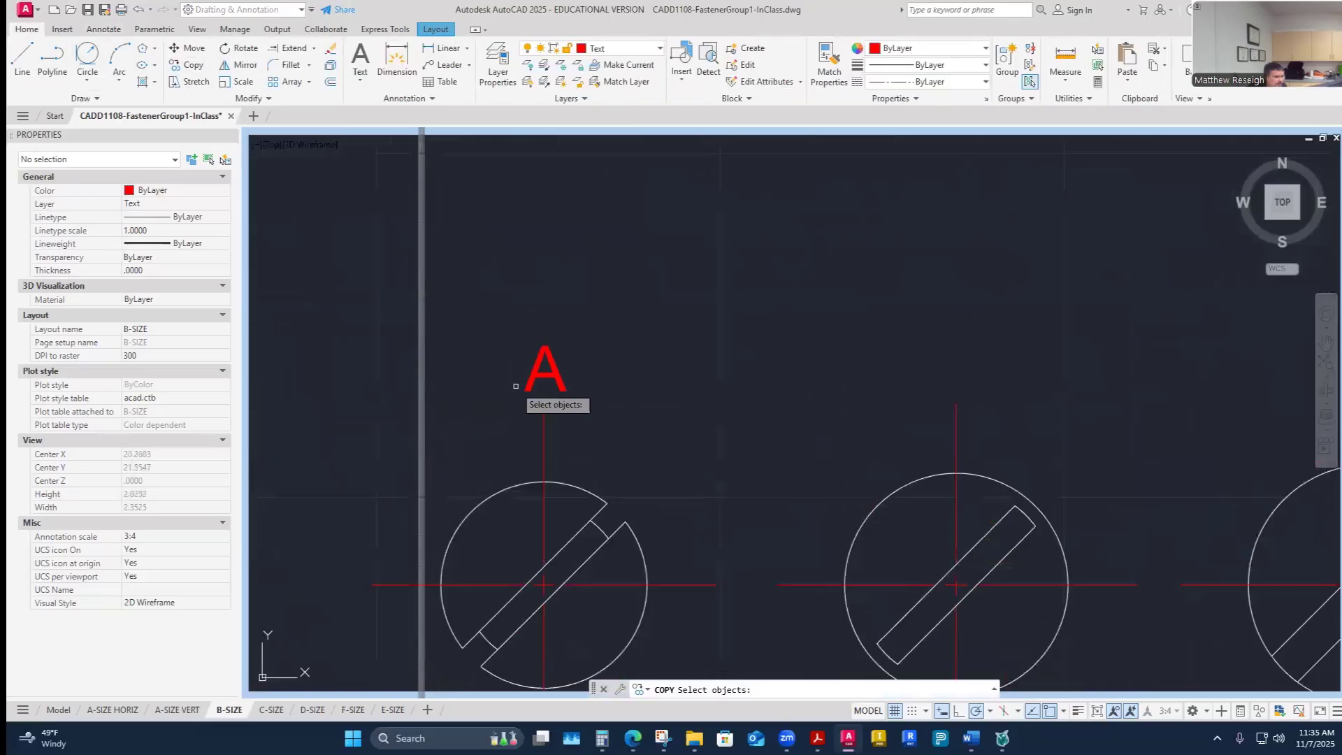
{"action": "left_click", "coordinate": [525, 387]}
{"action": "left_click", "coordinate": [529, 384]}
{"action": "left_click", "coordinate": [547, 367]}
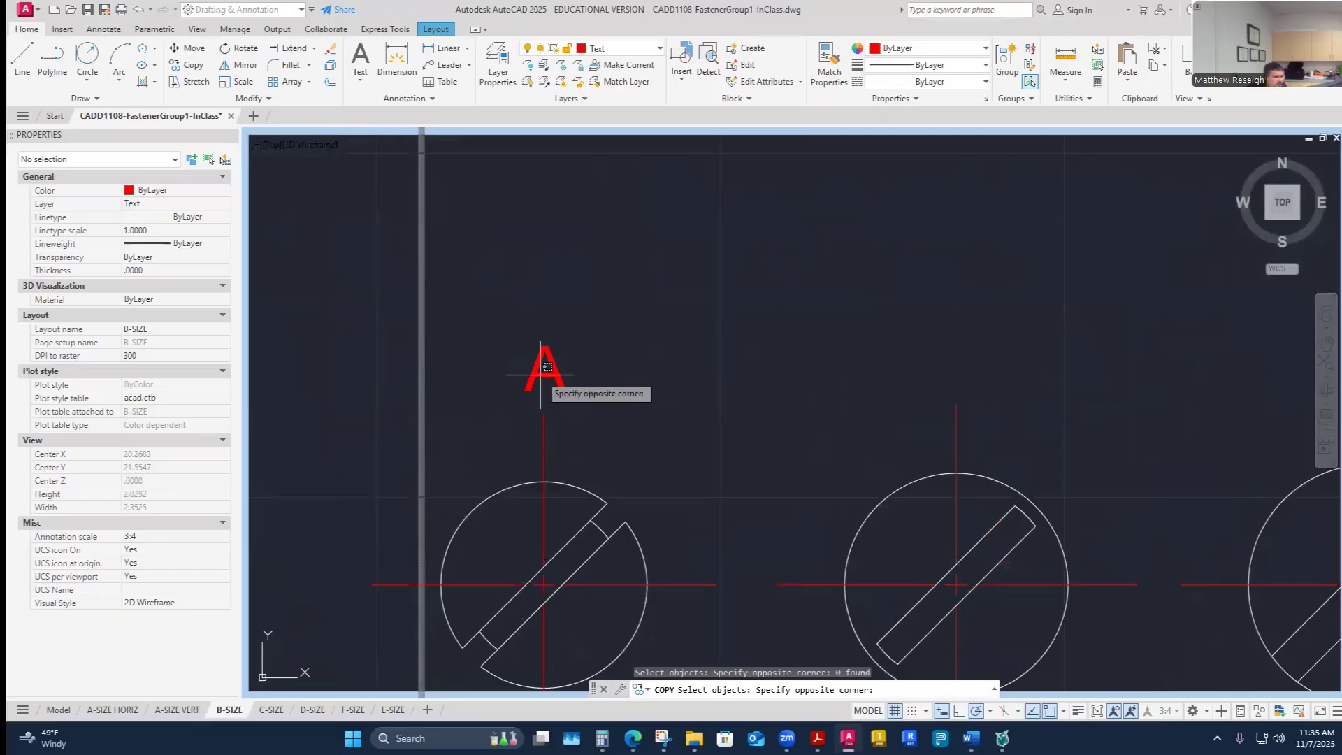
{"action": "left_click", "coordinate": [580, 439]}
{"action": "key", "text": "Escape"}
{"action": "scroll", "coordinate": [566, 419], "scroll_direction": "up", "scroll_amount": 4}
{"action": "left_click", "coordinate": [470, 331]}
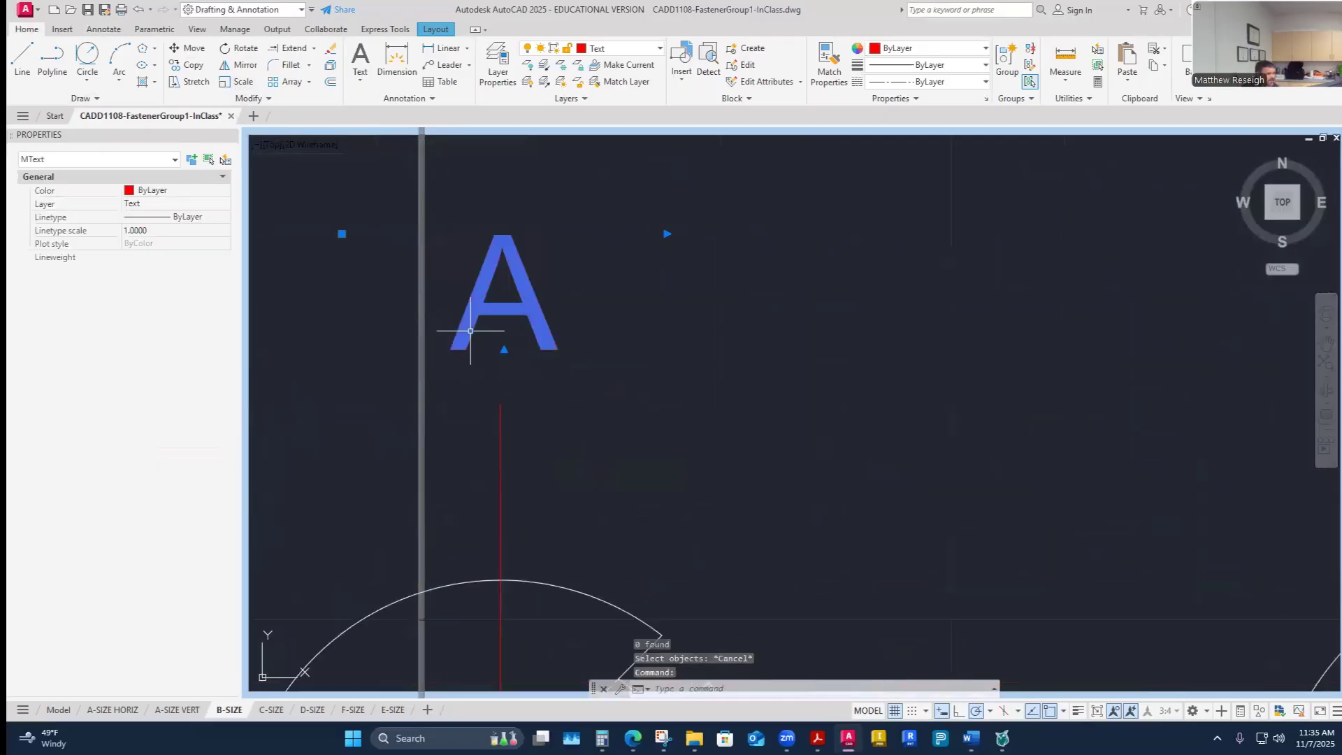
{"action": "scroll", "coordinate": [587, 375], "scroll_direction": "down", "scroll_amount": 2}
{"action": "key", "text": "Escape"}
{"action": "key", "text": "Escape"}
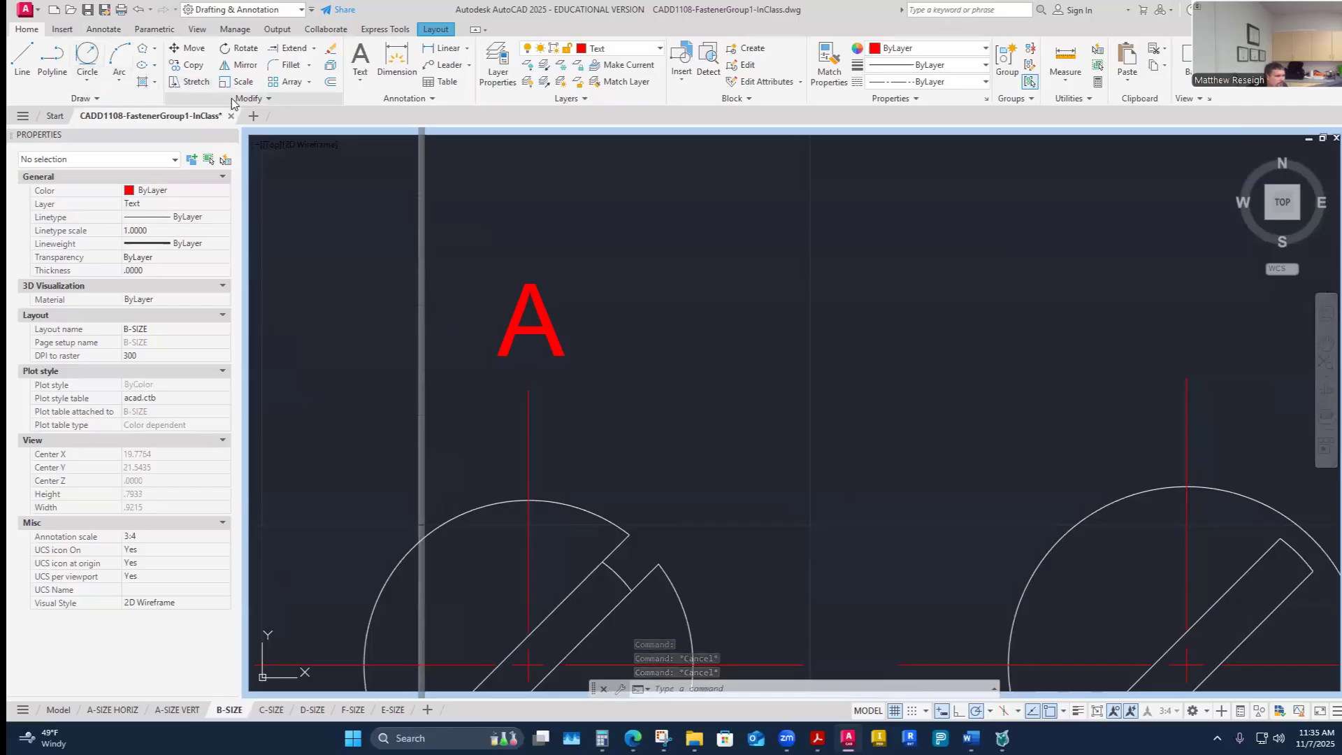
- Copy the label A from above the first screw head to above each of the other five fastener top views
{"action": "left_click", "coordinate": [187, 64]}
{"action": "left_click", "coordinate": [525, 329]}
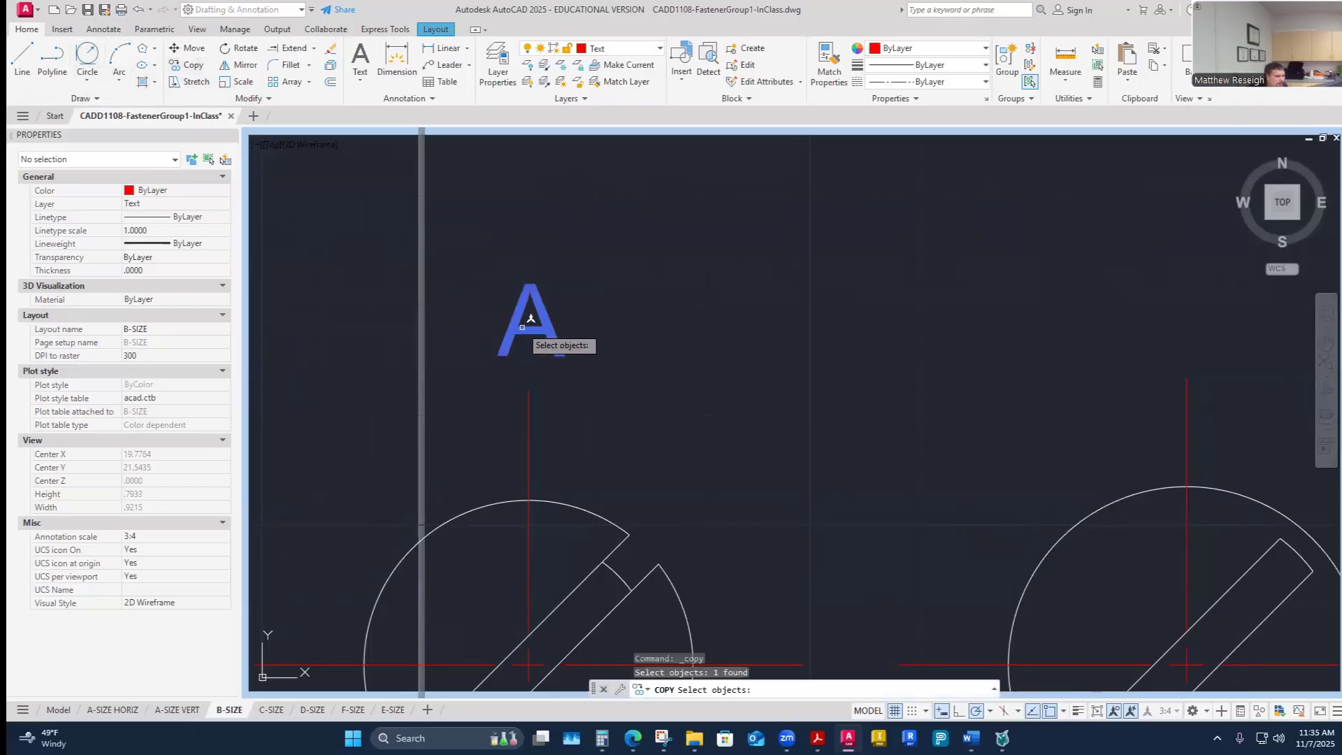
{"action": "key", "text": "Return"}
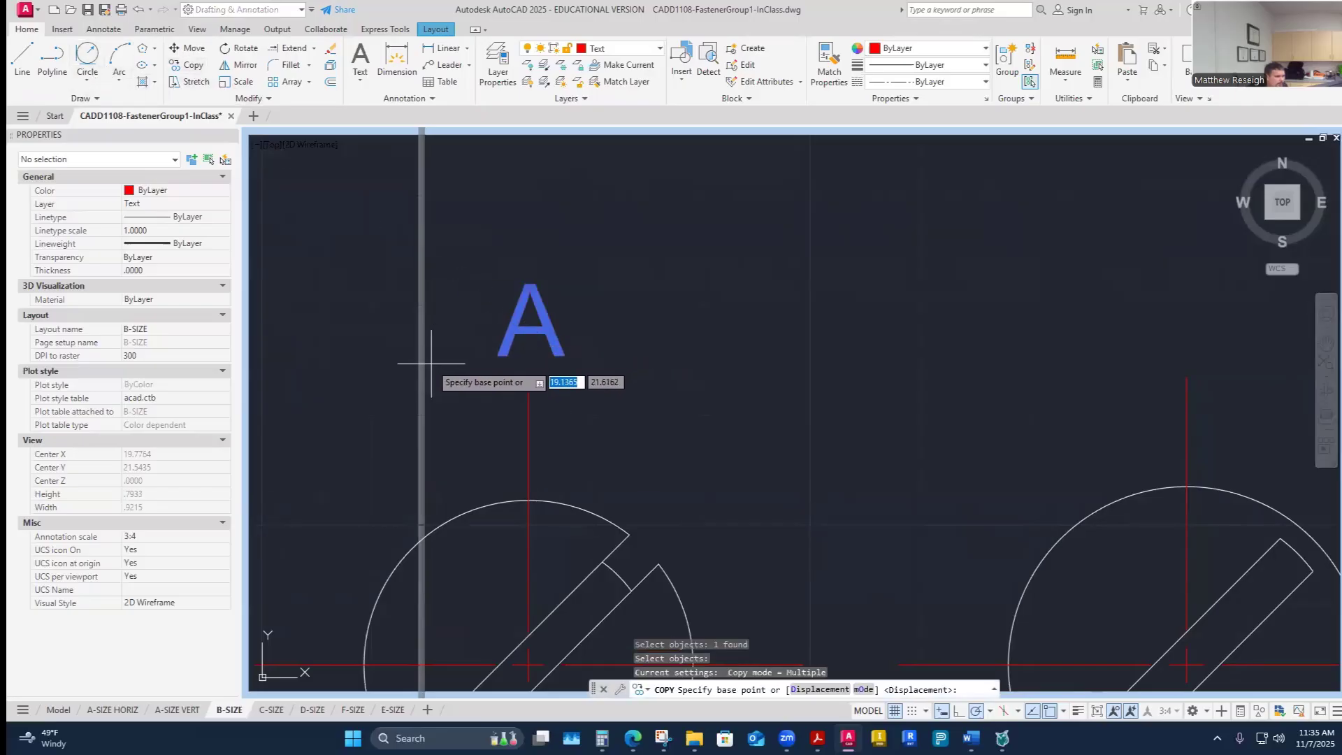
{"action": "scroll", "coordinate": [515, 361], "scroll_direction": "down", "scroll_amount": 4}
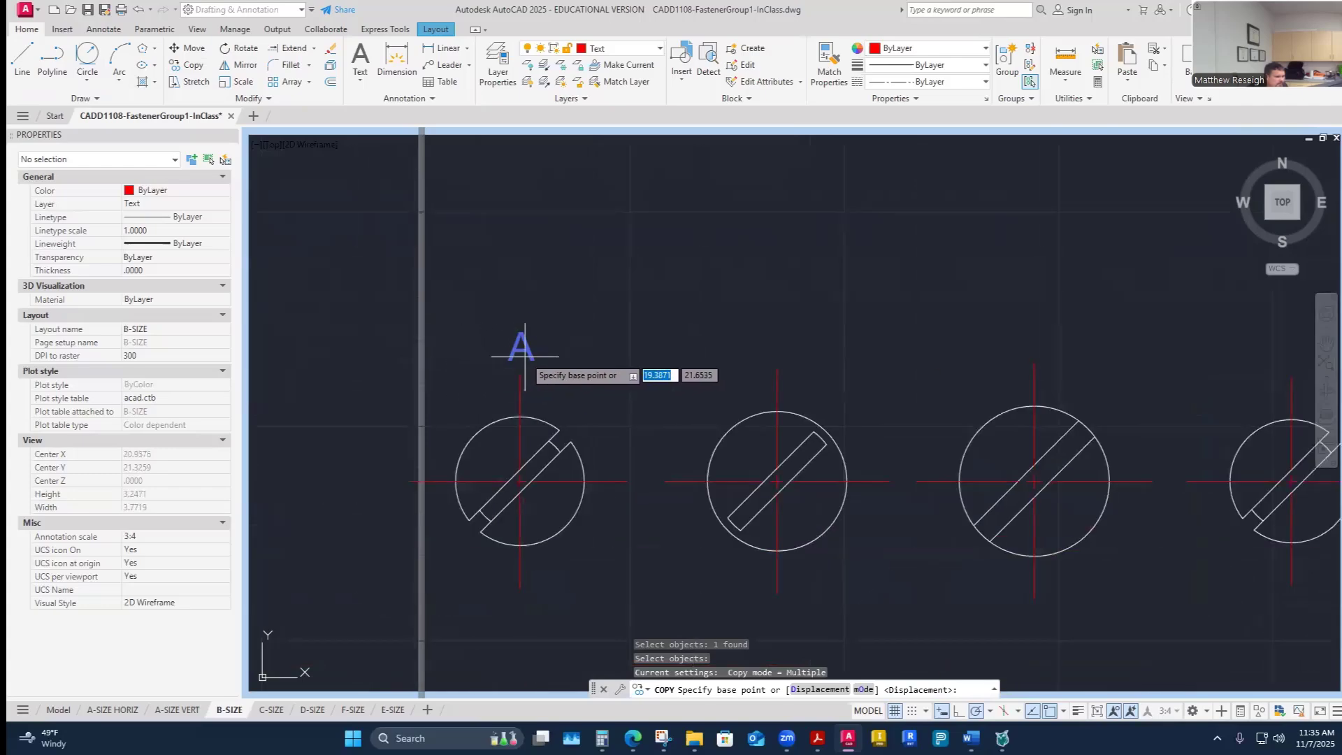
{"action": "left_click", "coordinate": [514, 360]}
{"action": "scroll", "coordinate": [514, 357], "scroll_direction": "down", "scroll_amount": 4}
{"action": "scroll", "coordinate": [539, 353], "scroll_direction": "down", "scroll_amount": 2}
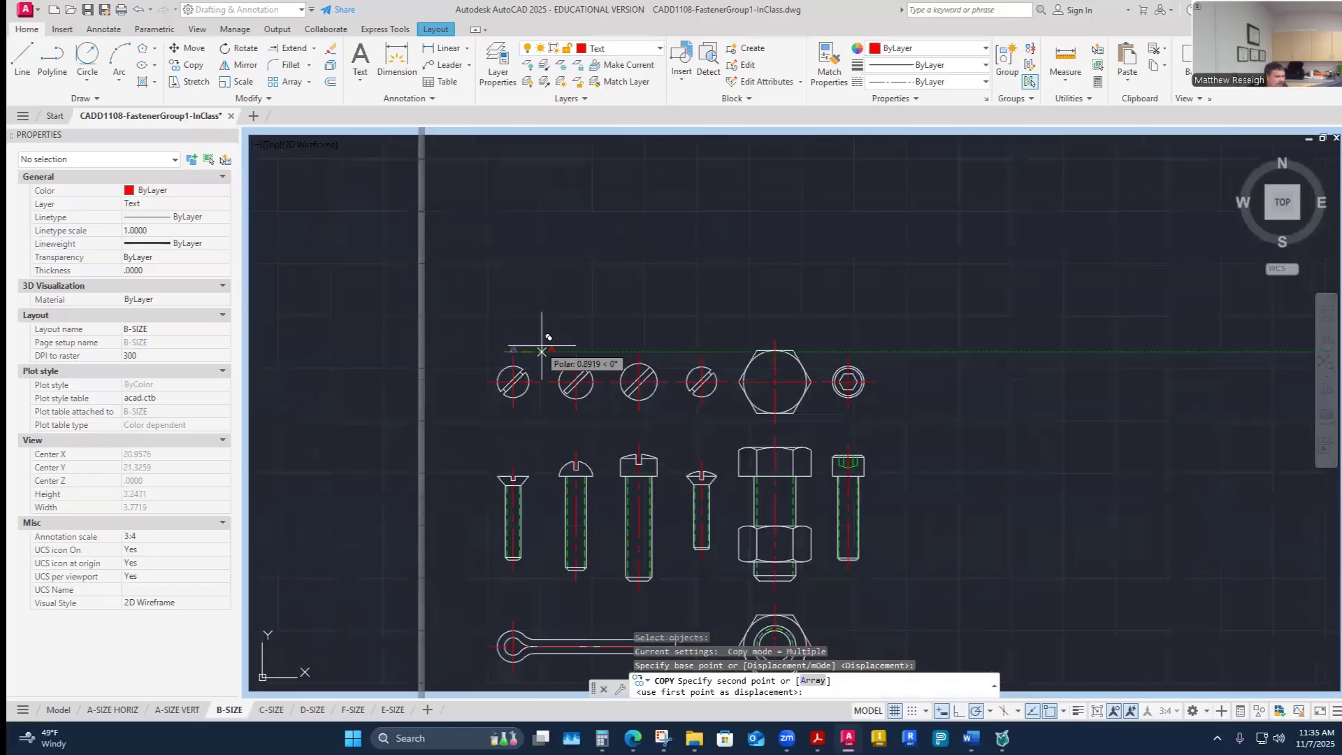
{"action": "scroll", "coordinate": [544, 343], "scroll_direction": "up", "scroll_amount": 6}
{"action": "left_click", "coordinate": [640, 372]}
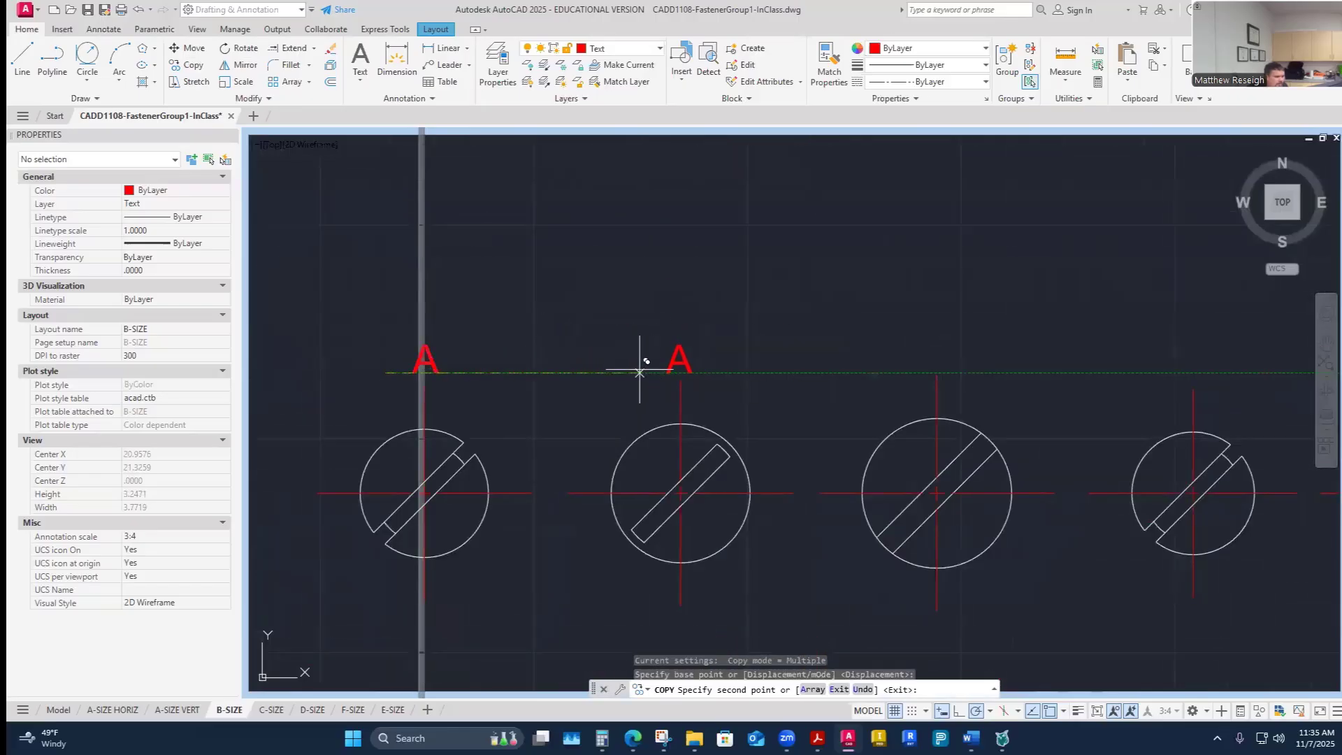
{"action": "left_click", "coordinate": [898, 372]}
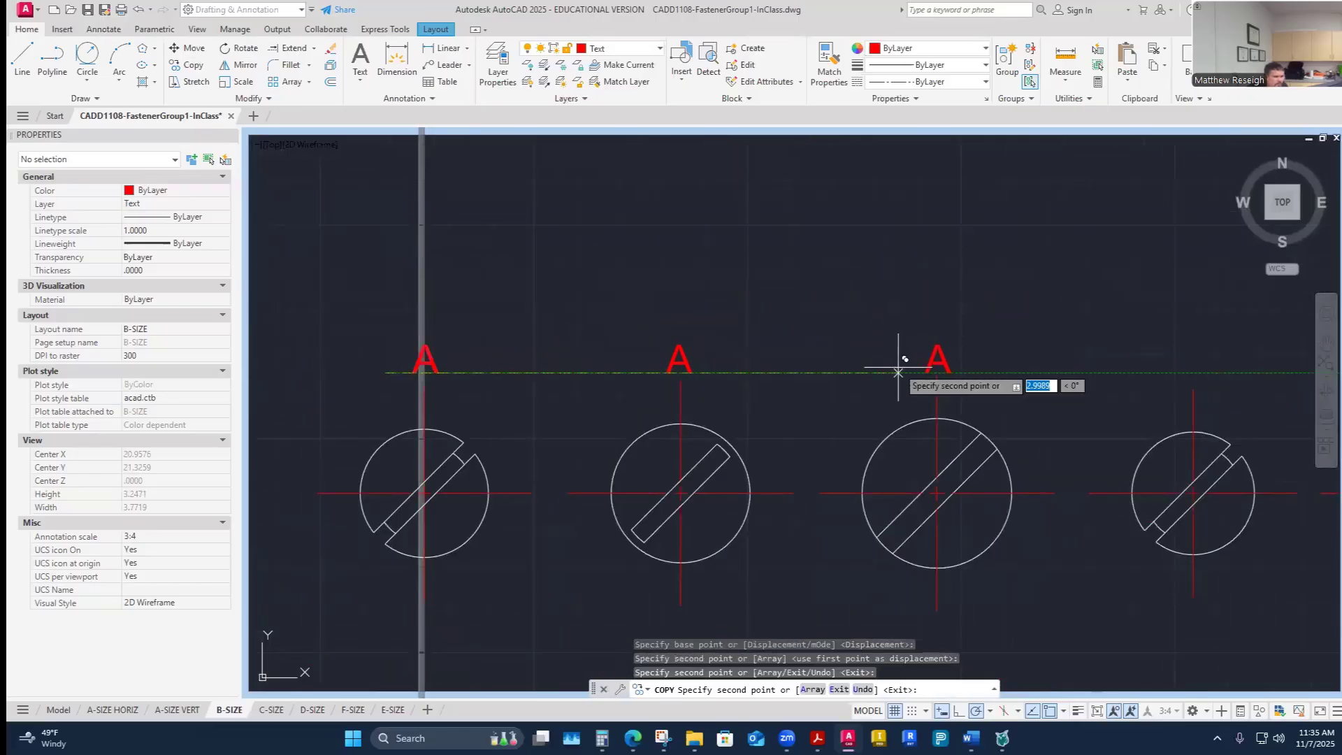
{"action": "scroll", "coordinate": [849, 301], "scroll_direction": "down", "scroll_amount": 4}
{"action": "scroll", "coordinate": [925, 302], "scroll_direction": "up", "scroll_amount": 2}
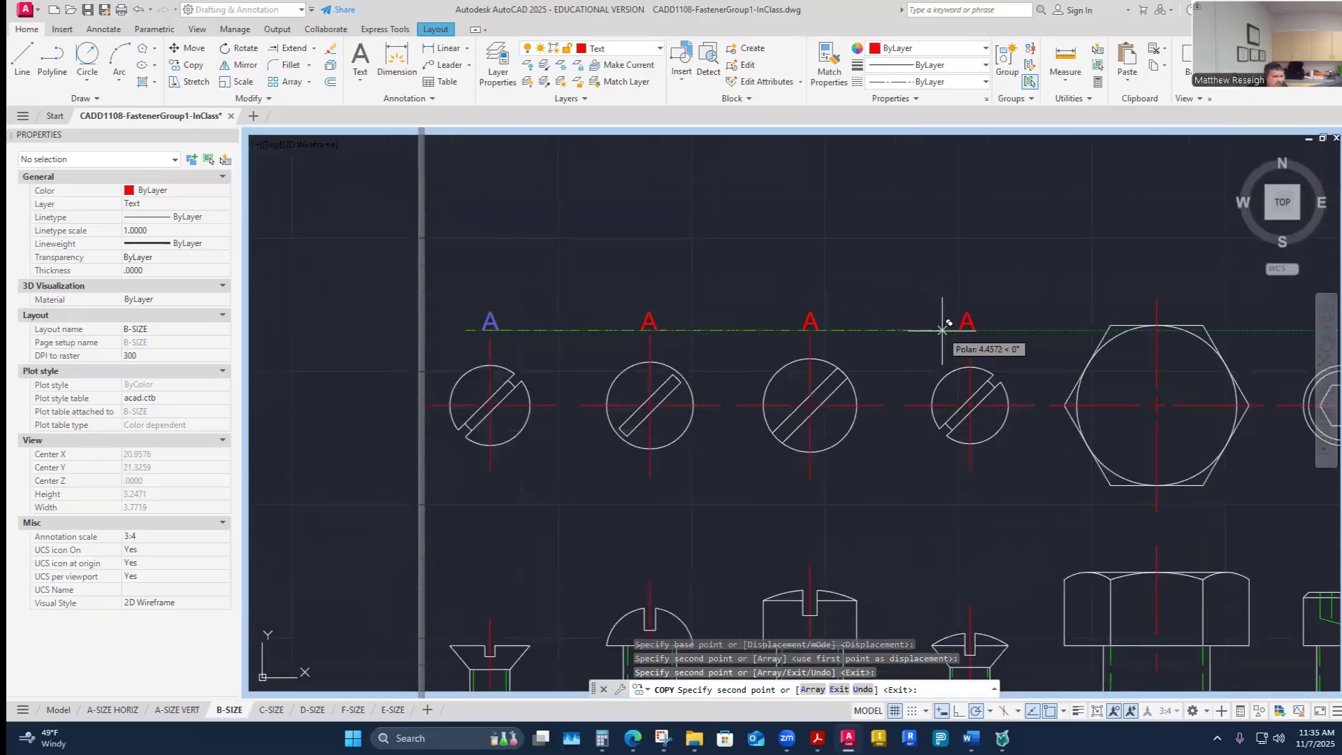
{"action": "left_click", "coordinate": [945, 329]}
{"action": "scroll", "coordinate": [937, 316], "scroll_direction": "down", "scroll_amount": 5}
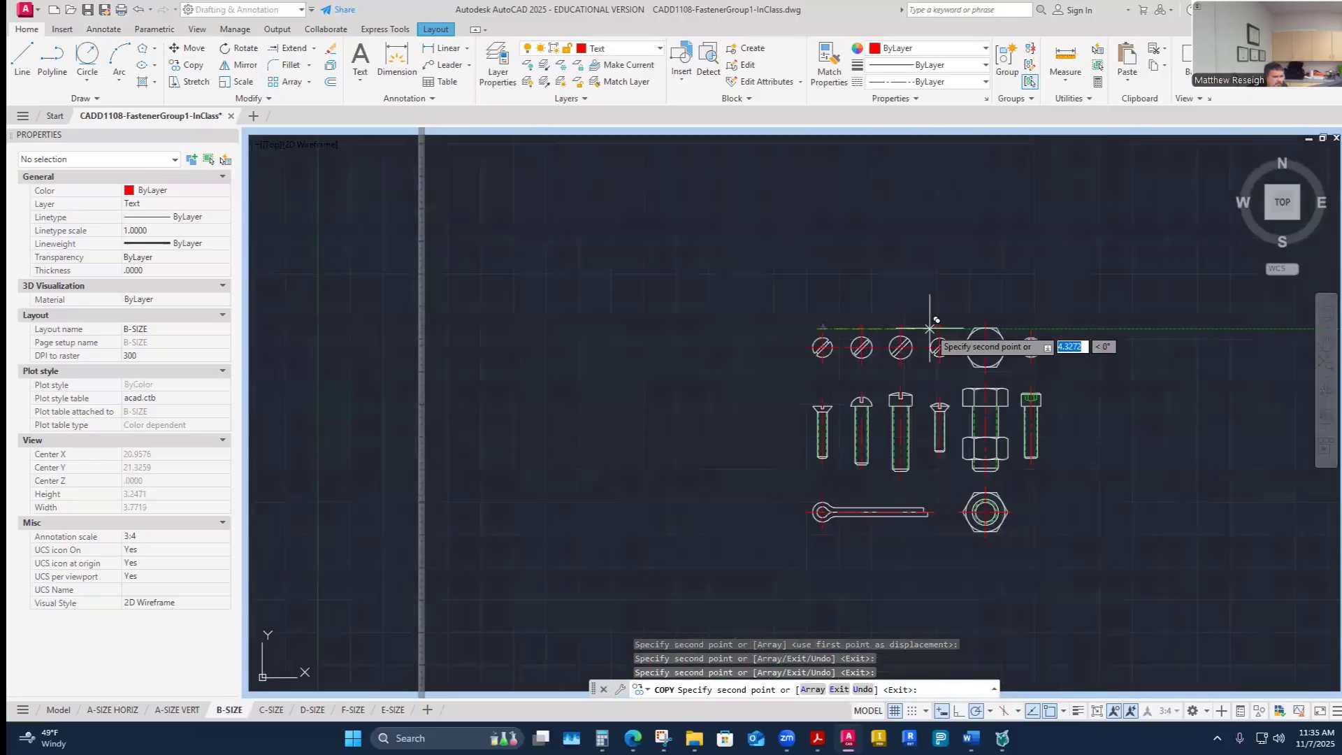
{"action": "scroll", "coordinate": [1000, 302], "scroll_direction": "up", "scroll_amount": 4}
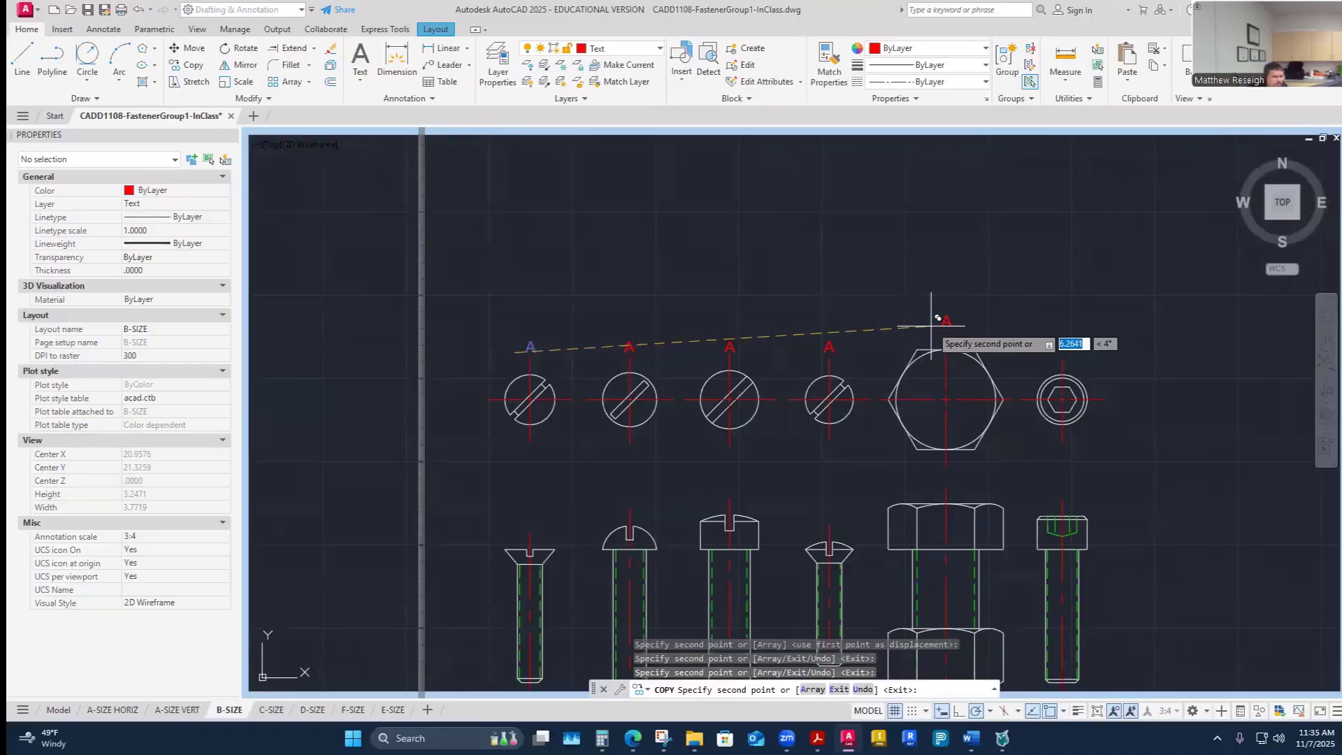
{"action": "left_click", "coordinate": [938, 318]}
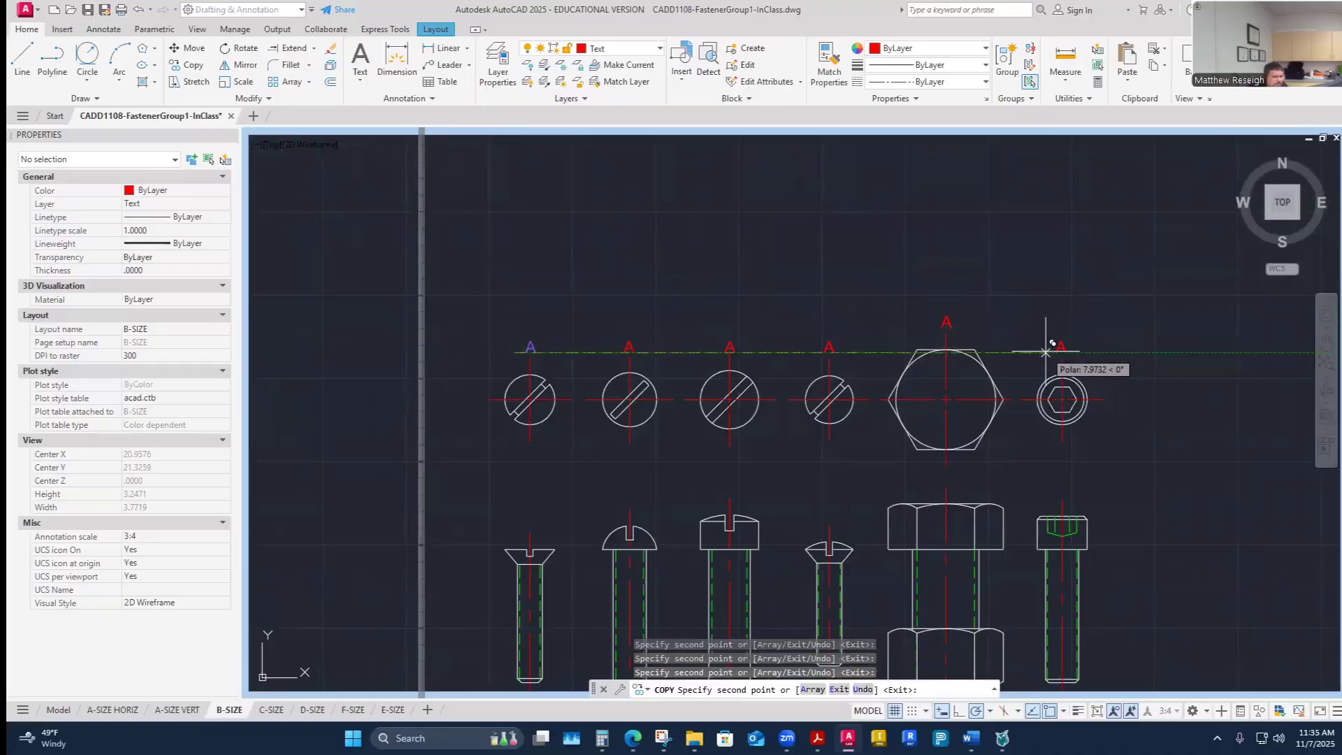
{"action": "left_click", "coordinate": [1048, 351]}
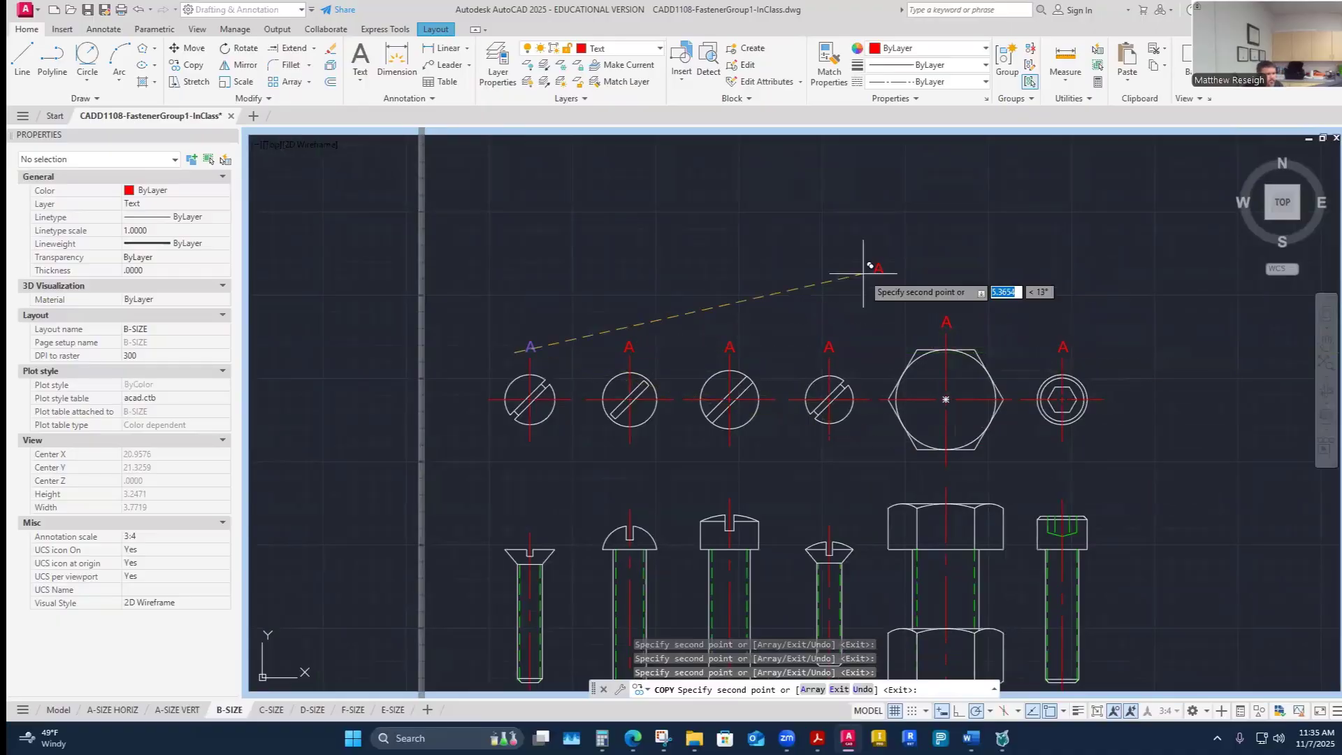
- Copy the label A above the cotter pin's eye and end the copy command
{"action": "scroll", "coordinate": [811, 475], "scroll_direction": "down", "scroll_amount": 3}
{"action": "scroll", "coordinate": [727, 499], "scroll_direction": "up", "scroll_amount": 2}
{"action": "scroll", "coordinate": [722, 500], "scroll_direction": "up", "scroll_amount": 2}
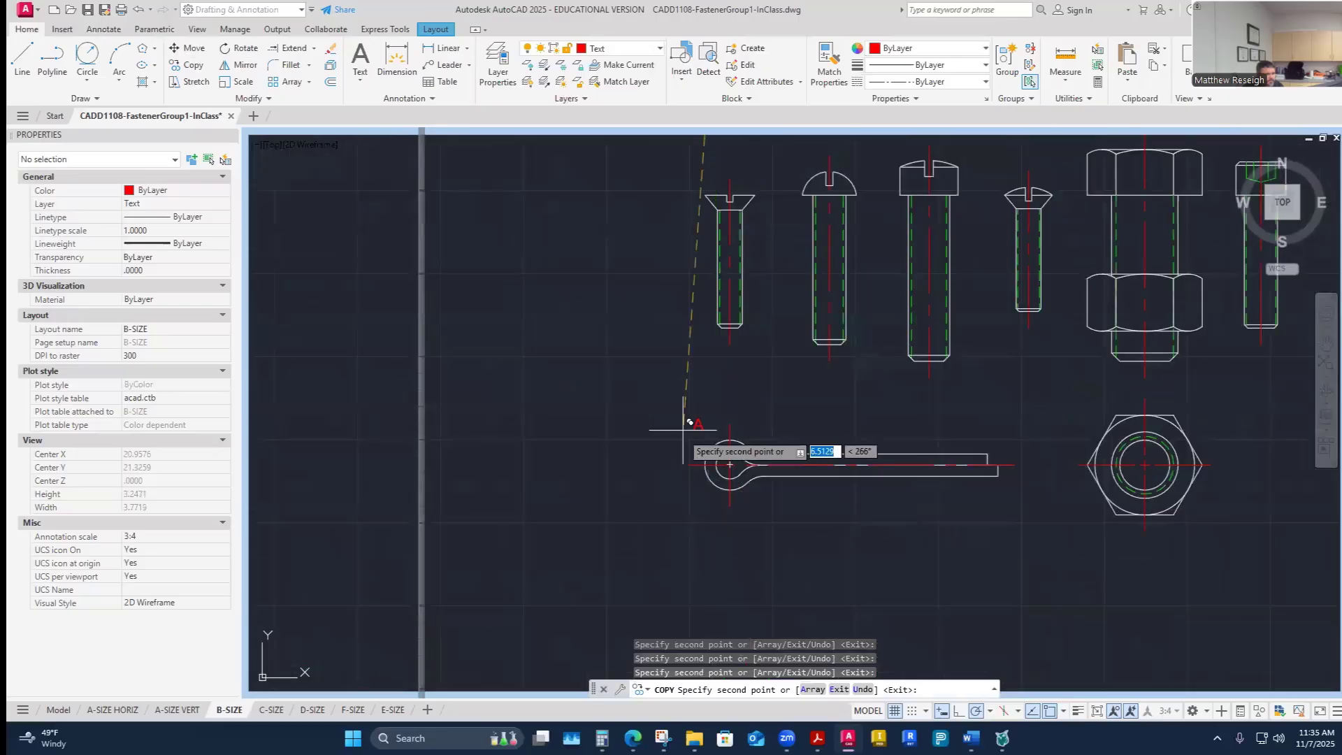
{"action": "left_click", "coordinate": [715, 414]}
{"action": "scroll", "coordinate": [817, 467], "scroll_direction": "down", "scroll_amount": 2}
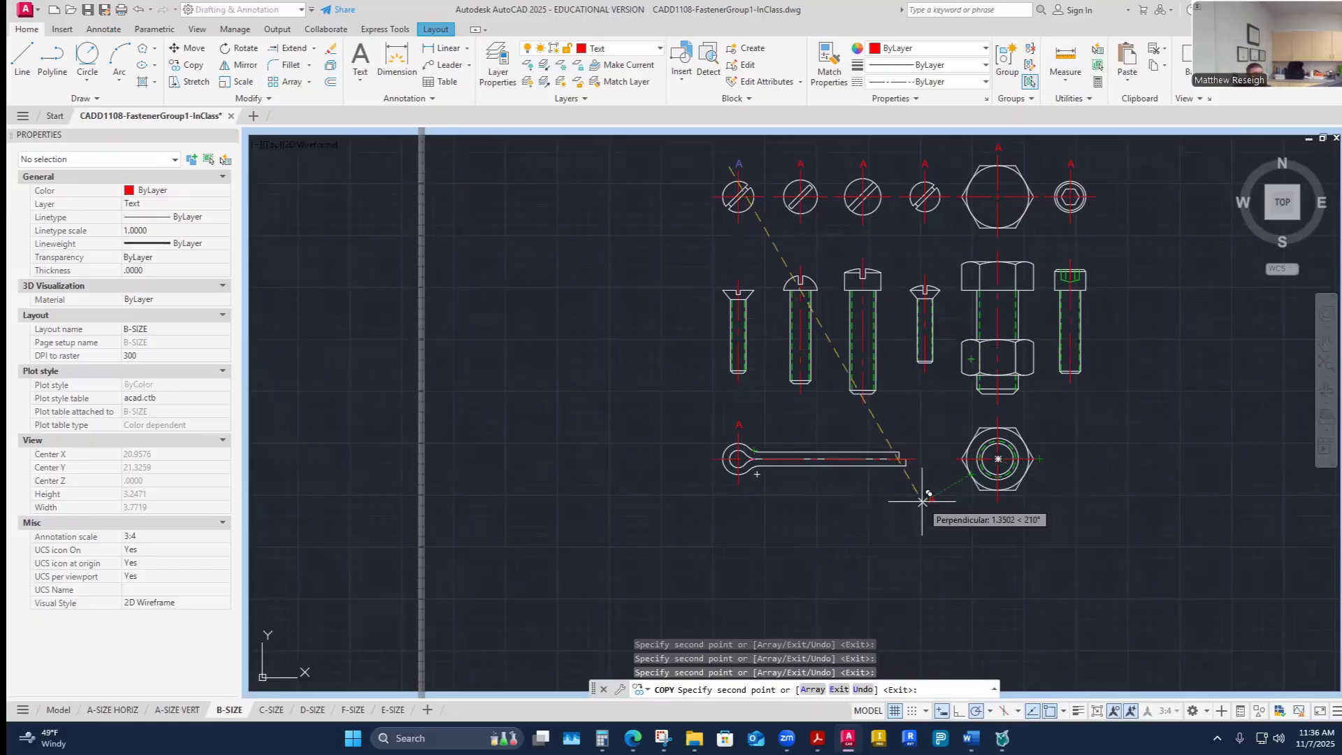
{"action": "key", "text": "Escape"}
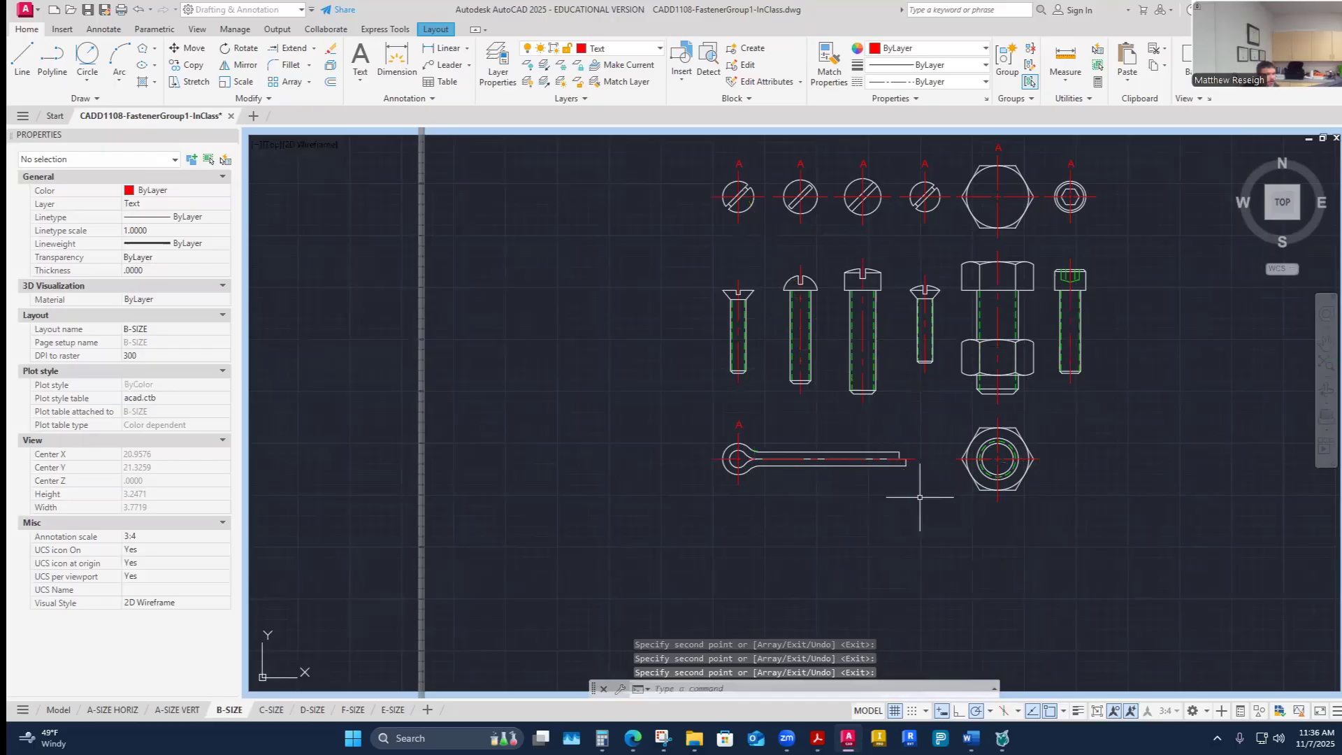
- Edit the label above the second screw's top view to read B
{"action": "scroll", "coordinate": [794, 145], "scroll_direction": "up", "scroll_amount": 2}
{"action": "scroll", "coordinate": [794, 146], "scroll_direction": "up", "scroll_amount": 5}
{"action": "double_click", "coordinate": [859, 274]}
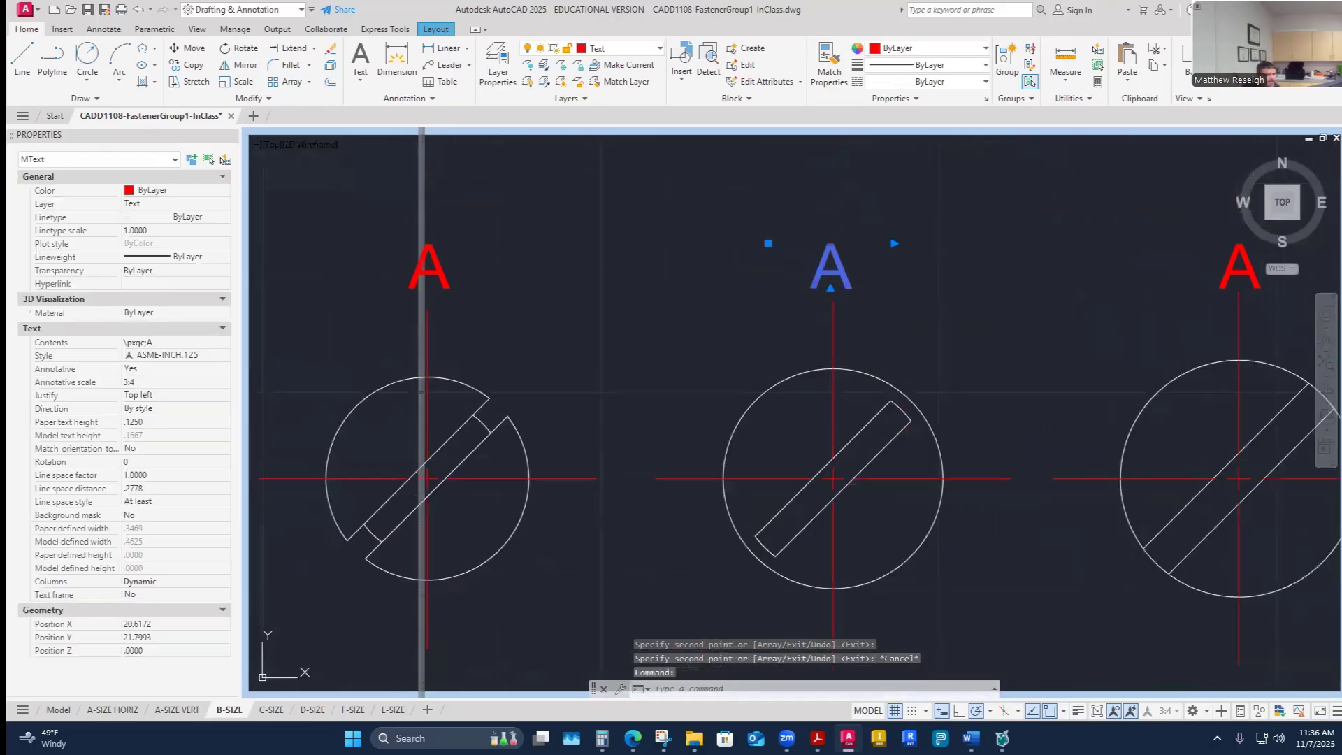
{"action": "left_click_drag", "start_coordinate": [860, 277], "coordinate": [789, 279]}
{"action": "type", "text": "B"}
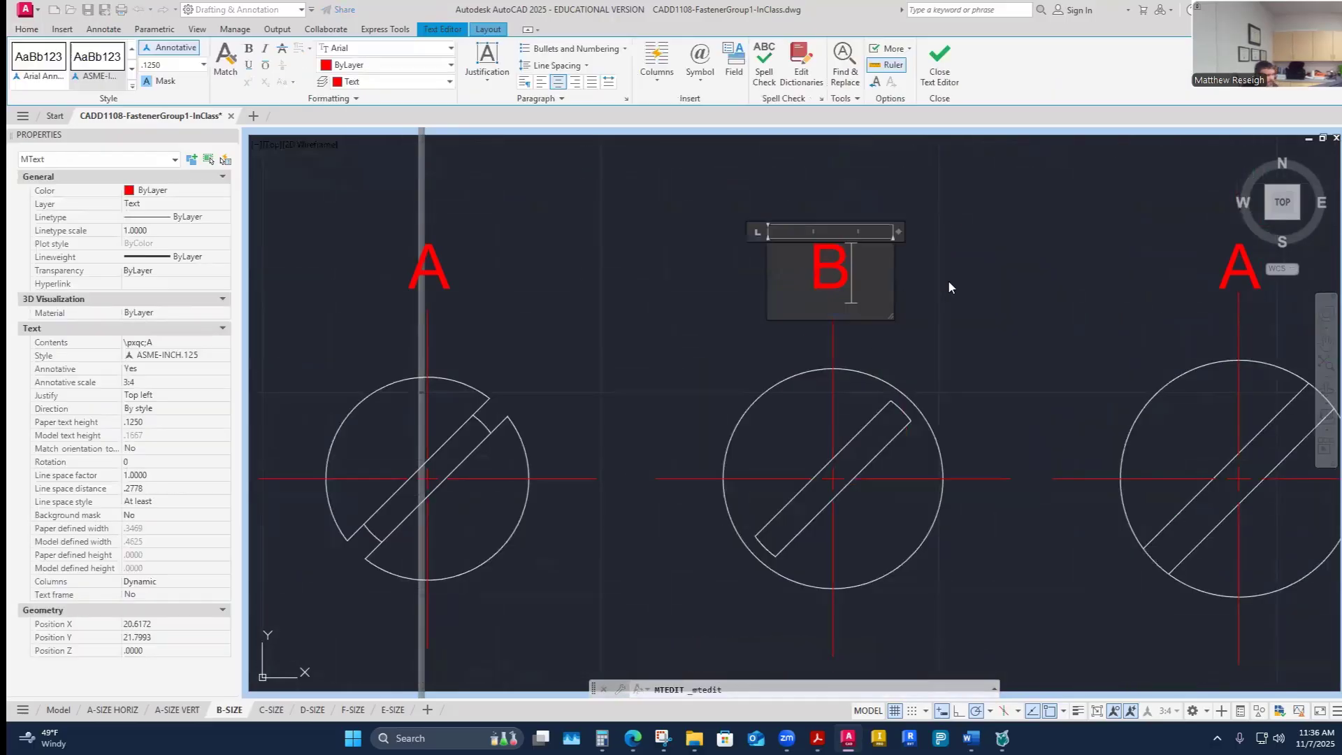
{"action": "left_click", "coordinate": [952, 280]}
- Edit the label above the third screw's top view to read C
{"action": "left_click", "coordinate": [1144, 277]}
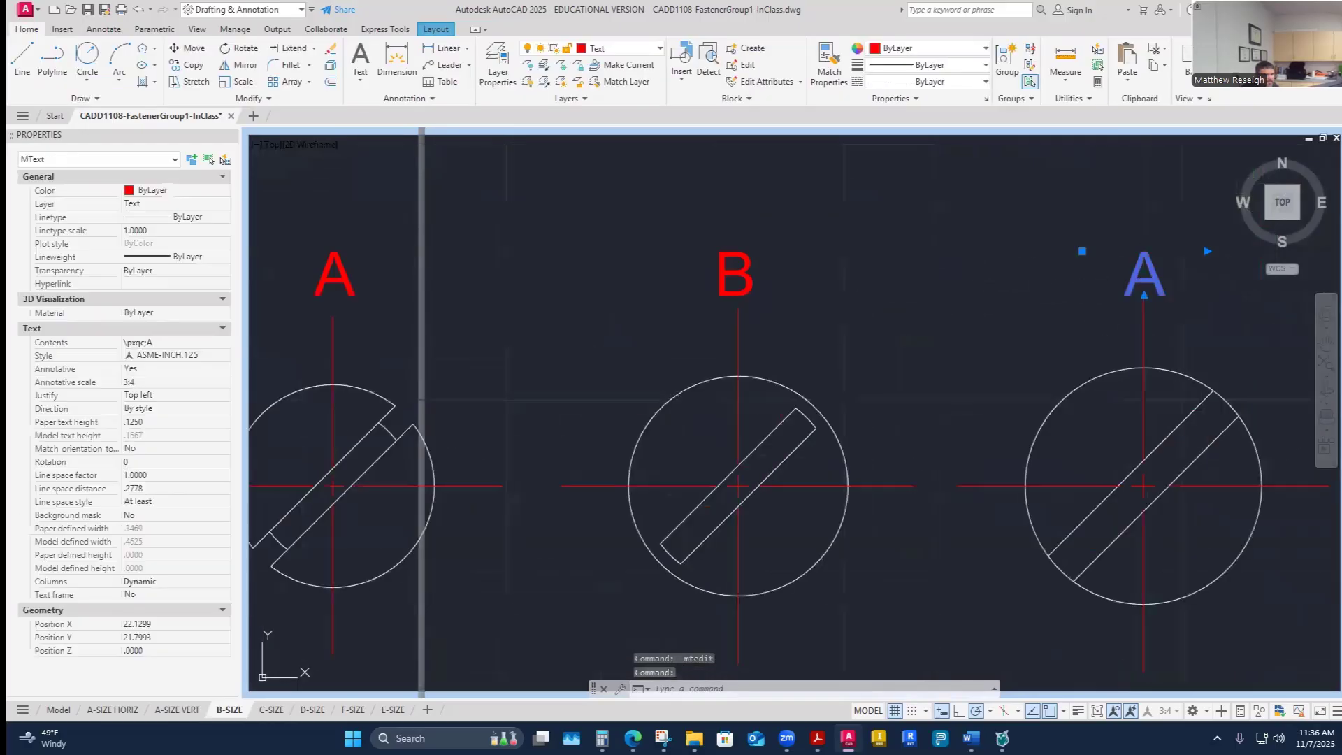
{"action": "double_click", "coordinate": [1144, 277]}
{"action": "key", "text": "Delete"}
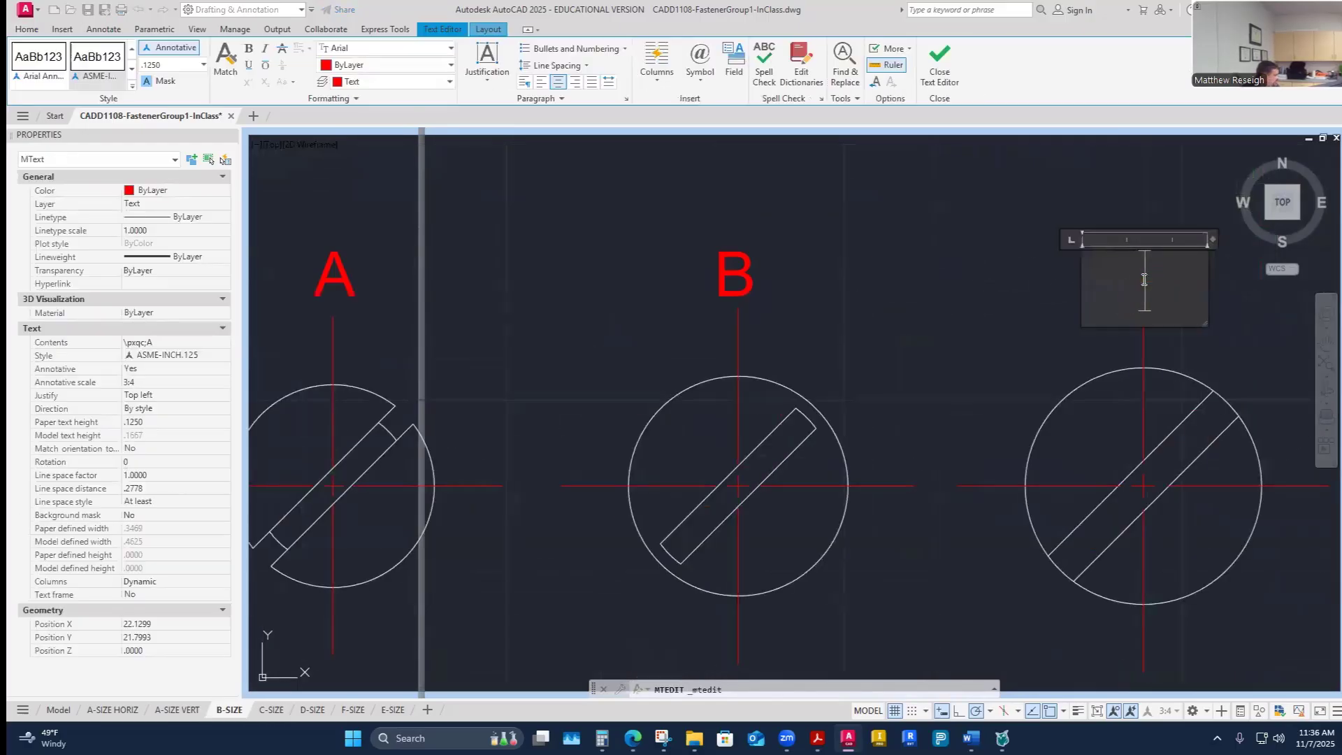
{"action": "type", "text": "C"}
{"action": "left_click", "coordinate": [937, 300]}
- Edit the label above the fourth screw's top view to read D
{"action": "scroll", "coordinate": [938, 299], "scroll_direction": "down", "scroll_amount": 3}
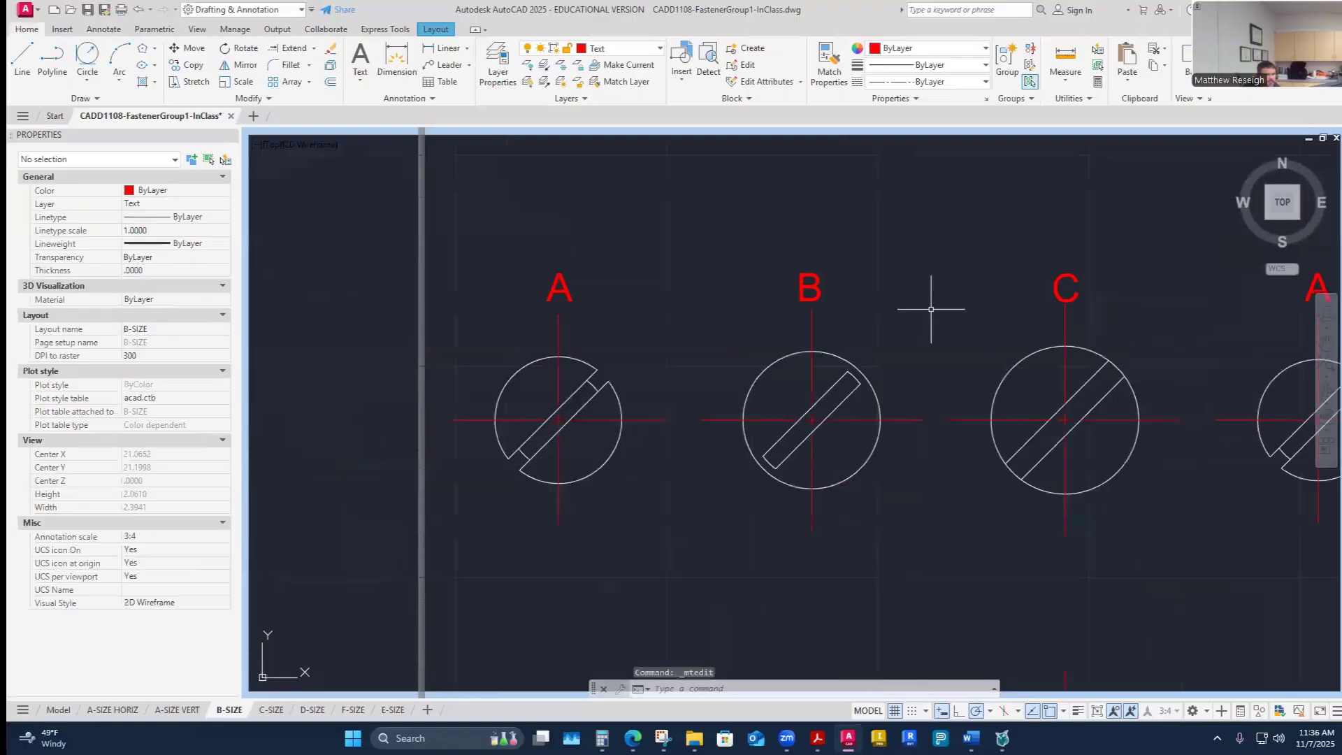
{"action": "scroll", "coordinate": [969, 302], "scroll_direction": "up", "scroll_amount": 6}
{"action": "scroll", "coordinate": [969, 303], "scroll_direction": "down", "scroll_amount": 10}
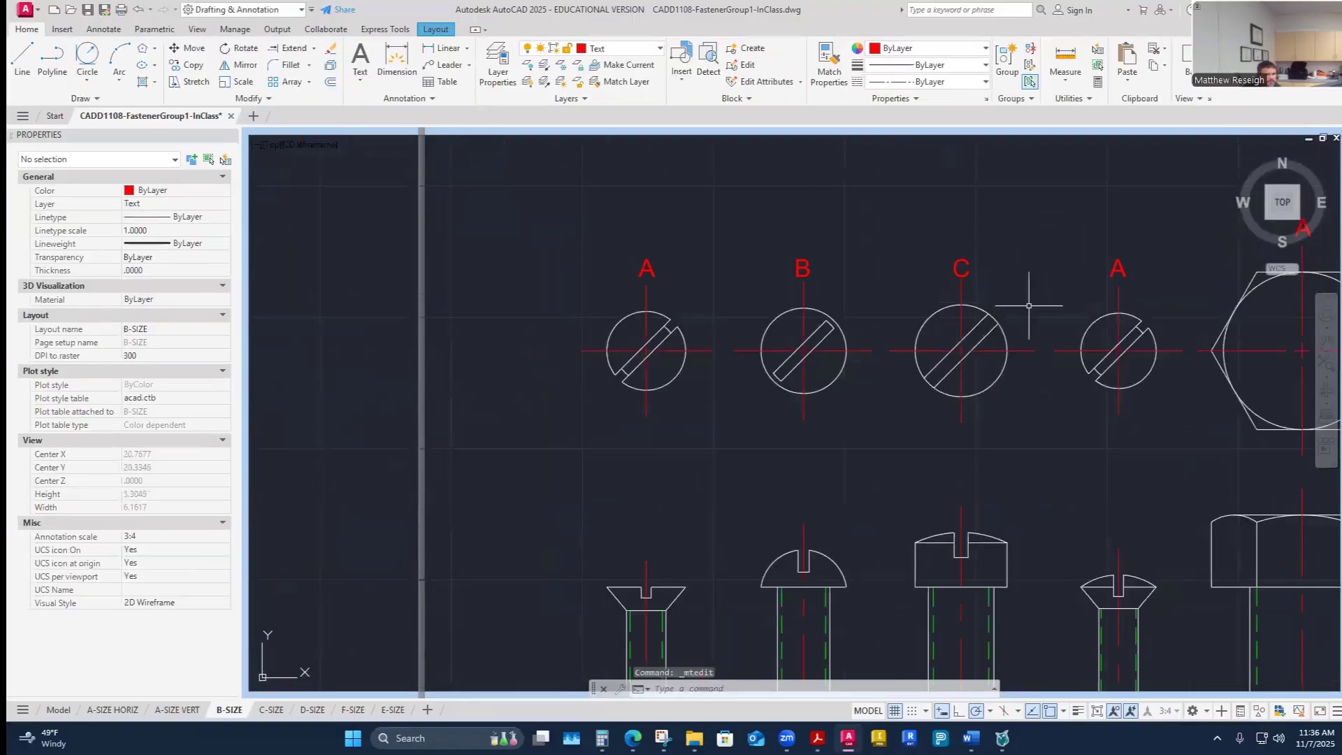
{"action": "scroll", "coordinate": [1181, 294], "scroll_direction": "up", "scroll_amount": 2}
{"action": "scroll", "coordinate": [1179, 305], "scroll_direction": "up", "scroll_amount": 4}
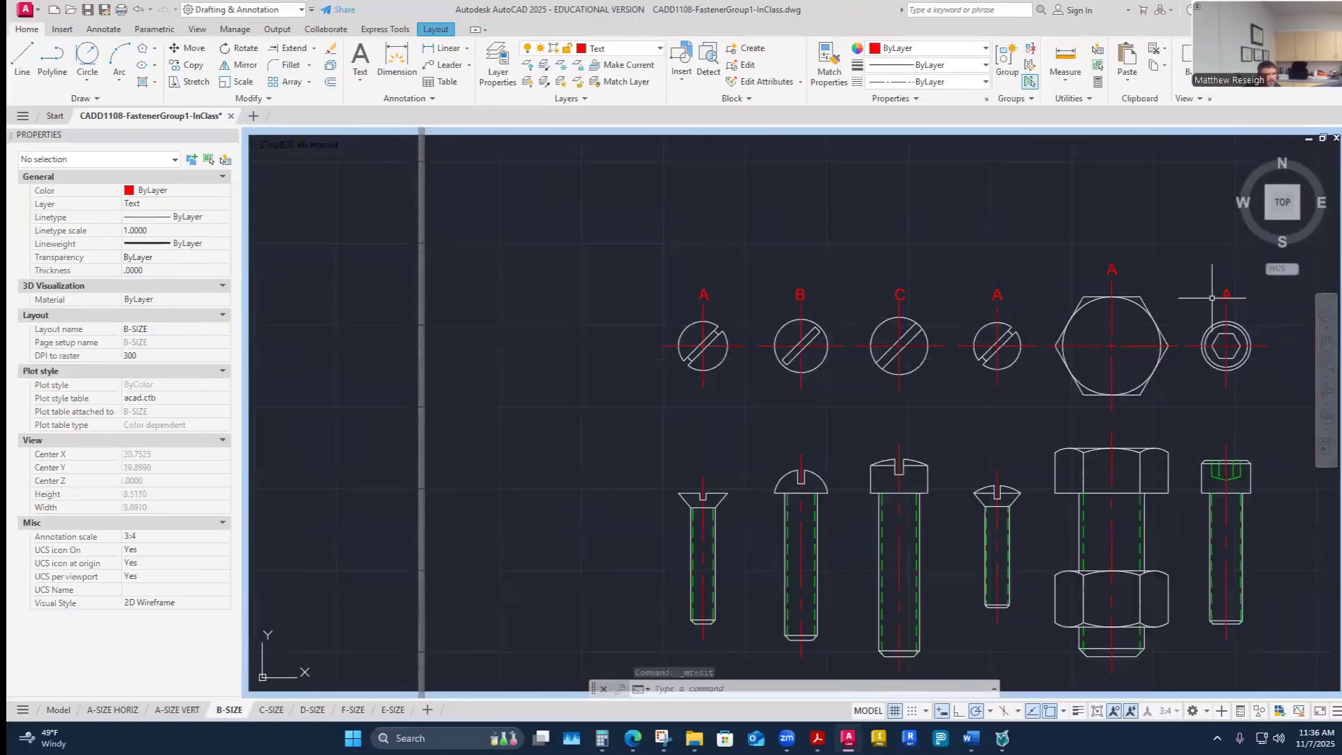
{"action": "left_click", "coordinate": [856, 290]}
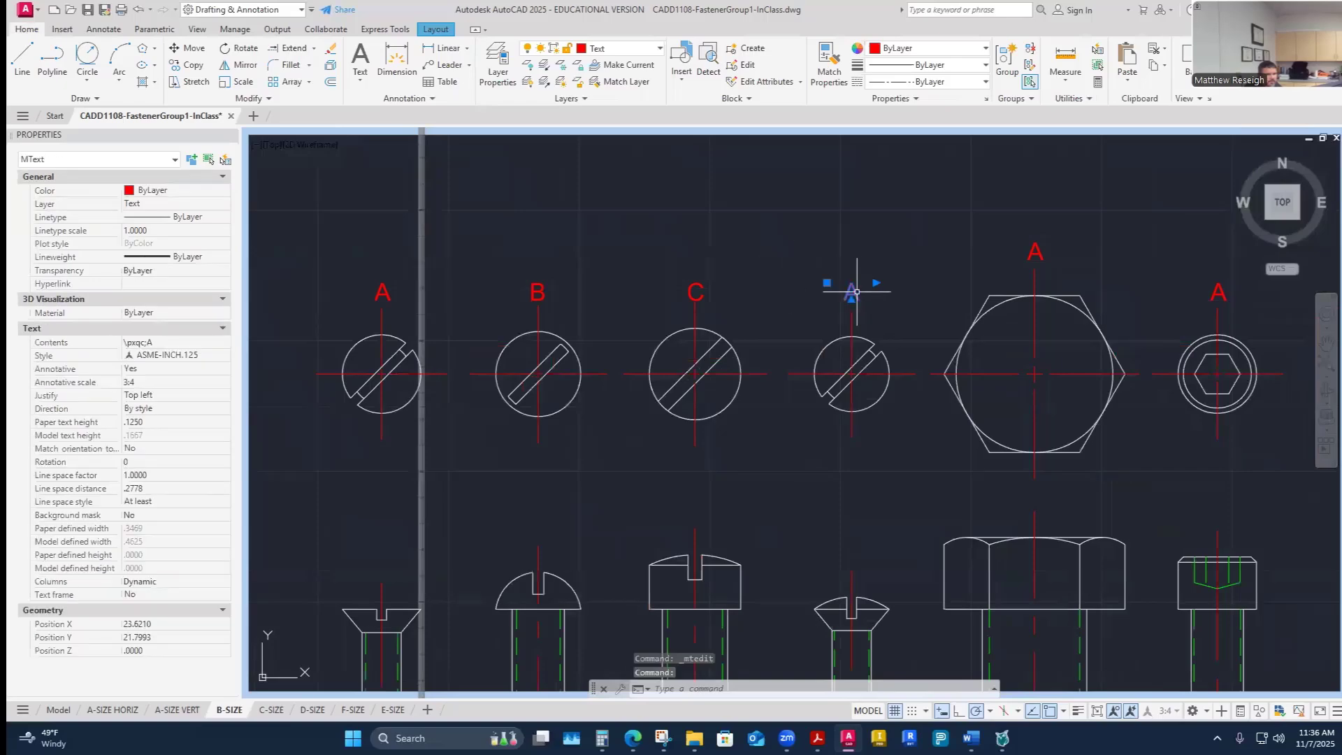
{"action": "double_click", "coordinate": [856, 291]}
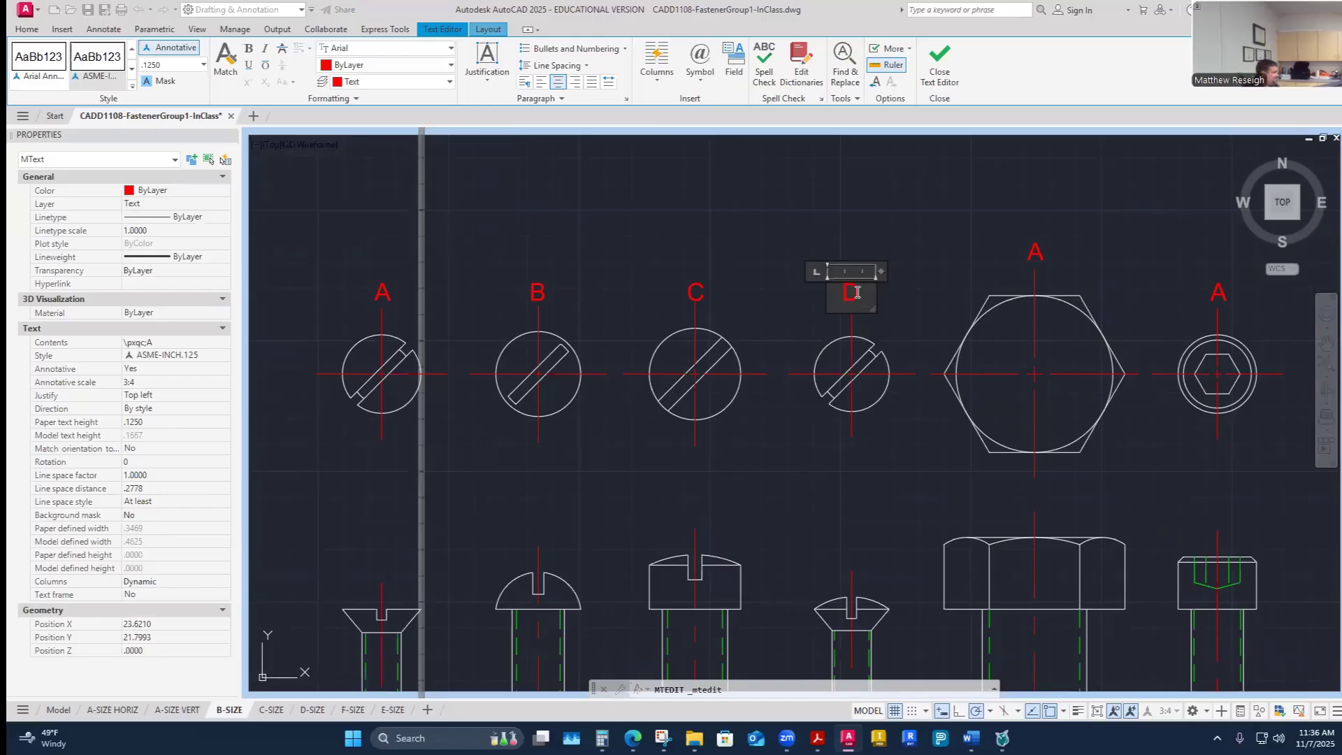
{"action": "left_click", "coordinate": [924, 259]}
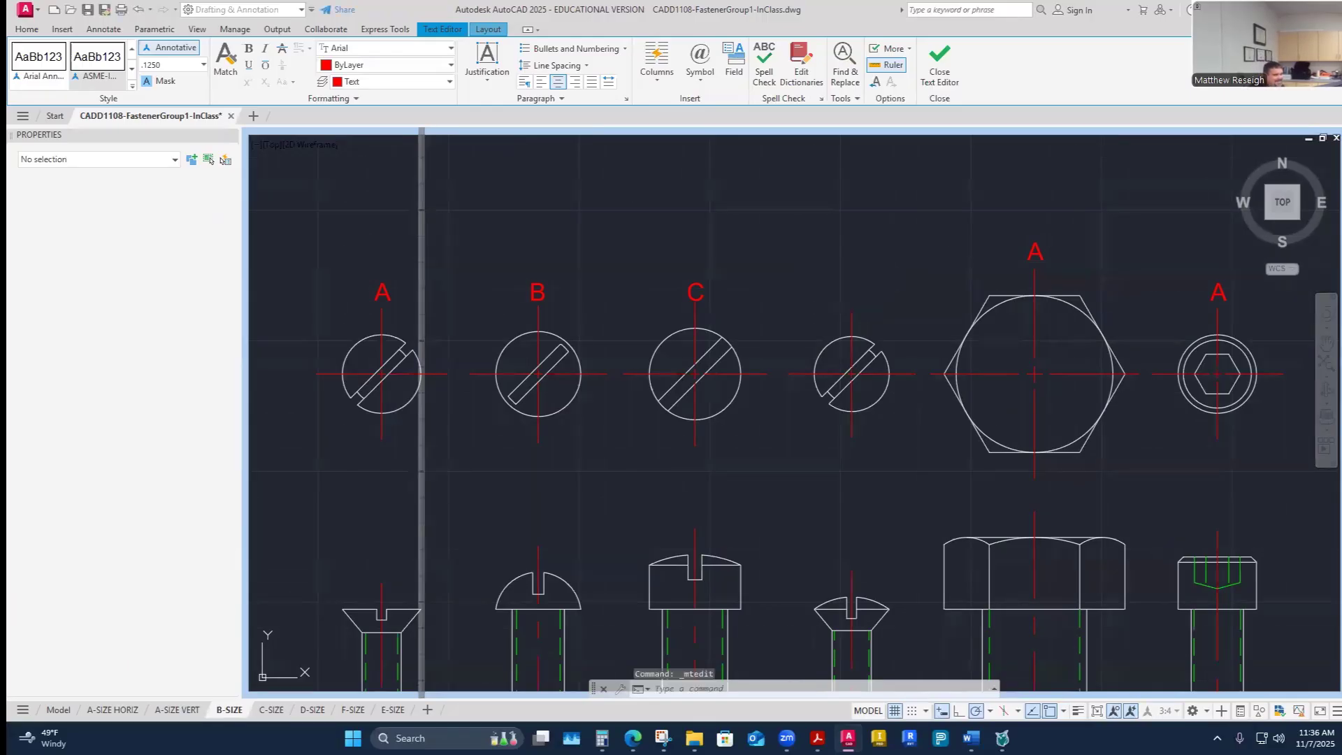
- Edit the label above the hex bolt's top view to read E
{"action": "left_click", "coordinate": [1039, 252]}
{"action": "left_click", "coordinate": [1041, 251]}
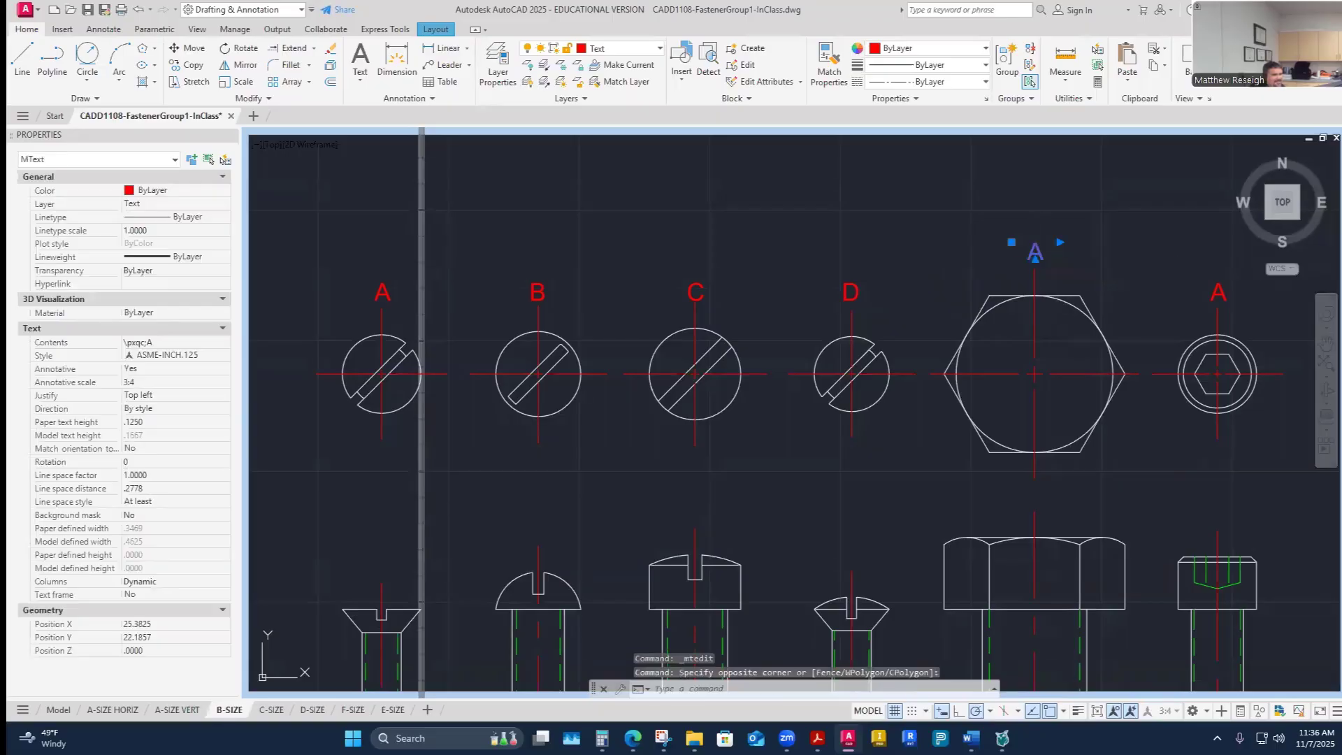
{"action": "double_click", "coordinate": [1038, 252]}
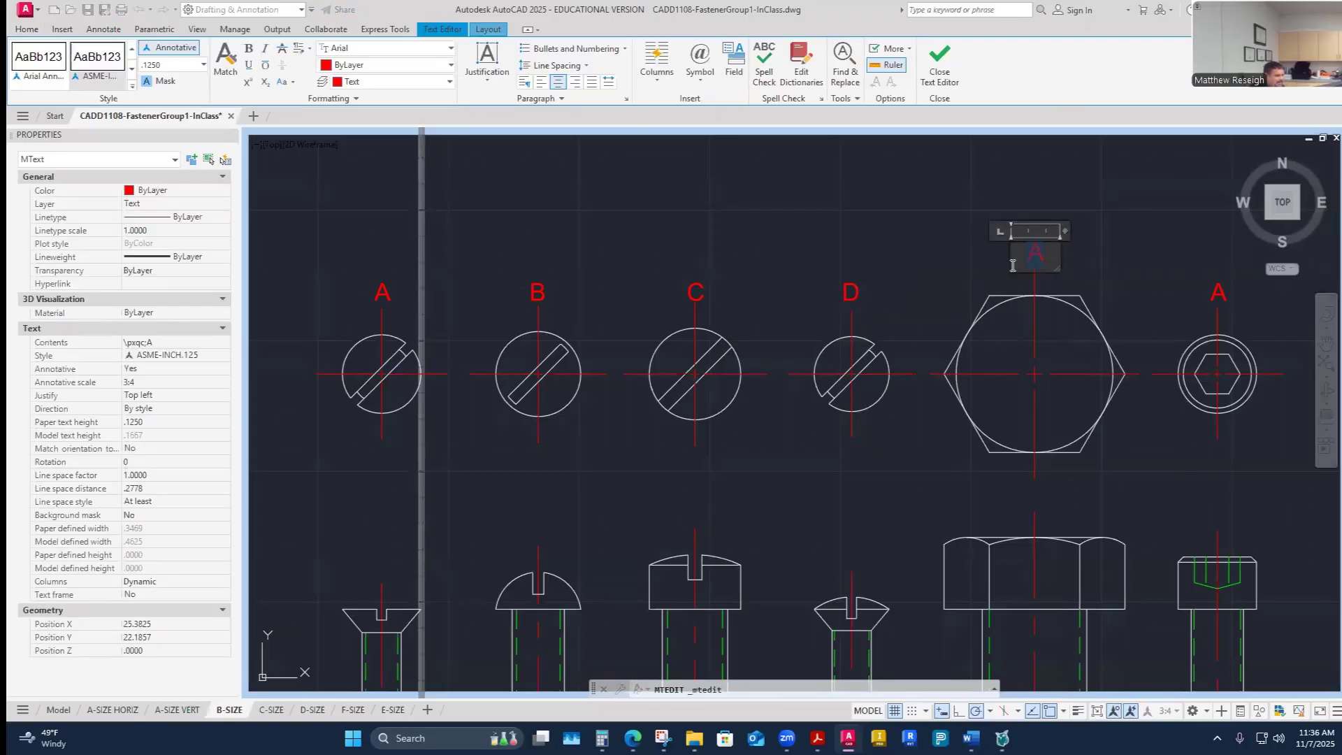
{"action": "type", "text": "E"}
{"action": "left_click", "coordinate": [1056, 294]}
- Edit the label above the socket head screw's top view to read F
{"action": "scroll", "coordinate": [1063, 275], "scroll_direction": "down", "scroll_amount": 3}
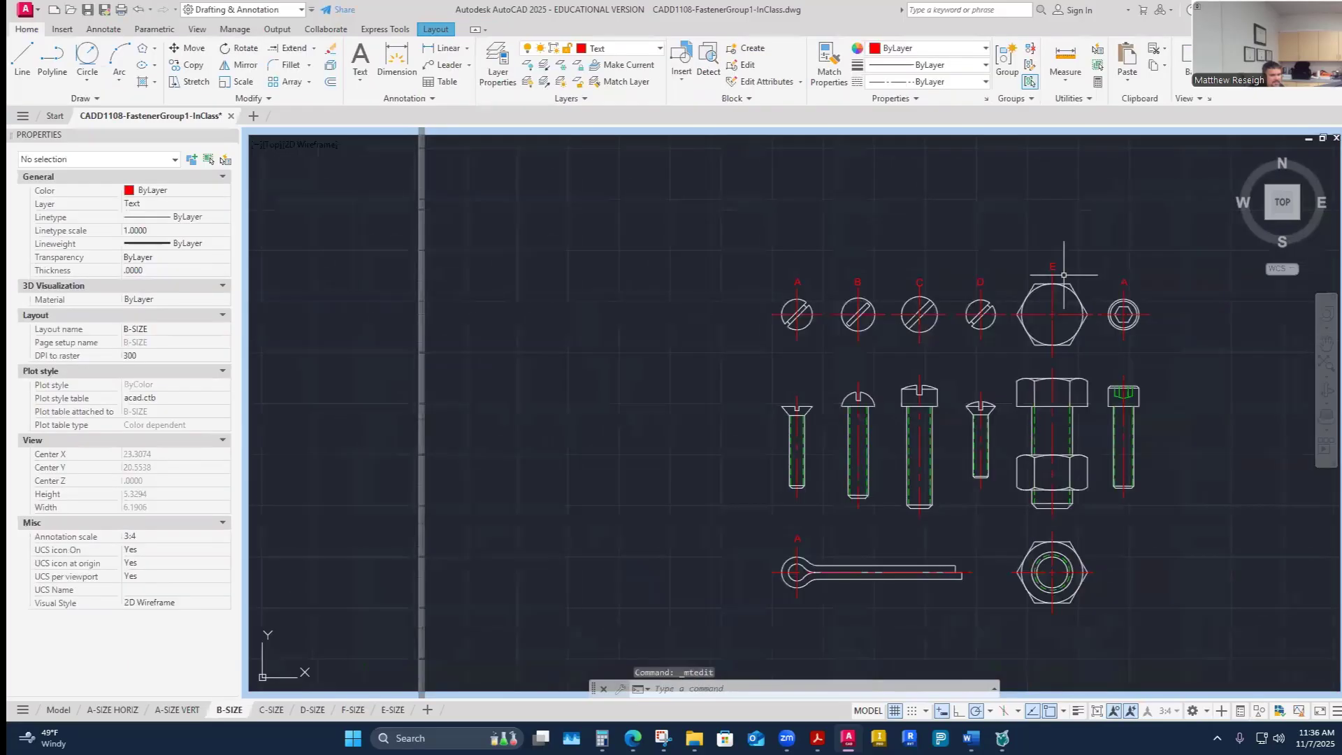
{"action": "scroll", "coordinate": [1064, 275], "scroll_direction": "up", "scroll_amount": 4}
{"action": "double_click", "coordinate": [1025, 262]}
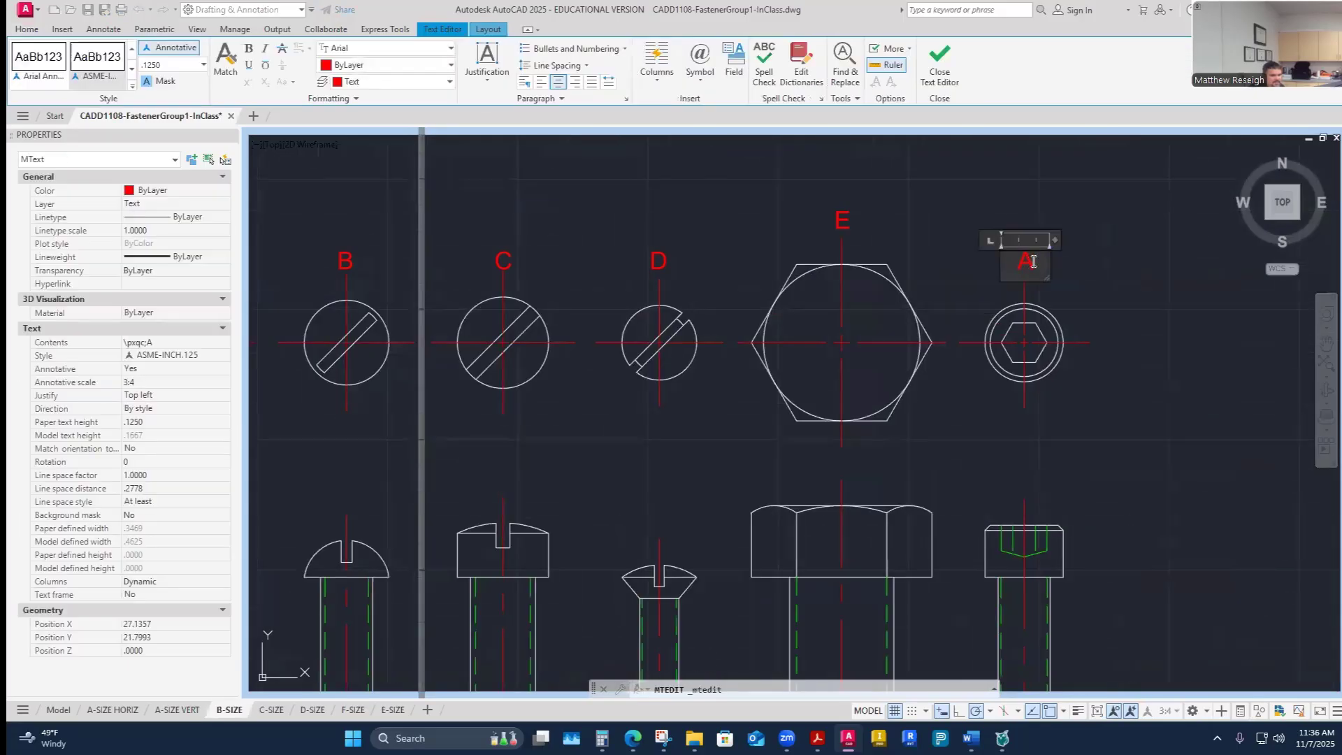
{"action": "type", "text": "F"}
{"action": "left_click", "coordinate": [1132, 381]}
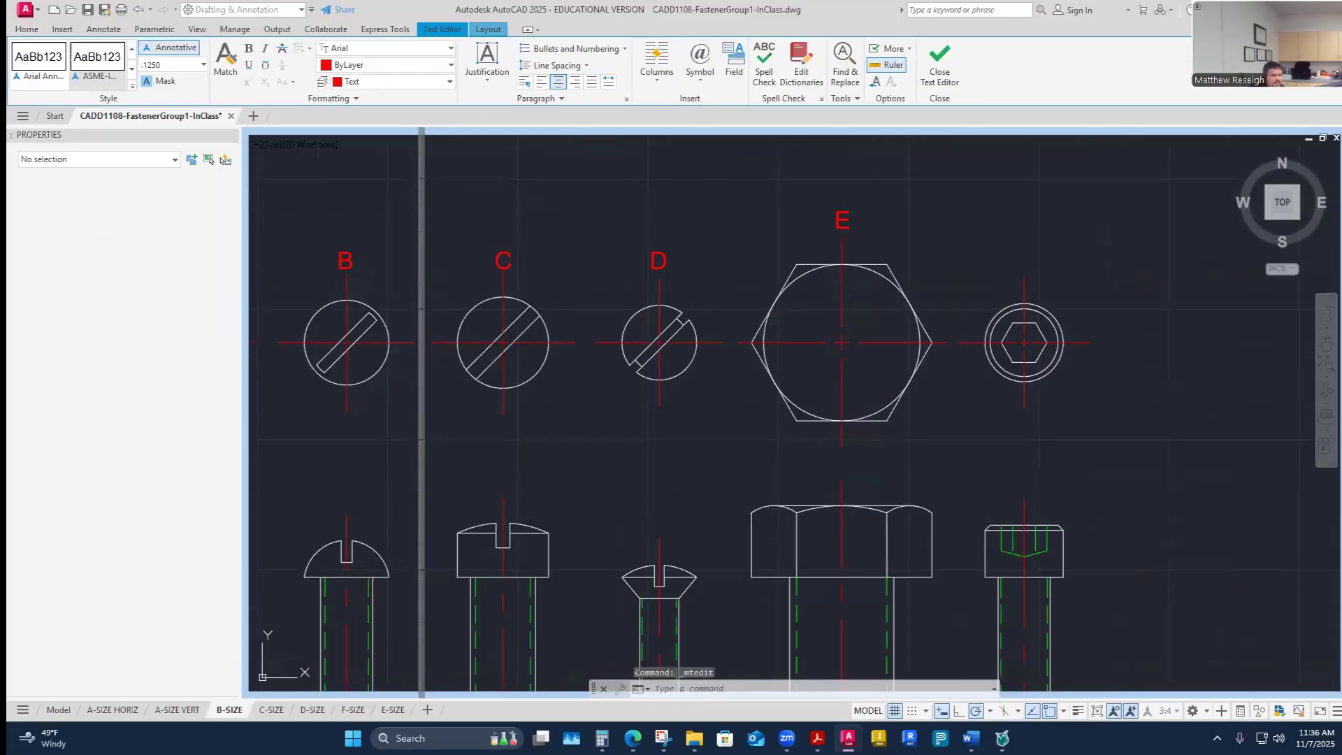
- Edit the label above the cotter pin to read G
{"action": "scroll", "coordinate": [1142, 385], "scroll_direction": "down", "scroll_amount": 2}
{"action": "scroll", "coordinate": [550, 552], "scroll_direction": "down", "scroll_amount": 3}
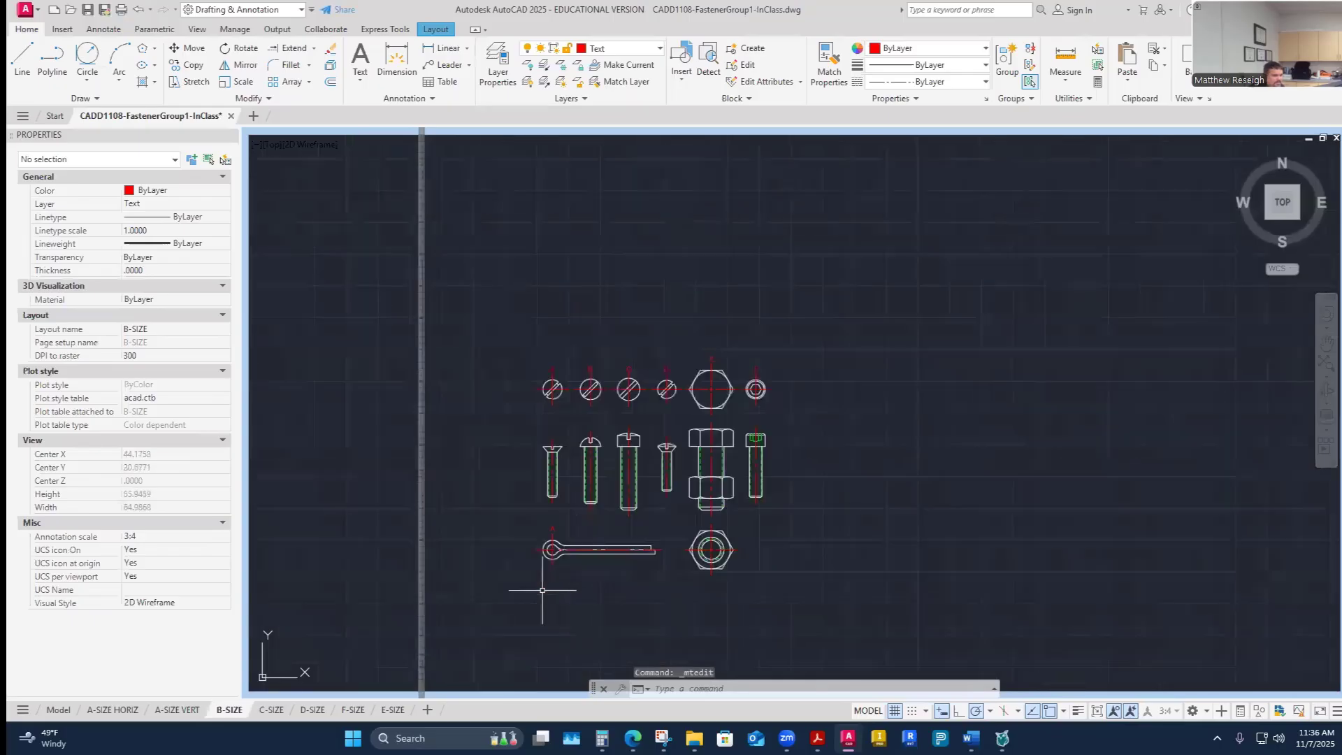
{"action": "scroll", "coordinate": [544, 559], "scroll_direction": "up", "scroll_amount": 8}
{"action": "double_click", "coordinate": [604, 454]}
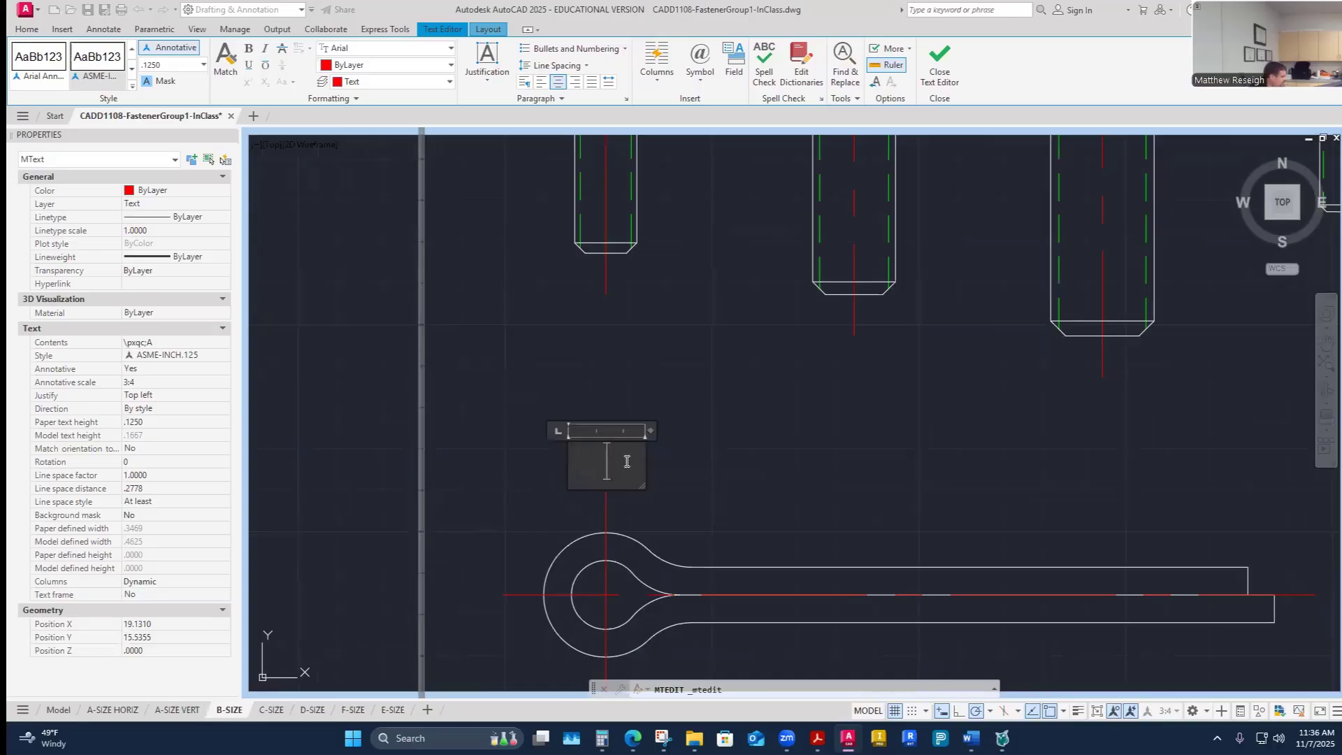
{"action": "type", "text": "G"}
{"action": "left_click", "coordinate": [757, 474]}
- Start a multileader with its arrowhead on screw A's top view and its landing up and to the left
{"action": "scroll", "coordinate": [762, 447], "scroll_direction": "down", "scroll_amount": 4}
{"action": "scroll", "coordinate": [764, 431], "scroll_direction": "up", "scroll_amount": 2}
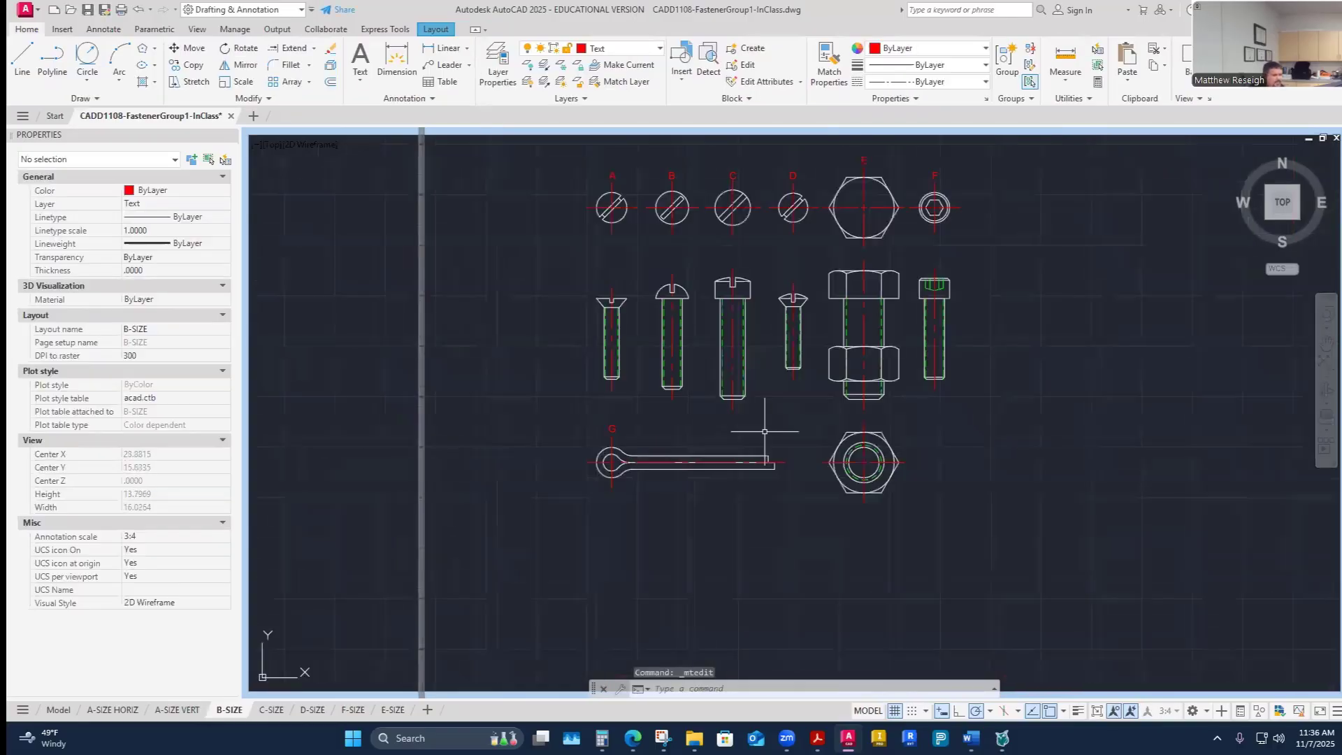
{"action": "key", "text": "Escape"}
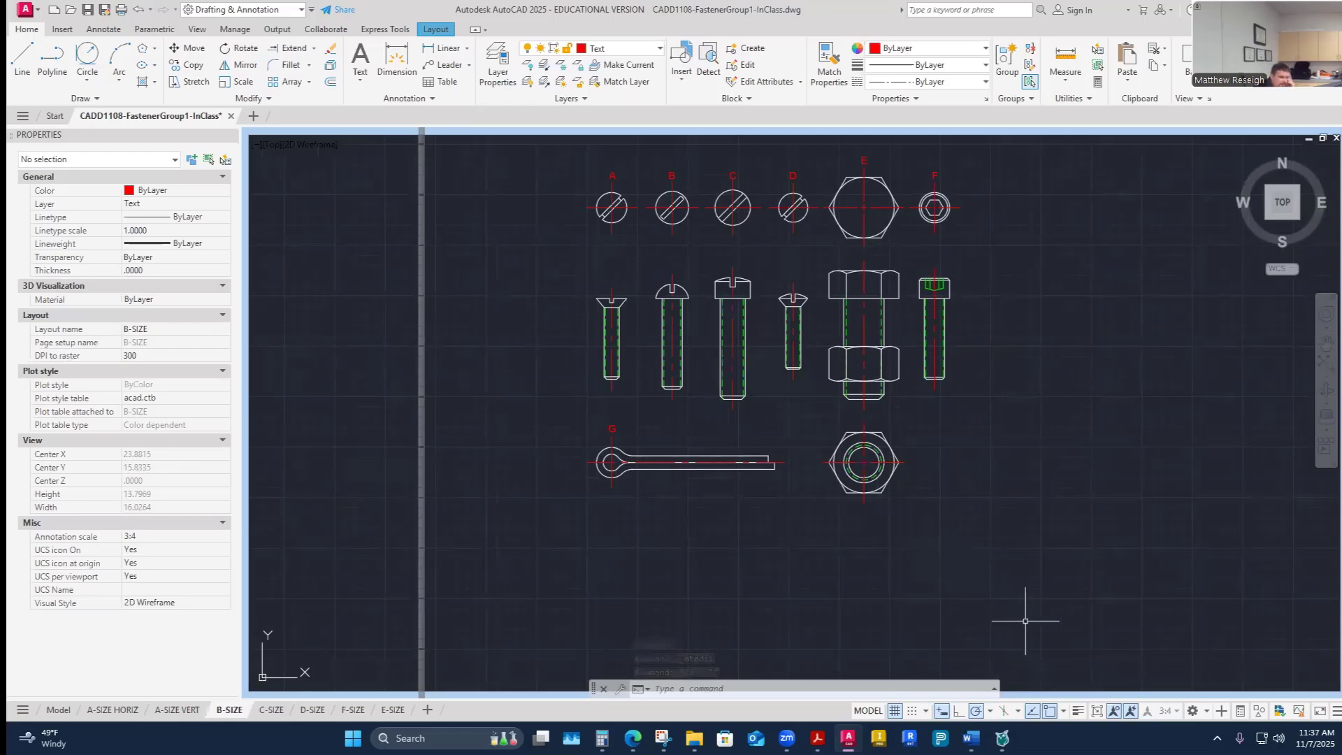
{"action": "scroll", "coordinate": [803, 516], "scroll_direction": "down", "scroll_amount": 3}
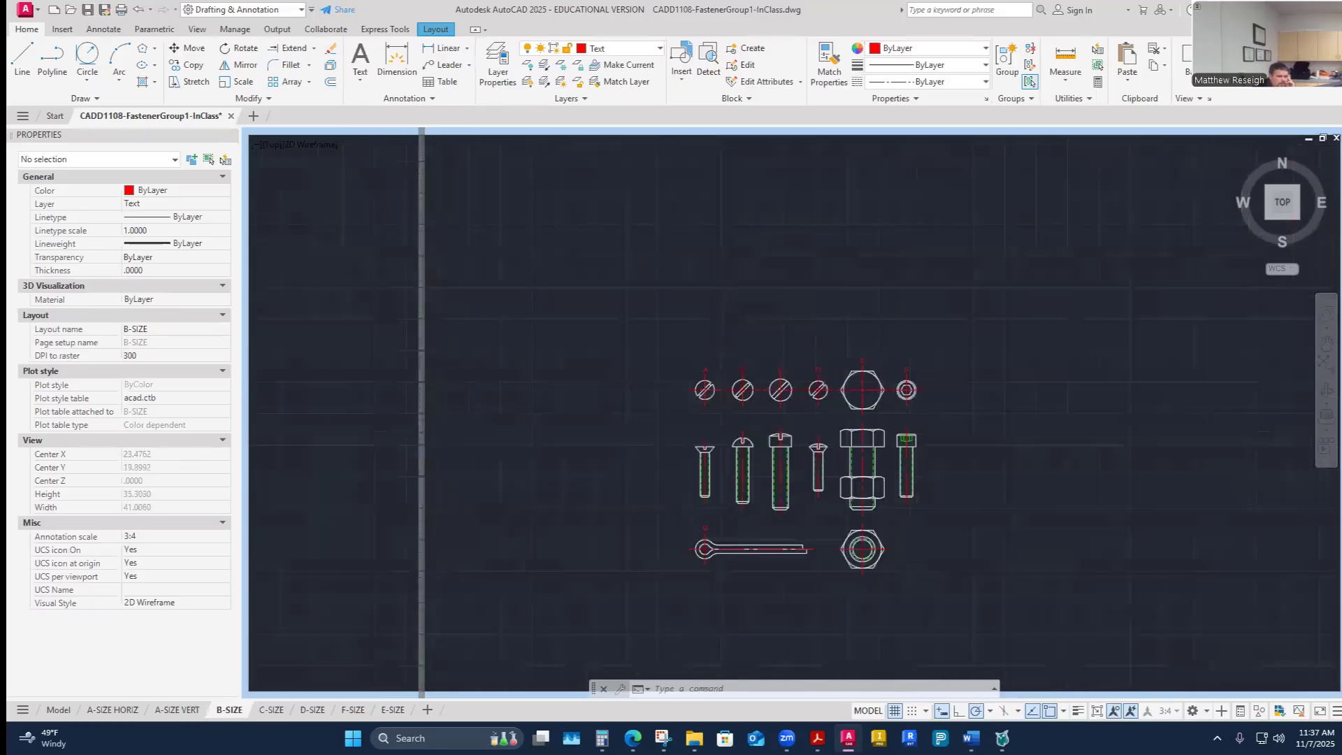
{"action": "scroll", "coordinate": [718, 416], "scroll_direction": "up", "scroll_amount": 3}
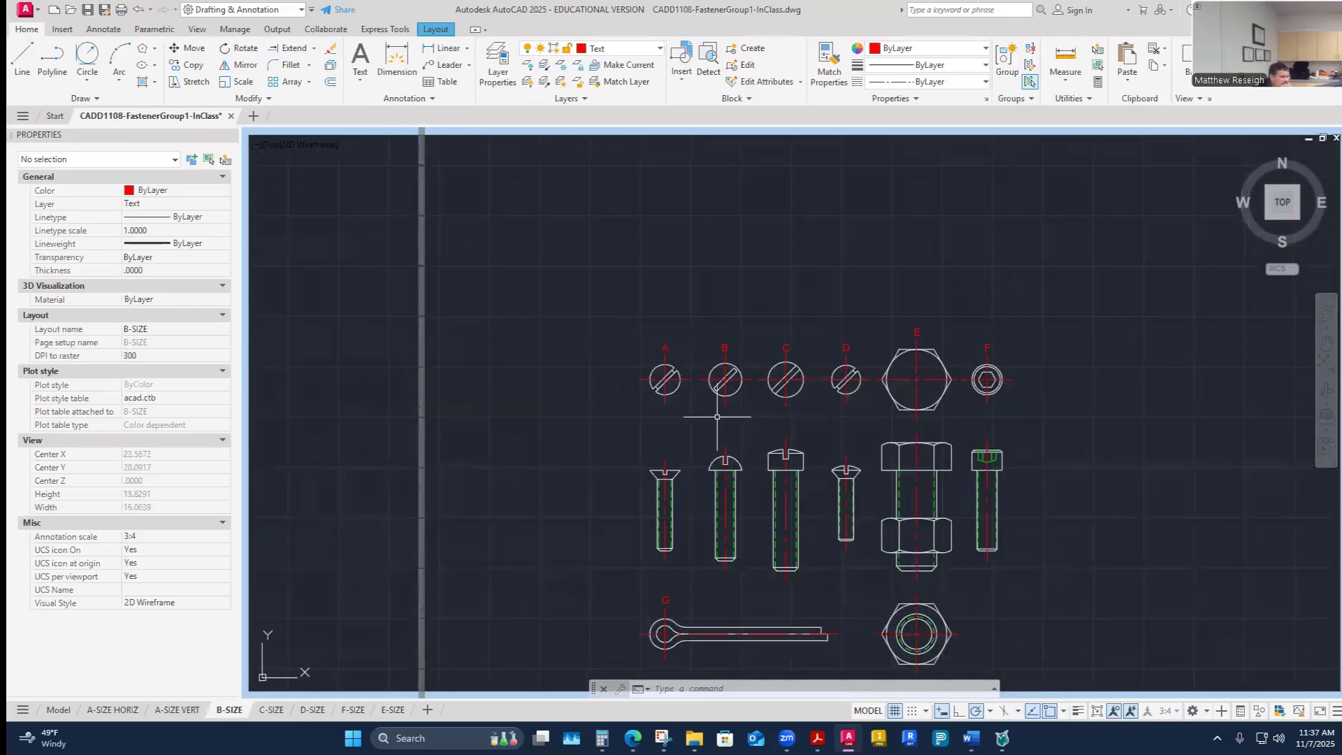
{"action": "scroll", "coordinate": [686, 381], "scroll_direction": "up", "scroll_amount": 2}
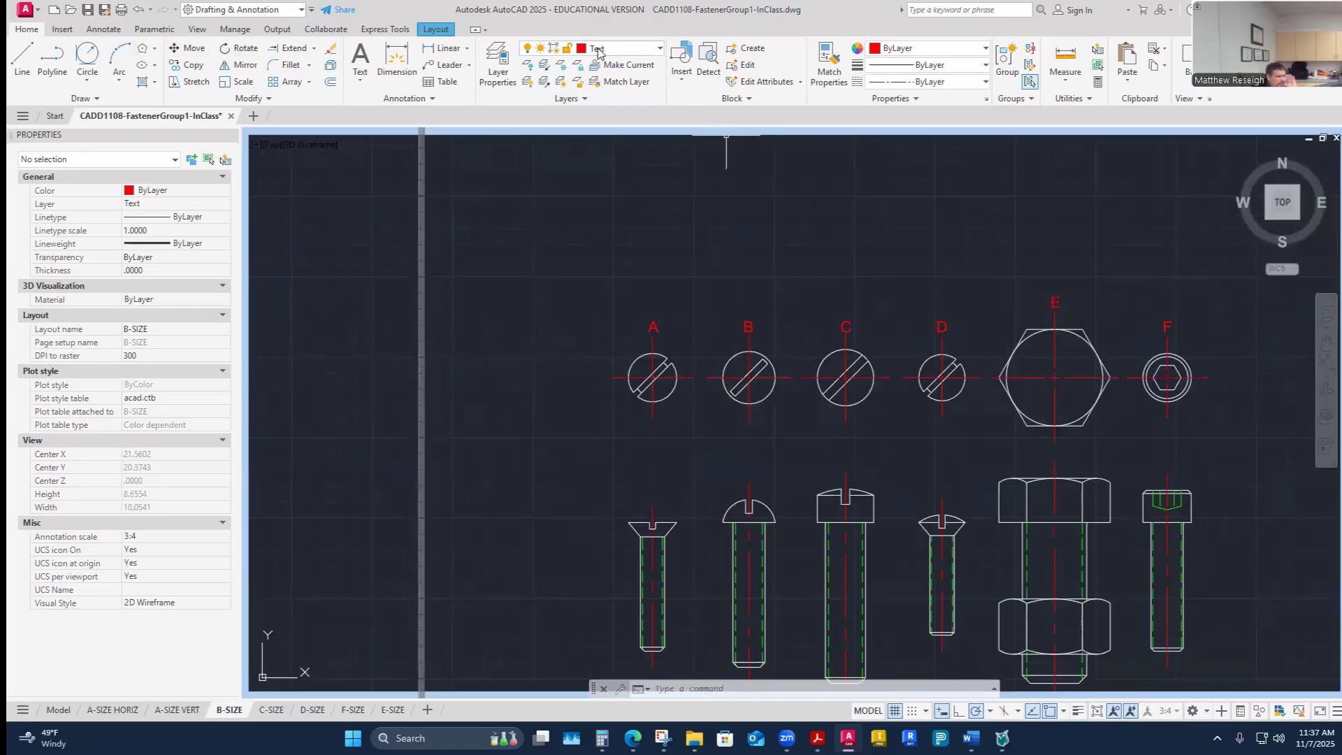
{"action": "left_click", "coordinate": [103, 30]}
{"action": "left_click", "coordinate": [553, 63]}
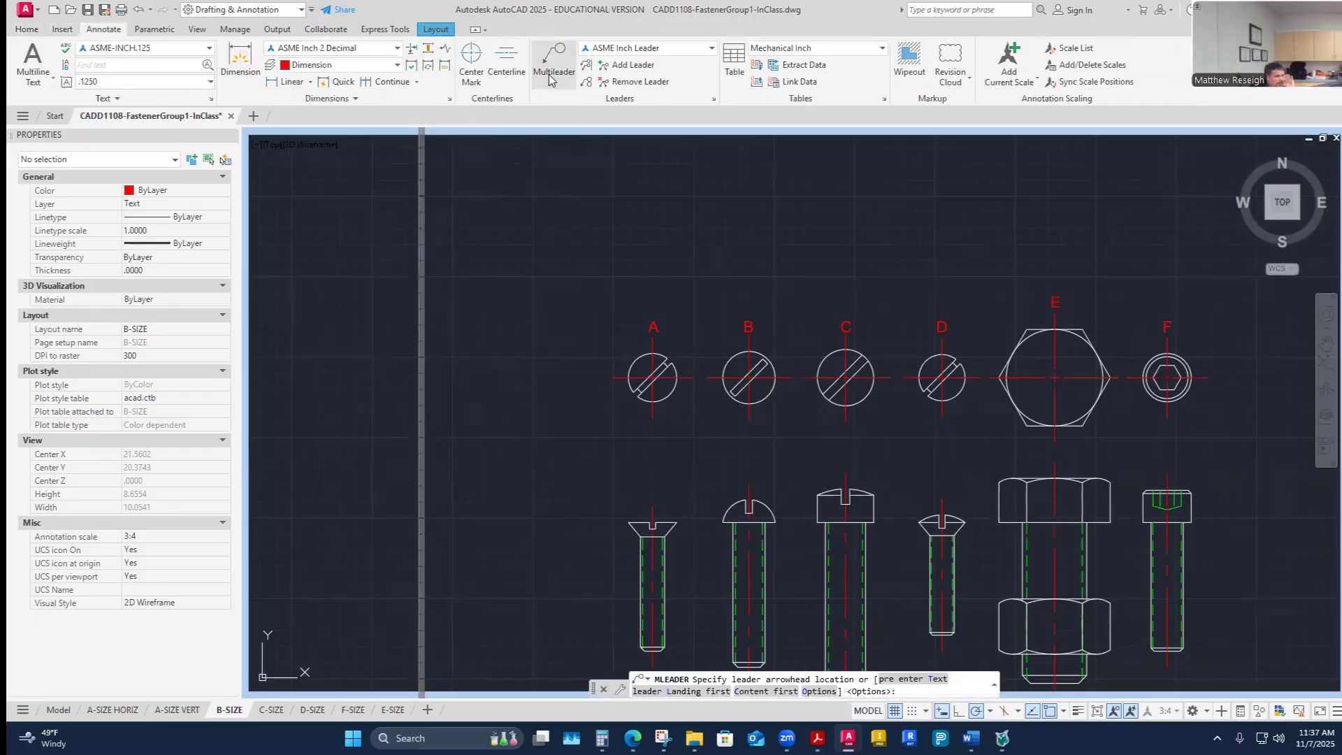
{"action": "scroll", "coordinate": [618, 329], "scroll_direction": "up", "scroll_amount": 2}
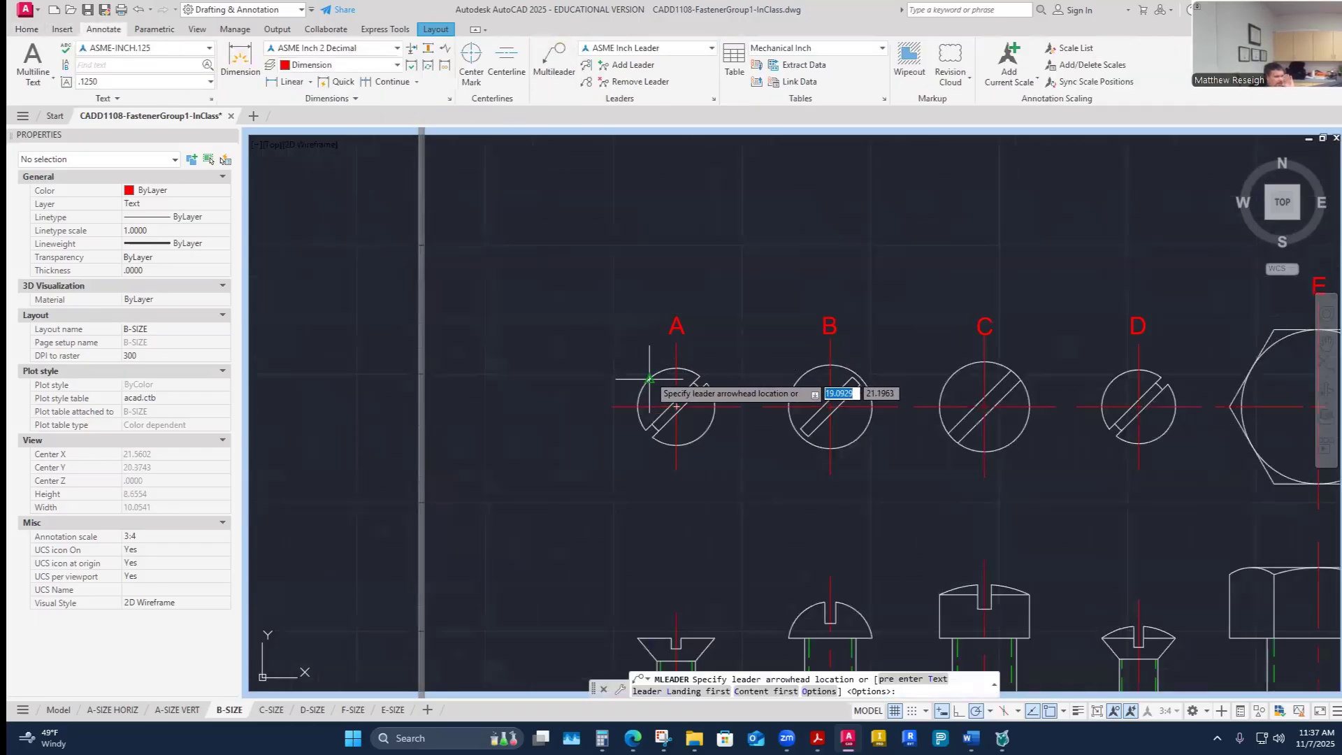
{"action": "left_click", "coordinate": [648, 373]}
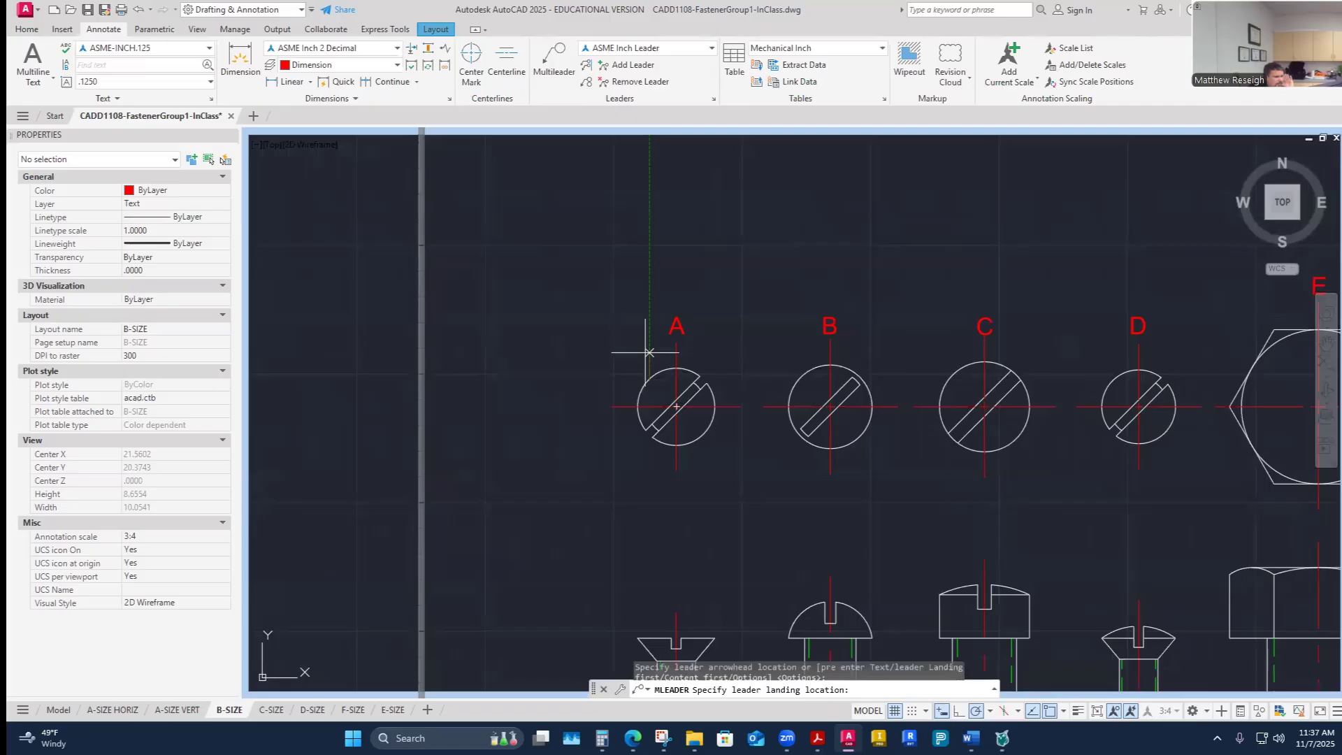
{"action": "left_click", "coordinate": [601, 248]}
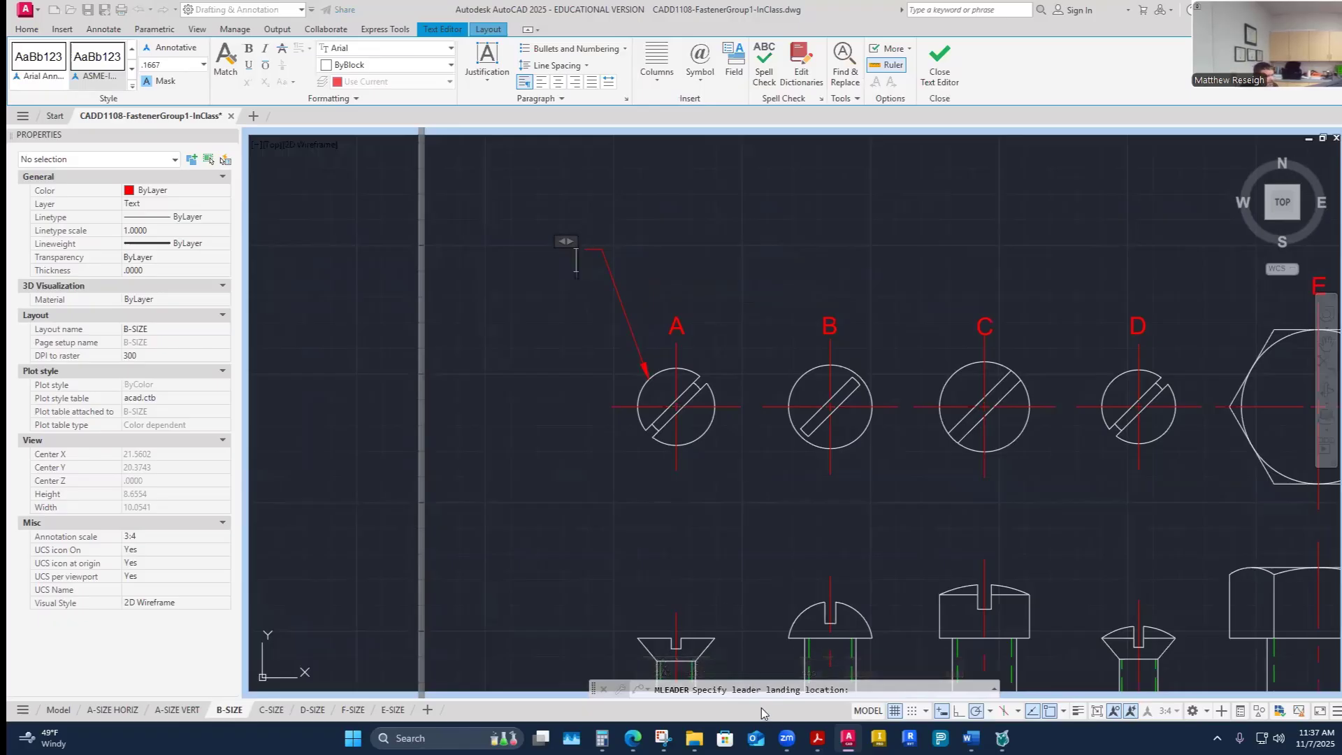
- Switch to the assignment document, select fastener A's thread note 3/8 – 16 UNC – 2A, and return to the drawing
{"action": "mouse_move", "coordinate": [848, 737]}
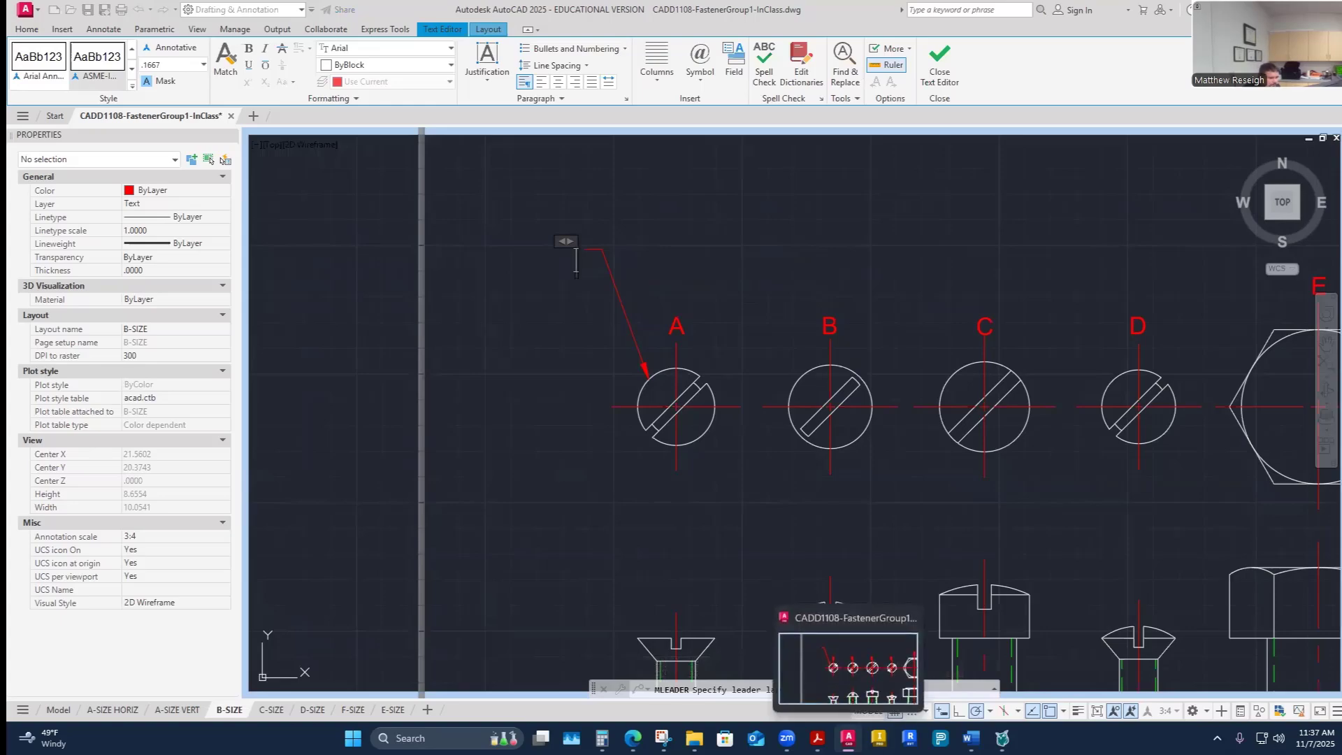
{"action": "mouse_move", "coordinate": [971, 737]}
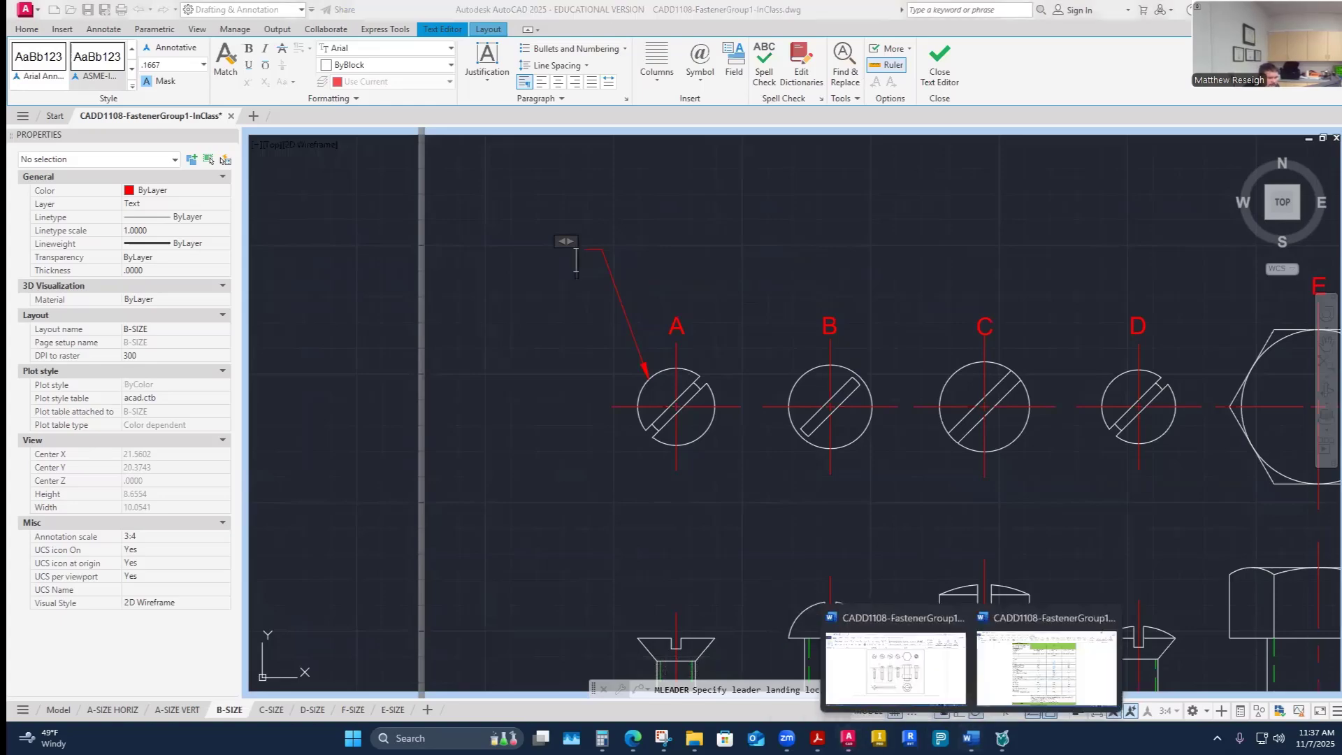
{"action": "left_click", "coordinate": [933, 691]}
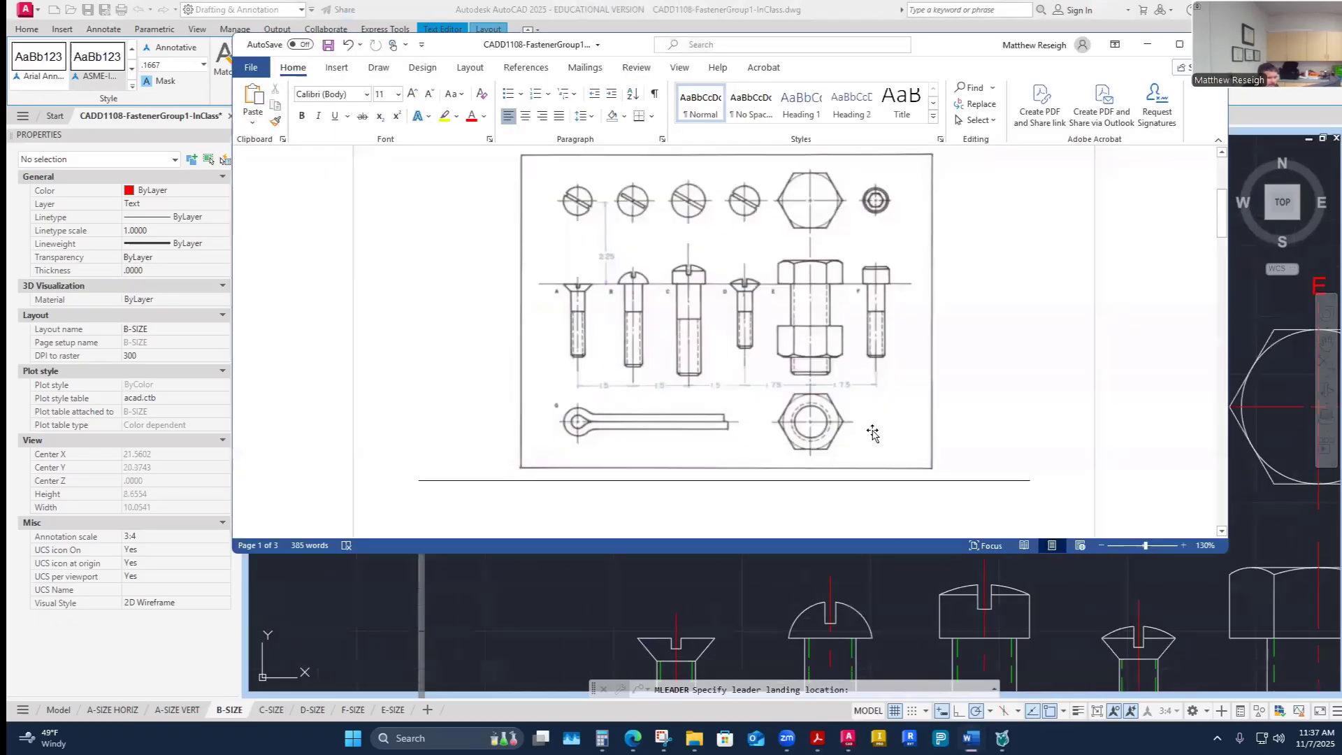
{"action": "scroll", "coordinate": [869, 429], "scroll_direction": "down", "scroll_amount": 10}
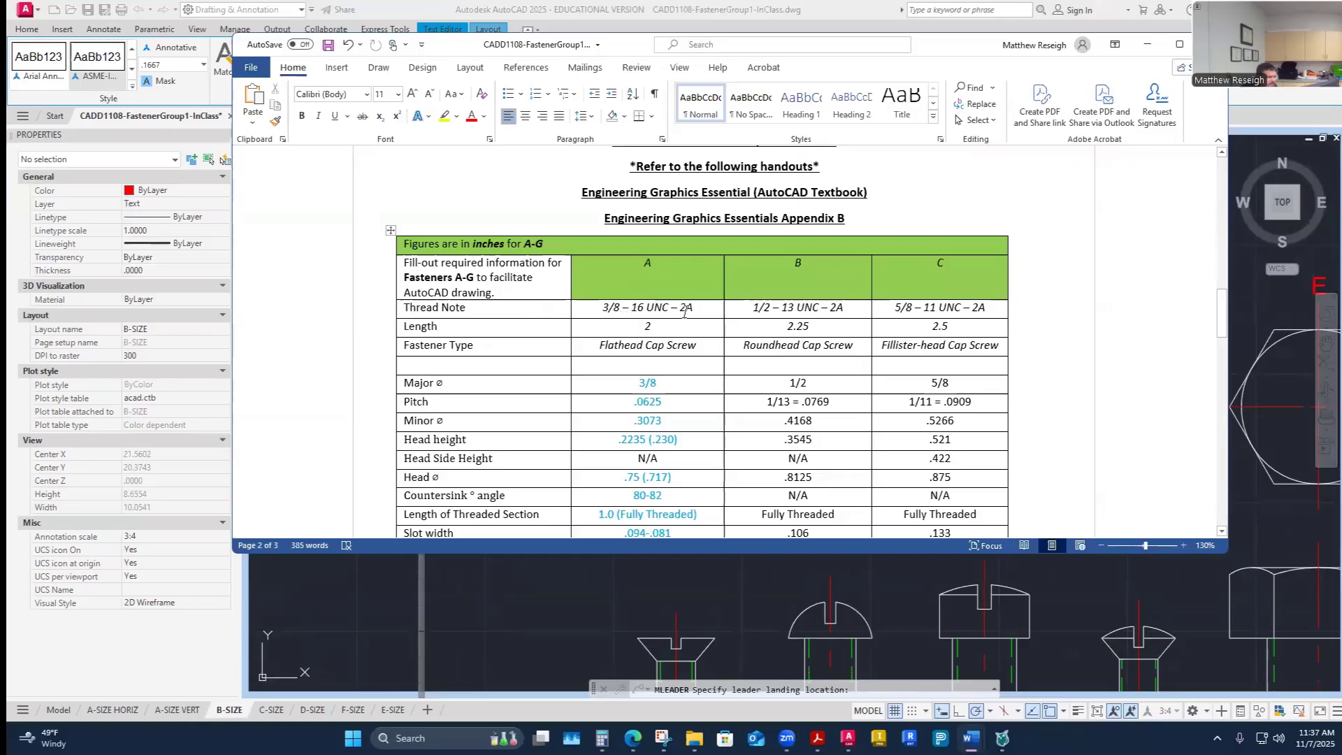
{"action": "left_click_drag", "start_coordinate": [696, 310], "coordinate": [622, 318]}
{"action": "left_click_drag", "start_coordinate": [702, 309], "coordinate": [601, 315]}
{"action": "key", "text": "ctrl+c"}
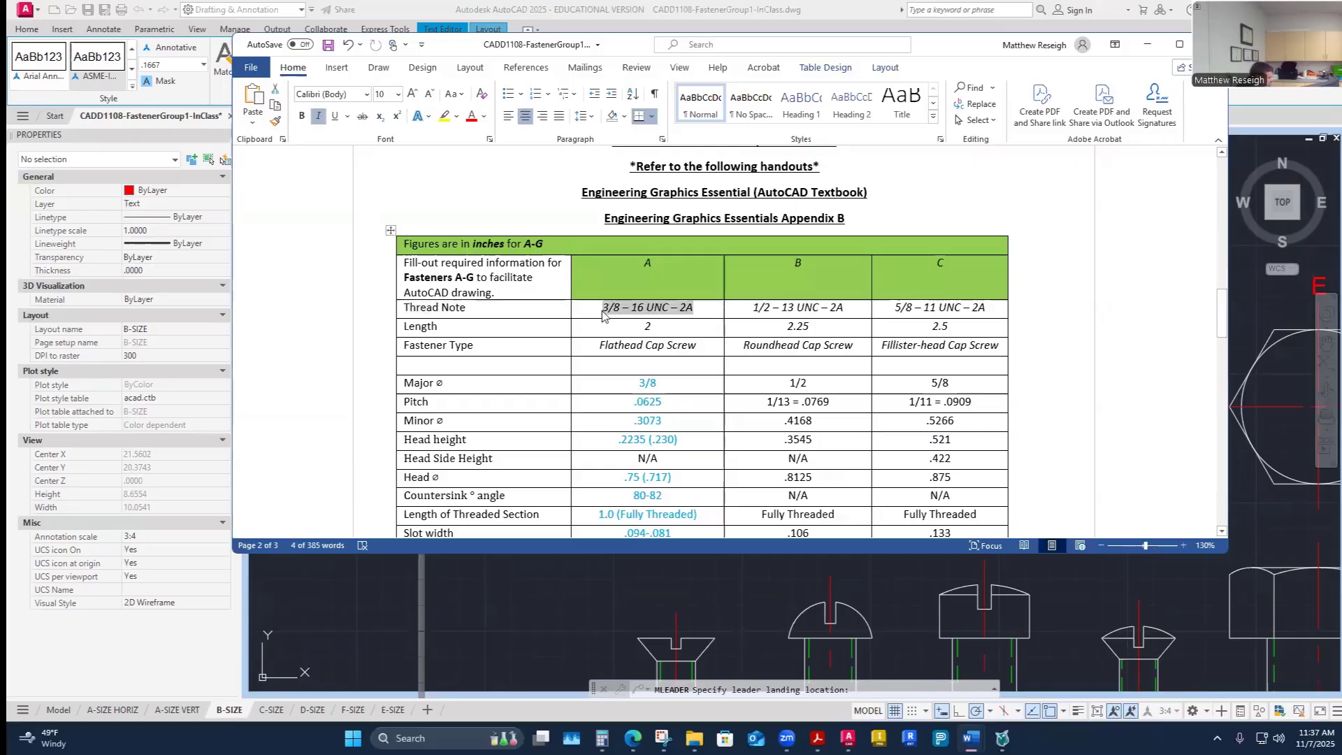
{"action": "left_click", "coordinate": [704, 564]}
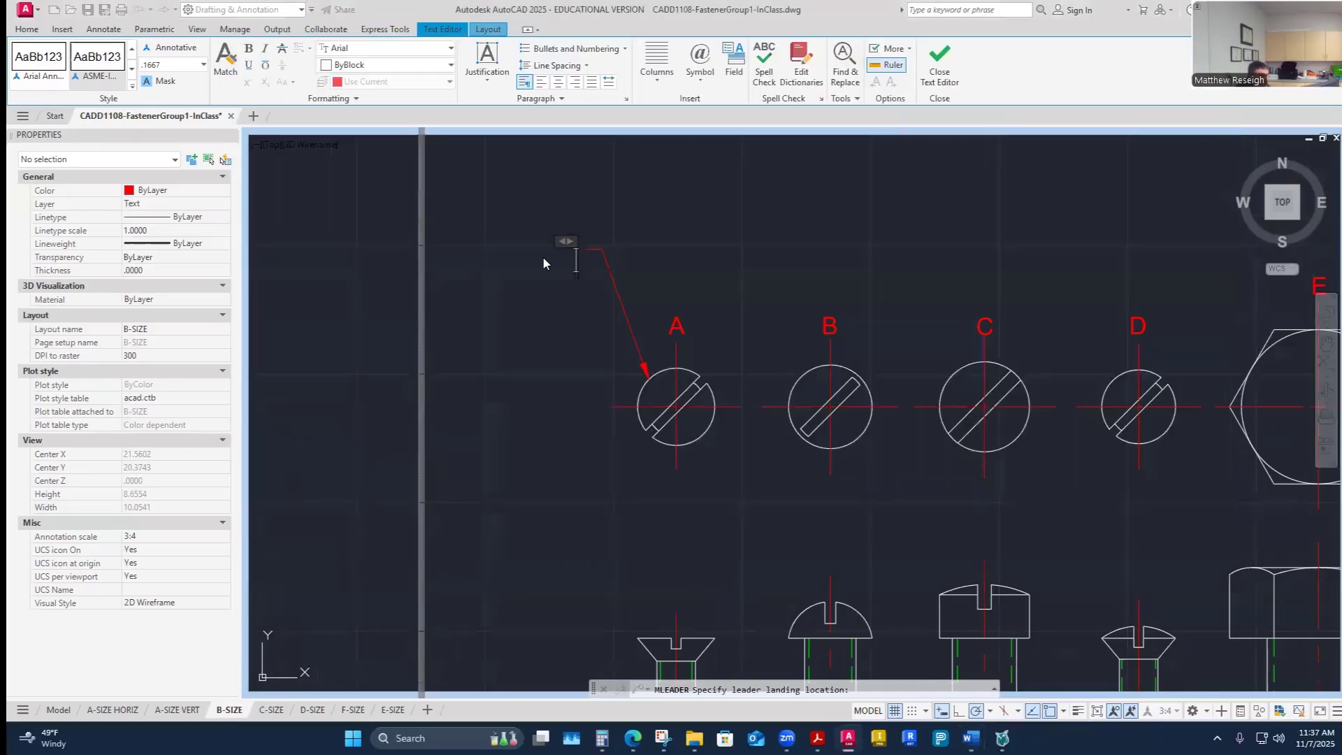
- Paste 3/8 - 16 UNC - 2A as the multileader text for screw A, remove the italic formatting, and finish the leader
{"action": "key", "text": "ctrl+v"}
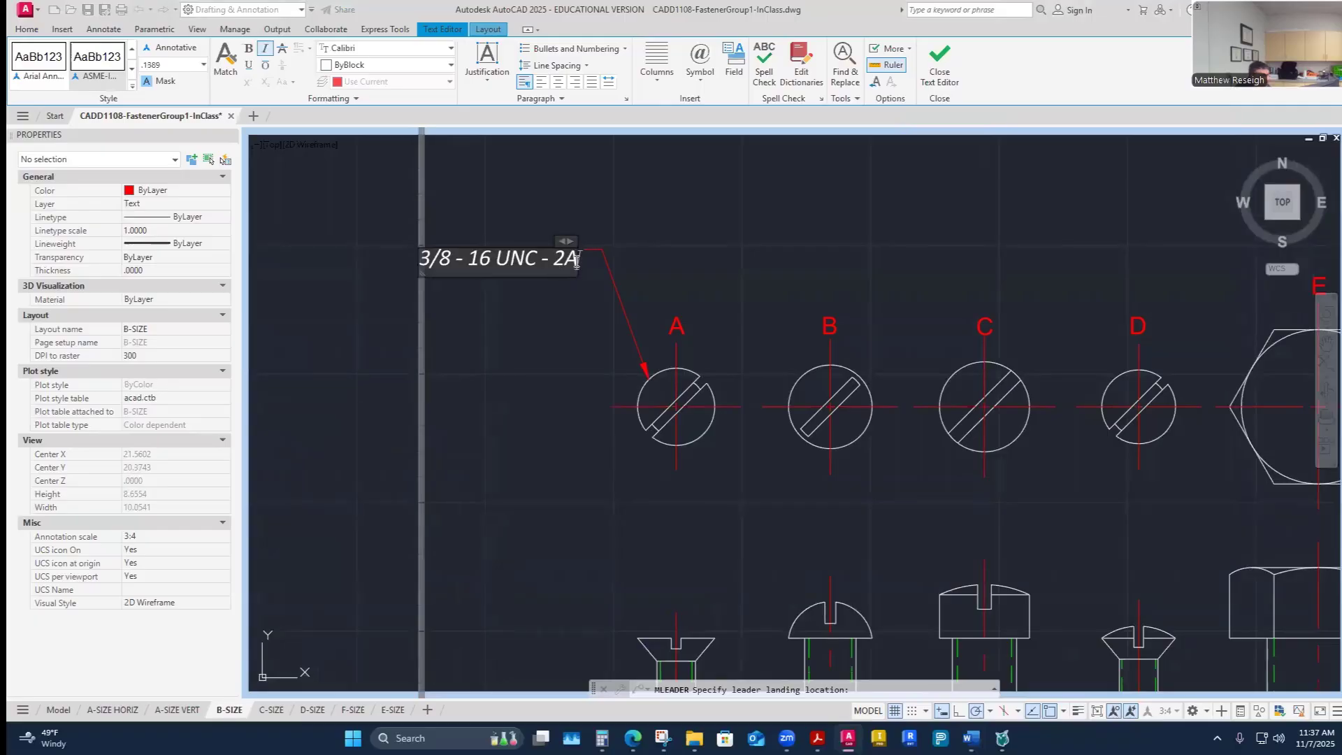
{"action": "left_click_drag", "start_coordinate": [577, 260], "coordinate": [422, 263]}
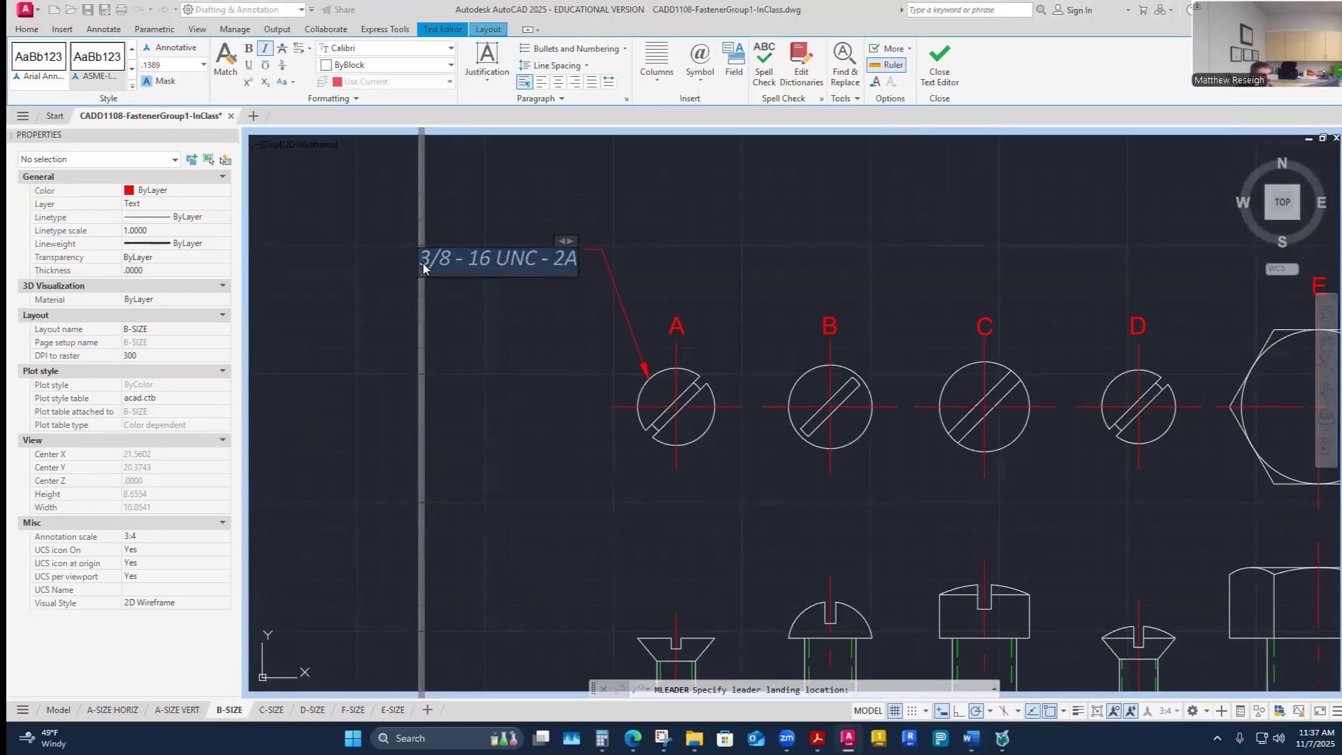
{"action": "left_click", "coordinate": [265, 47]}
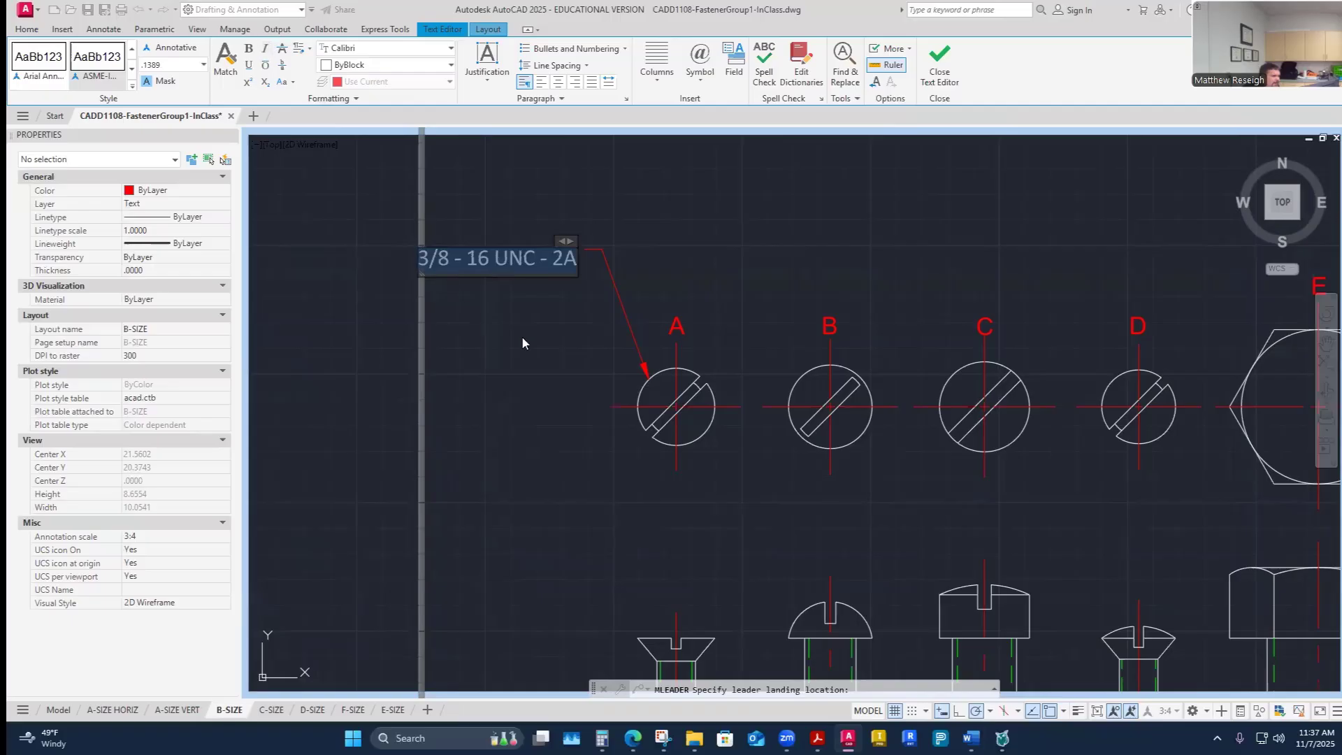
{"action": "left_click", "coordinate": [743, 209]}
{"action": "scroll", "coordinate": [720, 219], "scroll_direction": "down", "scroll_amount": 3}
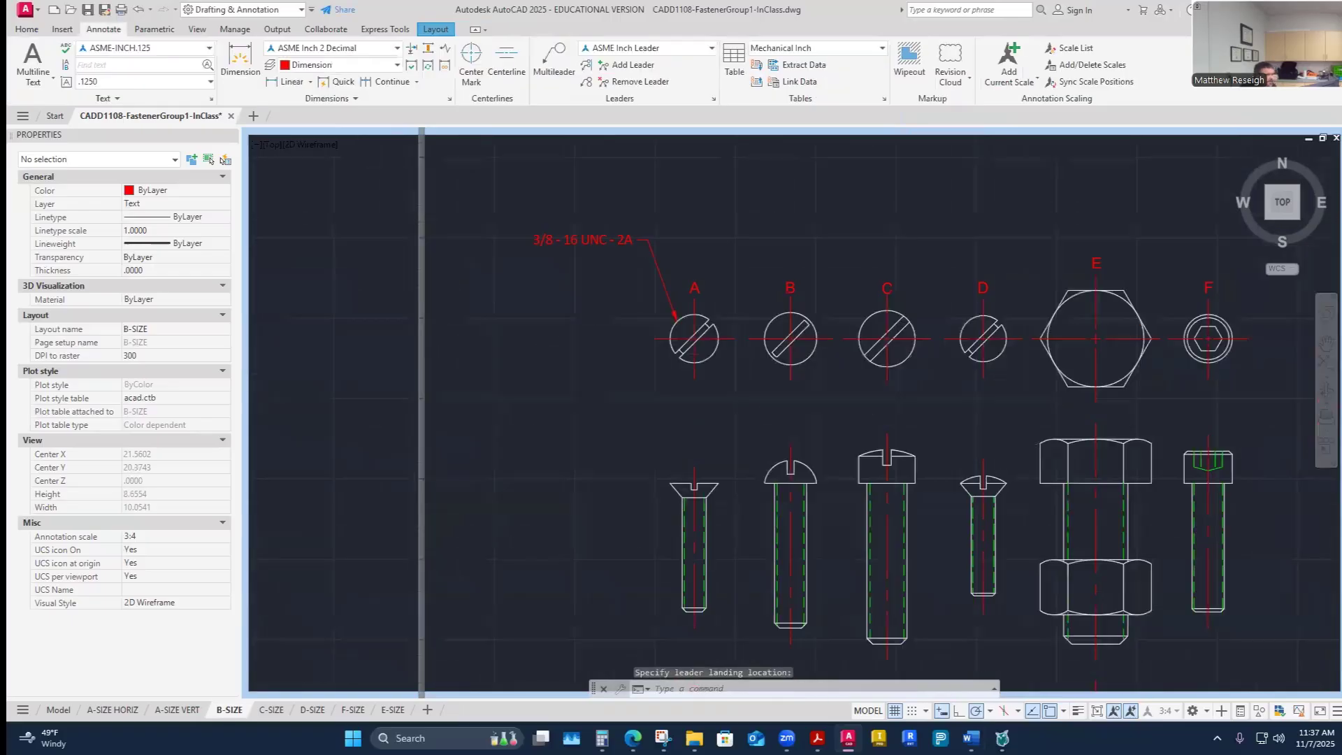
- Review the whole layout and the assignment document's fastener table, then return to the maximized viewport
{"action": "scroll", "coordinate": [657, 218], "scroll_direction": "up", "scroll_amount": 3}
{"action": "scroll", "coordinate": [599, 202], "scroll_direction": "down", "scroll_amount": 2}
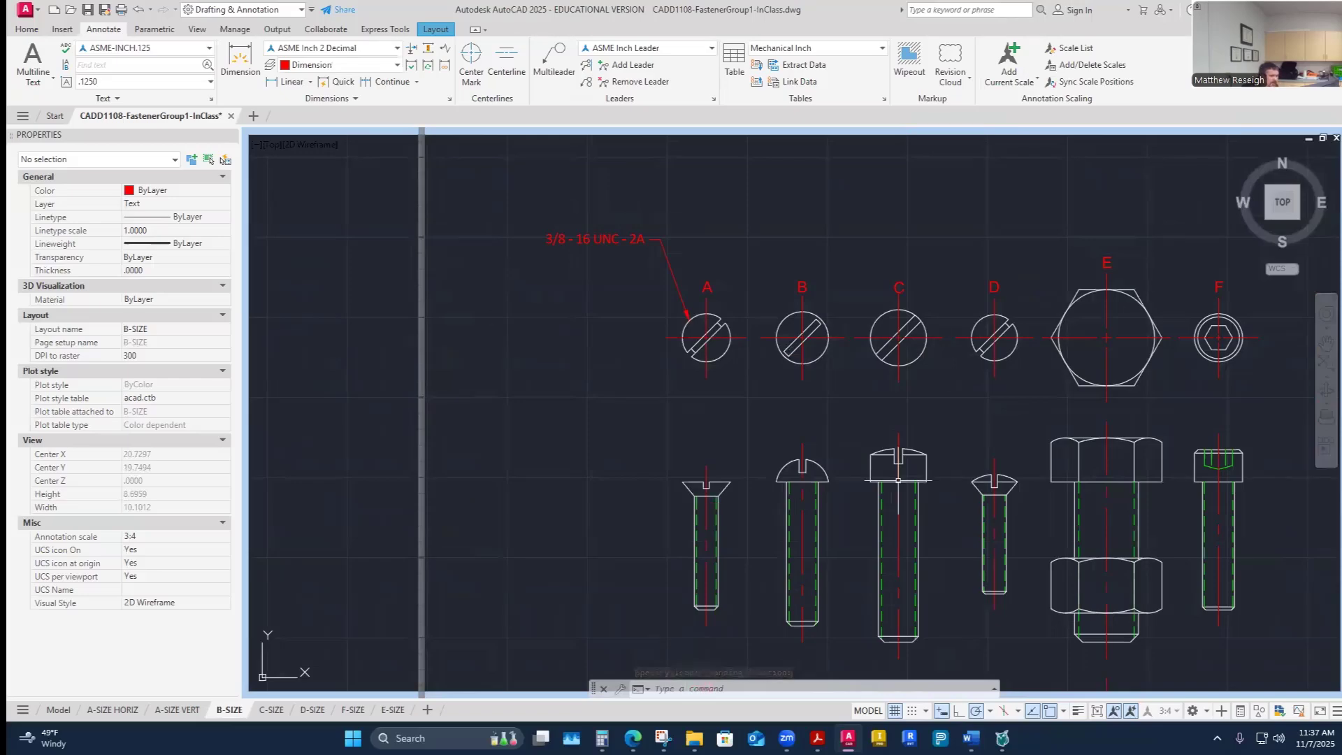
{"action": "left_click", "coordinate": [1093, 711]}
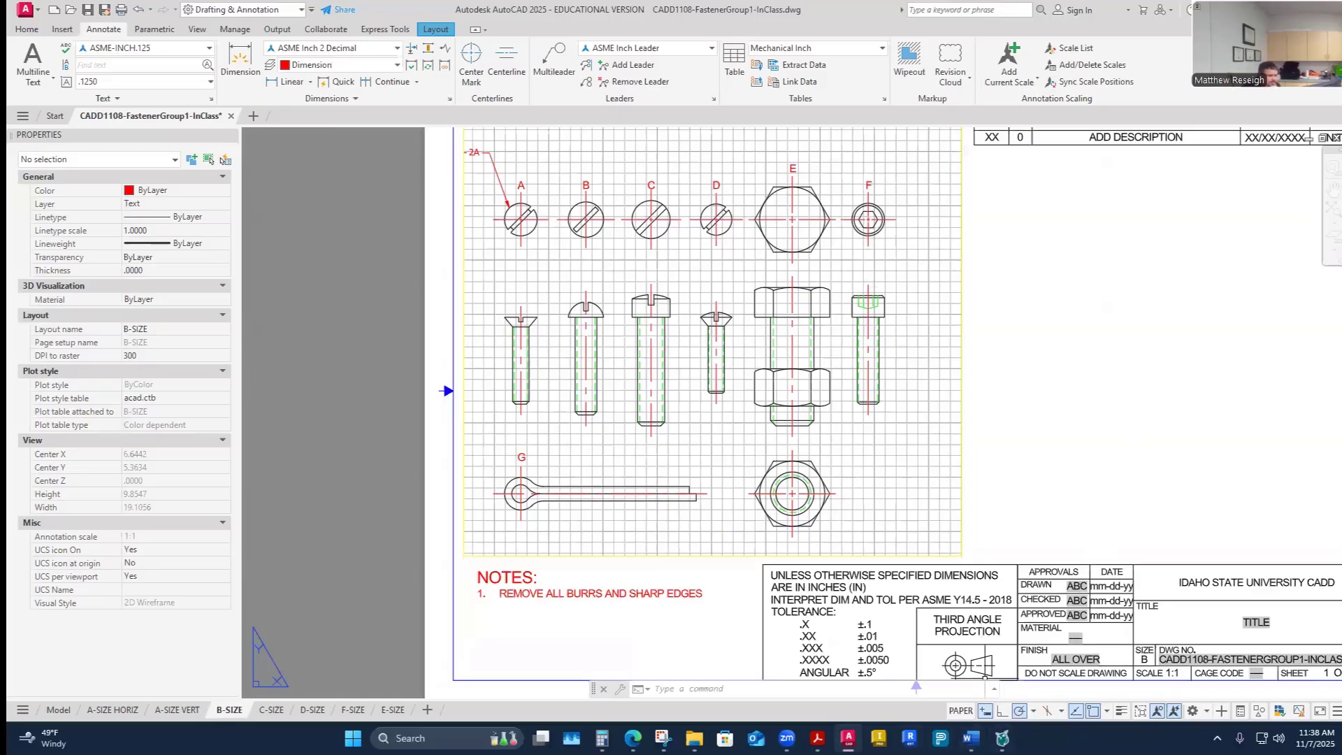
{"action": "left_click", "coordinate": [847, 738]}
{"action": "left_click", "coordinate": [848, 738]}
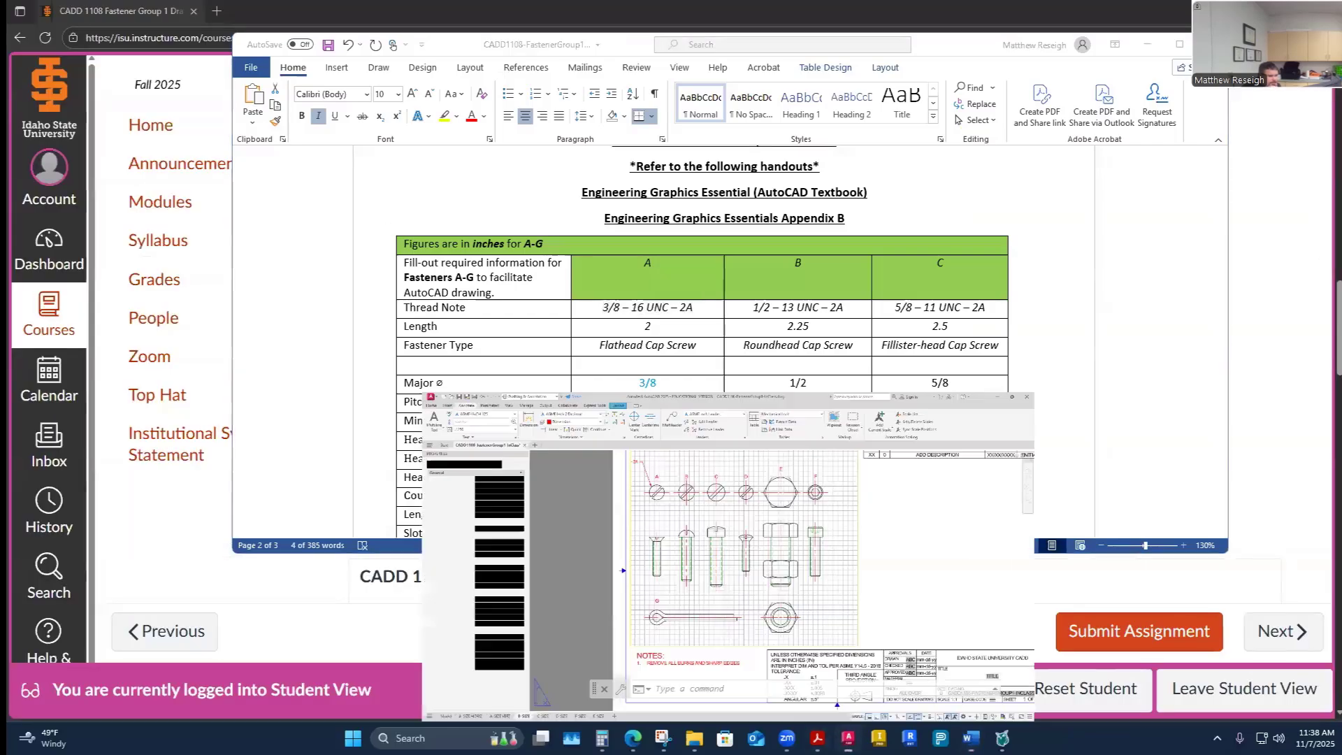
{"action": "left_click", "coordinate": [1140, 713]}
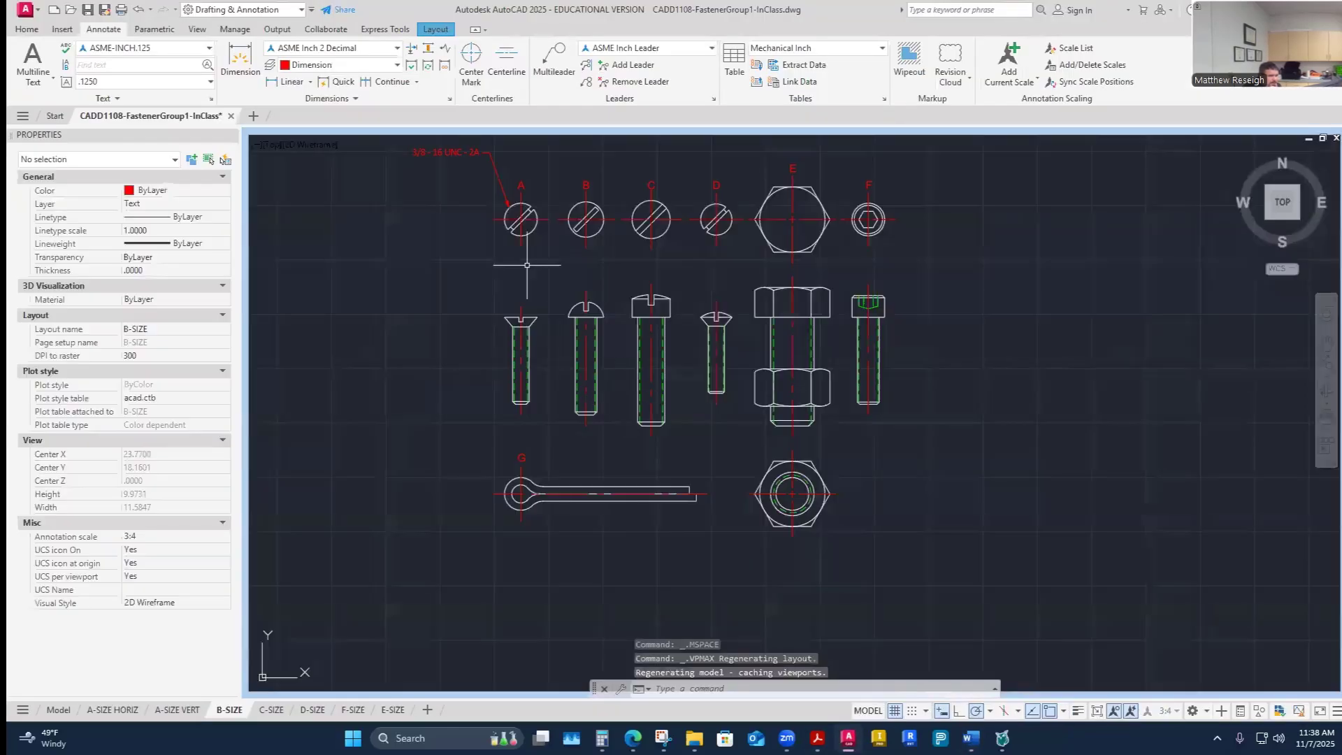
- Zoom in to inspect screw A's label and its thread note leader
{"action": "scroll", "coordinate": [503, 237], "scroll_direction": "down", "scroll_amount": 2}
{"action": "scroll", "coordinate": [517, 251], "scroll_direction": "up", "scroll_amount": 6}
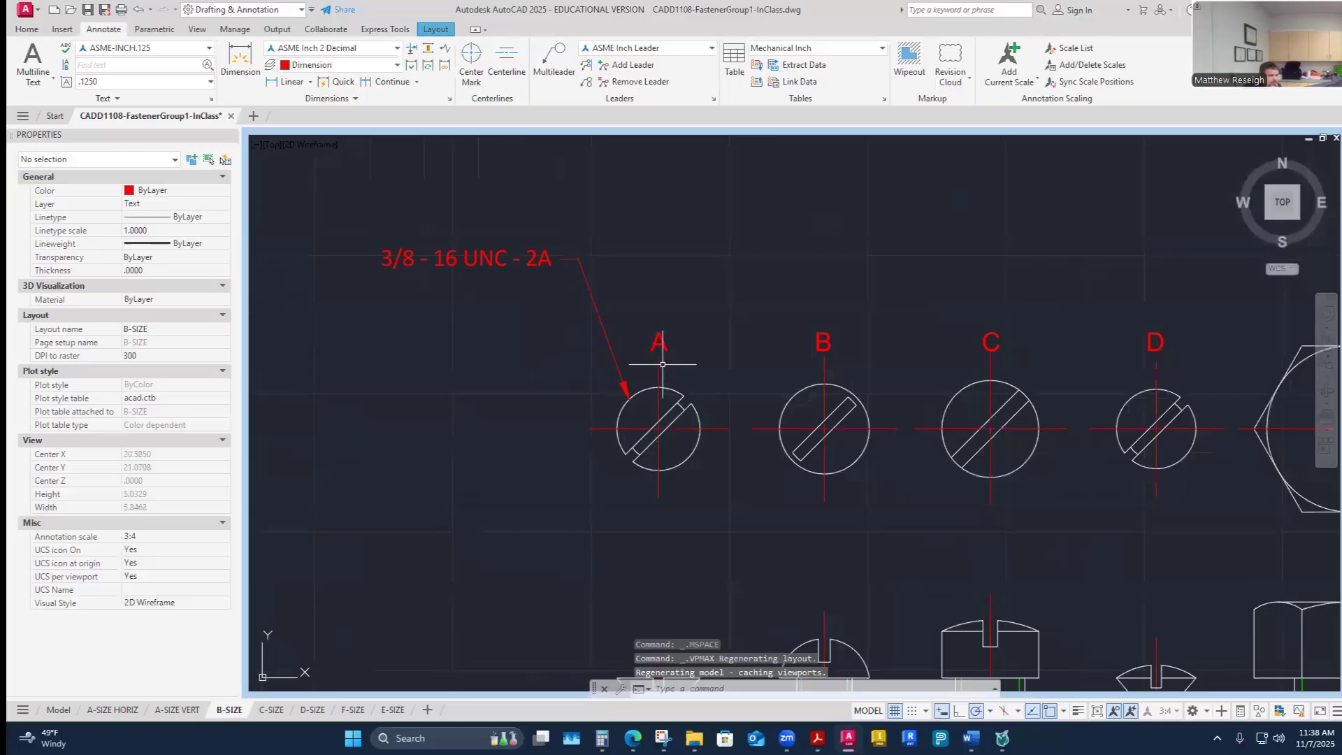
{"action": "scroll", "coordinate": [615, 388], "scroll_direction": "down", "scroll_amount": 3}
{"action": "scroll", "coordinate": [604, 393], "scroll_direction": "up", "scroll_amount": 3}
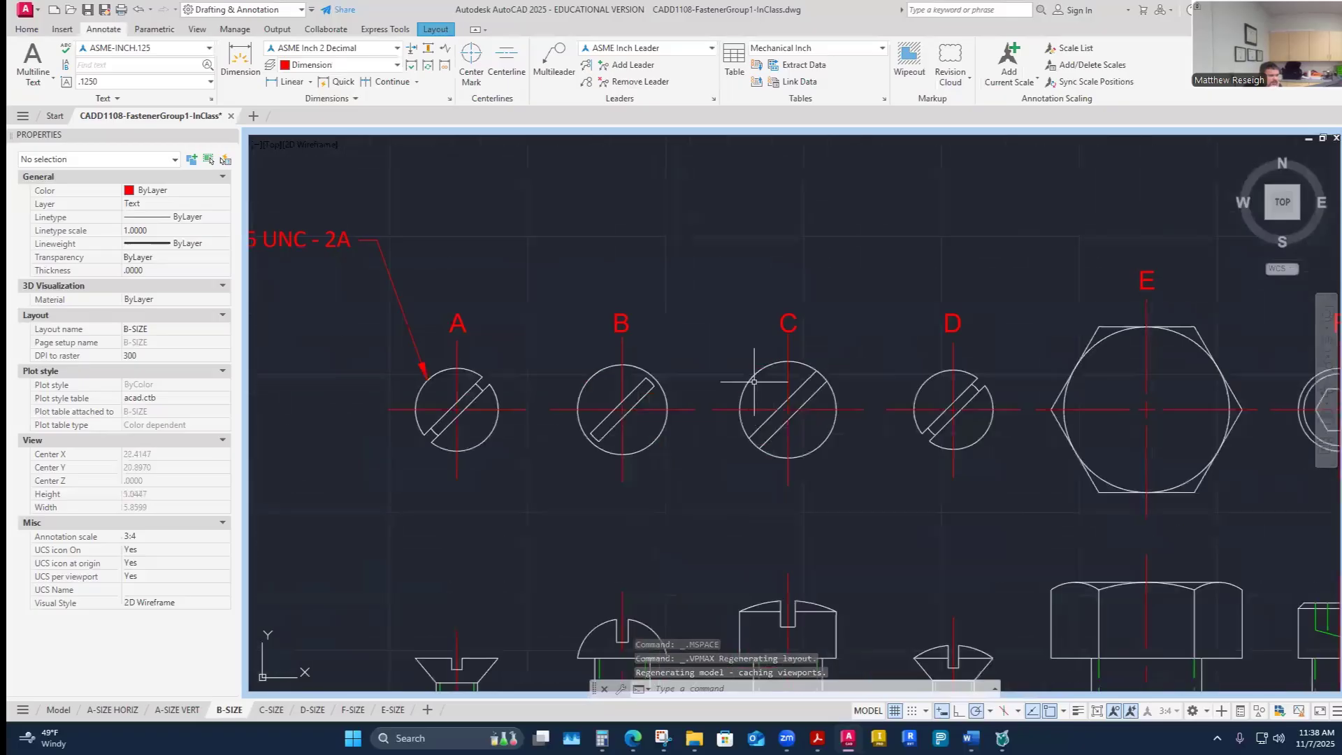
{"action": "left_click", "coordinate": [458, 324]}
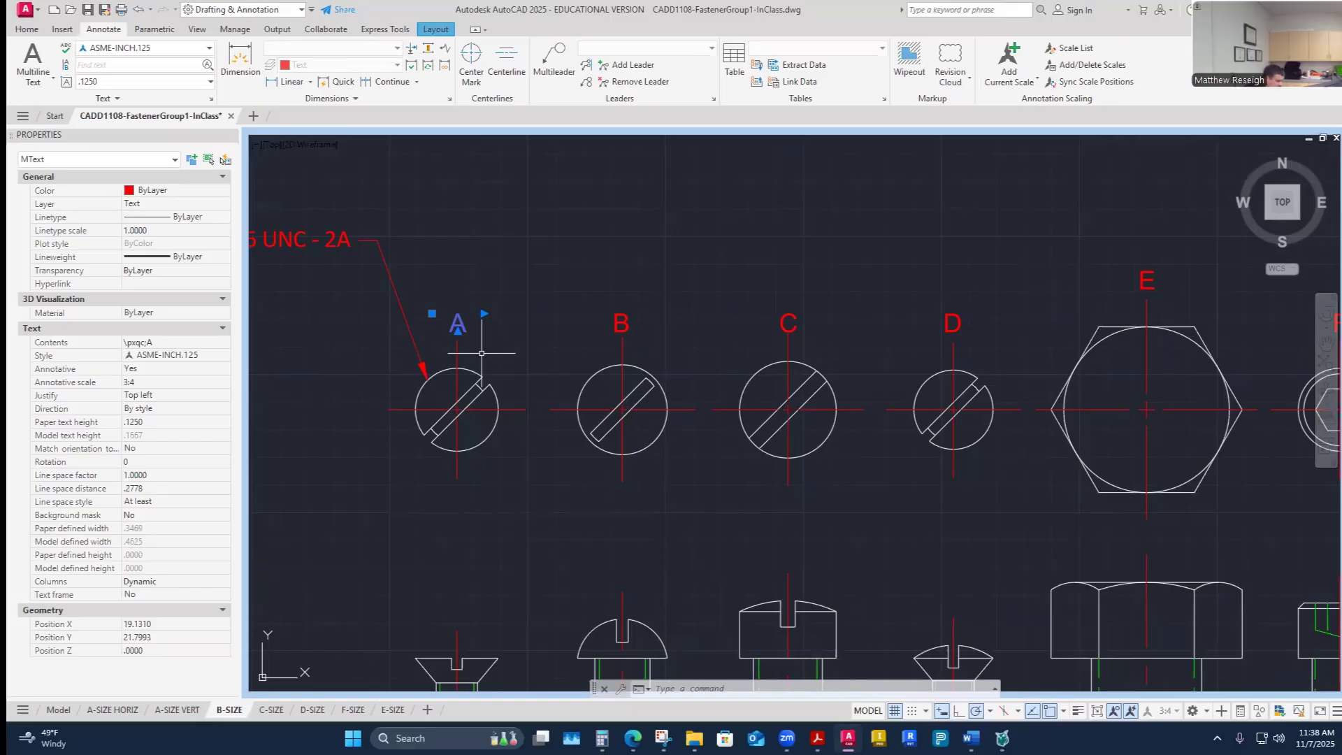
{"action": "key", "text": "Escape"}
{"action": "key", "text": "Escape"}
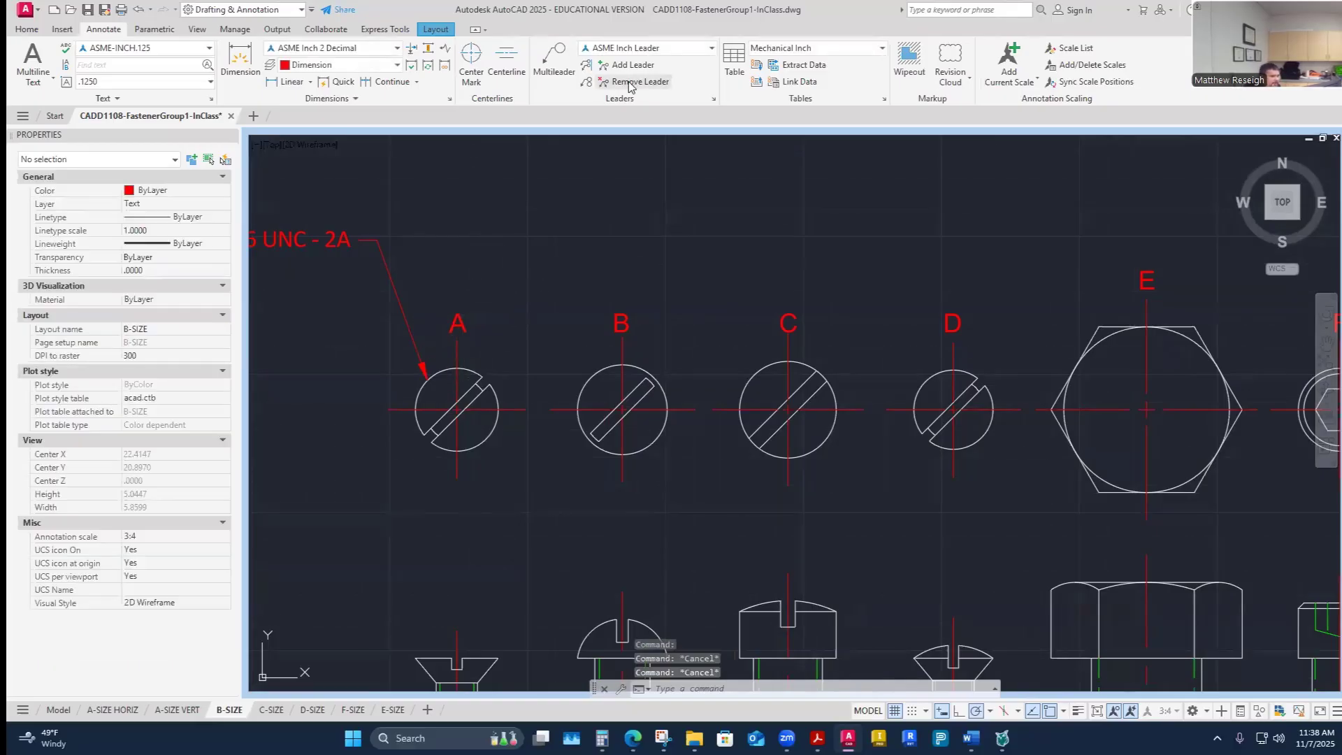
- Examine the ASME Inch Leader multileader style's leader format, leader structure and content settings without changing them
{"action": "left_click", "coordinate": [713, 99]}
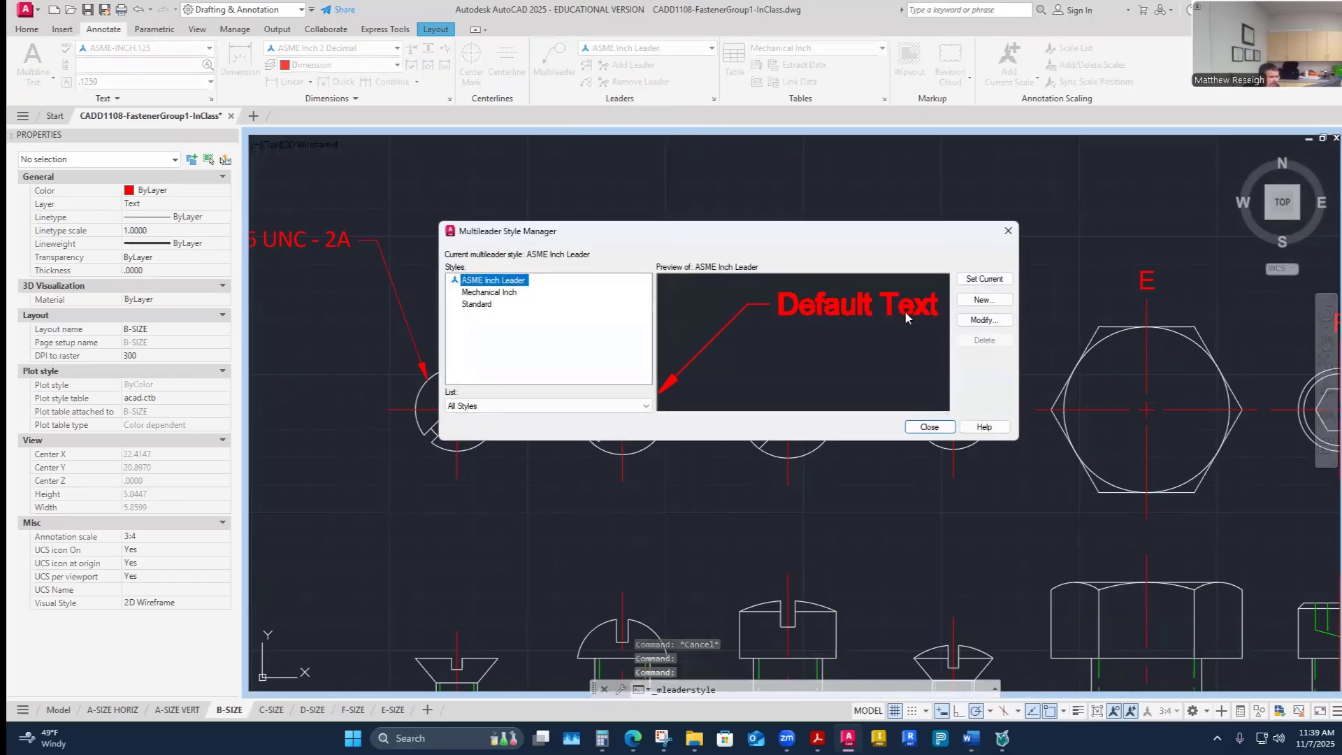
{"action": "left_click", "coordinate": [980, 320]}
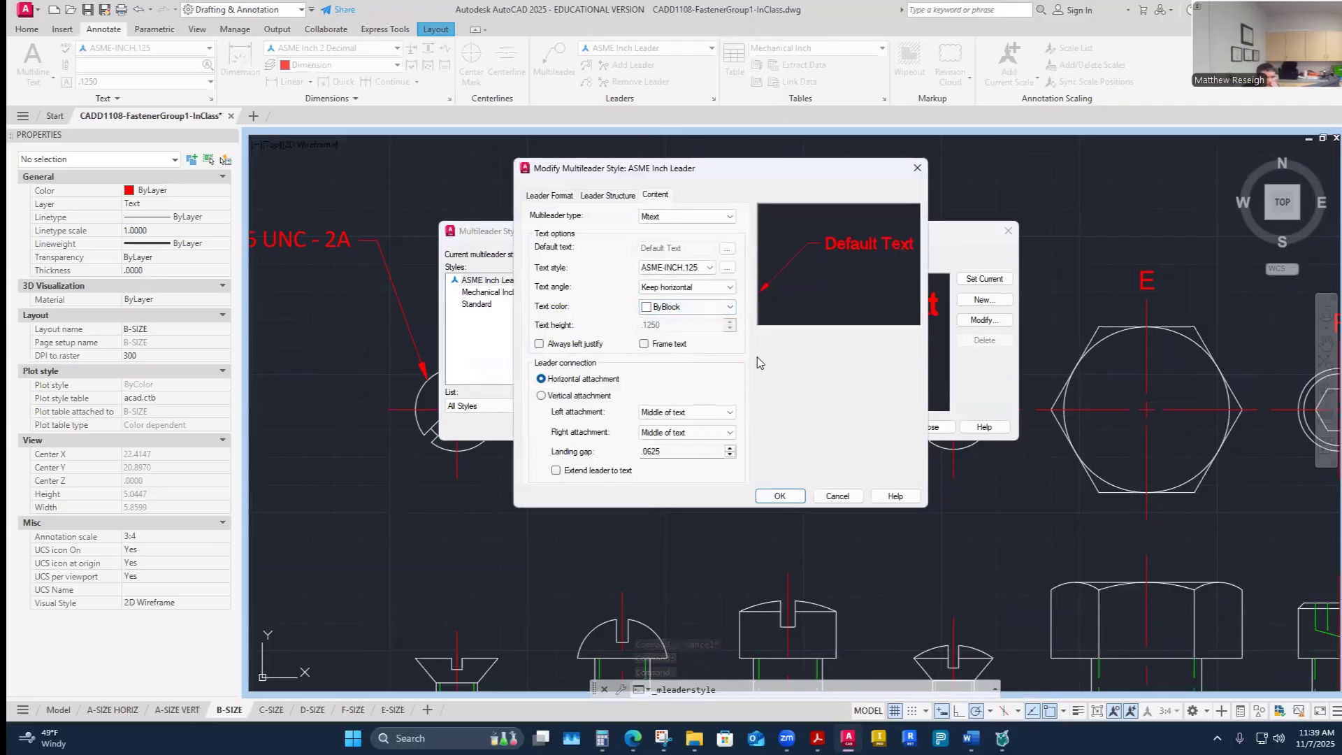
{"action": "left_click", "coordinate": [553, 198]}
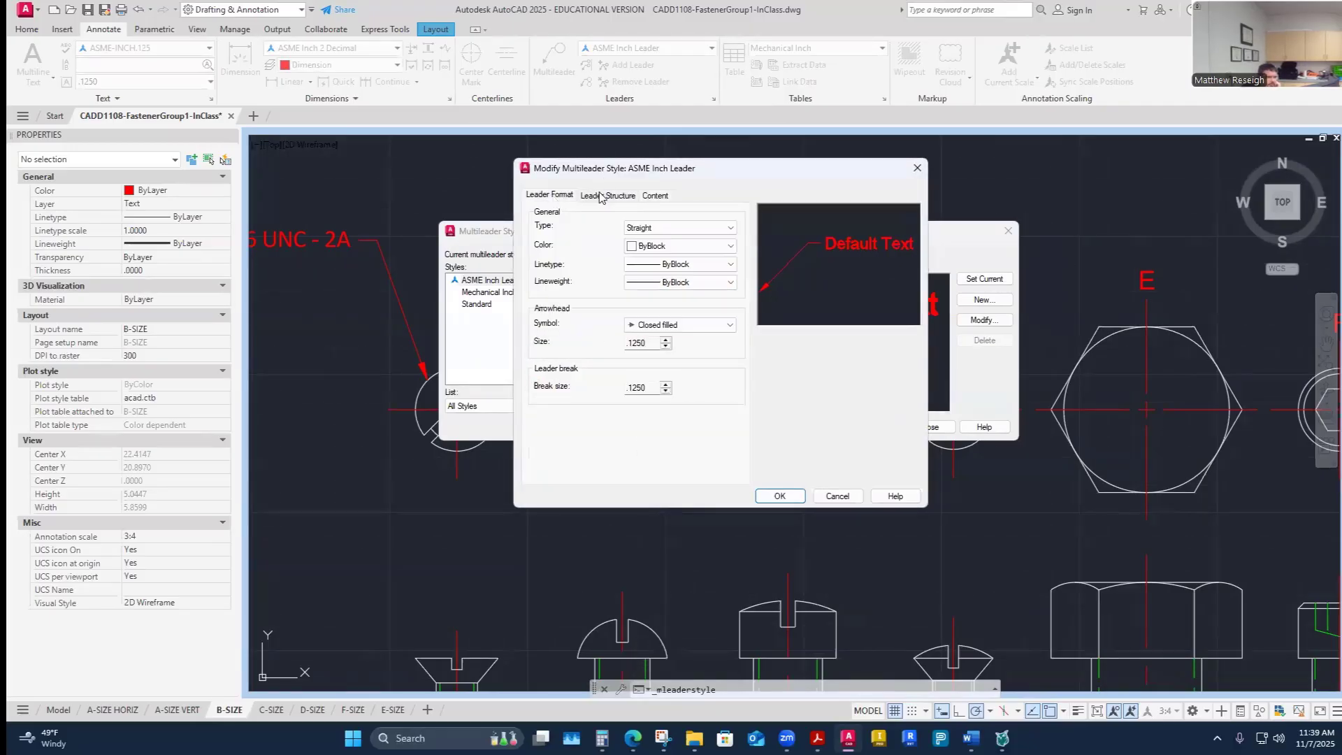
{"action": "left_click", "coordinate": [599, 195]}
{"action": "left_click", "coordinate": [653, 197]}
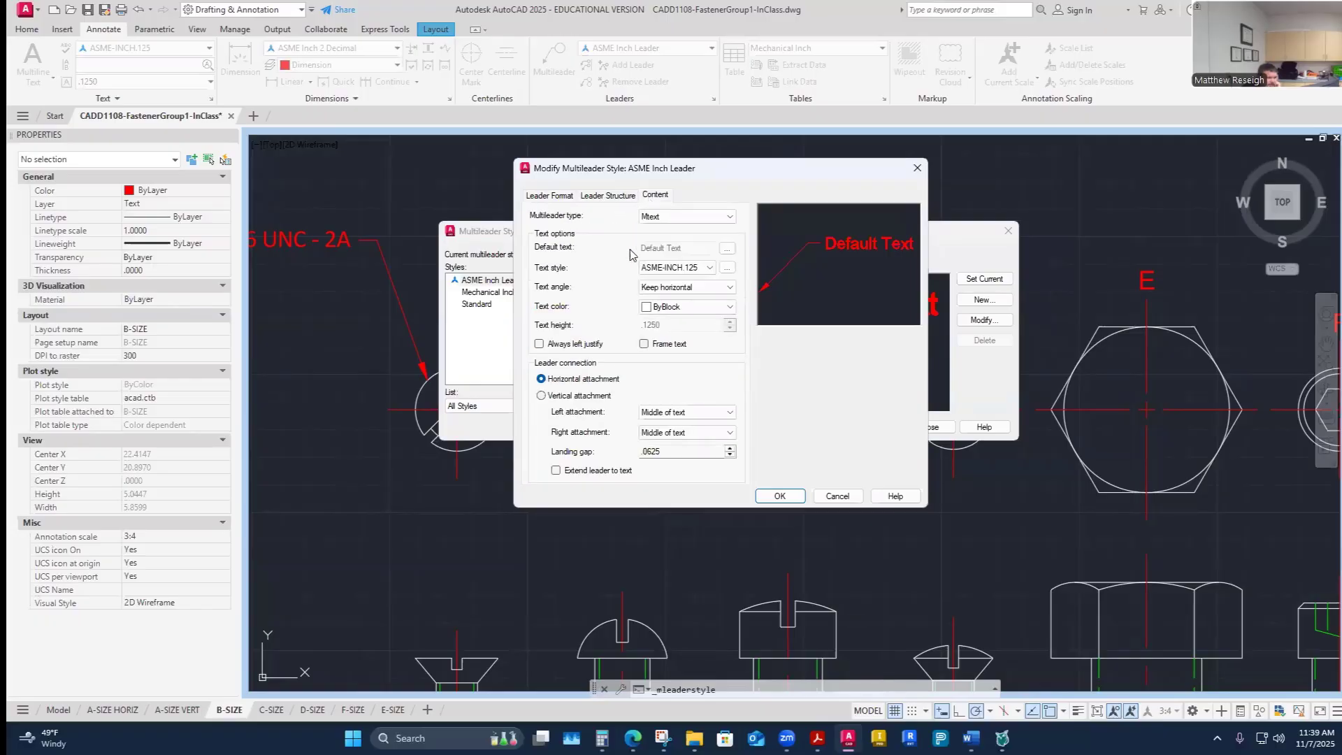
{"action": "left_click", "coordinate": [825, 493]}
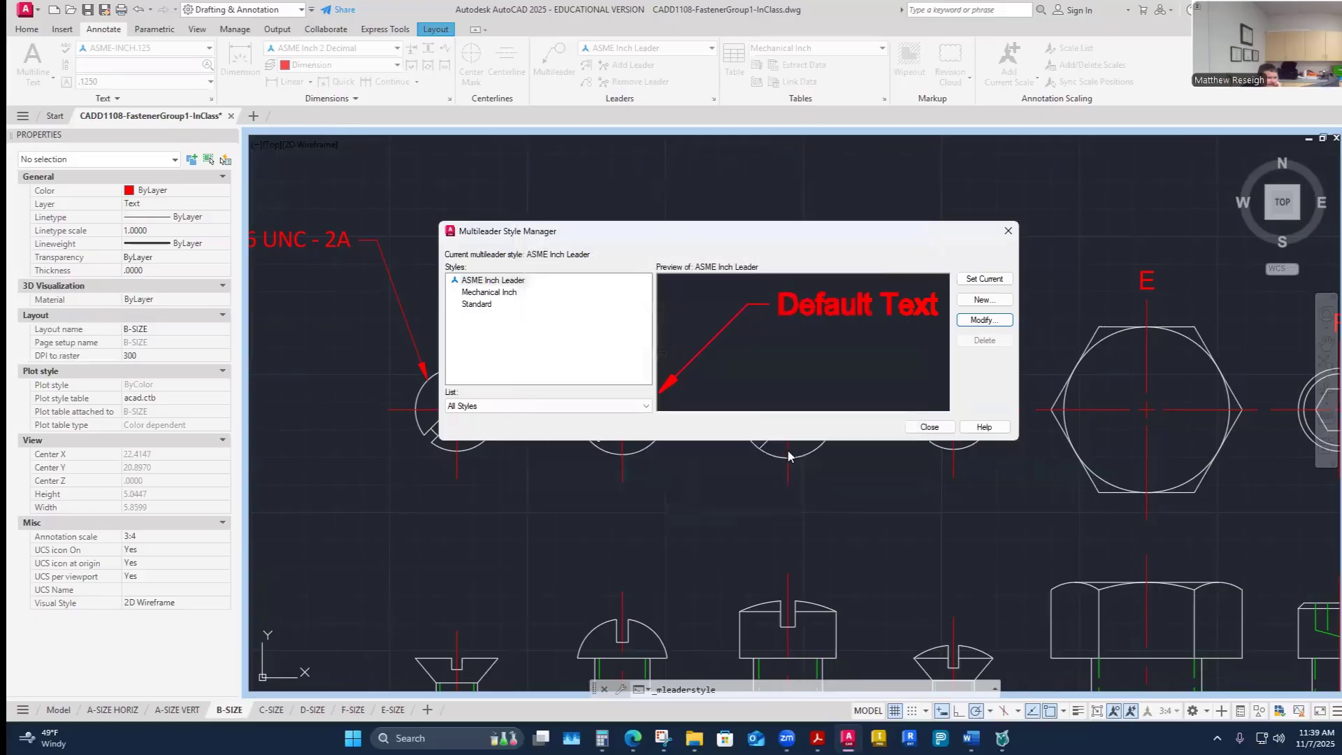
{"action": "left_click", "coordinate": [930, 427]}
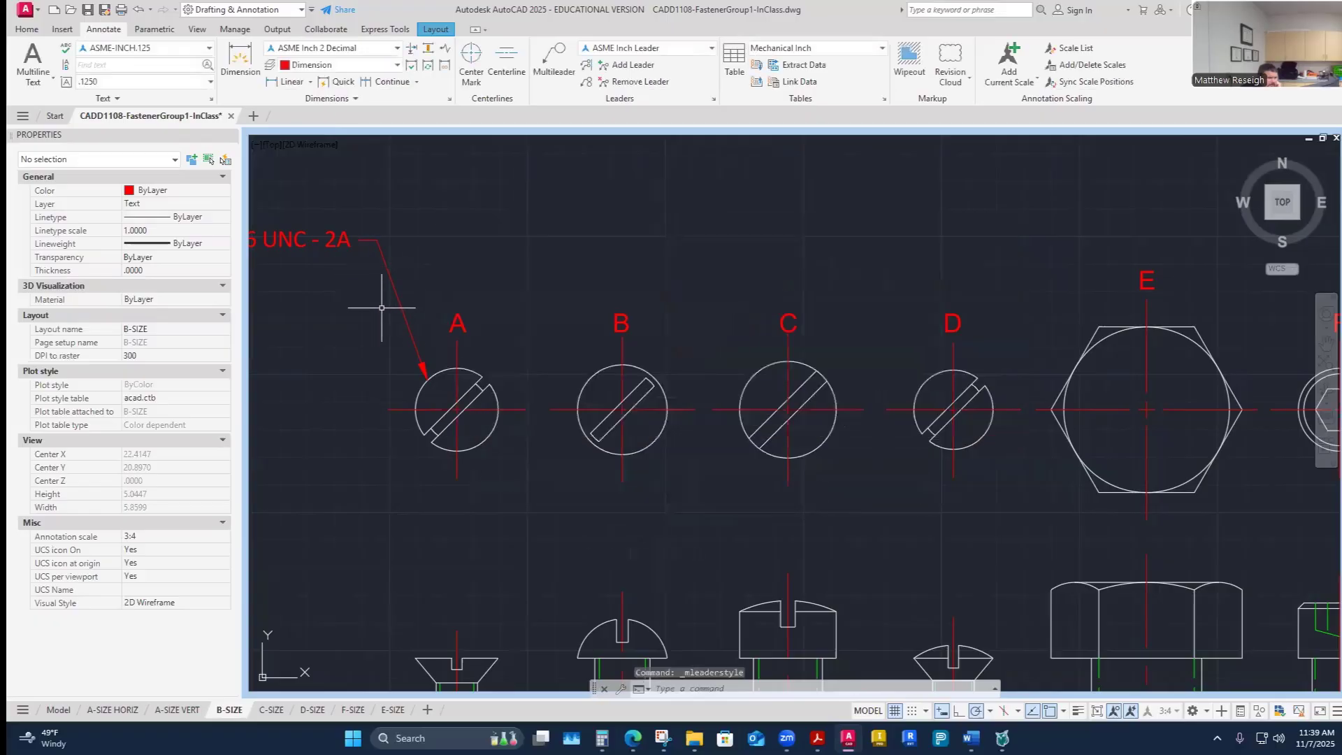
- Try adding a text frame to screw A's thread note multileader
{"action": "left_click", "coordinate": [412, 339]}
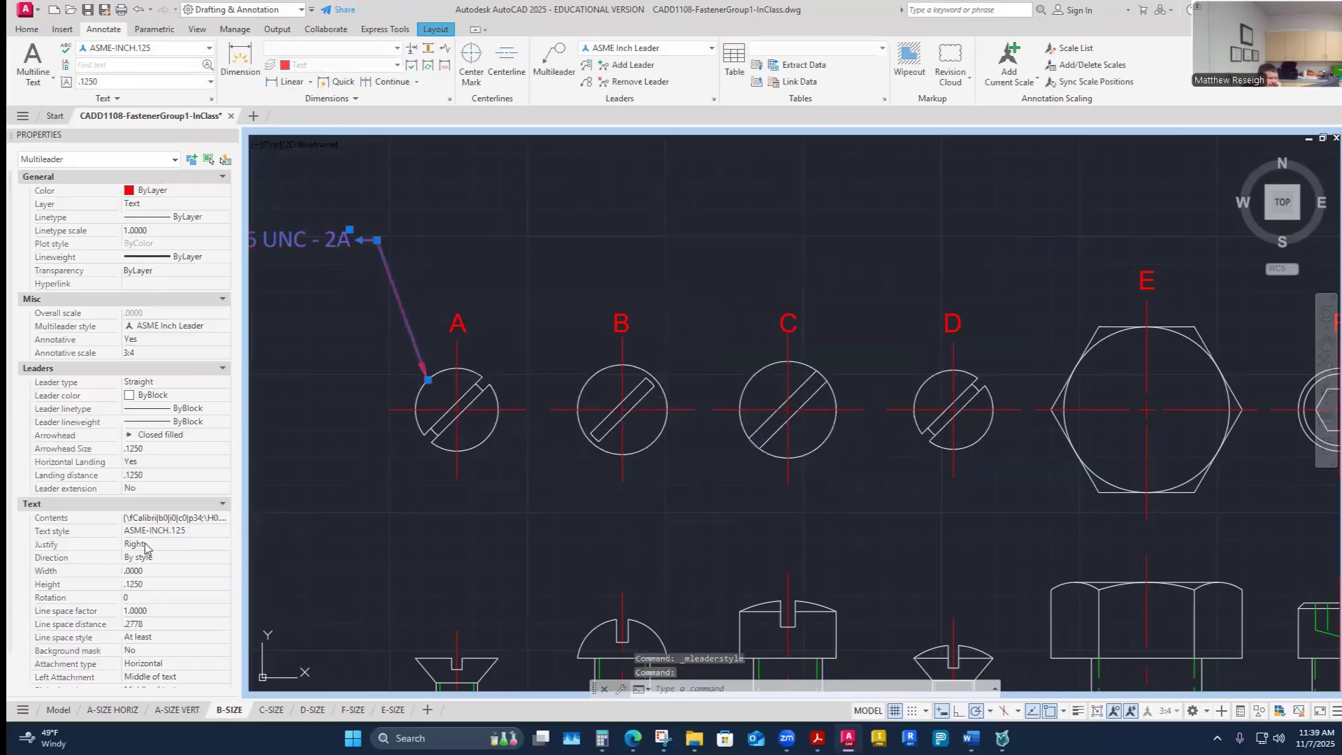
{"action": "scroll", "coordinate": [144, 529], "scroll_direction": "down", "scroll_amount": 1}
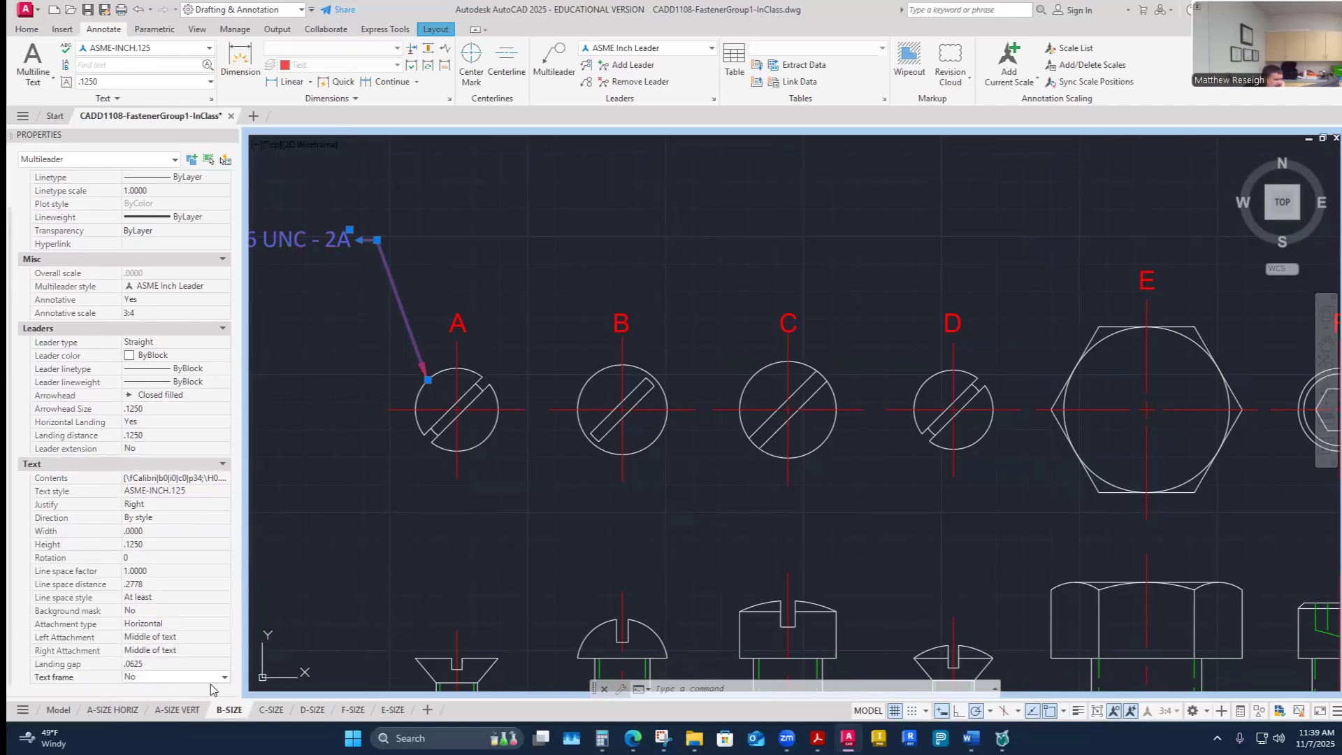
{"action": "left_click", "coordinate": [151, 677]}
{"action": "left_click", "coordinate": [150, 692]}
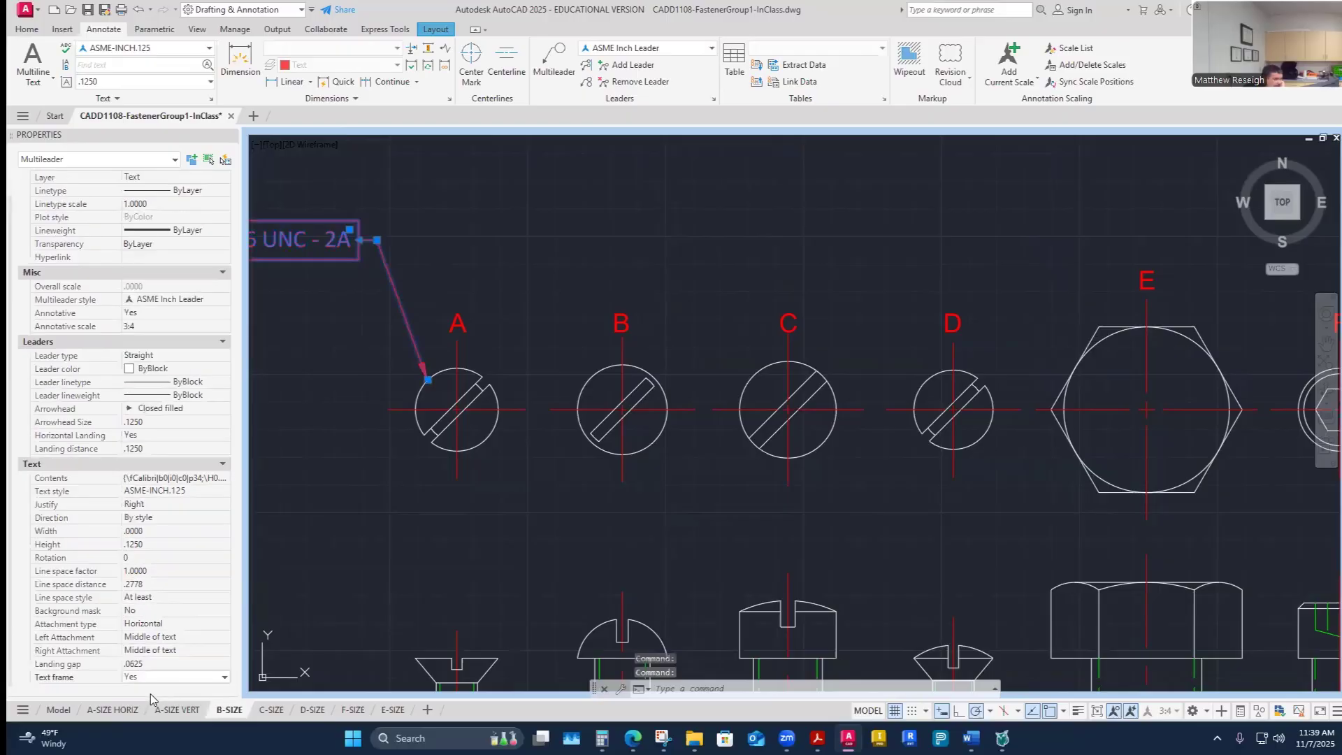
{"action": "left_click", "coordinate": [225, 677]}
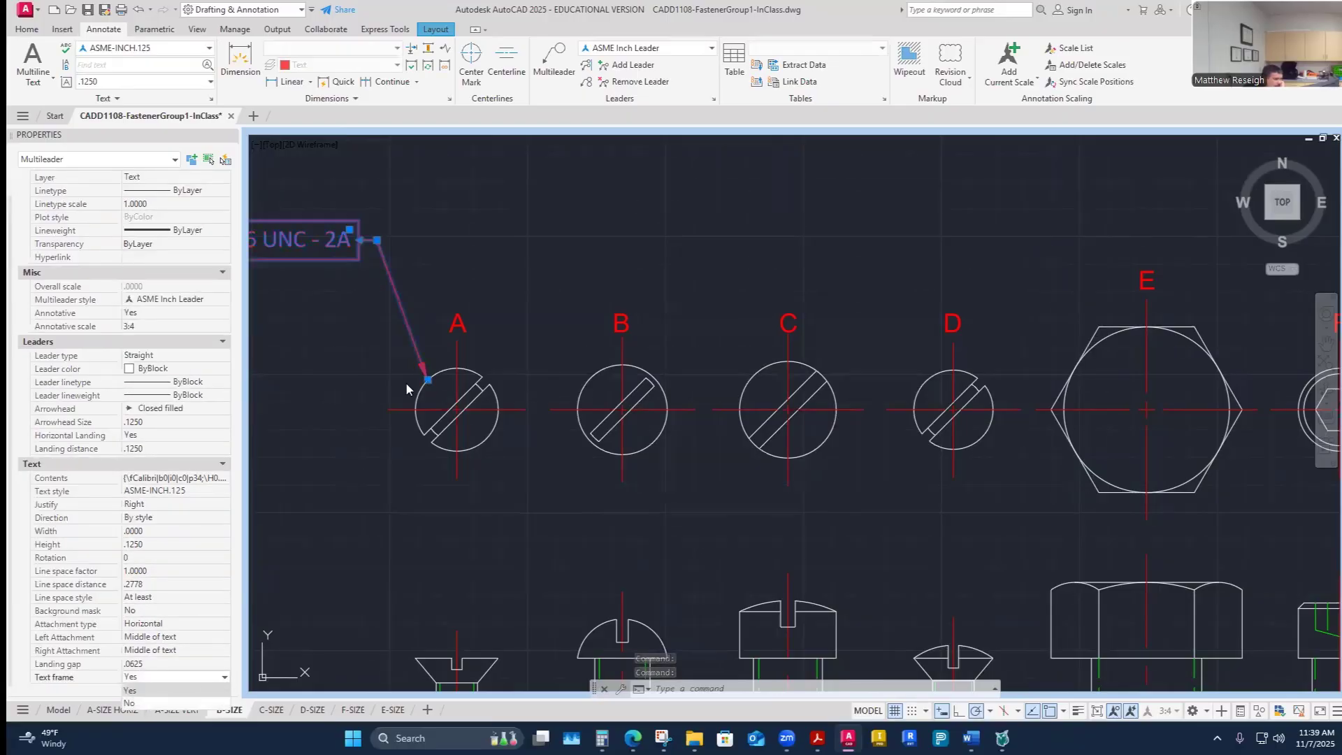
{"action": "left_click", "coordinate": [132, 704]}
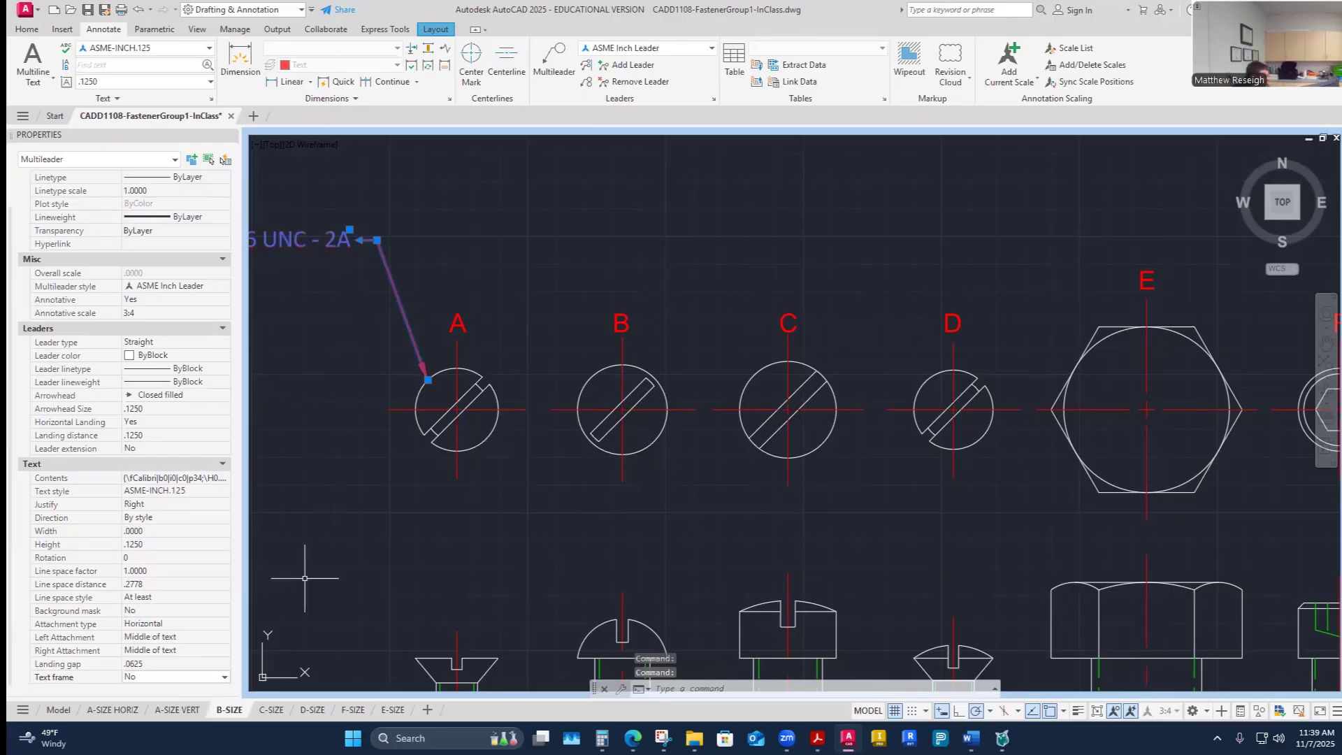
{"action": "key", "text": "Escape"}
{"action": "key", "text": "Escape"}
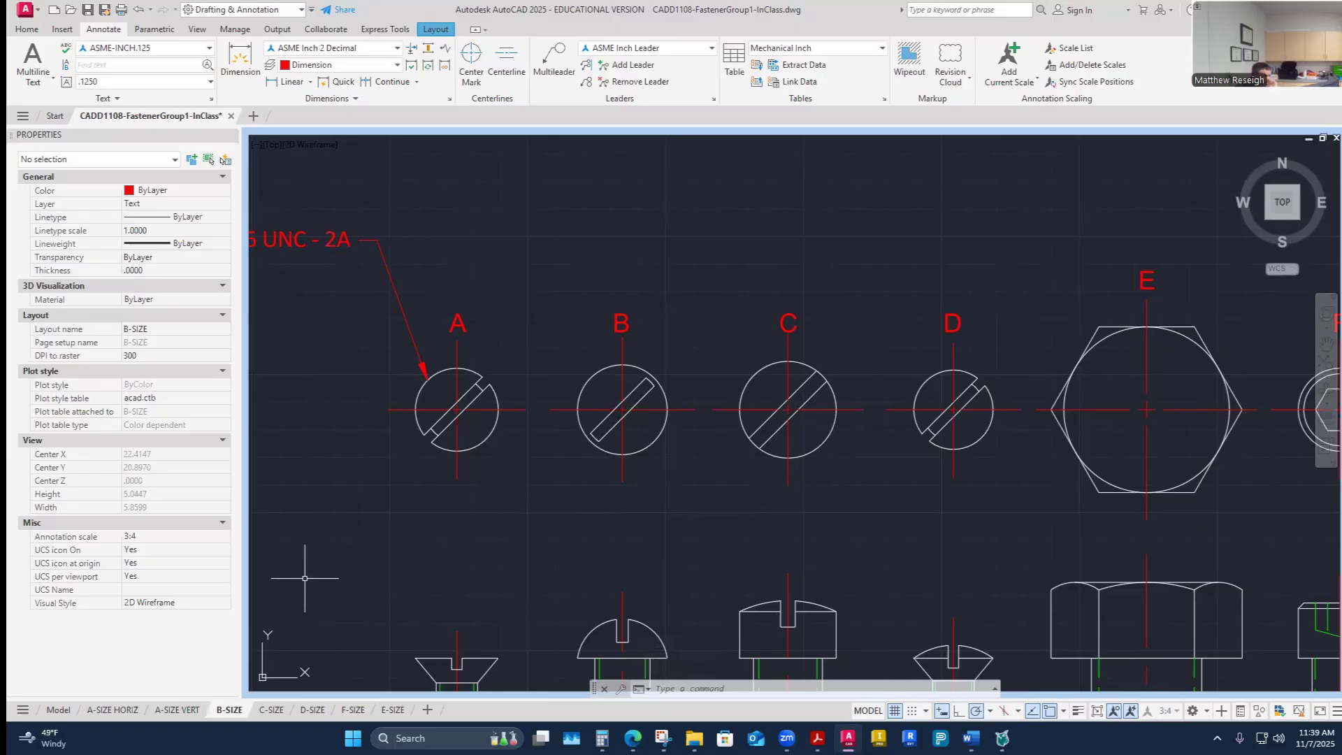
- Delete the thread note multileader pointing at screw A
{"action": "scroll", "coordinate": [614, 442], "scroll_direction": "down", "scroll_amount": 8}
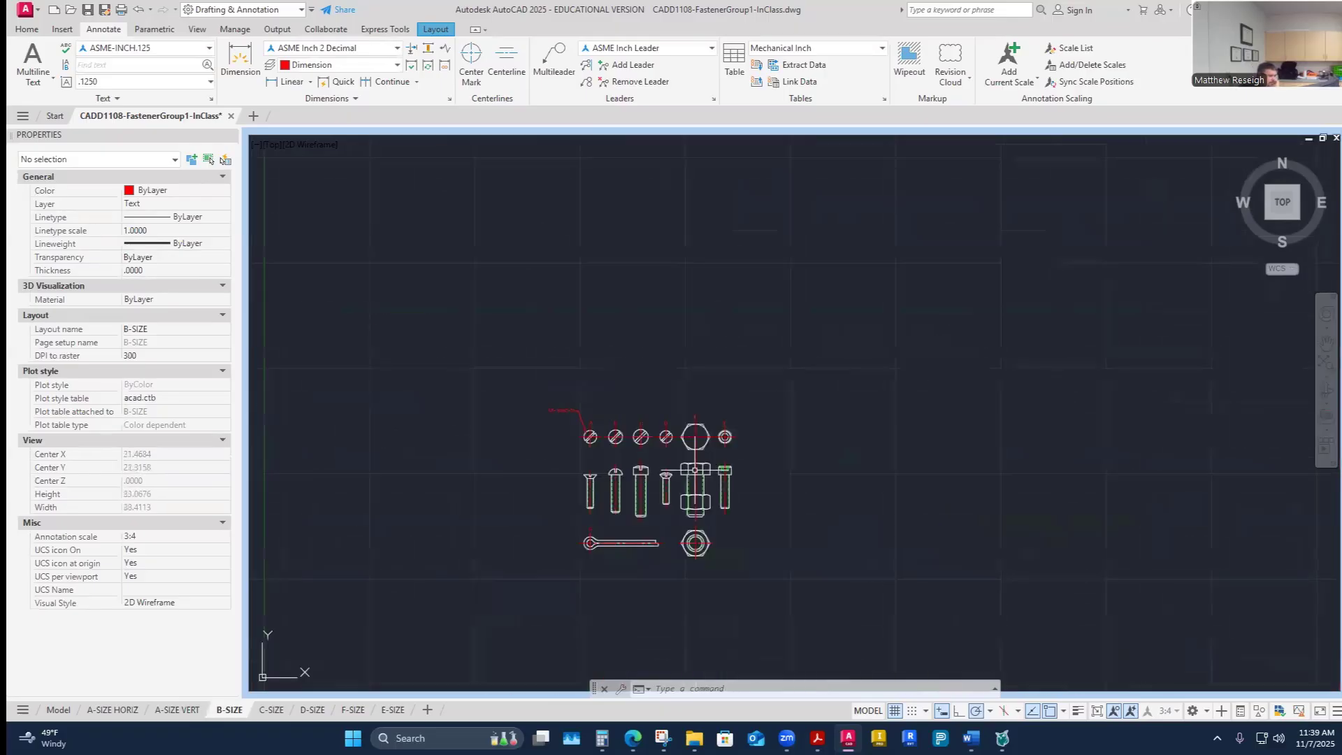
{"action": "scroll", "coordinate": [695, 471], "scroll_direction": "up", "scroll_amount": 4}
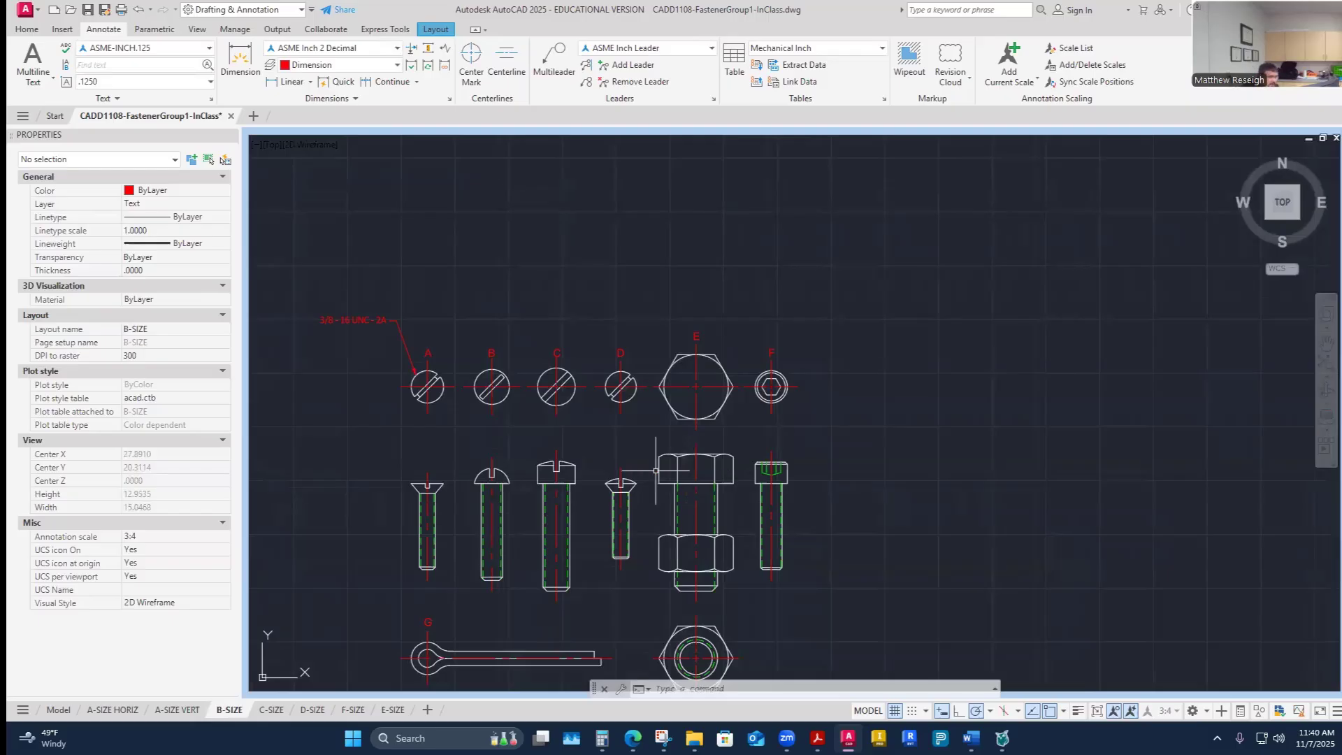
{"action": "scroll", "coordinate": [684, 465], "scroll_direction": "down", "scroll_amount": 2}
{"action": "scroll", "coordinate": [406, 336], "scroll_direction": "up", "scroll_amount": 2}
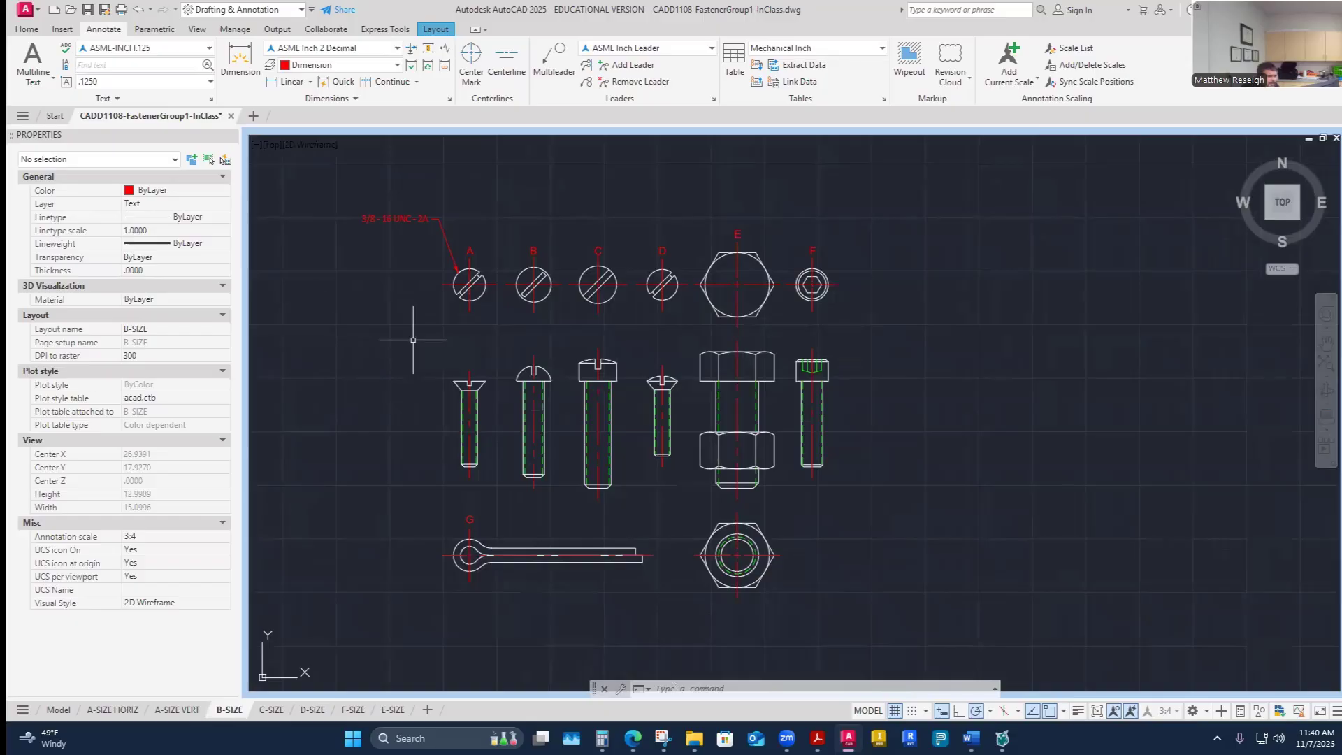
{"action": "left_click", "coordinate": [26, 30]}
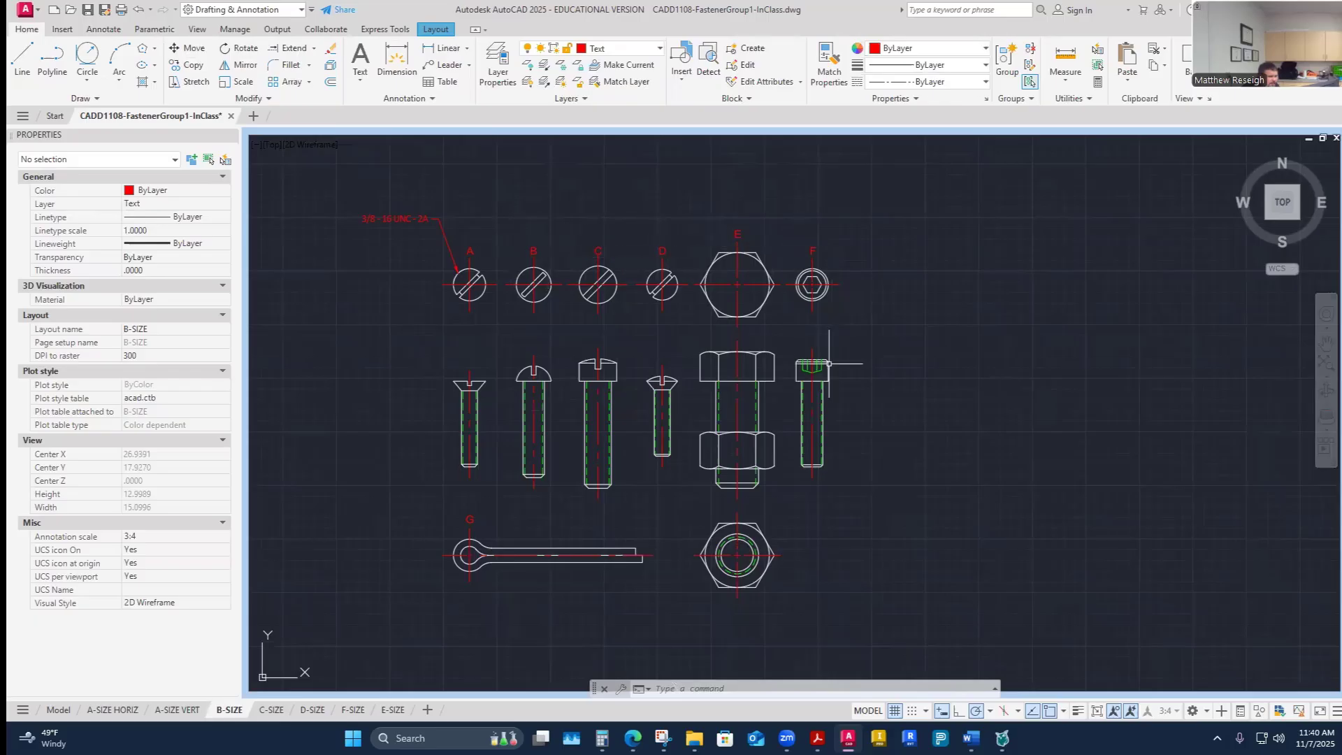
{"action": "left_click", "coordinate": [372, 225]}
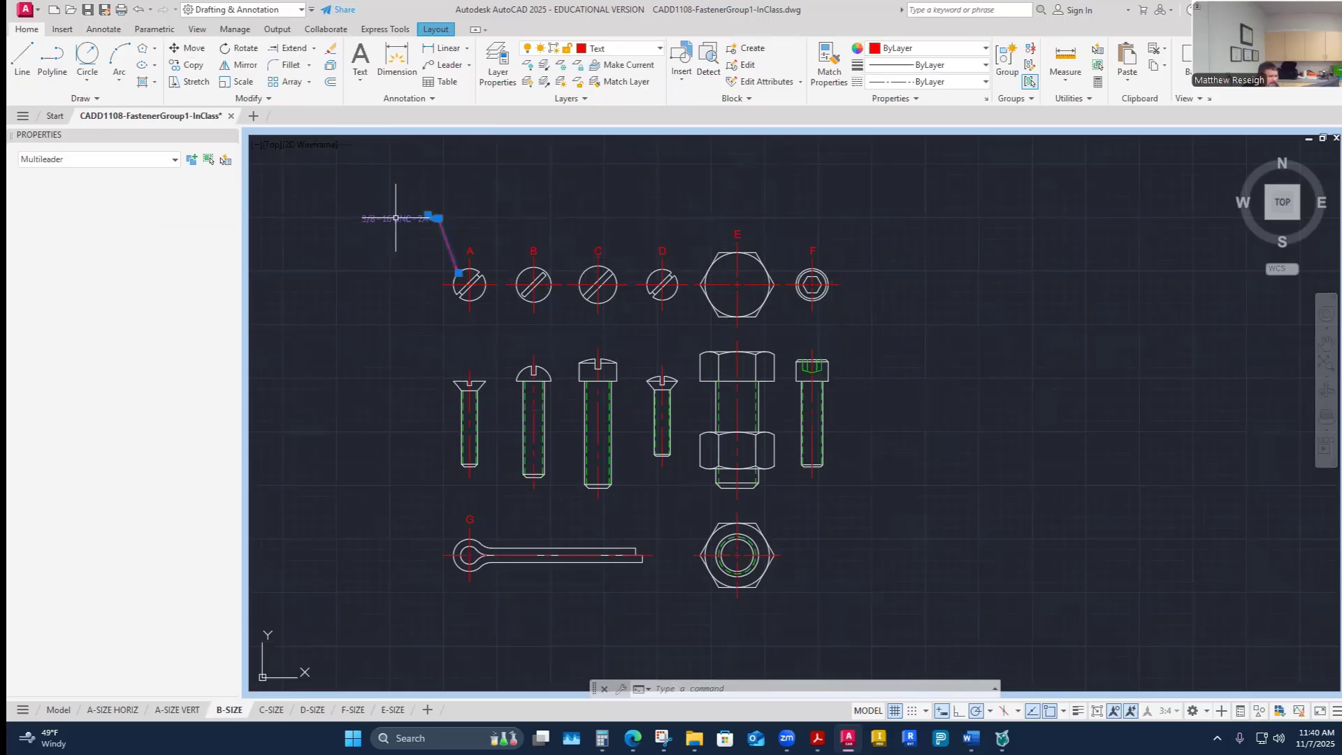
{"action": "key", "text": "Delete"}
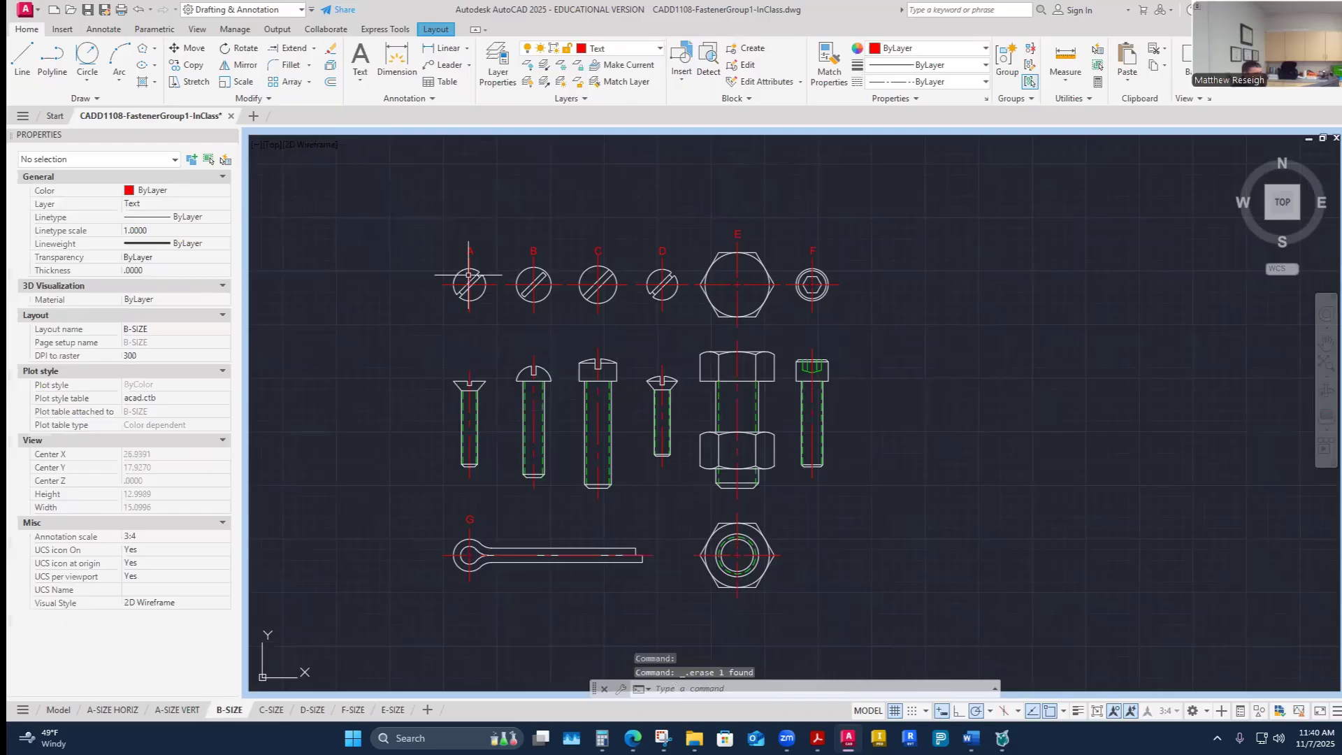
- Return to the paper space layout and view the assignment's example drawing in the browser
{"action": "left_click", "coordinate": [1098, 710]}
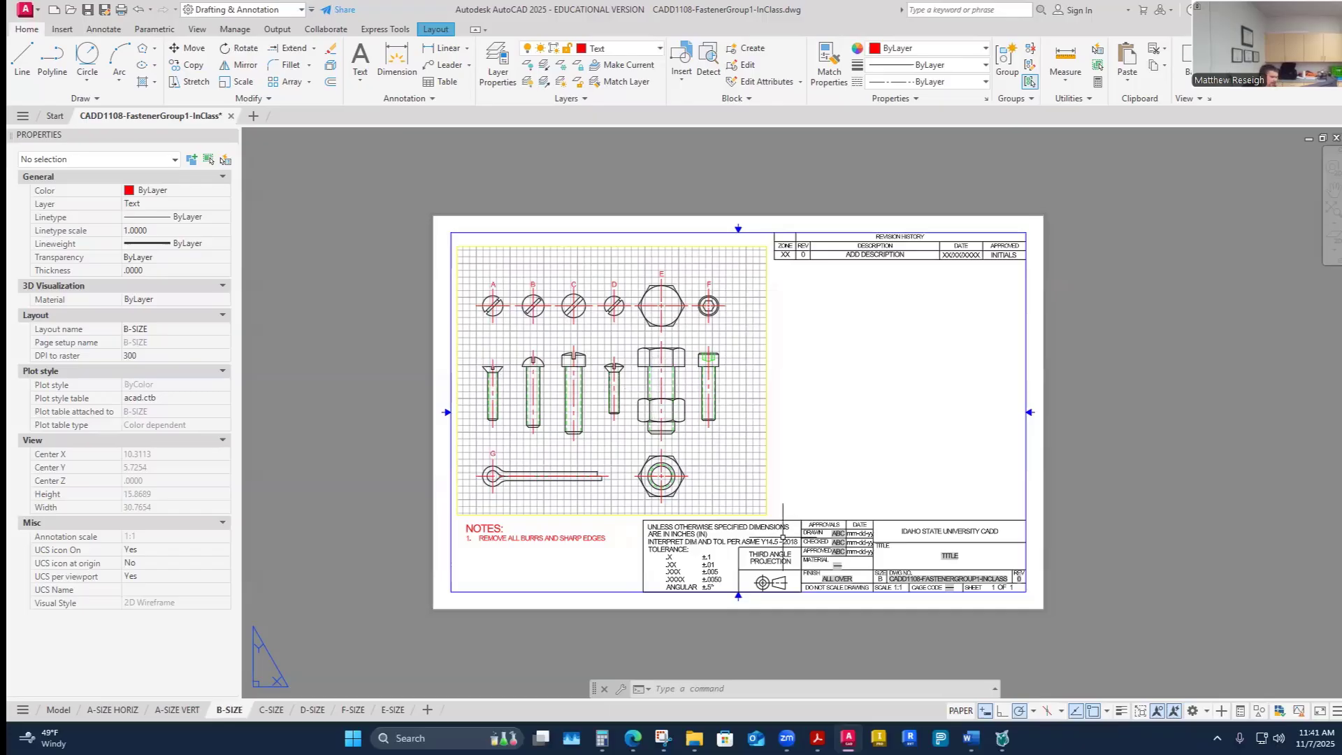
{"action": "mouse_move", "coordinate": [633, 738]}
{"action": "left_click", "coordinate": [723, 696]}
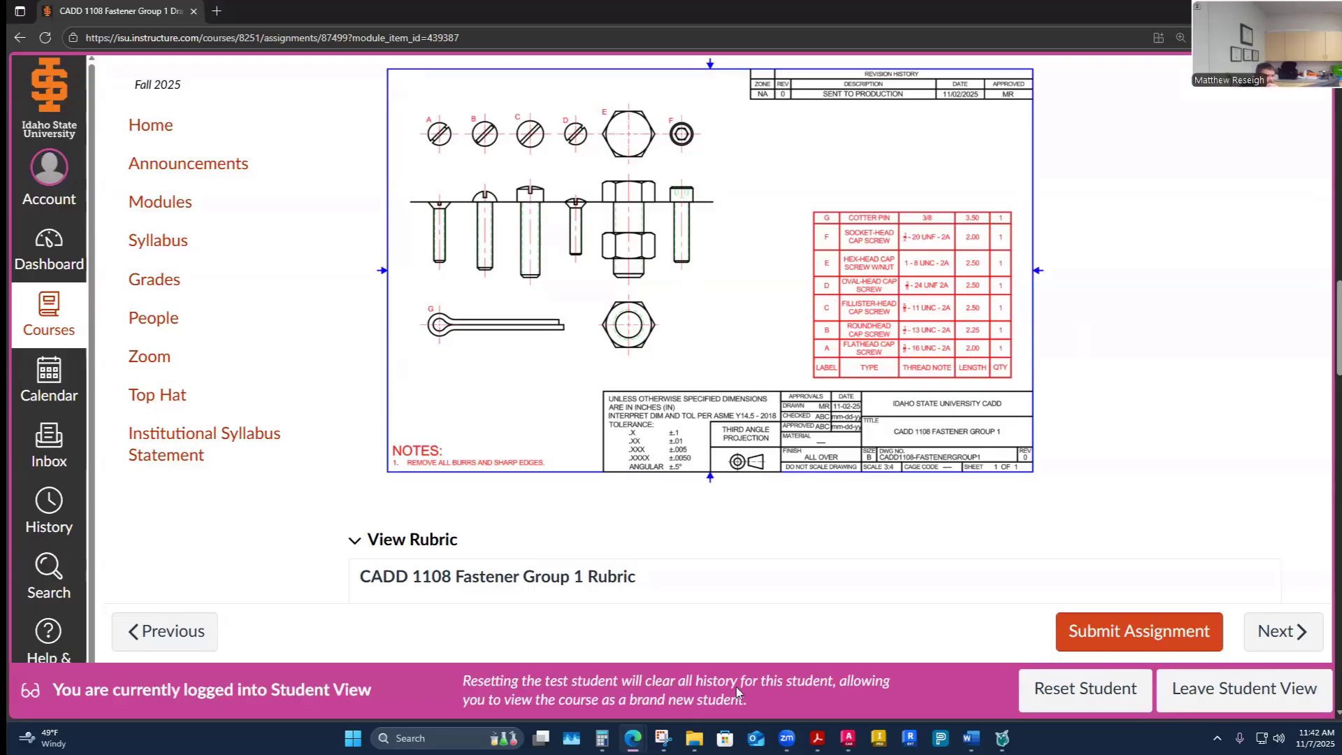
- Capture the example drawing's fastener table with the Snipping Tool
{"action": "left_click", "coordinate": [663, 738]}
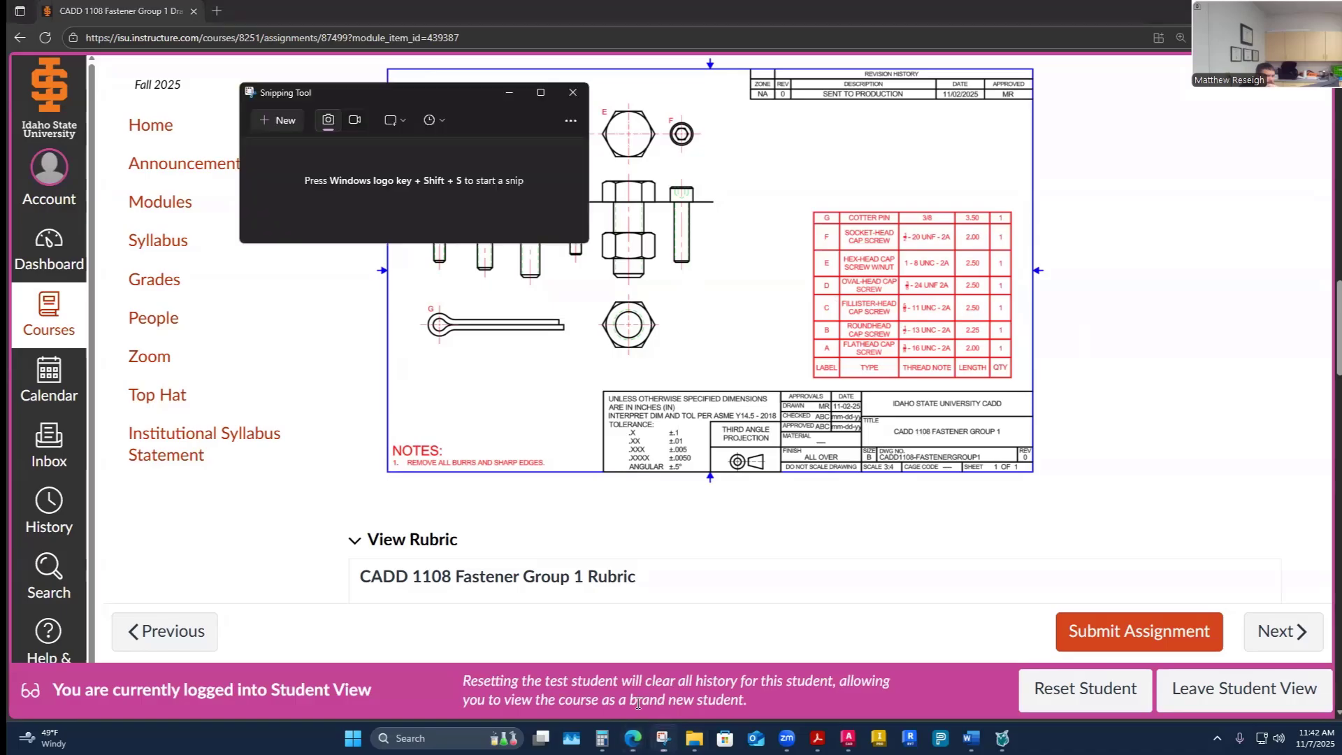
{"action": "left_click", "coordinate": [277, 120]}
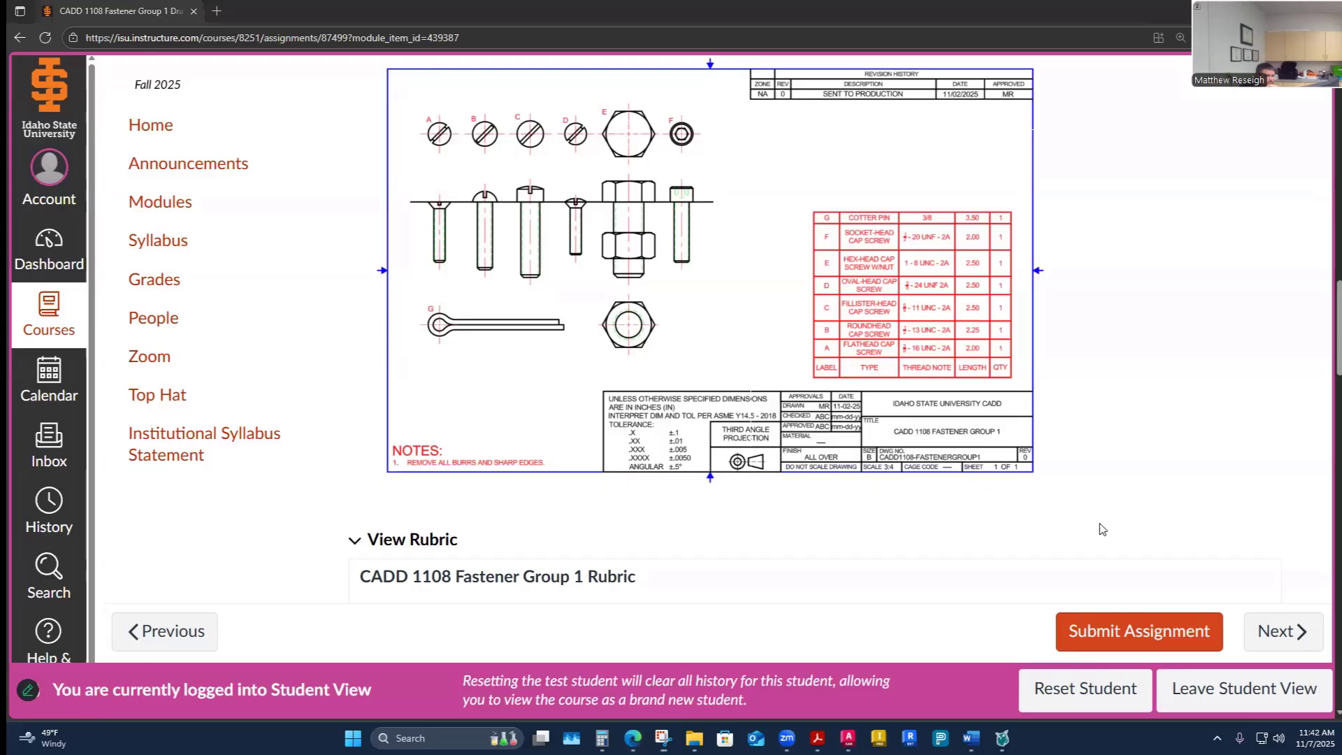
{"action": "left_click_drag", "start_coordinate": [1102, 529], "coordinate": [1111, 535]}
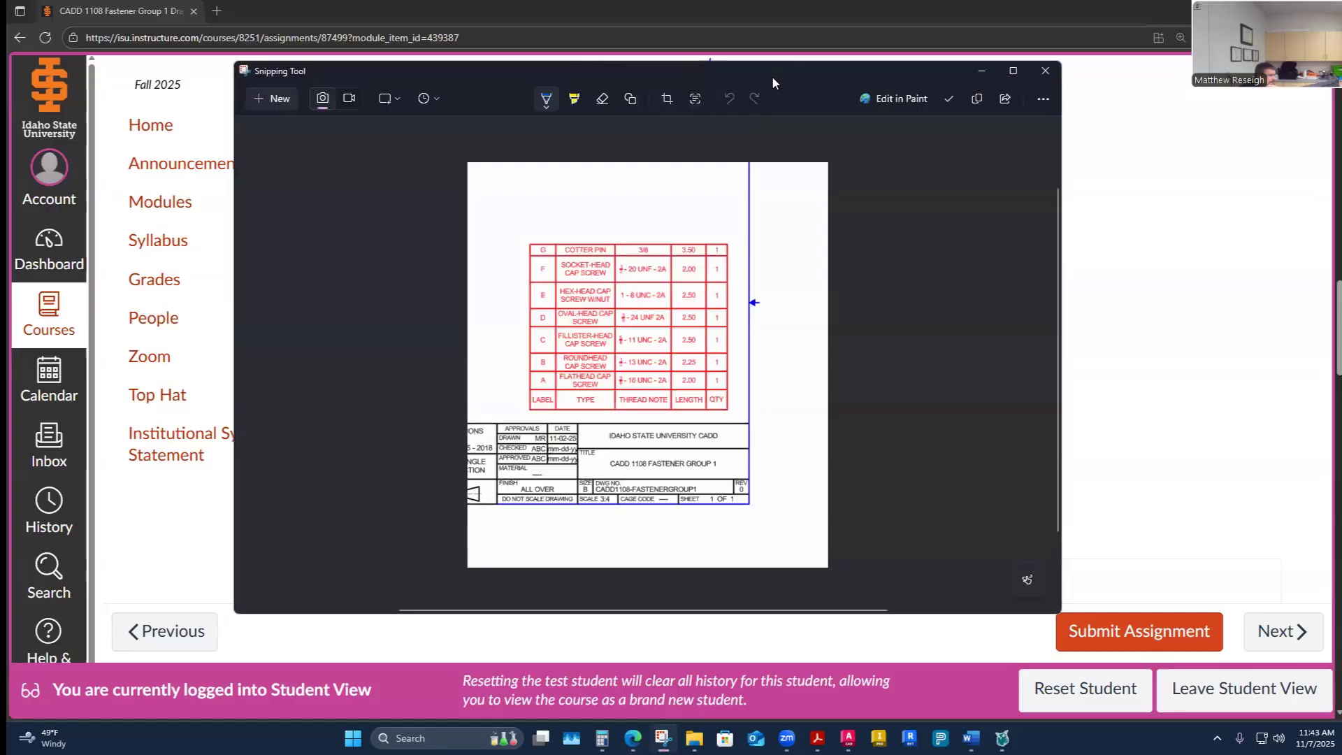
{"action": "left_click", "coordinate": [982, 71]}
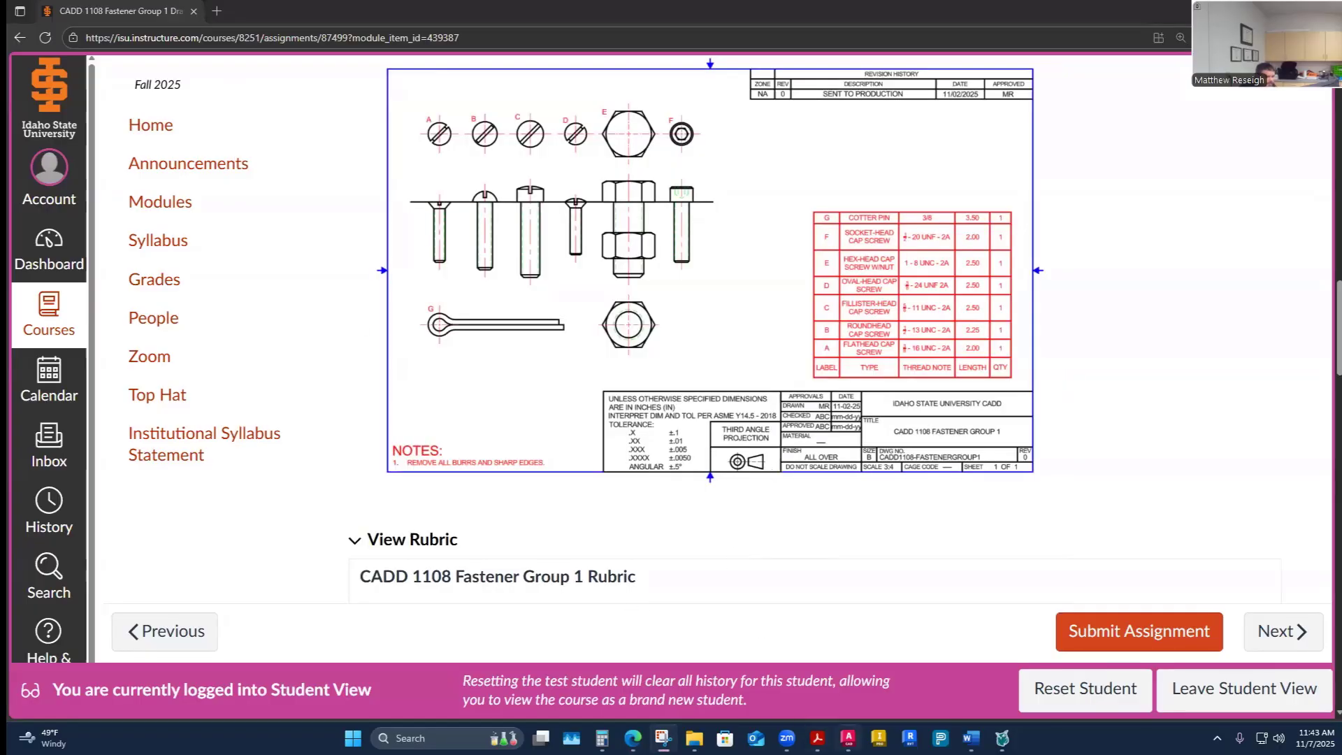
- Return to AutoCAD and start inserting a new table with 5 columns and 7 data rows
{"action": "left_click", "coordinate": [848, 738]}
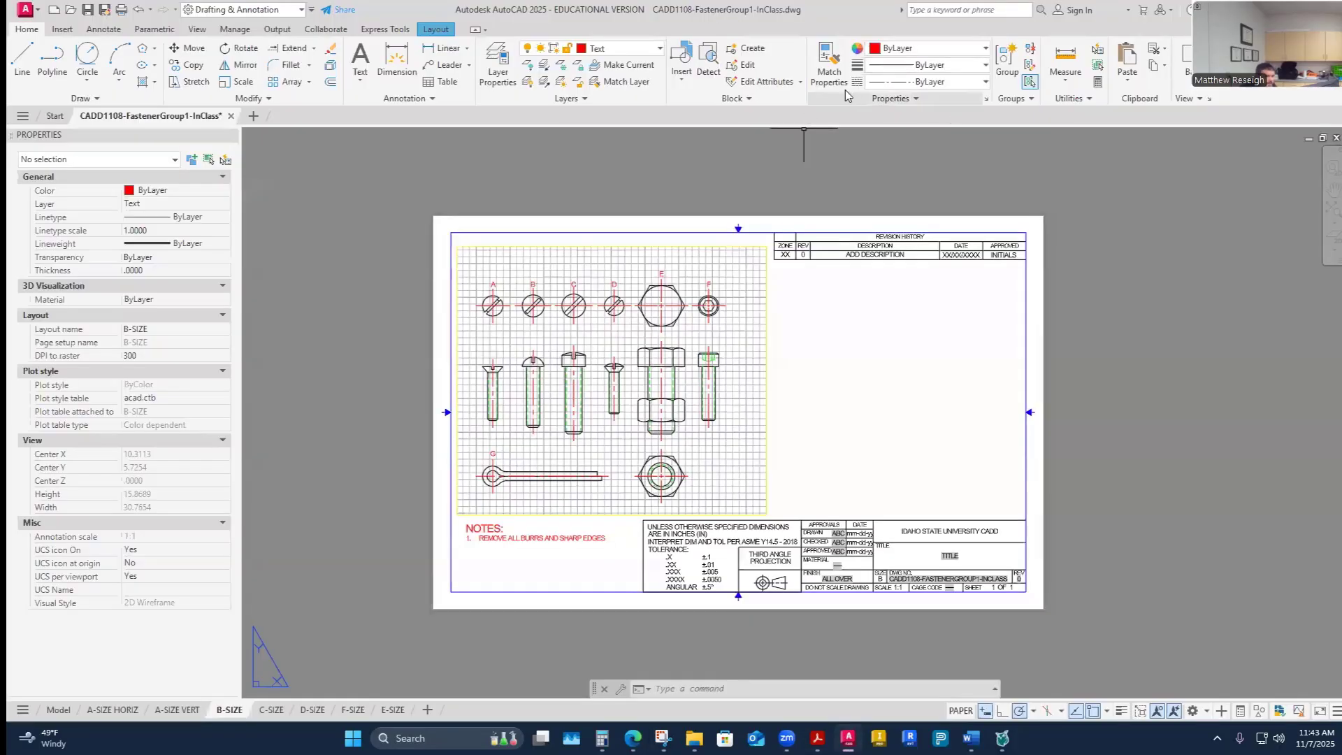
{"action": "left_click", "coordinate": [154, 29]}
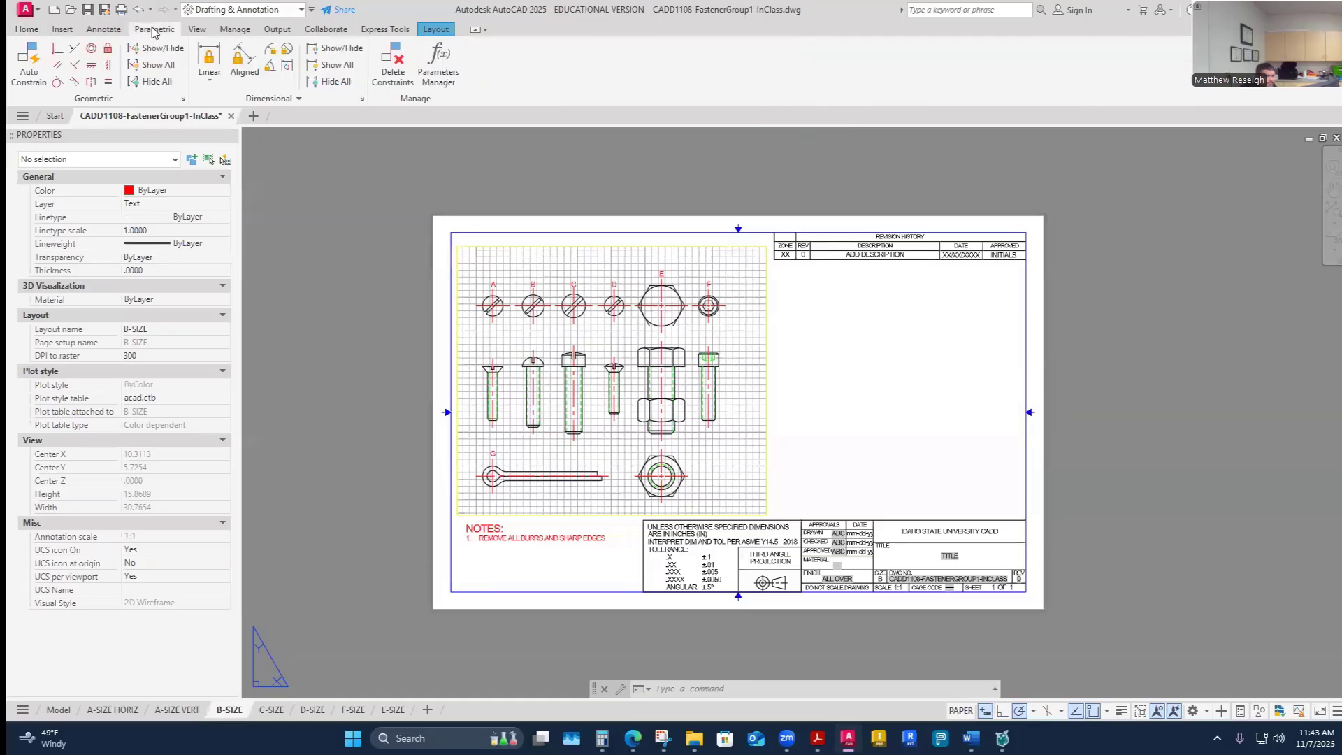
{"action": "left_click", "coordinate": [27, 29]}
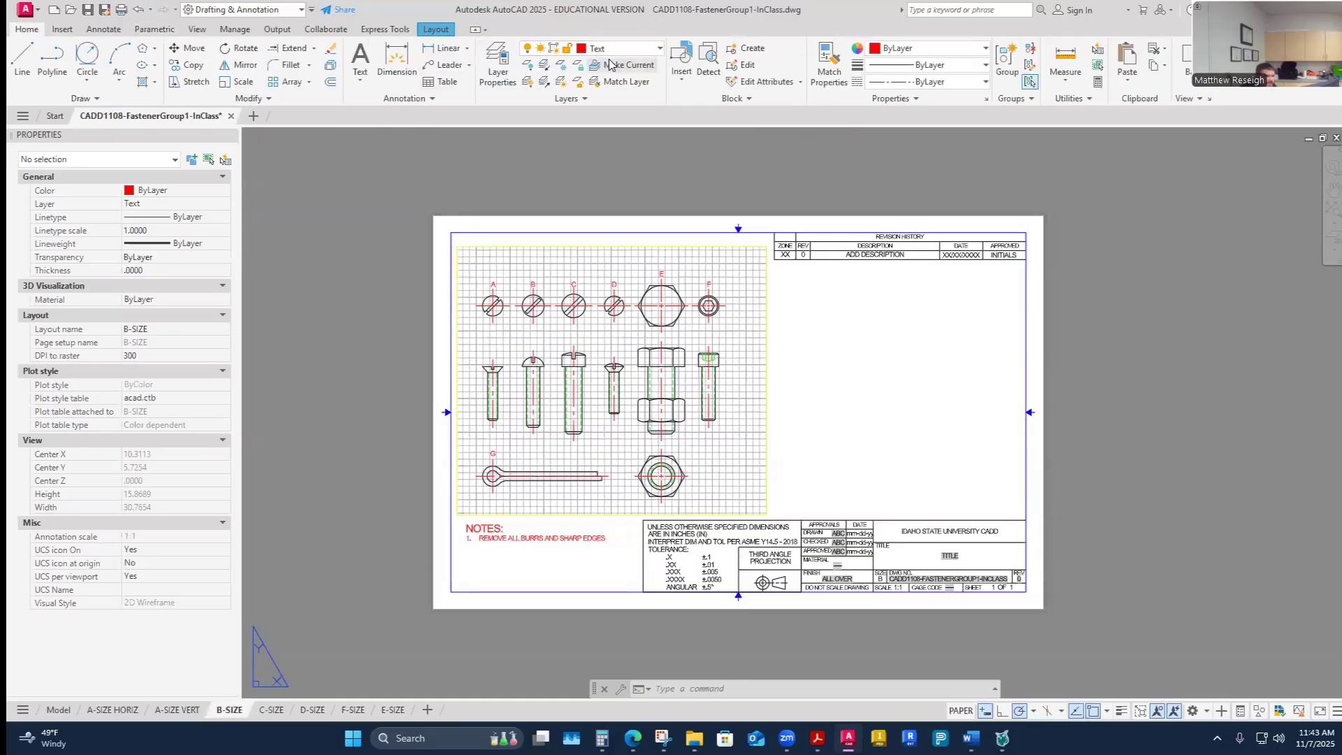
{"action": "scroll", "coordinate": [671, 406], "scroll_direction": "down", "scroll_amount": 2}
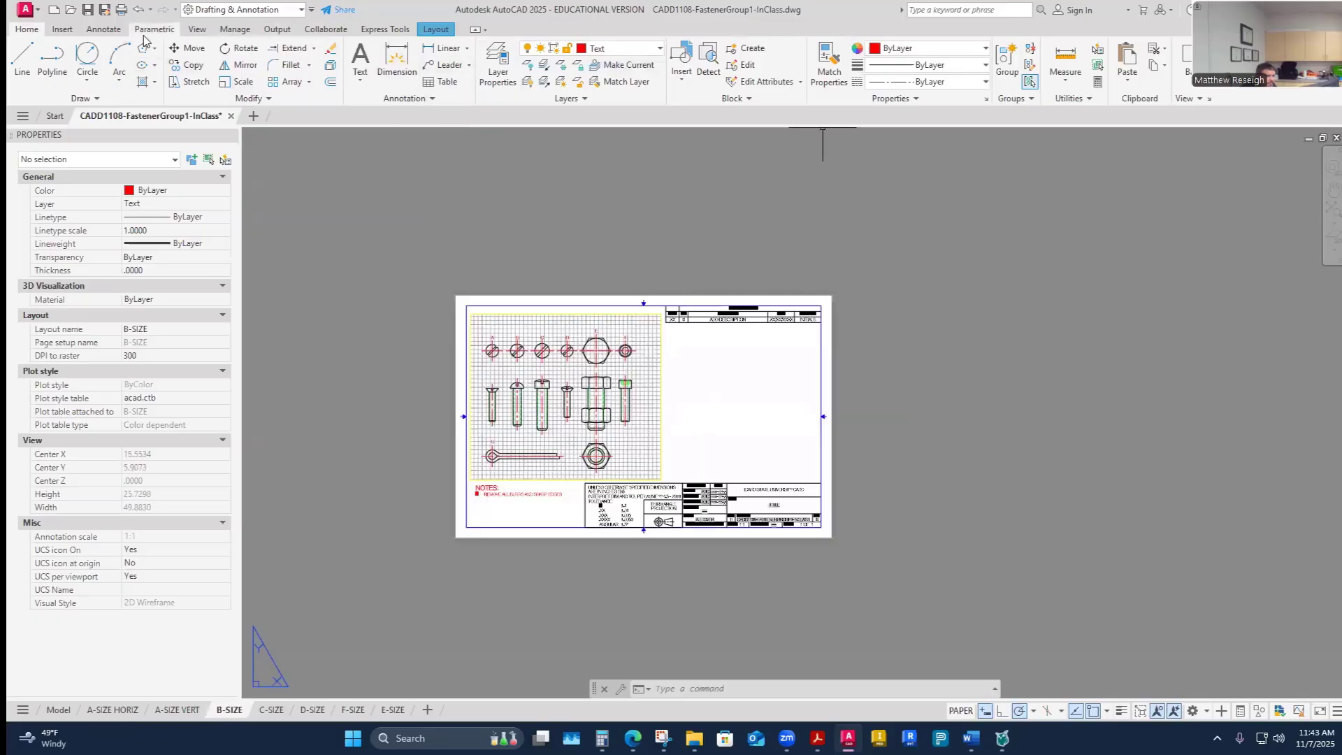
{"action": "left_click", "coordinate": [103, 29]}
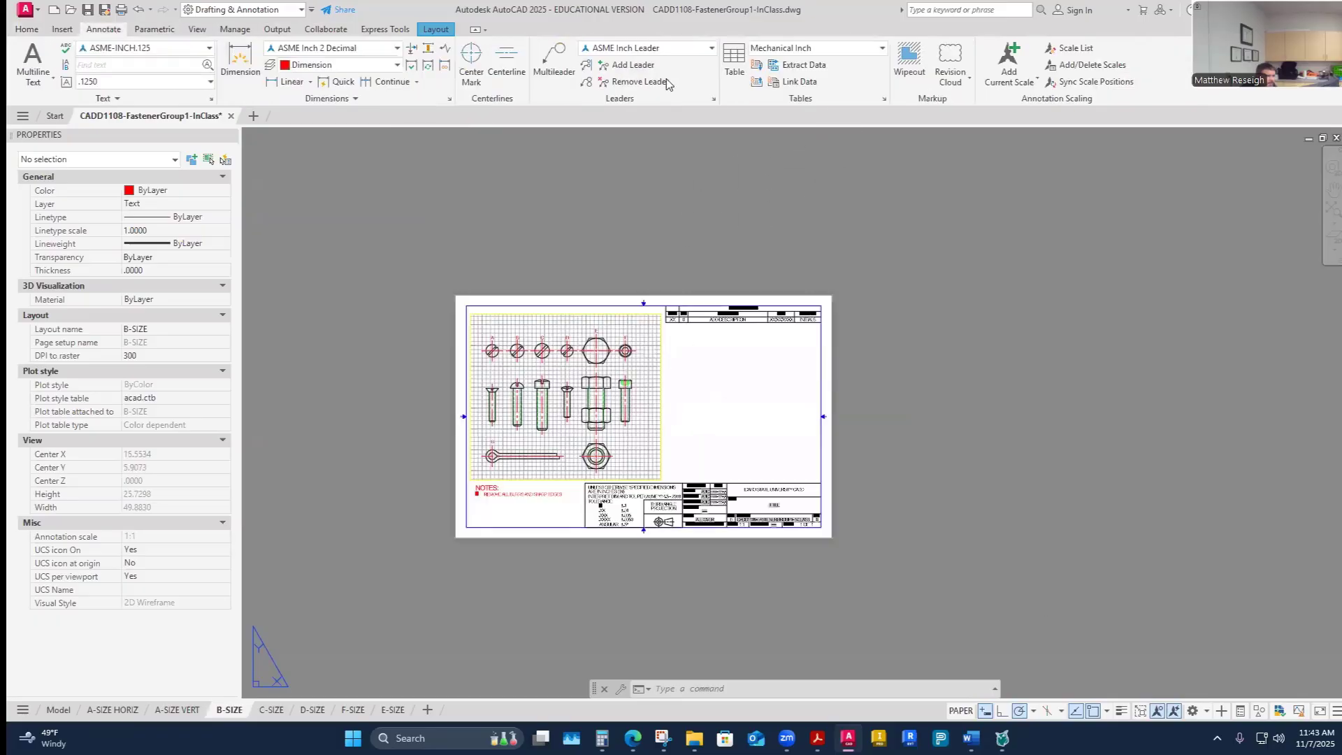
{"action": "left_click", "coordinate": [738, 76]}
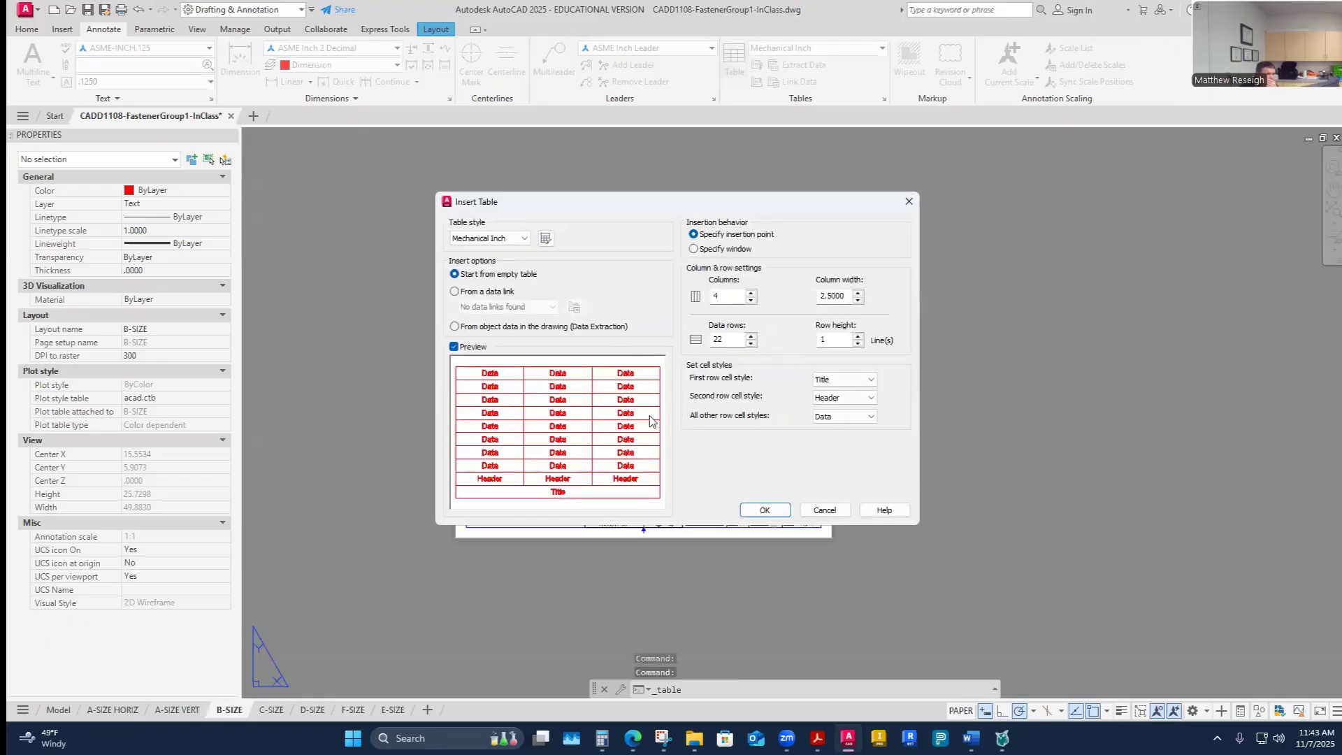
{"action": "left_click", "coordinate": [720, 296]}
{"action": "key", "text": "BackSpace"}
{"action": "type", "text": "5"}
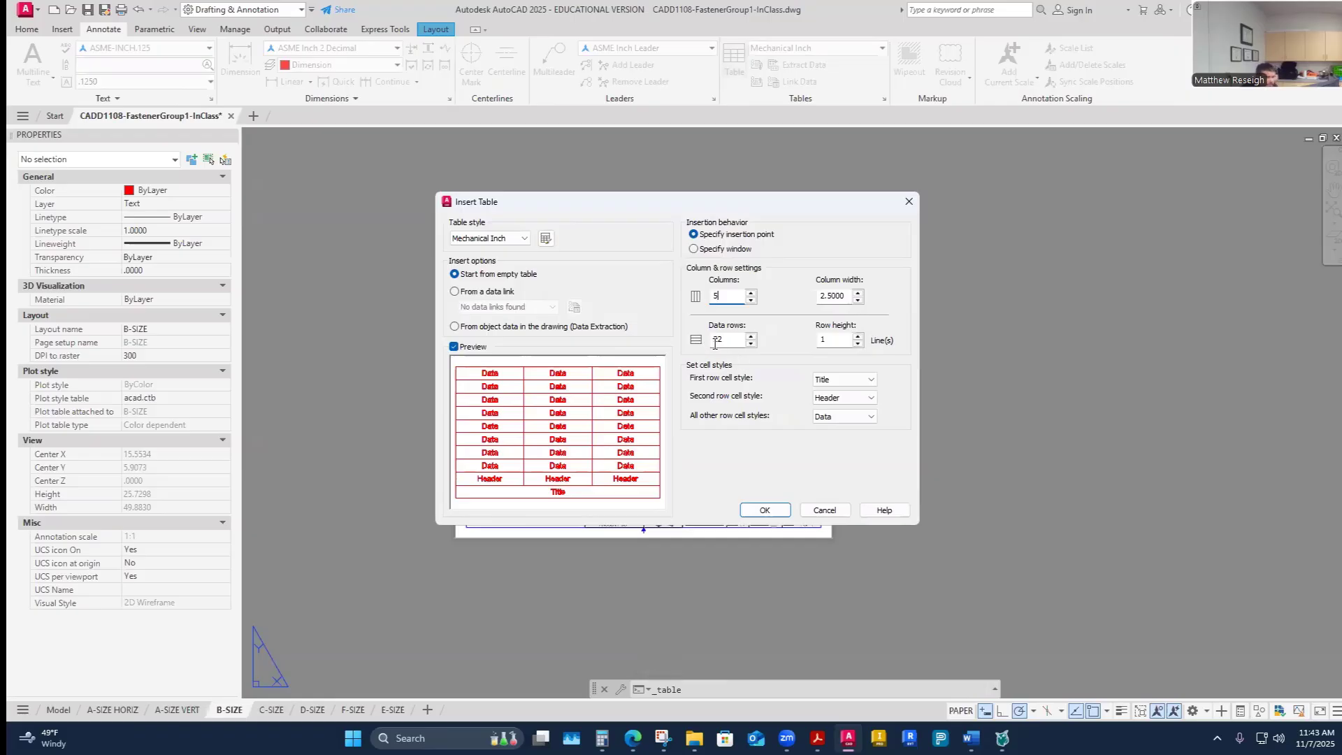
{"action": "double_click", "coordinate": [728, 342]}
{"action": "type", "text": "7"}
- Set the table's first row cell style to Header and second row cell style to Data, and accept the settings
{"action": "left_click", "coordinate": [871, 379]}
{"action": "left_click", "coordinate": [837, 400]}
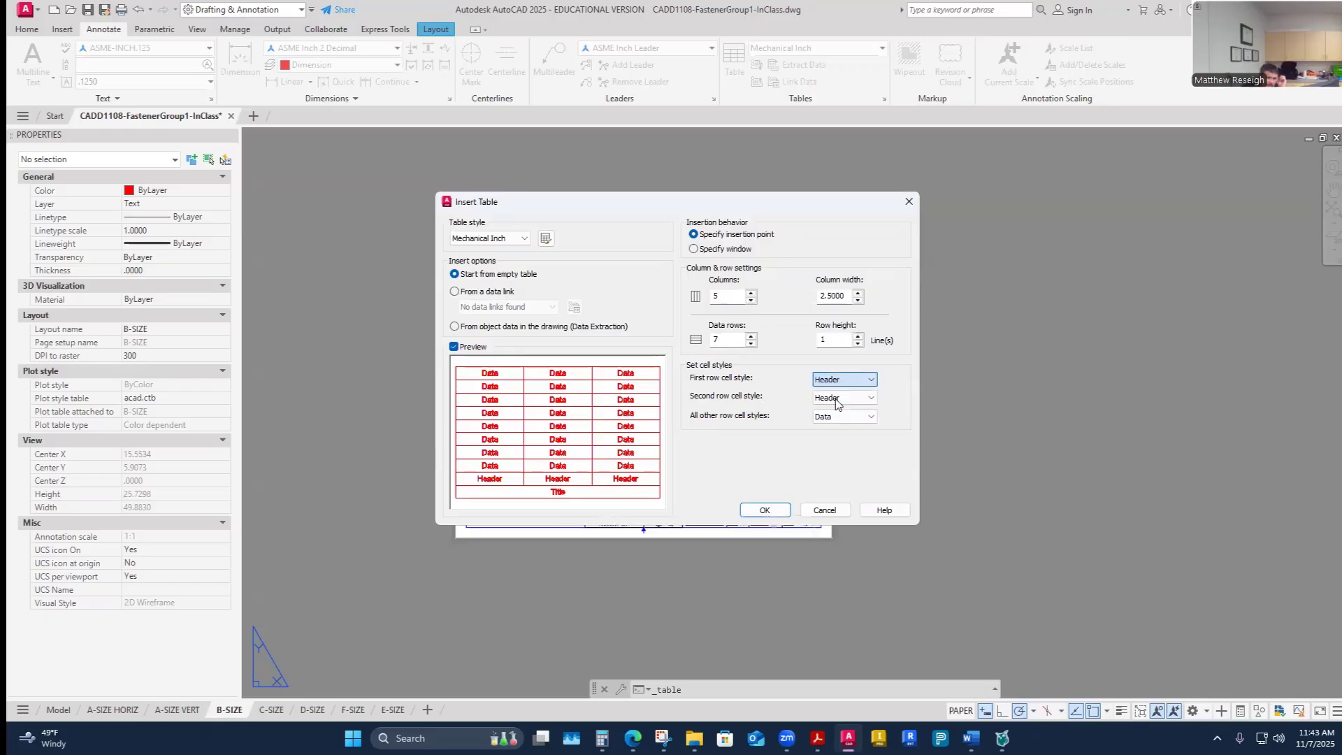
{"action": "left_click", "coordinate": [870, 399]}
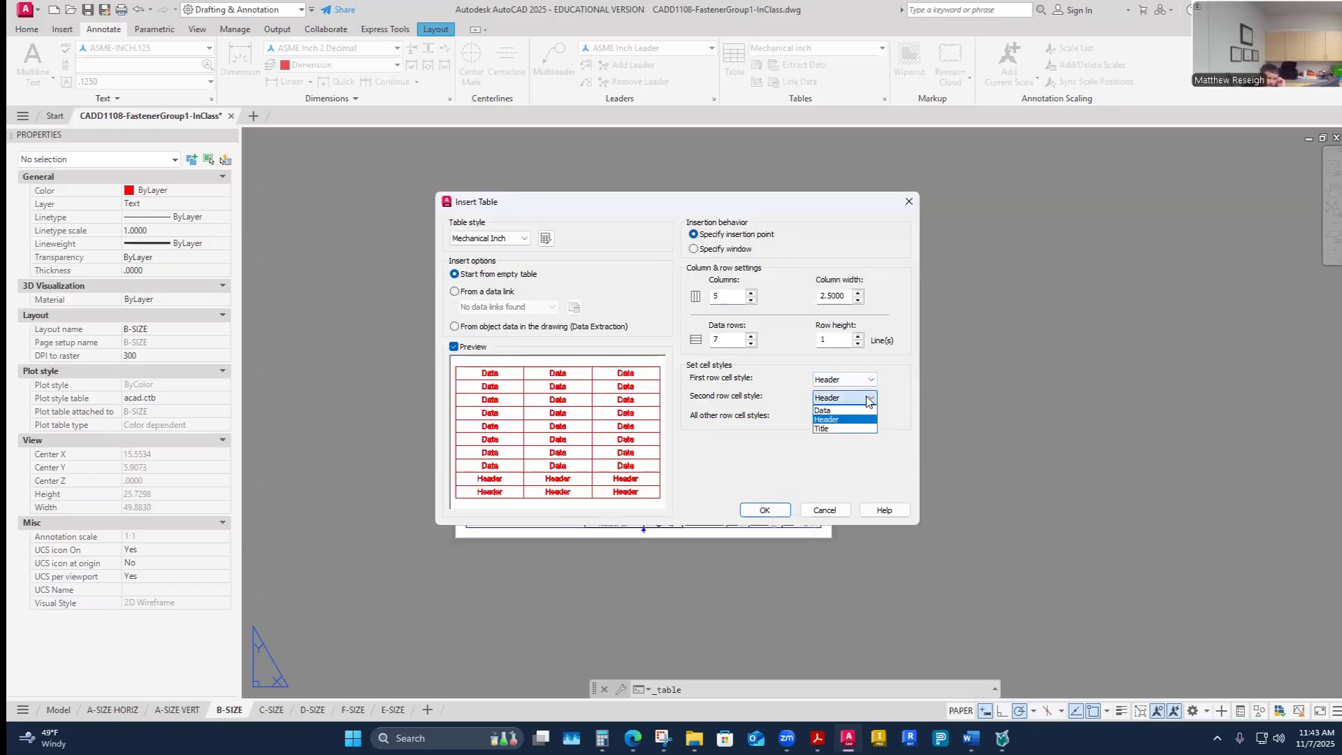
{"action": "left_click", "coordinate": [825, 414]}
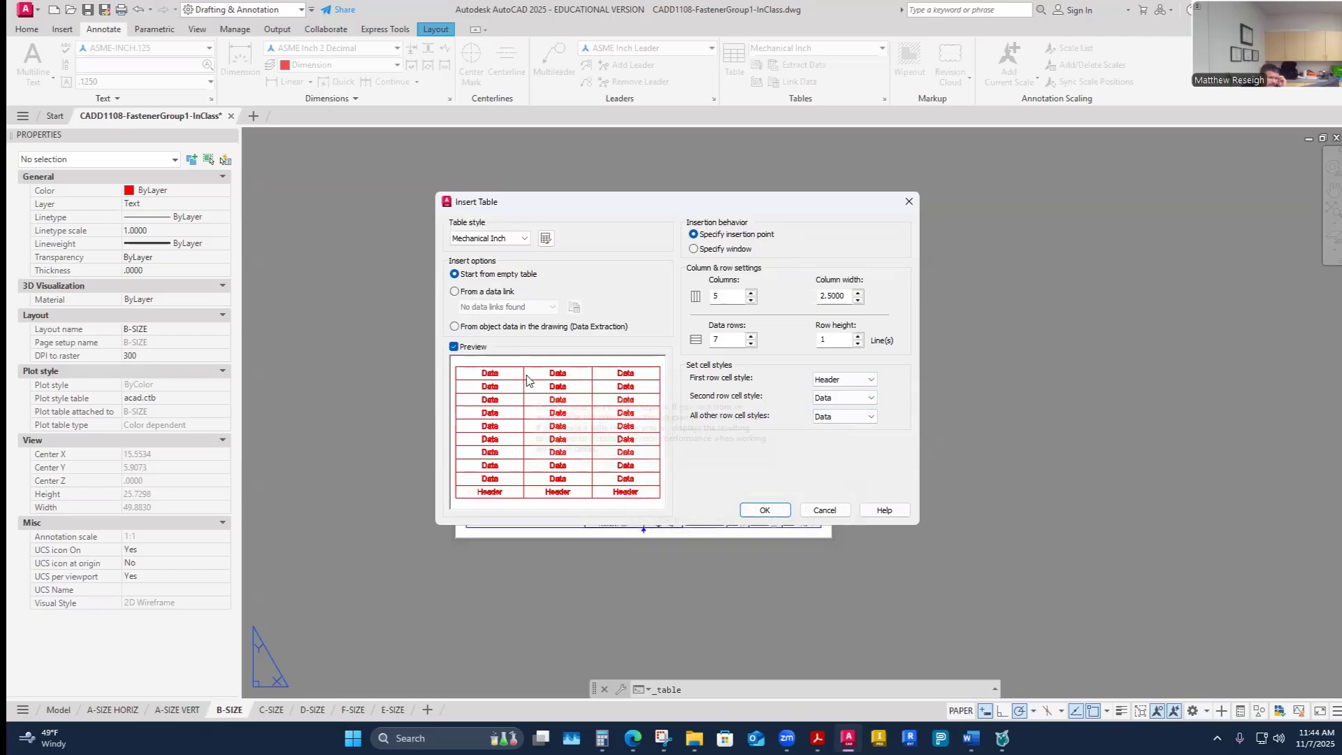
{"action": "left_click", "coordinate": [765, 510]}
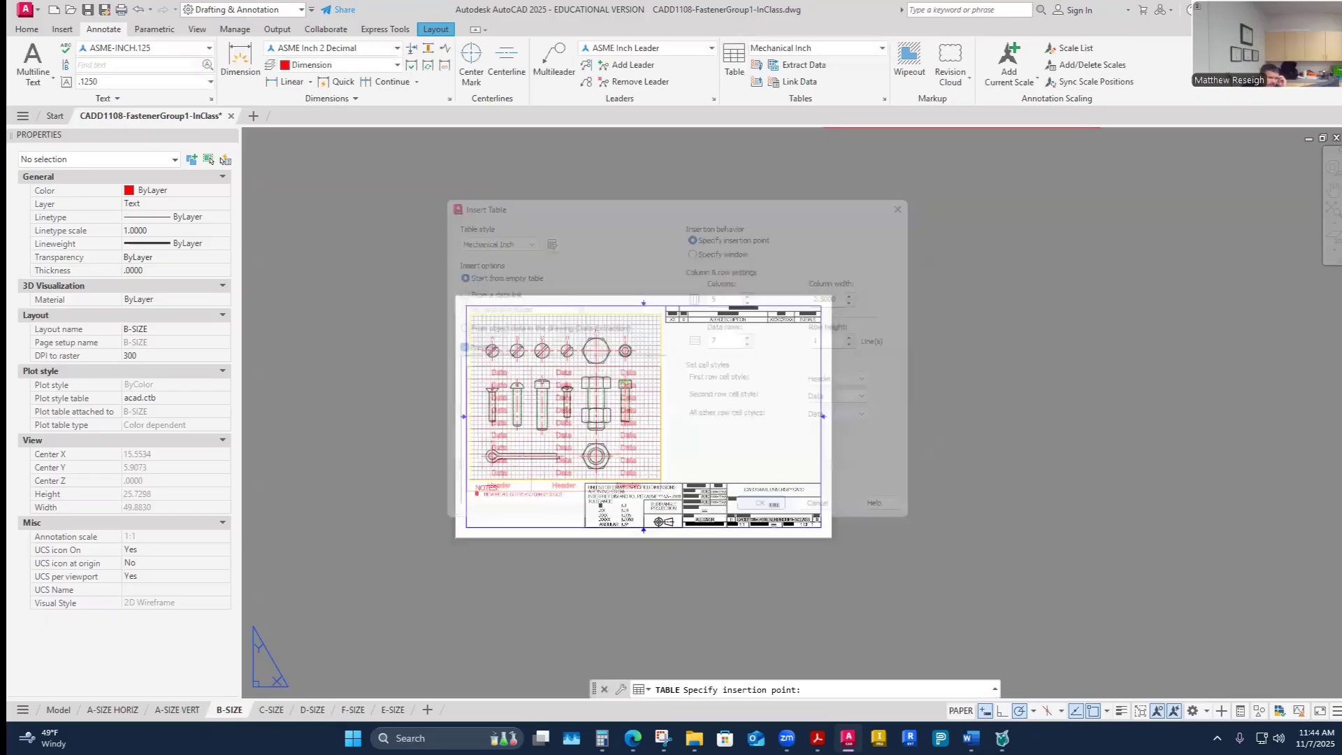
- Place the table to the right of the B-SIZE drawing sheet
{"action": "scroll", "coordinate": [743, 460], "scroll_direction": "up", "scroll_amount": 4}
{"action": "scroll", "coordinate": [742, 460], "scroll_direction": "down", "scroll_amount": 2}
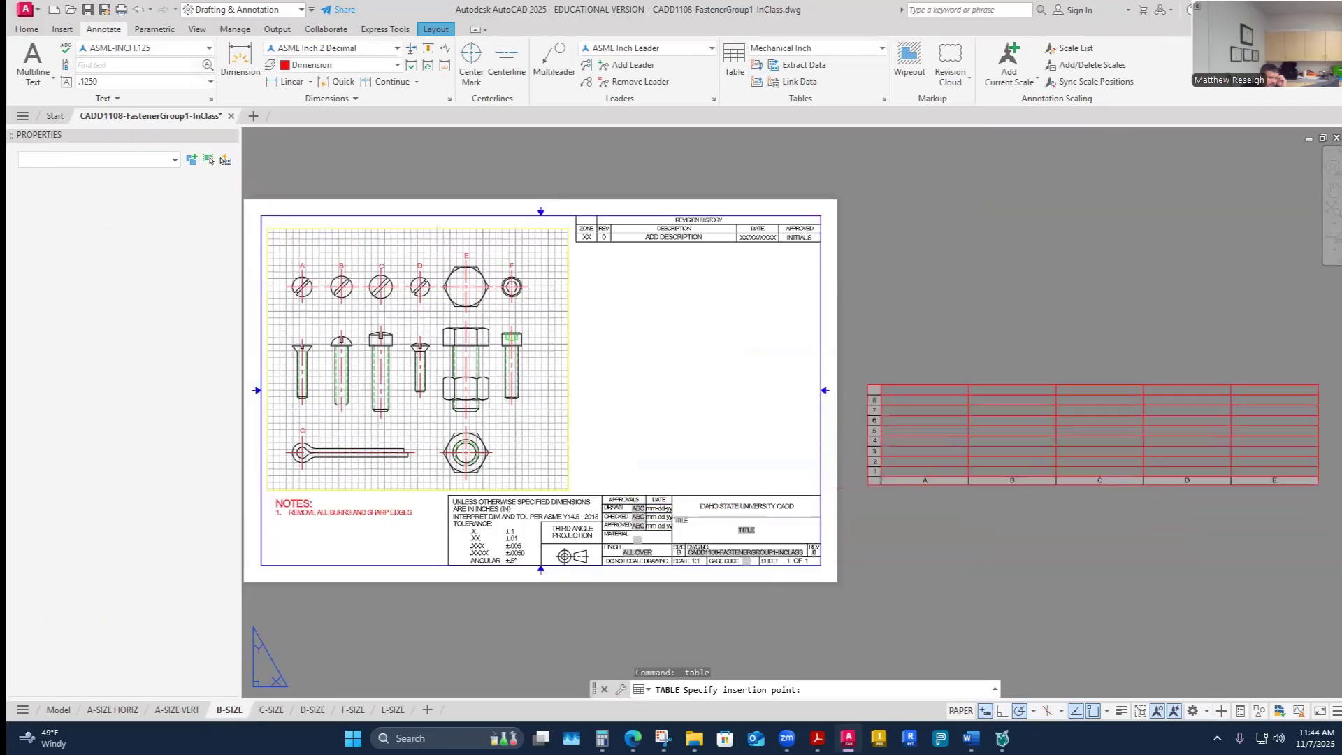
{"action": "left_click", "coordinate": [867, 484]}
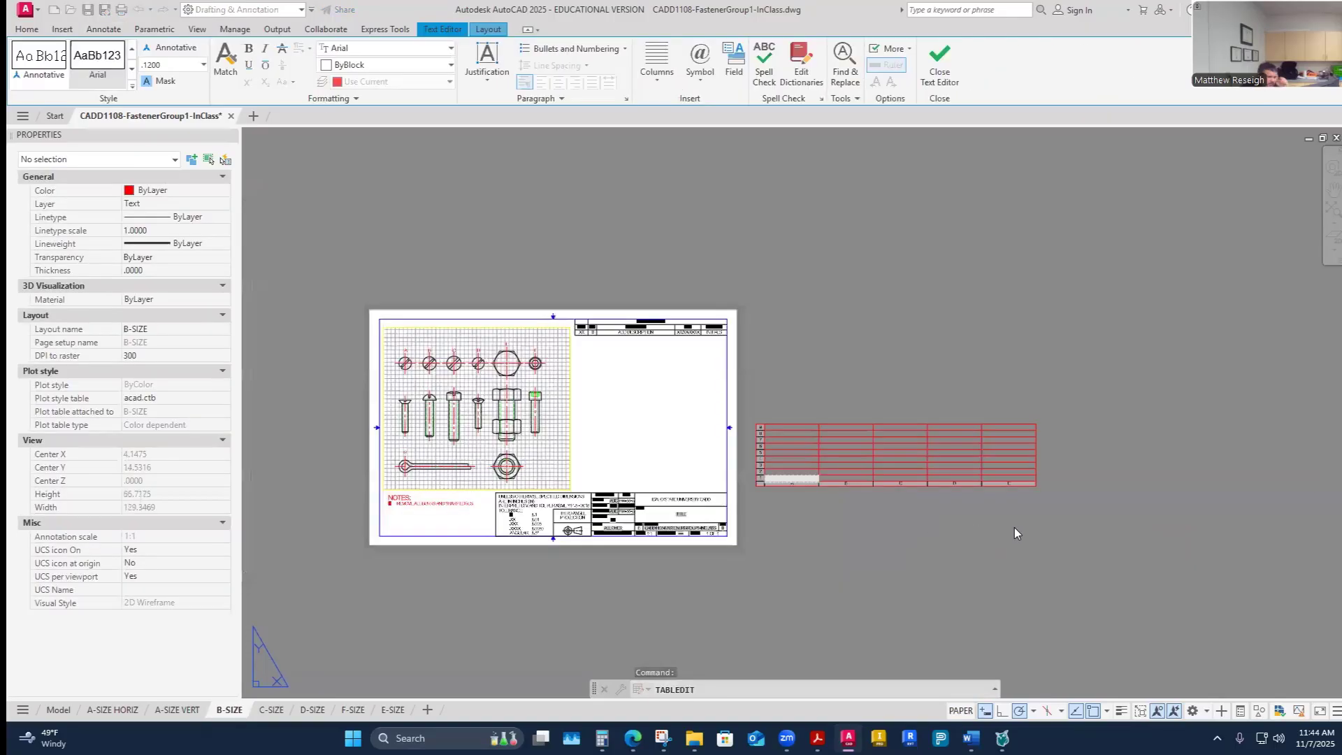
{"action": "key", "text": "Escape"}
{"action": "scroll", "coordinate": [799, 467], "scroll_direction": "up", "scroll_amount": 2}
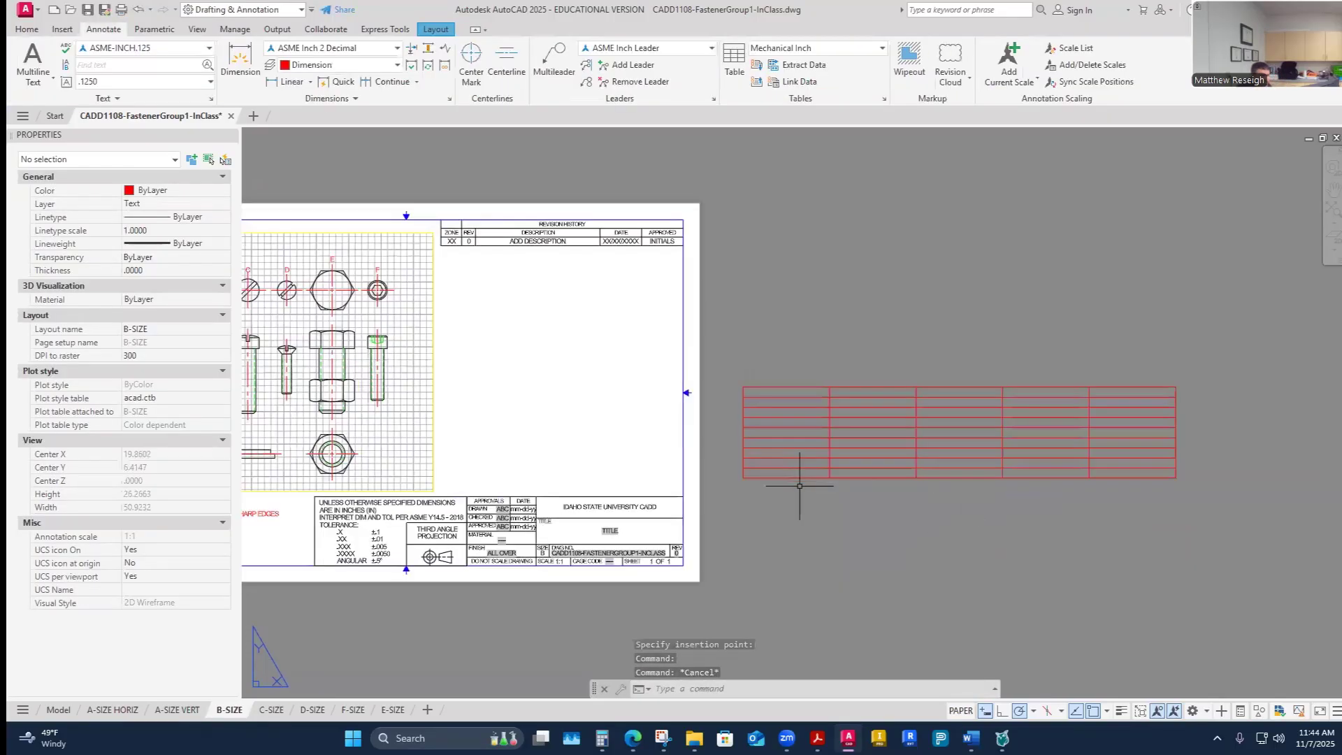
{"action": "scroll", "coordinate": [797, 491], "scroll_direction": "up", "scroll_amount": 2}
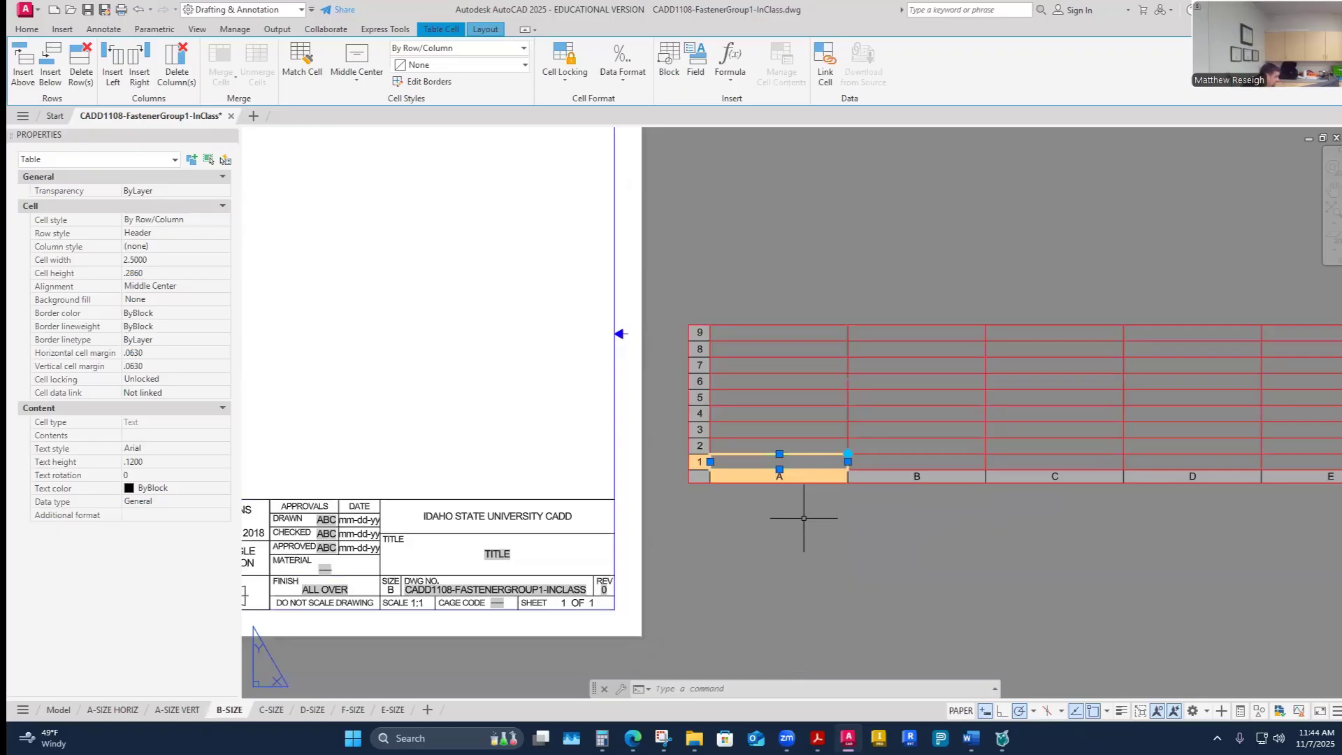
- Fill the first two header cells with LABEL and DESC
{"action": "type", "text": "LABEL"}
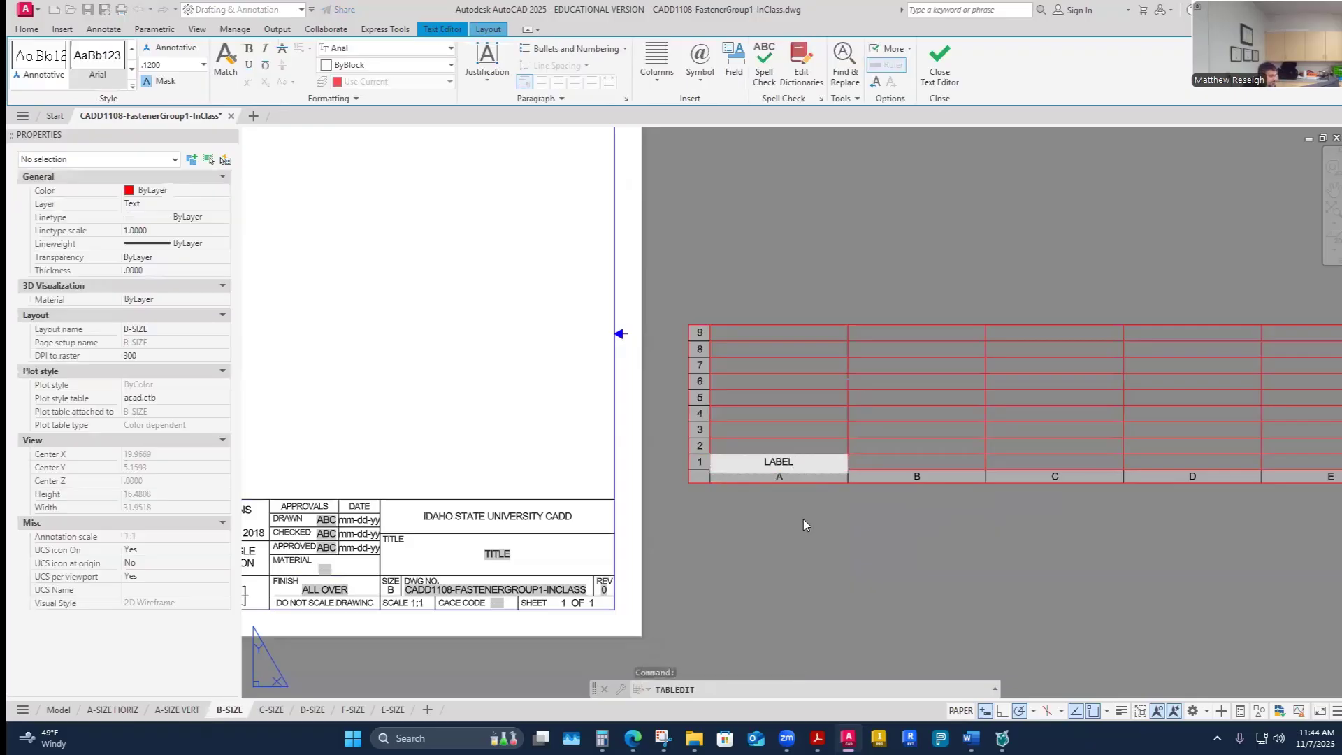
{"action": "key", "text": "Tab"}
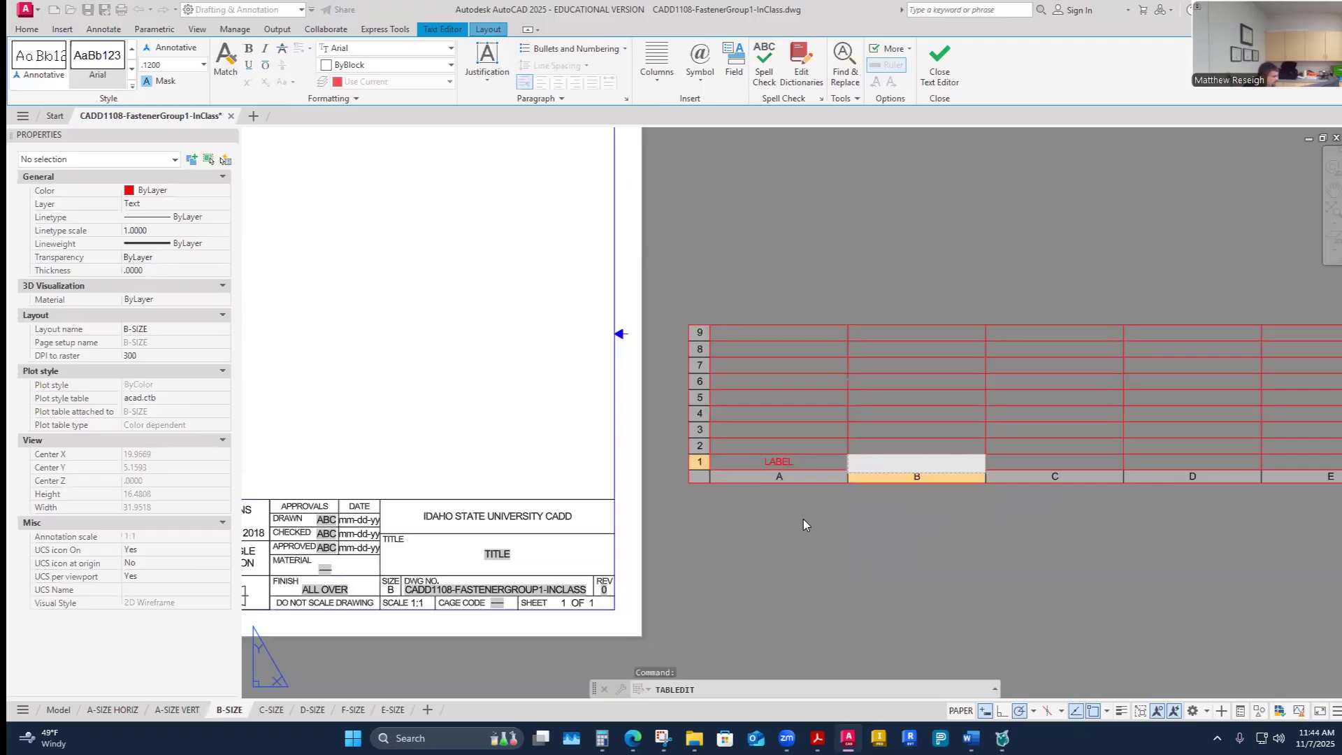
{"action": "type", "text": "DESCRIPTION"}
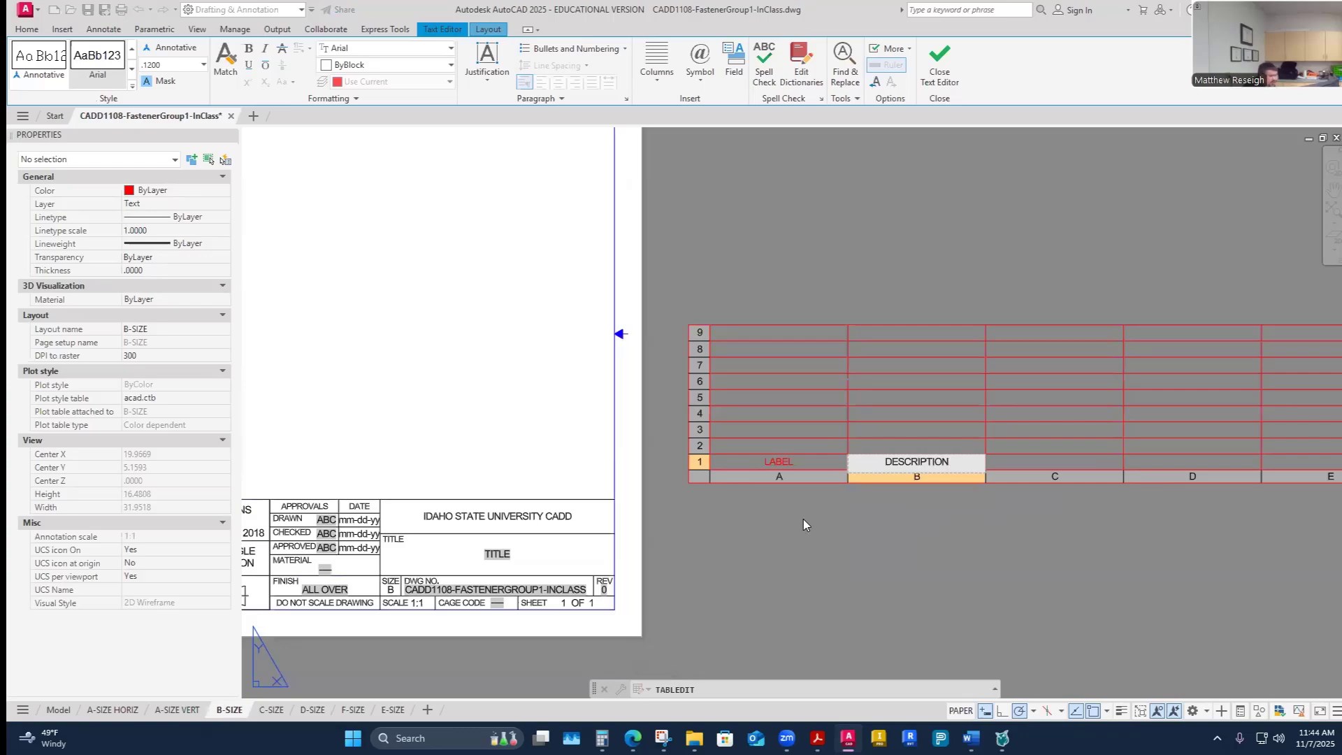
{"action": "key", "text": "BackSpace"}
{"action": "key", "text": "BackSpace"}
{"action": "key", "text": "BackSpace"}
{"action": "key", "text": "BackSpace"}
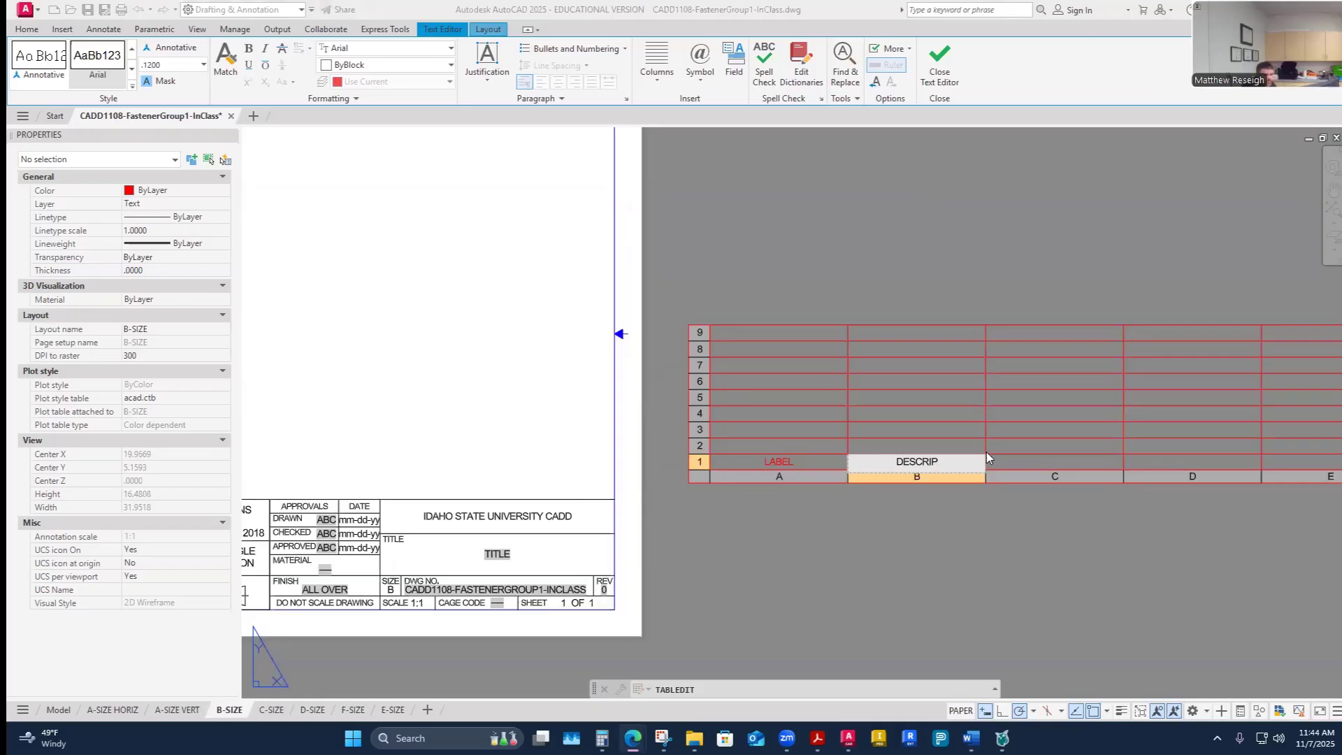
{"action": "key", "text": "BackSpace"}
{"action": "key", "text": "BackSpace"}
{"action": "key", "text": "BackSpace"}
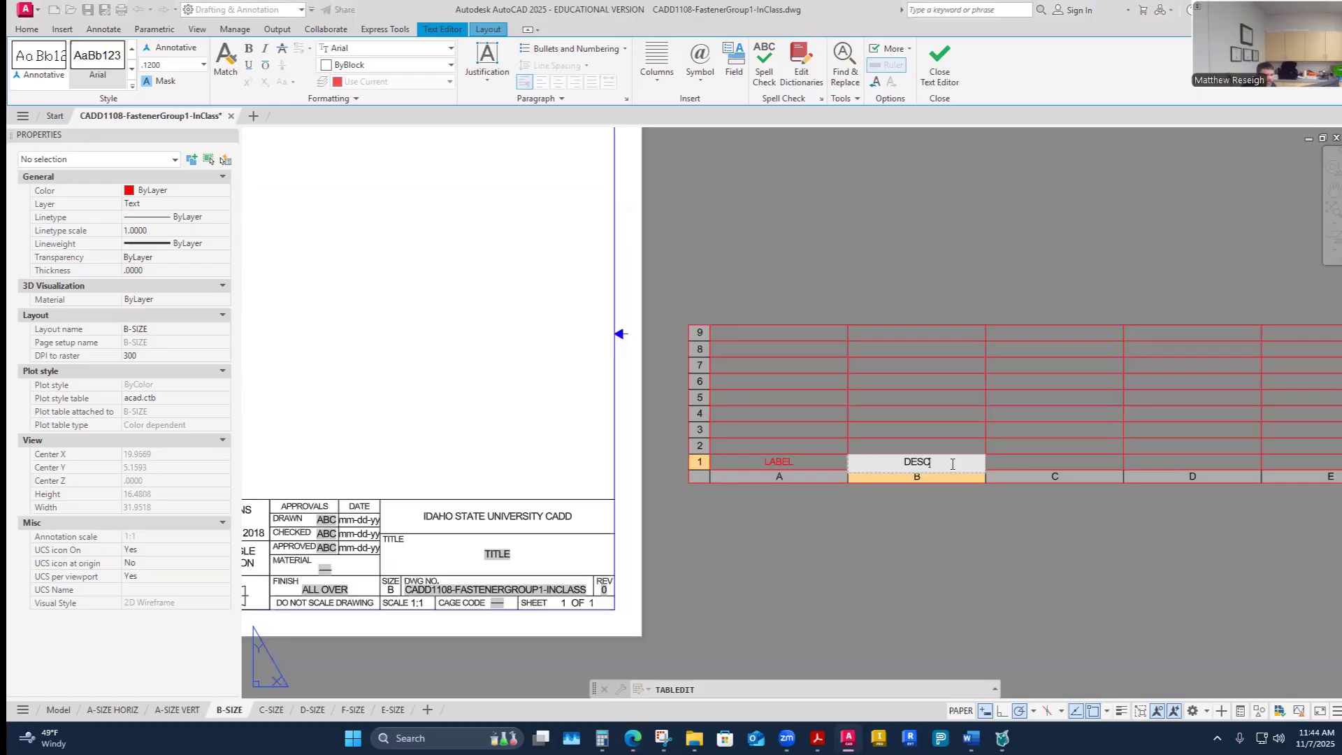
{"action": "left_click", "coordinate": [1040, 463]}
{"action": "left_click", "coordinate": [973, 460]}
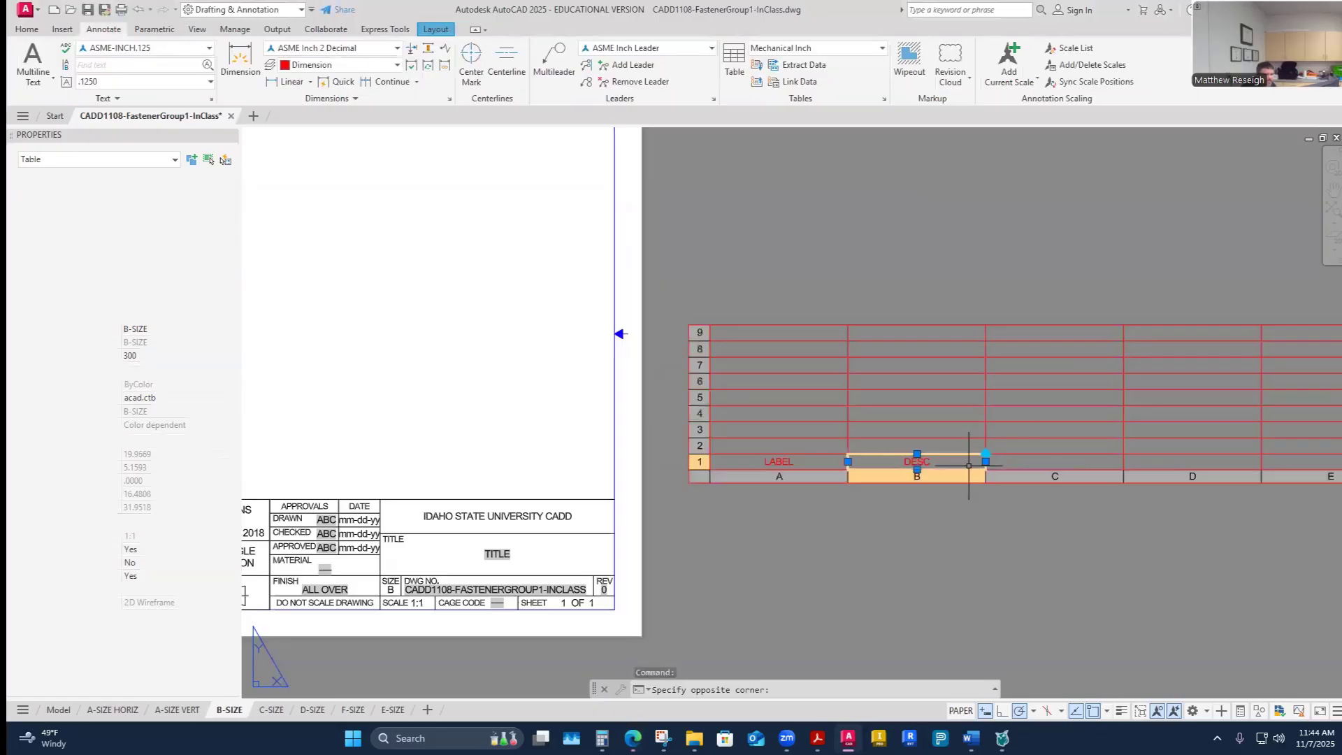
{"action": "key", "text": "Right"}
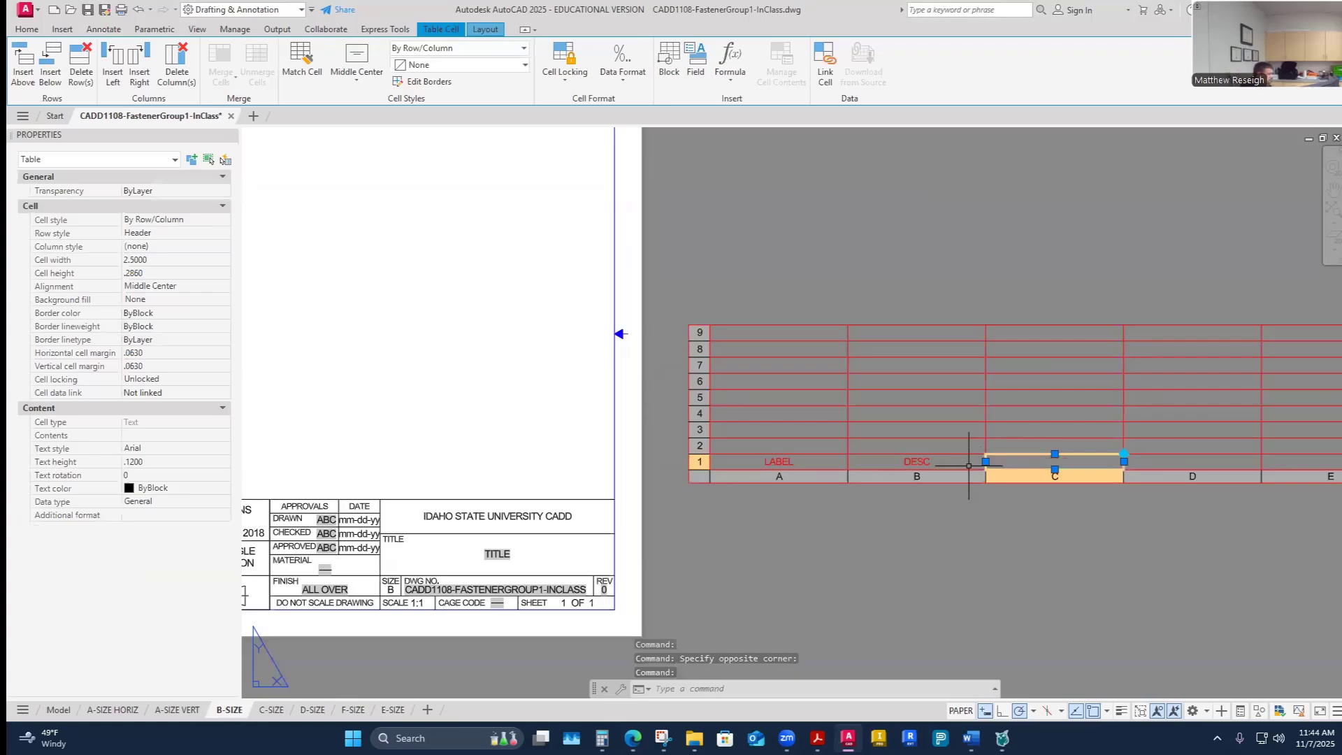
- Fill the remaining header cells with THREAD NOTE, LENGTH and QTY
{"action": "type", "text": "TH"}
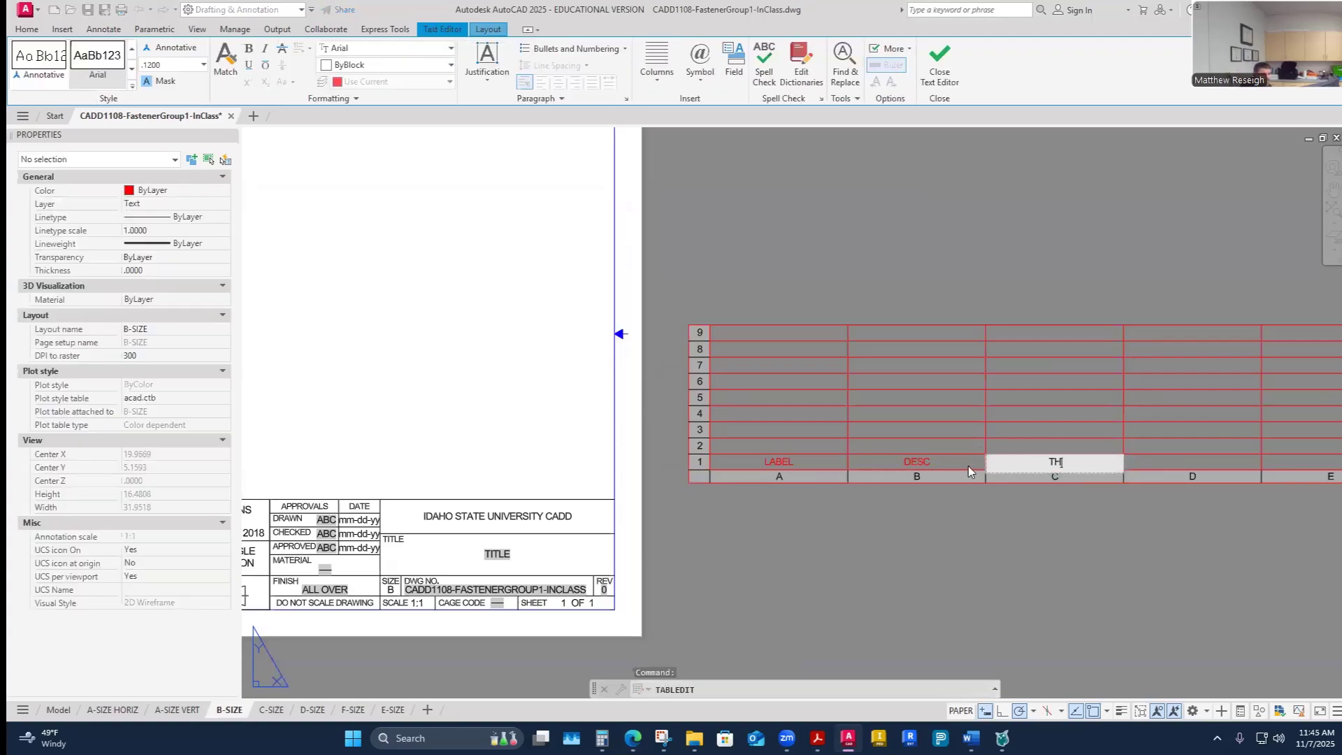
{"action": "type", "text": "READ NOTE"}
{"action": "key", "text": "Tab"}
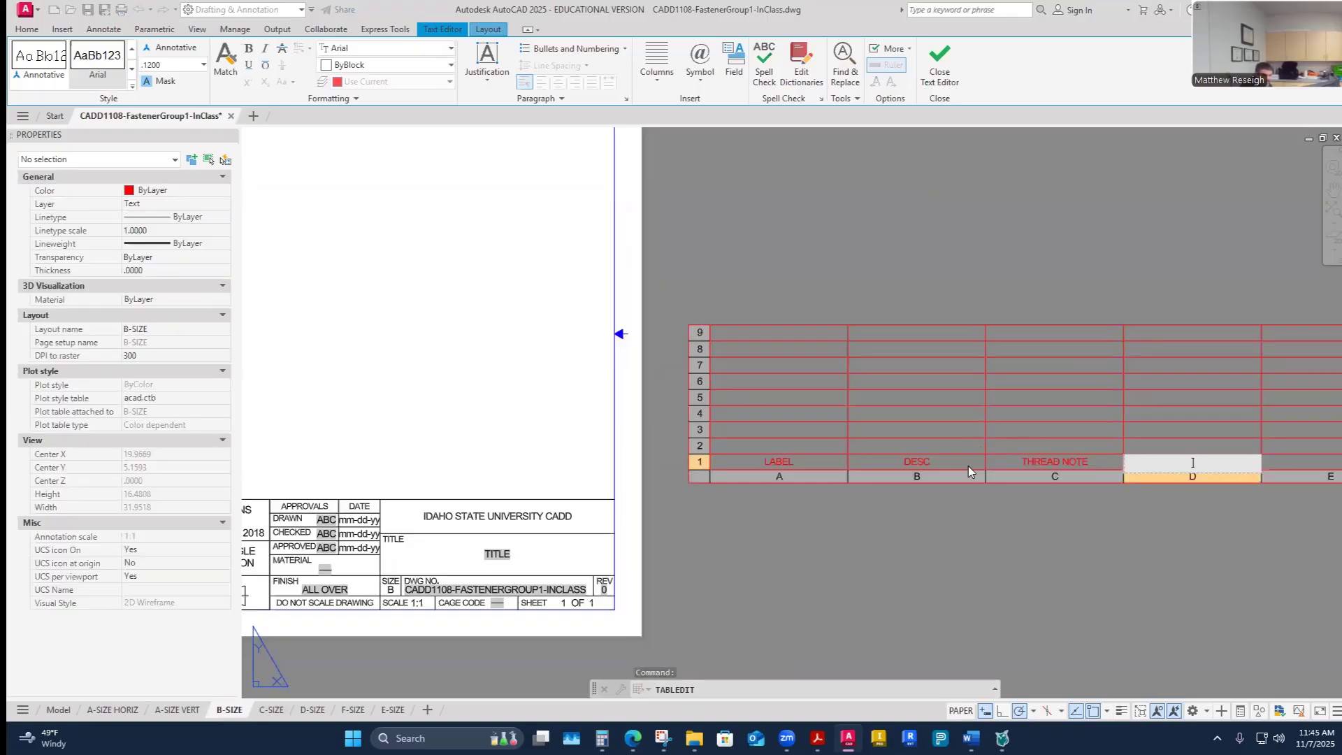
{"action": "type", "text": "LENGTH"}
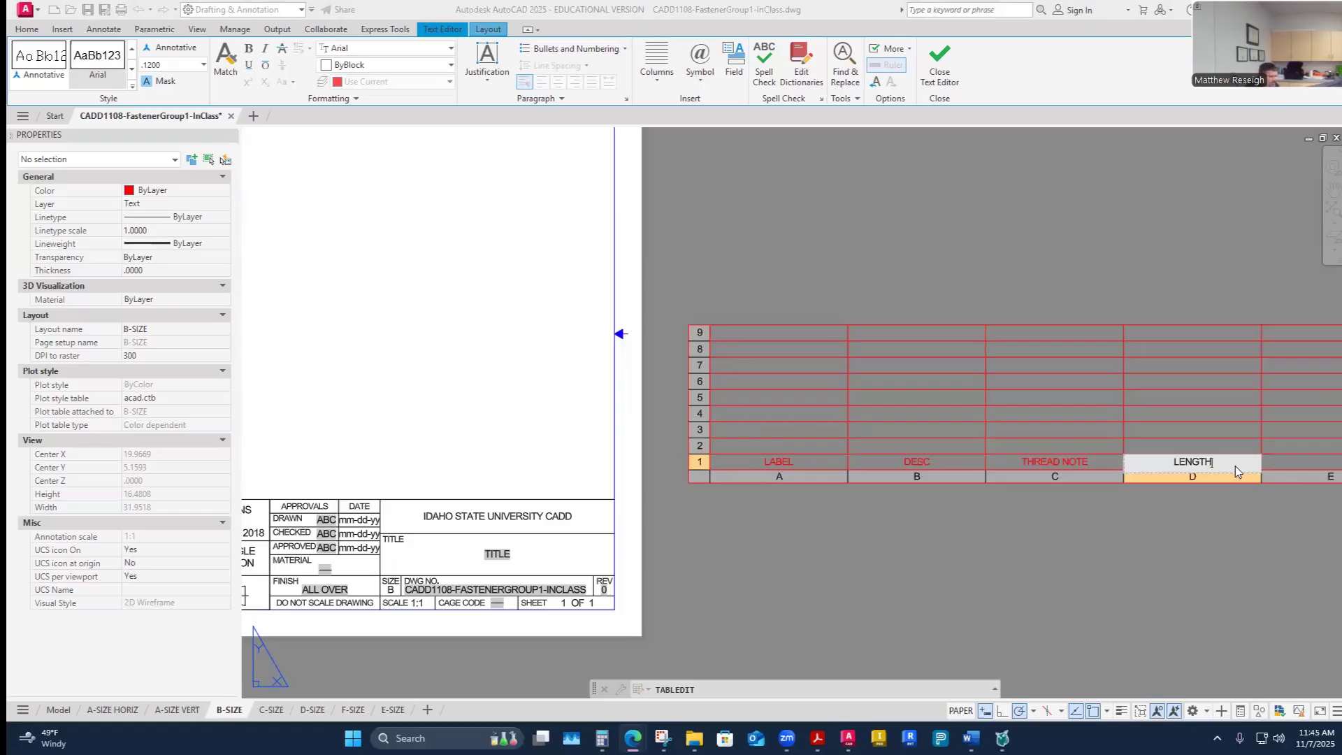
{"action": "scroll", "coordinate": [1169, 398], "scroll_direction": "down", "scroll_amount": 2}
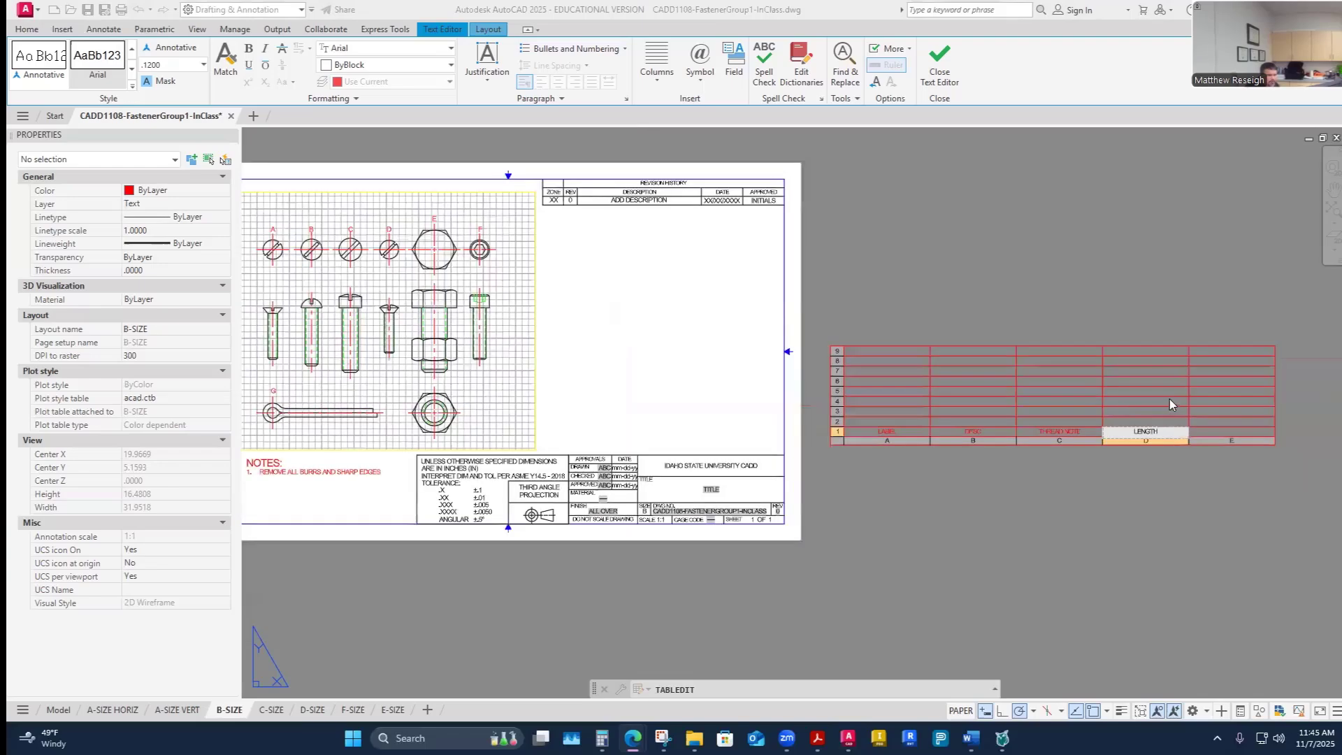
{"action": "scroll", "coordinate": [912, 397], "scroll_direction": "up", "scroll_amount": 2}
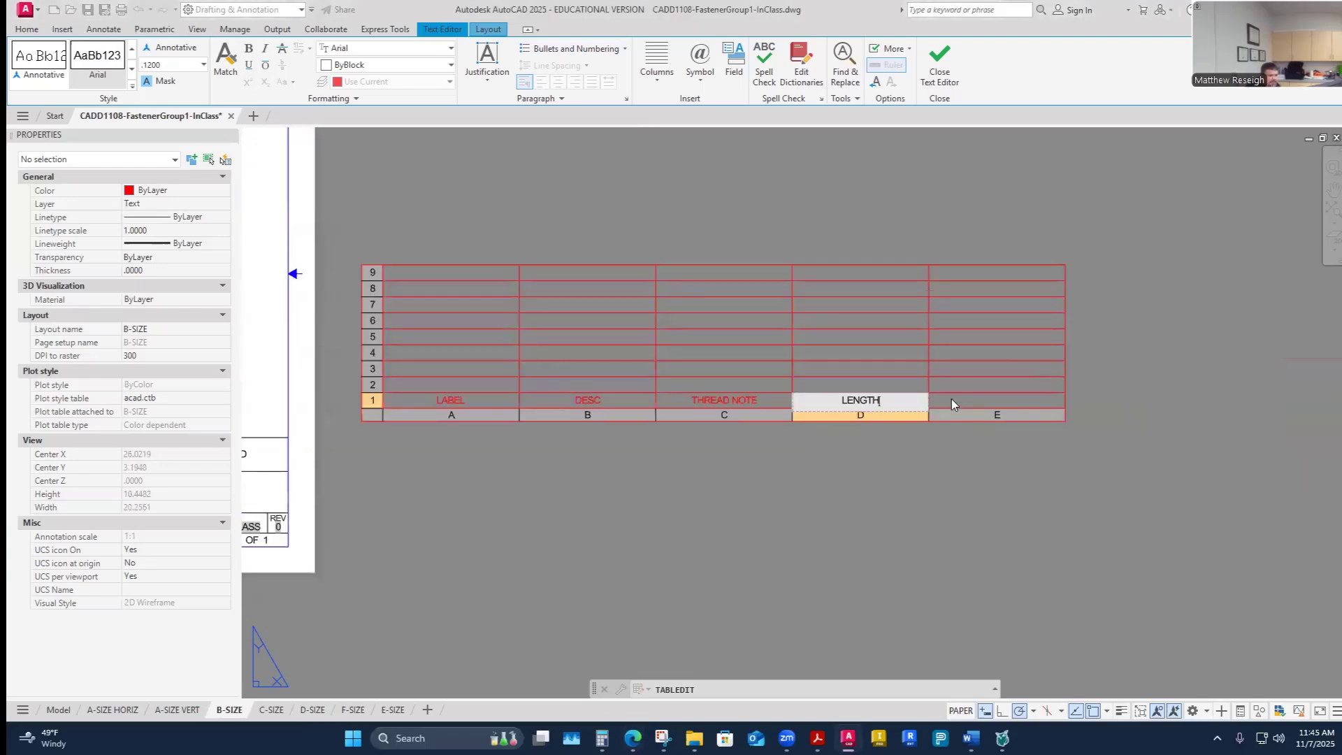
{"action": "key", "text": "Tab"}
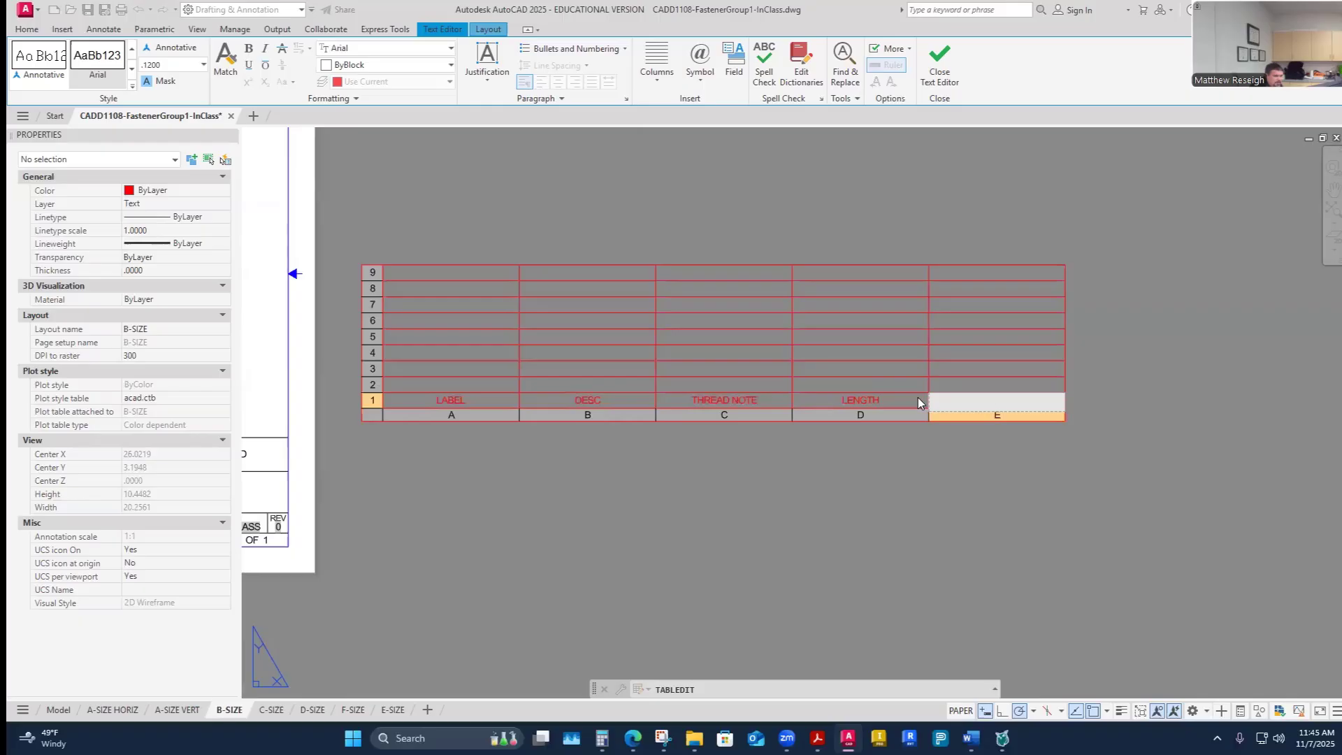
{"action": "type", "text": "QTY"}
{"action": "key", "text": "Escape"}
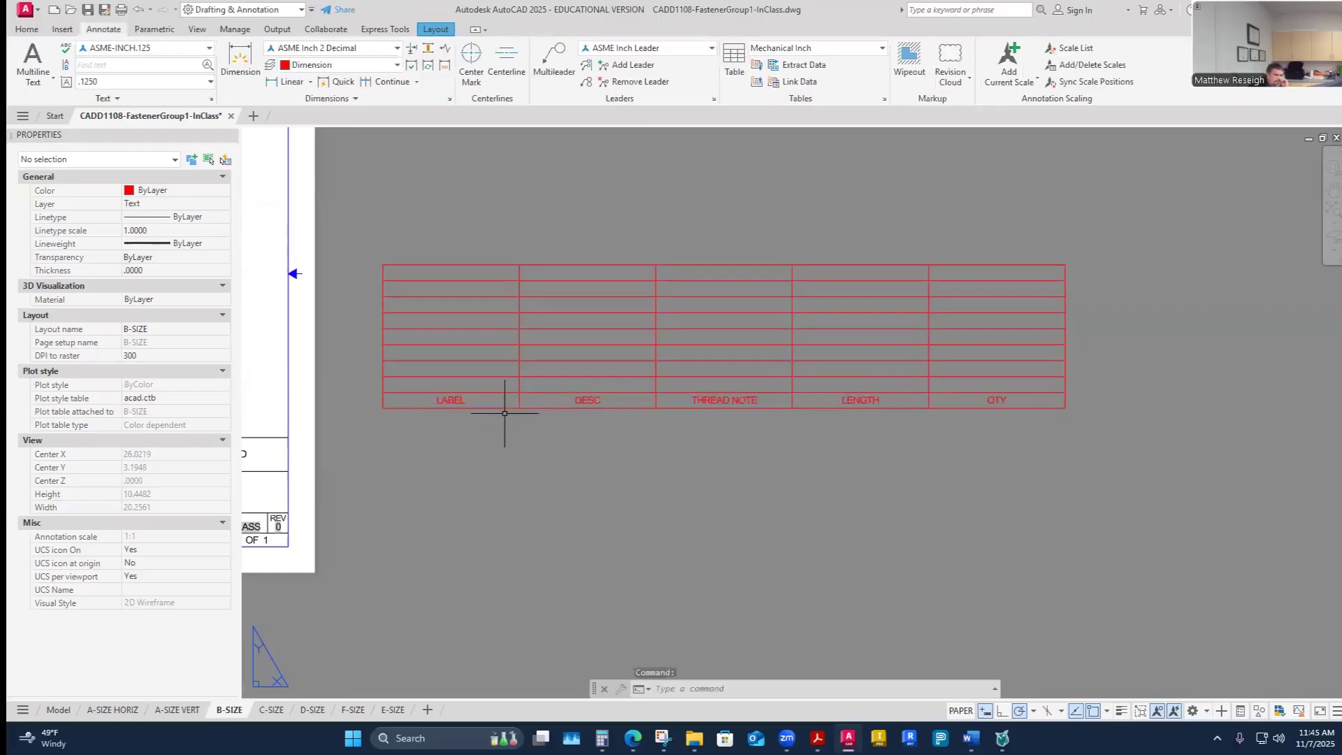
- Enter the fastener labels A through G down the LABEL column
{"action": "left_click", "coordinate": [462, 385]}
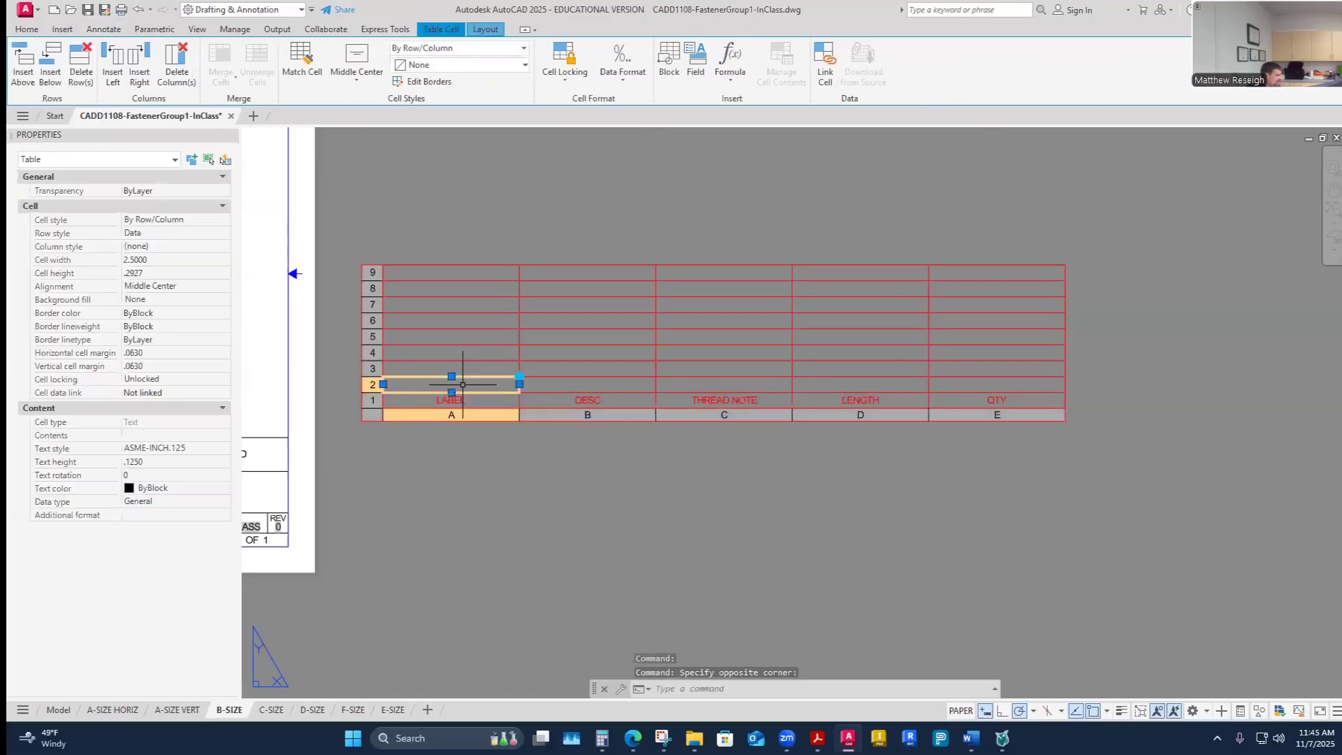
{"action": "key", "text": "Escape"}
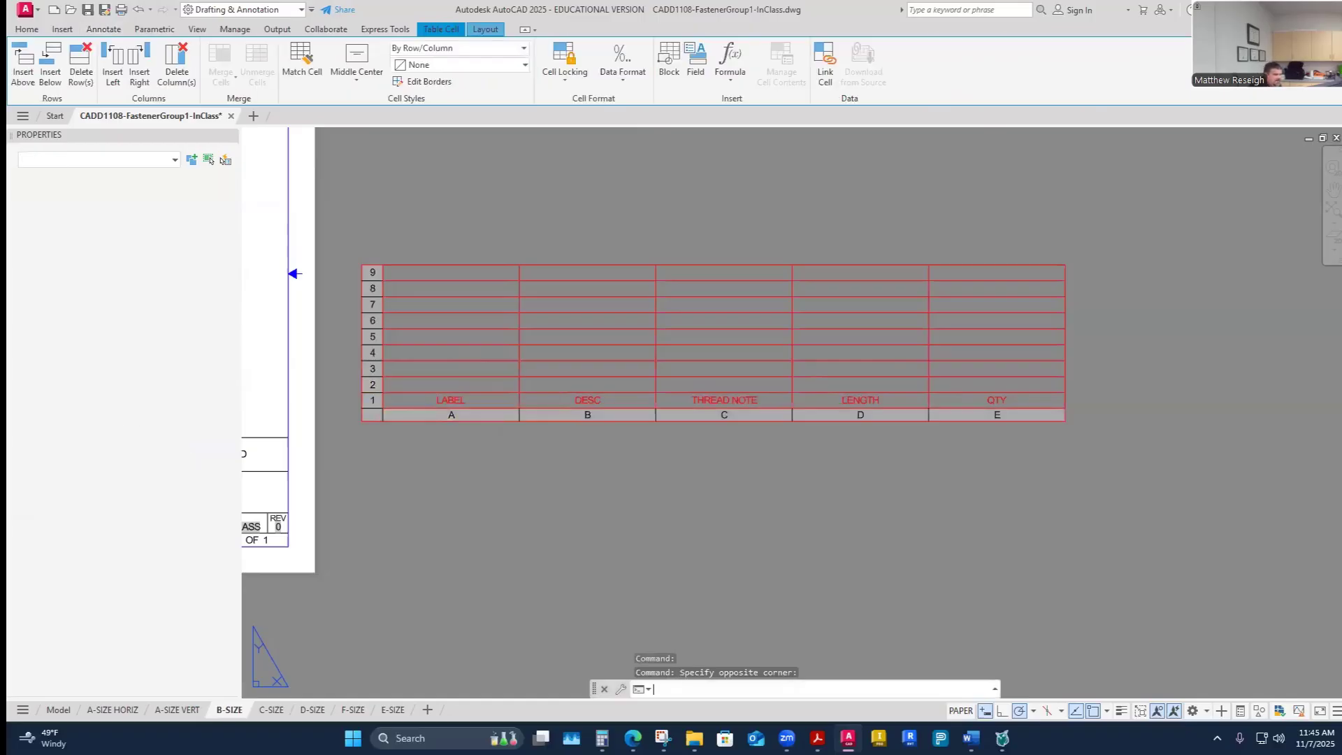
{"action": "double_click", "coordinate": [463, 385]}
{"action": "type", "text": "A"}
{"action": "key", "text": "Return"}
{"action": "type", "text": "B"}
{"action": "key", "text": "Return"}
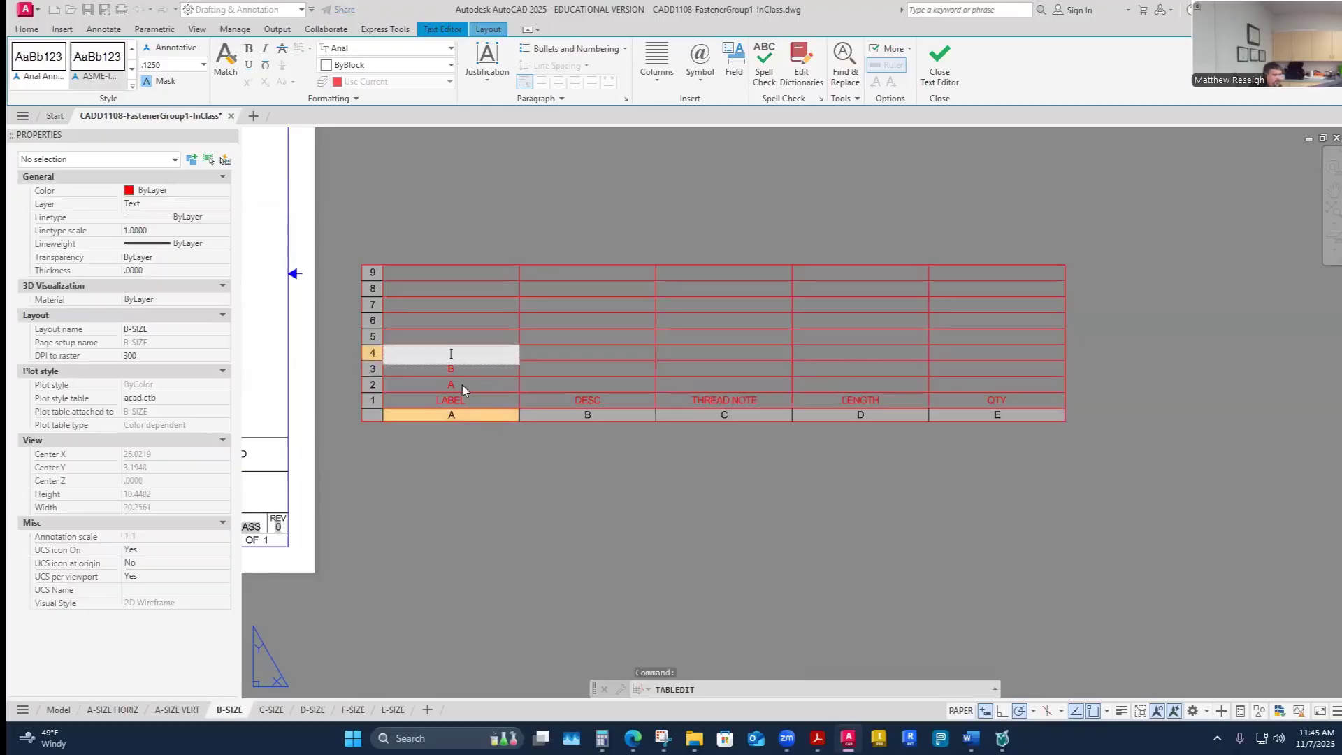
{"action": "type", "text": "C"}
{"action": "key", "text": "Return"}
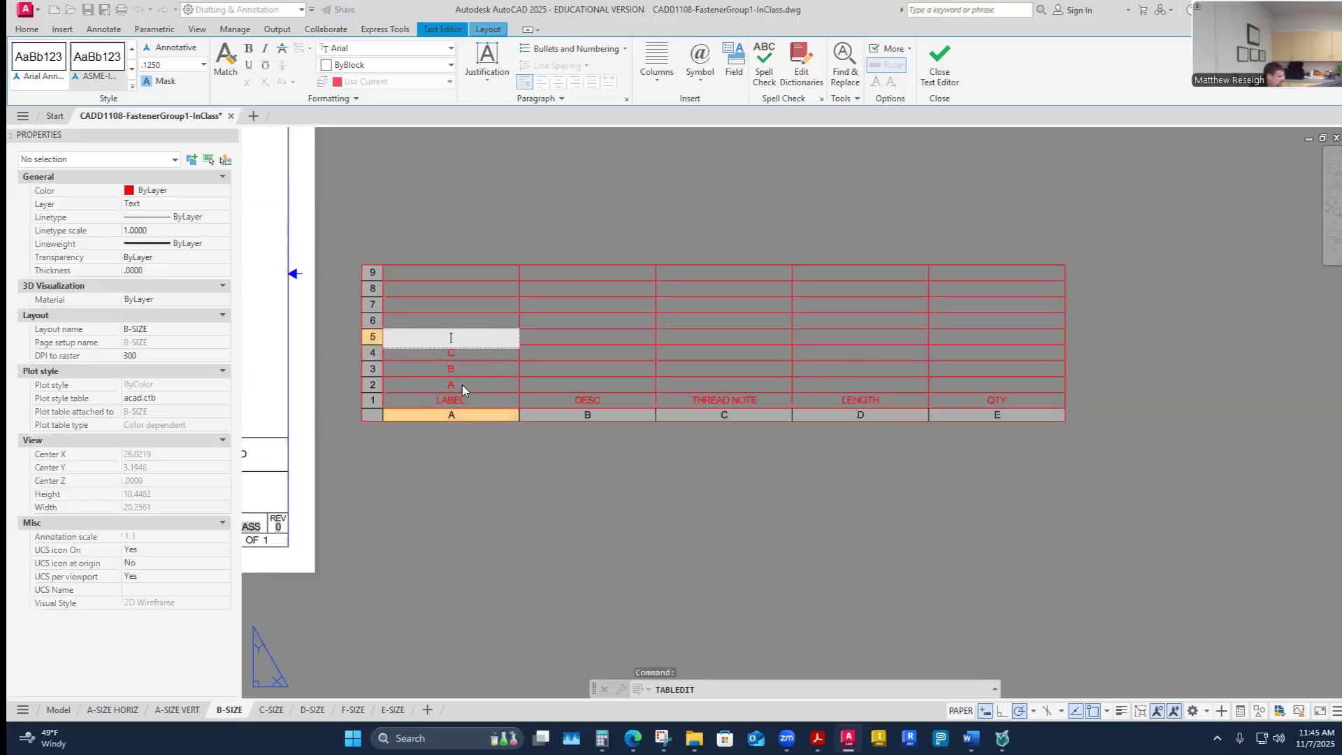
{"action": "type", "text": "D"}
{"action": "key", "text": "Return"}
{"action": "type", "text": "E"}
{"action": "key", "text": "Return"}
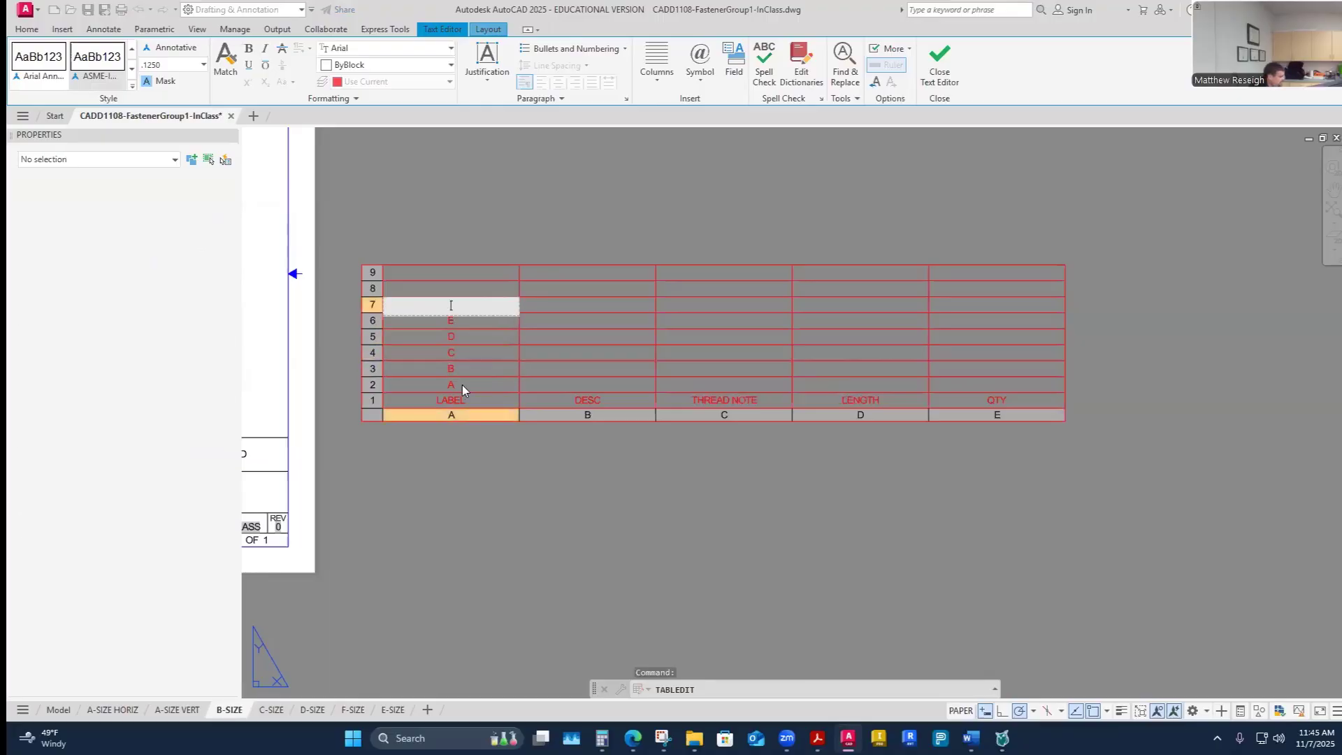
{"action": "type", "text": "F"}
{"action": "key", "text": "Return"}
{"action": "type", "text": "G"}
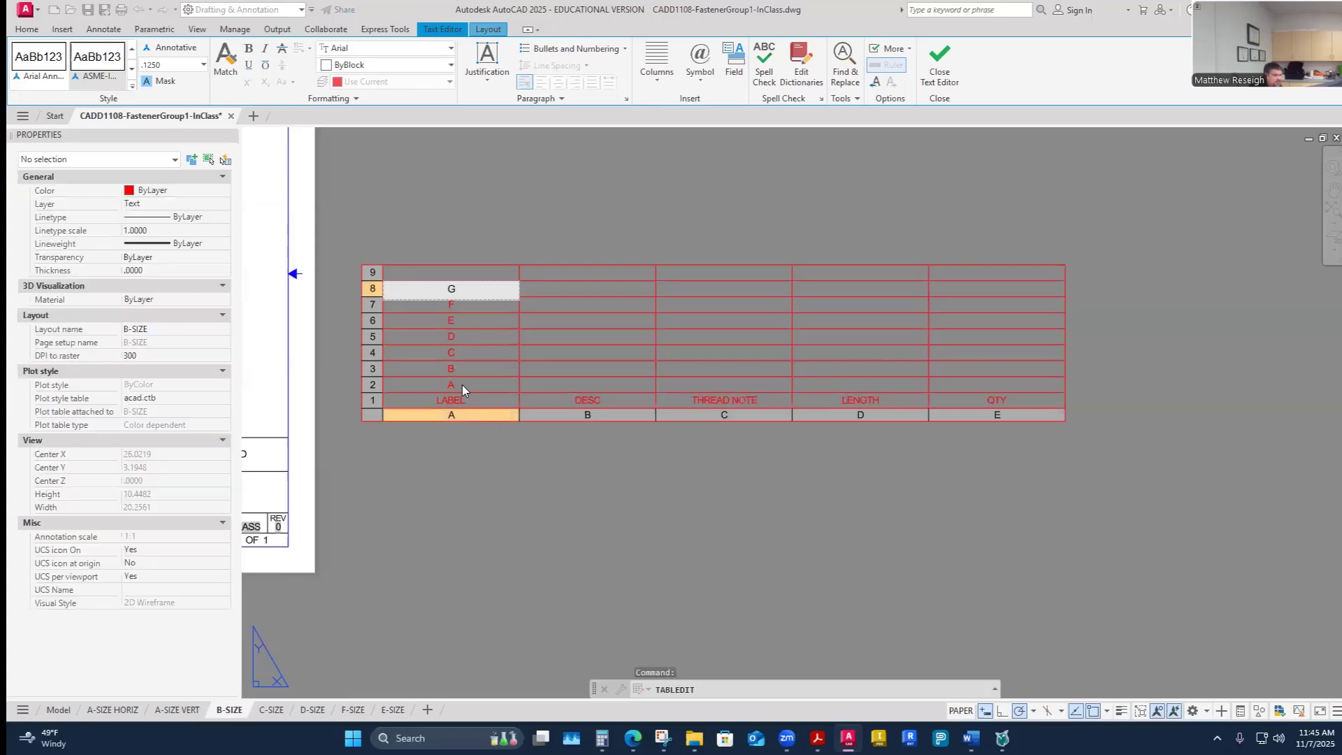
- Delete the empty top row (row 9) of the fastener table
{"action": "left_click", "coordinate": [376, 270]}
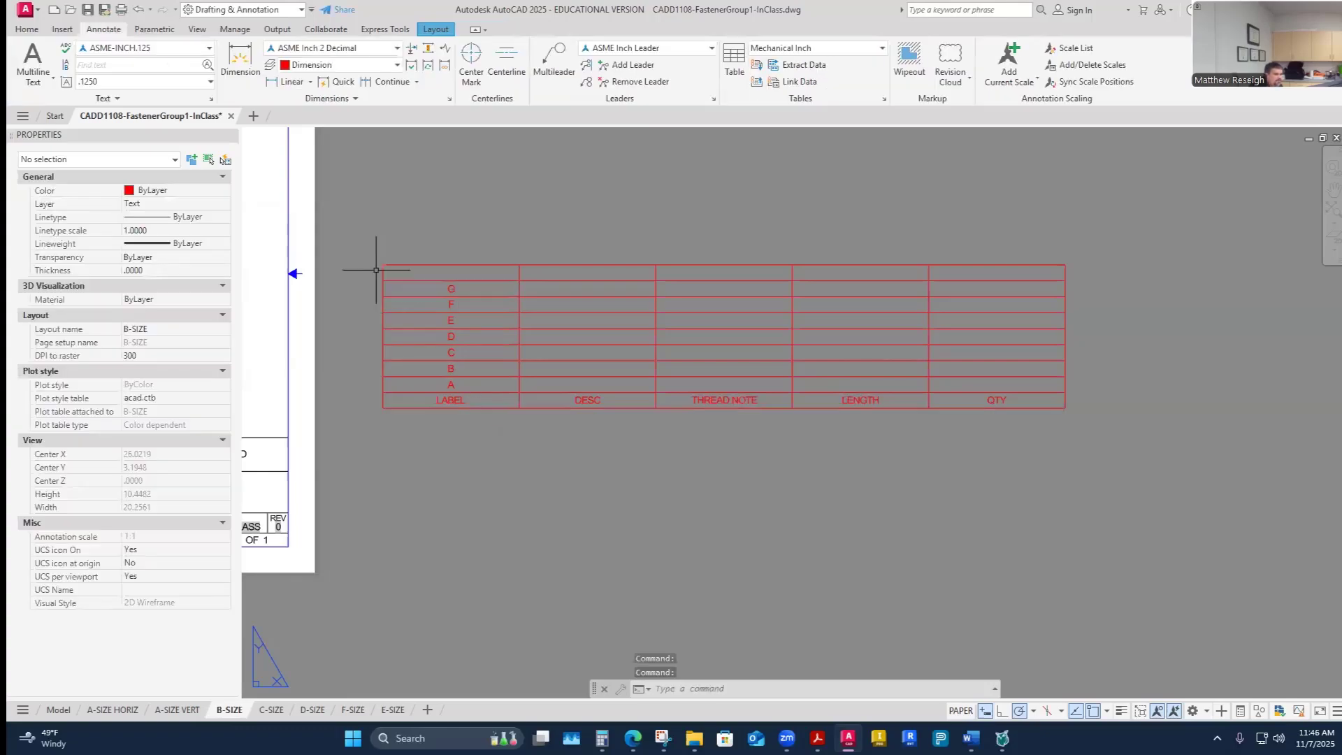
{"action": "left_click", "coordinate": [407, 350]}
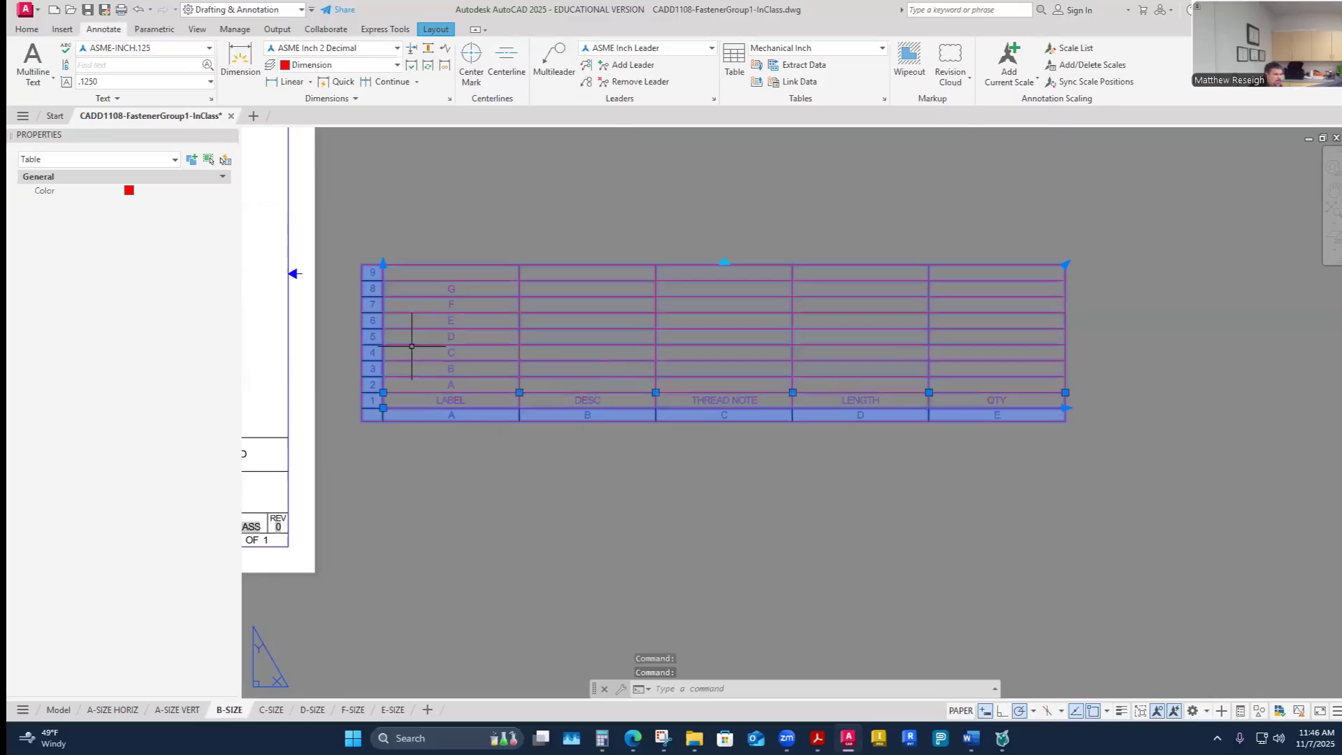
{"action": "left_click", "coordinate": [372, 272]}
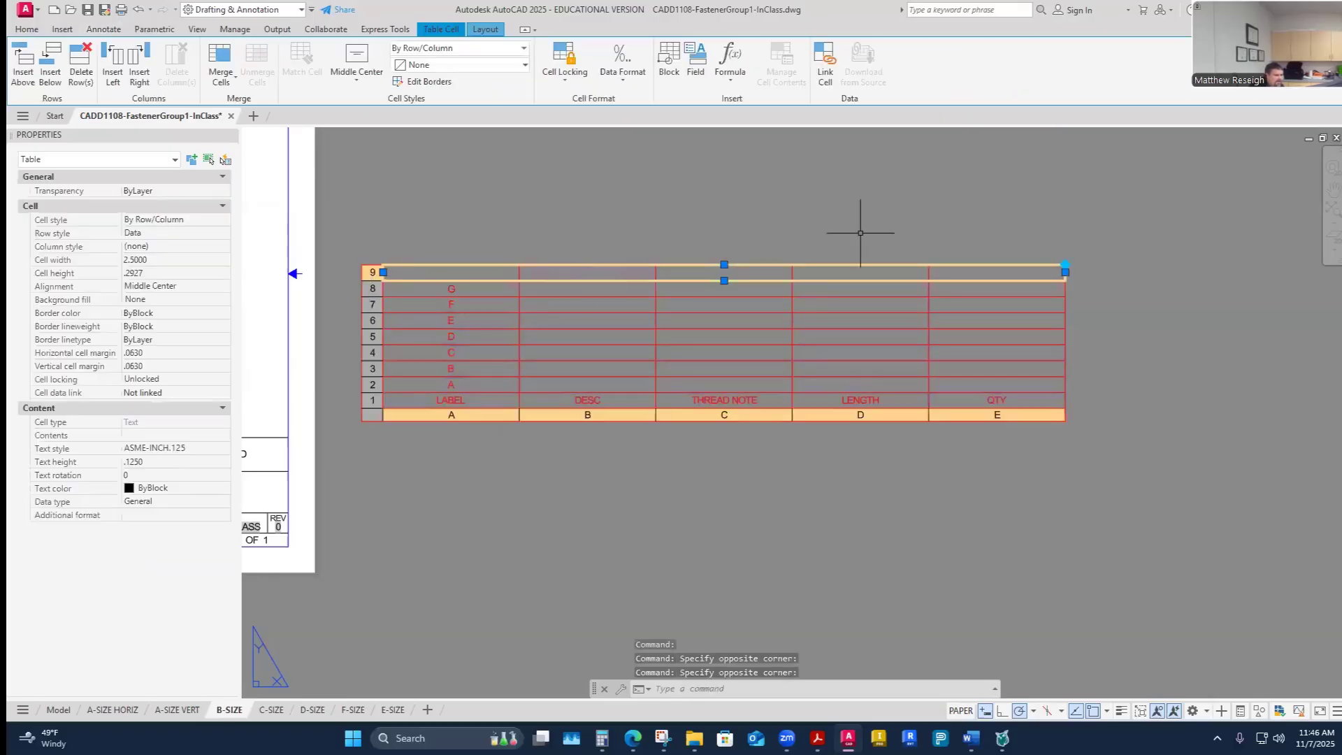
{"action": "left_click", "coordinate": [81, 70]}
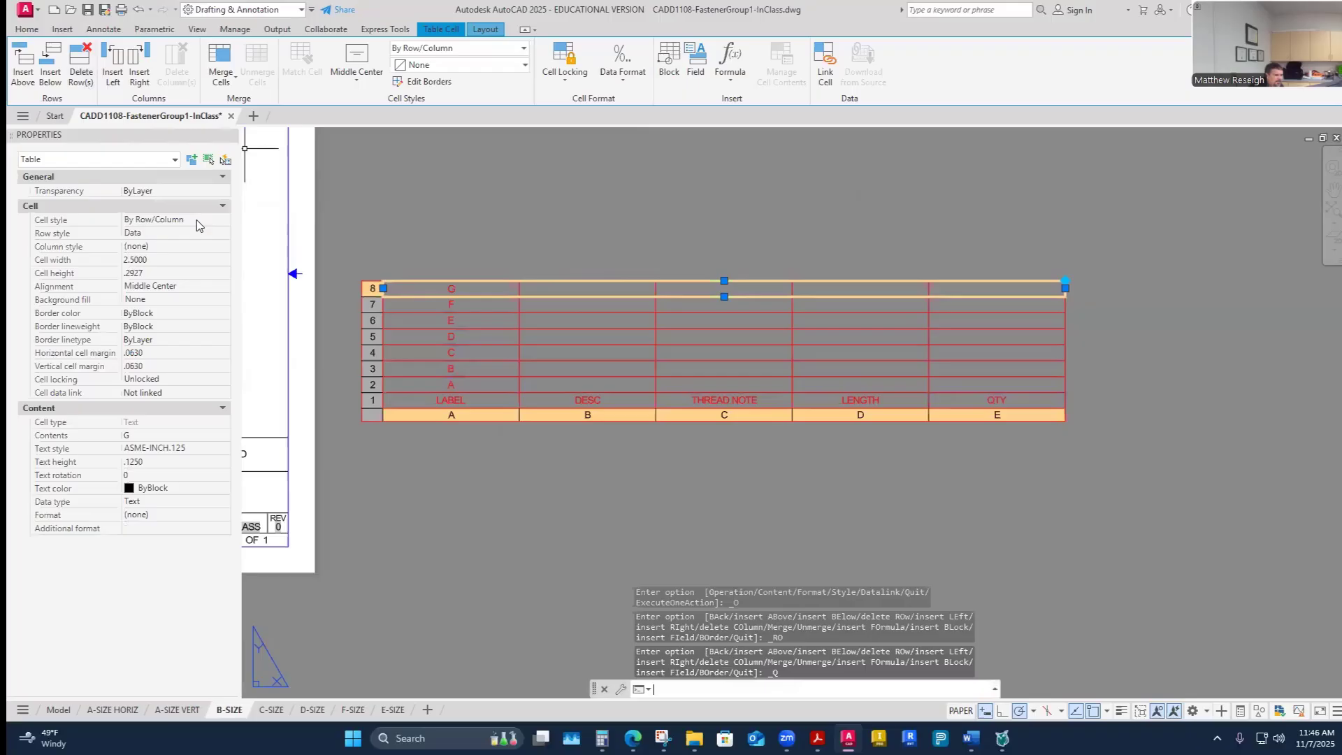
{"action": "left_click", "coordinate": [490, 415]}
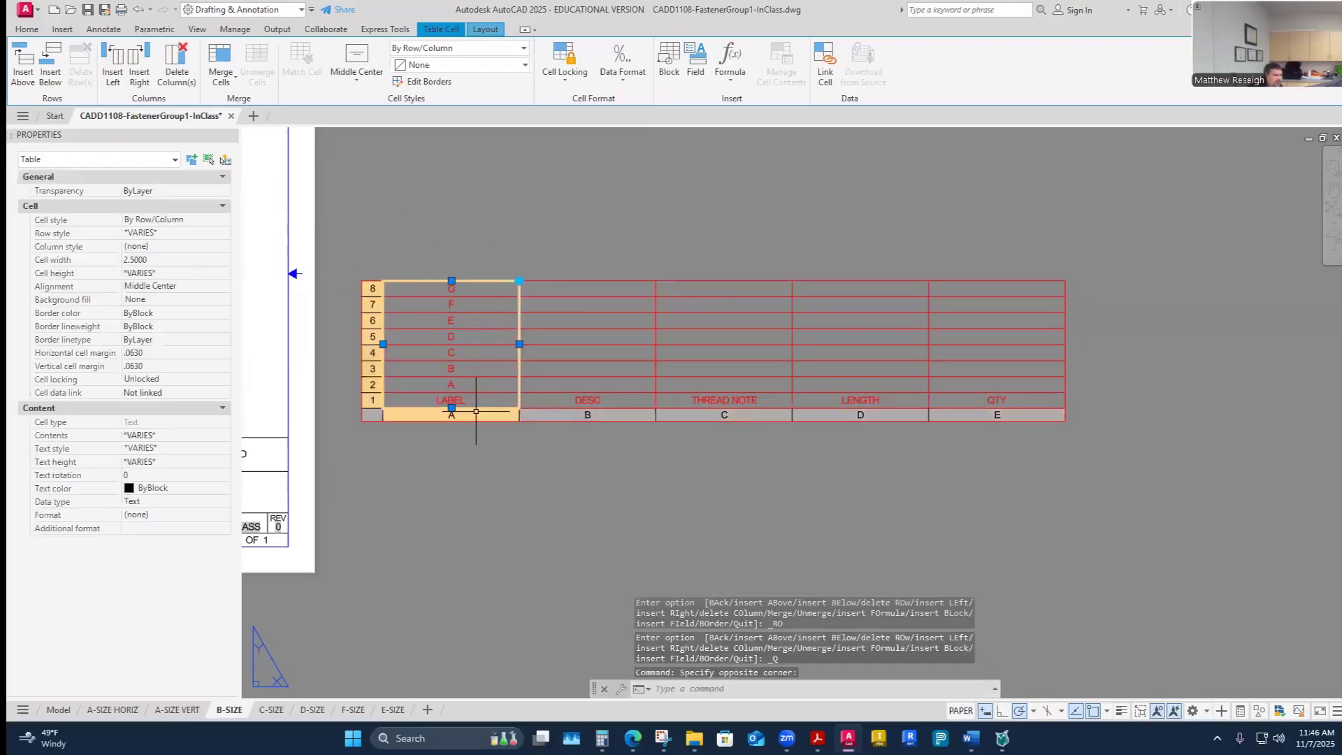
{"action": "left_click", "coordinate": [551, 417]}
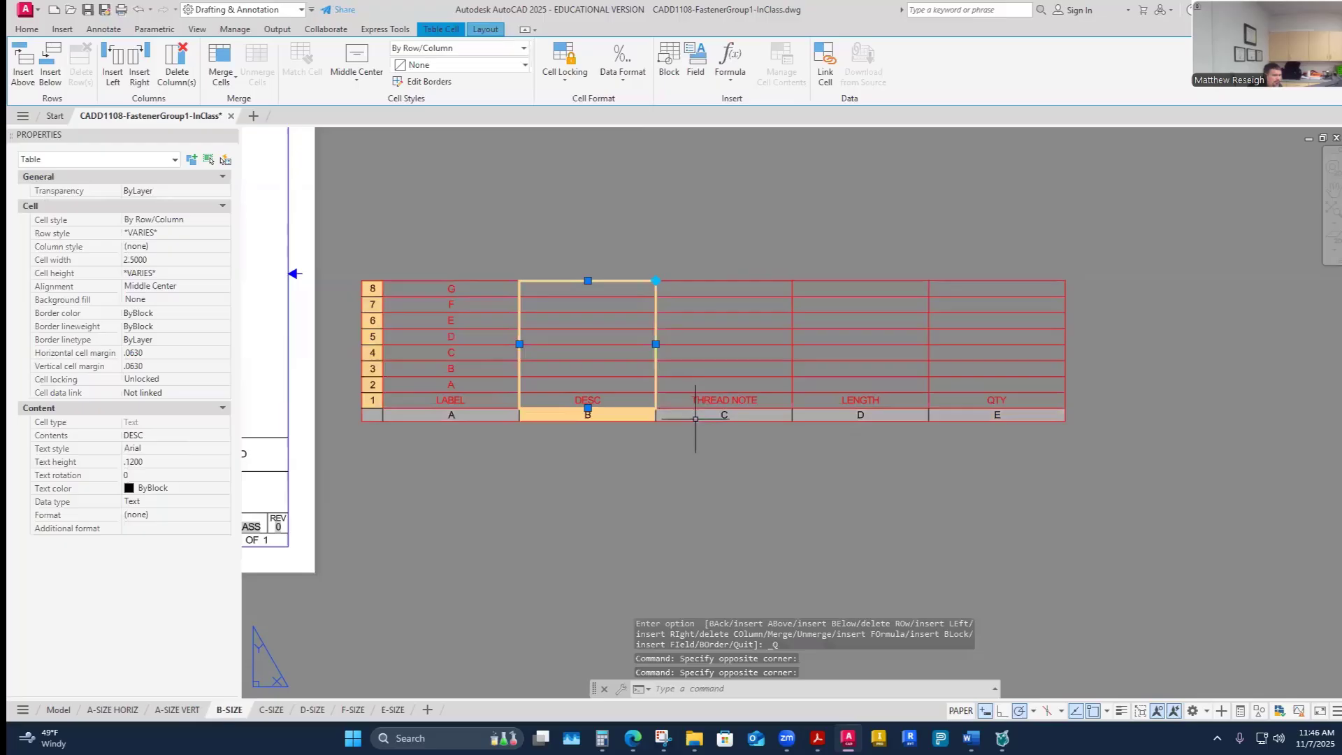
{"action": "left_click", "coordinate": [694, 417]}
{"action": "left_click", "coordinate": [373, 384]}
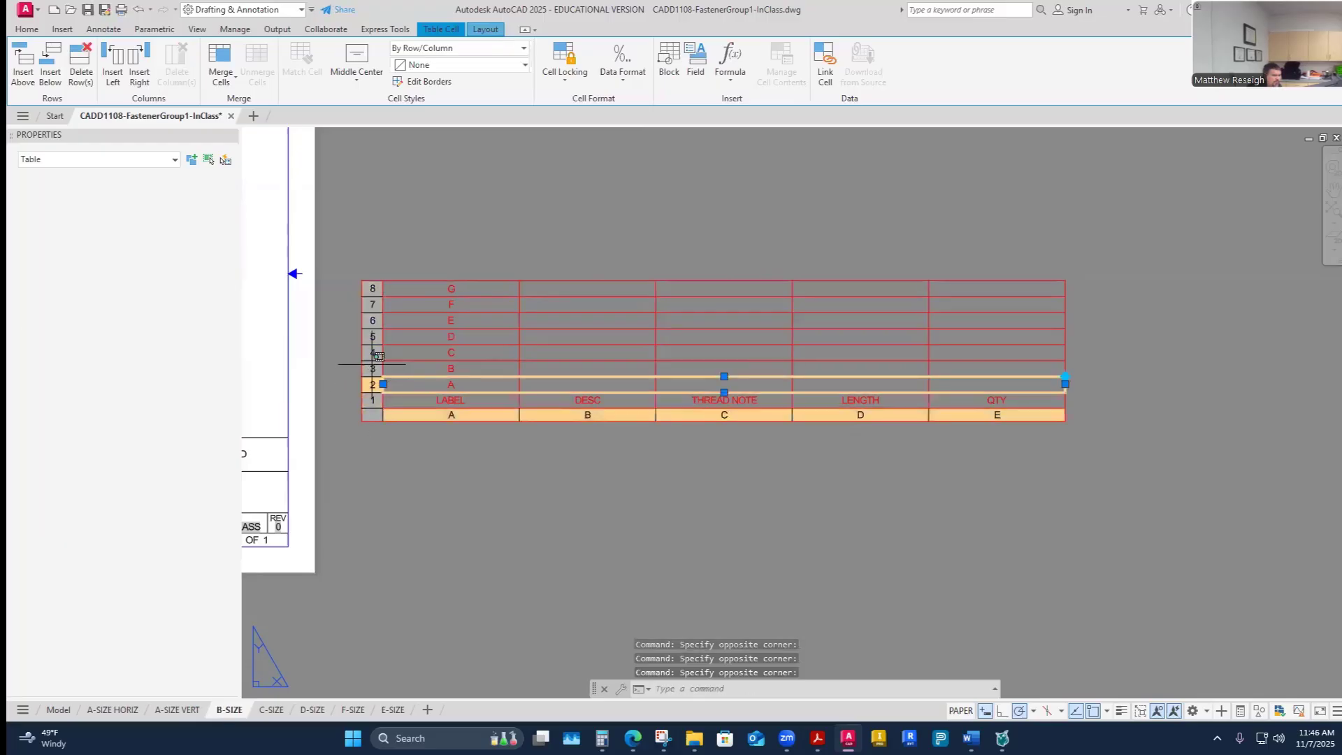
{"action": "left_click", "coordinate": [373, 369]}
{"action": "left_click", "coordinate": [373, 351]}
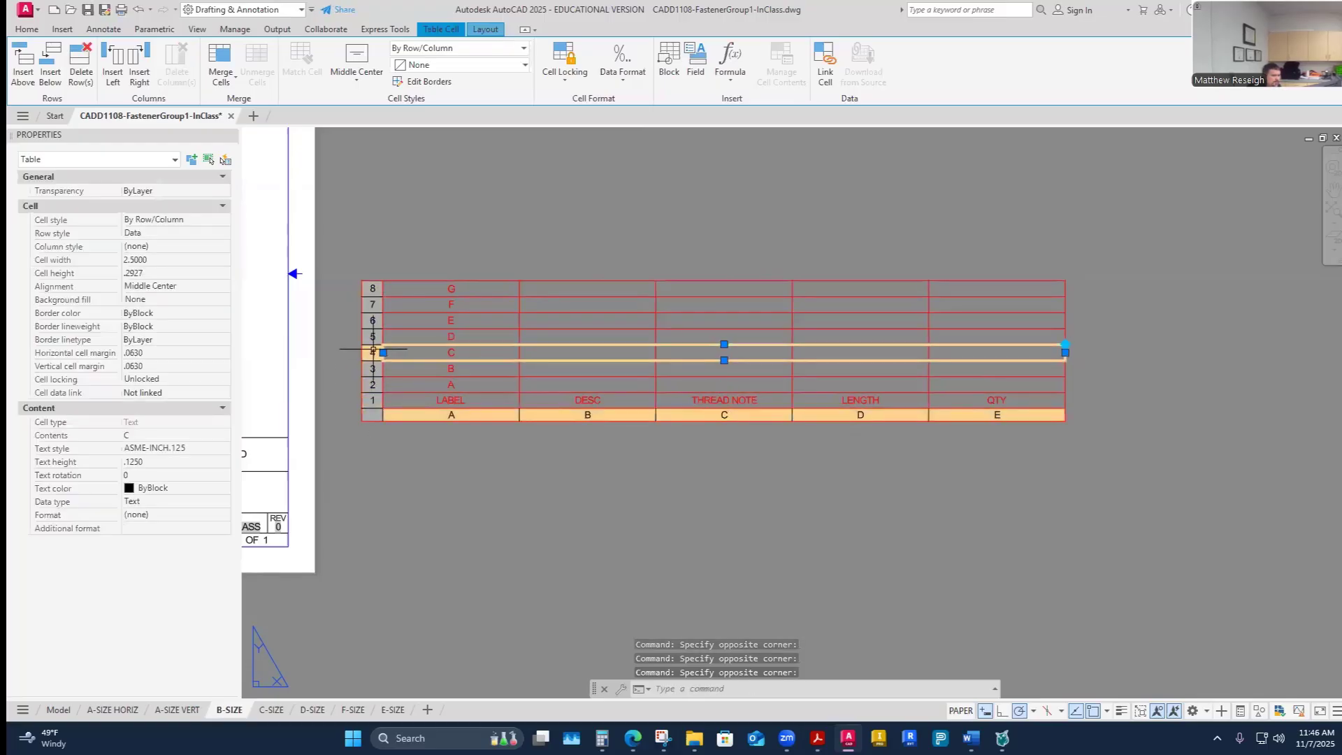
- Copy fastener A's thread note 3/8 – 16 UNC – 2A from the Word handout into the DESC cell of row A
{"action": "left_click", "coordinate": [596, 386]}
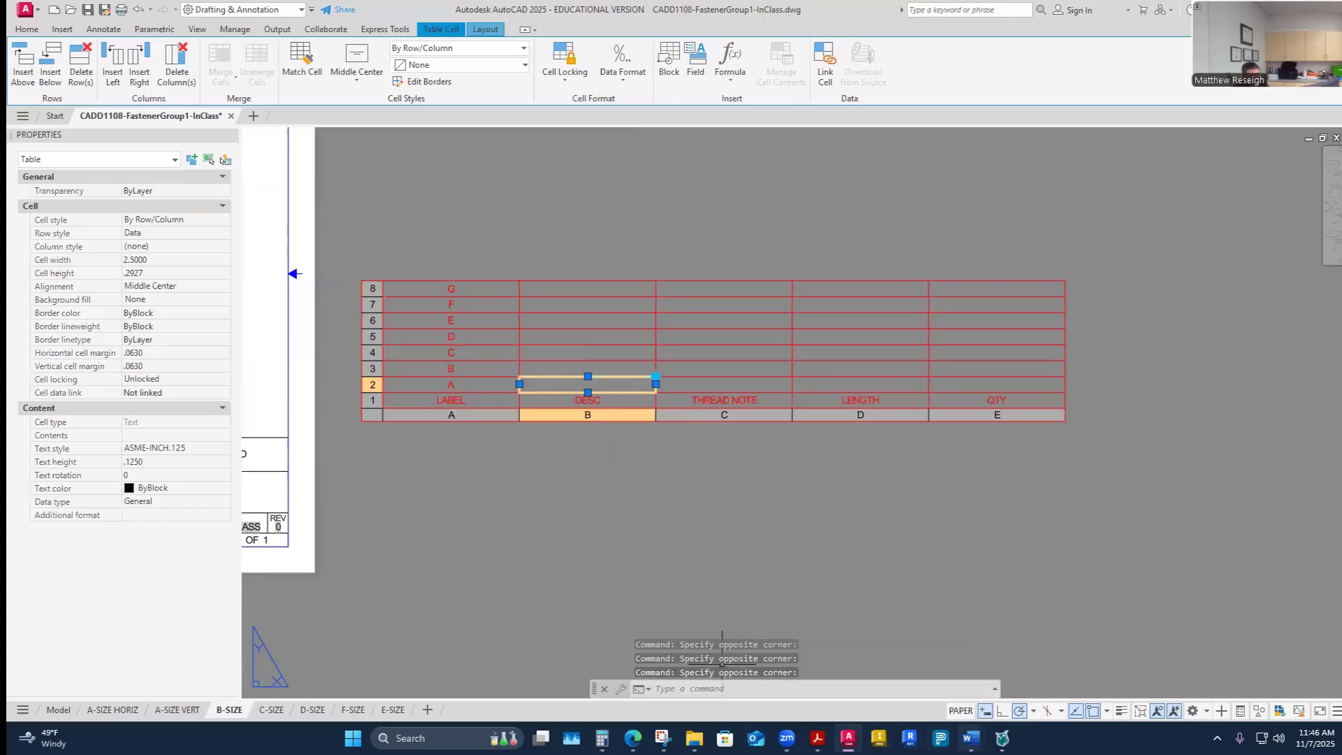
{"action": "mouse_move", "coordinate": [970, 738]}
{"action": "left_click", "coordinate": [895, 667]}
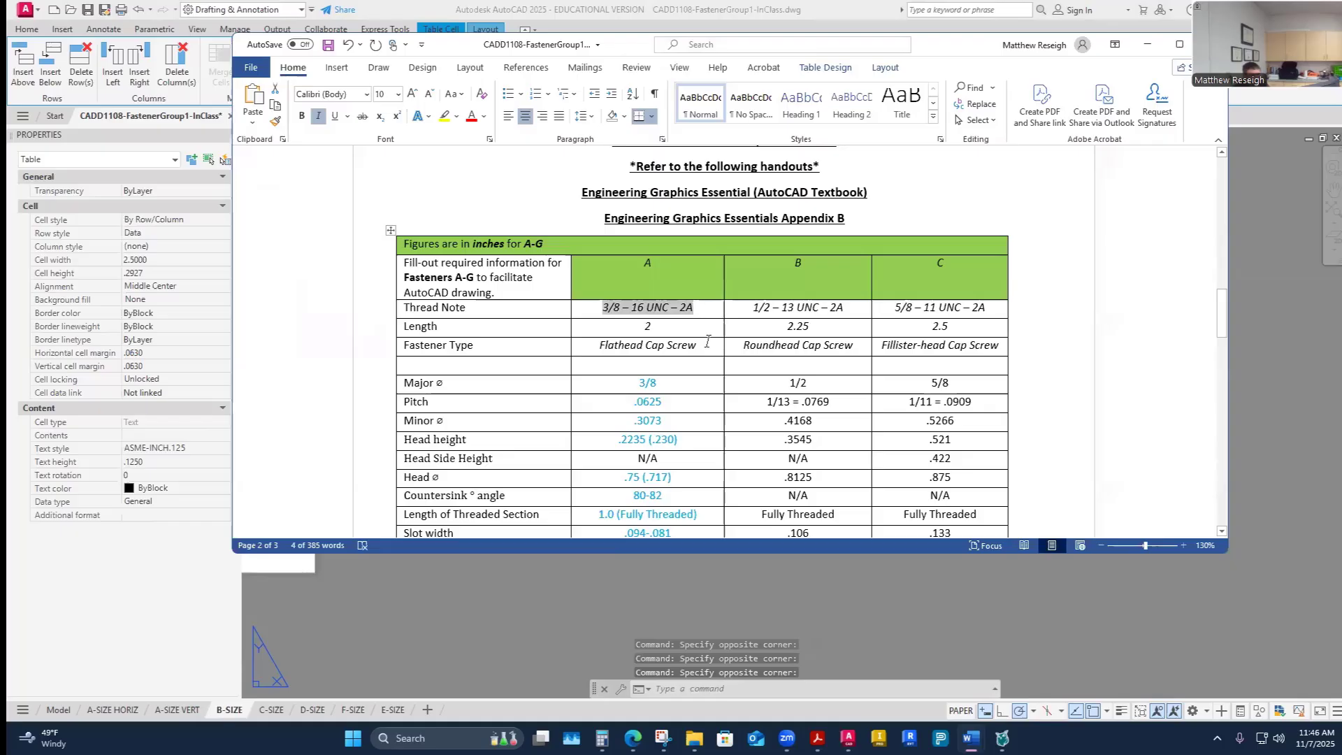
{"action": "left_click_drag", "start_coordinate": [706, 308], "coordinate": [600, 315]}
{"action": "key", "text": "ctrl+c"}
{"action": "left_click", "coordinate": [706, 307]}
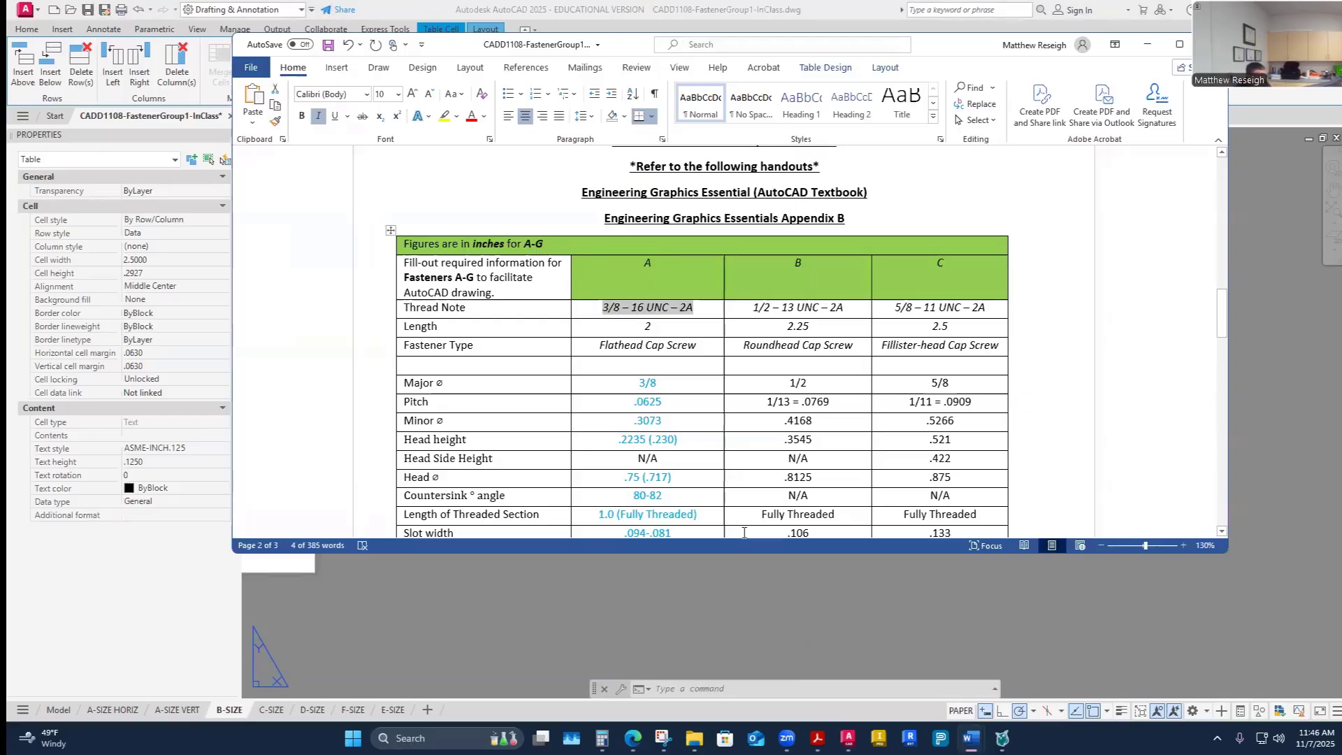
{"action": "key", "text": "alt+Tab"}
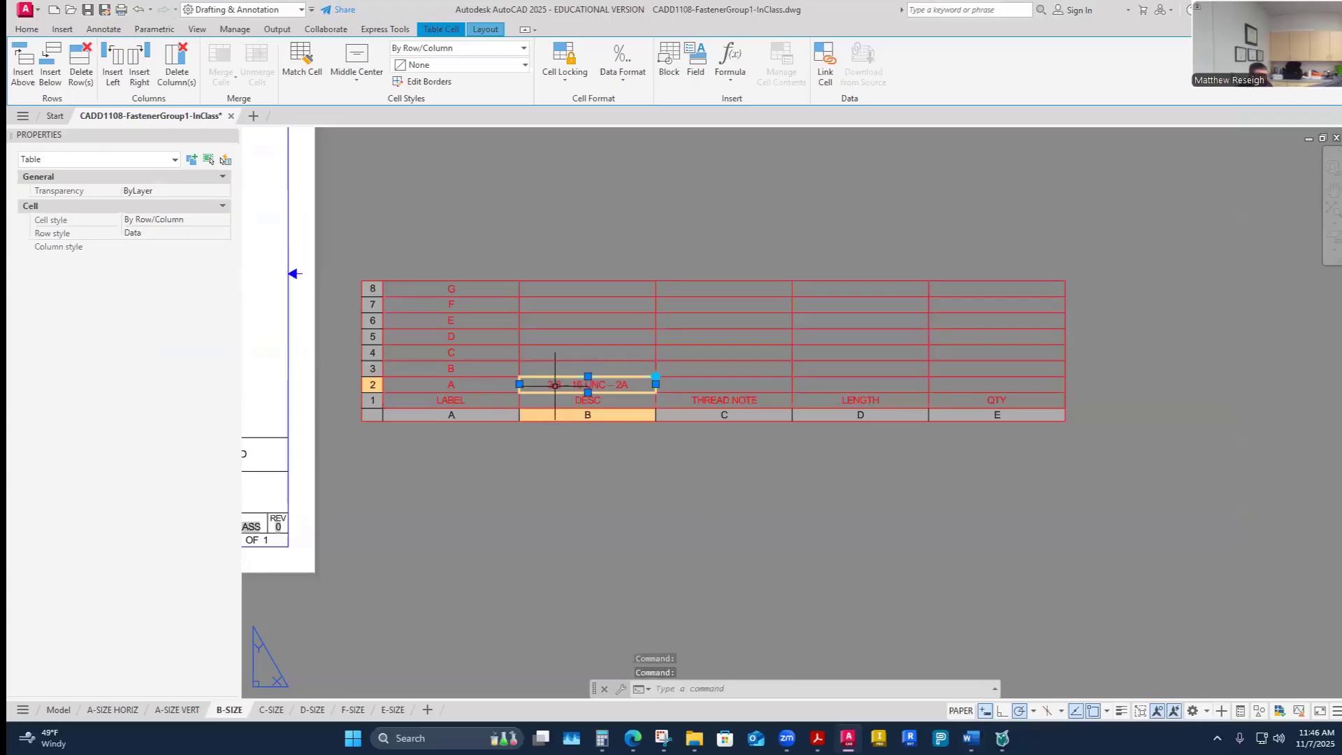
{"action": "key", "text": "ctrl+v"}
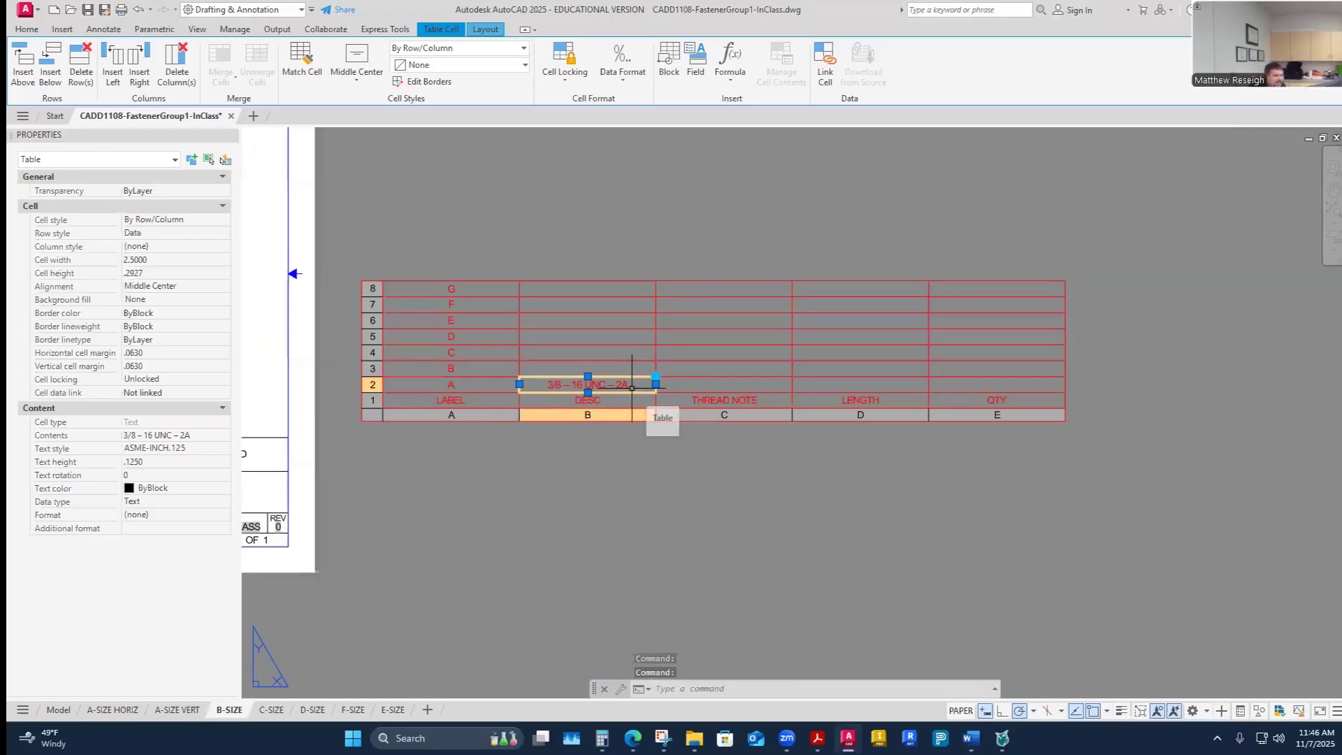
- Copy fastener B's thread note 1/2 – 13 UNC – 2A from the handout into the THREAD NOTE cell of row B
{"action": "scroll", "coordinate": [613, 389], "scroll_direction": "up", "scroll_amount": 2}
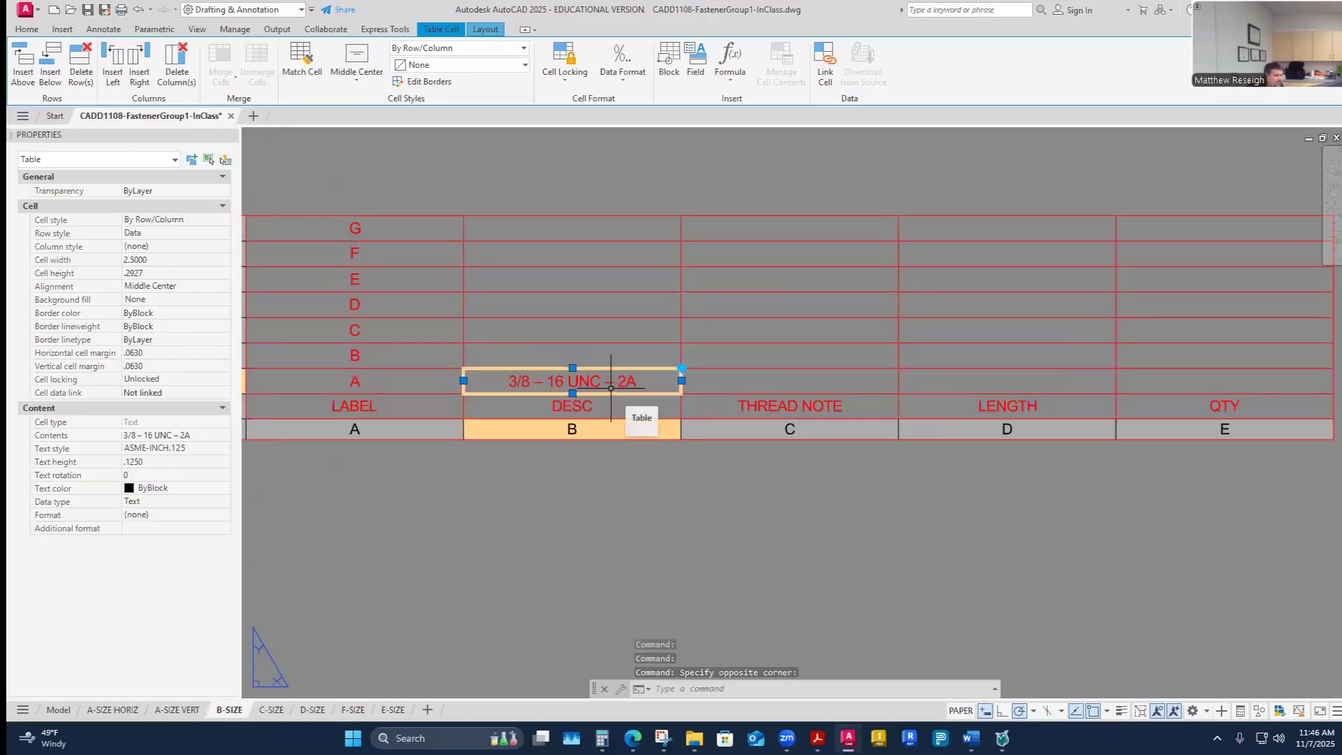
{"action": "left_click", "coordinate": [637, 377]}
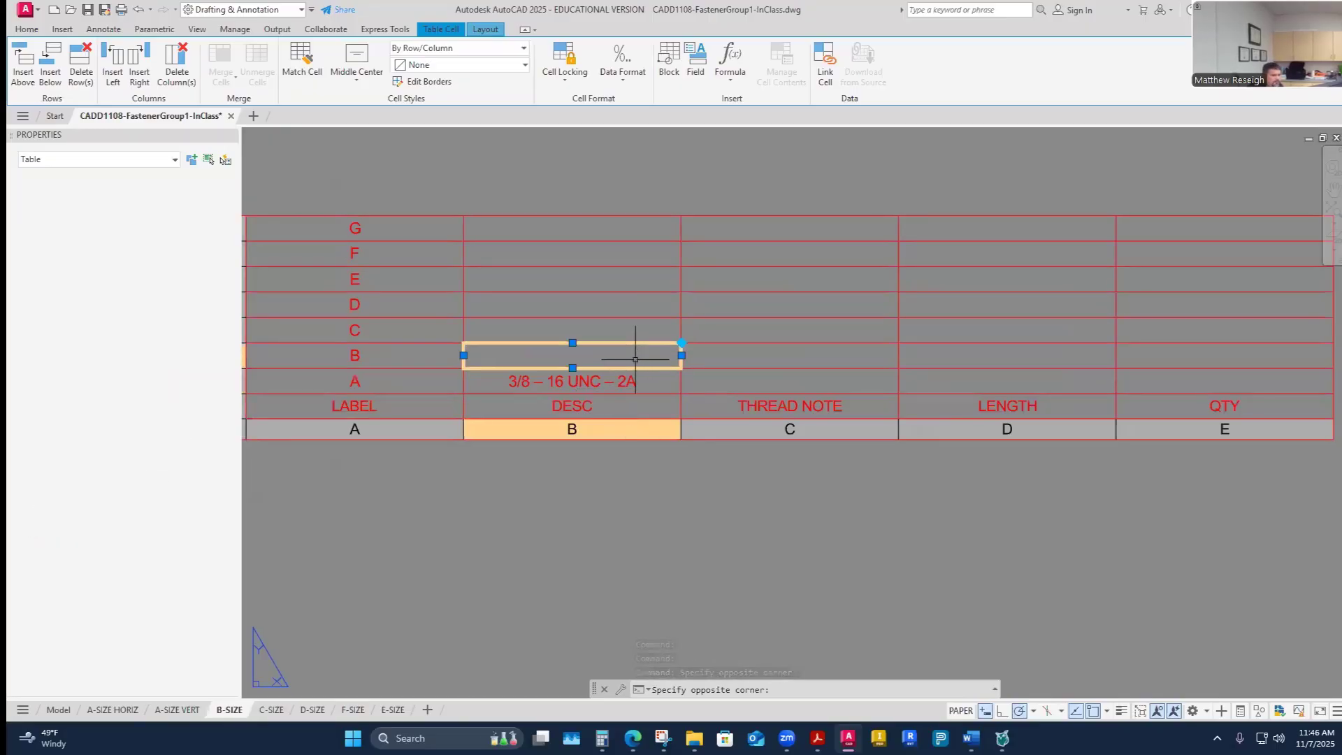
{"action": "left_click", "coordinate": [648, 384]}
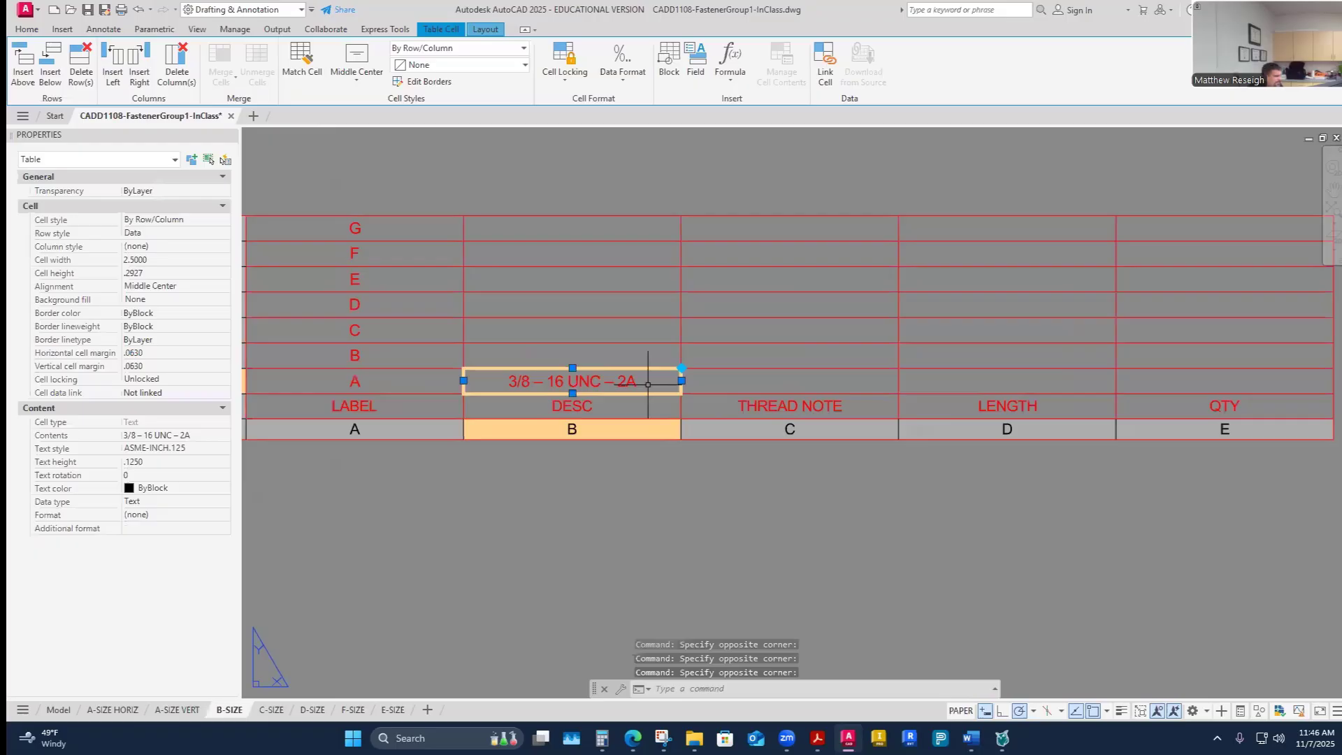
{"action": "key", "text": "Up"}
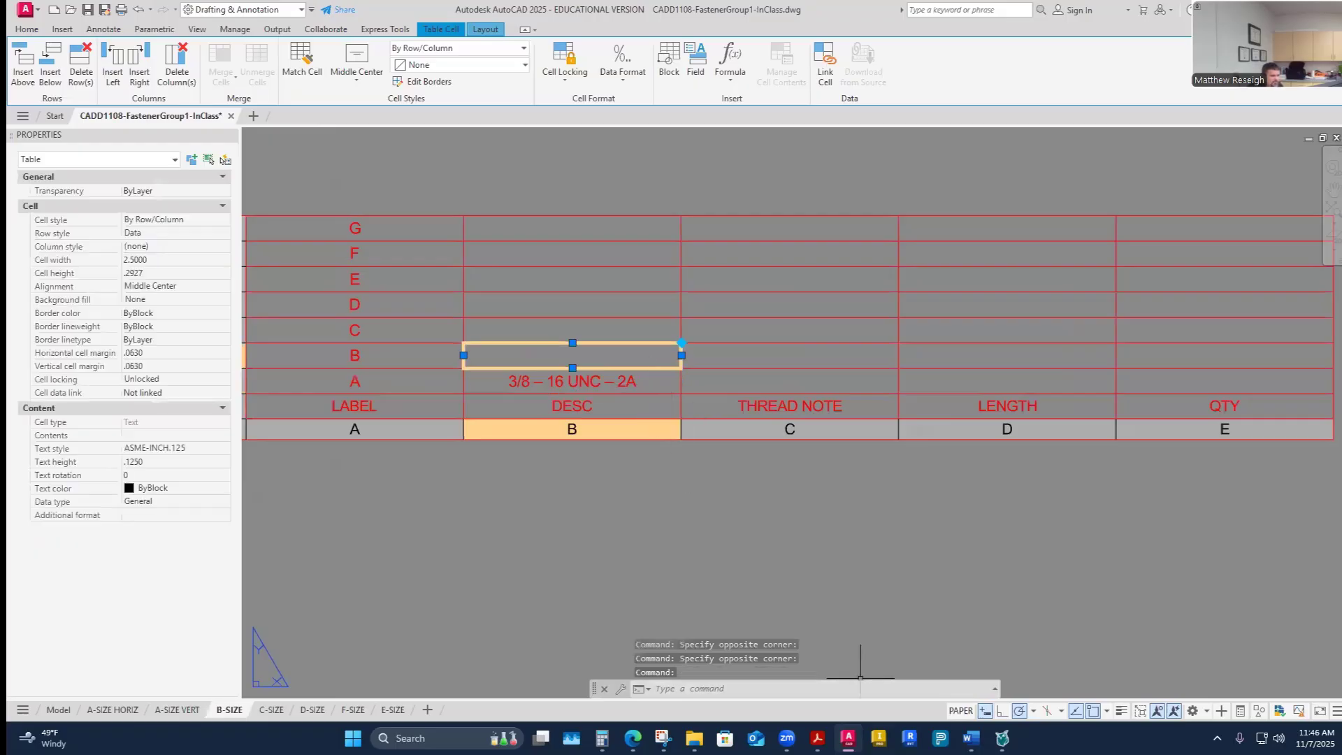
{"action": "left_click", "coordinate": [971, 737]}
{"action": "left_click", "coordinate": [1004, 689]}
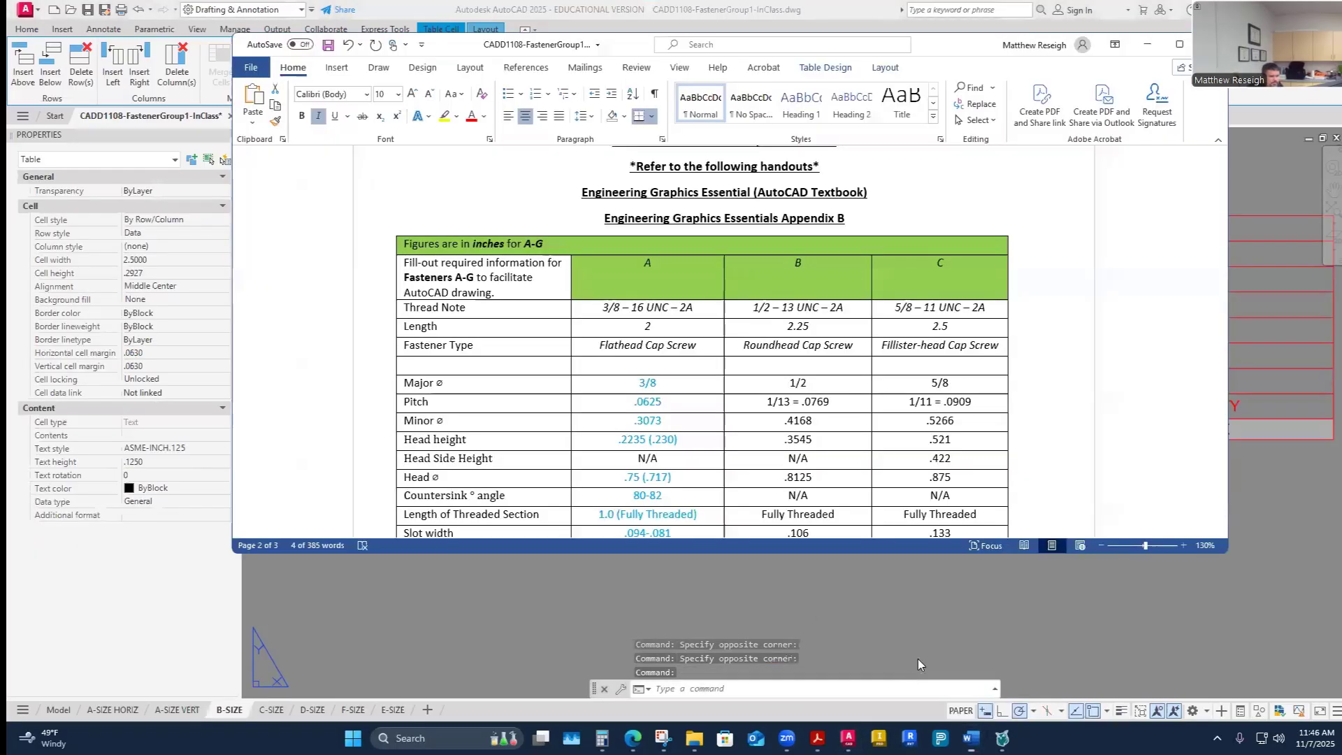
{"action": "left_click_drag", "start_coordinate": [847, 307], "coordinate": [748, 314]}
{"action": "key", "text": "ctrl+c"}
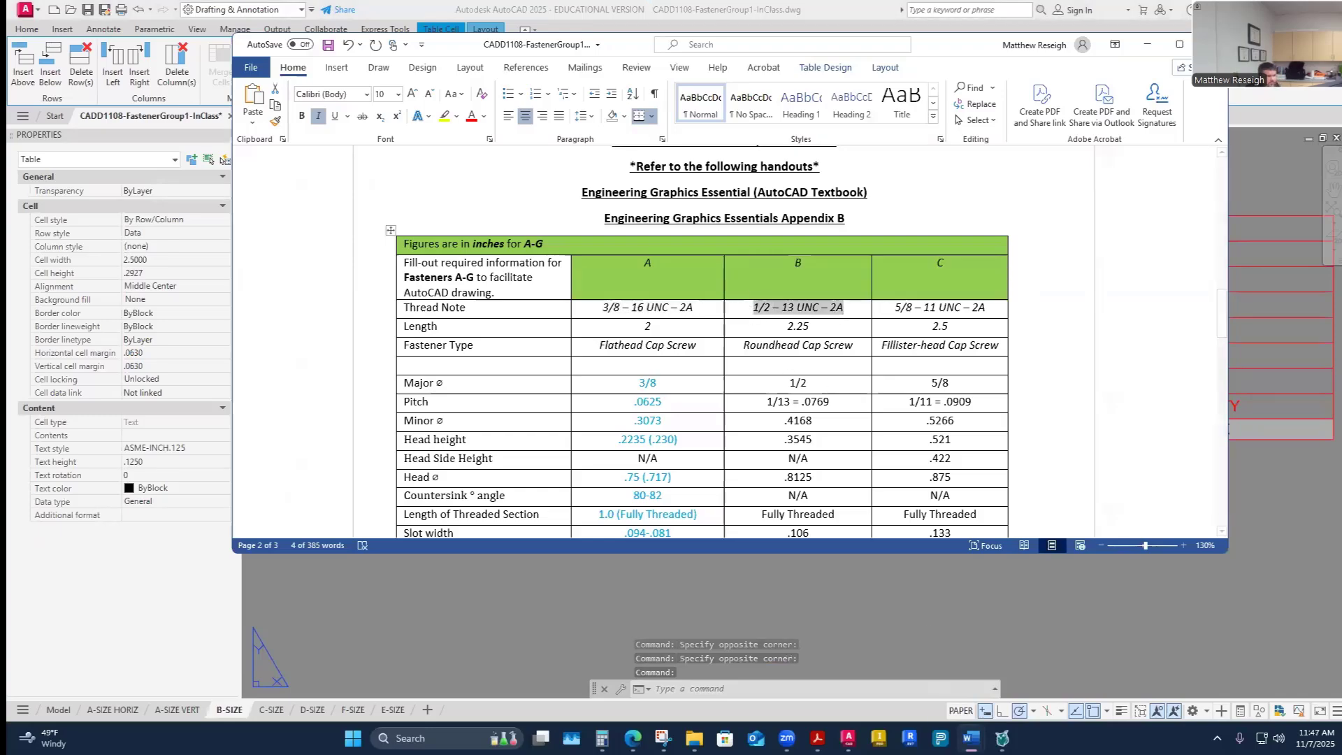
{"action": "key", "text": "alt+Tab"}
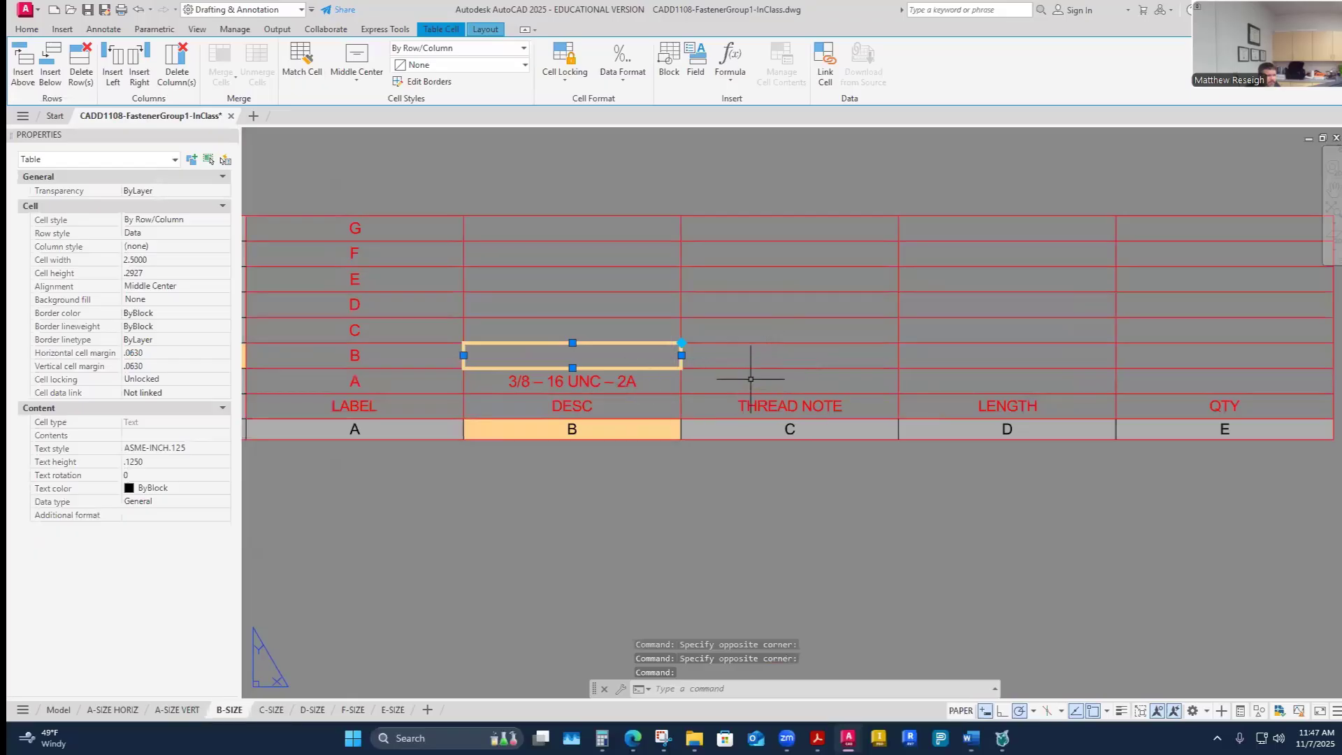
{"action": "left_click", "coordinate": [761, 358]}
{"action": "key", "text": "ctrl+v"}
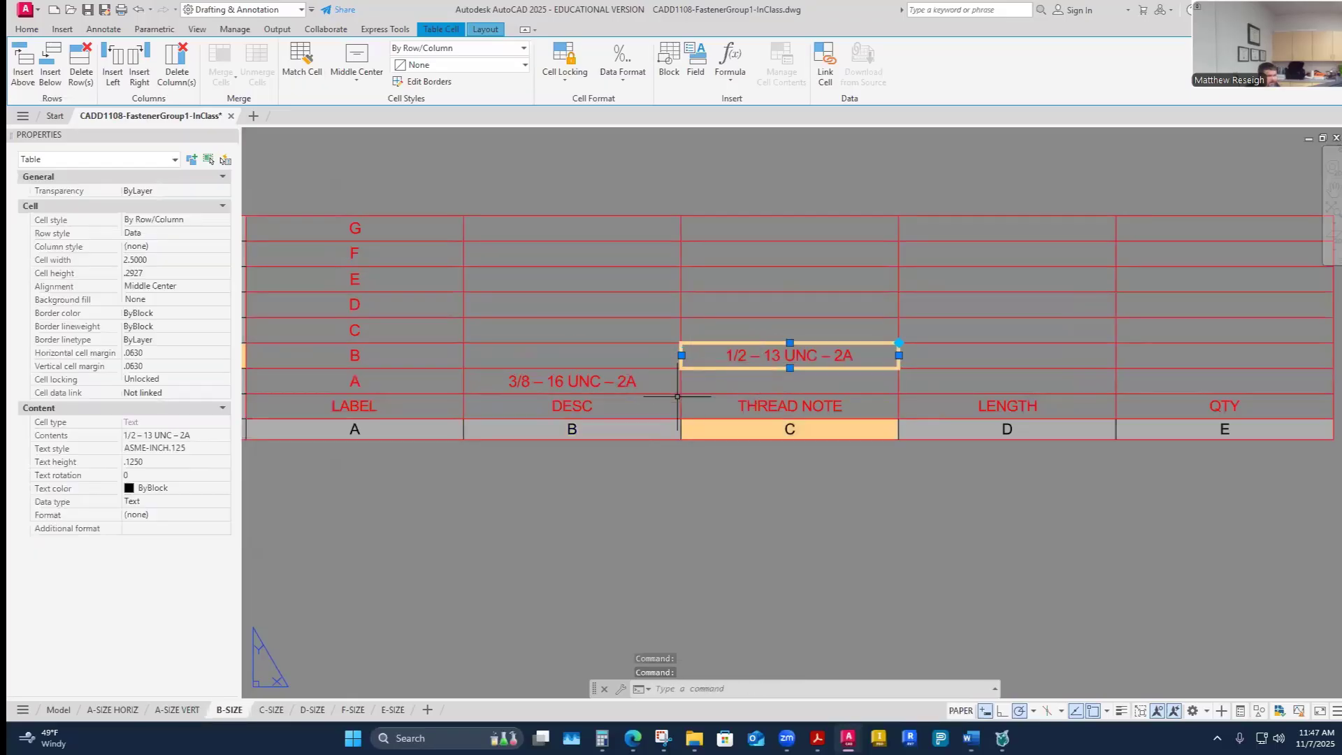
- Move fastener A's thread note from the DESC cell into the THREAD NOTE cell of row A
{"action": "left_click", "coordinate": [650, 384]}
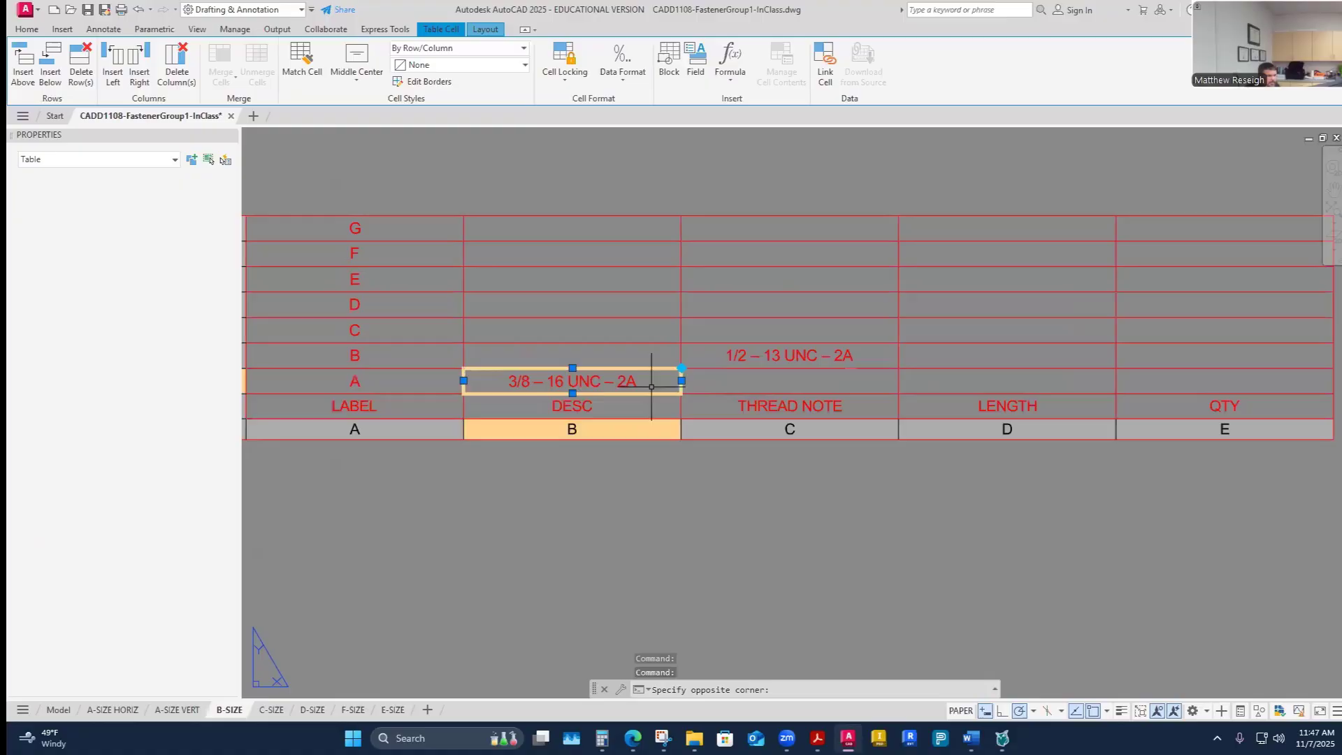
{"action": "left_click", "coordinate": [791, 385]}
{"action": "type", "text": "3/8 – 16 UNC – 2A"}
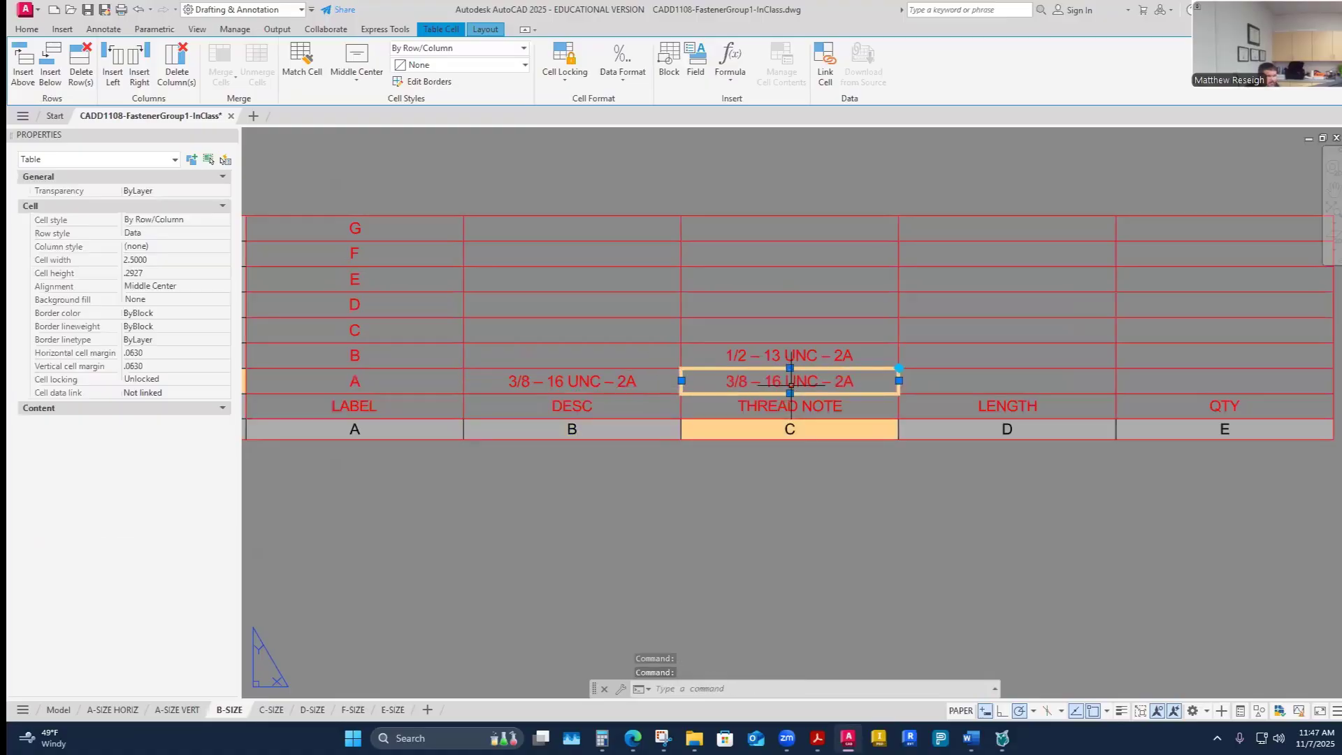
{"action": "left_click", "coordinate": [651, 384]}
{"action": "key", "text": "Delete"}
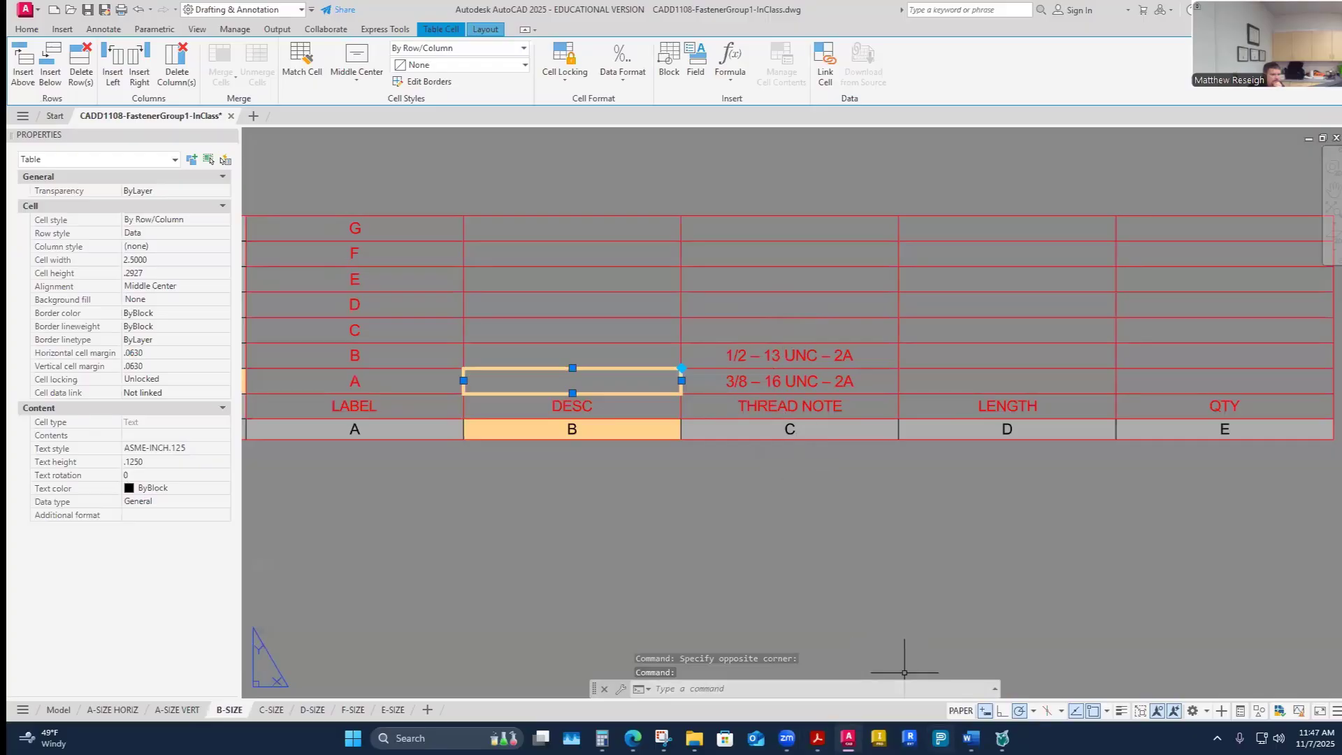
- Copy fastener C's thread note 5/8 – 11 UNC – 2A from the Word handout
{"action": "mouse_move", "coordinate": [971, 738]}
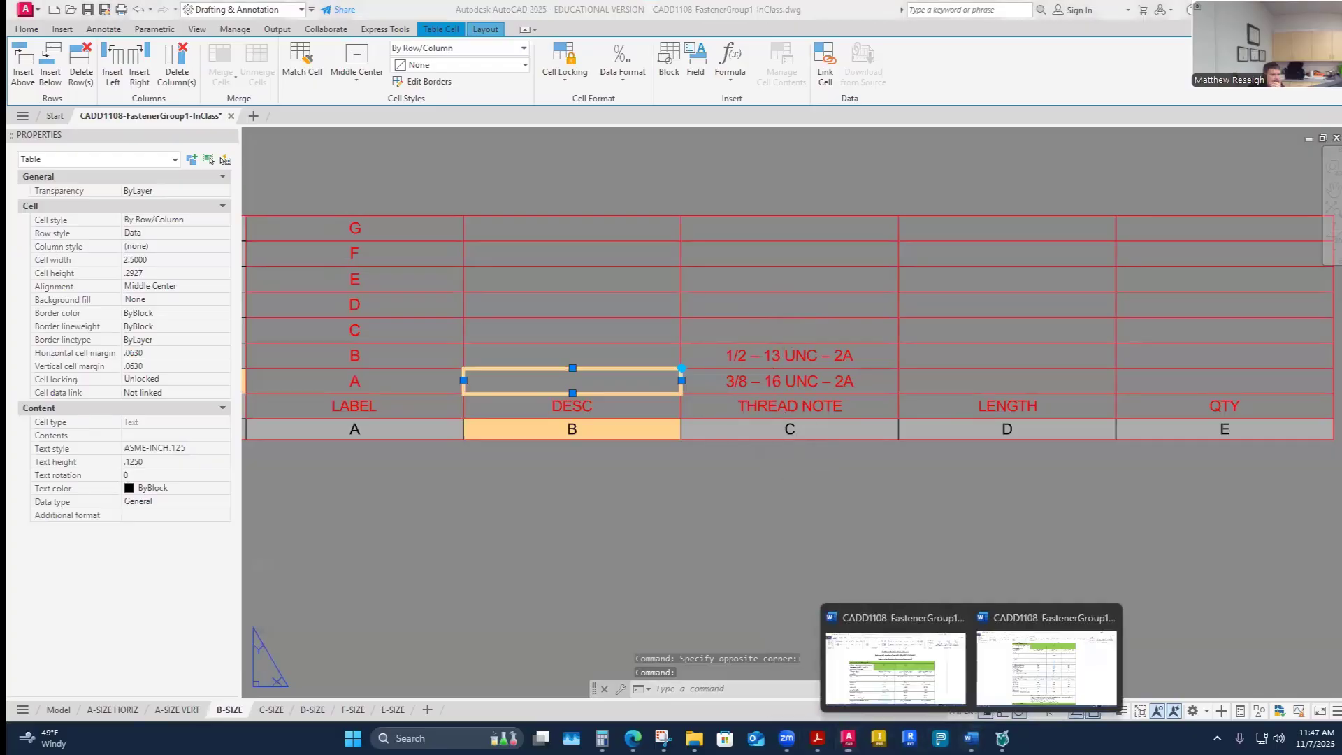
{"action": "left_click", "coordinate": [947, 684]}
{"action": "left_click_drag", "start_coordinate": [753, 307], "coordinate": [844, 308]}
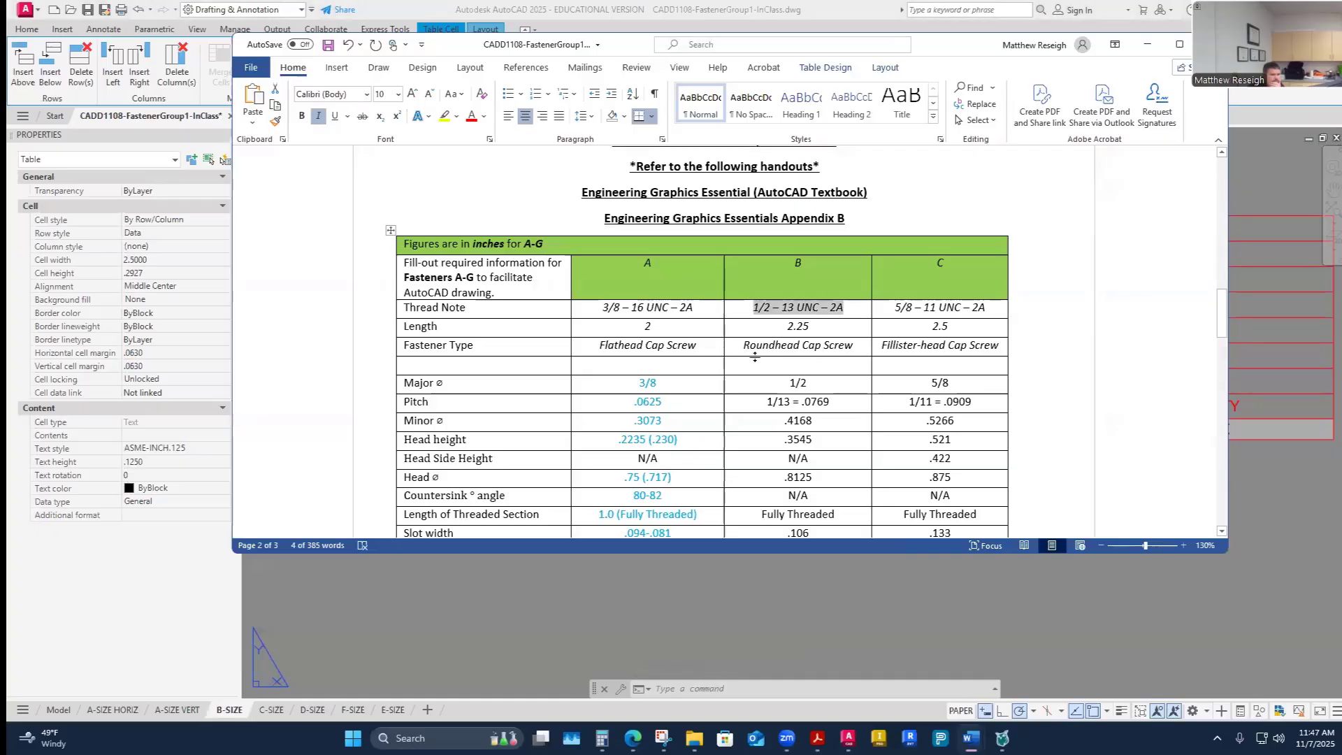
{"action": "left_click_drag", "start_coordinate": [989, 307], "coordinate": [882, 316]}
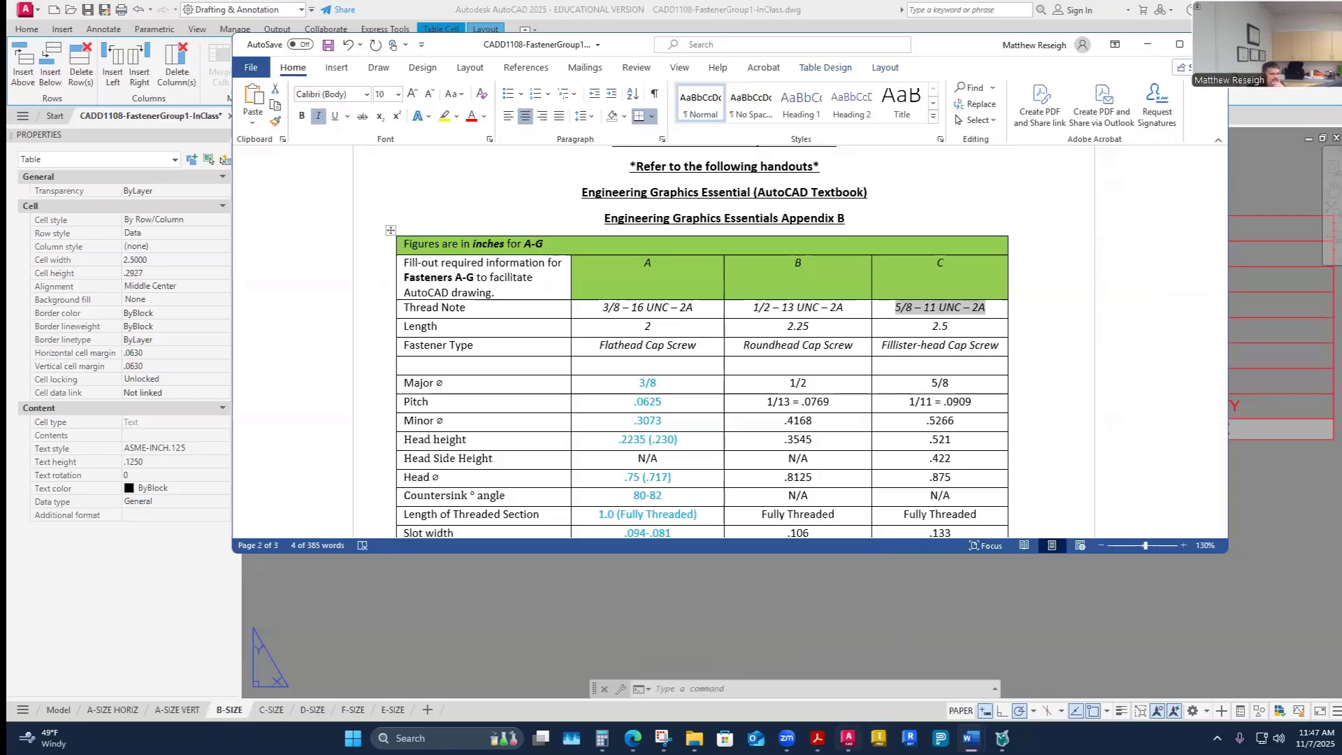
{"action": "mouse_move", "coordinate": [848, 738]}
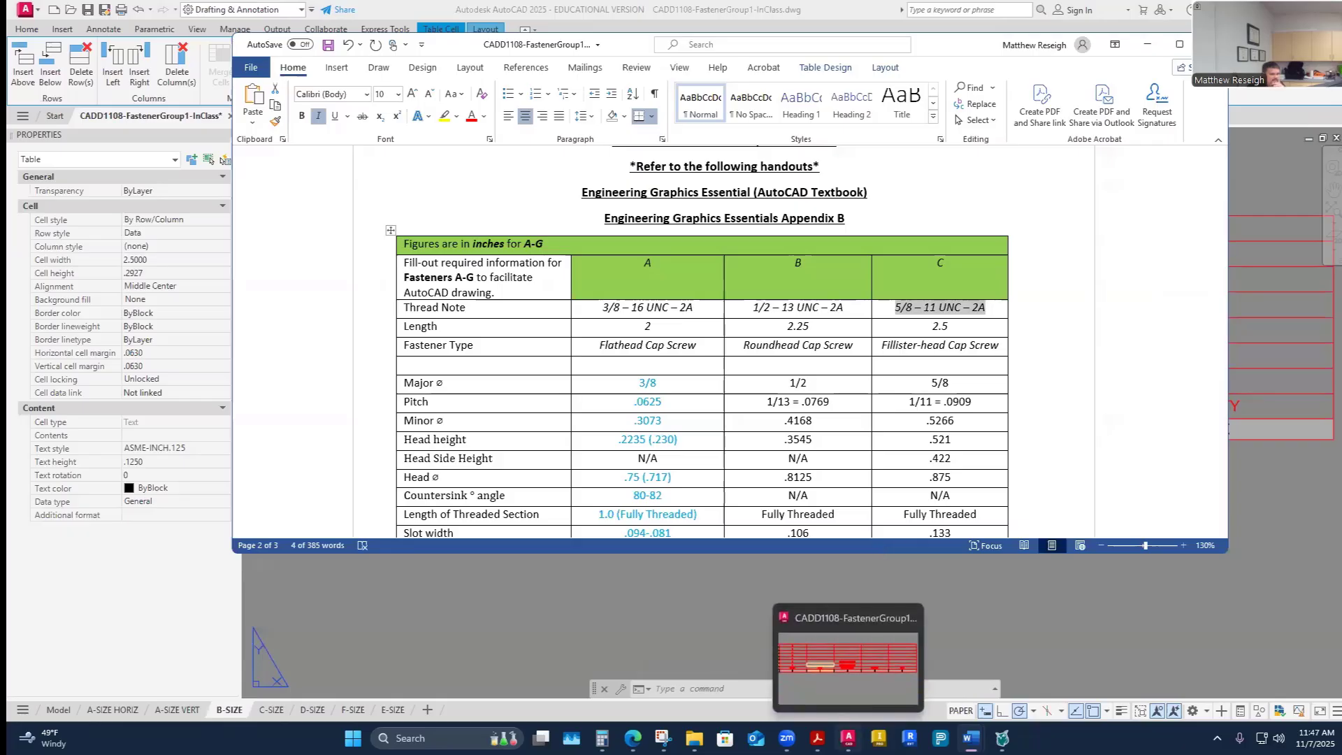
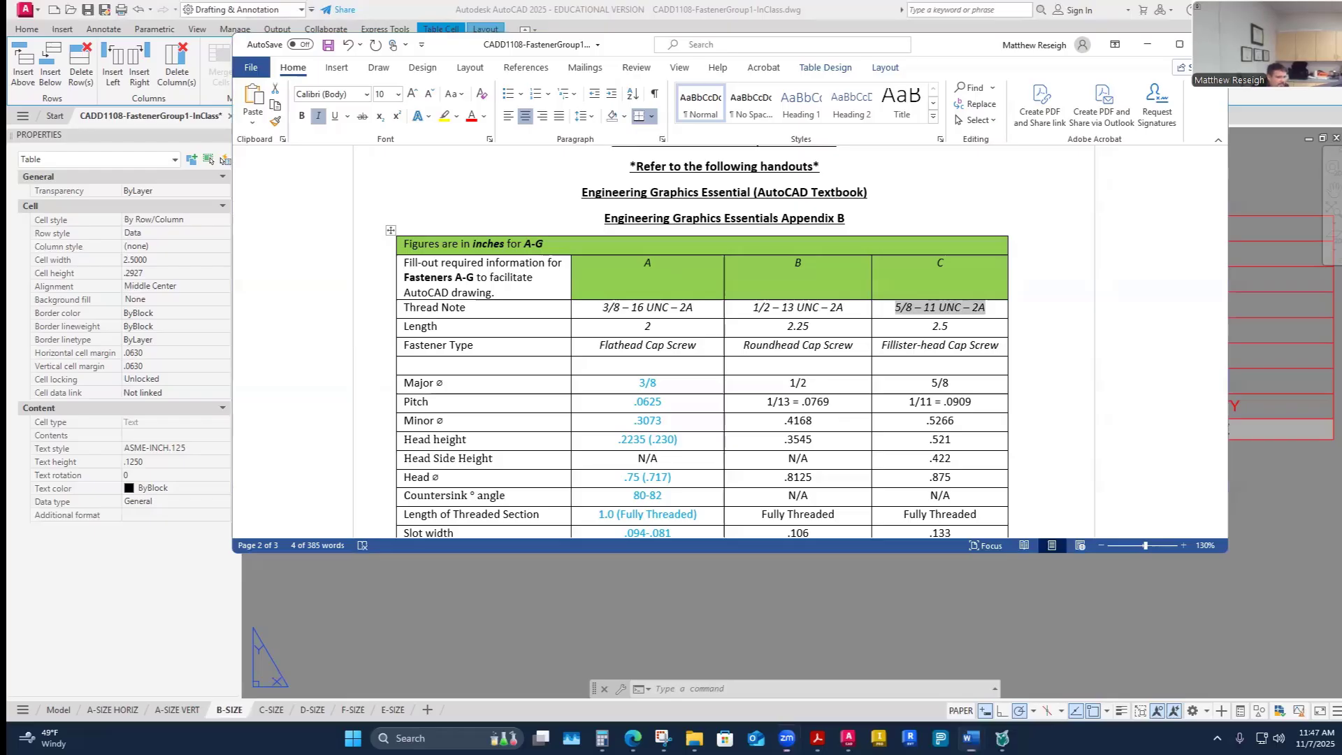
- Return to AutoCAD, zoom in on the fastener table, and snap it beside the Word handout window
{"action": "key", "text": "alt+Tab"}
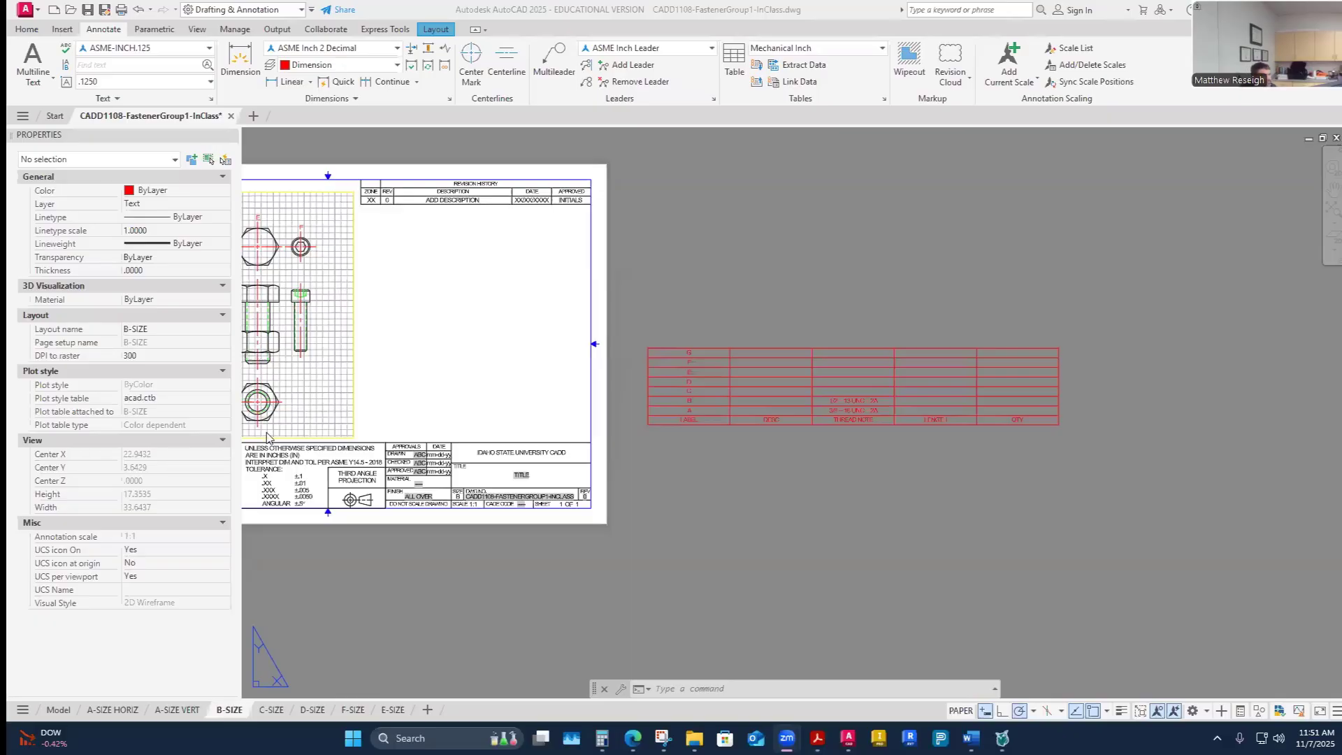
{"action": "scroll", "coordinate": [865, 395], "scroll_direction": "up", "scroll_amount": 4}
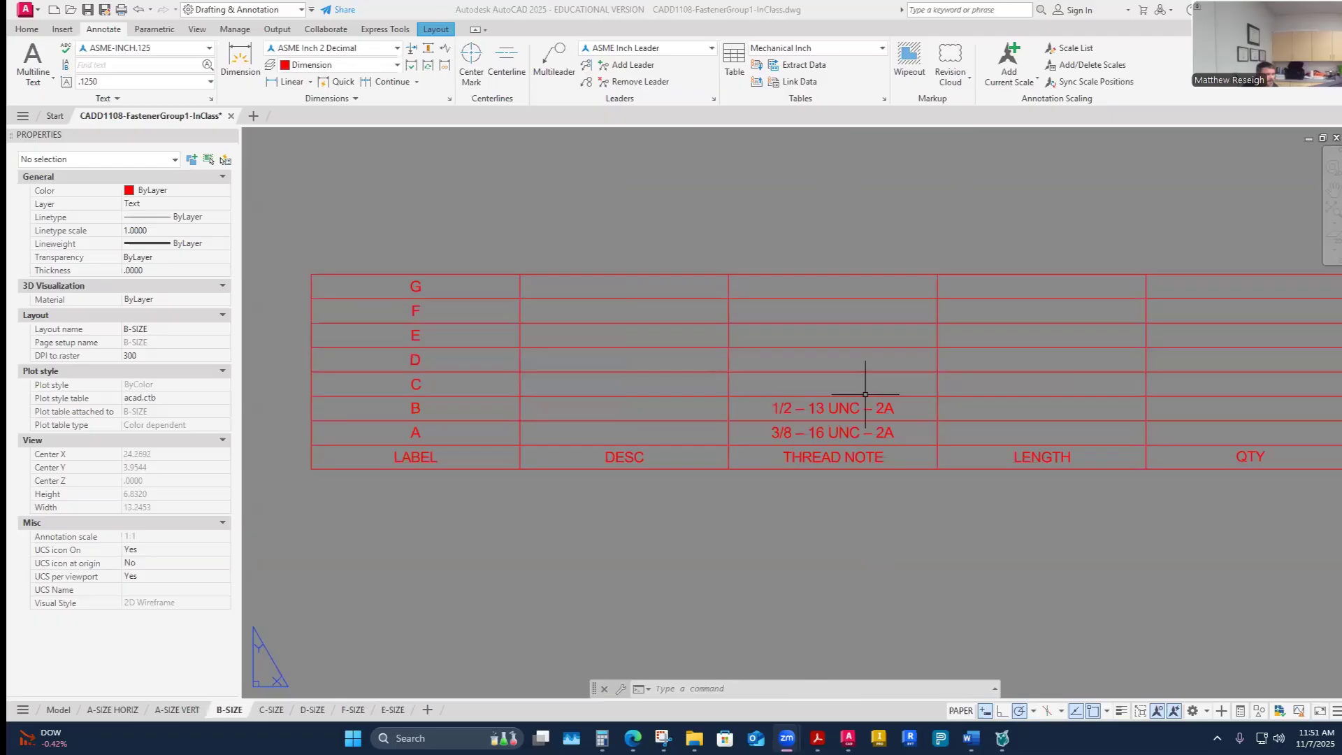
{"action": "key", "text": "super+Right"}
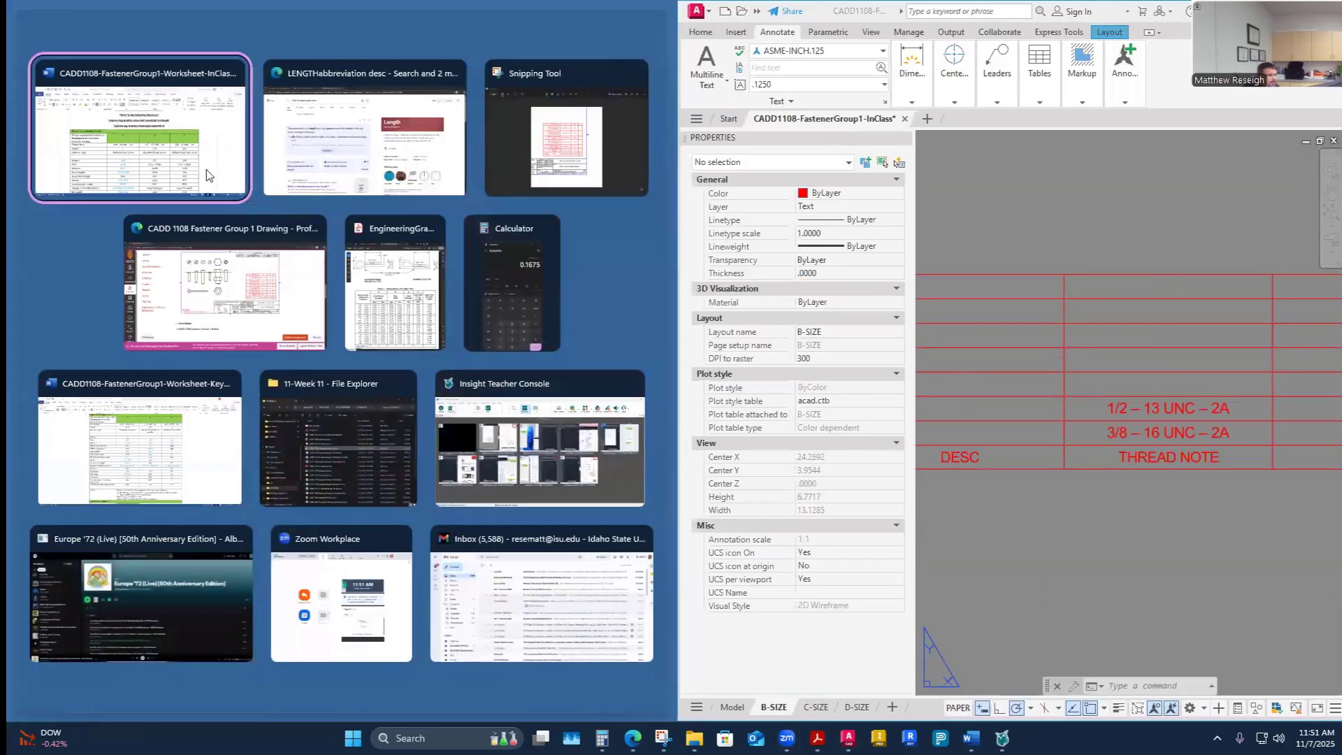
{"action": "left_click", "coordinate": [188, 183]}
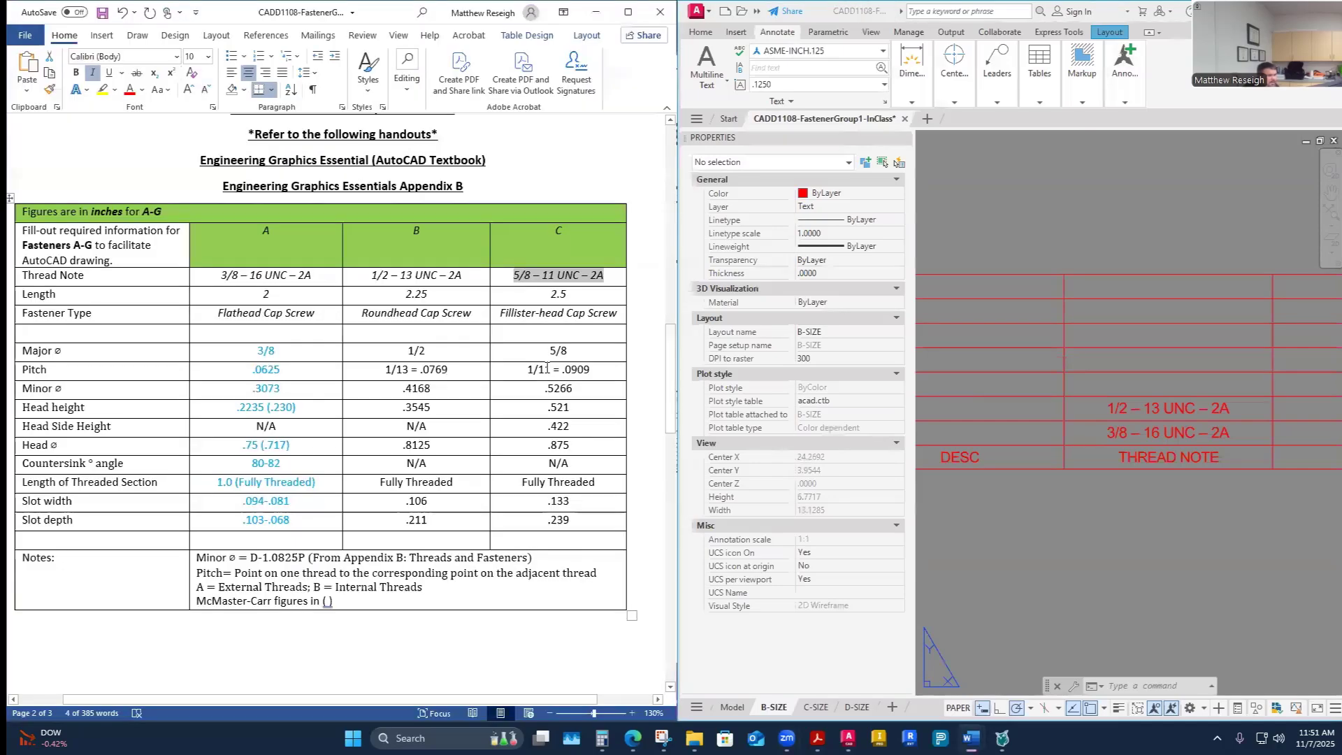
{"action": "mouse_move", "coordinate": [679, 302]}
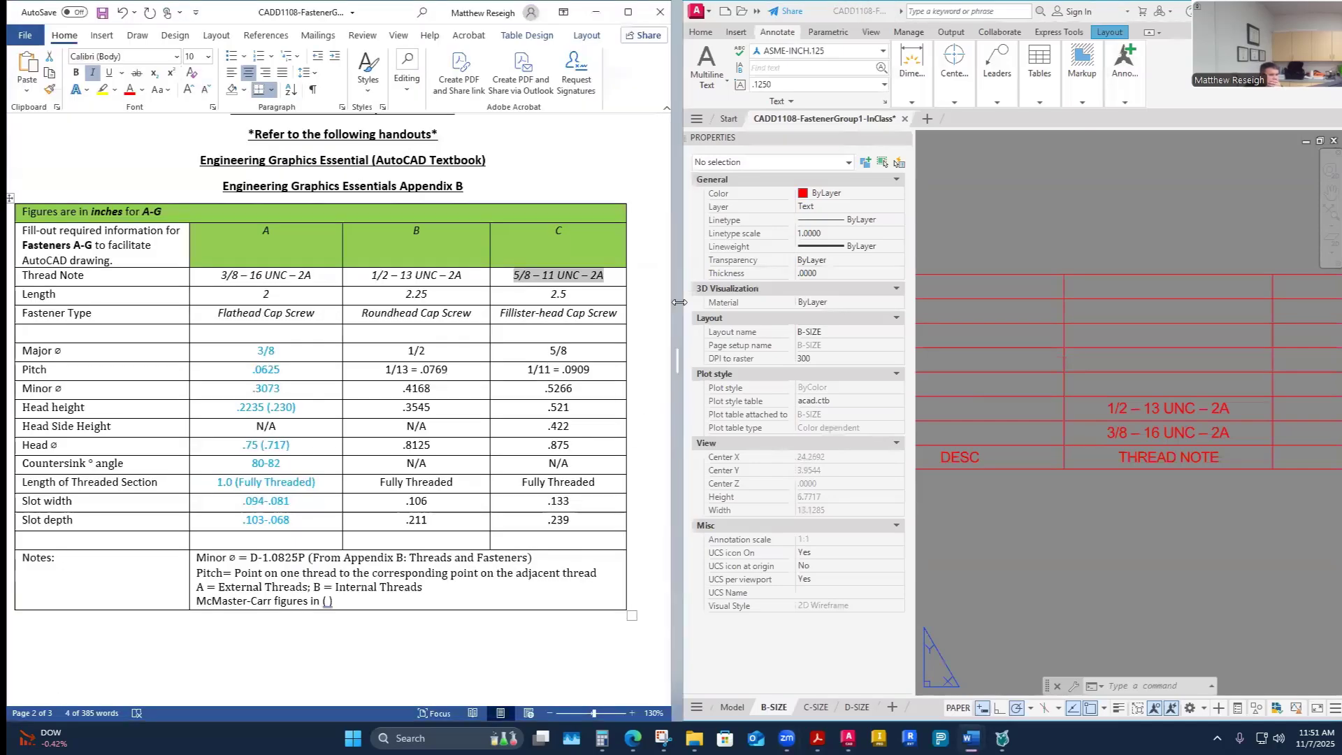
{"action": "left_click_drag", "start_coordinate": [679, 303], "coordinate": [570, 419]}
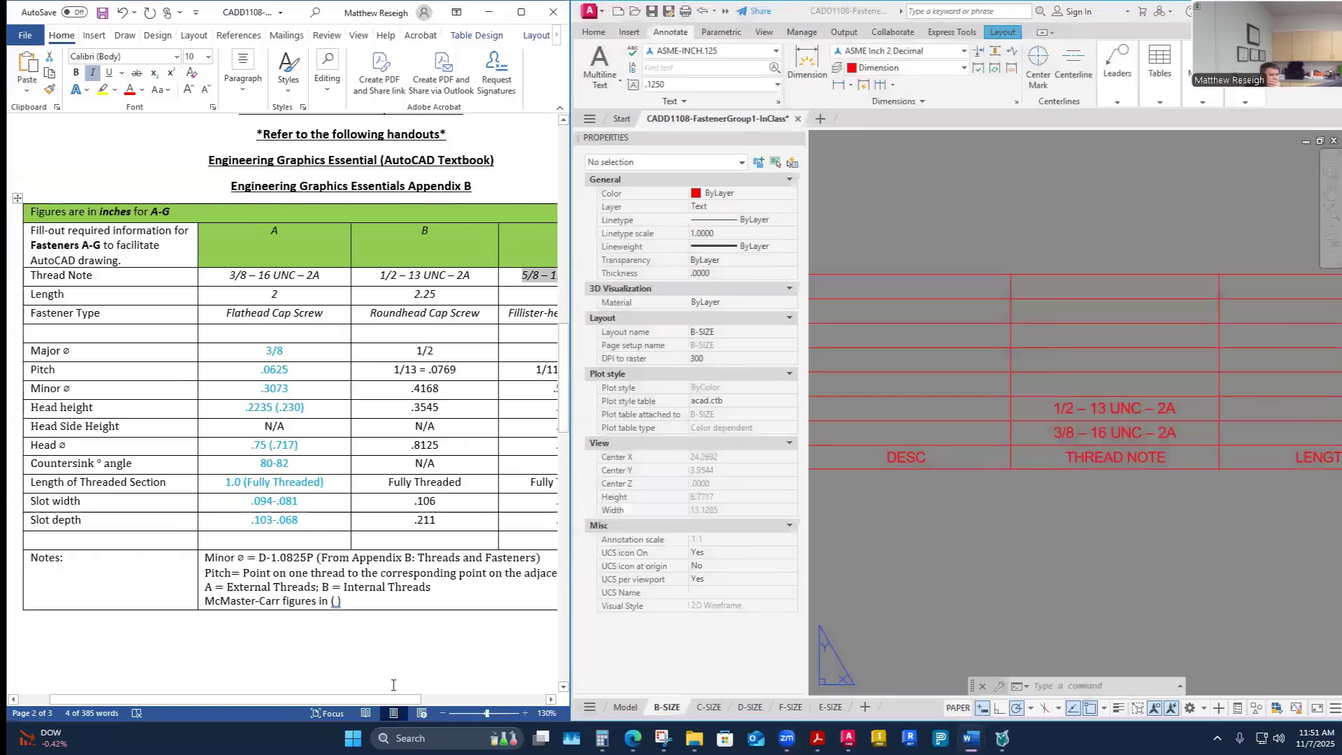
{"action": "left_click_drag", "start_coordinate": [354, 700], "coordinate": [422, 694]}
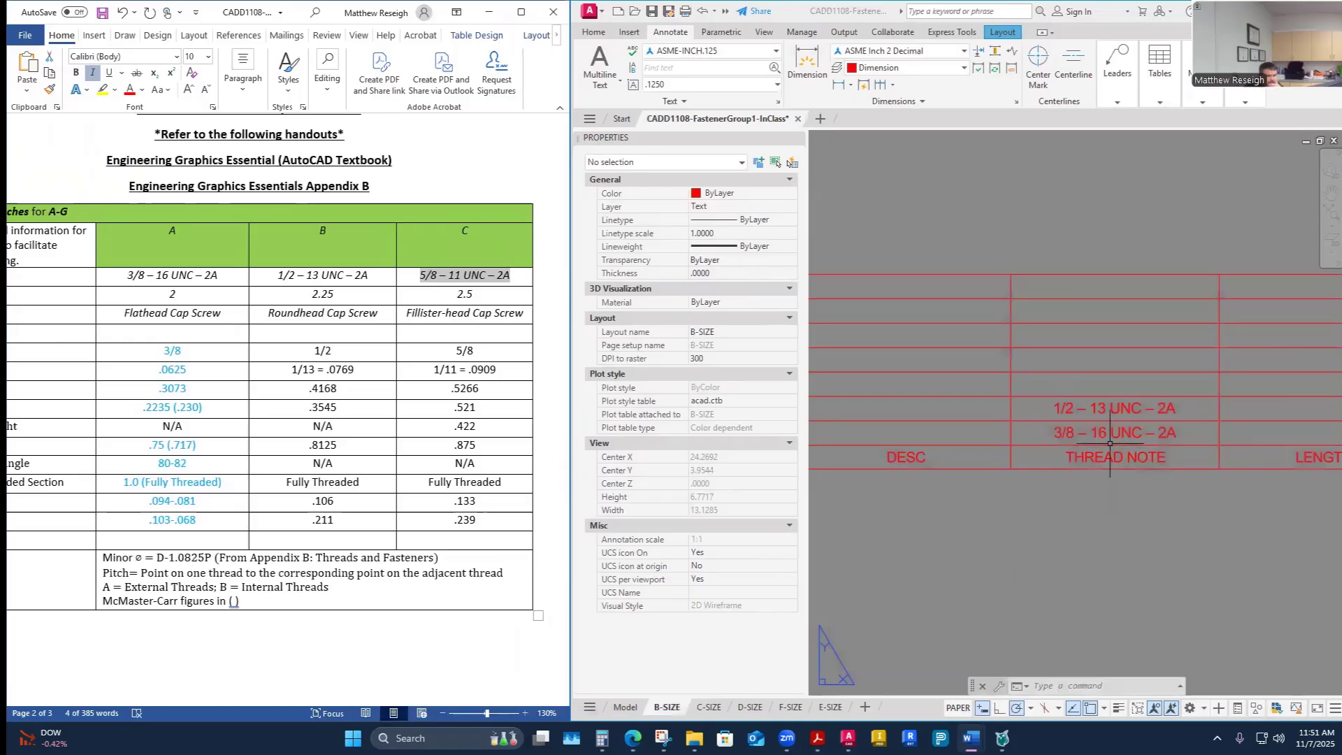
- Paste fastener C's thread note 5/8 – 11 UNC – 2A into the THREAD NOTE cell of row C
{"action": "left_click_drag", "start_coordinate": [514, 276], "coordinate": [420, 276]}
{"action": "key", "text": "ctrl+c"}
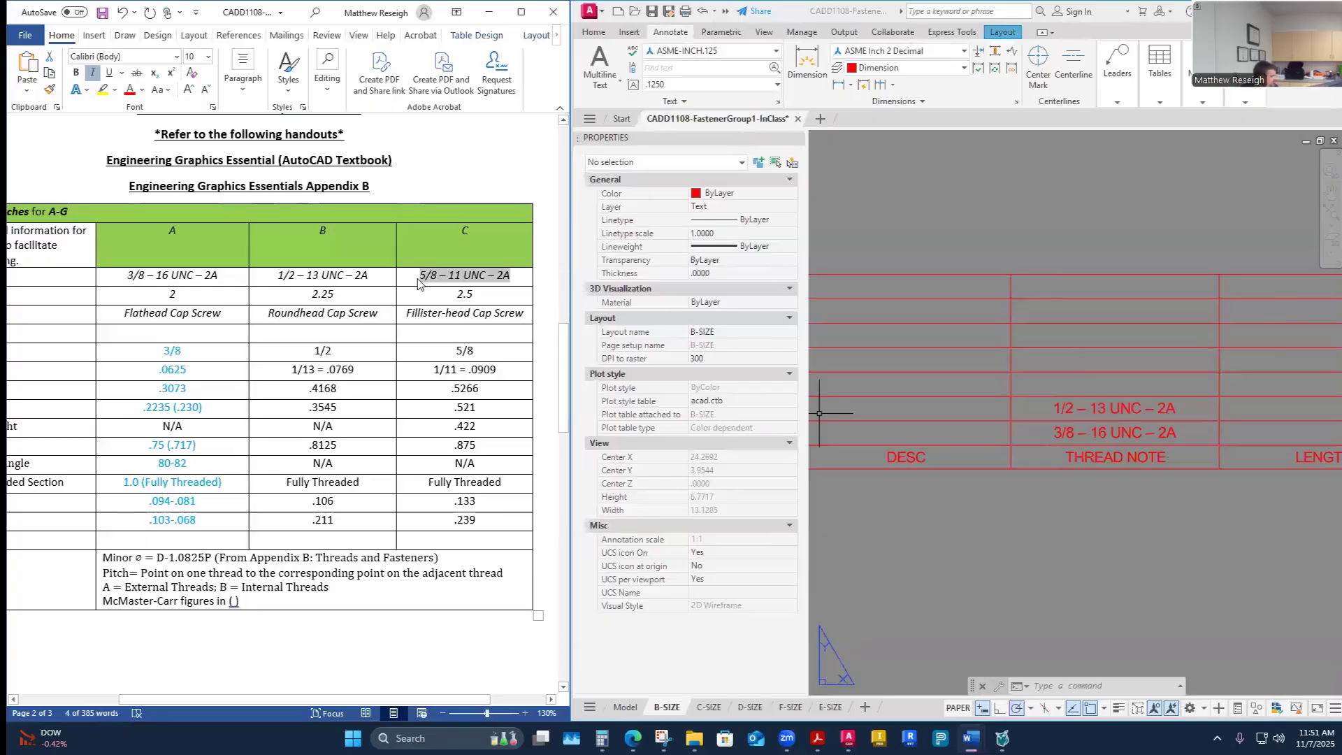
{"action": "left_click", "coordinate": [1102, 383]}
{"action": "key", "text": "ctrl+v"}
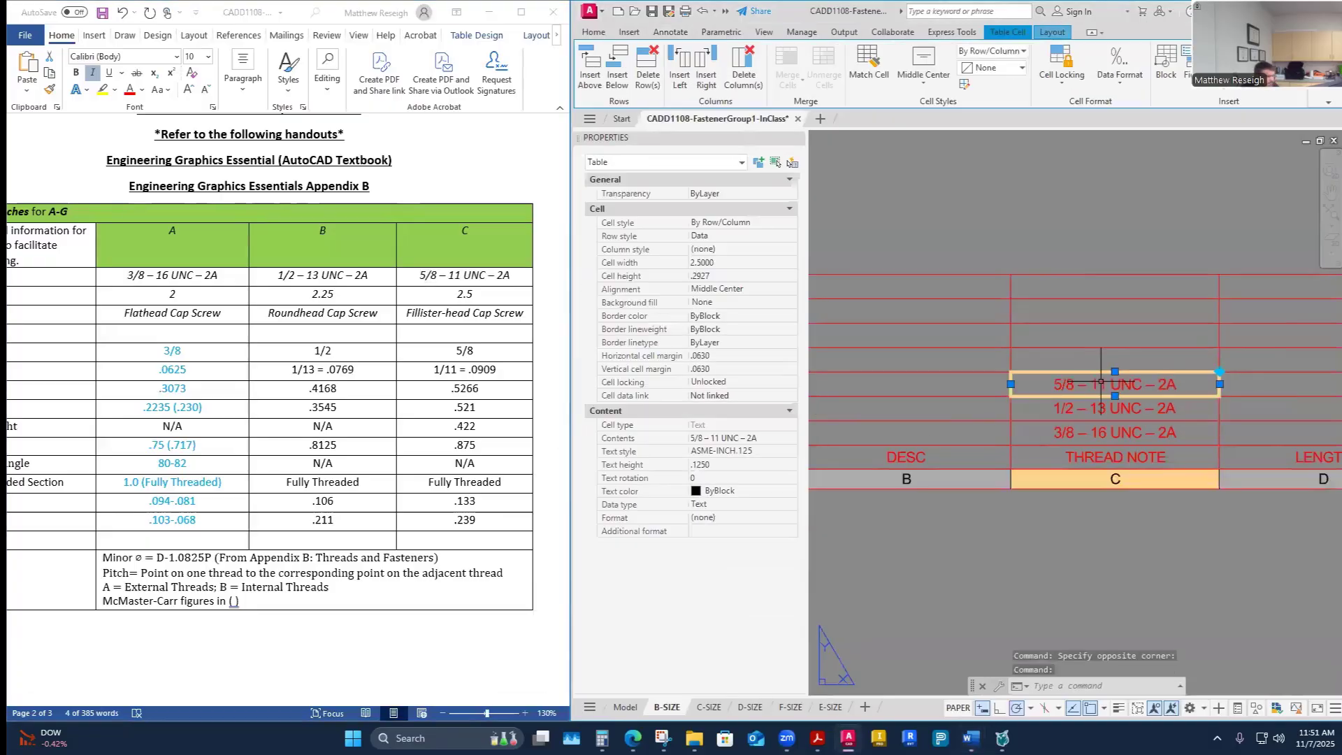
- Copy fastener D's thread note 3/8 – 24 UNF – 2A from the handout into row D's THREAD NOTE cell
{"action": "scroll", "coordinate": [384, 474], "scroll_direction": "down", "scroll_amount": 10}
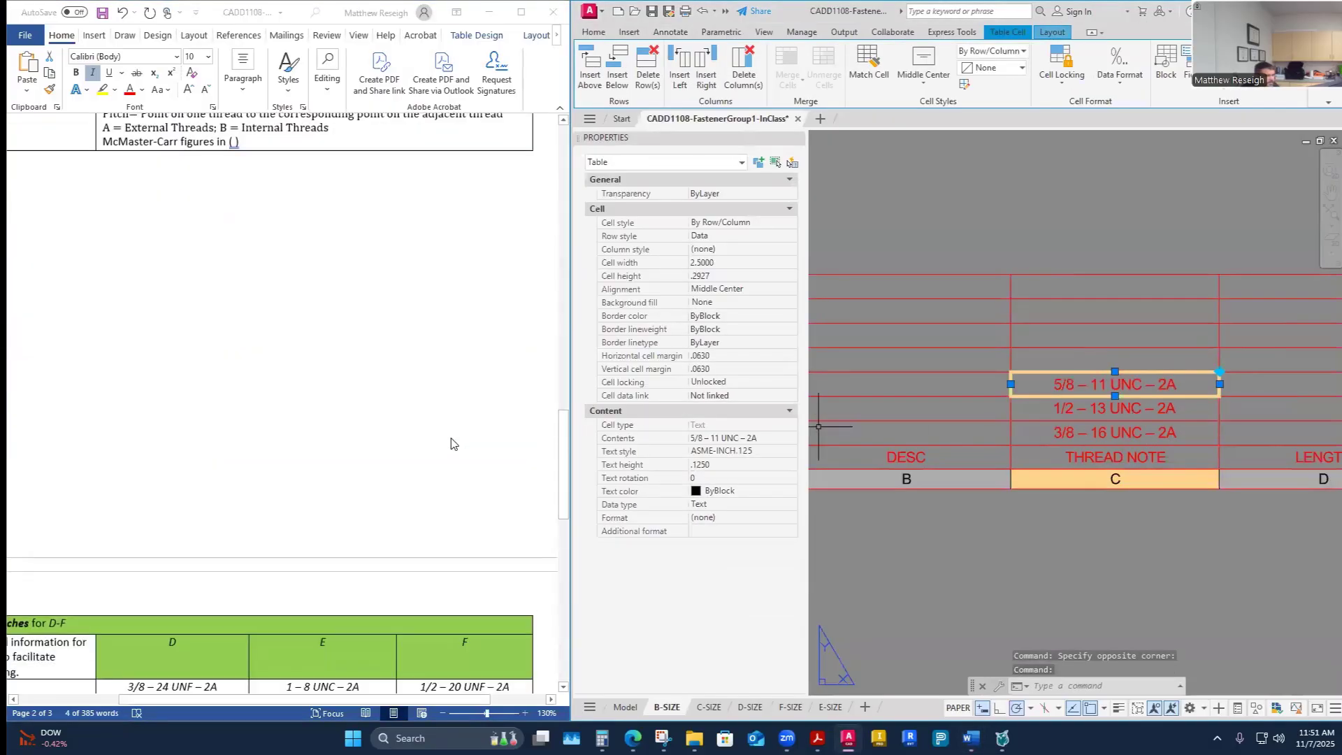
{"action": "scroll", "coordinate": [384, 474], "scroll_direction": "down", "scroll_amount": 1}
{"action": "left_click_drag", "start_coordinate": [218, 349], "coordinate": [108, 347]}
{"action": "key", "text": "ctrl+c"}
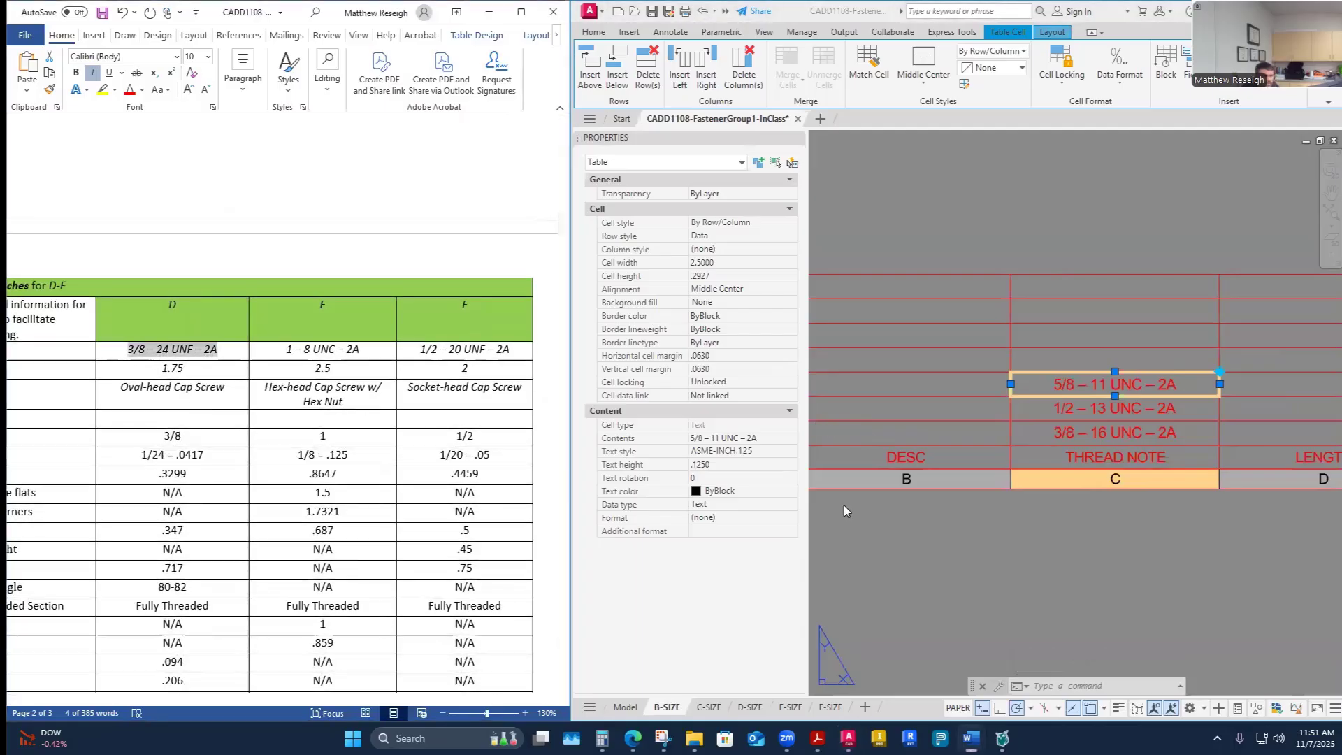
{"action": "left_click", "coordinate": [1073, 356]}
{"action": "key", "text": "ctrl+v"}
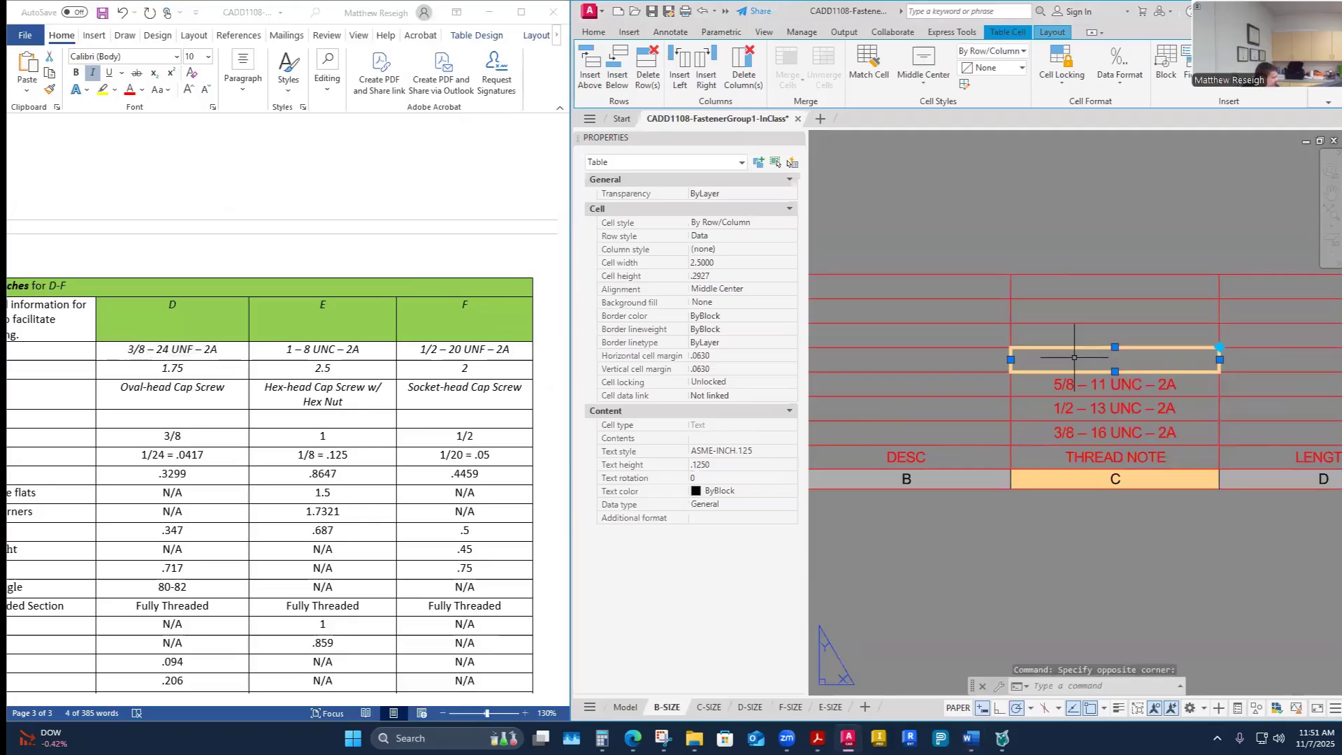
- Copy fastener E's thread note 1 – 8 UNC – 2A into row E's THREAD NOTE cell
{"action": "left_click_drag", "start_coordinate": [376, 349], "coordinate": [274, 352]}
{"action": "key", "text": "ctrl+c"}
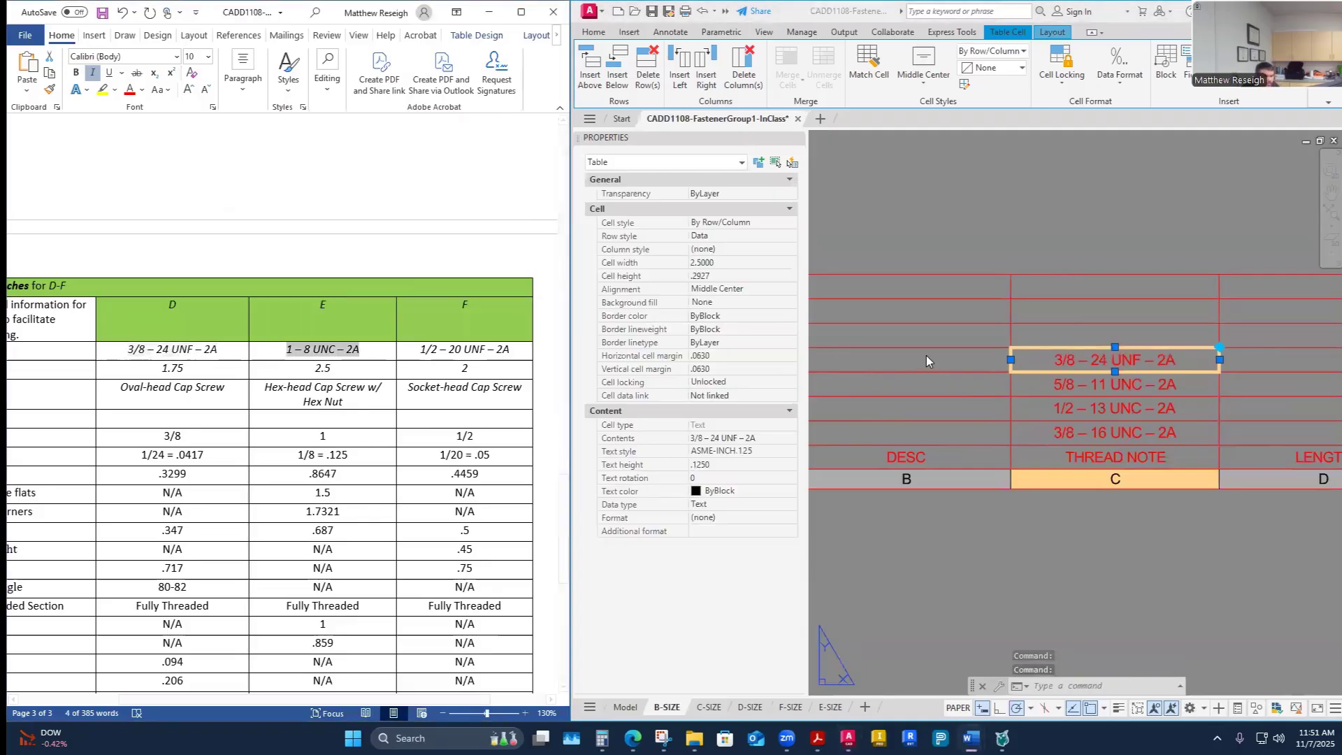
{"action": "left_click", "coordinate": [1071, 333]}
{"action": "key", "text": "ctrl+v"}
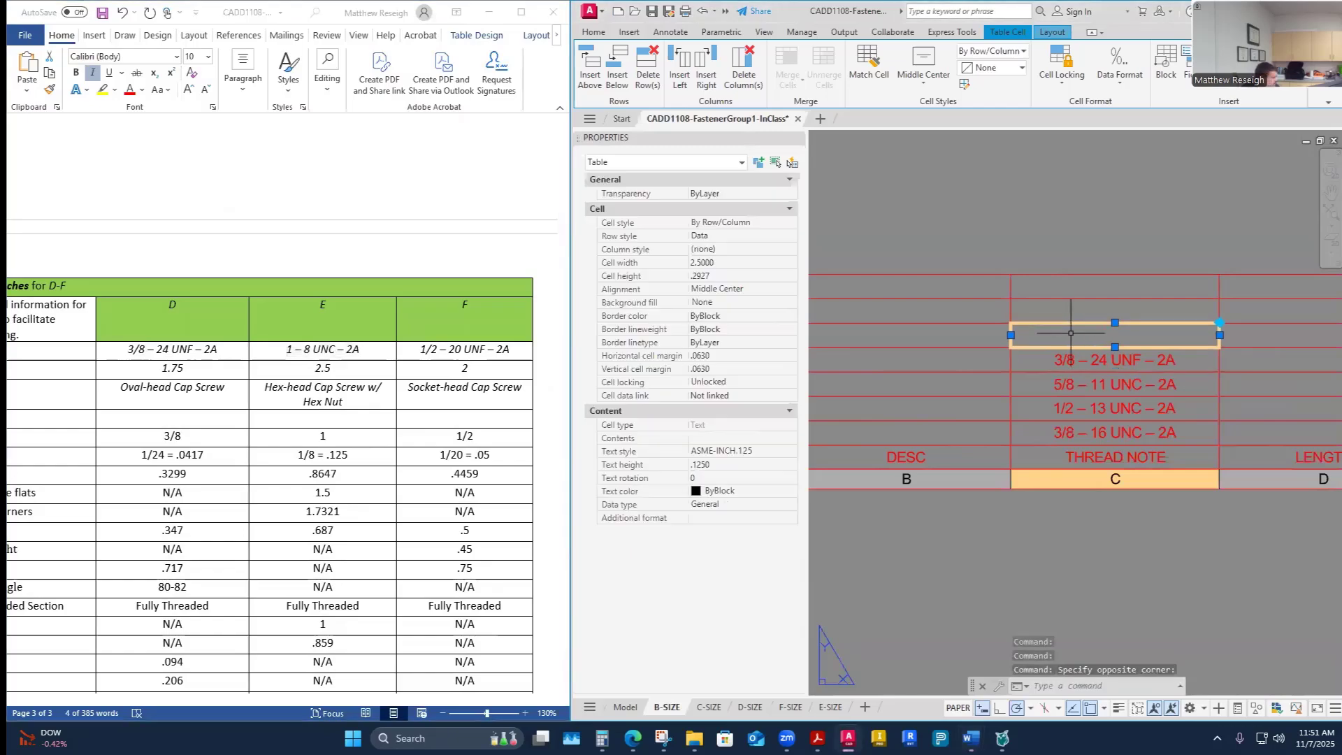
- Copy fastener F's thread note 1/2 – 20 UNF – 2A into row F's THREAD NOTE cell
{"action": "left_click", "coordinate": [467, 351]}
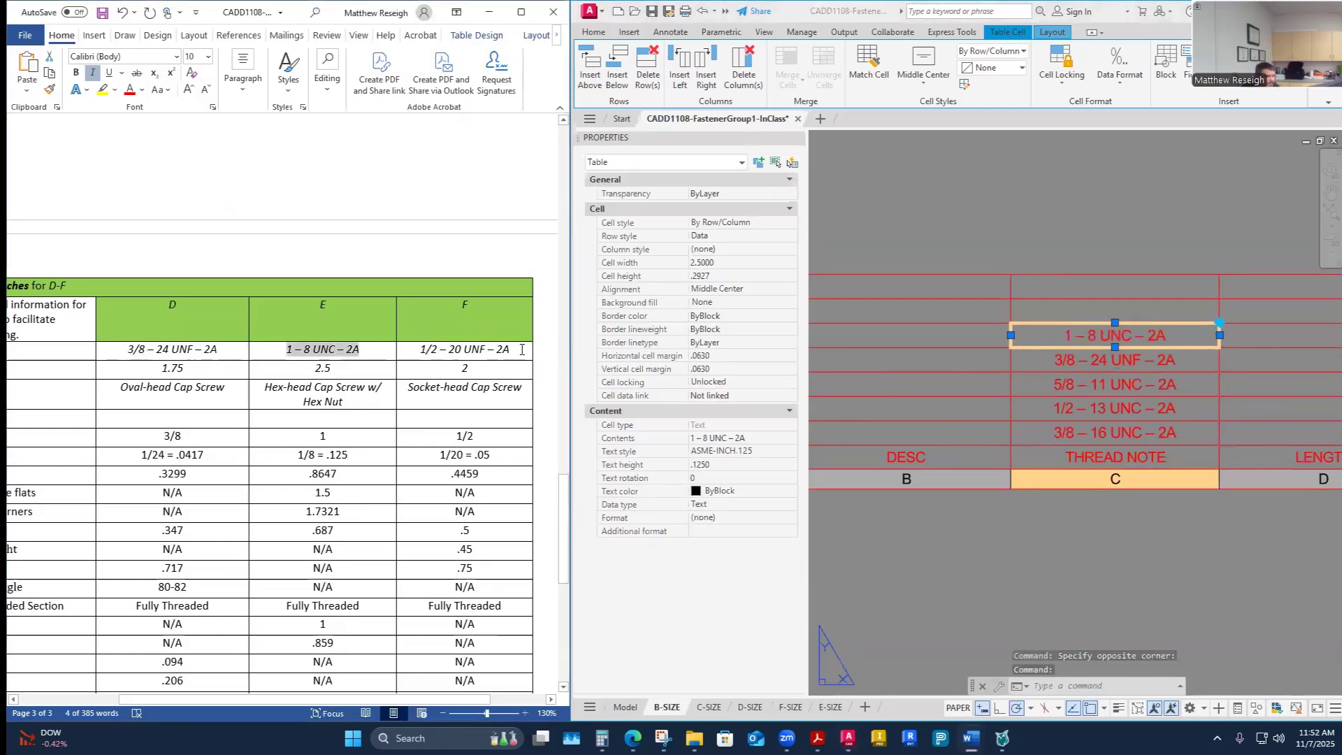
{"action": "left_click_drag", "start_coordinate": [521, 350], "coordinate": [418, 350]}
{"action": "left_click", "coordinate": [1026, 338]}
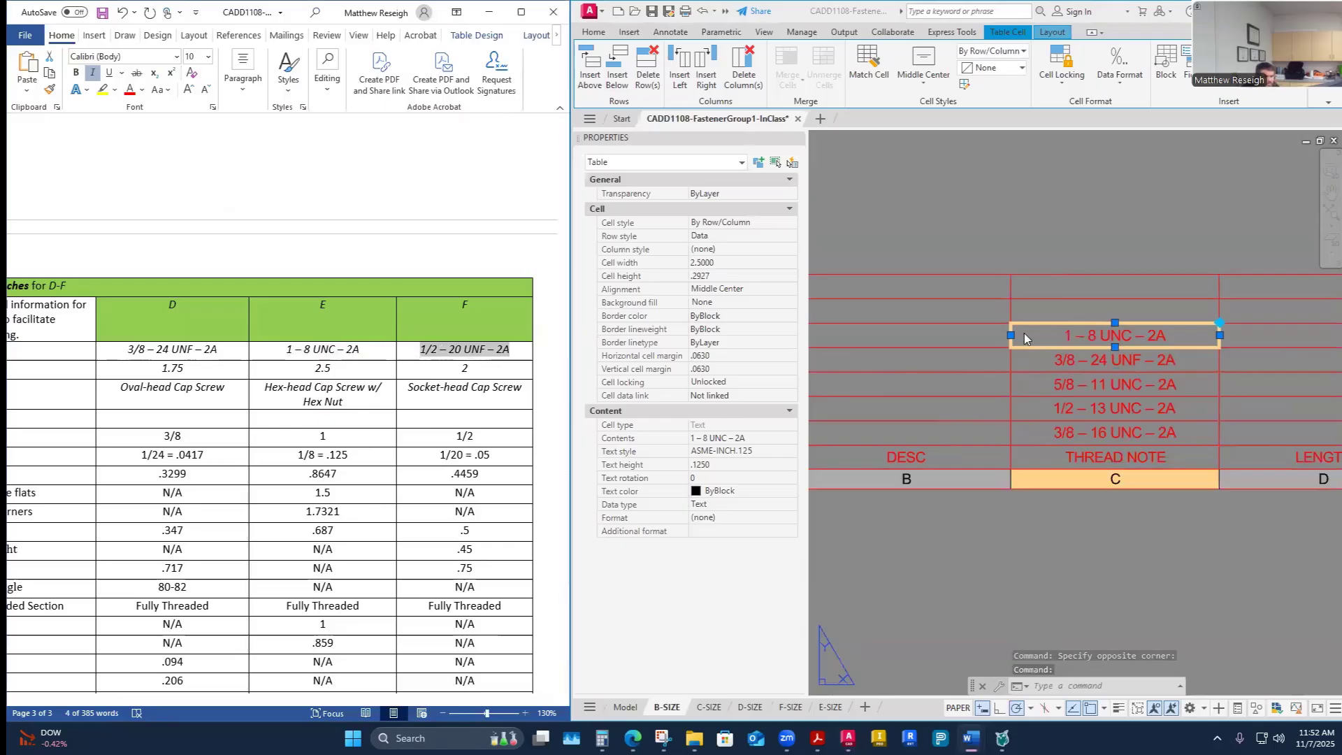
{"action": "left_click", "coordinate": [1094, 310]}
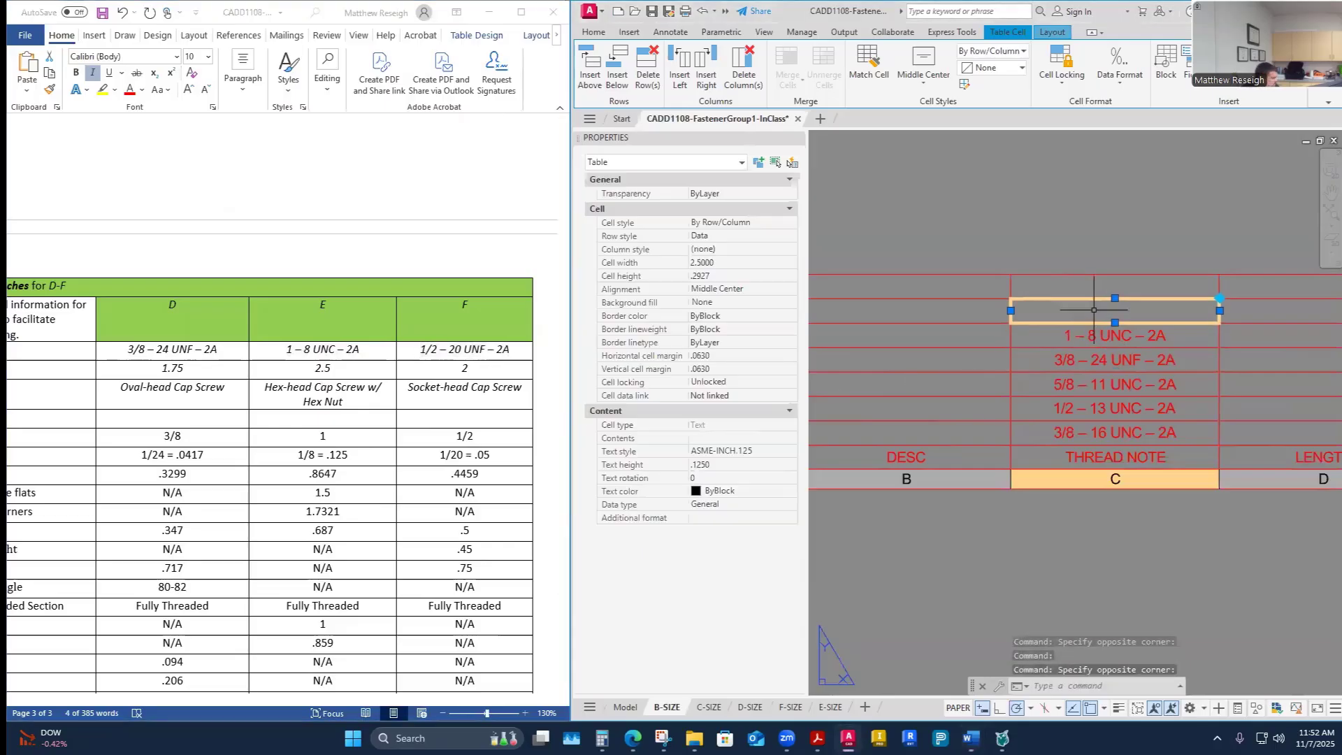
{"action": "type", "text": "1/2 – 20 UNF – 2A"}
- Copy fastener G's description Cotter Pin from the handout into the DESC cell of row G
{"action": "scroll", "coordinate": [194, 515], "scroll_direction": "down", "scroll_amount": 10}
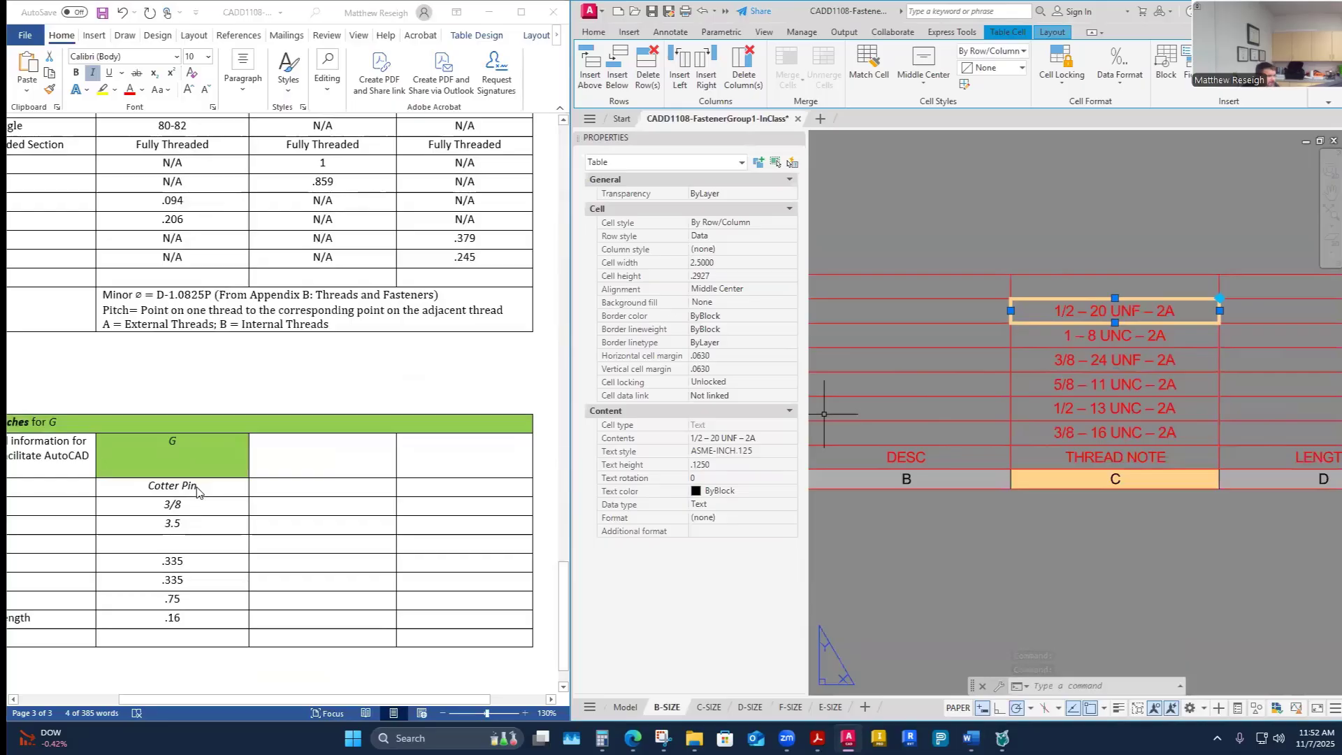
{"action": "left_click", "coordinate": [205, 489]}
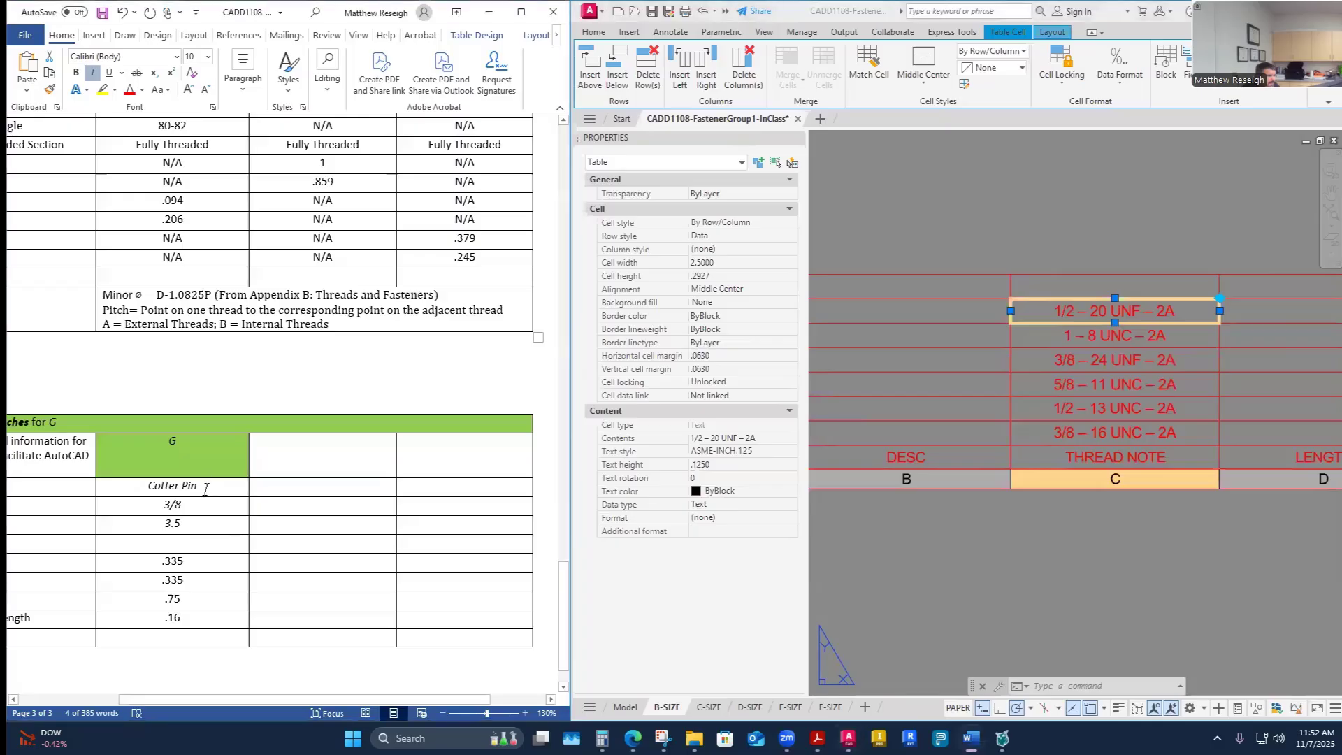
{"action": "left_click_drag", "start_coordinate": [212, 489], "coordinate": [130, 493]}
{"action": "key", "text": "ctrl+c"}
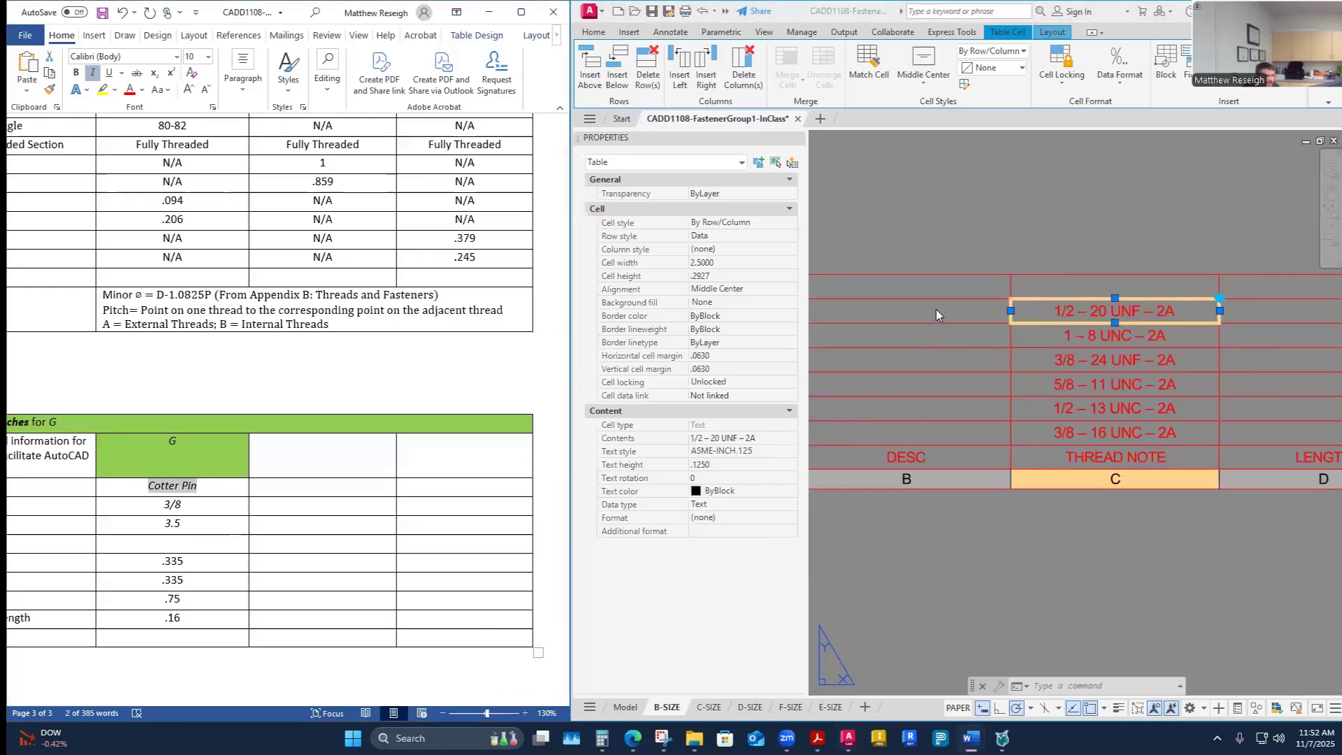
{"action": "left_click", "coordinate": [909, 283]}
{"action": "left_click", "coordinate": [901, 287]}
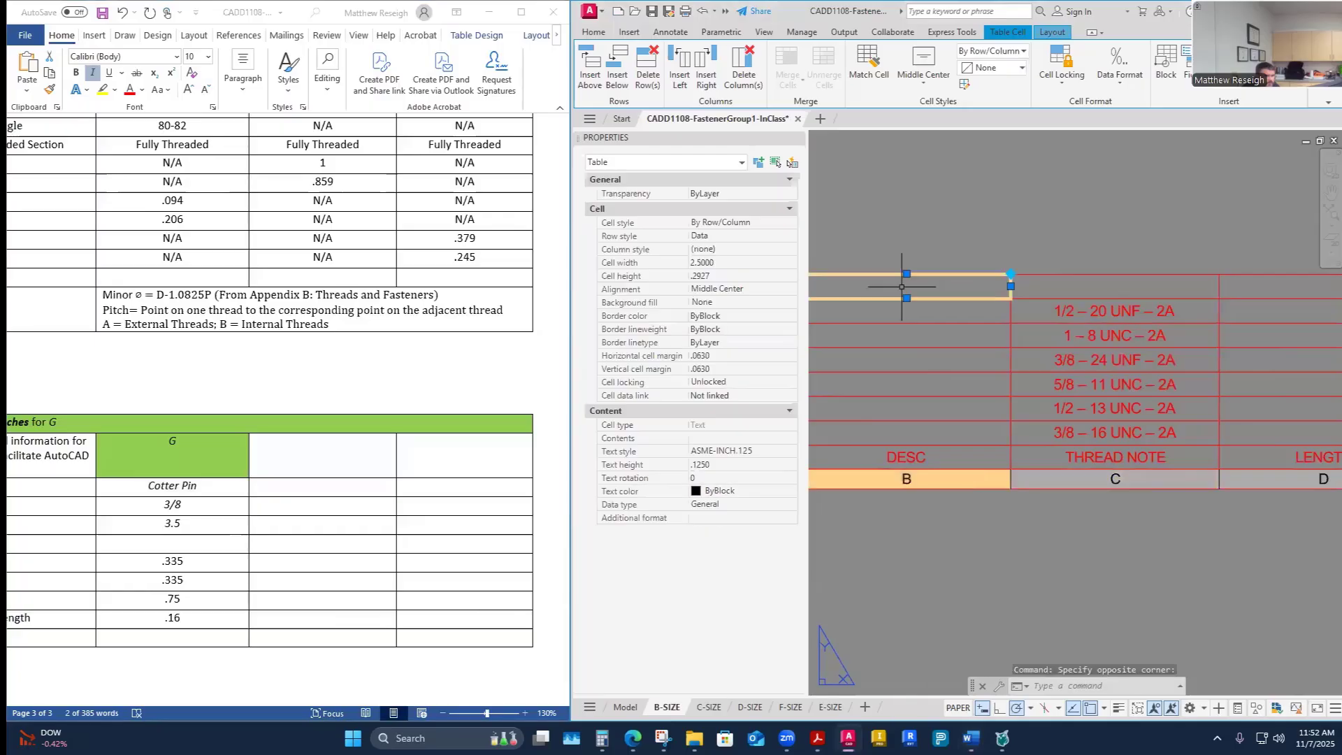
{"action": "key", "text": "ctrl+v"}
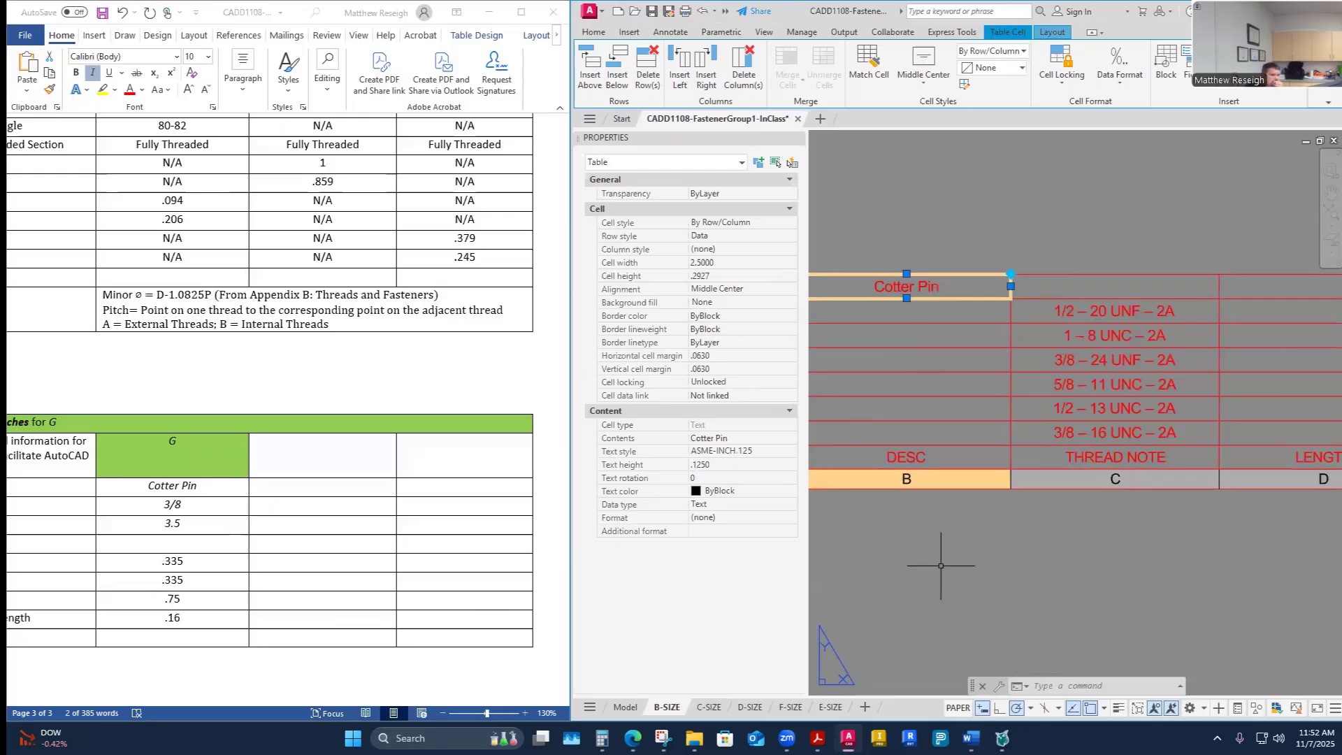
- Check the reference drawing's fastener table on the course assignment page, then return to AutoCAD
{"action": "scroll", "coordinate": [255, 478], "scroll_direction": "up", "scroll_amount": 5}
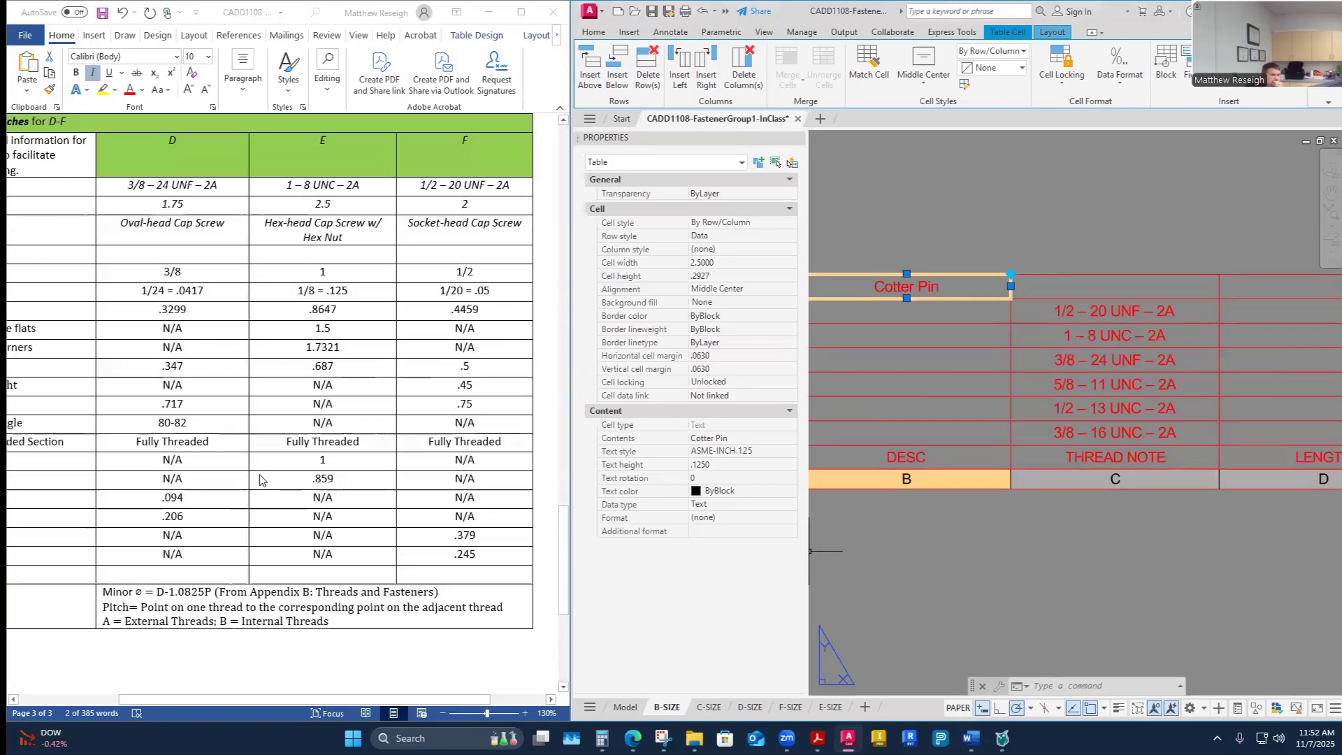
{"action": "scroll", "coordinate": [260, 480], "scroll_direction": "up", "scroll_amount": 3}
{"action": "scroll", "coordinate": [260, 481], "scroll_direction": "up", "scroll_amount": 1}
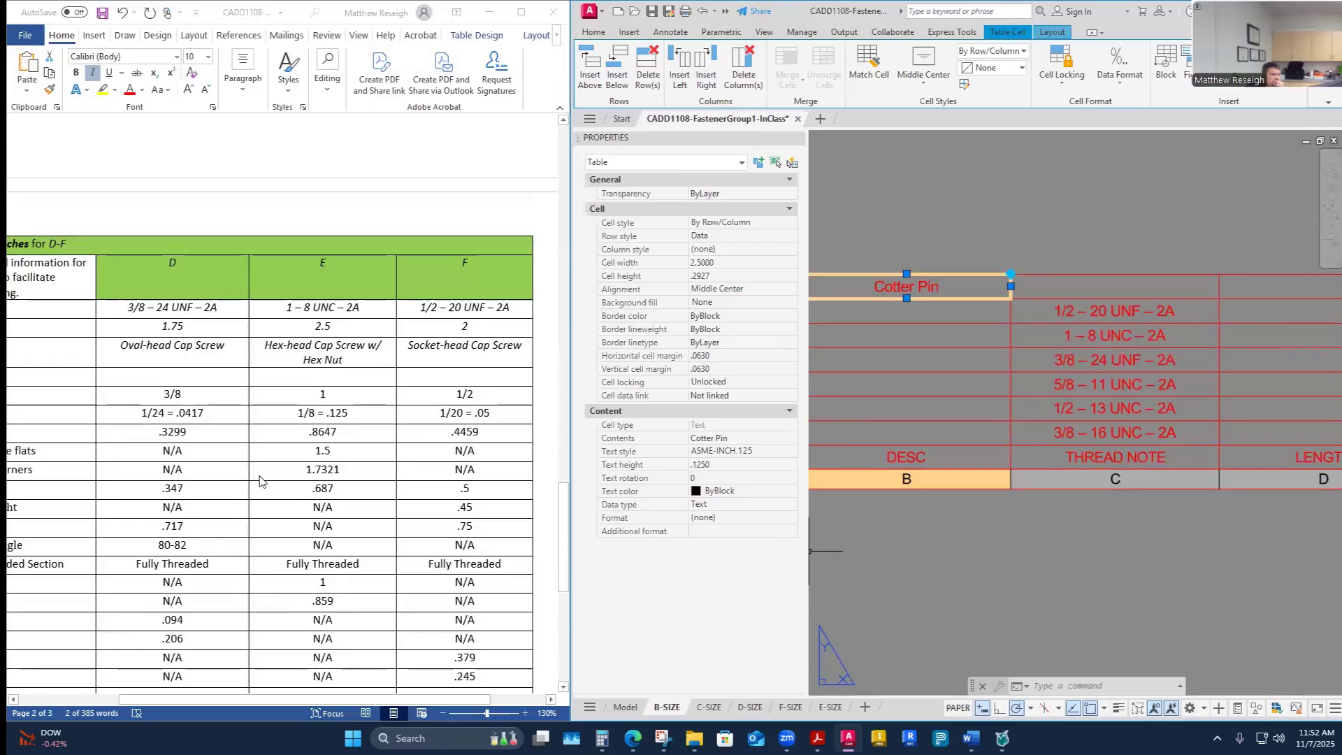
{"action": "mouse_move", "coordinate": [633, 738]}
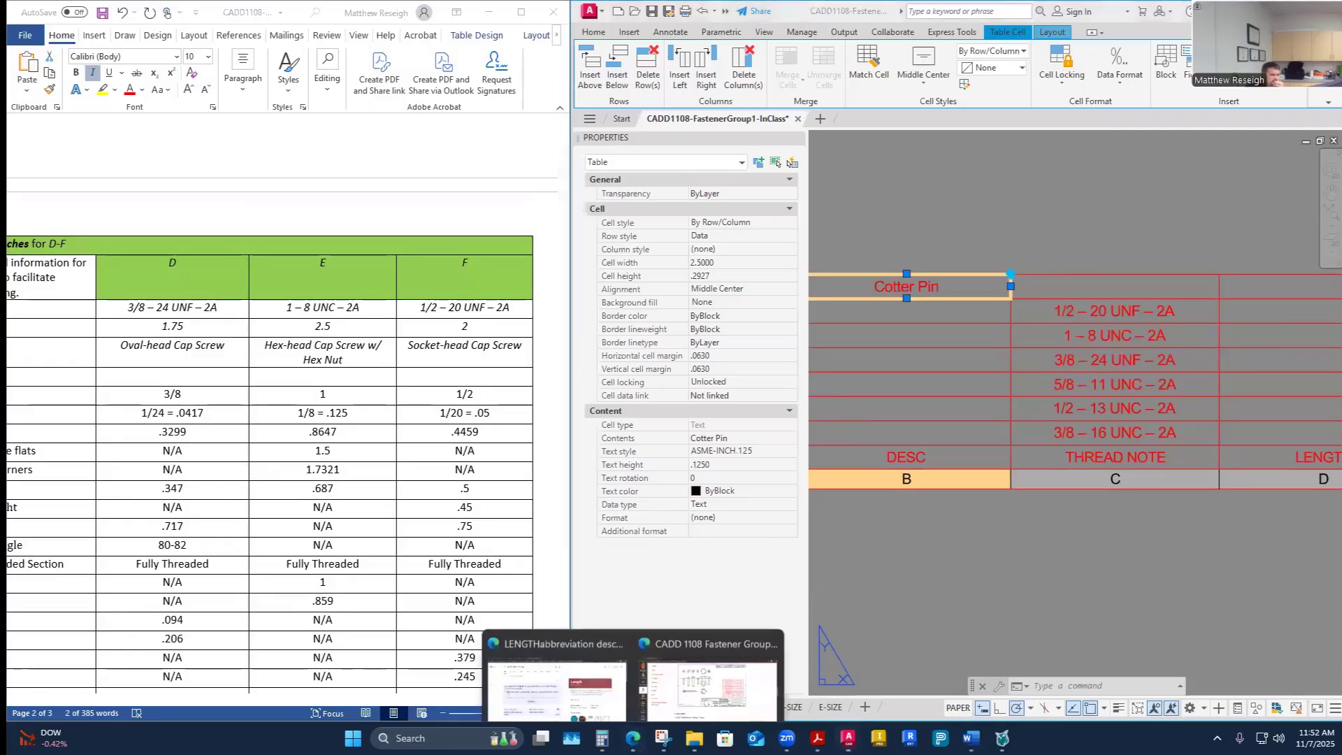
{"action": "left_click", "coordinate": [737, 674]}
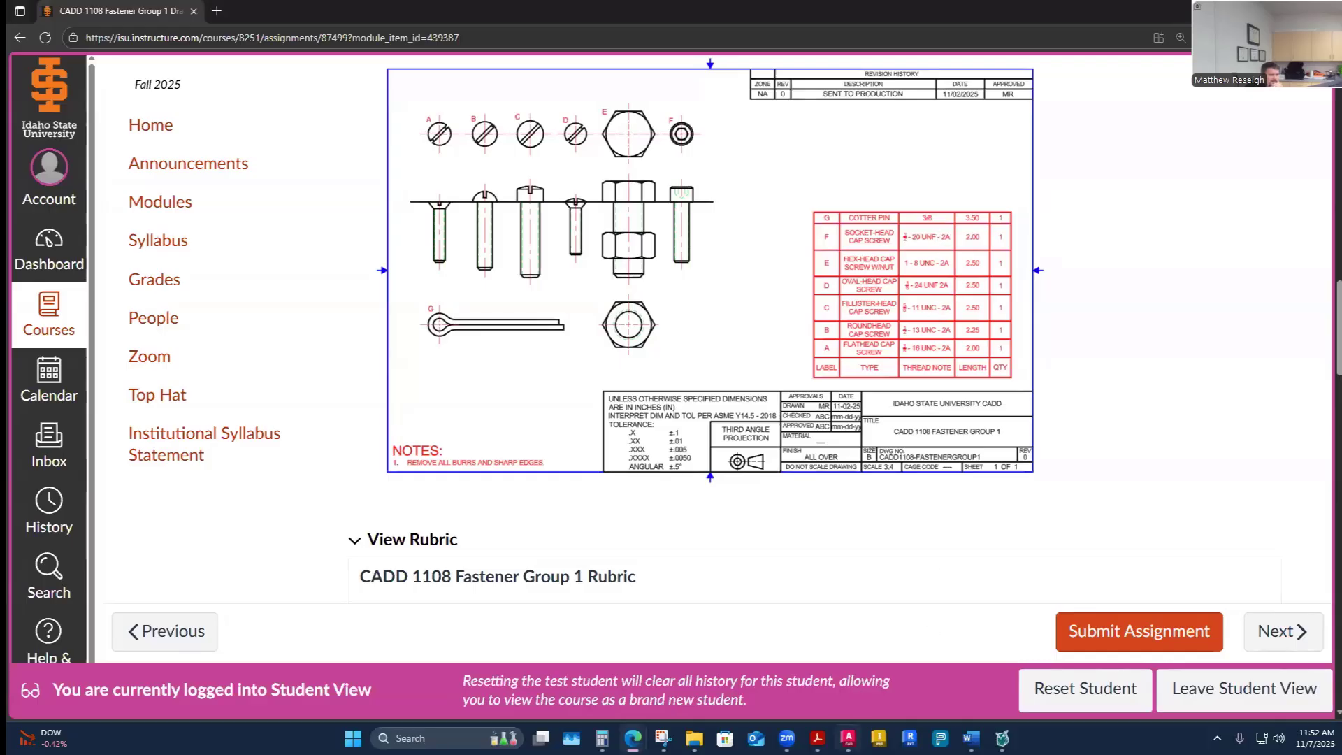
{"action": "mouse_move", "coordinate": [848, 737]}
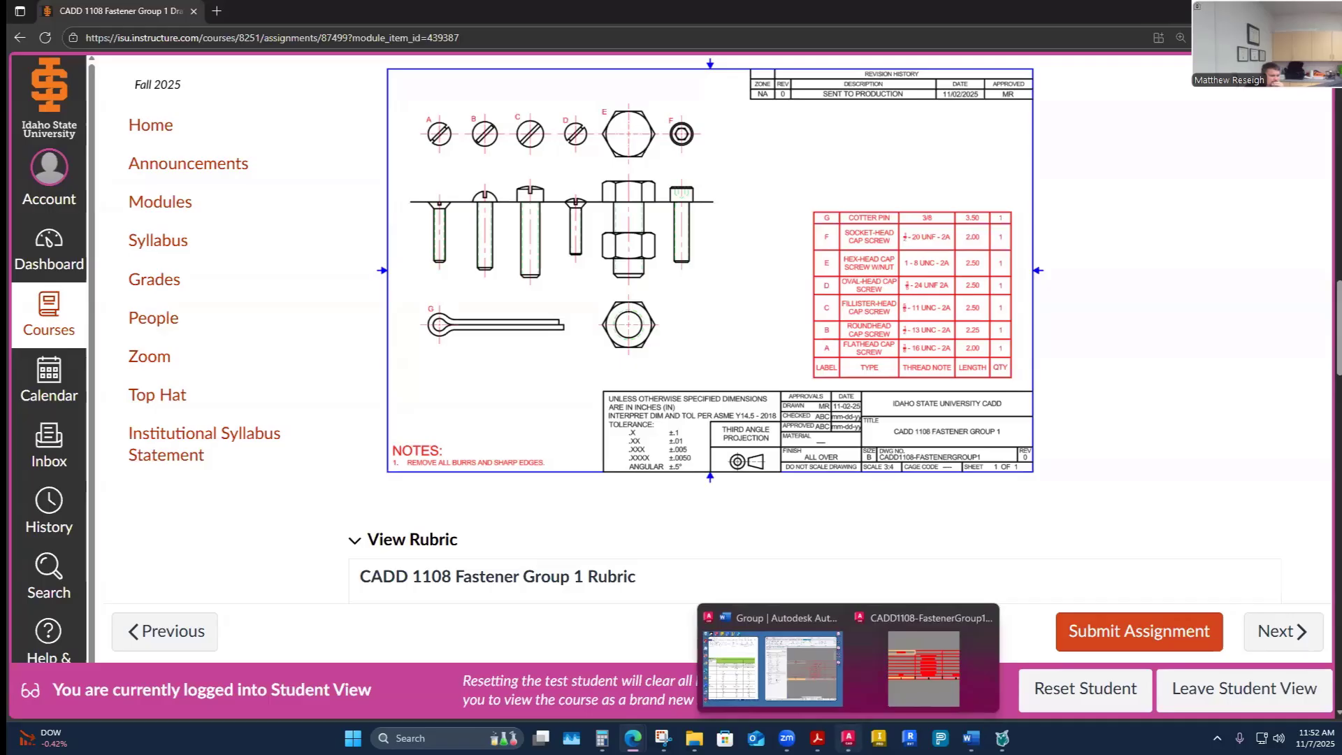
{"action": "left_click", "coordinate": [923, 667]}
- Enter 3/8 in the THREAD NOTE cell of row G
{"action": "left_click", "coordinate": [1073, 287]}
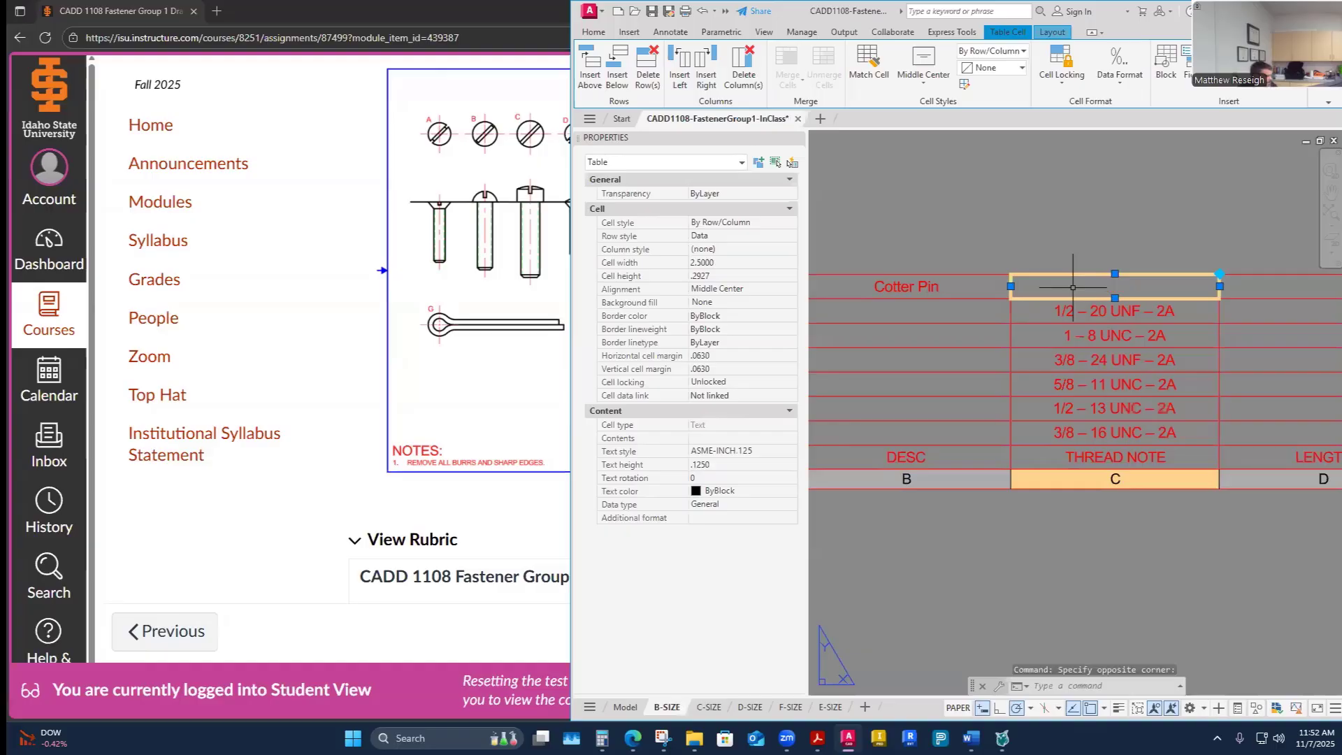
{"action": "key", "text": "Escape"}
{"action": "type", "text": "3/8"}
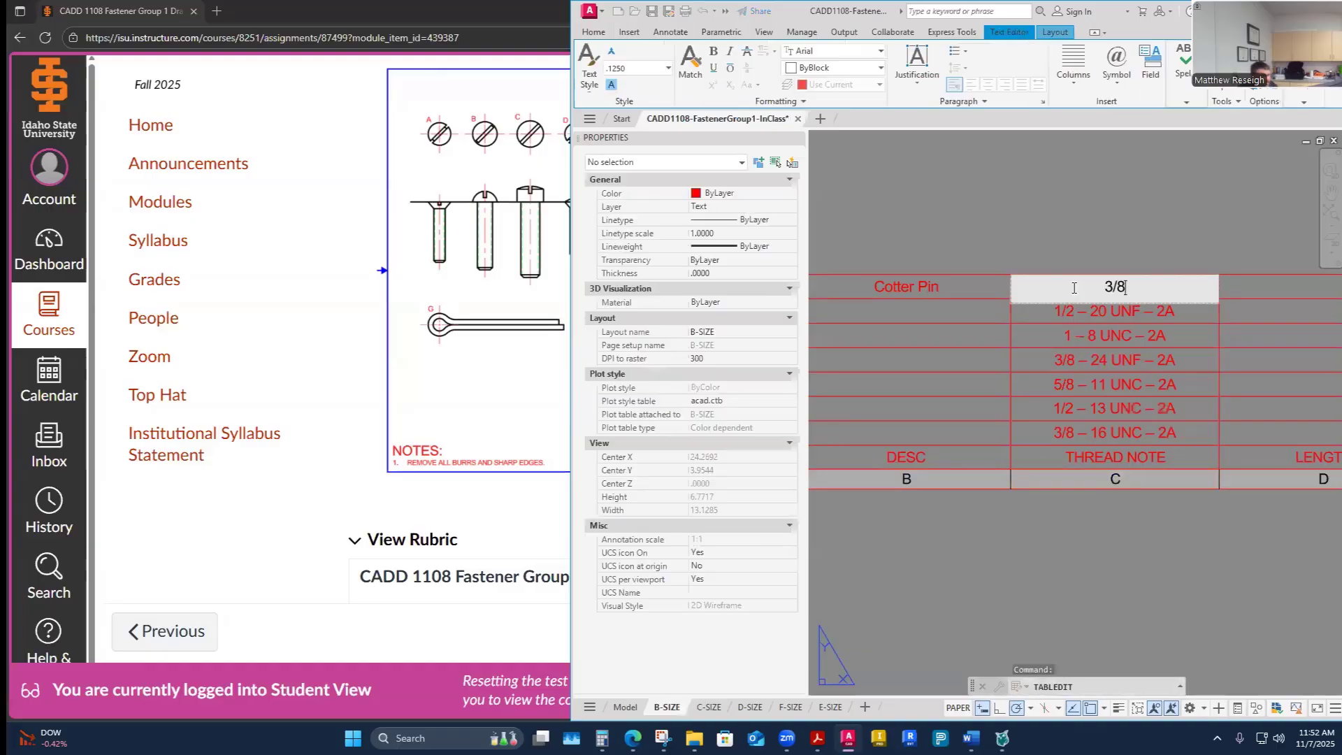
{"action": "left_click", "coordinate": [1150, 592]}
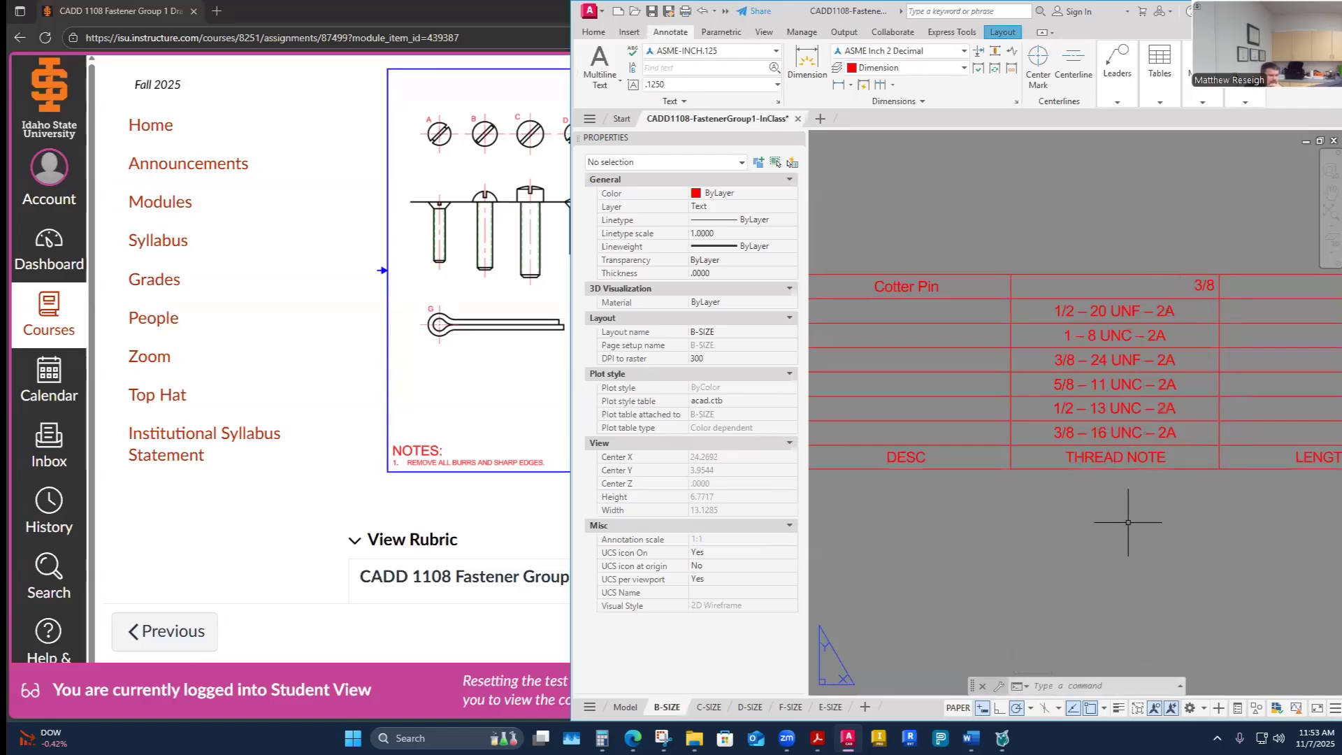
- Examine row G's entries and the overall fastener table layout
{"action": "scroll", "coordinate": [1138, 514], "scroll_direction": "down", "scroll_amount": 6}
{"action": "scroll", "coordinate": [1139, 513], "scroll_direction": "up", "scroll_amount": 6}
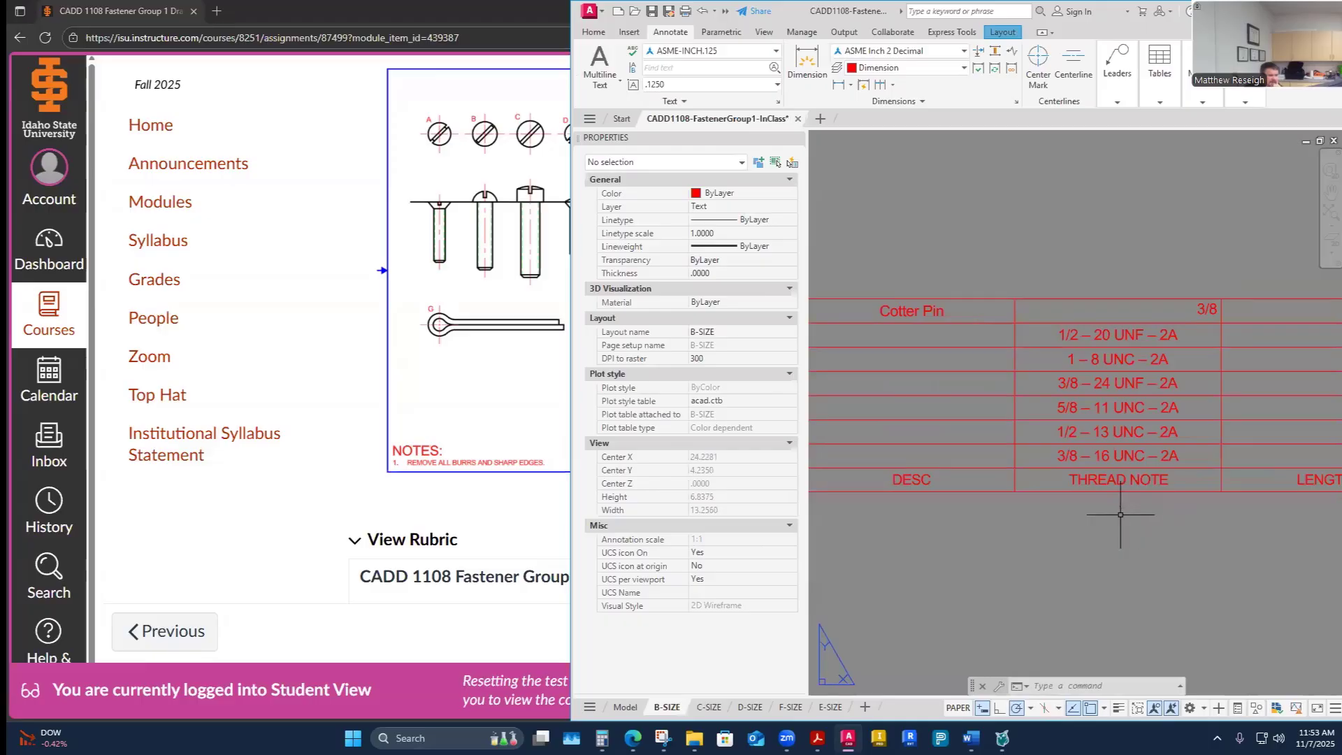
{"action": "scroll", "coordinate": [1068, 492], "scroll_direction": "down", "scroll_amount": 1}
{"action": "scroll", "coordinate": [1026, 475], "scroll_direction": "up", "scroll_amount": 1}
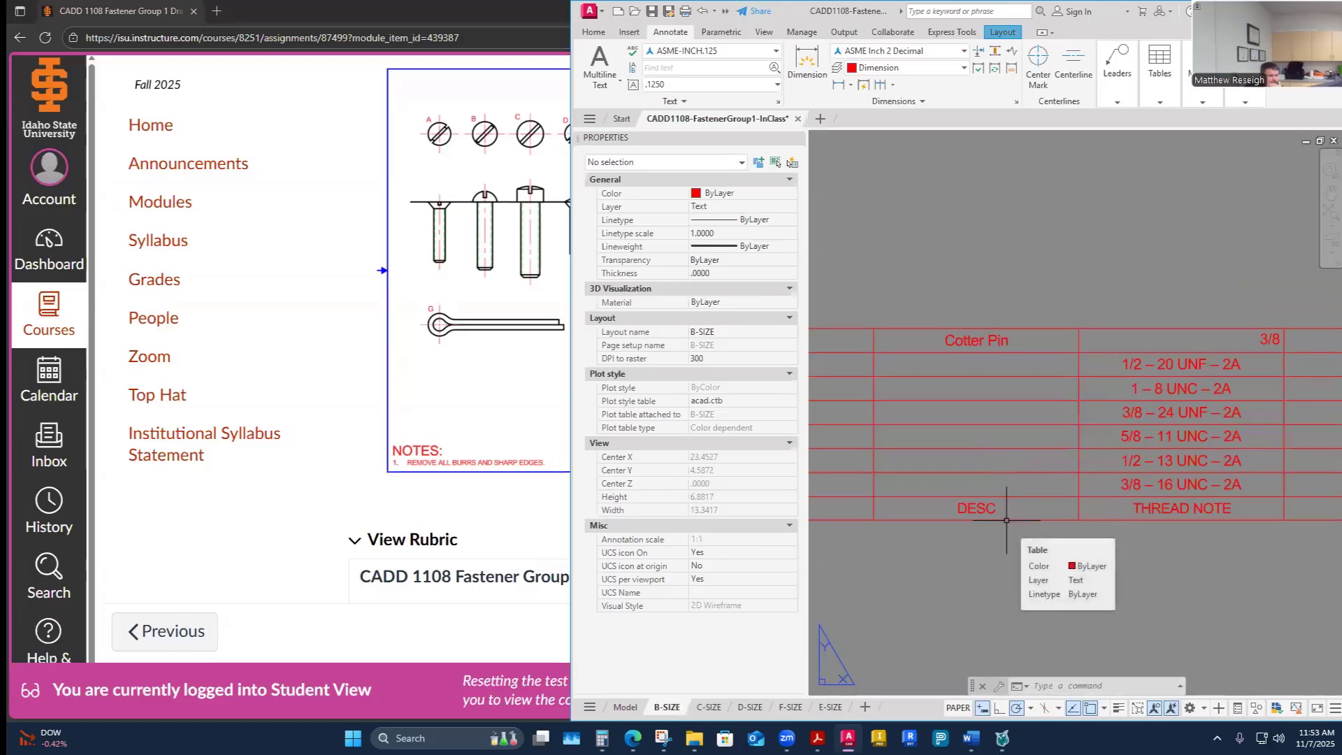
{"action": "left_click", "coordinate": [1019, 342]}
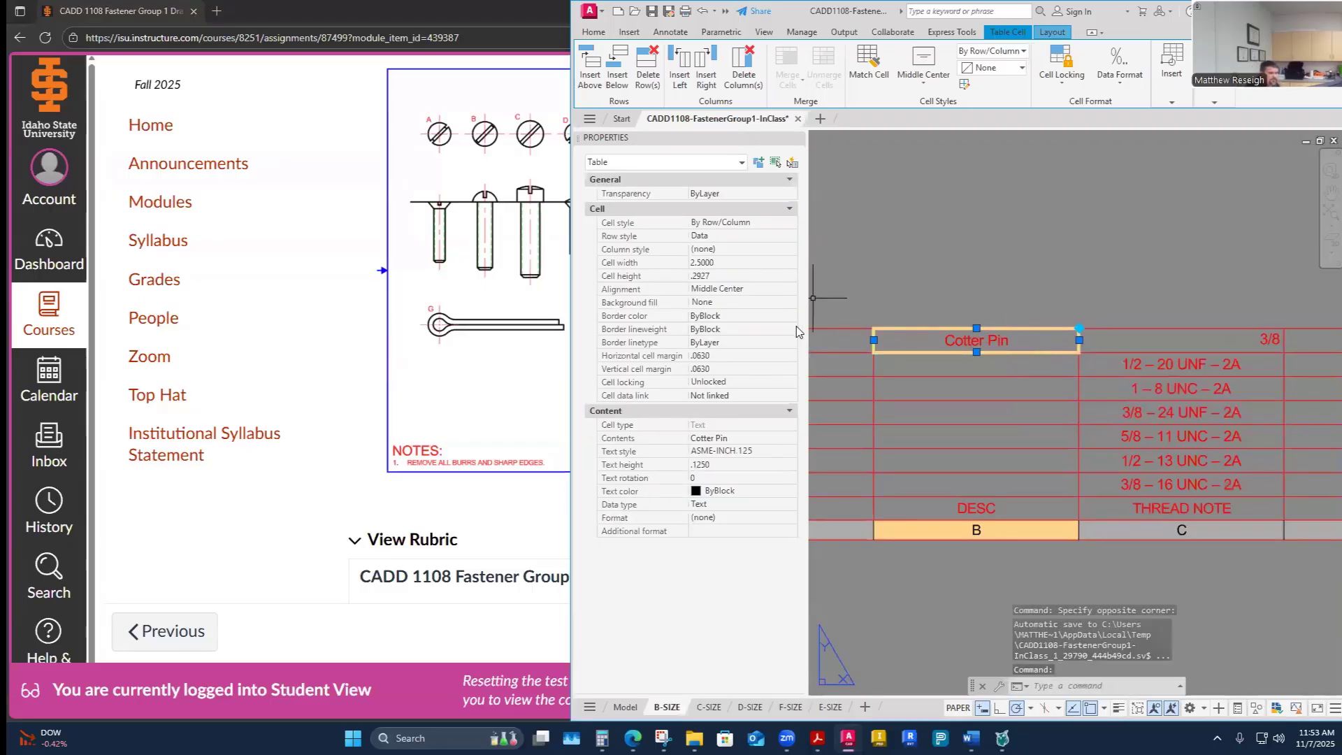
{"action": "left_click", "coordinate": [974, 235]}
{"action": "scroll", "coordinate": [1005, 308], "scroll_direction": "down", "scroll_amount": 5}
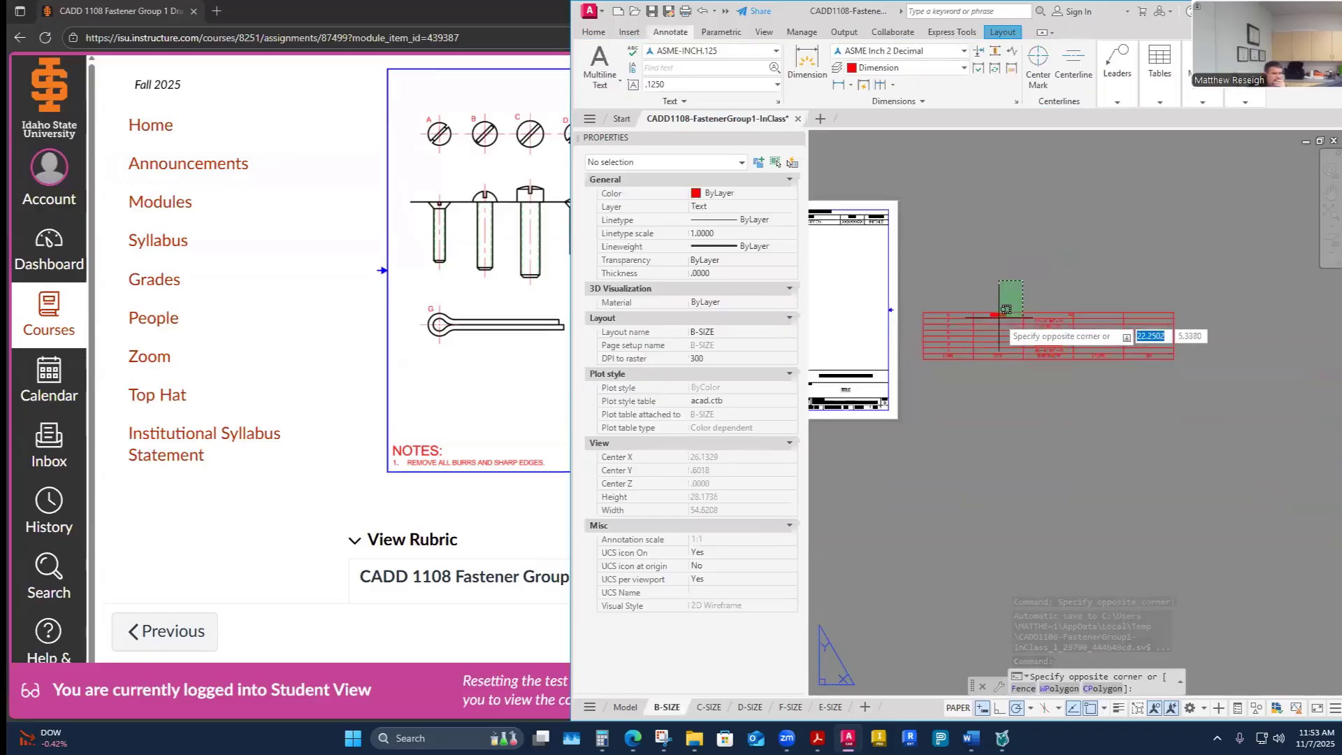
{"action": "key", "text": "Escape"}
{"action": "scroll", "coordinate": [1005, 315], "scroll_direction": "up", "scroll_amount": 5}
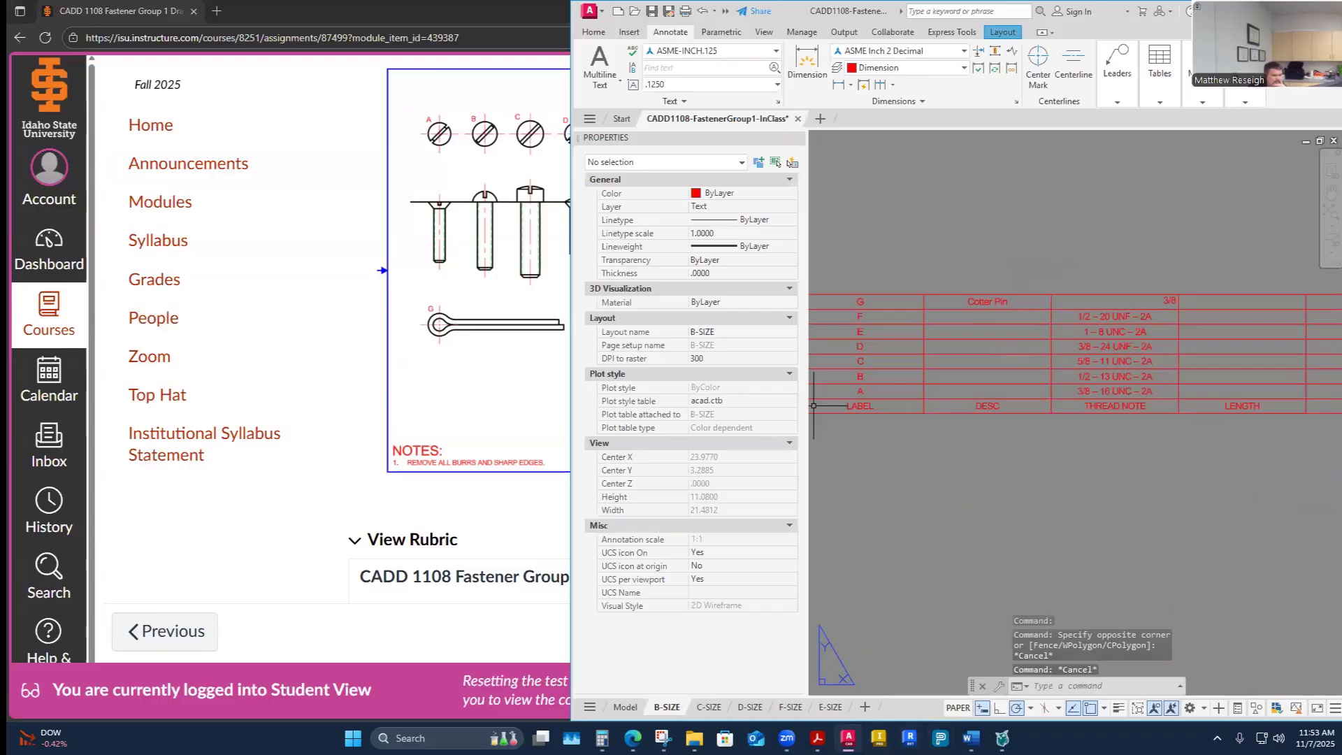
- Copy fastener A's description Flathead Cap Screw from the worksheet into the DESC cell of row A
{"action": "mouse_move", "coordinate": [971, 738]}
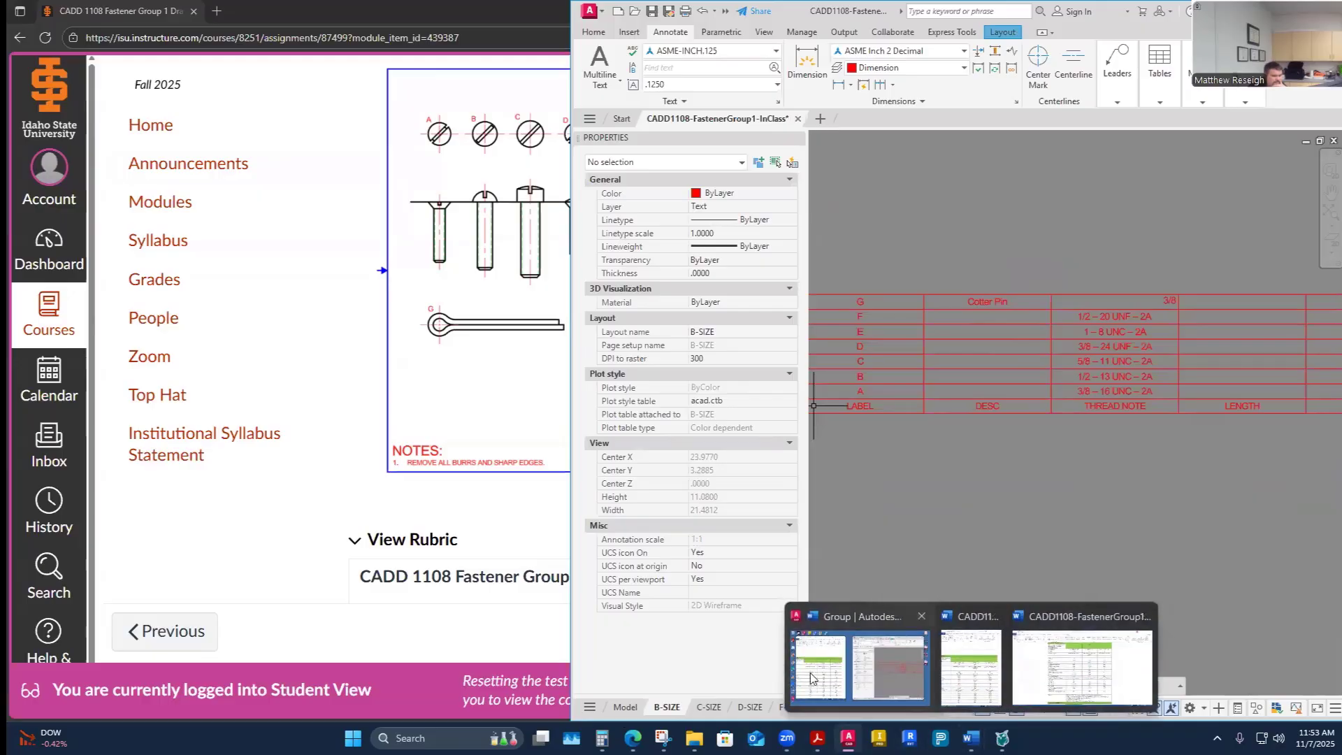
{"action": "left_click", "coordinate": [989, 694]}
{"action": "scroll", "coordinate": [350, 402], "scroll_direction": "up", "scroll_amount": 20}
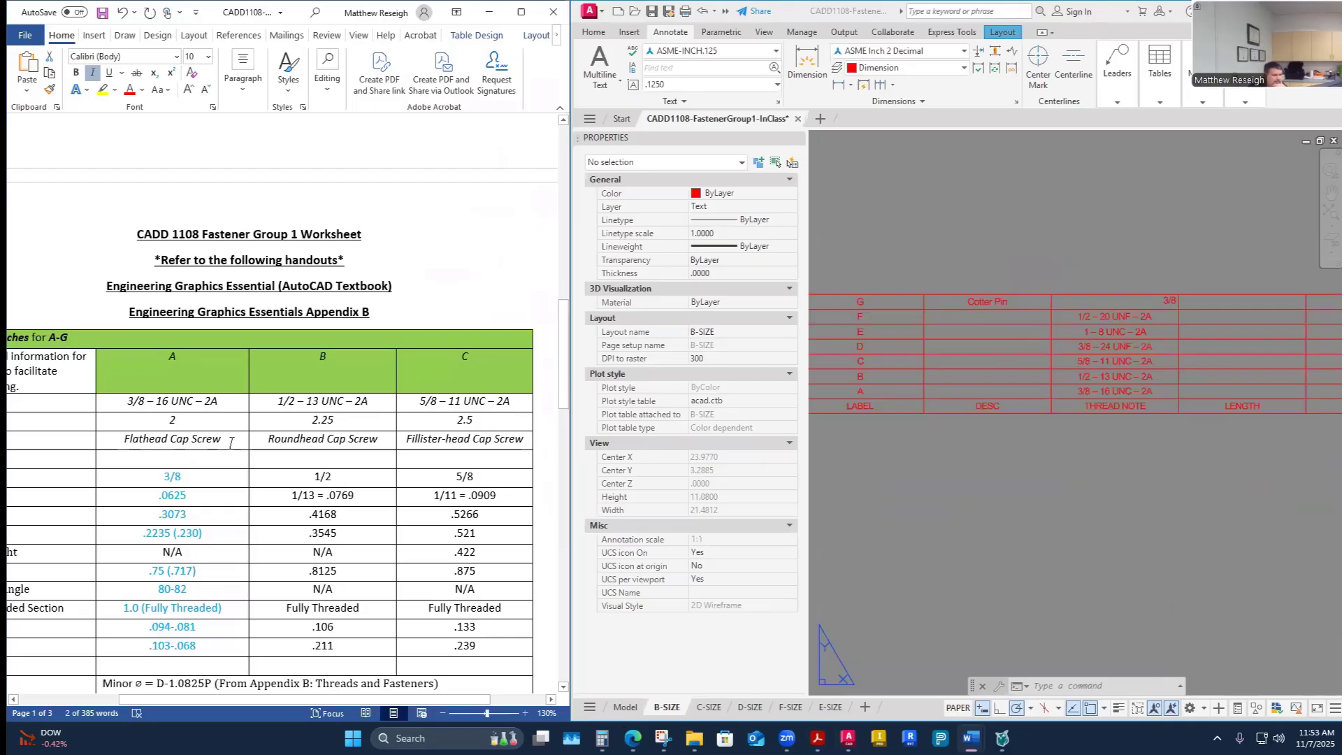
{"action": "left_click_drag", "start_coordinate": [222, 441], "coordinate": [131, 446]}
{"action": "key", "text": "ctrl+c"}
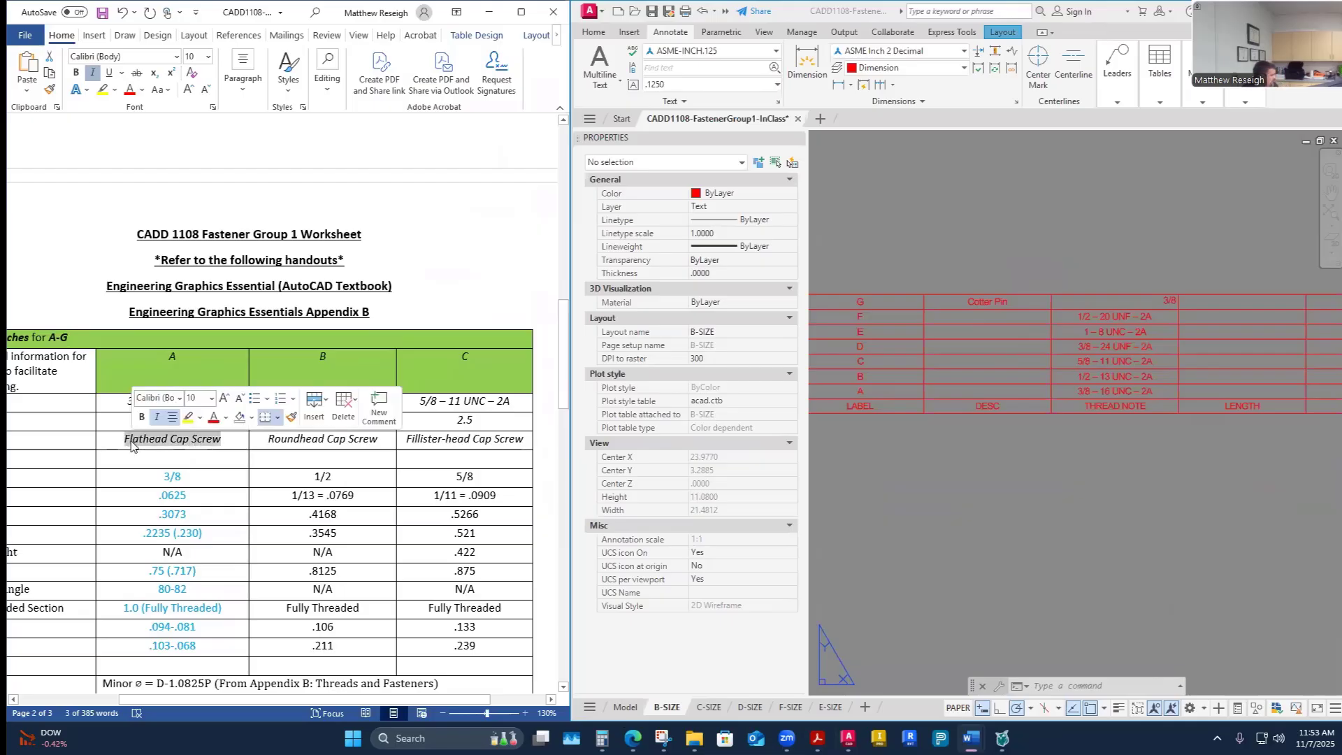
{"action": "left_click", "coordinate": [981, 394]}
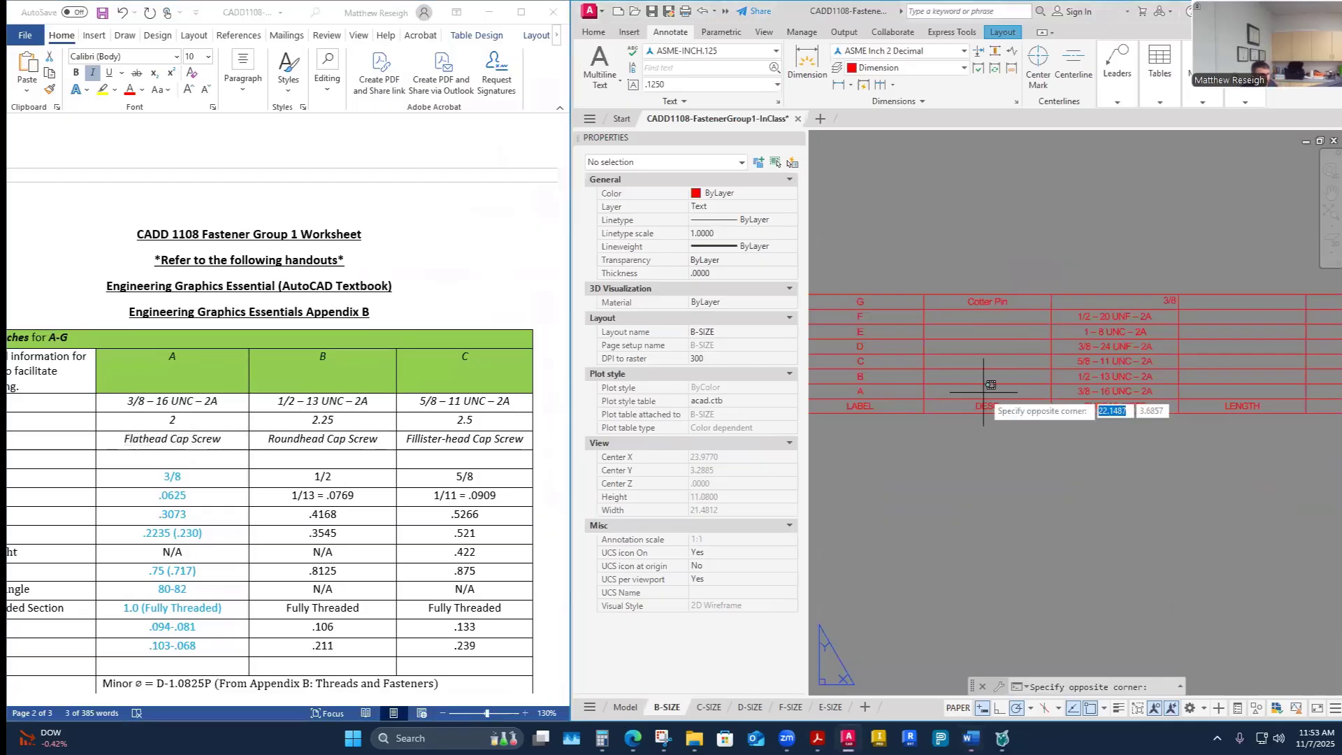
{"action": "key", "text": "ctrl+v"}
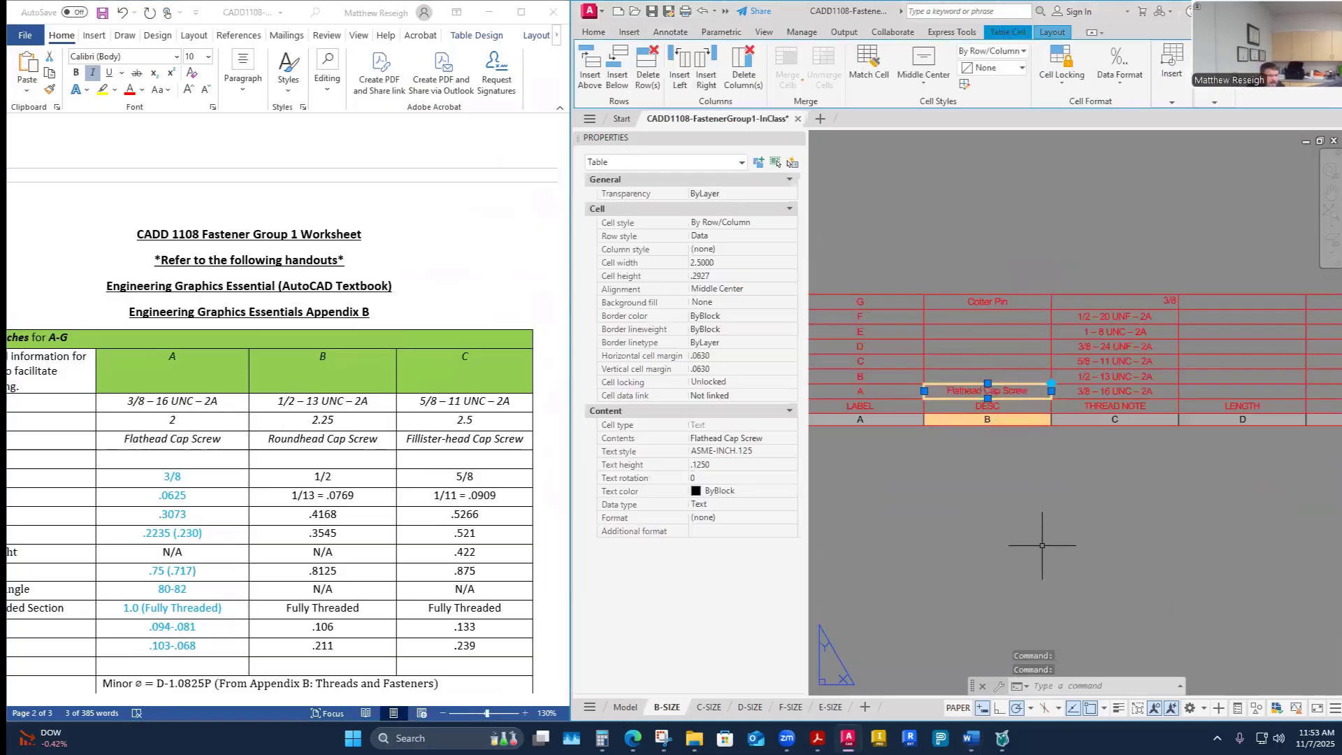
- Copy fastener B's description Roundhead Cap Screw from the worksheet into the DESC cell of row B
{"action": "left_click", "coordinate": [341, 442]}
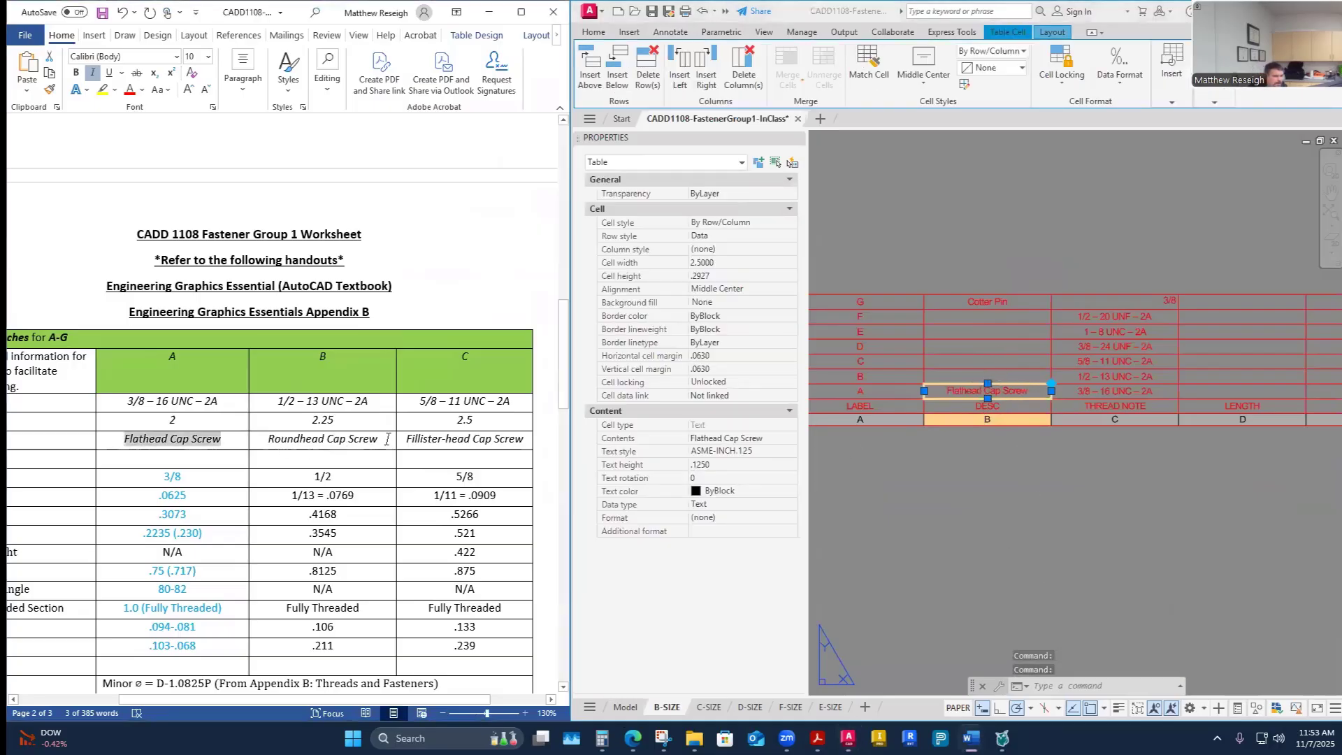
{"action": "triple_click", "coordinate": [341, 442]}
{"action": "key", "text": "ctrl+c"}
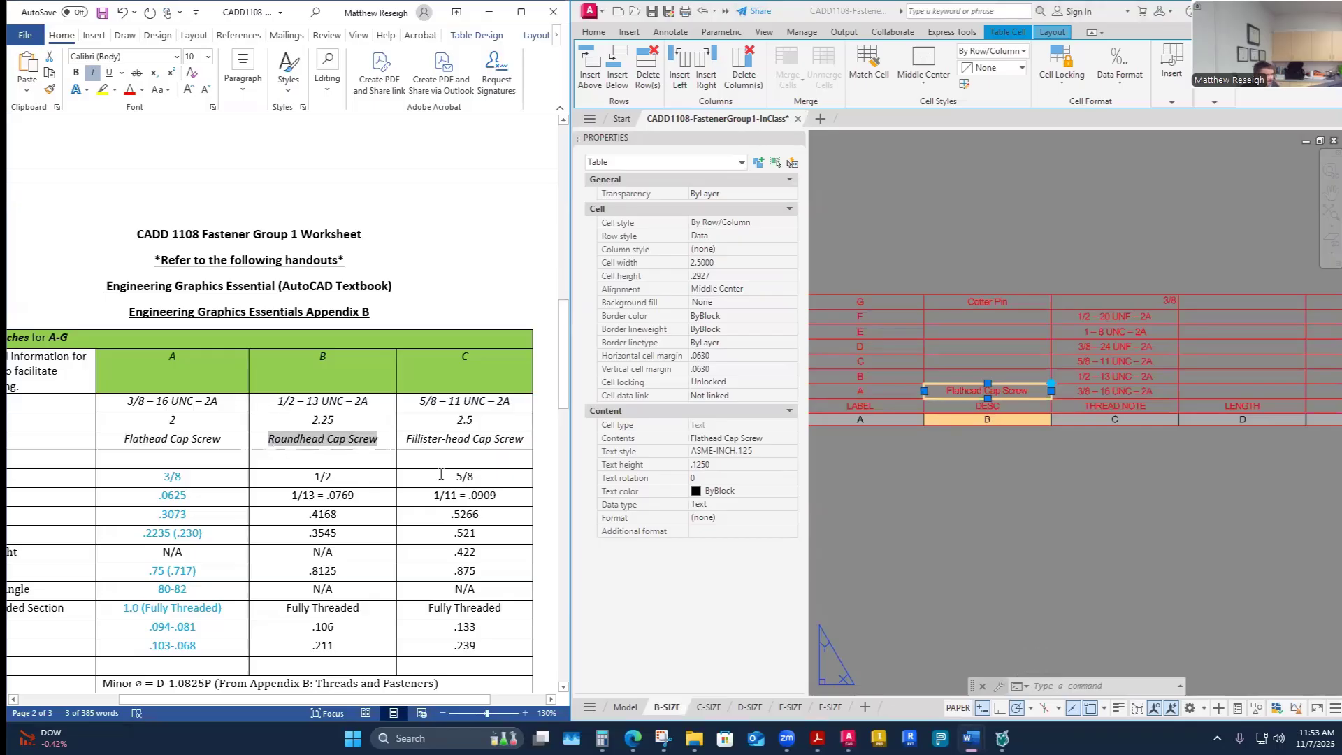
{"action": "left_click", "coordinate": [1010, 383]}
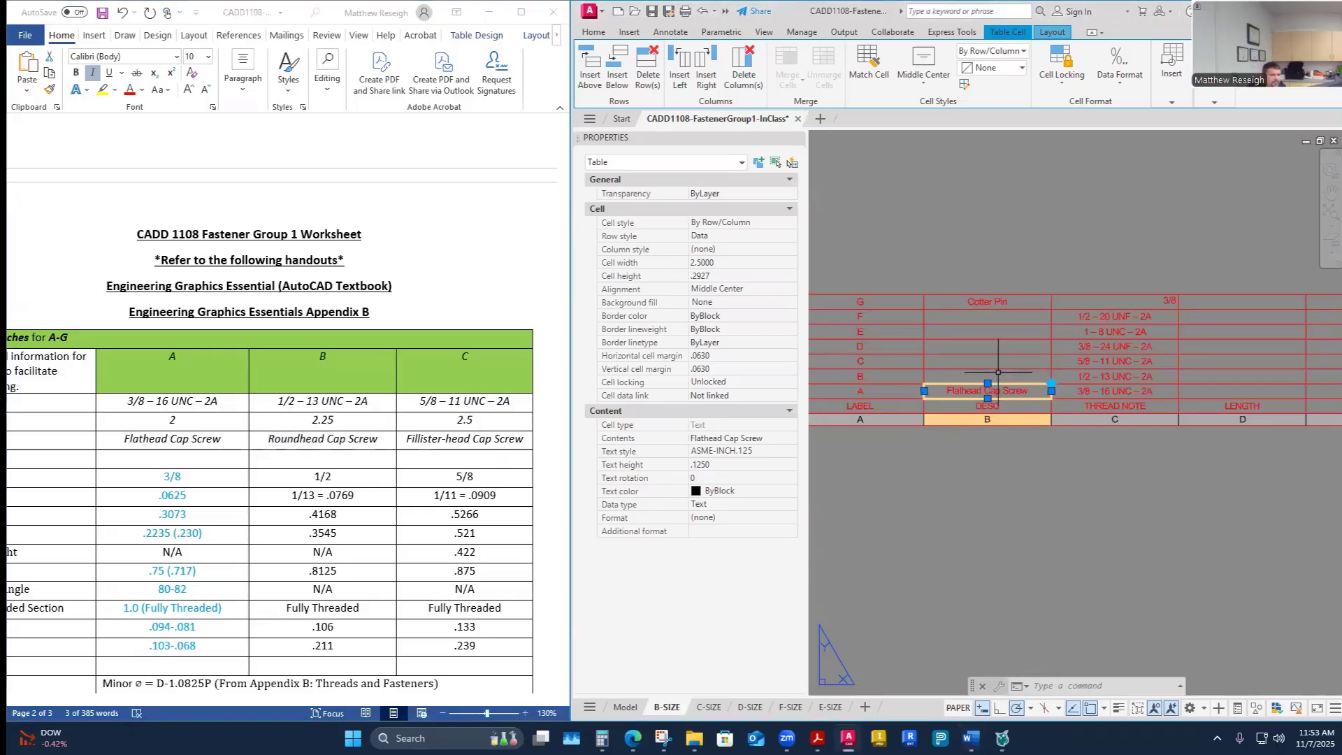
{"action": "left_click", "coordinate": [998, 372]}
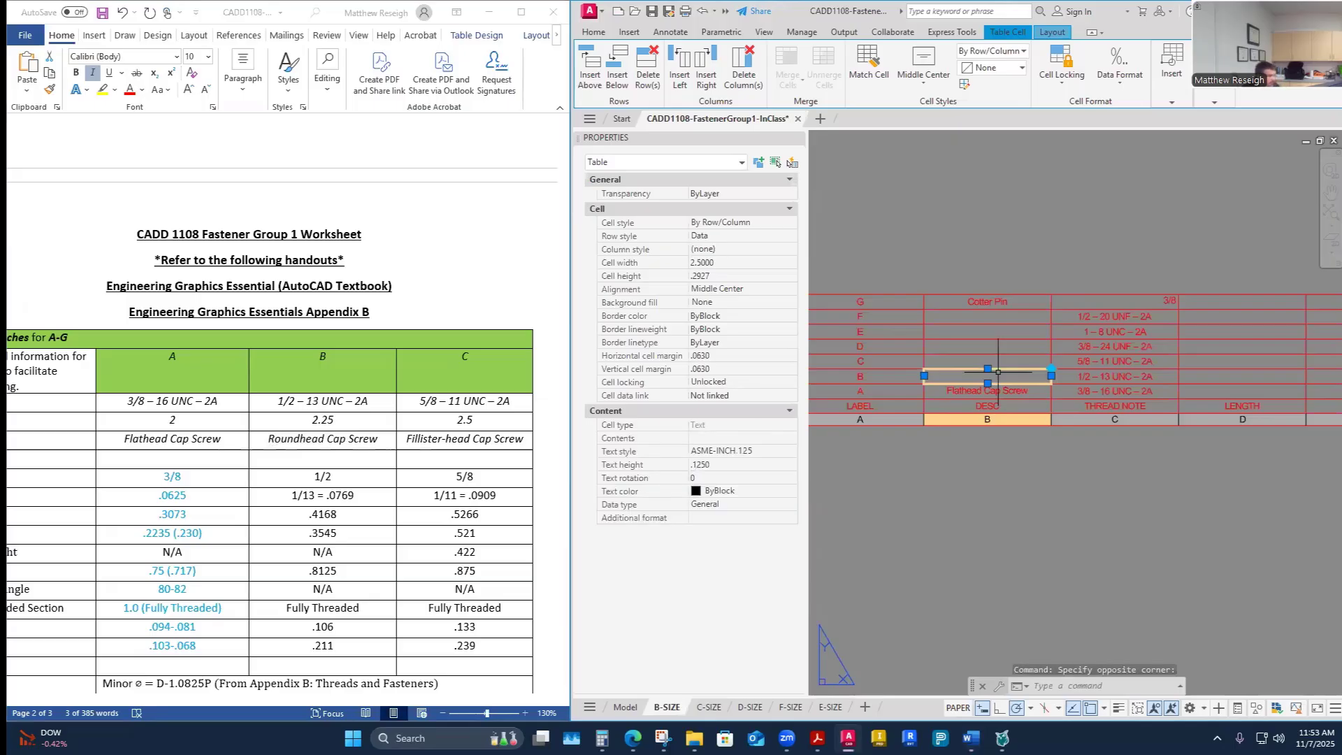
{"action": "key", "text": "ctrl+v"}
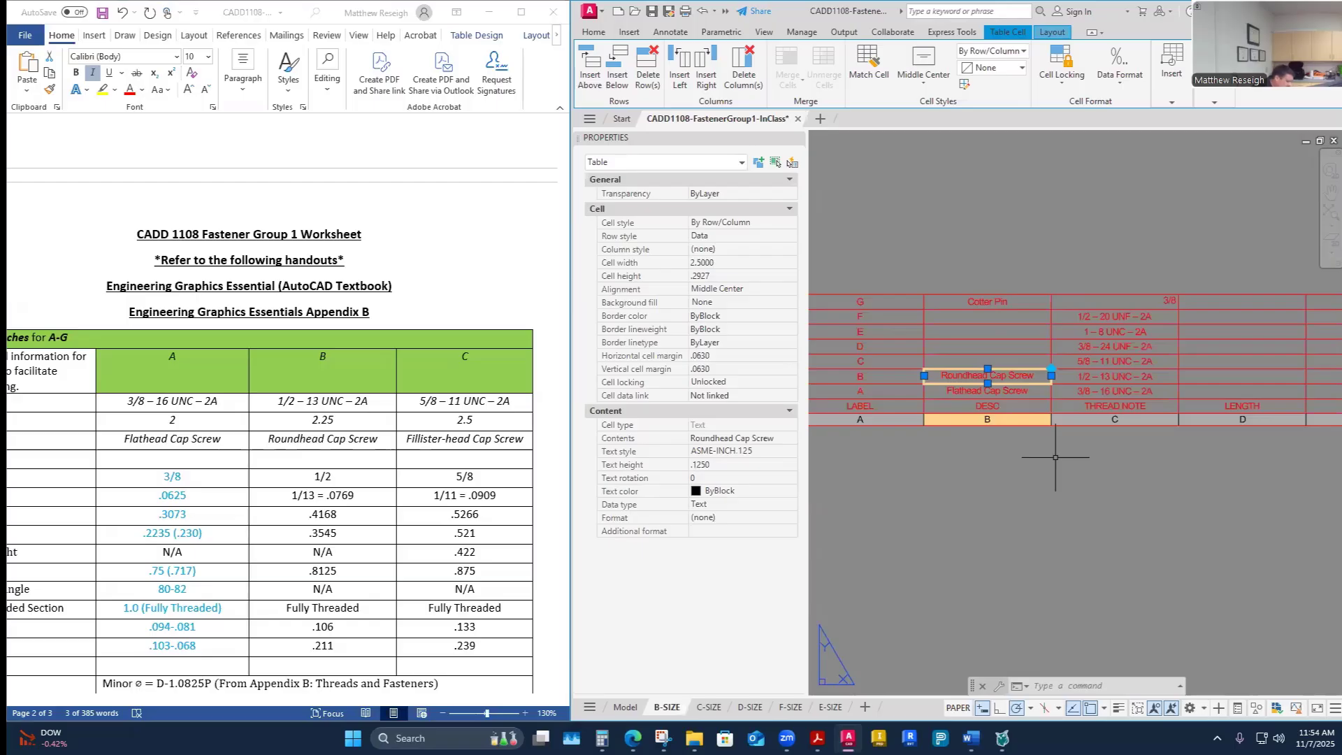
- Copy fastener C's description Fillister-head Cap Screw from the worksheet into the DESC cell of row C
{"action": "scroll", "coordinate": [1064, 386], "scroll_direction": "down", "scroll_amount": 5}
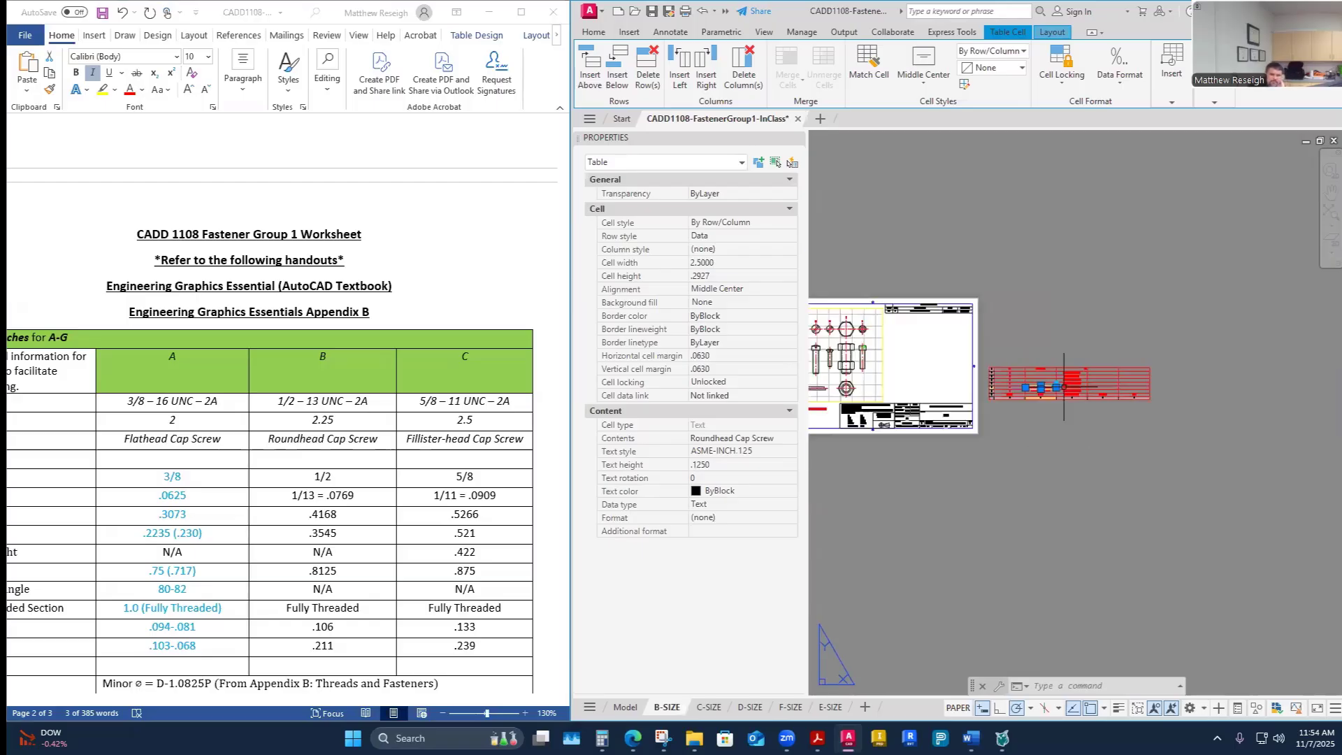
{"action": "scroll", "coordinate": [1140, 383], "scroll_direction": "up", "scroll_amount": 4}
{"action": "scroll", "coordinate": [1037, 423], "scroll_direction": "down", "scroll_amount": 3}
{"action": "scroll", "coordinate": [906, 406], "scroll_direction": "up", "scroll_amount": 3}
{"action": "scroll", "coordinate": [941, 418], "scroll_direction": "down", "scroll_amount": 2}
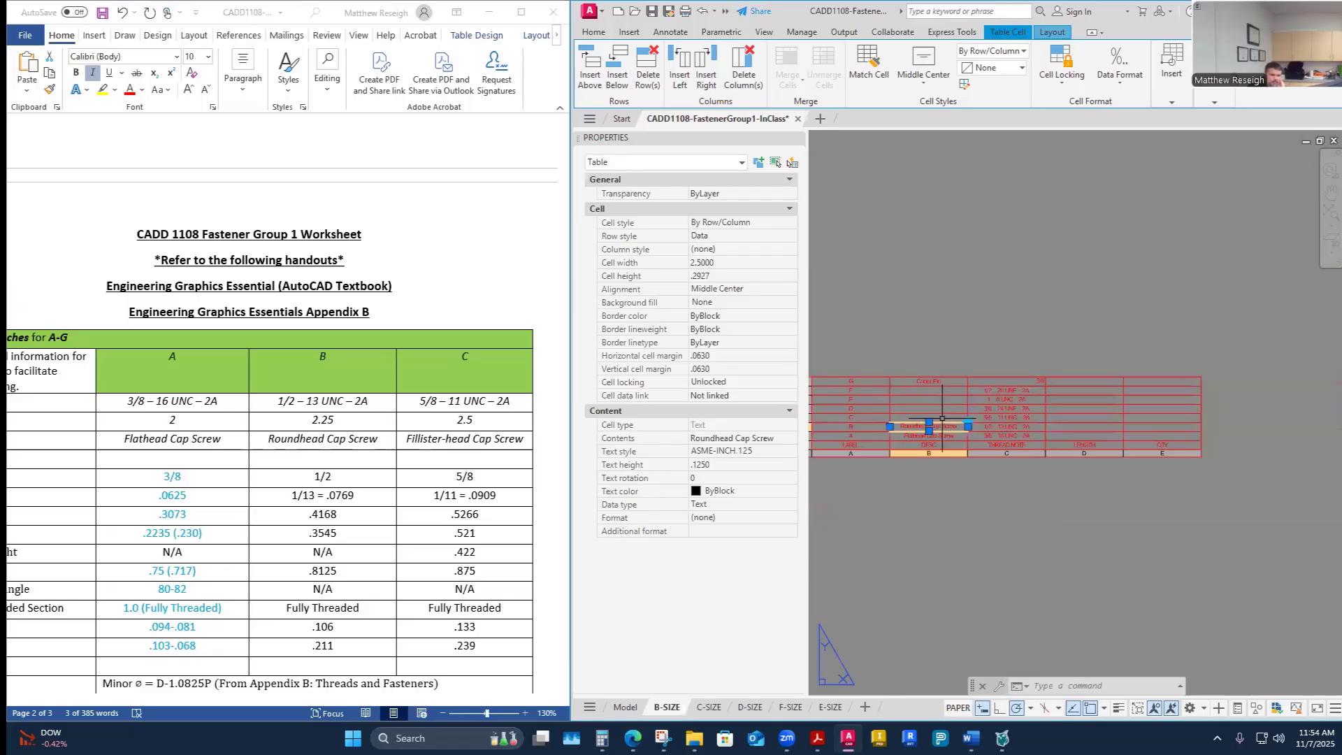
{"action": "scroll", "coordinate": [864, 411], "scroll_direction": "up", "scroll_amount": 4}
{"action": "left_click", "coordinate": [485, 438]}
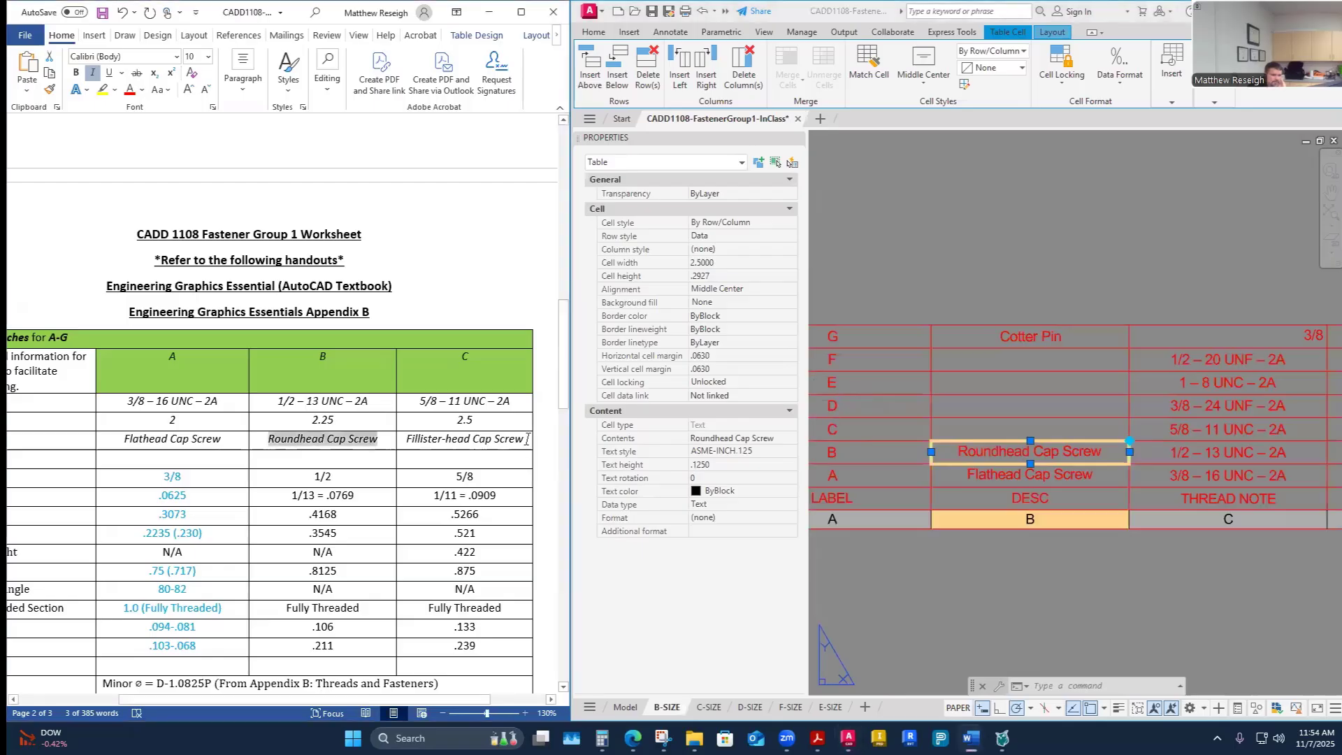
{"action": "left_click_drag", "start_coordinate": [527, 438], "coordinate": [415, 451]}
{"action": "key", "text": "ctrl+c"}
{"action": "right_click", "coordinate": [410, 440]}
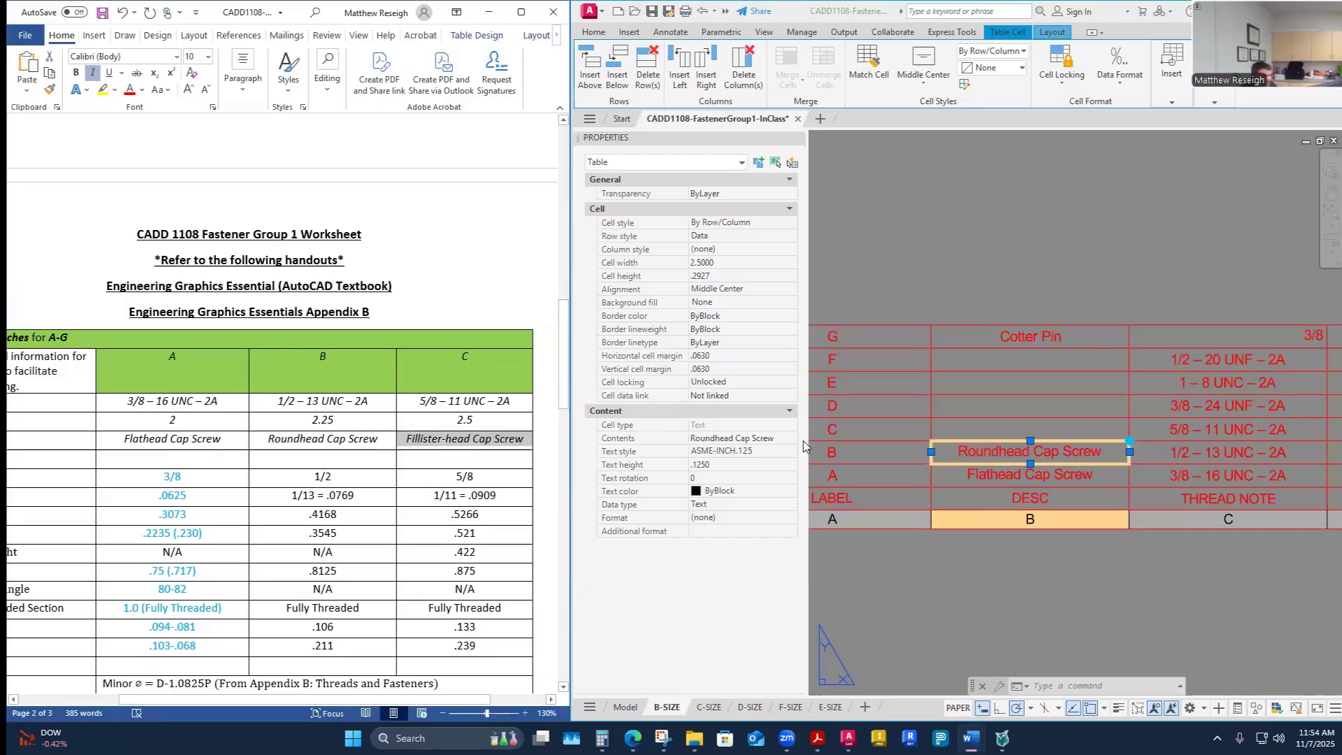
{"action": "left_click", "coordinate": [1002, 419]}
{"action": "left_click", "coordinate": [1008, 424]}
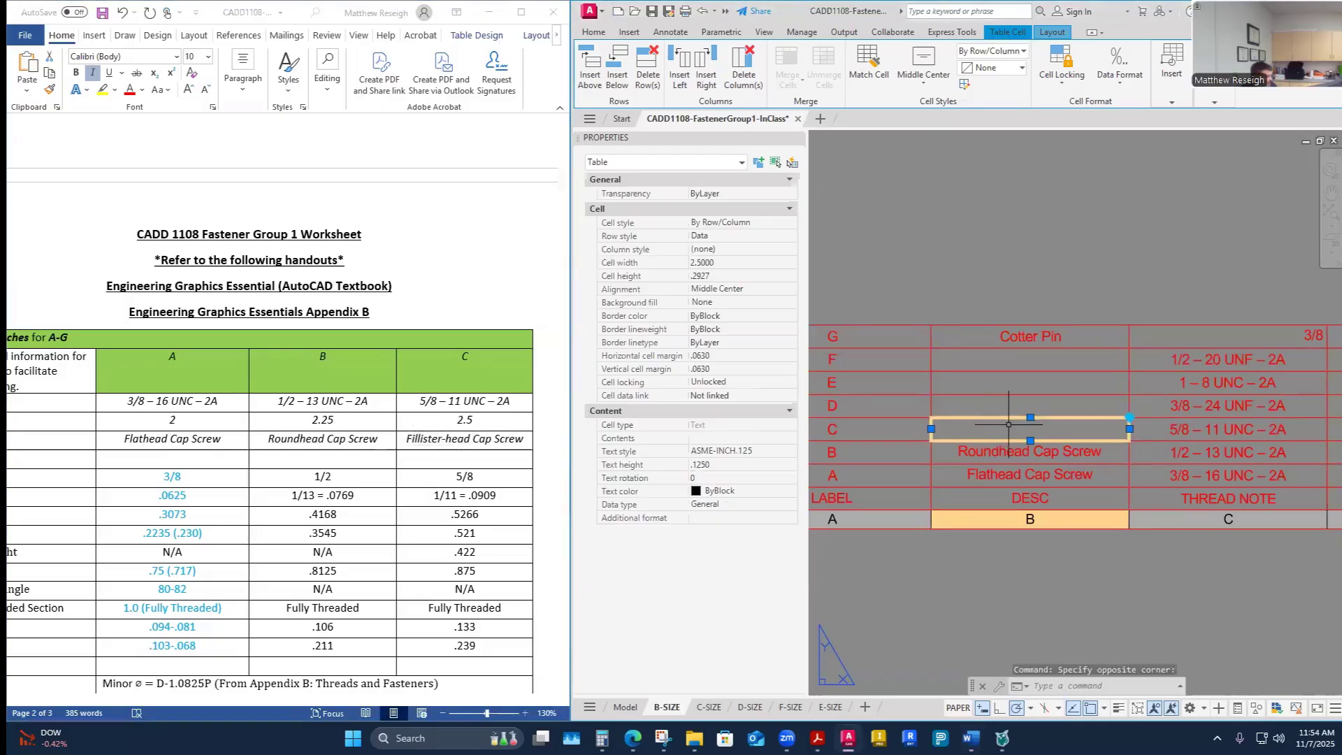
{"action": "key", "text": "ctrl+v"}
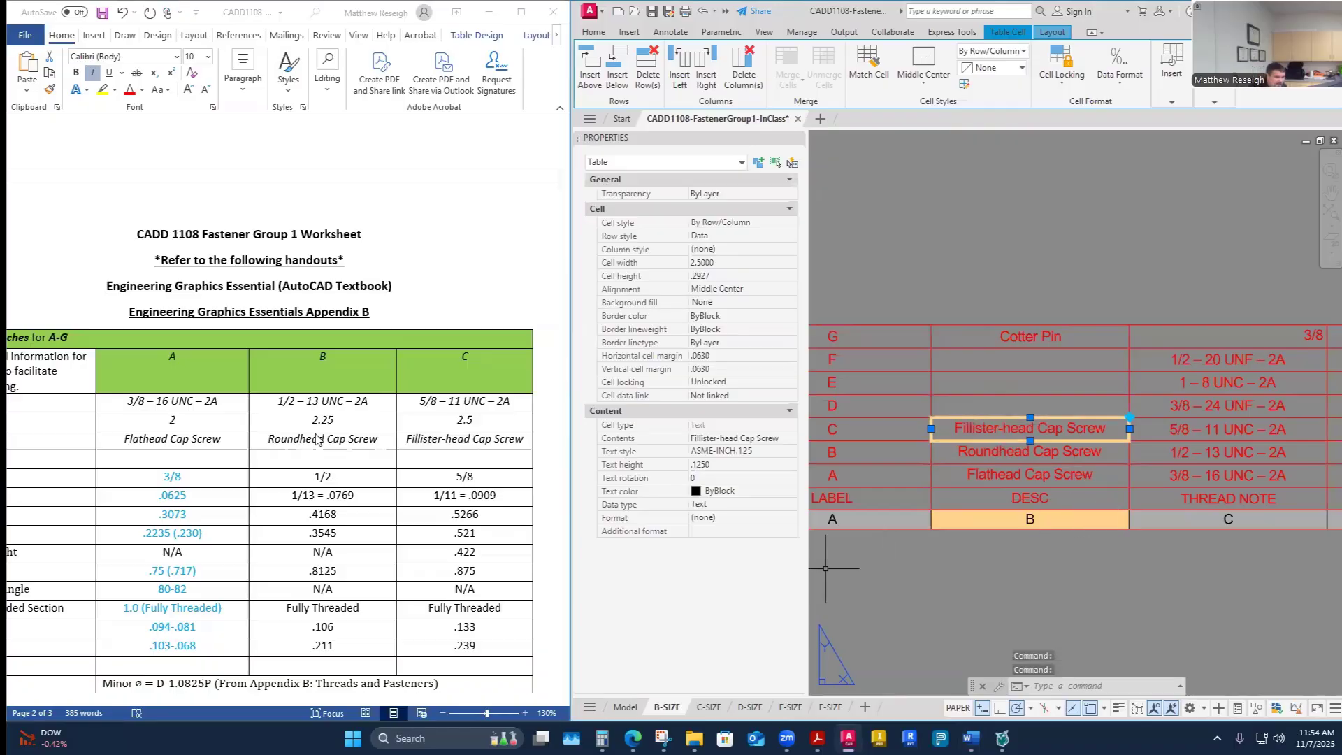
- Copy fastener D's description Oval-head Cap Screw from the worksheet into the DESC cell of row D
{"action": "scroll", "coordinate": [318, 444], "scroll_direction": "down", "scroll_amount": 3}
{"action": "scroll", "coordinate": [318, 444], "scroll_direction": "down", "scroll_amount": 10}
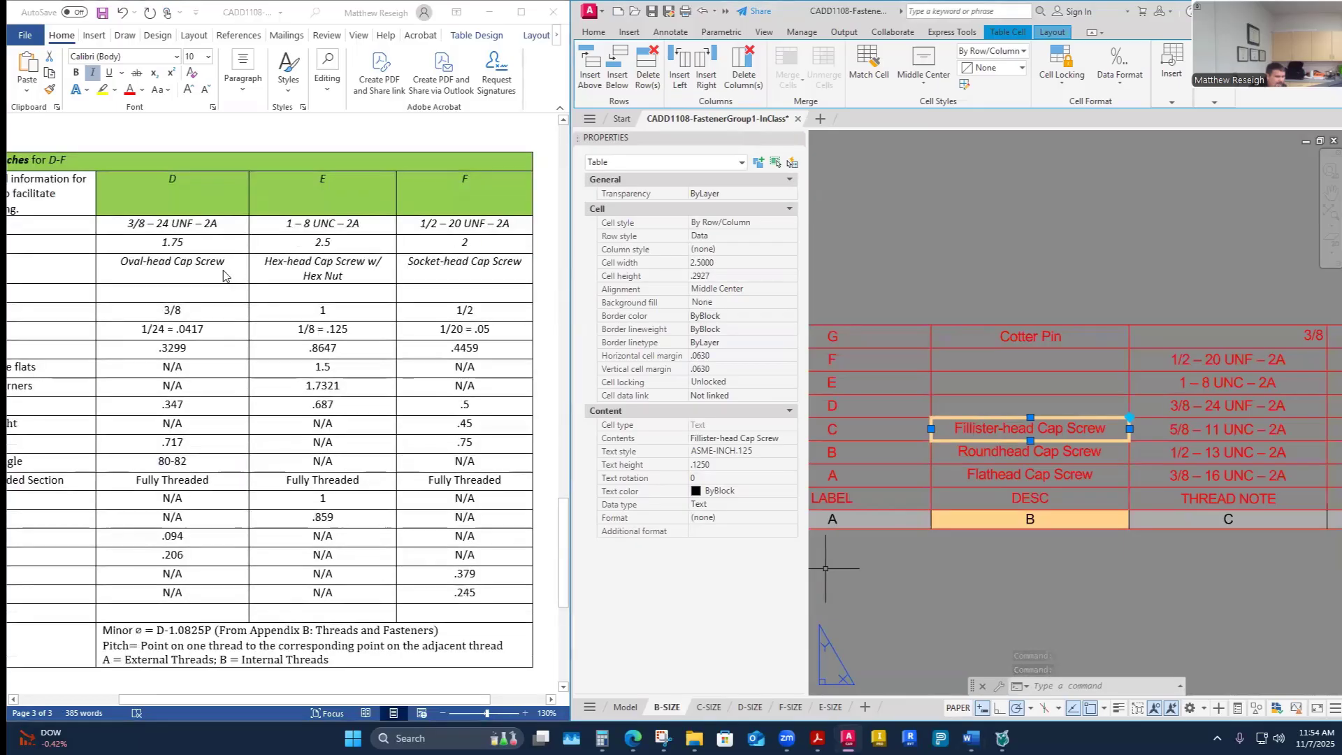
{"action": "left_click_drag", "start_coordinate": [226, 264], "coordinate": [117, 269]}
{"action": "key", "text": "ctrl+c"}
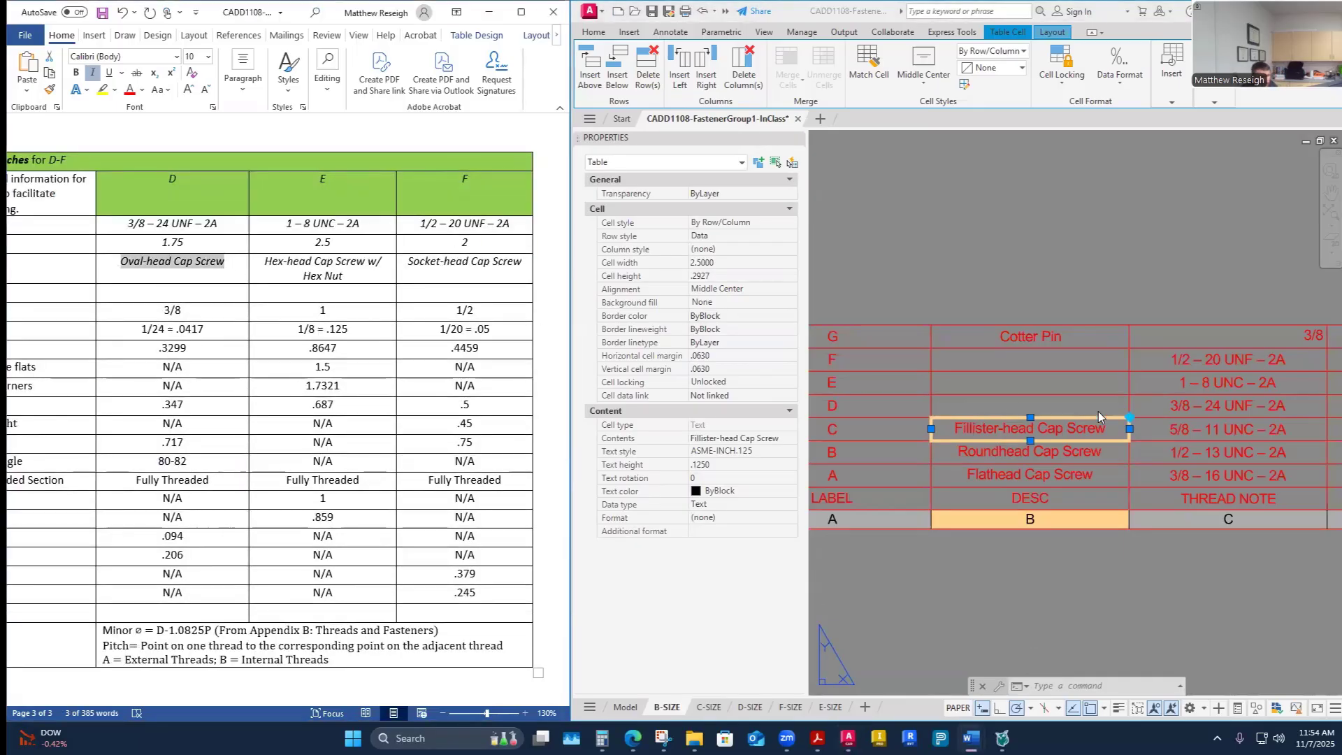
{"action": "left_click", "coordinate": [1010, 404]}
{"action": "left_click", "coordinate": [988, 405]}
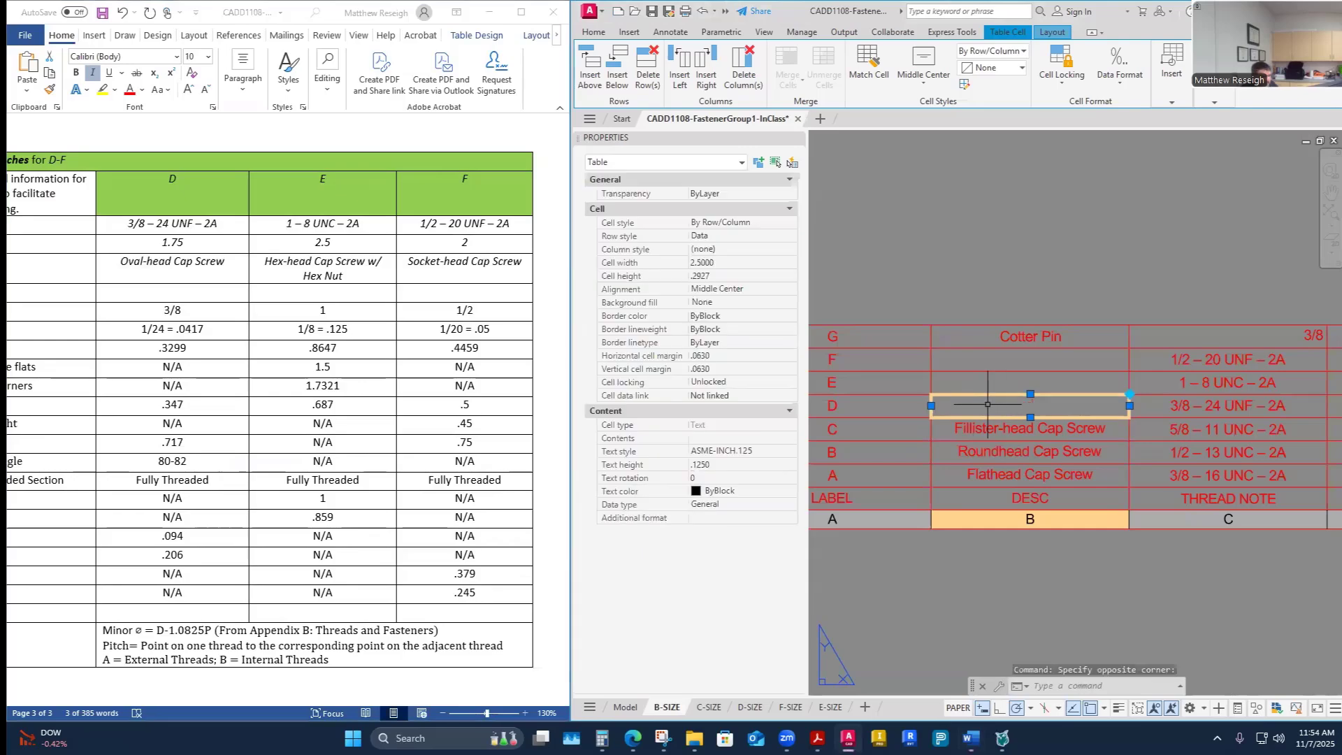
{"action": "key", "text": "ctrl+v"}
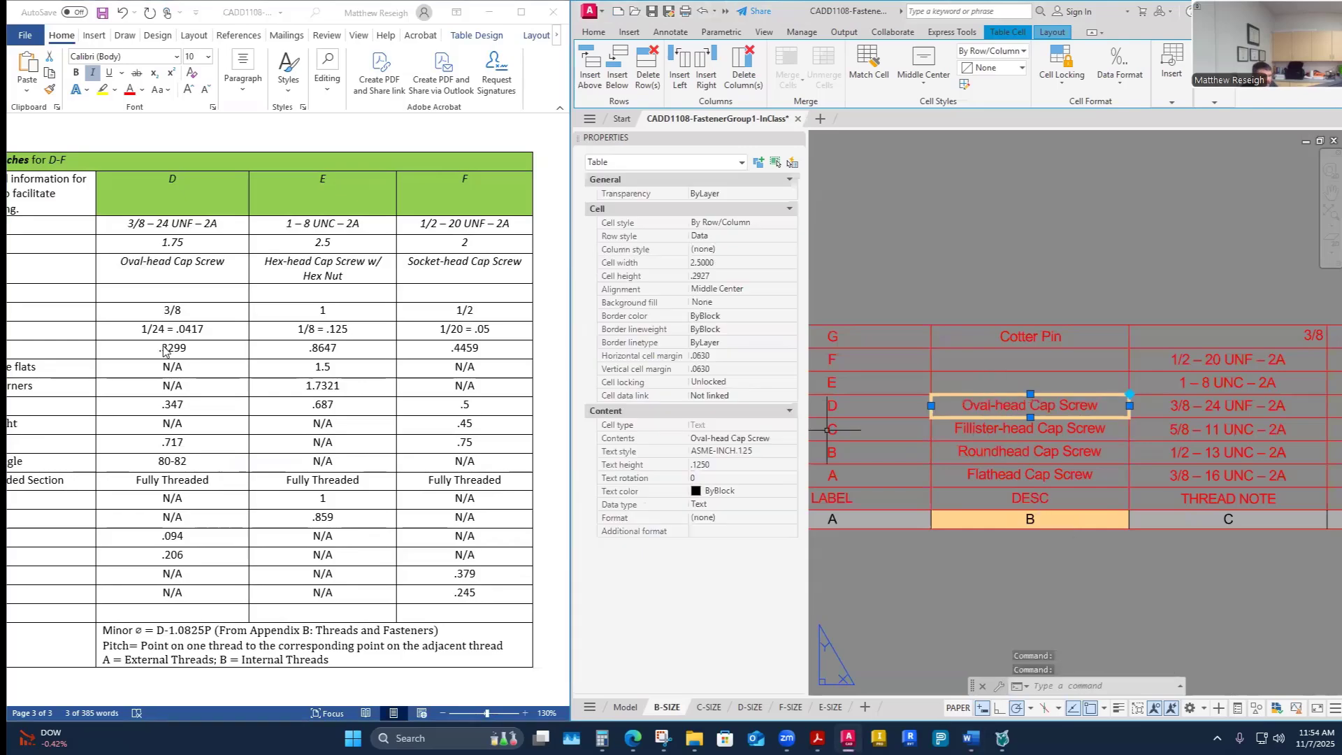
- Copy fastener E's description Hex-head Cap Screw w/ Hex Nut from the worksheet into the DESC cell of row E
{"action": "left_click", "coordinate": [315, 261]}
{"action": "left_click_drag", "start_coordinate": [344, 276], "coordinate": [264, 264]}
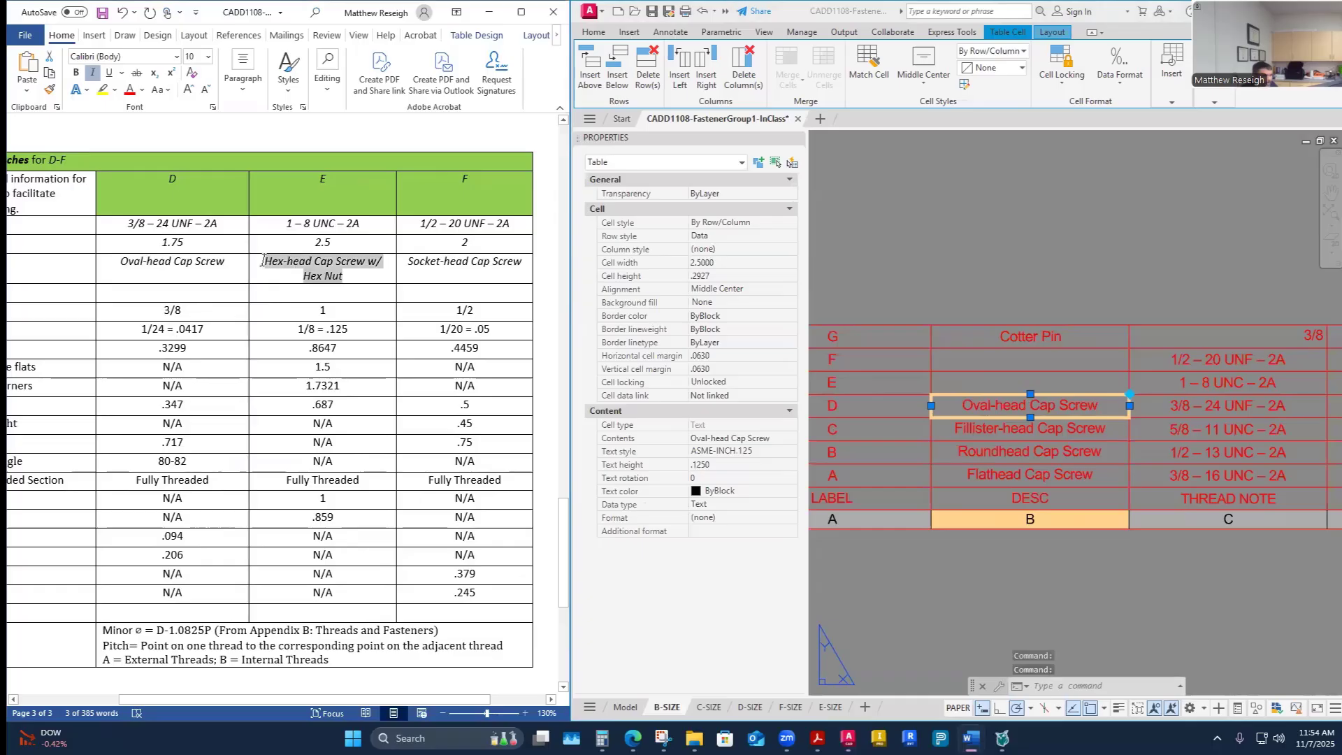
{"action": "key", "text": "ctrl+c"}
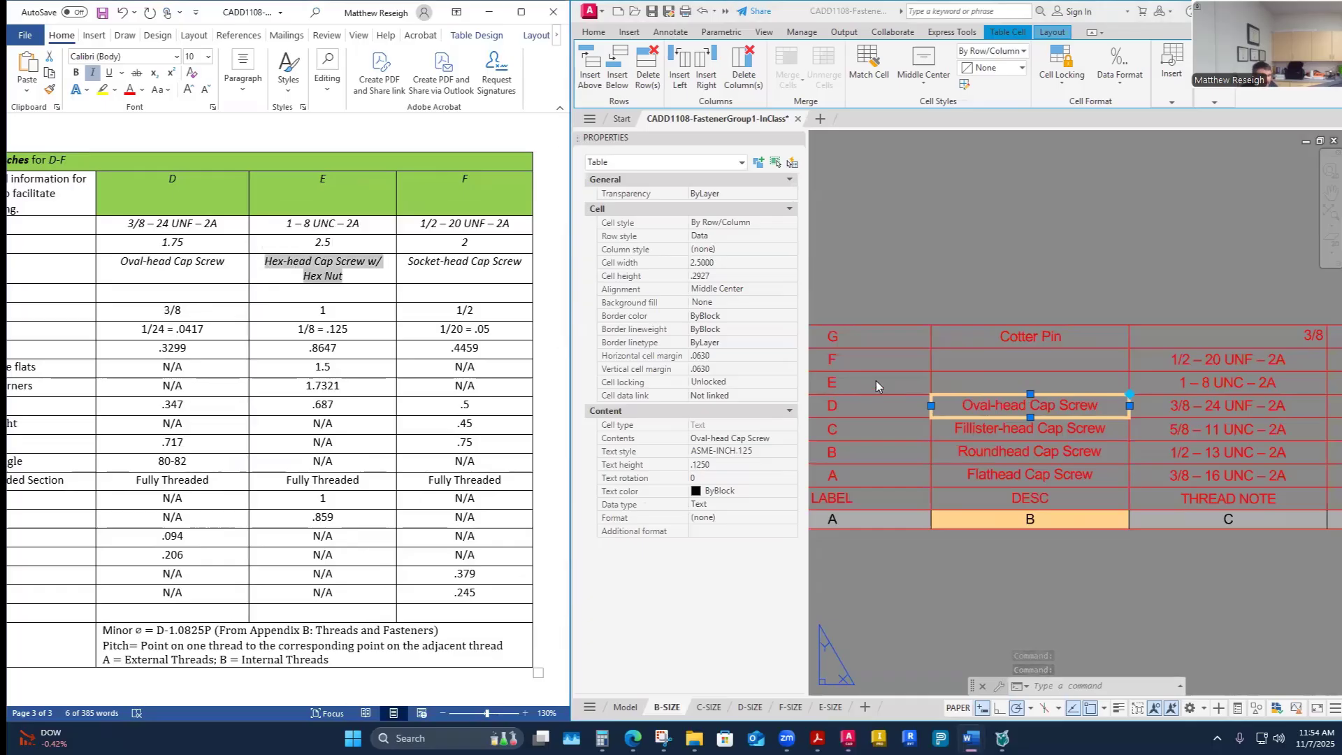
{"action": "double_click", "coordinate": [1004, 386]}
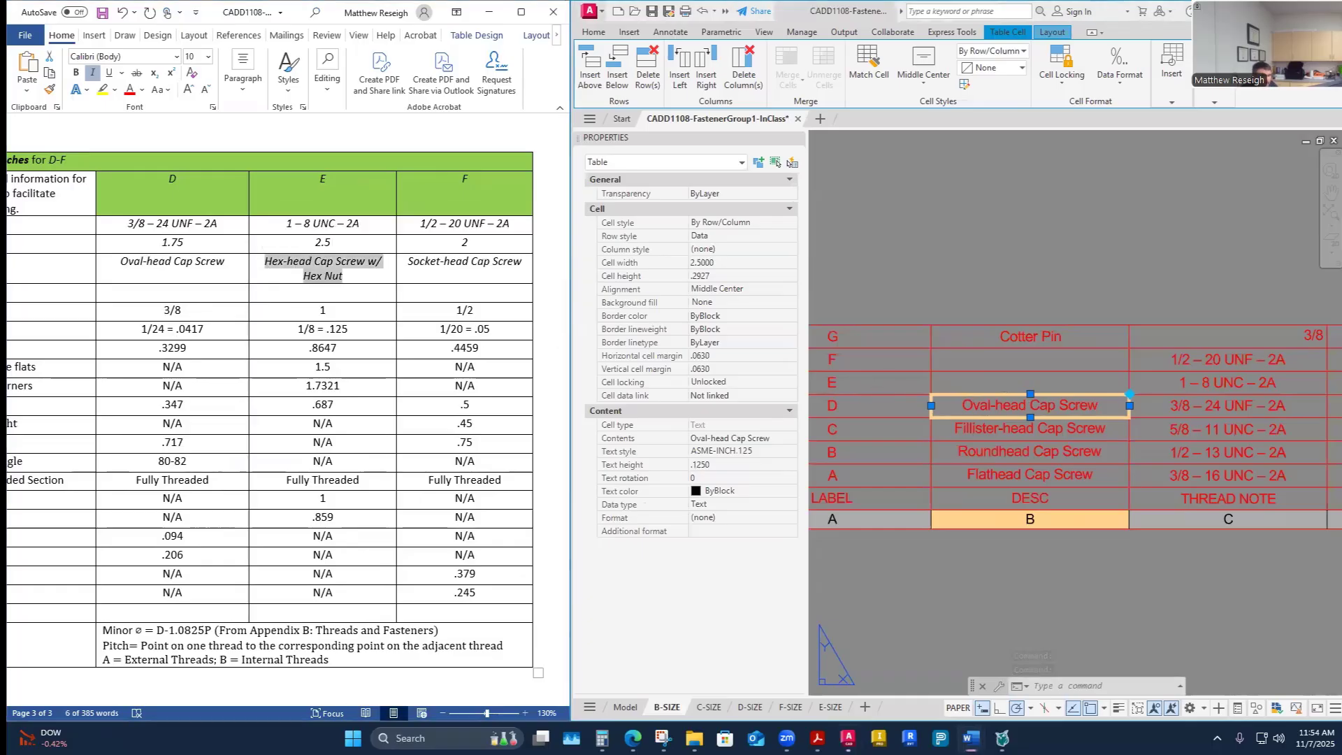
{"action": "left_click", "coordinate": [1003, 384]}
{"action": "left_click", "coordinate": [1001, 381]}
{"action": "key", "text": "ctrl+v"}
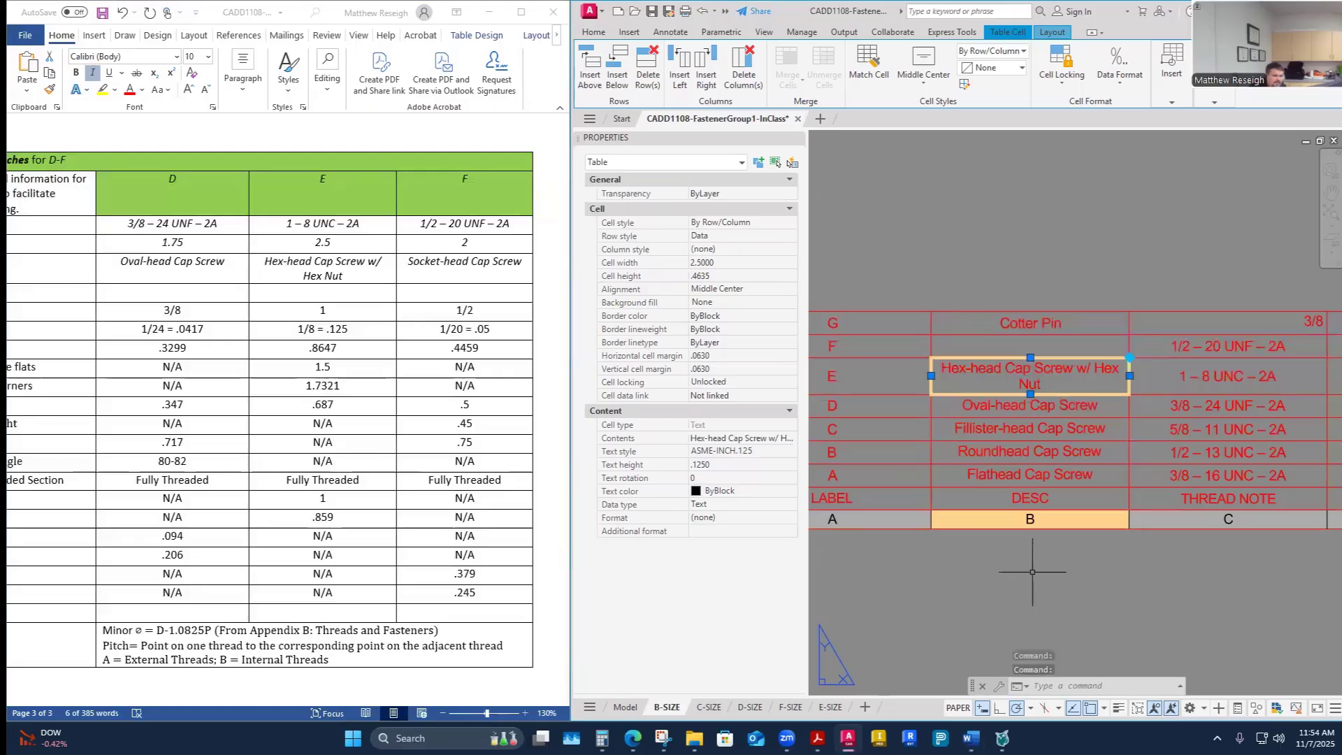
{"action": "scroll", "coordinate": [1027, 558], "scroll_direction": "down", "scroll_amount": 2}
{"action": "scroll", "coordinate": [1027, 557], "scroll_direction": "up", "scroll_amount": 2}
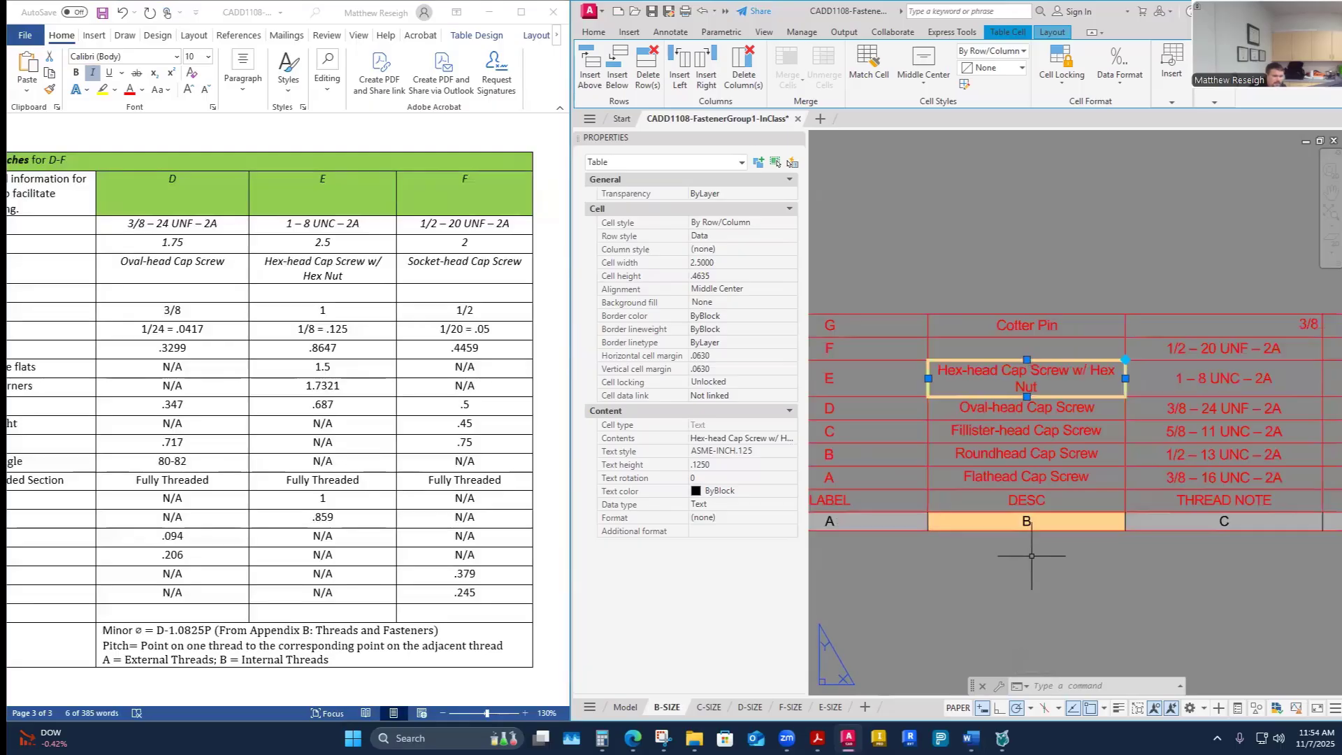
{"action": "key", "text": "Escape"}
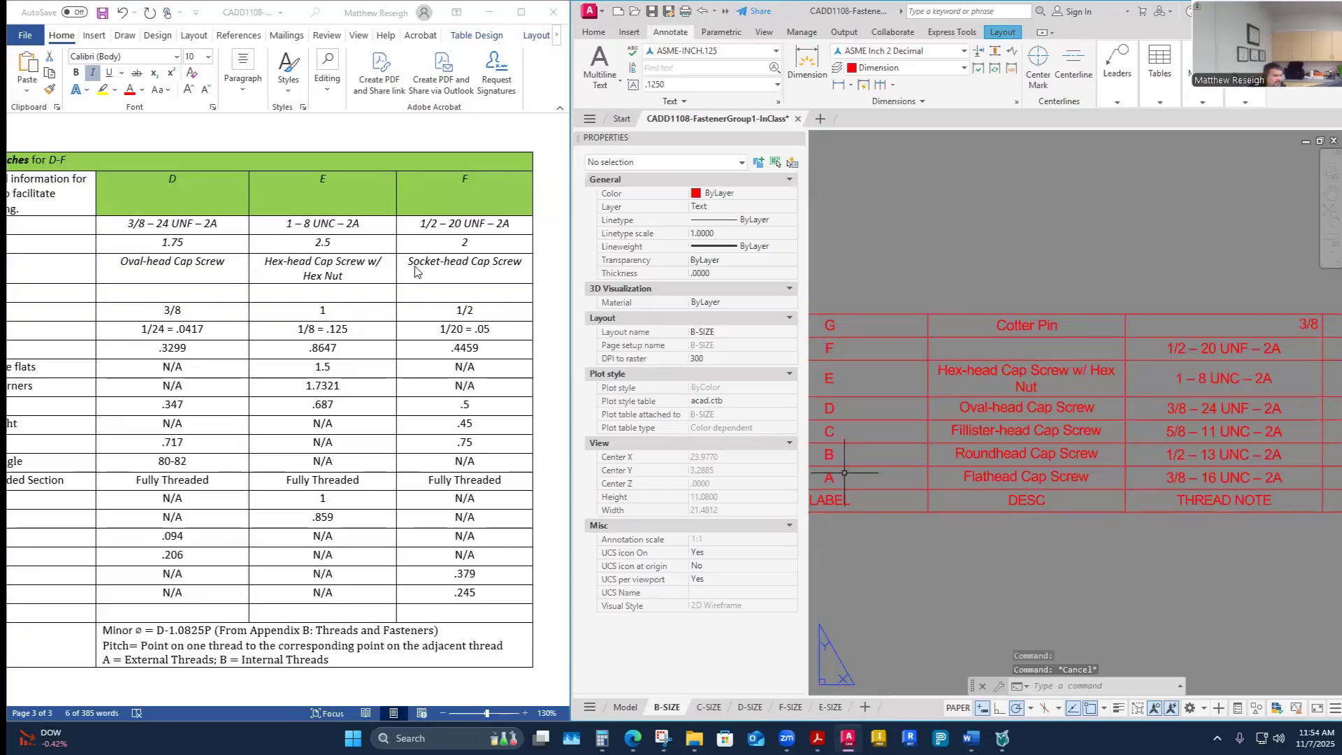
- Copy fastener F's description Socket-head Cap Screw from the worksheet into the DESC cell of row F
{"action": "left_click", "coordinate": [458, 270]}
{"action": "left_click_drag", "start_coordinate": [524, 263], "coordinate": [412, 263]}
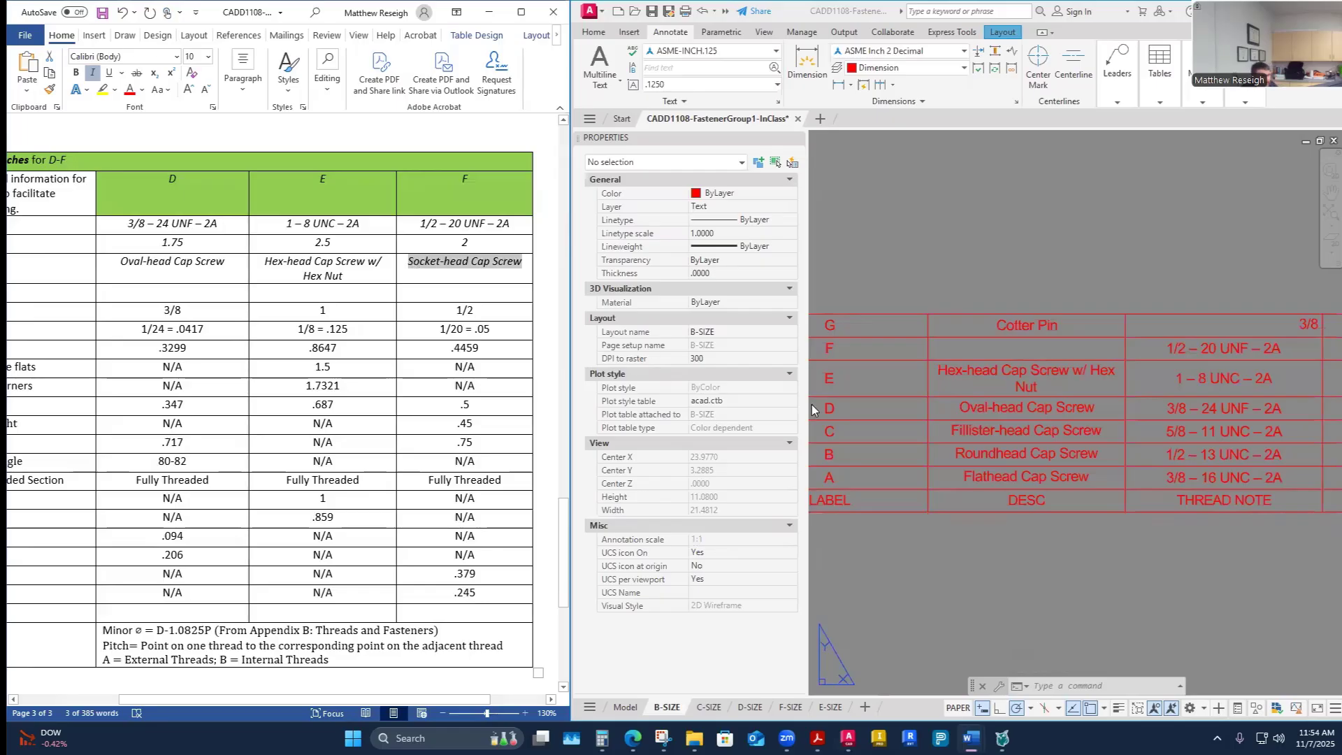
{"action": "left_click", "coordinate": [1027, 347]}
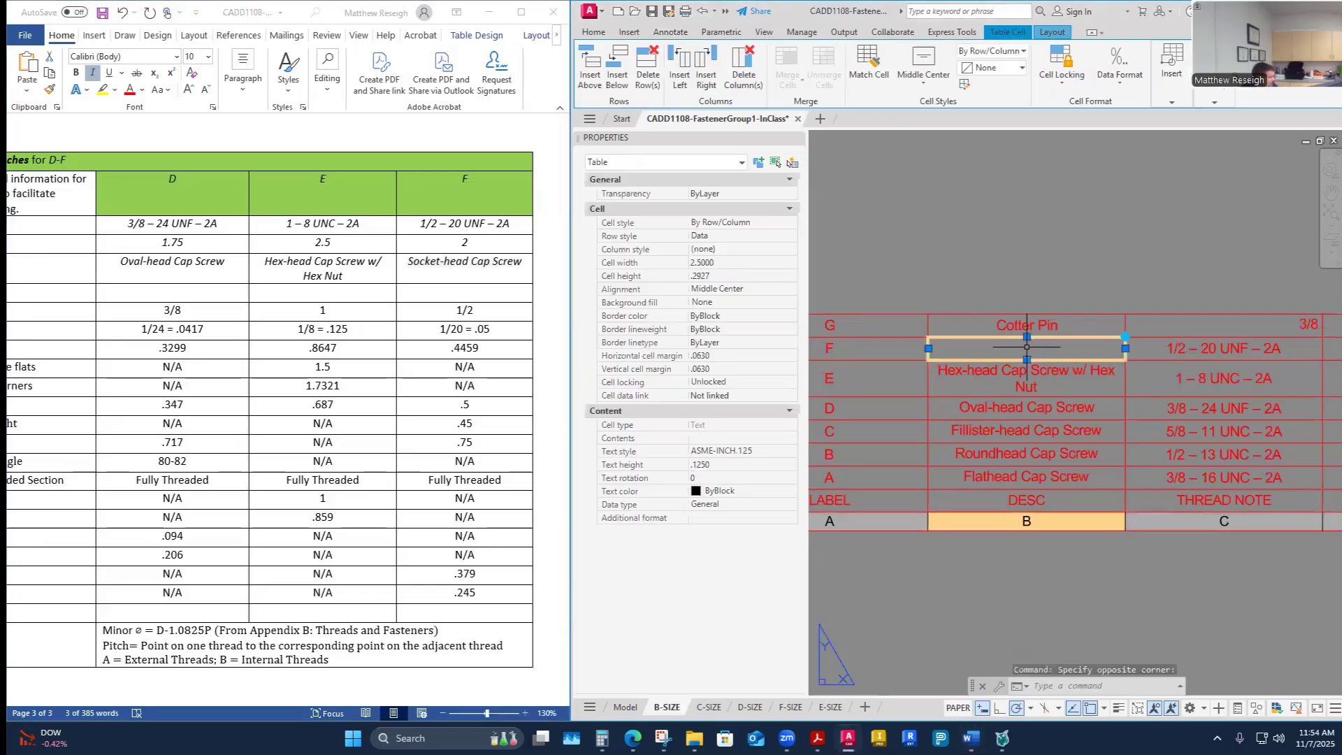
{"action": "key", "text": "ctrl+v"}
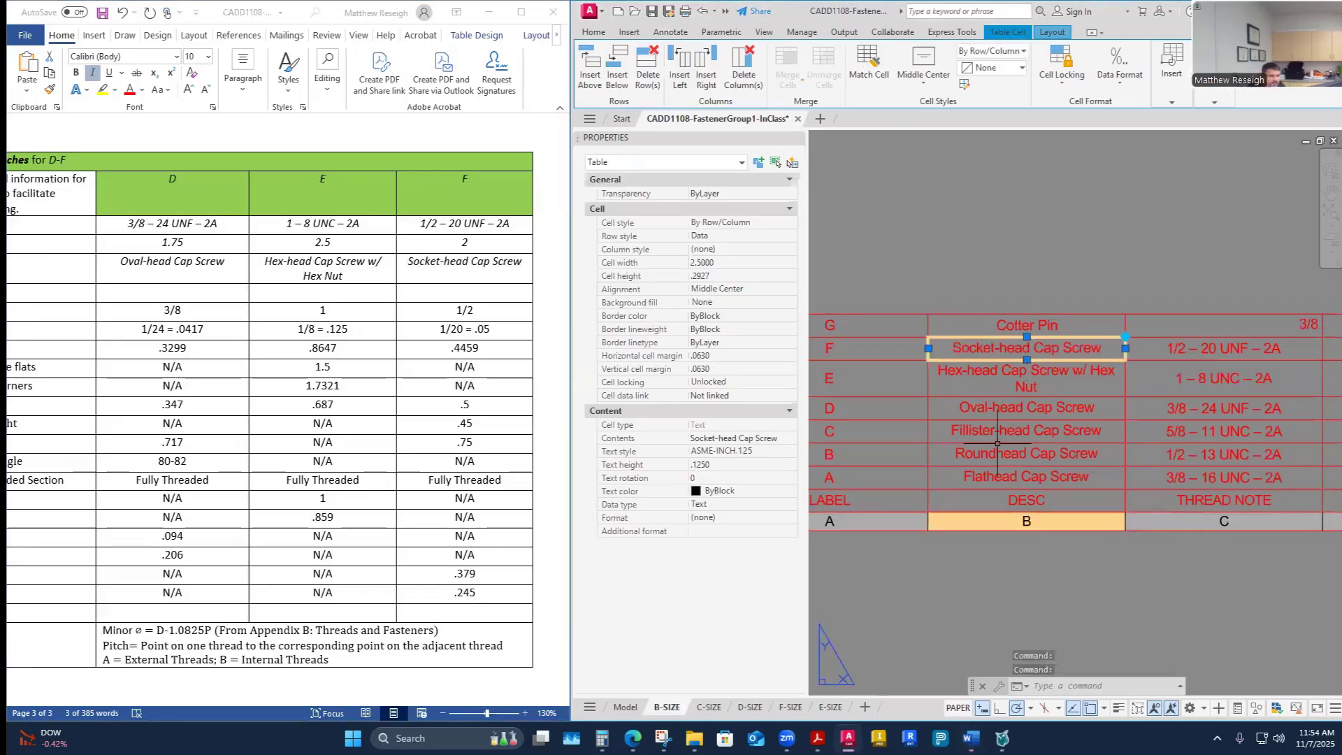
{"action": "left_click", "coordinate": [1037, 599]}
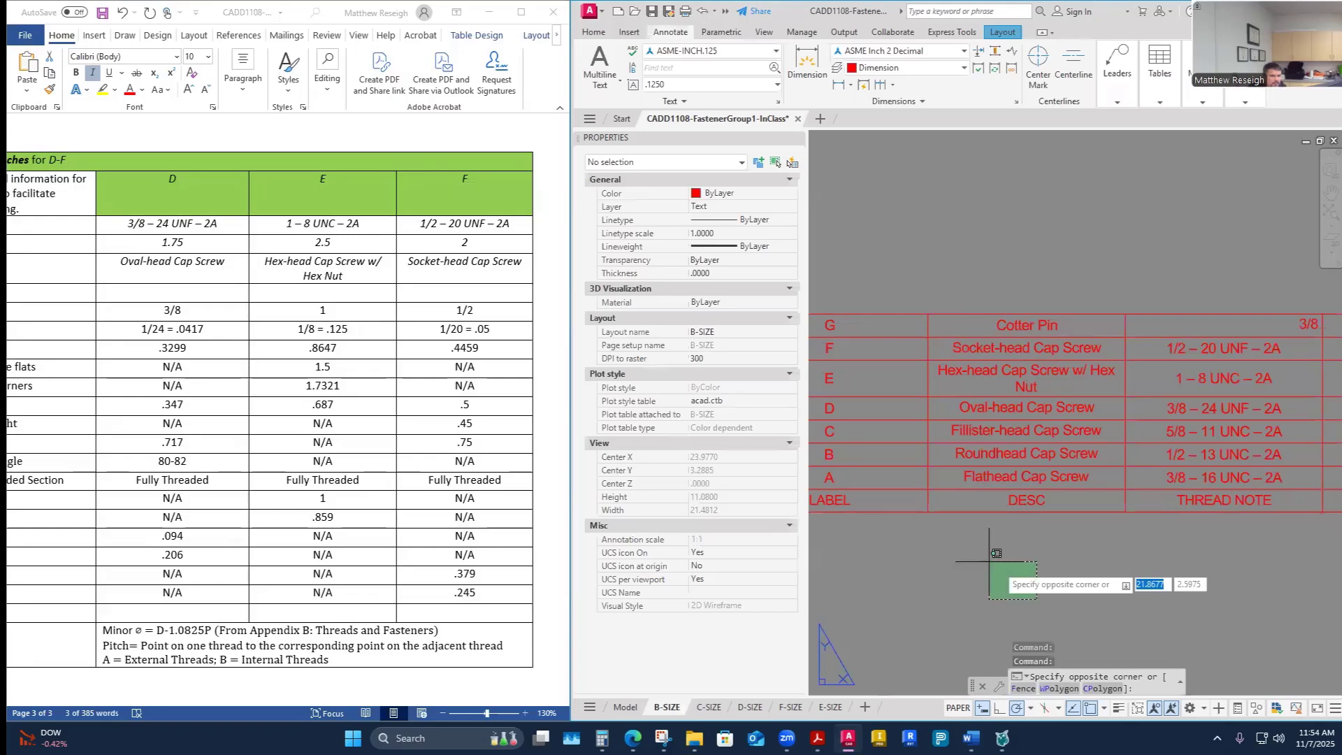
{"action": "scroll", "coordinate": [902, 540], "scroll_direction": "down", "scroll_amount": 4}
{"action": "scroll", "coordinate": [1205, 566], "scroll_direction": "up", "scroll_amount": 4}
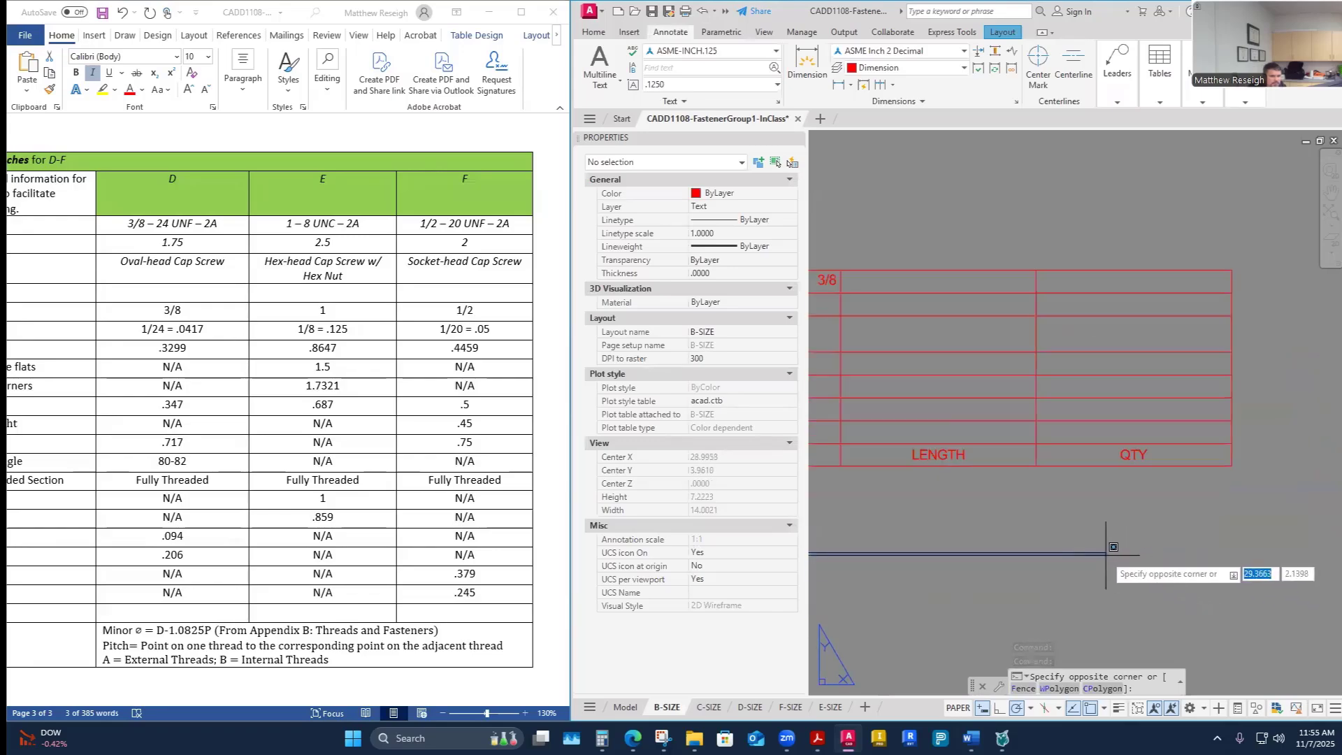
{"action": "key", "text": "Escape"}
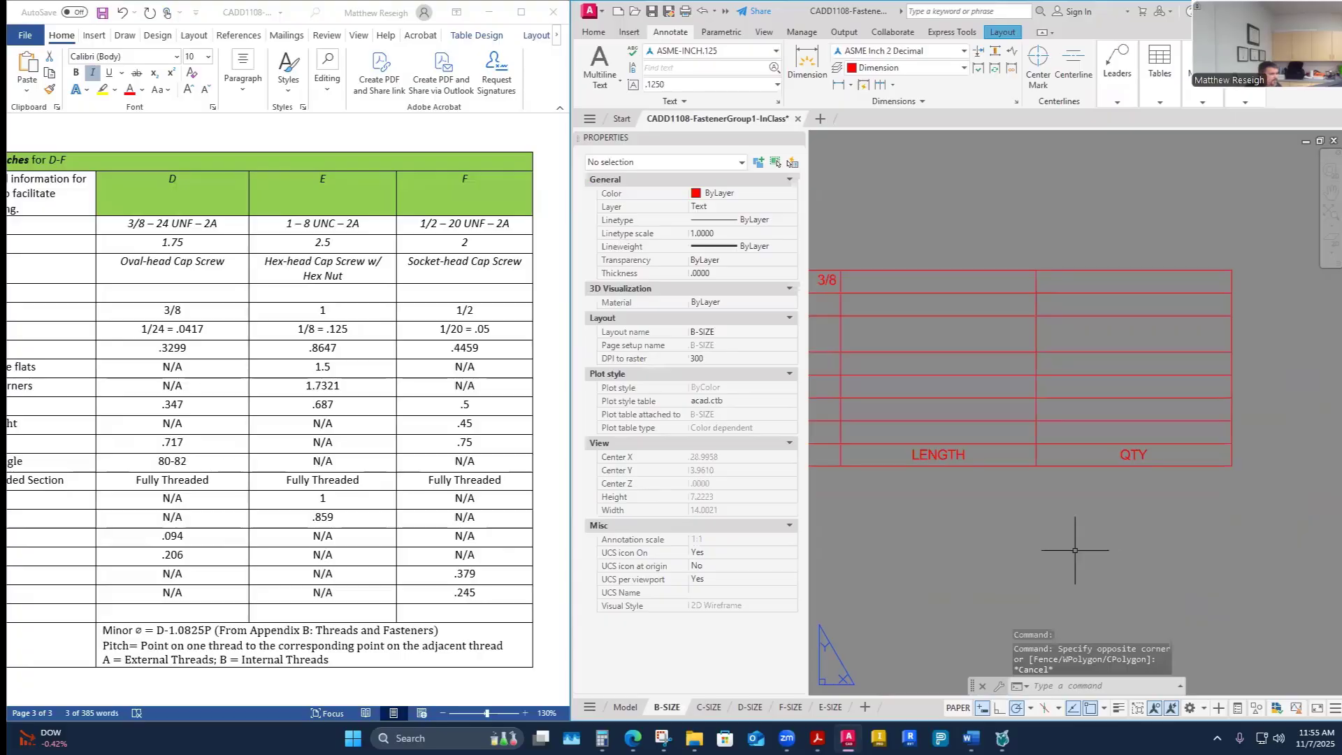
- Enter lengths 2, 2.25 and 2.5 for fasteners A, B and C in the LENGTH column, following the worksheet
{"action": "scroll", "coordinate": [259, 471], "scroll_direction": "up", "scroll_amount": 15}
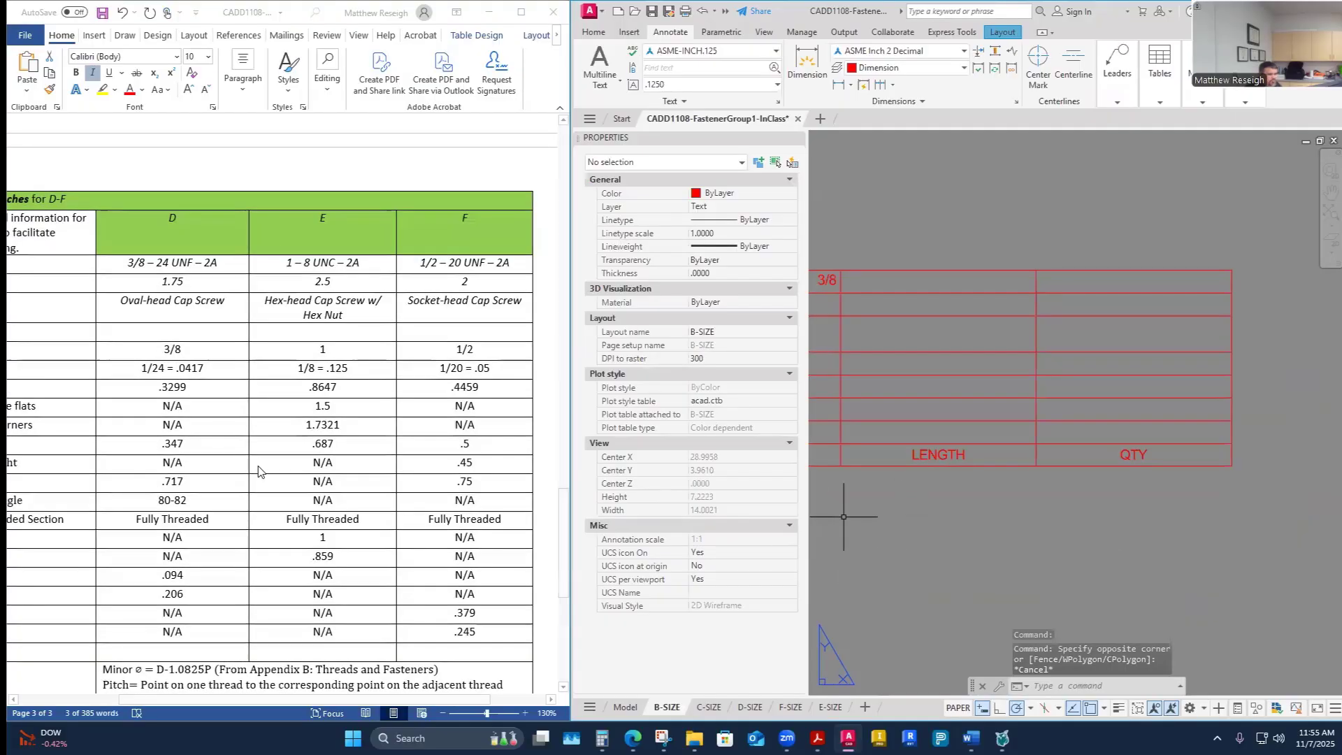
{"action": "scroll", "coordinate": [259, 471], "scroll_direction": "up", "scroll_amount": 3}
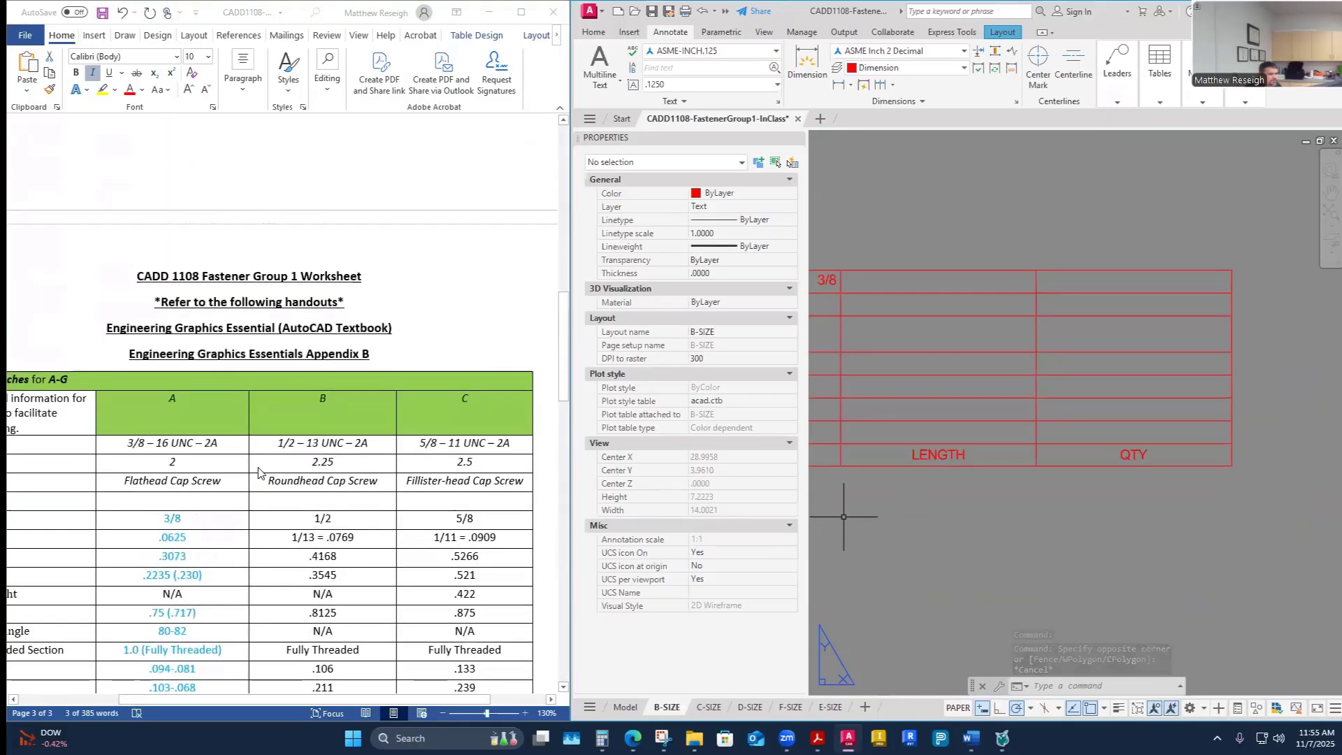
{"action": "left_click", "coordinate": [947, 439]}
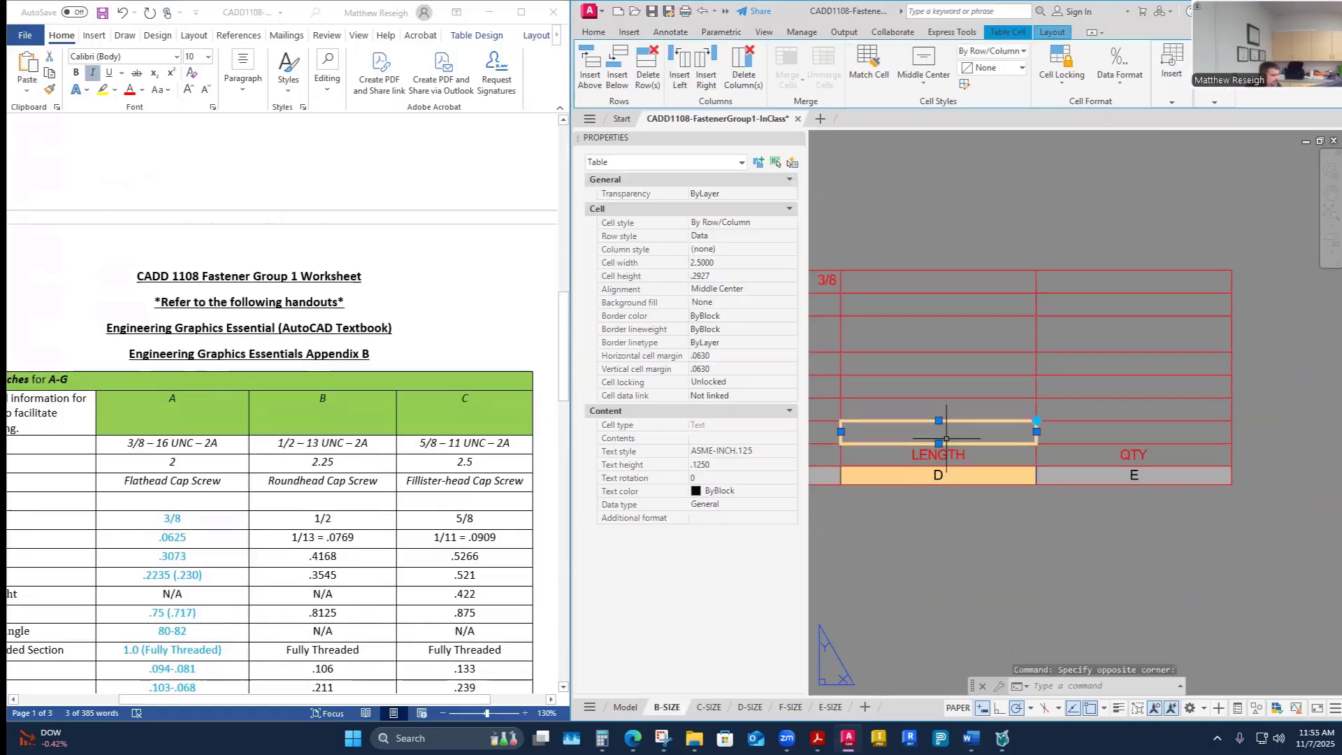
{"action": "type", "text": "2.25"}
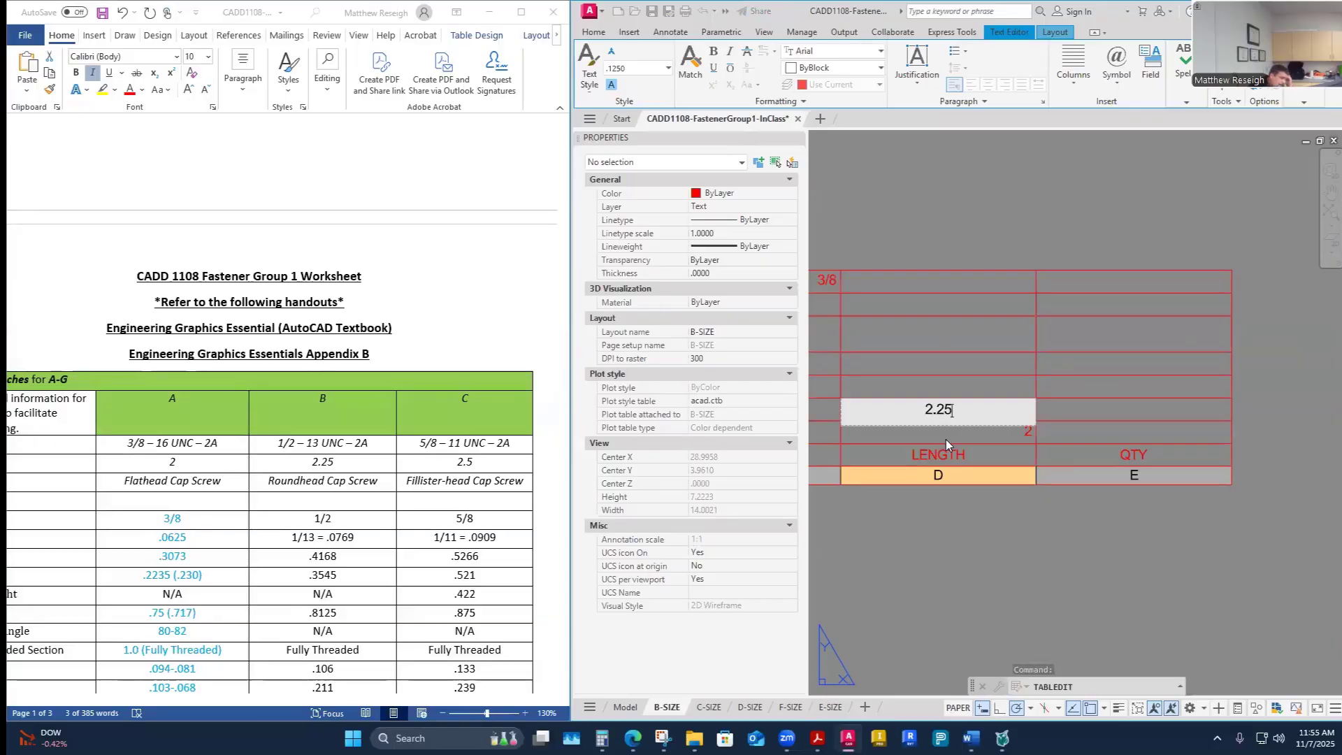
{"action": "key", "text": "Return"}
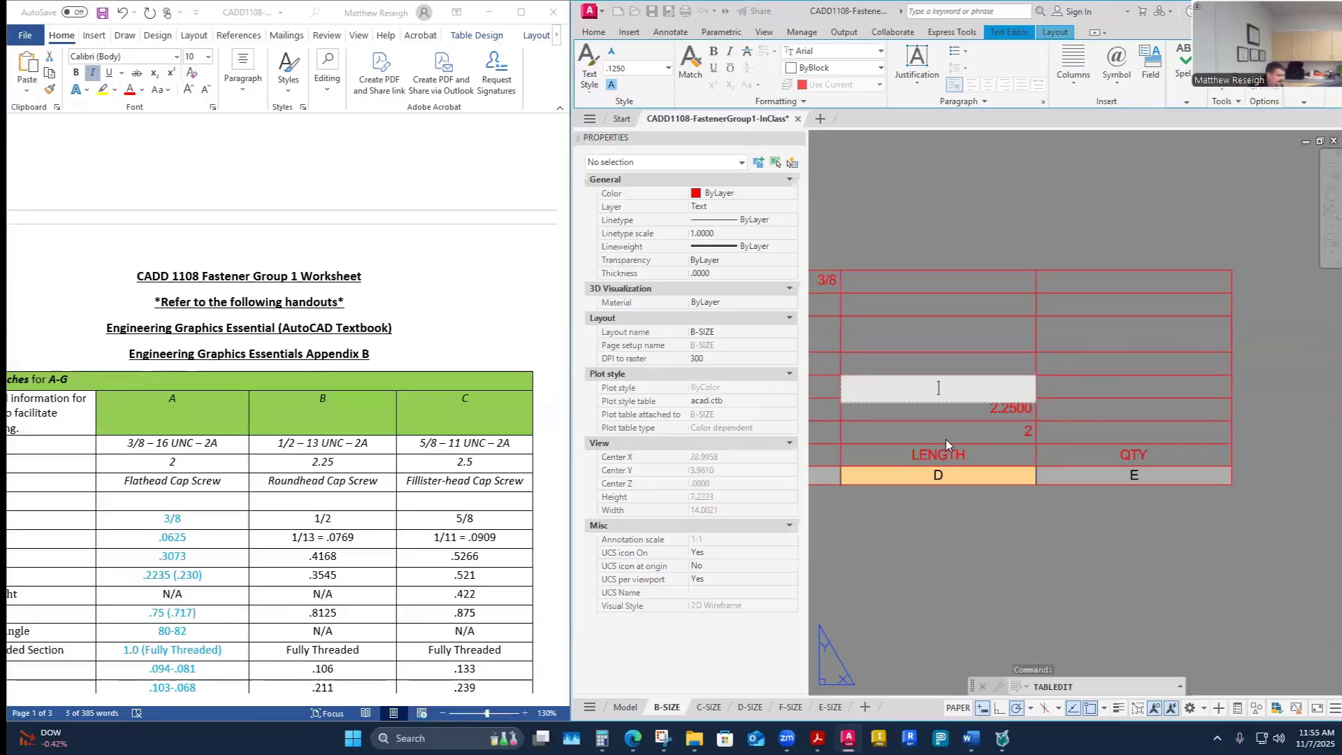
{"action": "type", "text": "2.5"}
{"action": "key", "text": "Return"}
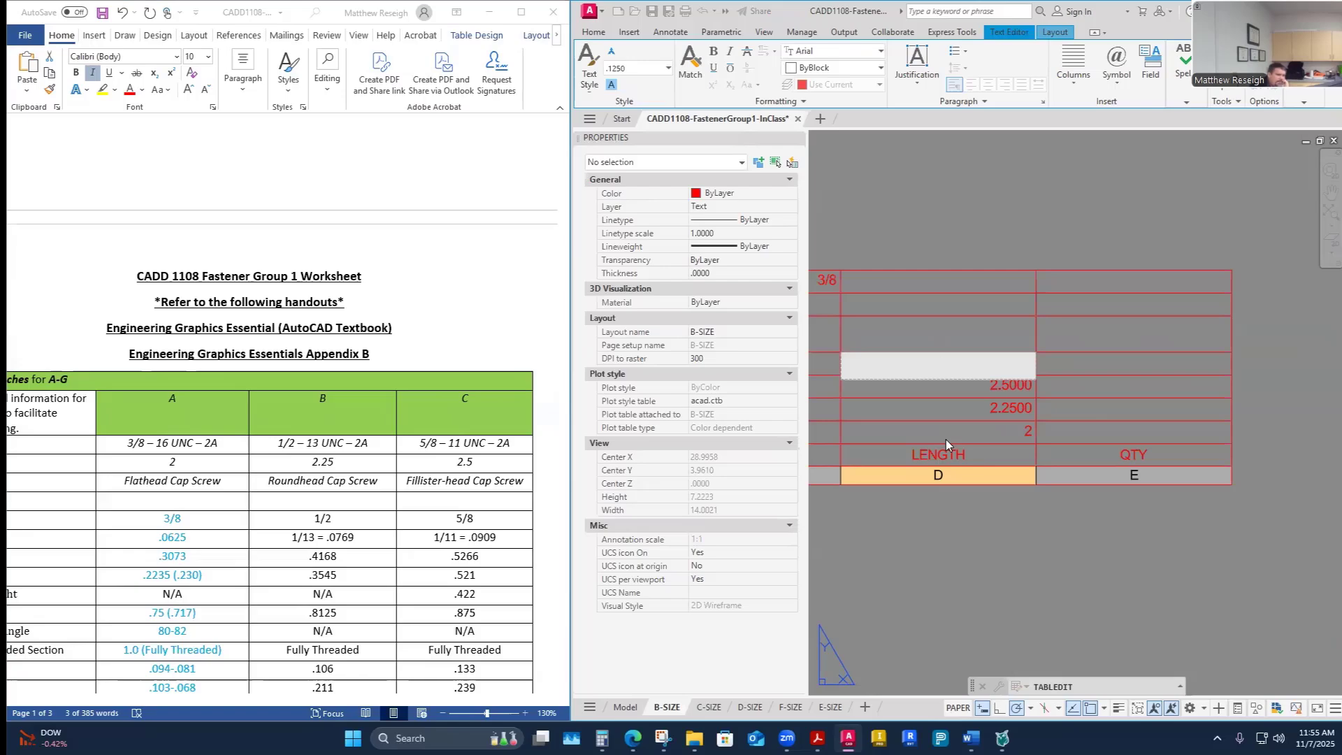
- Enter lengths 1.75, 2.5 and 2 for fasteners D, E and F in the LENGTH column
{"action": "scroll", "coordinate": [392, 423], "scroll_direction": "down", "scroll_amount": 10}
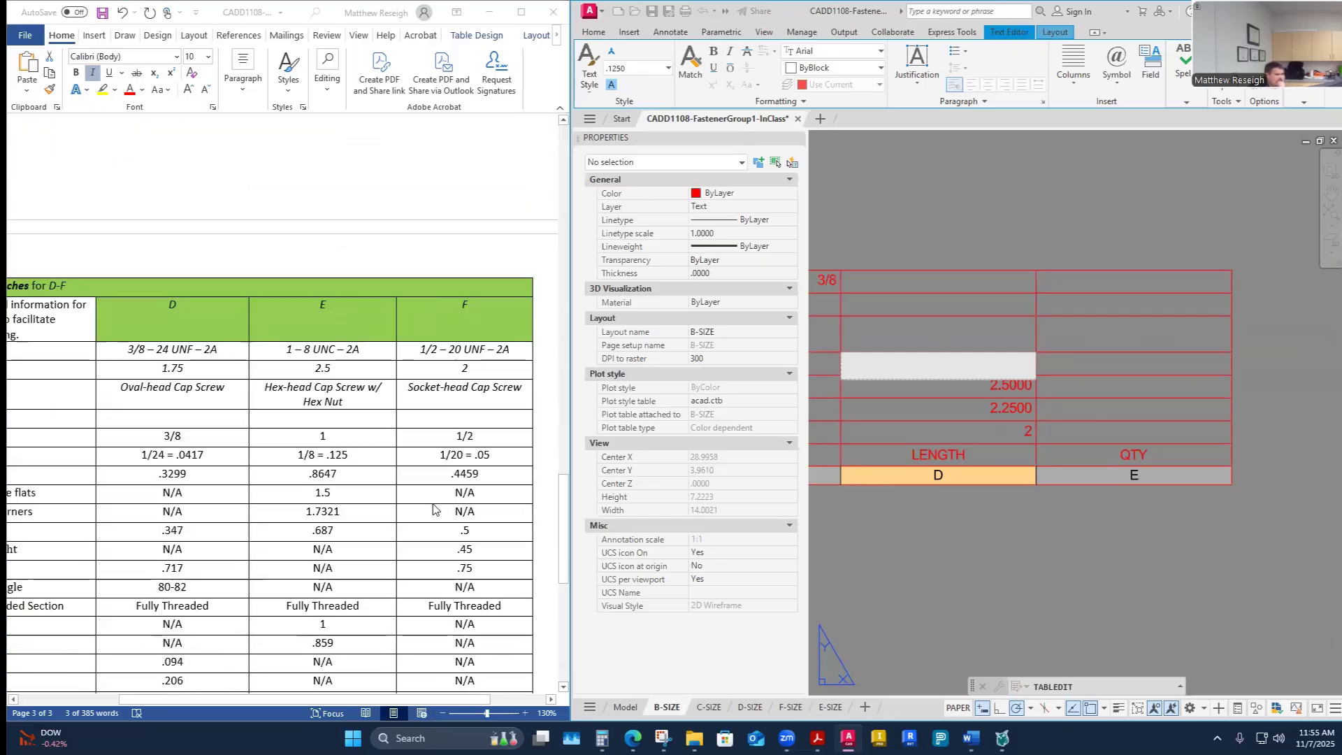
{"action": "type", "text": "75"}
{"action": "key", "text": "Up"}
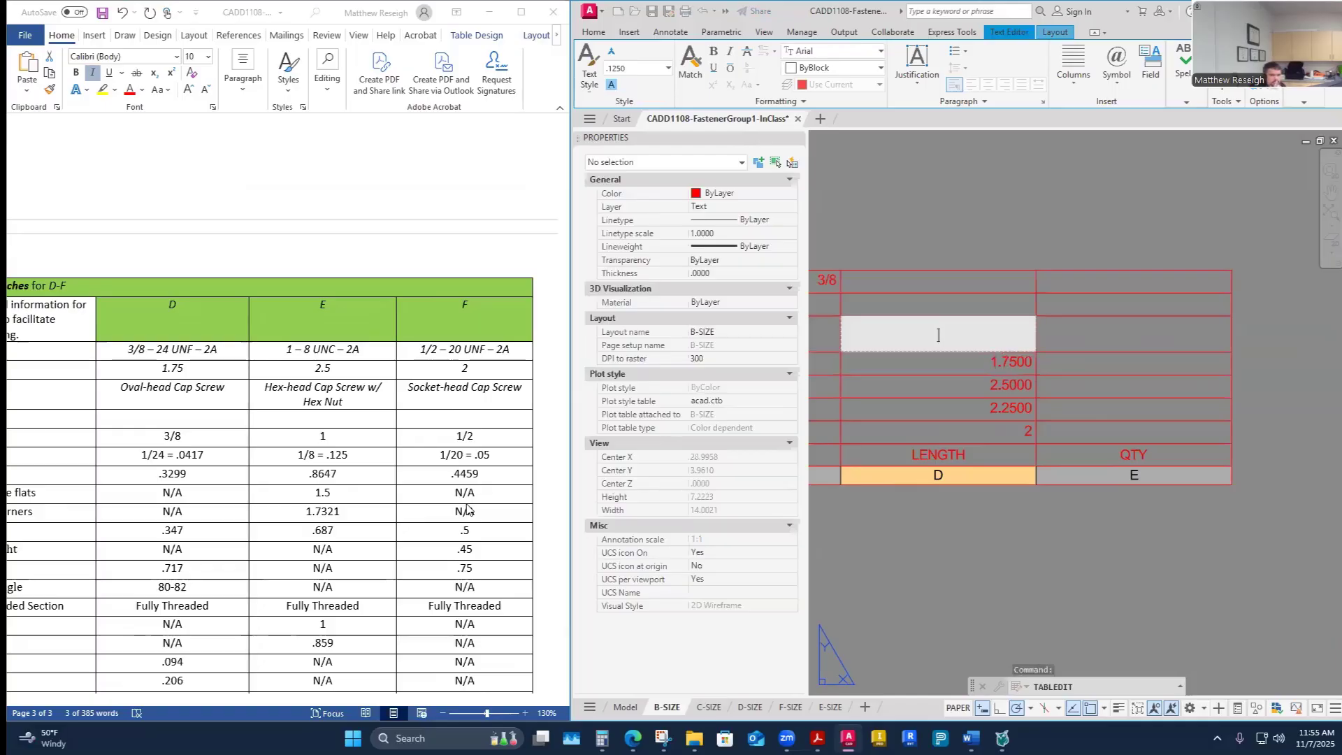
{"action": "key", "text": "Right"}
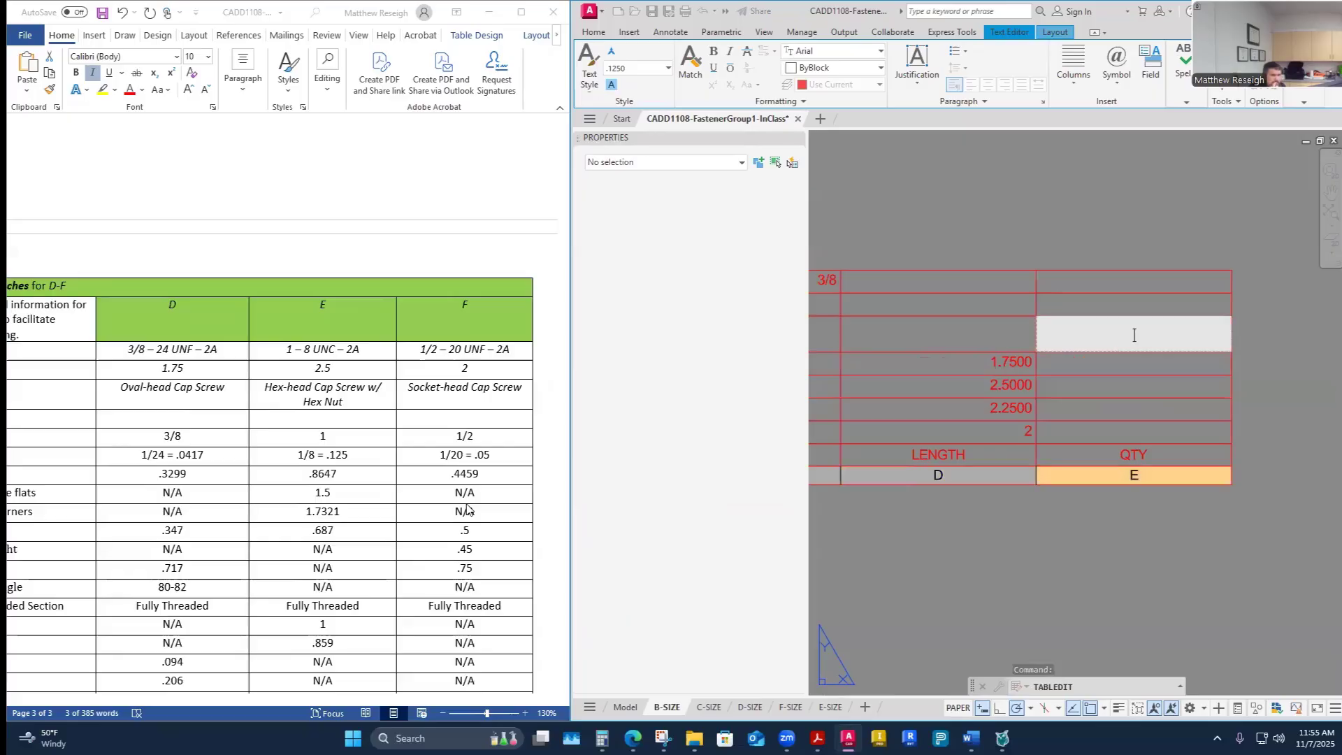
{"action": "key", "text": "Up"}
{"action": "key", "text": "Down"}
{"action": "key", "text": "Left"}
{"action": "key", "text": "Up"}
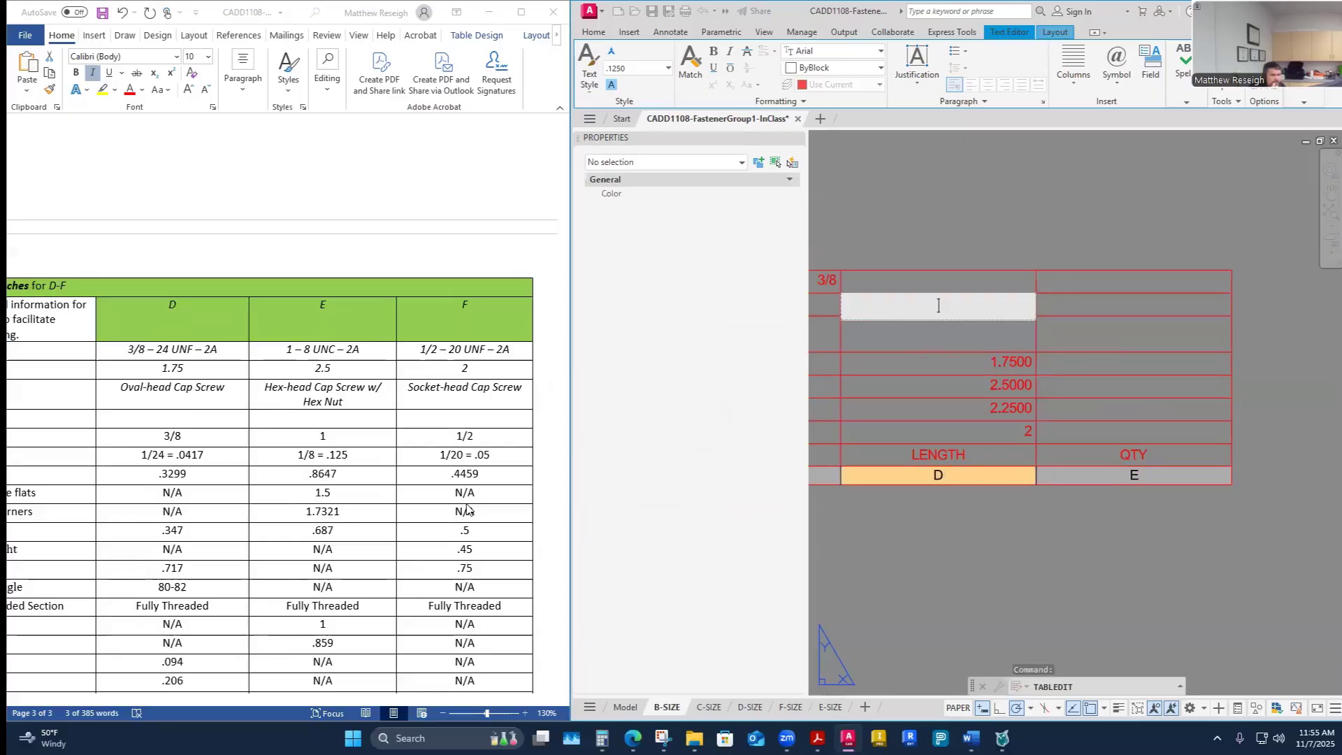
{"action": "key", "text": "Down"}
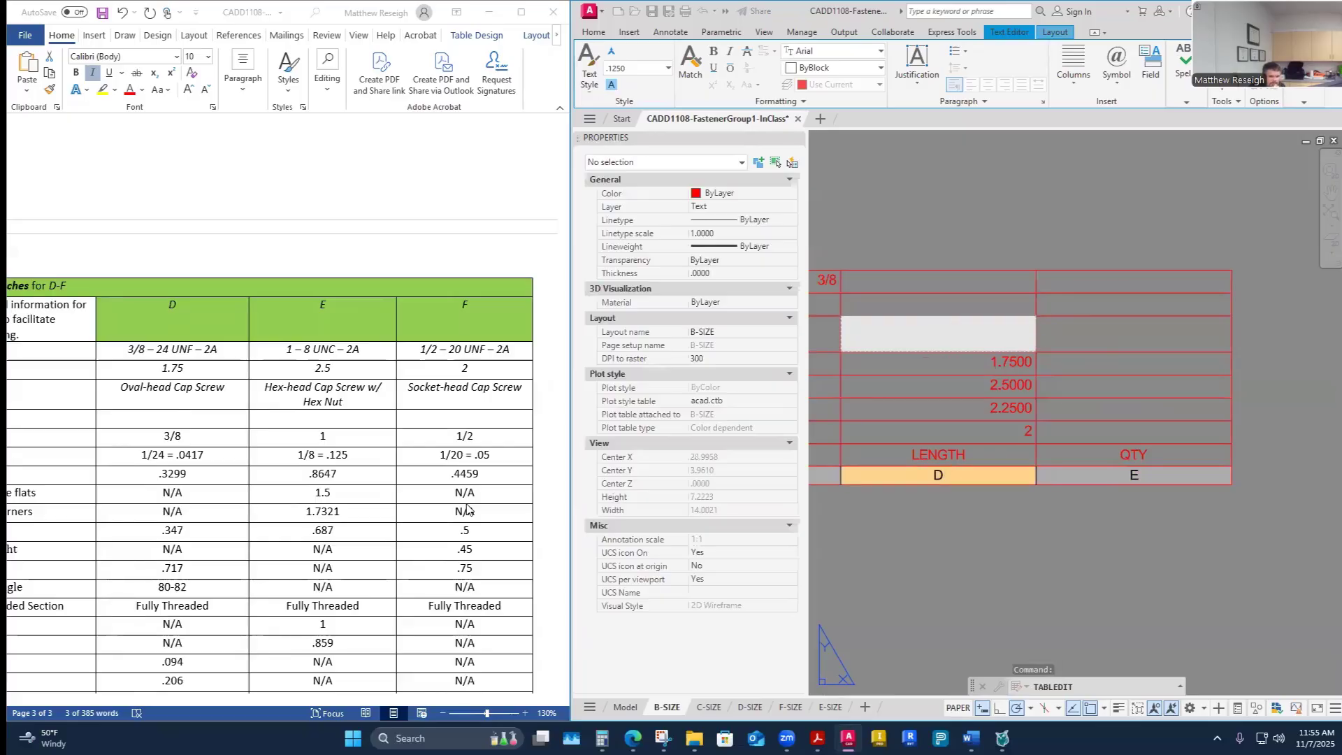
{"action": "type", "text": "2.5"}
{"action": "key", "text": "Up"}
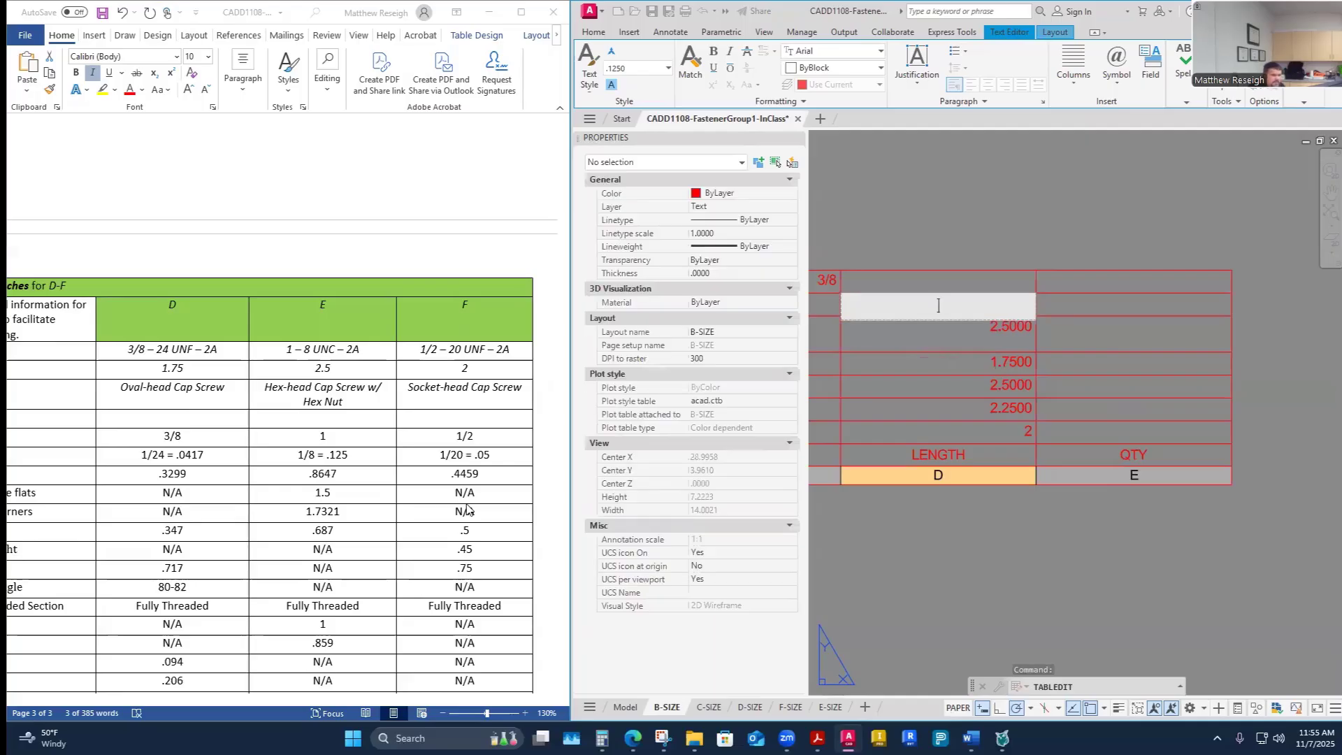
{"action": "type", "text": "2"}
{"action": "key", "text": "Up"}
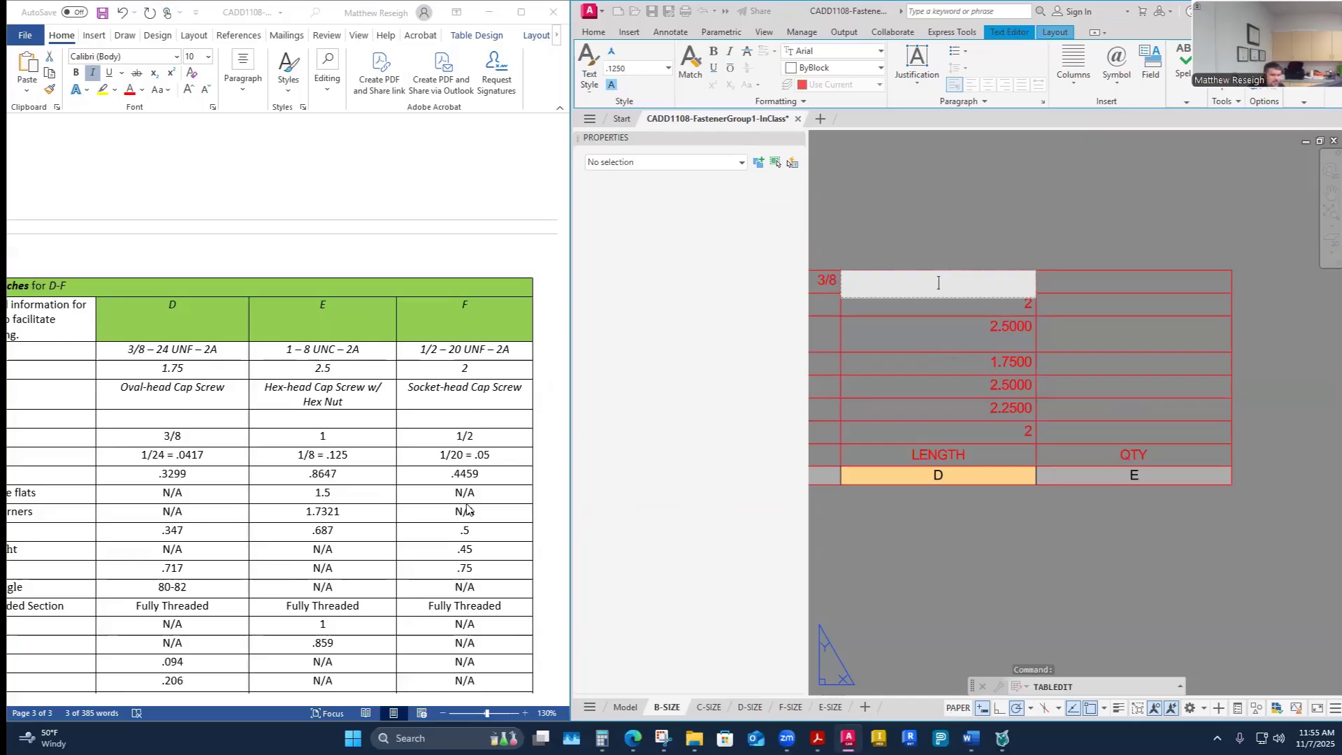
- Enter fastener G's length as 3.5 from the worksheet's G column
{"action": "scroll", "coordinate": [224, 552], "scroll_direction": "down", "scroll_amount": 10}
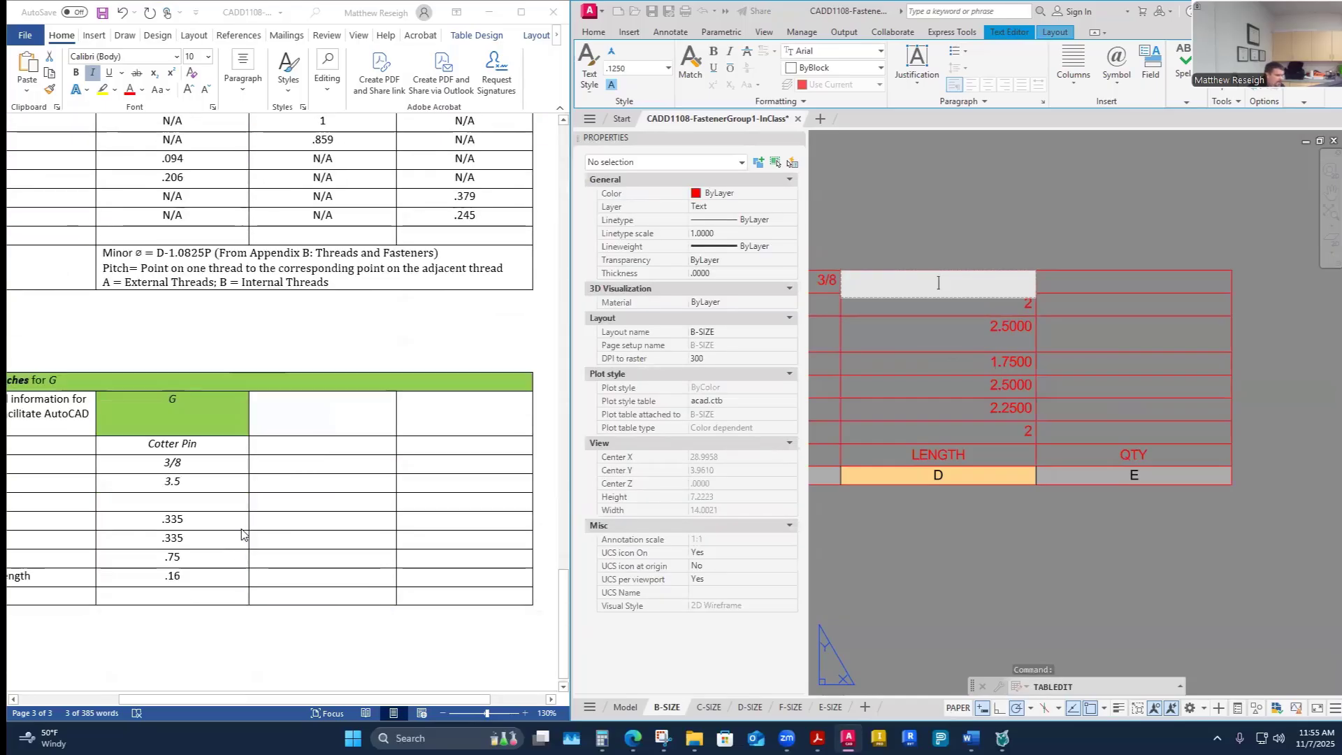
{"action": "type", "text": "2"}
{"action": "type", "text": ".5"}
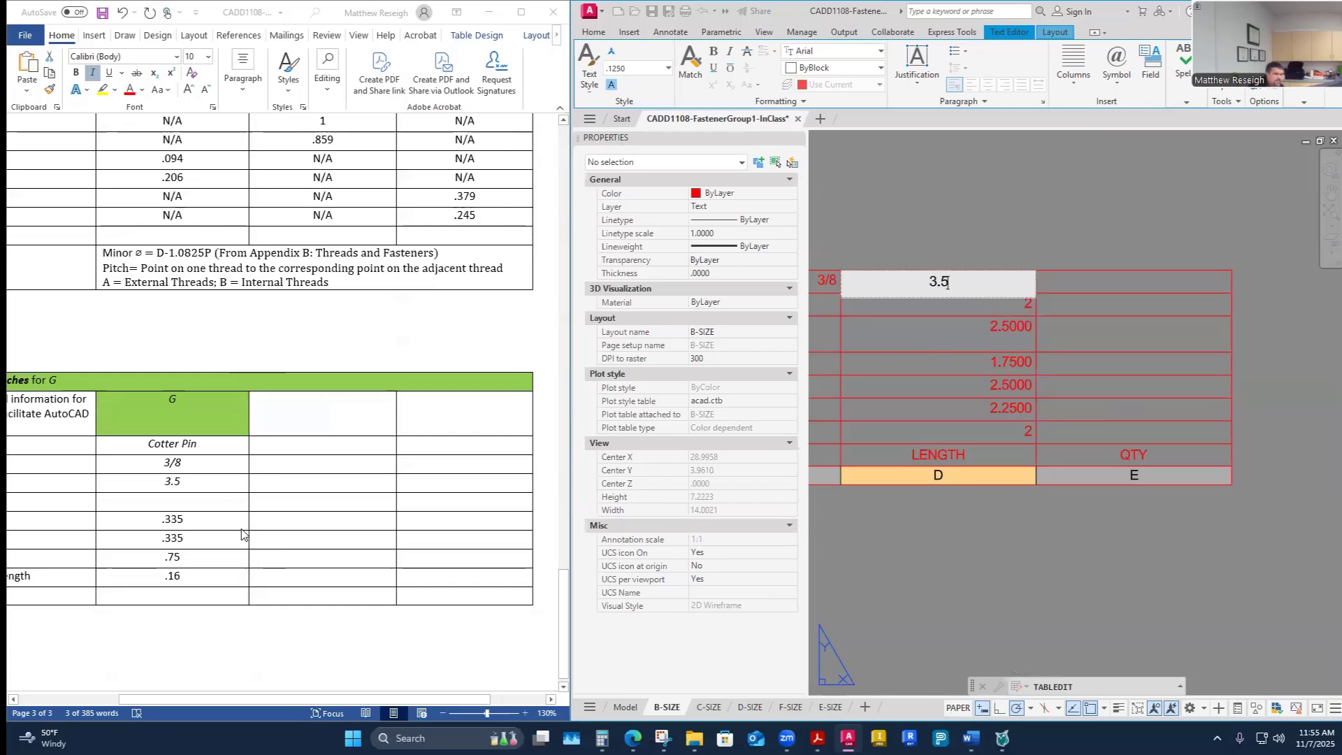
{"action": "key", "text": "Tab"}
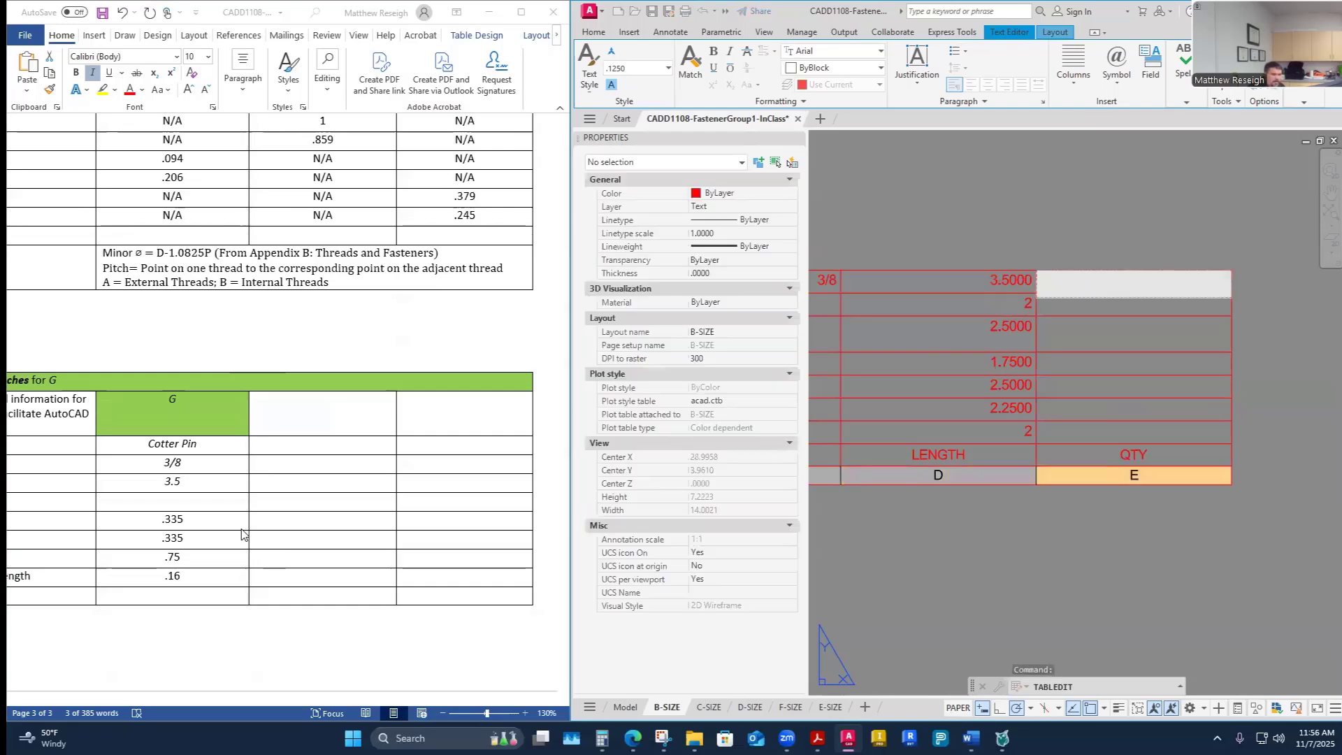
- Fill the QTY column with a quantity of 1 for every fastener row, G down to A
{"action": "type", "text": "1"}
{"action": "key", "text": "Return"}
{"action": "type", "text": "1"}
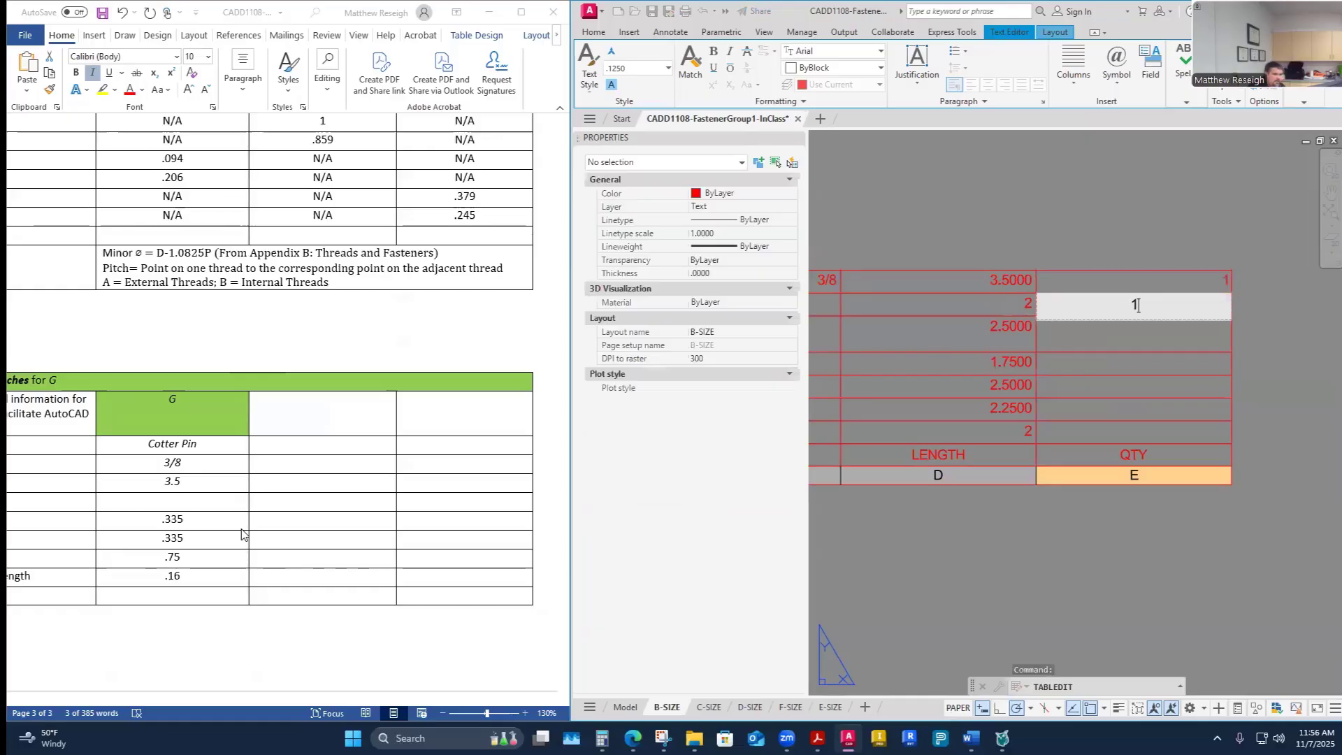
{"action": "key", "text": "Return"}
{"action": "type", "text": "1"}
{"action": "key", "text": "Return"}
{"action": "type", "text": "1"}
{"action": "key", "text": "Return"}
{"action": "type", "text": "1"}
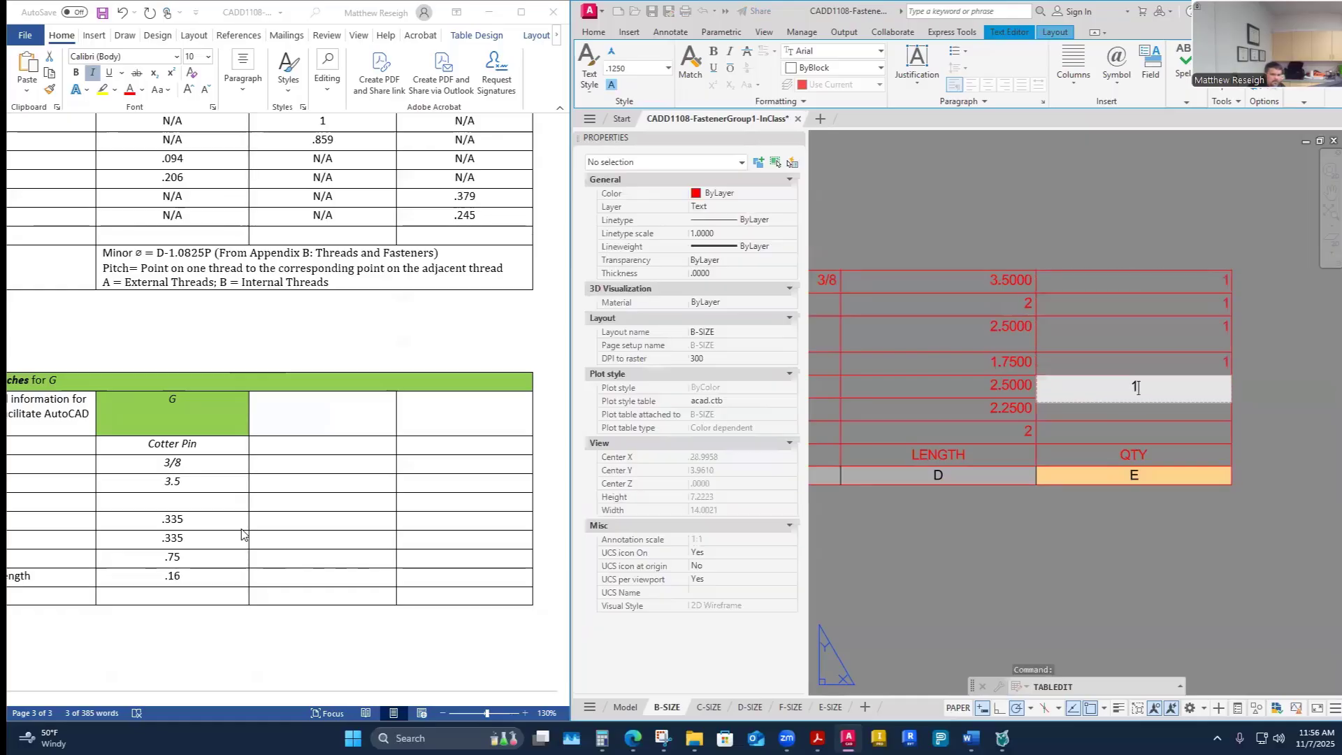
{"action": "key", "text": "Return"}
{"action": "type", "text": "1"}
{"action": "key", "text": "Return"}
{"action": "type", "text": "1"}
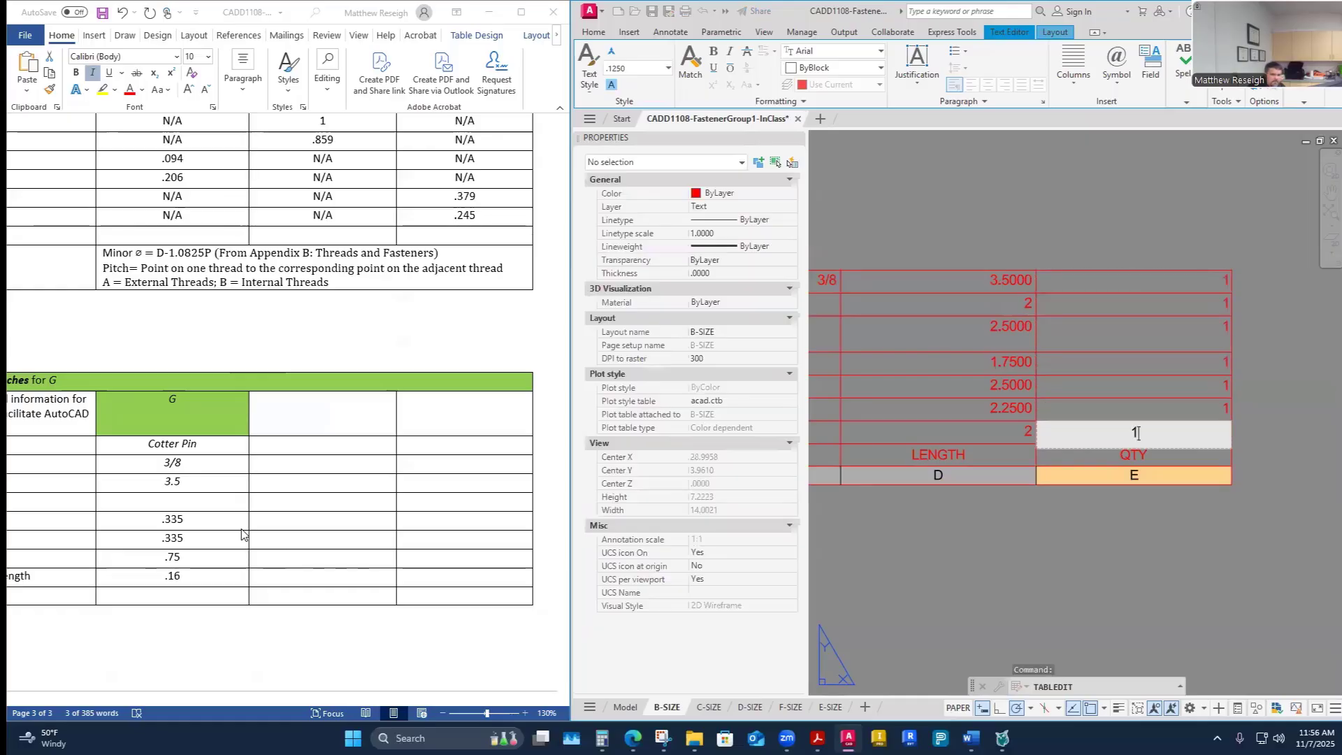
{"action": "key", "text": "Return"}
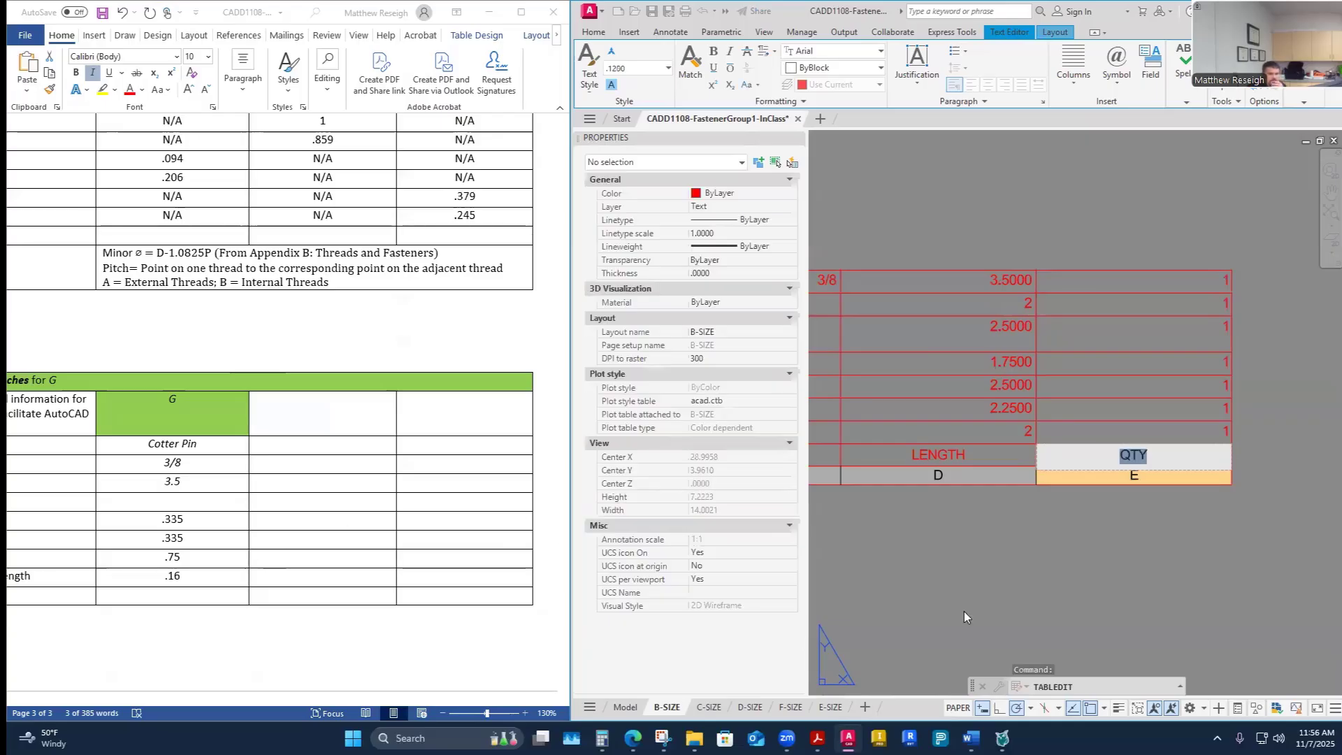
- Maximize the drawing window and zoom around to examine the completed fastener table
{"action": "left_click", "coordinate": [1100, 546]}
{"action": "scroll", "coordinate": [1040, 524], "scroll_direction": "down", "scroll_amount": 5}
{"action": "middle_click_drag", "start_coordinate": [904, 520], "coordinate": [980, 539]}
{"action": "scroll", "coordinate": [1013, 518], "scroll_direction": "up", "scroll_amount": 4}
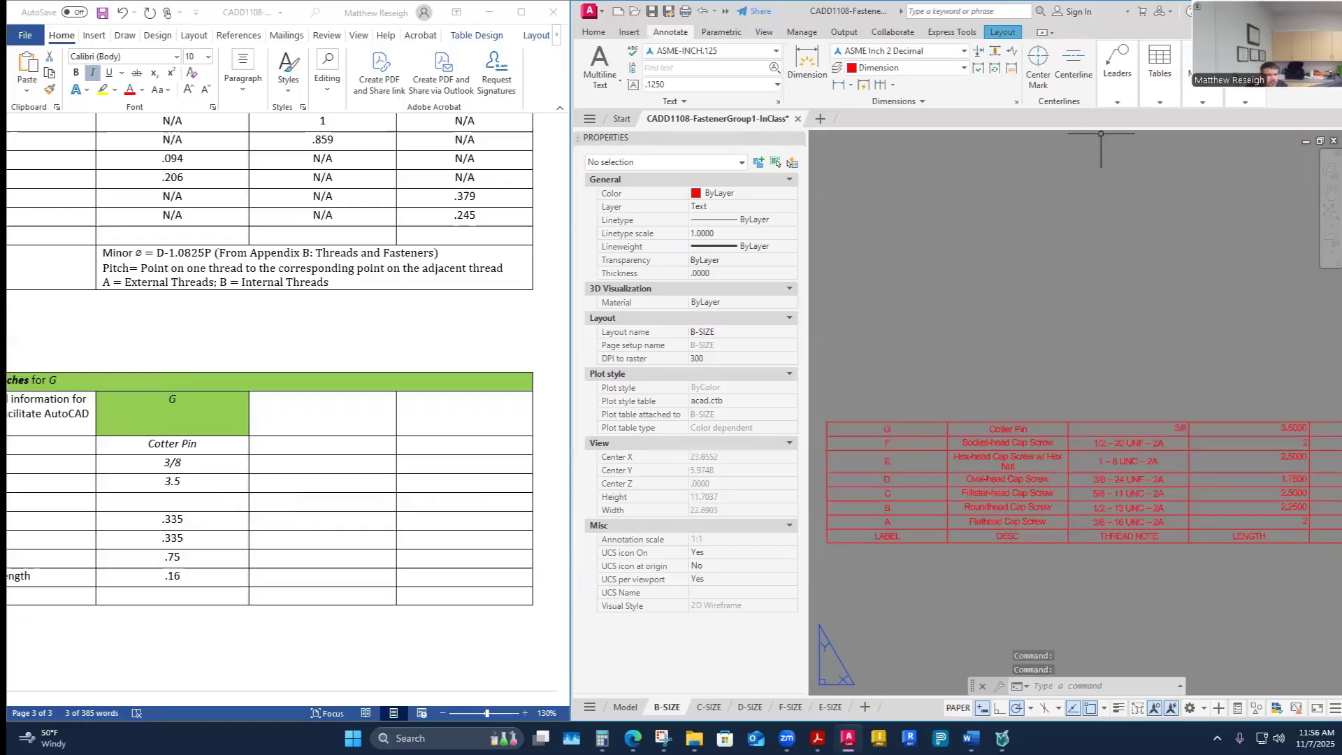
{"action": "key", "text": "super+Up"}
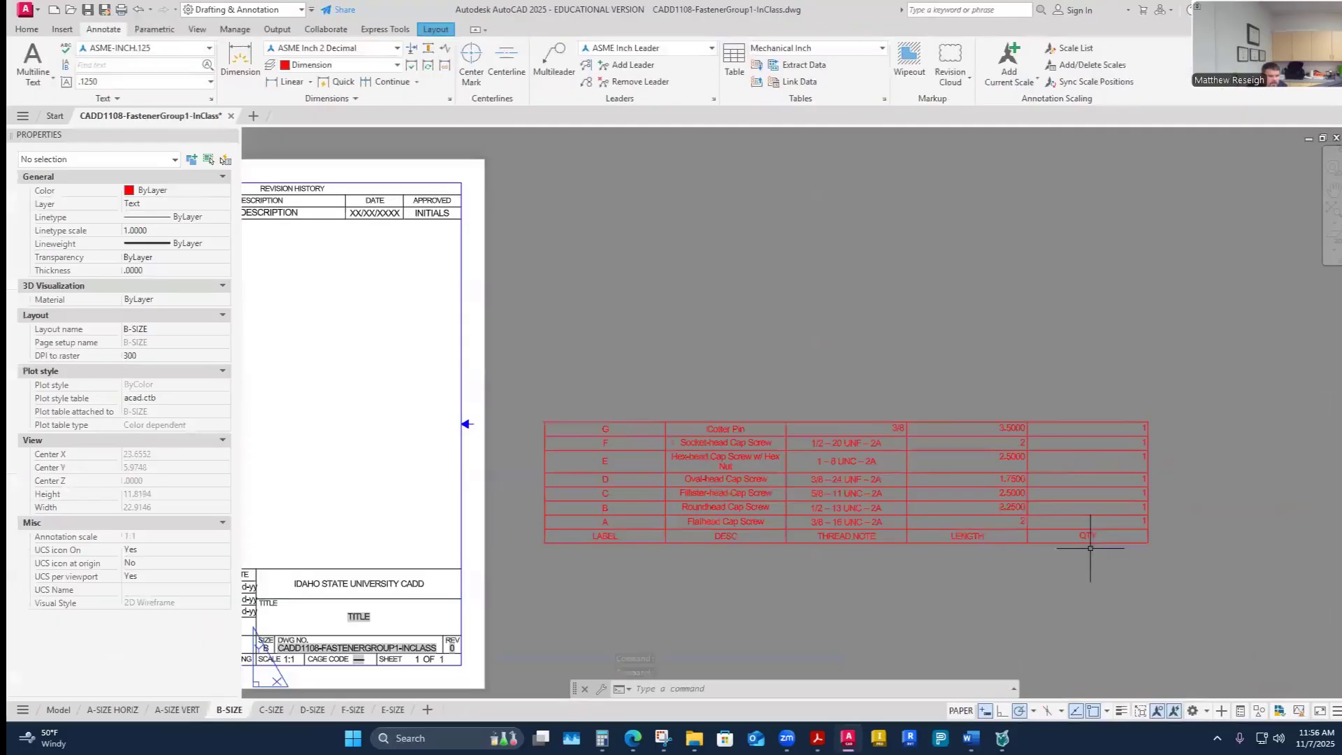
{"action": "scroll", "coordinate": [1101, 553], "scroll_direction": "up", "scroll_amount": 3}
{"action": "scroll", "coordinate": [946, 554], "scroll_direction": "down", "scroll_amount": 3}
{"action": "scroll", "coordinate": [859, 570], "scroll_direction": "up", "scroll_amount": 2}
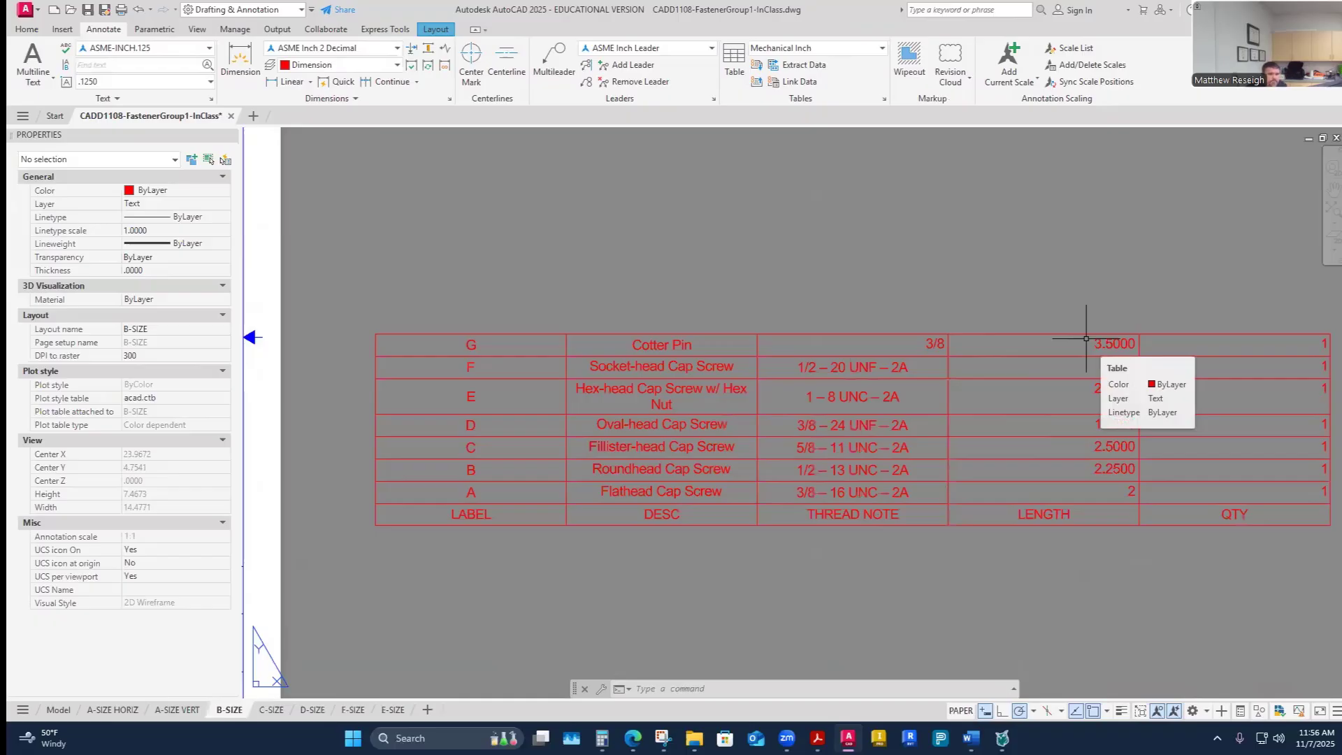
{"action": "scroll", "coordinate": [1084, 548], "scroll_direction": "down", "scroll_amount": 6}
{"action": "scroll", "coordinate": [1027, 455], "scroll_direction": "up", "scroll_amount": 8}
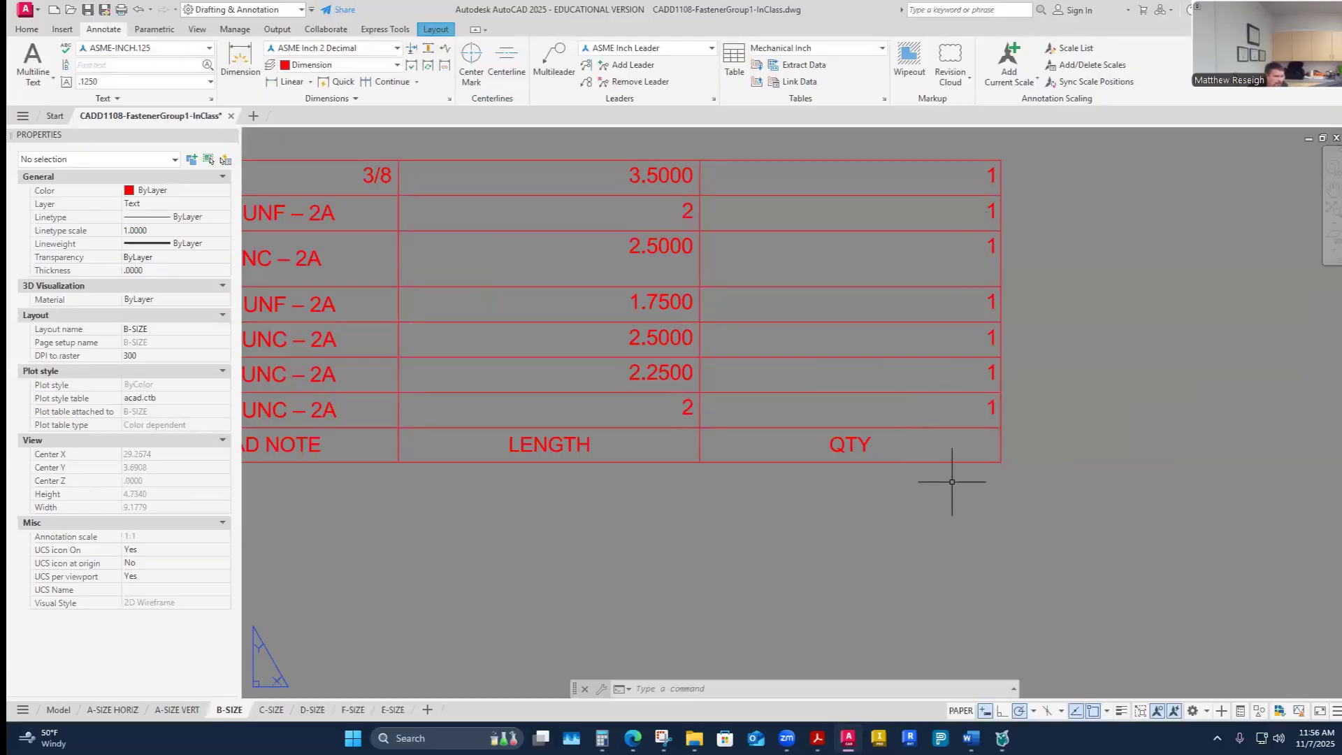
{"action": "scroll", "coordinate": [944, 443], "scroll_direction": "down", "scroll_amount": 2}
{"action": "scroll", "coordinate": [667, 367], "scroll_direction": "up", "scroll_amount": 2}
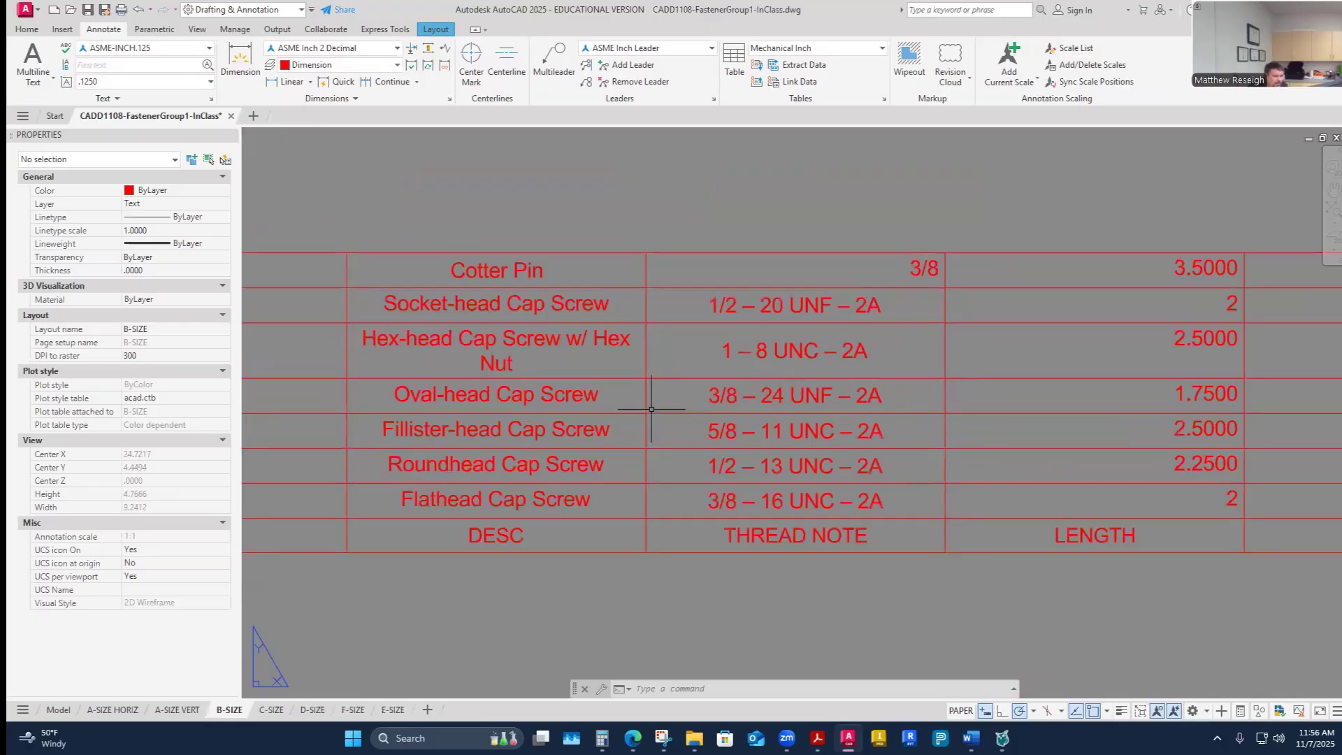
{"action": "scroll", "coordinate": [652, 409], "scroll_direction": "down", "scroll_amount": 3}
{"action": "scroll", "coordinate": [573, 386], "scroll_direction": "up", "scroll_amount": 3}
{"action": "scroll", "coordinate": [419, 405], "scroll_direction": "down", "scroll_amount": 3}
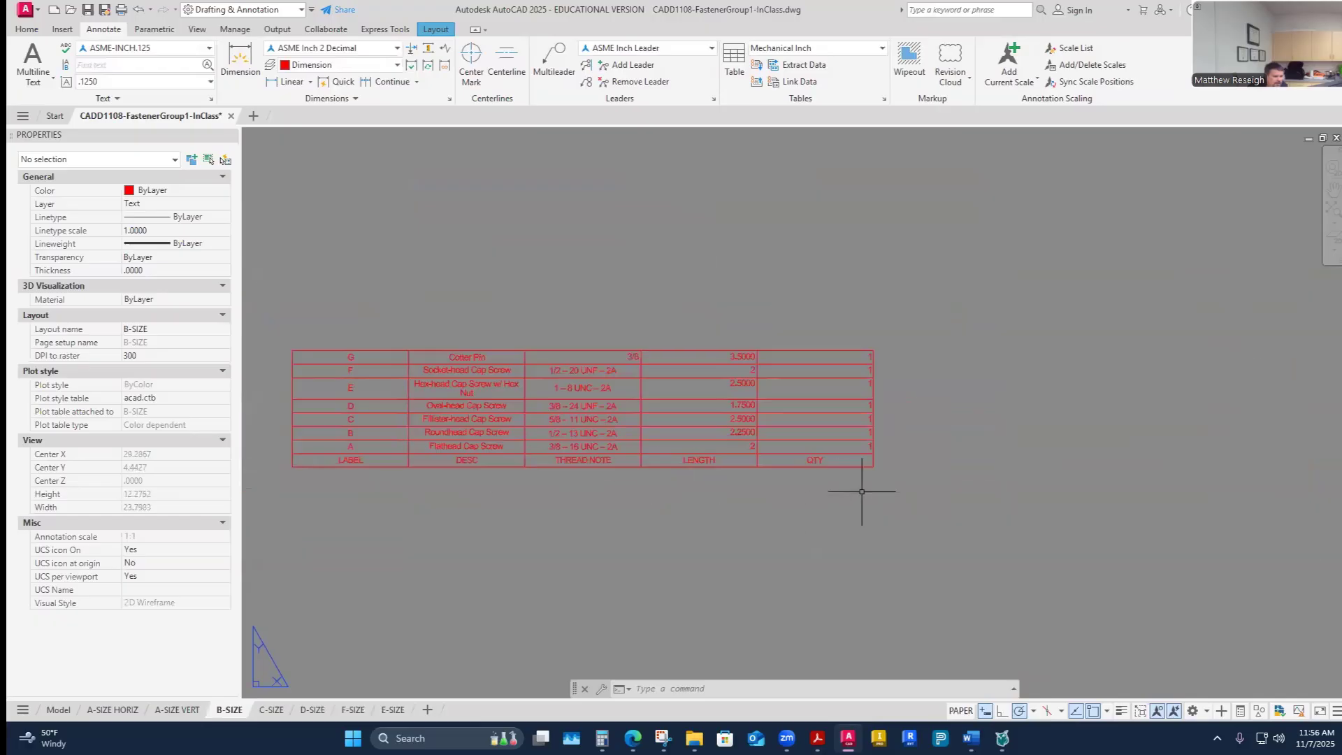
{"action": "scroll", "coordinate": [860, 455], "scroll_direction": "up", "scroll_amount": 4}
- Select the QTY column cells and set their alignment to Middle Center
{"action": "left_click", "coordinate": [848, 479]}
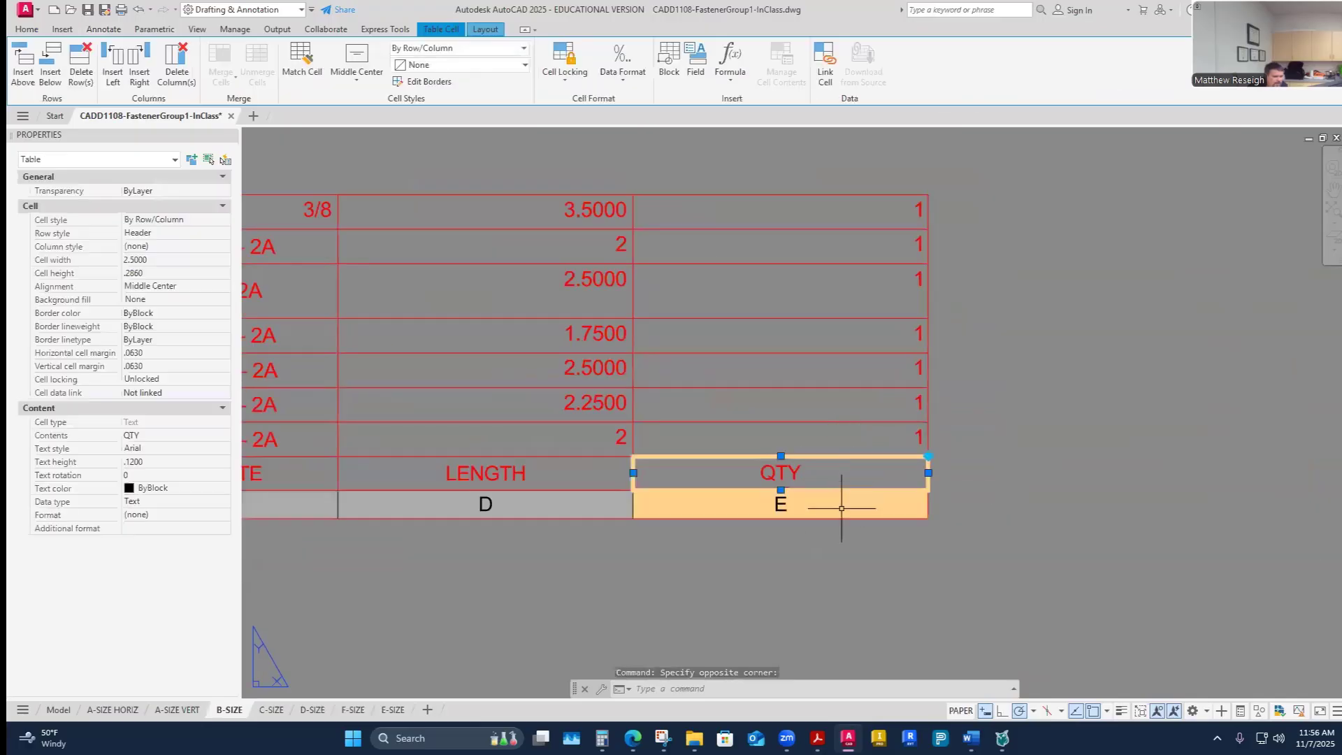
{"action": "left_click", "coordinate": [842, 508]}
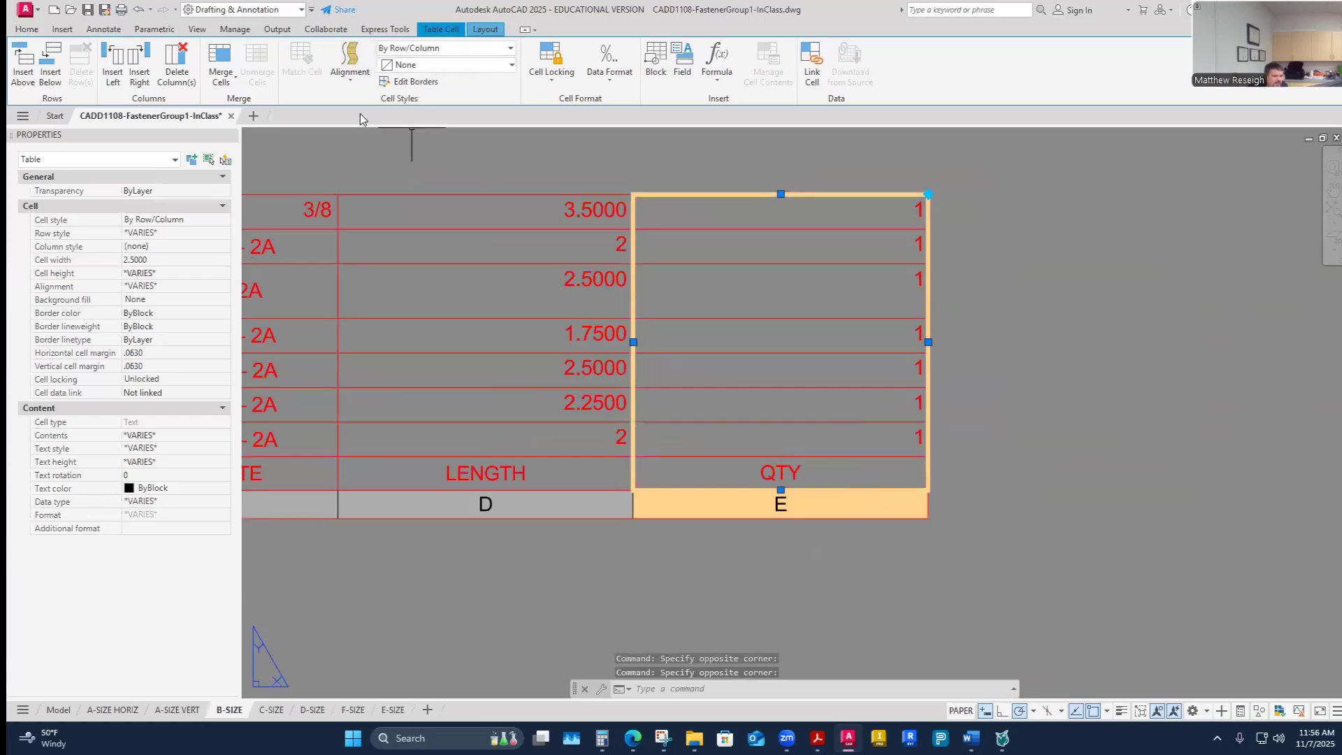
{"action": "left_click", "coordinate": [849, 471]}
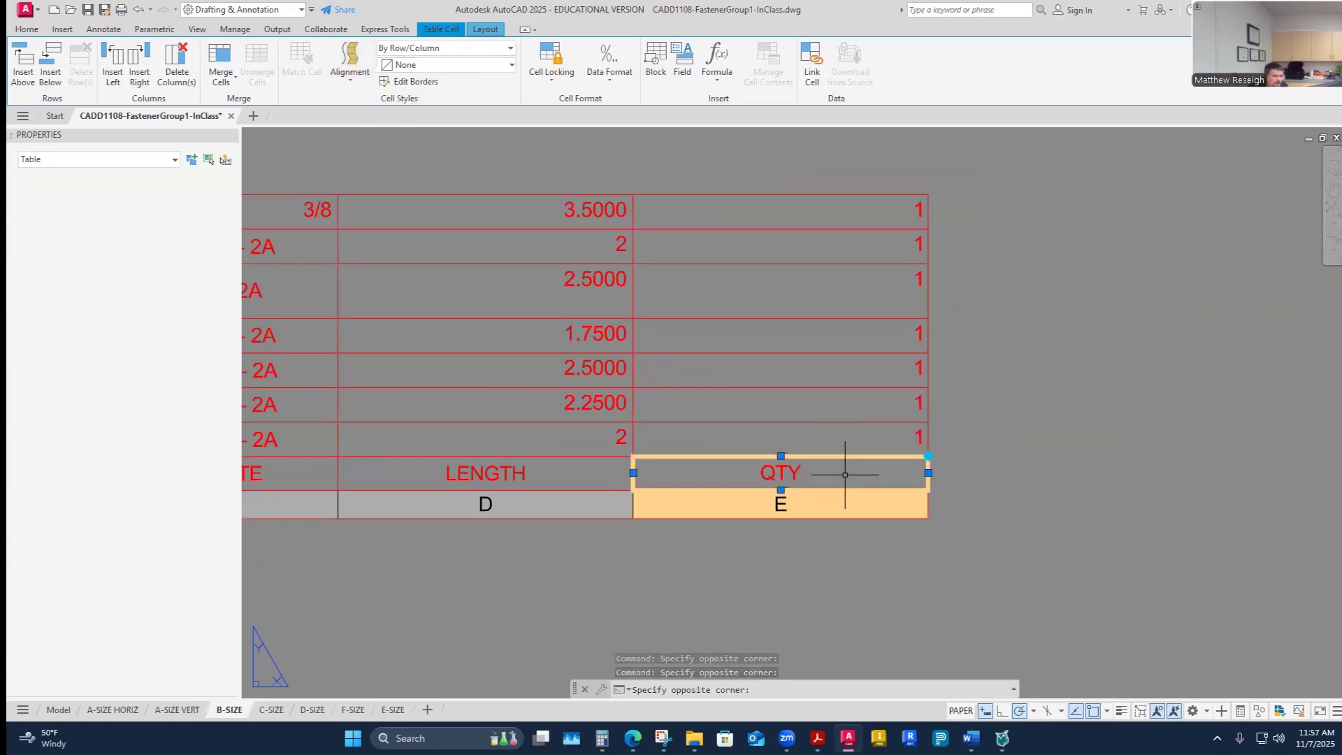
{"action": "left_click", "coordinate": [359, 85]}
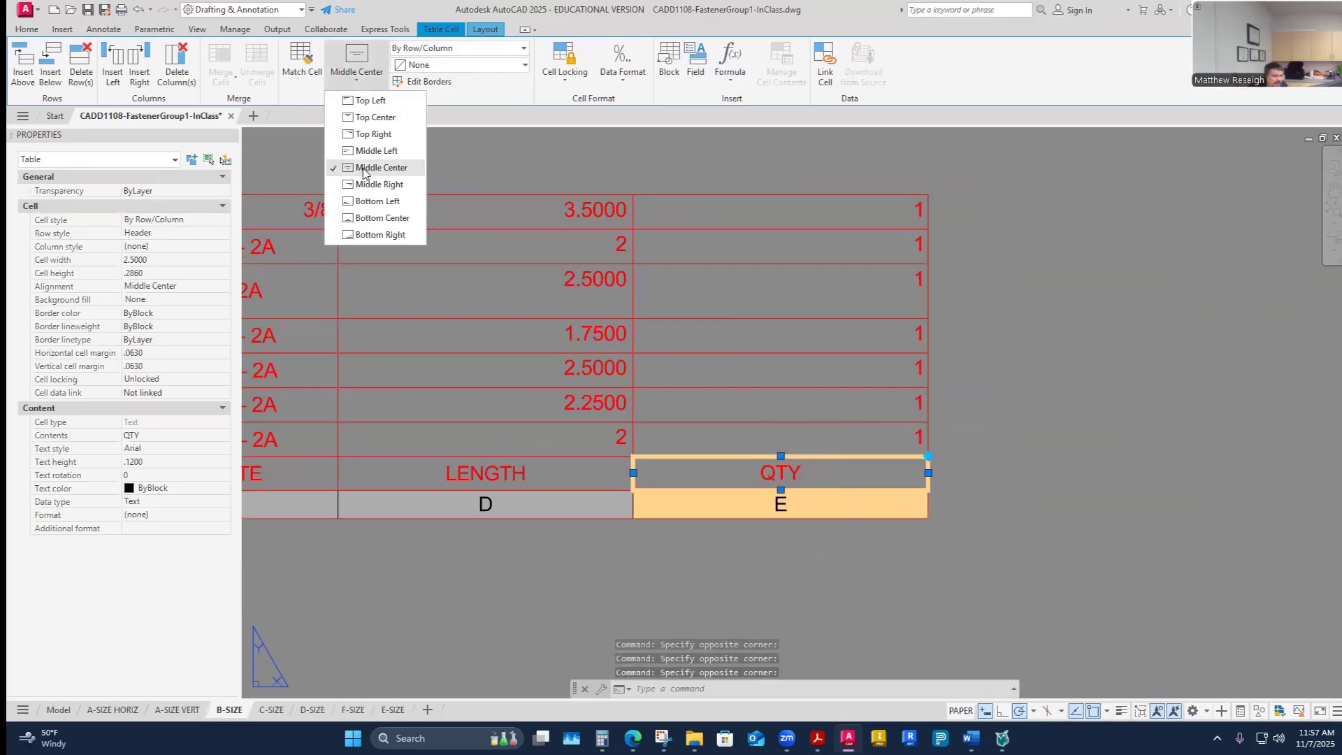
{"action": "left_click", "coordinate": [840, 505]}
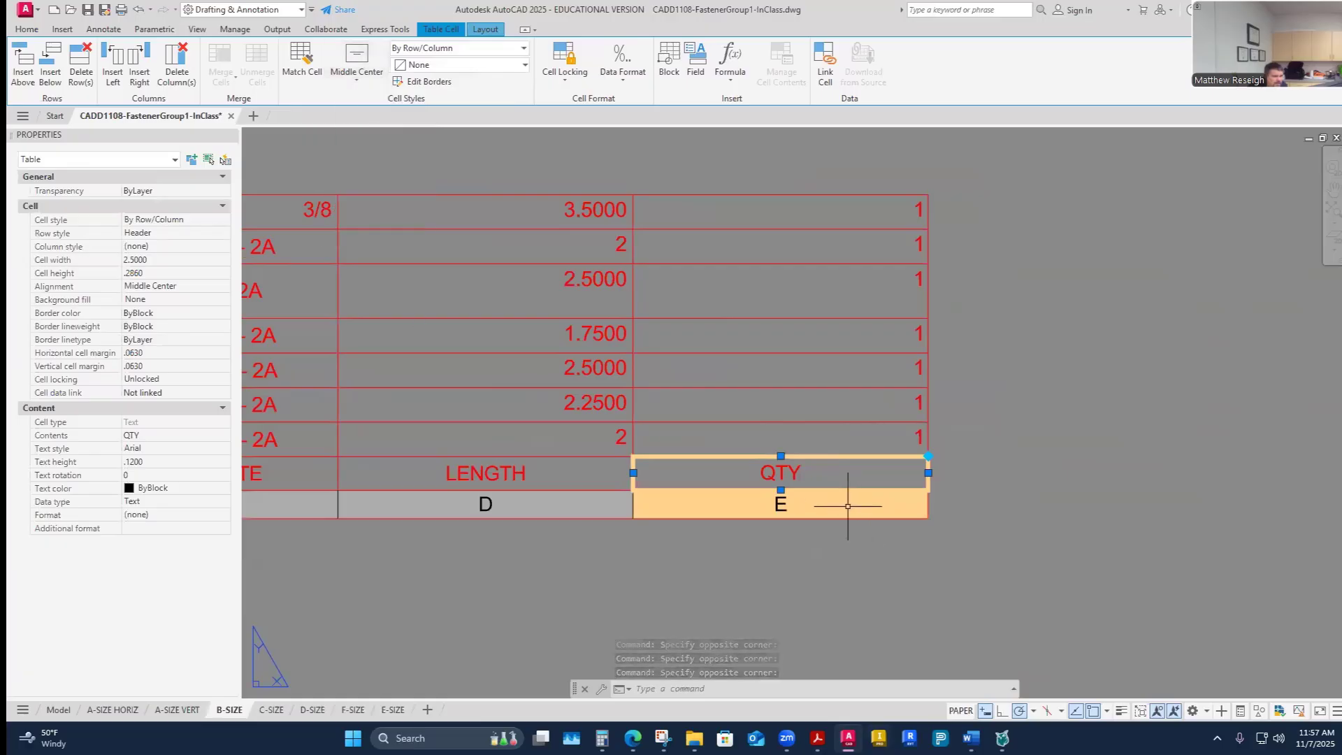
{"action": "left_click", "coordinate": [841, 504]}
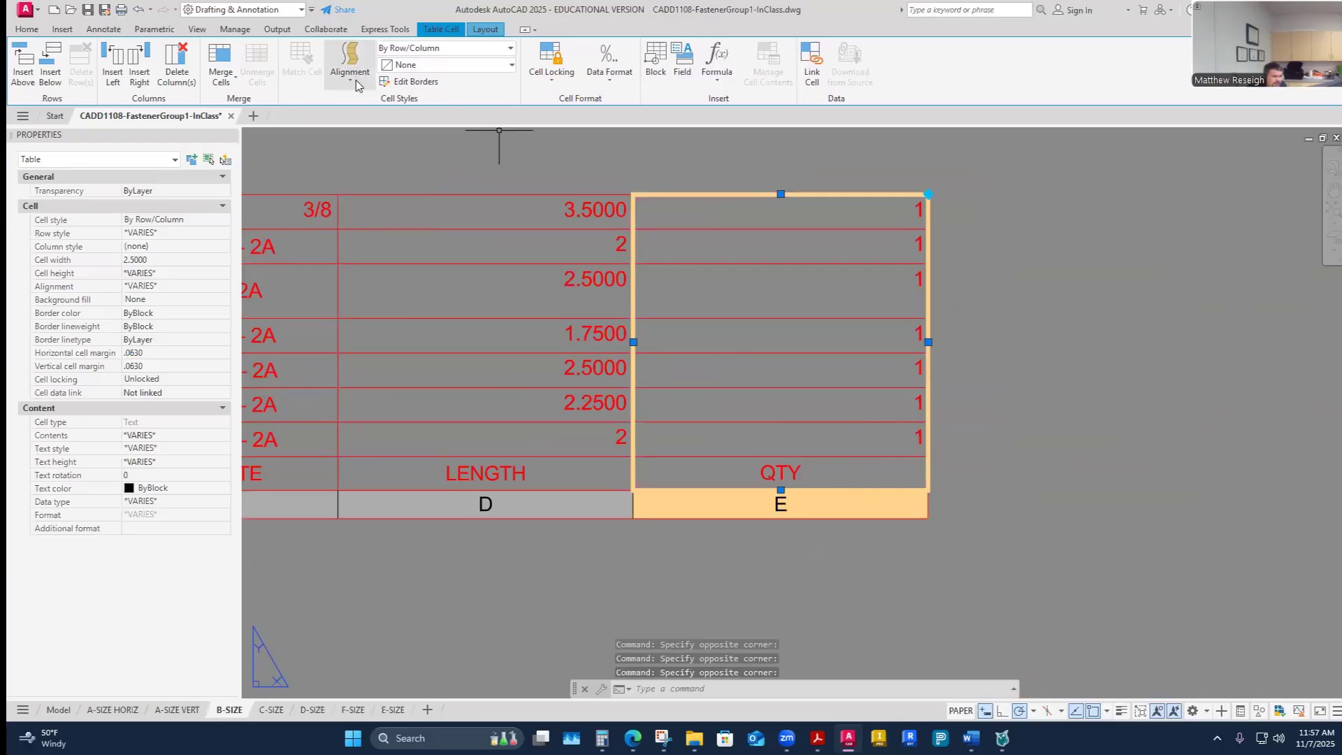
{"action": "left_click", "coordinate": [351, 61]}
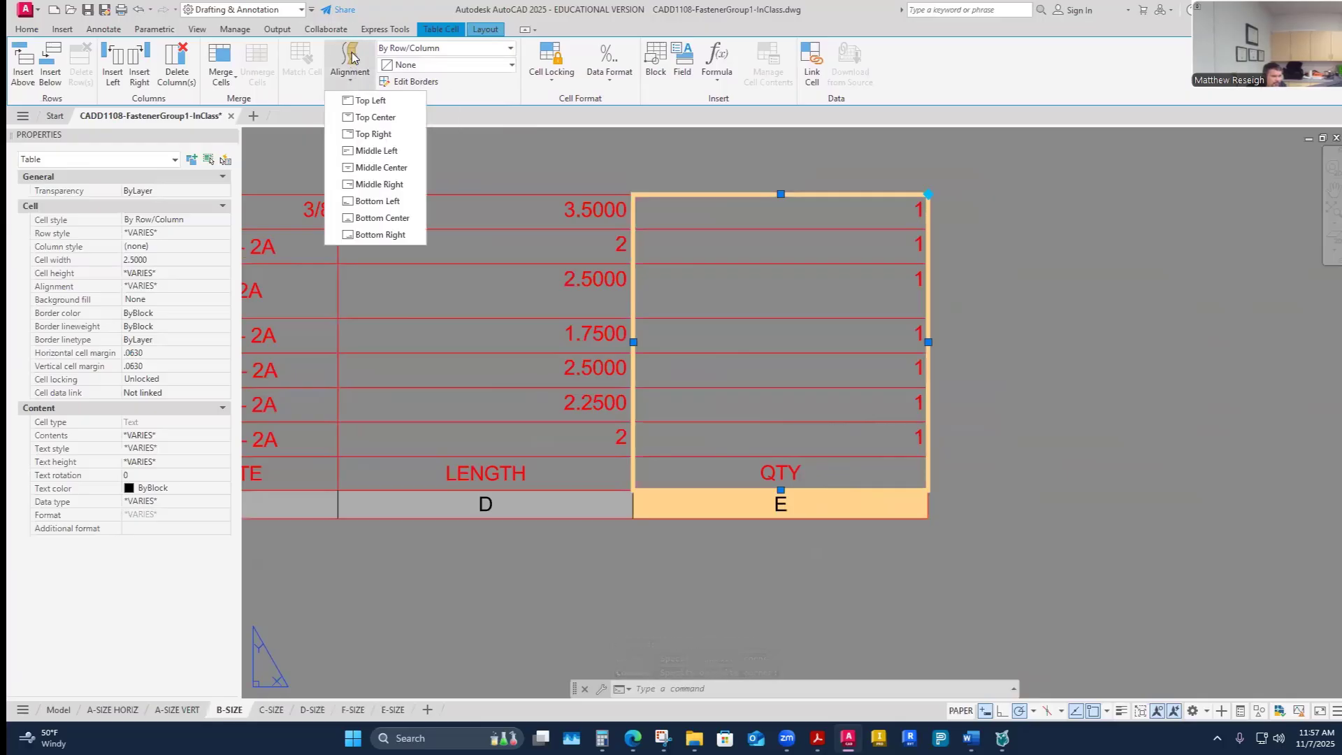
{"action": "left_click", "coordinate": [377, 168]}
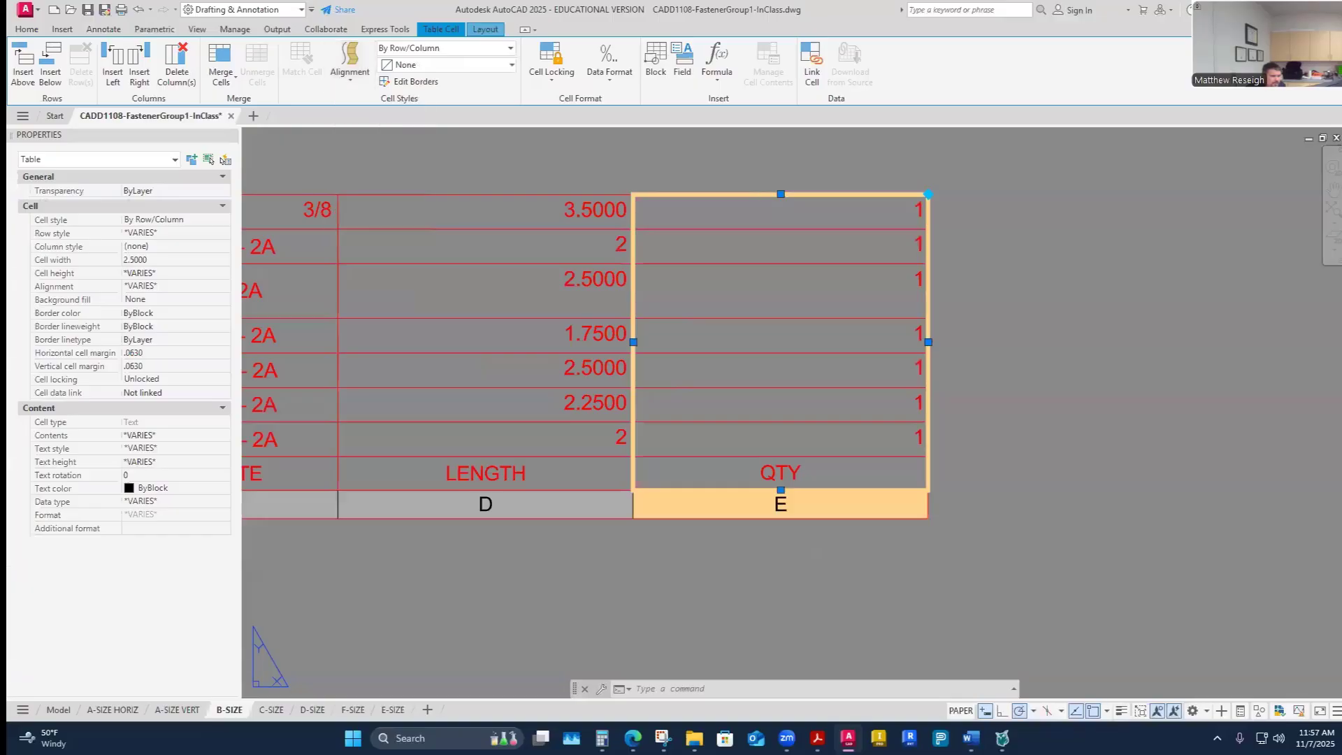
{"action": "left_click", "coordinate": [816, 582]}
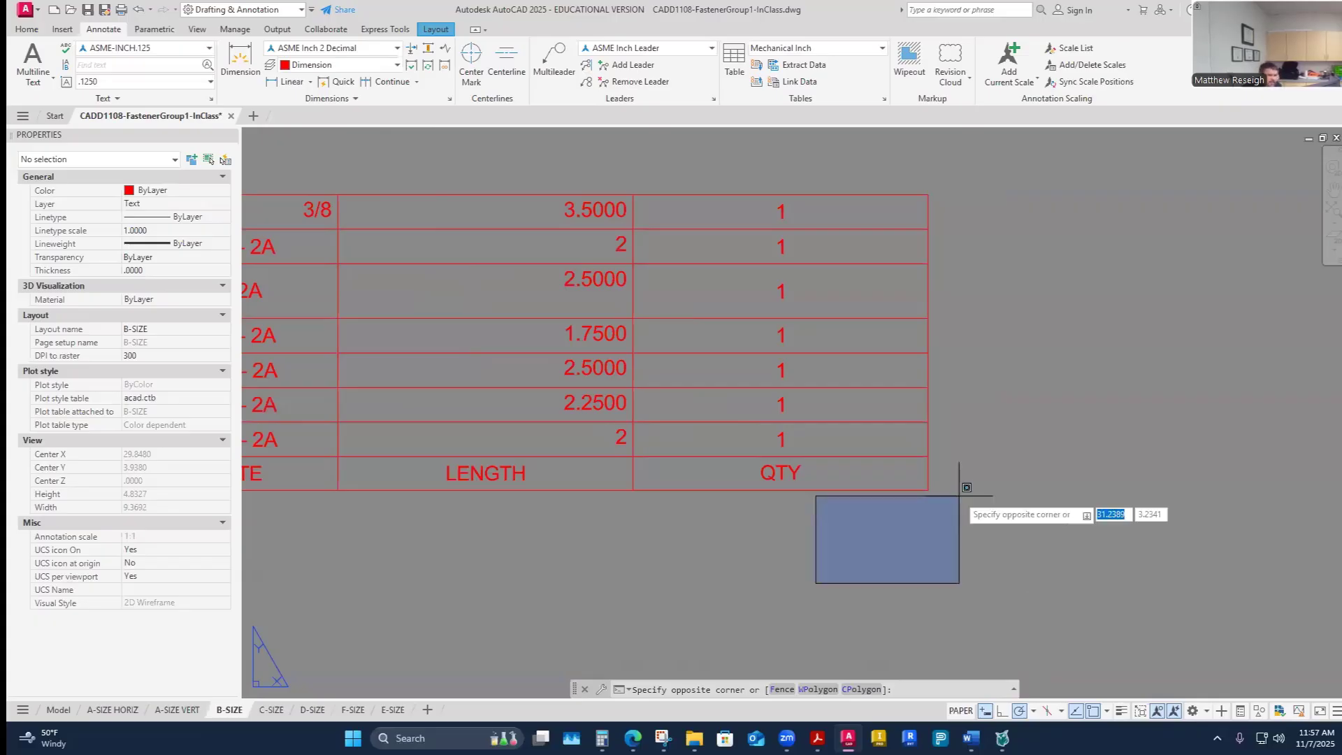
- Select the LENGTH column cells and set their alignment to Middle Center
{"action": "key", "text": "Escape"}
{"action": "key", "text": "Escape"}
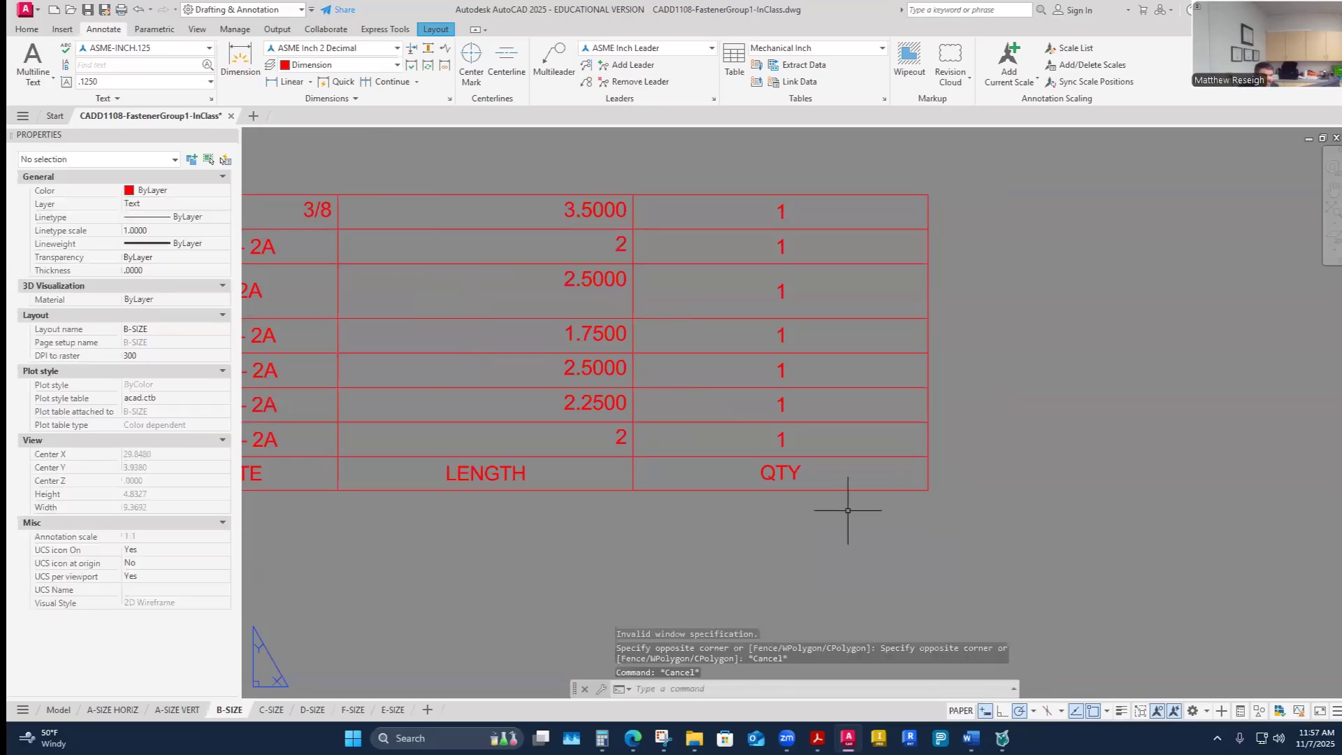
{"action": "scroll", "coordinate": [917, 534], "scroll_direction": "down", "scroll_amount": 5}
{"action": "scroll", "coordinate": [751, 493], "scroll_direction": "up", "scroll_amount": 4}
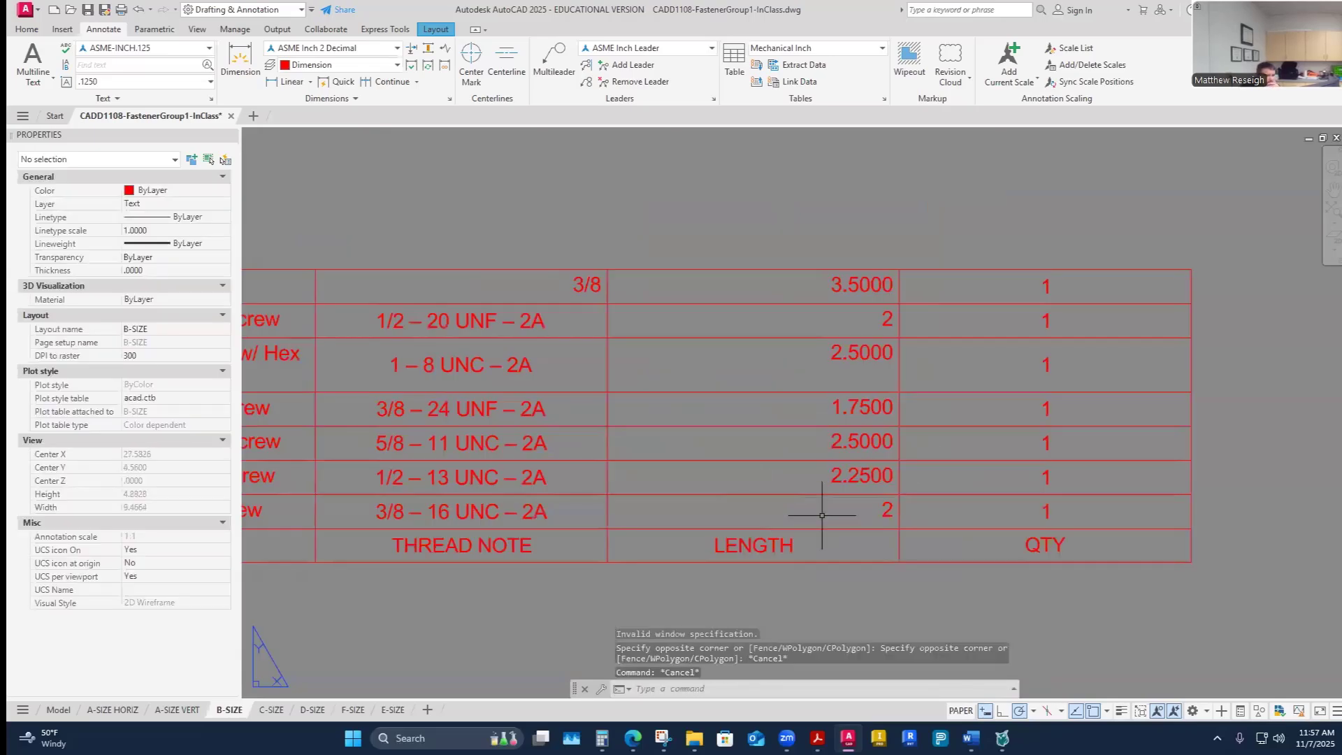
{"action": "left_click", "coordinate": [842, 545]}
{"action": "left_click", "coordinate": [841, 569]}
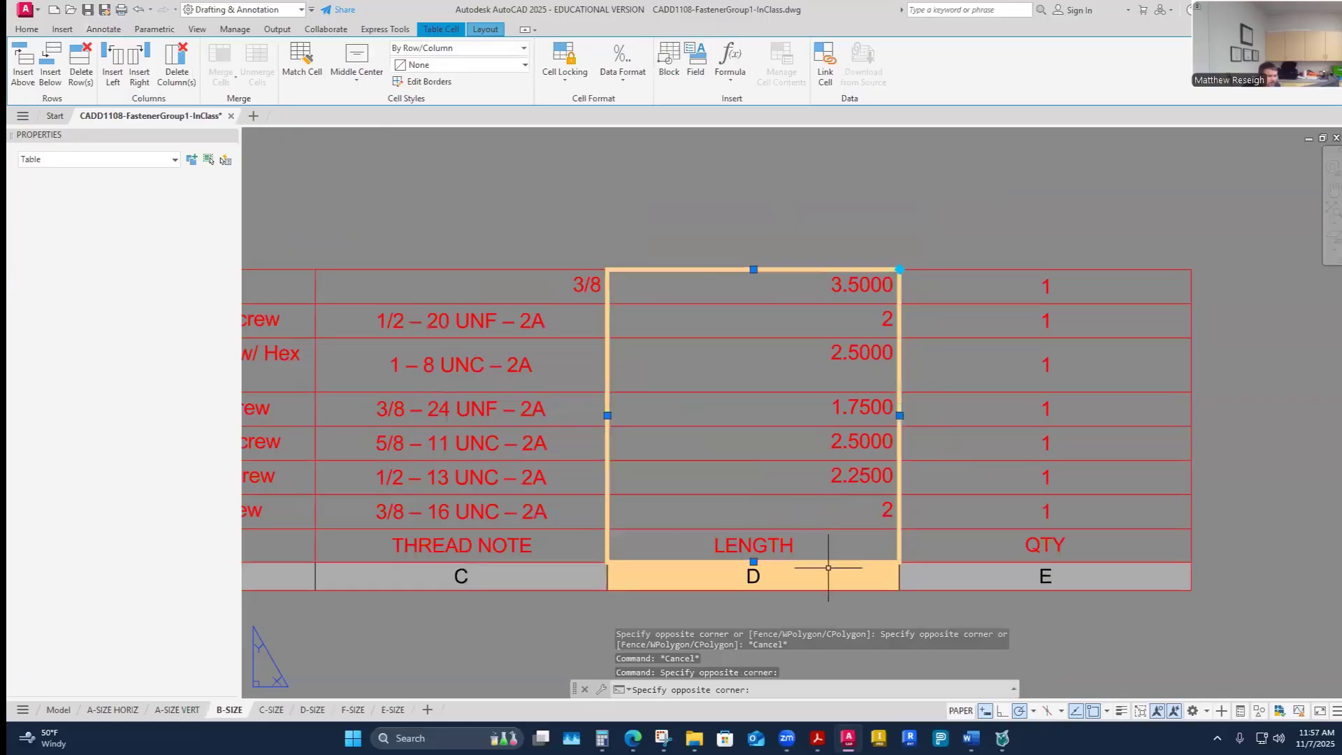
{"action": "left_click", "coordinate": [350, 63]}
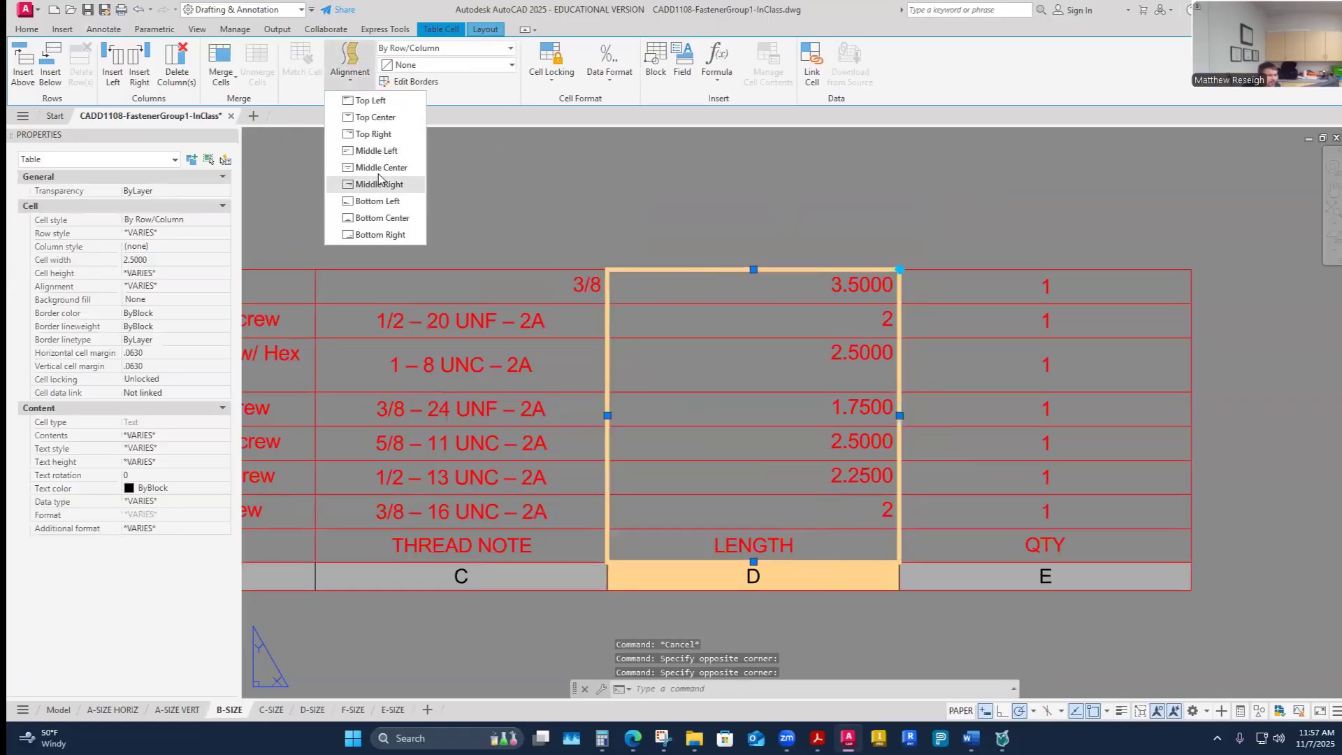
{"action": "left_click", "coordinate": [379, 168]}
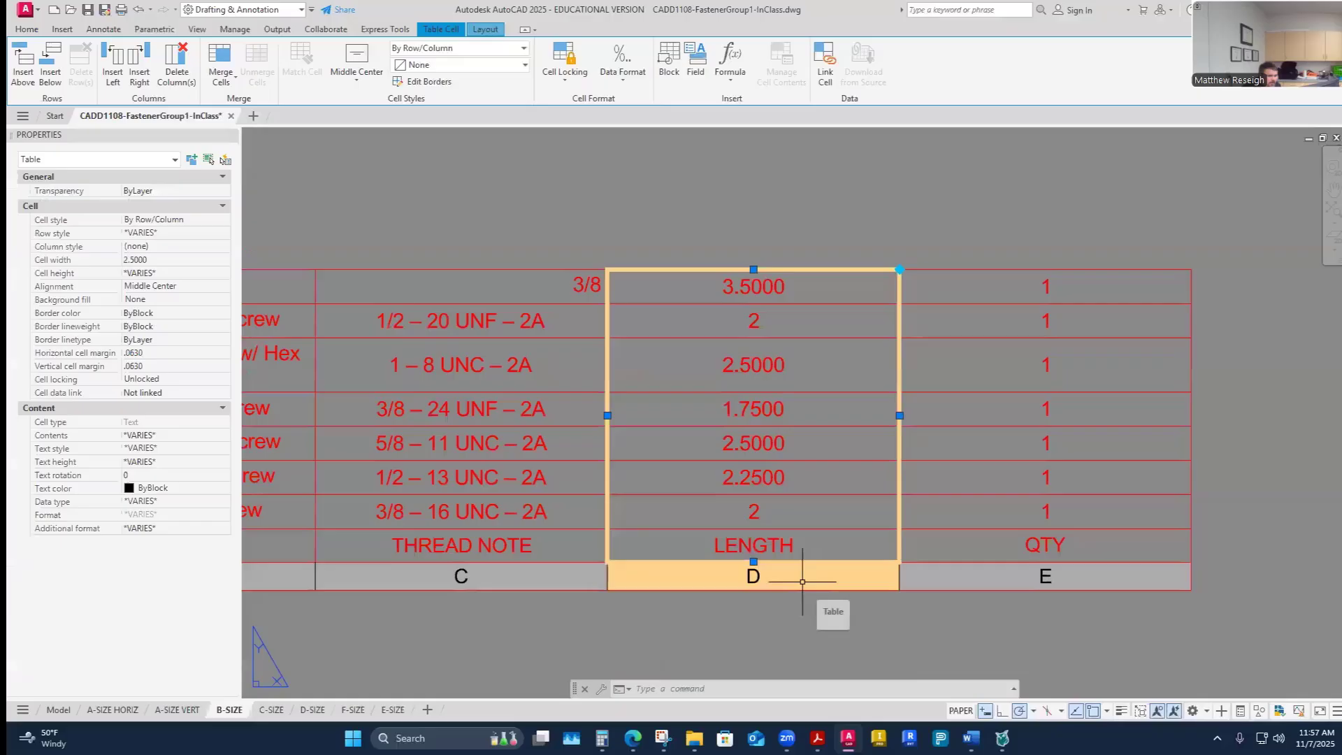
- Select the LENGTH data cells and set their data format to Decimal Number
{"action": "left_click", "coordinate": [819, 521]}
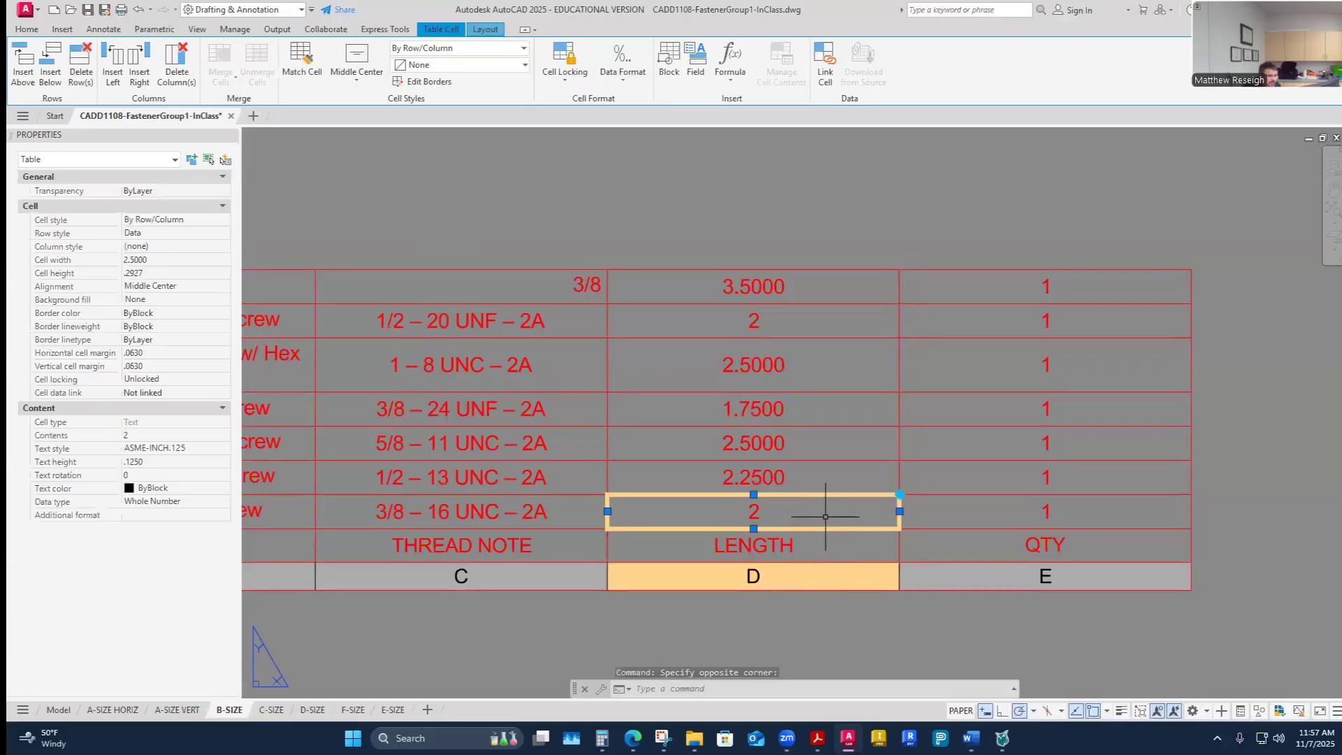
{"action": "left_click_drag", "start_coordinate": [826, 517], "coordinate": [808, 279]}
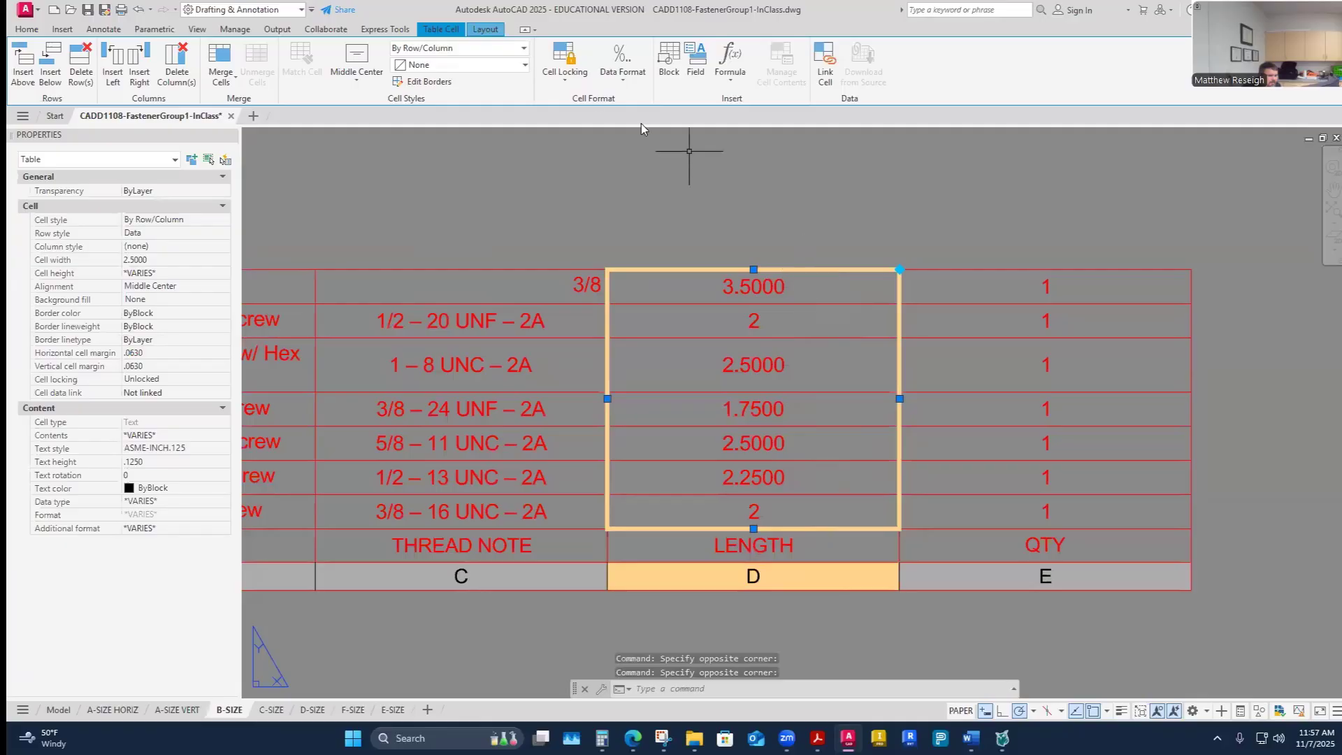
{"action": "left_click", "coordinate": [624, 82]}
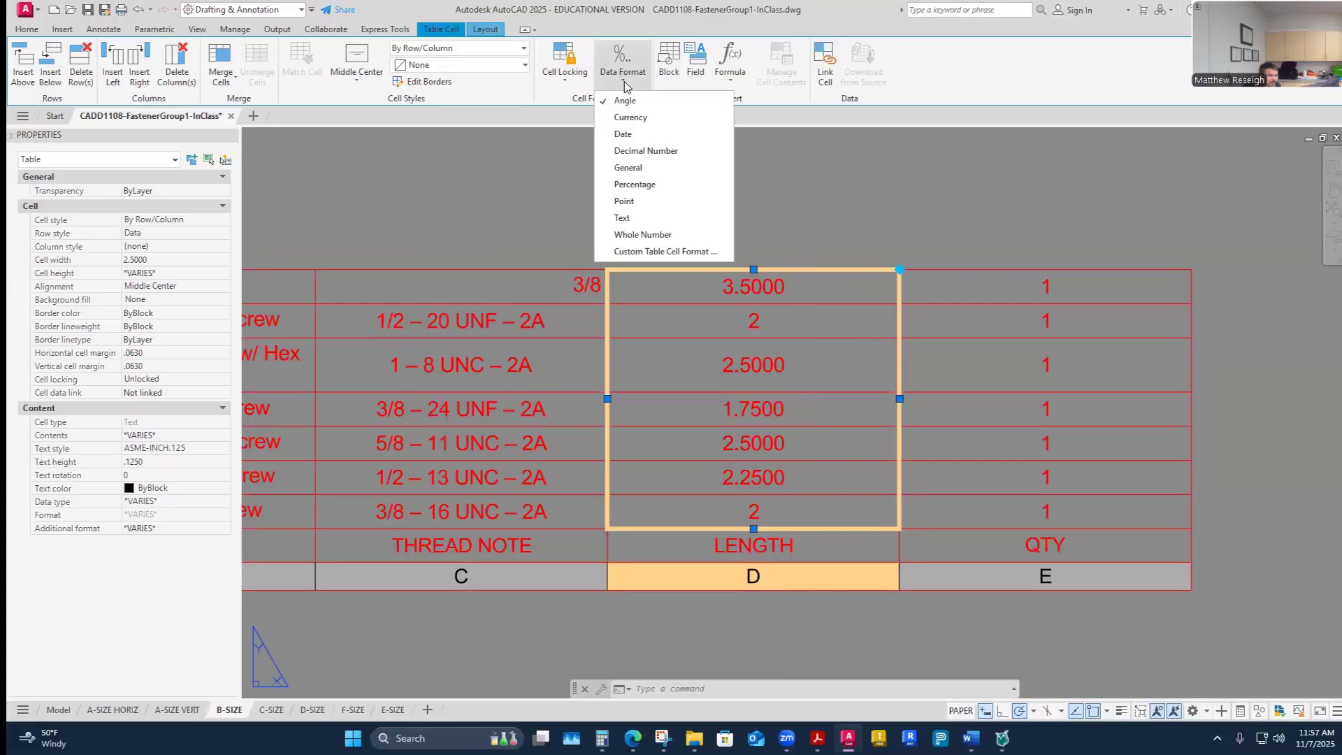
{"action": "left_click", "coordinate": [608, 153]}
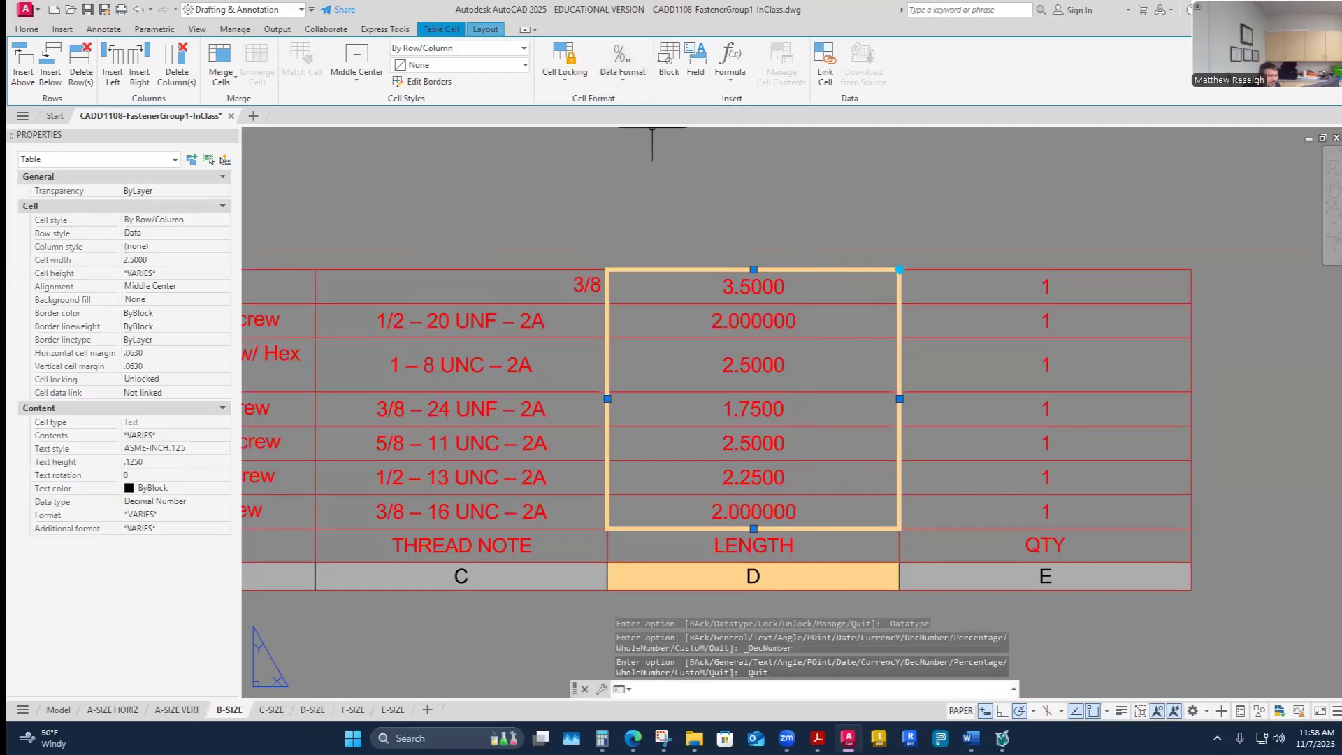
- Suppress trailing zeros in the LENGTH cells through the custom table cell format's additional format options
{"action": "left_click", "coordinate": [623, 69]}
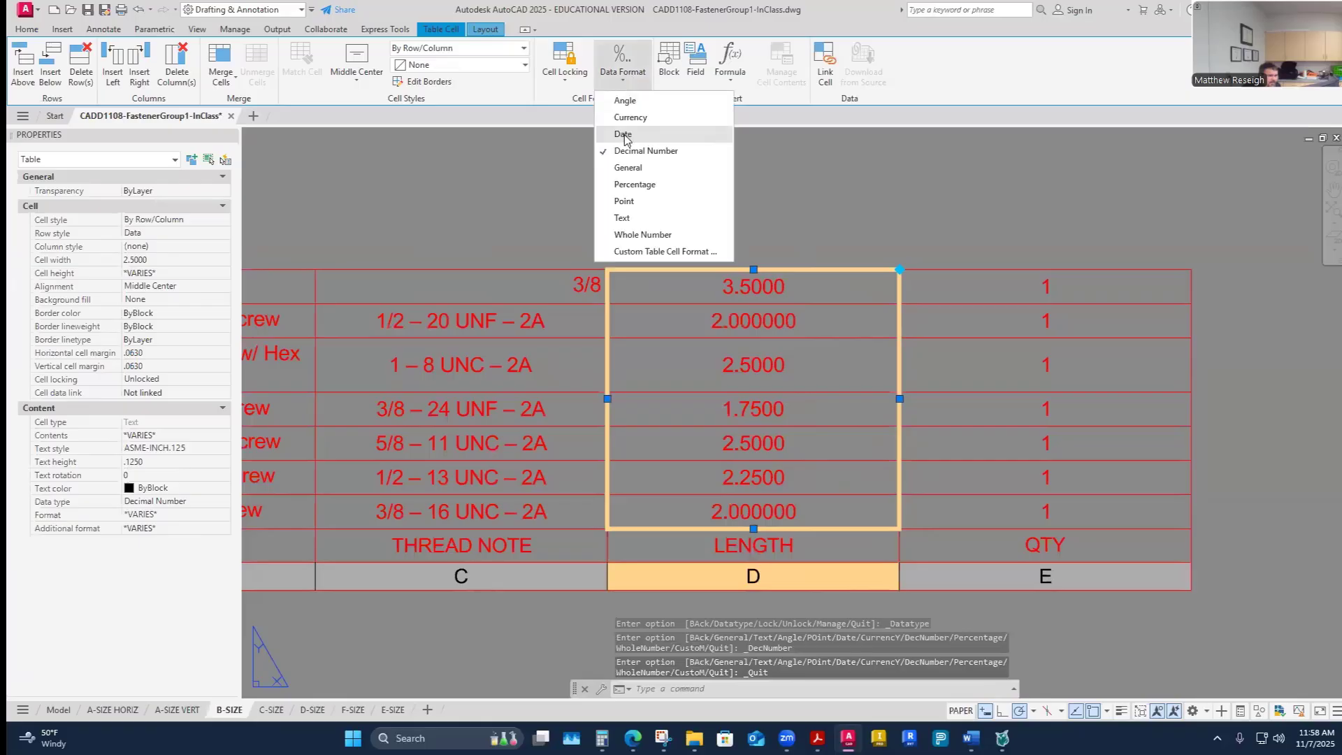
{"action": "left_click", "coordinate": [635, 253]}
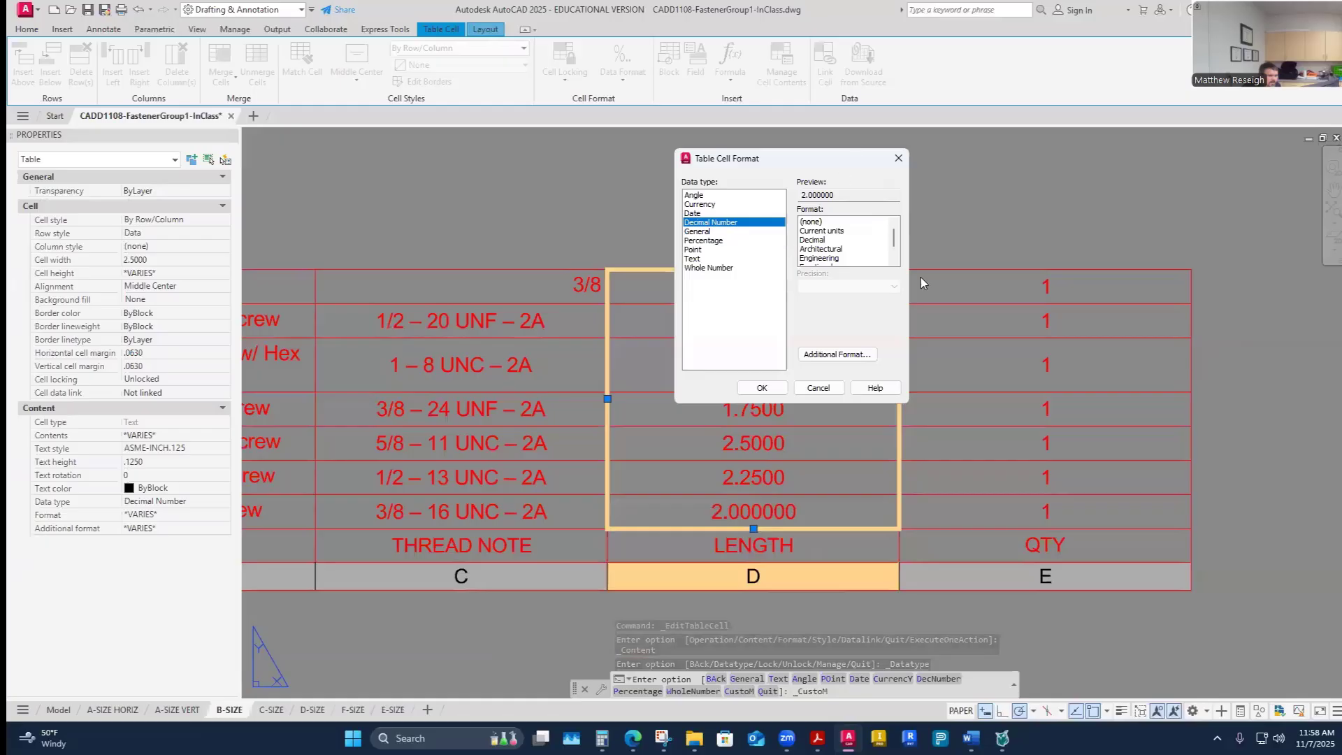
{"action": "left_click", "coordinate": [865, 361]}
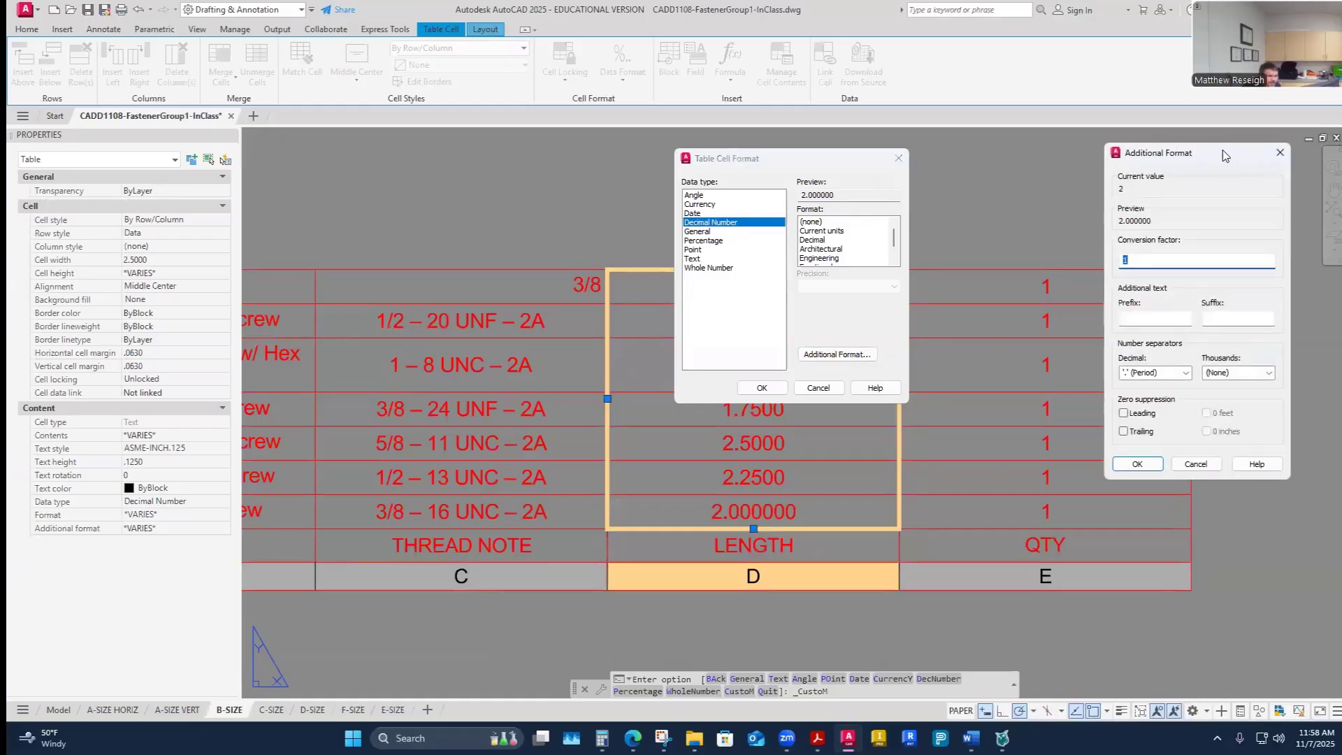
{"action": "left_click_drag", "start_coordinate": [1225, 155], "coordinate": [1052, 153]}
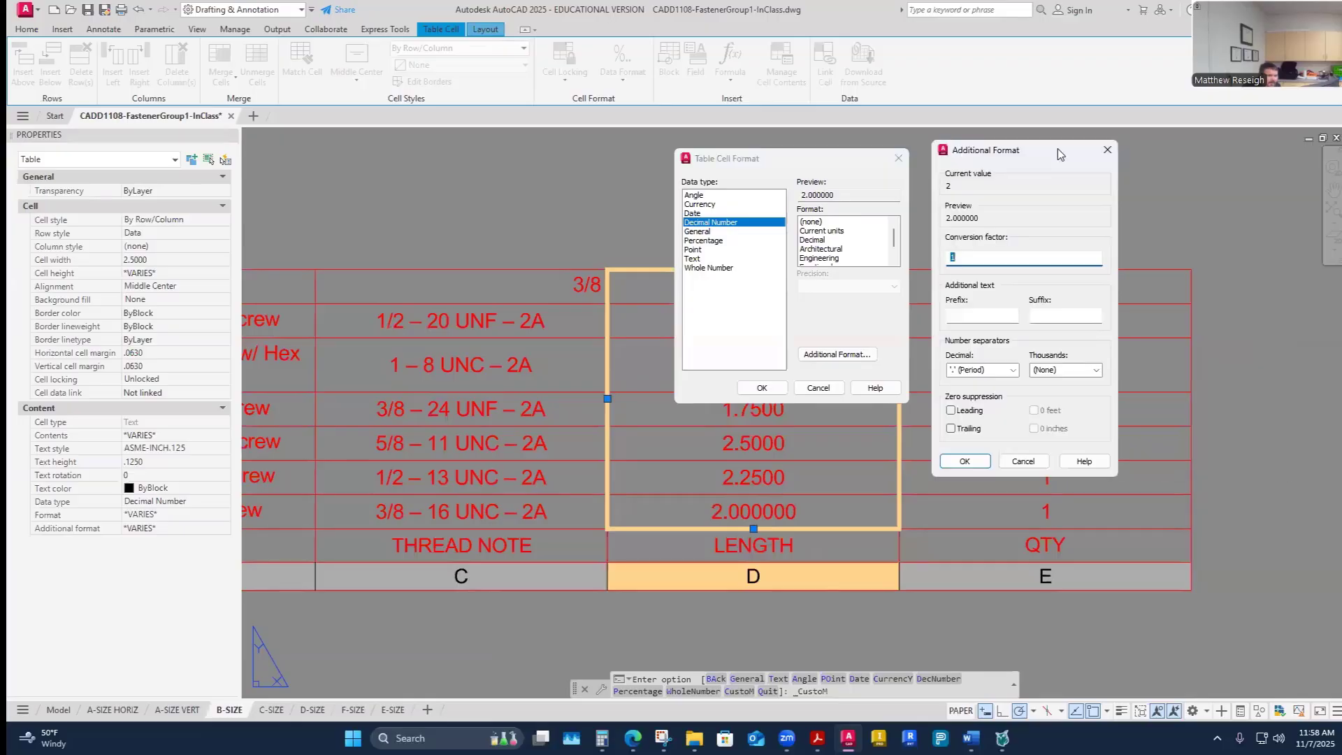
{"action": "left_click", "coordinate": [950, 429]}
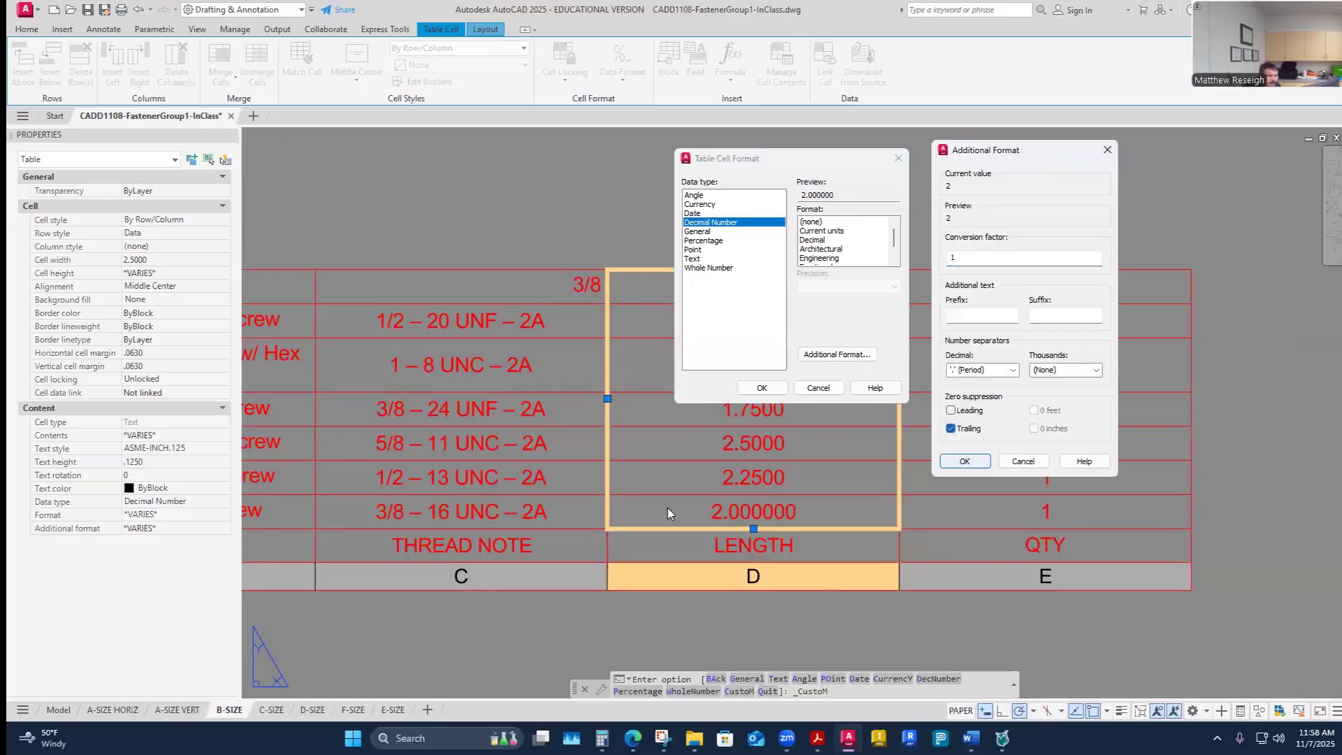
{"action": "left_click", "coordinate": [965, 462]}
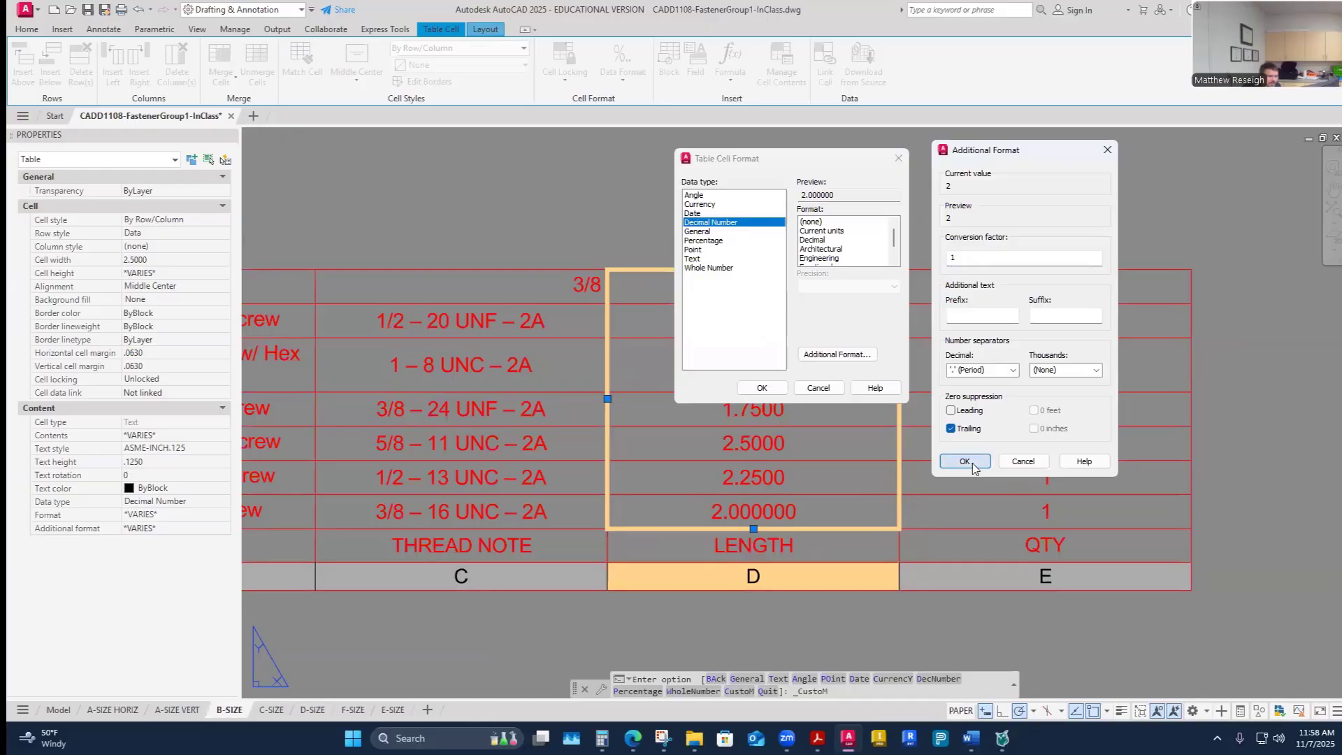
{"action": "left_click", "coordinate": [762, 388]}
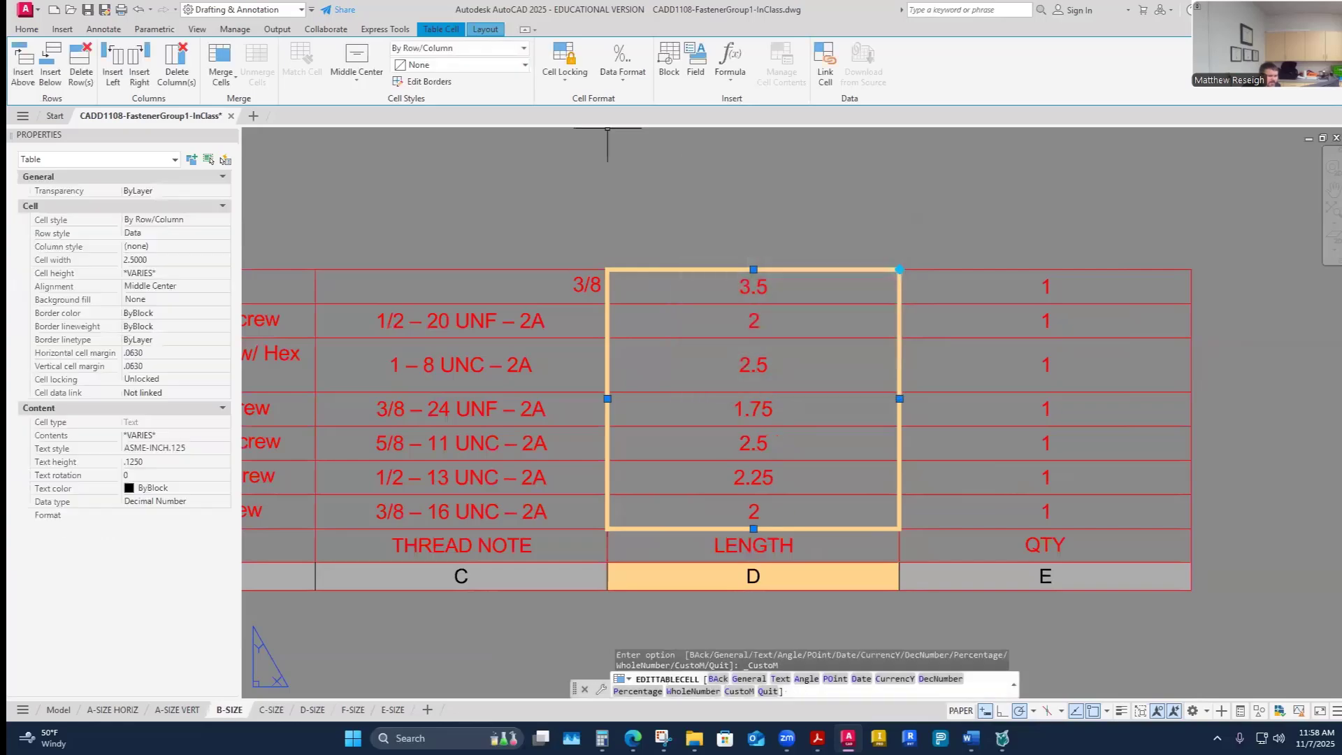
- Reselect the LENGTH data cells and open their custom table cell format to check it
{"action": "left_click", "coordinate": [854, 220]}
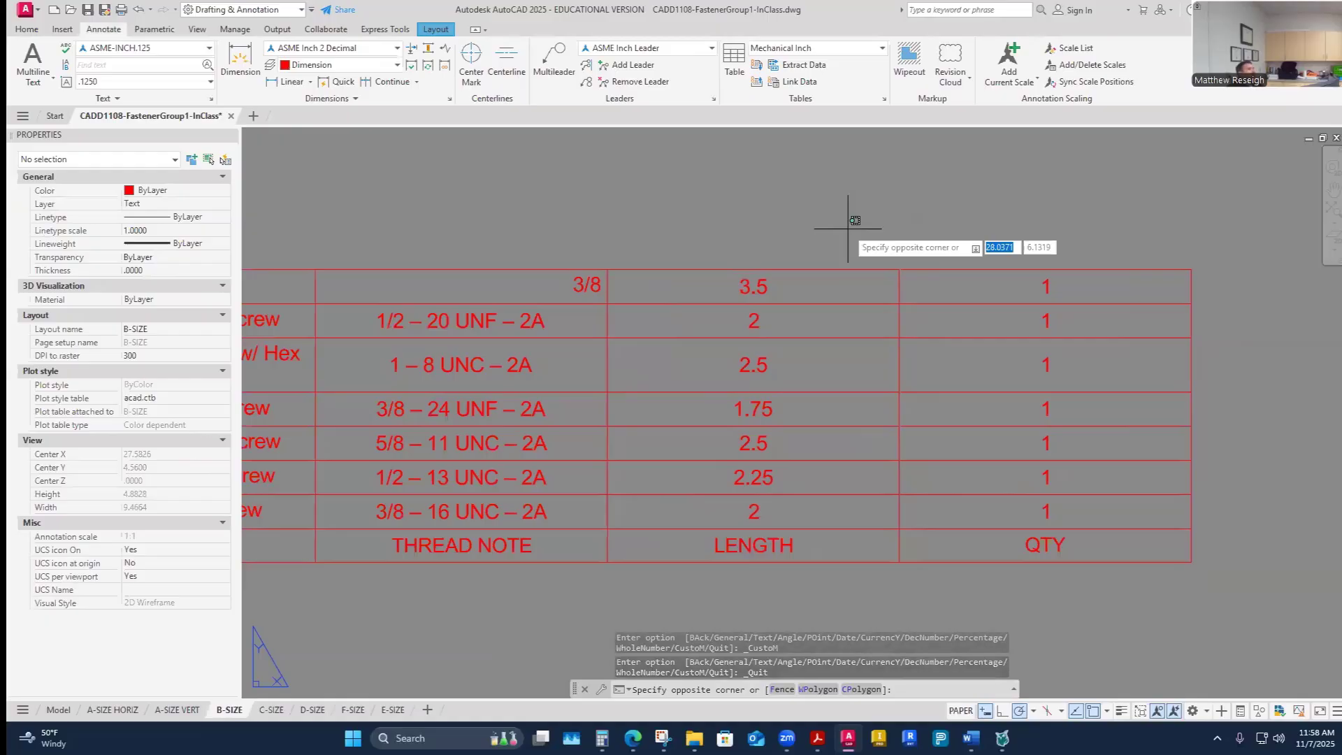
{"action": "key", "text": "Escape"}
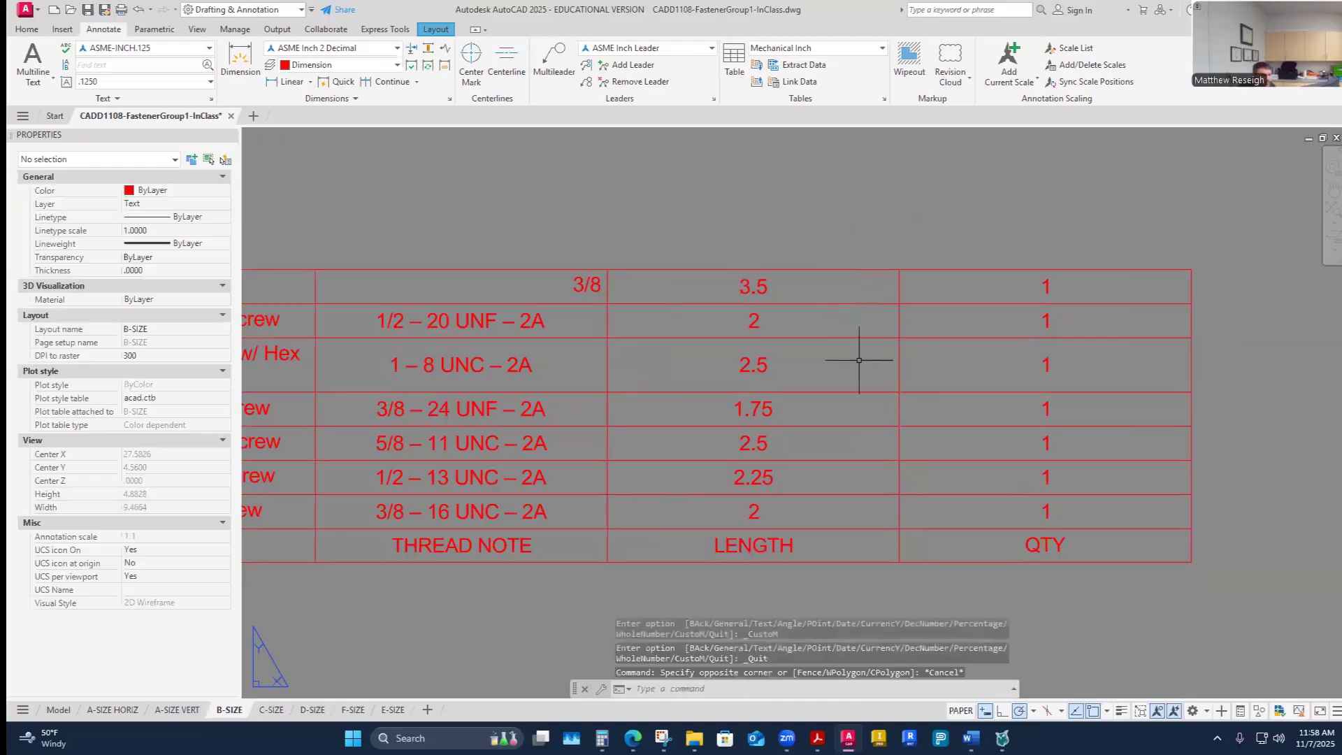
{"action": "scroll", "coordinate": [859, 360], "scroll_direction": "down", "scroll_amount": 2}
{"action": "scroll", "coordinate": [834, 399], "scroll_direction": "up", "scroll_amount": 2}
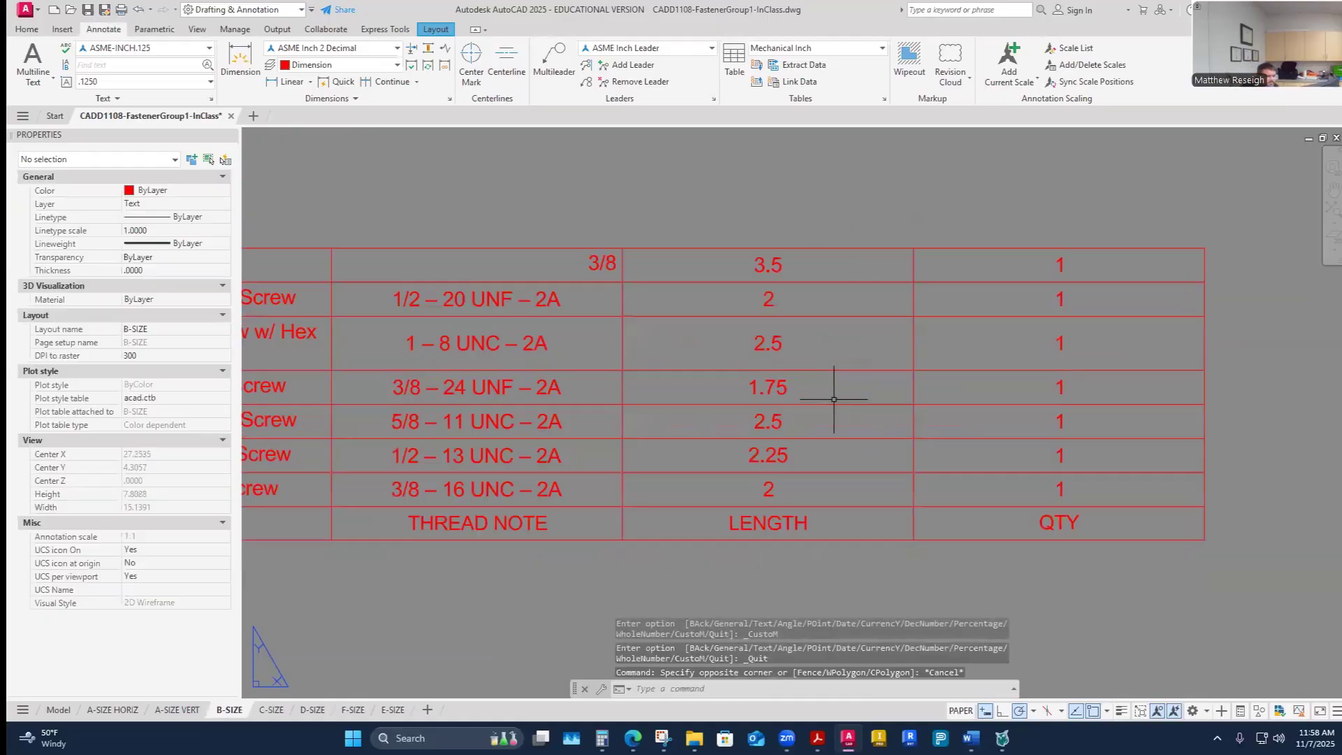
{"action": "scroll", "coordinate": [834, 399], "scroll_direction": "down", "scroll_amount": 2}
{"action": "scroll", "coordinate": [767, 449], "scroll_direction": "up", "scroll_amount": 4}
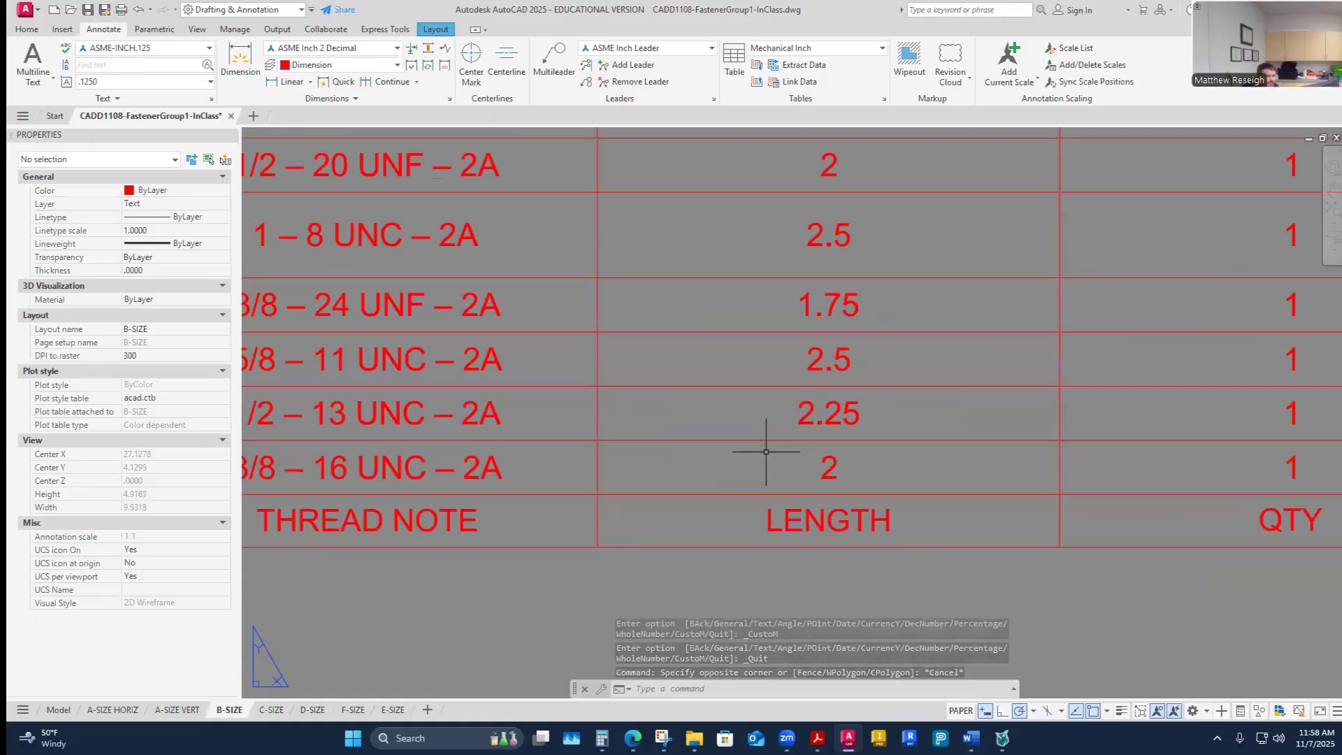
{"action": "scroll", "coordinate": [767, 452], "scroll_direction": "down", "scroll_amount": 2}
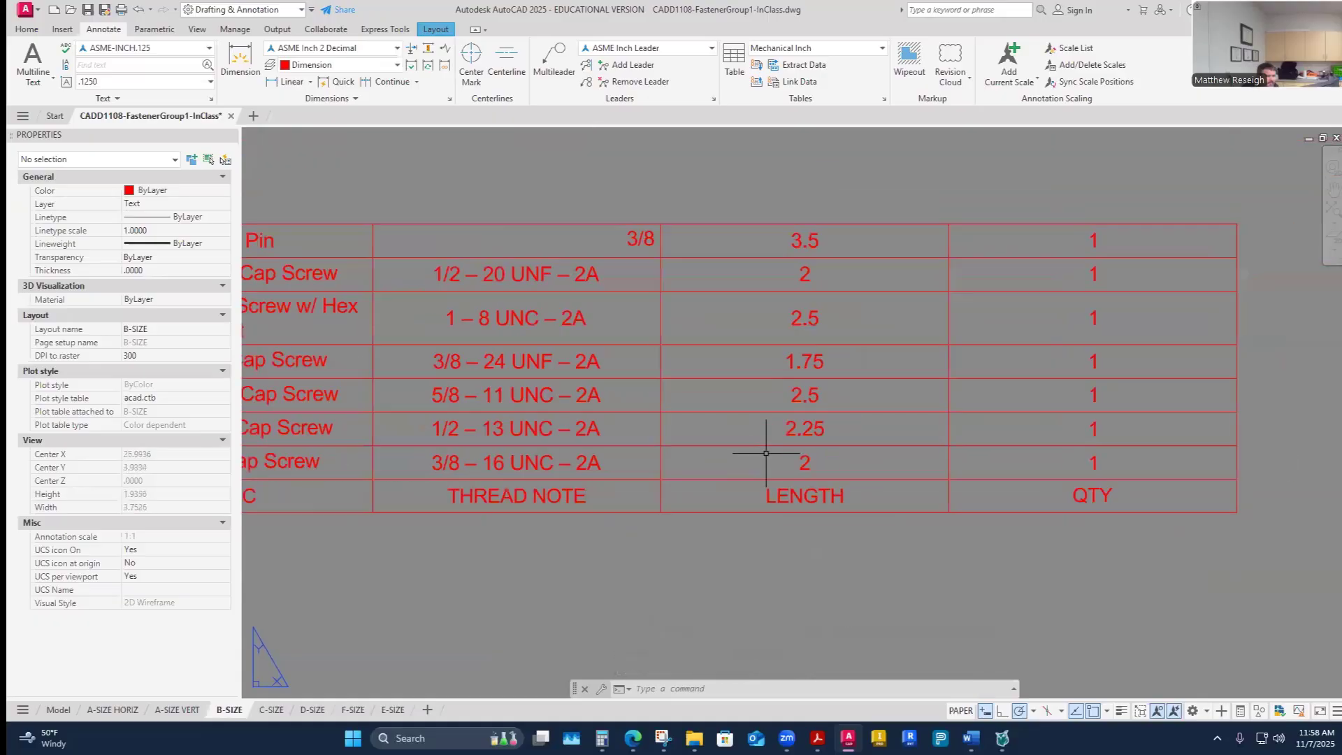
{"action": "left_click_drag", "start_coordinate": [879, 465], "coordinate": [857, 236]}
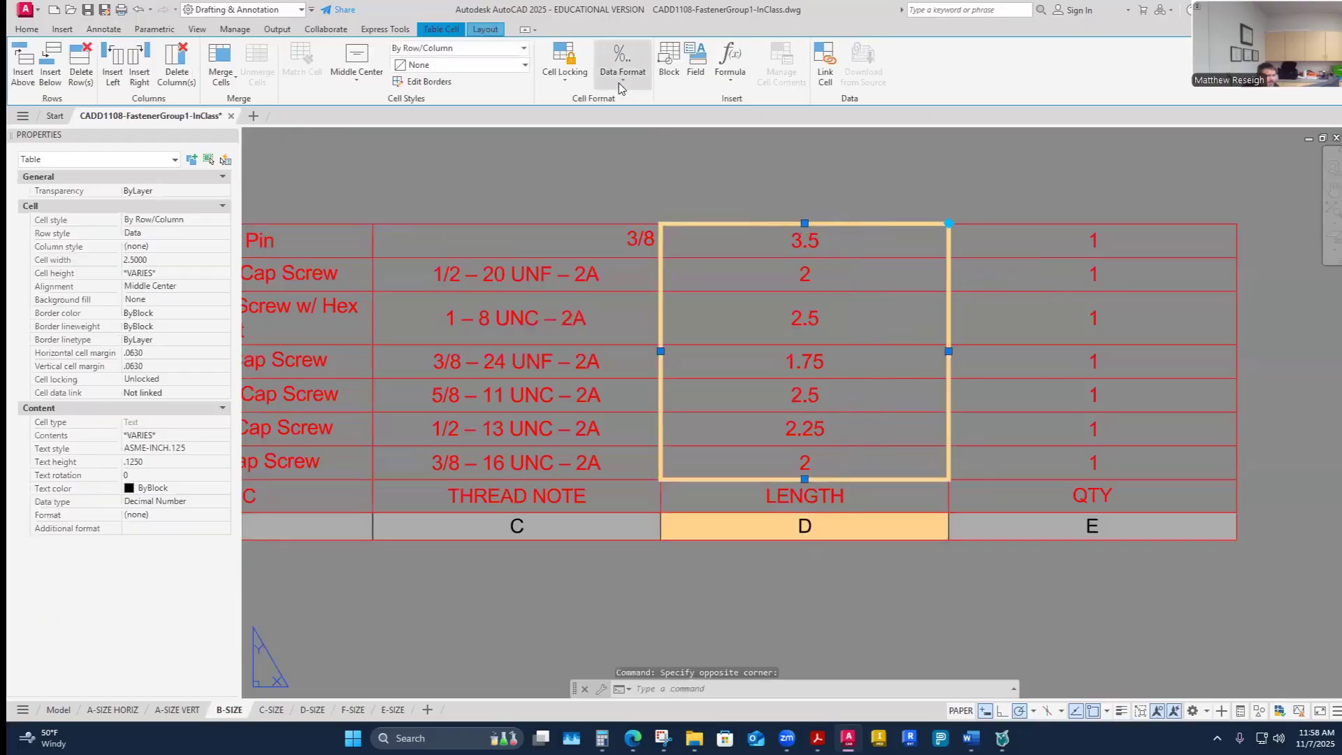
{"action": "left_click", "coordinate": [619, 81]}
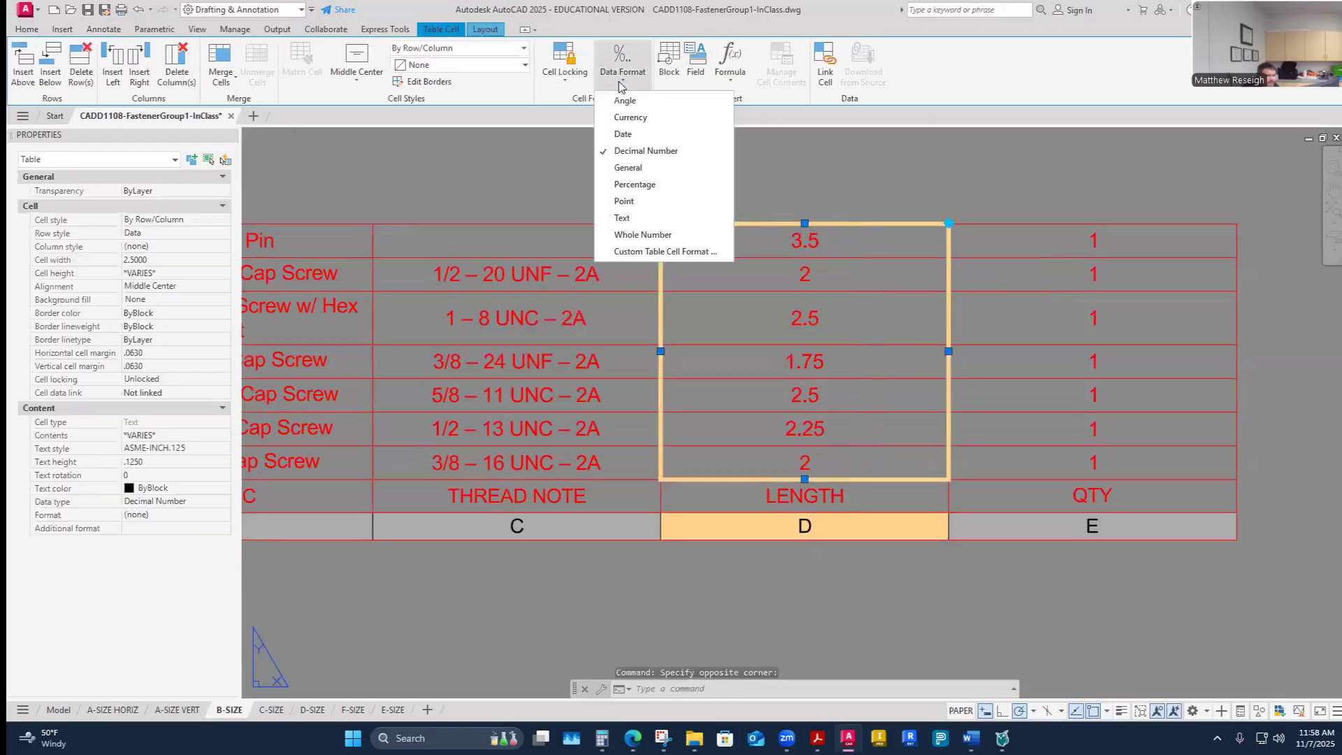
{"action": "left_click", "coordinate": [670, 251]}
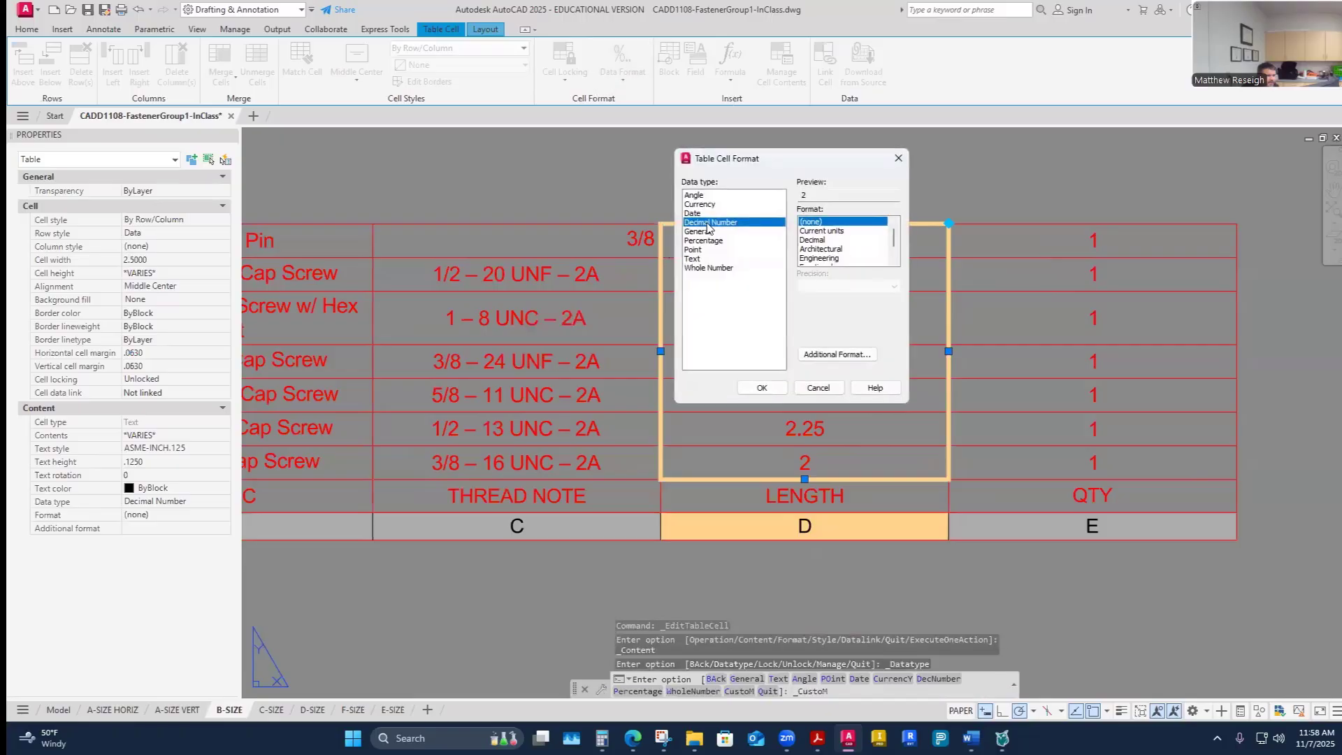
{"action": "left_click", "coordinate": [898, 158]}
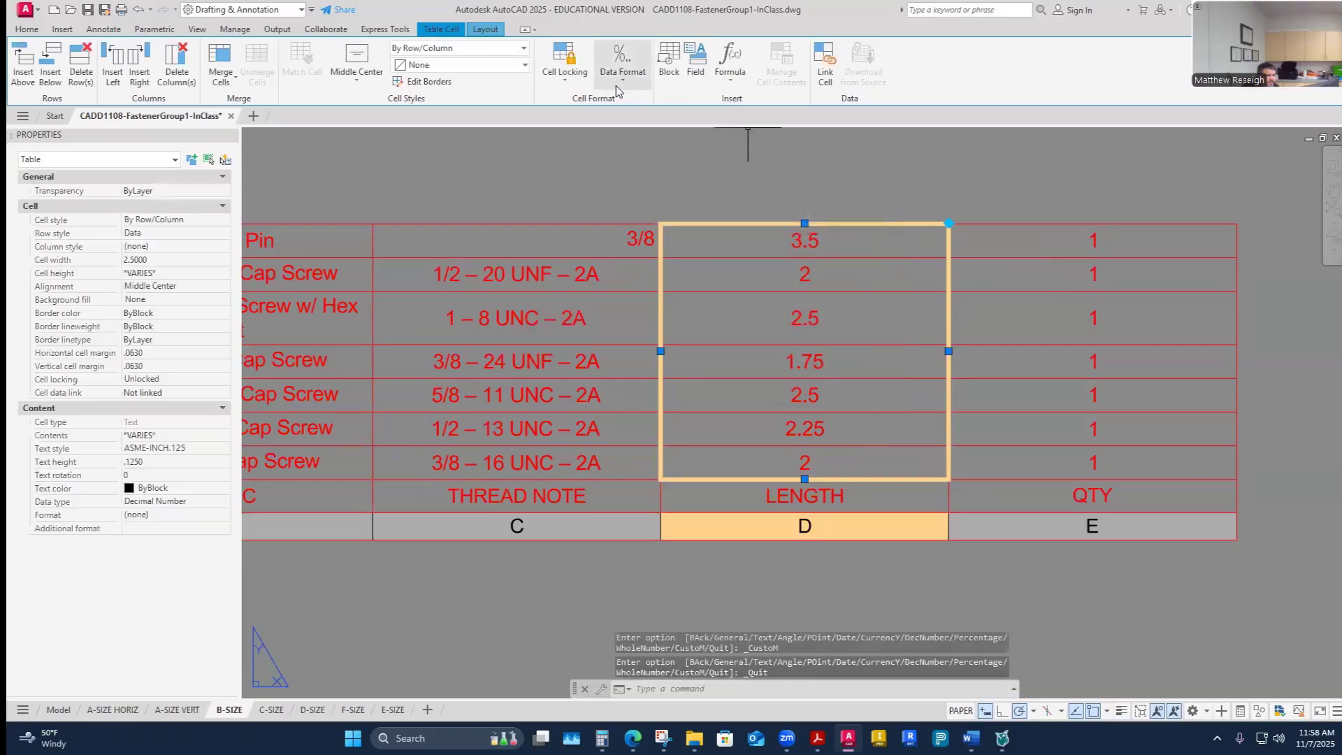
- Reselect the LENGTH data cells and review the additional format's zero suppression settings
{"action": "left_click", "coordinate": [876, 600]}
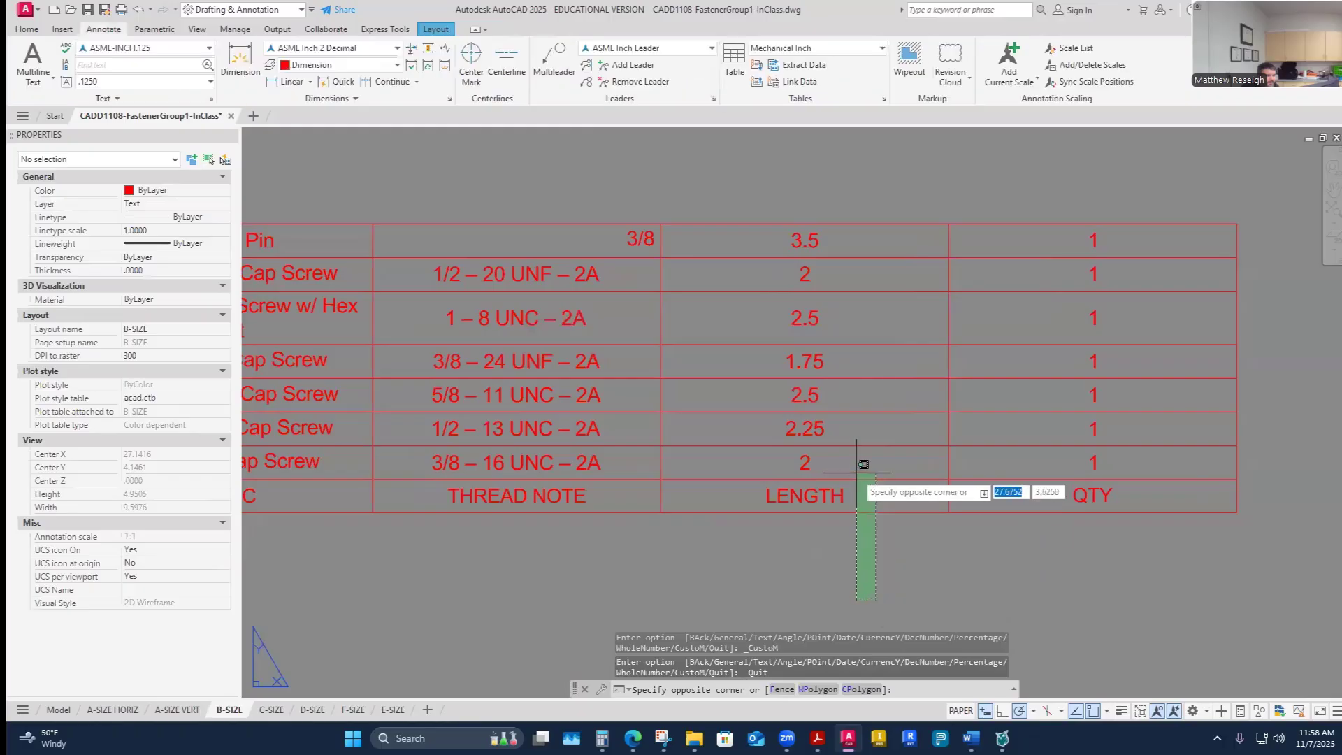
{"action": "key", "text": "Escape"}
{"action": "key", "text": "Escape"}
{"action": "left_click", "coordinate": [870, 435]}
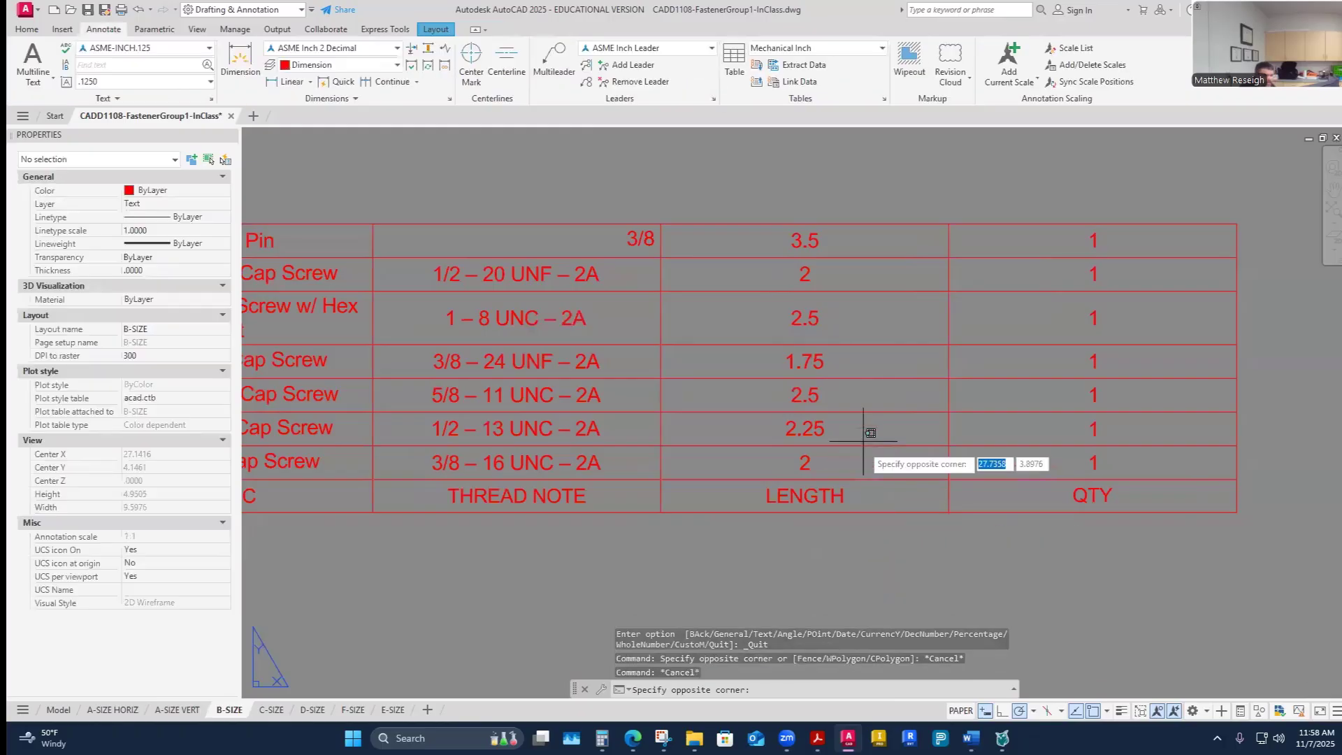
{"action": "left_click", "coordinate": [855, 233]}
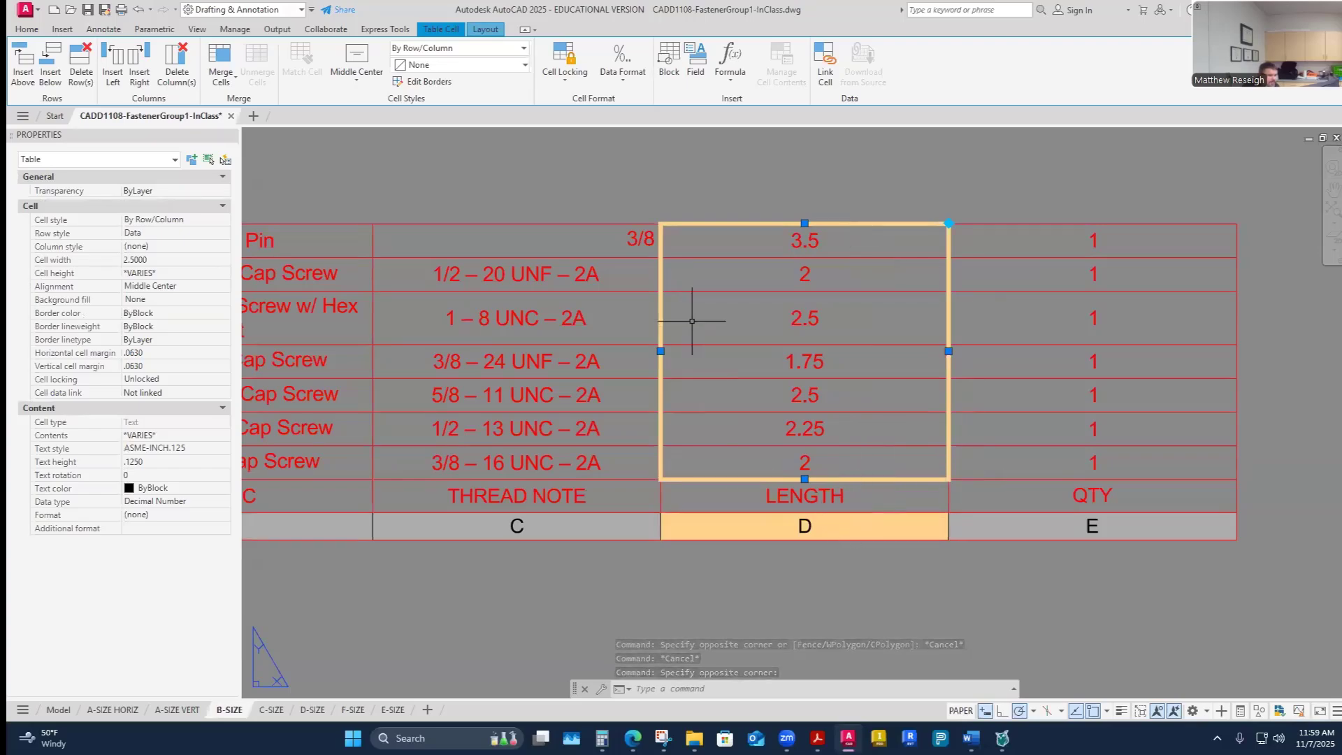
{"action": "left_click", "coordinate": [626, 82]}
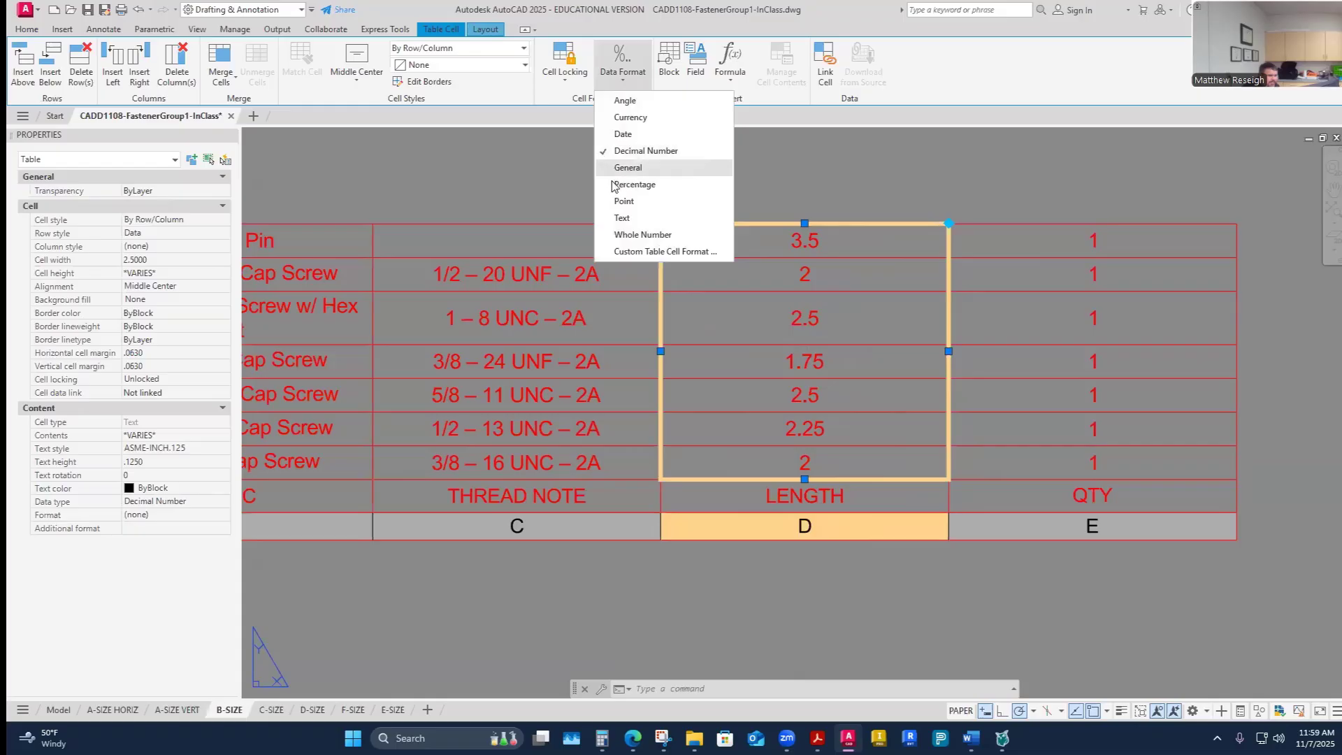
{"action": "left_click", "coordinate": [627, 257]}
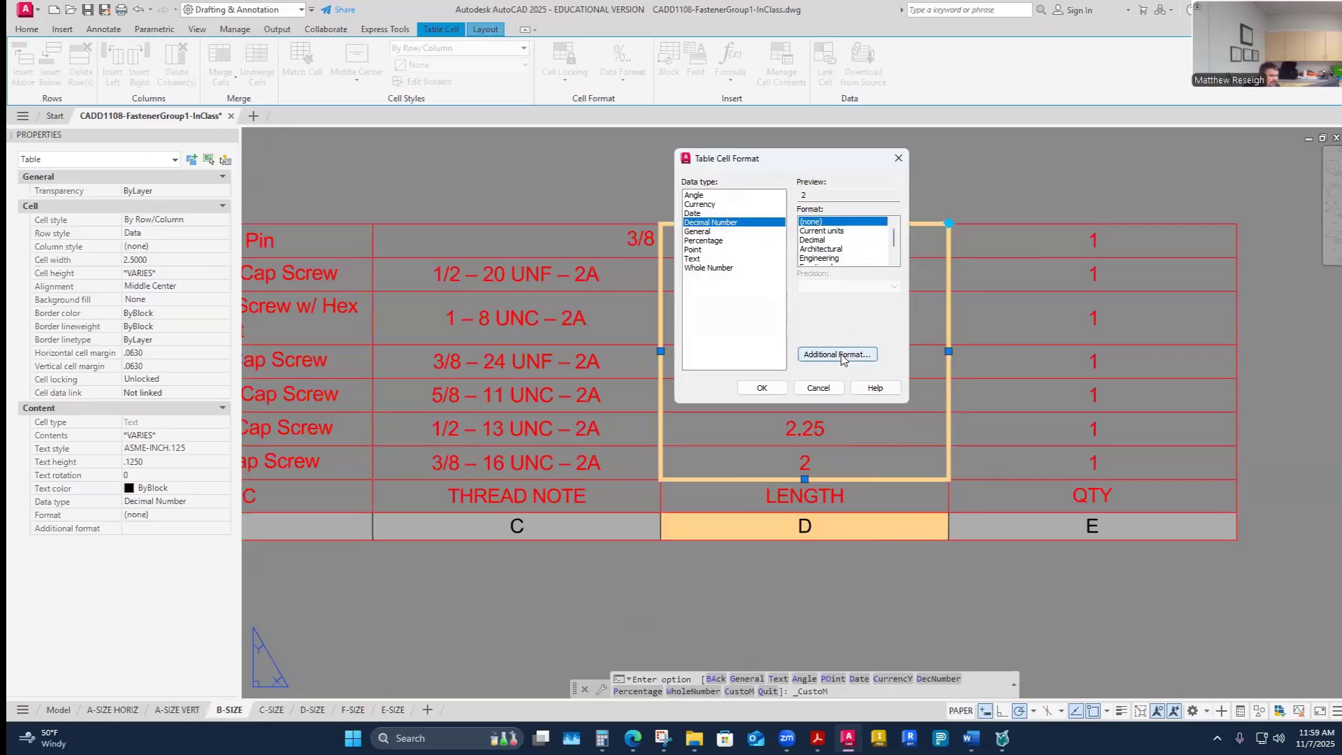
{"action": "scroll", "coordinate": [834, 225], "scroll_direction": "down", "scroll_amount": 2}
{"action": "scroll", "coordinate": [844, 242], "scroll_direction": "up", "scroll_amount": 2}
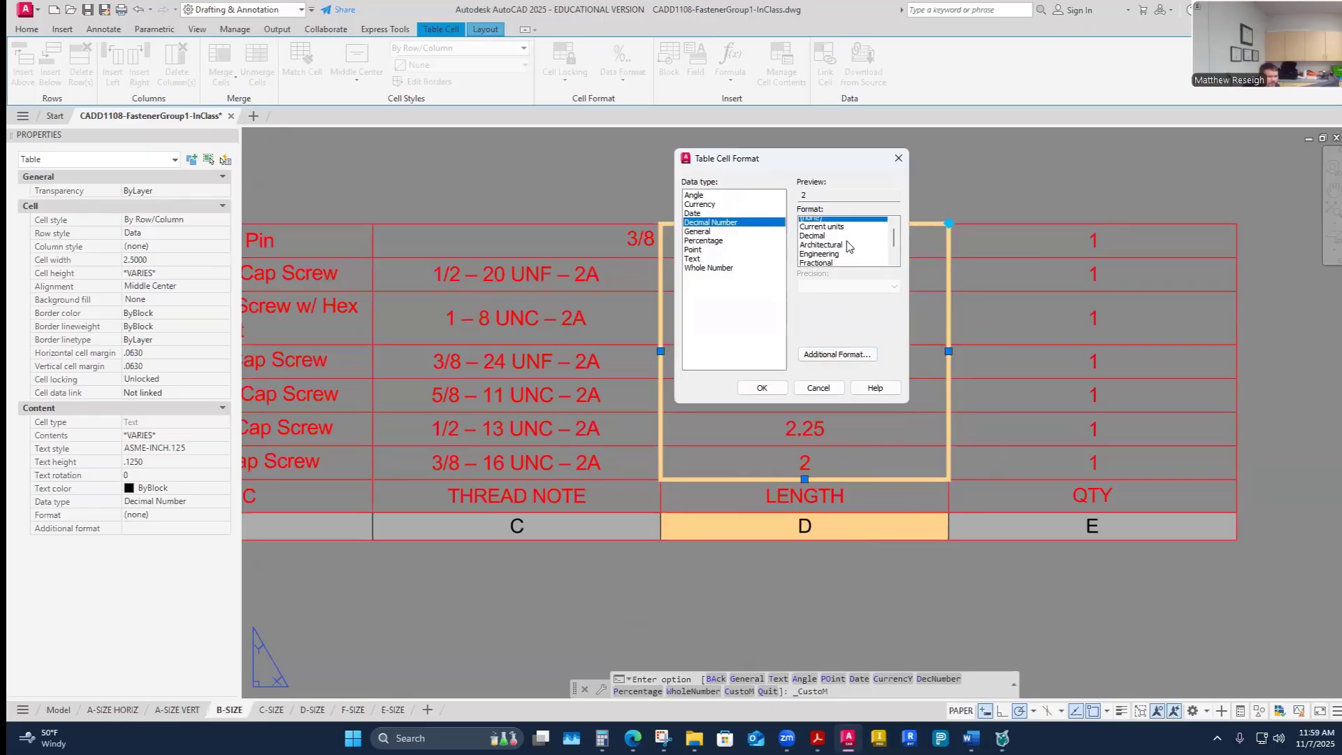
{"action": "left_click", "coordinate": [836, 354]}
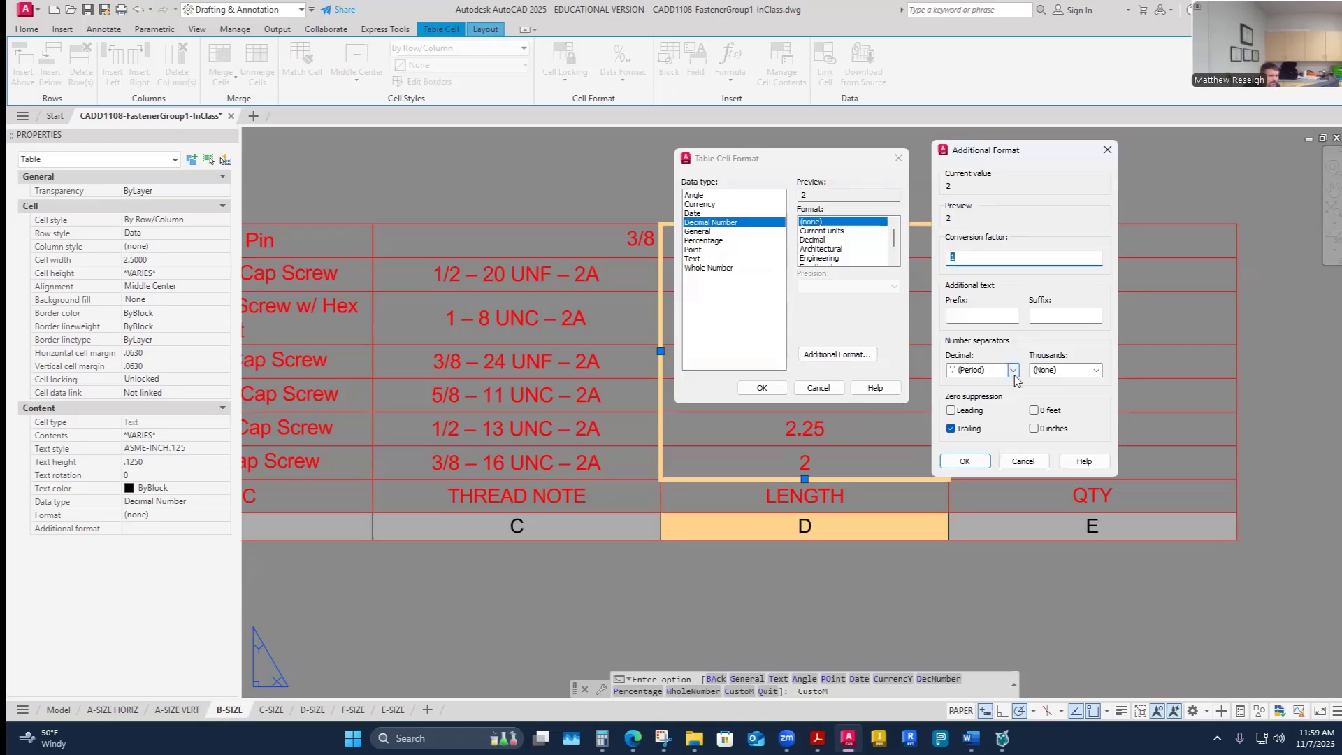
{"action": "left_click", "coordinate": [966, 460]}
{"action": "left_click", "coordinate": [762, 387]}
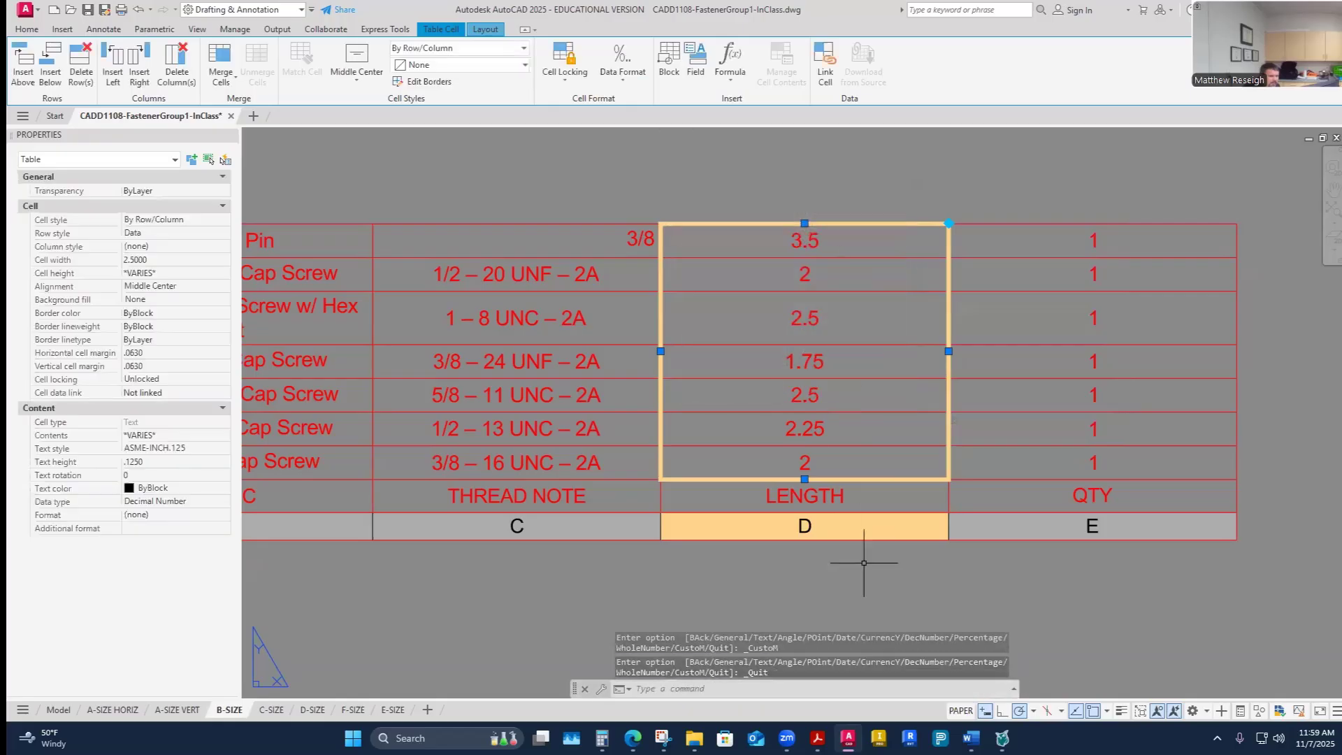
- Select the THREAD NOTE column and set its alignment to Middle Center
{"action": "scroll", "coordinate": [865, 562], "scroll_direction": "down", "scroll_amount": 3}
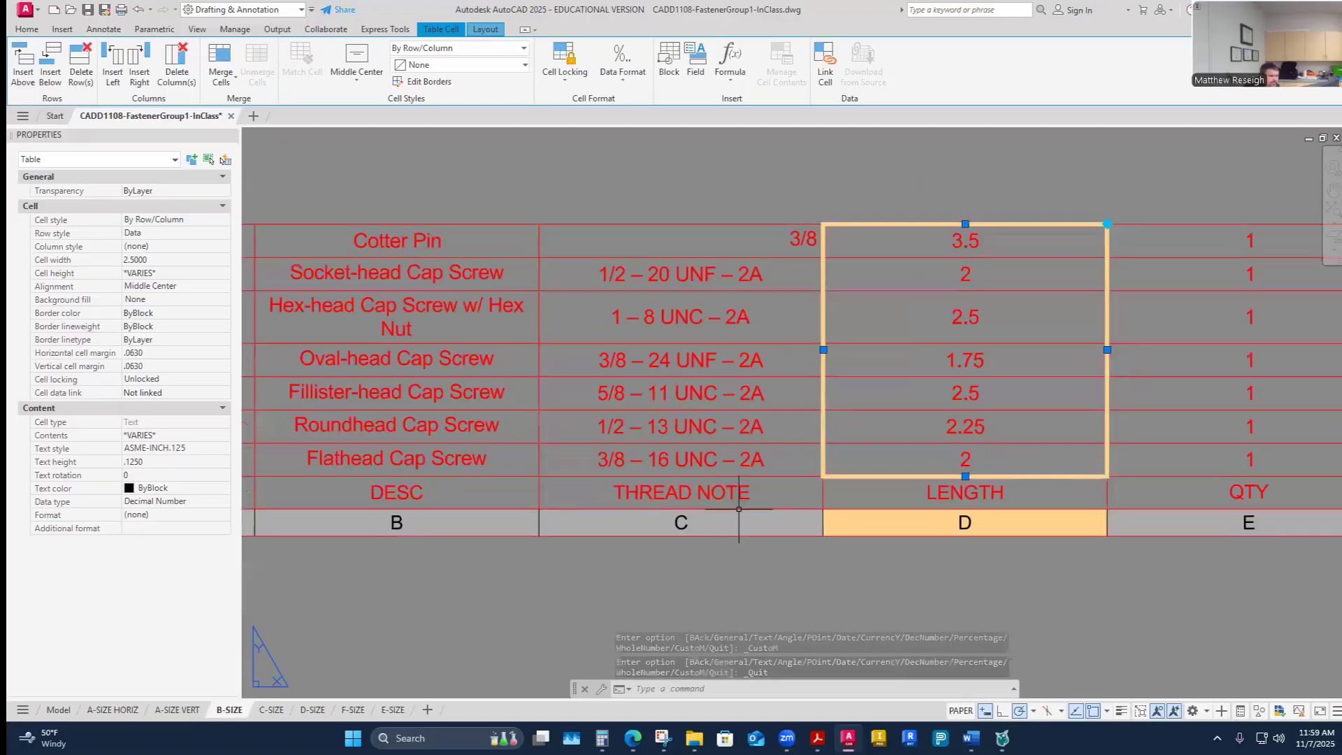
{"action": "left_click", "coordinate": [742, 525]}
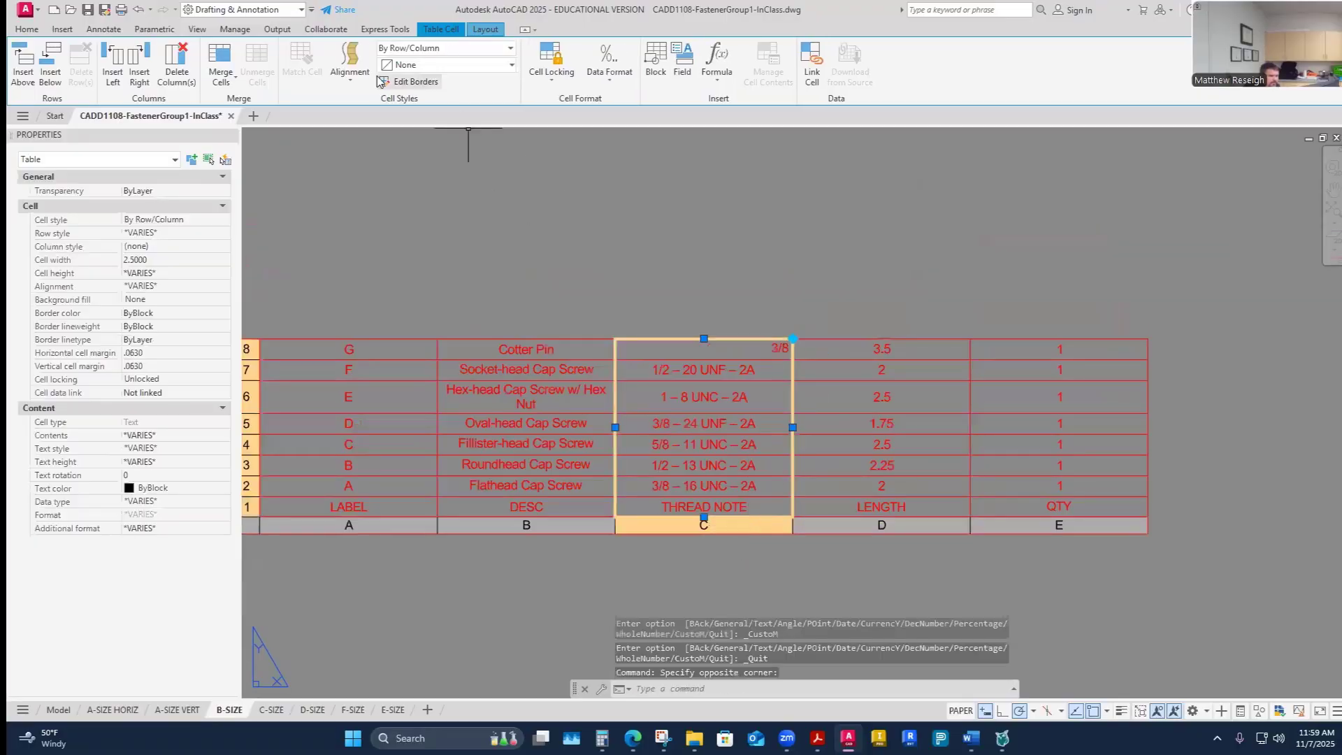
{"action": "left_click", "coordinate": [350, 61]}
{"action": "left_click", "coordinate": [377, 170]}
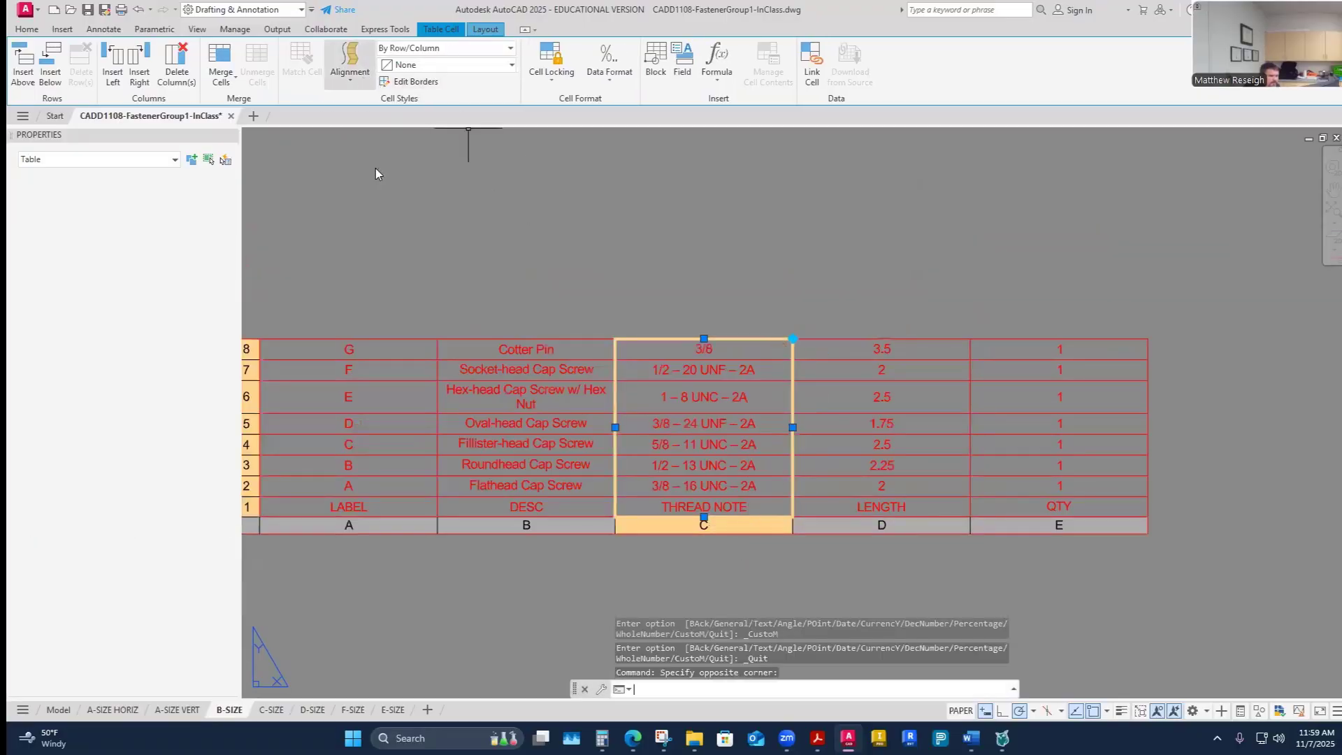
- Narrow the DESC column by stretching its edge grip to about 2.07 wide
{"action": "scroll", "coordinate": [629, 243], "scroll_direction": "down", "scroll_amount": 1}
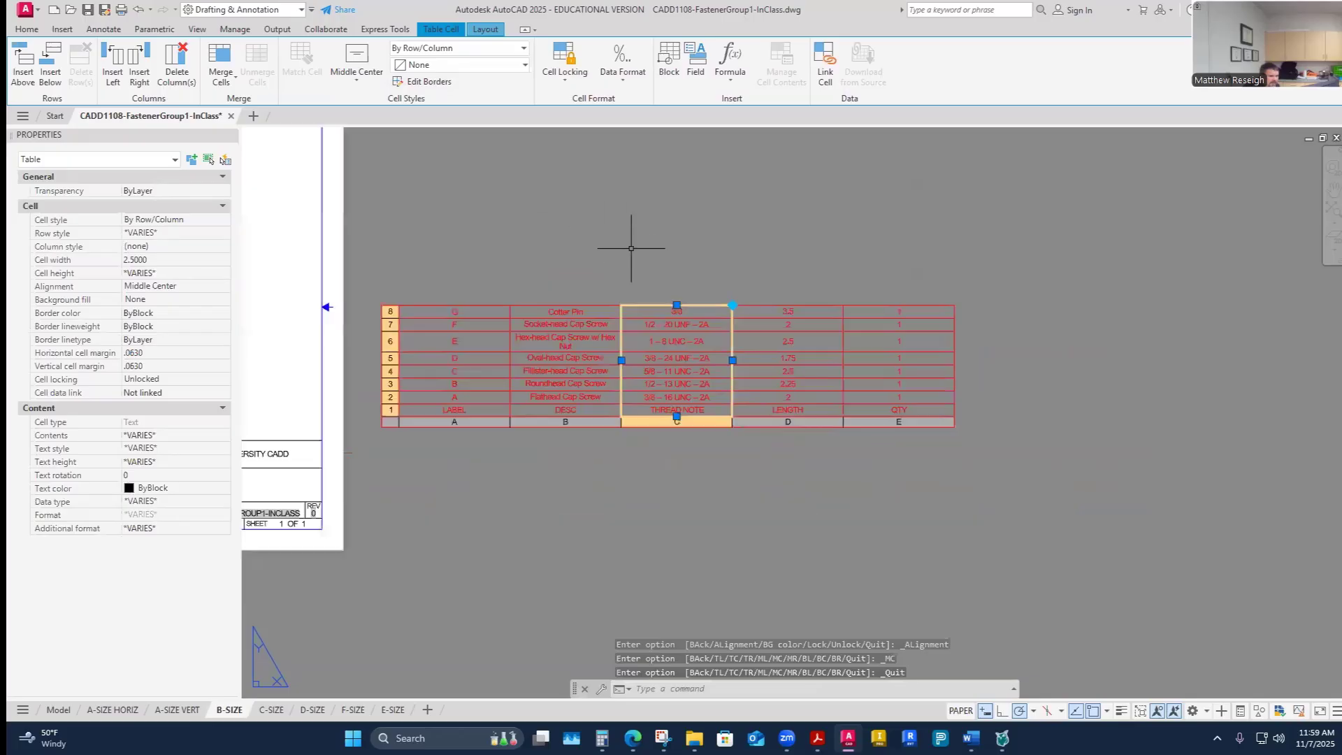
{"action": "scroll", "coordinate": [602, 261], "scroll_direction": "up", "scroll_amount": 2}
{"action": "scroll", "coordinate": [601, 261], "scroll_direction": "down", "scroll_amount": 1}
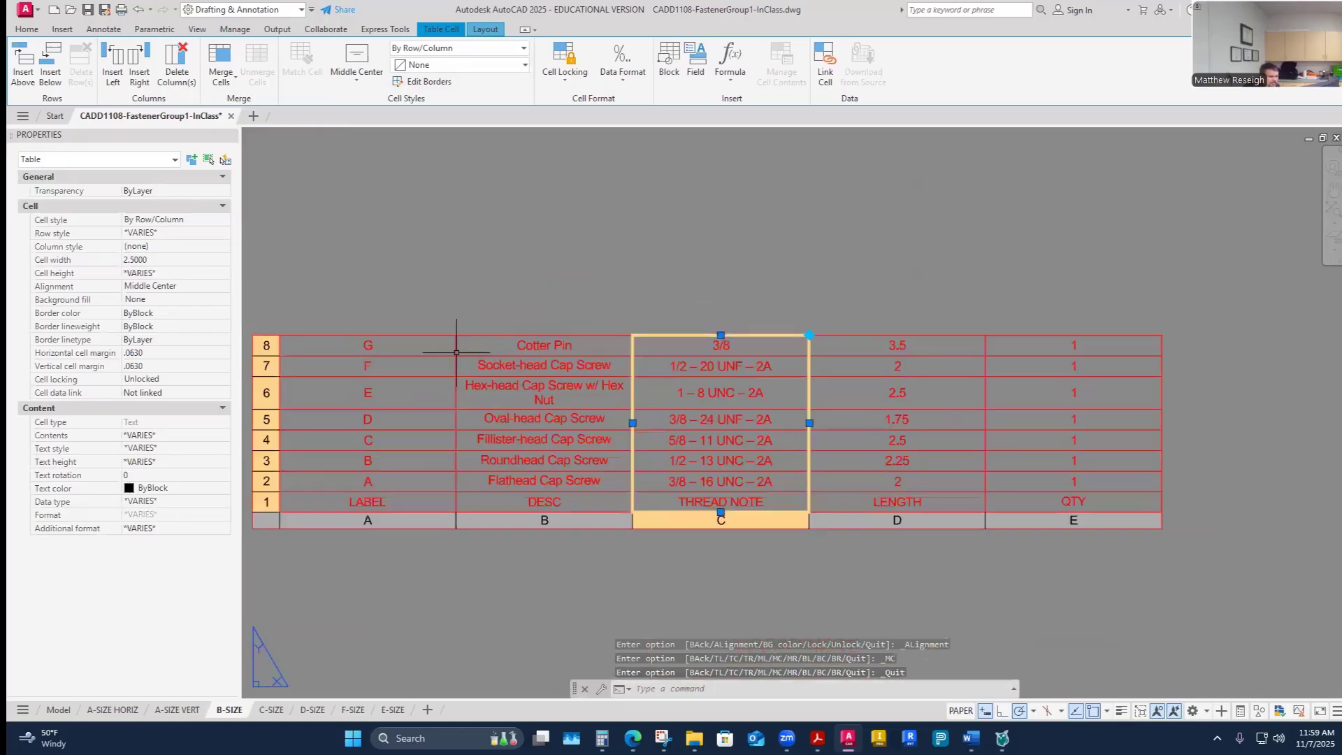
{"action": "scroll", "coordinate": [385, 378], "scroll_direction": "up", "scroll_amount": 1}
{"action": "scroll", "coordinate": [384, 378], "scroll_direction": "down", "scroll_amount": 1}
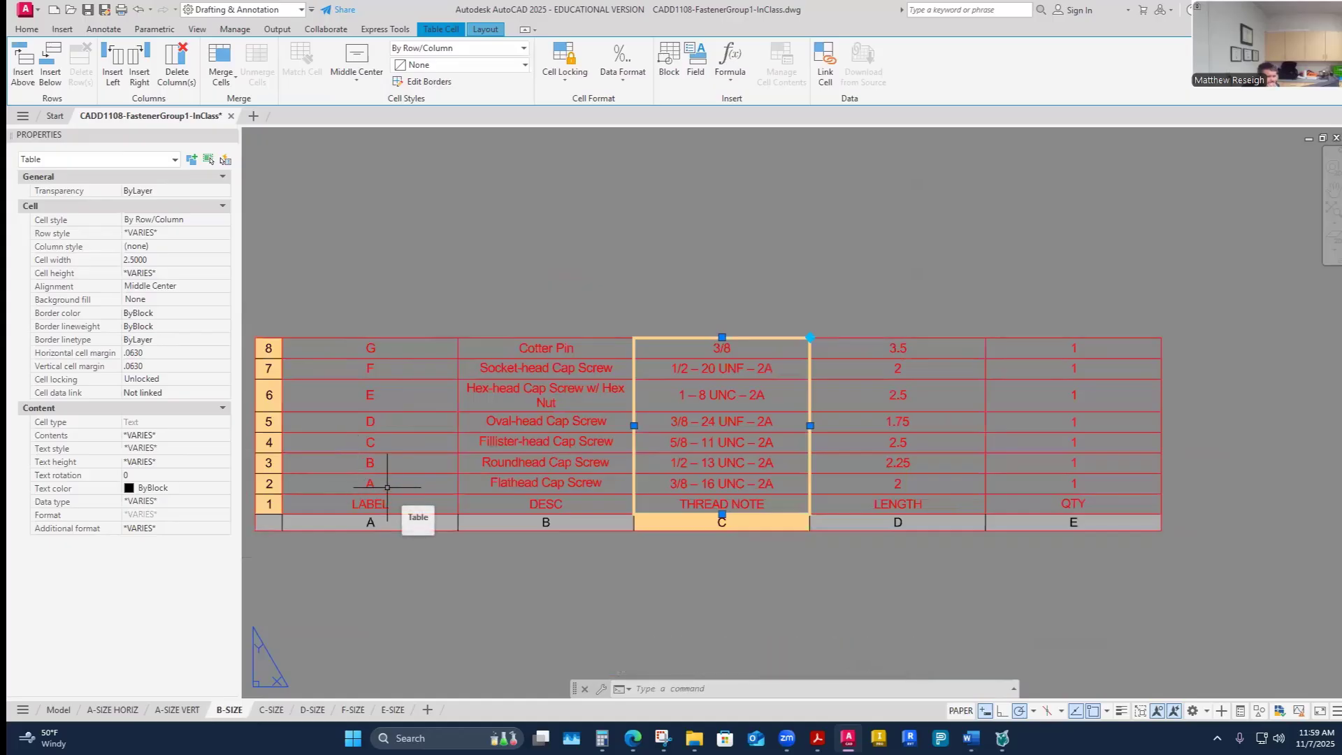
{"action": "scroll", "coordinate": [788, 547], "scroll_direction": "up", "scroll_amount": 2}
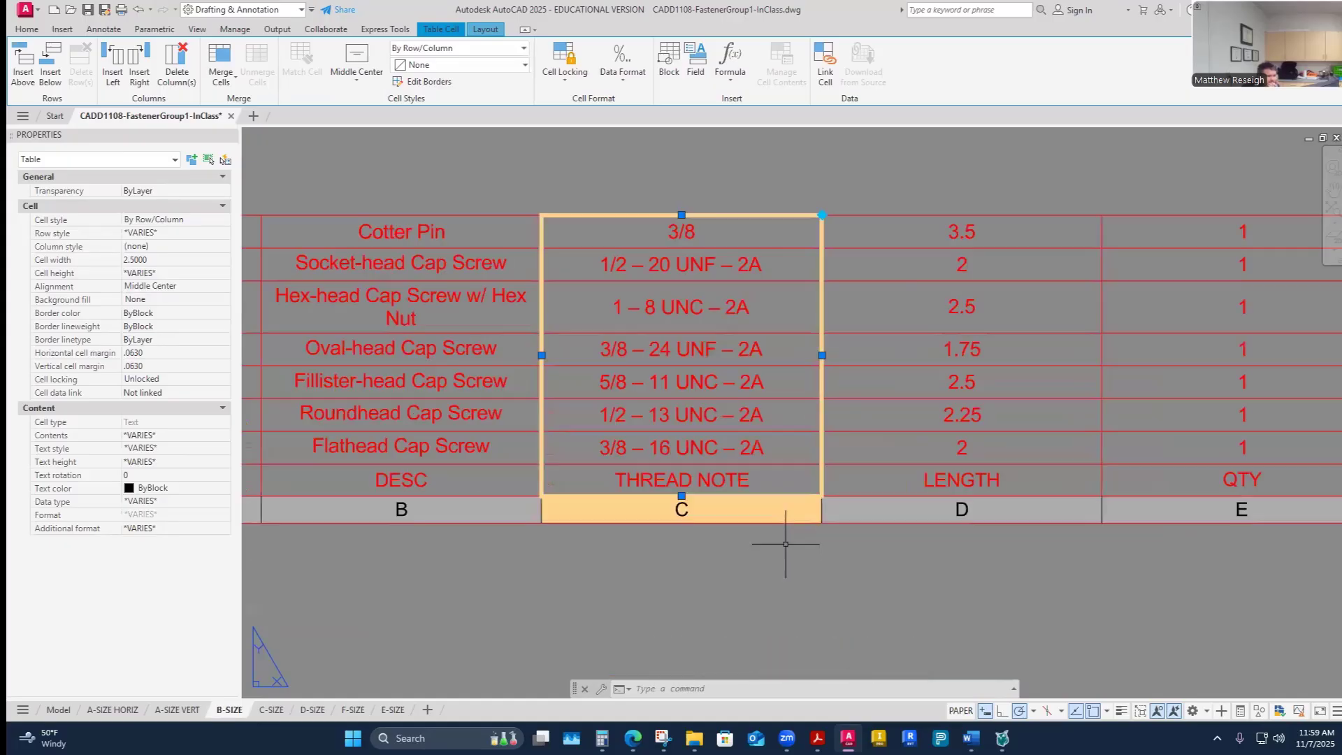
{"action": "scroll", "coordinate": [773, 517], "scroll_direction": "down", "scroll_amount": 2}
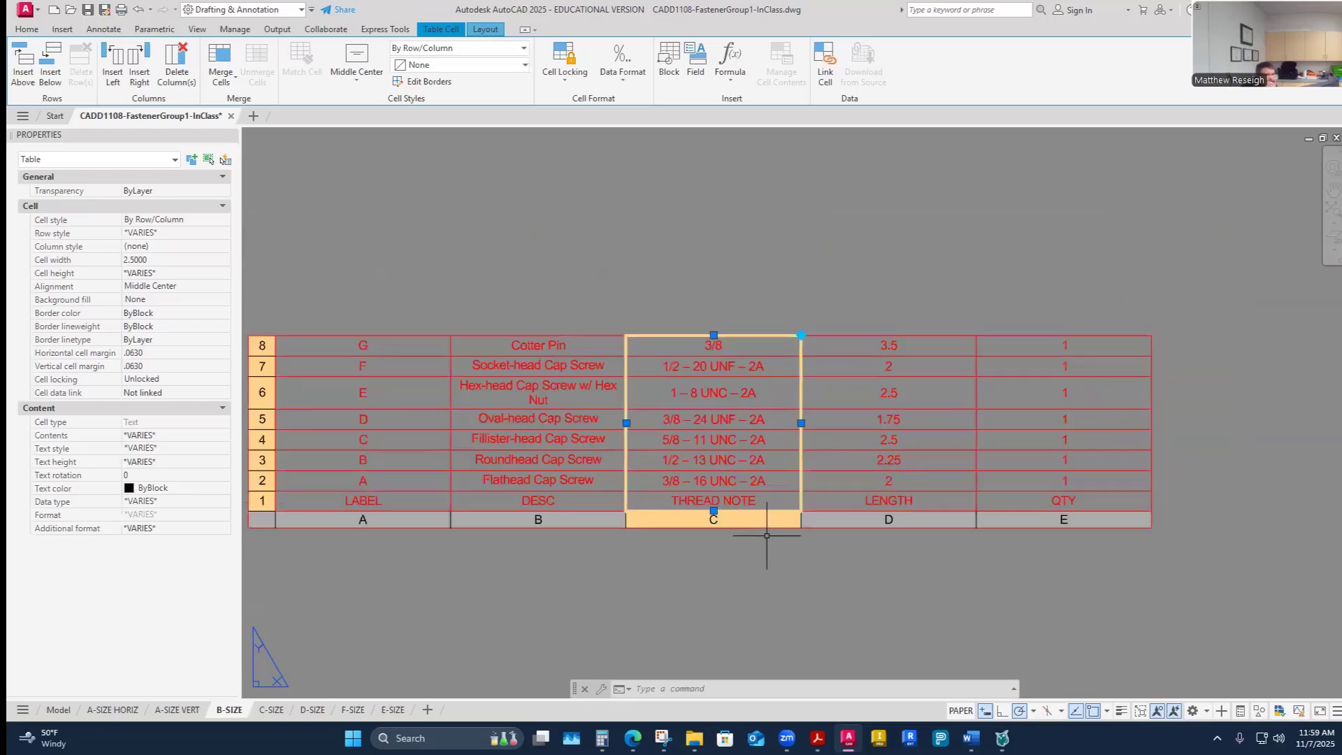
{"action": "left_click", "coordinate": [498, 511]}
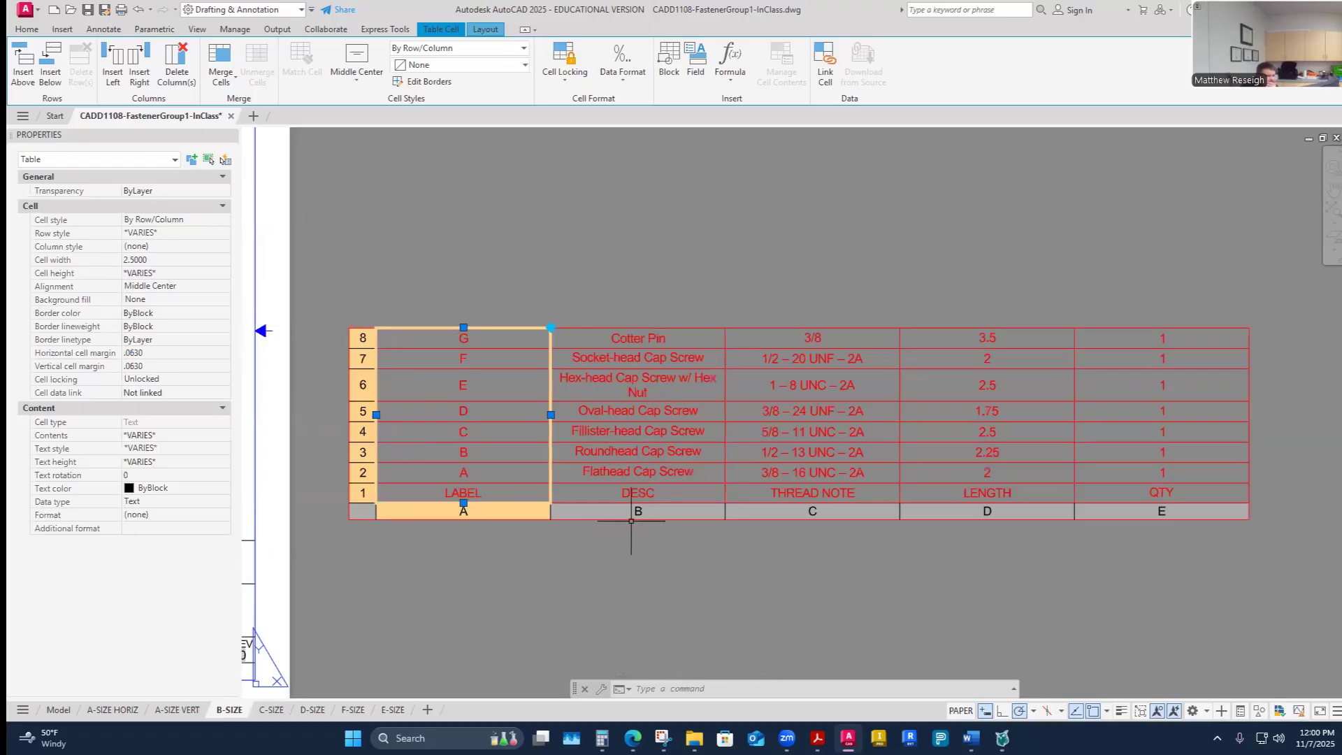
{"action": "left_click", "coordinate": [683, 515]}
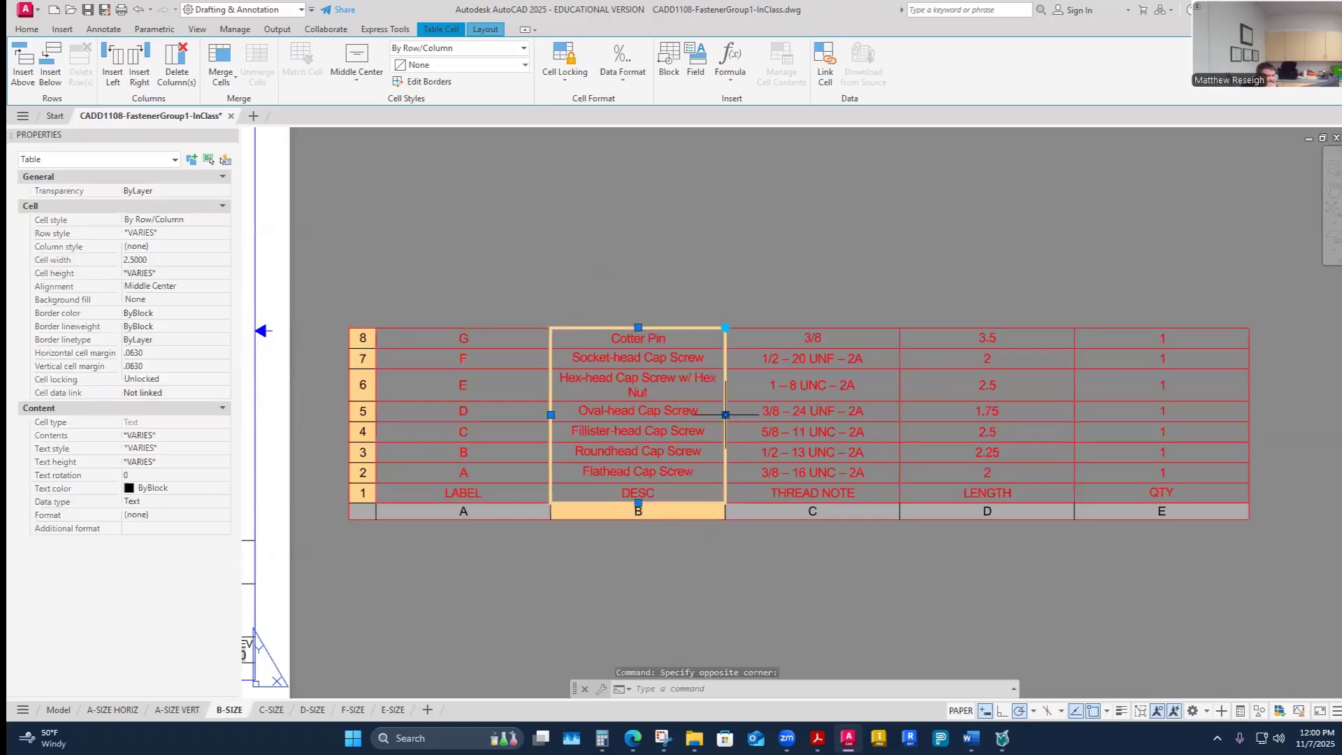
{"action": "left_click", "coordinate": [725, 415]}
{"action": "left_click", "coordinate": [704, 415]}
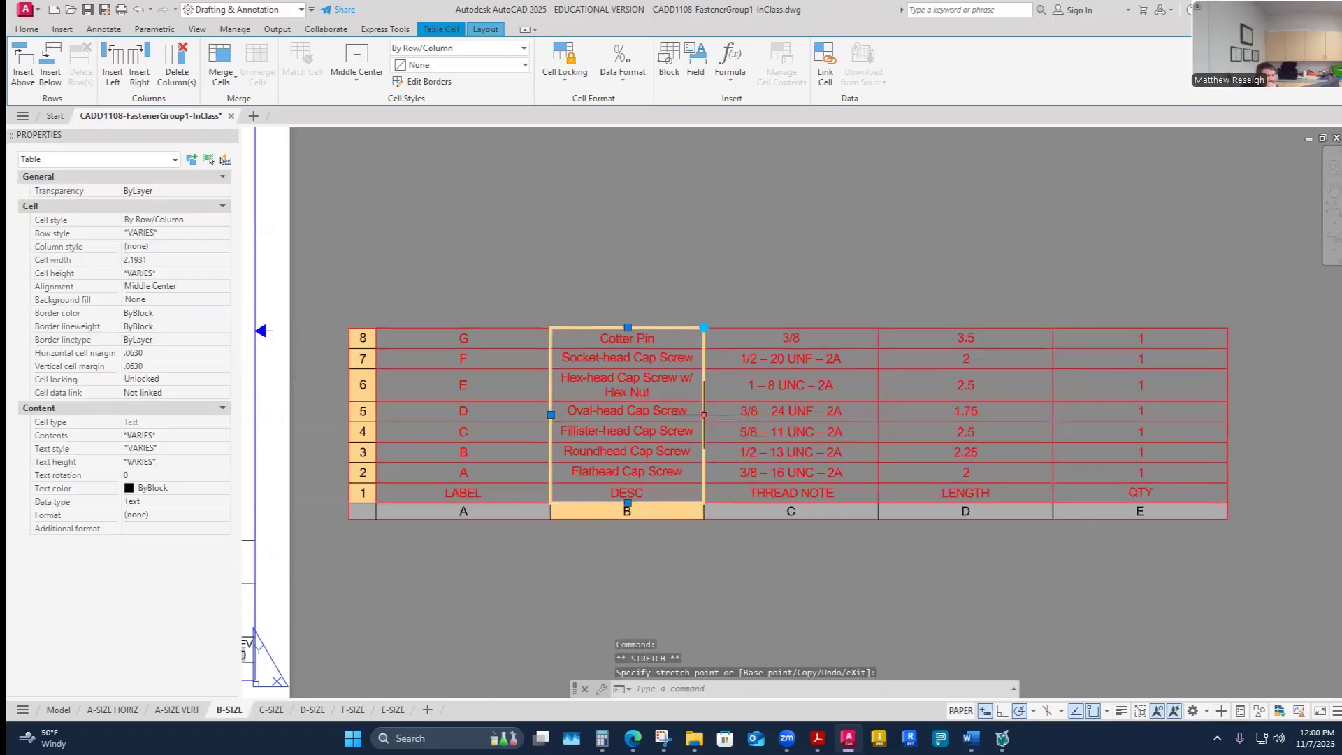
{"action": "left_click", "coordinate": [704, 415]}
{"action": "left_click", "coordinate": [691, 414]}
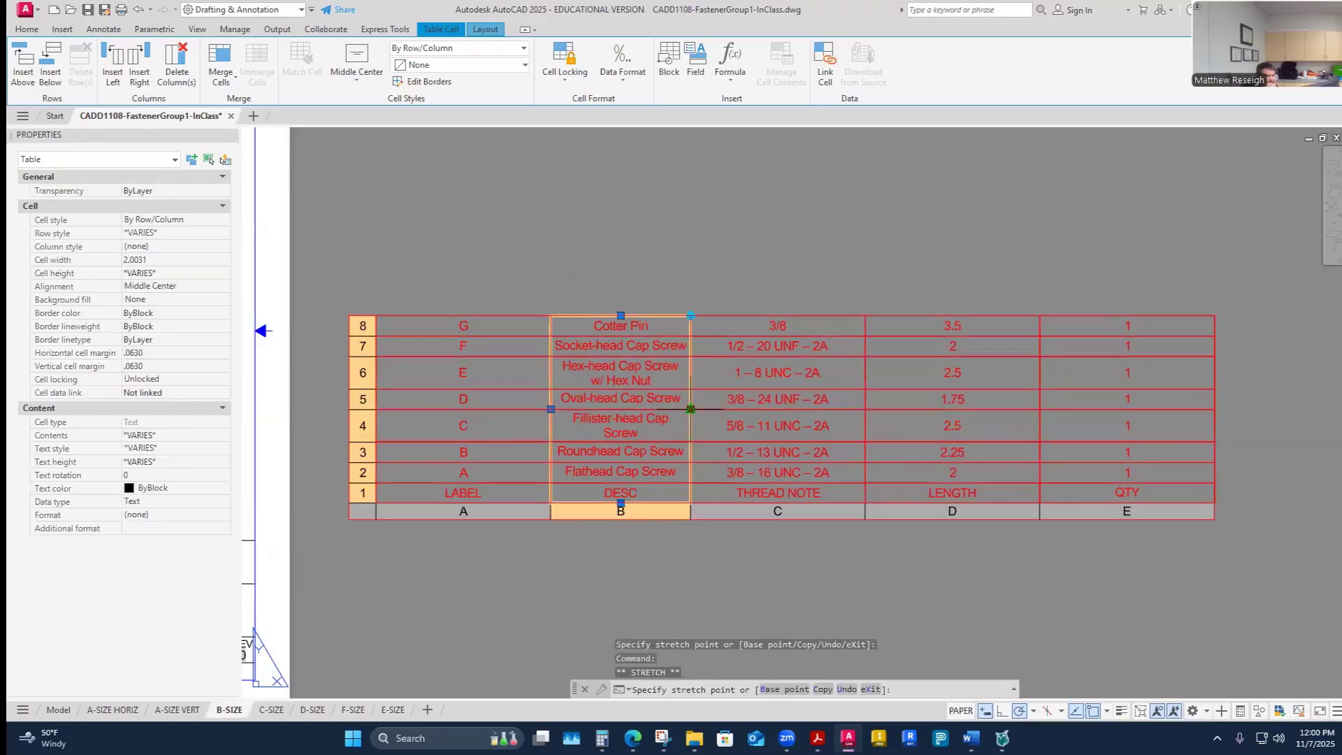
{"action": "left_click", "coordinate": [695, 410]}
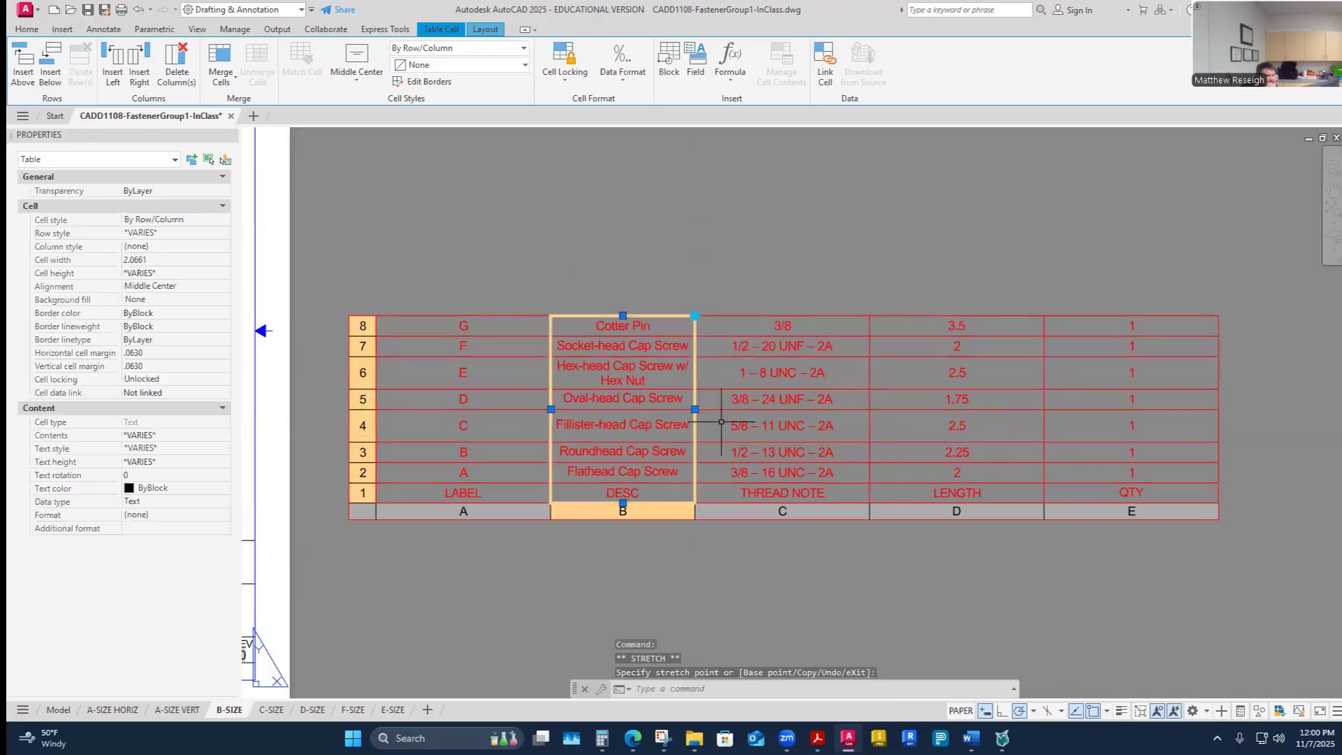
{"action": "left_click", "coordinate": [856, 400]}
- Narrow the THREAD NOTE column by stretching its edge grip to about 1.8 wide
{"action": "left_click", "coordinate": [861, 511]}
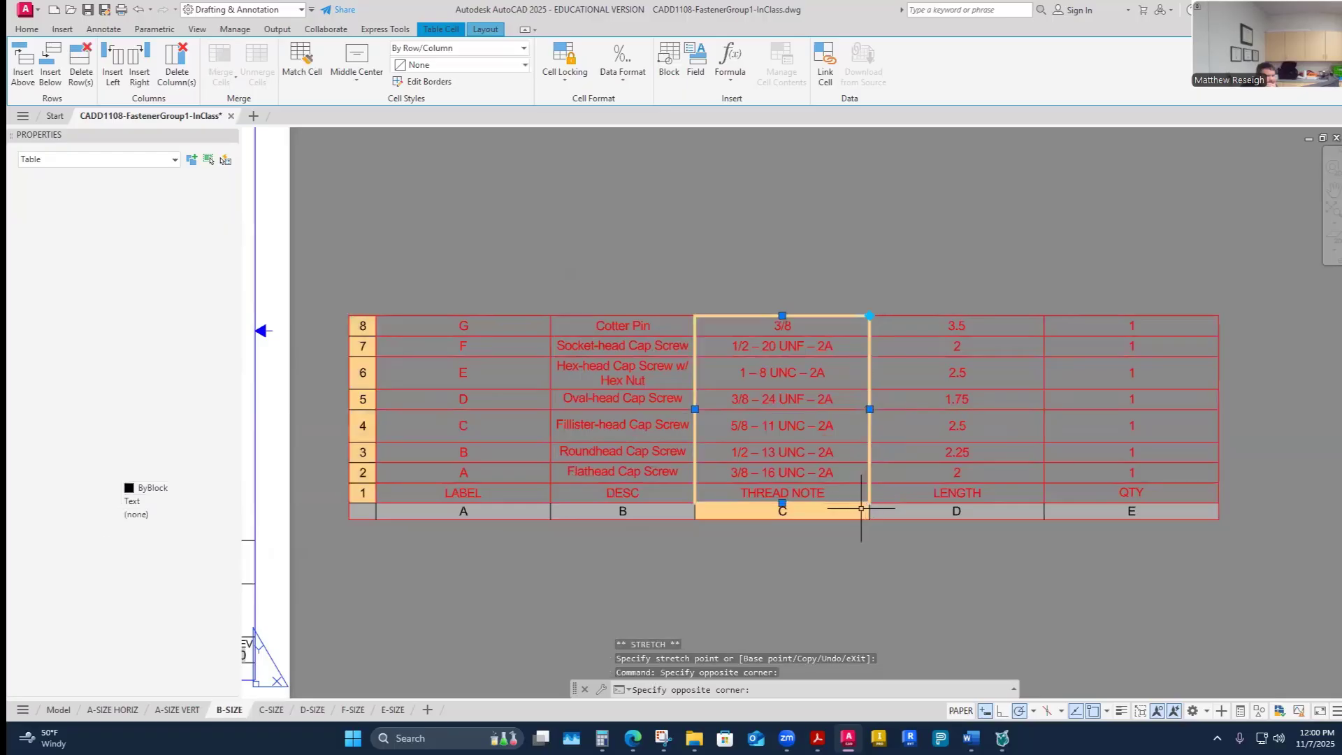
{"action": "left_click", "coordinate": [870, 410]}
{"action": "left_click", "coordinate": [840, 410]}
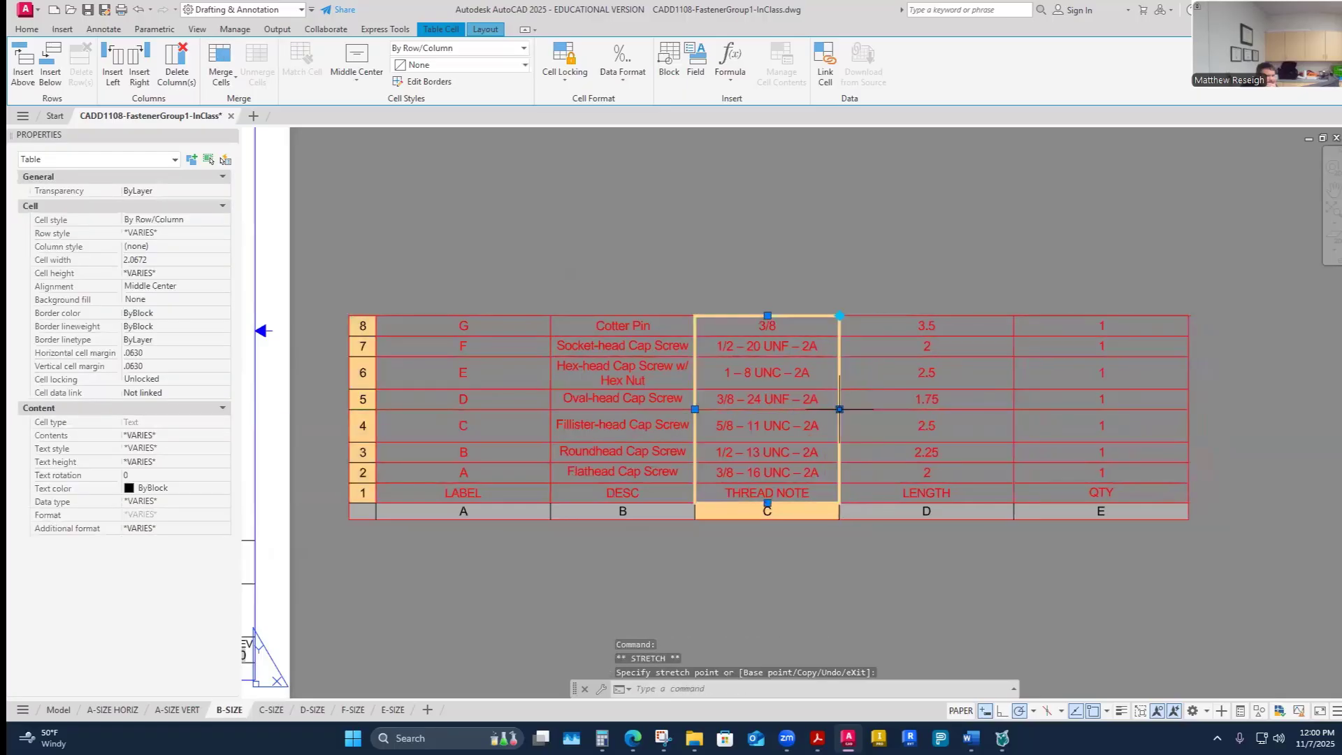
{"action": "left_click", "coordinate": [822, 423]}
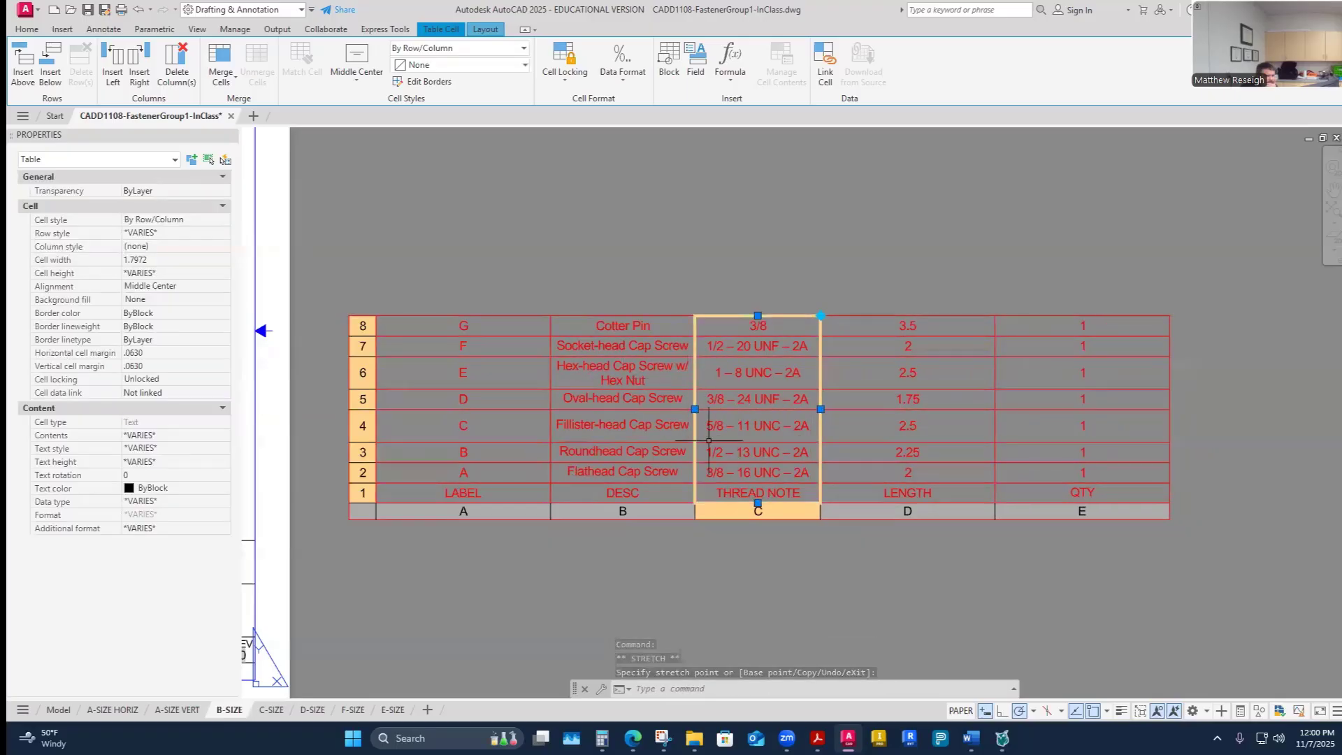
- Widen the DESC column by stretching its edge grip to about 2.25 so descriptions fit
{"action": "left_click", "coordinate": [668, 511]}
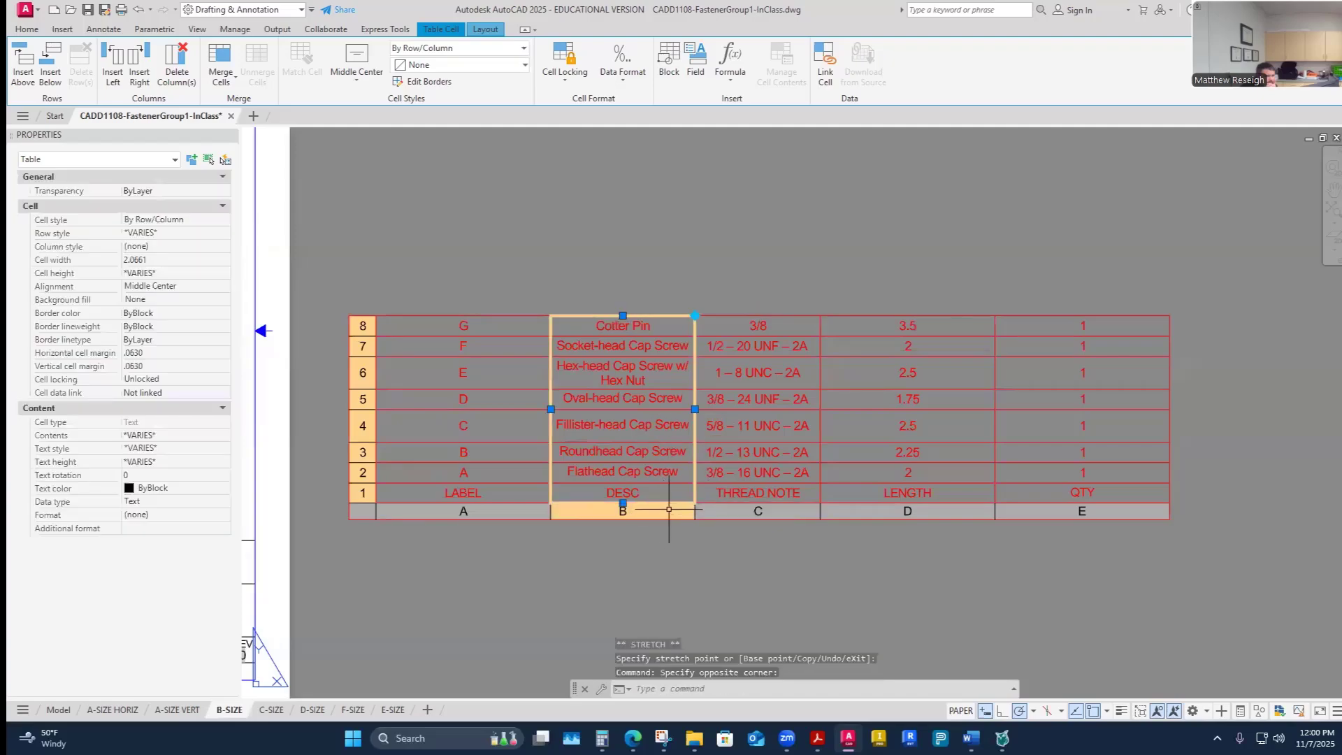
{"action": "left_click", "coordinate": [695, 409]}
{"action": "left_click", "coordinate": [711, 409]}
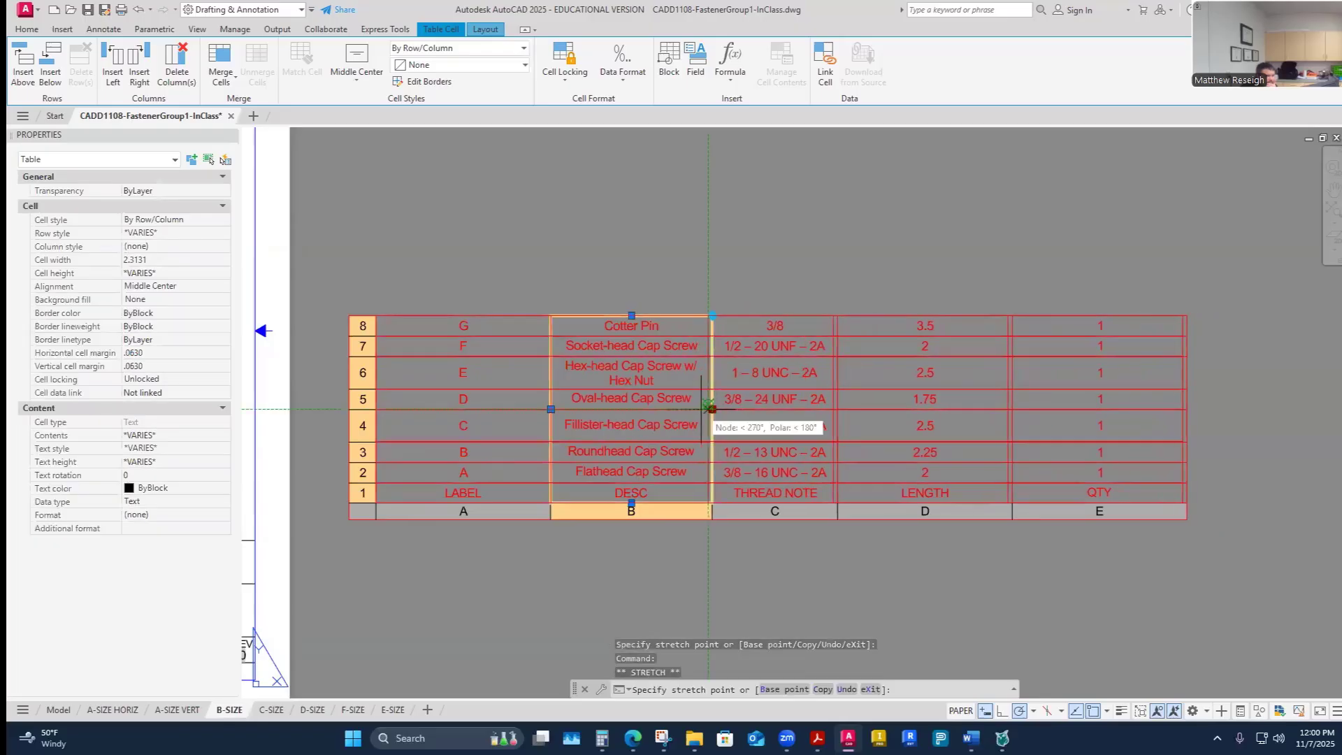
{"action": "left_click", "coordinate": [708, 409]}
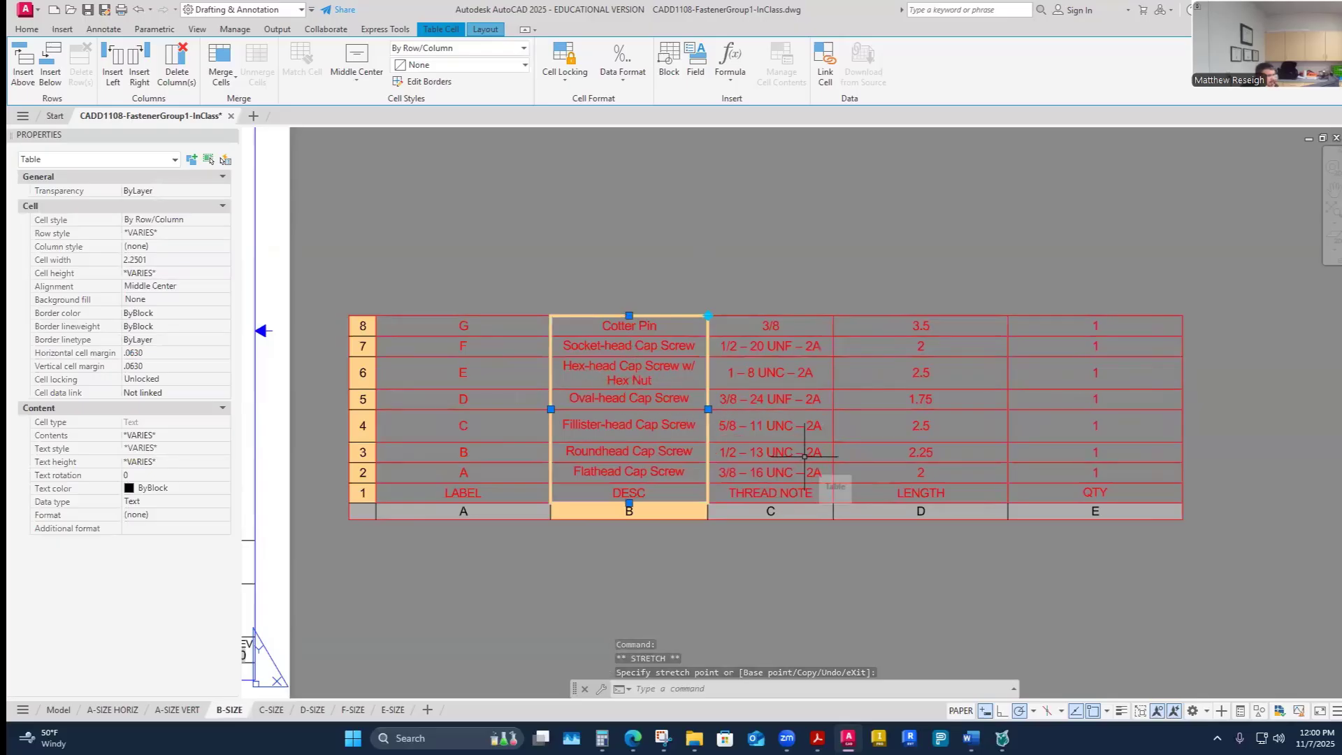
- Select the LENGTH column and set its cell width to 1
{"action": "left_click", "coordinate": [948, 512]}
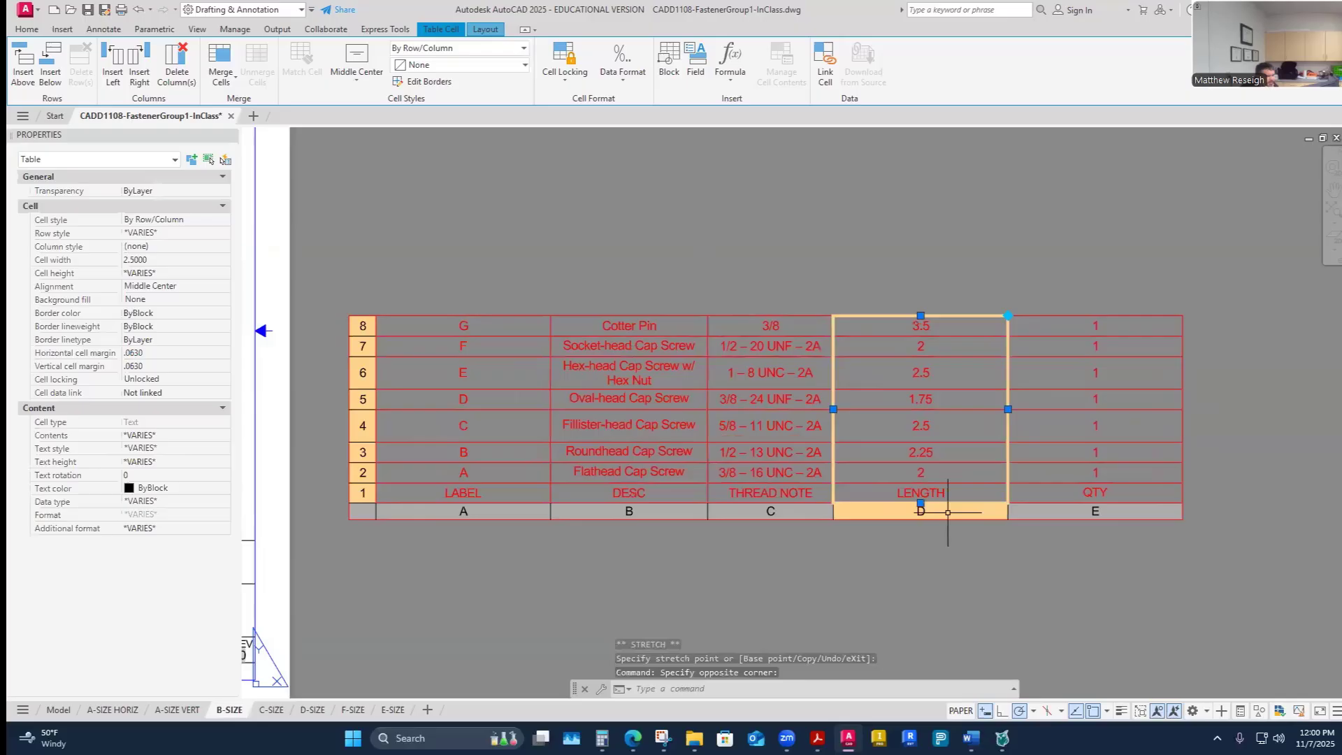
{"action": "left_click", "coordinate": [1007, 409]}
{"action": "left_click", "coordinate": [907, 409]}
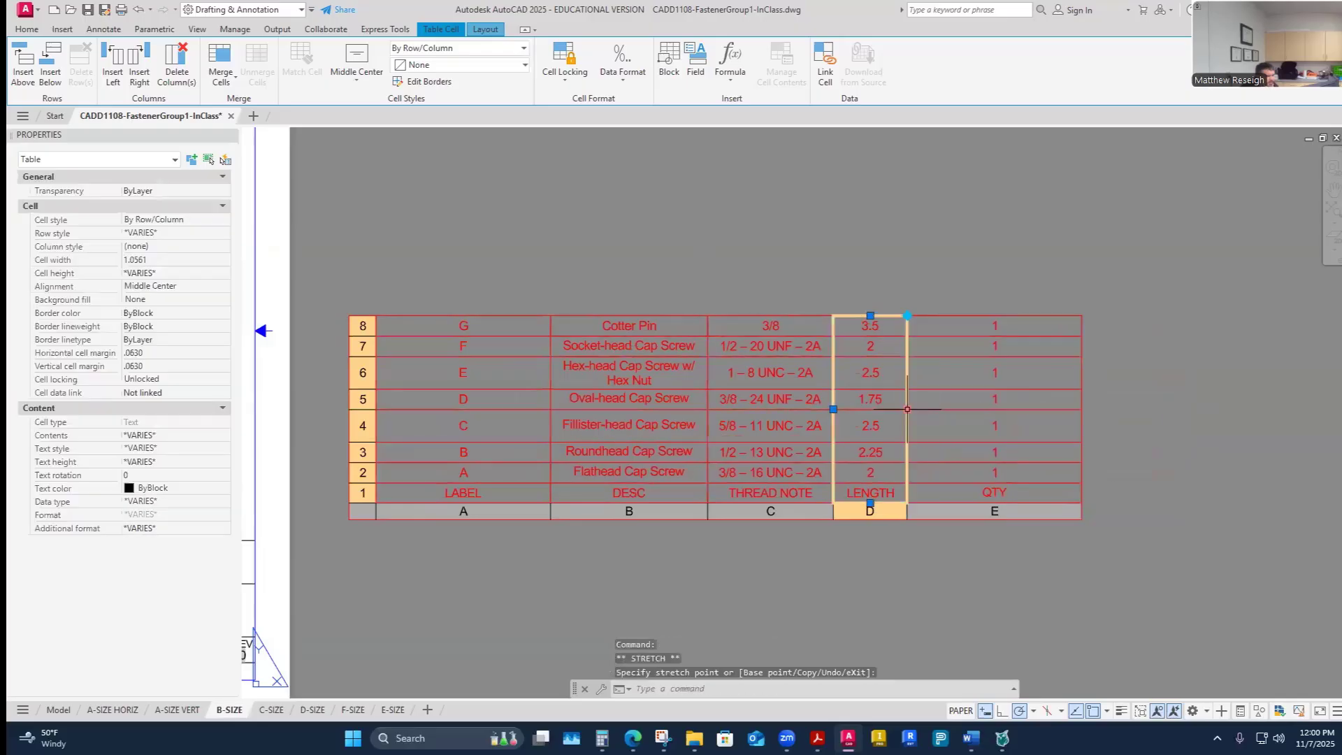
{"action": "left_click", "coordinate": [899, 409]}
{"action": "left_click", "coordinate": [899, 409]}
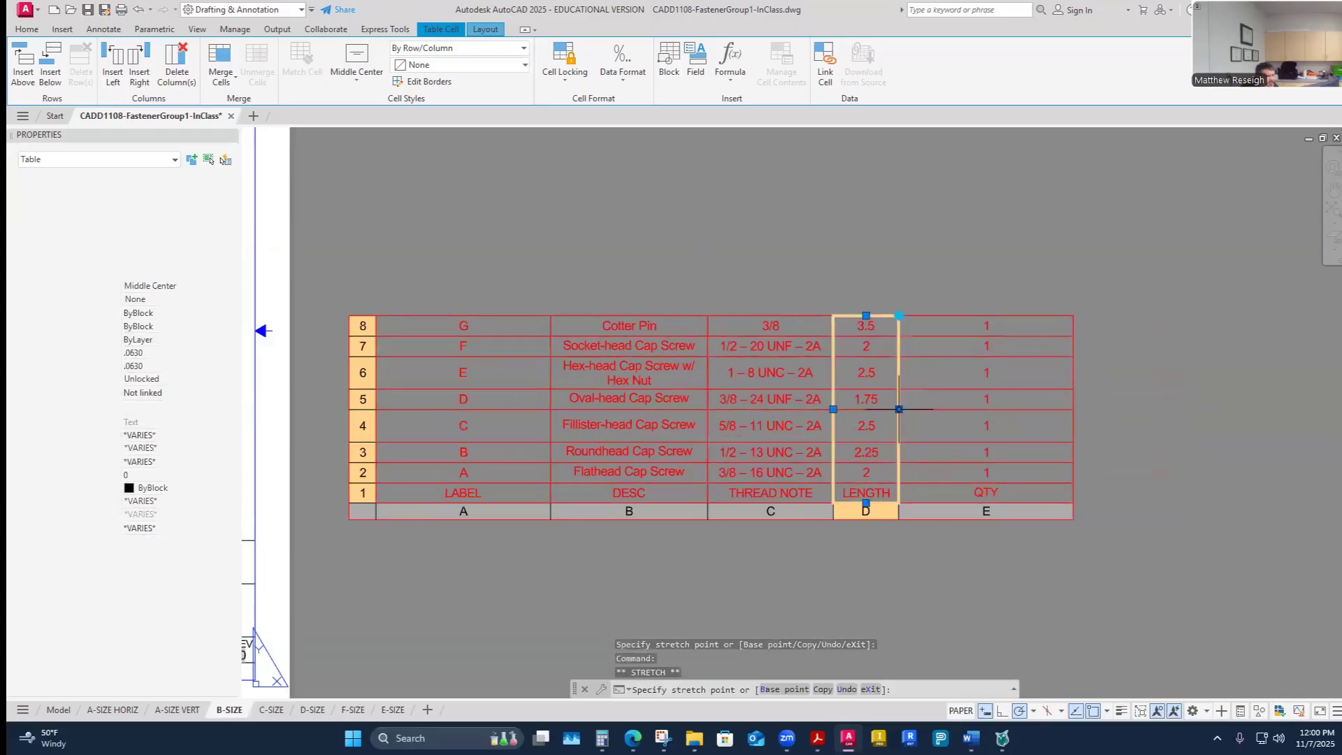
{"action": "left_click", "coordinate": [899, 409]}
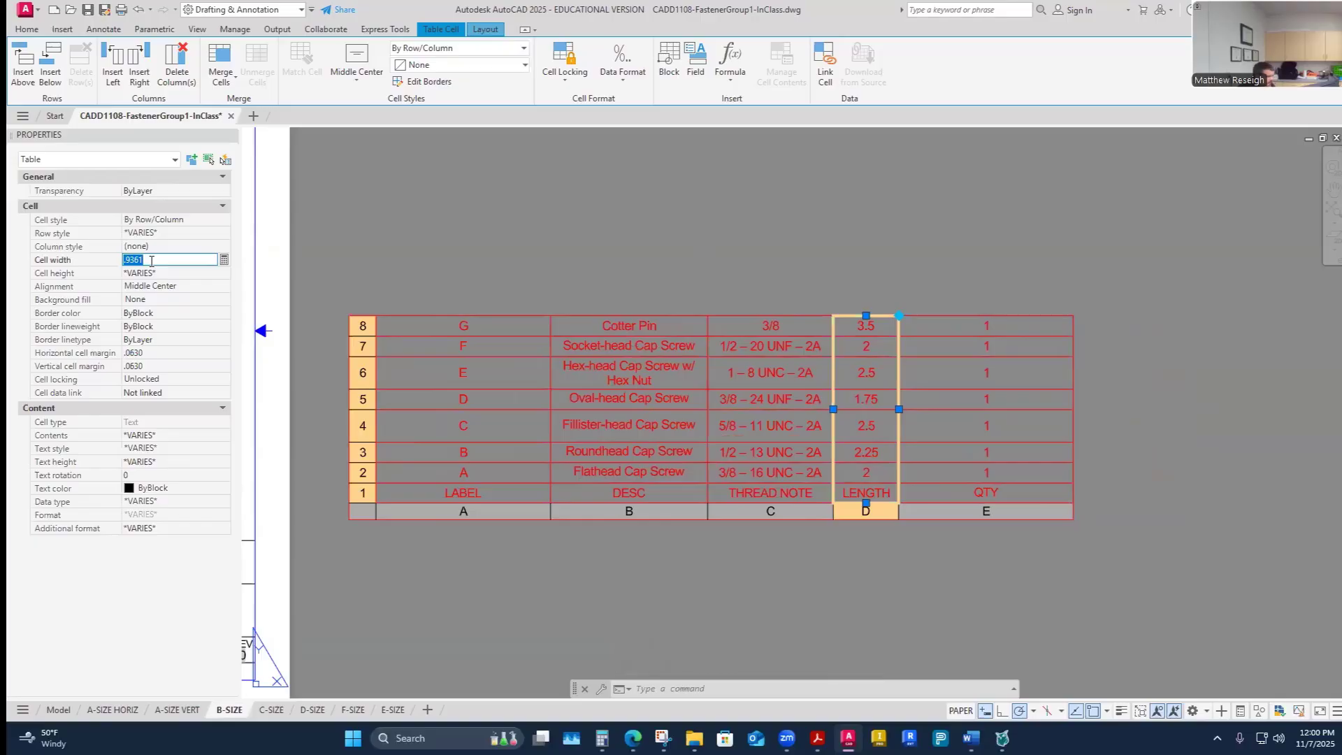
{"action": "key", "text": "Return"}
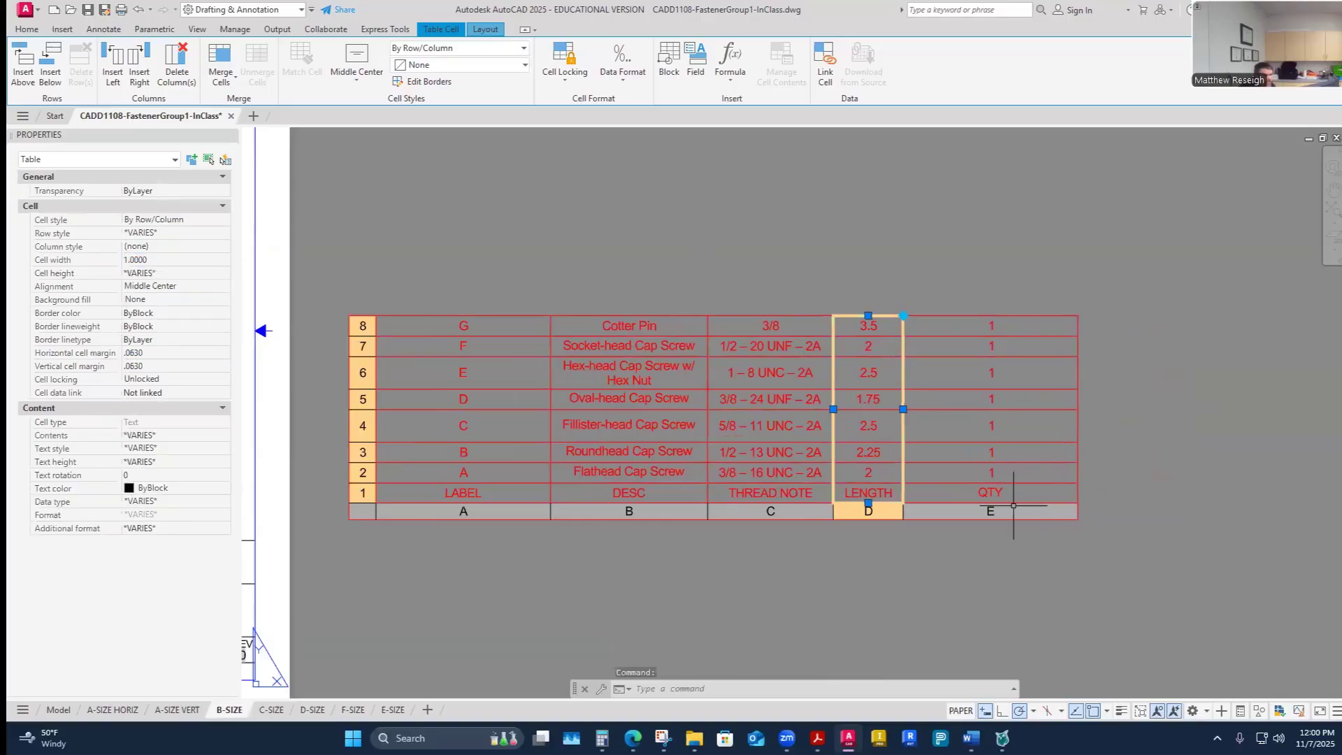
- Select the QTY column and set its cell width to 1
{"action": "left_click", "coordinate": [1013, 508]}
{"action": "left_click", "coordinate": [149, 259]}
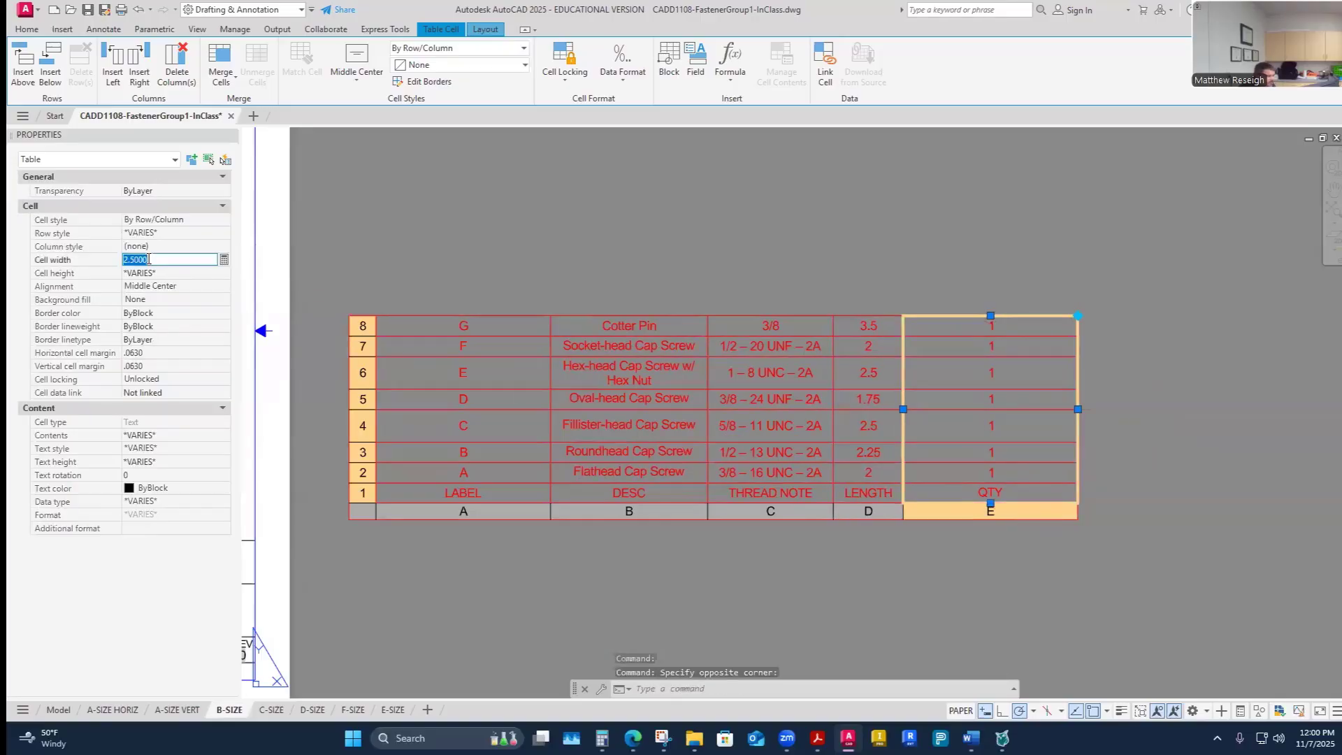
{"action": "key", "text": "Return"}
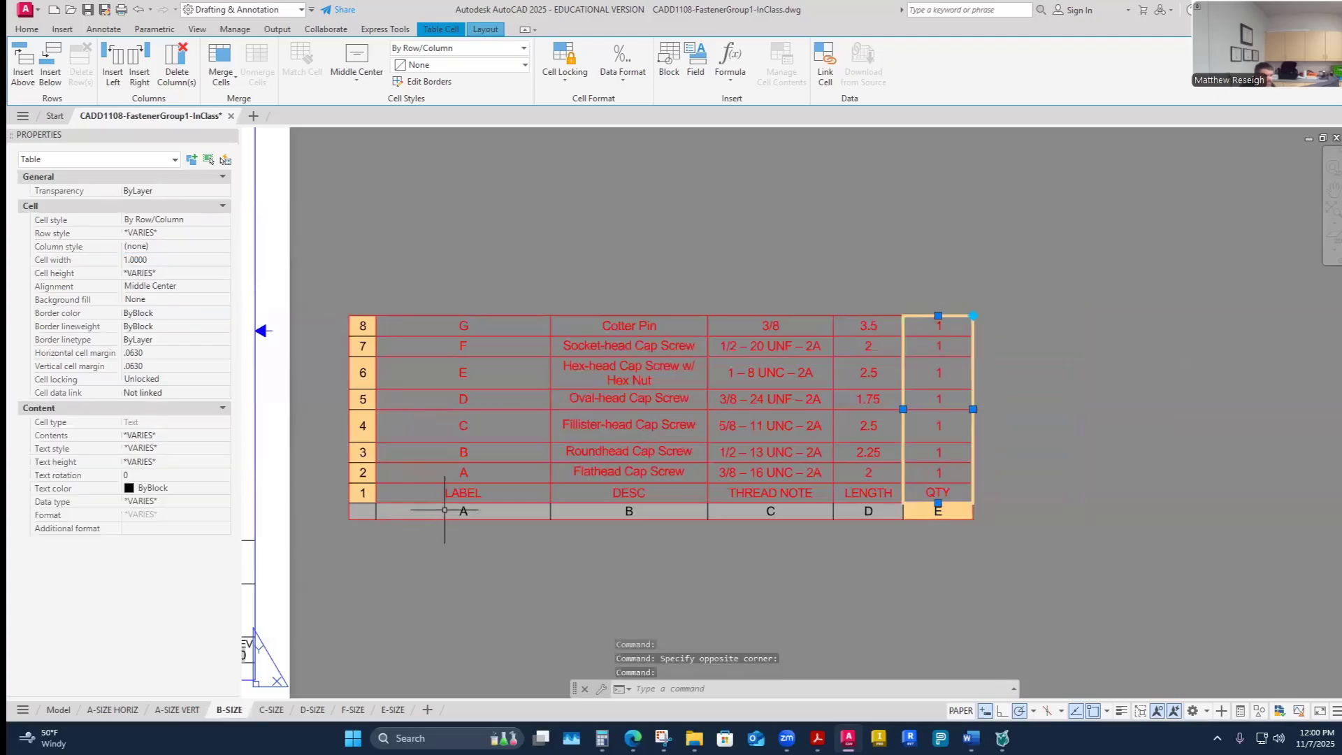
- Select the LABEL column and set its cell width to 1, then clear the selection
{"action": "left_click", "coordinate": [491, 511]}
{"action": "left_click", "coordinate": [166, 259]}
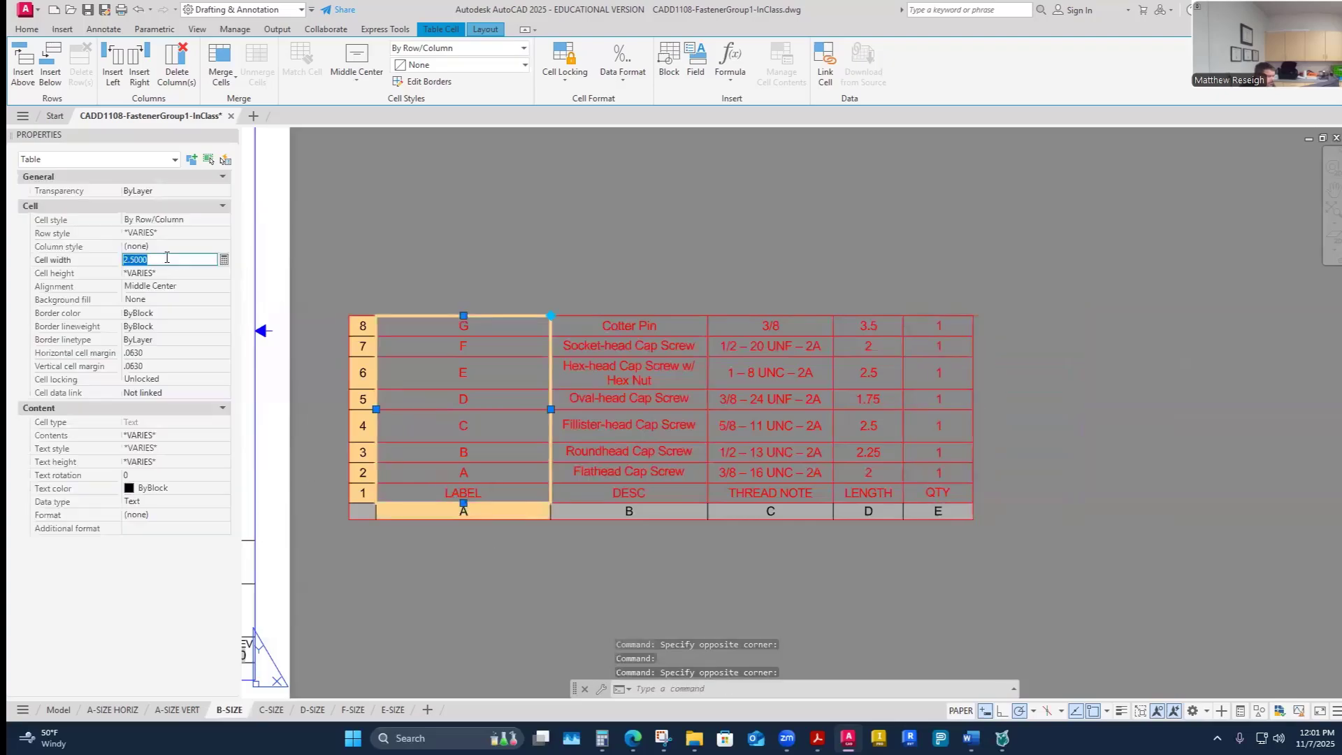
{"action": "type", "text": "1"}
{"action": "key", "text": "Return"}
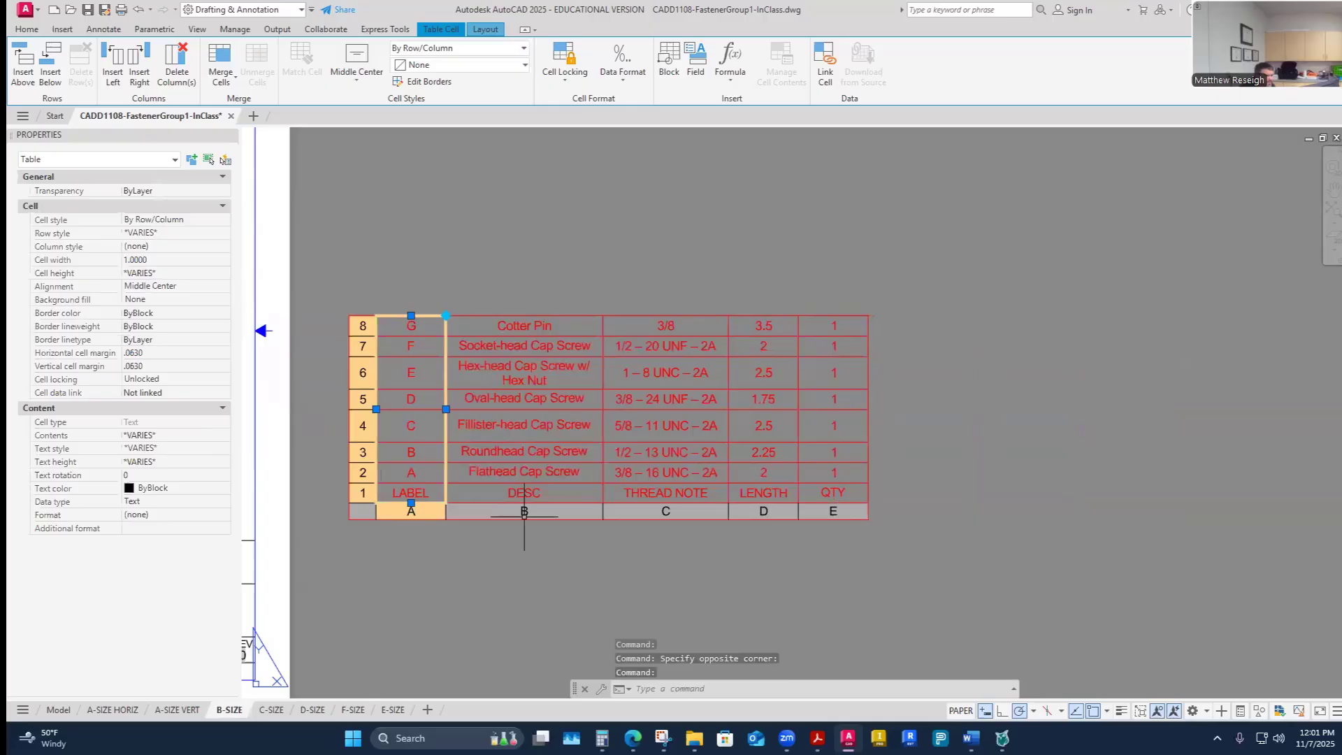
{"action": "left_click", "coordinate": [597, 545]}
{"action": "left_click", "coordinate": [586, 526]}
{"action": "key", "text": "Escape"}
- Move the fastener table onto the sheet above the title block, next to the drawing area
{"action": "scroll", "coordinate": [710, 533], "scroll_direction": "down", "scroll_amount": 5}
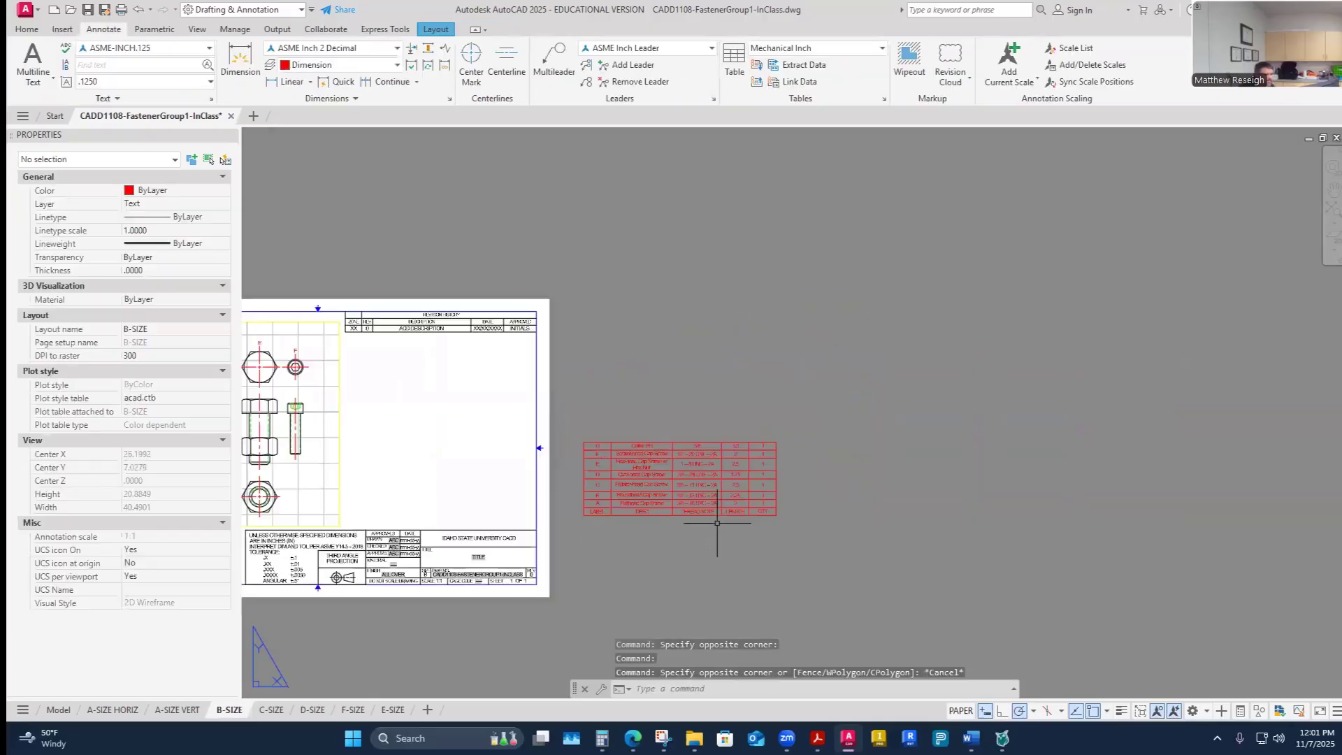
{"action": "scroll", "coordinate": [755, 528], "scroll_direction": "up", "scroll_amount": 4}
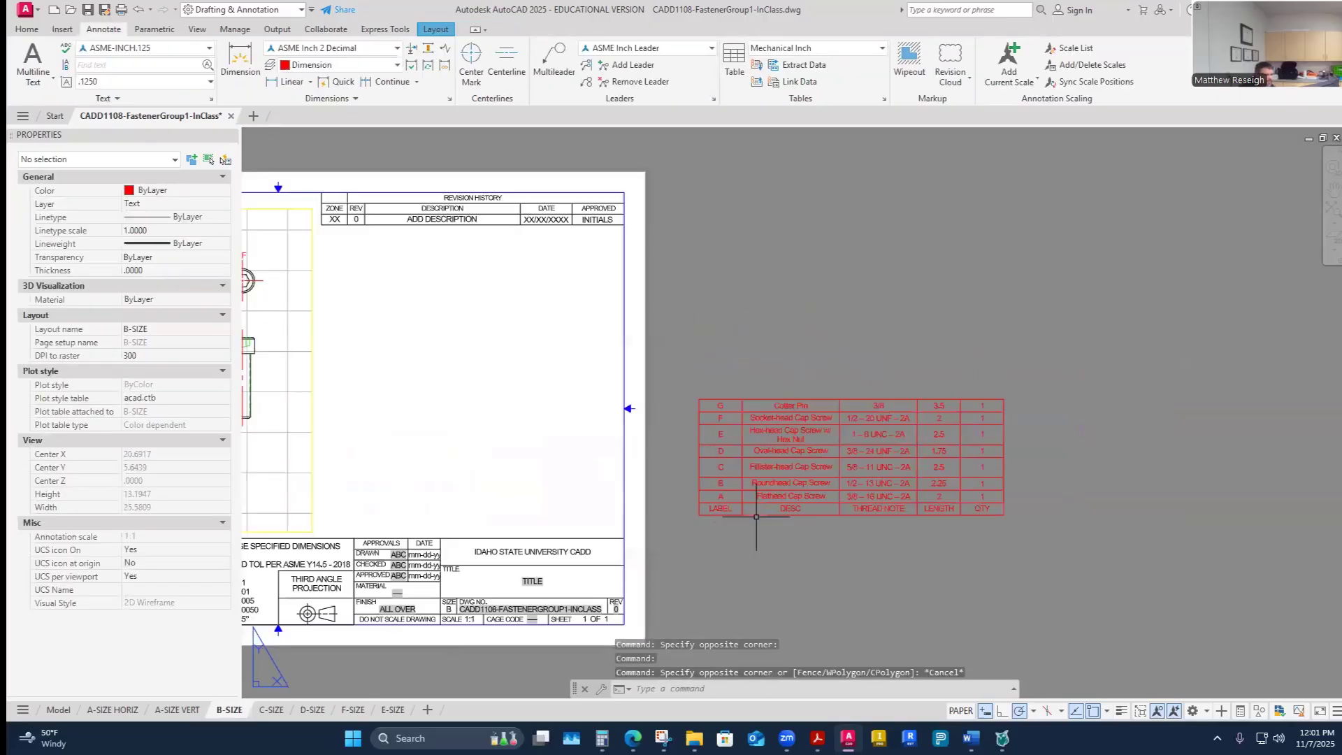
{"action": "left_click_drag", "start_coordinate": [756, 517], "coordinate": [736, 539]}
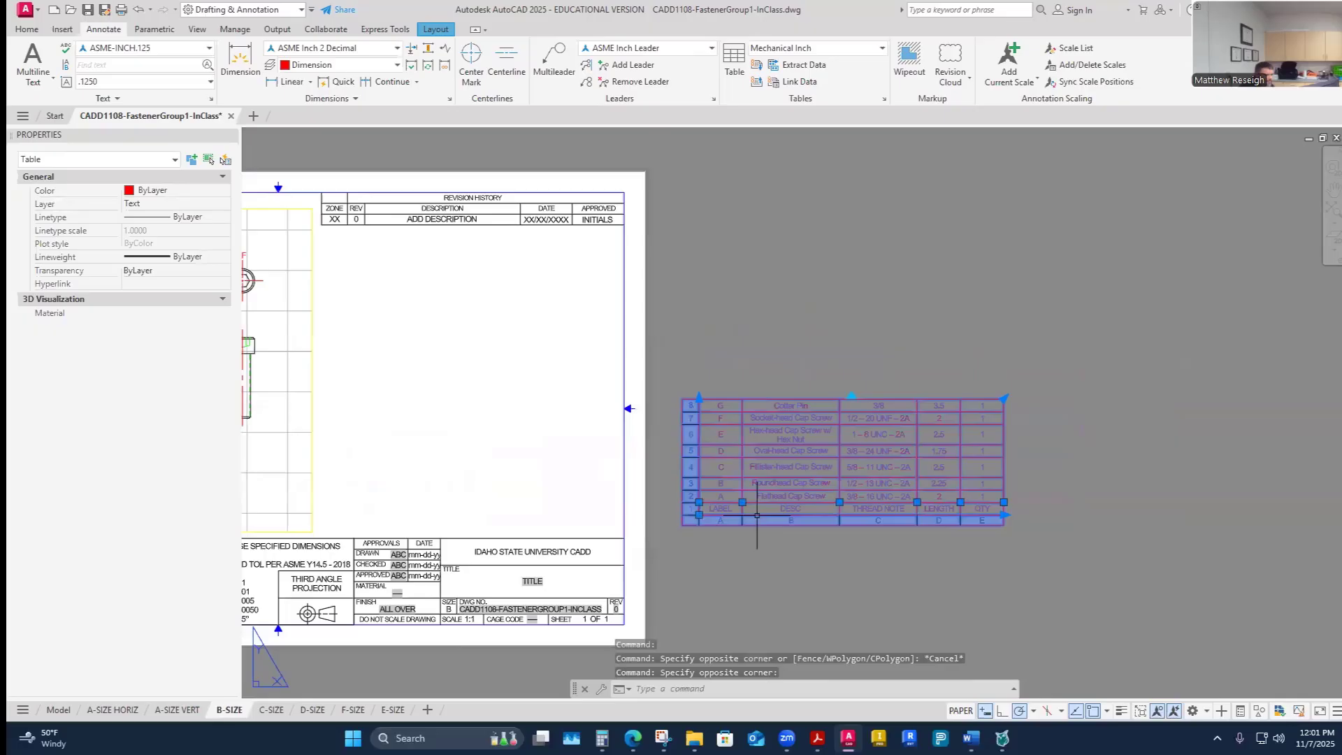
{"action": "left_click", "coordinate": [699, 515]}
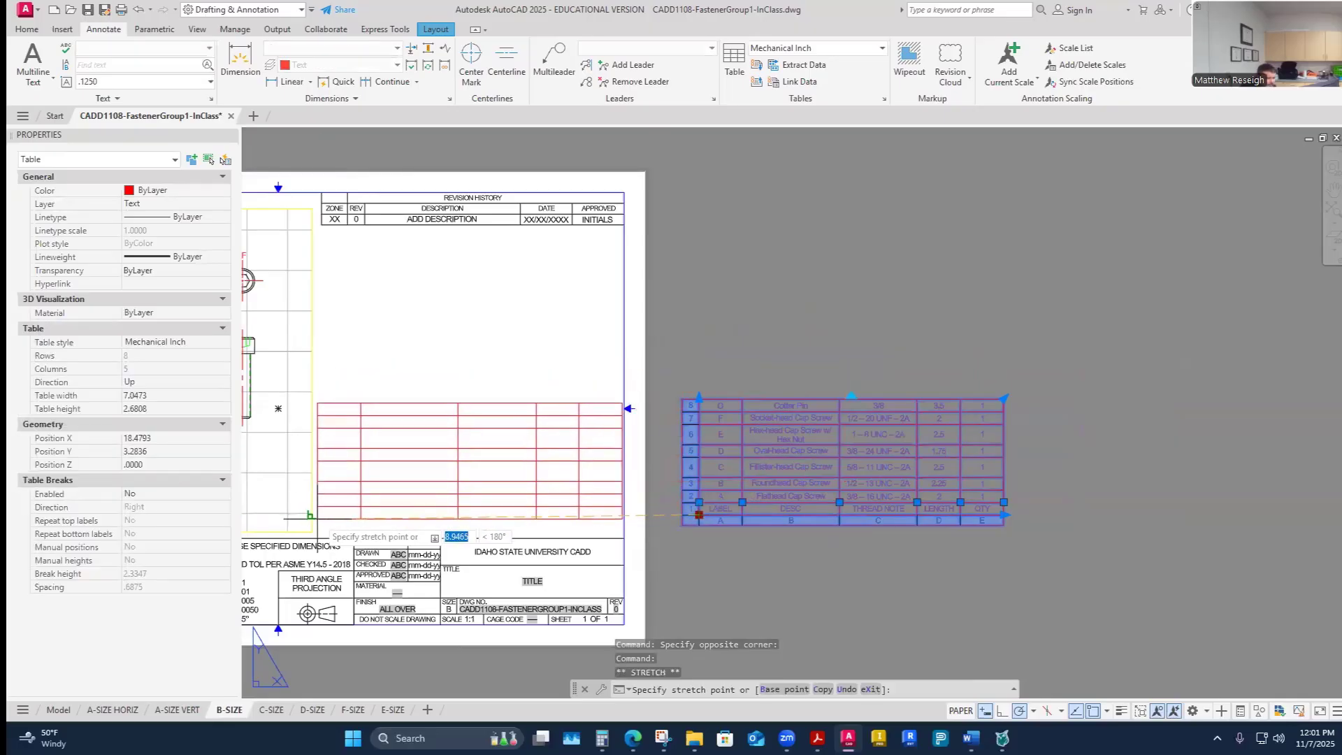
{"action": "scroll", "coordinate": [317, 518], "scroll_direction": "down", "scroll_amount": 4}
{"action": "scroll", "coordinate": [311, 510], "scroll_direction": "up", "scroll_amount": 4}
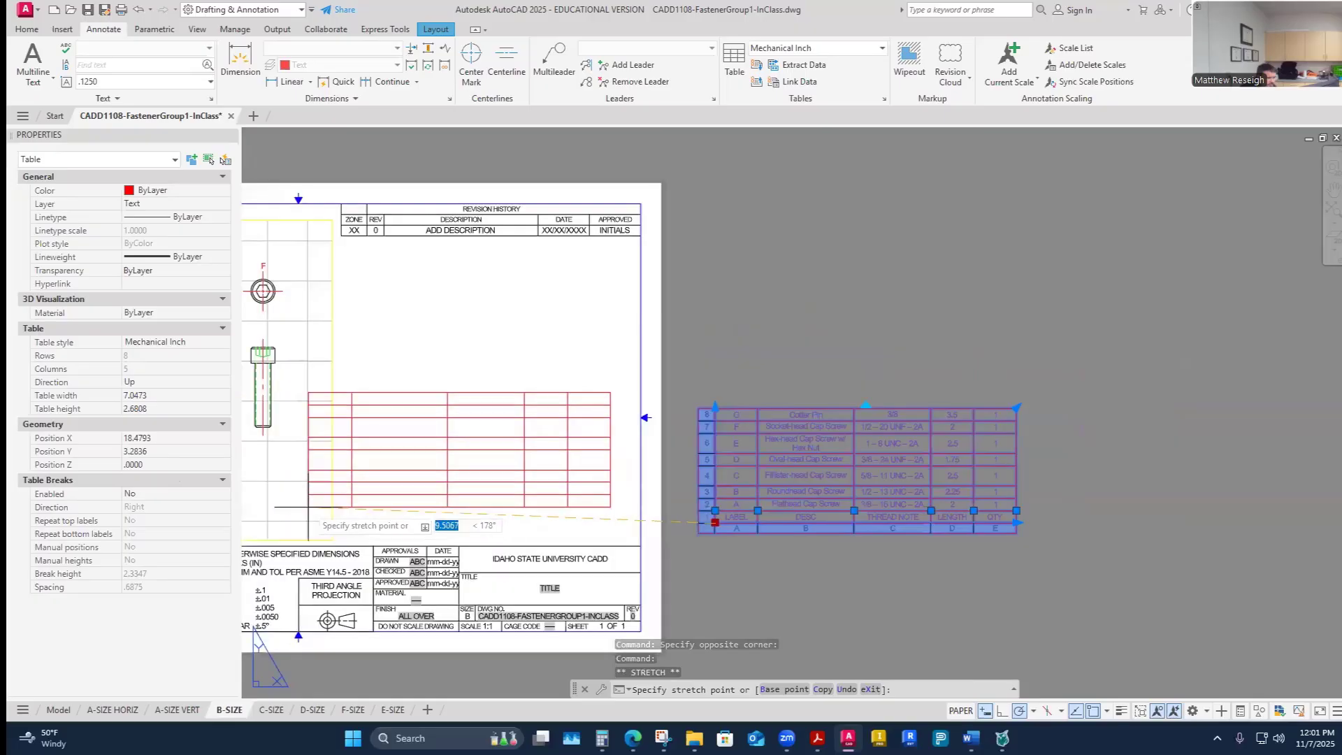
{"action": "left_click", "coordinate": [318, 523]}
{"action": "key", "text": "Escape"}
- Zoom around the B-SIZE sheet to review the placed fastener table
{"action": "scroll", "coordinate": [545, 464], "scroll_direction": "down", "scroll_amount": 3}
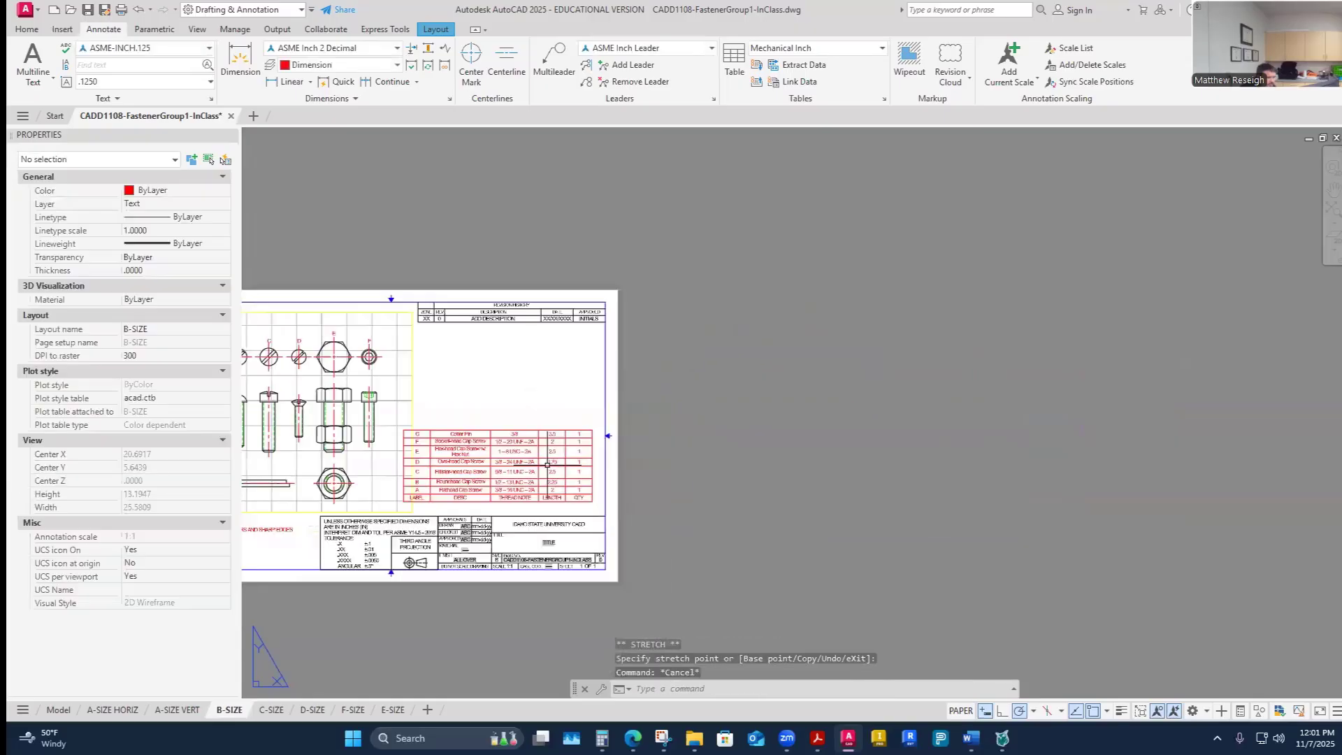
{"action": "scroll", "coordinate": [414, 474], "scroll_direction": "up", "scroll_amount": 2}
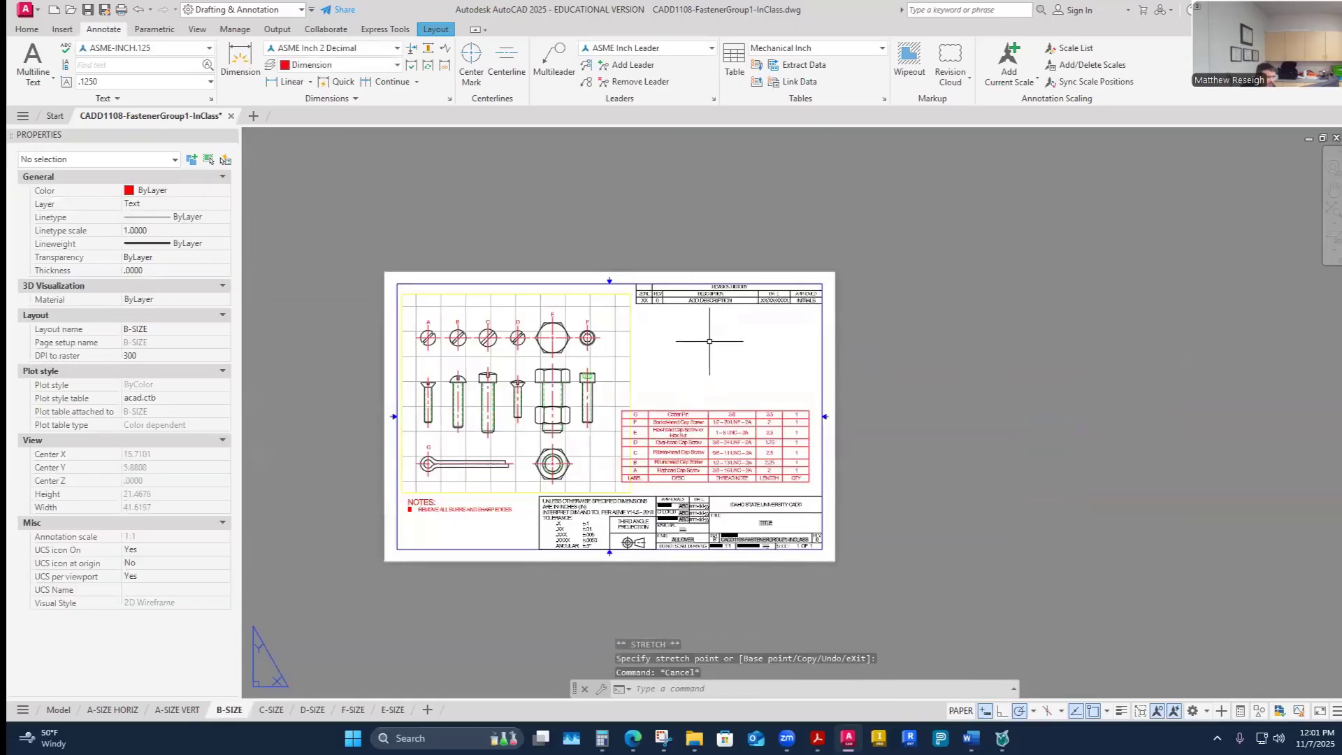
{"action": "scroll", "coordinate": [710, 341], "scroll_direction": "up", "scroll_amount": 4}
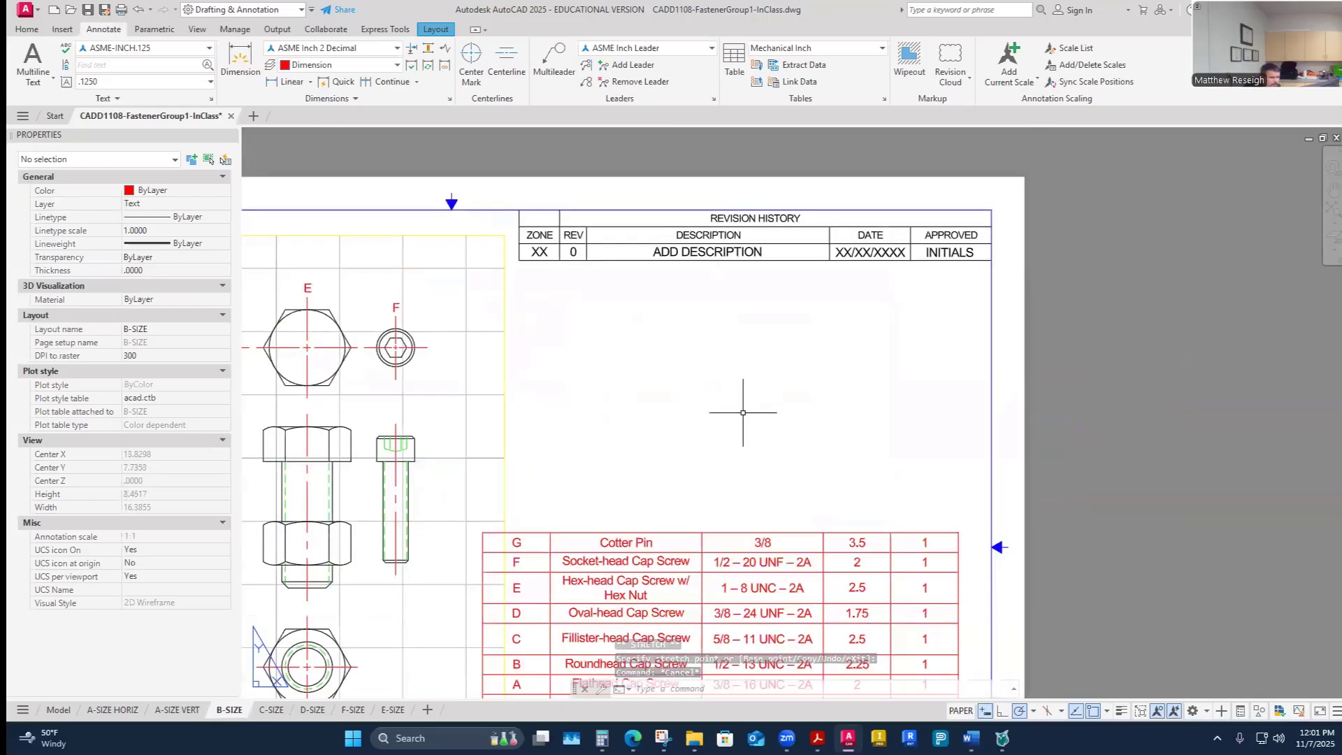
{"action": "scroll", "coordinate": [744, 412], "scroll_direction": "down", "scroll_amount": 2}
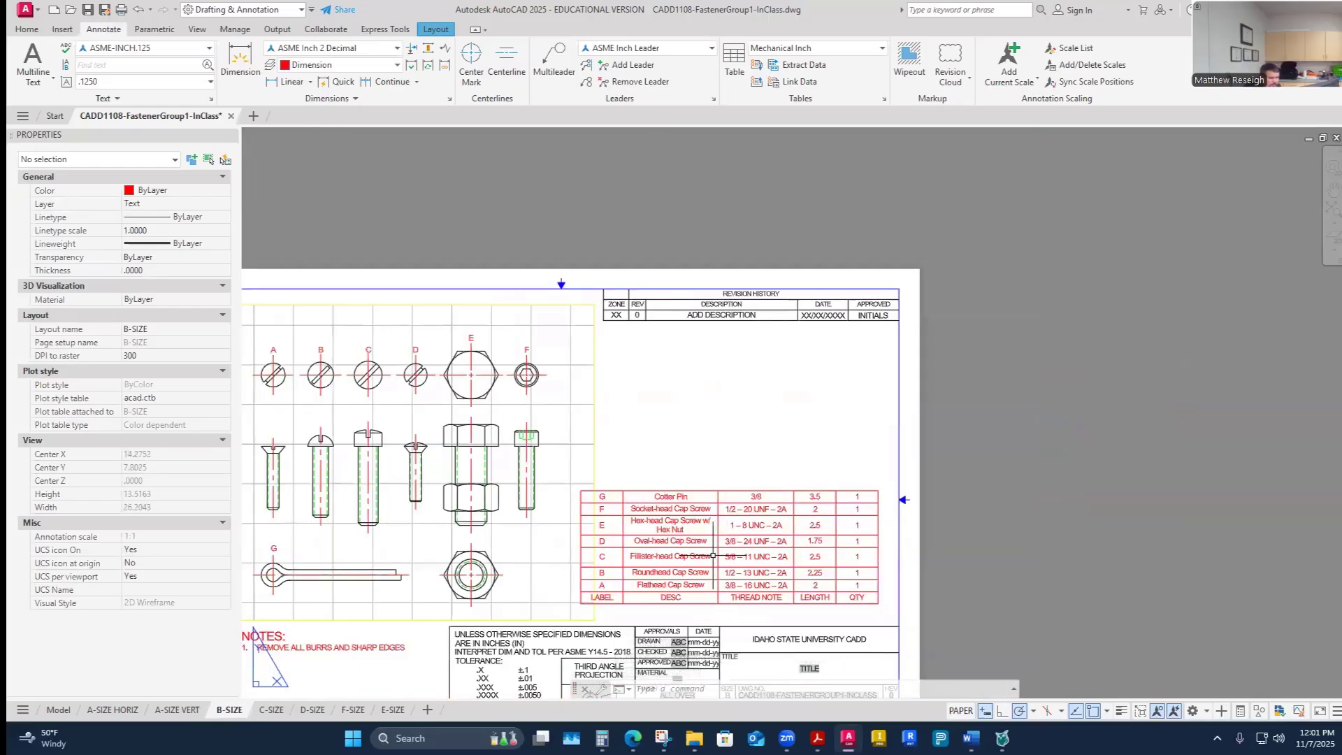
{"action": "scroll", "coordinate": [713, 555], "scroll_direction": "down", "scroll_amount": 2}
{"action": "scroll", "coordinate": [699, 538], "scroll_direction": "up", "scroll_amount": 2}
{"action": "scroll", "coordinate": [734, 577], "scroll_direction": "up", "scroll_amount": 2}
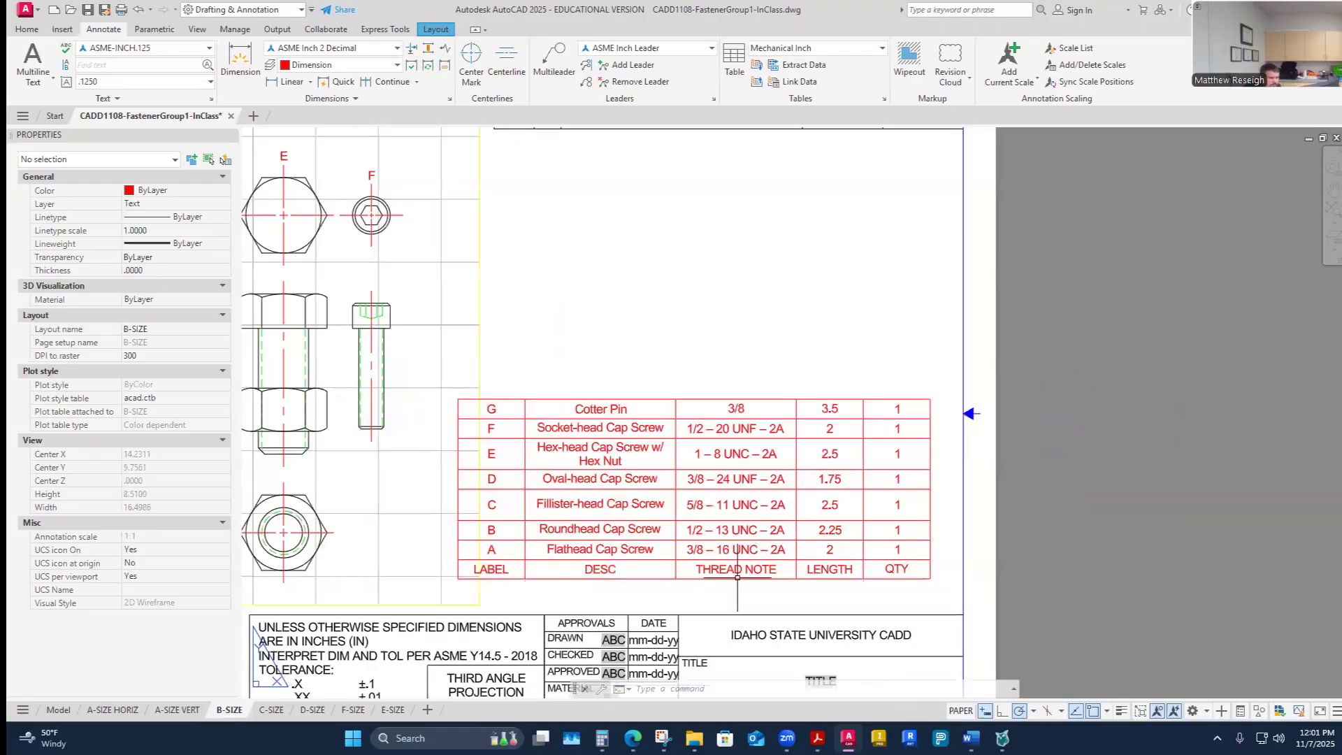
- Enter the drawing viewport and set fastener A's center mark linetype scale to 0.5
{"action": "scroll", "coordinate": [702, 505], "scroll_direction": "down", "scroll_amount": 4}
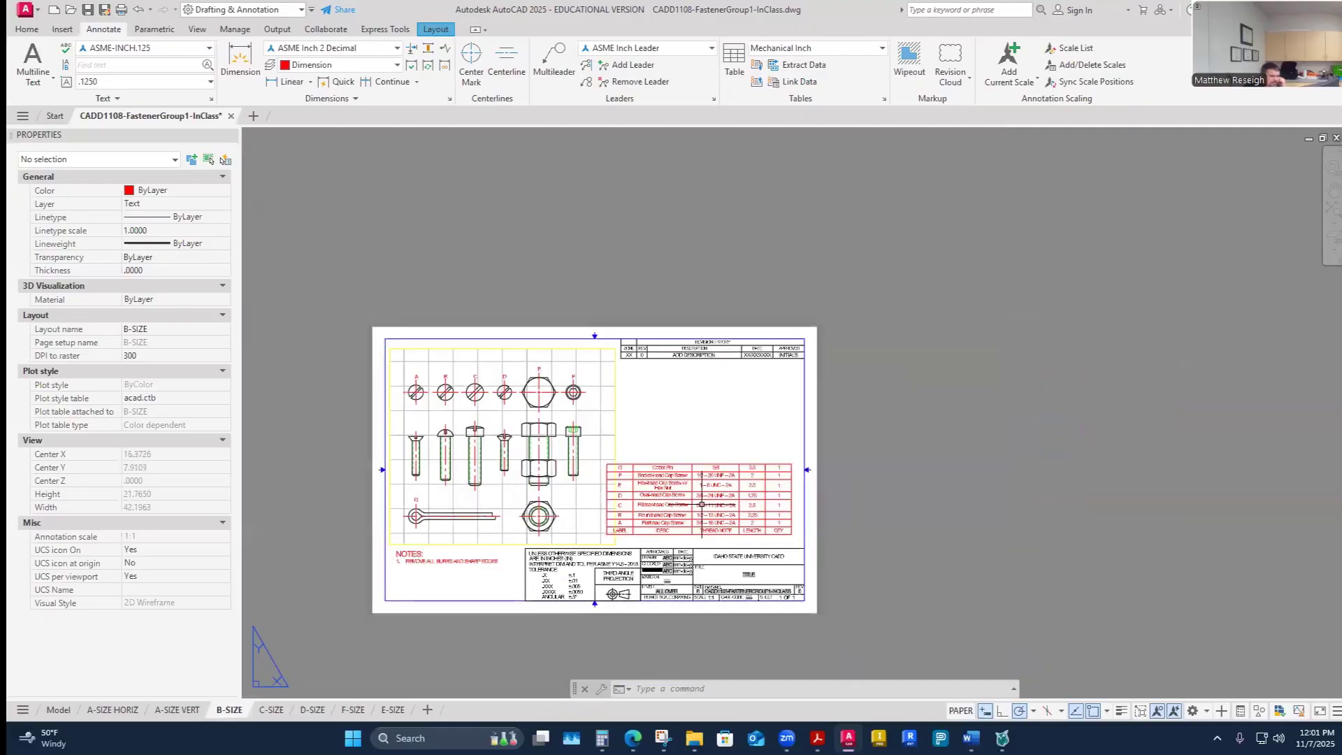
{"action": "scroll", "coordinate": [524, 576], "scroll_direction": "up", "scroll_amount": 2}
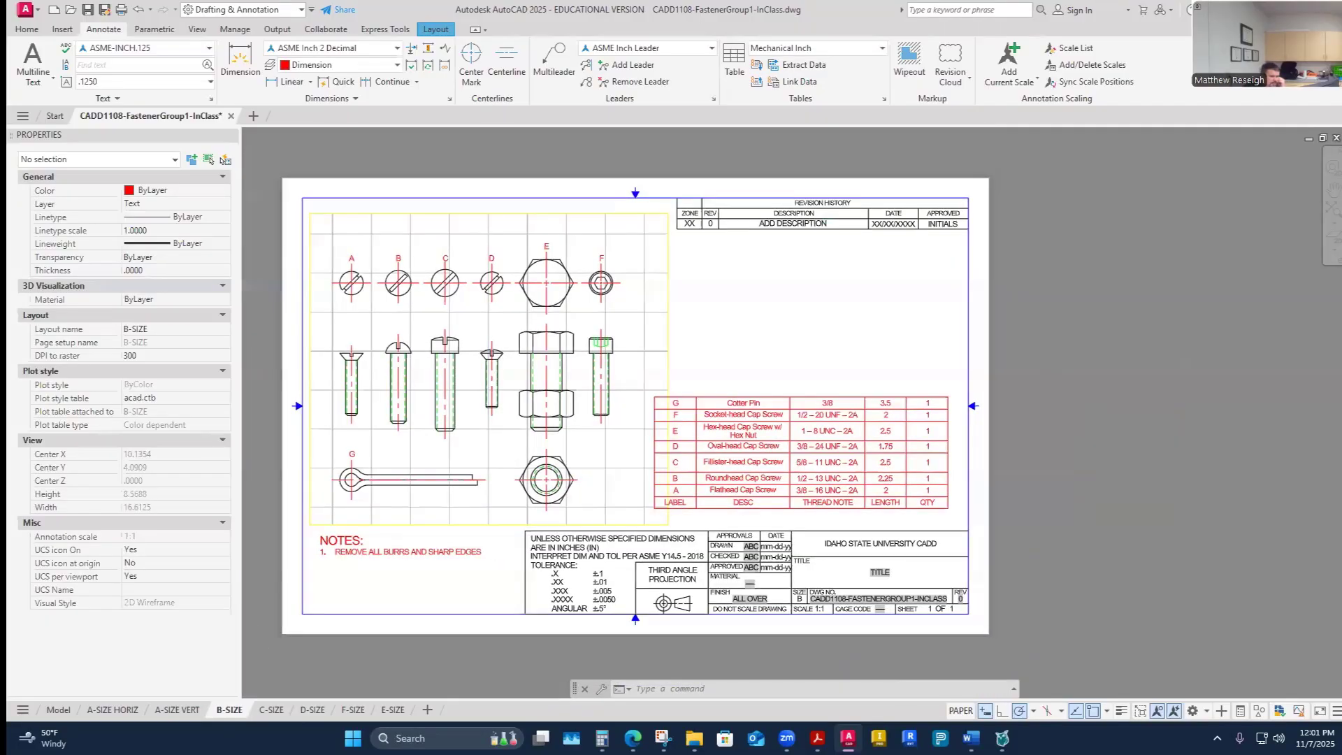
{"action": "scroll", "coordinate": [523, 575], "scroll_direction": "down", "scroll_amount": 2}
{"action": "scroll", "coordinate": [452, 498], "scroll_direction": "up", "scroll_amount": 4}
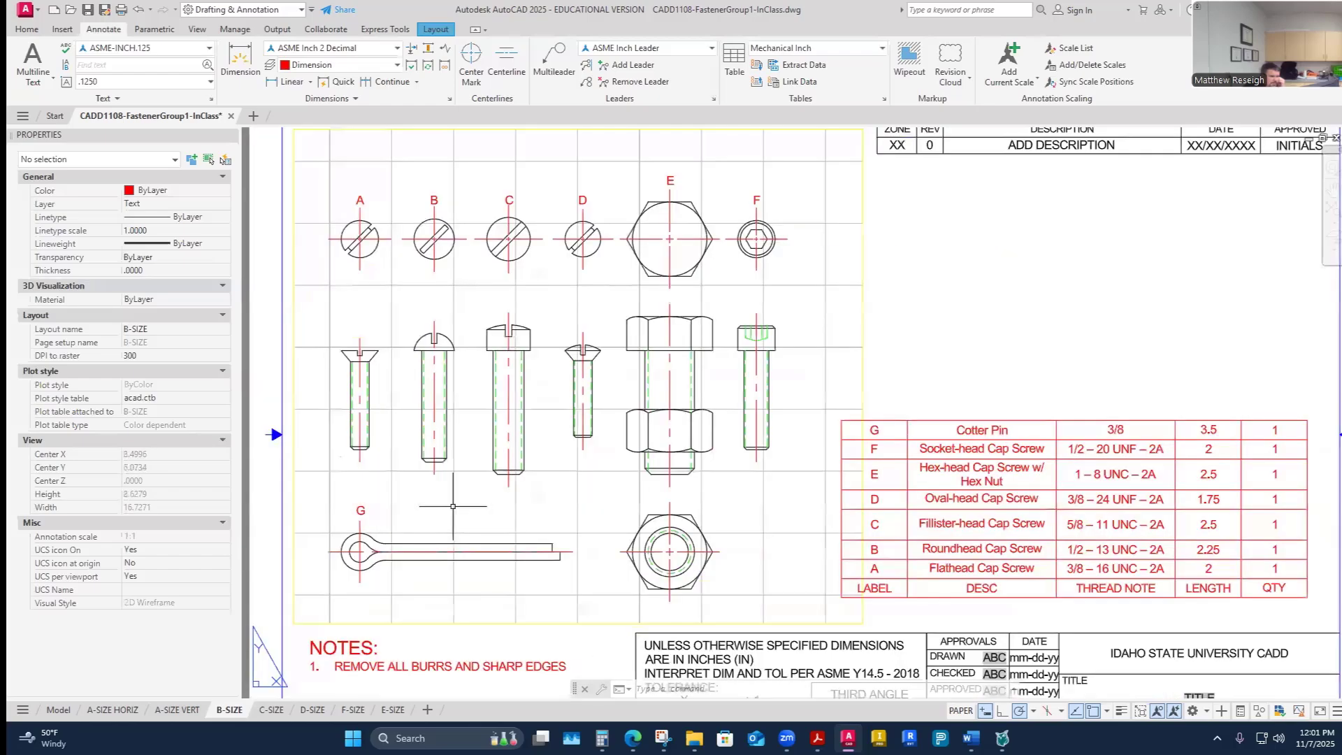
{"action": "double_click", "coordinate": [521, 522]}
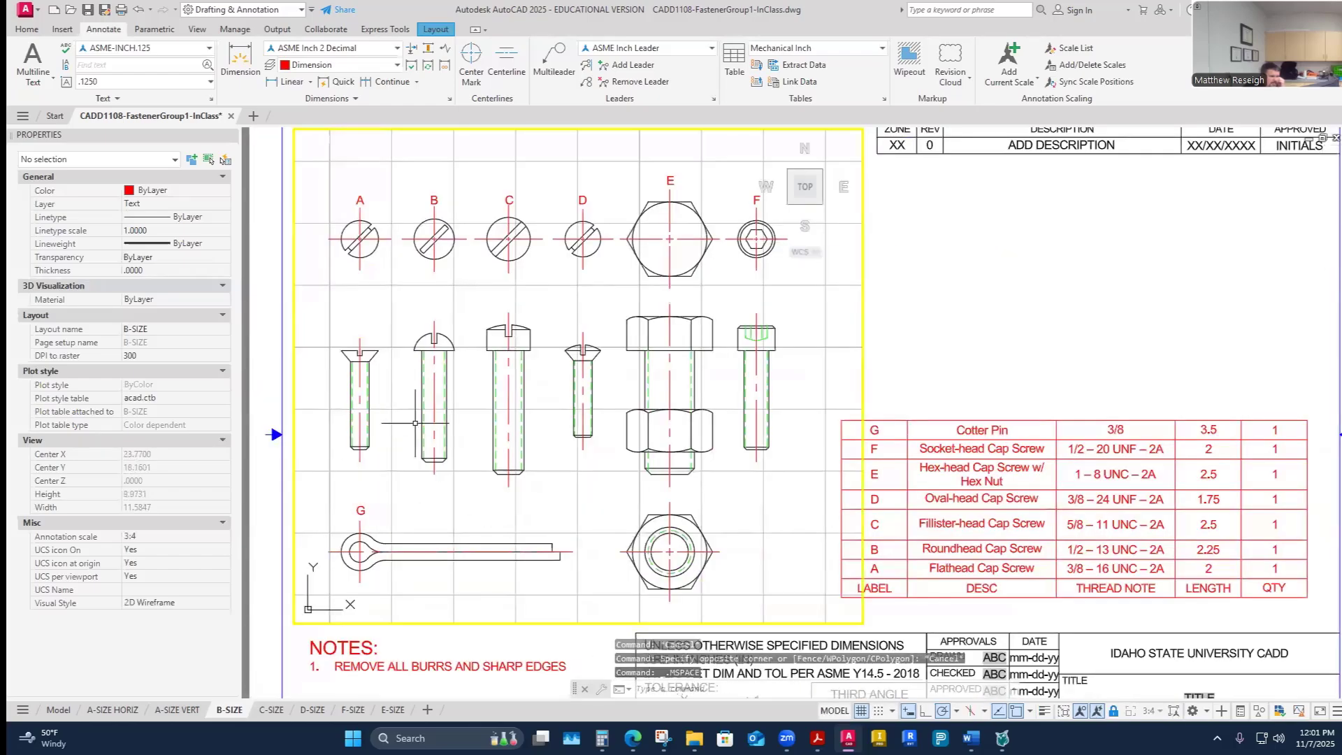
{"action": "scroll", "coordinate": [339, 241], "scroll_direction": "up", "scroll_amount": 2}
{"action": "left_click", "coordinate": [340, 240]}
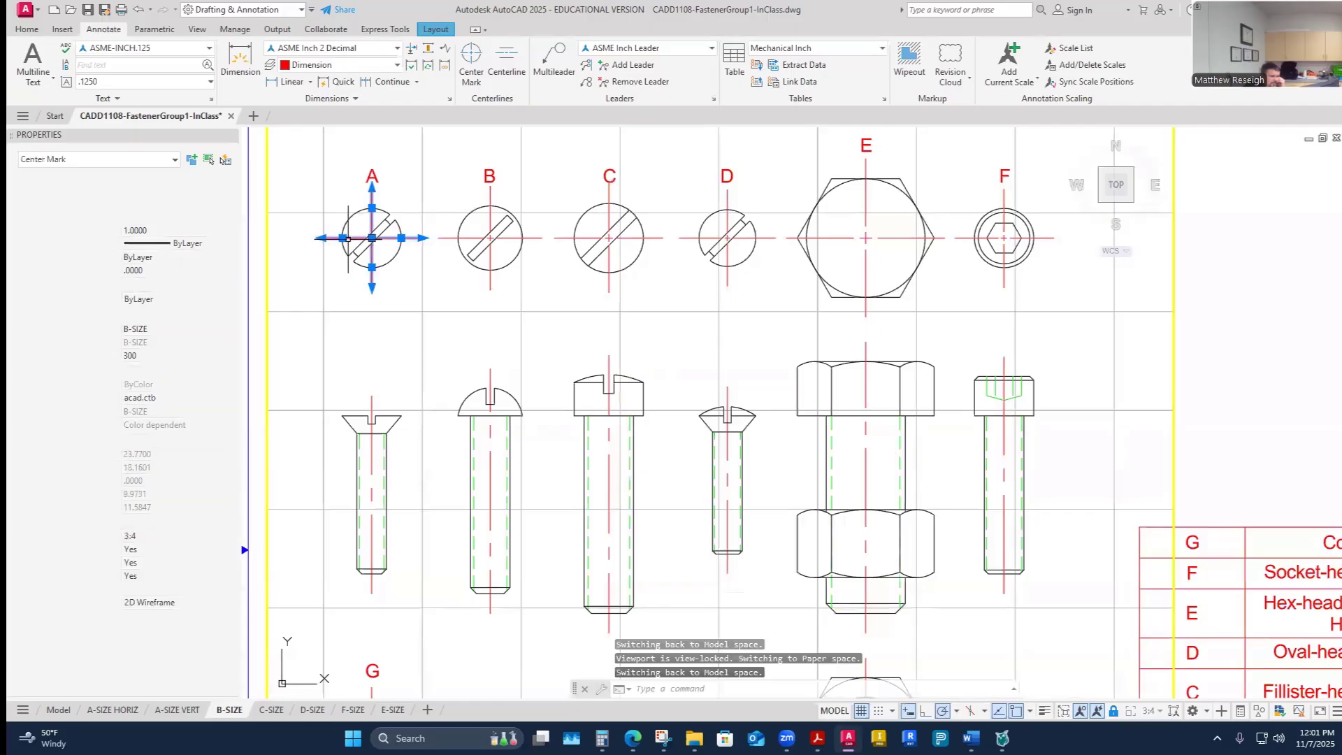
{"action": "left_click", "coordinate": [162, 229]}
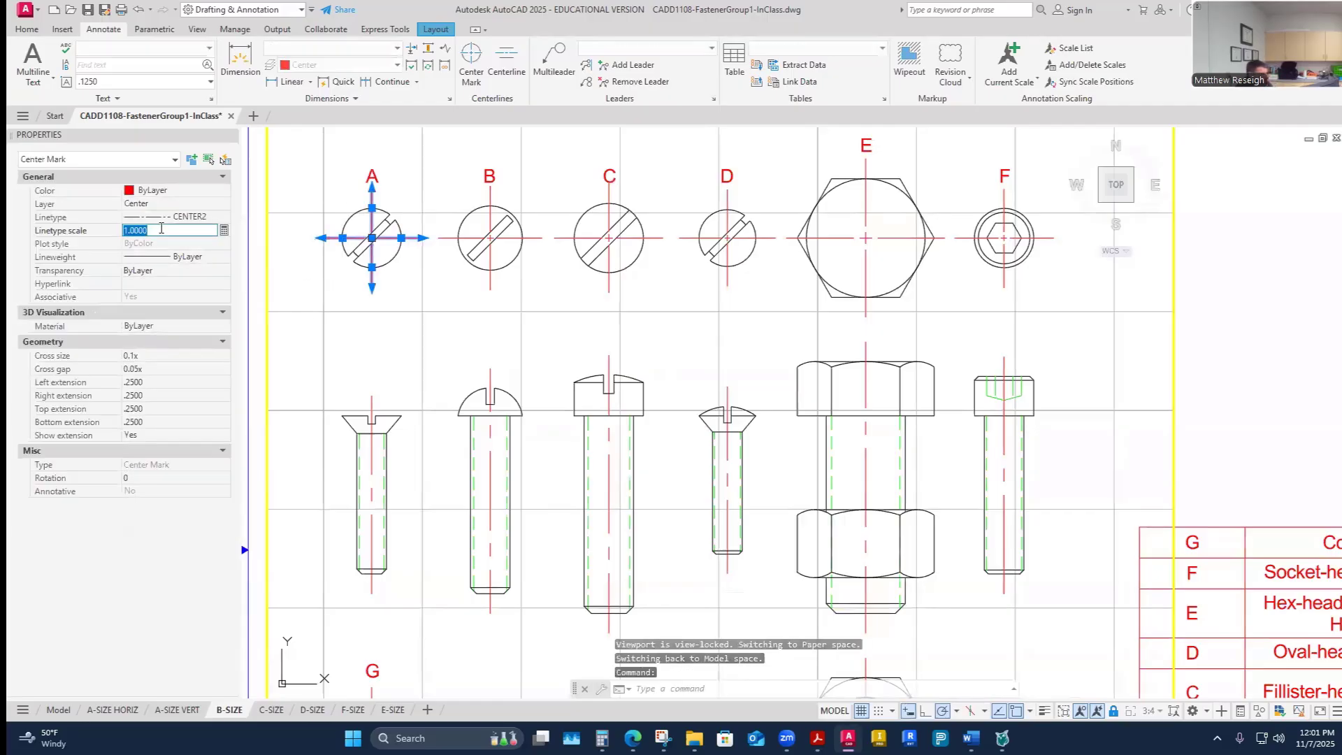
{"action": "type", "text": ".5"}
{"action": "key", "text": "Return"}
- Change fastener A's center mark linetype scale to 0.25
{"action": "left_click", "coordinate": [405, 318]}
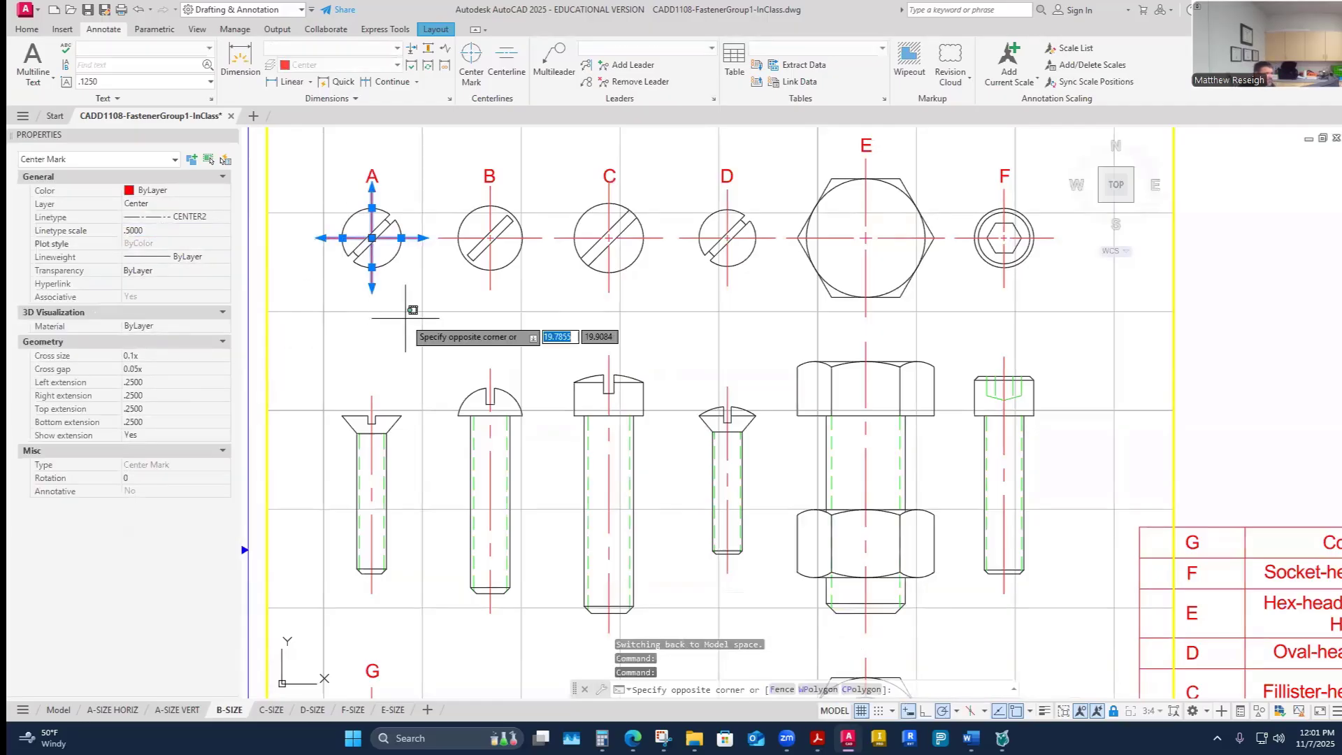
{"action": "key", "text": "Escape"}
{"action": "key", "text": "Escape"}
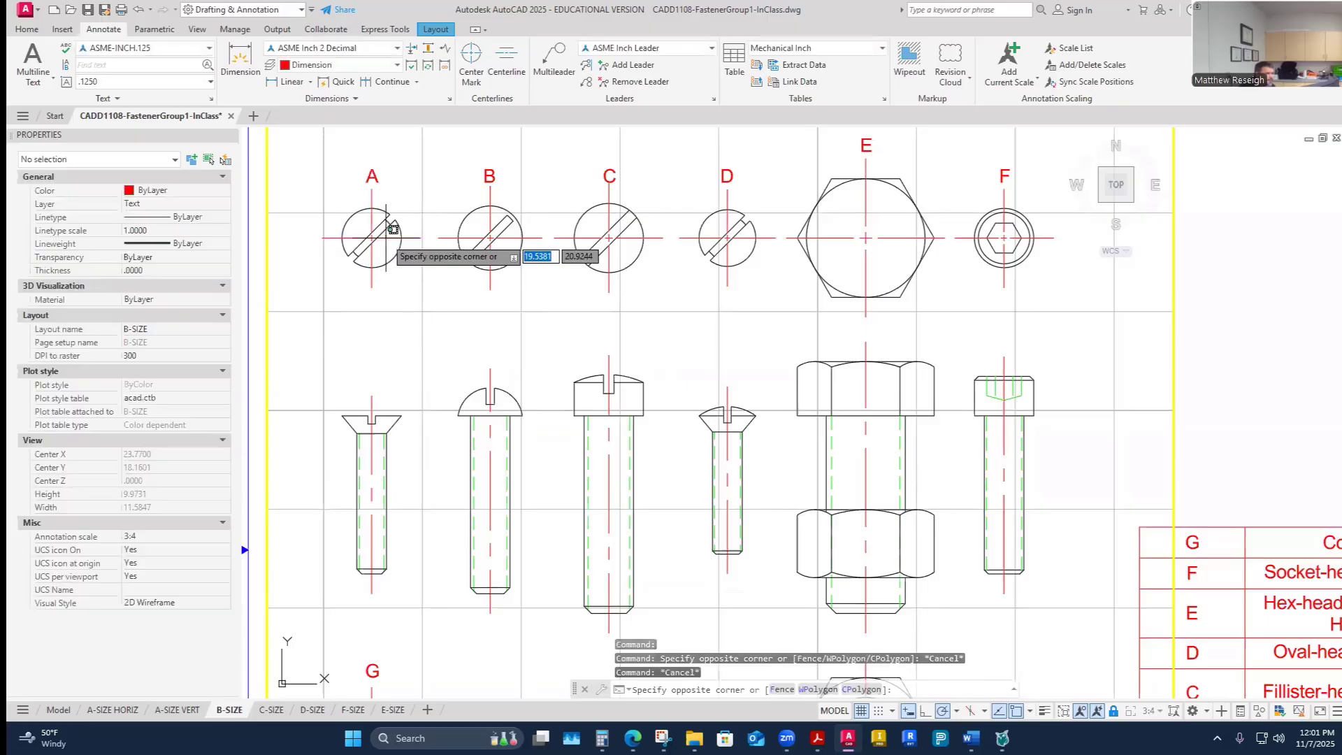
{"action": "left_click", "coordinate": [386, 236]}
{"action": "left_click", "coordinate": [157, 230]}
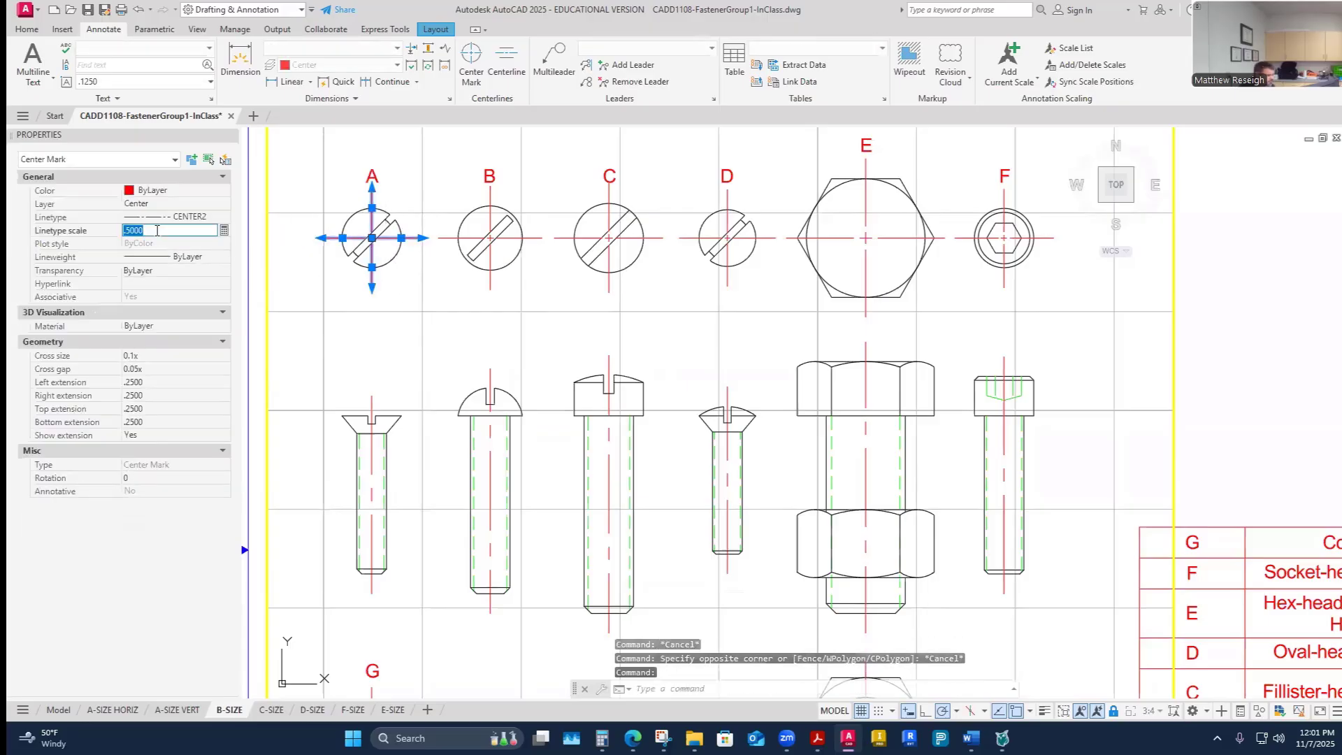
{"action": "key", "text": "Return"}
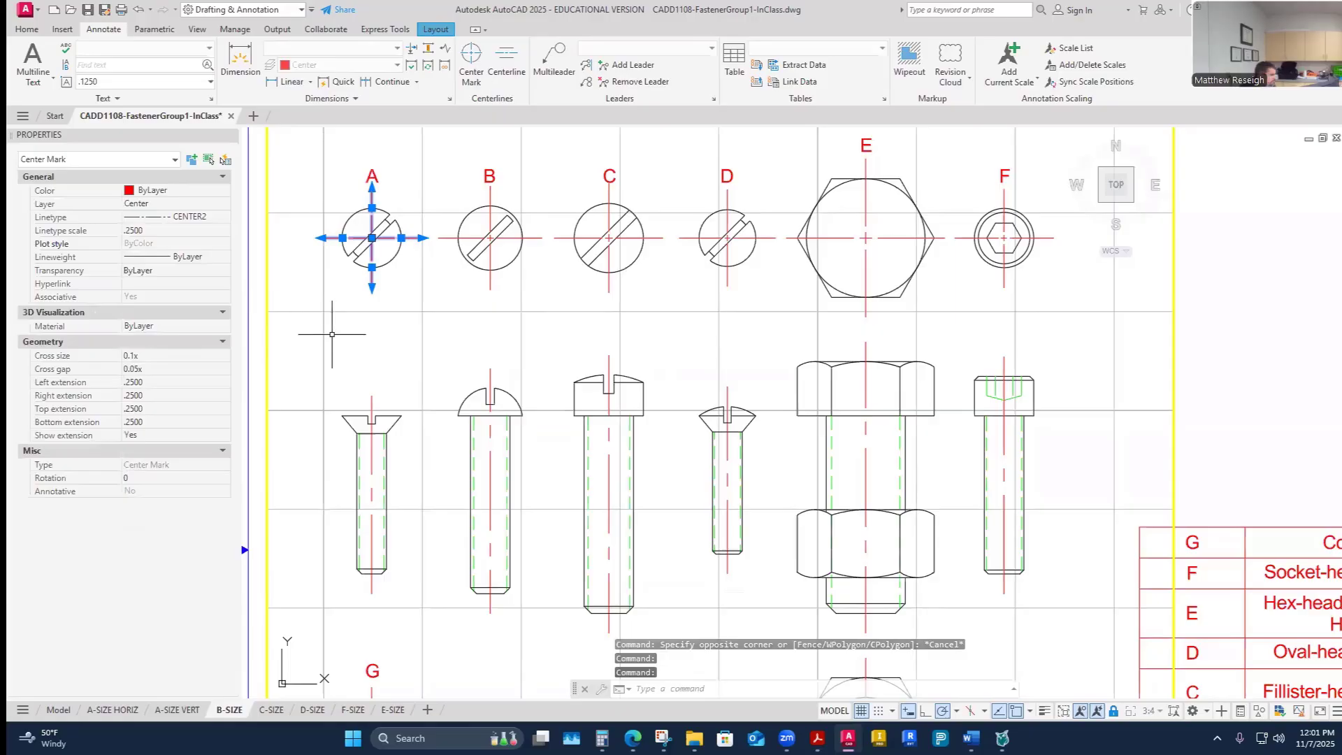
{"action": "key", "text": "Escape"}
{"action": "key", "text": "Escape"}
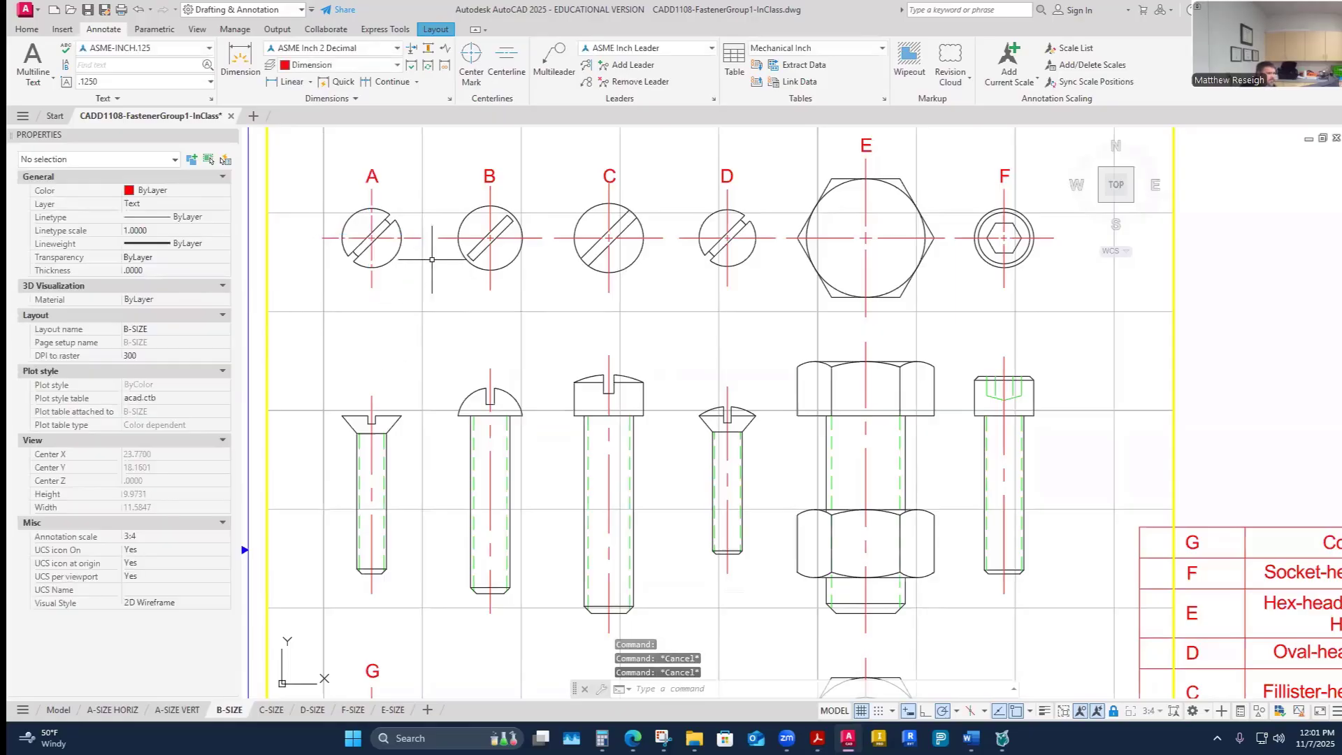
- Match properties from fastener A's center mark onto the center marks of fasteners C, D, E and F
{"action": "left_click", "coordinate": [27, 29]}
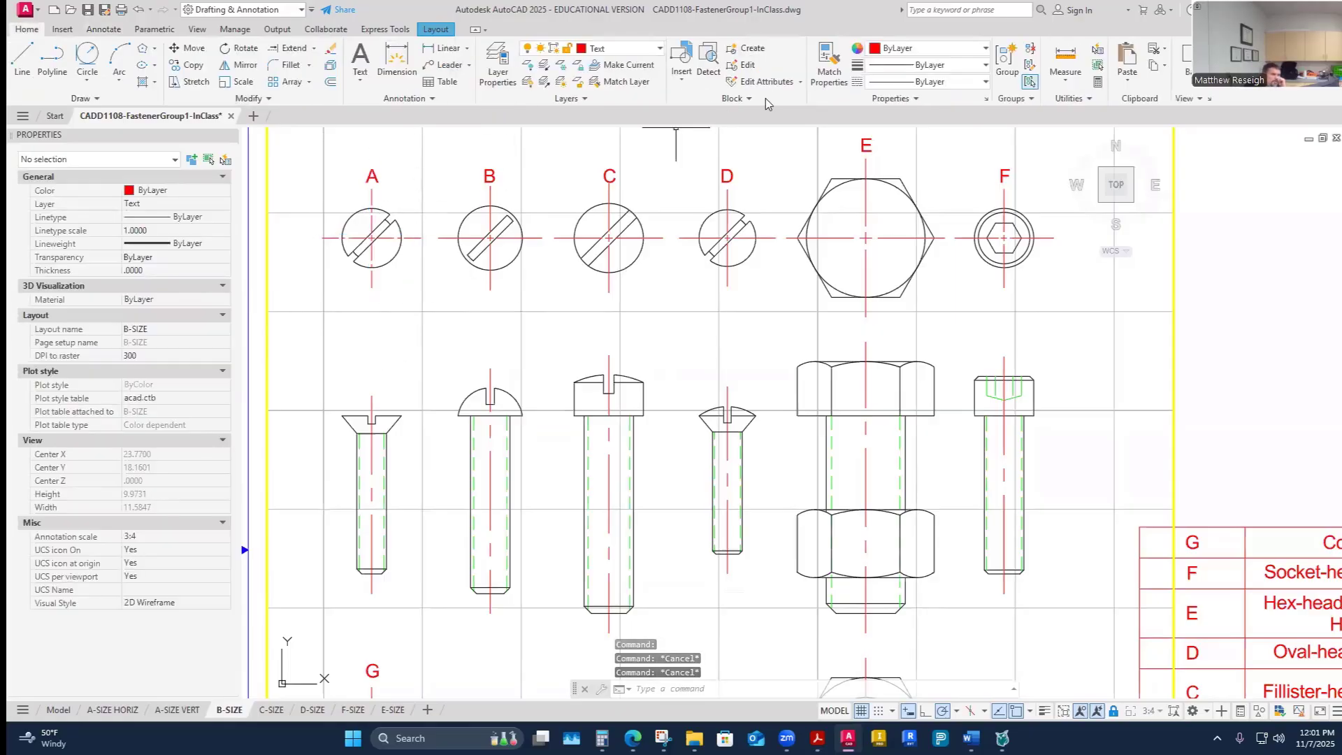
{"action": "left_click", "coordinate": [829, 70]}
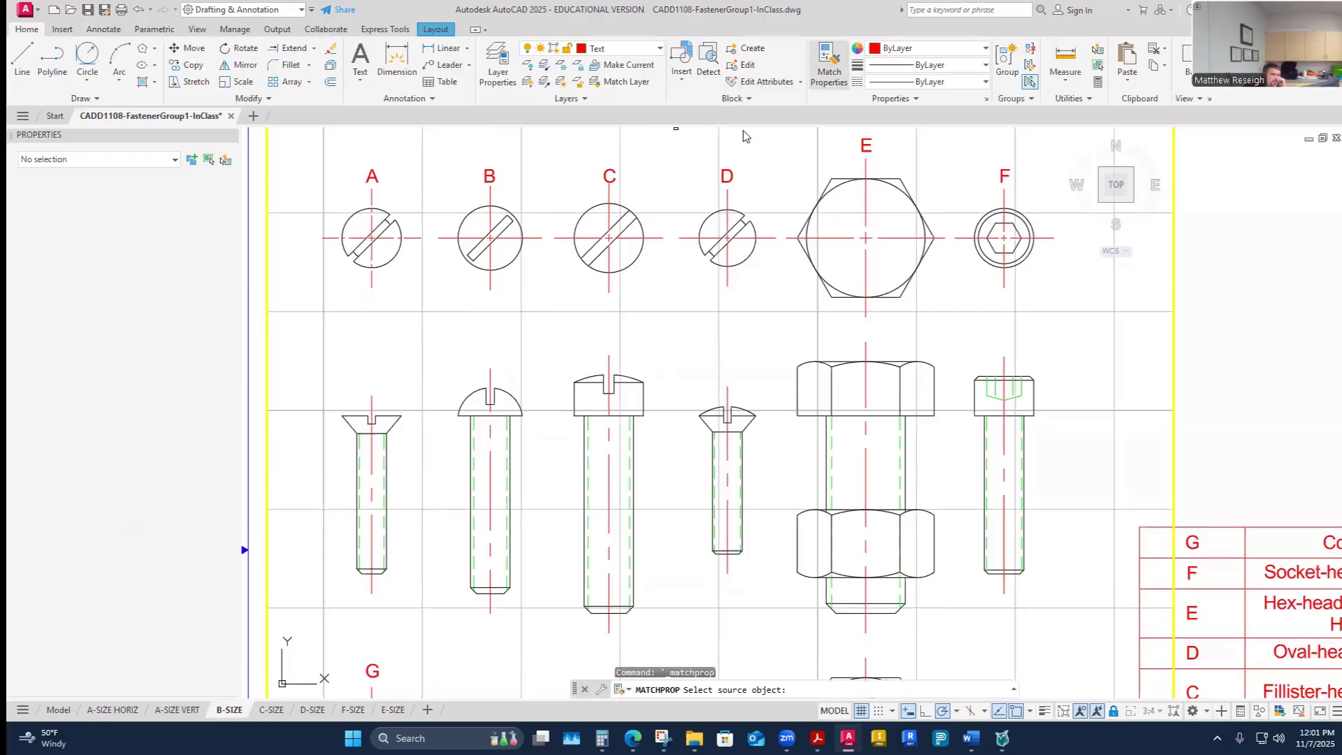
{"action": "left_click", "coordinate": [370, 196]}
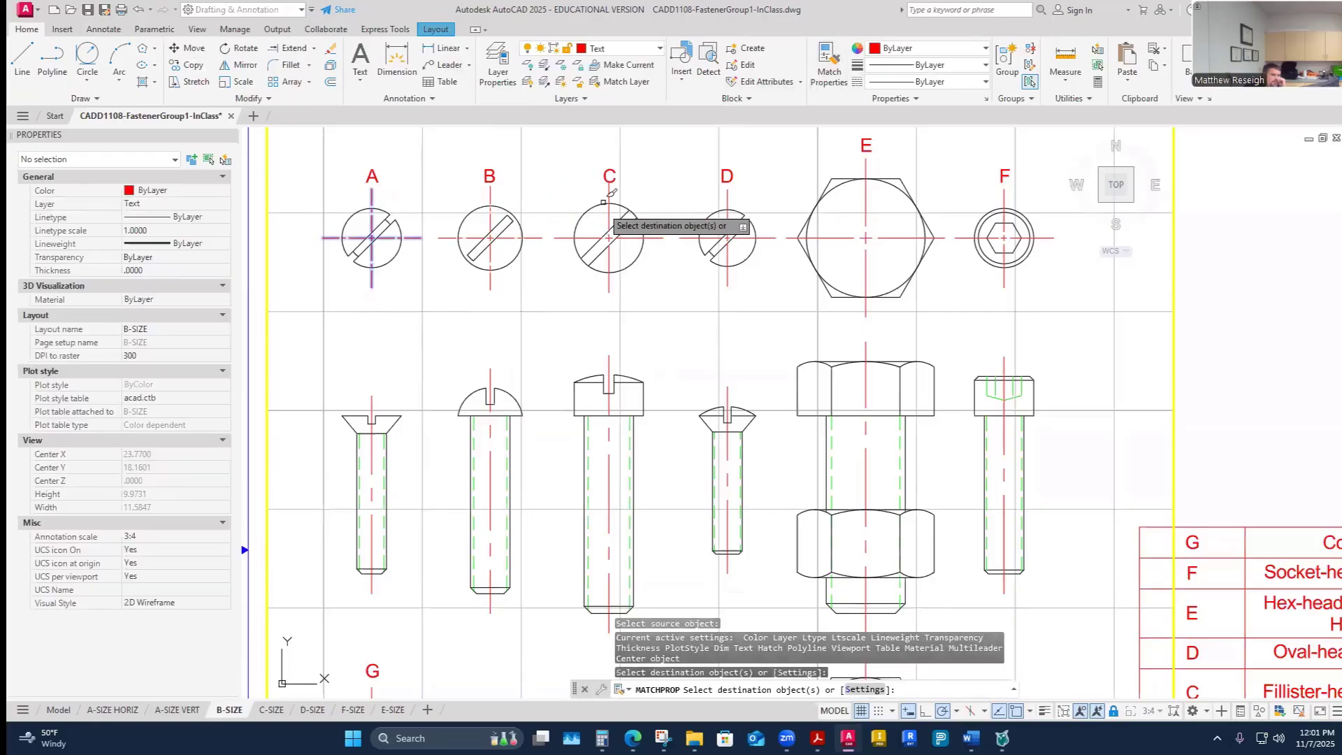
{"action": "left_click", "coordinate": [608, 195]}
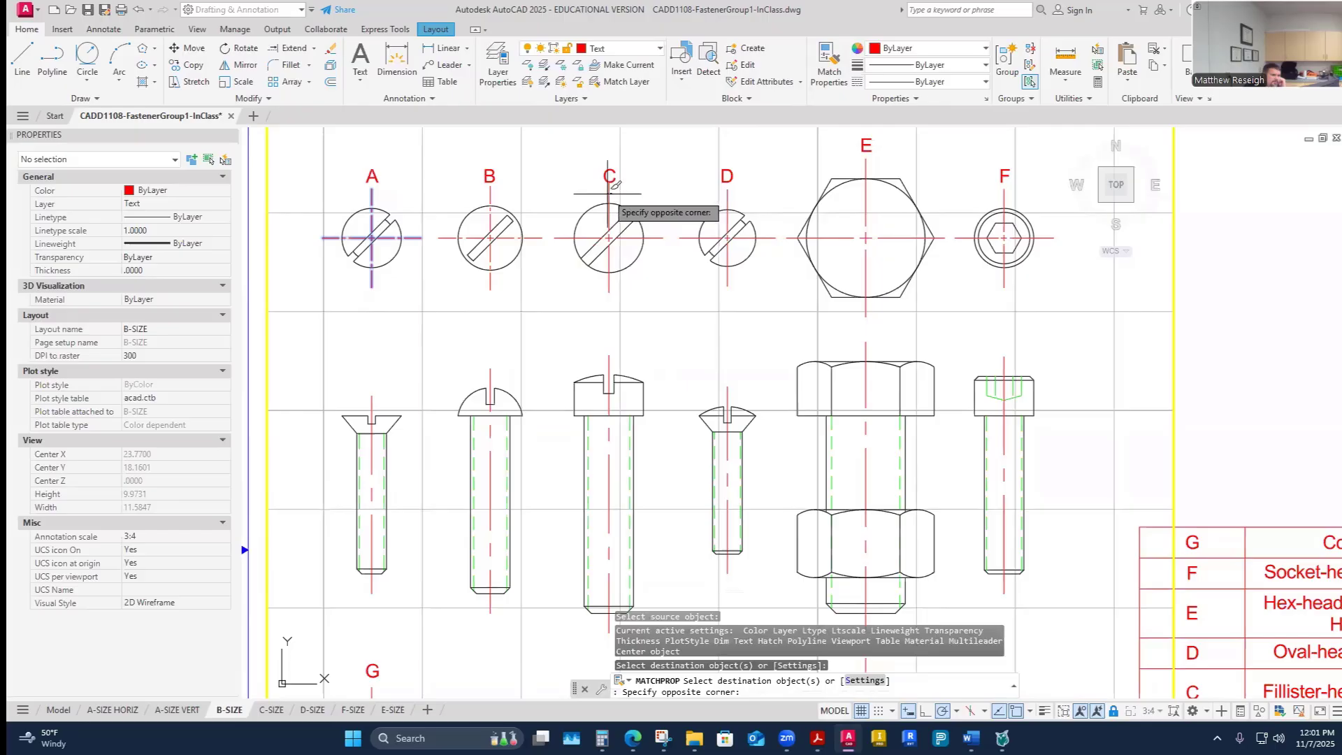
{"action": "left_click", "coordinate": [736, 186]}
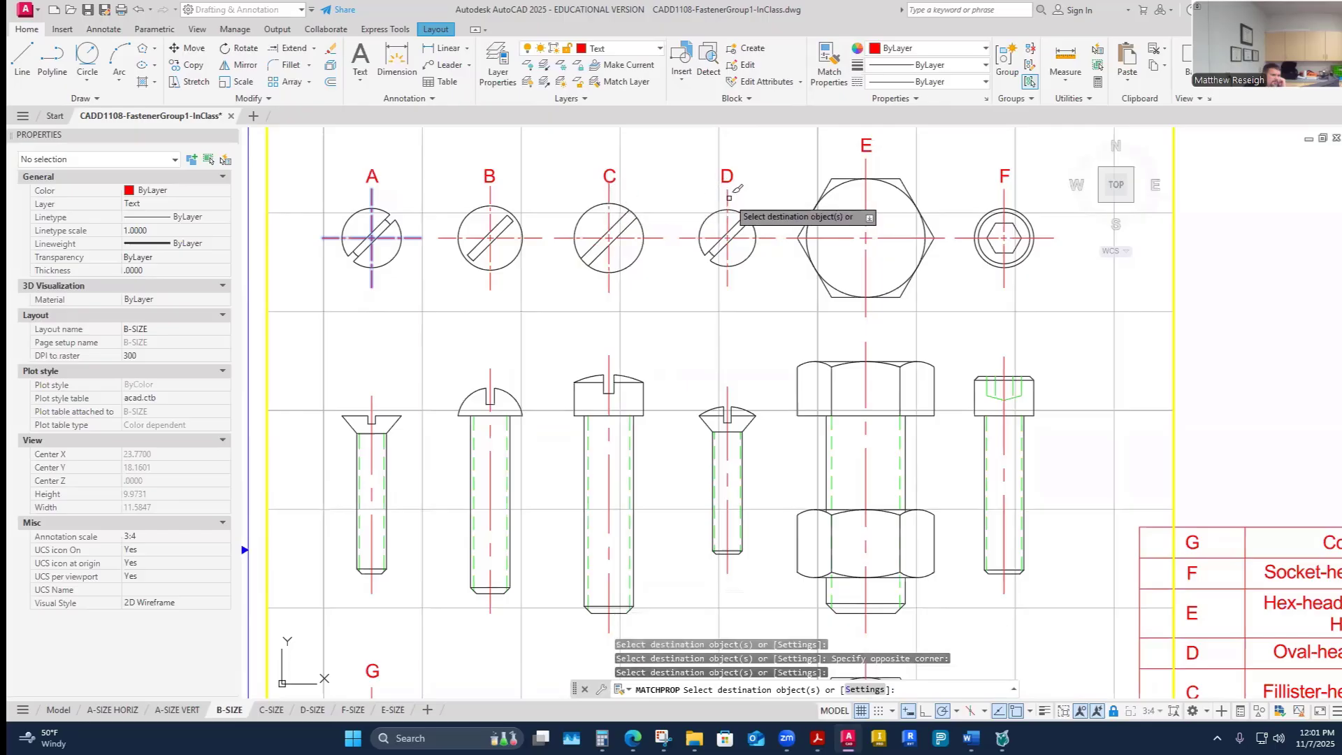
{"action": "left_click", "coordinate": [834, 228]}
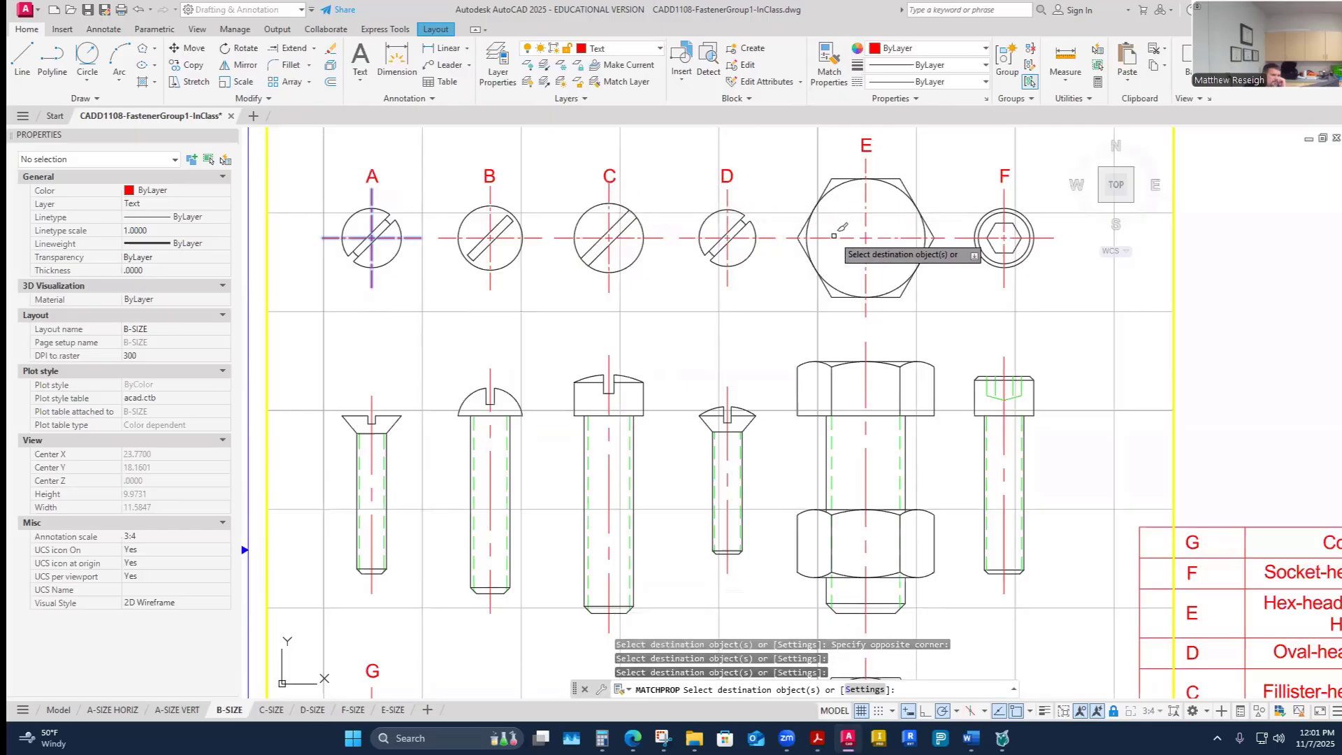
{"action": "left_click", "coordinate": [1018, 204]}
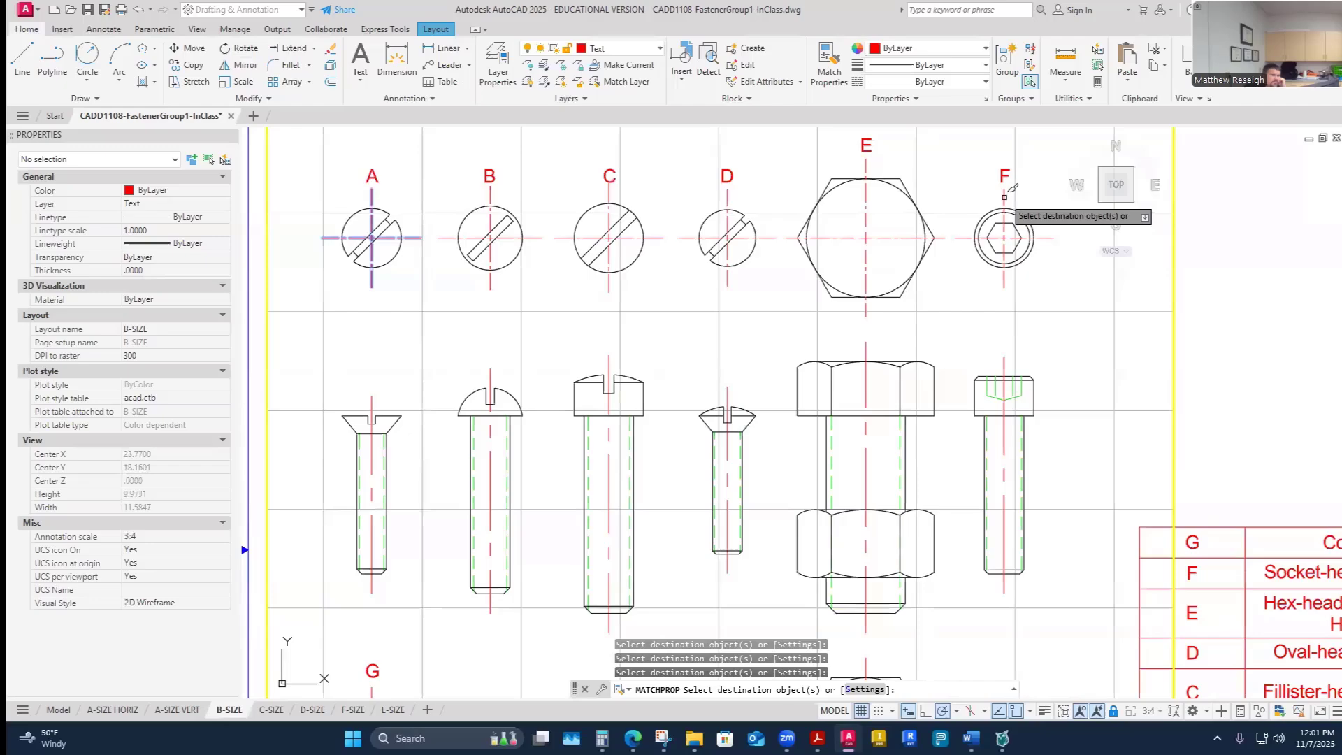
- Match the same center mark properties onto the centerlines of the side-view fasteners A through F
{"action": "left_click", "coordinate": [729, 393]}
{"action": "left_click", "coordinate": [610, 362]}
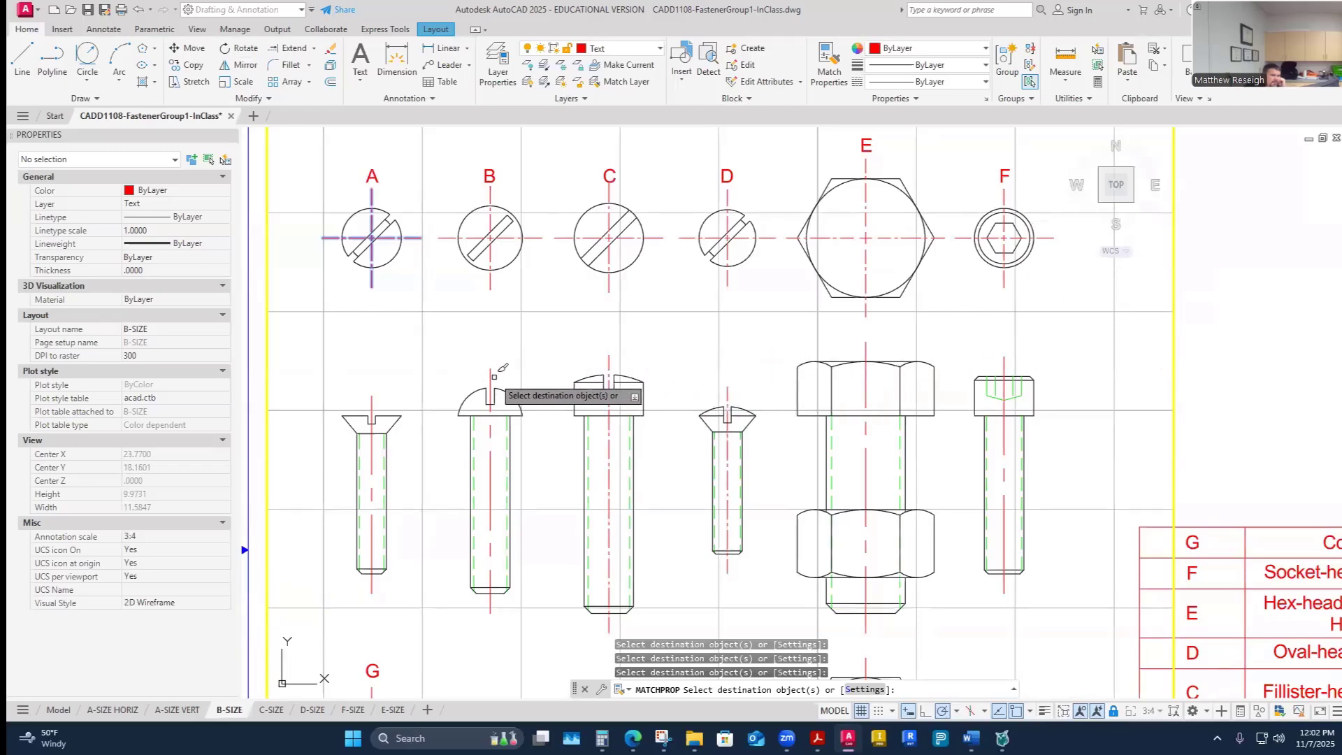
{"action": "left_click", "coordinate": [372, 402]}
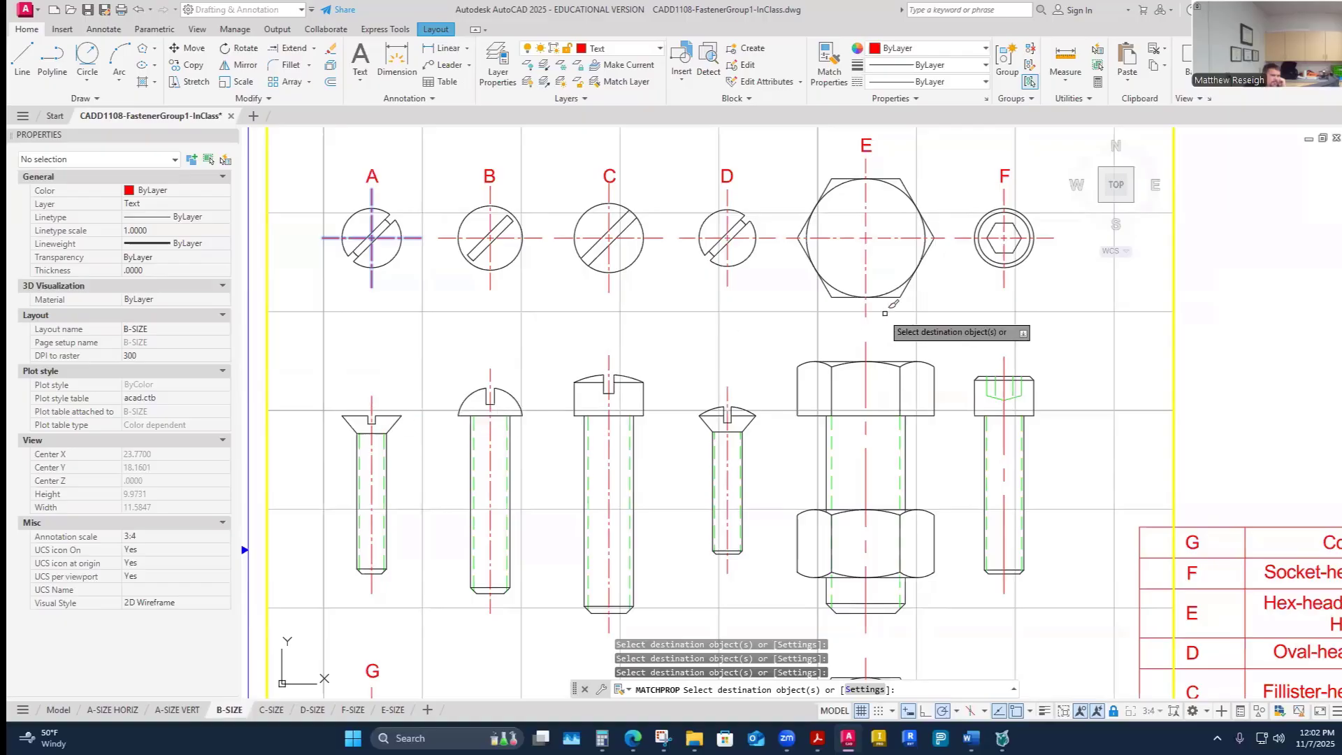
{"action": "left_click", "coordinate": [866, 346]}
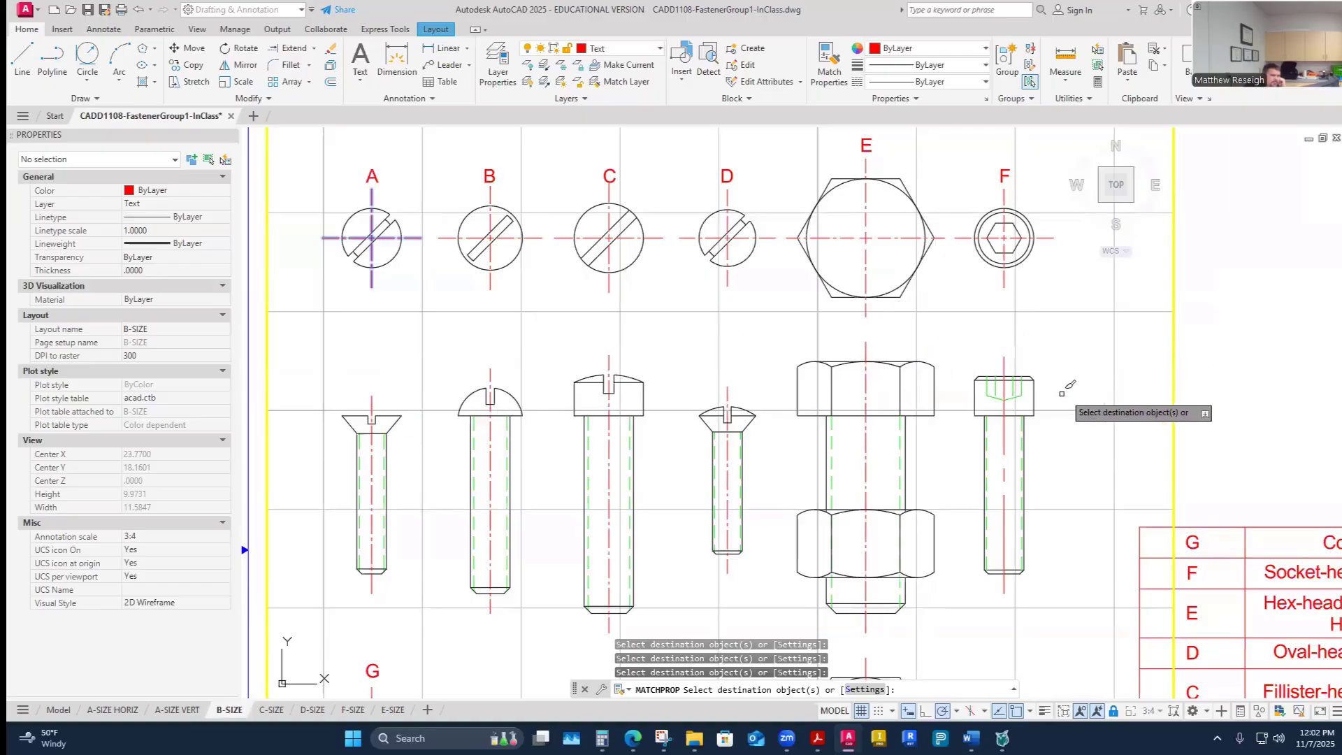
{"action": "left_click", "coordinate": [1003, 361]}
{"action": "scroll", "coordinate": [1047, 336], "scroll_direction": "down", "scroll_amount": 4}
{"action": "scroll", "coordinate": [898, 535], "scroll_direction": "up", "scroll_amount": 5}
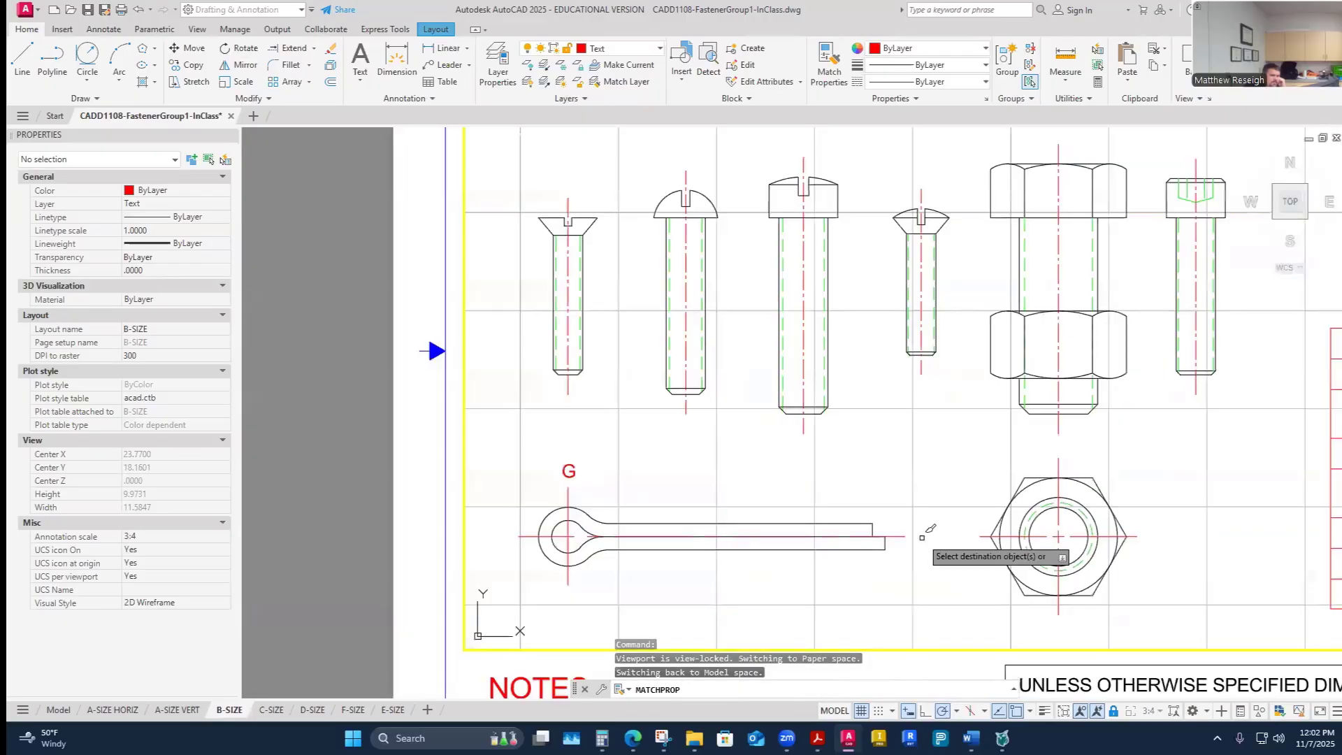
{"action": "scroll", "coordinate": [636, 521], "scroll_direction": "up", "scroll_amount": 2}
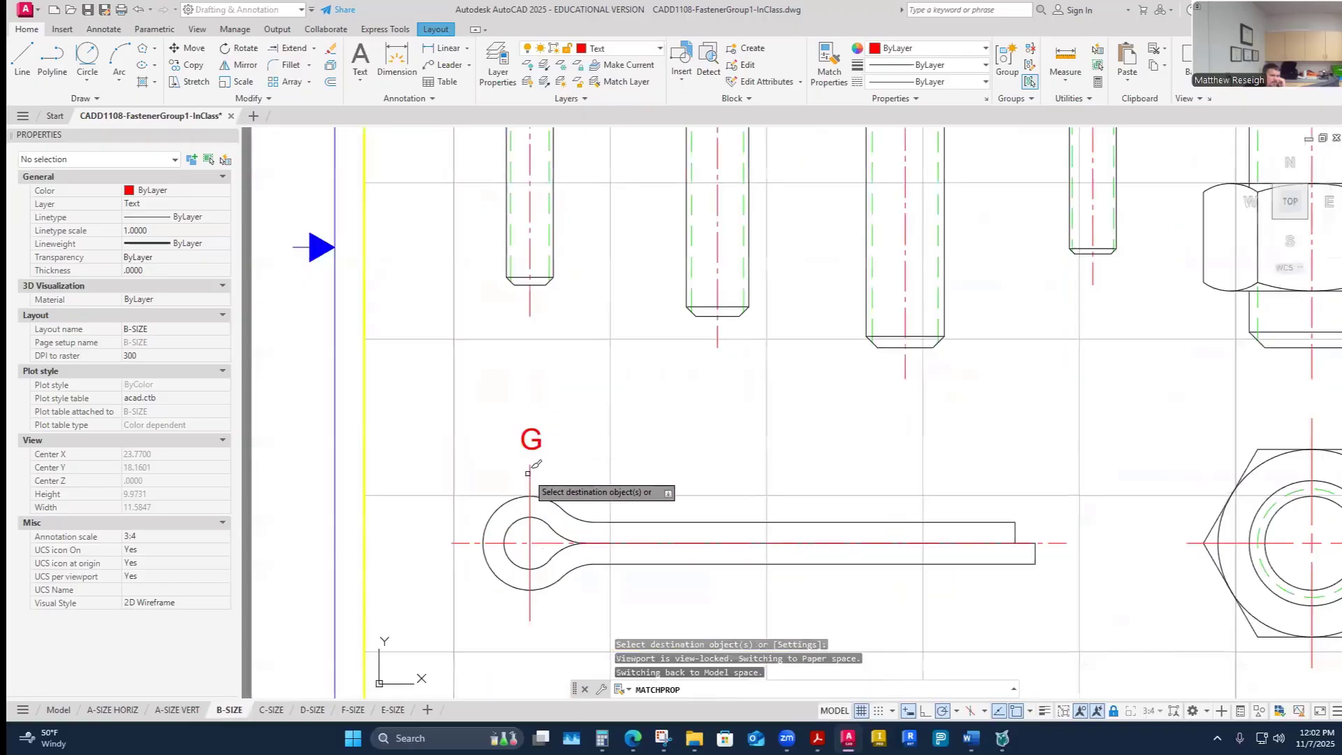
{"action": "scroll", "coordinate": [644, 468], "scroll_direction": "down", "scroll_amount": 5}
{"action": "scroll", "coordinate": [846, 482], "scroll_direction": "up", "scroll_amount": 4}
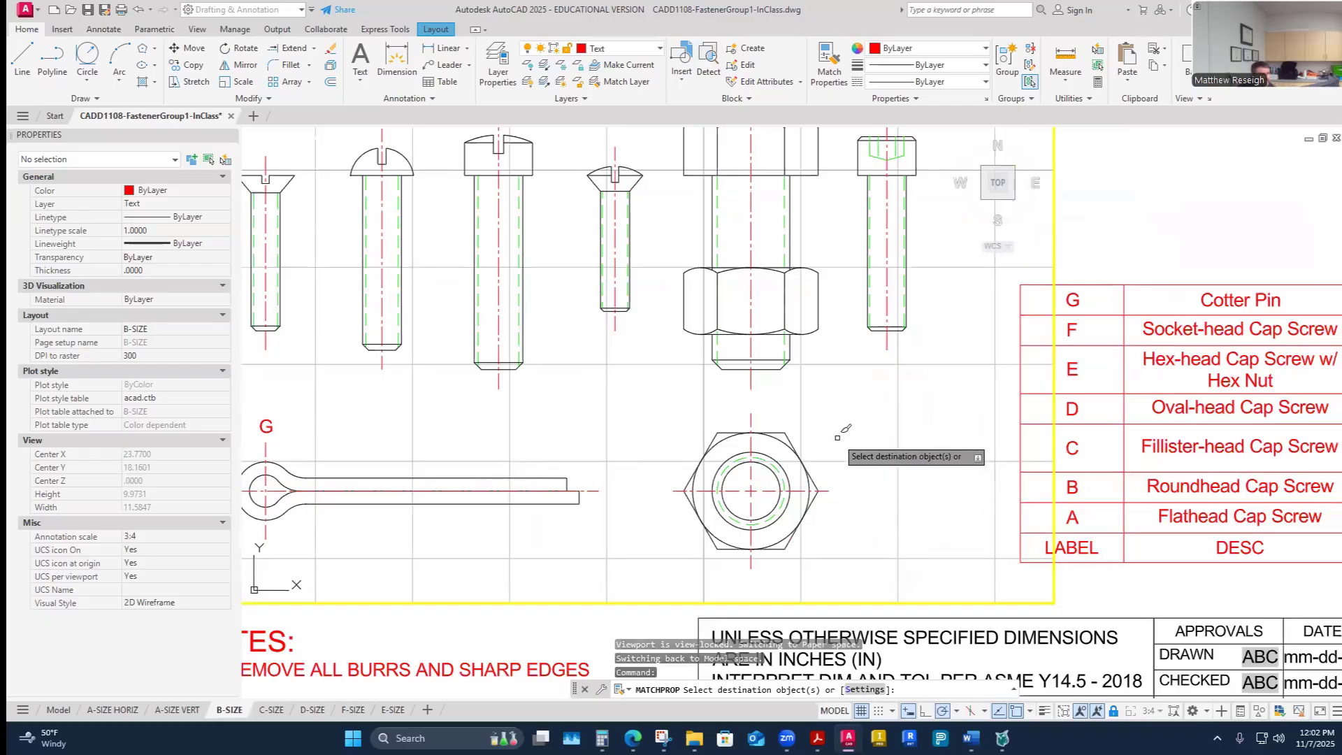
{"action": "key", "text": "Escape"}
- Set the linetype scale of fastener A's hidden thread line to 0.5
{"action": "scroll", "coordinate": [838, 436], "scroll_direction": "down", "scroll_amount": 4}
{"action": "scroll", "coordinate": [831, 435], "scroll_direction": "up", "scroll_amount": 2}
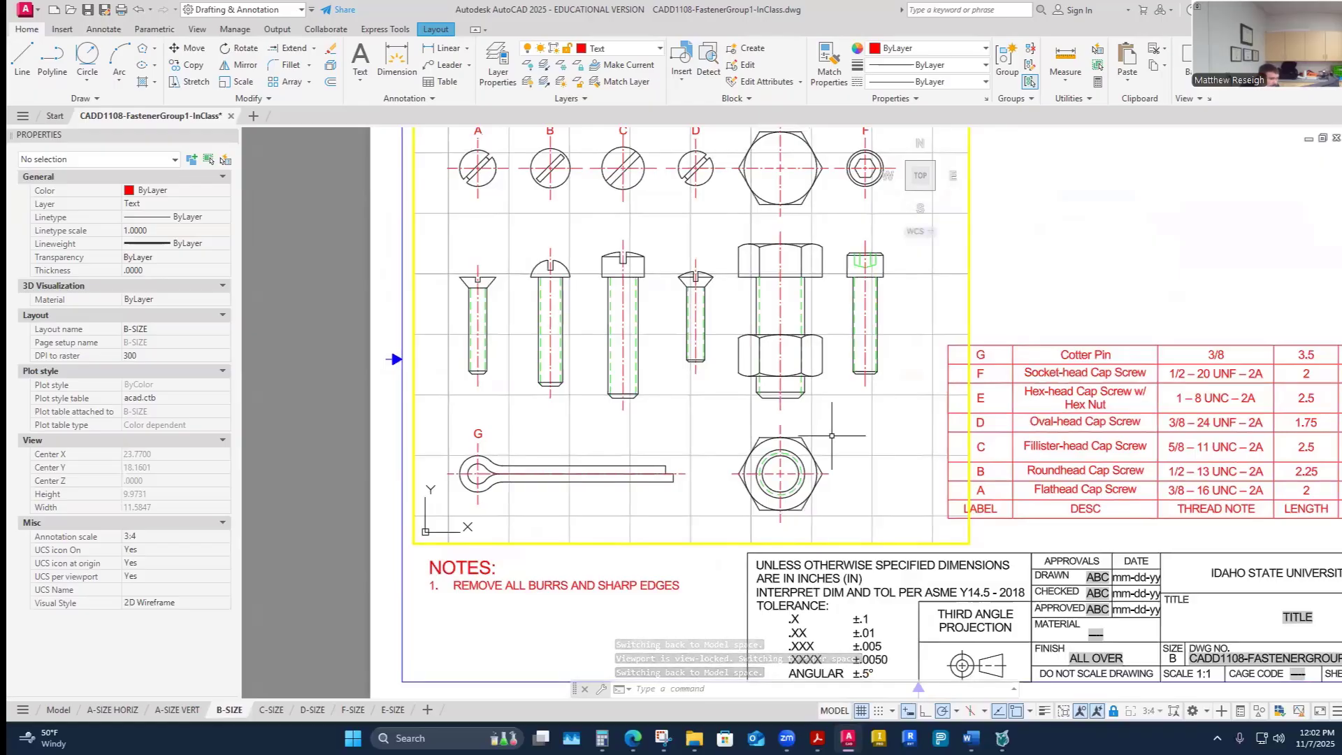
{"action": "scroll", "coordinate": [883, 256], "scroll_direction": "up", "scroll_amount": 5}
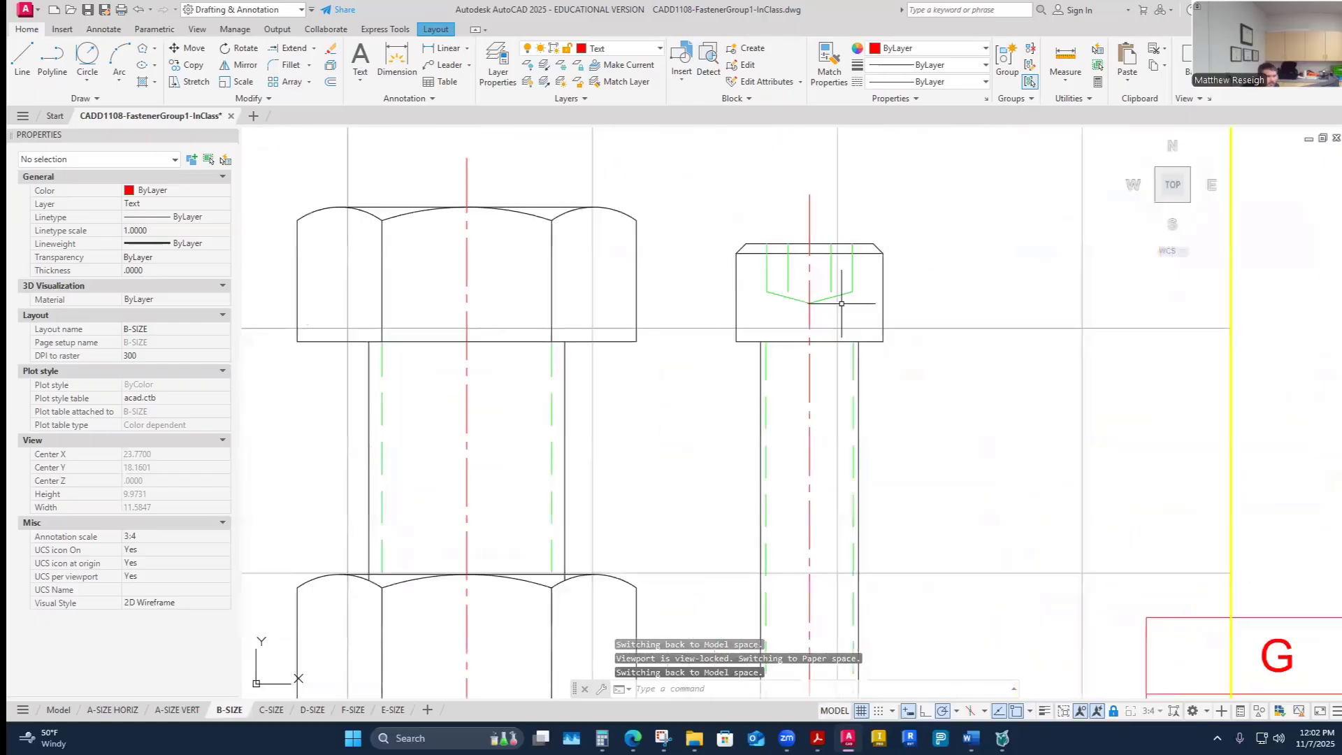
{"action": "scroll", "coordinate": [819, 310], "scroll_direction": "down", "scroll_amount": 5}
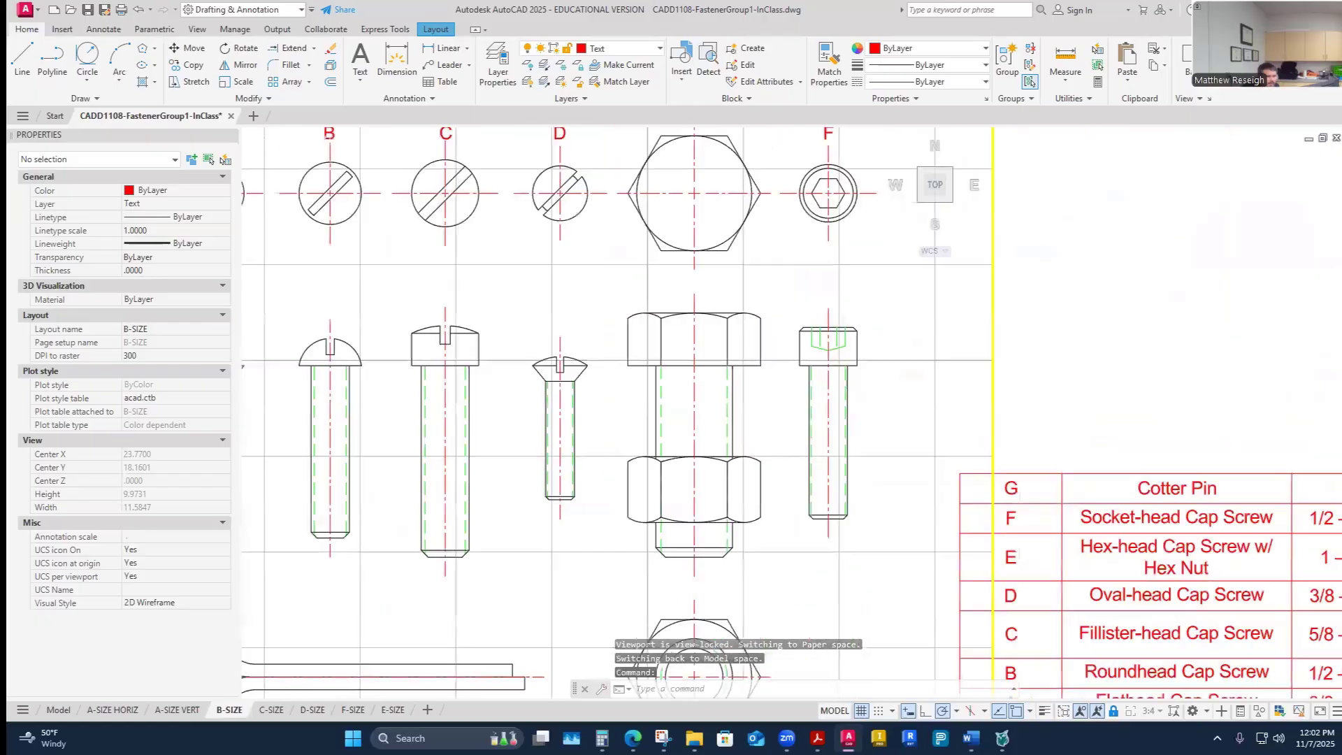
{"action": "scroll", "coordinate": [1035, 364], "scroll_direction": "down", "scroll_amount": 3}
{"action": "scroll", "coordinate": [435, 389], "scroll_direction": "up", "scroll_amount": 8}
{"action": "left_click", "coordinate": [418, 405]}
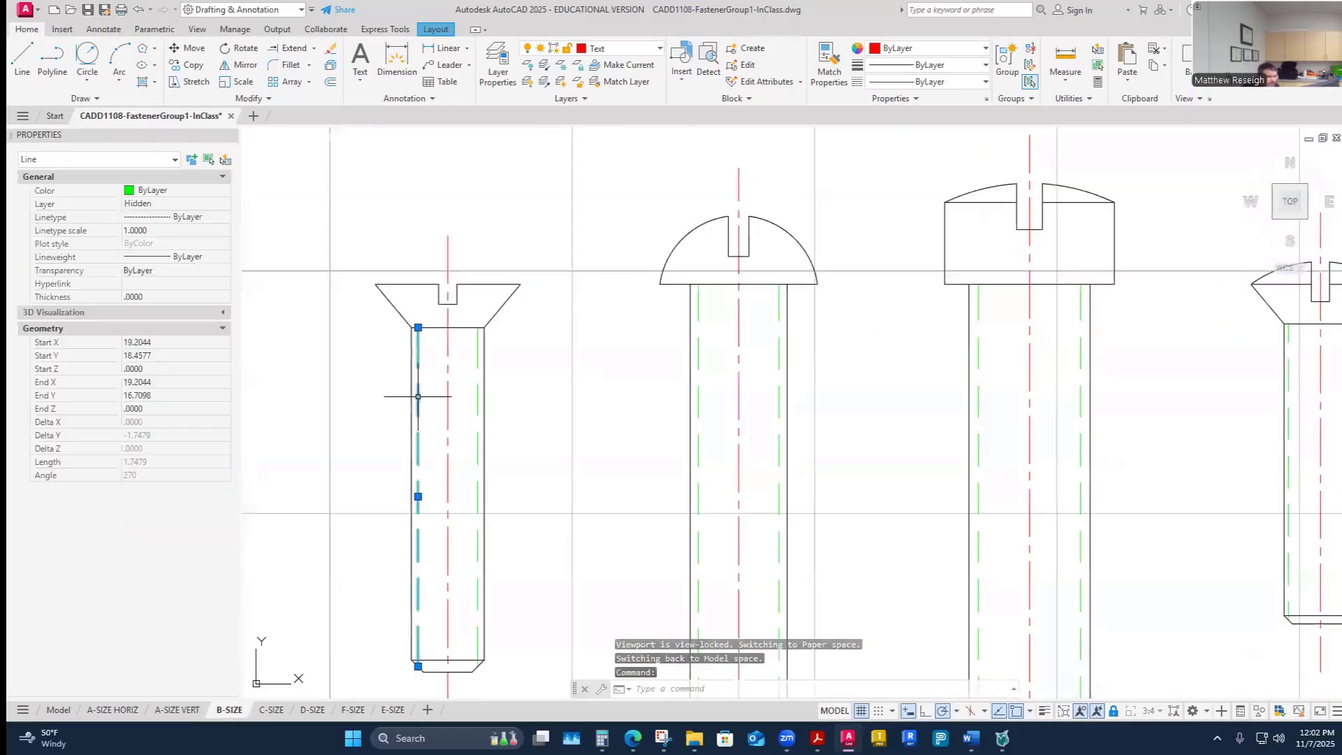
{"action": "left_click", "coordinate": [155, 228]}
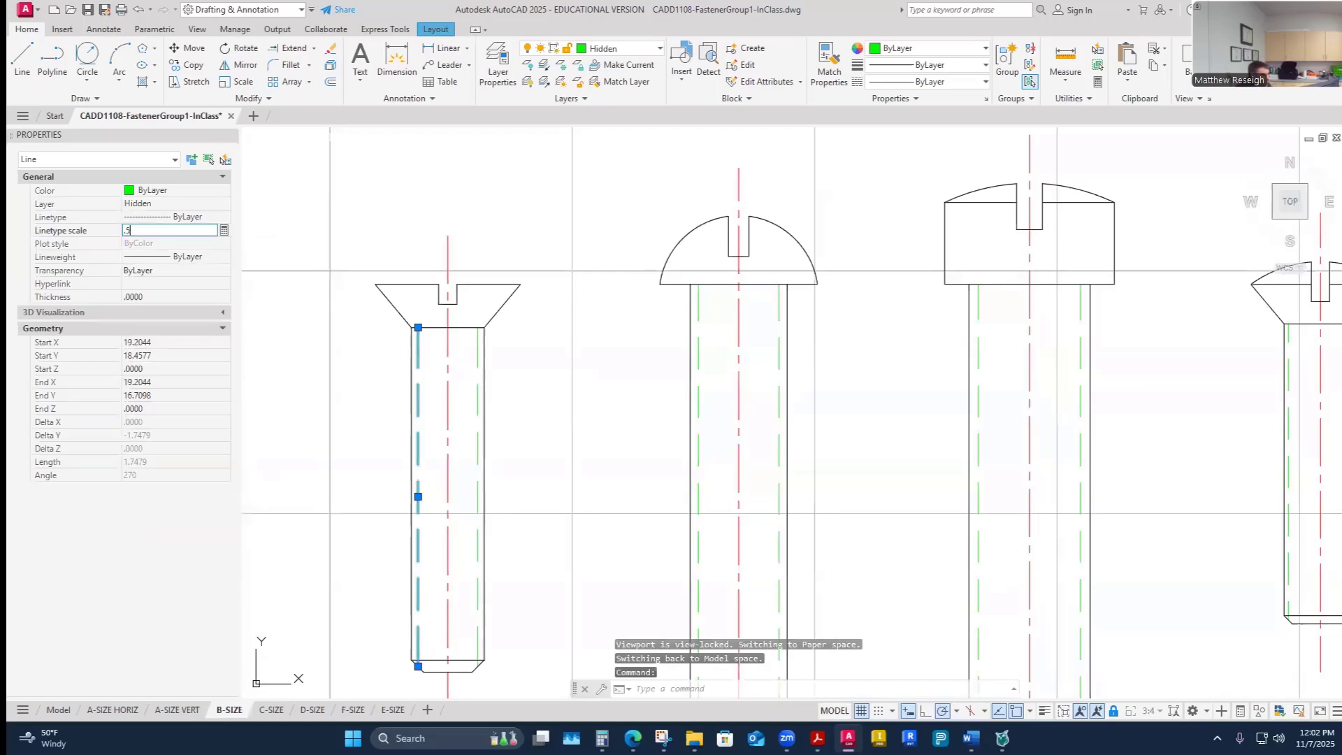
{"action": "key", "text": "Return"}
{"action": "key", "text": "Escape"}
{"action": "key", "text": "Escape"}
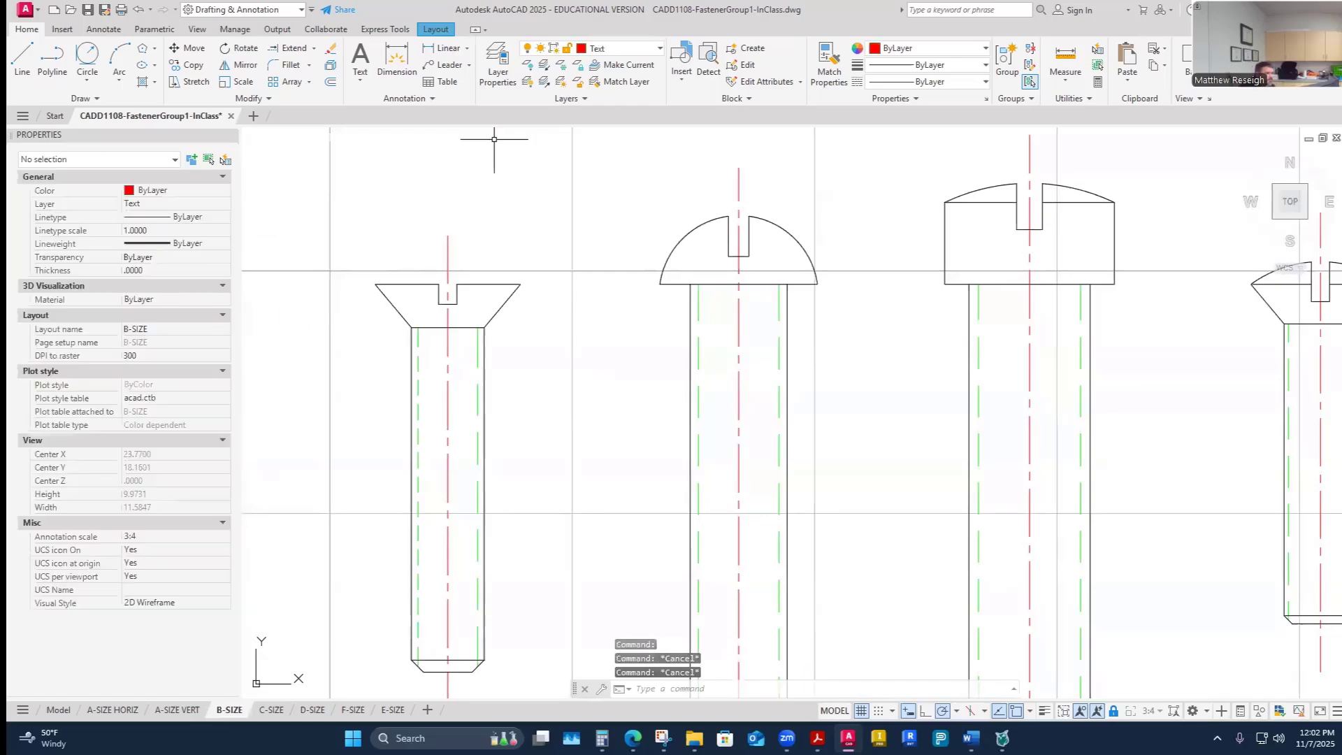
- Match properties from fastener A's hidden thread line onto the hidden thread lines of fasteners B and C
{"action": "left_click", "coordinate": [829, 67]}
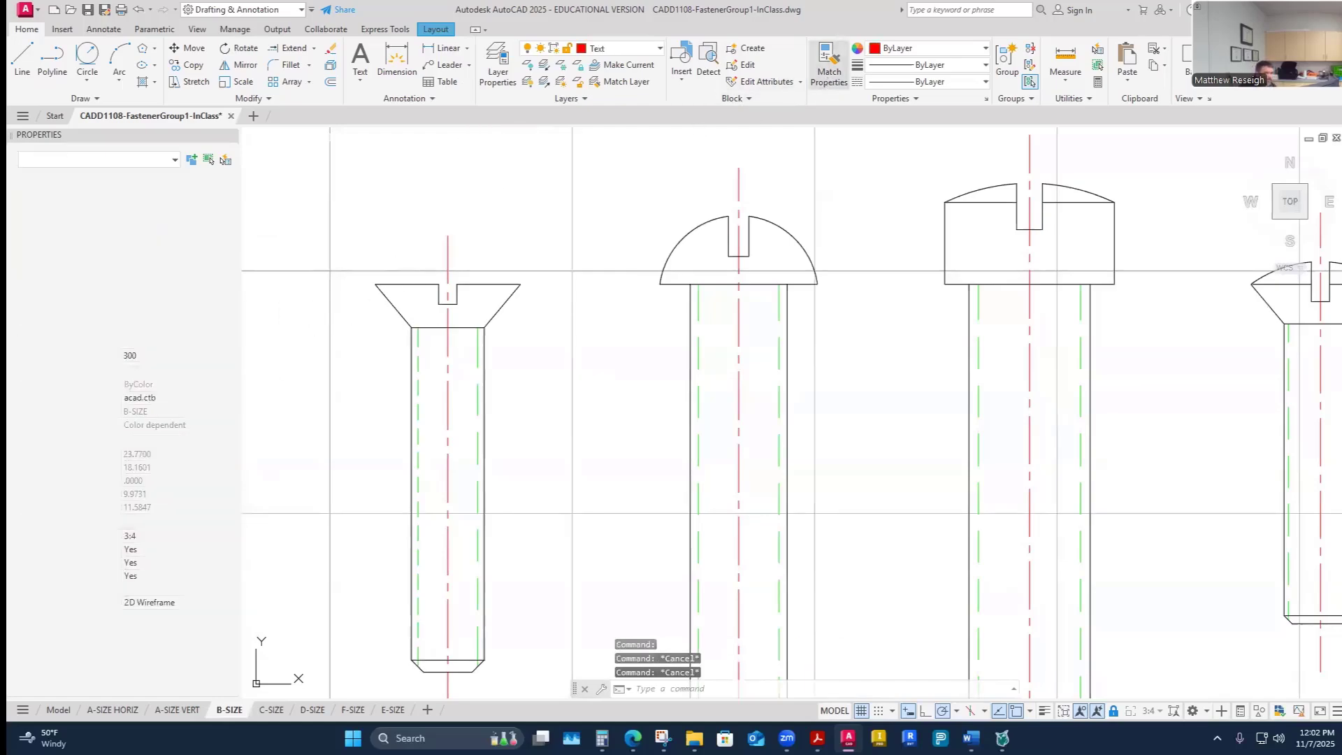
{"action": "left_click", "coordinate": [418, 402]}
{"action": "left_click", "coordinate": [479, 411]}
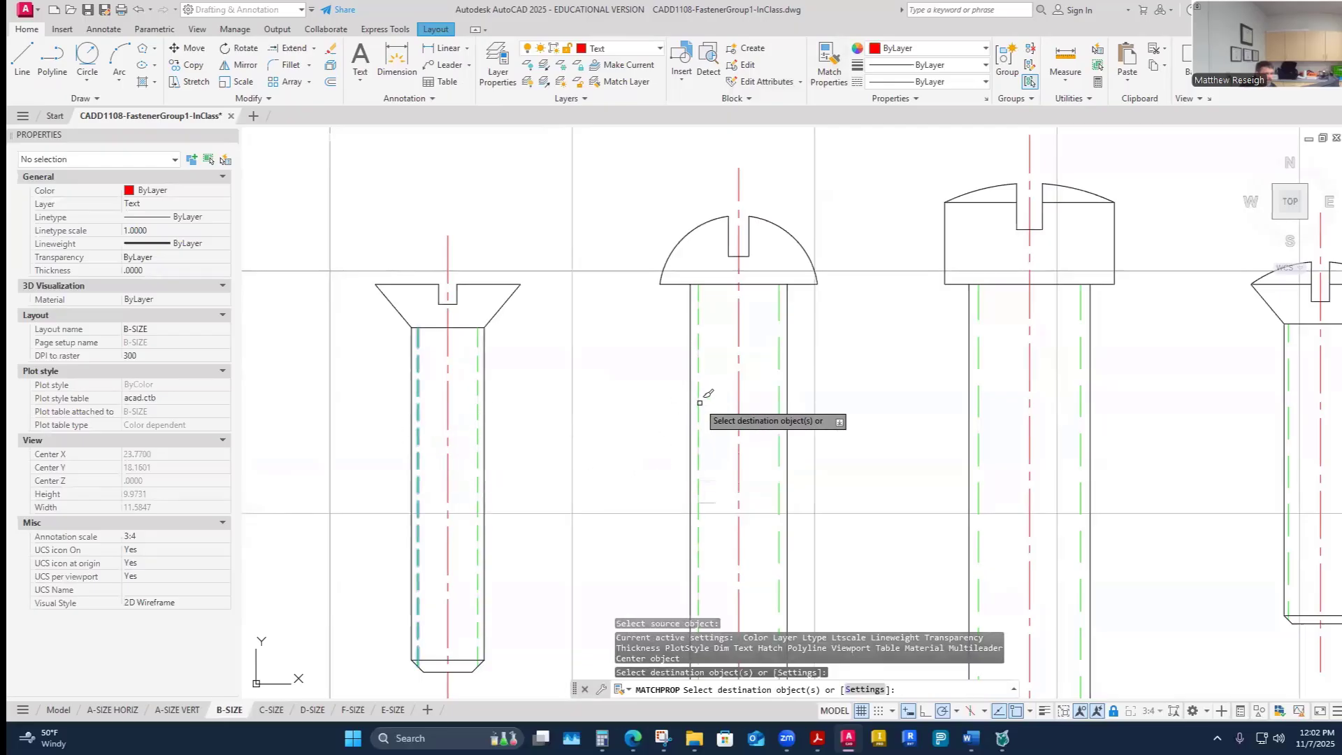
{"action": "left_click", "coordinate": [699, 408]}
{"action": "left_click", "coordinate": [780, 407]}
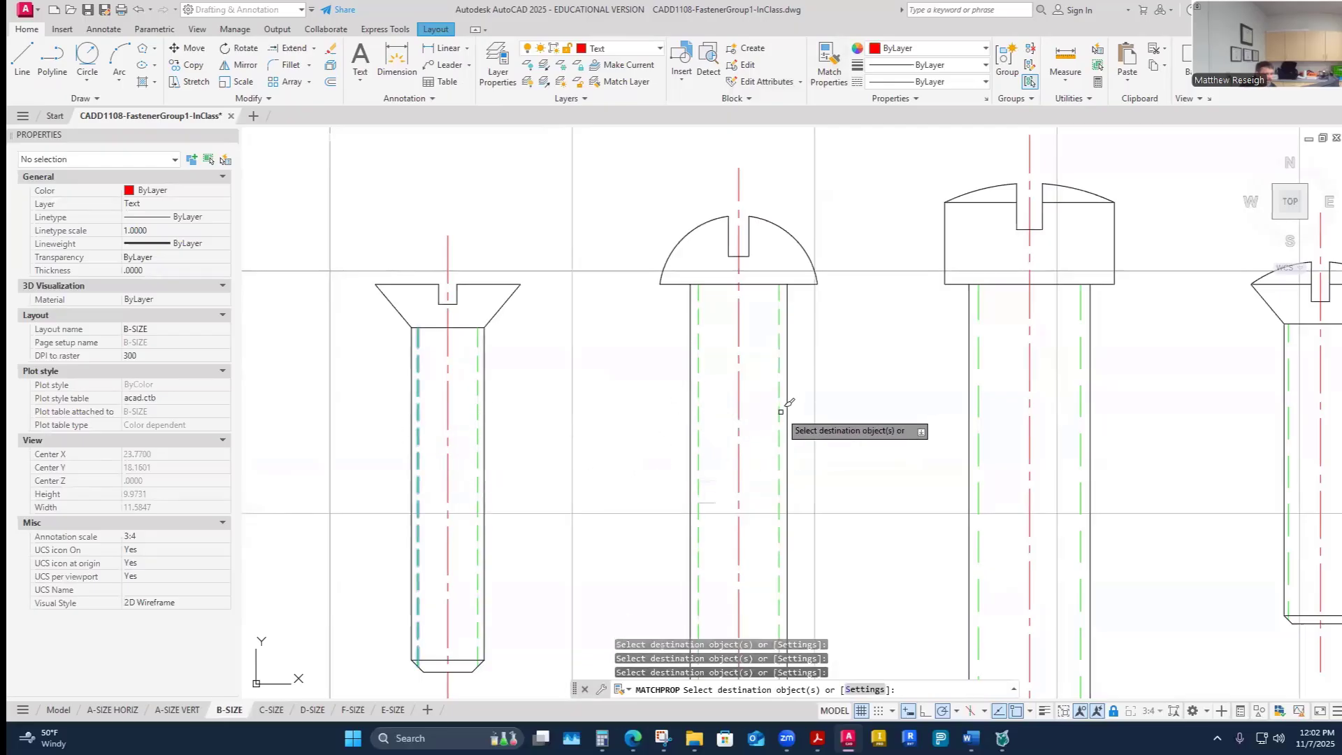
{"action": "left_click", "coordinate": [979, 411]}
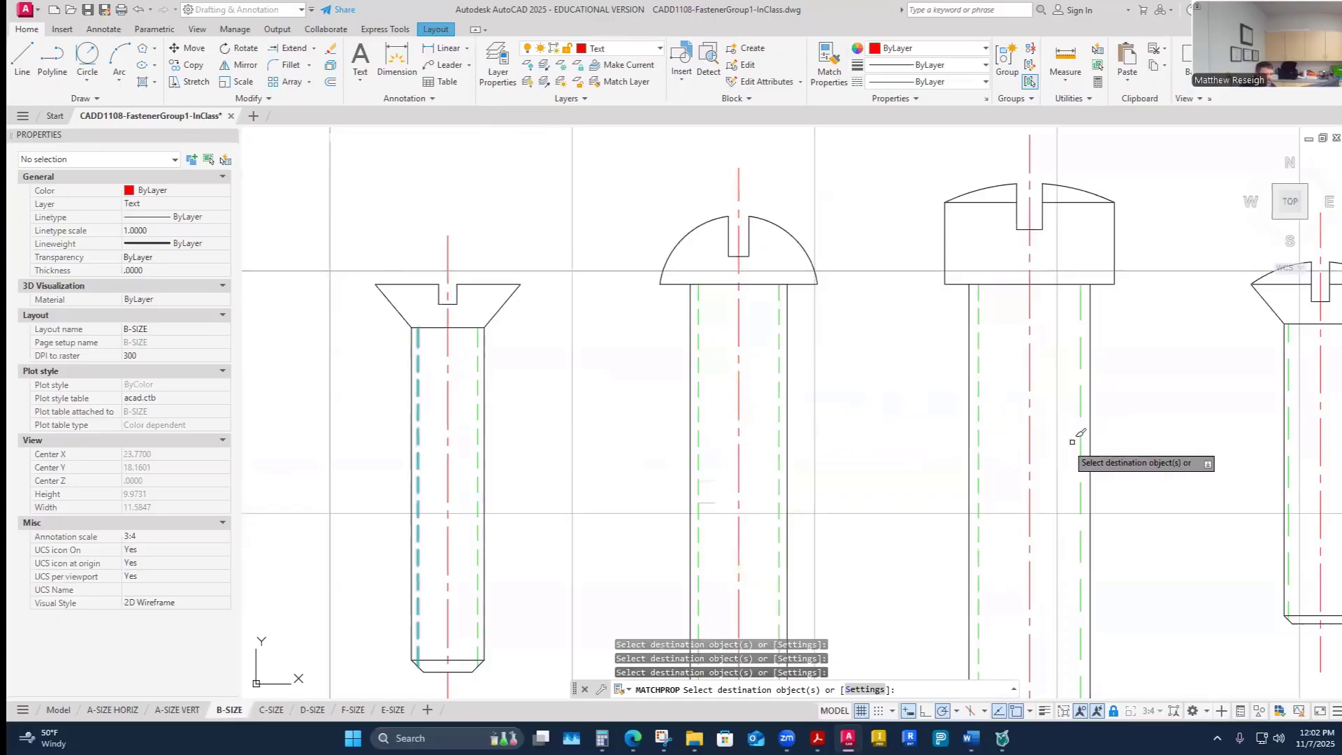
- Apply the same hidden line properties to the hidden lines of fasteners D, E and F, including F's socket head lines
{"action": "scroll", "coordinate": [916, 423], "scroll_direction": "down", "scroll_amount": 5}
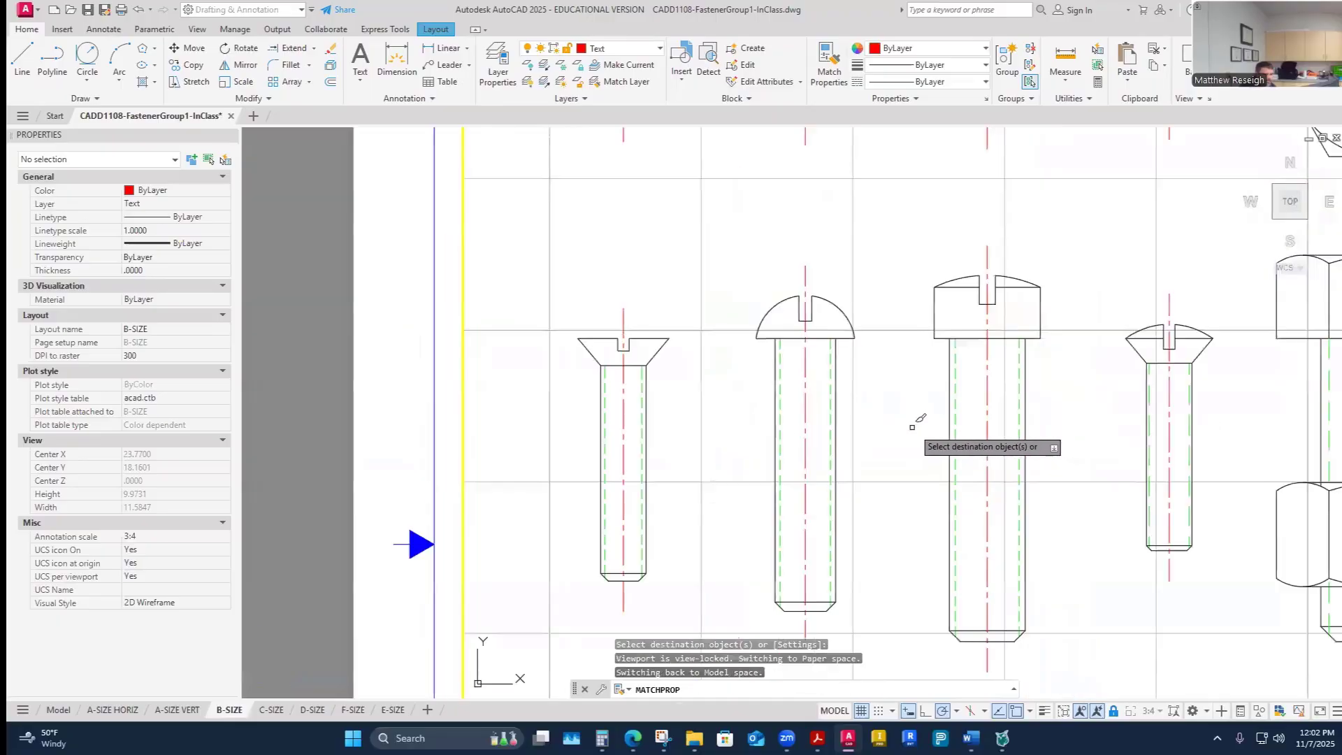
{"action": "scroll", "coordinate": [920, 423], "scroll_direction": "up", "scroll_amount": 8}
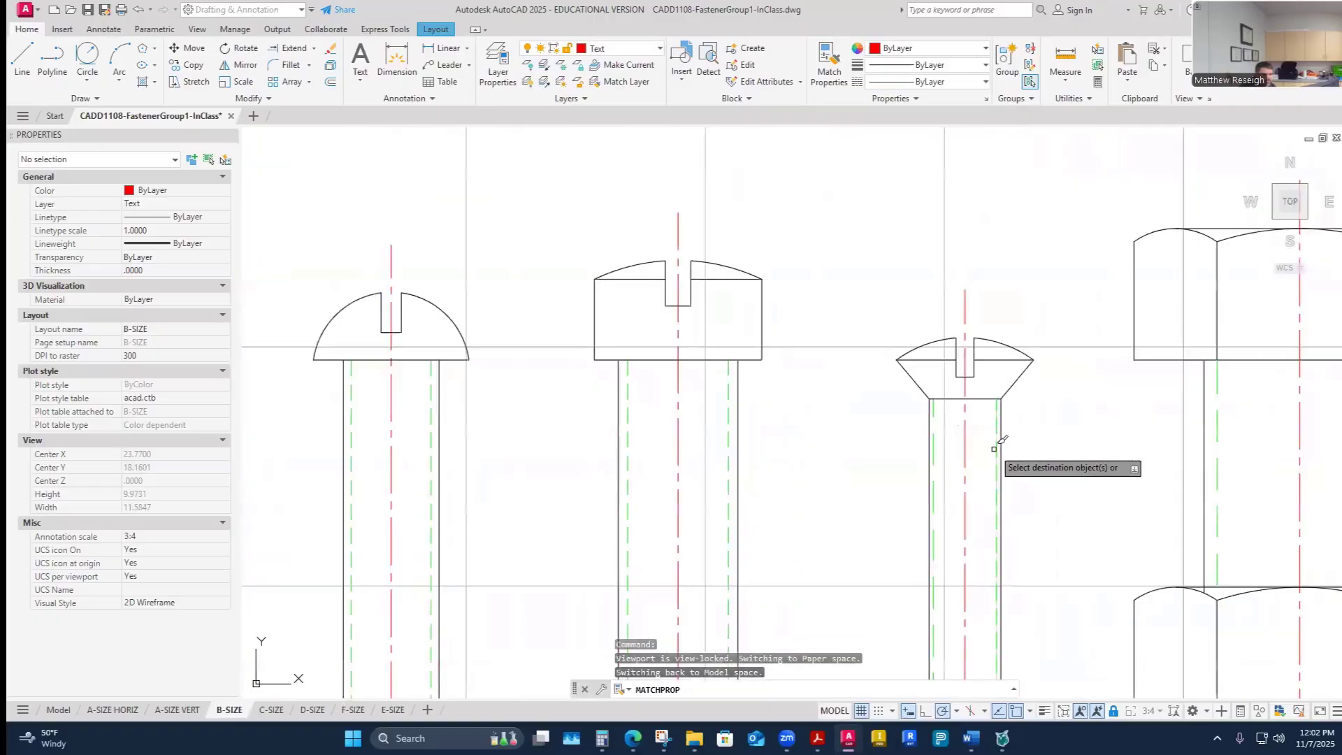
{"action": "left_click", "coordinate": [996, 450]}
{"action": "left_click", "coordinate": [933, 454]}
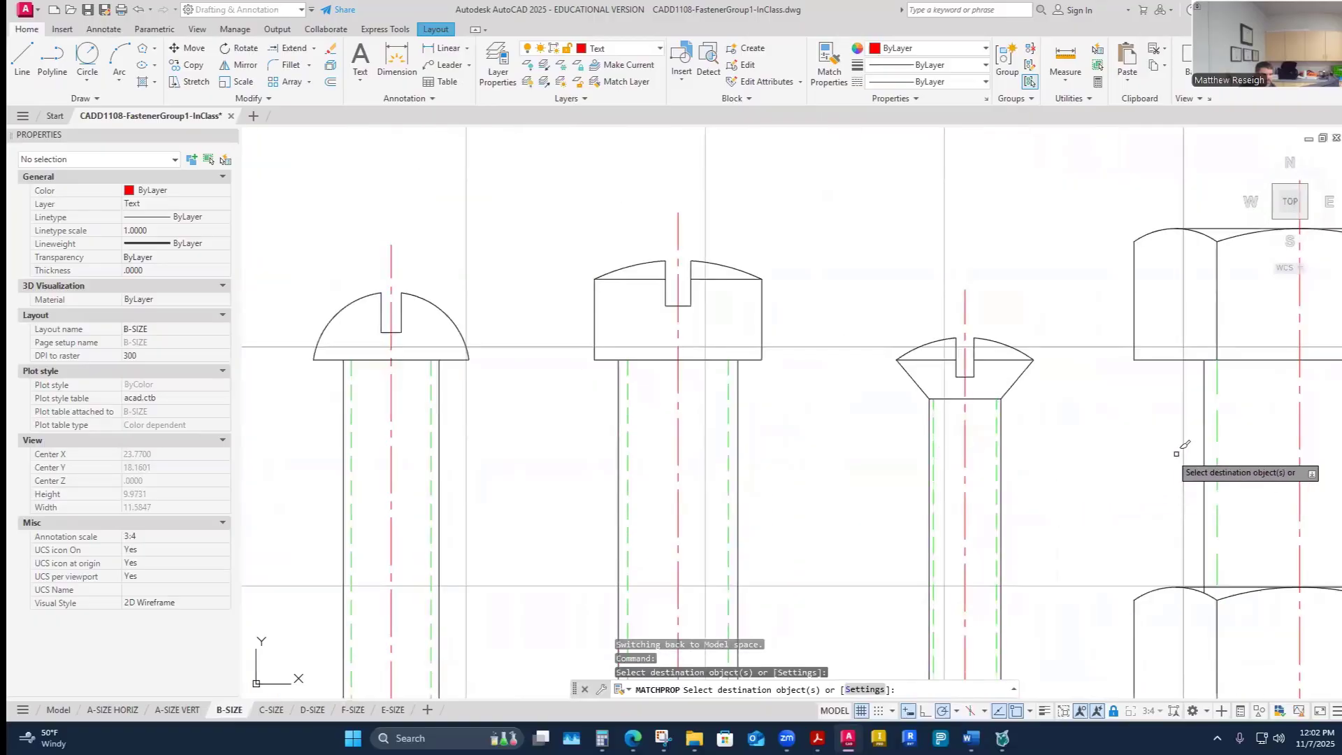
{"action": "scroll", "coordinate": [1132, 448], "scroll_direction": "down", "scroll_amount": 5}
{"action": "scroll", "coordinate": [1076, 428], "scroll_direction": "up", "scroll_amount": 6}
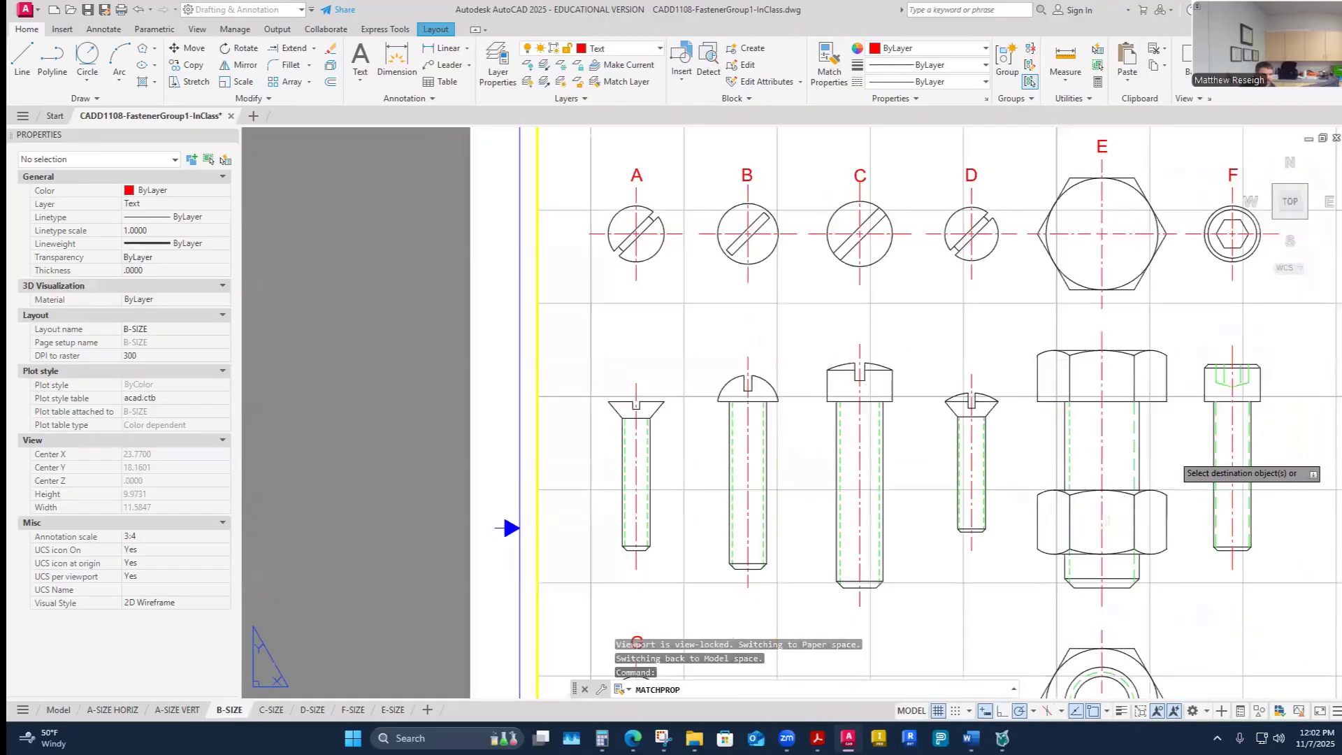
{"action": "scroll", "coordinate": [1219, 455], "scroll_direction": "up", "scroll_amount": 4}
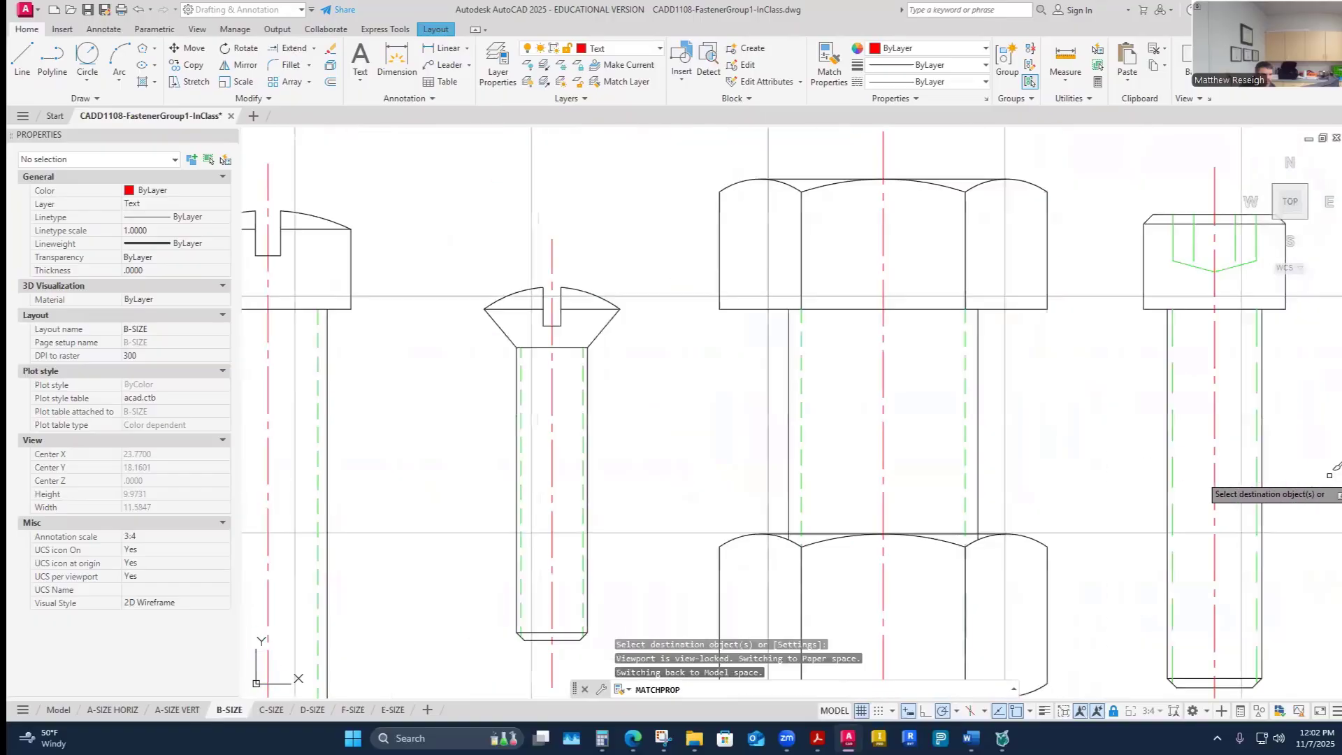
{"action": "left_click", "coordinate": [1223, 423]}
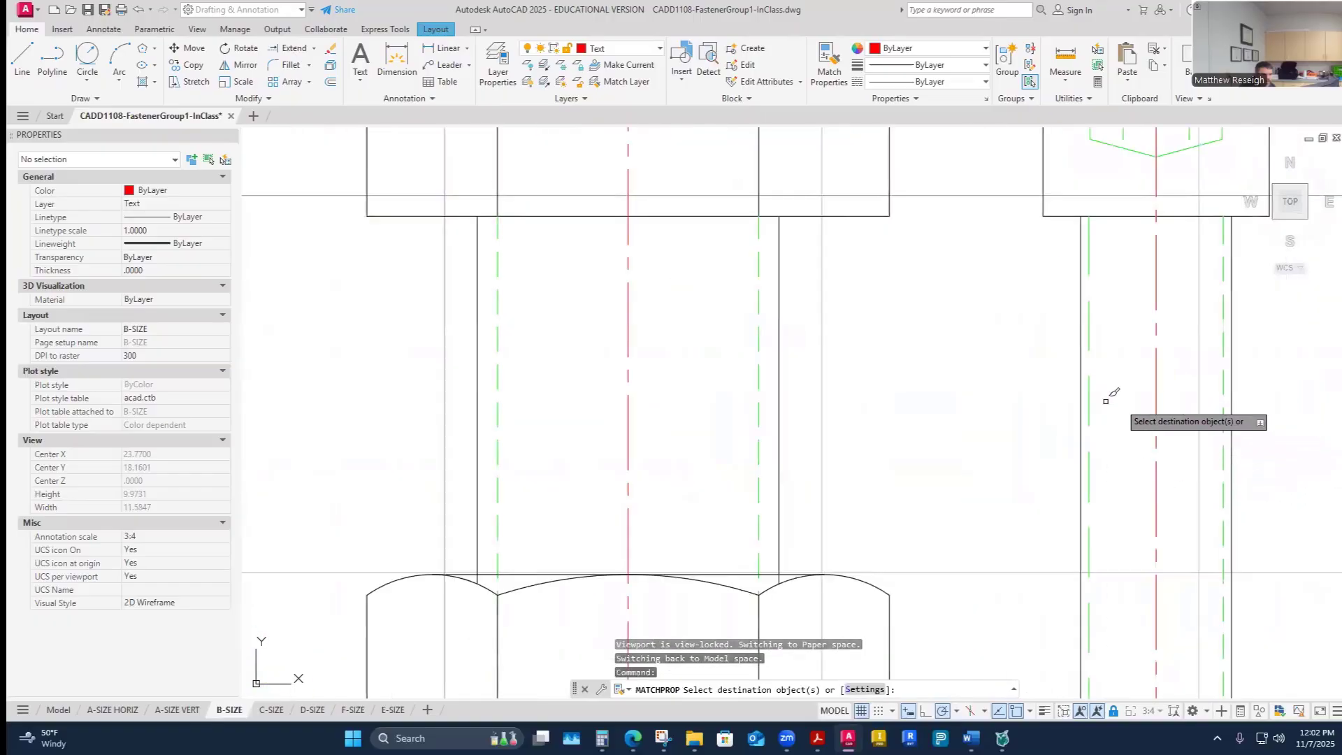
{"action": "scroll", "coordinate": [1014, 454], "scroll_direction": "down", "scroll_amount": 2}
{"action": "scroll", "coordinate": [1076, 325], "scroll_direction": "up", "scroll_amount": 2}
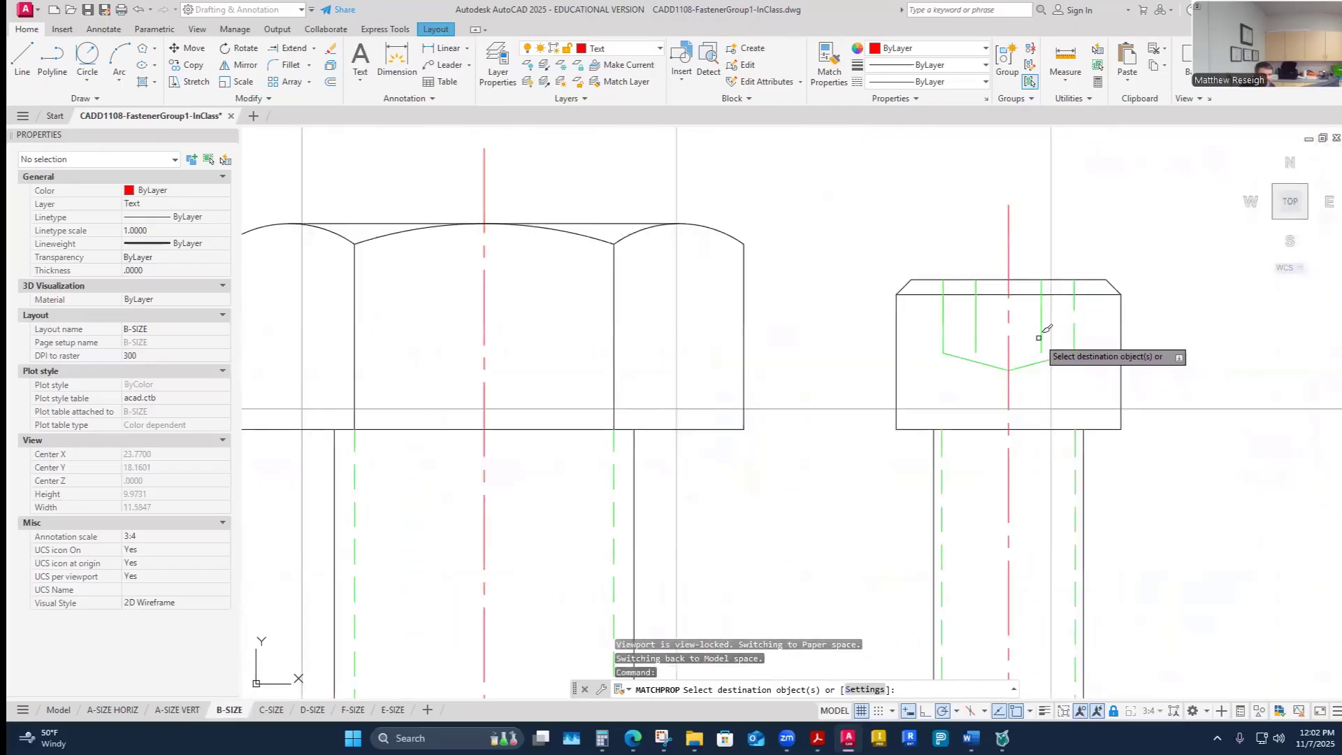
{"action": "left_click", "coordinate": [1040, 336]}
{"action": "left_click", "coordinate": [978, 320]}
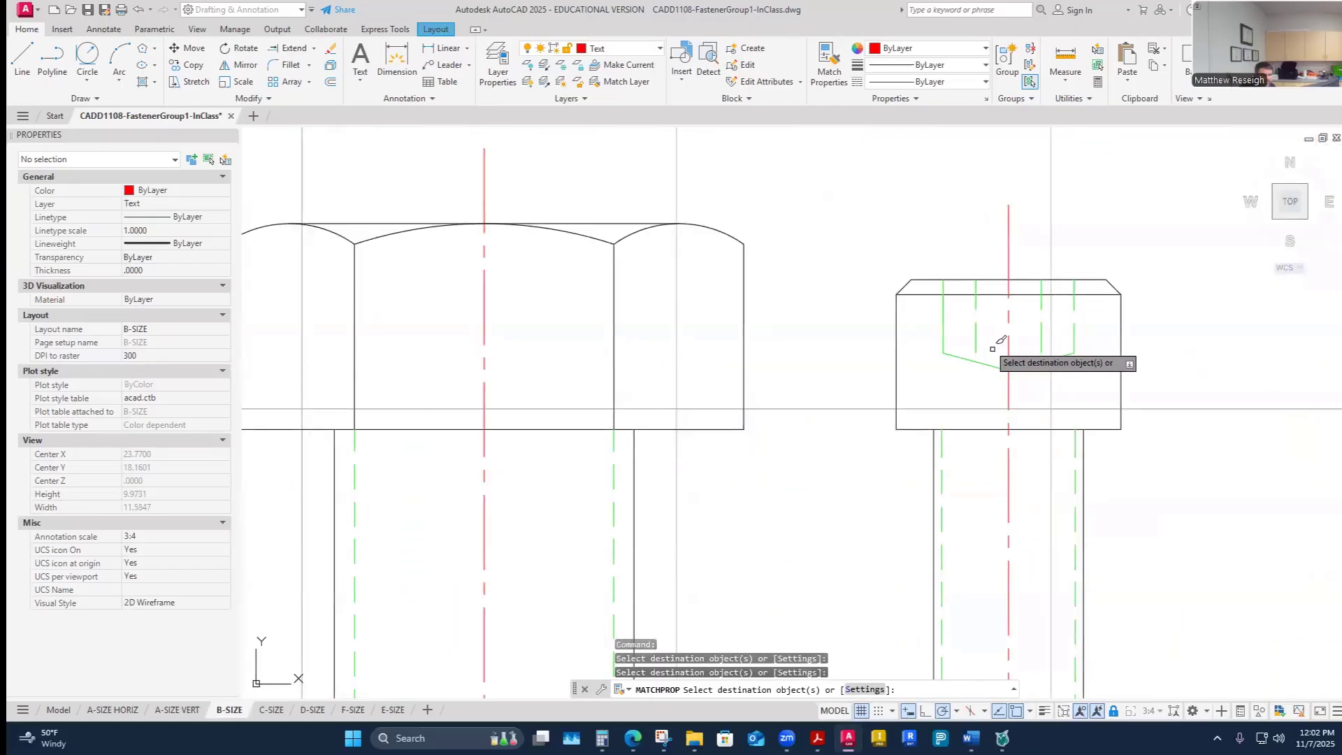
{"action": "left_click", "coordinate": [947, 347]}
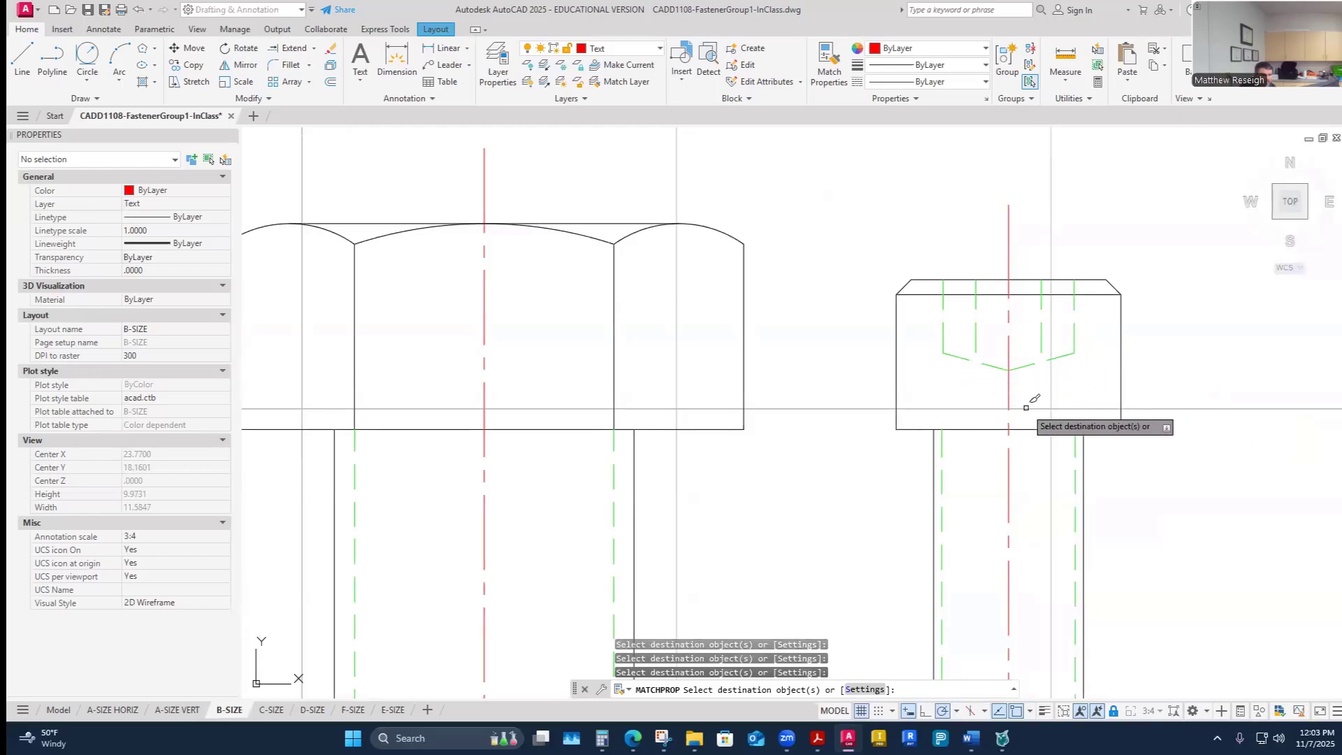
{"action": "scroll", "coordinate": [1034, 395], "scroll_direction": "down", "scroll_amount": 4}
{"action": "scroll", "coordinate": [1034, 395], "scroll_direction": "down", "scroll_amount": 2}
{"action": "scroll", "coordinate": [1035, 402], "scroll_direction": "up", "scroll_amount": 6}
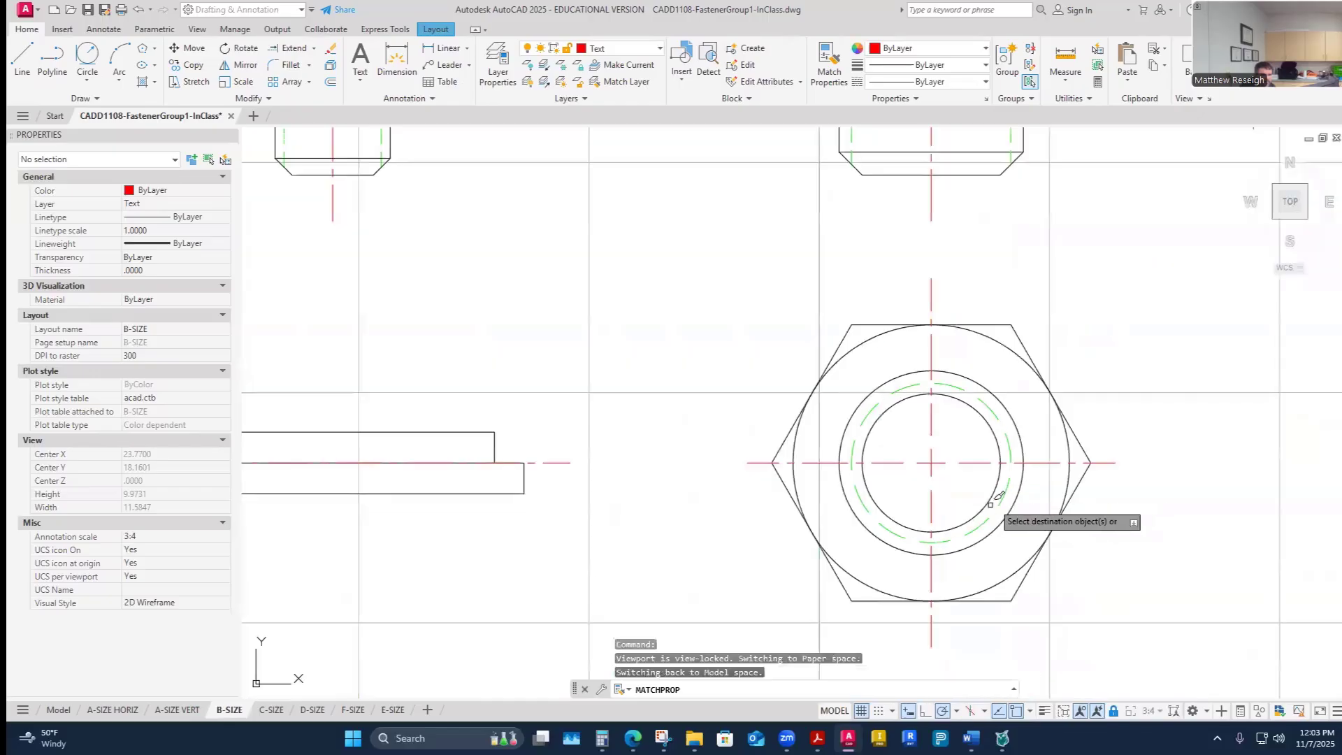
{"action": "scroll", "coordinate": [1020, 430], "scroll_direction": "down", "scroll_amount": 5}
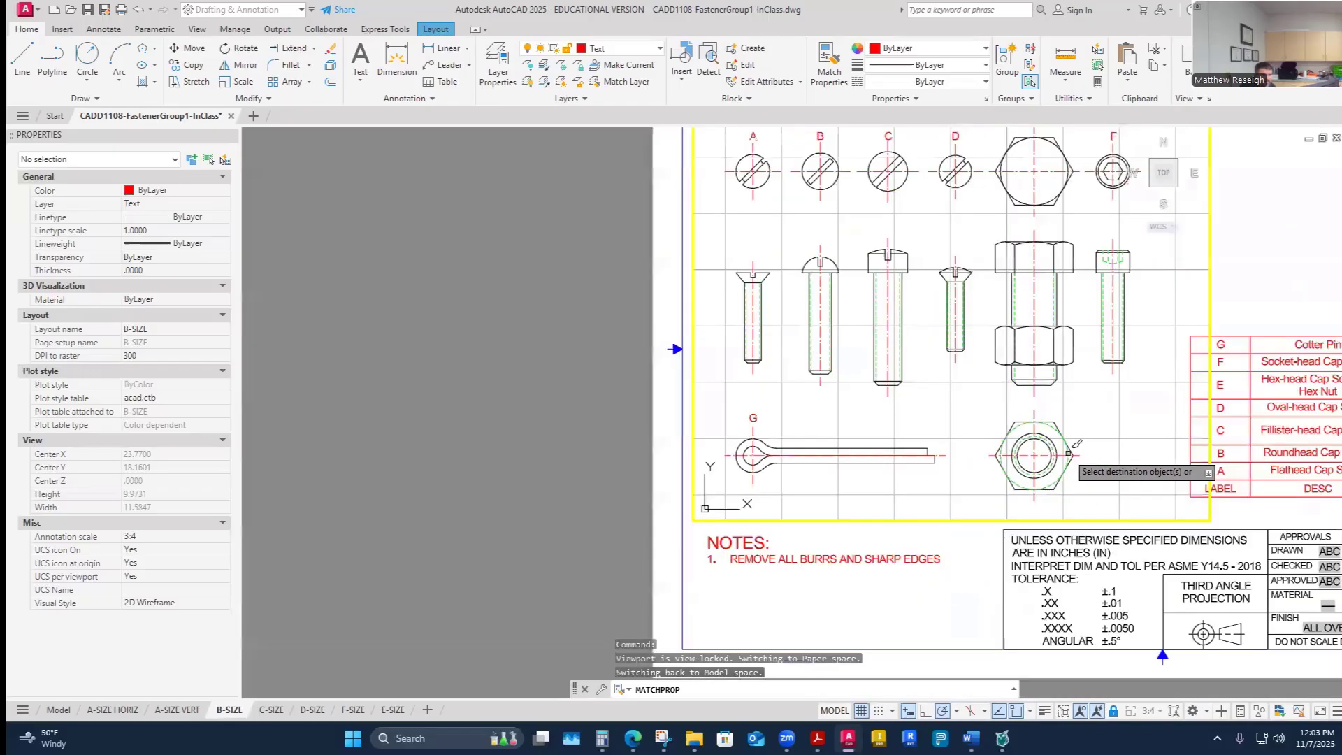
{"action": "scroll", "coordinate": [1111, 455], "scroll_direction": "down", "scroll_amount": 3}
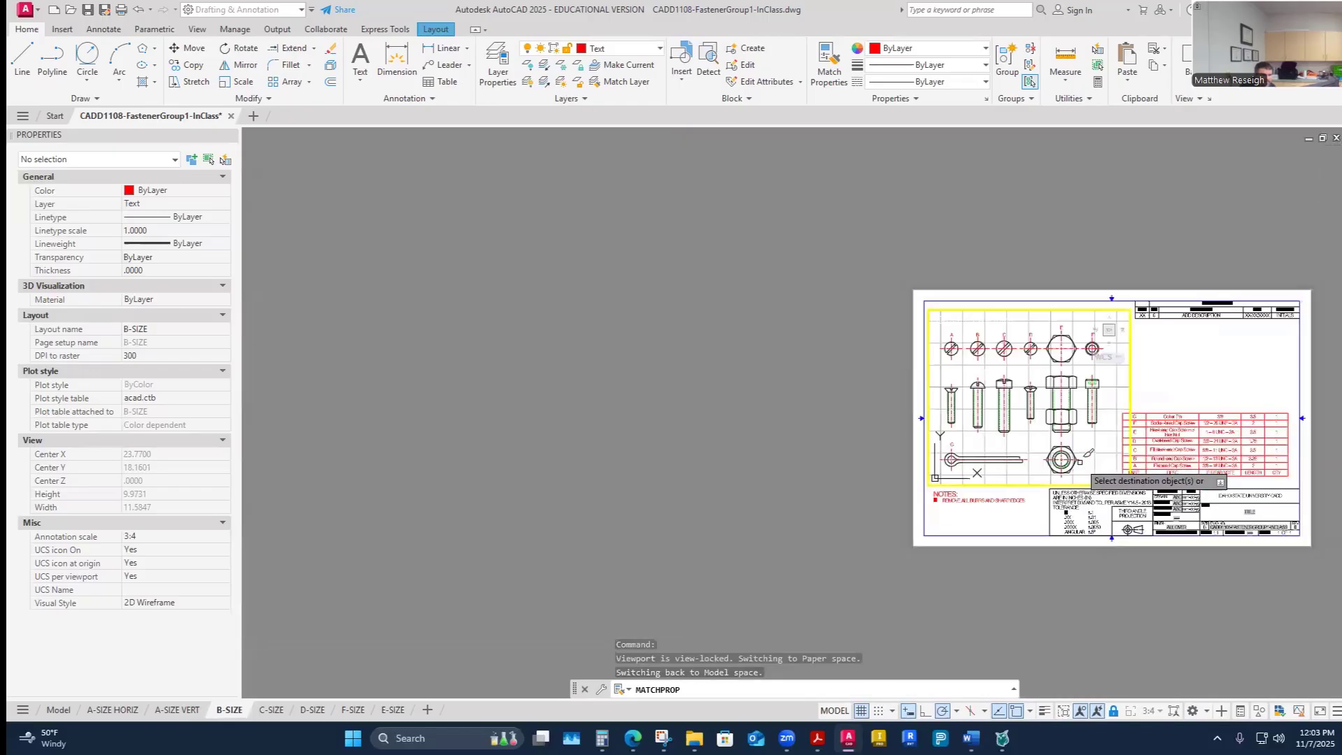
{"action": "scroll", "coordinate": [1045, 446], "scroll_direction": "up", "scroll_amount": 3}
{"action": "scroll", "coordinate": [1047, 445], "scroll_direction": "down", "scroll_amount": 4}
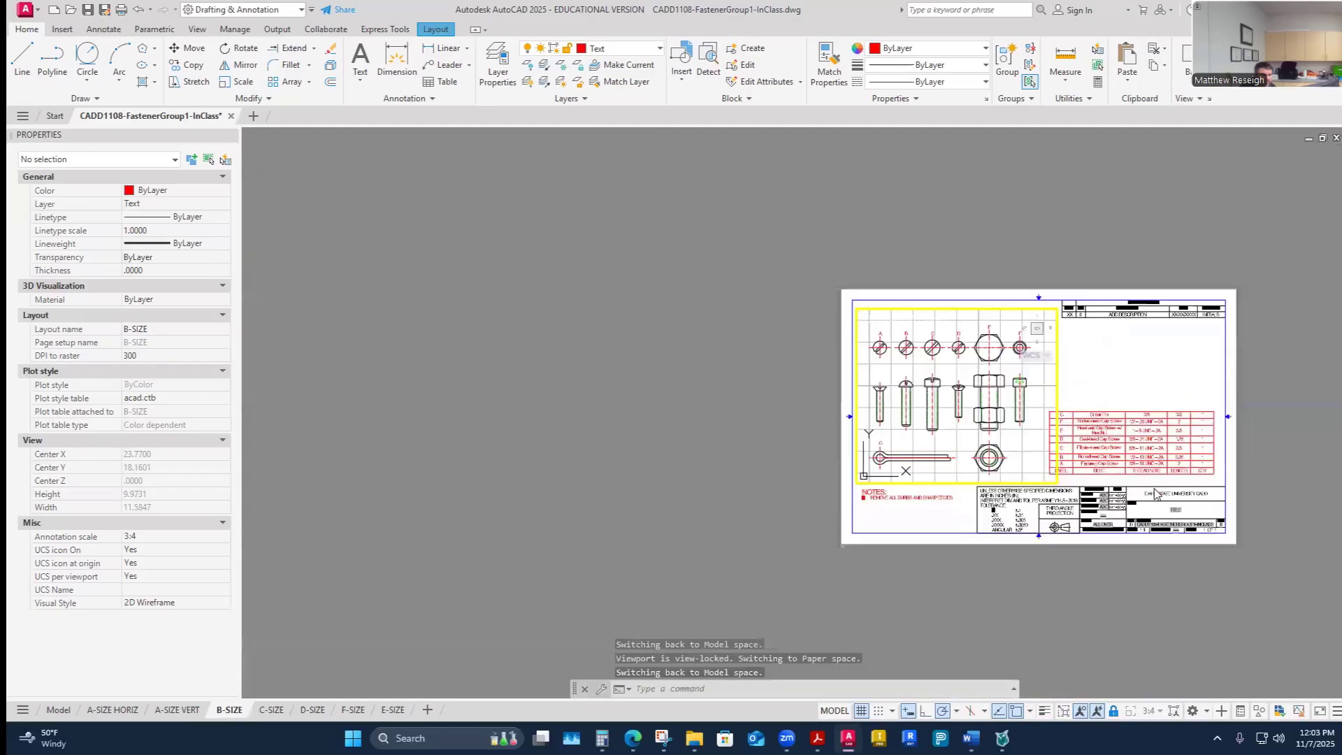
{"action": "scroll", "coordinate": [1146, 561], "scroll_direction": "up", "scroll_amount": 3}
{"action": "key", "text": "Escape"}
{"action": "key", "text": "Escape"}
{"action": "key", "text": "Escape"}
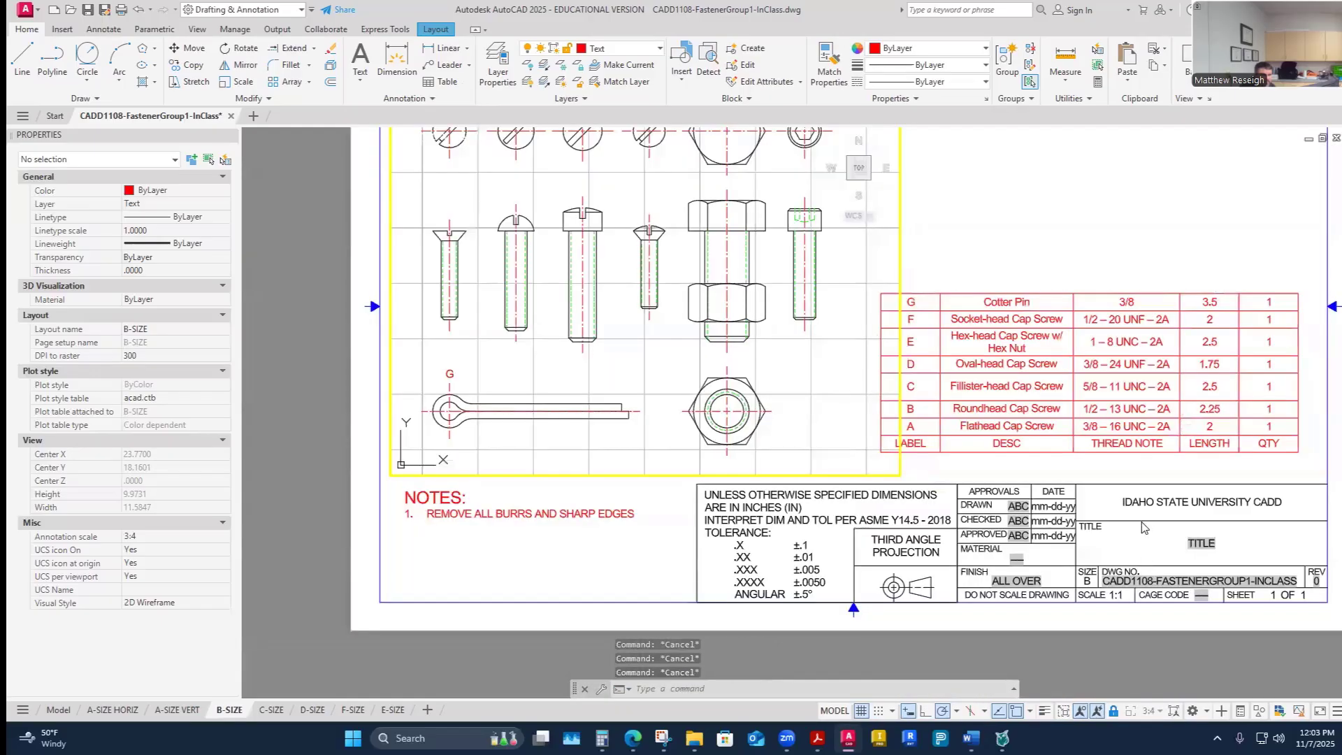
- Open the title block's attributes and set the drawing scale to 3:4
{"action": "double_click", "coordinate": [1135, 528]}
{"action": "double_click", "coordinate": [1133, 528]}
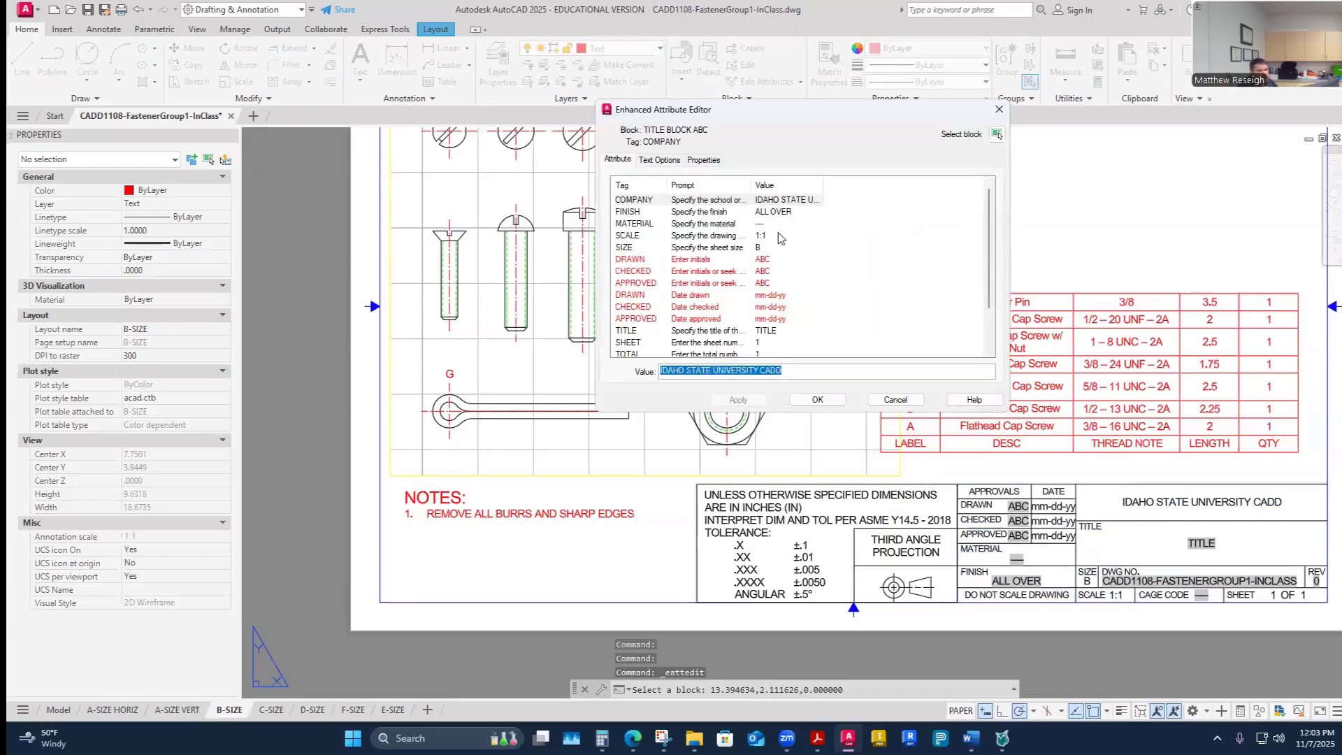
{"action": "left_click", "coordinate": [778, 238]}
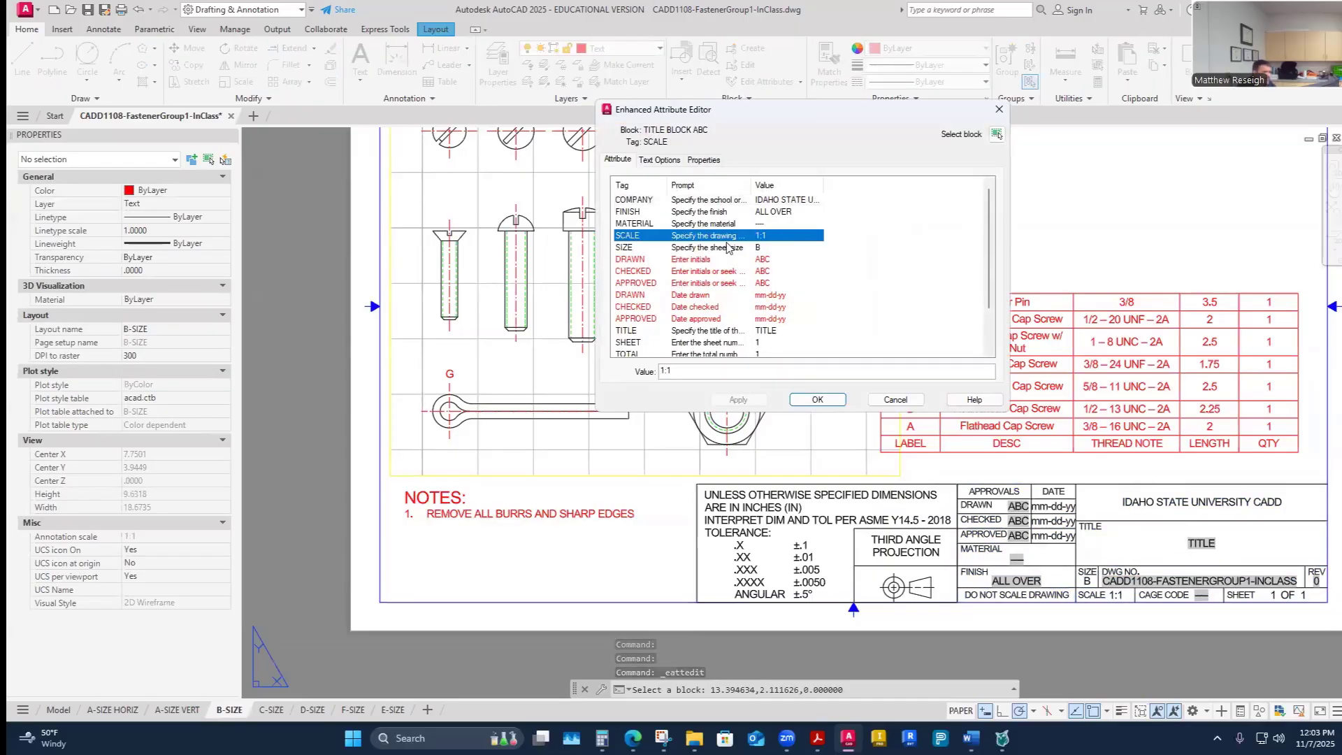
{"action": "key", "text": "Tab"}
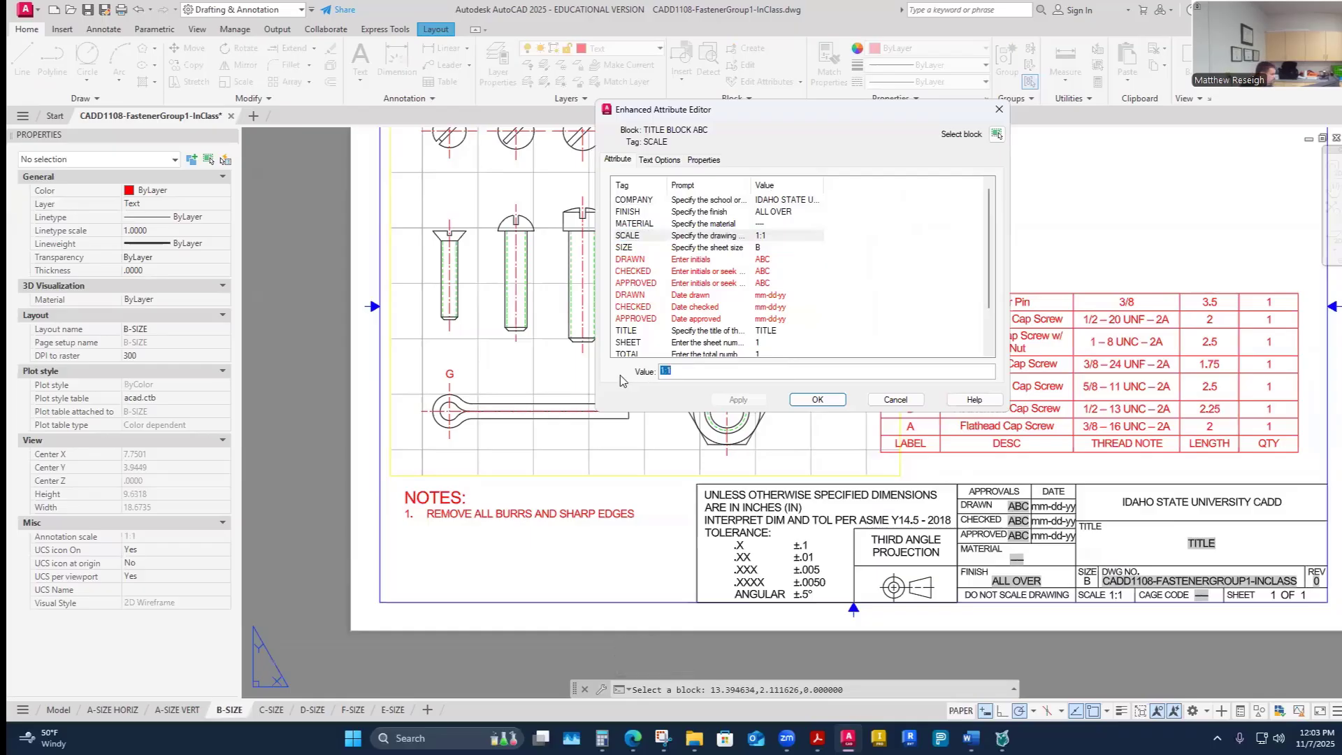
{"action": "type", "text": "3:4"}
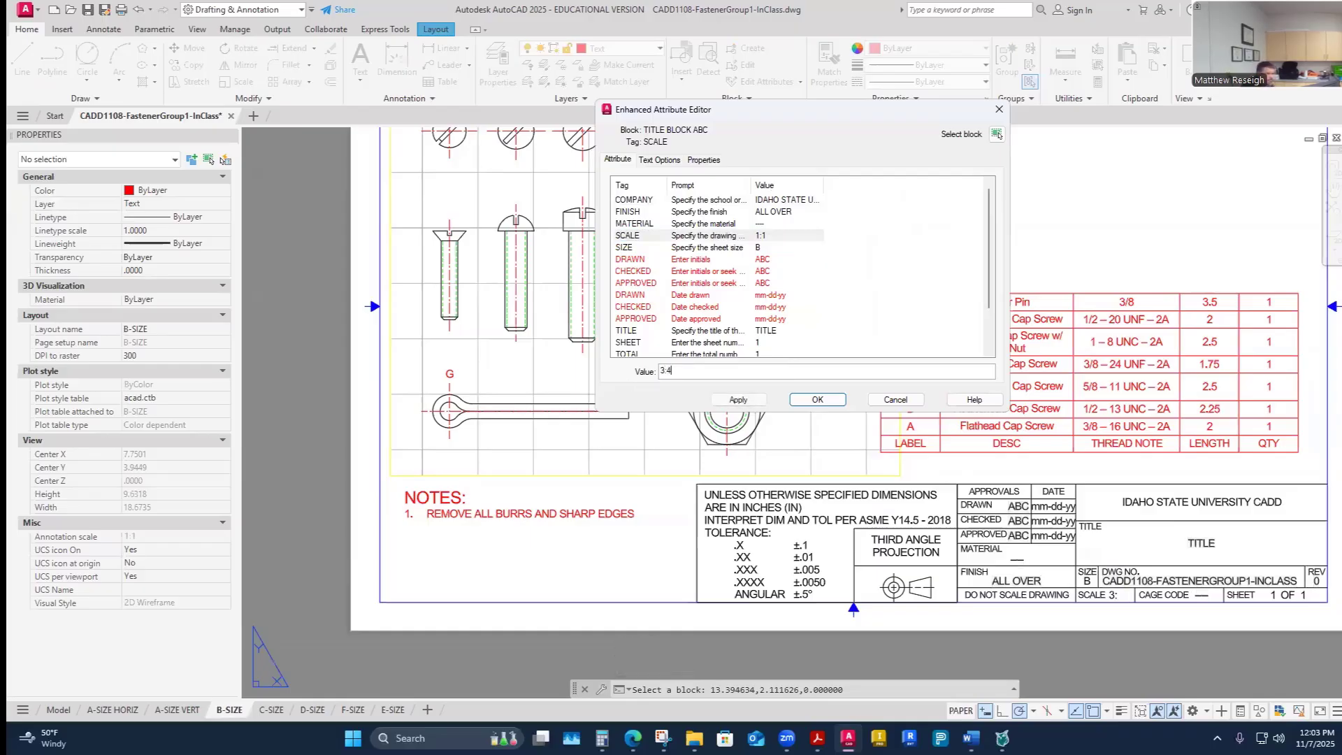
- Enter the drafter's initials in the title block and set the drawn date to 11-07-25
{"action": "left_click", "coordinate": [767, 263]}
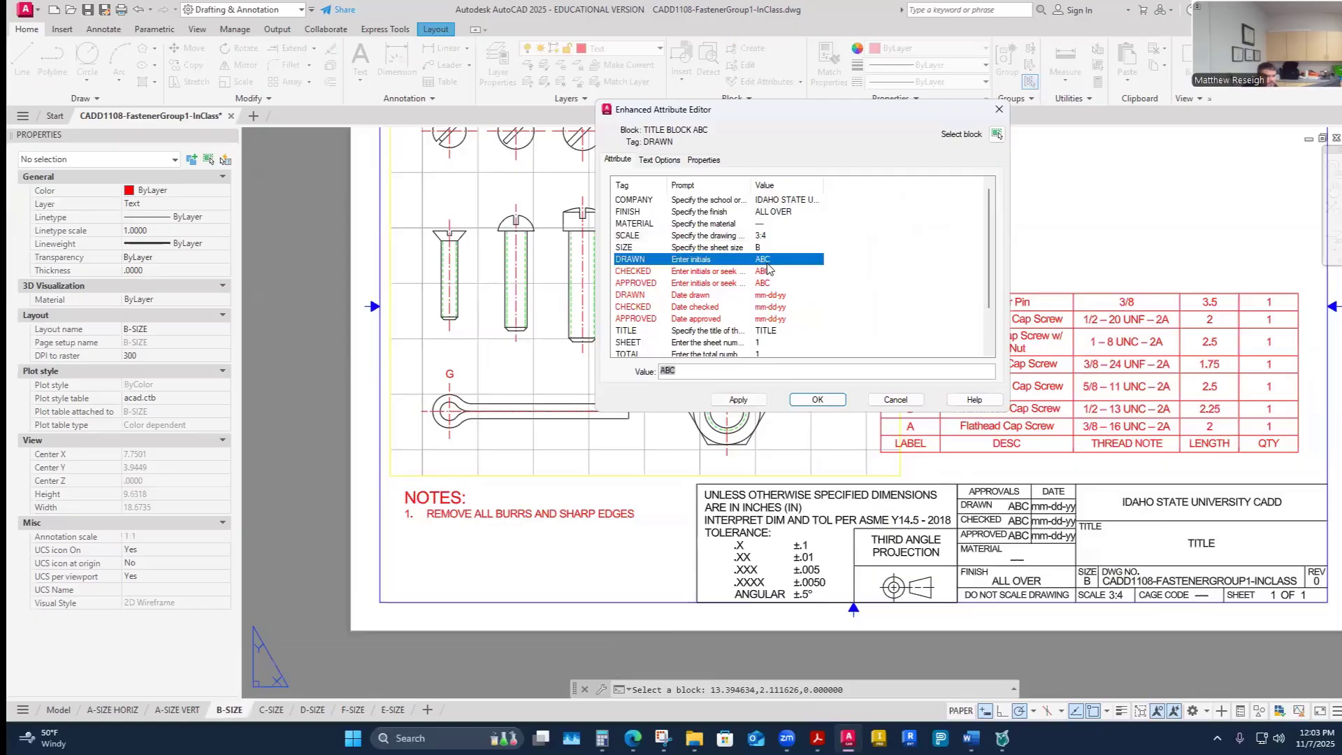
{"action": "key", "text": "Tab"}
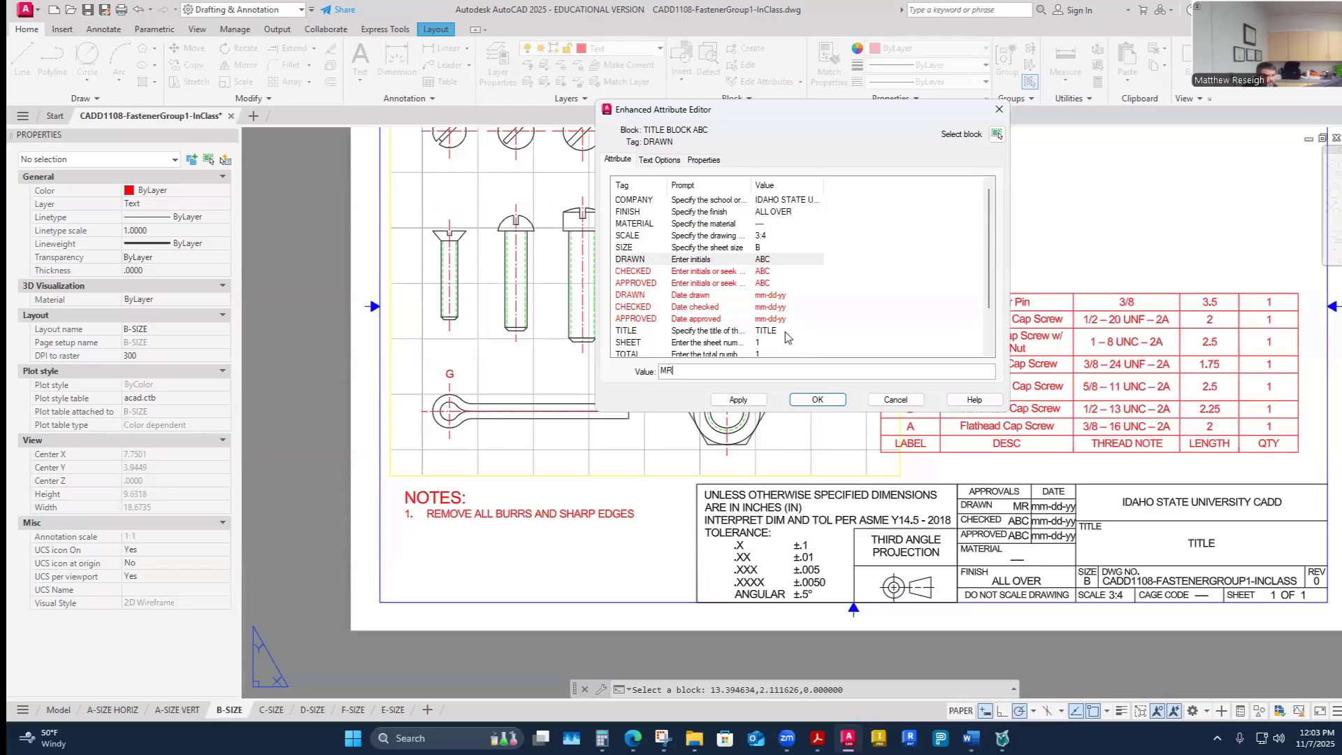
{"action": "key", "text": "Return"}
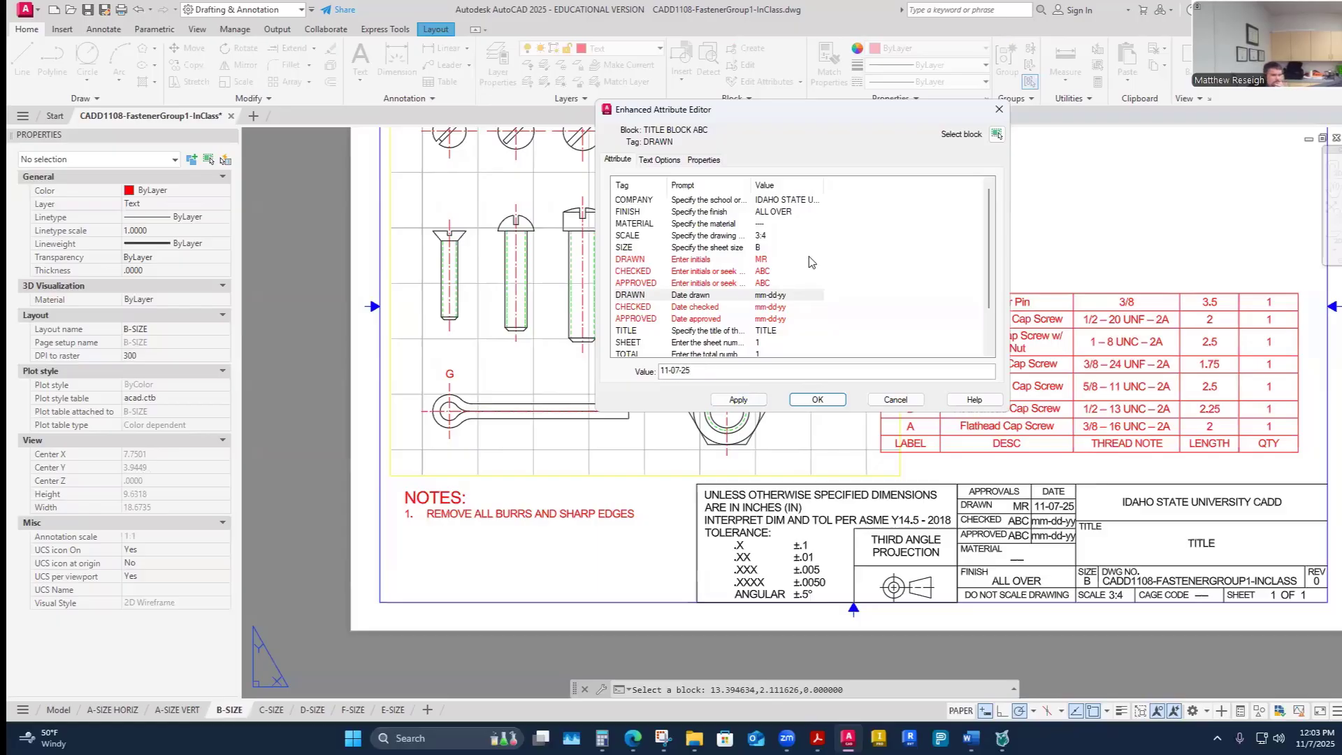
- Set the title block title to CADD 1108 FASTENER GROUP 1 and apply the attribute changes
{"action": "left_click", "coordinate": [764, 332]}
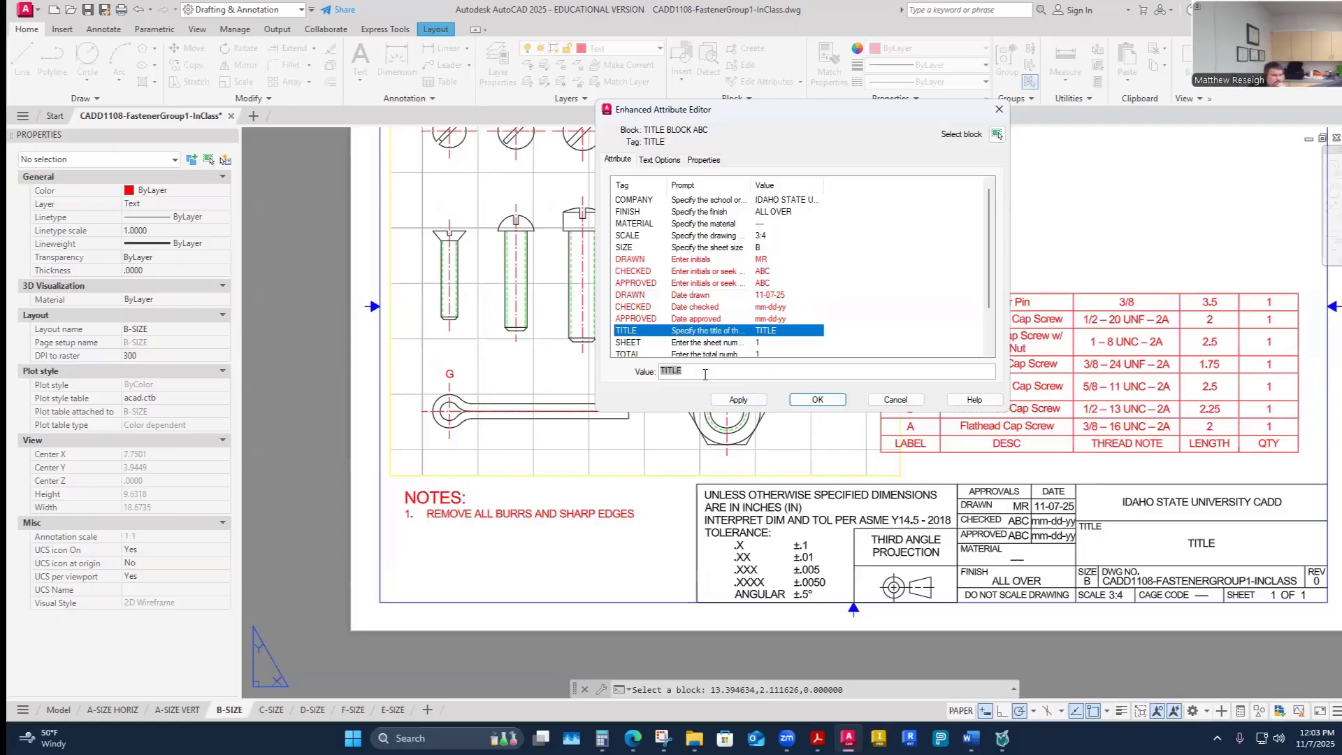
{"action": "left_click_drag", "start_coordinate": [705, 375], "coordinate": [650, 378]}
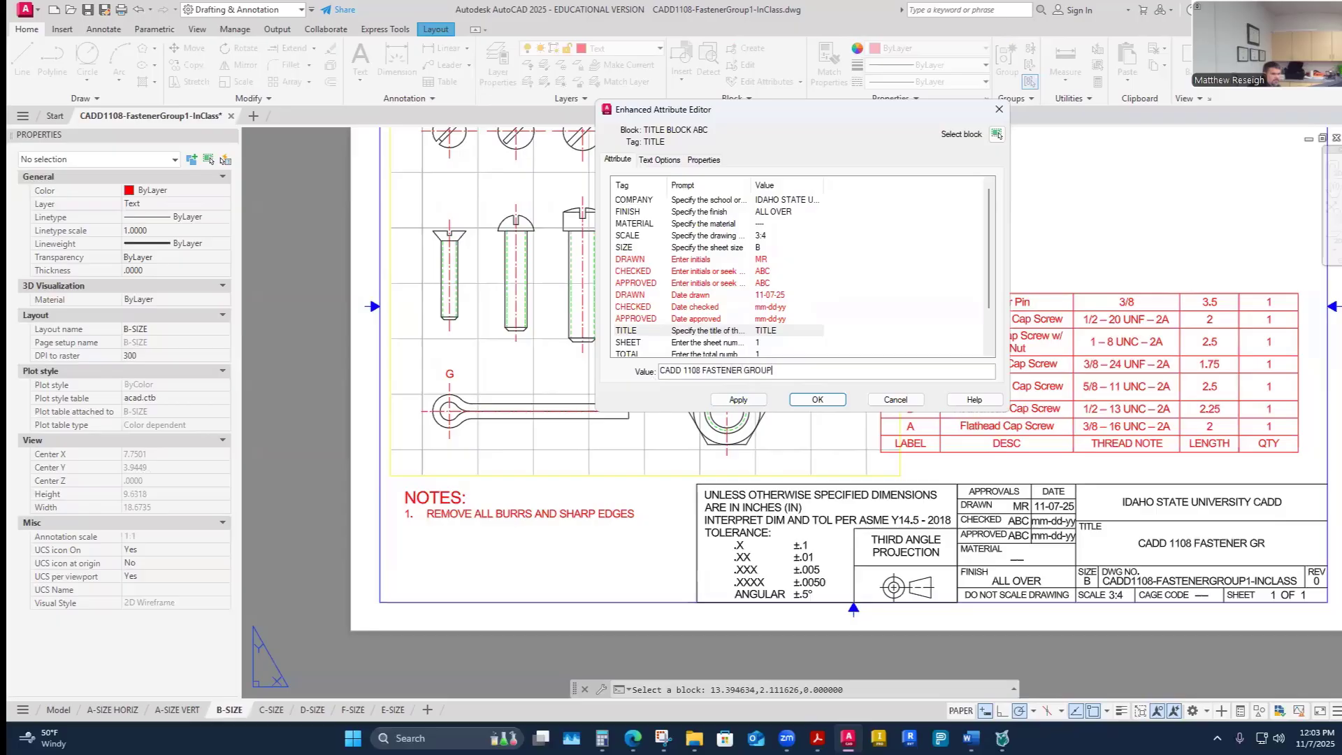
{"action": "type", "text": "1"}
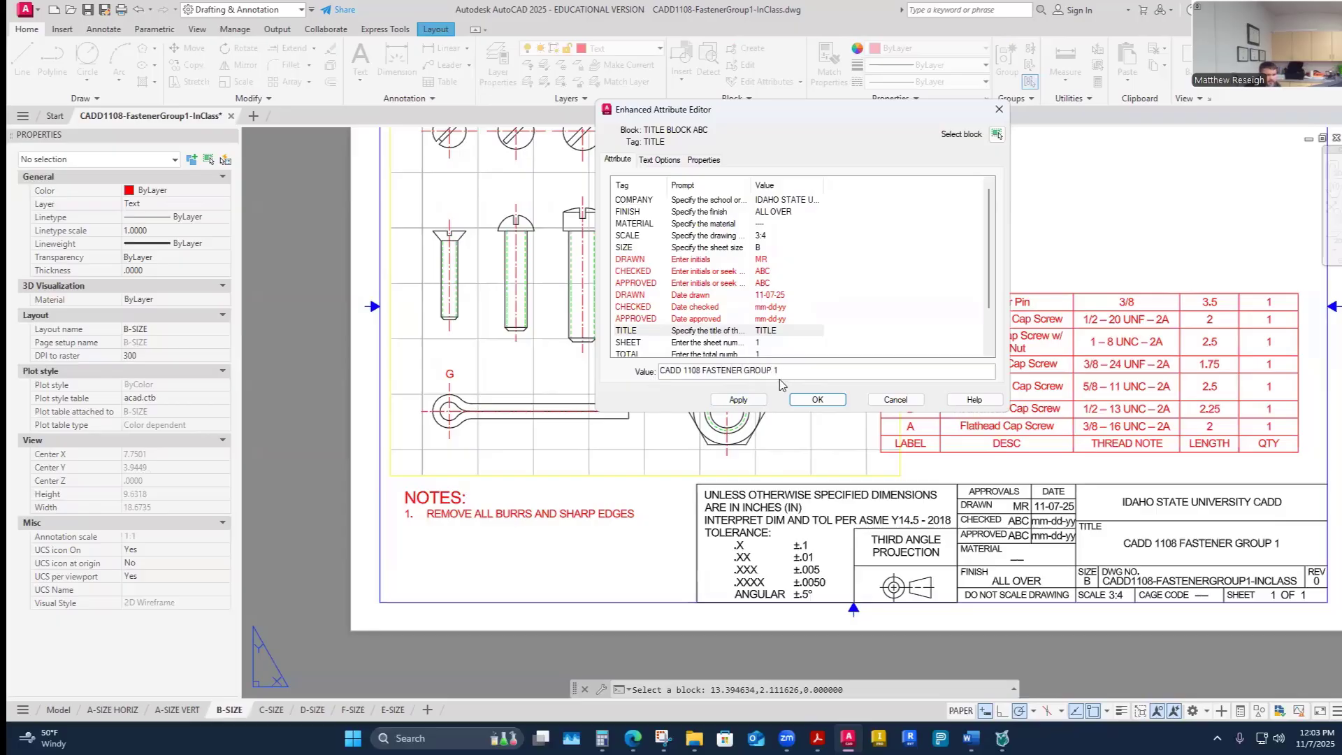
{"action": "scroll", "coordinate": [810, 318], "scroll_direction": "down", "scroll_amount": 2}
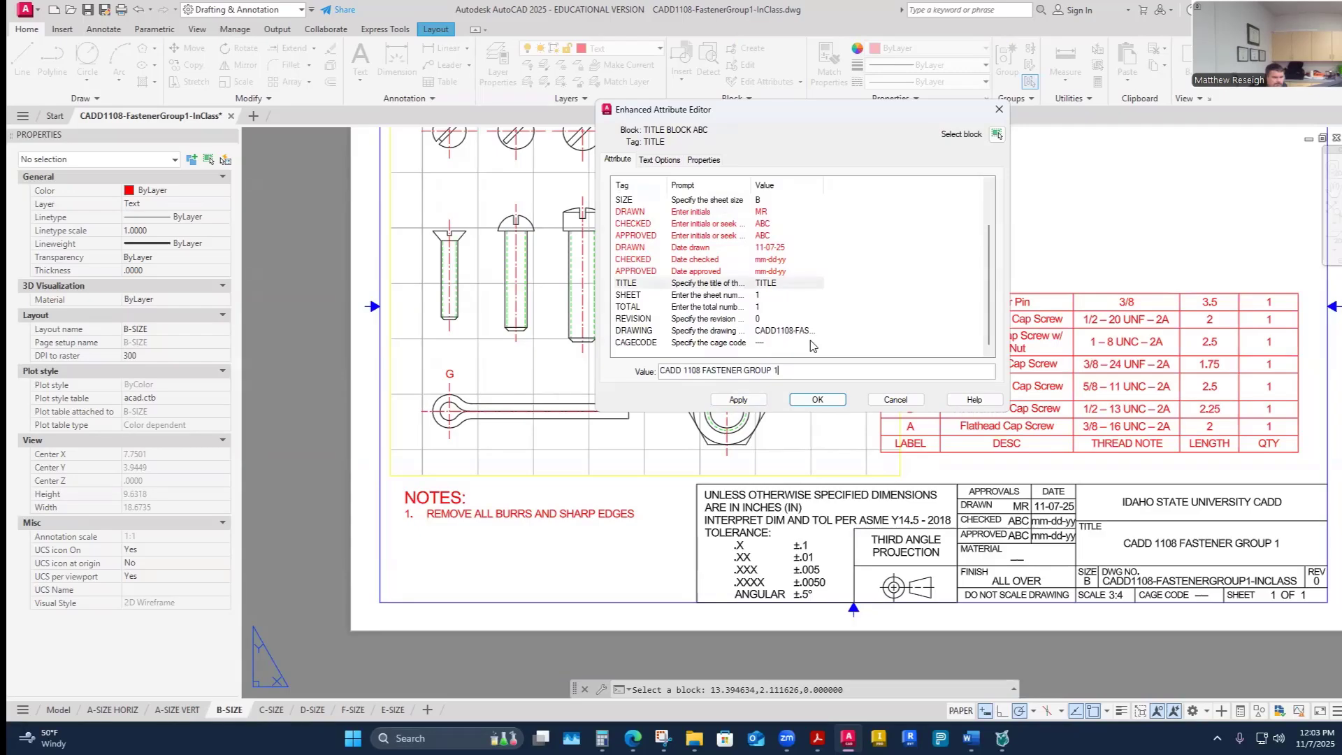
{"action": "left_click", "coordinate": [797, 402]}
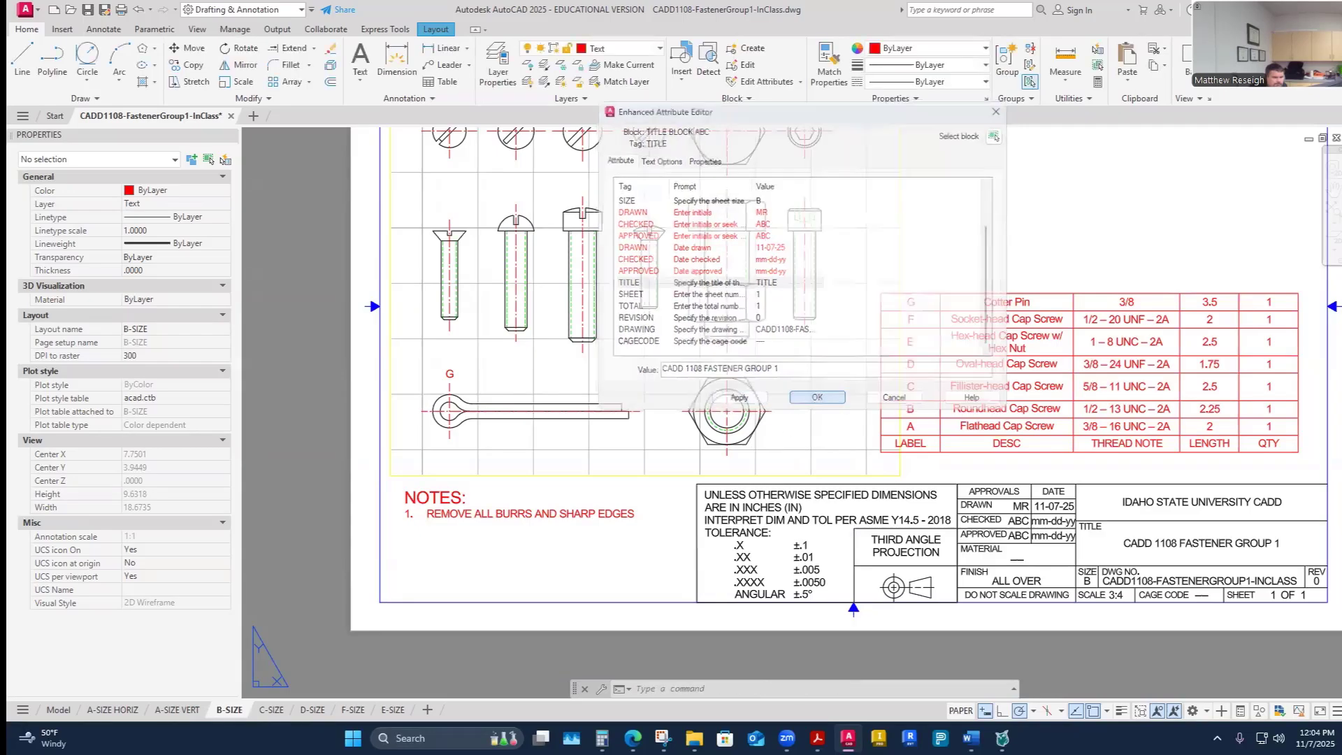
- Open the revision history block's attributes and enter the drafter's initials as the approver
{"action": "scroll", "coordinate": [655, 516], "scroll_direction": "down", "scroll_amount": 4}
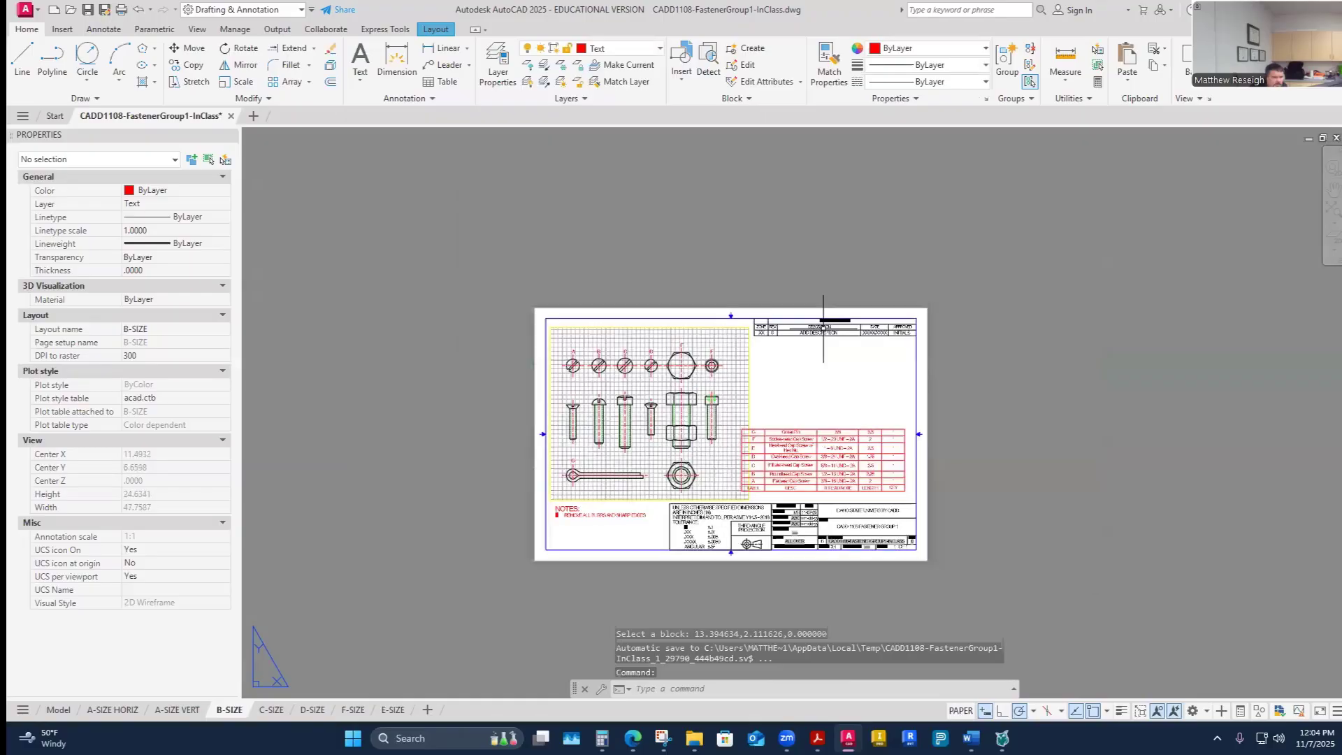
{"action": "left_click", "coordinate": [828, 328]}
{"action": "scroll", "coordinate": [829, 330], "scroll_direction": "up", "scroll_amount": 2}
{"action": "double_click", "coordinate": [829, 329]}
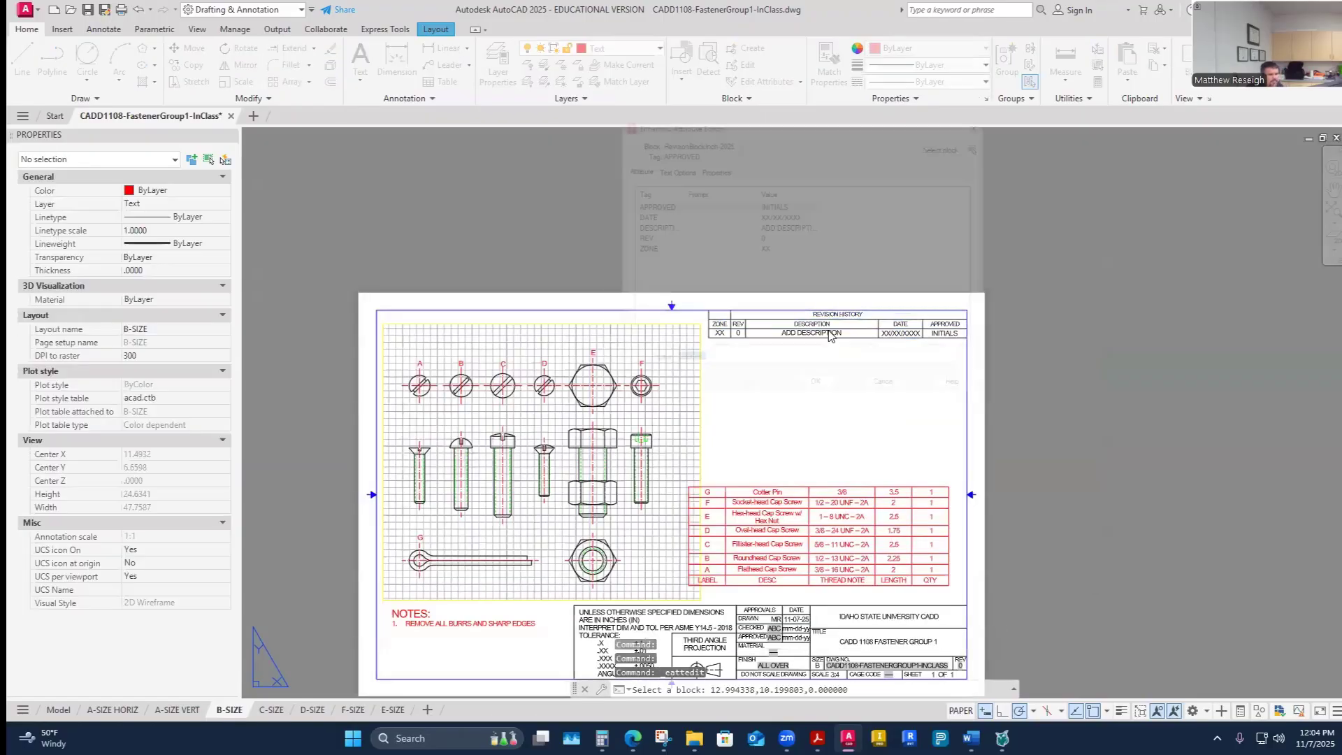
{"action": "type", "text": "MR"}
{"action": "key", "text": "Return"}
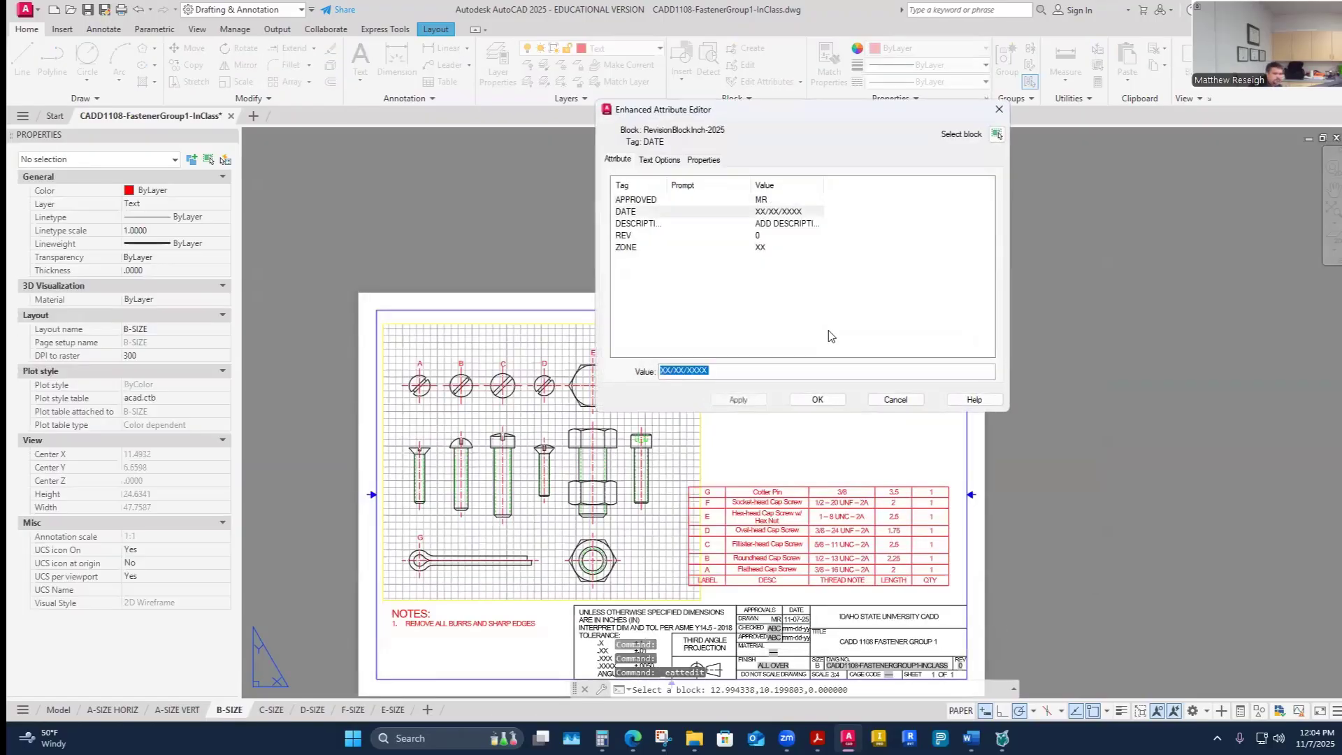
- Set the revision date to 11/07/2025
{"action": "type", "text": "11/"}
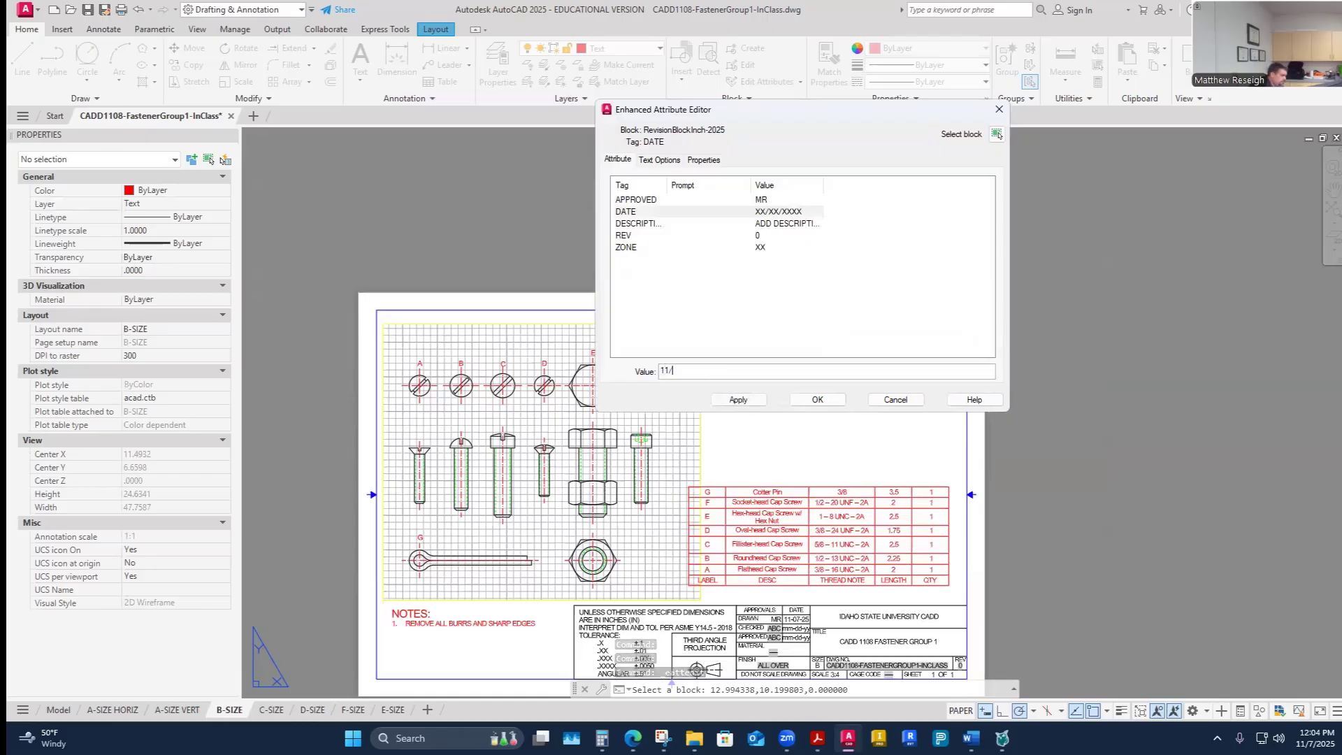
{"action": "type", "text": "07/2025"}
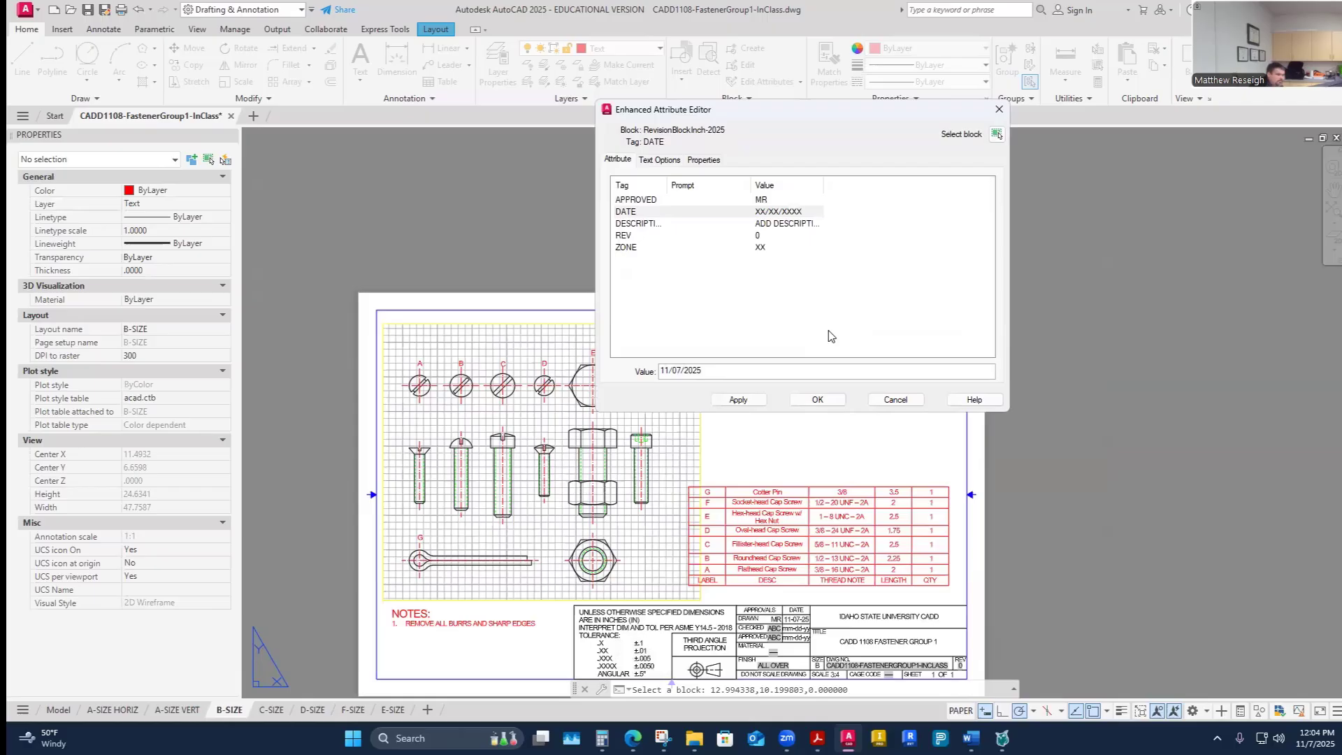
{"action": "key", "text": "Return"}
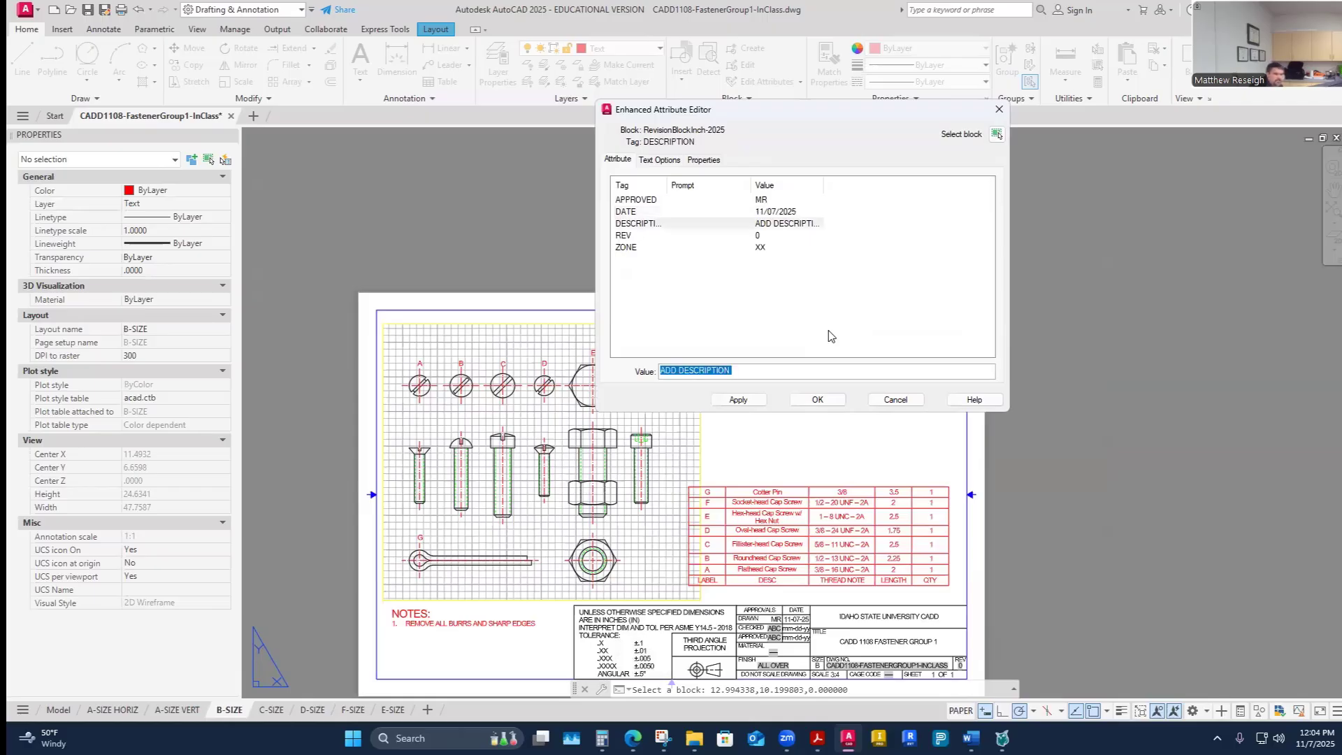
- Set the revision description to SENT TO PRODUCTION, keeping revision 0
{"action": "type", "text": "SENT TO PRODUCTION"}
{"action": "key", "text": "Return"}
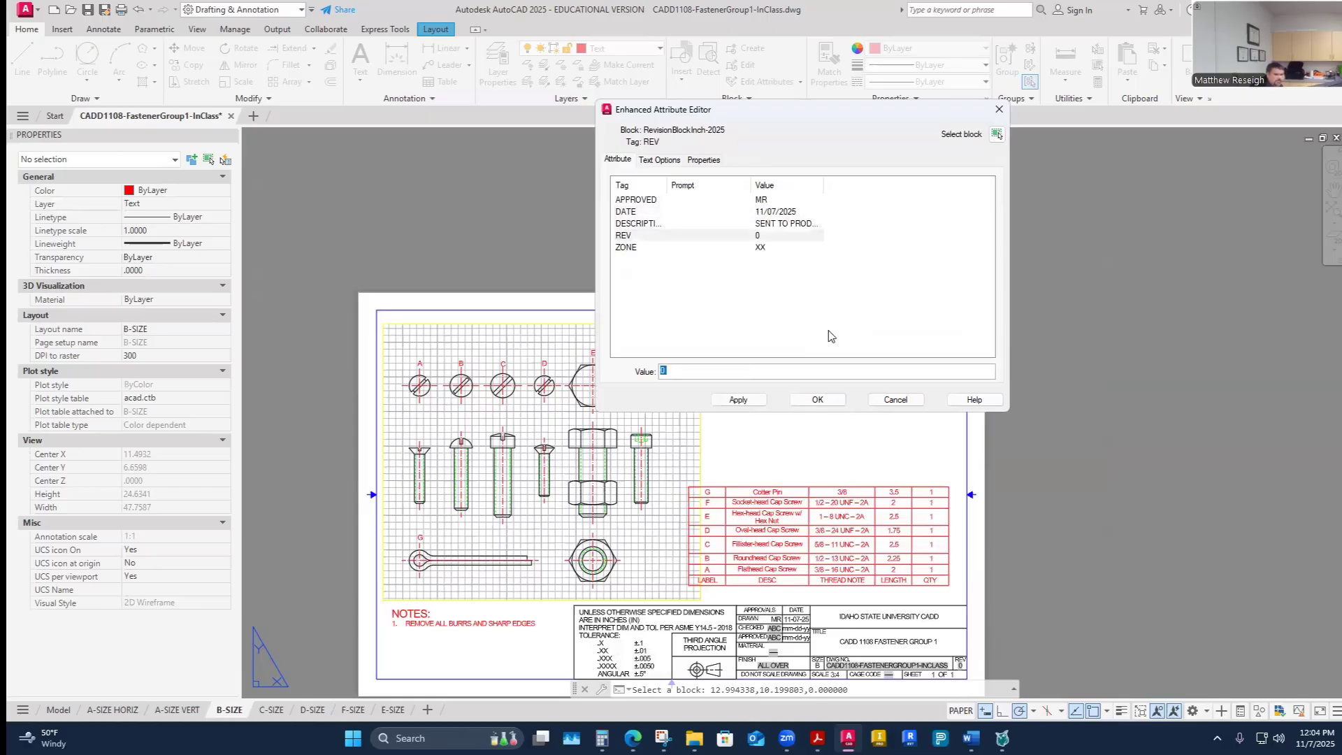
{"action": "key", "text": "Return"}
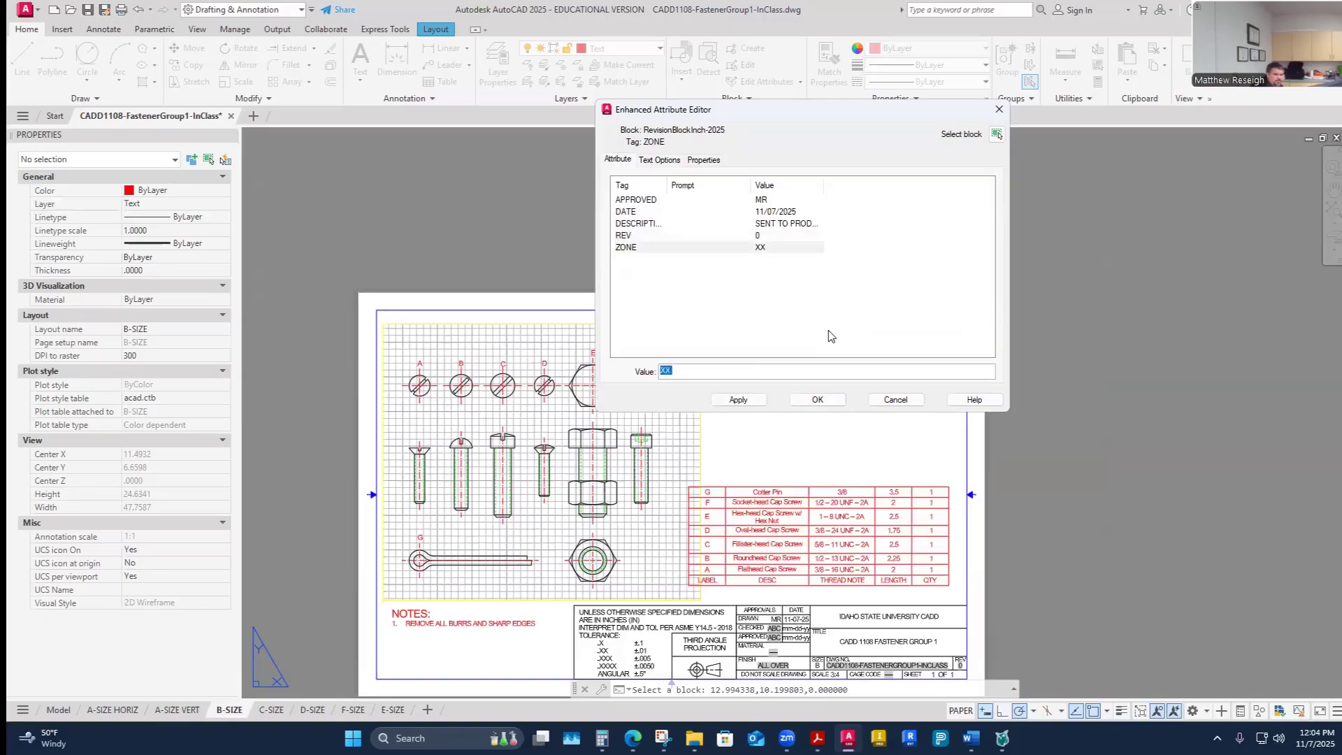
- Set the revision zone to NA and apply the attribute changes
{"action": "type", "text": "NA"}
{"action": "key", "text": "Return"}
{"action": "left_click", "coordinate": [729, 400]}
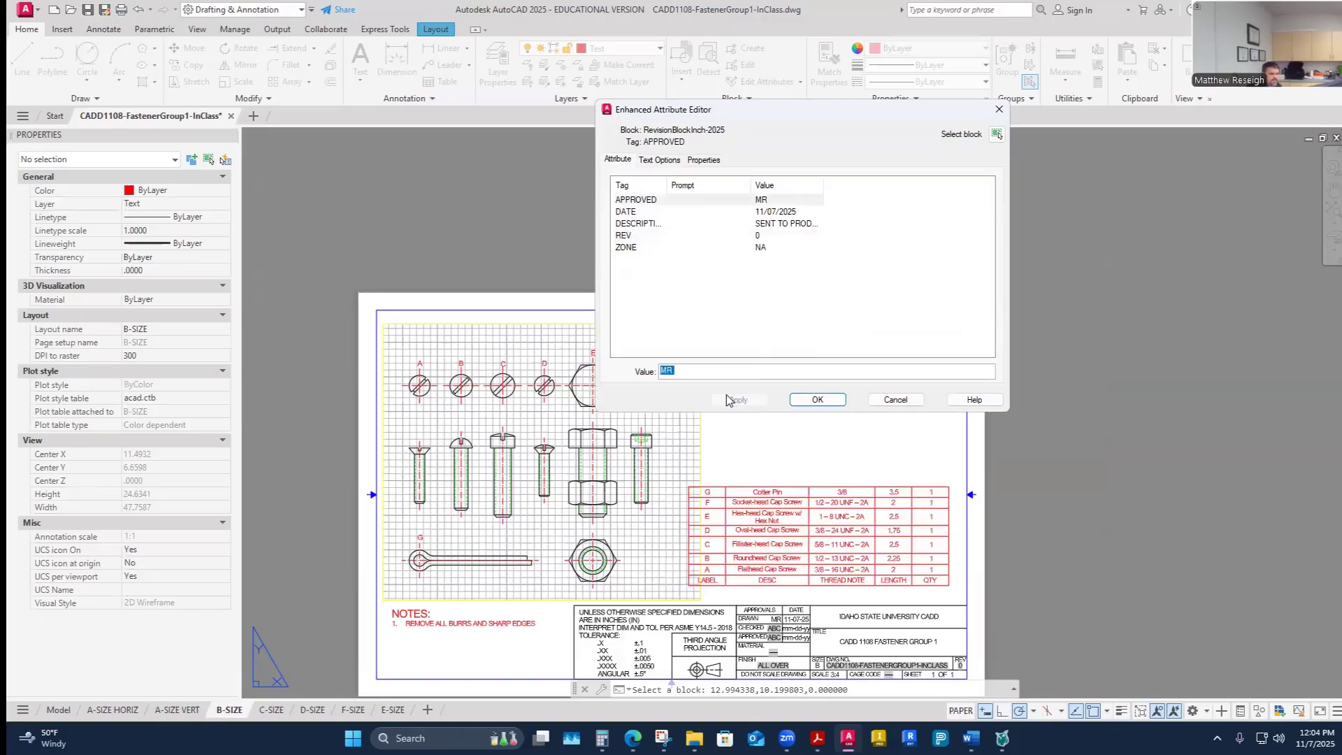
{"action": "left_click", "coordinate": [817, 400]}
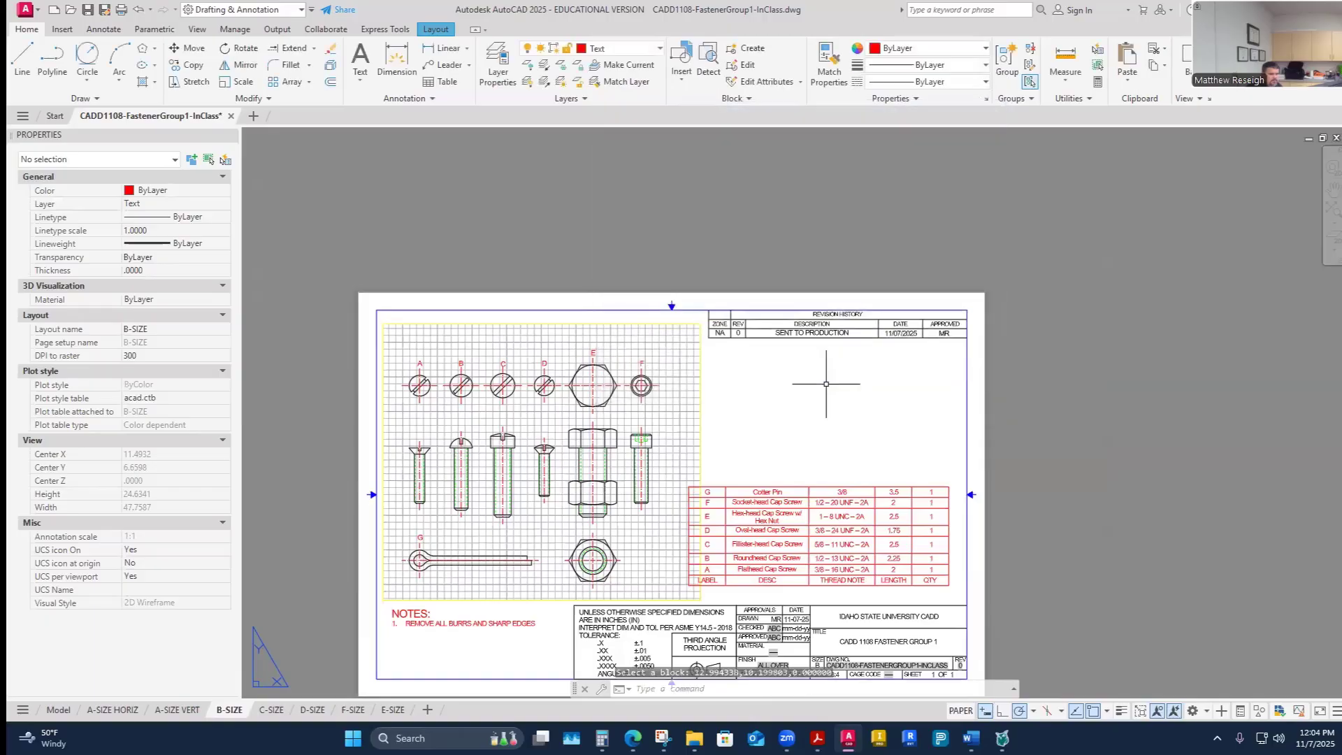
- Preview the B-SIZE layout plot to check the finished sheet
{"action": "scroll", "coordinate": [813, 465], "scroll_direction": "down", "scroll_amount": 2}
{"action": "scroll", "coordinate": [722, 587], "scroll_direction": "up", "scroll_amount": 2}
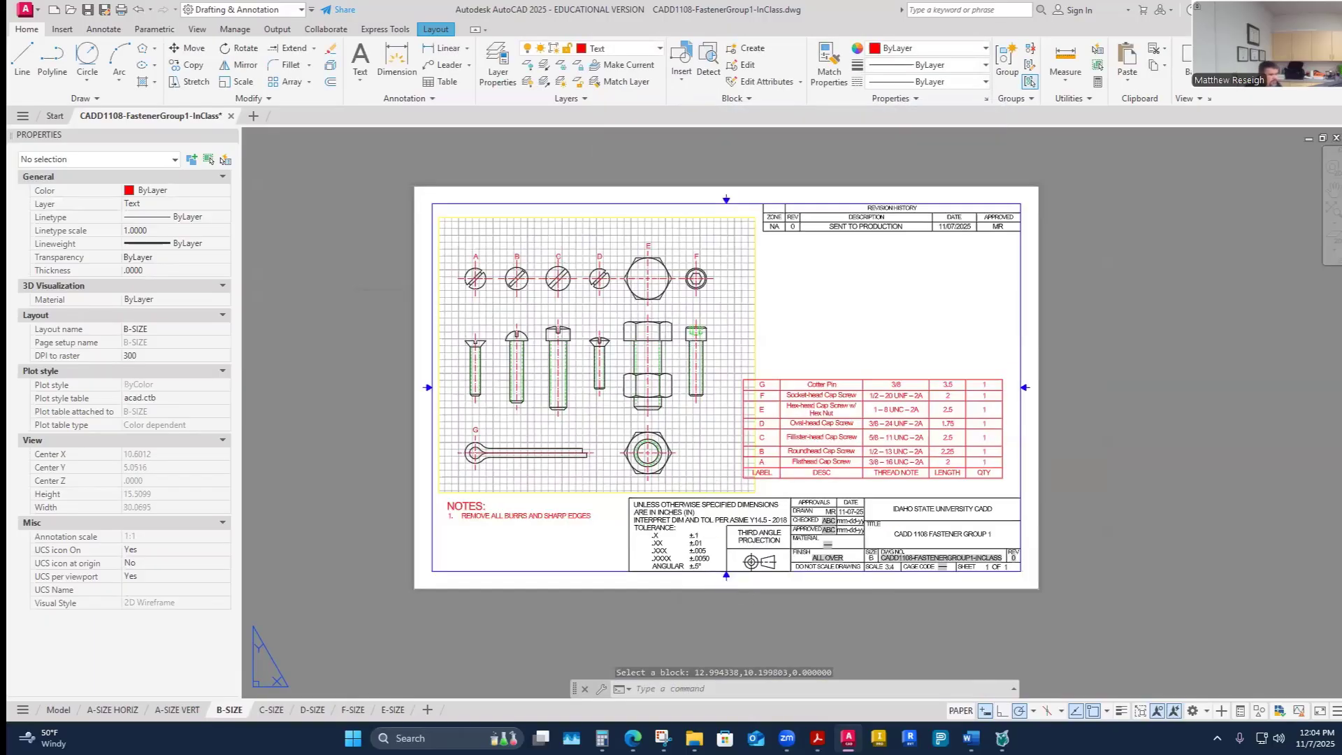
{"action": "key", "text": "ctrl+p"}
{"action": "left_click", "coordinate": [508, 551]}
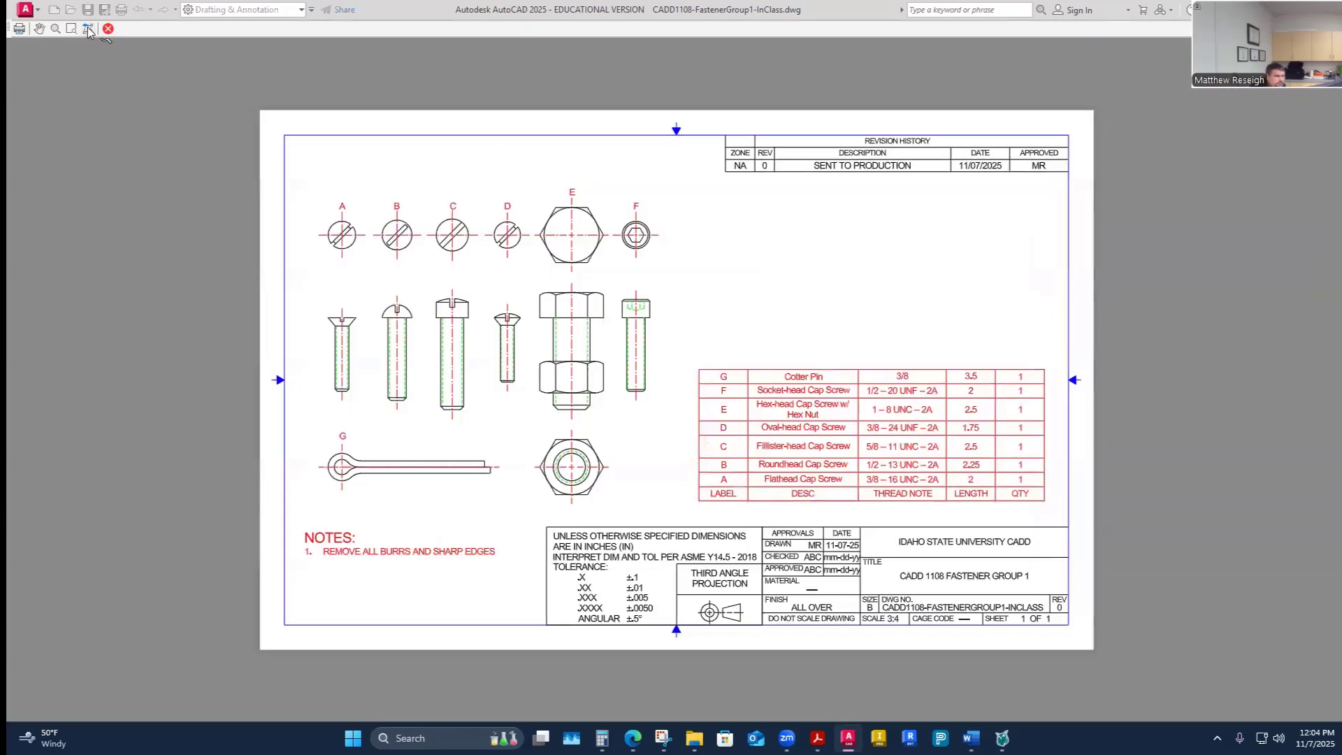
{"action": "left_click", "coordinate": [88, 29]}
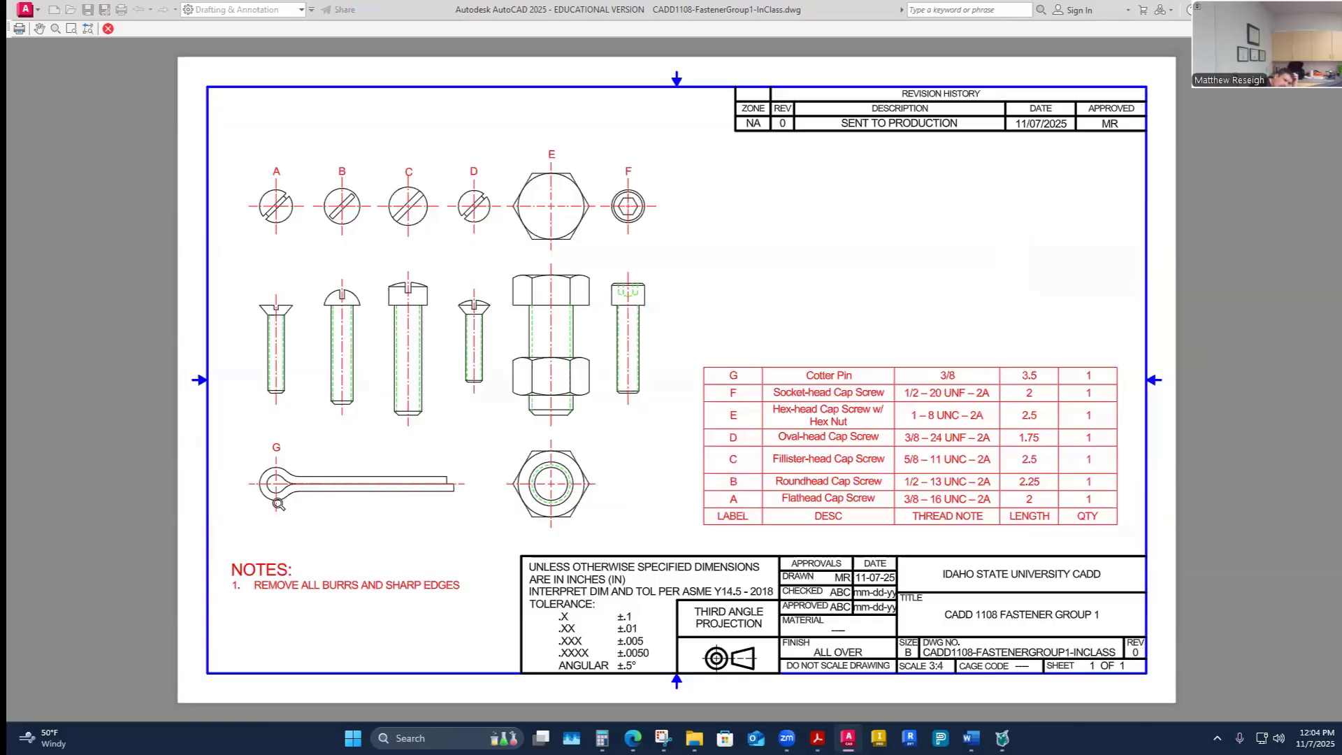
{"action": "scroll", "coordinate": [294, 514], "scroll_direction": "up", "scroll_amount": 2}
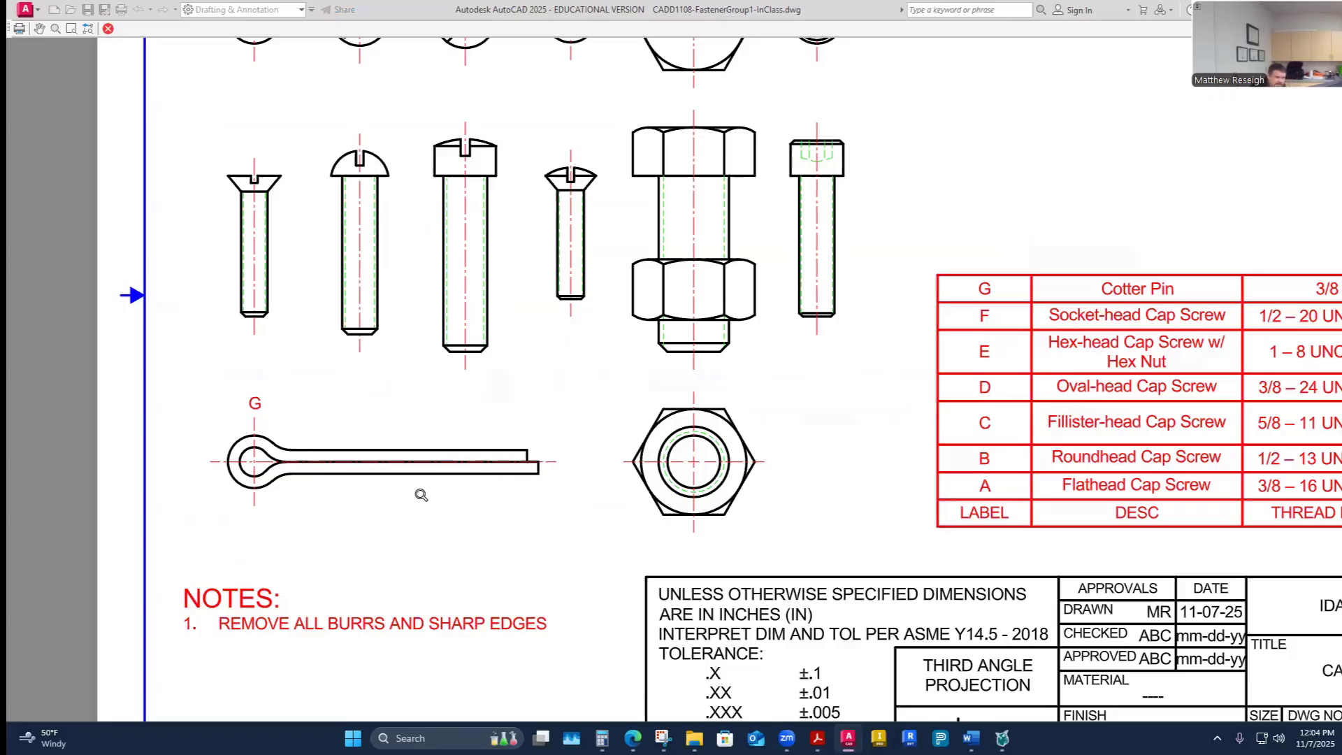
{"action": "scroll", "coordinate": [420, 495], "scroll_direction": "down", "scroll_amount": 4}
{"action": "scroll", "coordinate": [581, 434], "scroll_direction": "up", "scroll_amount": 2}
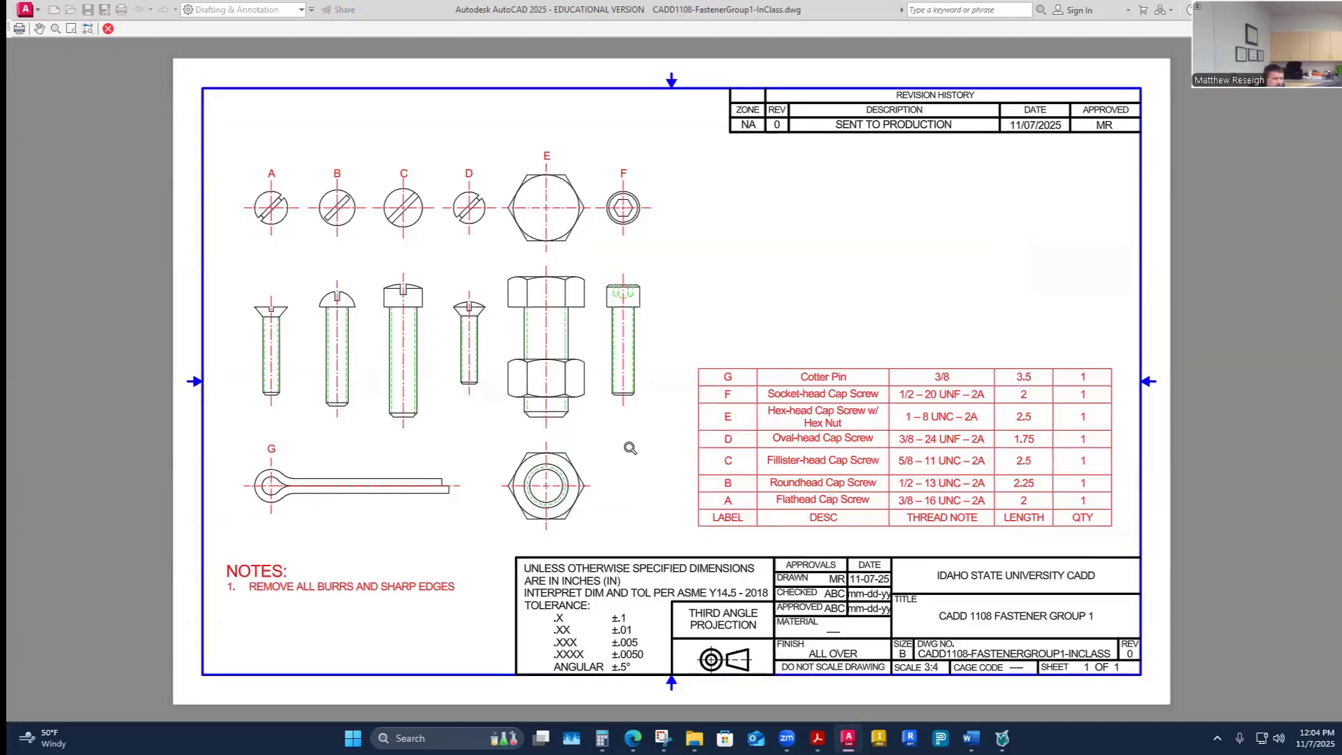
{"action": "scroll", "coordinate": [498, 248], "scroll_direction": "up", "scroll_amount": 2}
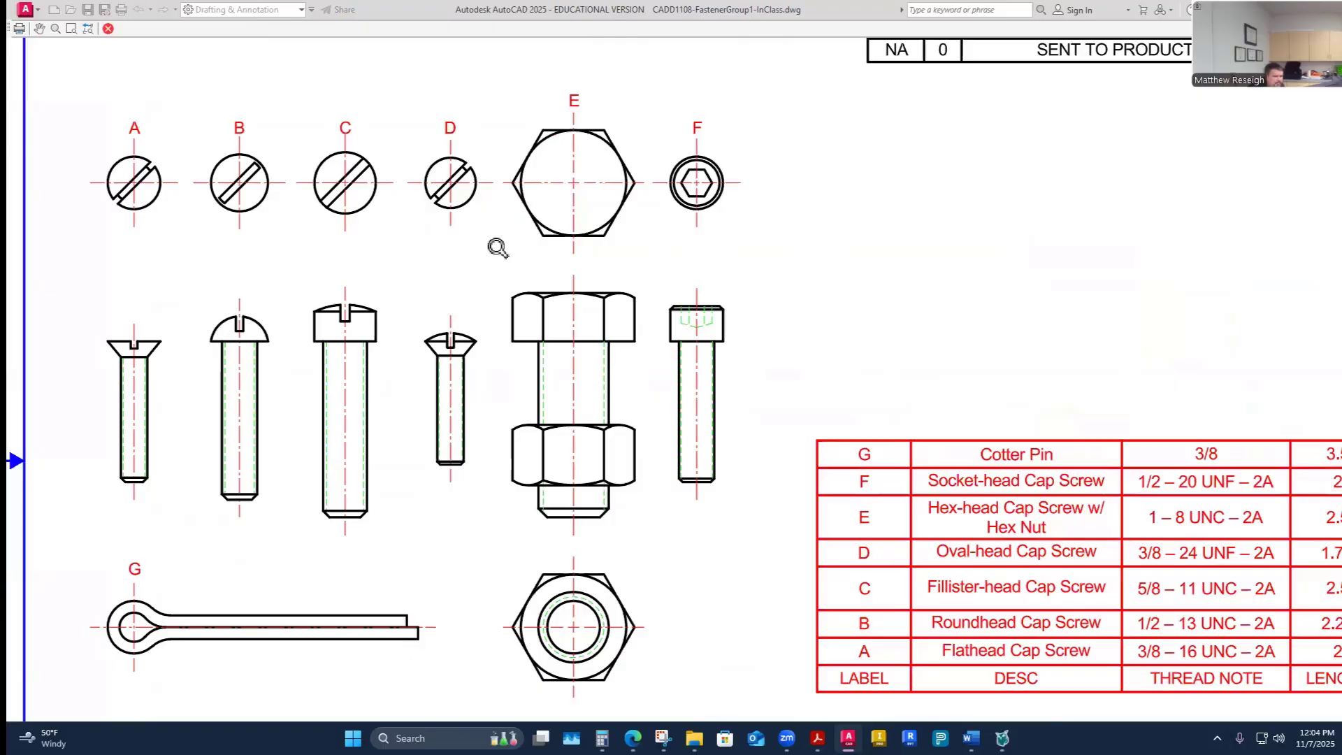
{"action": "scroll", "coordinate": [498, 248], "scroll_direction": "down", "scroll_amount": 2}
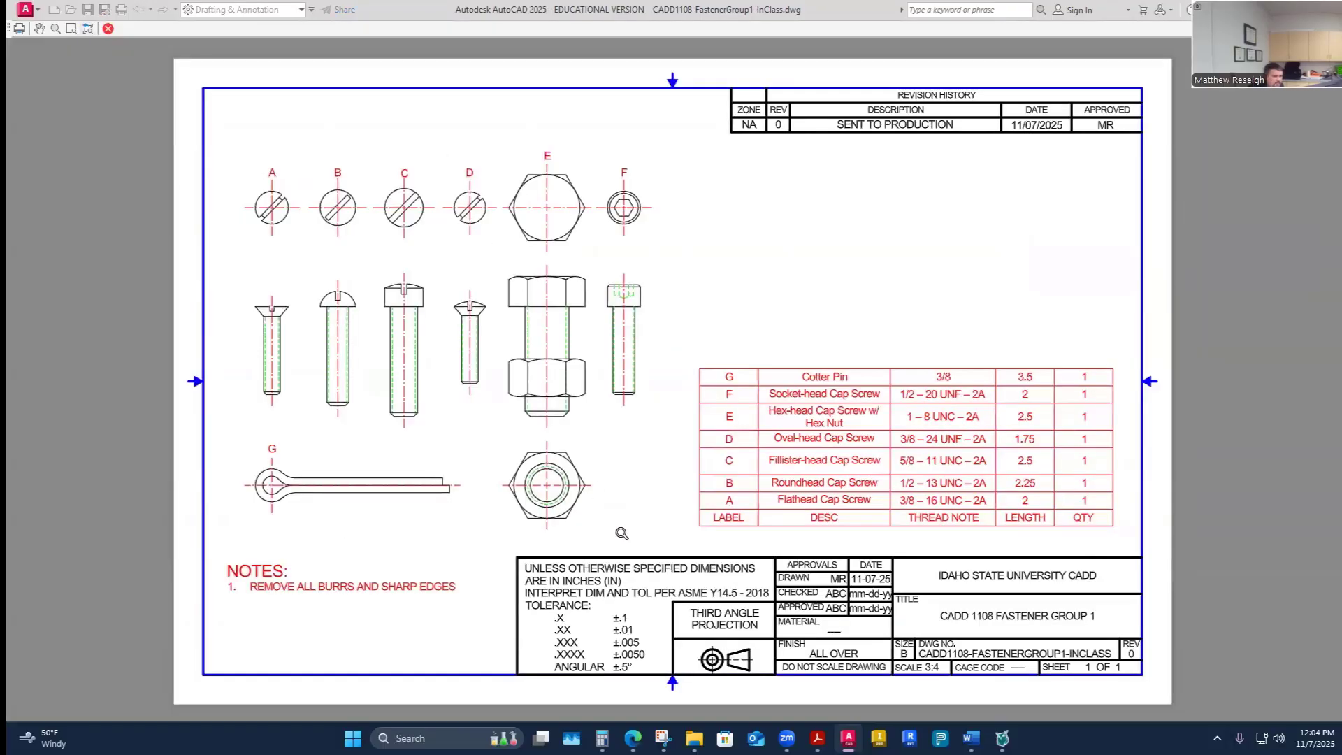
{"action": "left_click", "coordinate": [108, 29]}
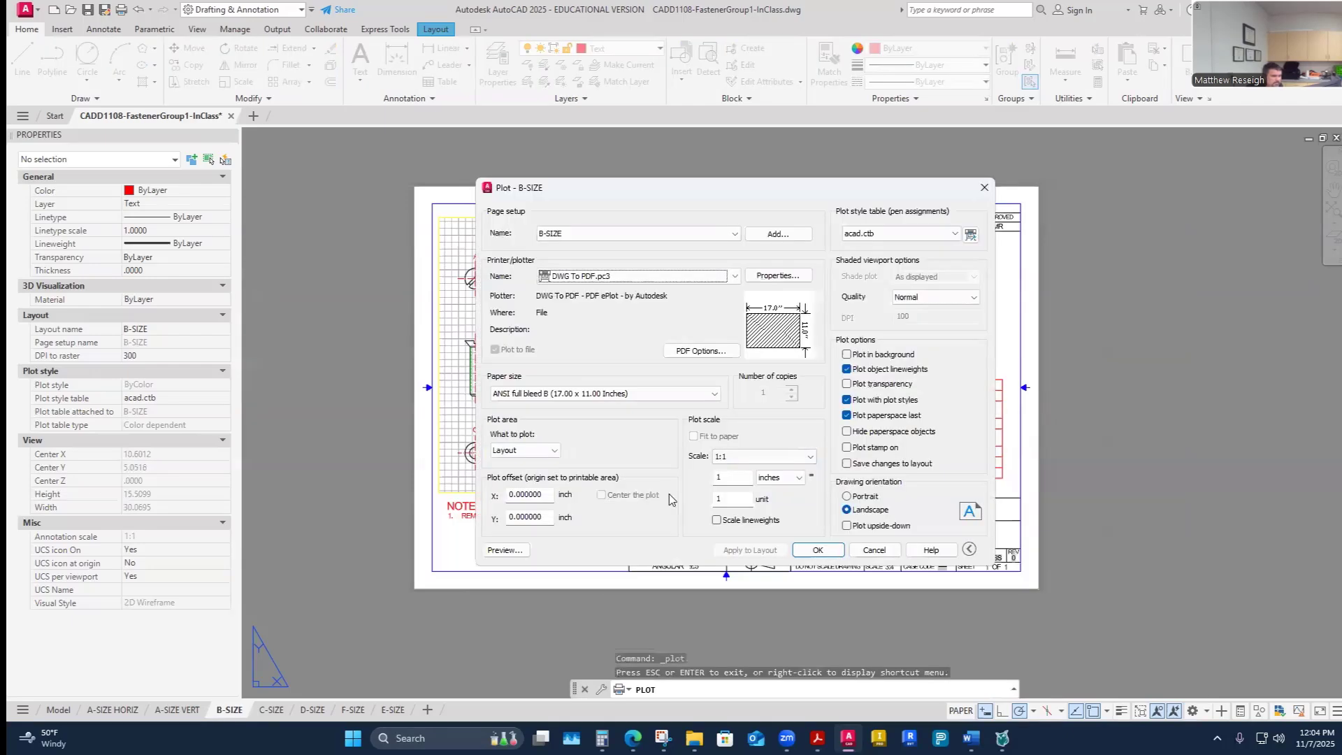
- Plot the layout to PDF as CADD1108-FastenerGroup1-InClass in the ISU CADD Week 11 folder and view it
{"action": "left_click", "coordinate": [823, 555]}
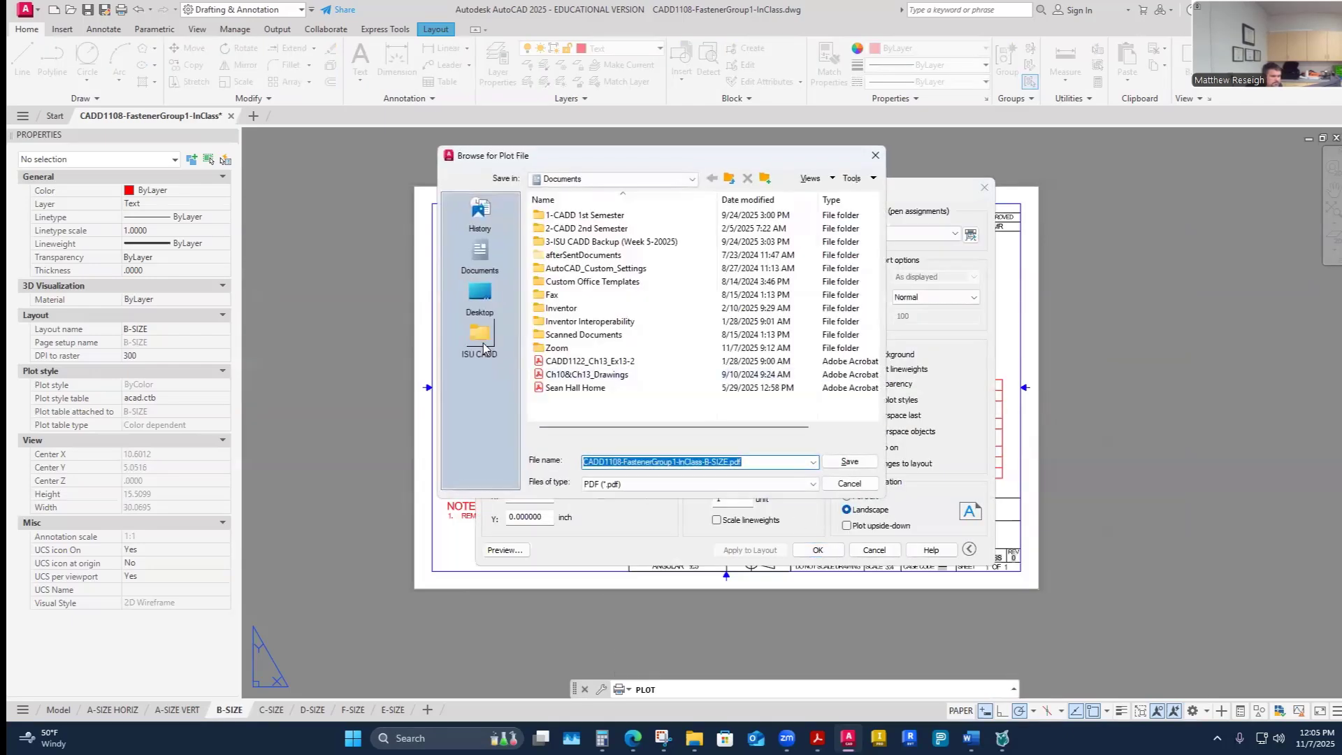
{"action": "left_click", "coordinate": [481, 337]}
{"action": "double_click", "coordinate": [574, 215]}
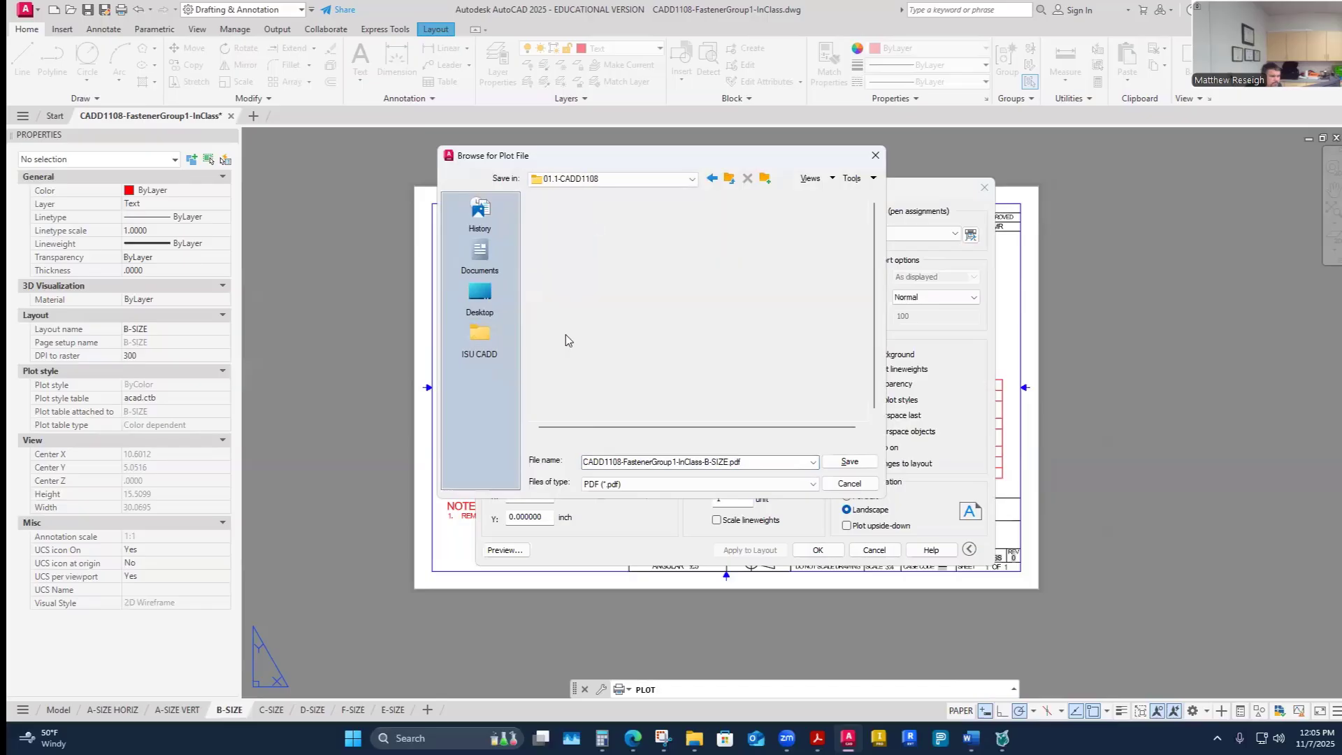
{"action": "double_click", "coordinate": [576, 365]}
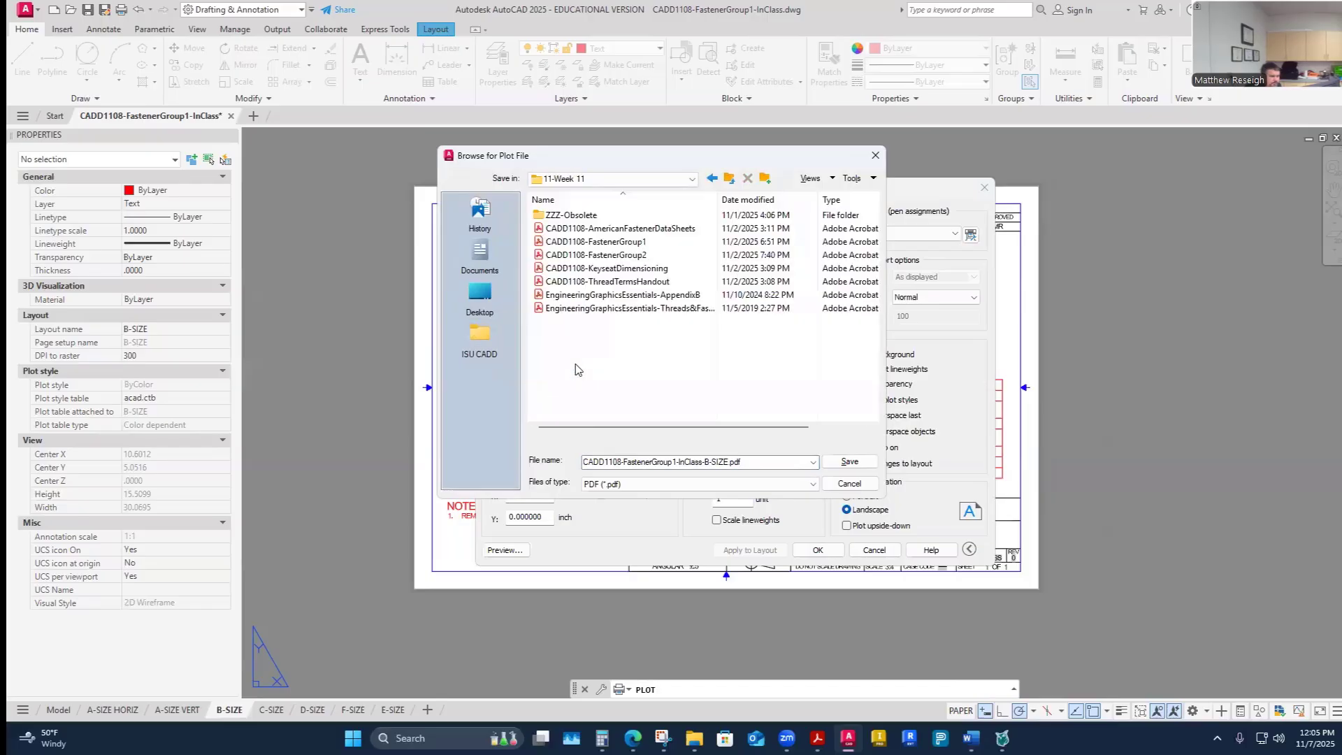
{"action": "left_click", "coordinate": [632, 243]}
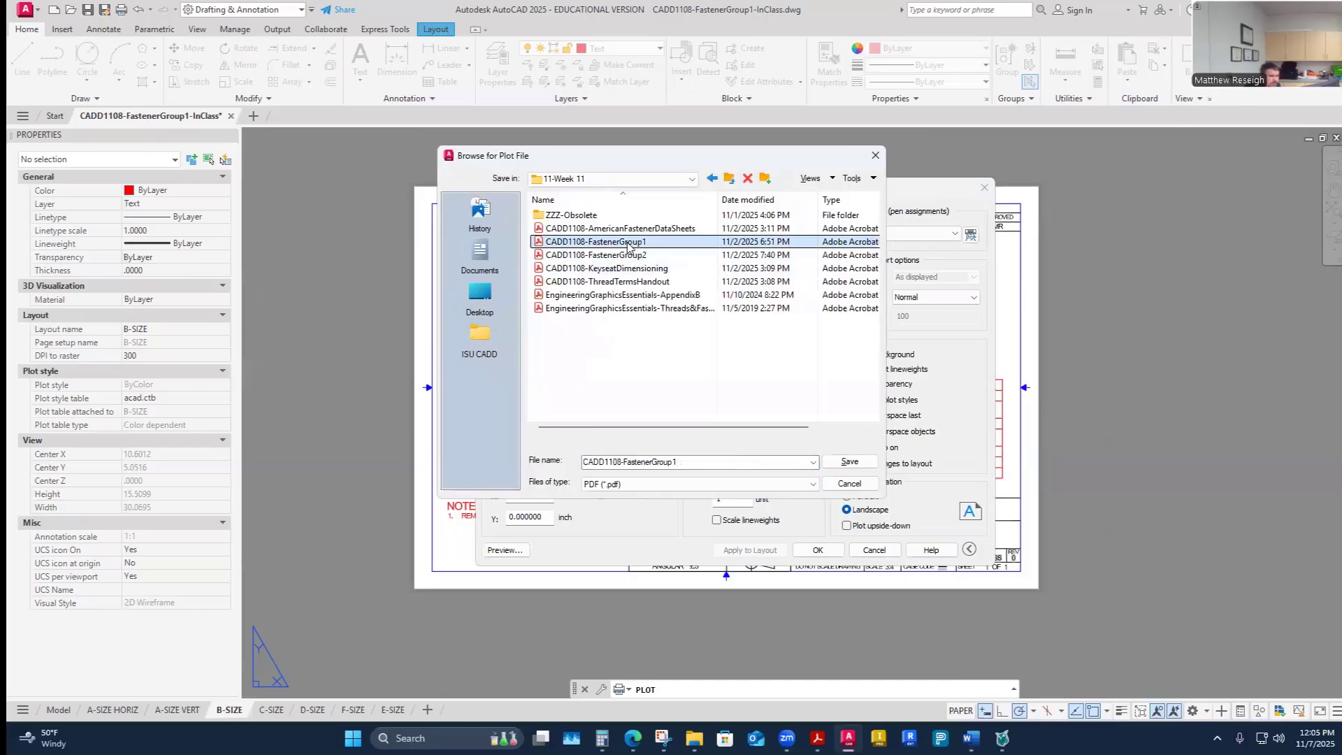
{"action": "left_click", "coordinate": [689, 462]}
{"action": "left_click", "coordinate": [688, 462]}
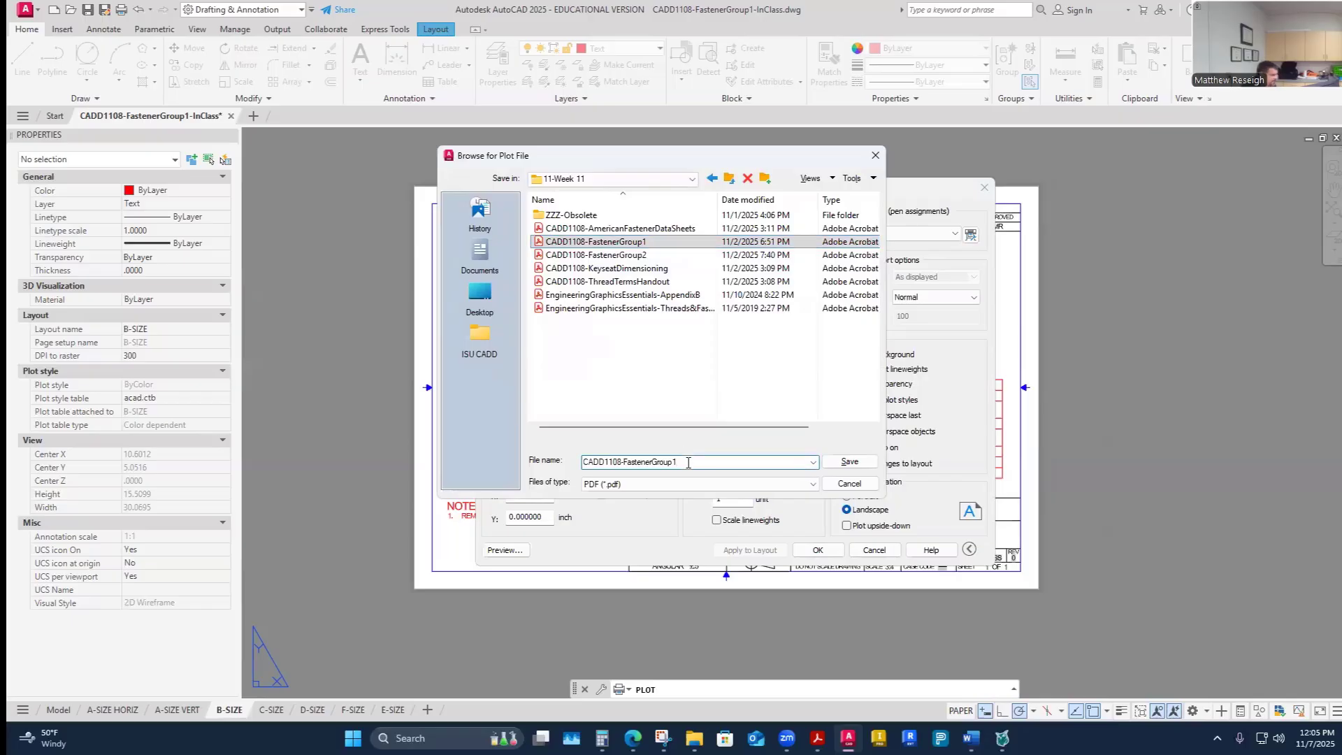
{"action": "type", "text": "-InClass"}
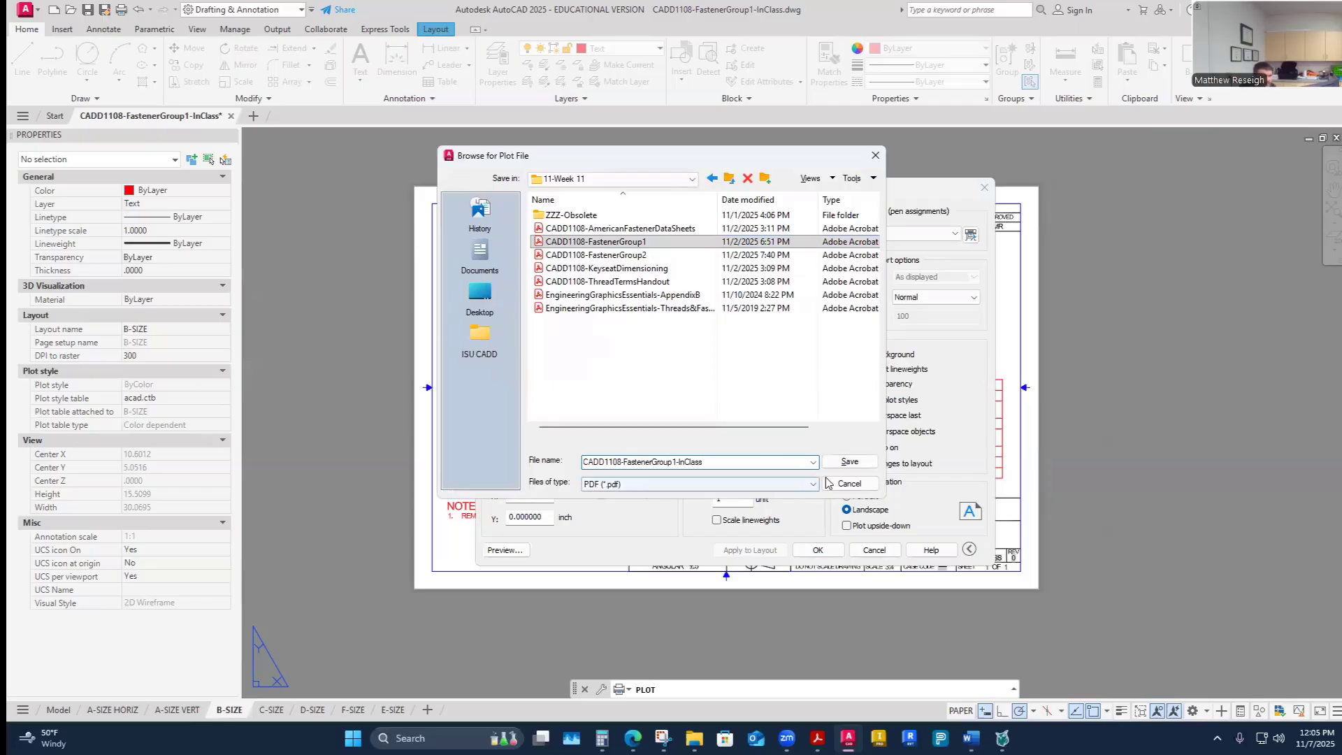
{"action": "left_click", "coordinate": [849, 461]}
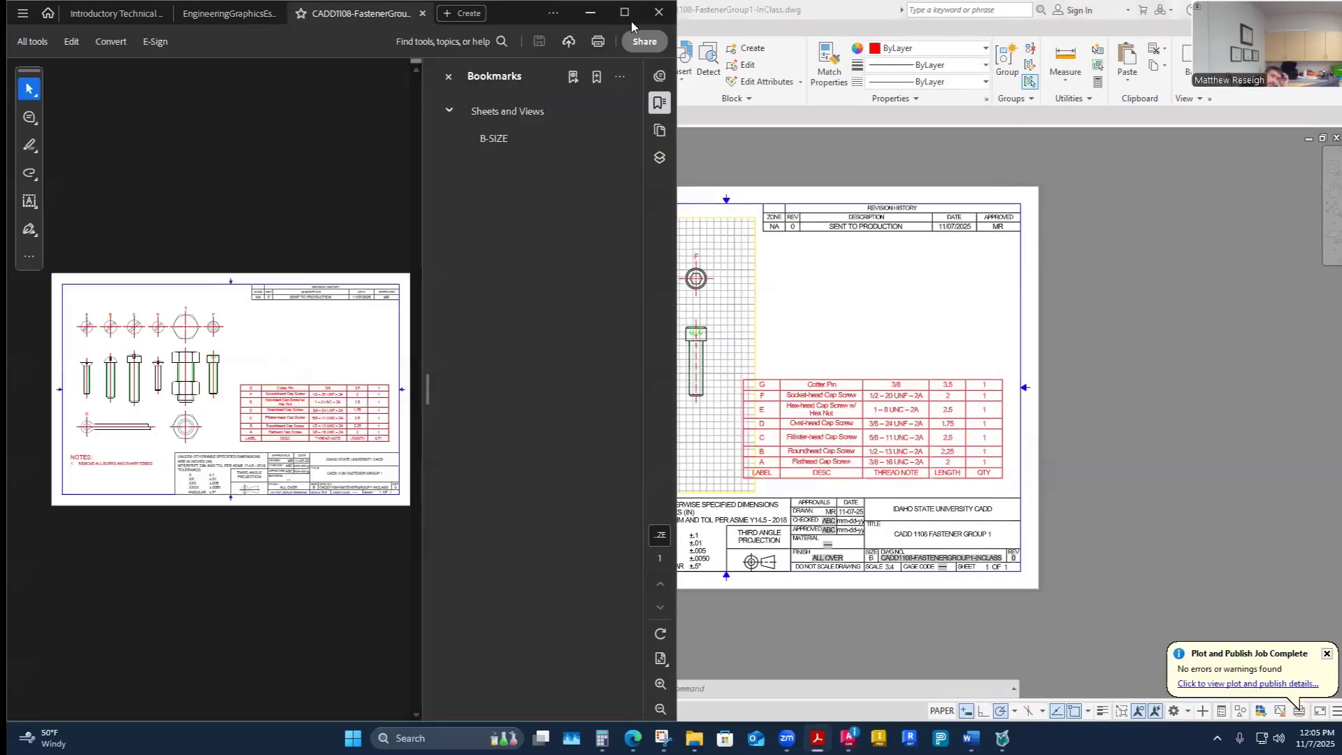
{"action": "left_click", "coordinate": [628, 15]}
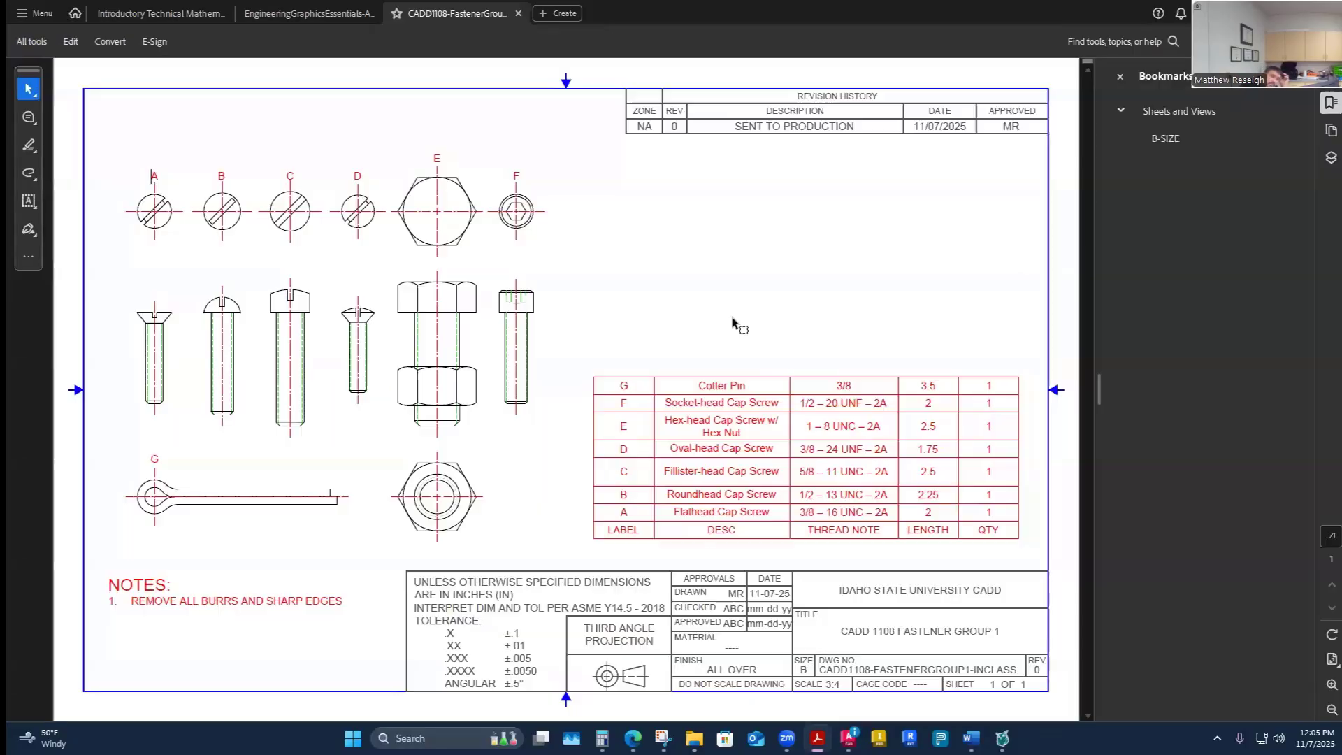